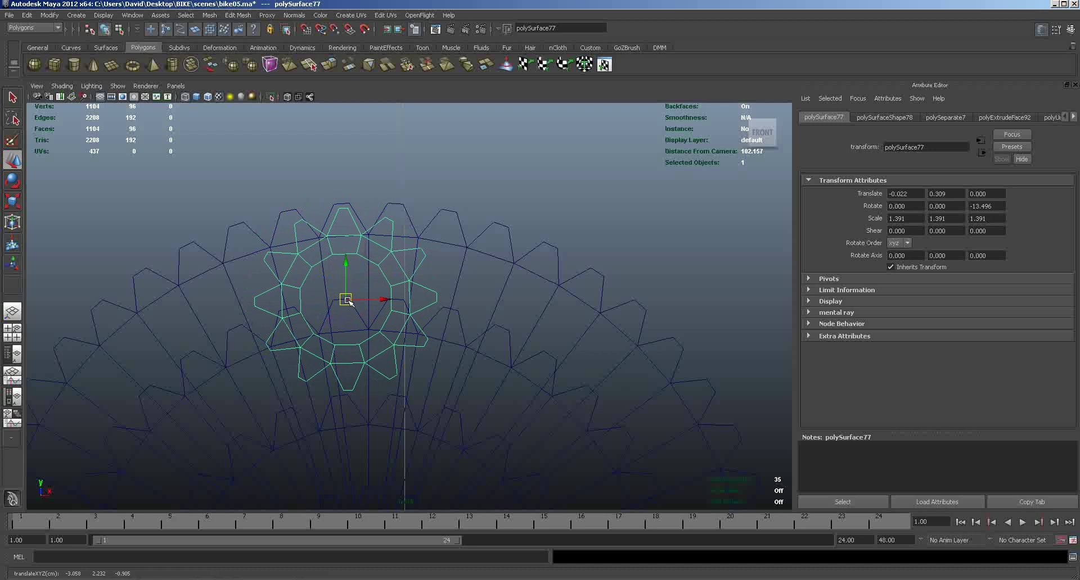
Step: Scale the smallest gear uniformly to about 1.749 and align its top tooth with a tooth of the largest gear
key(e)
key(r)
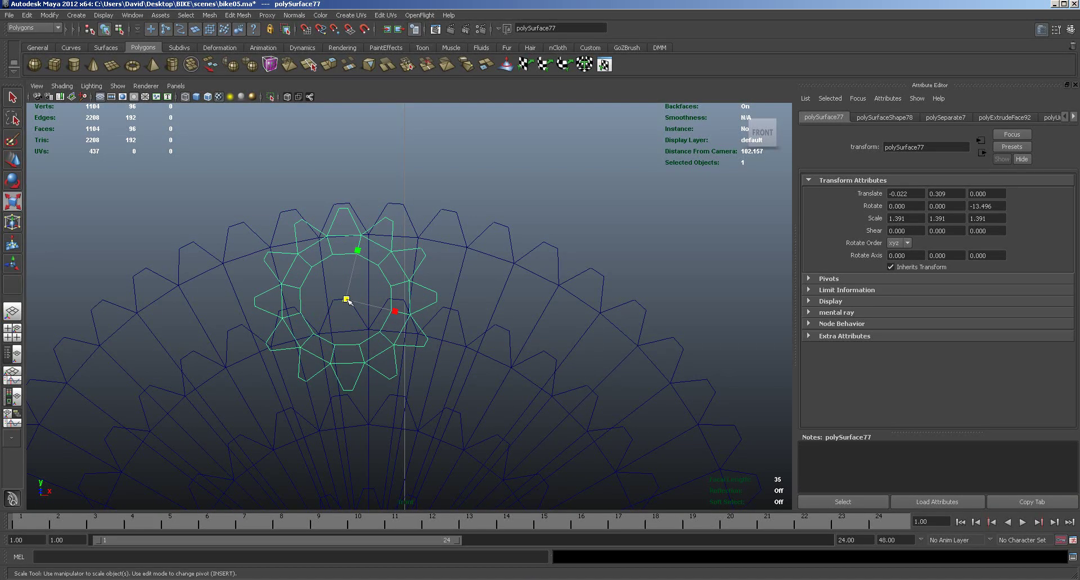
mouse_move(346, 302)
mouse_down()
mouse_move(371, 317)
mouse_move(349, 318)
mouse_up()
key(w)
key(r)
key(w)
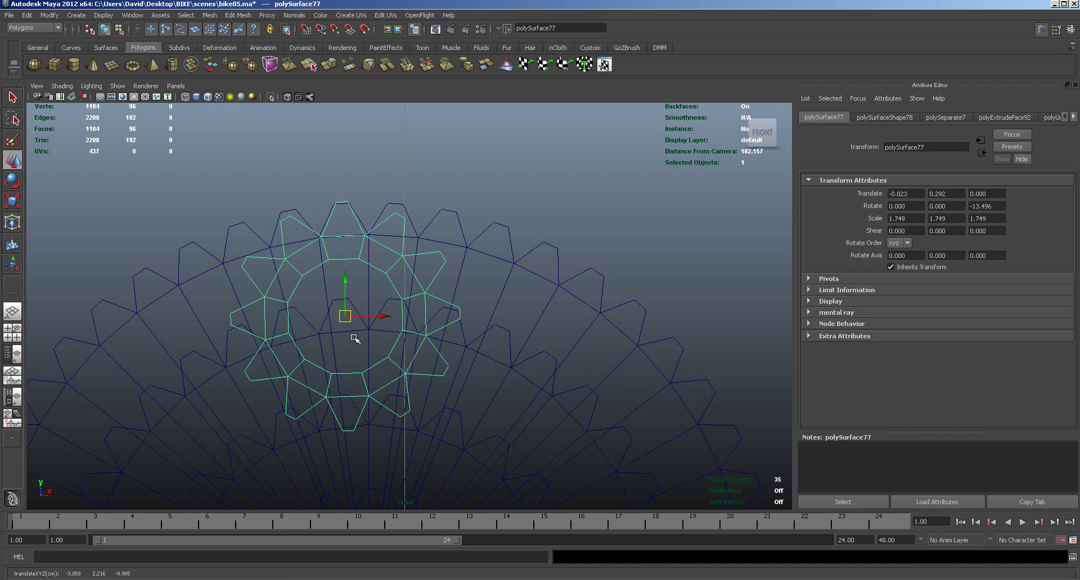
scroll(500, 360, down, 3)
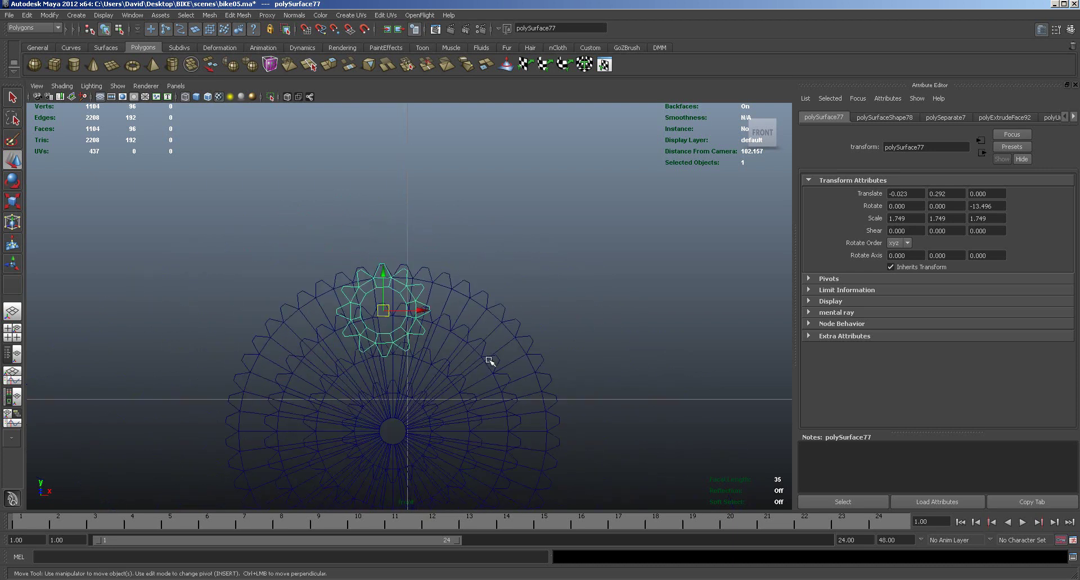
Step: Move the smallest gear back to the centre of the gear stack, at about X 0.002 and Y -0.003
drag(383, 275, 393, 398)
alt+middle_drag(458, 428, 399, 287)
alt+right_drag(369, 299, 595, 300)
alt+middle_drag(427, 308, 539, 355)
alt+right_drag(496, 339, 788, 337)
drag(399, 328, 426, 326)
right_drag(432, 377, 394, 375)
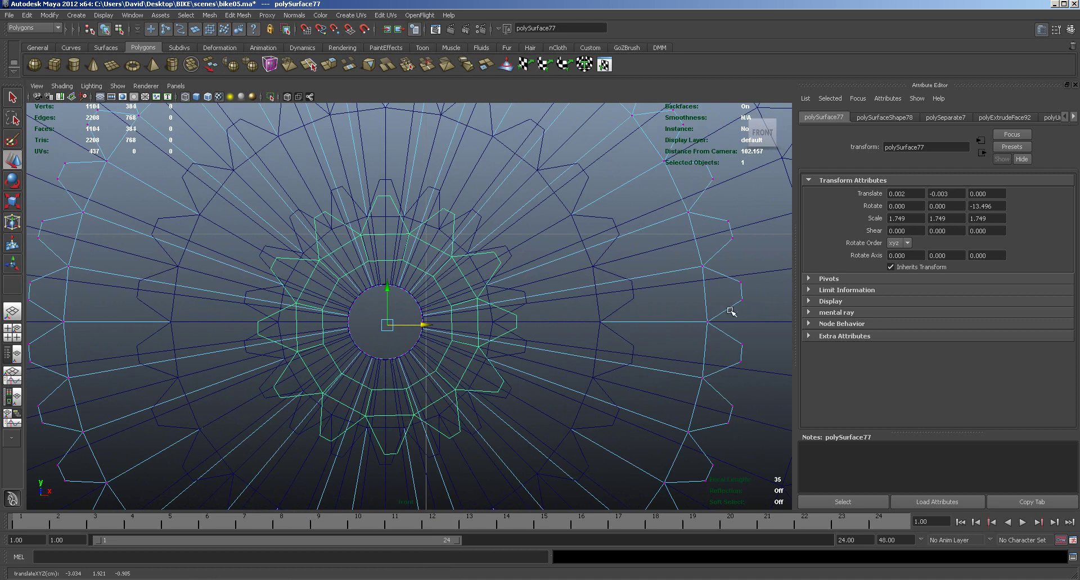
Step: Reselect the smallest gear in the top view and switch it to vertex editing
click(775, 347)
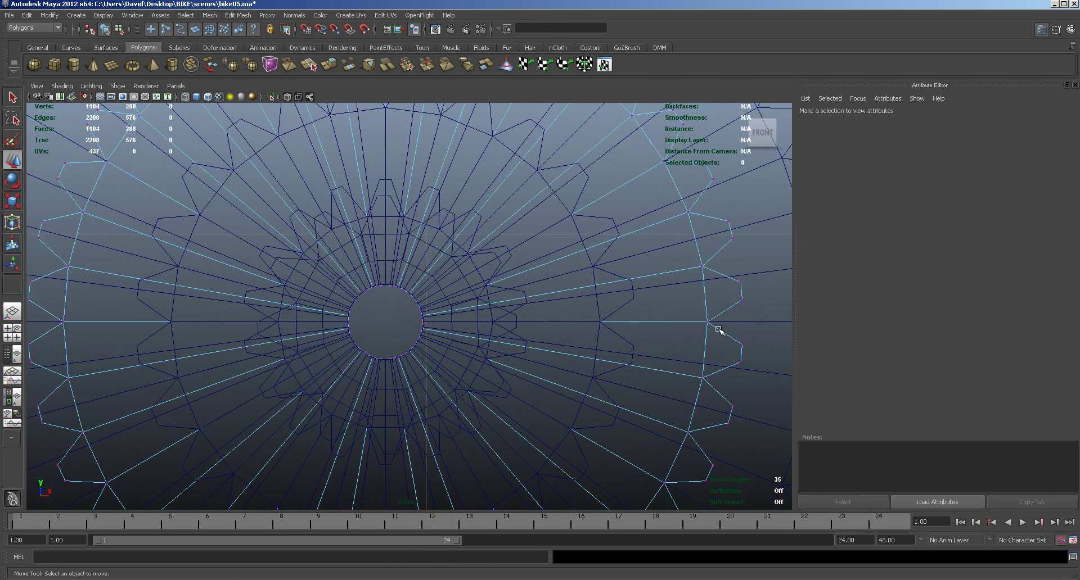
scroll(698, 368, down, 6)
key(space)
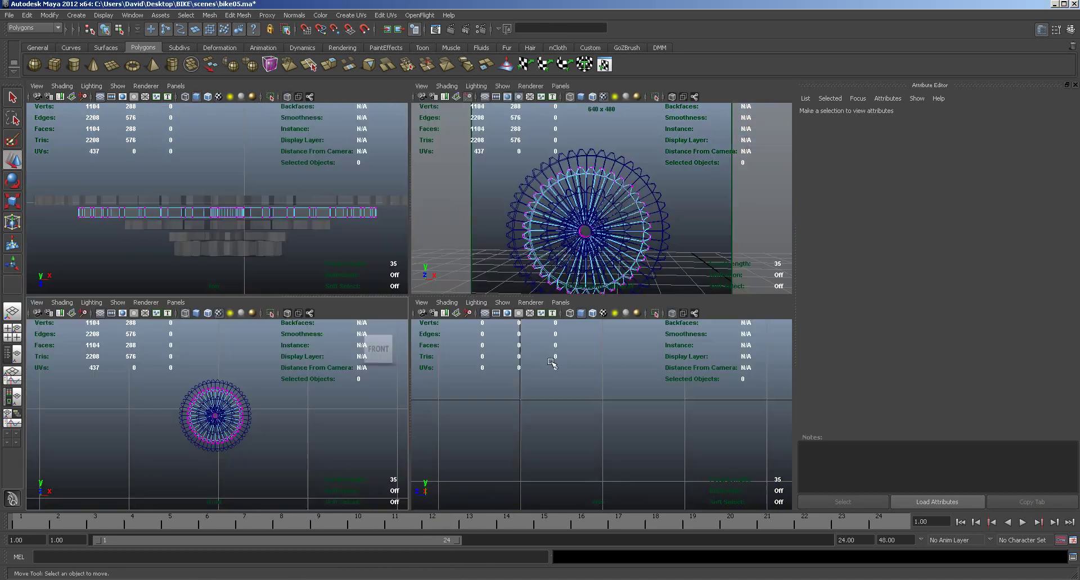
click(254, 250)
key(space)
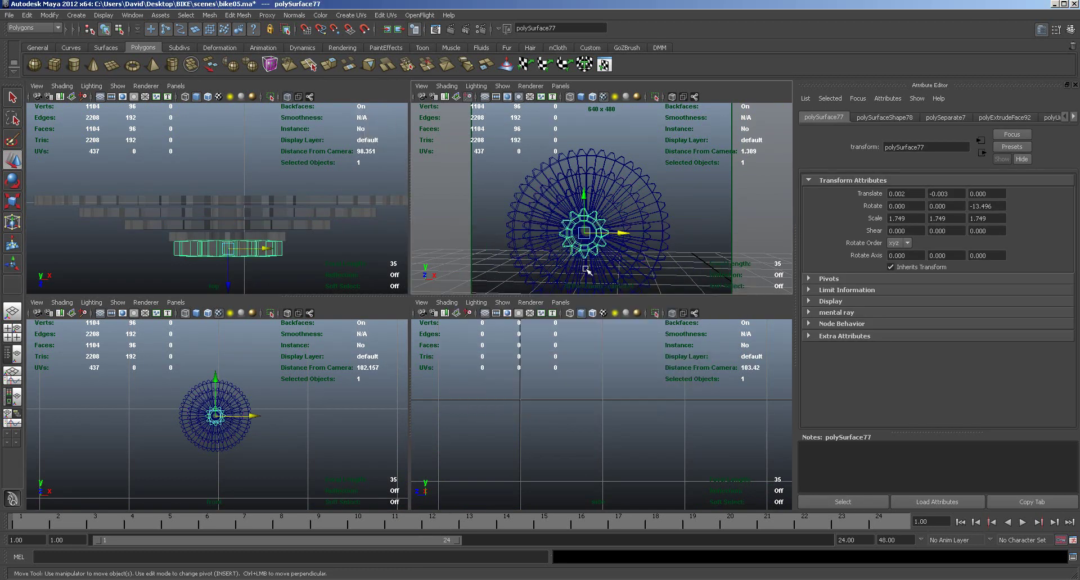
key(space)
key(space)
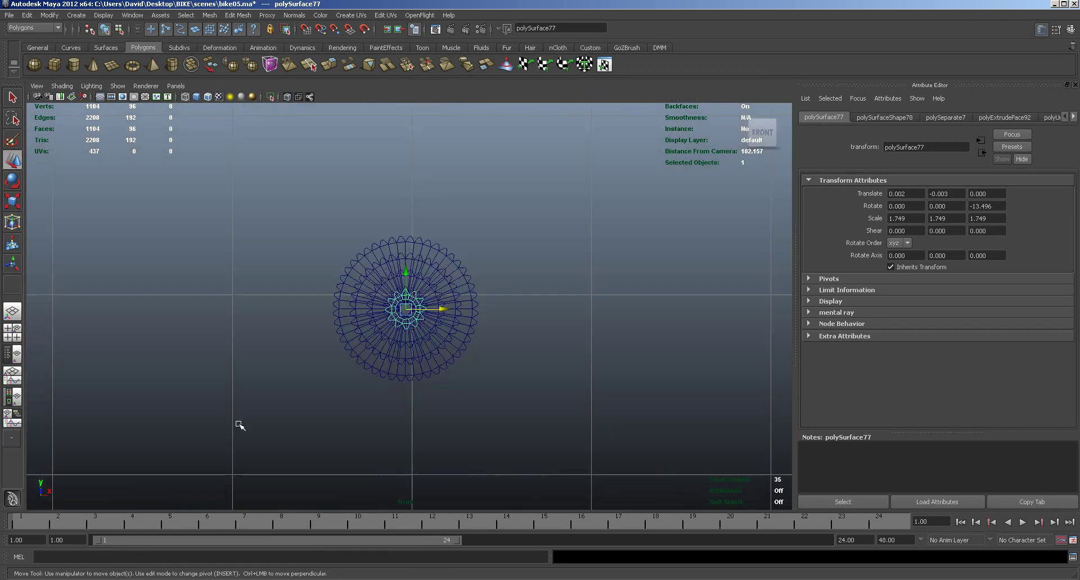
key(space)
key(space)
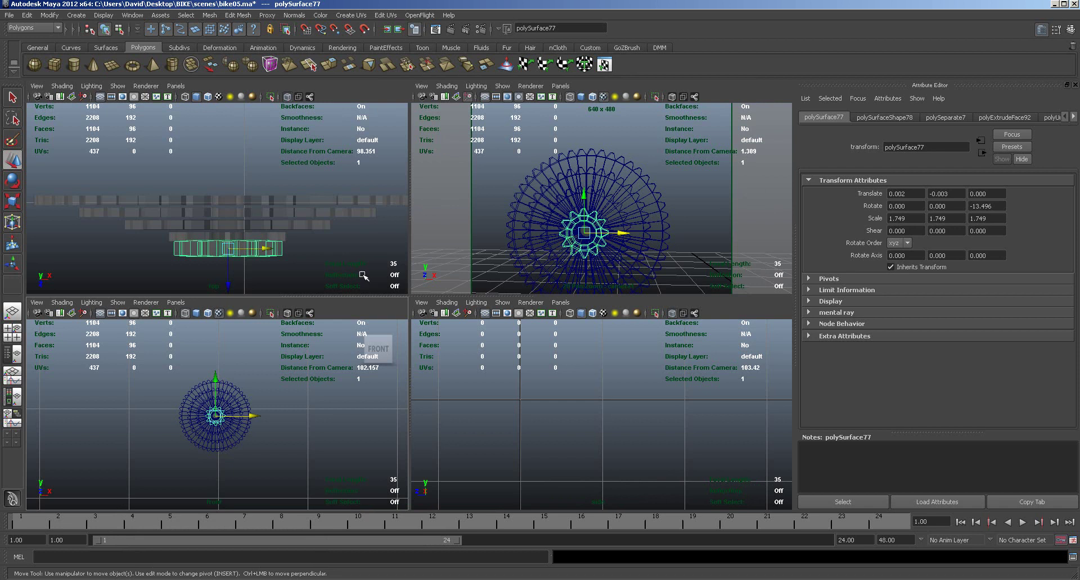
right_drag(272, 251, 237, 252)
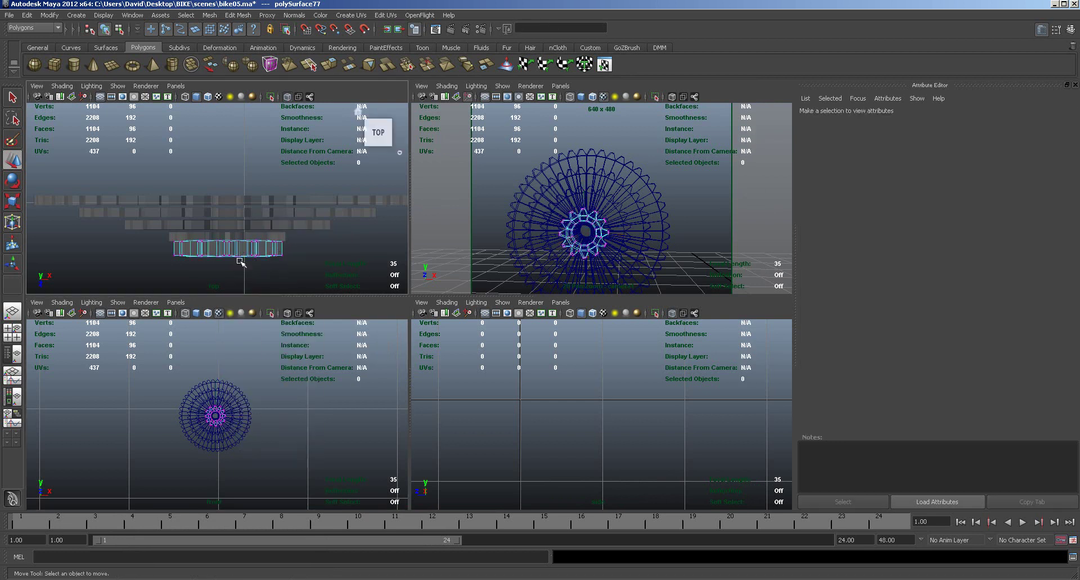
Step: Select all inner-ring vertices of the smallest gear in the front view and scale them in to match the central hole
key(space)
alt+right_drag(357, 366, 1042, 361)
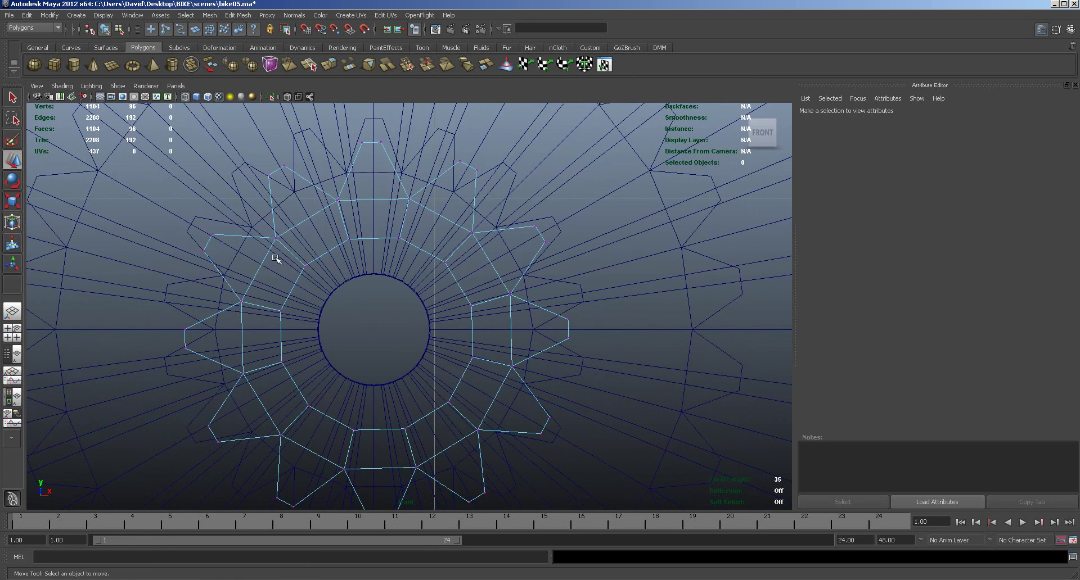
drag(269, 258, 339, 332)
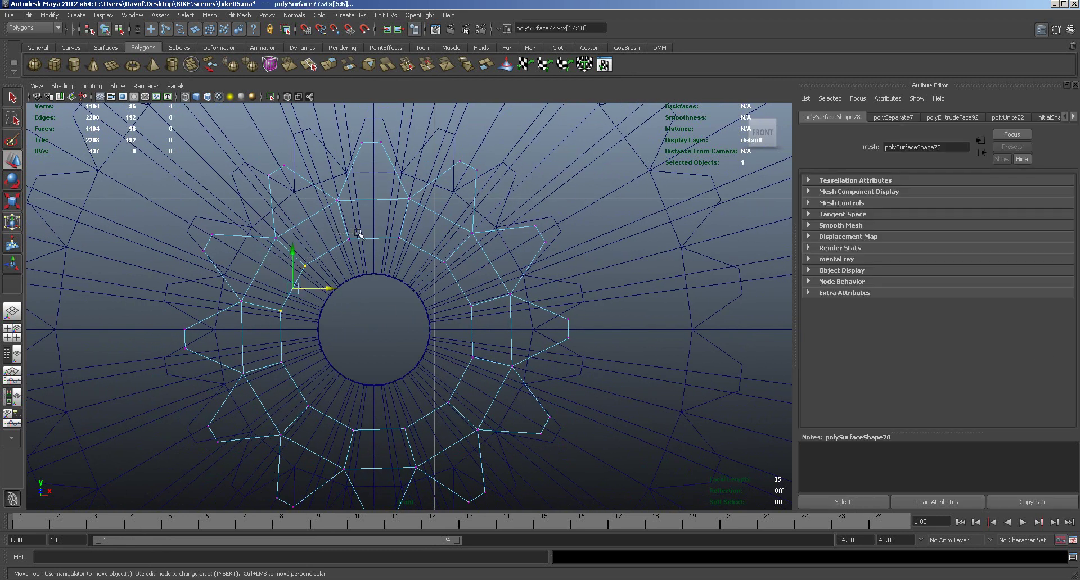
shift+drag(427, 263, 485, 383)
shift+drag(346, 382, 450, 436)
shift+drag(278, 348, 326, 434)
key(r)
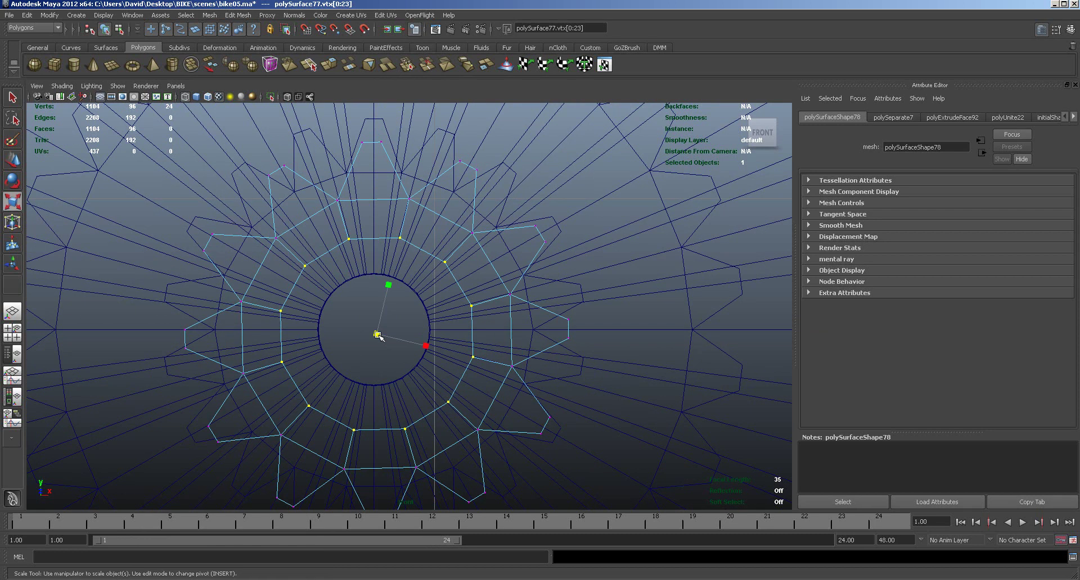
drag(378, 336, 321, 291)
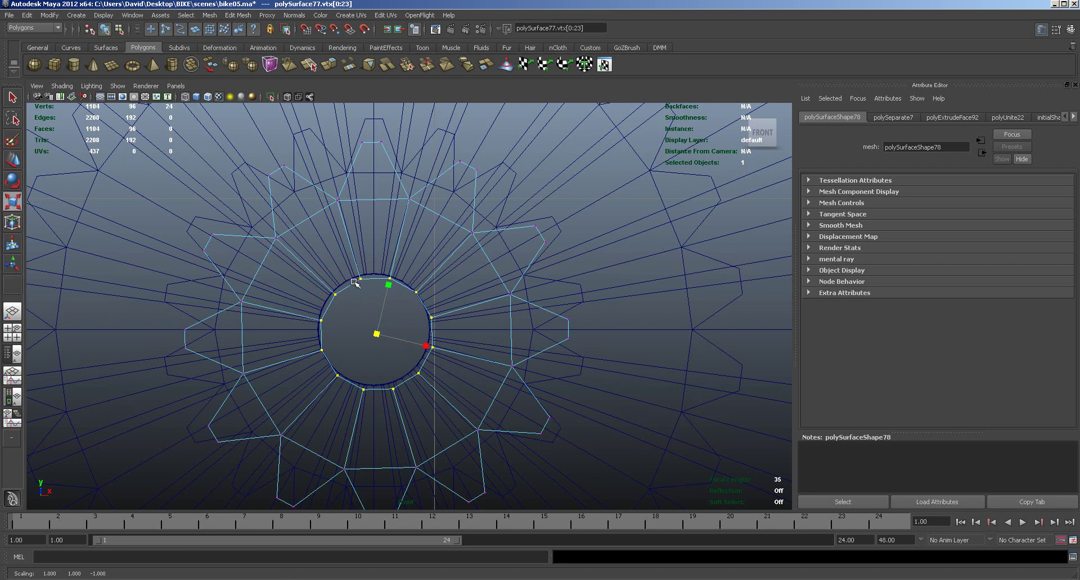
Step: Return the smallest gear to object mode and centre it on the hole, at about X 0.001 and Y 0
right_drag(354, 284, 377, 274)
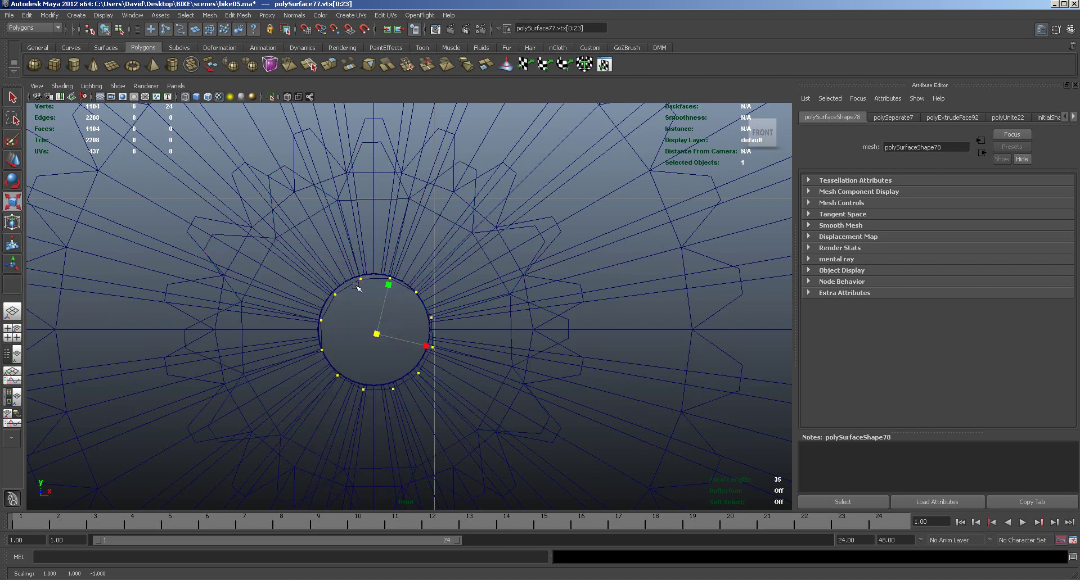
click(354, 287)
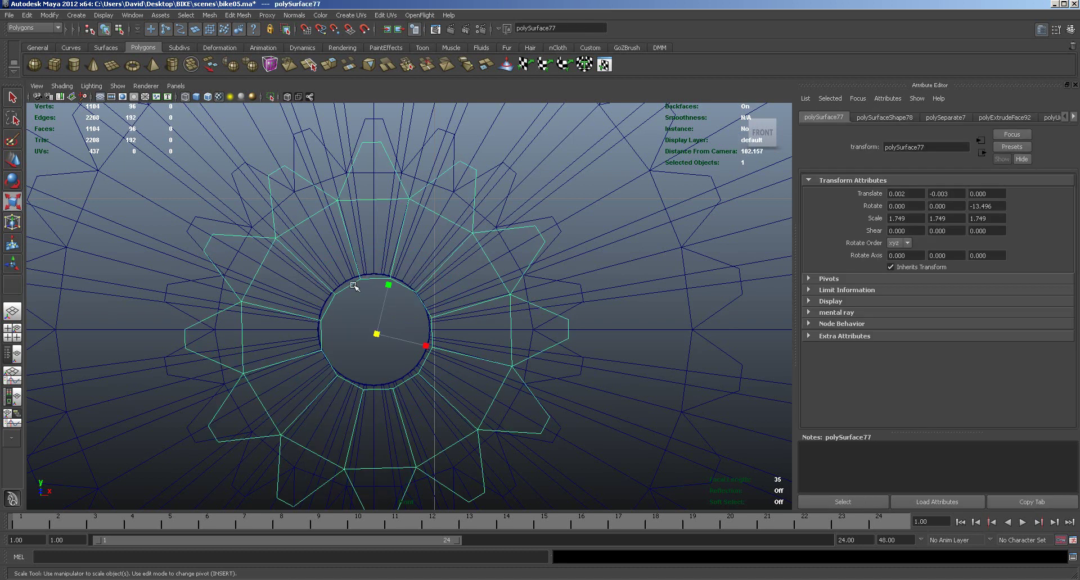
key(w)
drag(380, 337, 378, 333)
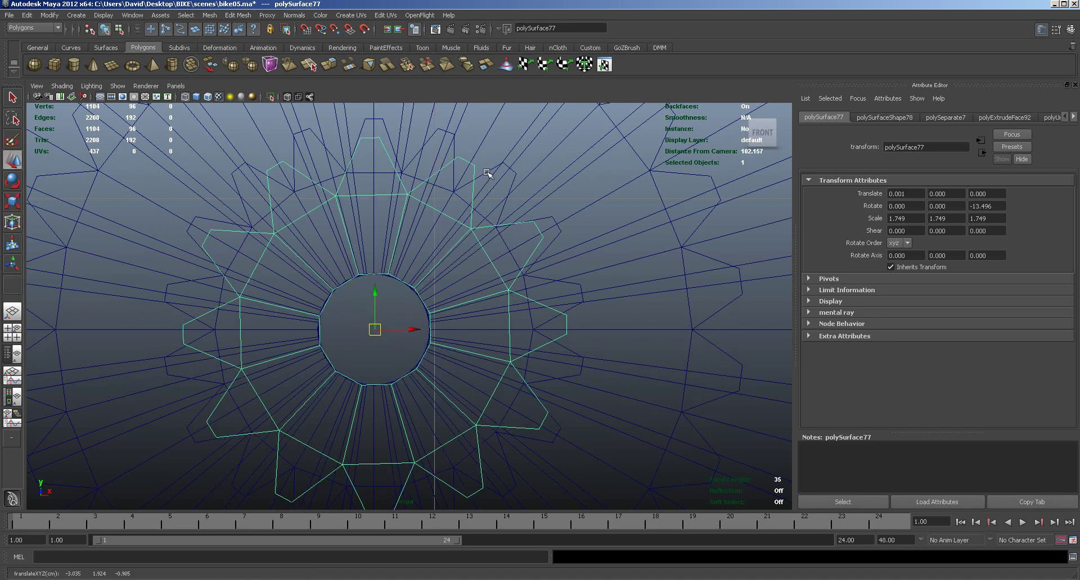
Step: Select the second-smallest gear and centre its pivot
click(487, 172)
key(space)
click(448, 263)
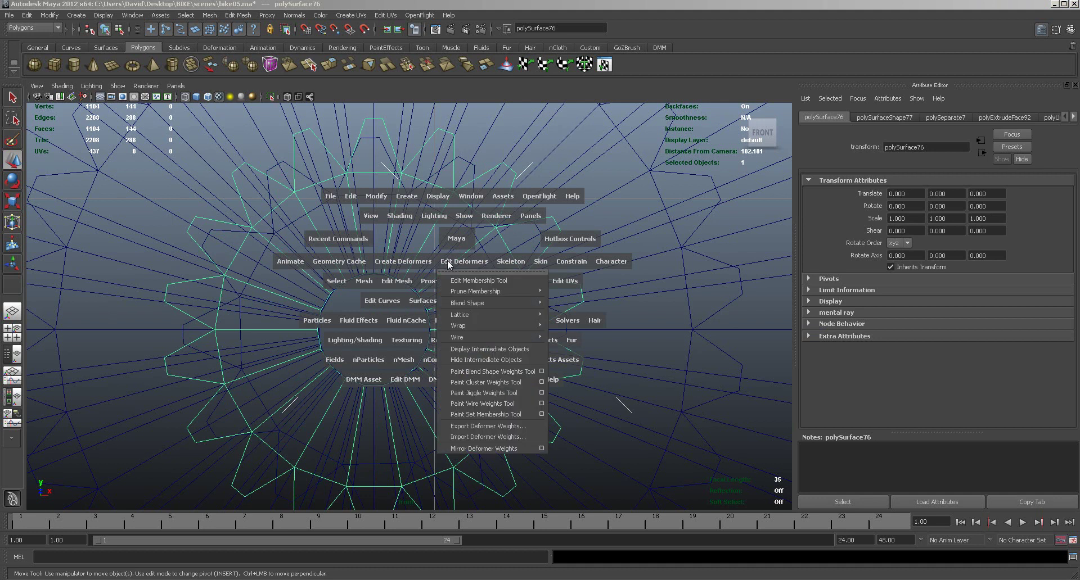
click(448, 238)
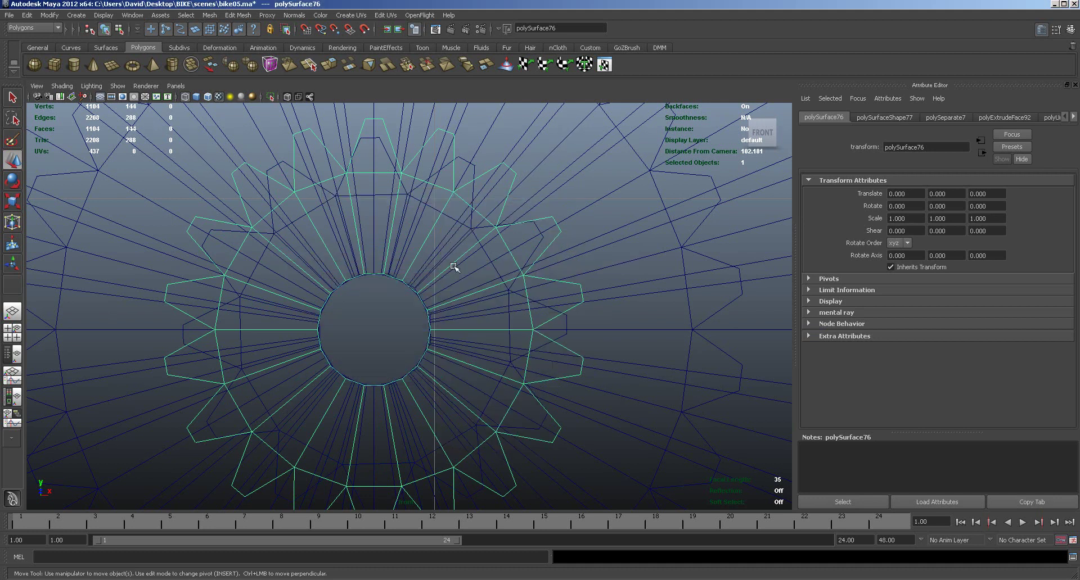
click(50, 15)
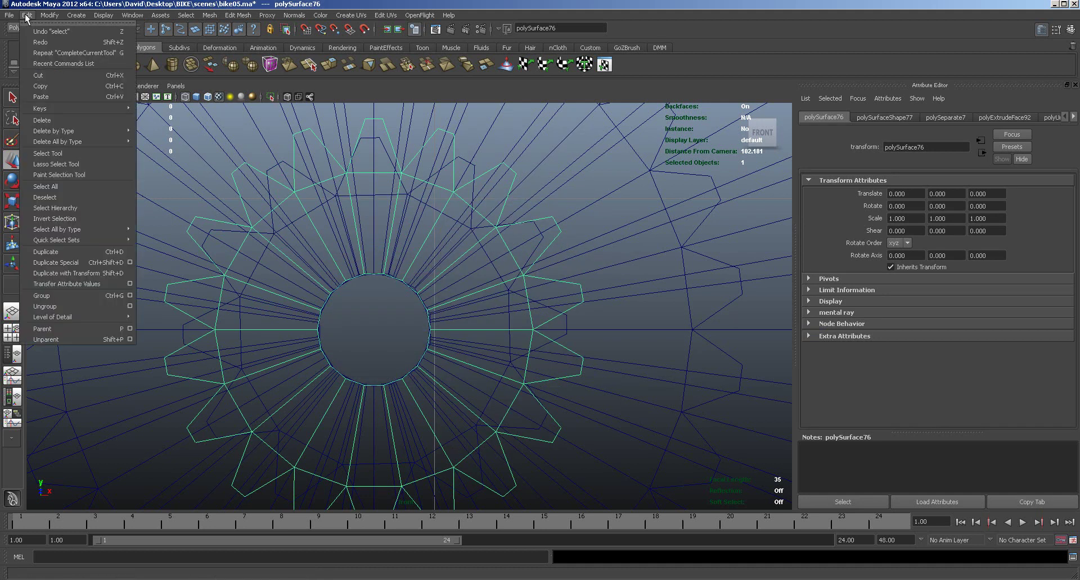
click(65, 119)
key(w)
scroll(386, 284, down, 8)
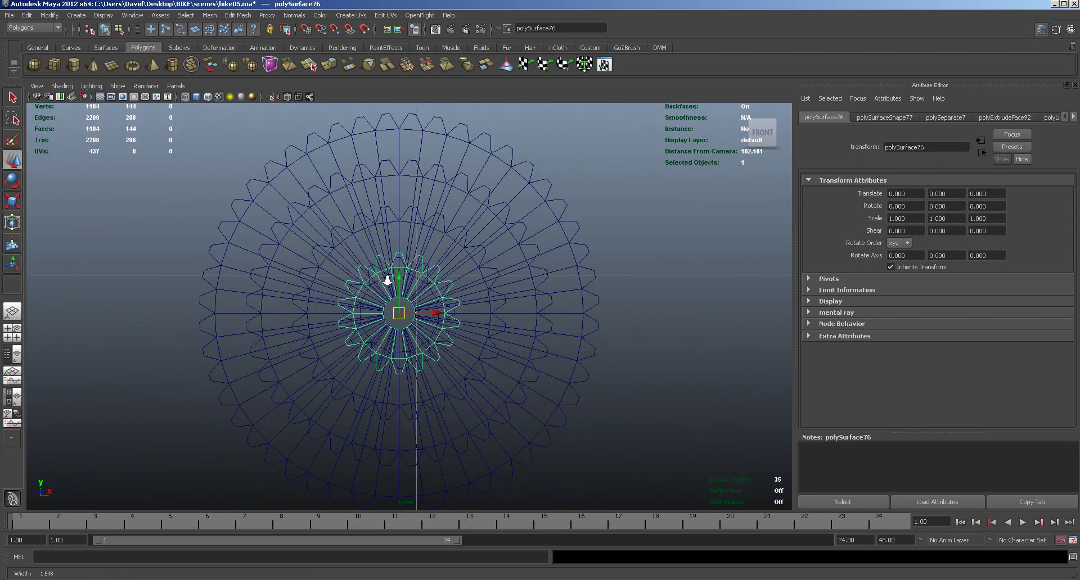
Step: Move the second-smallest gear up to the largest gear's teeth, at about X 0.023 and Y 0.249, and scale it uniformly to about 1.332
drag(401, 288, 409, 212)
scroll(482, 362, up, 4)
scroll(664, 353, up, 3)
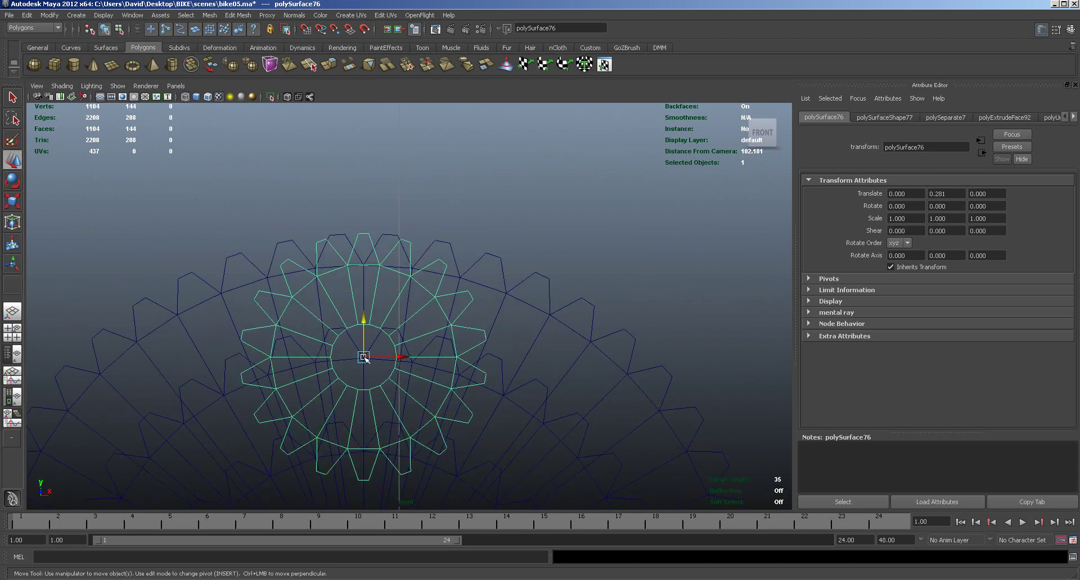
key(r)
drag(364, 356, 388, 388)
key(w)
key(r)
key(w)
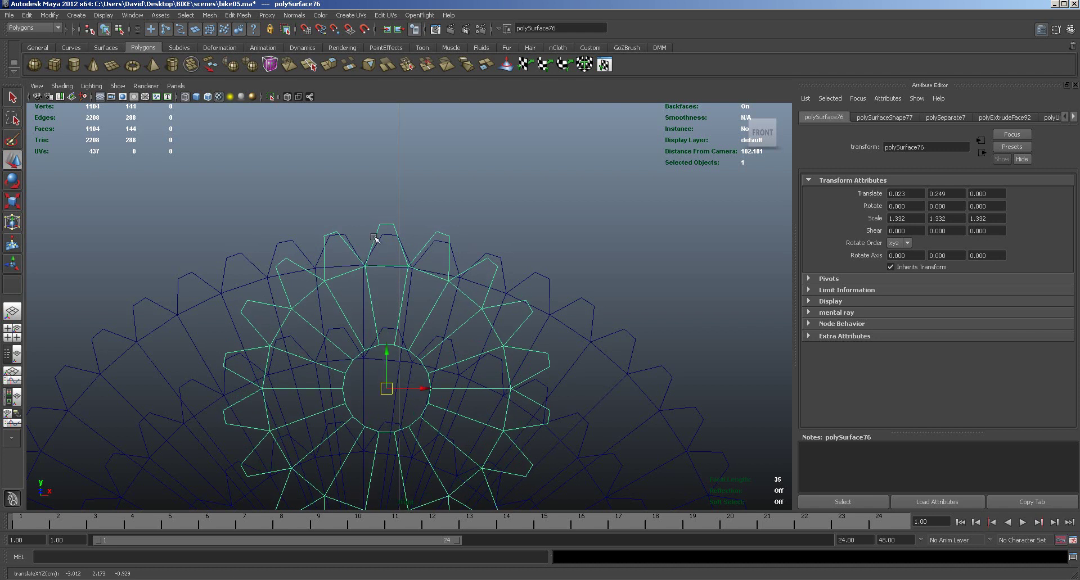
Step: Select all tooth-tip vertices of the second-smallest gear and scale them inward to match the largest gear's tooth height
right_drag(377, 232, 345, 224)
drag(358, 203, 477, 243)
shift+drag(507, 275, 516, 493)
shift+drag(263, 297, 231, 321)
shift+drag(290, 272, 342, 251)
alt+middle_drag(349, 306, 356, 208)
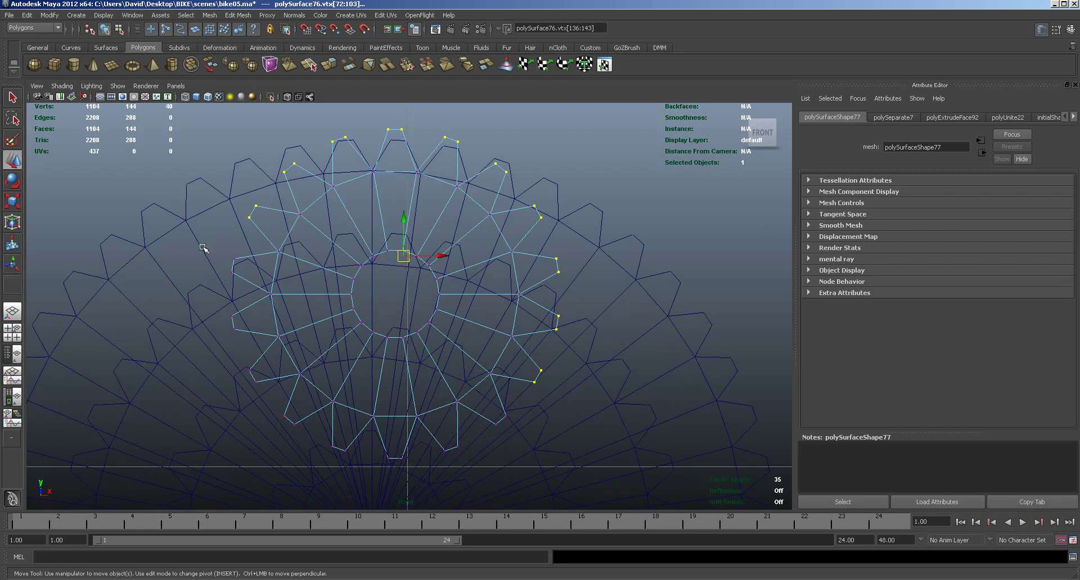
shift+drag(250, 339, 419, 474)
shift+drag(484, 400, 514, 433)
key(r)
drag(394, 293, 377, 284)
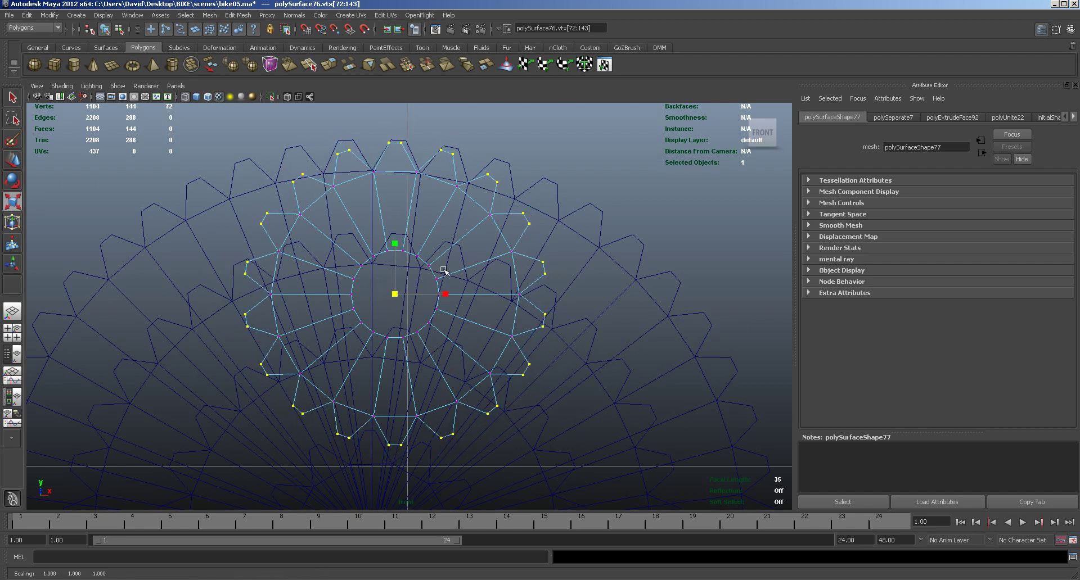
Step: Return the second-smallest gear to object mode and move it back to the stack's centre, at about X 0.001 and Y 0.001
right_drag(453, 161, 473, 150)
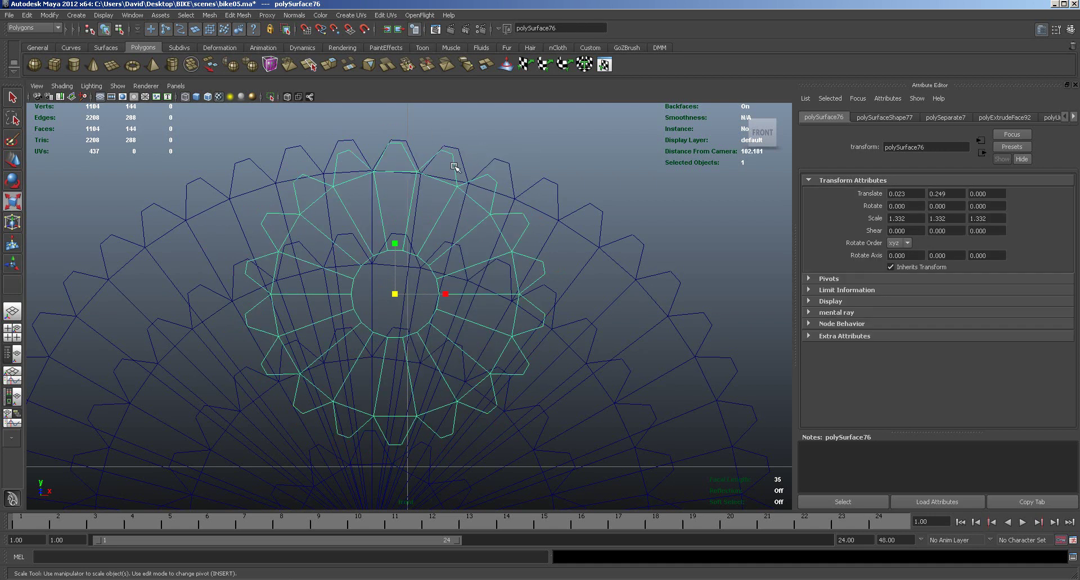
key(w)
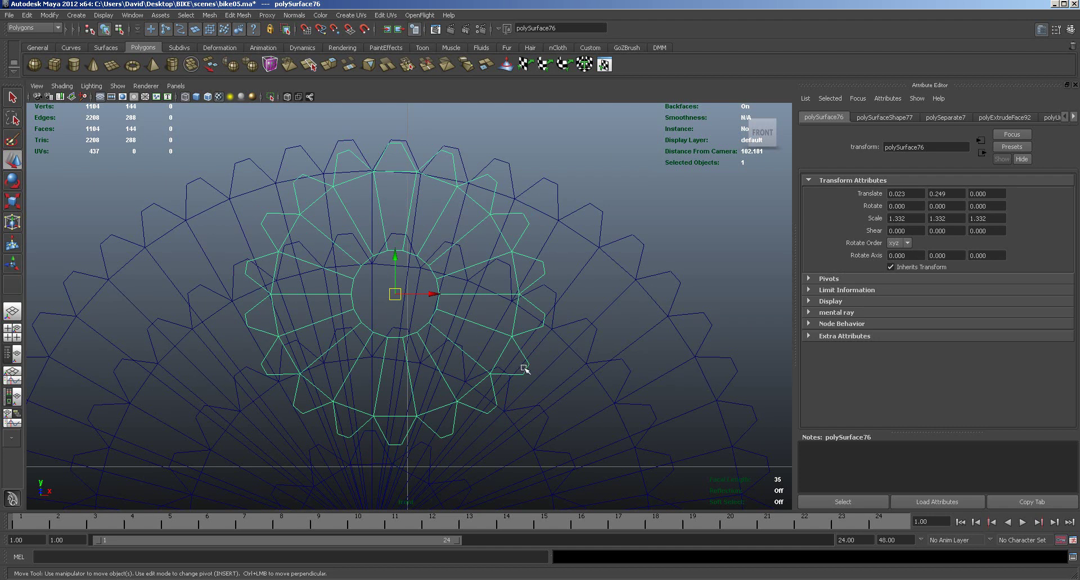
alt+middle_drag(533, 384, 546, 212)
drag(469, 133, 445, 380)
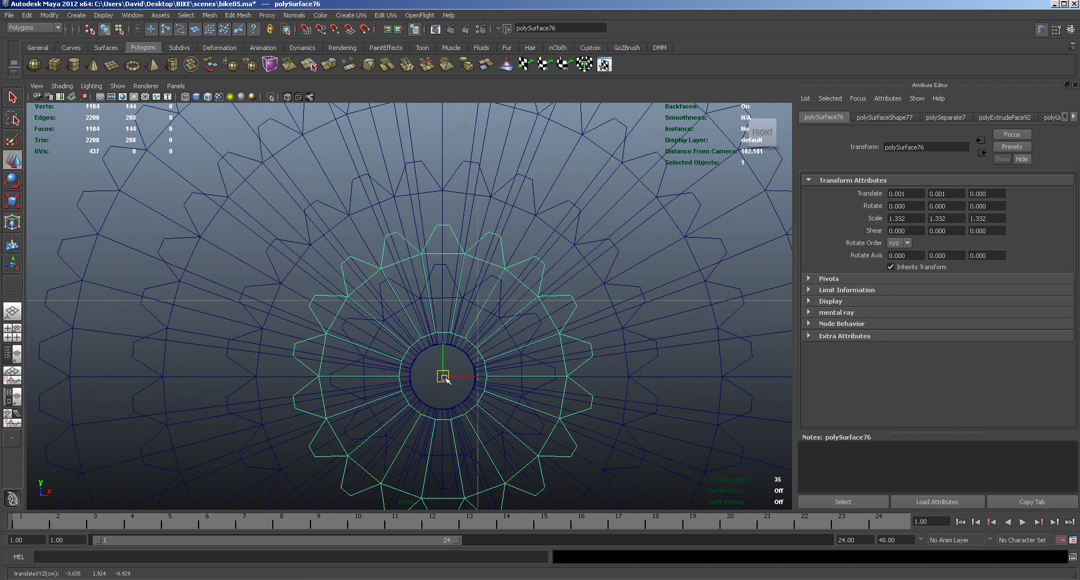
right_drag(464, 338, 409, 331)
Step: Switch to the four-view layout, display the perspective camera view smooth shaded, and clear the object selection
key(space)
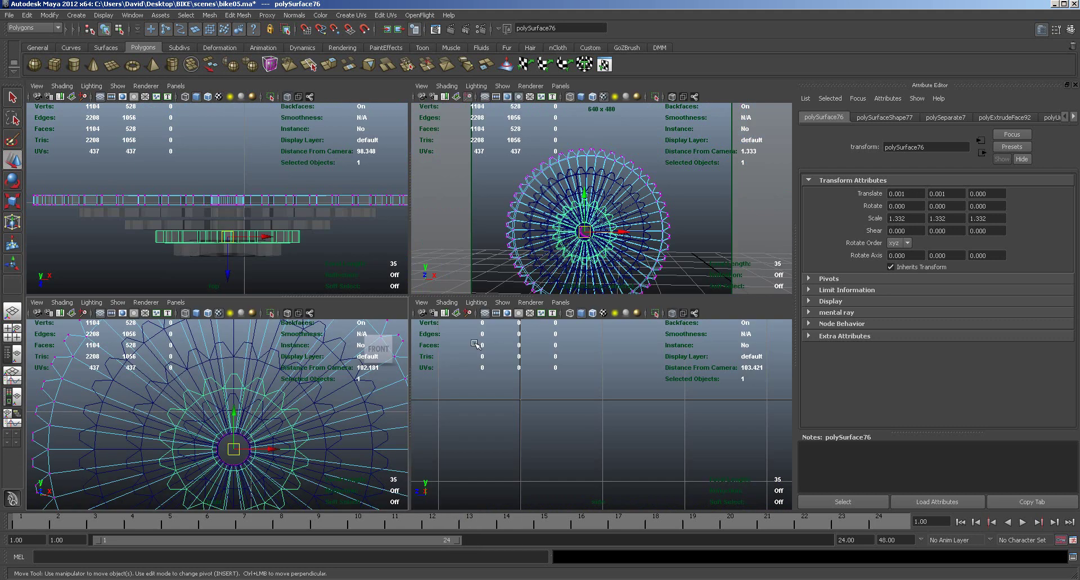
click(448, 87)
click(453, 114)
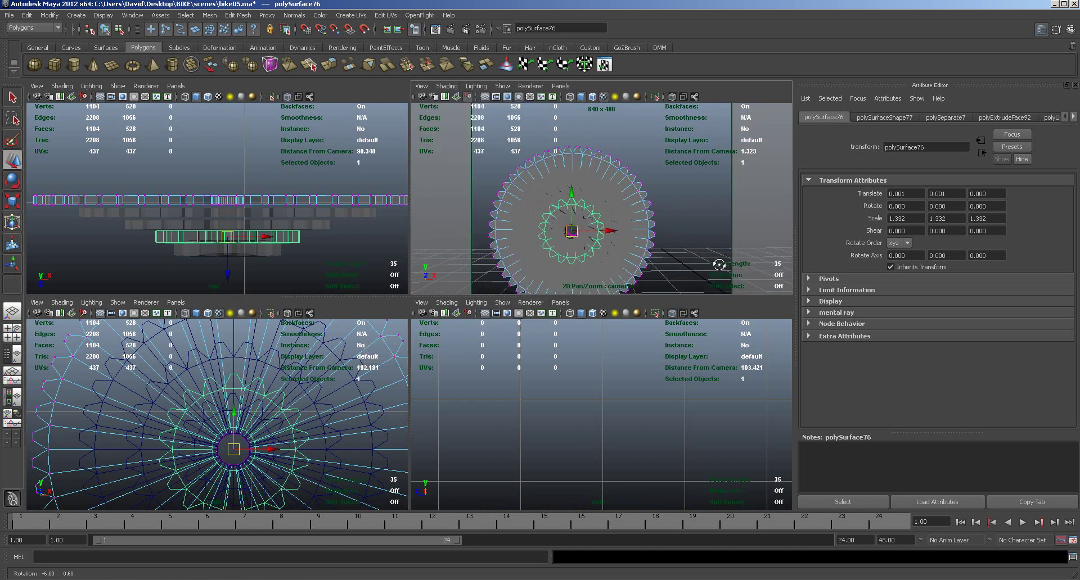
click(714, 262)
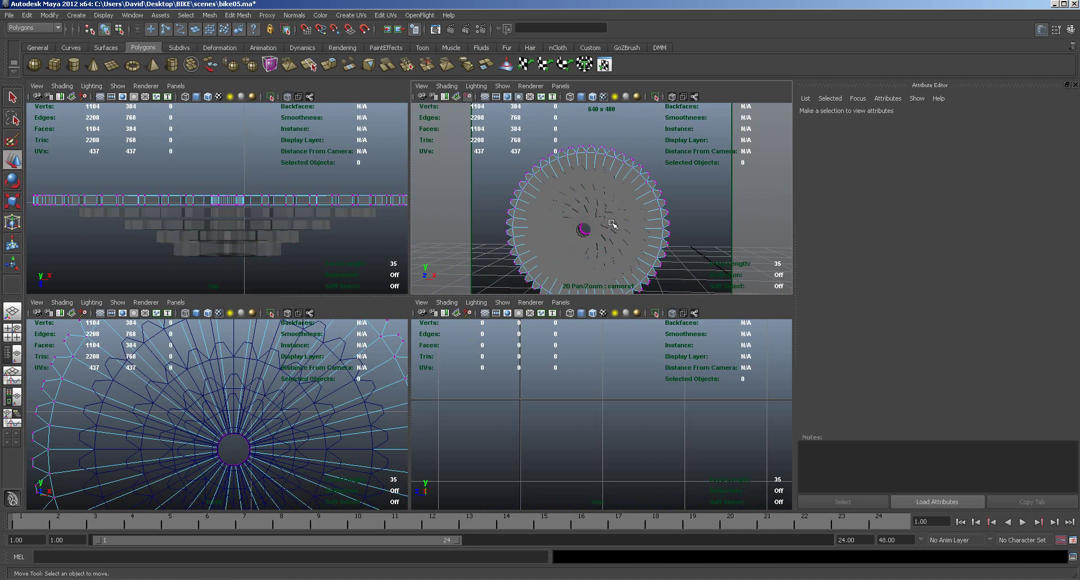
Step: Select the central-hole vertices of the second-smallest gear and scale them to about 0.764 to fit the shared hole
click(611, 222)
alt+right_drag(253, 429, 316, 430)
alt+middle_drag(300, 449, 294, 393)
right_drag(596, 260, 528, 261)
drag(200, 367, 224, 399)
key(r)
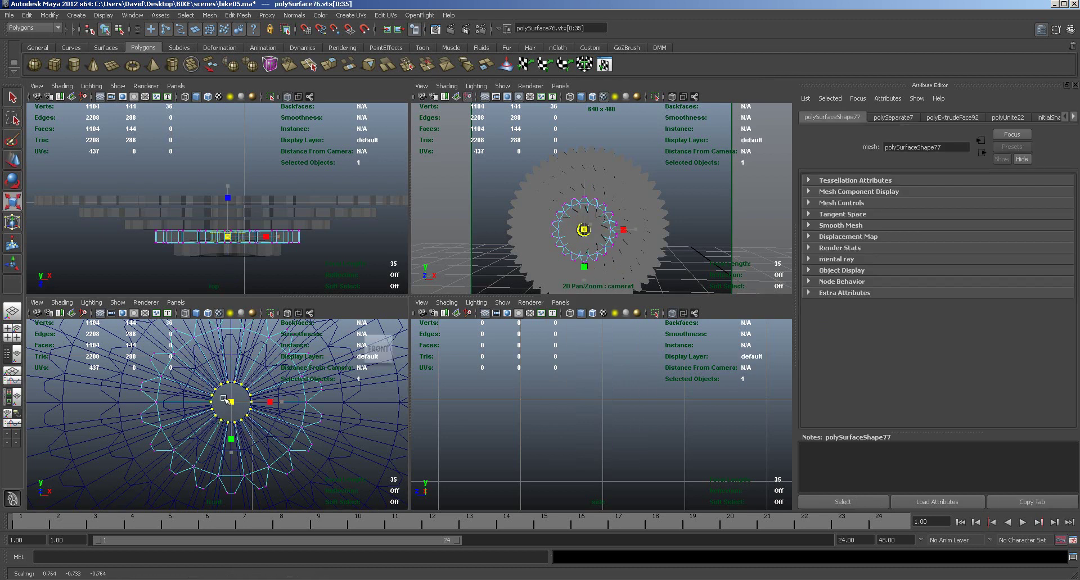
key(space)
alt+right_drag(326, 357, 514, 356)
key(space)
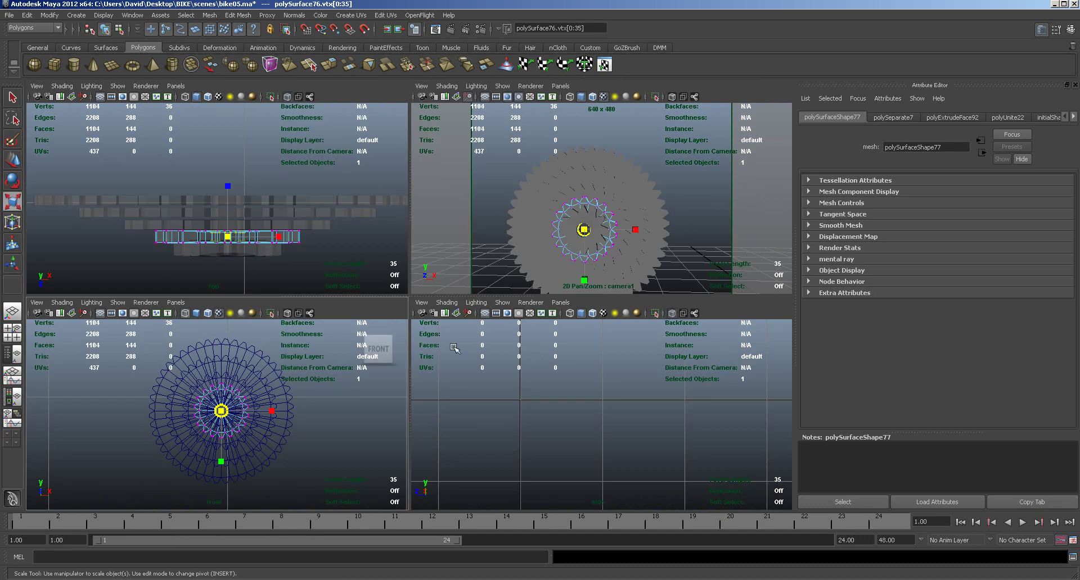
Step: Grow the vertex selection across the second-smallest gear, remove some vertices from it, and return to object mode
mouse_move(562, 251)
alt+mouse_down()
mouse_move(580, 264)
mouse_move(617, 251)
mouse_move(622, 280)
mouse_move(574, 259)
mouse_move(571, 269)
alt+mouse_up()
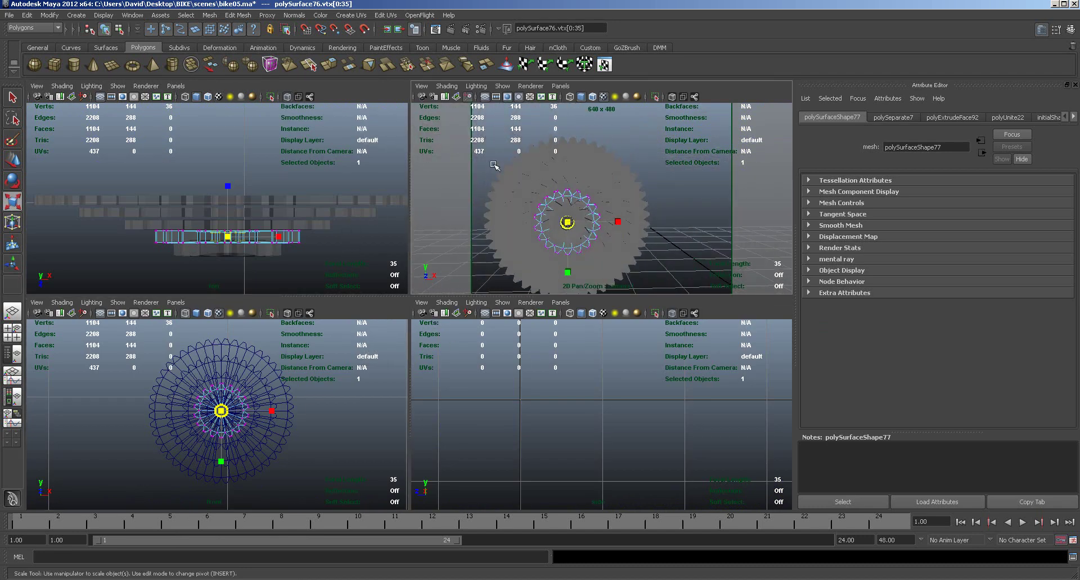
key(shift+period)
right_drag(612, 248, 643, 242)
ctrl+drag(583, 227, 630, 252)
right_drag(592, 226, 622, 197)
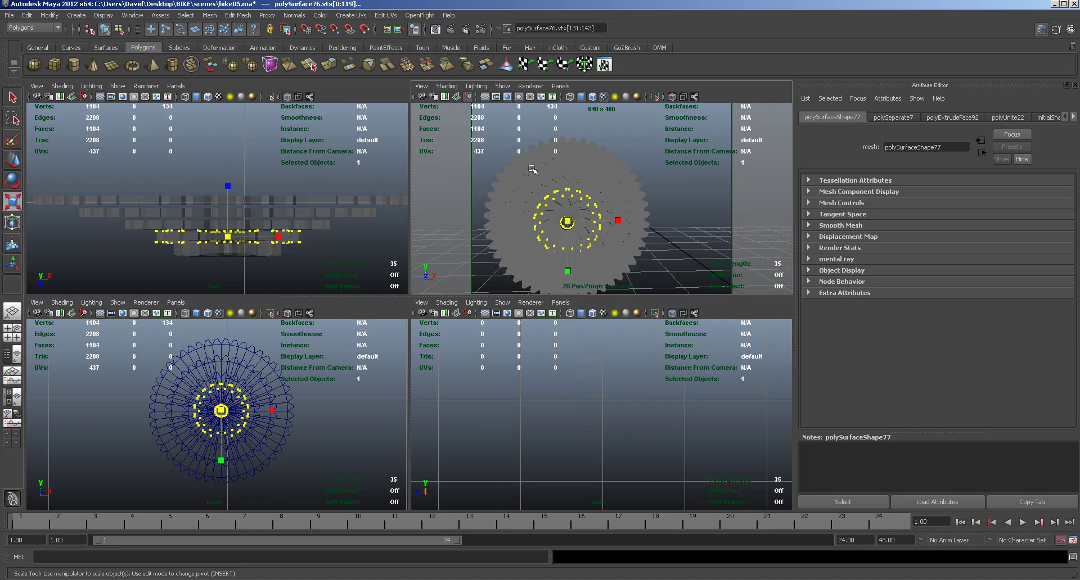
Step: Display the gears with wireframe on shaded in the perspective view and clear the object selection
drag(513, 158, 644, 275)
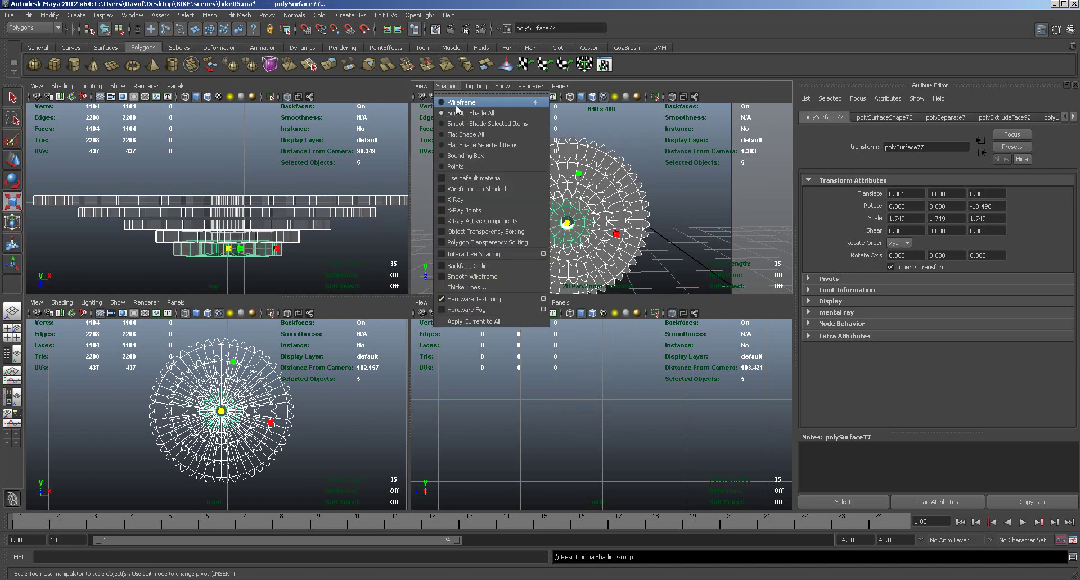
click(454, 103)
click(446, 86)
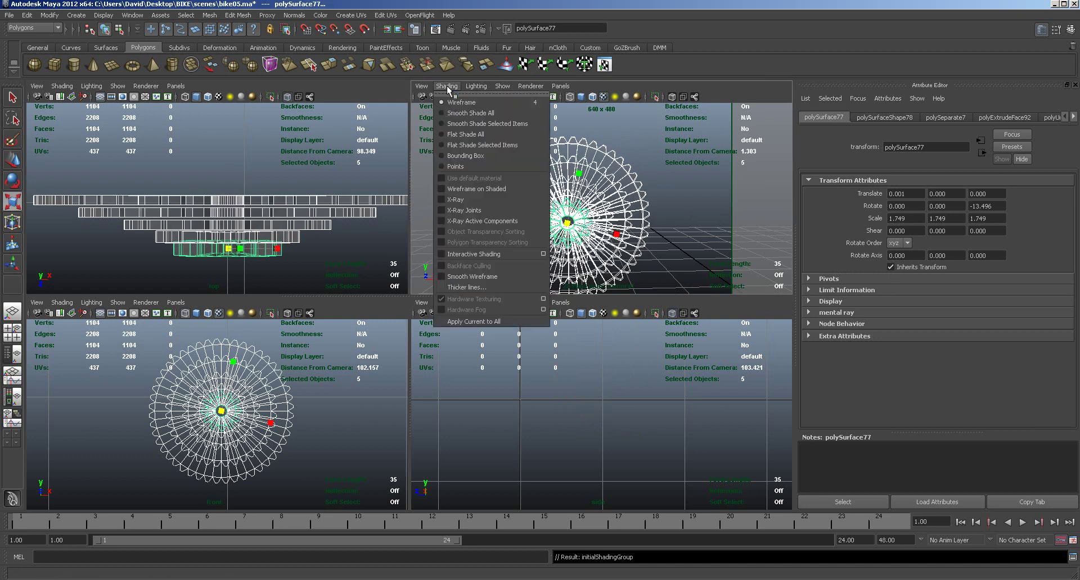
click(458, 191)
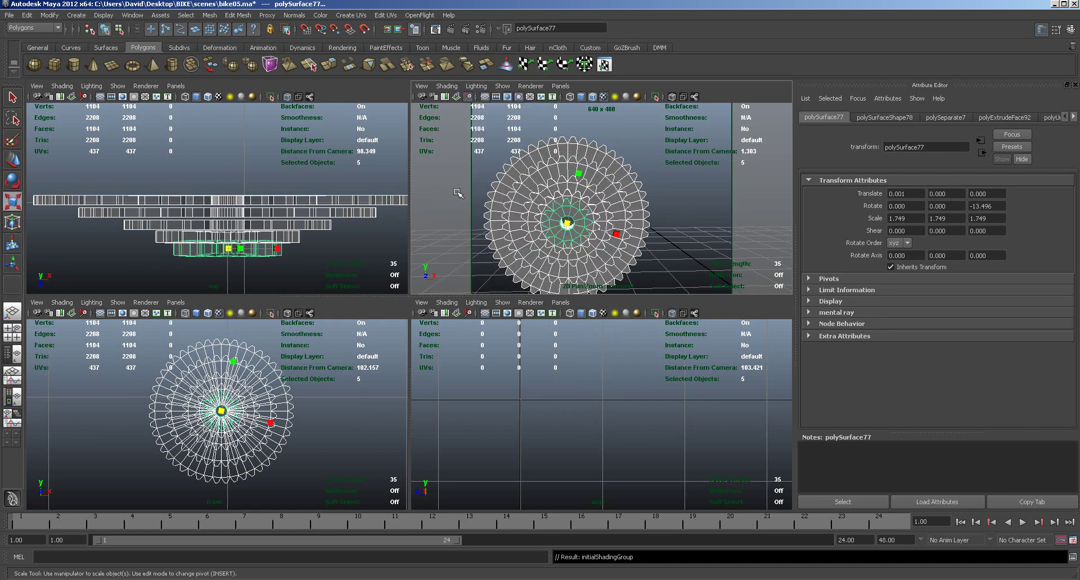
click(661, 262)
mouse_move(693, 262)
alt+mouse_down()
mouse_move(634, 266)
mouse_move(652, 267)
alt+mouse_up()
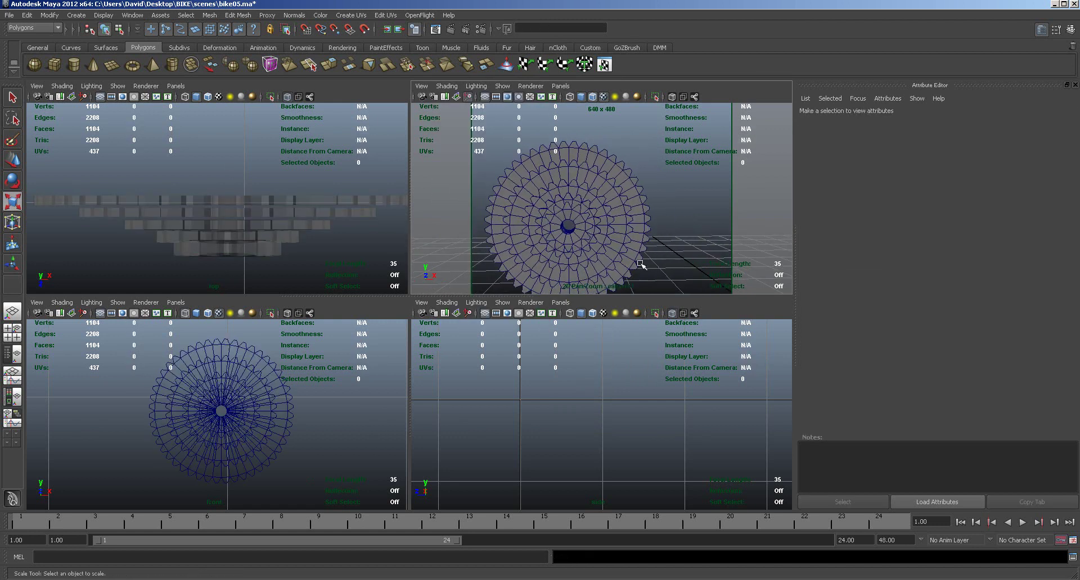
Step: Select the central-hole vertices of the smallest gear and scale them along the gear's depth axis
click(273, 258)
right_drag(266, 256, 205, 259)
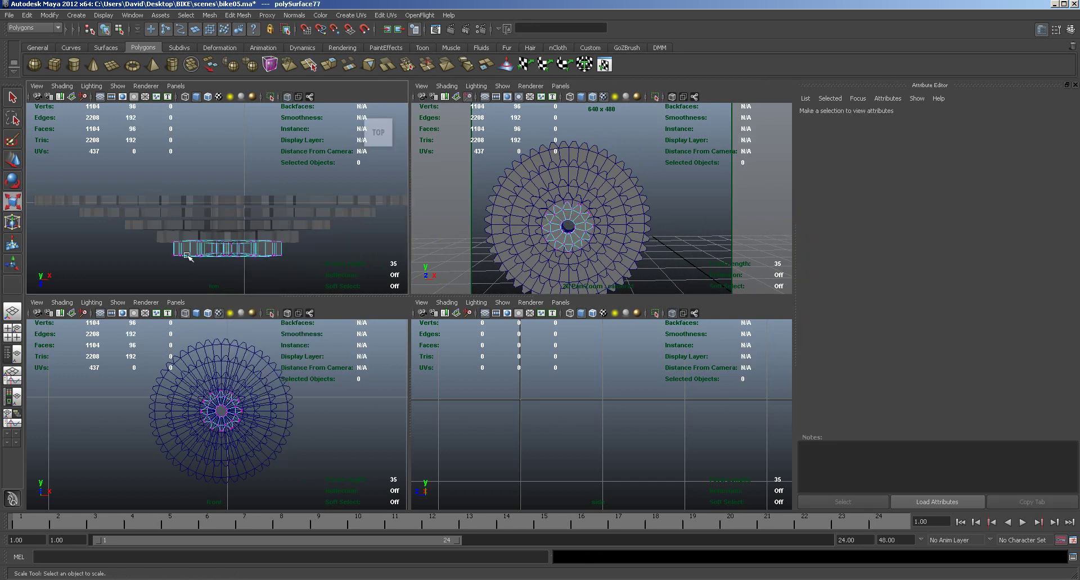
click(212, 268)
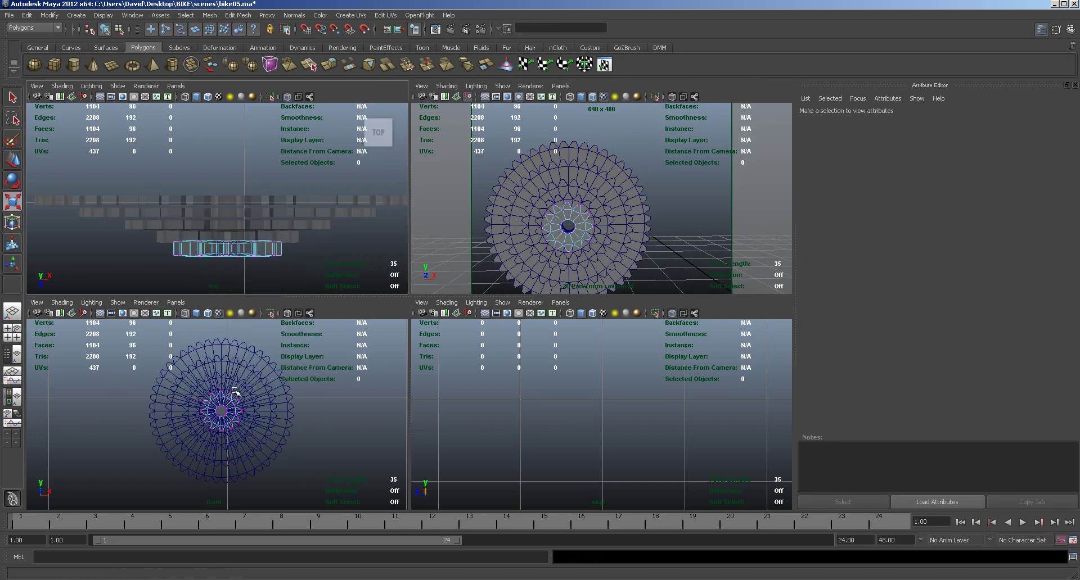
alt+right_drag(230, 428, 465, 441)
drag(204, 371, 264, 429)
drag(228, 198, 232, 174)
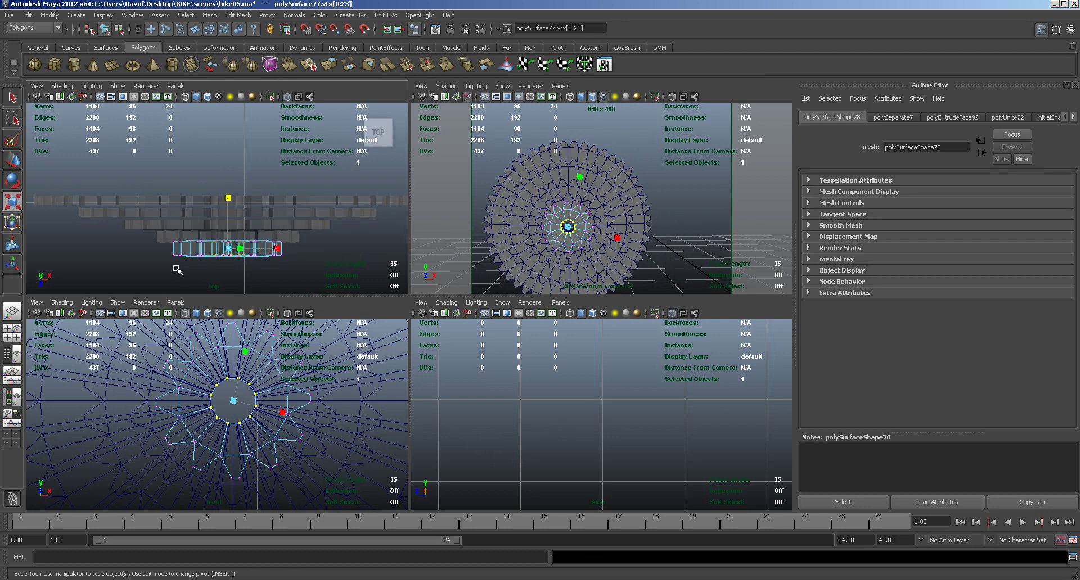
Step: In the enlarged top view, flatten the inner and outer face vertices of the smallest gear by scaling each set along Z
key(space)
alt+middle_drag(258, 442, 253, 412)
drag(300, 344, 562, 387)
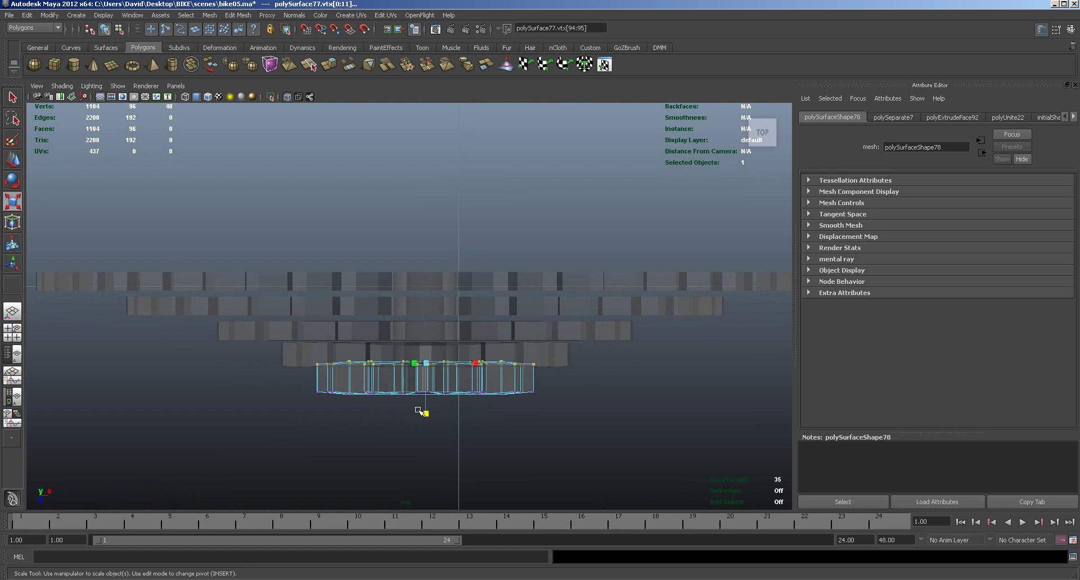
drag(425, 417, 422, 367)
drag(302, 378, 566, 404)
drag(426, 343, 427, 395)
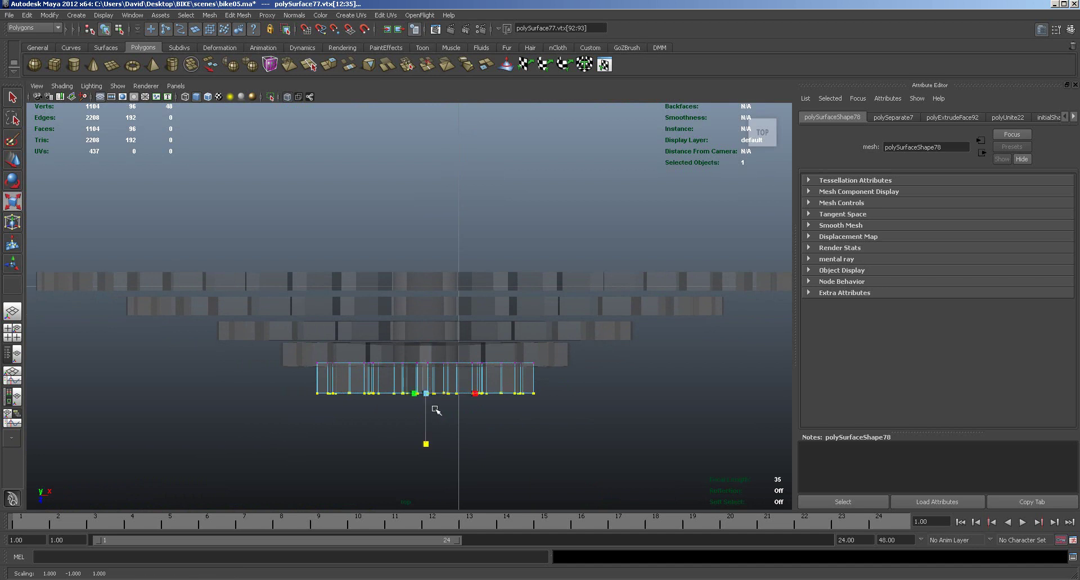
Step: Move the smallest gear's outer face vertices inward to thin it, and shift the whole gear away from the stack to Z 0.015
key(w)
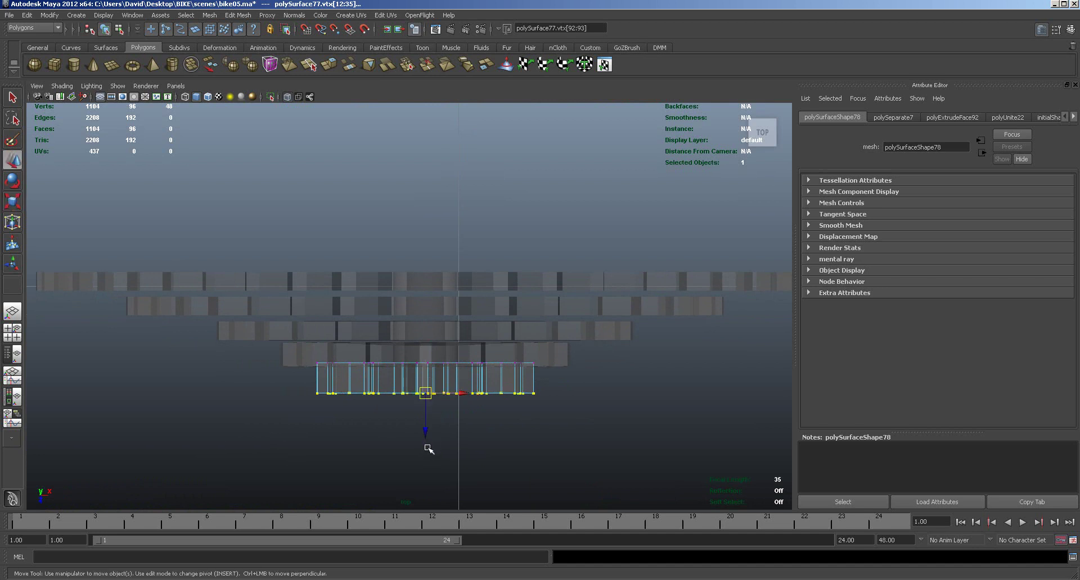
drag(427, 436, 426, 426)
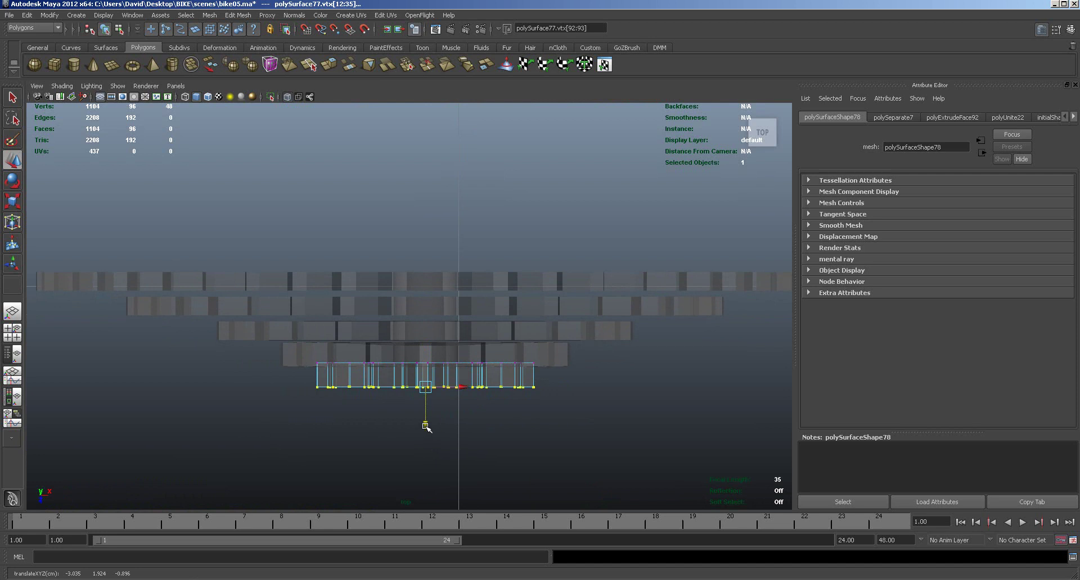
right_drag(347, 391, 394, 376)
drag(425, 417, 426, 434)
Step: Flatten both face vertex sets of the second-smallest gear by scaling each along Z, and thin the gear slightly
click(402, 363)
right_click(401, 364)
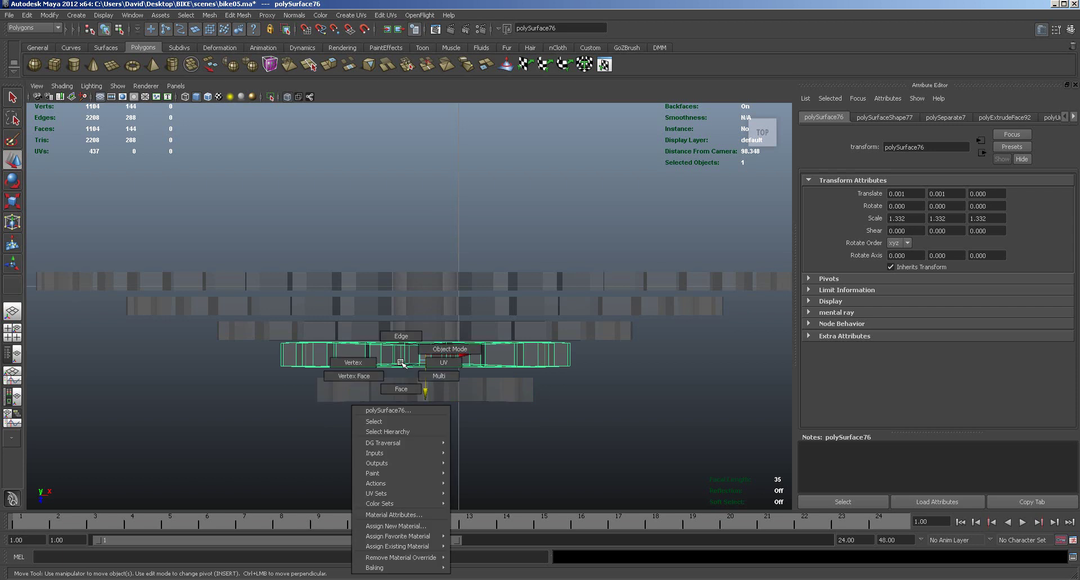
click(353, 363)
drag(261, 305, 587, 353)
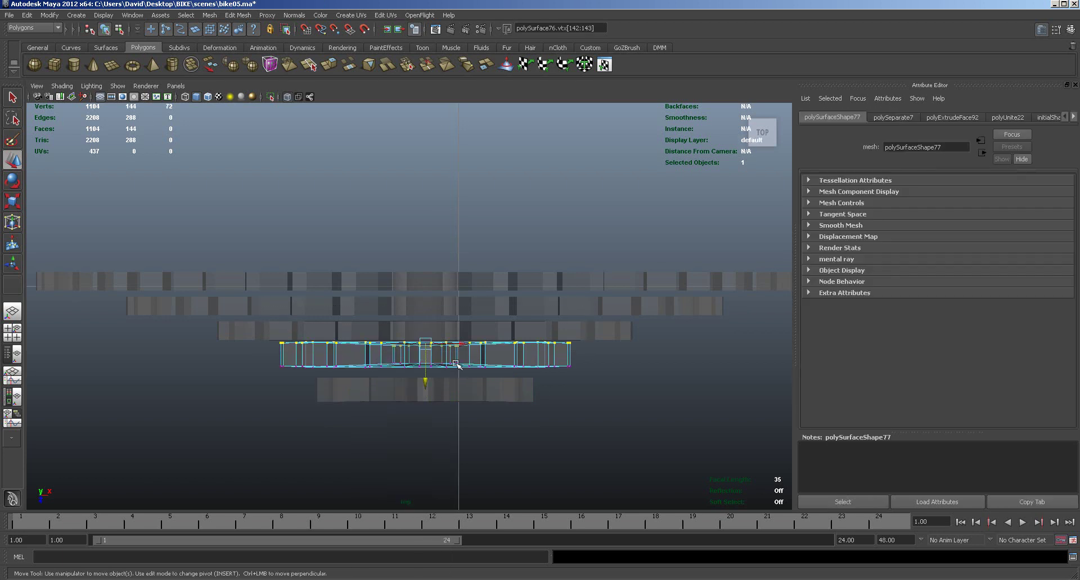
key(r)
drag(425, 395, 420, 347)
drag(274, 361, 602, 374)
drag(425, 319, 428, 397)
key(w)
Step: Scale the smallest gear to 1.502 in Z, move it back toward the stack at Z 0.001, and return to the four-view layout
drag(307, 371, 574, 393)
key(r)
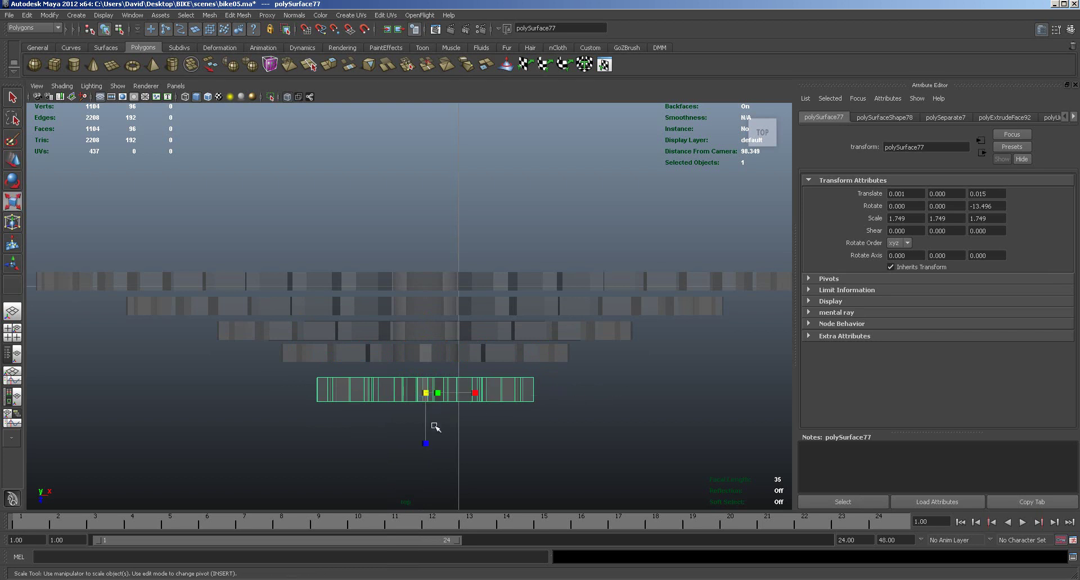
drag(426, 442, 430, 419)
key(w)
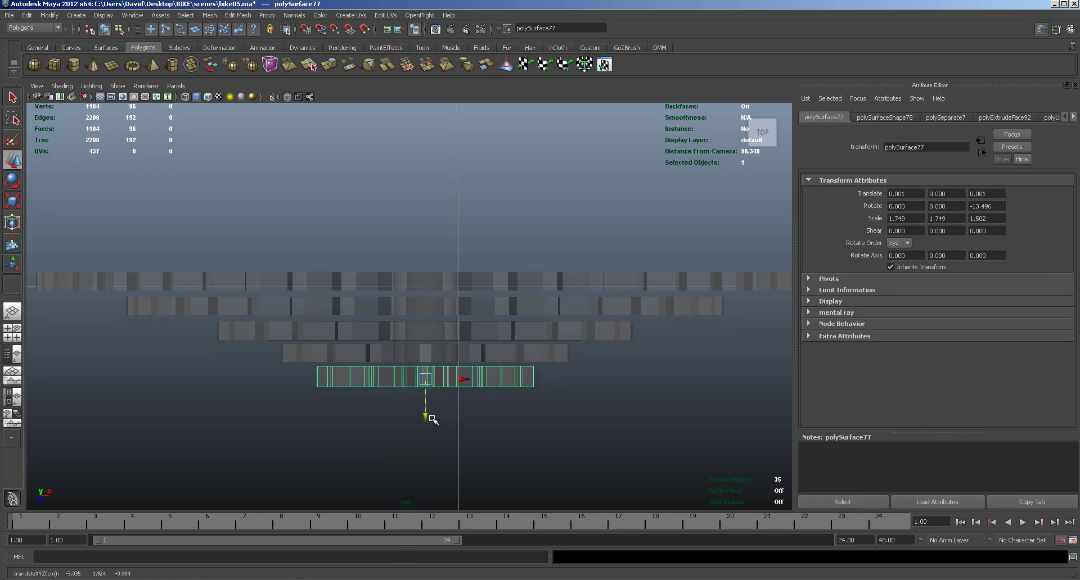
click(538, 420)
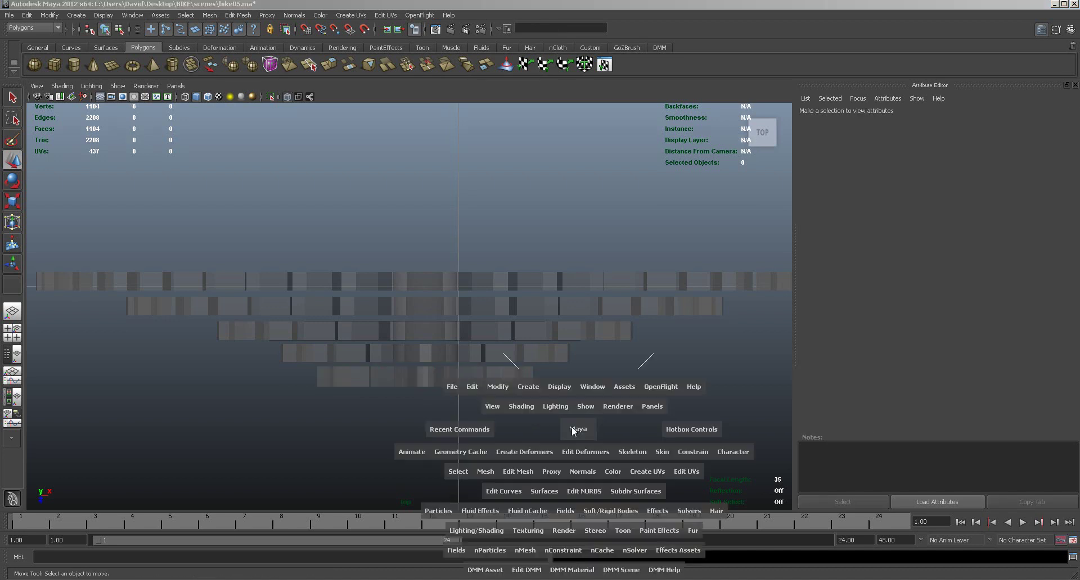
key(space)
mouse_move(530, 261)
alt+mouse_down()
mouse_move(569, 238)
mouse_move(641, 275)
mouse_move(515, 289)
mouse_move(562, 265)
mouse_move(545, 248)
alt+mouse_up()
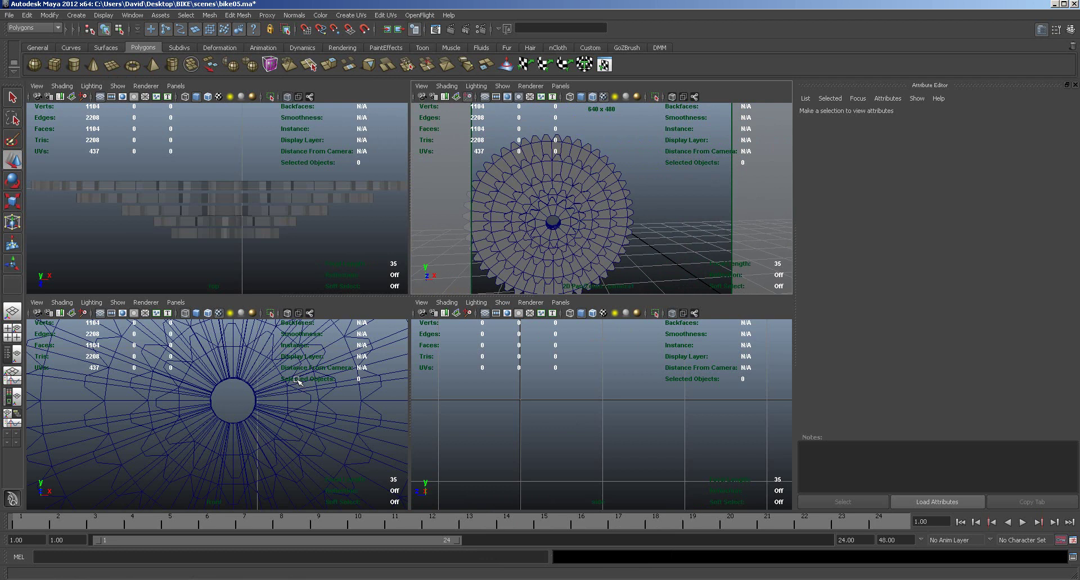
Step: Create a new display layer named gears and save the scene
click(1071, 30)
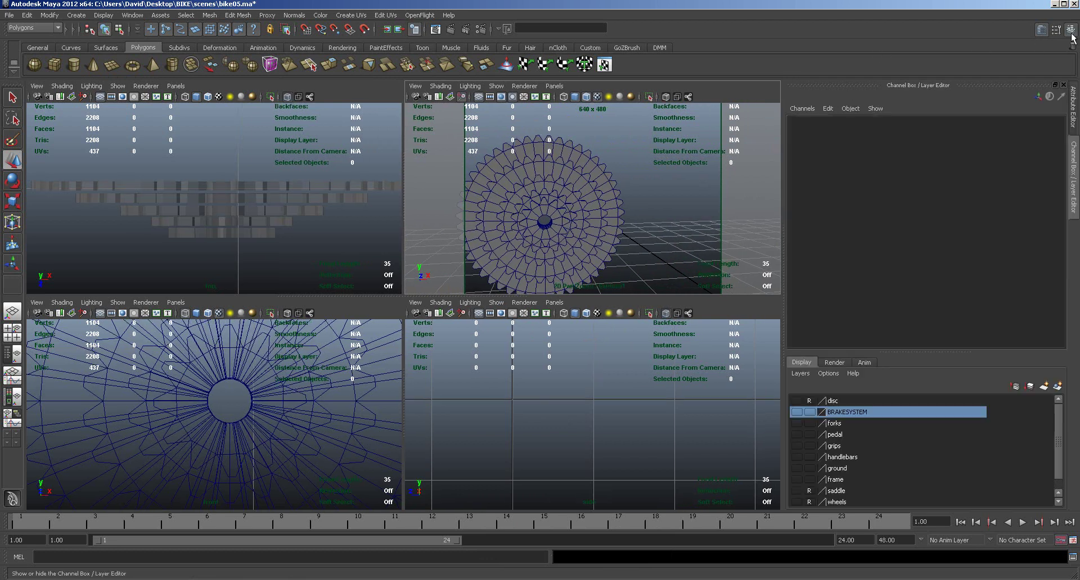
click(842, 400)
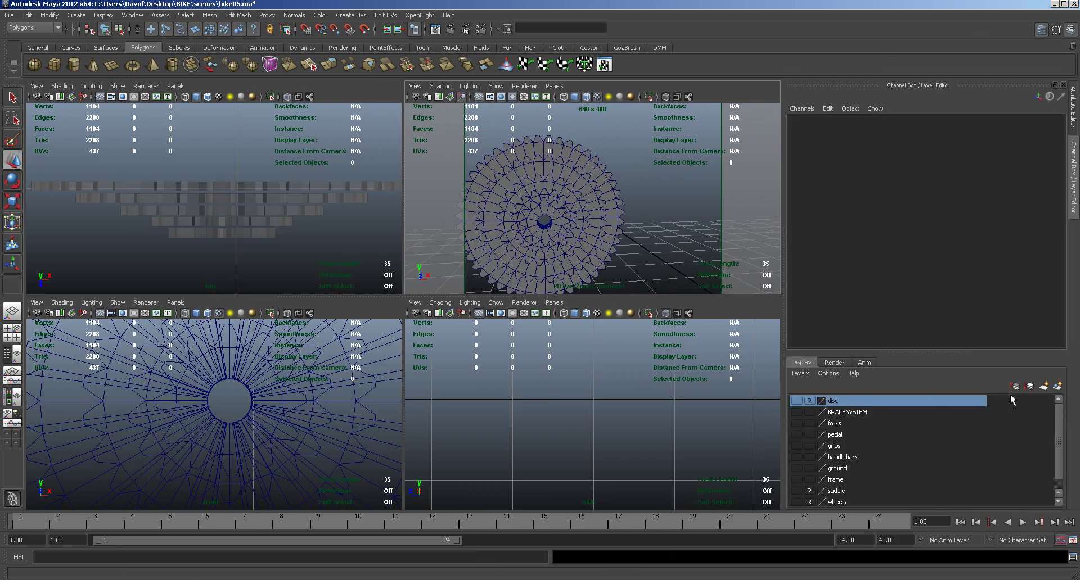
click(1044, 386)
click(845, 401)
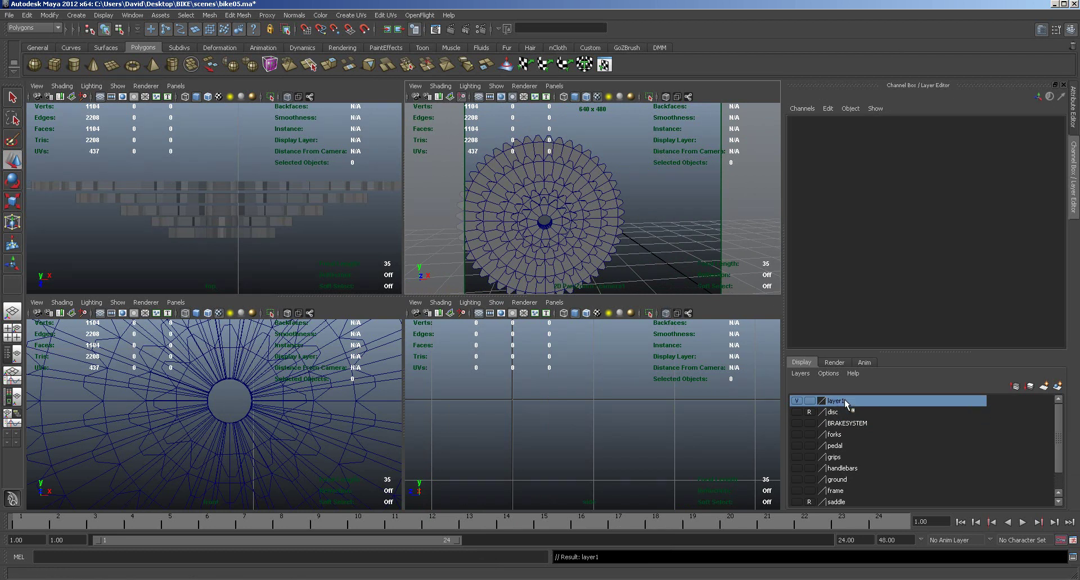
double_click(845, 400)
drag(447, 218, 370, 217)
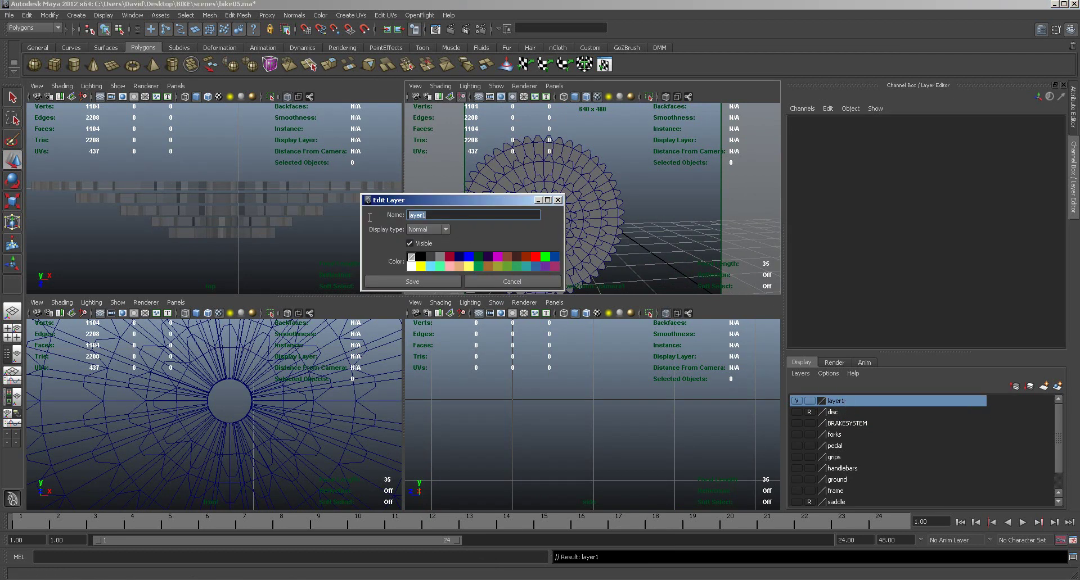
text(gears)
click(417, 283)
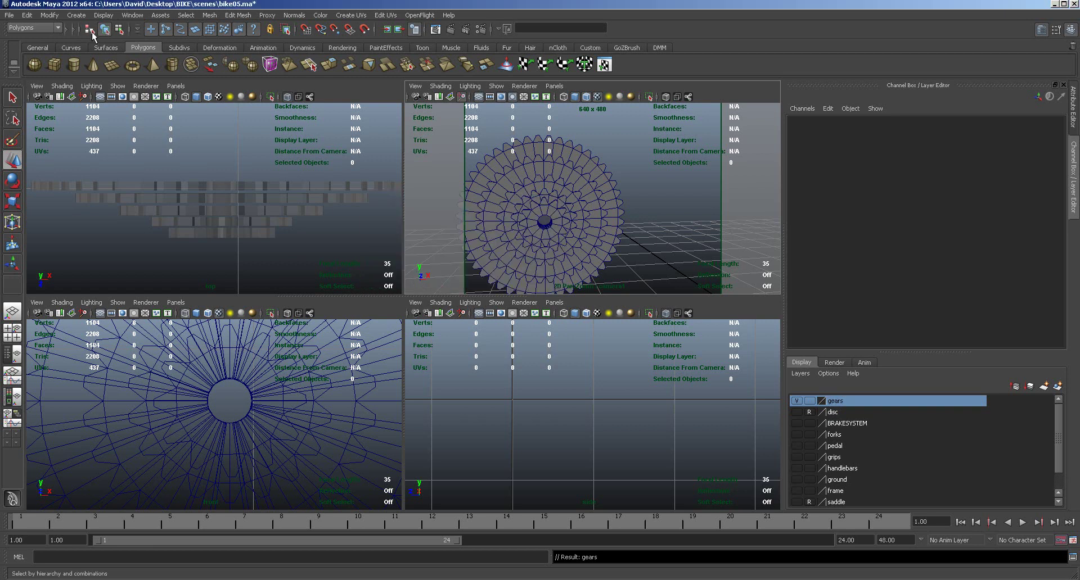
click(9, 15)
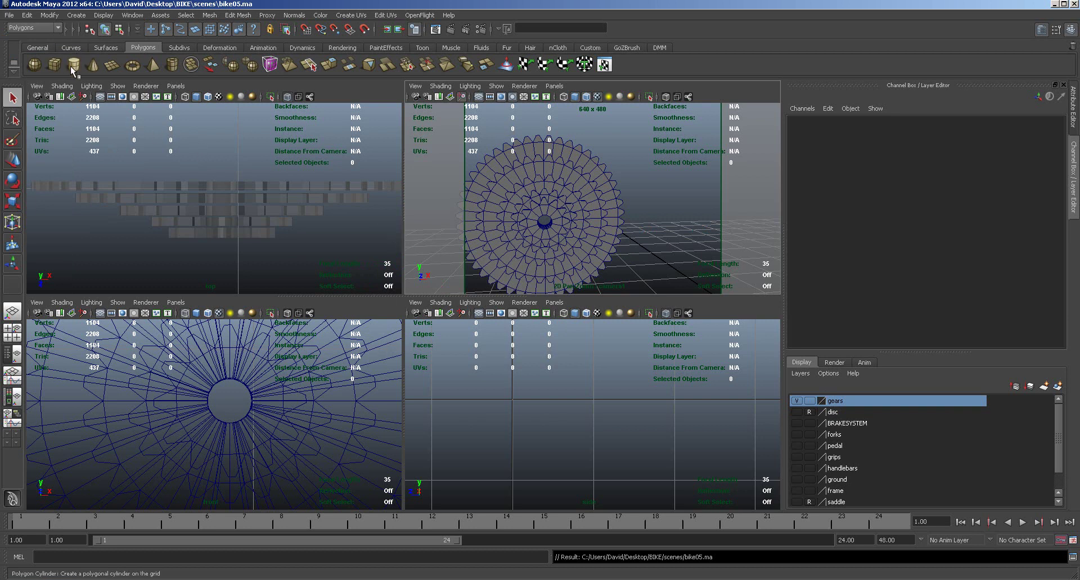
Step: Create a polygon pipe and set its axis subdivisions to 8
click(173, 64)
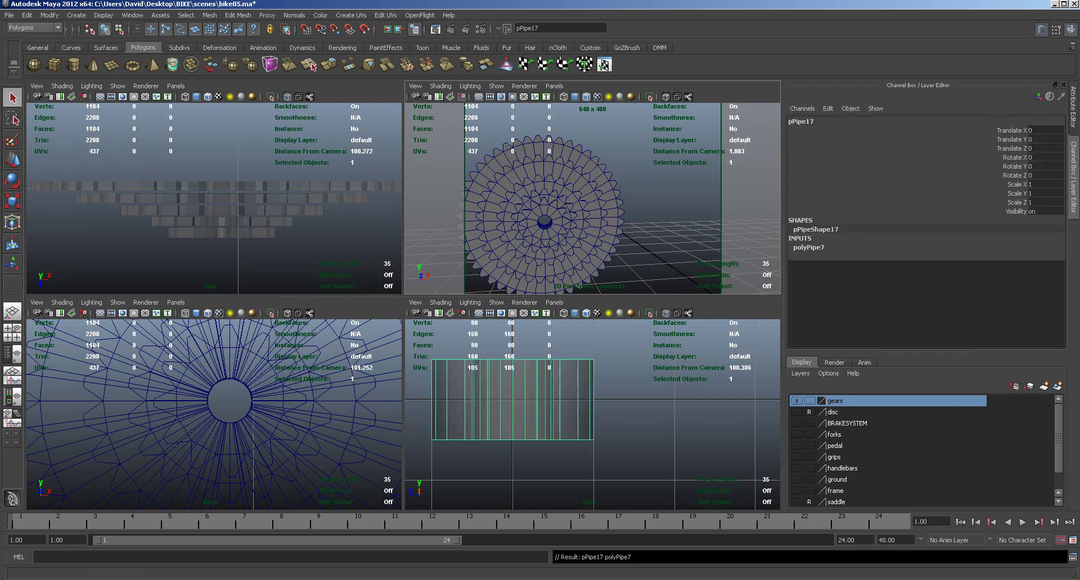
click(1040, 29)
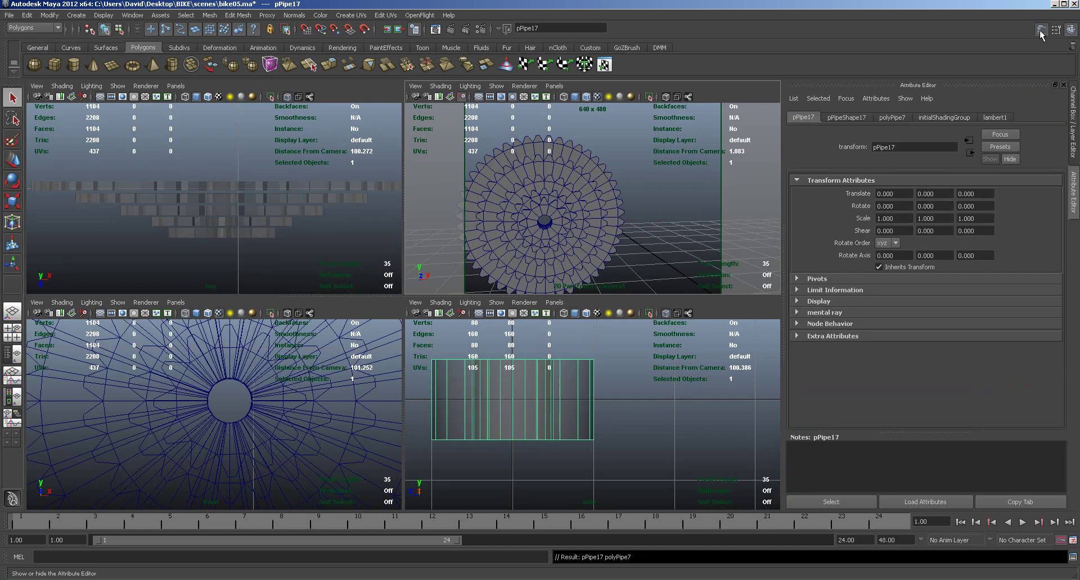
click(894, 118)
drag(964, 236, 934, 235)
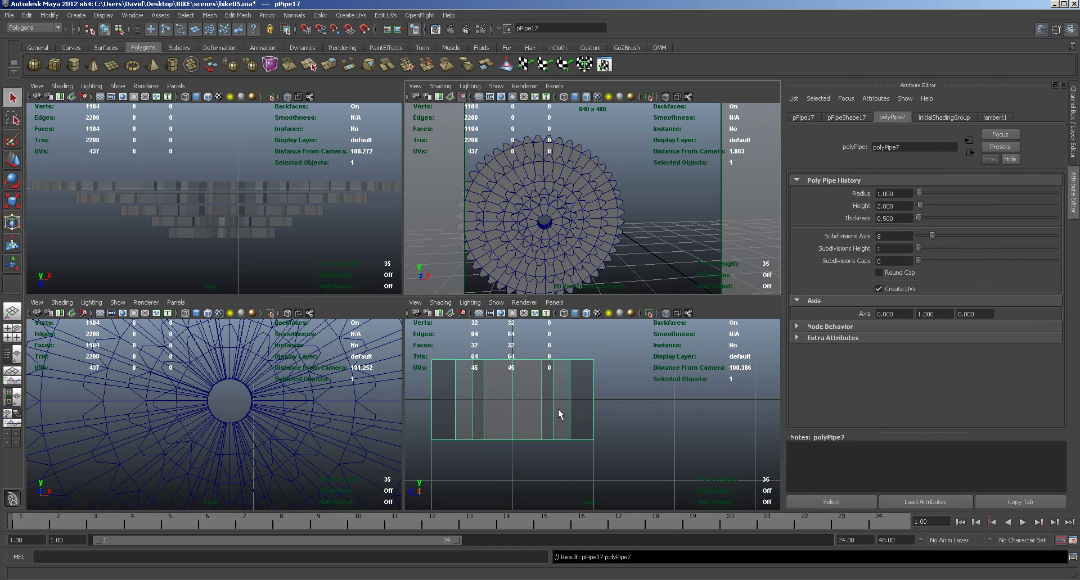
Step: Try rotating the pipe freely in the side view, and reset its X, Y and Z rotations to 0
key(e)
drag(514, 381, 515, 443)
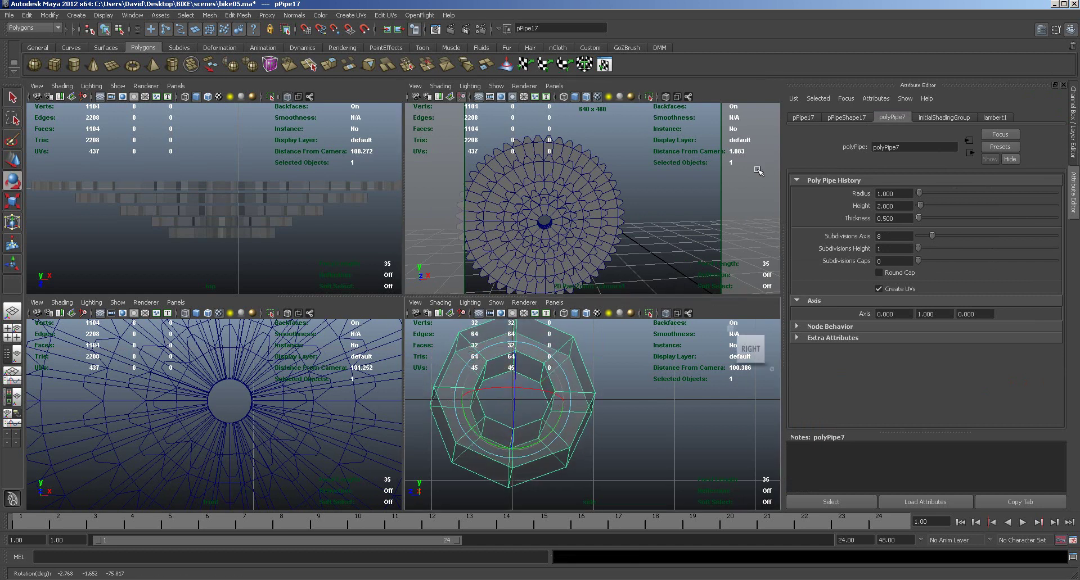
click(801, 118)
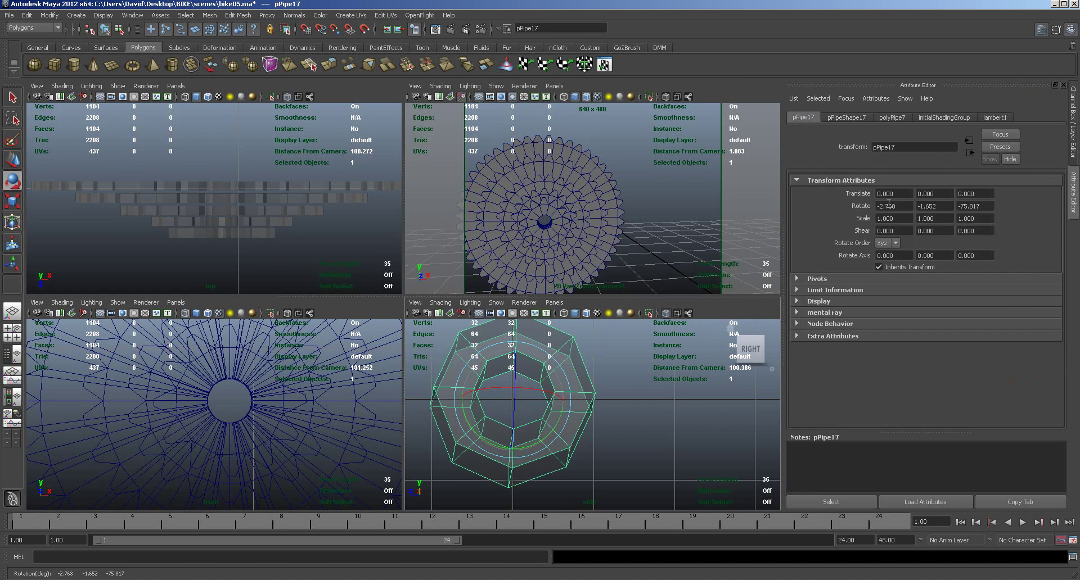
click(917, 206)
drag(896, 207, 850, 208)
text(0)
click(938, 206)
drag(943, 206, 918, 206)
text(0)
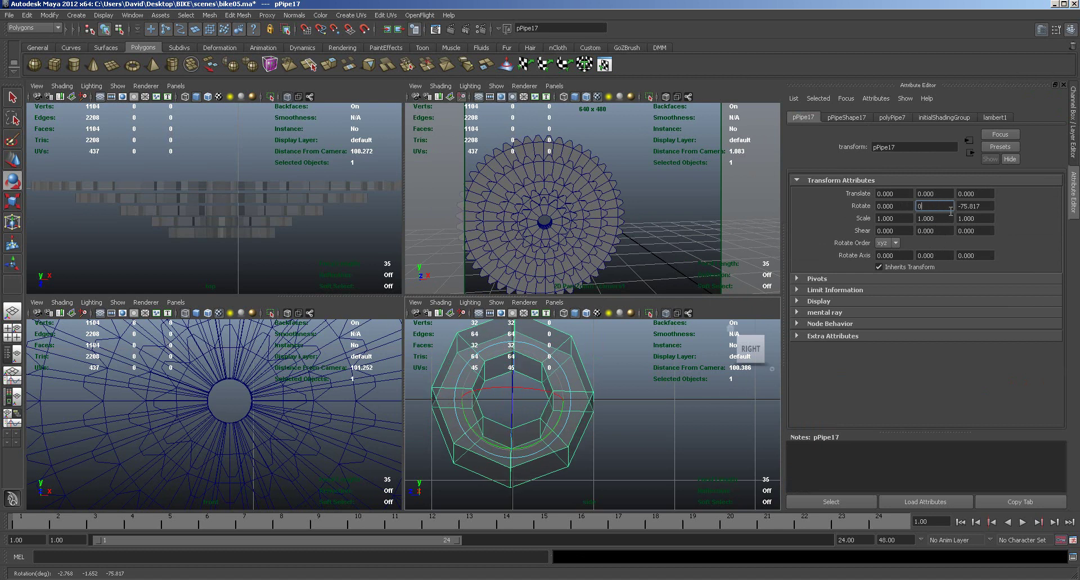
click(988, 206)
drag(990, 206, 867, 206)
text(0)
Step: Try a 90-degree X rotation on the pipe, and set X back to 0
click(941, 208)
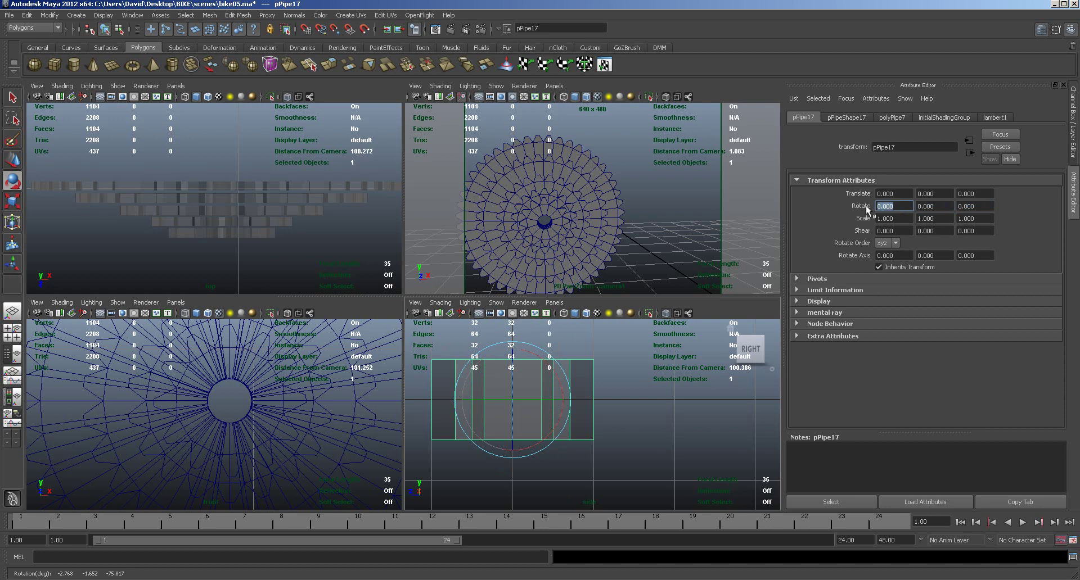
key(Return)
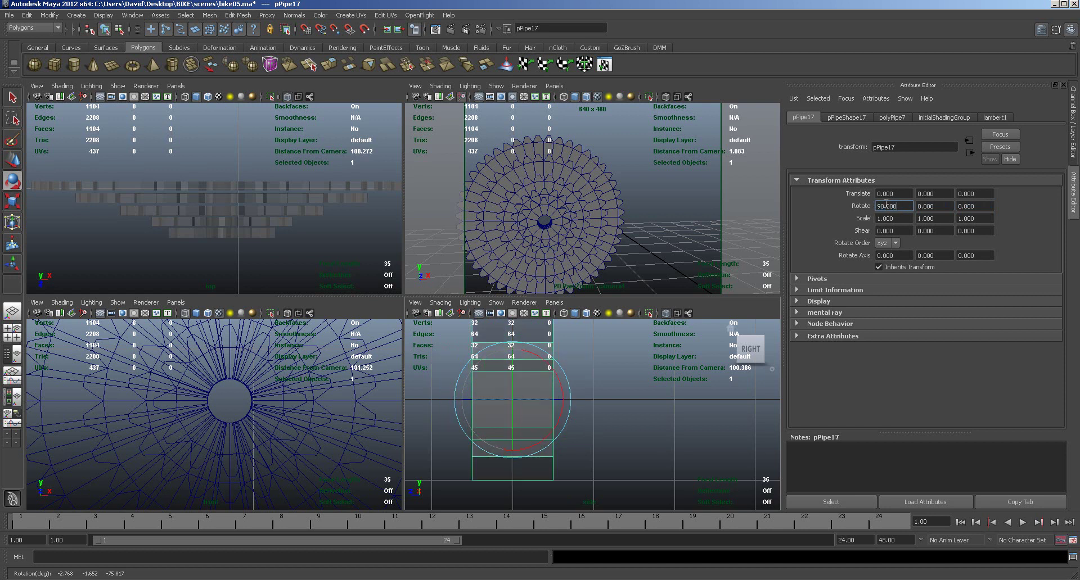
text(0)
key(Tab)
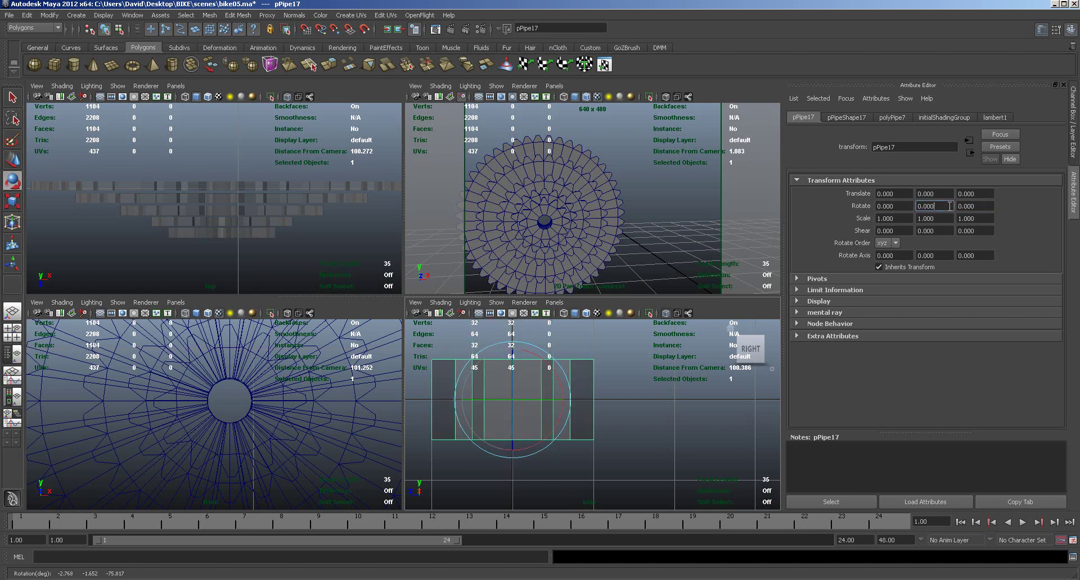
Step: Set the pipe's rotation to 0 in Y and 90 in Z
text(9)
key(Tab)
text(90)
key(Return)
click(946, 206)
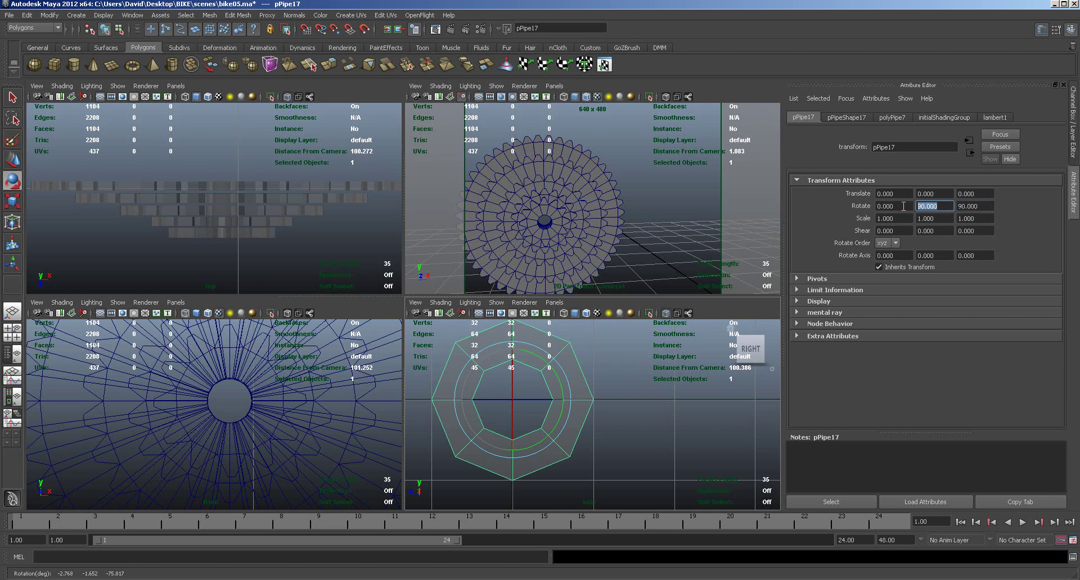
text(0)
key(Return)
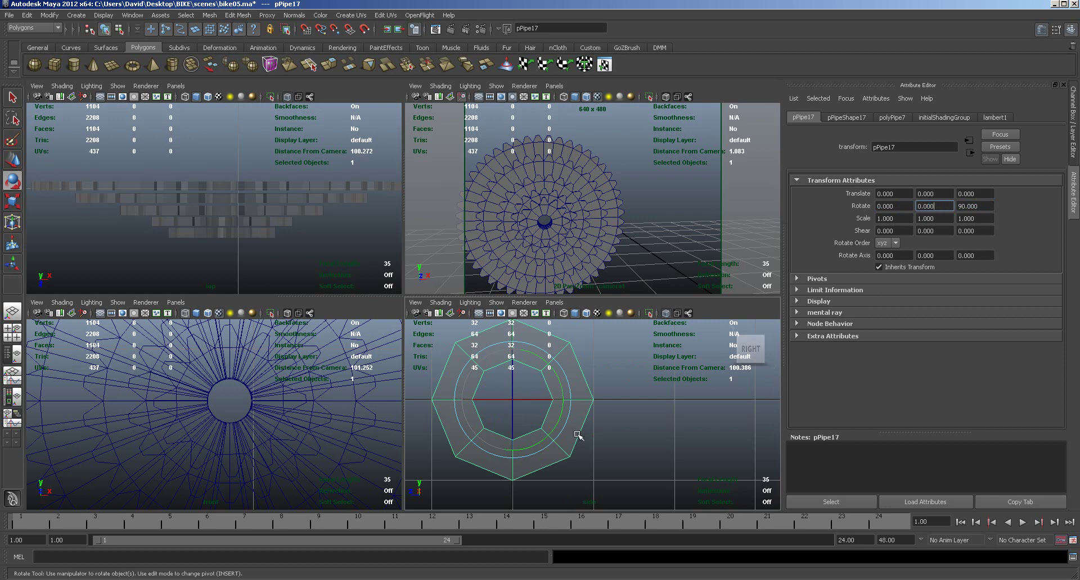
scroll(332, 440, down, 6)
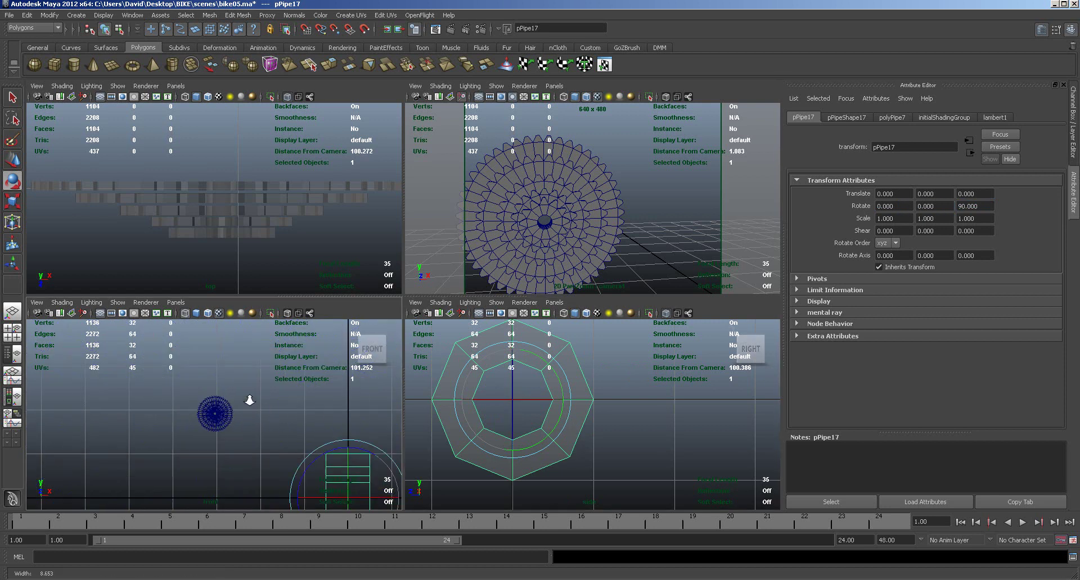
Step: Set the pipe's rotation to 90 in Y and 0 in Z
click(950, 209)
text(90)
key(Return)
click(985, 206)
text(0)
key(Return)
Step: Set the pipe's rotation to 90 in X and 0 in Y so its ring faces the front view
click(892, 206)
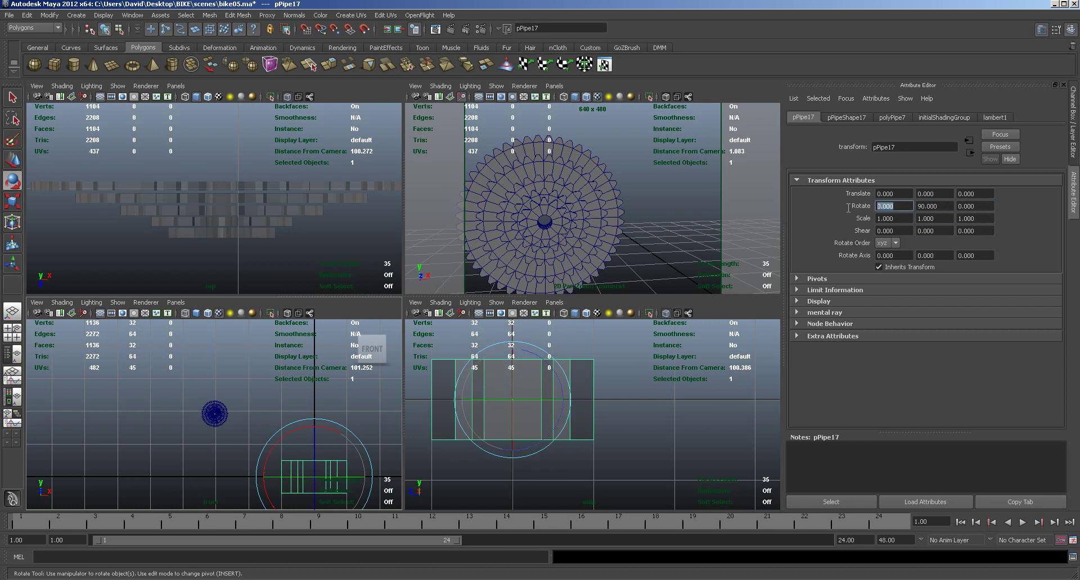
text(90)
key(Return)
double_click(928, 205)
text(0)
key(Return)
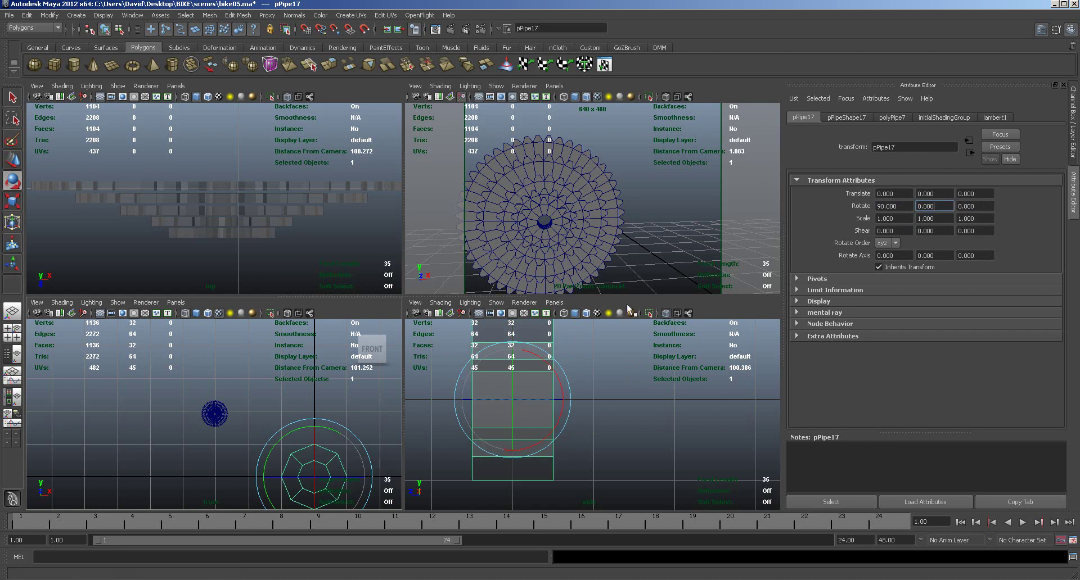
Step: Scale the pipe down uniformly and move it to the upper edge of the gears in the front view
click(891, 117)
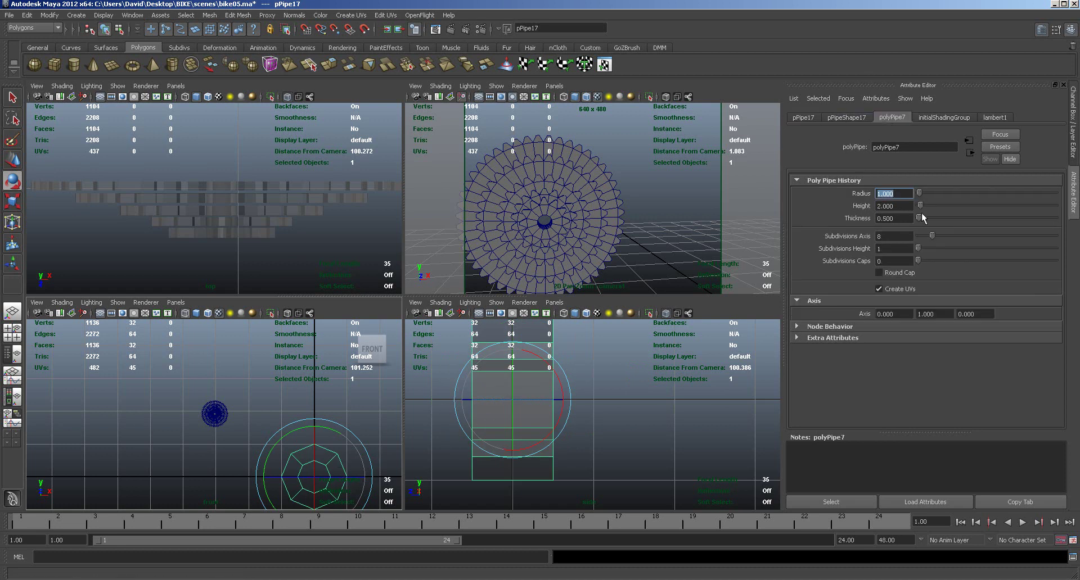
alt+middle_drag(313, 477, 315, 414)
alt+middle_drag(361, 368, 356, 419)
key(r)
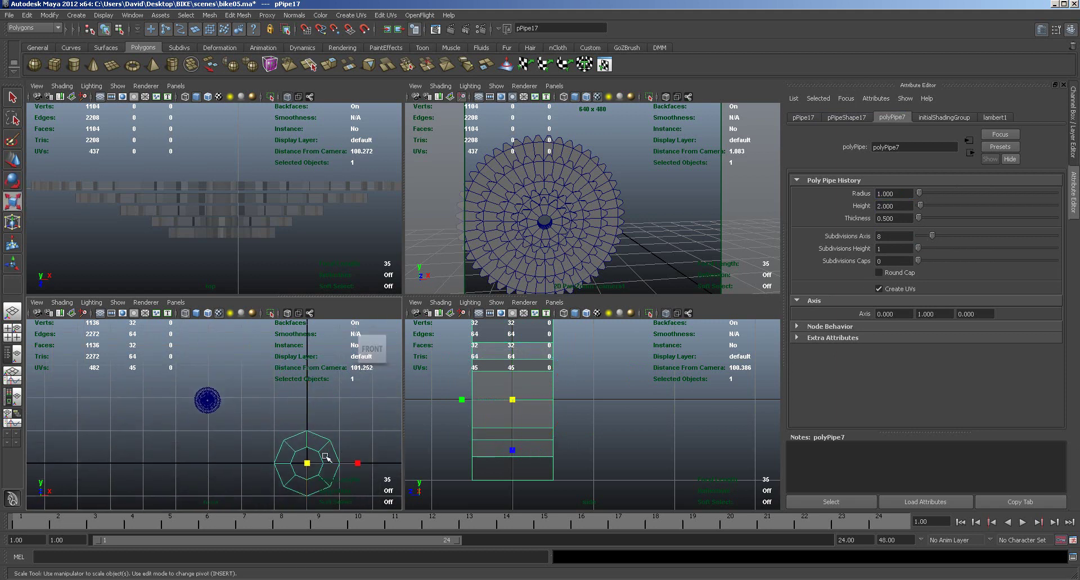
drag(307, 463, 212, 395)
key(w)
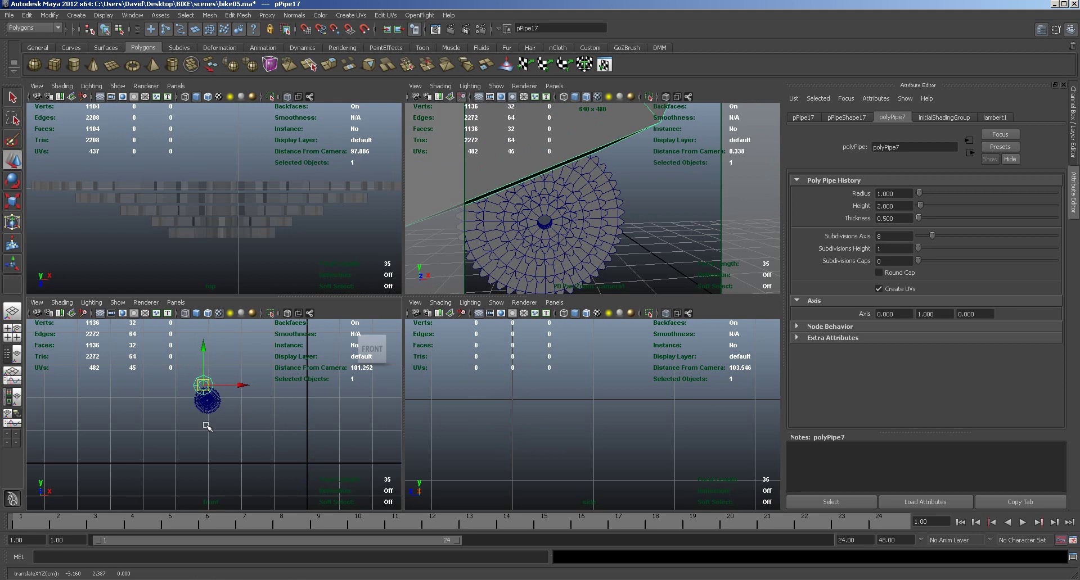
Step: Increase the pipe's axis subdivisions to 12
key(space)
alt+right_drag(321, 374, 617, 286)
alt+middle_drag(540, 272, 518, 456)
alt+right_drag(518, 457, 751, 426)
alt+middle_drag(477, 414, 609, 356)
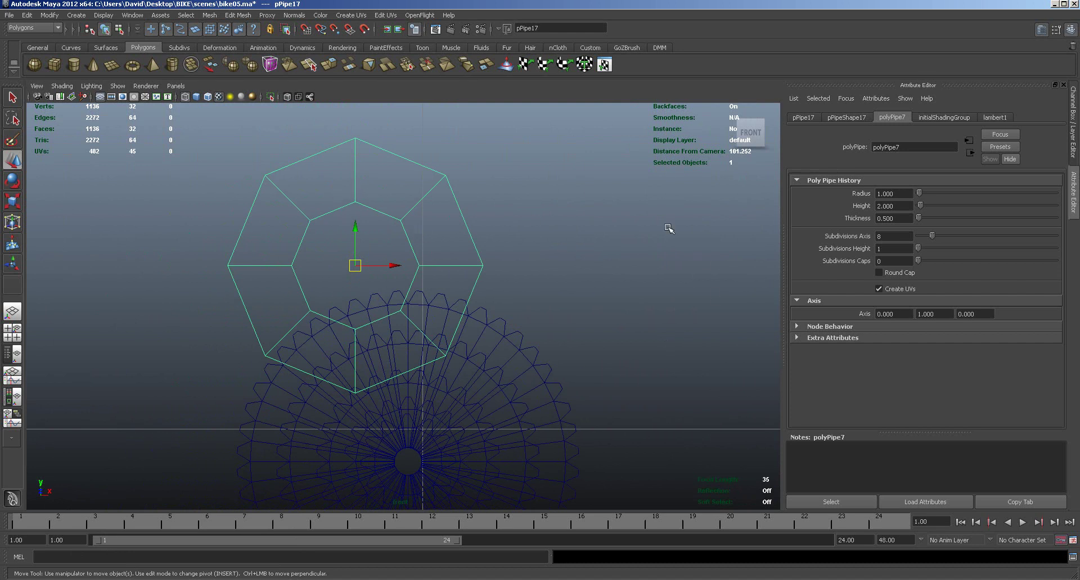
drag(932, 237, 947, 237)
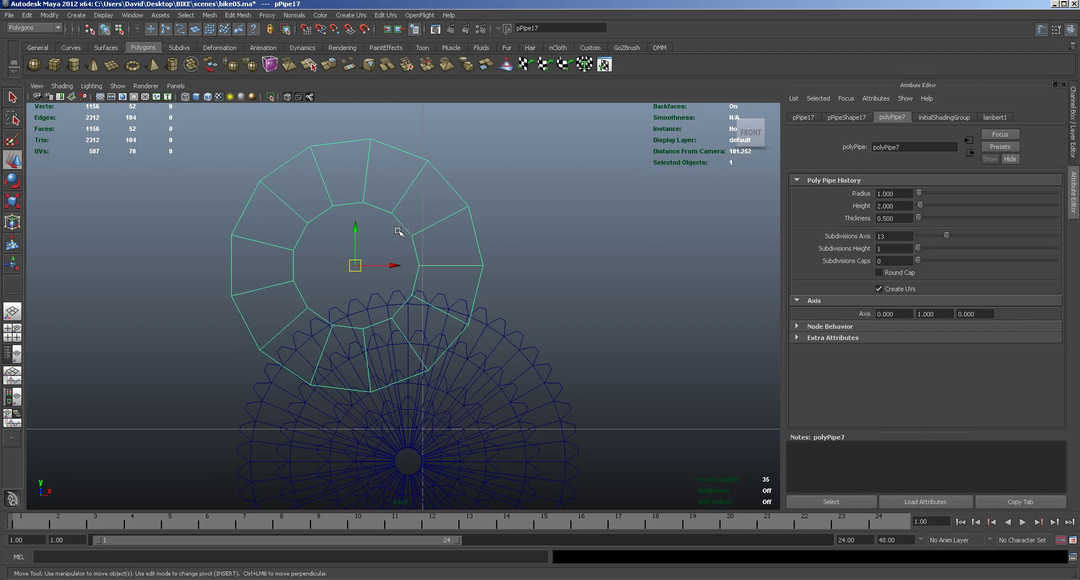
drag(948, 239, 945, 240)
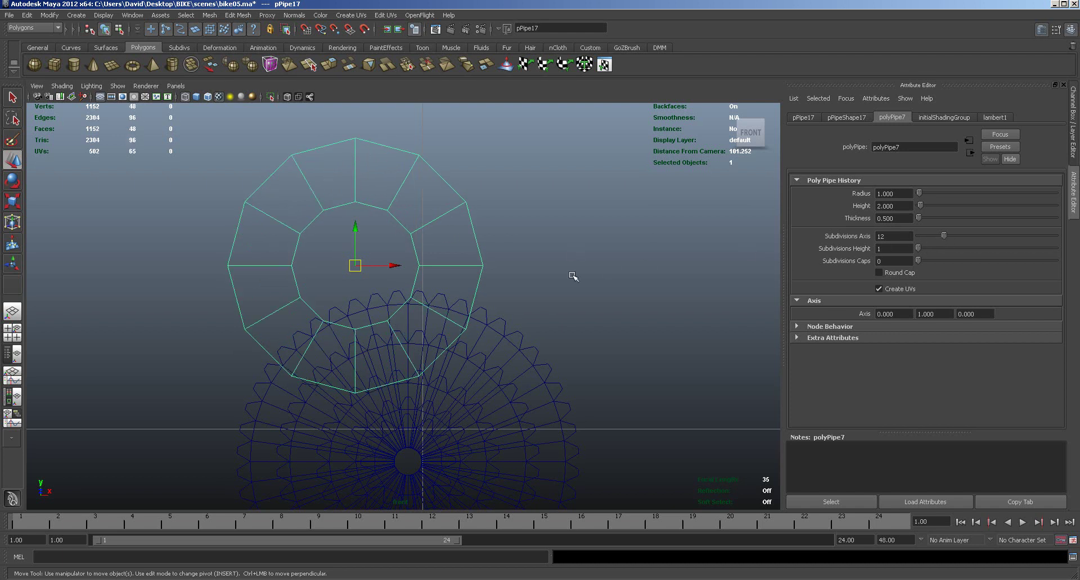
Step: Delete the pipe's back and side faces in the top view, keeping only the flat front ring
key(space)
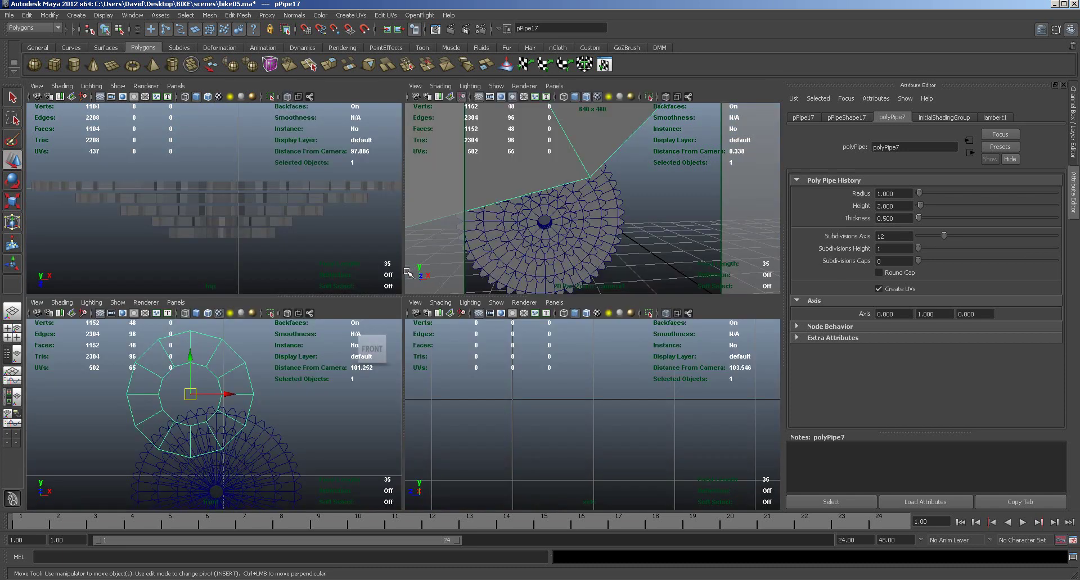
scroll(566, 394, down, 3)
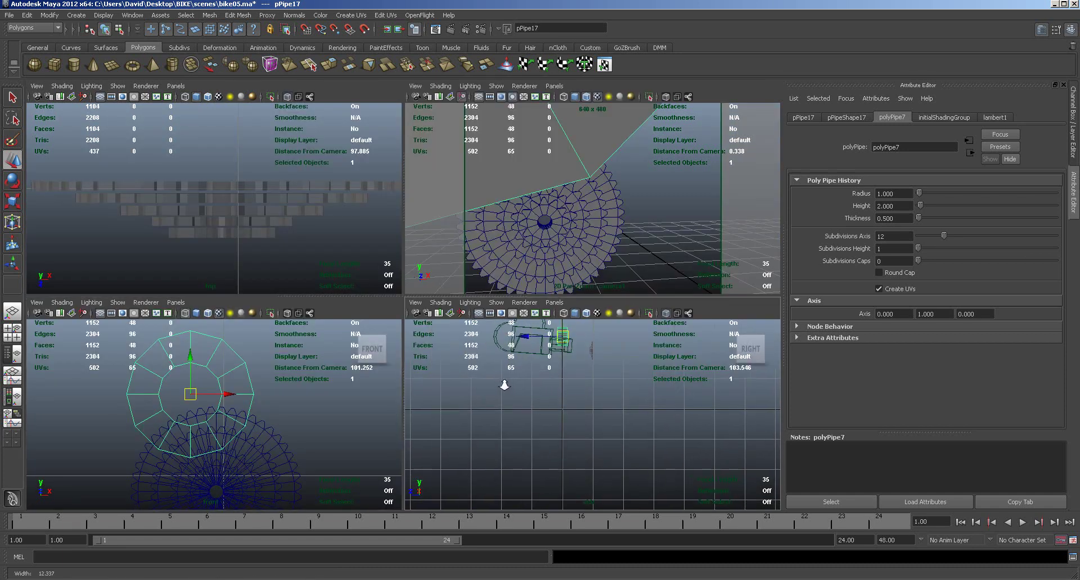
scroll(561, 234, down, 3)
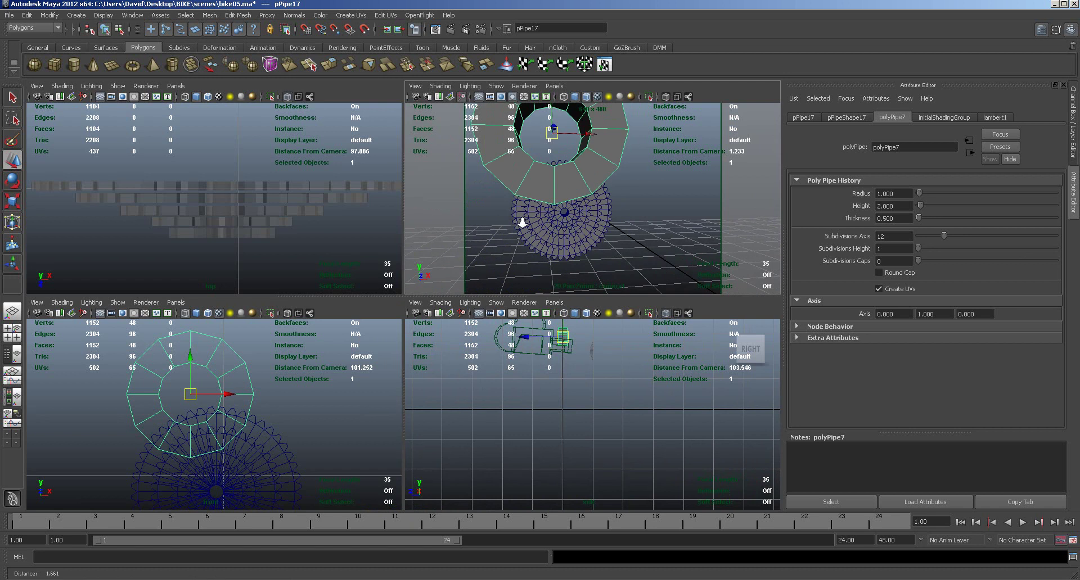
scroll(305, 222, down, 5)
scroll(305, 221, up, 2)
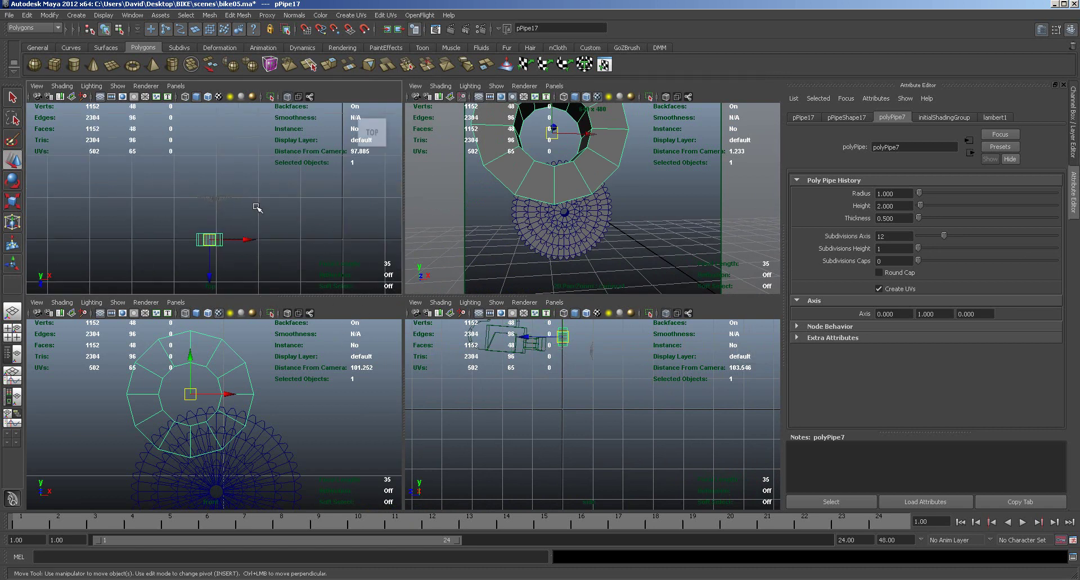
right_click(194, 242)
right_drag(195, 241, 186, 270)
drag(164, 218, 245, 243)
key(Delete)
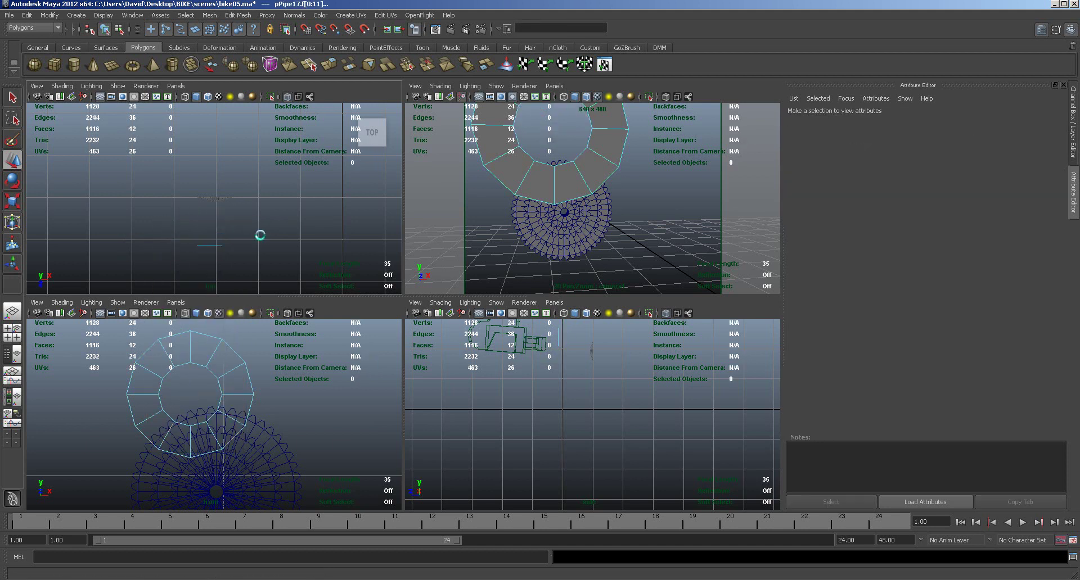
Step: Select the flat ring as an object and scale it uniformly down to about 0.024
right_drag(234, 371, 234, 373)
click(234, 373)
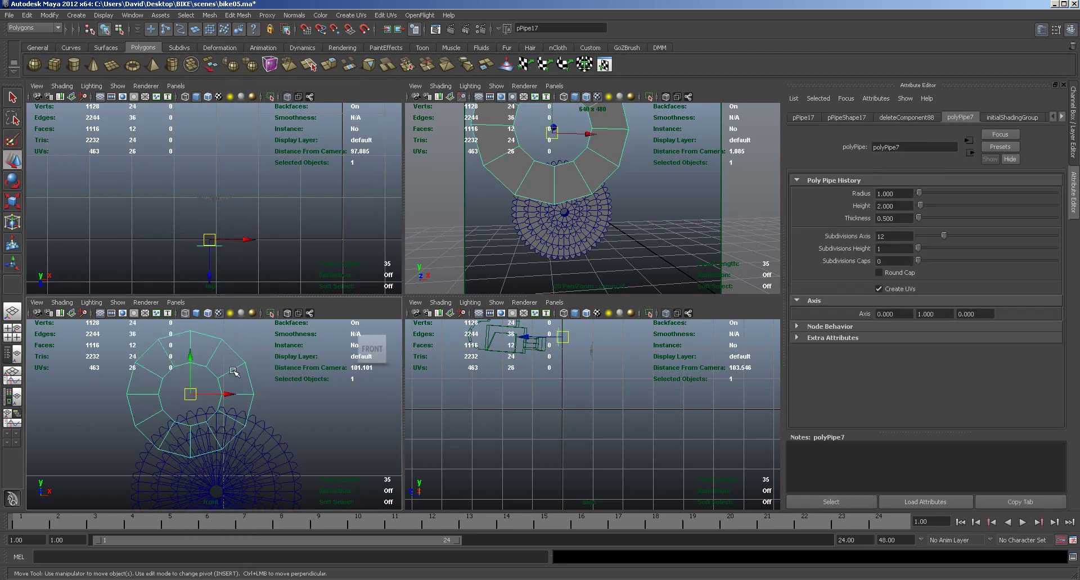
key(space)
scroll(625, 317, up, 1)
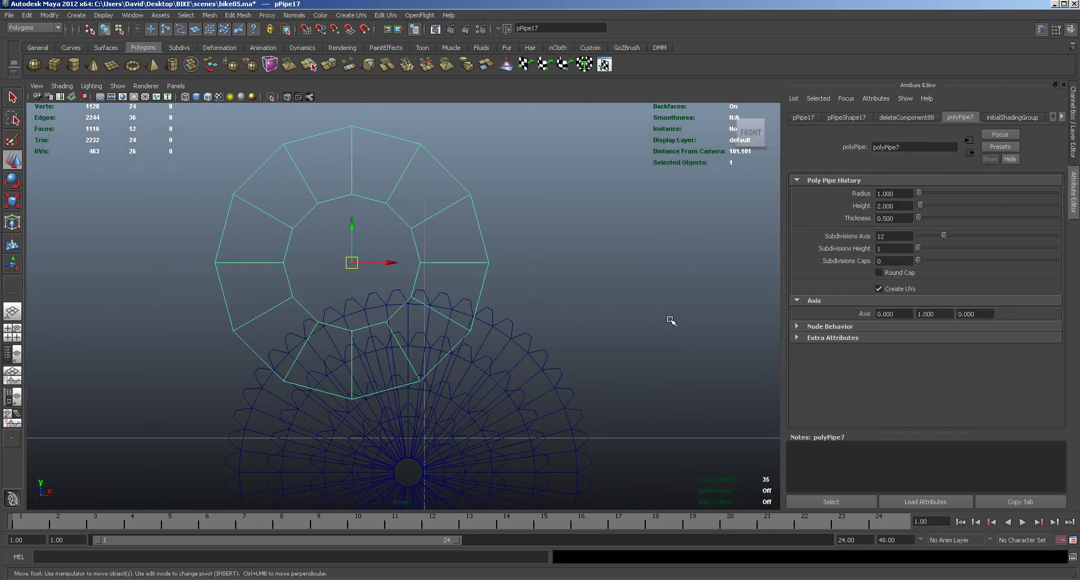
key(r)
drag(354, 263, 166, 149)
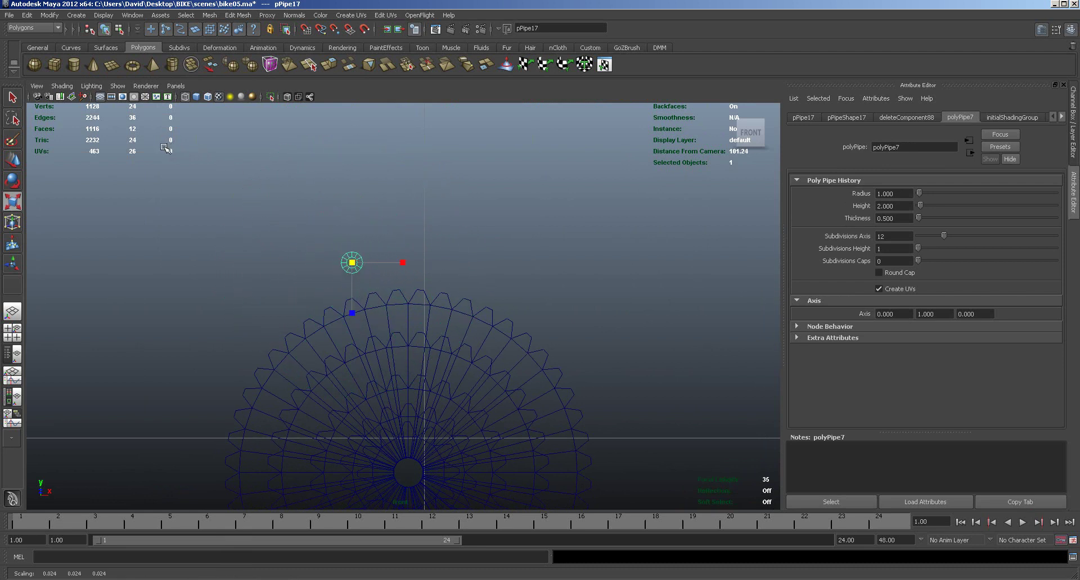
Step: Move the ring into a gap between two teeth of the largest gear and shrink it slightly to fit
scroll(373, 362, up, 5)
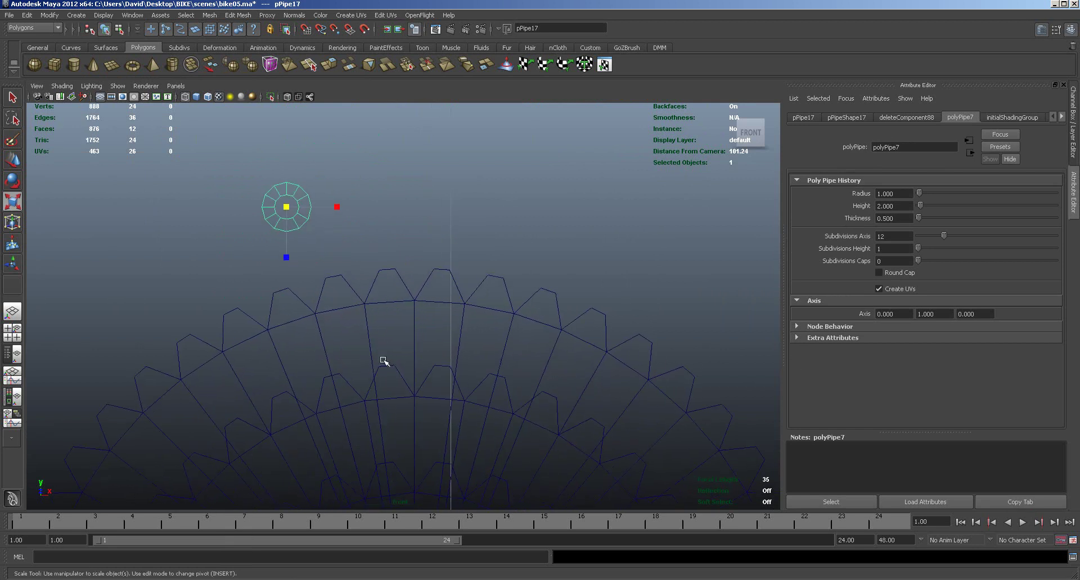
alt+right_drag(392, 329, 453, 330)
alt+middle_drag(449, 319, 401, 383)
alt+right_drag(381, 382, 505, 378)
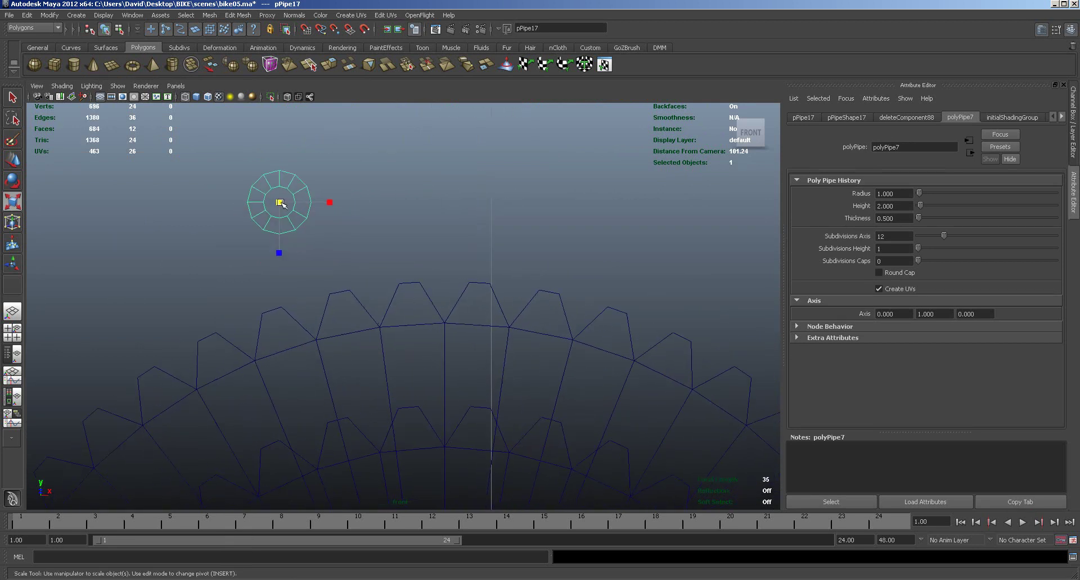
key(w)
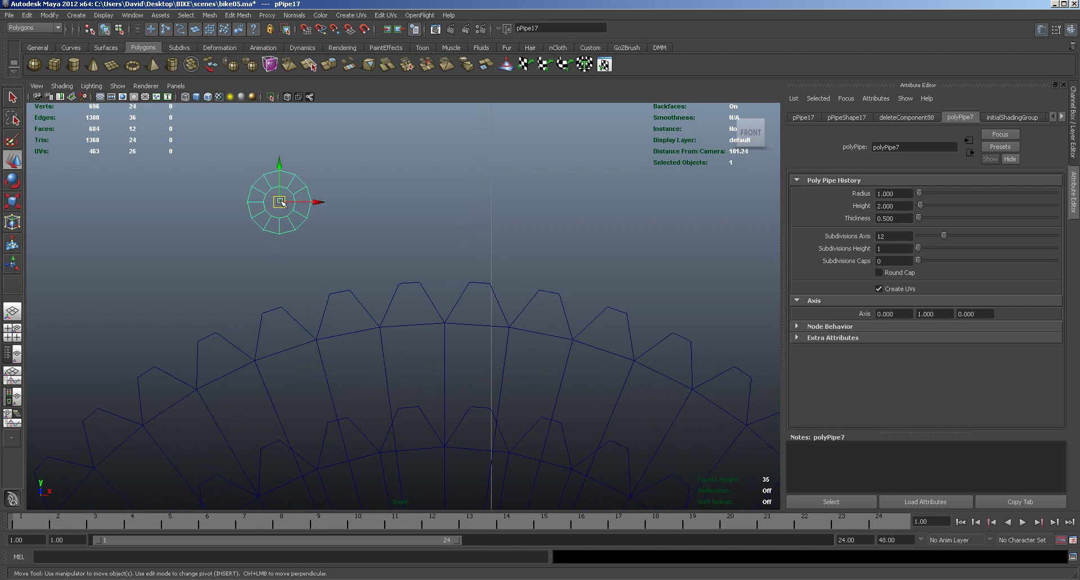
drag(282, 202, 375, 275)
key(r)
key(w)
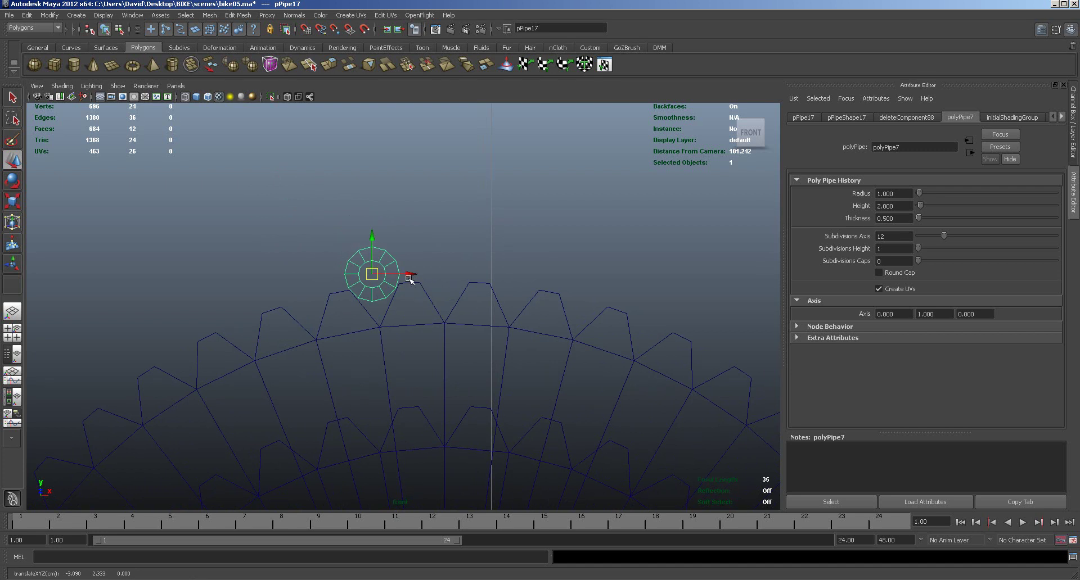
Step: Duplicate the ring and move the copy horizontally to the neighbouring tooth gap
key(ctrl+d)
drag(410, 274, 485, 275)
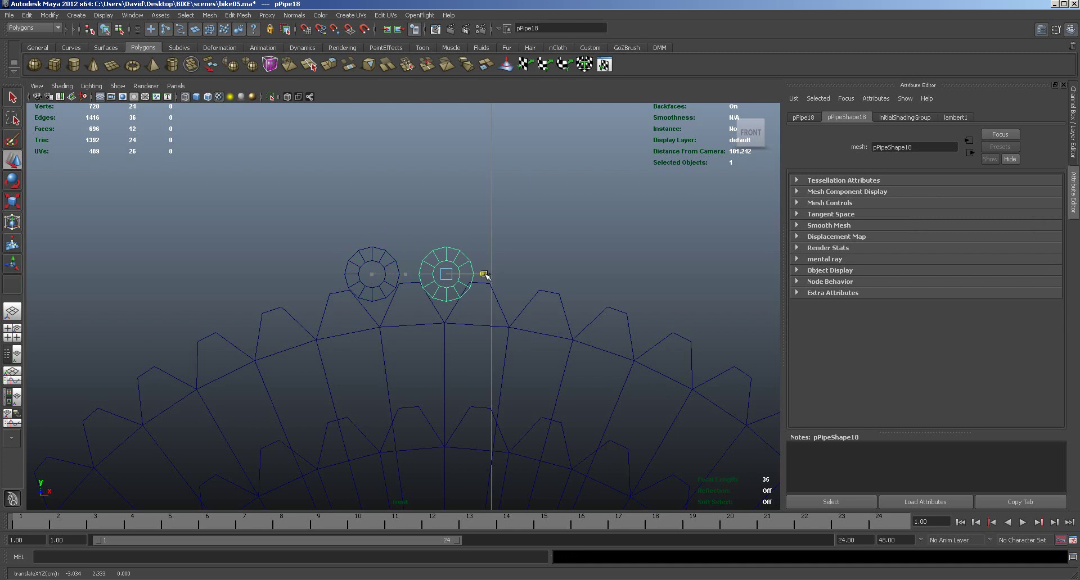
drag(485, 274, 485, 275)
Step: Duplicate the ring twice more, placing one copy centred above and one centred below the two rings
scroll(519, 277, up, 5)
key(ctrl+d)
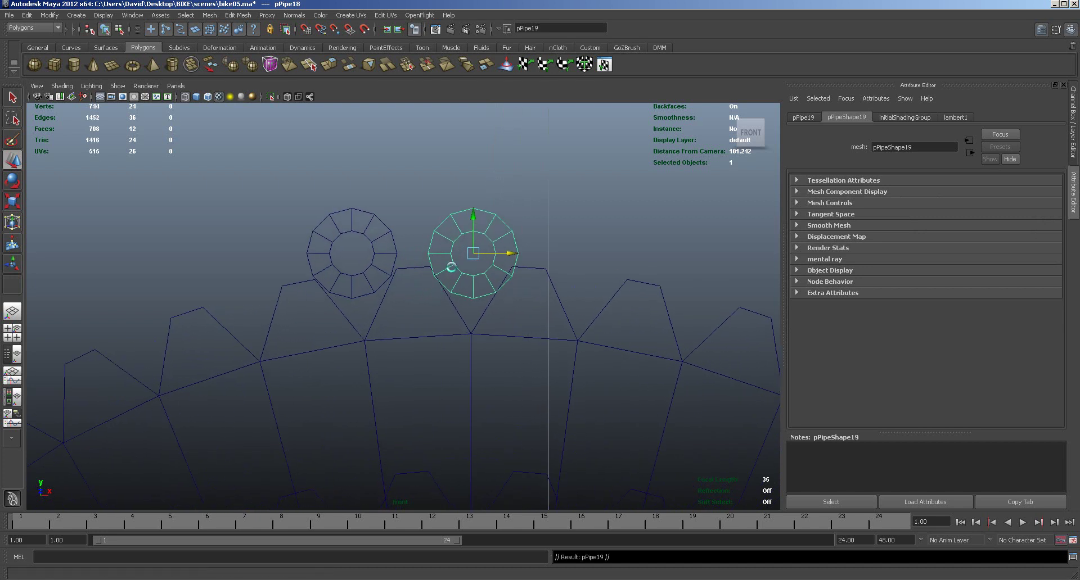
drag(473, 253, 415, 192)
key(ctrl+d)
drag(412, 152, 409, 284)
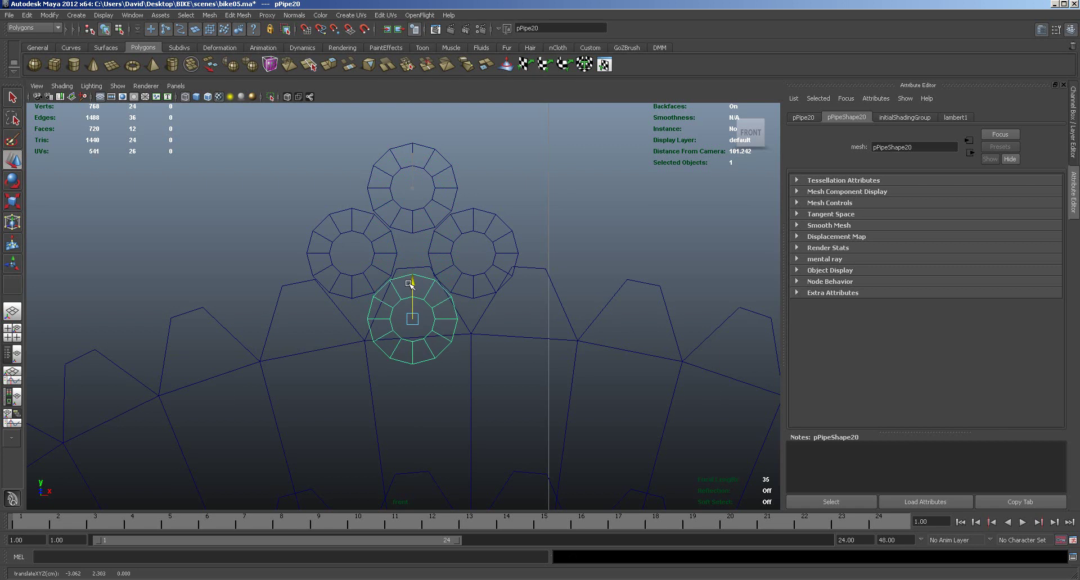
Step: Delete the lower ring copy's faces except the two uppermost ones between the two full rings
right_drag(405, 362, 373, 369)
drag(339, 369, 471, 315)
key(Delete)
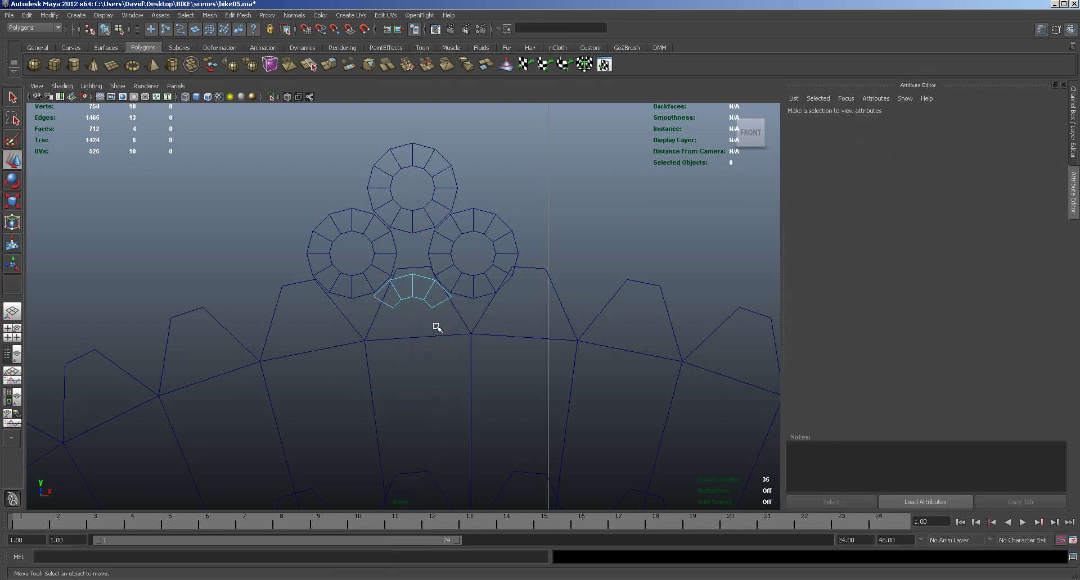
click(449, 301)
key(Delete)
drag(376, 331, 390, 310)
key(Delete)
Step: Delete the upper ring copy's faces except the two lowest ones between the two full rings
click(394, 156)
right_drag(394, 161, 394, 169)
drag(362, 139, 478, 193)
key(Delete)
click(442, 211)
key(Delete)
click(397, 210)
key(Delete)
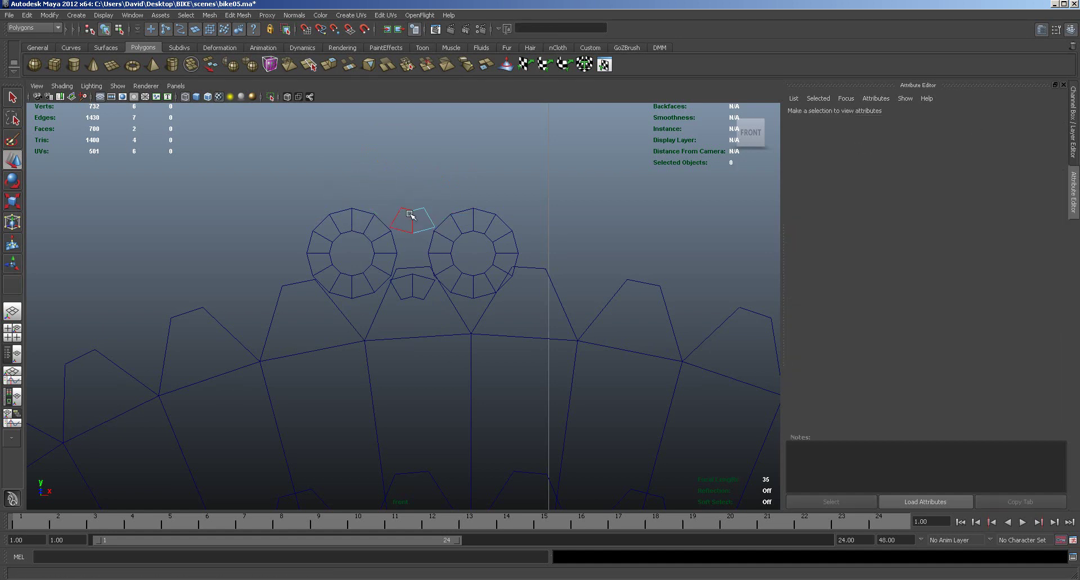
Step: Select the two rings and both small connecting pieces without the gear, and combine them into one mesh
right_drag(414, 214, 448, 202)
click(482, 293)
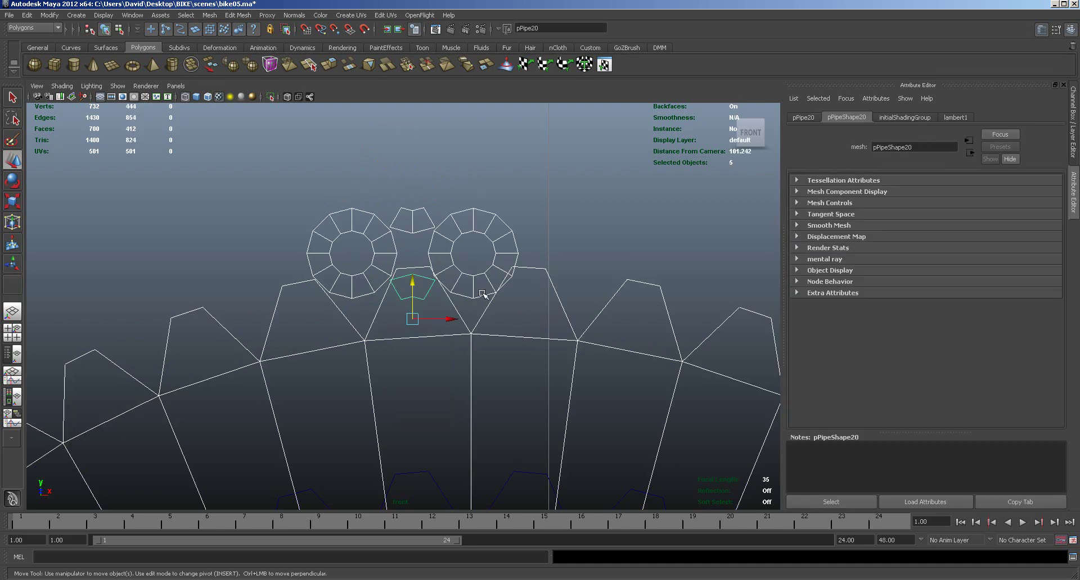
shift+click(457, 313)
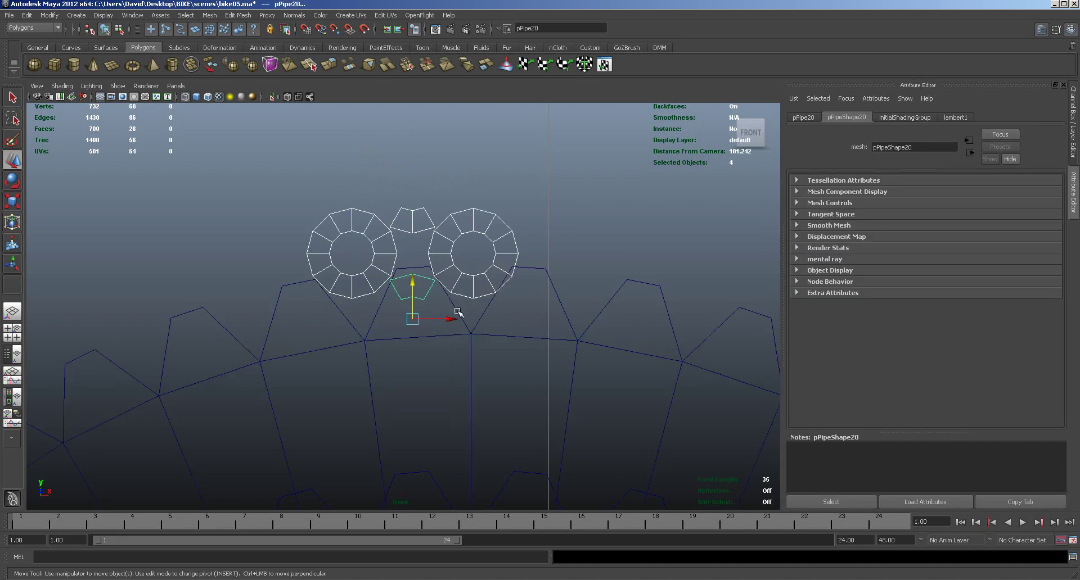
click(211, 15)
click(220, 36)
scroll(622, 259, up, 2)
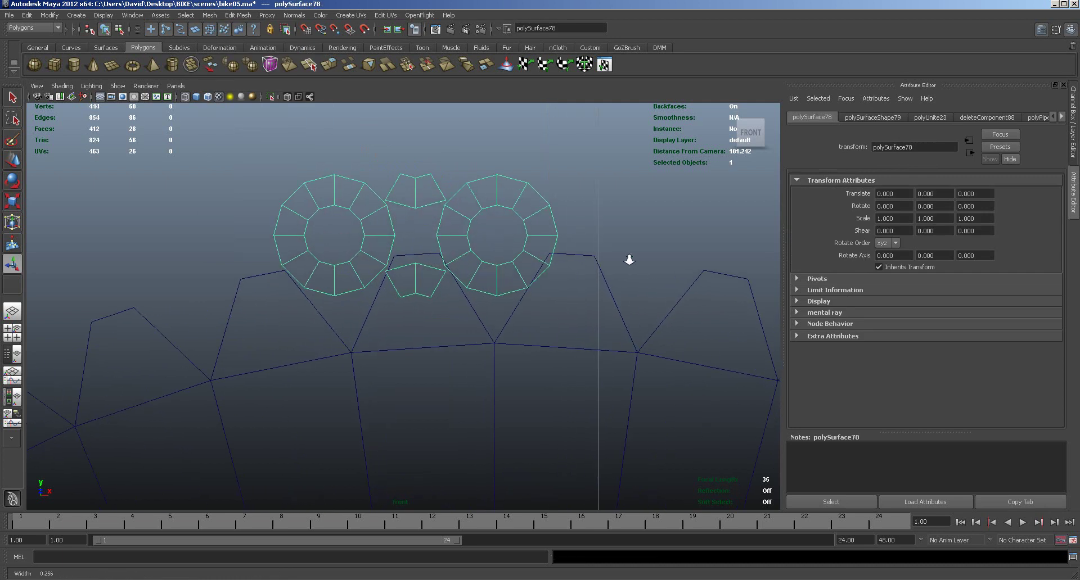
Step: Move the outer corner vertices of both connecting pieces onto the adjacent vertices of the two rings
right_drag(417, 206, 391, 206)
click(387, 201)
key(w)
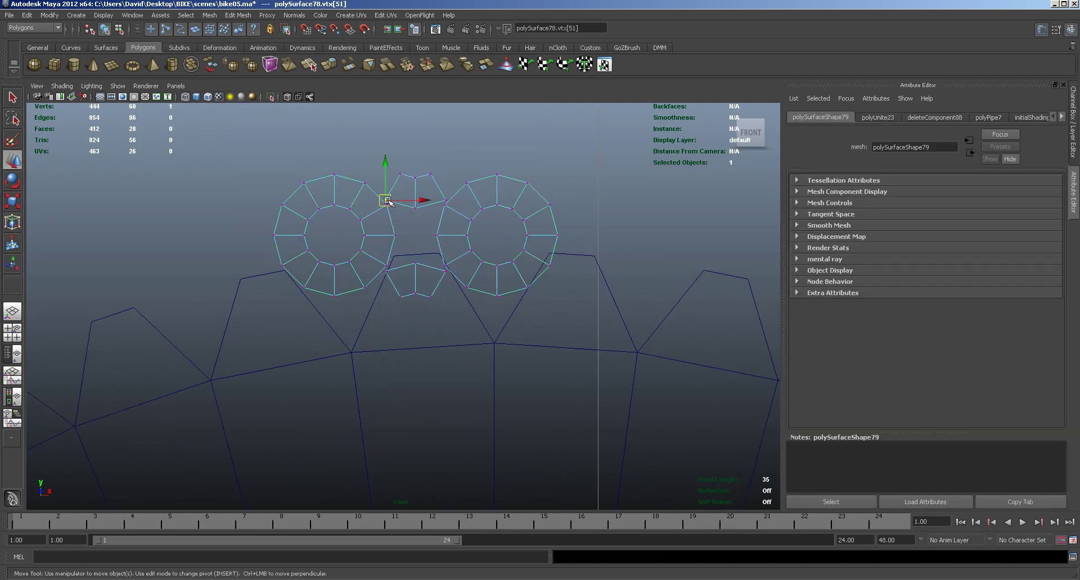
drag(387, 202, 388, 205)
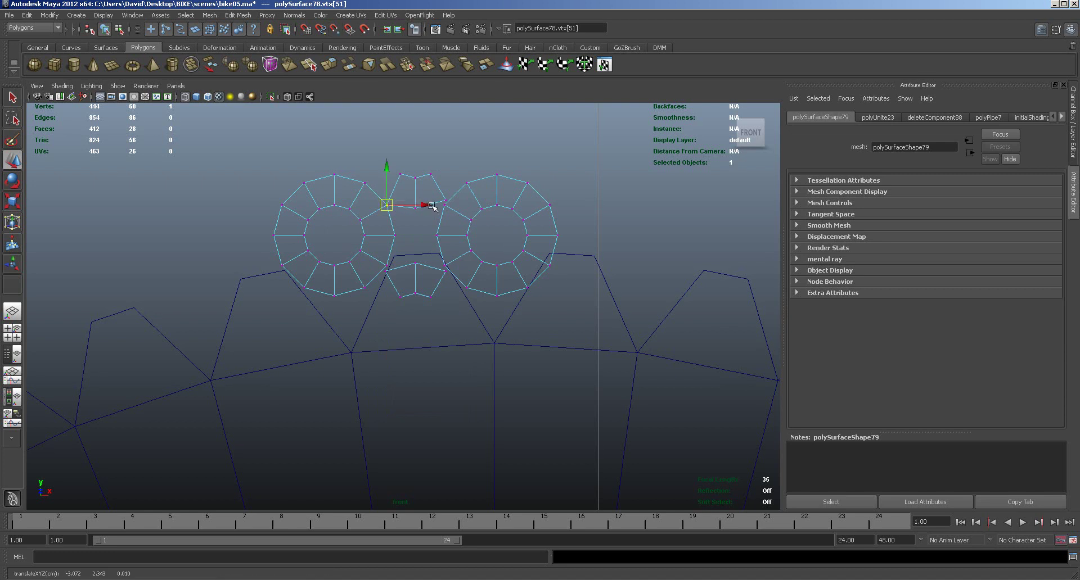
click(444, 204)
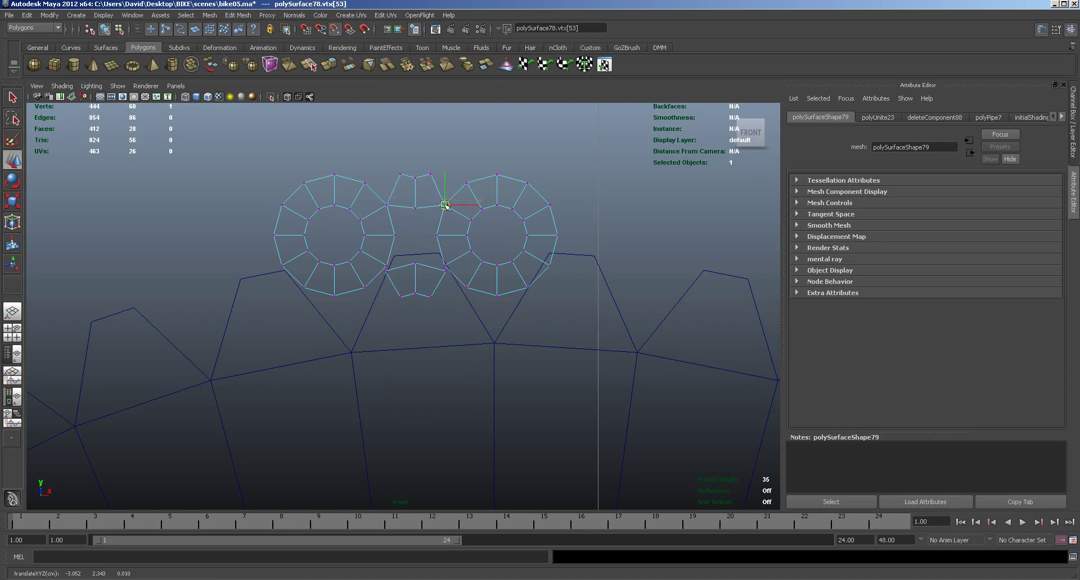
click(446, 272)
drag(446, 272, 386, 265)
click(387, 271)
Step: Select all vertices of the chain link mesh and merge the overlapping ones
drag(260, 150, 559, 293)
click(238, 15)
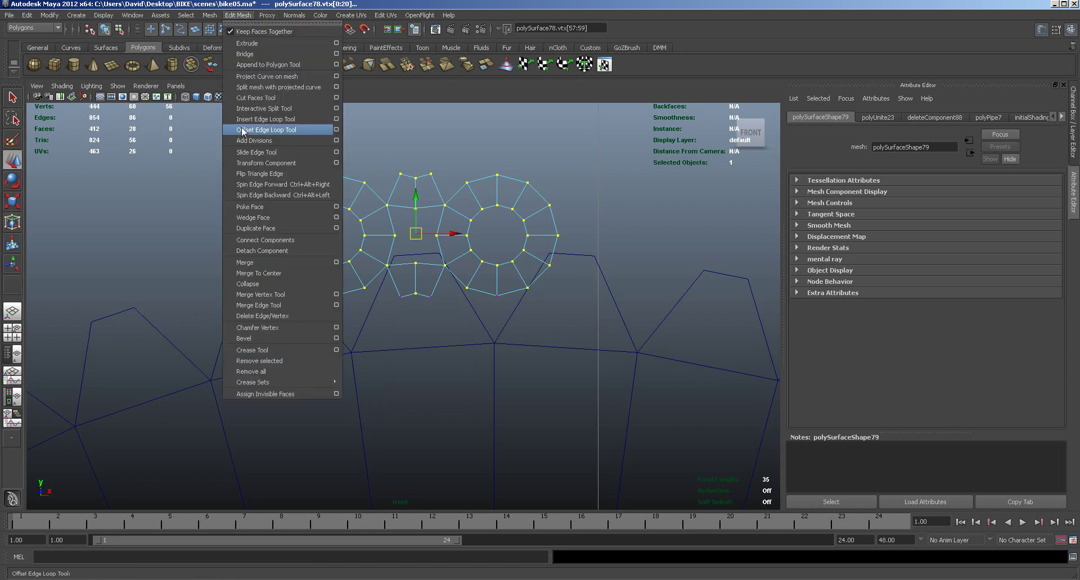
click(252, 264)
Step: Examine the merged chain link against the gear teeth in the perspective view
key(space)
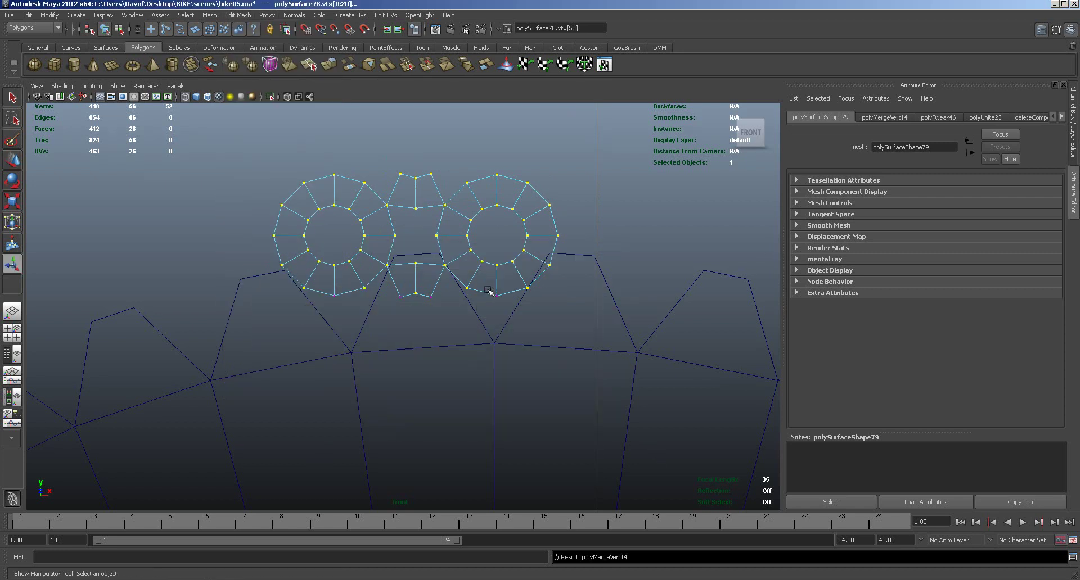
alt+right_drag(554, 251, 551, 284)
alt+middle_drag(570, 172, 571, 265)
alt+right_drag(570, 265, 619, 285)
alt+middle_drag(619, 285, 617, 243)
mouse_move(554, 227)
alt+right_down()
mouse_move(591, 225)
mouse_move(569, 227)
alt+right_up()
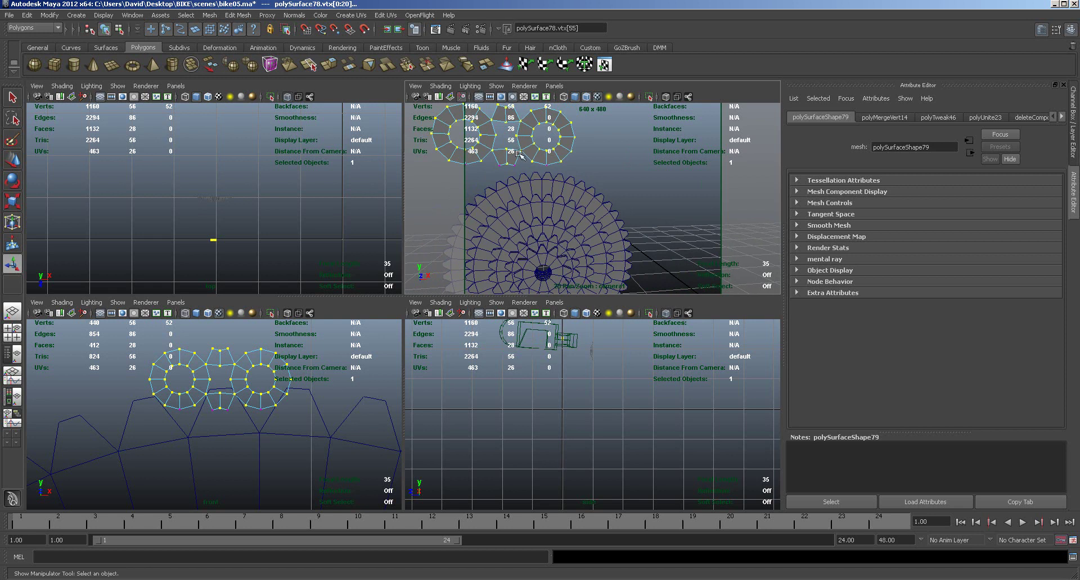
key(space)
key(space)
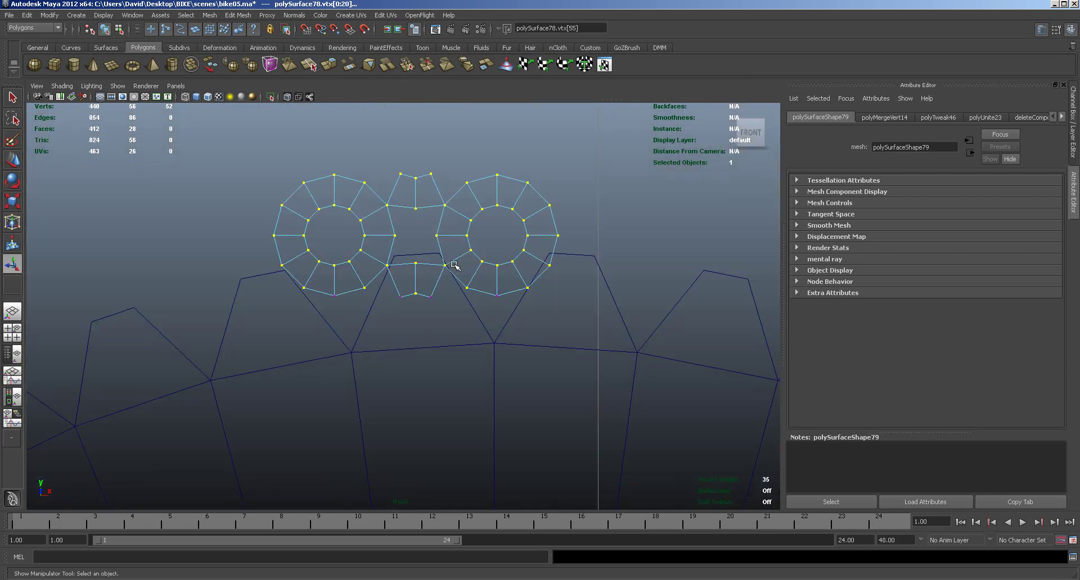
Step: Try to append a polygon across the upper half of the gap between the two rings in the front view
right_drag(455, 260, 495, 246)
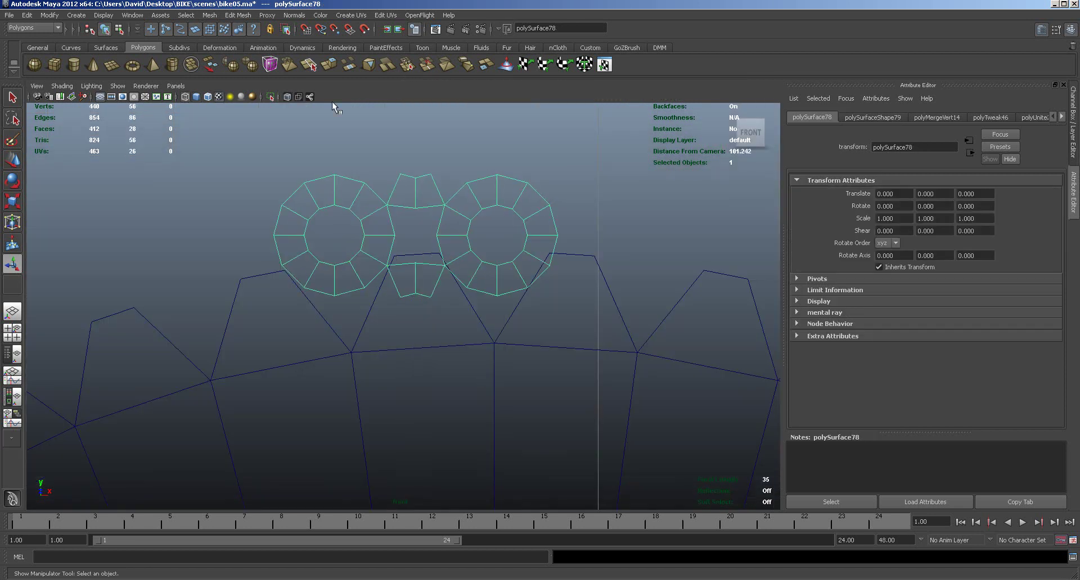
click(246, 8)
click(265, 63)
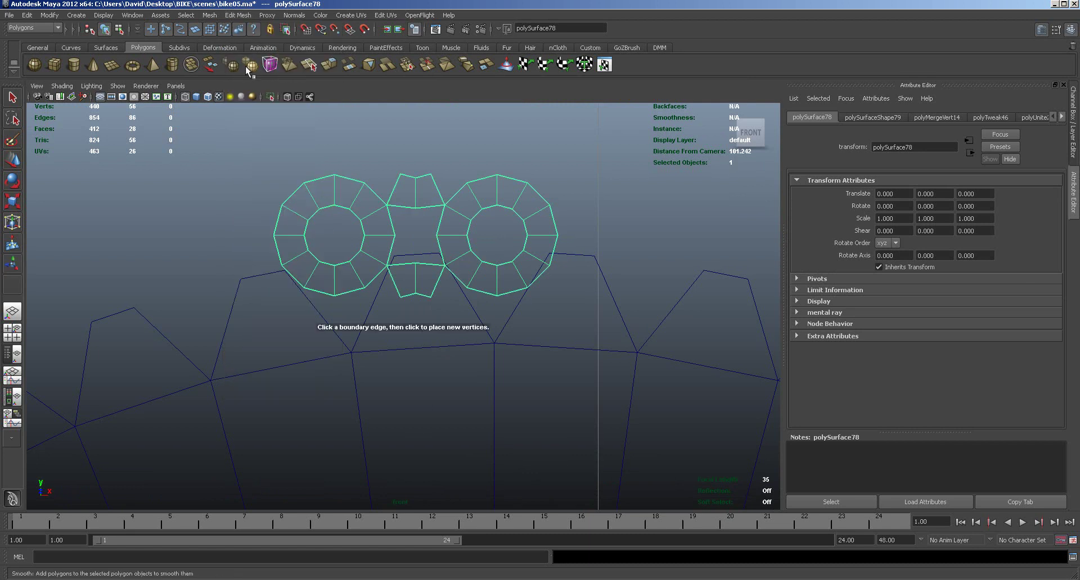
click(391, 219)
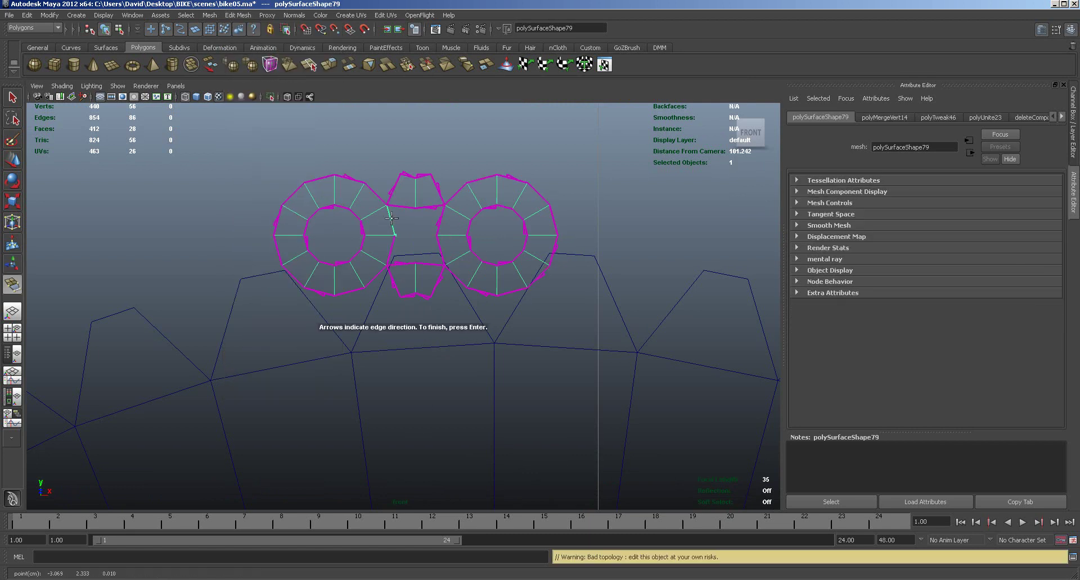
click(440, 221)
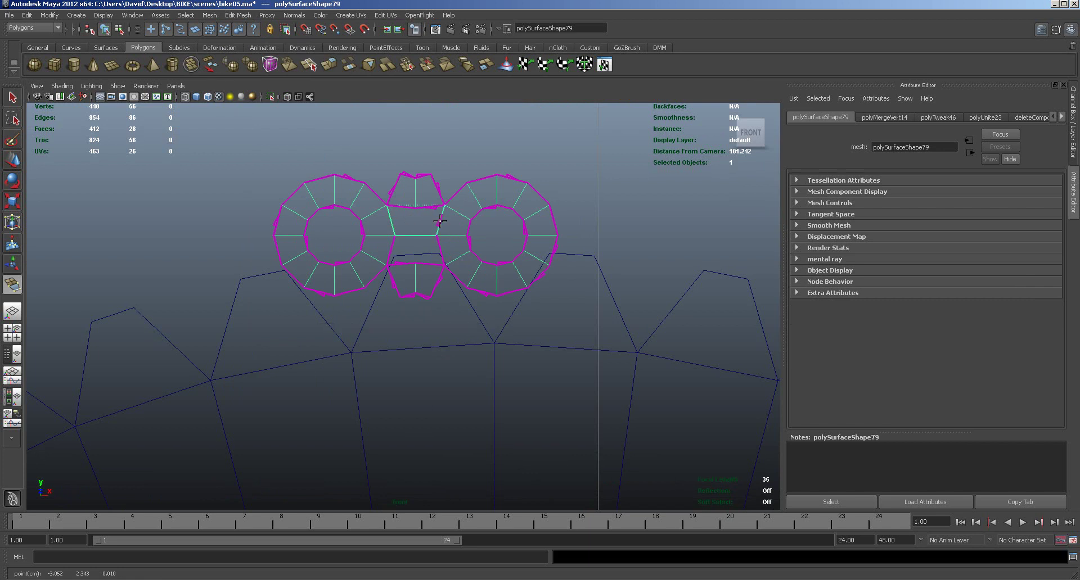
click(428, 207)
key(Return)
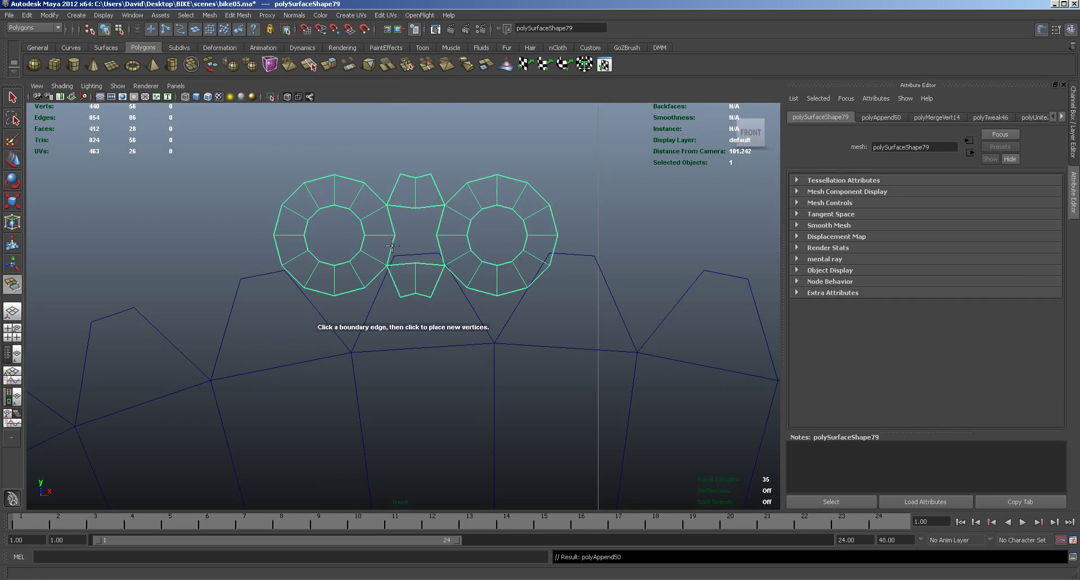
Step: Try again in the perspective view to append a face between the facing edges of the two rings
key(space)
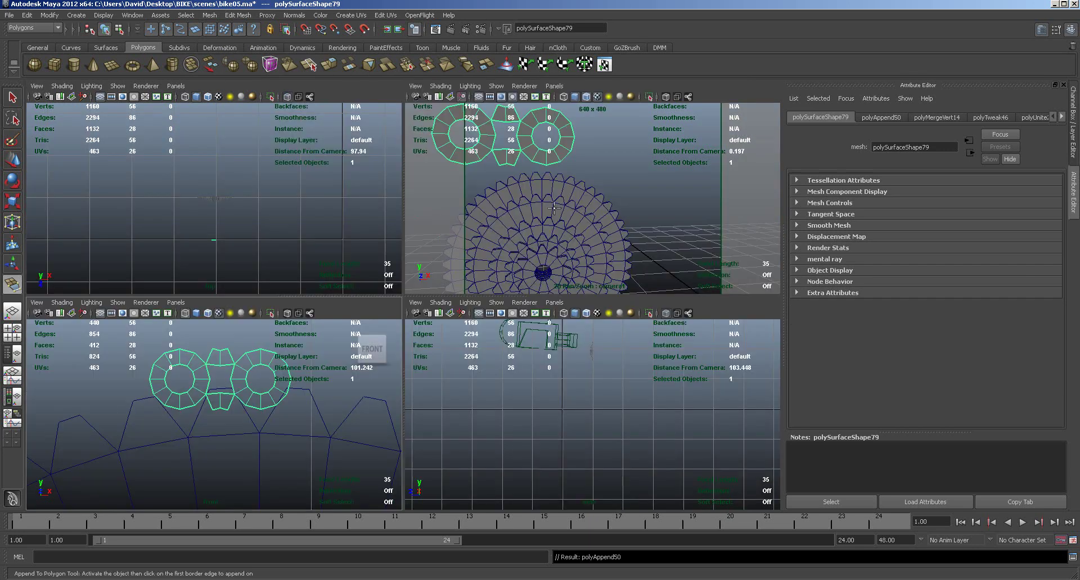
key(space)
alt+middle_drag(517, 257, 425, 297)
click(324, 286)
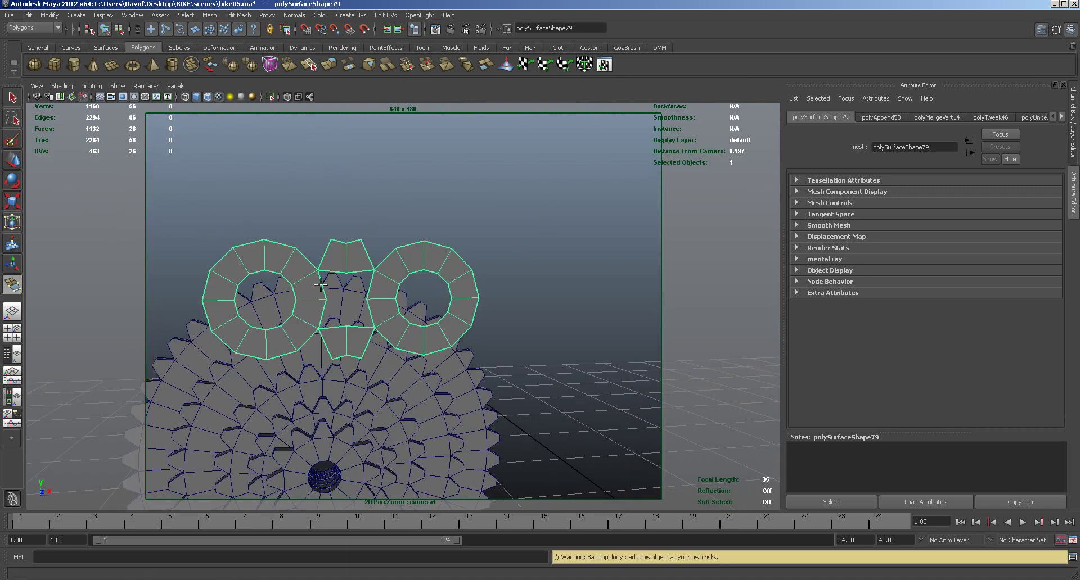
click(368, 283)
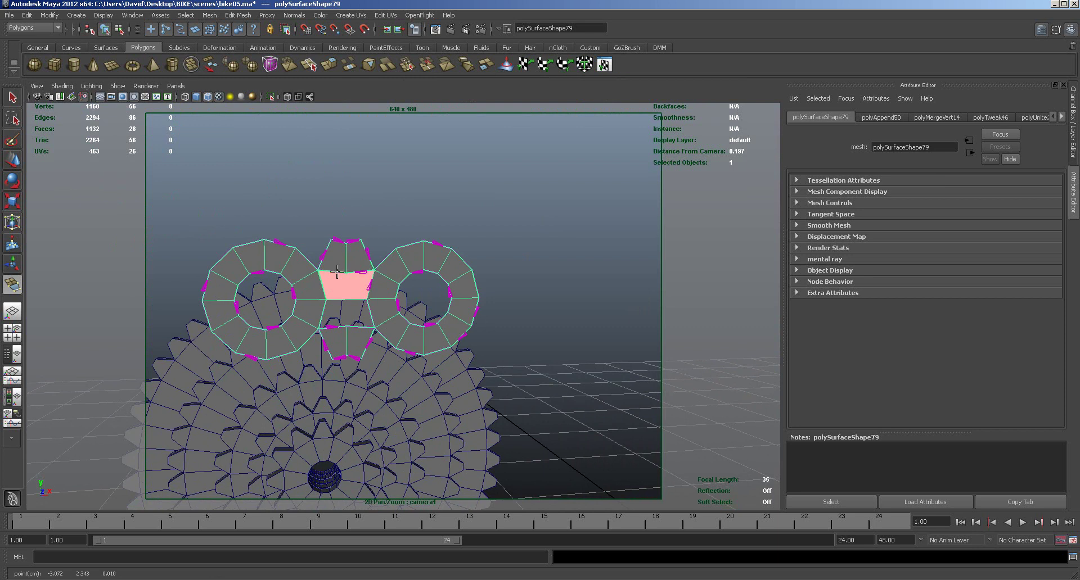
key(Return)
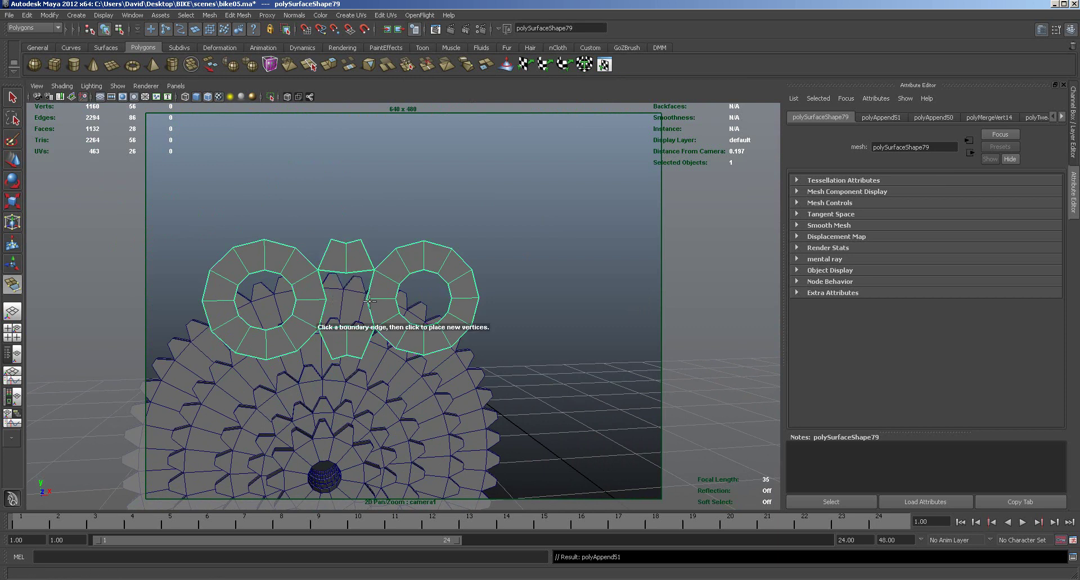
Step: Try to append a face over the whole central gap, starting from the upper connecting piece's inner edge
click(335, 272)
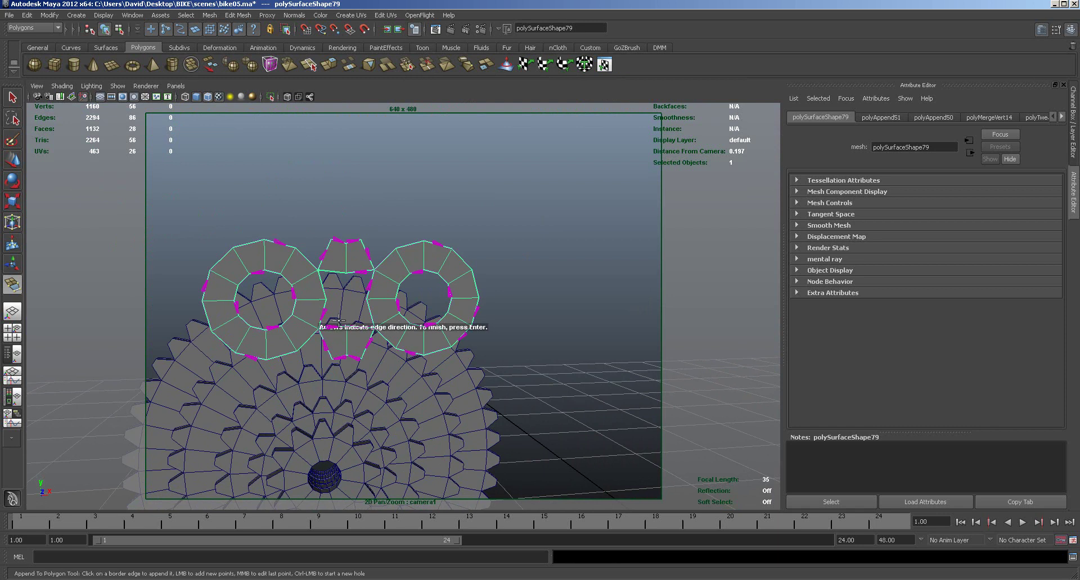
click(371, 316)
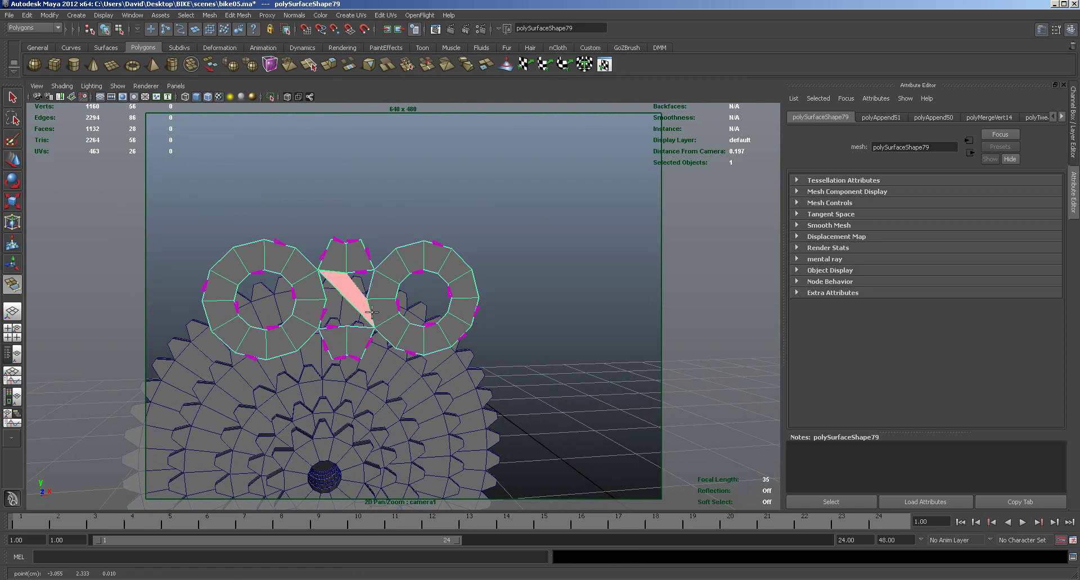
click(325, 292)
click(321, 317)
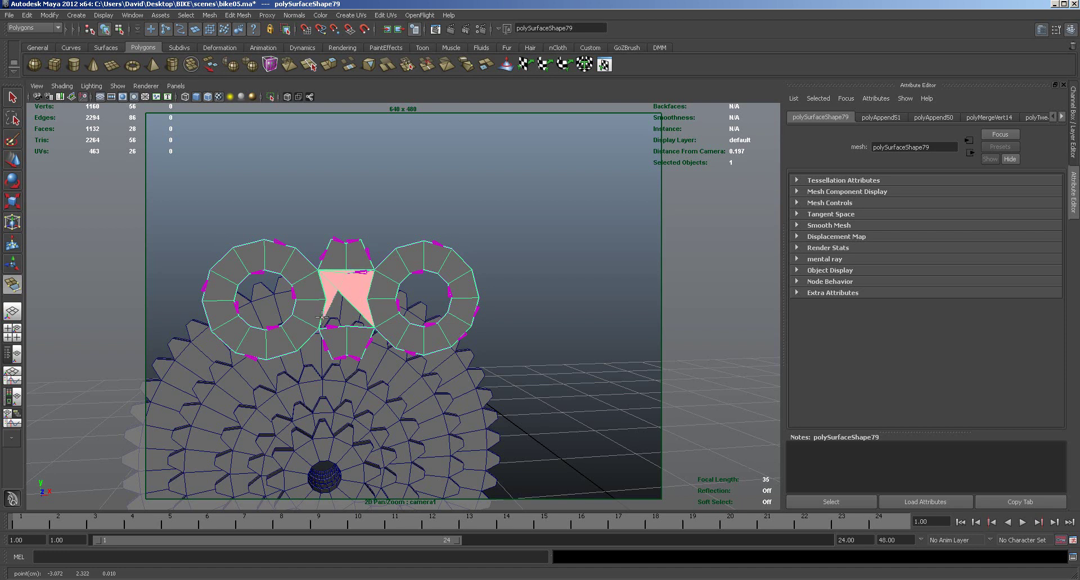
click(337, 328)
key(Return)
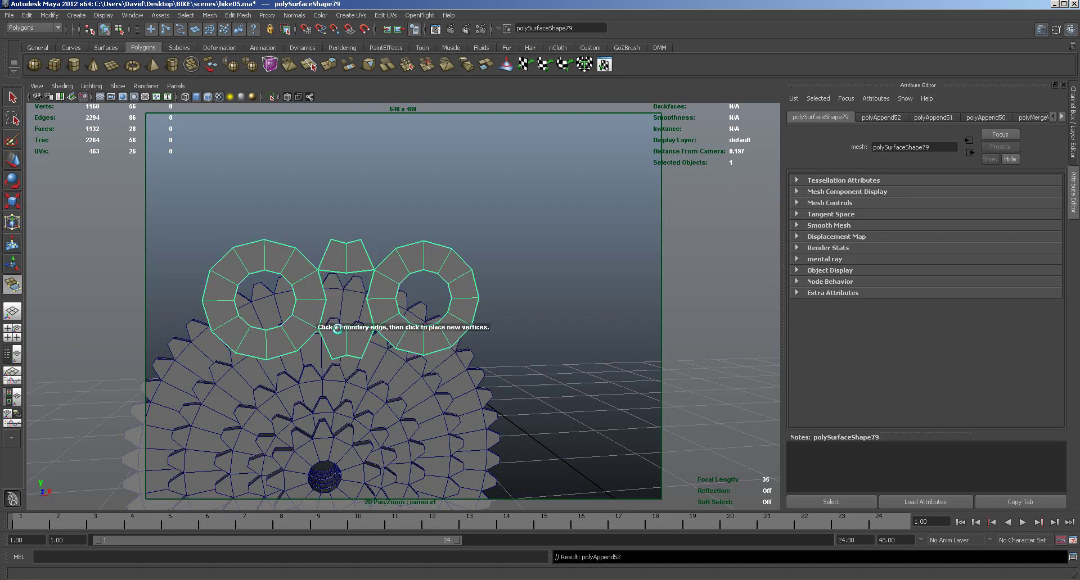
Step: Try to append a face along the left ring's gap edges, from the upper to the lower connecting piece
scroll(356, 333, up, 3)
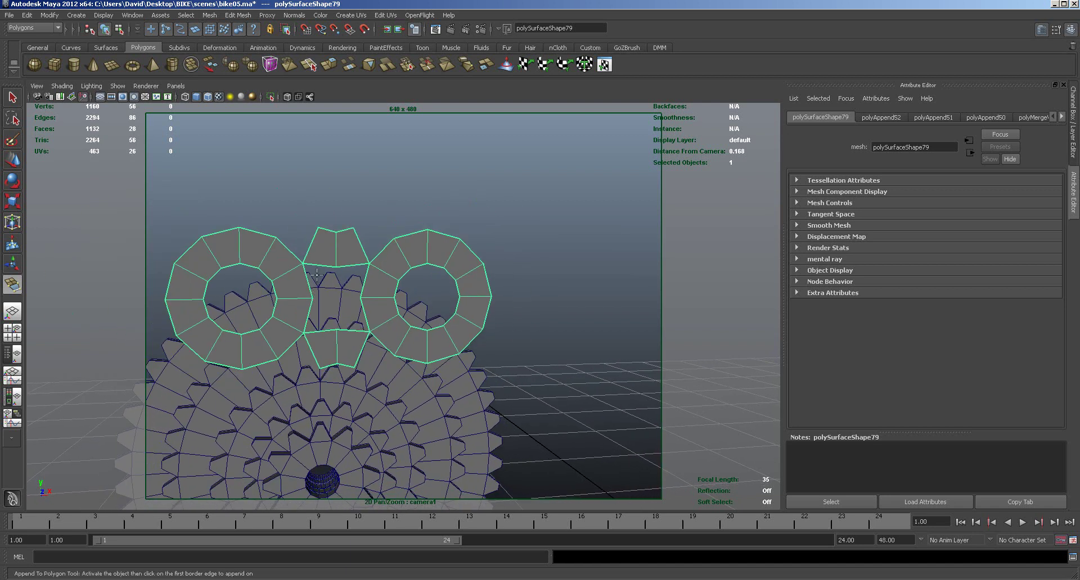
click(311, 275)
click(309, 285)
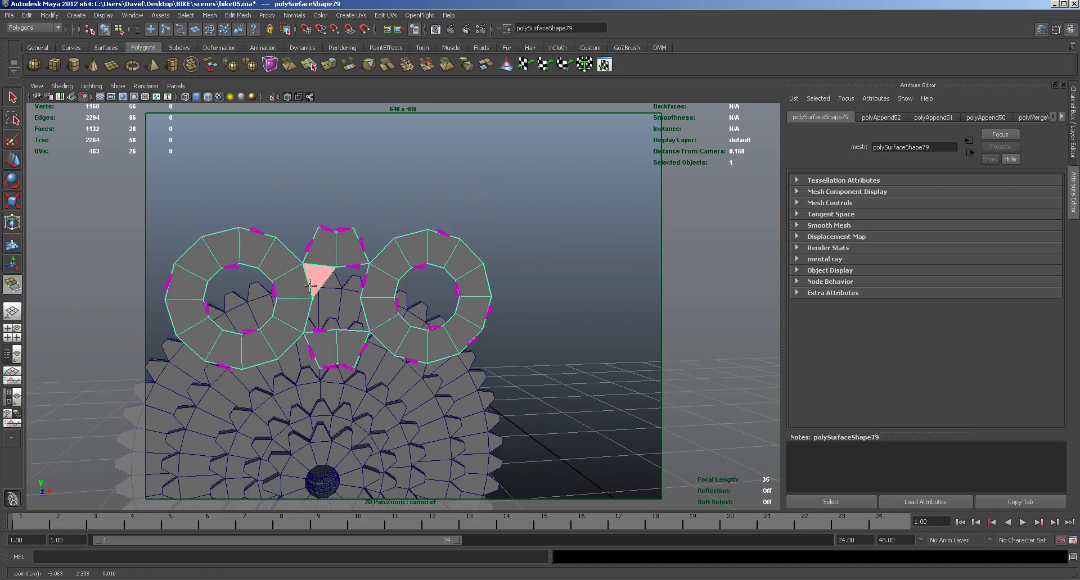
click(308, 319)
click(331, 329)
key(Return)
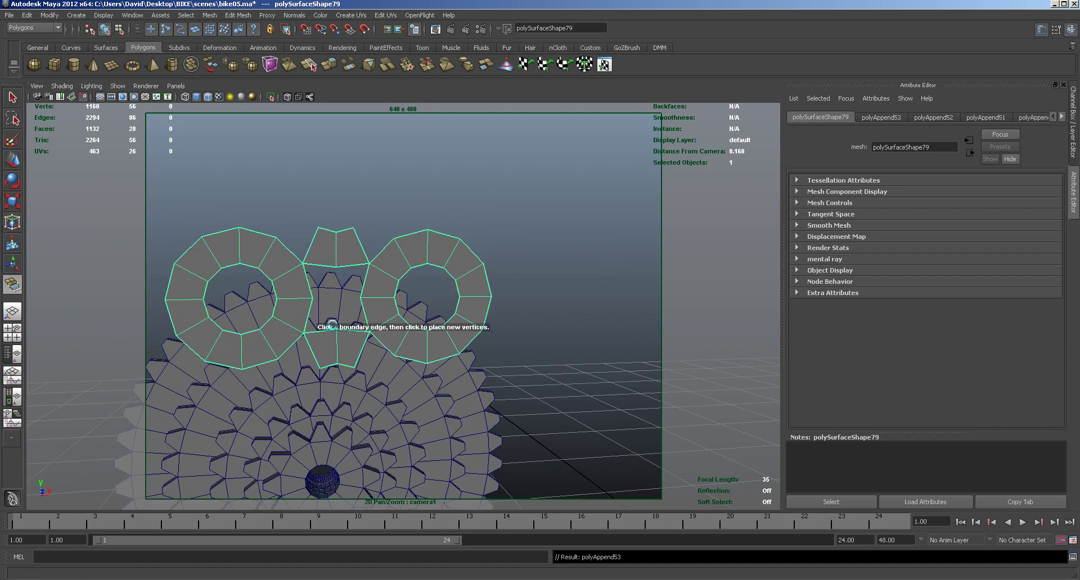
Step: Select all faces of the chain link and extrude them together to a local Z depth of about 0.005
alt+drag(352, 303, 389, 304)
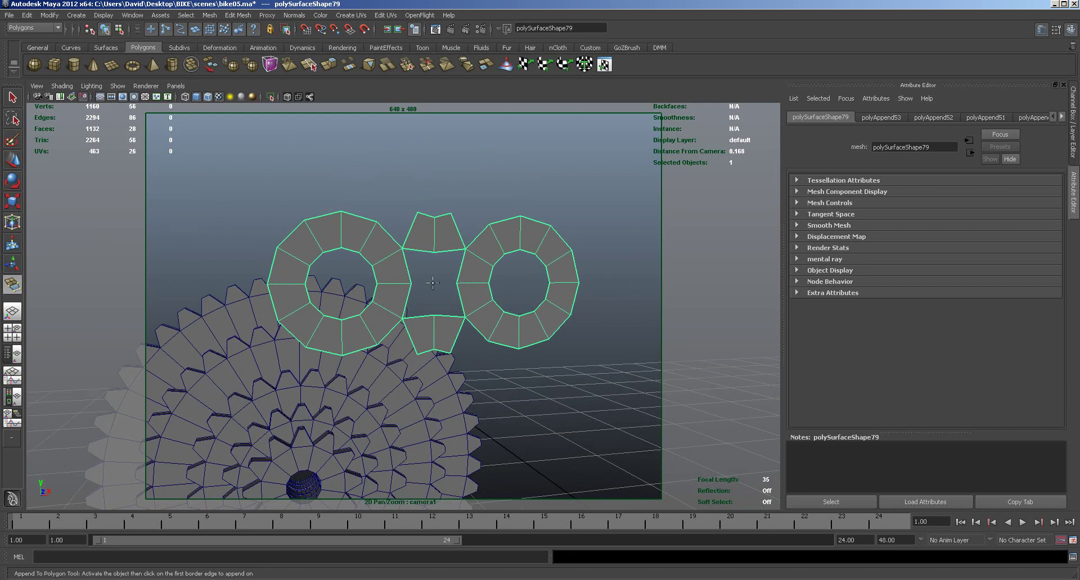
key(w)
right_drag(384, 252, 401, 279)
drag(552, 364, 585, 368)
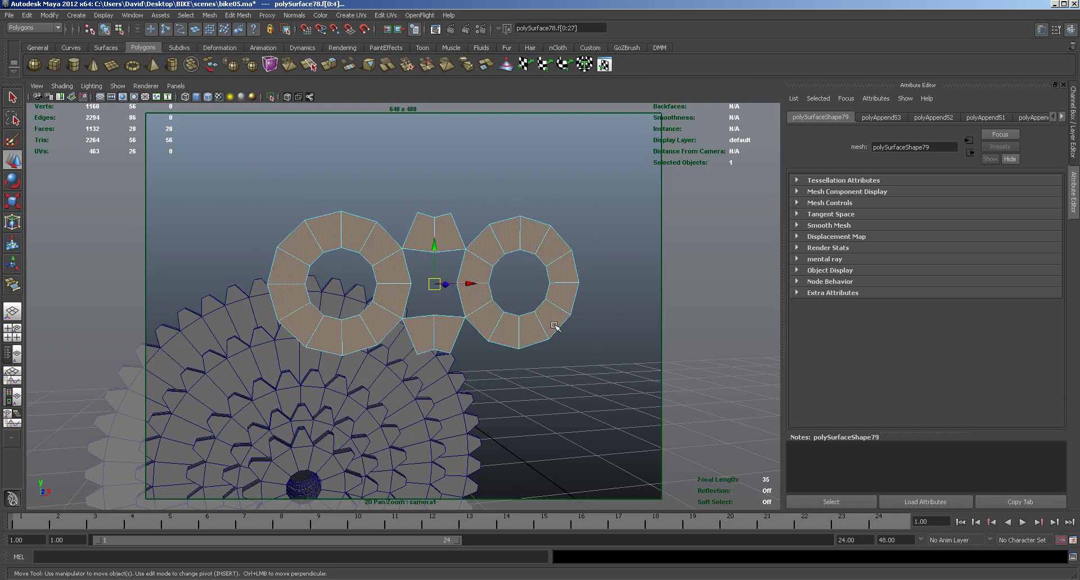
click(329, 64)
alt+drag(590, 251, 623, 260)
drag(575, 336, 585, 345)
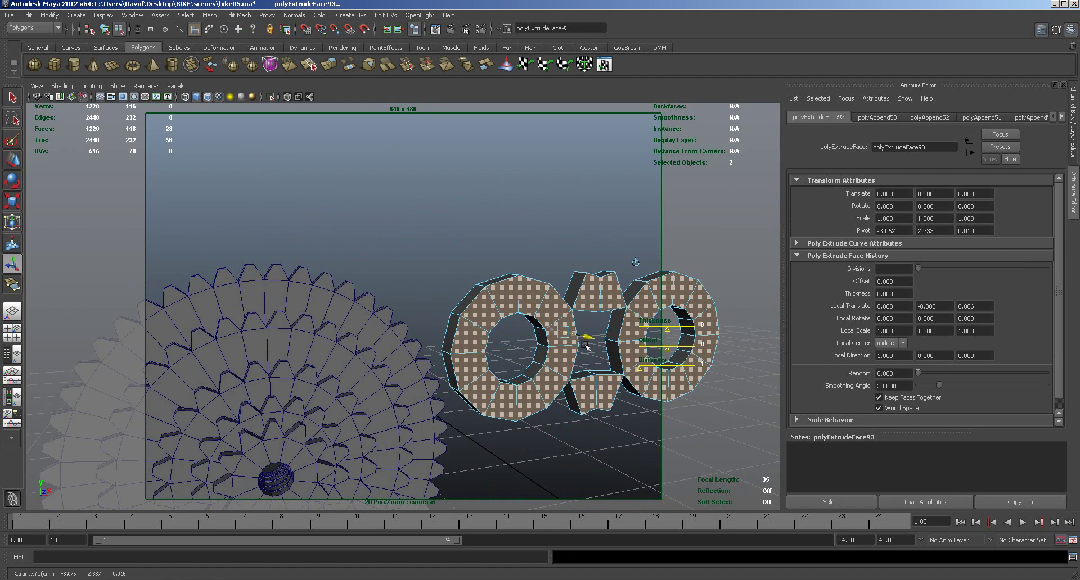
drag(584, 345, 540, 354)
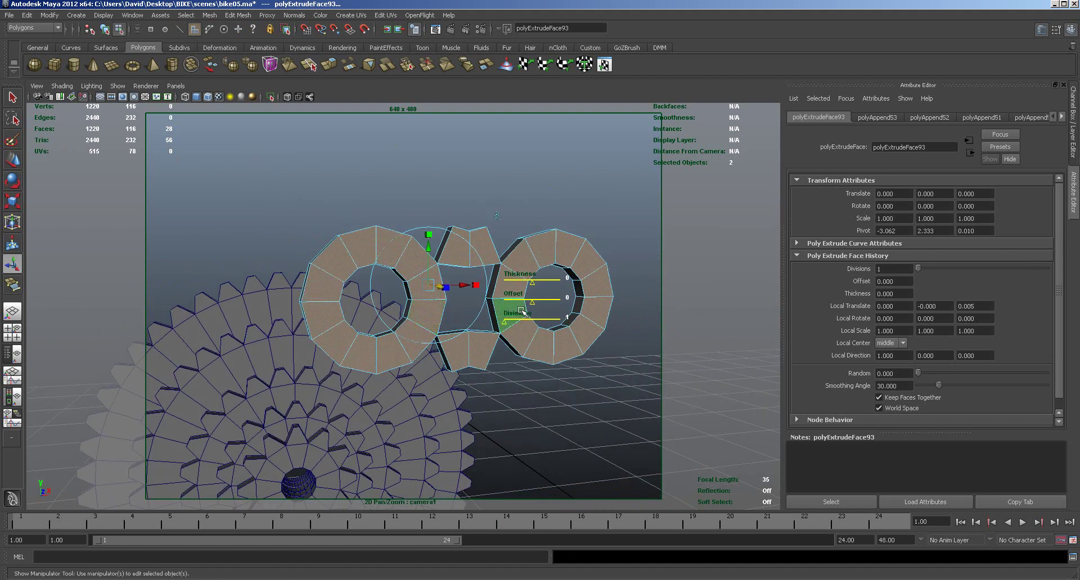
Step: Delete a side face and the neighbouring front face of the right ring beside the central gap
key(Delete)
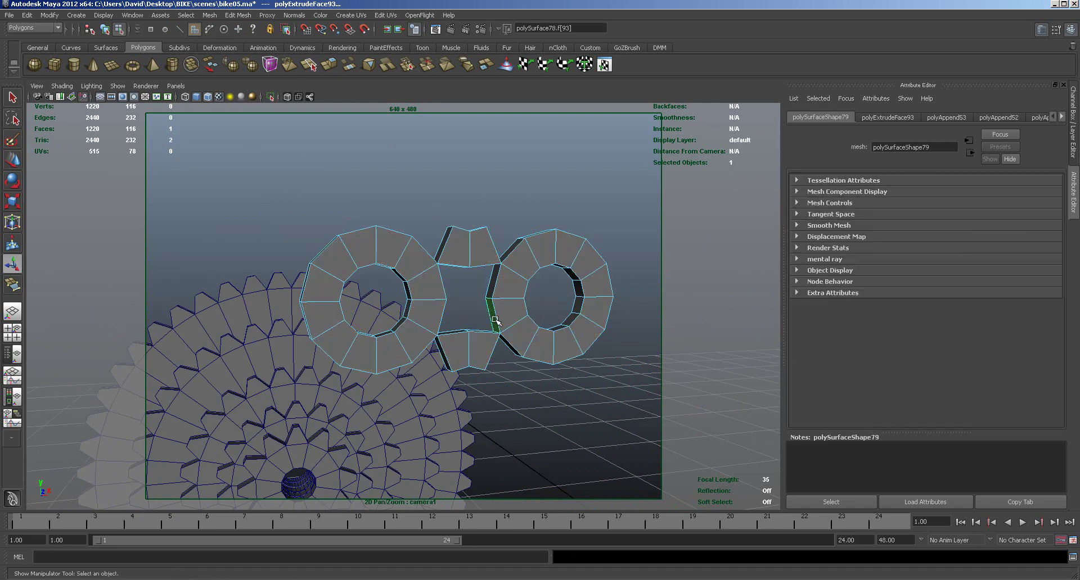
click(503, 287)
key(Delete)
alt+drag(492, 314, 490, 319)
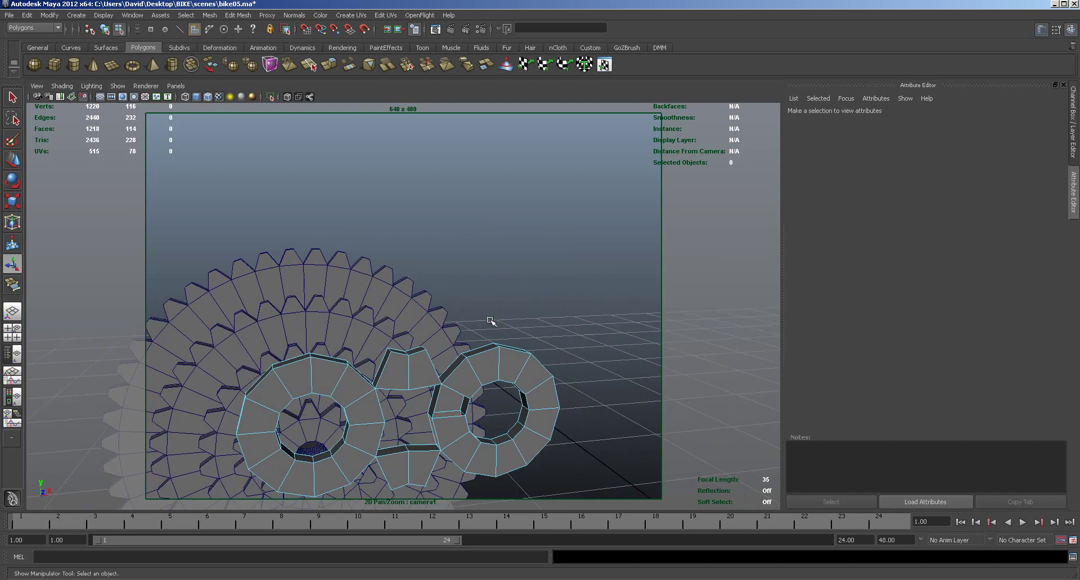
Step: Delete the left ring's lower side face facing the gap and the adjoining narrow face by the lower connecting piece
alt+drag(424, 435, 410, 433)
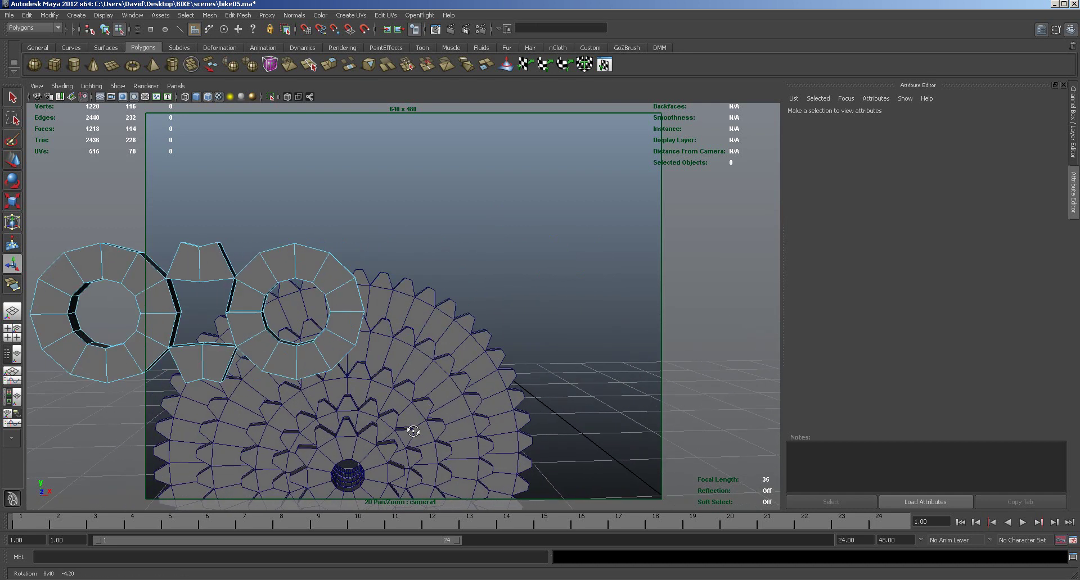
click(175, 336)
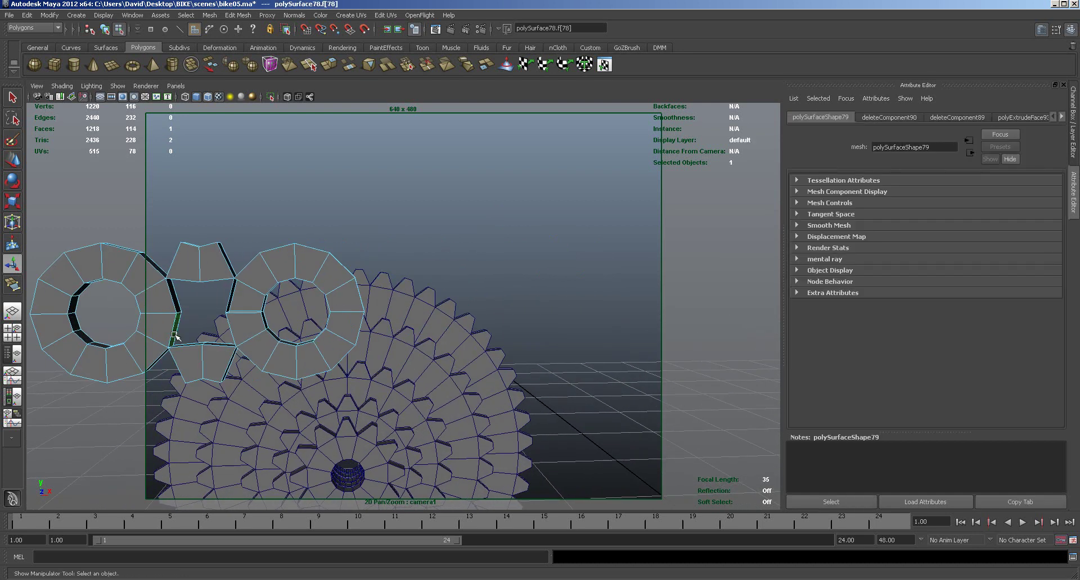
key(Delete)
click(190, 336)
key(Delete)
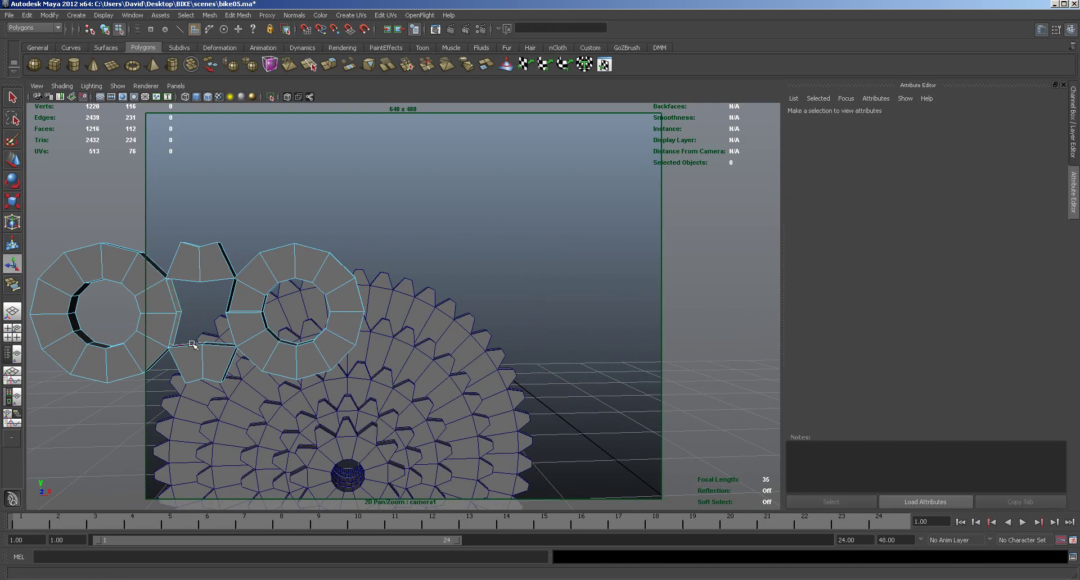
Step: Delete the front faces of the lower and upper connecting pieces between the rings
alt+drag(260, 346, 266, 355)
click(309, 341)
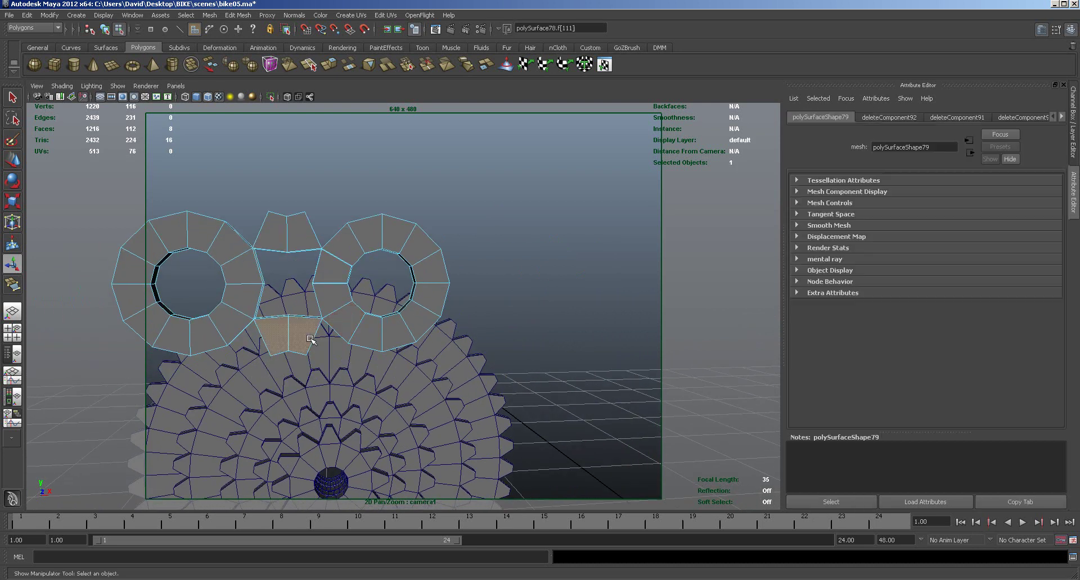
key(Delete)
click(310, 230)
key(Delete)
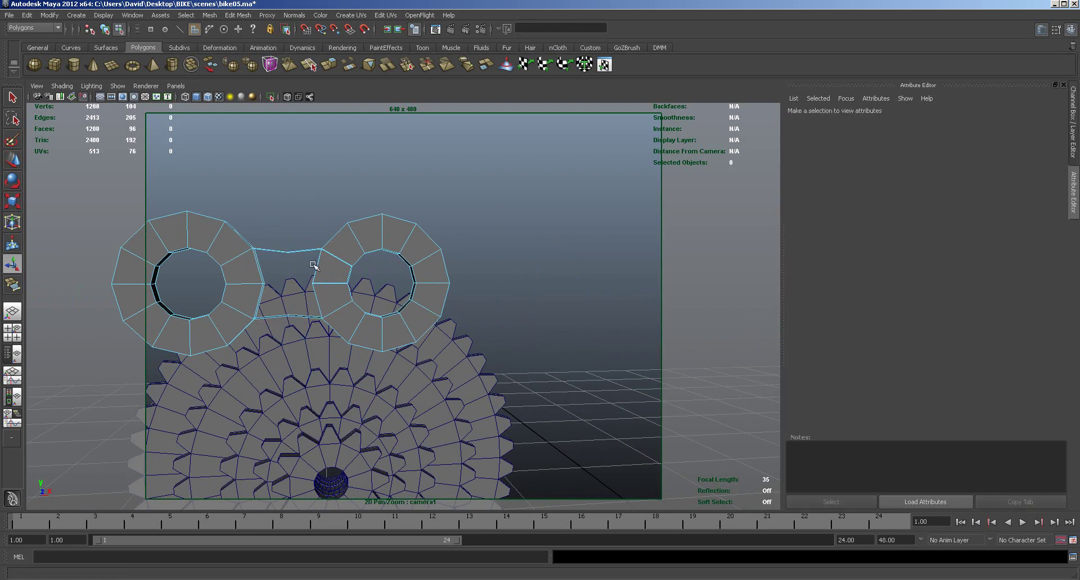
Step: Fill the missing front face of the right ring beside the gap with the Append to Polygon Tool
right_drag(388, 259, 392, 248)
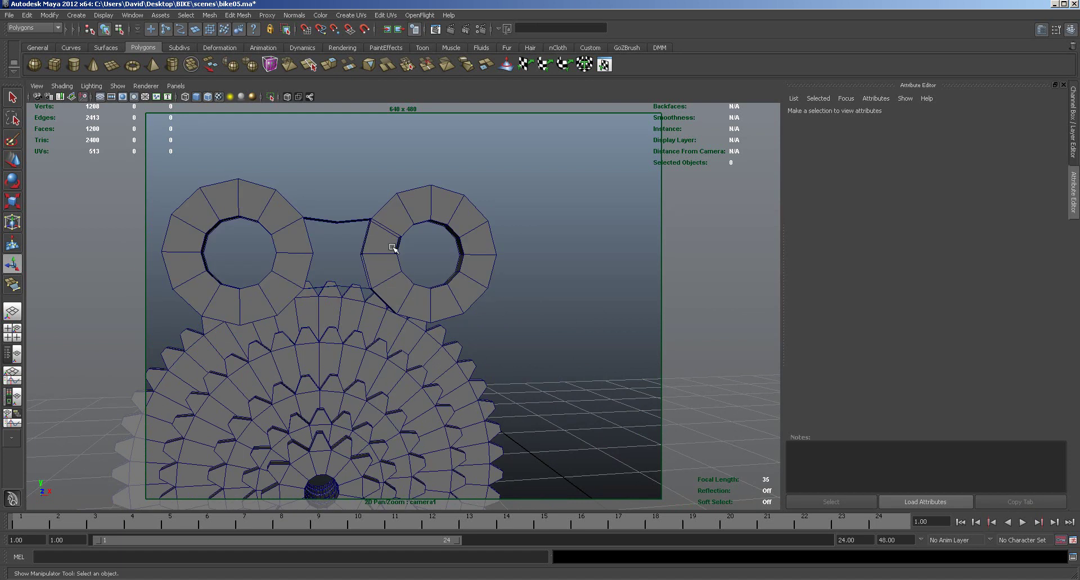
click(393, 248)
alt+drag(420, 266, 417, 303)
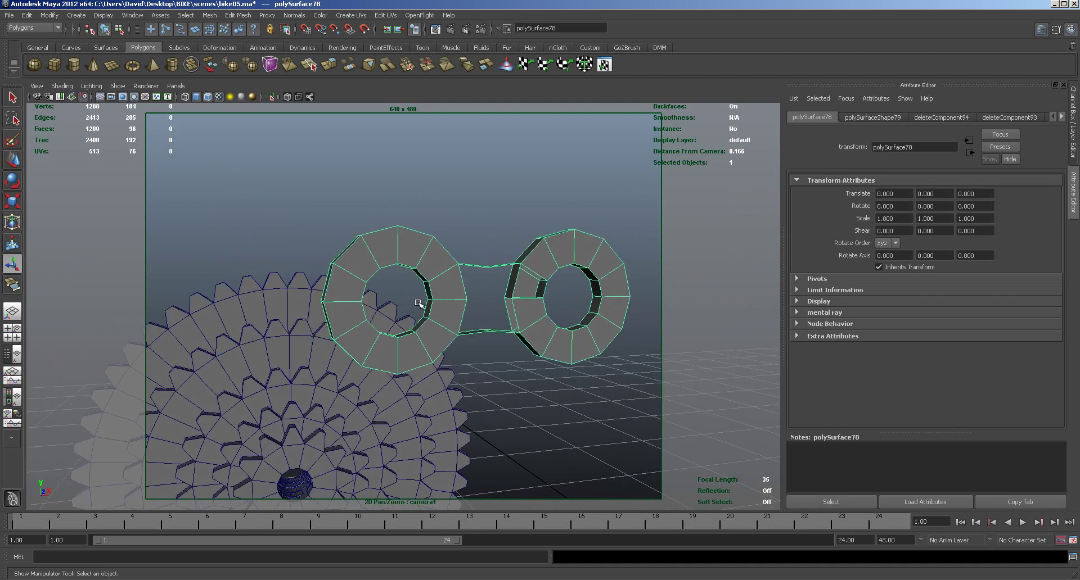
mouse_move(512, 282)
right_down()
mouse_move(510, 298)
mouse_move(513, 284)
right_up()
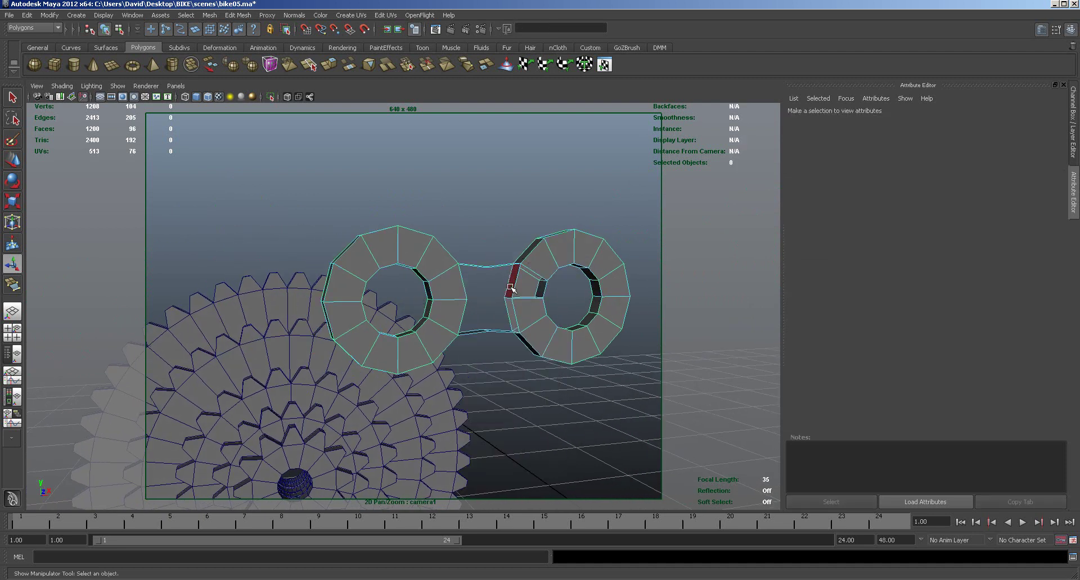
click(238, 15)
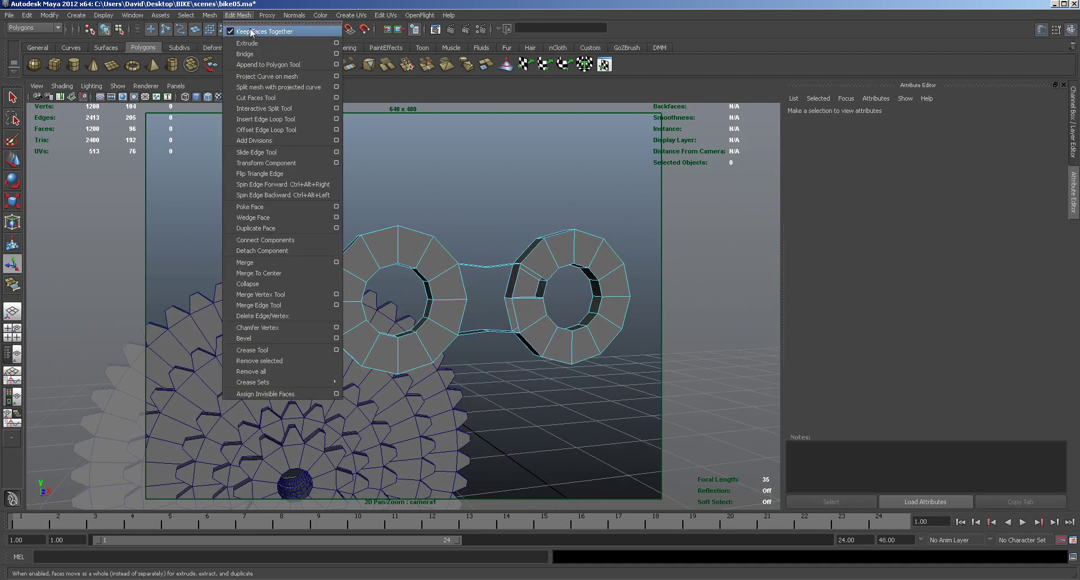
click(259, 69)
click(531, 286)
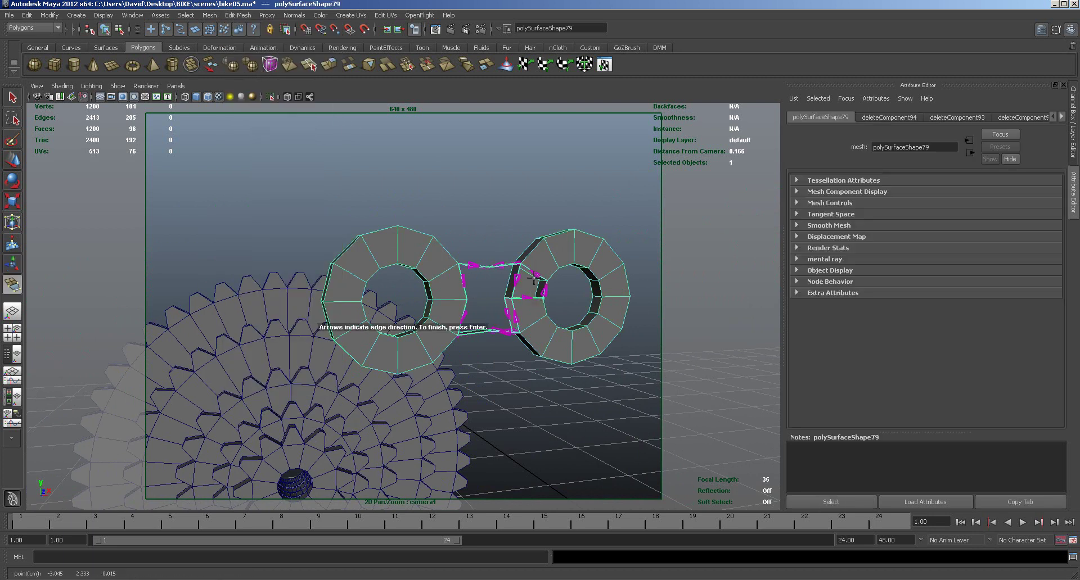
key(Return)
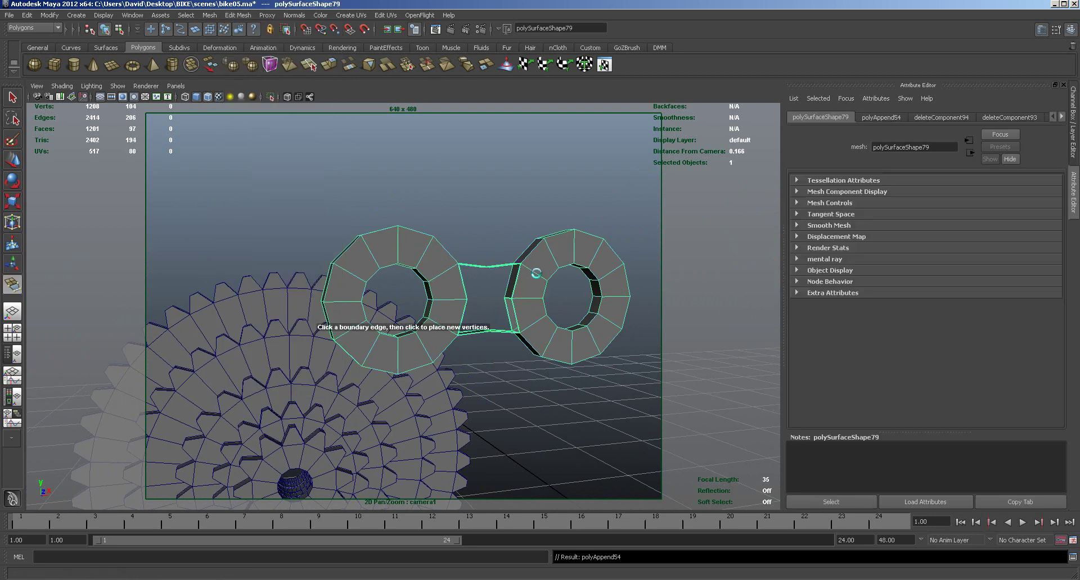
Step: Delete the right ring's upper side face that faces the central gap
right_click(514, 314)
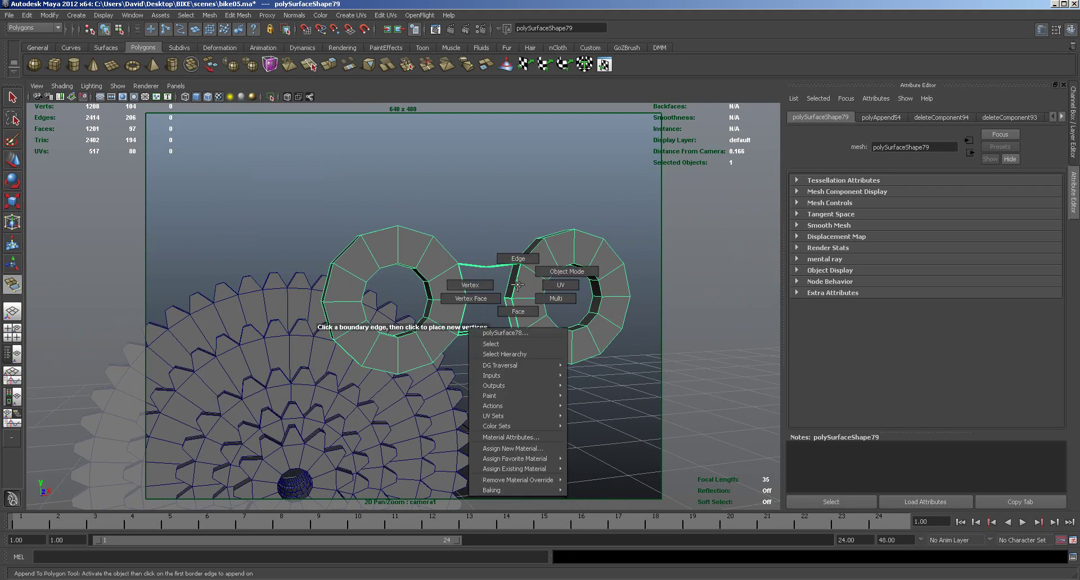
click(7, 163)
click(510, 284)
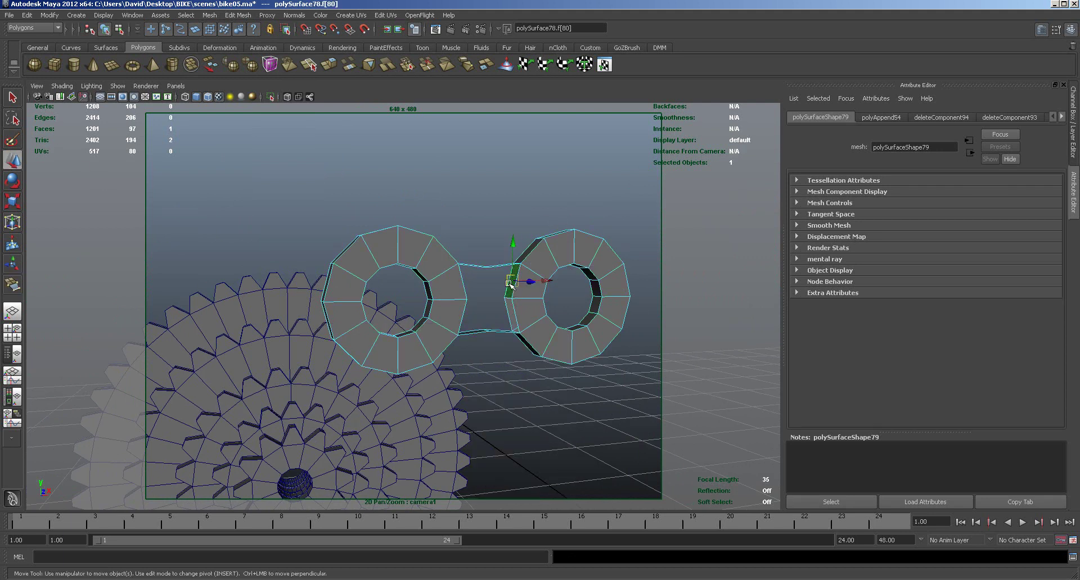
key(Delete)
Step: Try to cover the central gap by appending a polygon between the upper and lower connecting pieces, and undo it
alt+drag(537, 311, 531, 310)
mouse_move(460, 322)
alt+right_down()
mouse_move(494, 325)
mouse_move(465, 314)
mouse_move(475, 309)
alt+right_up()
click(476, 310)
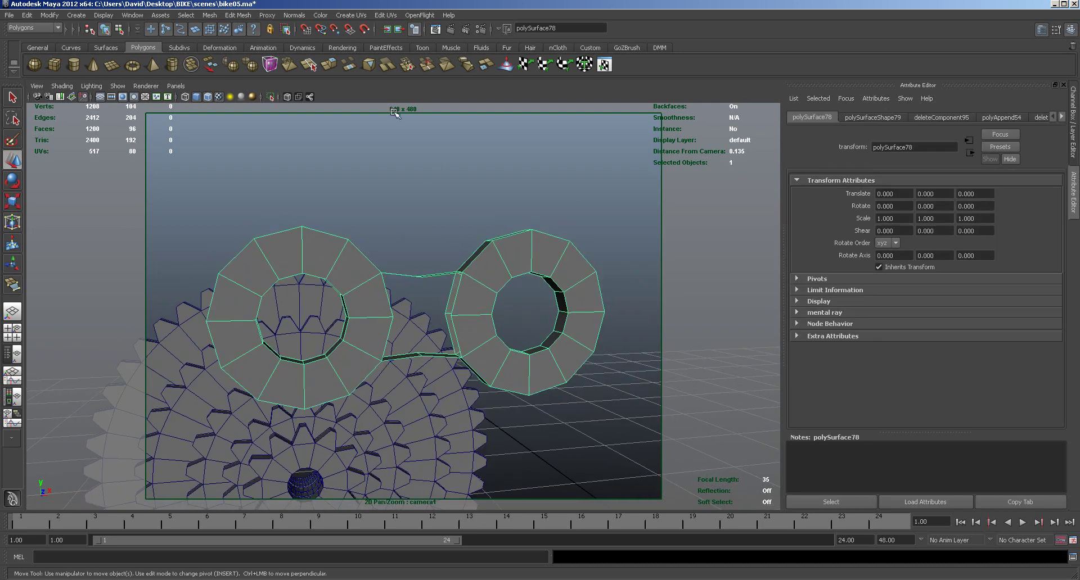
click(238, 15)
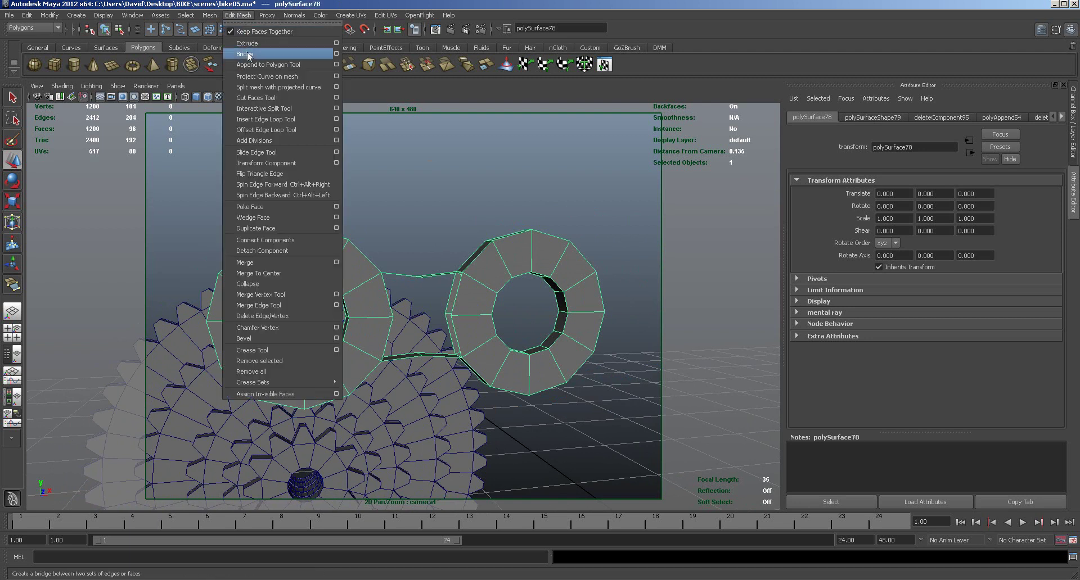
click(268, 65)
alt+drag(431, 141, 437, 193)
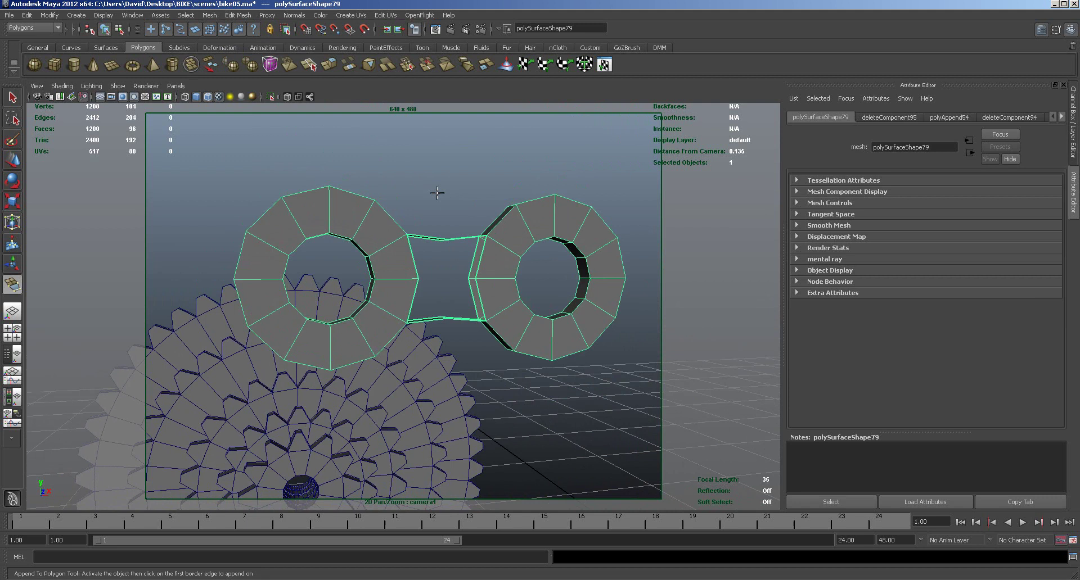
click(427, 236)
click(426, 320)
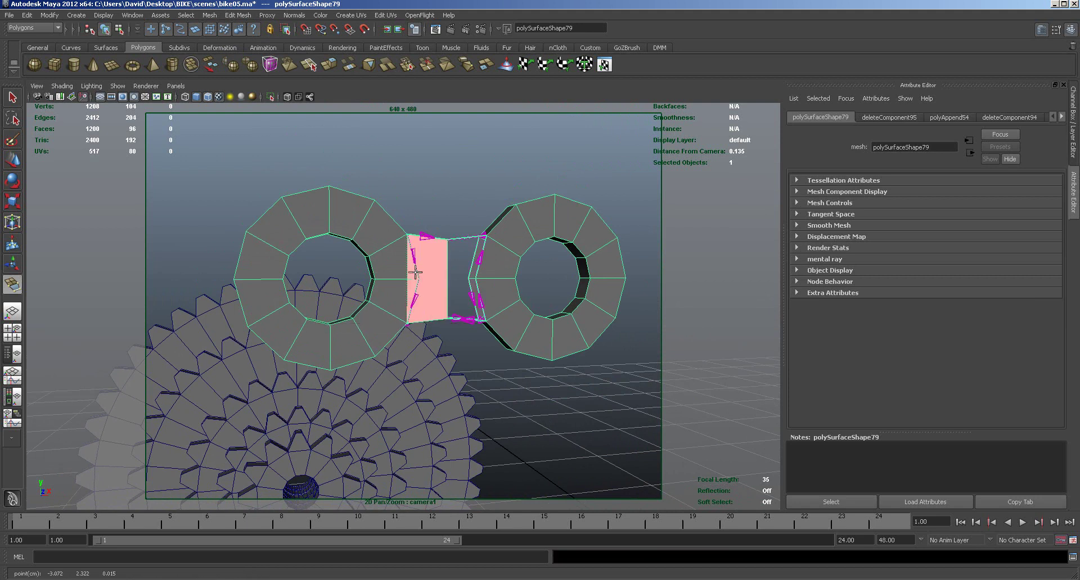
key(Return)
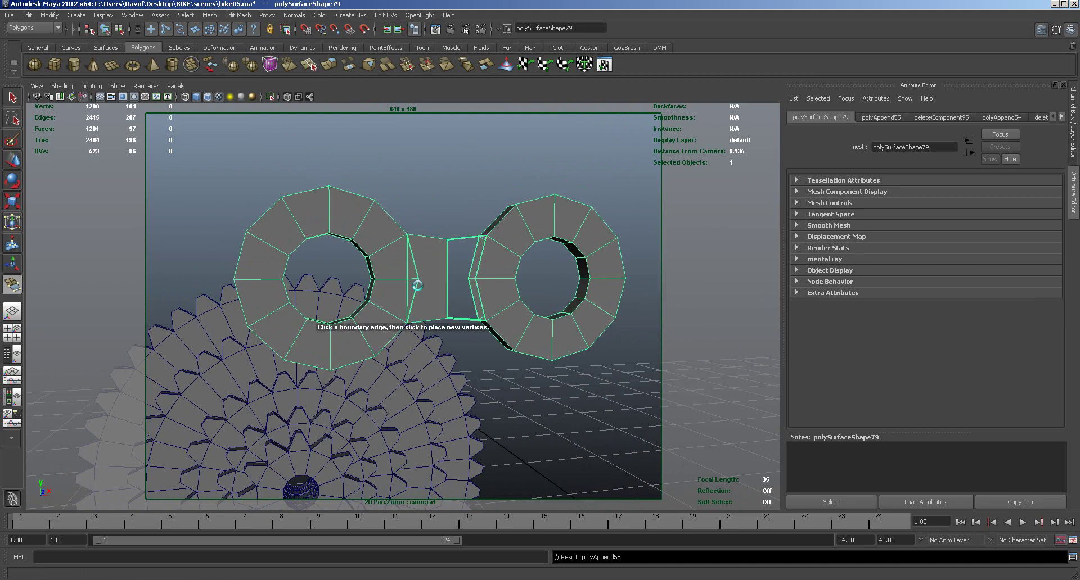
key(ctrl+z)
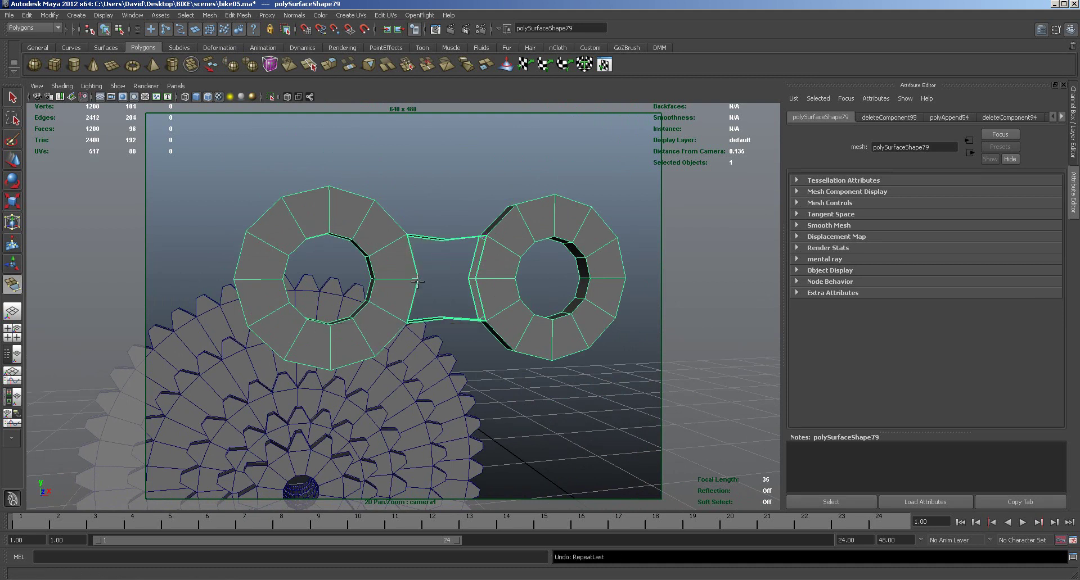
Step: Try to append a polygon from the upper connecting piece to the left ring's edge with the Append to Polygon Tool
click(426, 236)
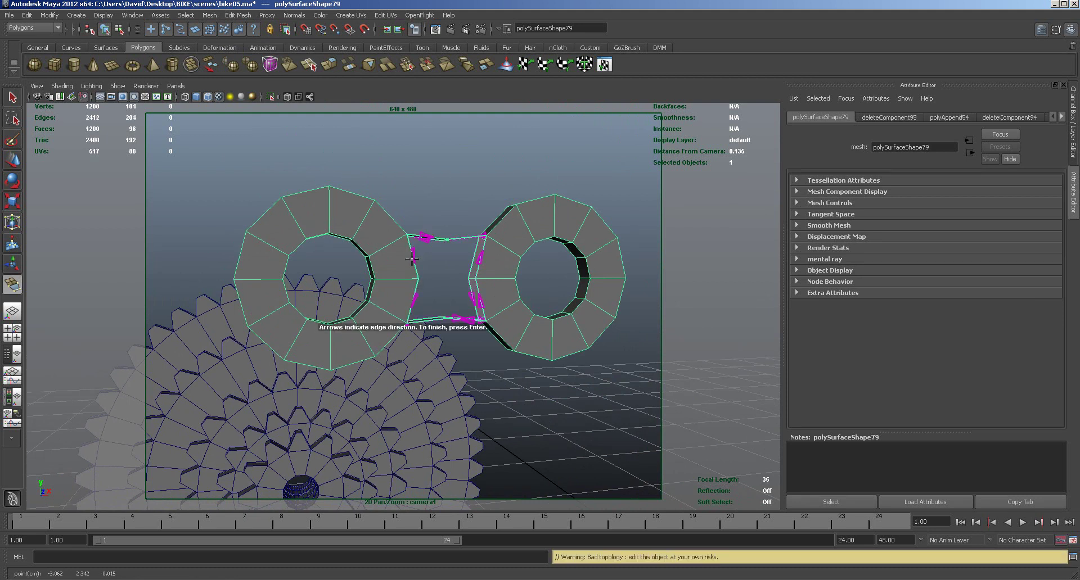
click(415, 290)
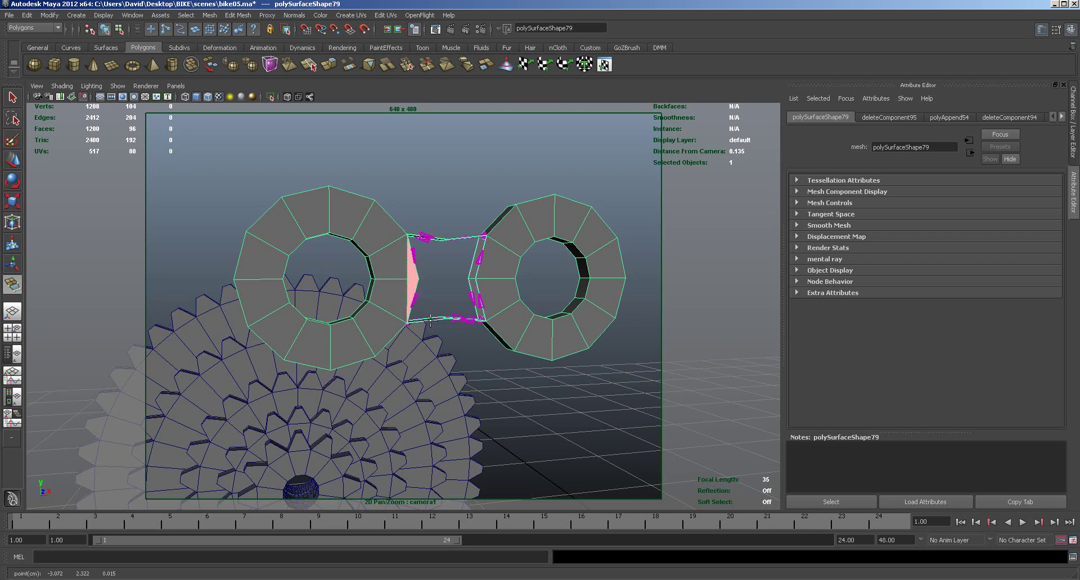
mouse_move(447, 322)
alt+right_down()
mouse_move(474, 321)
mouse_move(449, 321)
alt+right_up()
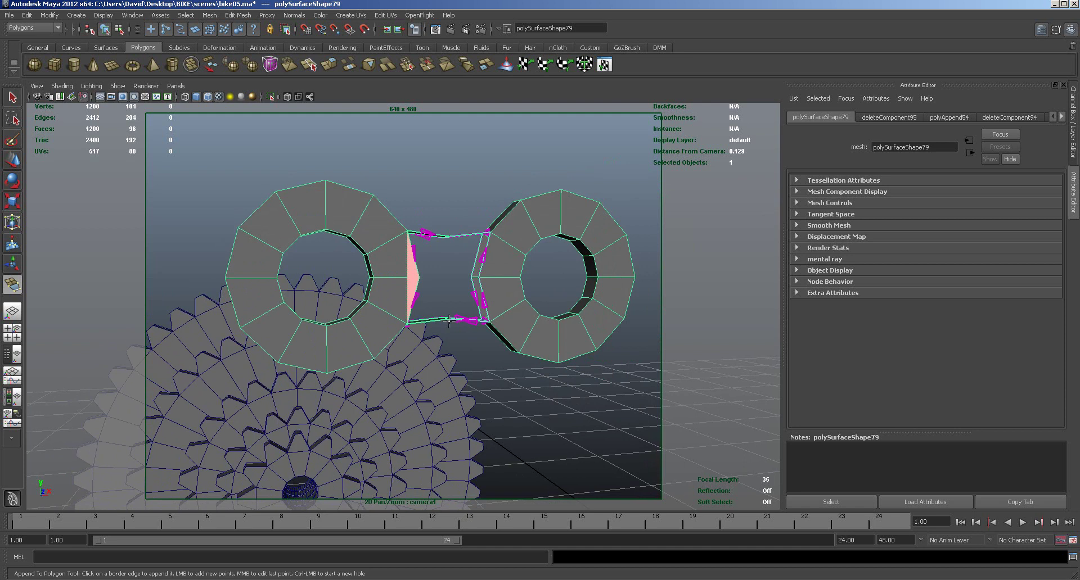
key(ctrl+z)
key(Return)
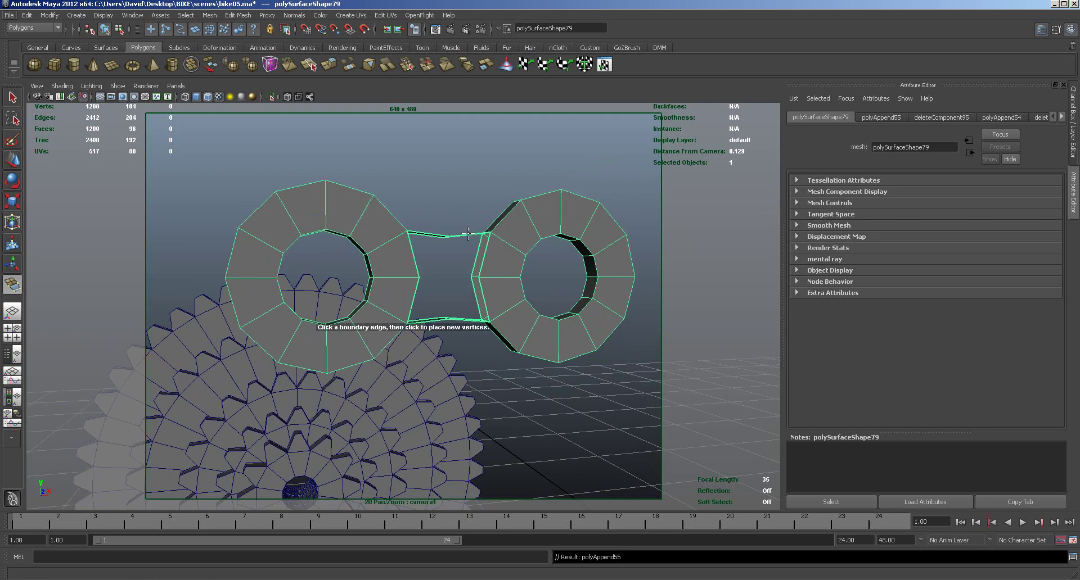
Step: Try to append a polygon across the upper half of the gap between the facing edges of the right and left rings
click(485, 255)
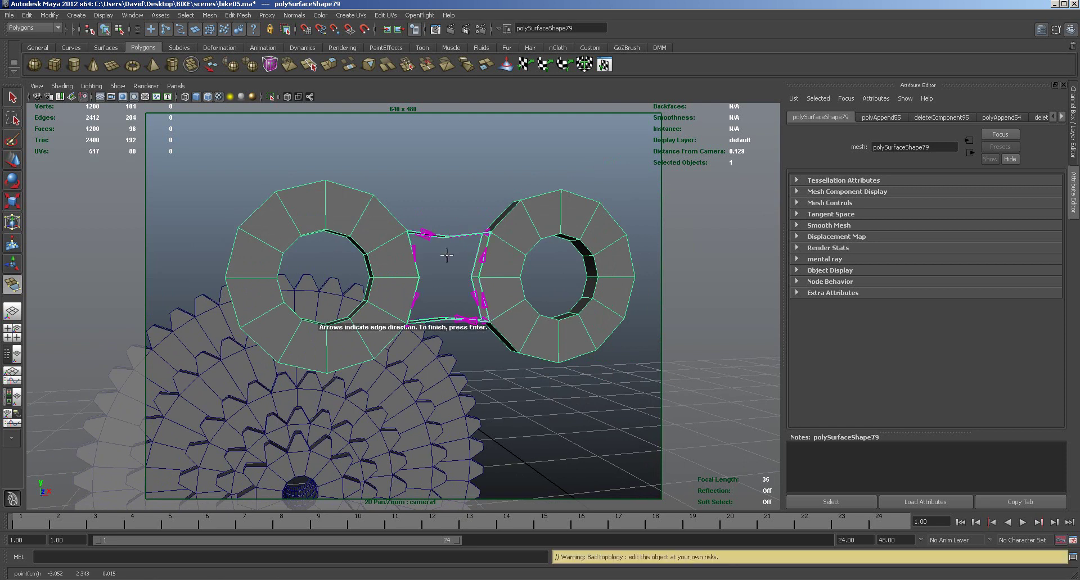
alt+middle_drag(458, 235, 468, 355)
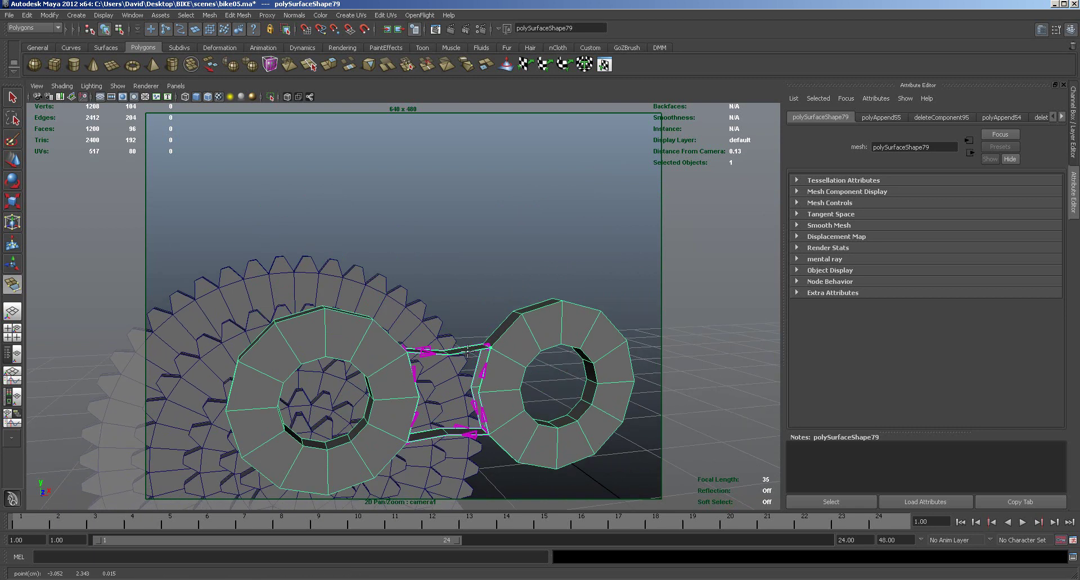
click(429, 355)
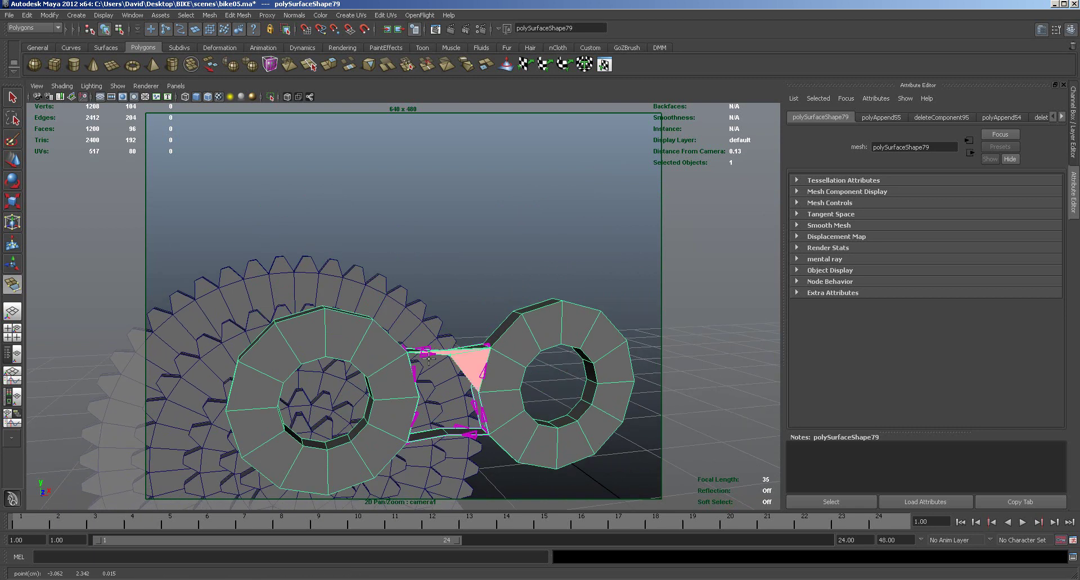
click(416, 386)
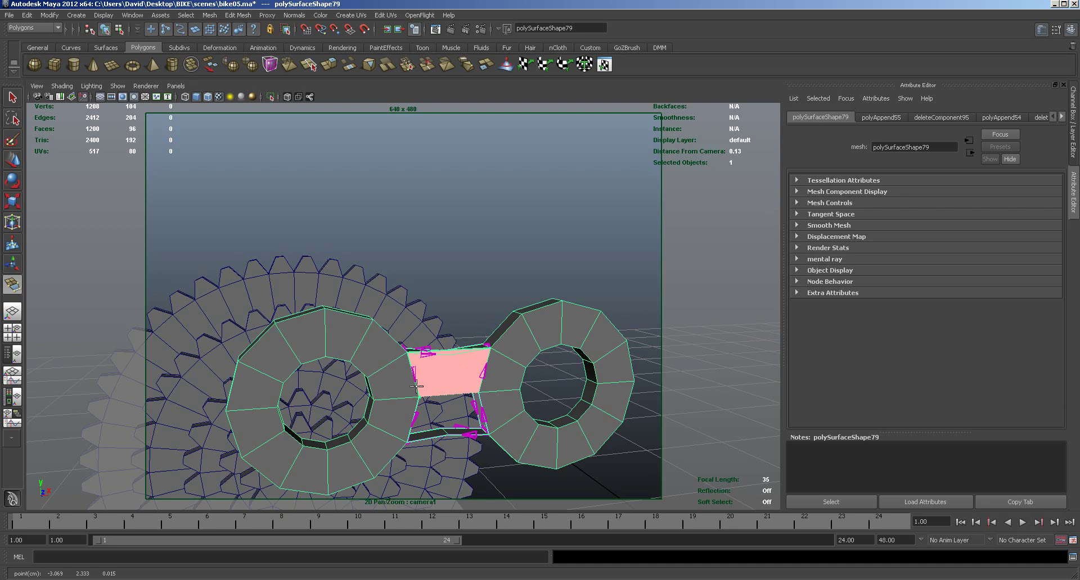
key(Return)
click(416, 386)
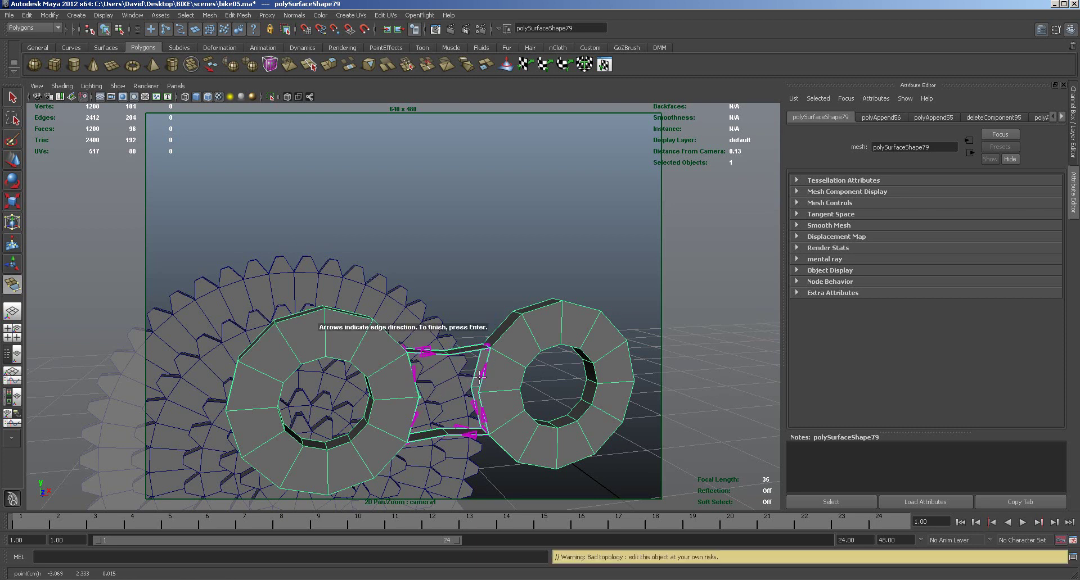
click(482, 377)
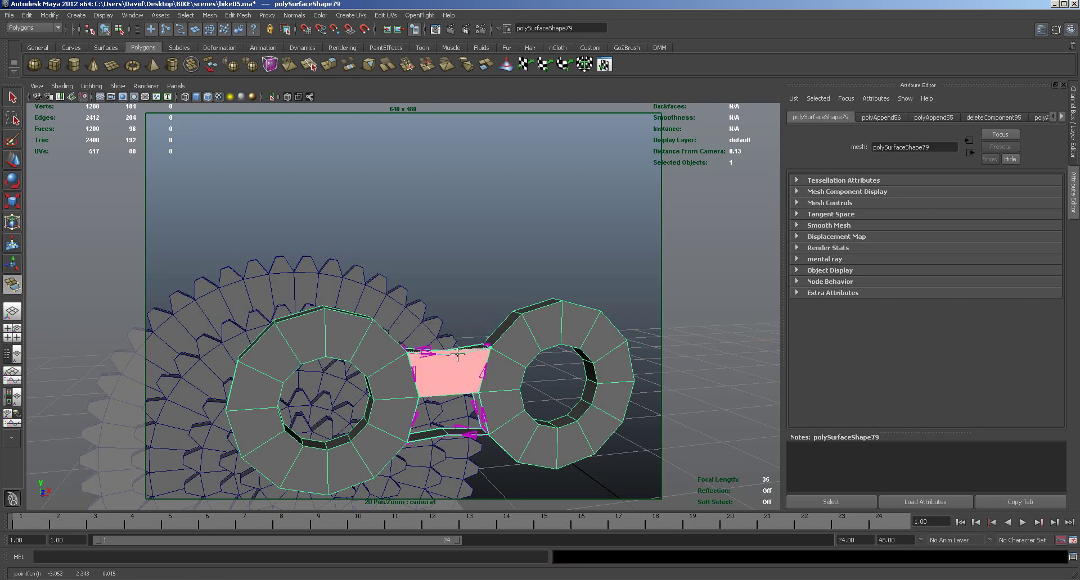
key(Return)
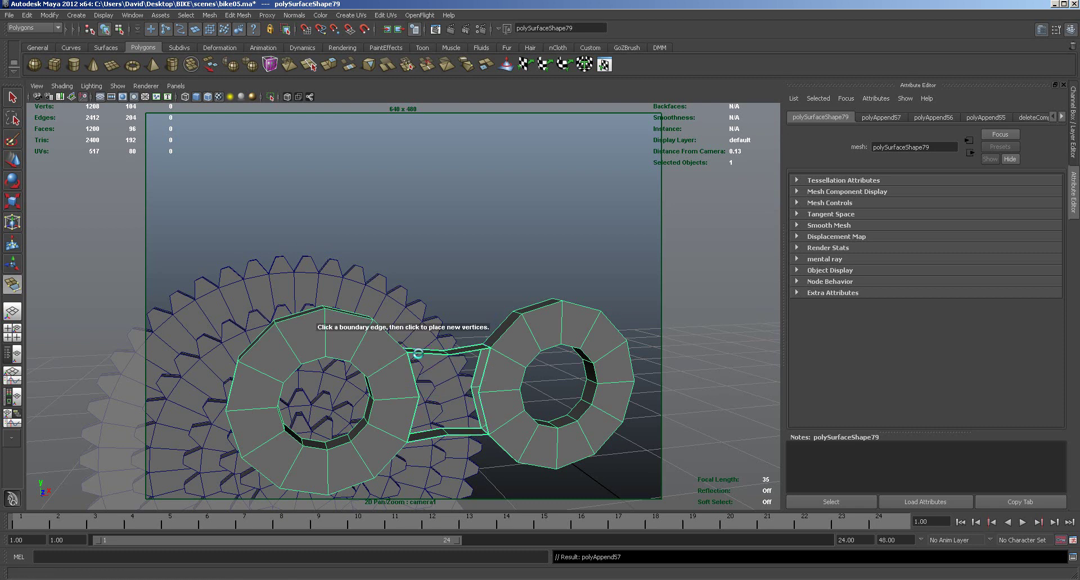
Step: Try to close the central opening by selecting its border edges and applying Fill Hole
alt+drag(462, 377, 462, 377)
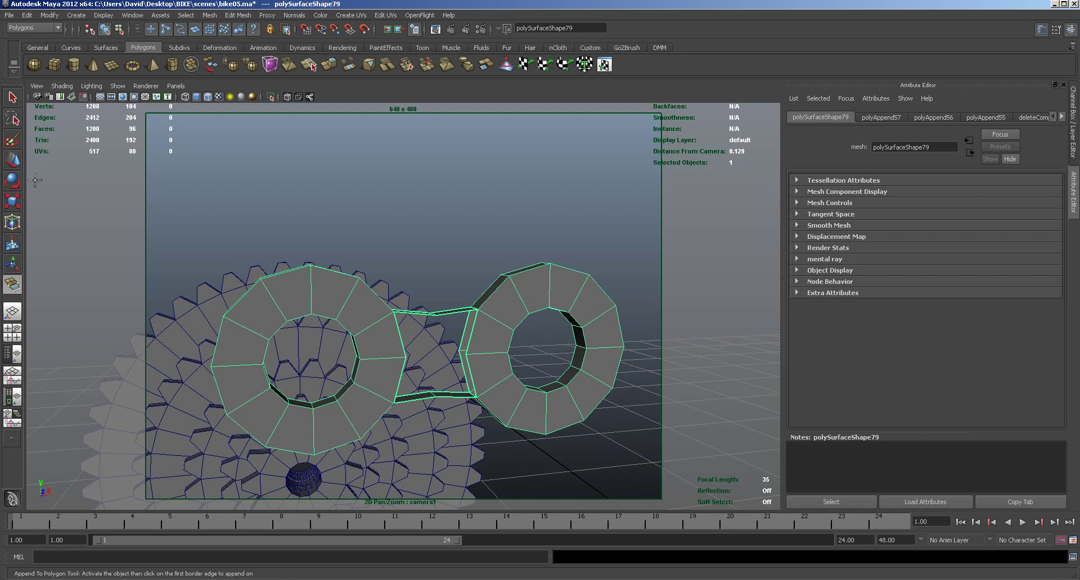
click(18, 162)
right_drag(472, 340, 473, 333)
double_click(473, 333)
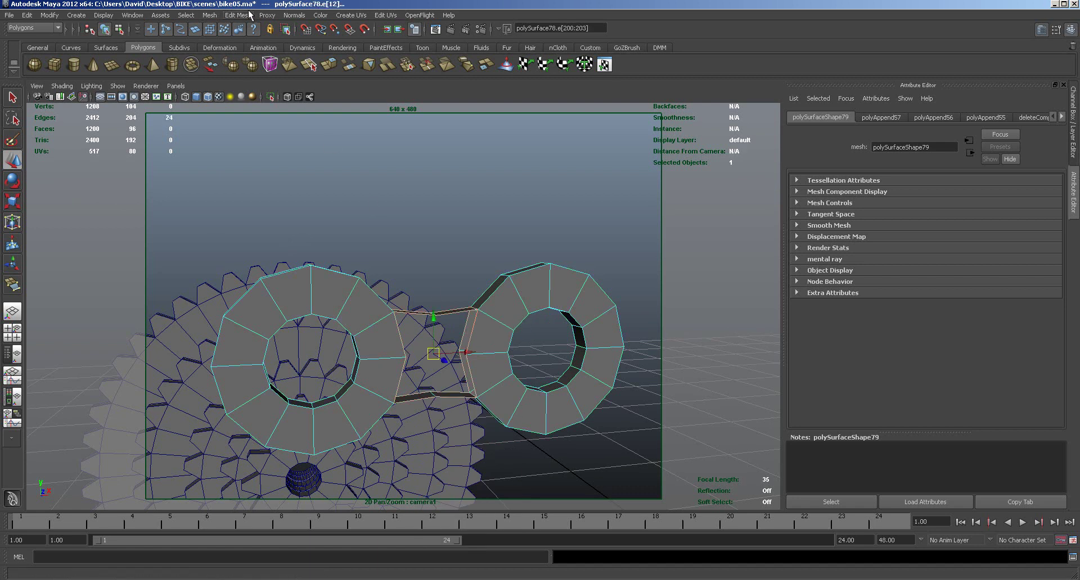
click(208, 15)
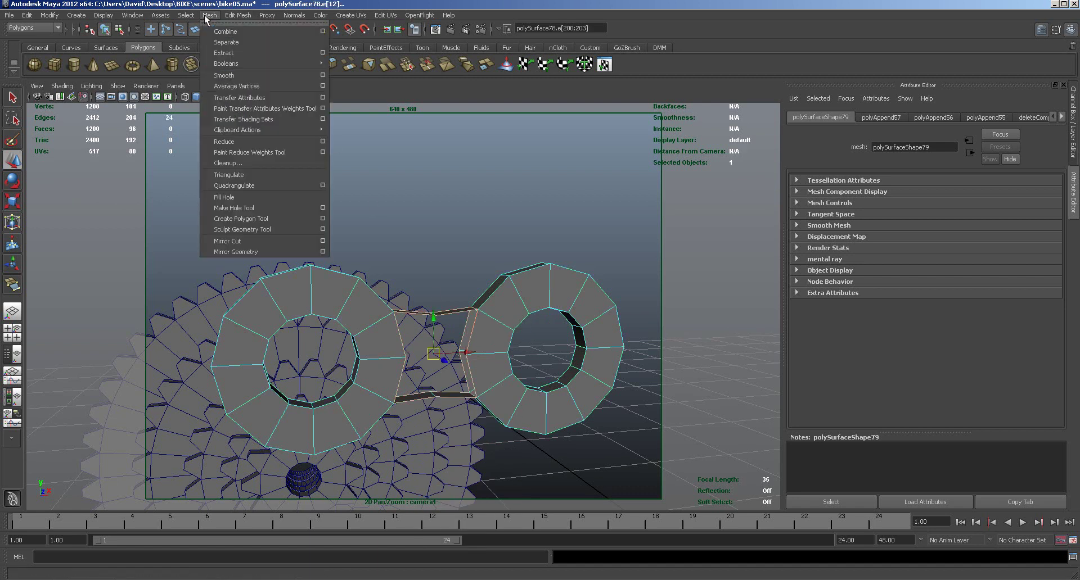
click(224, 197)
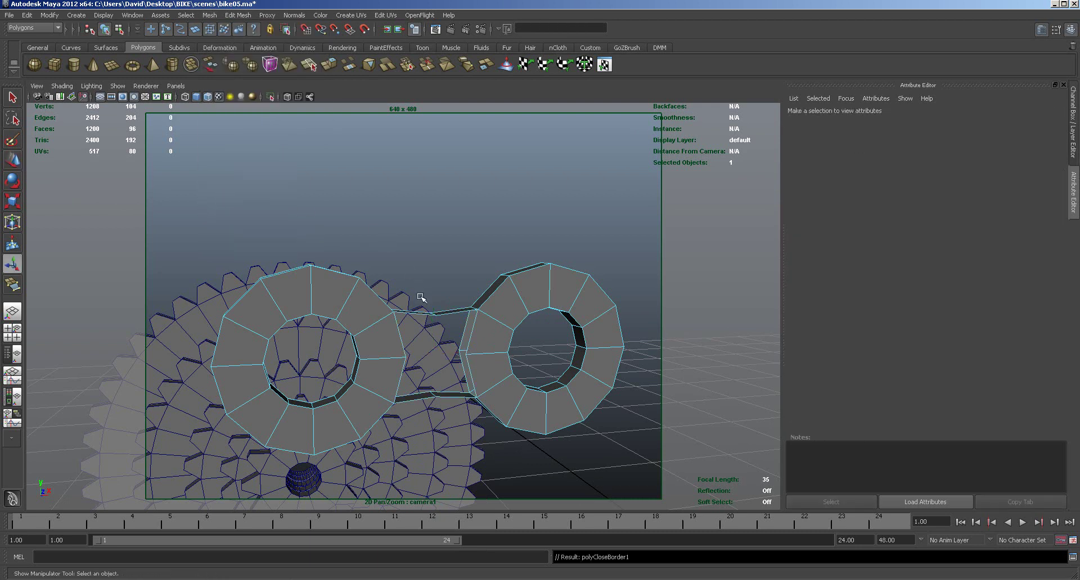
mouse_move(450, 281)
alt+mouse_down()
mouse_move(441, 212)
mouse_move(450, 280)
alt+mouse_up()
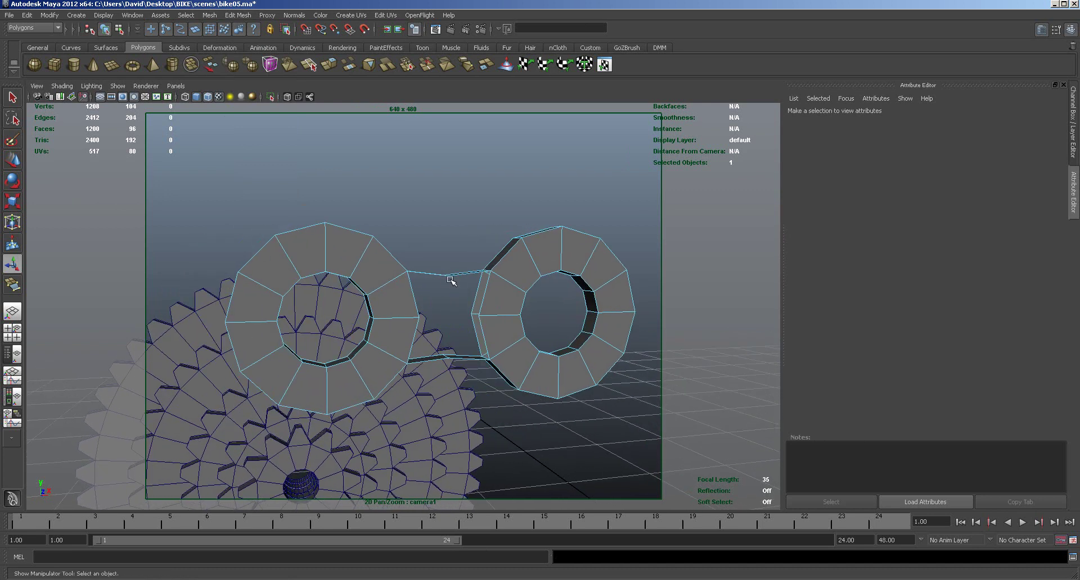
Step: In the side view, delete the link's side, connecting and back faces, leaving only the flat front faces of both rings
key(space)
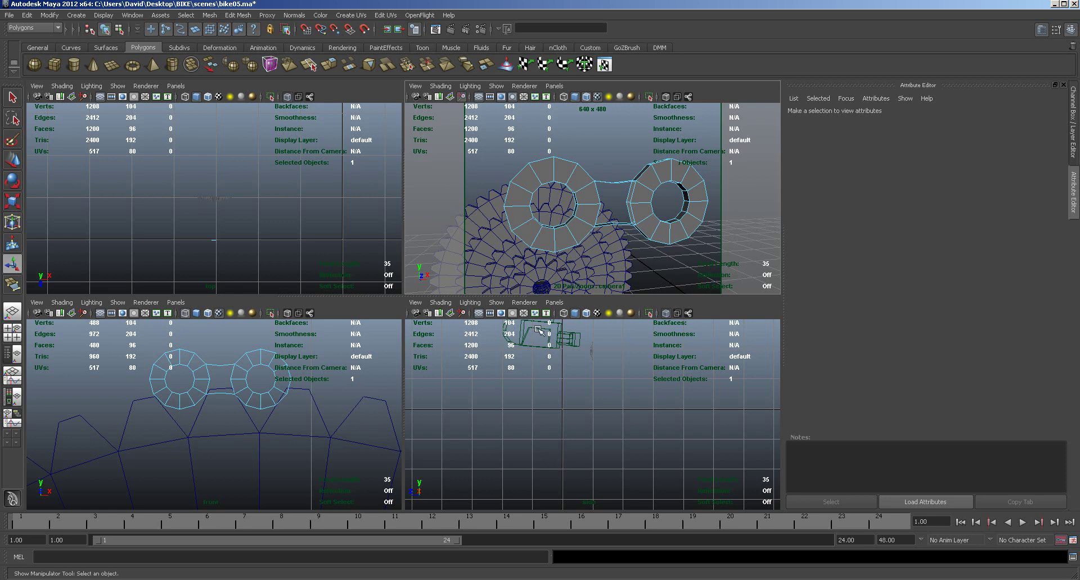
key(f)
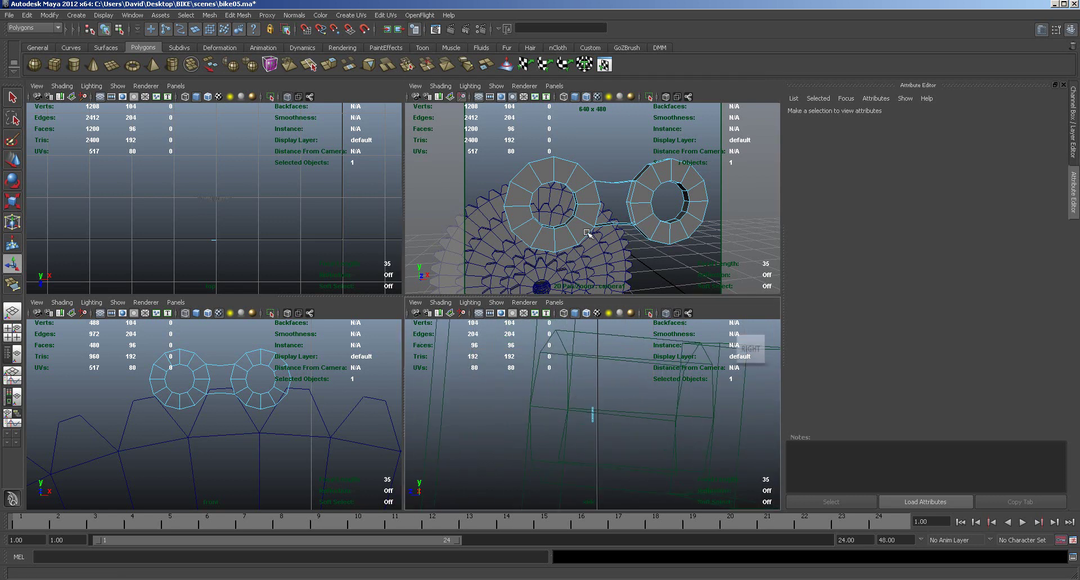
right_drag(588, 233, 602, 224)
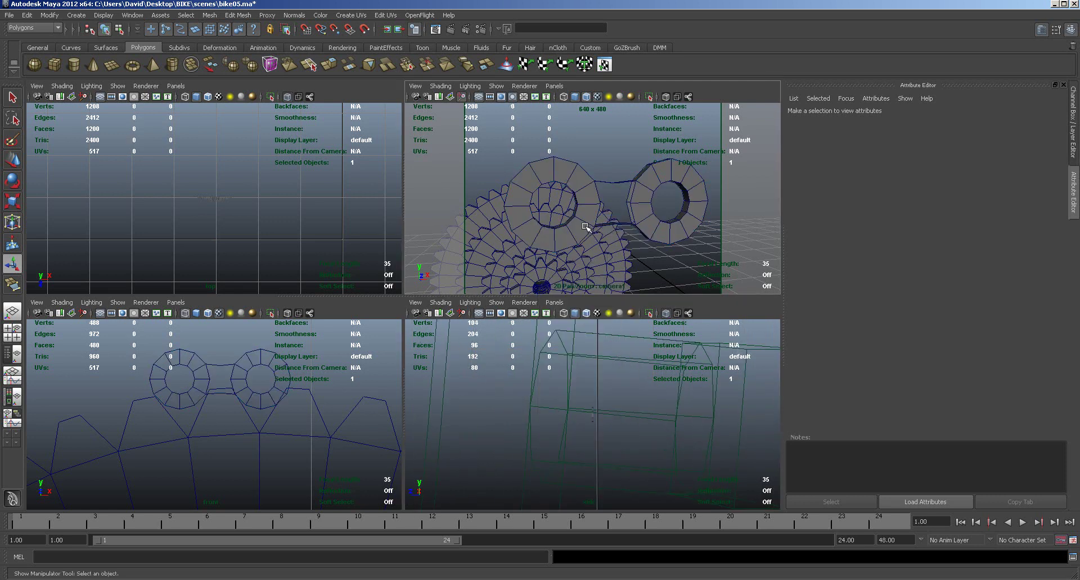
click(585, 227)
key(f)
mouse_move(603, 425)
alt+right_down()
mouse_move(946, 425)
mouse_move(937, 425)
alt+right_up()
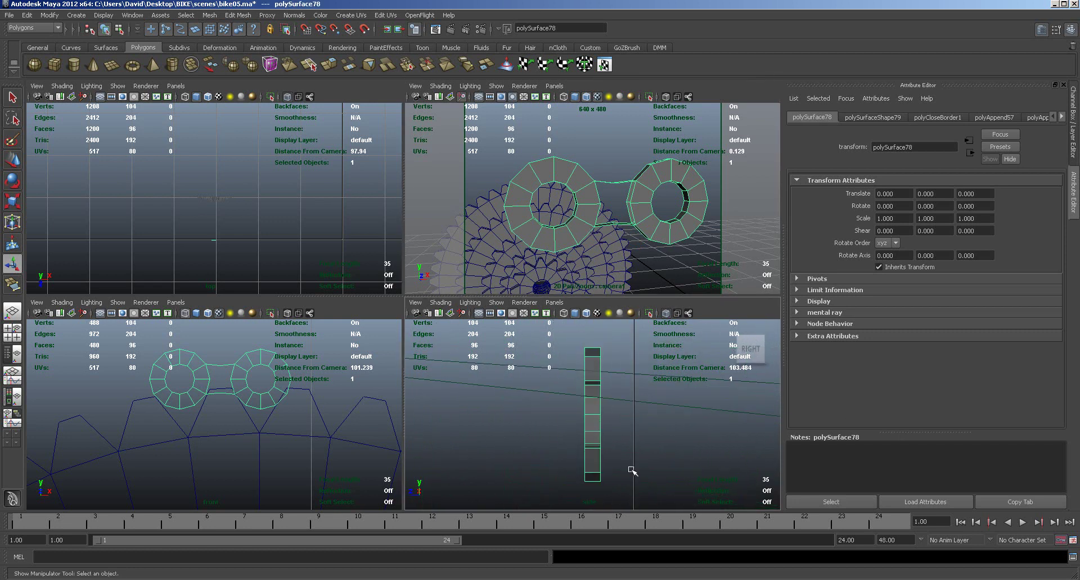
right_drag(595, 453, 592, 418)
drag(593, 340, 633, 501)
key(Delete)
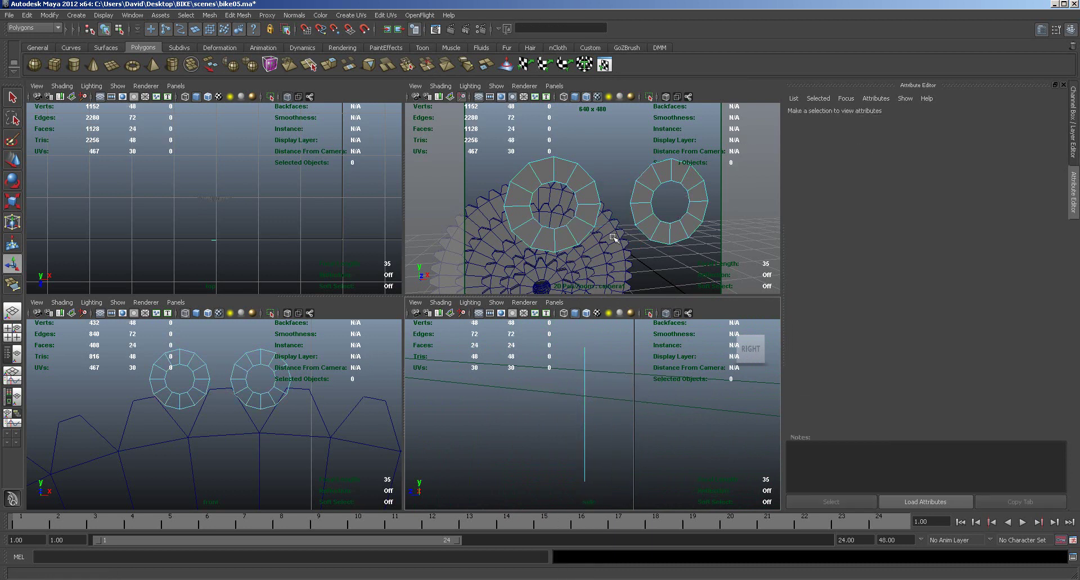
Step: Separate the remaining flat mesh into two individual ring objects and clear the selection
right_click(261, 364)
click(310, 350)
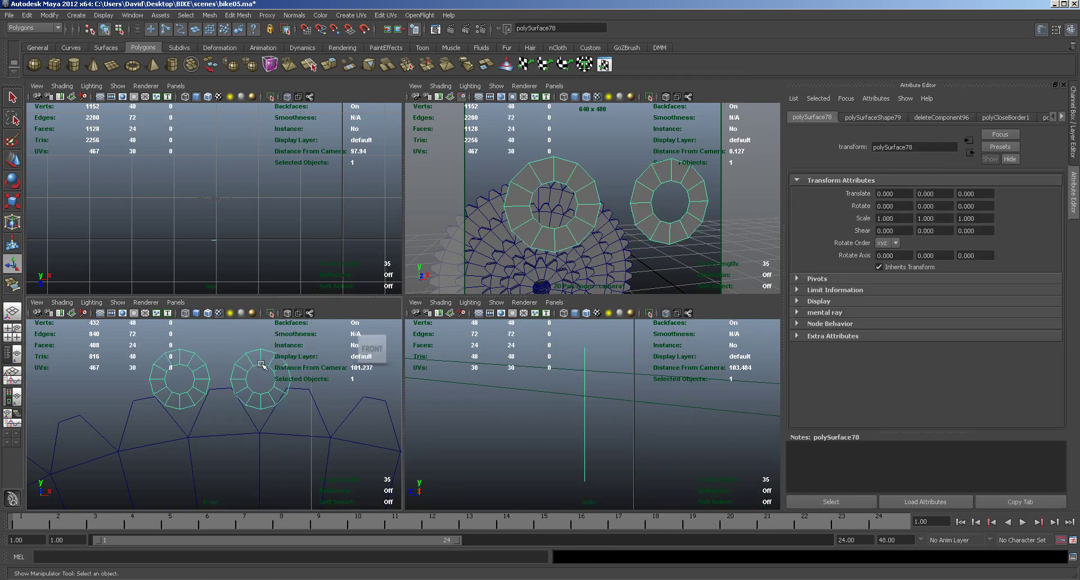
click(209, 15)
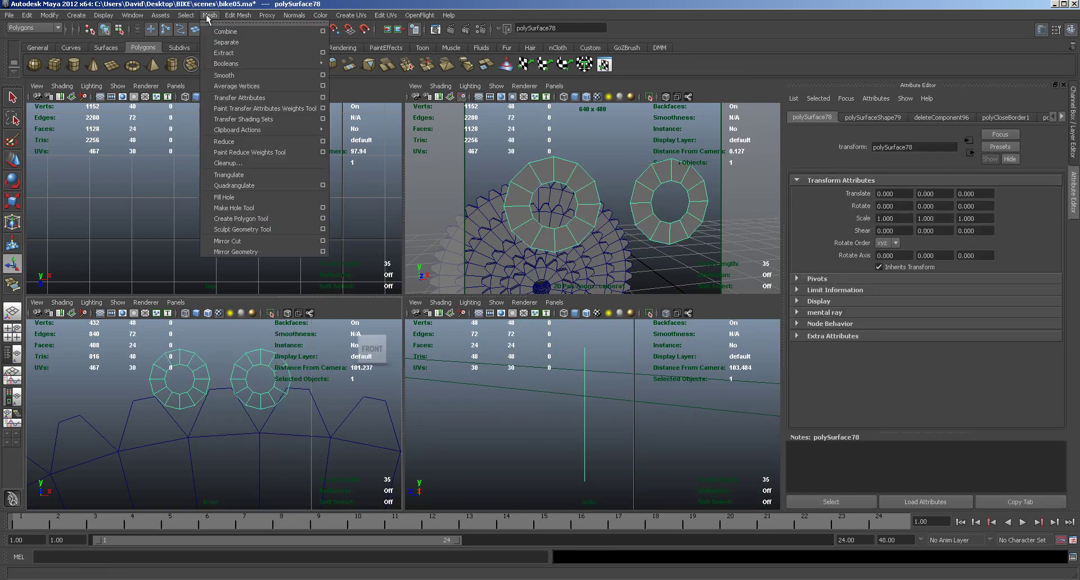
click(223, 52)
click(228, 351)
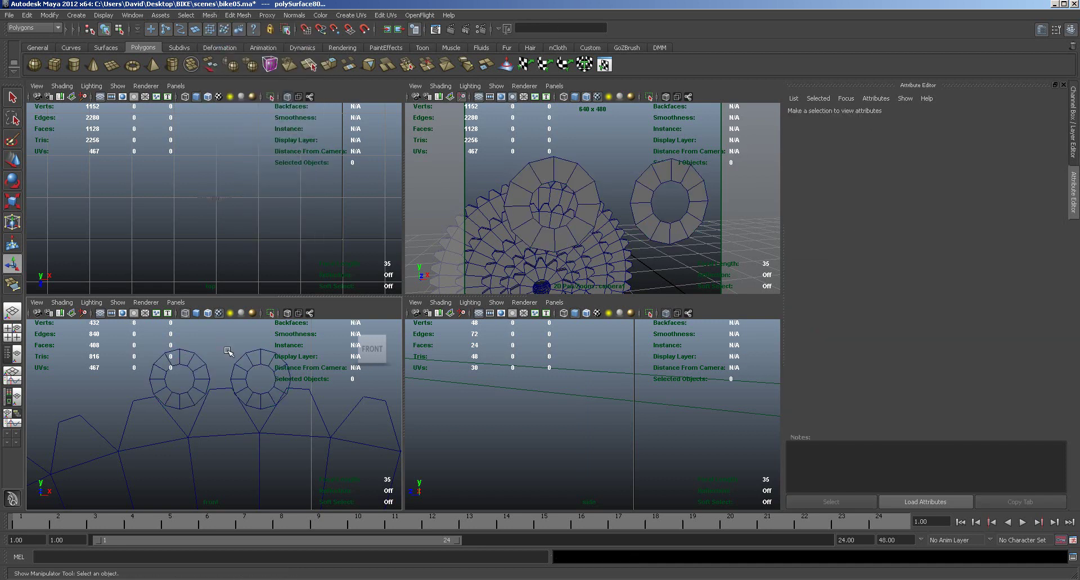
Step: Center the pivot of the right flat ring
click(248, 373)
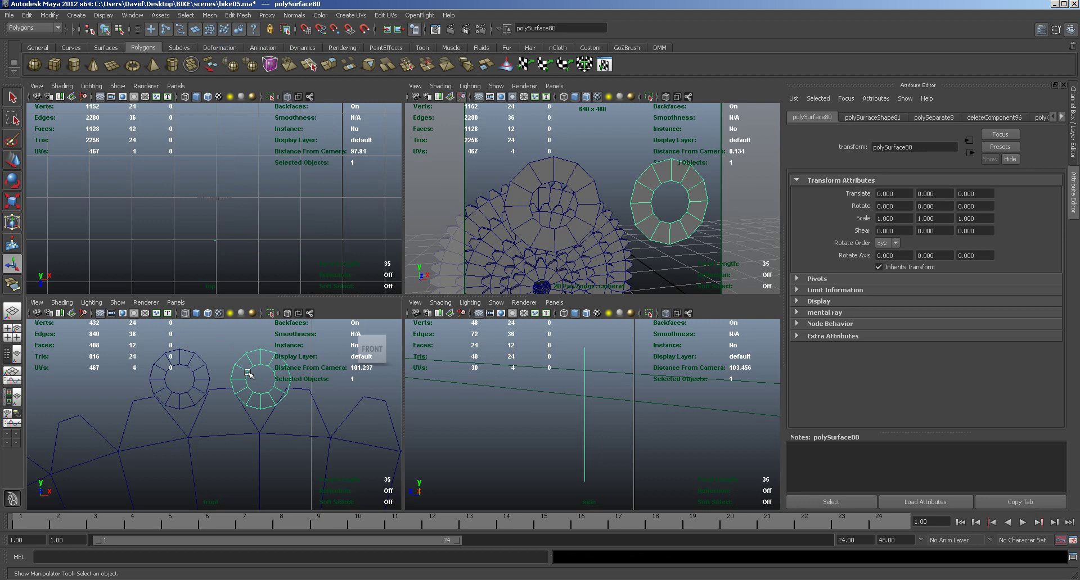
key(w)
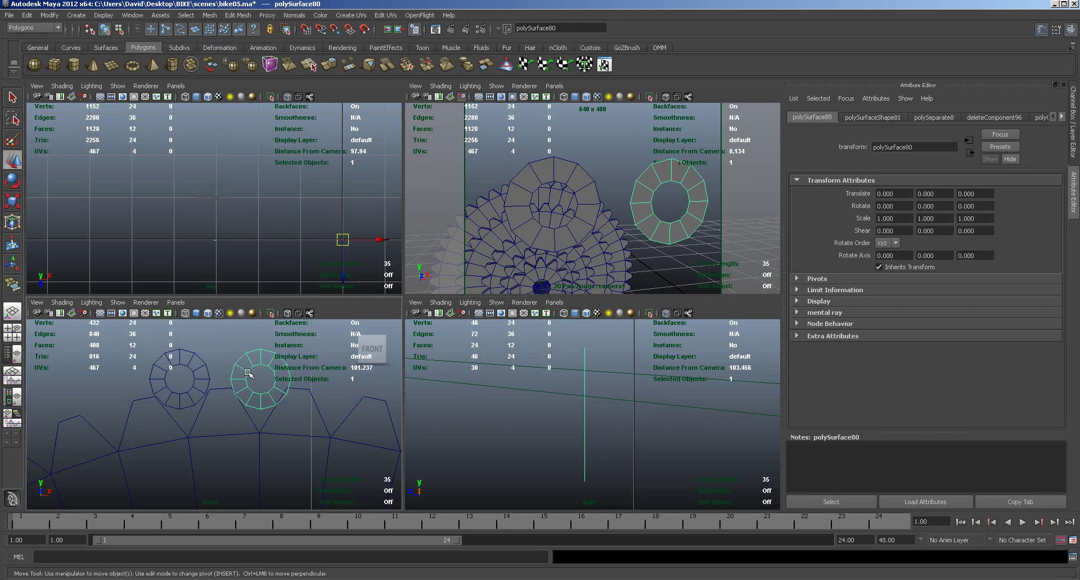
click(49, 15)
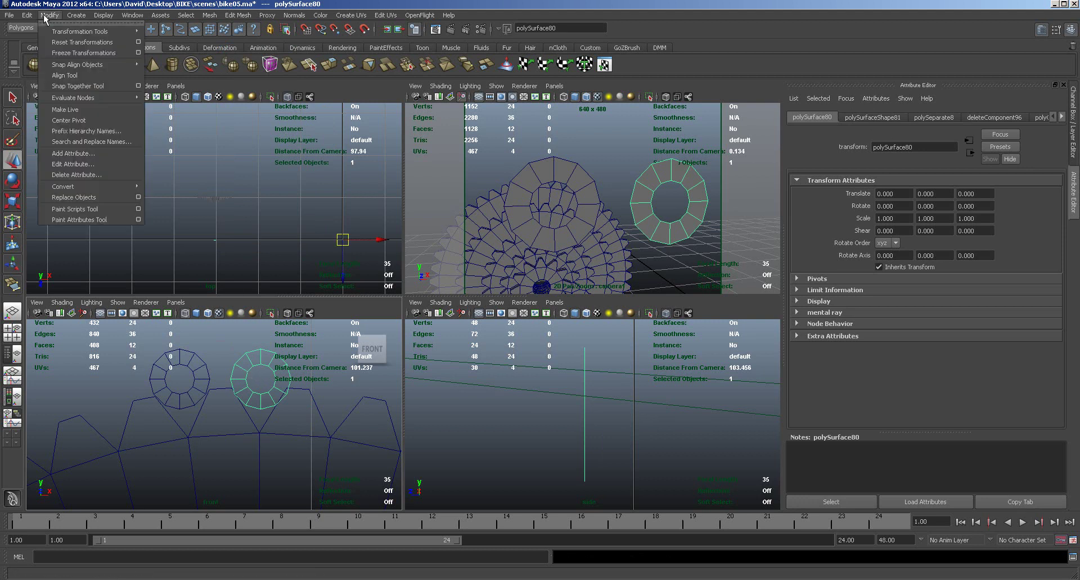
click(64, 119)
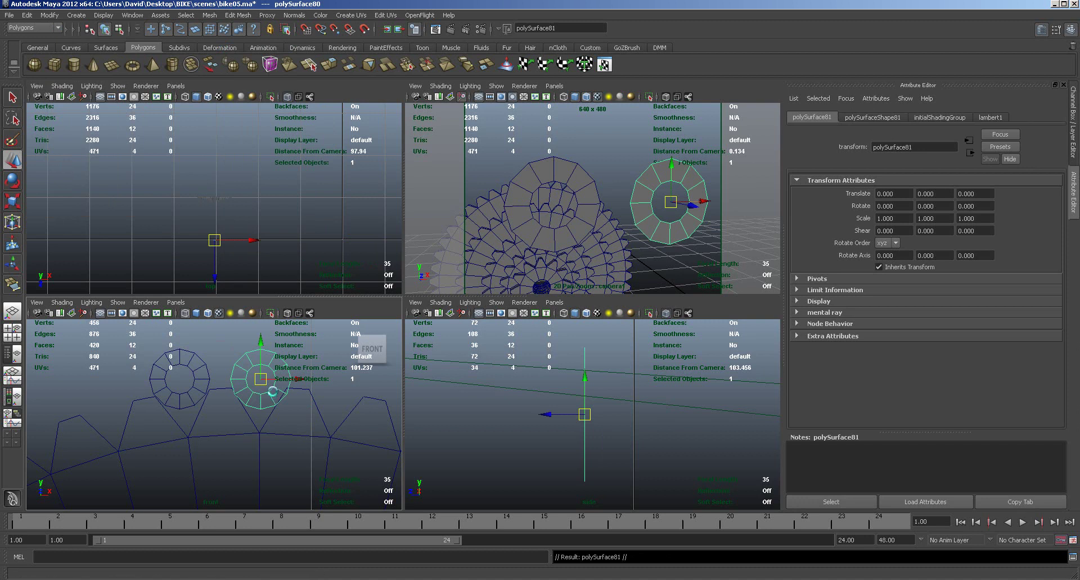
Step: Duplicate the right ring twice, placing one copy above and the other below the gap between the two original rings
key(ctrl+d)
drag(261, 378, 221, 336)
key(space)
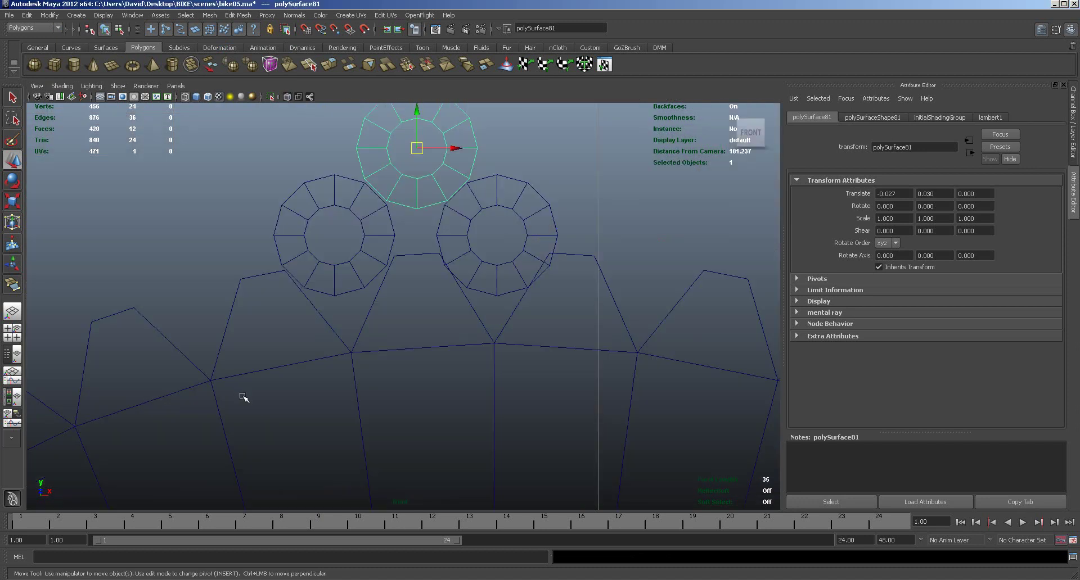
alt+right_drag(306, 362, 547, 352)
alt+middle_drag(547, 353, 473, 435)
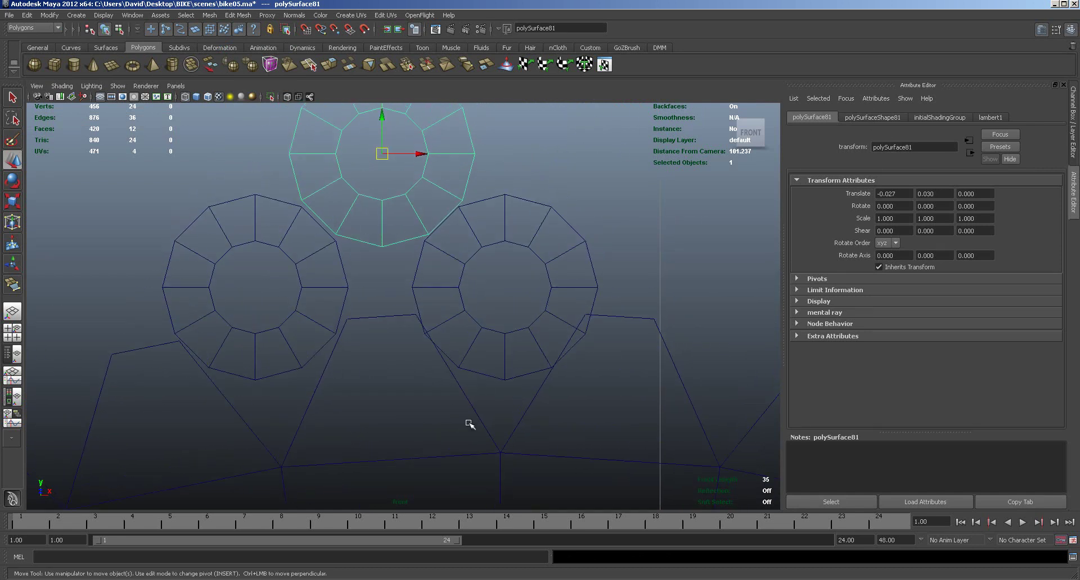
drag(383, 157, 381, 157)
key(ctrl+d)
drag(379, 118, 380, 383)
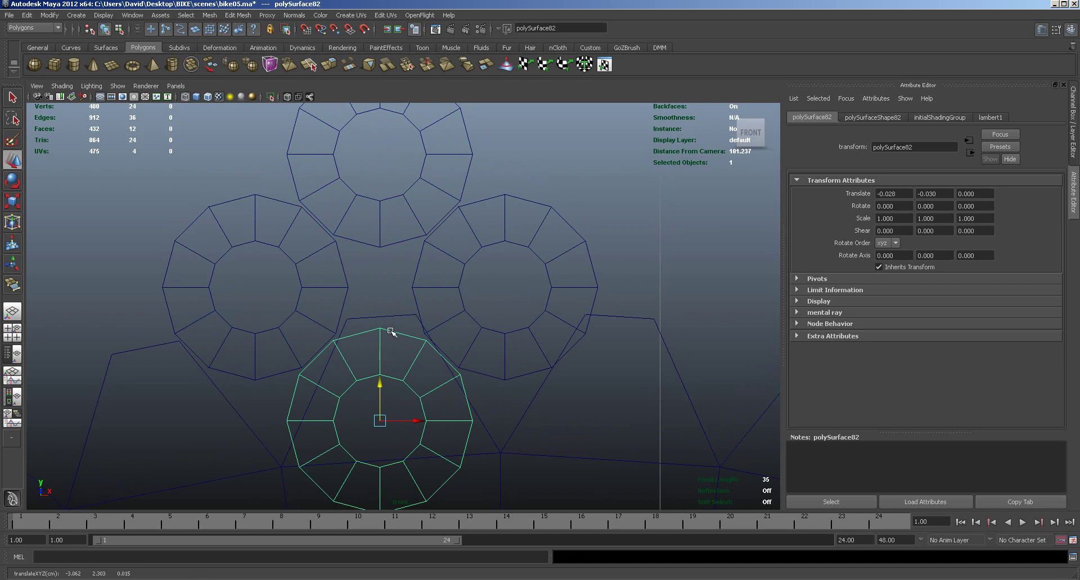
Step: Combine the upper, lower, left and right rings into a single mesh
shift+click(376, 242)
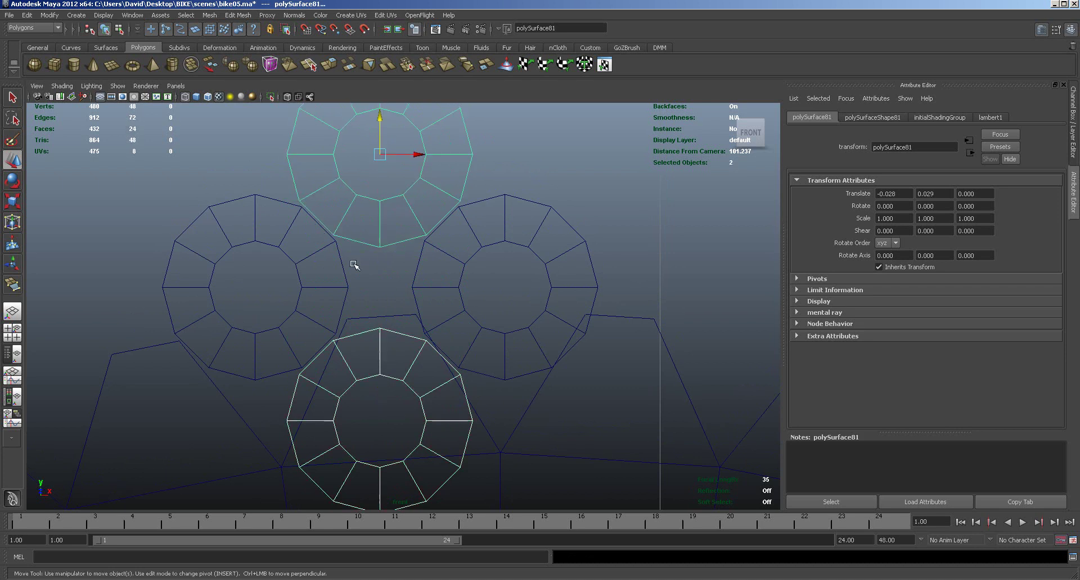
shift+click(346, 275)
shift+click(416, 281)
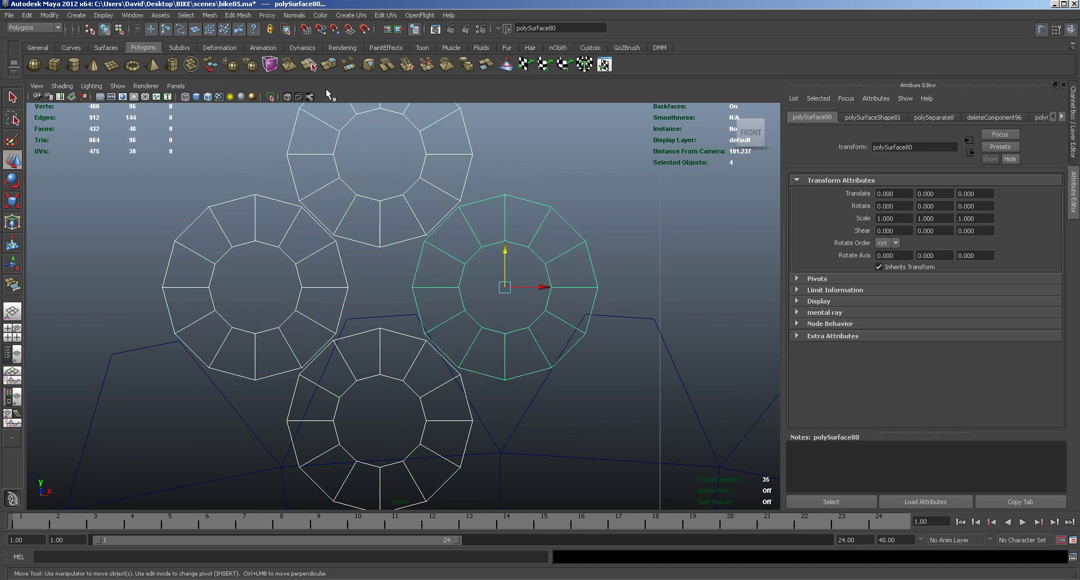
click(216, 15)
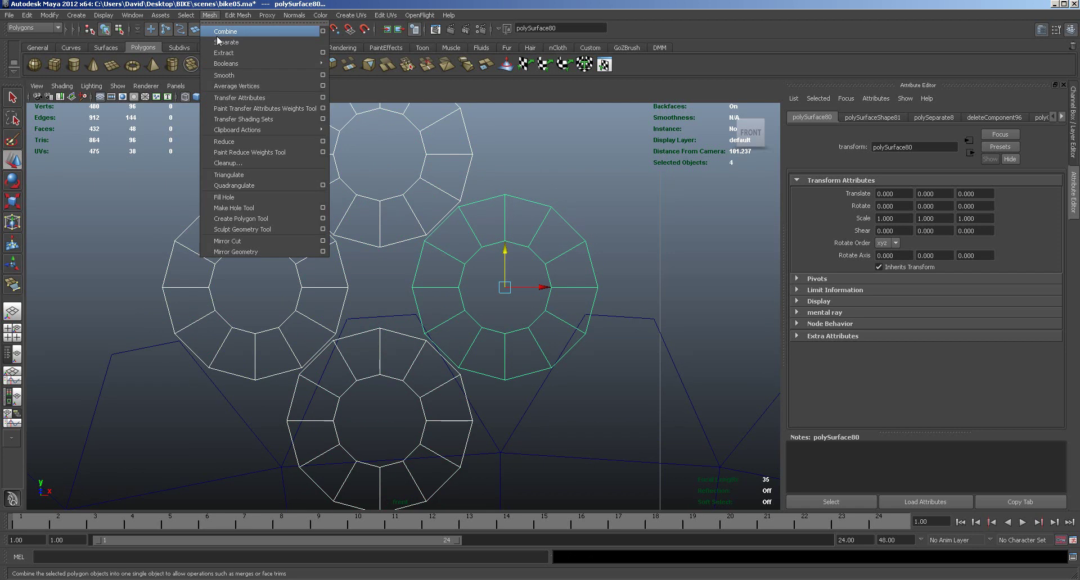
click(219, 38)
Step: Delete the eight outermost faces of the upper ring, keeping only its lower arc
scroll(444, 248, down, 5)
scroll(438, 248, up, 5)
scroll(446, 248, down, 3)
scroll(462, 241, down, 3)
right_drag(411, 256, 395, 235)
drag(363, 230, 432, 278)
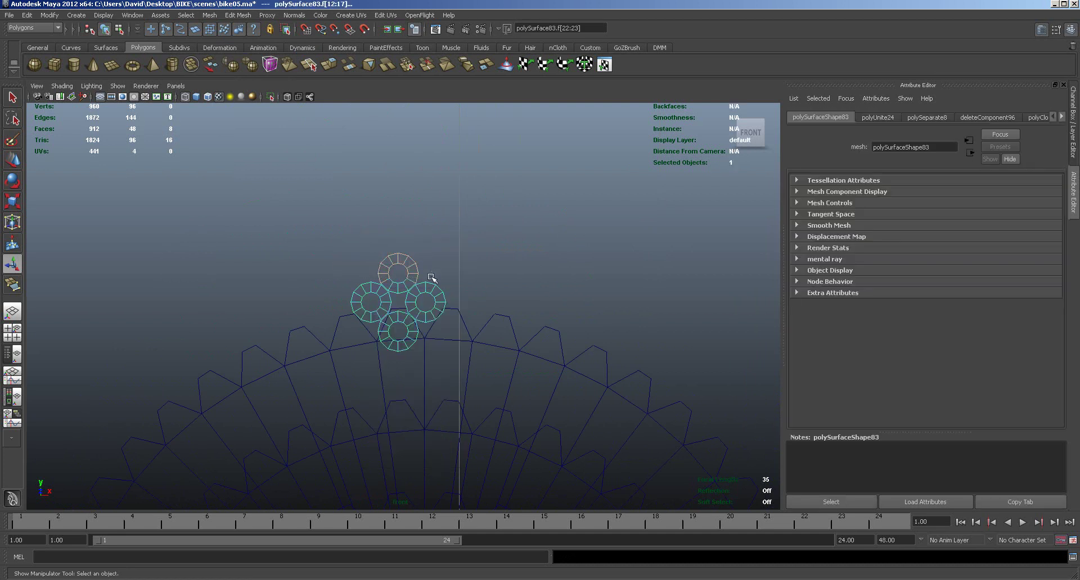
key(Delete)
Step: Delete the lower and side faces of the lower ring, keeping only its four-face upper arc
drag(363, 374, 389, 329)
key(Delete)
click(419, 331)
key(Delete)
key(Delete)
Step: Delete the end faces of both remaining arcs, leaving two middle faces above and two below the gap
drag(389, 279, 405, 270)
key(Delete)
drag(411, 283, 435, 280)
key(Delete)
scroll(420, 337, up, 1)
scroll(420, 338, up, 5)
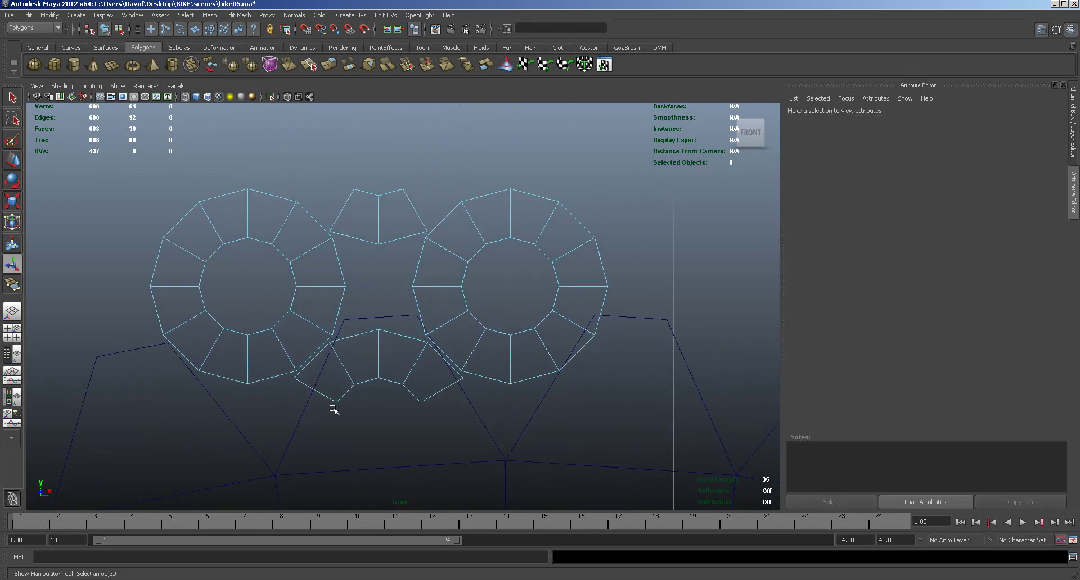
click(342, 387)
key(Delete)
Step: Move the inner corner vertices of the upper and lower two-face pieces onto the adjacent outer vertices of the side rings
mouse_move(423, 351)
right_down()
mouse_move(412, 358)
mouse_move(411, 349)
right_up()
click(429, 344)
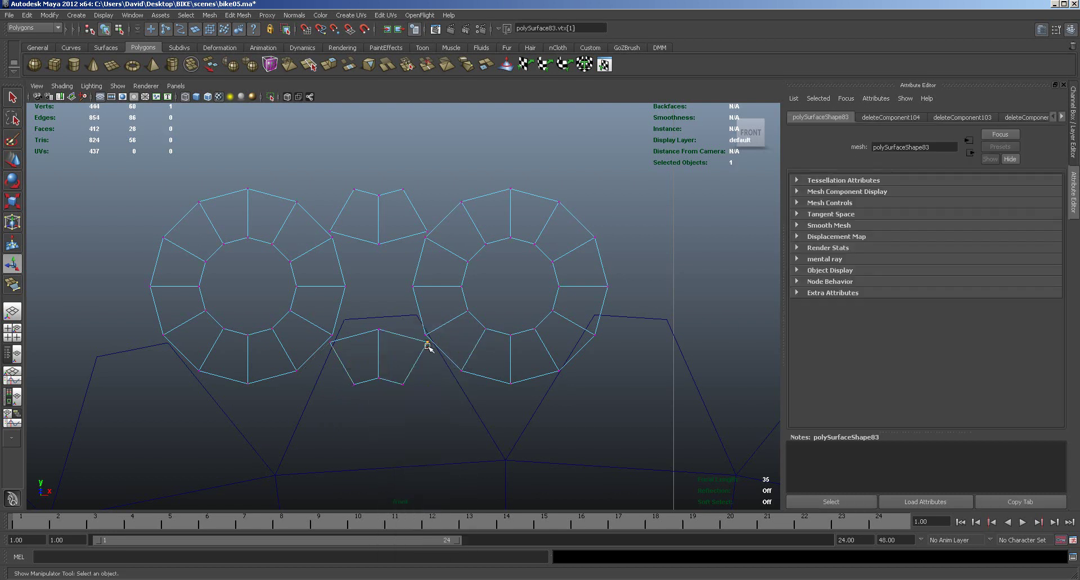
key(w)
drag(427, 341, 425, 335)
click(331, 344)
drag(332, 343, 331, 335)
click(332, 237)
drag(332, 237, 332, 236)
click(427, 231)
drag(426, 231, 426, 237)
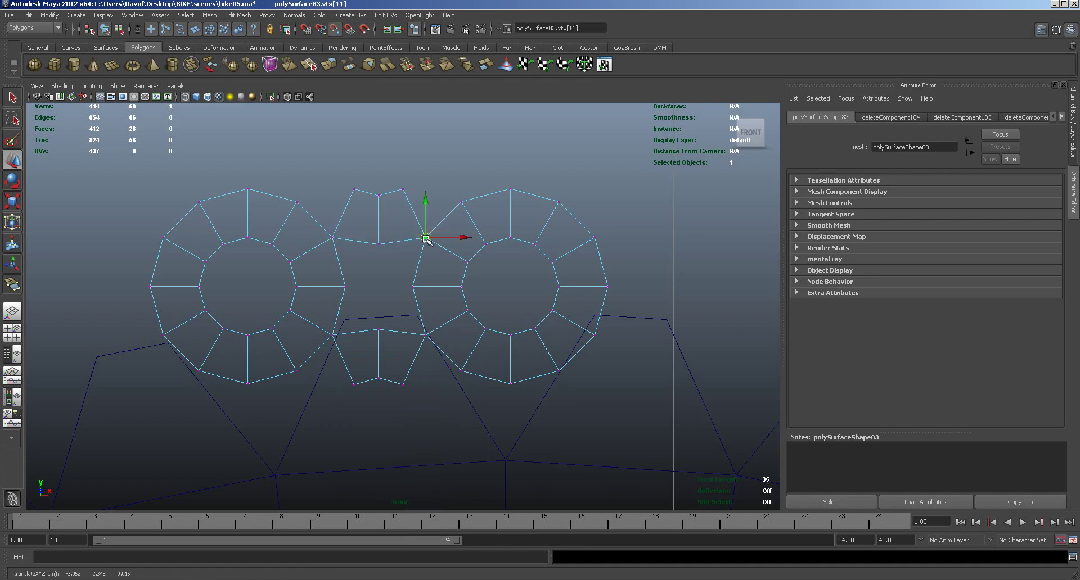
Step: Bring the facing vertices of the side rings and the inner middle vertices of both pieces together at the gap's center
click(412, 287)
drag(414, 289, 356, 288)
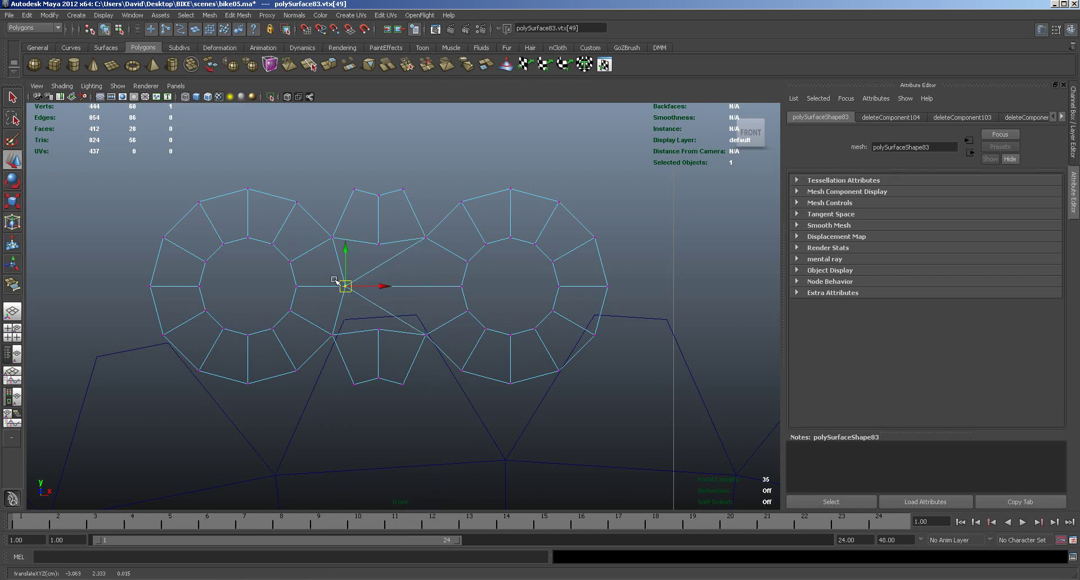
drag(386, 286, 419, 288)
click(379, 245)
drag(381, 246, 381, 287)
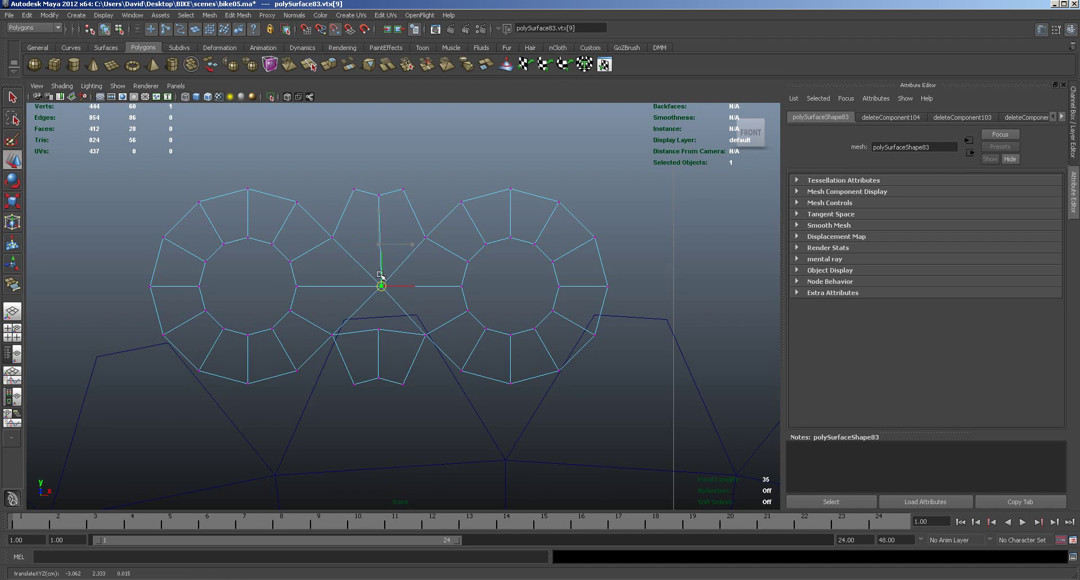
drag(373, 324, 382, 287)
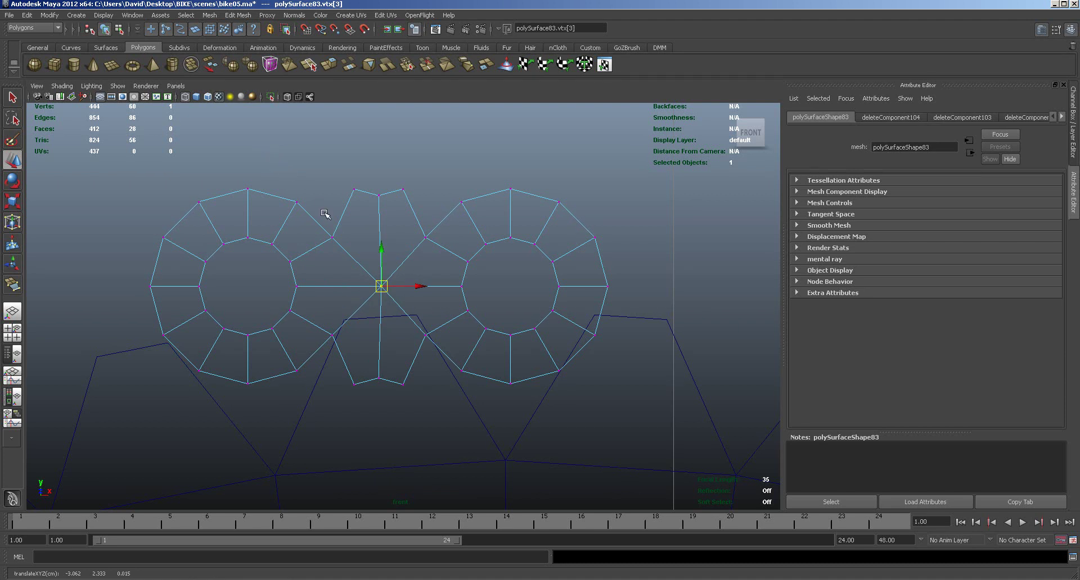
Step: Scale the outer edge vertices of the upper and lower pieces vertically toward the center to form a narrow waist
drag(348, 171, 410, 199)
drag(341, 370, 410, 393)
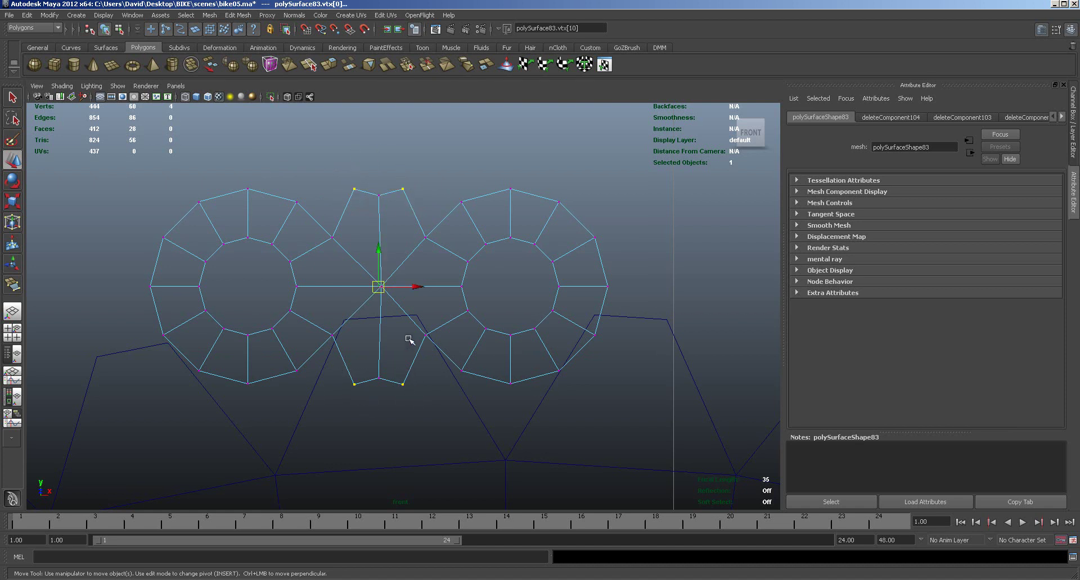
key(r)
drag(378, 337, 379, 319)
key(ctrl+z)
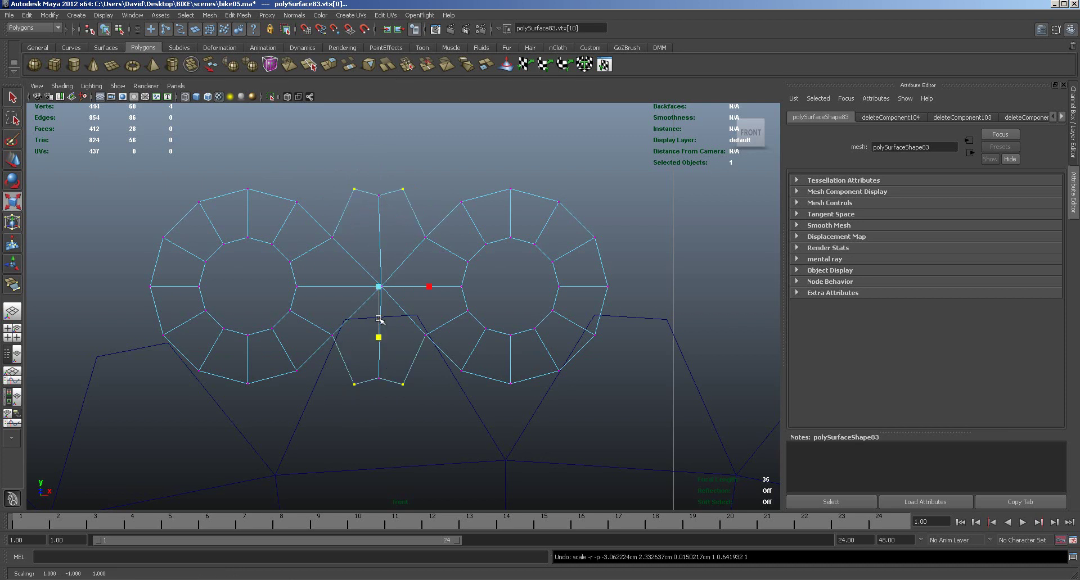
shift+drag(368, 366, 402, 400)
drag(379, 338, 380, 323)
key(ctrl+z)
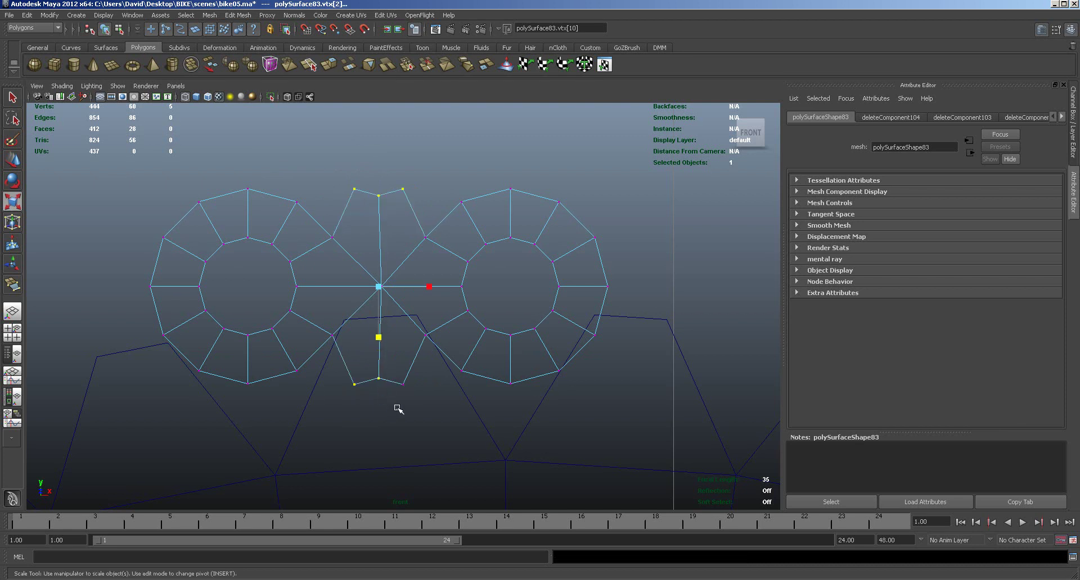
drag(379, 338, 379, 311)
Step: Scale the four junction points between the waist and the rings horizontally outward to smooth the link's outline
drag(410, 222, 434, 254)
shift+drag(421, 320, 438, 349)
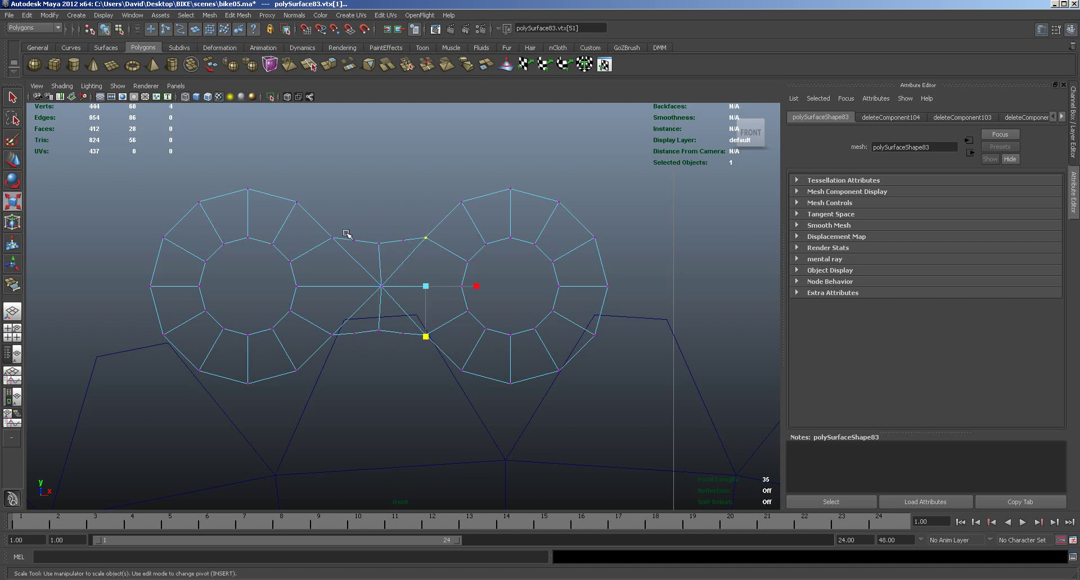
shift+drag(326, 224, 382, 352)
drag(429, 289, 436, 289)
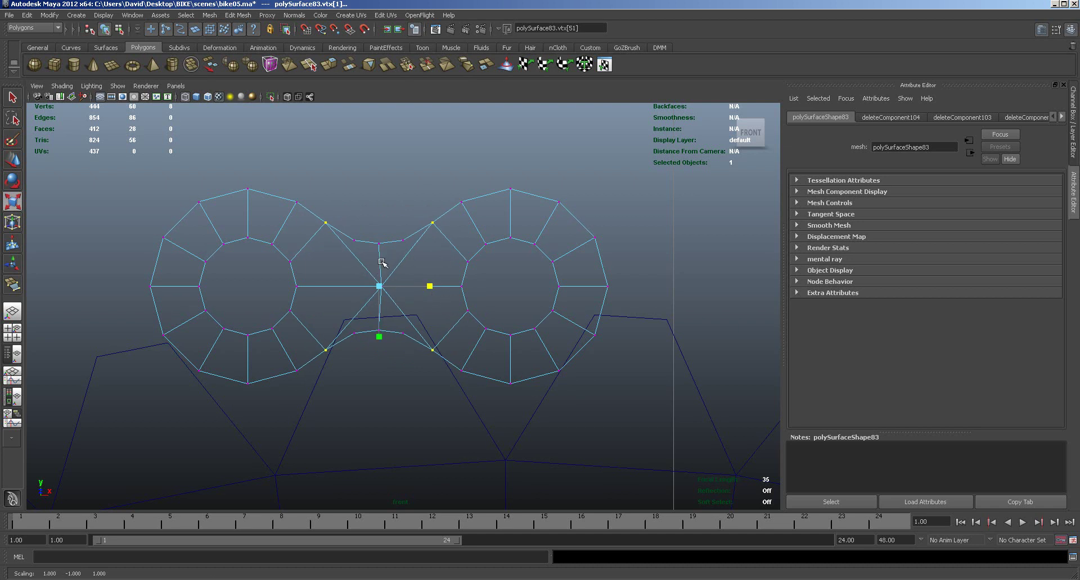
Step: Select all vertices of the link and merge the overlapping ones
drag(148, 162, 621, 443)
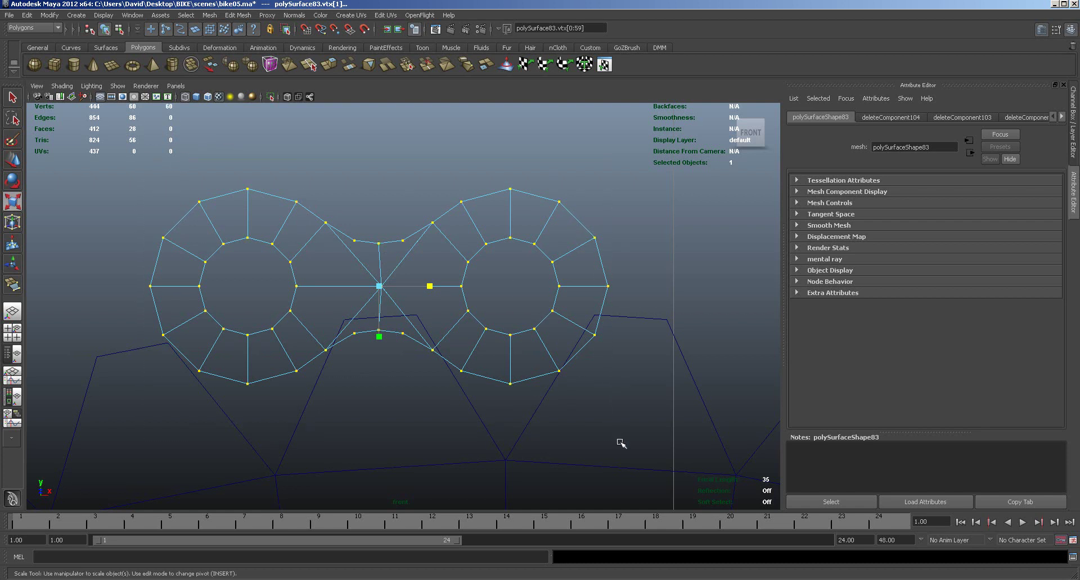
click(242, 15)
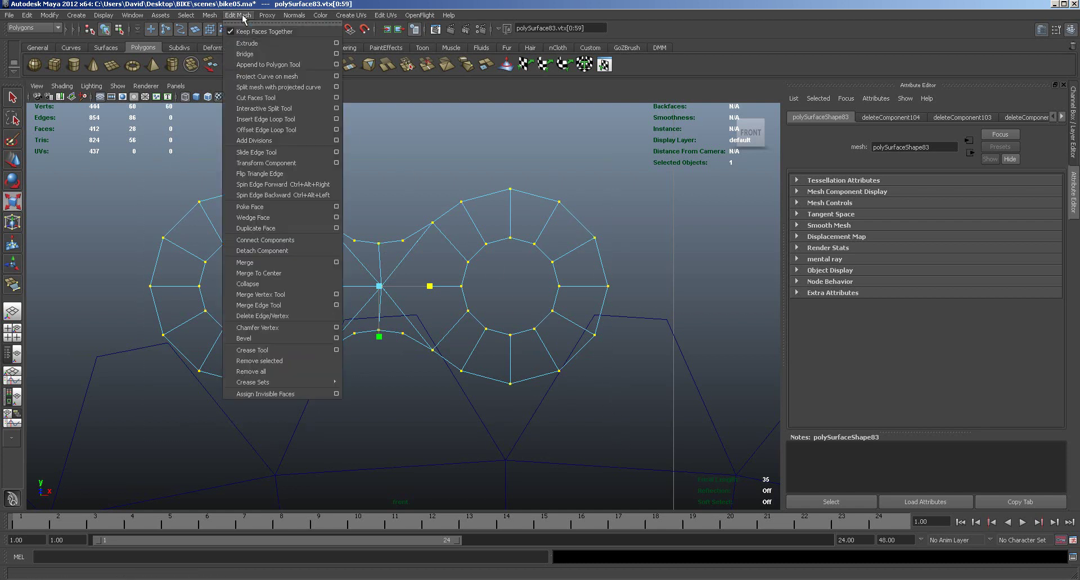
click(267, 262)
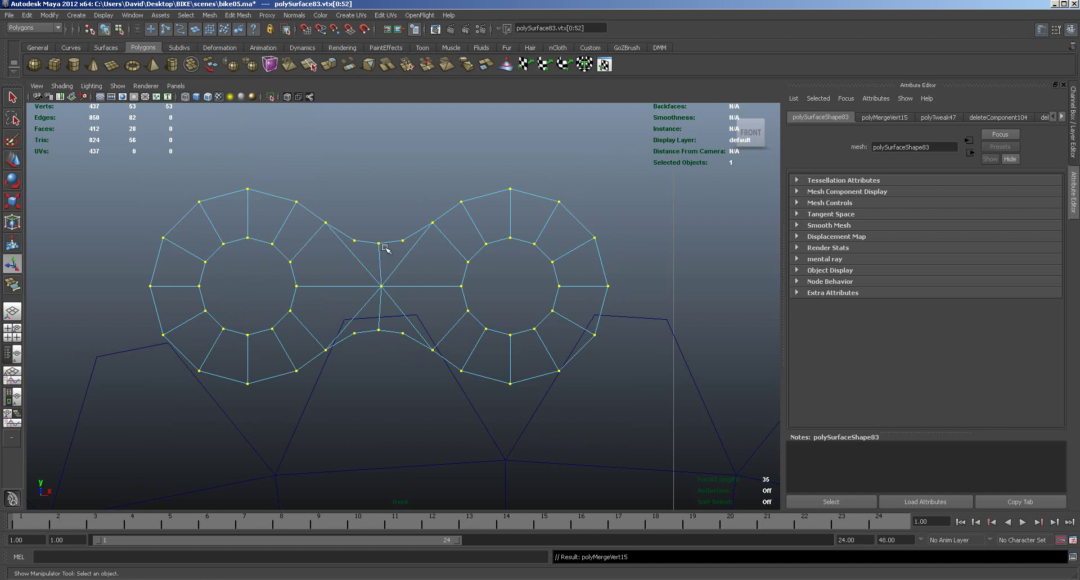
Step: Split the link vertically between the upper and lower junction vertices on both sides of the waist
click(238, 15)
click(255, 119)
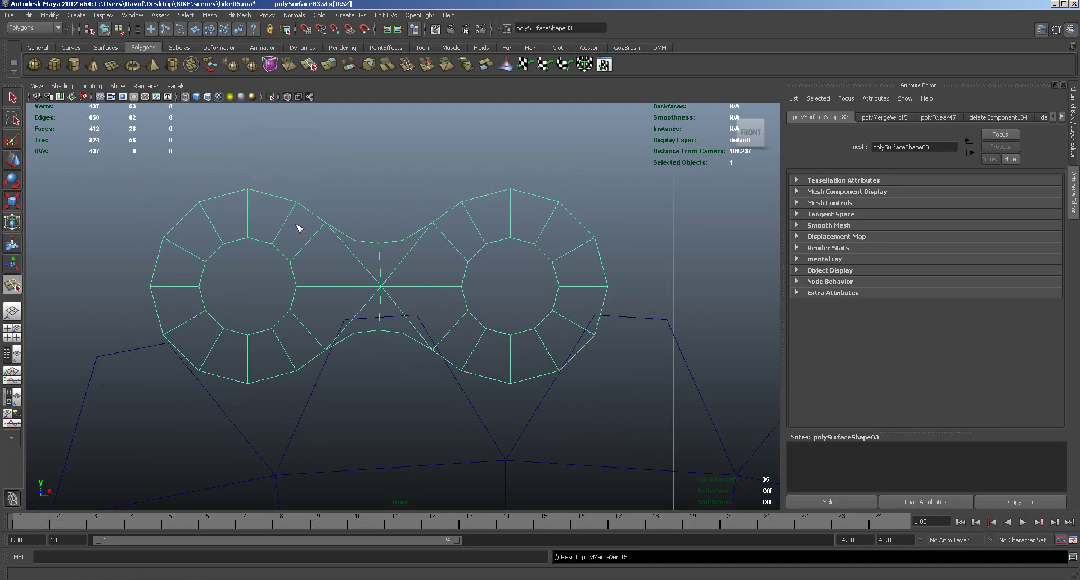
click(327, 225)
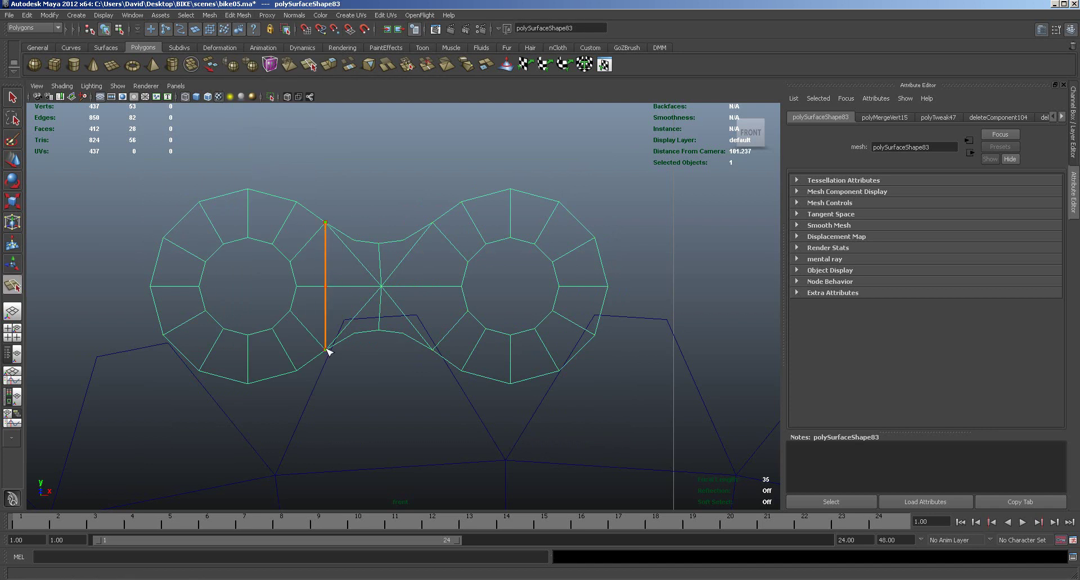
click(326, 349)
key(Return)
key(y)
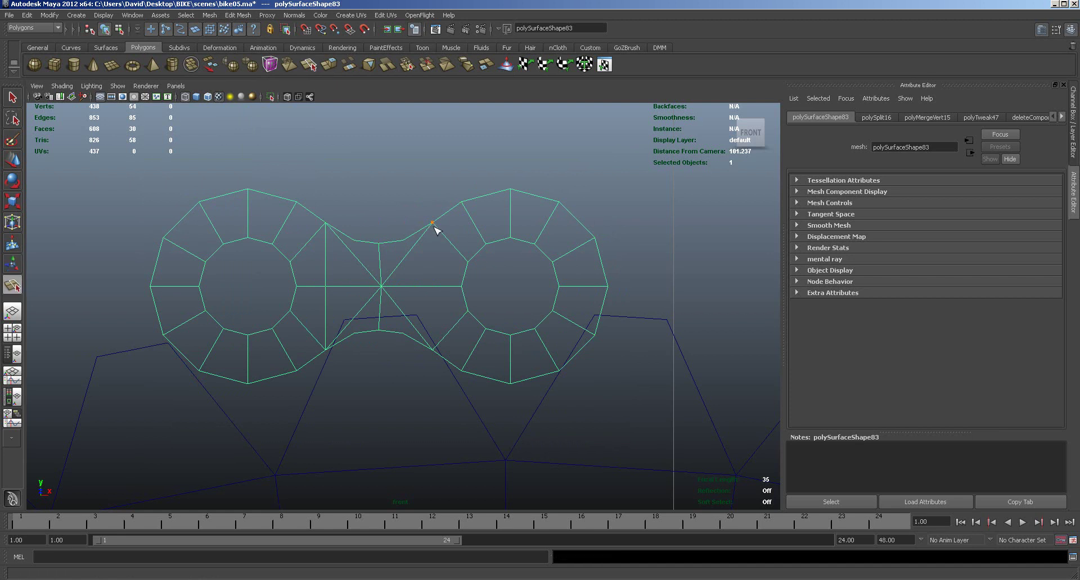
click(433, 223)
key(w)
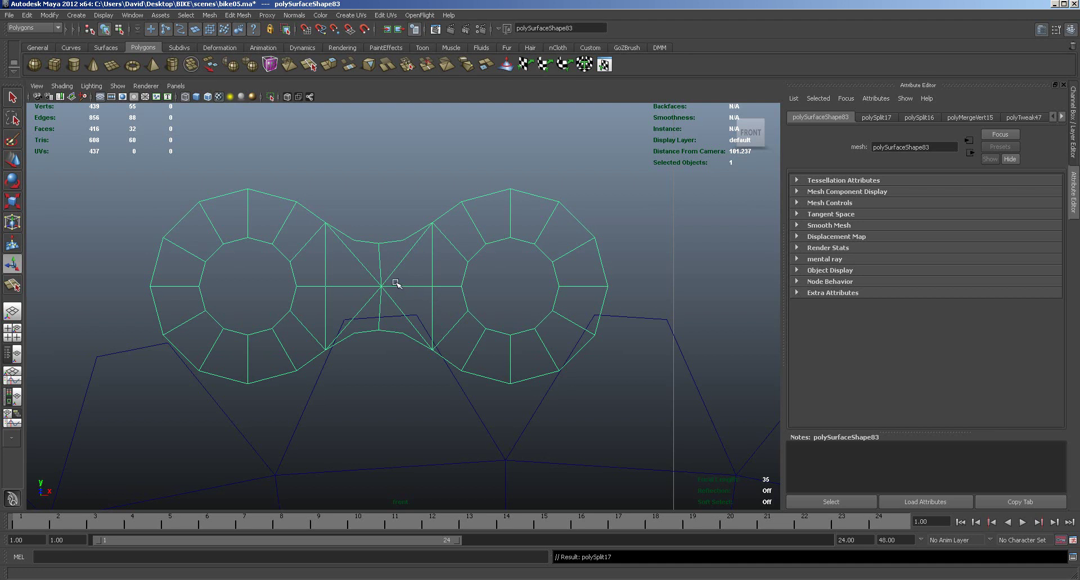
Step: Cut a vertical edge through the left half of the waist between its upper and lower outline vertices
key(y)
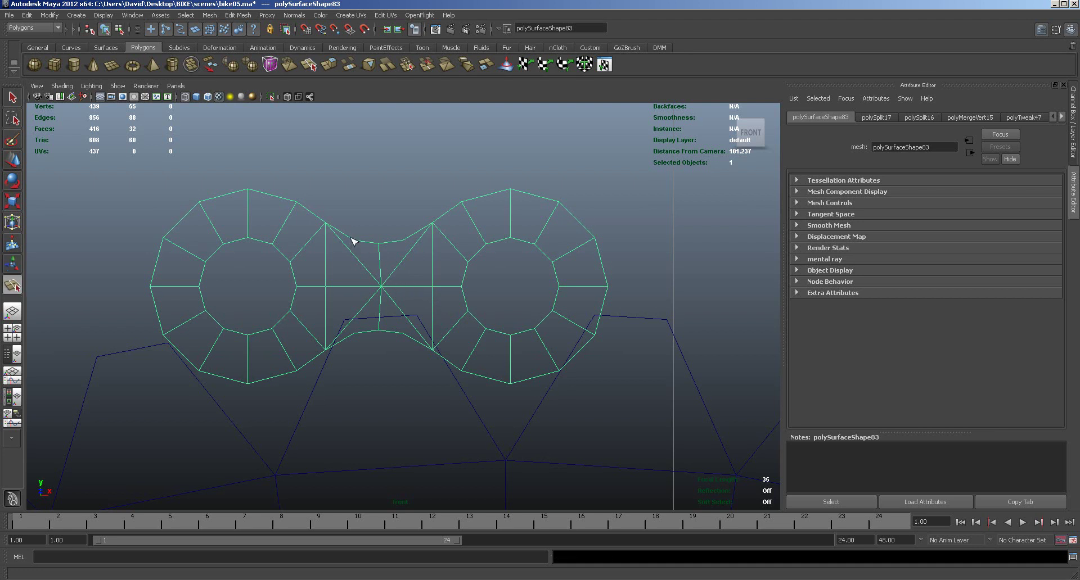
click(353, 240)
click(354, 286)
click(354, 335)
key(w)
Step: Cut a matching vertical edge through the right half of the waist between its upper and lower outline vertices
key(y)
click(406, 254)
click(403, 336)
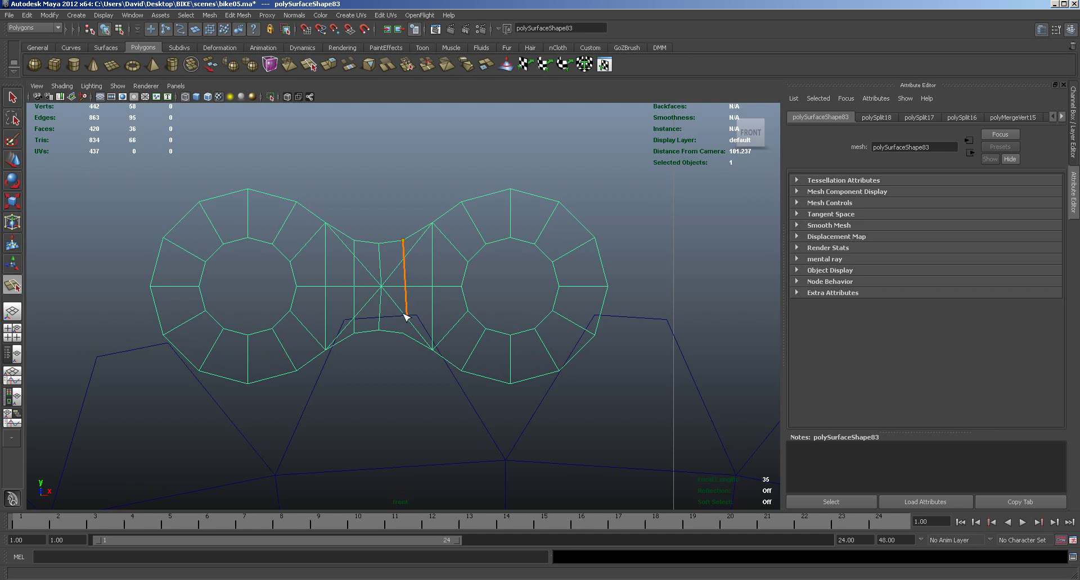
click(404, 334)
click(405, 335)
click(405, 335)
click(405, 336)
scroll(409, 378, up, 5)
click(454, 376)
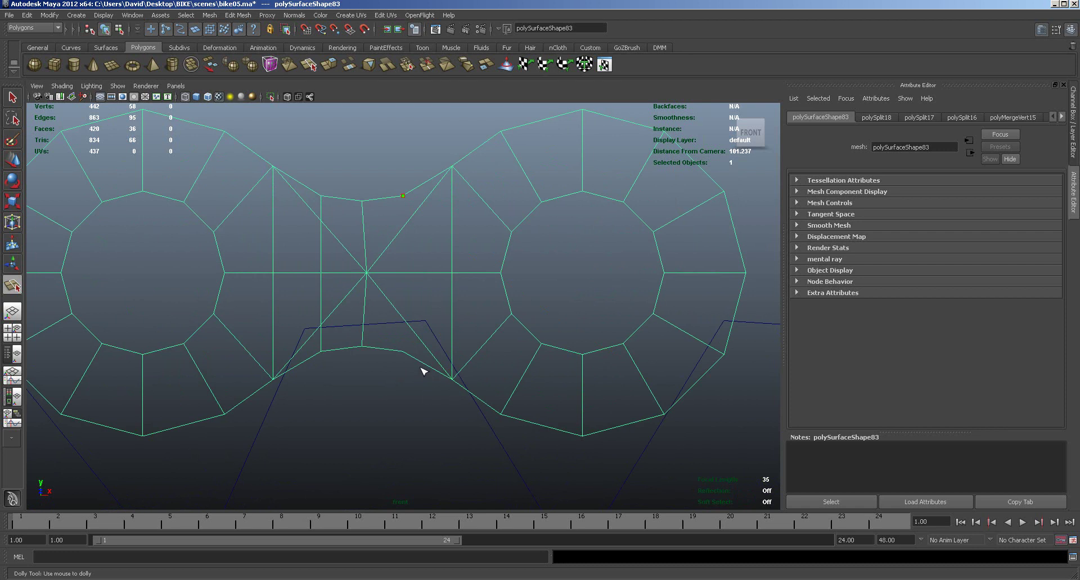
click(404, 353)
key(w)
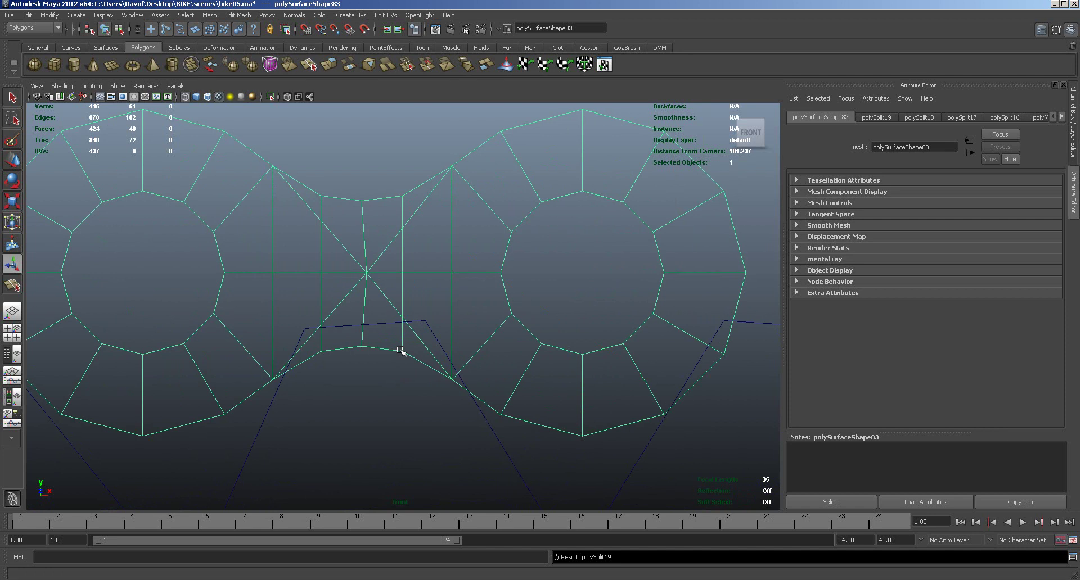
Step: Delete the diagonal edges running across the link's waist, including the short remnants beside the left junction
right_drag(344, 303, 344, 277)
click(344, 298)
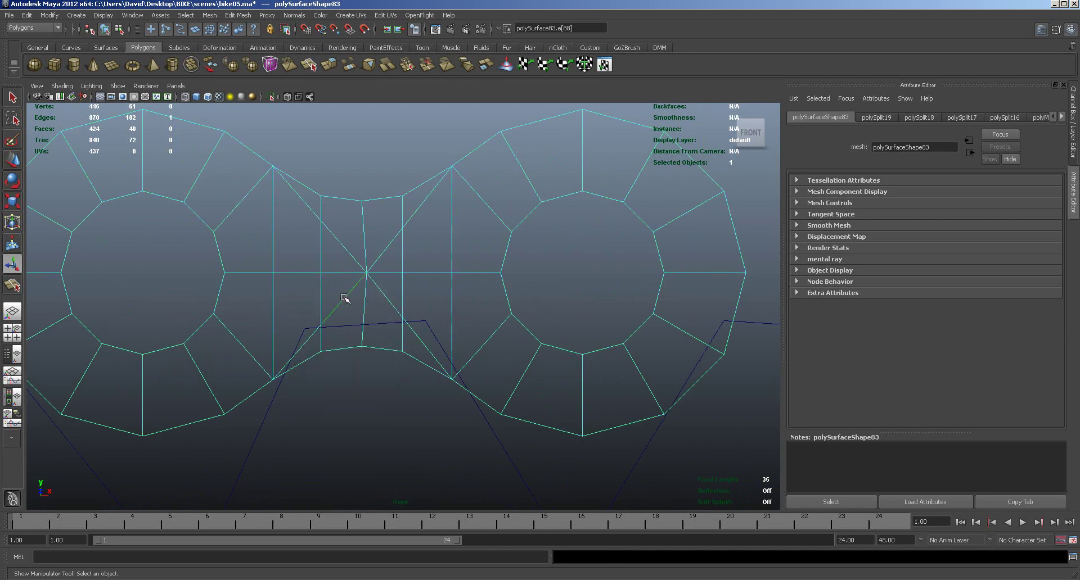
key(Delete)
click(387, 247)
key(Delete)
click(416, 211)
key(Delete)
click(420, 338)
key(Delete)
click(388, 301)
key(Delete)
click(340, 241)
key(Delete)
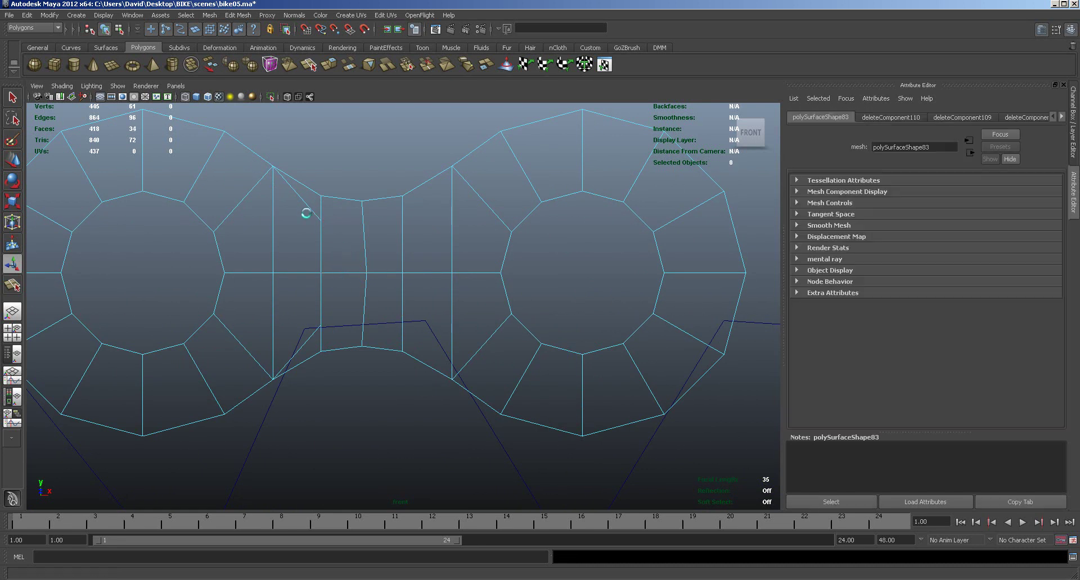
click(309, 207)
key(Delete)
click(309, 342)
key(Delete)
Step: Select the vertices across the waist and inner ring halves and delete the stray ones left by the removed diagonals
right_drag(369, 345, 338, 191)
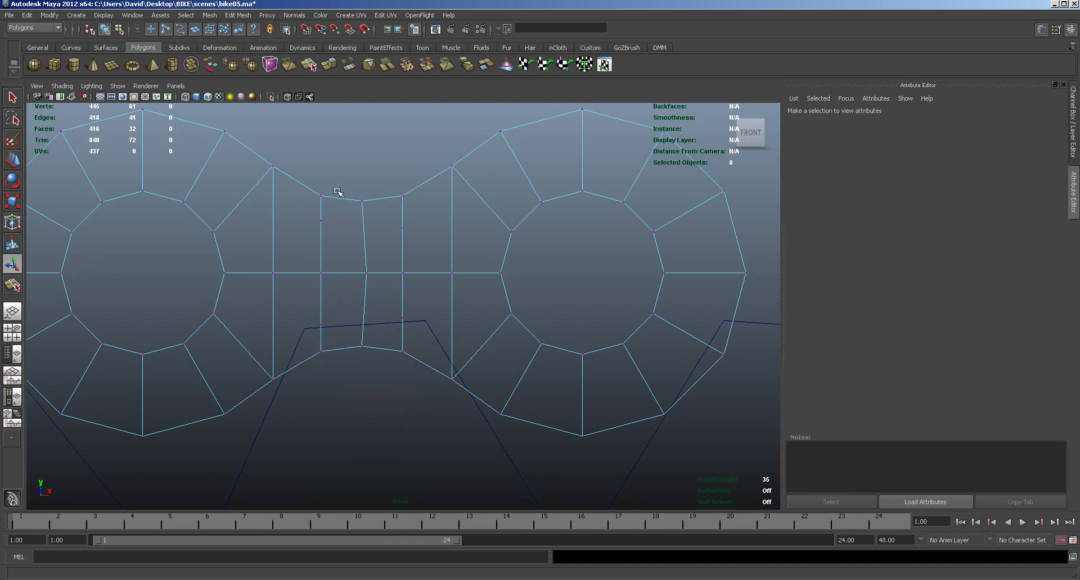
drag(180, 105, 622, 470)
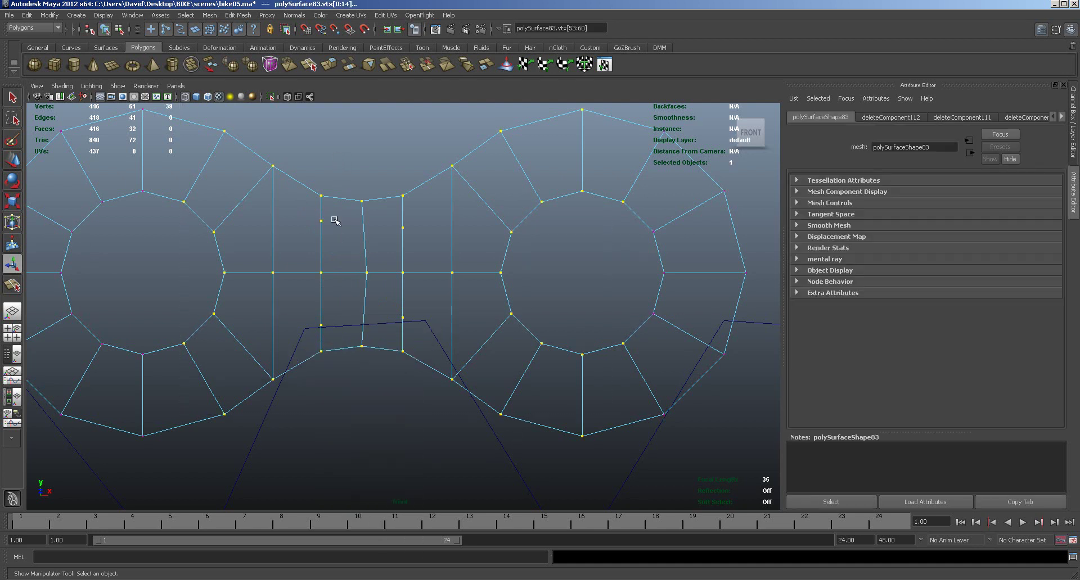
key(Delete)
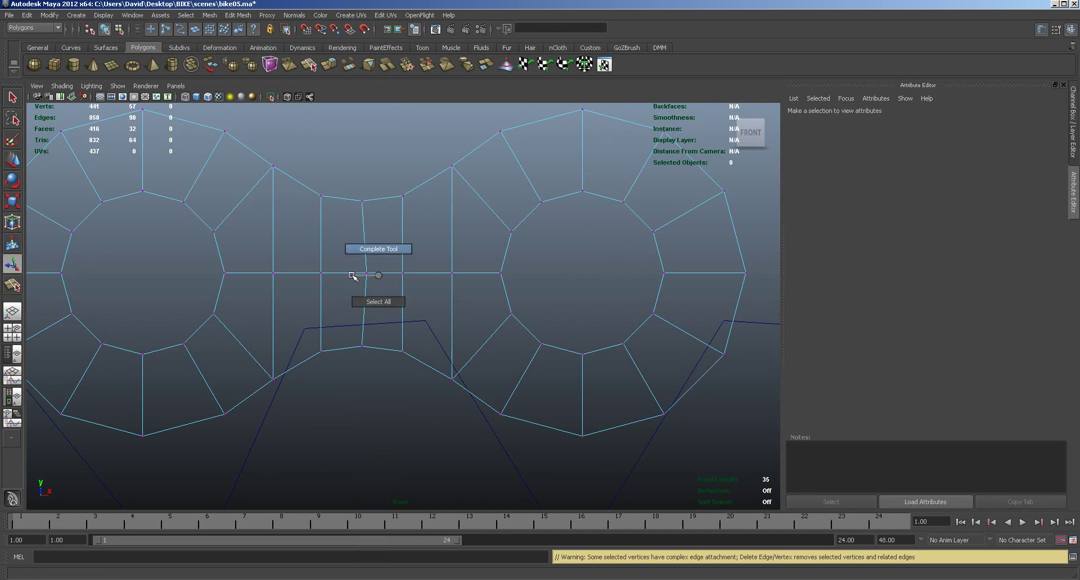
Step: Flatten the waist's middle column of vertices into a straight vertical line and shift it slightly to the left
drag(347, 190, 379, 381)
key(r)
drag(315, 274, 360, 274)
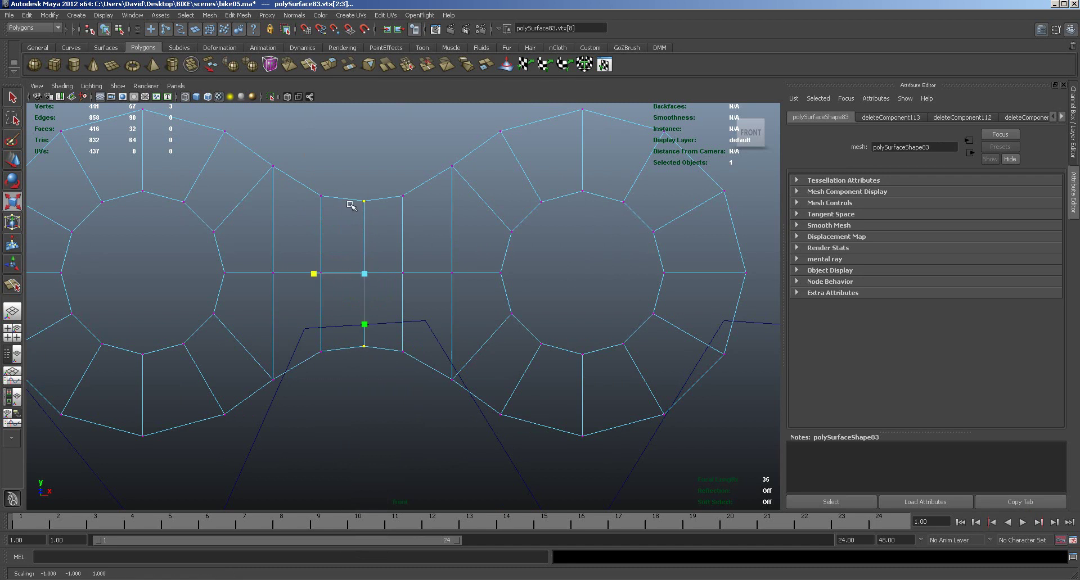
key(w)
drag(404, 274, 401, 275)
Step: Scale the three waist vertex columns wider horizontally and adjust their height slightly
drag(305, 170, 414, 400)
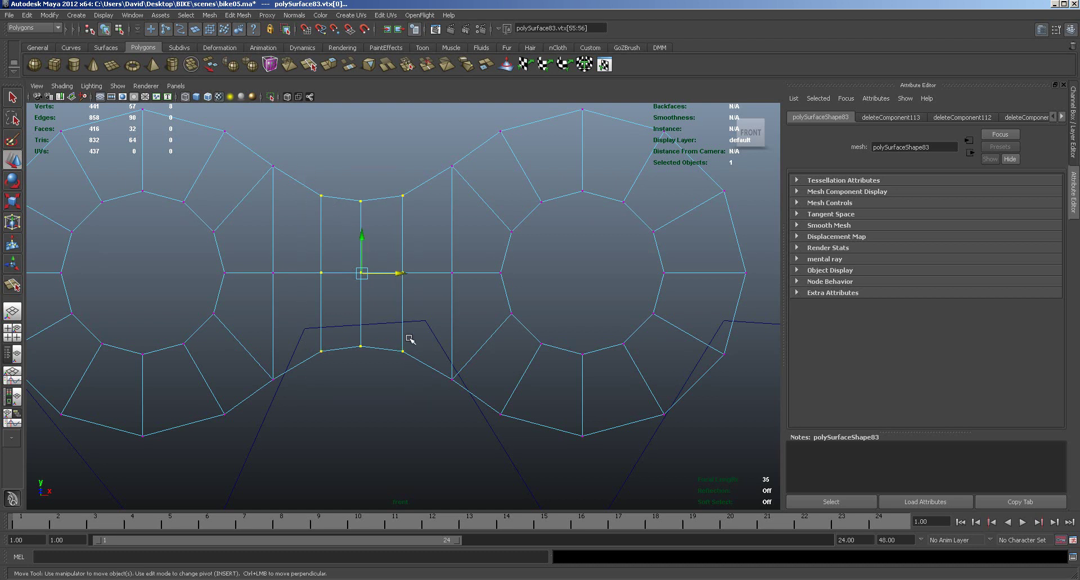
key(r)
drag(415, 275, 429, 274)
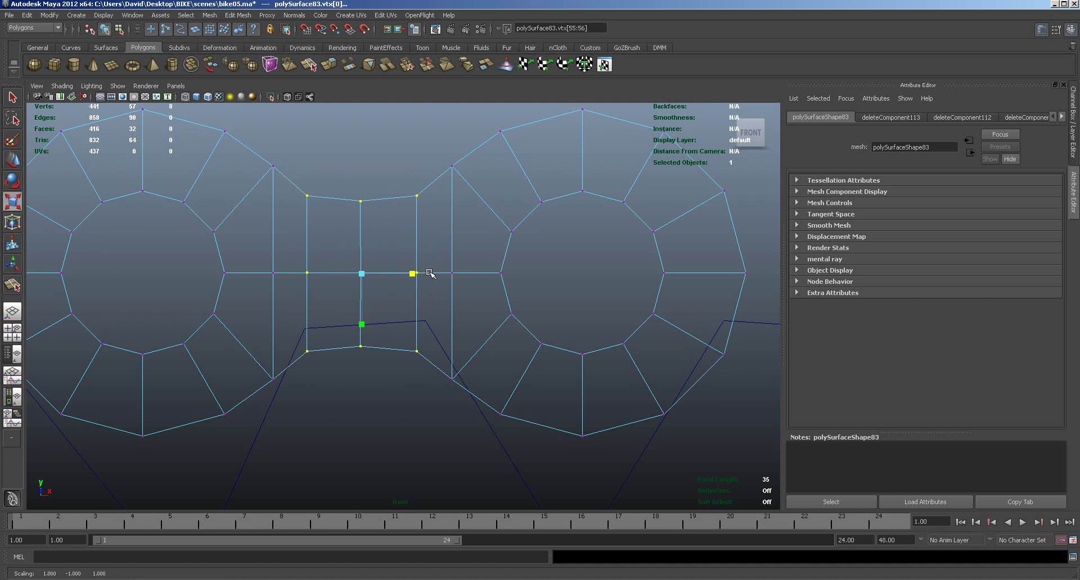
drag(363, 326, 364, 330)
Step: Select all faces of the link plate and show it in the four-view layout
alt+right_drag(500, 384, 540, 376)
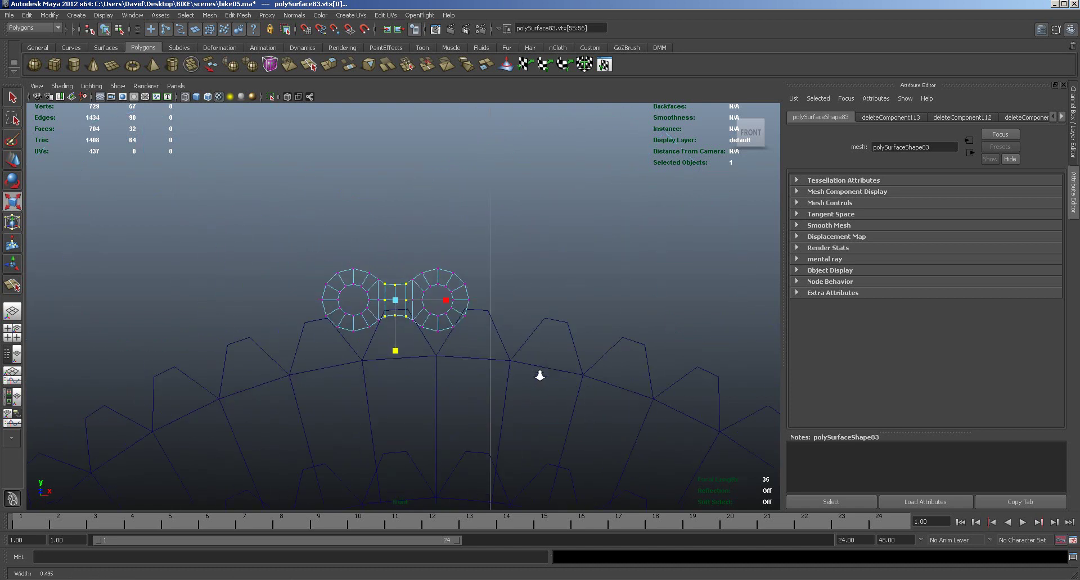
right_drag(460, 317, 326, 243)
key(ctrl+F11)
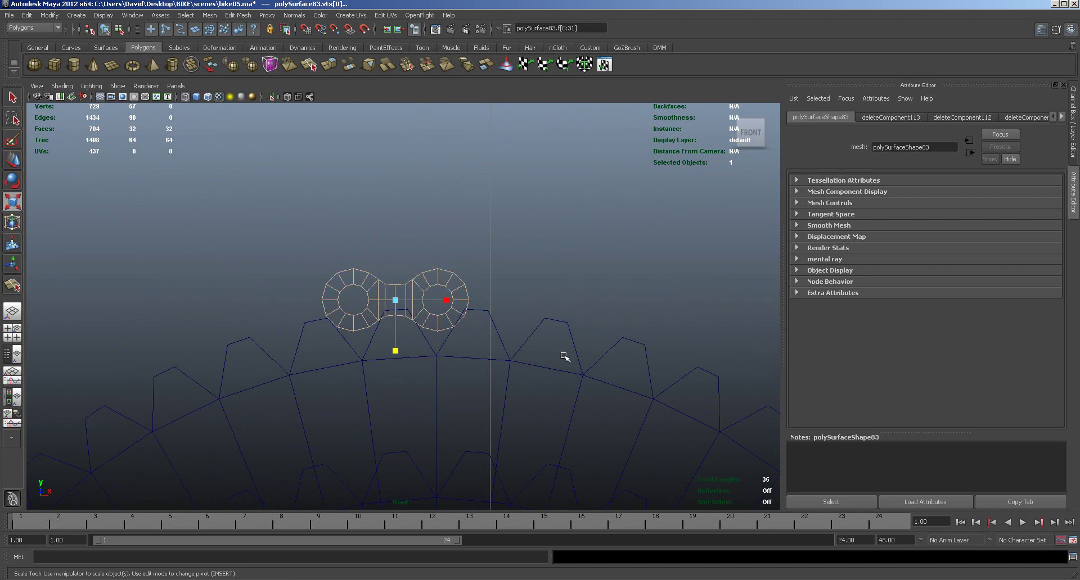
key(space)
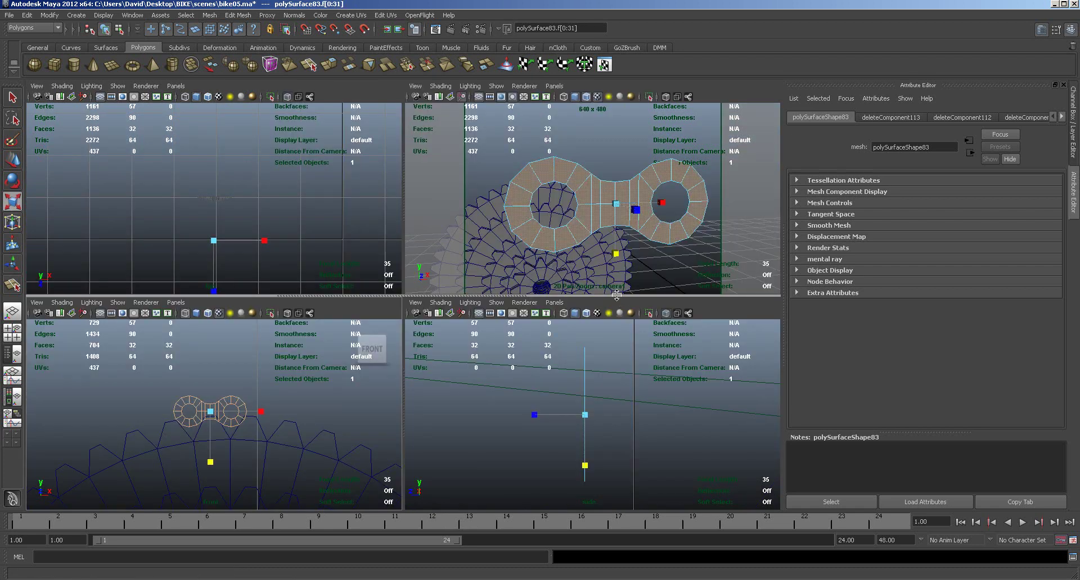
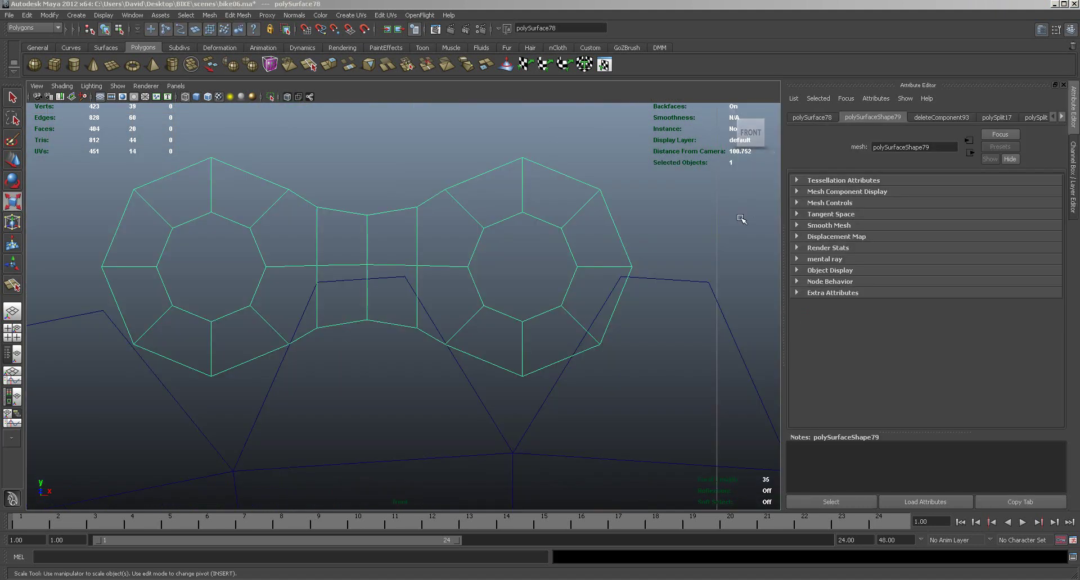
Step: Select all faces of the flat link in the perspective view and extrude them slightly to give the plate thickness
alt+right_drag(615, 362, 590, 358)
key(space)
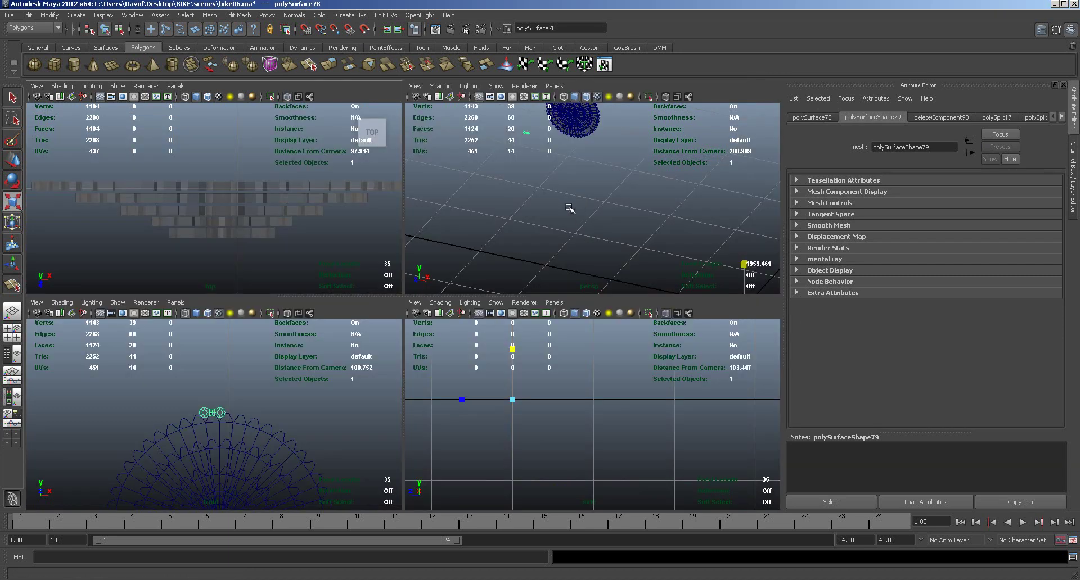
key(space)
alt+drag(355, 265, 326, 411)
alt+right_drag(326, 411, 634, 390)
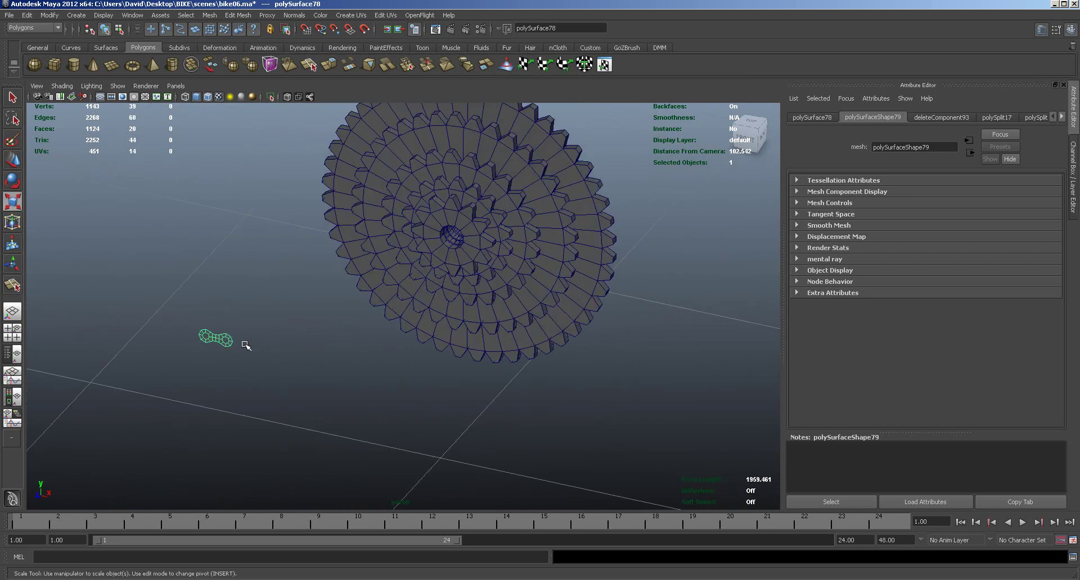
right_drag(223, 340, 221, 367)
drag(186, 313, 279, 389)
alt+right_drag(265, 388, 566, 388)
alt+middle_drag(99, 455, 476, 455)
alt+right_drag(418, 443, 574, 418)
click(329, 65)
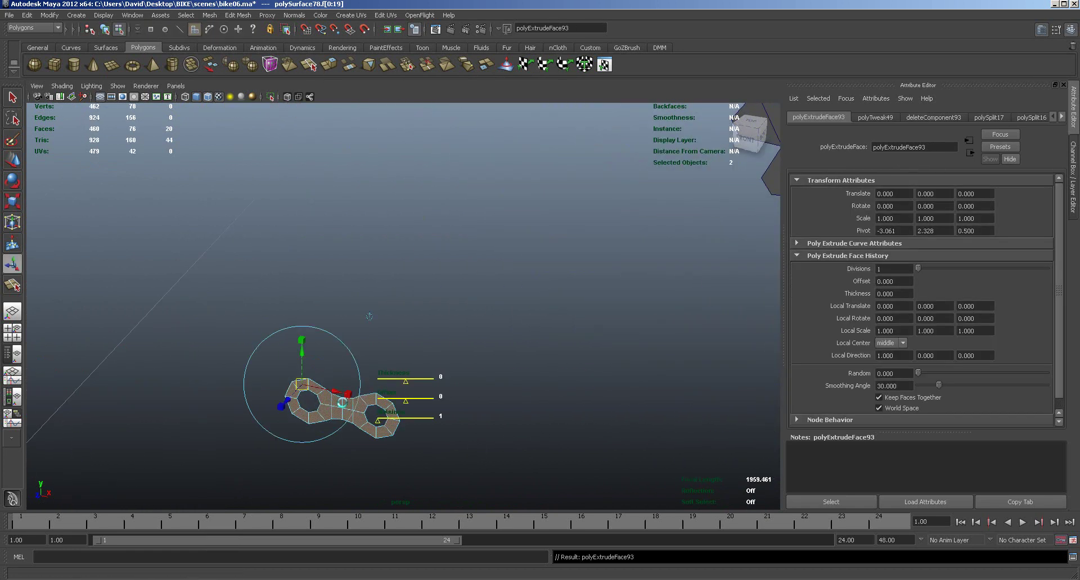
drag(287, 400, 288, 403)
right_drag(373, 435, 392, 432)
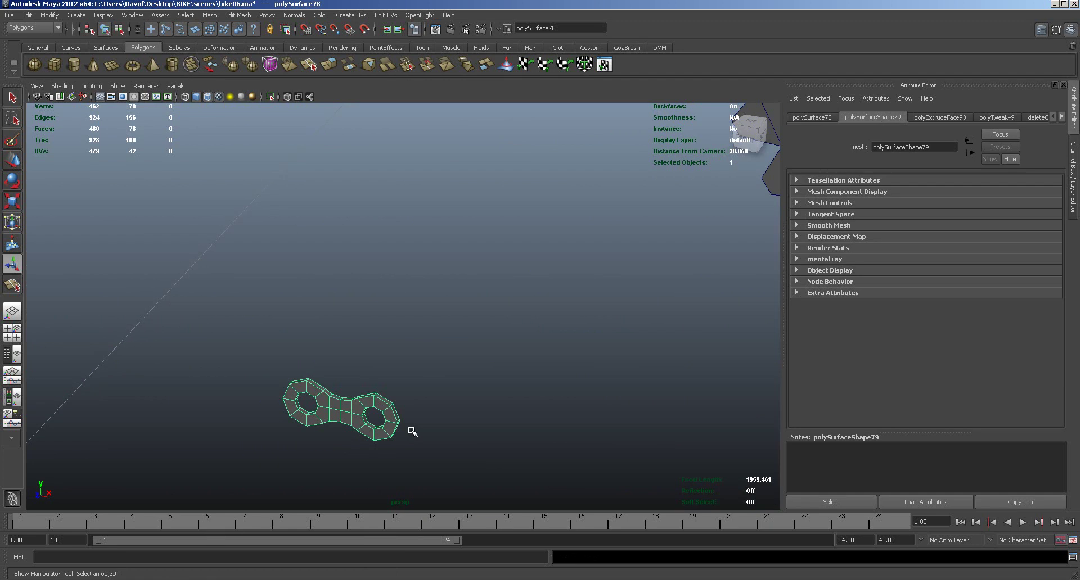
Step: Preview the link smoothed and insert two edge loops around its outer side wall, close to the front and back rims
key(3)
alt+right_drag(407, 448, 471, 452)
alt+middle_drag(463, 455, 502, 320)
alt+right_drag(453, 385, 576, 321)
click(239, 15)
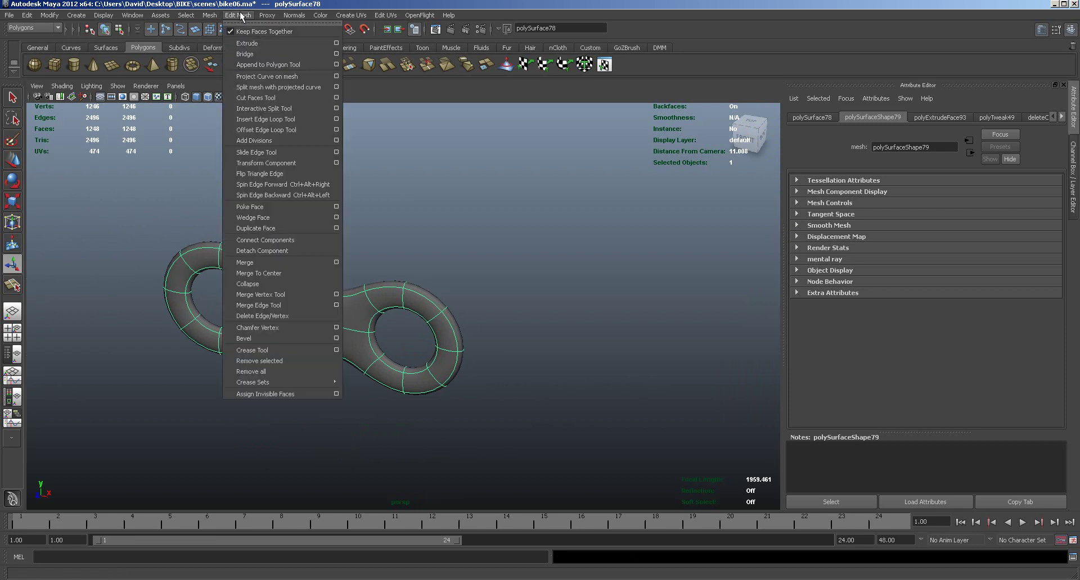
click(253, 119)
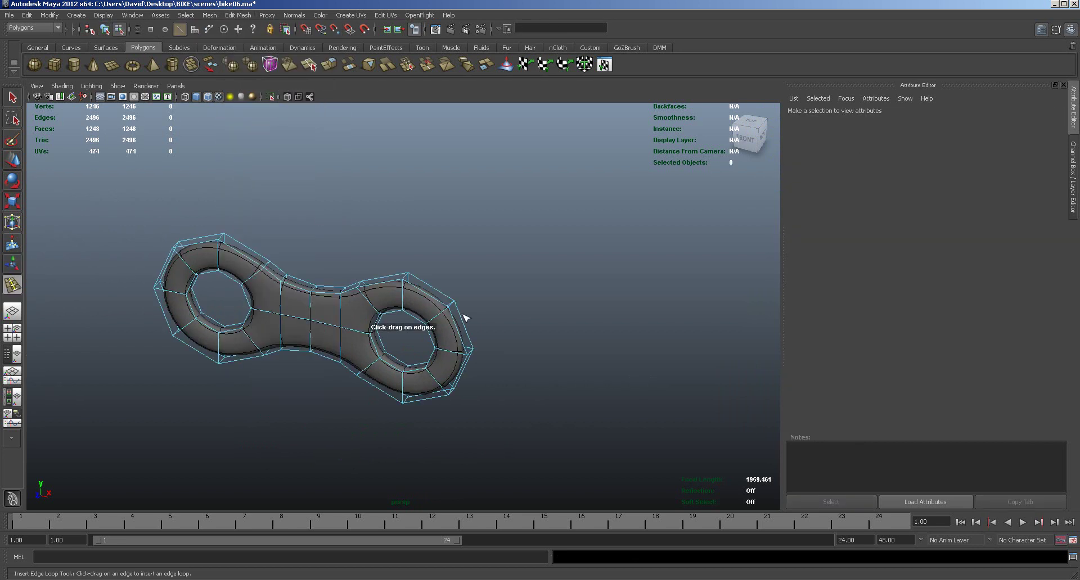
drag(454, 305, 455, 308)
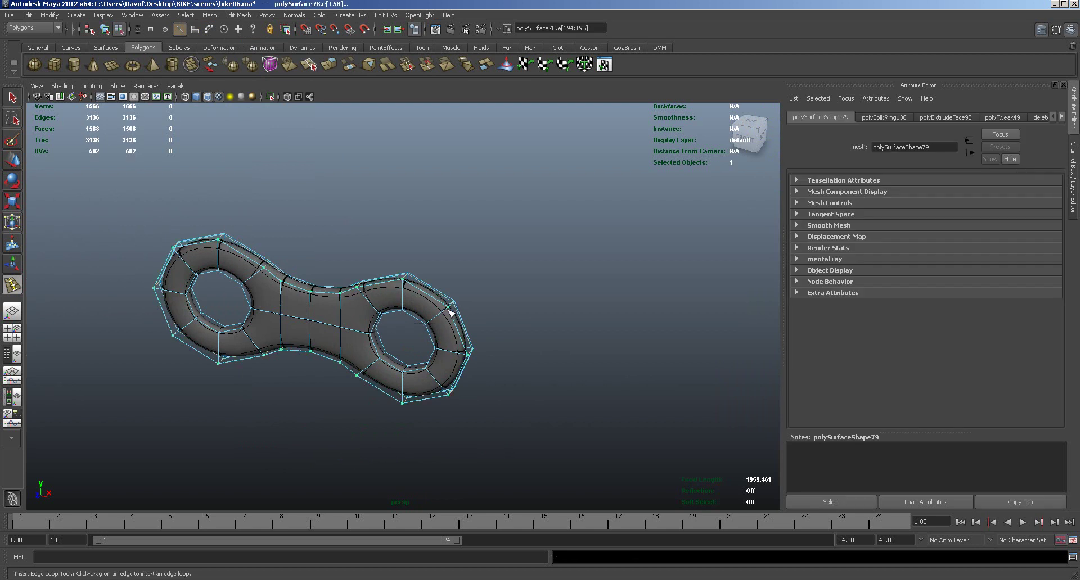
click(450, 306)
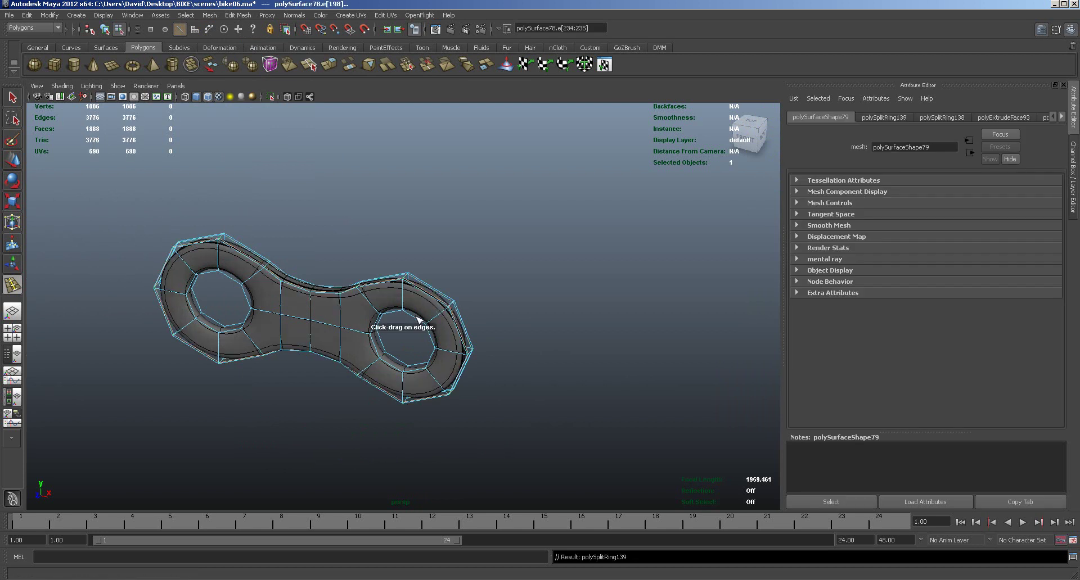
Step: Insert supporting edge loops around both holes, then undo the last loop added on the left ring
drag(386, 358, 383, 361)
drag(198, 318, 211, 345)
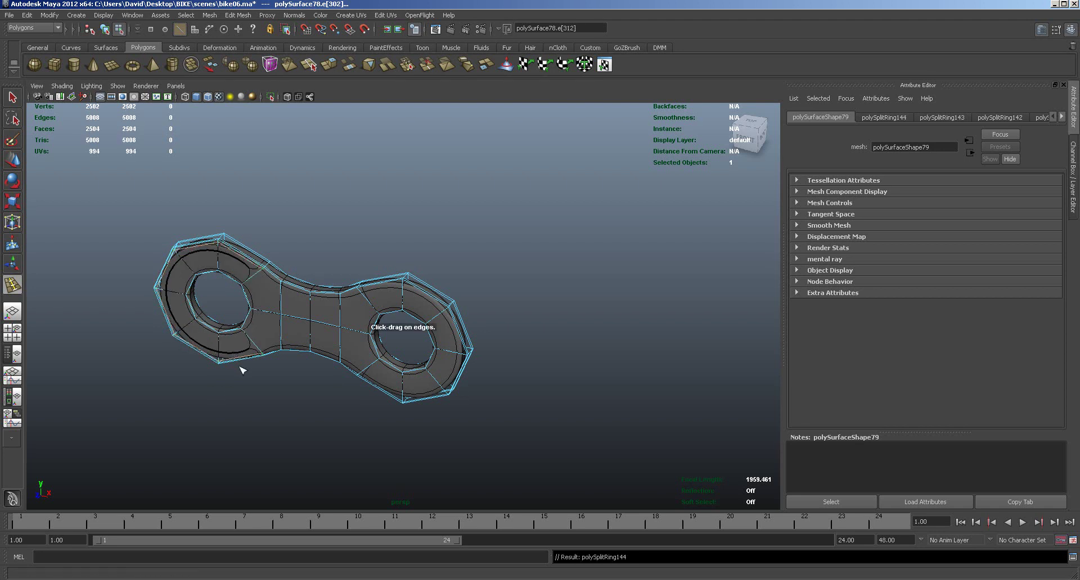
alt+drag(256, 397, 257, 395)
key(ctrl+z)
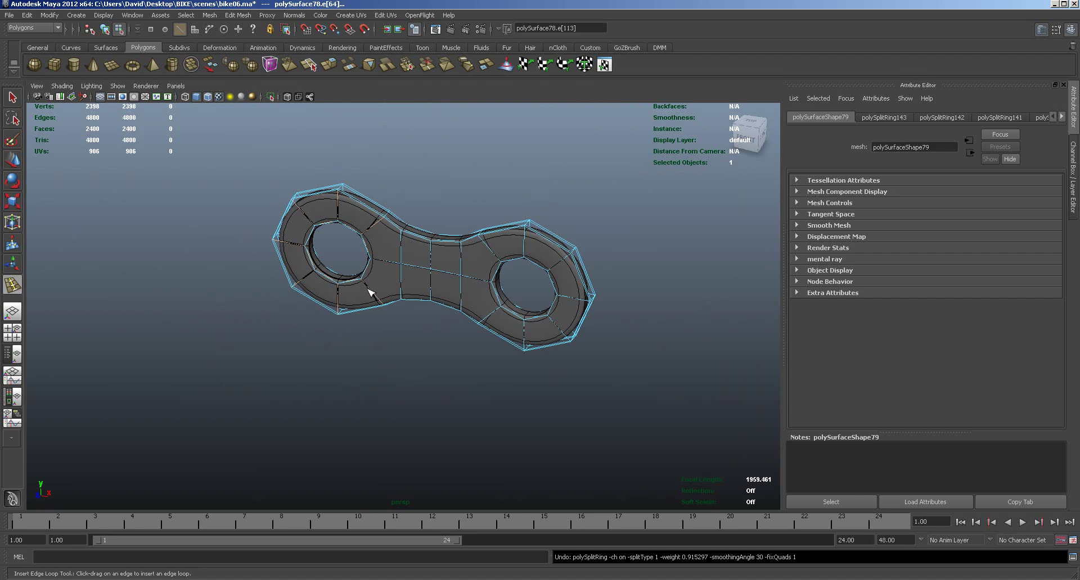
Step: Insert supporting edge loops on the left ring, the right ring and along the waist, close to the link's outline
drag(379, 299, 380, 300)
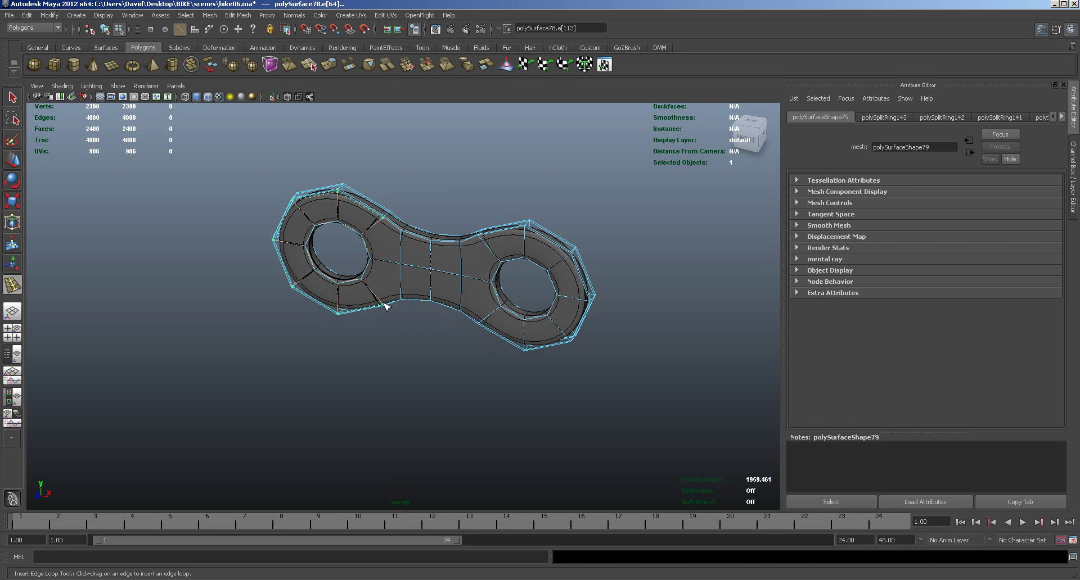
drag(385, 304, 385, 305)
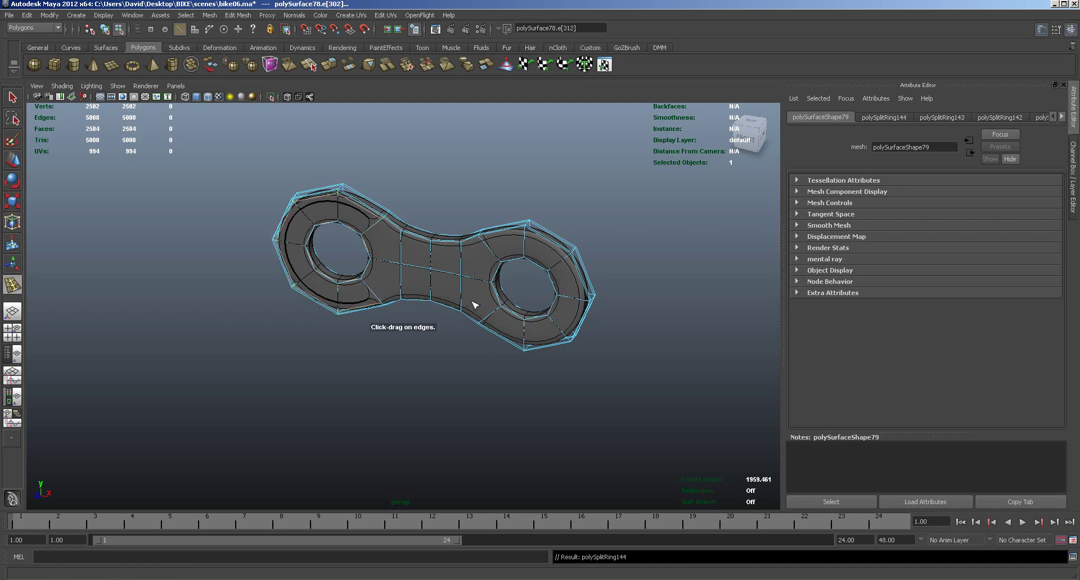
mouse_move(465, 308)
mouse_down()
mouse_move(466, 321)
mouse_move(465, 312)
mouse_move(481, 321)
mouse_up()
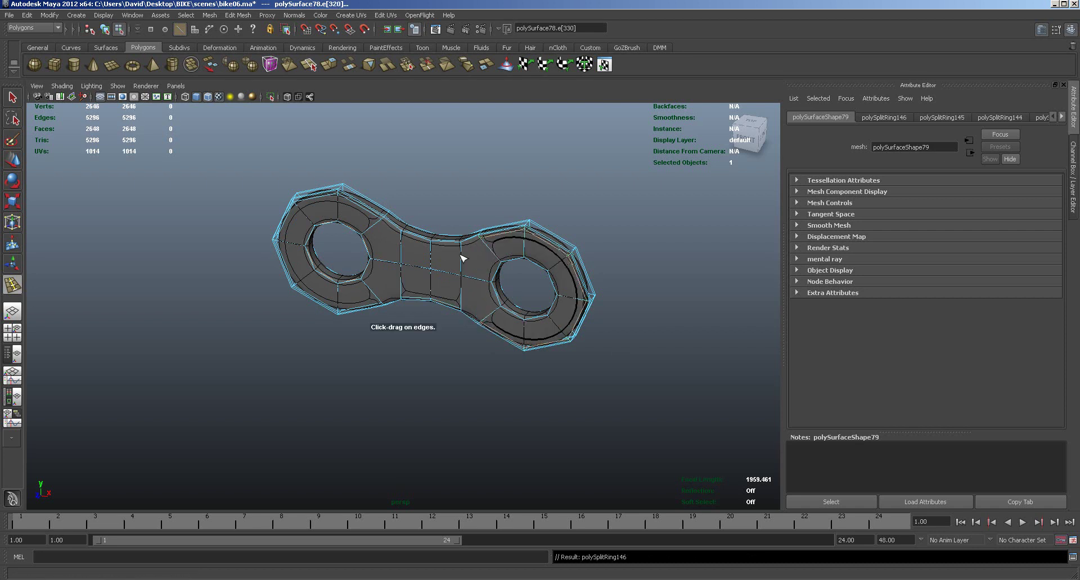
drag(464, 251, 463, 246)
right_drag(499, 246, 542, 232)
alt+middle_drag(536, 373, 534, 371)
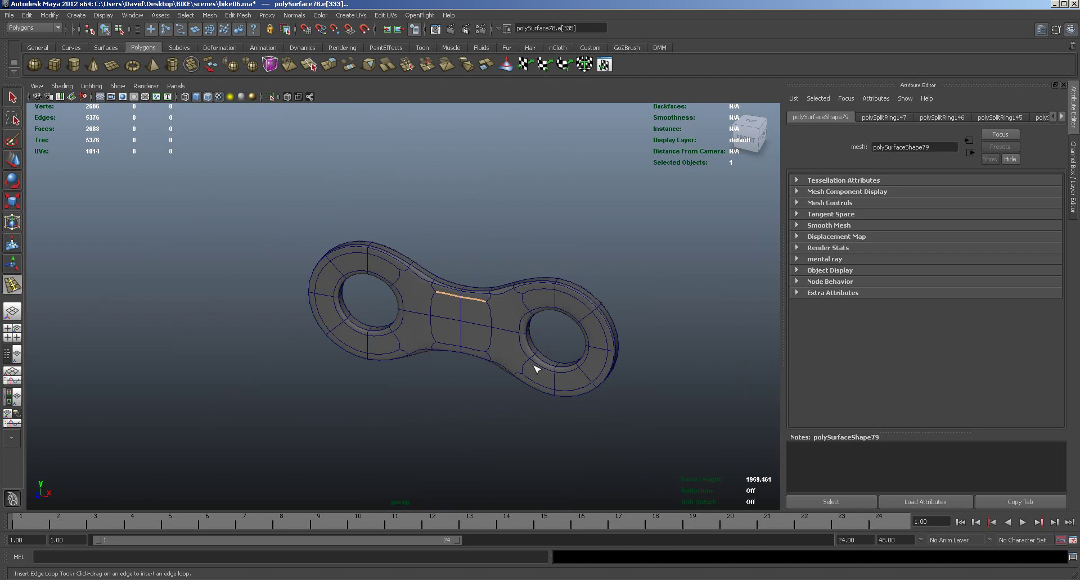
Step: Turn off the wireframe overlay on the shaded link and save the scene
click(62, 86)
click(81, 188)
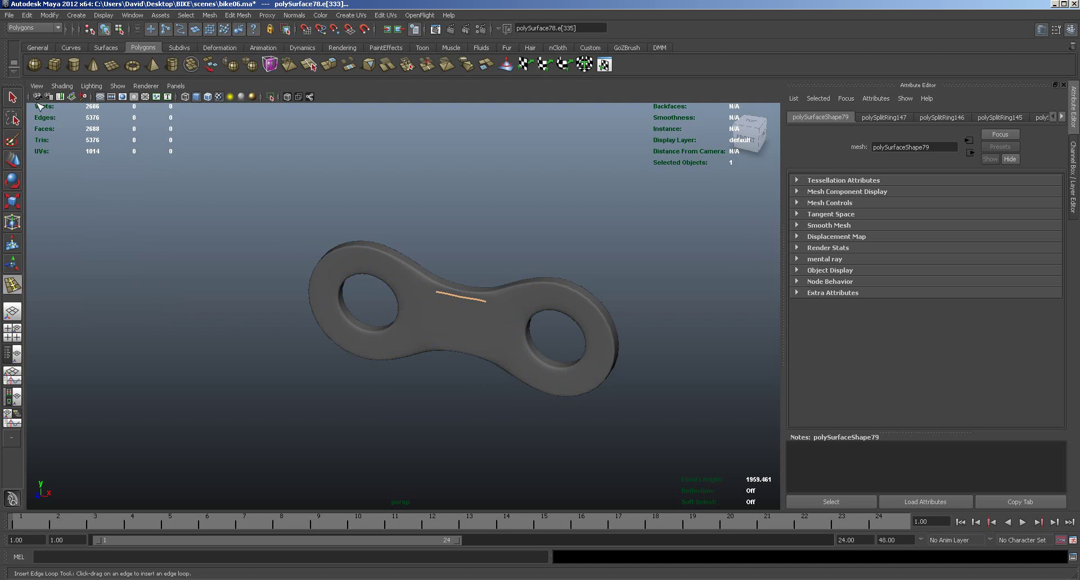
click(8, 15)
click(31, 54)
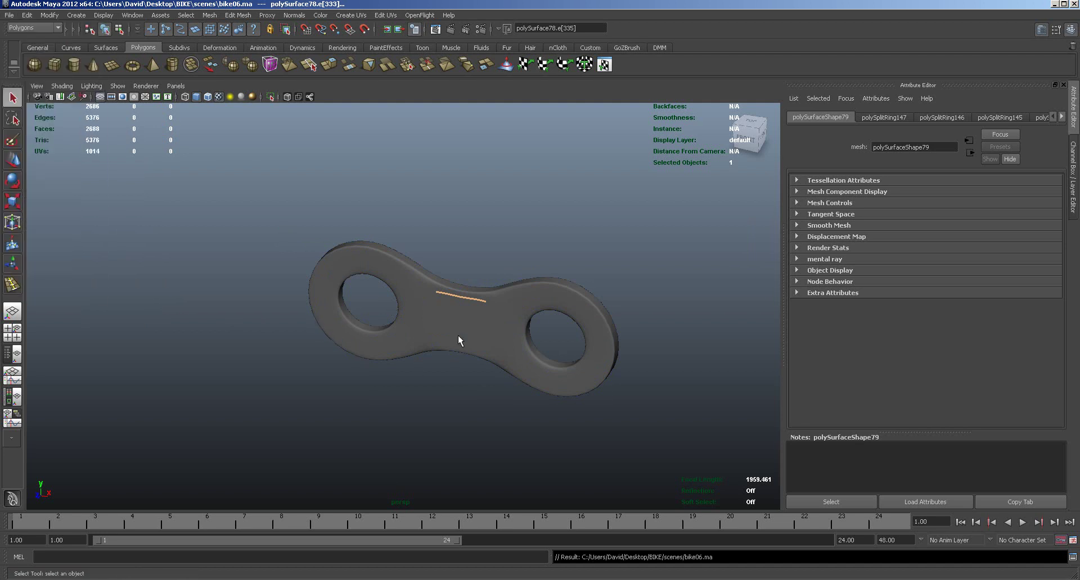
Step: Return the link to object selection and center its pivot
key(w)
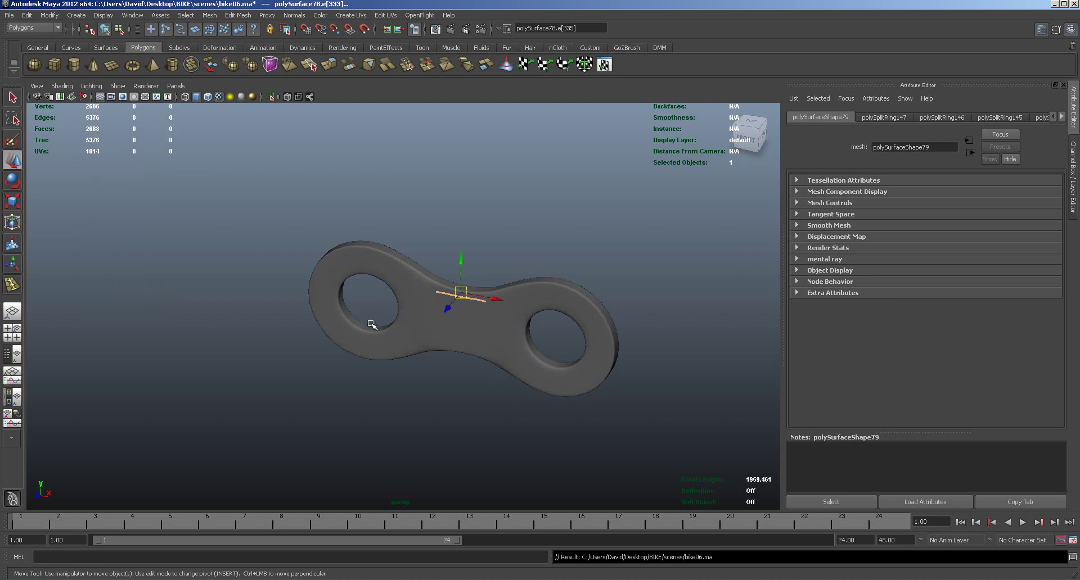
key(F8)
key(space)
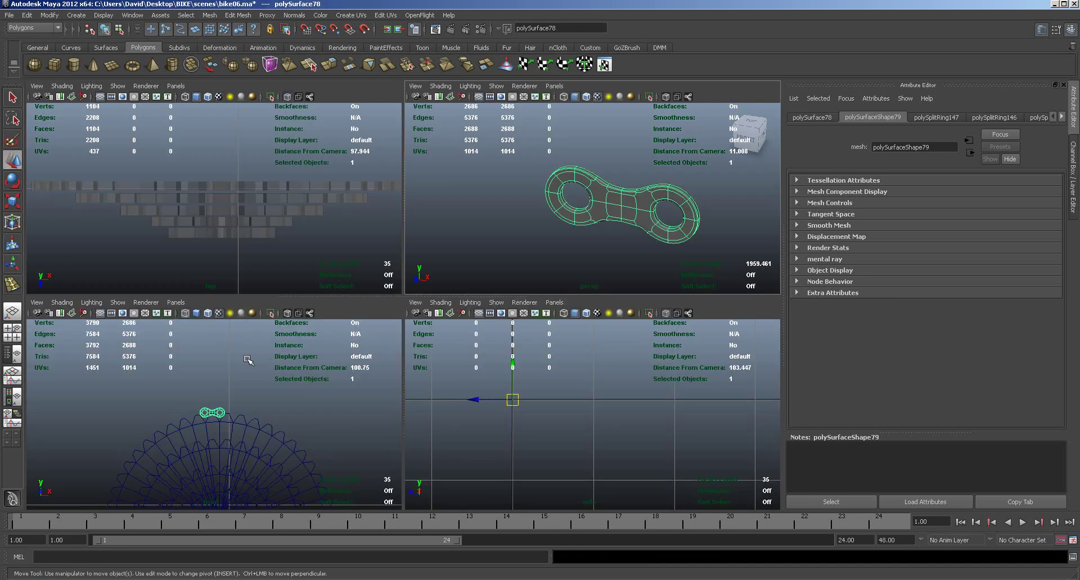
alt+right_drag(337, 224, 255, 216)
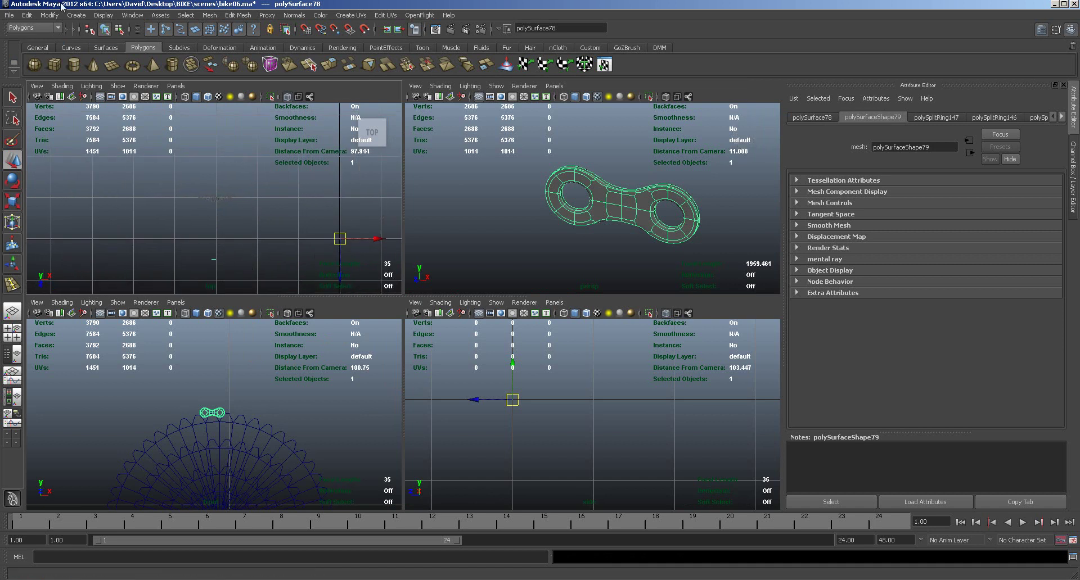
click(24, 16)
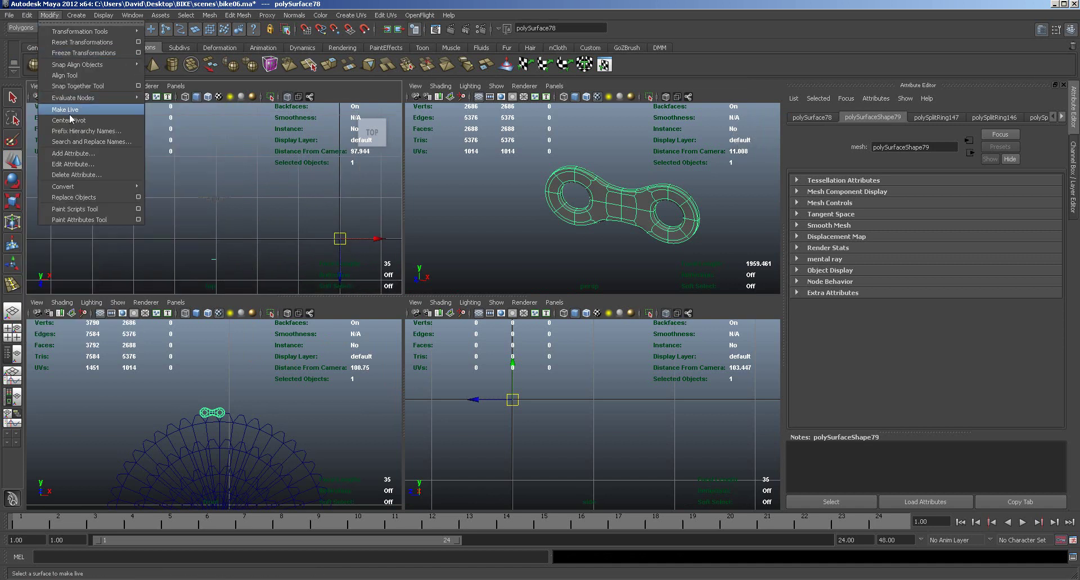
click(72, 113)
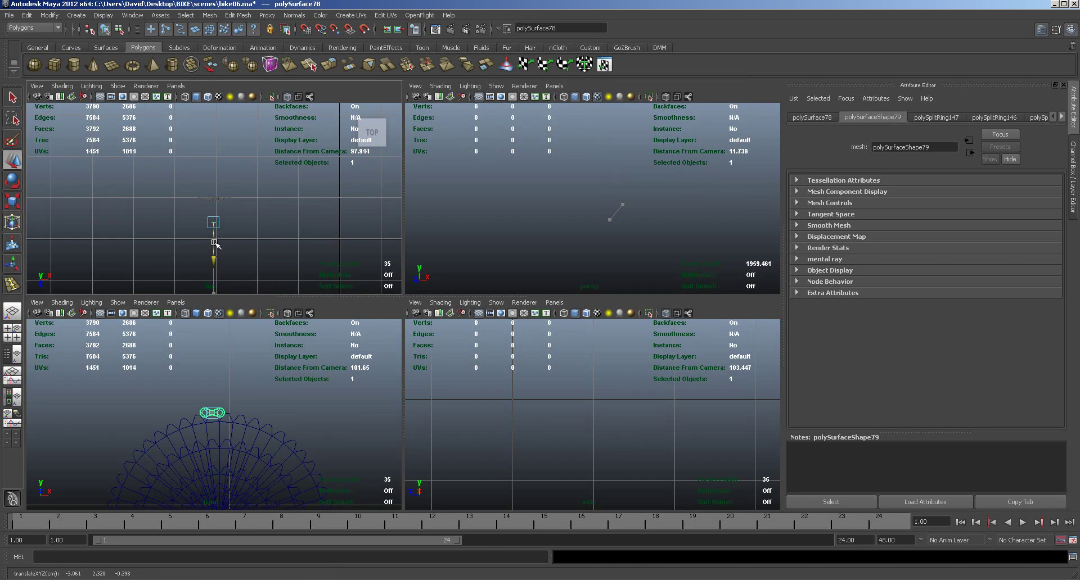
Step: Move the link along Z in the top view into the gap between the two largest sprockets
key(space)
alt+right_drag(252, 338, 718, 363)
alt+right_drag(409, 373, 493, 348)
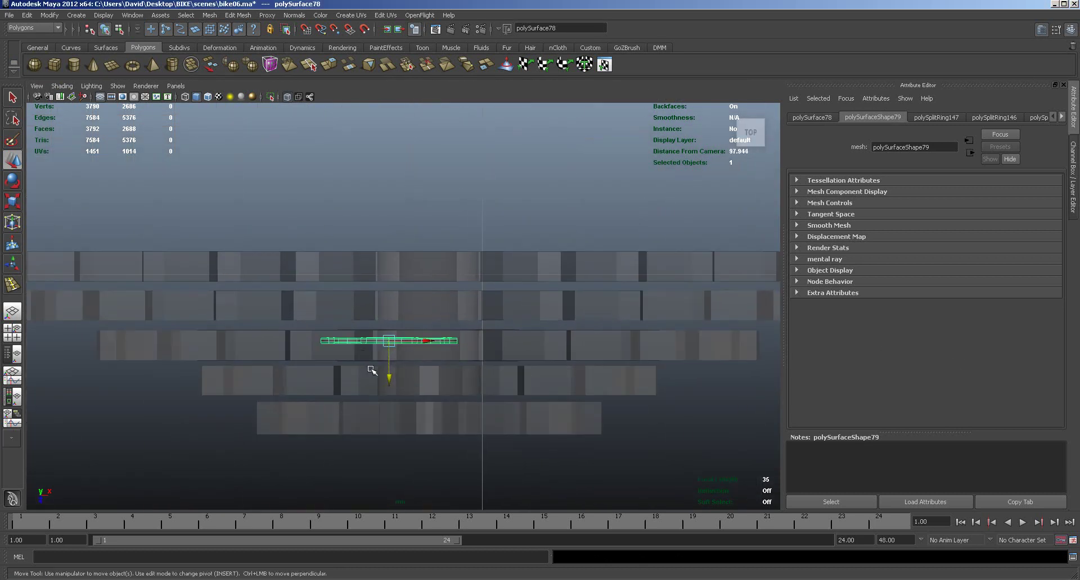
drag(388, 364, 390, 308)
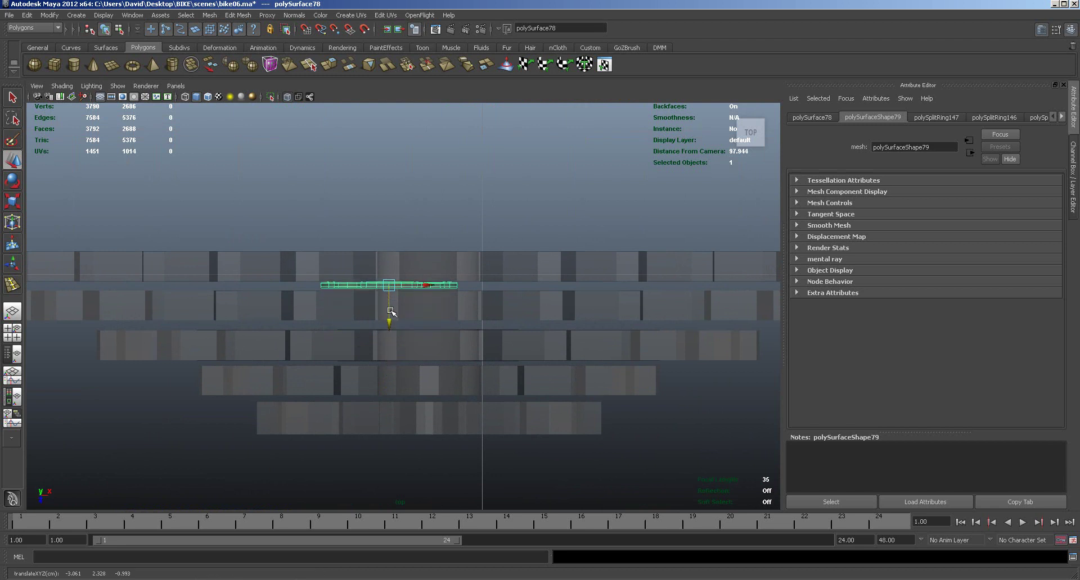
Step: Duplicate the link plate along Z to the outer side of the largest sprocket, and duplicate both plates along X
key(ctrl+d)
drag(390, 310, 390, 275)
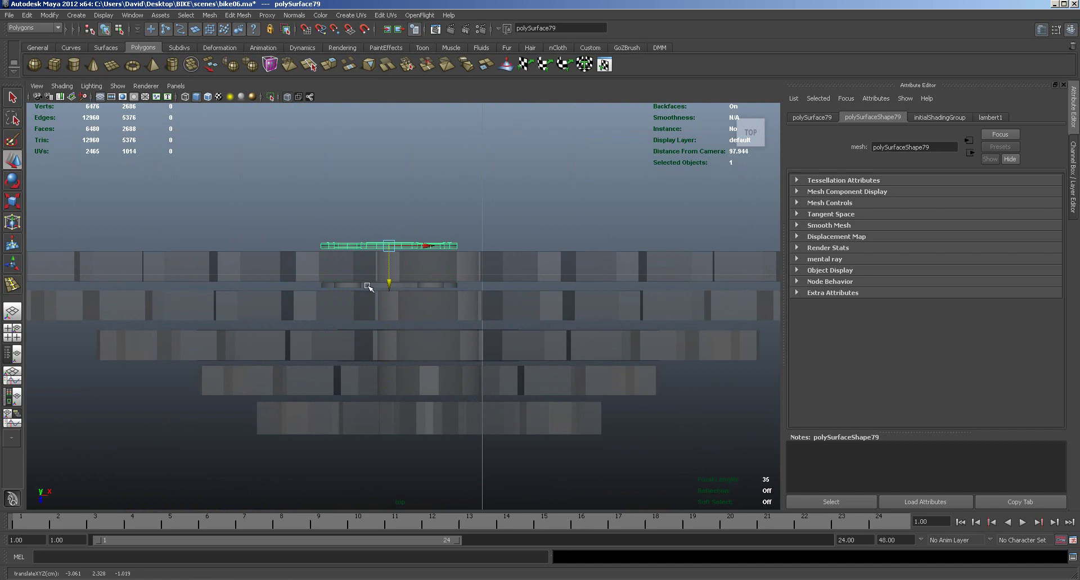
shift+click(422, 286)
key(ctrl+d)
drag(422, 287, 525, 287)
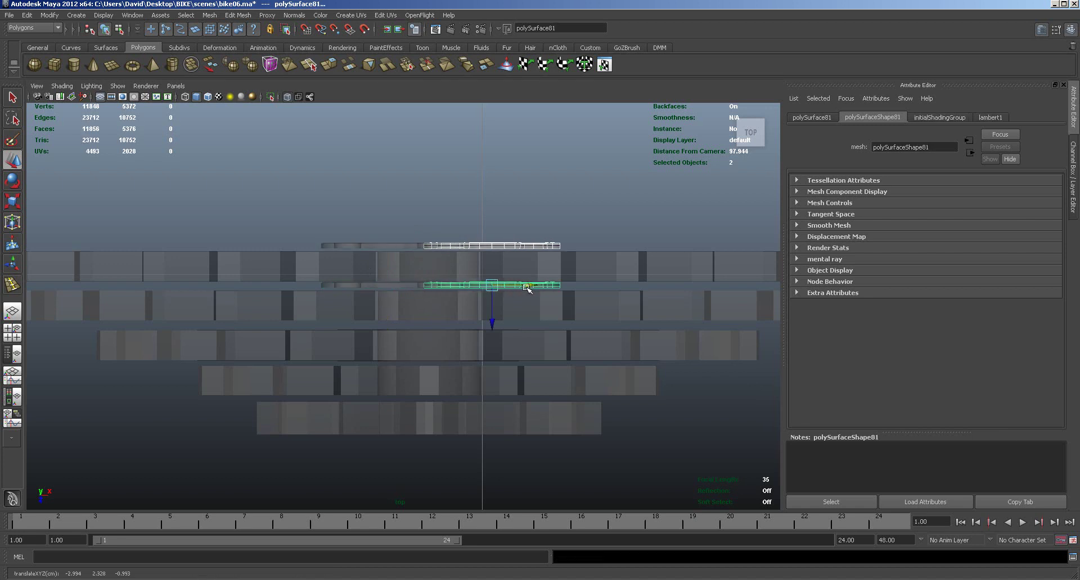
Step: Shift the duplicated plate pair along X in the front view until its end ring overlaps the original link's ring
key(space)
key(space)
scroll(377, 388, up, 5)
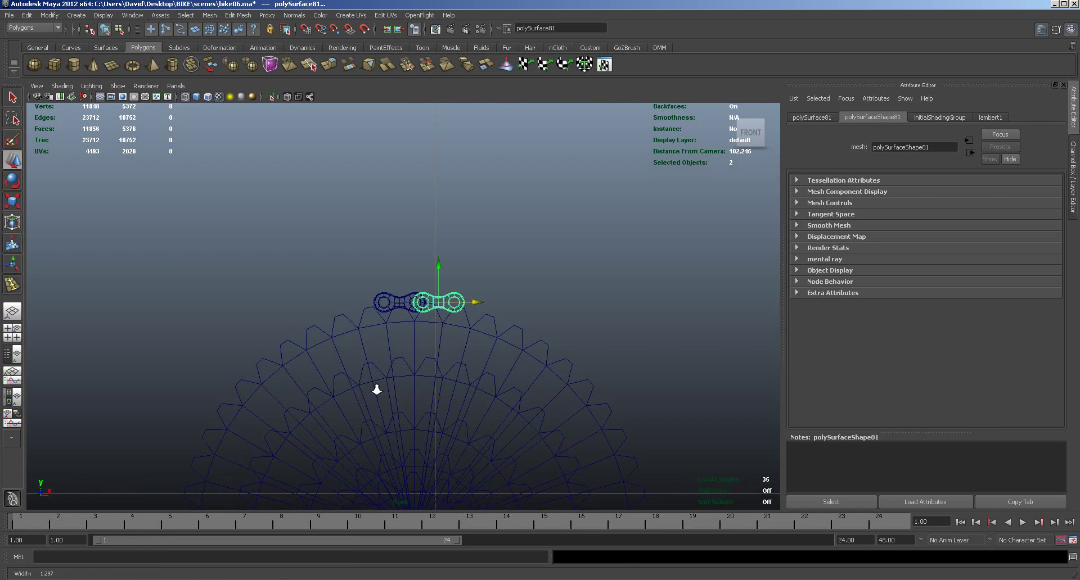
drag(550, 295, 523, 295)
key(space)
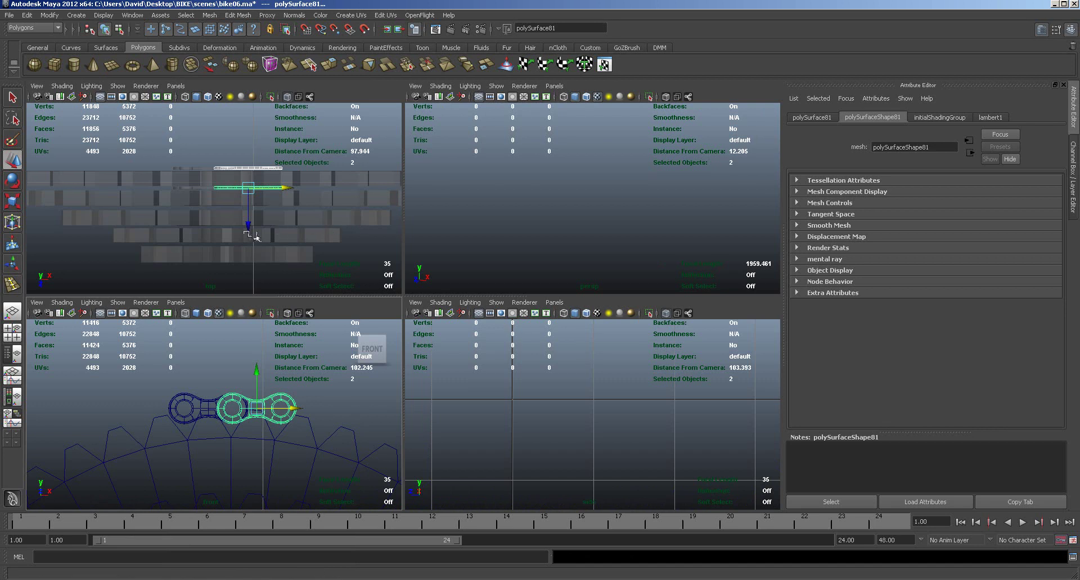
Step: Spread the two duplicated plates outward along Z so they sit outside the original plates, and save the scene
key(space)
alt+right_drag(361, 374, 655, 239)
click(619, 206)
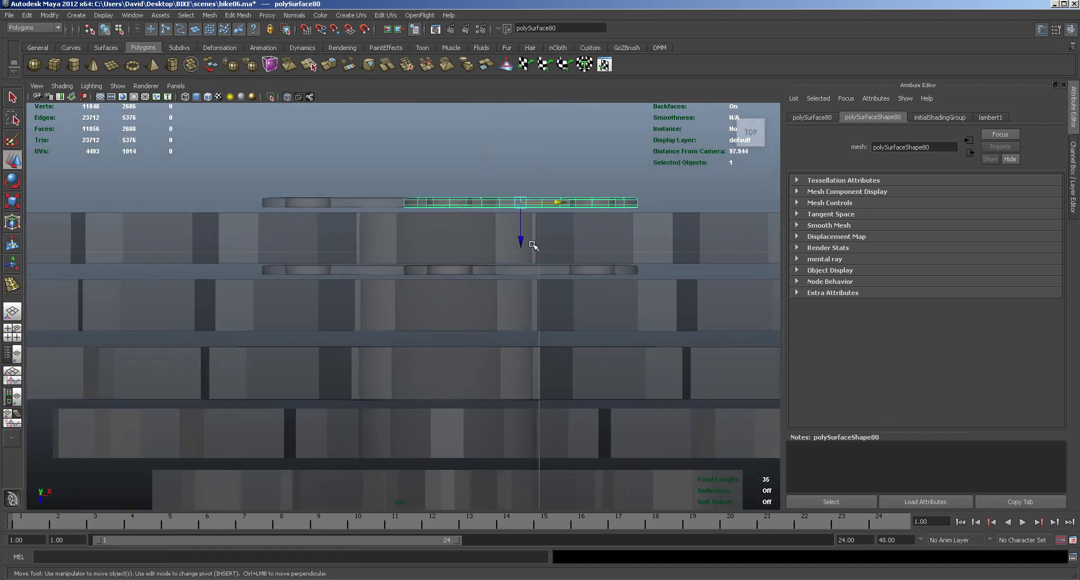
drag(521, 241, 522, 227)
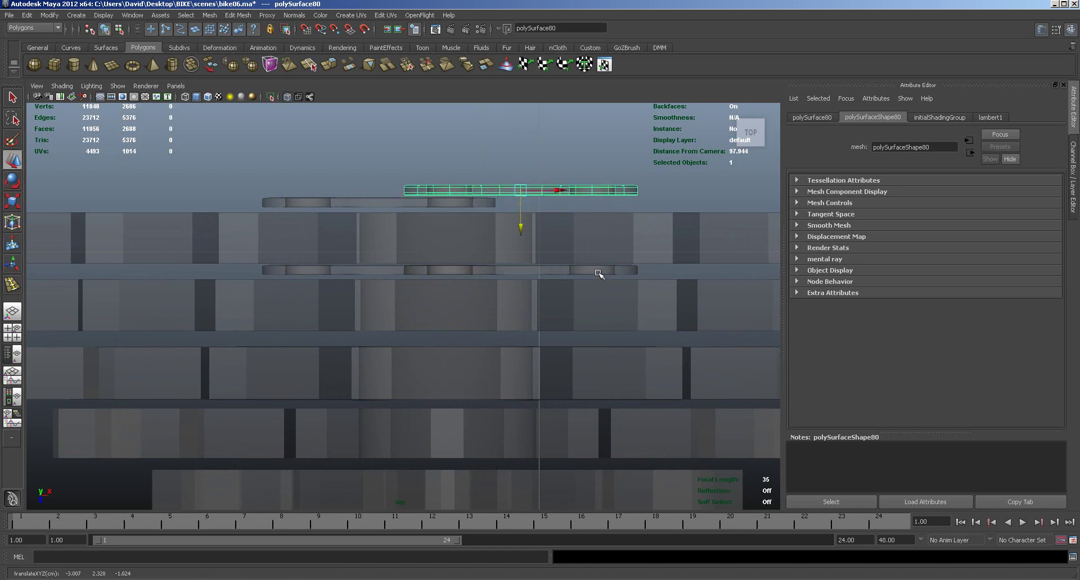
click(550, 278)
drag(522, 310, 521, 322)
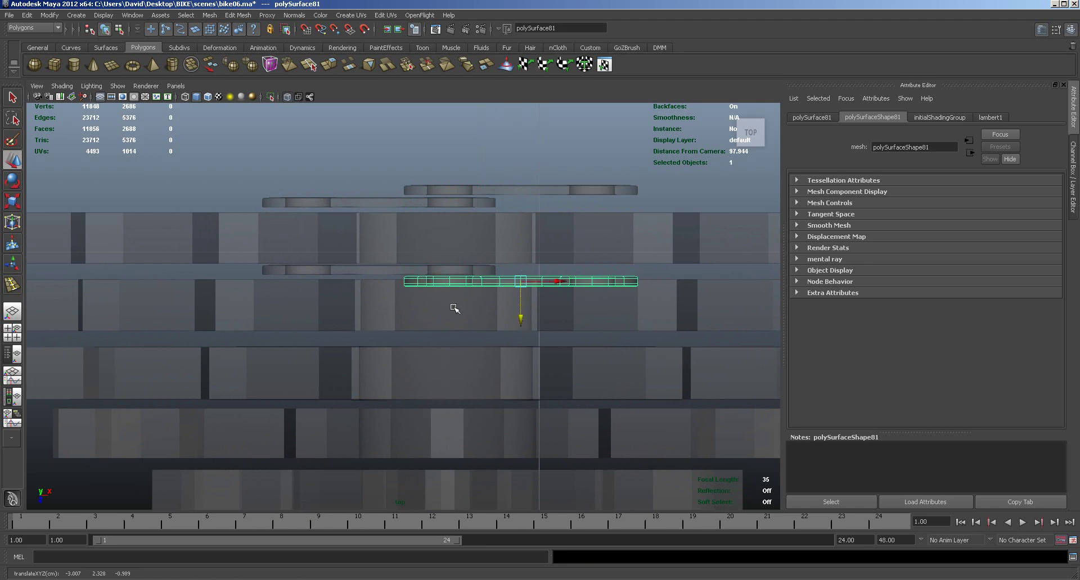
key(space)
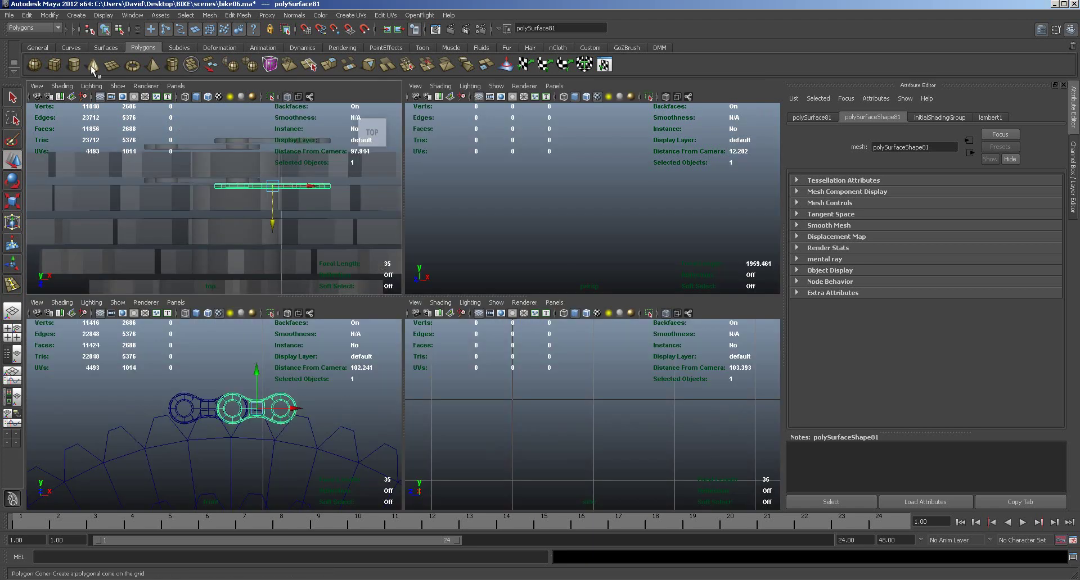
click(8, 15)
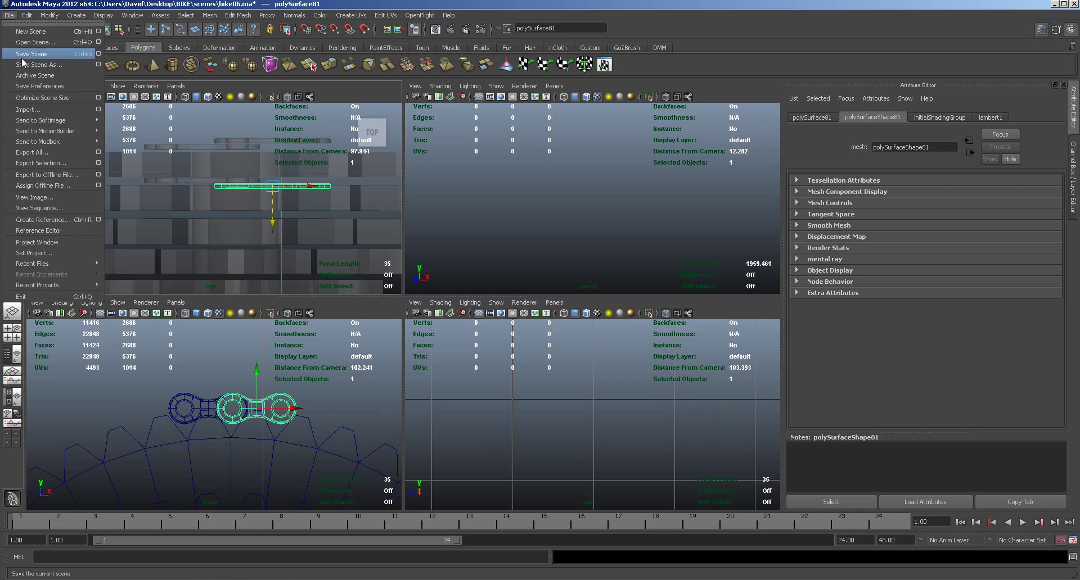
click(33, 53)
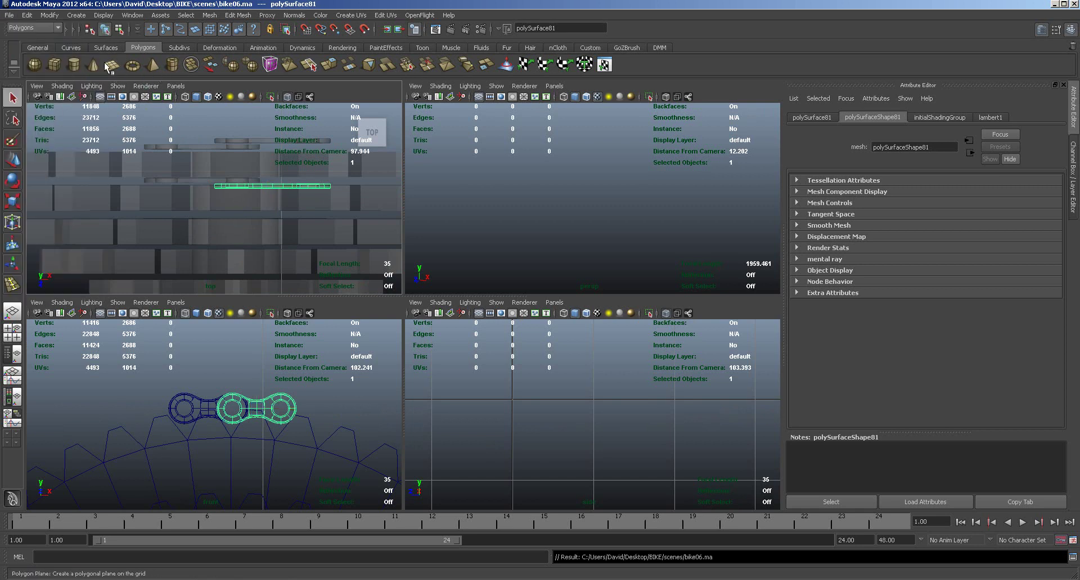
Step: Create a polygon cylinder for the chain pin and scale it down uniformly to 0.209
click(73, 64)
scroll(488, 378, down, 4)
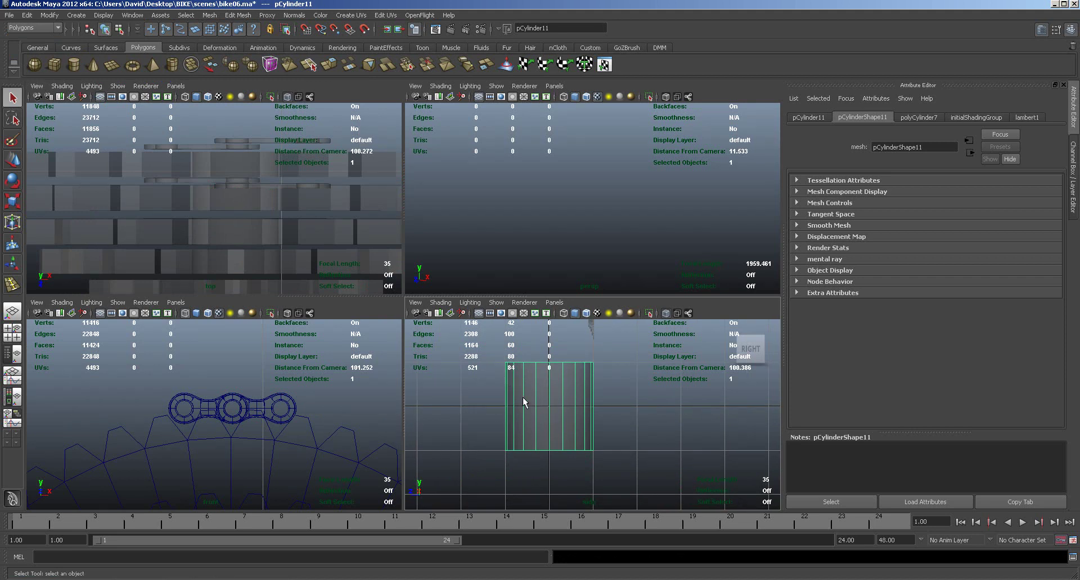
key(r)
drag(551, 414, 487, 380)
Step: Move the cylinder in the front view to about X -3.067, Y 2.195, near the chain links
key(w)
scroll(619, 461, down, 6)
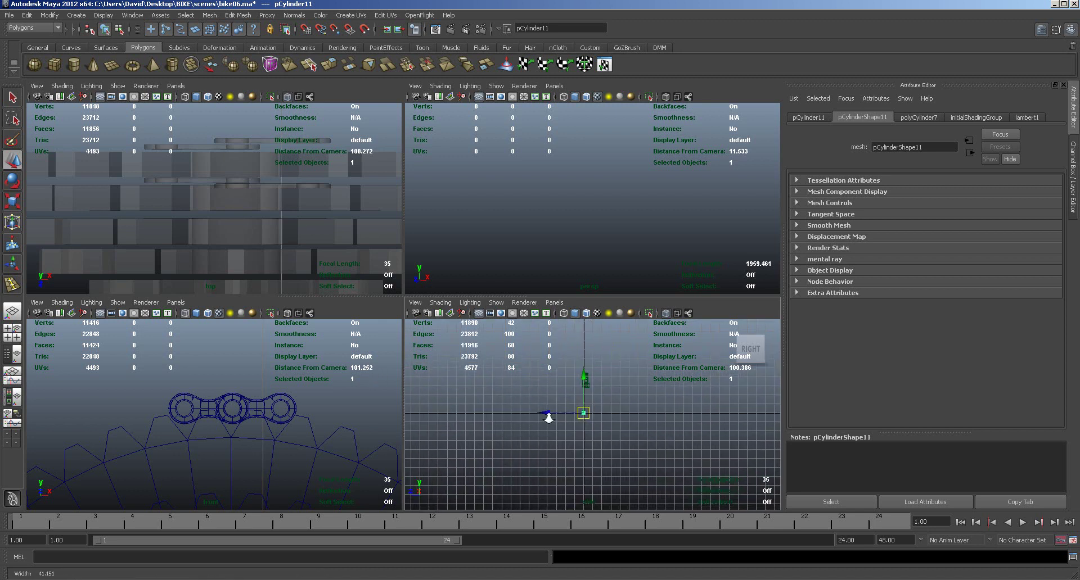
scroll(270, 462, up, 2)
key(f)
scroll(238, 441, down, 8)
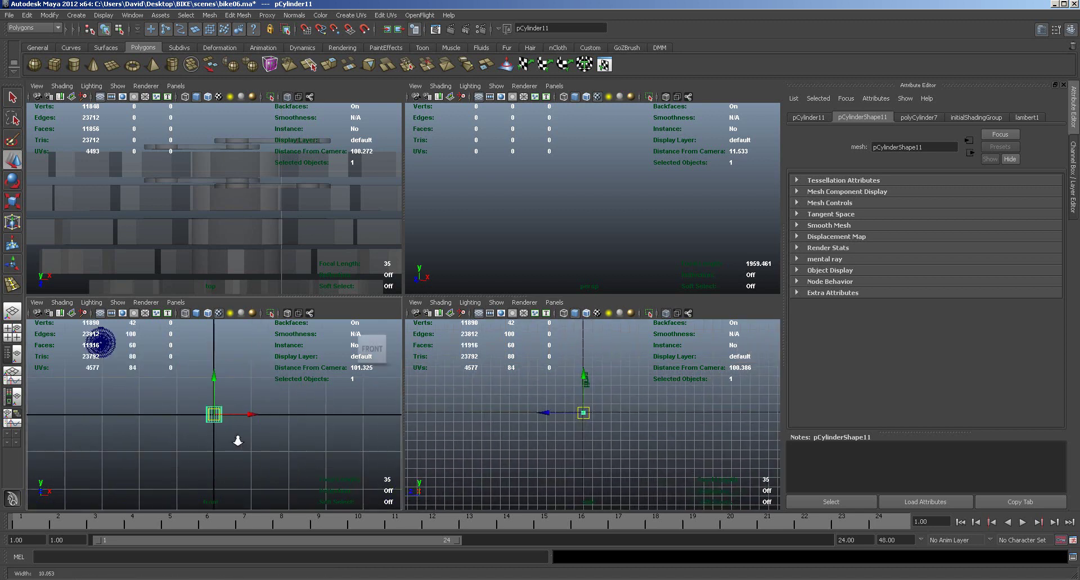
drag(218, 417, 151, 369)
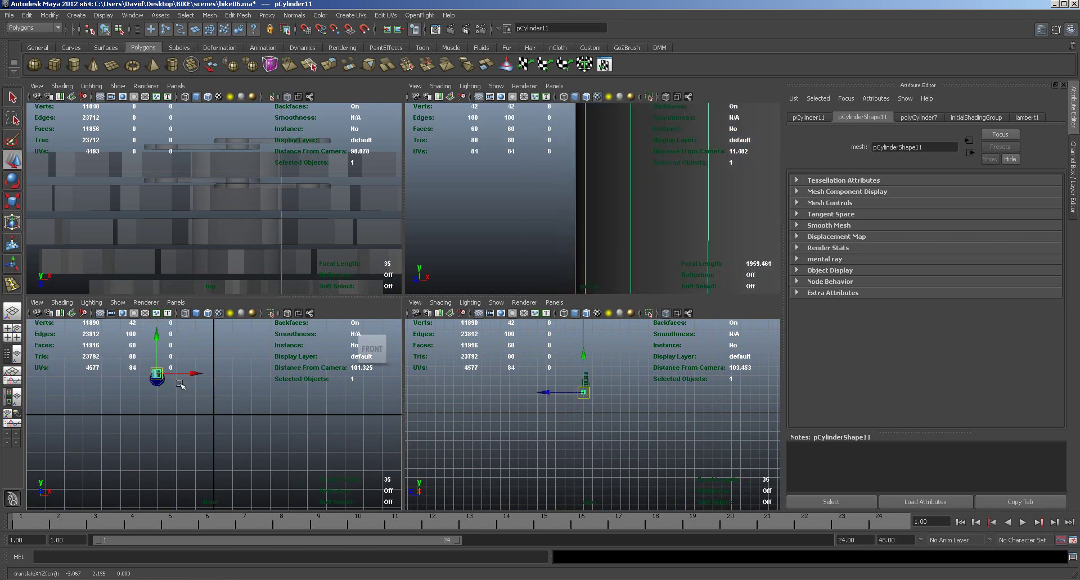
alt+middle_drag(204, 392, 399, 428)
Step: Set the cylinder's X rotation to 90 so its axis runs through the link plates
key(e)
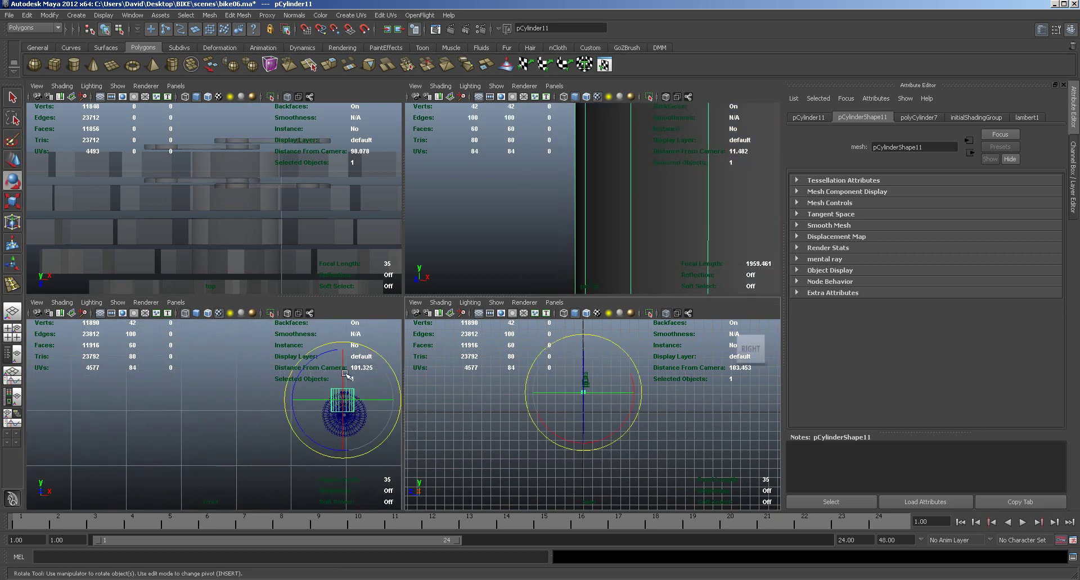
drag(345, 372, 348, 405)
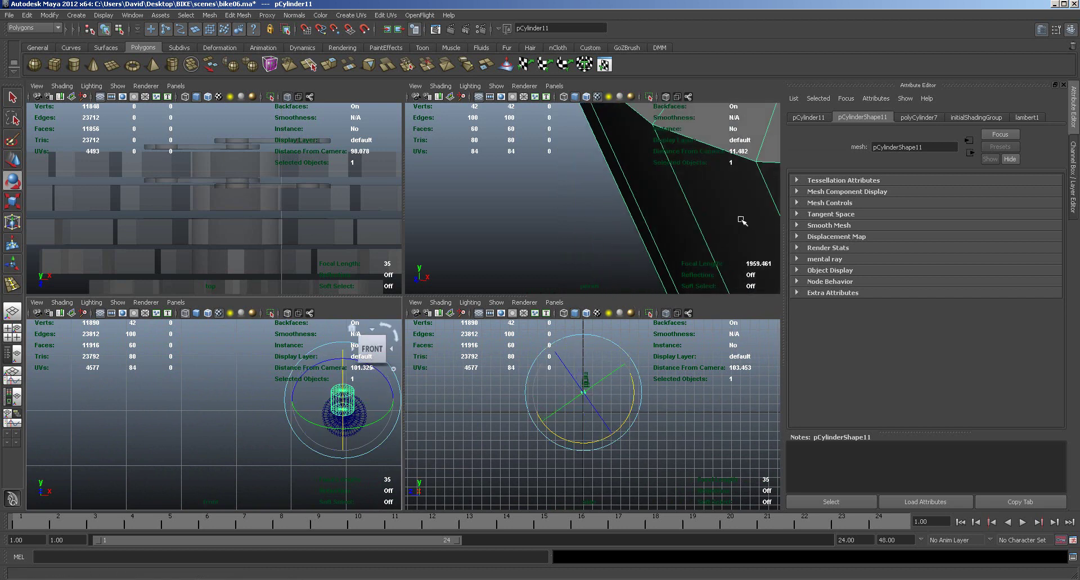
click(810, 118)
double_click(895, 207)
text(90)
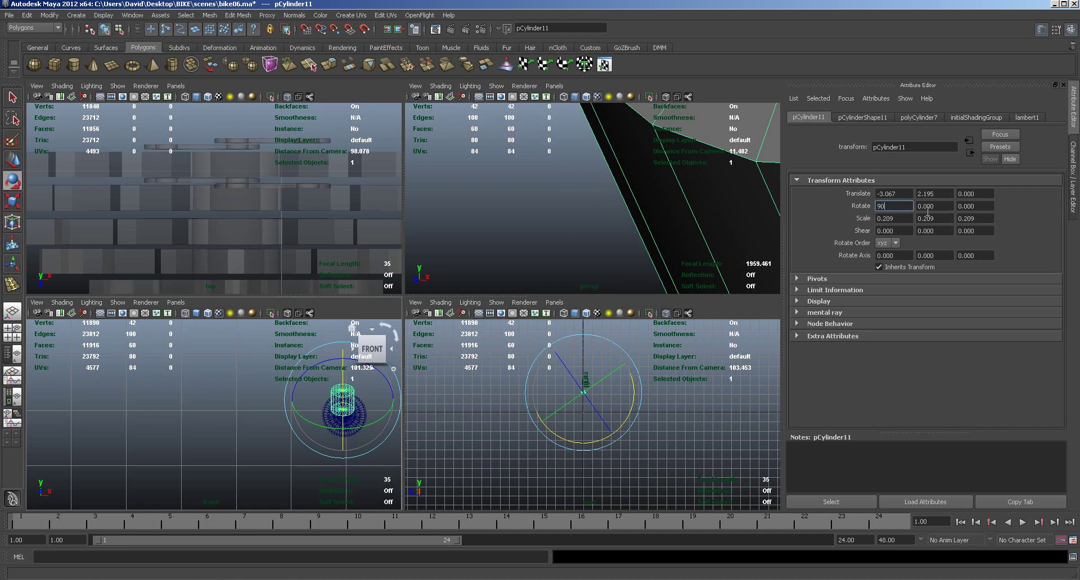
key(Return)
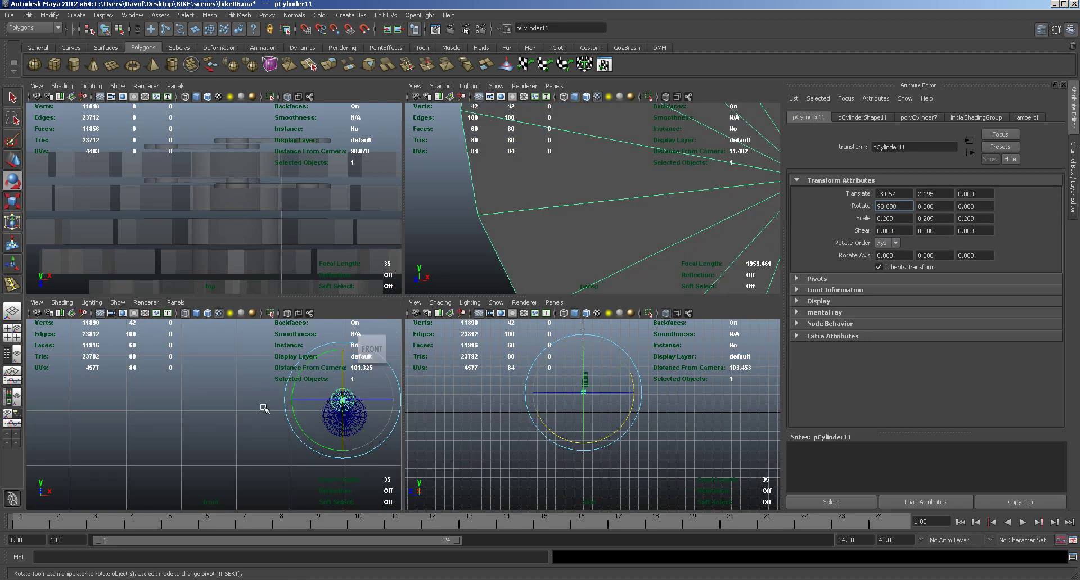
Step: Move the cylinder along Z to about -1.058 in the top view, close to the link plates
key(f)
alt+right_drag(179, 229, 239, 241)
key(w)
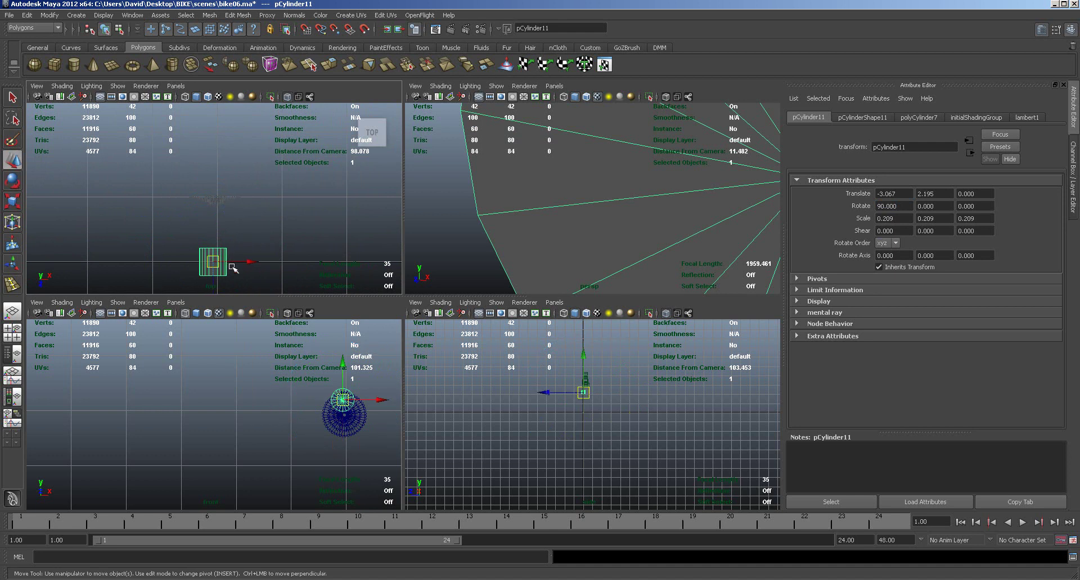
drag(215, 288, 215, 219)
key(space)
alt+middle_drag(616, 351, 335, 368)
scroll(335, 369, up, 5)
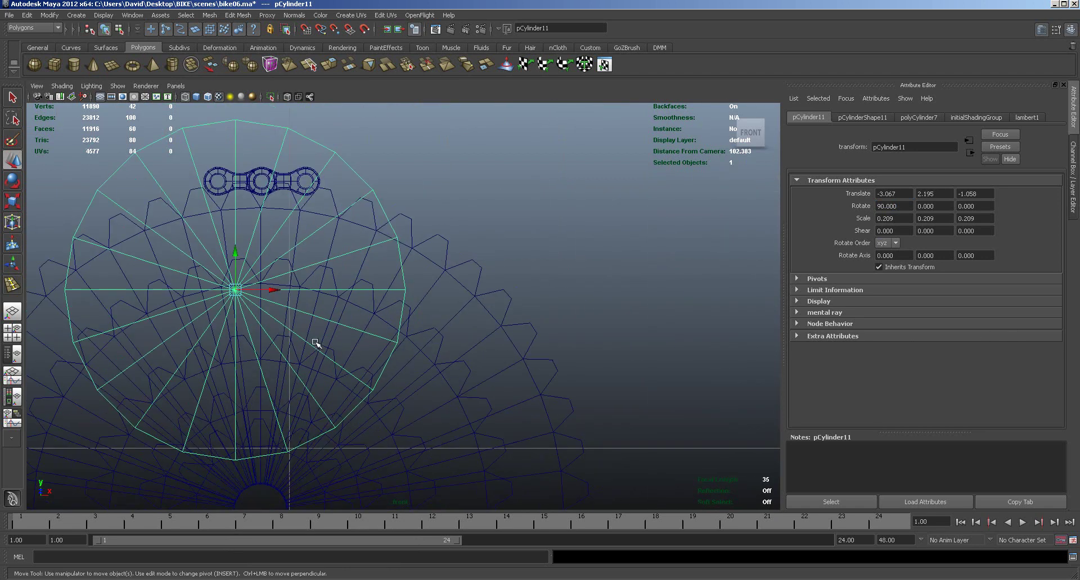
Step: Scale the cylinder down uniformly to about 0.015 and raise it to about Y 2.326, level with the chain links
key(r)
drag(235, 289, 7, 139)
drag(236, 292, 236, 144)
key(w)
alt+middle_drag(270, 284, 311, 369)
alt+right_drag(311, 368, 735, 355)
alt+middle_drag(260, 355, 564, 392)
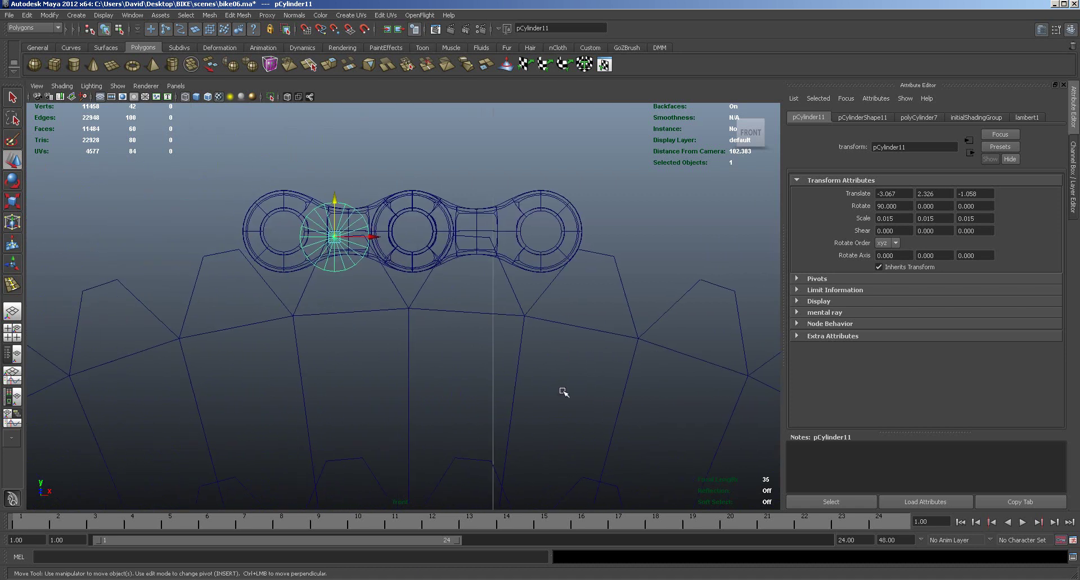
Step: Move the cylinder into the hole of the leftmost link ring and scale it uniformly to about 0.009 to fit
alt+right_drag(342, 299, 586, 330)
alt+middle_drag(585, 330, 464, 249)
drag(416, 244, 262, 230)
key(r)
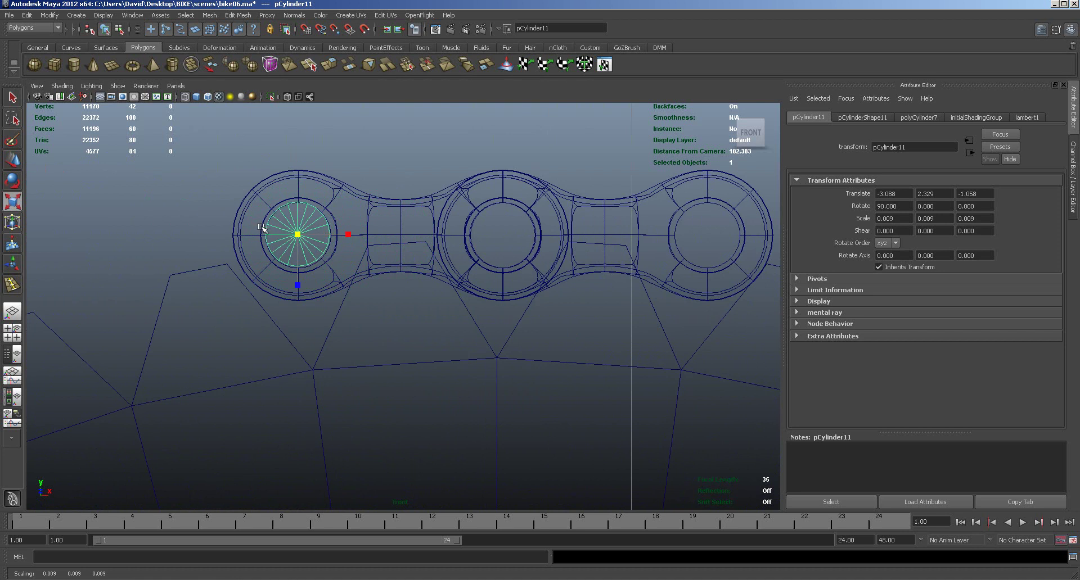
Step: Center the cylinder precisely in the leftmost ring's hole, at about X -3.088, Y 2.328
alt+right_drag(344, 326, 603, 321)
alt+middle_drag(319, 344, 420, 457)
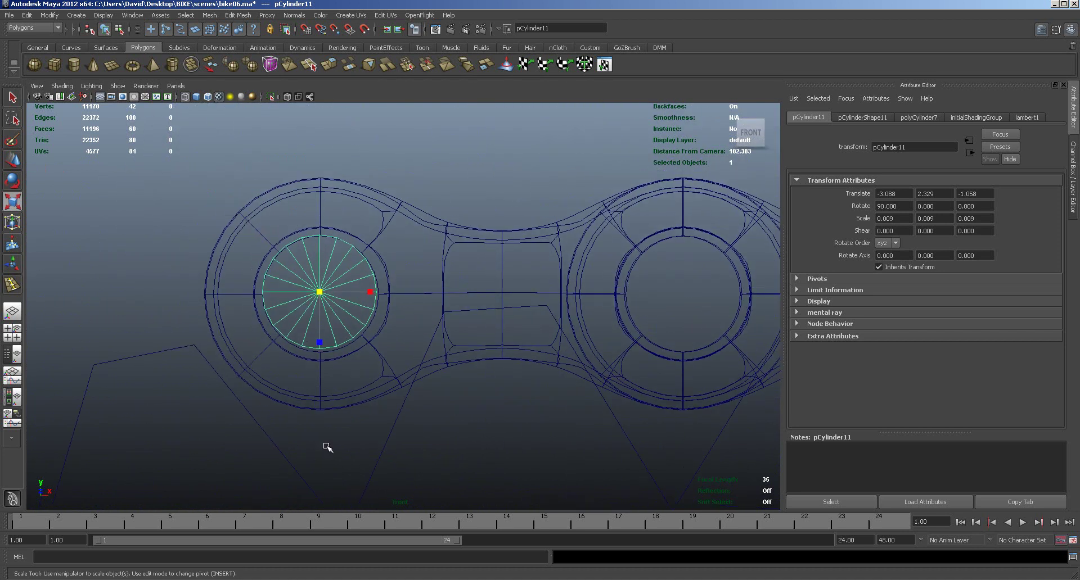
alt+right_drag(327, 448, 418, 394)
key(w)
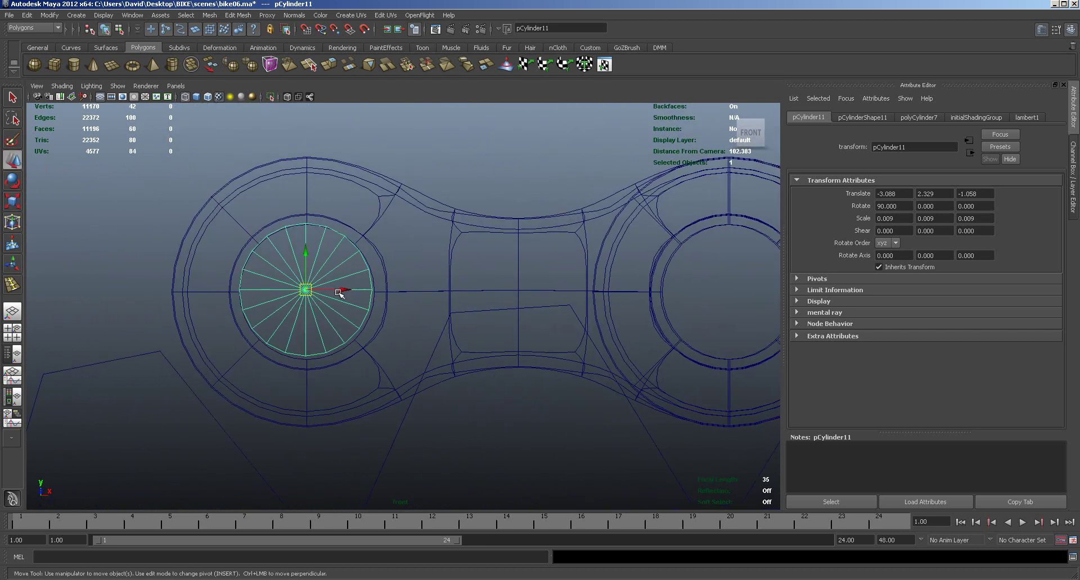
drag(341, 289, 339, 289)
drag(308, 249, 310, 260)
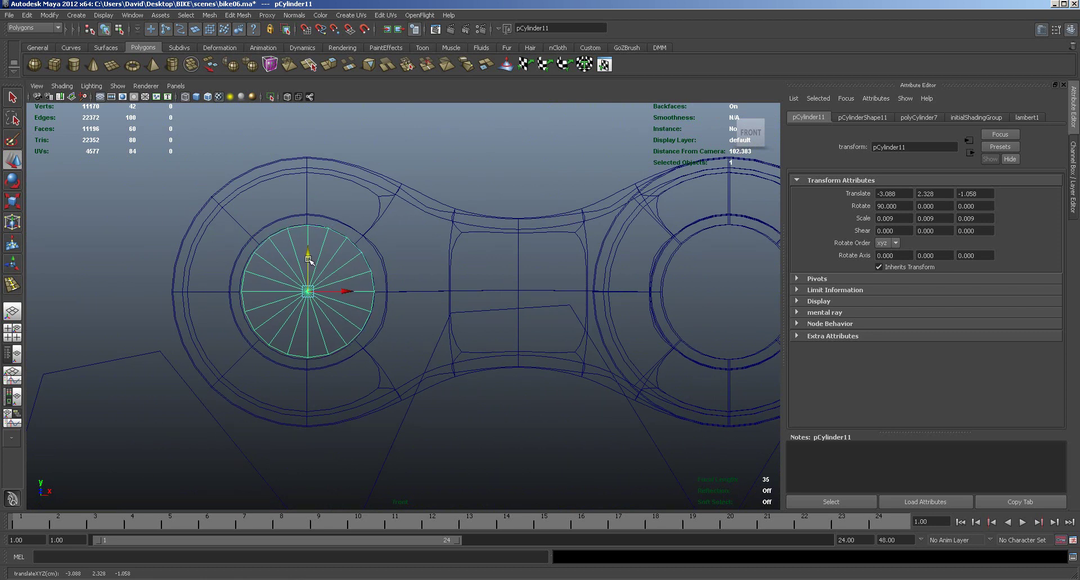
Step: Move the cylinder along Z to about -1.006 between the plates and stretch its Y scale to about 0.017
key(space)
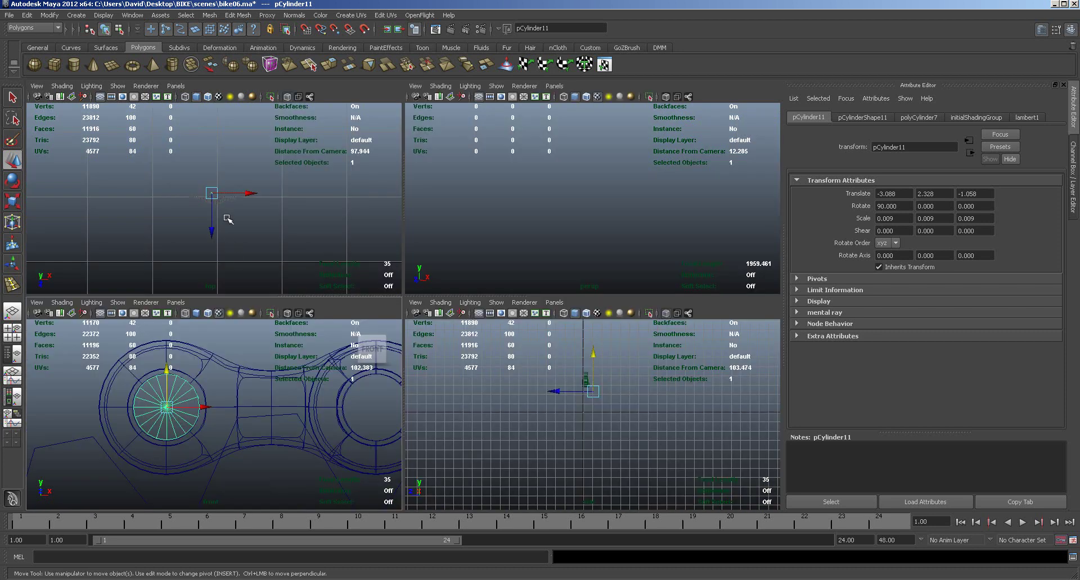
key(f)
alt+right_drag(227, 227, 513, 226)
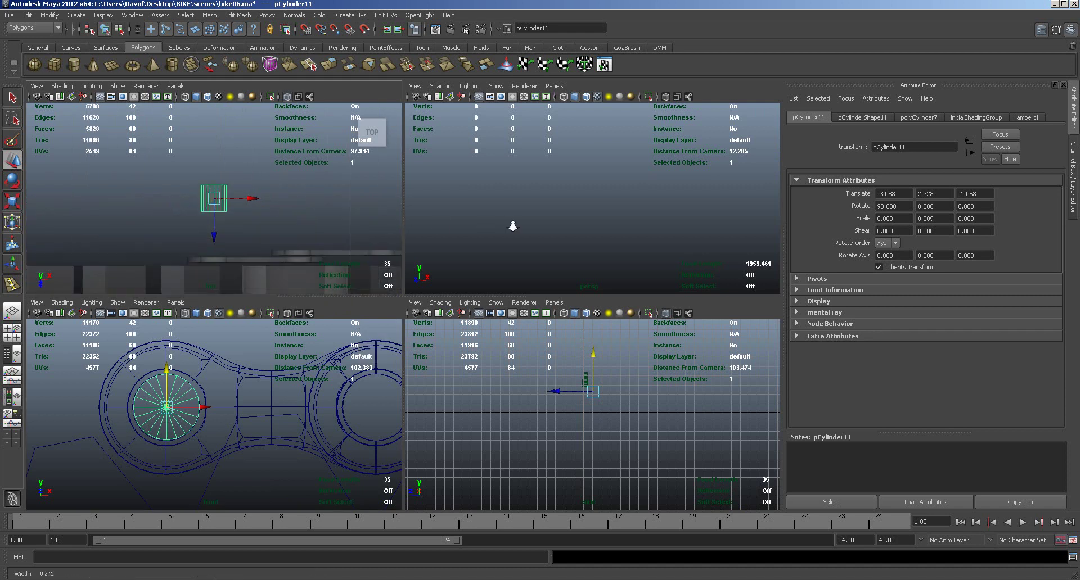
alt+middle_drag(313, 234, 356, 176)
drag(254, 192, 251, 274)
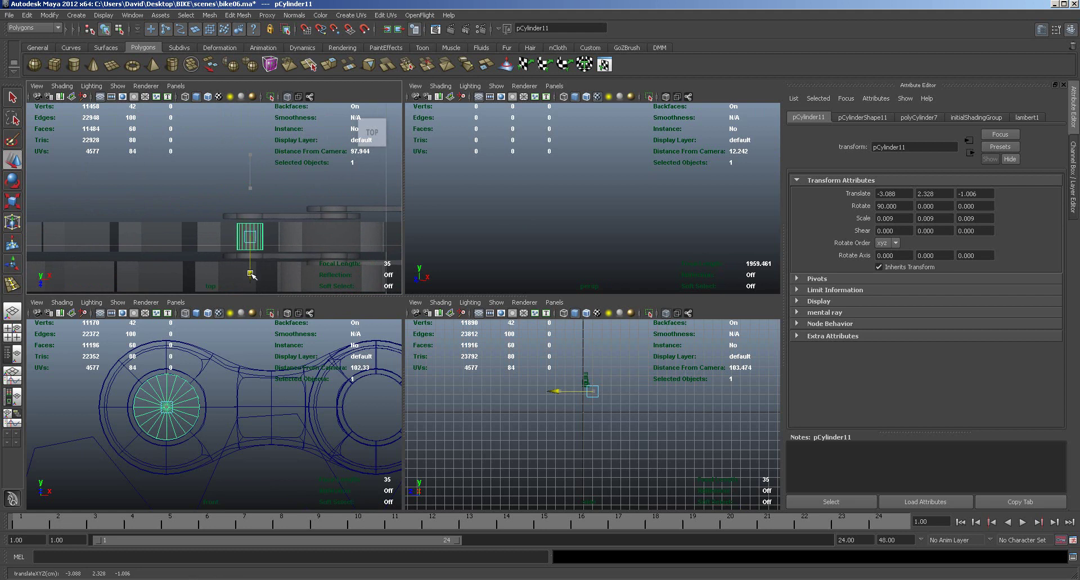
key(r)
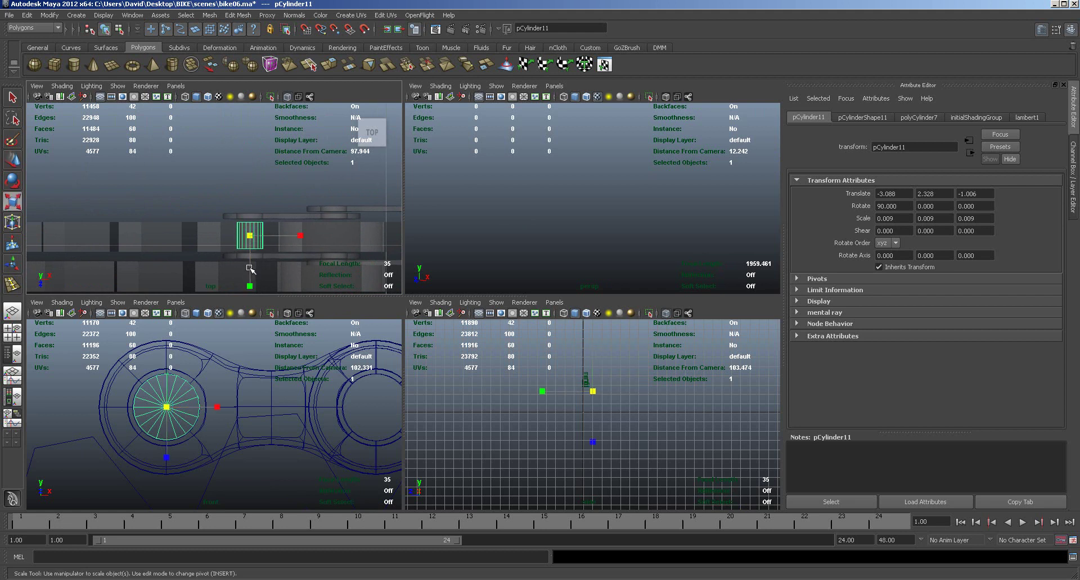
drag(250, 287, 255, 335)
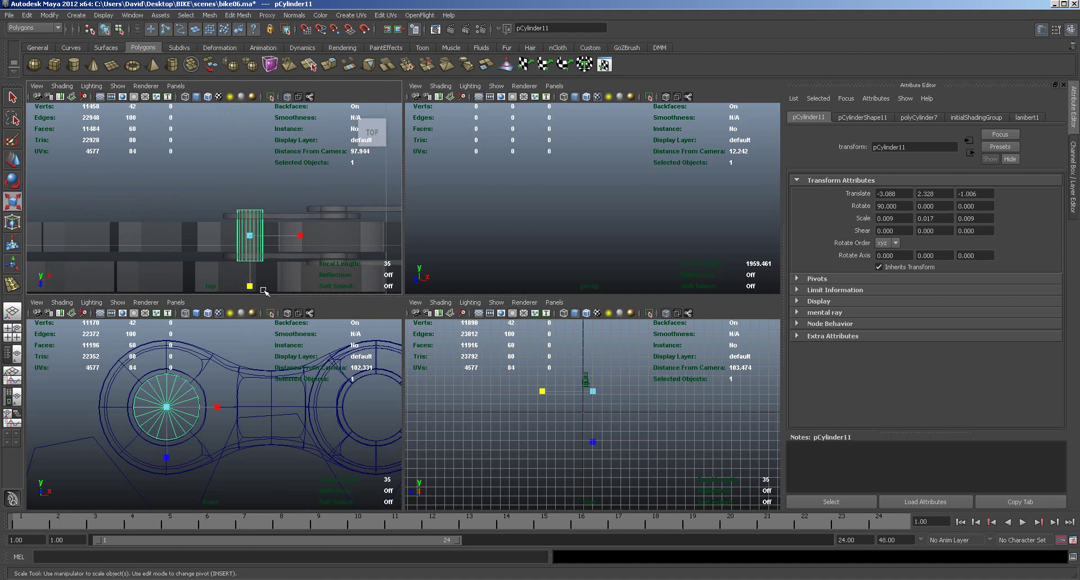
Step: Move the pin cylinder along X to about -3.034, centering it in the overlapping rings of the two links
key(w)
drag(285, 235, 371, 239)
alt+middle_drag(335, 354, 223, 341)
drag(284, 393, 285, 394)
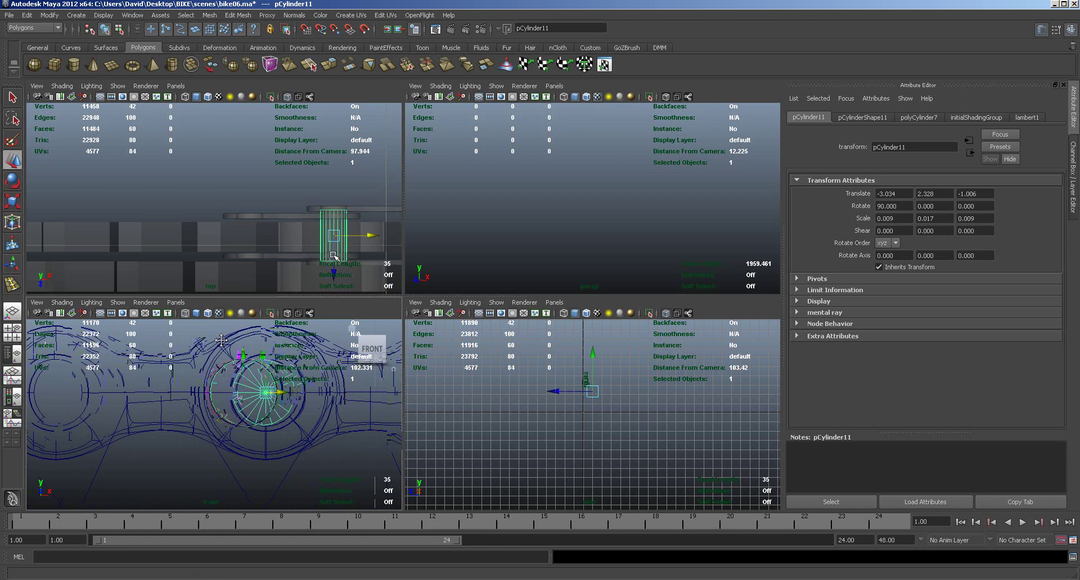
Step: Lengthen the pin to a Y scale of about 0.023 so it passes through all four link plates
key(r)
mouse_move(332, 288)
mouse_down()
mouse_move(339, 298)
mouse_move(345, 281)
mouse_up()
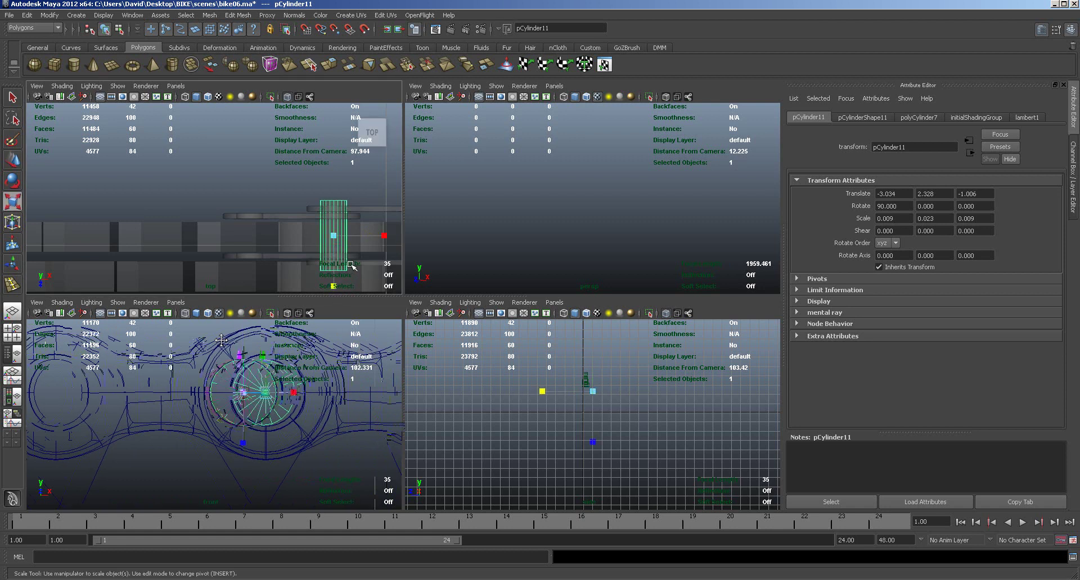
key(space)
alt+middle_drag(549, 368, 301, 288)
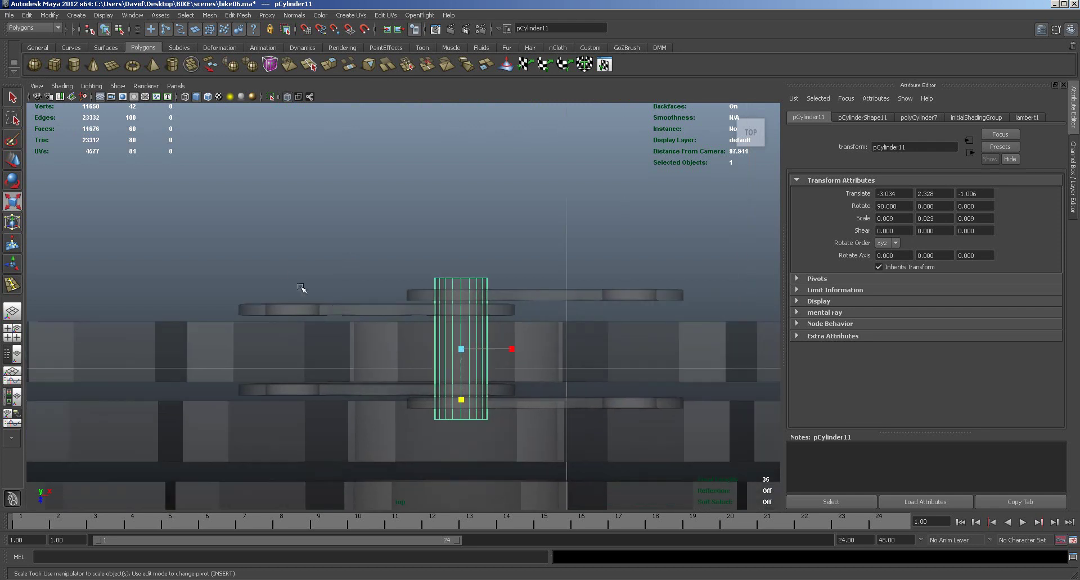
Step: Preview the pin cylinder smoothed and insert an edge loop close to each of its two ends to sharpen the rims
key(3)
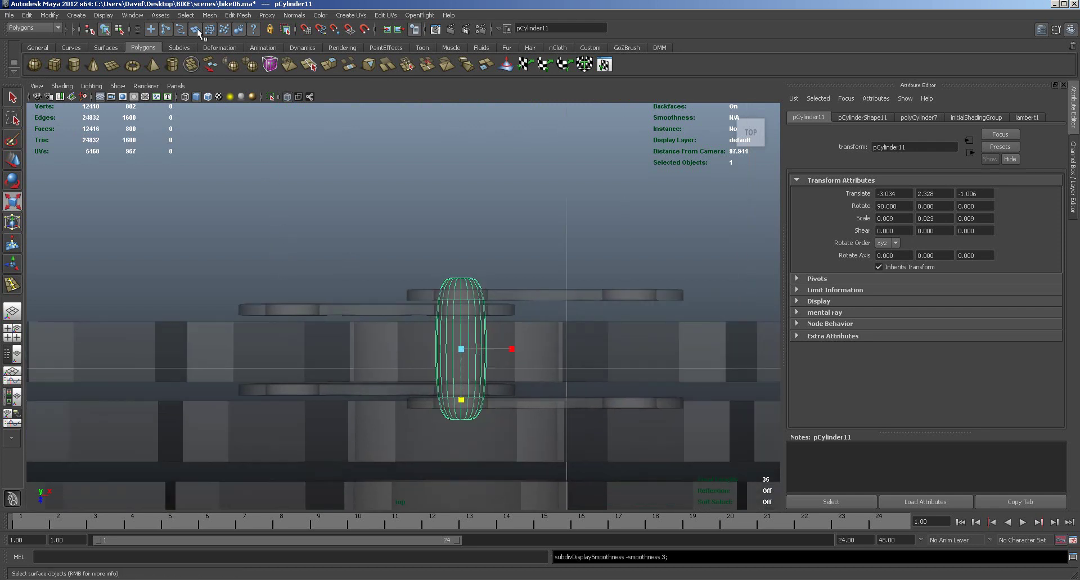
click(133, 15)
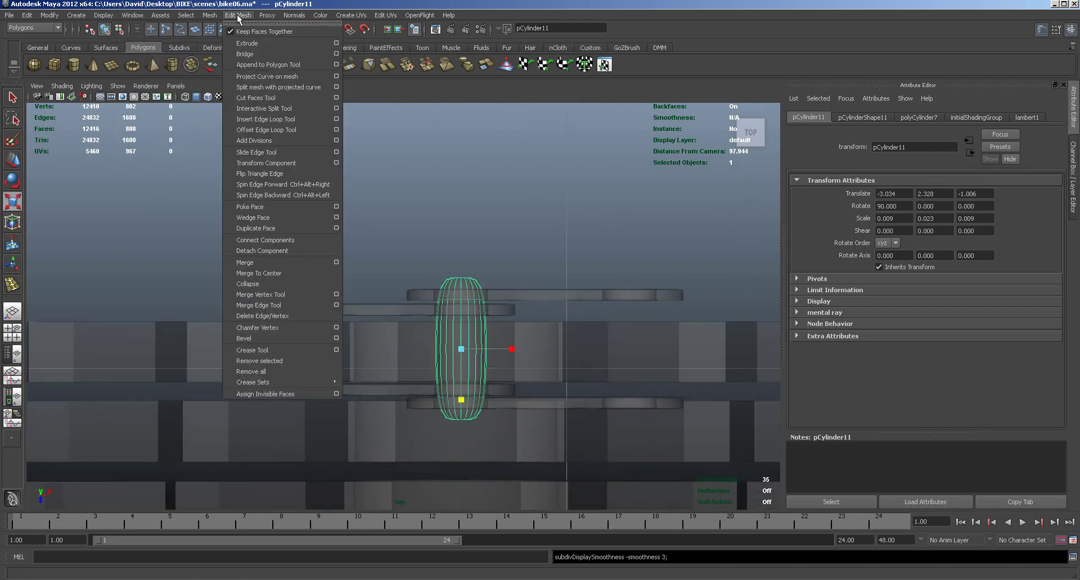
click(256, 119)
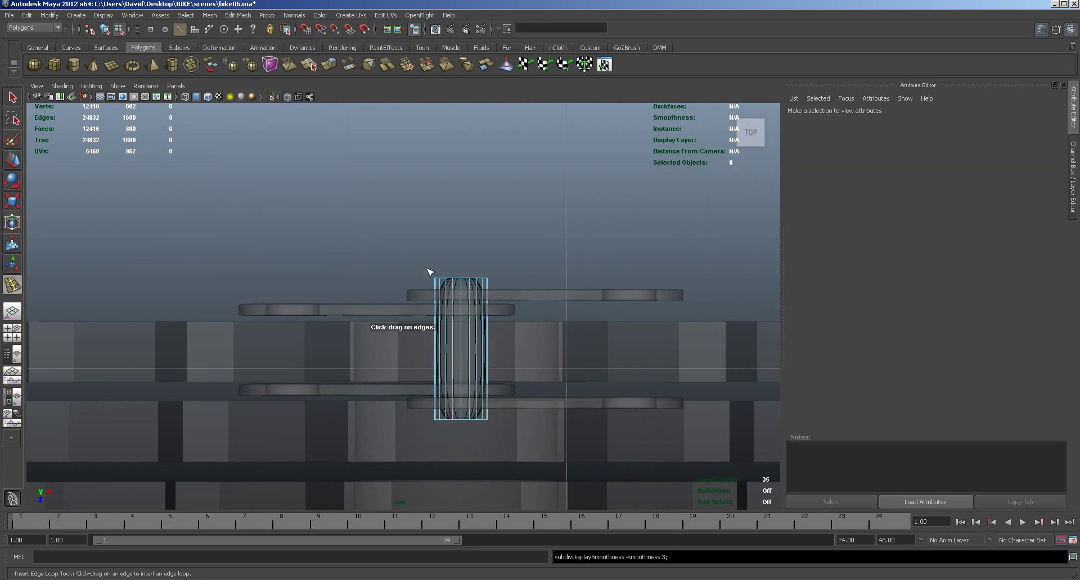
drag(449, 288, 445, 280)
drag(457, 415, 459, 419)
key(w)
Step: Return the pin to object mode and shorten it to a Y scale of about 0.020
right_click(460, 282)
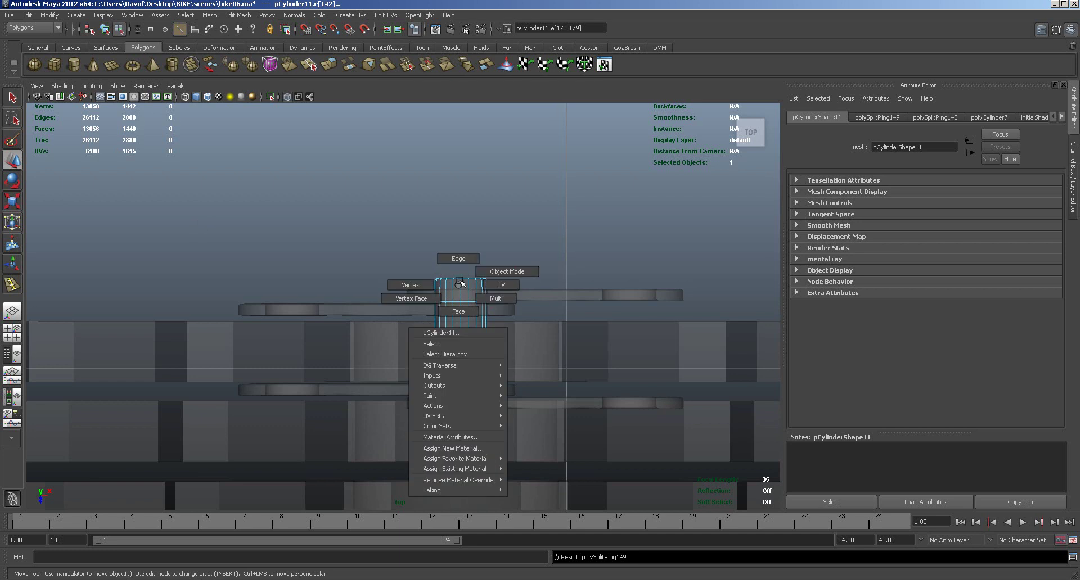
click(465, 280)
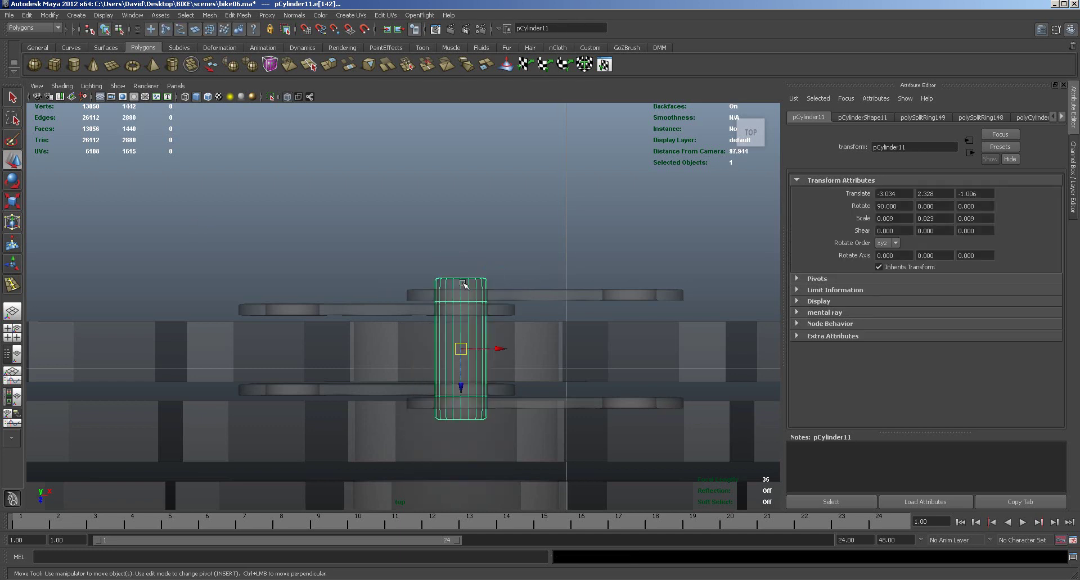
key(r)
drag(461, 393, 461, 395)
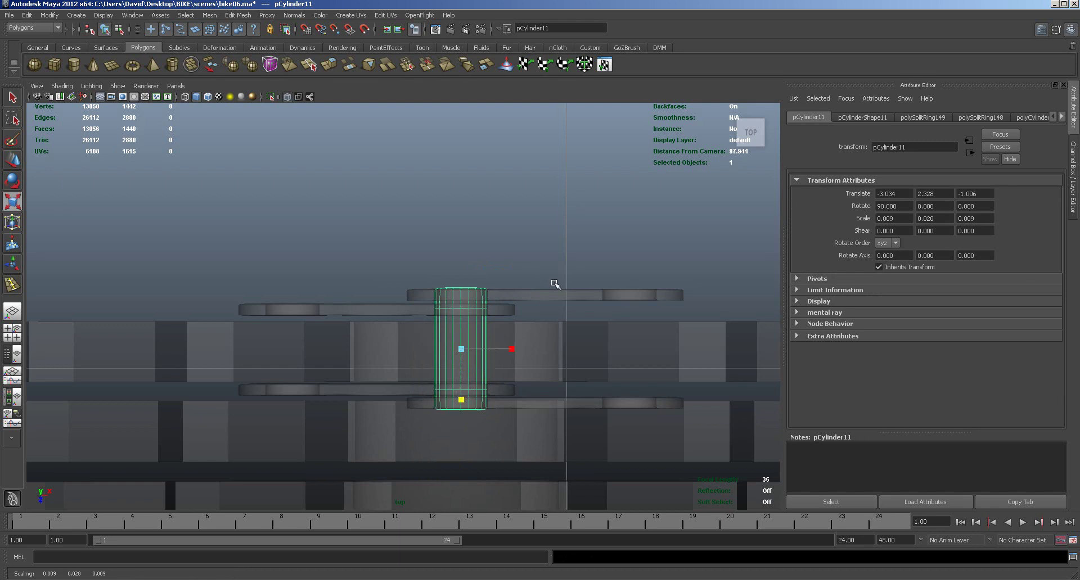
Step: Duplicate the pin and move the copy along X to about -2.980, into the next ring of the link
key(space)
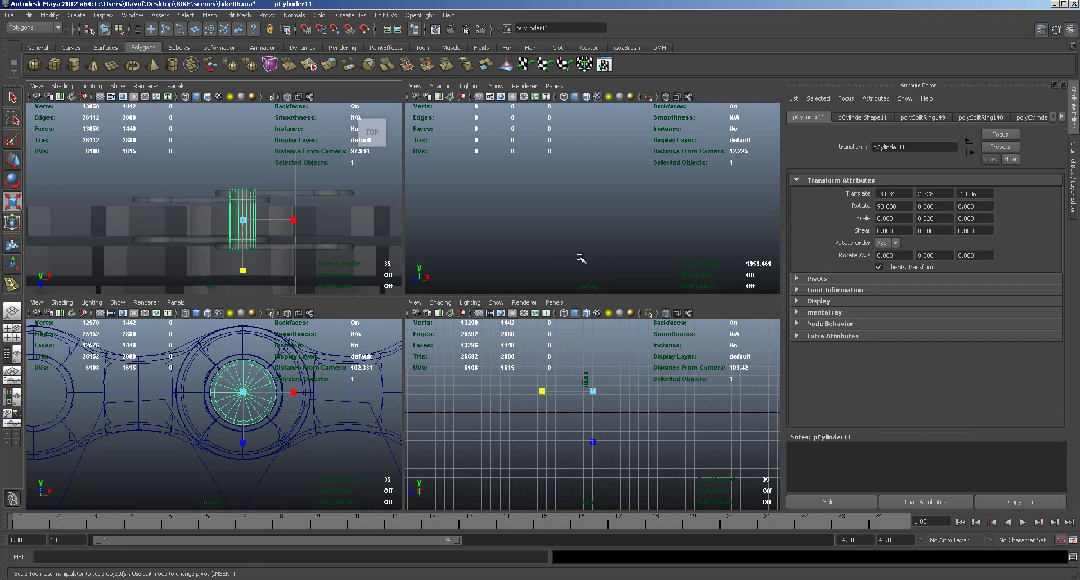
key(f)
alt+drag(595, 262, 610, 242)
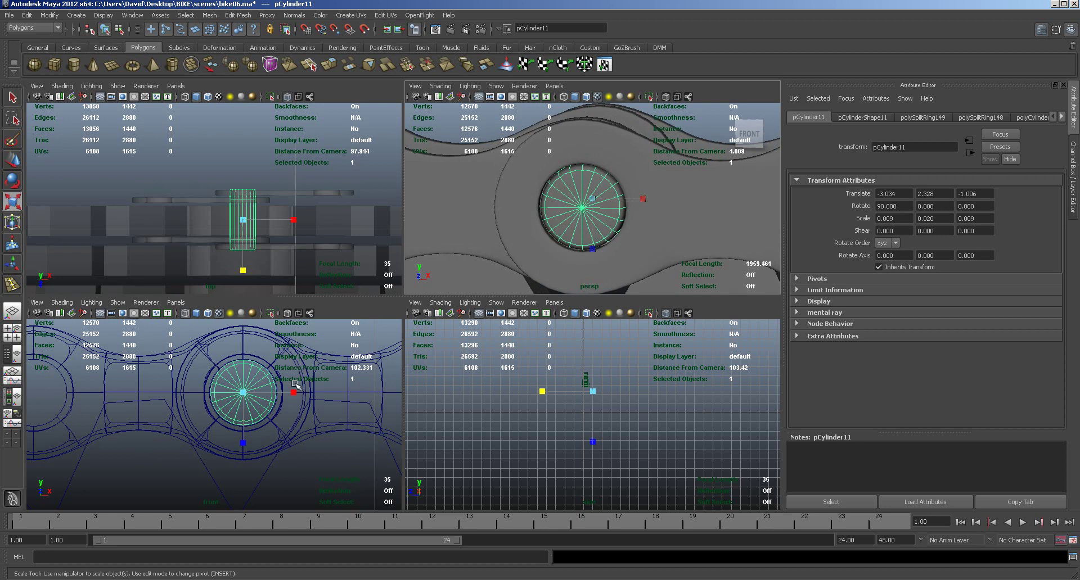
alt+middle_drag(324, 403, 172, 421)
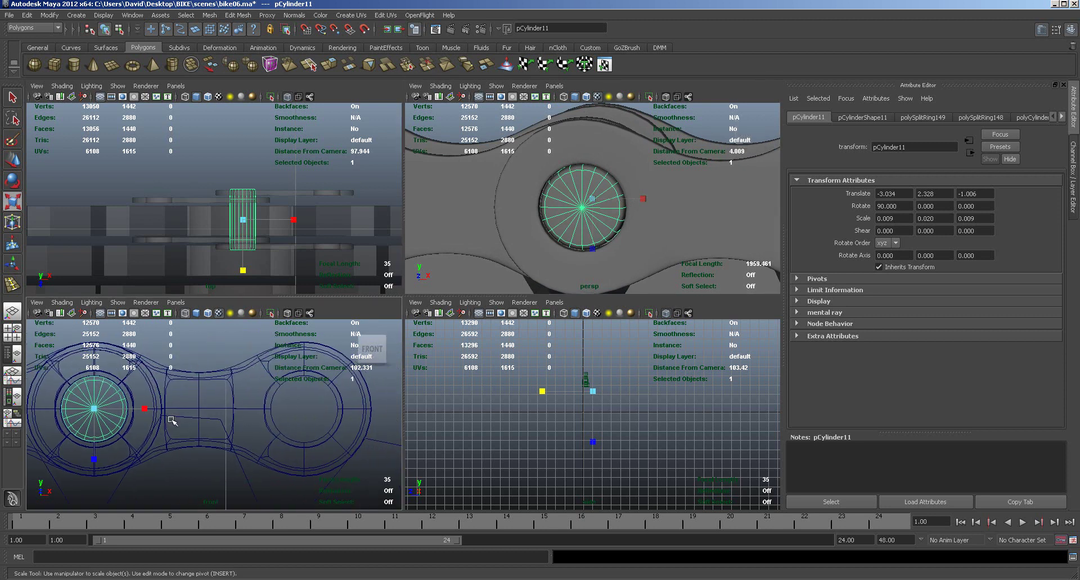
key(w)
key(ctrl+d)
drag(130, 409, 341, 413)
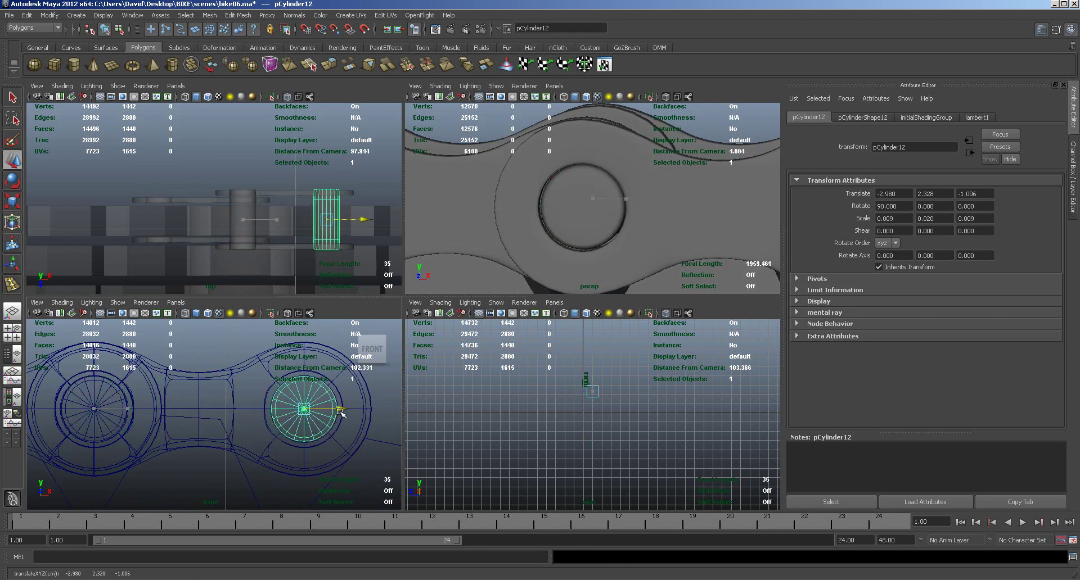
alt+middle_drag(670, 248, 495, 241)
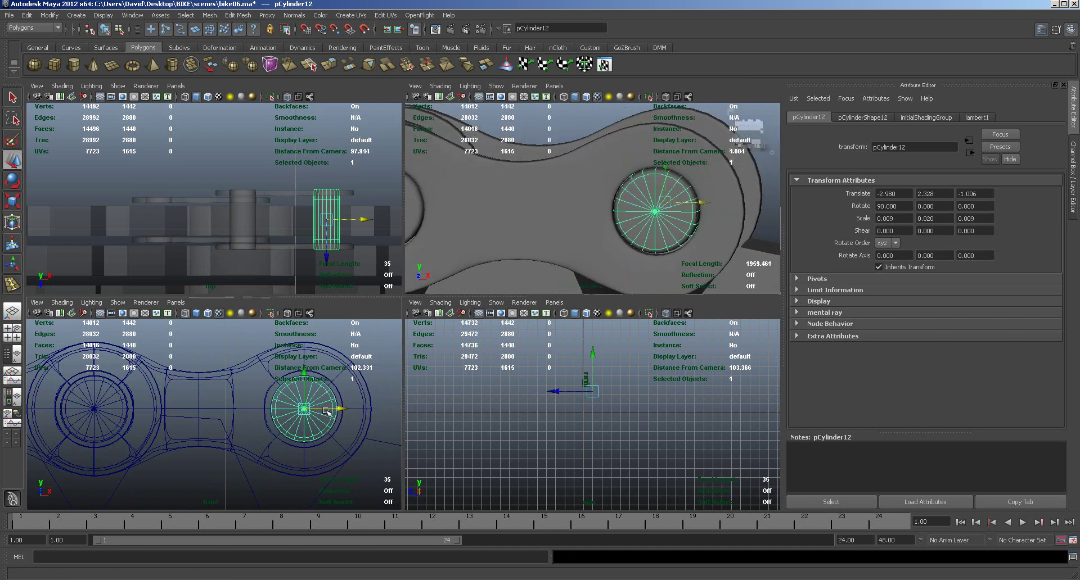
Step: Select both pins together with the two front link plates and combine them into a single mesh
scroll(332, 417, down, 2)
scroll(332, 417, down, 3)
scroll(332, 417, up, 3)
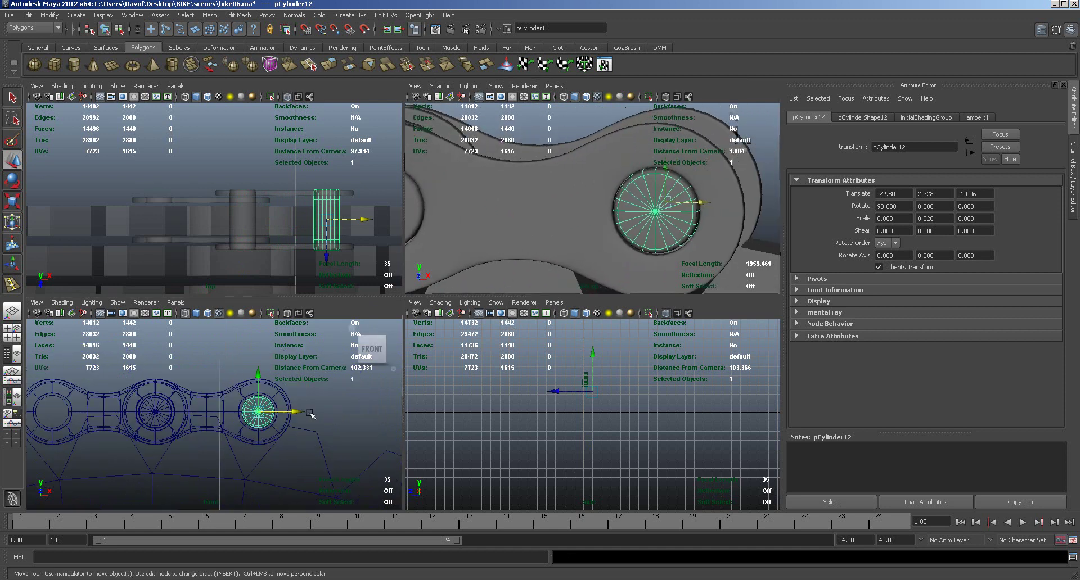
shift+click(166, 412)
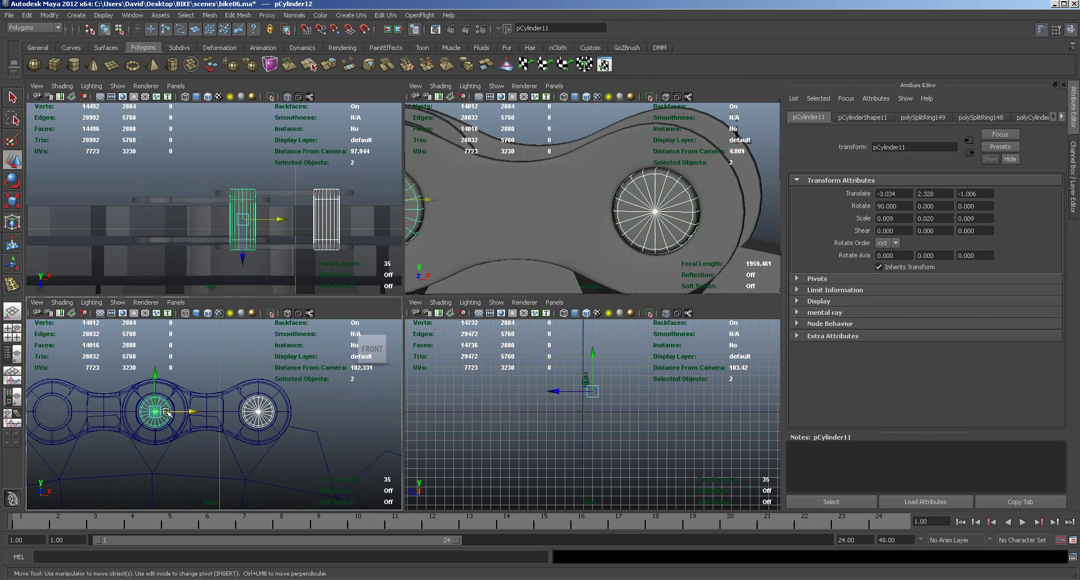
shift+click(209, 400)
shift+click(95, 412)
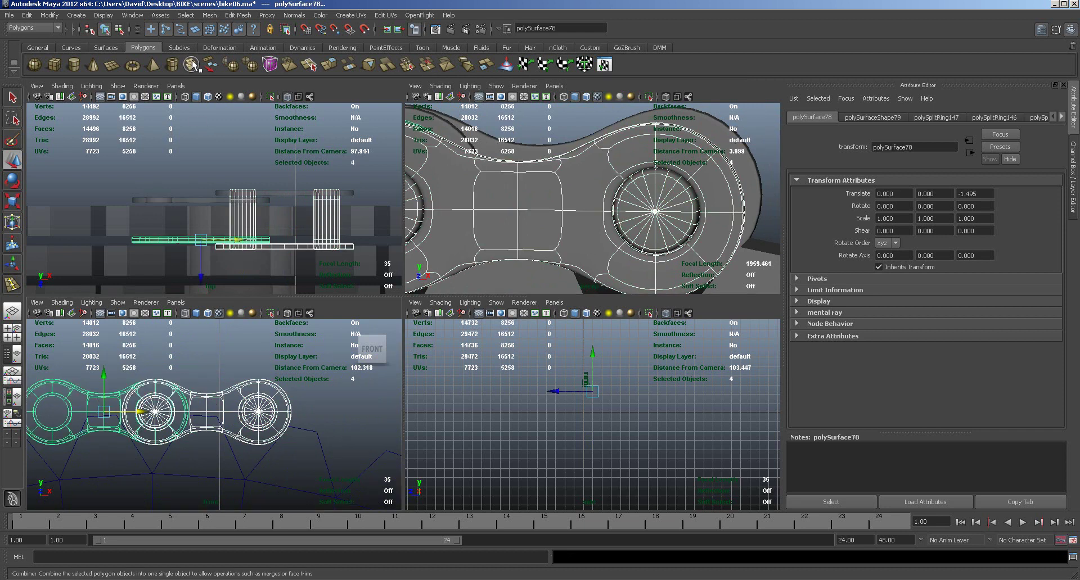
click(209, 15)
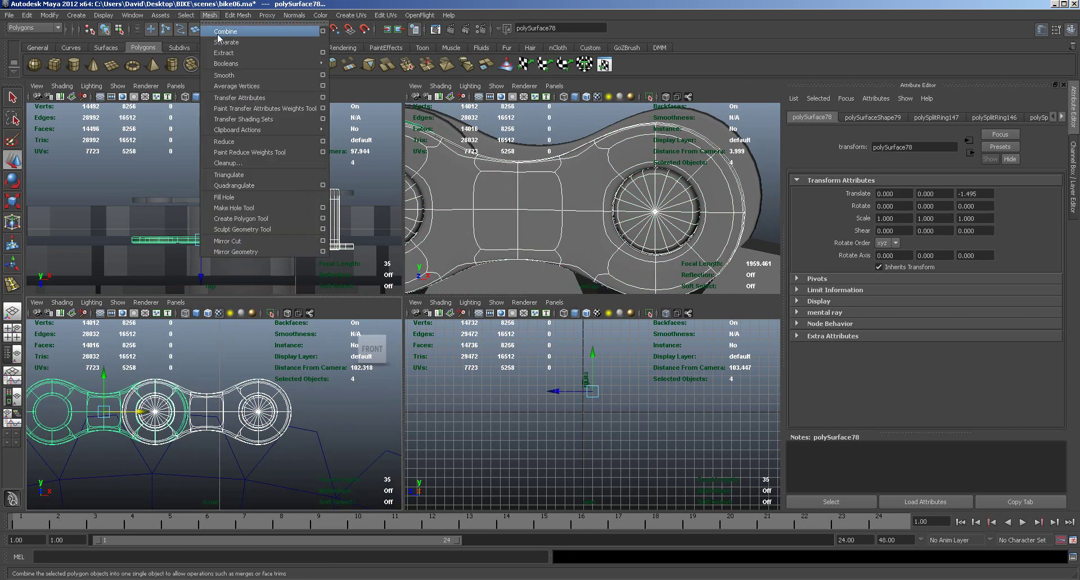
click(219, 34)
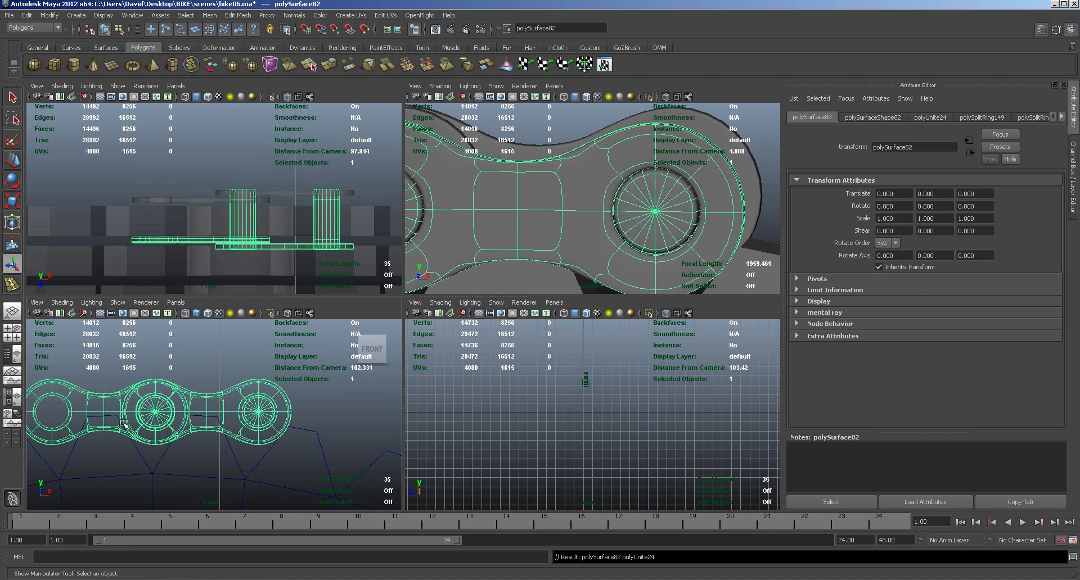
Step: Center the pivot of the combined chain segment
key(w)
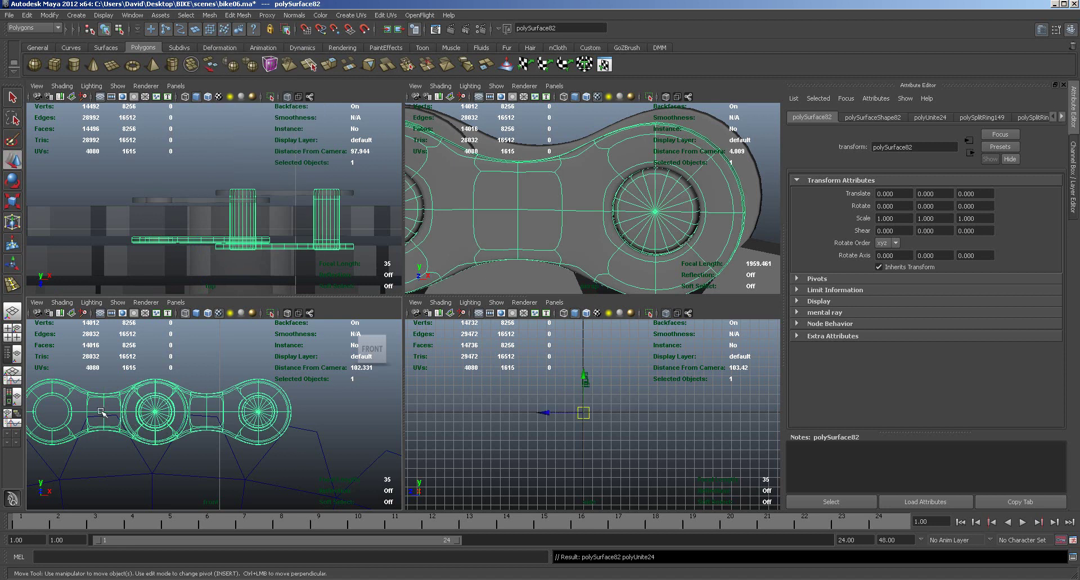
click(30, 14)
mouse_move(48, 15)
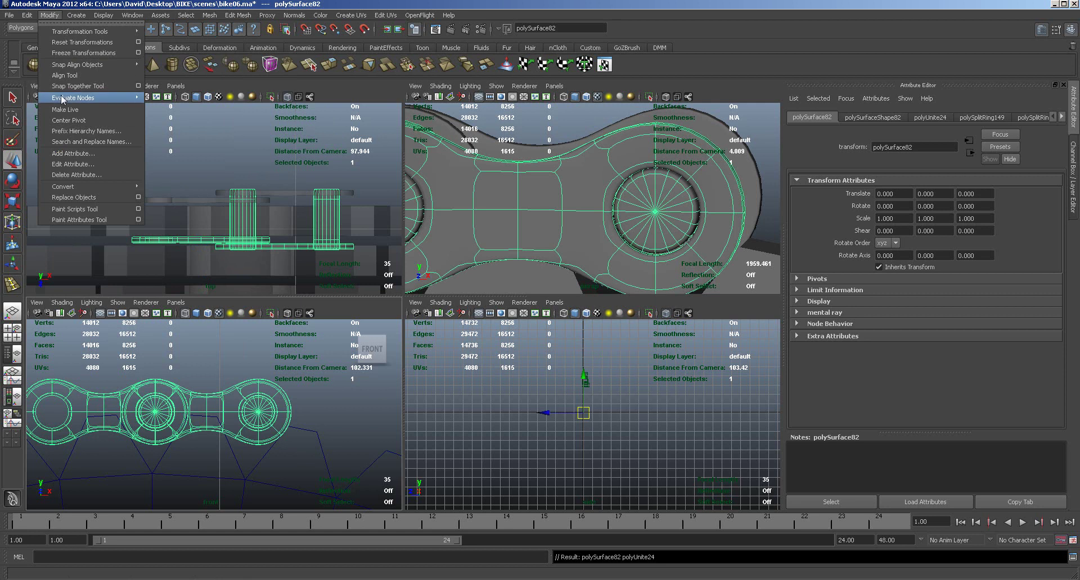
click(65, 119)
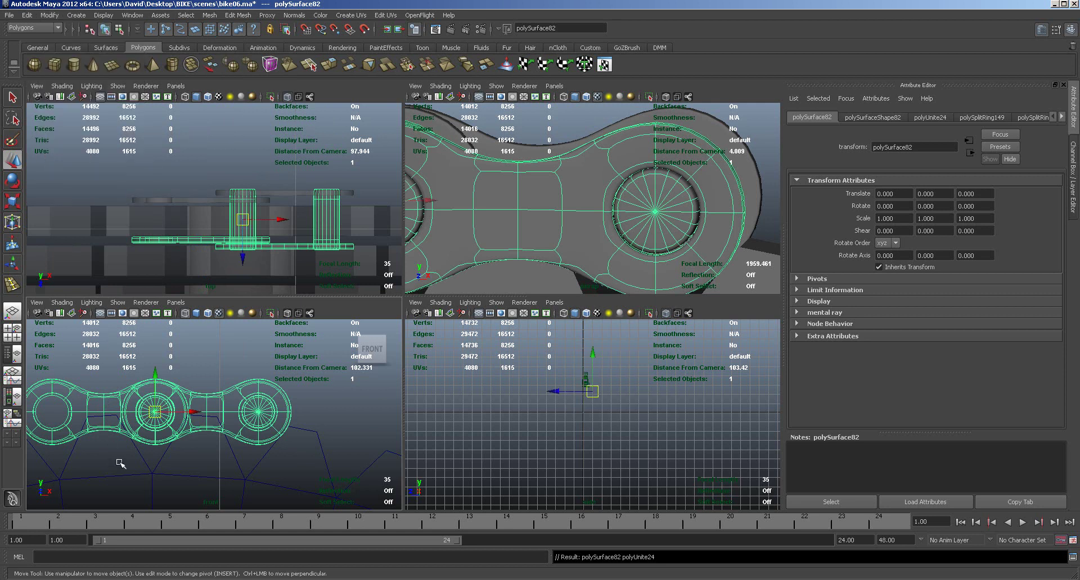
Step: Duplicate the chain segment and move the copy along X by about 0.108 so its first ring overlaps the last pin
key(ctrl+d)
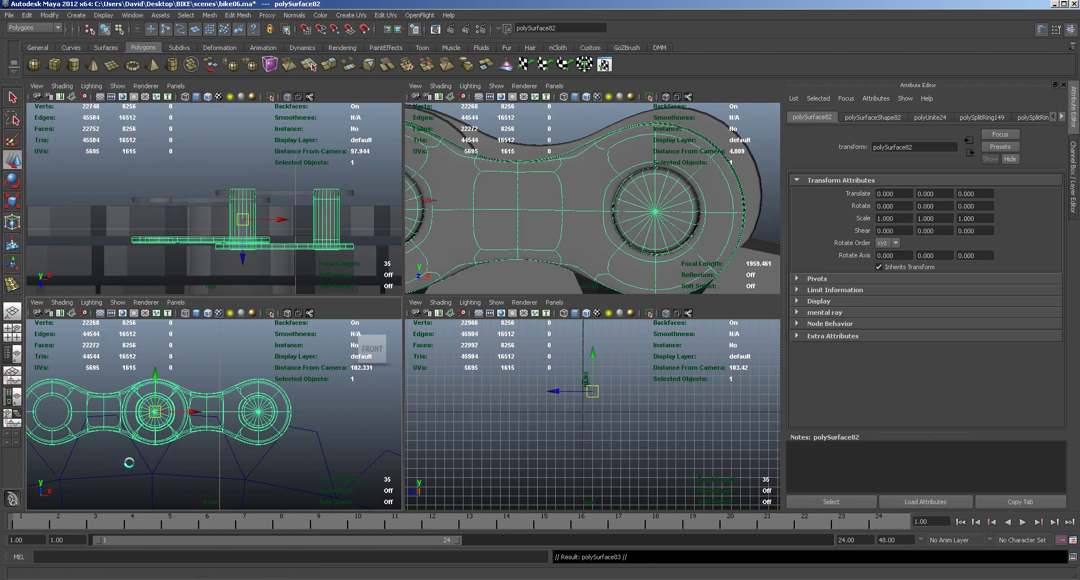
drag(193, 413, 399, 416)
alt+right_drag(712, 256, 462, 228)
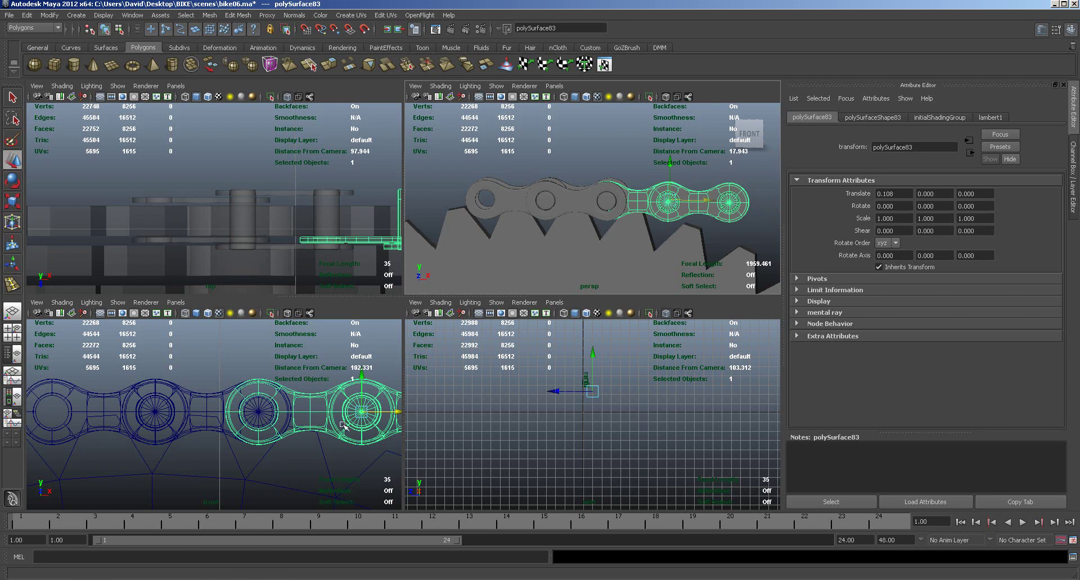
scroll(302, 428, down, 8)
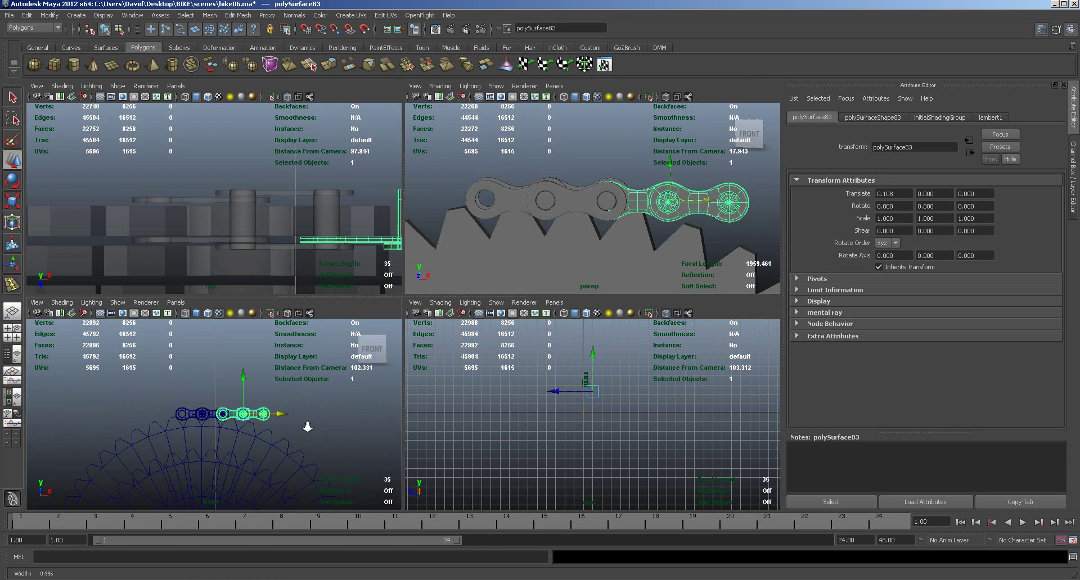
scroll(310, 427, up, 1)
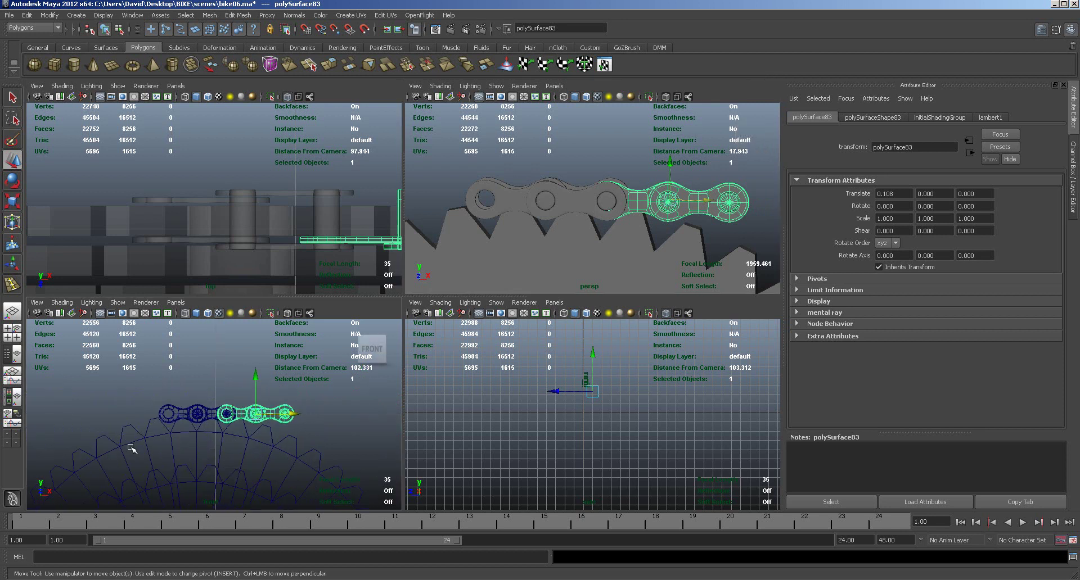
scroll(247, 453, down, 6)
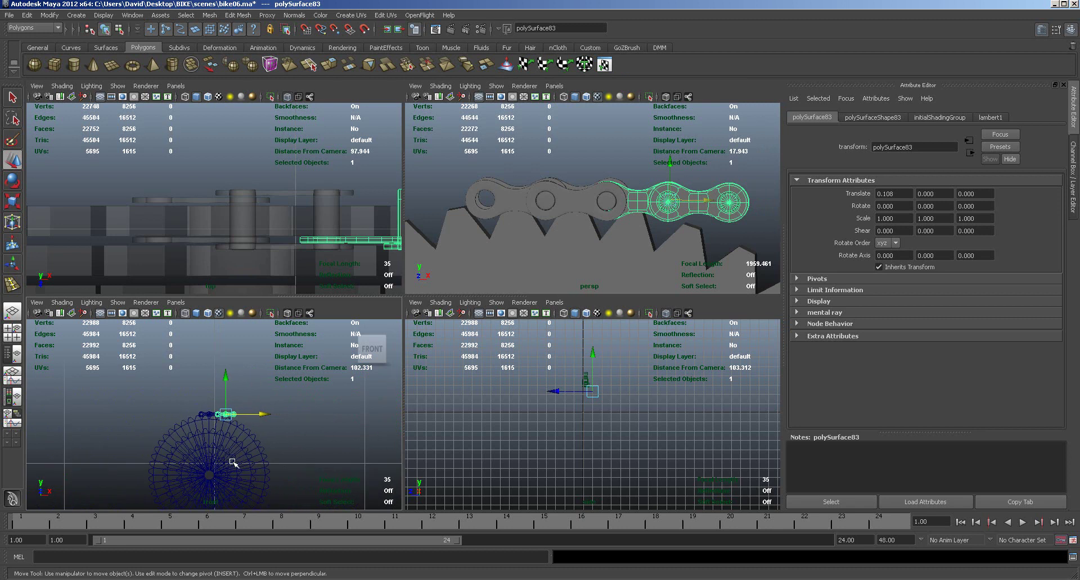
alt+middle_drag(233, 477, 230, 431)
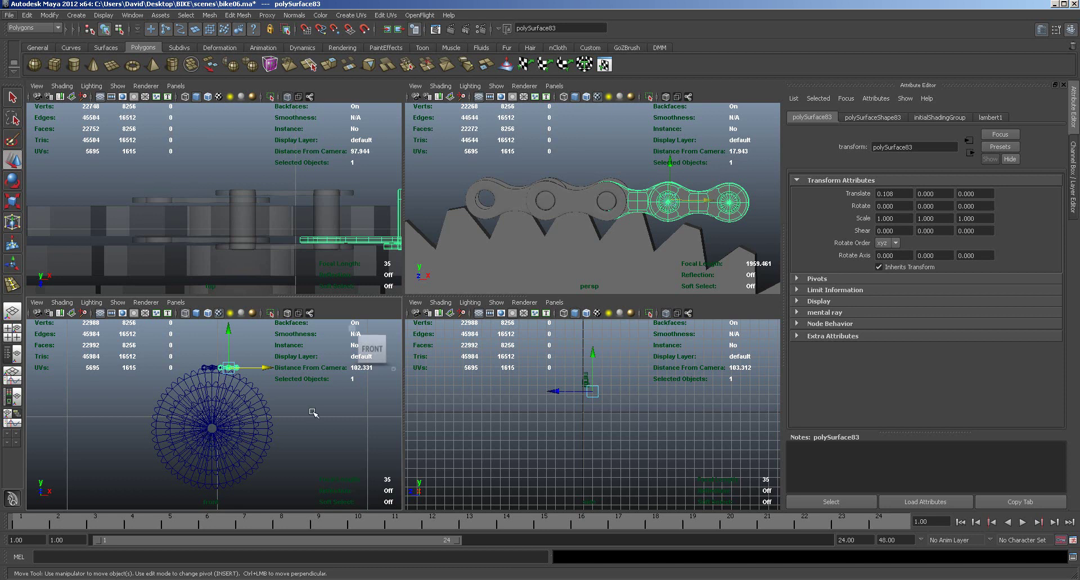
alt+right_drag(333, 405, 320, 410)
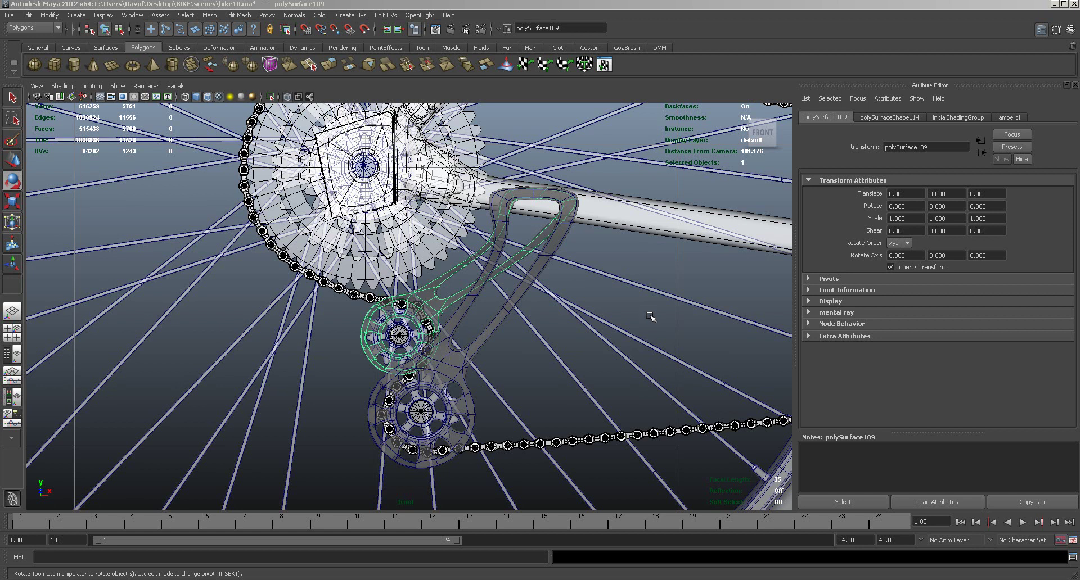
Step: Show the display layers and hide the wheels and frame layers to isolate the cassette, chain and derailleur
mouse_move(646, 310)
alt+right_down()
mouse_move(614, 305)
mouse_move(641, 304)
alt+right_up()
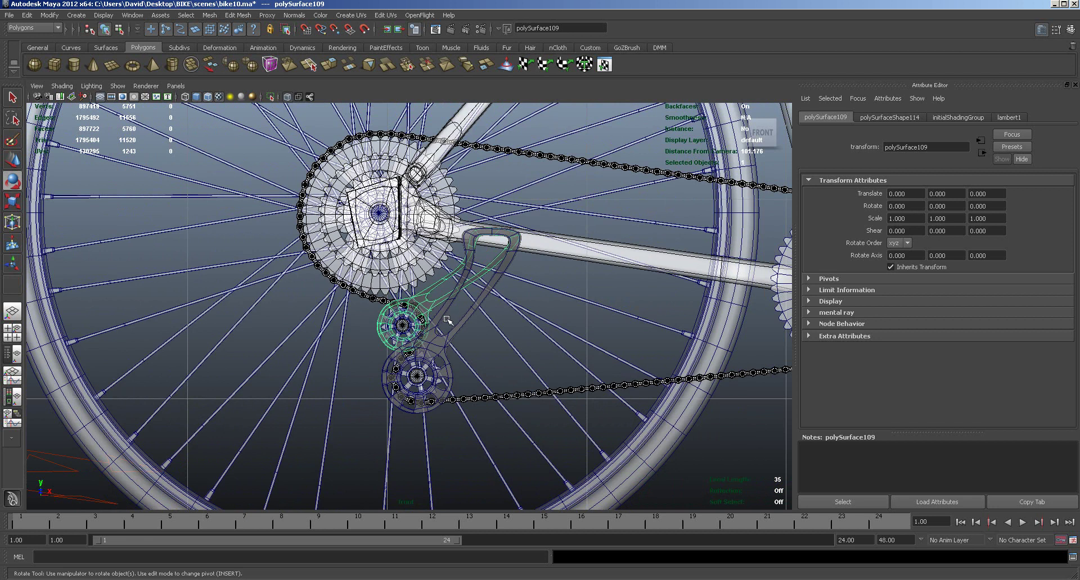
click(464, 316)
click(435, 303)
click(1070, 30)
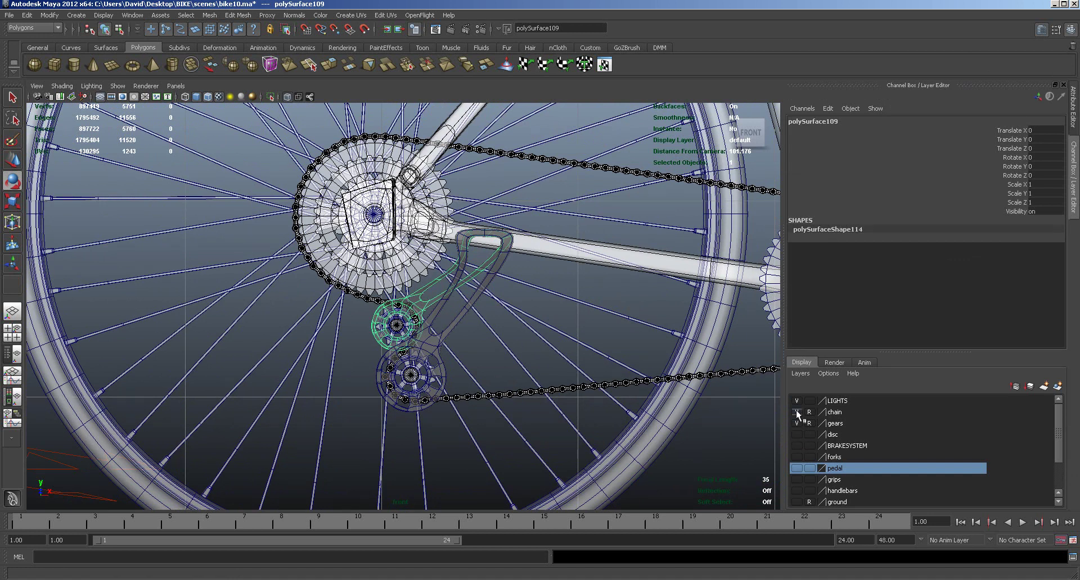
drag(1061, 441, 1055, 479)
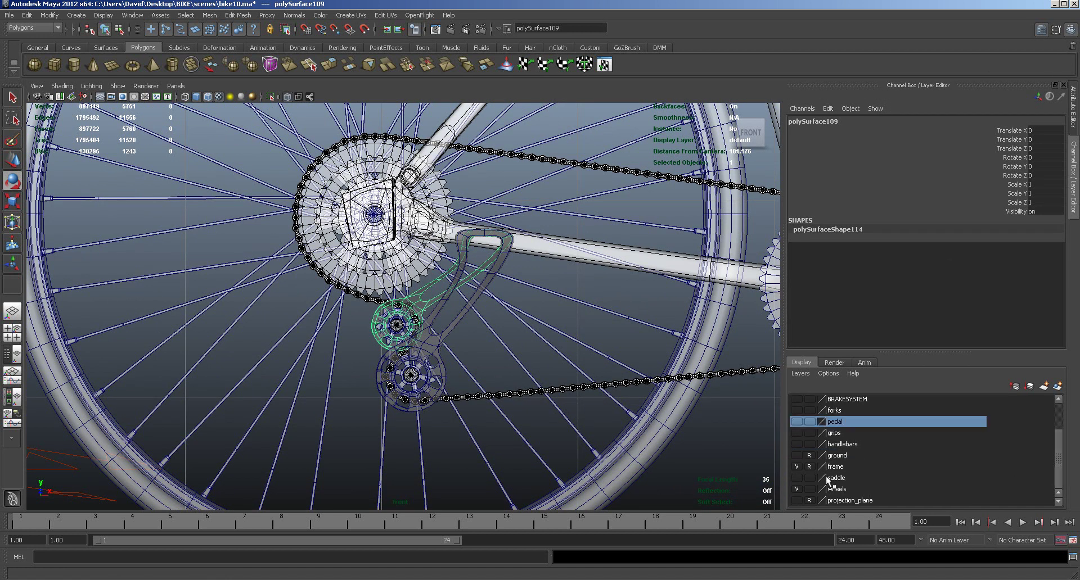
click(796, 489)
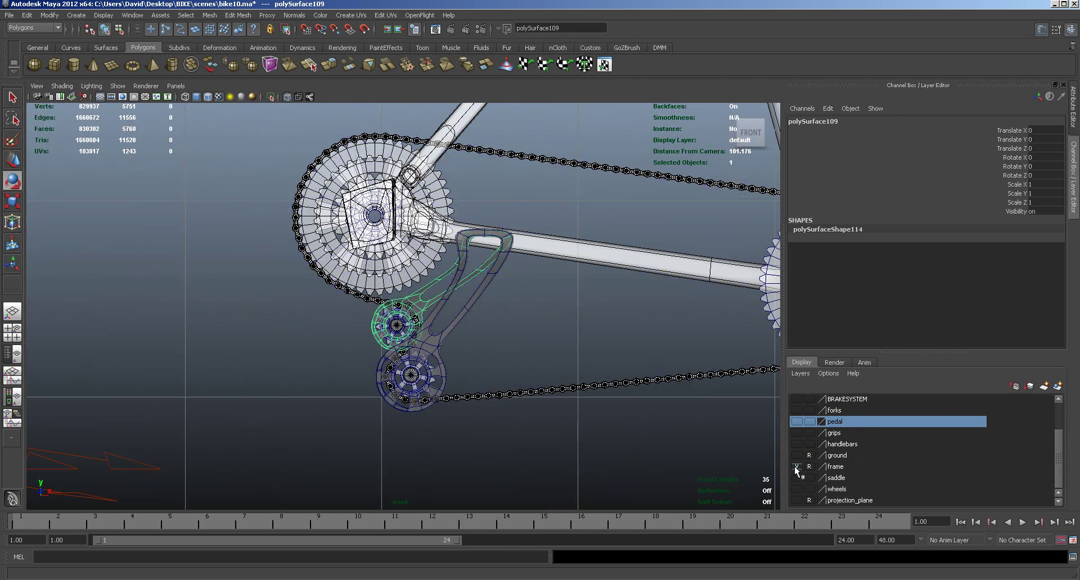
click(795, 466)
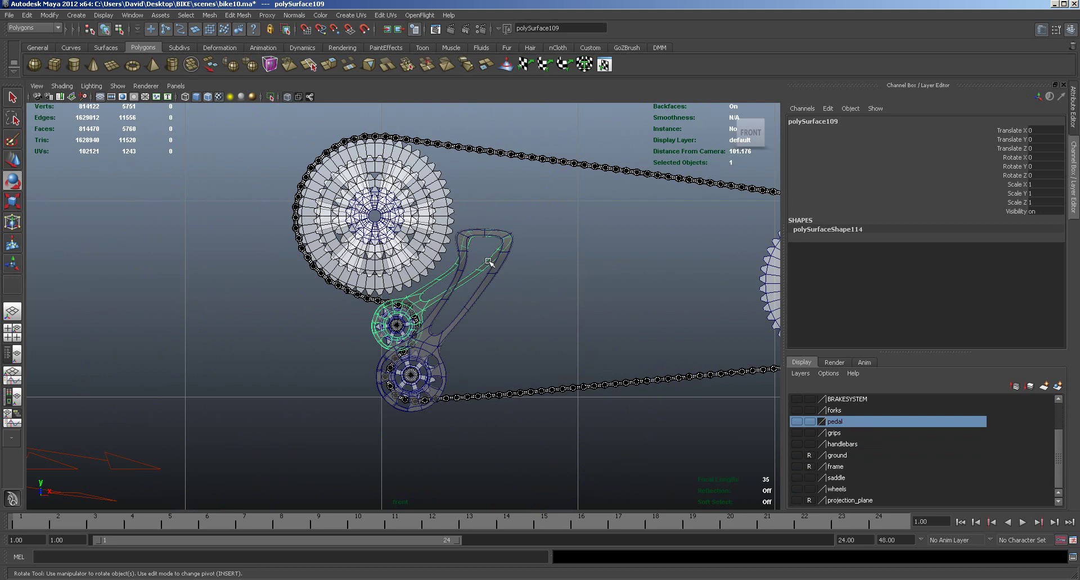
Step: Select the two derailleur cage arms in the perspective view and remove them from view, leaving the jockey wheels and chain
key(space)
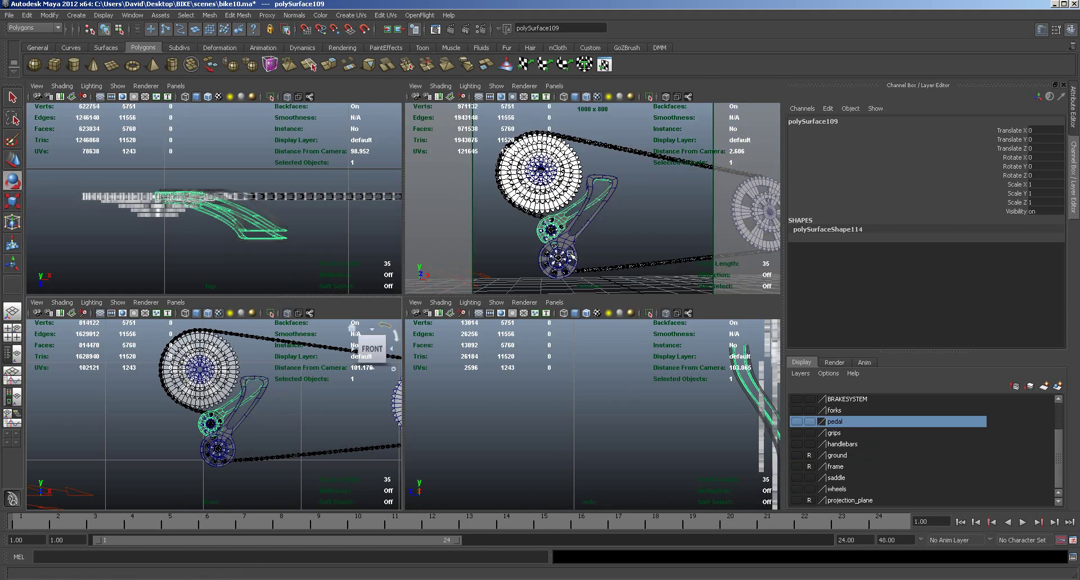
alt+right_drag(572, 256, 703, 241)
alt+middle_drag(704, 242, 670, 189)
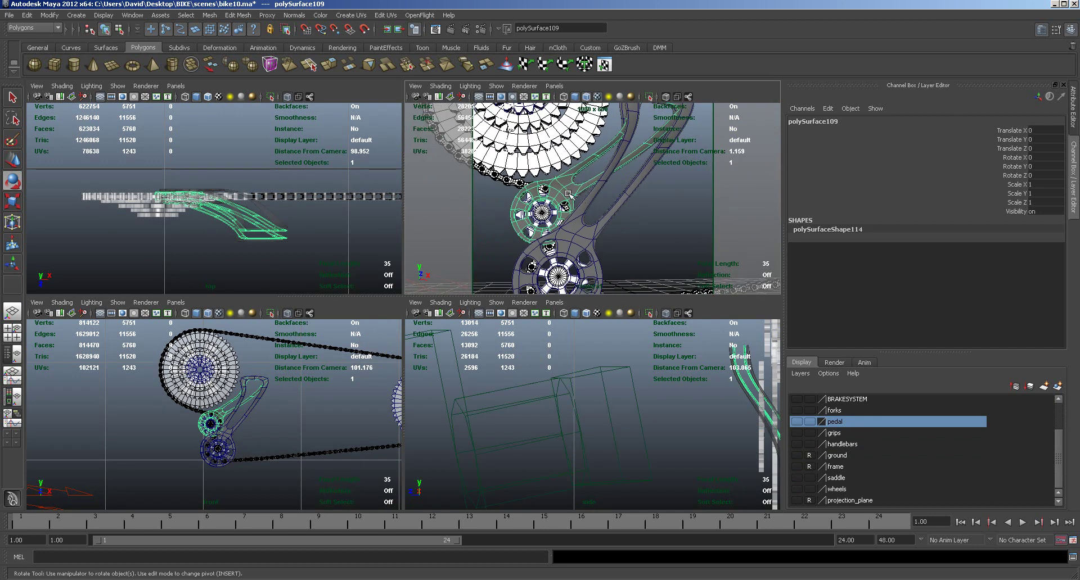
click(590, 236)
alt+right_drag(665, 226, 634, 227)
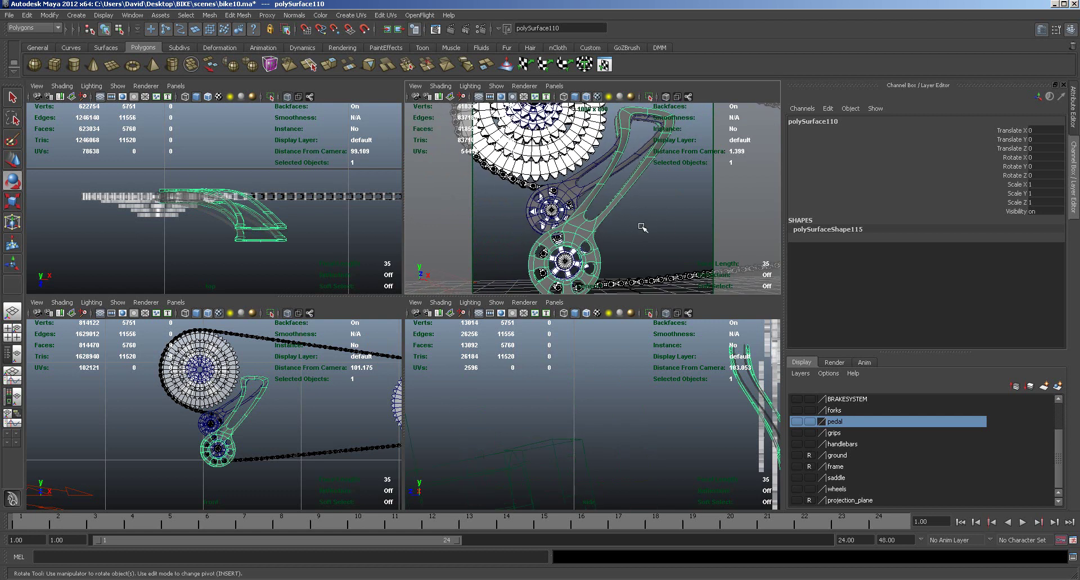
click(610, 193)
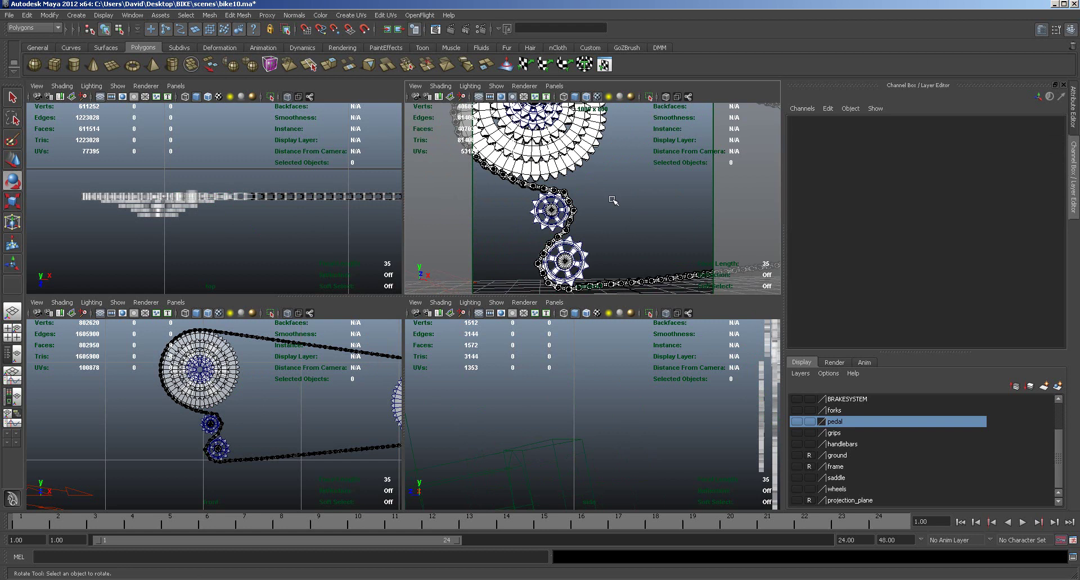
Step: Show the pedal layer beside the cassette and chainrings, and make the chain layer selectable
alt+middle_drag(615, 205, 604, 255)
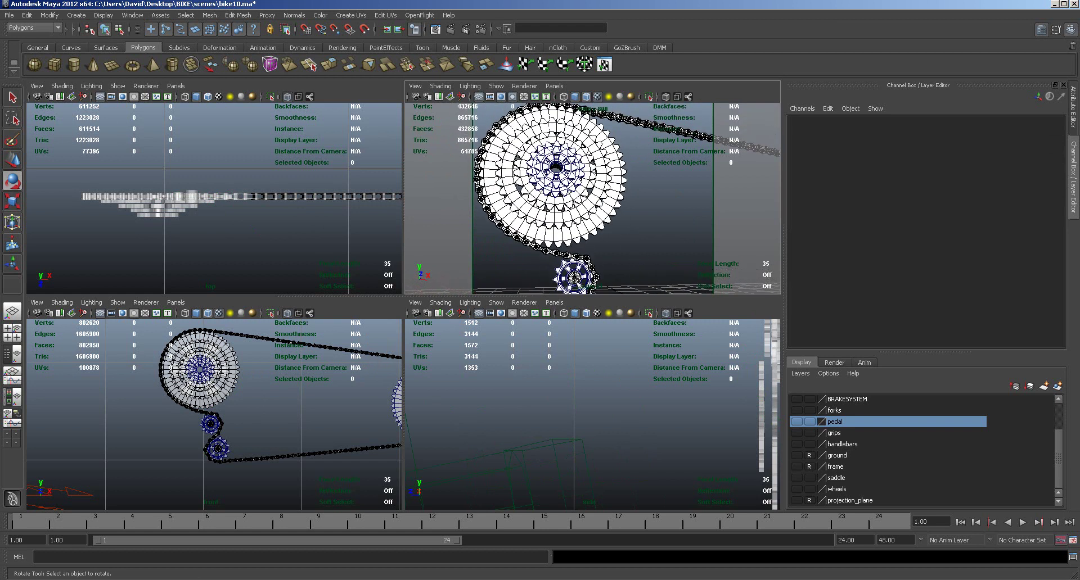
alt+drag(605, 247, 659, 215)
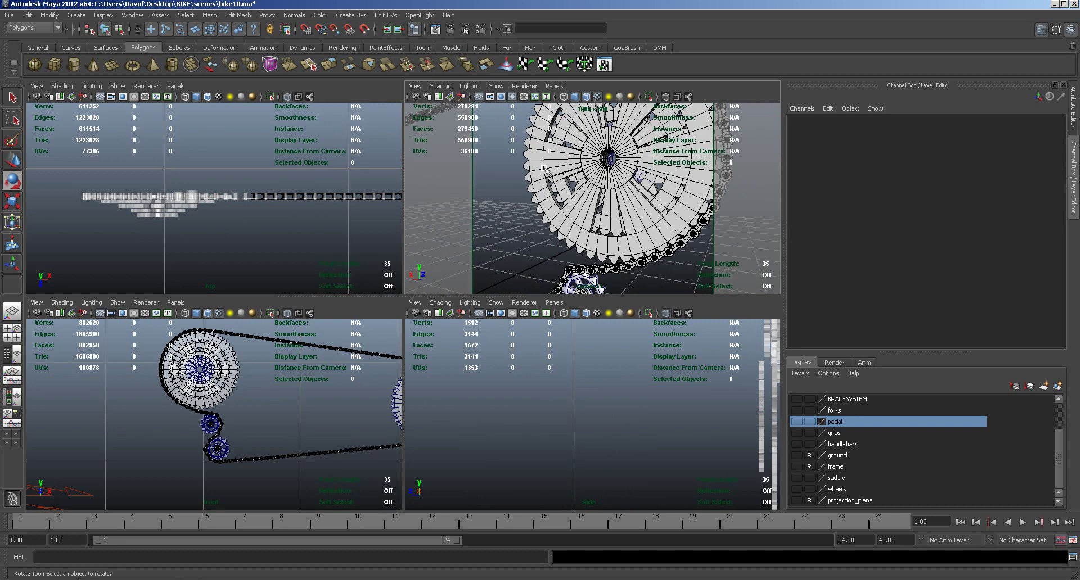
alt+drag(662, 278, 538, 225)
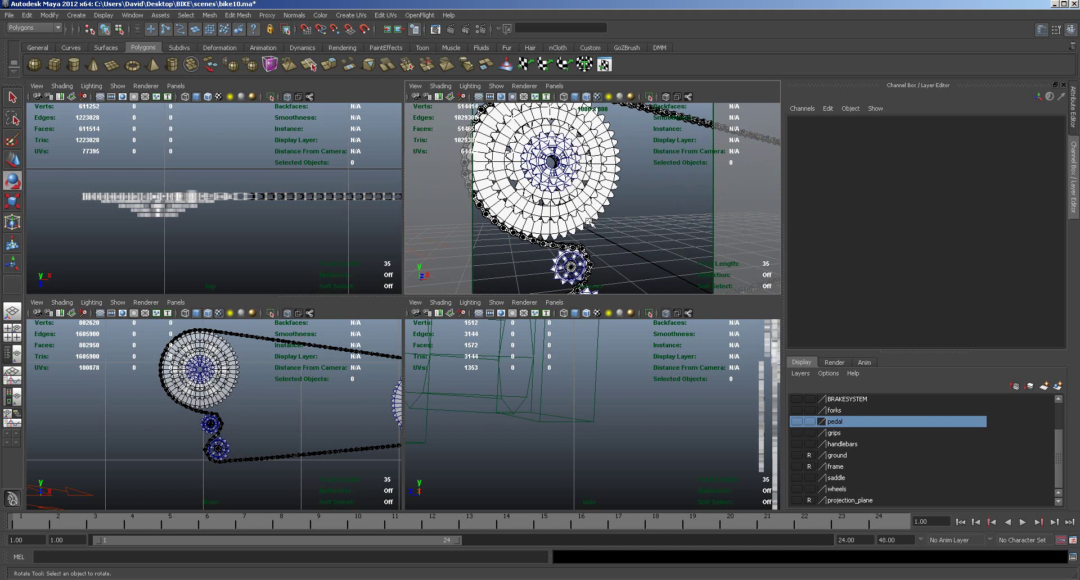
alt+middle_drag(673, 203, 495, 225)
mouse_move(388, 232)
alt+middle_down()
mouse_move(185, 242)
mouse_move(296, 234)
mouse_move(284, 232)
alt+middle_up()
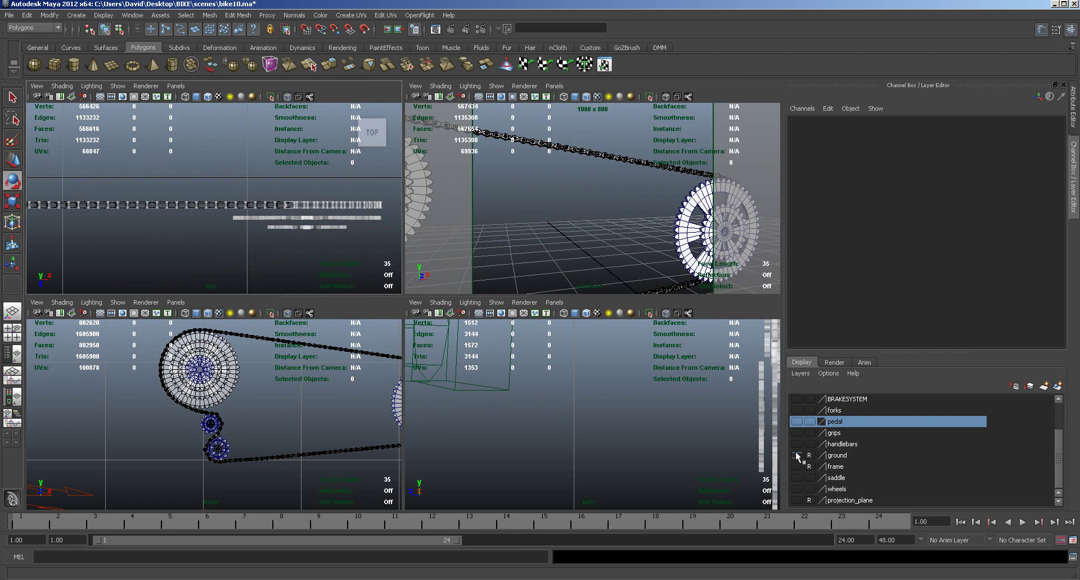
click(796, 421)
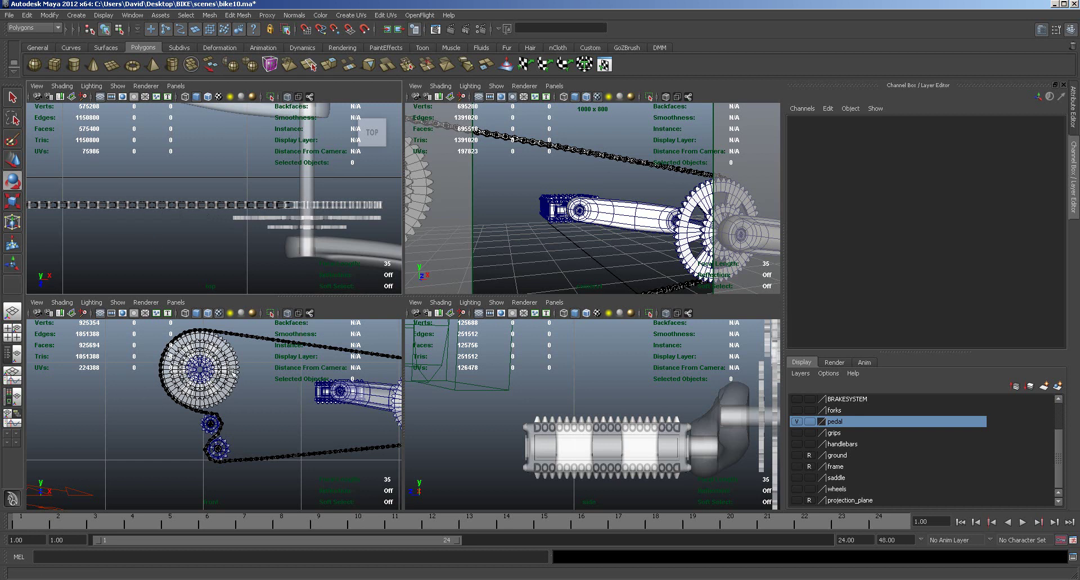
alt+middle_drag(247, 359, 206, 375)
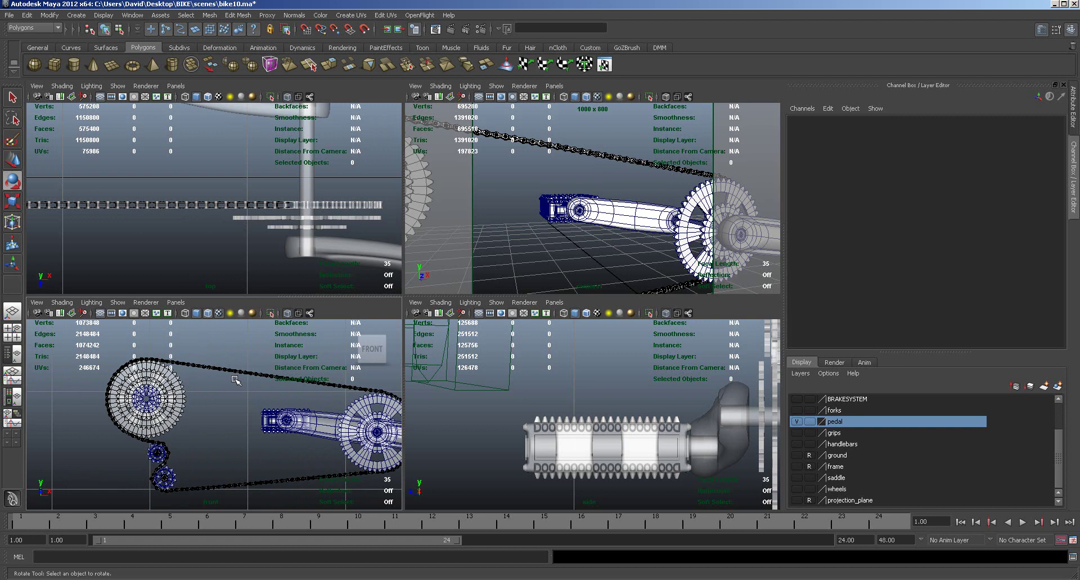
drag(1057, 440, 1058, 414)
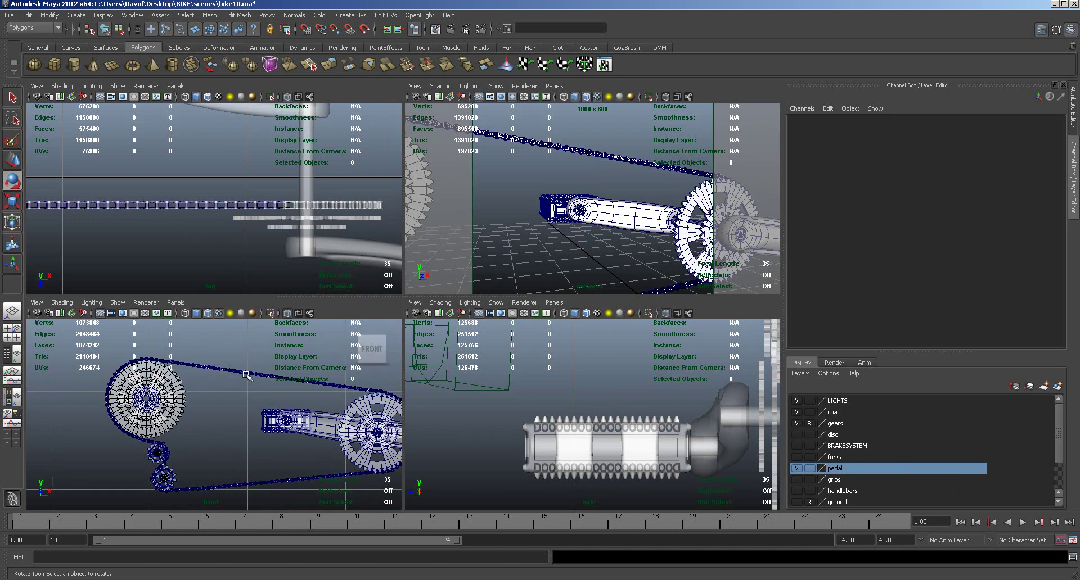
Step: Delete four consecutive chain segments from the middle of the upper chain run in the front view
key(space)
alt+right_drag(331, 311, 734, 318)
alt+middle_drag(604, 303, 630, 536)
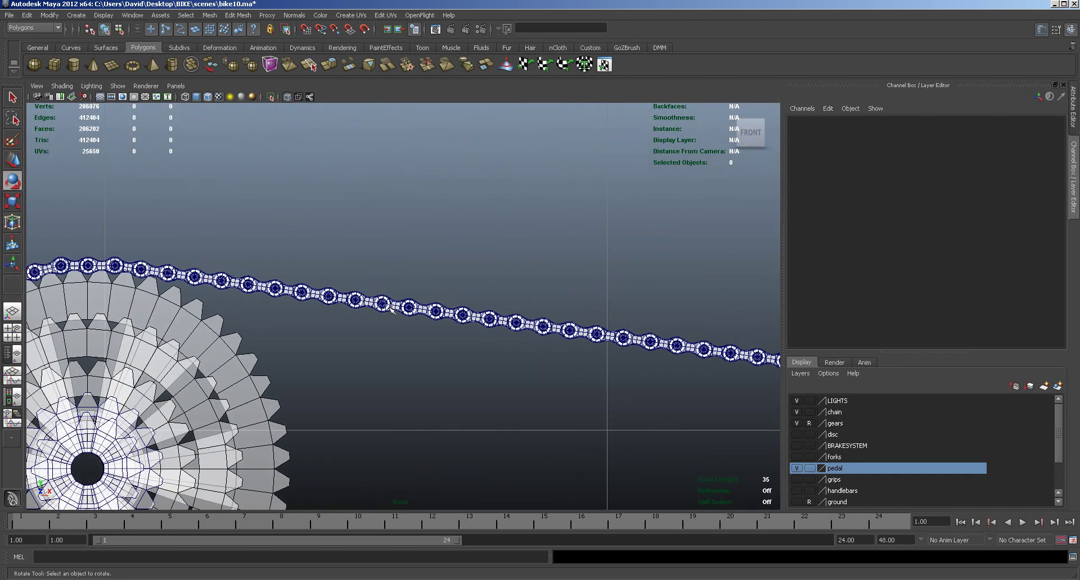
click(390, 307)
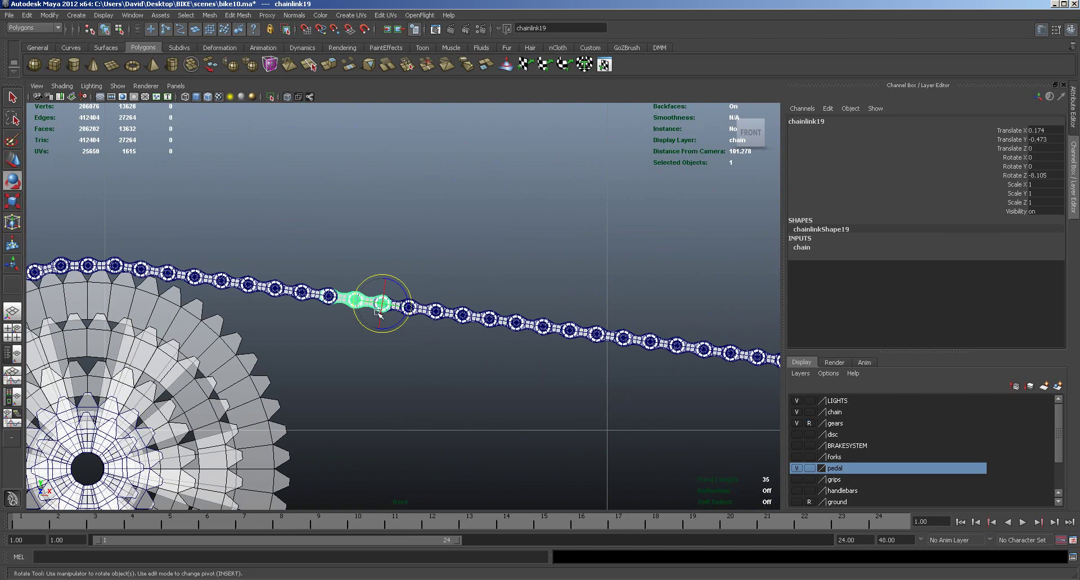
key(Delete)
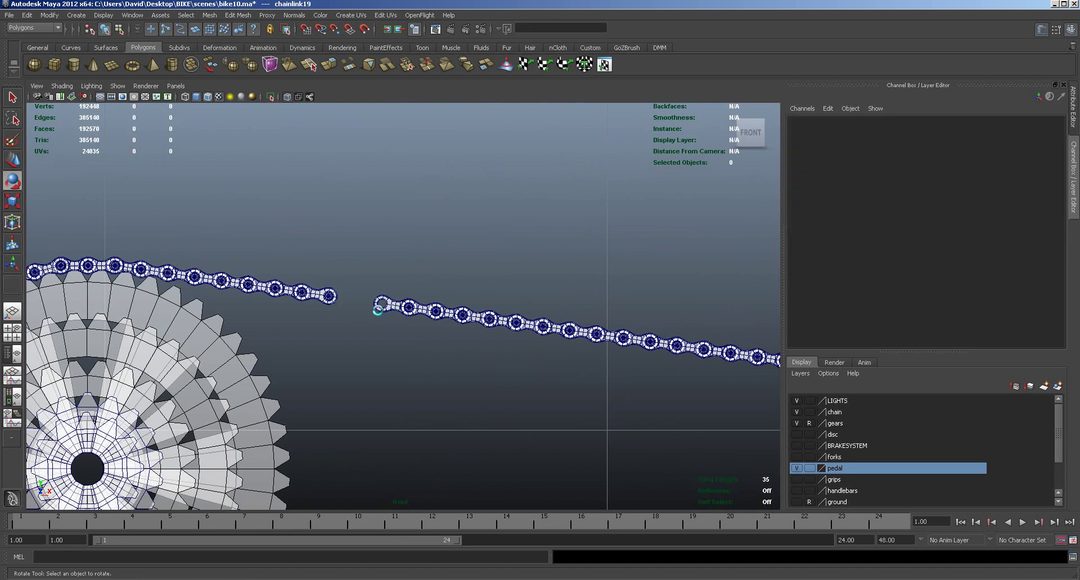
click(388, 308)
key(Delete)
click(453, 324)
key(Delete)
click(522, 325)
key(Delete)
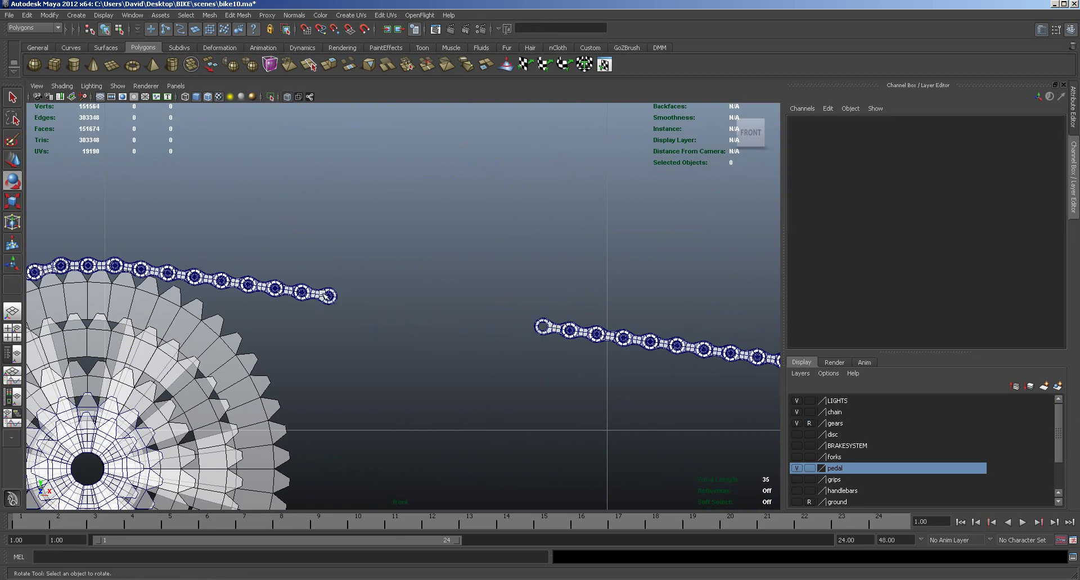
Step: Delete the four remaining chain segments between the cassette's topmost segment and the gap in the upper run
click(151, 271)
key(Delete)
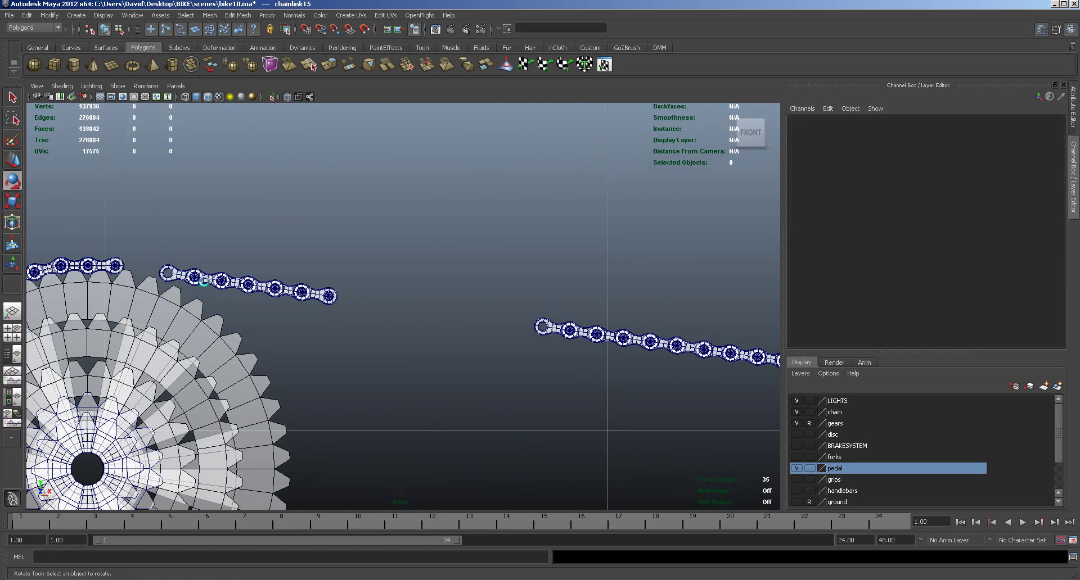
click(205, 282)
key(Delete)
click(260, 287)
key(Delete)
click(316, 297)
key(Delete)
Step: Delete the chain segment just behind the topmost one on the cassette
alt+middle_drag(270, 303, 621, 300)
click(409, 263)
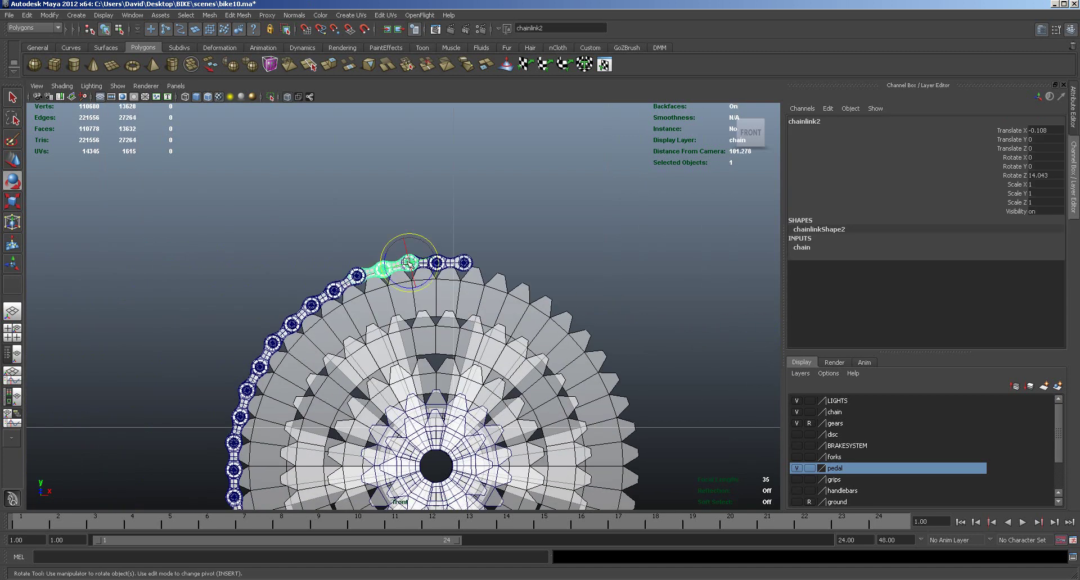
key(Delete)
alt+right_drag(485, 312, 862, 310)
key(e)
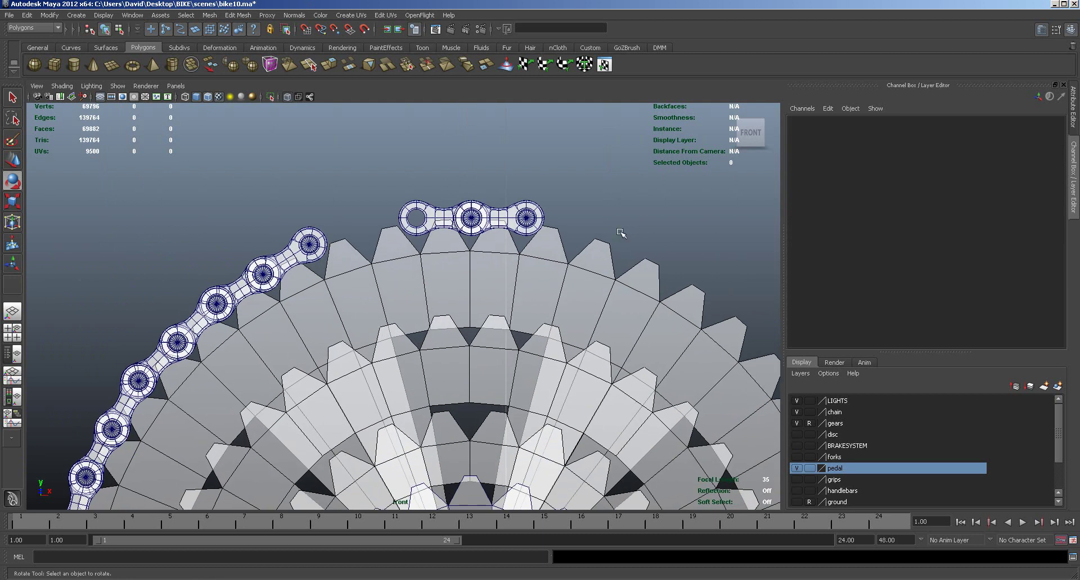
alt+middle_drag(607, 230, 506, 285)
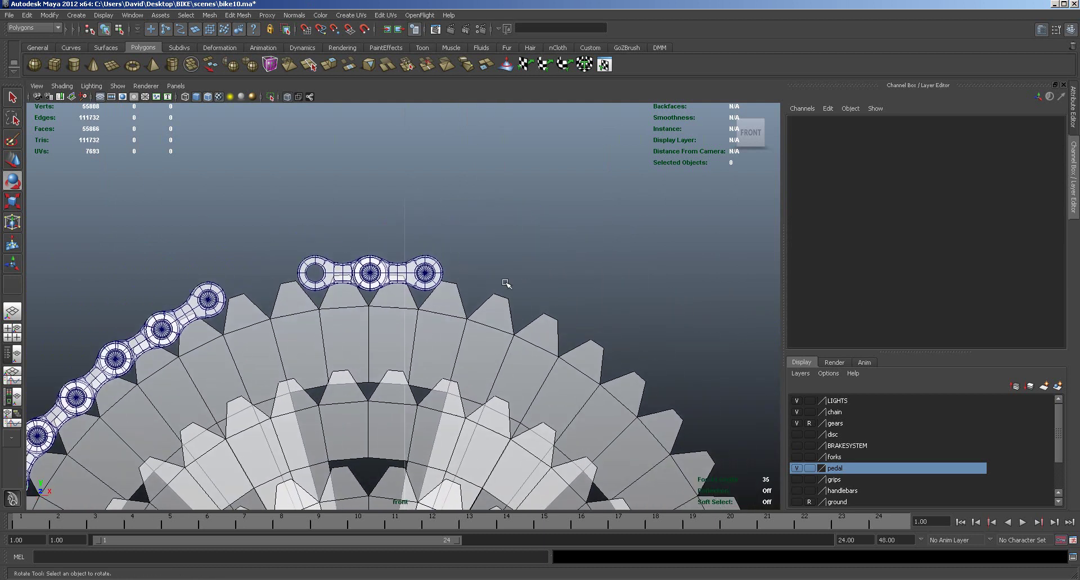
Step: Select the cassette's topmost chain segment and snap its pivot to the centre of its front pin
click(406, 276)
key(space)
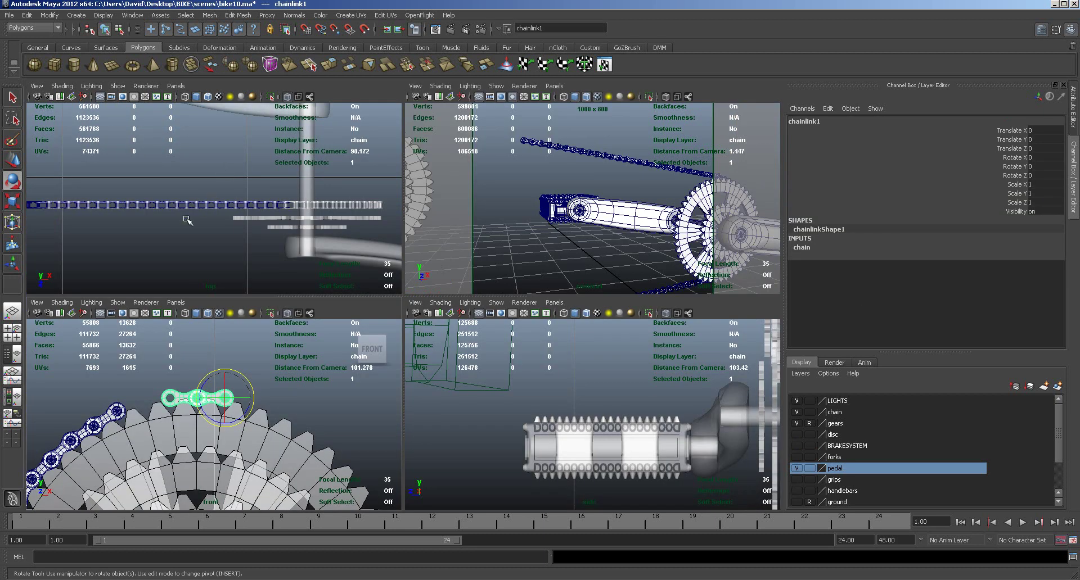
alt+middle_drag(120, 232, 346, 244)
alt+right_drag(236, 243, 578, 236)
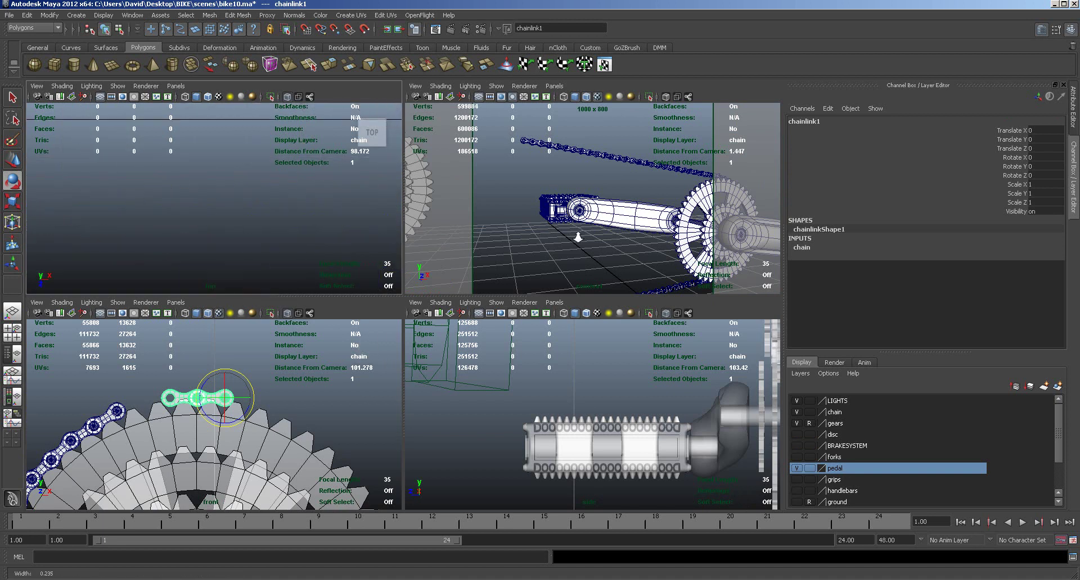
alt+middle_drag(205, 238, 652, 95)
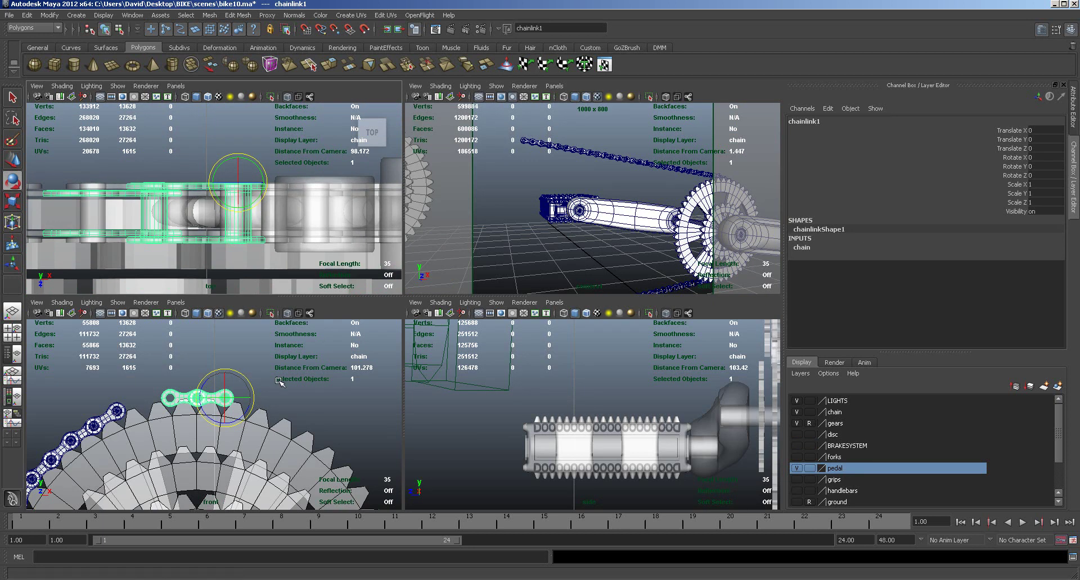
key(space)
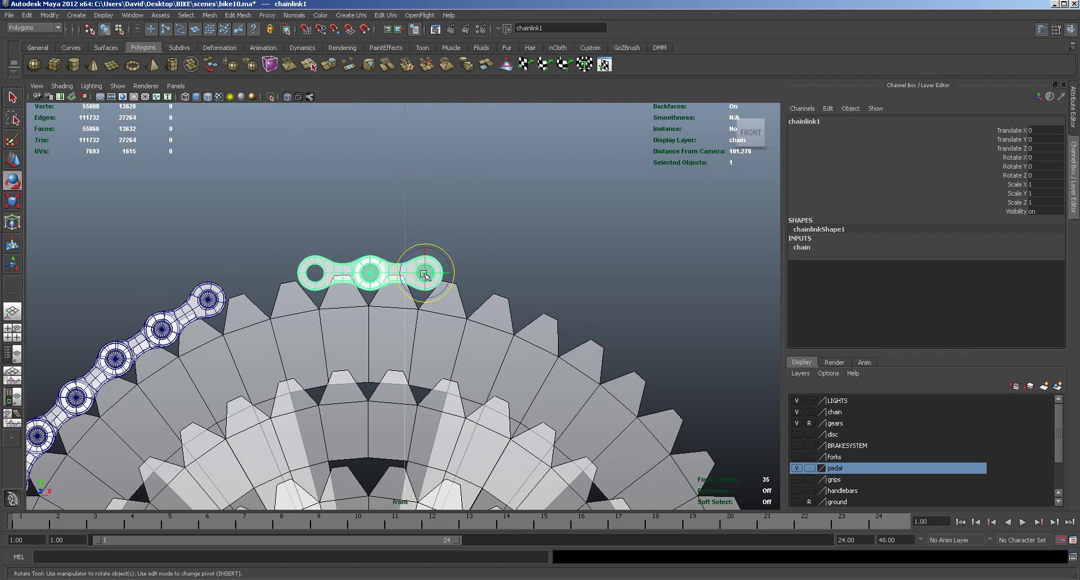
alt+right_drag(524, 269, 866, 273)
key(Insert)
drag(449, 236, 633, 203)
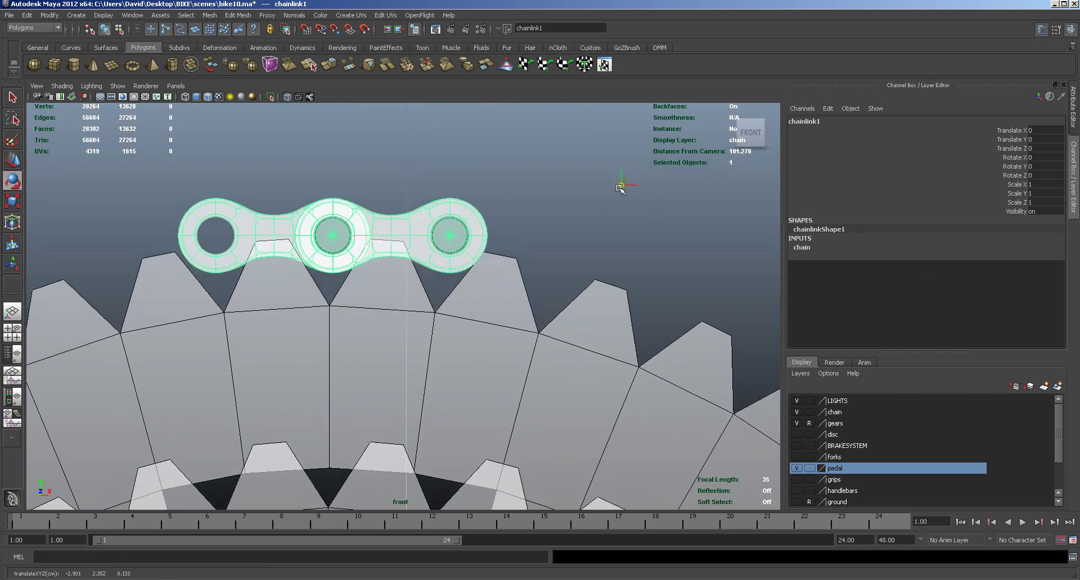
key(v)
drag(621, 184, 457, 235)
key(e)
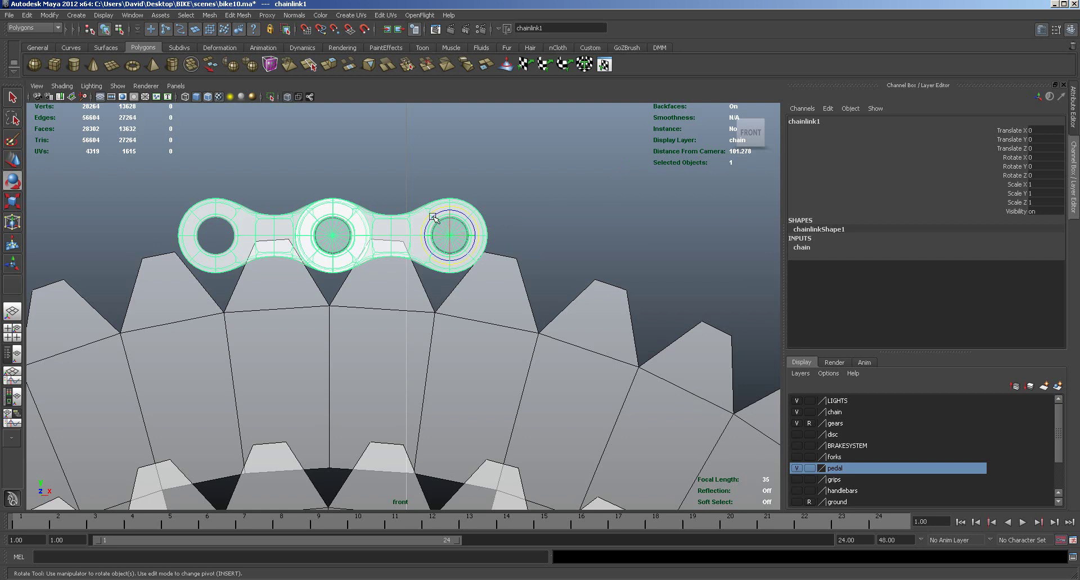
Step: Rotate the topmost chain segment about 0.9 degrees around Z on its front pin
drag(433, 217, 434, 219)
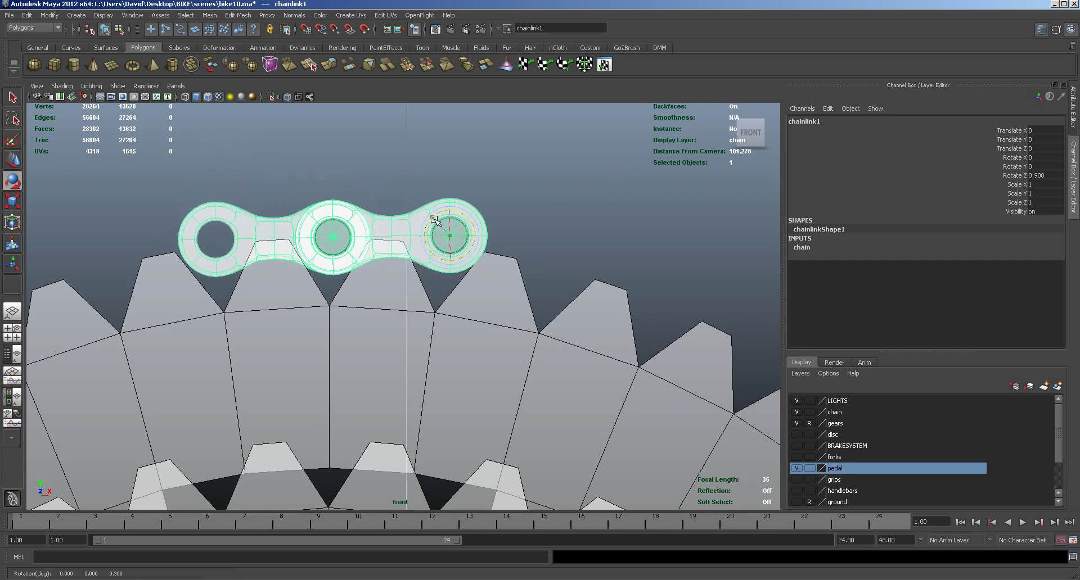
click(66, 86)
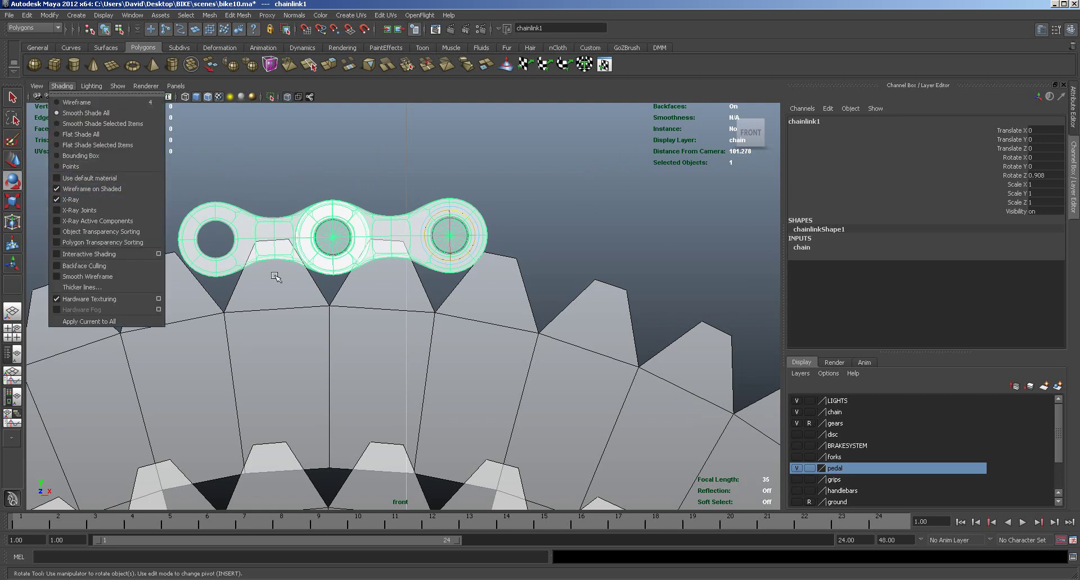
click(425, 185)
click(449, 234)
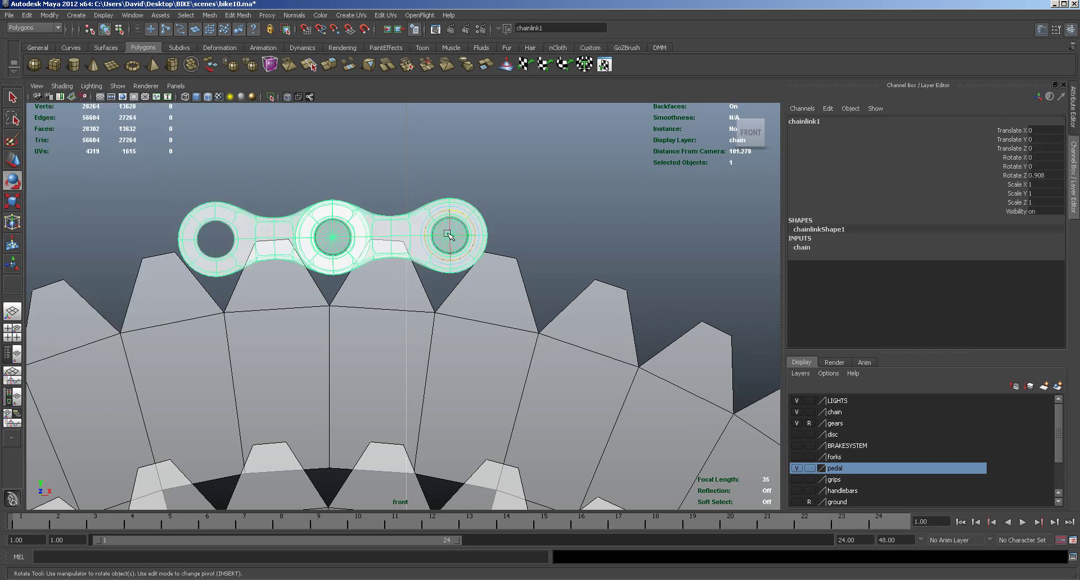
Step: Duplicate the topmost segment, place the copy's front pin in the original's open ring and rotate the copy to about 15.8 degrees around Z
key(w)
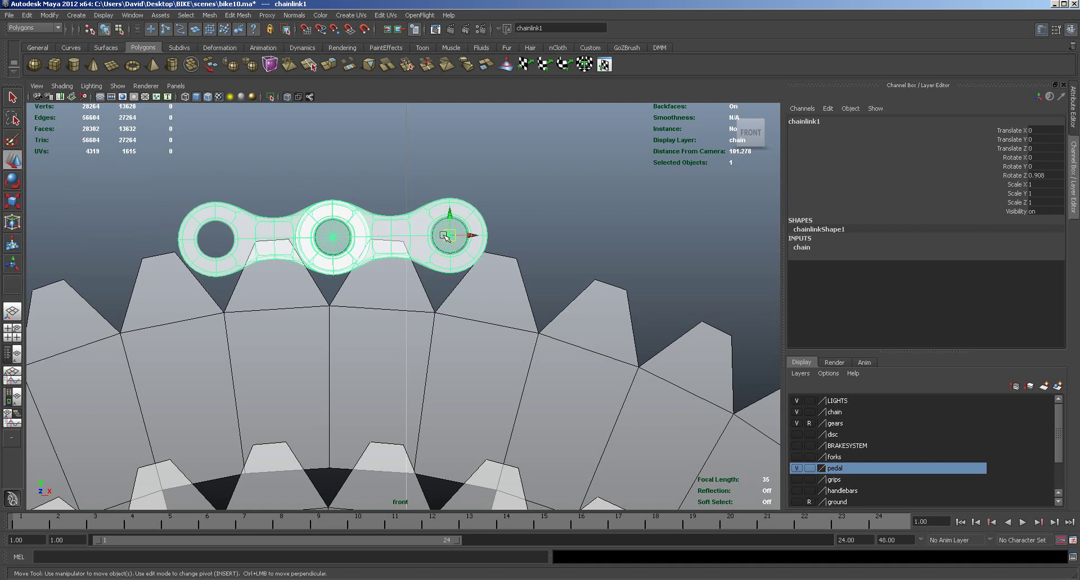
key(ctrl+d)
drag(449, 235, 219, 239)
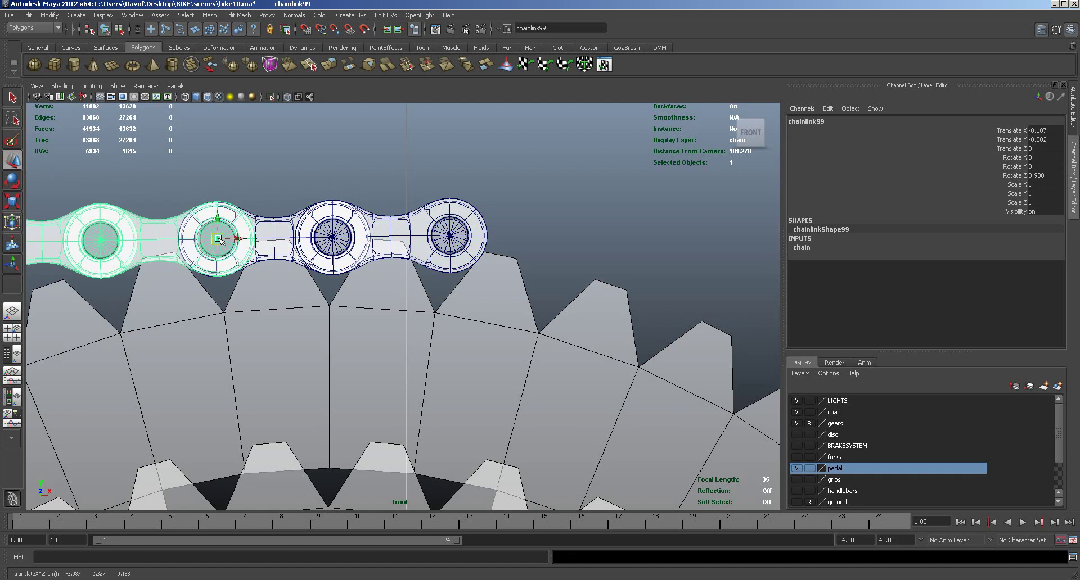
key(e)
drag(242, 232, 238, 227)
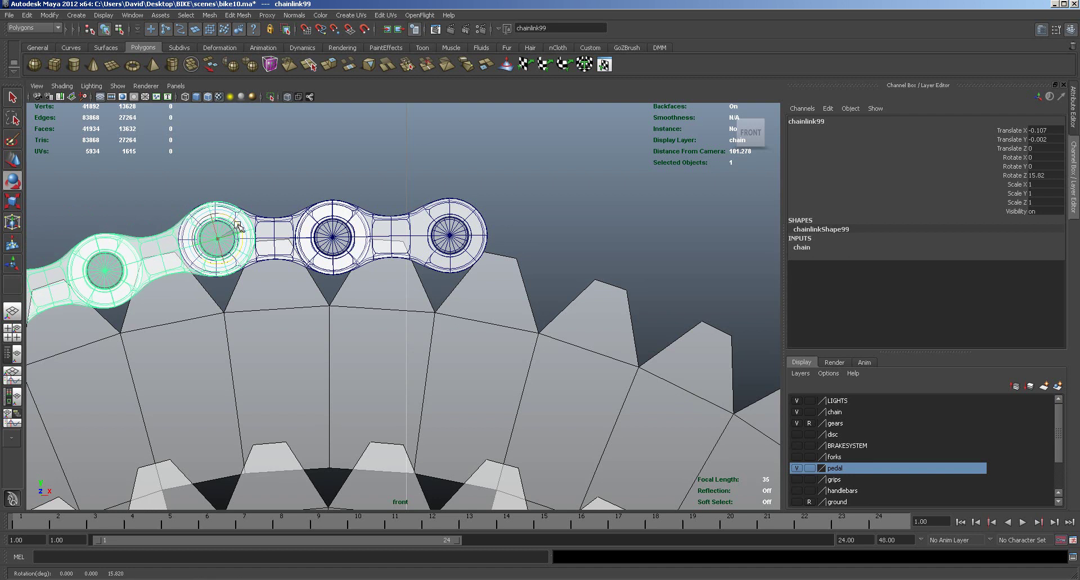
Step: Examine how the chain wraps around the cassette and the two jockey wheels in the front view
alt+middle_drag(207, 315, 401, 257)
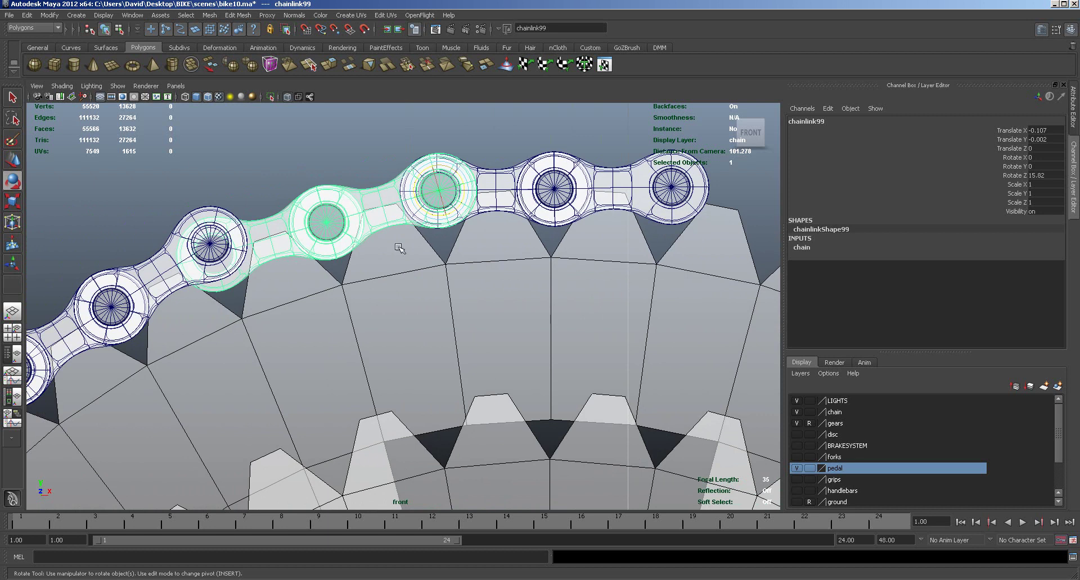
alt+right_drag(476, 346, 457, 313)
alt+right_drag(460, 366, 670, 298)
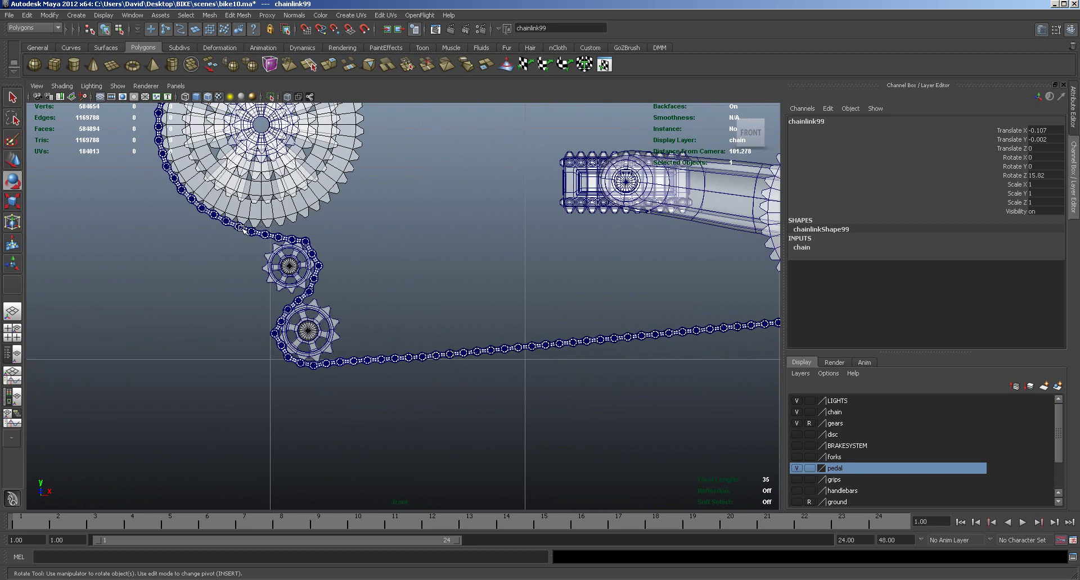
alt+right_drag(320, 233, 608, 234)
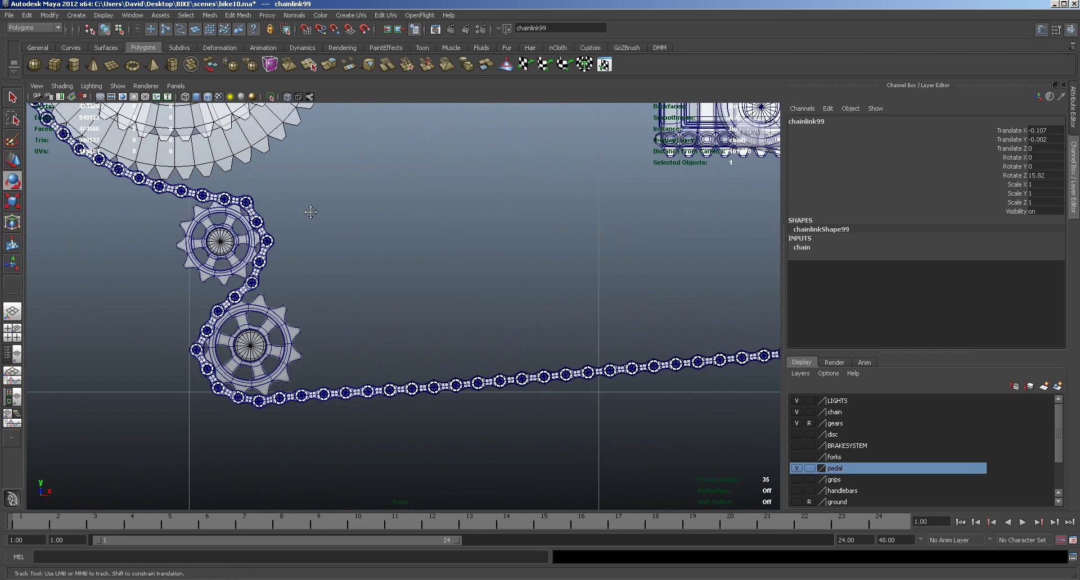
alt+middle_drag(309, 210, 477, 313)
alt+right_drag(317, 288, 358, 287)
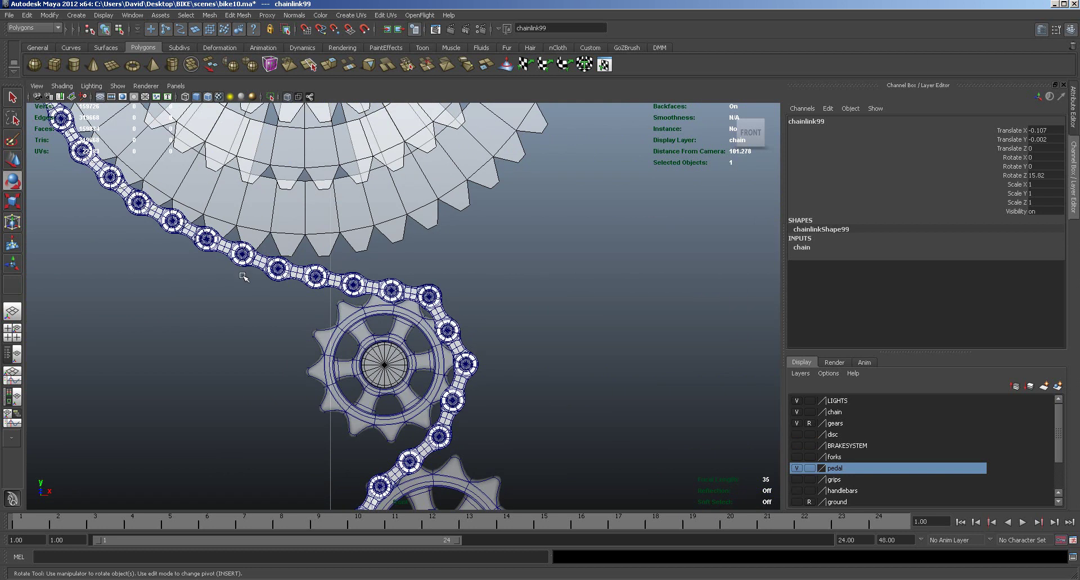
alt+middle_drag(592, 252, 587, 423)
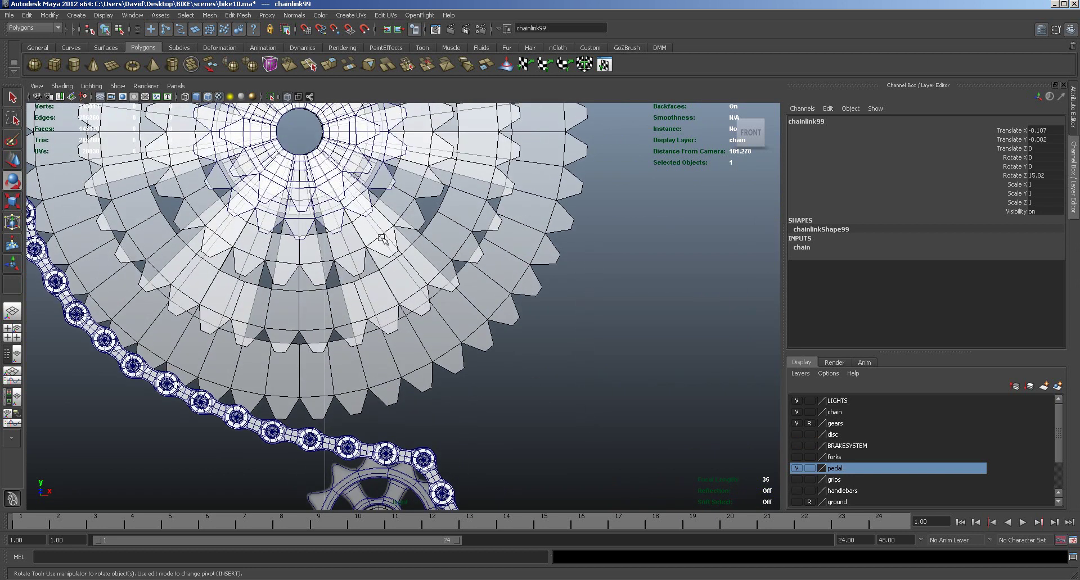
alt+right_drag(602, 376, 576, 181)
alt+right_drag(540, 301, 554, 284)
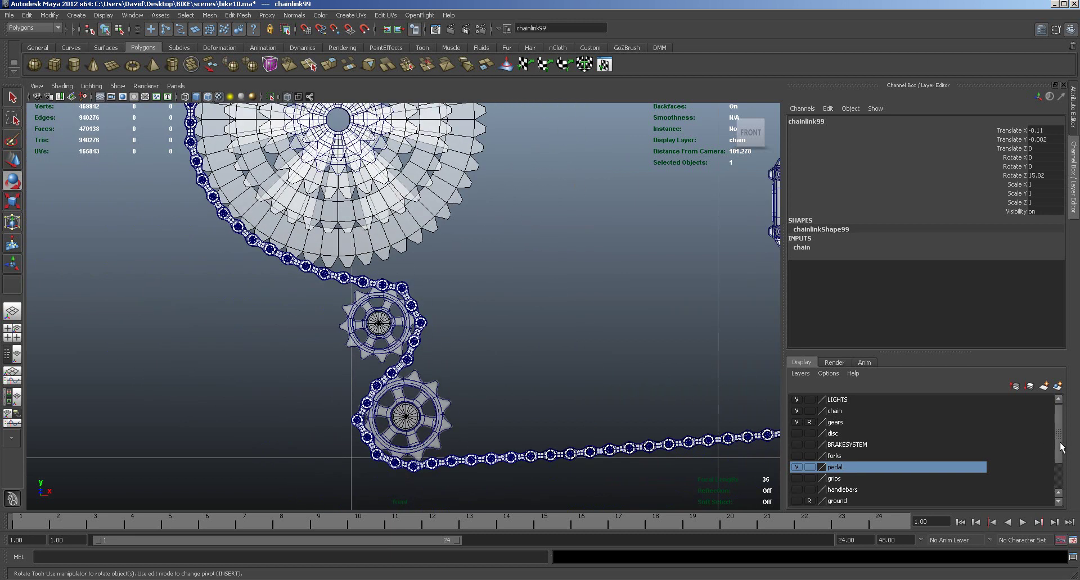
Step: Briefly show the projection_plane layer to compare the chain and jockey wheels with the reference image
drag(1065, 445, 1063, 470)
click(797, 500)
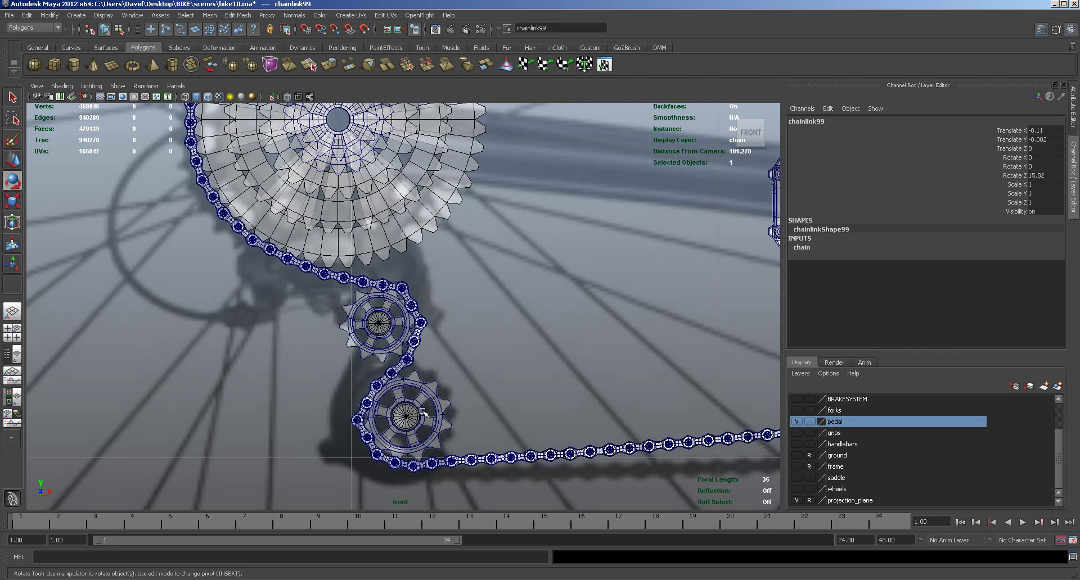
click(797, 501)
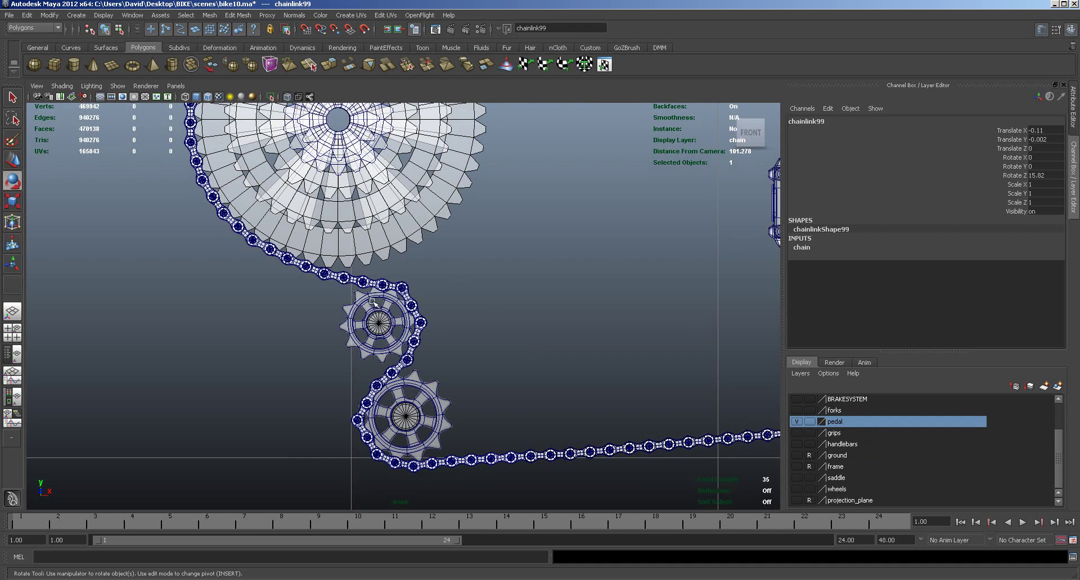
Step: Inspect the lower jockey wheel up close, comparing its unsmoothed mesh with the smooth preview
click(353, 259)
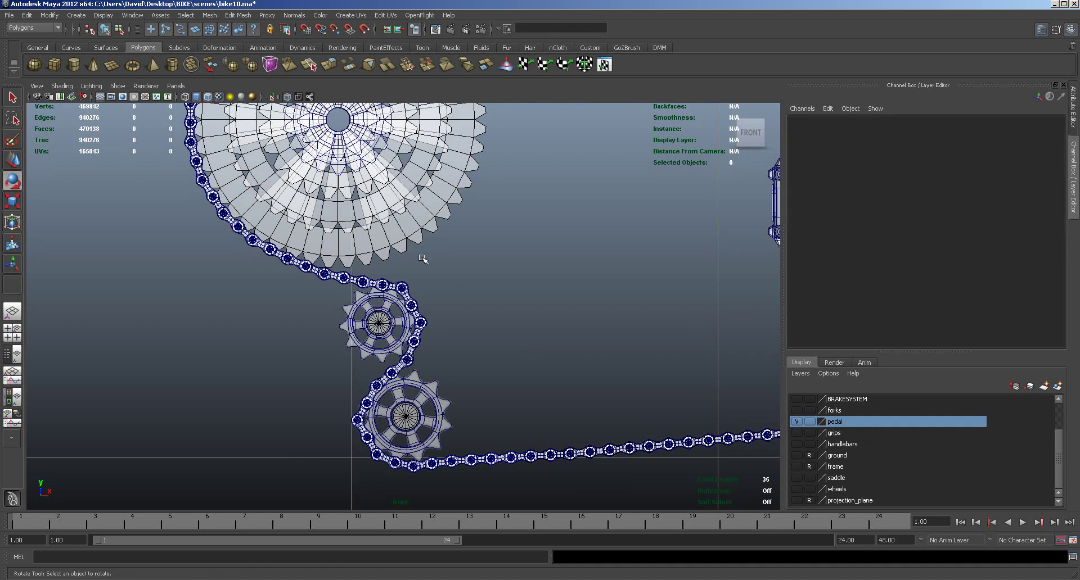
key(space)
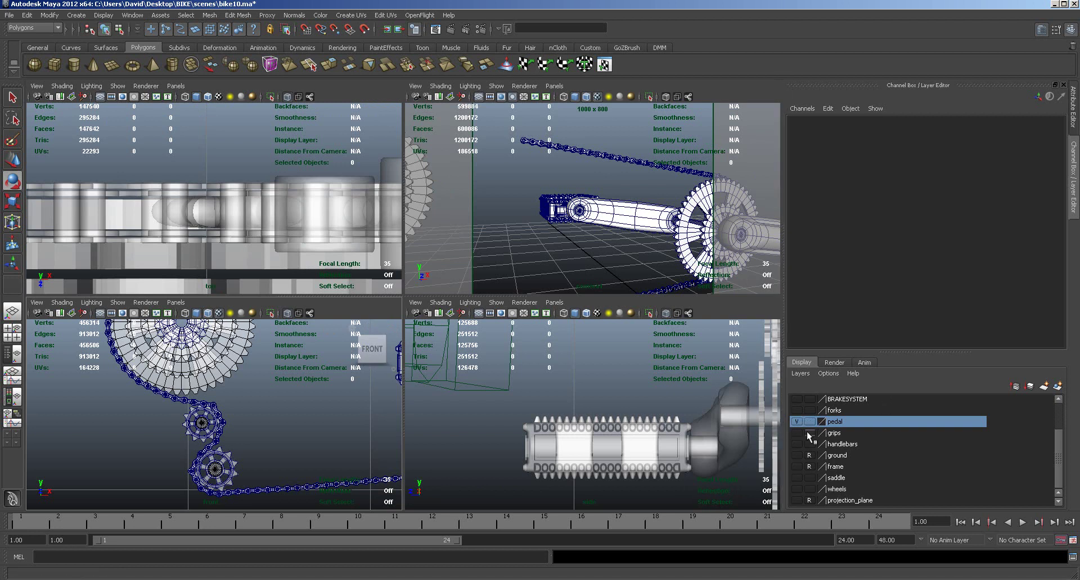
click(237, 472)
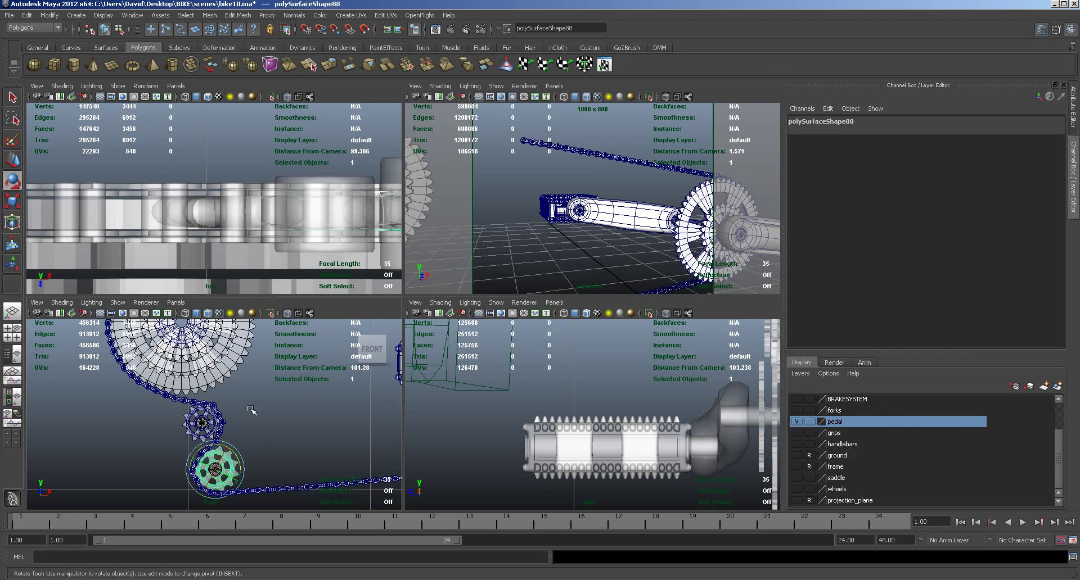
scroll(259, 248, down, 5)
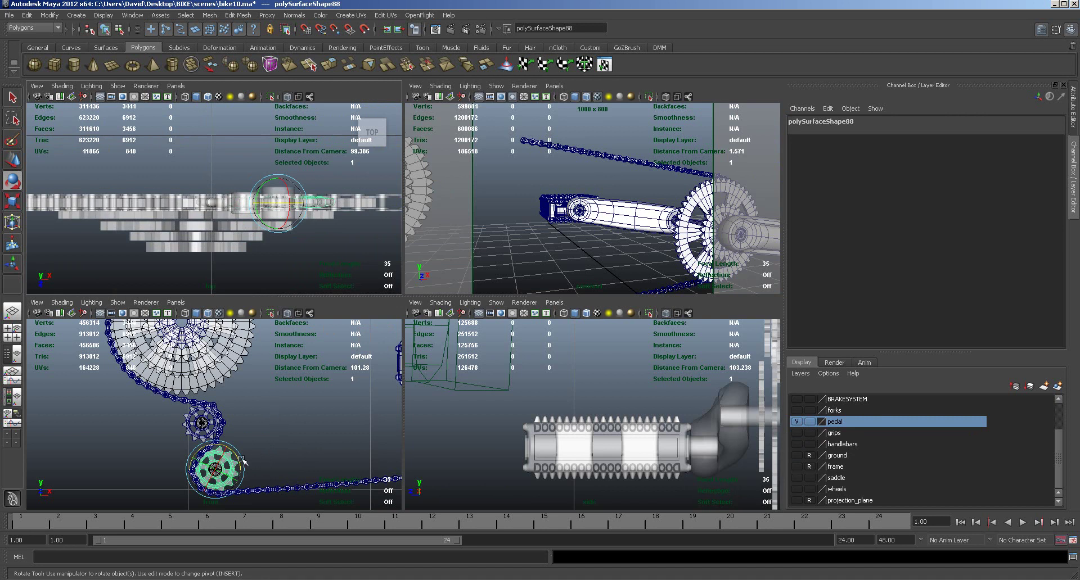
key(space)
alt+right_drag(349, 366, 740, 301)
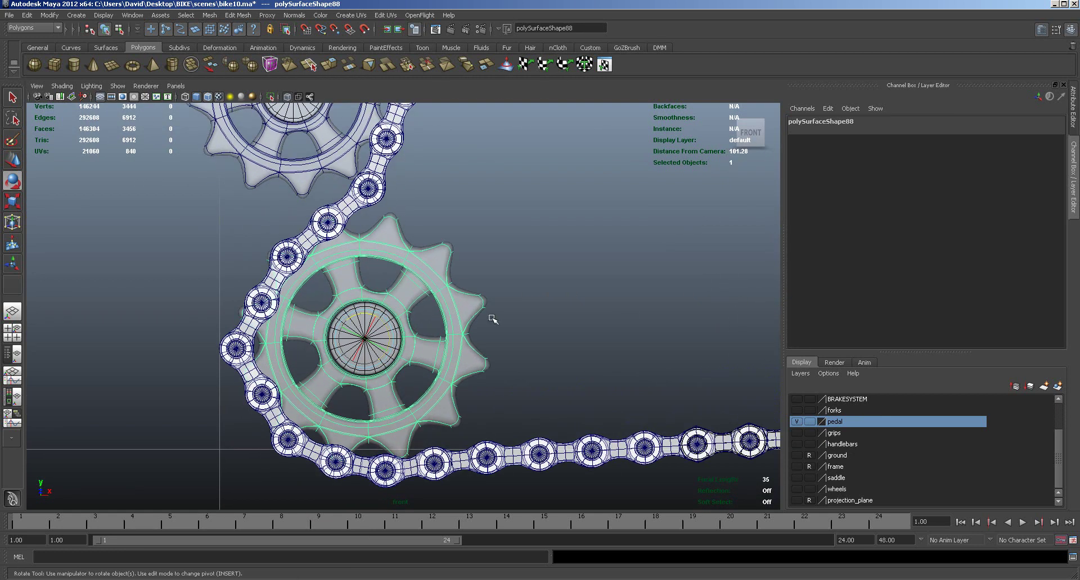
key(1)
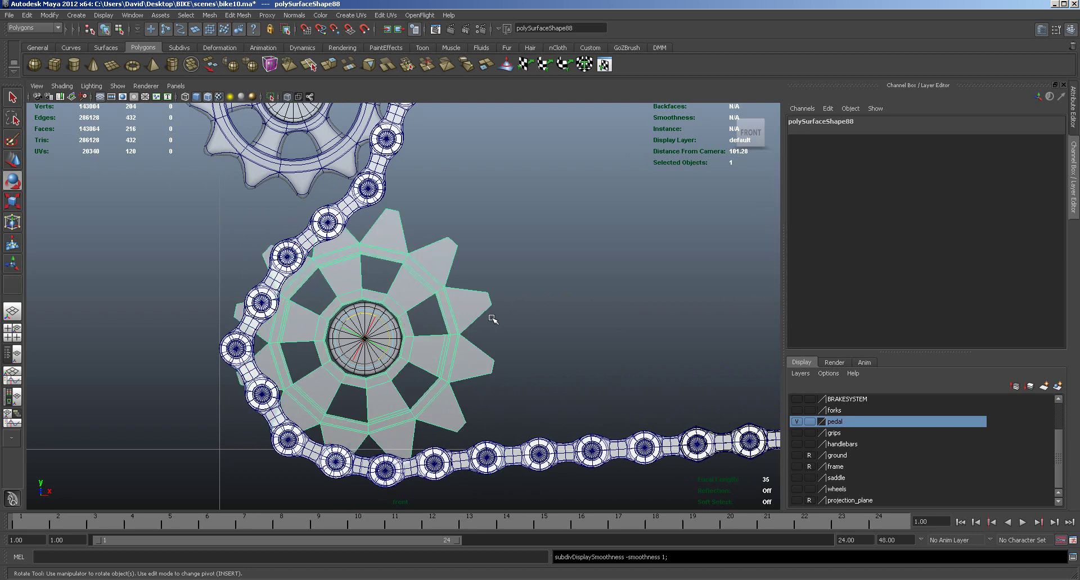
key(3)
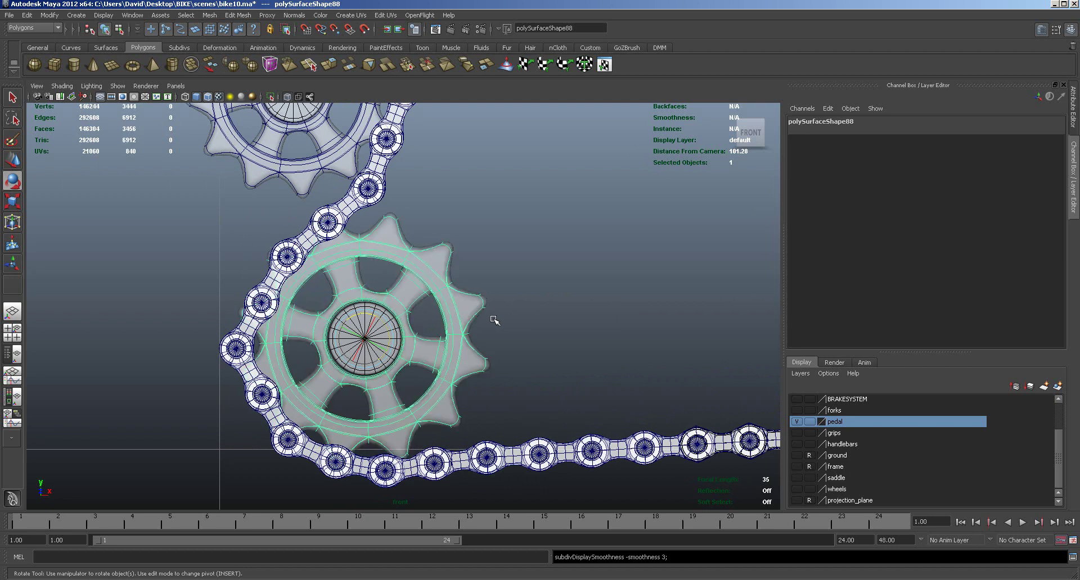
alt+right_drag(538, 308, 539, 308)
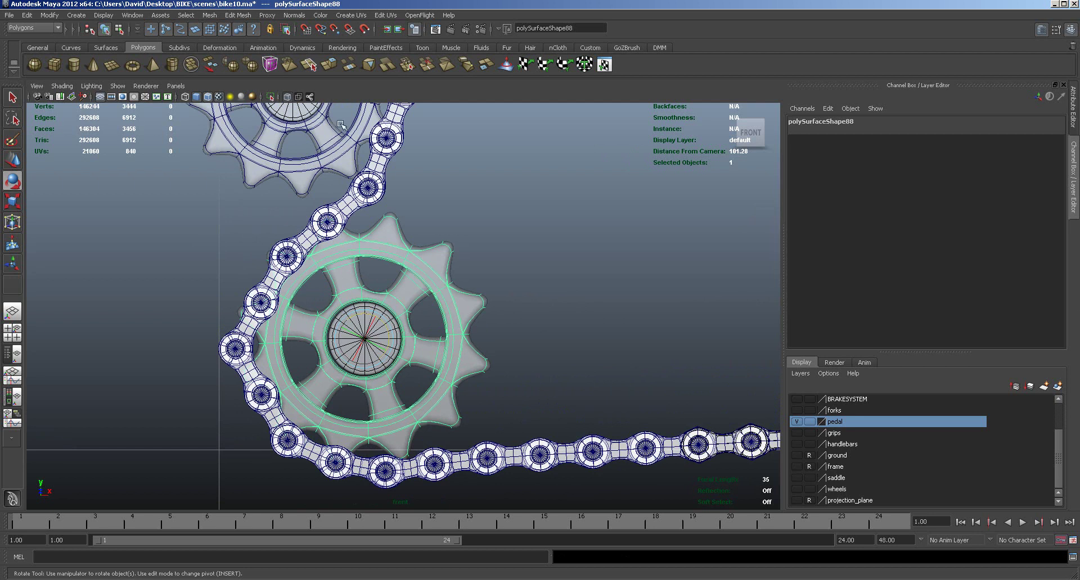
Step: Try to insert an edge loop on a spoke of the lower jockey wheel, and undo it
click(245, 16)
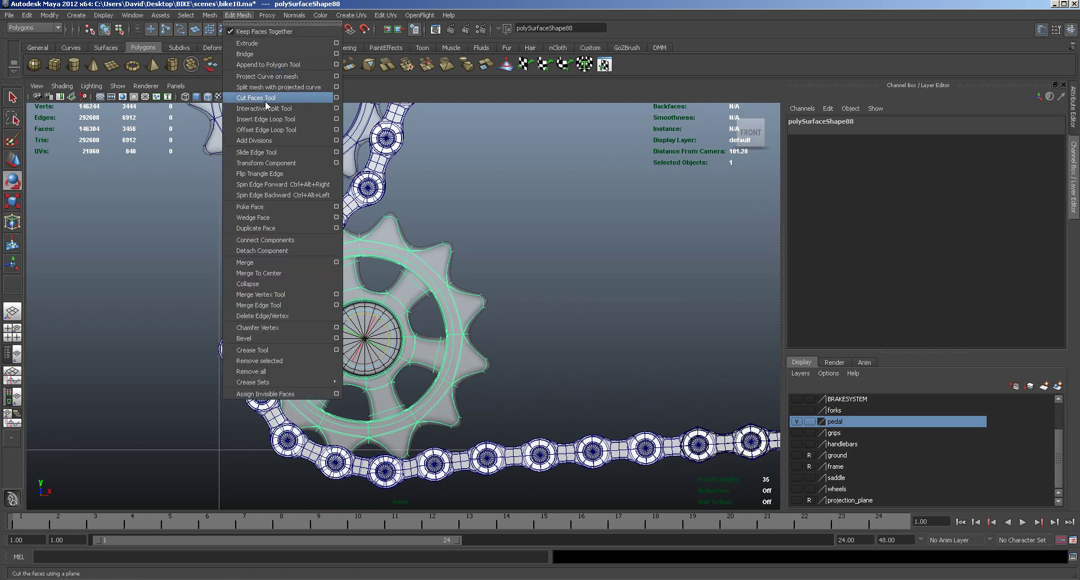
click(267, 119)
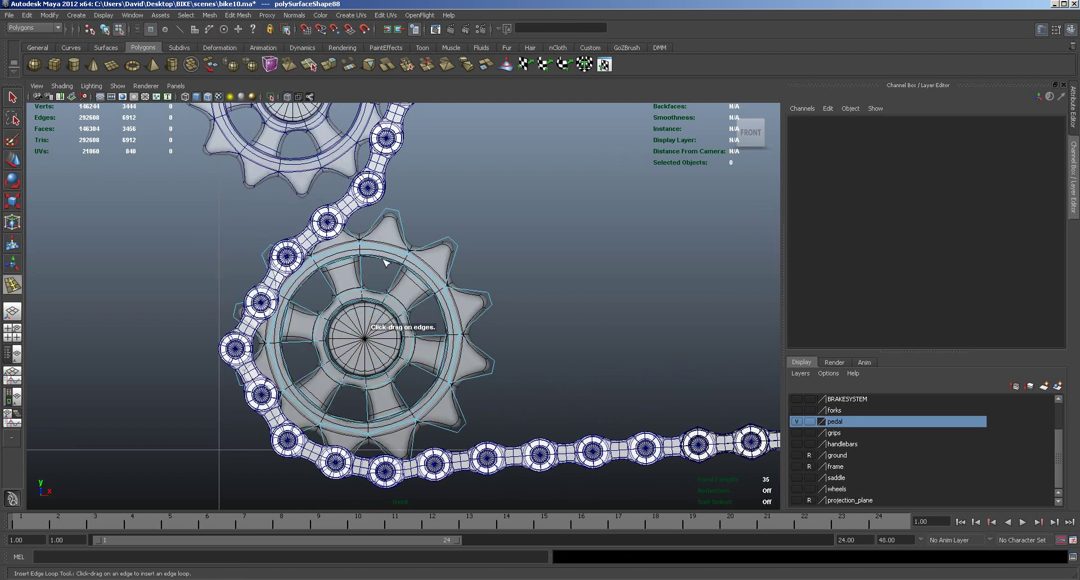
click(424, 338)
drag(456, 339, 451, 340)
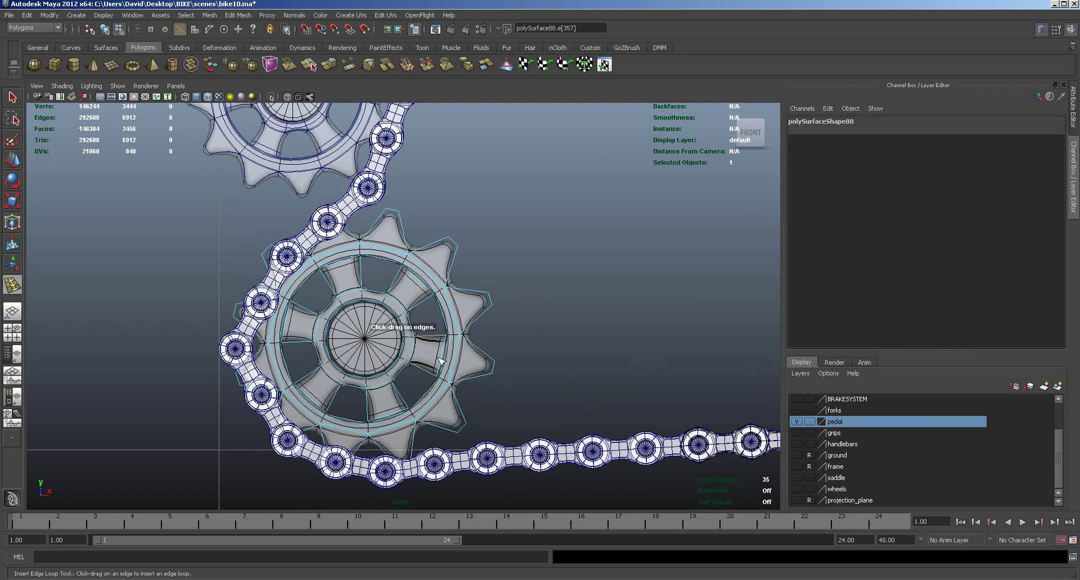
key(ctrl+z)
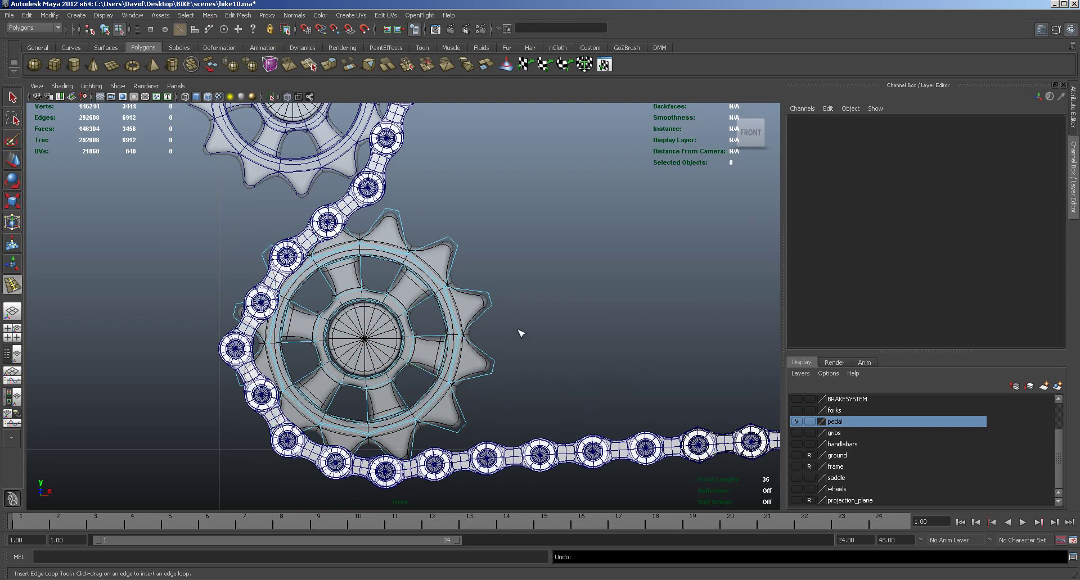
Step: Delete the chain segments along the front portion of the straight lower run, nearer the pedal chainring
scroll(546, 206, down, 4)
scroll(526, 214, up, 1)
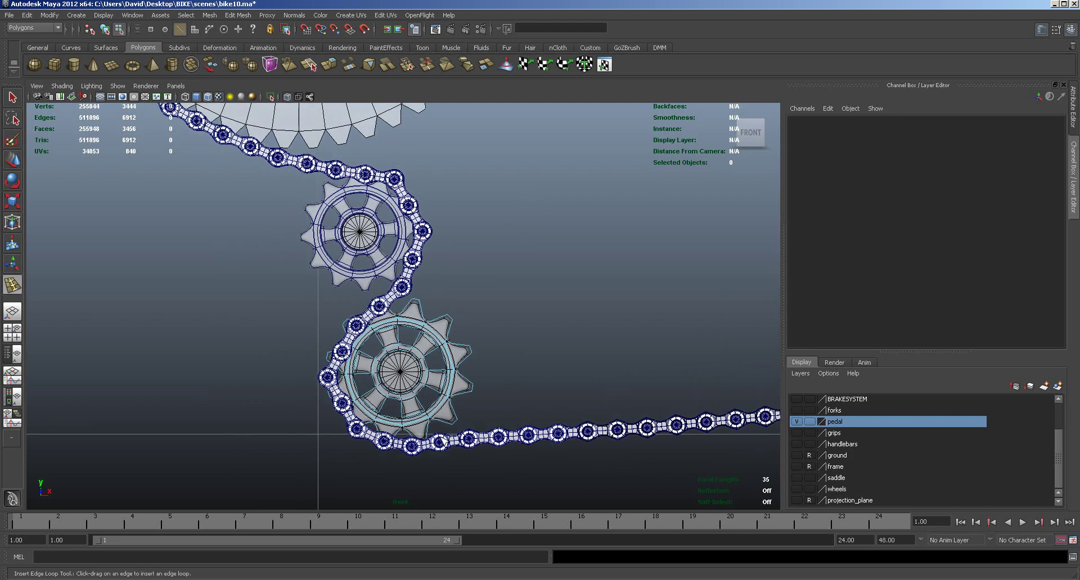
alt+middle_drag(566, 362, 225, 343)
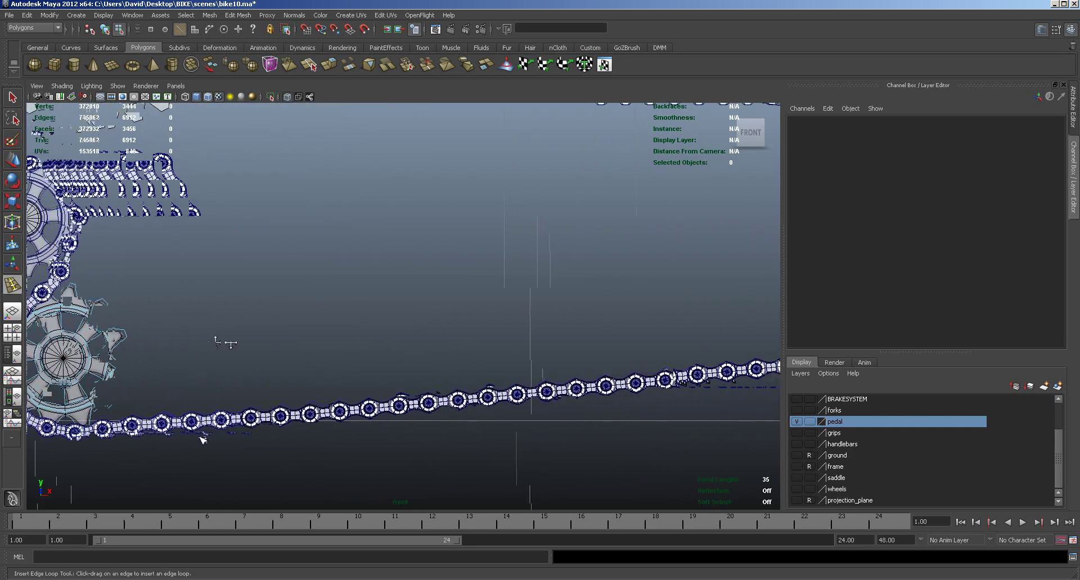
scroll(220, 440, down, 3)
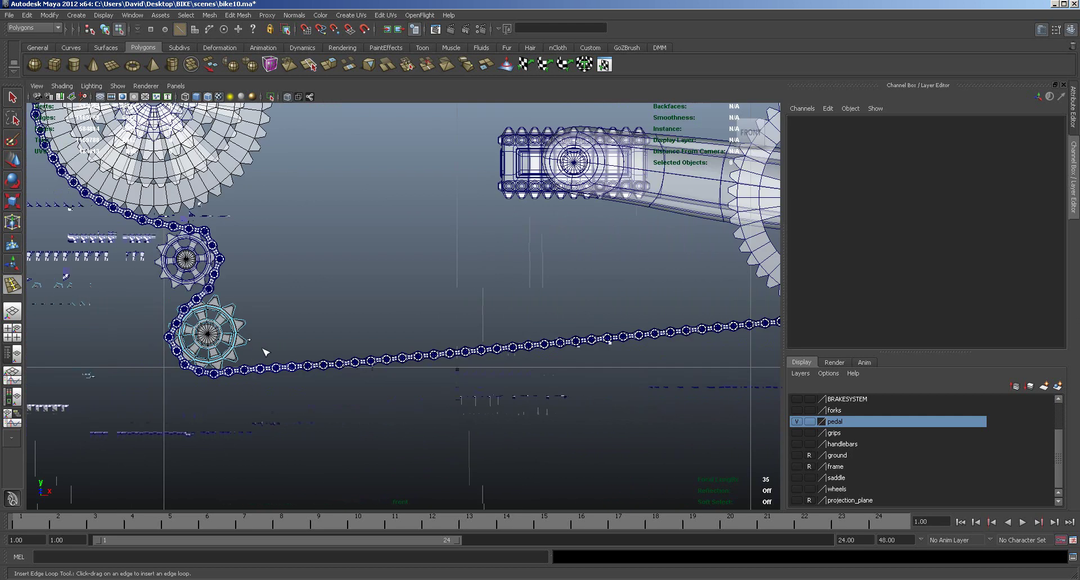
key(w)
drag(251, 342, 724, 318)
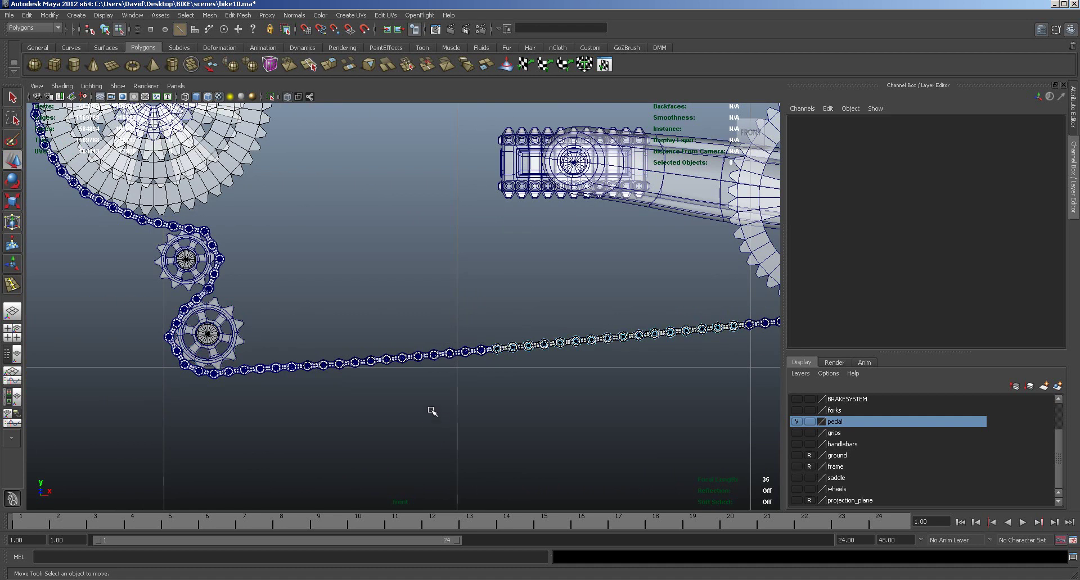
key(Delete)
right_drag(512, 343, 537, 318)
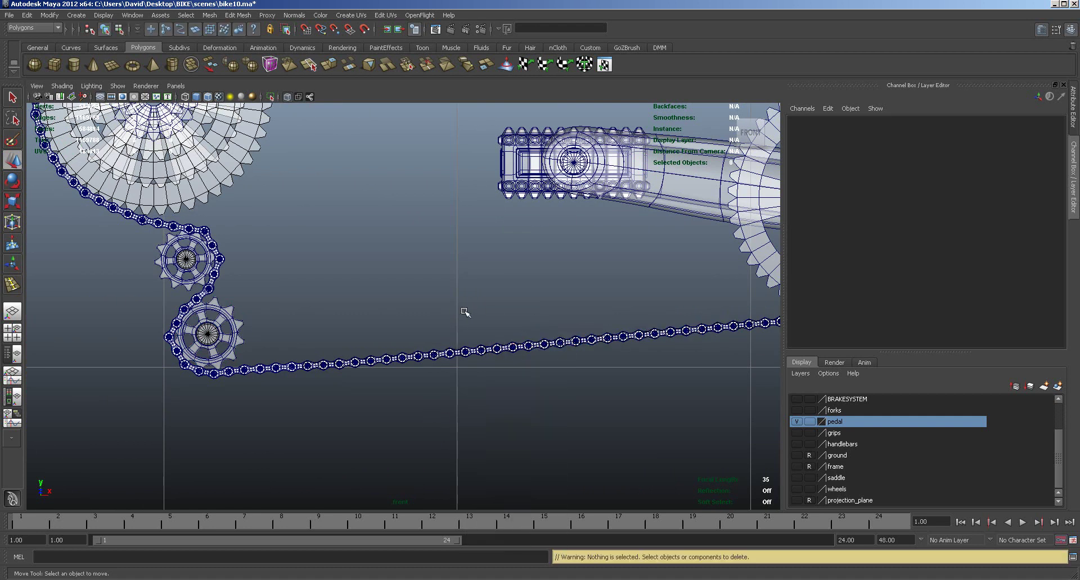
drag(466, 313, 581, 369)
key(Delete)
drag(586, 303, 746, 378)
key(Delete)
Step: Delete the remaining straight-run segments, keeping the lower jockey wheel and the segment directly beneath it
drag(473, 339, 243, 419)
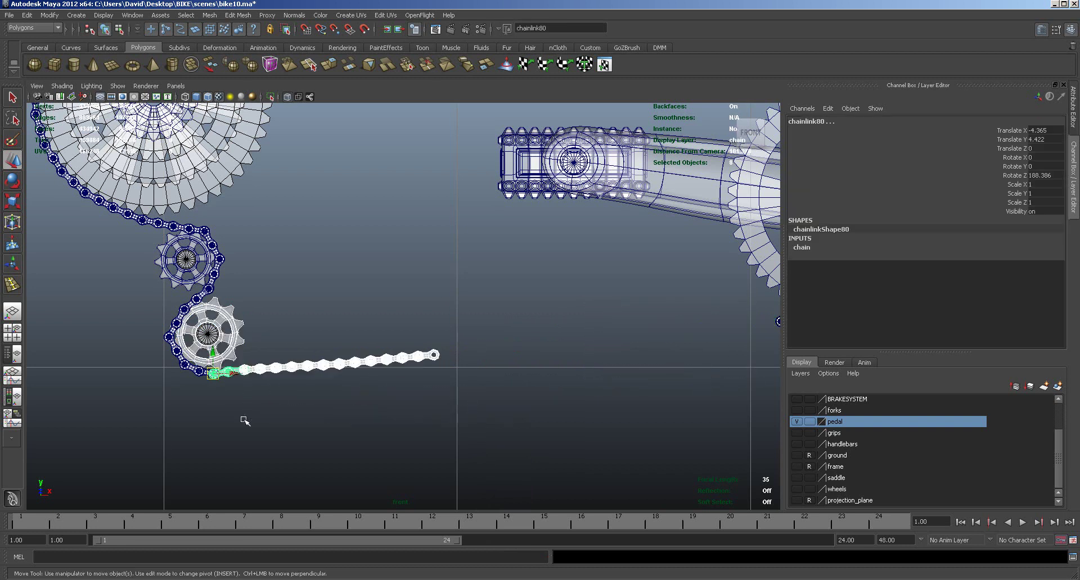
ctrl+click(238, 342)
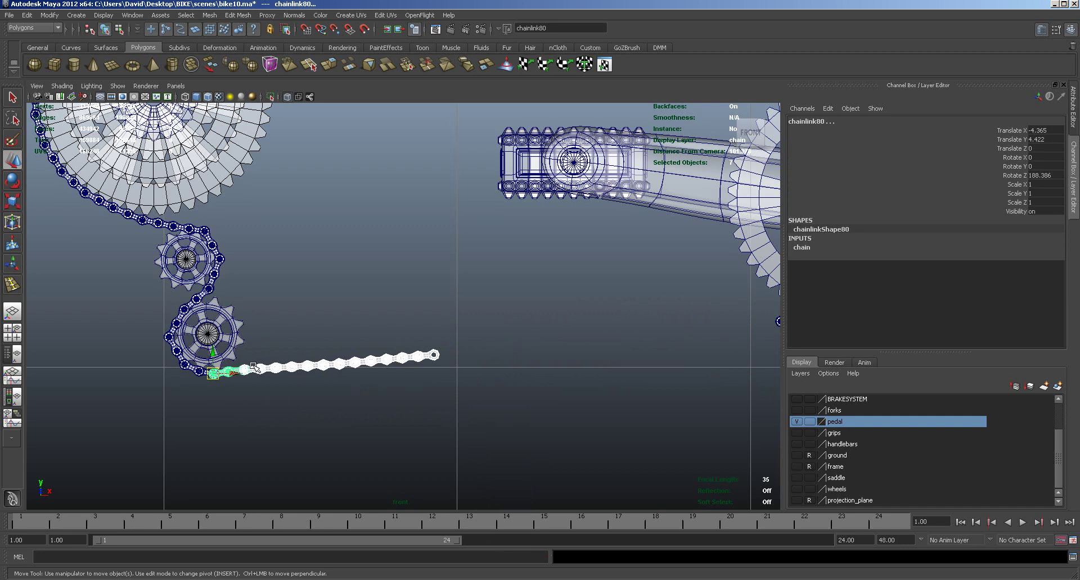
drag(231, 370, 231, 369)
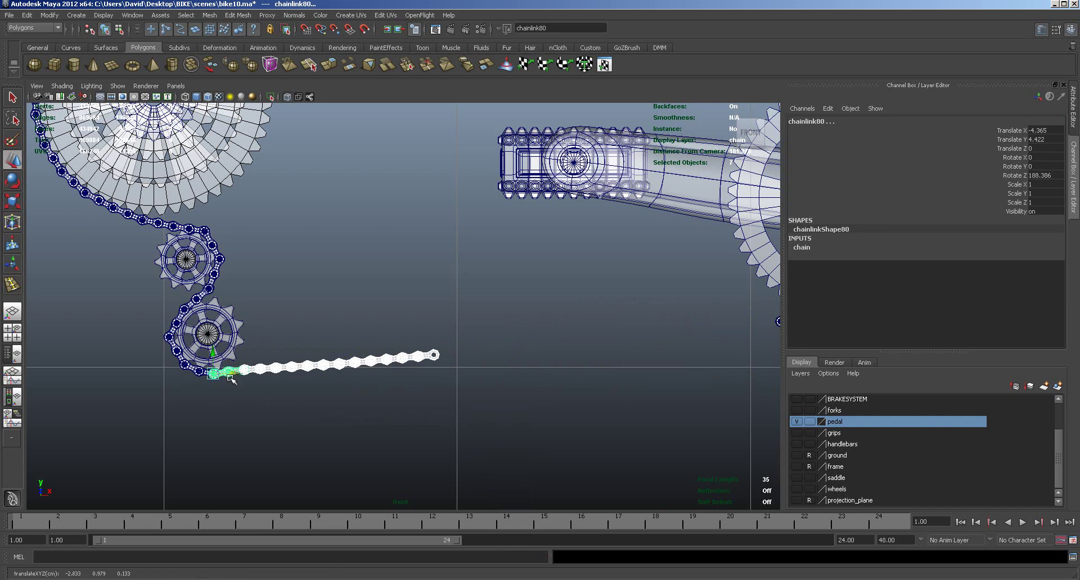
alt+right_drag(241, 398, 596, 388)
alt+middle_drag(279, 472, 526, 423)
ctrl+click(276, 402)
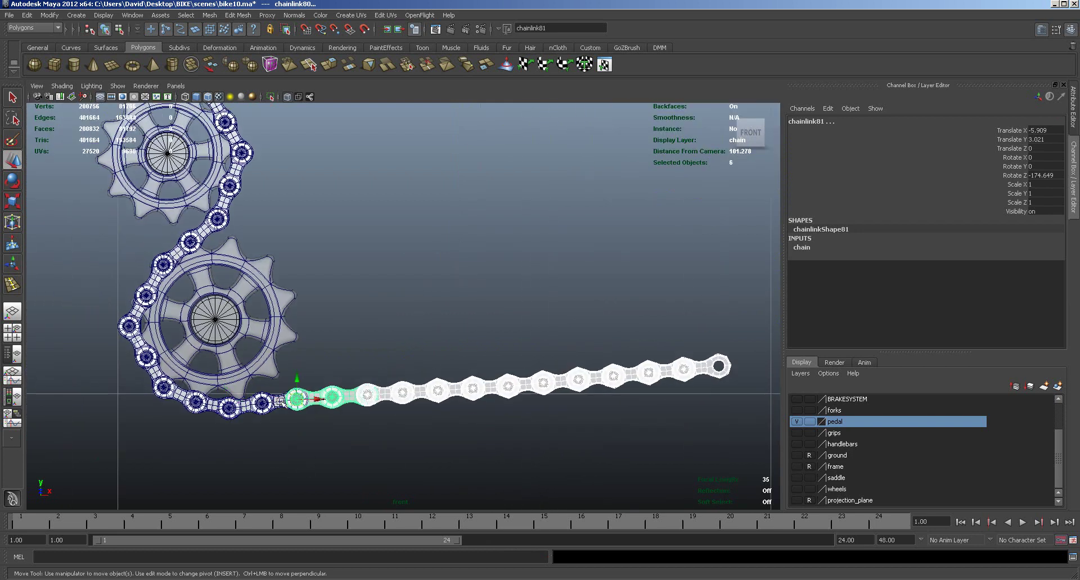
key(Delete)
Step: Rotate the end segment beneath the lower jockey wheel to about 181.3 degrees around Z
alt+right_drag(349, 431, 436, 453)
alt+middle_drag(353, 457, 450, 356)
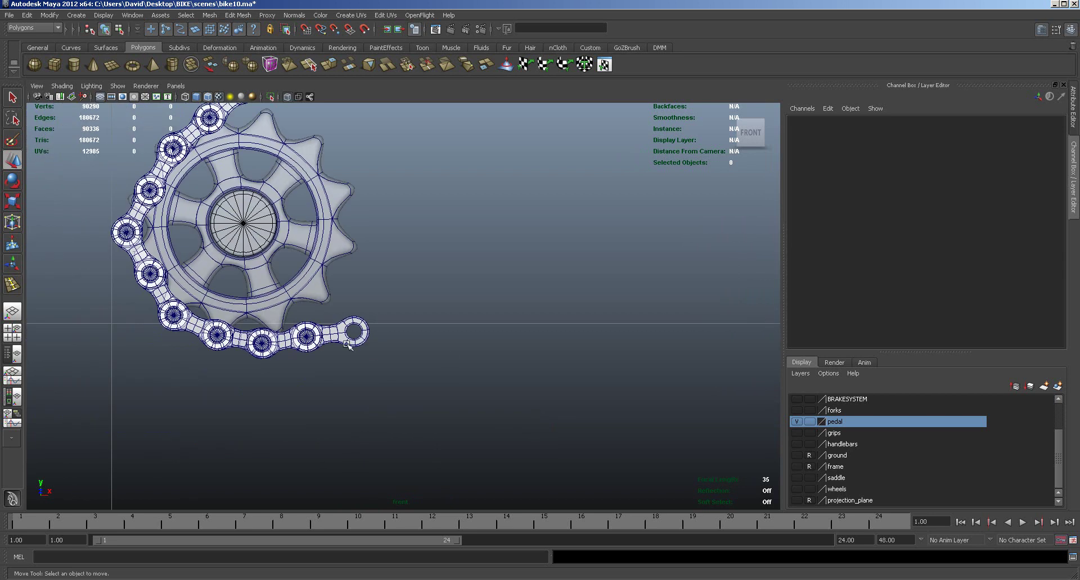
click(339, 337)
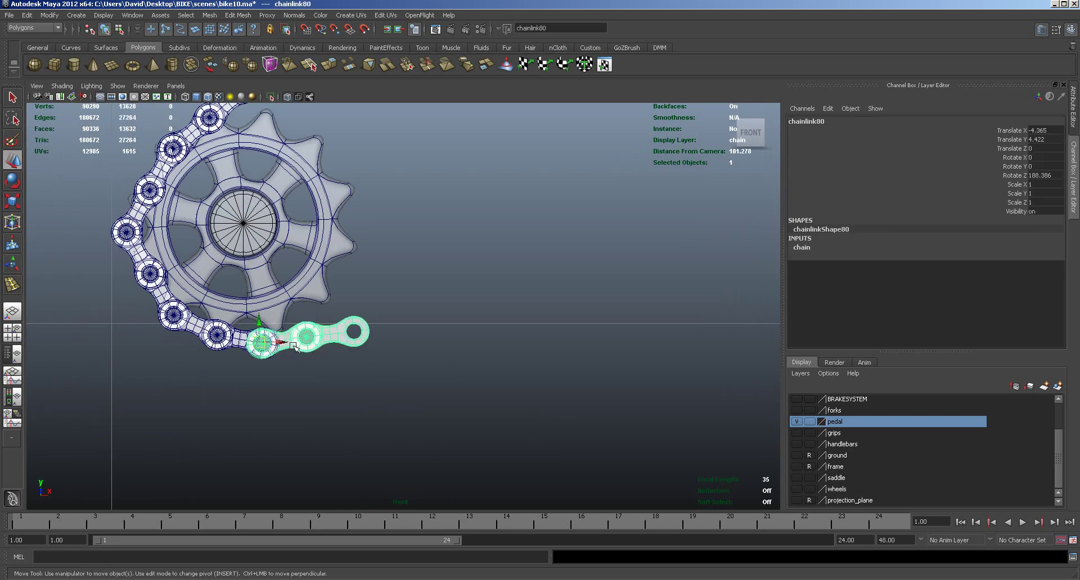
alt+right_drag(293, 345, 402, 400)
key(e)
drag(283, 336, 287, 335)
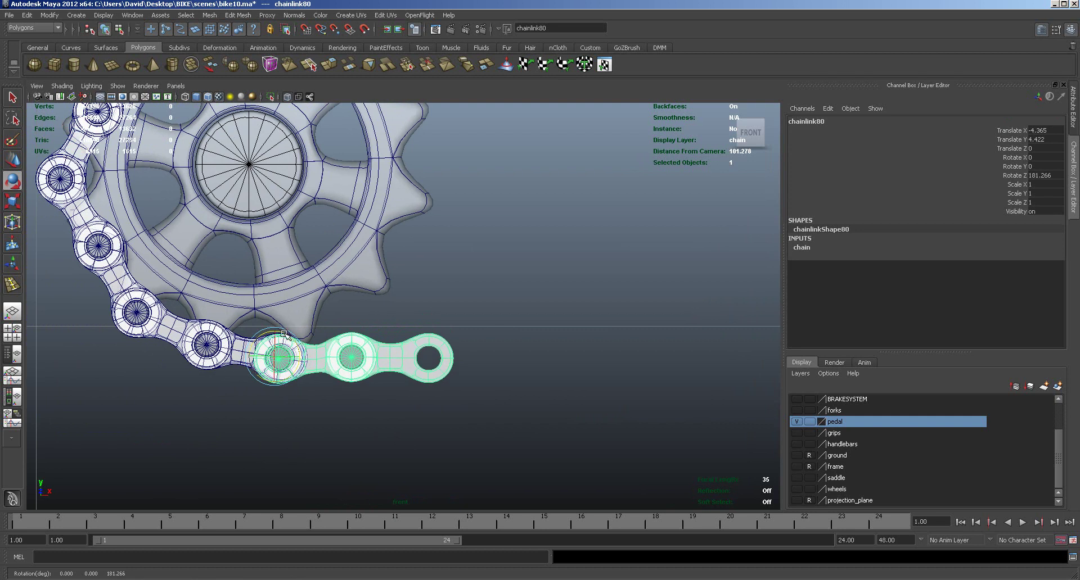
Step: Snap the end segment's pivot to its pin center, duplicate the segment and place the copy's pin in the original's open ring
key(w)
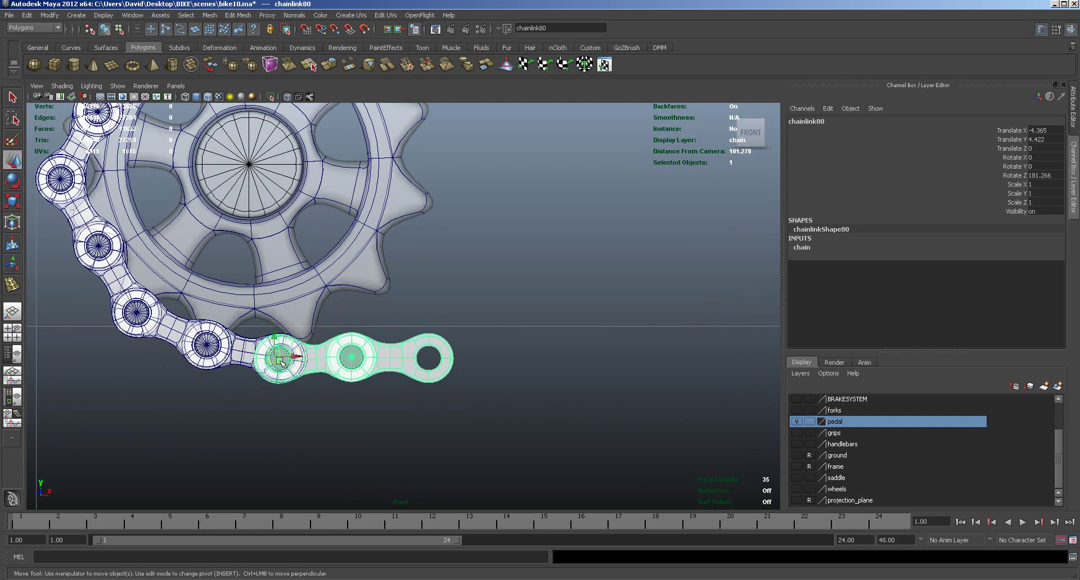
key(Insert)
drag(279, 357, 286, 365)
key(Insert)
key(ctrl+d)
drag(279, 358, 429, 358)
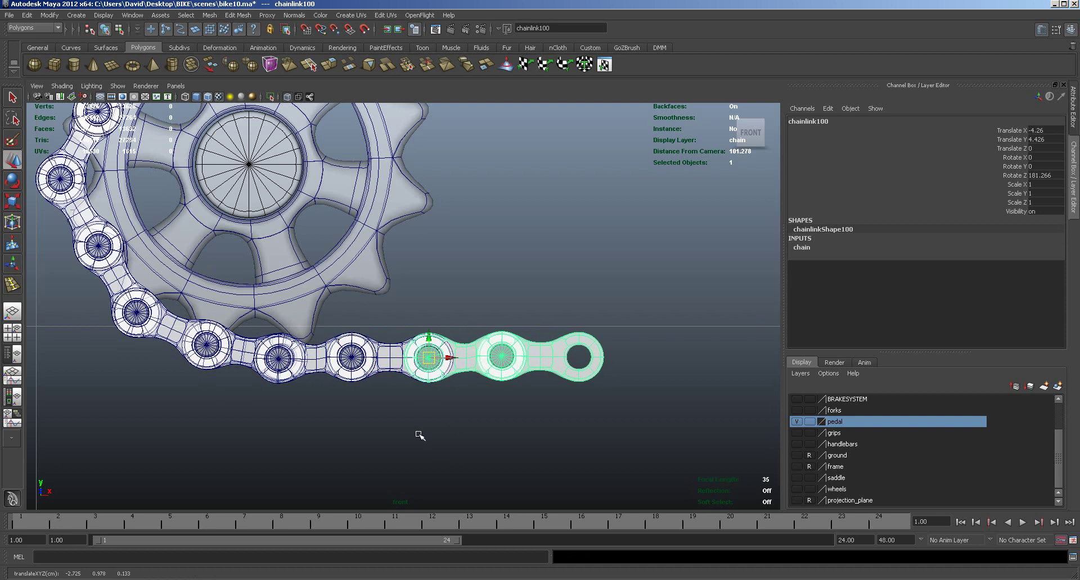
Step: Repeat the duplicate with the same offset 18 times to extend the lower chain run beneath the front chainring
key(shift+d)
key(shift+d)
scroll(527, 436, down, 6)
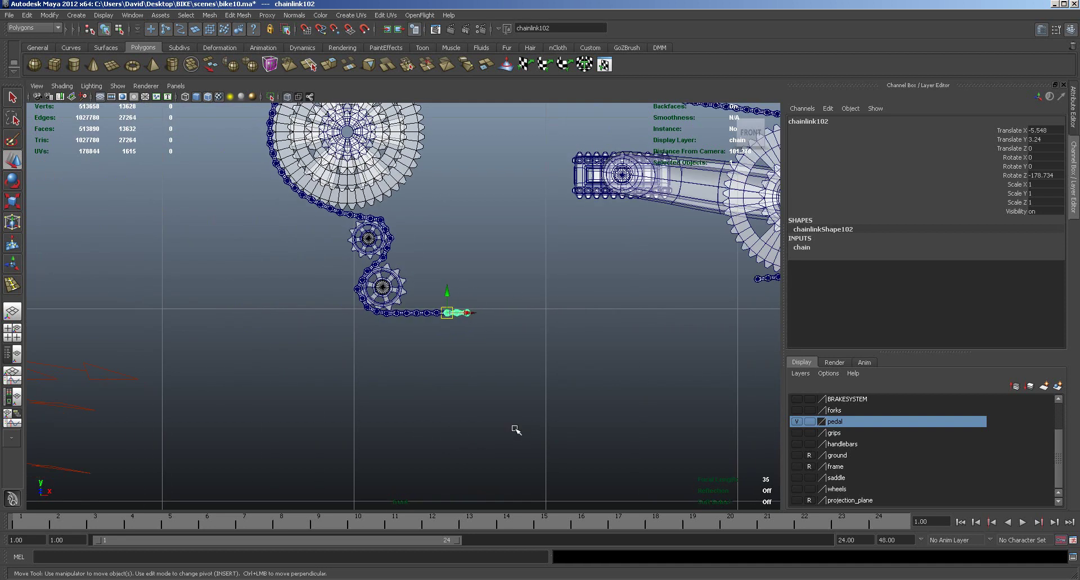
key(shift+d)
key(shift+d)
key(shift+d)
key(shift+d)
key(shift+d)
key(shift+d)
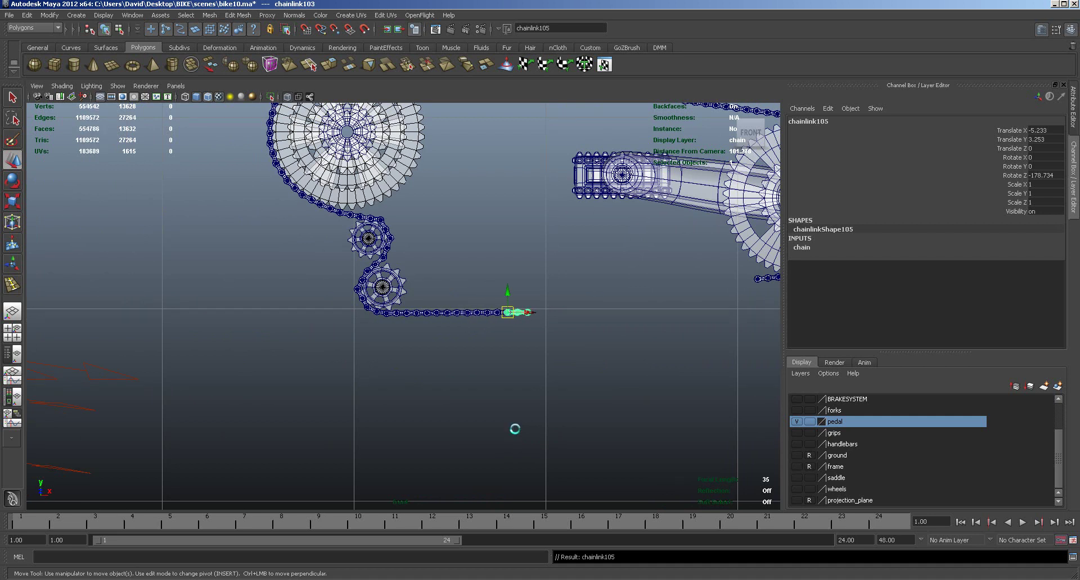
key(shift+d)
key(shift+d)
key(shift+d)
key(shift+d)
key(shift+d)
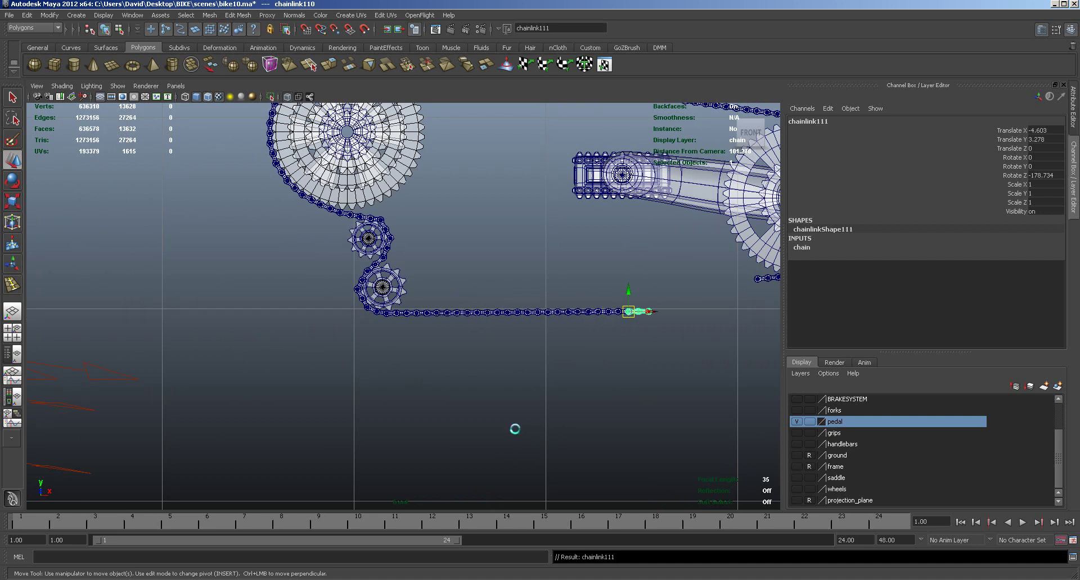
key(shift+d)
key(shift+d)
key(shift+d)
key(shift+d)
key(shift+d)
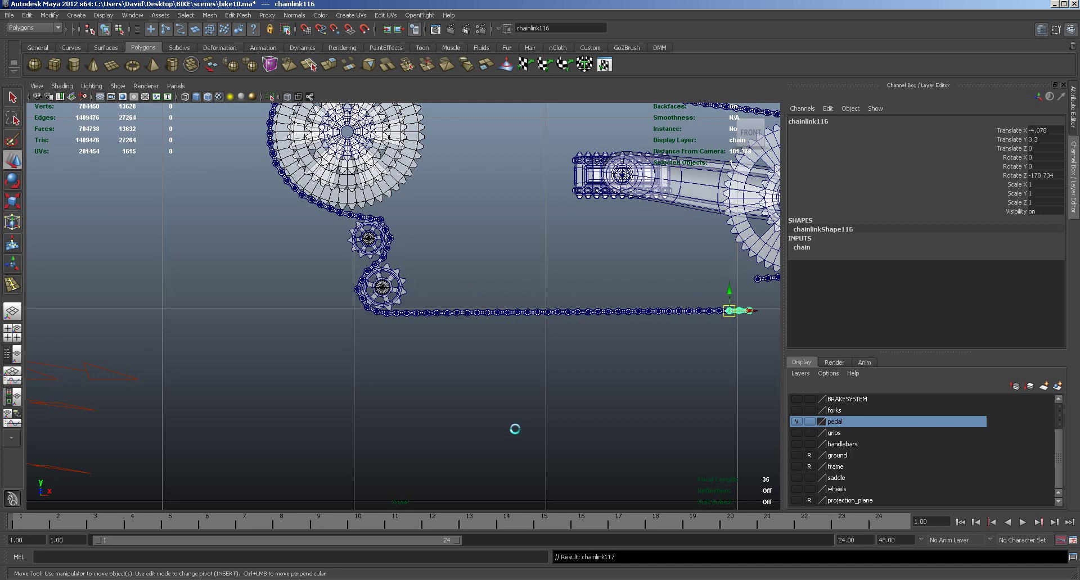
Step: Select all segments of the straight lower chain run, including the one beneath the lower jockey wheel, and group them
mouse_move(537, 419)
alt+right_down()
mouse_move(422, 436)
mouse_move(554, 422)
alt+right_up()
drag(678, 382, 292, 335)
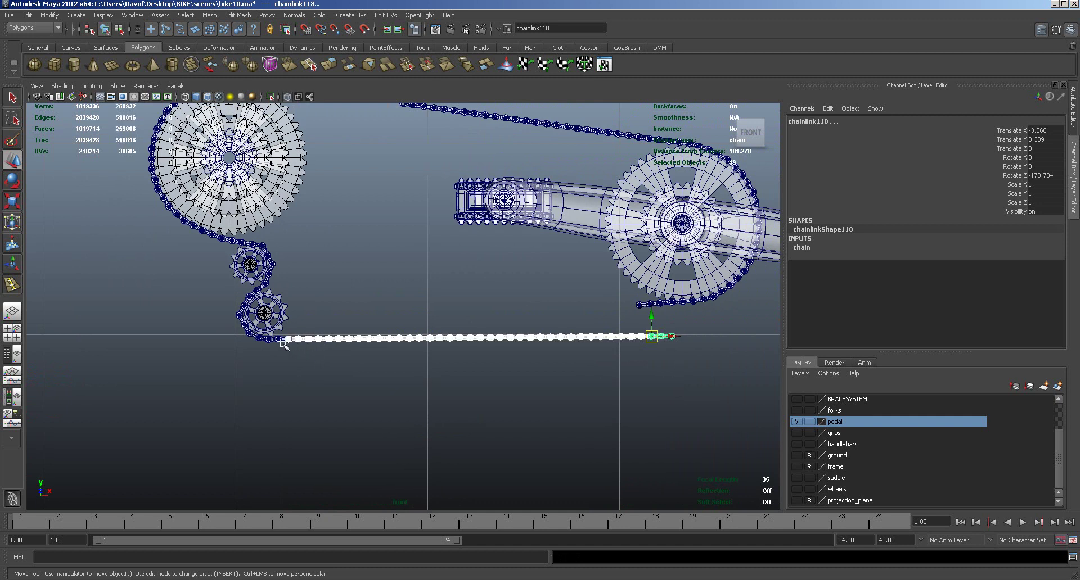
shift+click(283, 340)
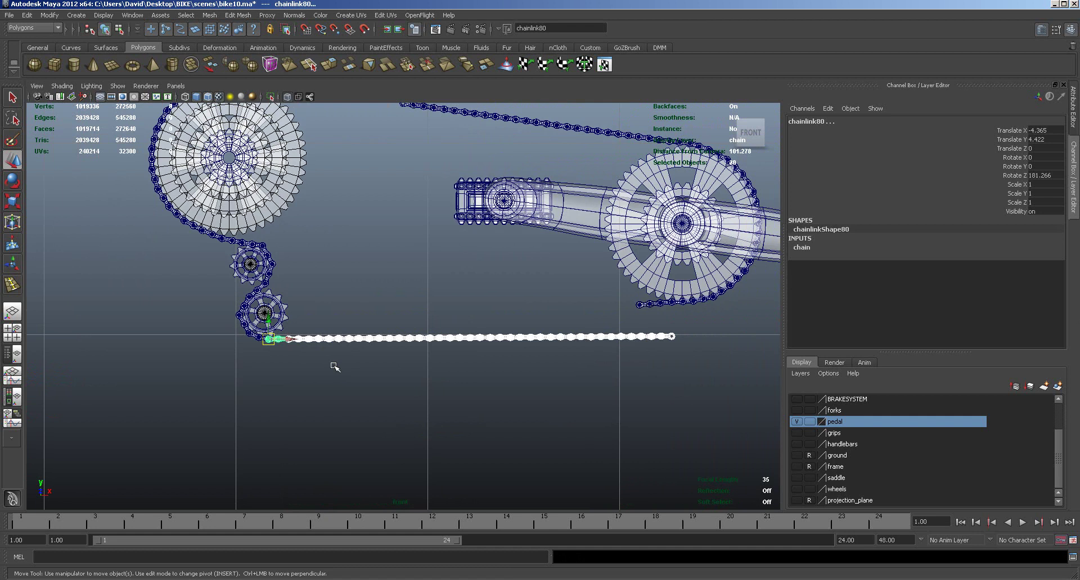
key(ctrl+g)
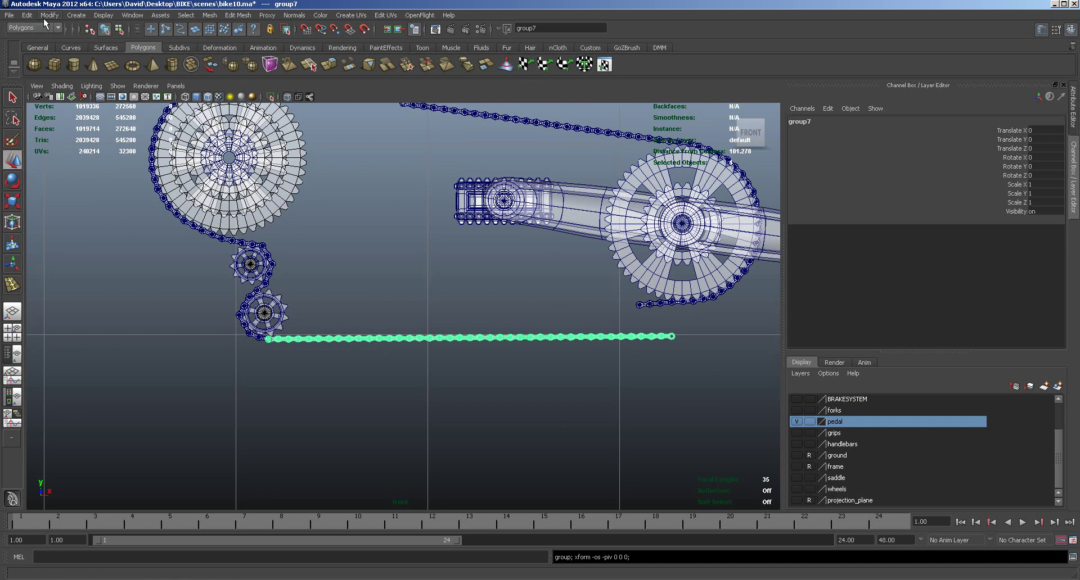
Step: Center the chain group's pivot, then move it onto the first segment's pin center beneath the lower jockey wheel for rotating
key(e)
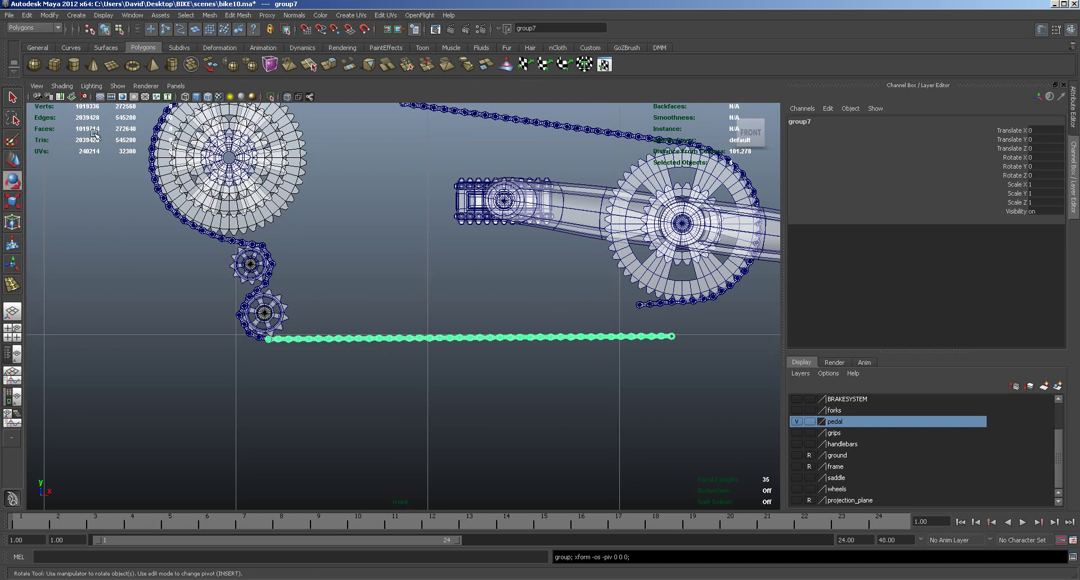
click(50, 17)
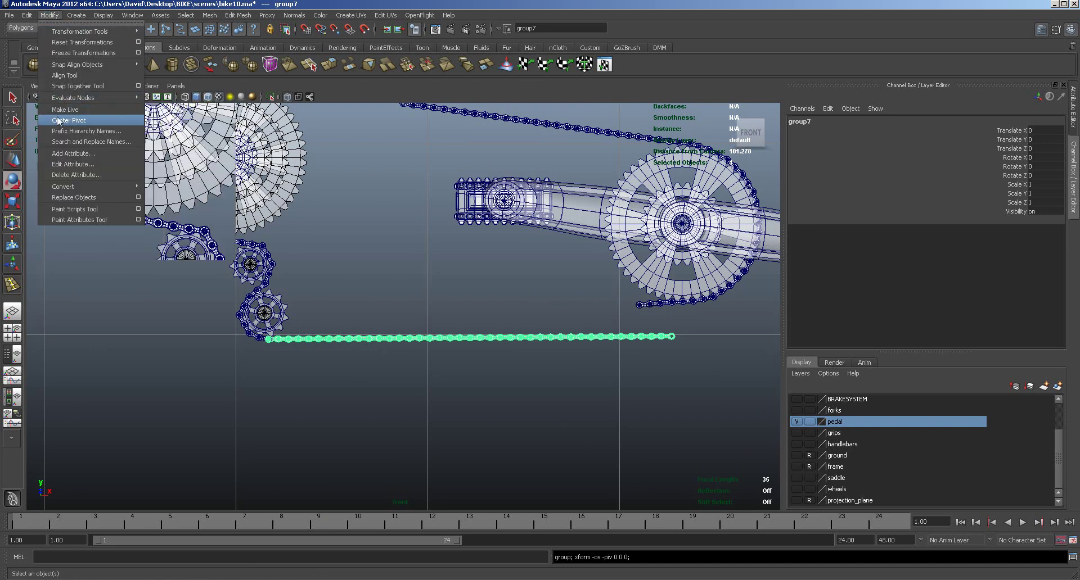
click(58, 118)
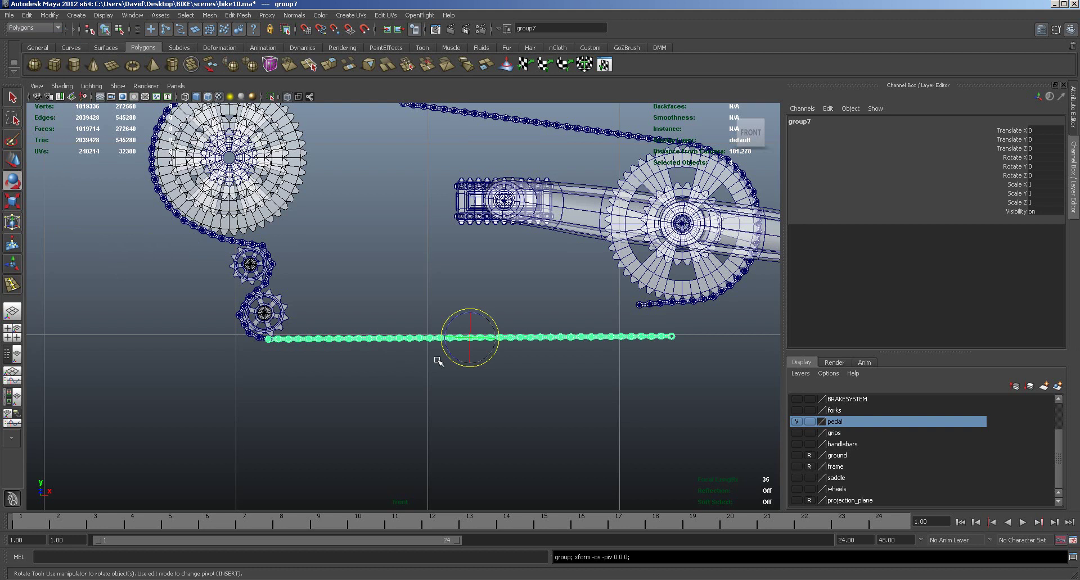
key(Insert)
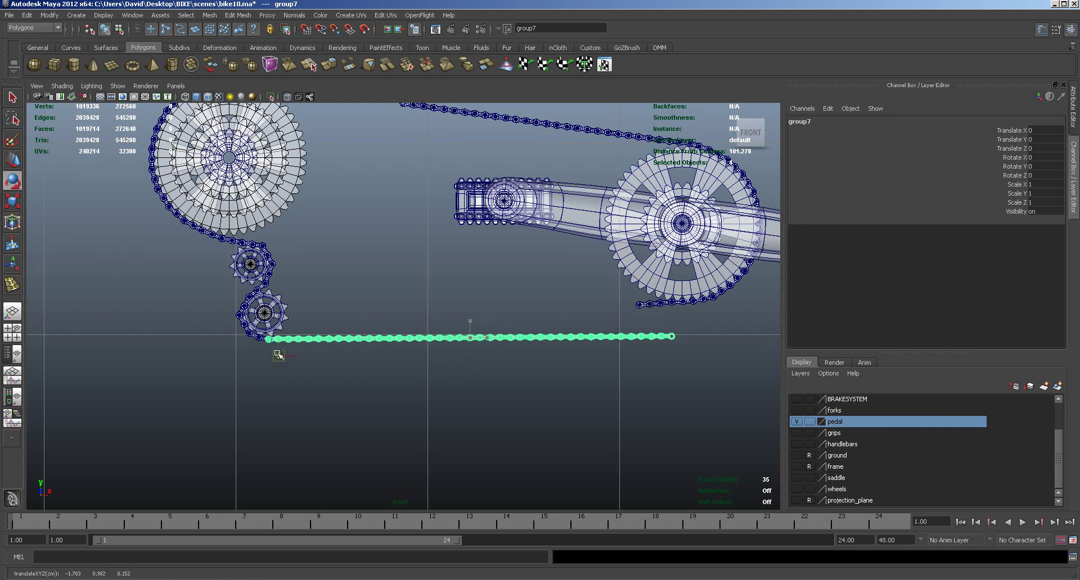
alt+right_drag(272, 366, 624, 374)
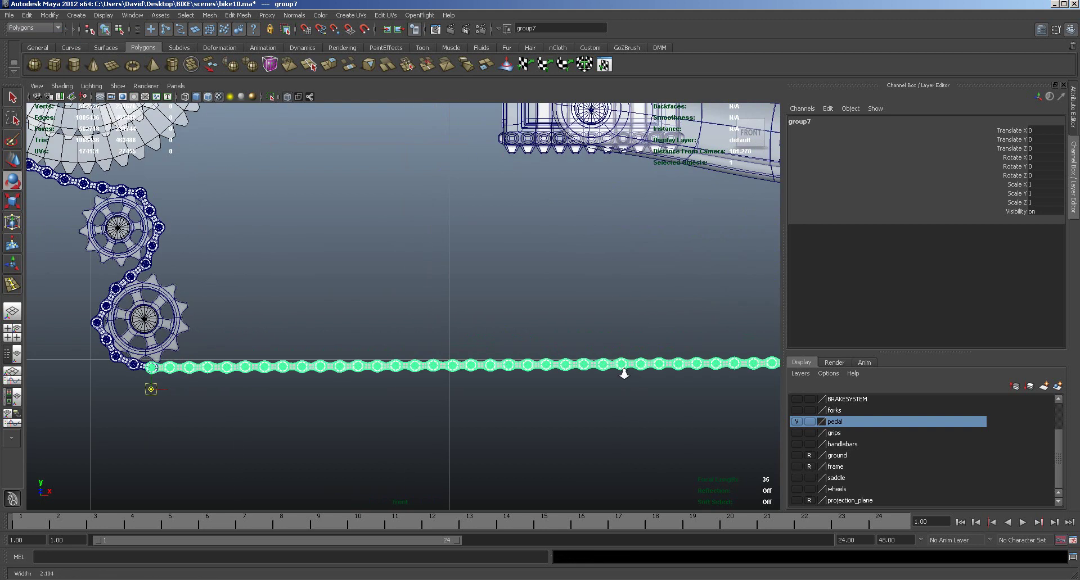
alt+middle_drag(303, 403, 518, 405)
alt+right_drag(455, 405, 737, 390)
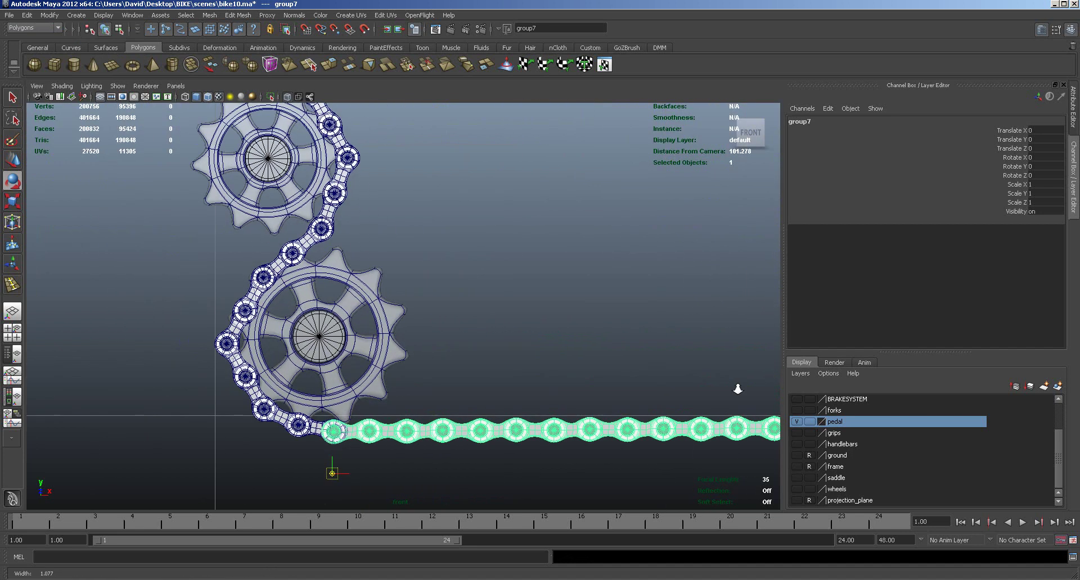
alt+middle_drag(475, 487, 429, 431)
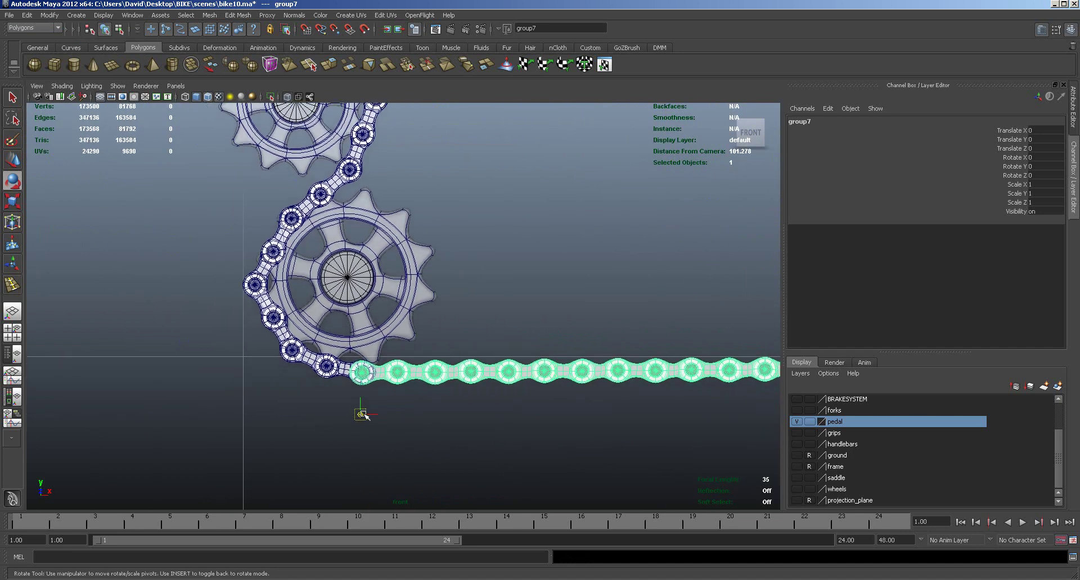
drag(360, 415, 363, 373)
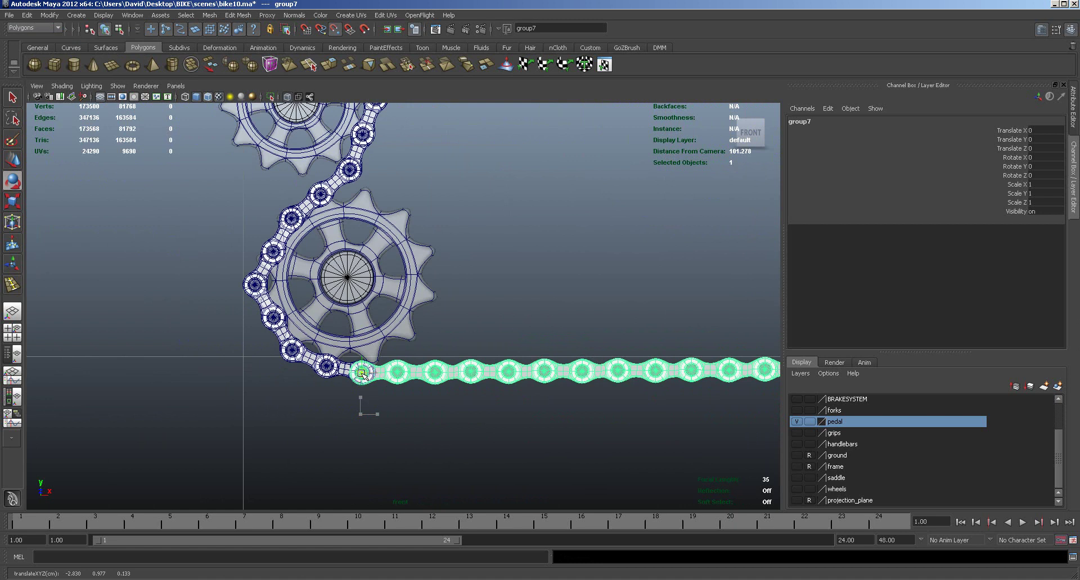
key(Insert)
alt+right_drag(457, 409, 421, 401)
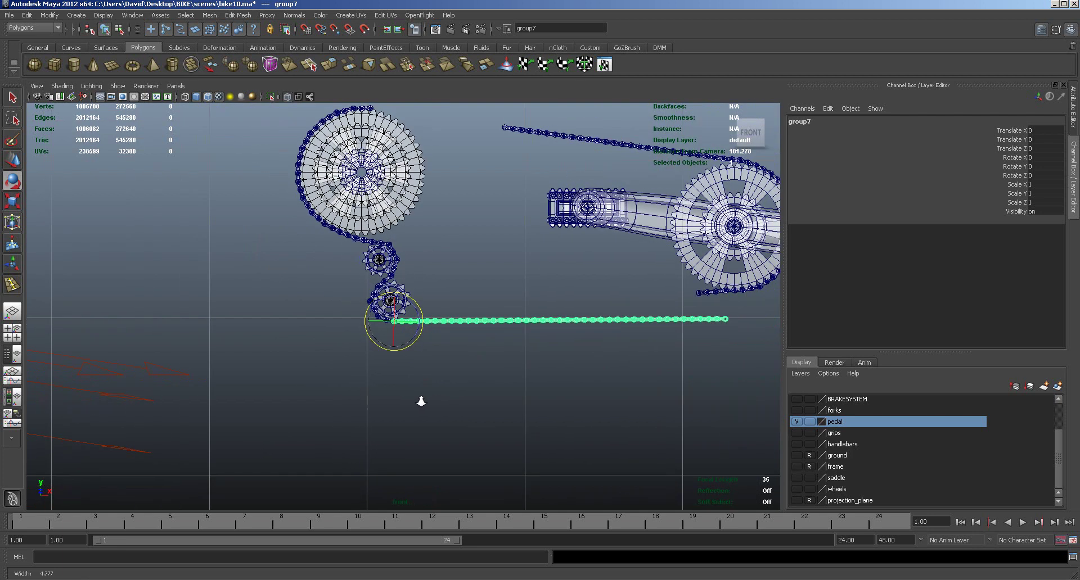
Step: Rotate the straight lower chain section about 4.93 degrees around Z so it meets the chain under the front chainring
click(416, 333)
drag(416, 333, 416, 330)
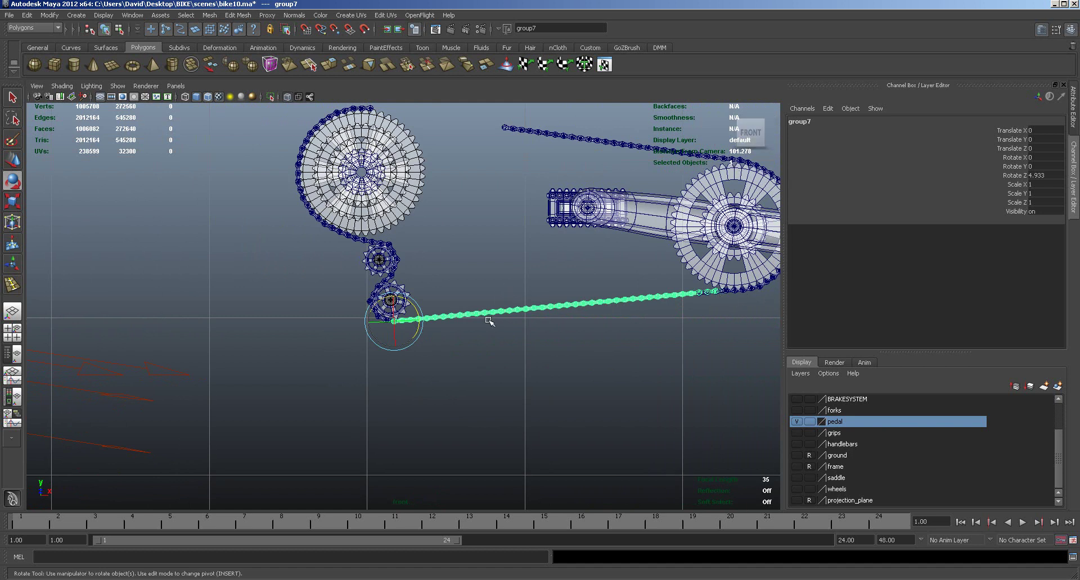
Step: Select the end-ring vertices of the last link on the upper chain run and move them slightly outward to stretch the link
alt+middle_drag(562, 305, 535, 423)
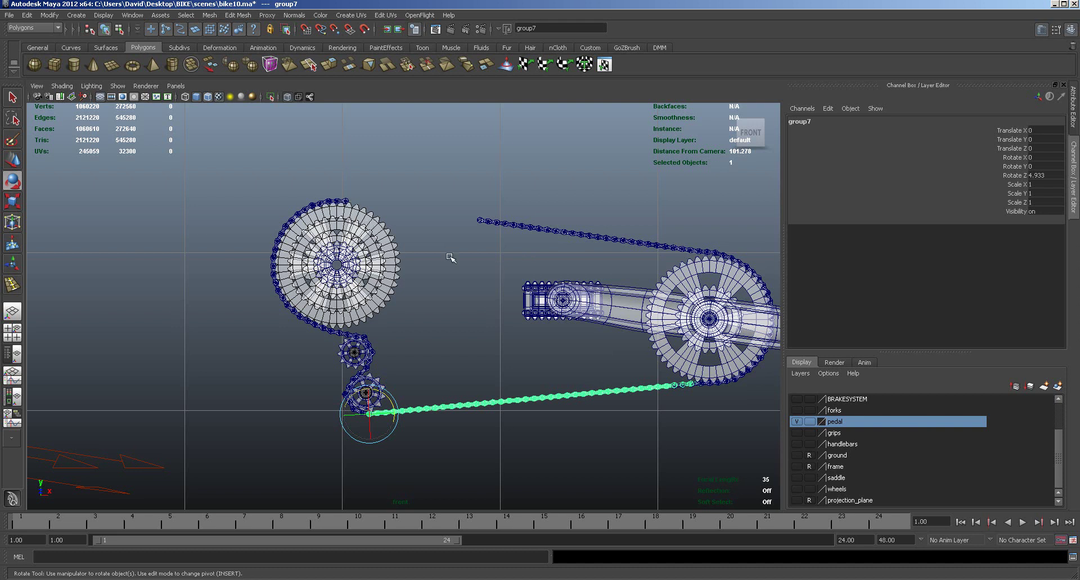
scroll(521, 214, up, 5)
alt+middle_drag(538, 322, 380, 400)
scroll(569, 354, up, 4)
scroll(632, 349, up, 2)
alt+middle_drag(367, 340, 375, 454)
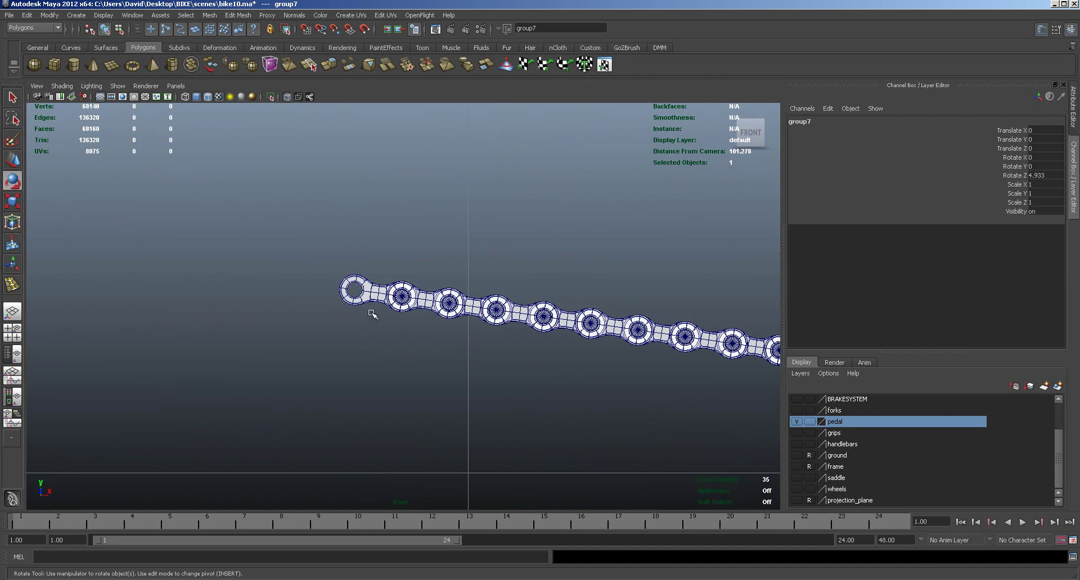
click(372, 294)
right_click(371, 294)
right_drag(371, 293, 324, 294)
drag(329, 267, 366, 304)
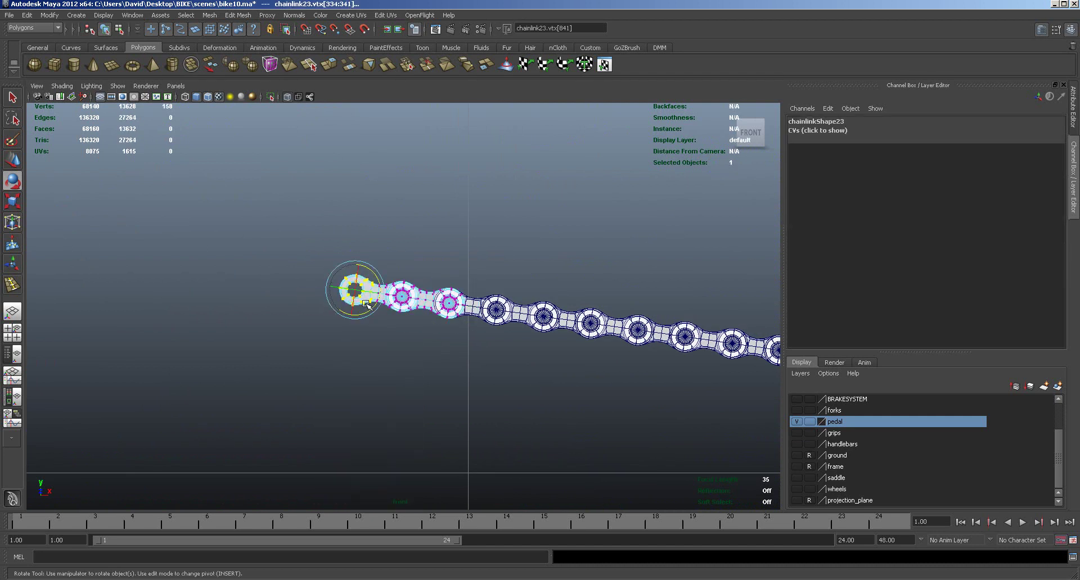
key(w)
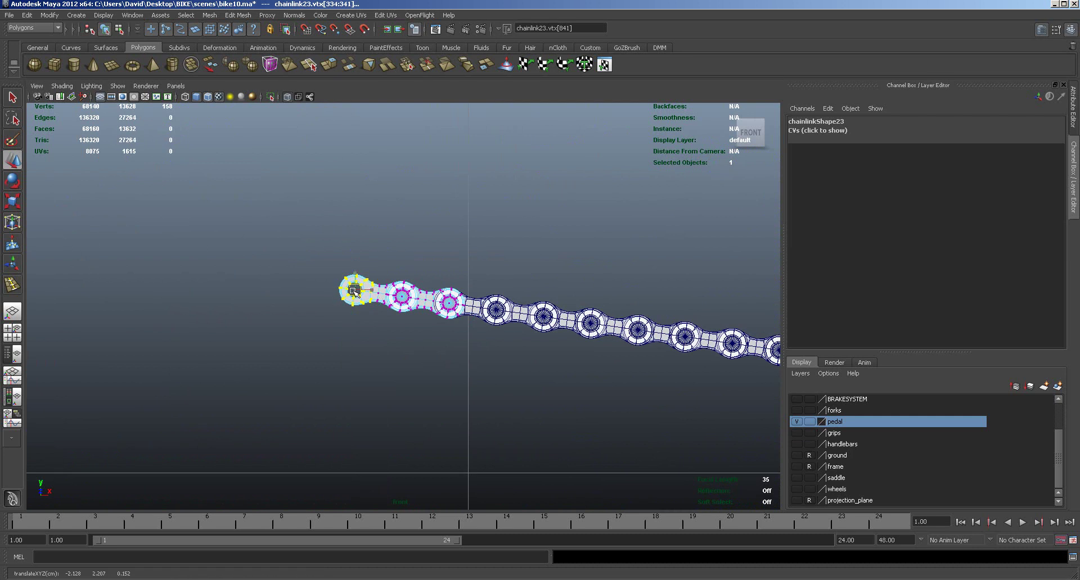
drag(352, 289, 349, 293)
drag(349, 291, 350, 291)
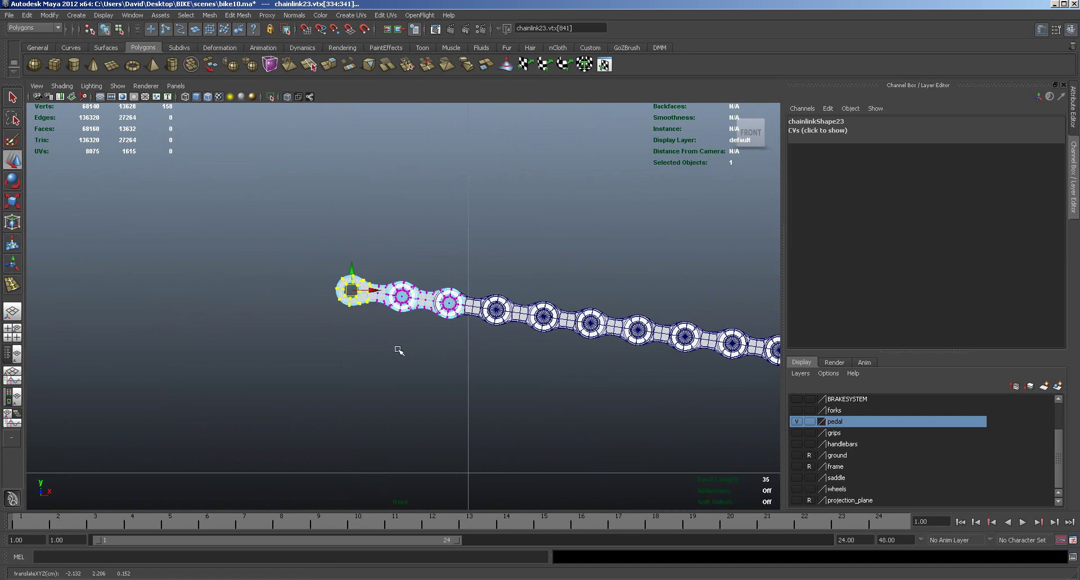
Step: Examine in the top view how the upper chain run lines up with the front chainrings and the rear cassette
alt+right_drag(466, 367, 431, 354)
alt+middle_drag(369, 414, 366, 360)
key(space)
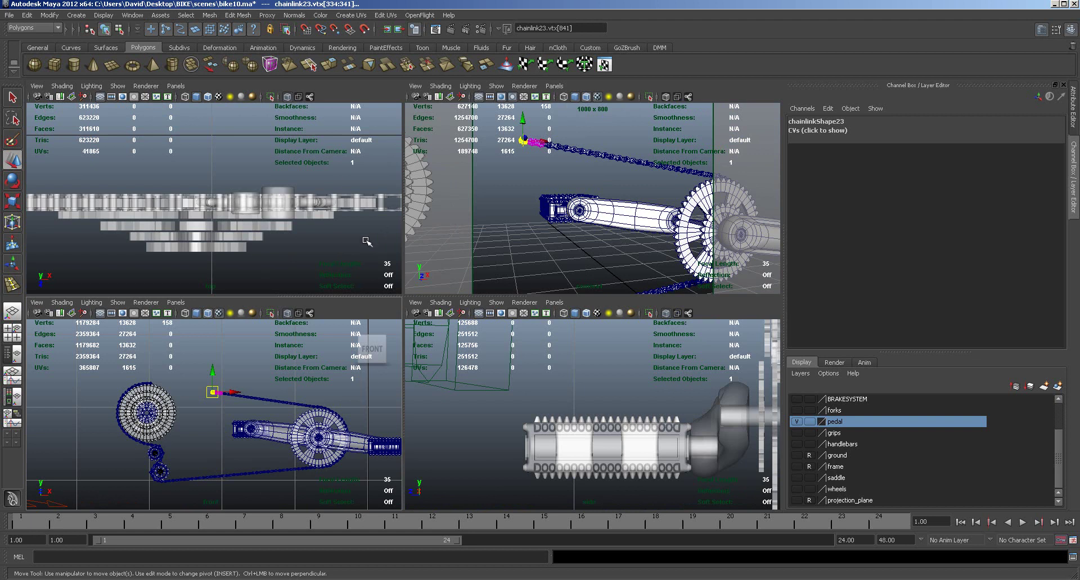
scroll(367, 242, down, 3)
alt+middle_drag(369, 236, 179, 254)
alt+right_drag(247, 246, 412, 243)
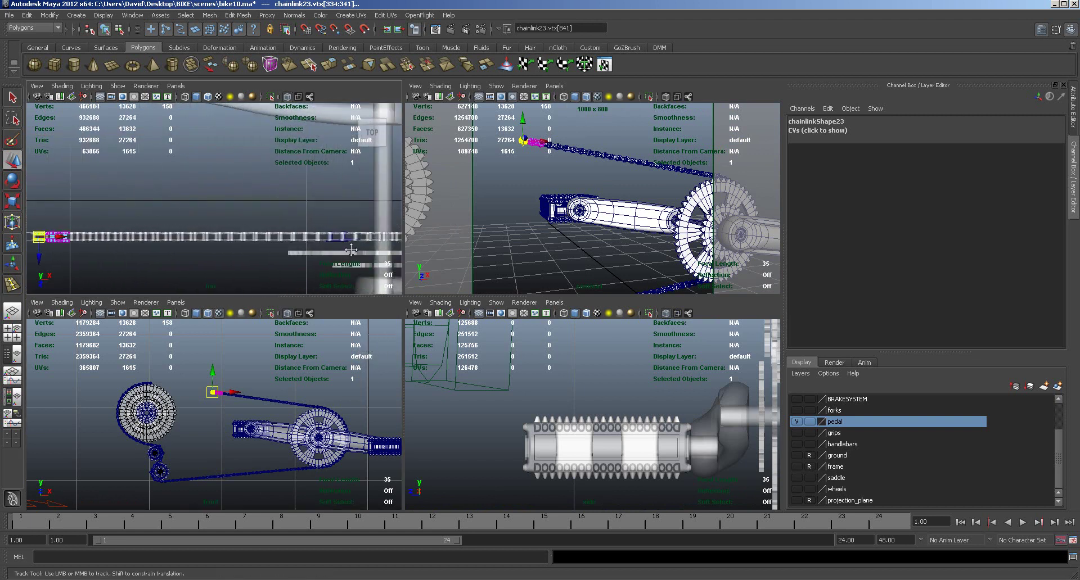
alt+middle_drag(351, 250, 225, 239)
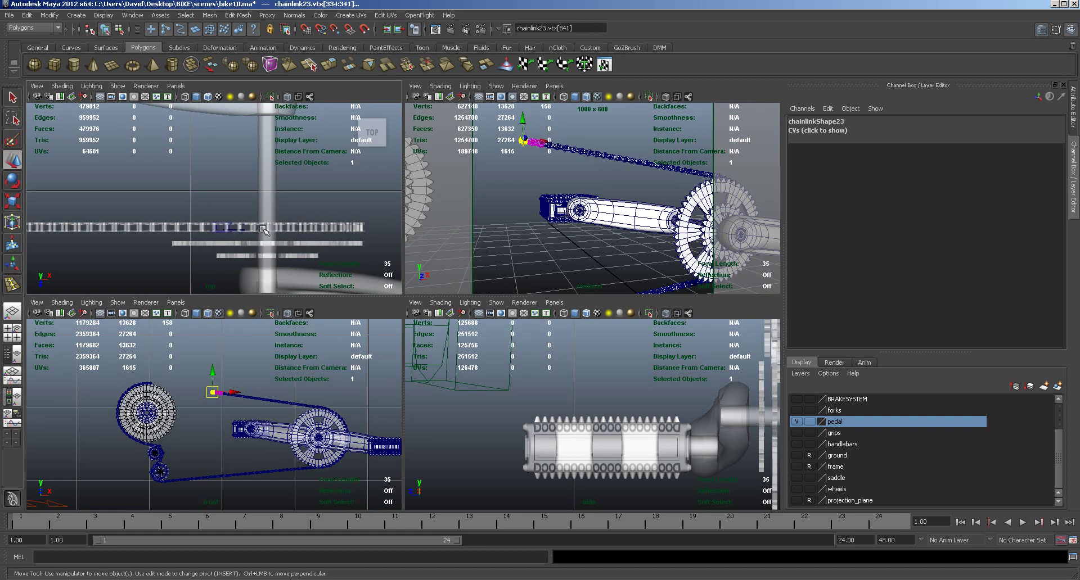
alt+right_drag(287, 230, 266, 230)
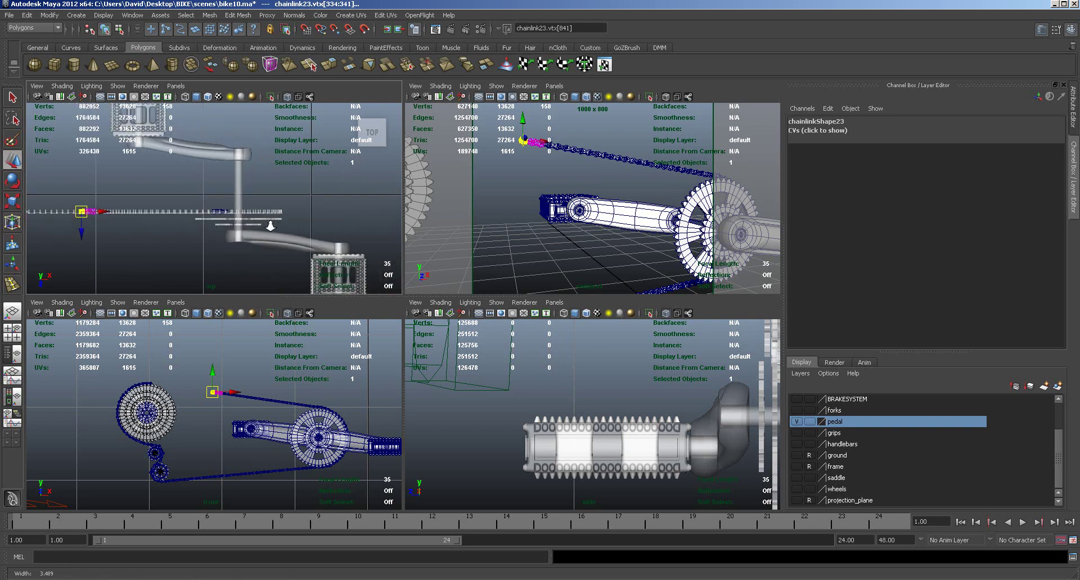
alt+middle_drag(178, 243, 300, 241)
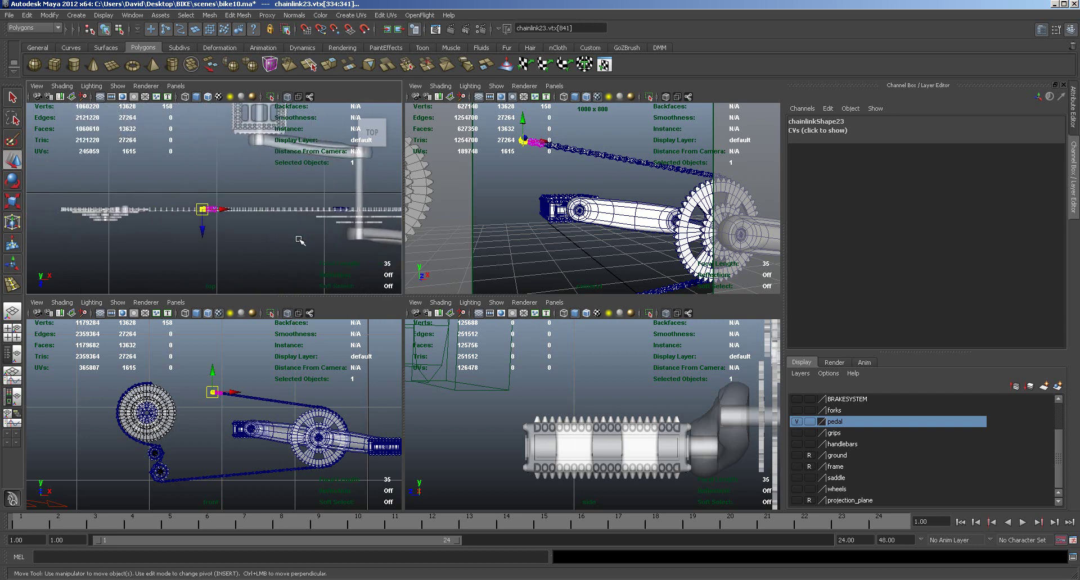
alt+right_drag(299, 238, 317, 235)
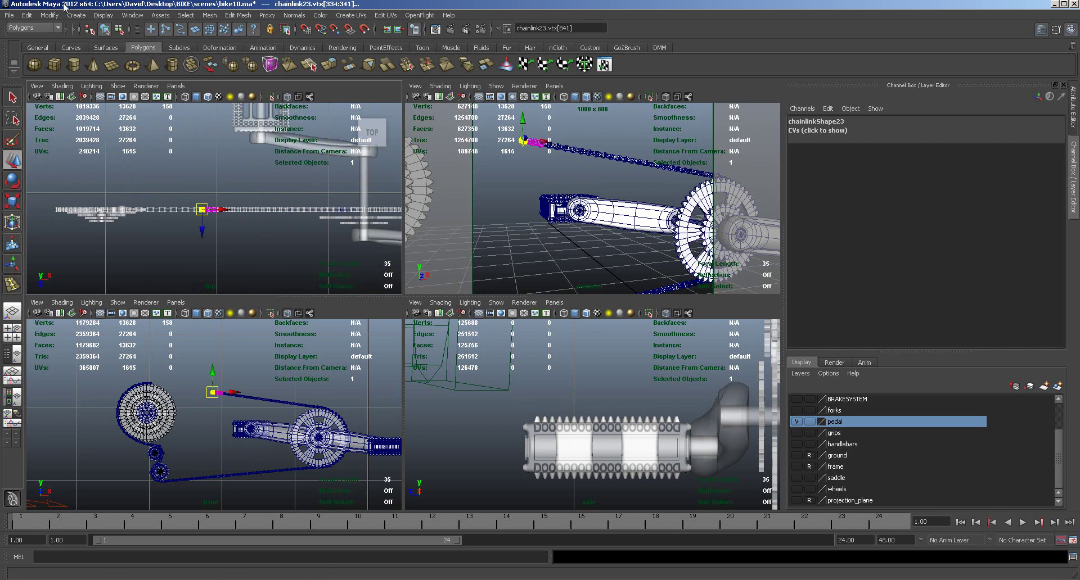
Step: Open the saved bike scene bike10.ma
click(7, 15)
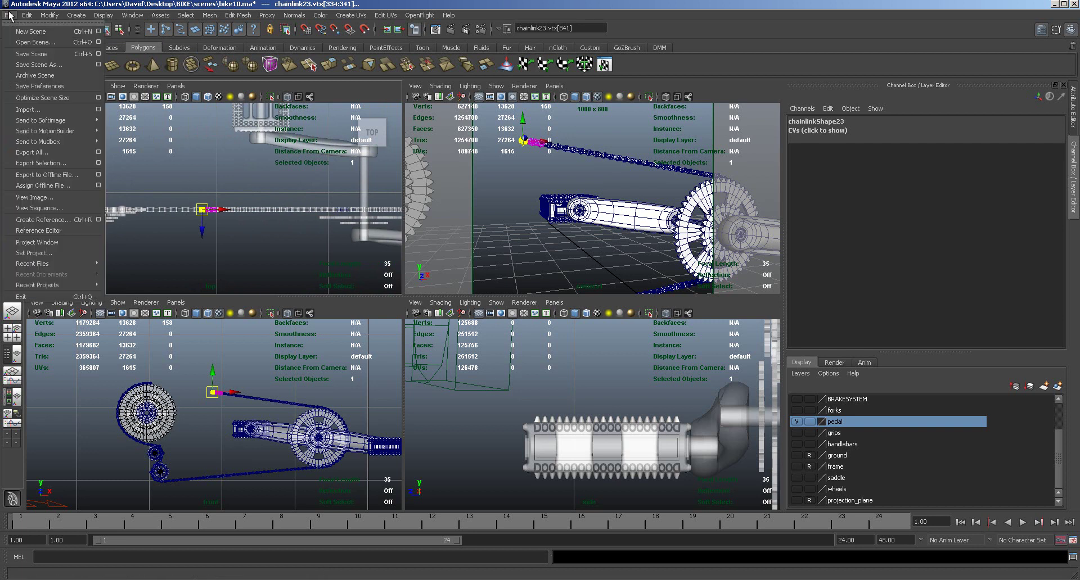
click(17, 43)
double_click(223, 227)
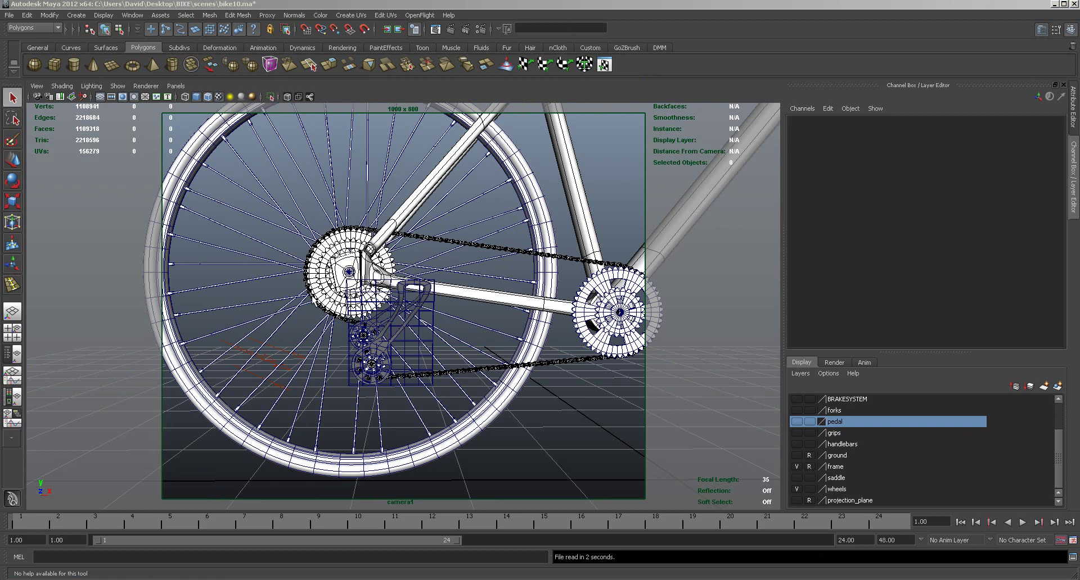
Step: Delete the derailleur cage, its arm and the surrounding lattice around the two small jockey wheels
click(382, 354)
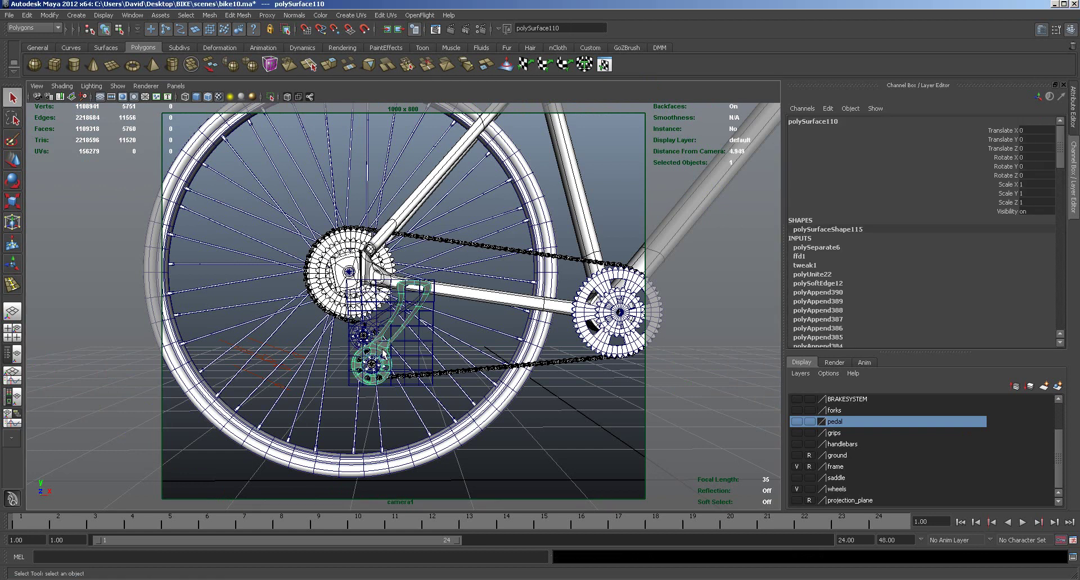
key(Delete)
click(400, 341)
key(Delete)
click(386, 334)
key(Delete)
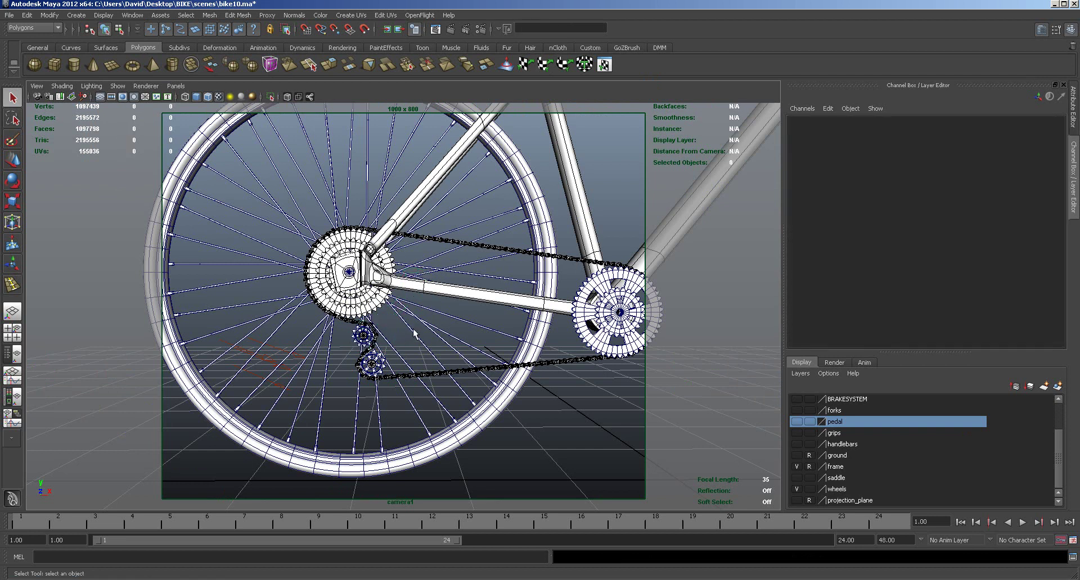
Step: Switch the large front chainring to face selection and select the faces of one of its spokes
alt+drag(413, 331, 488, 338)
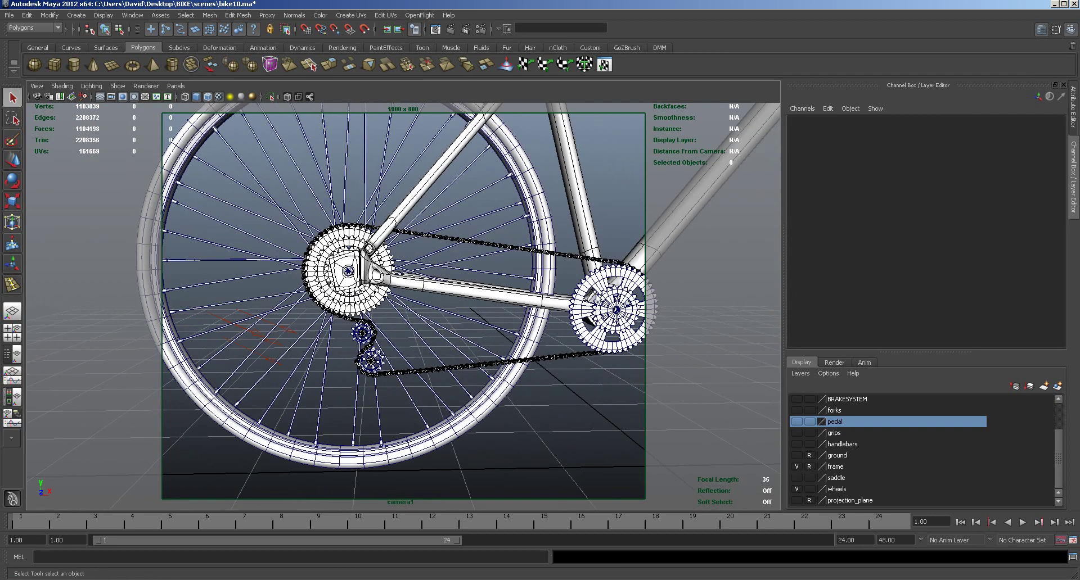
alt+middle_drag(568, 323, 424, 342)
alt+right_drag(508, 337, 658, 330)
right_drag(501, 364, 511, 360)
click(513, 365)
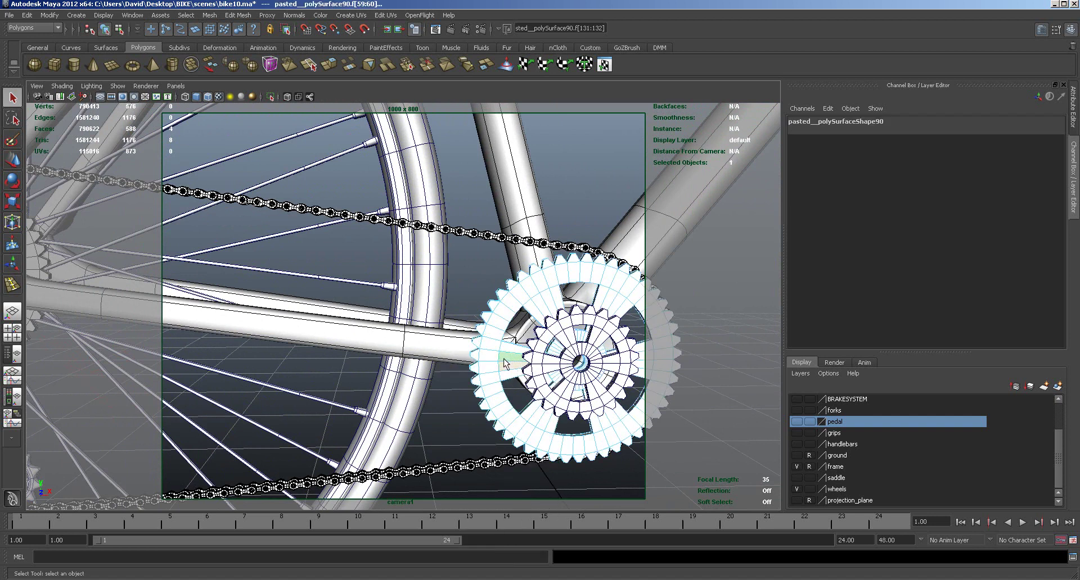
Step: Clear the chainring face selection and try to pick the spoke faces again in the front view
key(space)
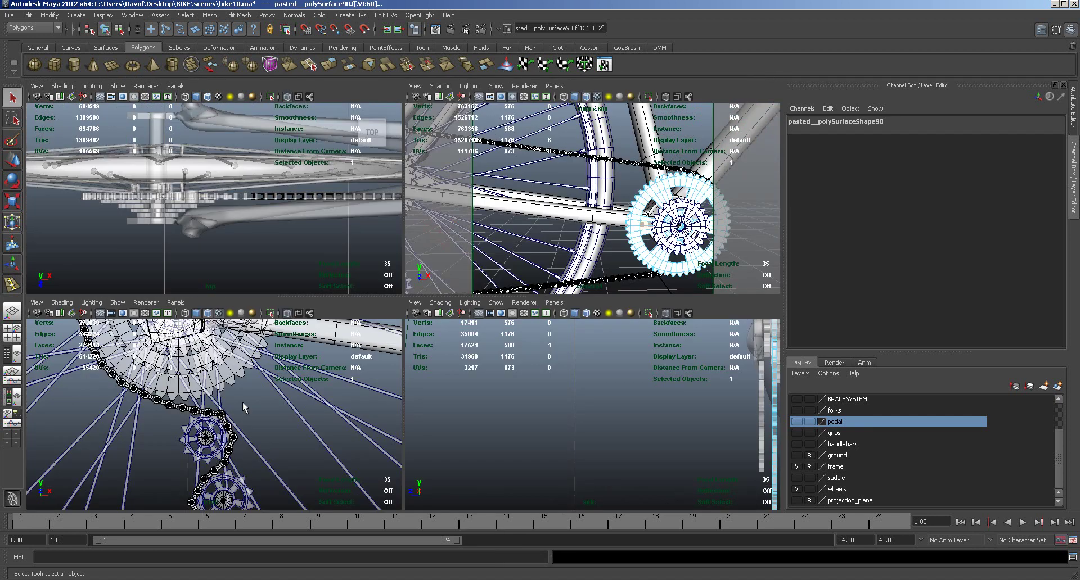
alt+right_drag(263, 394, 228, 393)
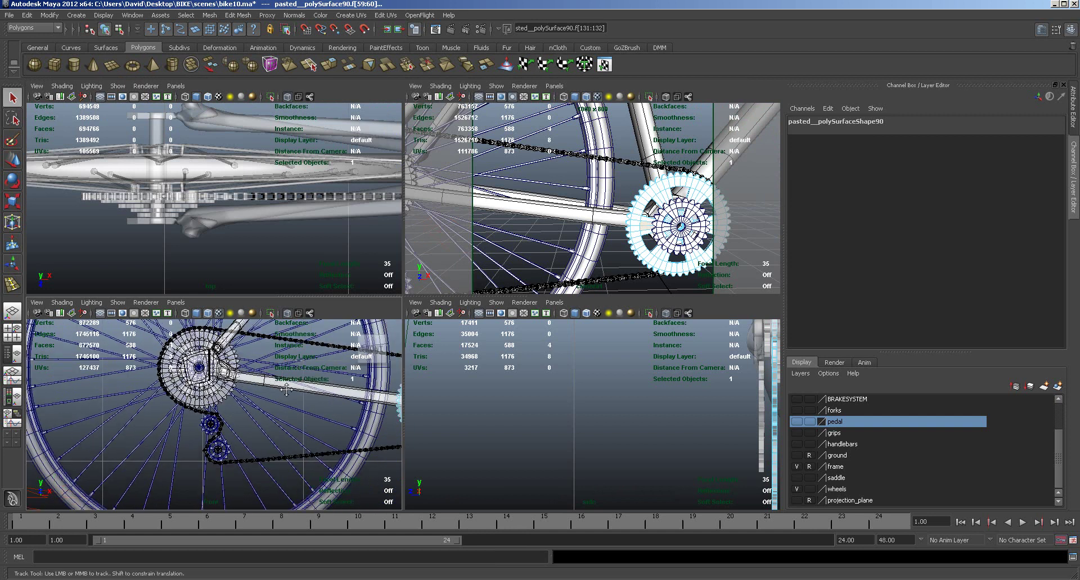
alt+middle_drag(322, 390, 149, 389)
alt+right_drag(149, 389, 262, 381)
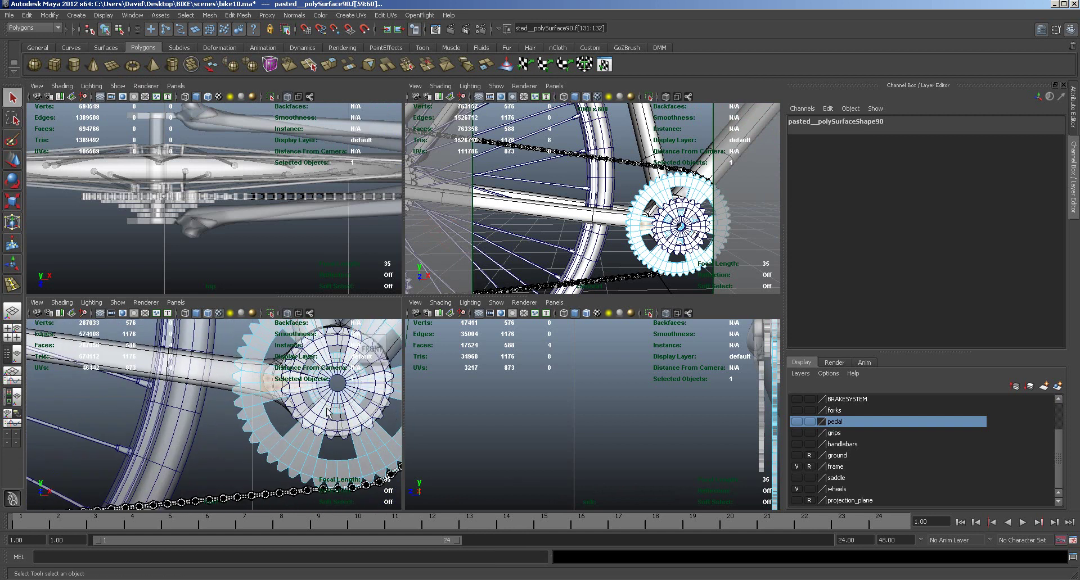
click(212, 419)
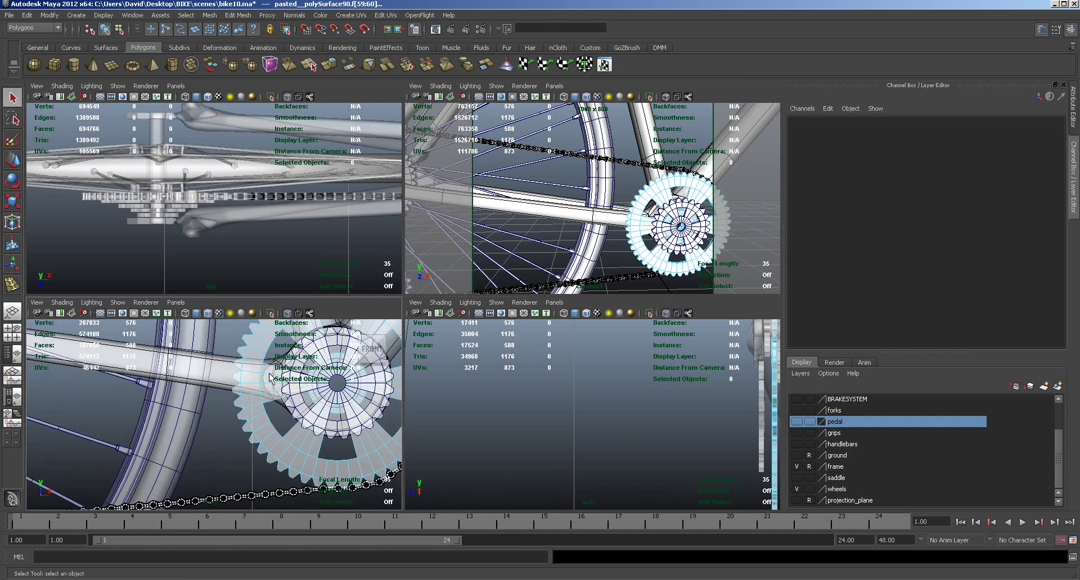
drag(265, 378, 271, 388)
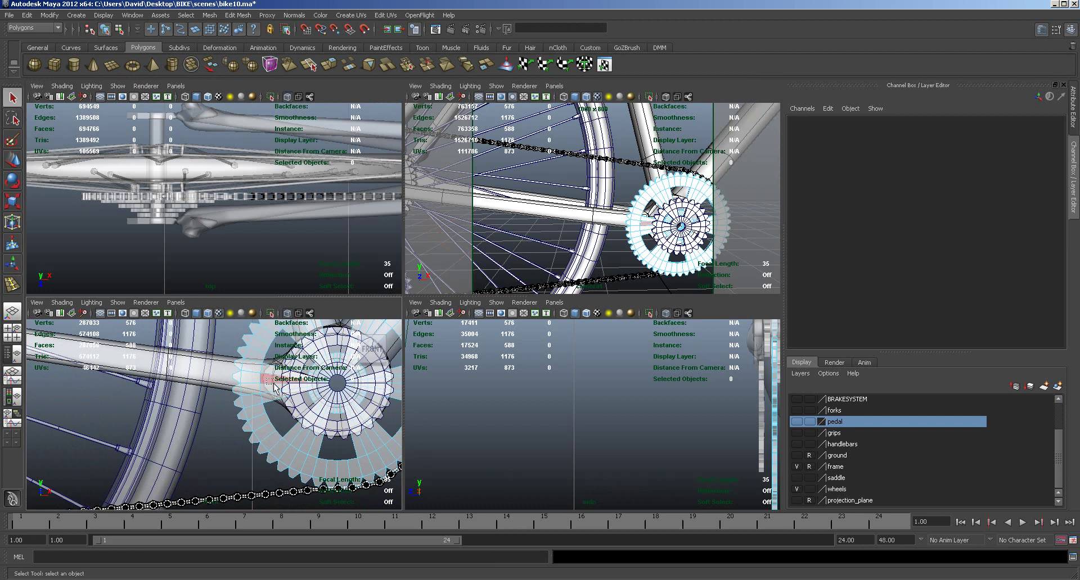
click(217, 434)
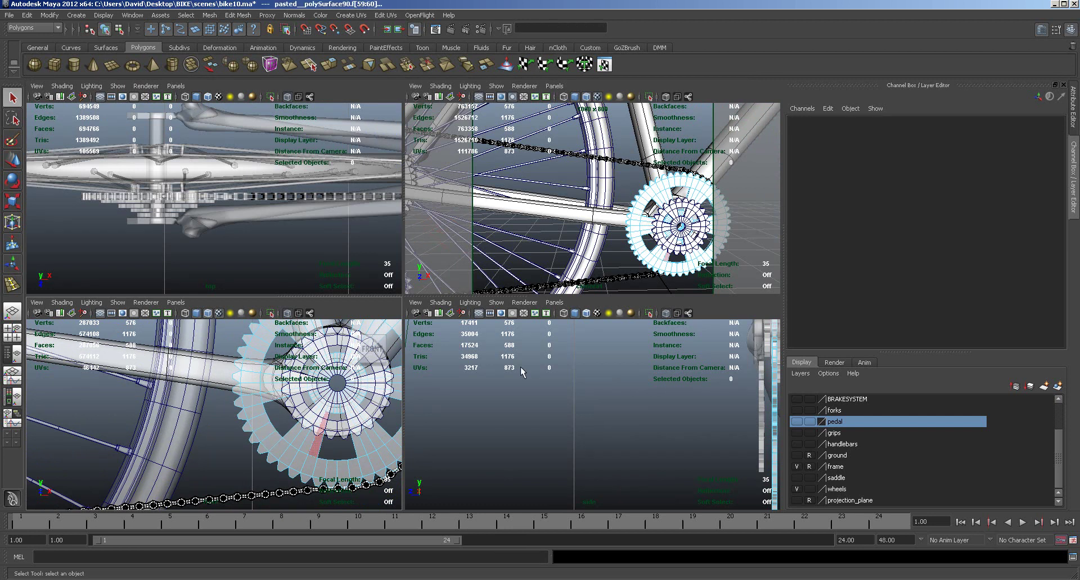
click(250, 18)
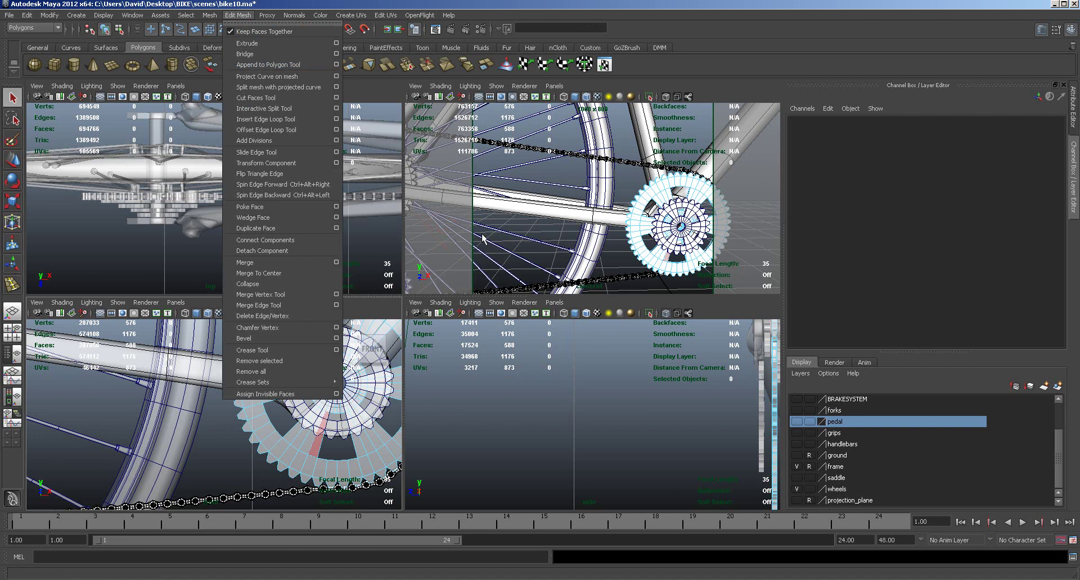
click(567, 246)
Step: Make the pedal layer visible
alt+drag(566, 246, 544, 246)
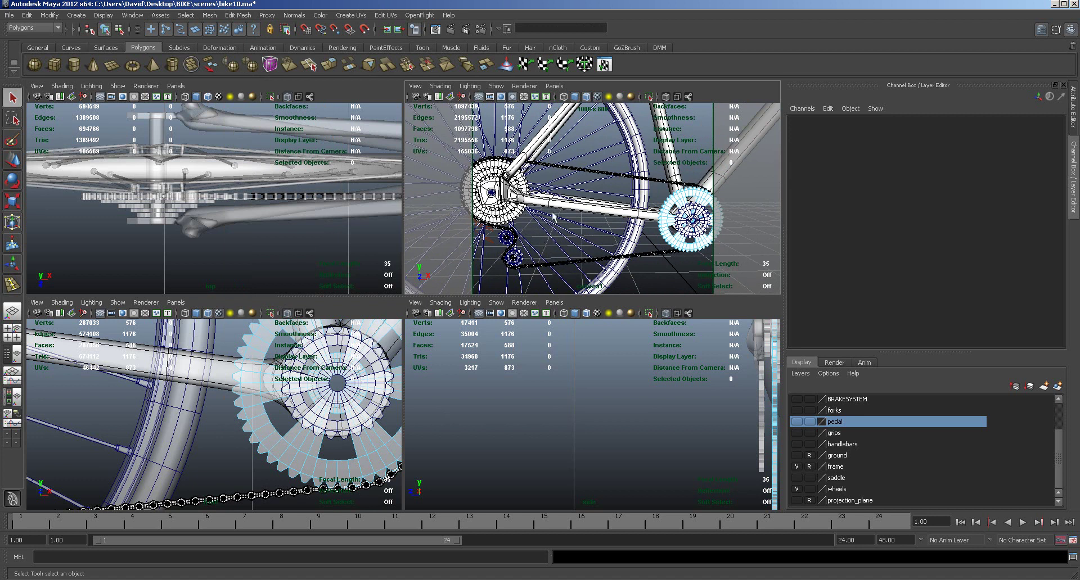
alt+middle_drag(636, 228, 533, 233)
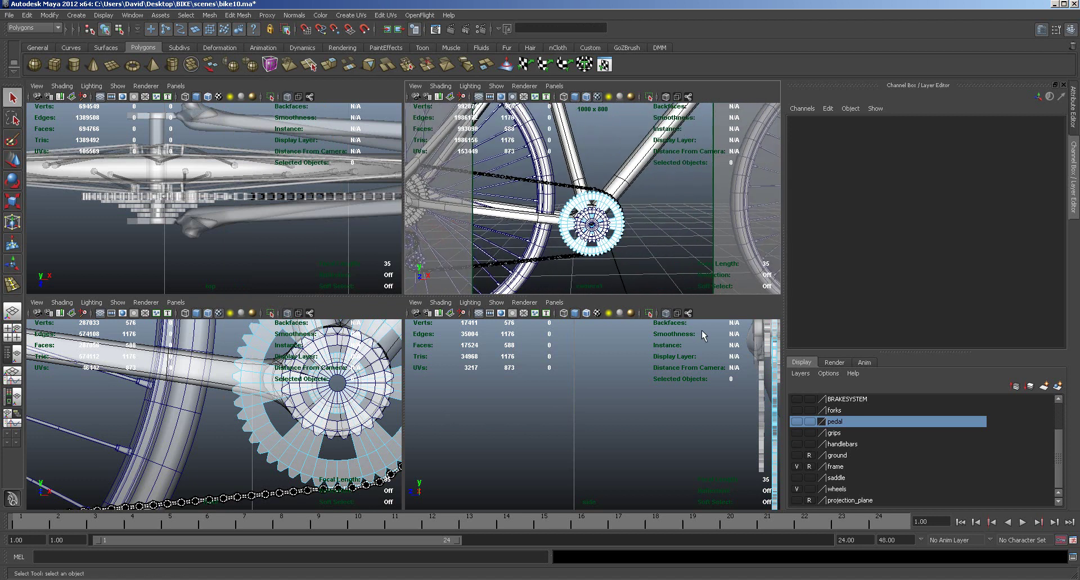
click(809, 456)
click(808, 456)
drag(1060, 460, 1060, 428)
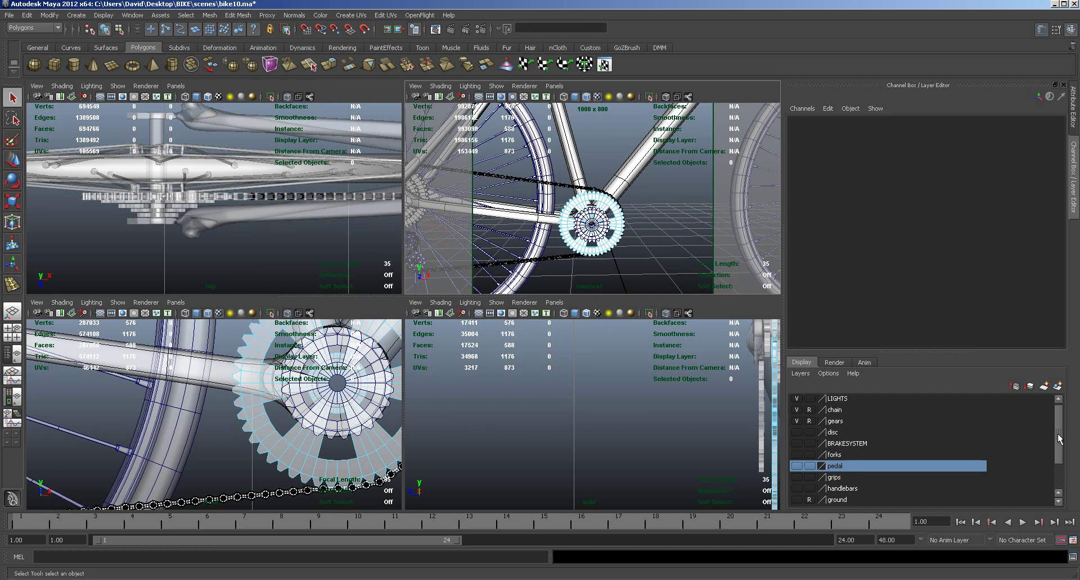
mouse_move(1057, 431)
mouse_down()
mouse_move(1053, 477)
mouse_move(1052, 430)
mouse_up()
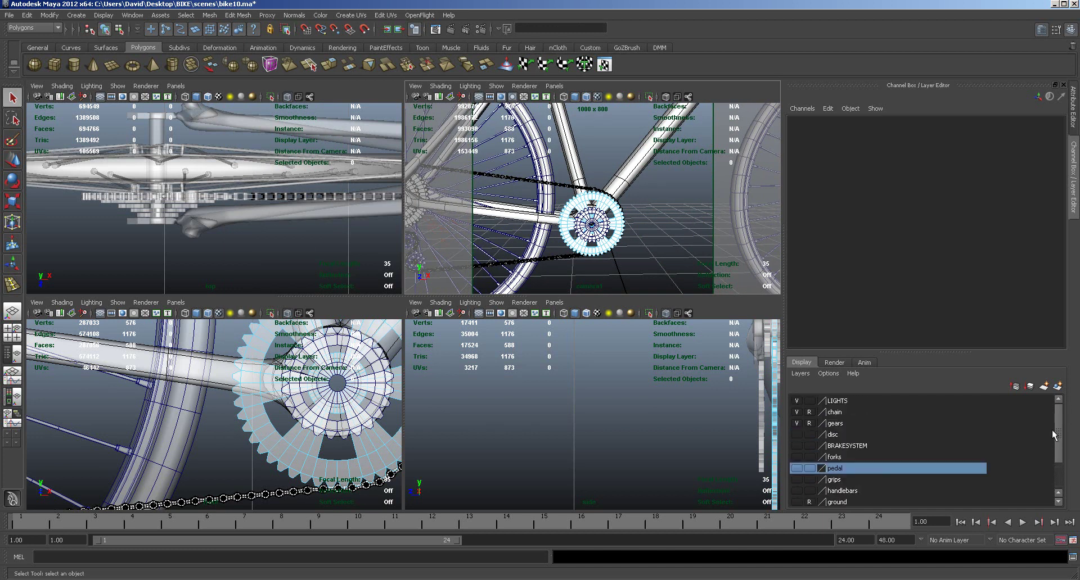
click(797, 468)
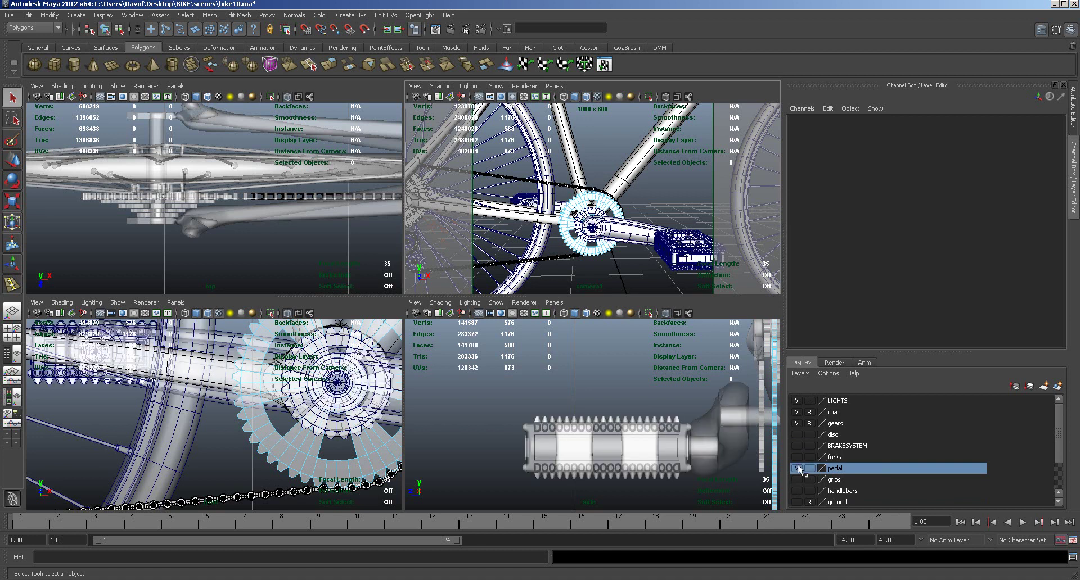
Step: Select the pedal body mesh, turn off its smooth preview and show it close up in an enlarged perspective view
click(670, 260)
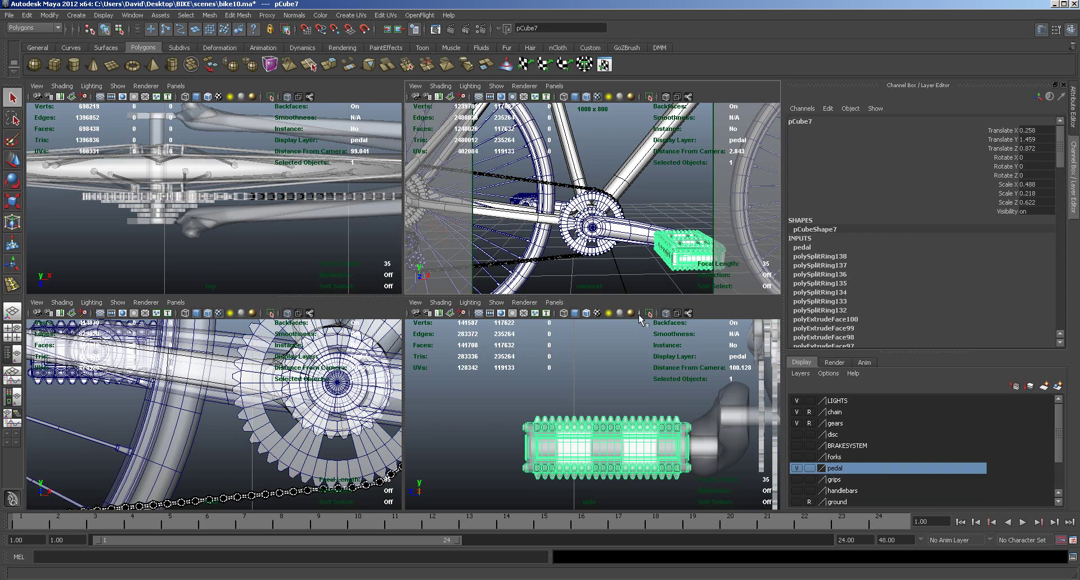
key(1)
key(space)
alt+drag(563, 350, 408, 355)
alt+right_drag(408, 356, 552, 373)
alt+middle_drag(552, 373, 548, 261)
alt+drag(548, 262, 551, 296)
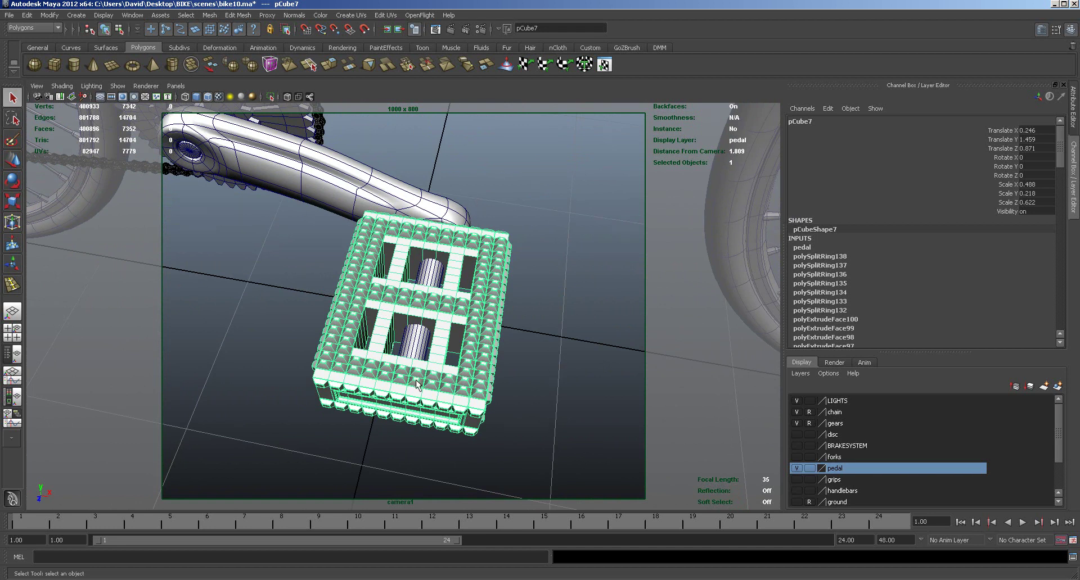
Step: Switch the pedal body to face selection and select three adjacent faces on the flat rim at its outer end
right_drag(423, 397, 413, 394)
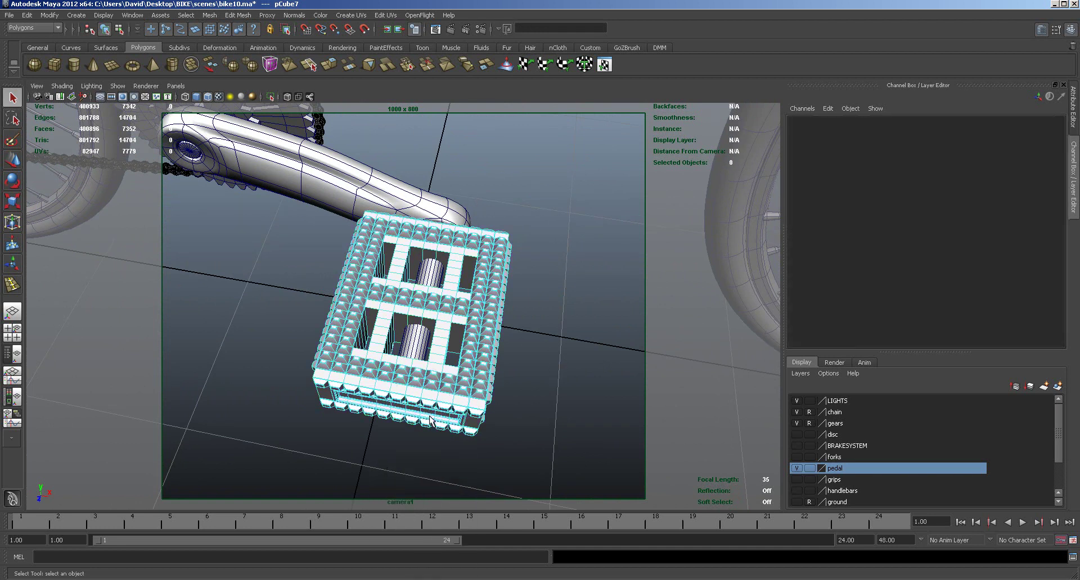
click(415, 394)
shift+click(430, 396)
shift+click(444, 398)
alt+right_drag(512, 412, 645, 404)
alt+drag(643, 409, 624, 320)
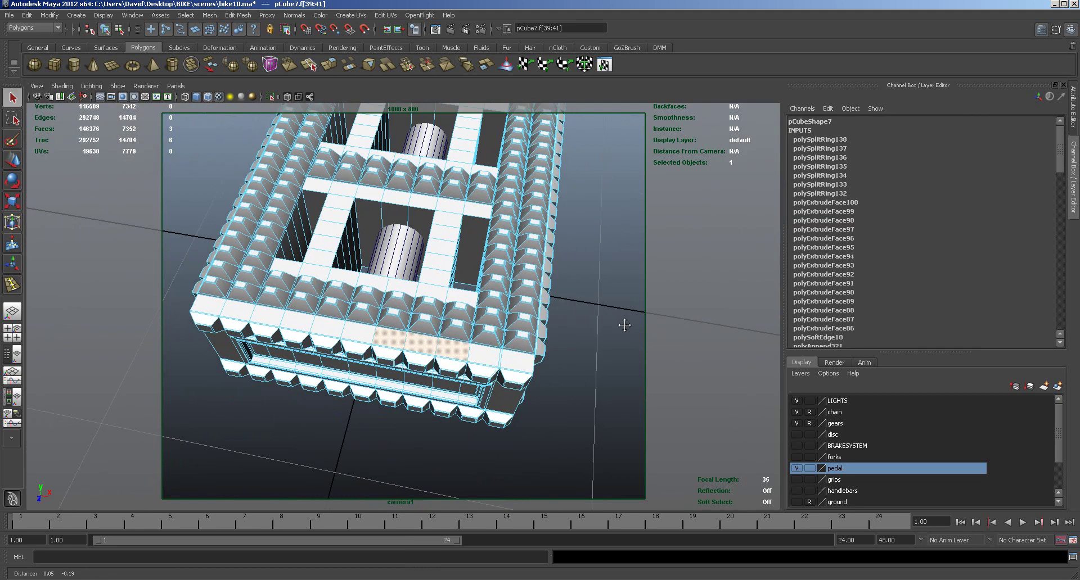
alt+right_drag(624, 320, 491, 370)
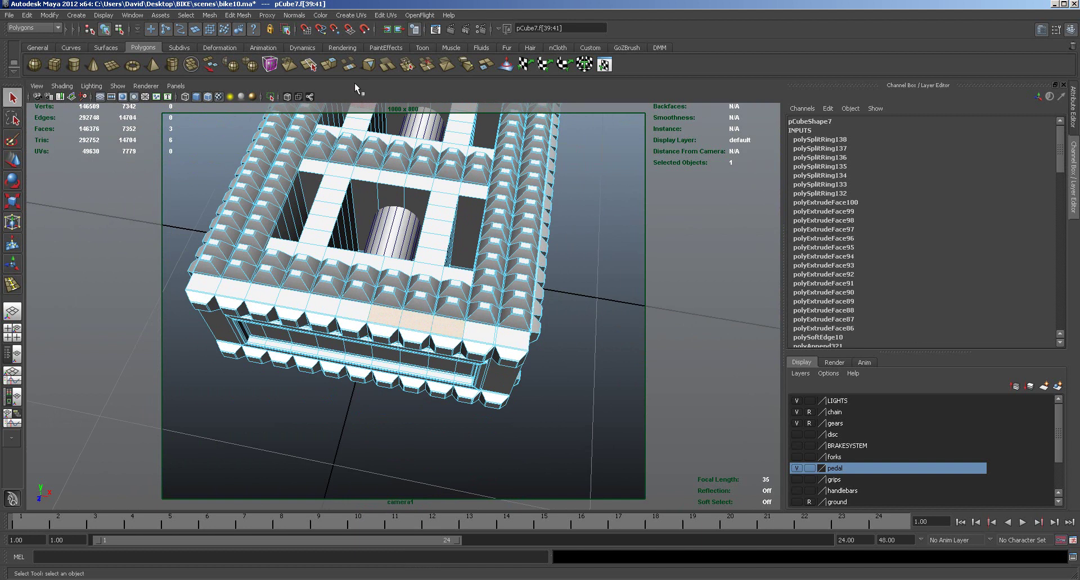
Step: Show all four views and extend the face selection along the flat strip at the pedal's outer end in the top view
key(space)
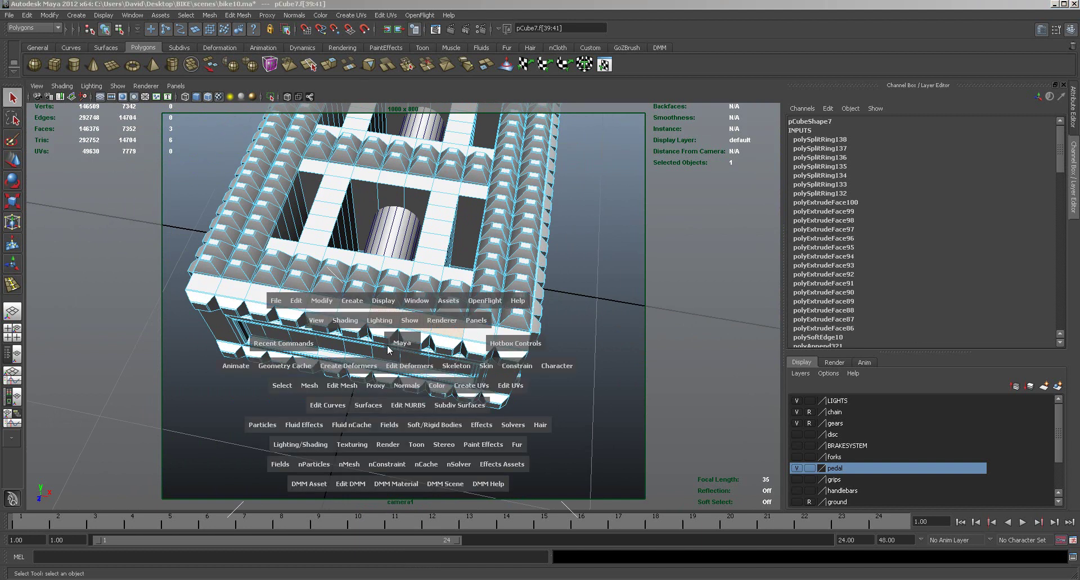
key(f)
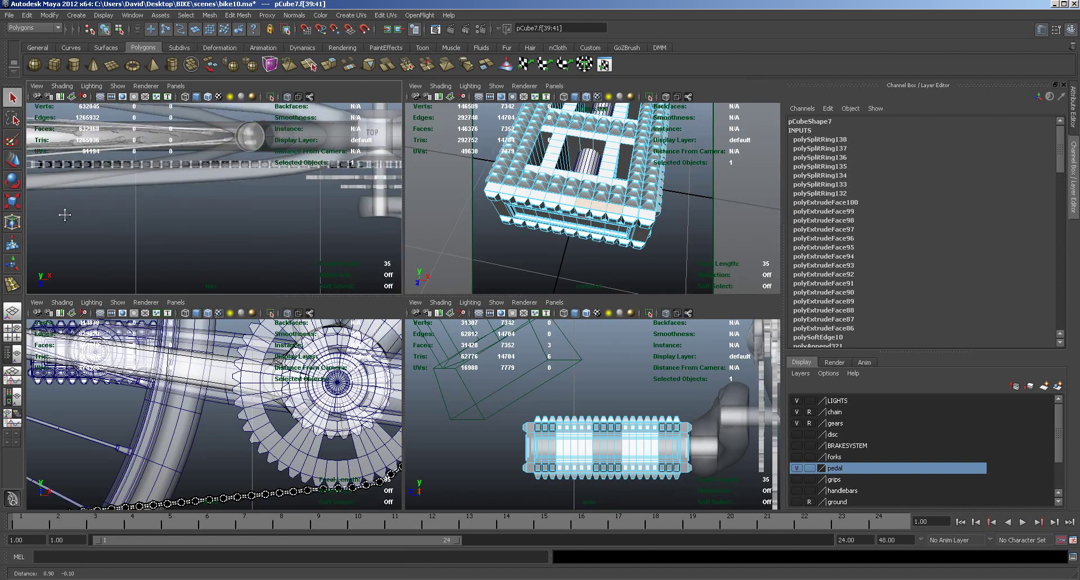
scroll(168, 203, up, 5)
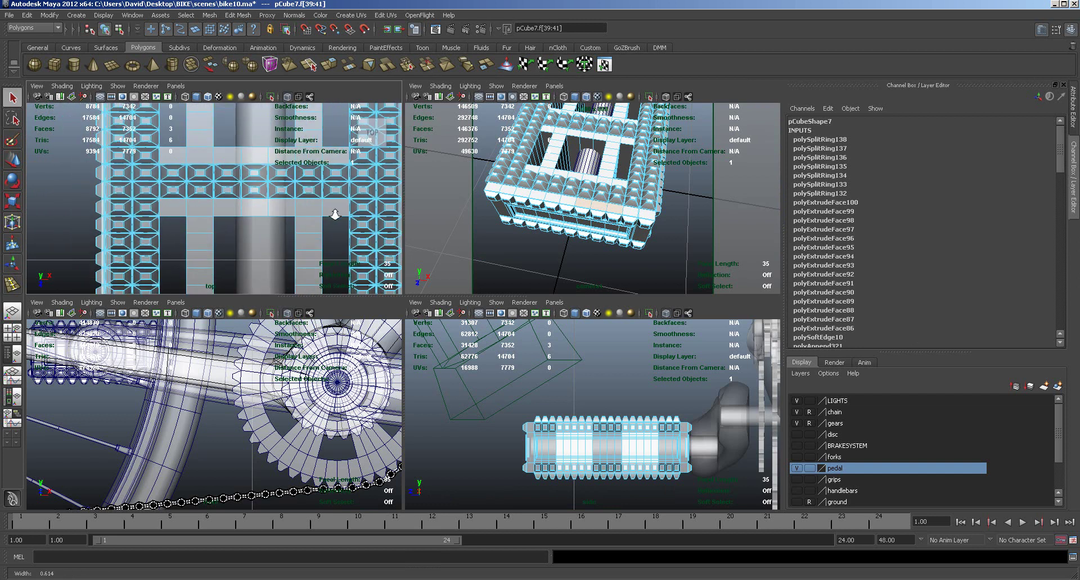
alt+drag(613, 236, 624, 136)
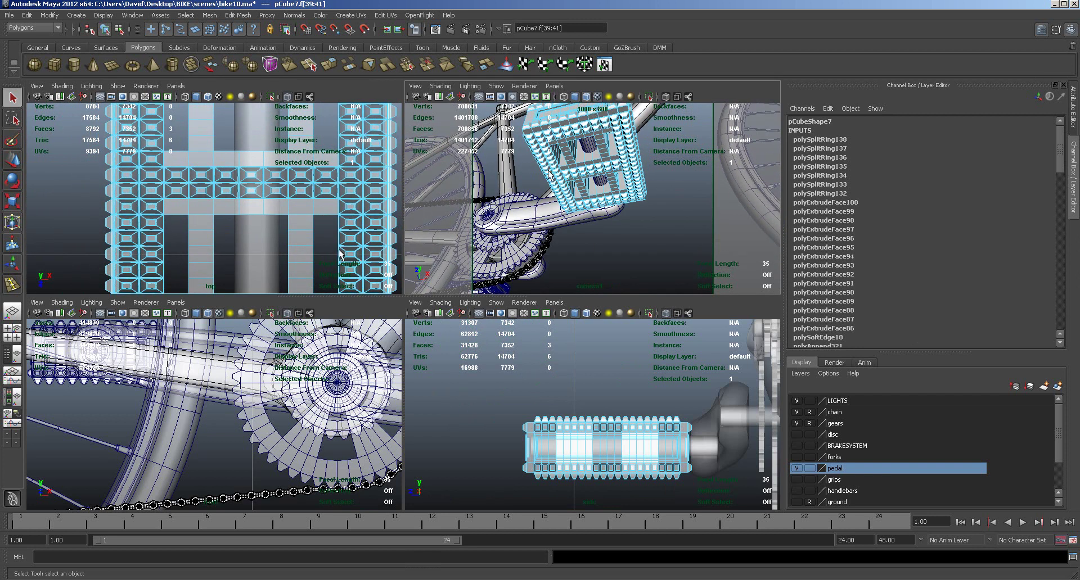
scroll(329, 254, down, 4)
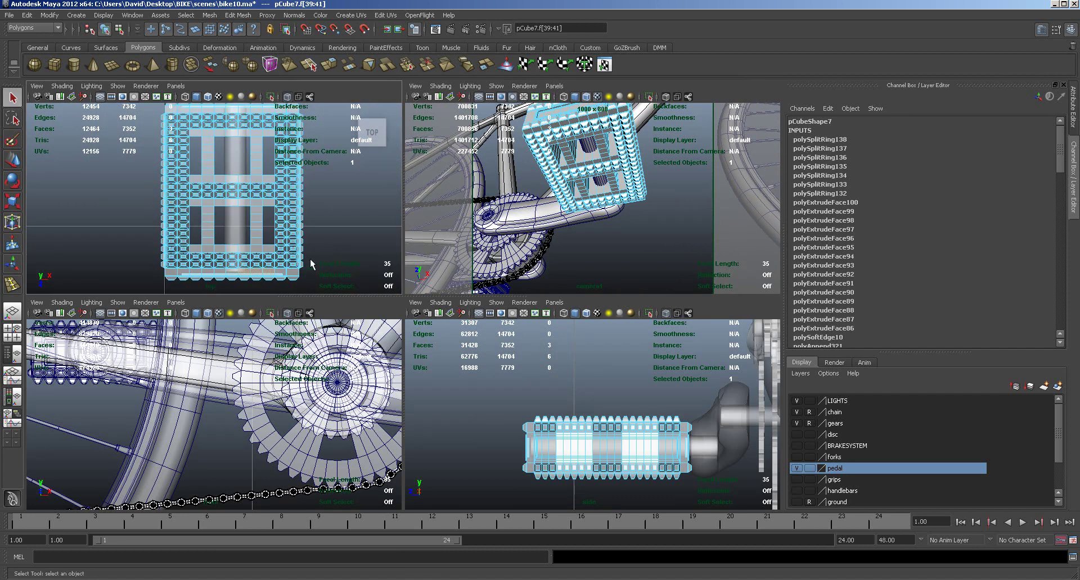
scroll(369, 231, up, 2)
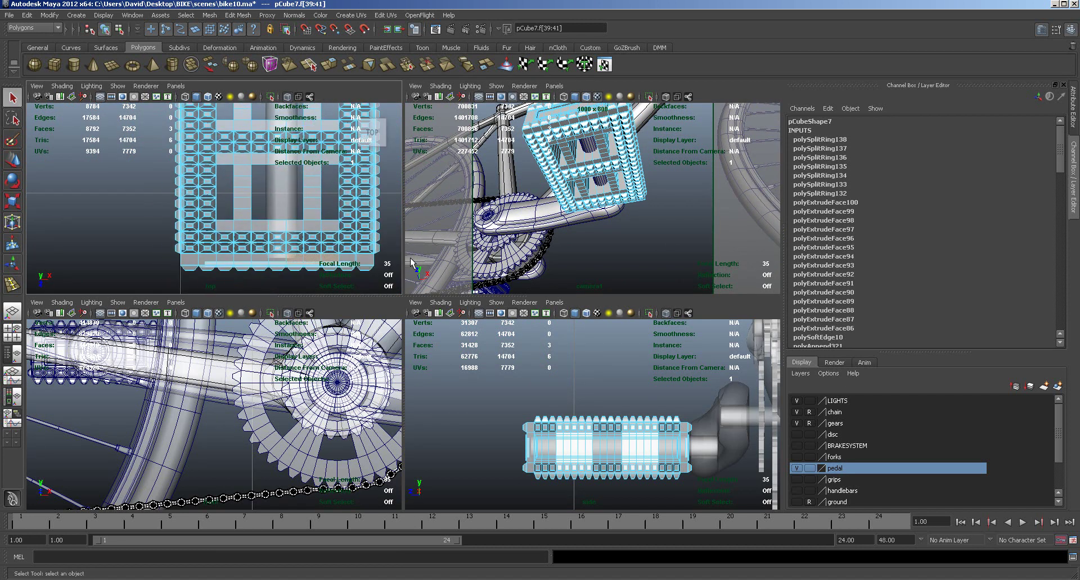
click(169, 250)
drag(296, 259, 349, 259)
alt+drag(588, 118, 597, 233)
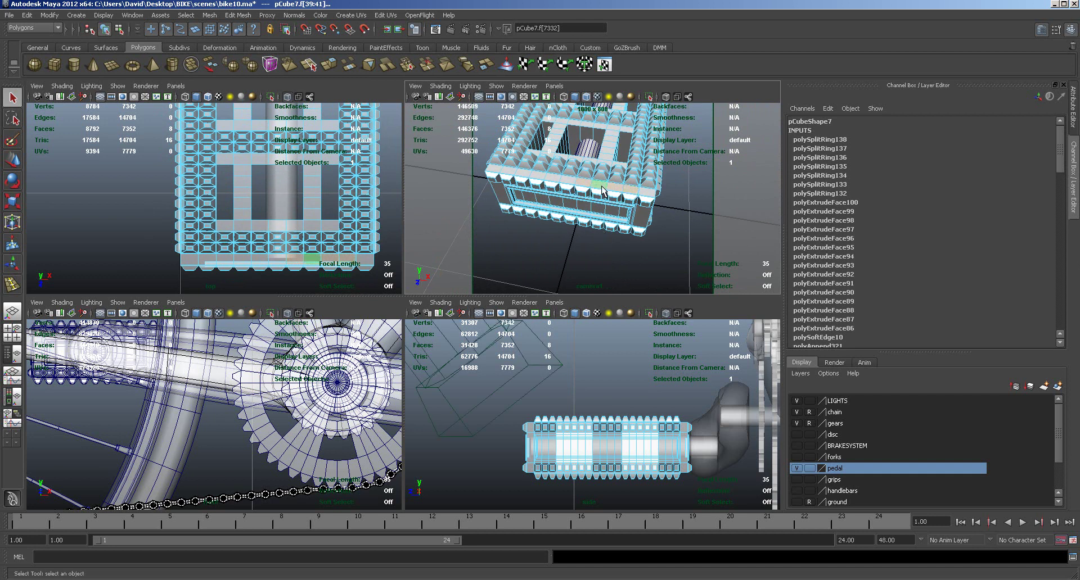
Step: Extrude the selected strip faces individually, with Keep Faces Together turned off
click(330, 65)
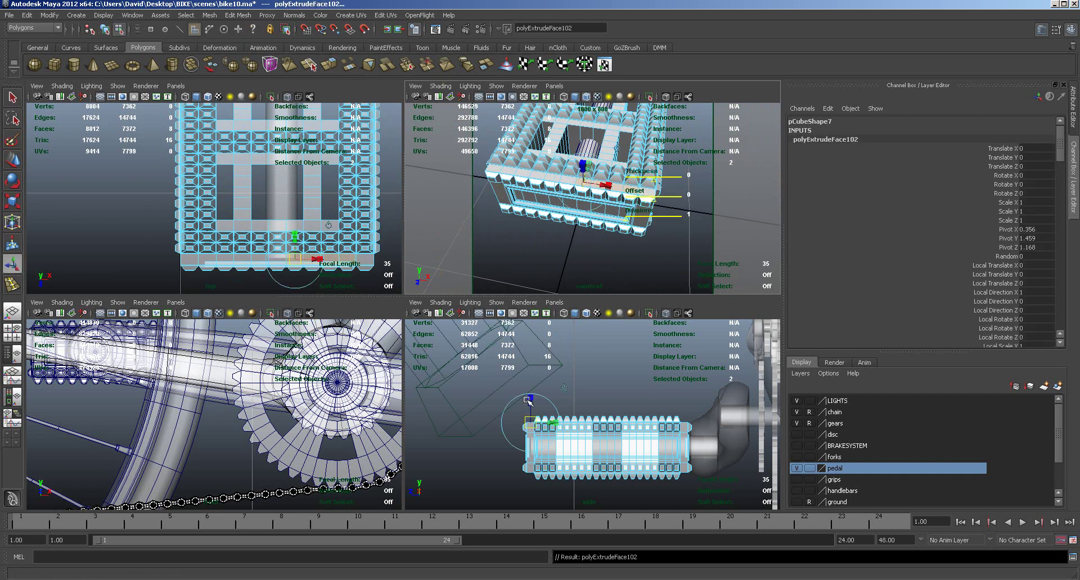
click(1041, 31)
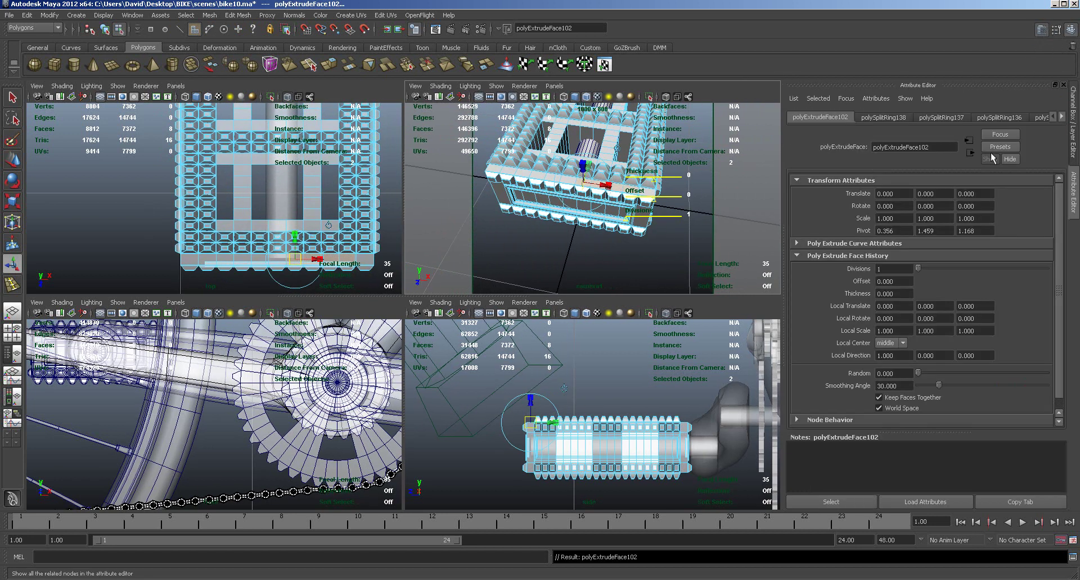
click(879, 398)
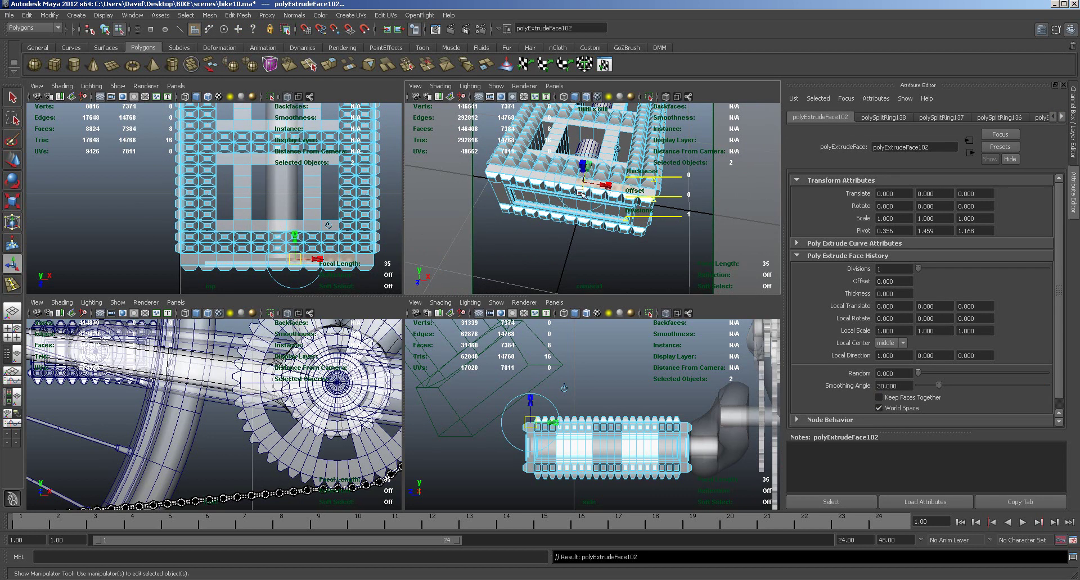
Step: Raise the extruded faces by 0.002 in local Z and scale them to 0.883
scroll(644, 216, up, 3)
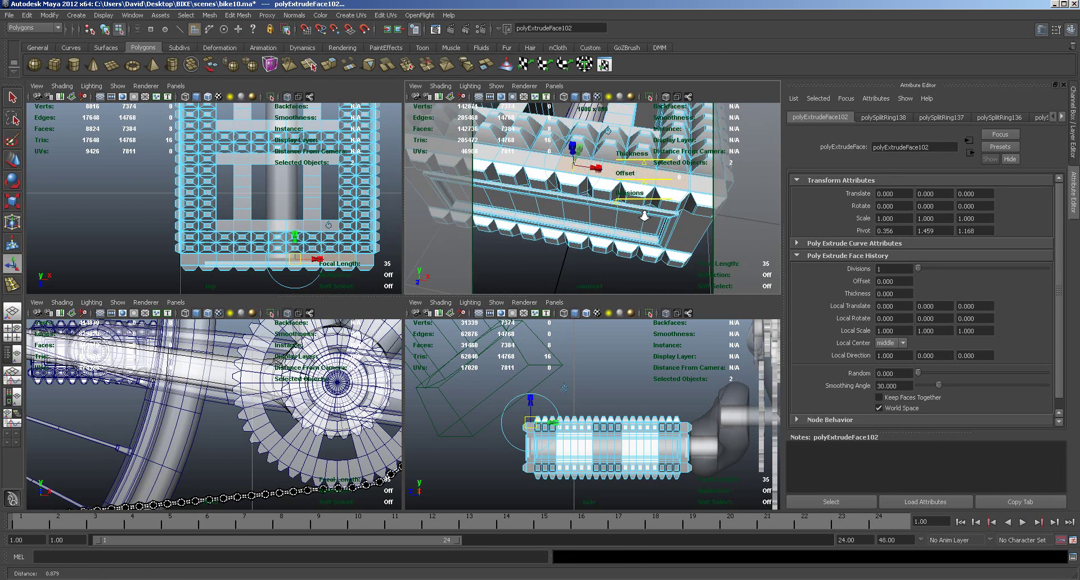
alt+drag(632, 207, 632, 232)
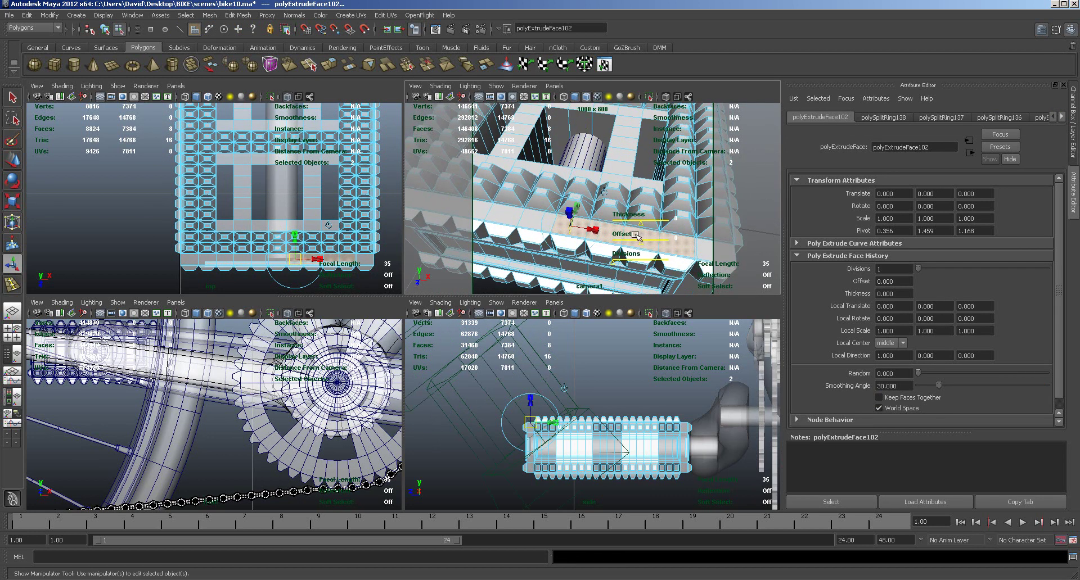
drag(570, 221, 564, 212)
click(569, 210)
drag(571, 225, 568, 222)
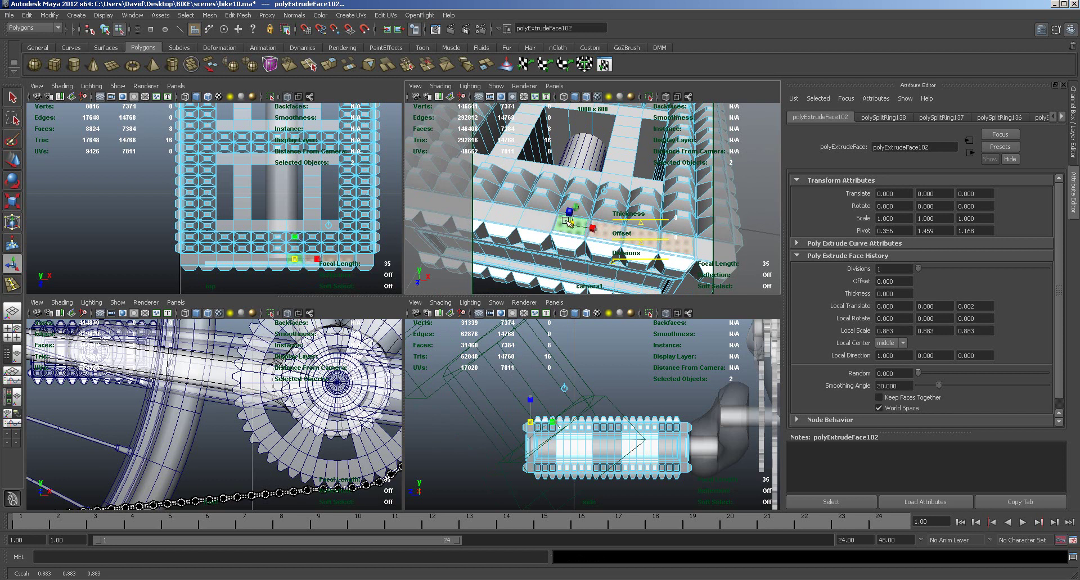
click(567, 226)
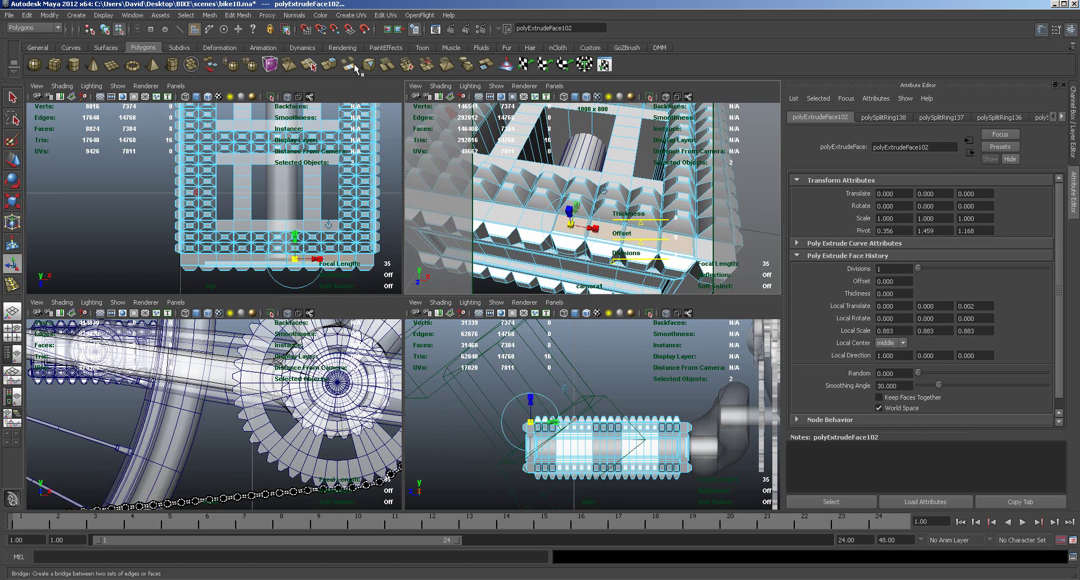
Step: Extrude the strip faces again, raise them by 0.009 in local Z and scale them down into tapered studs
click(330, 65)
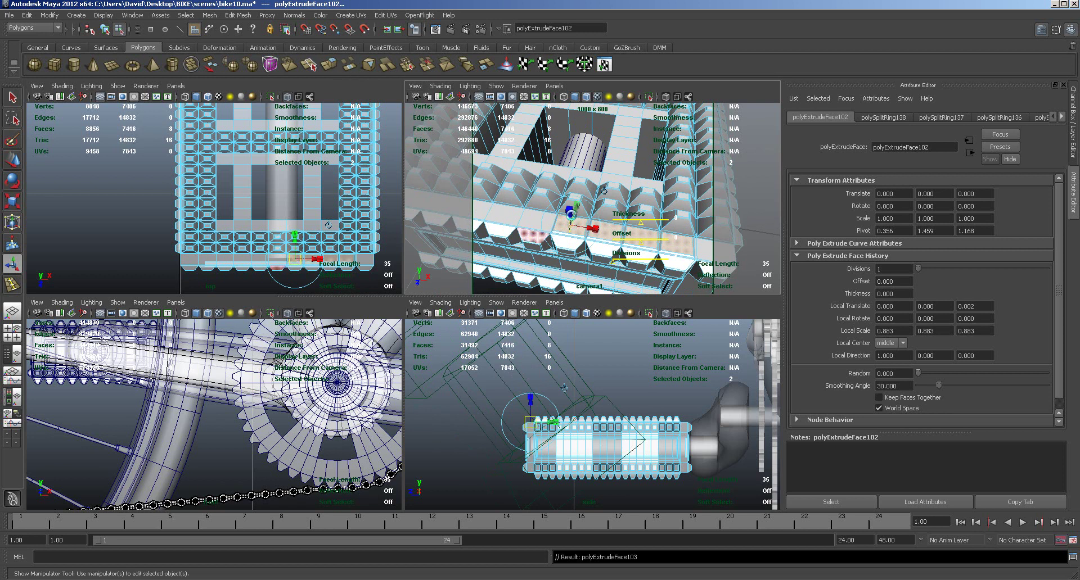
drag(569, 213, 571, 216)
key(t)
alt+middle_drag(570, 214, 566, 165)
drag(568, 168, 562, 172)
click(592, 176)
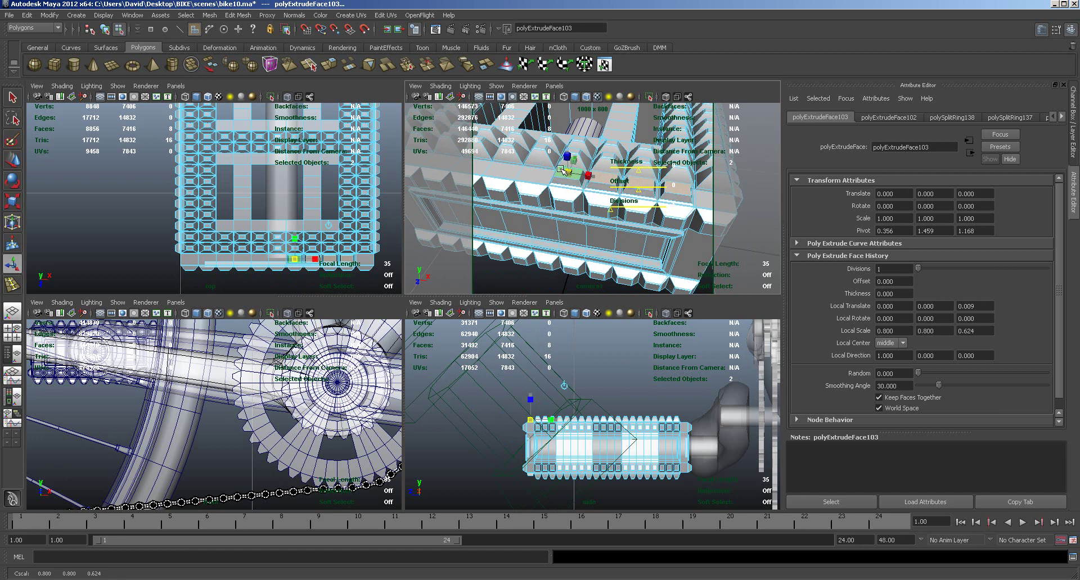
Step: Extrude the stud tops once more, raise them by 0.002 in local Z and scale them to 0.917
click(347, 64)
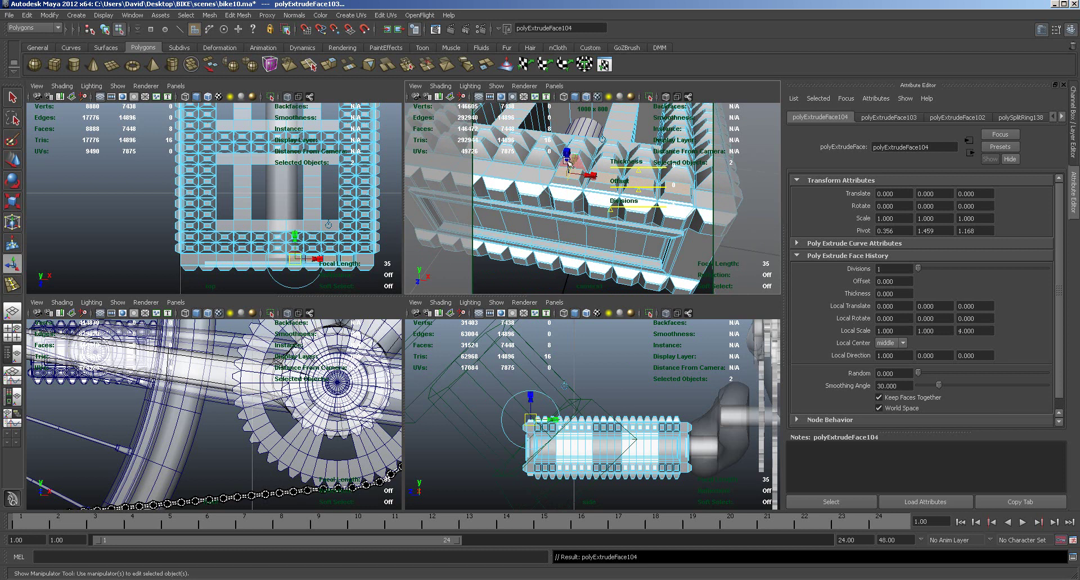
drag(569, 160, 568, 172)
scroll(592, 202, up, 5)
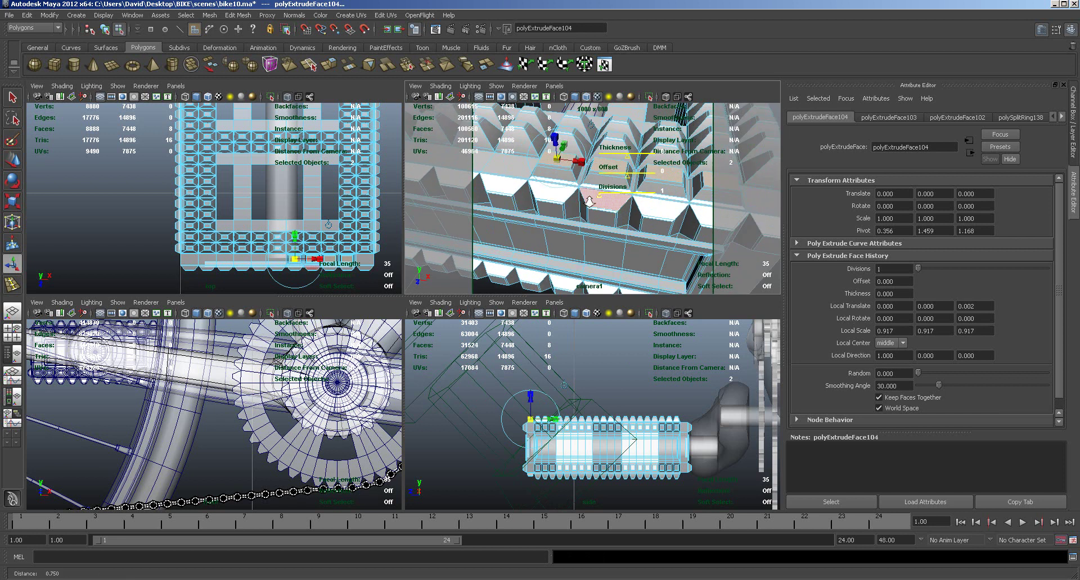
scroll(593, 203, down, 3)
alt+drag(592, 202, 580, 190)
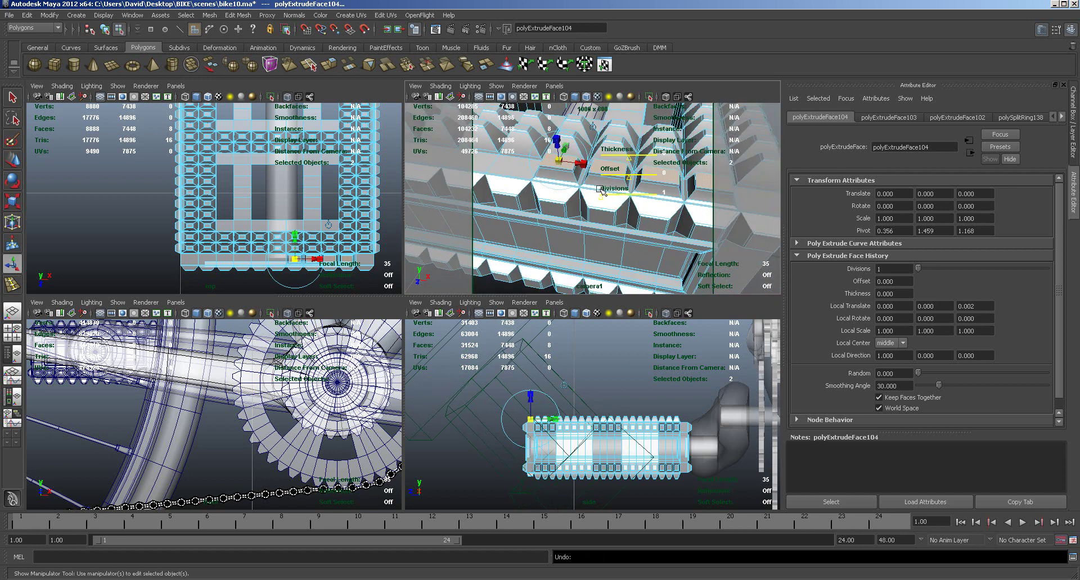
Step: Undo the stud extrusions on the pedal's end strip
key(ctrl+z)
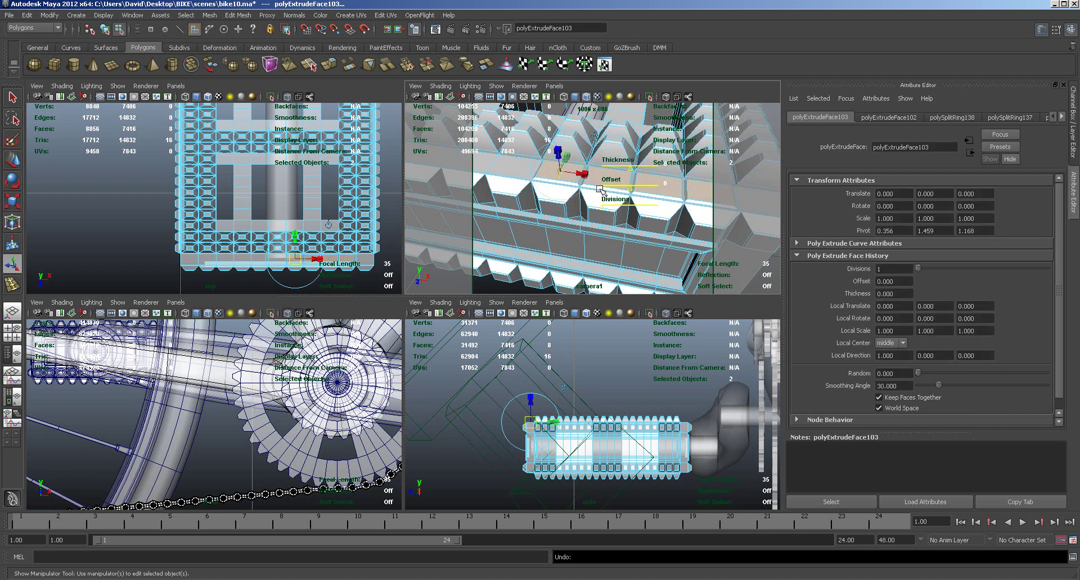
key(ctrl+z)
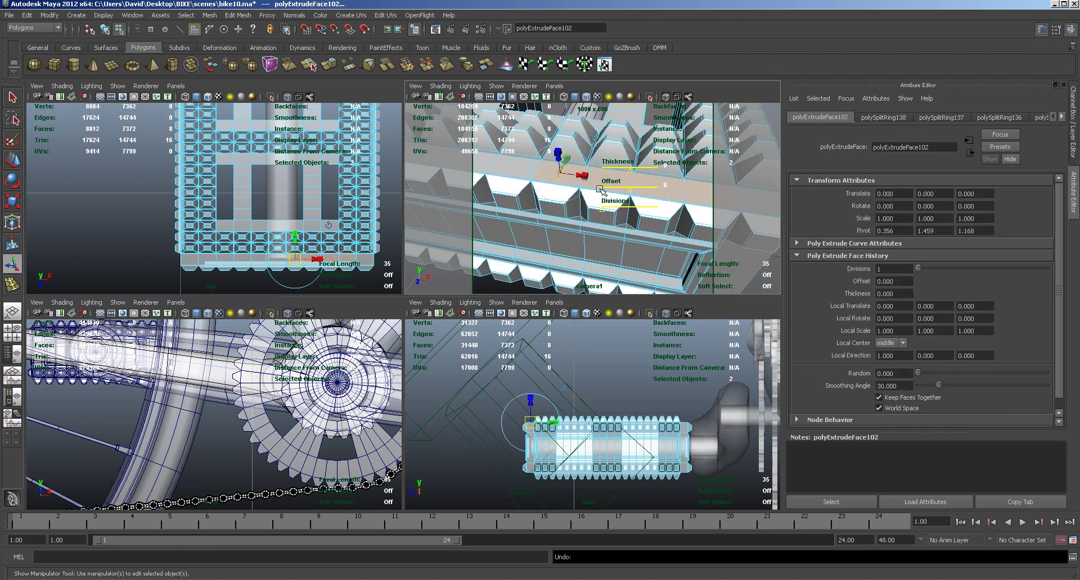
key(ctrl+z)
key(ctrl+z)
Step: Turn on the pedal body's smooth preview, return to object selection and examine its sides and studs from several angles
alt+right_drag(621, 232, 574, 229)
alt+drag(572, 251, 570, 205)
alt+drag(569, 255, 623, 189)
key(3)
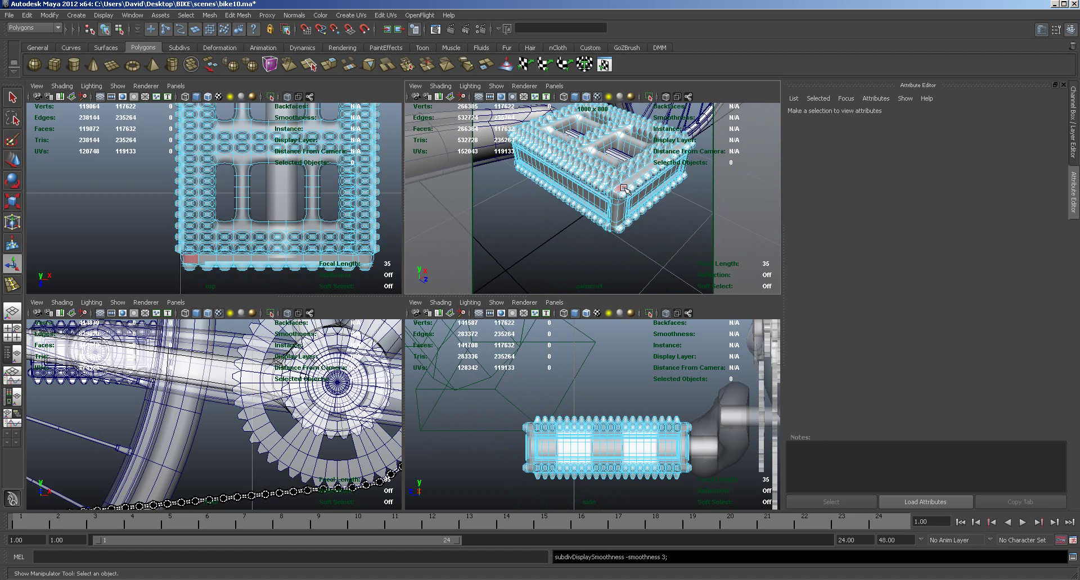
right_drag(622, 208, 651, 194)
alt+drag(629, 235, 551, 204)
alt+drag(614, 171, 518, 161)
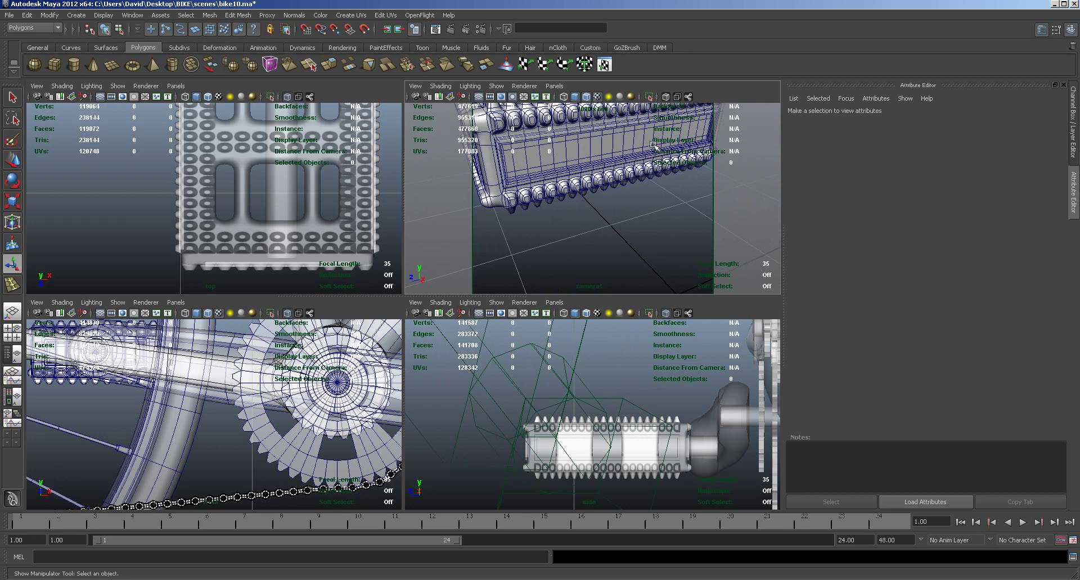
alt+drag(579, 228, 655, 230)
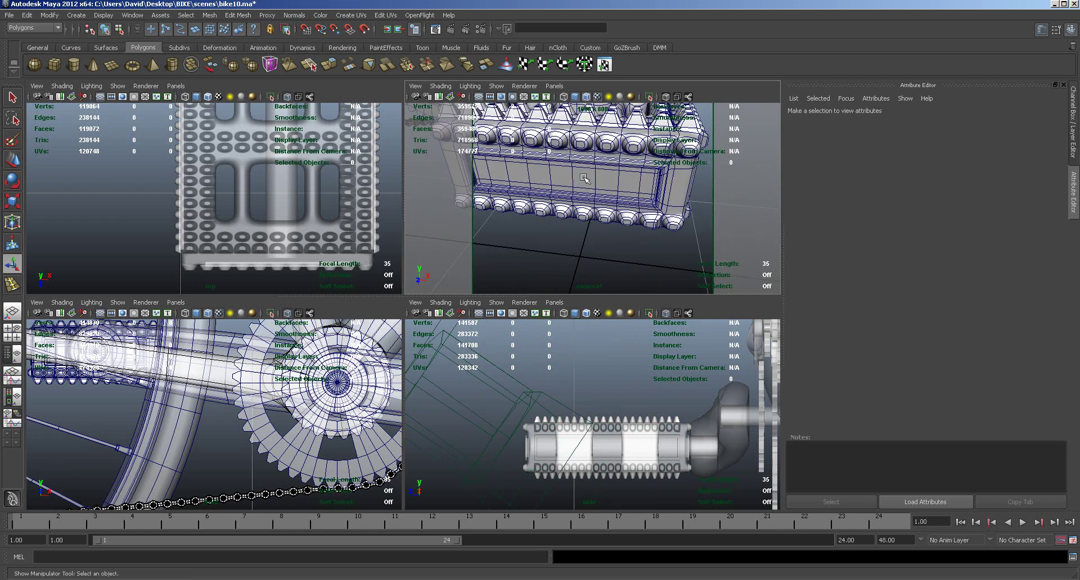
alt+drag(538, 238, 588, 217)
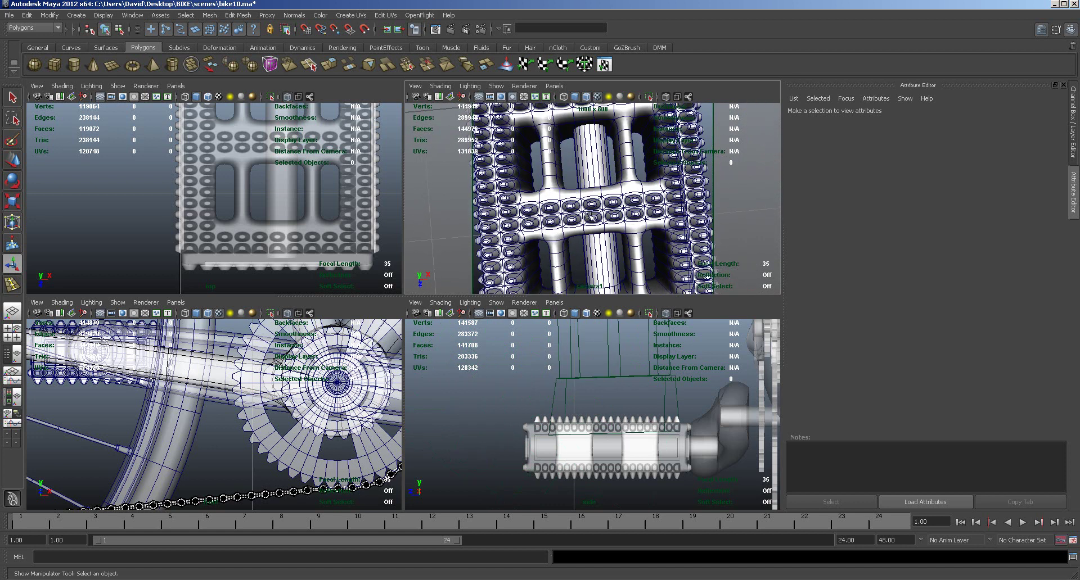
Step: Centre the pivot of the pedal body, nudge the body sideways over its axle and deselect it
click(588, 206)
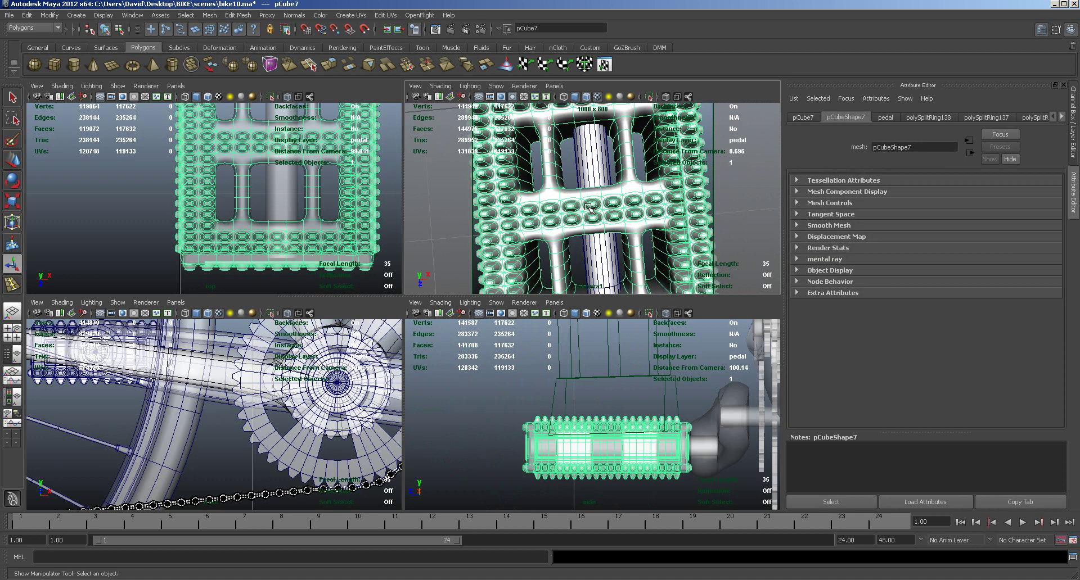
key(w)
alt+right_drag(590, 207, 390, 128)
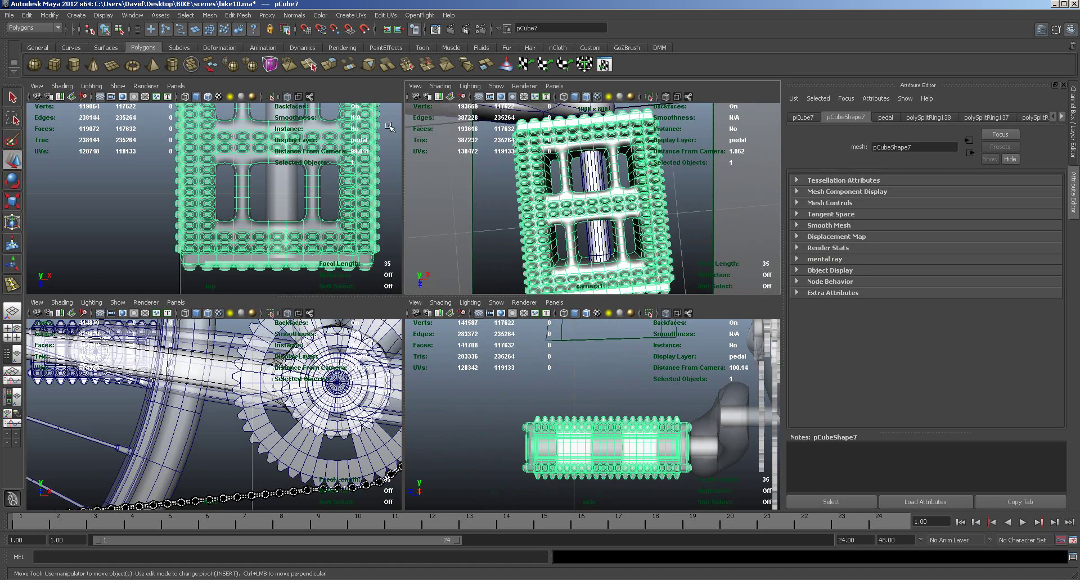
click(49, 16)
click(79, 121)
drag(612, 203, 603, 211)
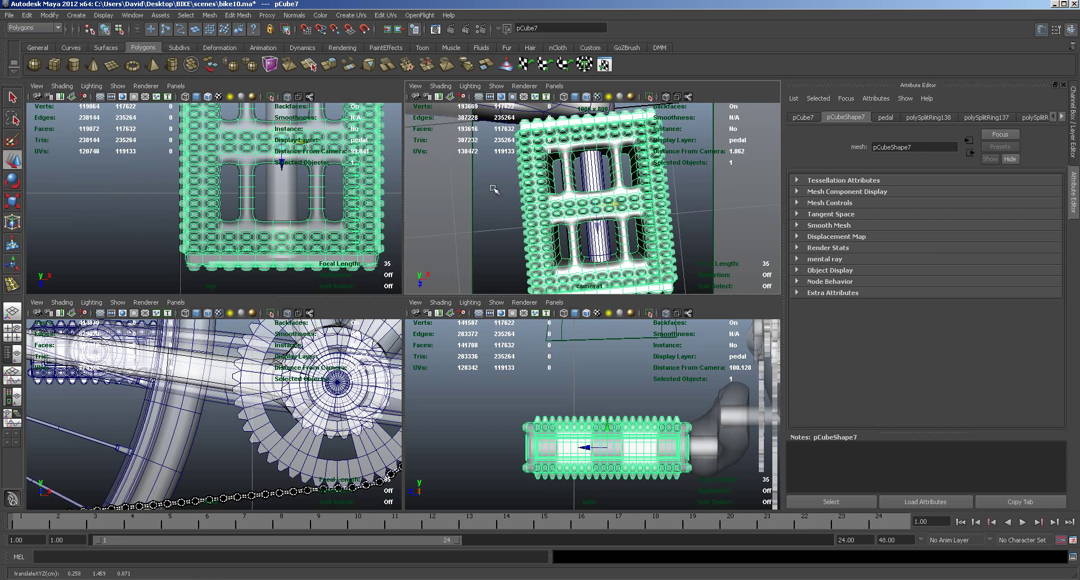
click(122, 204)
Step: Select the opposite pedal body in the top view, centre its pivot and adjust its position over its axle slightly
alt+middle_drag(225, 133, 272, 295)
alt+middle_drag(190, 205, 465, 346)
alt+middle_drag(122, 207, 301, 348)
alt+middle_drag(78, 189, 256, 358)
alt+middle_drag(196, 214, 245, 333)
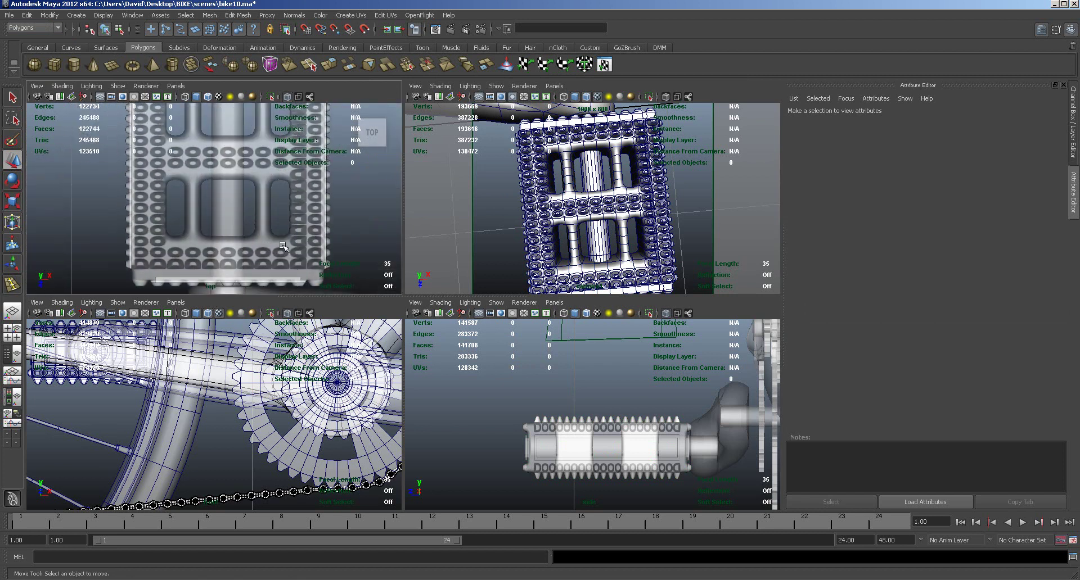
scroll(354, 236, down, 3)
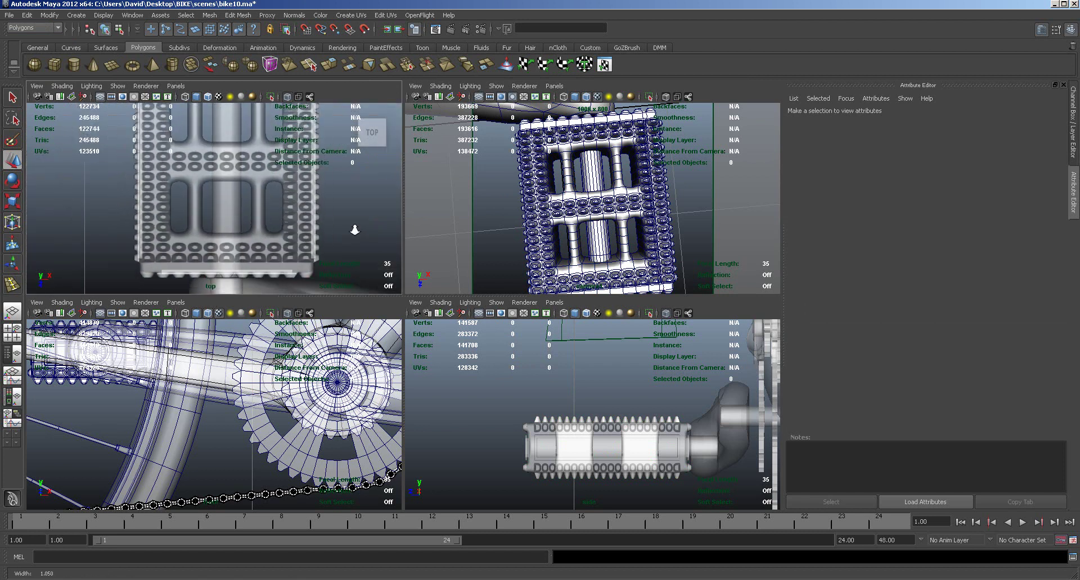
click(260, 249)
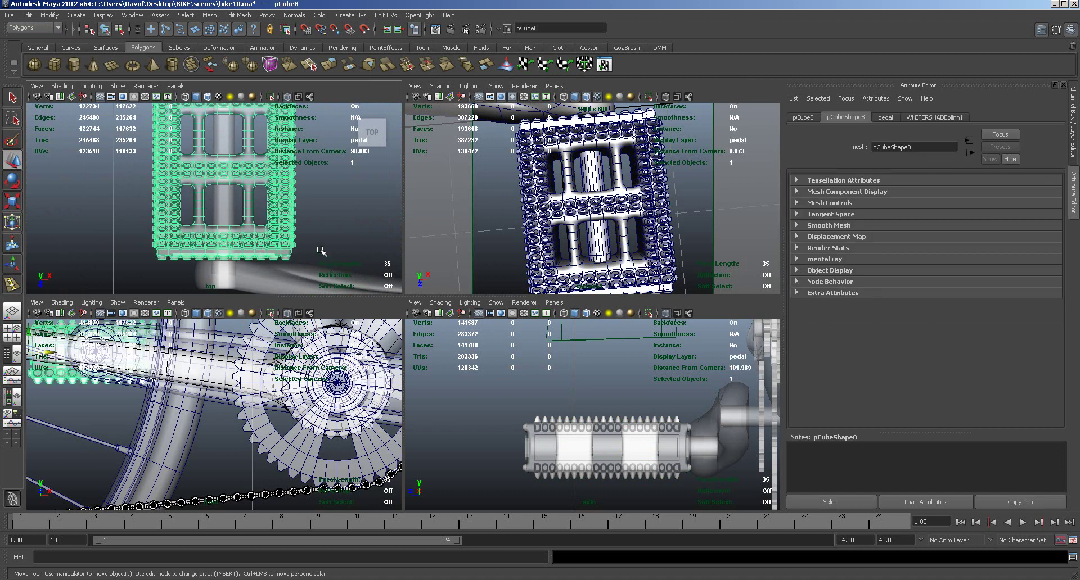
click(49, 15)
click(63, 124)
click(223, 191)
drag(224, 192, 222, 188)
scroll(321, 235, down, 3)
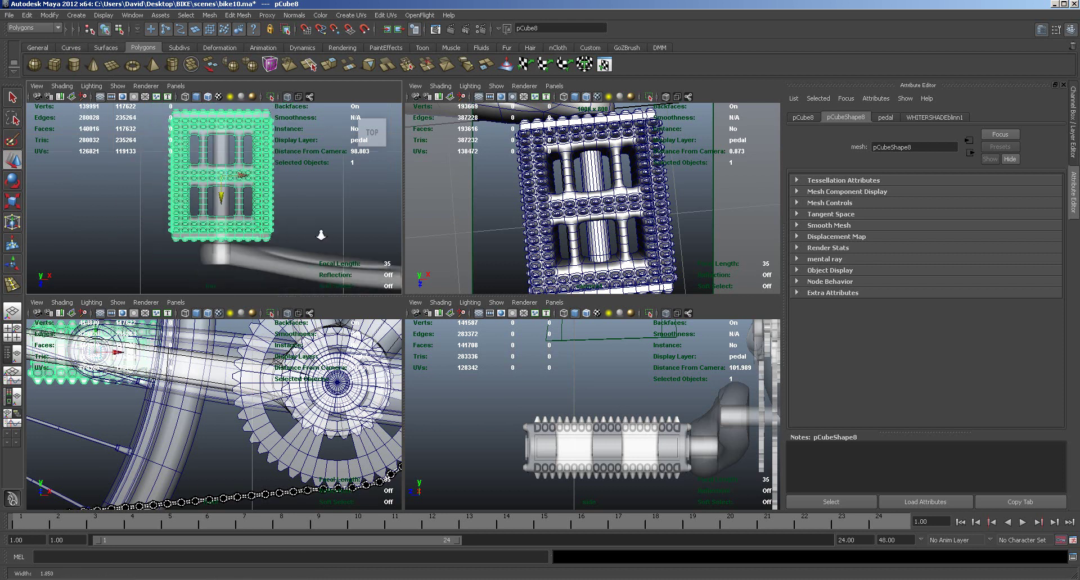
Step: Select the pedal body on the other crank in the top view, nudge it slightly along its axle and deselect it
scroll(321, 235, down, 3)
scroll(321, 235, down, 3)
alt+middle_drag(310, 175, 307, 151)
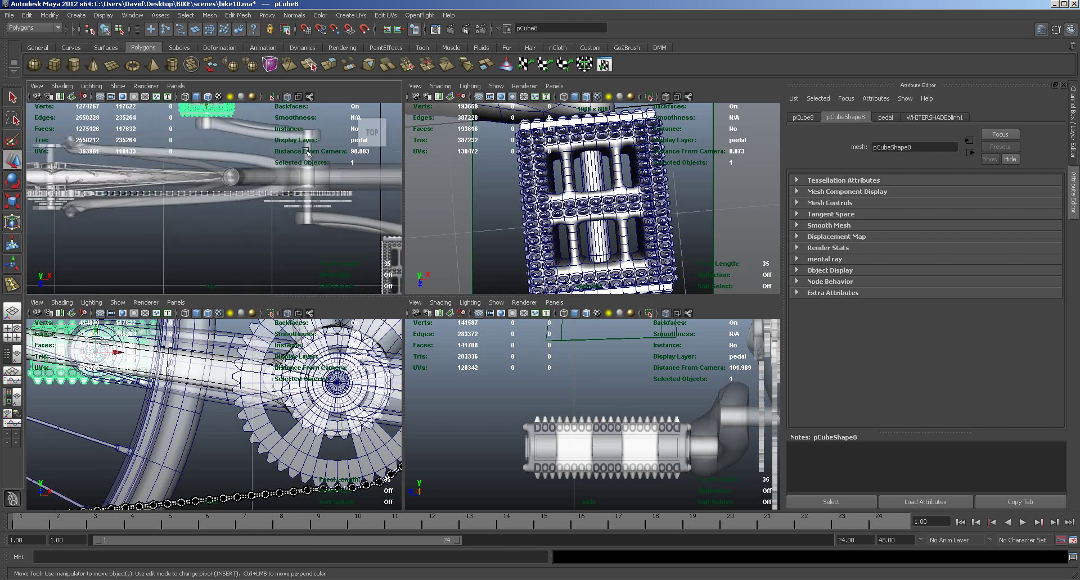
alt+middle_drag(312, 259, 218, 250)
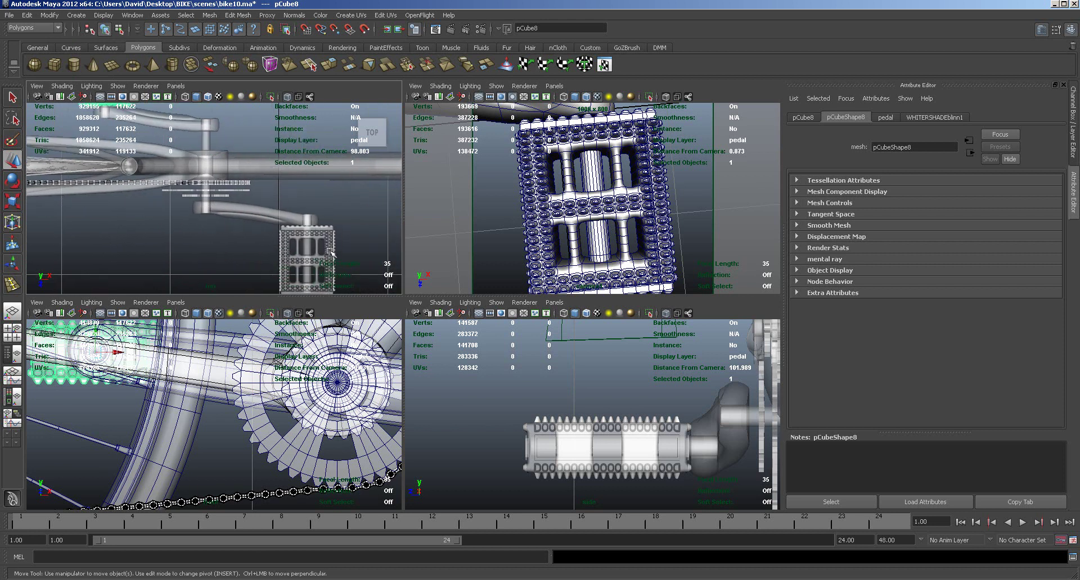
click(313, 255)
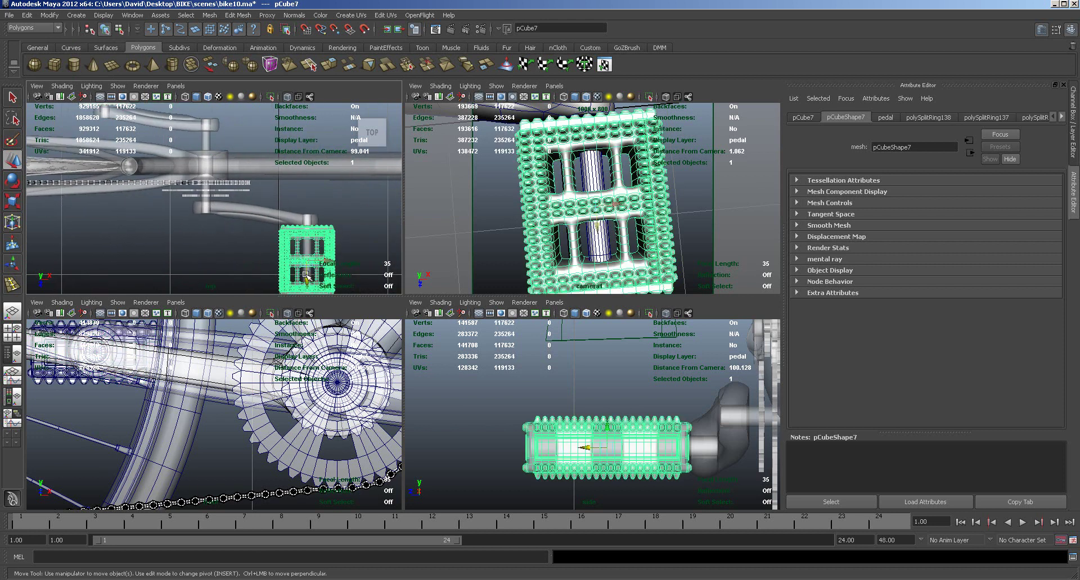
drag(305, 280, 307, 283)
click(353, 248)
alt+right_drag(362, 234, 313, 227)
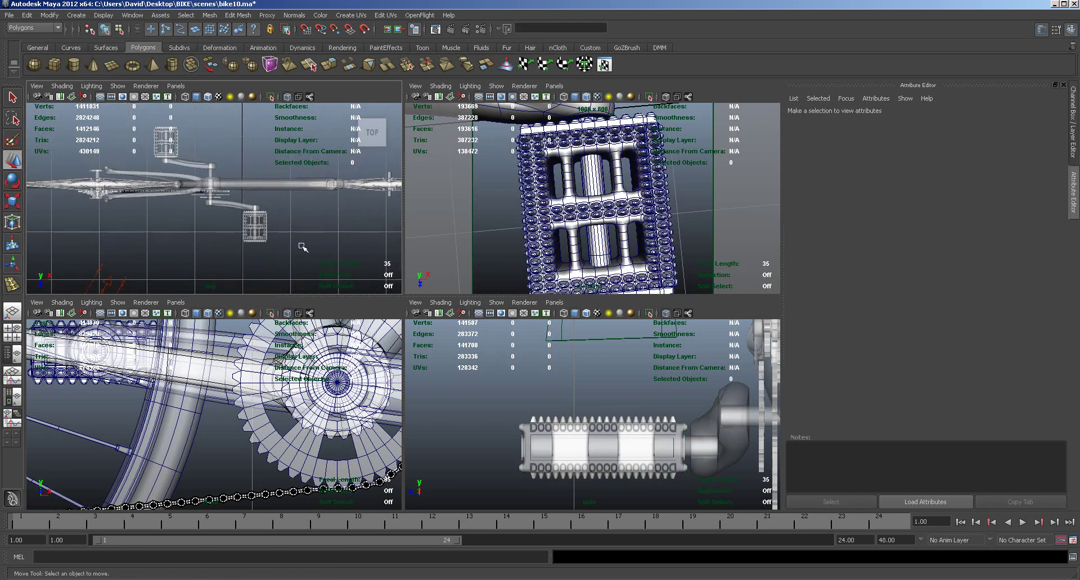
Step: Examine the chain, sprockets, derailleur wheels and pedals in the camera view from several angles
key(space)
alt+right_drag(525, 298, 182, 268)
alt+drag(182, 268, 240, 276)
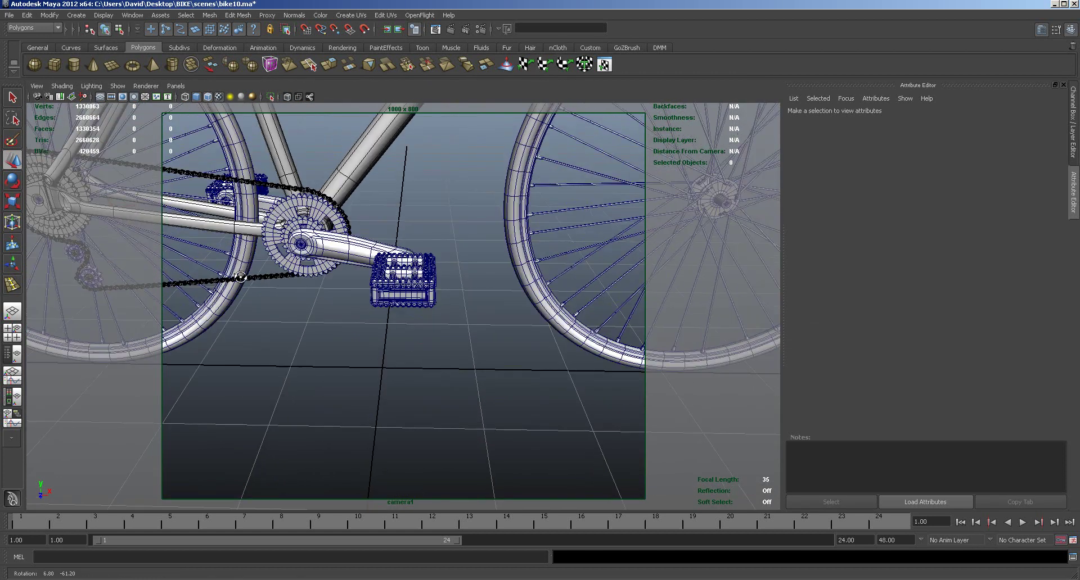
alt+middle_drag(318, 320, 417, 351)
scroll(472, 383, down, 10)
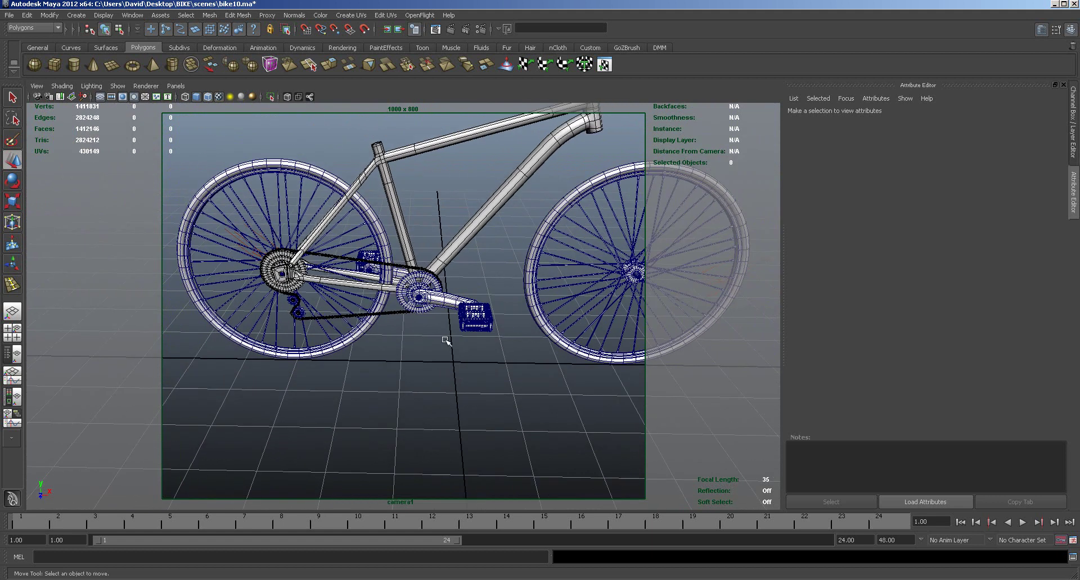
alt+drag(445, 340, 400, 391)
alt+middle_drag(399, 390, 508, 372)
alt+right_drag(508, 373, 540, 398)
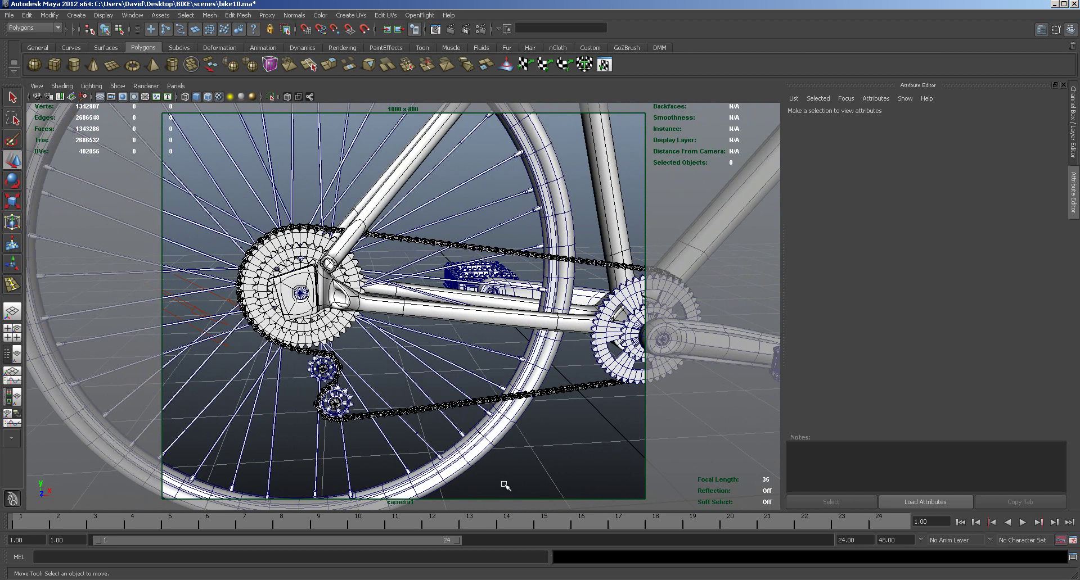
alt+drag(523, 450, 602, 442)
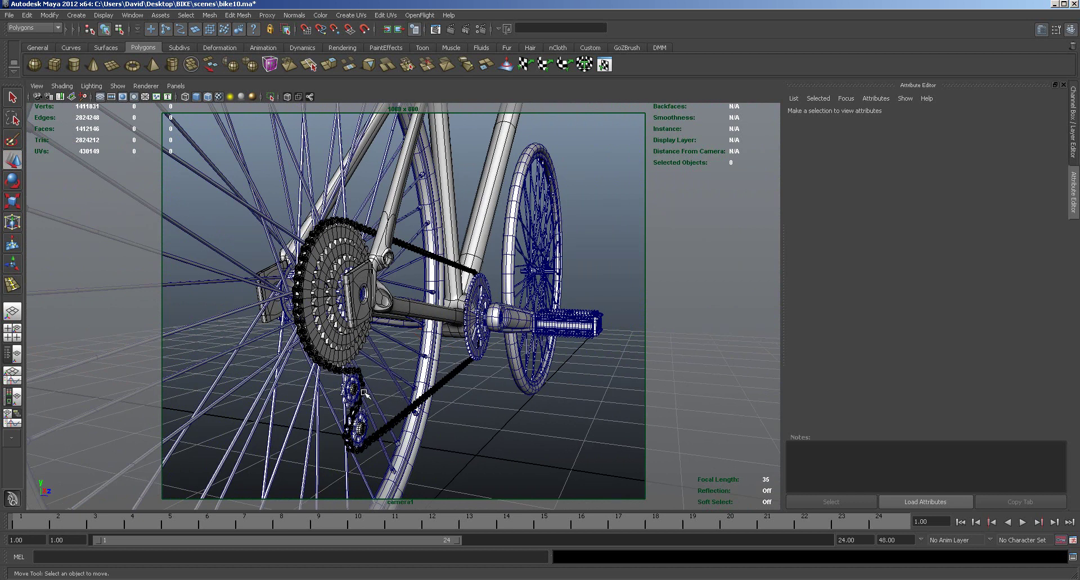
alt+drag(470, 449, 355, 495)
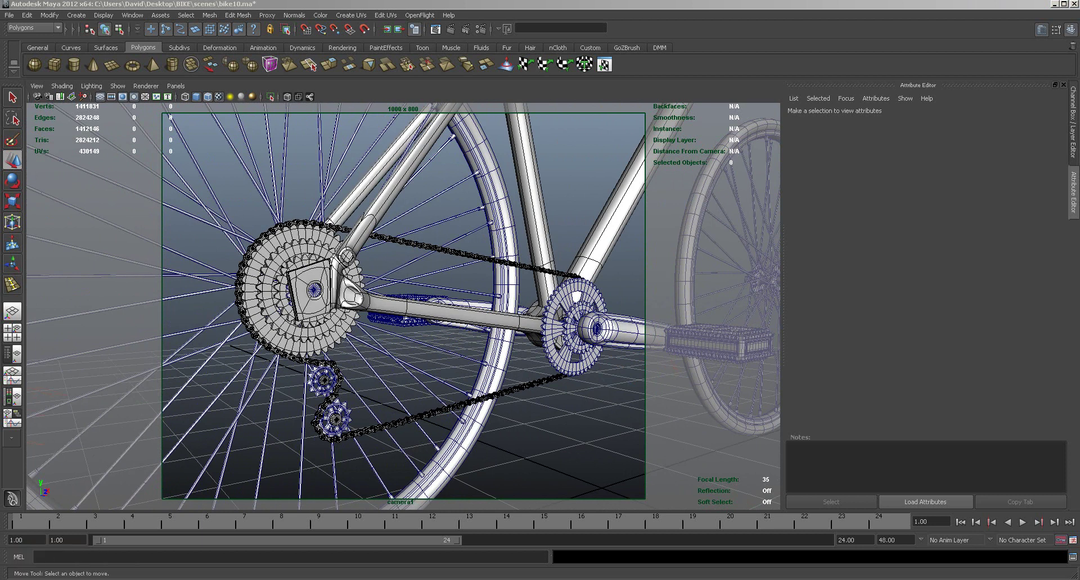
Step: Switch to the reference folder and preview Bike-blog-Shimano-new-Dur-001.jpg, Custom-Builds.jpg and 15022.jpg
key(alt+Tab)
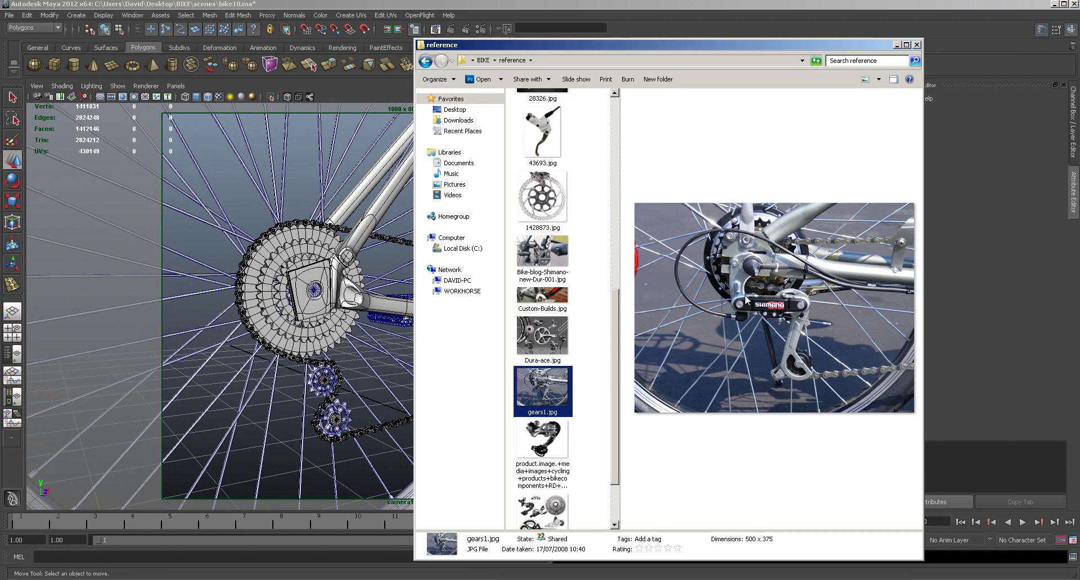
click(524, 255)
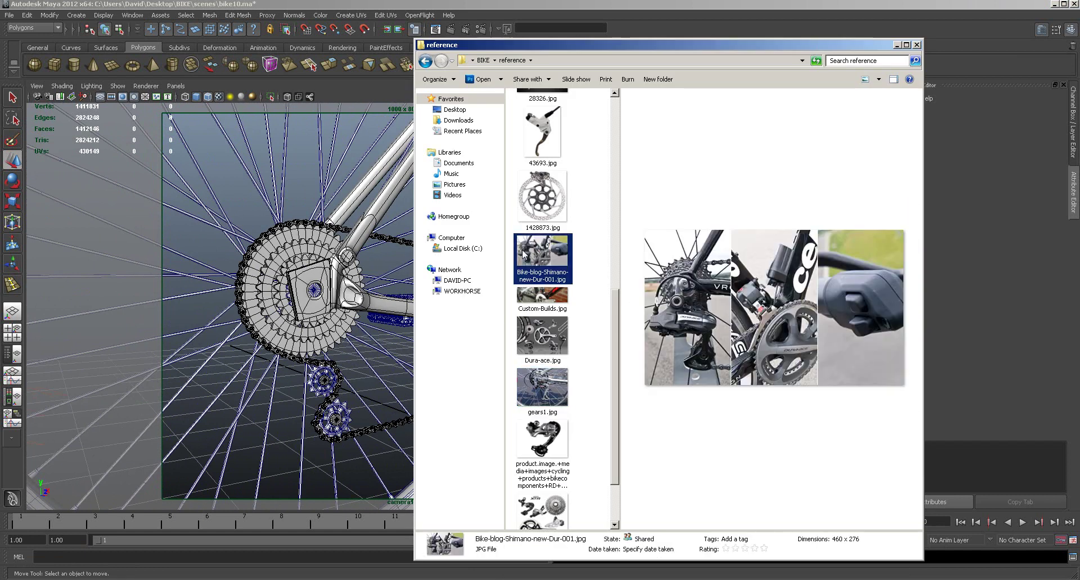
click(542, 301)
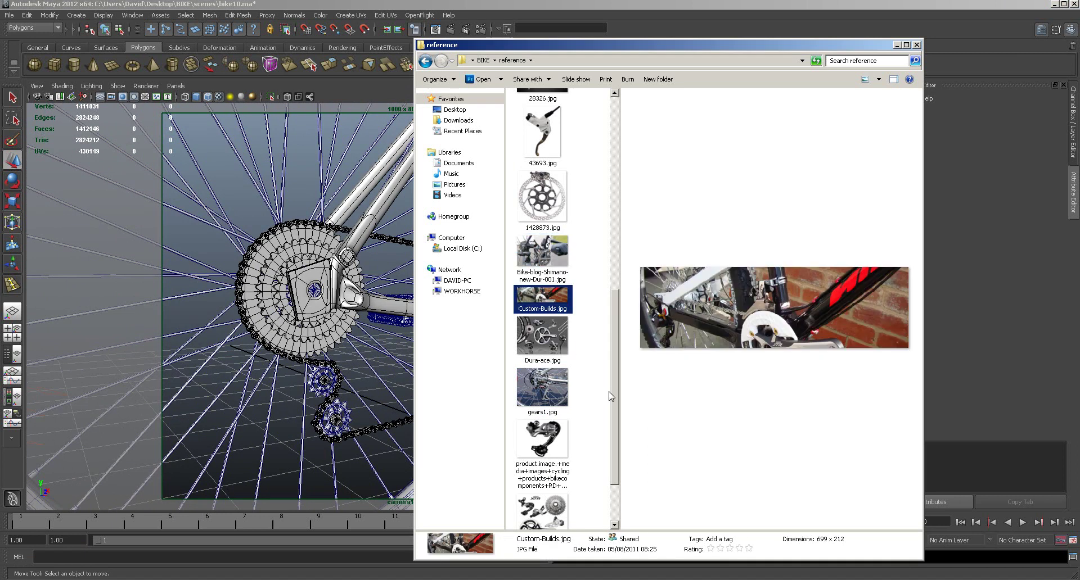
drag(615, 391, 645, 227)
click(542, 203)
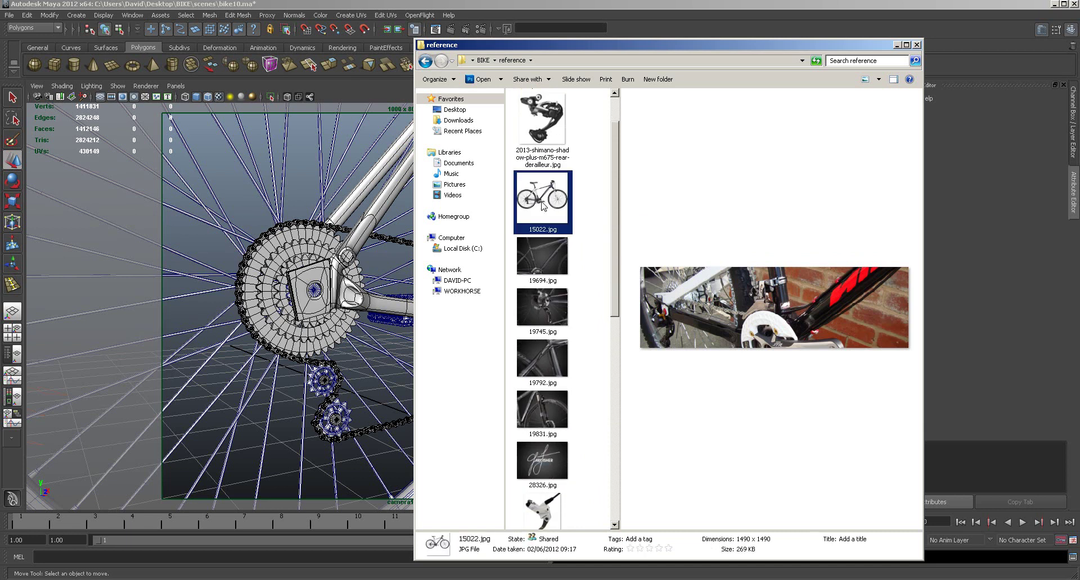
drag(617, 309, 600, 523)
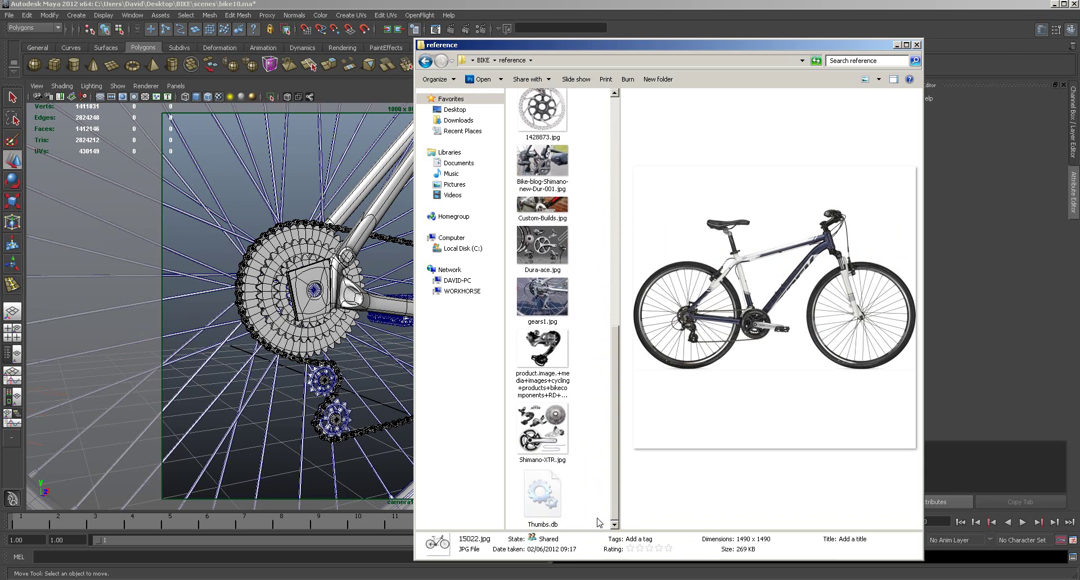
Step: Compare the rear derailleur in gears1.jpg with the SLX product image, and return to Maya
click(539, 303)
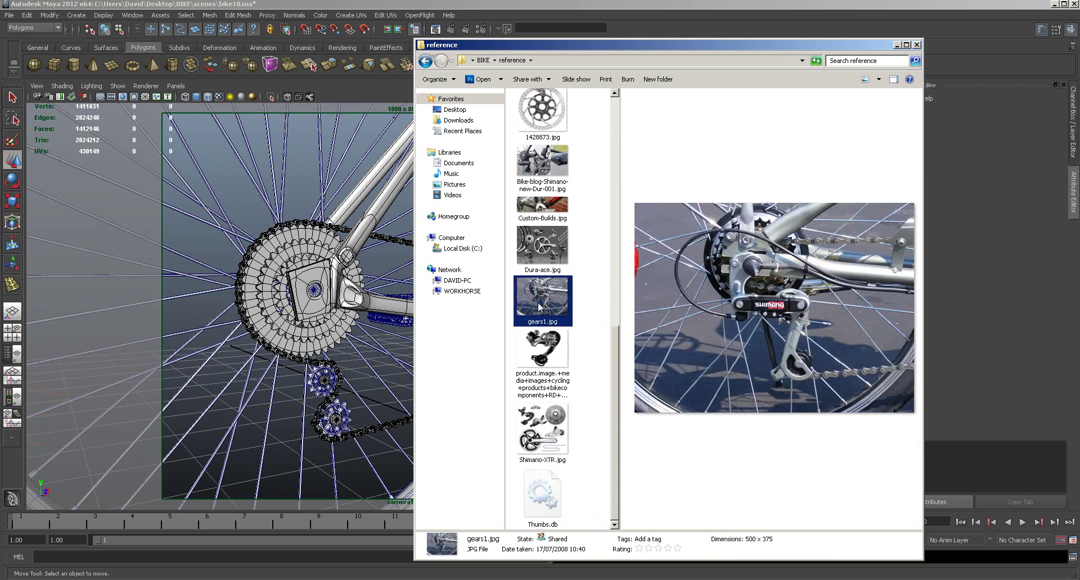
click(547, 358)
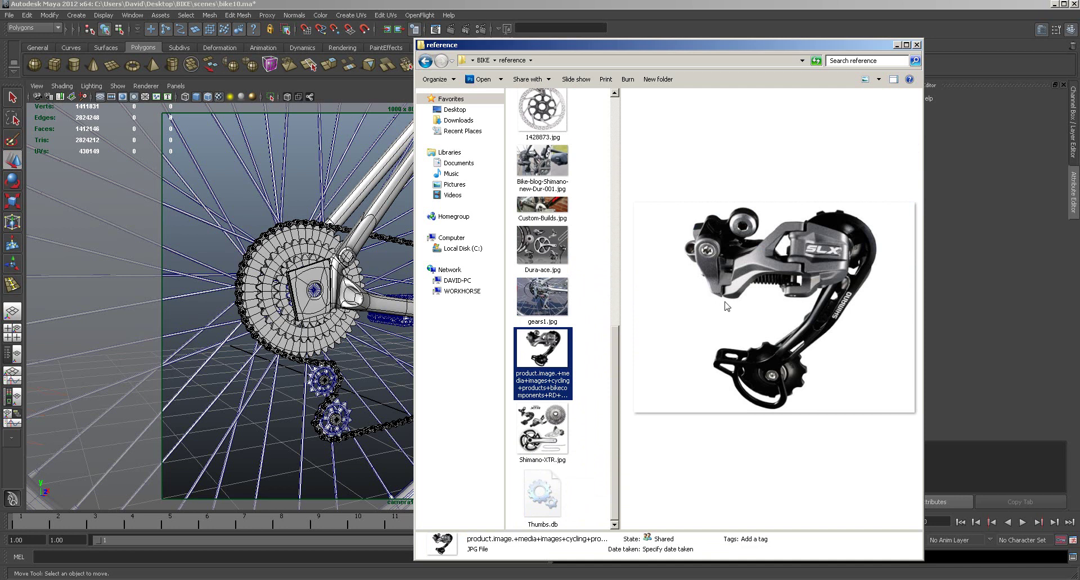
click(534, 302)
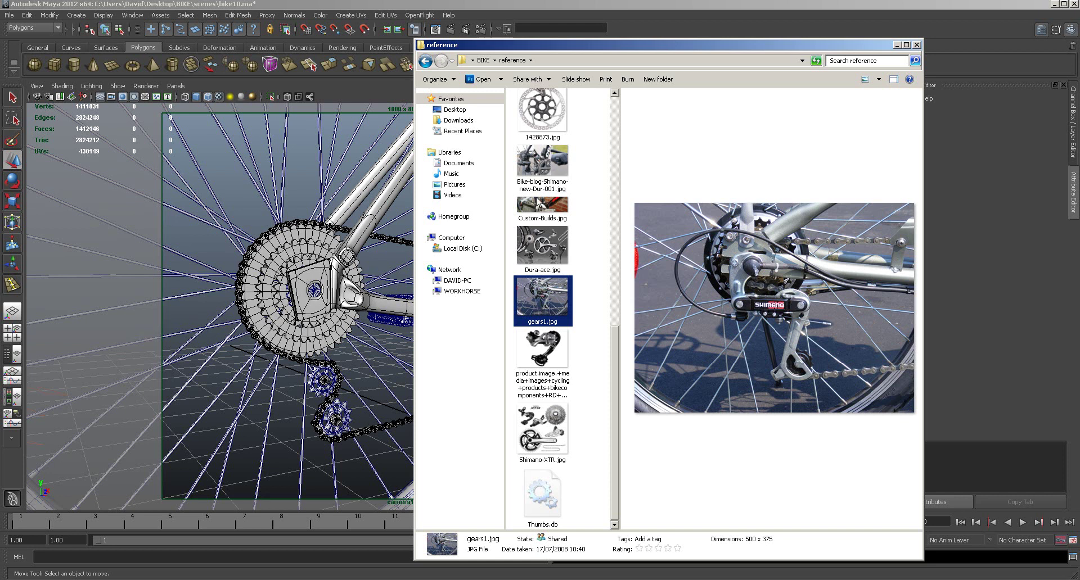
click(552, 347)
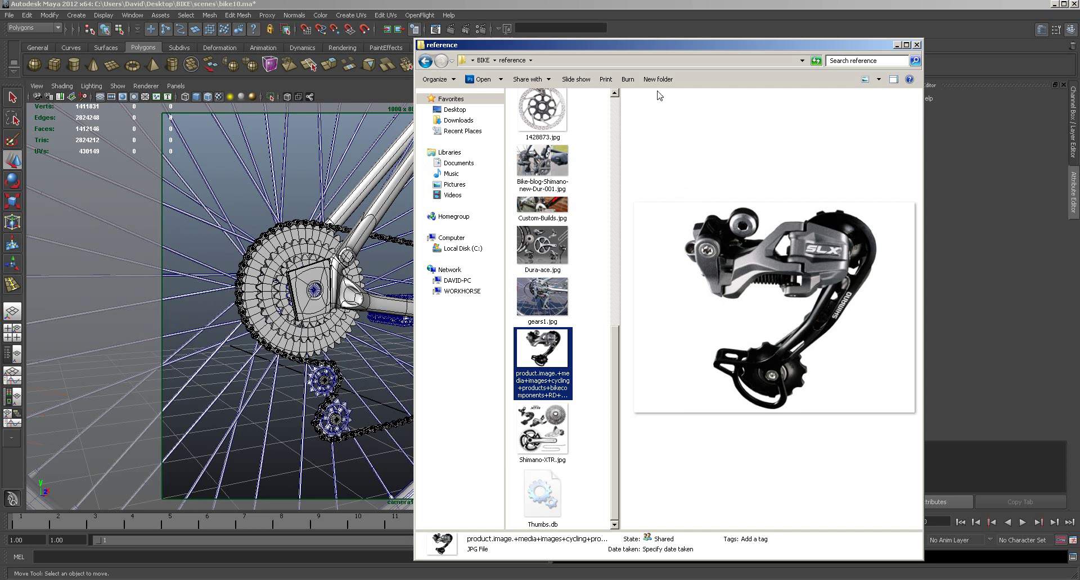
drag(639, 44, 644, 45)
click(537, 162)
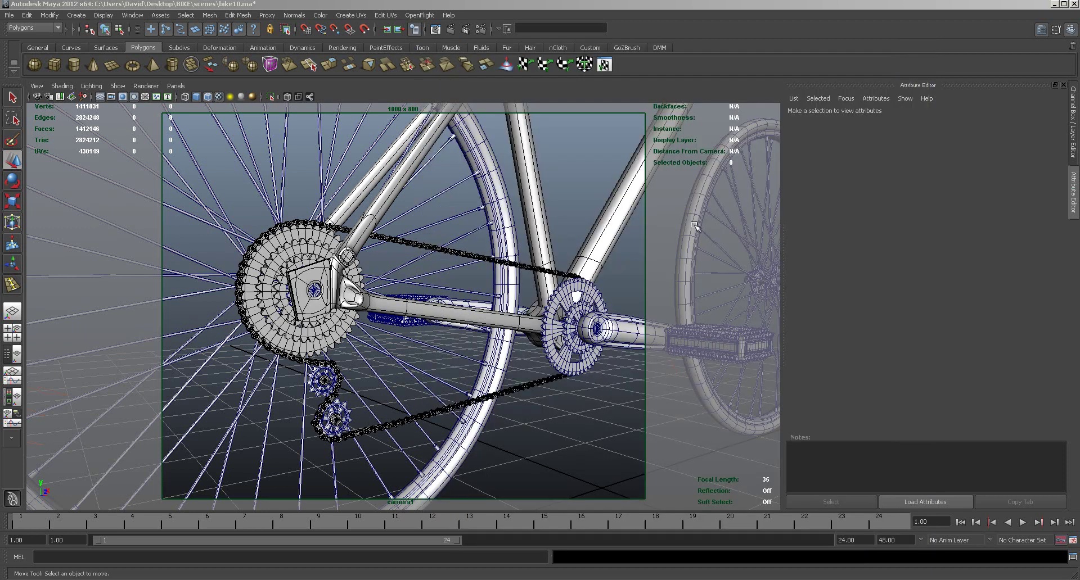
Step: Bring up the layer list and make the disc, BRAKESYSTEM, forks, grips and handlebars layers visible
alt+right_drag(546, 256, 249, 239)
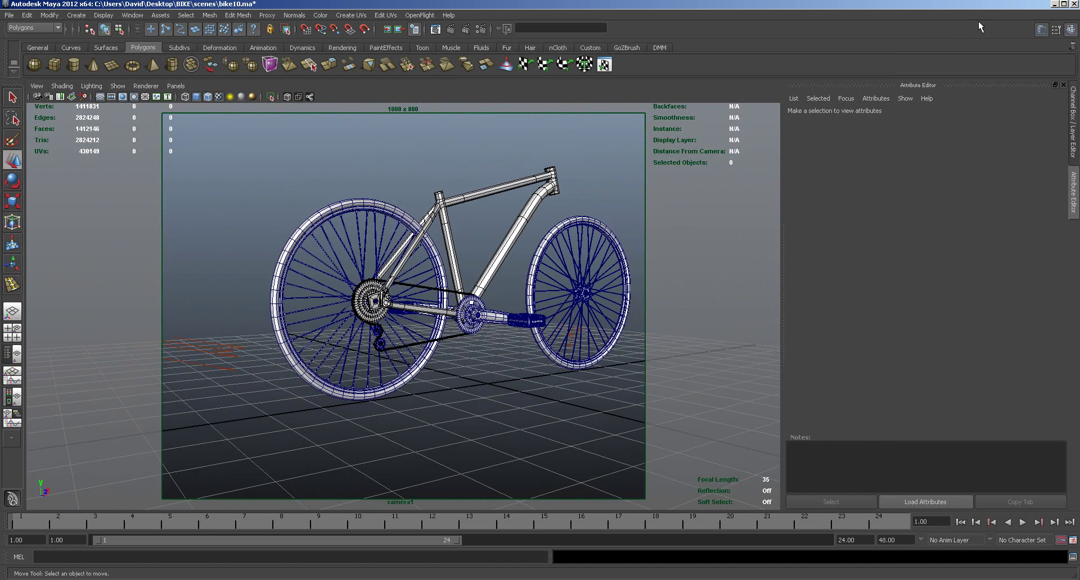
click(1071, 30)
click(1072, 30)
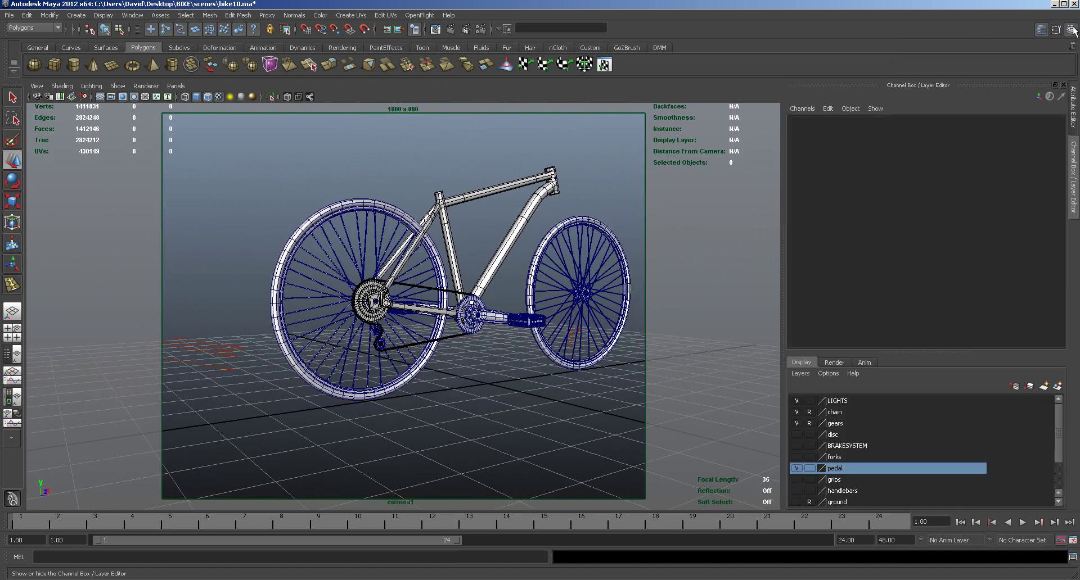
click(795, 446)
click(797, 457)
click(797, 480)
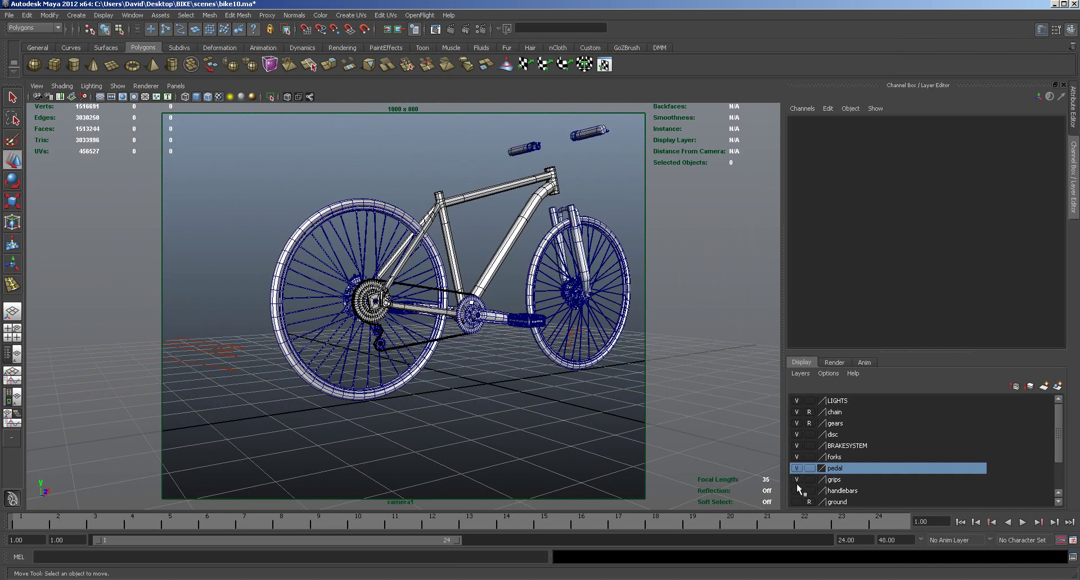
click(796, 490)
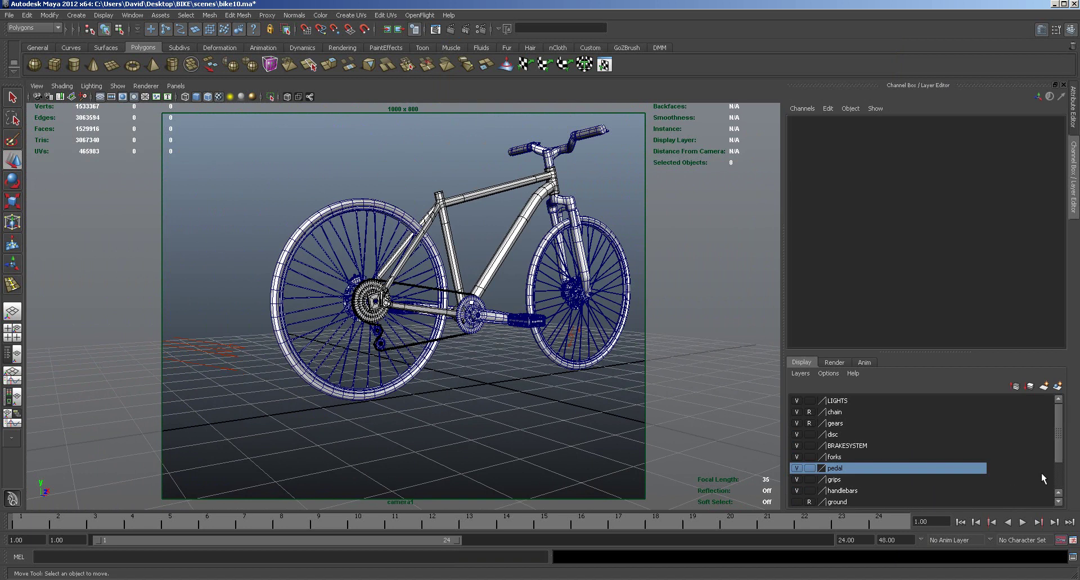
Step: Make the ground and saddle layers visible and frame the complete bicycle
scroll(1060, 450, down, 2)
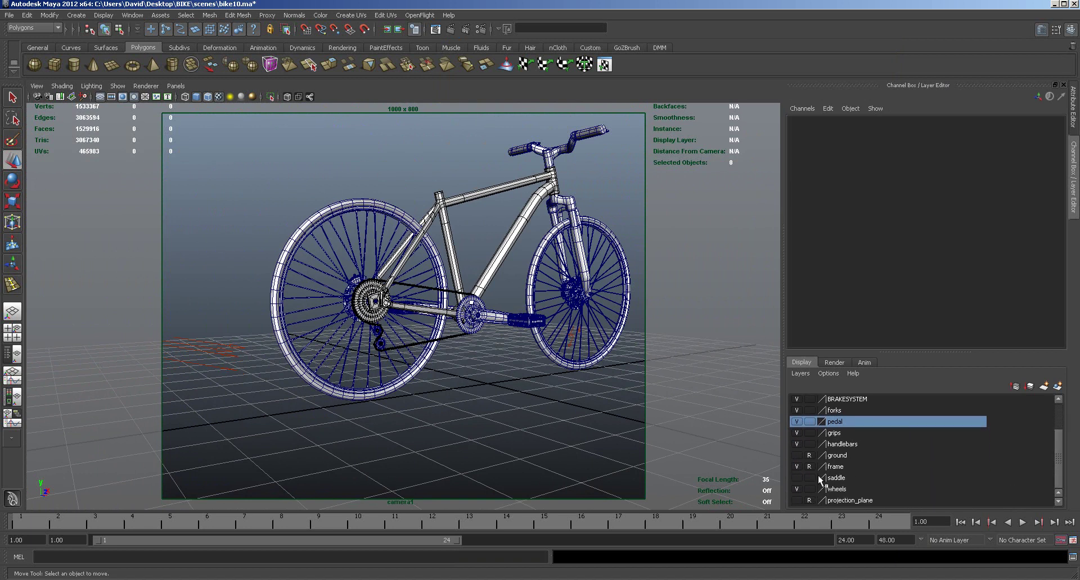
click(796, 456)
click(796, 478)
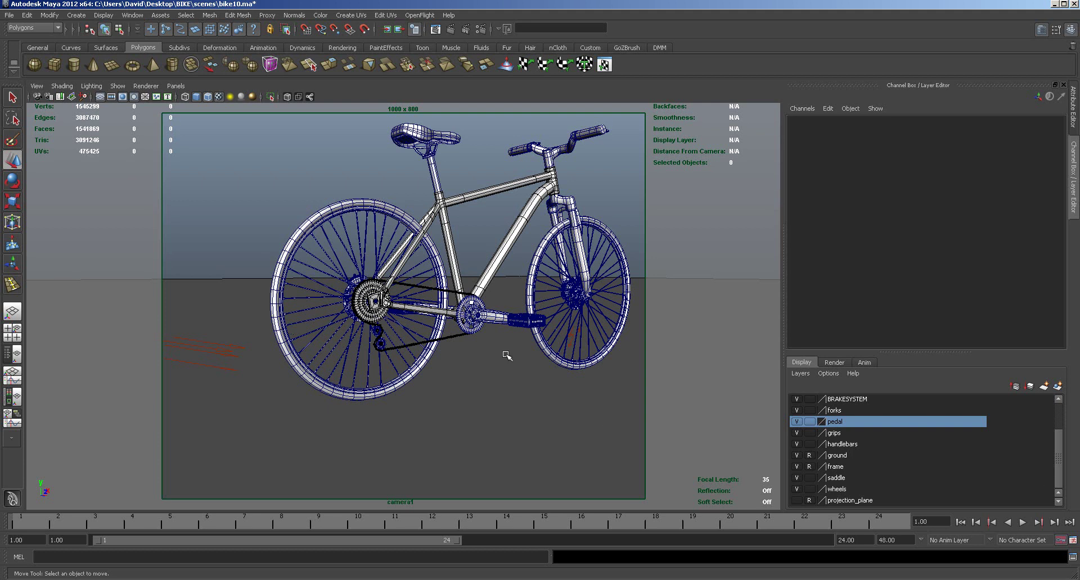
alt+right_drag(510, 356, 500, 379)
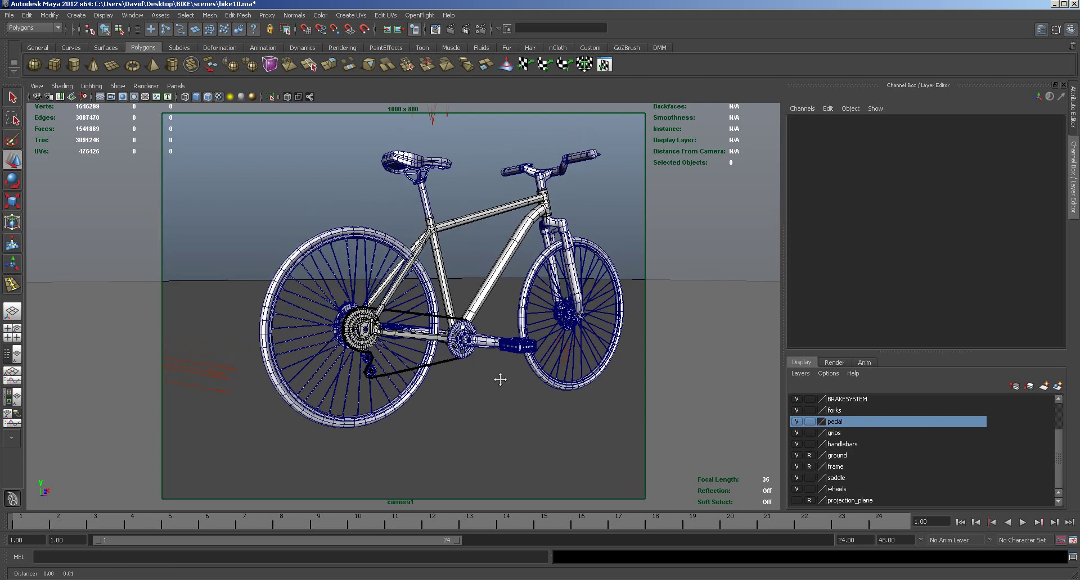
Step: Open the Hypershade to look over the scene's materials, and return to the camera view
click(129, 15)
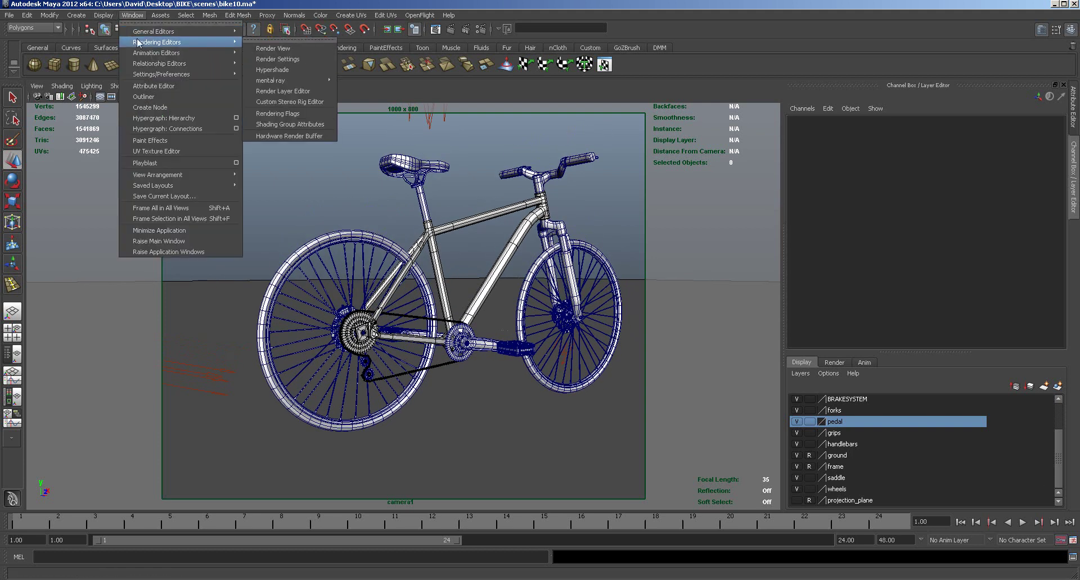
mouse_move(206, 53)
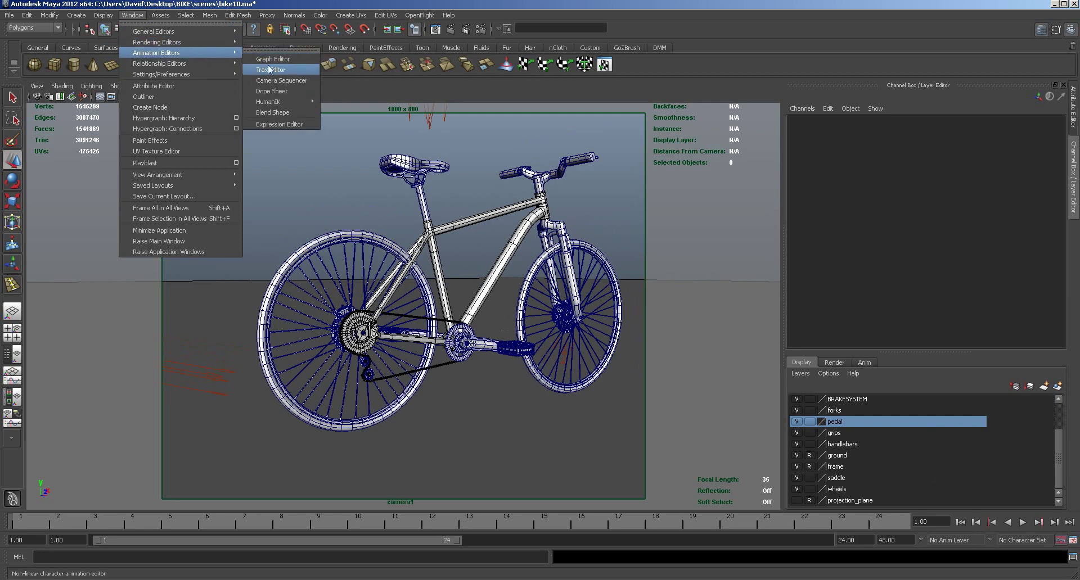
click(621, 194)
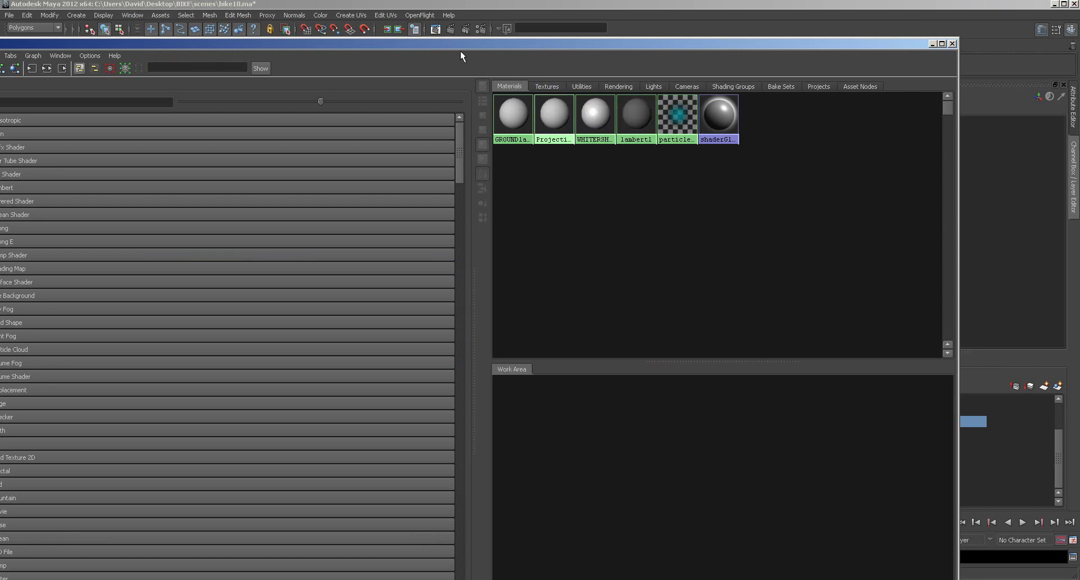
drag(454, 45, 1079, 127)
click(526, 225)
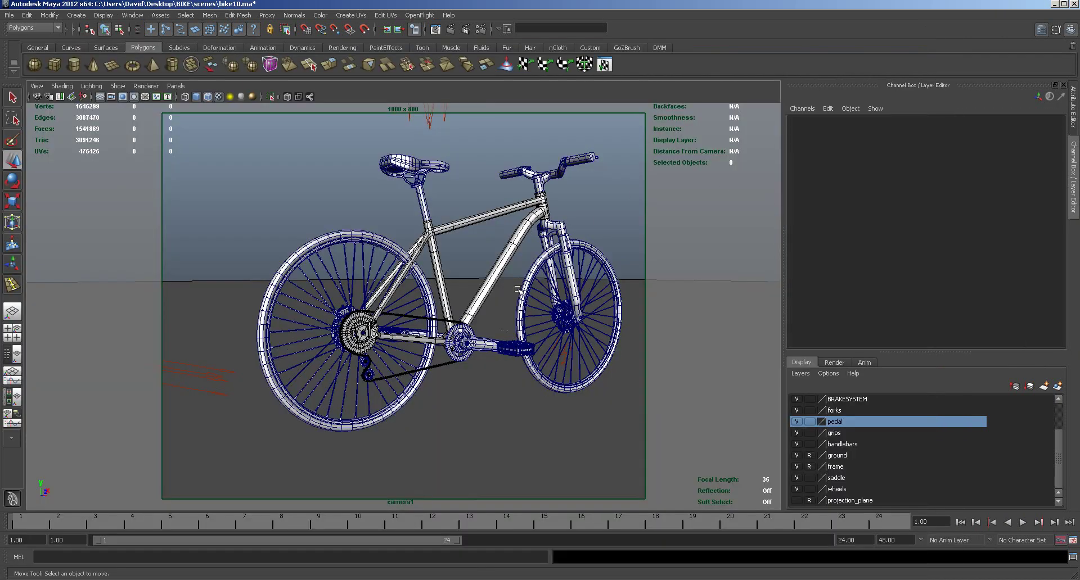
Step: Select the spot light and examine its raytrace shadow attributes and its placement relative to the bicycle
mouse_move(564, 330)
alt+mouse_down()
mouse_move(514, 330)
mouse_move(563, 329)
alt+mouse_up()
alt+right_drag(563, 329, 486, 318)
alt+drag(491, 306, 486, 320)
alt+right_drag(486, 320, 254, 302)
click(468, 179)
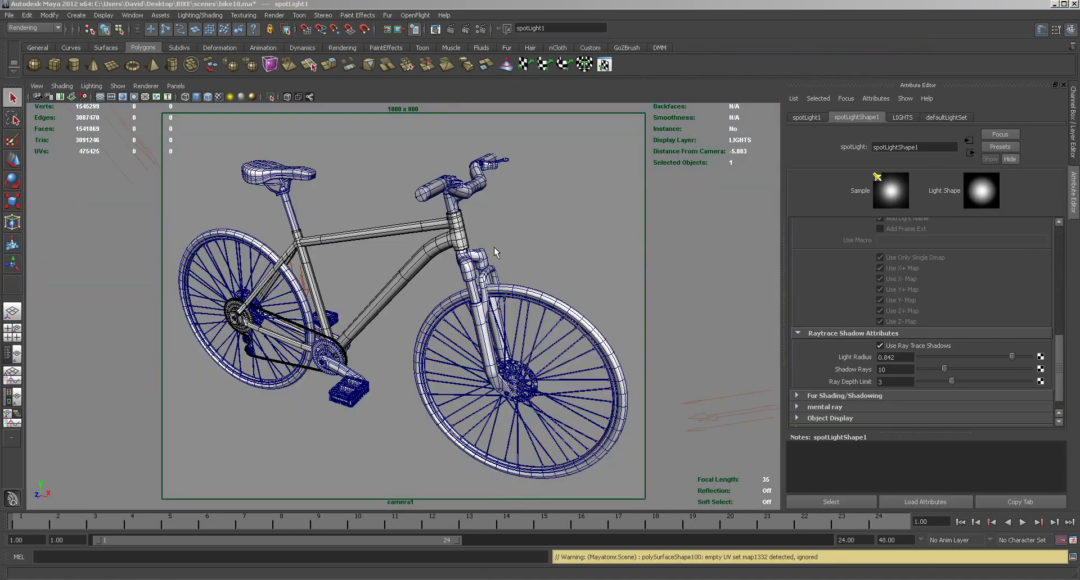
alt+right_drag(564, 248, 173, 204)
alt+right_drag(446, 220, 398, 224)
alt+drag(506, 242, 408, 246)
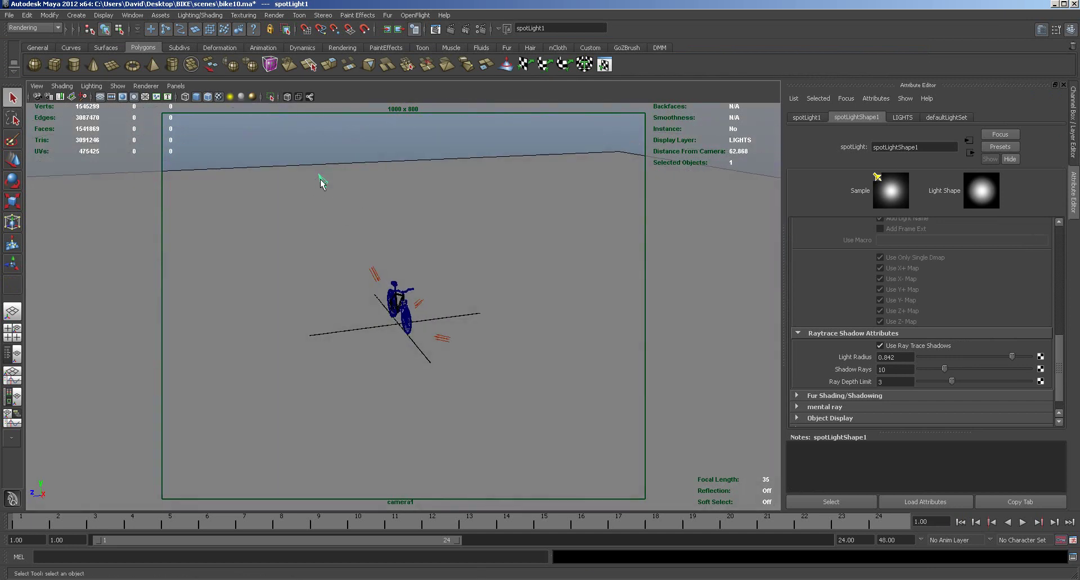
Step: Select the directional lights around the bicycle in turn and inspect their light attributes
alt+right_drag(444, 249, 730, 240)
alt+drag(586, 269, 518, 297)
click(504, 317)
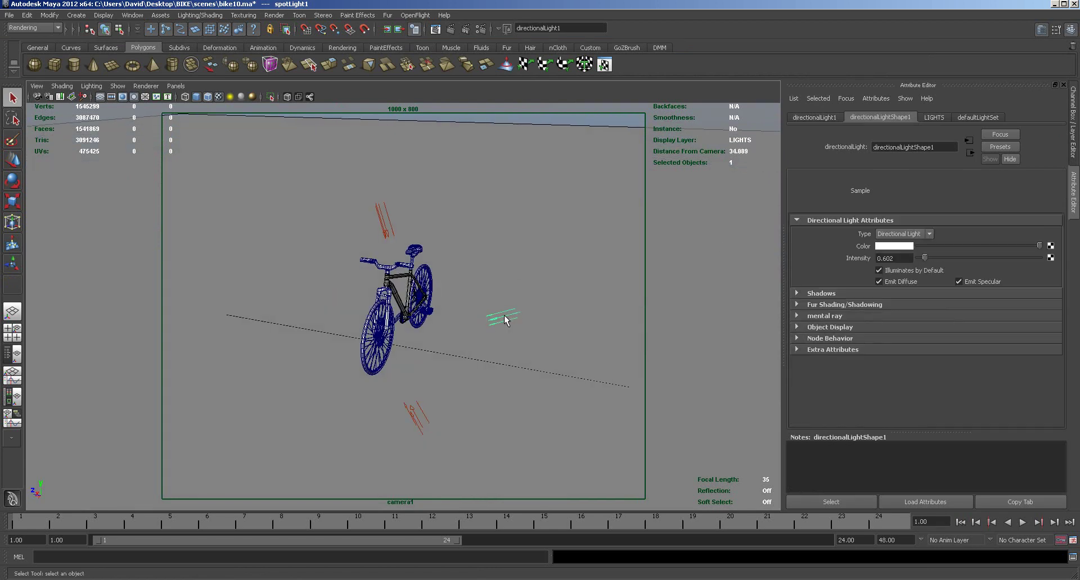
click(418, 417)
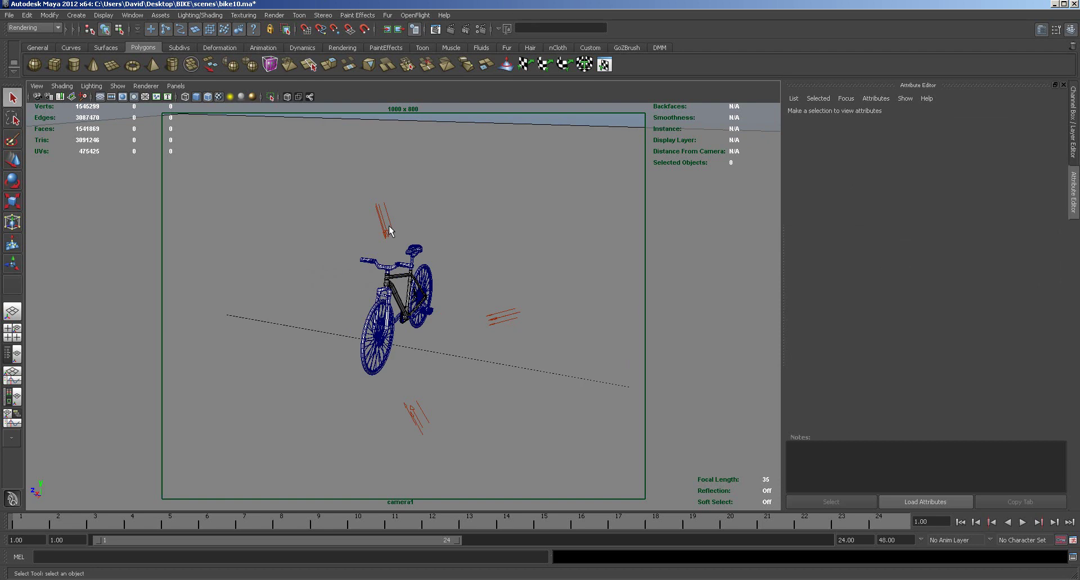
click(389, 225)
click(502, 316)
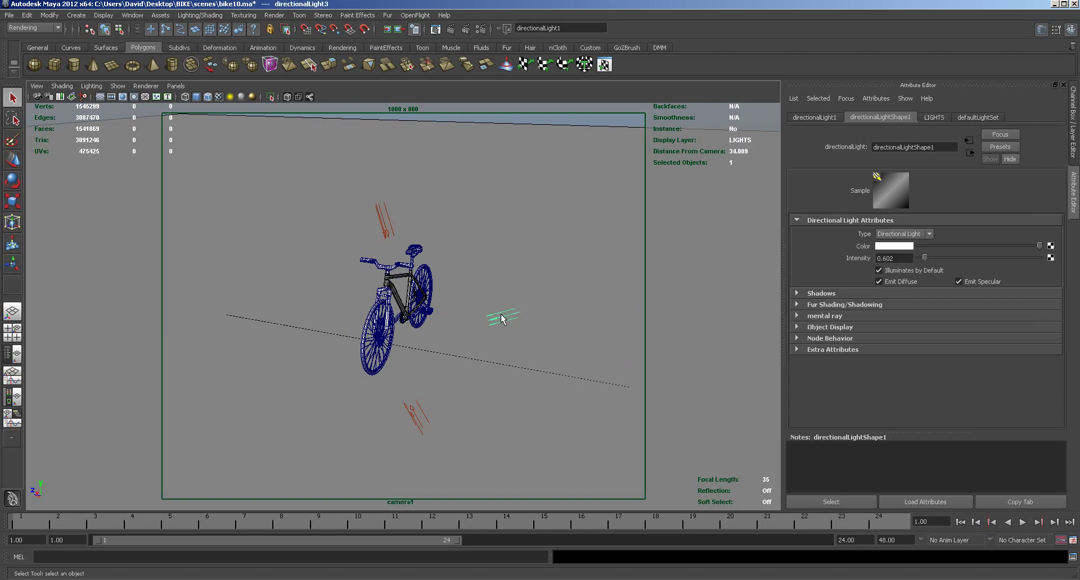
Step: Display the rendering shelf and select the directional lights behind and in front of the bicycle in turn to examine their placement and attributes
click(411, 418)
alt+drag(484, 372, 604, 368)
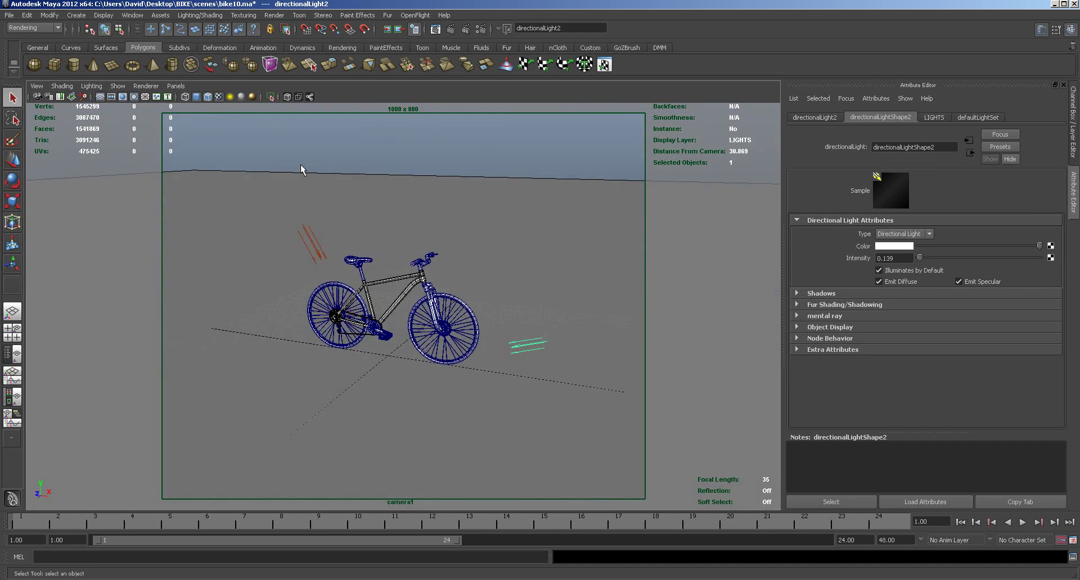
click(342, 47)
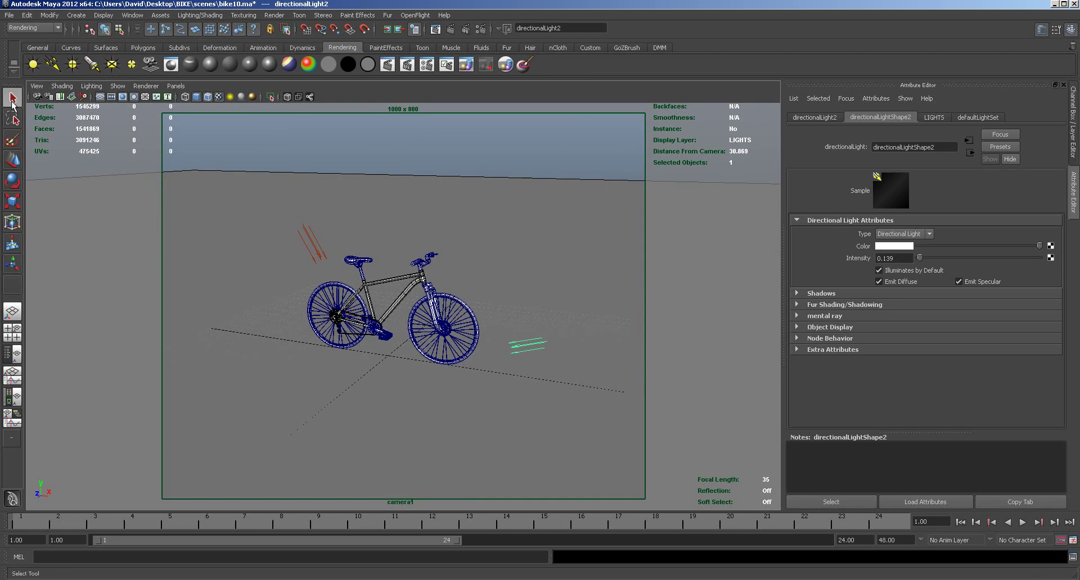
click(12, 160)
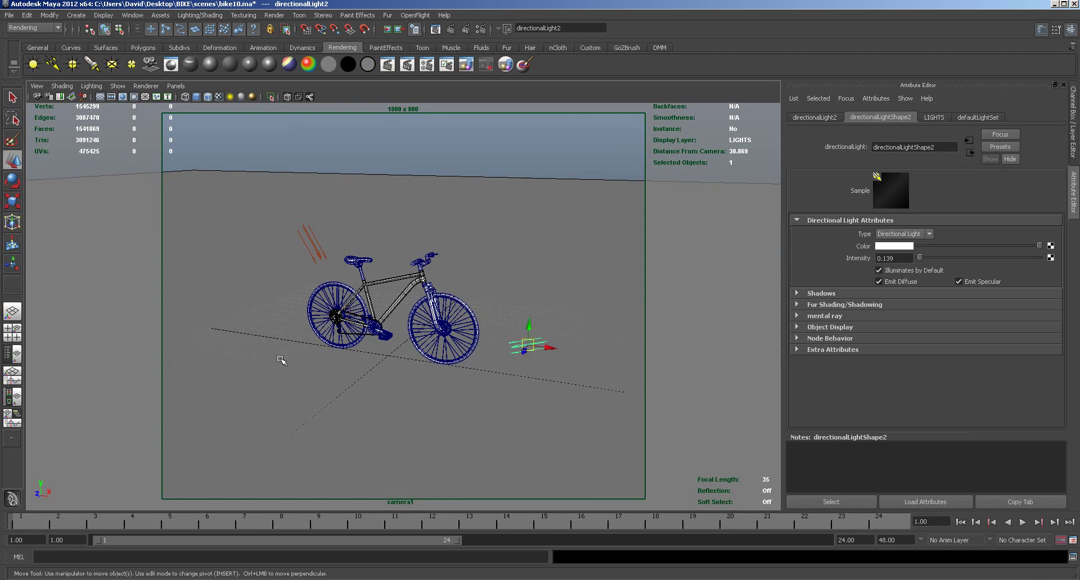
click(314, 242)
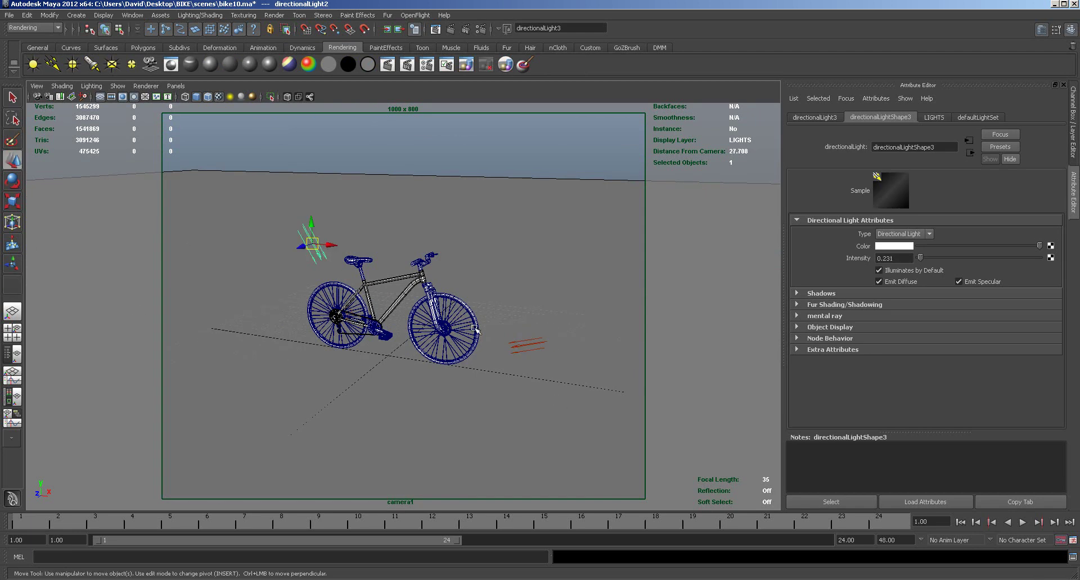
click(523, 347)
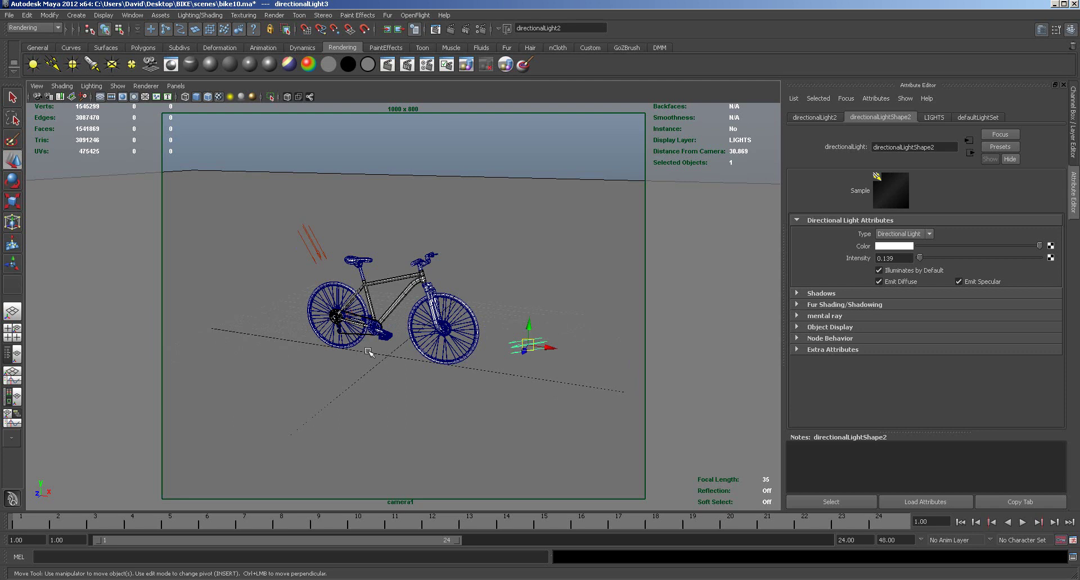
Step: Show the manipulator of the directional light in front of the bicycle and place its aim point near the front wheel, checking several views
click(13, 266)
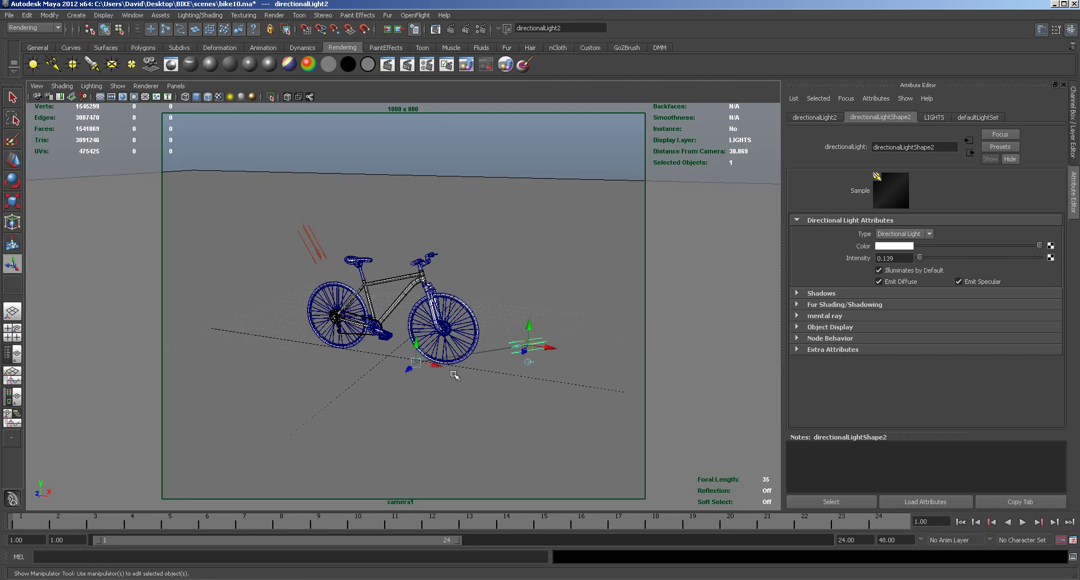
mouse_move(416, 363)
mouse_down()
mouse_move(460, 332)
mouse_move(422, 355)
mouse_up()
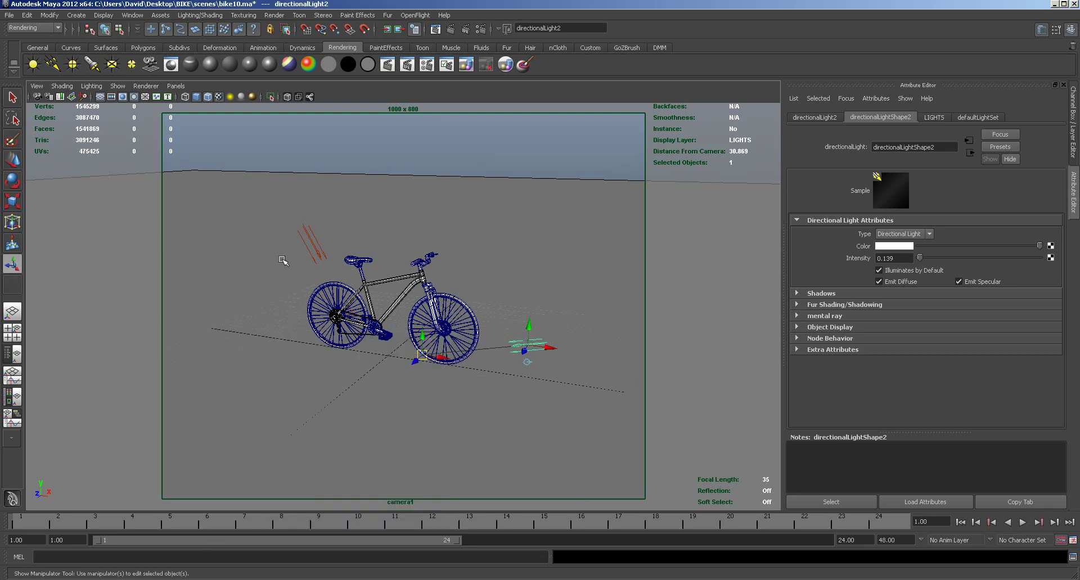
key(space)
alt+right_drag(267, 233, 241, 233)
click(275, 198)
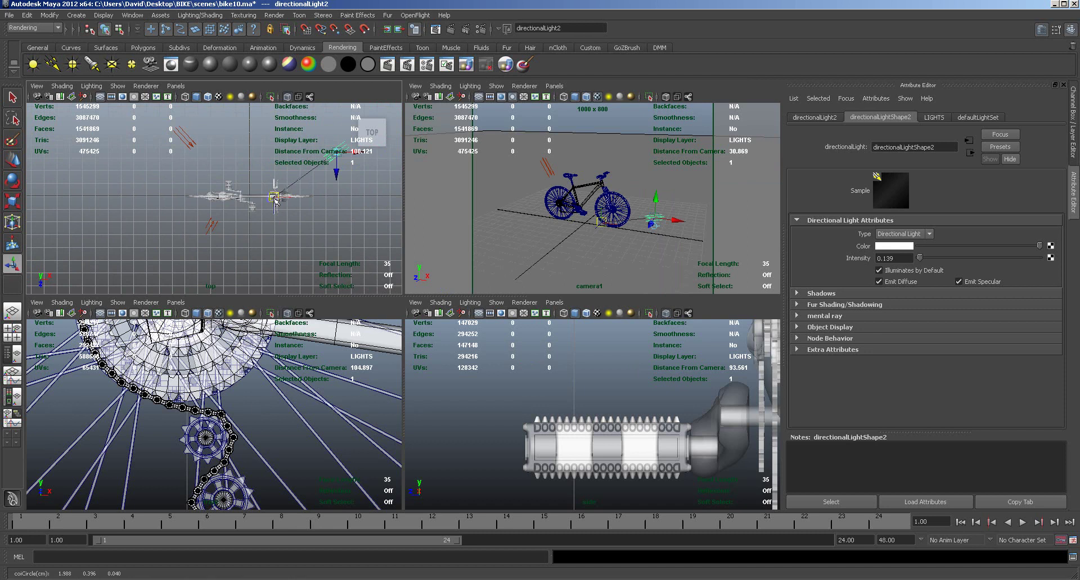
alt+right_drag(309, 363, 105, 362)
alt+right_drag(245, 382, 220, 380)
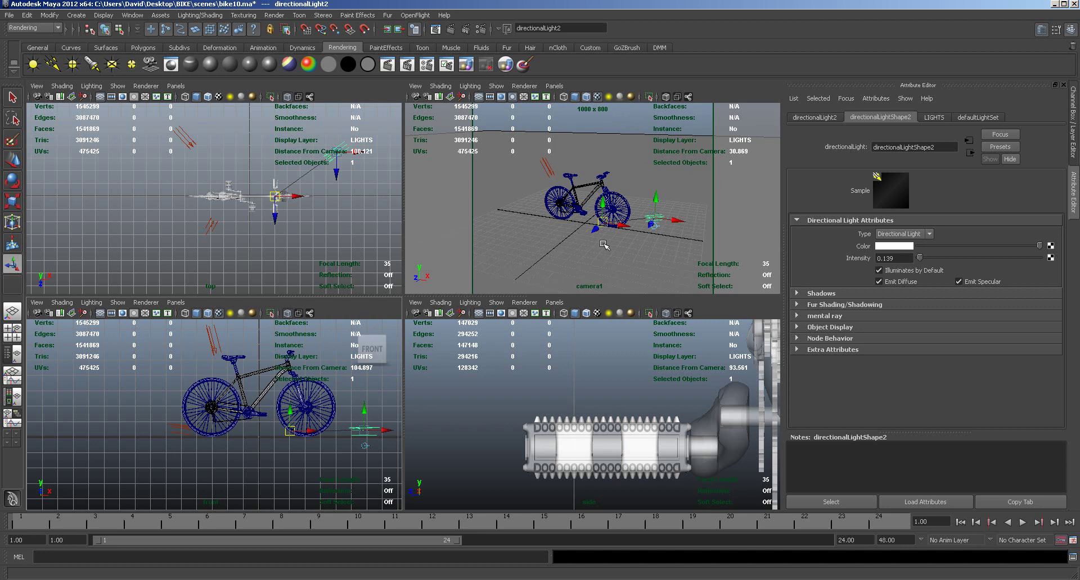
alt+right_drag(313, 241, 183, 218)
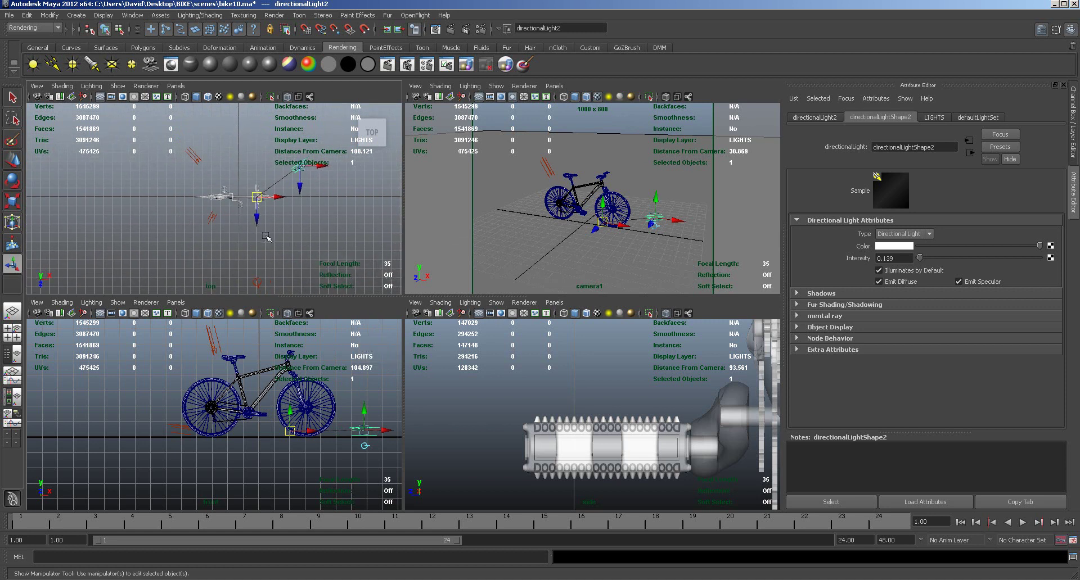
Step: Select the spot light and set its dropoff to 17.850
click(257, 282)
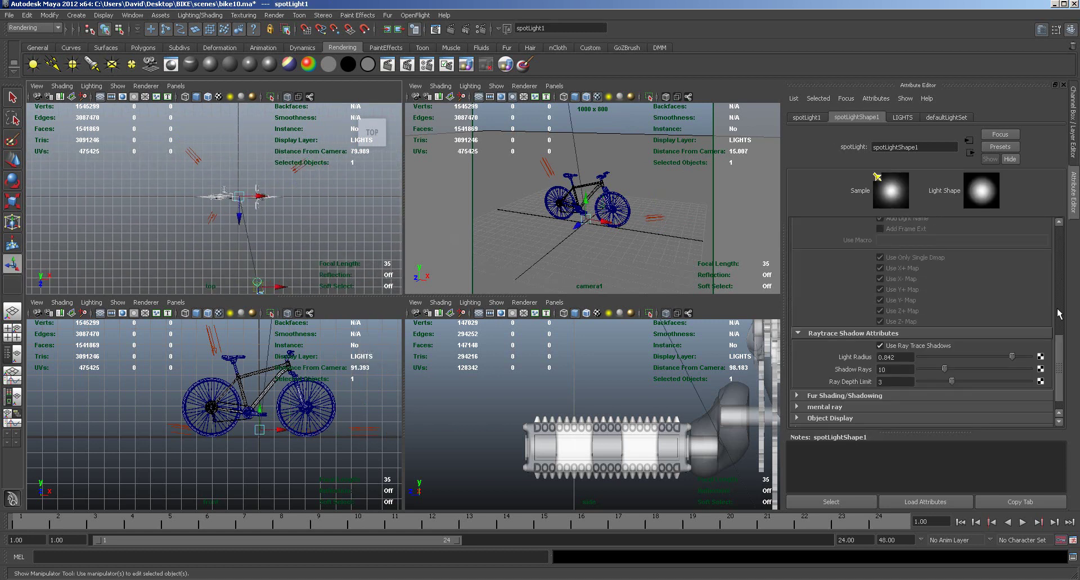
drag(1062, 340, 1067, 230)
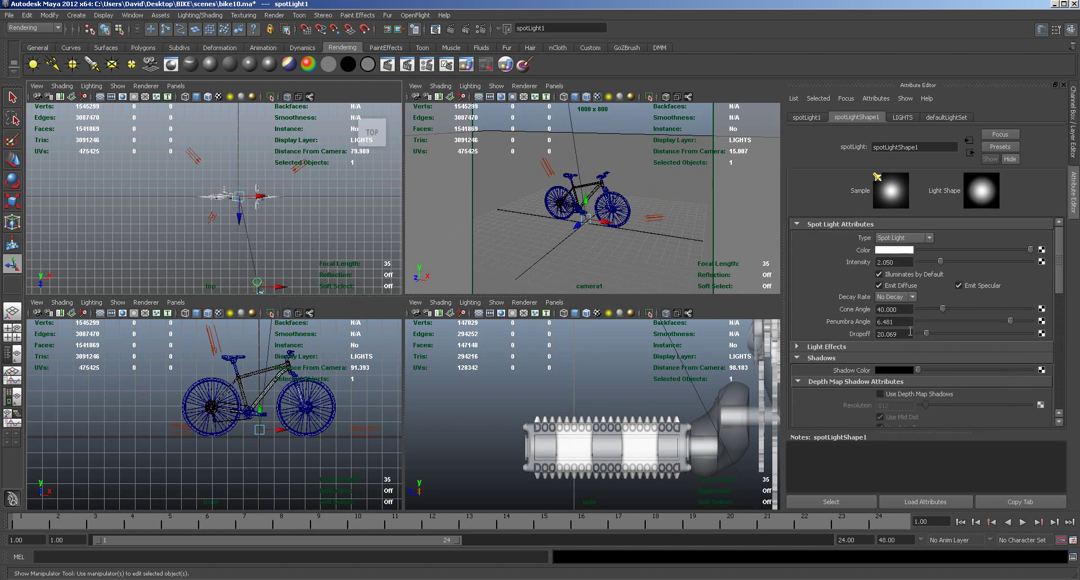
click(938, 333)
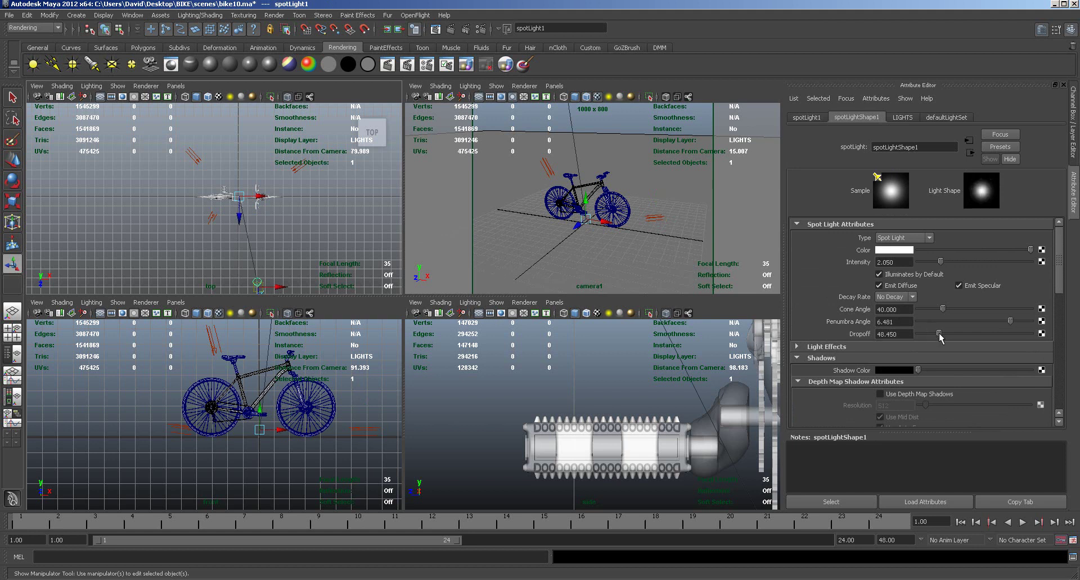
drag(926, 333, 922, 332)
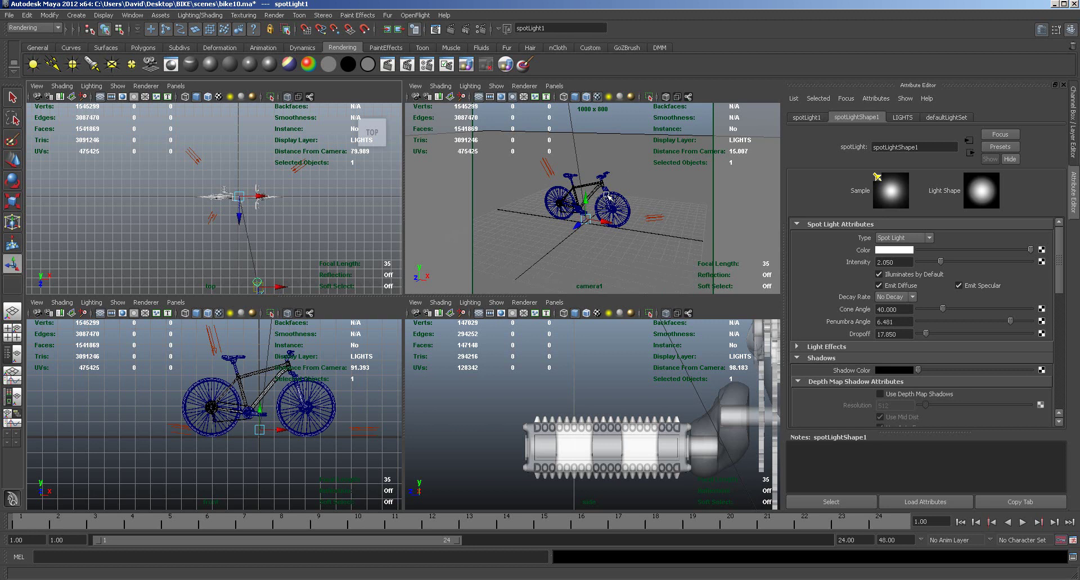
Step: Frame the bicycle in the camera view, render it with mental ray without ray trace shadows, examine the image and close it
alt+right_drag(607, 200, 756, 197)
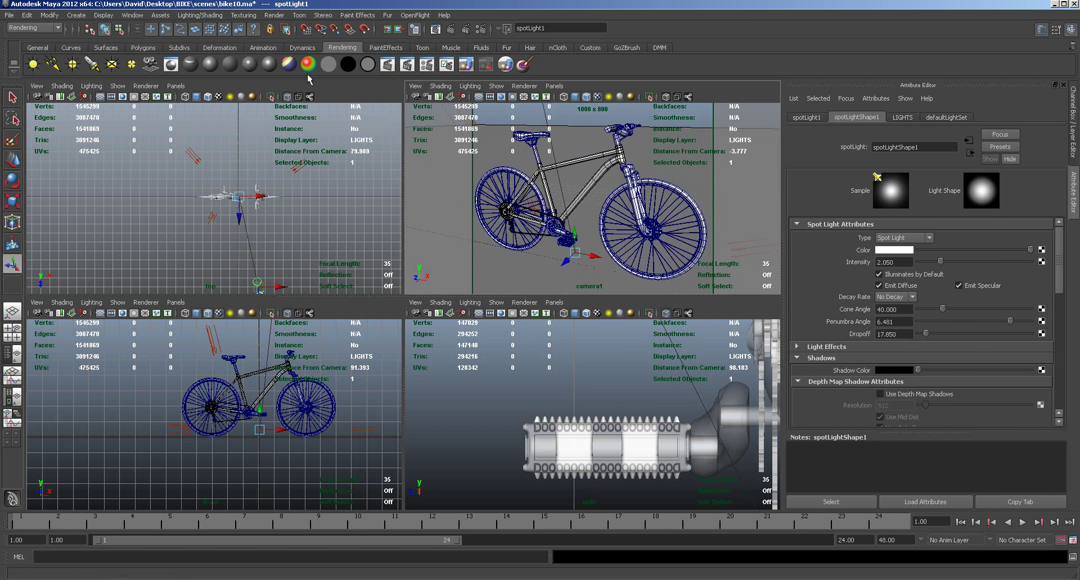
click(598, 176)
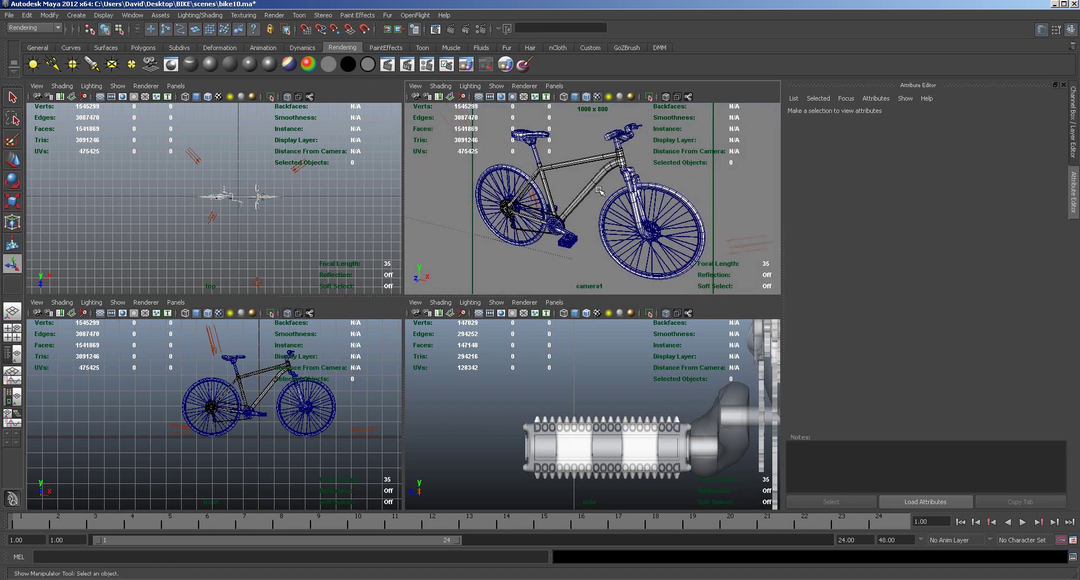
key(space)
key(space)
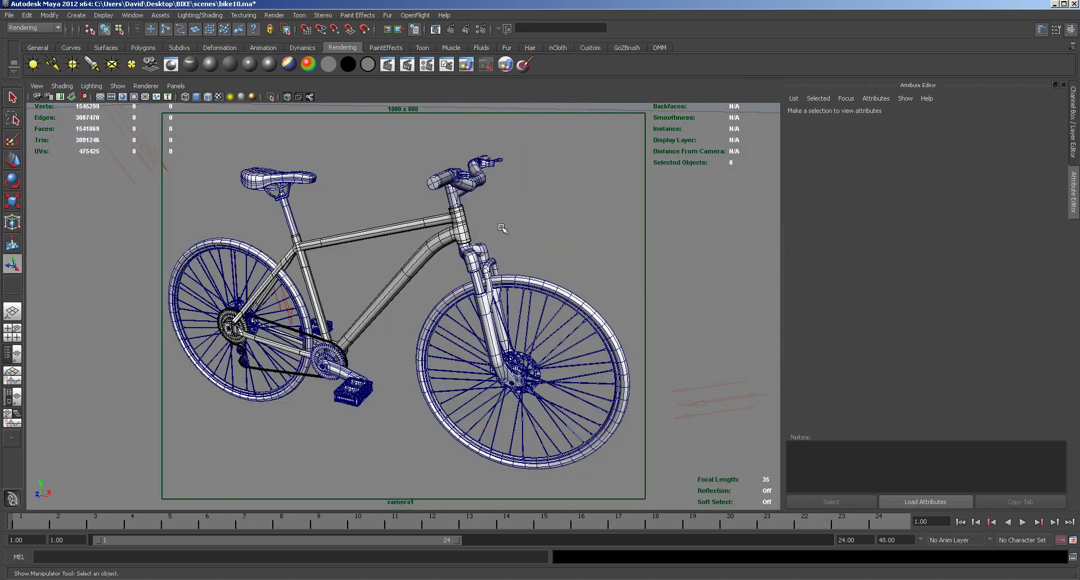
click(451, 31)
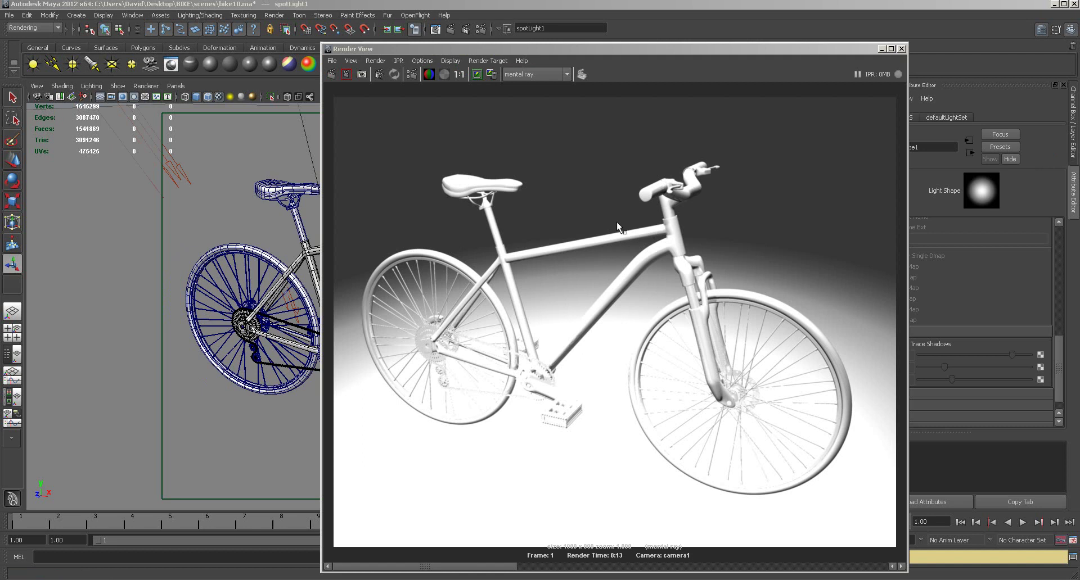
mouse_move(582, 49)
mouse_down()
mouse_move(627, 51)
mouse_move(577, 50)
mouse_up()
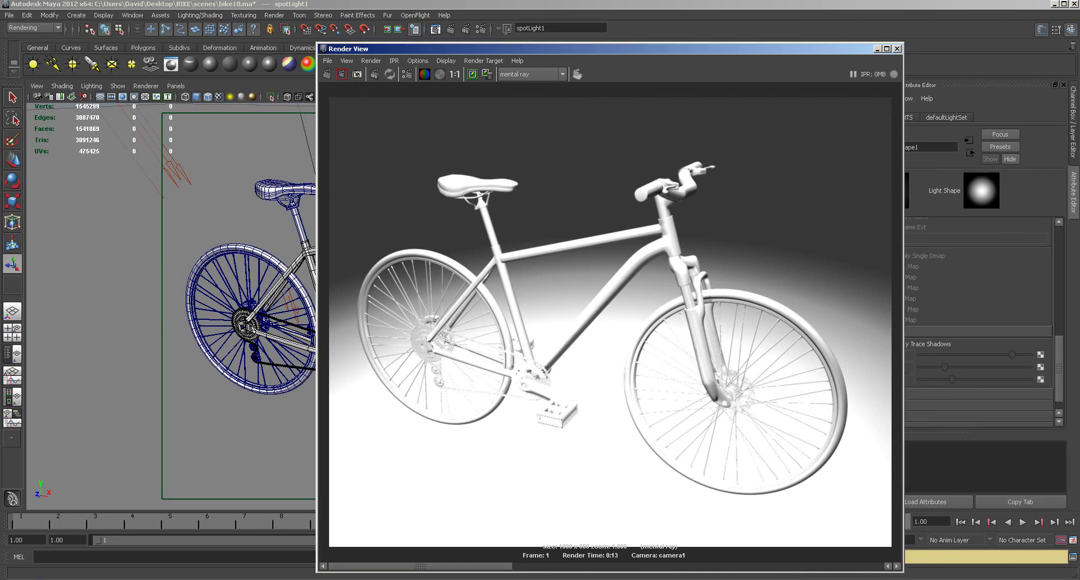
click(897, 48)
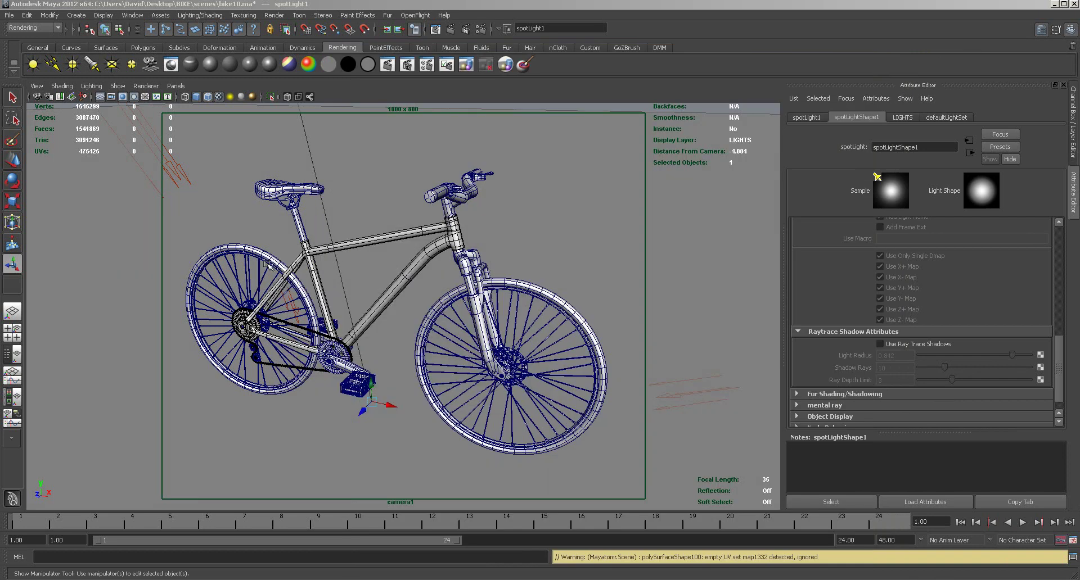
Step: Enable ray trace shadows for the spot light, with light radius 0.842, 10 shadow rays and ray depth limit 3
key(space)
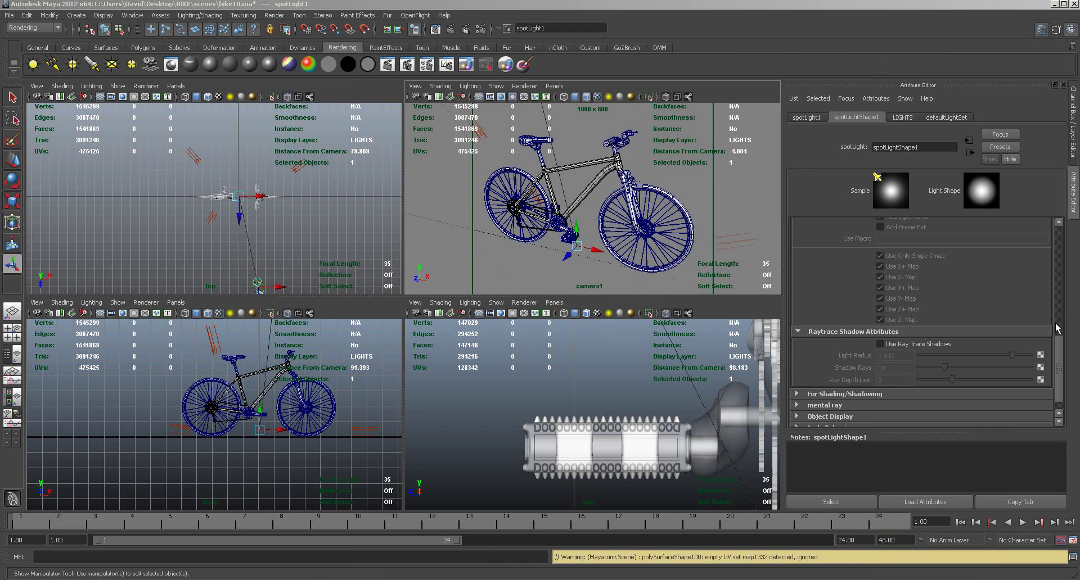
drag(1059, 370, 1067, 259)
scroll(805, 338, down, 2)
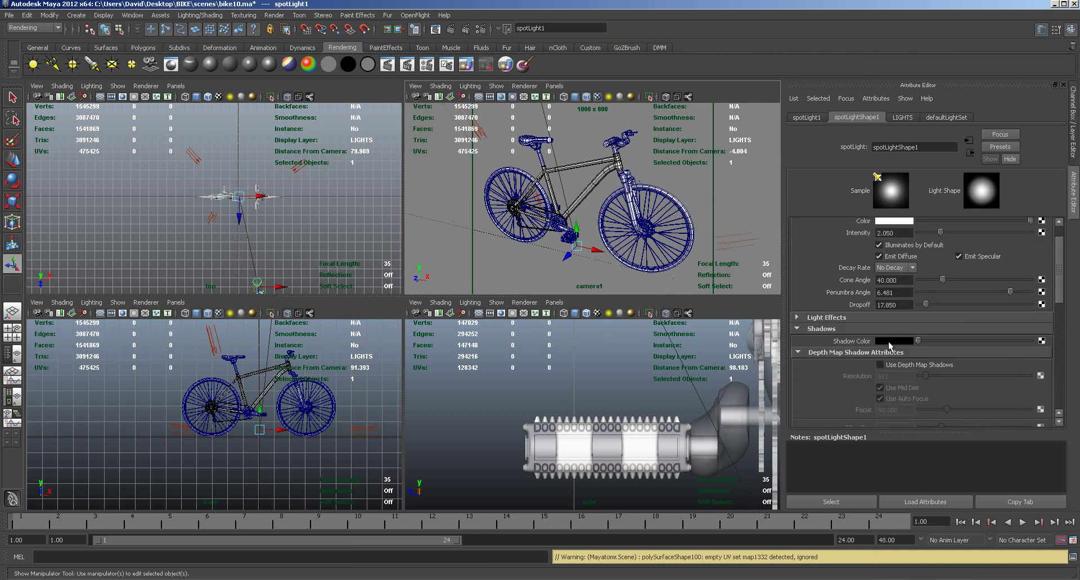
scroll(798, 333, up, 2)
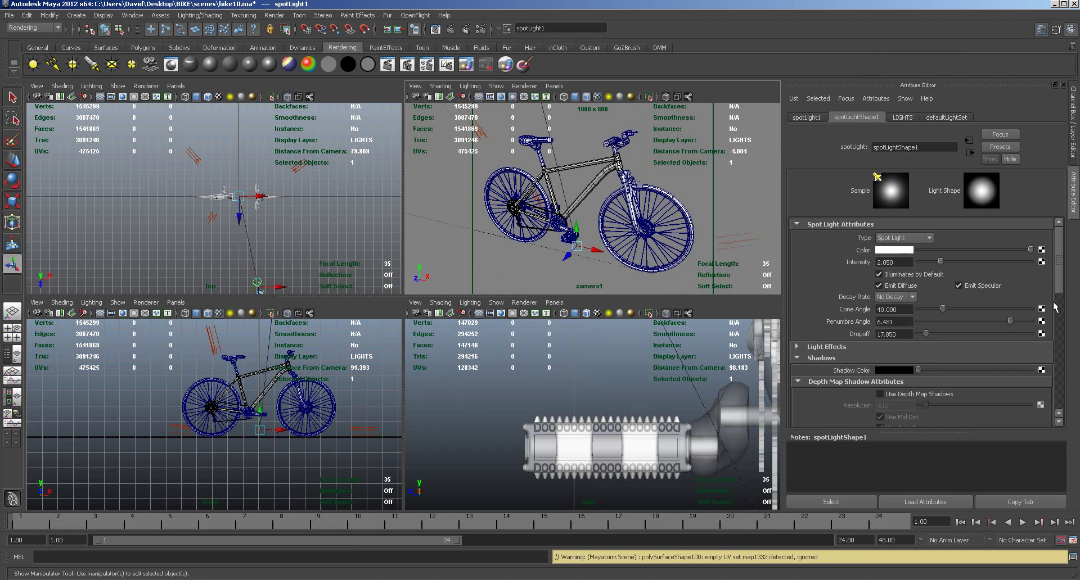
drag(1061, 286, 1062, 389)
click(881, 325)
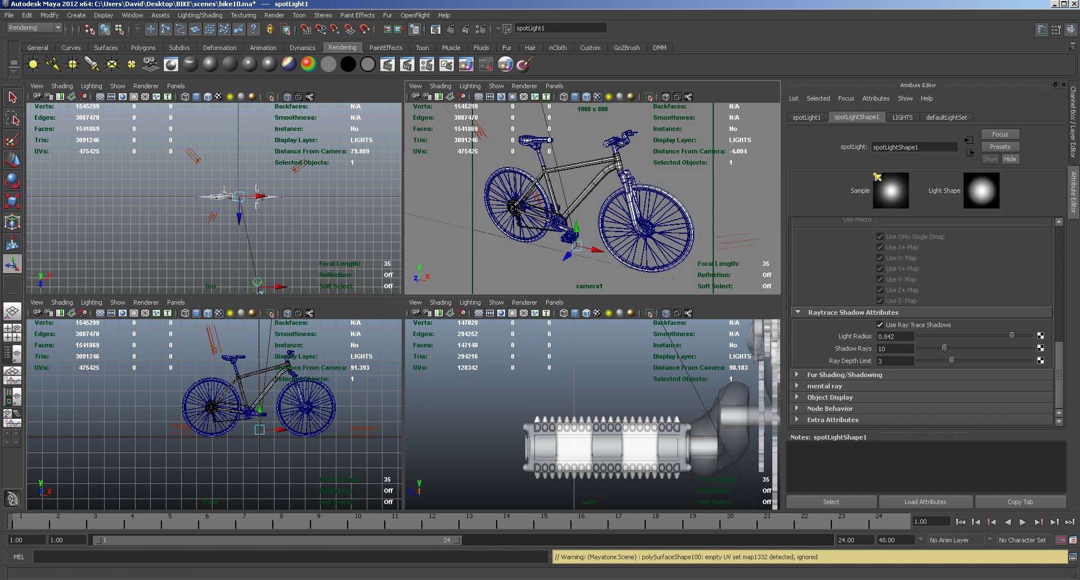
Step: Render the bicycle again with ray trace shadows on, examine the shadows cast on the ground, and close the render
drag(1079, 90, 537, 68)
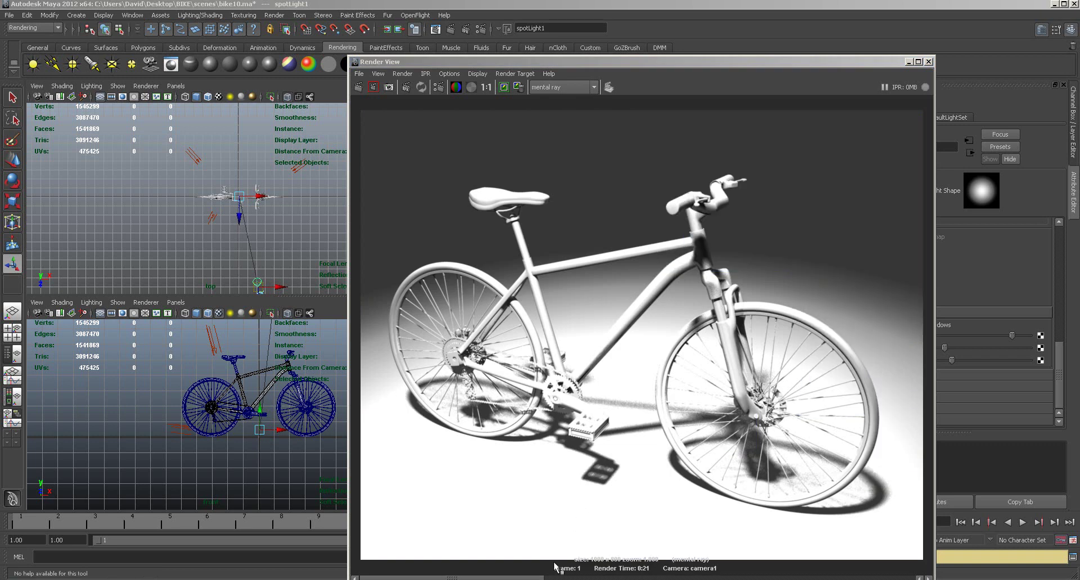
drag(629, 64, 625, 34)
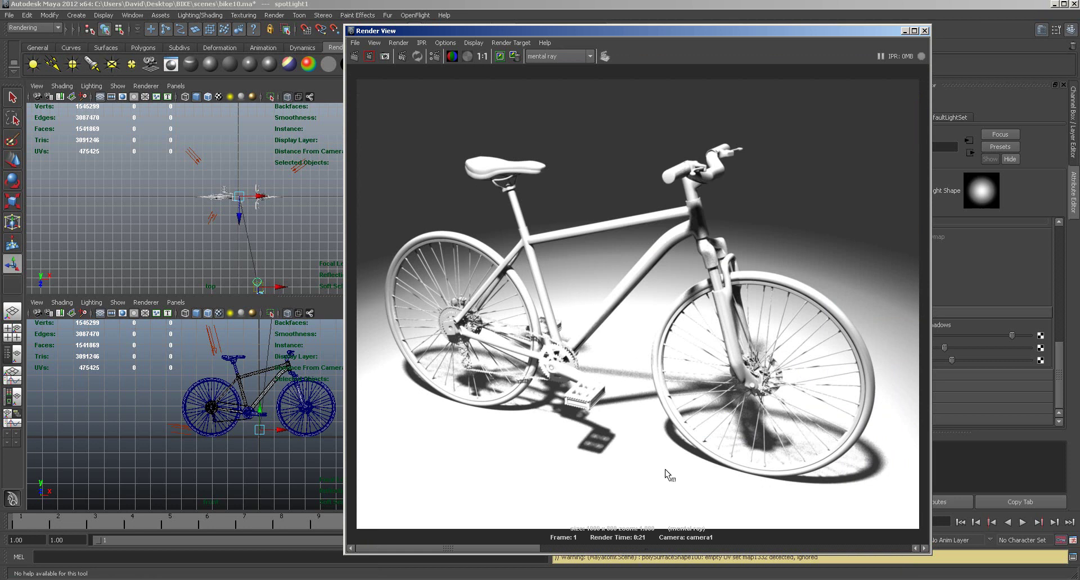
drag(530, 549, 596, 554)
click(503, 55)
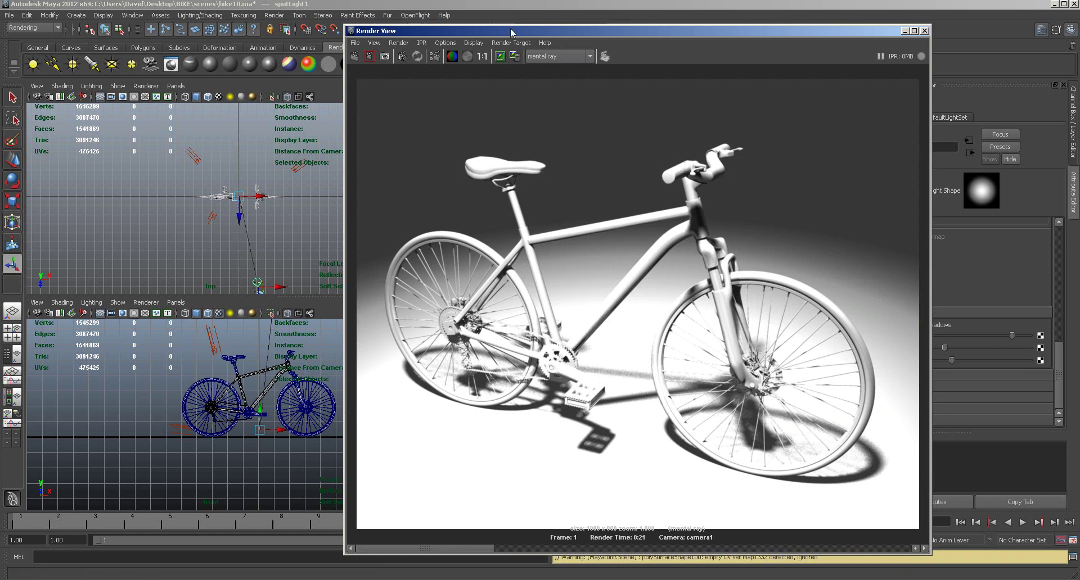
click(924, 31)
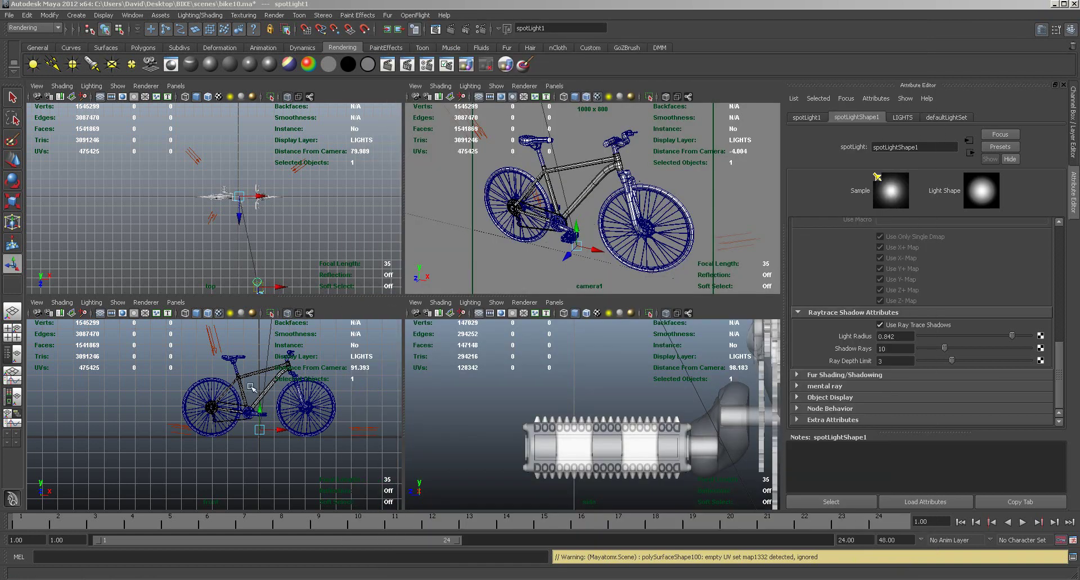
Step: Display the layer list, take the frame layer out of reference mode, and select the whole bicycle in the front view
drag(181, 354, 337, 431)
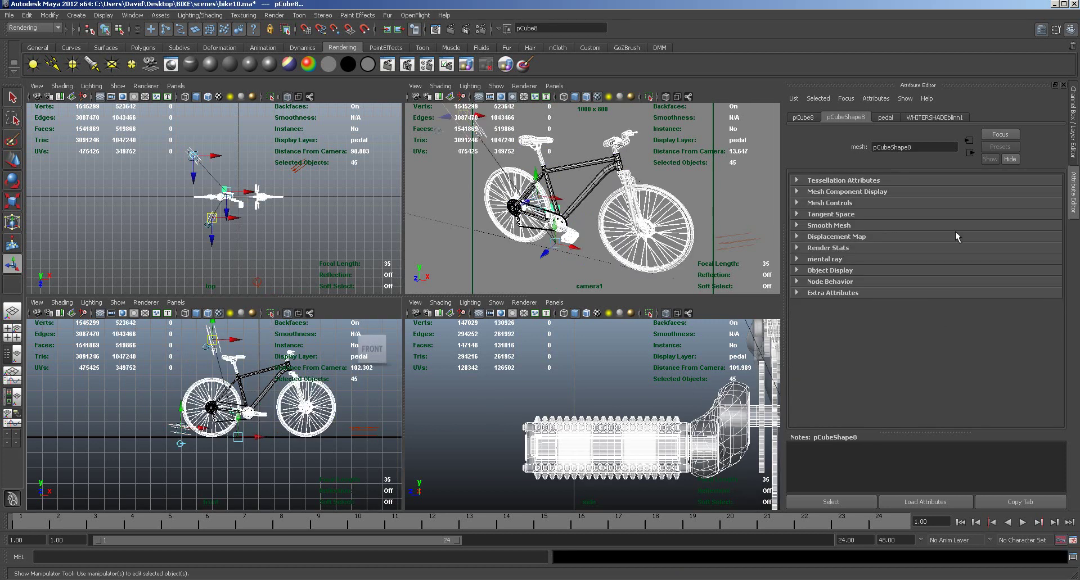
click(1071, 31)
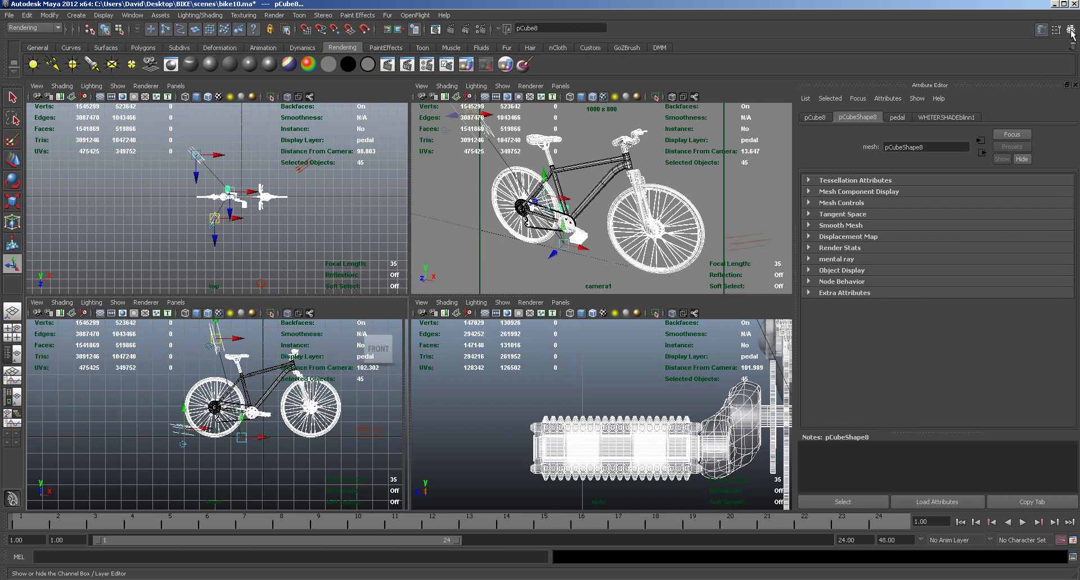
click(1071, 31)
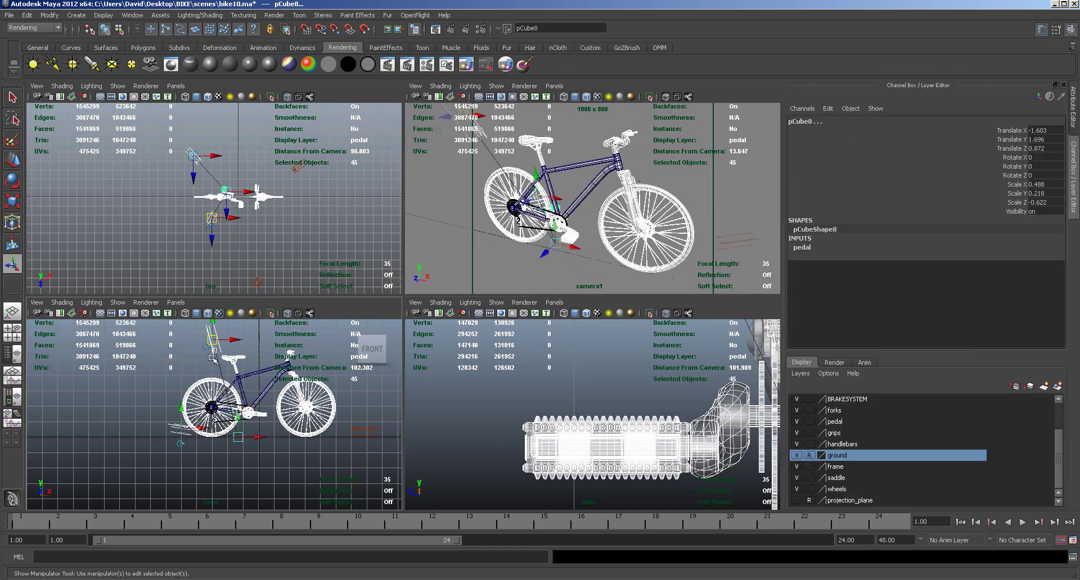
click(152, 378)
drag(175, 364, 358, 422)
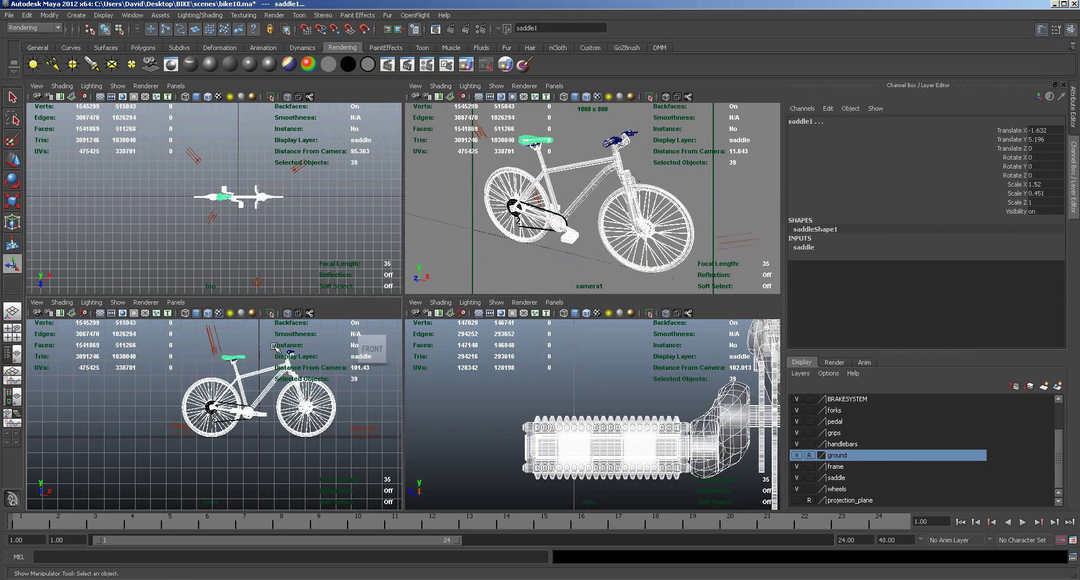
click(147, 372)
drag(356, 392, 156, 425)
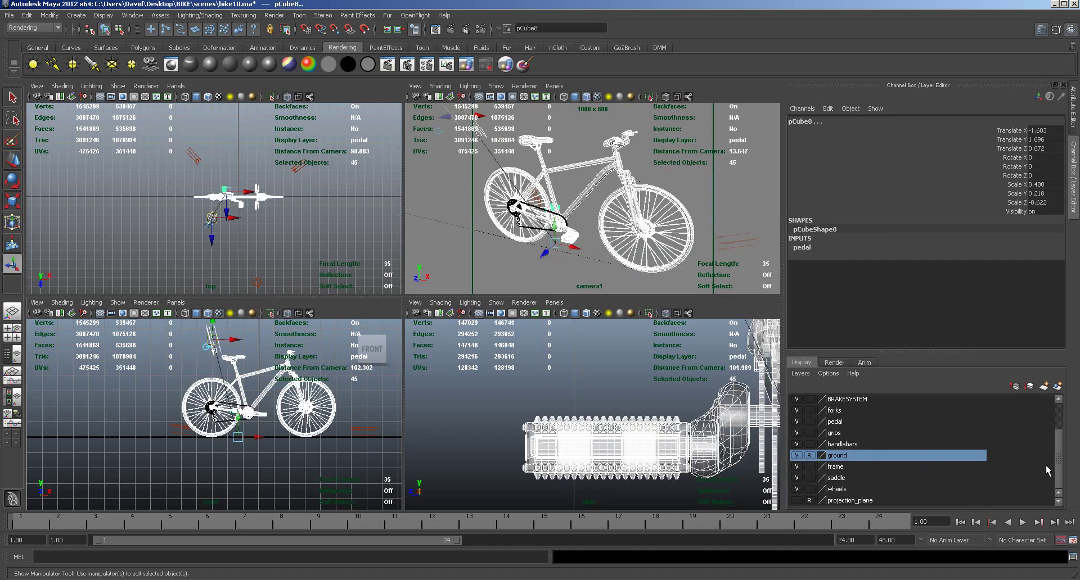
Step: Take the gears and chain layers out of reference mode and reselect the whole bicycle in the front view
drag(1058, 460, 1058, 423)
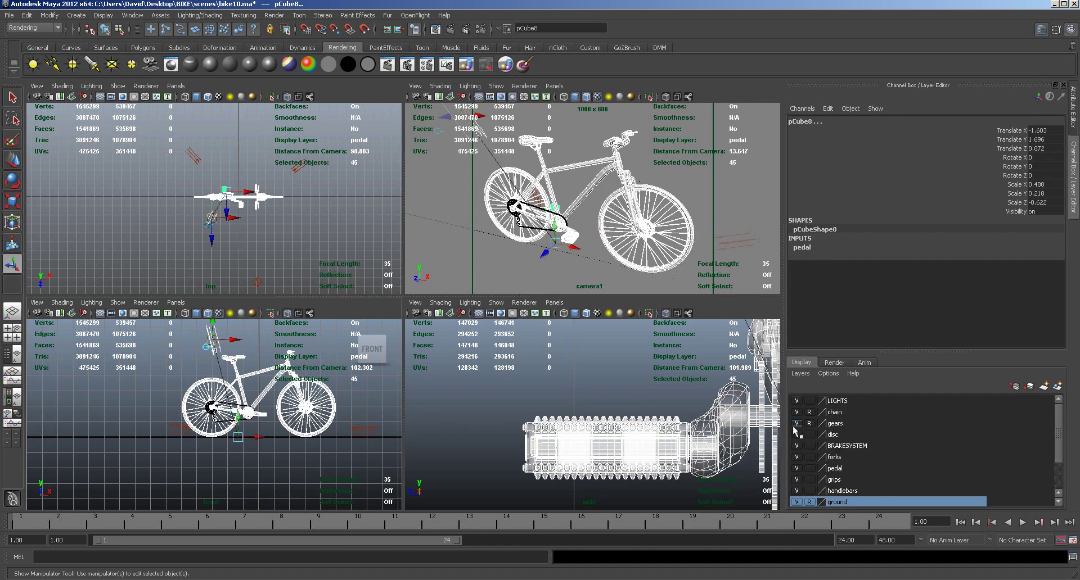
click(816, 415)
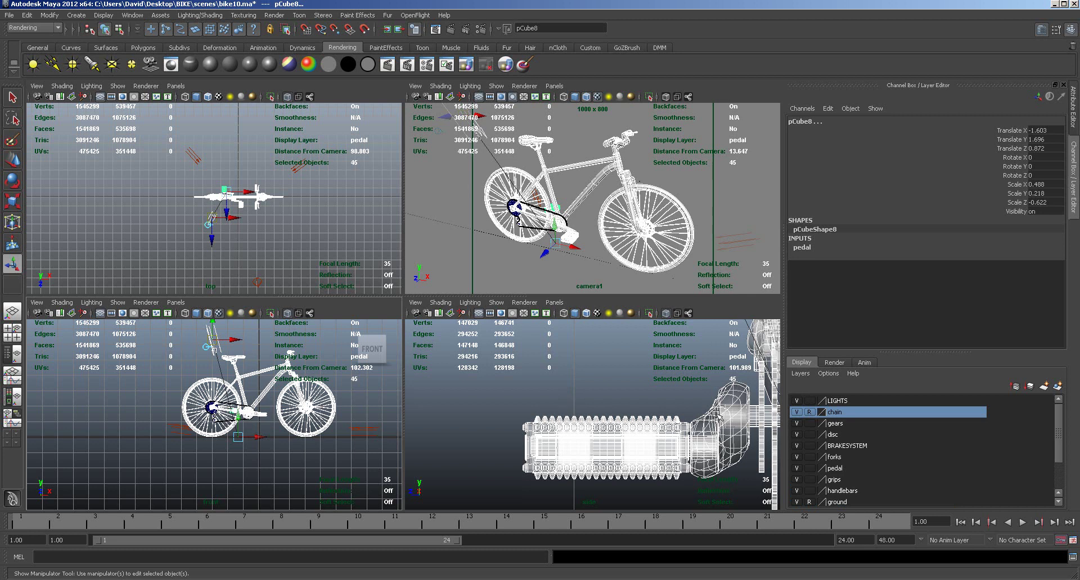
click(808, 412)
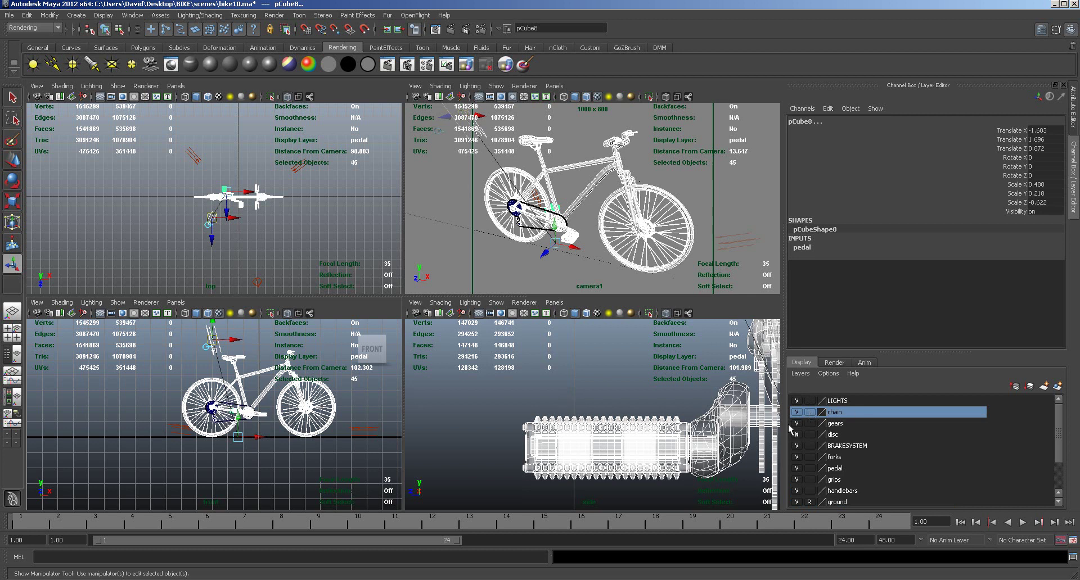
click(134, 366)
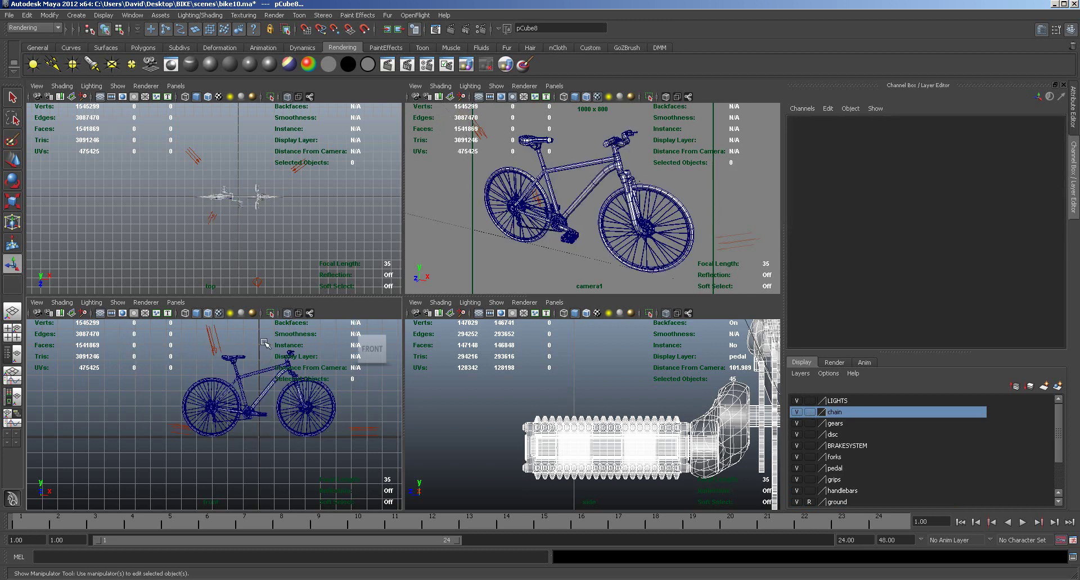
Step: Open Hypershade, arrange it to show the materials, and create a mental ray mia_material_x_passes material
click(127, 18)
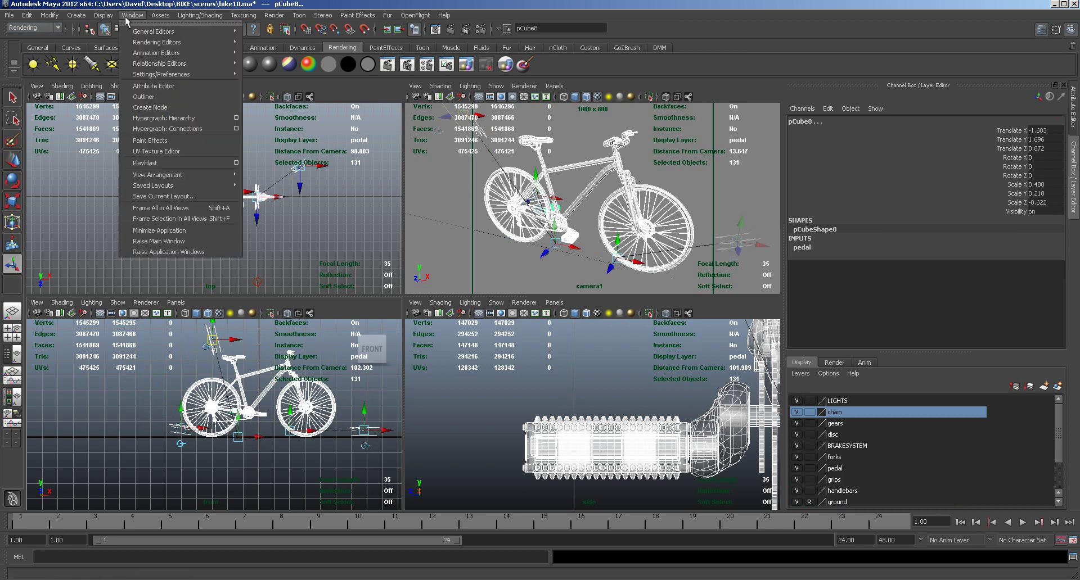
mouse_move(180, 42)
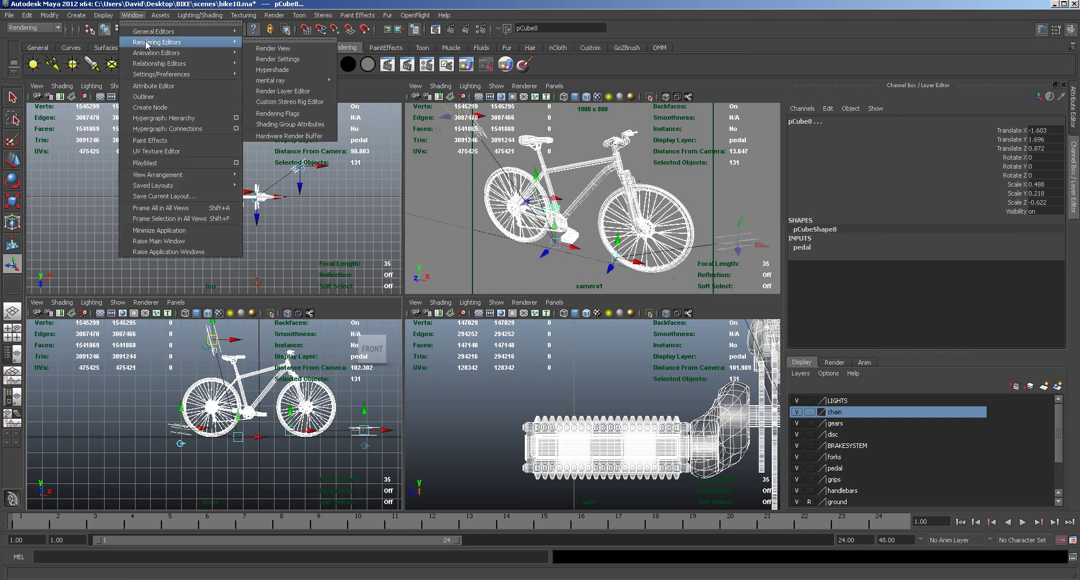
click(279, 72)
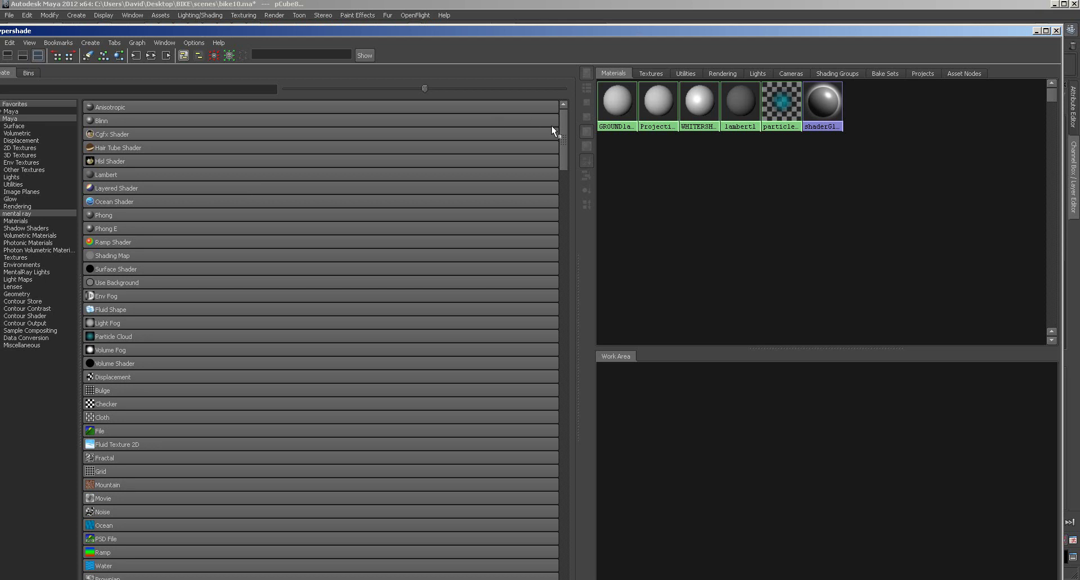
drag(1062, 27, 795, 113)
drag(592, 118, 660, 33)
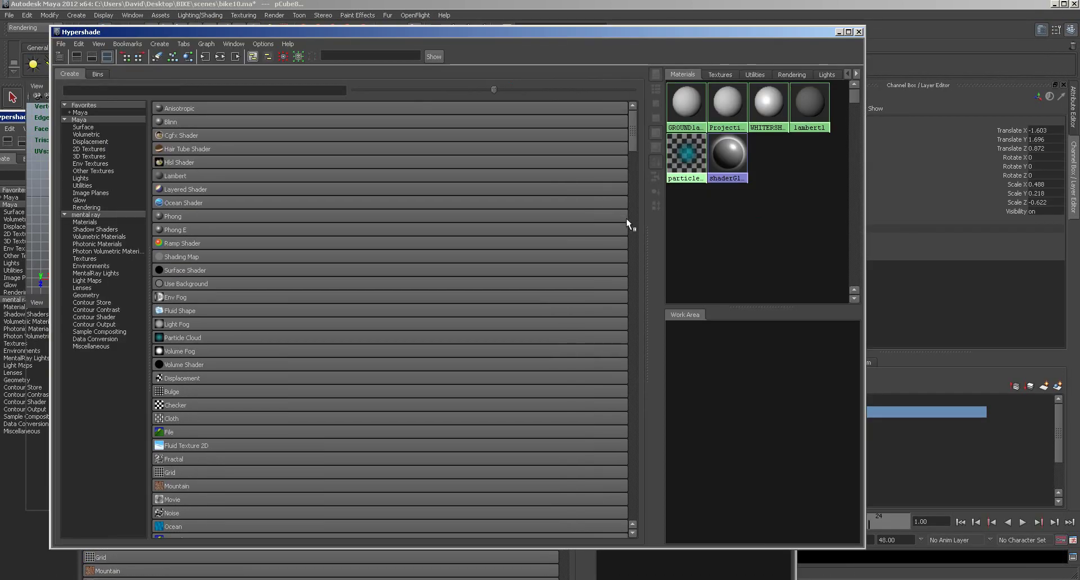
drag(646, 220, 337, 227)
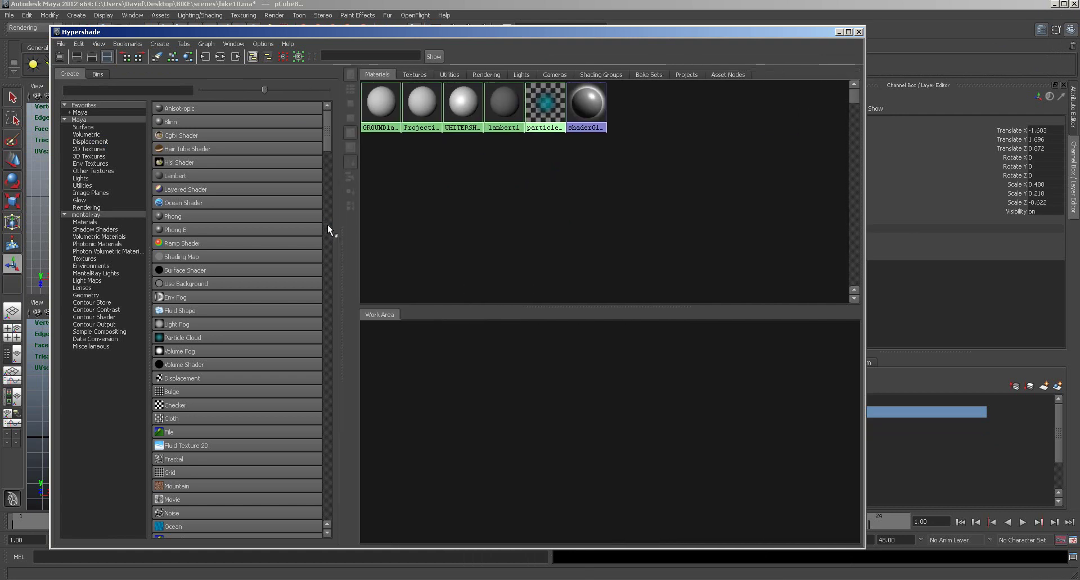
click(87, 222)
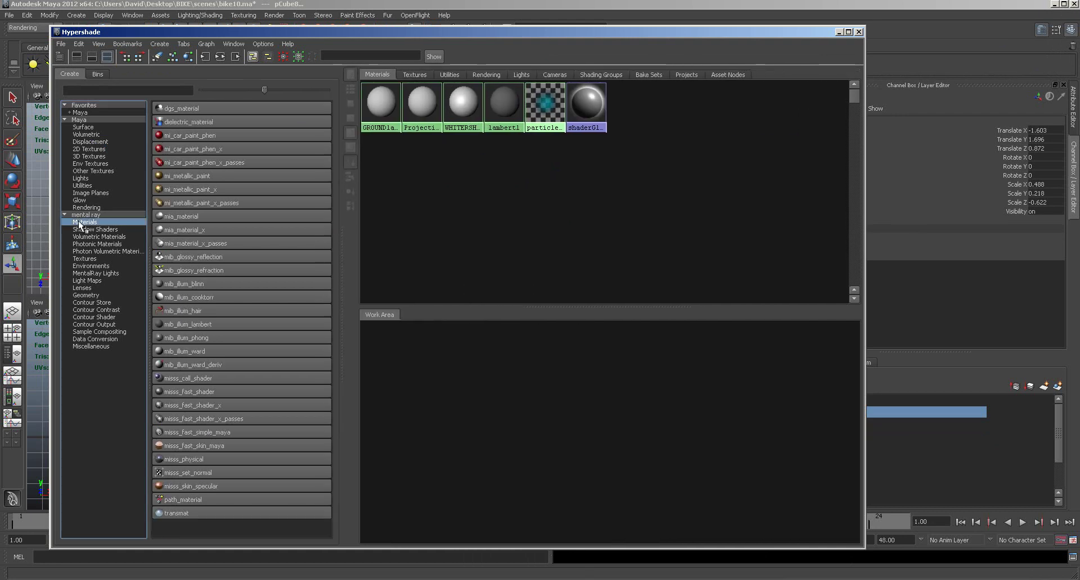
click(183, 244)
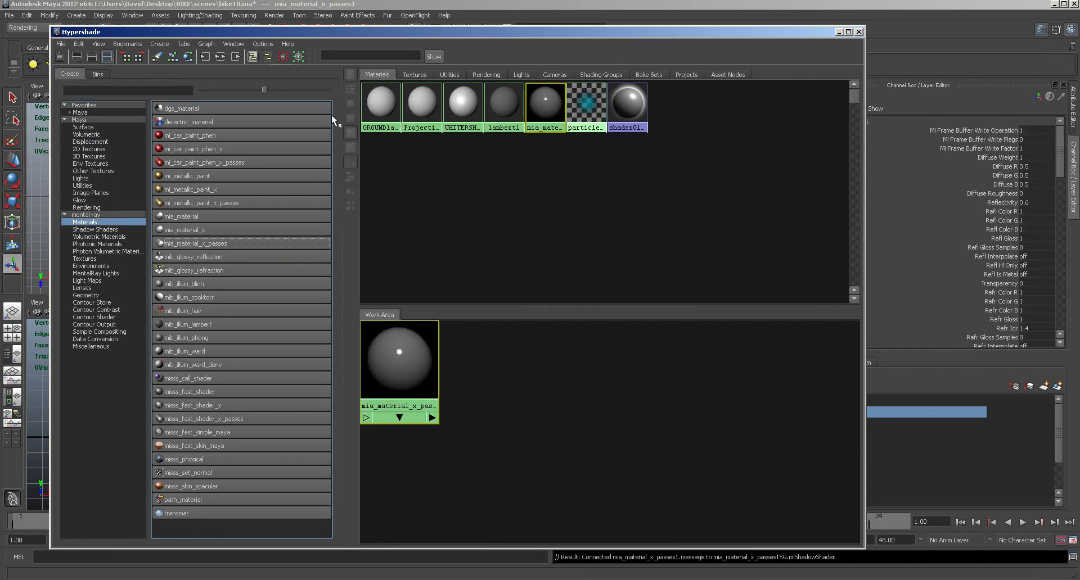
Step: Select the whole bicycle again in the front view, assign the new mia_material_x_passes material to it, and close Hypershade
drag(350, 32, 1079, 39)
drag(166, 335, 389, 429)
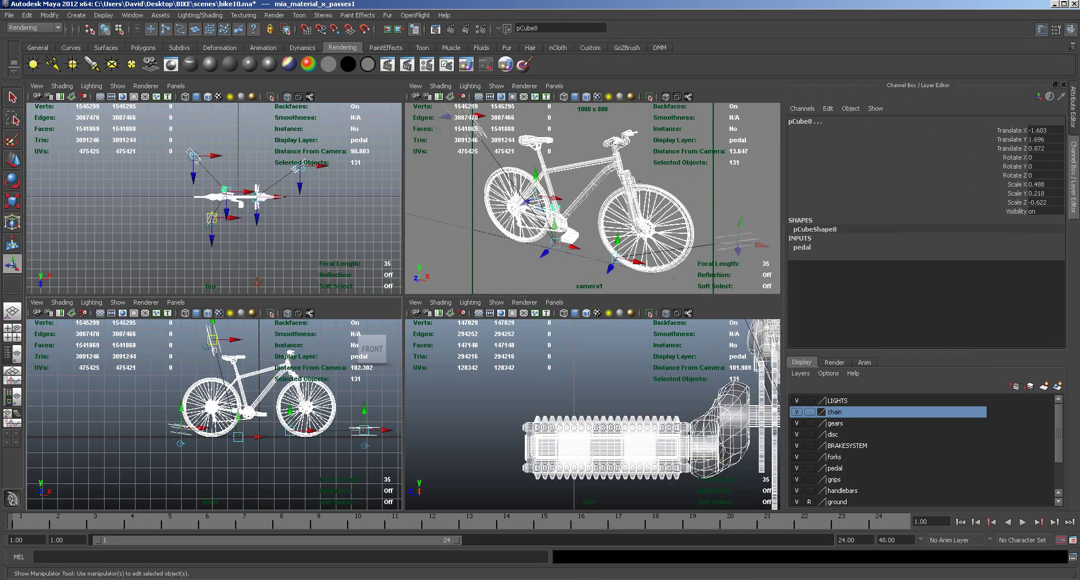
drag(1079, 93, 585, 55)
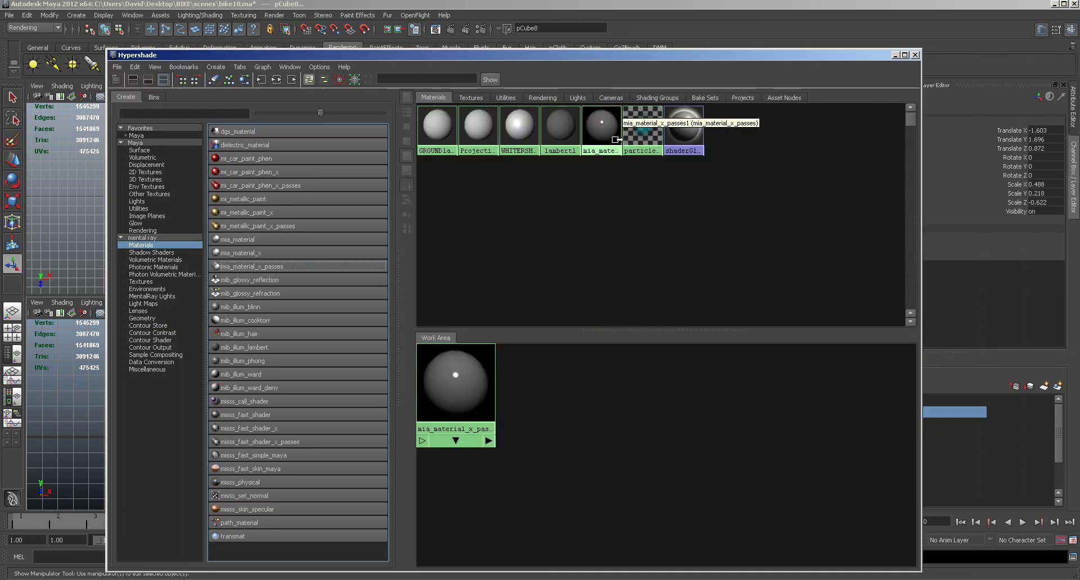
right_drag(461, 387, 464, 364)
right_drag(605, 132, 601, 106)
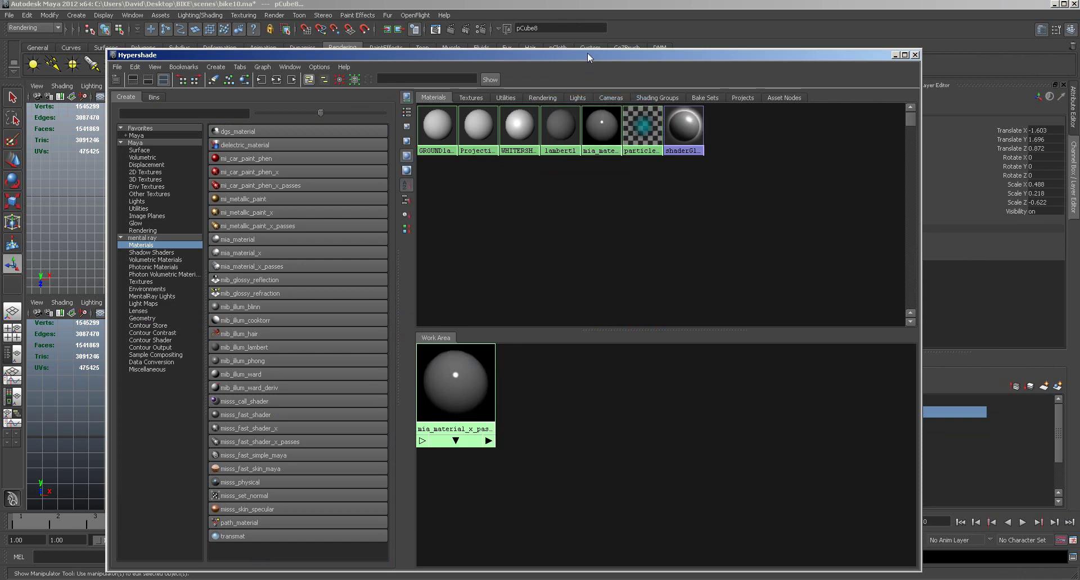
click(915, 54)
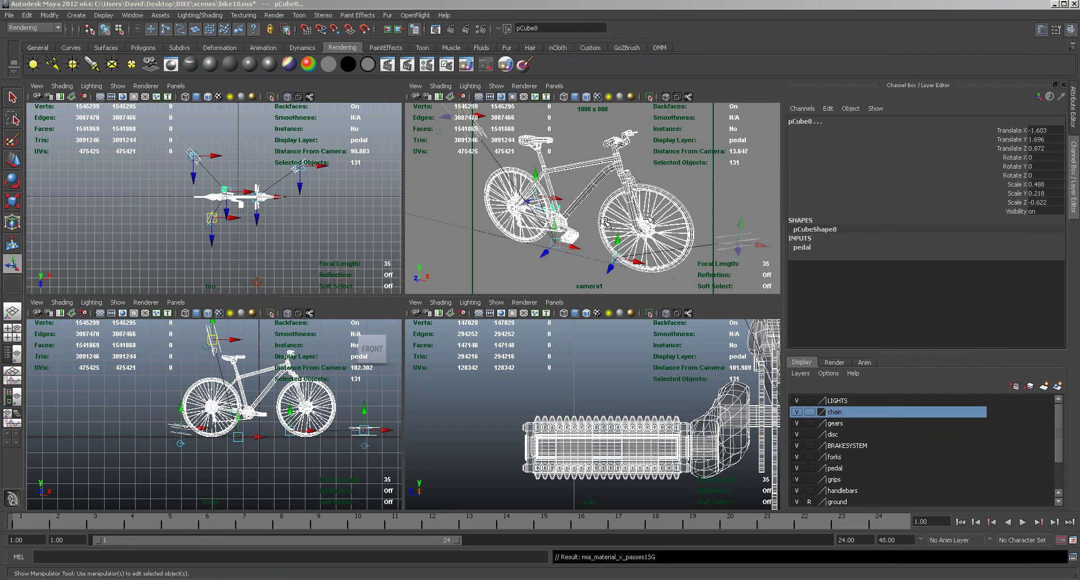
Step: Display the attributes of mia_material_x_passes1 and replace its settings with the Copper preset
click(1042, 29)
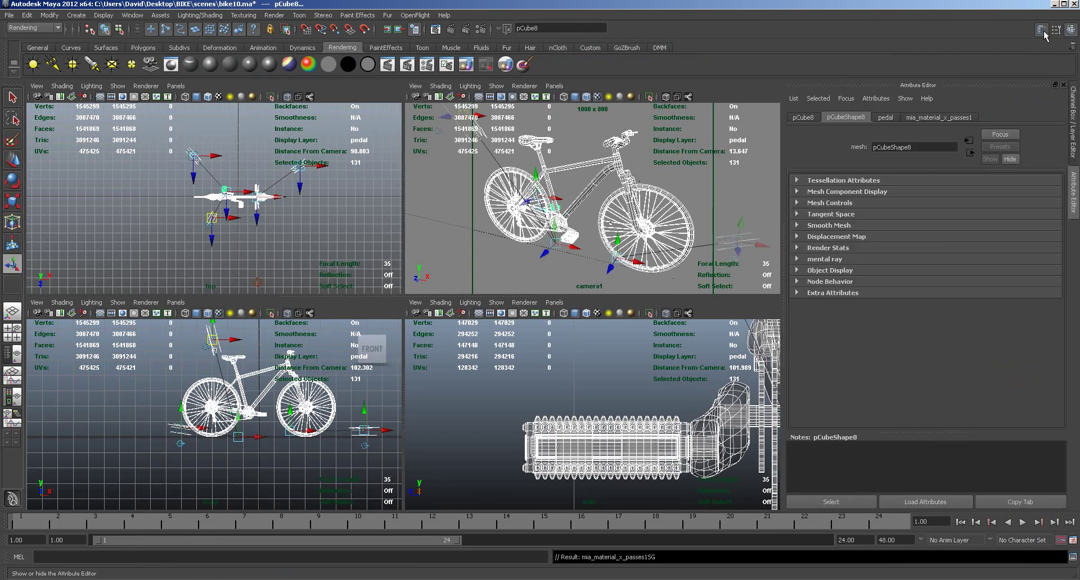
click(950, 118)
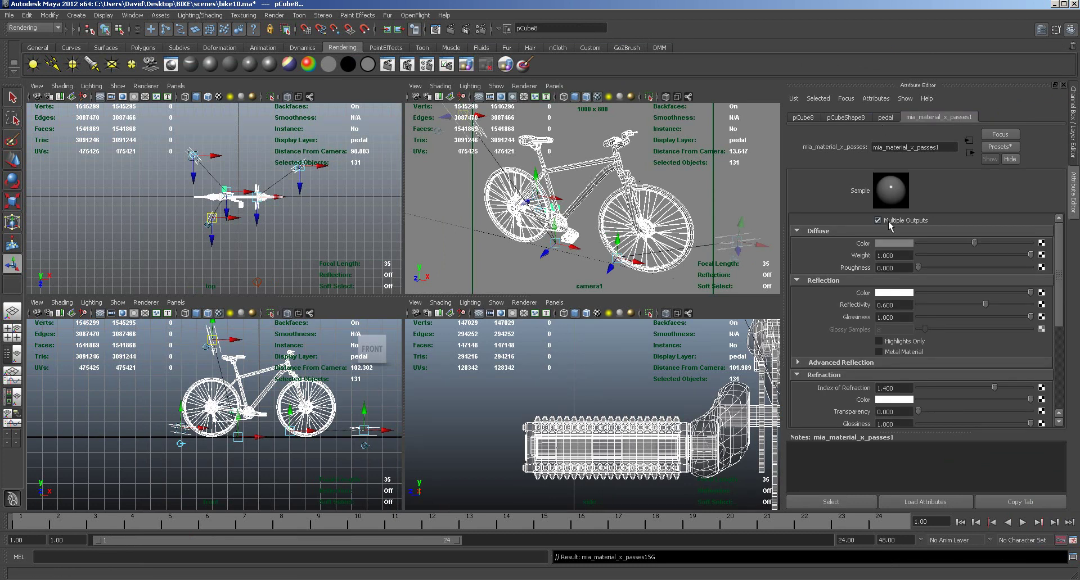
click(993, 147)
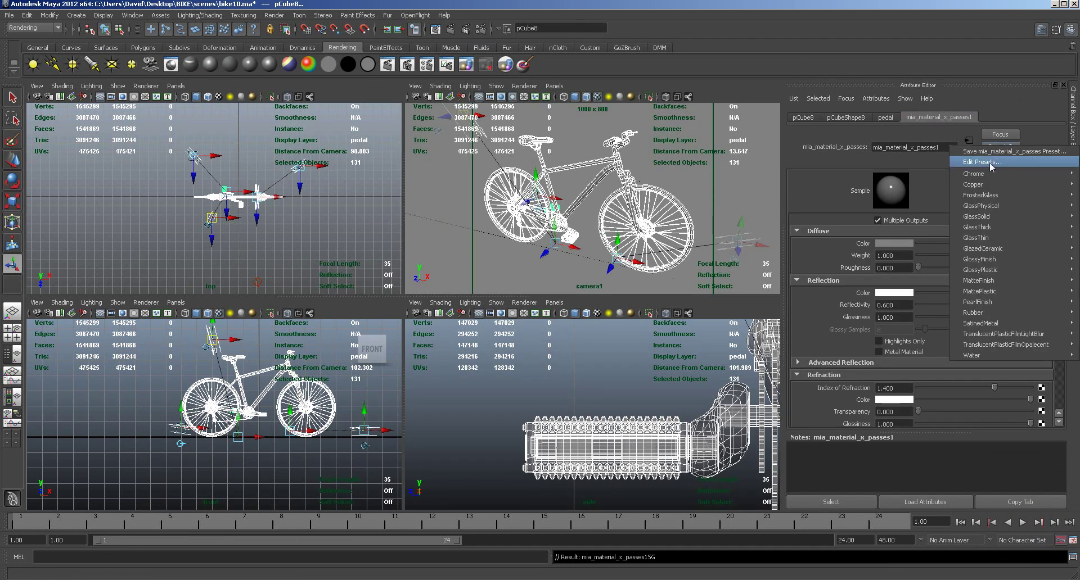
mouse_move(980, 184)
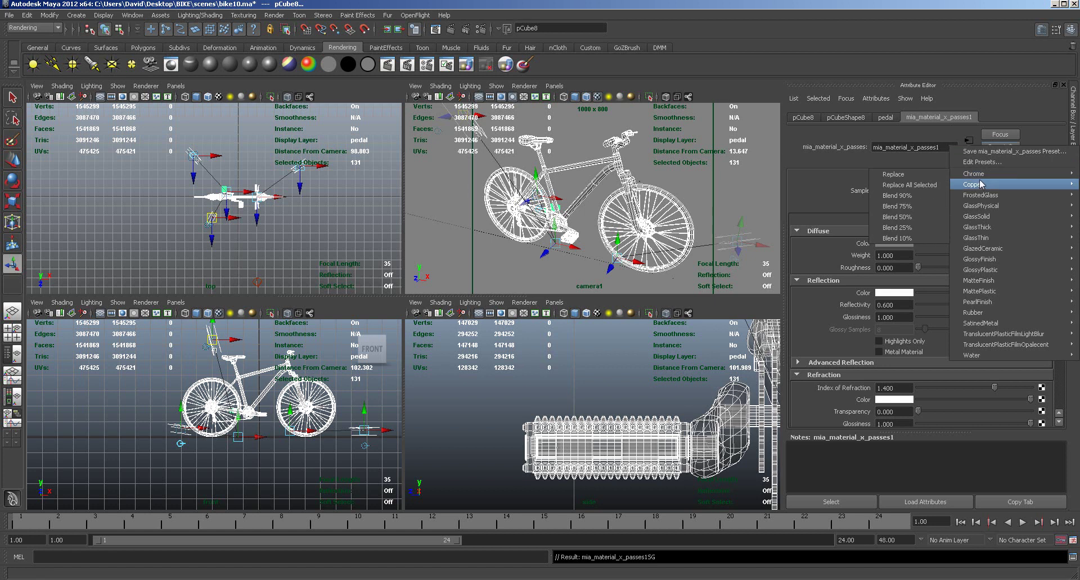
click(903, 186)
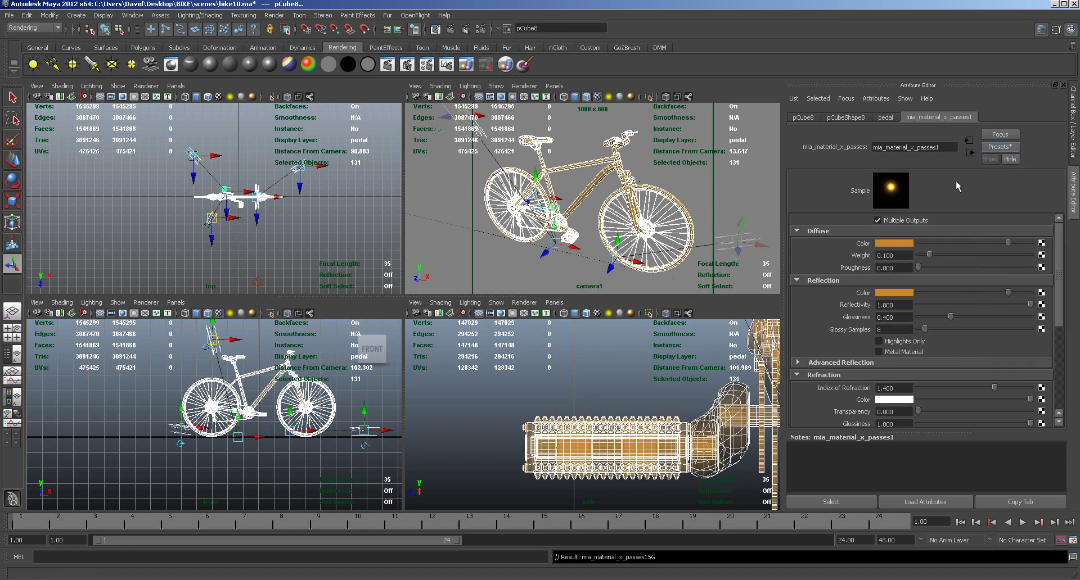
Step: Blend another material preset into the copper settings of mia_material_x_passes1 at 50%
click(994, 147)
mouse_move(977, 177)
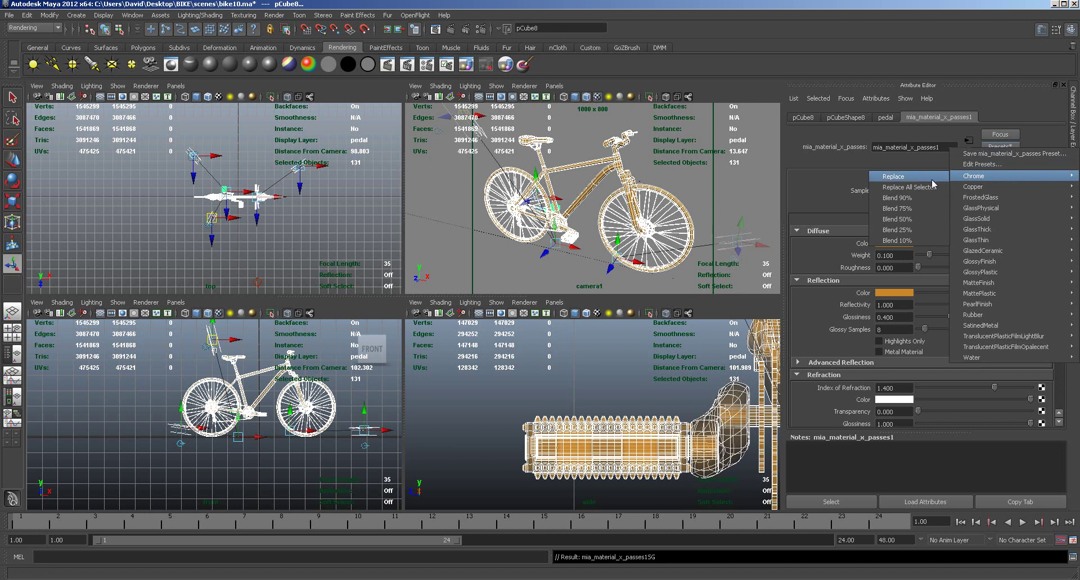
click(893, 224)
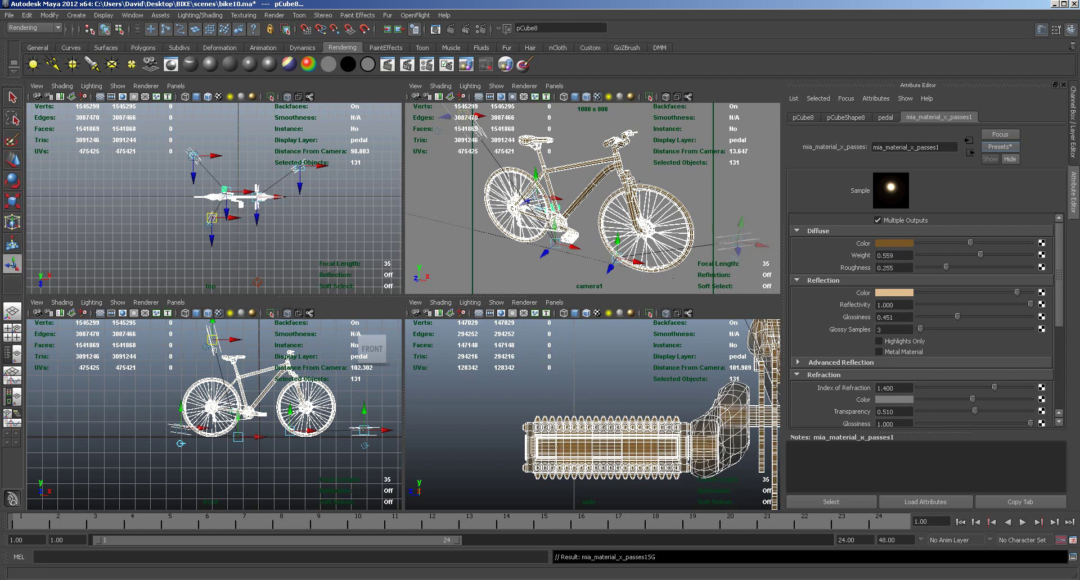
Step: Make the camera1 view active and render the bicycle with its new metallic material in mental ray
click(450, 31)
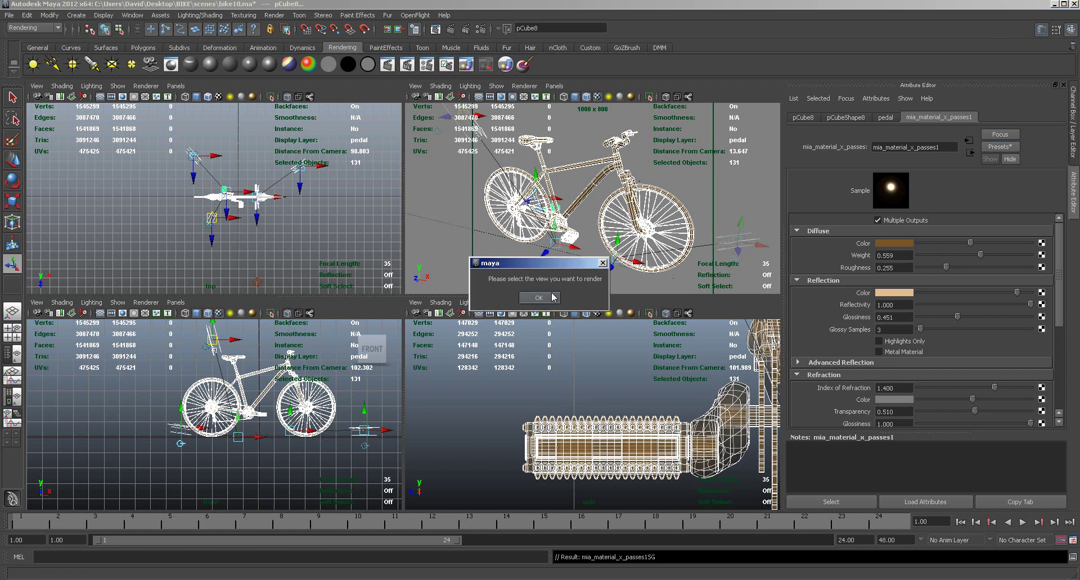
click(548, 175)
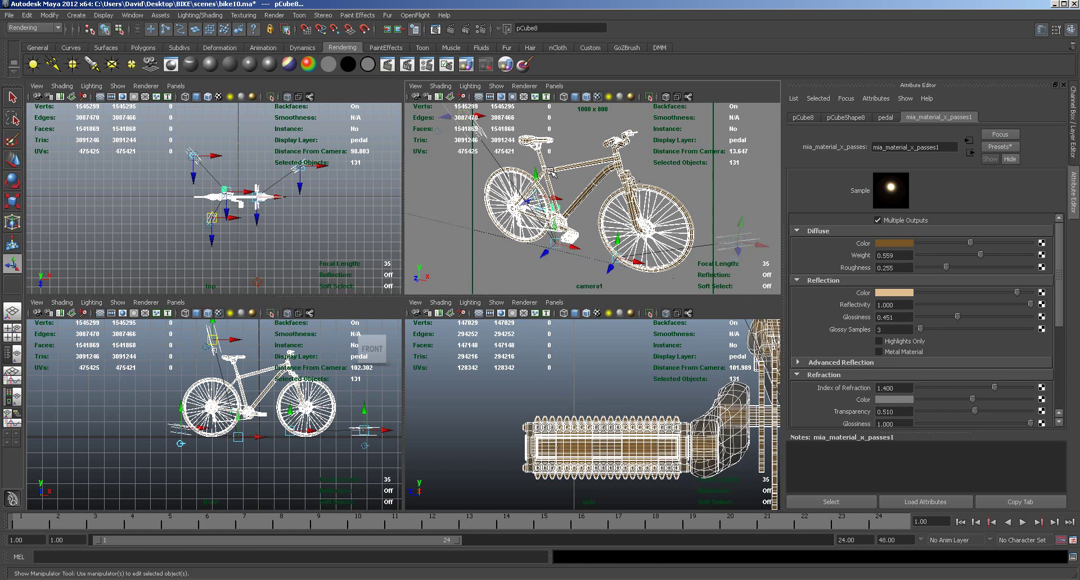
click(451, 30)
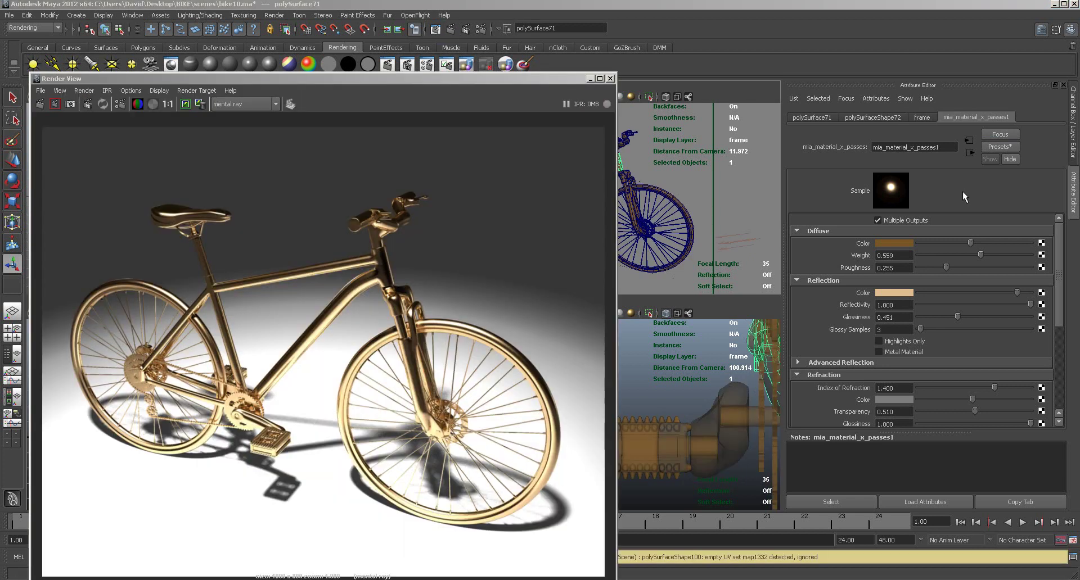
Step: Compare the metallic render with the stored white render by switching between both images, and put the render window away
drag(344, 80, 474, 32)
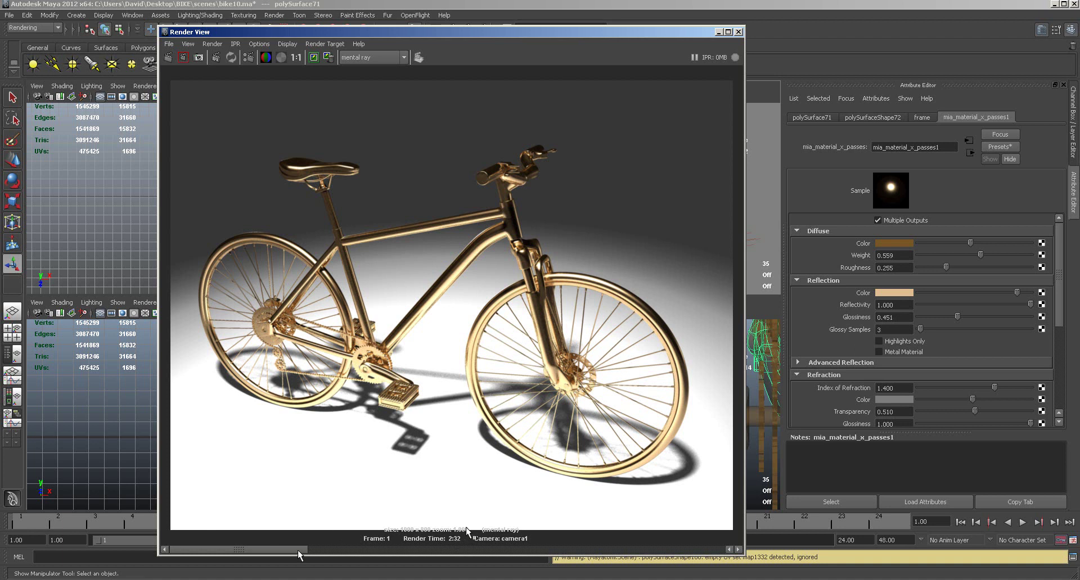
drag(298, 552, 453, 554)
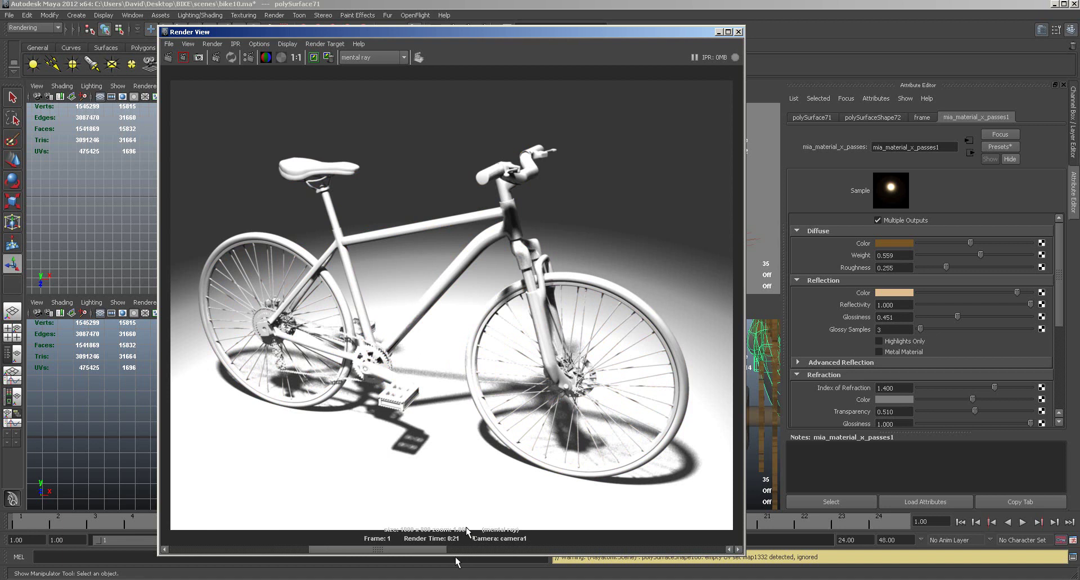
drag(456, 556, 308, 556)
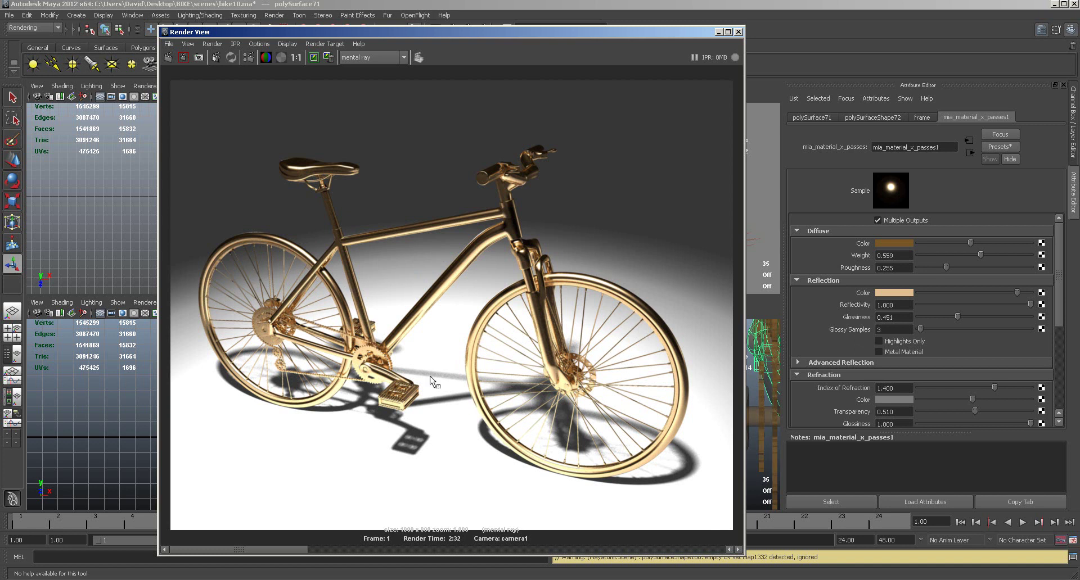
drag(302, 546, 434, 556)
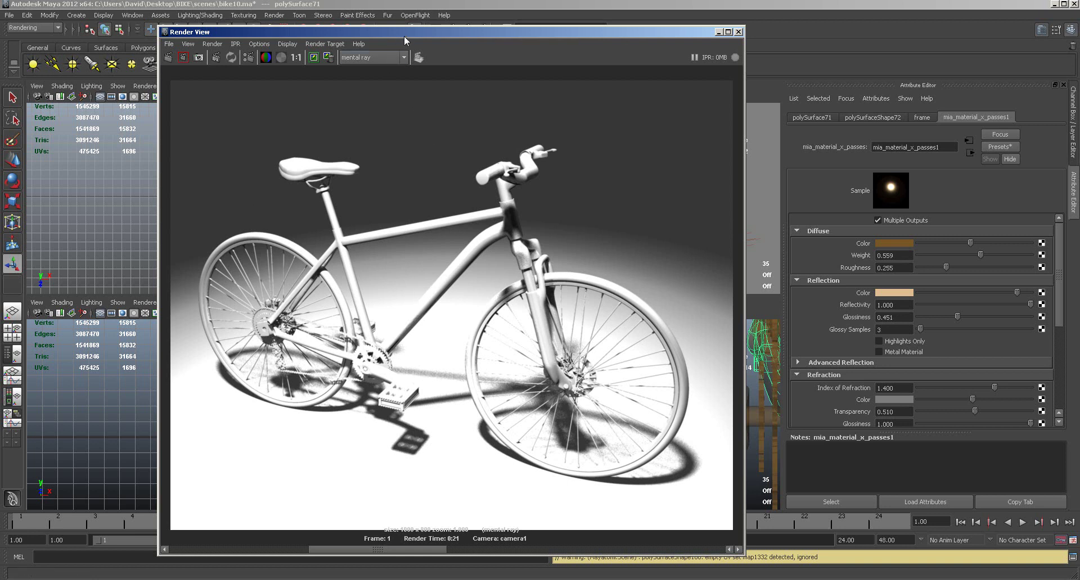
mouse_move(406, 32)
mouse_down()
mouse_move(442, 38)
mouse_move(420, 33)
mouse_up()
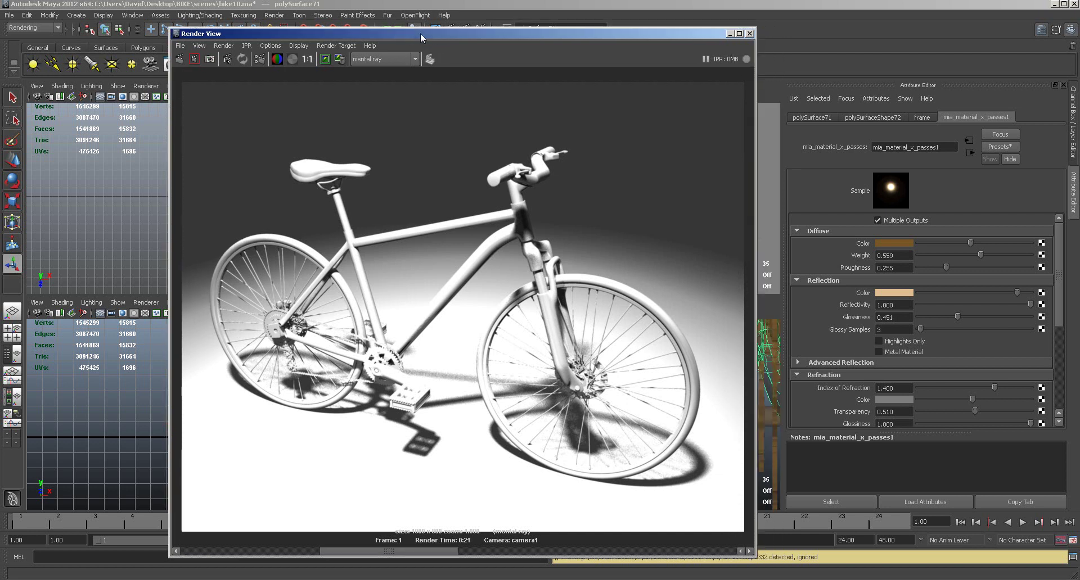
drag(420, 32, 422, 33)
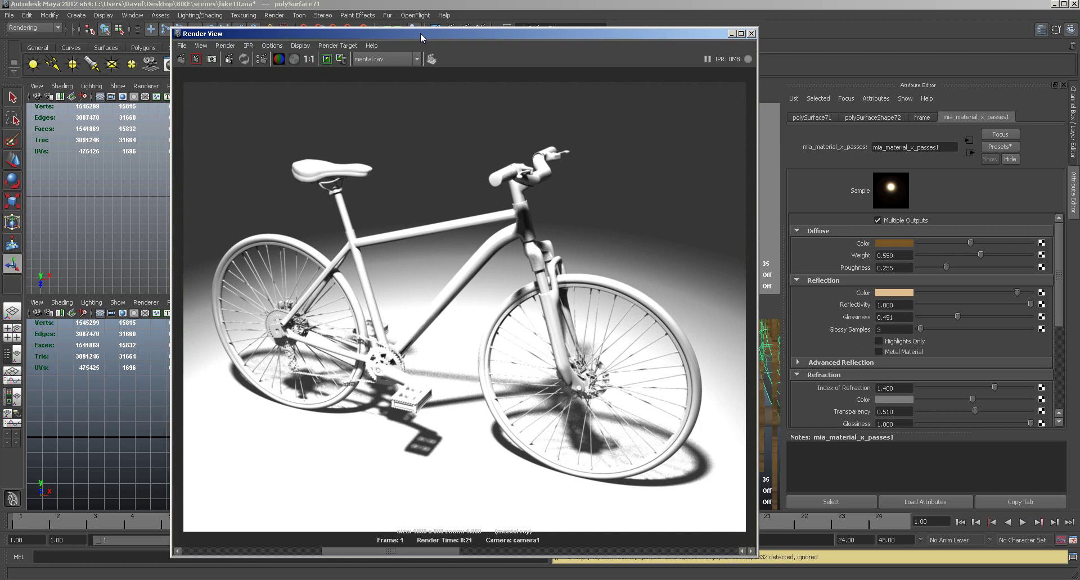
drag(421, 33, 452, 20)
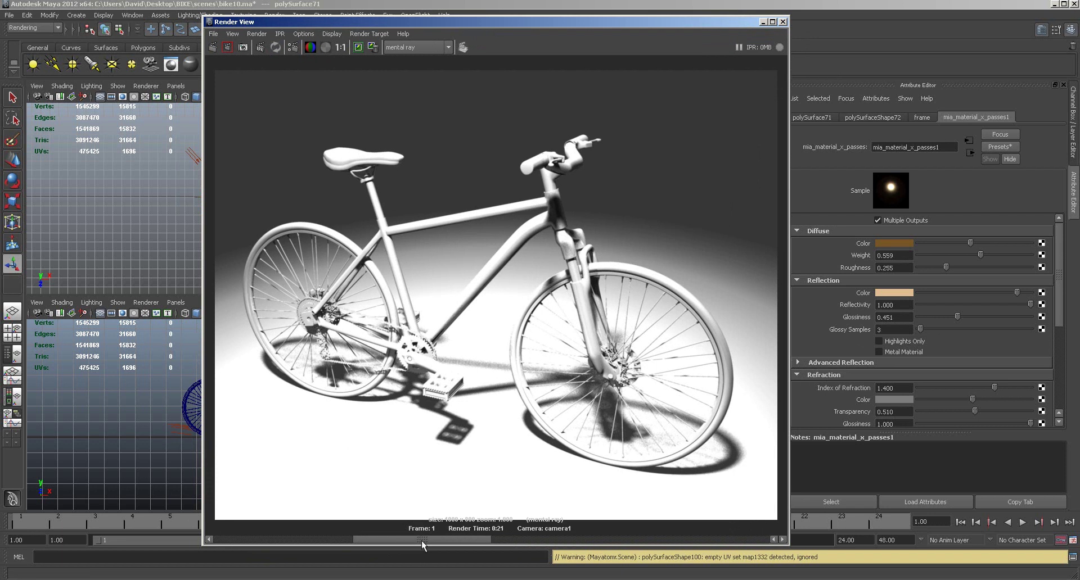
click(316, 545)
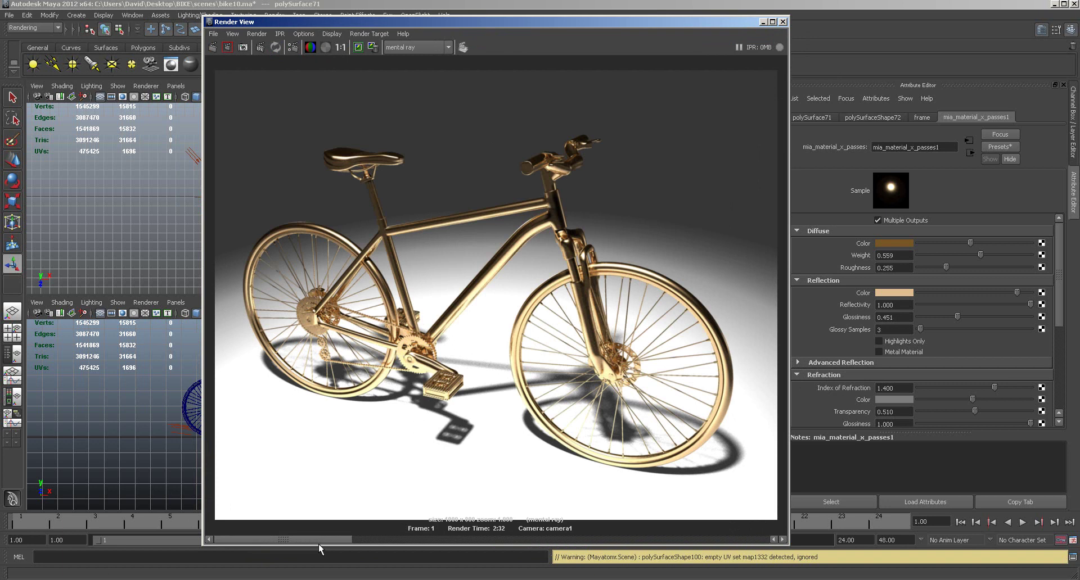
click(360, 542)
drag(387, 539, 278, 539)
drag(1069, 100, 1079, 101)
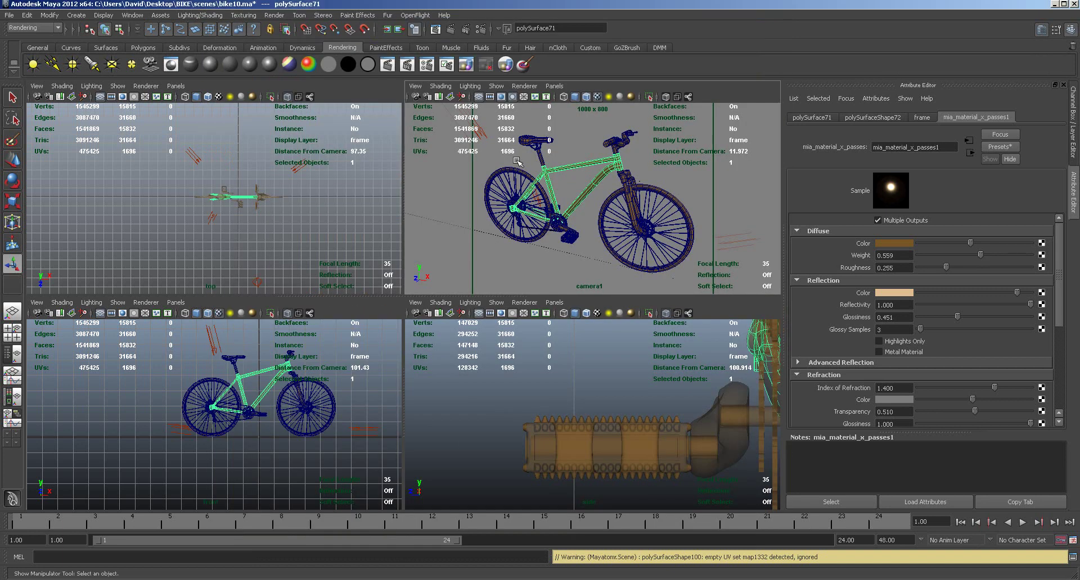
Step: Assign the white WHITERSHADEblinn1 material from the Hypershade to the whole bicycle, and deselect everything
drag(169, 353, 379, 416)
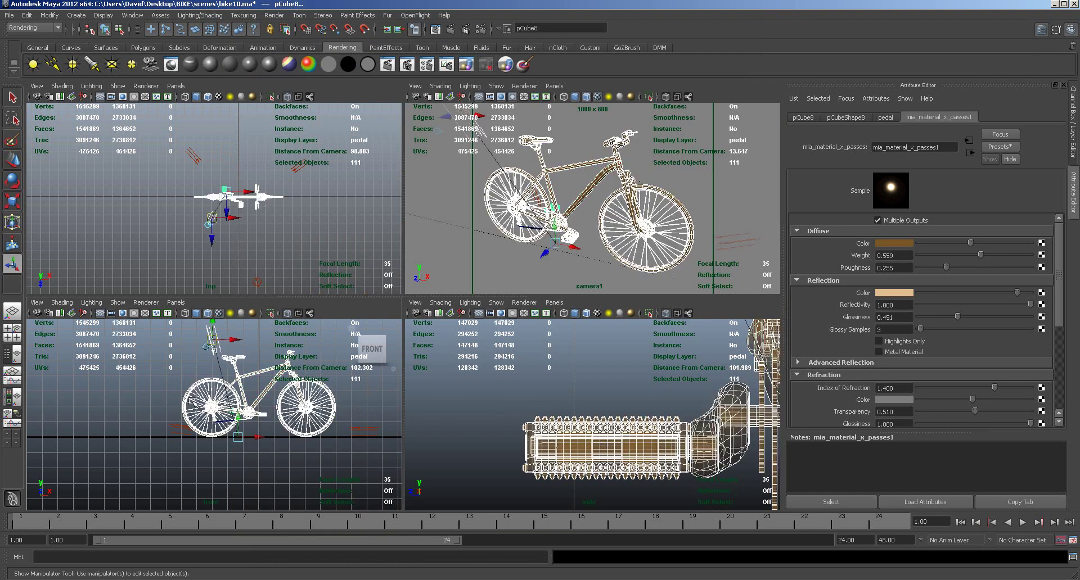
click(143, 342)
drag(147, 330, 380, 434)
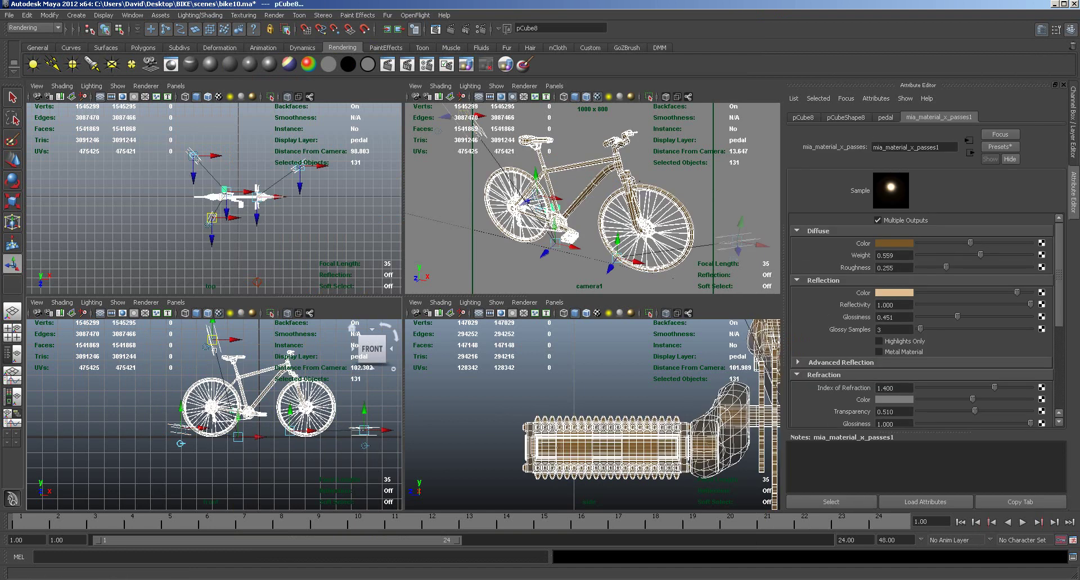
drag(1079, 66, 643, 82)
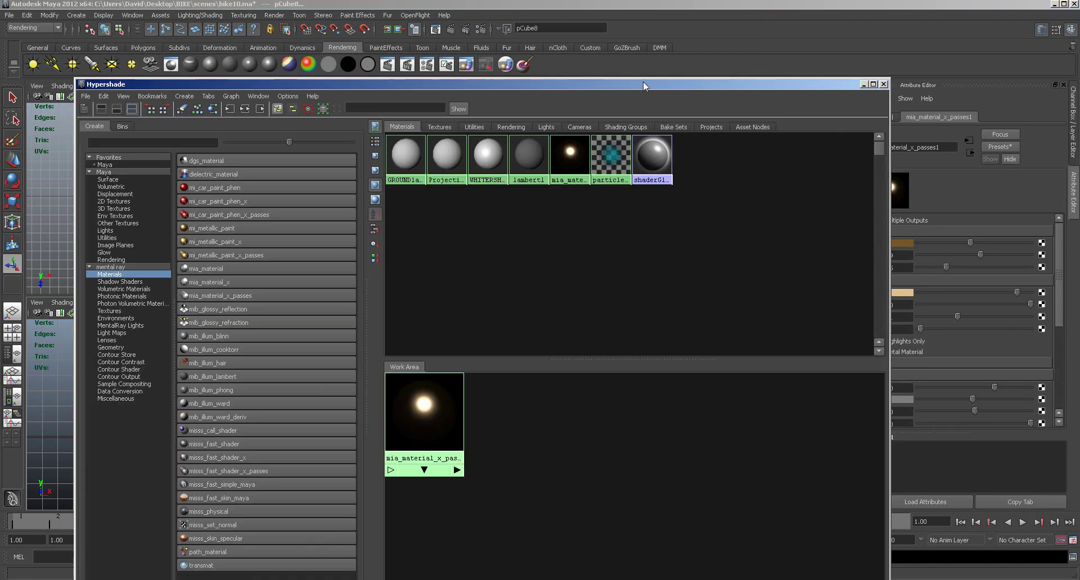
right_drag(479, 162, 472, 109)
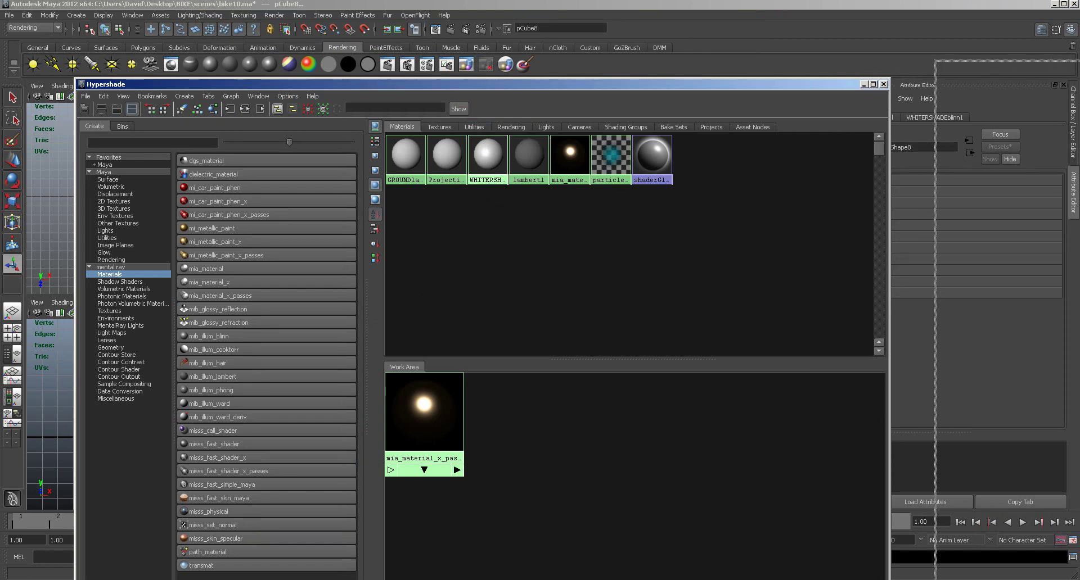
click(883, 84)
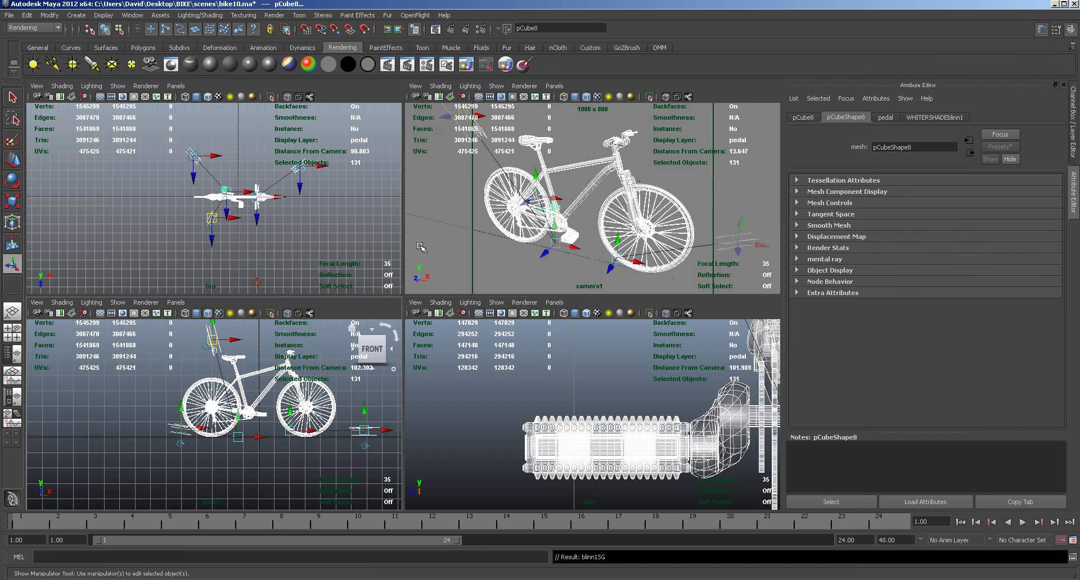
click(334, 243)
click(335, 243)
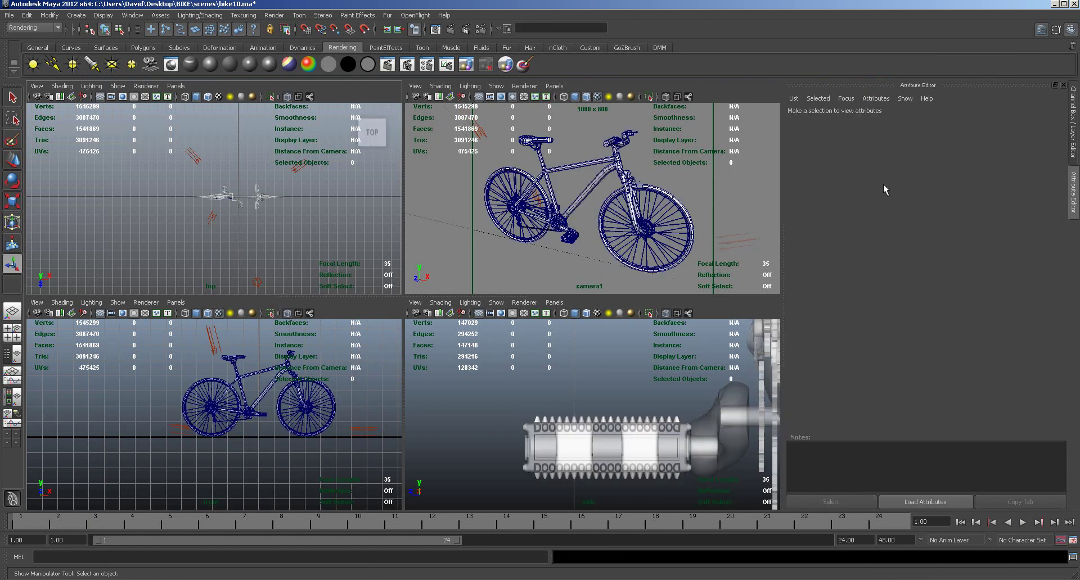
Step: Display the layer list and hide the BRAKESYSTEM, forks, pedal, grips and handlebars layers
click(1070, 34)
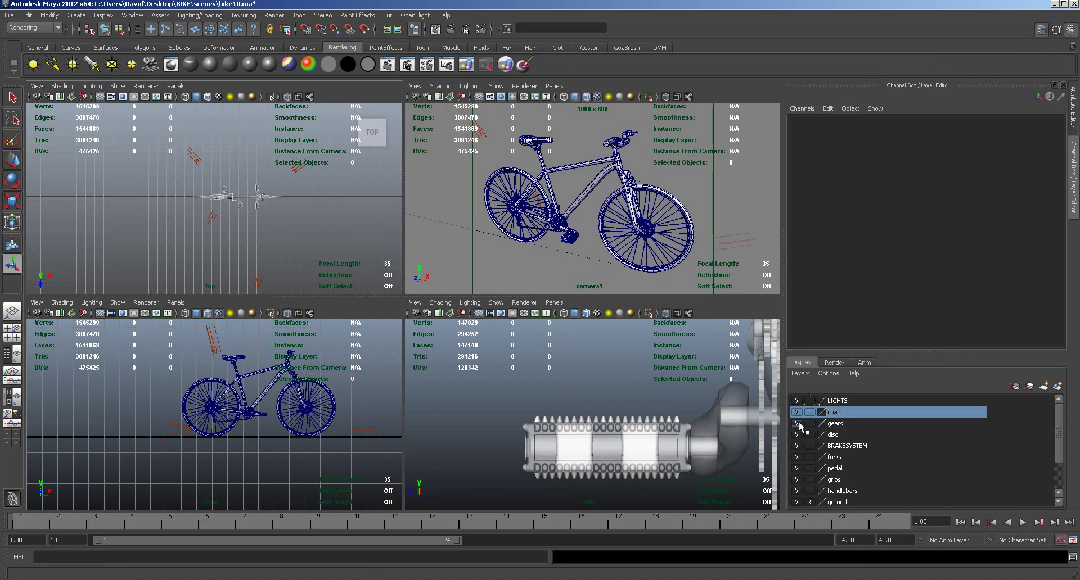
click(796, 446)
click(797, 457)
click(797, 468)
click(796, 480)
click(796, 491)
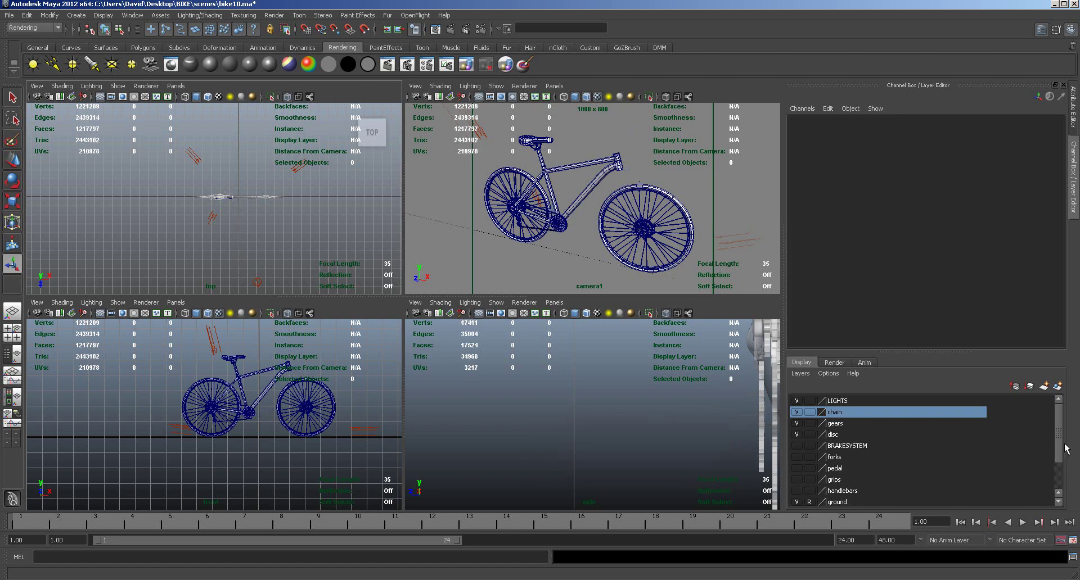
Step: Hide the ground, frame, saddle and wheels layers so only the drivetrain parts remain
scroll(915, 479, down, 4)
click(796, 456)
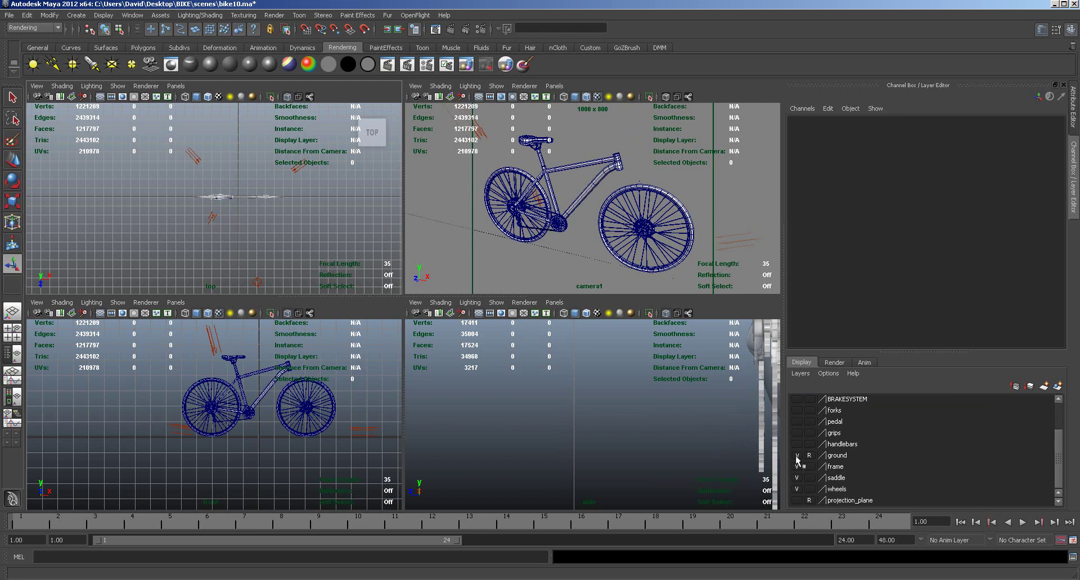
click(797, 467)
click(796, 478)
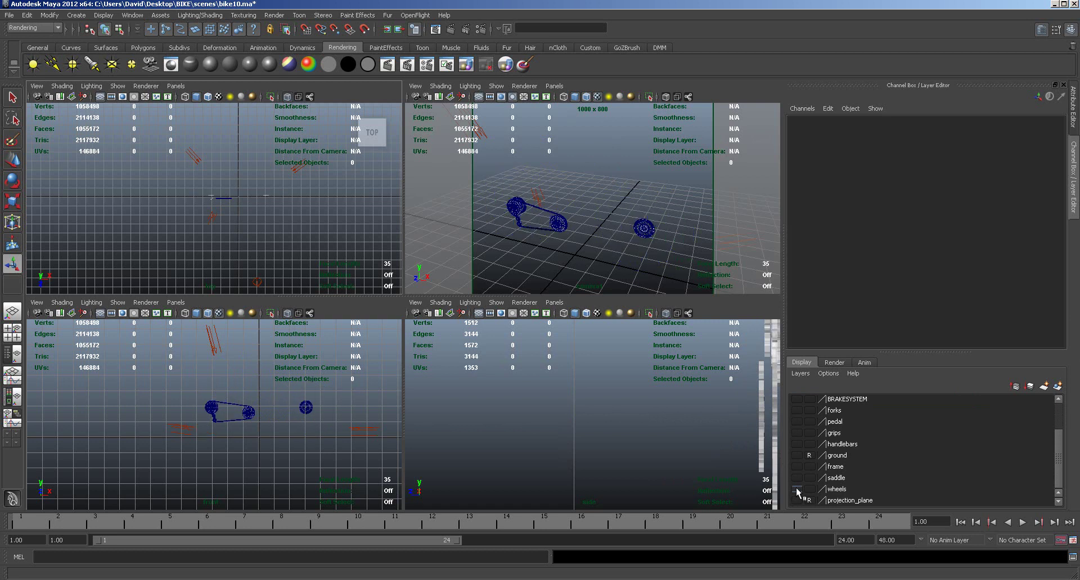
click(795, 487)
click(795, 487)
Step: Lengthen the hub cylinder of the lower jockey wheel along its axis to a Scale Y of about 0.121 in the top view
alt+right_drag(511, 231, 571, 234)
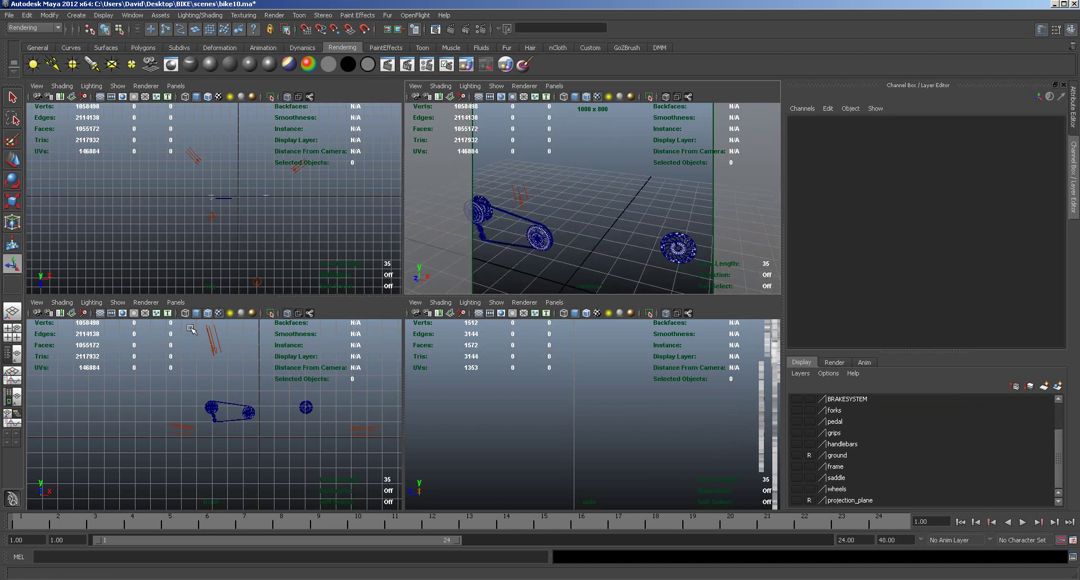
alt+right_drag(276, 430, 512, 429)
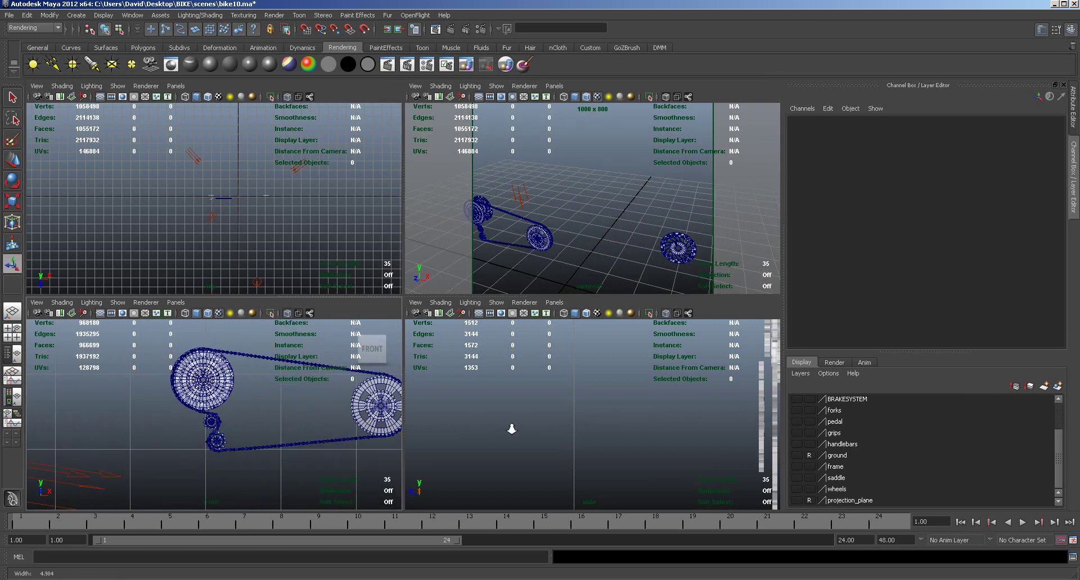
alt+middle_drag(202, 434, 150, 429)
alt+right_drag(154, 430, 308, 422)
alt+middle_drag(173, 430, 258, 454)
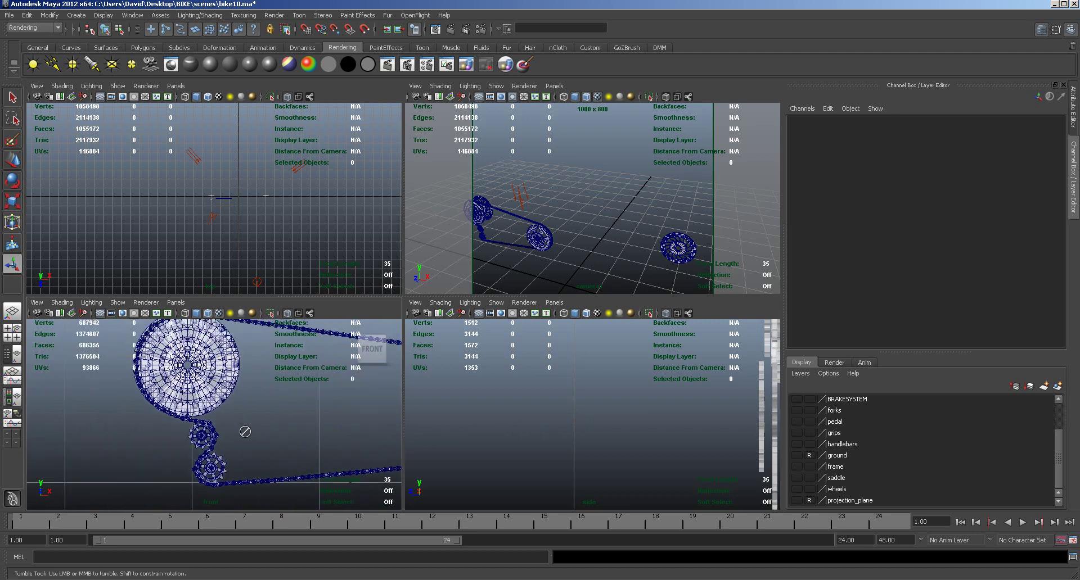
click(213, 468)
key(space)
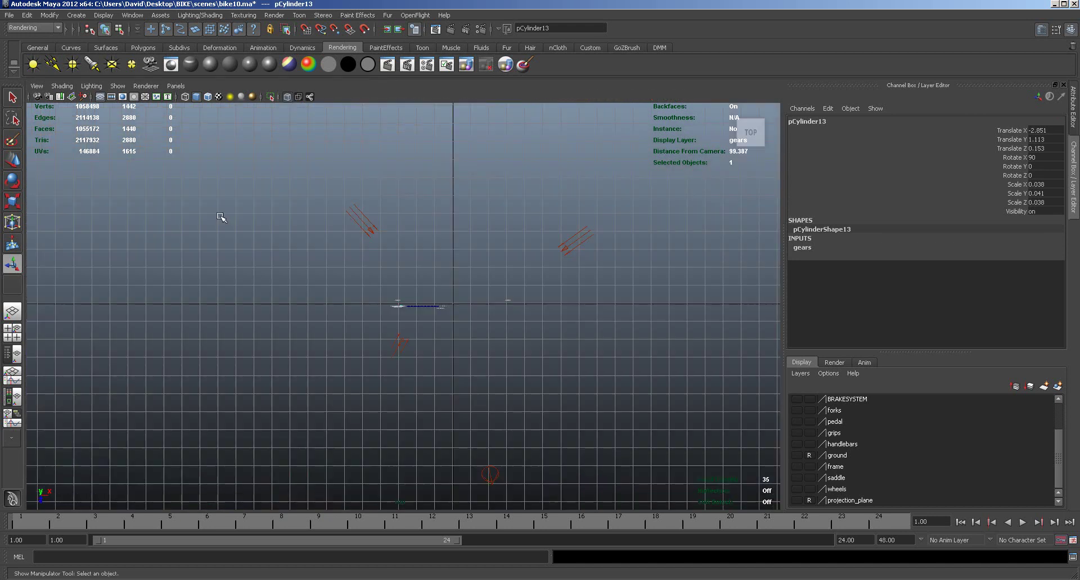
key(f)
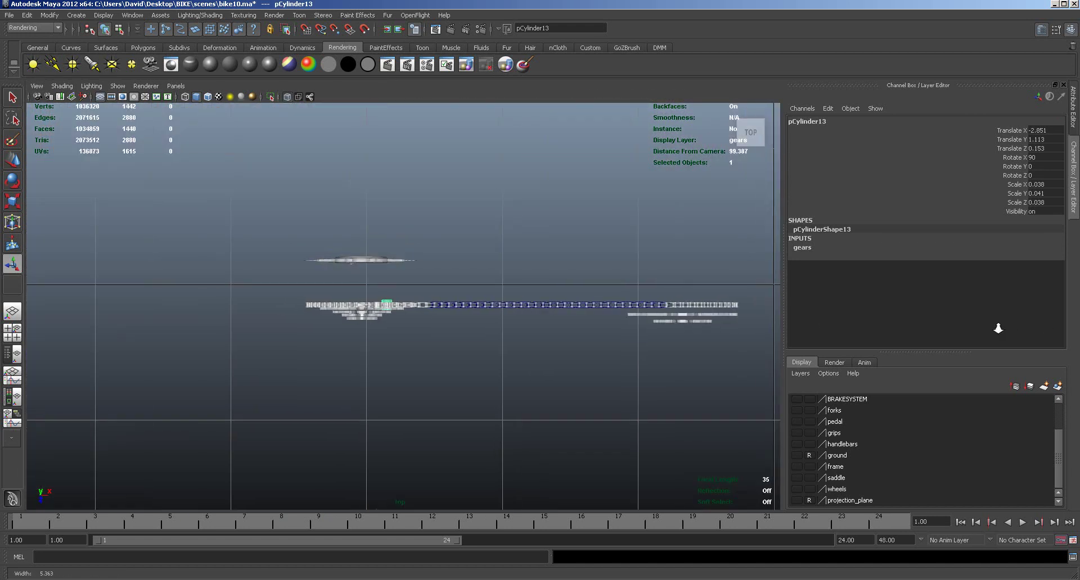
scroll(574, 364, up, 5)
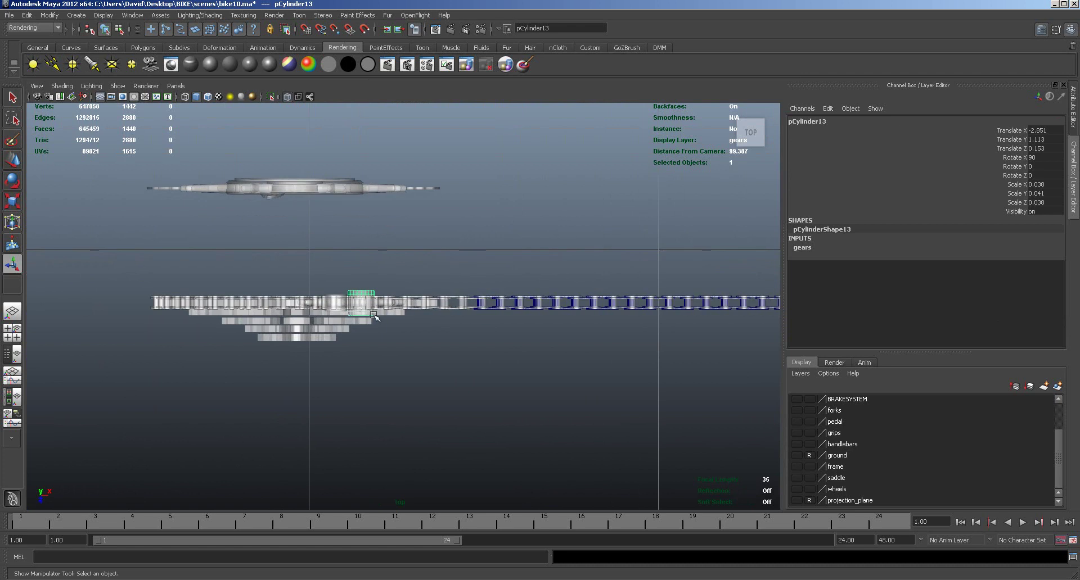
key(r)
drag(360, 330, 362, 378)
Step: Move the lower jockey wheel's hub outward to about Translate Z 0.219 and shorten it to a Scale Y of about 0.116
key(w)
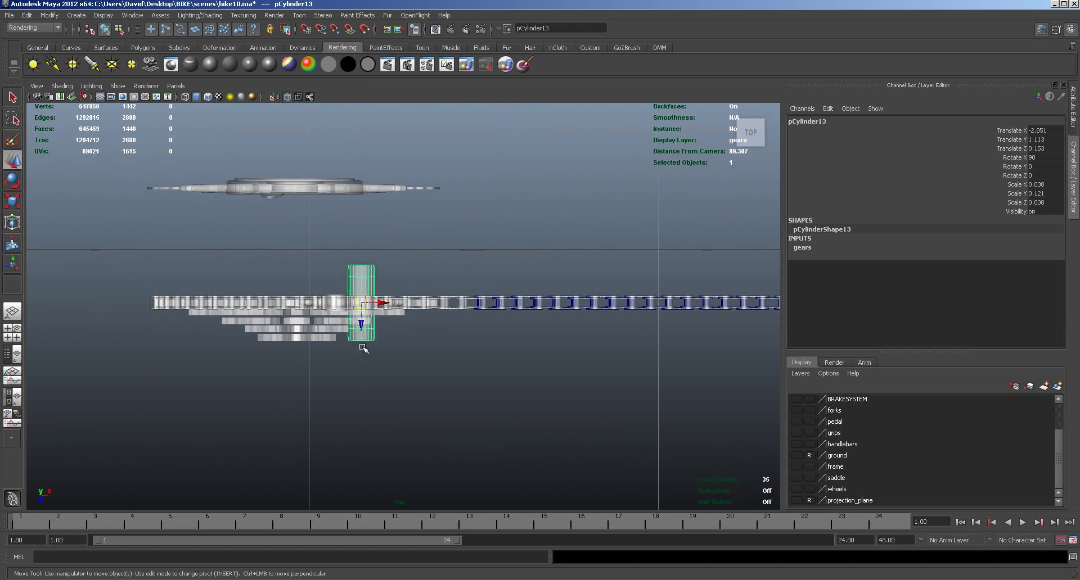
drag(363, 325, 366, 348)
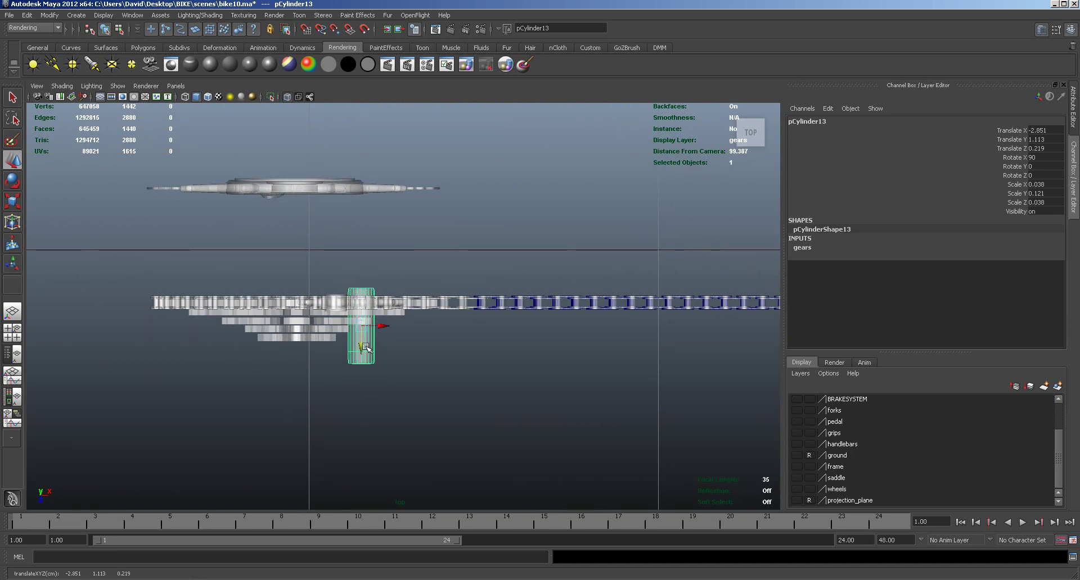
key(r)
click(362, 354)
drag(364, 353, 363, 351)
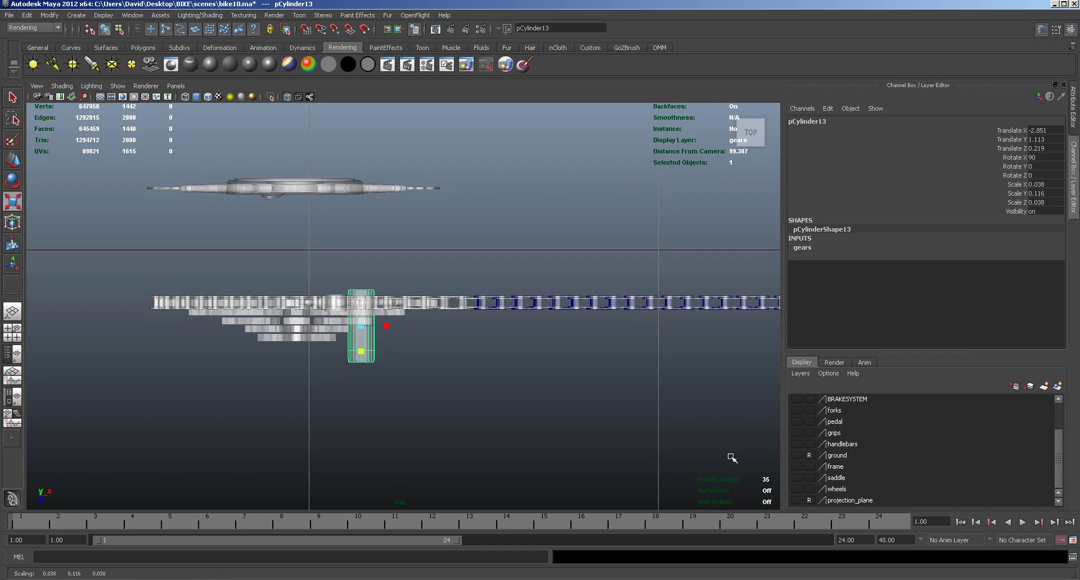
Step: Show the frame layer for comparison and lengthen the upper jockey wheel's hub cylinder to a Scale Y of about 0.119 in the top view
click(798, 467)
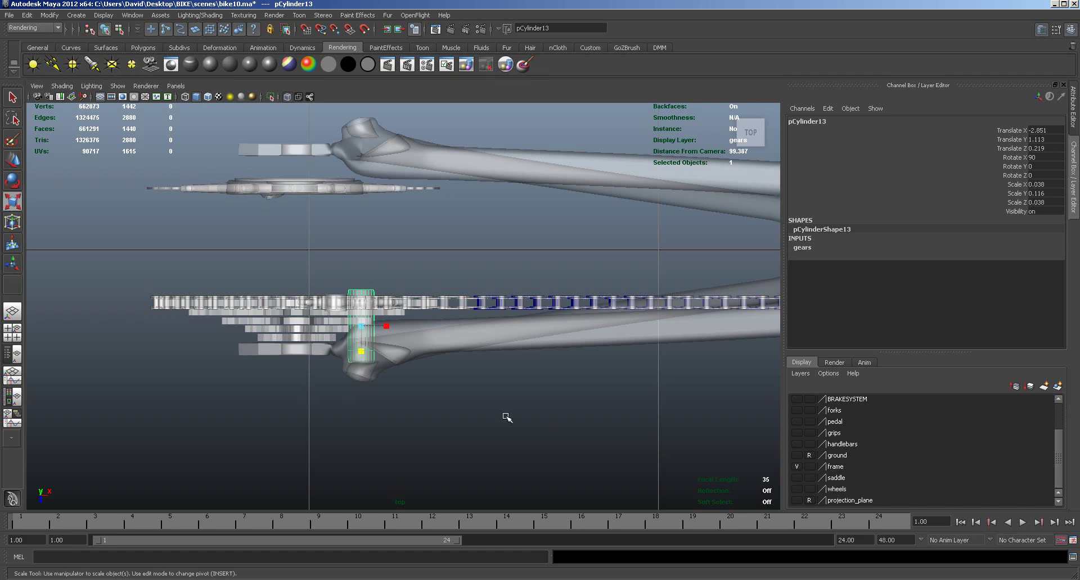
key(space)
key(space)
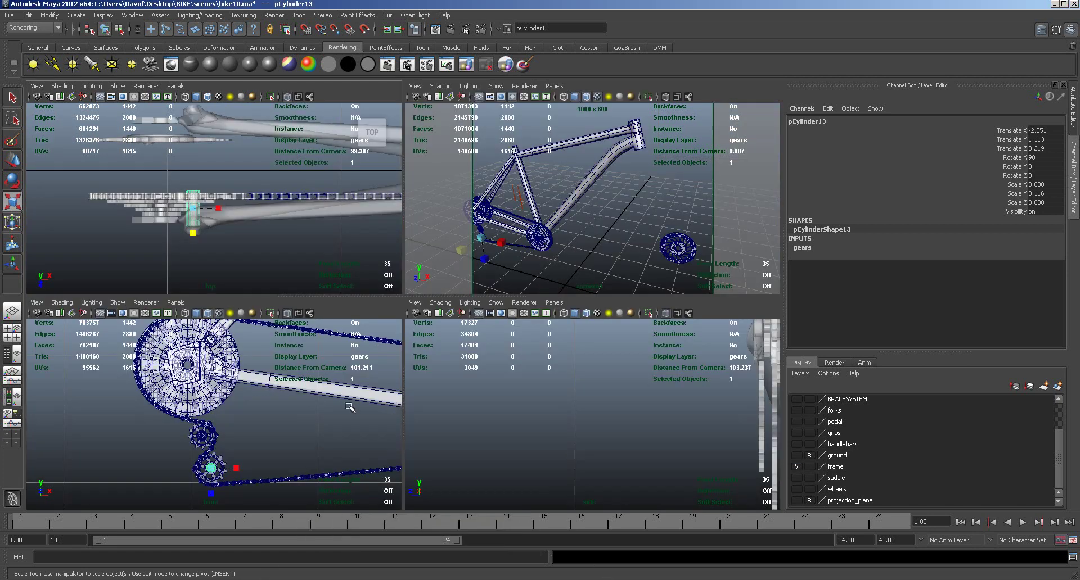
click(203, 436)
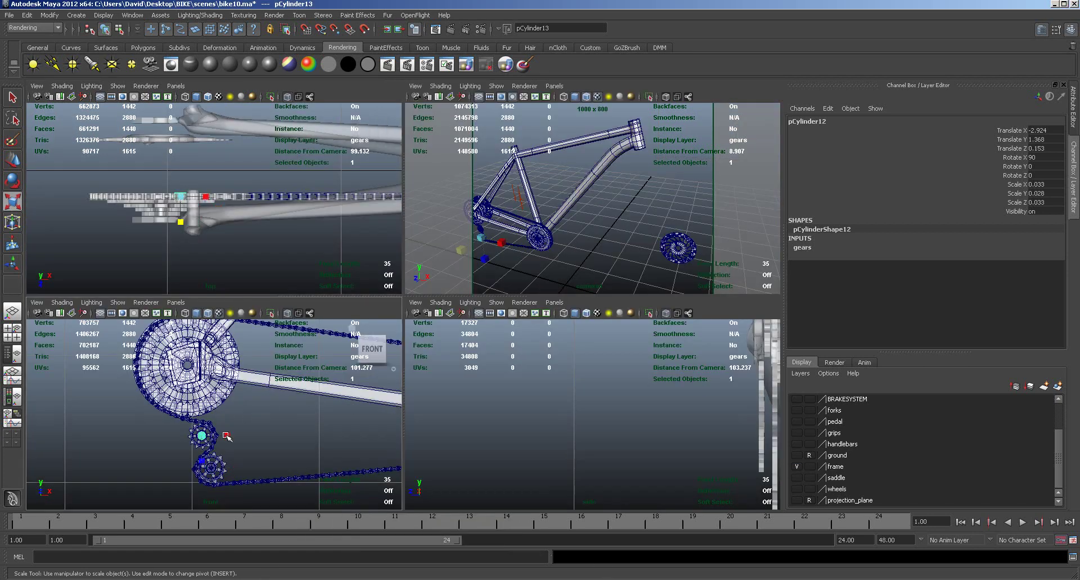
key(space)
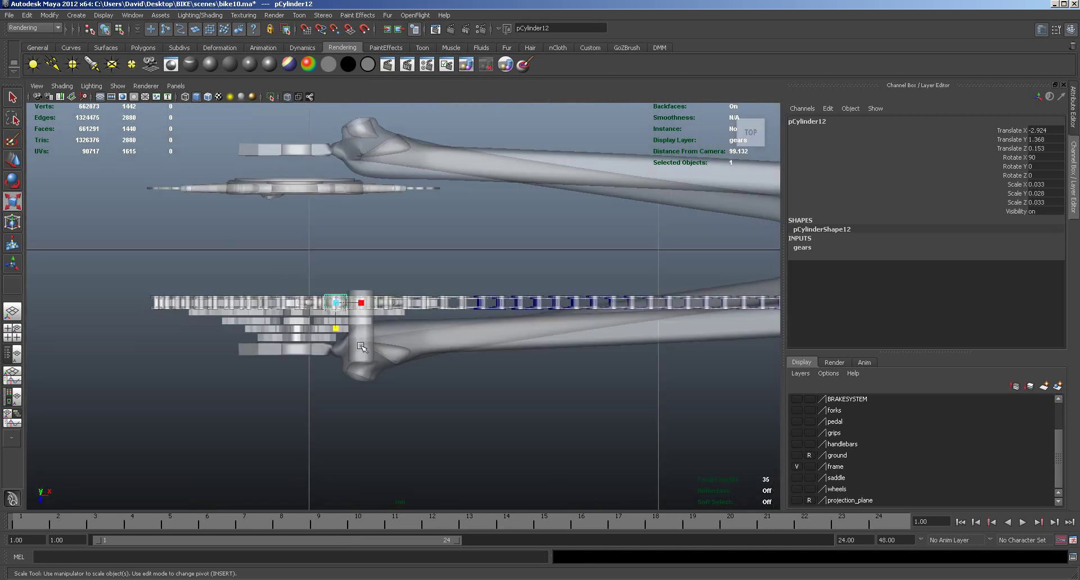
drag(336, 330, 337, 399)
Step: Move the upper jockey wheel's hub outward to about Translate Z 0.218 and shorten it to a Scale Y of about 0.116
key(w)
drag(337, 326, 338, 350)
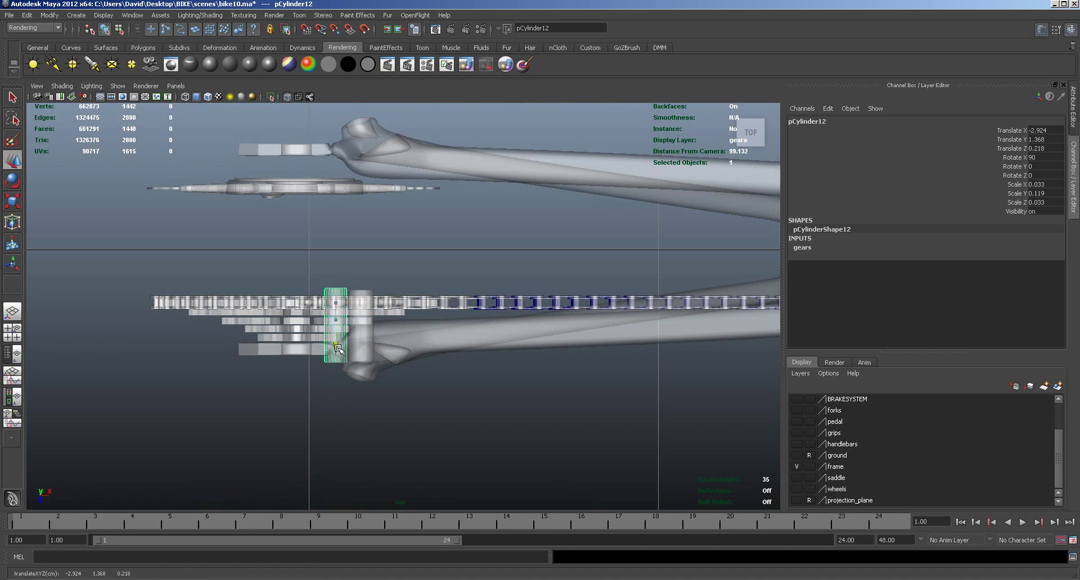
key(r)
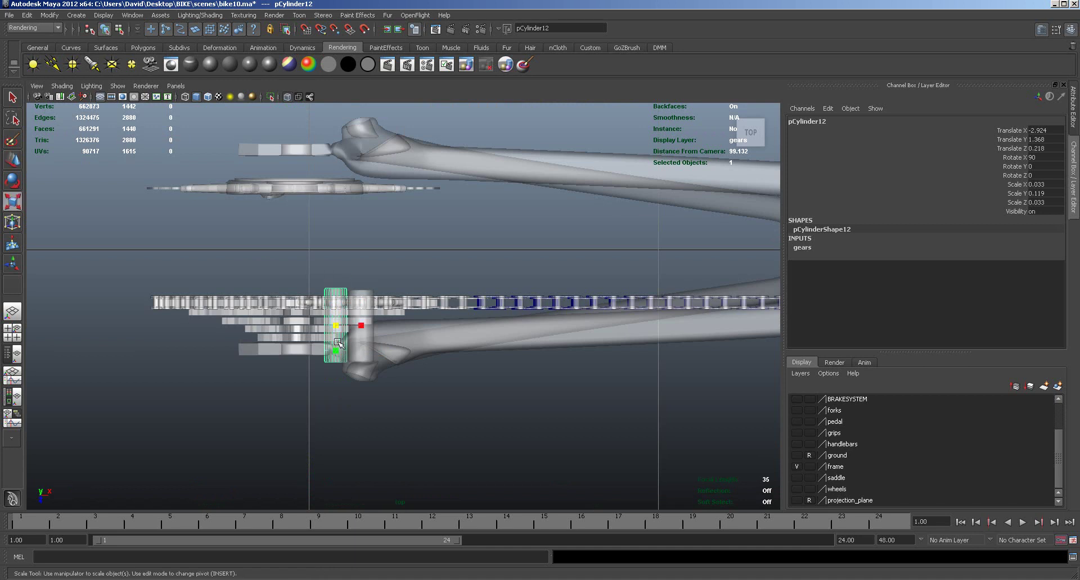
click(337, 352)
drag(337, 353, 338, 349)
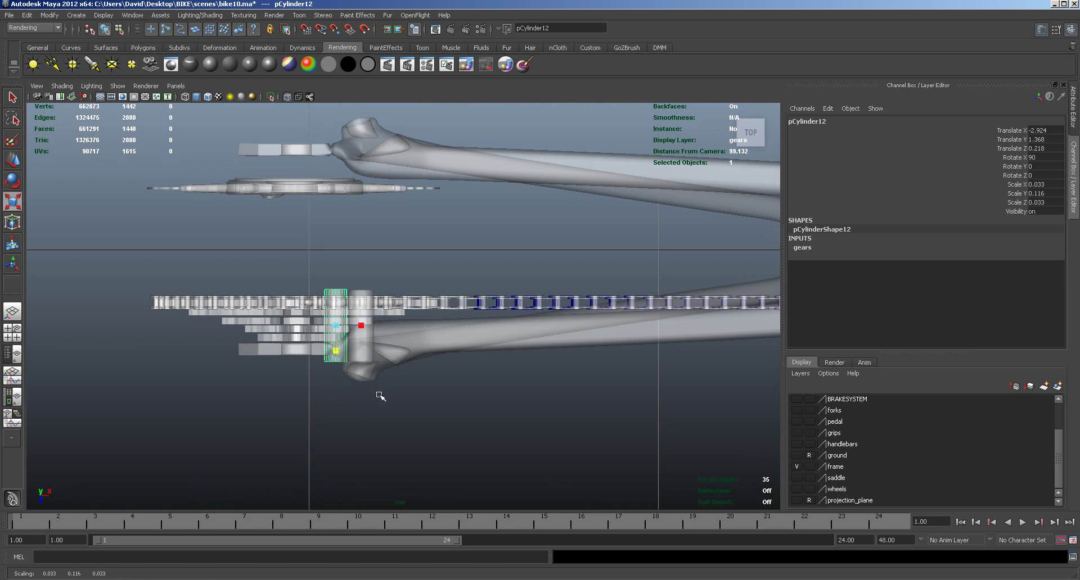
Step: Examine both lengthened jockey wheel hubs beside the frame and chain in the camera1 view
key(space)
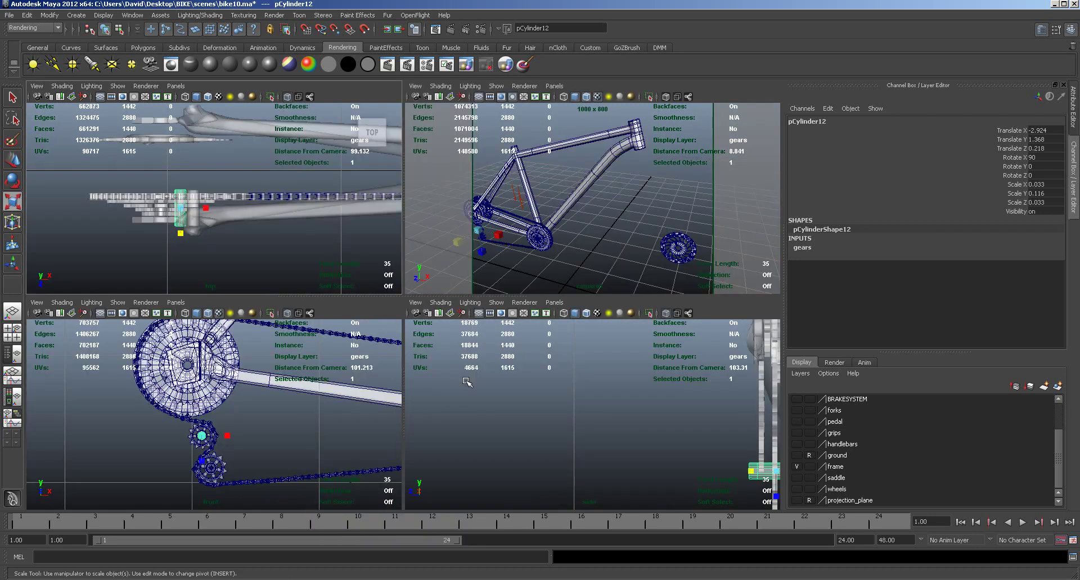
key(space)
alt+right_drag(266, 373, 364, 366)
alt+middle_drag(311, 378, 630, 304)
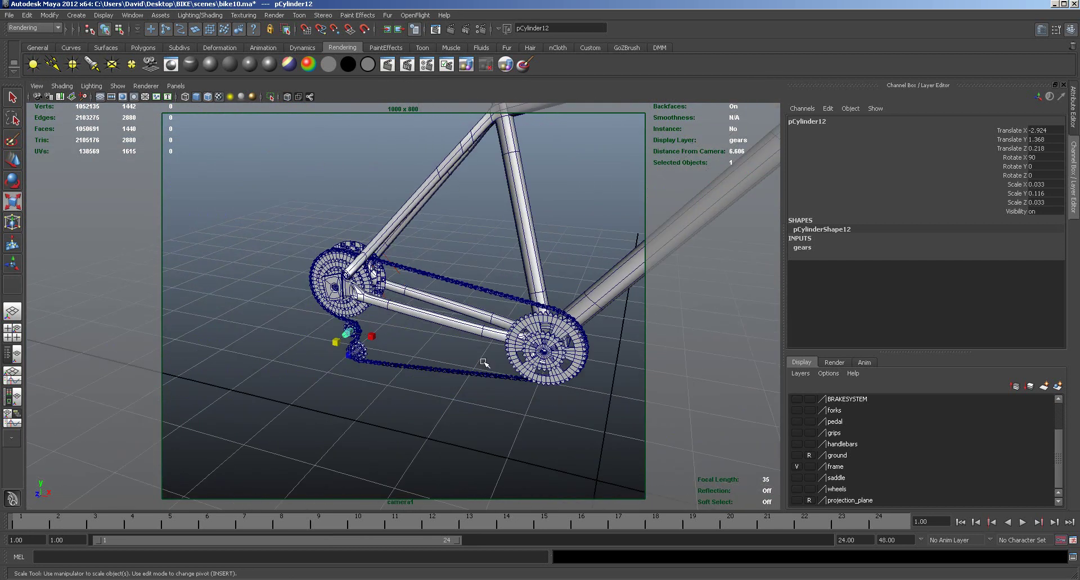
click(360, 401)
alt+right_drag(357, 400, 543, 398)
alt+drag(543, 398, 398, 314)
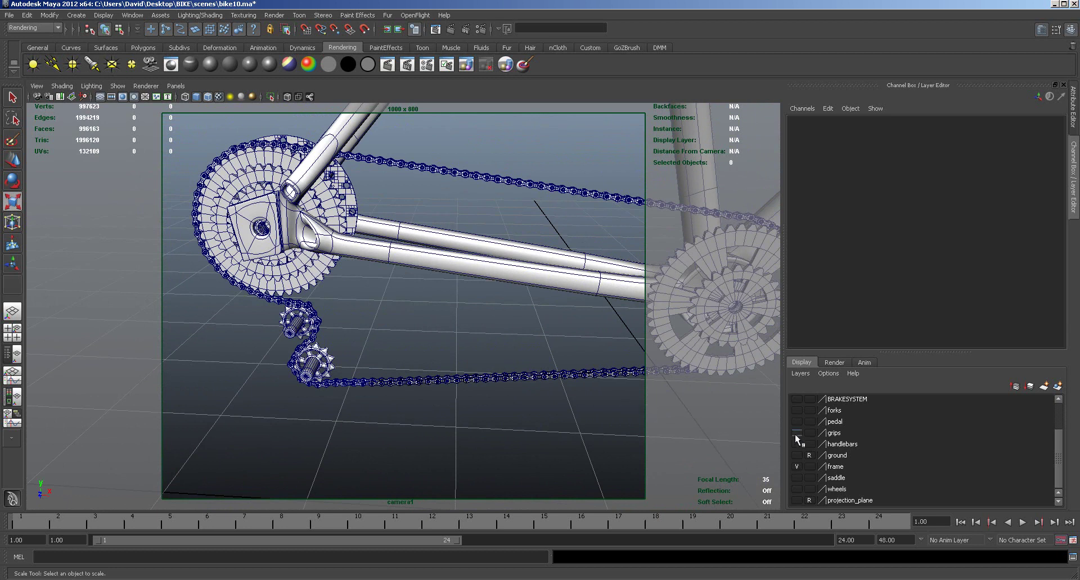
Step: Hide the frame layer to isolate the cassette, chain and jockey wheels in the camera1 view
click(798, 467)
alt+drag(356, 339, 446, 333)
alt+middle_drag(352, 415, 635, 324)
alt+drag(462, 324, 386, 314)
key(r)
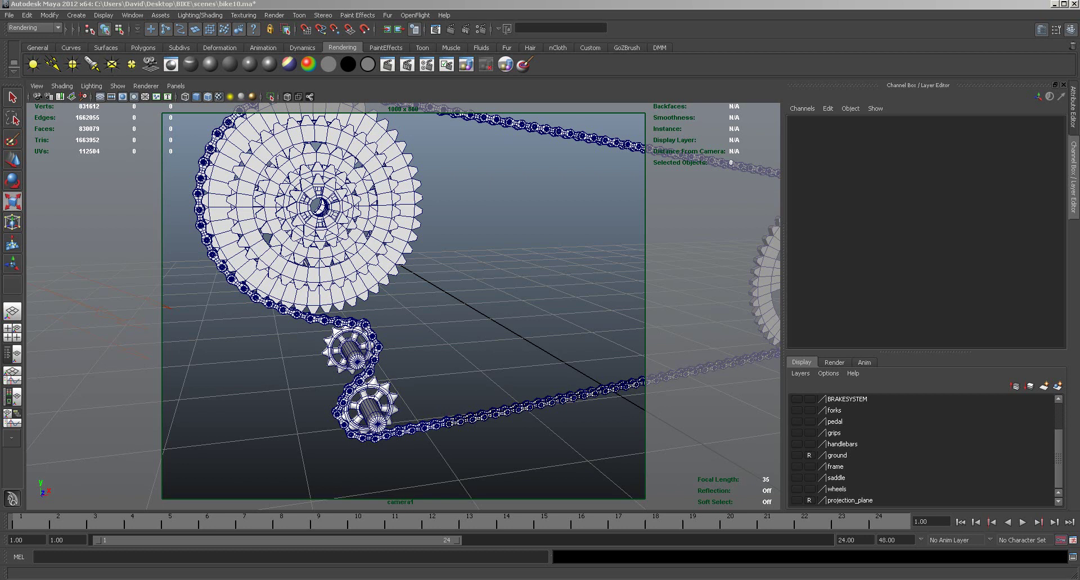
Step: Study gears.jpg and the rear derailleur product photo in the BIKE reference folder, and return to the Maya scene
drag(1079, 81, 645, 35)
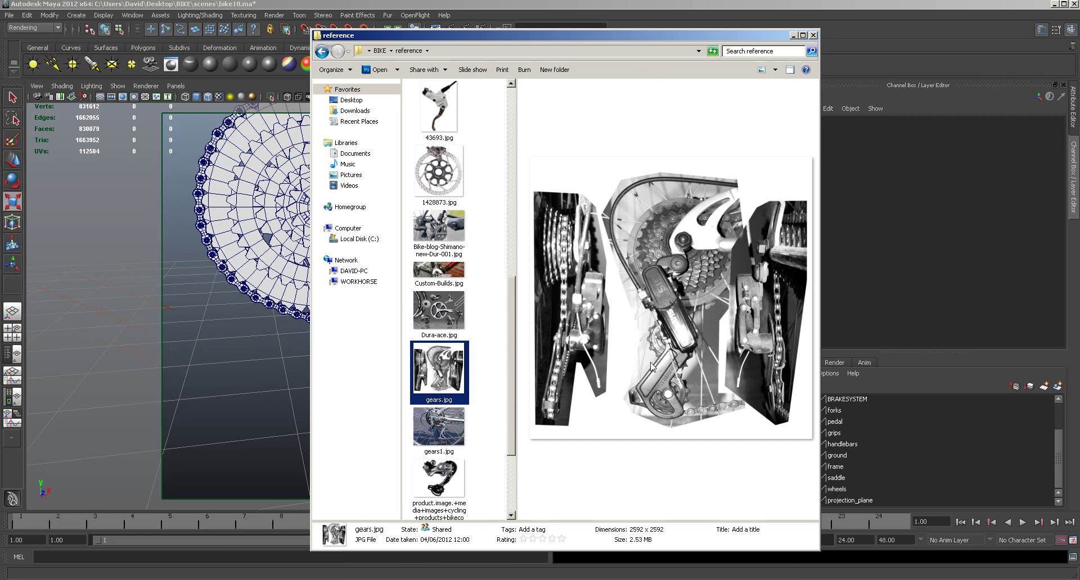
drag(581, 36, 735, 40)
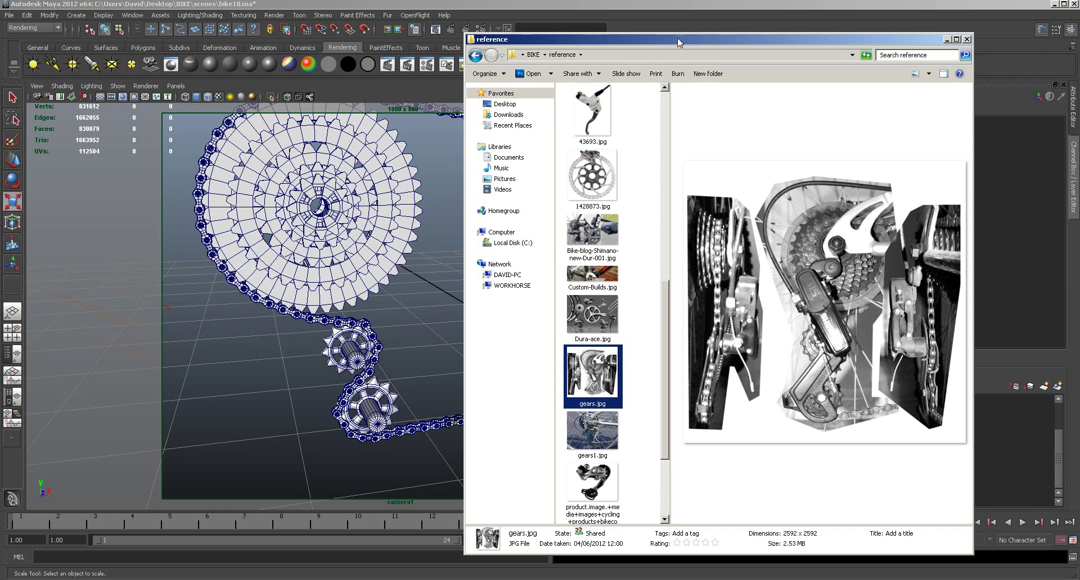
drag(679, 43, 661, 42)
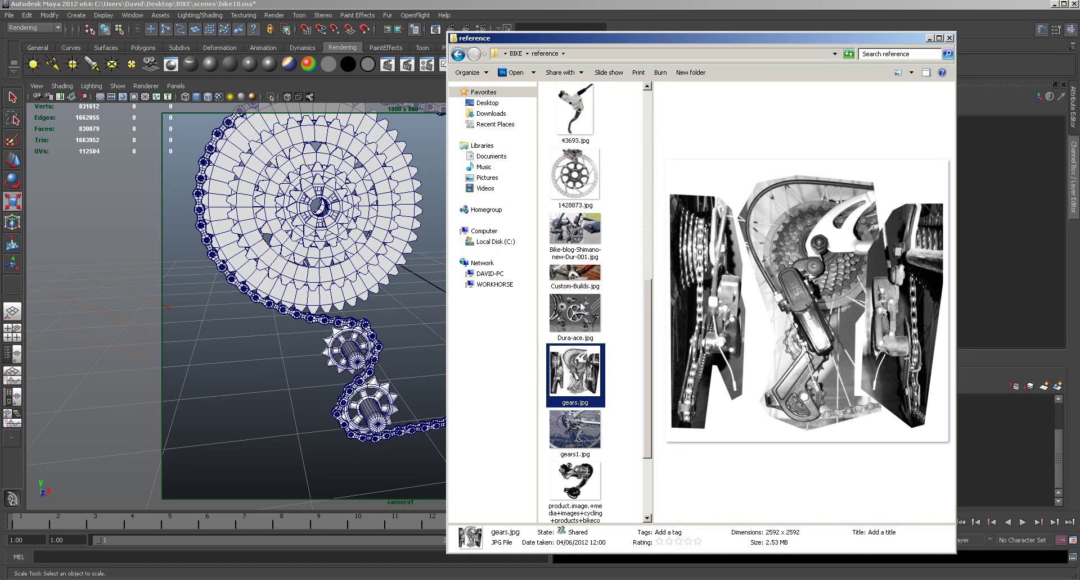
click(585, 486)
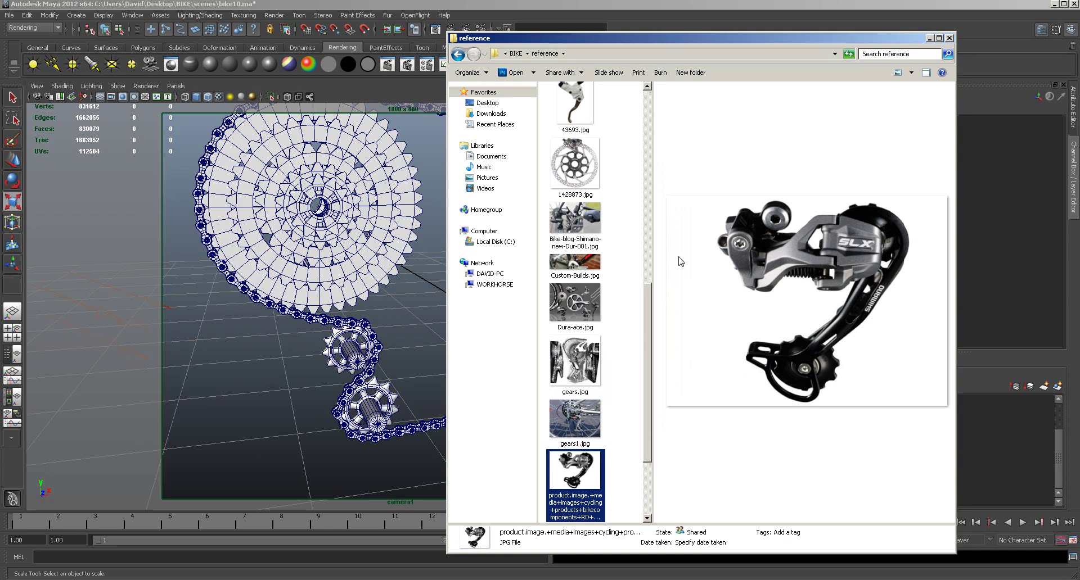
click(376, 346)
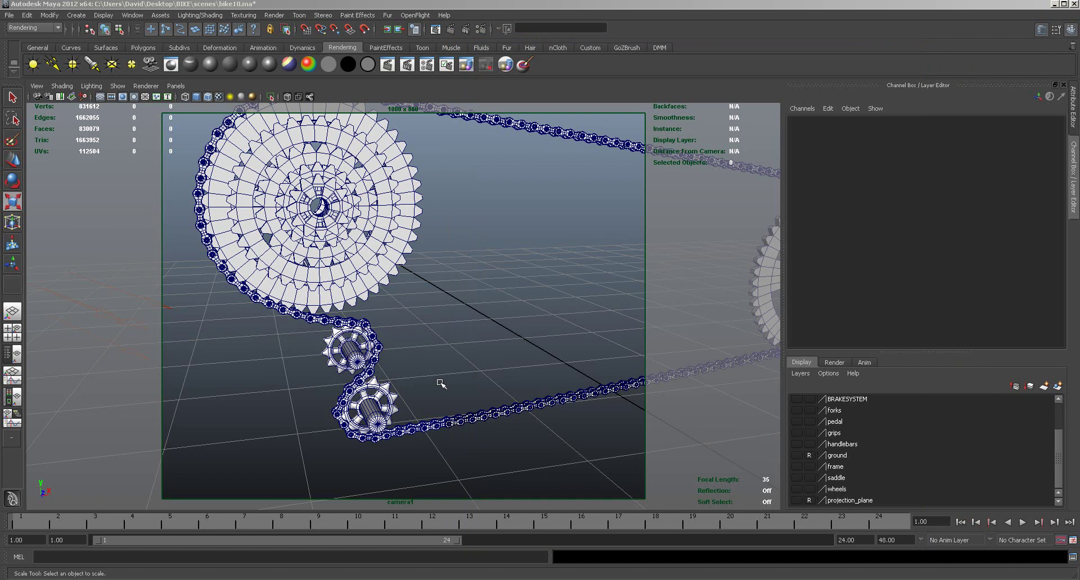
Step: Create a polygon pipe and set its Rotate X to 90
key(space)
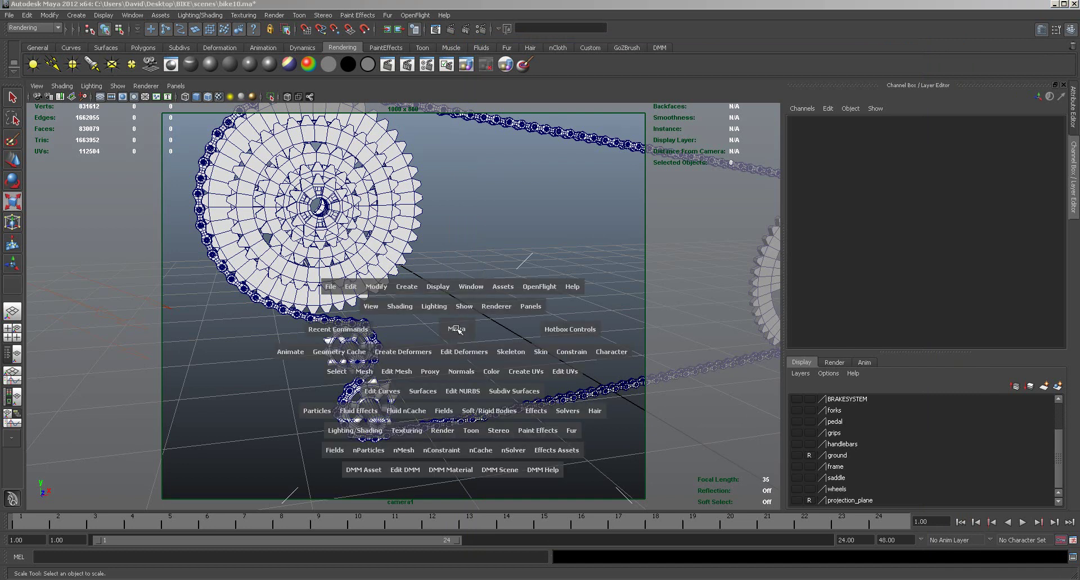
click(146, 49)
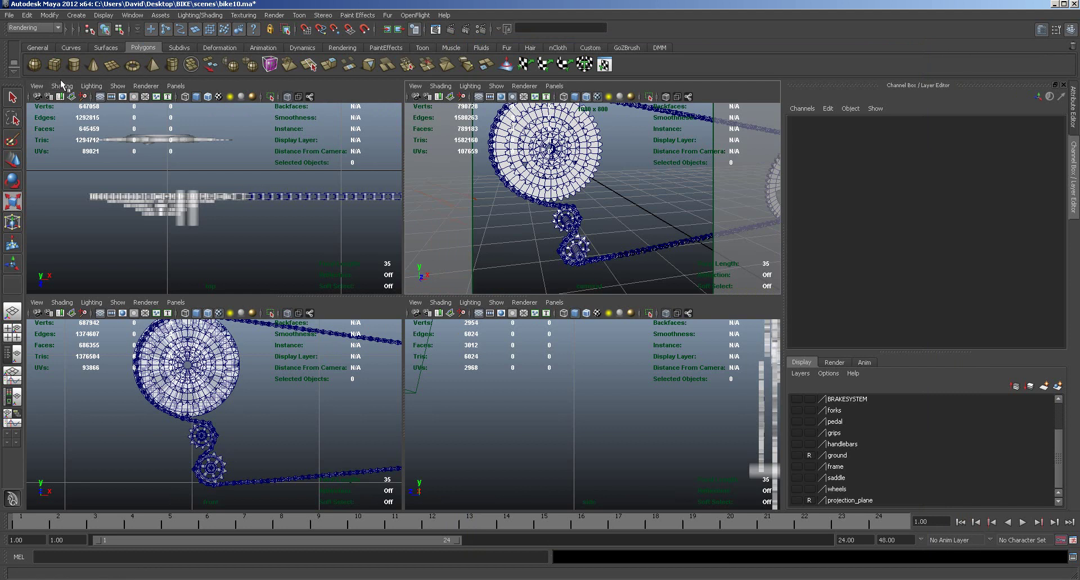
click(173, 66)
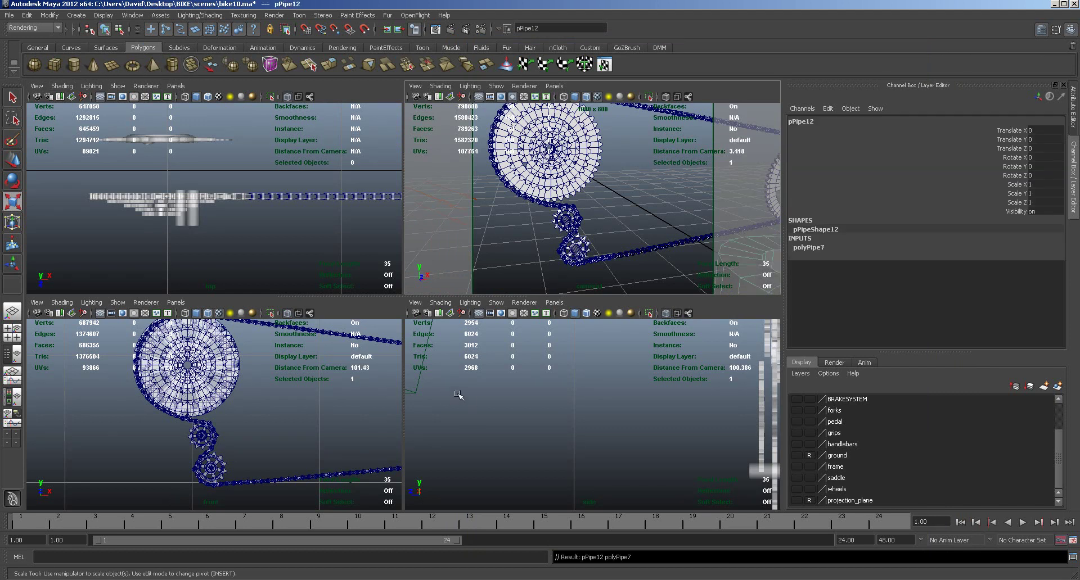
scroll(495, 416, down, 6)
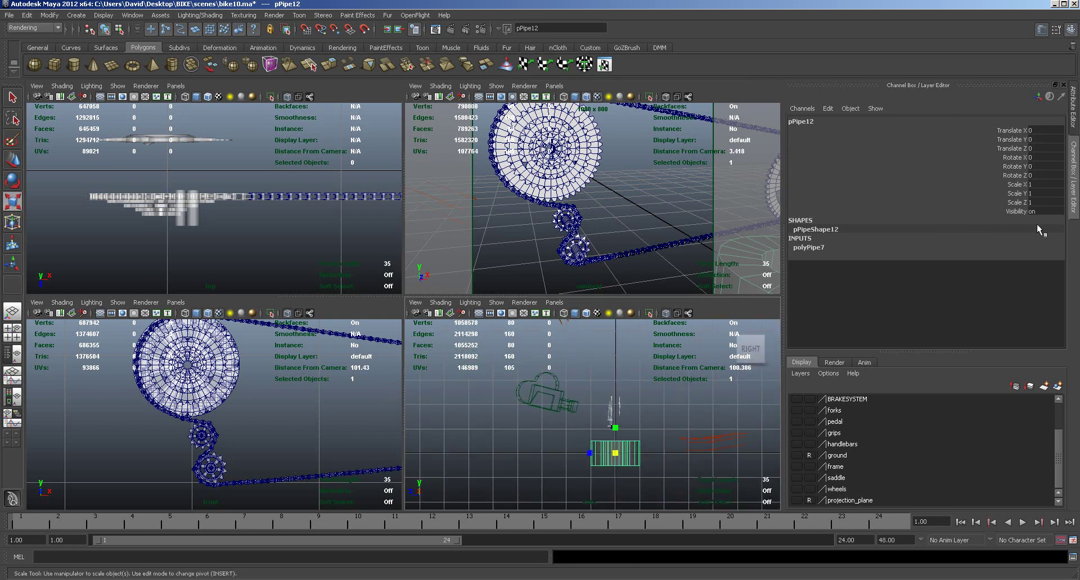
click(1041, 157)
key(Return)
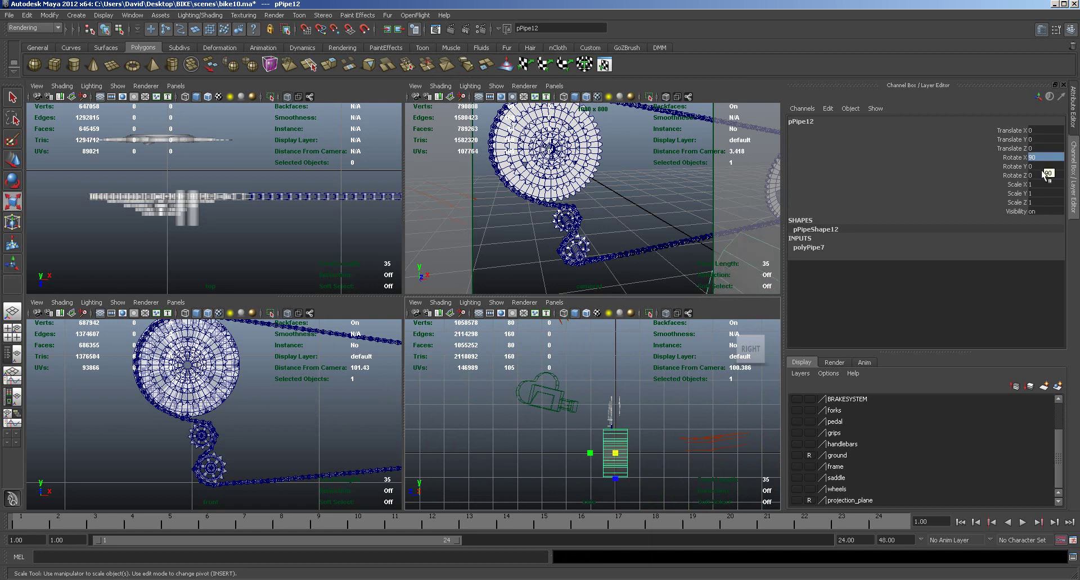
Step: Try orienting the pipe with Rotate X at 0 and Rotate Z at 90
click(1040, 166)
click(1043, 158)
click(1041, 175)
text(90)
key(Return)
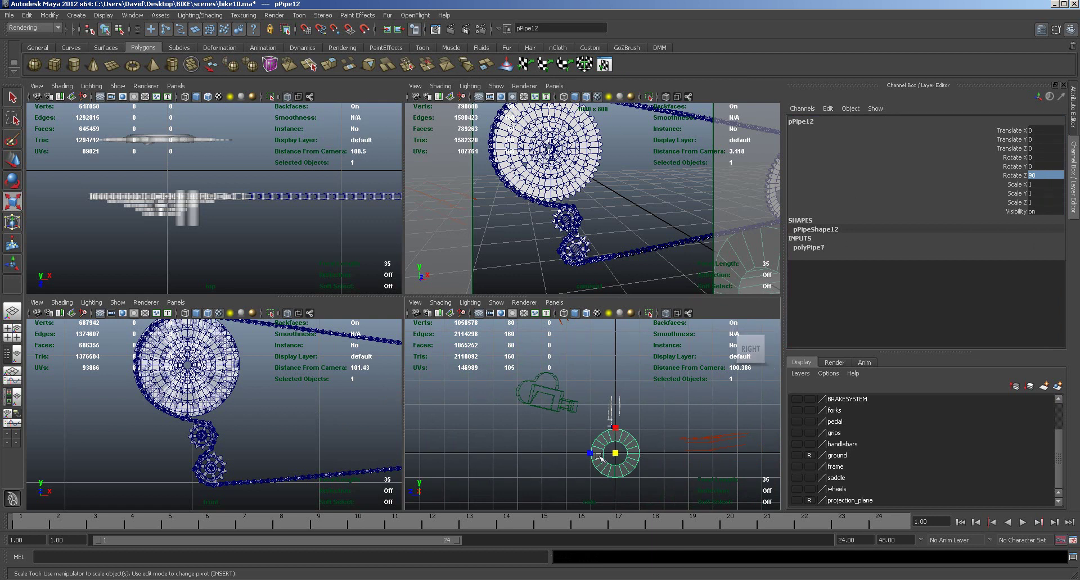
Step: Set the pipe's Rotate X to 90 and Rotate Z to 0 so its opening faces the front view
key(w)
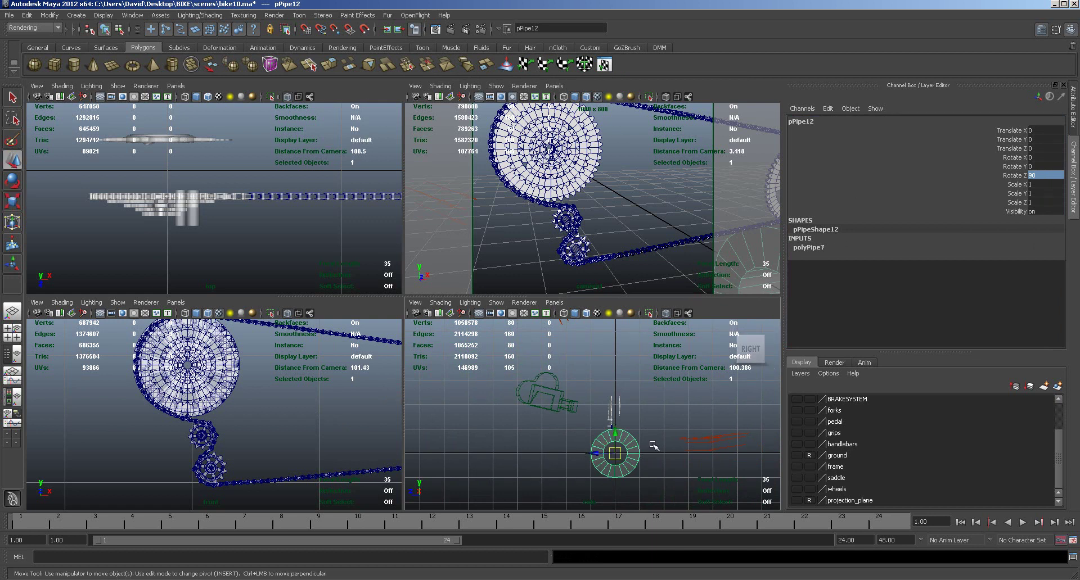
scroll(599, 446, down, 5)
scroll(260, 376, down, 3)
scroll(260, 376, down, 4)
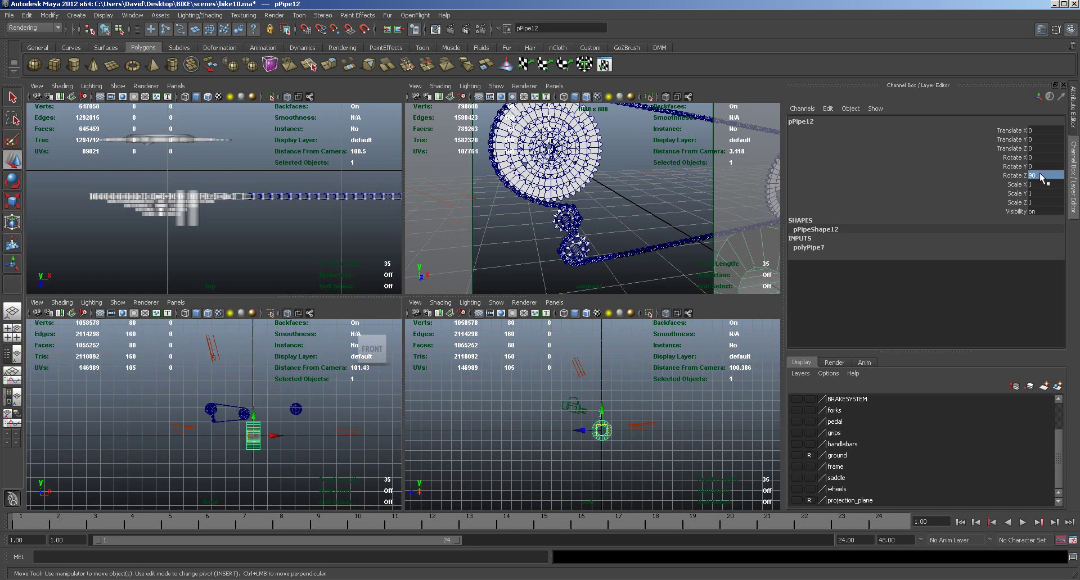
click(1034, 157)
key(Return)
click(1035, 175)
text(0)
key(Return)
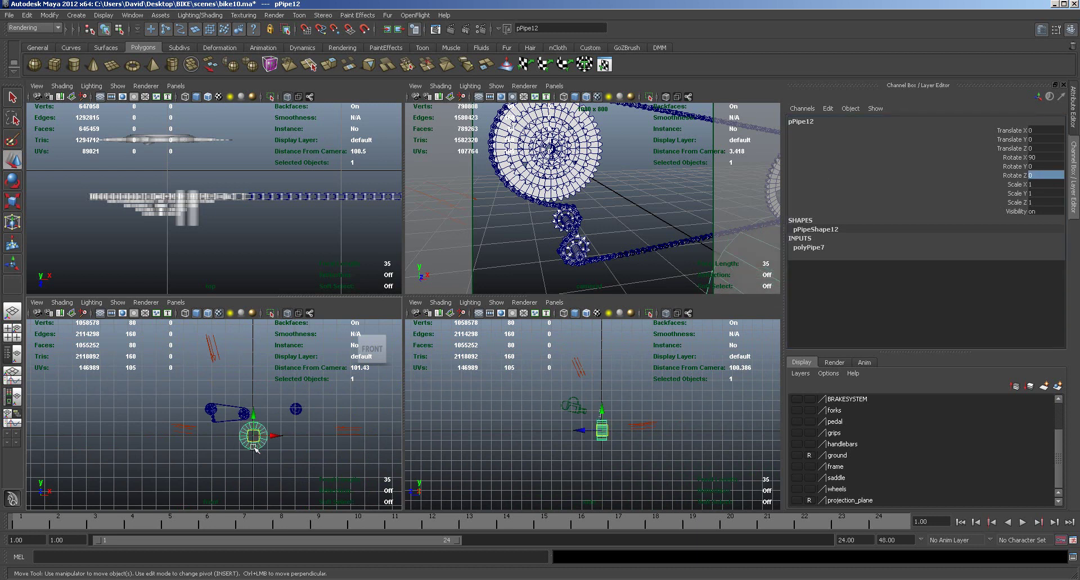
Step: Set the pipe's radius to about 3.288 and scale it uniformly down to about 0.069 in the front view
key(space)
alt+right_drag(543, 380, 908, 396)
alt+middle_drag(713, 411, 674, 391)
alt+right_drag(674, 391, 503, 319)
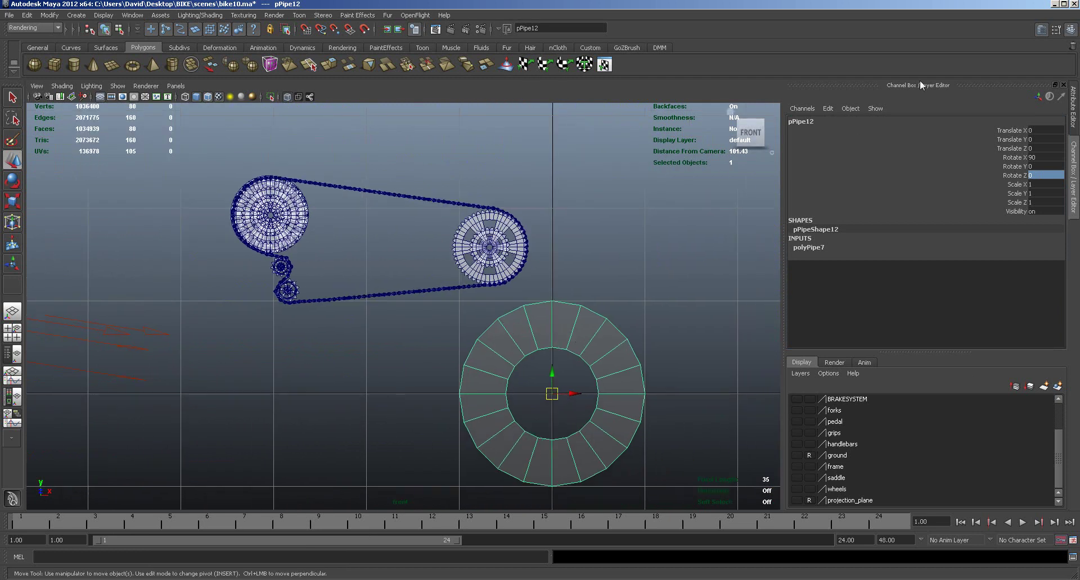
click(1042, 29)
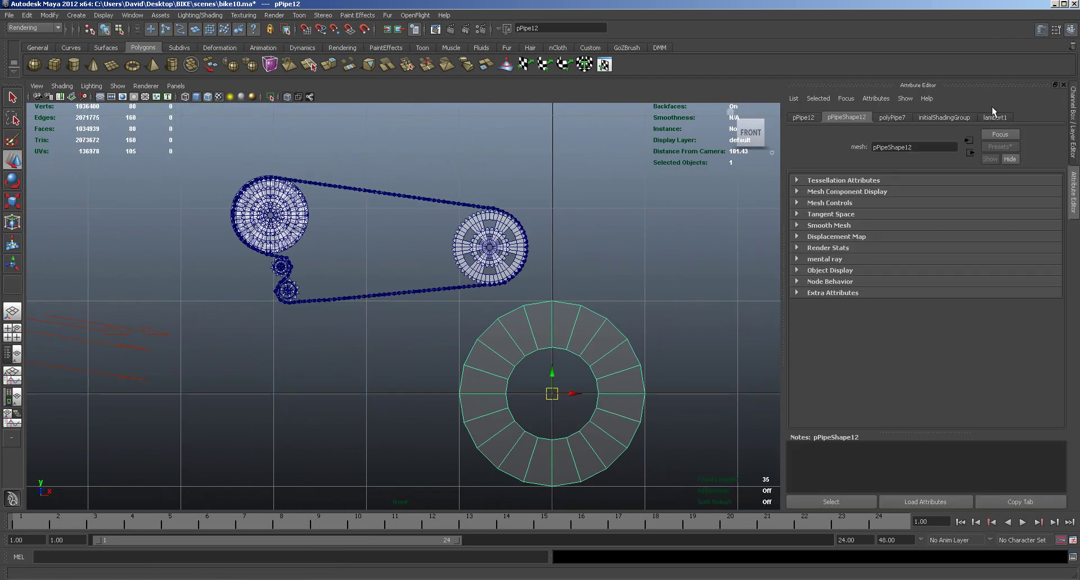
click(889, 119)
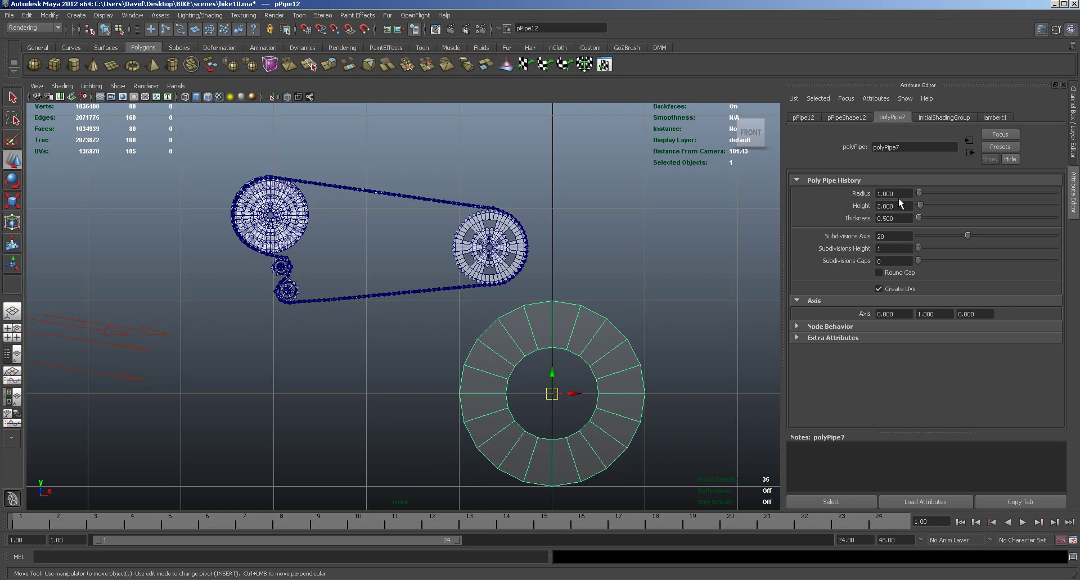
drag(921, 196, 924, 196)
key(r)
drag(552, 394, 145, 193)
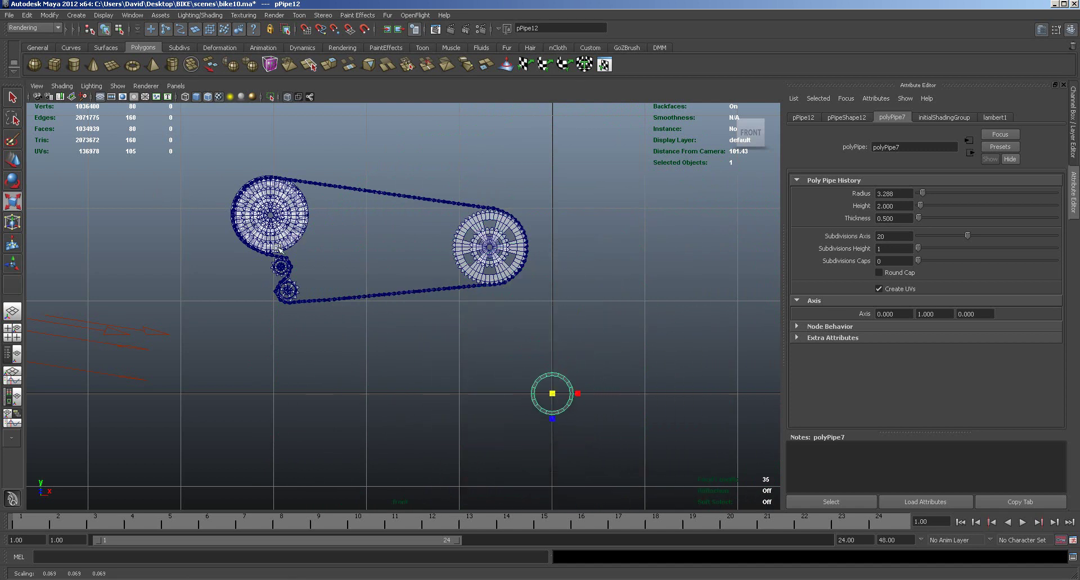
Step: Move the thin ring from the origin over the lower jockey wheel in the front view
key(w)
drag(553, 395, 289, 294)
alt+right_drag(263, 307, 649, 319)
alt+middle_drag(276, 327, 539, 370)
alt+right_drag(321, 370, 444, 374)
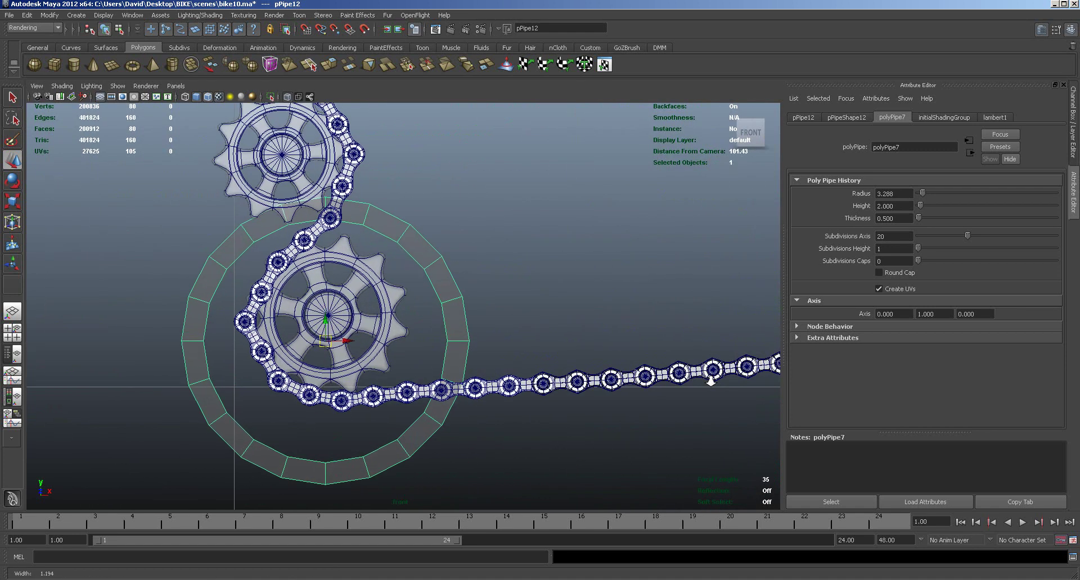
Step: Set the ring's radius to about 3.698 and rescale it to fit closely around the lower jockey wheel
drag(923, 192, 931, 195)
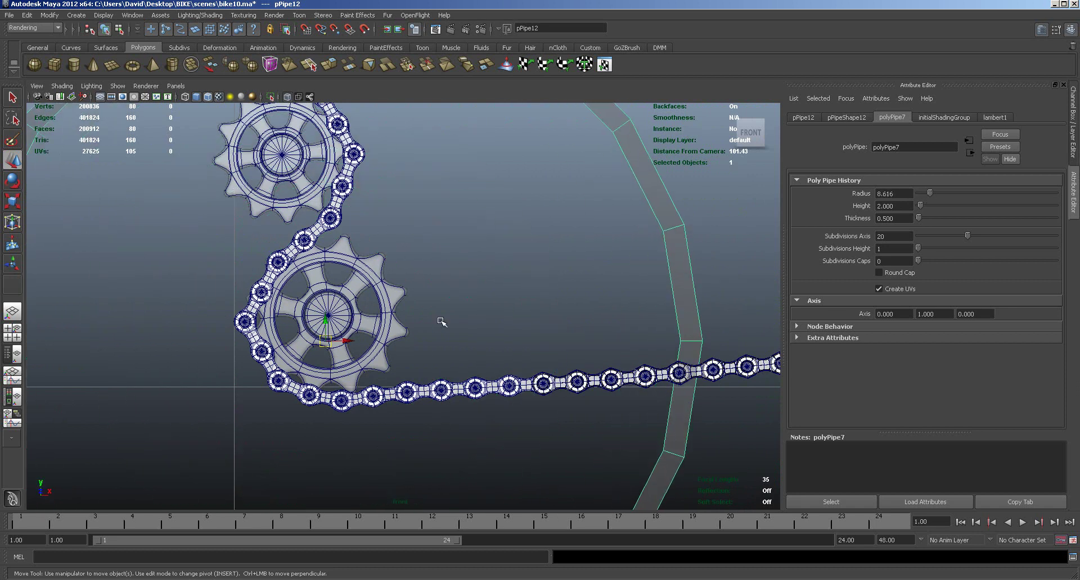
key(r)
drag(326, 341, 38, 154)
drag(330, 341, 271, 298)
drag(929, 194, 923, 193)
drag(325, 340, 388, 361)
Step: Snap the ring's center onto the lower jockey wheel's hub and scale it uniformly to about 0.048
key(w)
drag(326, 341, 330, 319)
key(v)
key(r)
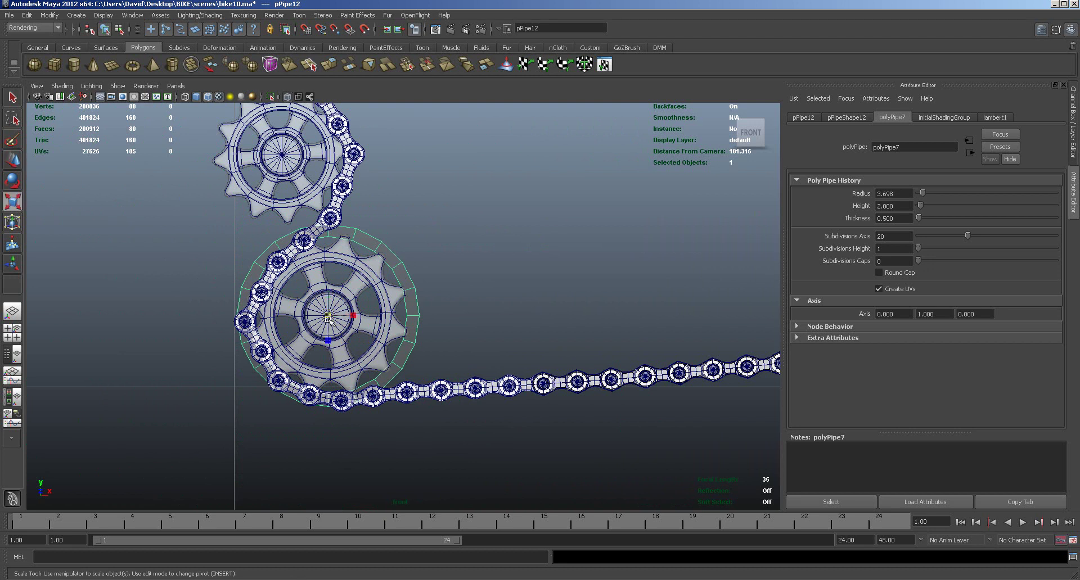
drag(329, 316, 358, 320)
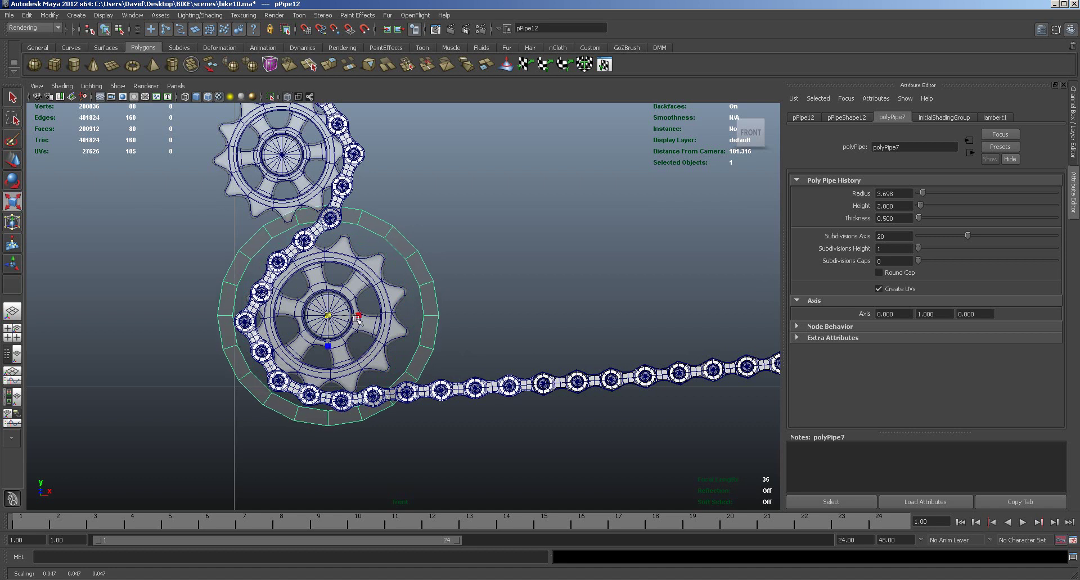
Step: Flatten the ring to a Scale Y of about 0.013 and position it beside the chain at about Translate Z 0.184
key(space)
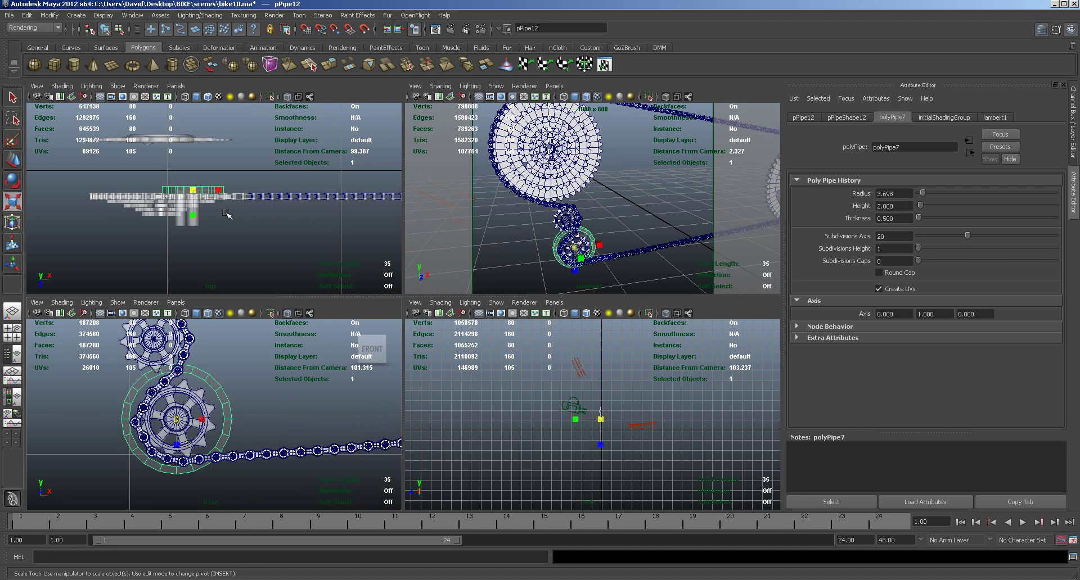
alt+middle_drag(211, 235, 324, 246)
alt+right_drag(274, 245, 390, 248)
alt+middle_drag(360, 249, 236, 230)
scroll(236, 229, up, 5)
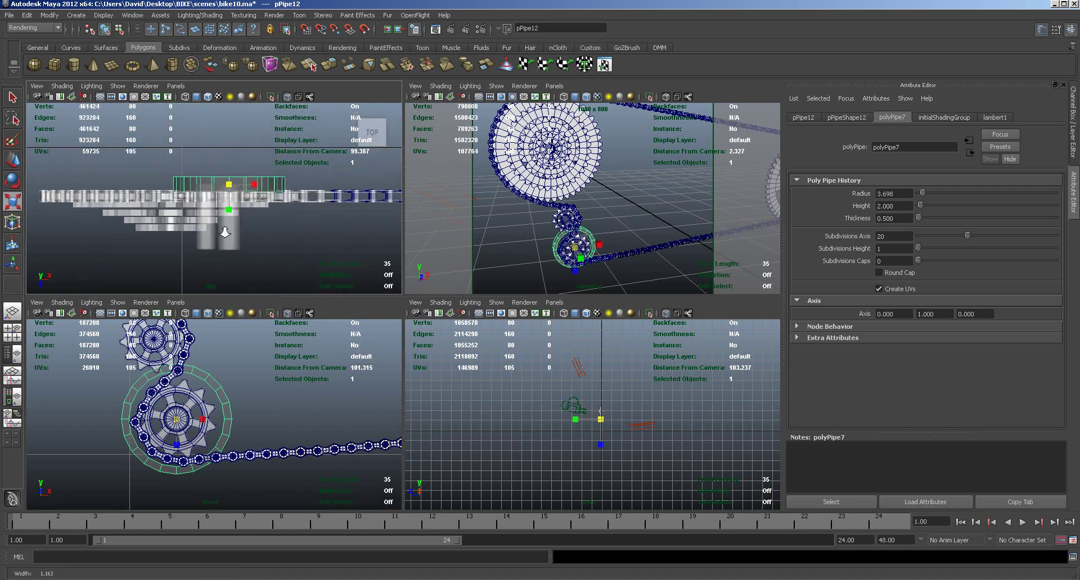
drag(245, 195, 243, 233)
key(w)
alt+right_drag(541, 261, 628, 278)
alt+drag(629, 278, 568, 243)
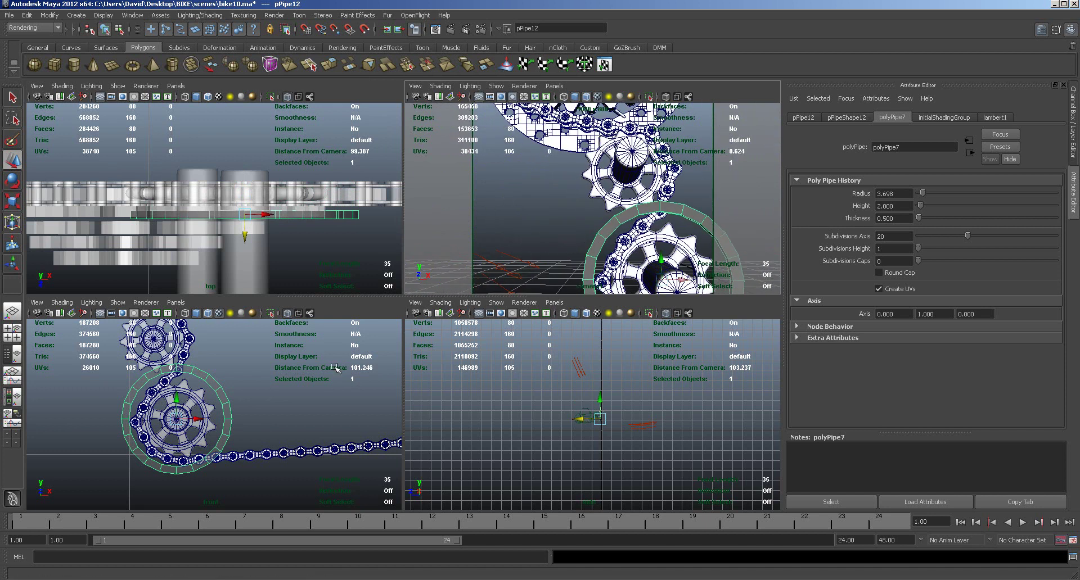
Step: Reduce the ring's Subdivisions Axis to 15
click(849, 118)
click(807, 118)
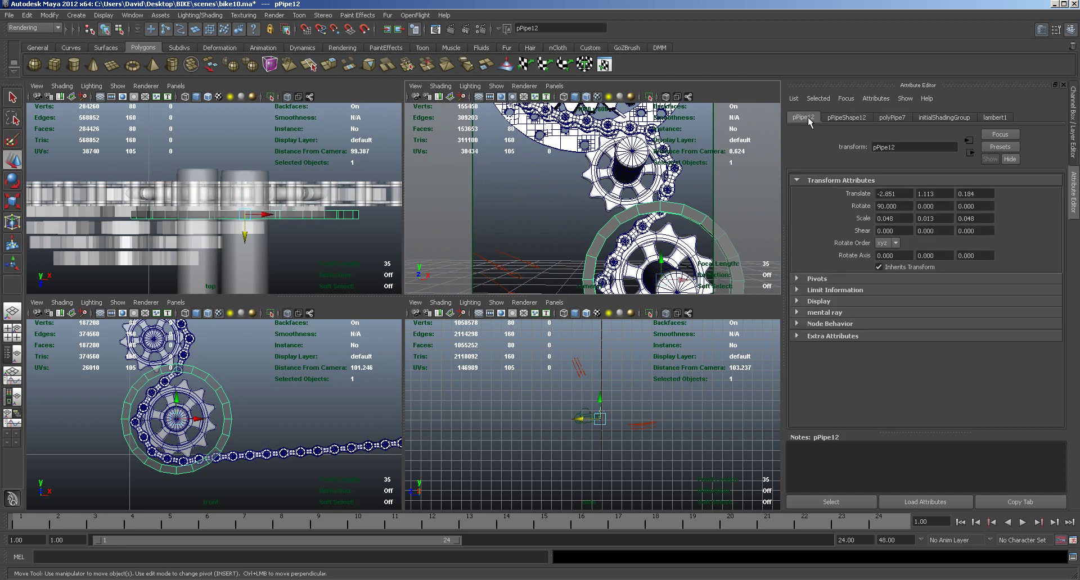
click(883, 116)
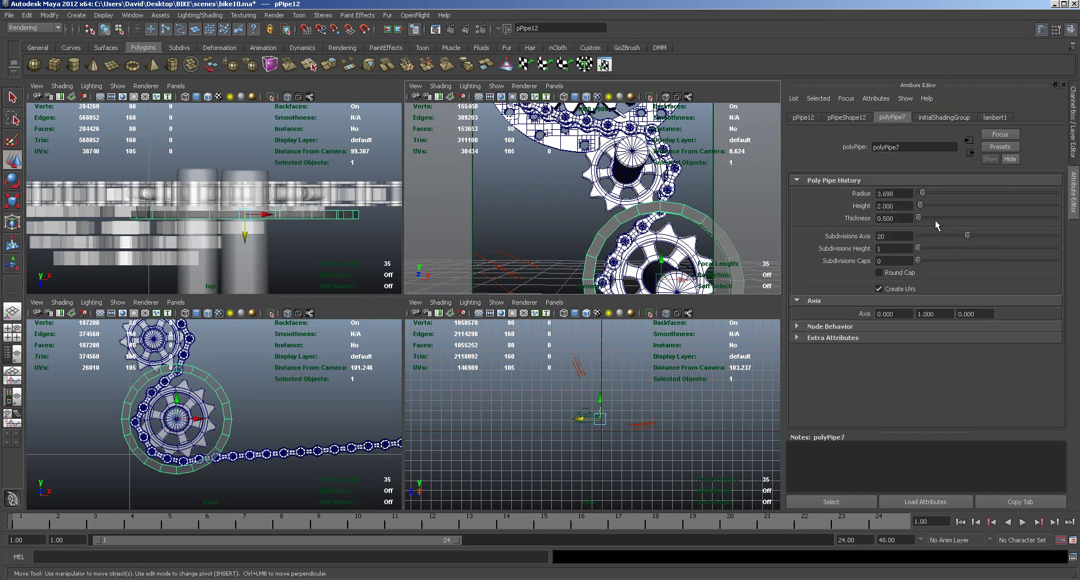
drag(969, 234, 958, 234)
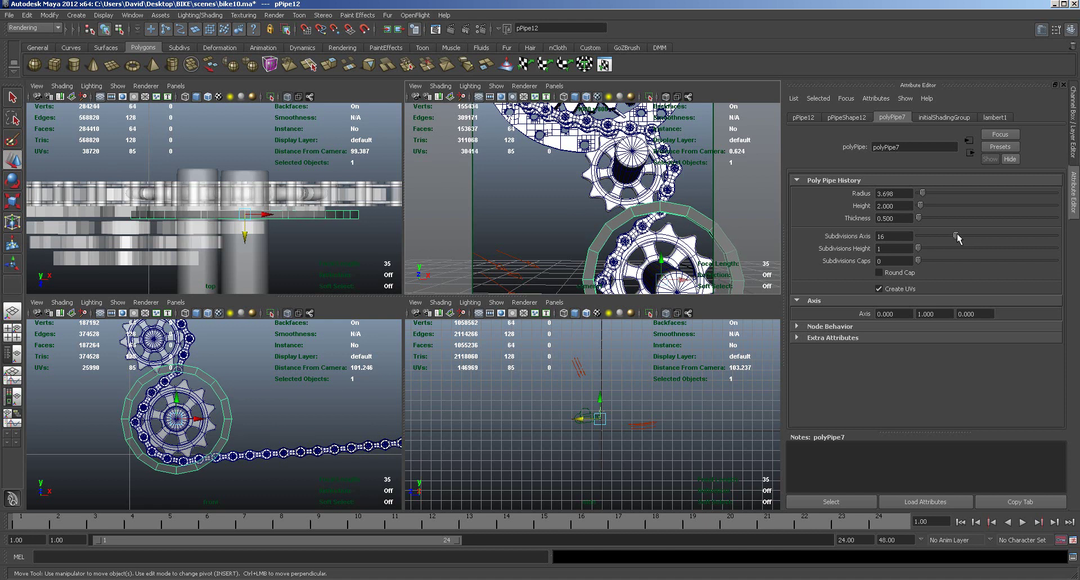
drag(955, 234, 953, 234)
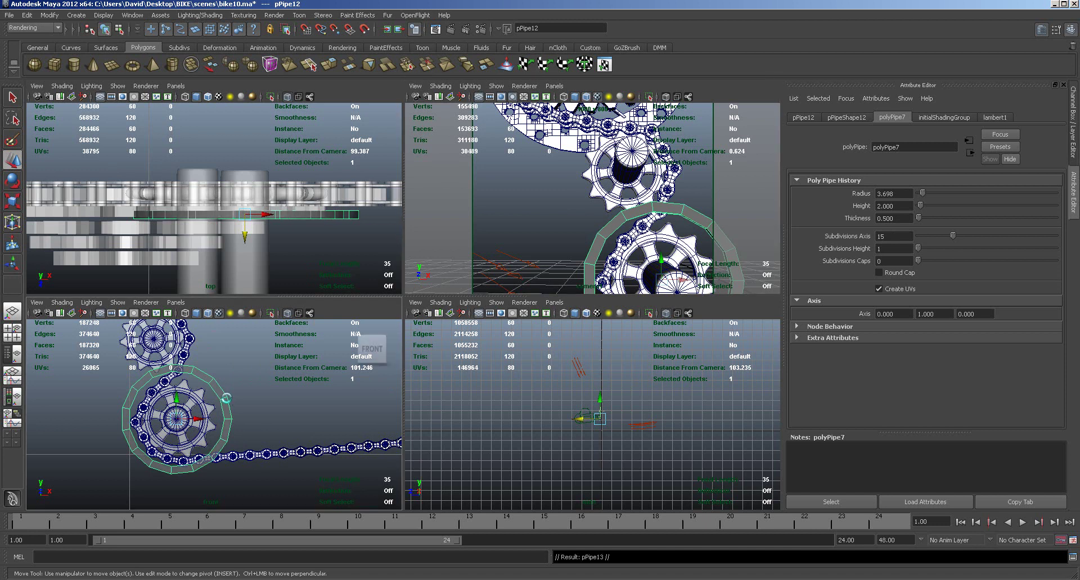
Step: Duplicate the ring and scale the copy down to about 0.018 around the lower jockey wheel's hub
key(ctrl+d)
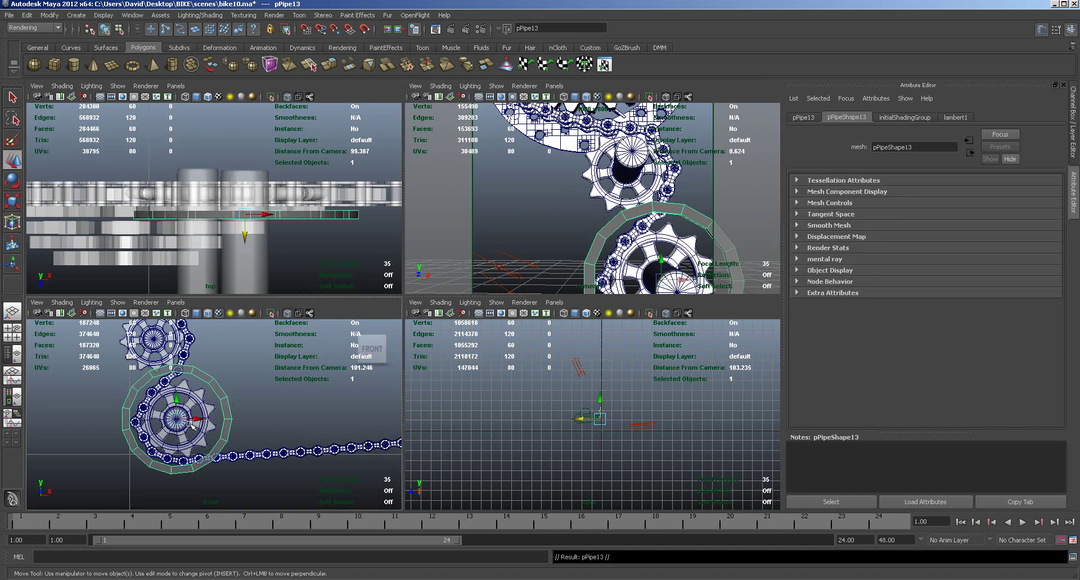
key(e)
key(r)
drag(178, 419, 128, 400)
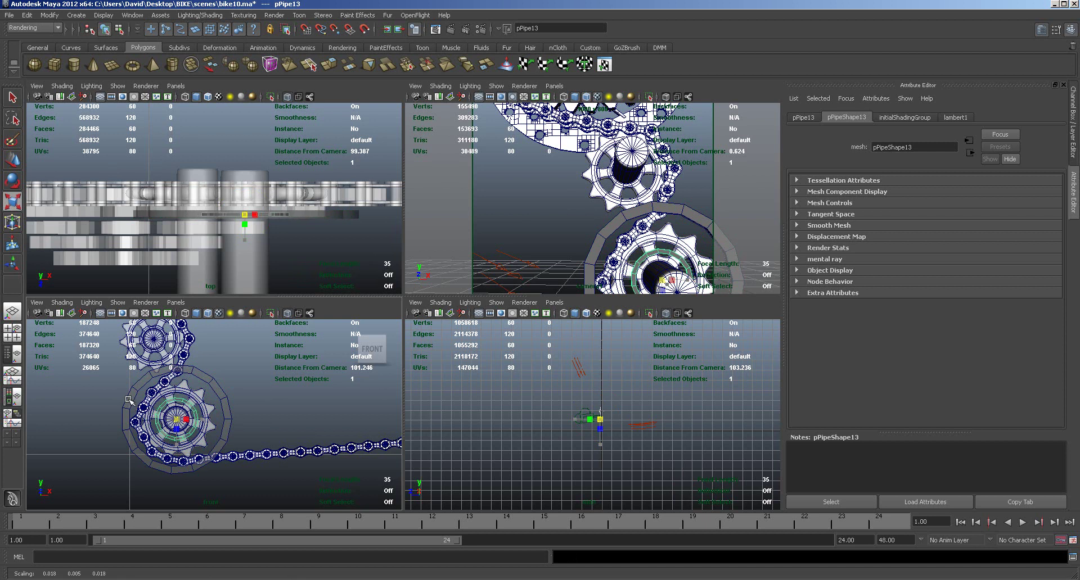
key(w)
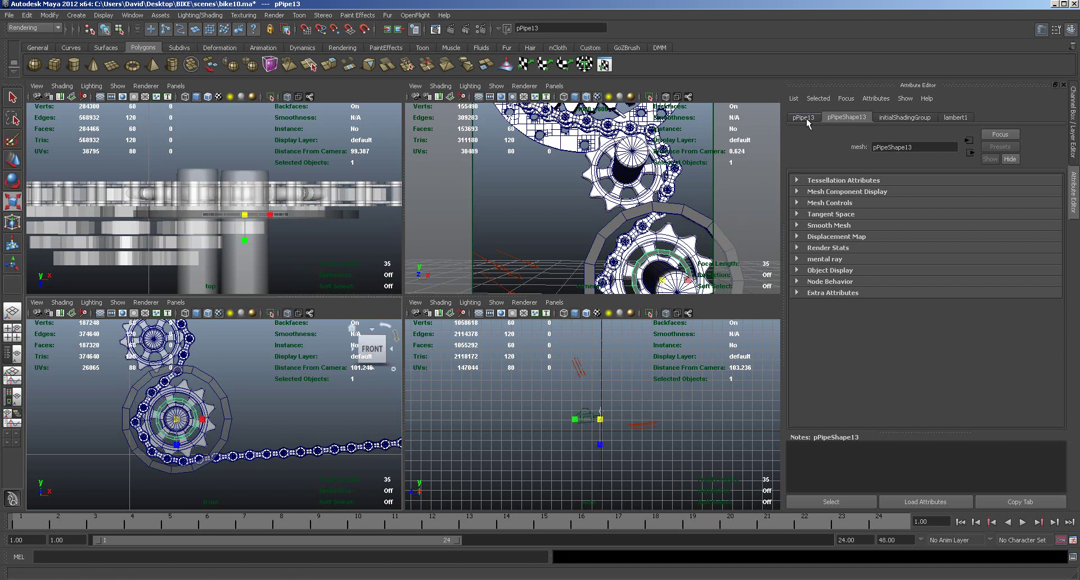
click(803, 118)
click(847, 118)
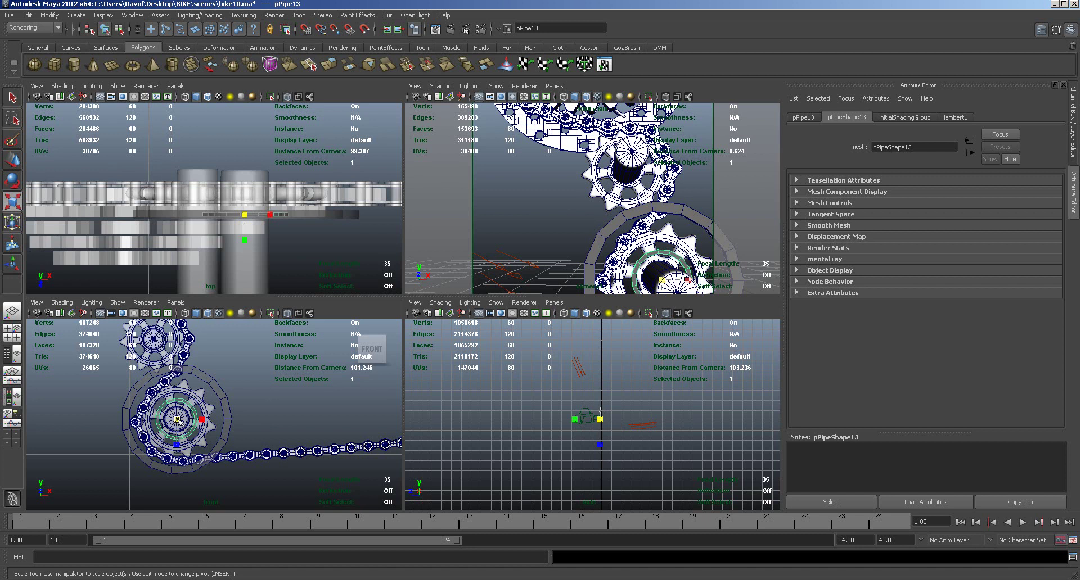
Step: Enlarge the duplicated inner ring in the front view to follow the base of the jockey wheel's teeth
key(space)
scroll(579, 353, up, 4)
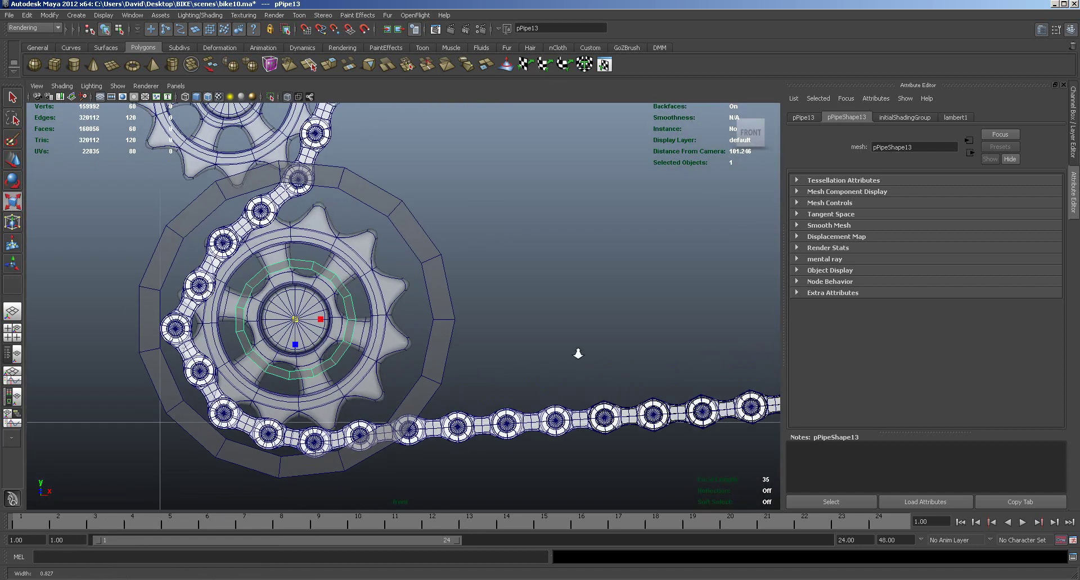
drag(292, 320, 357, 332)
Step: Shrink the outer ring to about 0.013 around the hub, duplicate it and enlarge the copy to about 0.042 over the chain
click(444, 305)
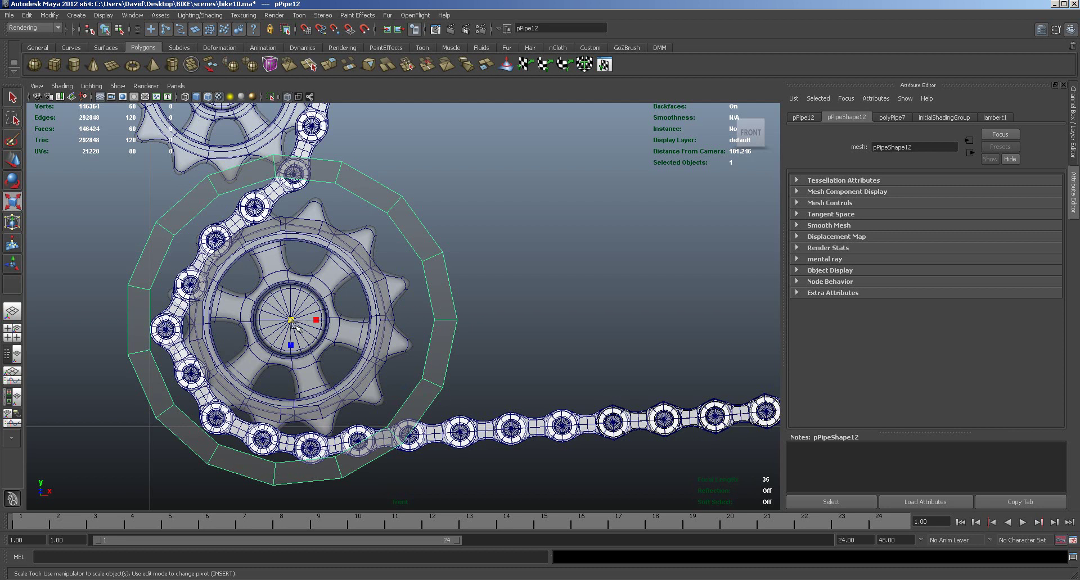
drag(289, 320, 118, 265)
key(ctrl+d)
drag(293, 315, 437, 350)
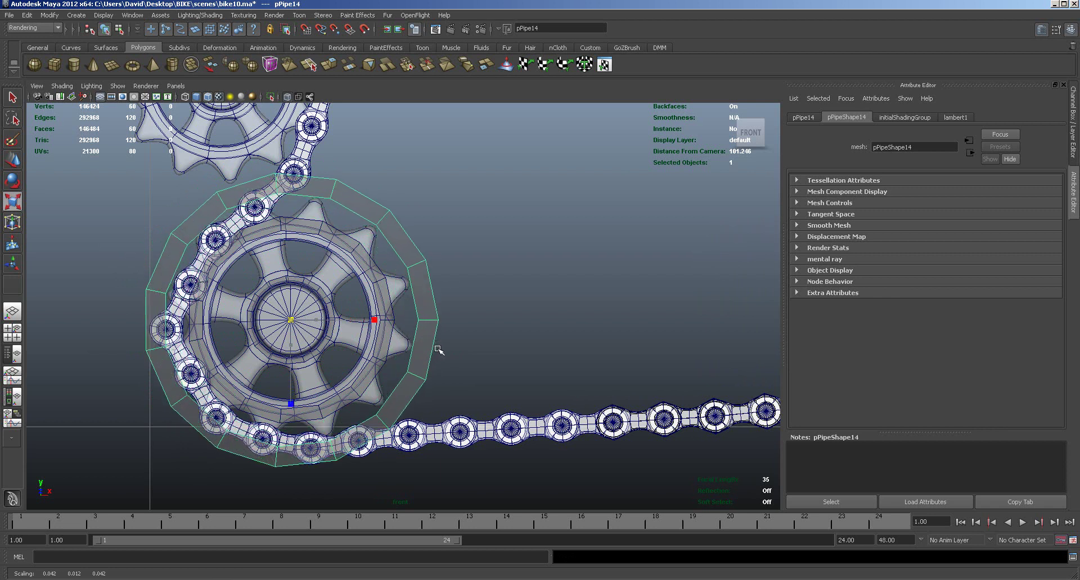
Step: Set the hub ring's radius to about 1.649 and scale it to about 0.033 so it sits wider around the hub
click(327, 344)
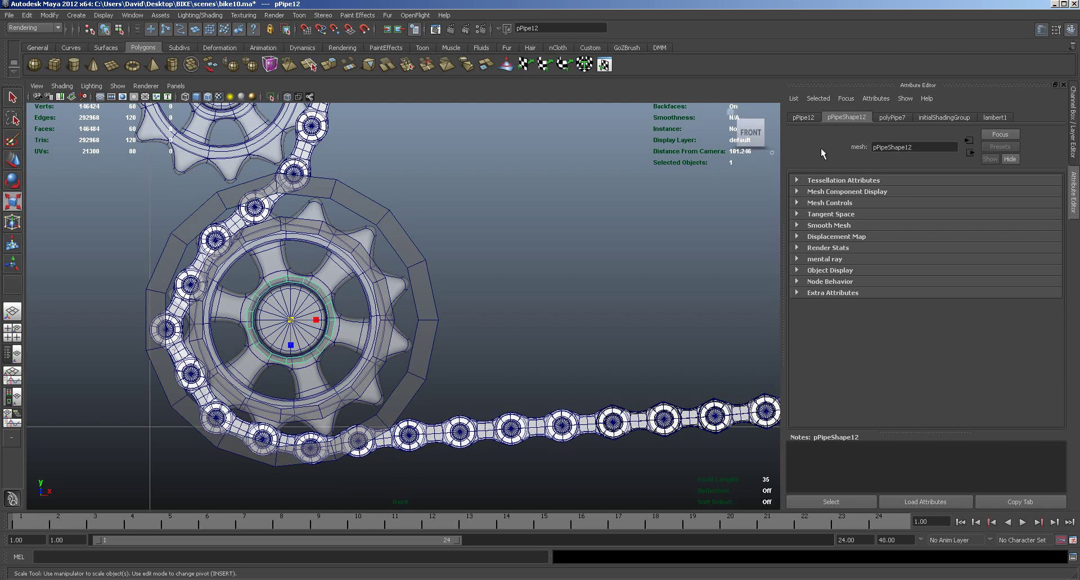
click(888, 118)
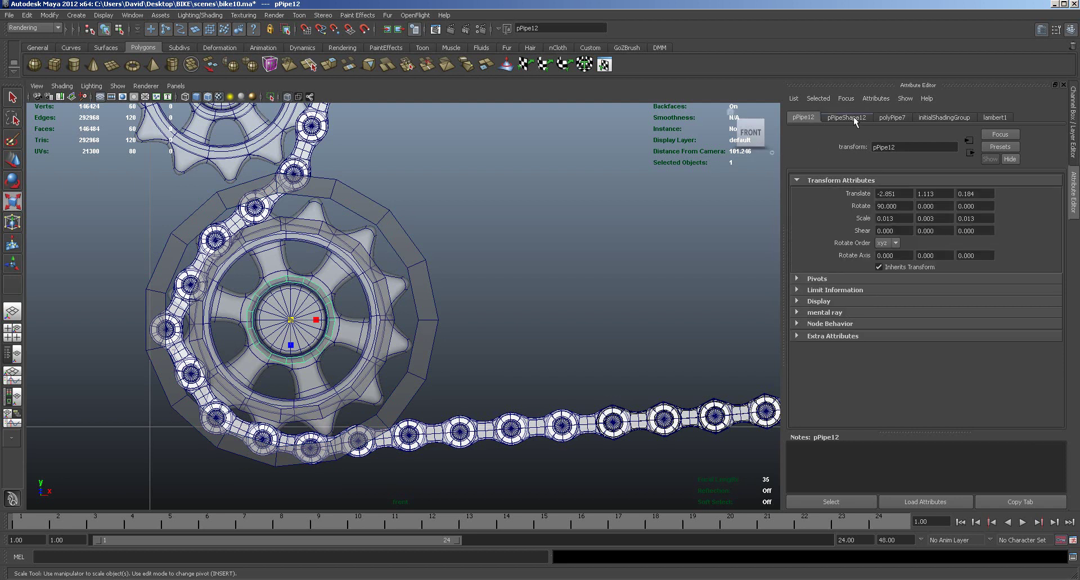
drag(923, 193, 920, 192)
drag(291, 320, 374, 345)
drag(921, 194, 919, 194)
drag(289, 319, 264, 295)
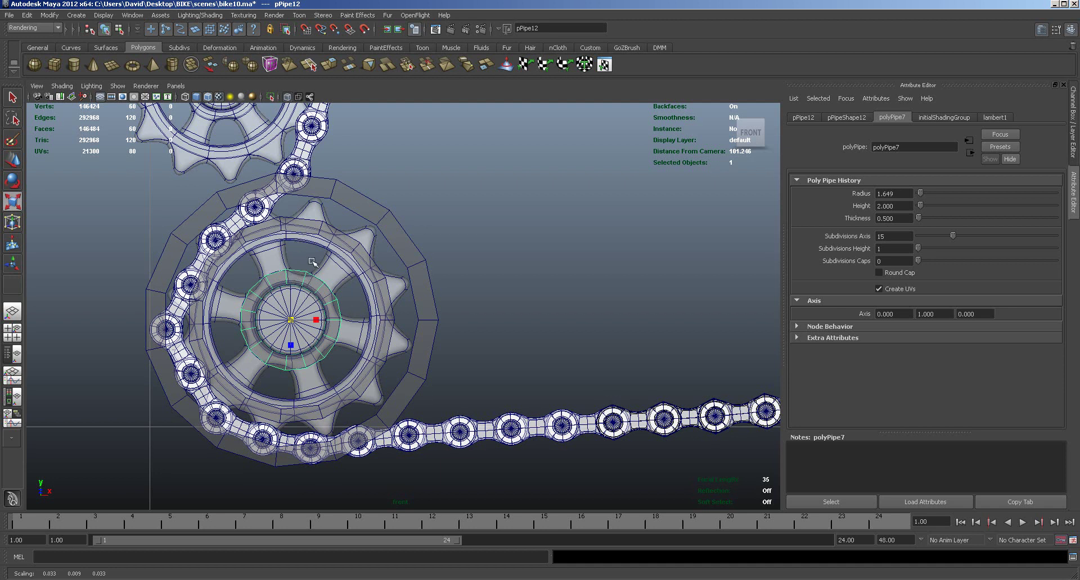
Step: Combine the three concentric rings around the lower jockey wheel into a single mesh
shift+click(303, 226)
shift+click(324, 192)
key(space)
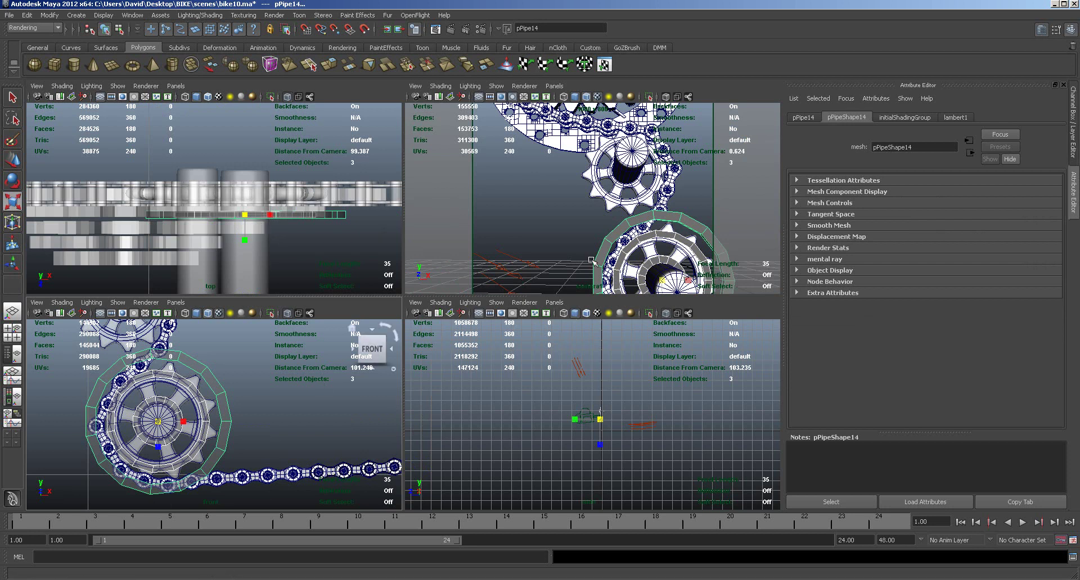
key(space)
alt+drag(592, 261, 614, 265)
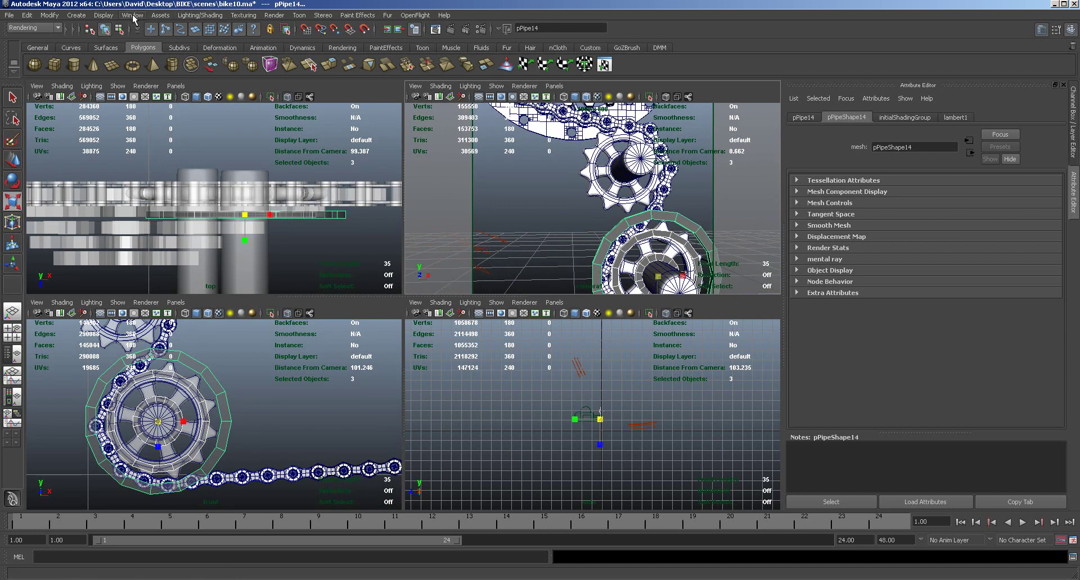
click(59, 27)
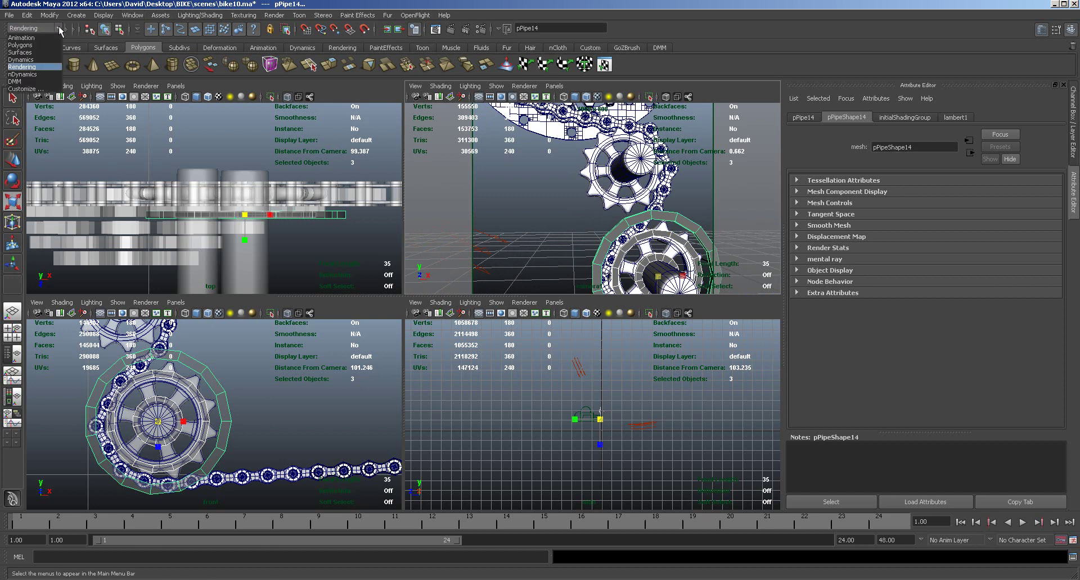
click(28, 44)
click(209, 16)
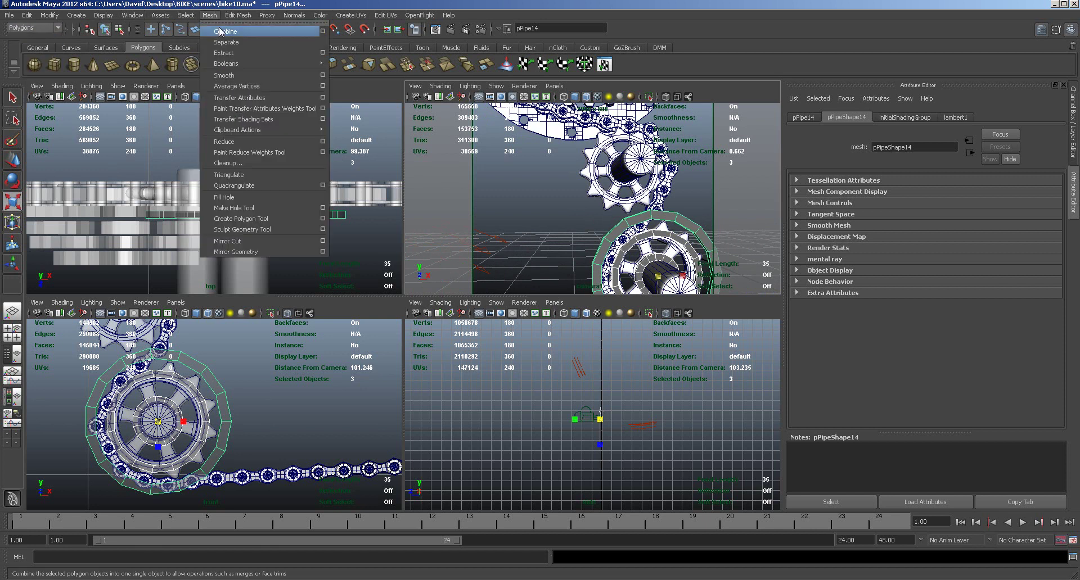
click(224, 32)
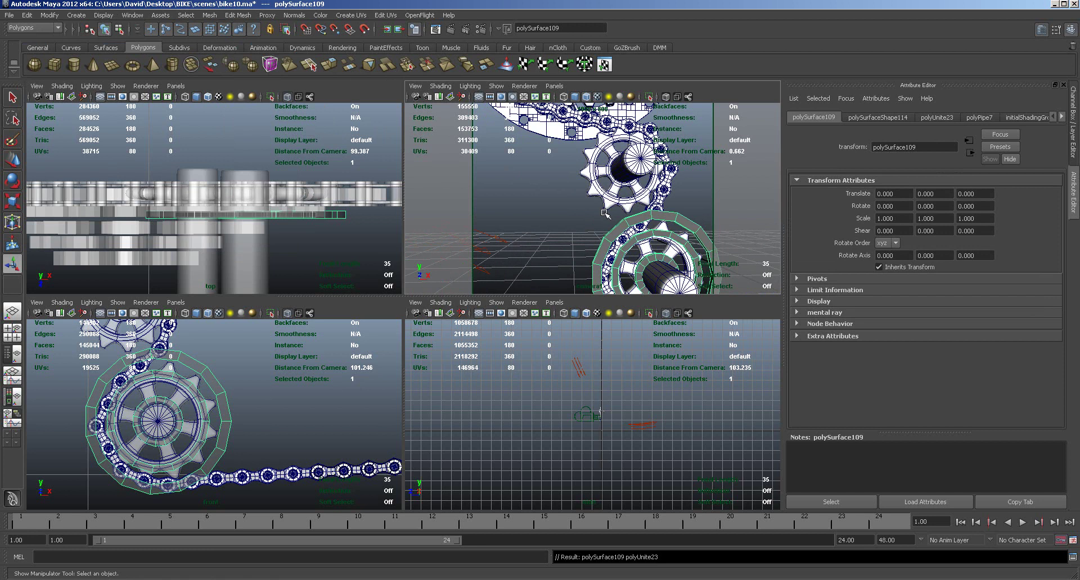
click(58, 27)
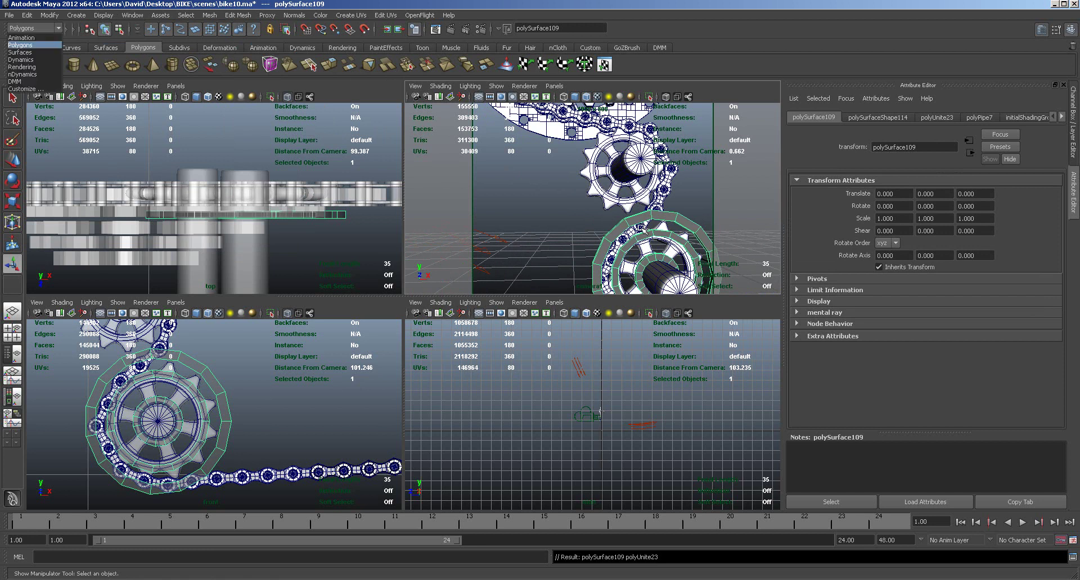
key(Escape)
Step: Switch the combined mesh to face selection and delete two inner-wall faces along the top of the outer ring
key(space)
alt+drag(557, 319, 559, 369)
right_drag(559, 360, 564, 382)
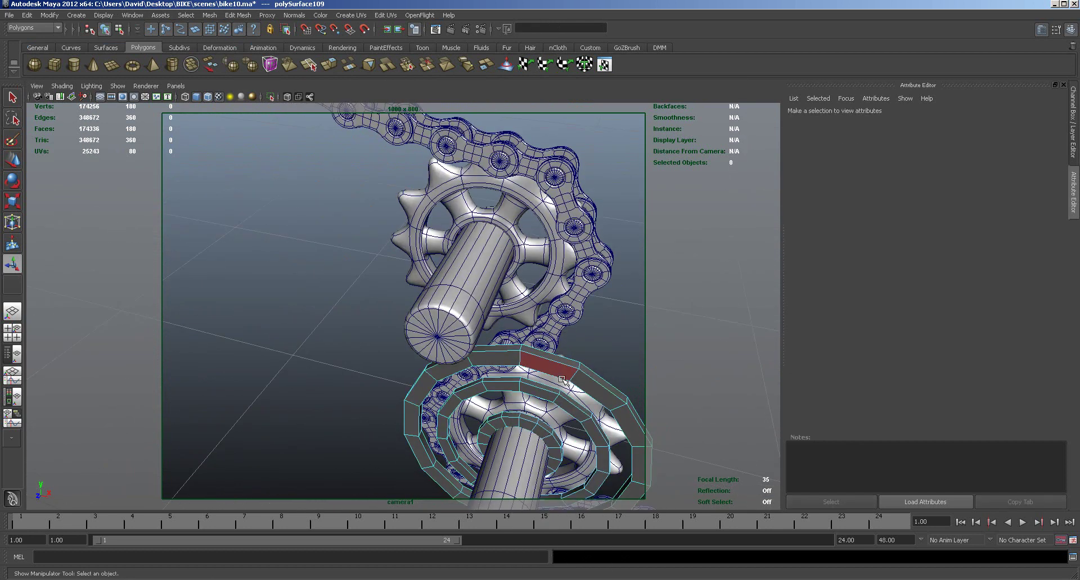
click(565, 362)
key(Delete)
click(593, 374)
key(Delete)
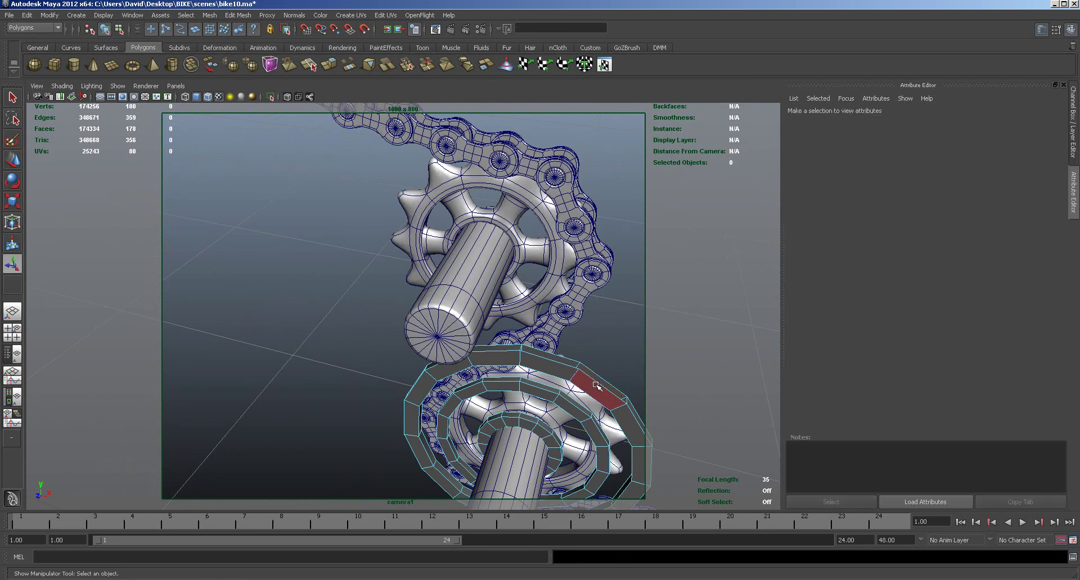
Step: Delete three more faces from the outer ring's inner wall, from its top around toward the chain side
alt+drag(598, 393, 586, 342)
click(561, 339)
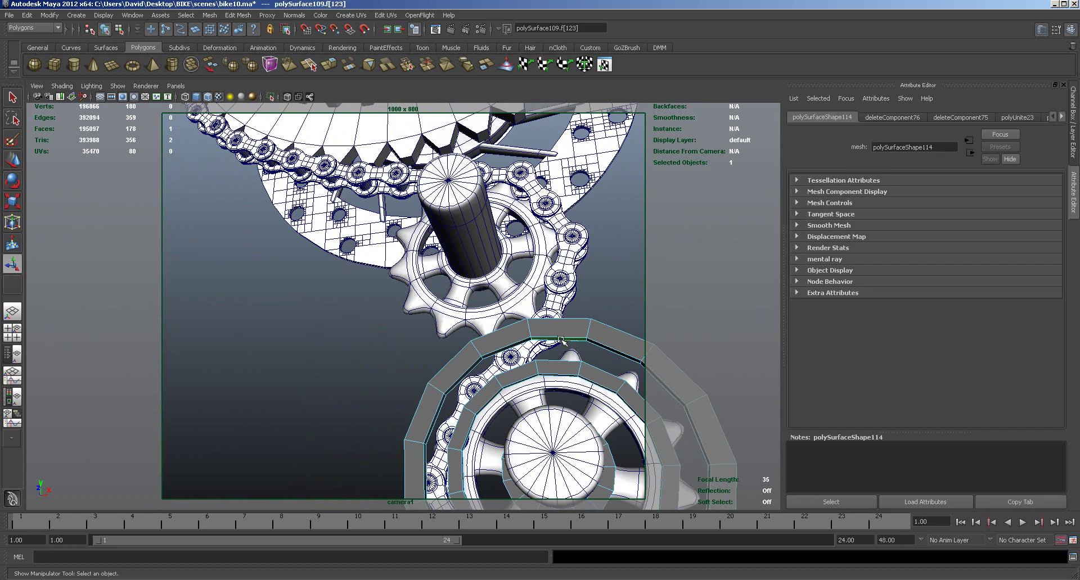
key(Delete)
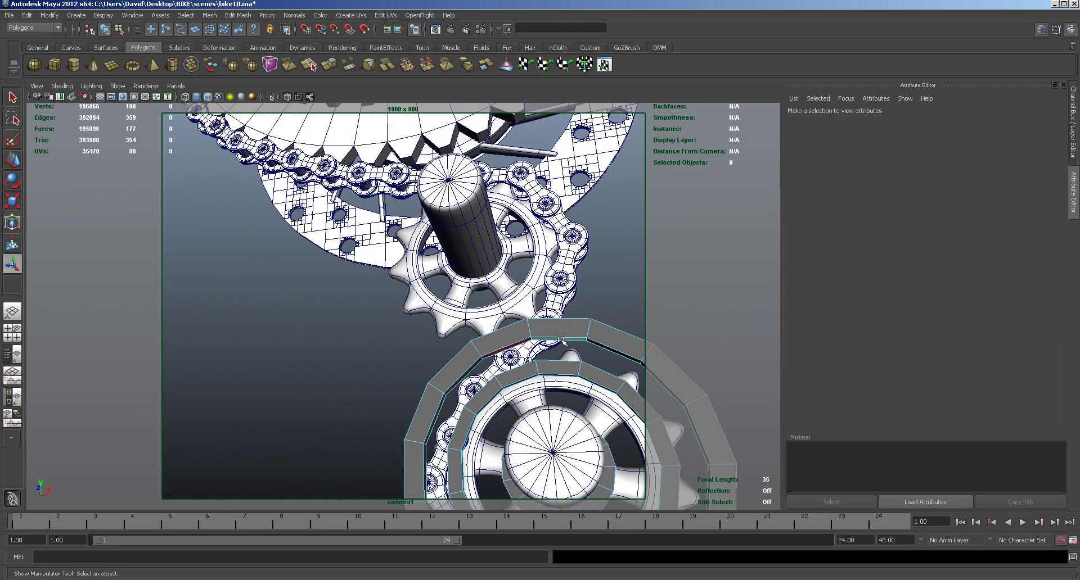
click(466, 374)
key(Delete)
click(426, 464)
key(Delete)
Step: Delete one outer-wall face of the middle ring and two outer-wall faces of the hub ring on the chain side
alt+drag(501, 432, 499, 379)
click(423, 364)
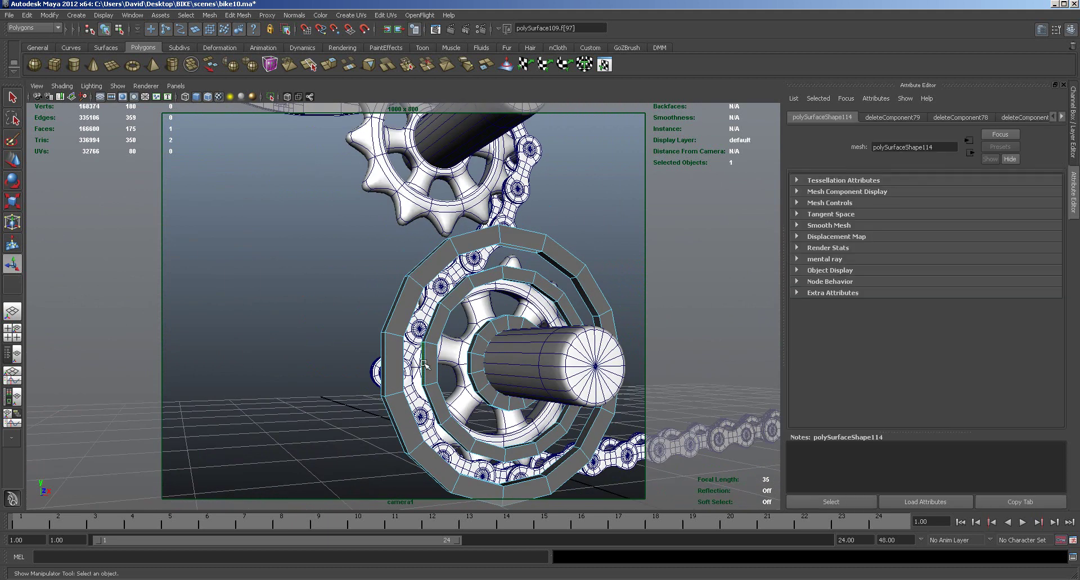
key(Delete)
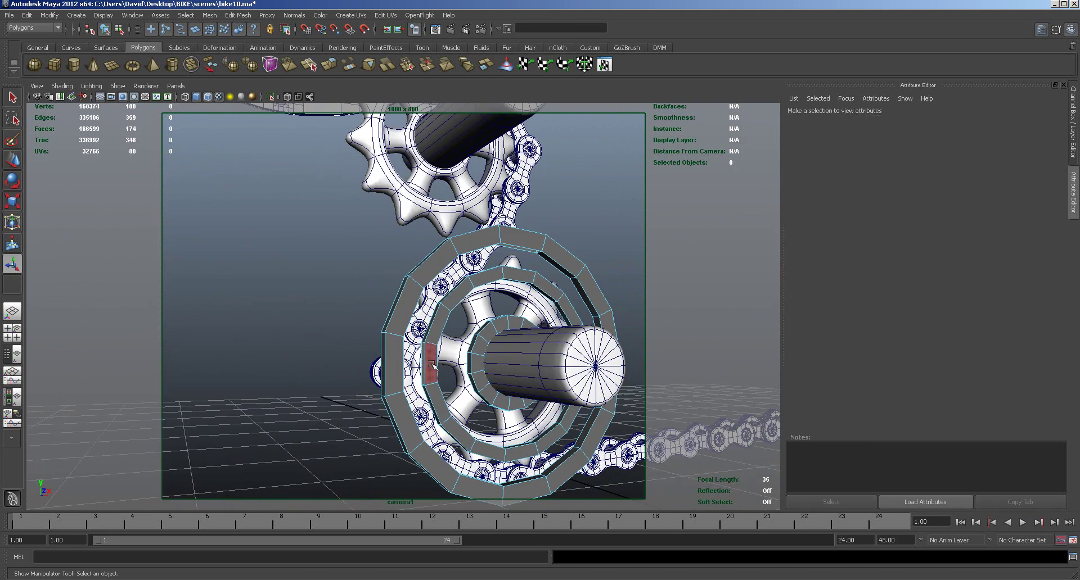
click(468, 365)
key(Delete)
click(479, 333)
key(Delete)
Step: Delete three faces around the middle ring's inner wall, on the side facing the hub ring
alt+drag(475, 356, 404, 372)
click(389, 368)
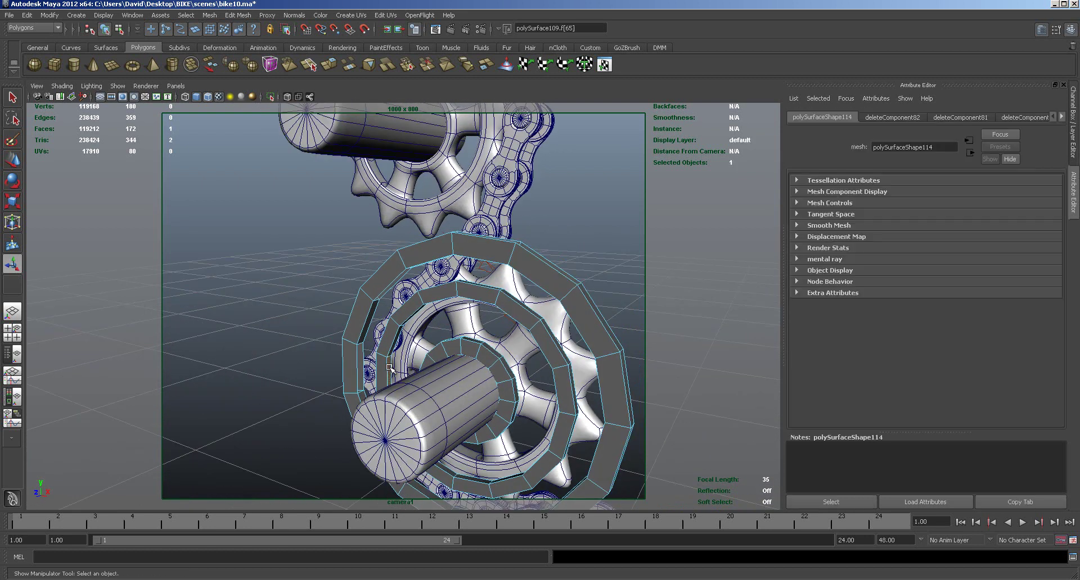
key(Delete)
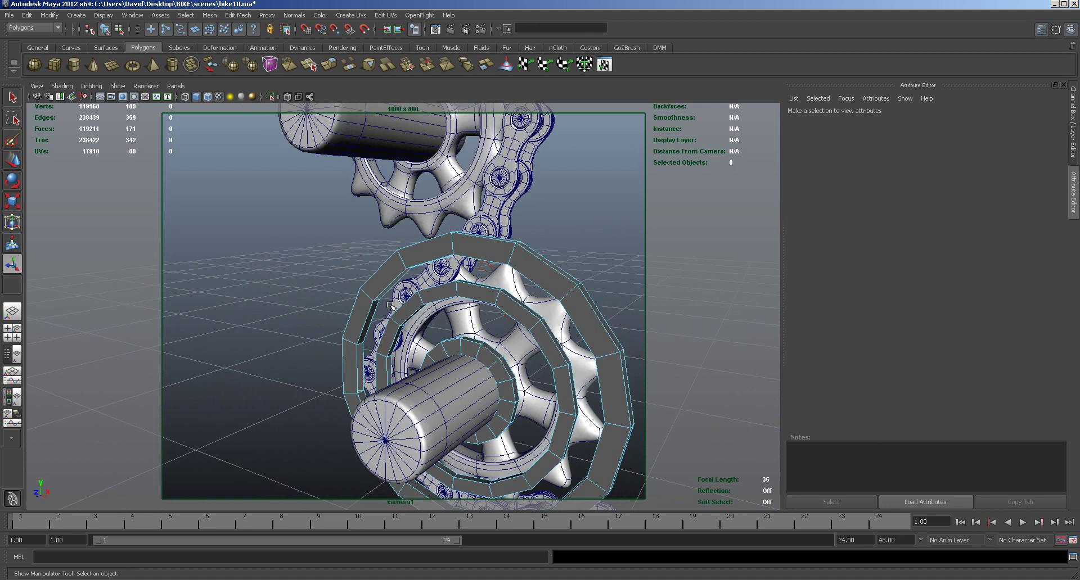
click(412, 316)
key(Delete)
alt+drag(433, 326, 371, 427)
click(385, 448)
key(Delete)
Step: Delete three more wall faces facing the gaps between the rings, including one on the outer ring's inner wall
alt+drag(391, 450, 560, 358)
click(422, 379)
key(Delete)
click(560, 343)
key(Delete)
alt+drag(565, 358, 618, 230)
click(608, 218)
key(Delete)
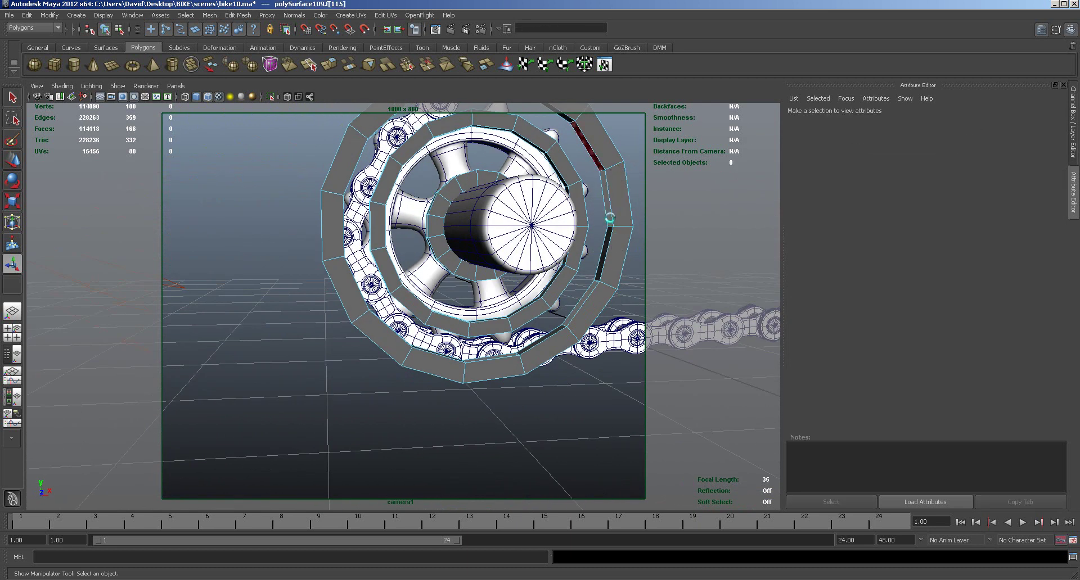
Step: Delete another face from the outer ring's upper inner wall and three more wall faces around the middle ring
alt+drag(607, 225, 596, 282)
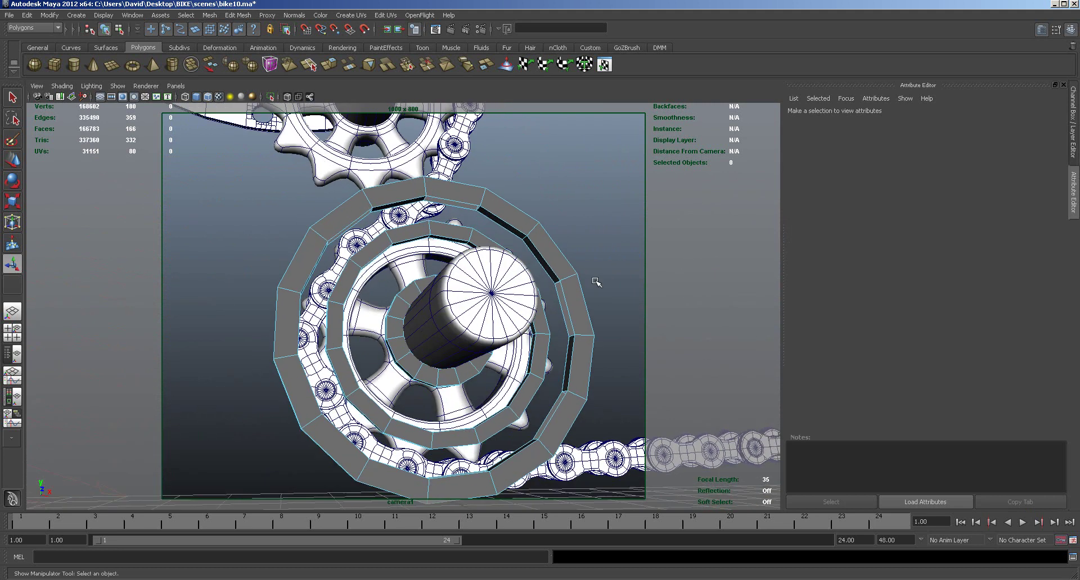
alt+drag(587, 238, 531, 230)
click(505, 230)
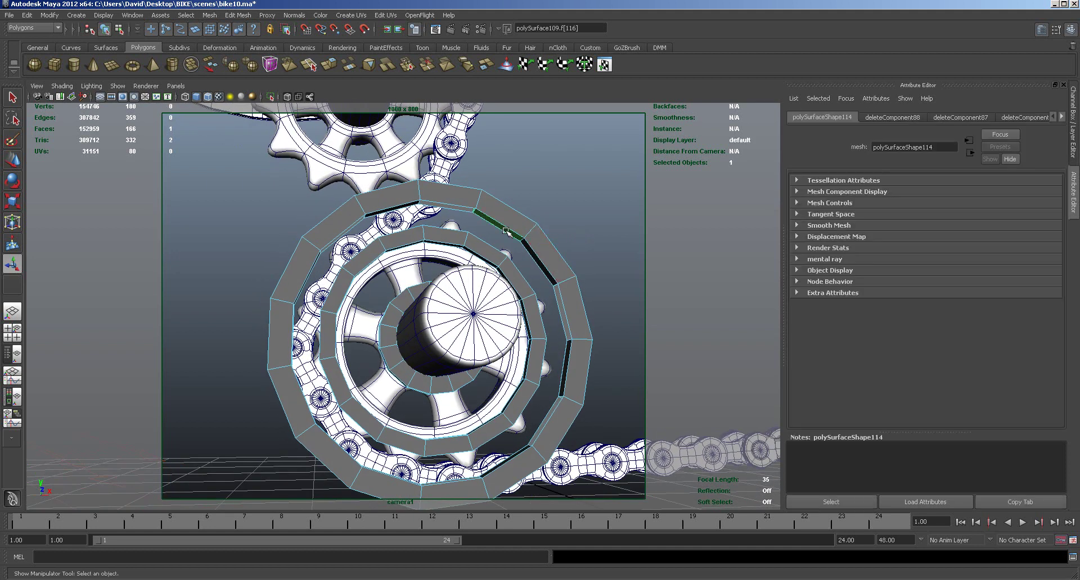
key(Delete)
alt+drag(576, 238, 410, 318)
click(420, 296)
key(Delete)
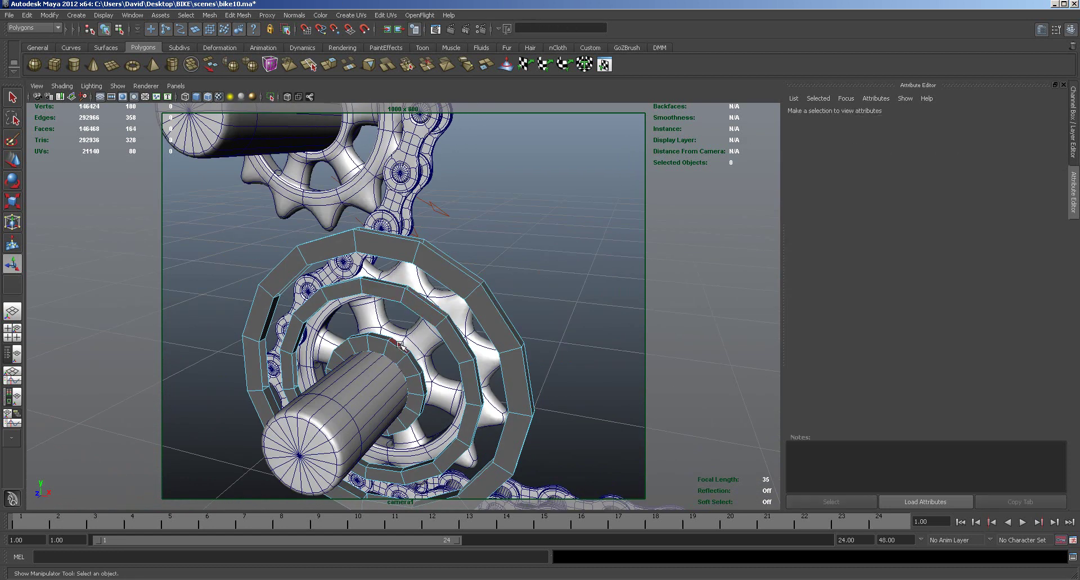
alt+drag(467, 354, 392, 335)
click(380, 365)
key(Delete)
click(383, 435)
key(Delete)
alt+drag(416, 435, 493, 390)
click(457, 362)
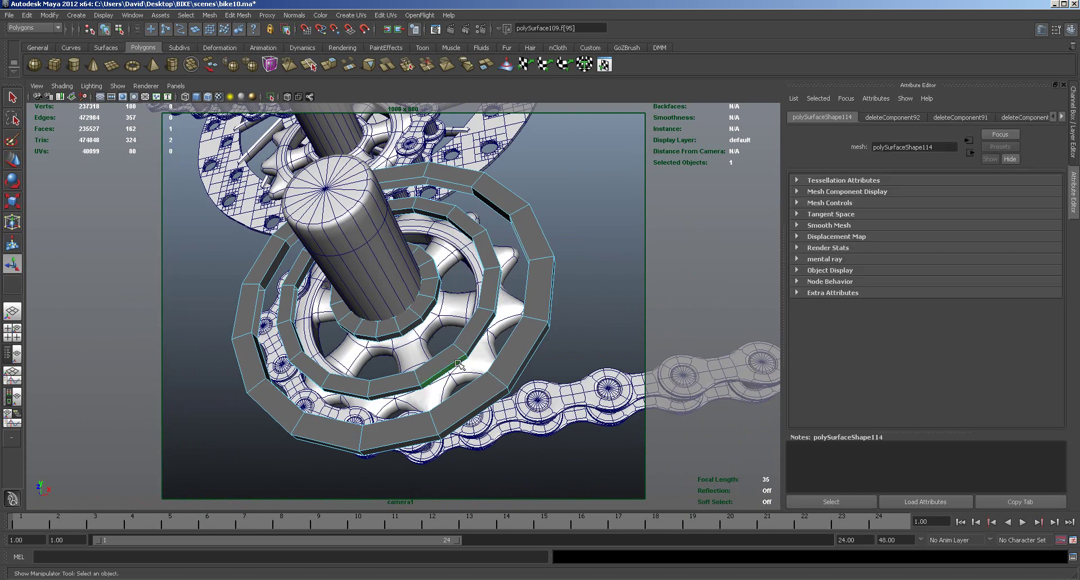
key(Delete)
click(355, 397)
key(Delete)
alt+drag(360, 398, 372, 314)
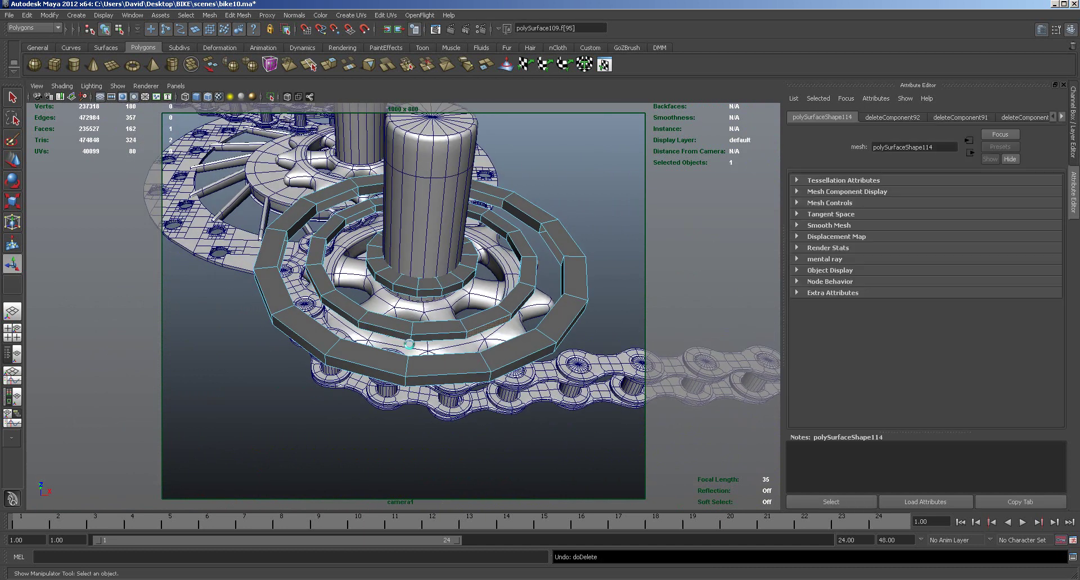
alt+drag(466, 351, 440, 359)
alt+drag(473, 324, 469, 347)
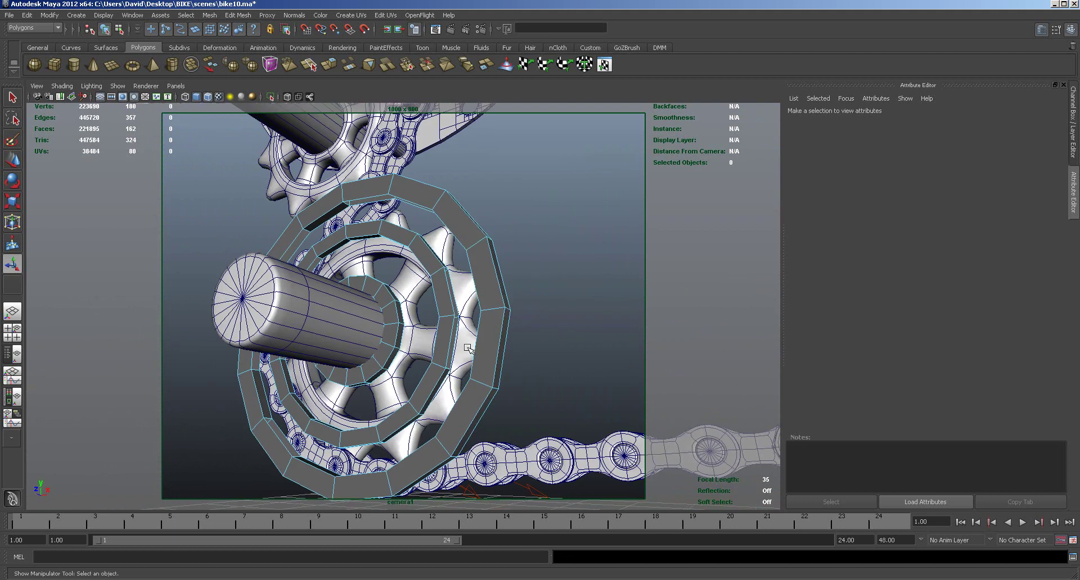
key(ctrl+z)
mouse_move(467, 350)
alt+mouse_down()
mouse_move(510, 343)
mouse_move(454, 335)
alt+mouse_up()
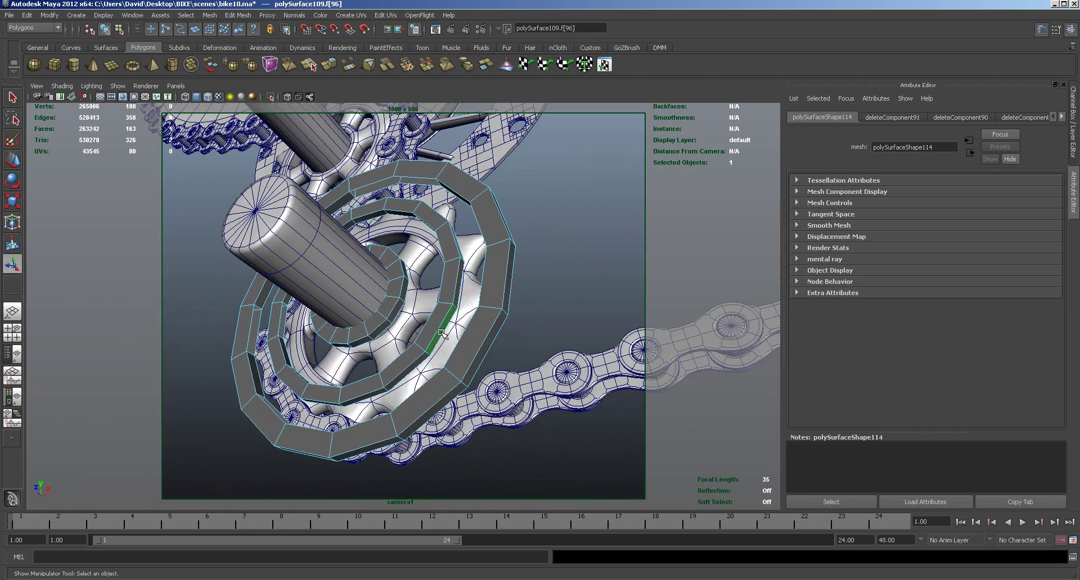
Step: Delete three faces along the lower part of the middle ring's outer wall
key(Delete)
click(376, 396)
key(Delete)
alt+drag(378, 396, 367, 350)
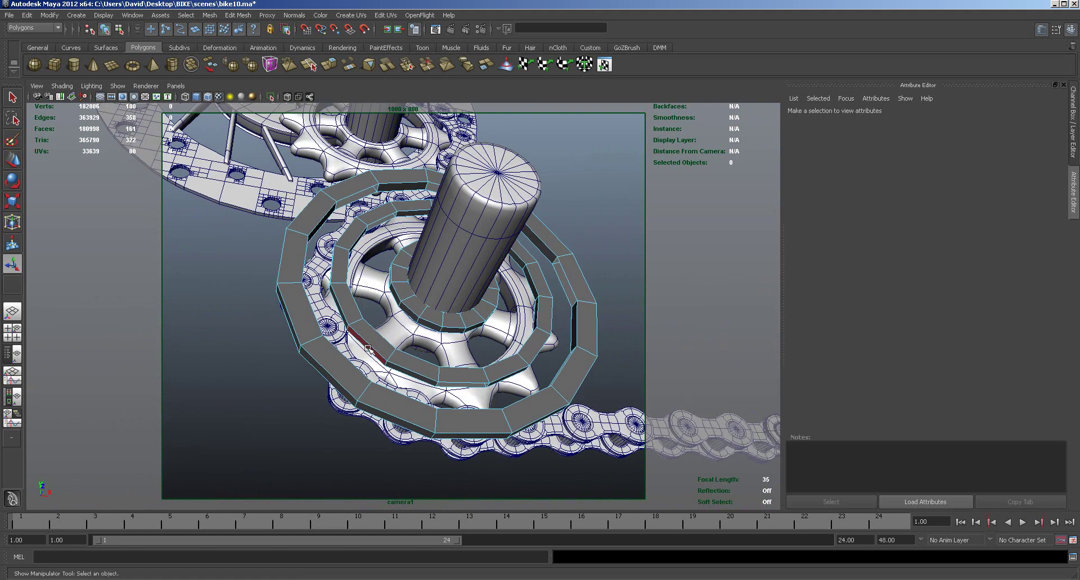
click(368, 349)
key(Delete)
Step: Delete three faces along the lower part of the hub ring's outer wall
alt+drag(395, 359, 426, 432)
click(426, 291)
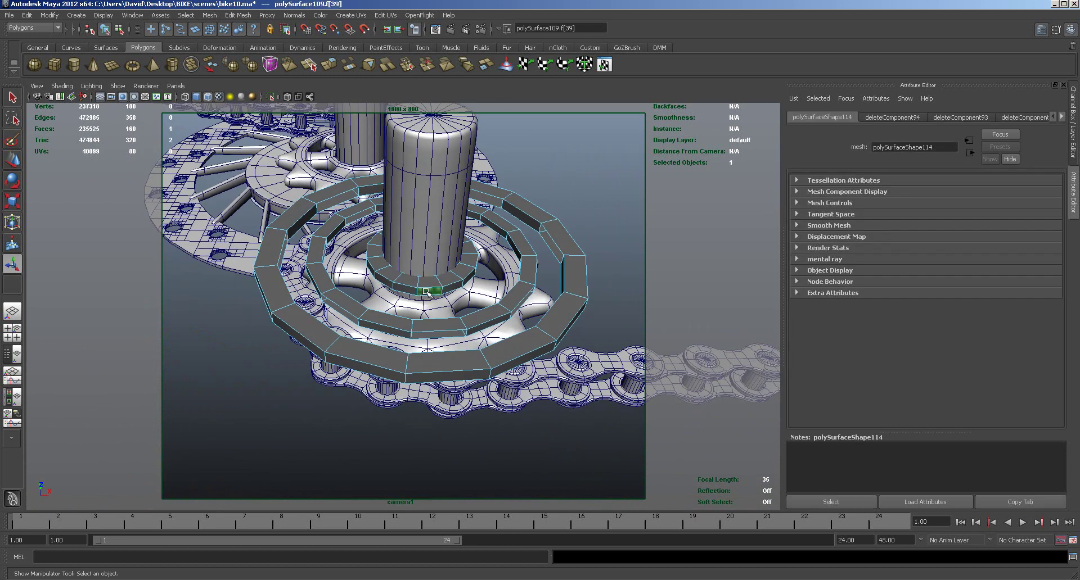
key(Delete)
click(469, 278)
key(Delete)
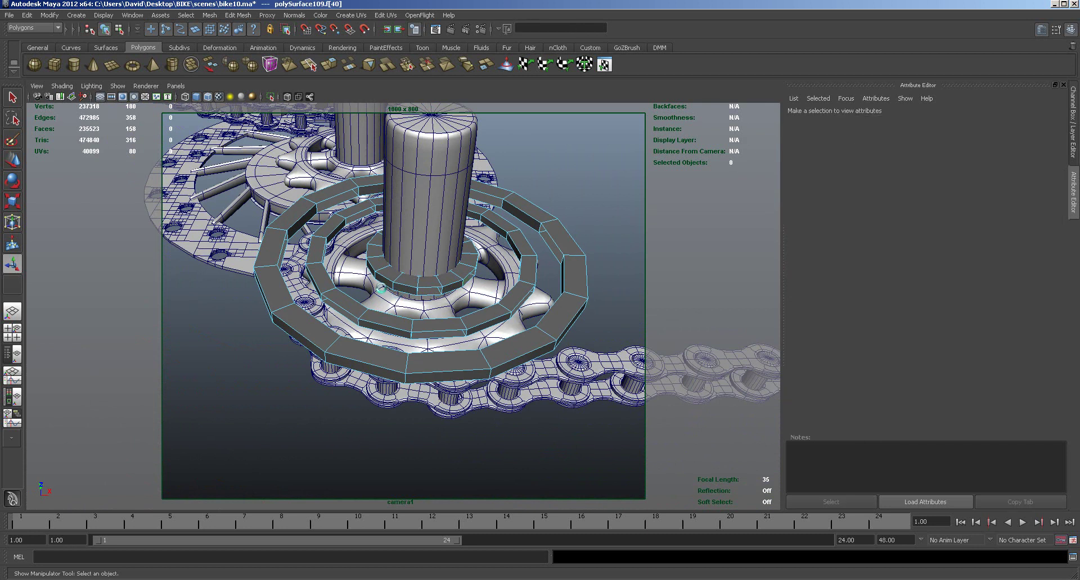
click(385, 285)
key(Delete)
Step: Delete two faces along the top of the hub ring's outer wall
alt+drag(388, 339, 394, 371)
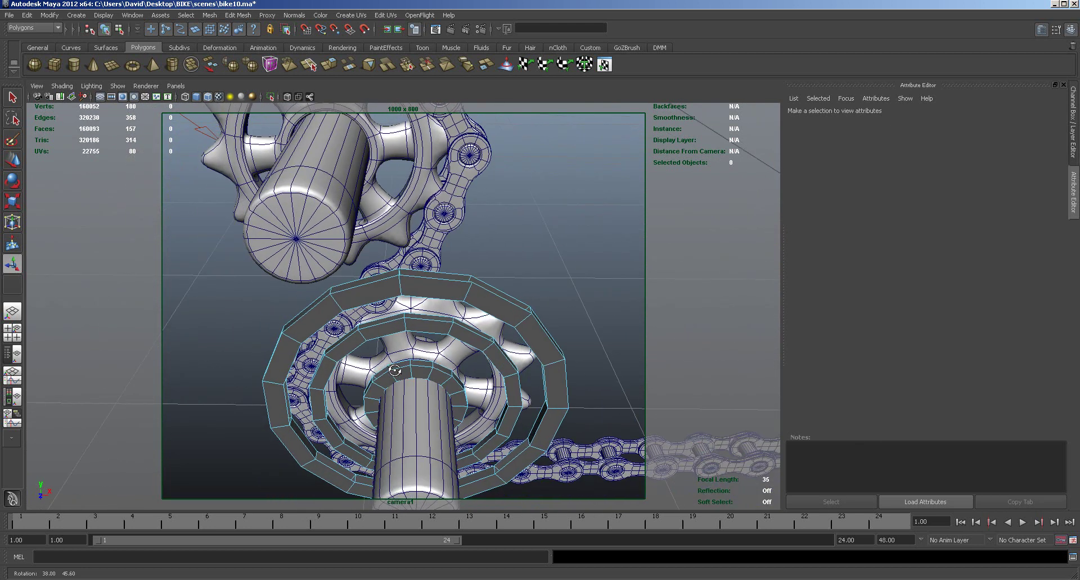
click(423, 363)
ctrl+click(423, 363)
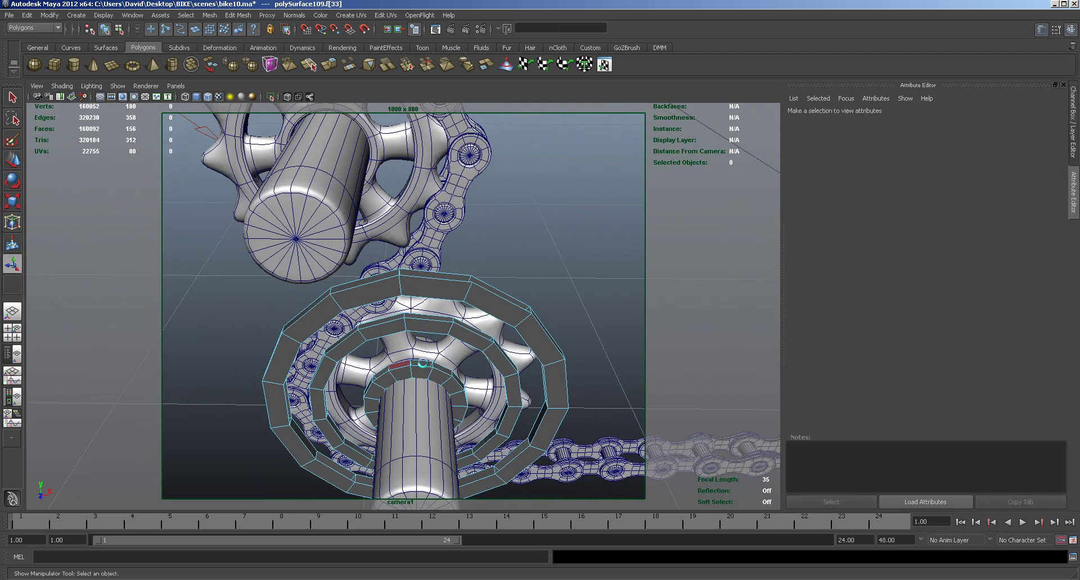
click(443, 368)
key(Delete)
Step: Try to bridge the top gap between the outer and middle rings with the Append to Polygon Tool
click(238, 15)
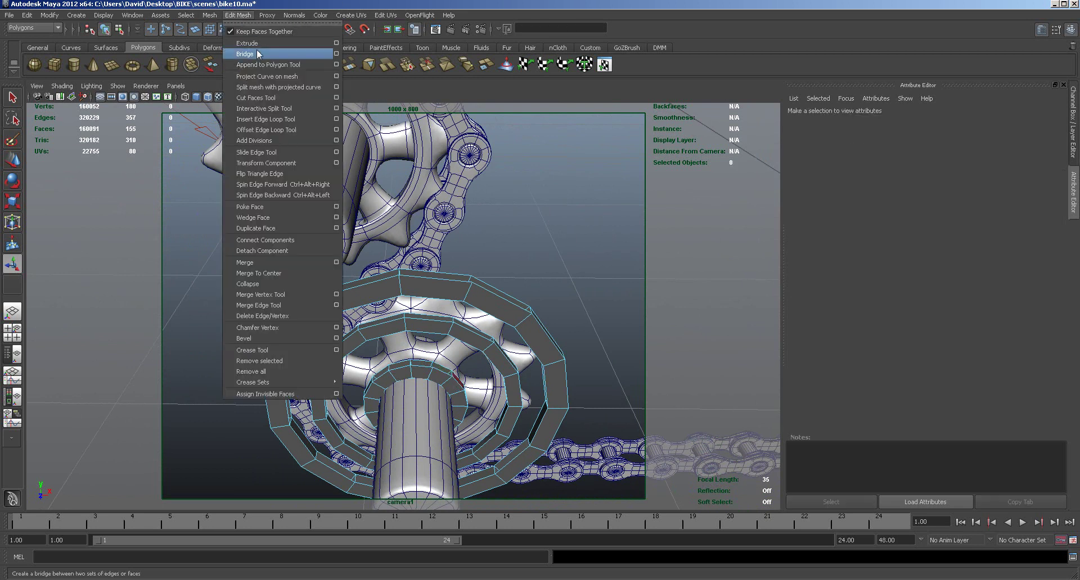
click(260, 66)
alt+drag(366, 242, 441, 239)
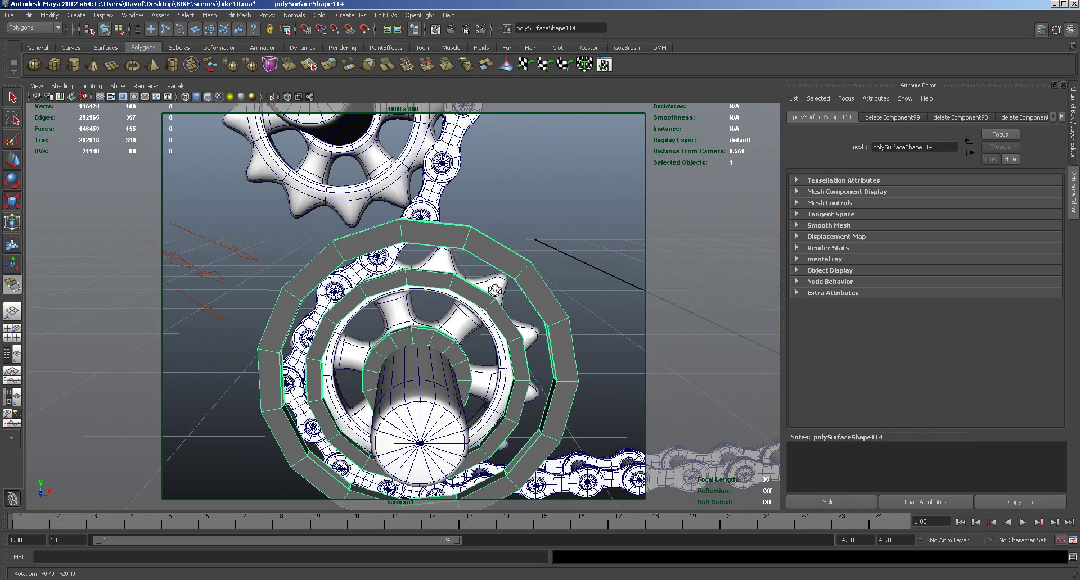
click(437, 243)
click(431, 272)
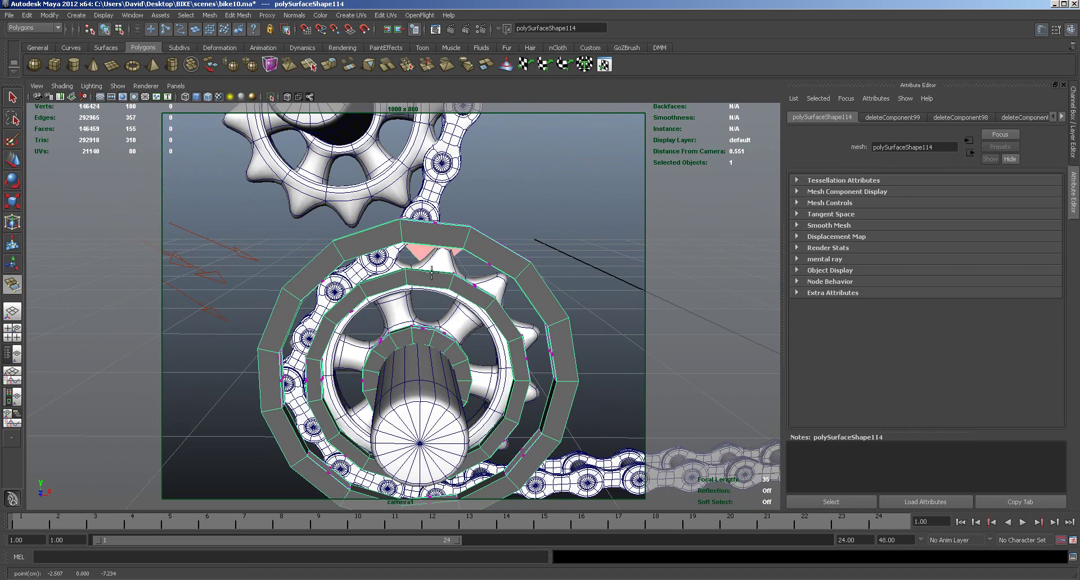
key(ctrl+z)
key(Return)
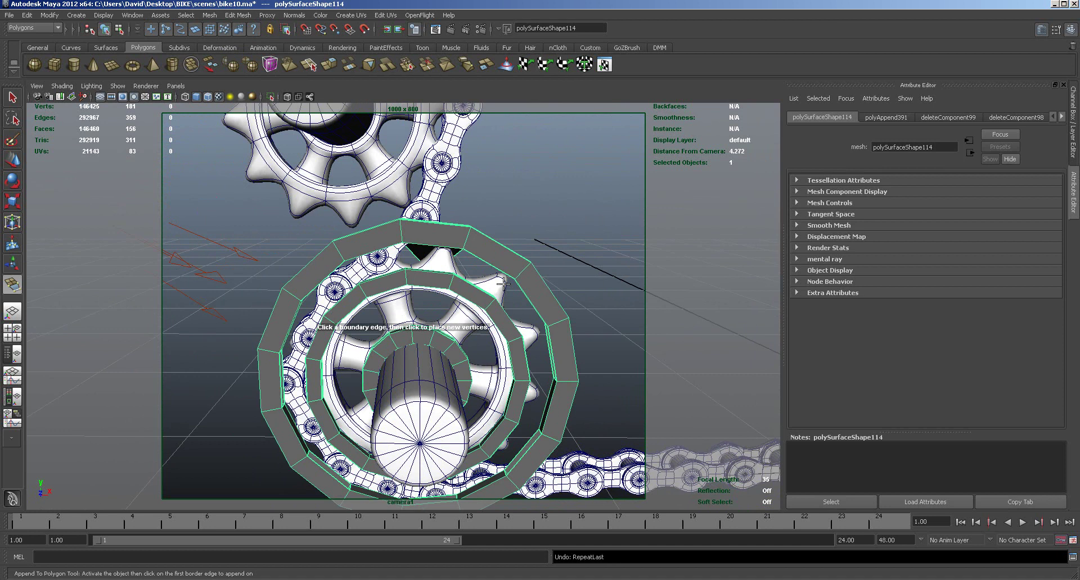
Step: Append a four-sided face joining the outer ring's inner edge to the middle ring's outer edge near the top
alt+right_drag(502, 287, 556, 287)
alt+drag(549, 294, 520, 227)
click(520, 227)
click(493, 272)
key(Return)
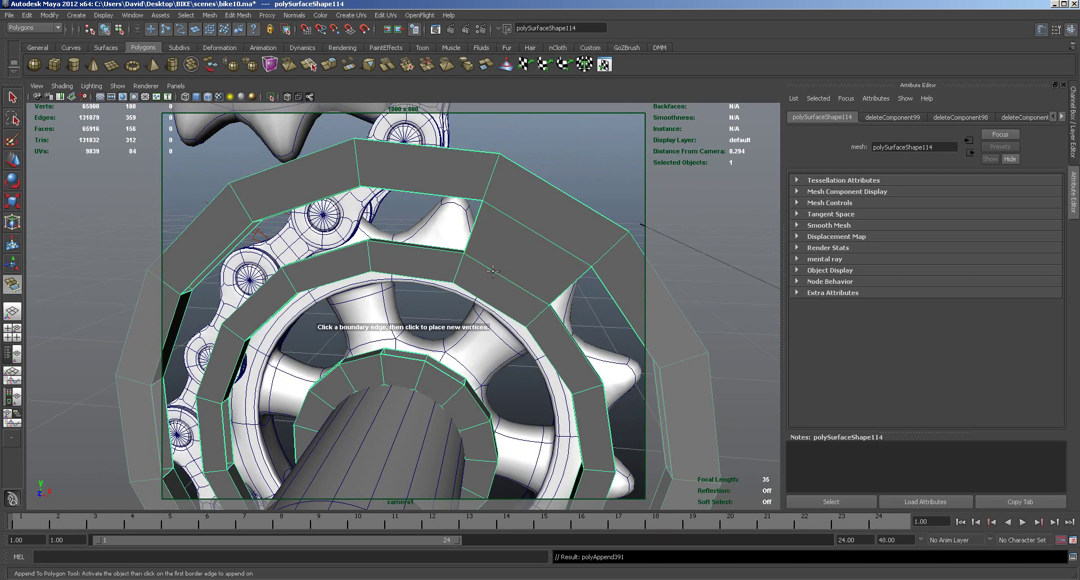
Step: Append two more faces bridging the middle and outer rings on the side away from the chain
alt+drag(493, 271, 501, 311)
click(505, 314)
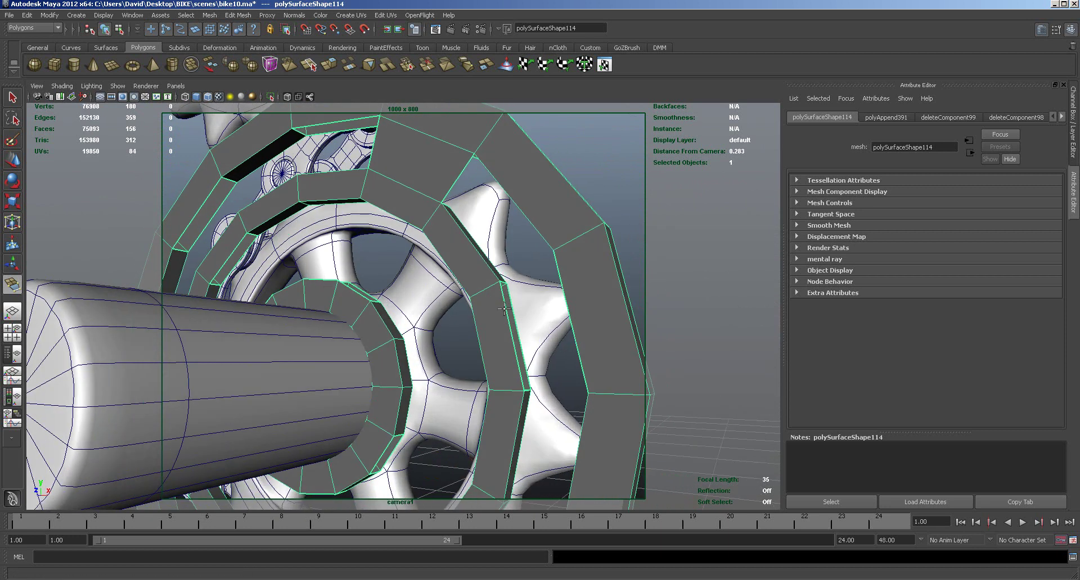
click(564, 295)
key(Return)
alt+drag(564, 295, 573, 317)
click(506, 347)
click(568, 373)
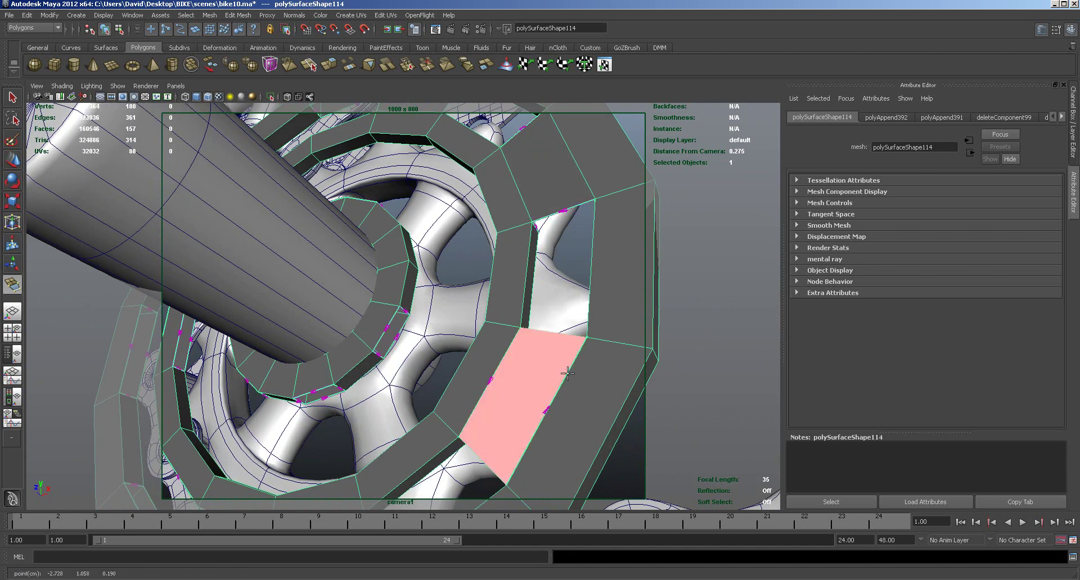
key(Return)
Step: Append a face bridging the middle and outer rings across the next gap along the cage's lower side
alt+drag(567, 373, 466, 401)
click(451, 422)
click(467, 486)
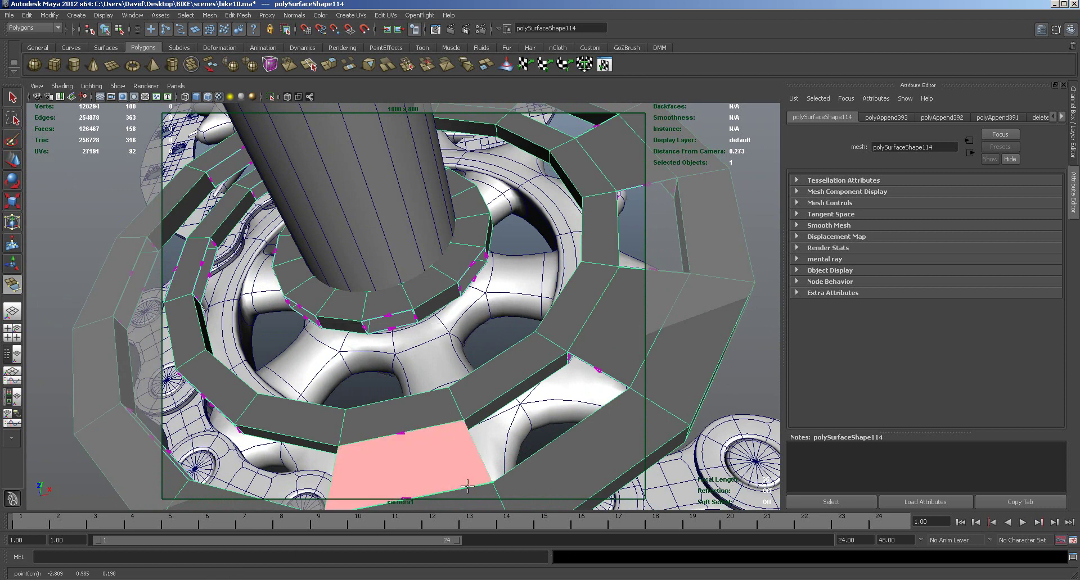
key(Return)
click(398, 314)
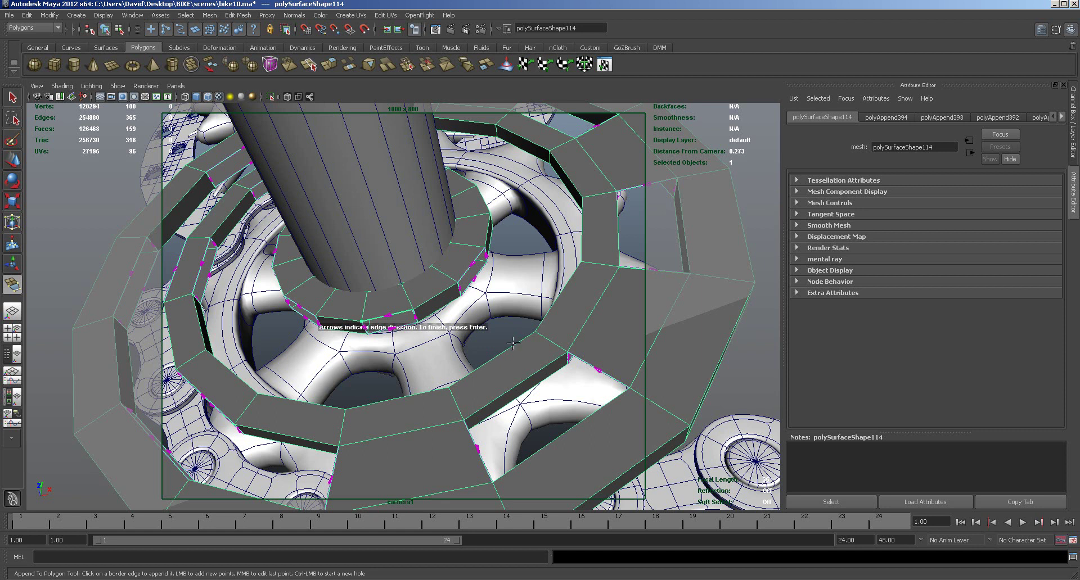
alt+drag(564, 363, 584, 352)
click(254, 358)
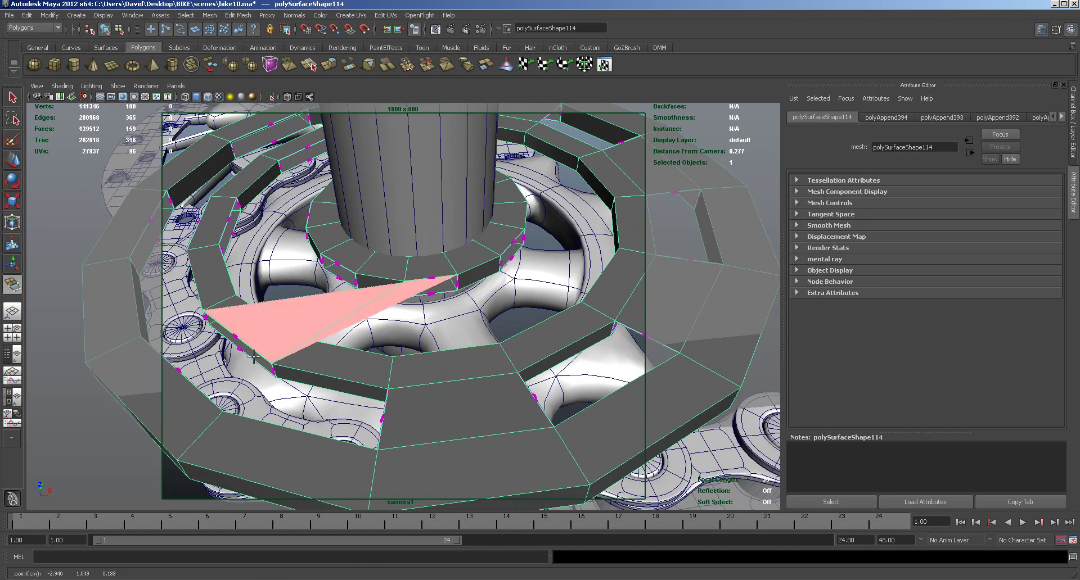
key(Return)
key(ctrl+z)
Step: Append two more faces bridging the middle and outer rings, working around toward the chain side
click(228, 340)
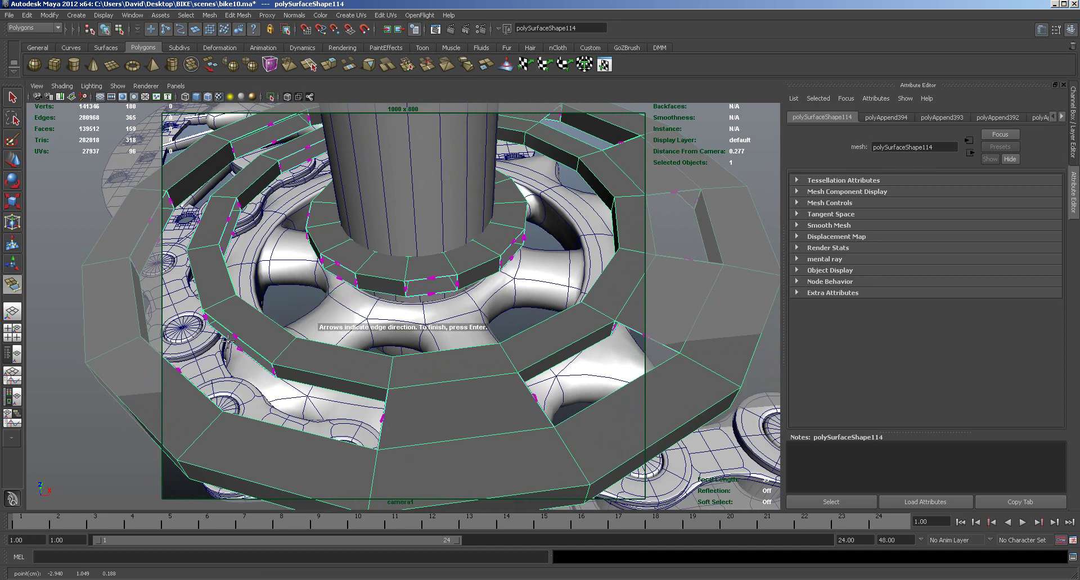
click(189, 382)
key(Return)
alt+drag(189, 381, 265, 350)
click(320, 306)
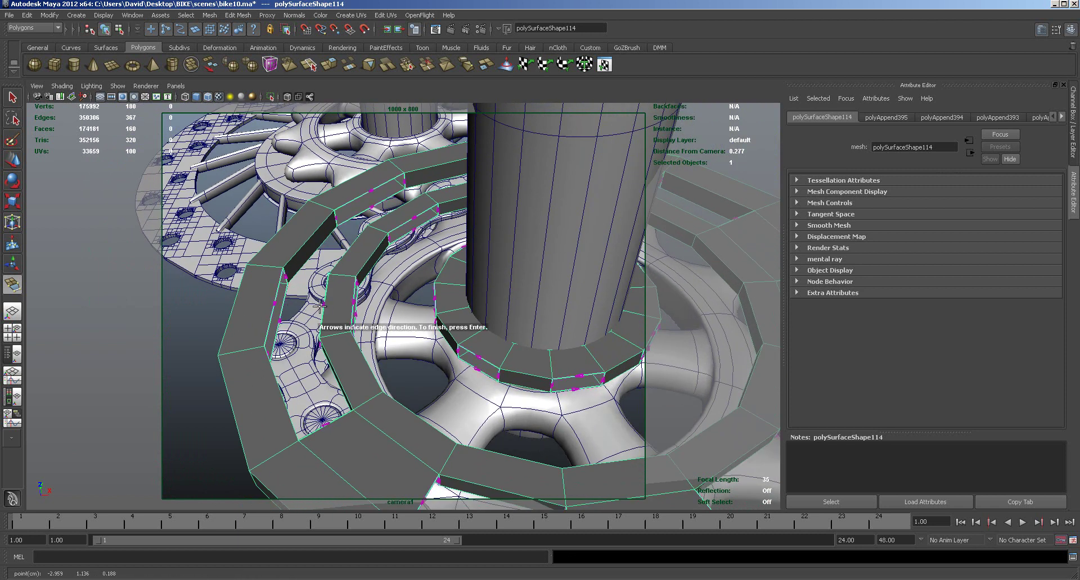
click(272, 316)
key(Return)
alt+drag(272, 316, 389, 241)
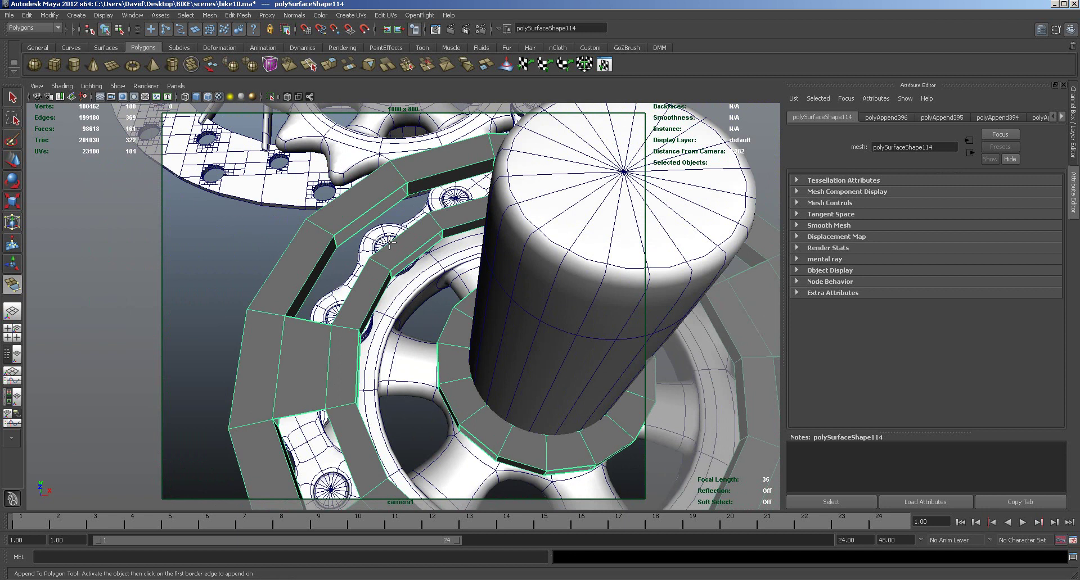
Step: Leave the append tool and delete two faces from the middle ring's outer wall along its upper, chain-side part
click(389, 241)
alt+drag(382, 254, 431, 272)
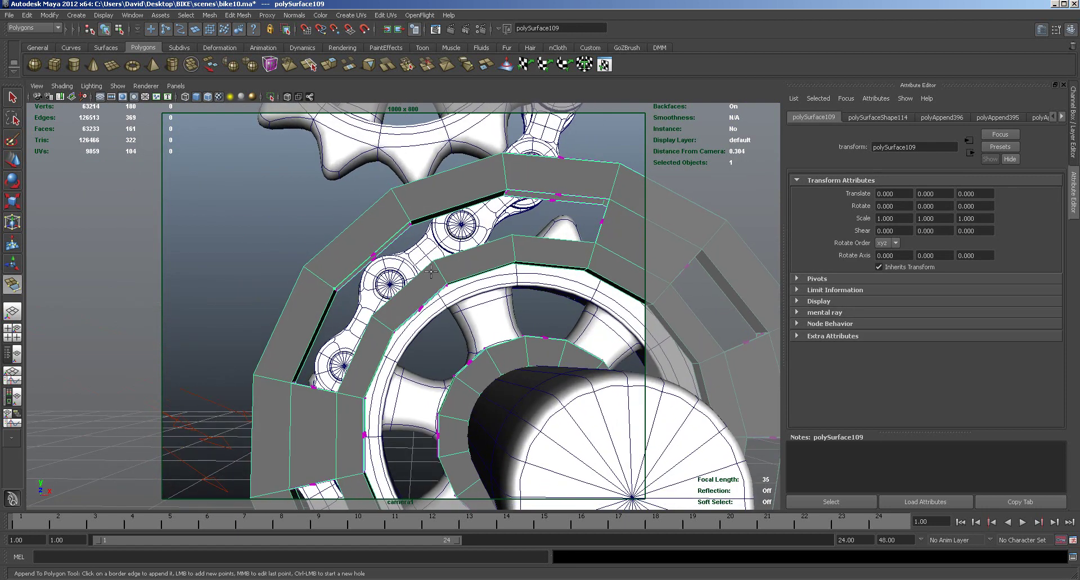
alt+drag(563, 238, 563, 264)
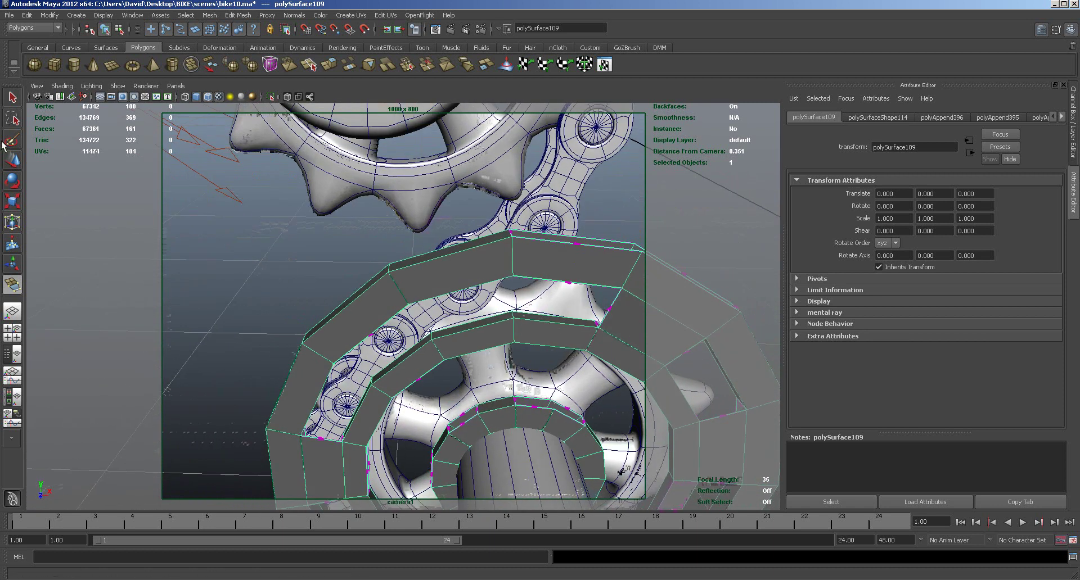
click(13, 162)
right_click(544, 337)
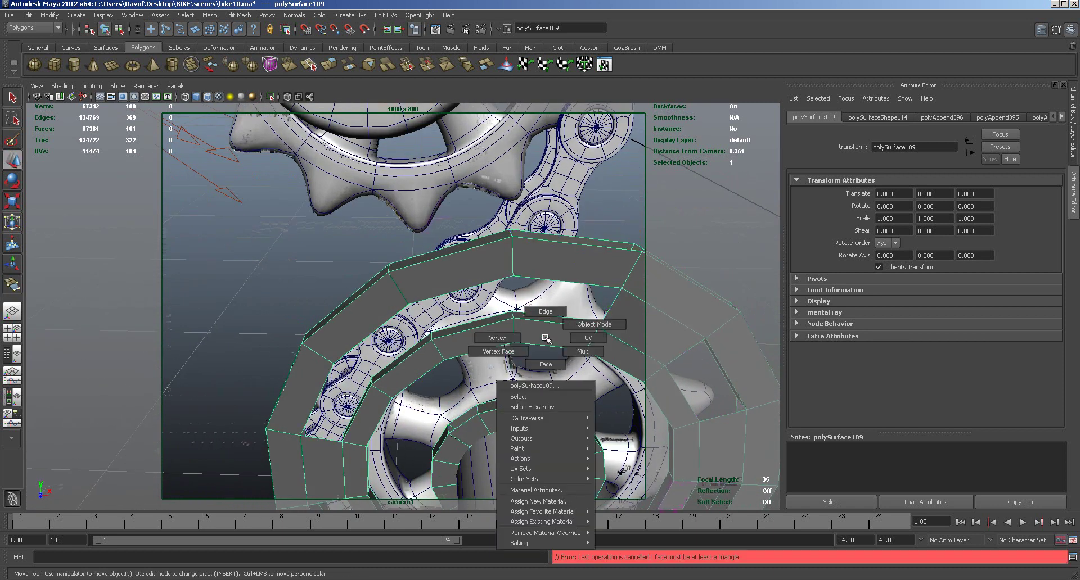
click(543, 365)
click(551, 318)
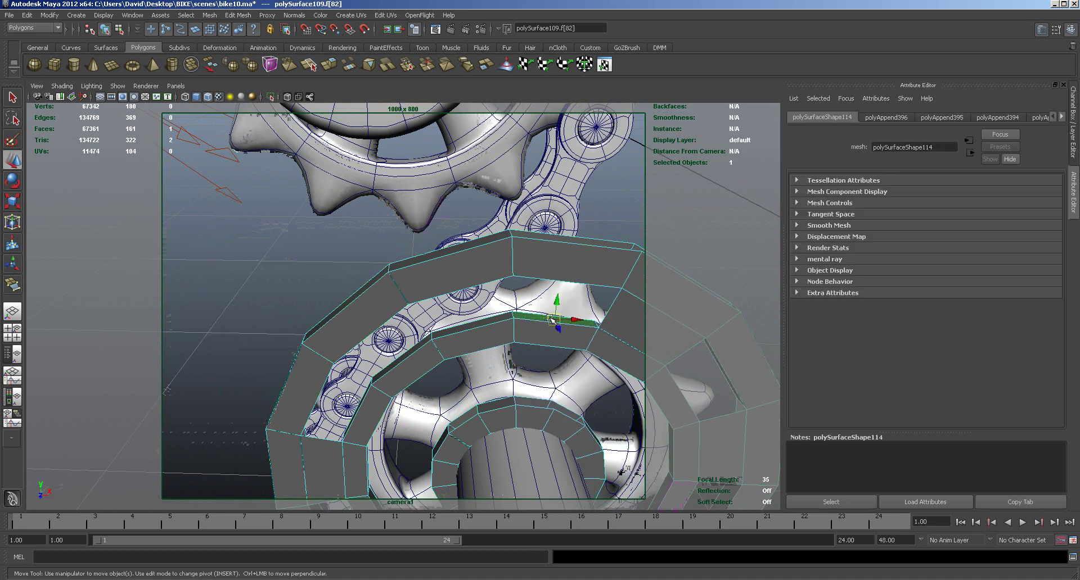
key(Delete)
alt+drag(566, 338, 466, 351)
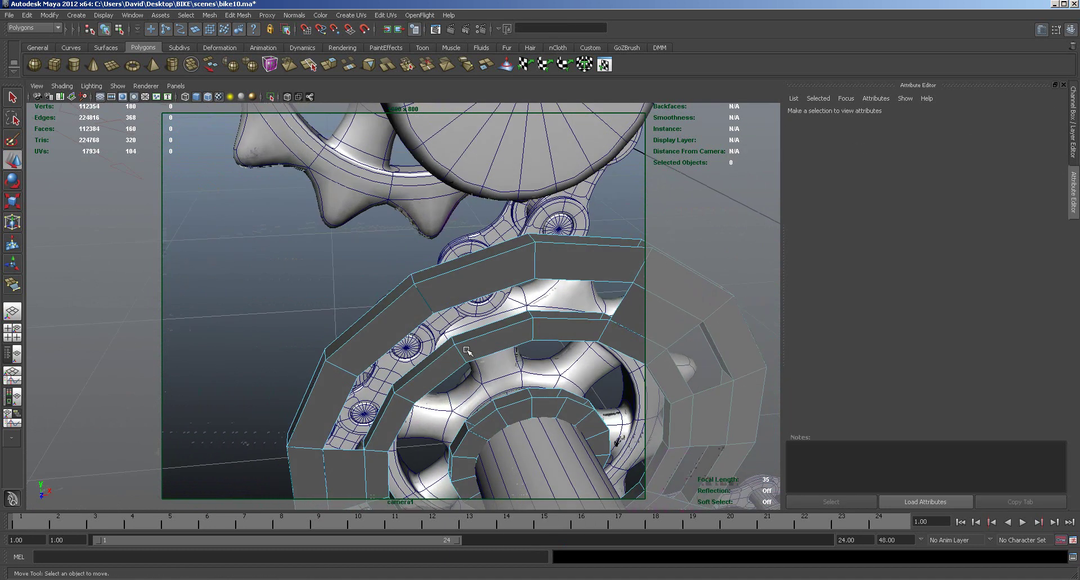
click(440, 356)
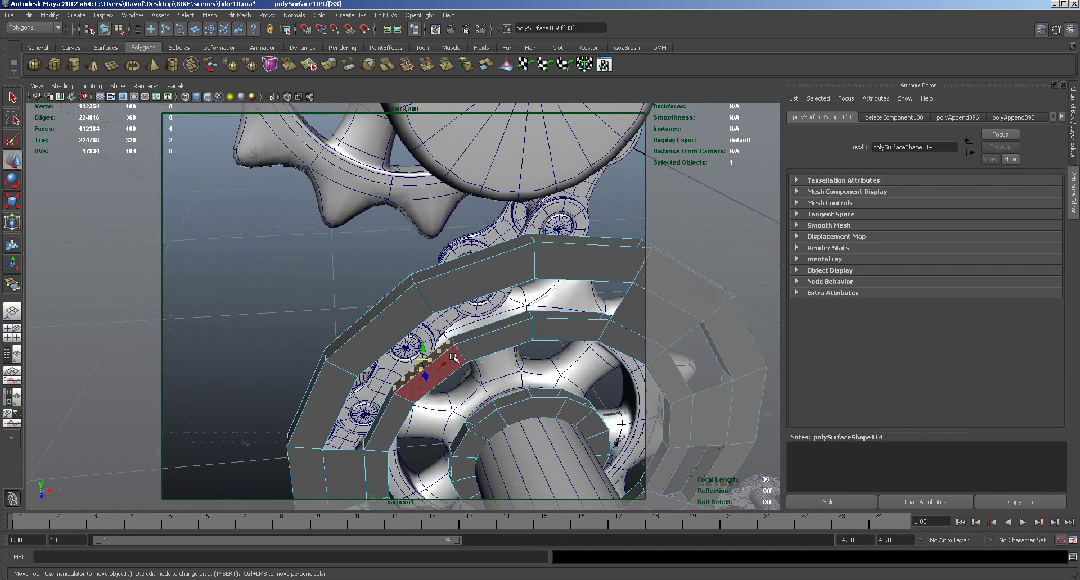
key(Delete)
Step: Delete two more wall faces of the middle ring, continuing around the cage
alt+drag(454, 358, 559, 320)
alt+drag(520, 399, 516, 352)
click(453, 370)
key(Delete)
mouse_move(563, 380)
alt+mouse_down()
mouse_move(500, 343)
mouse_move(539, 341)
mouse_move(563, 382)
alt+mouse_up()
click(507, 299)
key(Delete)
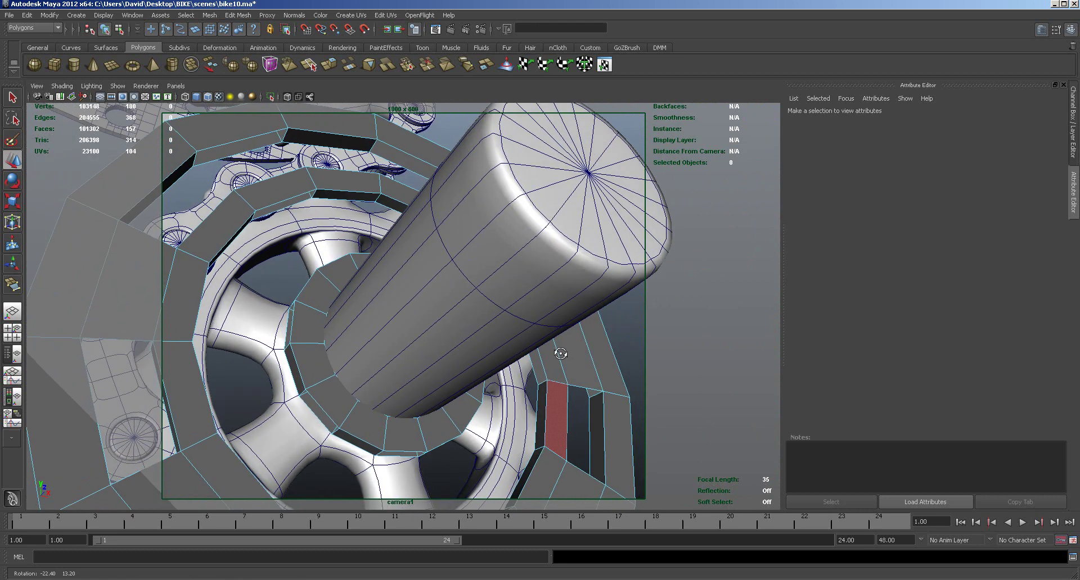
Step: Delete three faces from the middle ring's inner wall, spaced around the side facing the hub ring
alt+drag(556, 424, 535, 378)
click(551, 332)
key(Delete)
click(426, 465)
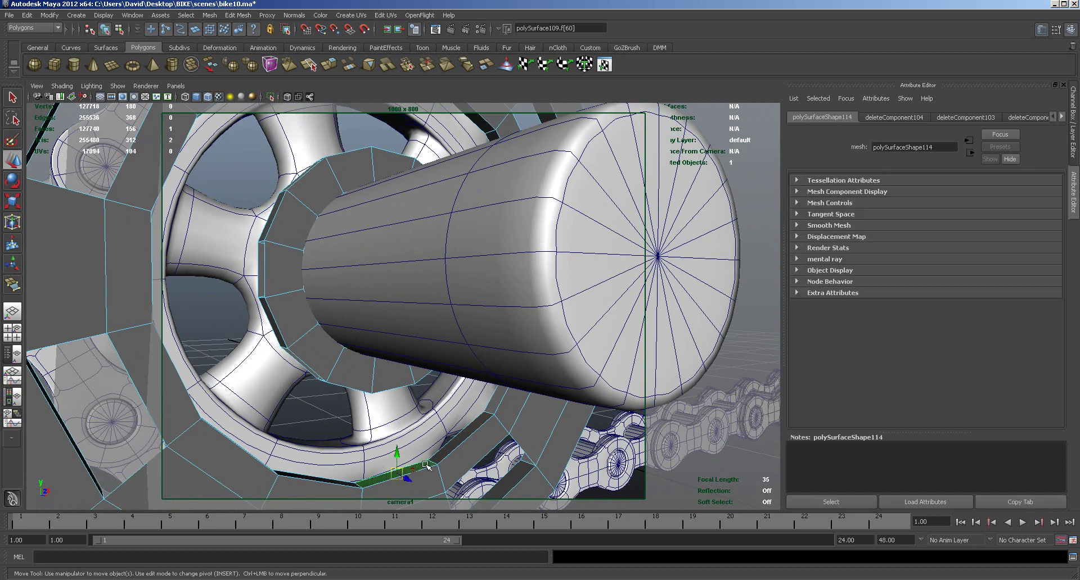
alt+drag(481, 446, 482, 447)
key(Delete)
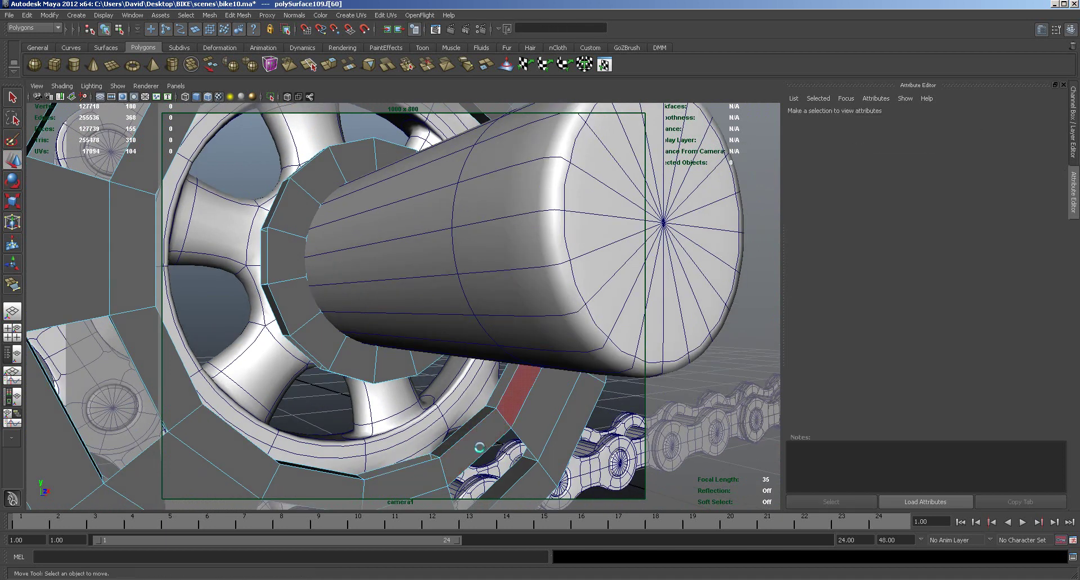
alt+drag(409, 476, 453, 426)
alt+drag(542, 400, 420, 344)
click(410, 341)
key(Delete)
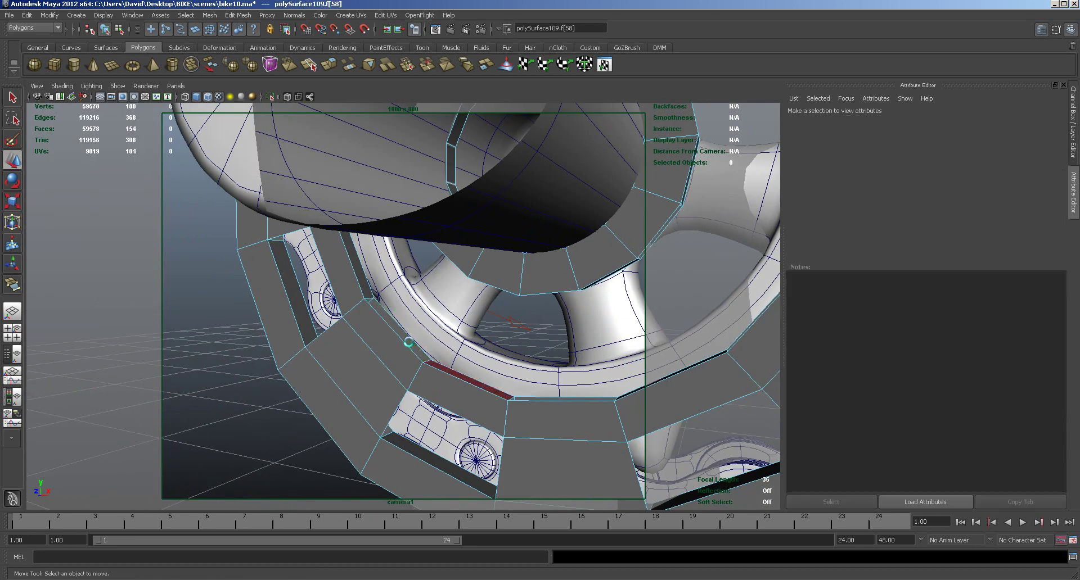
Step: Try deleting another inner-wall face of the middle ring on the chain side and undo the deletion
alt+drag(400, 354, 395, 212)
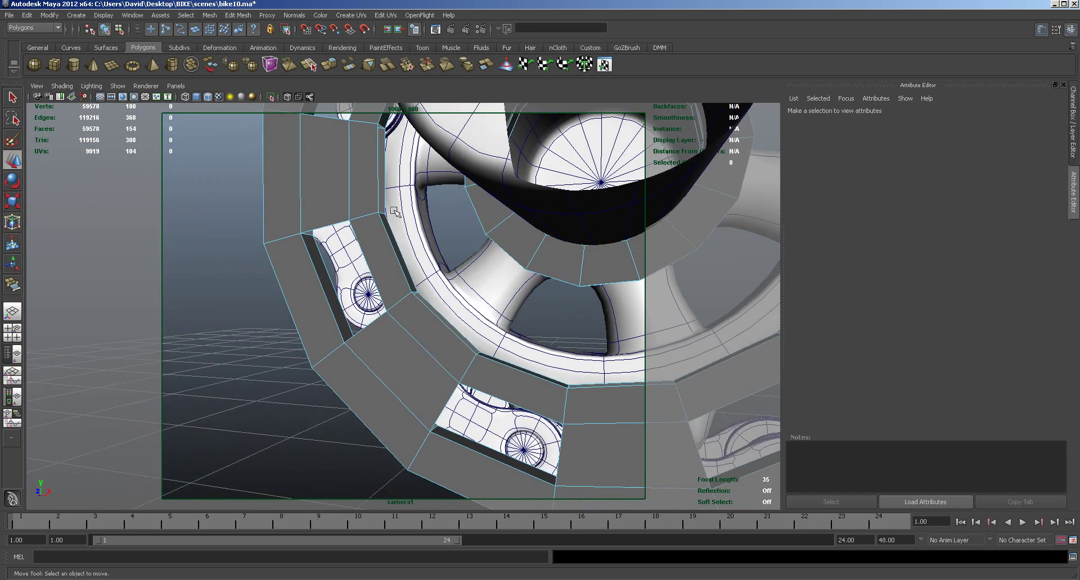
click(384, 193)
key(Delete)
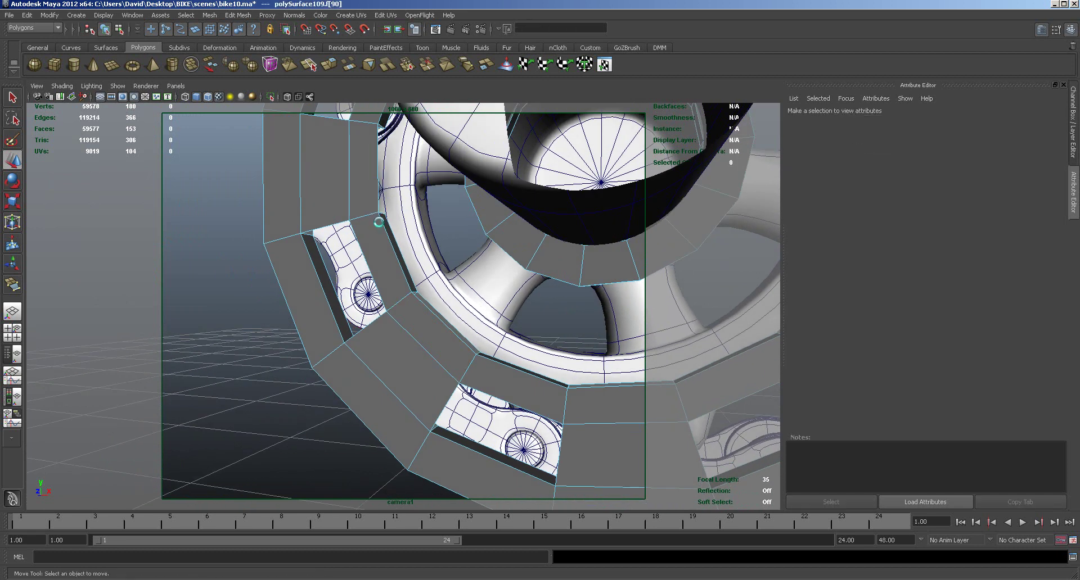
key(ctrl+z)
Step: Append two faces joining the hub ring's outer edge to the middle ring's inner edge with the Append to Polygon Tool
right_drag(347, 180, 359, 170)
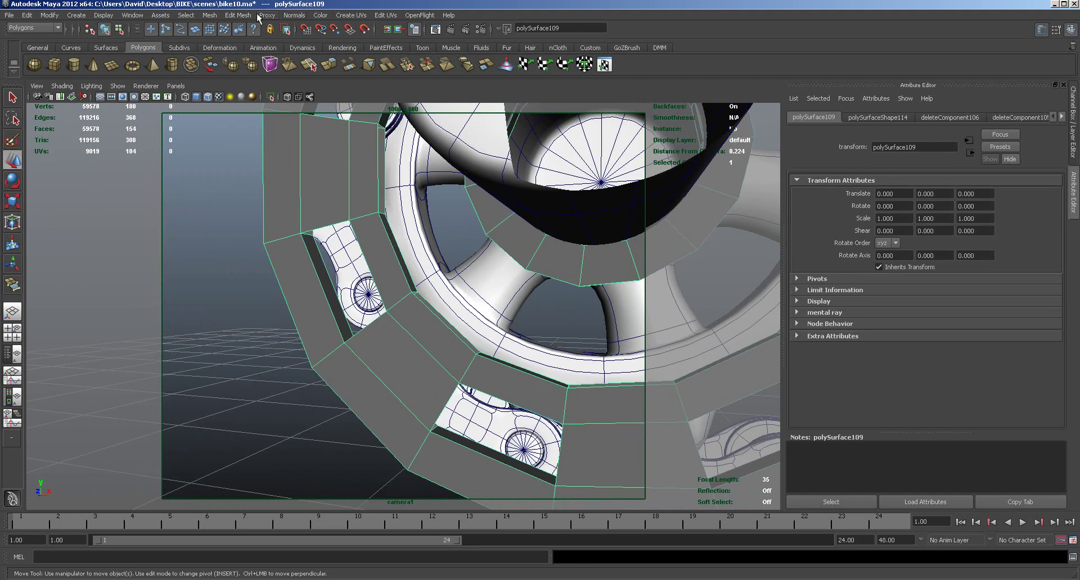
click(238, 15)
click(255, 64)
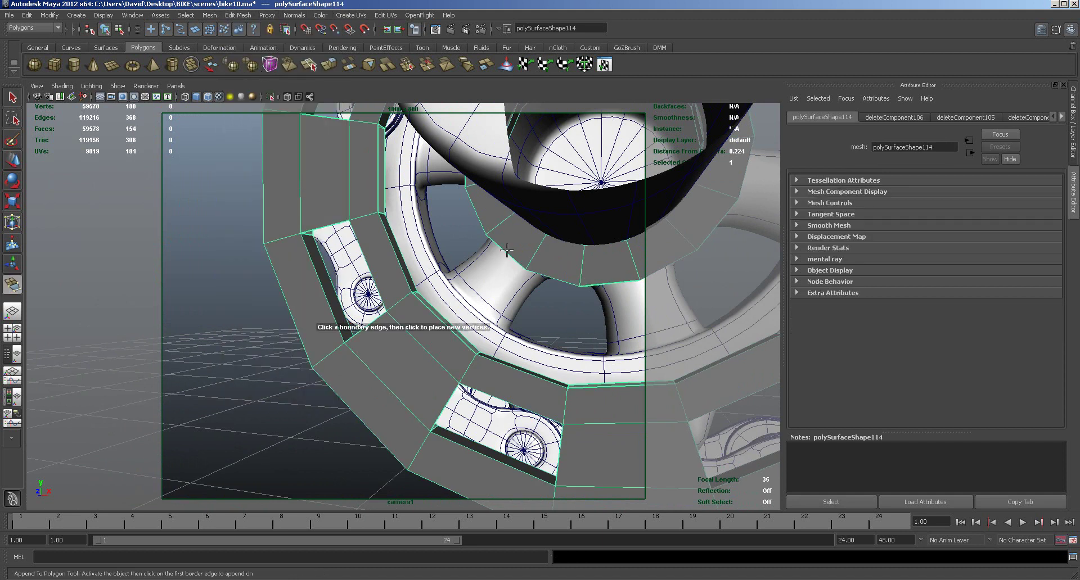
click(435, 316)
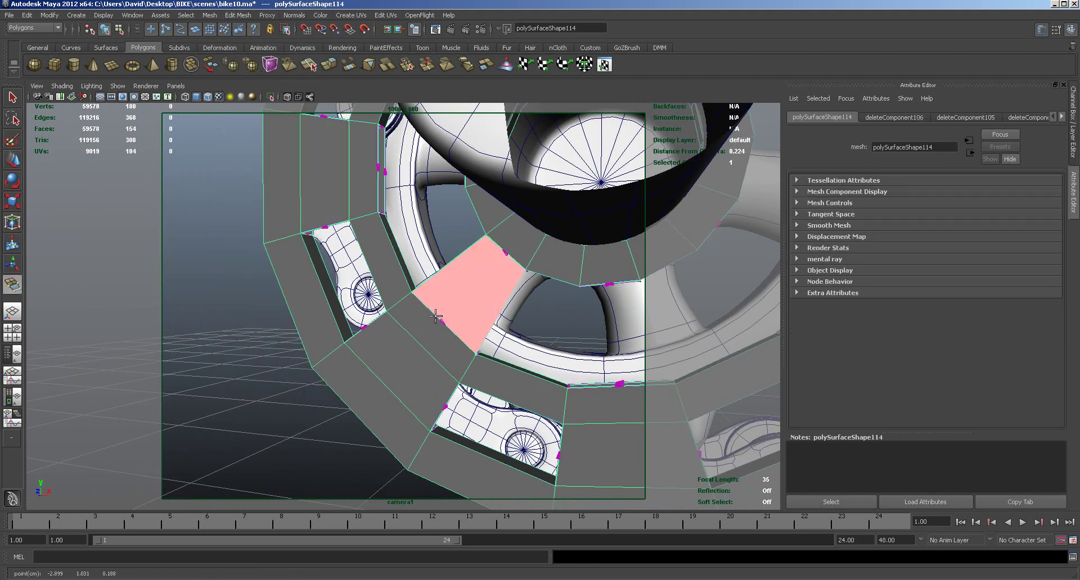
key(Return)
click(611, 281)
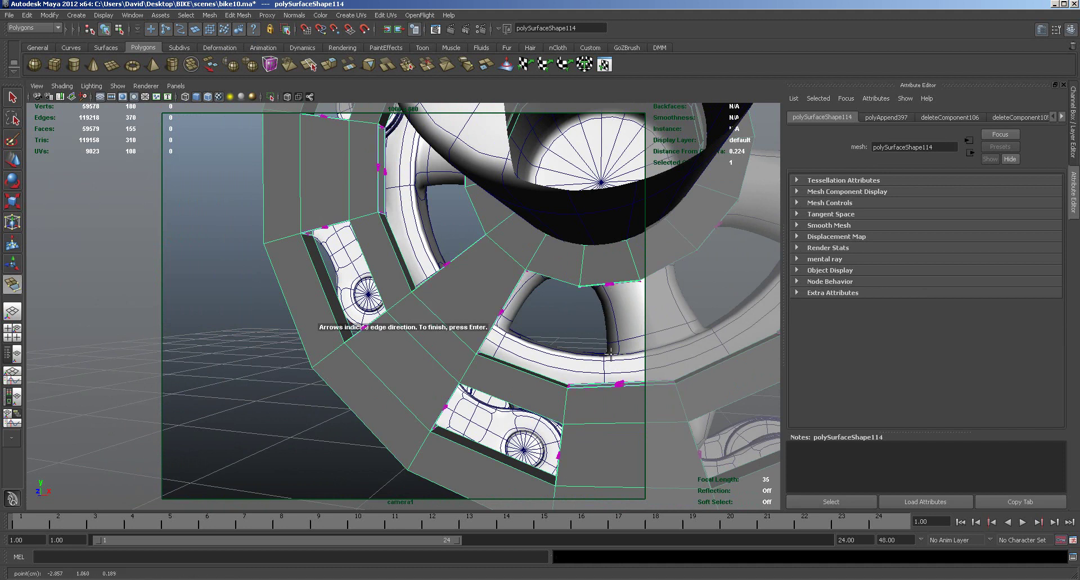
click(606, 386)
key(Return)
Step: Append two more spoke faces between the hub and middle rings on the side away from the chain
alt+drag(601, 326, 308, 321)
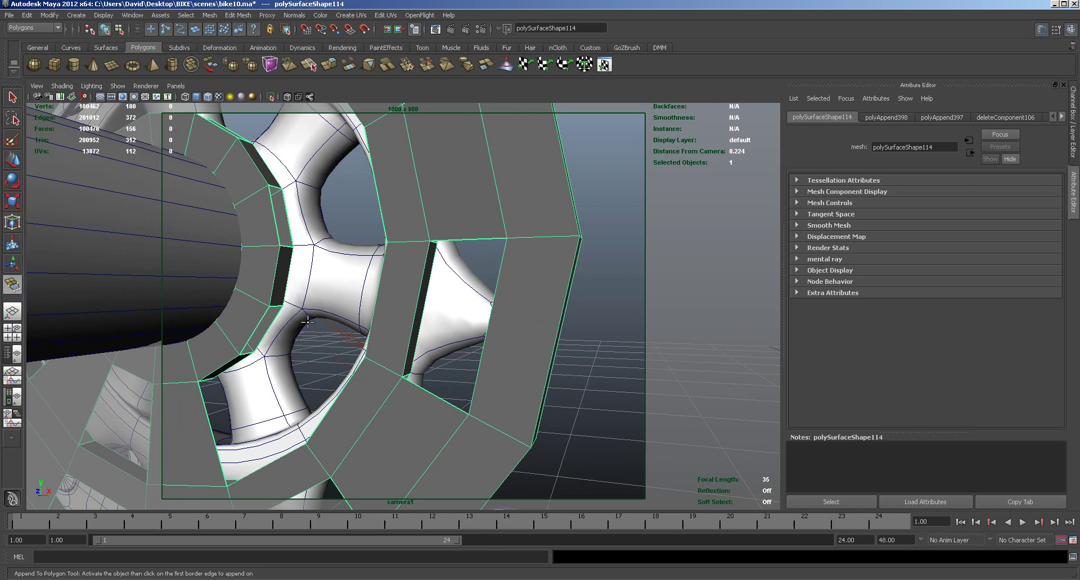
click(263, 321)
click(346, 386)
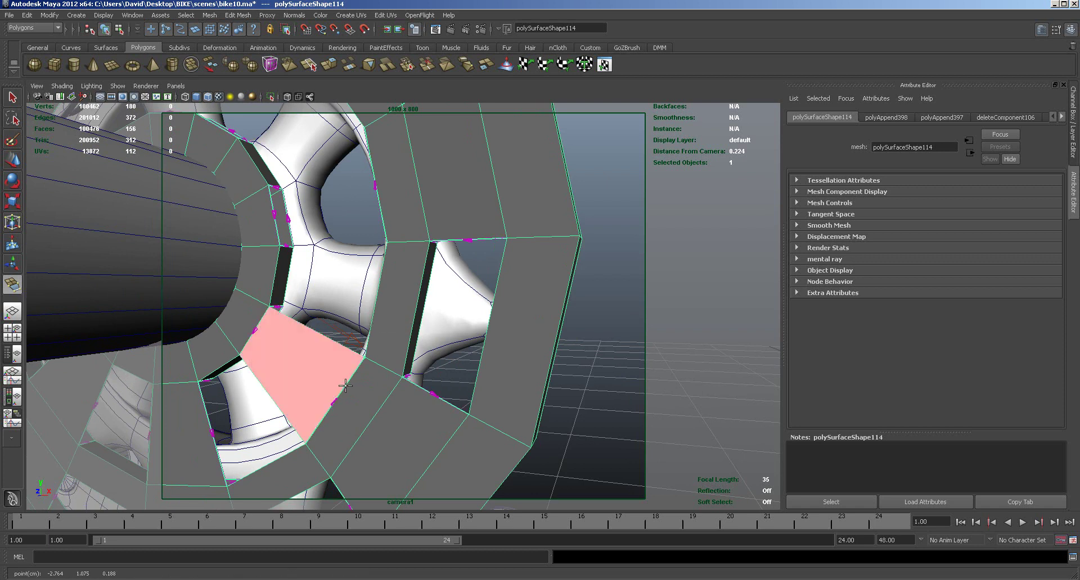
key(Return)
click(275, 217)
click(380, 202)
key(Return)
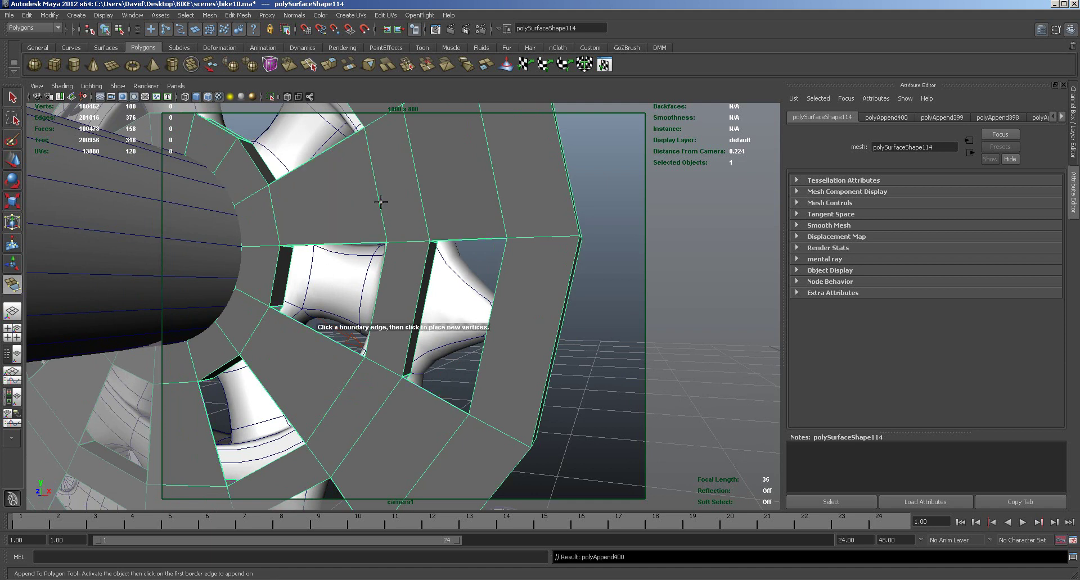
alt+drag(393, 204, 333, 243)
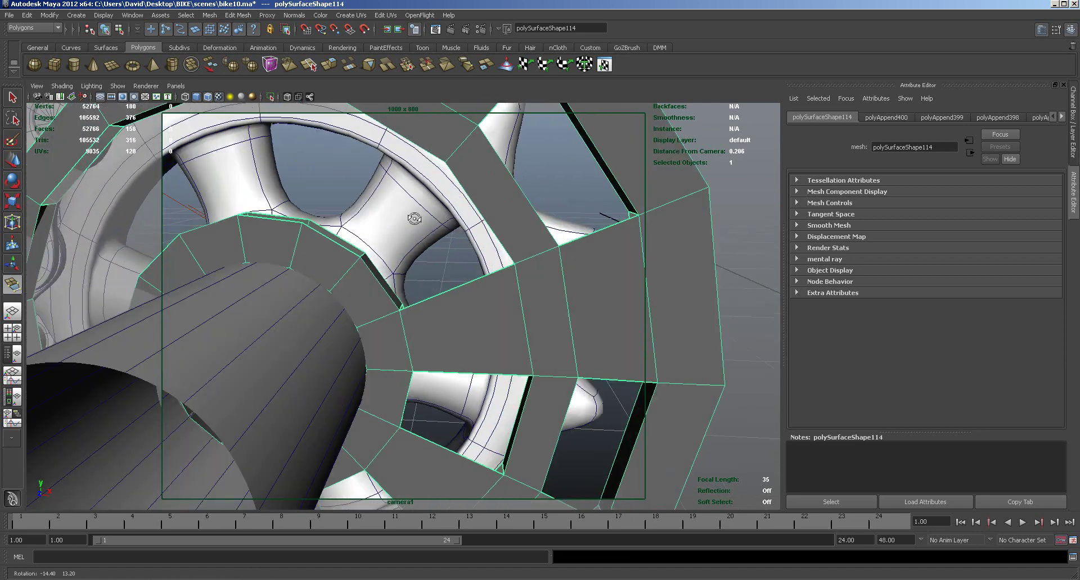
click(334, 243)
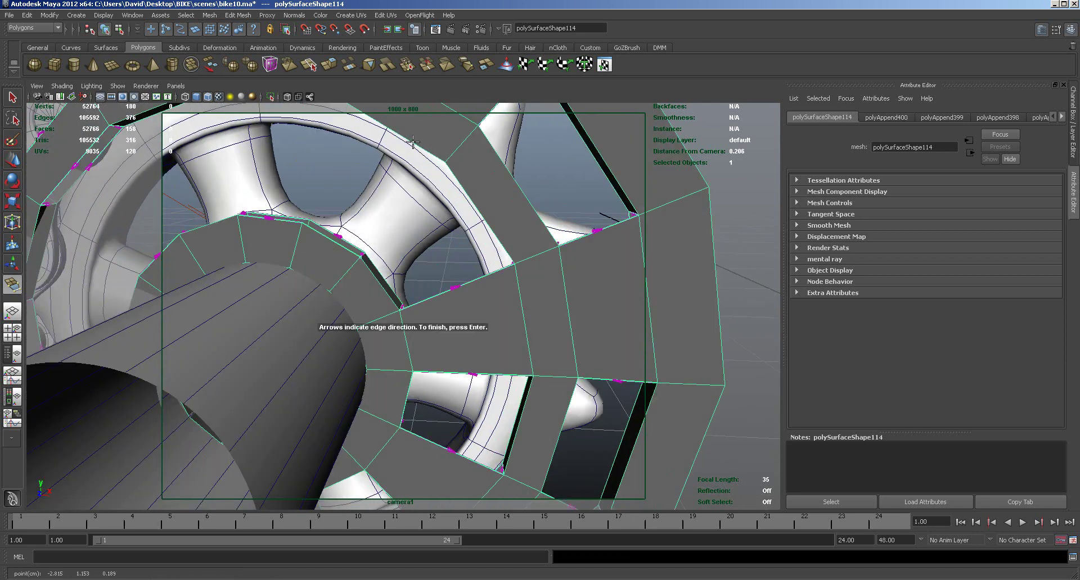
alt+drag(451, 181, 352, 176)
click(328, 146)
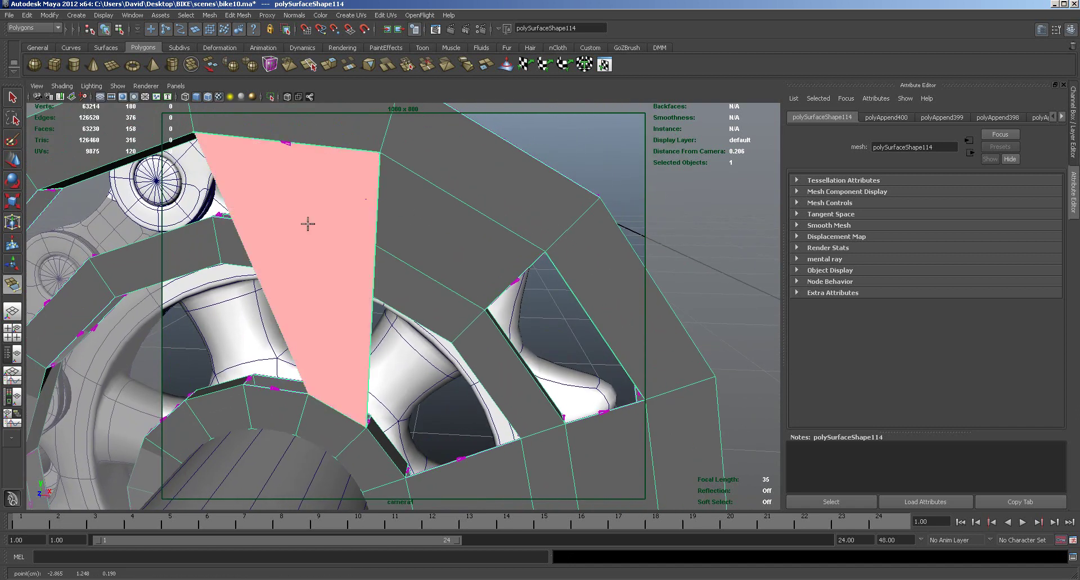
key(ctrl+z)
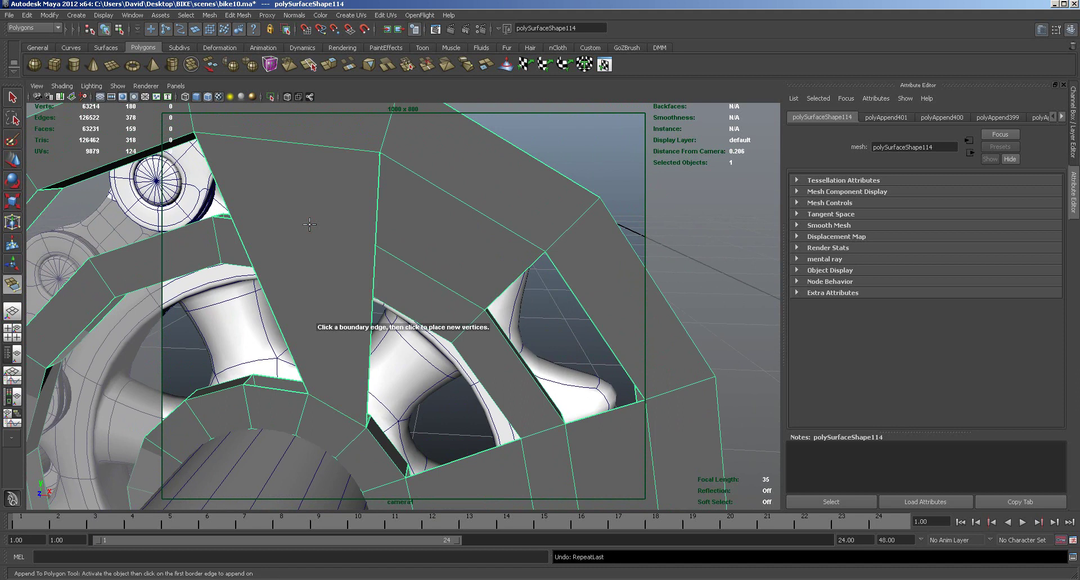
Step: Append two faces bridging the outer and middle rings, one near the top and one on the upper chain side
click(325, 145)
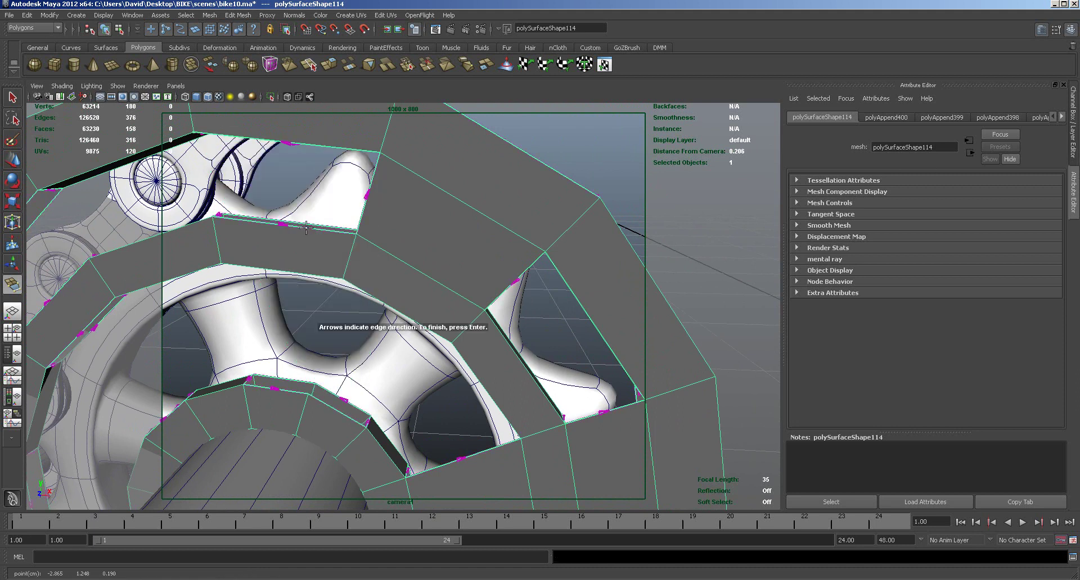
click(306, 227)
key(Return)
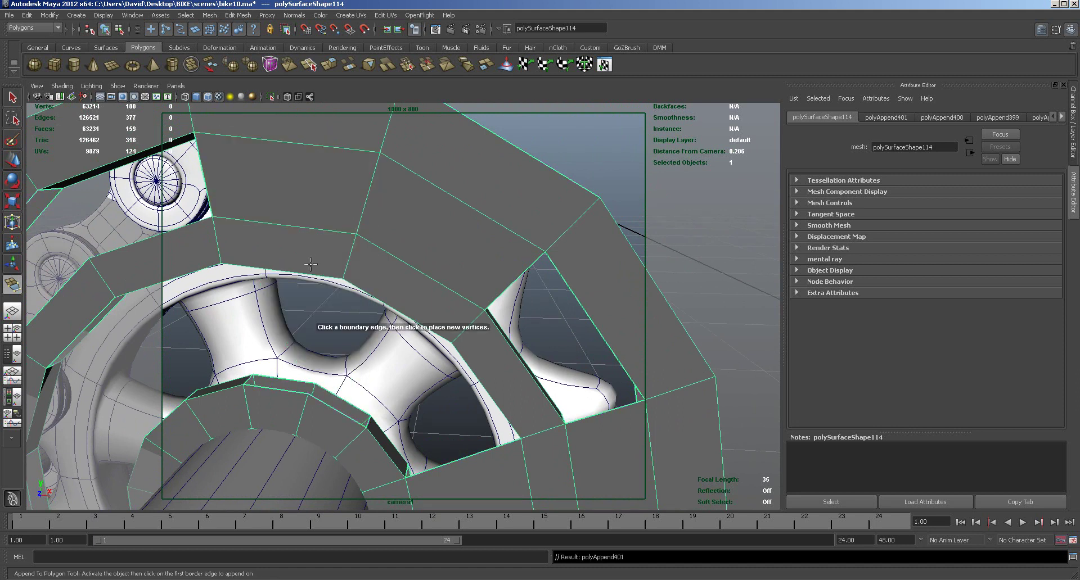
alt+drag(308, 260, 342, 255)
click(291, 238)
click(219, 174)
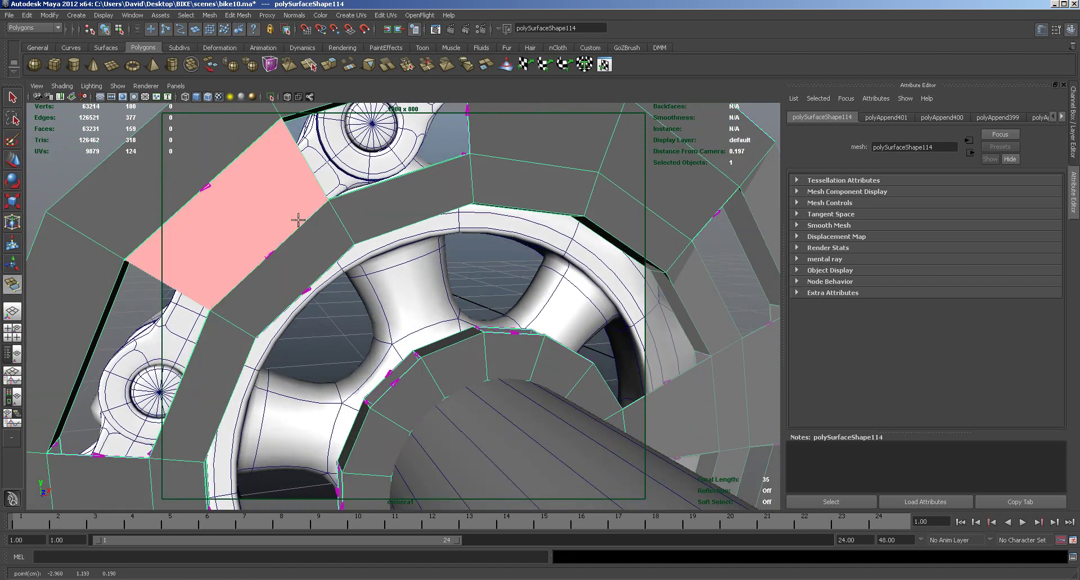
key(Return)
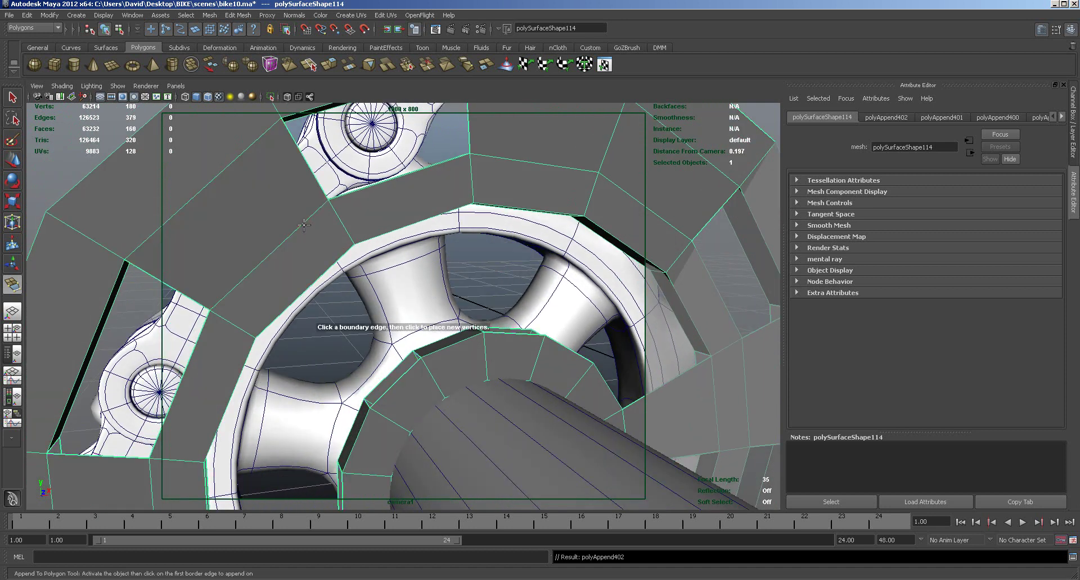
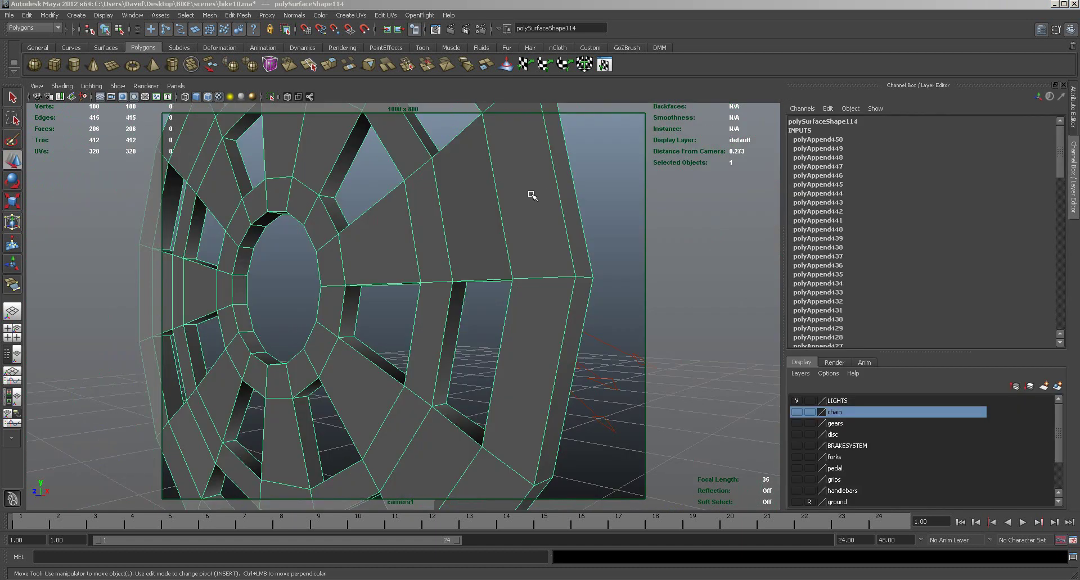
Step: Switch the bridged cage mesh to object mode
right_click(535, 195)
click(560, 183)
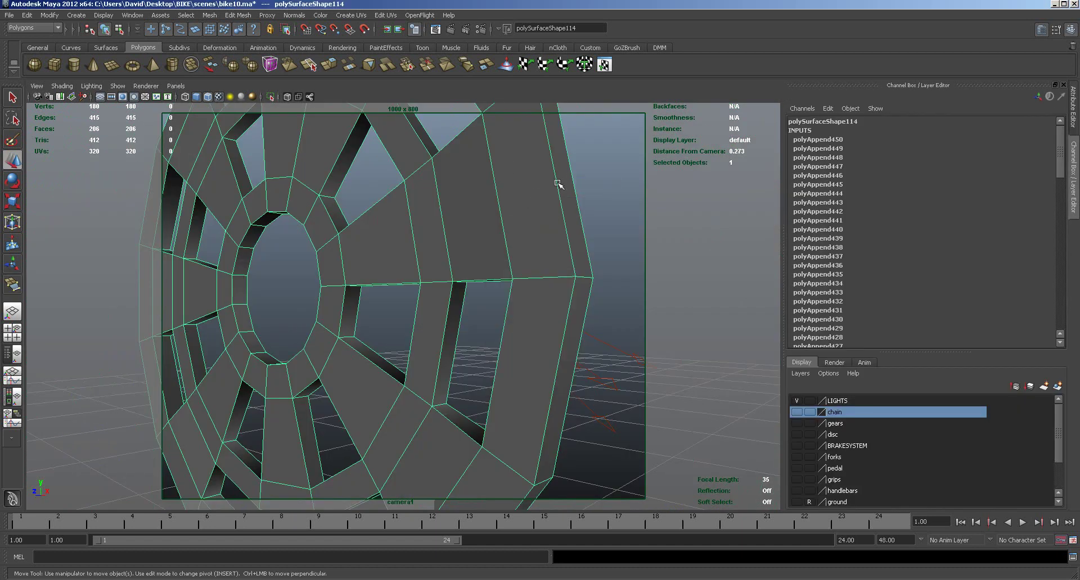
Step: Show the chain and gears layers around the cage disc and preview the disc with smoothing
scroll(550, 264, down, 5)
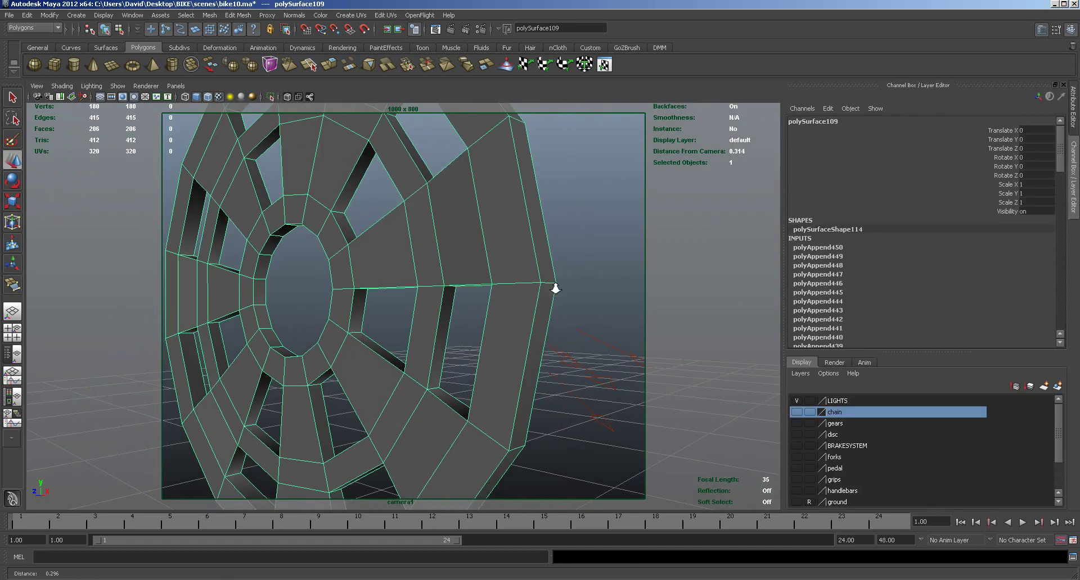
alt+drag(552, 299, 500, 336)
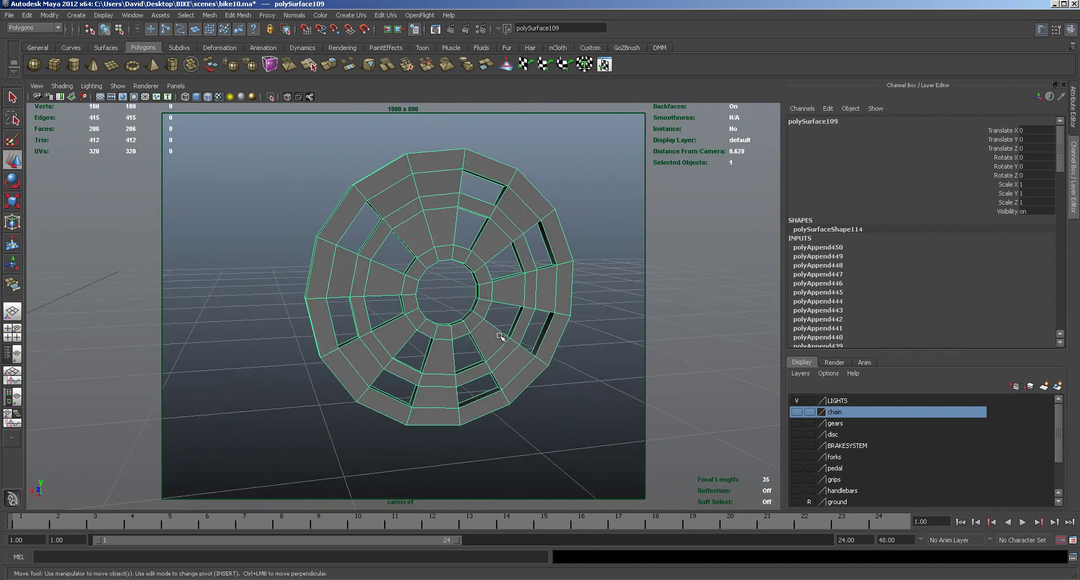
click(797, 424)
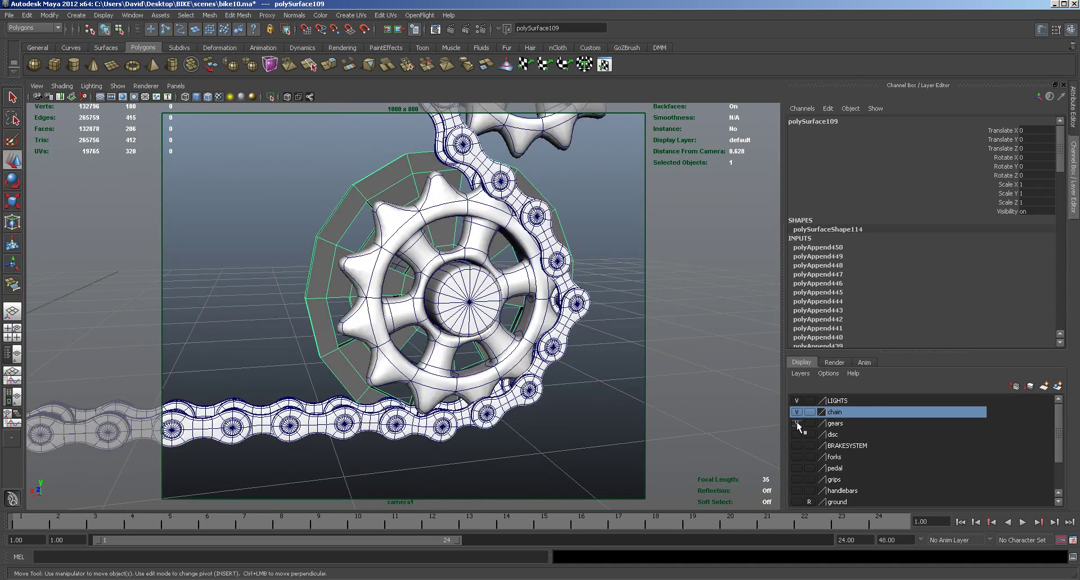
alt+drag(587, 423, 855, 415)
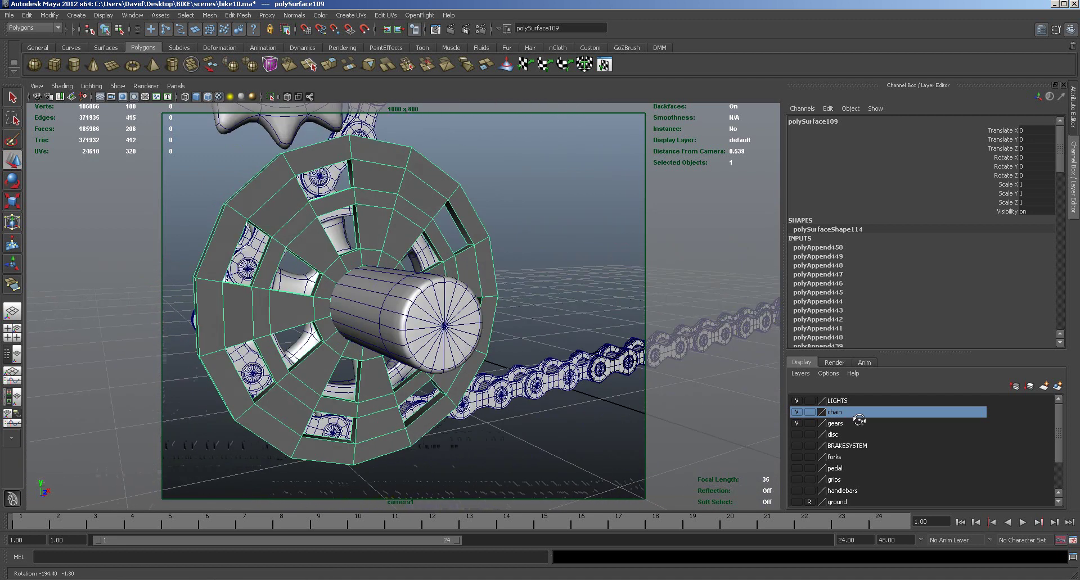
key(3)
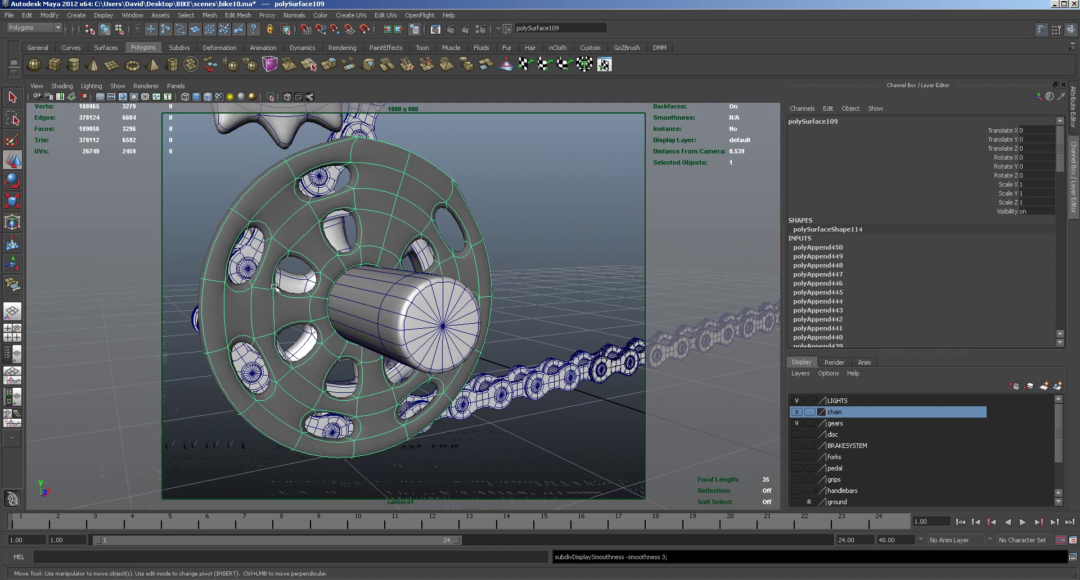
alt+right_drag(277, 289, 293, 284)
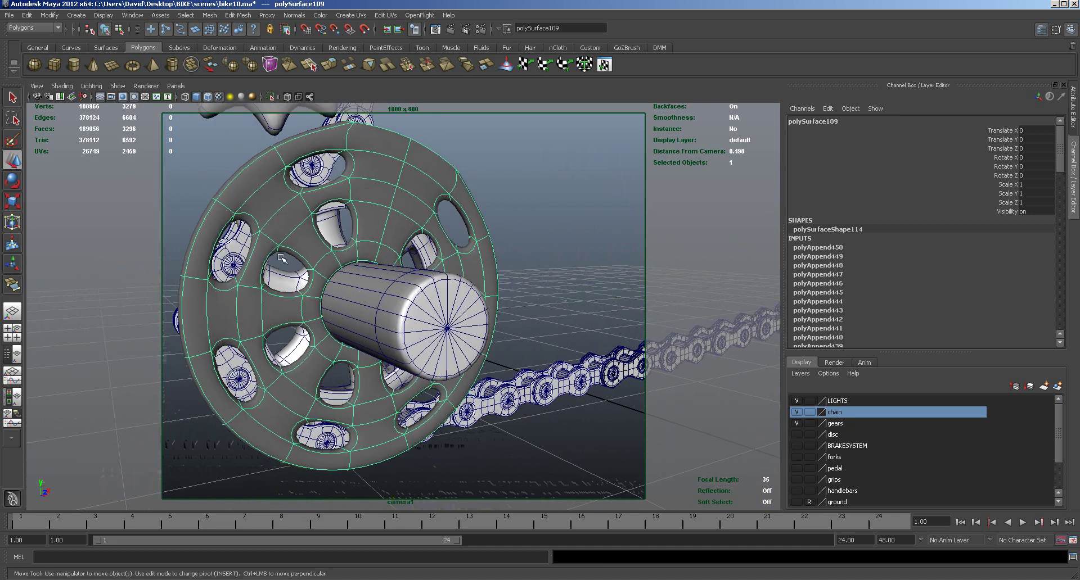
Step: Insert edge loops across the outer spokes close to the outer ring, around the disc, with the Insert Edge Loop Tool
click(226, 15)
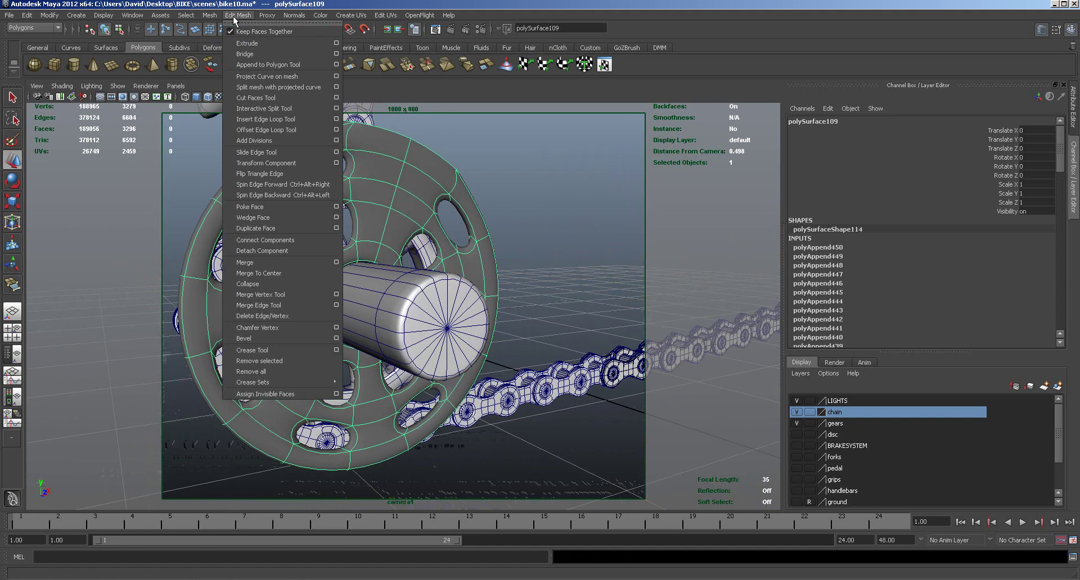
click(248, 119)
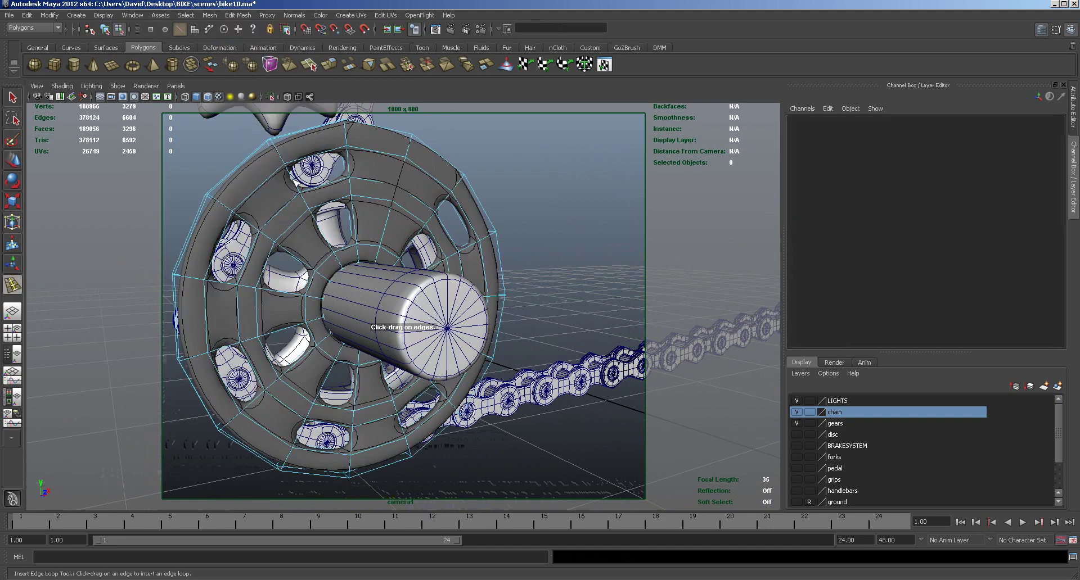
click(287, 163)
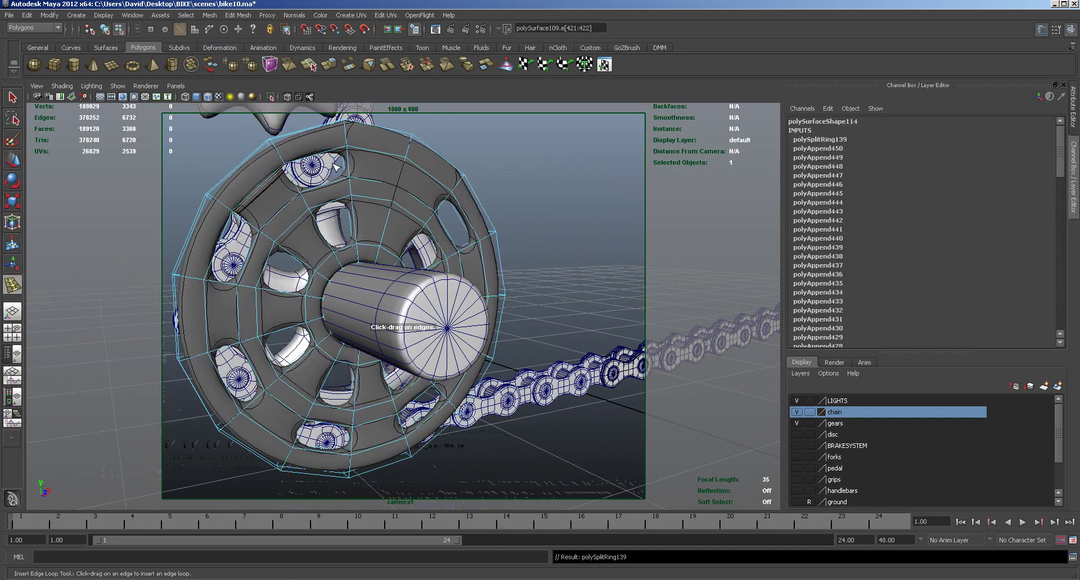
drag(349, 164, 349, 152)
drag(477, 245, 481, 244)
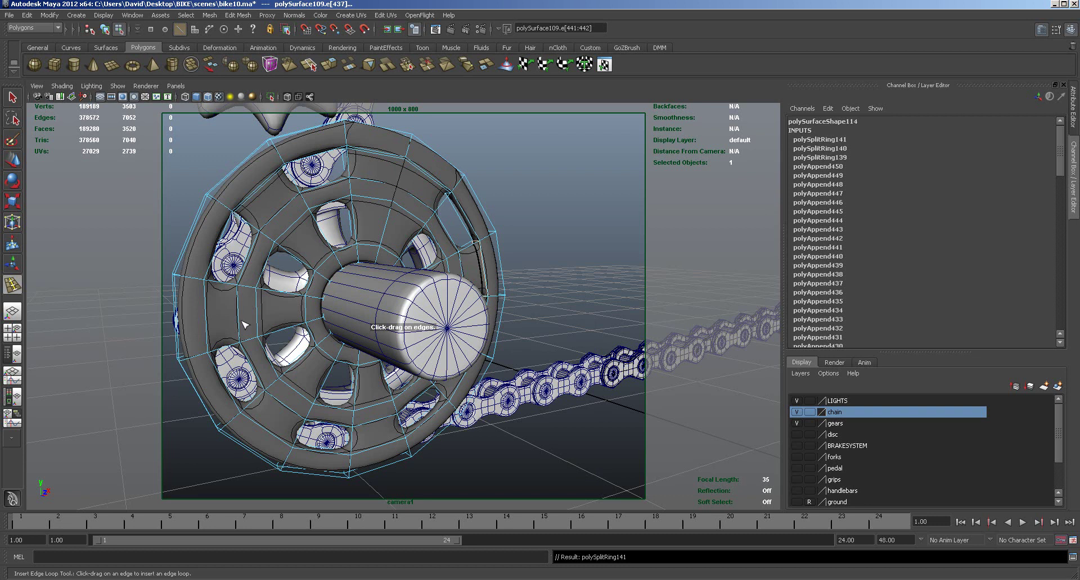
drag(225, 343, 213, 358)
drag(252, 407, 352, 458)
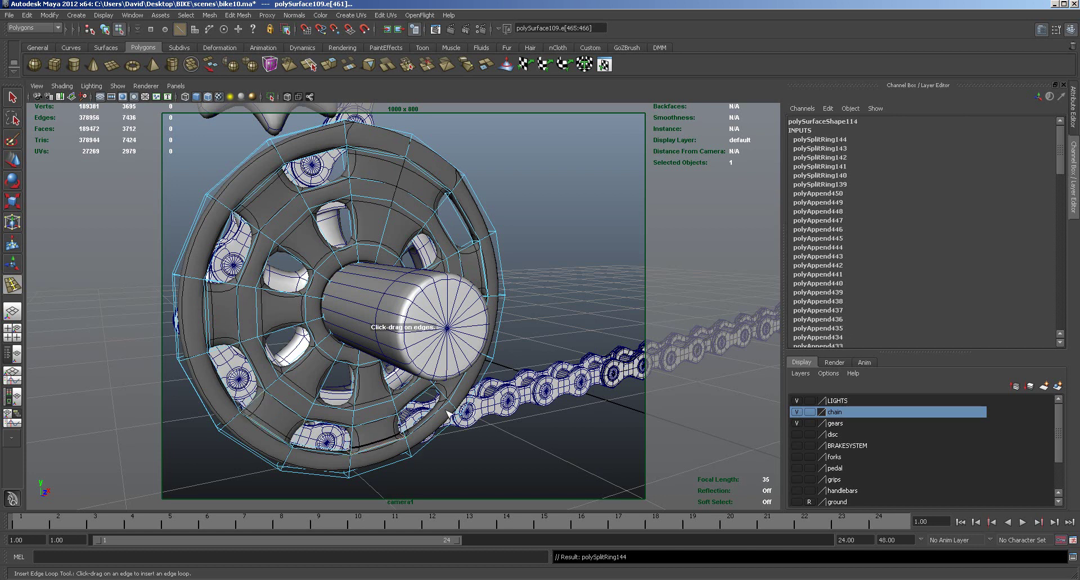
drag(450, 399, 453, 404)
Step: Insert edge loops close to the middle ring on the outer spokes at the disc's upper chain side, undoing the misplaced first one
mouse_move(493, 261)
alt+mouse_down()
mouse_move(520, 248)
mouse_move(513, 256)
alt+mouse_up()
drag(438, 201, 446, 195)
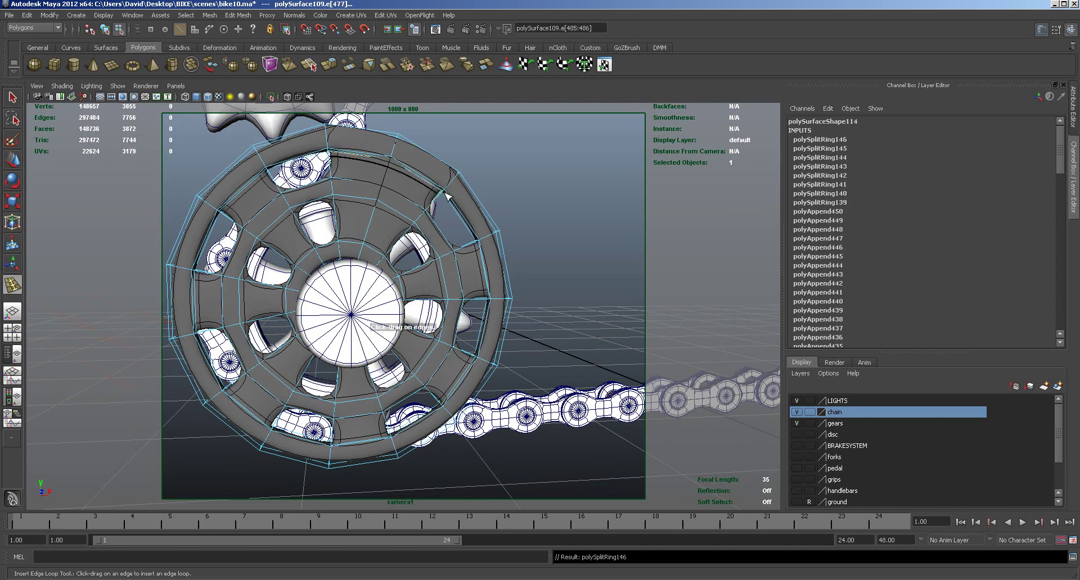
key(ctrl+z)
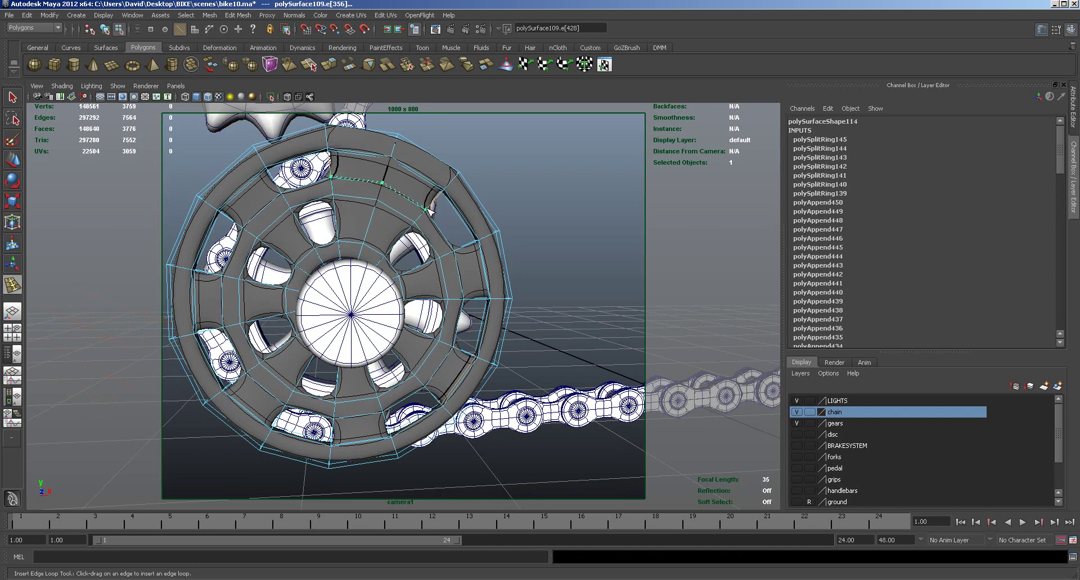
drag(432, 207, 434, 210)
drag(456, 251, 460, 258)
drag(478, 302, 476, 302)
Step: Delete the stray edge by the chain-side window, insert an edge loop on the neighbouring outer spoke, and restore the smooth preview
key(q)
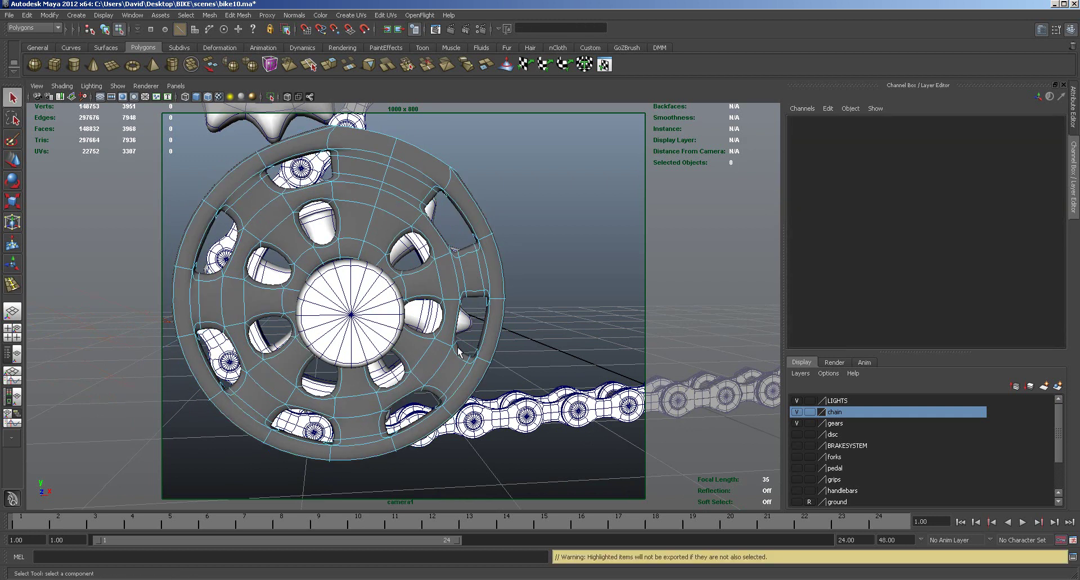
key(1)
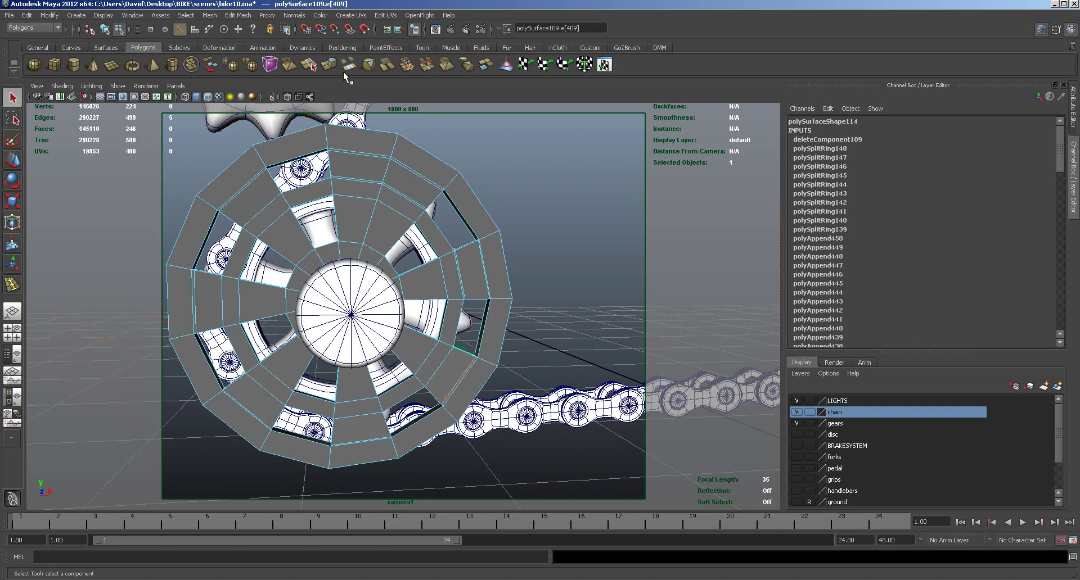
key(y)
drag(465, 352, 453, 355)
key(3)
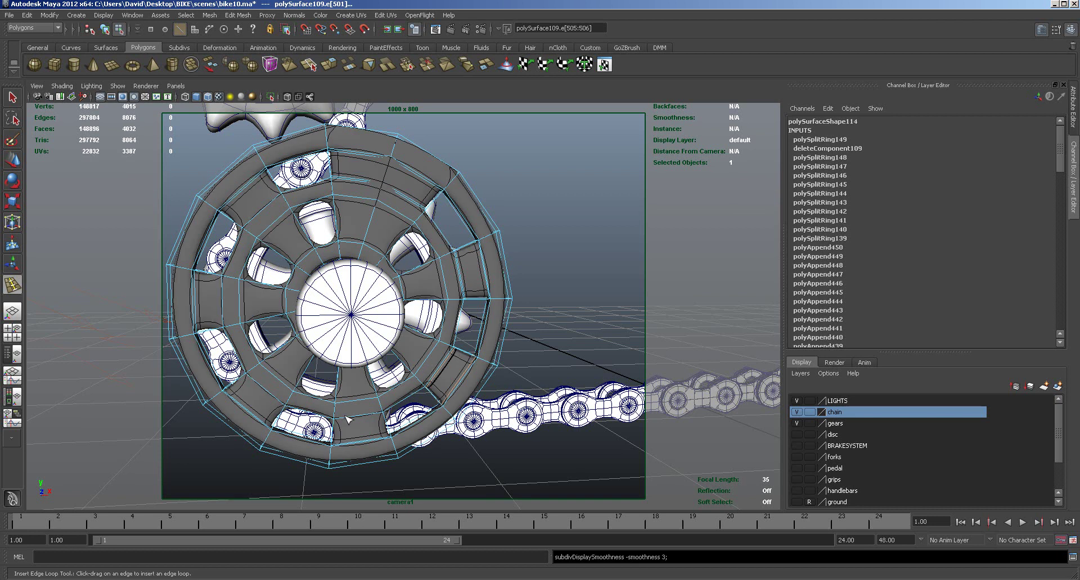
Step: Insert edge loops close to the middle ring on the four remaining outer spokes
drag(387, 419, 385, 414)
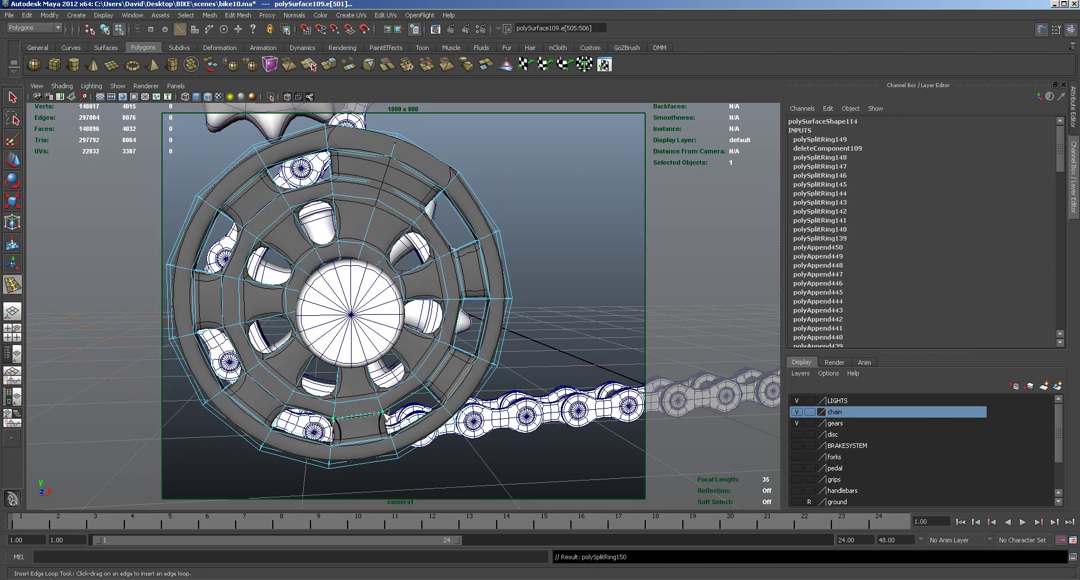
click(280, 399)
drag(231, 330, 229, 331)
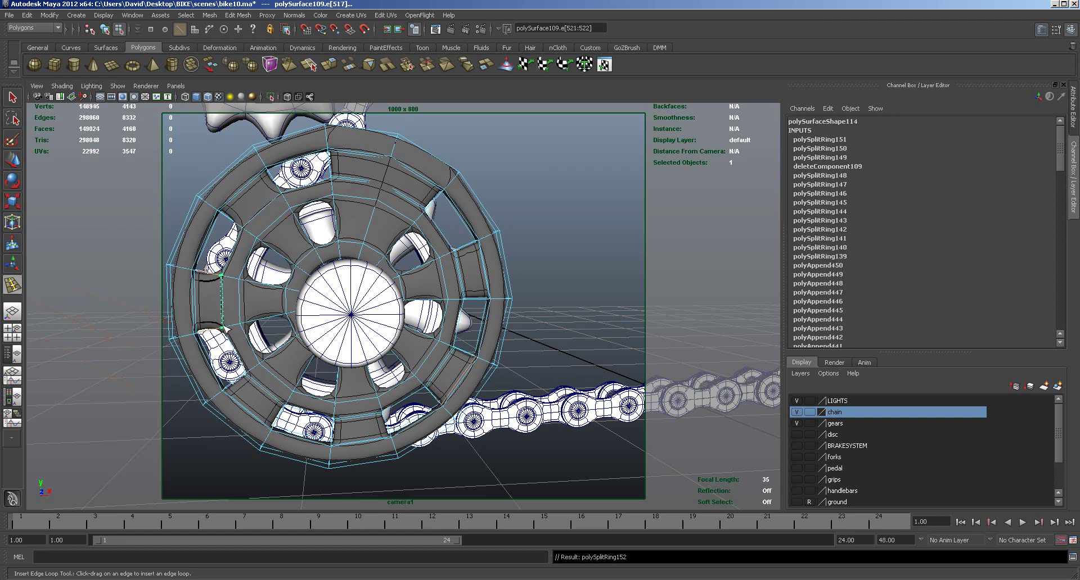
drag(242, 228, 244, 228)
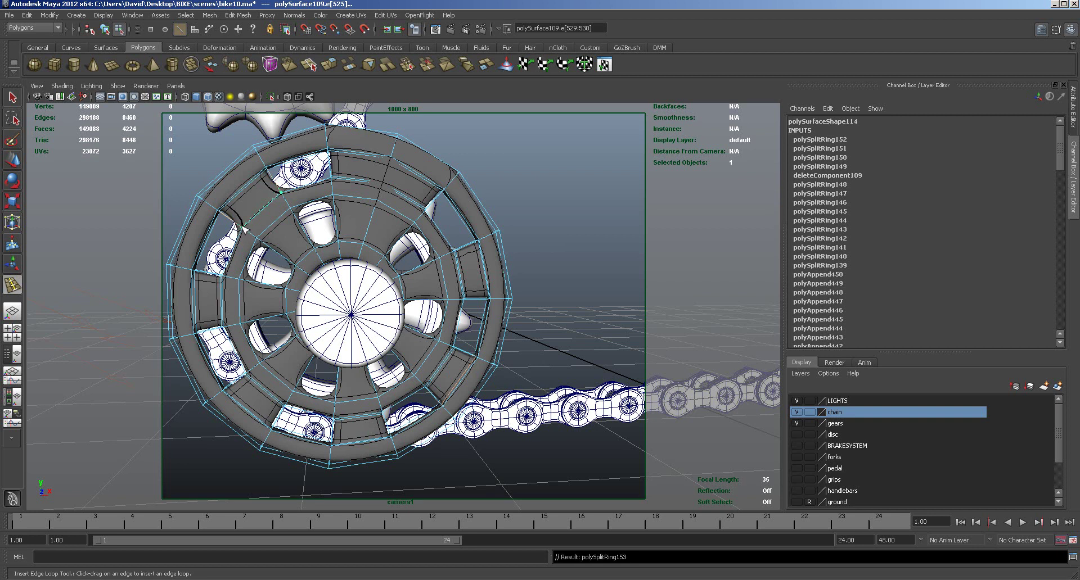
Step: Insert edge loops across the inner spokes and along the disc's rings to tighten the smoothed edges
drag(308, 238, 286, 319)
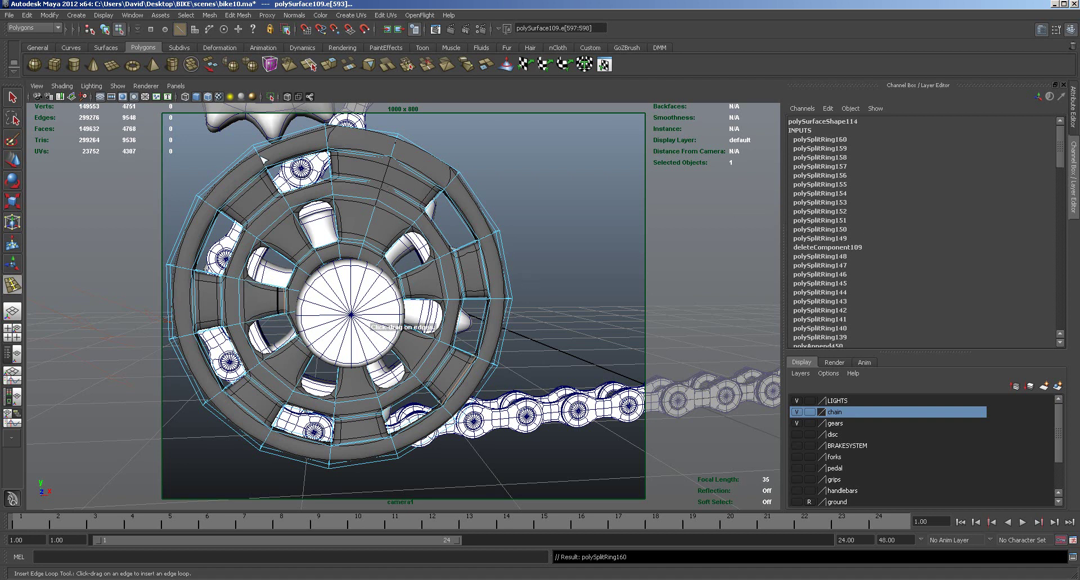
drag(261, 159, 309, 194)
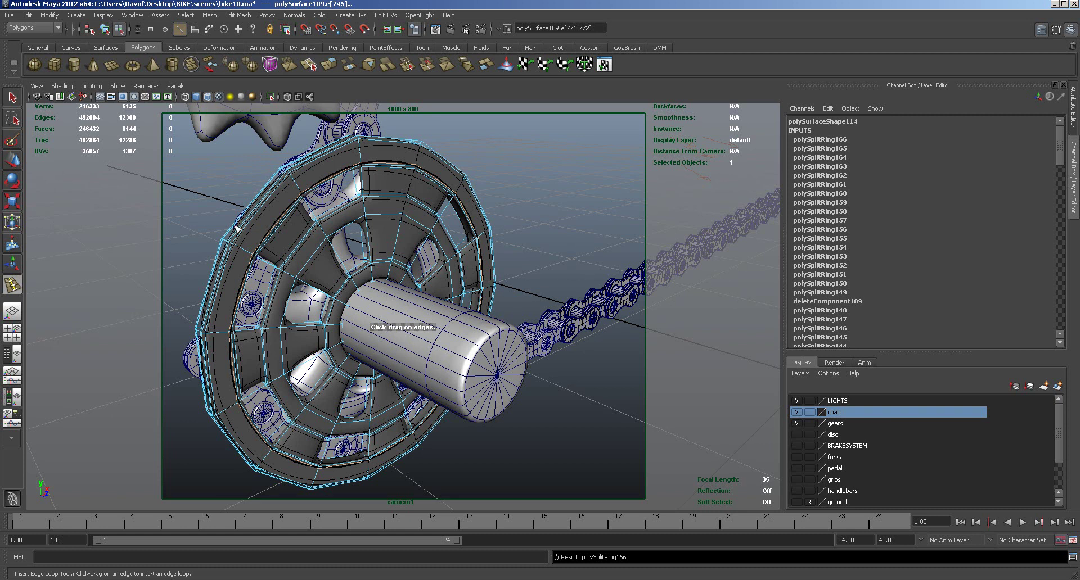
Step: Leave edge loop insertion, turn off the disc's smooth preview, and select the disc in object mode
click(14, 160)
right_drag(395, 163, 436, 153)
mouse_move(563, 181)
alt+mouse_down()
mouse_move(508, 158)
mouse_move(618, 194)
mouse_move(366, 197)
mouse_move(636, 192)
mouse_move(575, 195)
alt+mouse_up()
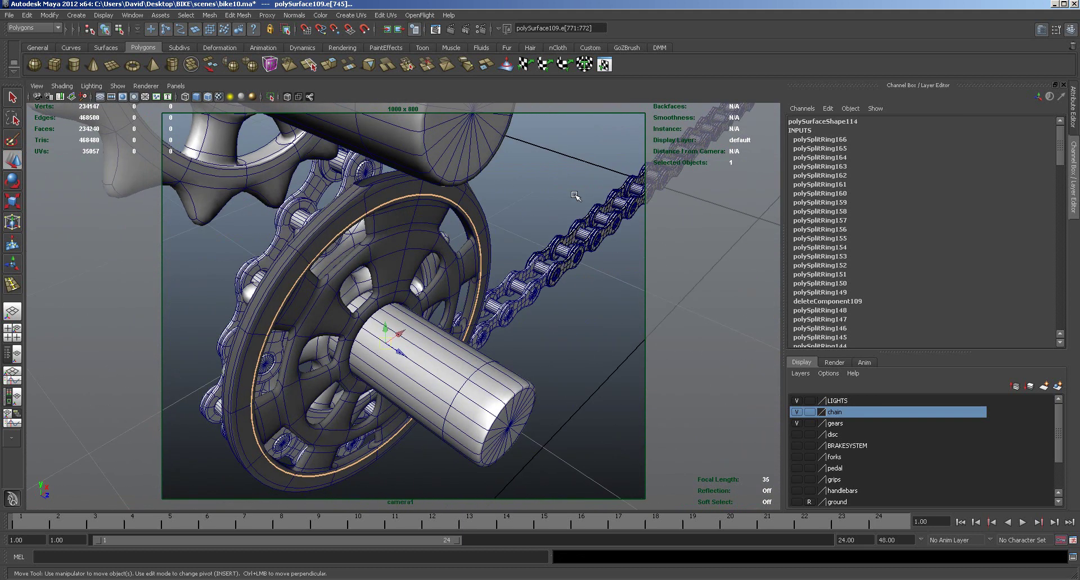
key(1)
right_drag(293, 281, 318, 266)
click(283, 293)
alt+right_drag(309, 304, 253, 296)
alt+drag(208, 281, 287, 264)
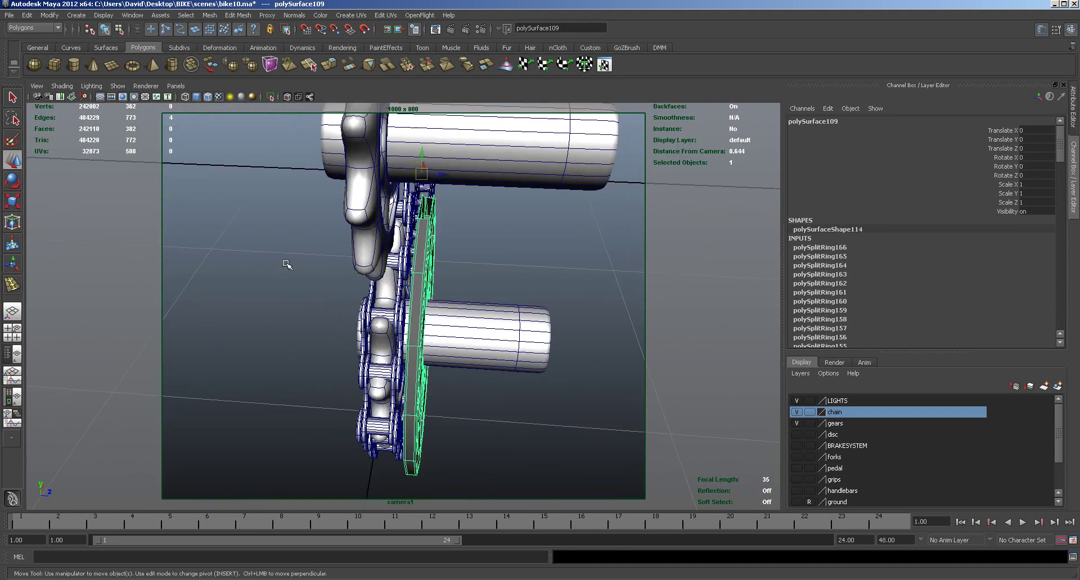
Step: Move the disc closer to the chain to Translate Z -0.003 and center its pivot
alt+drag(419, 277, 434, 274)
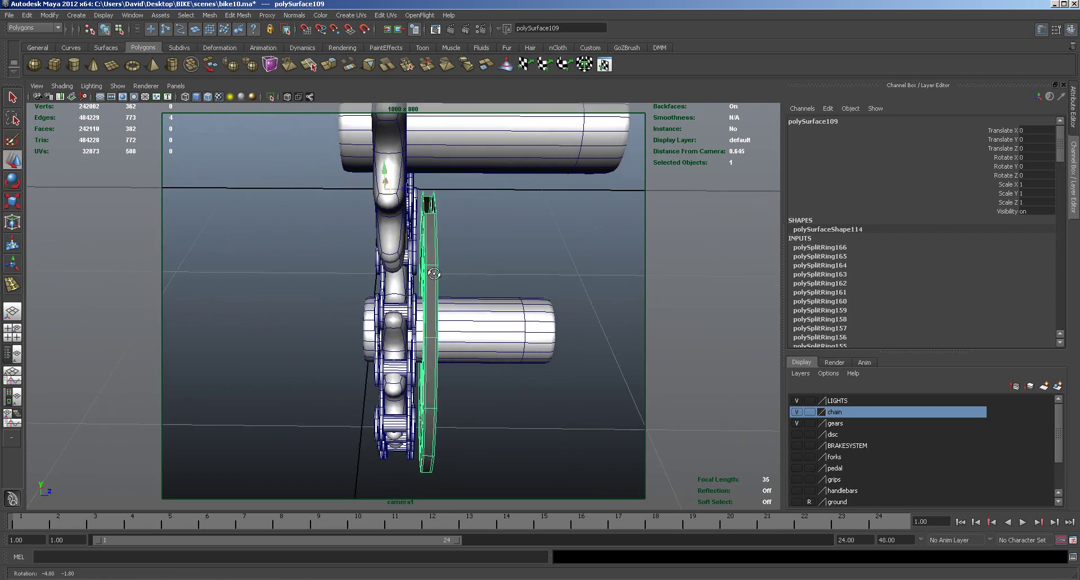
drag(401, 188, 404, 190)
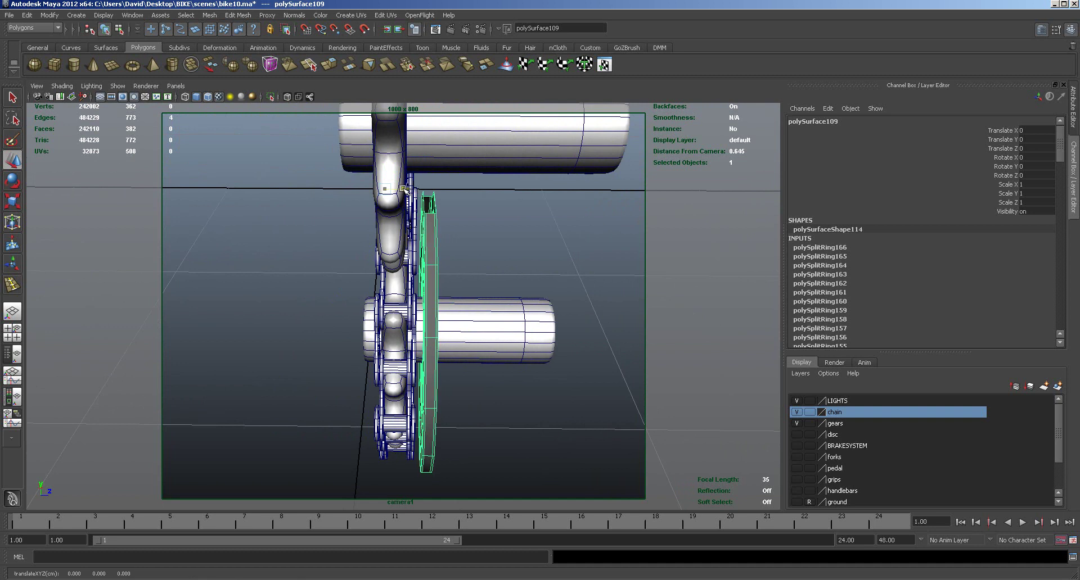
scroll(511, 259, up, 4)
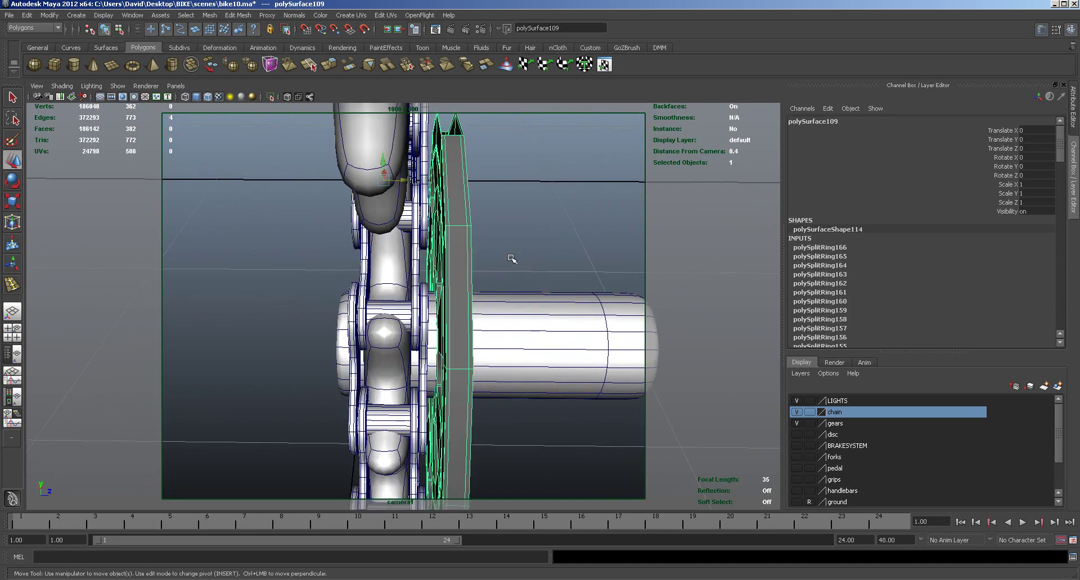
drag(402, 185, 401, 180)
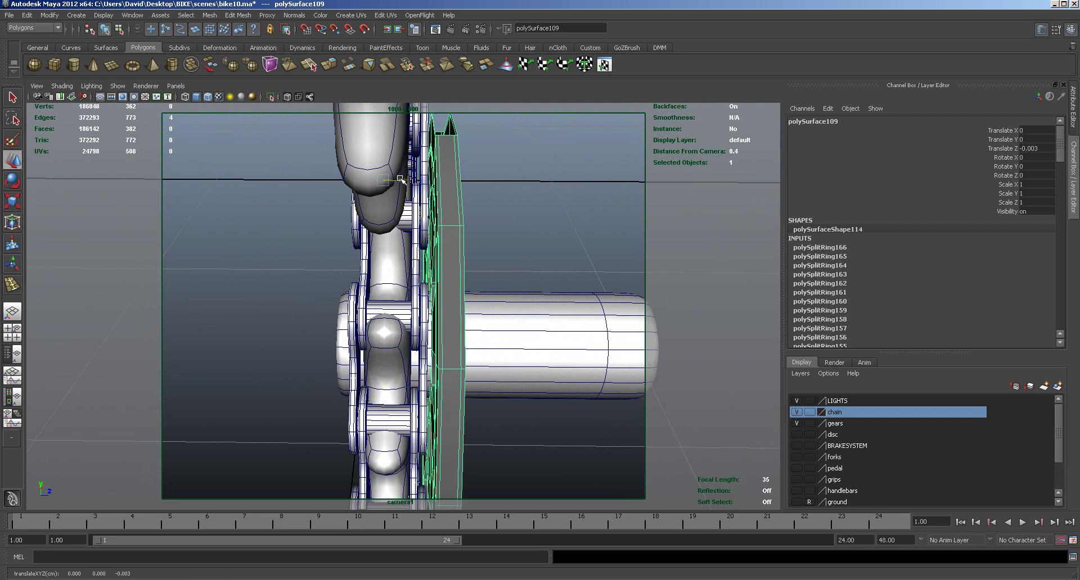
scroll(482, 236, down, 3)
mouse_move(482, 236)
alt+mouse_down()
mouse_move(491, 248)
mouse_move(507, 206)
mouse_move(495, 174)
mouse_move(502, 235)
alt+mouse_up()
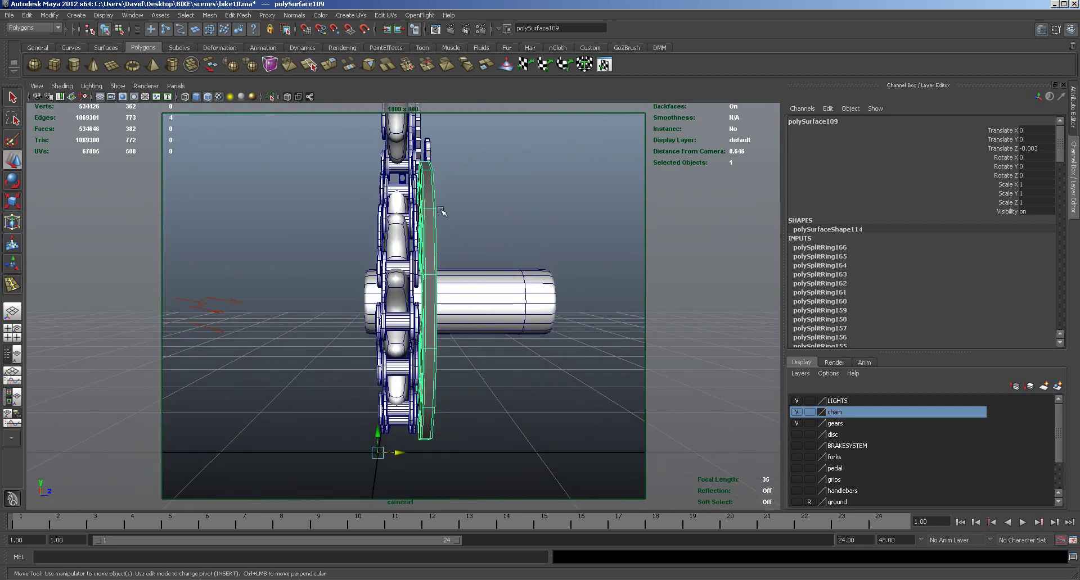
click(49, 15)
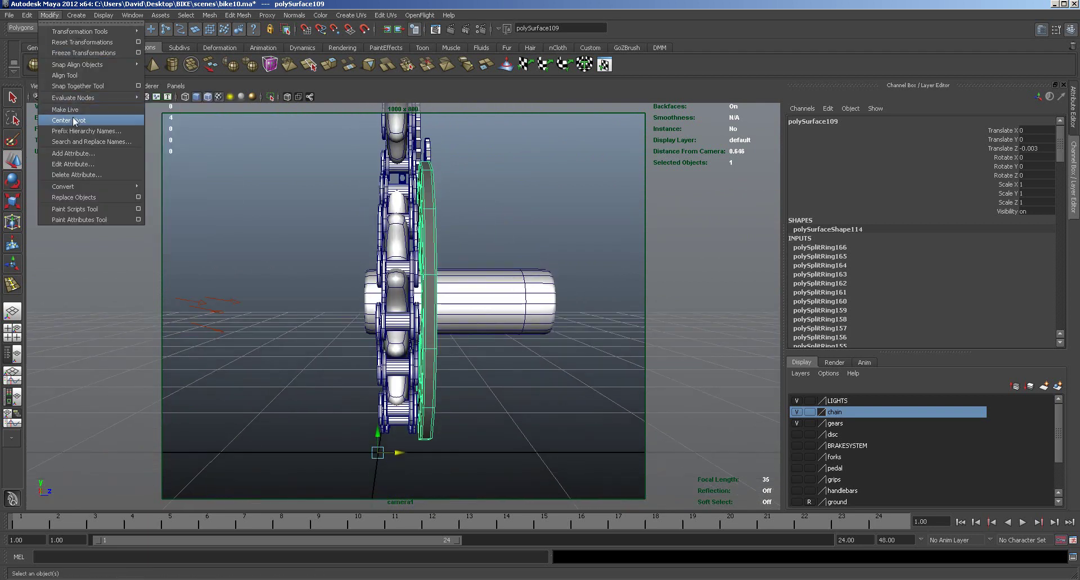
click(71, 116)
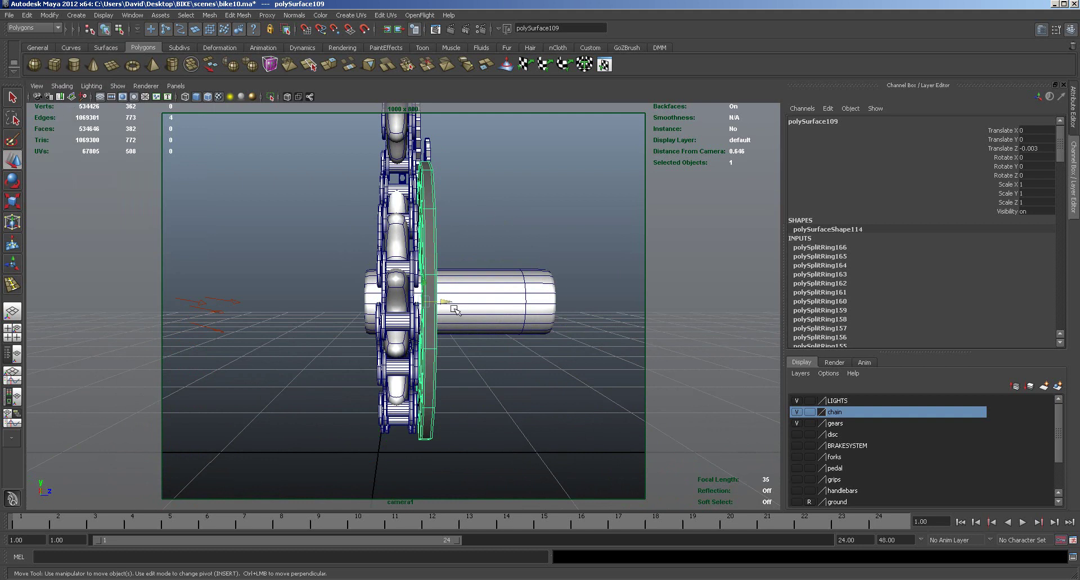
key(ctrl+d)
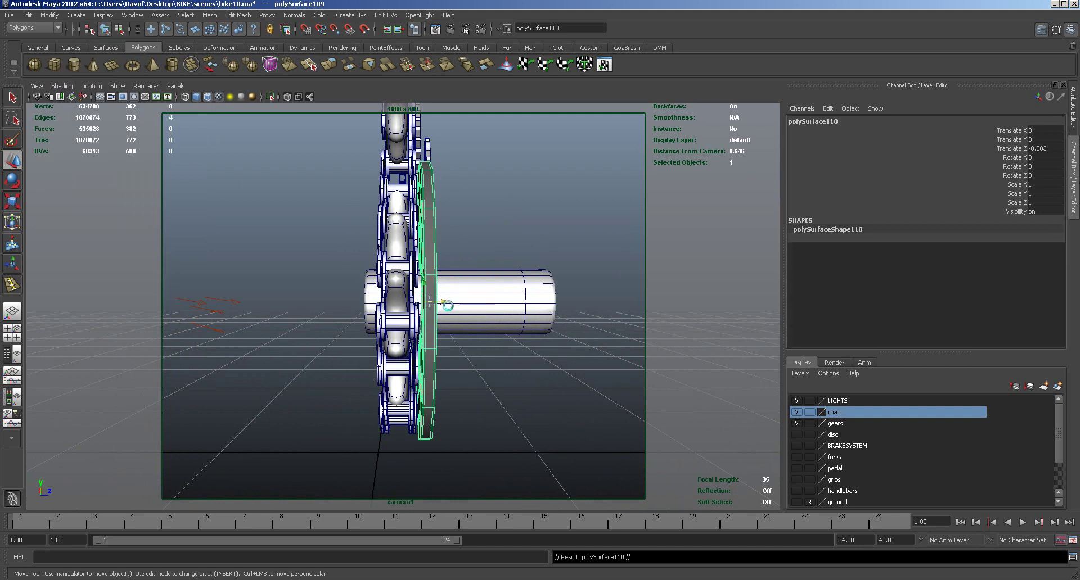
mouse_move(445, 302)
mouse_down()
mouse_move(406, 308)
mouse_move(441, 310)
mouse_up()
click(796, 424)
alt+drag(703, 419, 378, 336)
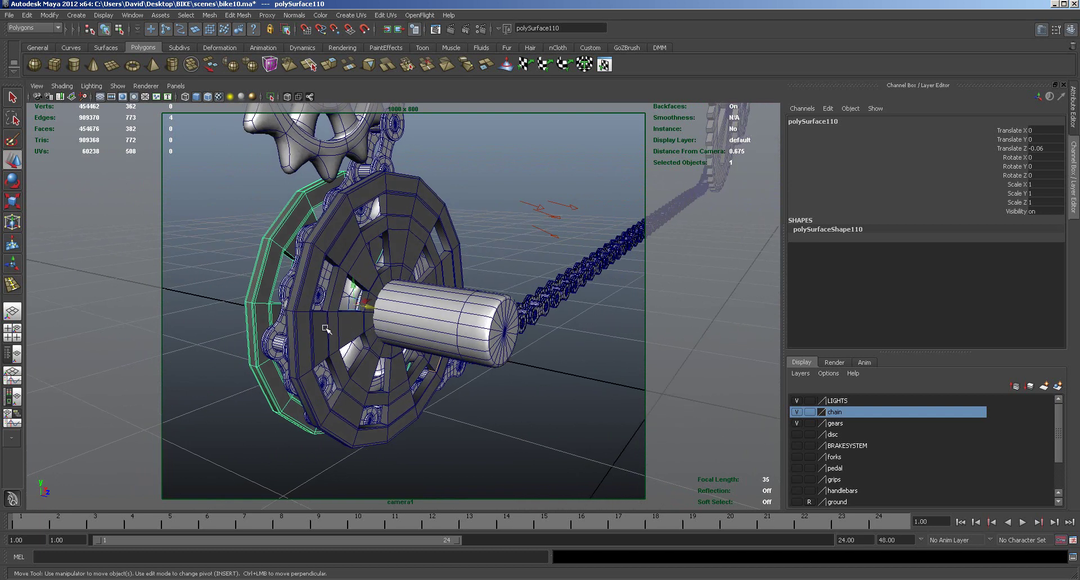
key(Delete)
Step: Extrude three separate outer rim faces of the disc outward by about 0.018 to form tabs
alt+drag(326, 332, 336, 308)
right_click(336, 309)
click(331, 333)
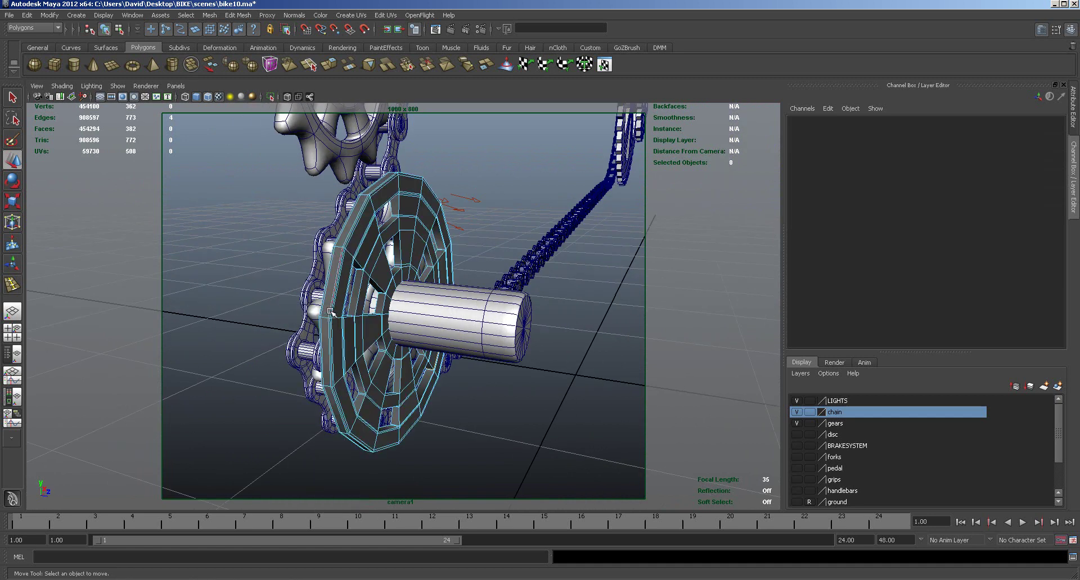
click(329, 300)
alt+drag(329, 299, 308, 325)
shift+click(311, 322)
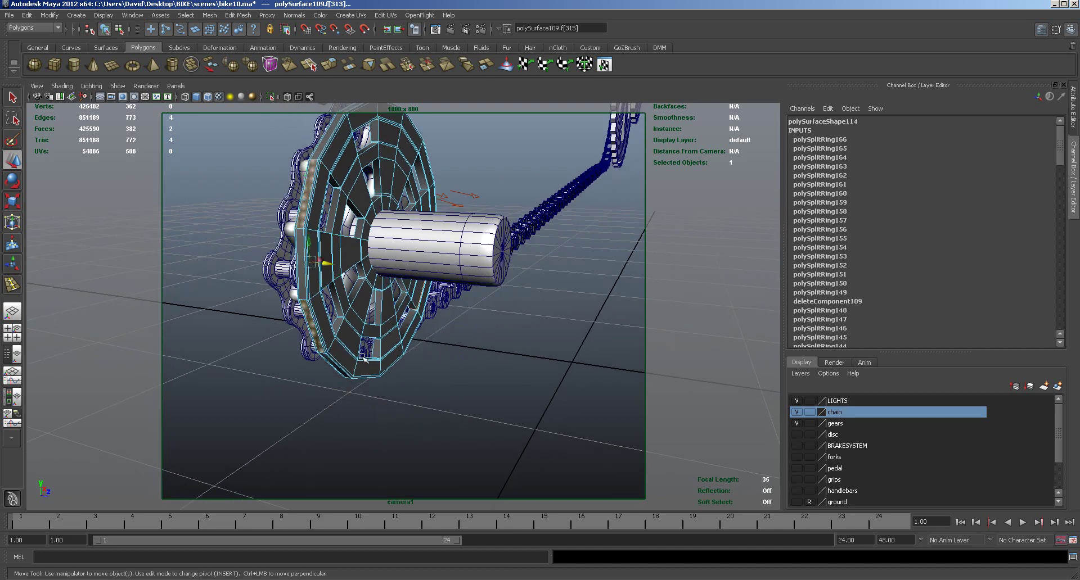
alt+drag(374, 361, 310, 91)
shift+click(345, 314)
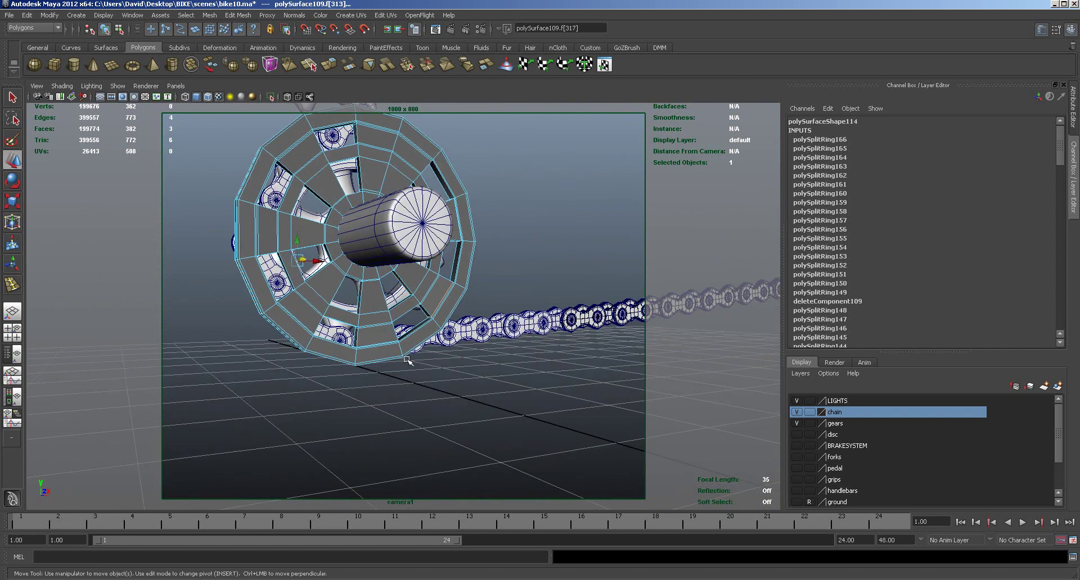
click(329, 64)
drag(232, 165, 216, 157)
click(215, 157)
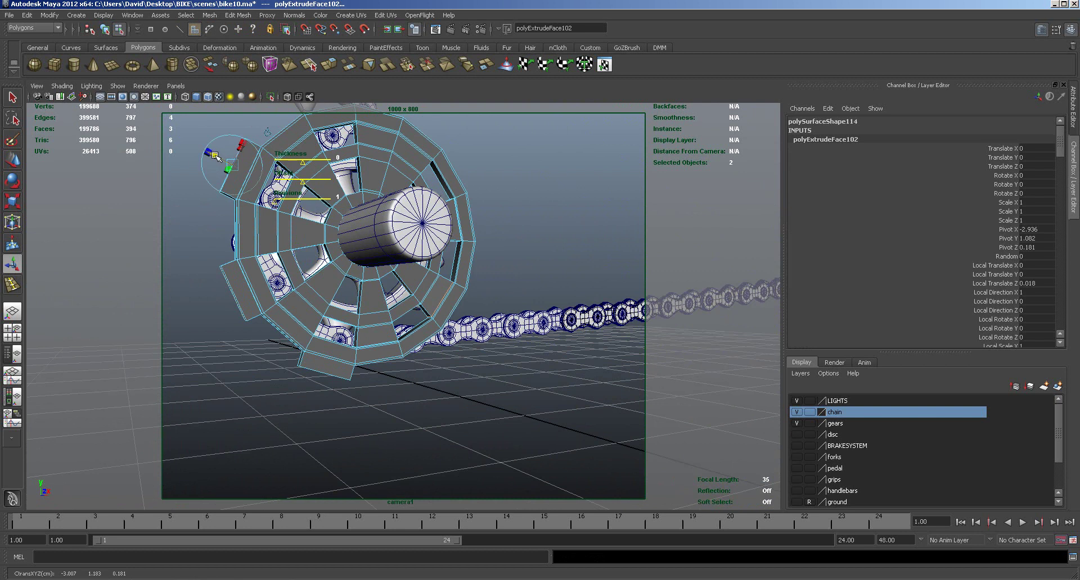
Step: Insert an edge loop along each of the three rim tabs, and select the disc in object mode
click(240, 16)
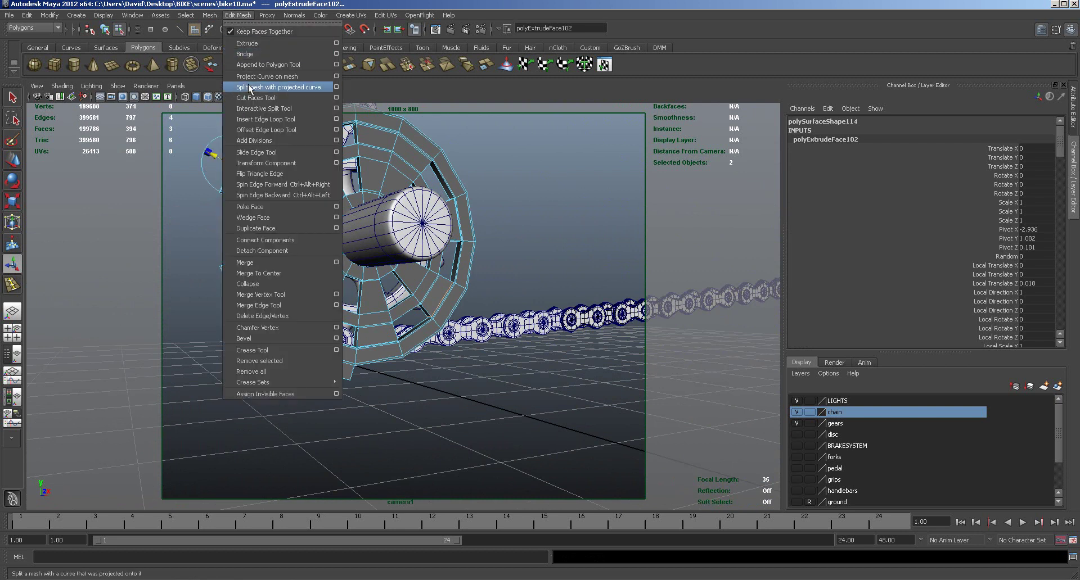
click(252, 119)
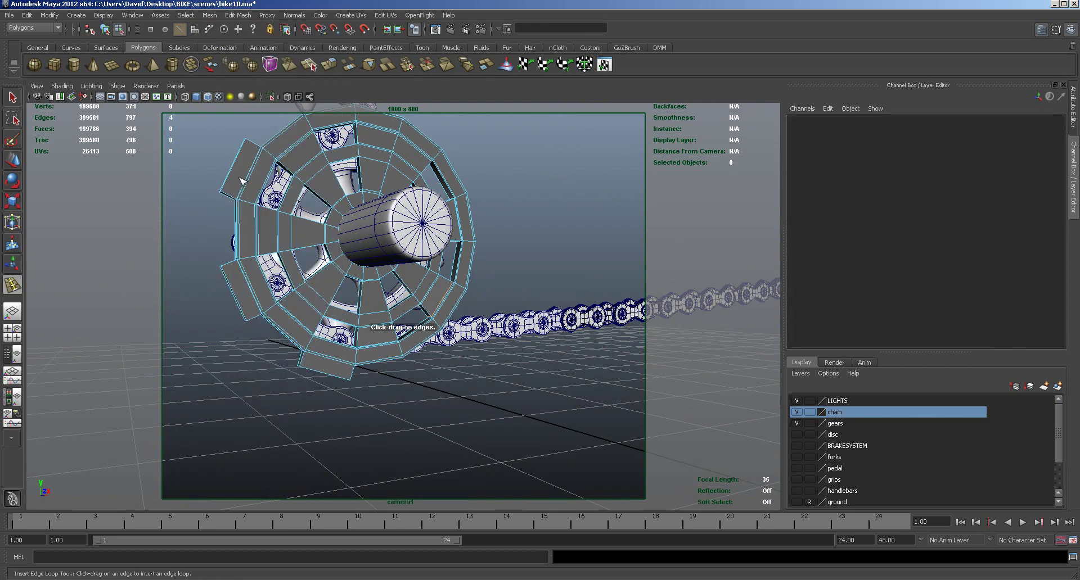
drag(228, 197, 232, 199)
drag(232, 268, 240, 272)
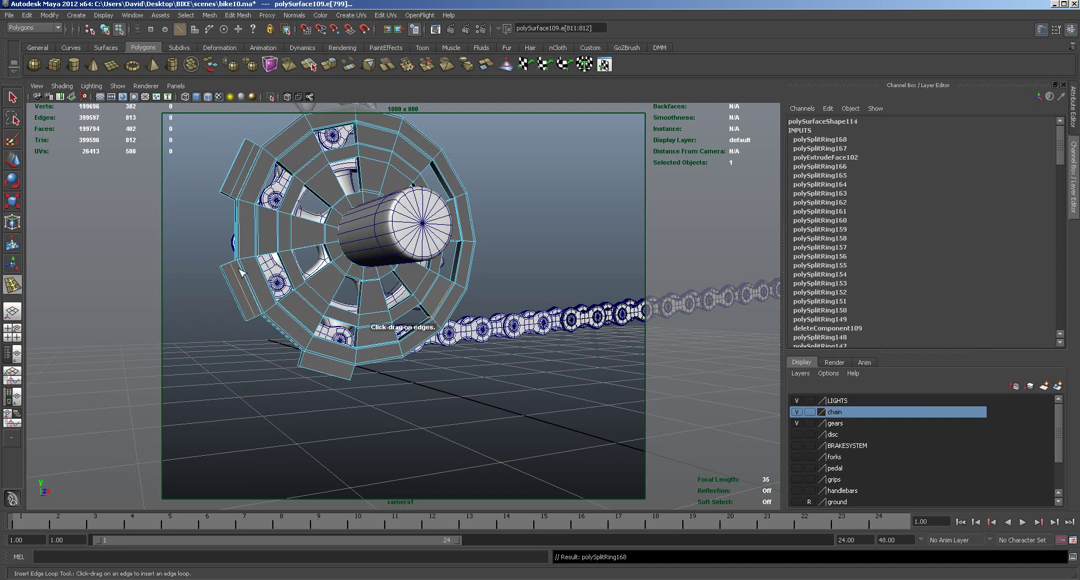
click(306, 363)
alt+drag(317, 372, 67, 180)
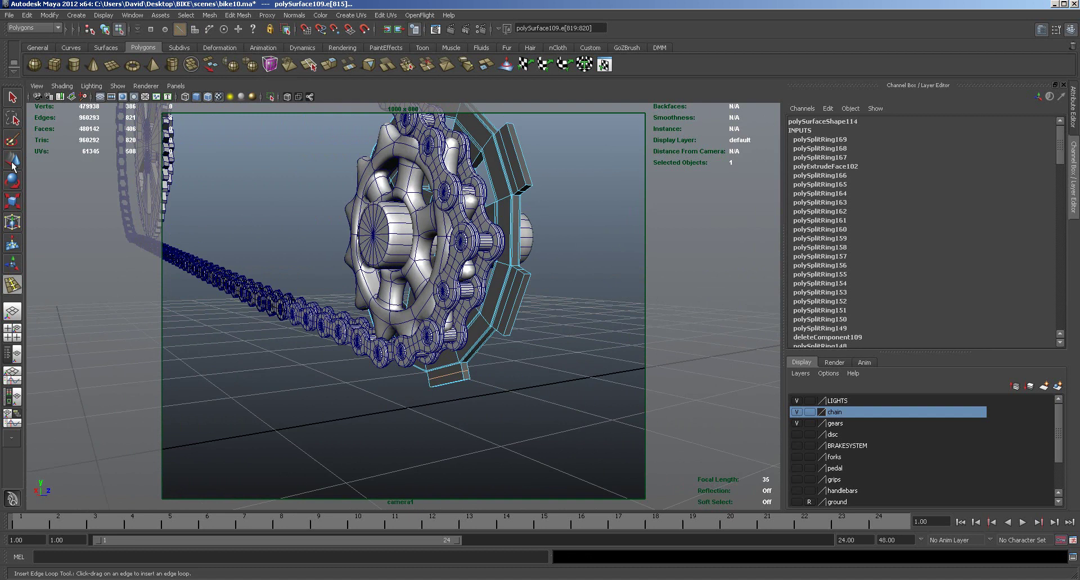
key(w)
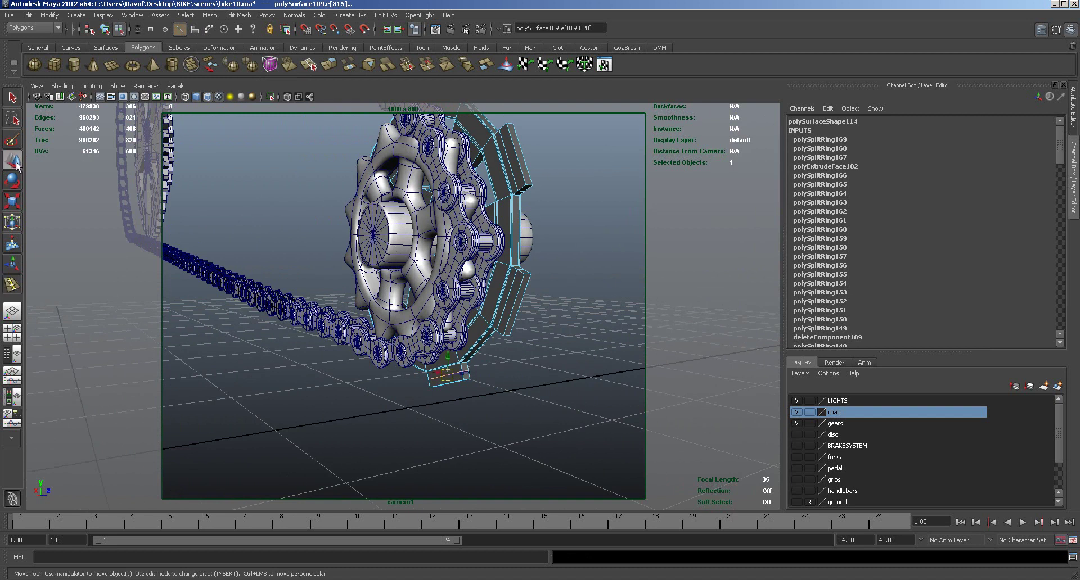
right_click(502, 176)
click(551, 163)
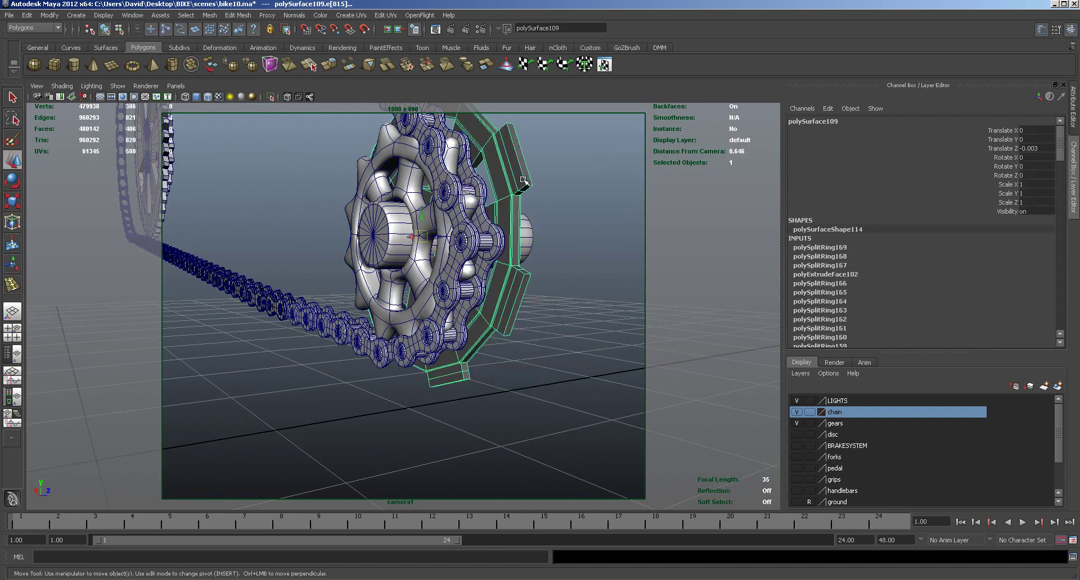
Step: Check the tabbed disc in smooth preview and restore its unsmoothed display
key(3)
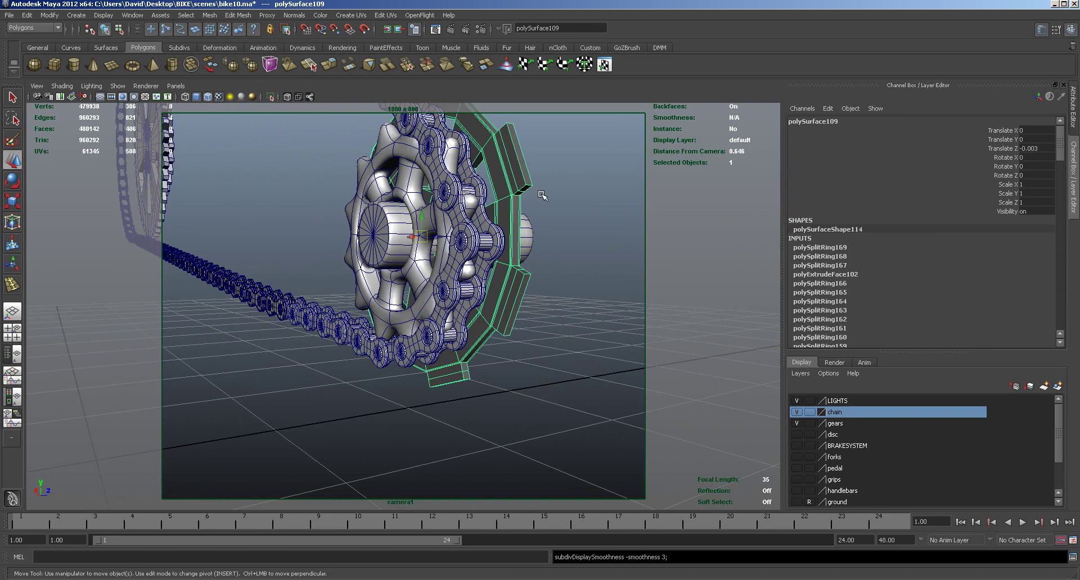
alt+drag(614, 314, 568, 312)
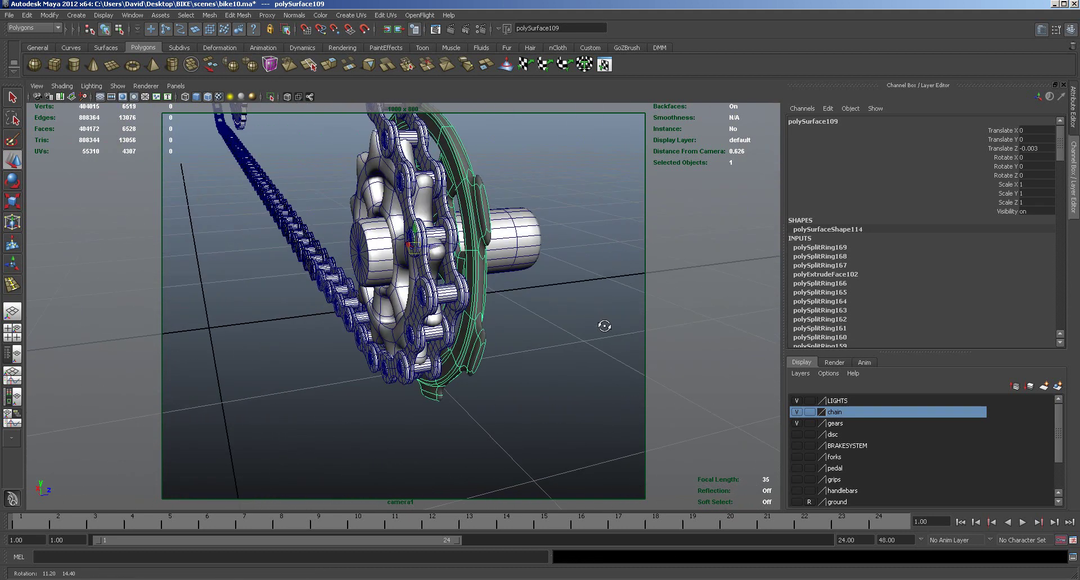
key(1)
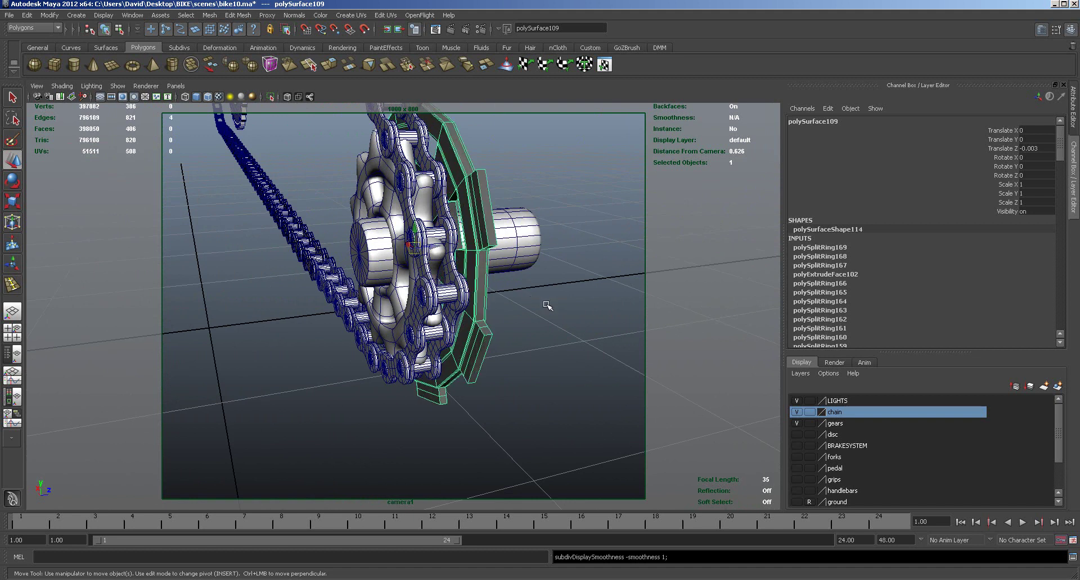
Step: Duplicate the disc to the chain's opposite side at about Translate Z -0.059 and combine both discs into one mesh
alt+drag(565, 313, 518, 315)
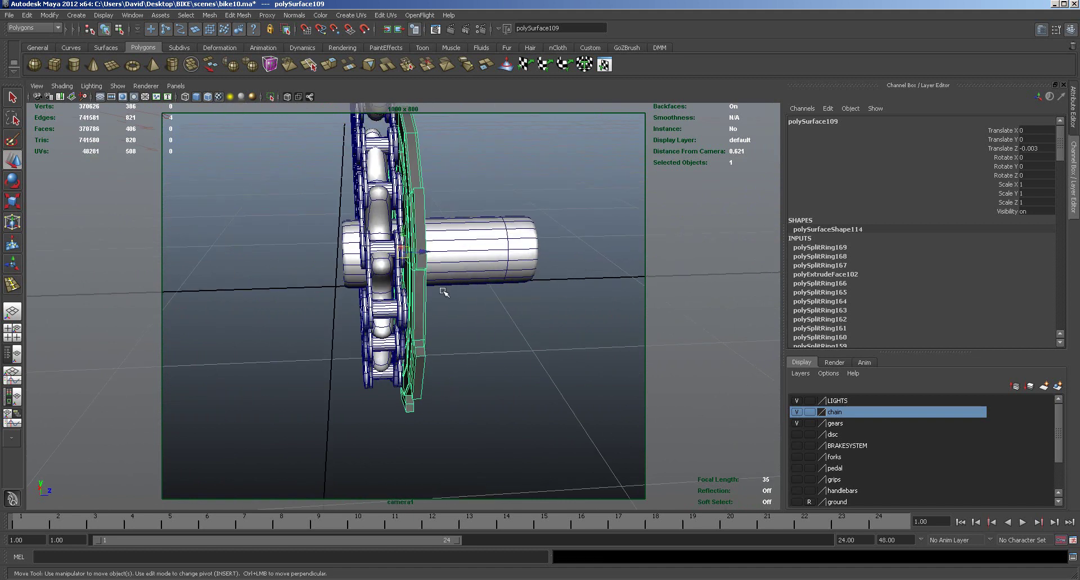
key(ctrl+d)
drag(423, 252, 374, 256)
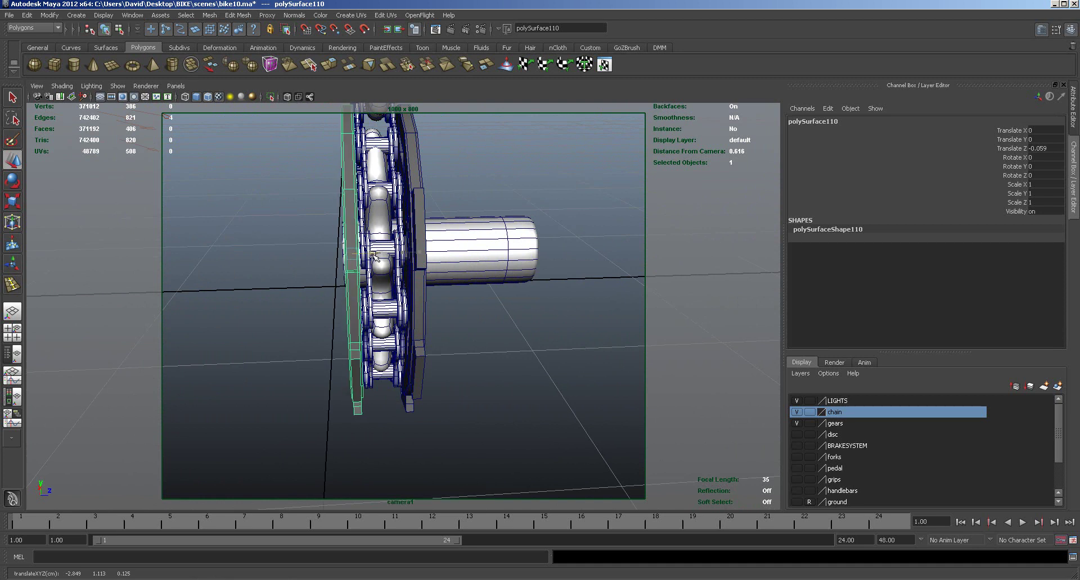
shift+click(425, 262)
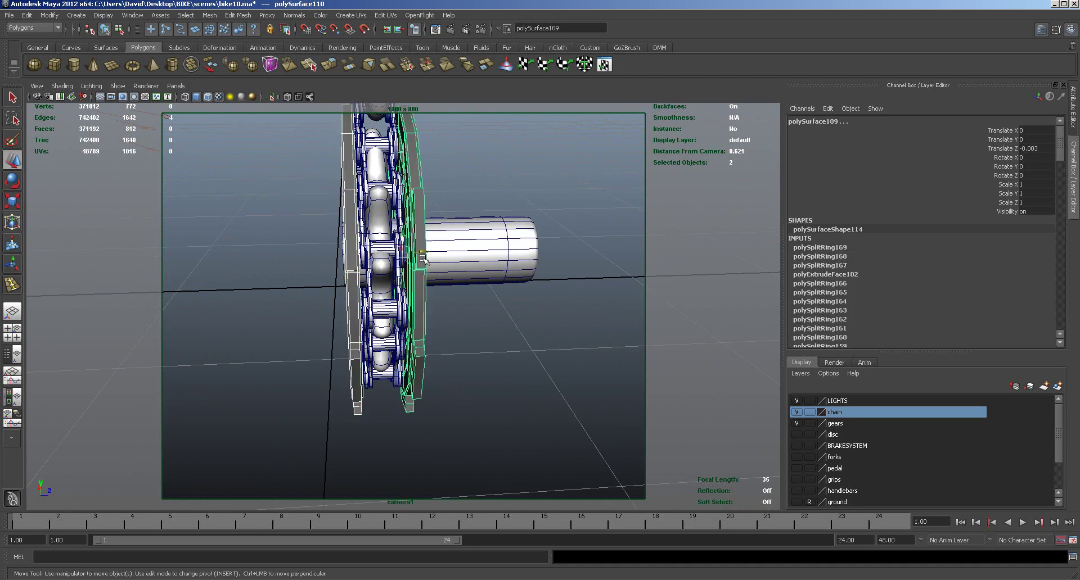
click(241, 16)
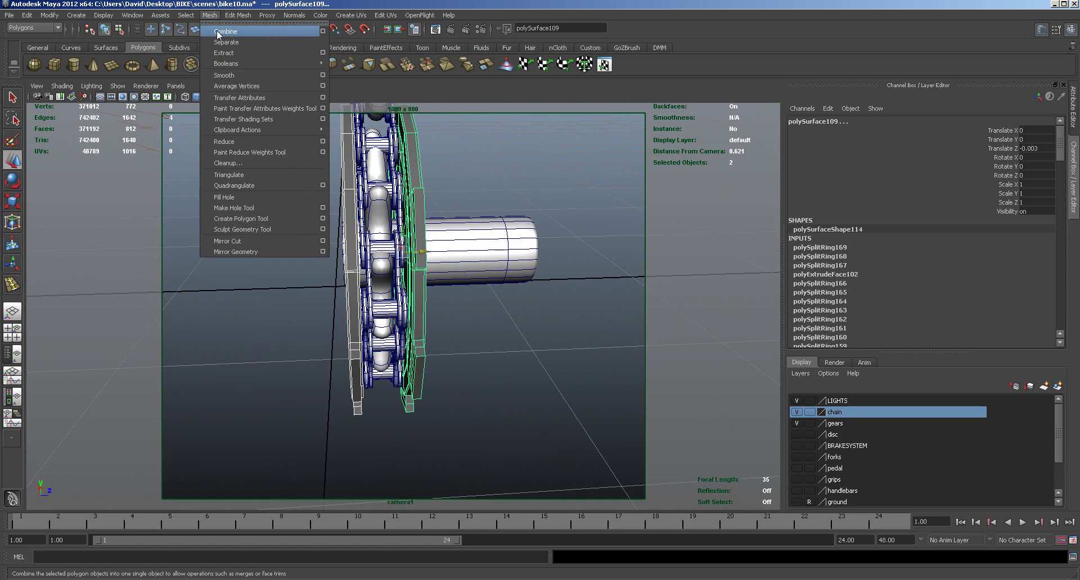
click(219, 31)
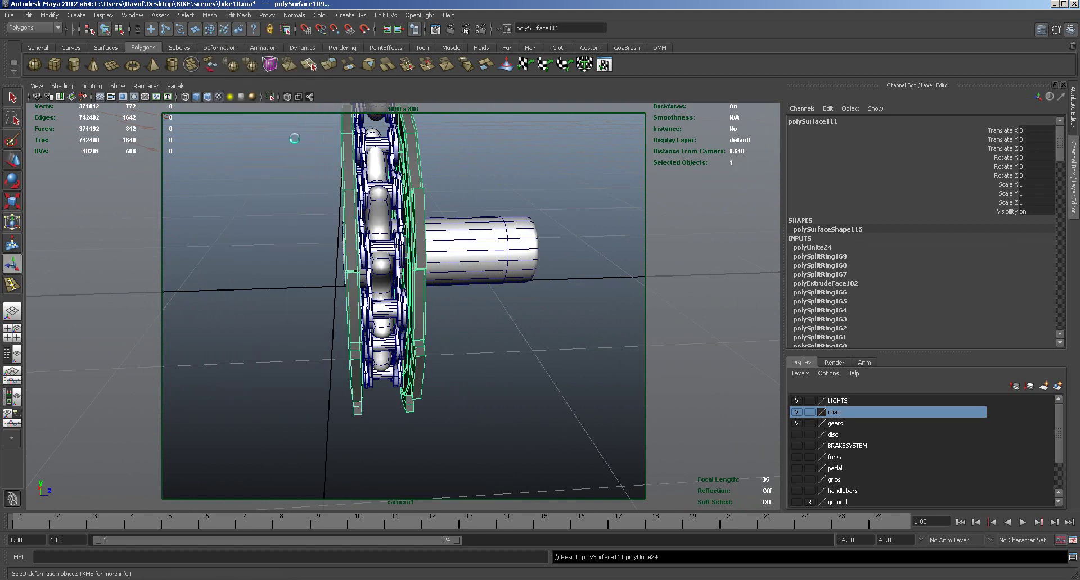
Step: Hide the LIGHTS, chain and gears layers to isolate the combined discs, and save the scene
click(796, 423)
click(796, 412)
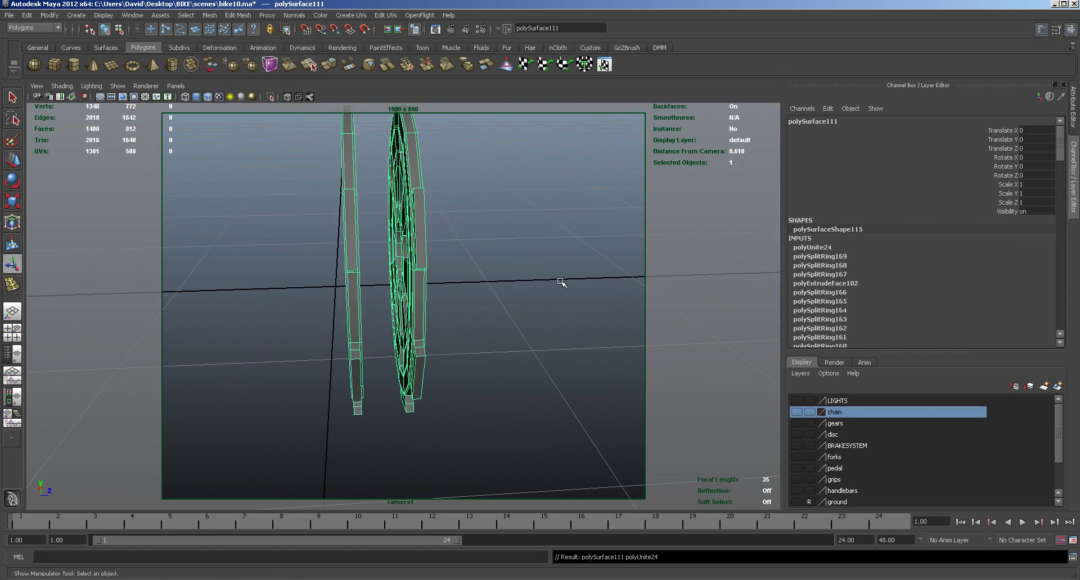
click(11, 16)
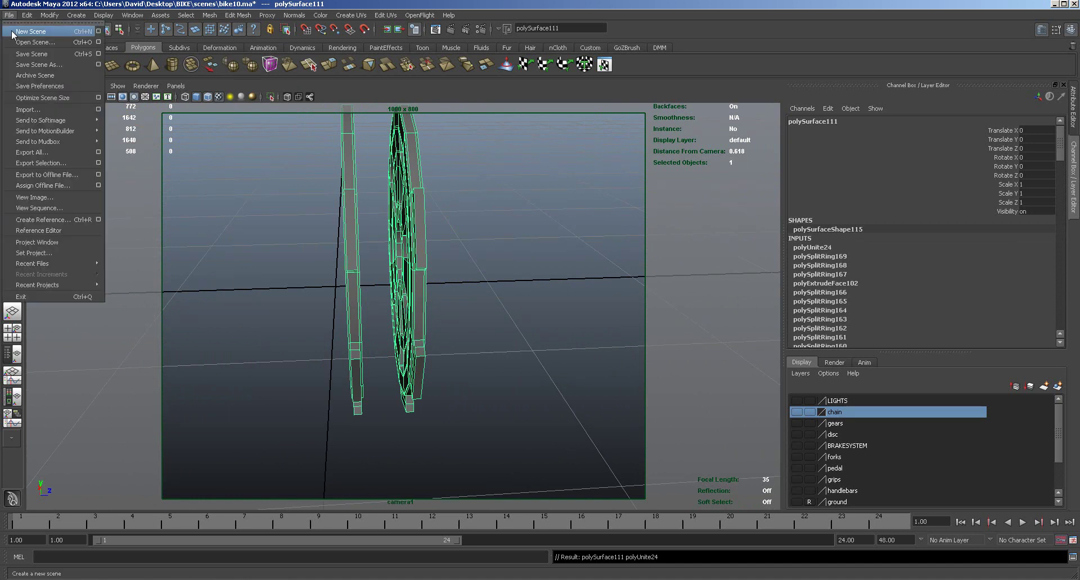
click(32, 53)
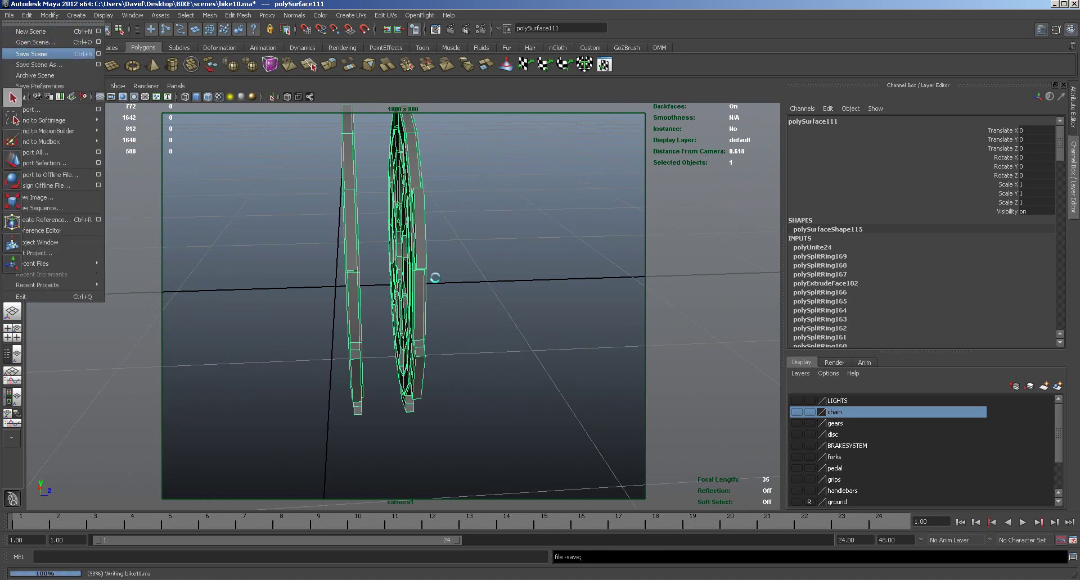
Step: Delete the inward-facing outer side face of each of the three tabs on both discs
alt+drag(448, 275, 505, 227)
right_click(504, 225)
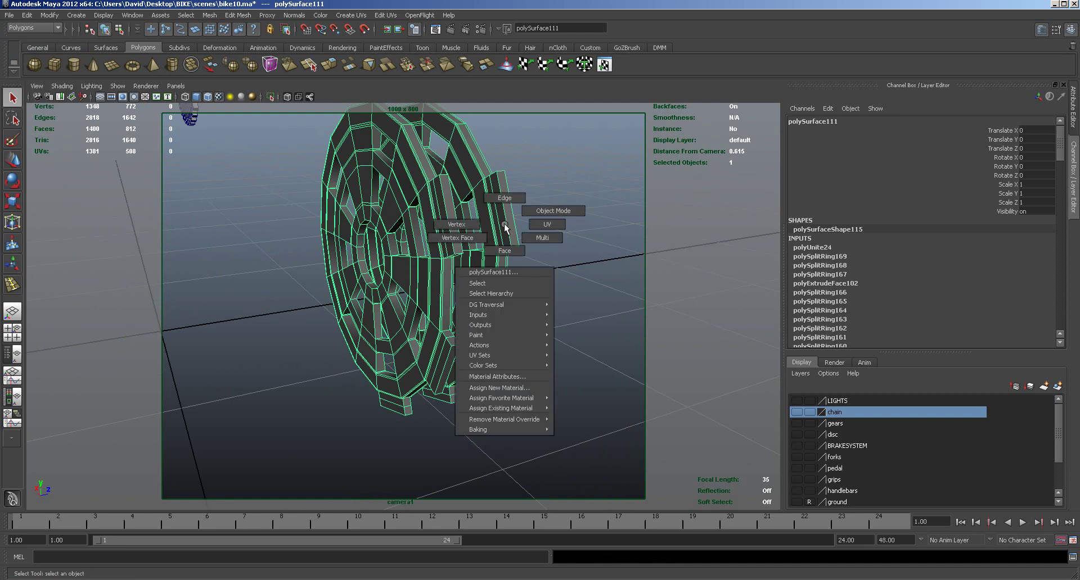
click(505, 250)
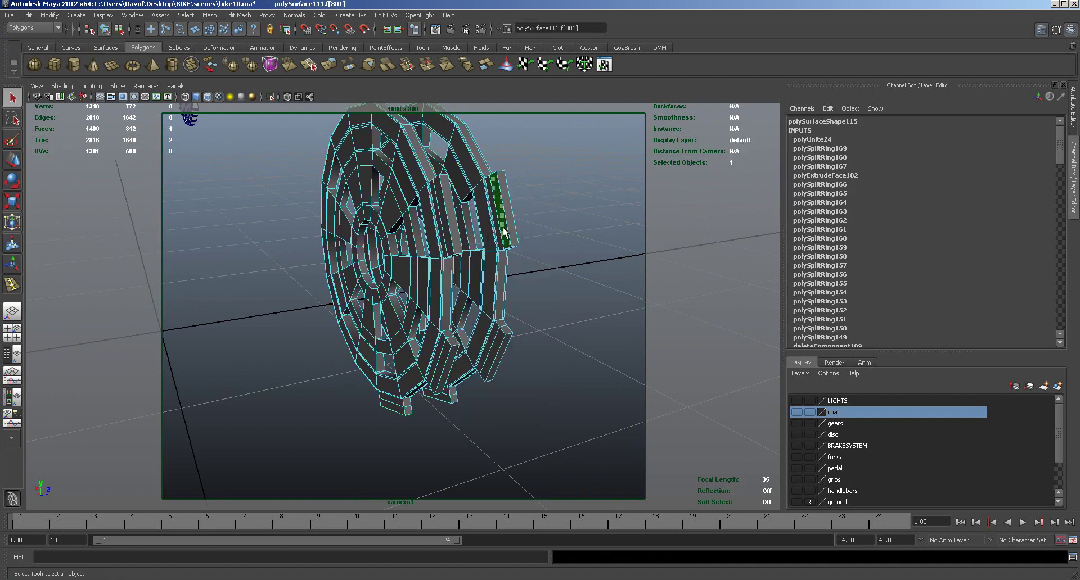
click(496, 355)
key(Delete)
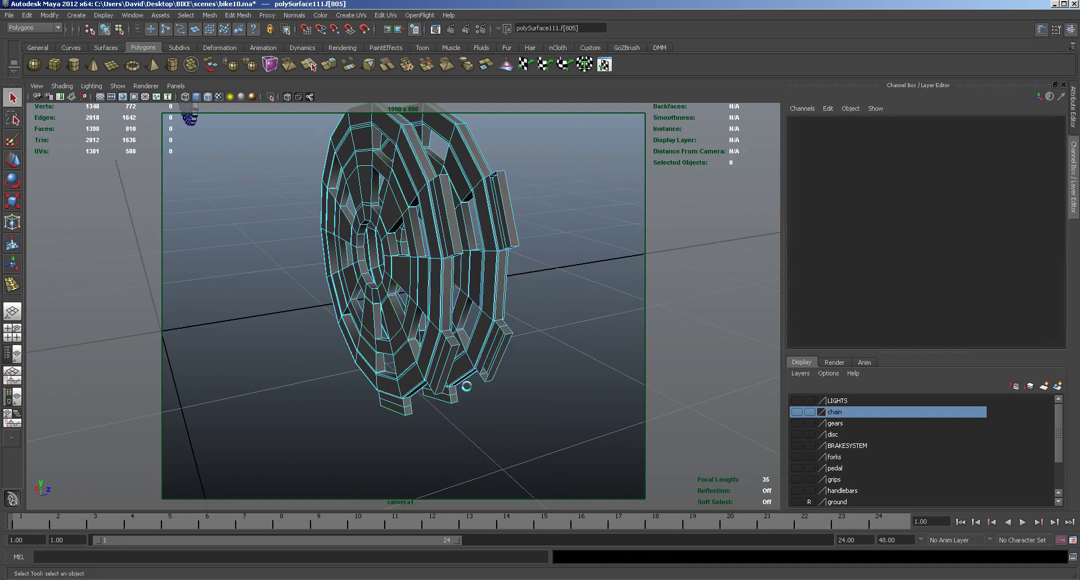
click(447, 399)
key(Delete)
alt+drag(539, 299, 393, 337)
click(332, 377)
key(Delete)
click(279, 320)
key(Delete)
click(272, 168)
key(Delete)
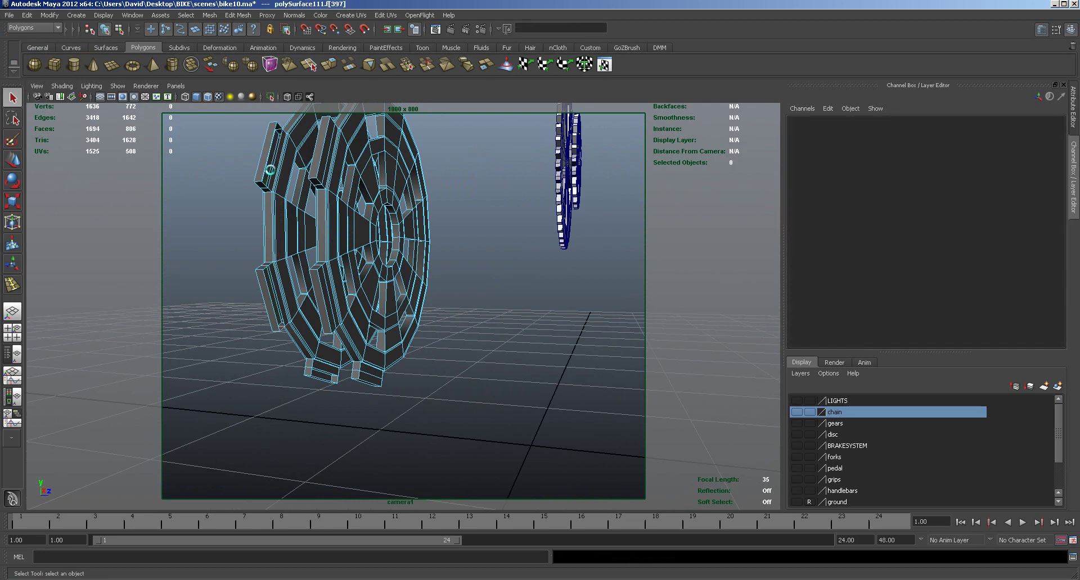
Step: Connect the inner edges of the two side tab pairs between the discs using Append to Polygon
click(238, 16)
click(259, 66)
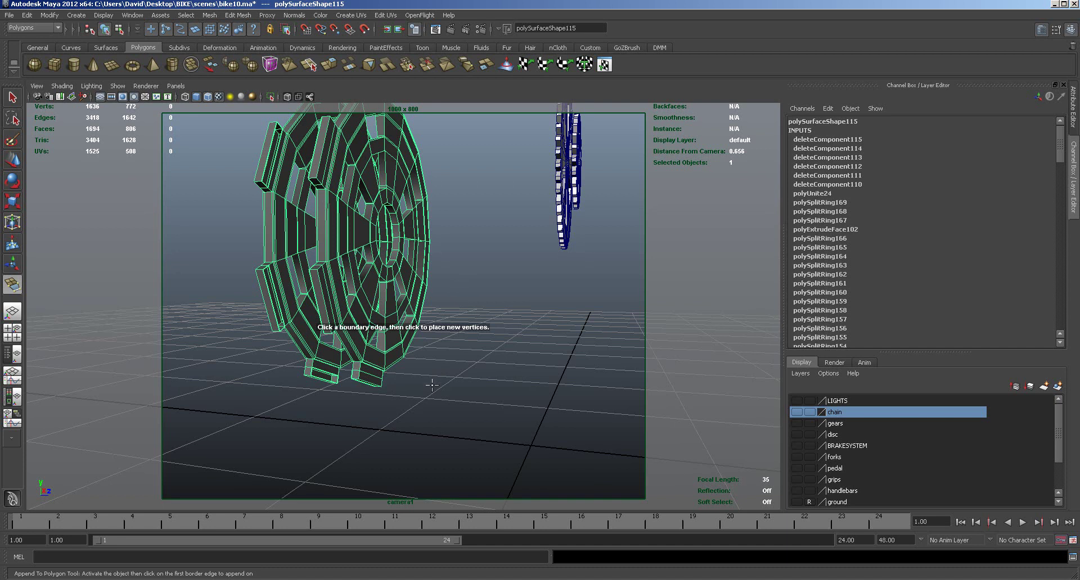
scroll(441, 393, up, 3)
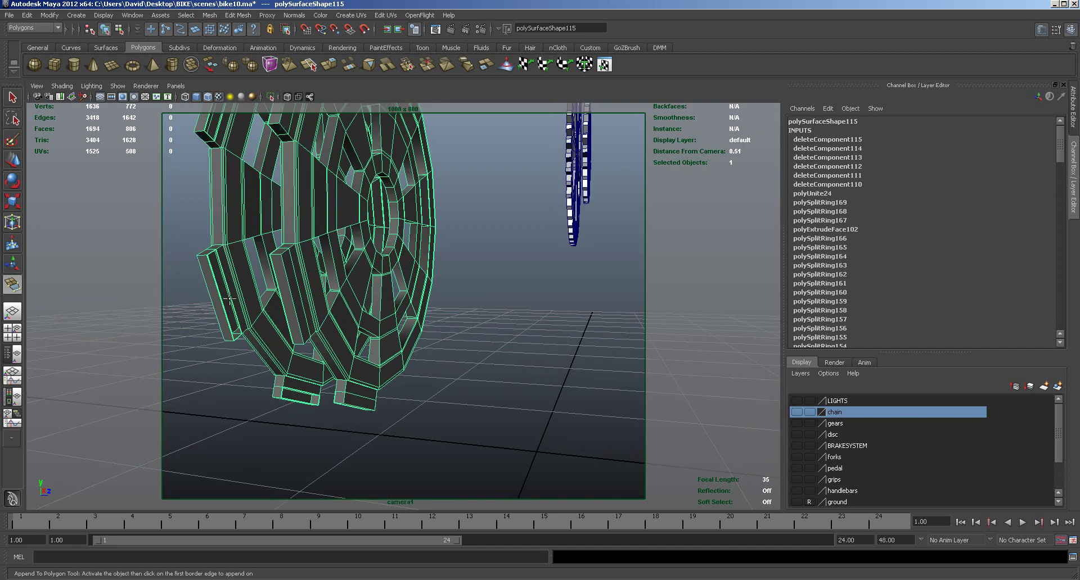
alt+drag(230, 295, 313, 388)
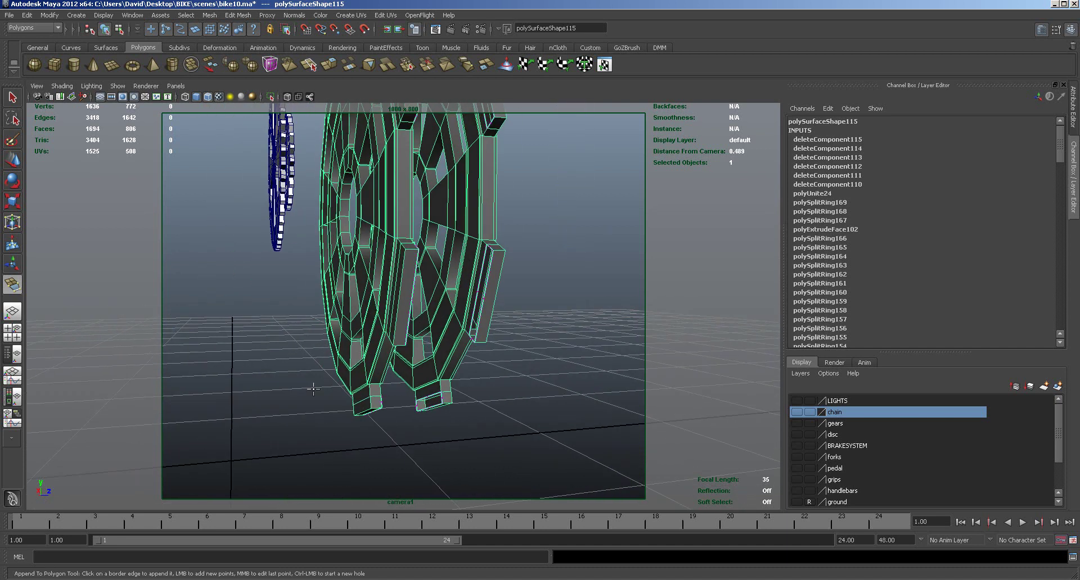
click(477, 302)
alt+drag(477, 302, 546, 353)
key(Return)
alt+drag(500, 312, 520, 291)
click(471, 144)
alt+drag(472, 144, 218, 186)
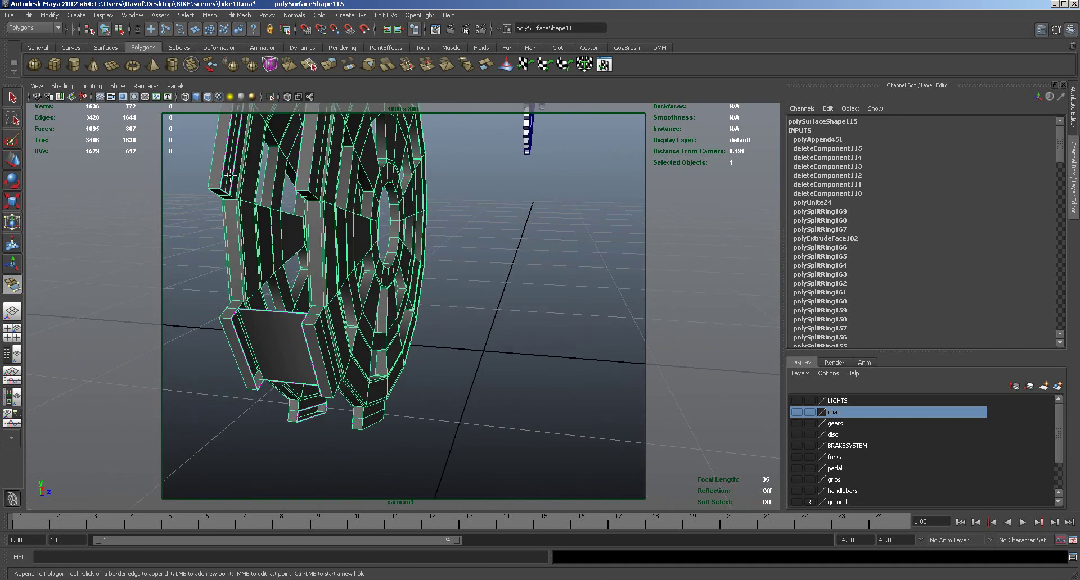
click(232, 173)
key(Return)
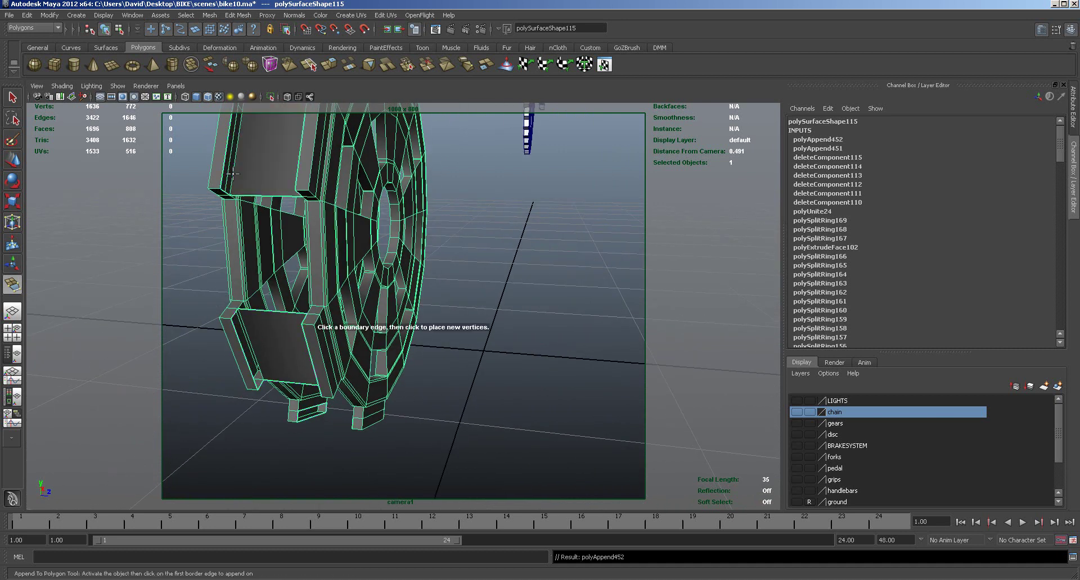
Step: Append polygons between the outer edges of the same two side tab pairs to close their outer faces
click(227, 168)
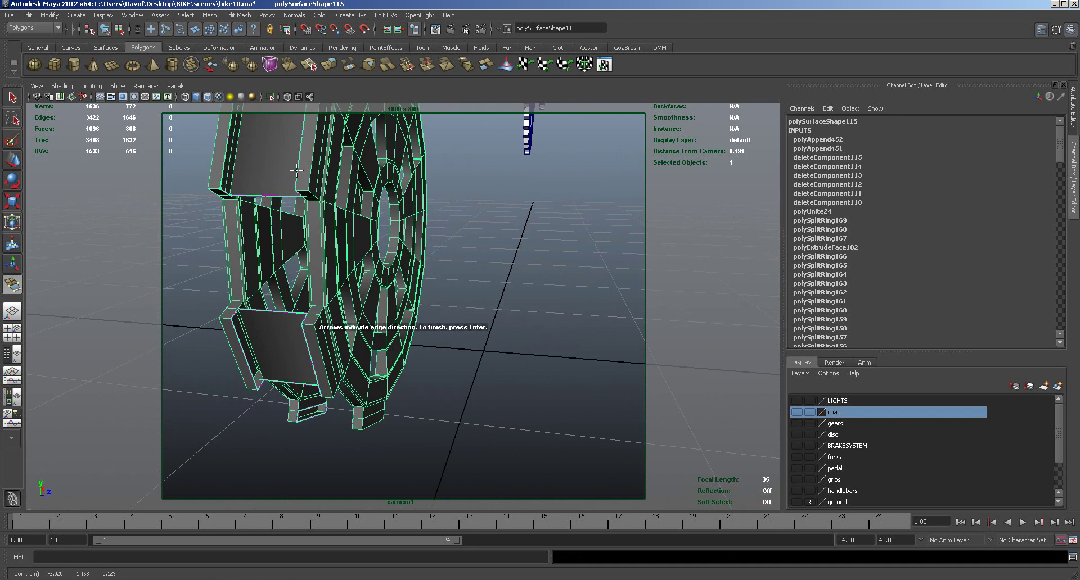
click(298, 170)
key(Return)
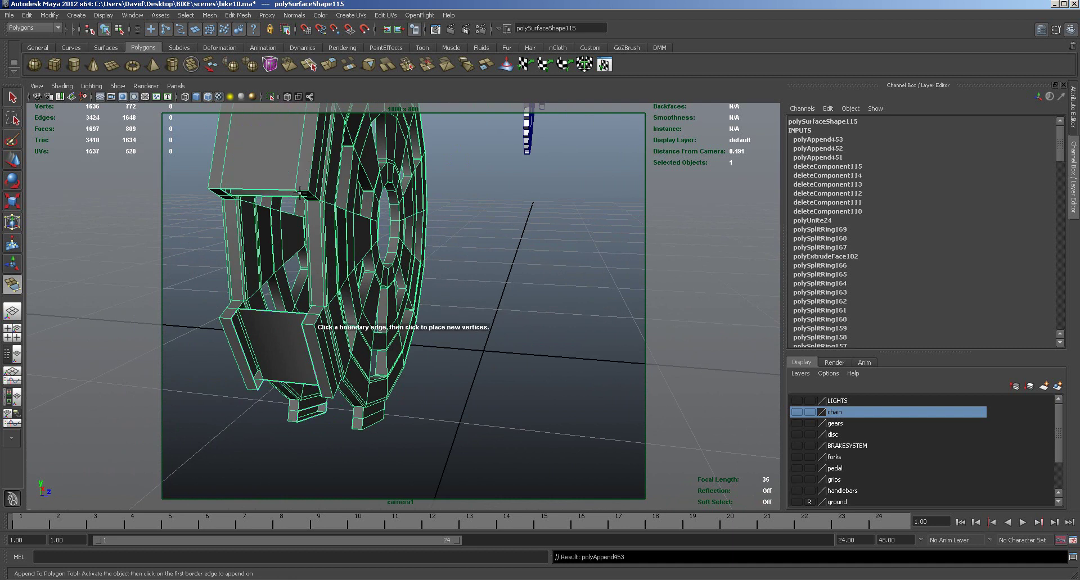
click(236, 328)
click(309, 340)
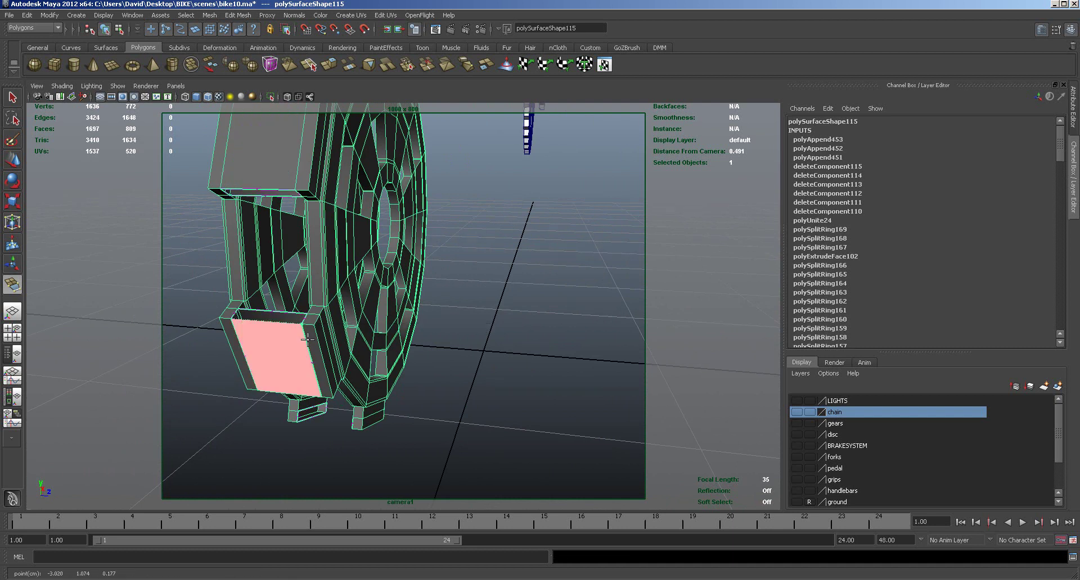
key(Return)
Step: Bridge the lowest tab pair between the two discs by appending polygons across its open sides
alt+drag(408, 394, 388, 424)
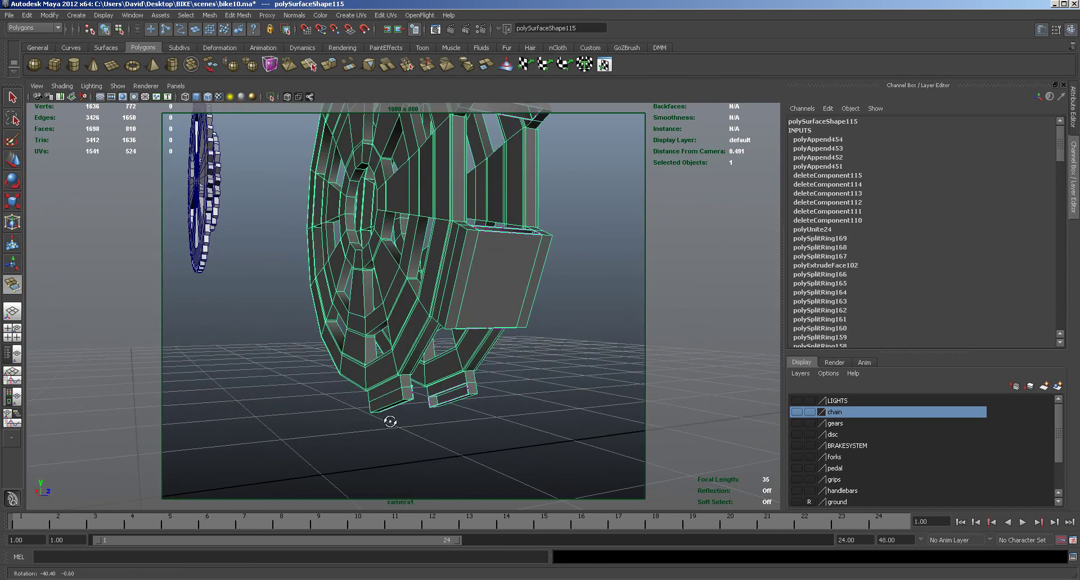
click(459, 387)
key(Return)
click(411, 400)
click(404, 403)
alt+drag(446, 441, 420, 441)
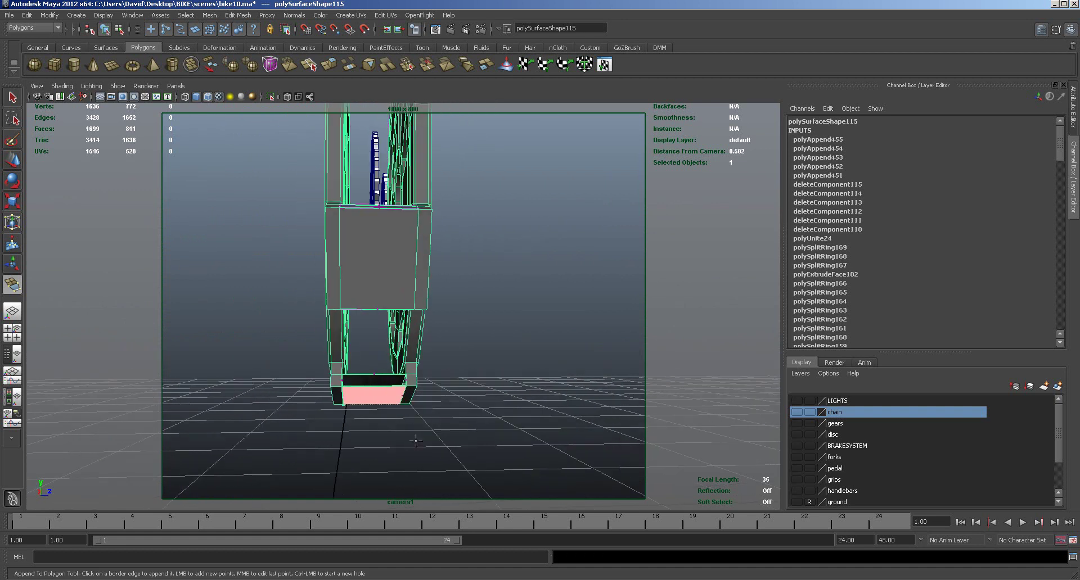
key(Return)
click(370, 382)
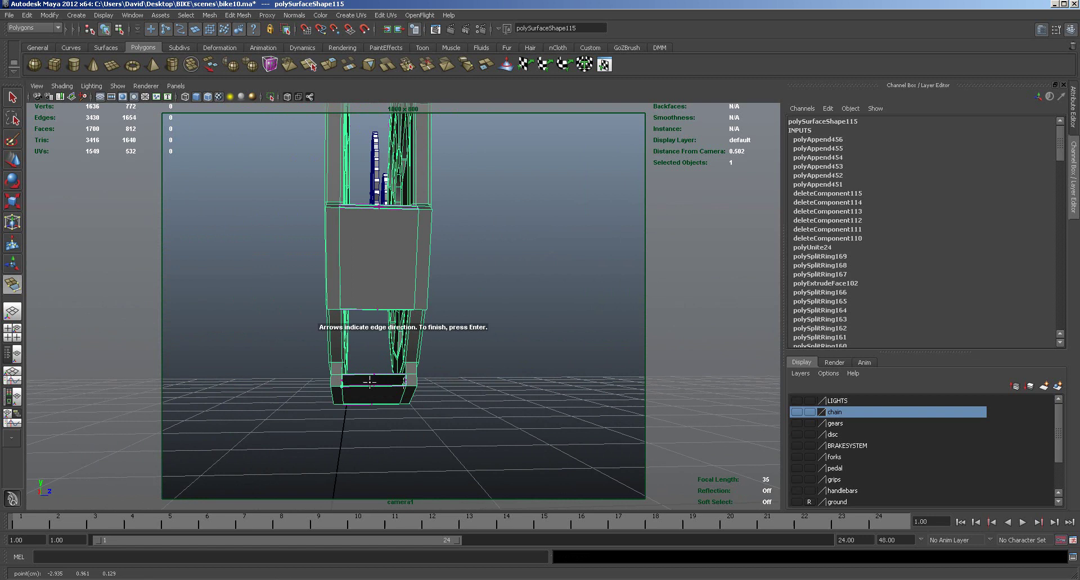
click(406, 380)
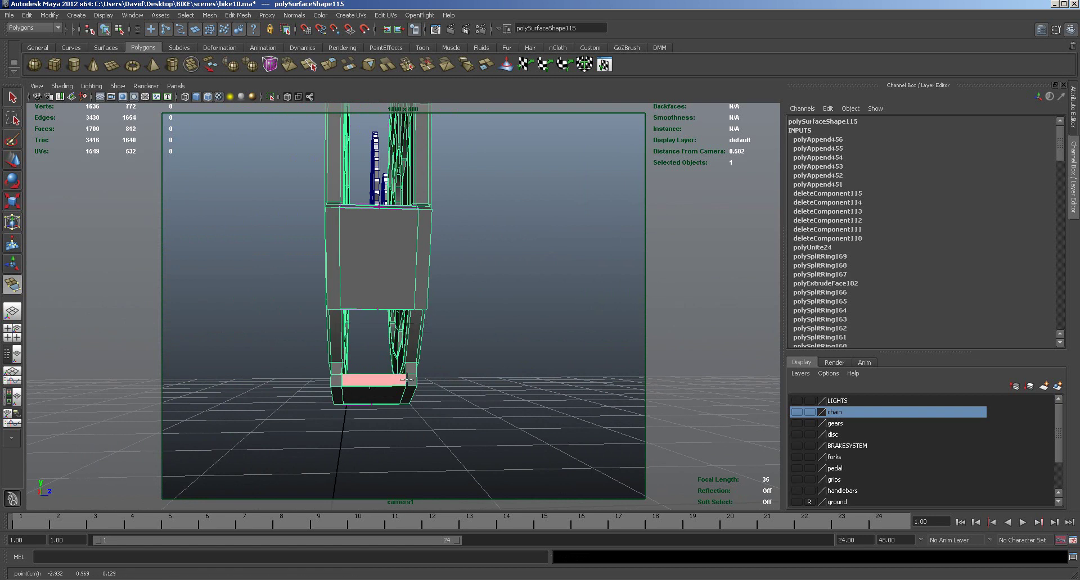
key(Return)
Step: Append polygons to cap the open ends of the two side tab bridges that face each other
alt+drag(517, 284, 334, 341)
click(303, 341)
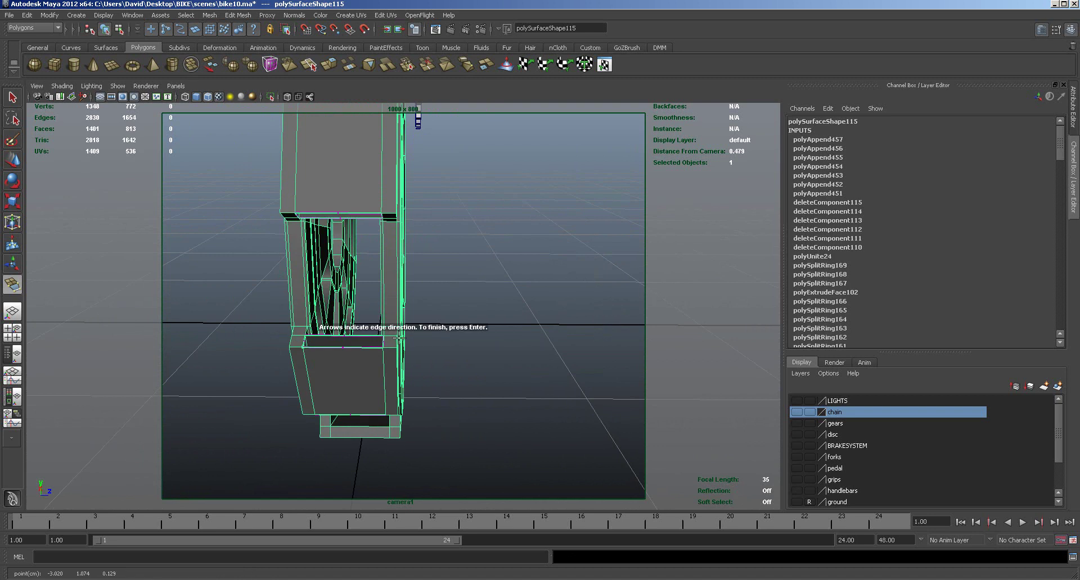
click(385, 342)
key(Return)
alt+drag(426, 348, 308, 219)
click(325, 181)
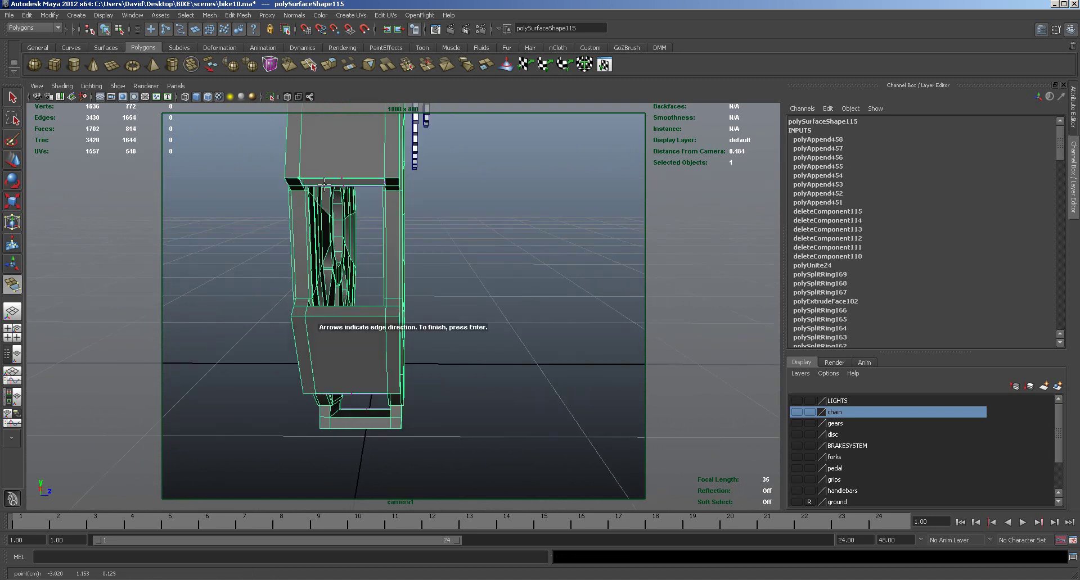
key(Return)
Step: Cap the remaining open ends of the tab bridges with appended polygons, and preview the mesh smoothed
alt+drag(459, 191, 463, 232)
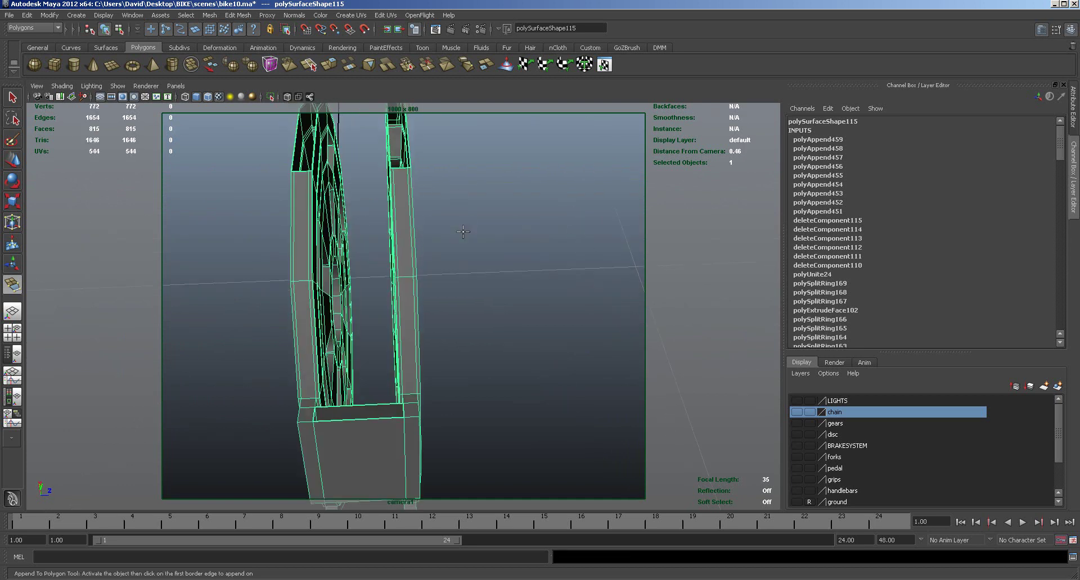
click(346, 409)
key(Return)
alt+drag(429, 438, 483, 345)
alt+drag(494, 182, 370, 192)
click(369, 180)
key(Return)
alt+drag(469, 251, 384, 215)
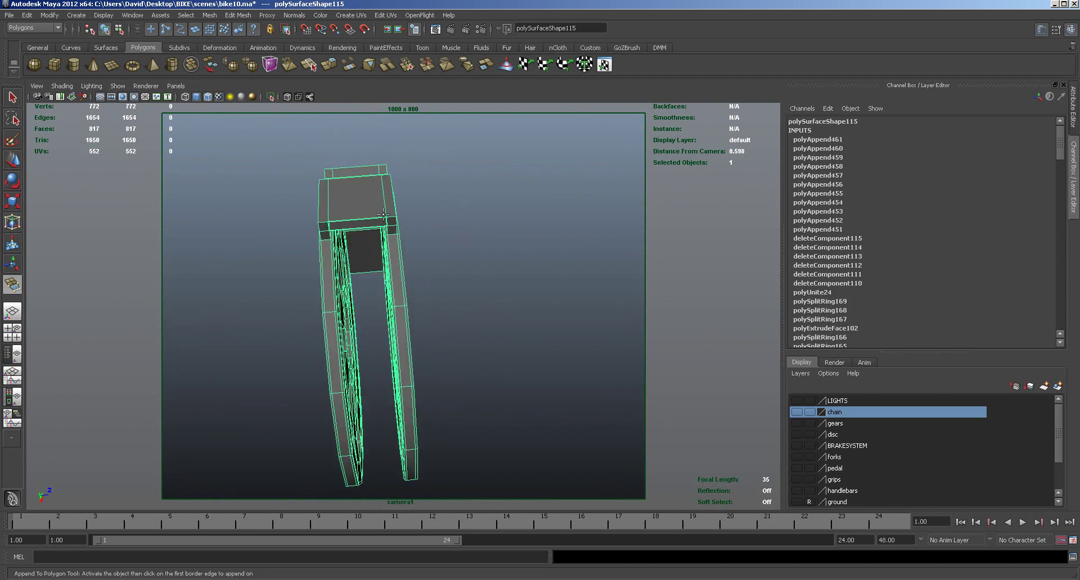
click(365, 225)
click(365, 225)
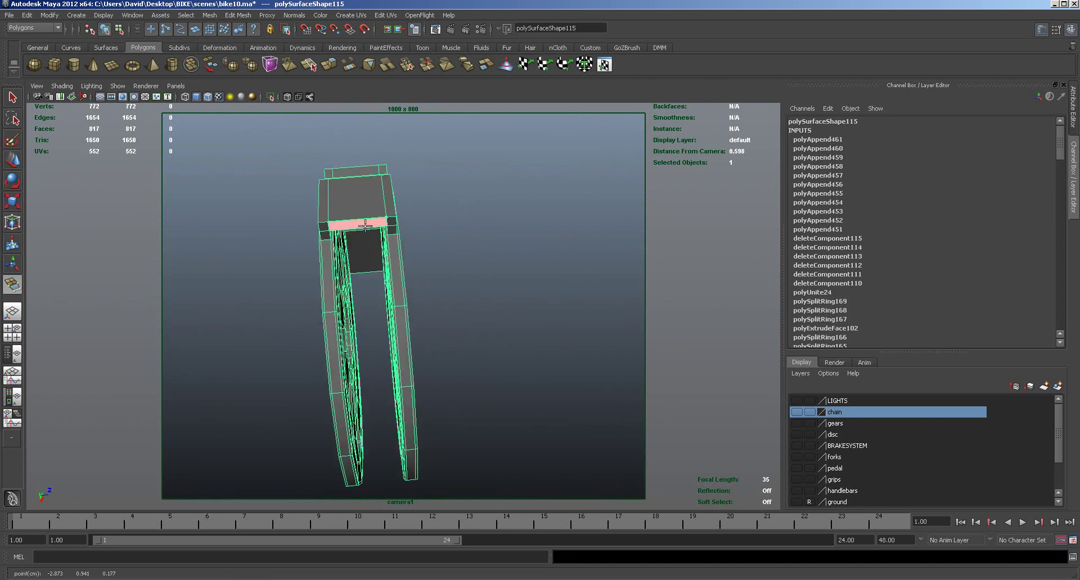
key(Return)
alt+drag(467, 235, 477, 290)
key(3)
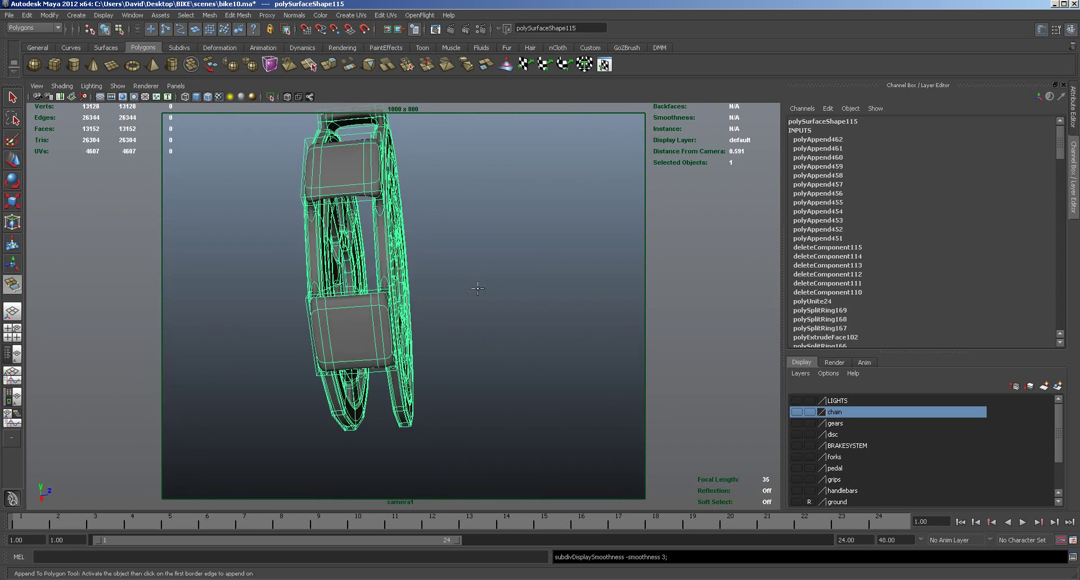
Step: Show the gears and chain layers and turn off the pulley cage's smooth mesh preview
click(13, 161)
alt+drag(554, 348, 493, 387)
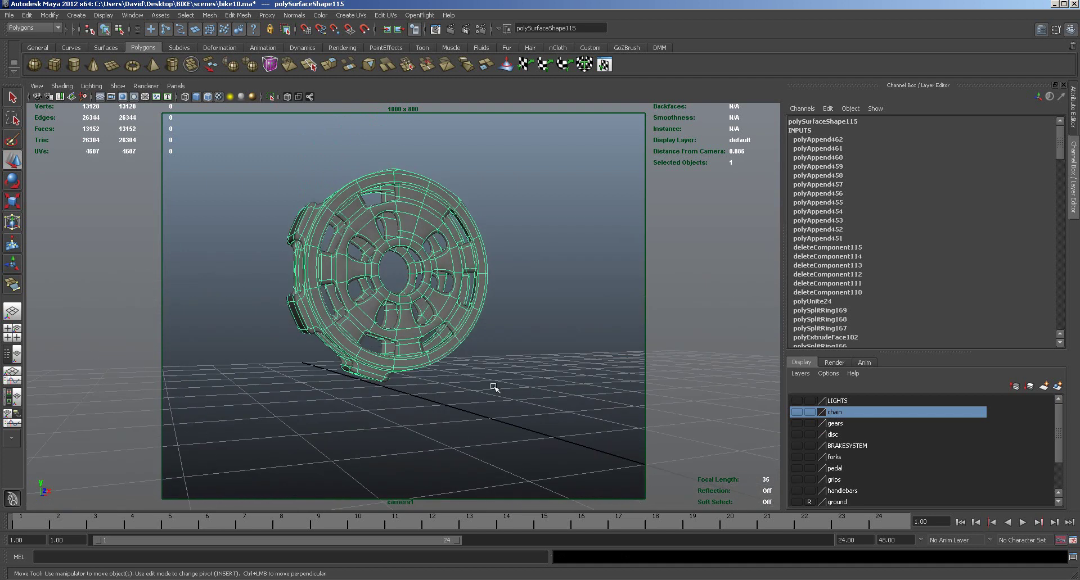
click(798, 424)
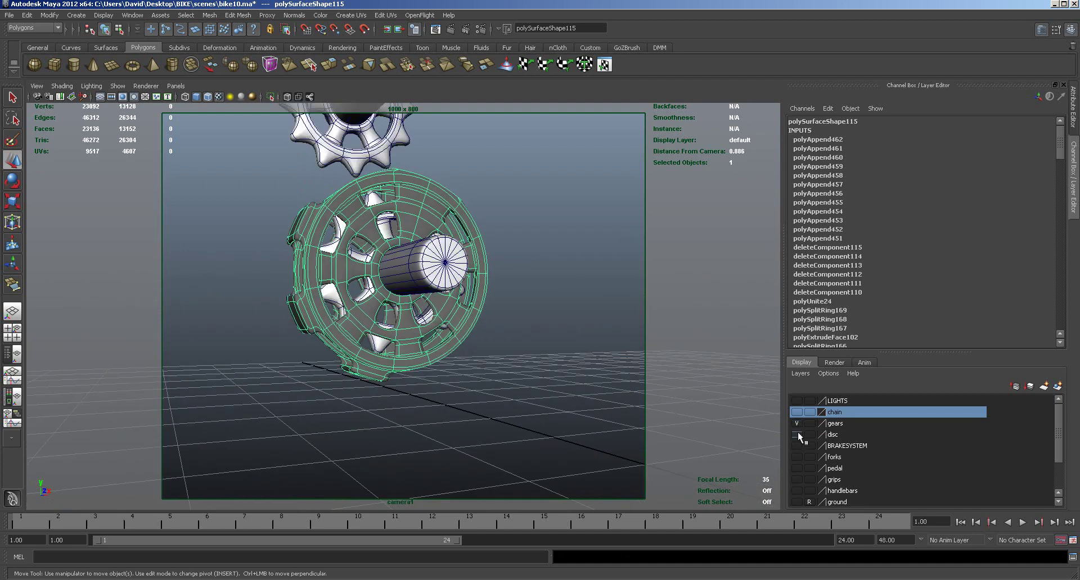
click(796, 412)
alt+drag(621, 403, 492, 389)
key(1)
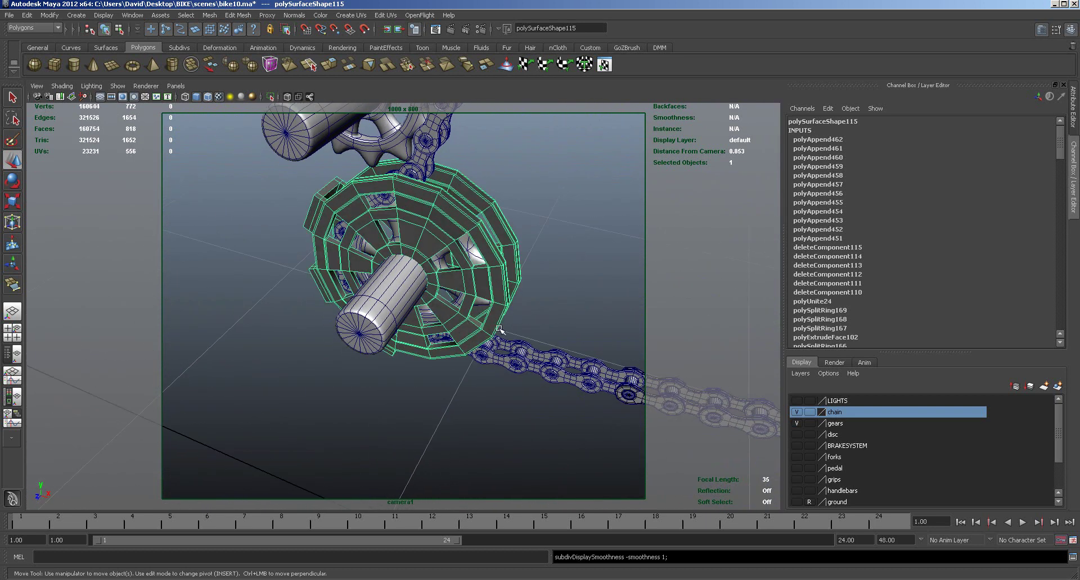
Step: Fill two adjacent gaps along the near plate's outer rim using the Append to Polygon Tool
alt+drag(568, 239, 551, 258)
alt+right_drag(552, 258, 634, 236)
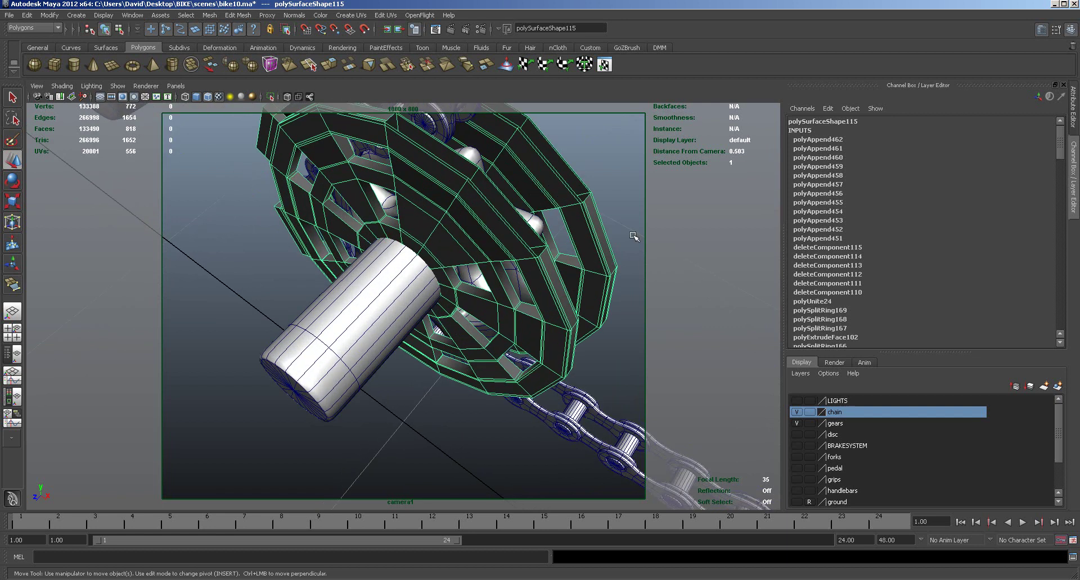
alt+middle_drag(634, 236, 595, 266)
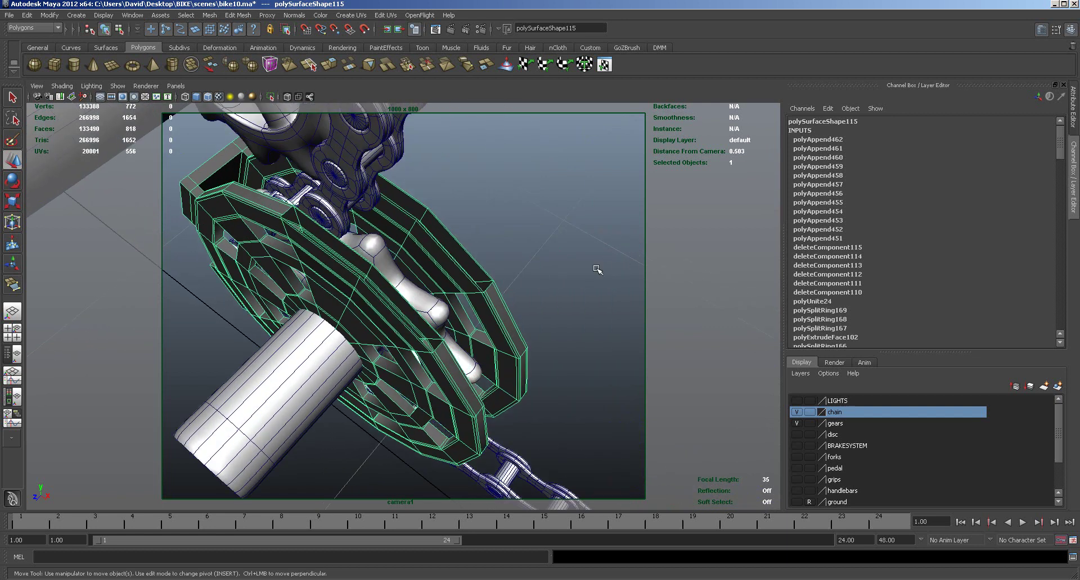
click(243, 15)
click(270, 67)
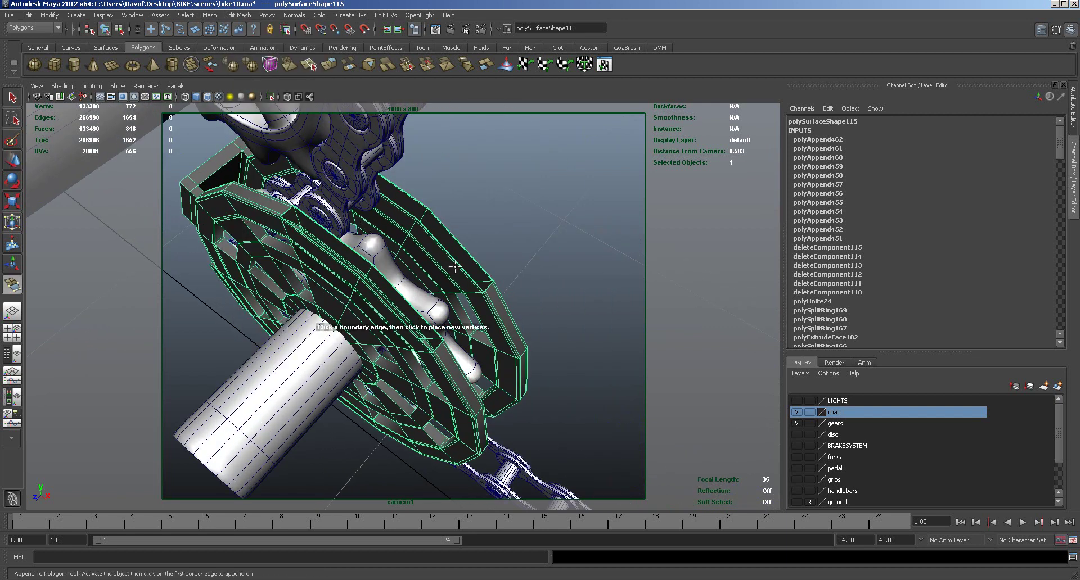
scroll(581, 244, up, 5)
click(297, 203)
click(280, 221)
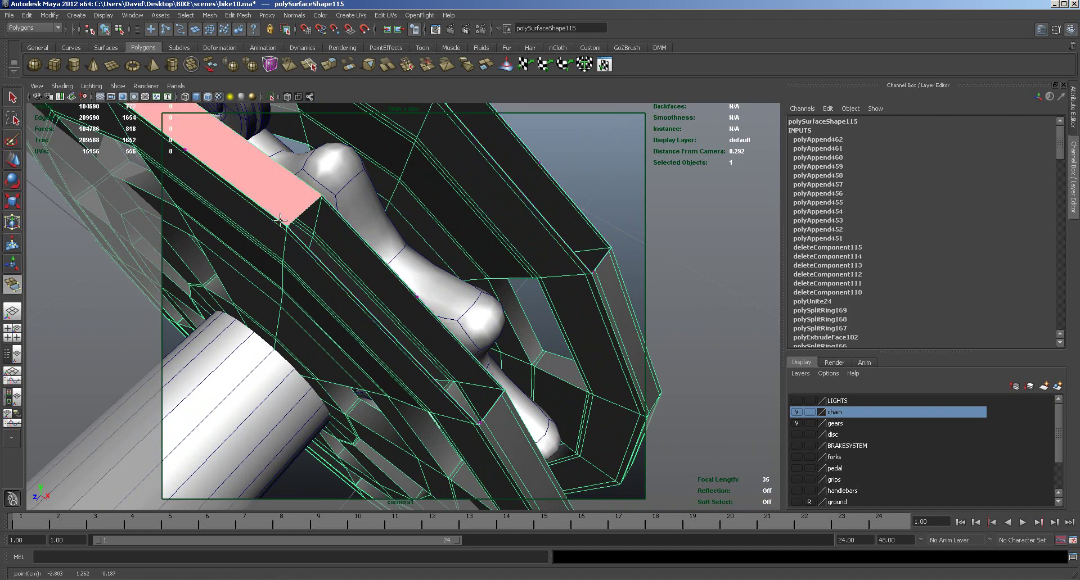
key(Return)
click(356, 234)
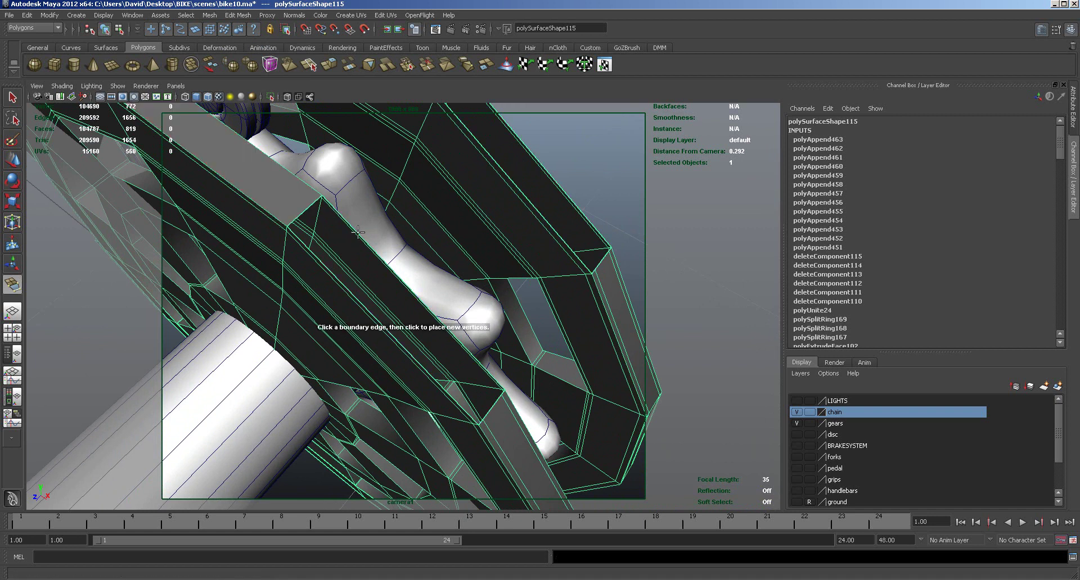
click(330, 266)
key(Return)
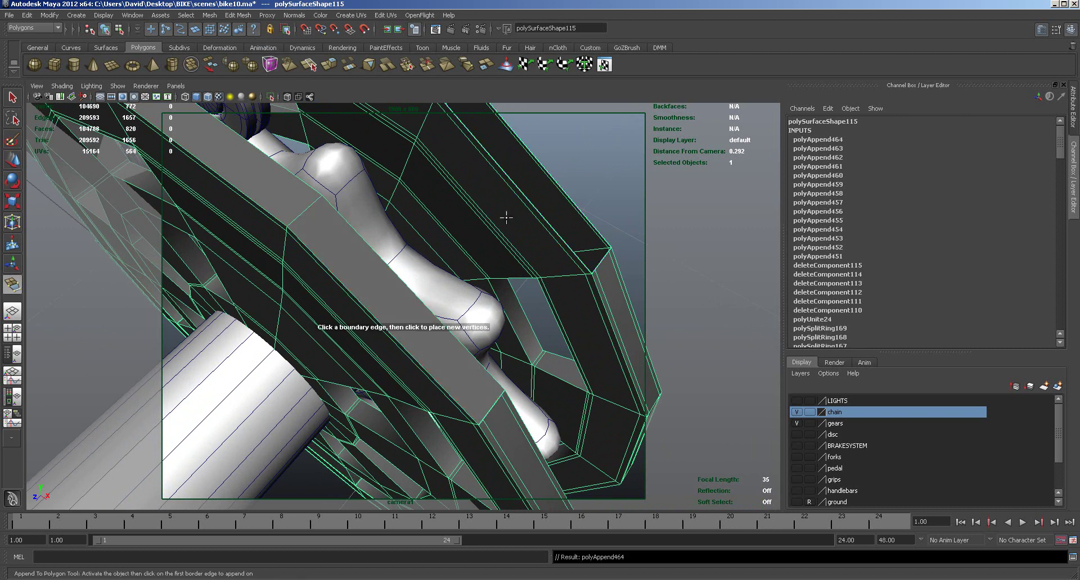
Step: Append two adjacent polygons along the far plate's outer rim beside the chain, and leave the append tool
click(542, 165)
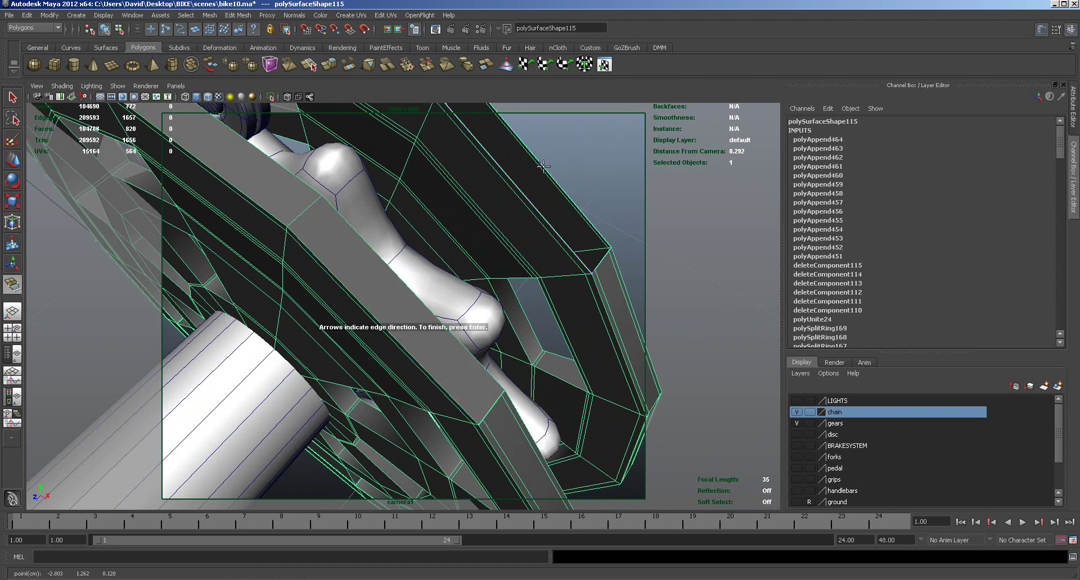
click(520, 188)
alt+middle_drag(532, 193, 529, 233)
key(Return)
click(410, 291)
click(389, 317)
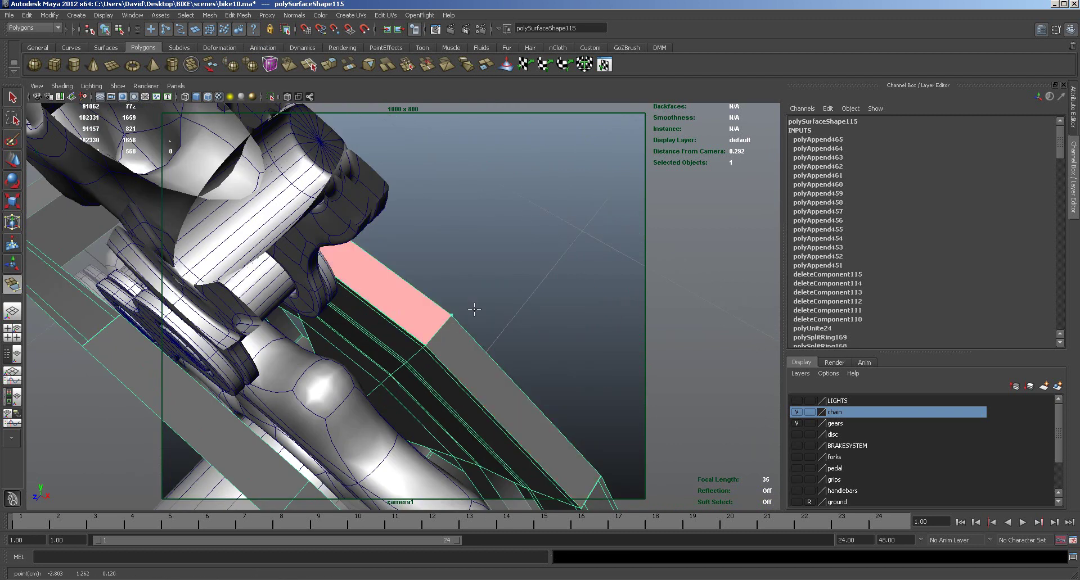
key(Return)
click(12, 161)
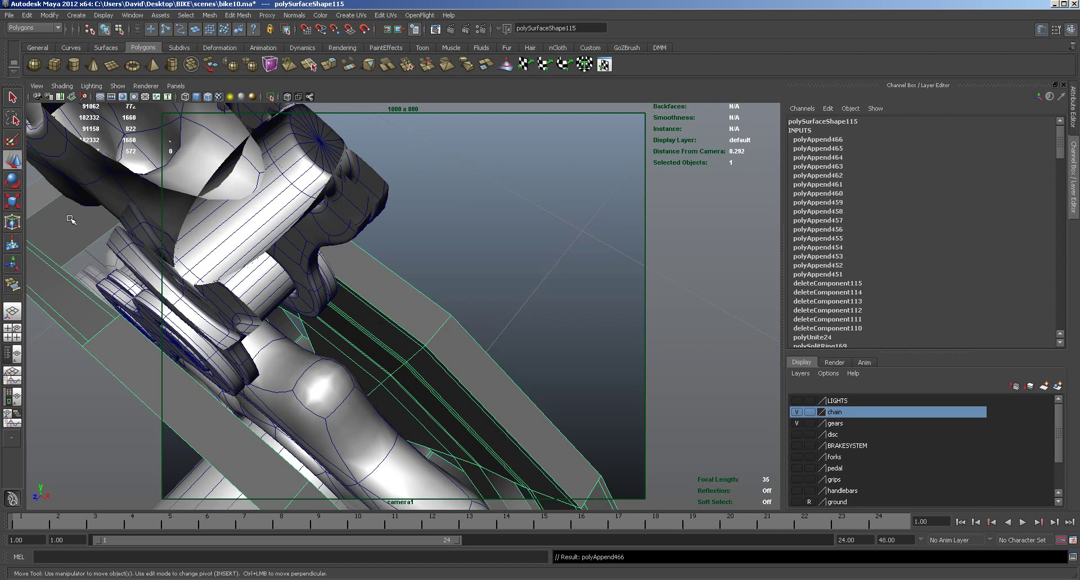
Step: Extrude the four new rim faces on both plates outward, with local translate X 0.011 and Z 0.027
right_drag(173, 376, 175, 406)
click(192, 405)
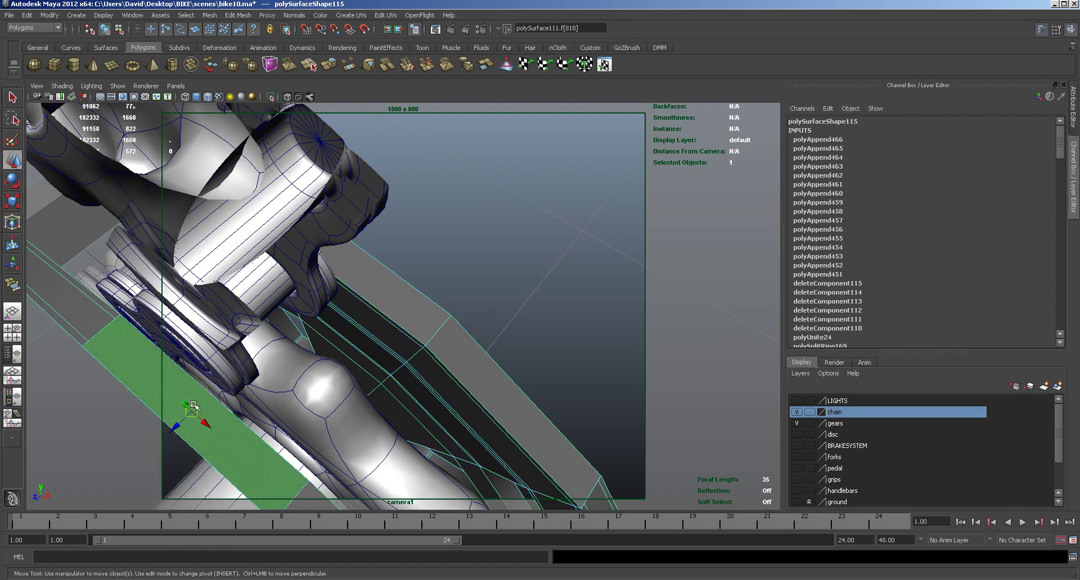
shift+click(392, 303)
shift+click(453, 360)
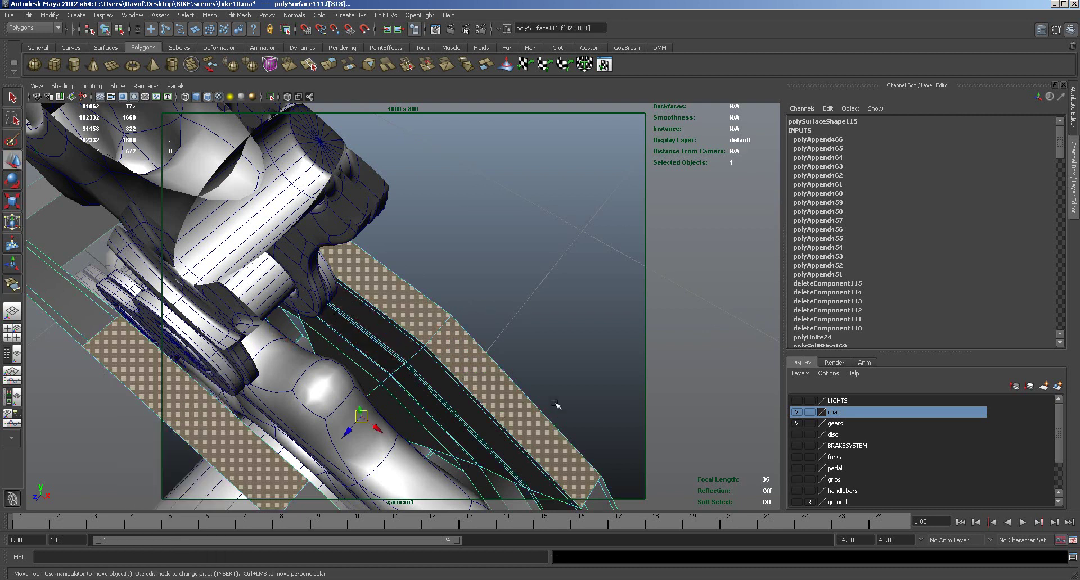
key(f)
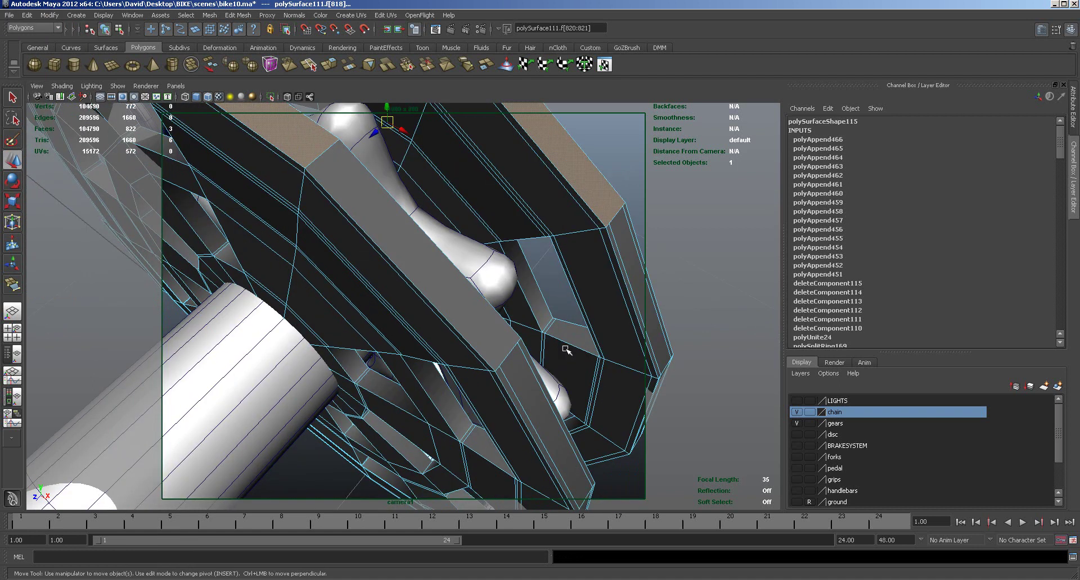
shift+click(425, 261)
alt+right_drag(556, 285, 506, 286)
alt+drag(506, 287, 523, 279)
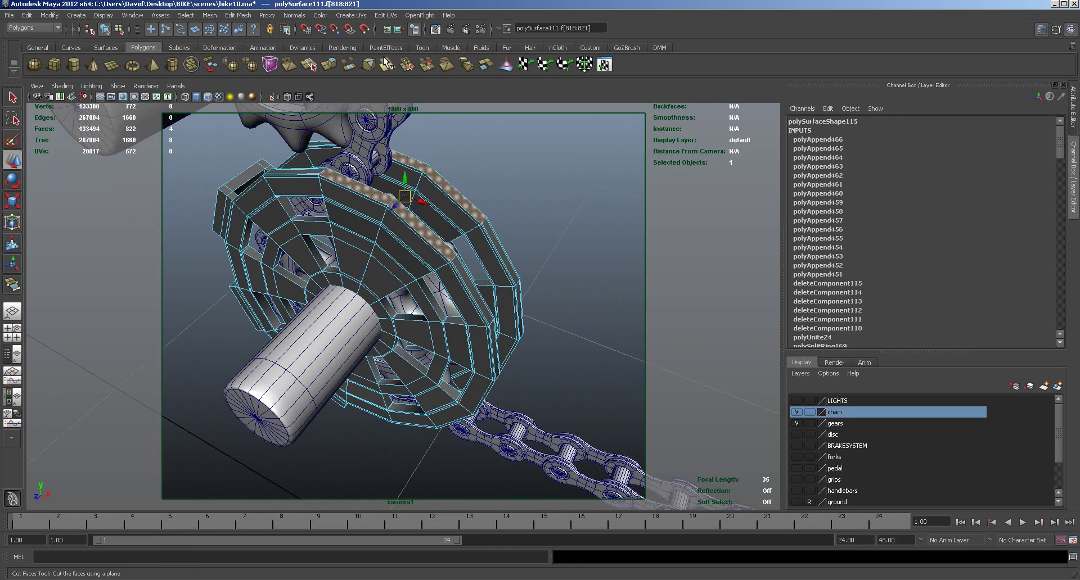
click(328, 65)
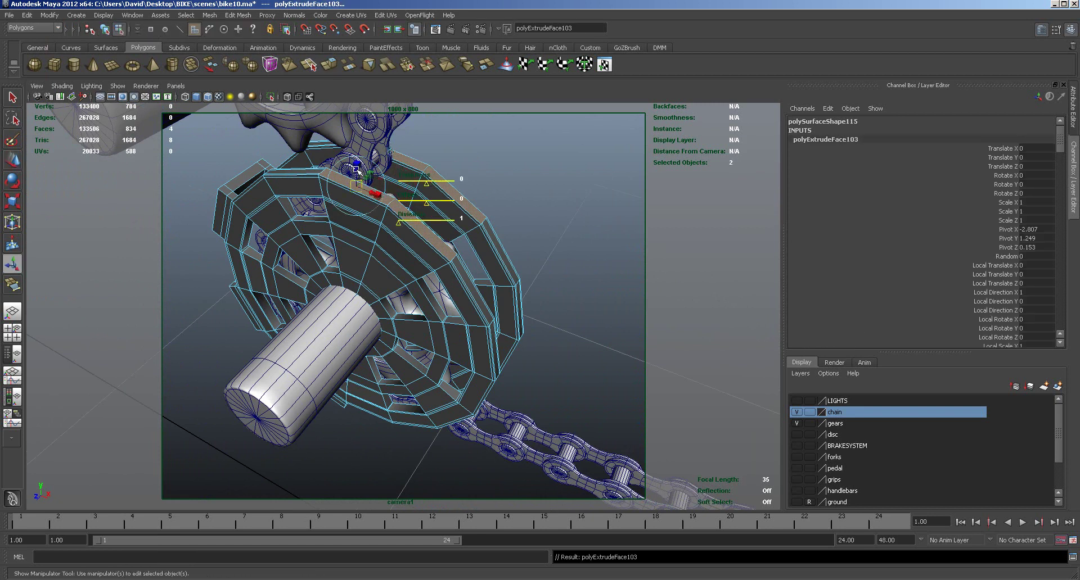
alt+drag(438, 190, 417, 135)
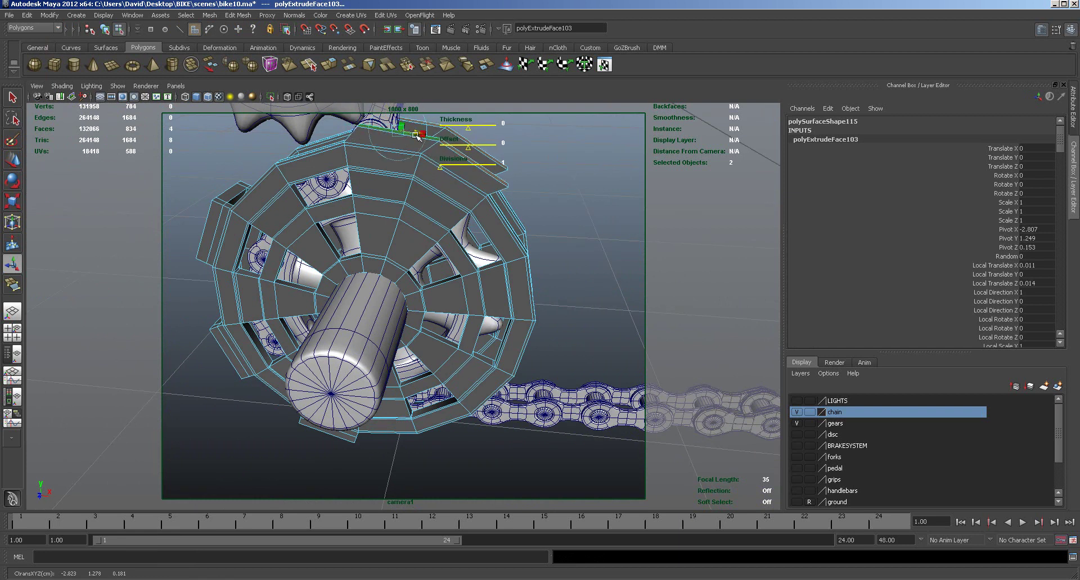
alt+drag(559, 169, 531, 217)
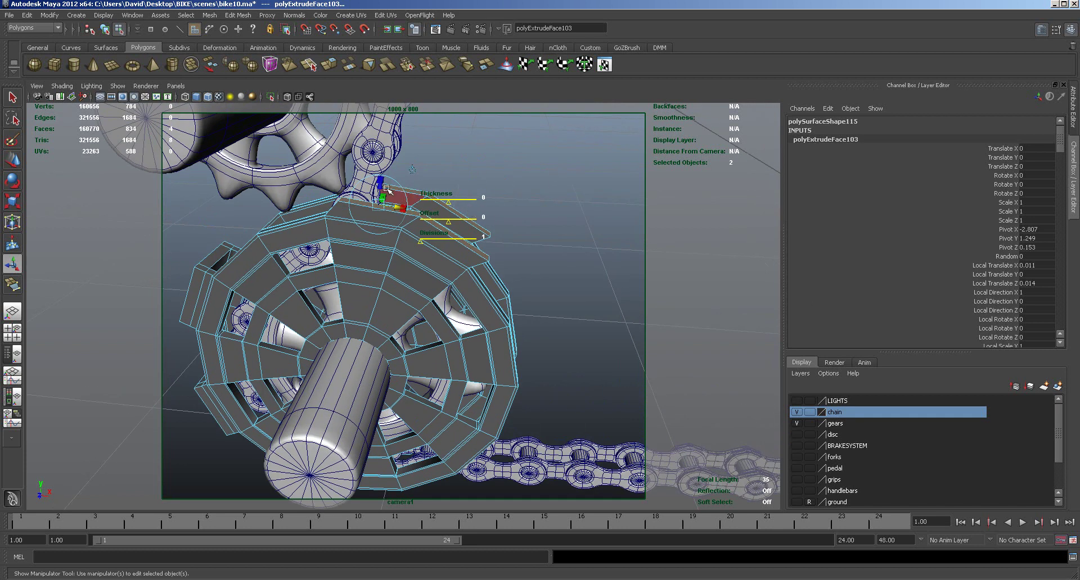
drag(382, 186, 363, 222)
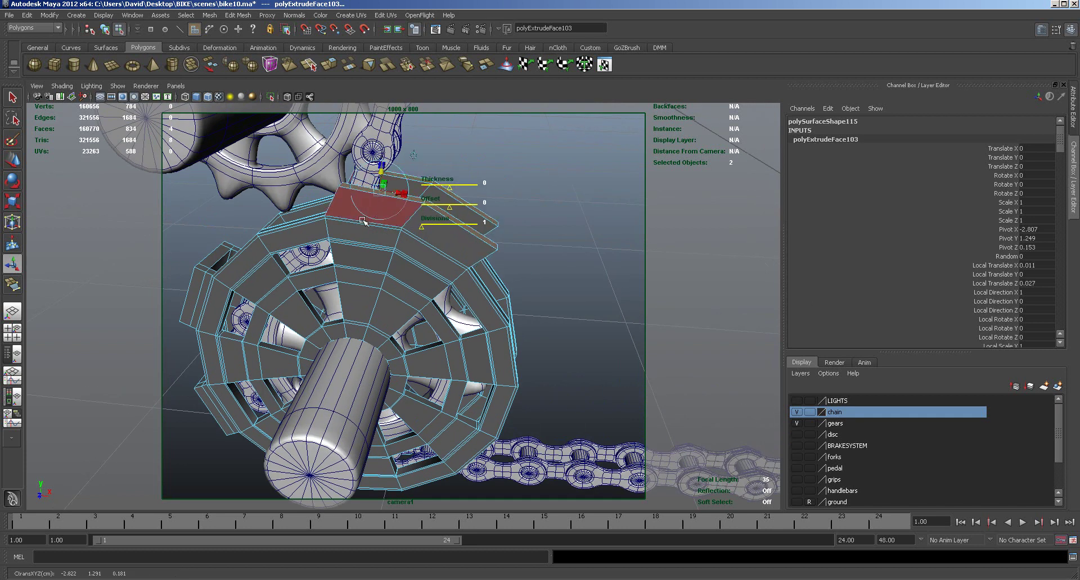
Step: Return the cage to object mode and examine its smooth preview together with the chain and gears
right_drag(408, 247, 467, 272)
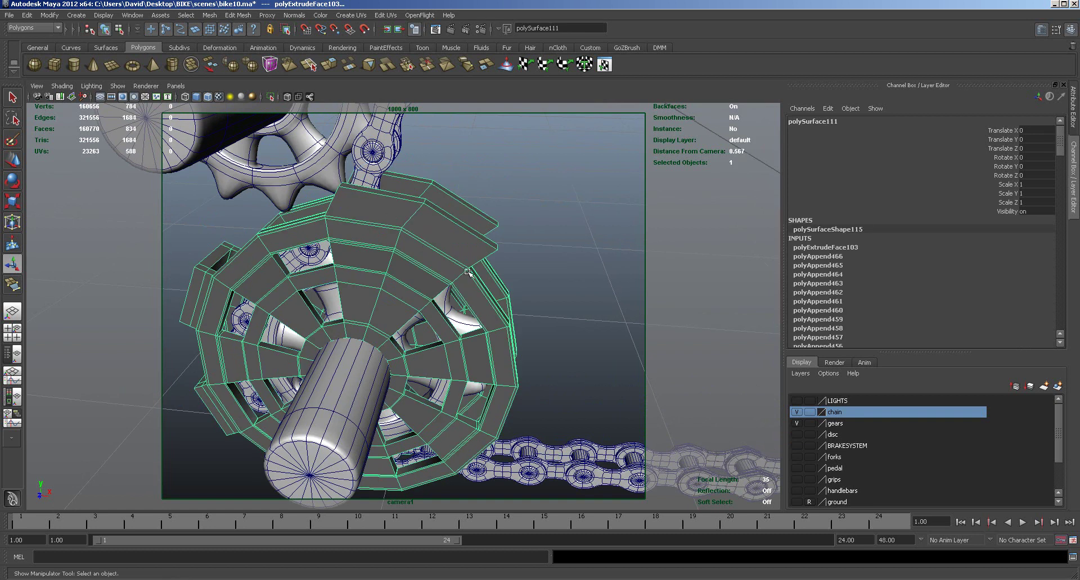
key(3)
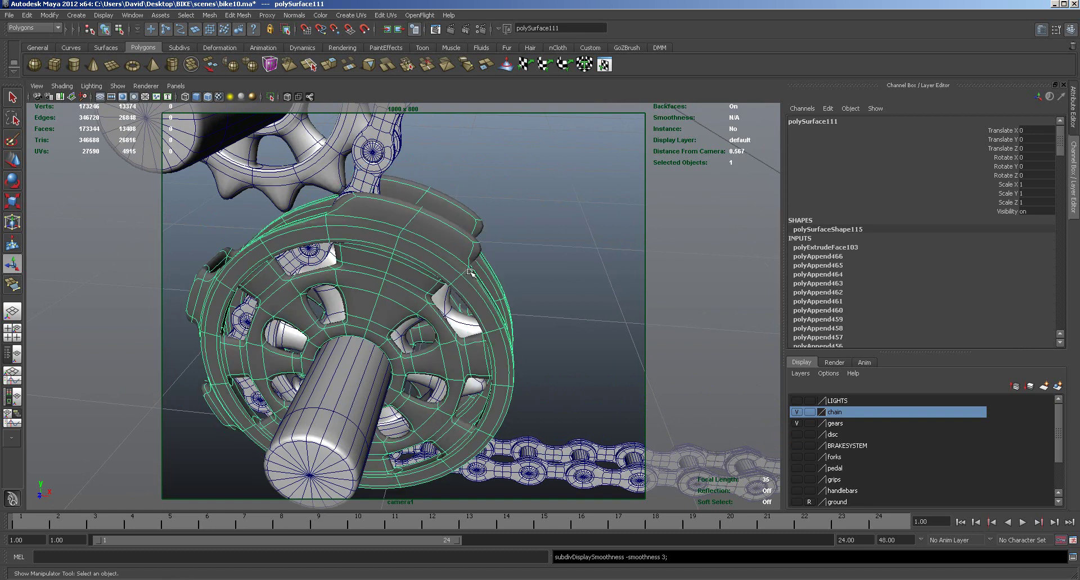
click(565, 282)
mouse_move(568, 302)
alt+mouse_down()
mouse_move(588, 306)
mouse_move(576, 297)
mouse_move(589, 284)
mouse_move(554, 287)
mouse_move(574, 294)
mouse_move(555, 308)
alt+mouse_up()
alt+right_drag(555, 307, 552, 296)
alt+drag(552, 296, 585, 294)
alt+right_drag(585, 295, 485, 272)
alt+drag(486, 272, 560, 288)
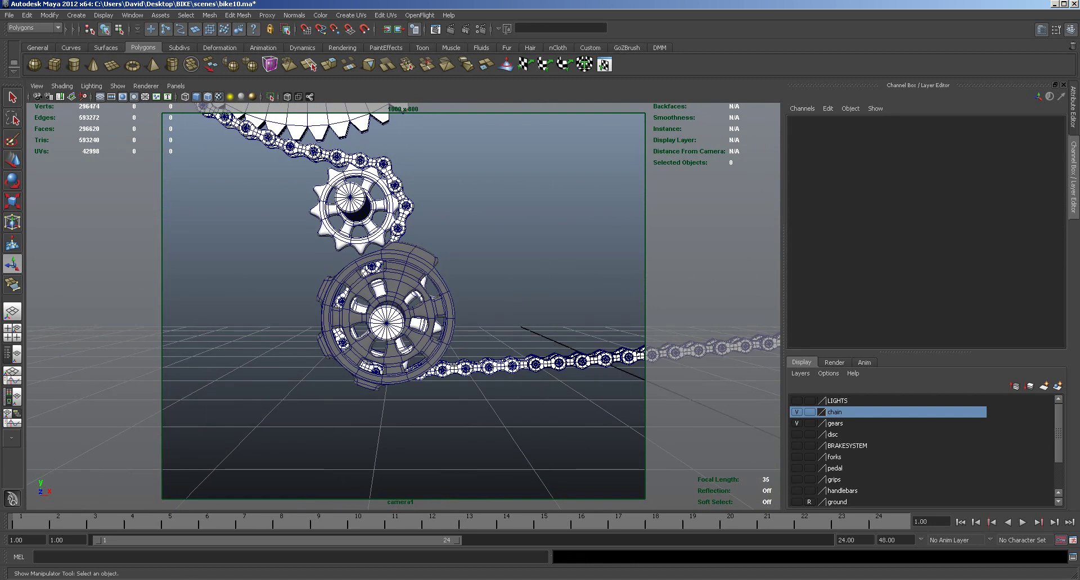
Step: Switch to the reference folder in Windows Explorer and examine the derailleur photo gears1.jpg
key(alt+Tab)
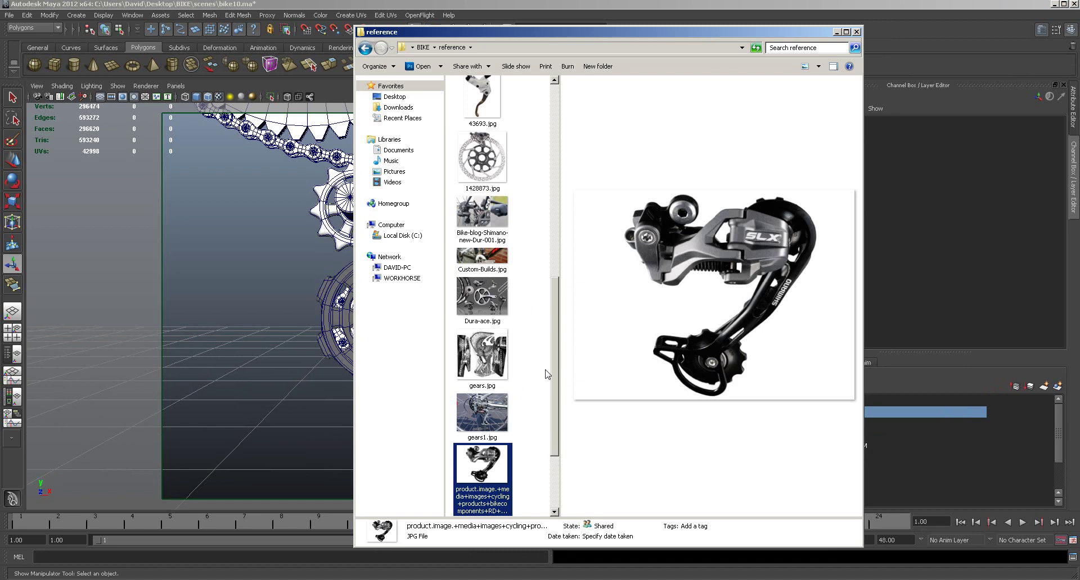
scroll(557, 368, down, 2)
click(495, 374)
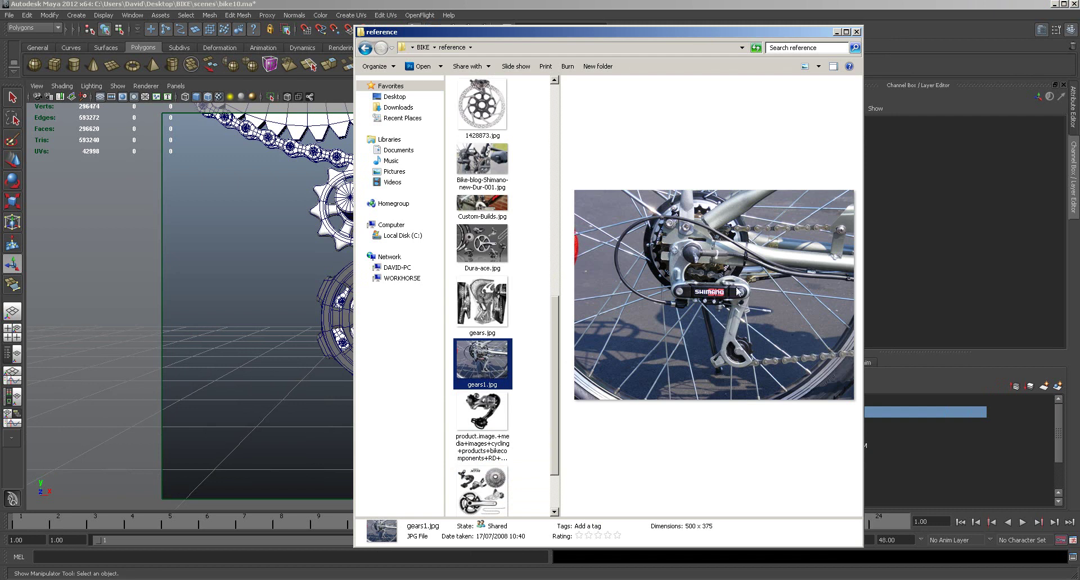
drag(662, 37, 1079, 37)
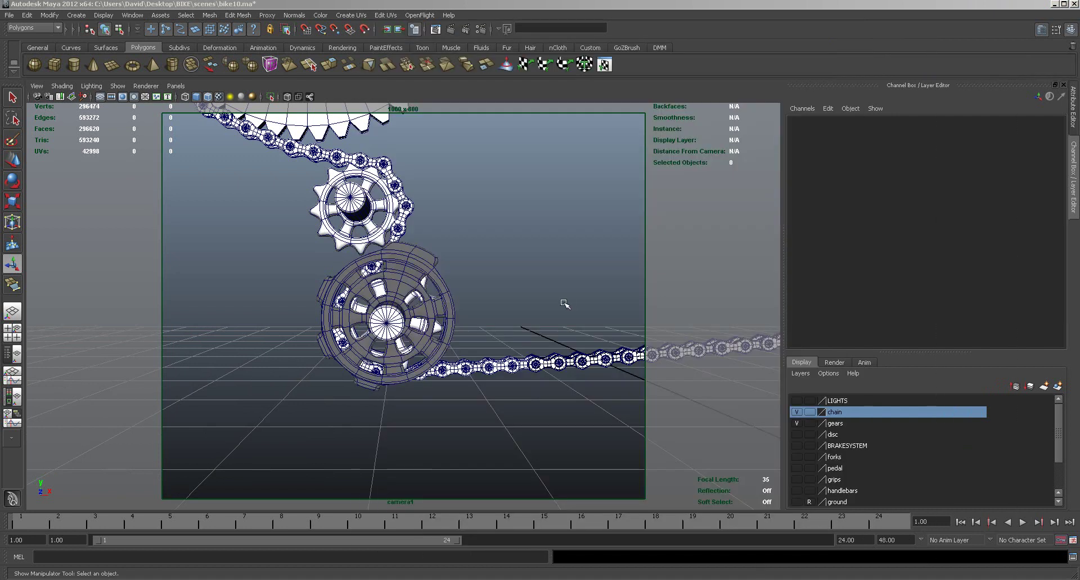
Step: Turn off the lower pulley cage's smooth preview and duplicate it, raising the copy 0.251 units in Y over the upper pulley
click(448, 312)
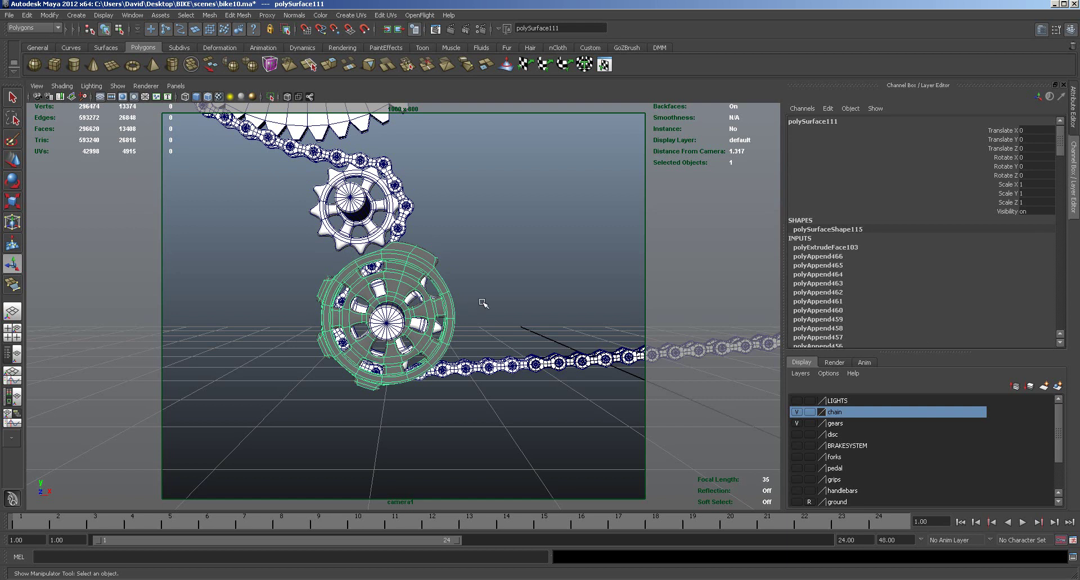
alt+middle_drag(472, 300, 501, 380)
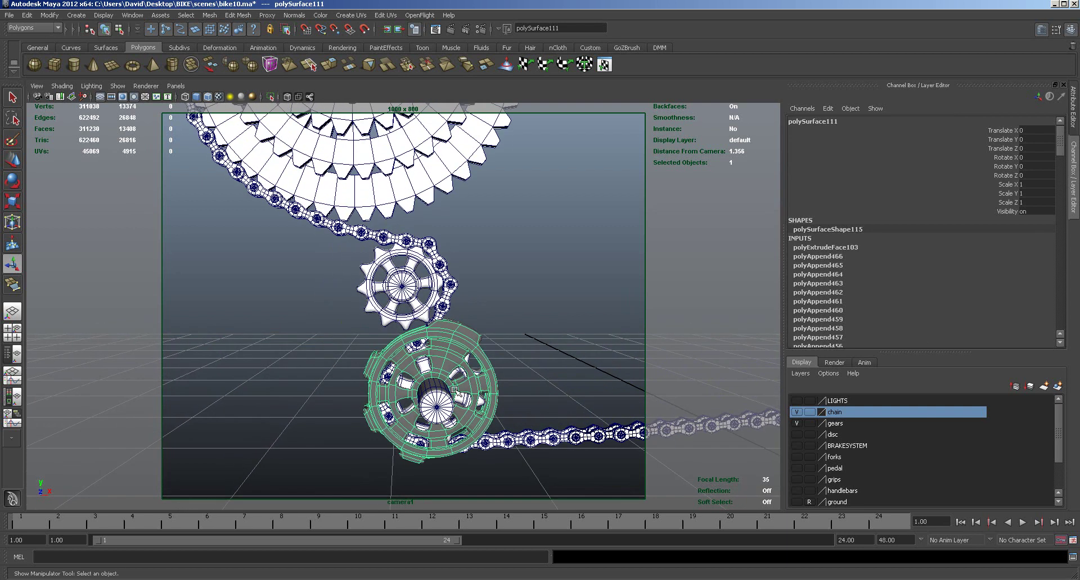
key(1)
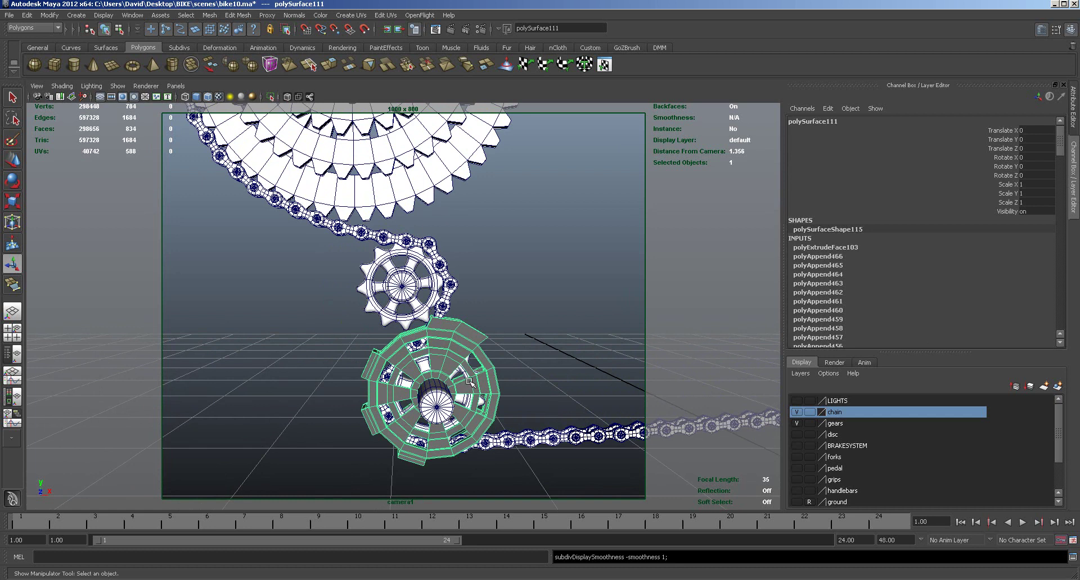
alt+drag(523, 368, 528, 364)
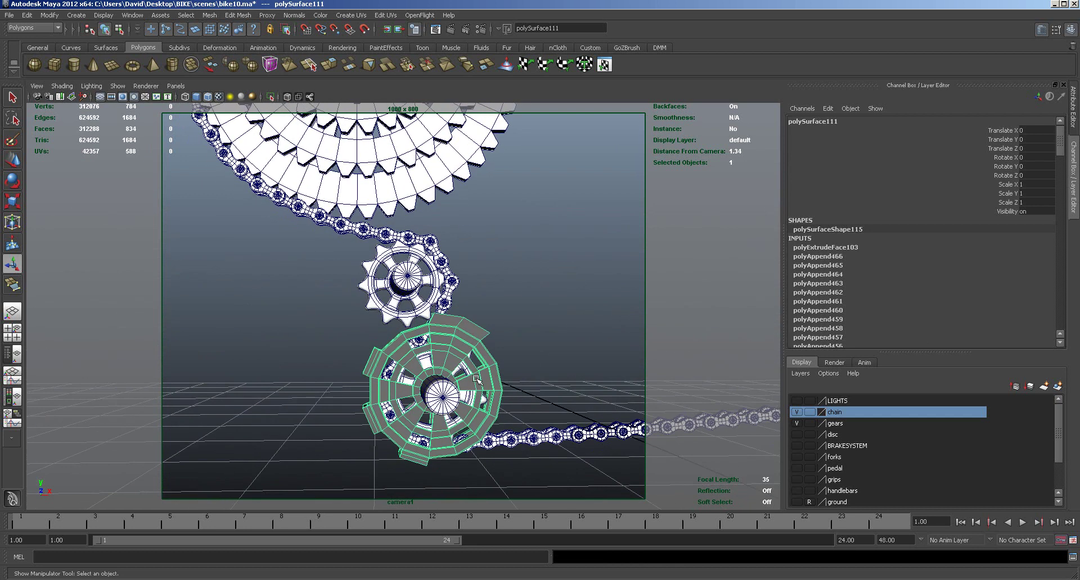
key(w)
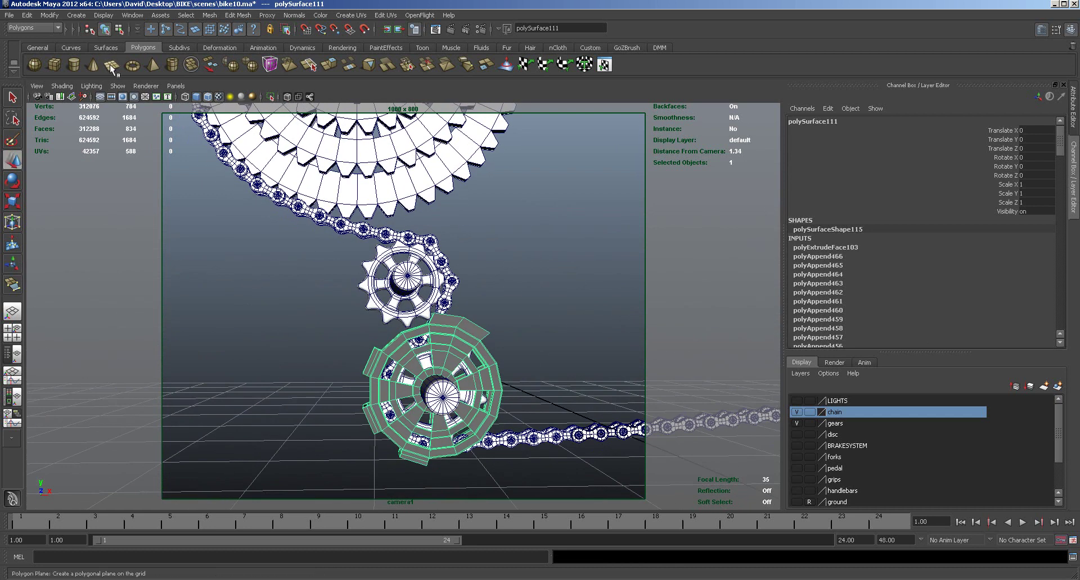
click(49, 15)
click(79, 120)
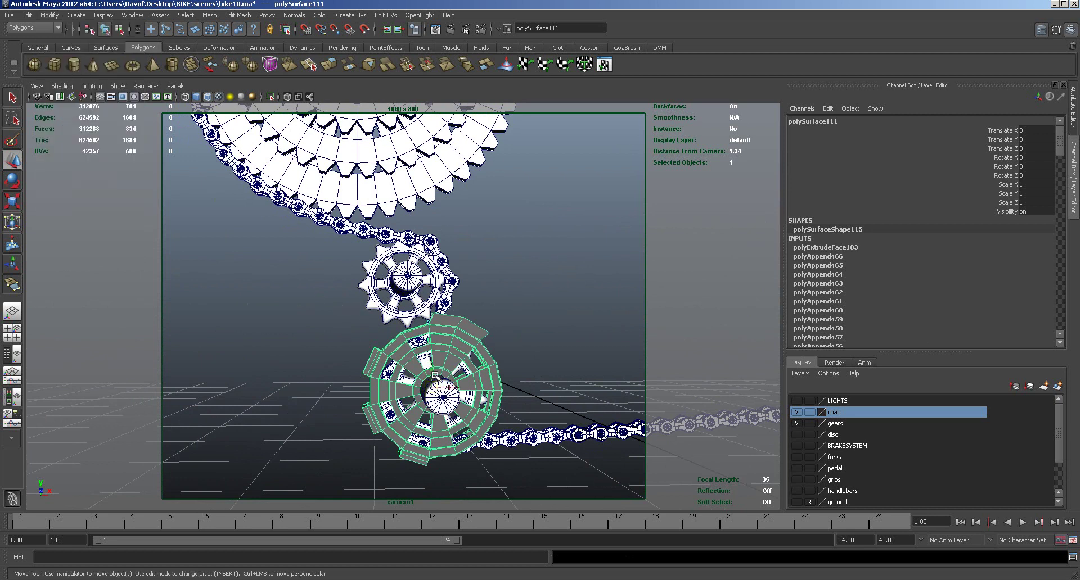
key(ctrl+d)
drag(432, 369, 427, 253)
Step: In the front view, centre the duplicated cage on the upper pulley at Translate X -0.067
key(space)
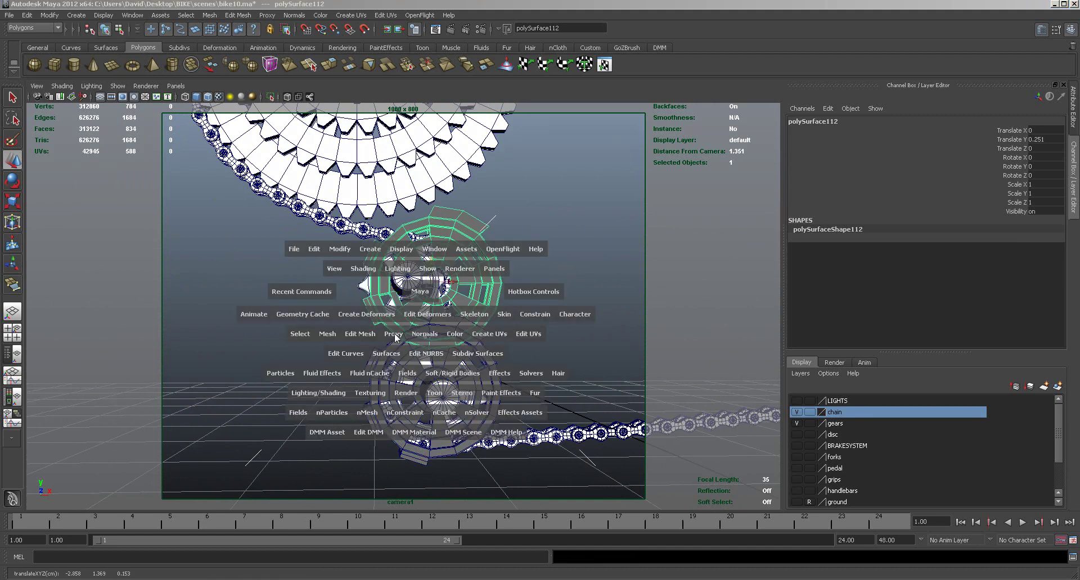
key(space)
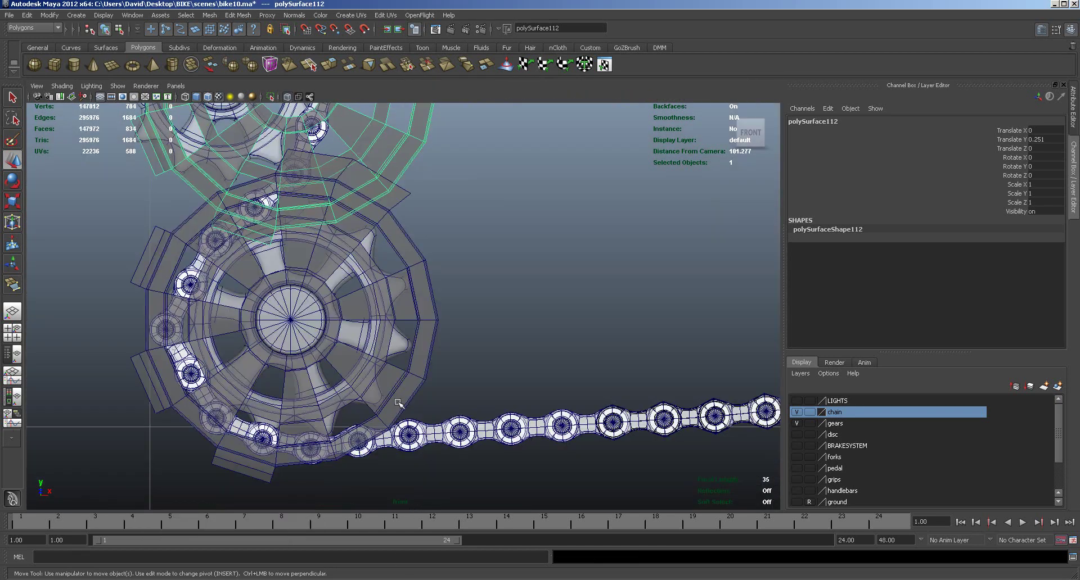
scroll(388, 396, down, 5)
scroll(466, 418, up, 2)
scroll(466, 417, up, 6)
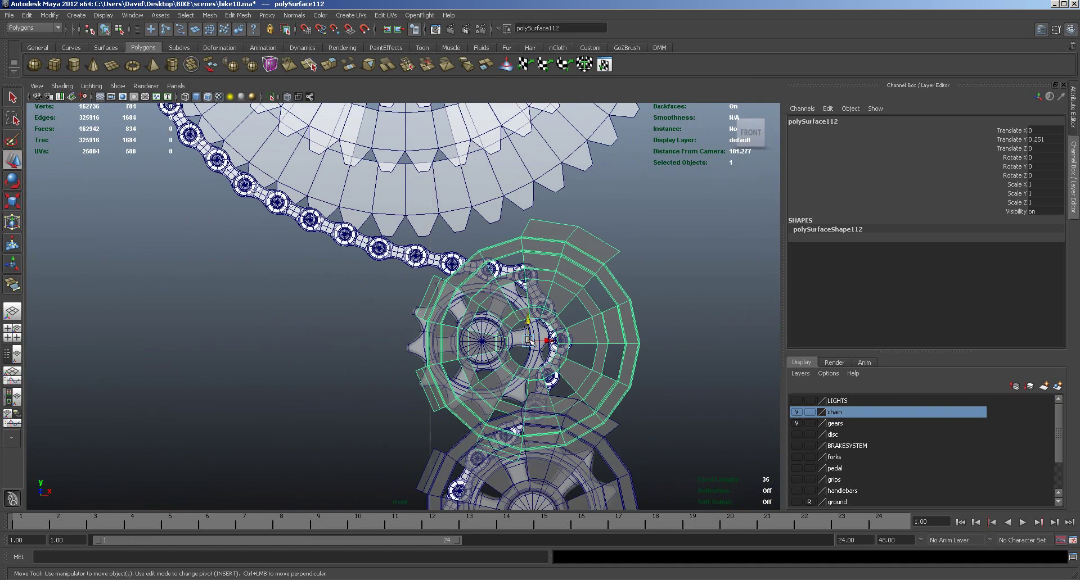
drag(530, 340, 483, 340)
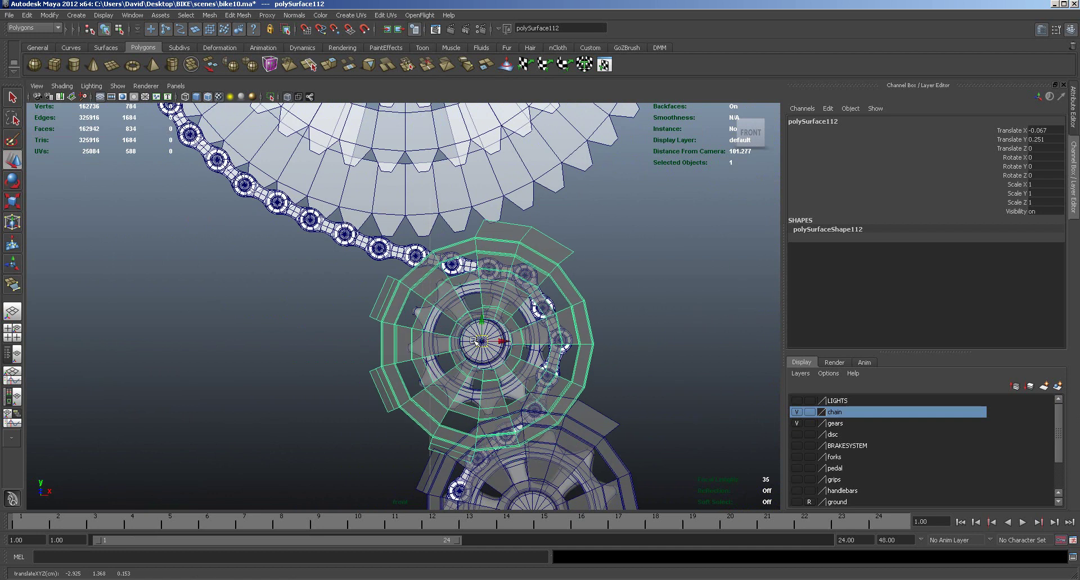
Step: Scale the duplicated cage uniformly to 0.754 and rotate it -18.089 degrees about Z to fit the upper pulley
key(r)
drag(481, 341, 442, 324)
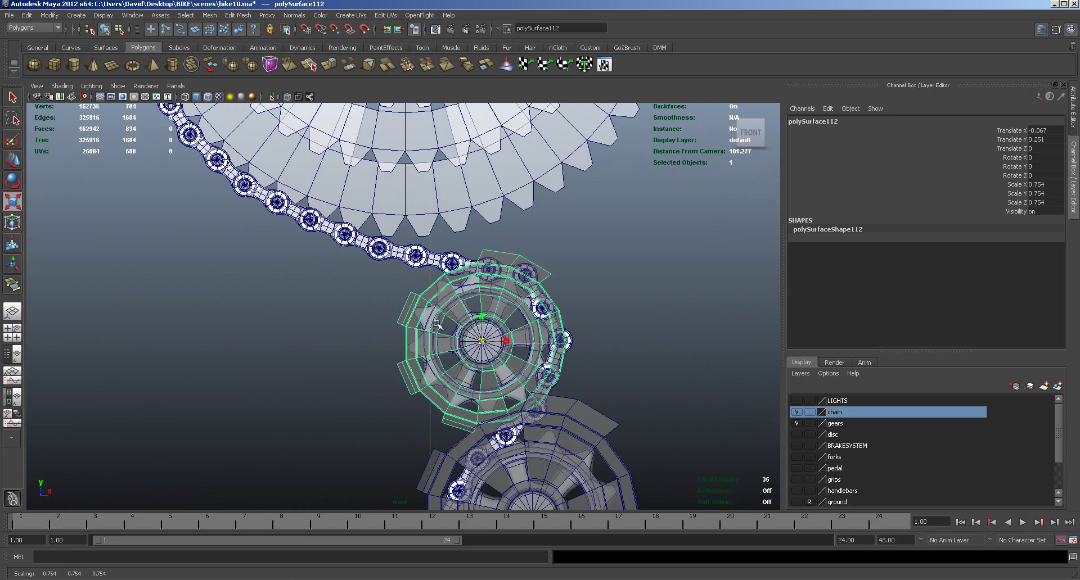
key(e)
drag(459, 353, 462, 346)
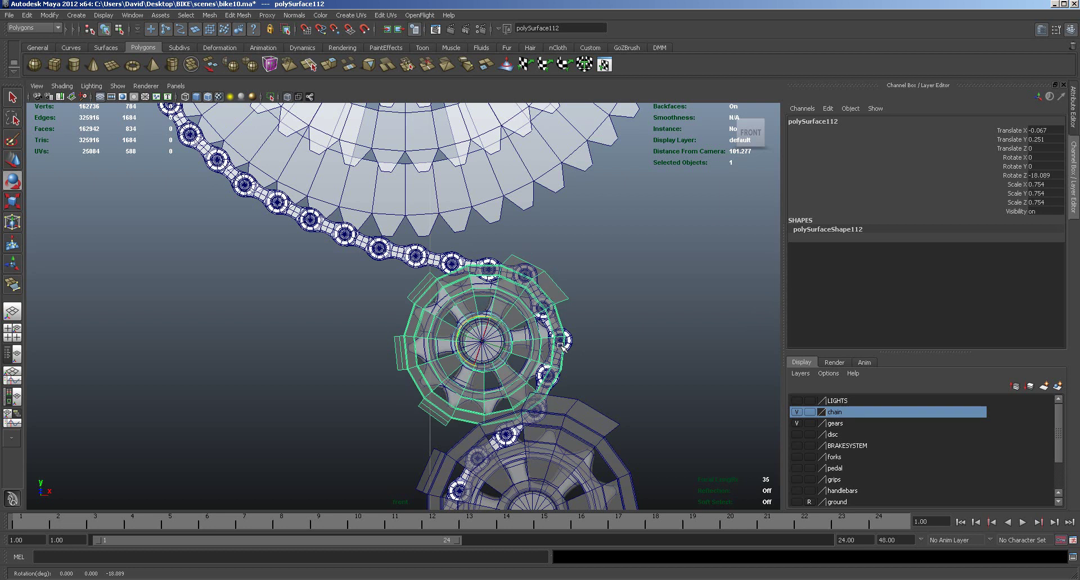
Step: Narrow the upper cage across the pulley's width by setting its Scale Z to 0.677
key(space)
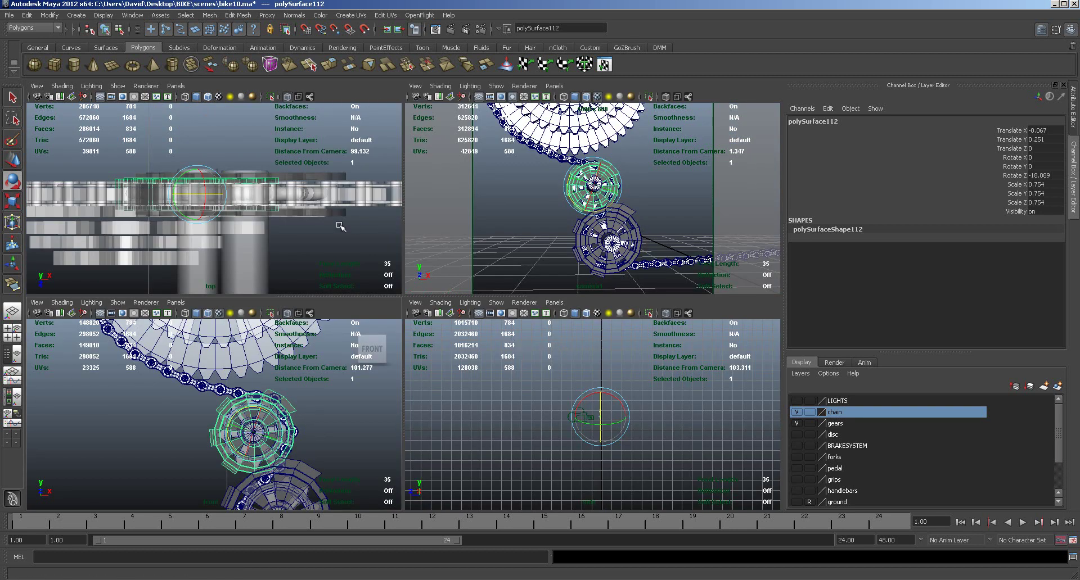
key(space)
alt+drag(421, 374, 568, 405)
key(r)
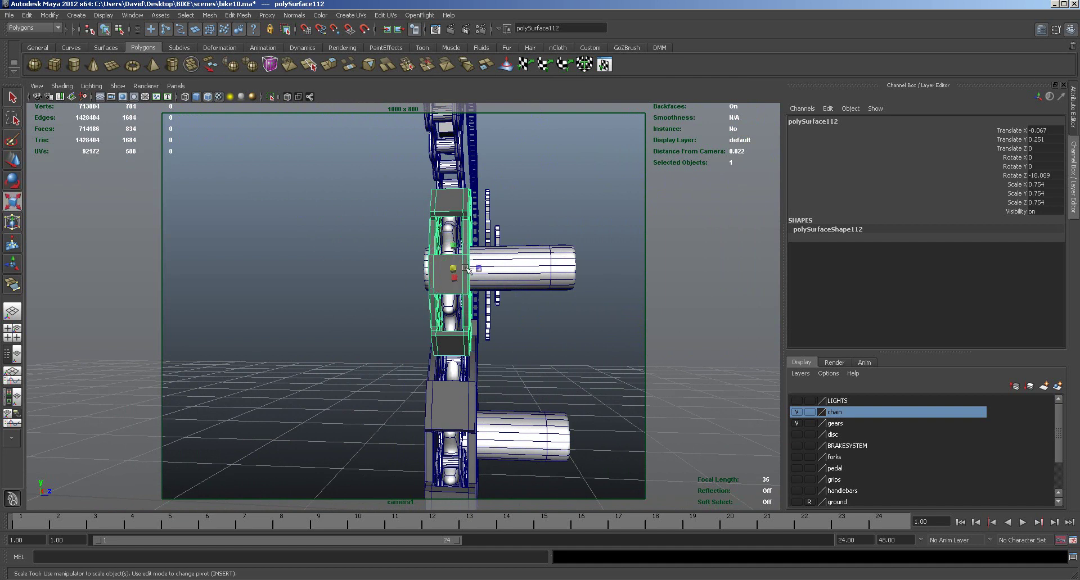
click(479, 271)
drag(479, 271, 476, 270)
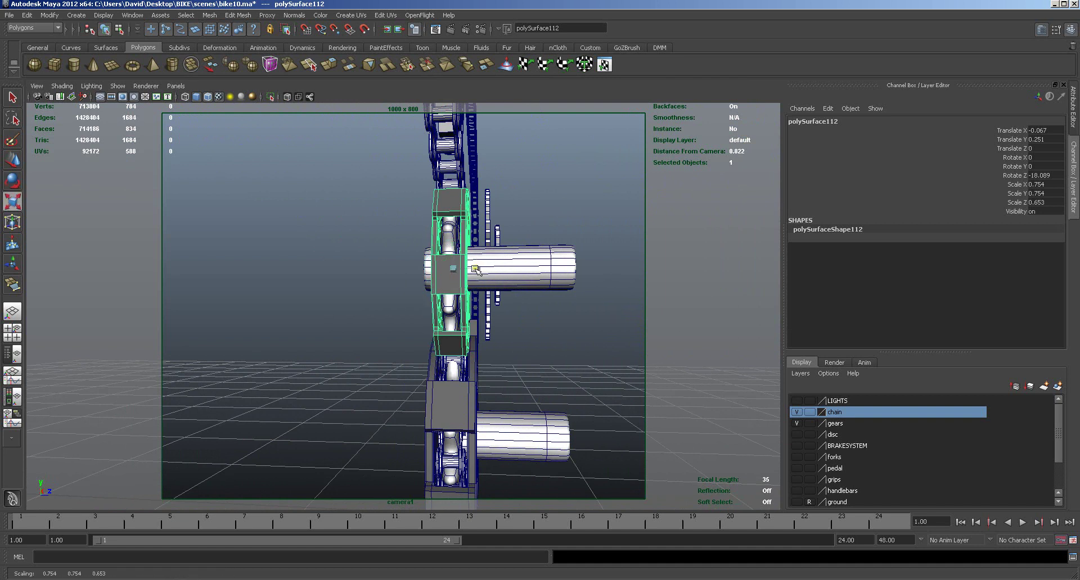
alt+drag(502, 316, 477, 272)
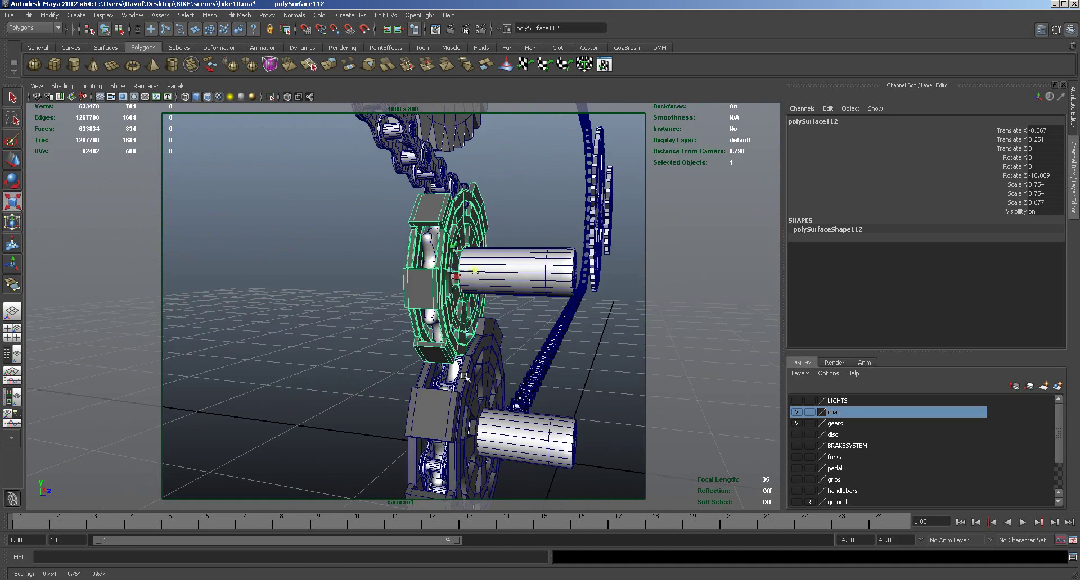
Step: Turn on smooth preview for both pulley cages, clear the selection and examine them with the chain
click(483, 382)
drag(488, 432, 458, 345)
shift+click(475, 228)
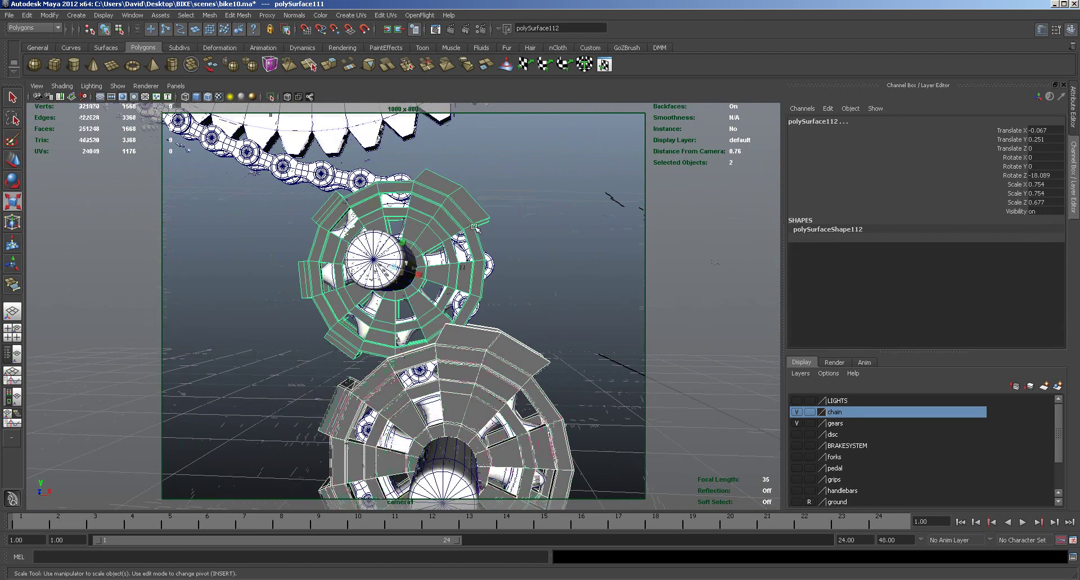
key(3)
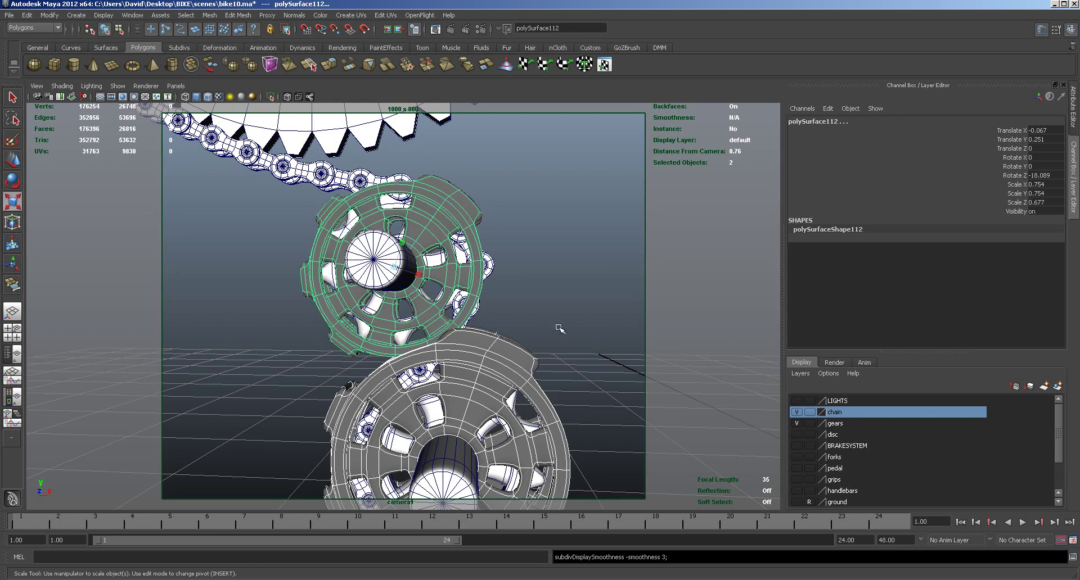
click(561, 312)
alt+right_drag(580, 331, 470, 321)
mouse_move(470, 321)
alt+mouse_down()
mouse_move(482, 305)
mouse_move(471, 326)
alt+mouse_up()
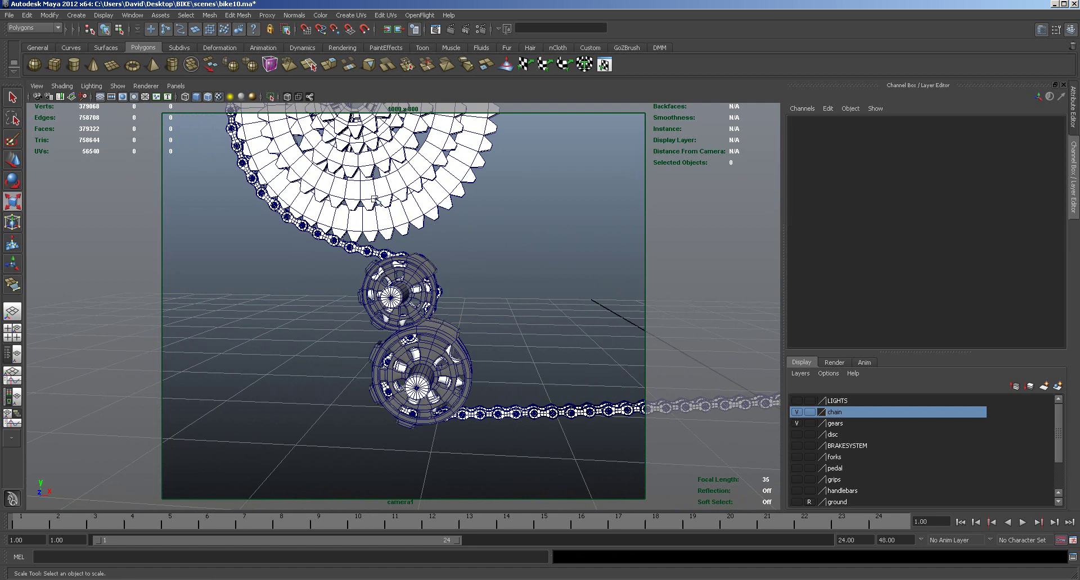
Step: Review the whole gear and chain assembly and save the scene bike10.ma
alt+right_drag(566, 296, 437, 286)
alt+middle_drag(467, 288, 389, 340)
key(r)
alt+drag(405, 327, 426, 307)
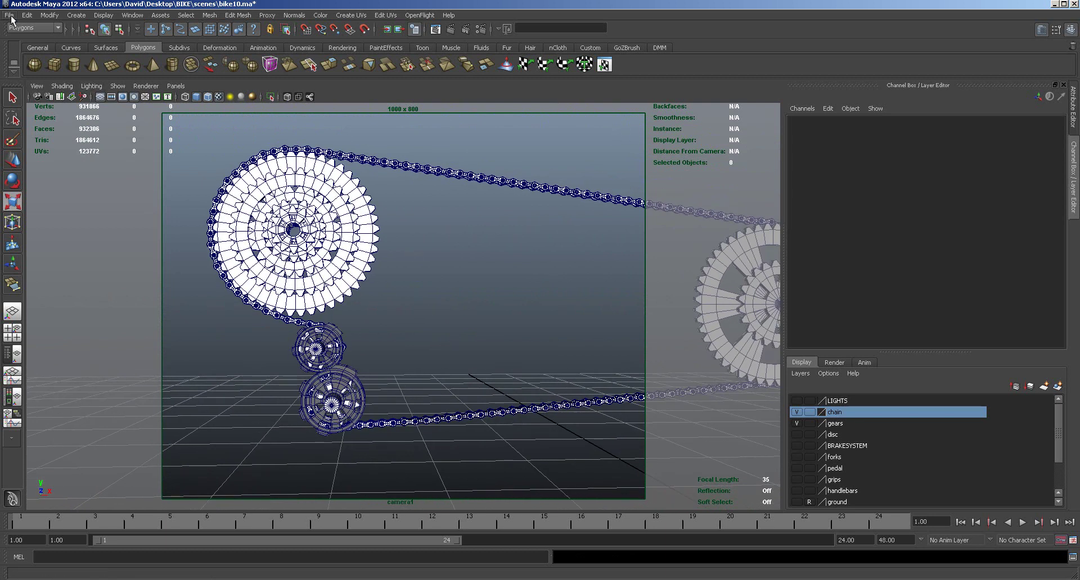
click(10, 16)
click(31, 53)
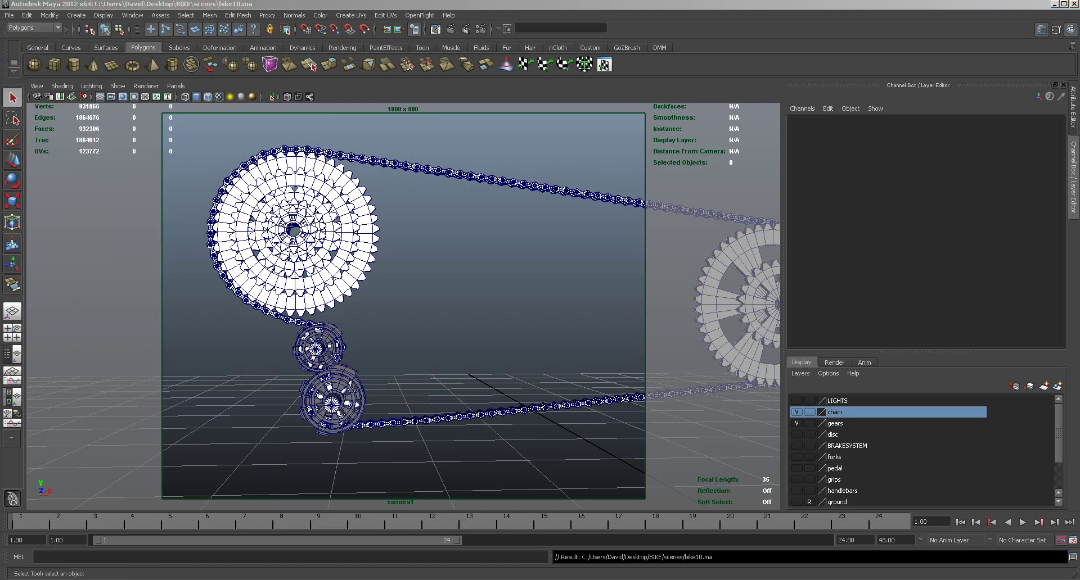
Step: Check the derailleur photo gears1.jpg, and add a polygon cube over the rear gears at Translate X -2.879, Y 1.604
drag(1079, 87, 867, 57)
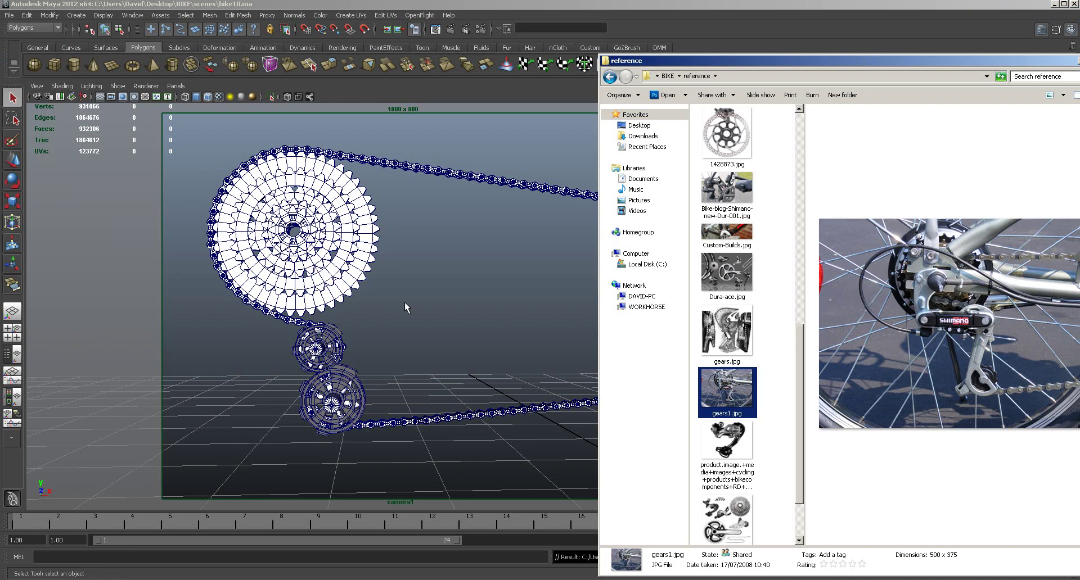
drag(804, 60, 1079, 65)
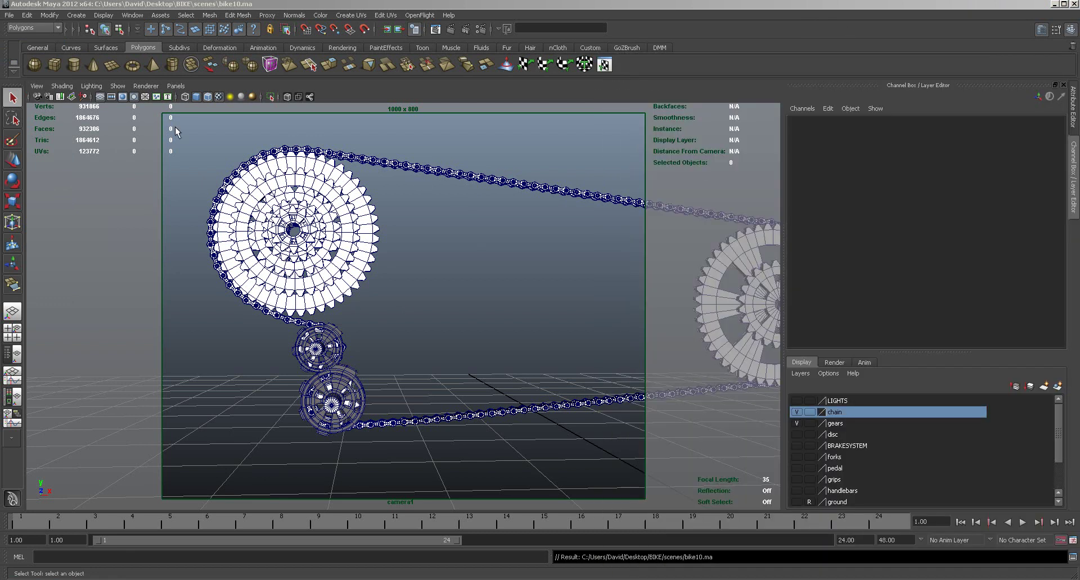
click(56, 63)
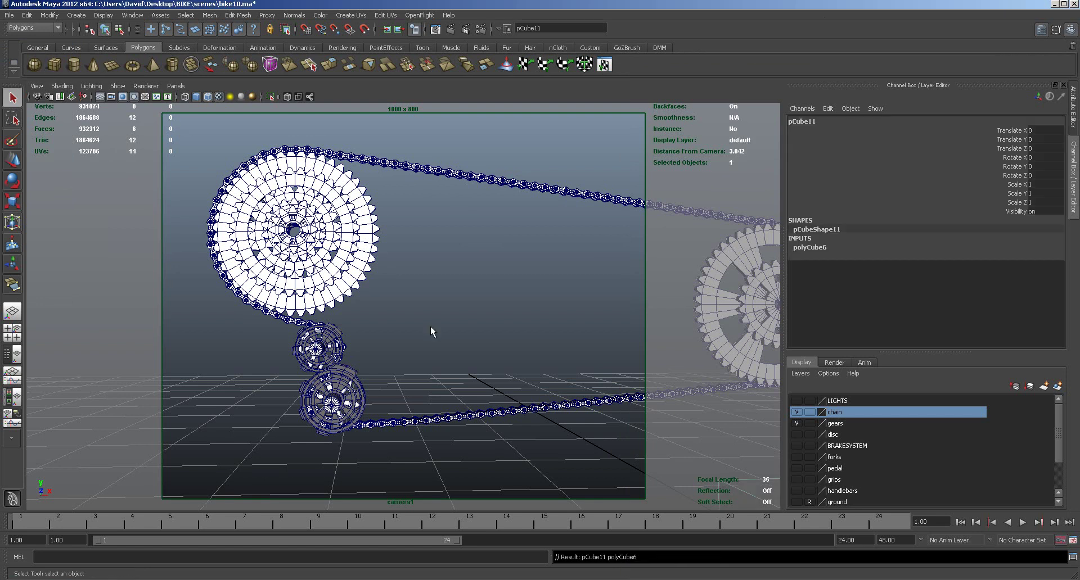
scroll(528, 383, down, 5)
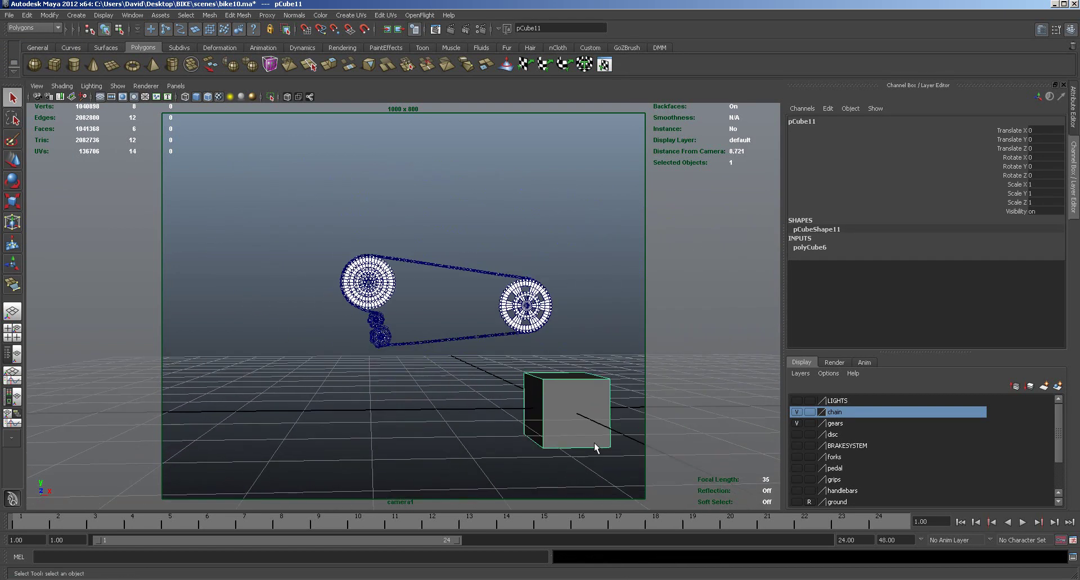
key(w)
drag(578, 415, 378, 304)
Step: Scale the cube to X 0.42 and Z 0.074, and place it beside the gears at Translate X -2.946, Z 0.336
key(space)
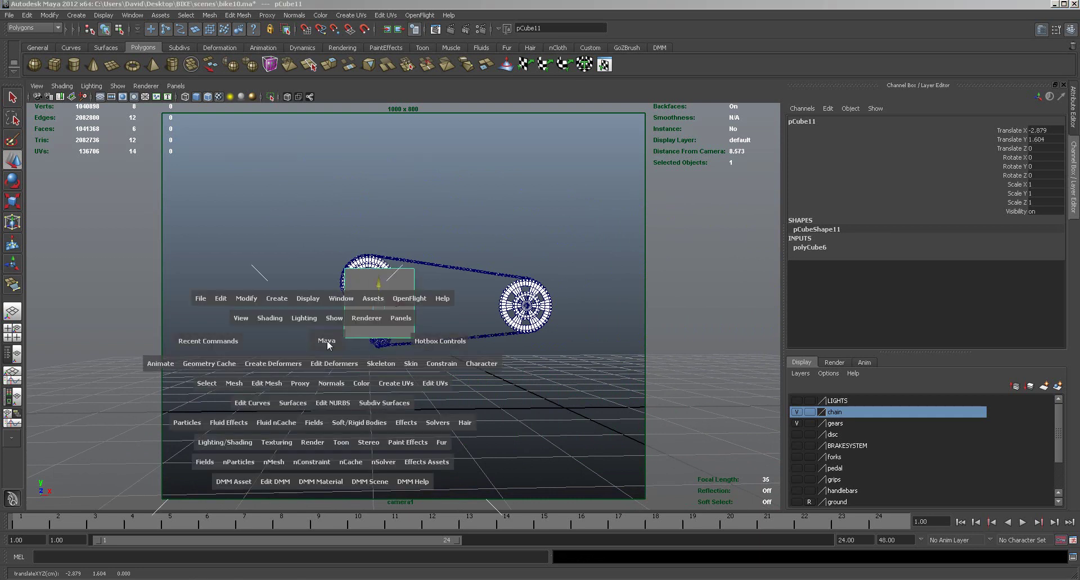
key(f)
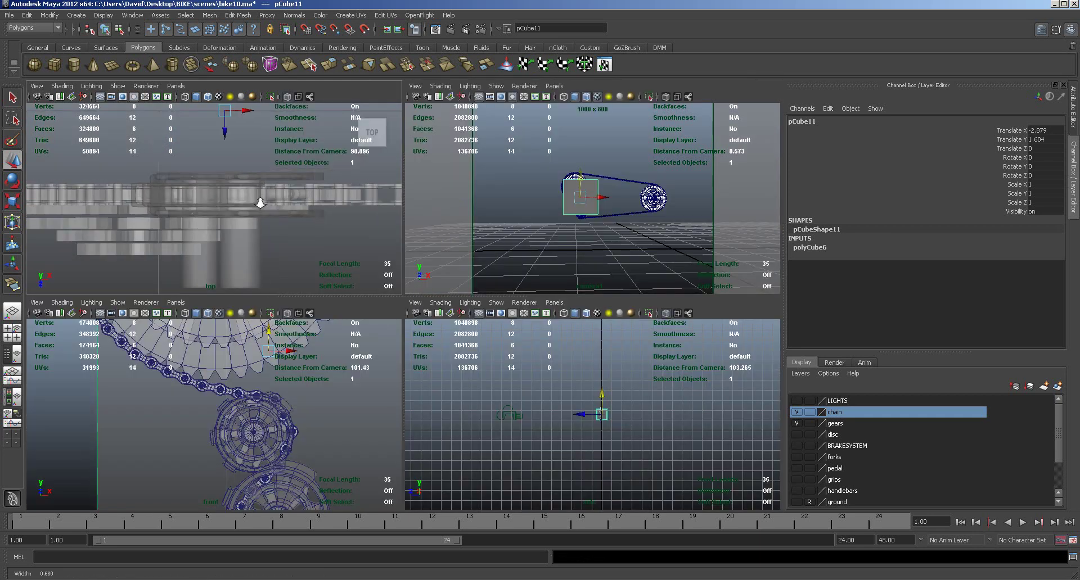
mouse_move(216, 209)
mouse_down()
mouse_move(215, 274)
mouse_move(216, 251)
mouse_move(239, 250)
mouse_move(225, 253)
mouse_move(199, 223)
mouse_move(212, 211)
mouse_up()
key(r)
key(w)
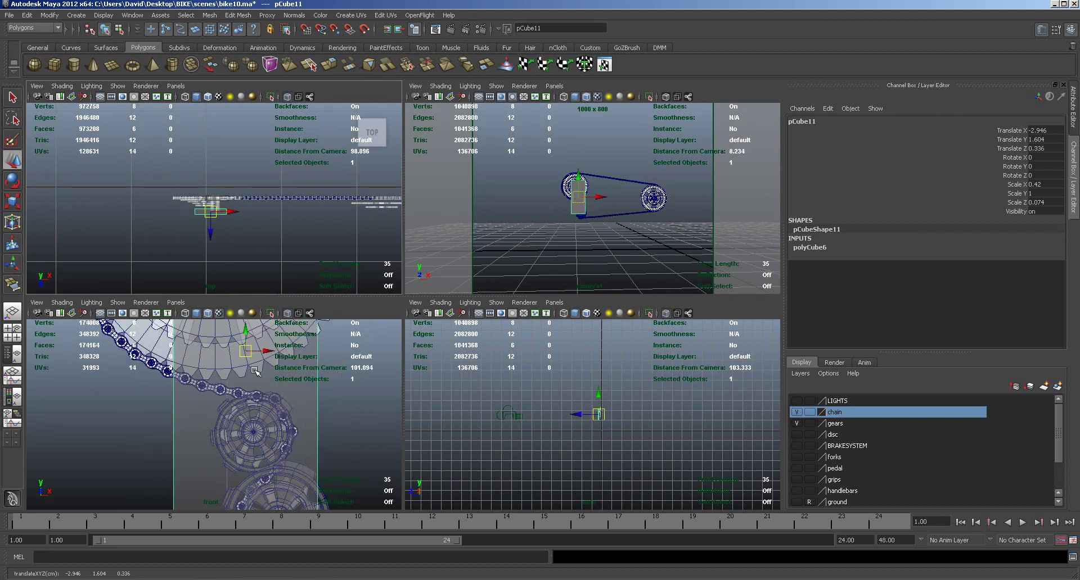
Step: In the front view, reduce the cube's Scale Y to 0.175 and rotate it -40.424 degrees about Z
key(space)
scroll(344, 380, down, 5)
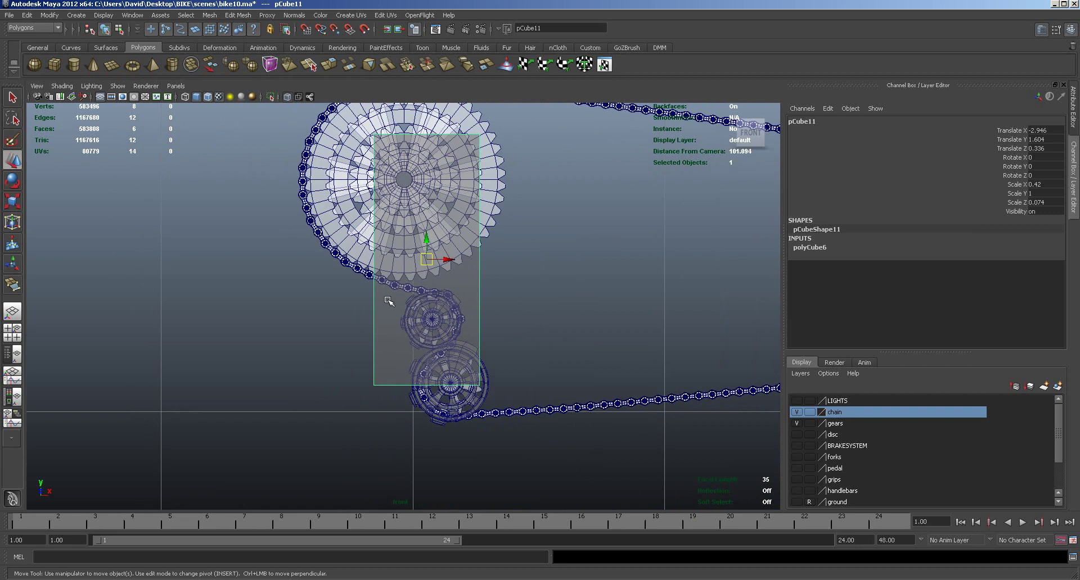
key(r)
drag(426, 234, 427, 257)
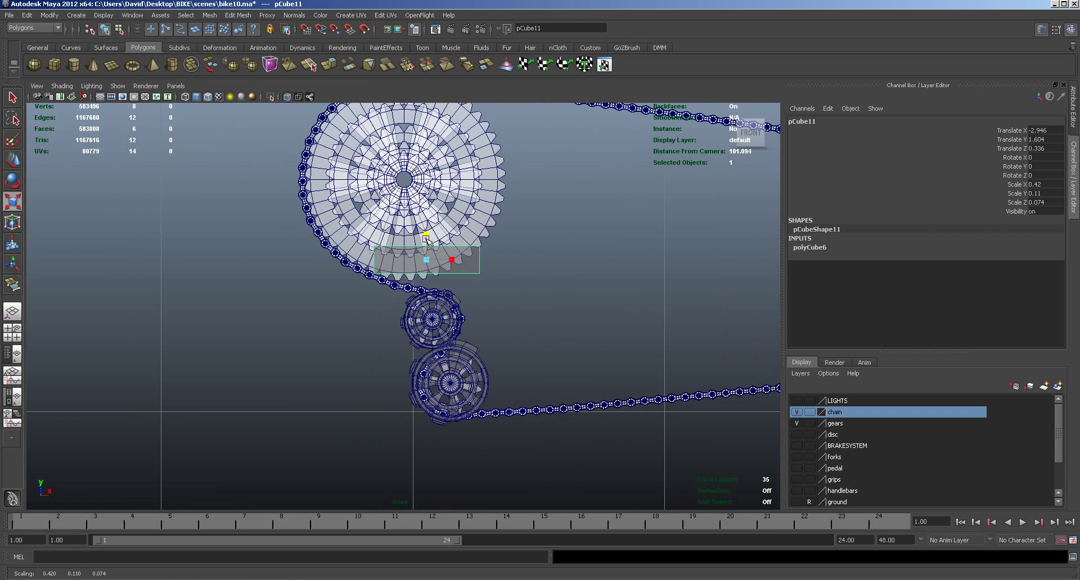
drag(426, 234, 427, 217)
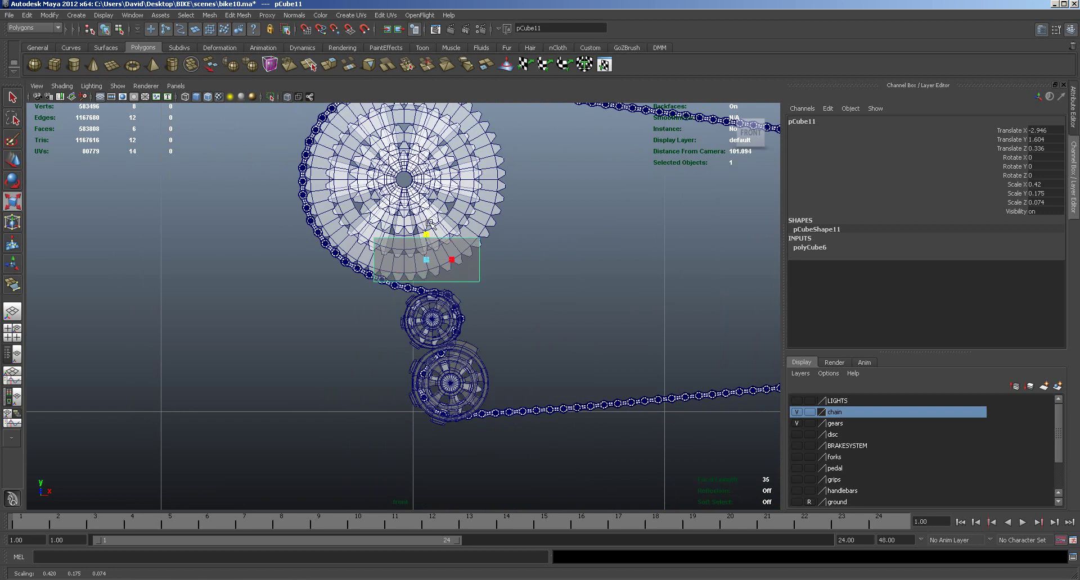
key(e)
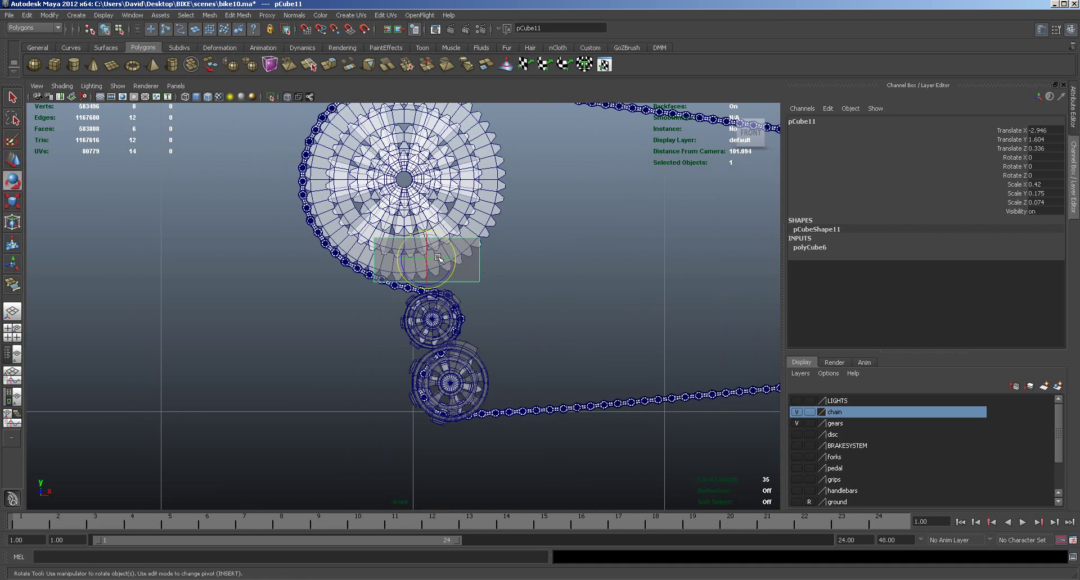
drag(406, 277, 409, 261)
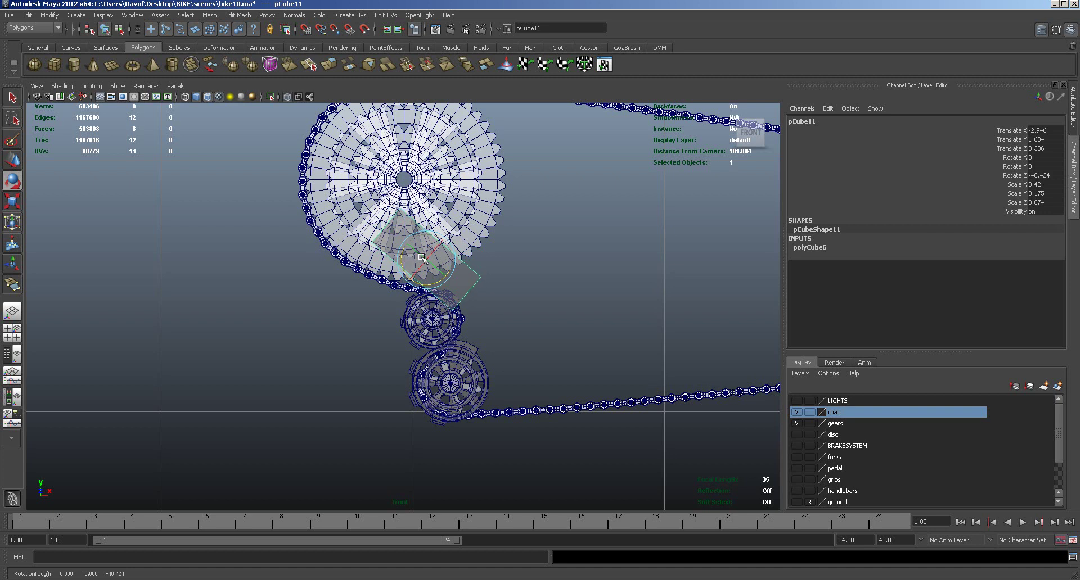
Step: Lengthen the tilted block to Scale X 0.48 and move it to Translate X -2.897, Y 1.613
key(w)
mouse_move(427, 260)
mouse_down()
mouse_move(453, 274)
mouse_move(443, 259)
mouse_up()
key(r)
key(w)
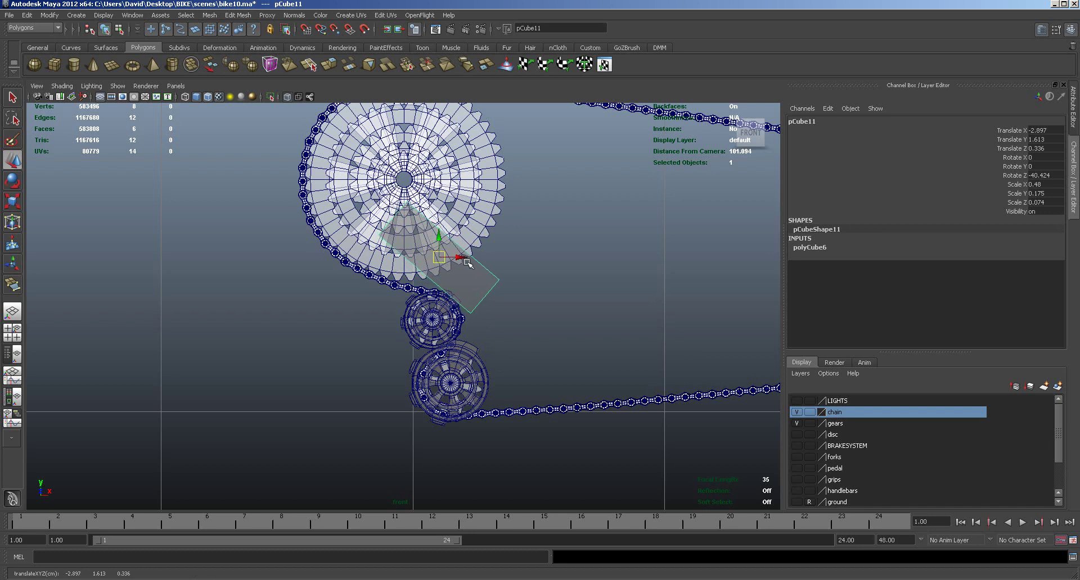
Step: Set the block's subdivisions to 5 in width, 5 in height and 3 in depth
click(1041, 32)
click(1041, 32)
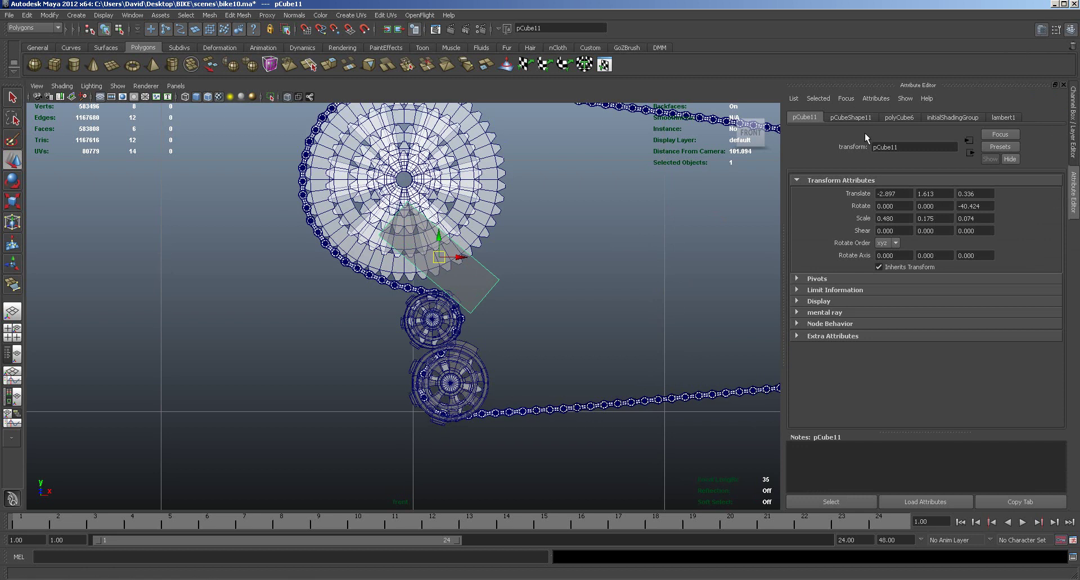
click(893, 118)
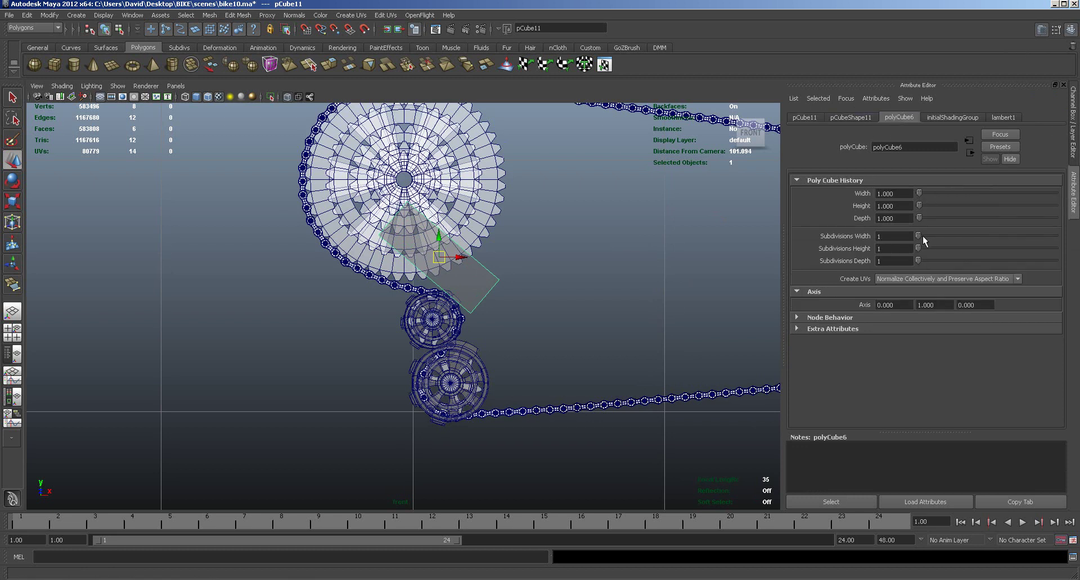
drag(919, 239, 930, 248)
Step: Try to delete the middle-depth faces around the lower half of the tilted block to open a slot
key(space)
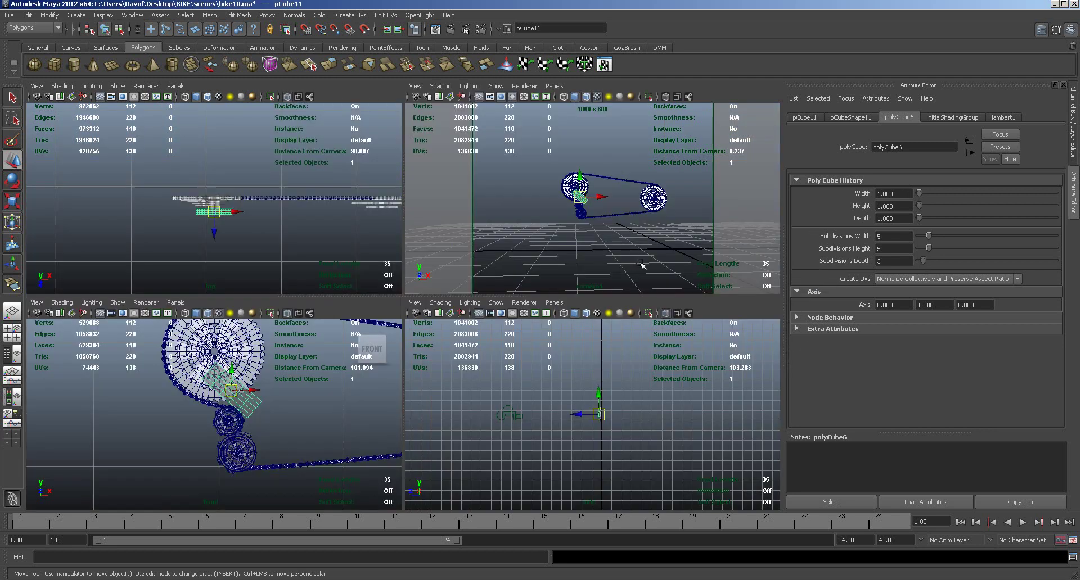
alt+drag(636, 235, 565, 242)
alt+right_drag(565, 242, 686, 248)
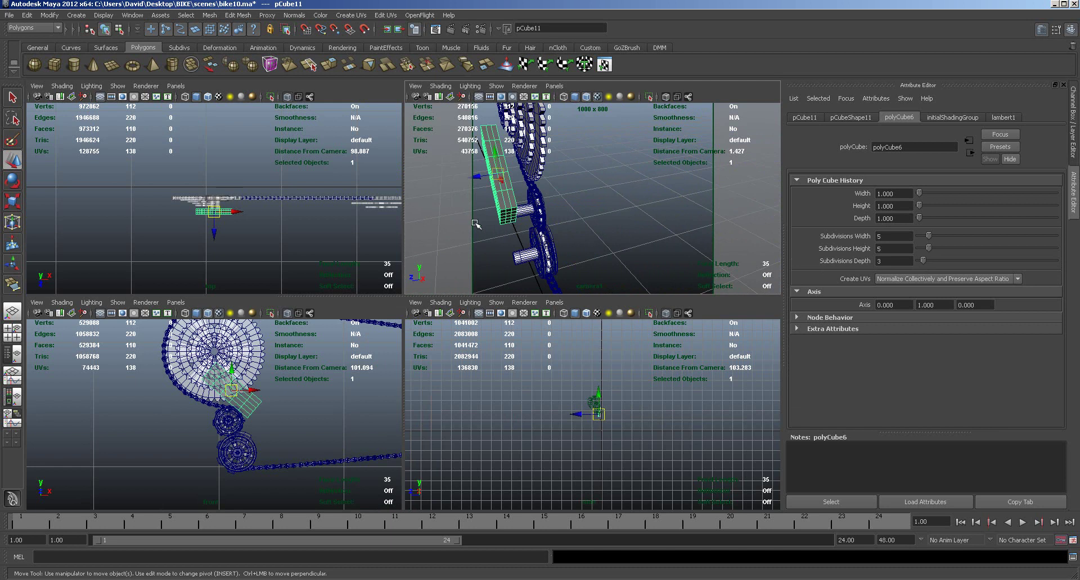
alt+right_drag(239, 227, 350, 222)
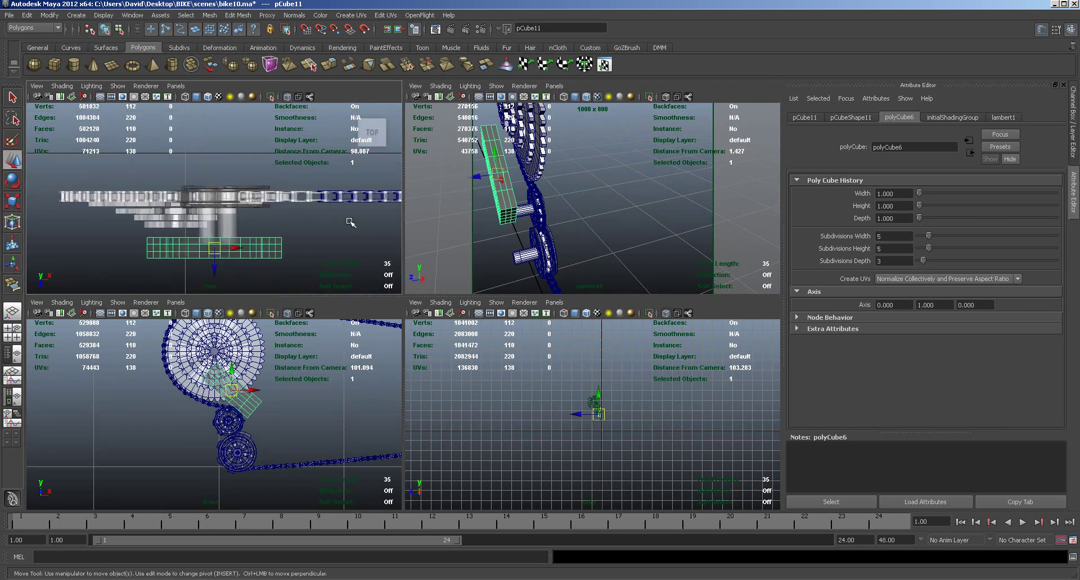
right_drag(280, 251, 277, 275)
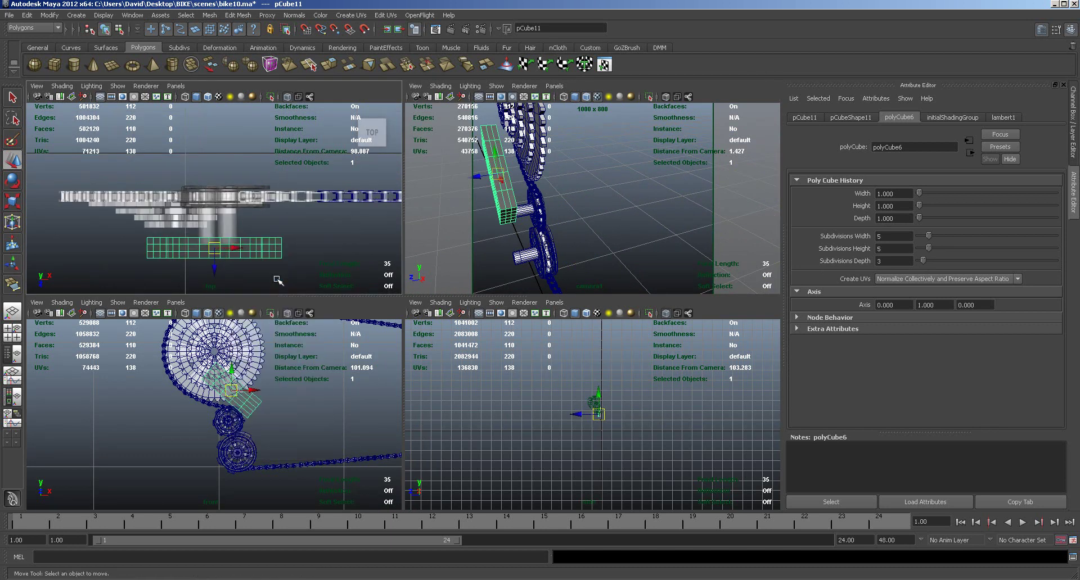
click(289, 251)
drag(289, 246, 209, 249)
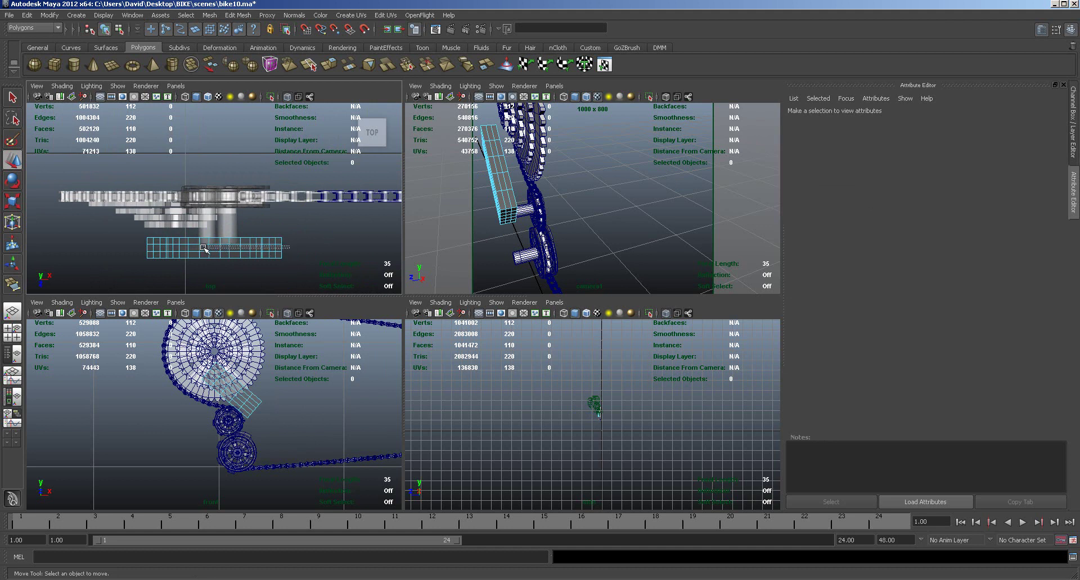
drag(203, 247, 205, 248)
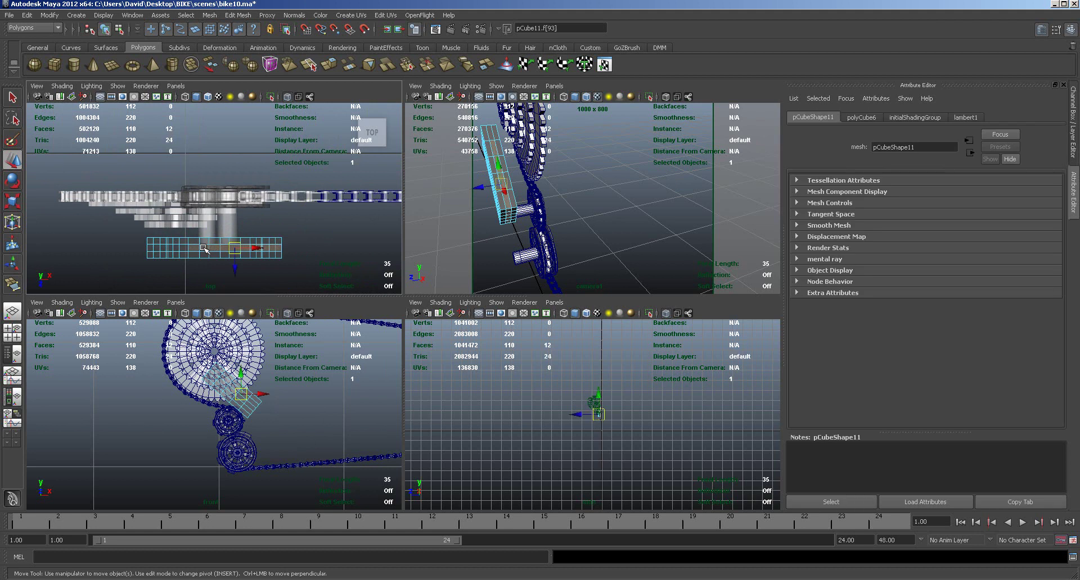
click(299, 255)
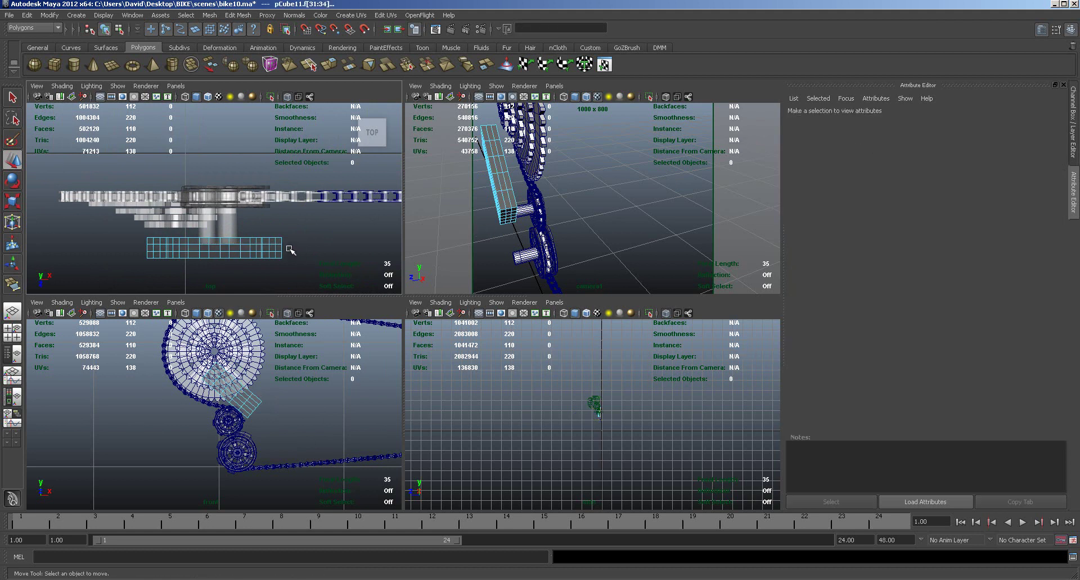
drag(269, 246, 215, 248)
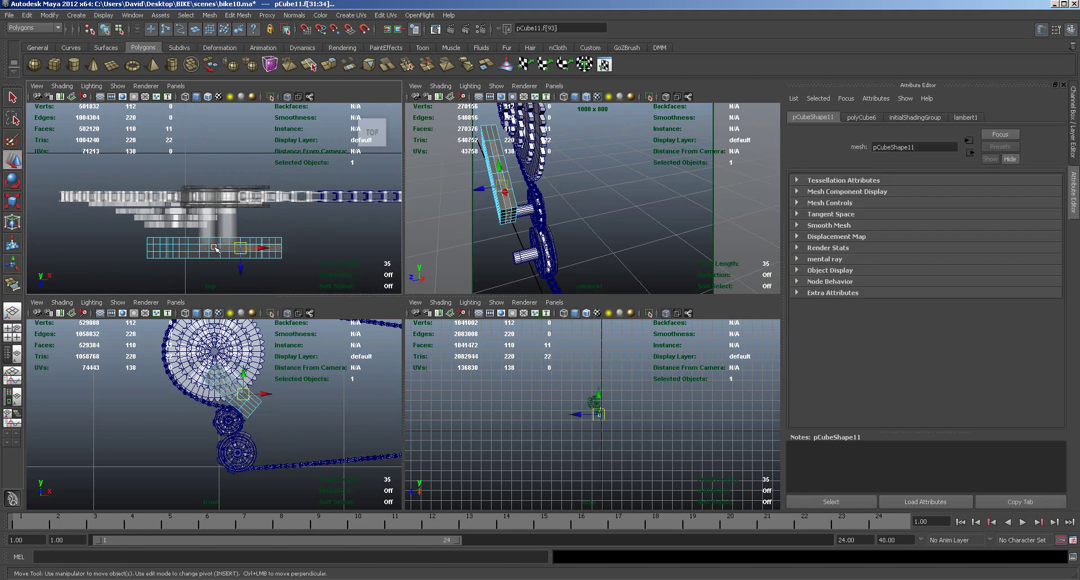
drag(288, 252, 222, 246)
alt+drag(505, 247, 552, 195)
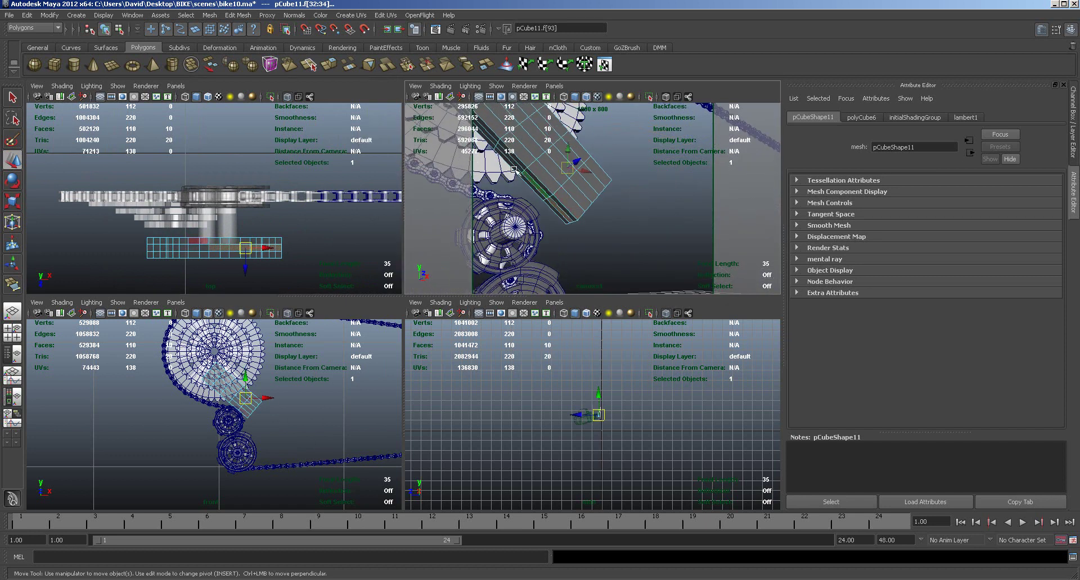
drag(513, 163, 563, 253)
key(Delete)
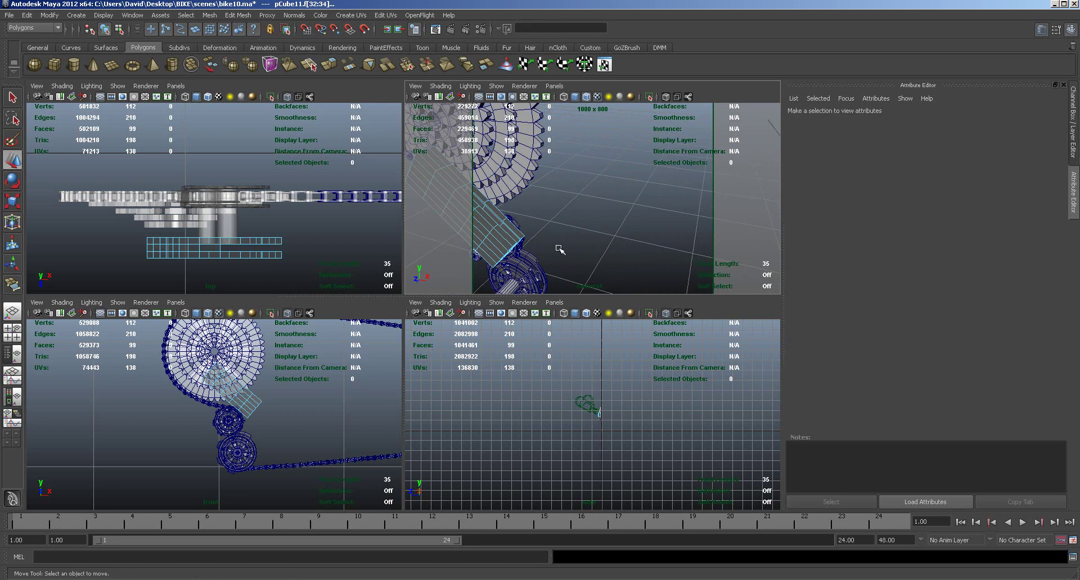
Step: Undo the deletion of the block's middle faces
right_drag(498, 246, 516, 234)
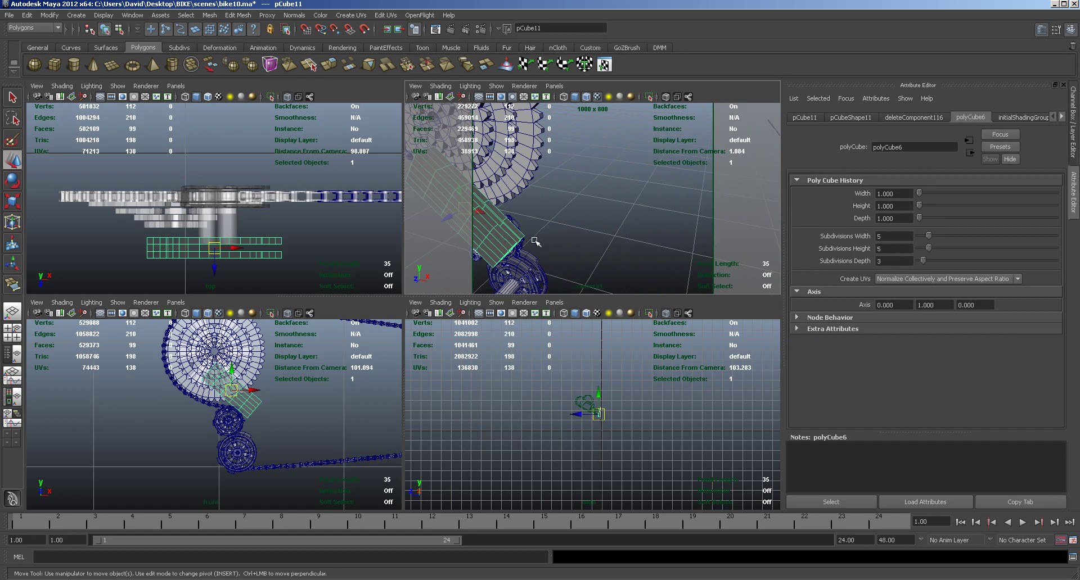
key(ctrl+z)
key(ctrl+z)
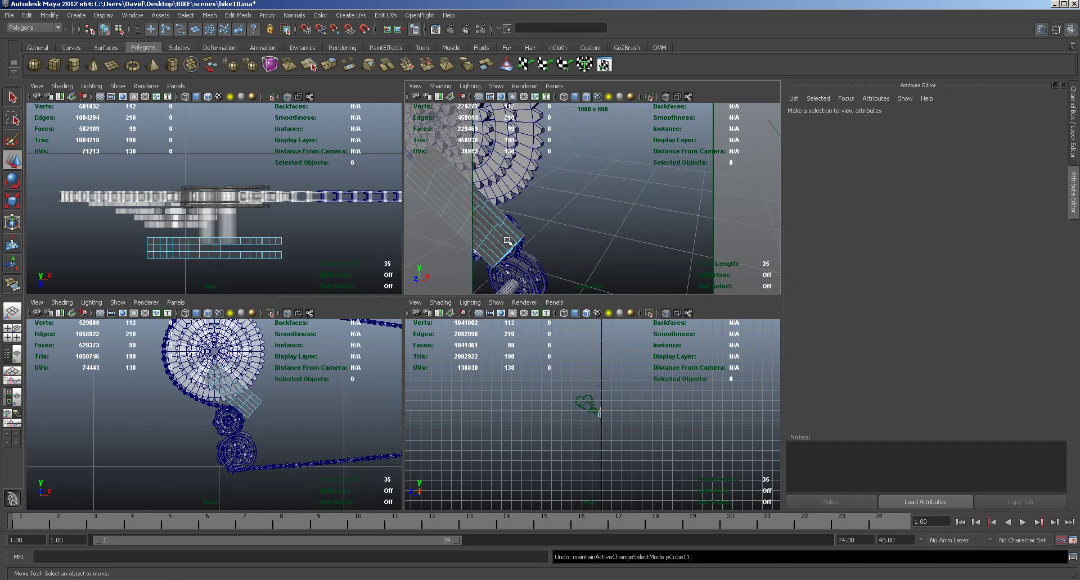
Step: Set the block's subdivisions to 2 in width and 1 in height
right_drag(504, 249, 531, 236)
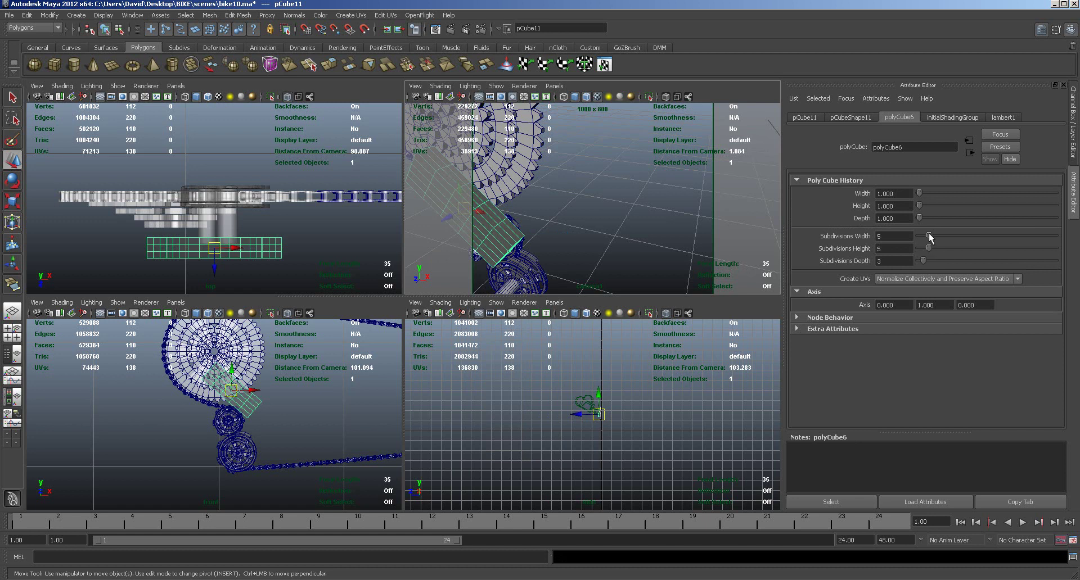
drag(929, 232, 918, 238)
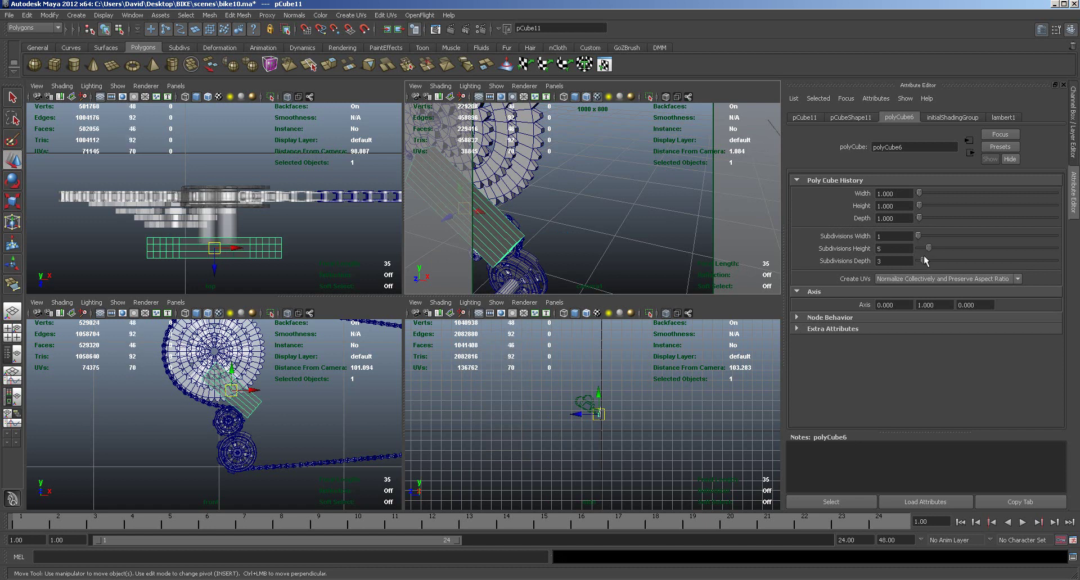
drag(921, 262, 916, 252)
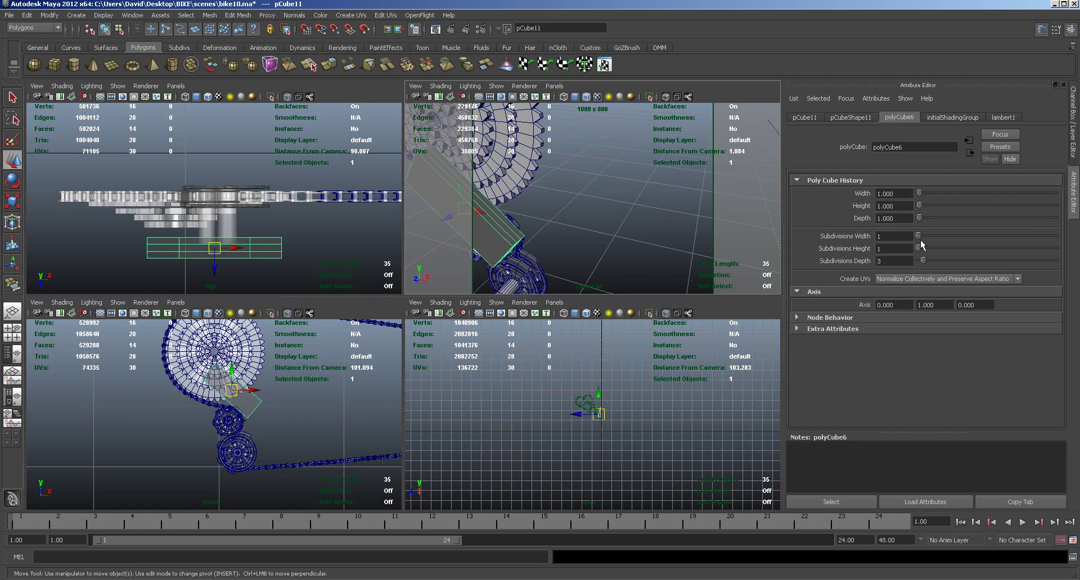
drag(918, 234, 922, 234)
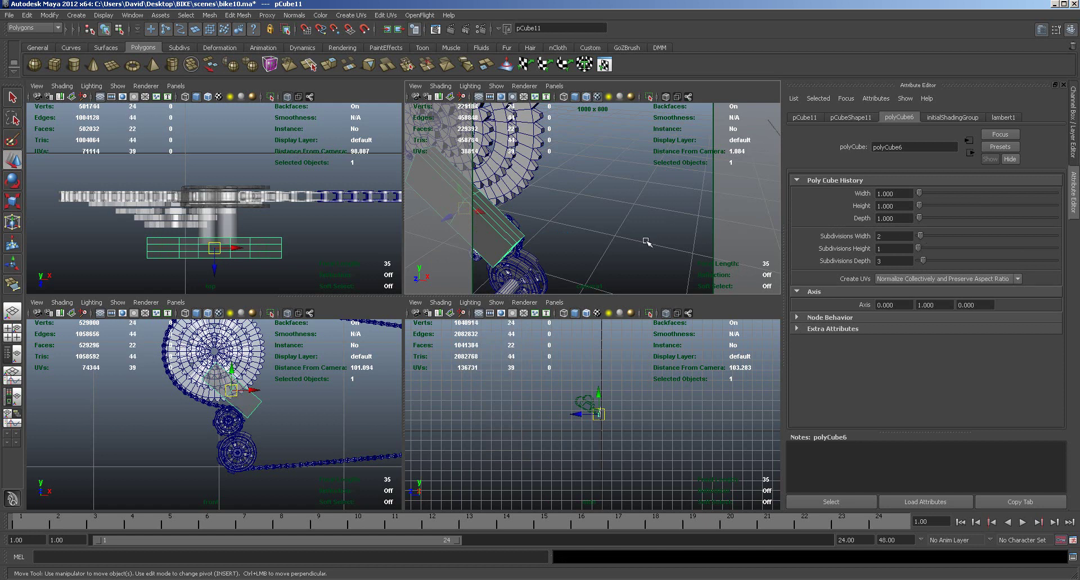
Step: Delete the middle-depth side and end faces on the block's lower half to open a slot, and return to object selection
right_drag(276, 250, 275, 272)
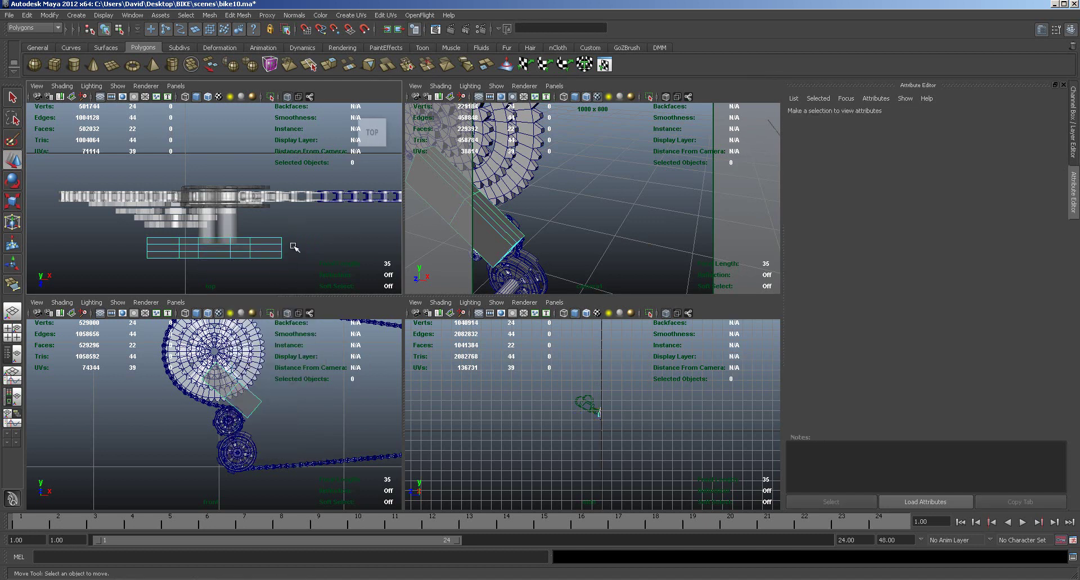
click(240, 248)
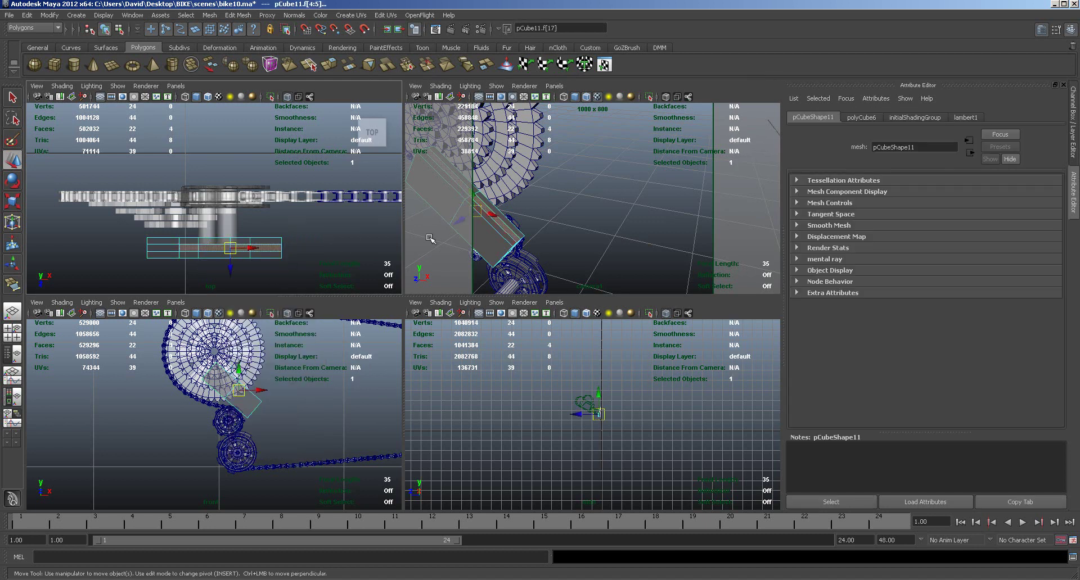
shift+click(456, 179)
alt+drag(491, 236, 612, 251)
key(Delete)
right_drag(597, 228, 630, 235)
Step: Append a polygon between opposite border edges of the slot to close one open inner face
alt+drag(638, 236, 535, 259)
click(237, 16)
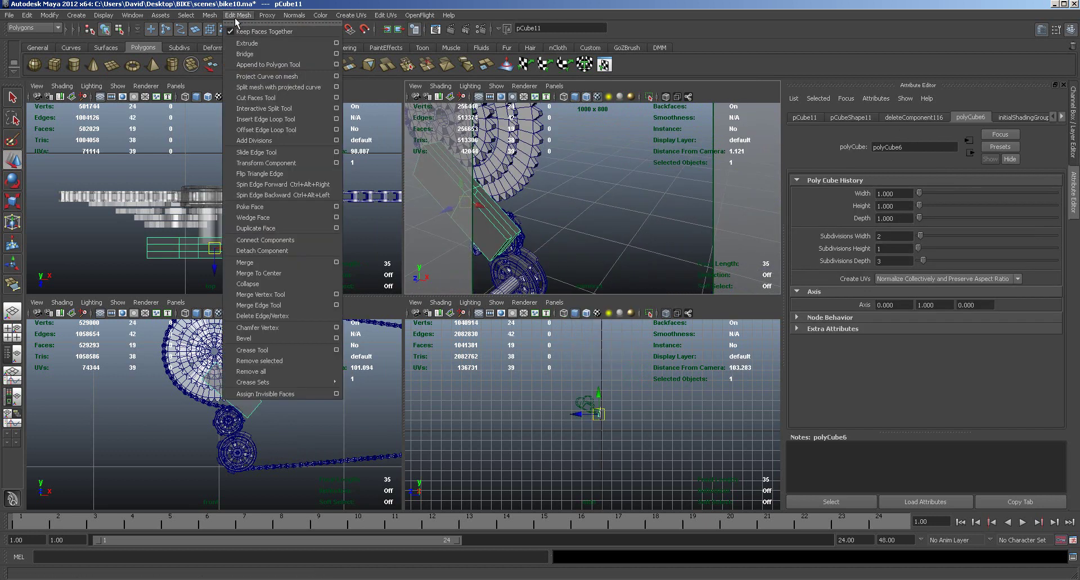
mouse_move(215, 17)
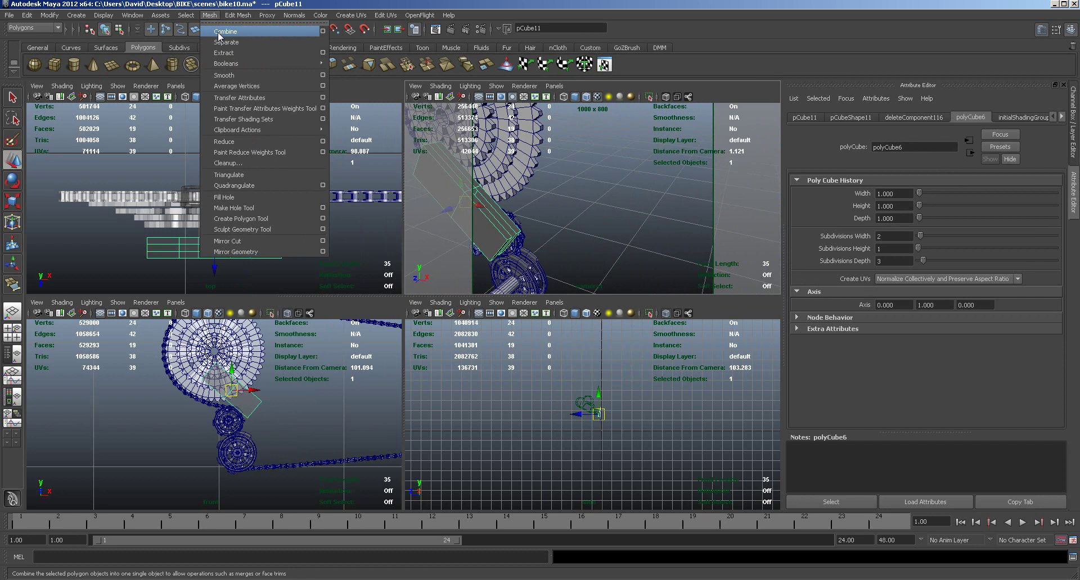
click(251, 65)
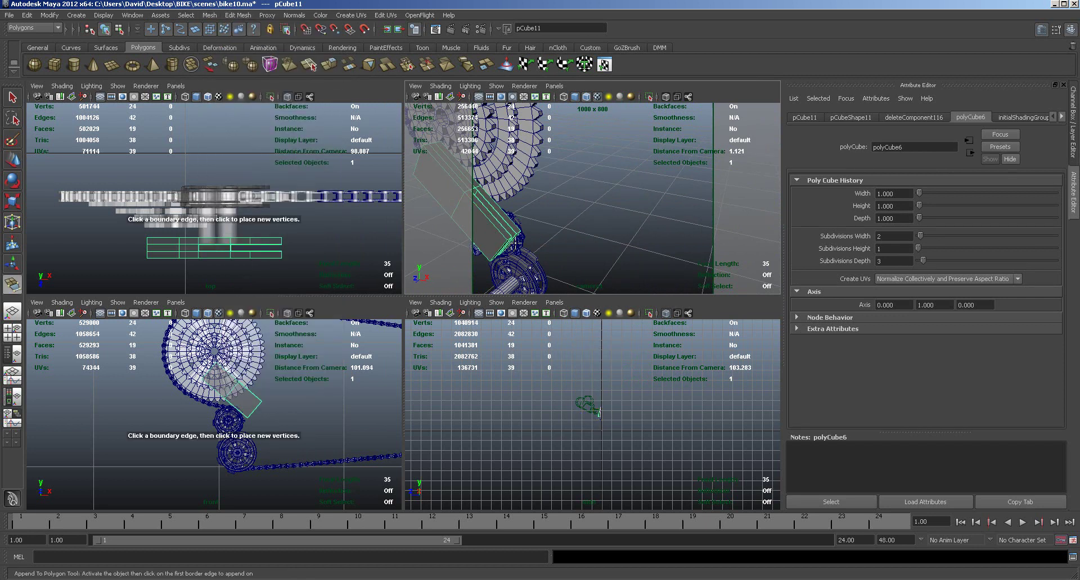
click(504, 216)
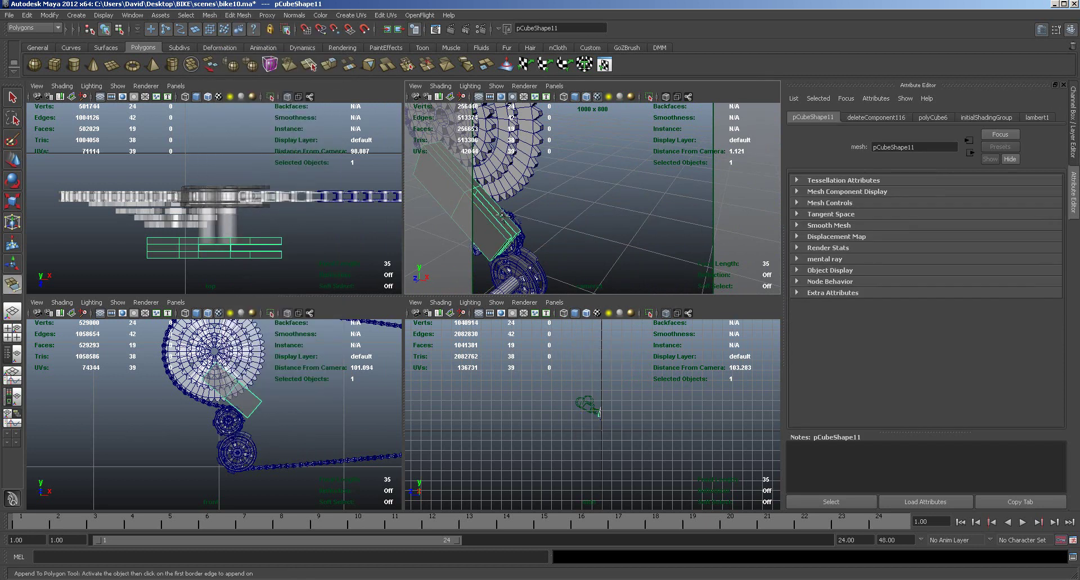
click(501, 219)
alt+drag(499, 240, 534, 151)
click(527, 166)
key(Return)
Step: Append two more polygons across the slot's remaining border edges to close its other open inner faces
click(483, 175)
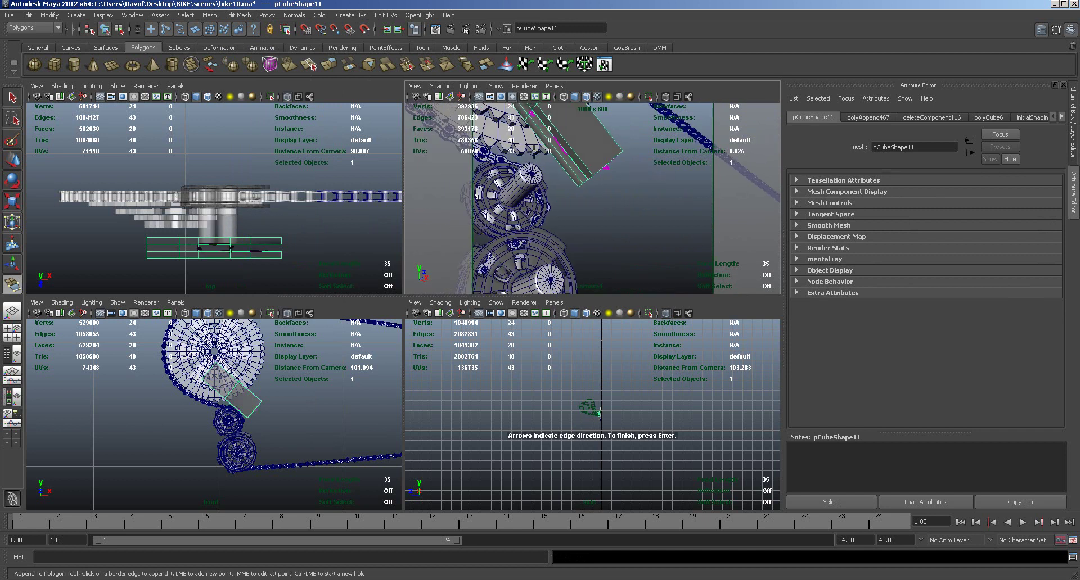
click(529, 113)
key(Return)
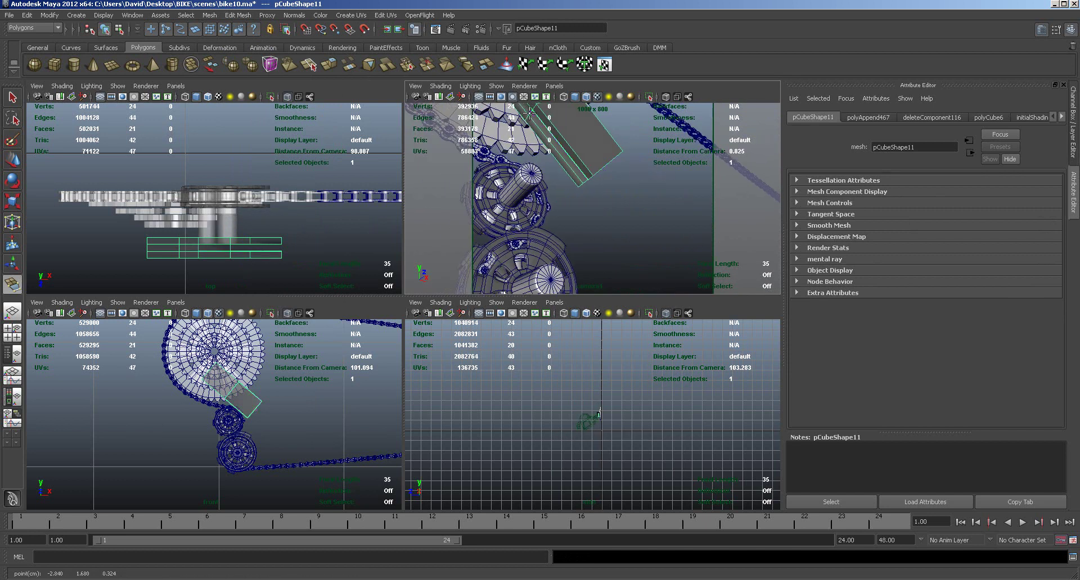
click(587, 175)
alt+drag(587, 174, 493, 208)
click(495, 208)
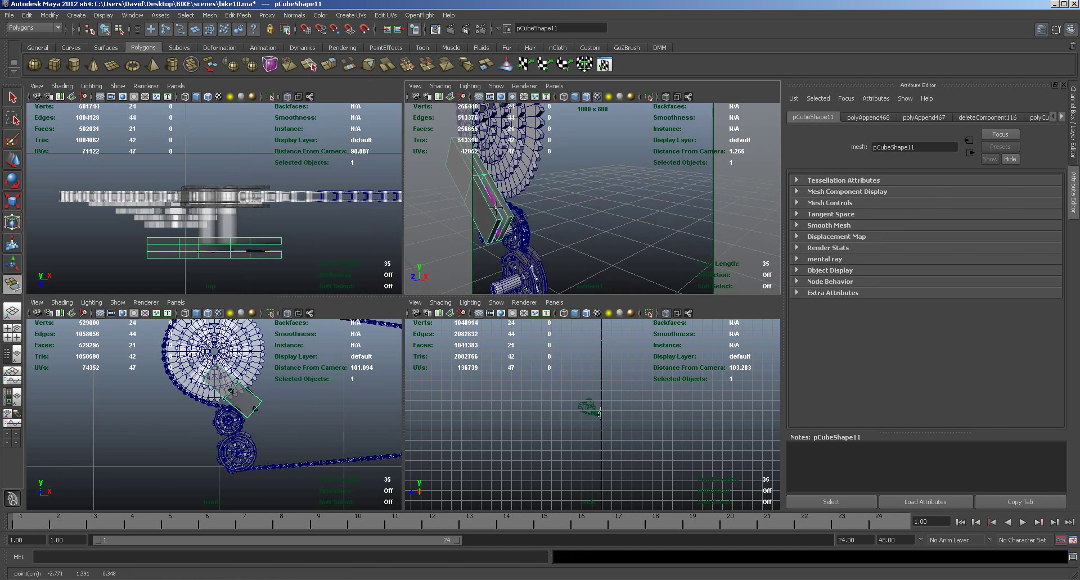
key(Return)
Step: Harden the edges of the slotted block and return to object selection
alt+drag(582, 235, 647, 194)
alt+right_drag(632, 196, 654, 208)
alt+drag(654, 208, 583, 192)
alt+drag(670, 205, 681, 185)
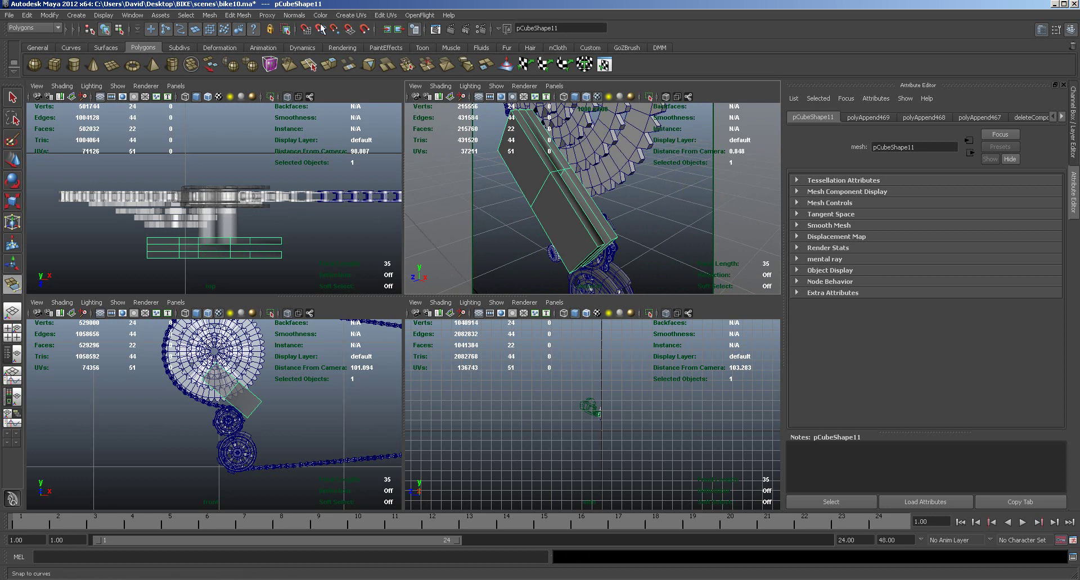
click(294, 15)
click(307, 131)
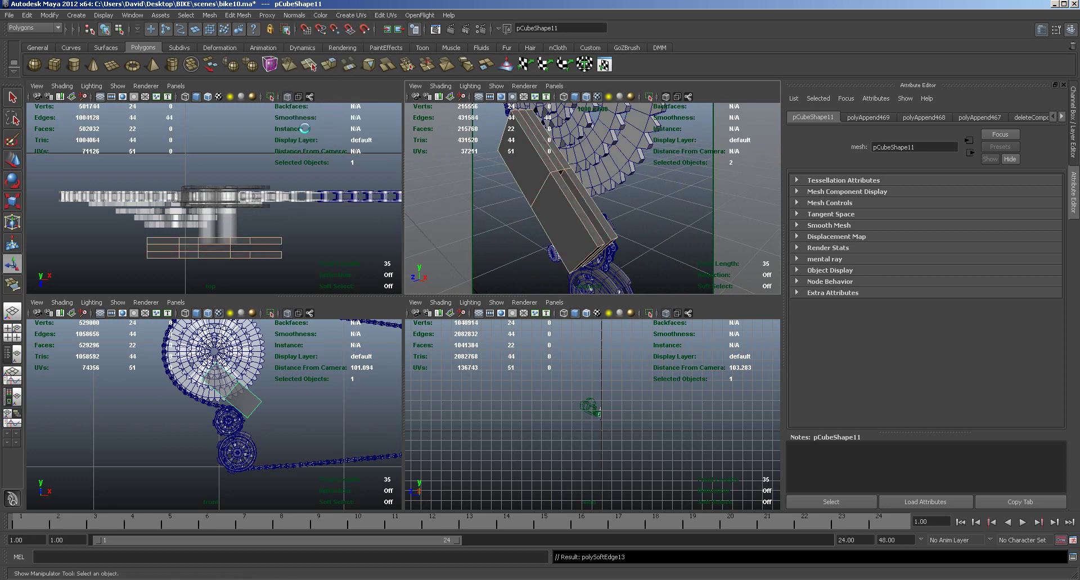
right_drag(587, 230, 621, 216)
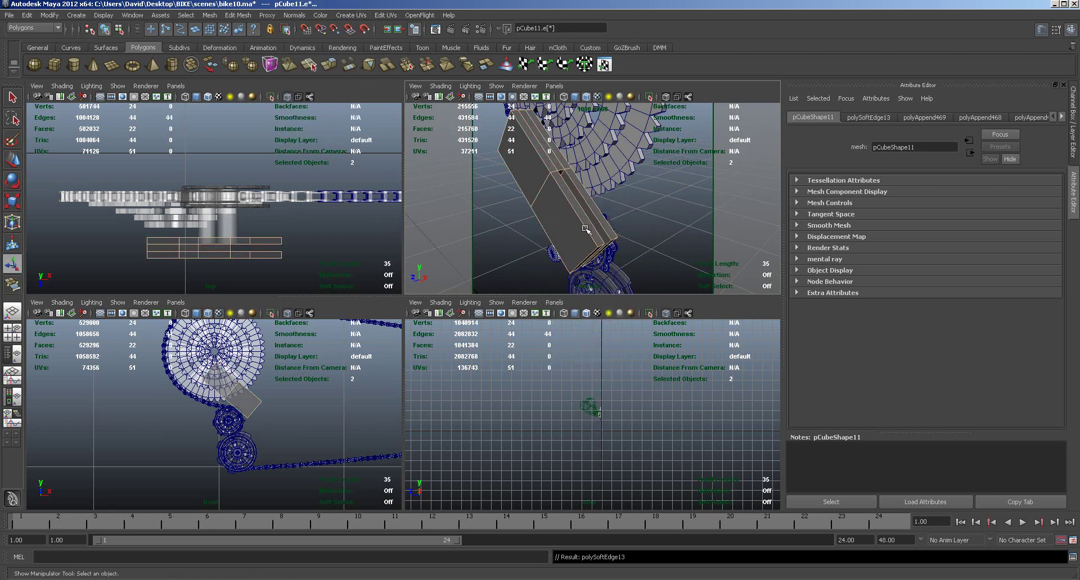
alt+drag(647, 223, 710, 228)
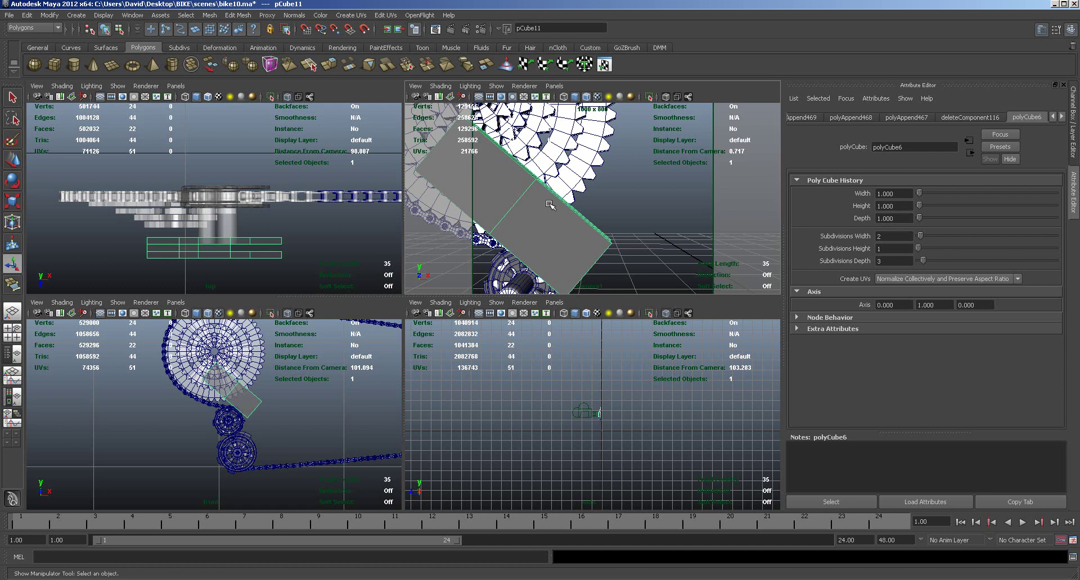
Step: Try inserting an edge loop across the block's lower half in smooth preview, undo it, and restore the unsmoothed display
key(3)
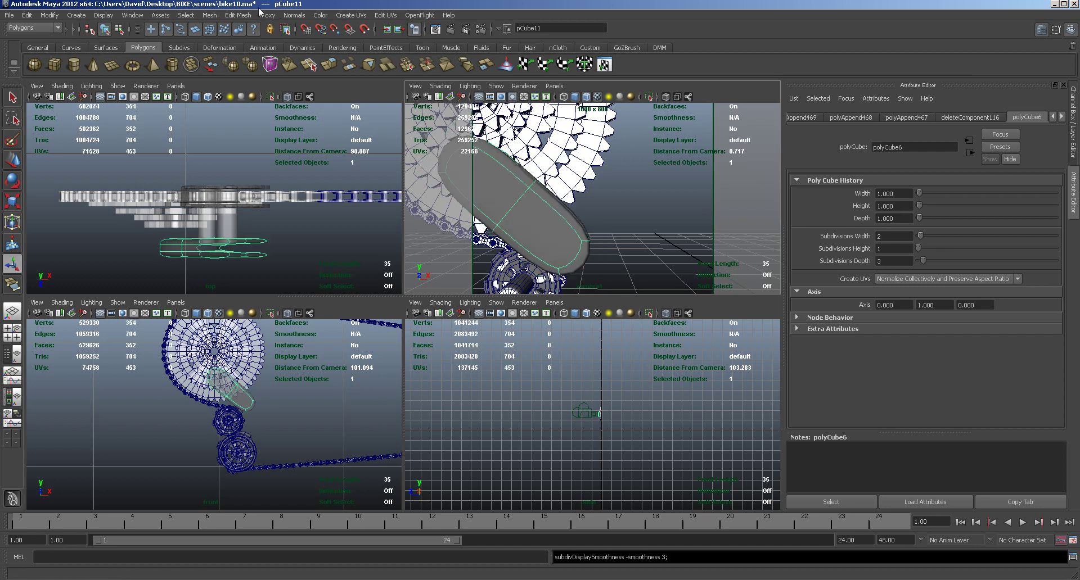
click(232, 16)
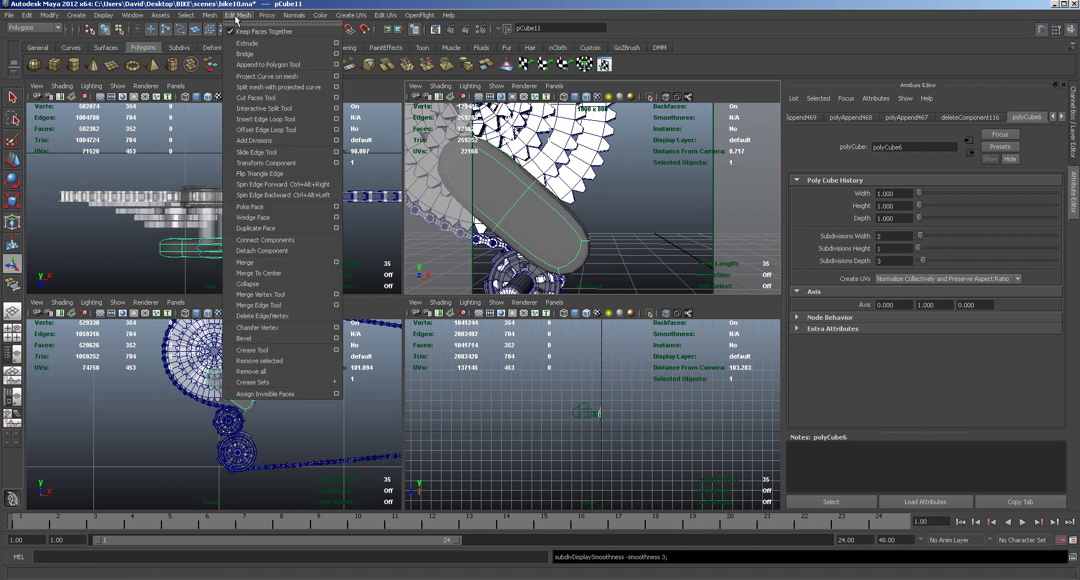
click(254, 119)
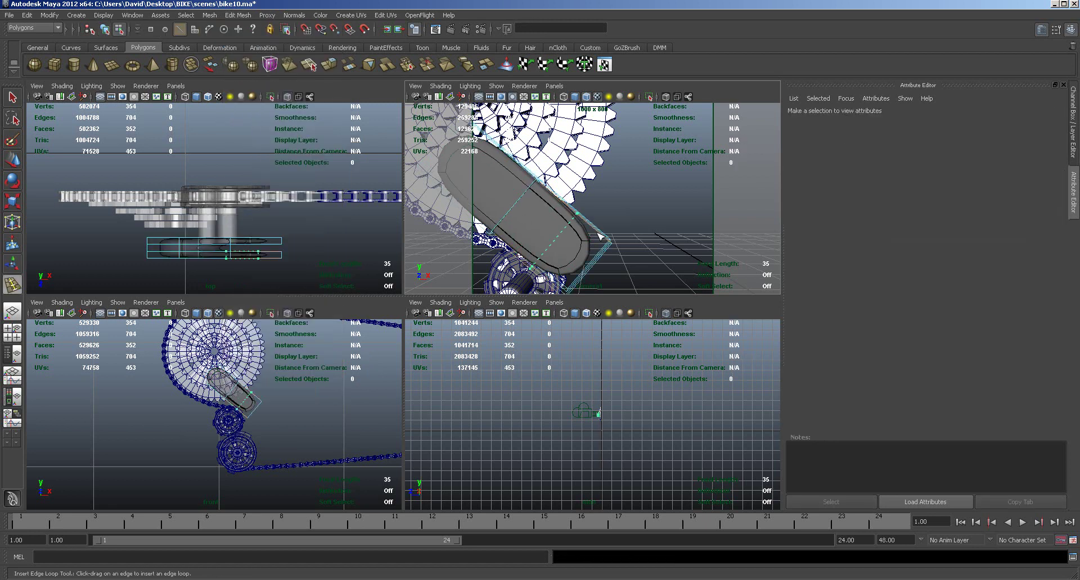
click(576, 214)
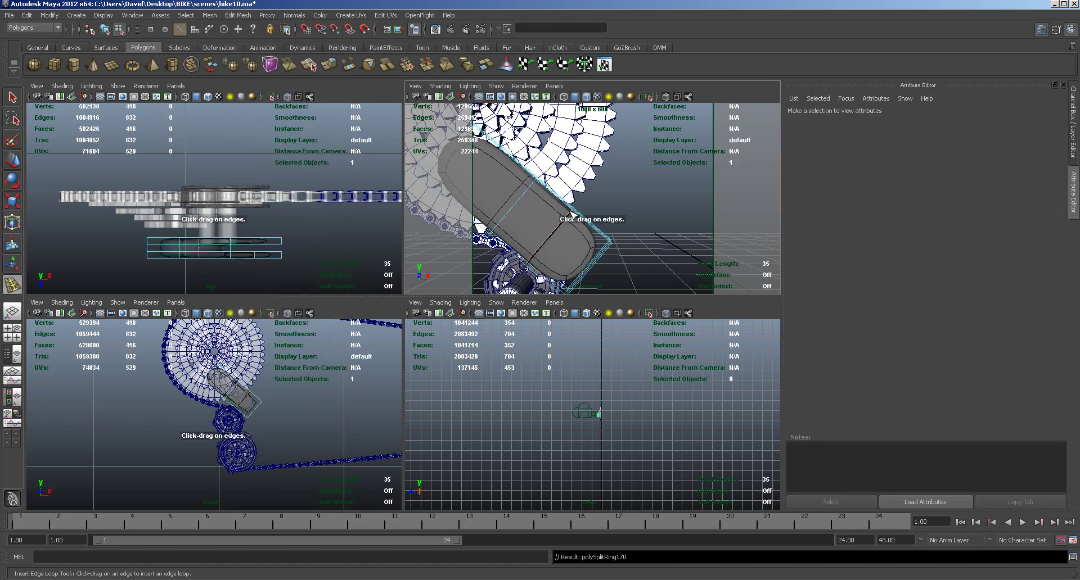
key(ctrl+z)
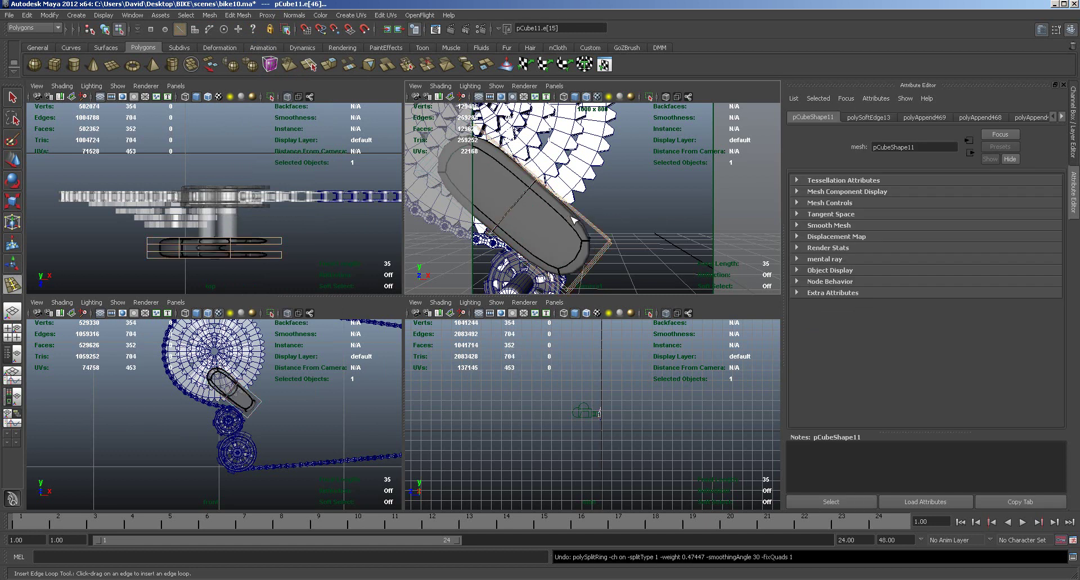
key(1)
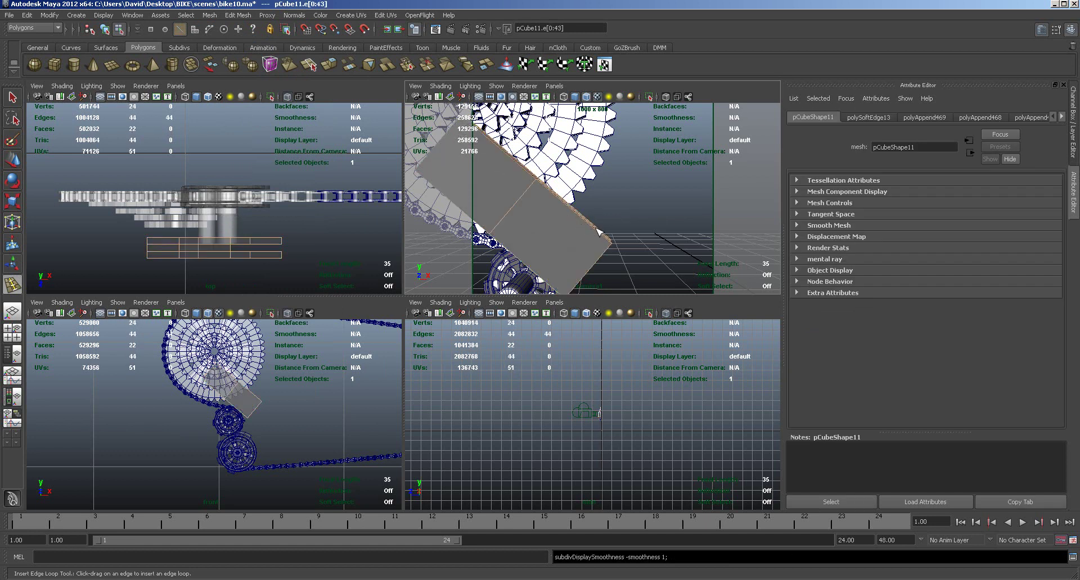
Step: Insert edge loops close to the slotted block's outer edges and ends, and preview the mesh smoothed
drag(594, 230, 622, 236)
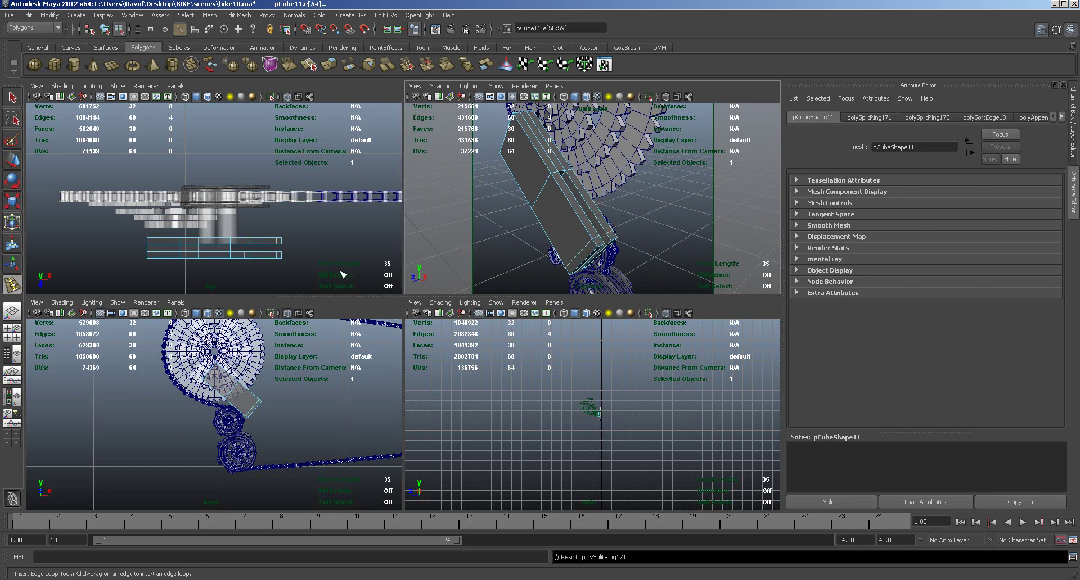
drag(159, 242, 159, 242)
alt+drag(461, 243, 554, 149)
key(3)
scroll(607, 219, down, 4)
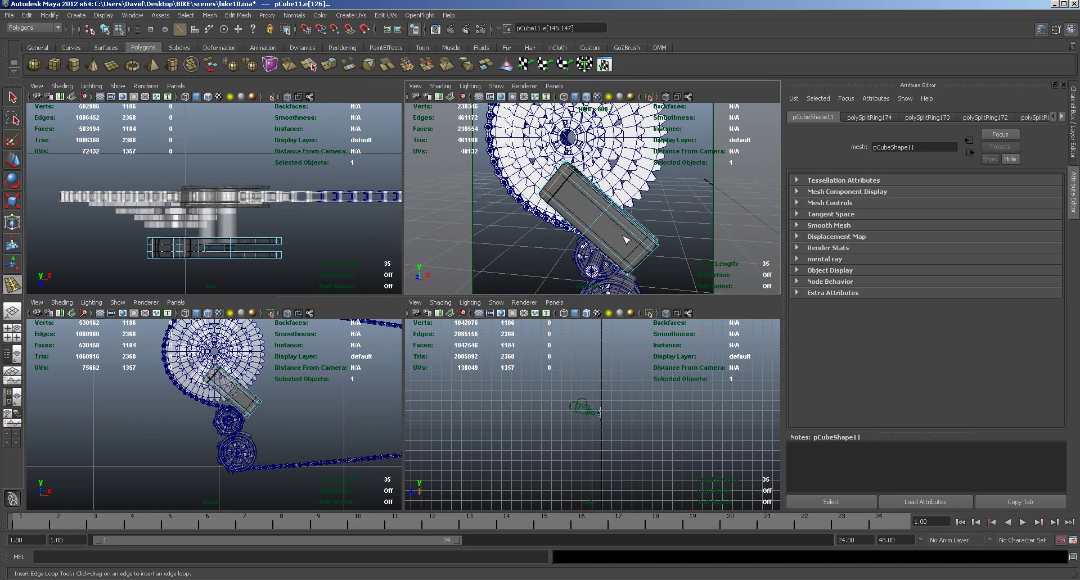
Step: Insert further edge loops across the block and around the slot's inner end to tighten its smoothed shape
drag(584, 198, 588, 195)
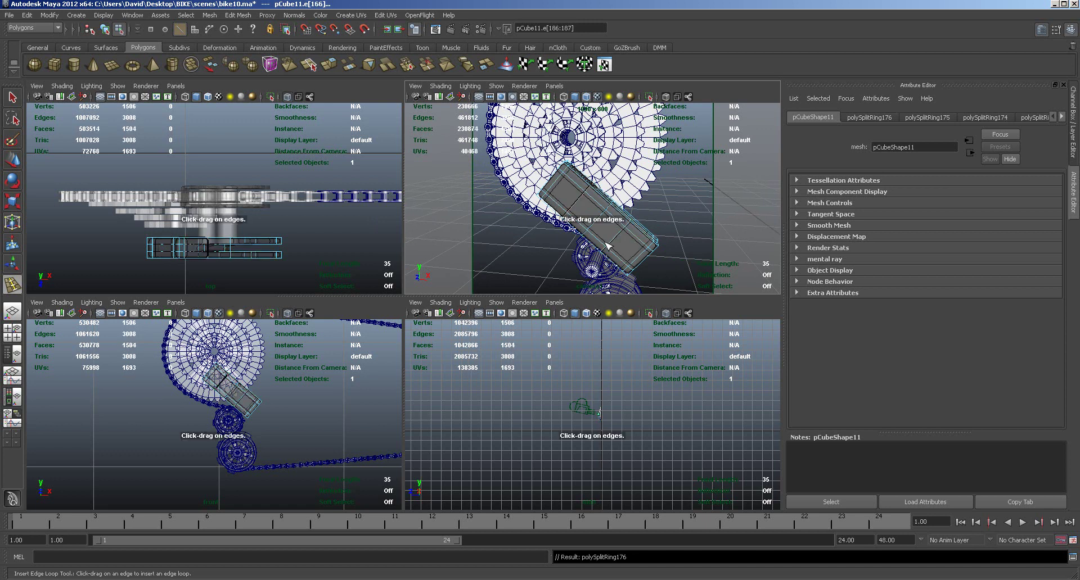
alt+drag(609, 247, 638, 229)
key(1)
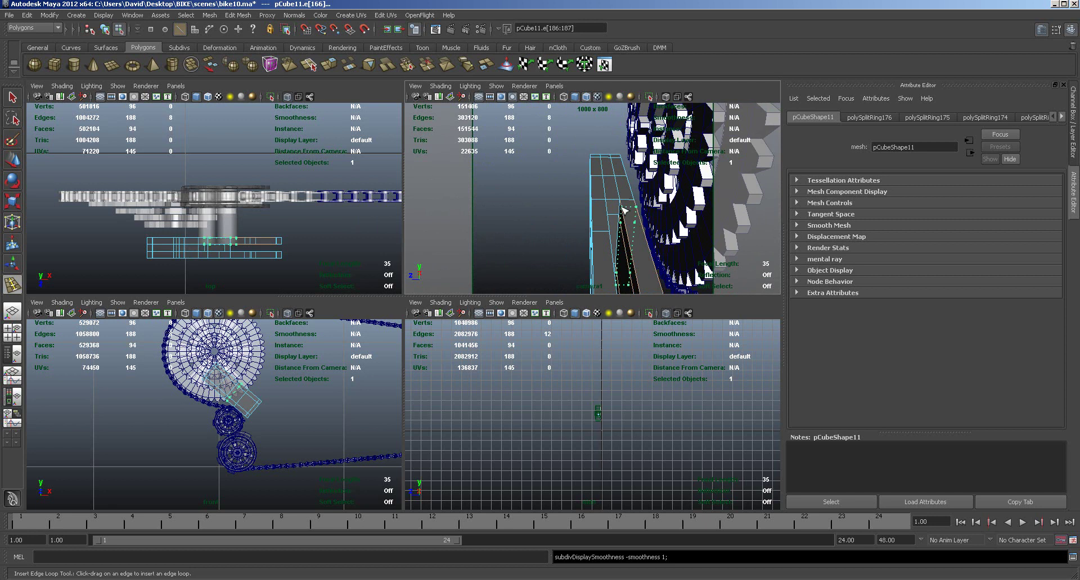
drag(625, 208, 609, 209)
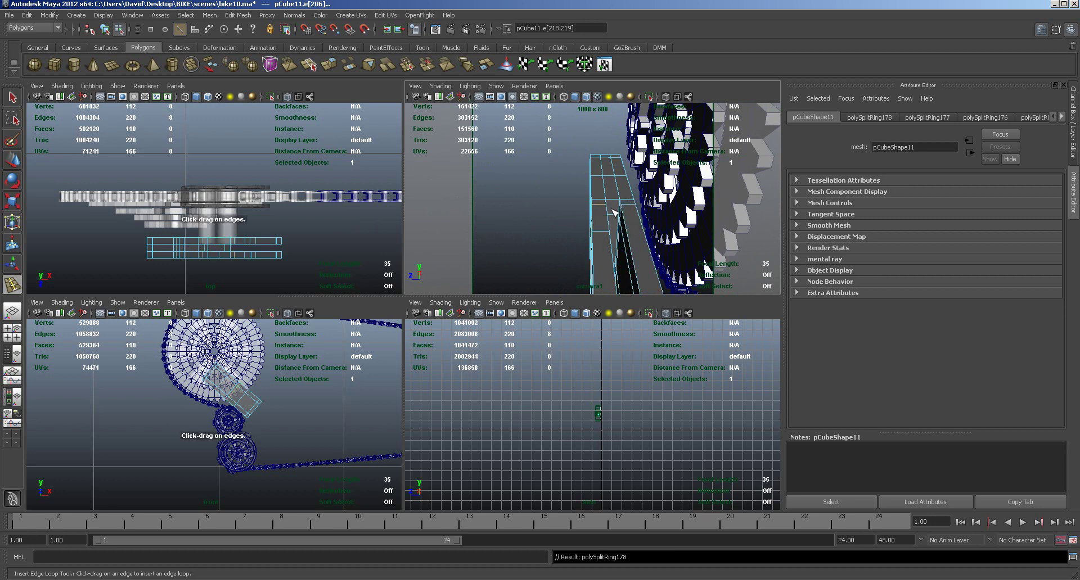
key(3)
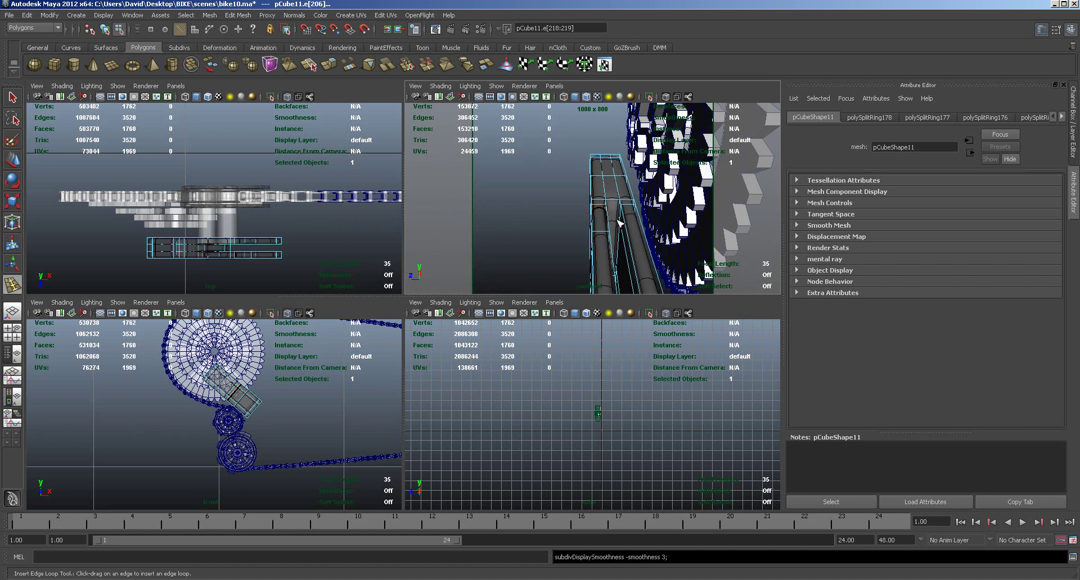
alt+drag(618, 227, 611, 284)
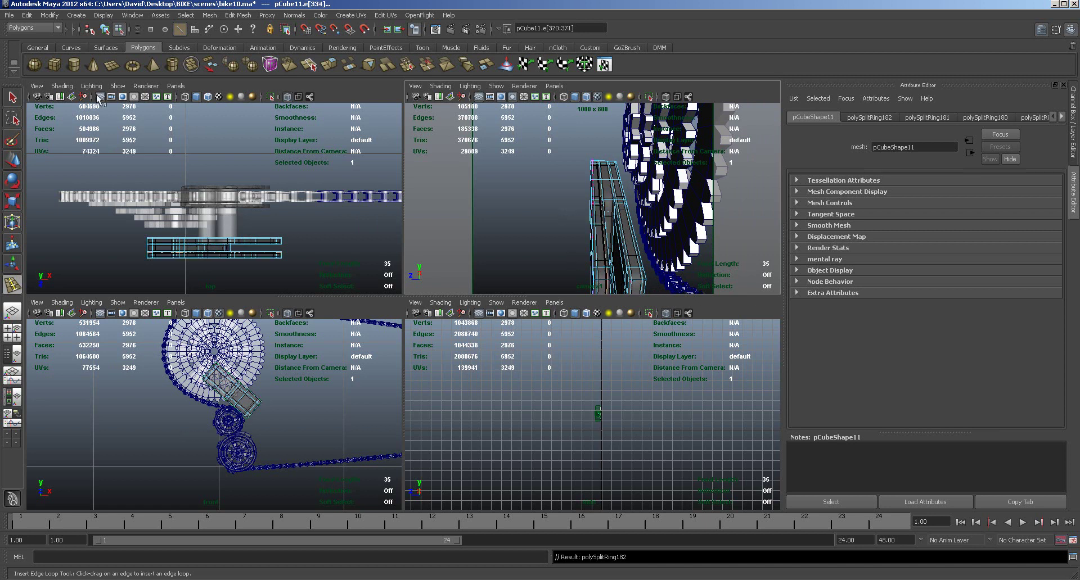
Step: Leave edge loop insertion, return to object selection, and select and frame the slotted block
click(13, 161)
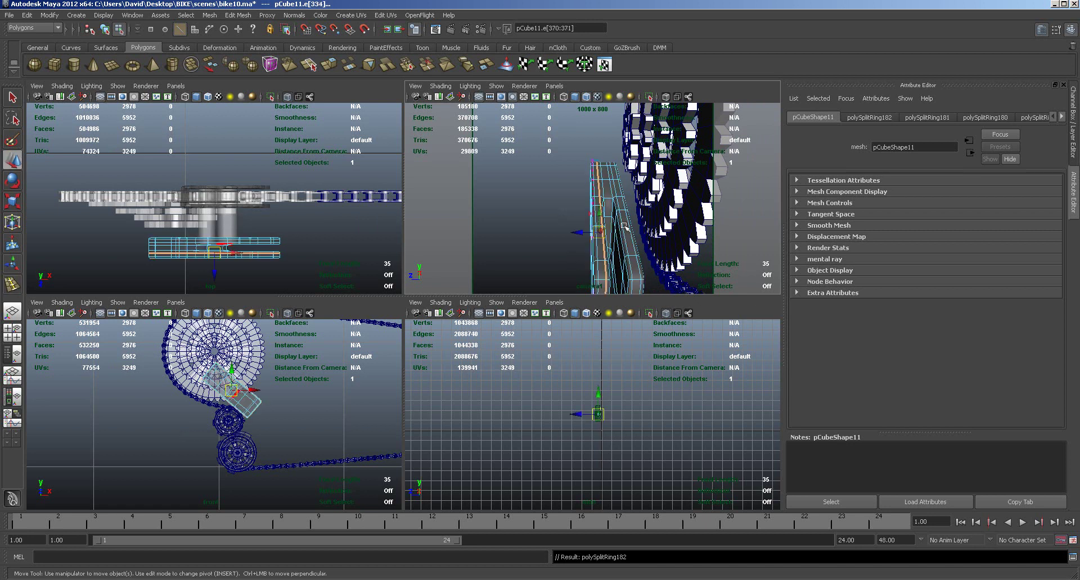
right_drag(624, 227, 654, 215)
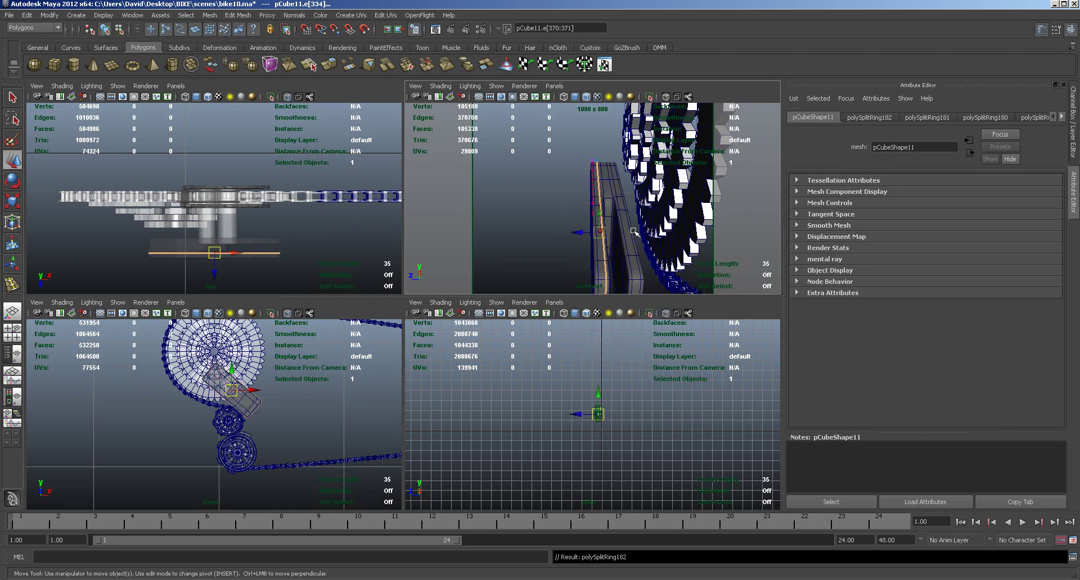
click(631, 231)
key(f)
alt+drag(635, 236, 701, 249)
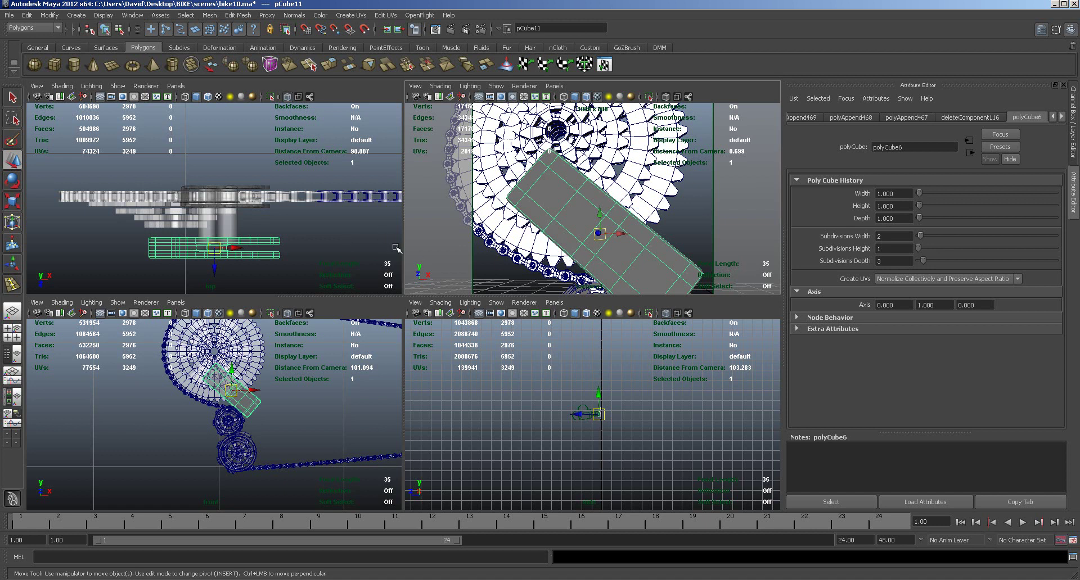
Step: In the front view, move the vertices at the outer corner of the block's slotted end outward
key(space)
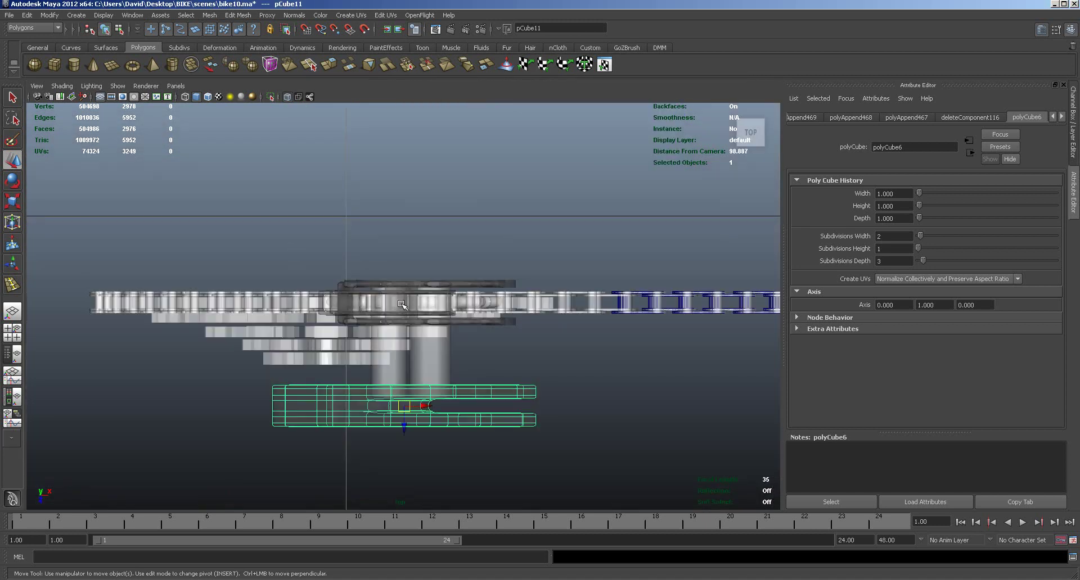
key(space)
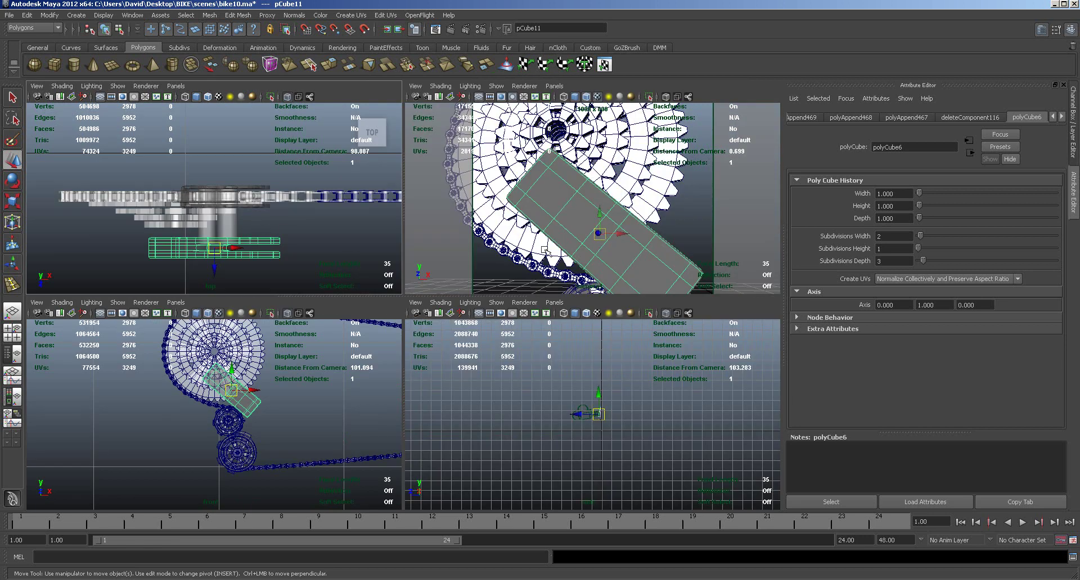
key(space)
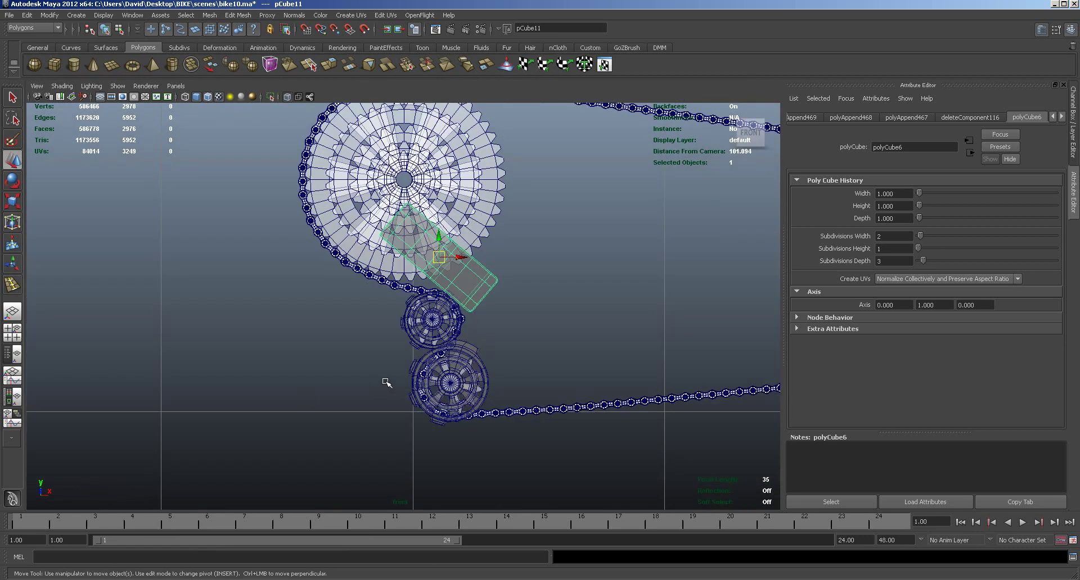
alt+middle_drag(574, 348, 537, 374)
right_drag(484, 322, 427, 322)
drag(487, 286, 525, 320)
drag(529, 314, 530, 308)
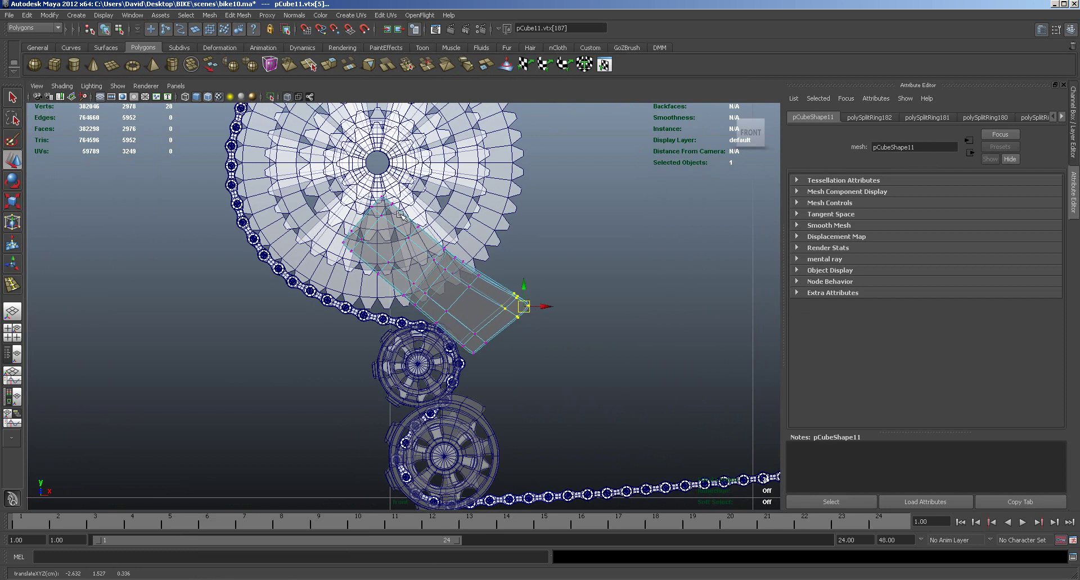
Step: Move the corner vertices of the block's unslotted end and the adjoining upper-edge vertices outward to flare that end
drag(368, 271, 345, 263)
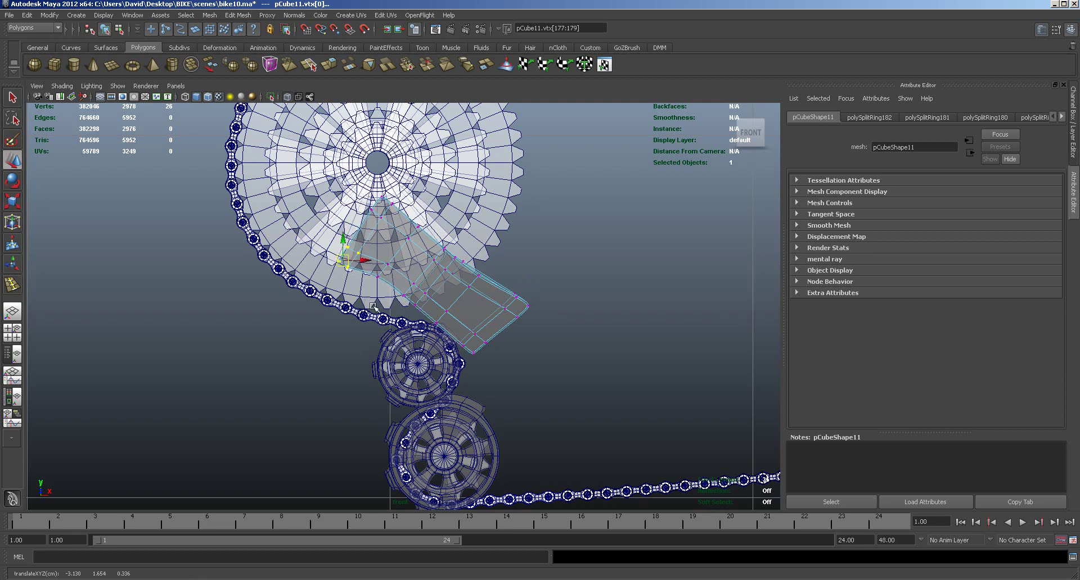
drag(399, 224, 365, 195)
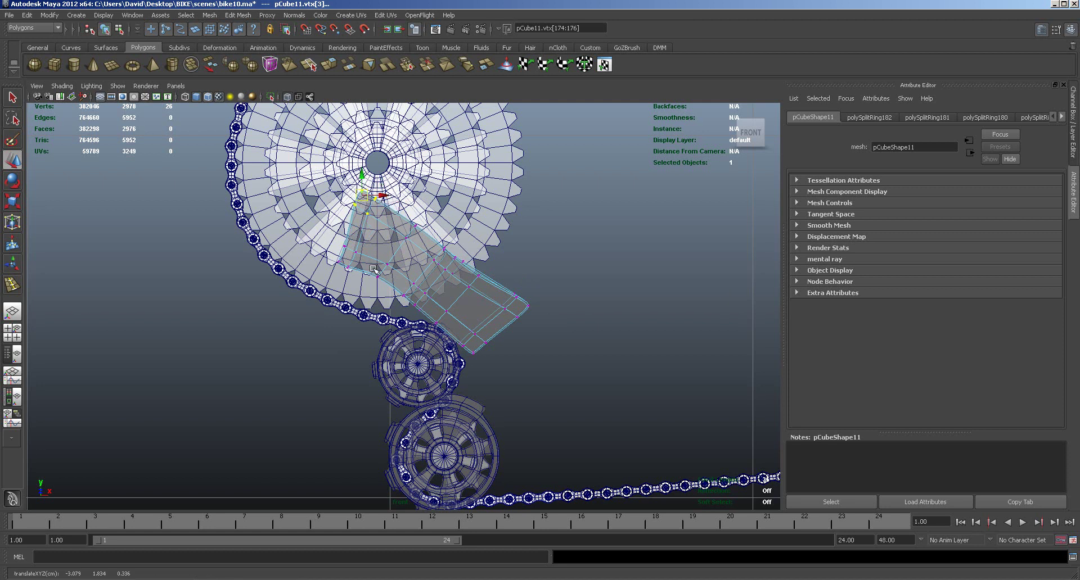
drag(425, 243, 421, 221)
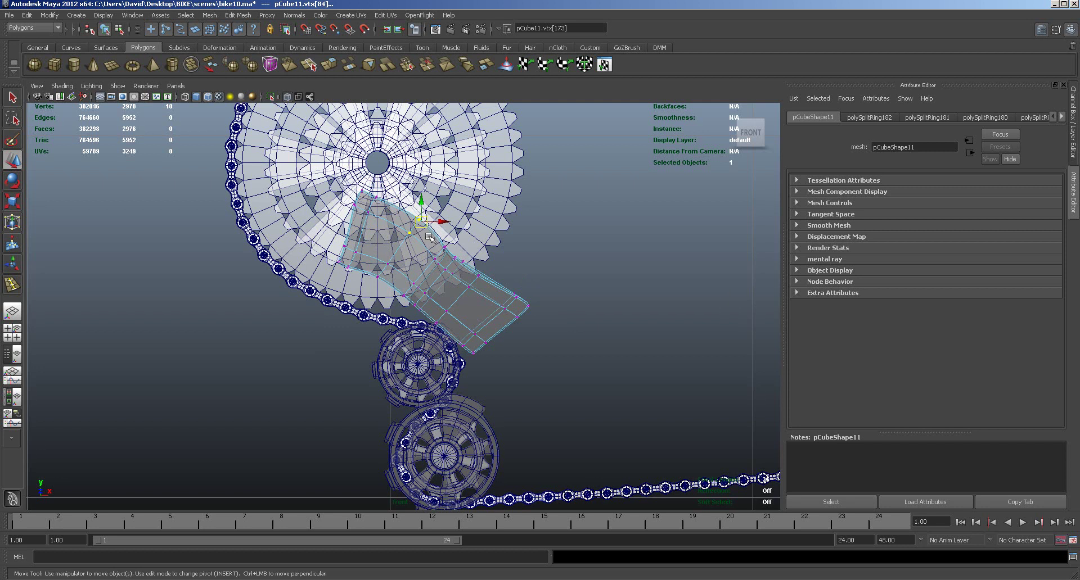
Step: Adjust the vertices on both long edges around the block's middle, undoing the unwanted small moves
drag(469, 276, 448, 252)
key(ctrl+z)
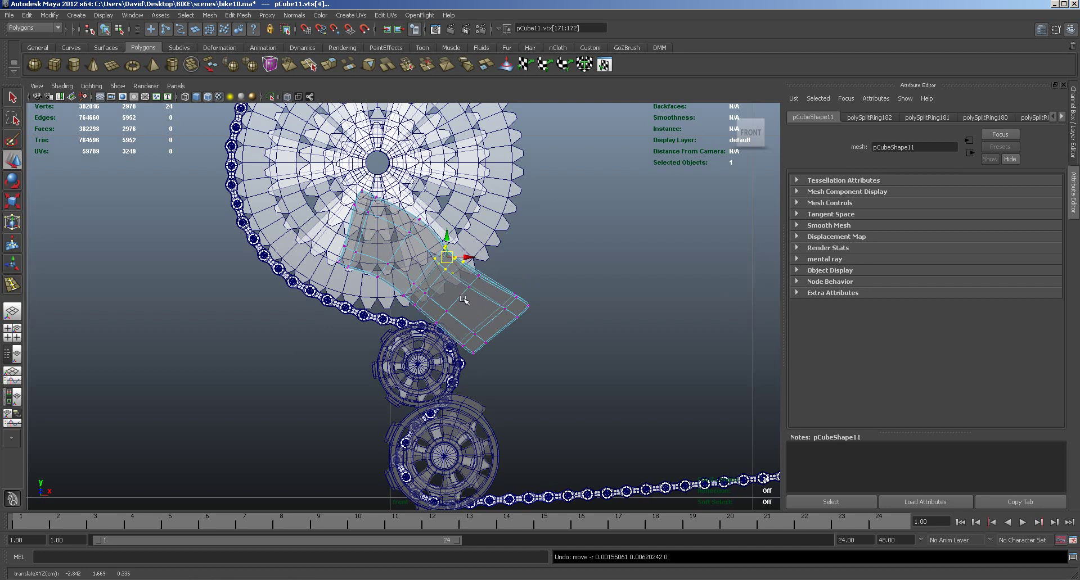
drag(467, 273, 481, 275)
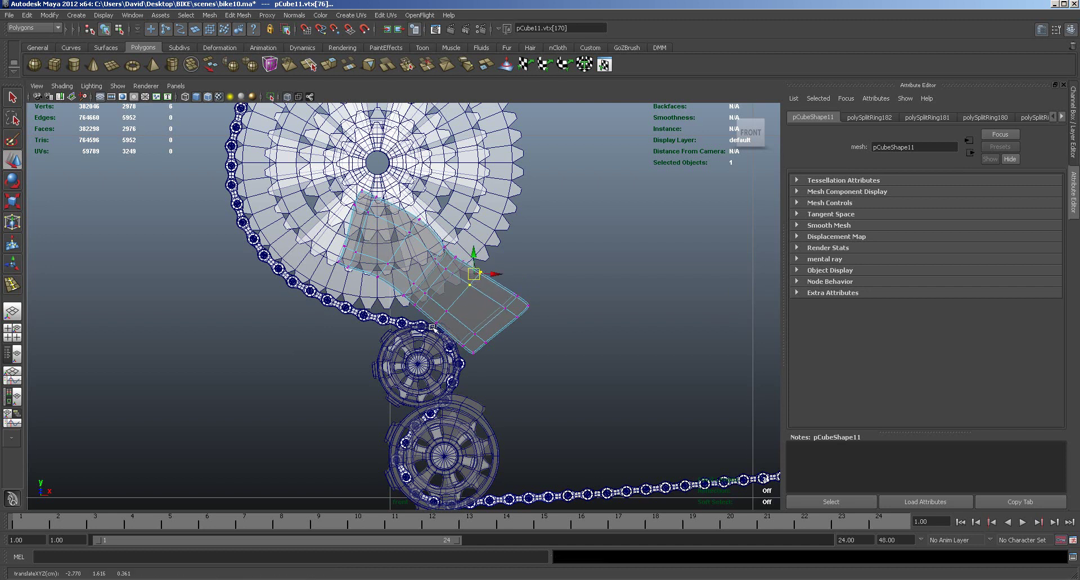
mouse_move(428, 339)
mouse_down()
mouse_move(459, 304)
mouse_move(440, 323)
mouse_up()
key(ctrl+z)
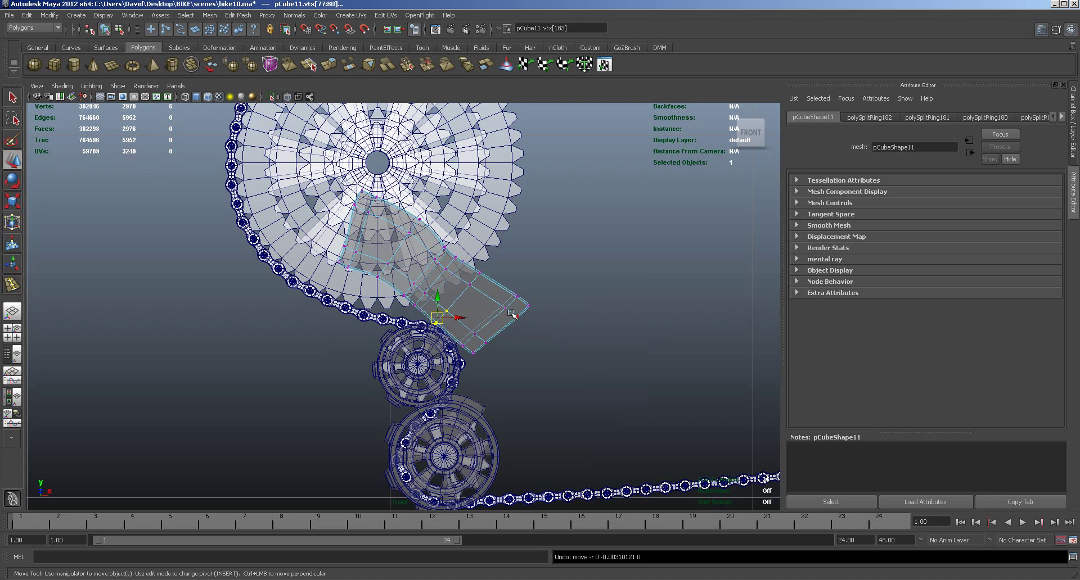
Step: Restore the unsmoothed display and insert an edge loop across the slotted half just below the block's bend
key(space)
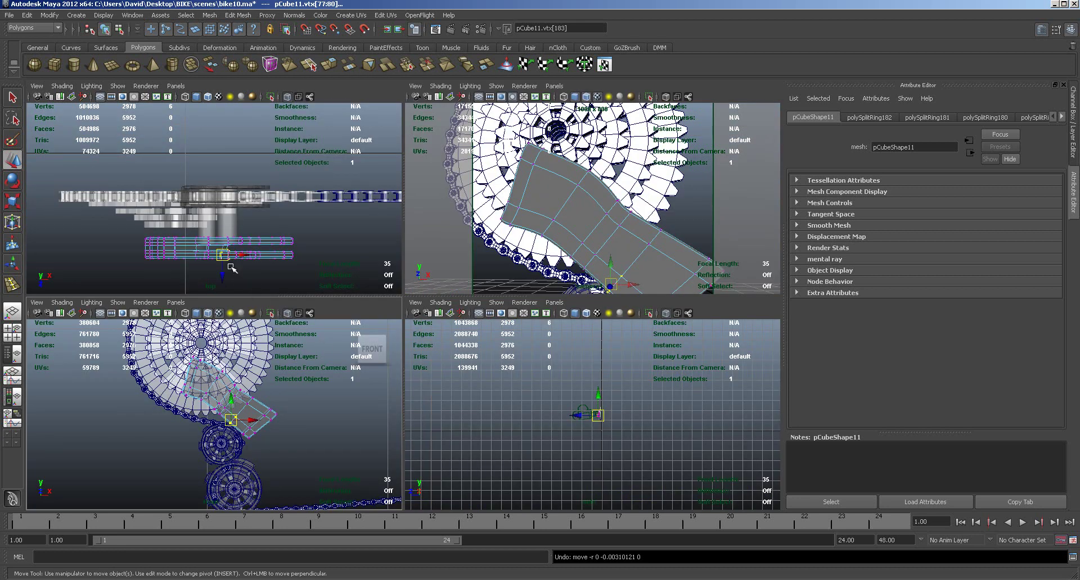
key(1)
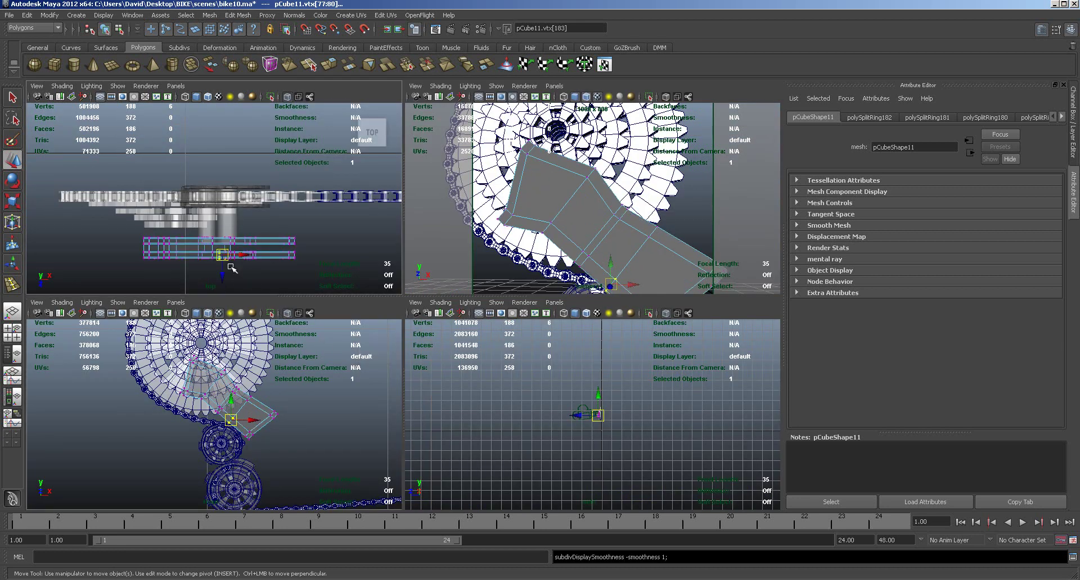
alt+drag(644, 267, 610, 265)
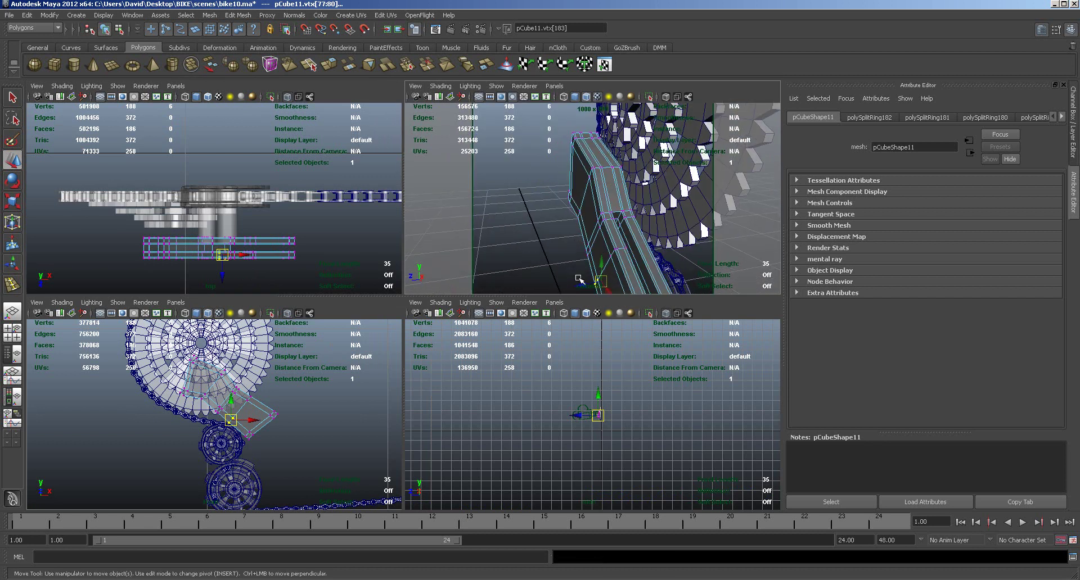
click(243, 16)
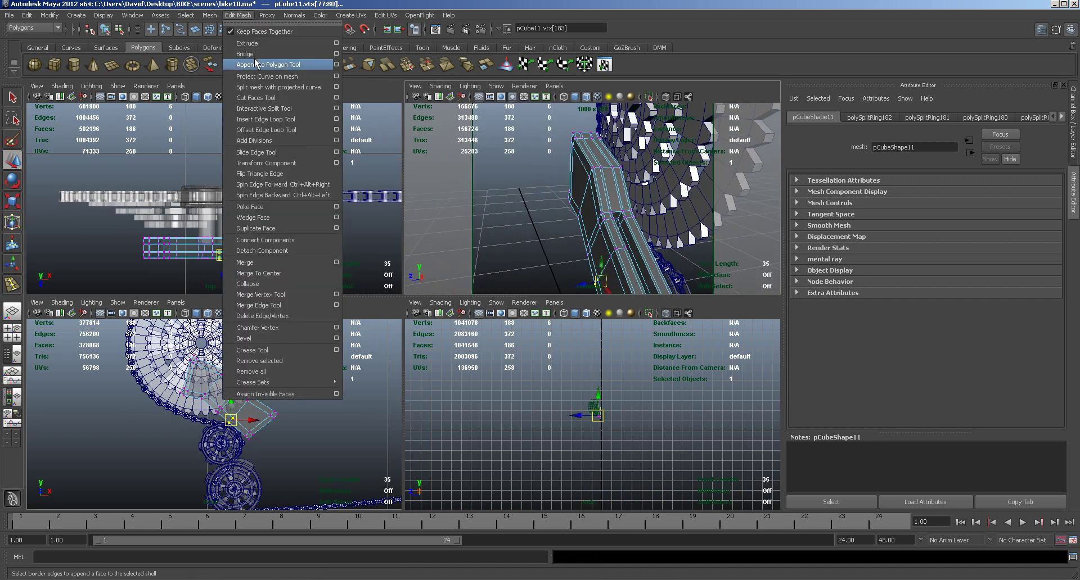
click(264, 119)
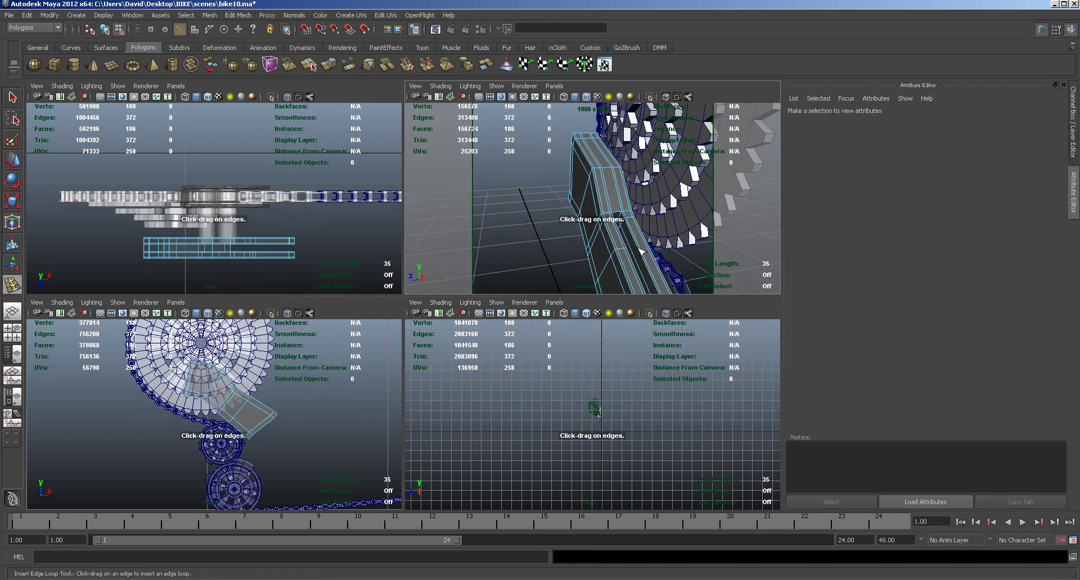
click(640, 250)
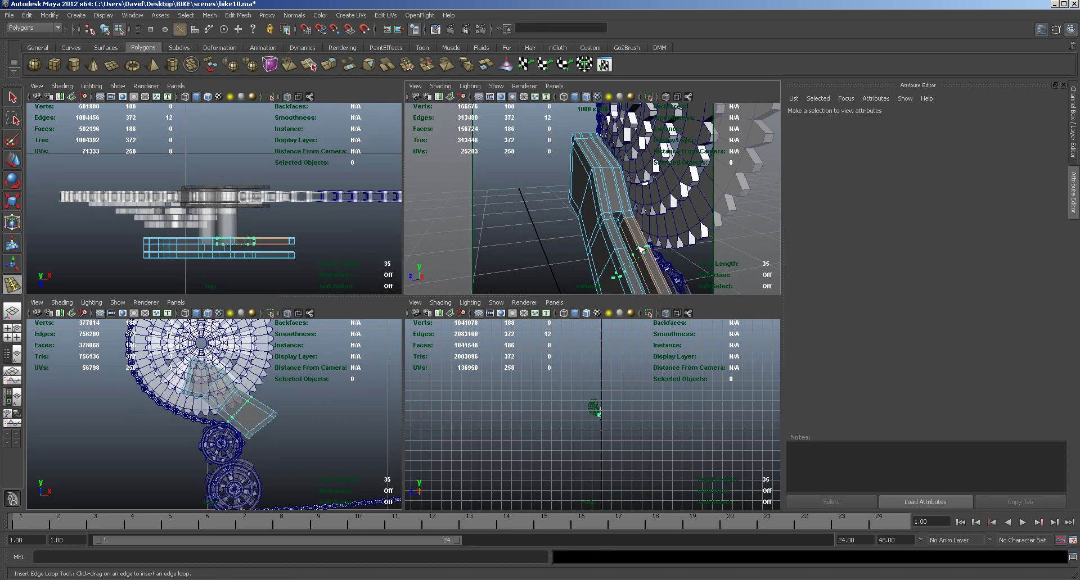
Step: Move the vertices around the new edge loop in the front view to refine the bend, and check the smoothed block in object mode
alt+drag(632, 263, 654, 247)
right_drag(651, 248, 623, 248)
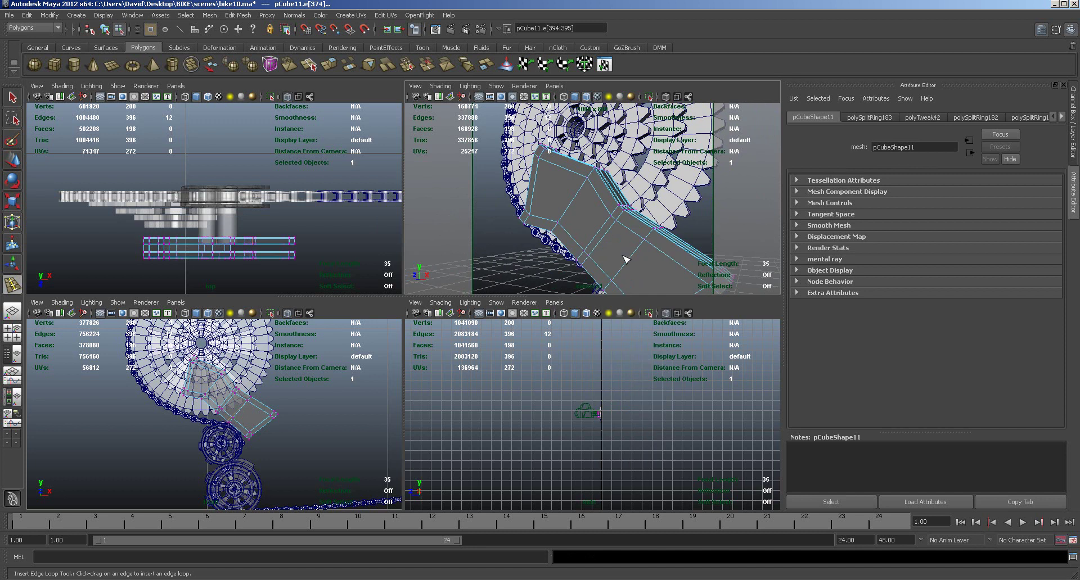
scroll(249, 400, up, 4)
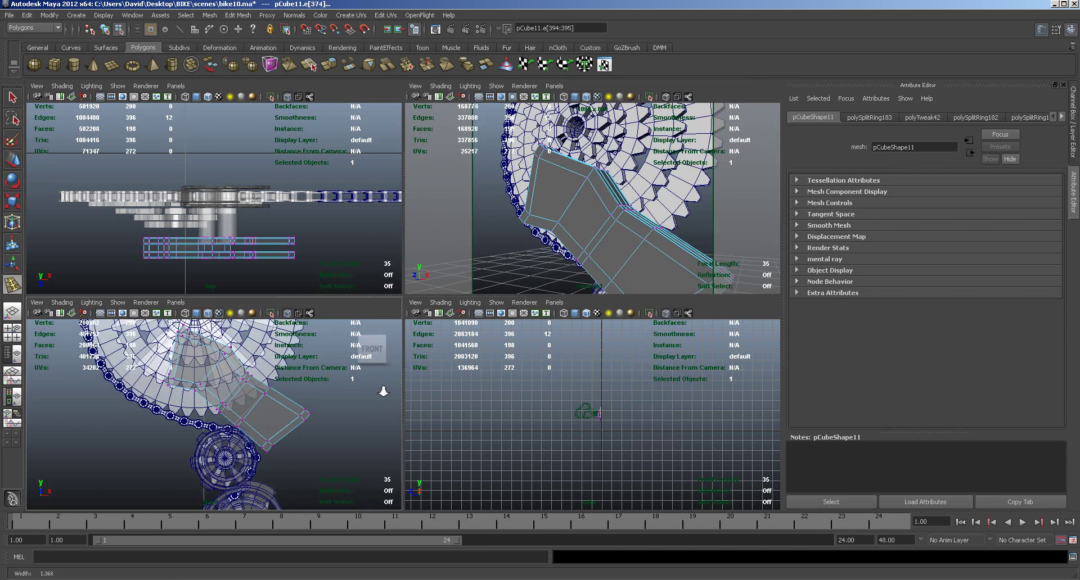
click(12, 161)
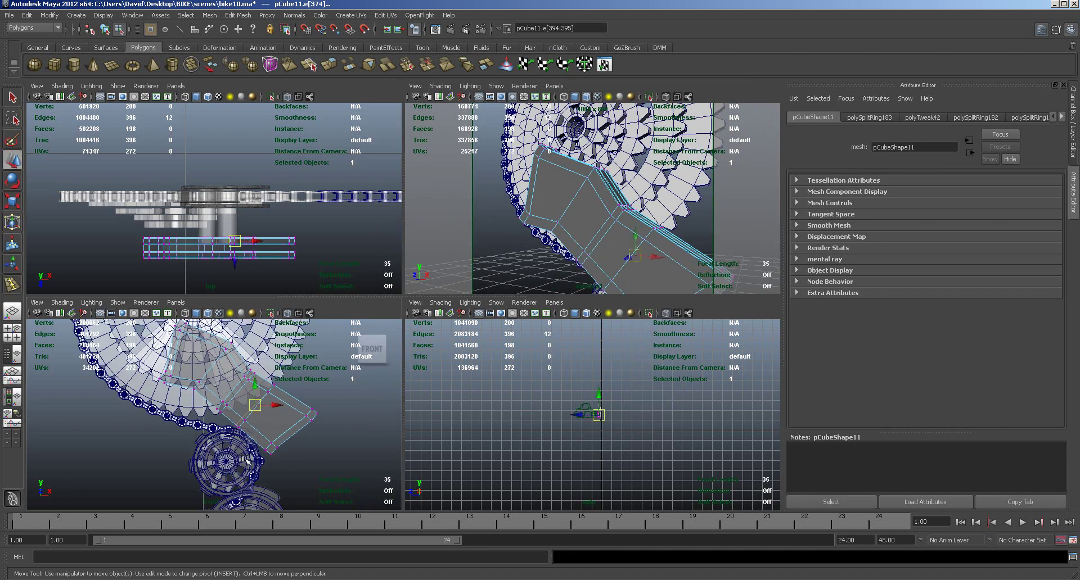
drag(258, 410, 242, 428)
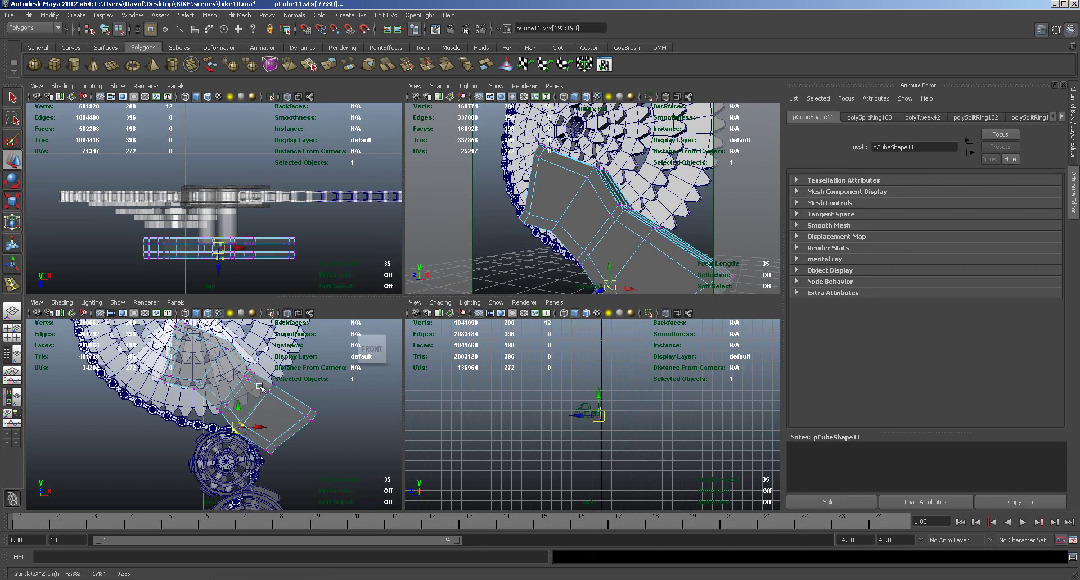
click(276, 388)
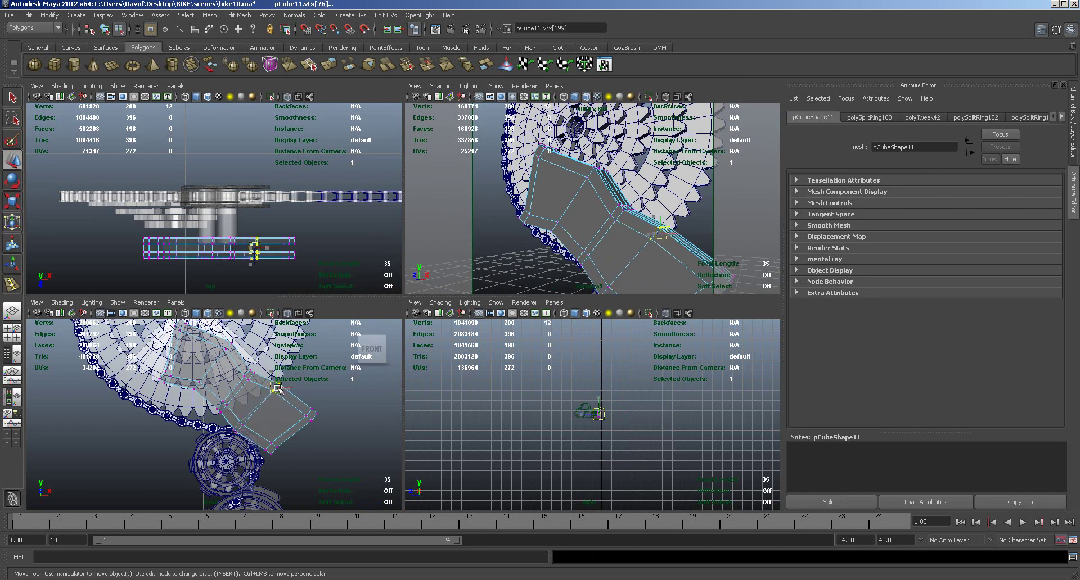
right_drag(588, 252, 615, 240)
alt+drag(646, 262, 520, 270)
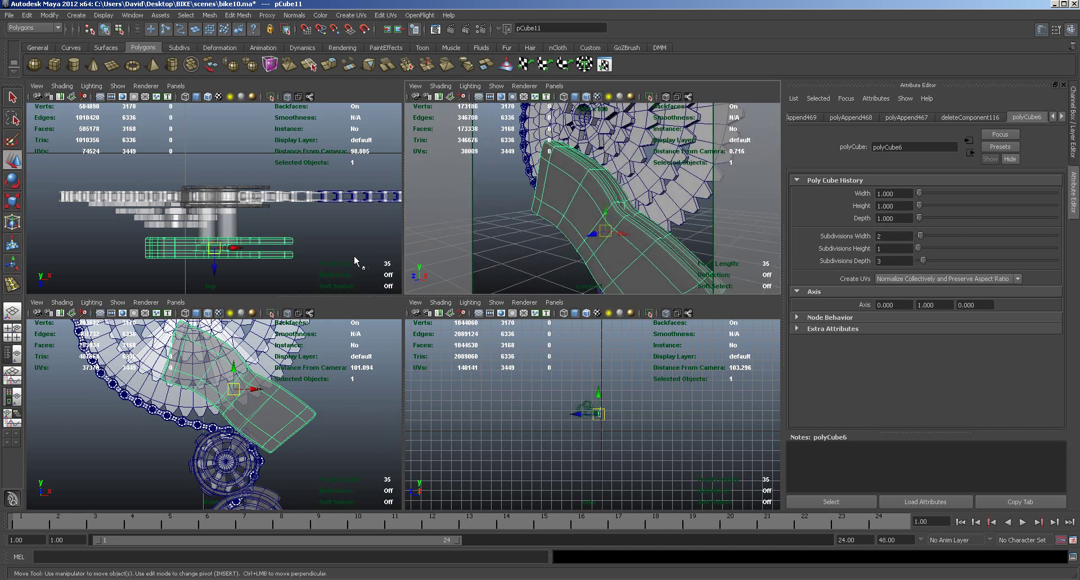
Step: Select all vertices of the slotted half in the top view and scale them apart in depth
alt+right_drag(268, 254, 236, 250)
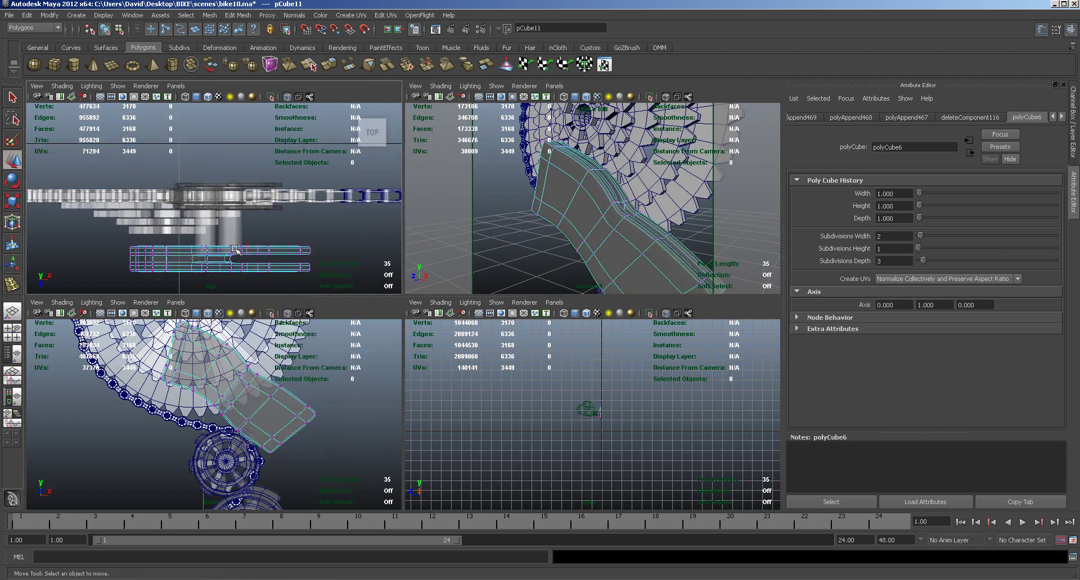
drag(213, 241, 271, 288)
key(r)
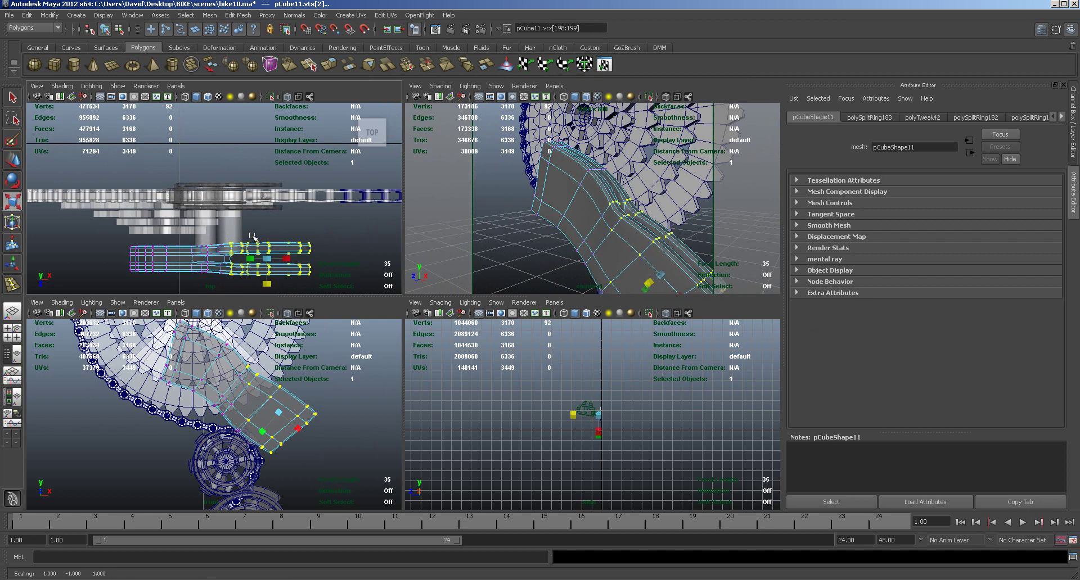
Step: Make the frame layer visible to compare the slotted block with the bike frame
click(1070, 30)
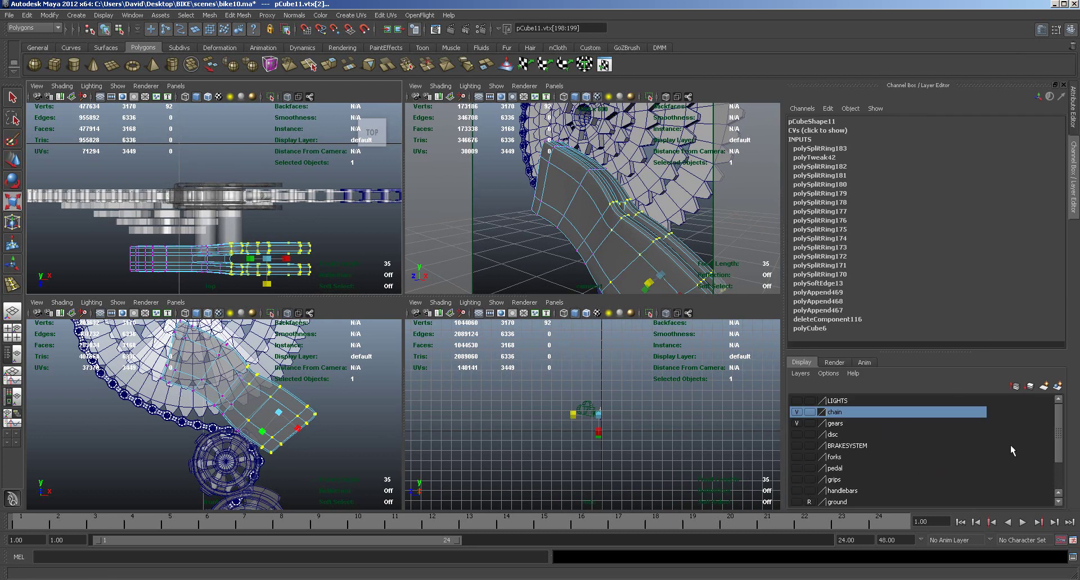
drag(1061, 443, 1058, 474)
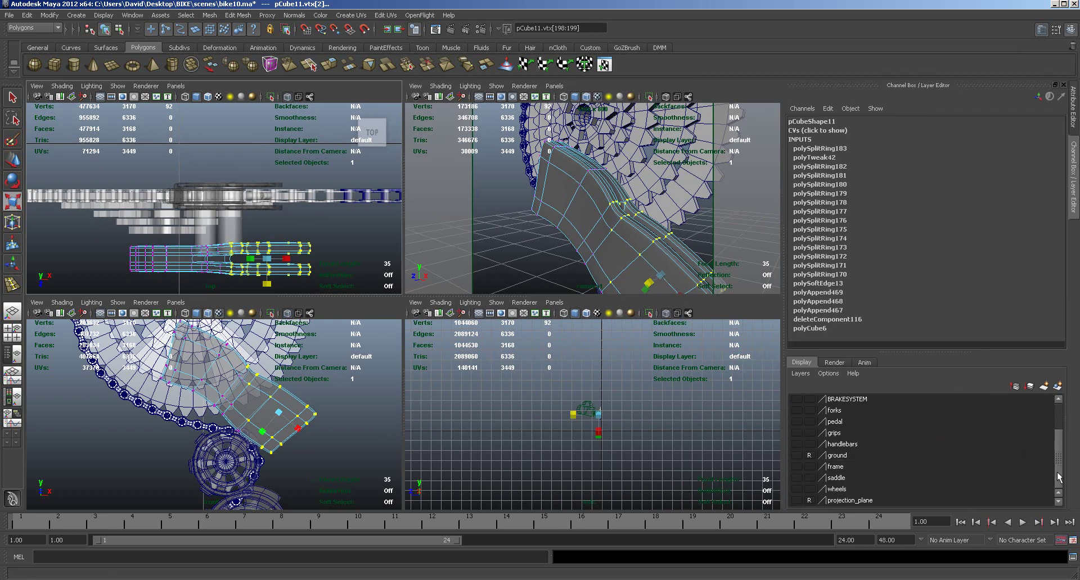
click(797, 467)
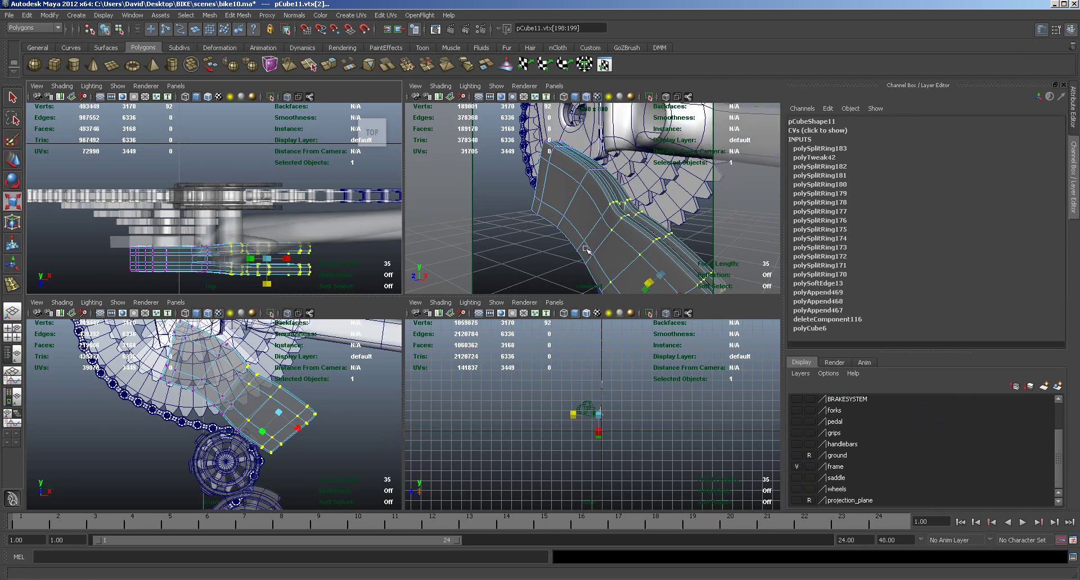
mouse_move(618, 242)
alt+mouse_down()
mouse_move(554, 264)
mouse_move(678, 177)
mouse_move(710, 213)
mouse_move(609, 246)
alt+mouse_up()
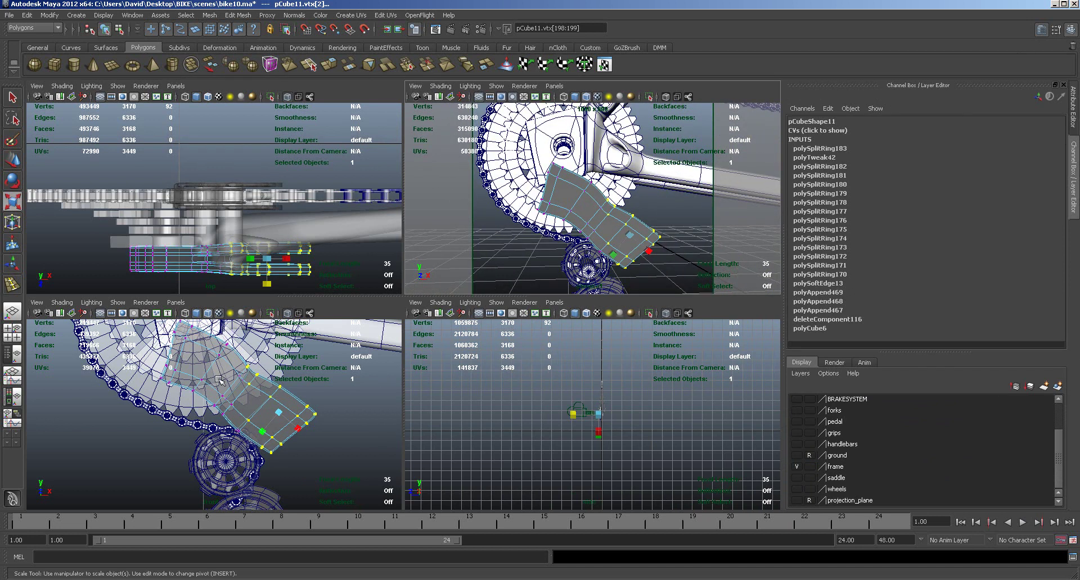
Step: Move the slotted block's pivot to its upper end and rotate the whole block to -31.289 degrees in Z
right_drag(294, 421, 293, 405)
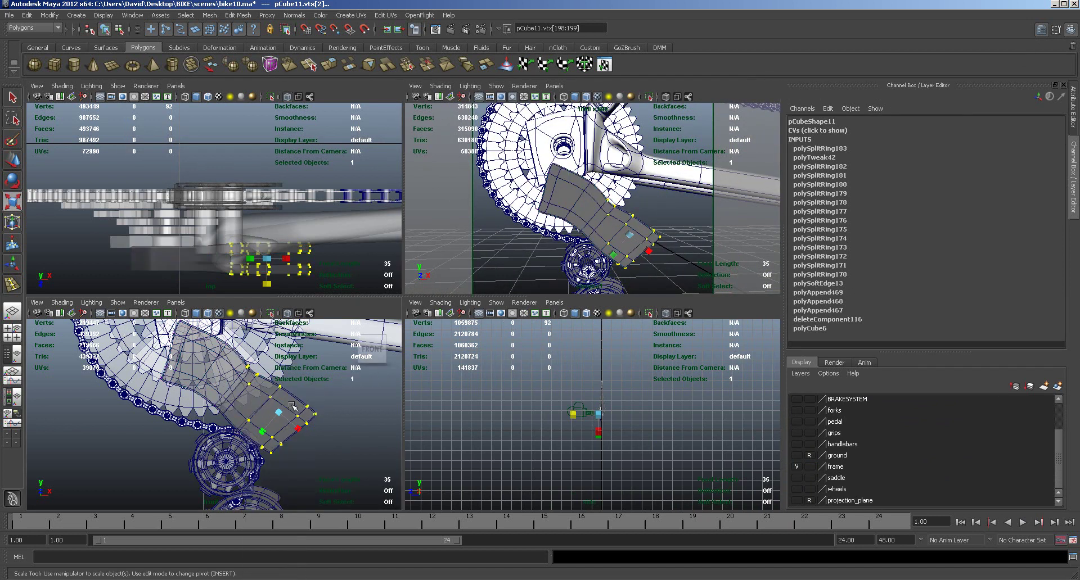
key(e)
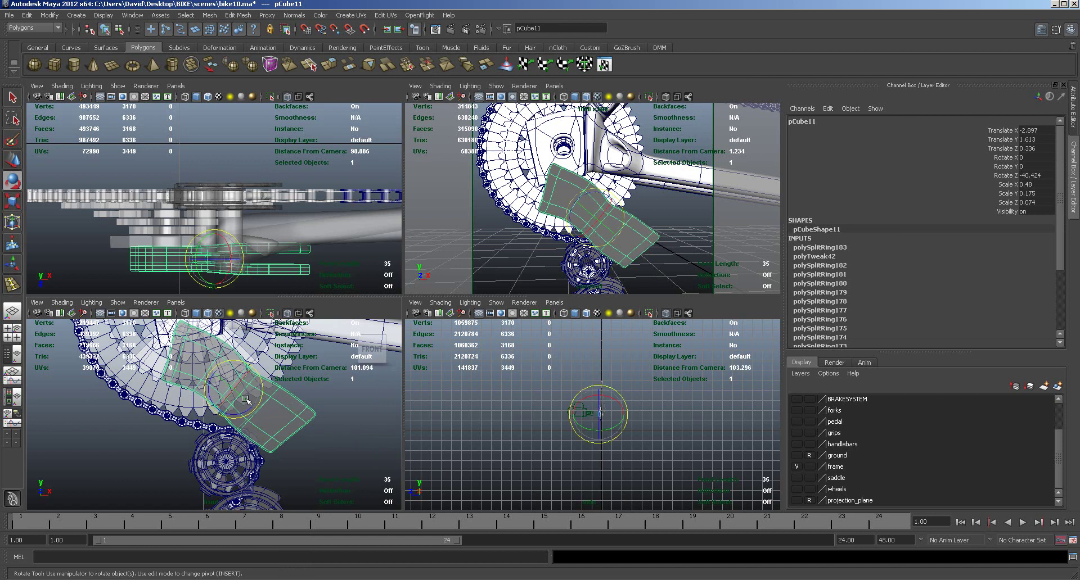
key(Insert)
drag(235, 389, 185, 332)
key(Insert)
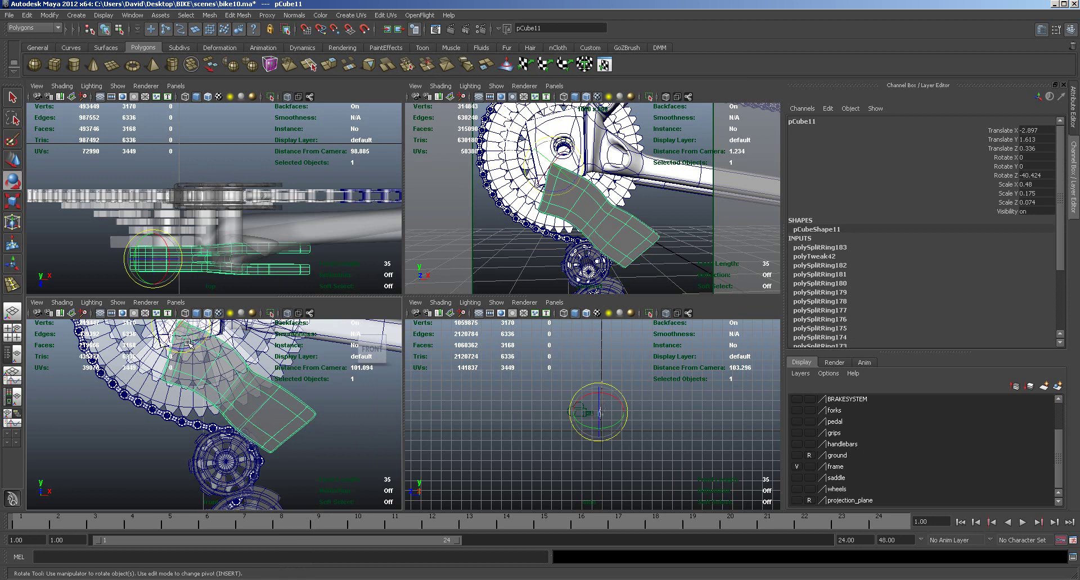
click(181, 349)
drag(182, 348, 185, 349)
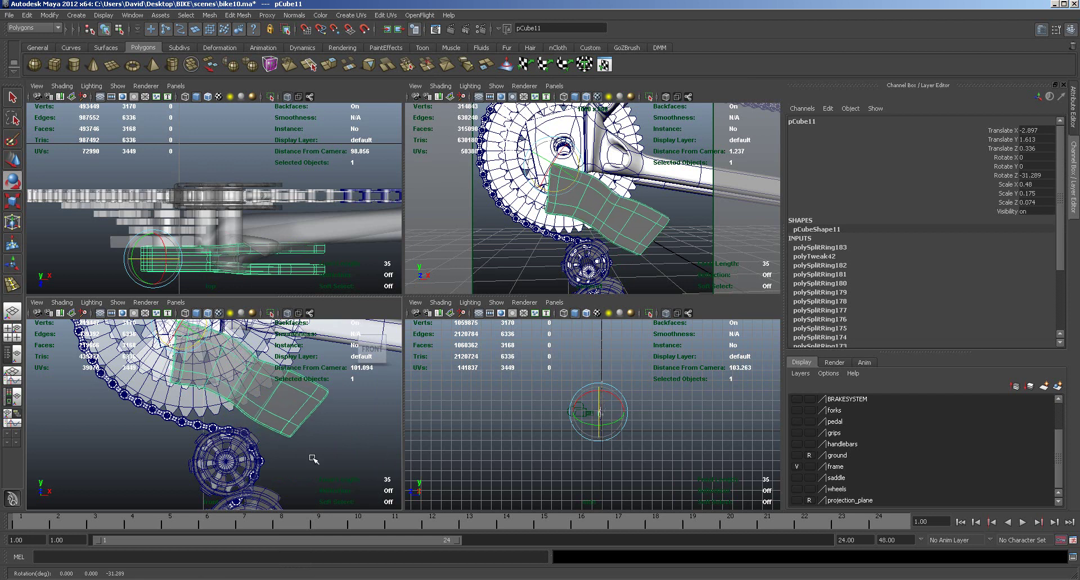
alt+drag(678, 256, 646, 228)
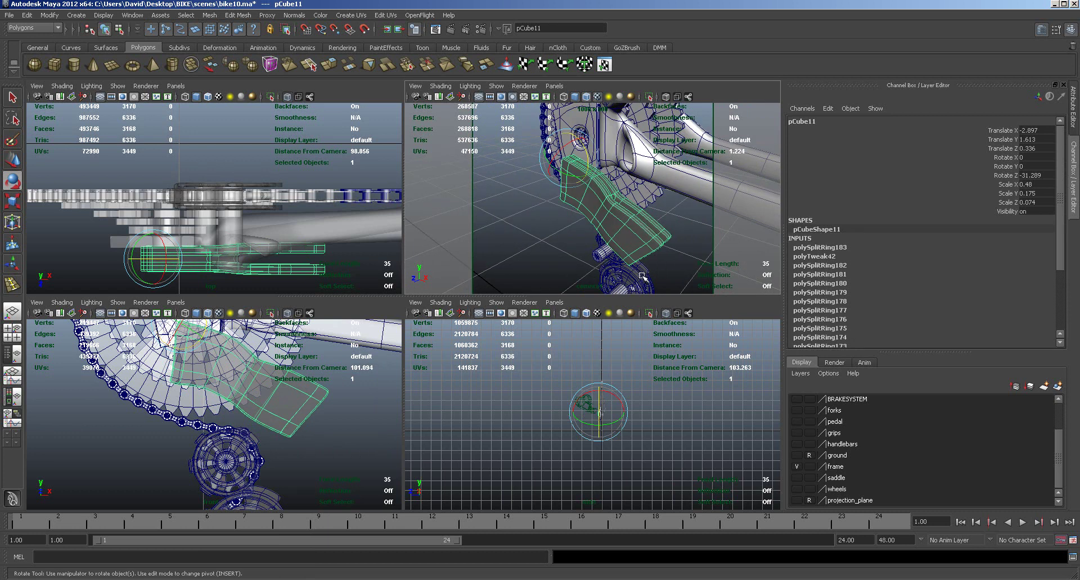
alt+drag(601, 276, 573, 254)
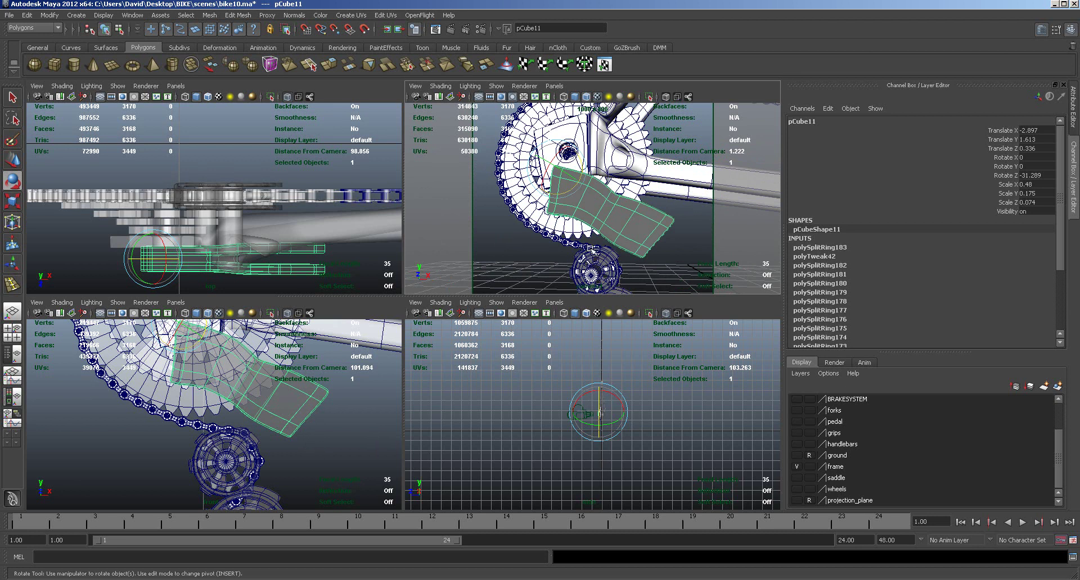
Step: Set the pulley geometry below the slotted block to unsmoothed display and select the lower pulley part
key(space)
alt+right_drag(552, 420, 499, 405)
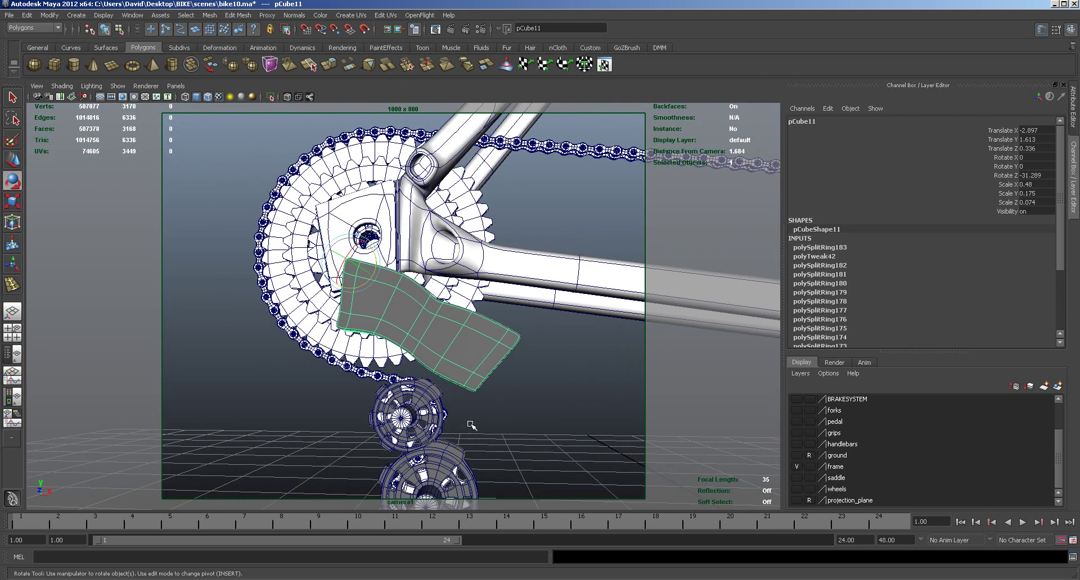
alt+middle_drag(471, 426, 473, 360)
click(432, 337)
key(1)
click(454, 406)
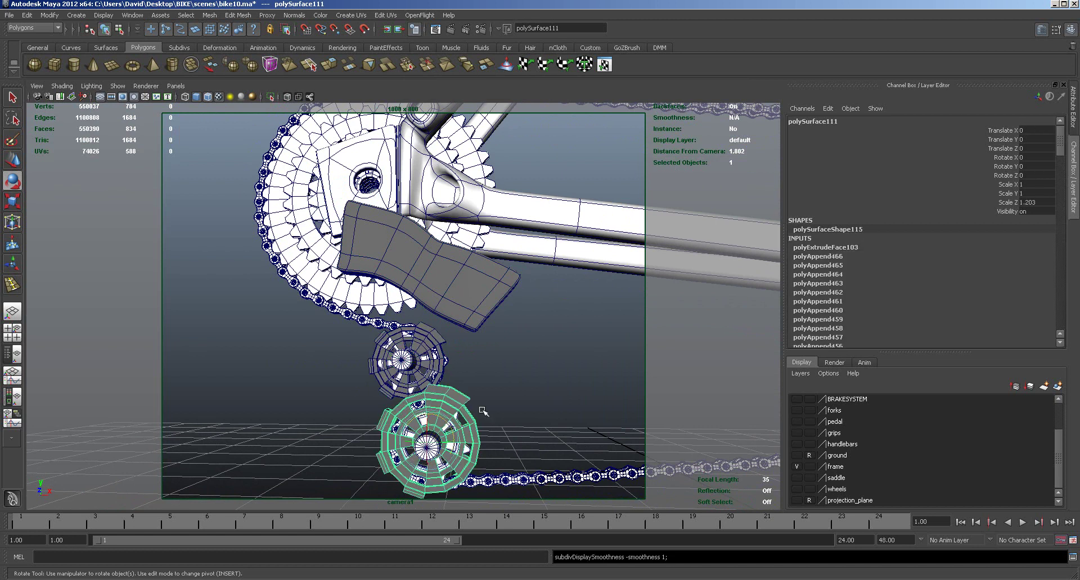
Step: Extrude the four upper rim faces of the lower pulley part toward the slotted block, with local translate Y -0.139 and Z 0.136
alt+right_drag(512, 414, 640, 421)
alt+drag(640, 421, 535, 449)
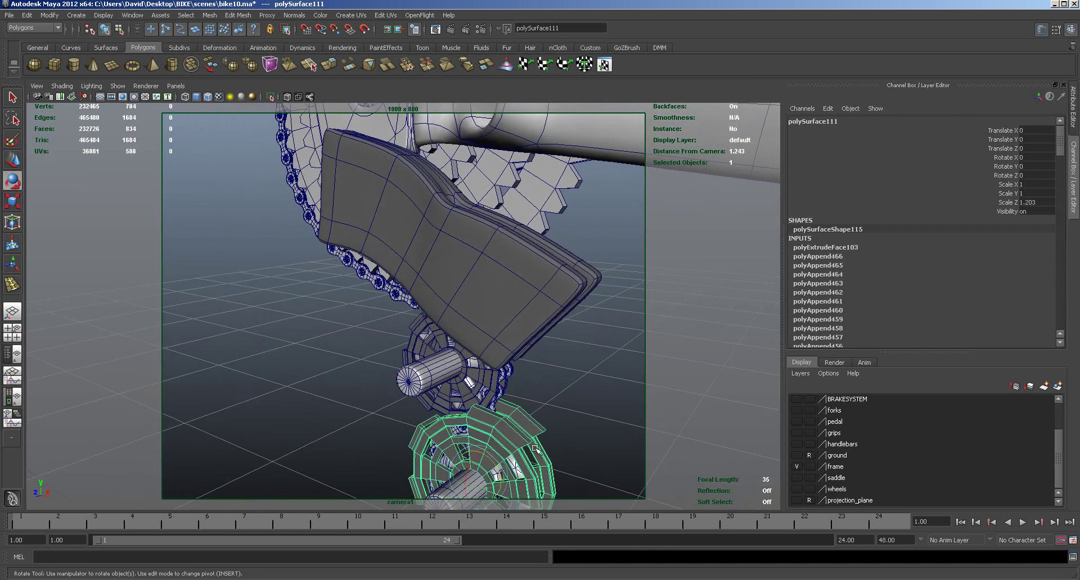
right_drag(524, 438, 528, 399)
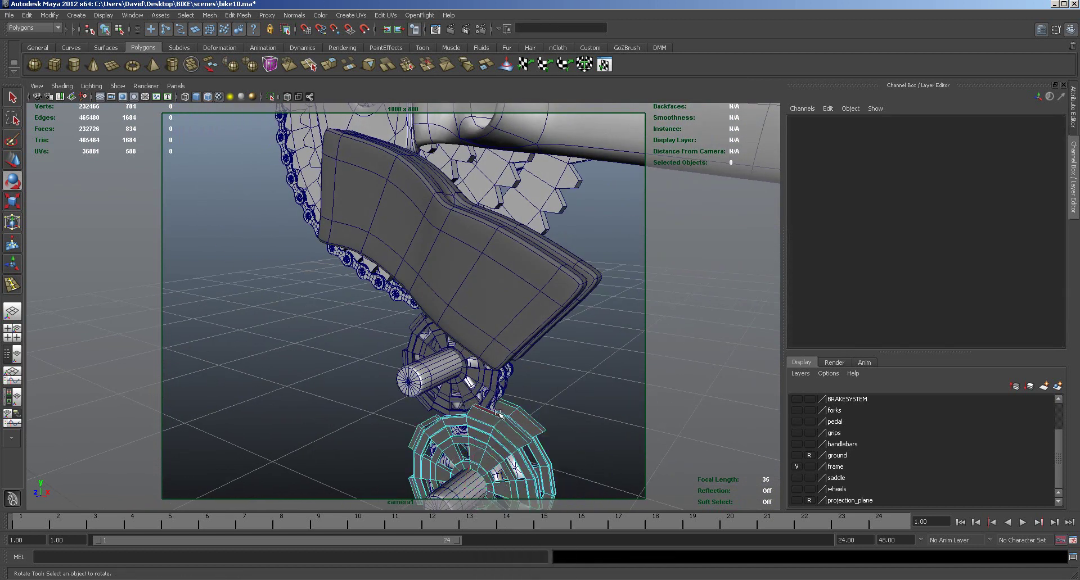
click(497, 415)
shift+click(516, 430)
alt+right_drag(547, 437, 608, 429)
alt+drag(608, 429, 482, 405)
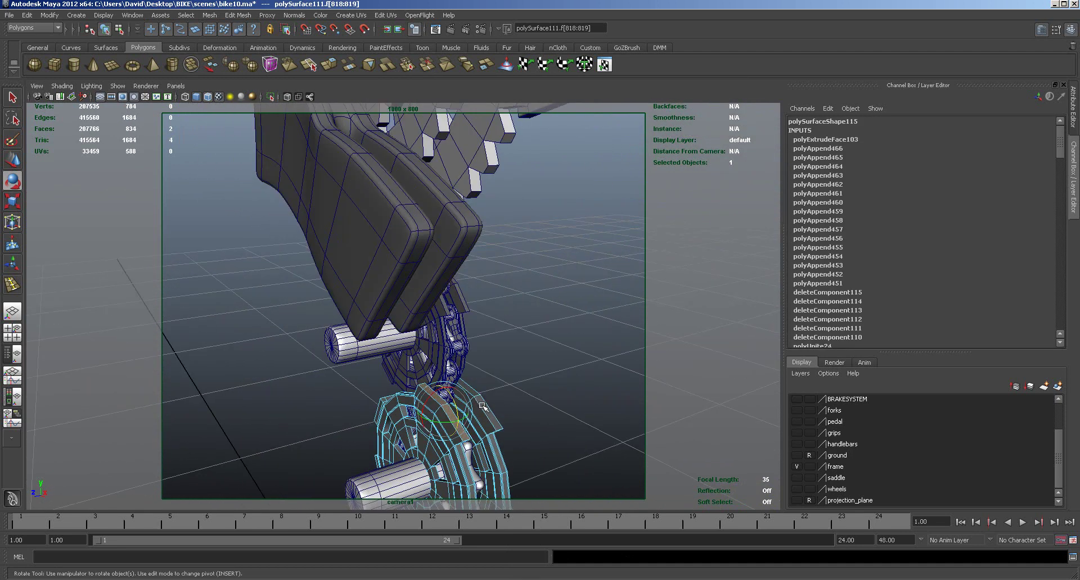
shift+click(485, 409)
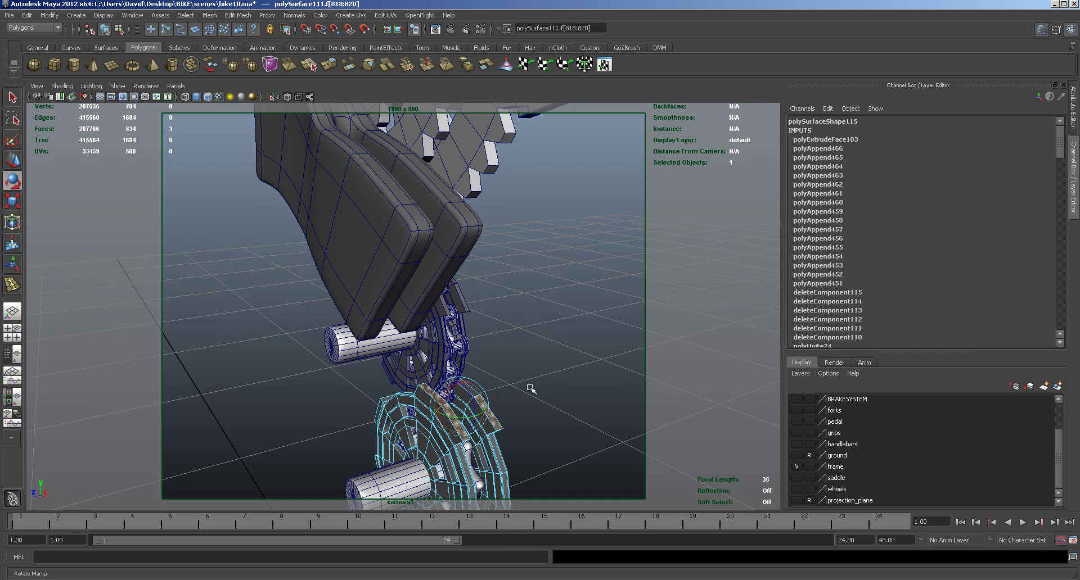
alt+drag(501, 380, 585, 349)
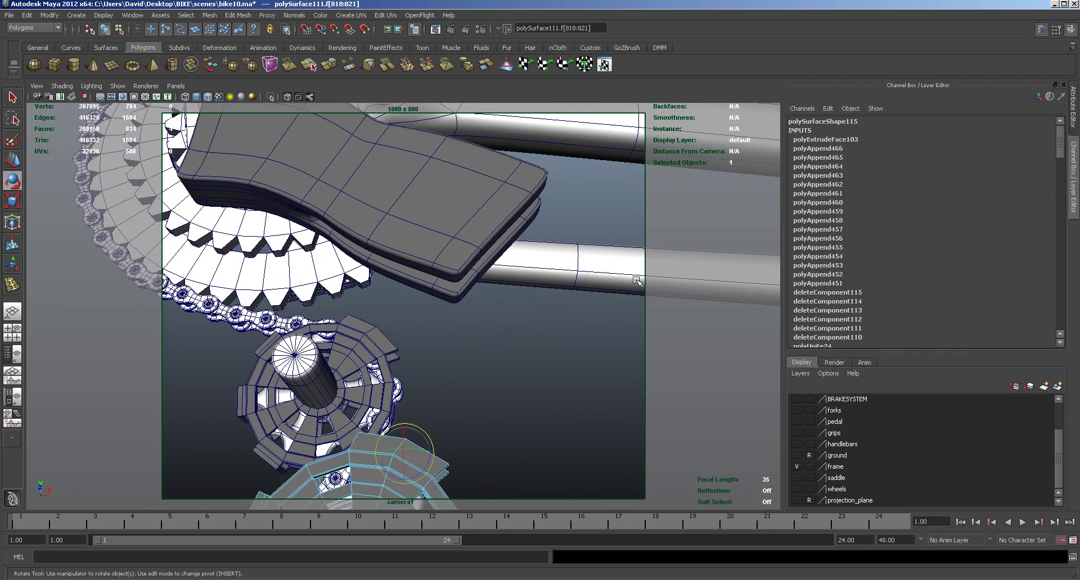
click(330, 65)
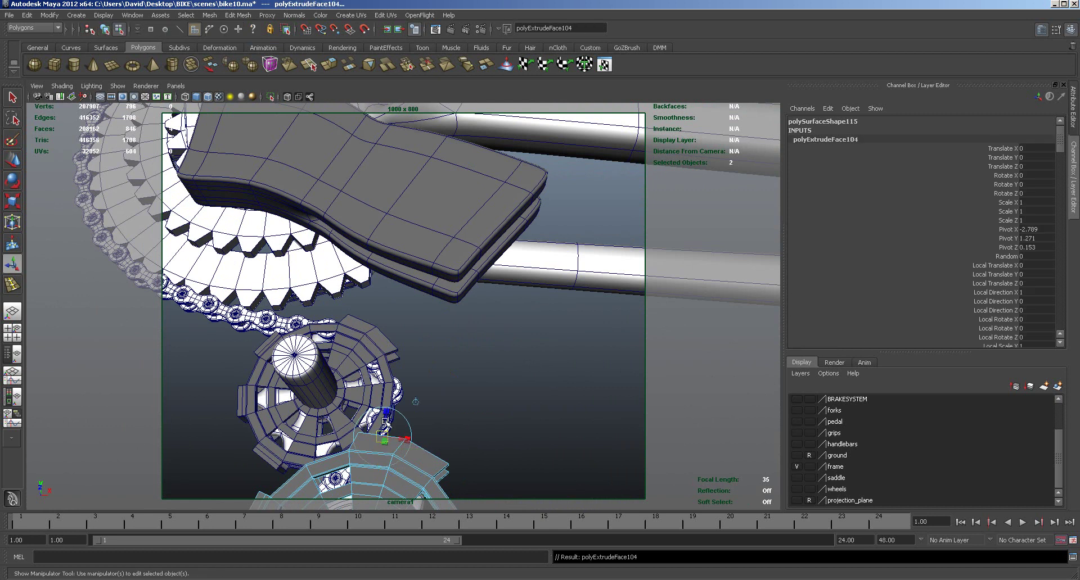
drag(384, 419, 448, 300)
alt+drag(588, 424, 472, 432)
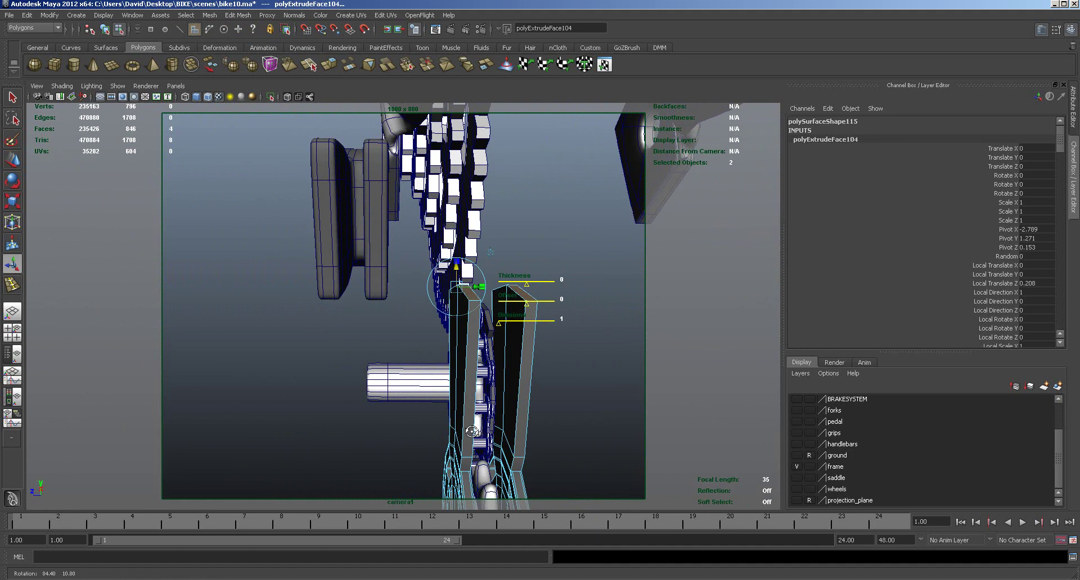
drag(477, 287, 382, 337)
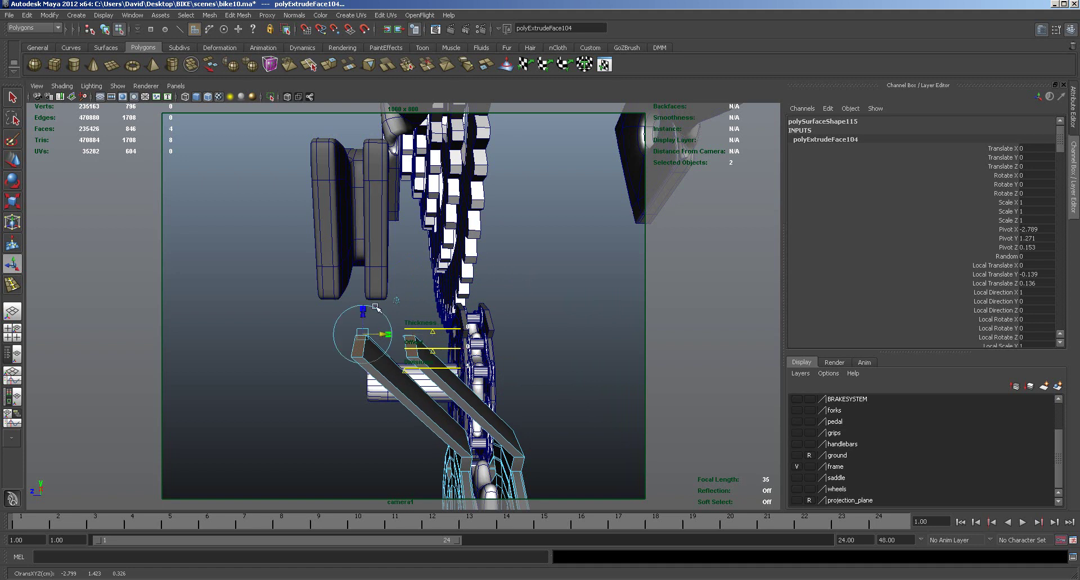
Step: Extrude the arms' end faces again with local translate Y -0.045 and Z 0.052, and preview the part smoothed
click(328, 64)
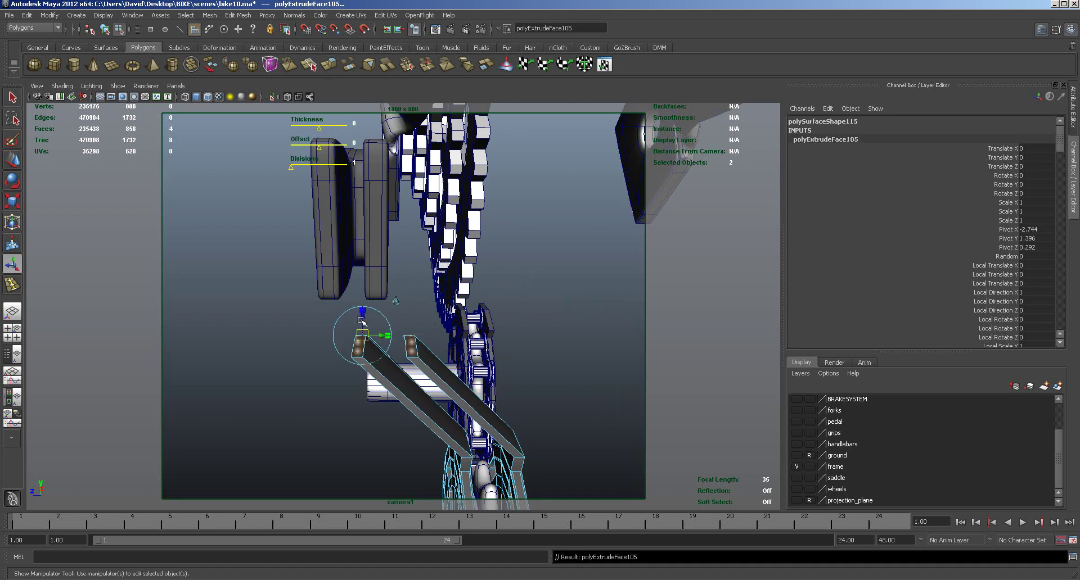
drag(362, 319, 363, 311)
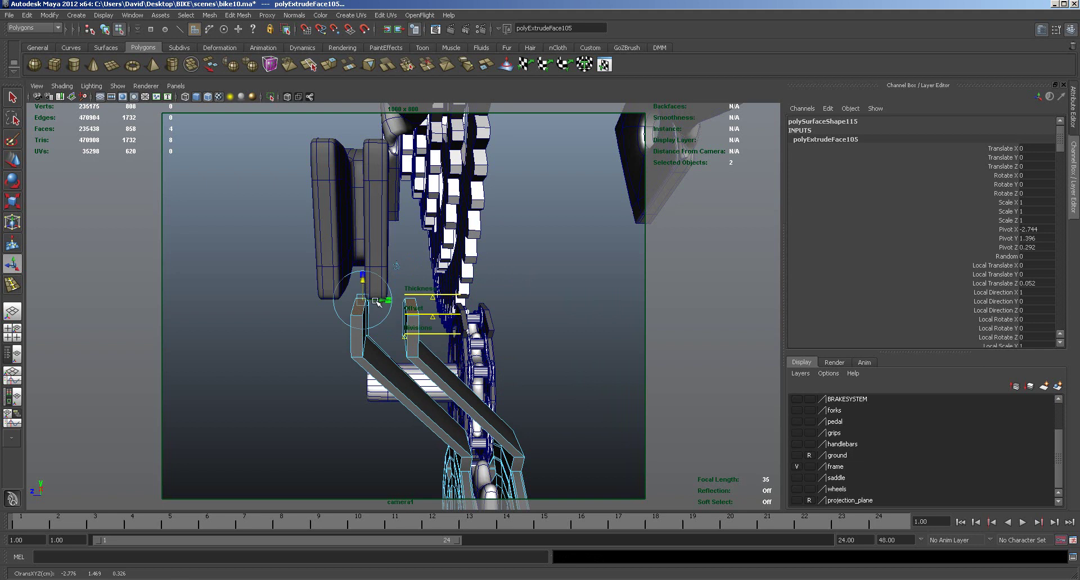
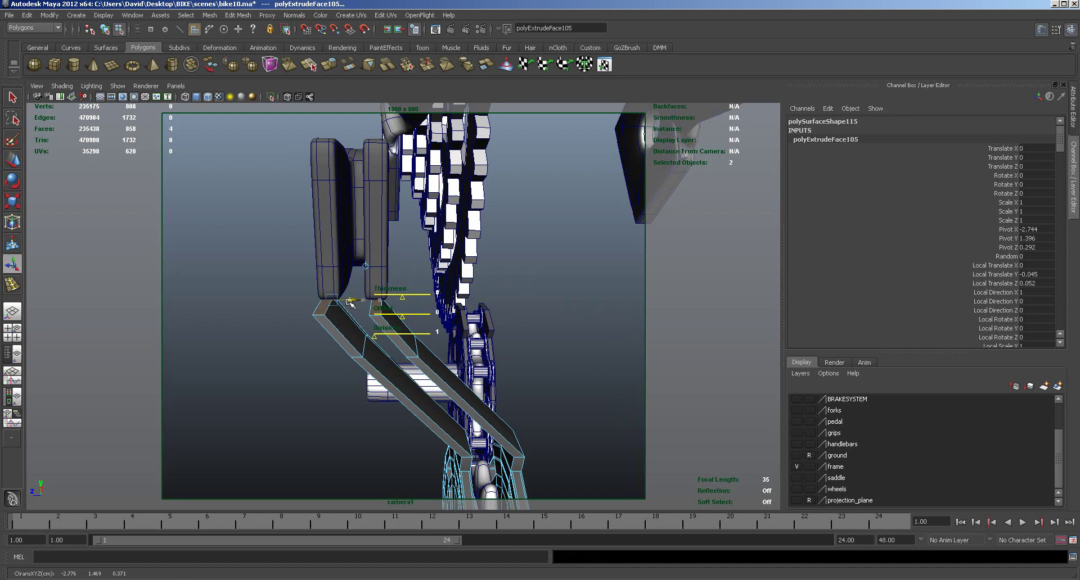
alt+drag(340, 317, 430, 369)
right_drag(430, 369, 426, 378)
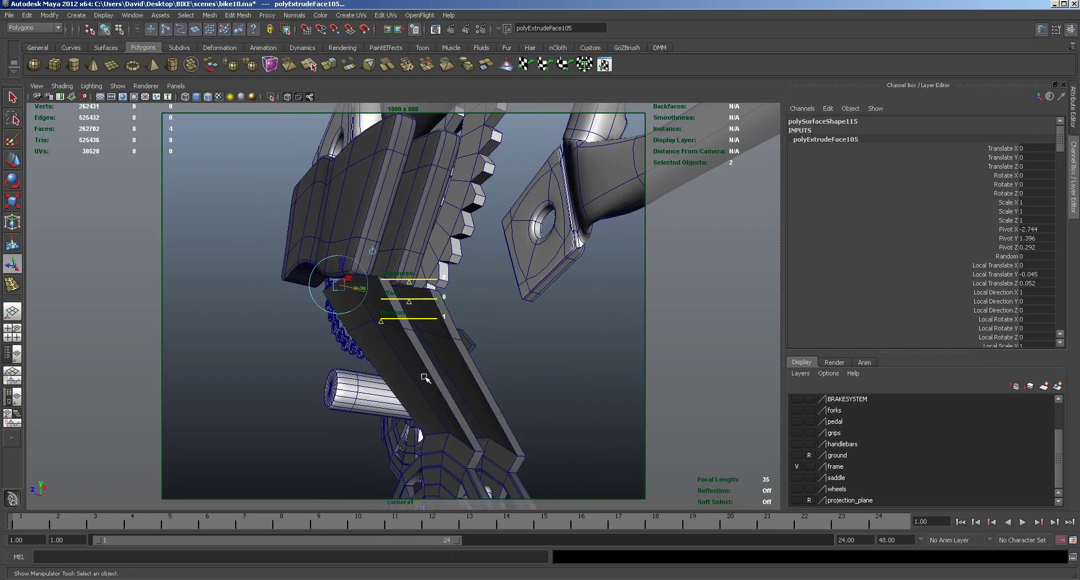
key(3)
alt+drag(518, 388, 397, 415)
alt+drag(578, 403, 547, 400)
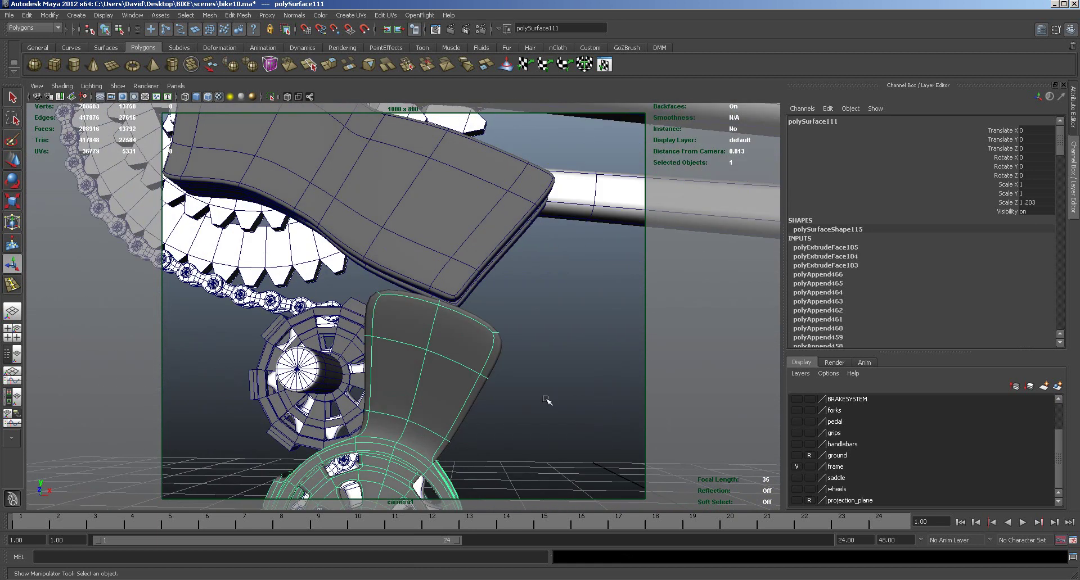
key(1)
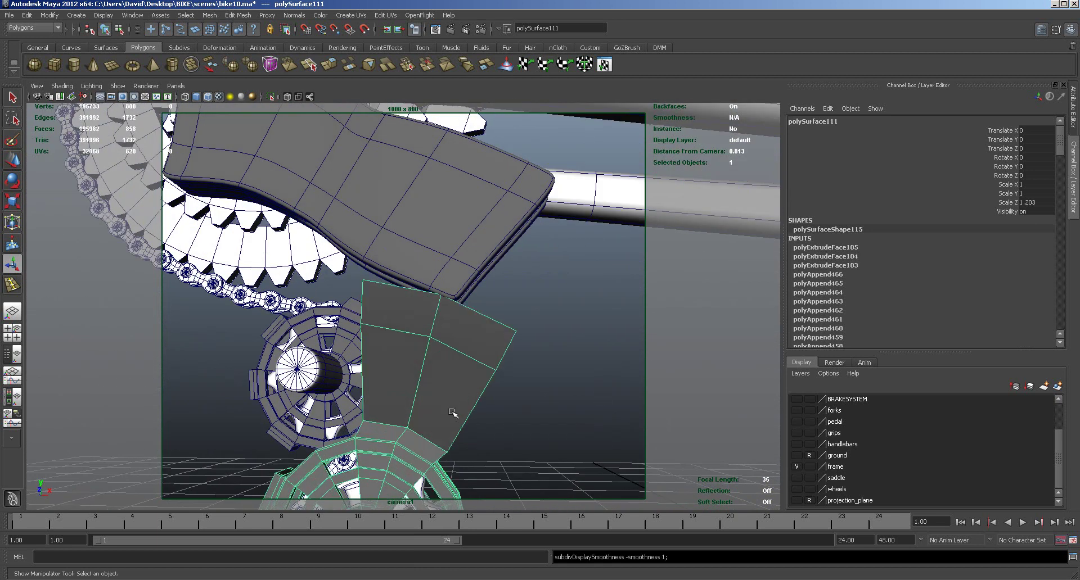
Step: Move the vertices on both sides of the extruded arms inward in the front view to narrow their upper part
key(space)
key(space)
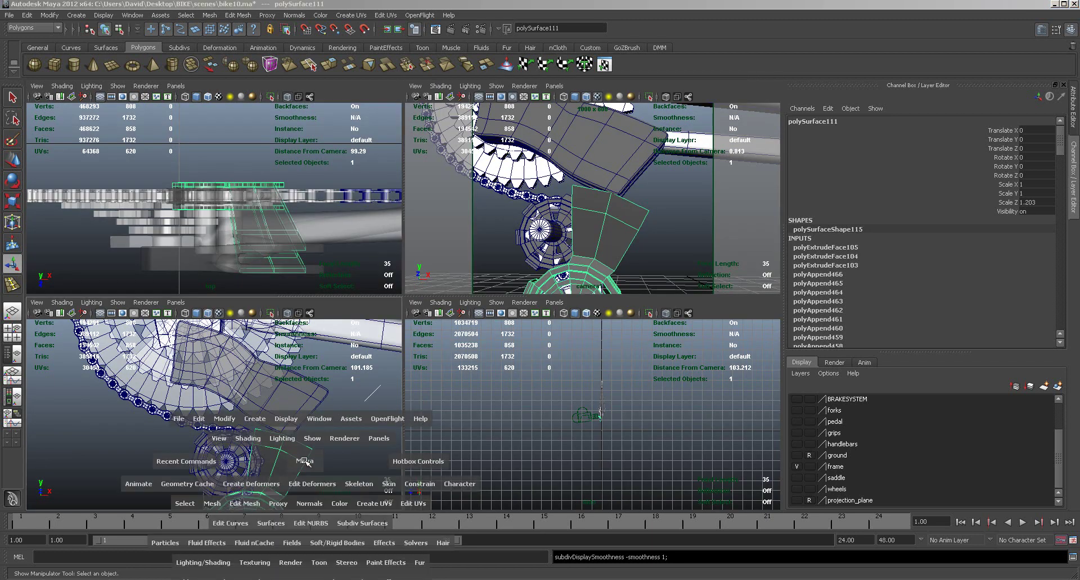
scroll(494, 422, down, 3)
right_drag(471, 381, 430, 373)
drag(444, 388, 436, 378)
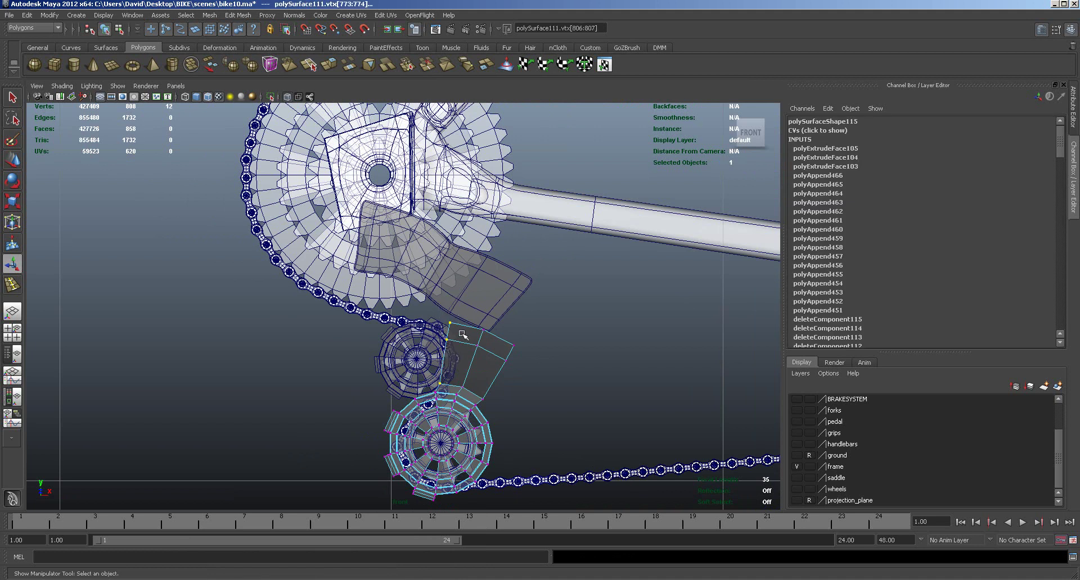
key(w)
drag(466, 353, 499, 326)
shift+middle_drag(497, 326, 502, 327)
key(e)
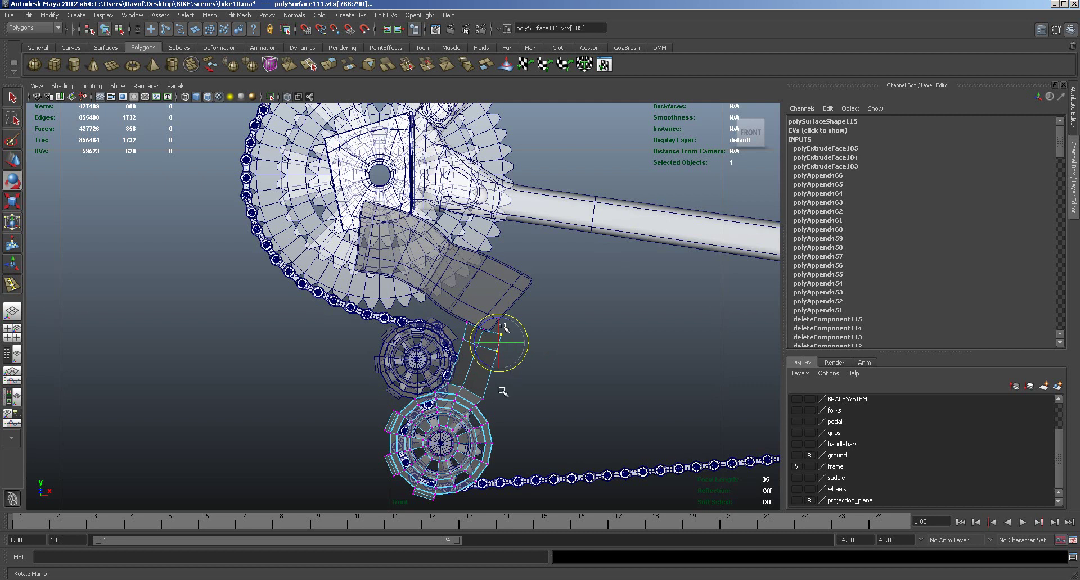
key(w)
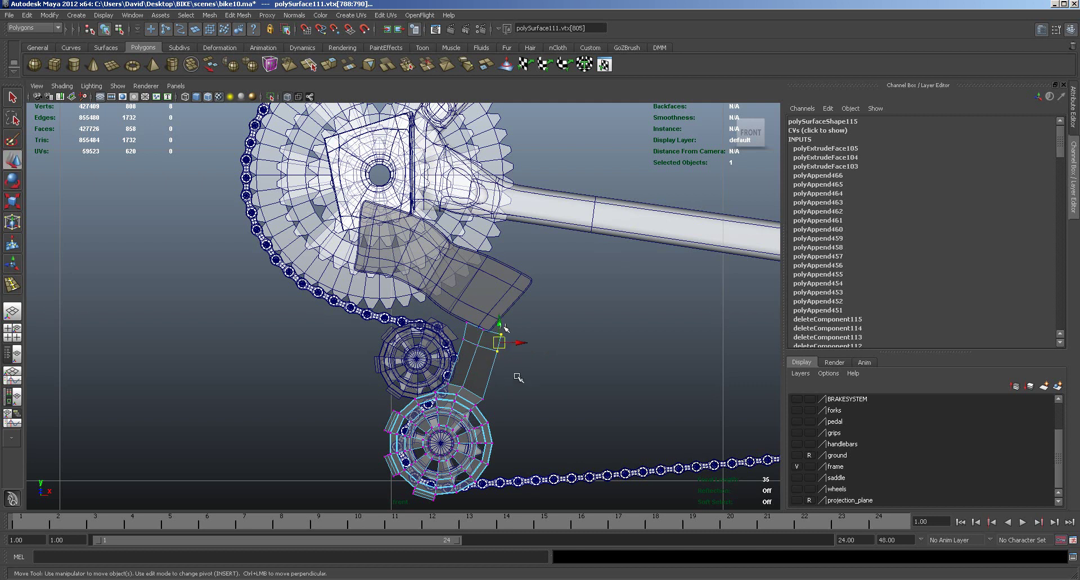
Step: Select the four end faces of the two arms and extrude them up along the slotted block, with local translate Z 0.047
key(space)
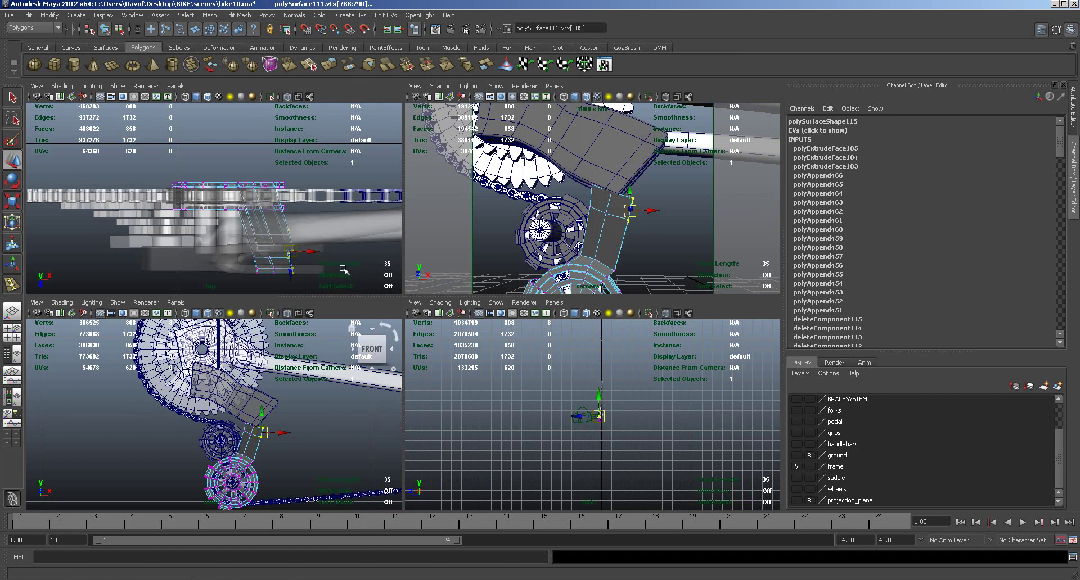
alt+drag(658, 238, 540, 248)
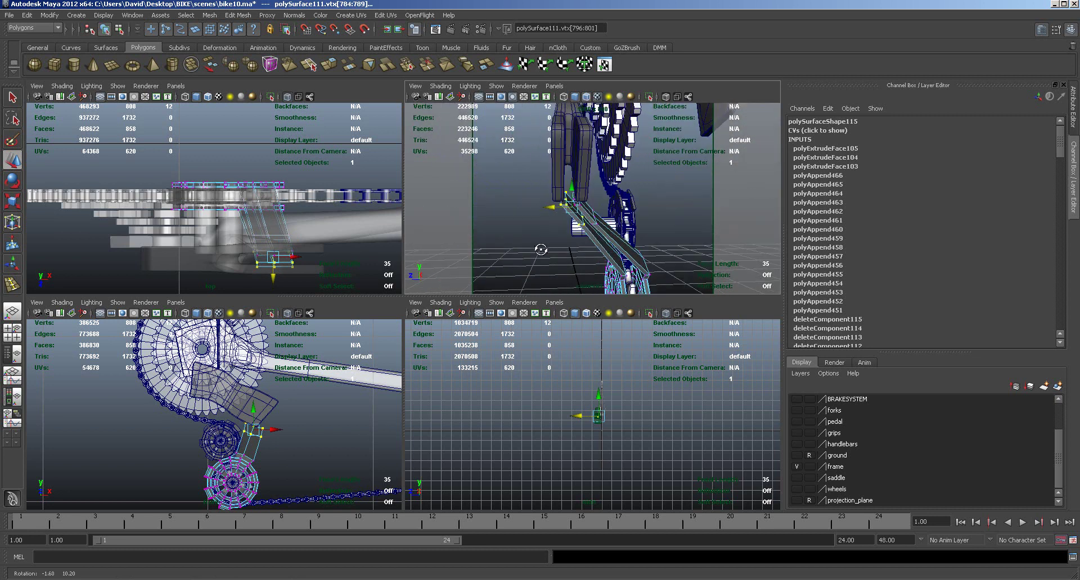
alt+right_drag(548, 248, 587, 248)
right_drag(547, 210, 548, 230)
click(542, 200)
shift+click(521, 193)
shift+click(502, 213)
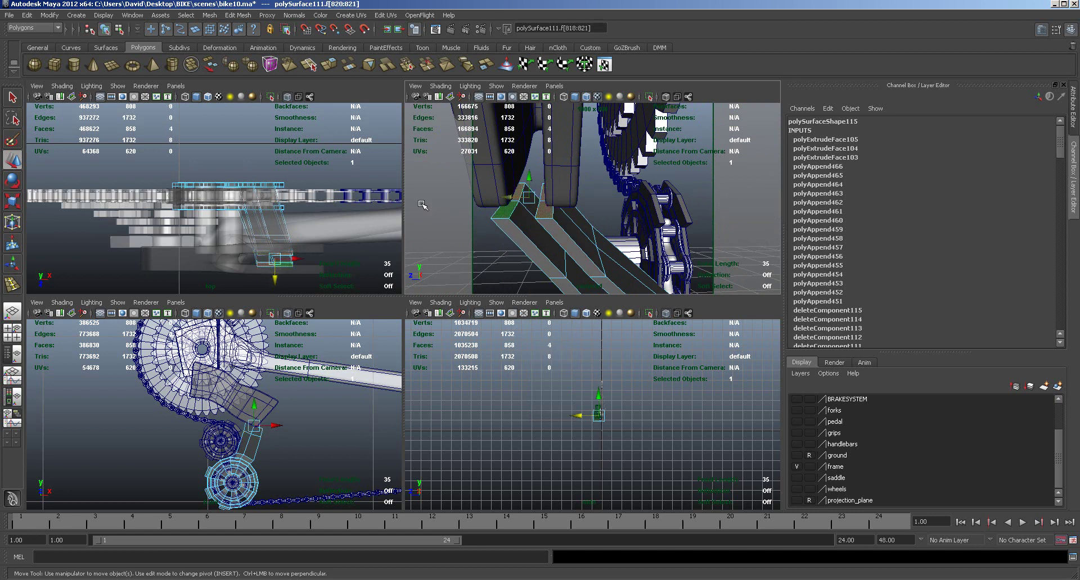
click(328, 65)
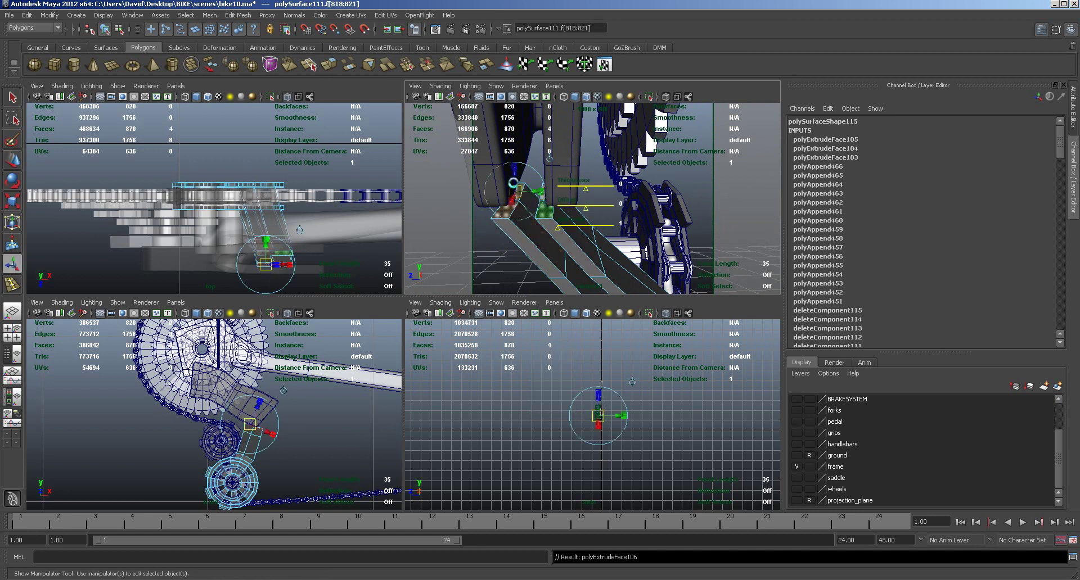
drag(514, 173, 516, 129)
key(space)
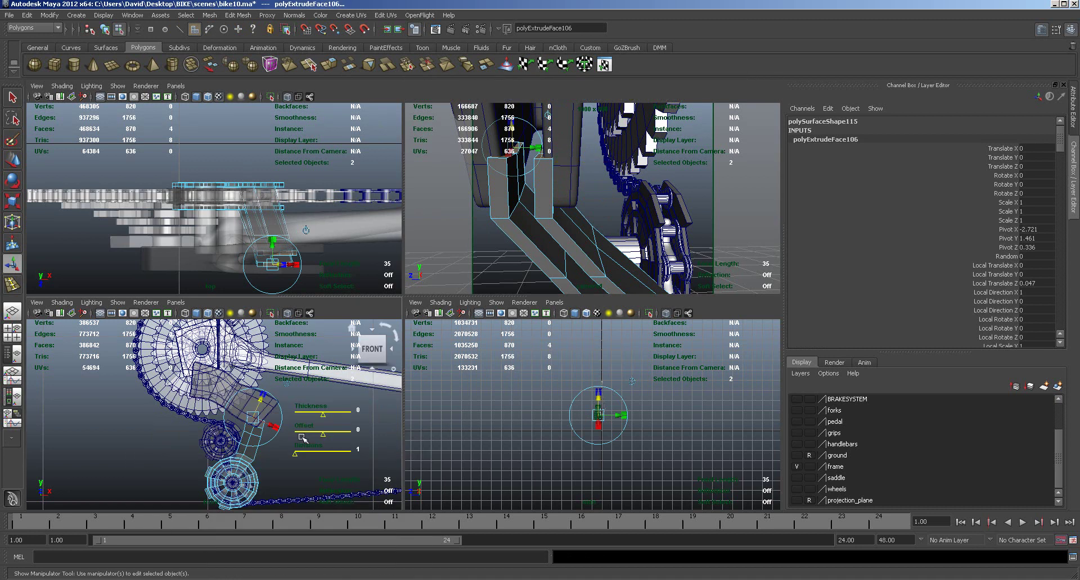
Step: Lengthen the current extrusion of the lower pulley part's arms to local translate X -0.058 and Z 0.163
drag(492, 297, 493, 277)
scroll(493, 312, up, 3)
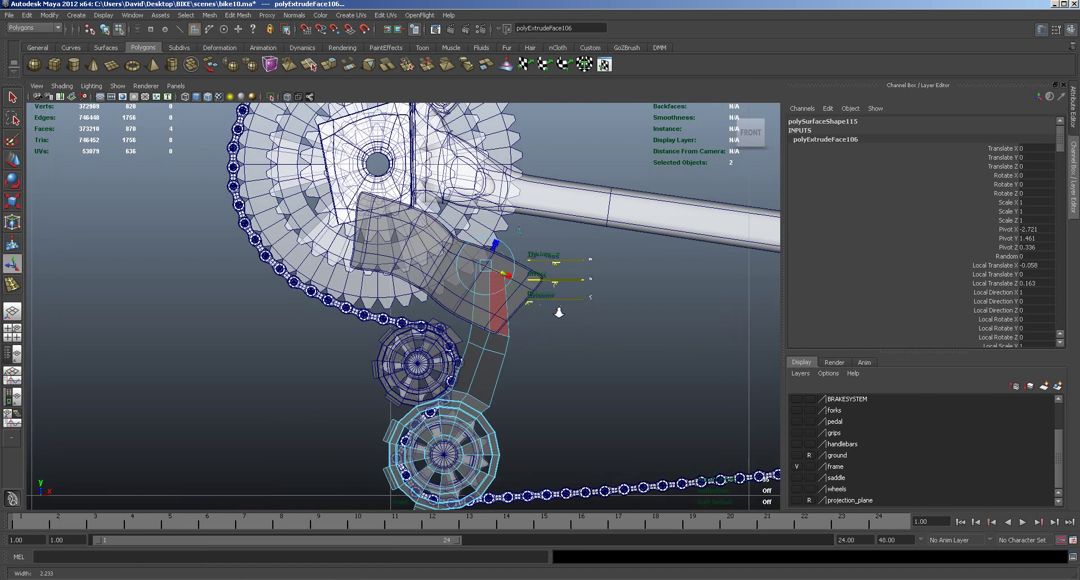
Step: Move the vertices at the upper end of the lower pulley part's arms to shape their tip, and preview the part smoothed
right_click(508, 364)
click(508, 364)
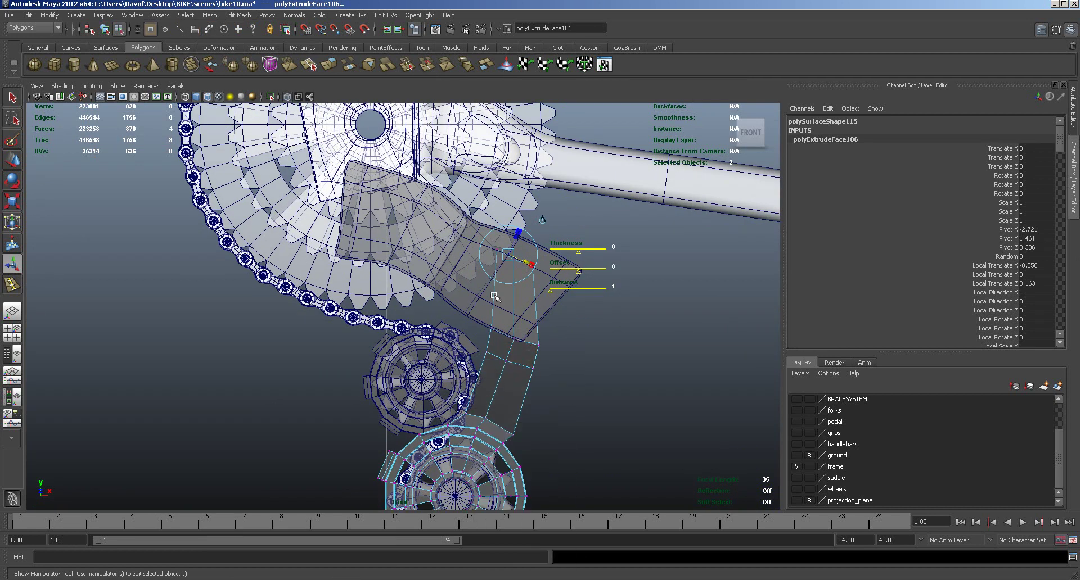
mouse_move(502, 269)
mouse_down()
mouse_move(516, 251)
mouse_move(506, 250)
mouse_up()
key(w)
click(535, 263)
drag(532, 246, 562, 265)
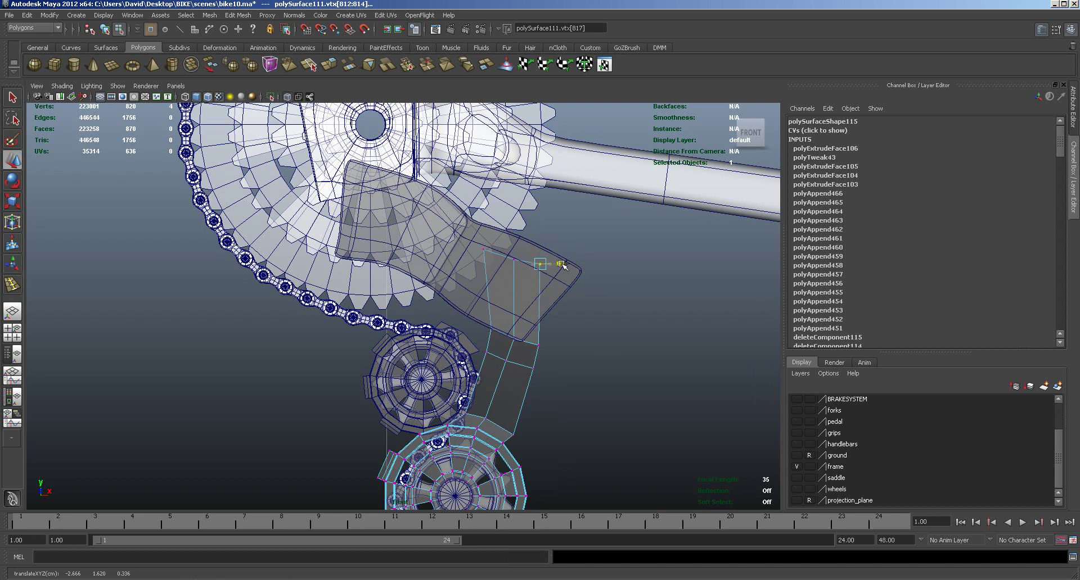
right_drag(518, 387, 541, 374)
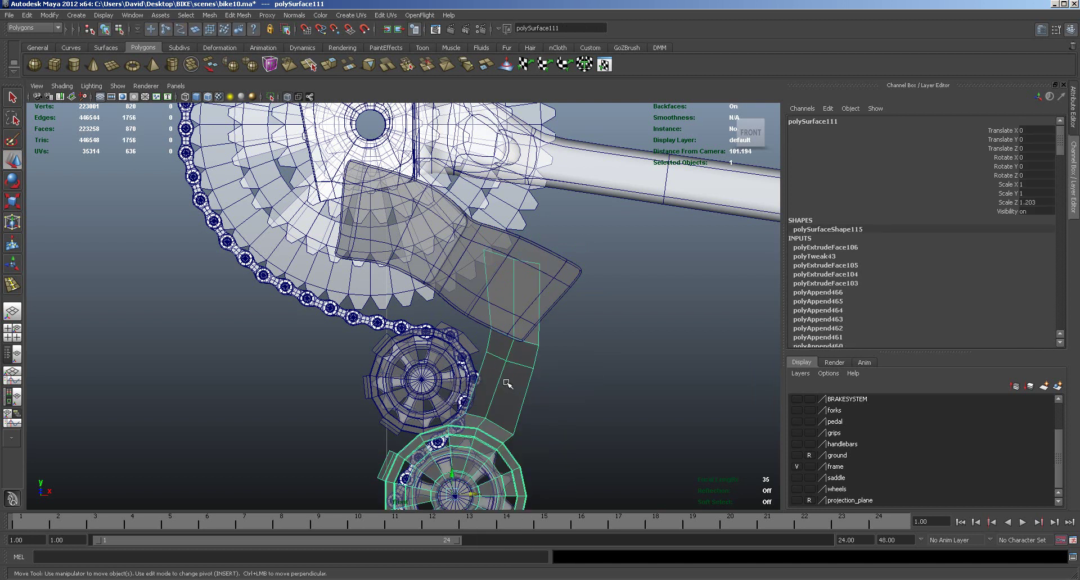
key(3)
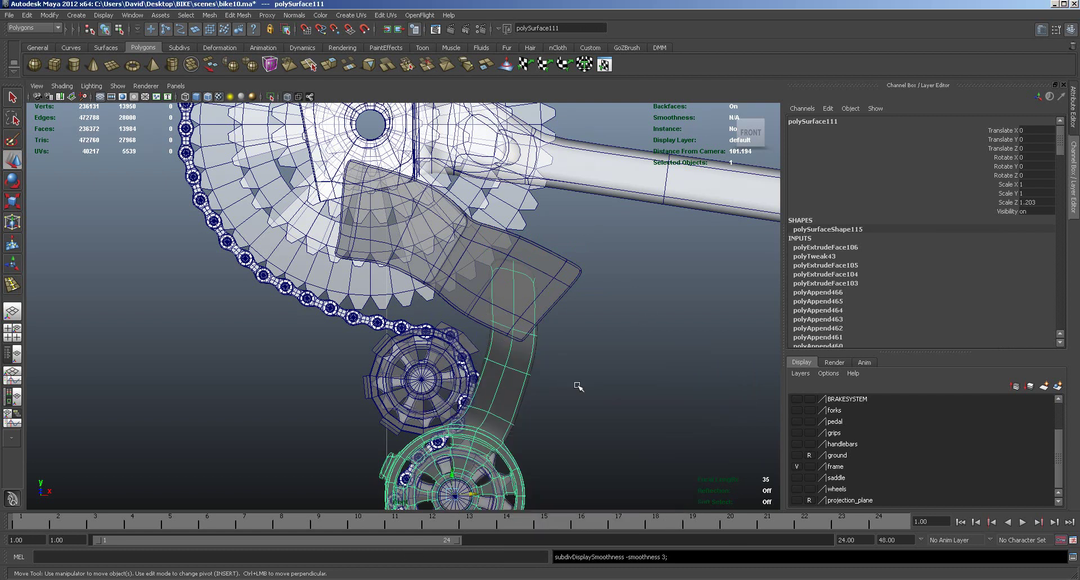
Step: Select the upper rim faces on both plates of the upper pulley part and extrude them with local translate Y -0.084 and Z 0.06
key(space)
alt+drag(563, 238, 654, 227)
click(579, 218)
alt+right_drag(654, 228, 704, 225)
alt+middle_drag(679, 227, 629, 232)
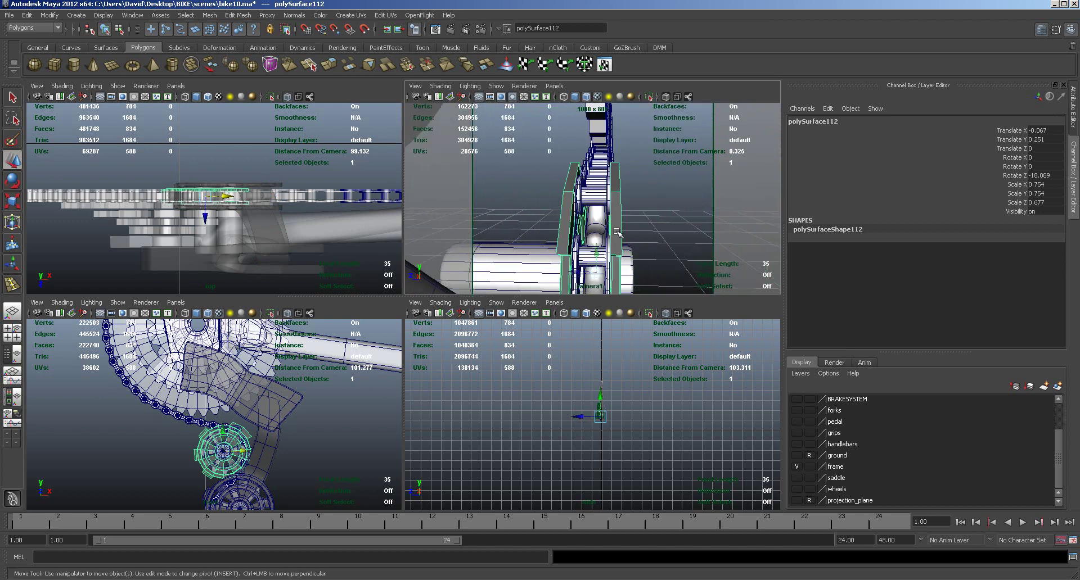
right_click(617, 232)
click(617, 257)
click(573, 181)
shift+click(603, 179)
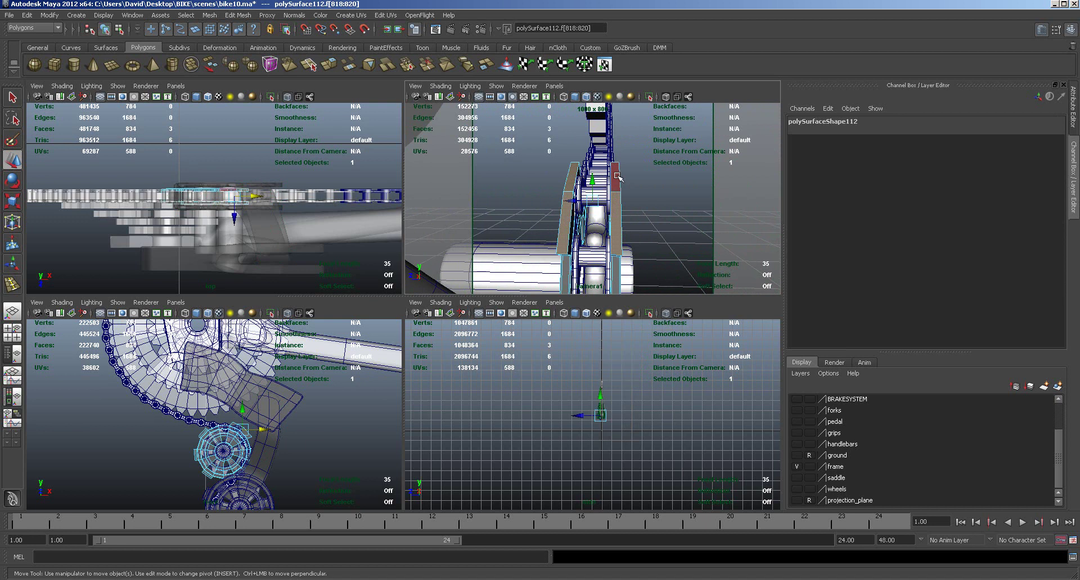
click(314, 65)
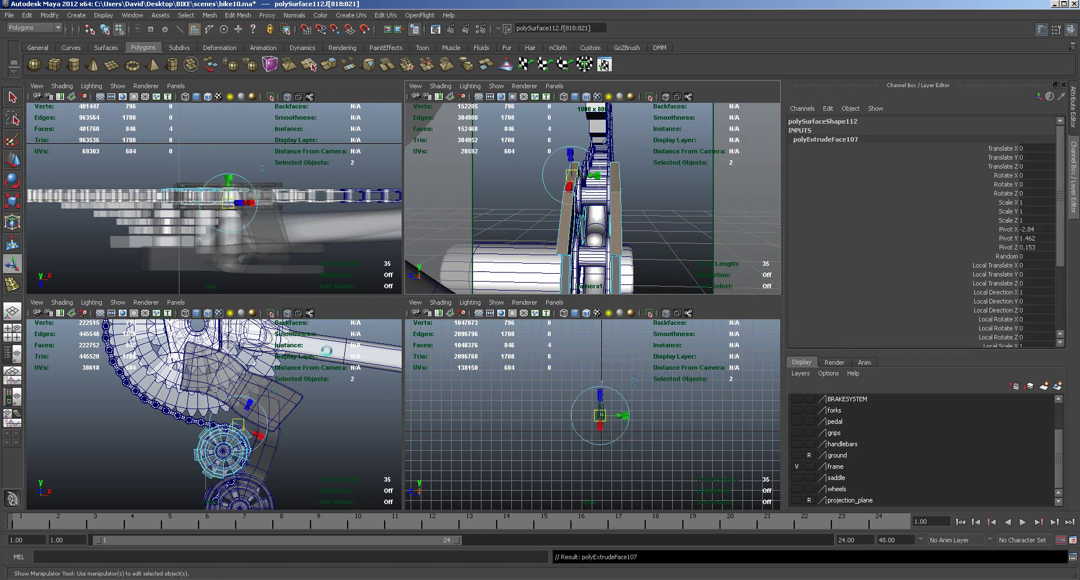
drag(246, 409, 261, 394)
alt+right_drag(560, 177, 518, 178)
alt+drag(518, 179, 566, 162)
key(ctrl+z)
alt+drag(534, 229, 639, 216)
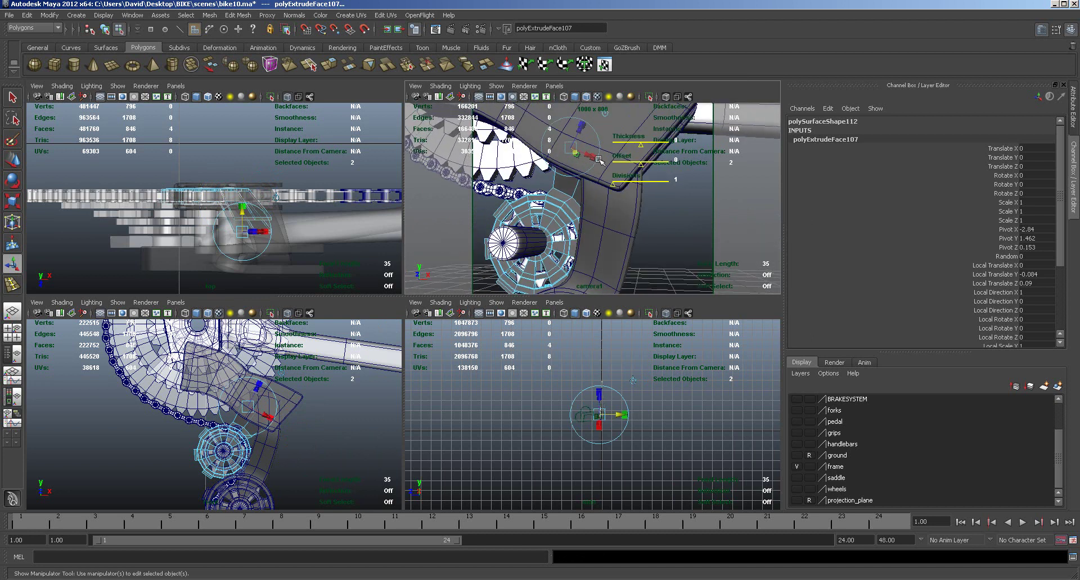
drag(579, 131, 508, 203)
click(564, 170)
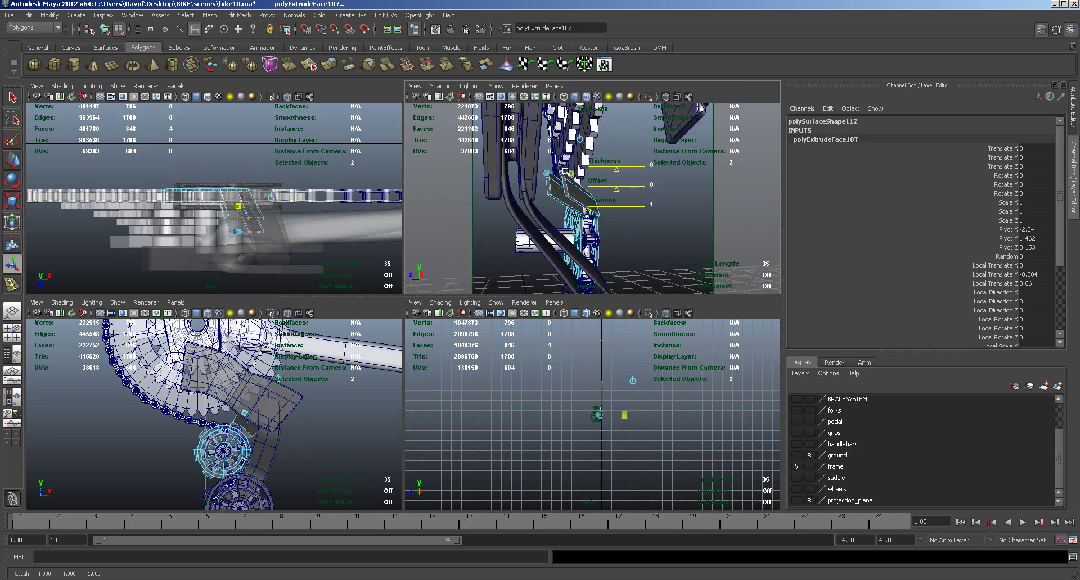
drag(572, 170, 587, 169)
Step: Extrude the upper pulley part's arm end faces again with local translate Y -0.027 and Z 0.033
click(330, 66)
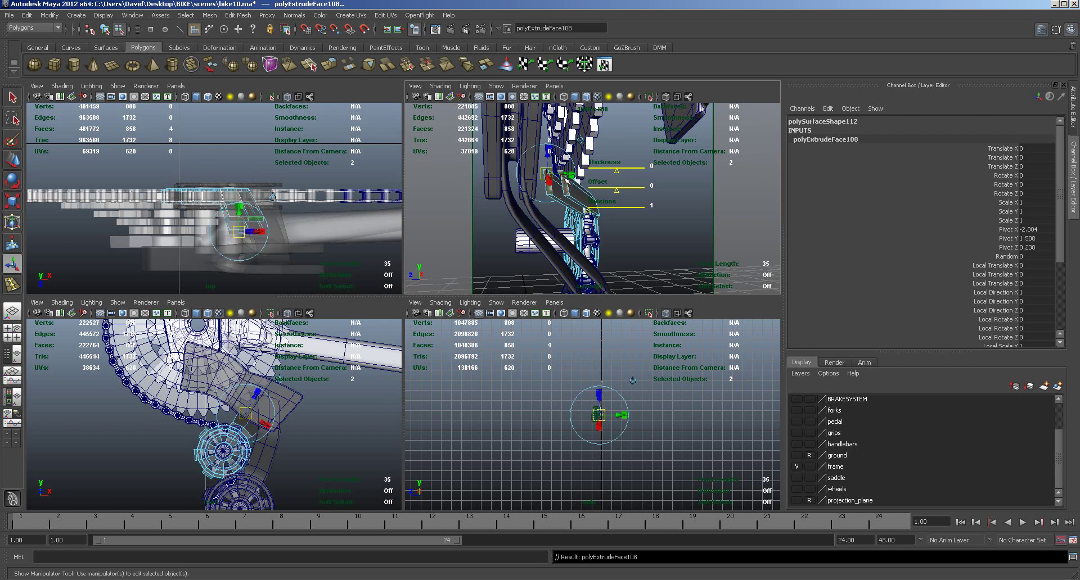
mouse_move(570, 175)
mouse_down()
mouse_move(569, 163)
mouse_move(547, 159)
mouse_move(560, 160)
mouse_move(481, 219)
mouse_move(548, 224)
mouse_move(502, 166)
mouse_move(548, 166)
mouse_move(566, 180)
mouse_up()
key(e)
drag(539, 145, 536, 148)
click(550, 113)
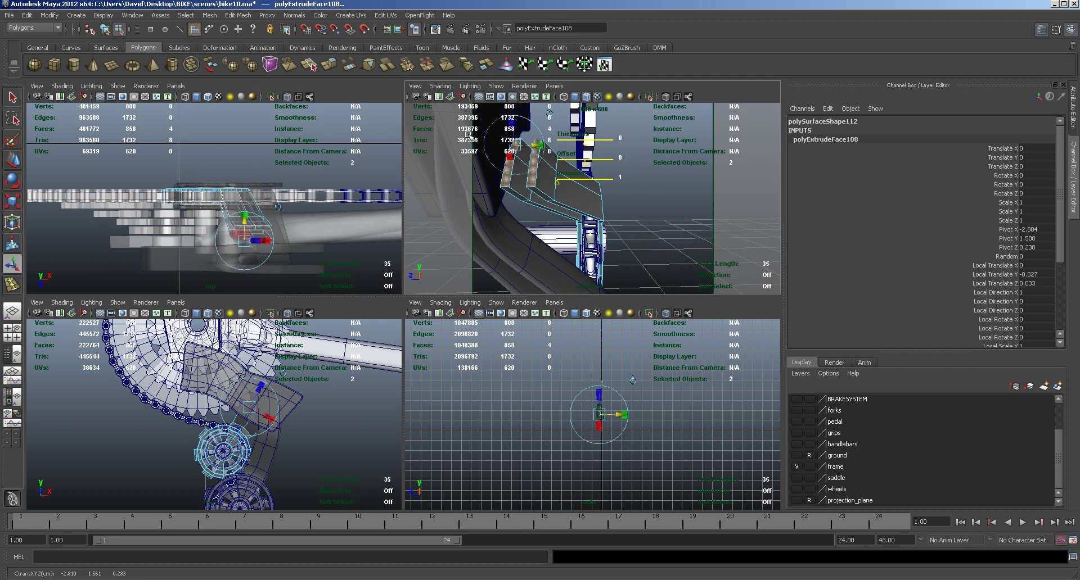
Step: Extrude the same arm end faces once more along the slotted block, with local translate Z 0.082
key(g)
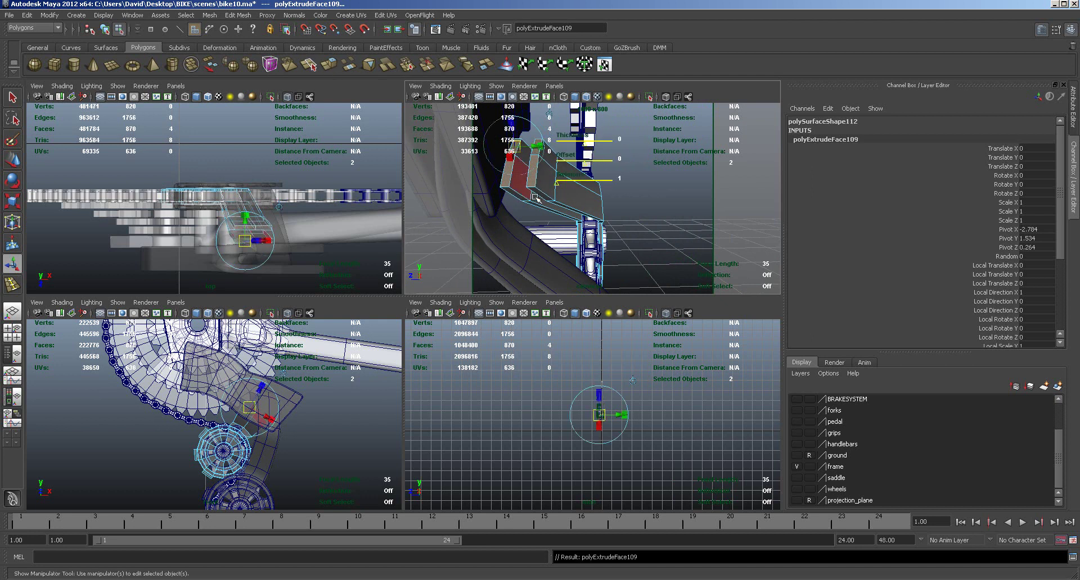
alt+drag(543, 203, 557, 236)
drag(534, 194, 523, 147)
Step: Move the end vertices of the upper pulley part's arms in the front view to shape their tip, and preview the part smoothed
key(space)
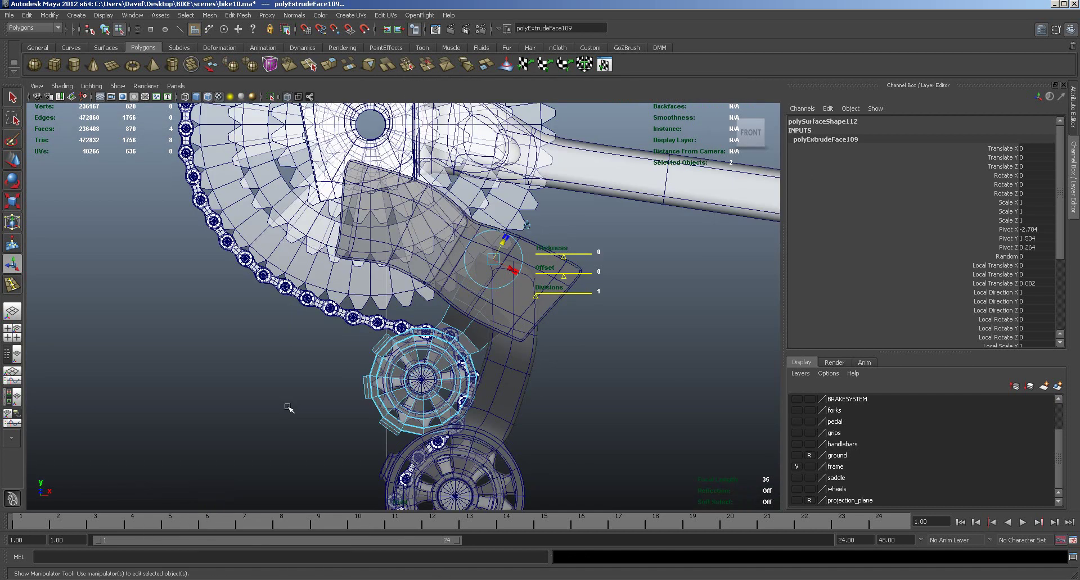
right_drag(432, 337, 411, 337)
scroll(533, 293, up, 1)
scroll(607, 300, up, 4)
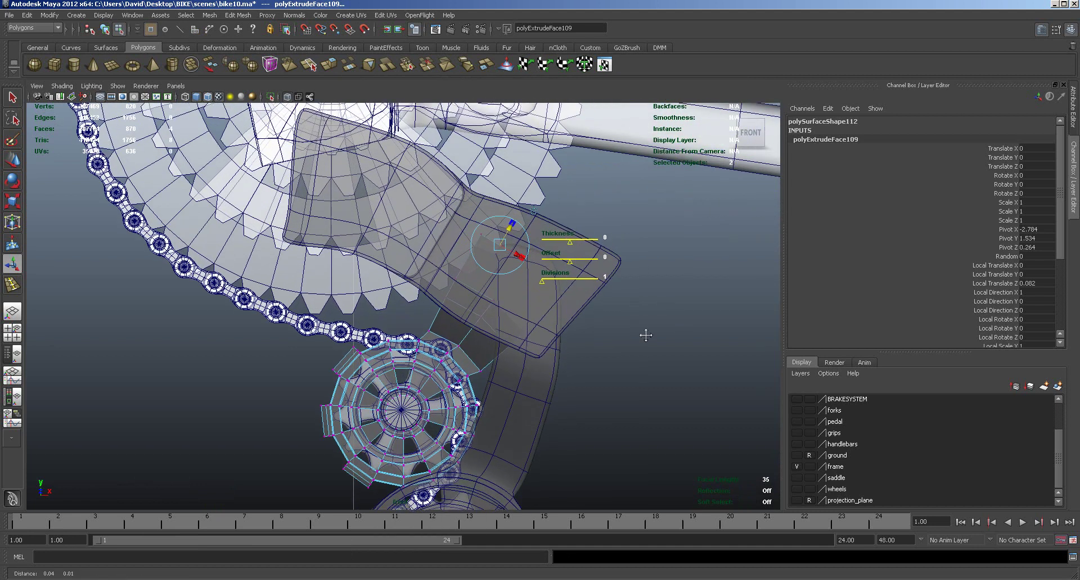
scroll(621, 340, up, 1)
mouse_move(407, 201)
mouse_down()
mouse_move(446, 246)
mouse_move(422, 200)
mouse_up()
key(w)
click(487, 243)
drag(484, 243, 487, 233)
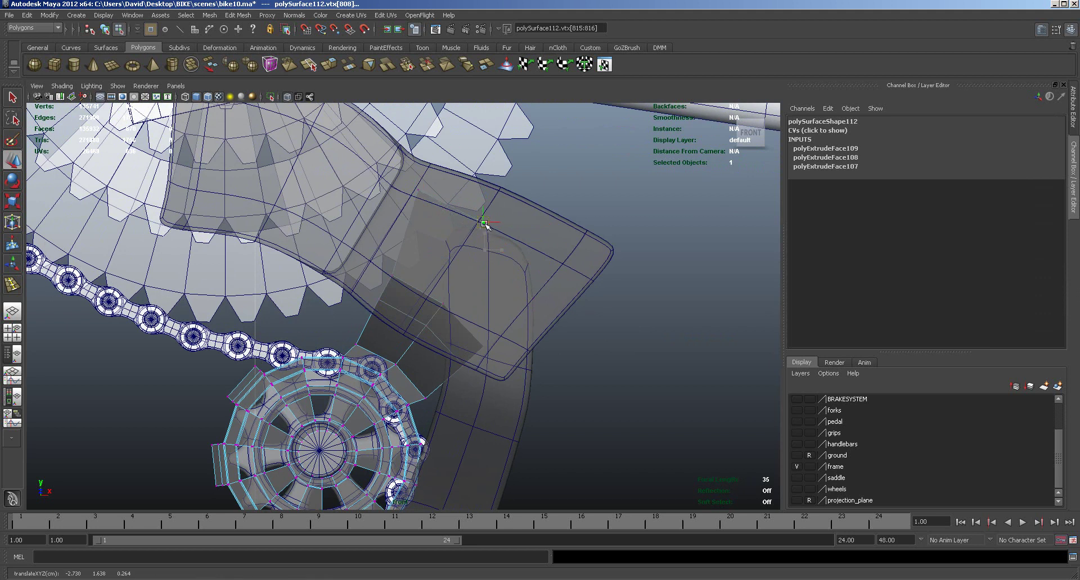
click(535, 288)
drag(533, 249, 534, 251)
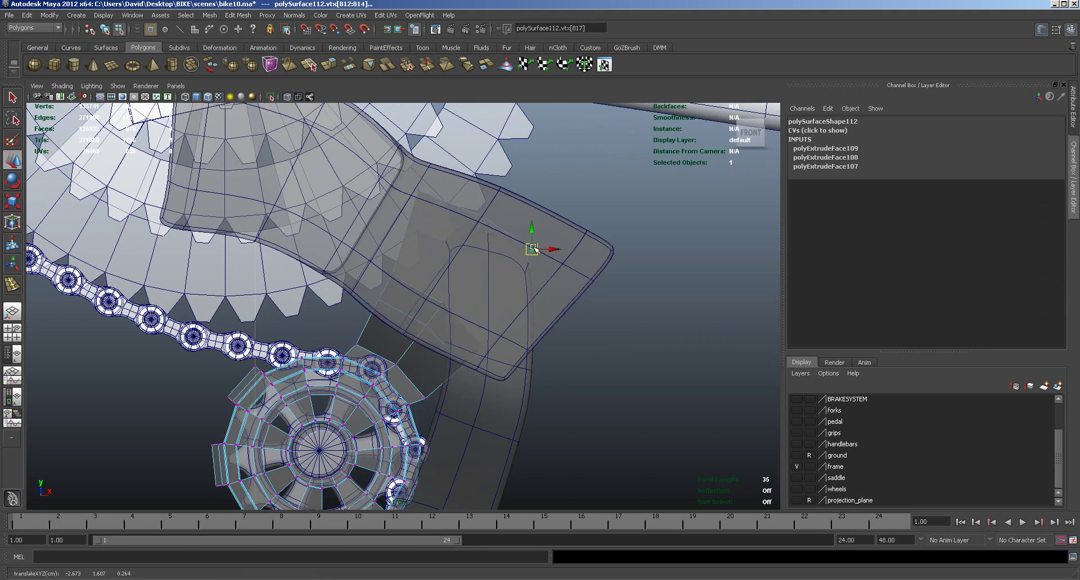
right_drag(426, 377, 421, 368)
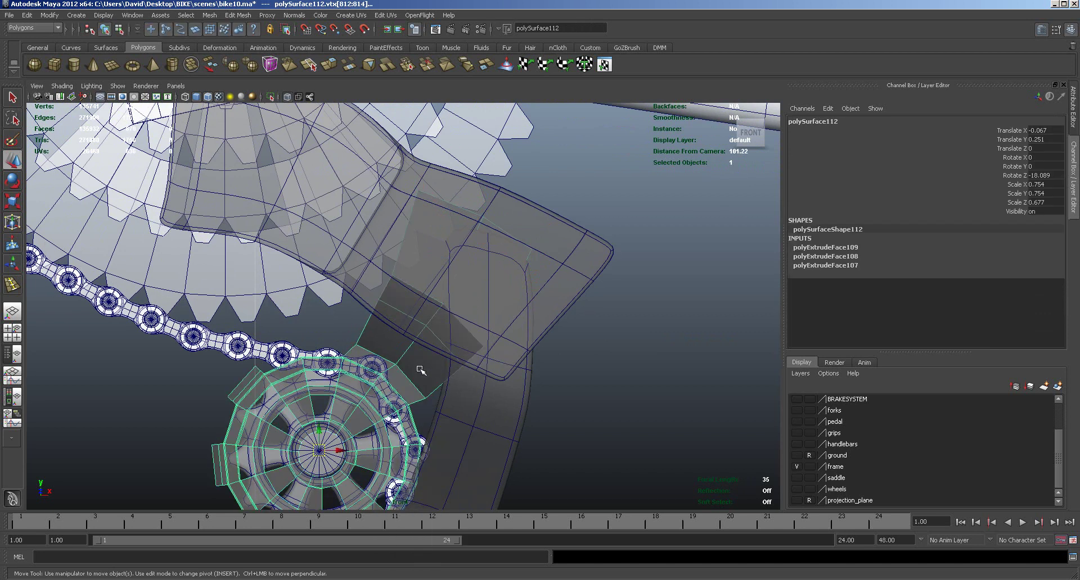
key(3)
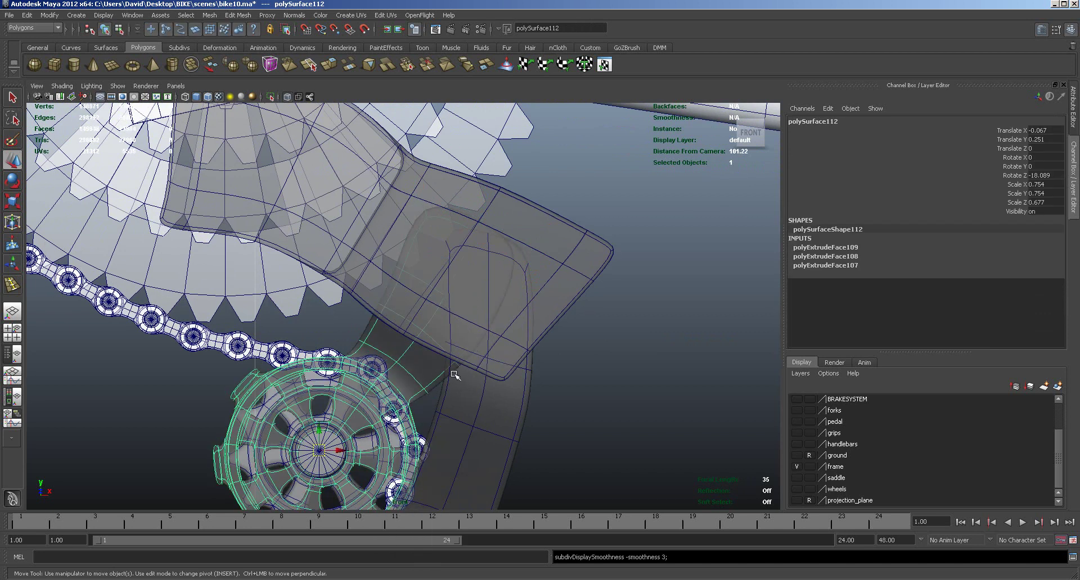
Step: Select three adjoining faces on the chain-facing side of the slotted block and extrude them toward the pulley arms
key(space)
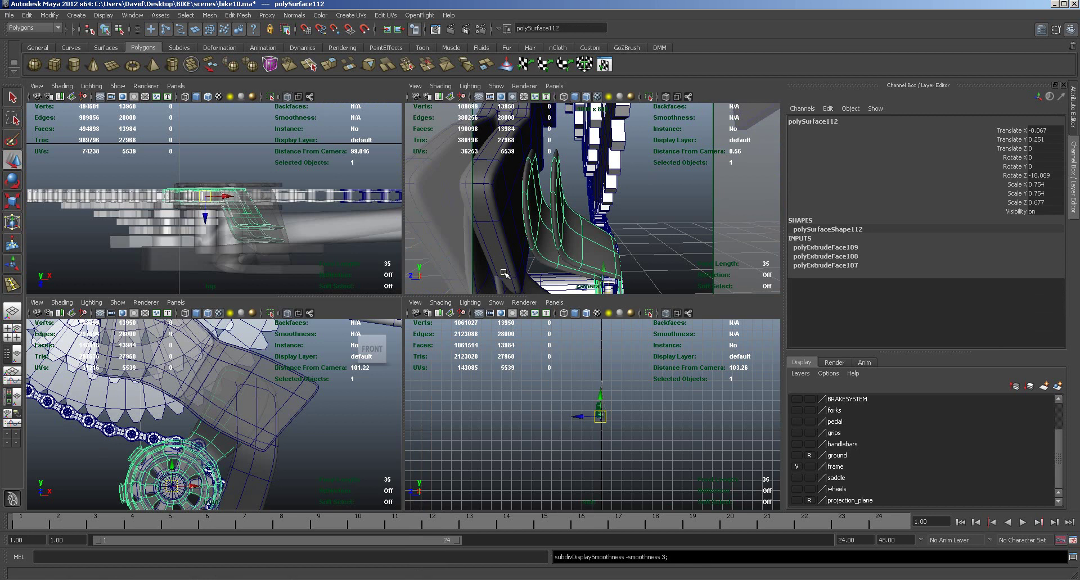
alt+drag(504, 273, 518, 253)
alt+right_drag(592, 263, 595, 264)
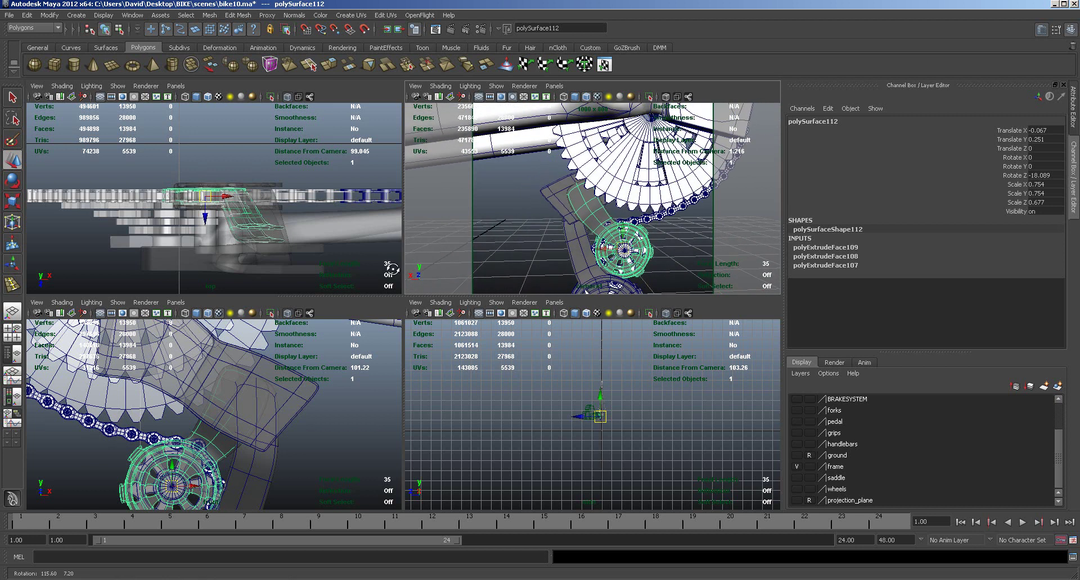
alt+drag(393, 269, 444, 265)
click(546, 202)
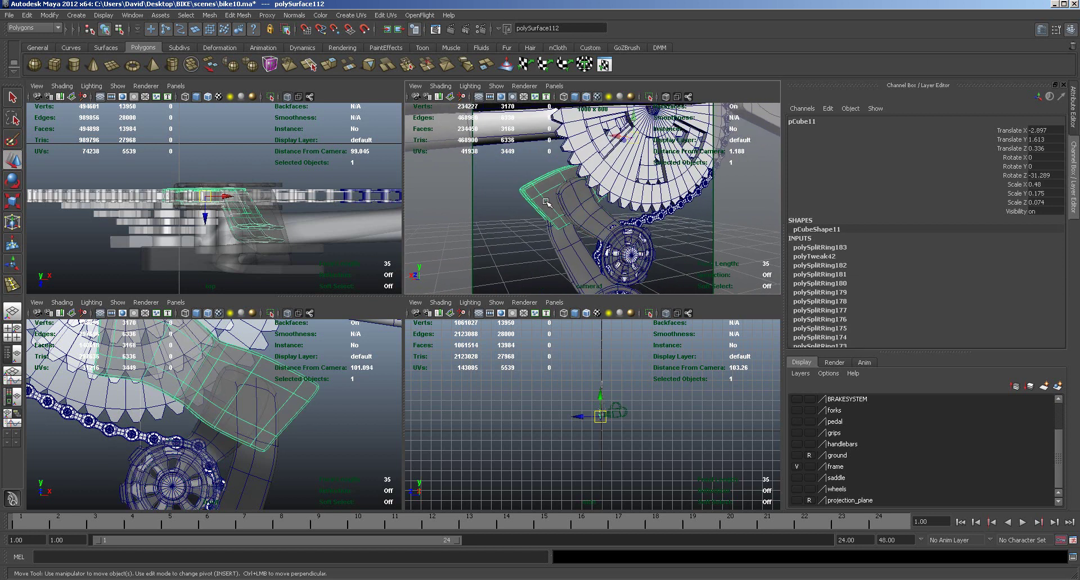
right_drag(545, 203, 546, 225)
click(549, 197)
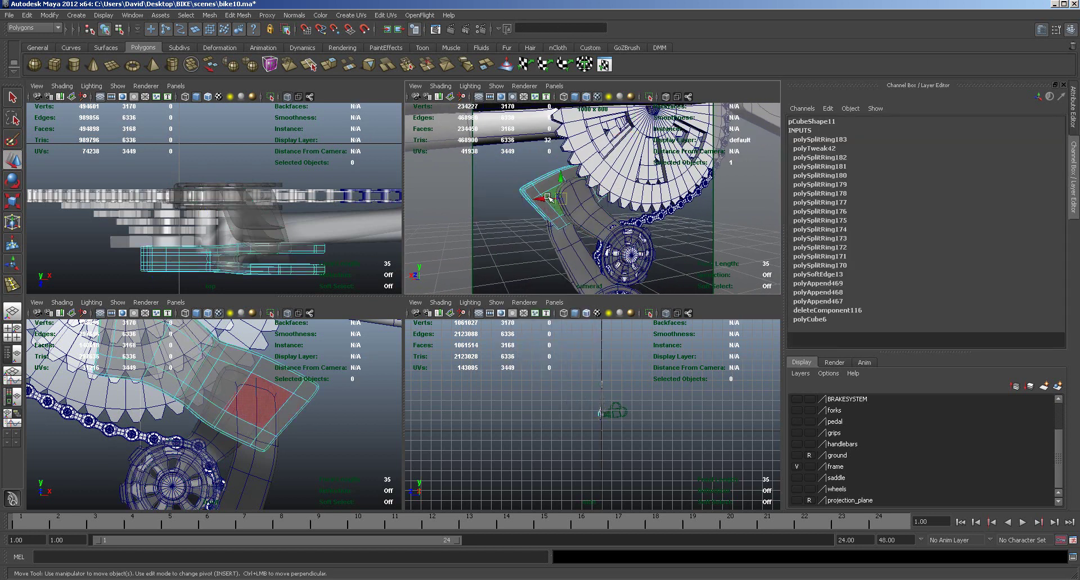
click(549, 196)
alt+drag(549, 197, 593, 231)
shift+click(547, 211)
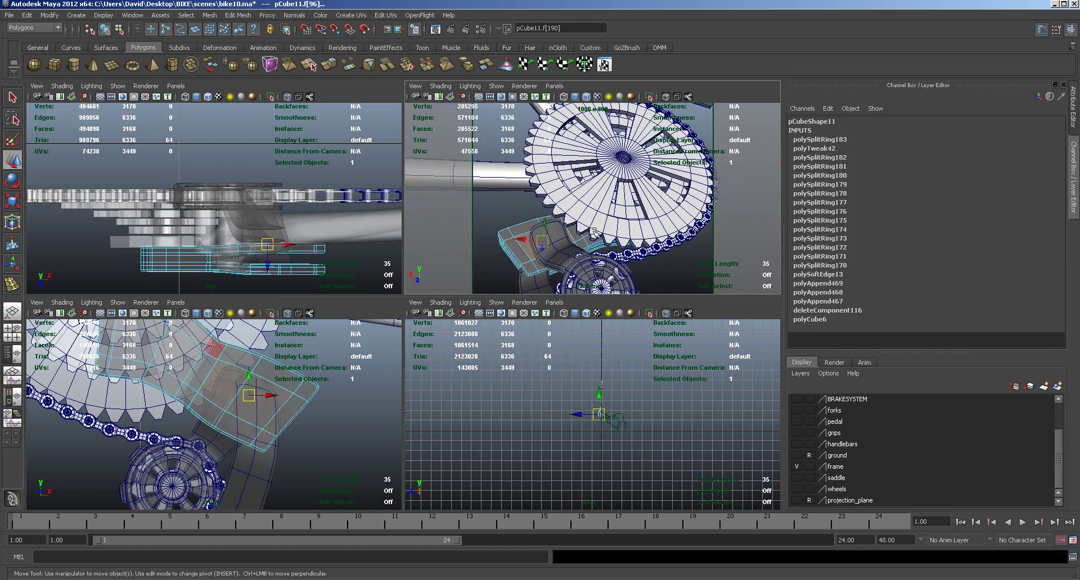
shift+click(575, 234)
alt+drag(539, 255, 611, 279)
click(330, 65)
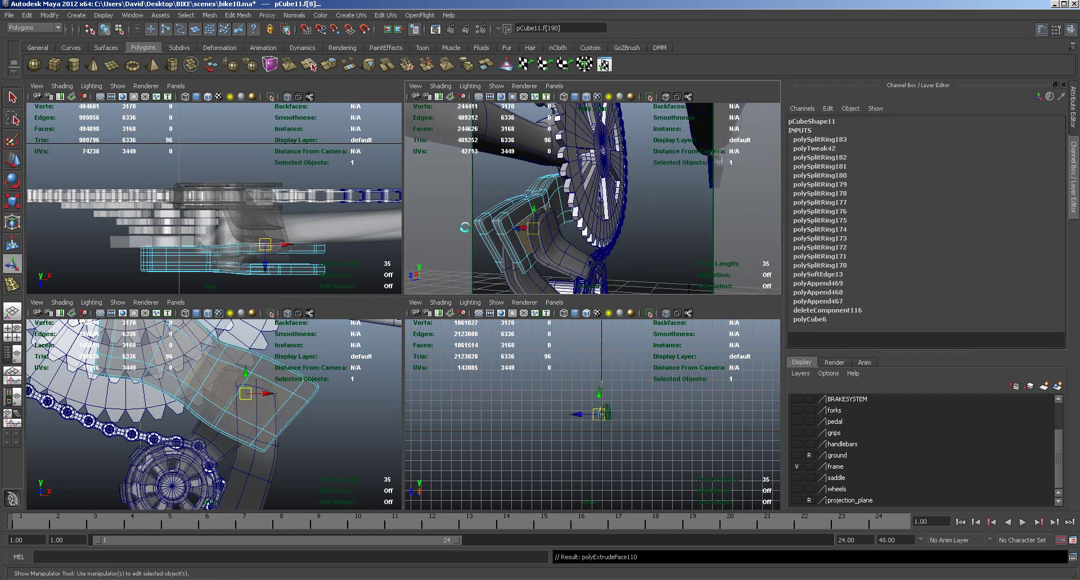
drag(565, 217, 587, 128)
Step: Select one face near each end of the slotted block's outer side and extrude both with local translate Z 0.023
alt+drag(580, 242, 627, 223)
click(632, 221)
shift+click(533, 177)
alt+drag(512, 173, 372, 146)
click(342, 67)
click(574, 267)
mouse_move(574, 269)
alt+mouse_down()
mouse_move(525, 285)
mouse_move(530, 263)
mouse_move(521, 268)
mouse_move(573, 263)
alt+mouse_up()
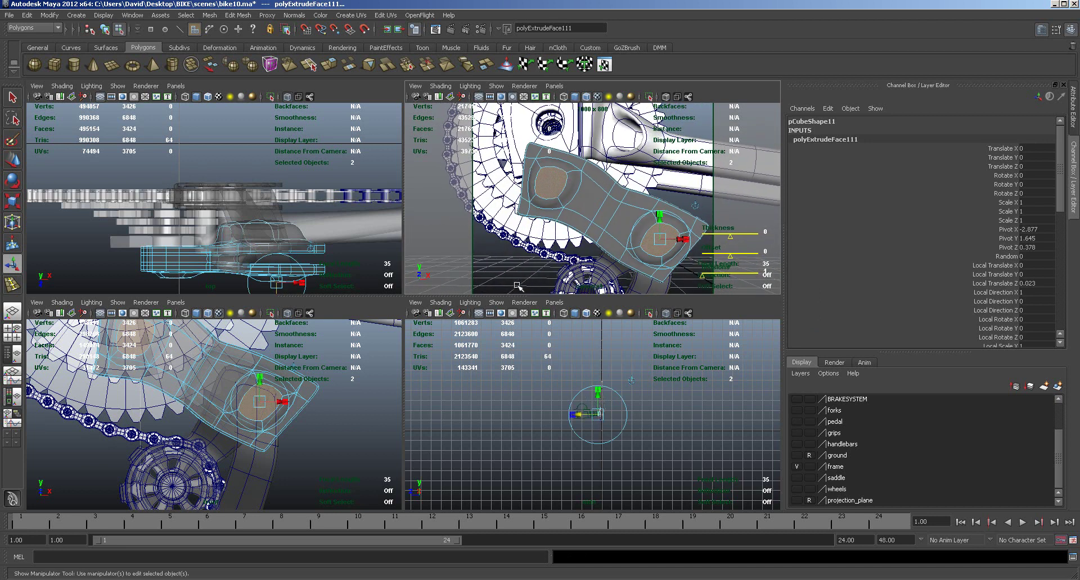
Step: Move one corner vertex of the raised area at the block's lower end outward to enlarge its outline
click(519, 287)
right_drag(645, 246, 677, 232)
alt+drag(684, 263, 688, 267)
right_drag(644, 253, 632, 252)
click(643, 249)
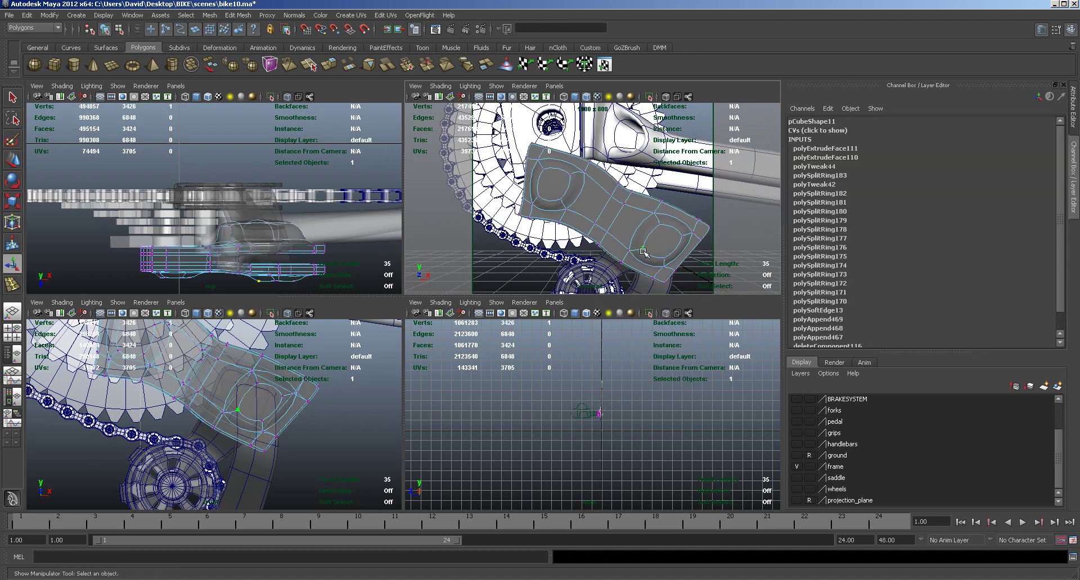
key(w)
drag(629, 256, 631, 257)
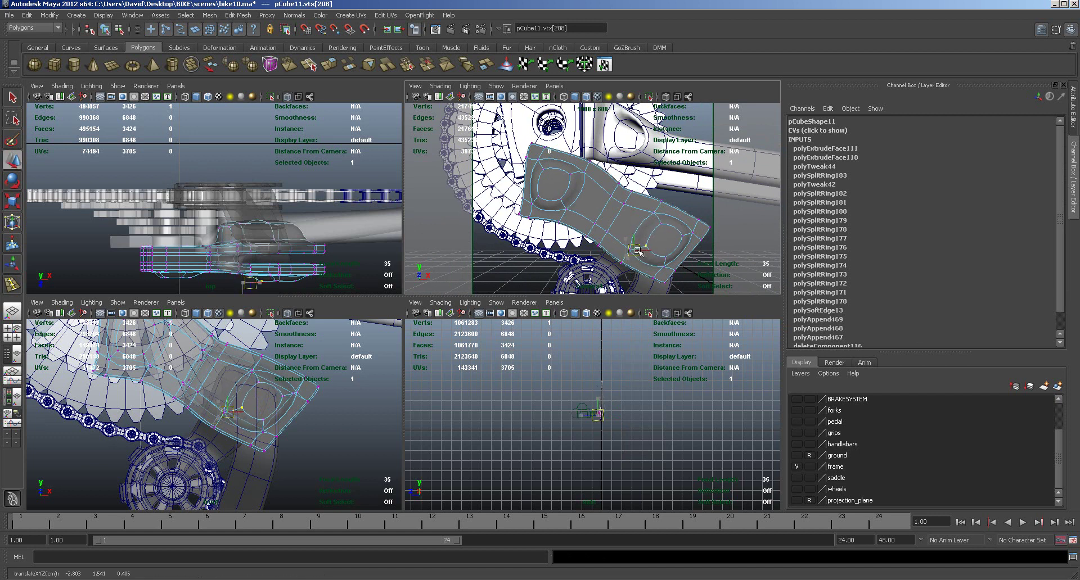
Step: Move the corner vertices of the raised area at the block's upper end to widen it, and return to object selection
click(543, 168)
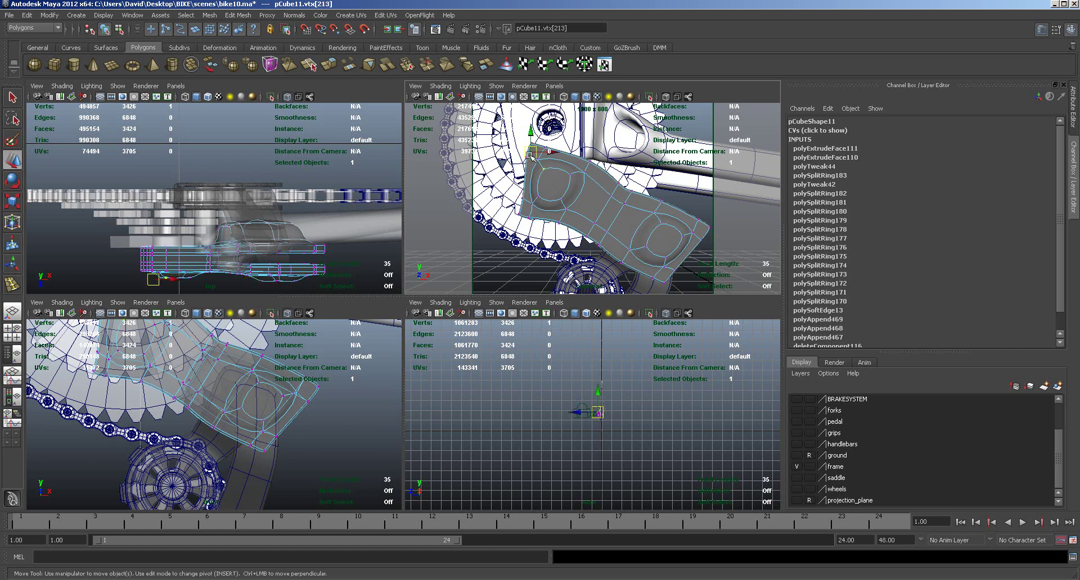
drag(531, 151, 532, 152)
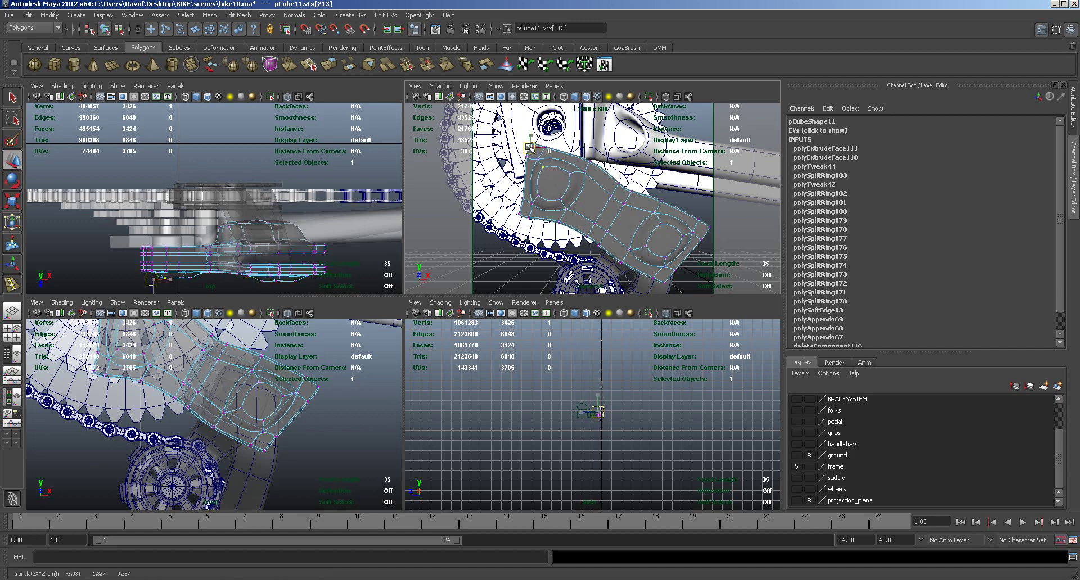
click(587, 172)
drag(592, 169, 599, 172)
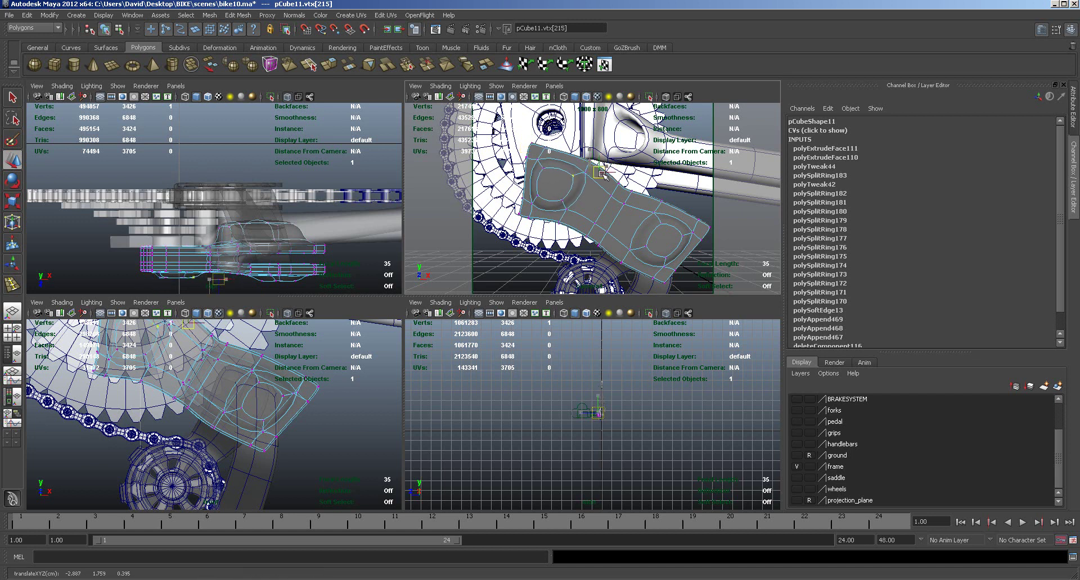
click(571, 206)
drag(571, 213, 601, 217)
right_drag(642, 225, 682, 213)
alt+right_drag(706, 253, 656, 251)
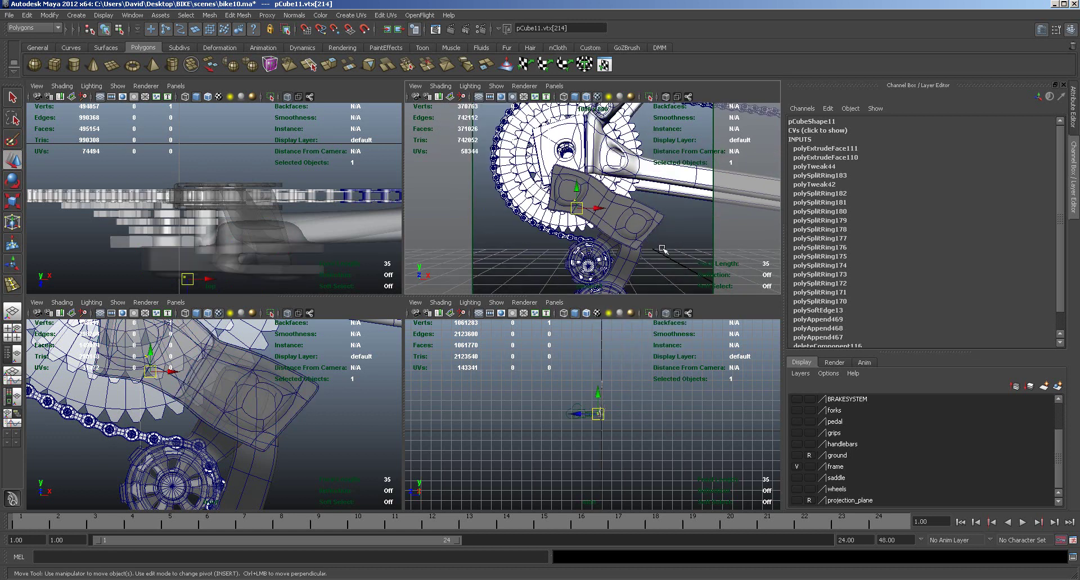
Step: Duplicate the pulley's centre cylinder and move the copy onto the raised area at the slotted block's lower end
click(665, 252)
alt+drag(666, 251, 584, 258)
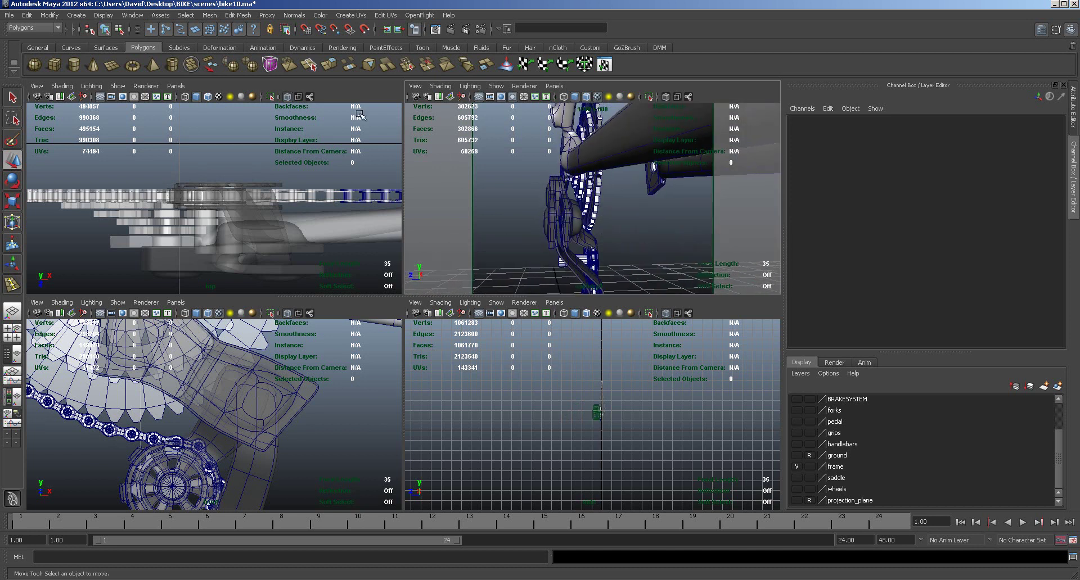
click(203, 243)
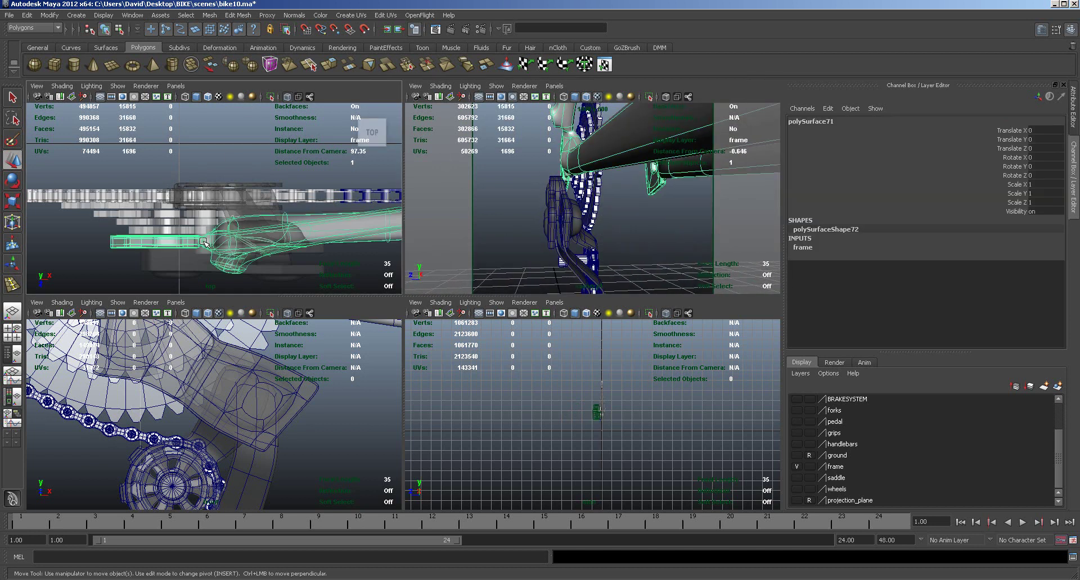
click(169, 491)
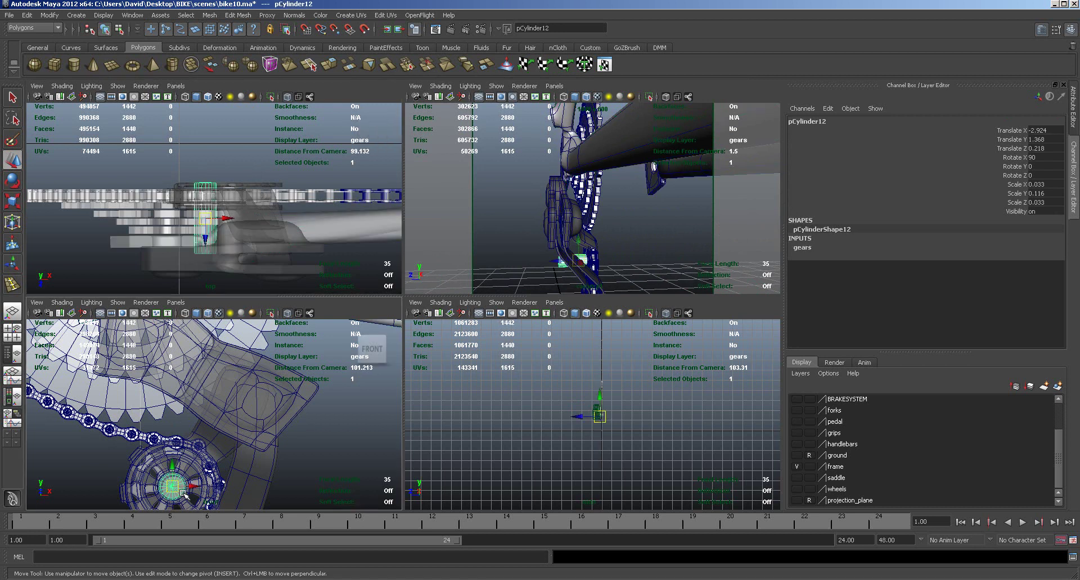
key(ctrl+d)
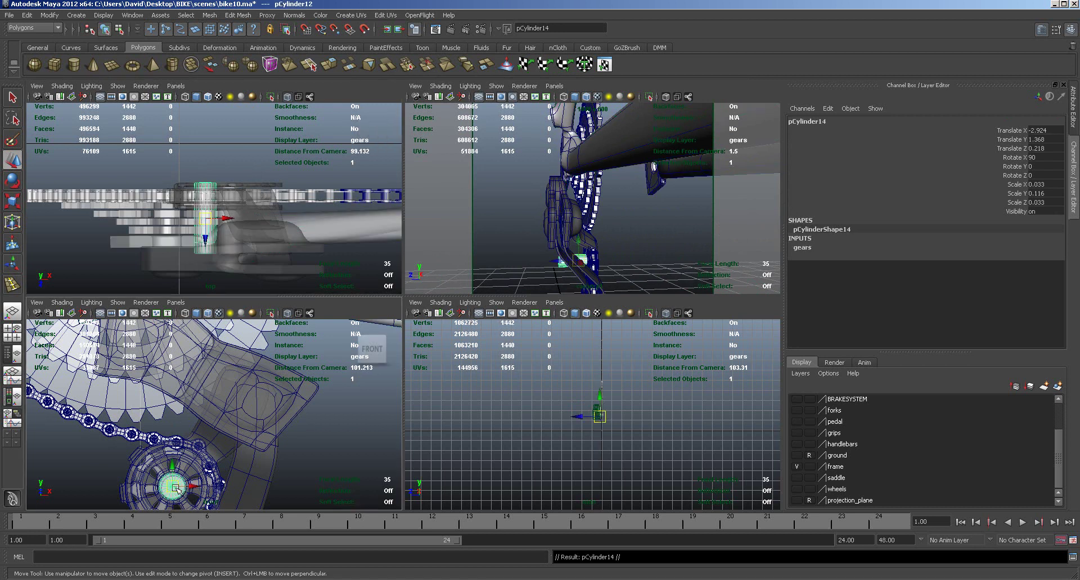
drag(174, 487, 255, 399)
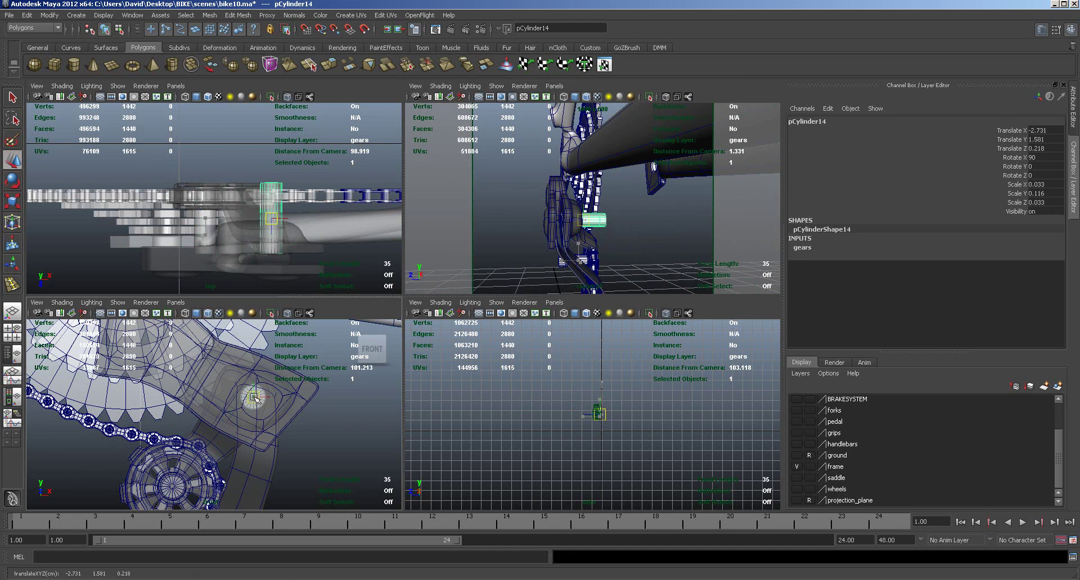
Step: Move the copied cylinder out through the block to translate Z 0.313 and centre it on the raised area at X -2.705, Y 1.575
mouse_move(596, 247)
alt+mouse_down()
mouse_move(569, 254)
mouse_move(604, 252)
alt+mouse_up()
drag(560, 223, 541, 223)
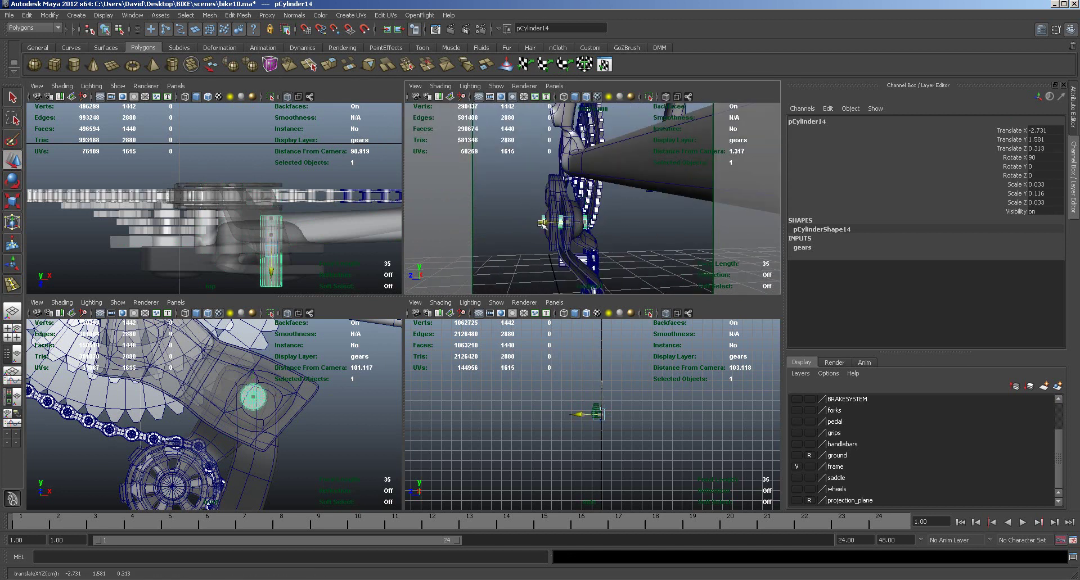
alt+drag(523, 263, 606, 269)
drag(632, 229, 617, 222)
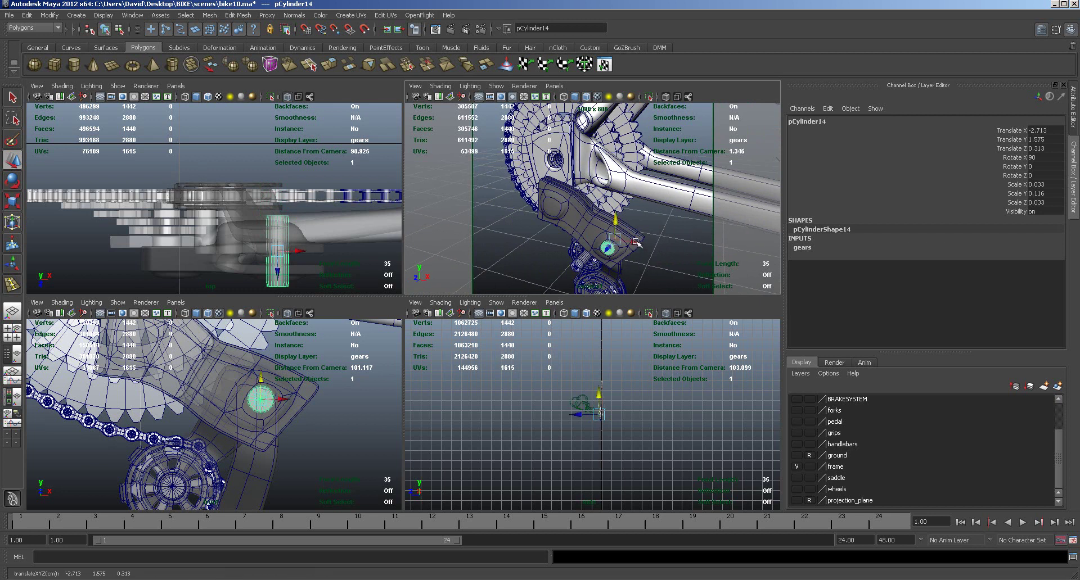
drag(637, 243, 525, 241)
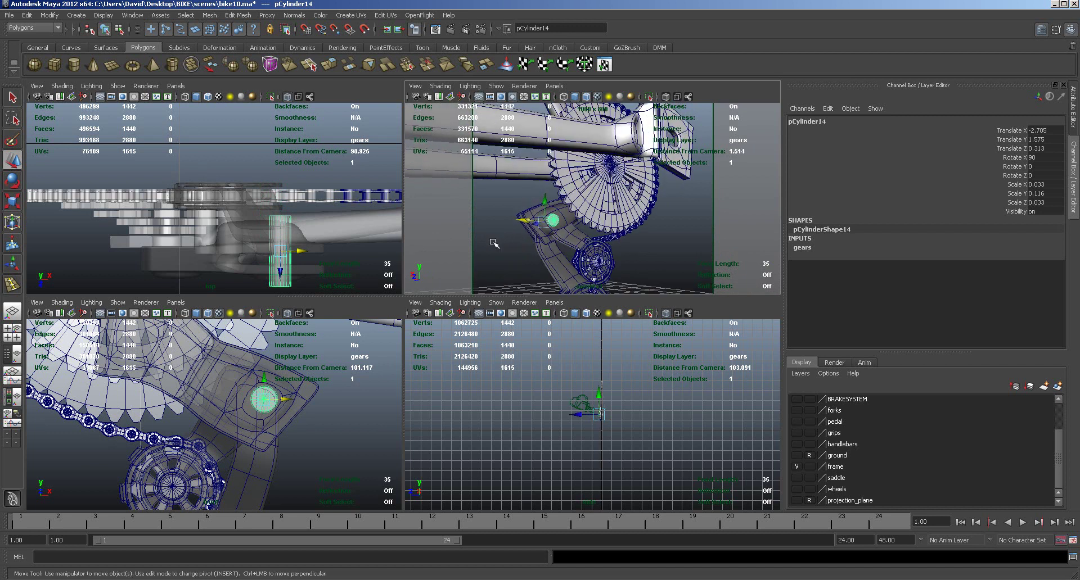
click(525, 262)
alt+drag(632, 258, 687, 260)
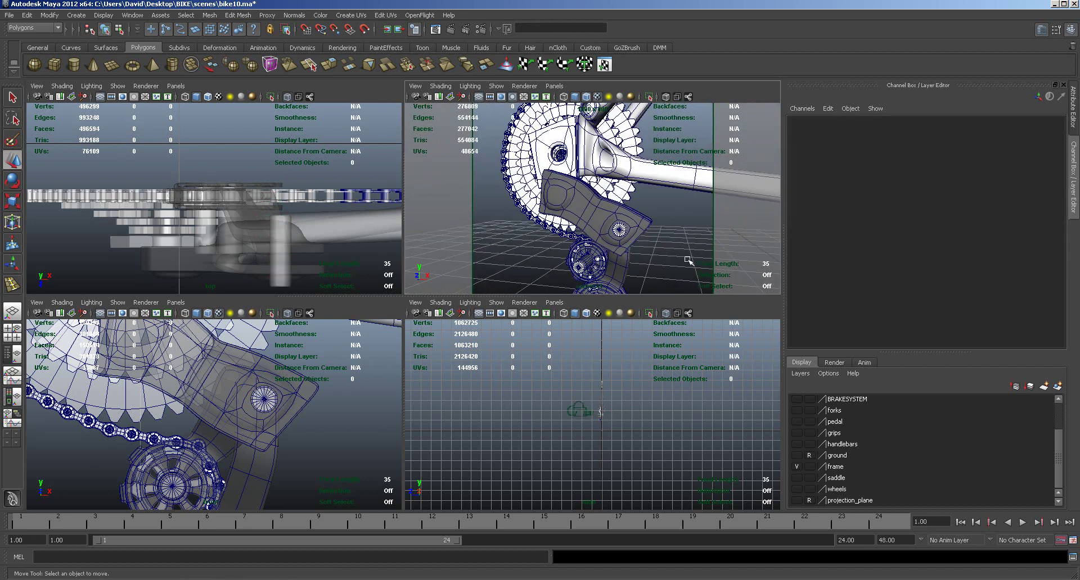
Step: Duplicate the lower-end cylinder and move the copy to the raised area at the block's upper end, at X -3.022, Y 1.719
click(620, 230)
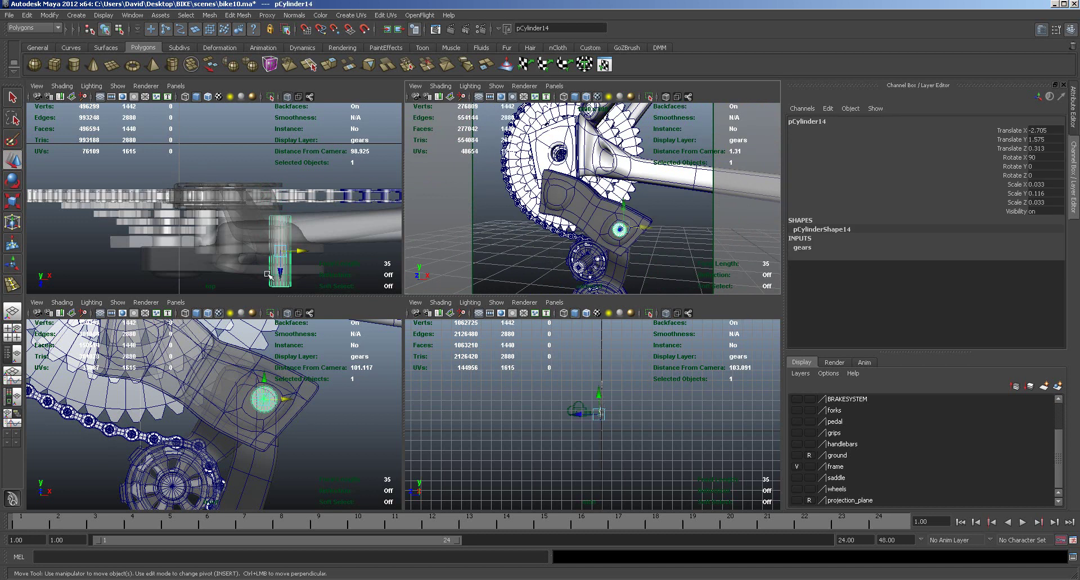
key(ctrl+d)
drag(300, 252, 180, 251)
alt+middle_drag(202, 374, 239, 407)
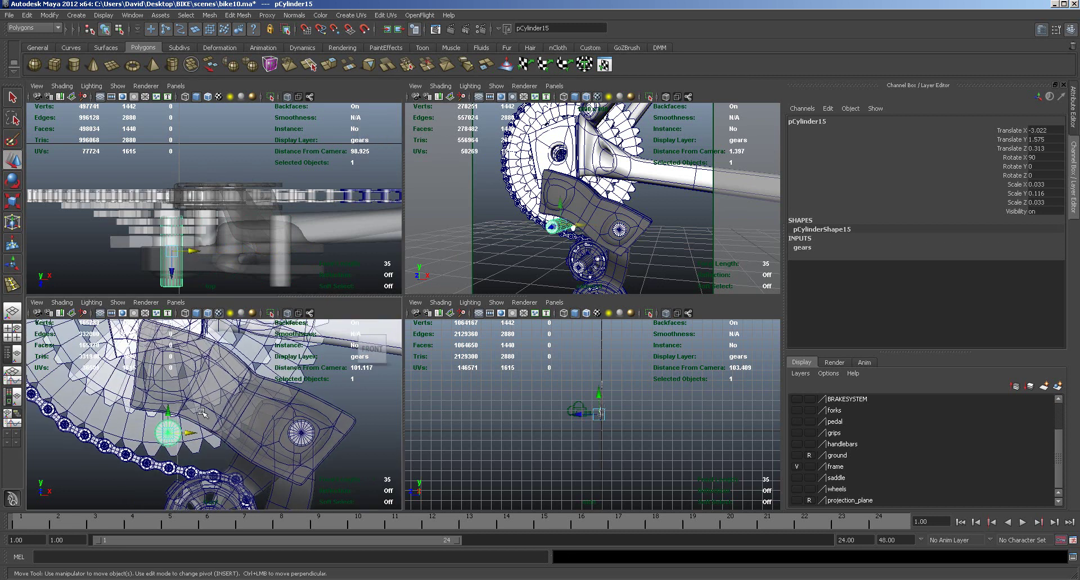
drag(168, 412, 169, 359)
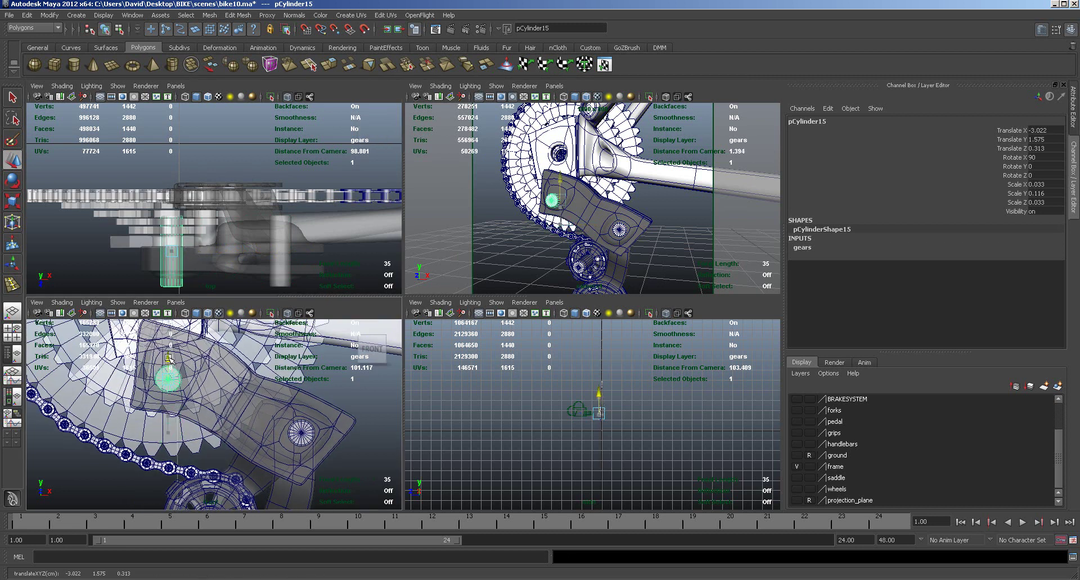
Step: Enlarge the upper cylinder to scale X and Z 0.046, shorten it to scale Y 0.073, and position it at X -3.008, Y 1.723, Z 0.343
key(r)
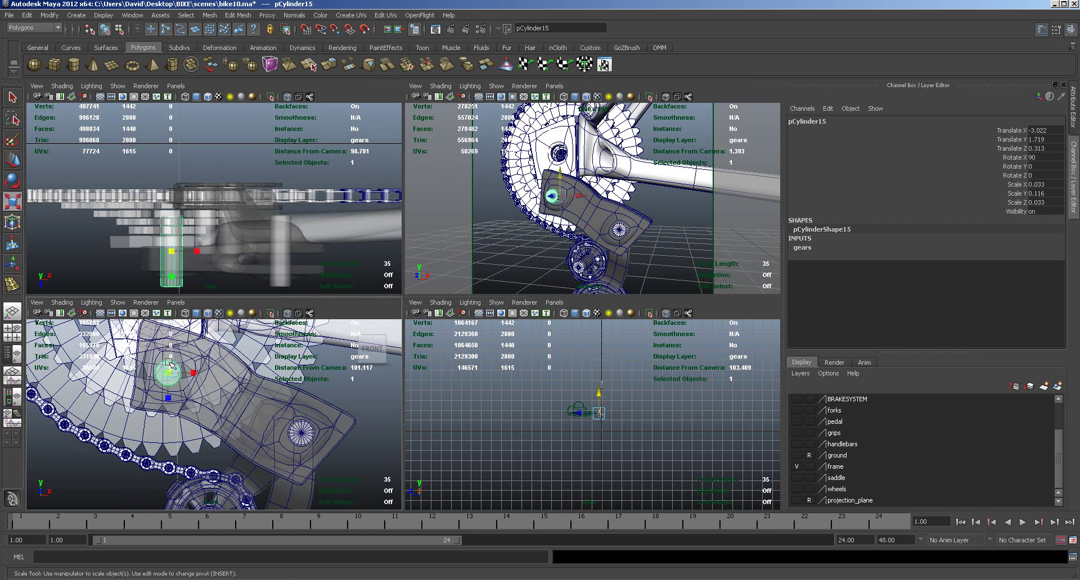
mouse_move(168, 372)
mouse_down()
mouse_move(188, 378)
mouse_move(175, 374)
mouse_up()
key(w)
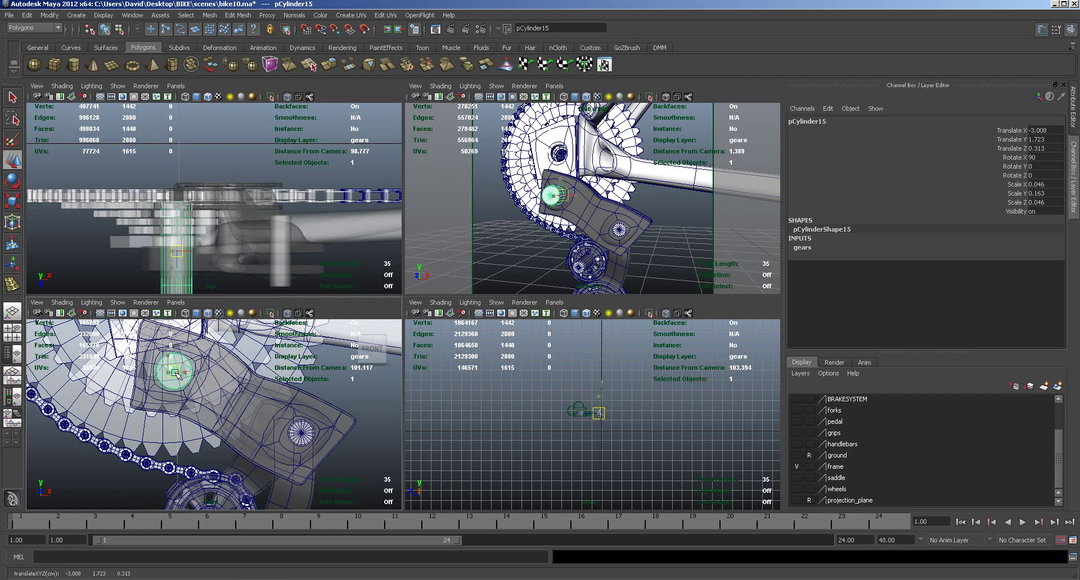
key(r)
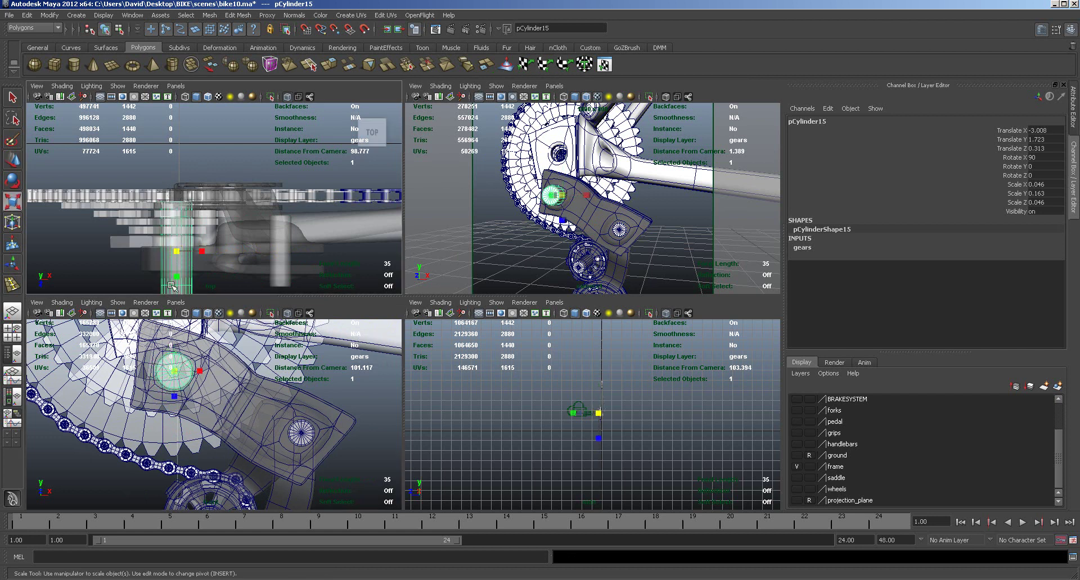
drag(176, 277, 180, 258)
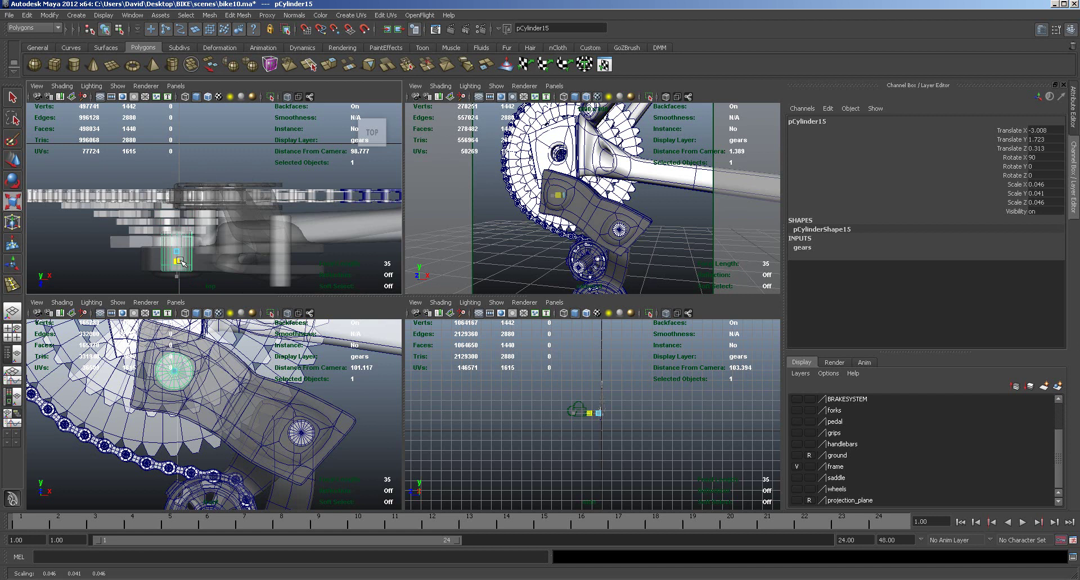
key(w)
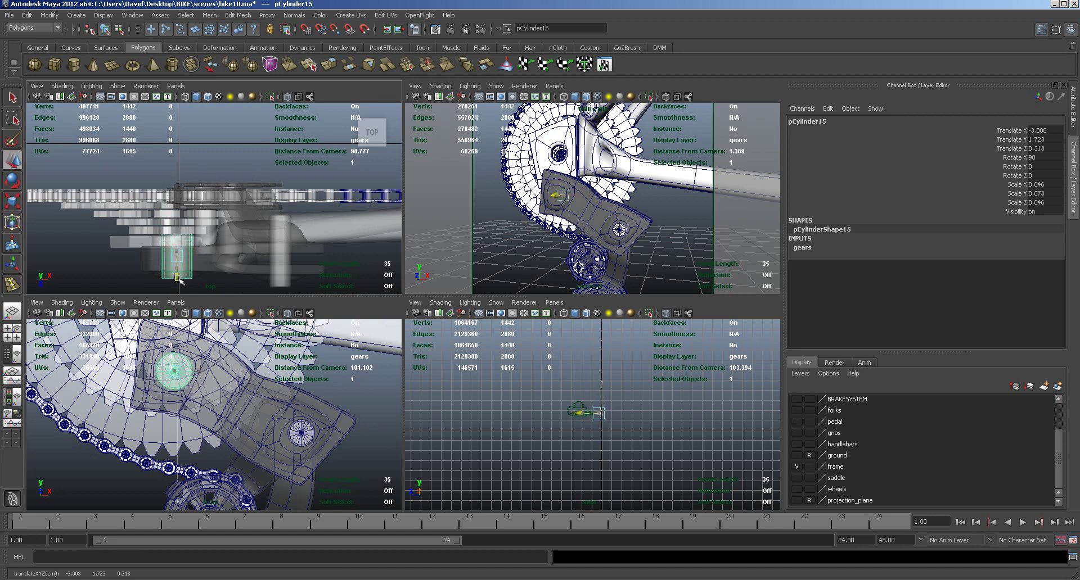
alt+drag(503, 239, 566, 285)
alt+right_drag(566, 284, 625, 251)
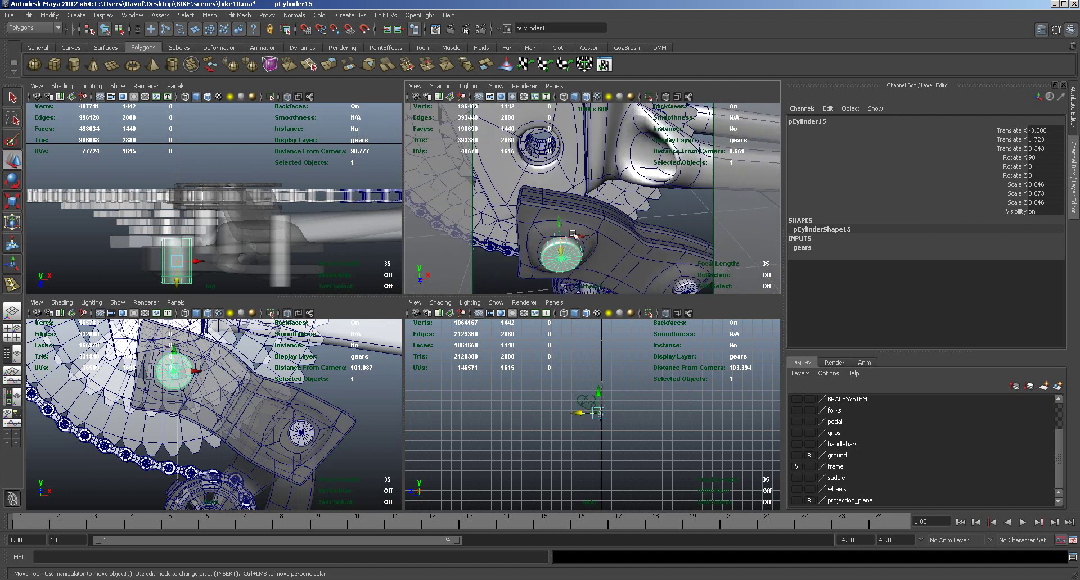
Step: Select two adjoining faces on the block's upper edge beside the frame's dropout and extrude them with local translate Z 0.042
right_click(554, 192)
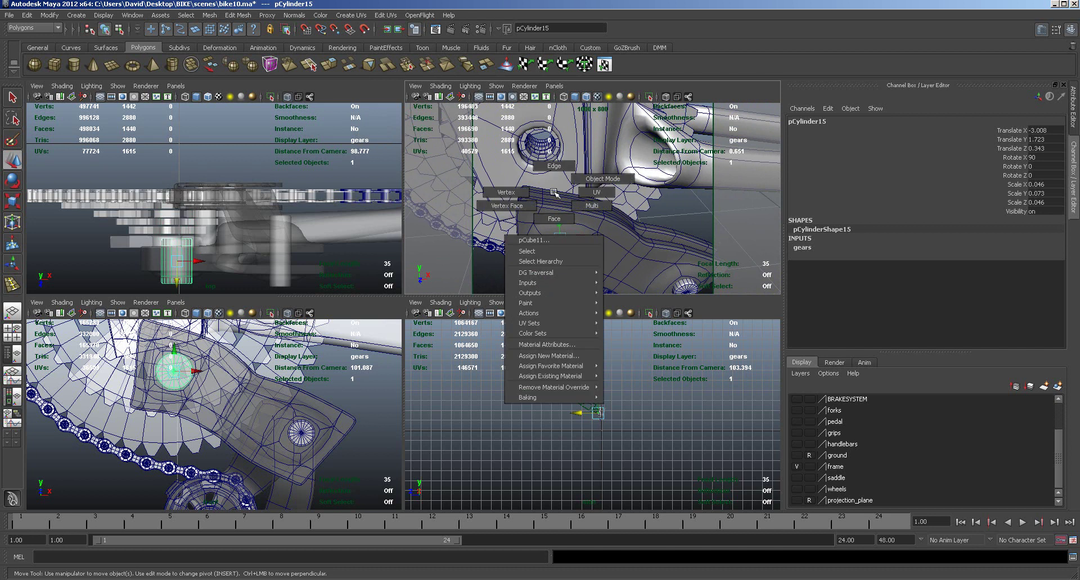
click(556, 219)
alt+drag(555, 222, 543, 230)
click(528, 222)
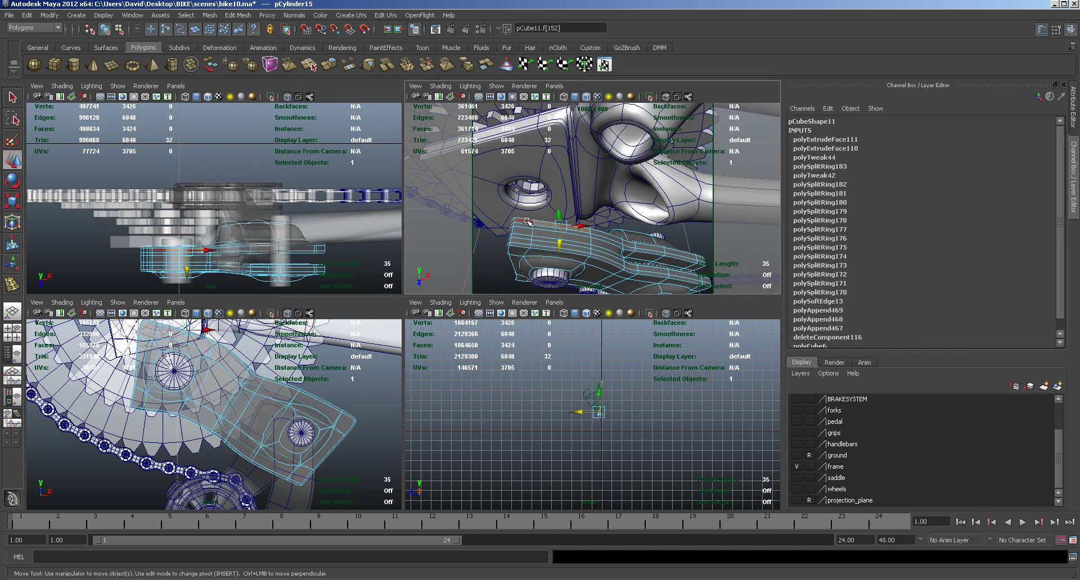
shift+click(527, 227)
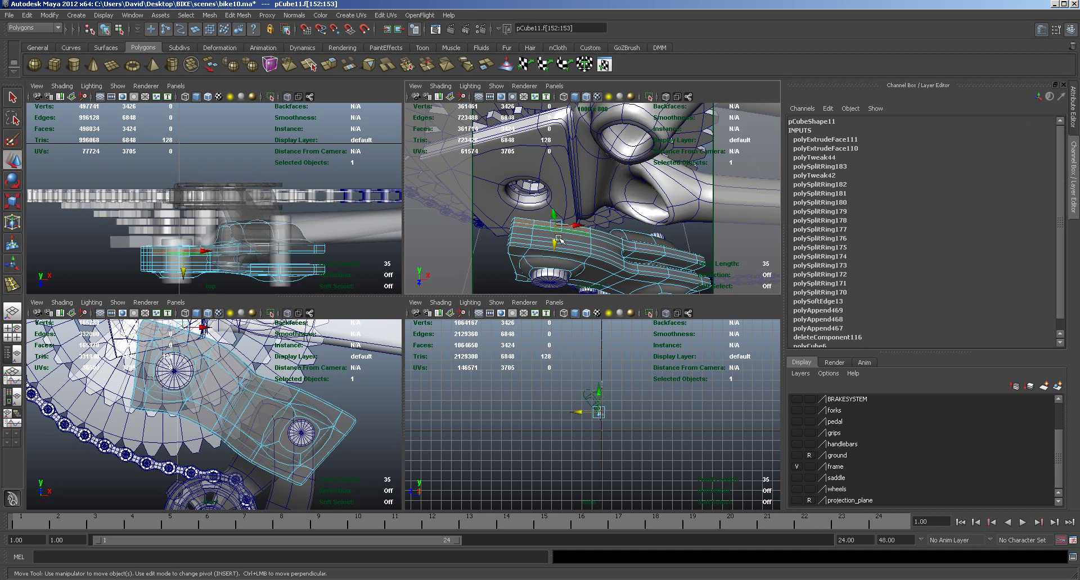
click(331, 70)
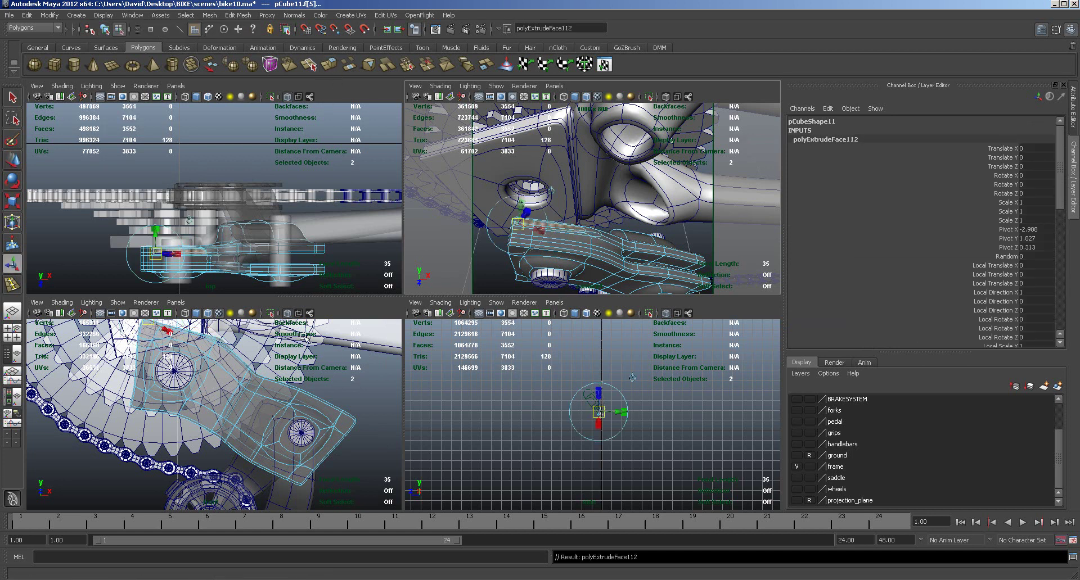
alt+drag(515, 259, 509, 201)
click(532, 146)
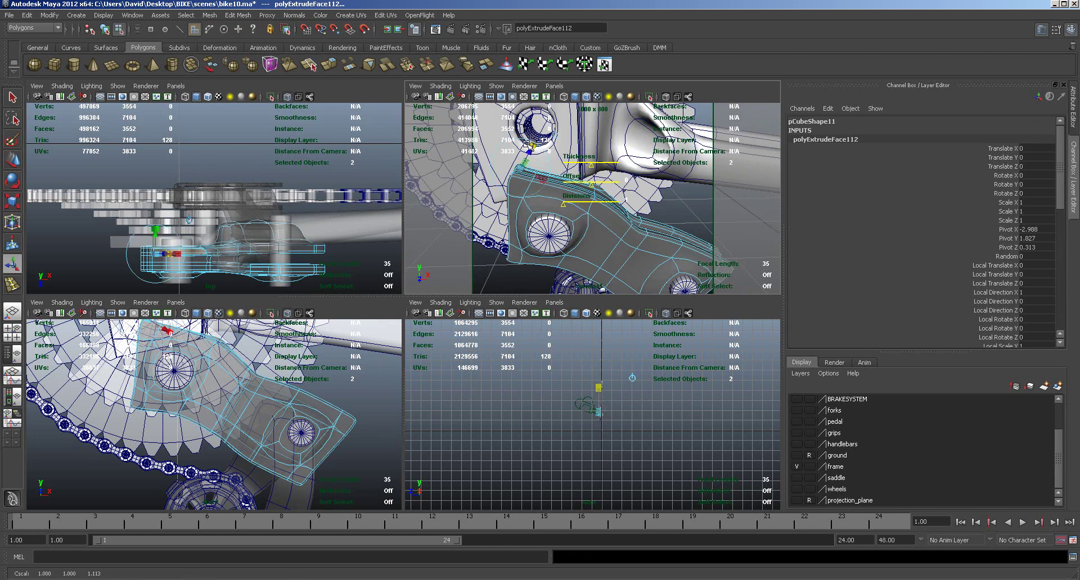
drag(530, 153, 552, 186)
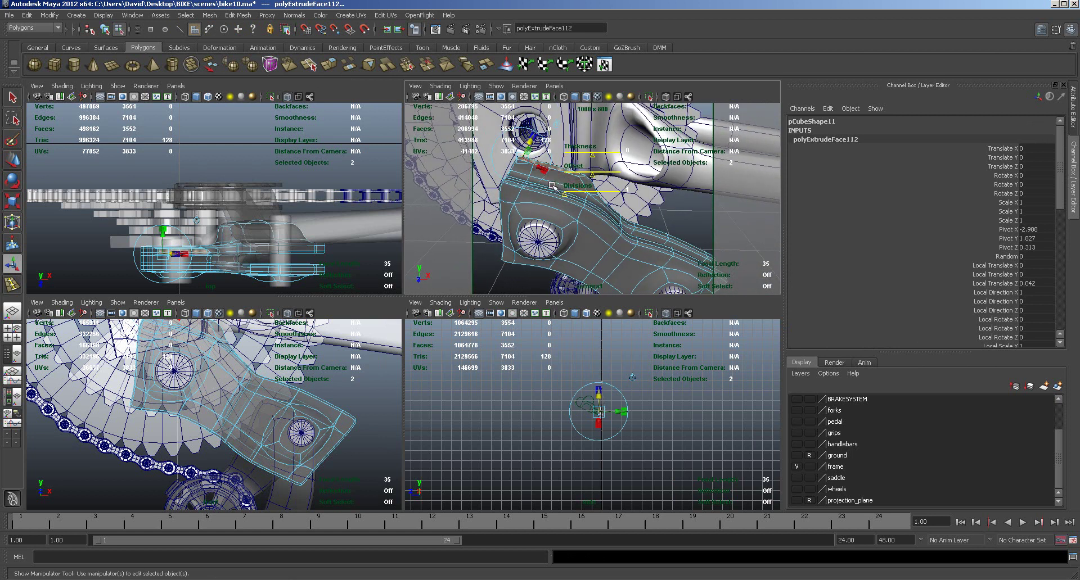
Step: Insert edge loops along and across the newly extruded section at the block's upper end
click(247, 15)
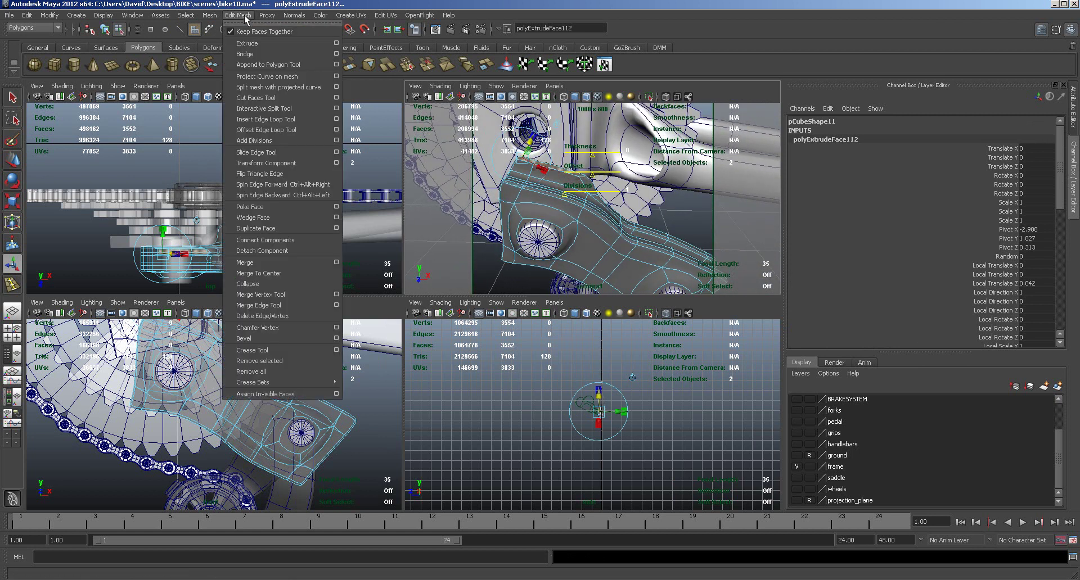
click(268, 123)
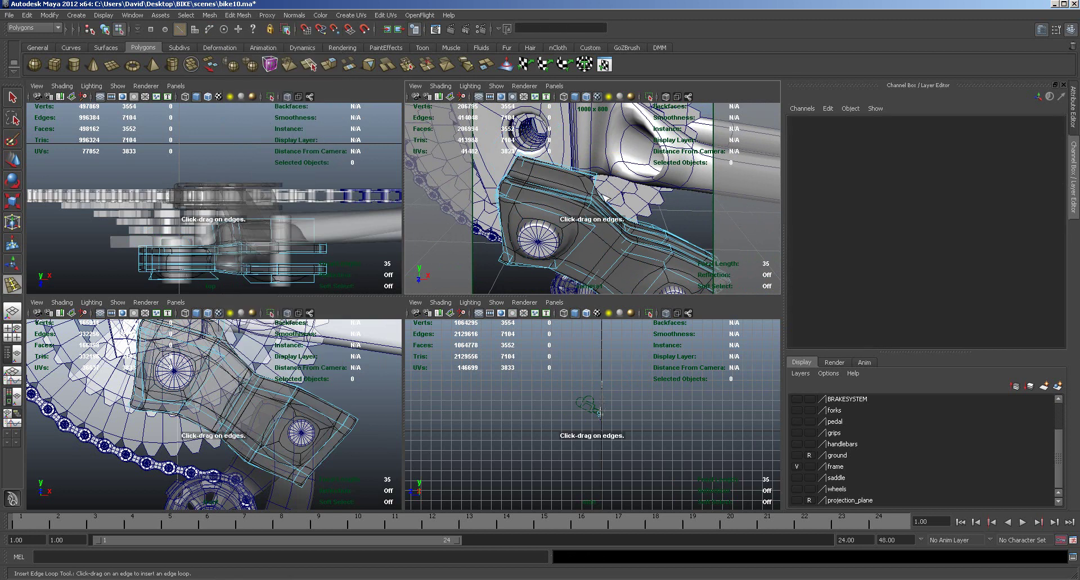
key(space)
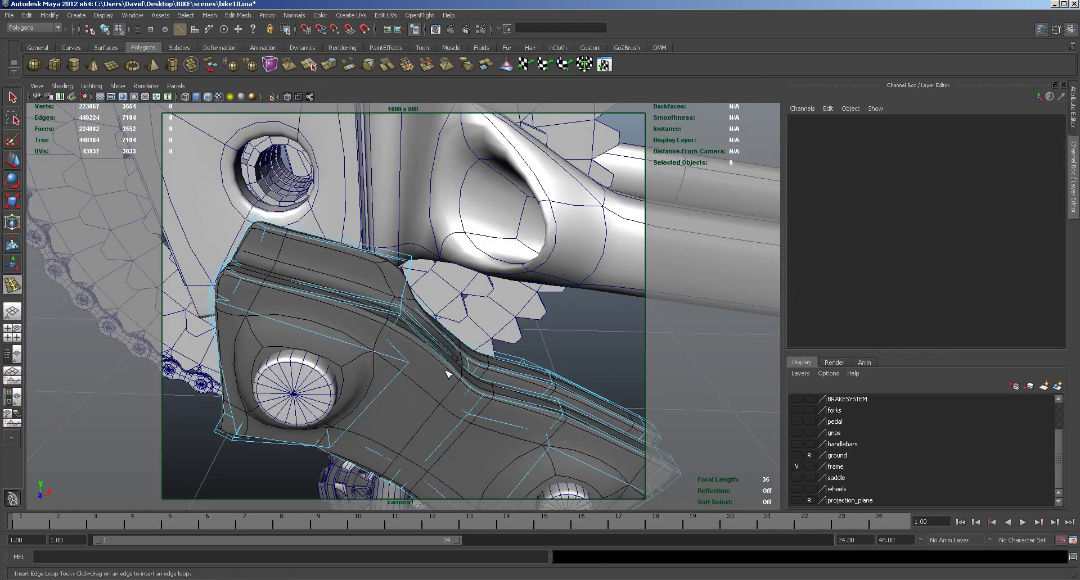
alt+drag(420, 376, 376, 263)
drag(343, 205, 347, 225)
drag(467, 231, 336, 263)
mouse_move(345, 261)
alt+mouse_down()
mouse_move(309, 263)
mouse_move(309, 272)
mouse_move(348, 276)
alt+mouse_up()
key(ctrl+z)
shift+right_drag(324, 257, 260, 250)
key(w)
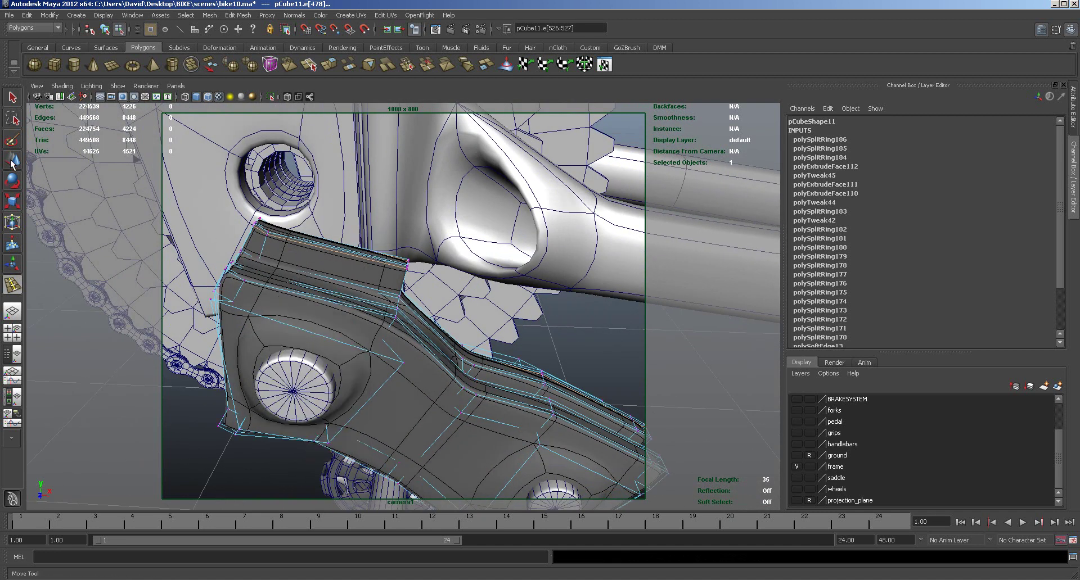
Step: Move the extruded section's end vertices up and inward to shape it into a tapered tab toward the dropout's round hole
alt+drag(260, 249, 273, 240)
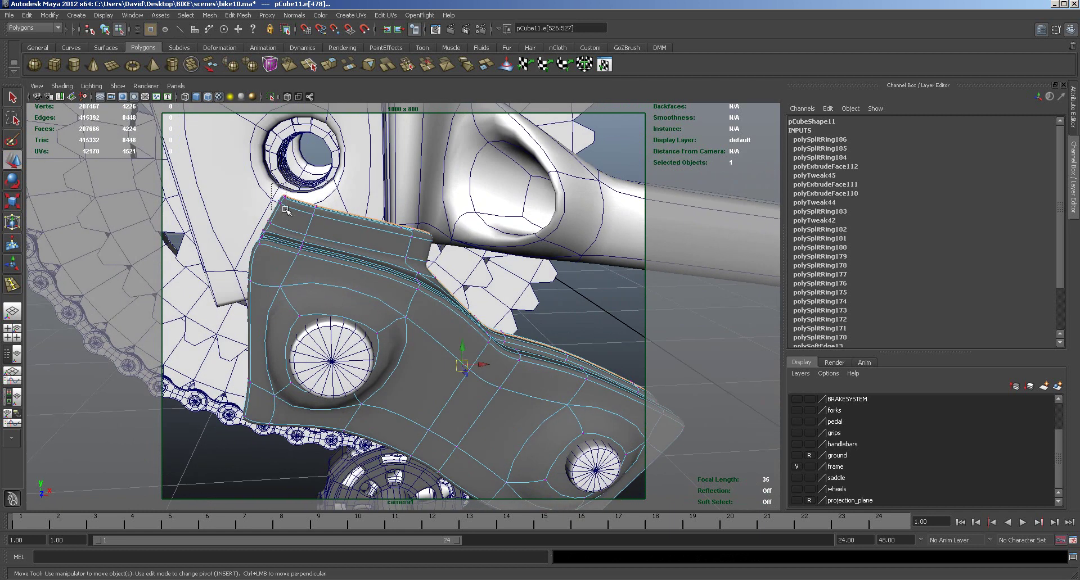
key(F9)
click(283, 198)
mouse_move(283, 198)
mouse_down()
mouse_move(283, 179)
mouse_move(297, 193)
mouse_up()
click(316, 210)
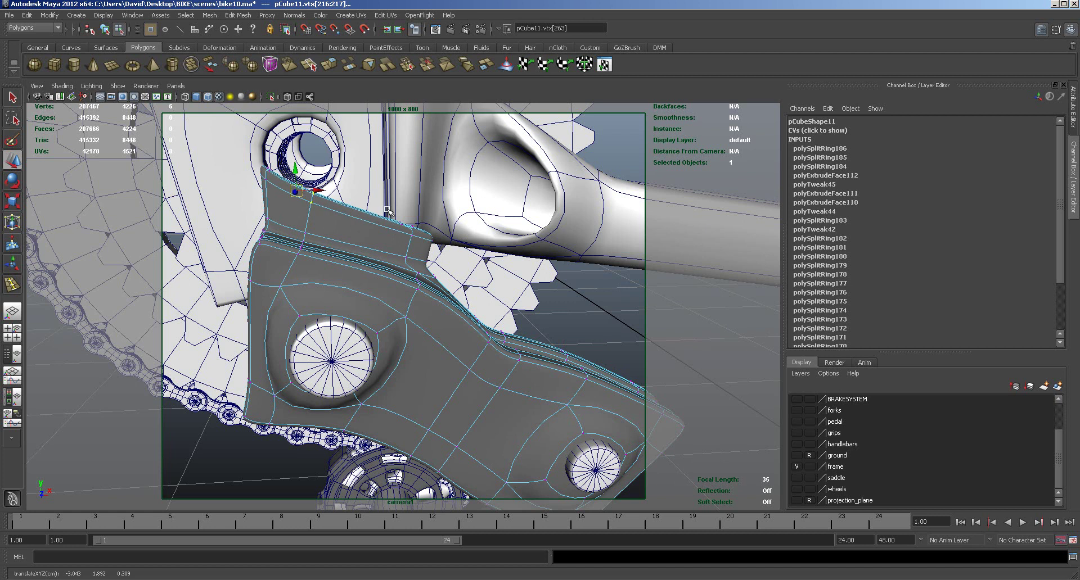
drag(444, 242, 364, 178)
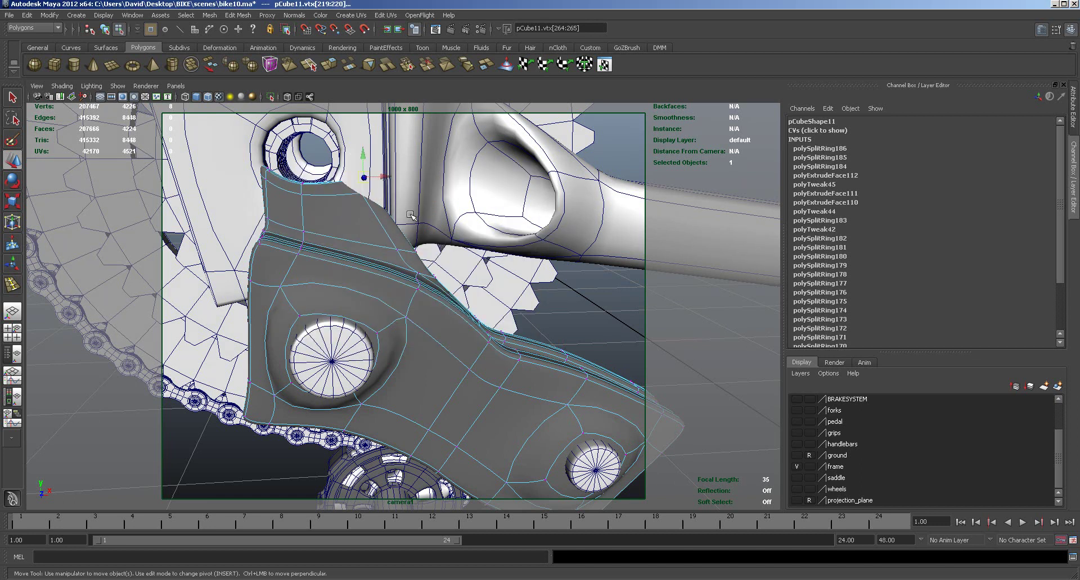
Step: Adjust the depth and height of the tab's outer corner vertices, and return to object selection
key(space)
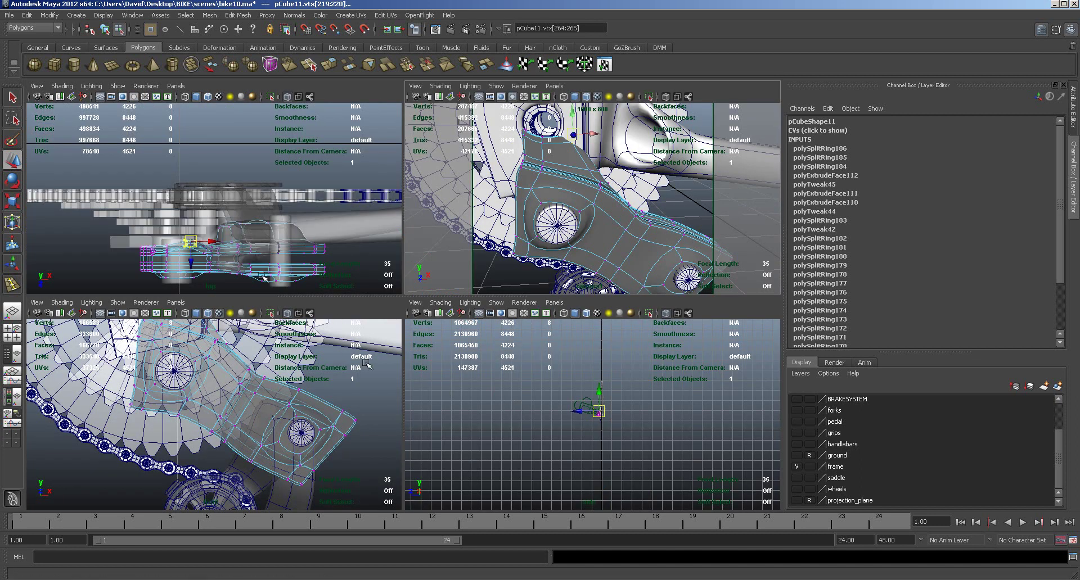
drag(192, 263, 192, 269)
alt+drag(568, 191, 538, 188)
alt+right_drag(537, 188, 563, 171)
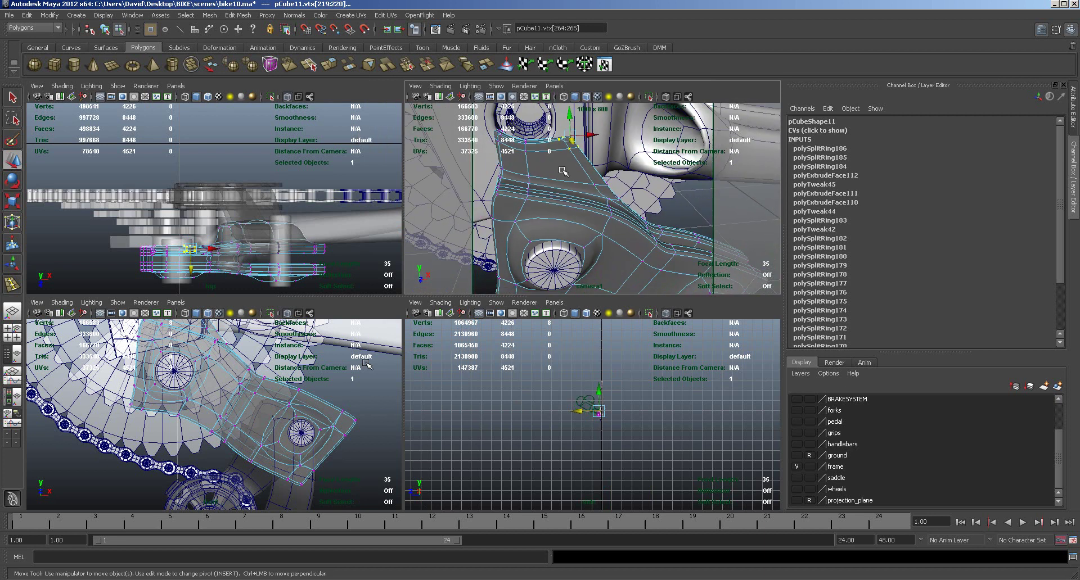
drag(568, 114, 573, 190)
alt+right_drag(573, 190, 584, 181)
mouse_move(584, 180)
alt+mouse_down()
mouse_move(581, 198)
mouse_move(592, 186)
mouse_move(575, 197)
alt+mouse_up()
right_drag(596, 195, 643, 181)
alt+right_drag(629, 233, 604, 223)
alt+drag(605, 224, 709, 229)
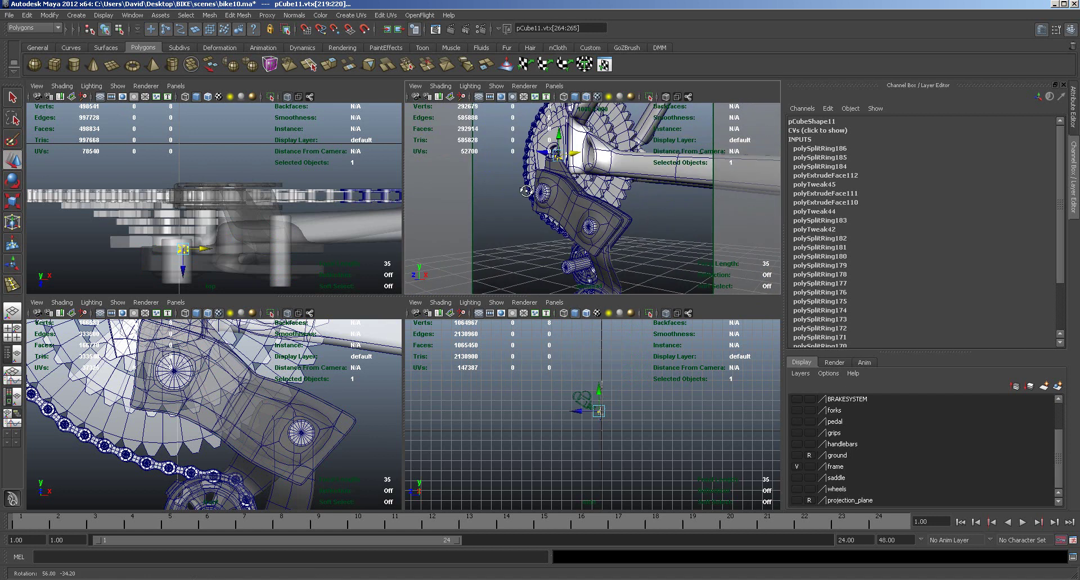
alt+drag(485, 204, 536, 214)
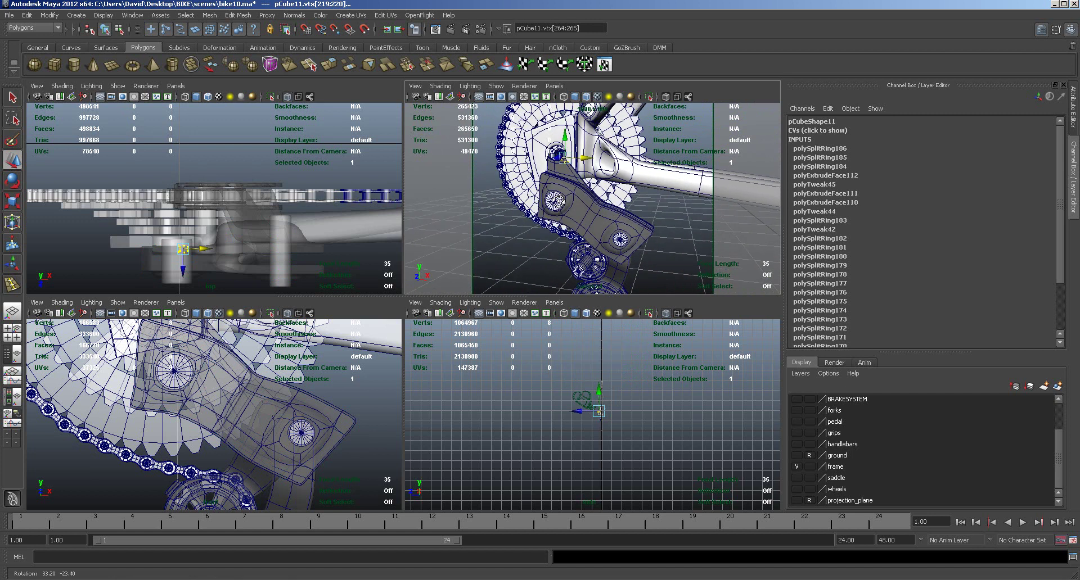
Step: Create a polygon pipe and scale it down to about 0.055 in X and Z and 0.176 in Y
alt+drag(560, 199, 620, 203)
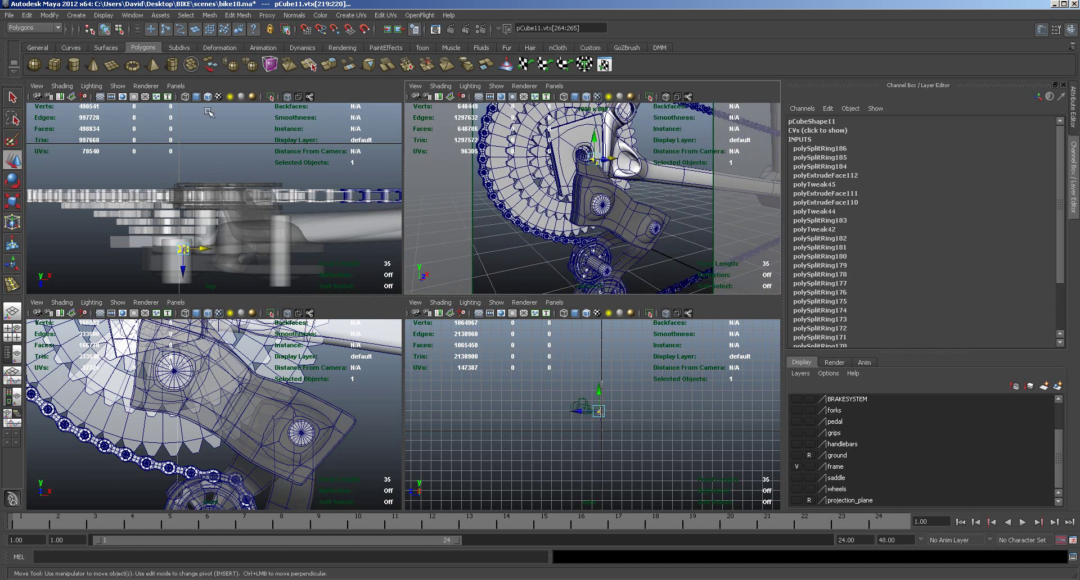
click(173, 66)
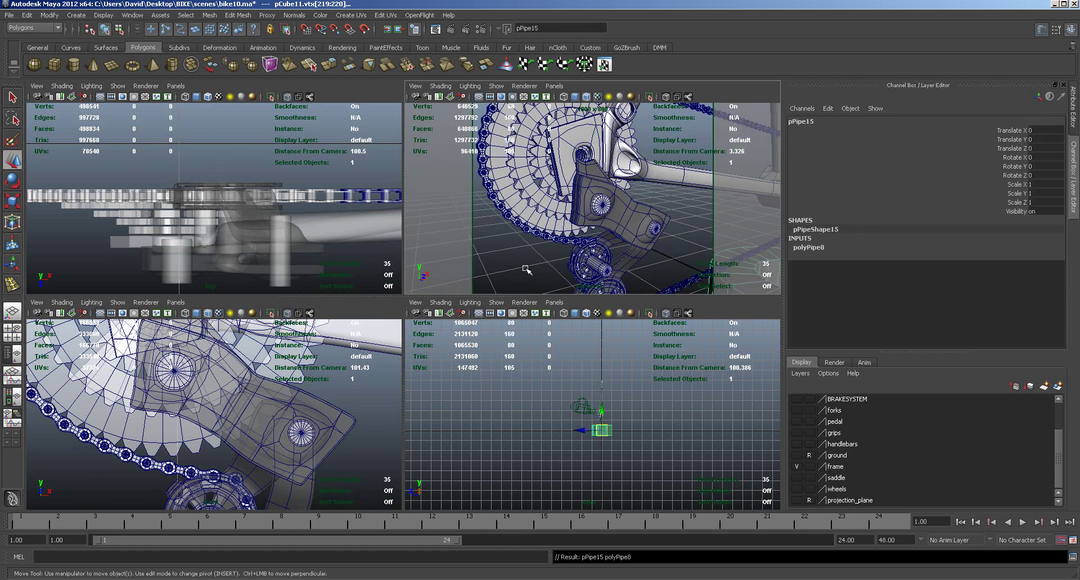
key(r)
drag(601, 431, 593, 427)
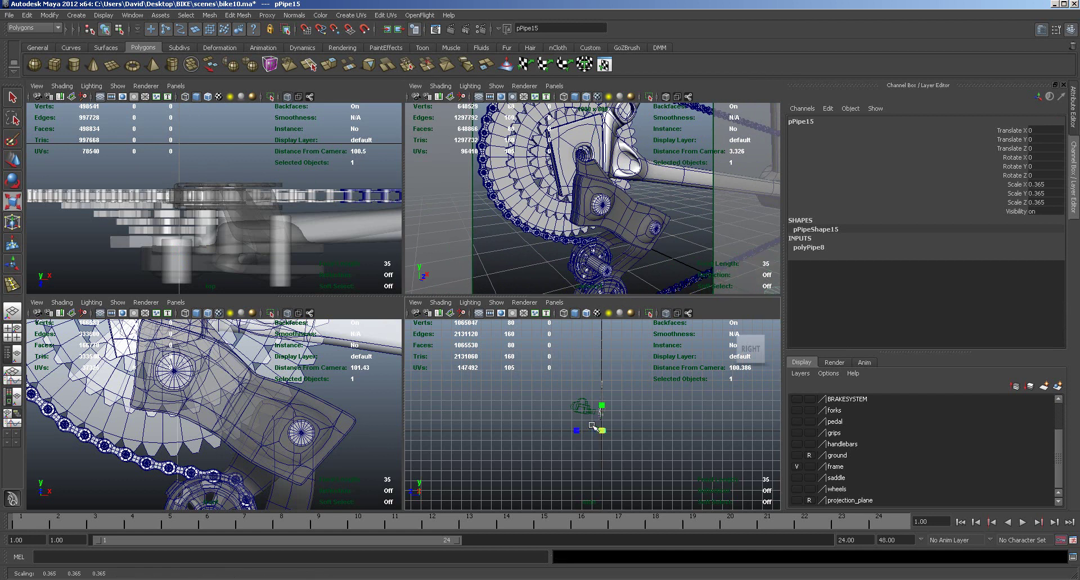
alt+right_drag(597, 444, 894, 440)
alt+middle_drag(710, 465, 611, 428)
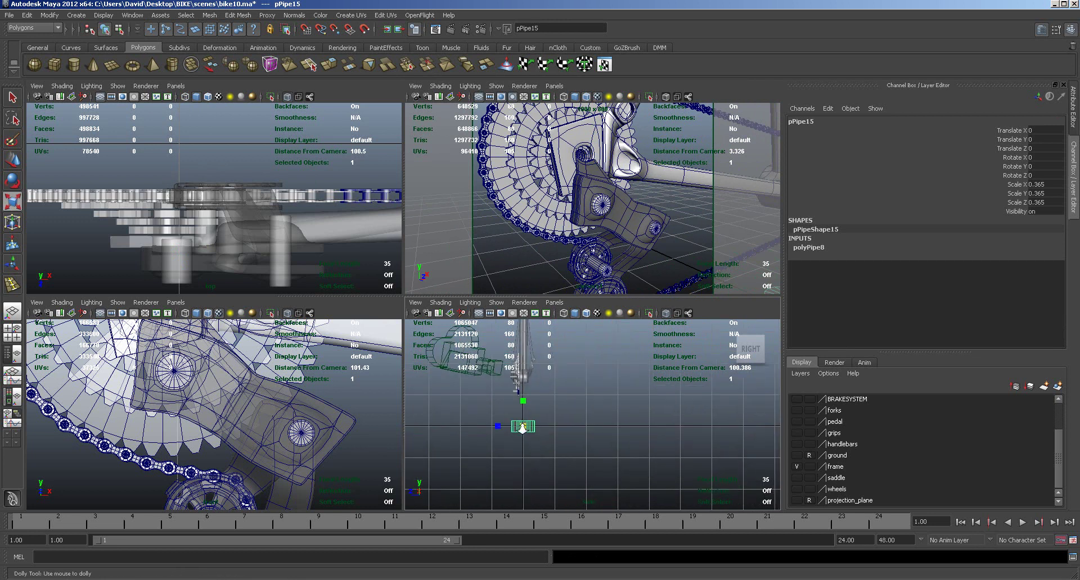
alt+right_drag(605, 427, 740, 424)
alt+middle_drag(551, 417, 655, 435)
alt+right_drag(608, 446, 654, 443)
drag(512, 478, 510, 397)
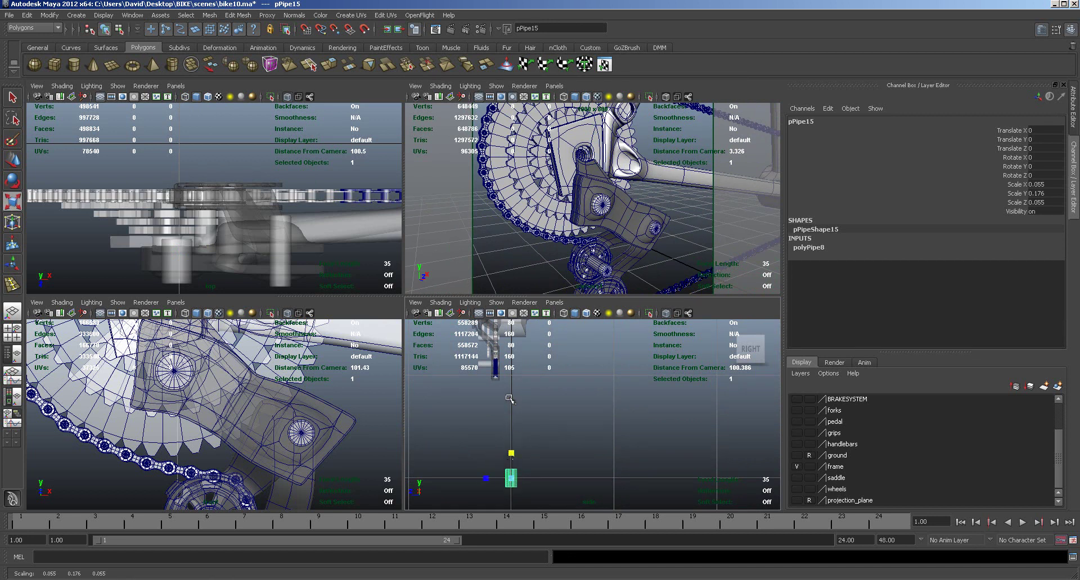
Step: Move the pipe beside the rear derailleur at about X -3.118, Y 1.565, Z 0.401, and rotate it about -89° around Z
key(w)
drag(509, 460, 518, 338)
alt+right_drag(342, 265, 273, 228)
drag(319, 193, 207, 207)
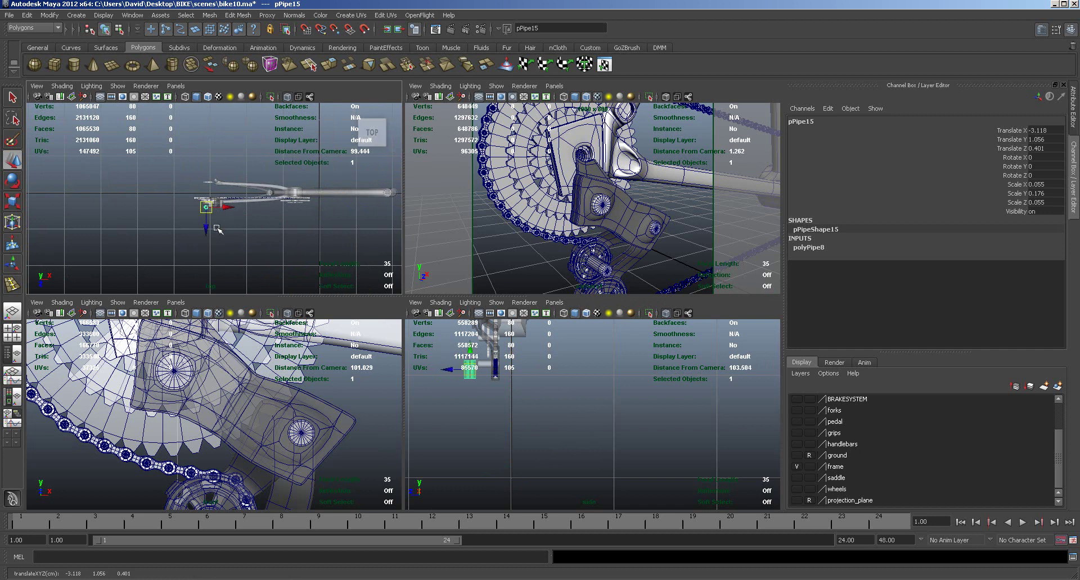
drag(470, 350, 470, 296)
key(e)
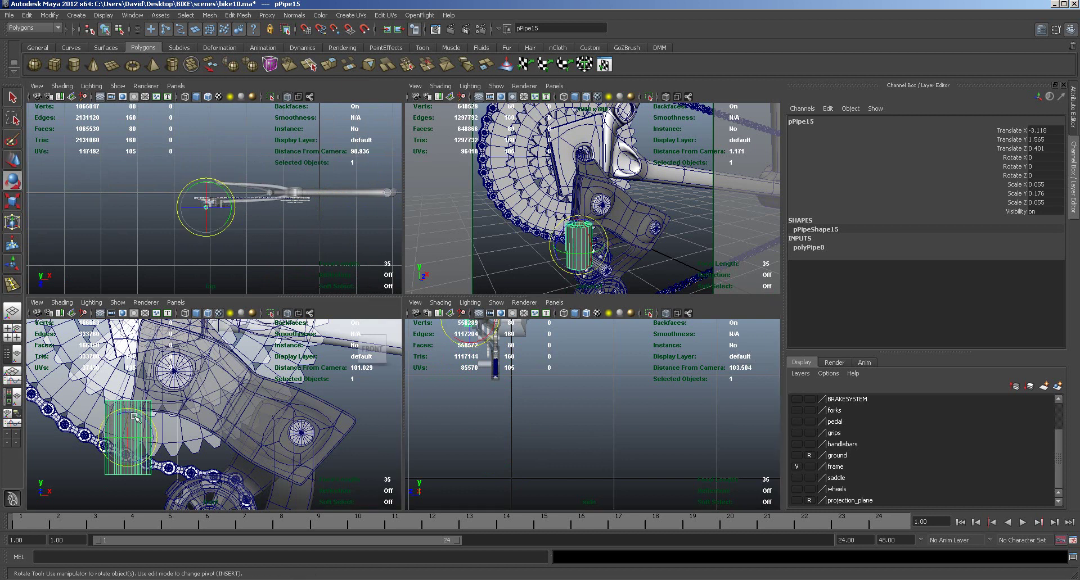
drag(138, 416, 161, 455)
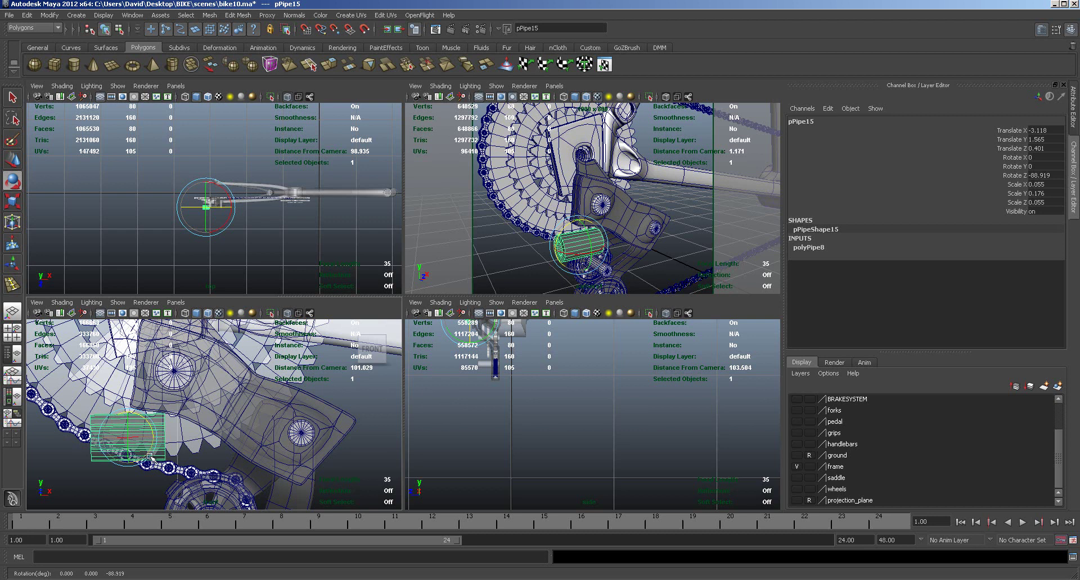
Step: Scale the pipe down to about 0.014, 0.046, 0.014 and move it up to the derailleur block's edge, at about Y 1.81
key(w)
key(e)
key(r)
drag(128, 440, 91, 405)
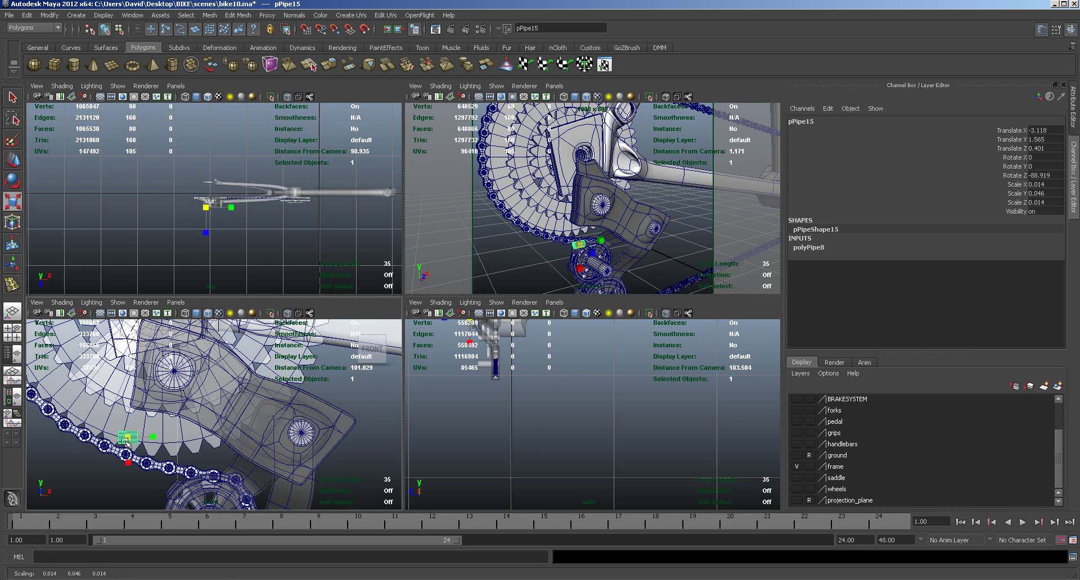
key(w)
drag(127, 440, 137, 336)
key(f)
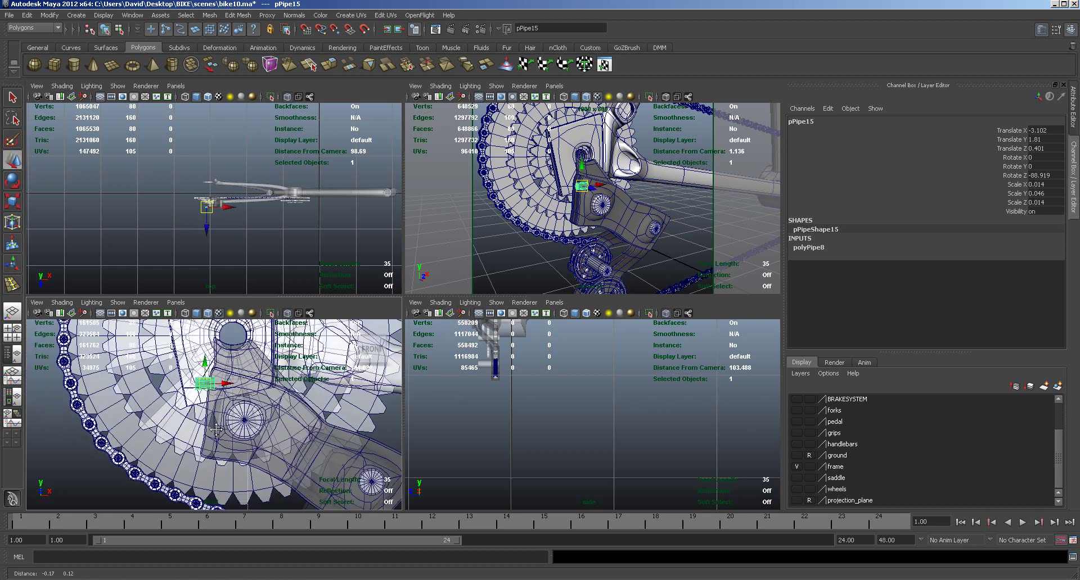
key(f)
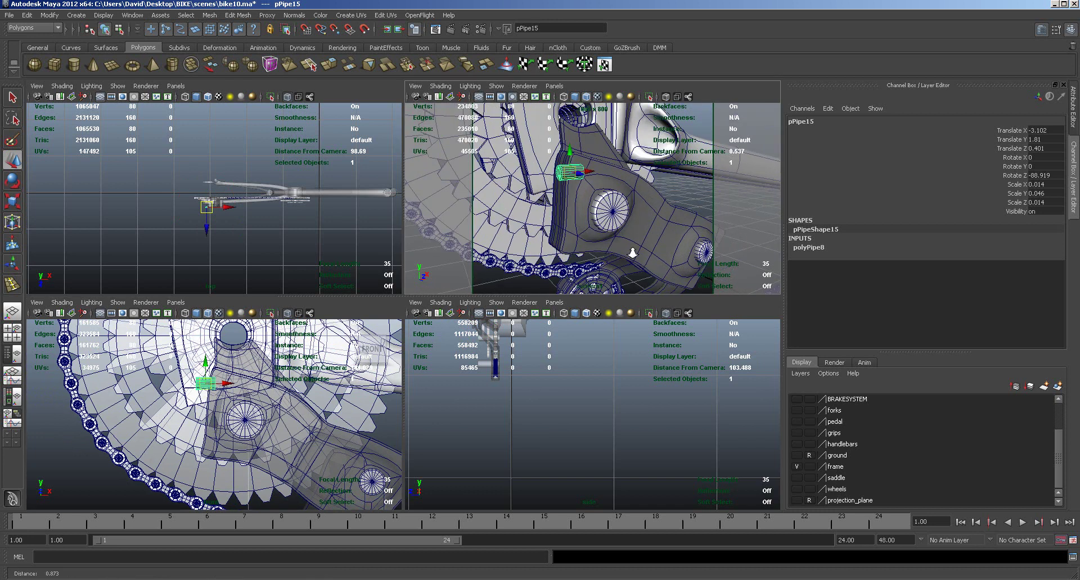
Step: Shift the pipe in depth to Z 0.334 and tilt it to about -115.8° around Z against the block's edge
drag(619, 245, 588, 229)
key(e)
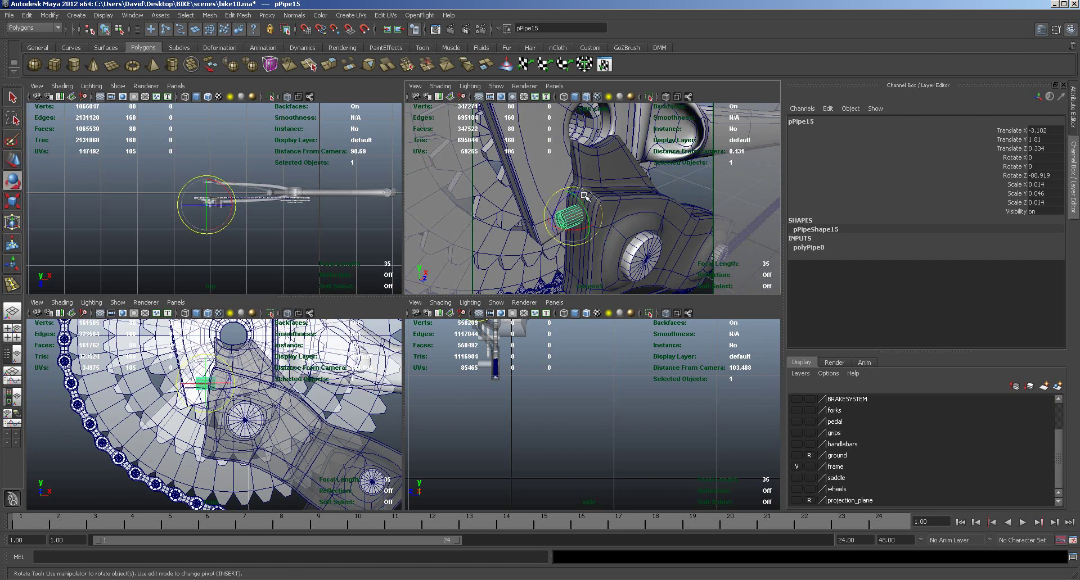
drag(557, 205, 599, 243)
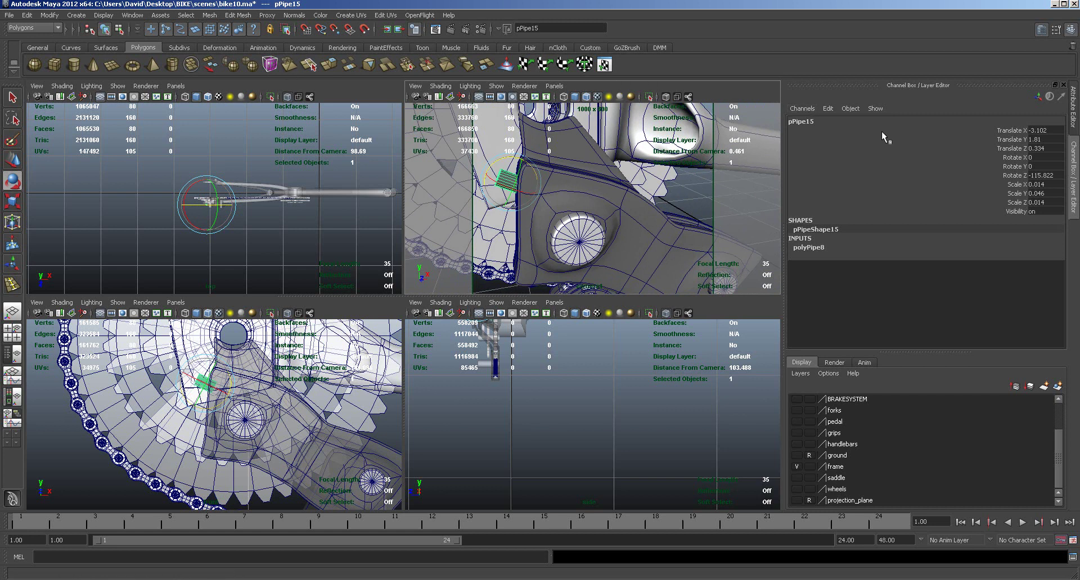
Step: Set the pipe's height subdivisions to 4
click(1043, 31)
click(1043, 31)
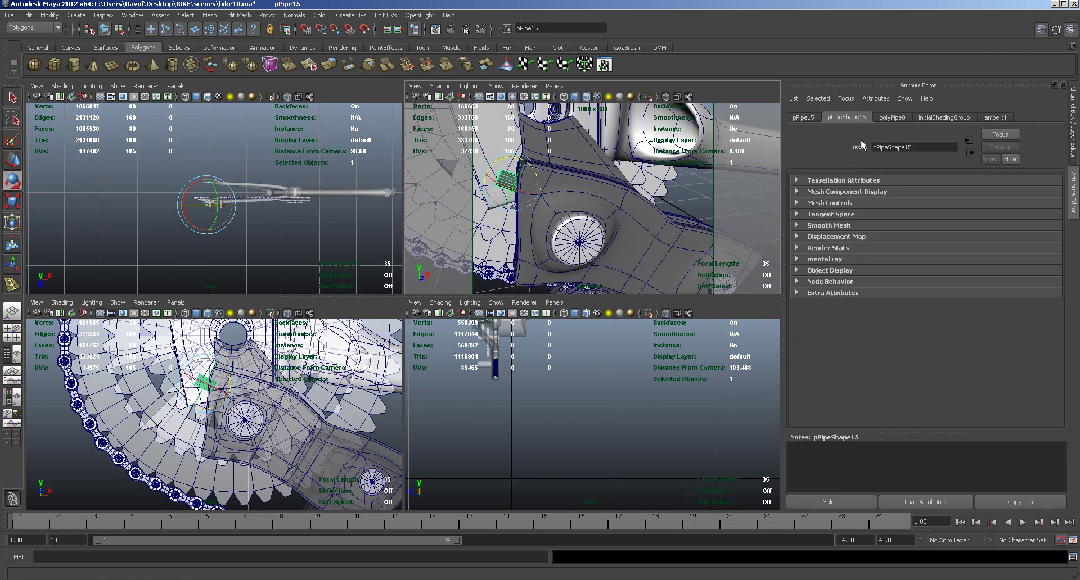
click(891, 118)
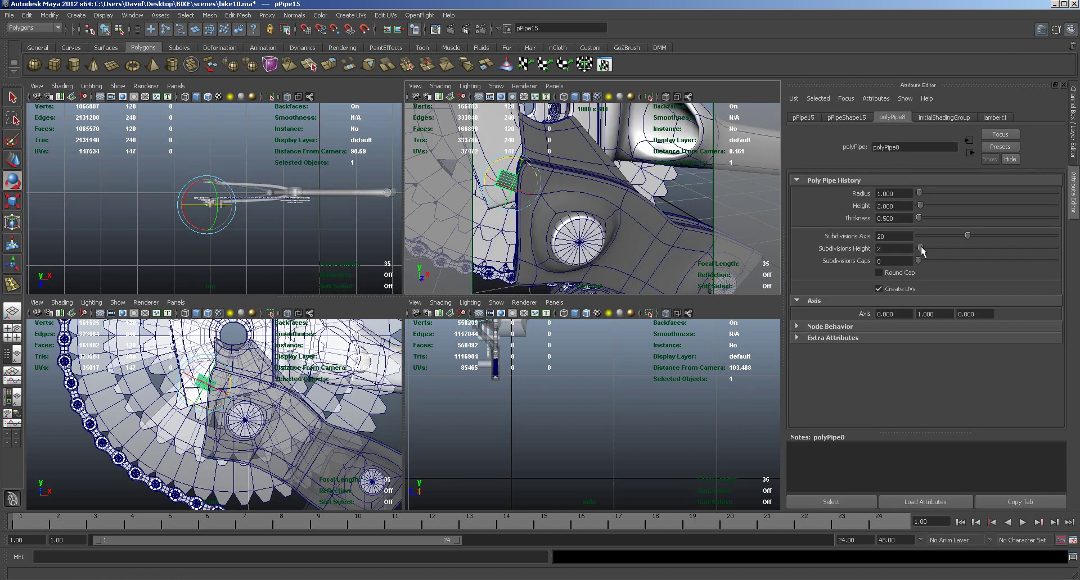
drag(922, 248, 926, 248)
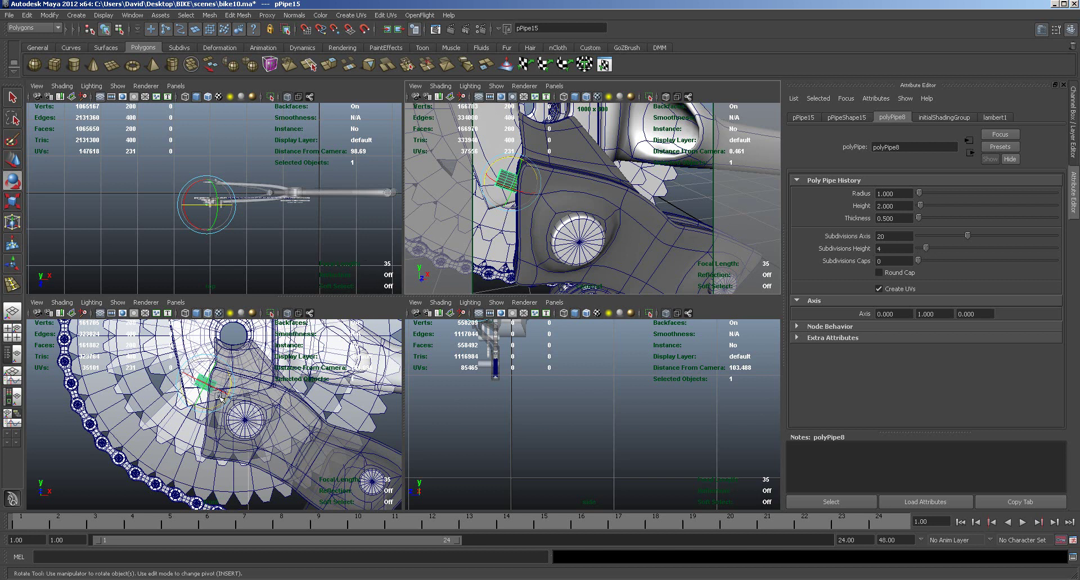
Step: Try selecting the faces on the pipe's end section toward the derailleur block, and return to object selection
scroll(219, 397, up, 3)
key(space)
scroll(351, 332, up, 2)
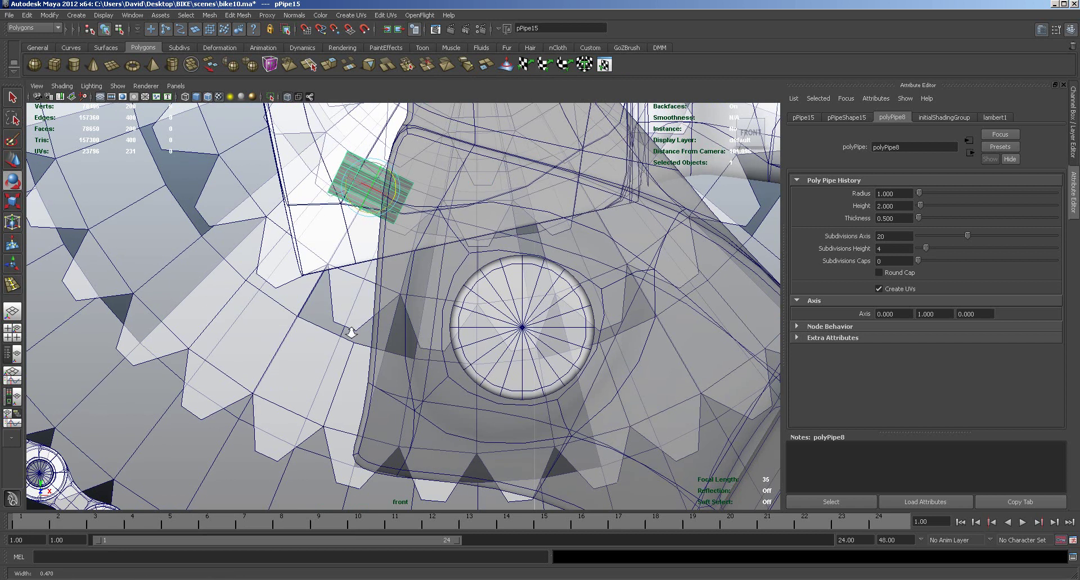
scroll(351, 332, up, 2)
alt+middle_drag(442, 274, 443, 364)
right_drag(389, 292, 382, 244)
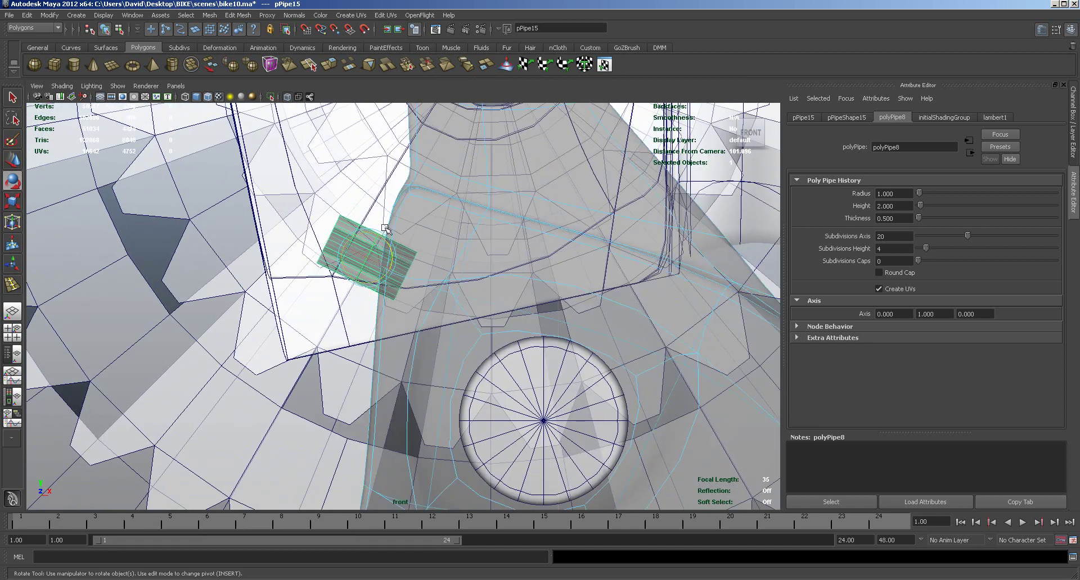
right_drag(400, 209, 435, 196)
right_drag(344, 230, 378, 235)
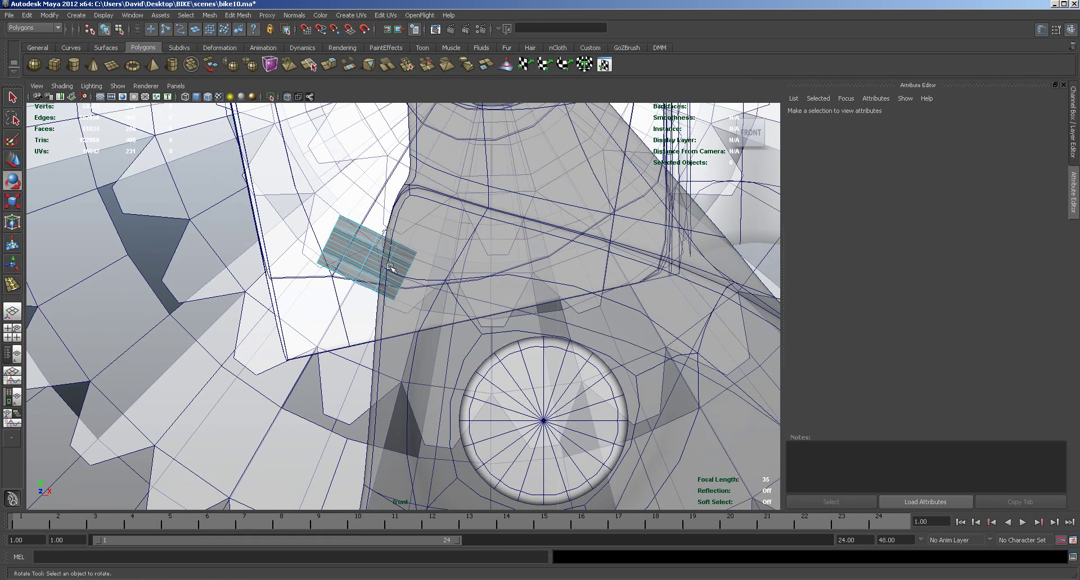
drag(393, 312, 426, 230)
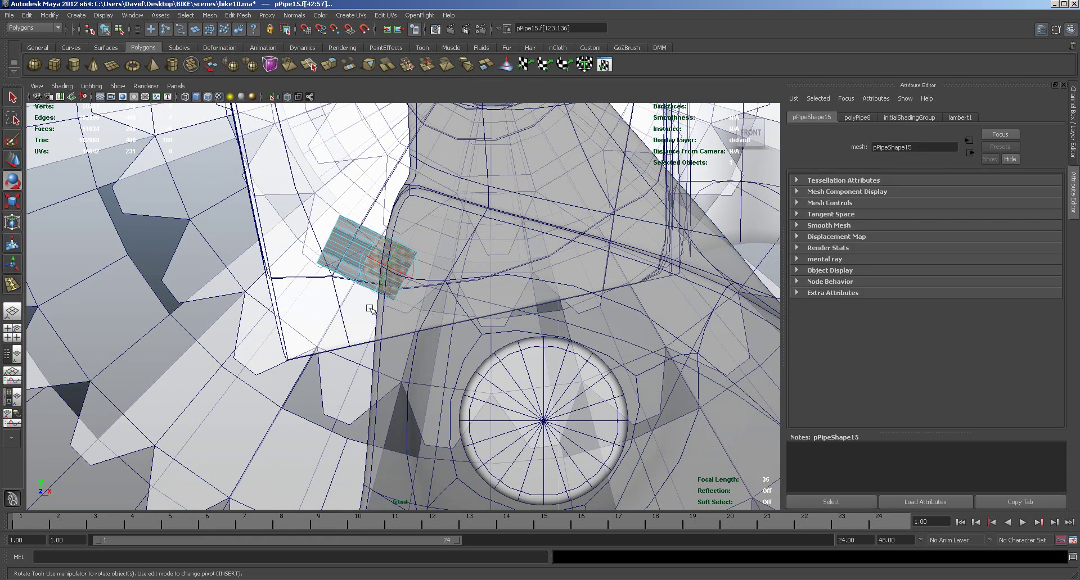
click(12, 119)
mouse_move(400, 225)
mouse_down()
mouse_move(374, 257)
mouse_move(392, 313)
mouse_move(426, 226)
mouse_up()
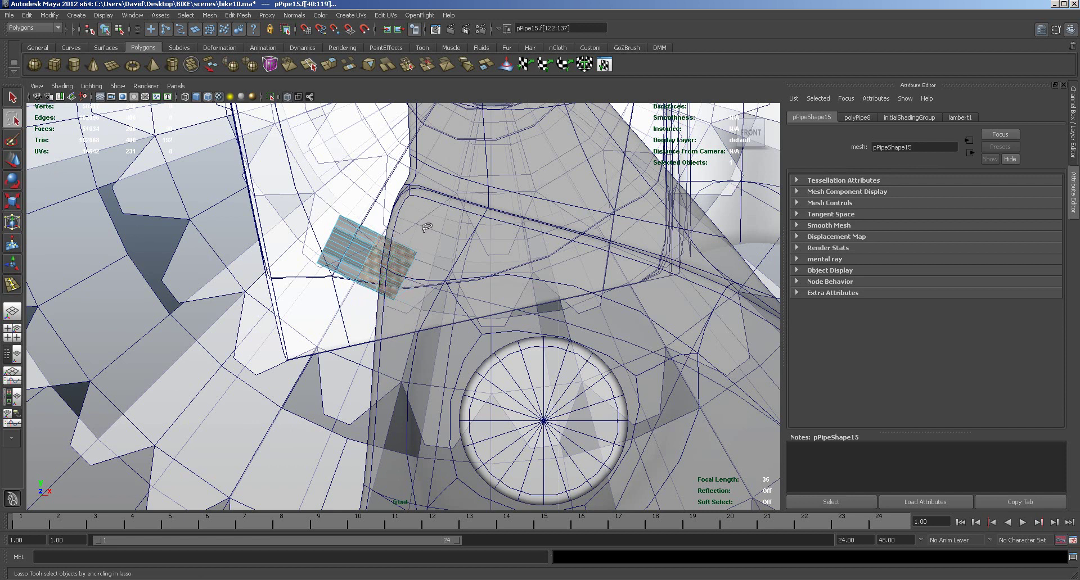
click(12, 161)
key(F8)
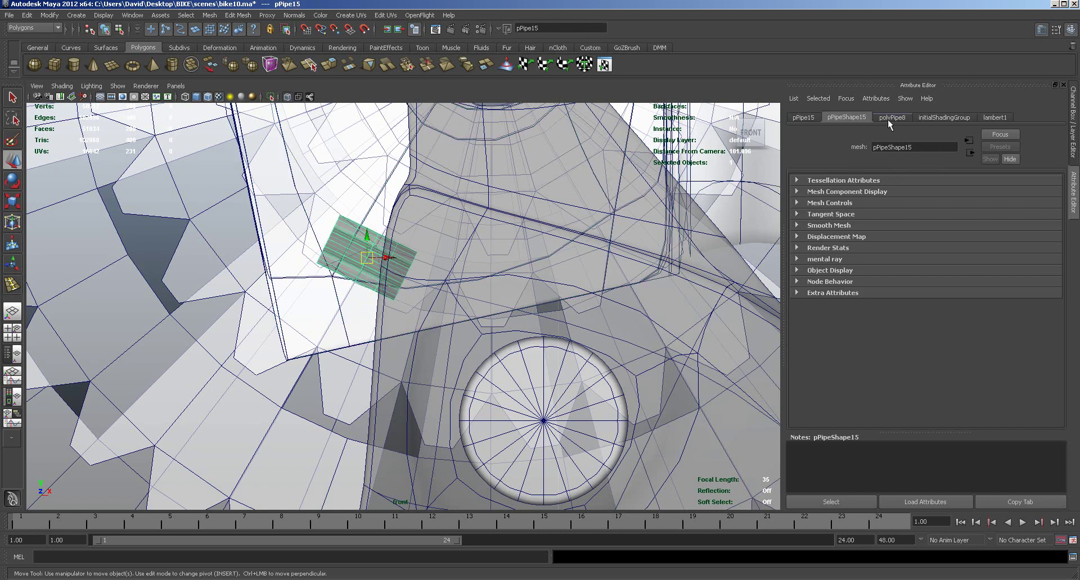
Step: Set the pipe's height subdivisions to 2 and select the faces of the half nearest the derailleur block
click(890, 117)
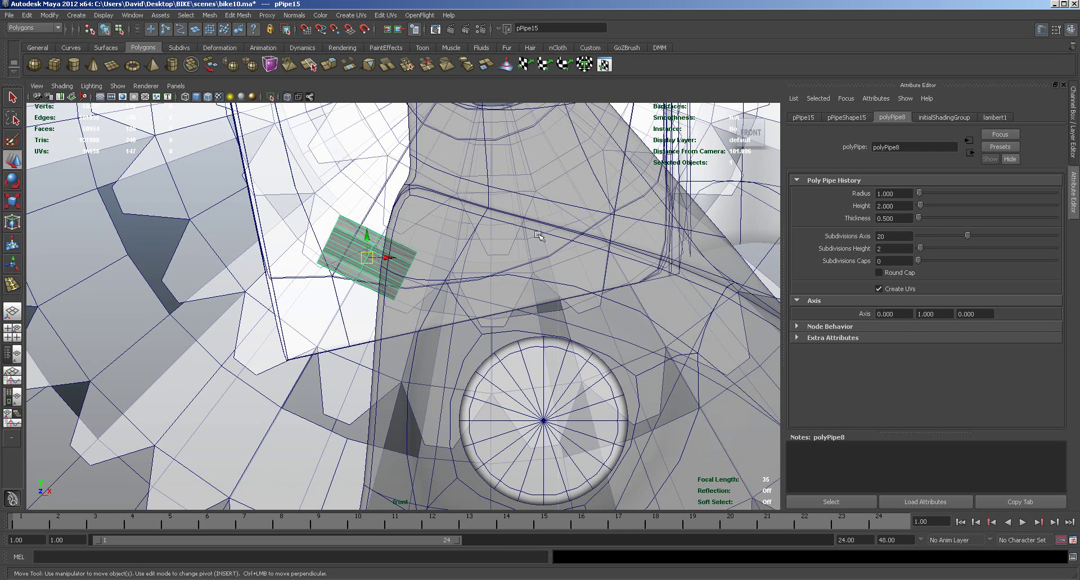
right_drag(353, 258, 378, 237)
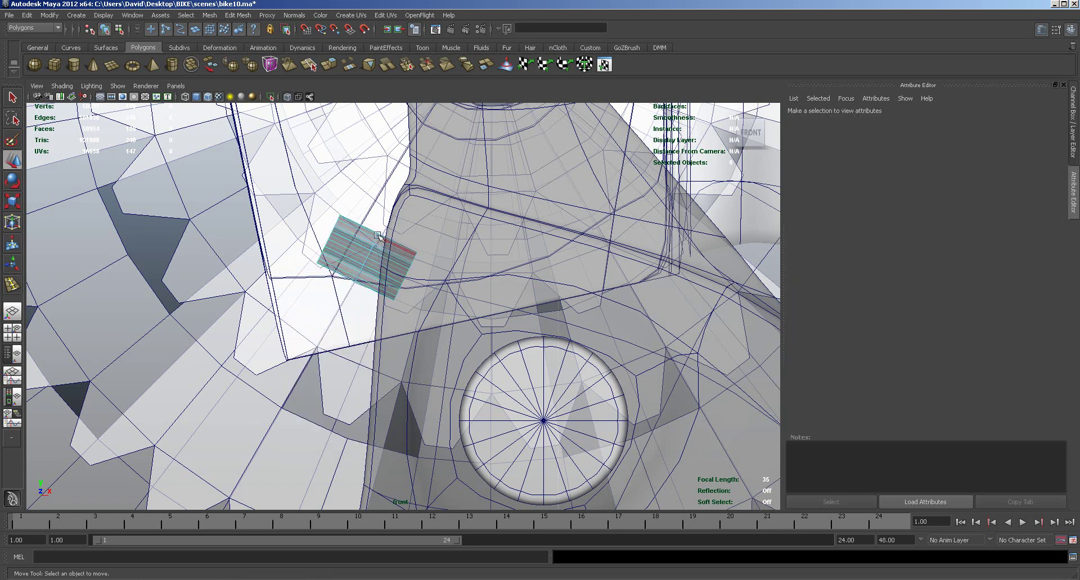
drag(383, 229, 429, 317)
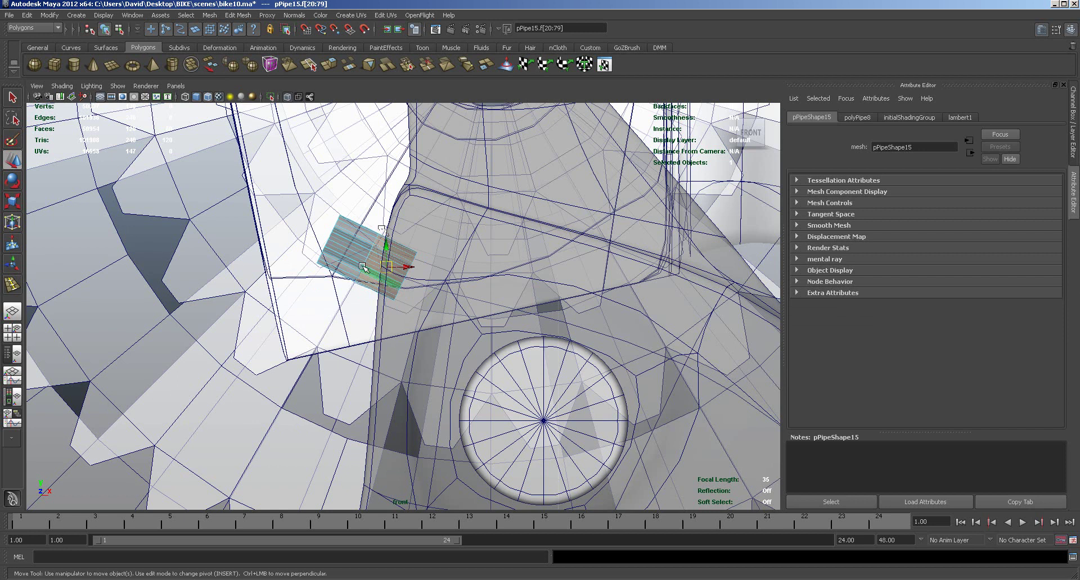
Step: Try extruding the selected pipe faces outward, and undo the extrusion
key(space)
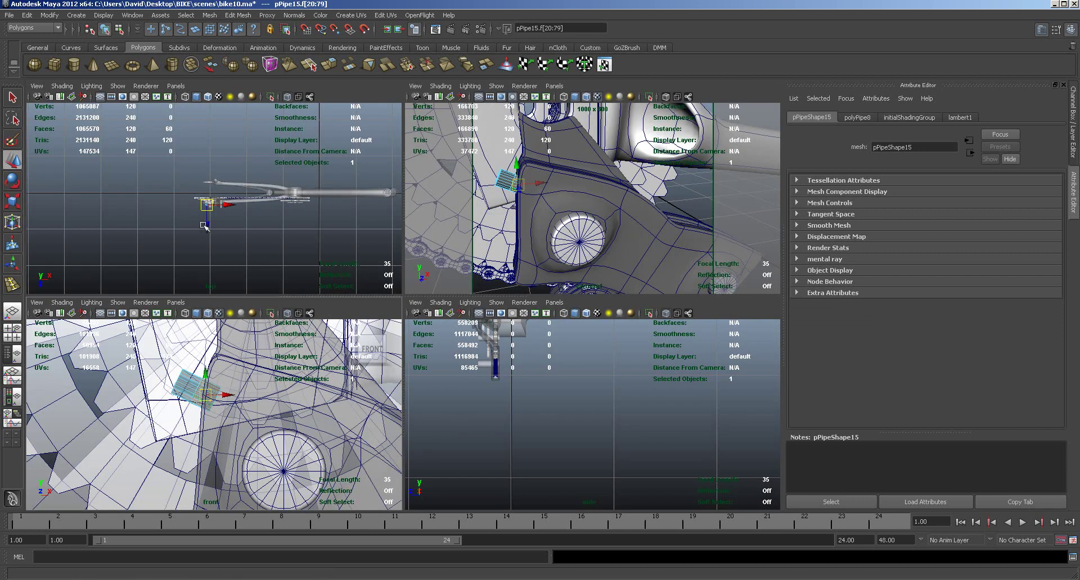
key(f)
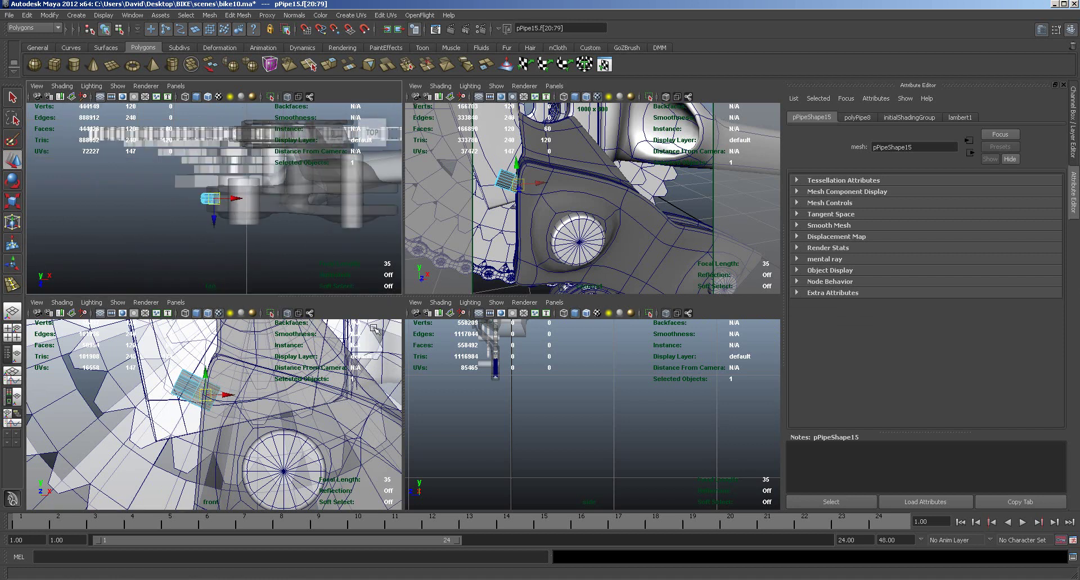
alt+right_drag(470, 363, 606, 420)
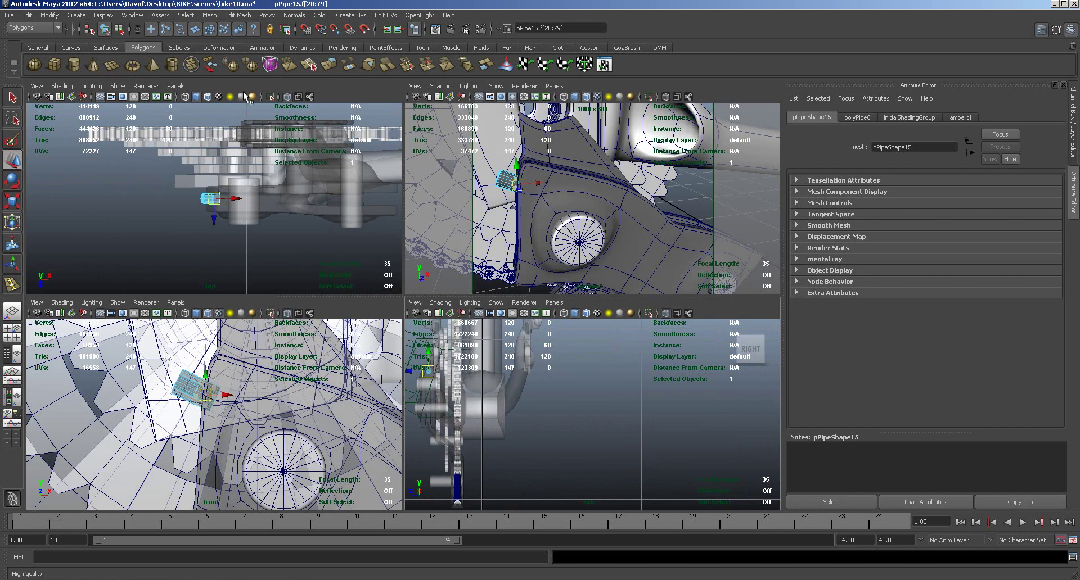
click(330, 65)
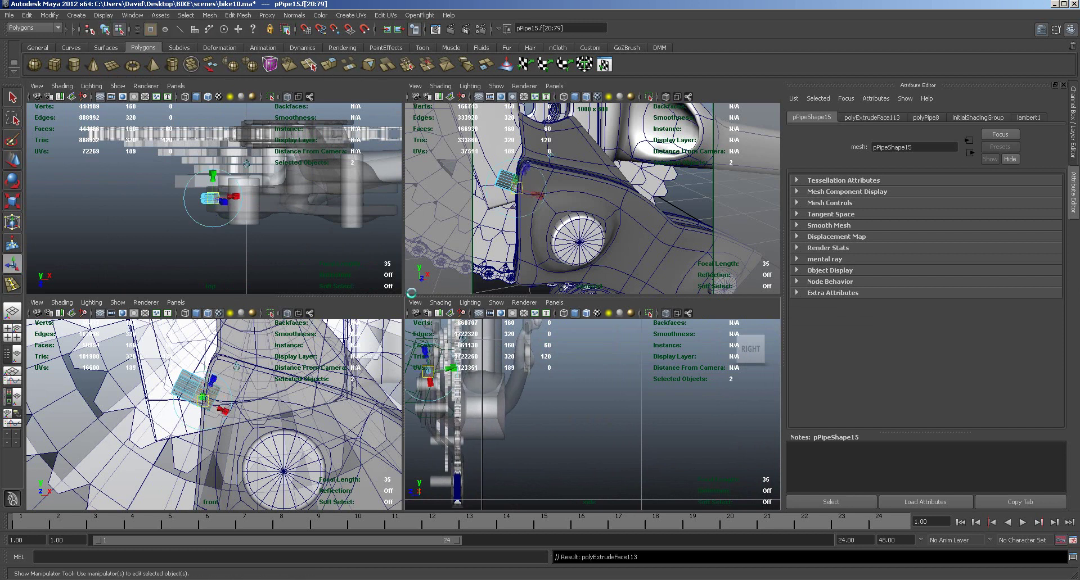
key(space)
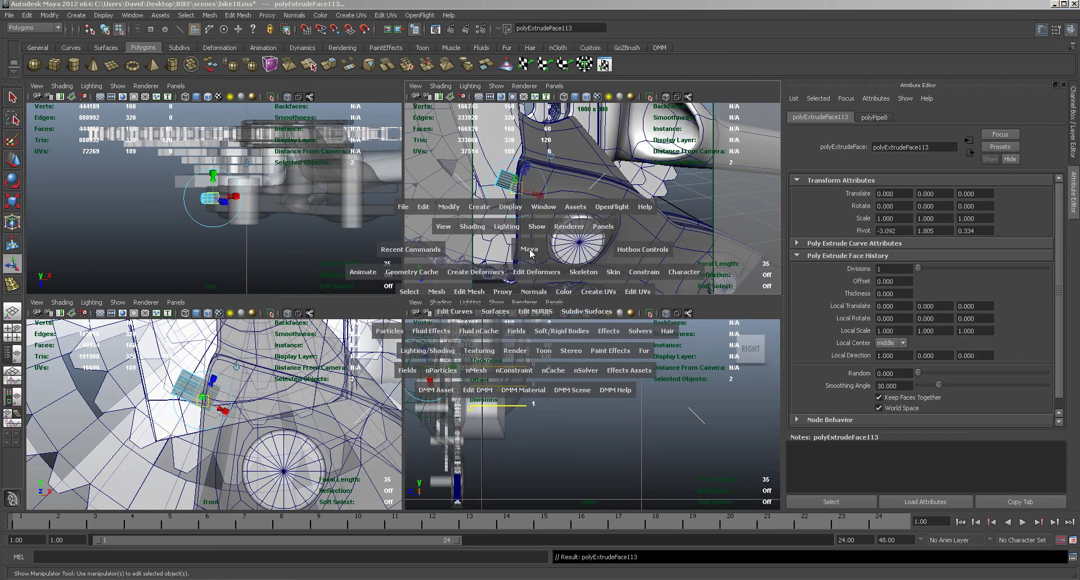
alt+middle_drag(281, 271, 392, 311)
scroll(467, 299, up, 6)
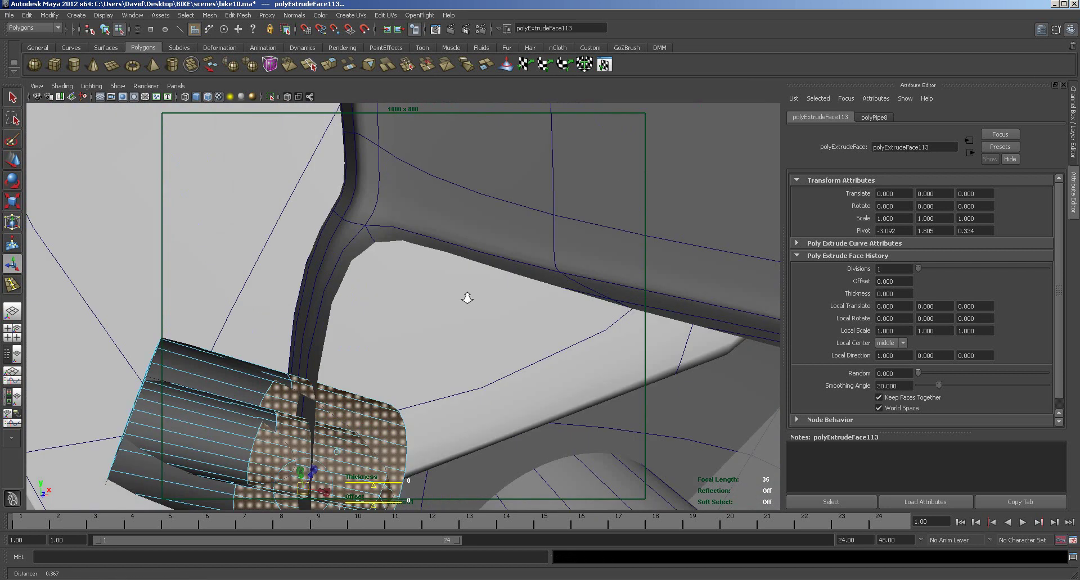
scroll(424, 345, down, 3)
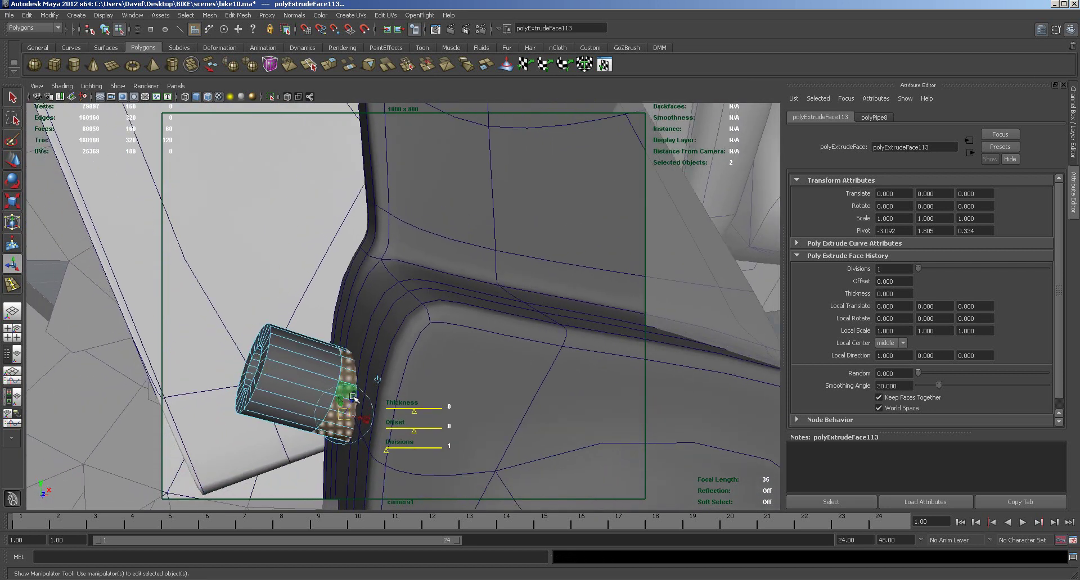
drag(354, 394, 418, 398)
key(ctrl+z)
key(ctrl+z)
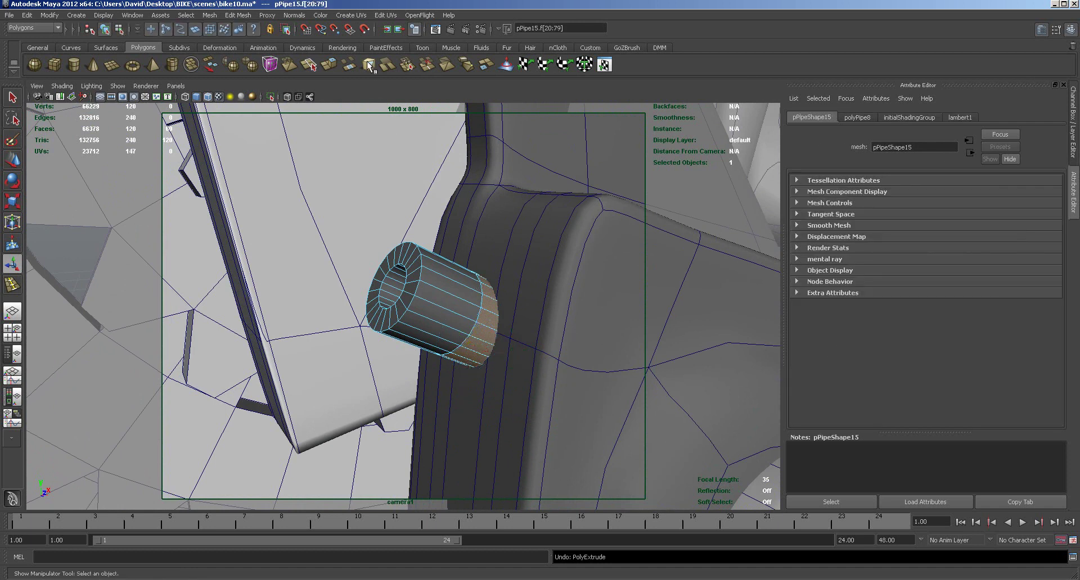
Step: Extrude the selected pipe faces outward with local translate Z 0.005 to form a wider collar near the block
key(g)
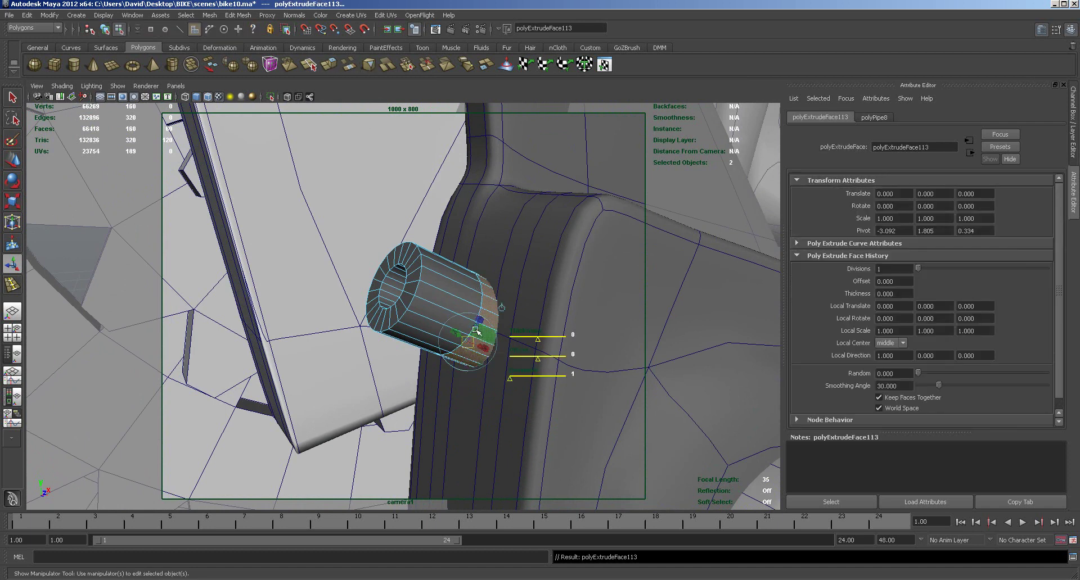
drag(475, 327, 480, 329)
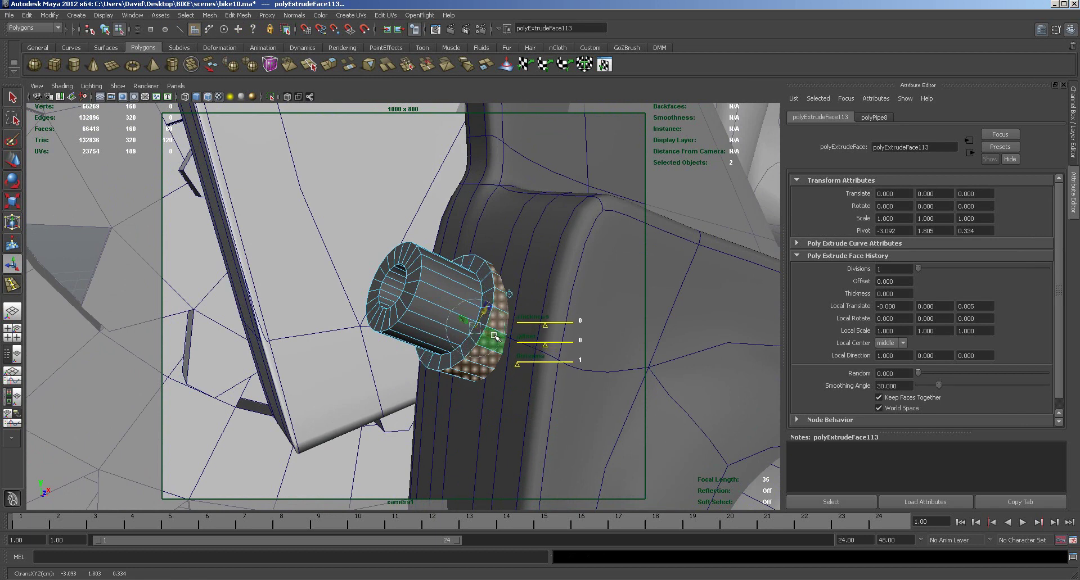
Step: Taper the collar extrusion with local scale X 0.732 and insert supporting edge loops along the collar and pipe edges
drag(489, 335, 475, 339)
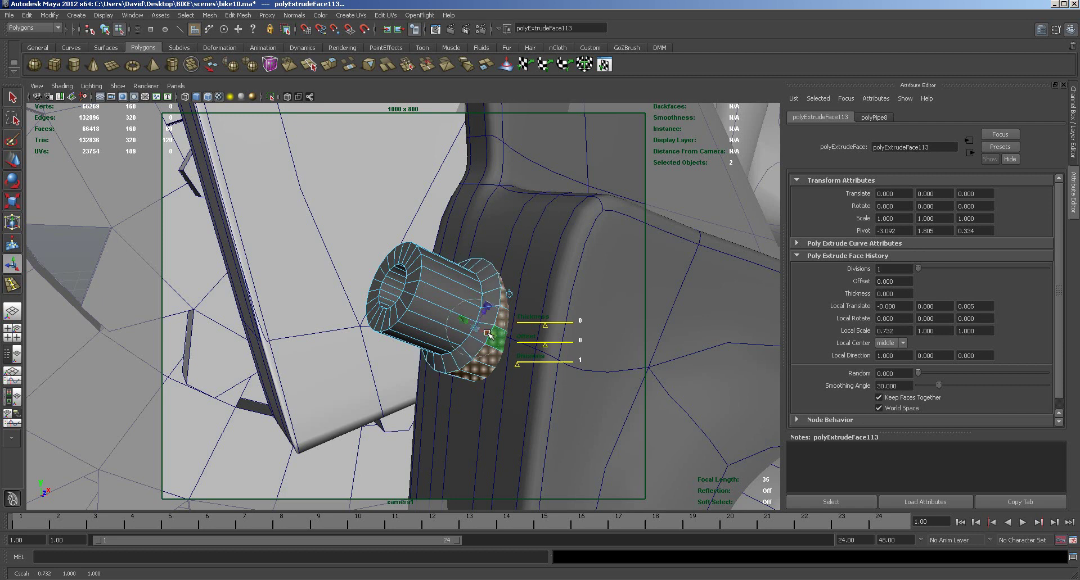
click(237, 15)
click(252, 120)
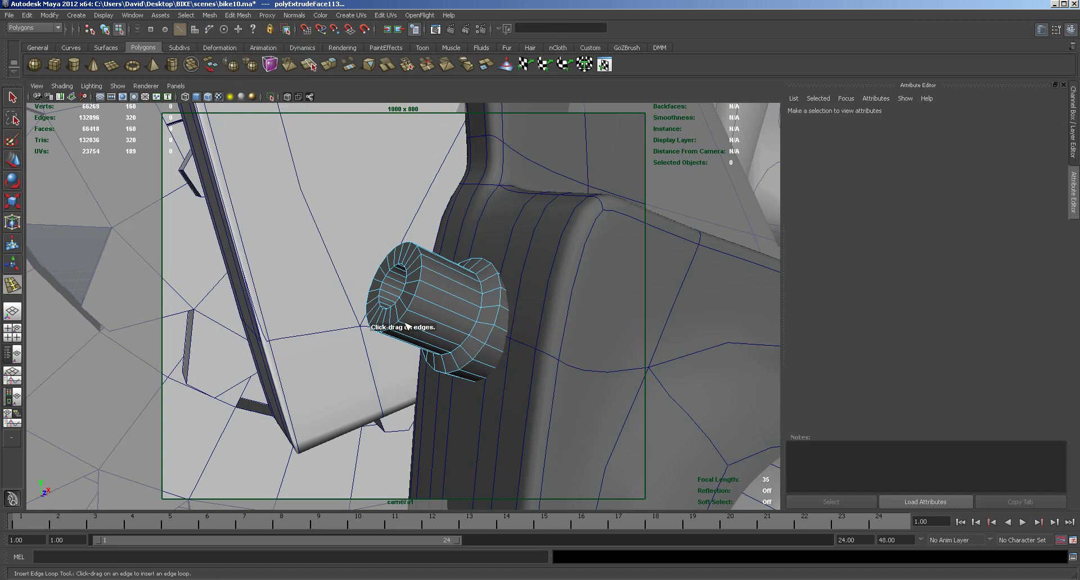
drag(497, 351, 534, 368)
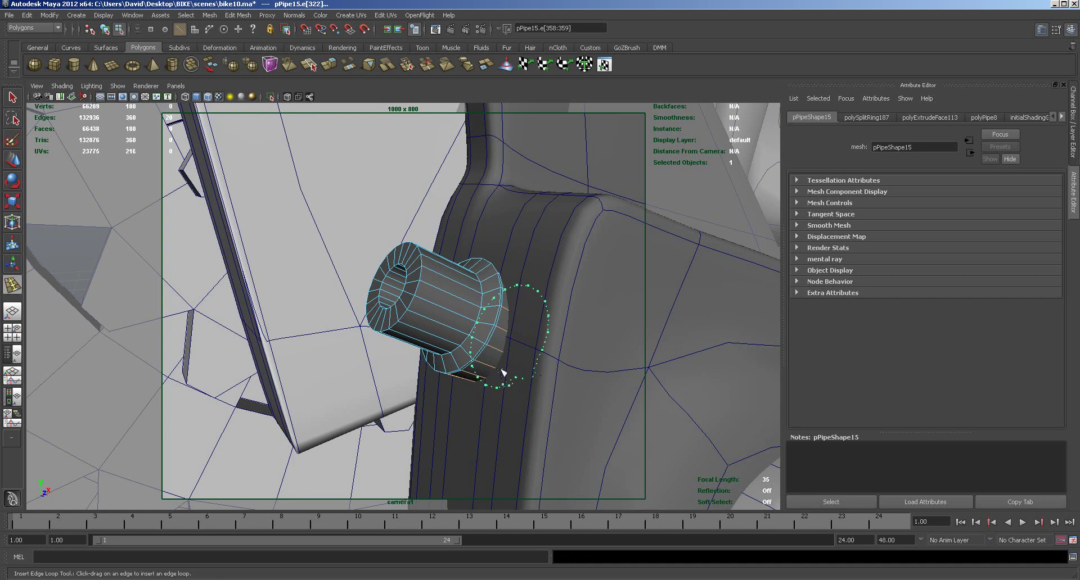
drag(480, 342, 410, 303)
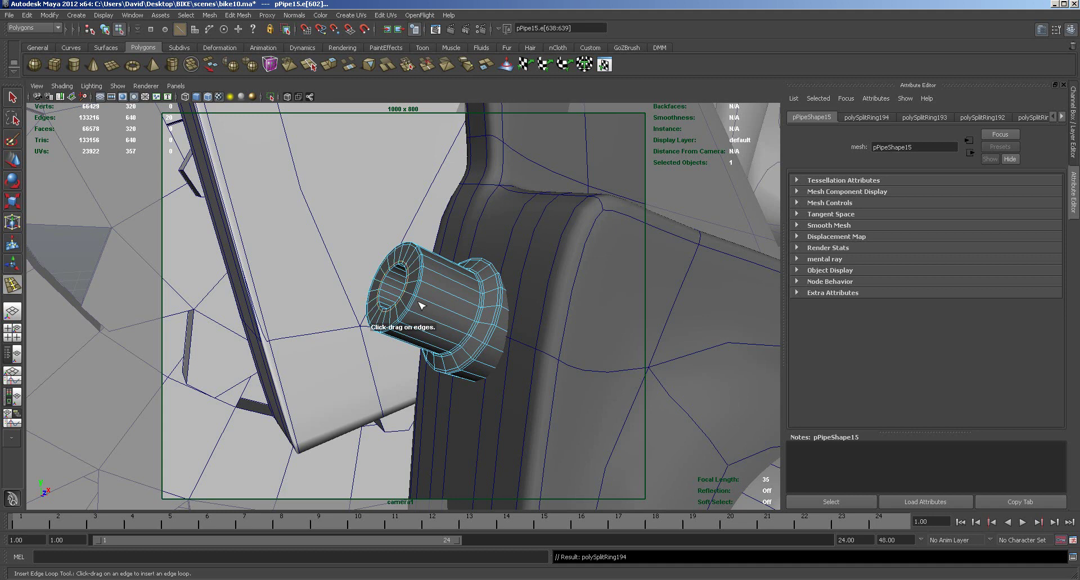
Step: Turn on the smooth mesh preview for the pipe fitting and shift the whole object slightly along the derailleur body's edge
key(3)
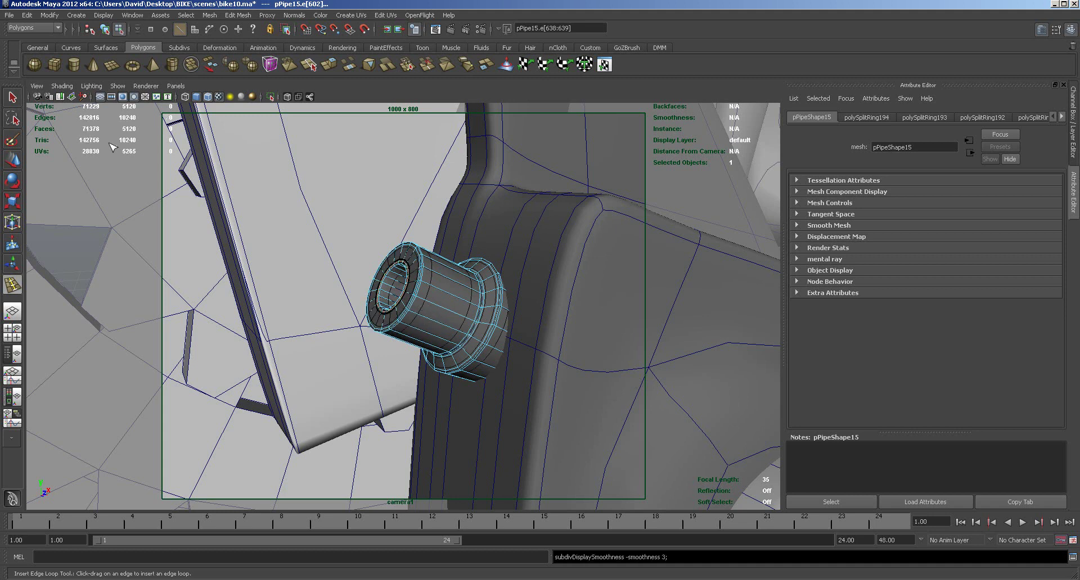
key(w)
key(1)
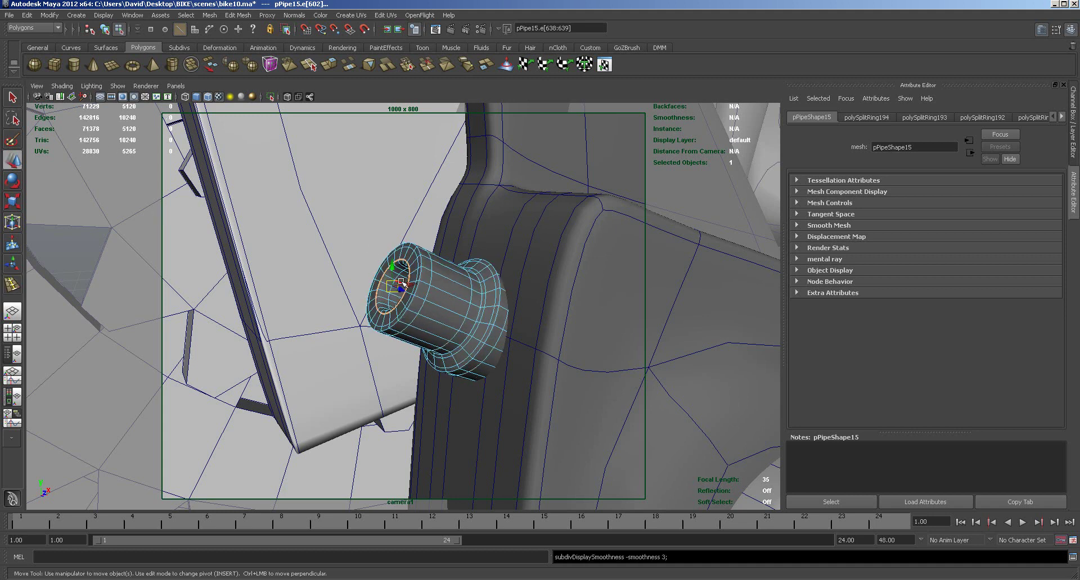
alt+drag(437, 294, 422, 301)
drag(252, 374, 250, 373)
mouse_move(250, 374)
right_down()
mouse_move(290, 376)
mouse_move(256, 384)
right_up()
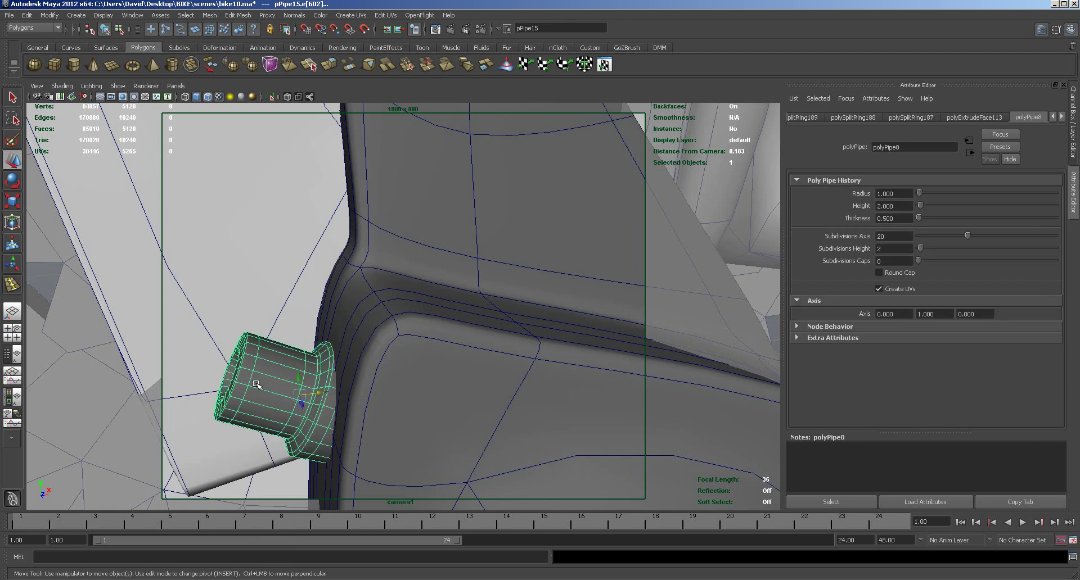
drag(318, 394, 302, 395)
alt+right_drag(453, 400, 377, 403)
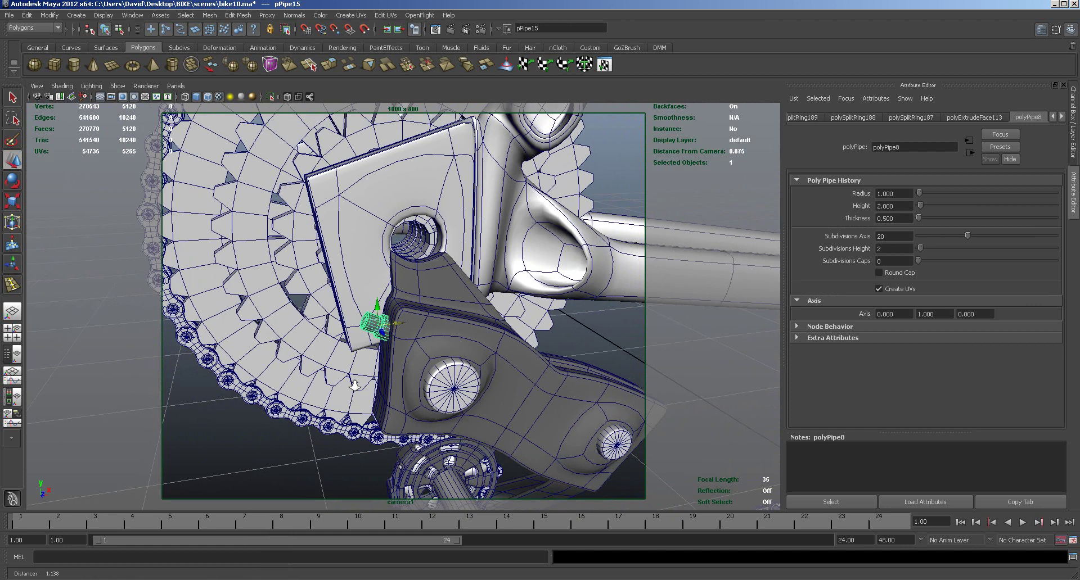
click(275, 499)
Step: Bring up the display layer list and make the wheels layer visible
alt+drag(419, 409, 451, 370)
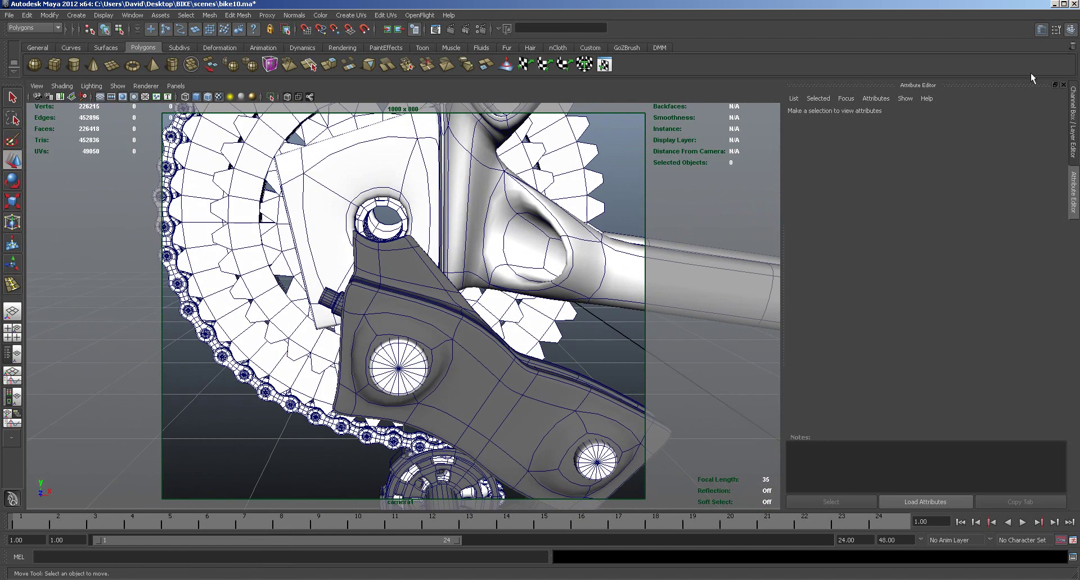
click(1071, 29)
click(1070, 30)
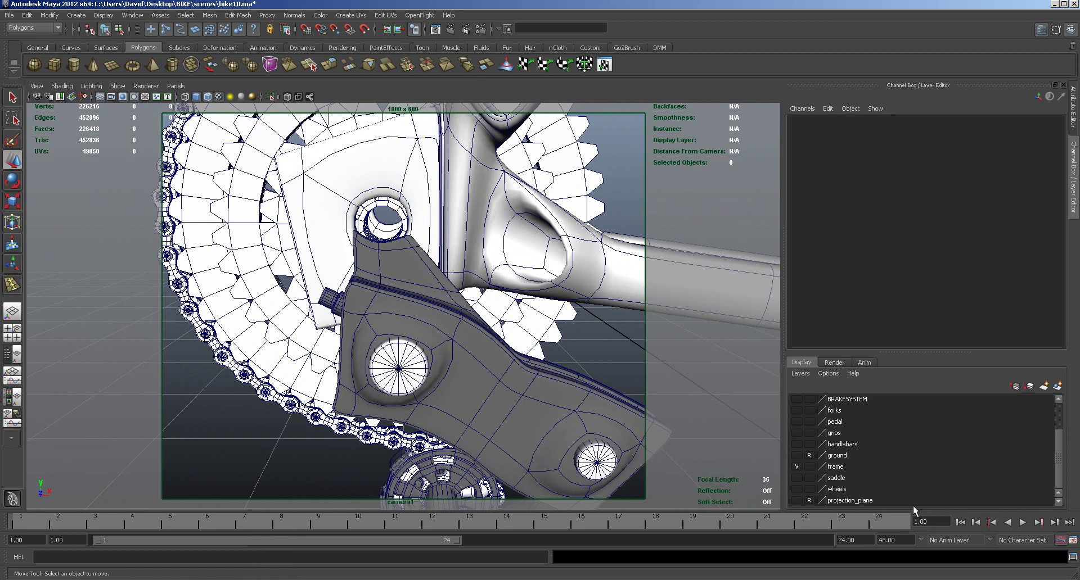
click(797, 489)
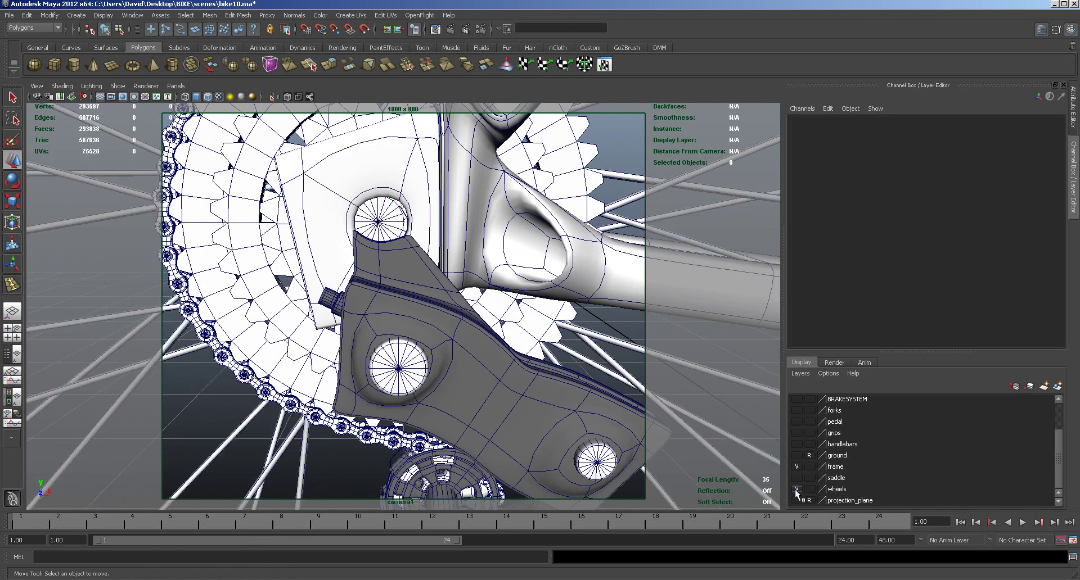
Step: Lengthen the rear wheel axle to Scale Y 0.334 and slide it along its length toward the derailleur side
alt+drag(574, 391, 516, 380)
alt+drag(438, 379, 453, 315)
click(439, 261)
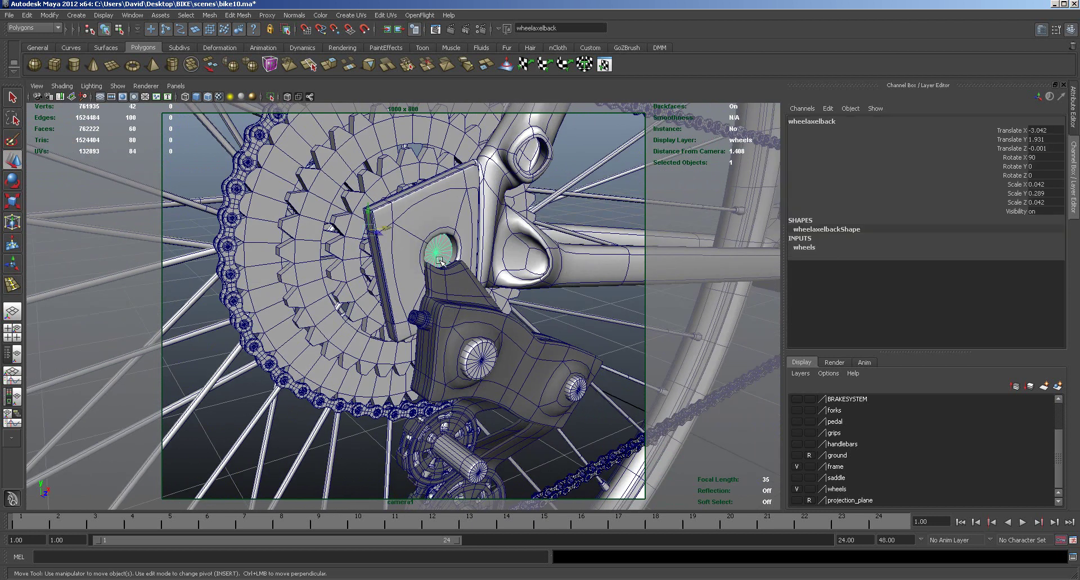
alt+drag(439, 260, 529, 278)
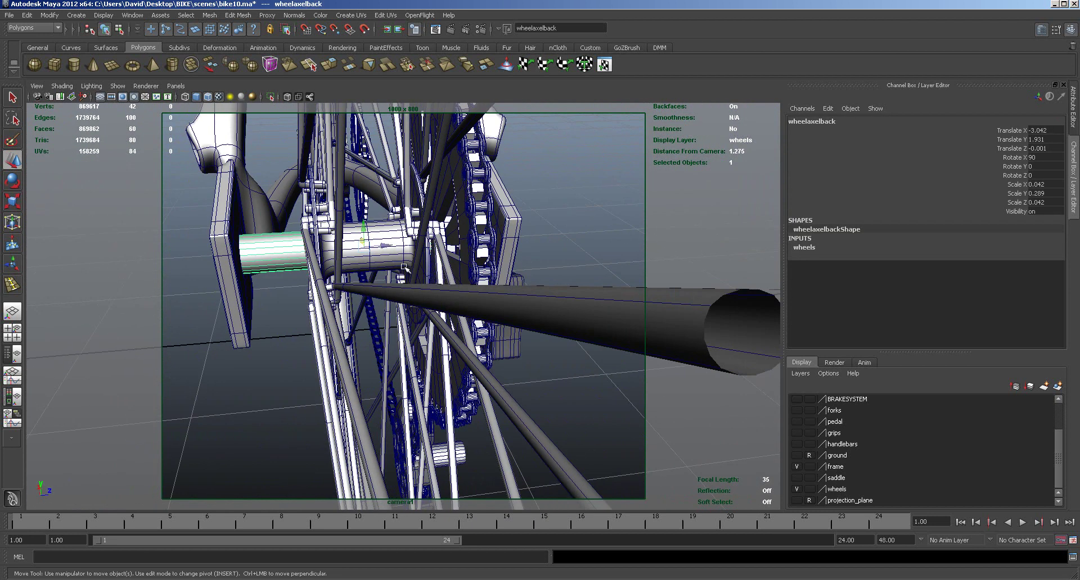
key(r)
drag(392, 245, 394, 247)
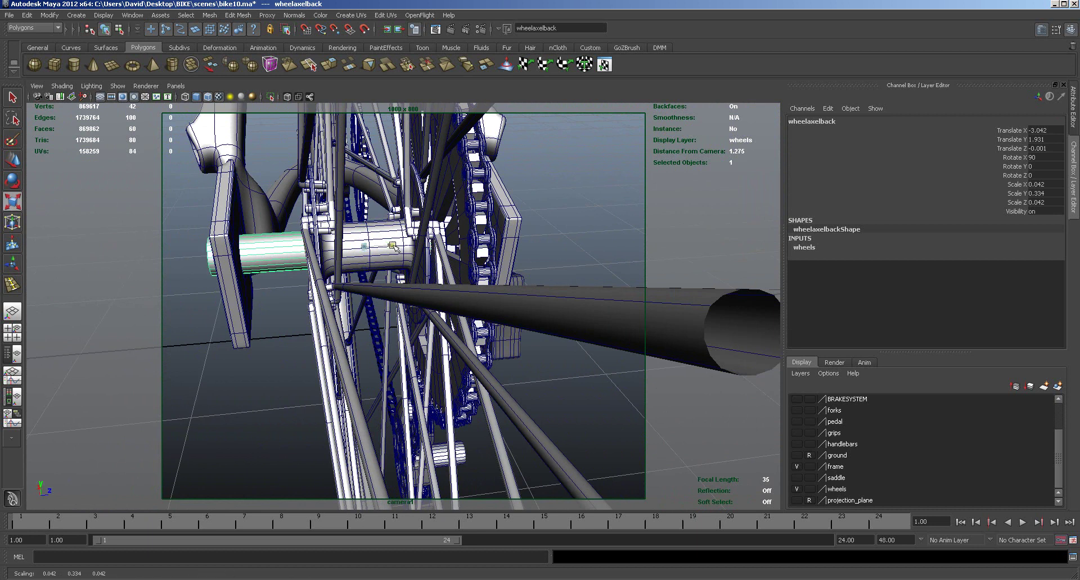
key(w)
drag(389, 244, 403, 241)
Step: Select the vertices at the rear axle's outer end beside the derailleur, and clear the selection after checking the fit
alt+drag(447, 304, 382, 312)
right_drag(493, 253, 462, 250)
drag(488, 228, 451, 281)
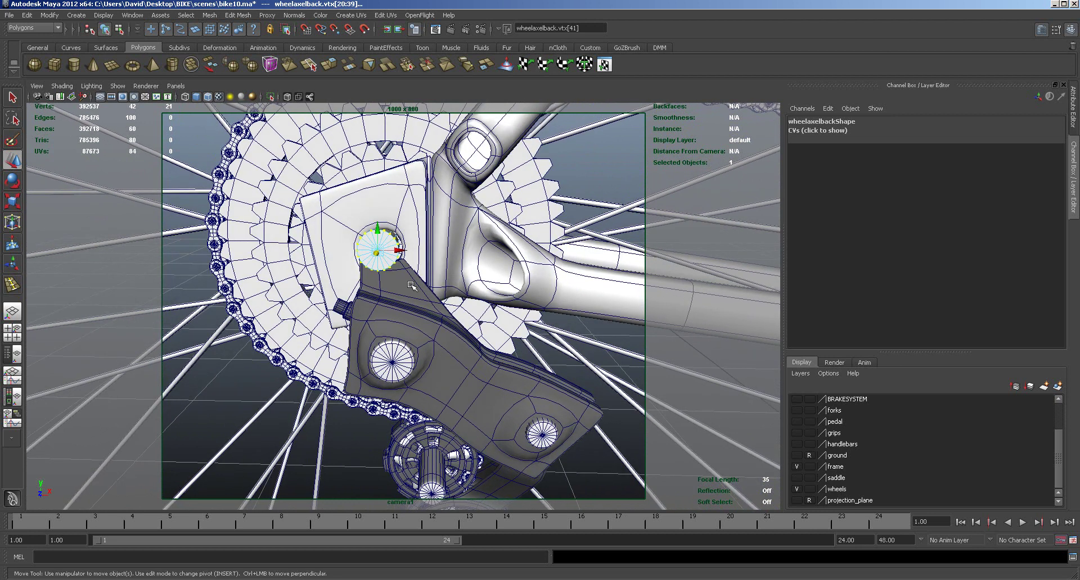
alt+right_drag(418, 291, 458, 251)
click(389, 395)
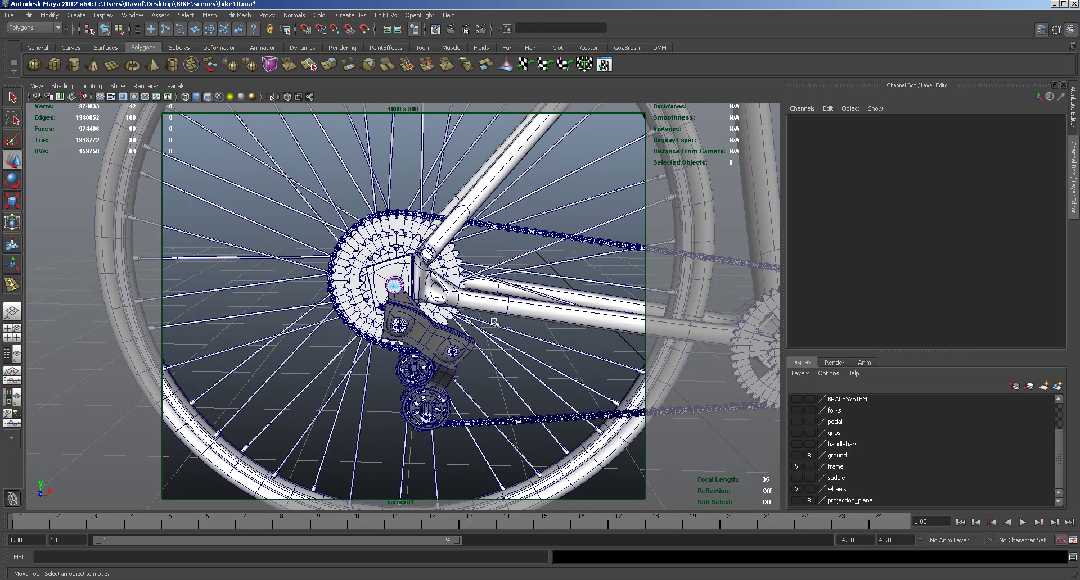
Step: Hide the frame and wheels layers to isolate the drivetrain
alt+right_drag(531, 313, 493, 318)
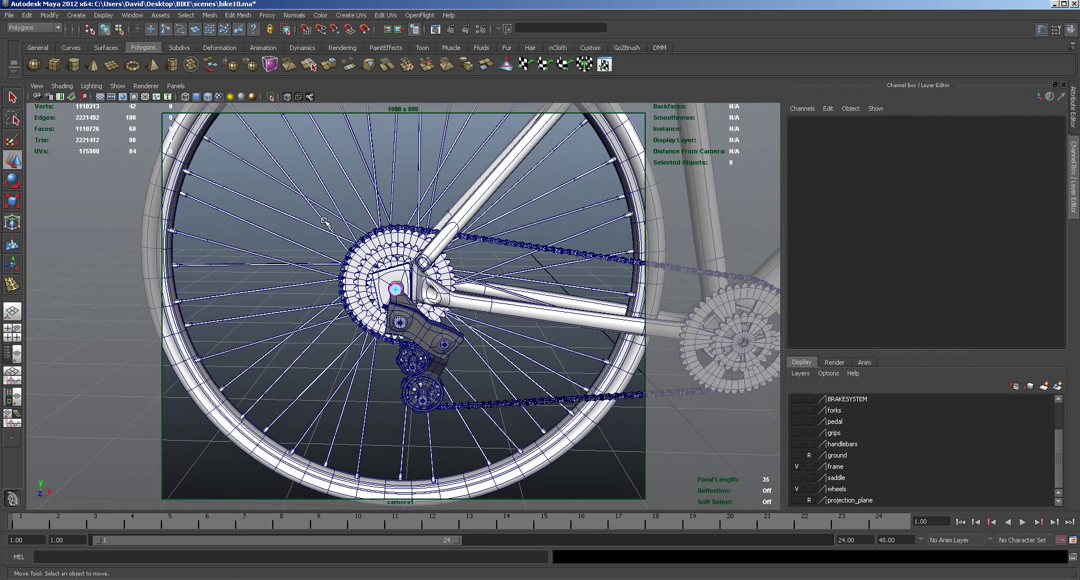
drag(330, 396, 488, 423)
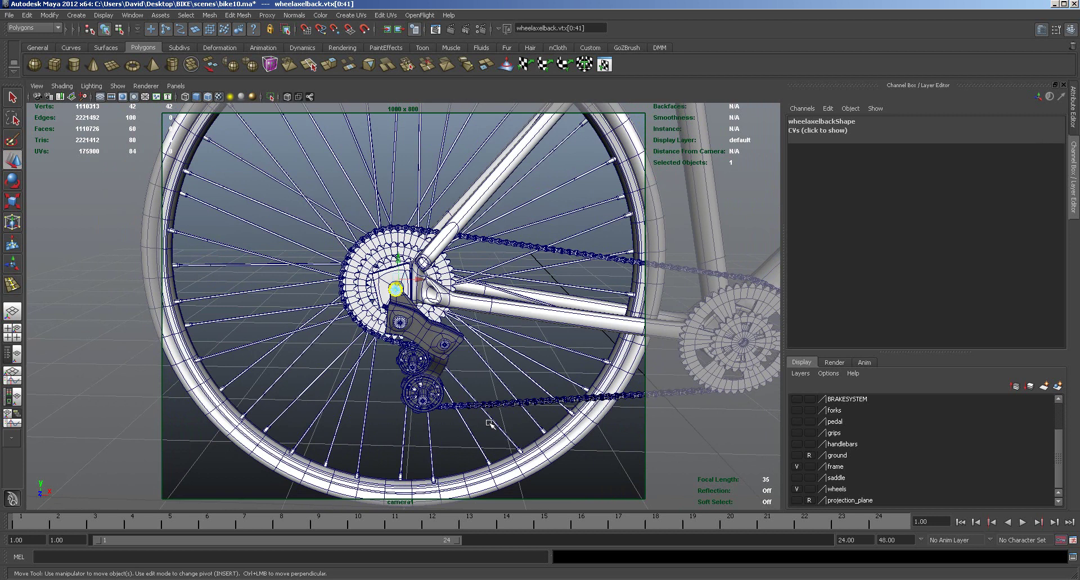
click(795, 467)
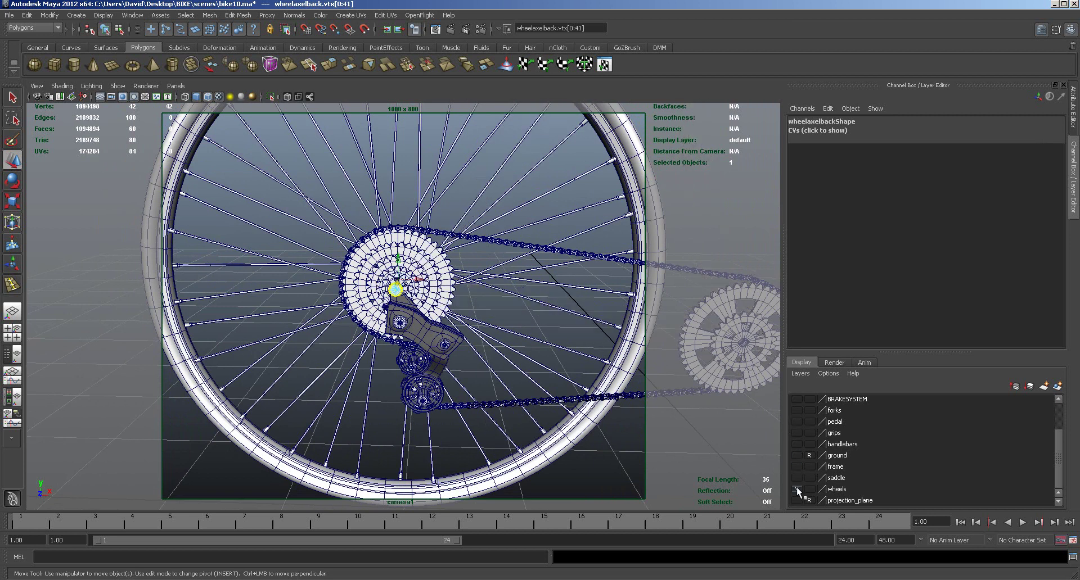
click(795, 489)
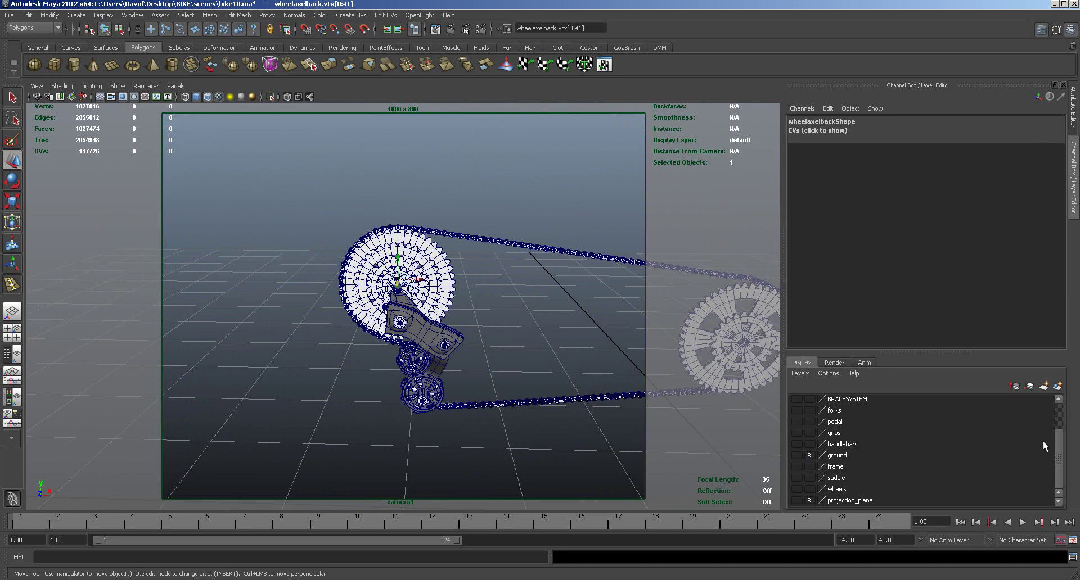
Step: Select the rear gears and derailleur parts, and set the chain layer to template and hide it
drag(1062, 444, 1064, 415)
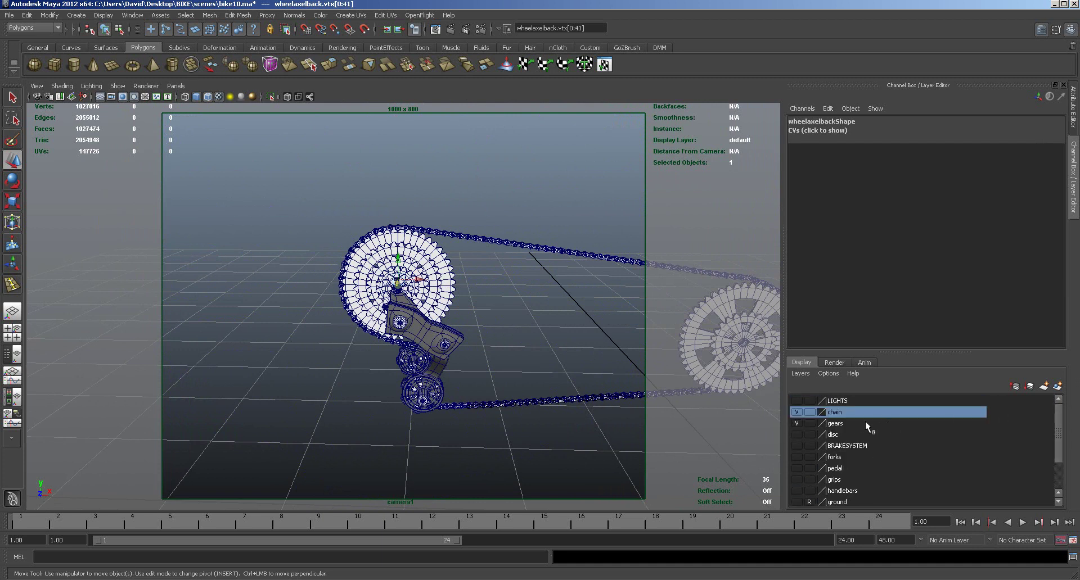
click(836, 425)
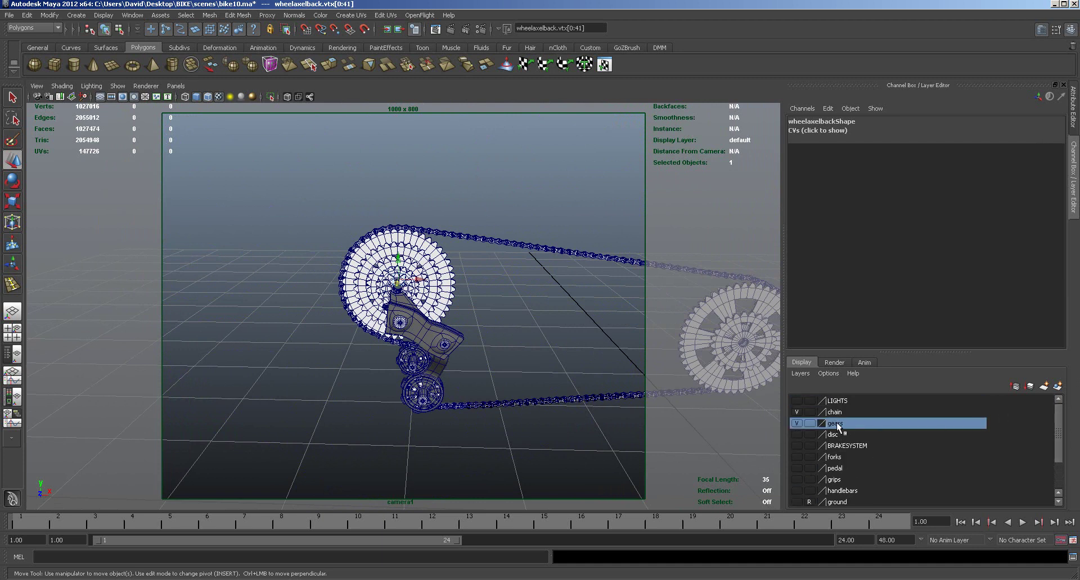
click(425, 337)
drag(306, 199, 541, 426)
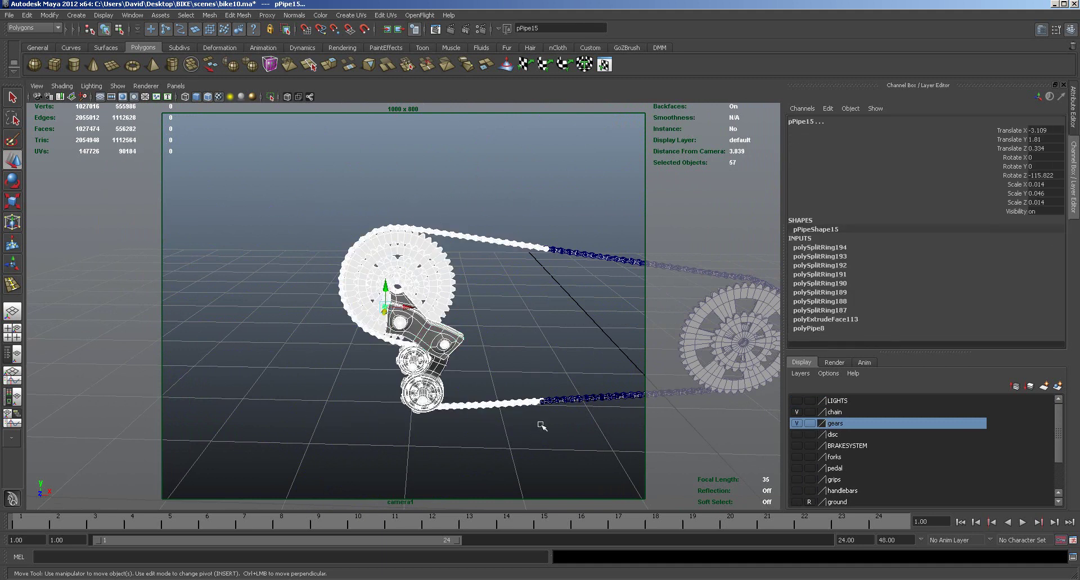
click(809, 411)
click(798, 411)
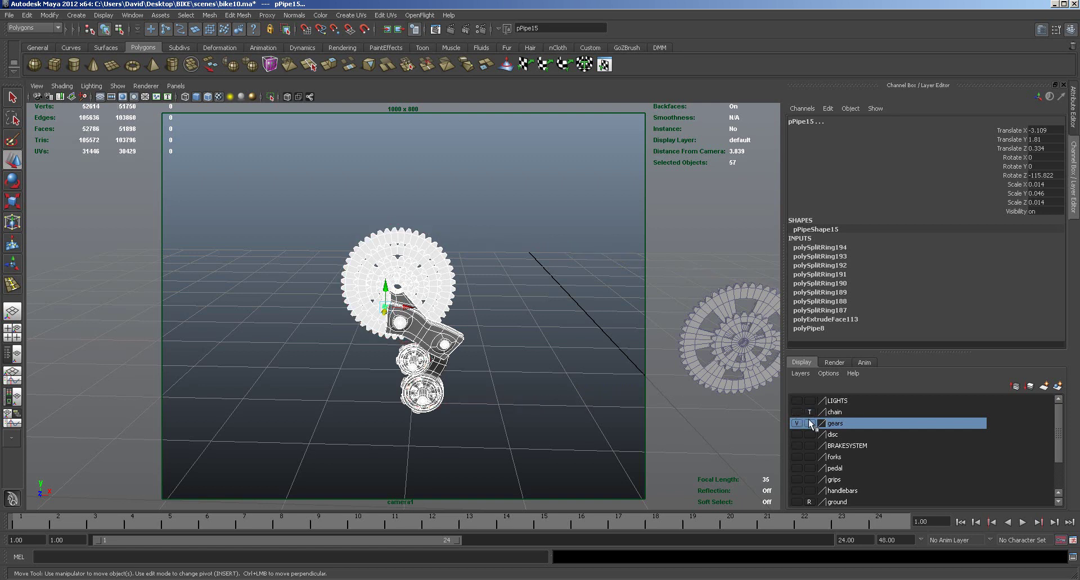
Step: Try adding the current selection to the gears layer, undo it, and clear the selection with the chain layer hidden
right_click(839, 423)
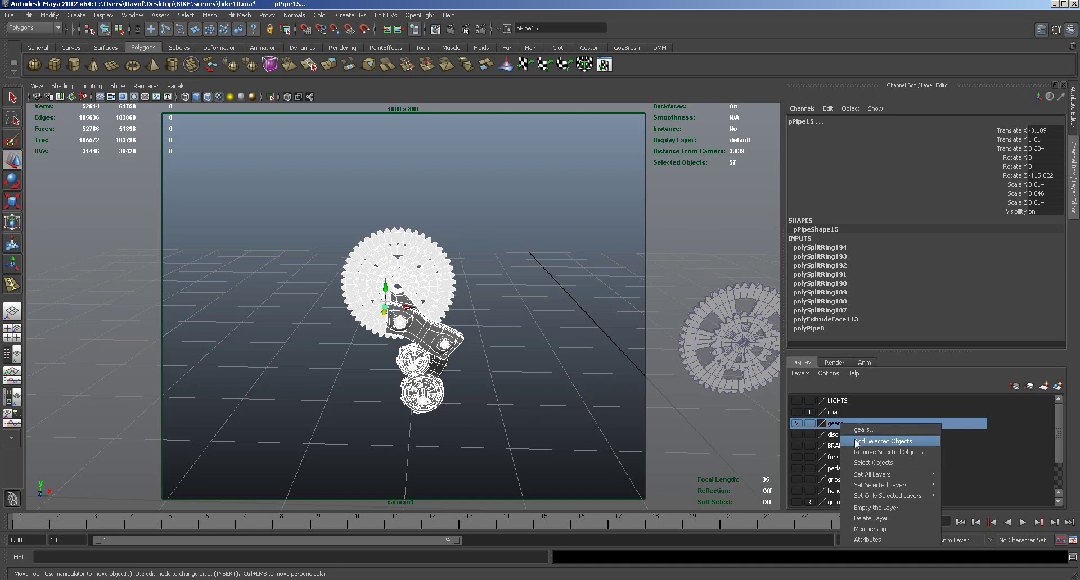
click(856, 442)
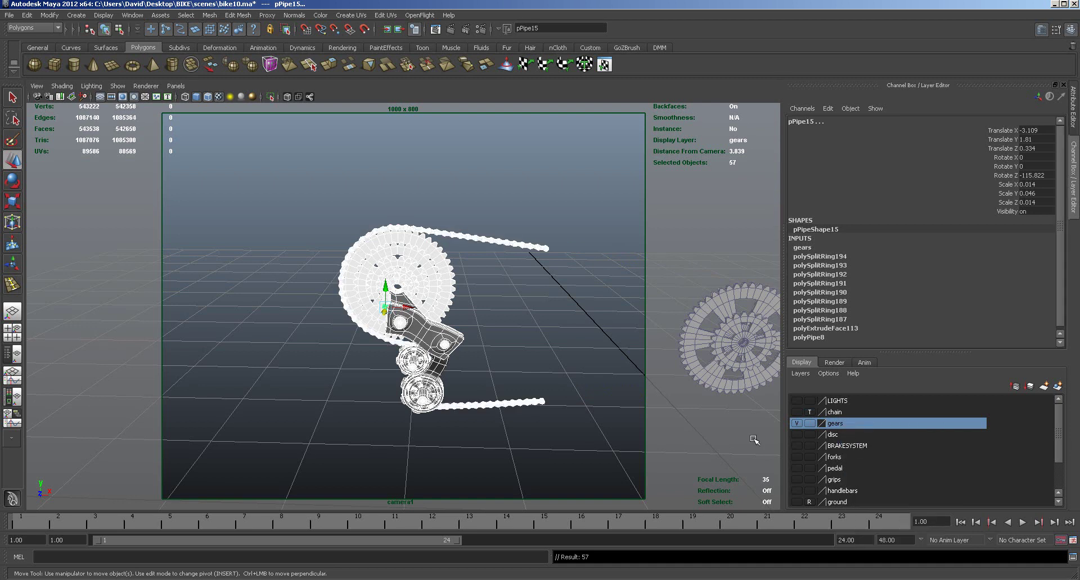
key(ctrl+z)
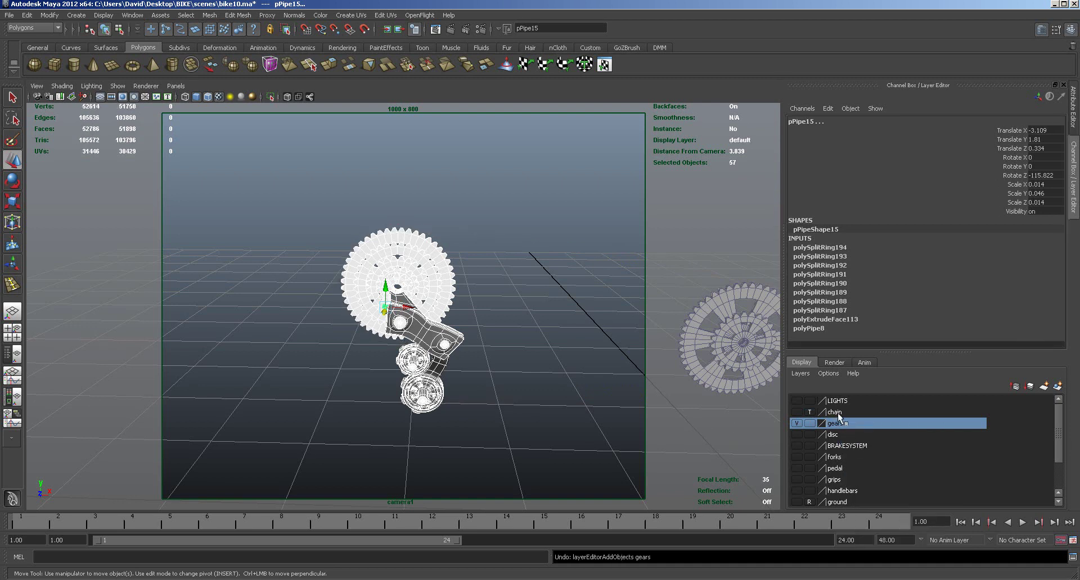
click(797, 412)
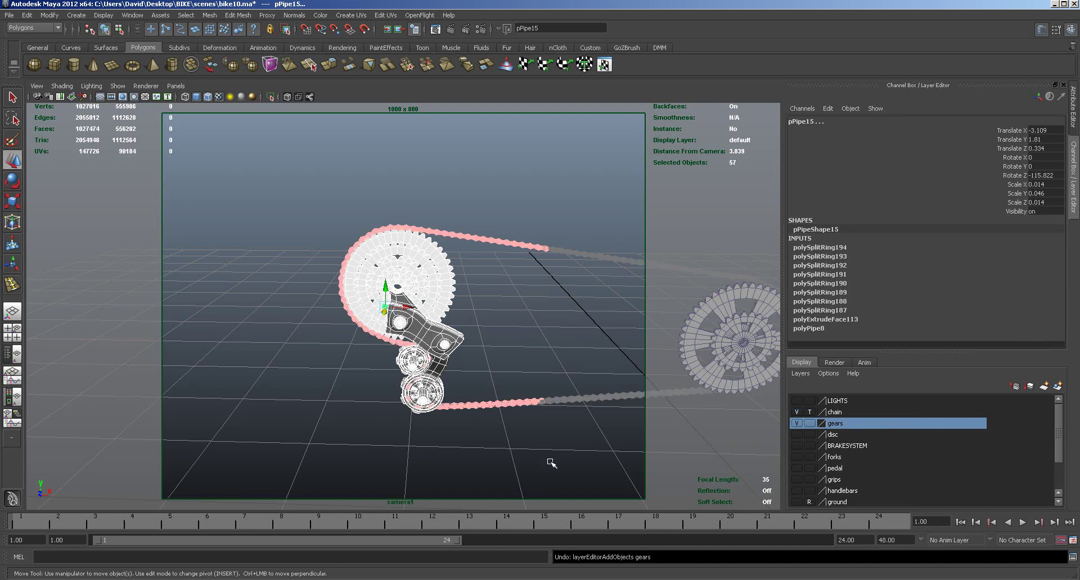
click(550, 463)
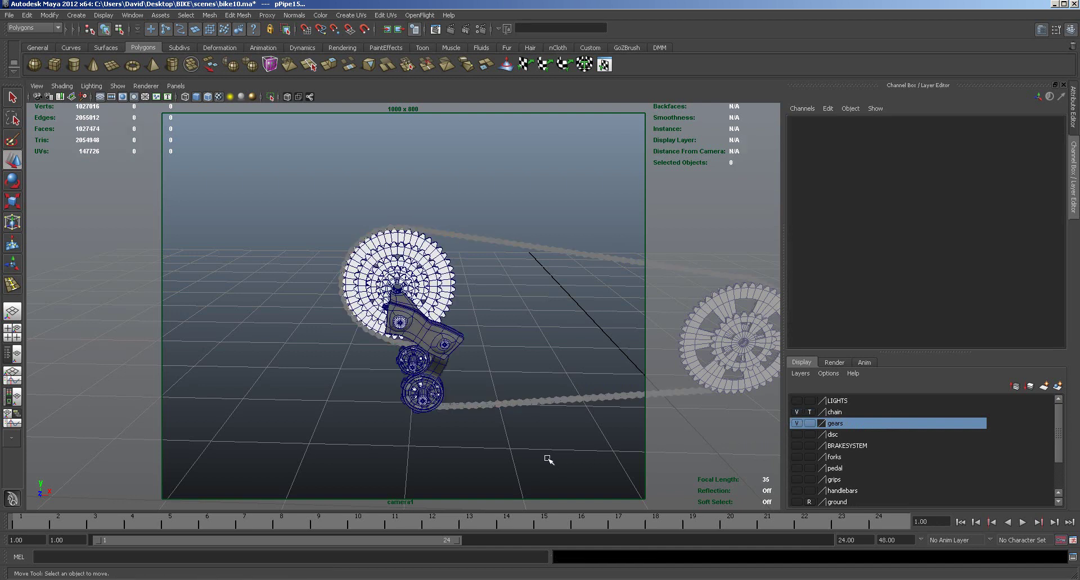
click(797, 412)
Step: Add the rear cassette and all derailleur parts to the gears layer, and toggle the layer's visibility as a check
drag(283, 198, 529, 414)
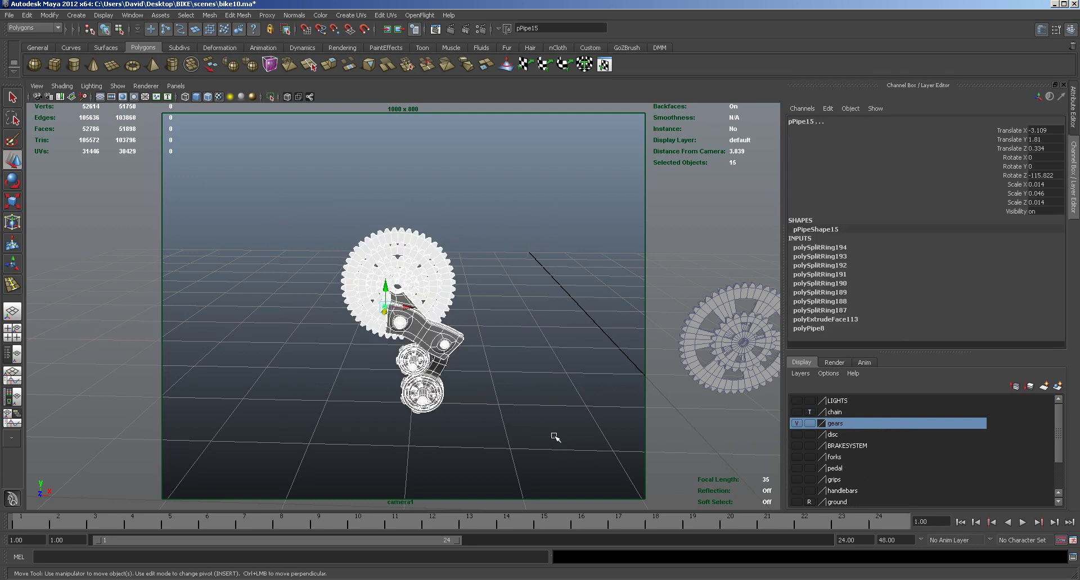
right_click(838, 421)
click(844, 431)
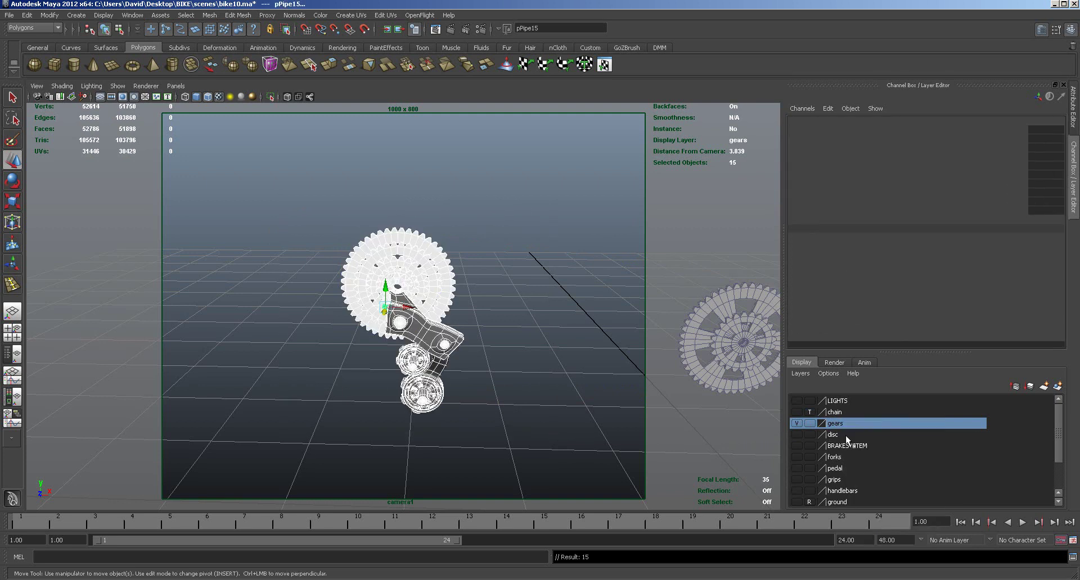
click(797, 423)
click(797, 424)
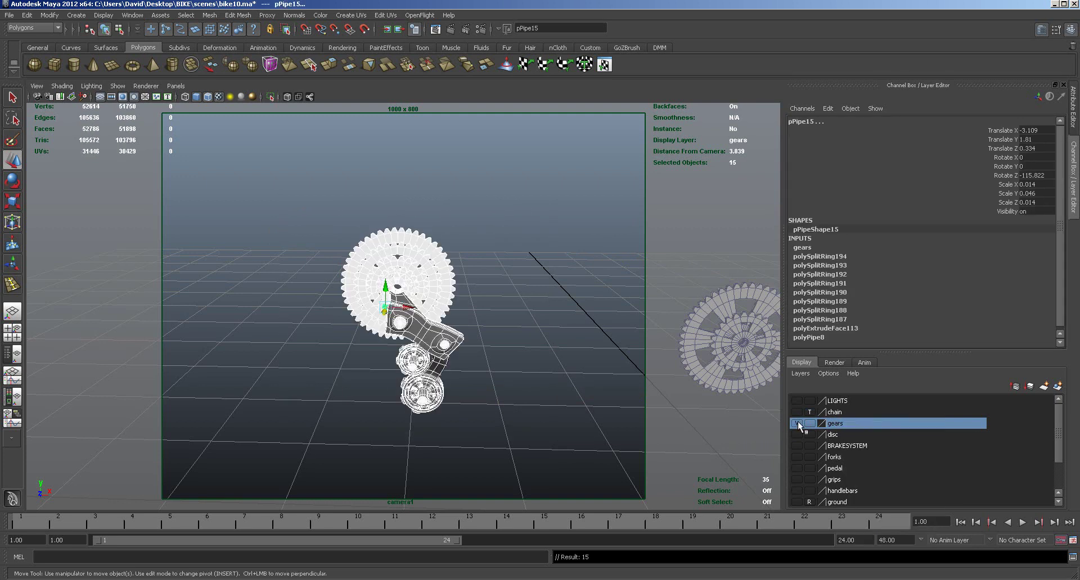
Step: Add the front chainring objects to the gears layer and toggle the layer's visibility as a check
drag(680, 273, 794, 406)
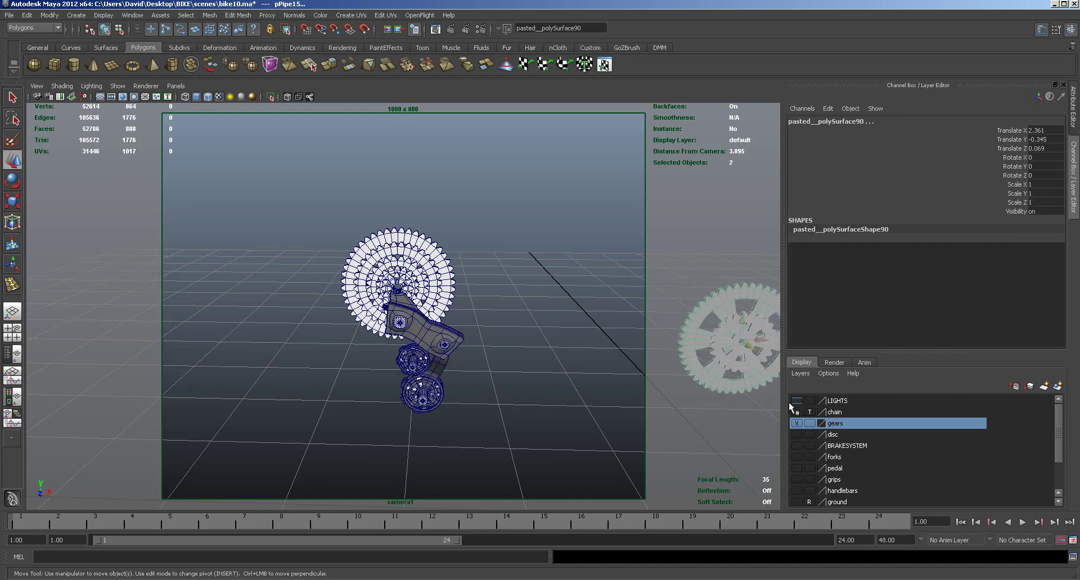
right_click(839, 421)
click(861, 434)
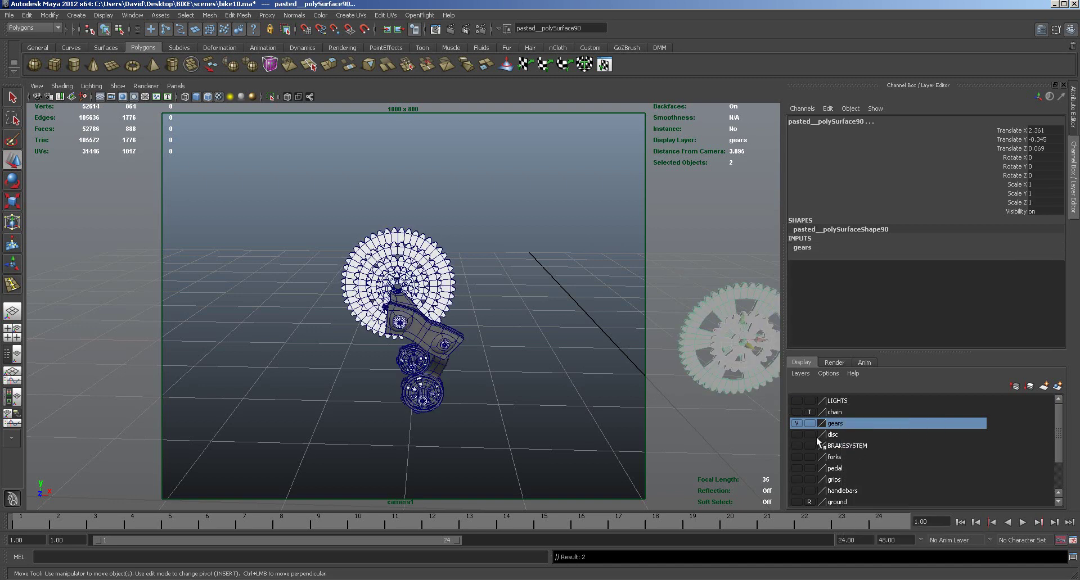
click(795, 423)
click(795, 423)
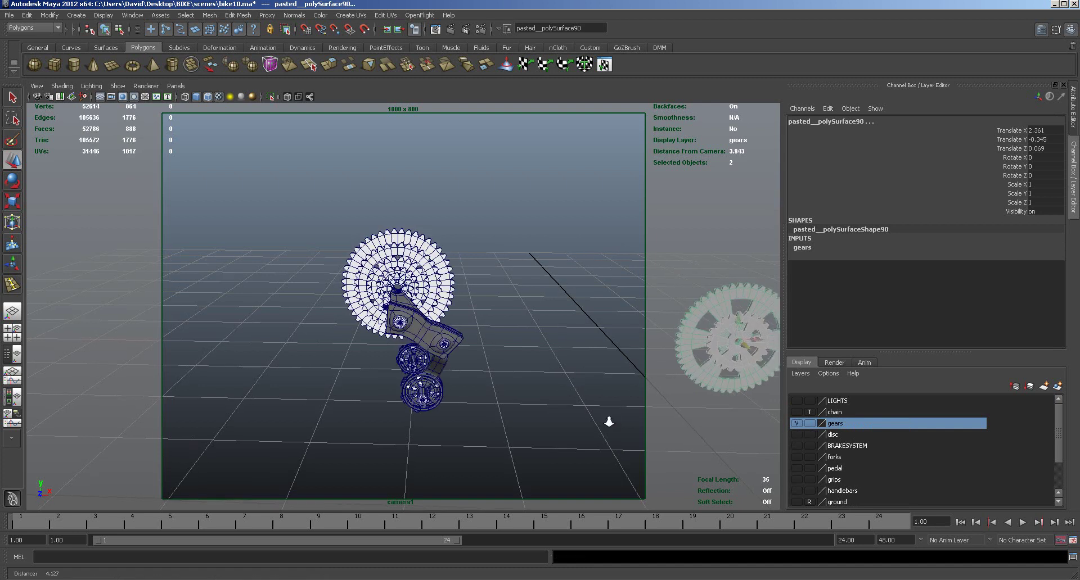
Step: Show the chain and disc layers alongside the gears and check the drivetrain from both sides
alt+right_drag(610, 421, 522, 411)
alt+drag(522, 411, 682, 414)
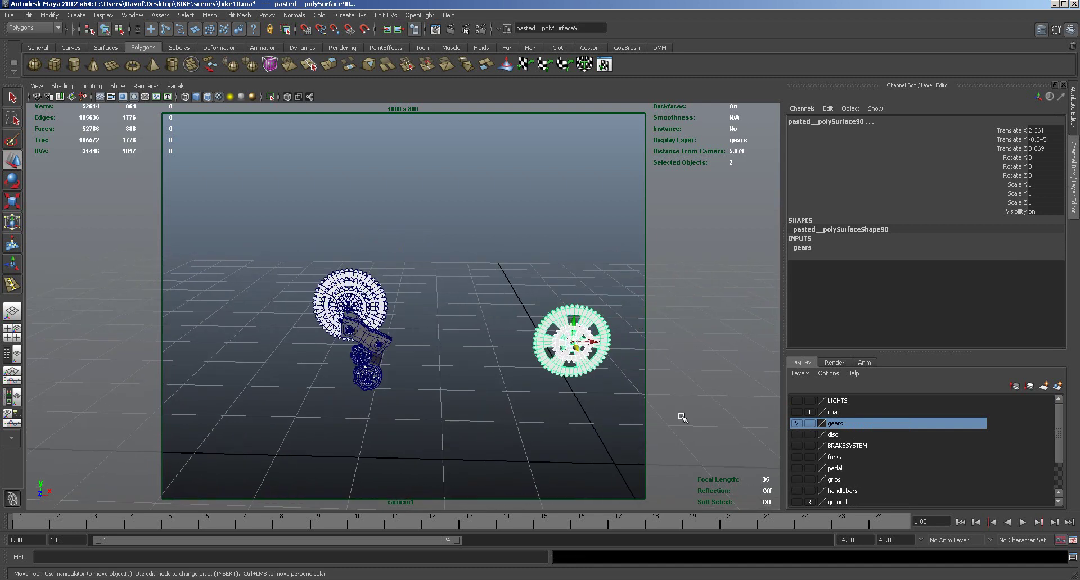
click(797, 412)
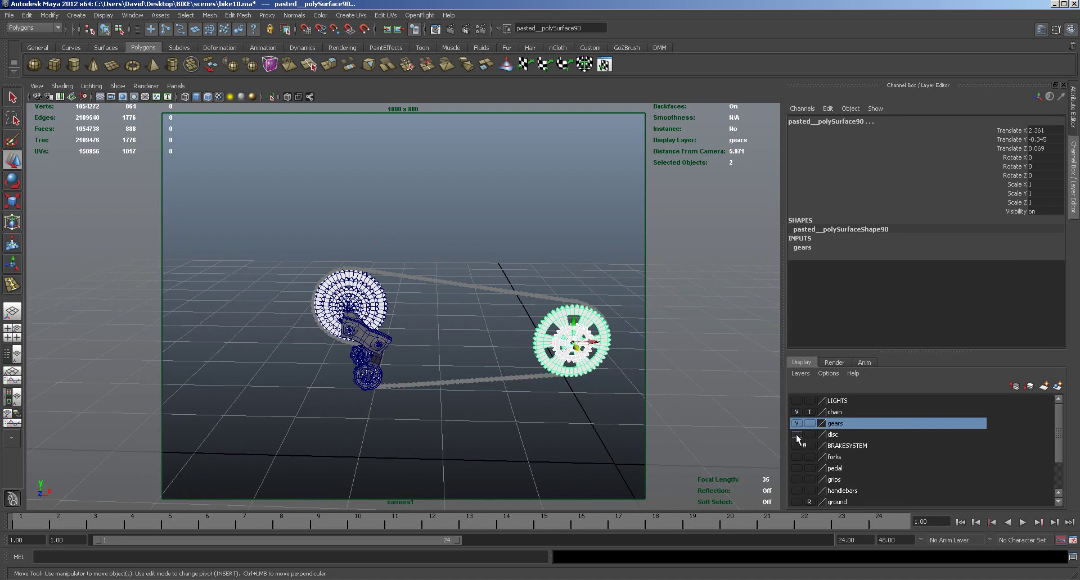
click(796, 435)
alt+drag(602, 460, 390, 457)
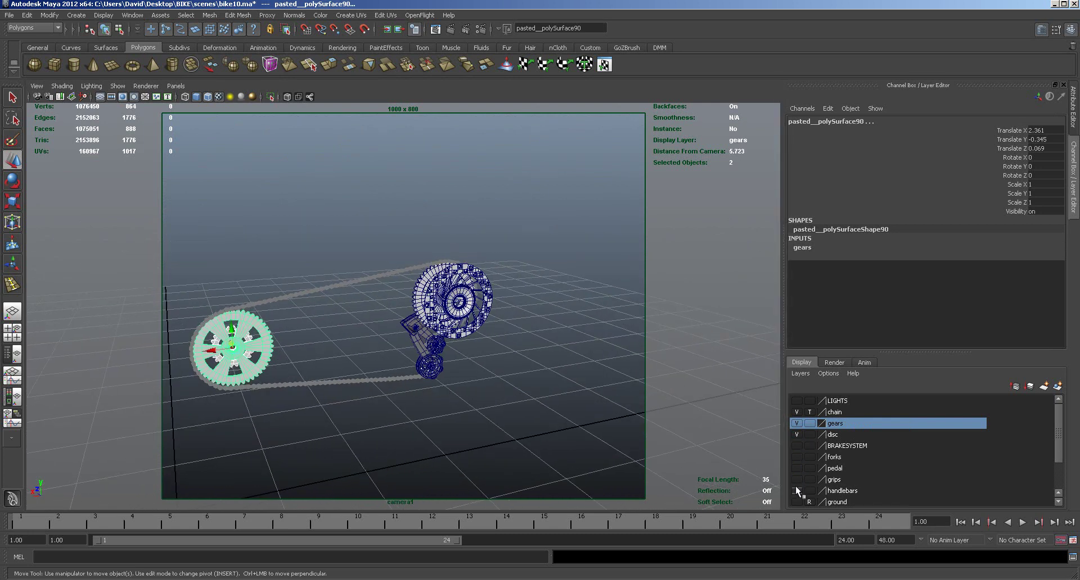
Step: Toggle the wheels layer's visibility on and off as a check
drag(1058, 460, 1057, 491)
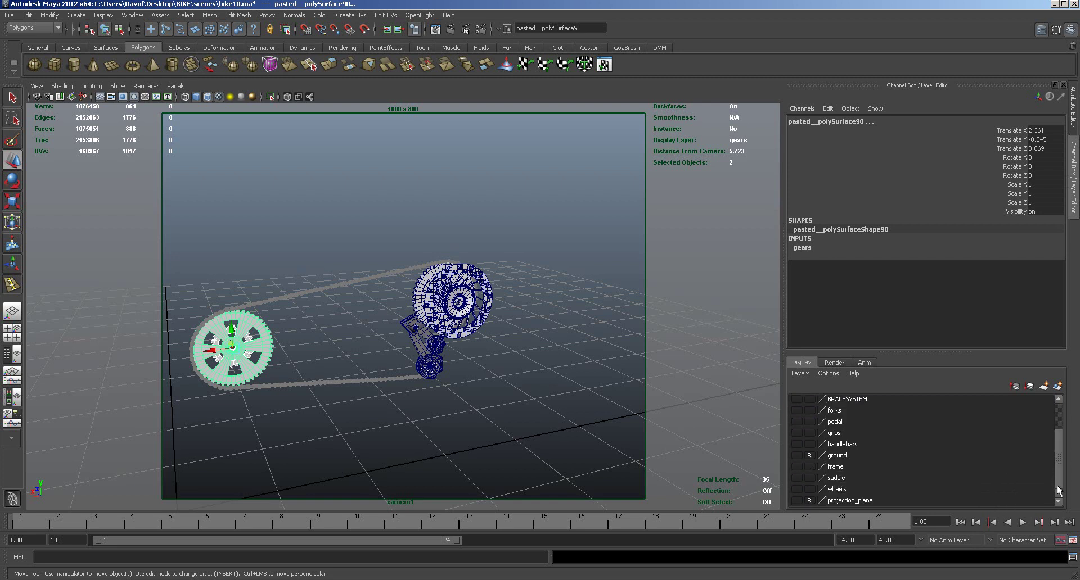
click(796, 490)
click(797, 489)
click(797, 489)
click(796, 489)
Step: Toggle the BRAKESYSTEM layer, show it together with the forks layer, and check both against the drivetrain
drag(1058, 437, 1055, 411)
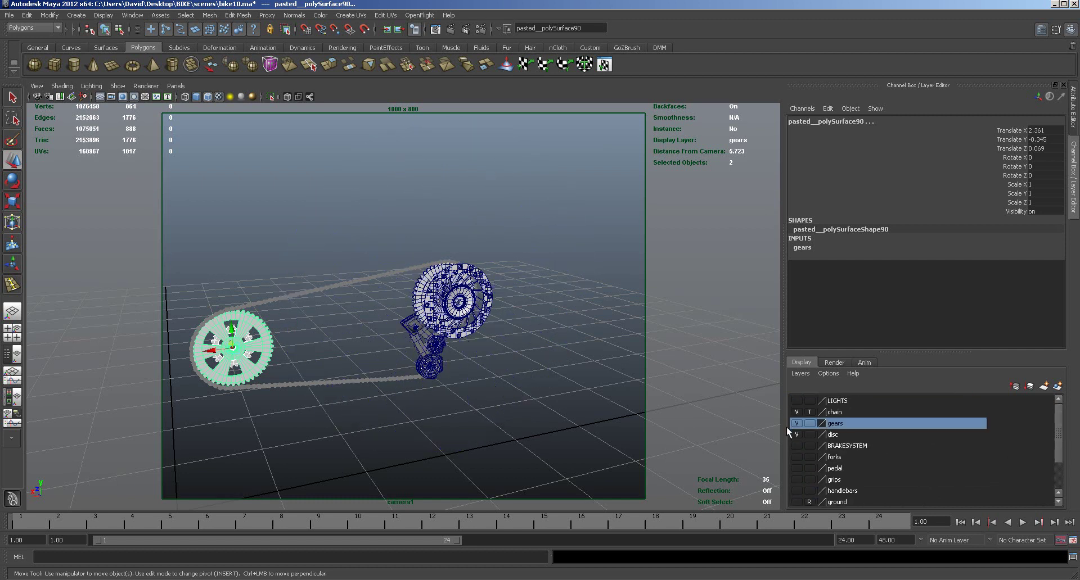
click(796, 446)
click(796, 446)
click(796, 446)
click(796, 445)
alt+right_drag(645, 443, 366, 396)
alt+middle_drag(308, 393, 430, 400)
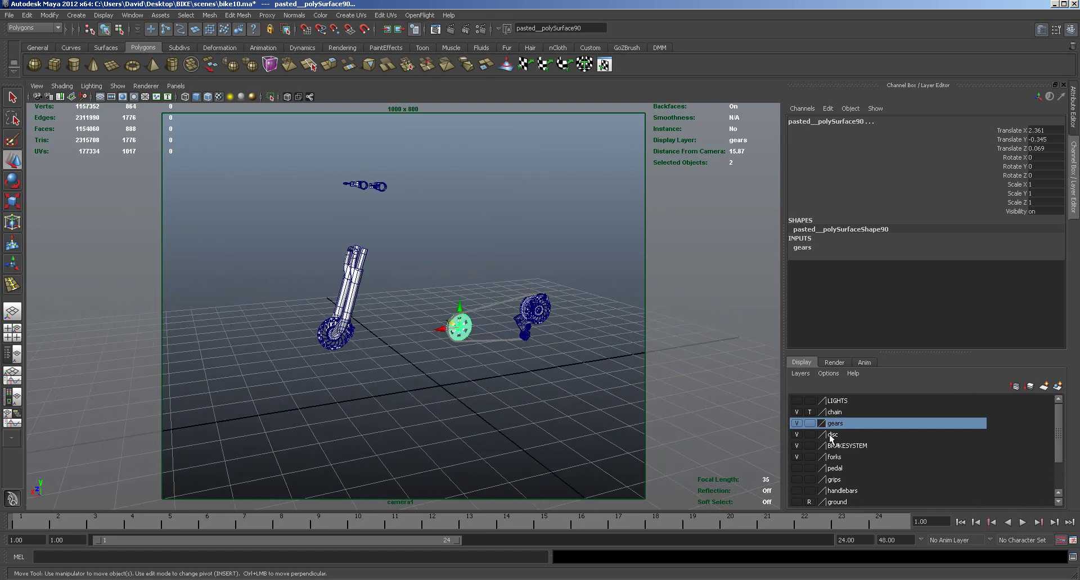
Step: Hide the forks, BRAKESYSTEM, chain and disc layers, leave only the gears layer visible, and save the scene
click(797, 456)
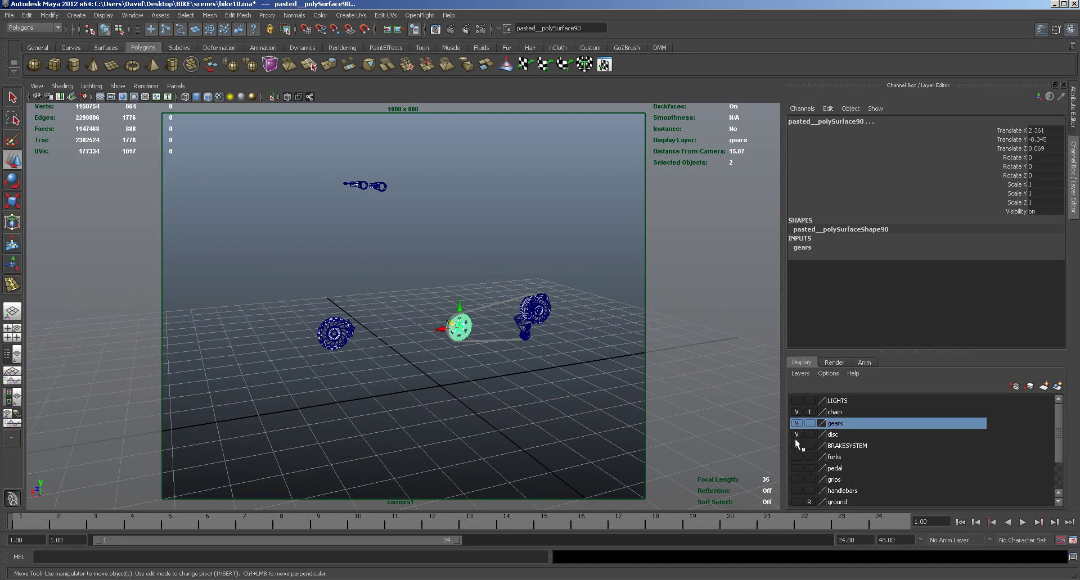
click(796, 434)
click(796, 436)
click(796, 424)
click(796, 412)
scroll(1046, 450, down, 1)
click(796, 425)
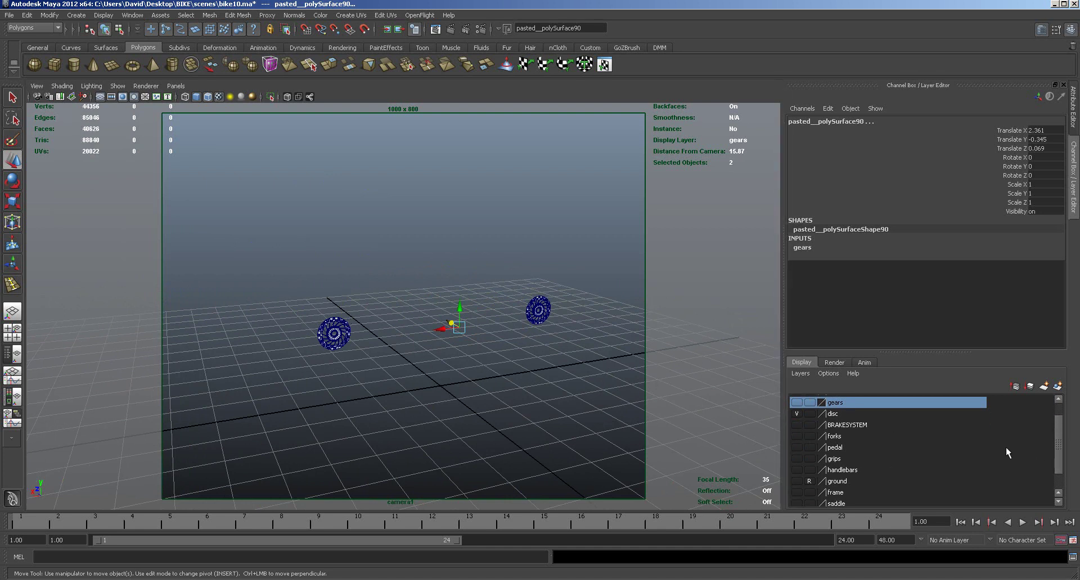
click(796, 414)
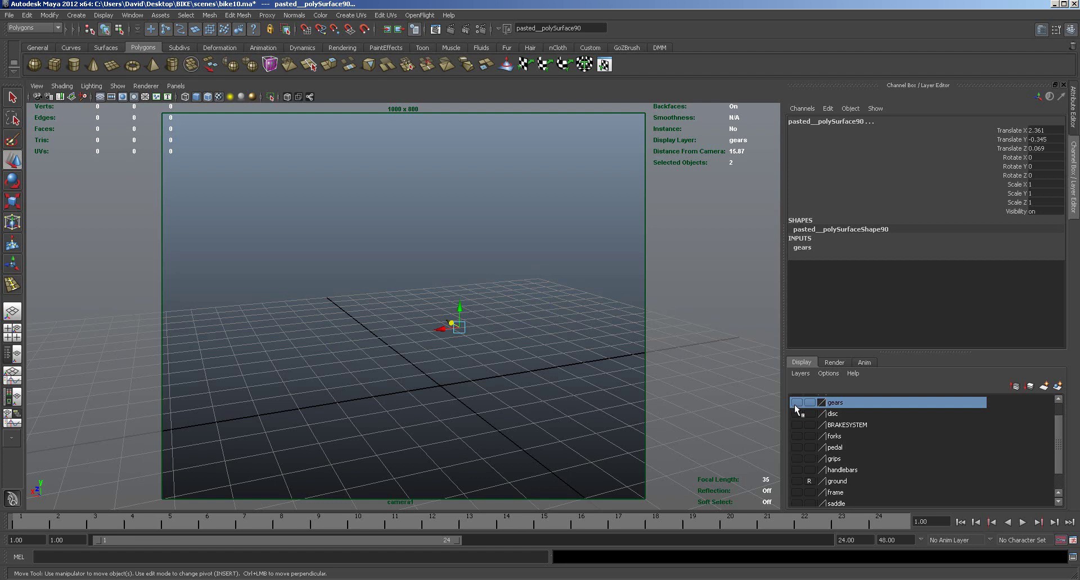
click(796, 402)
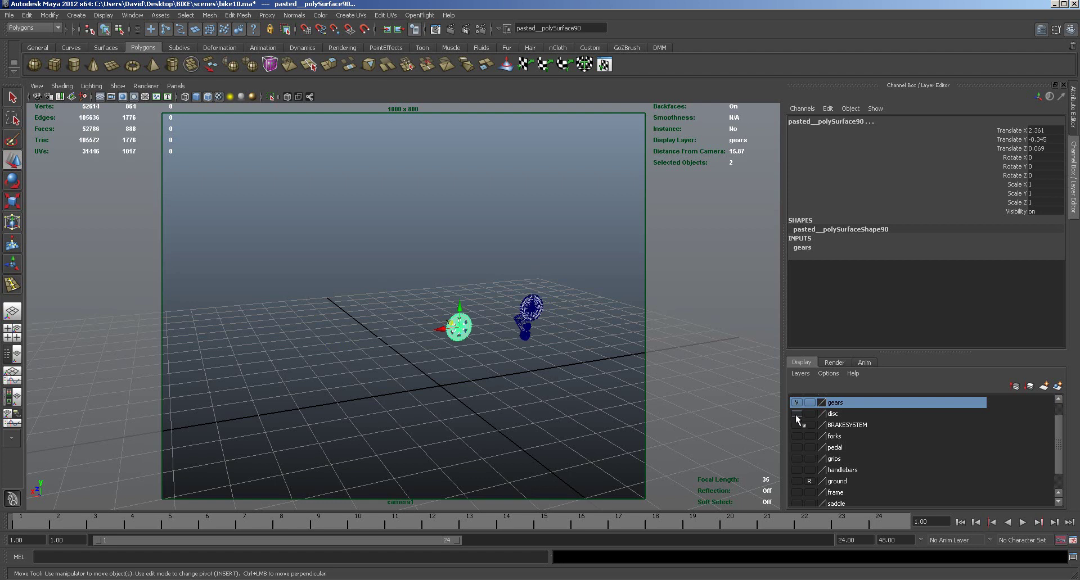
click(9, 15)
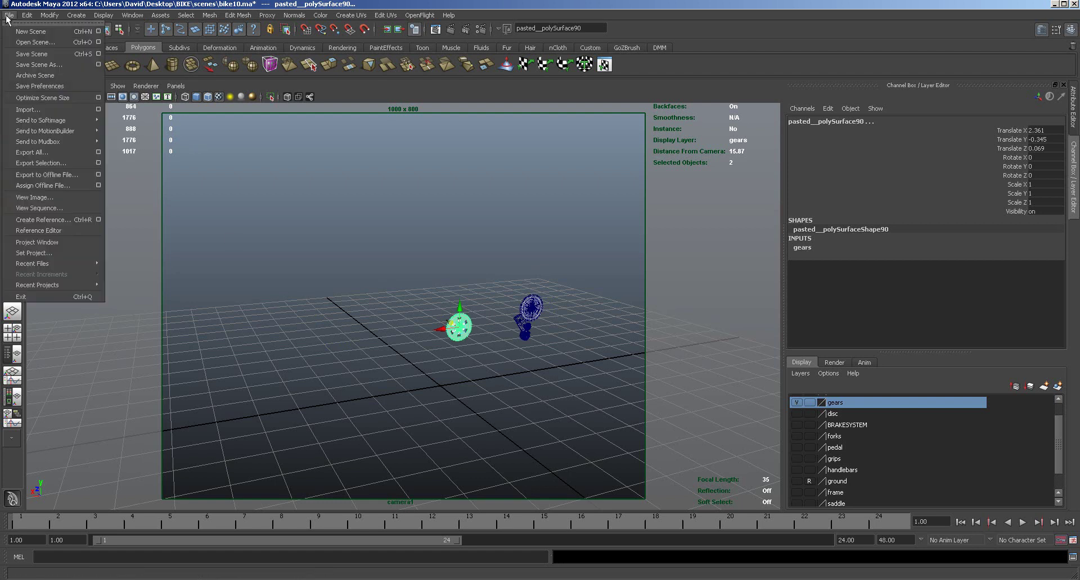
click(28, 53)
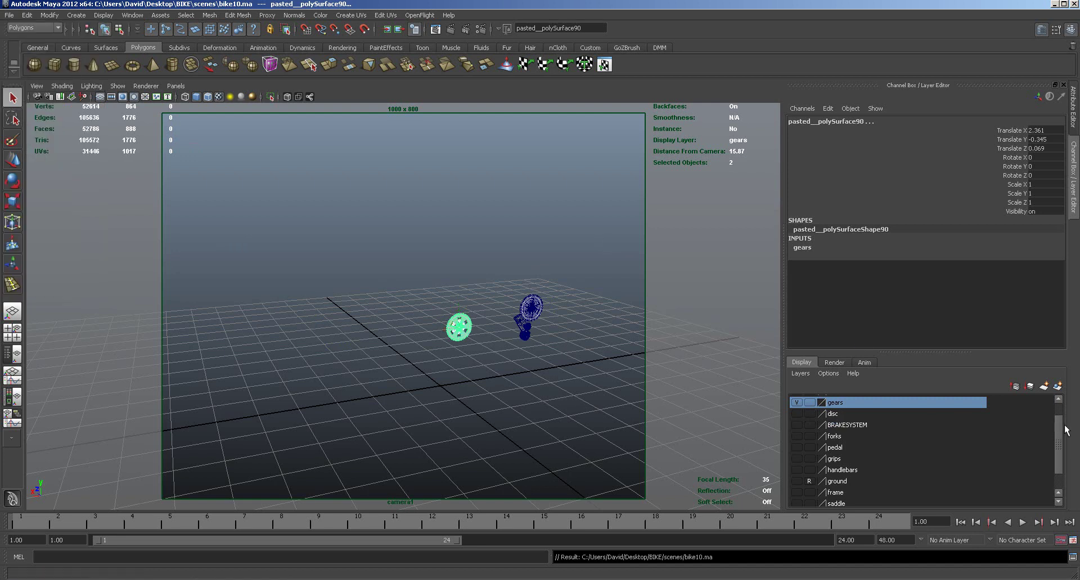
Step: Show the chain layer with normal display and set the gears layer to reference
scroll(1058, 429, up, 2)
click(796, 411)
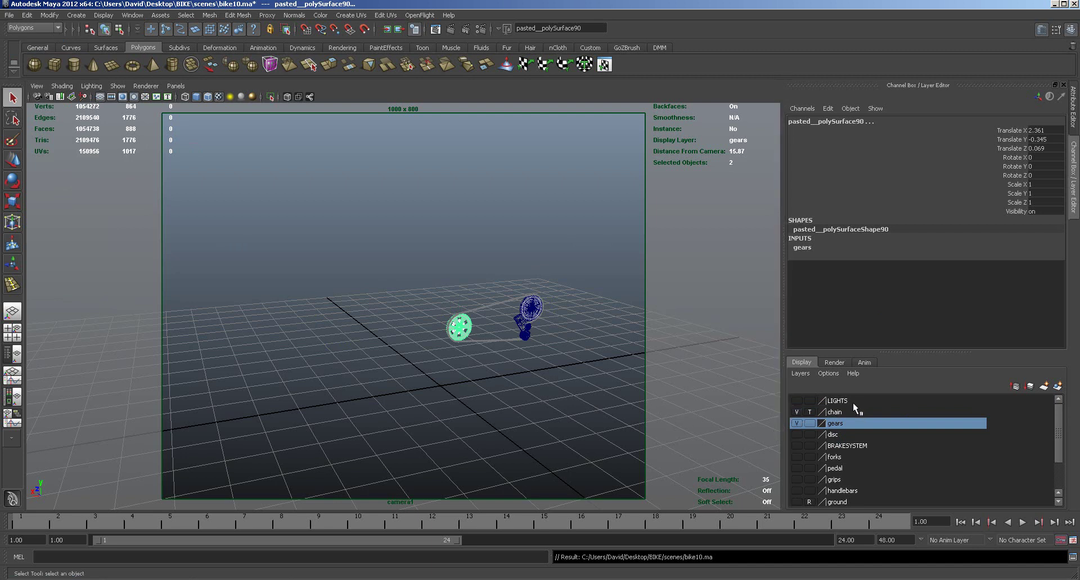
click(836, 413)
click(809, 412)
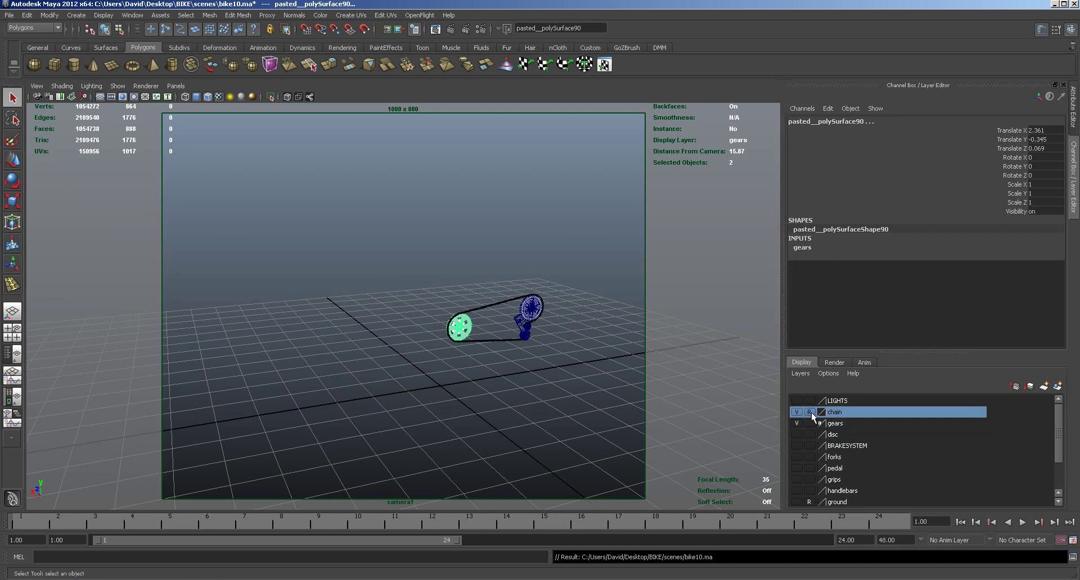
click(809, 423)
click(808, 423)
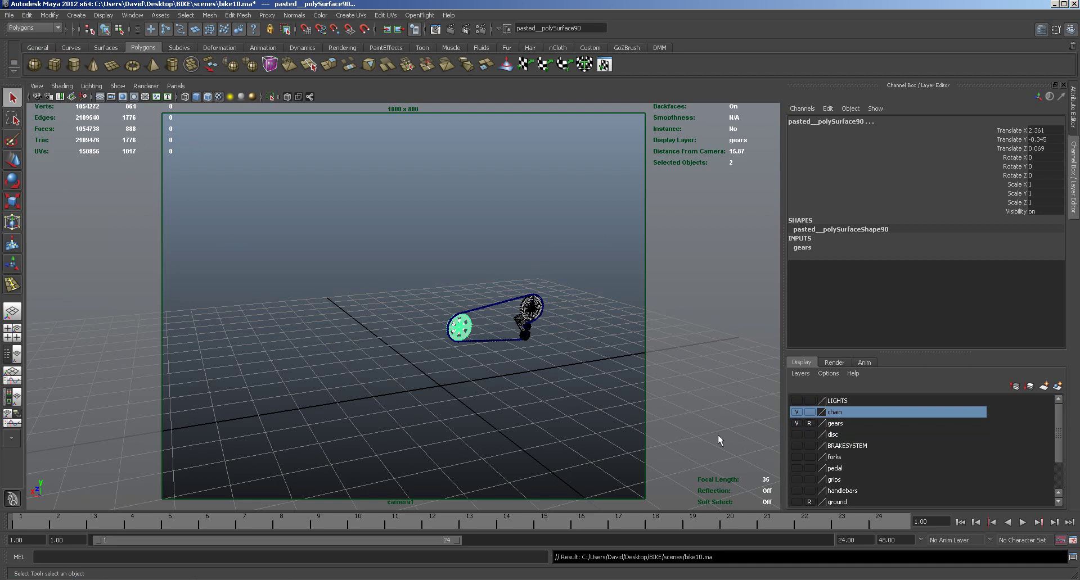
Step: Select all objects belonging to the chain layer
right_click(836, 414)
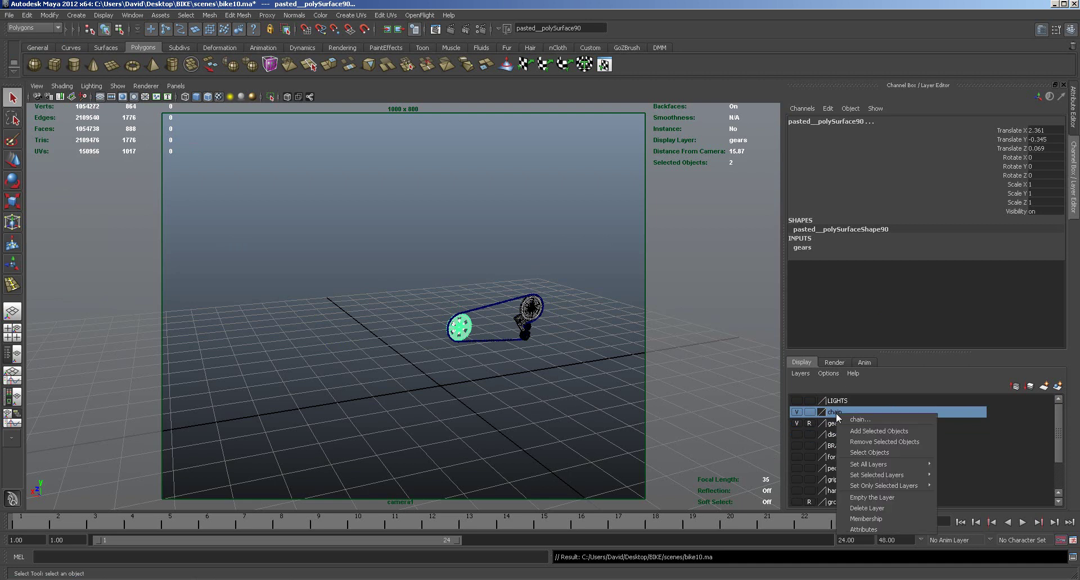
click(860, 453)
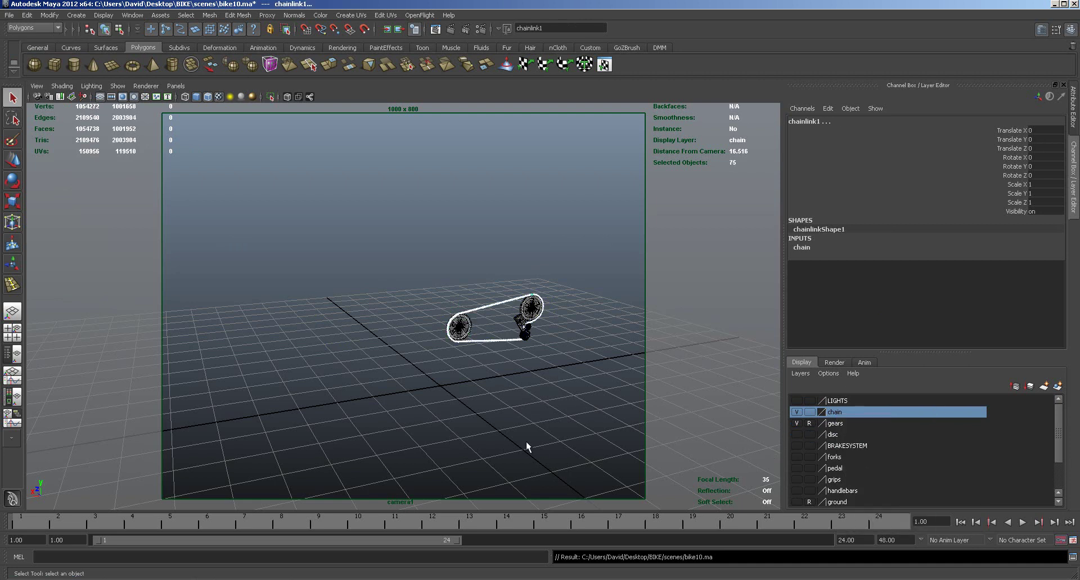
right_click(835, 413)
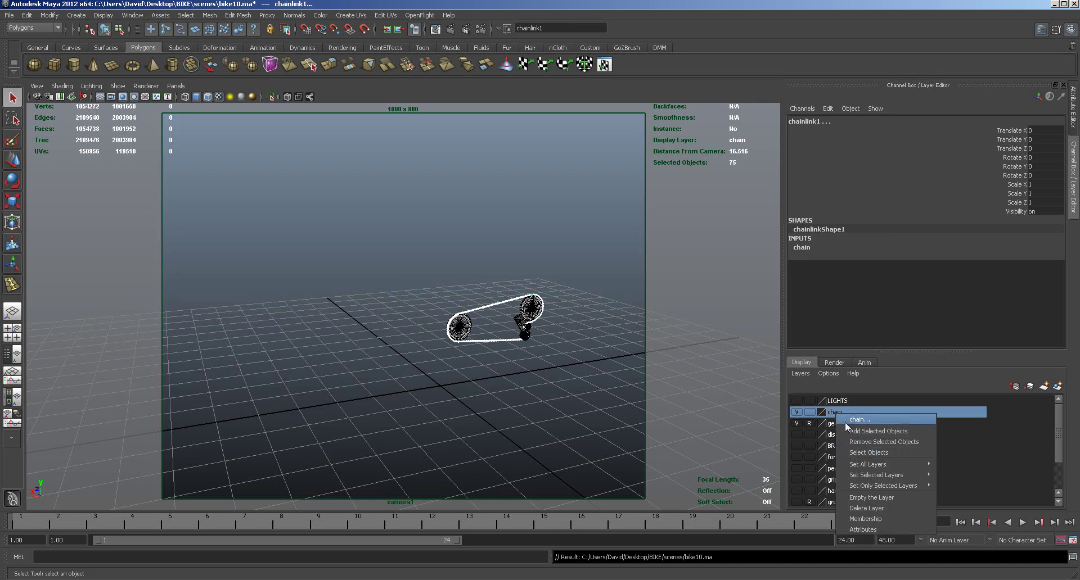
click(830, 411)
alt+drag(519, 381, 363, 381)
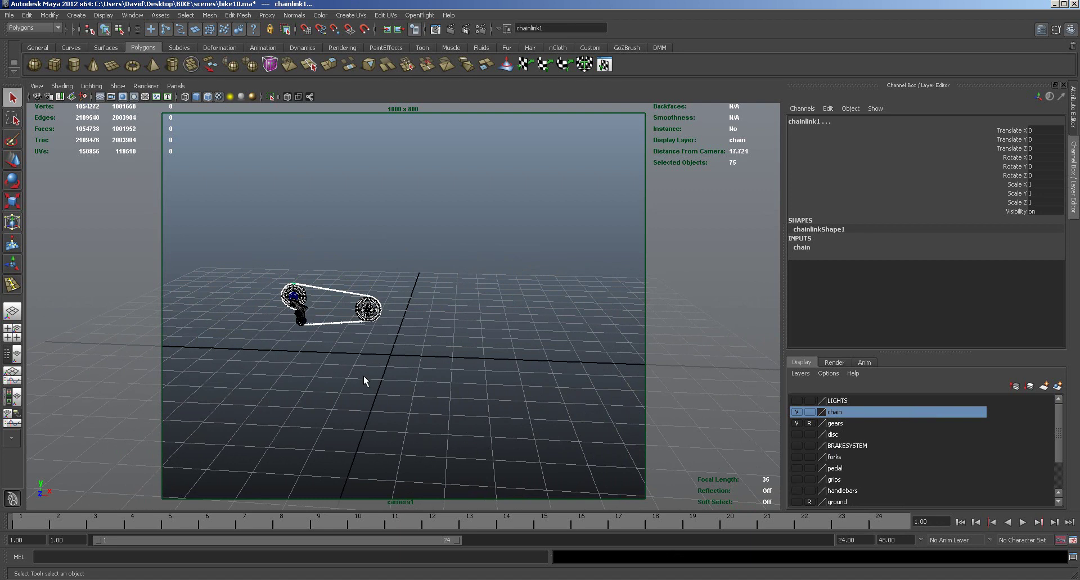
Step: Open and enlarge the Outliner, select the CHAIN group, and place the window clear of the bike parts
click(132, 15)
click(144, 97)
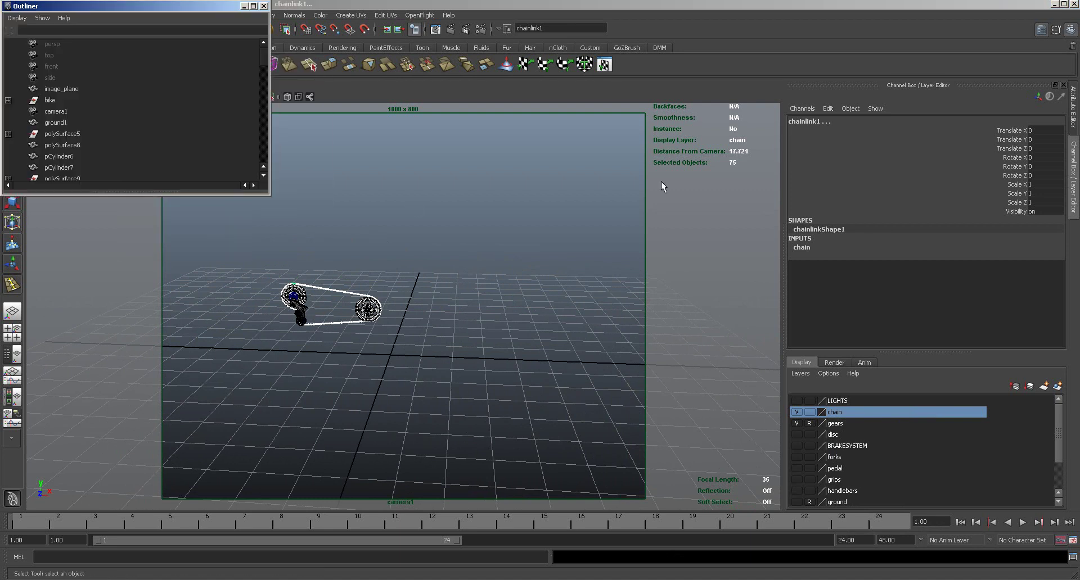
drag(117, 194, 118, 390)
drag(265, 153, 259, 276)
click(56, 148)
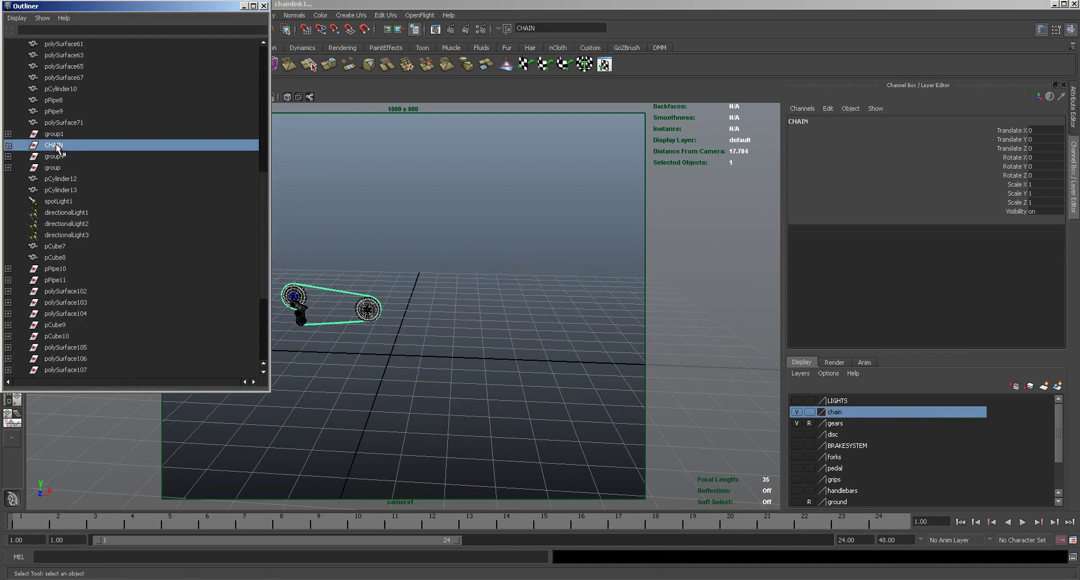
click(9, 146)
click(9, 146)
drag(164, 6, 712, 73)
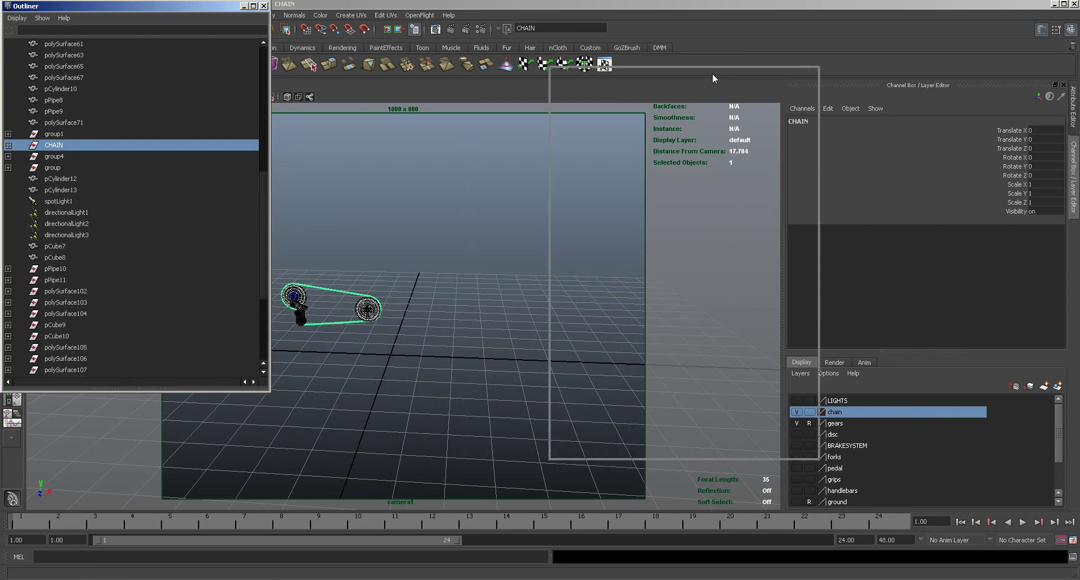
Step: Try moving the CHAIN group off the gears as a test, and undo the move
click(12, 162)
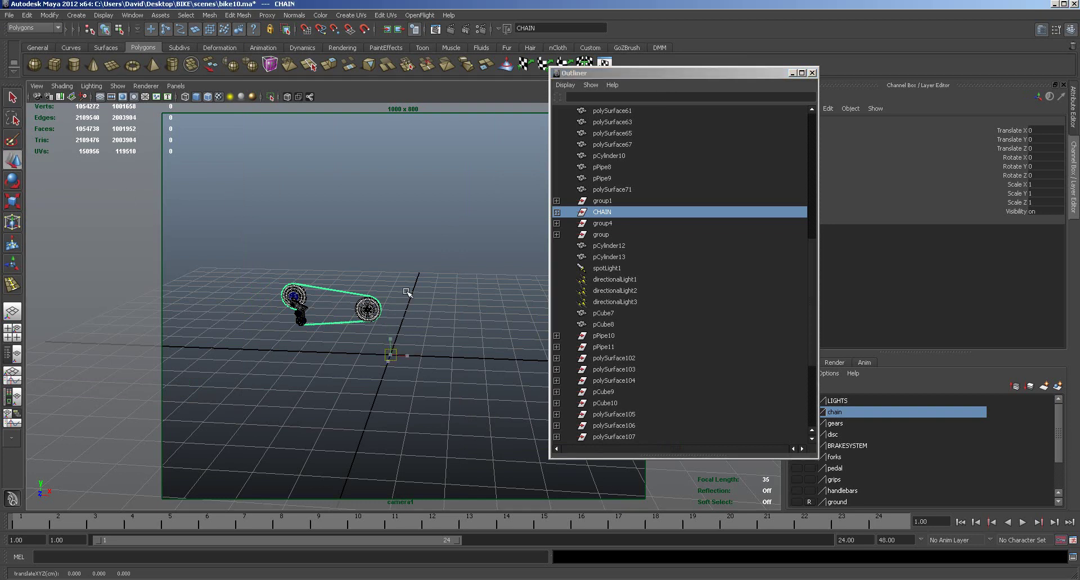
middle_drag(406, 292, 406, 291)
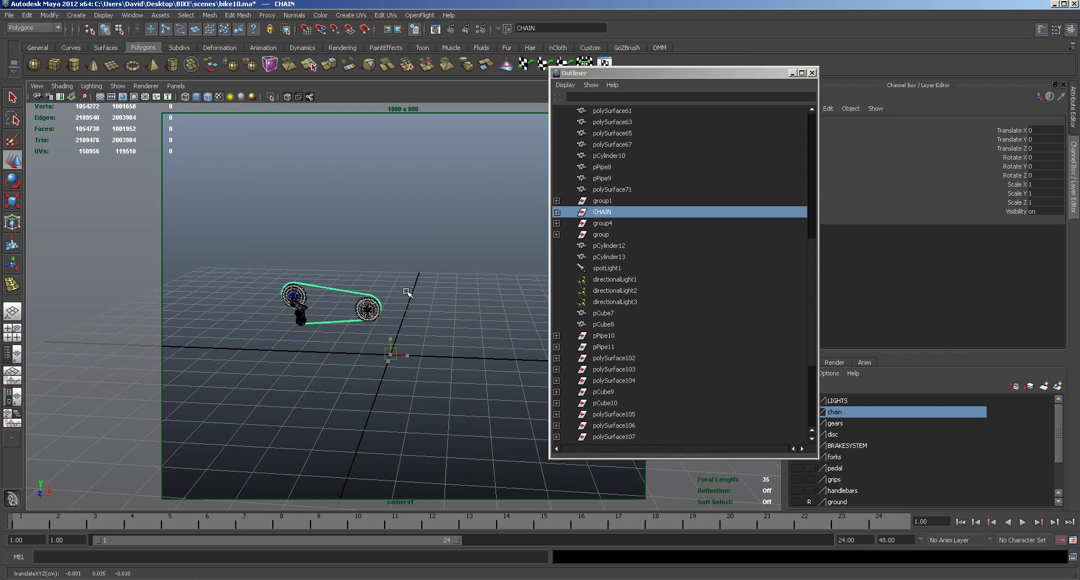
middle_click(406, 292)
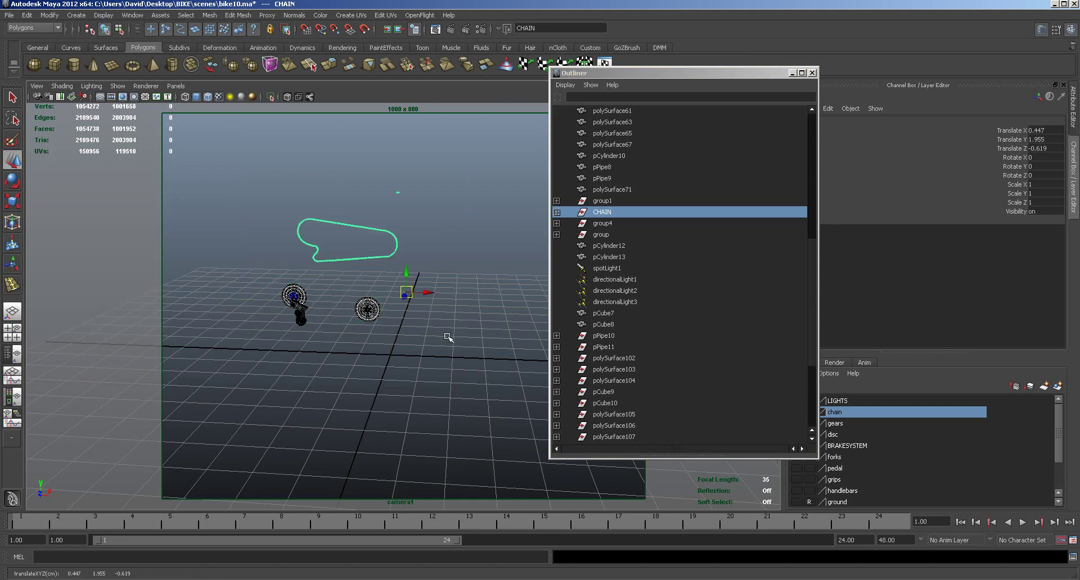
key(ctrl+z)
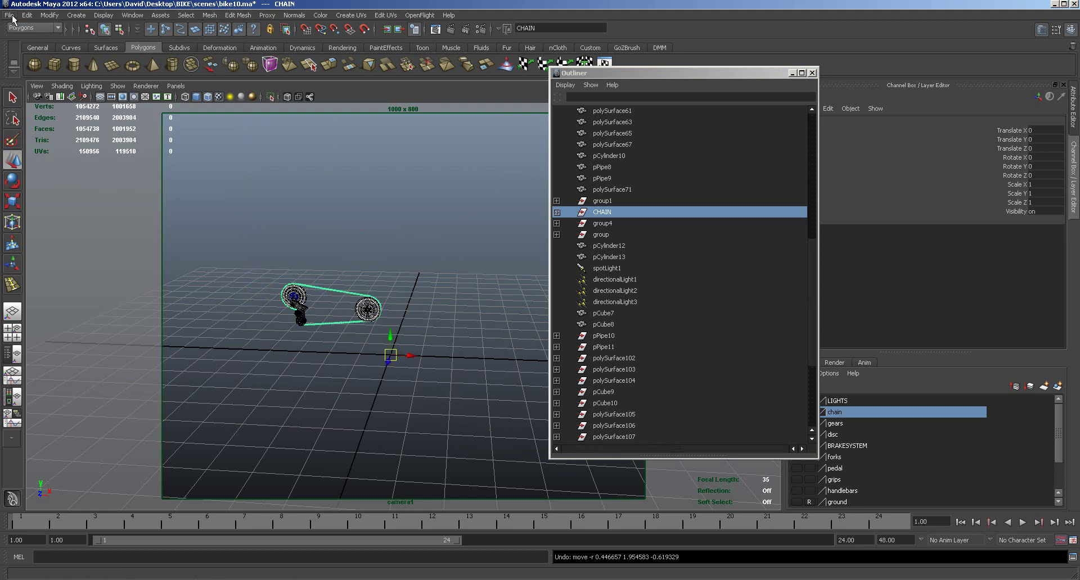
Step: Save the scene, try to delete the history of all objects, and dismiss the error dialog
click(12, 18)
click(32, 53)
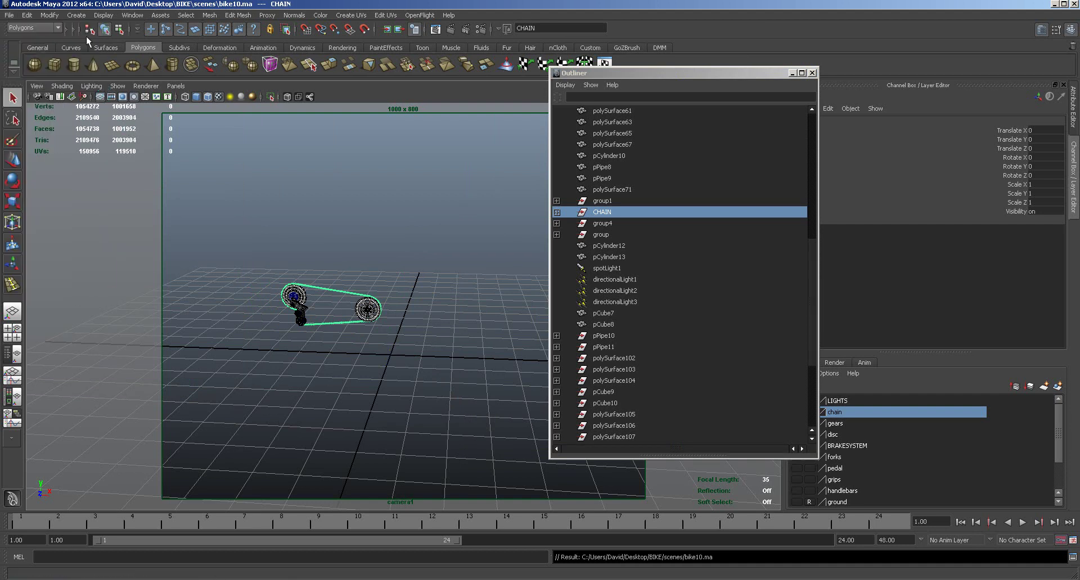
click(49, 15)
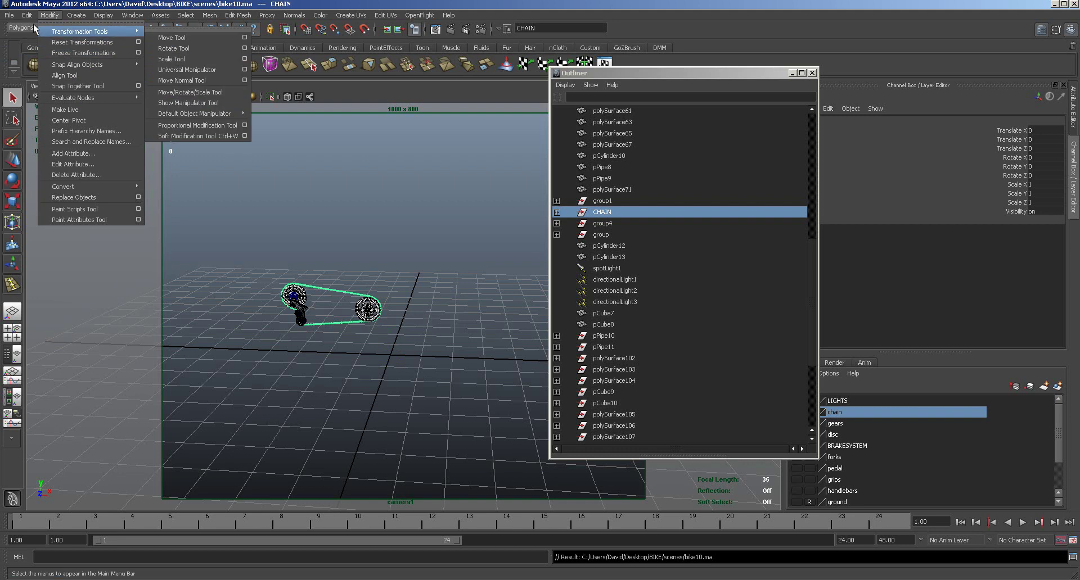
click(27, 15)
mouse_move(68, 143)
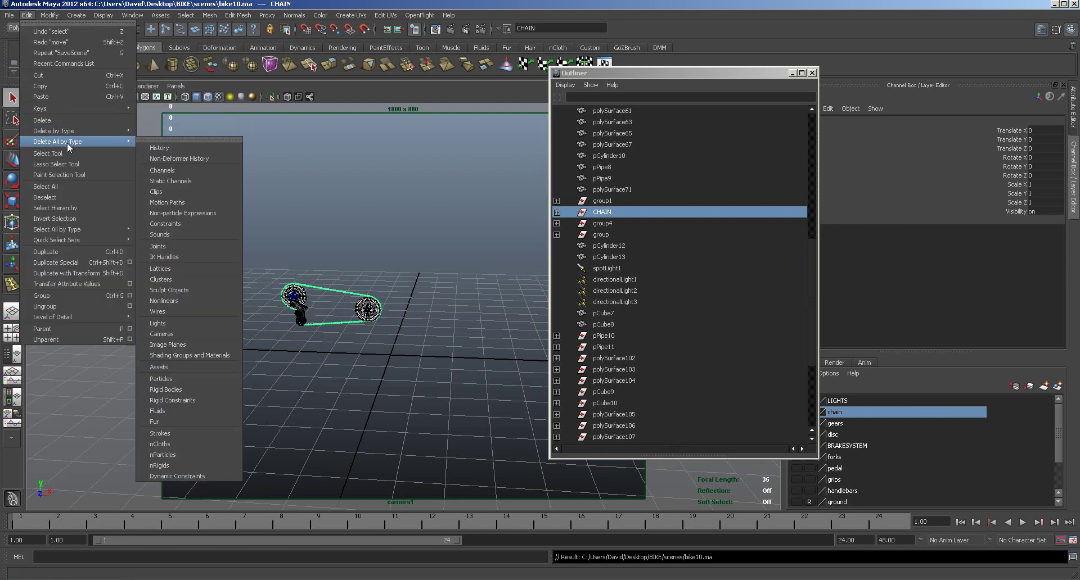
click(153, 147)
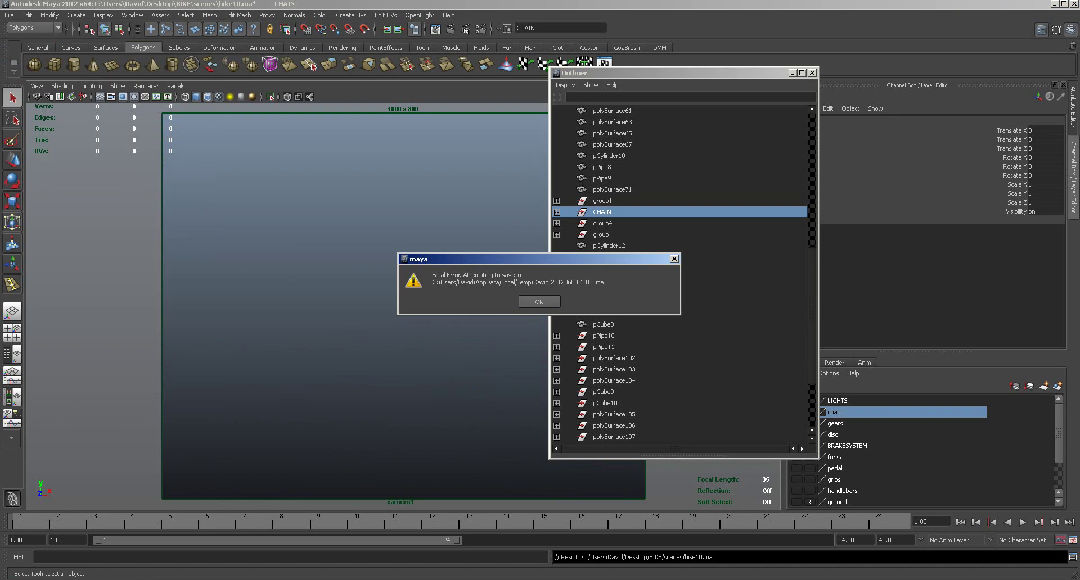
click(538, 302)
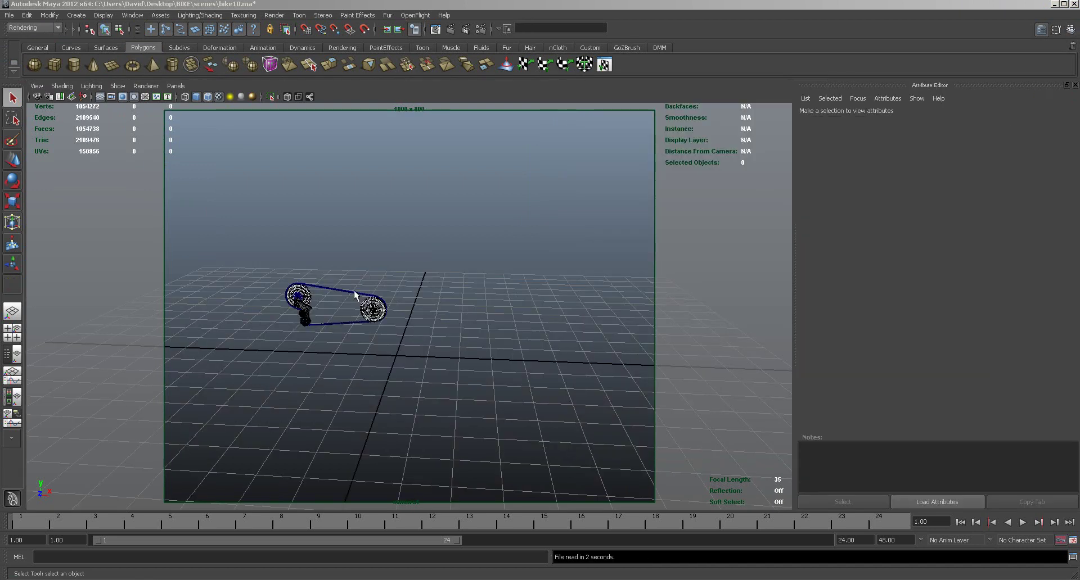
Step: Select a chain link, go up to its CHAIN group and down to polySurface96, and frame that object
click(356, 293)
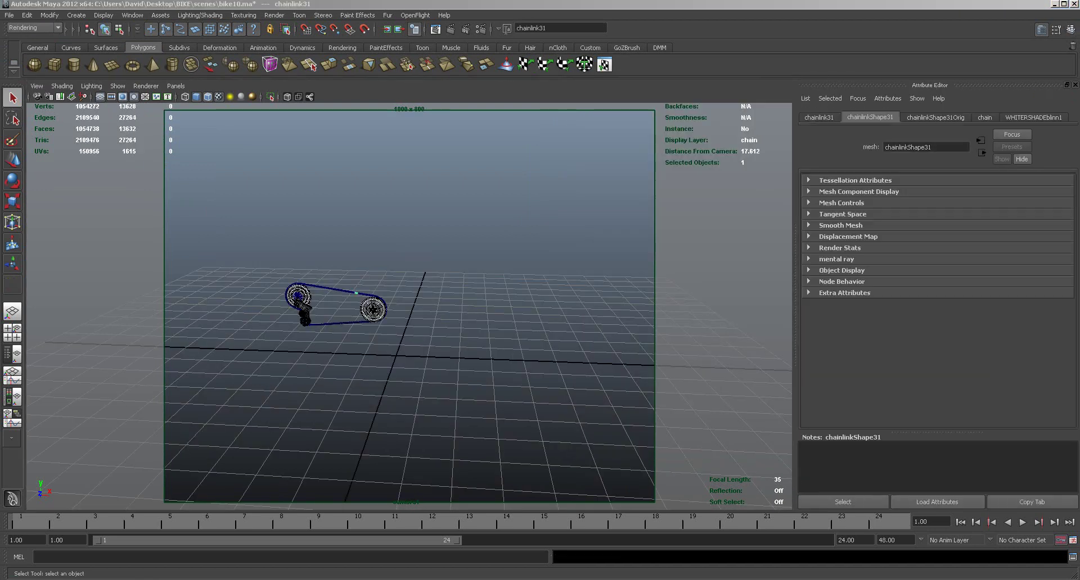
key(Up)
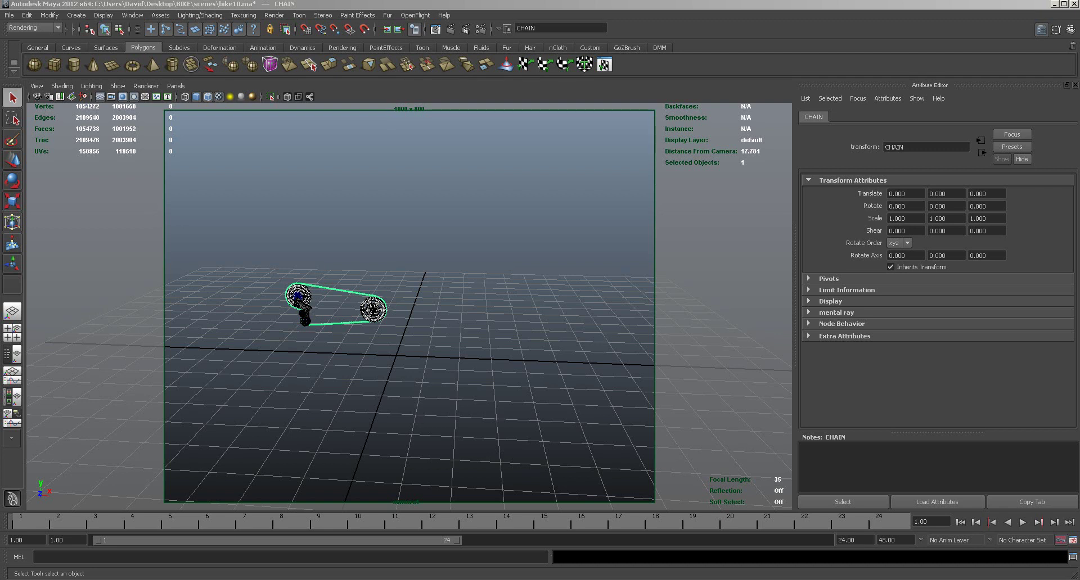
key(Down)
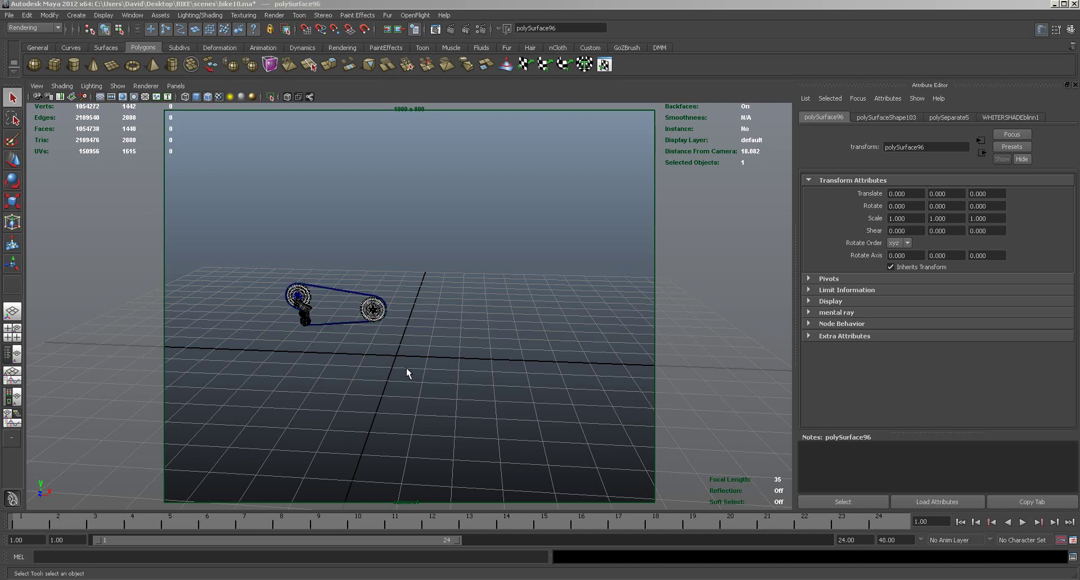
key(f)
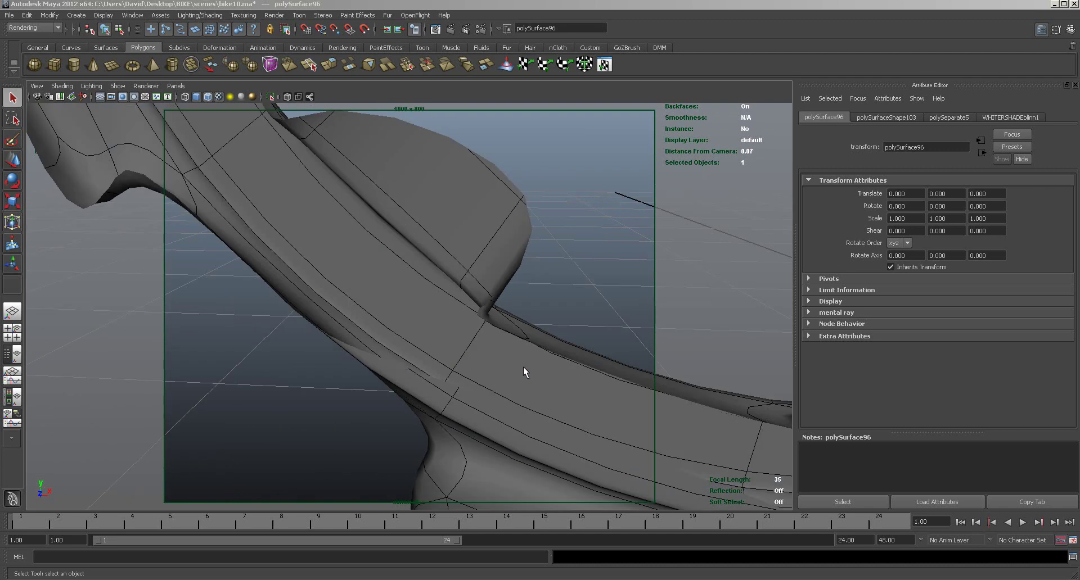
Step: Switch the selection from polySurface96 to chainlink79 on the lower derailleur pulley and delete it
alt+right_drag(523, 367, 395, 351)
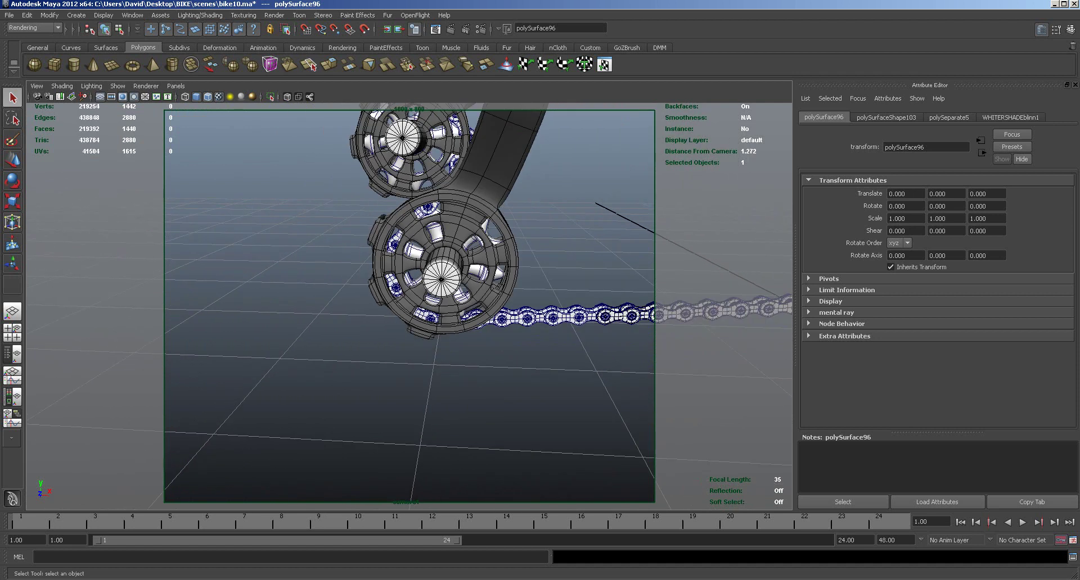
alt+drag(519, 406, 434, 418)
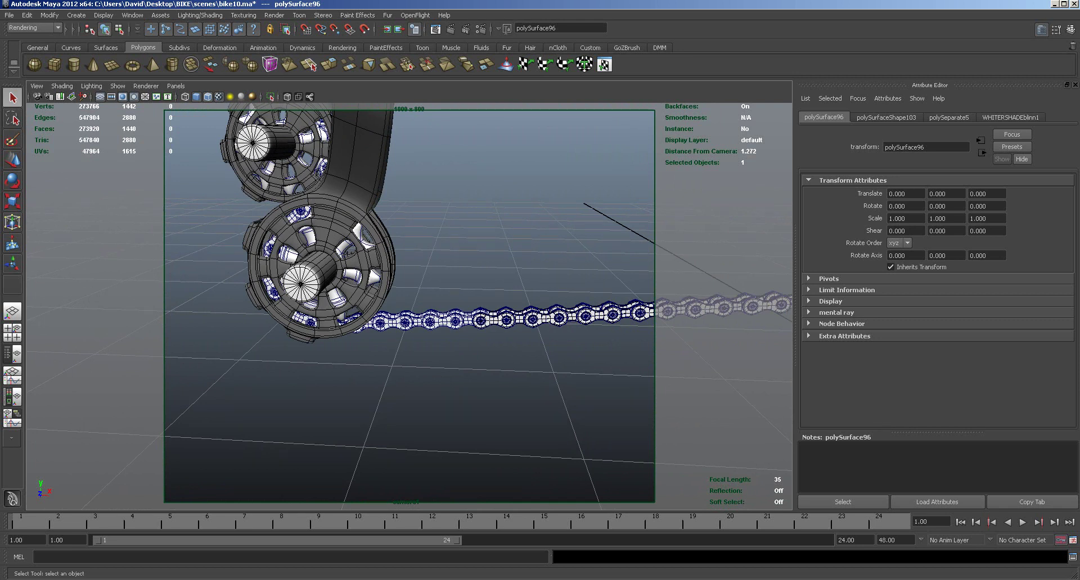
key(ctrl+Return)
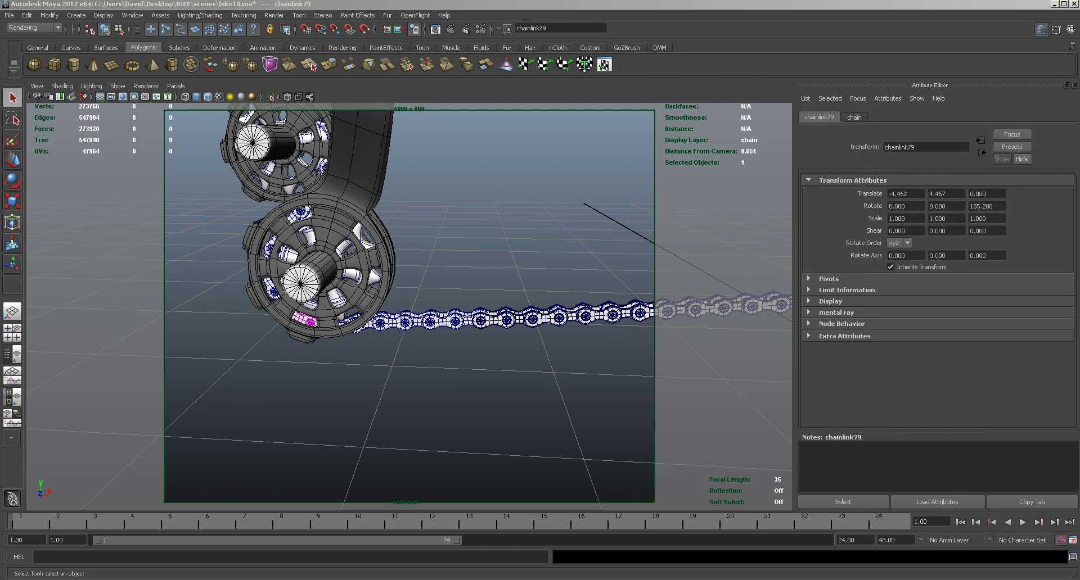
key(Delete)
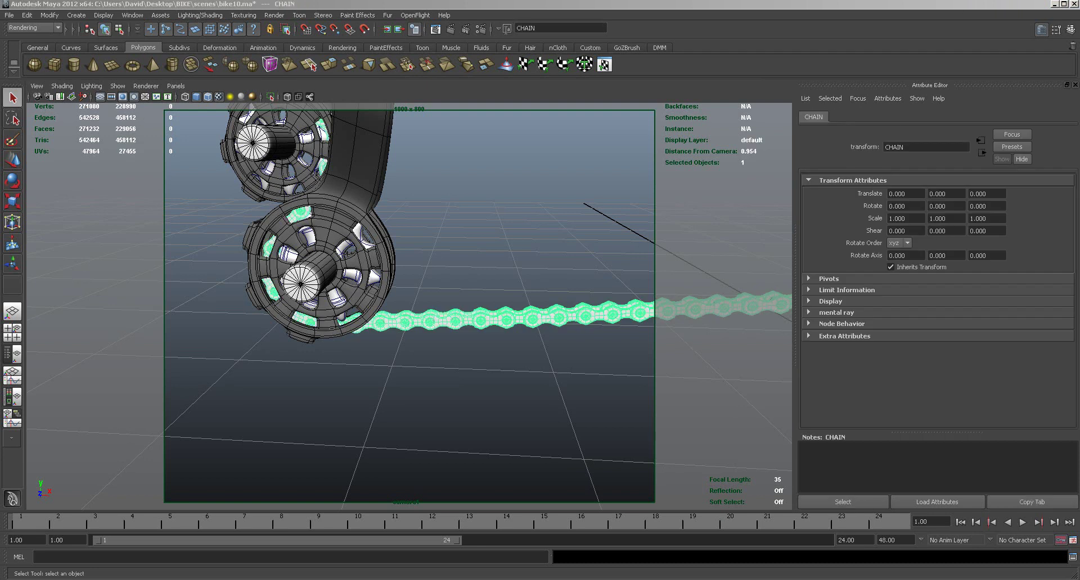
Step: Bring the whole drivetrain into view from the side and save the scene
scroll(531, 399, down, 10)
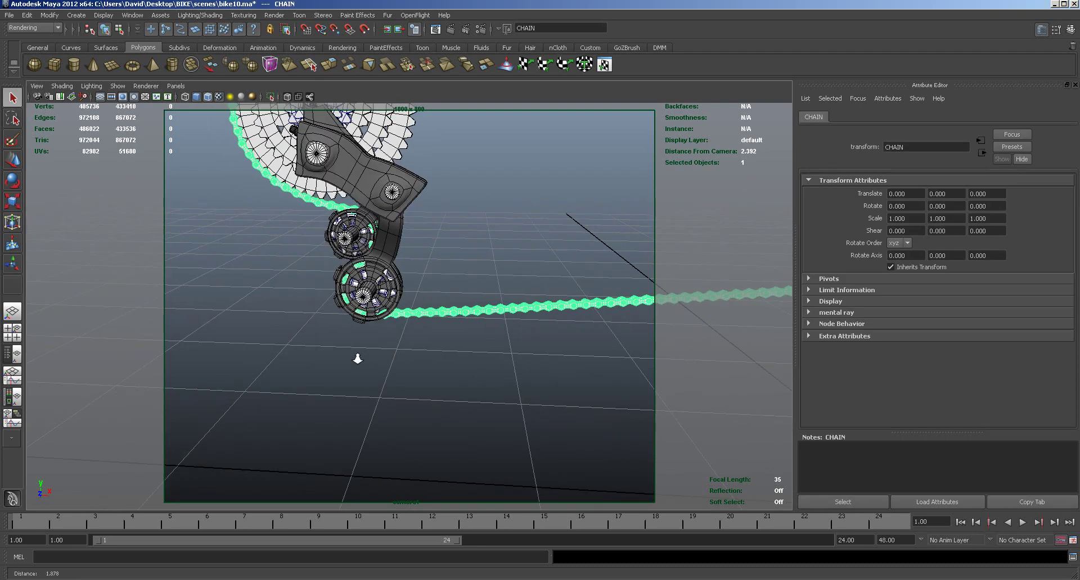
alt+drag(517, 340, 469, 319)
alt+drag(516, 380, 545, 361)
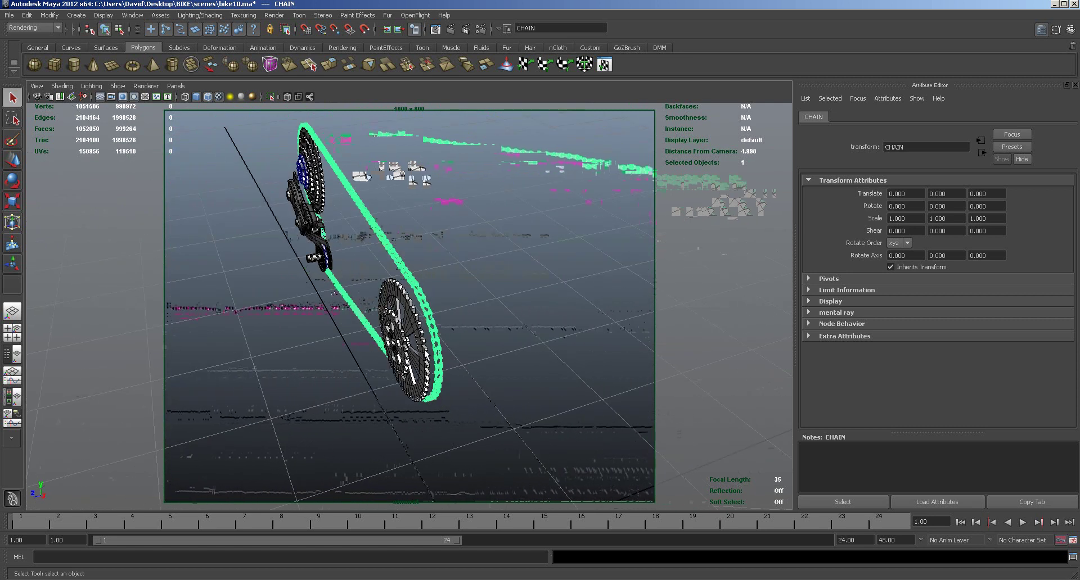
alt+drag(471, 361, 542, 346)
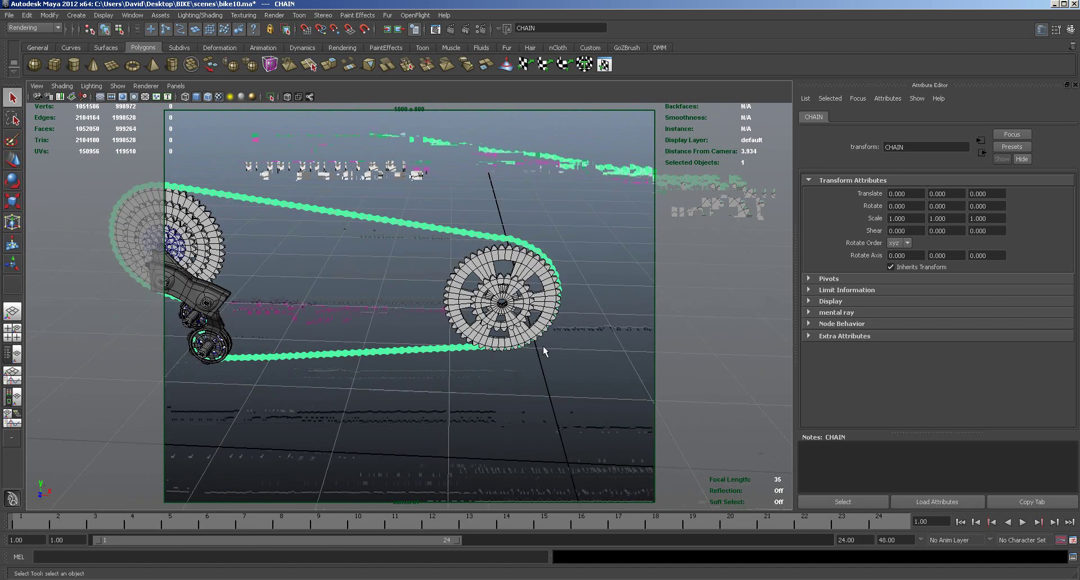
click(10, 15)
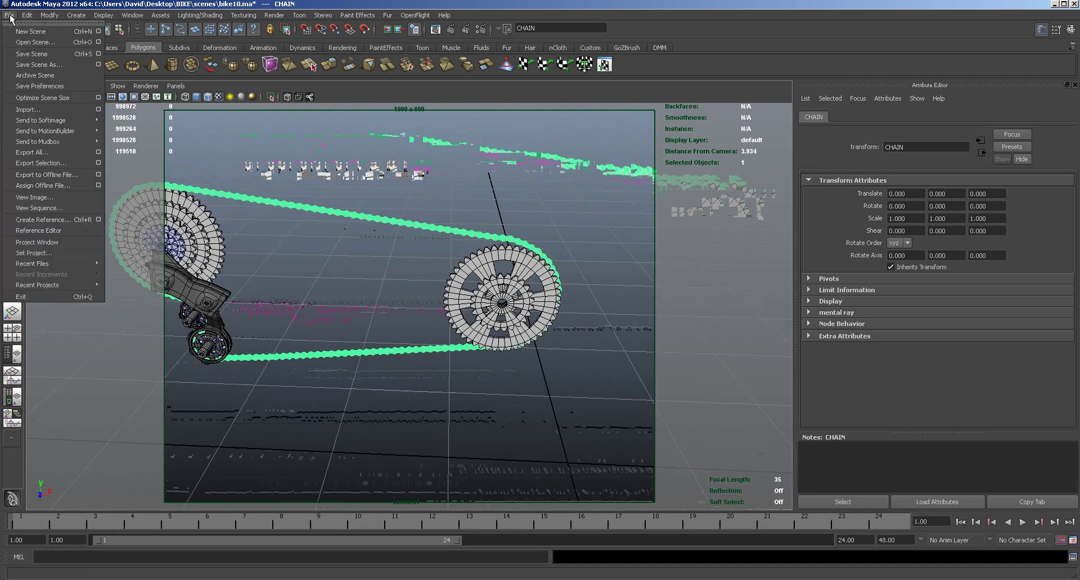
click(31, 54)
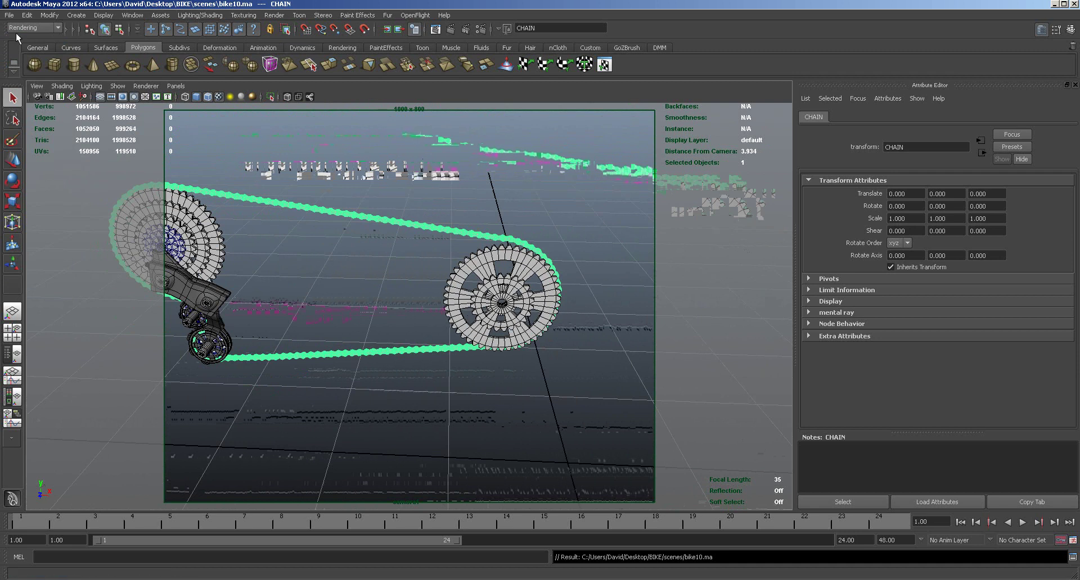
Step: Switch to the Animation menu set and create a Lattice deformer around the CHAIN group
click(58, 26)
click(46, 36)
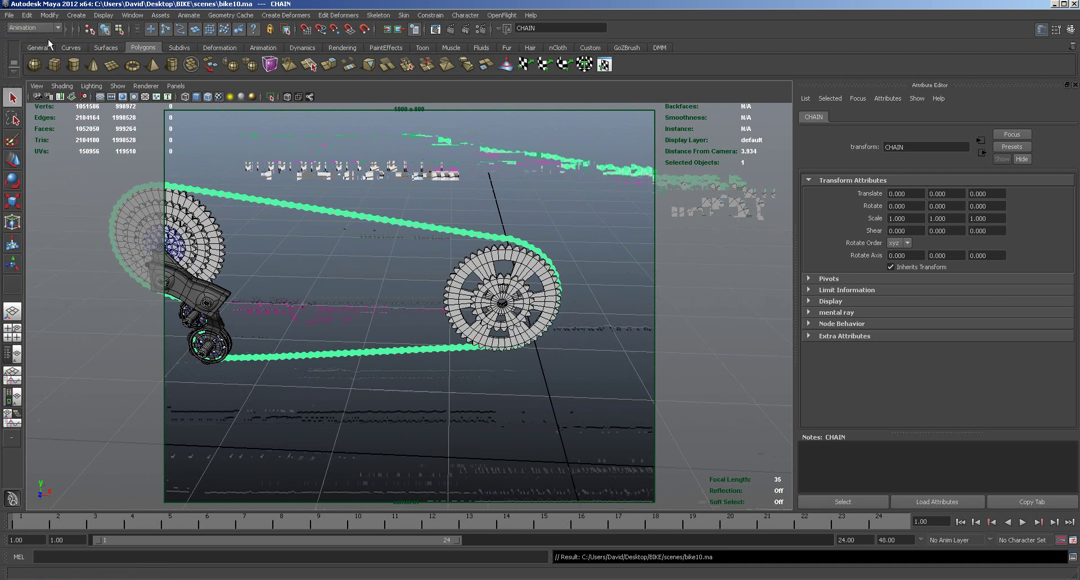
click(297, 15)
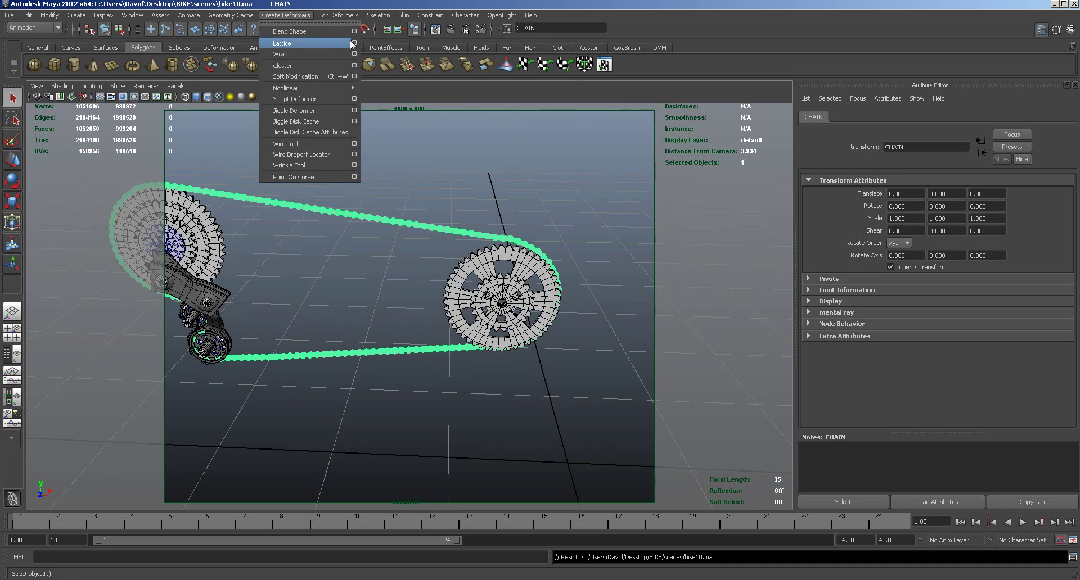
click(313, 44)
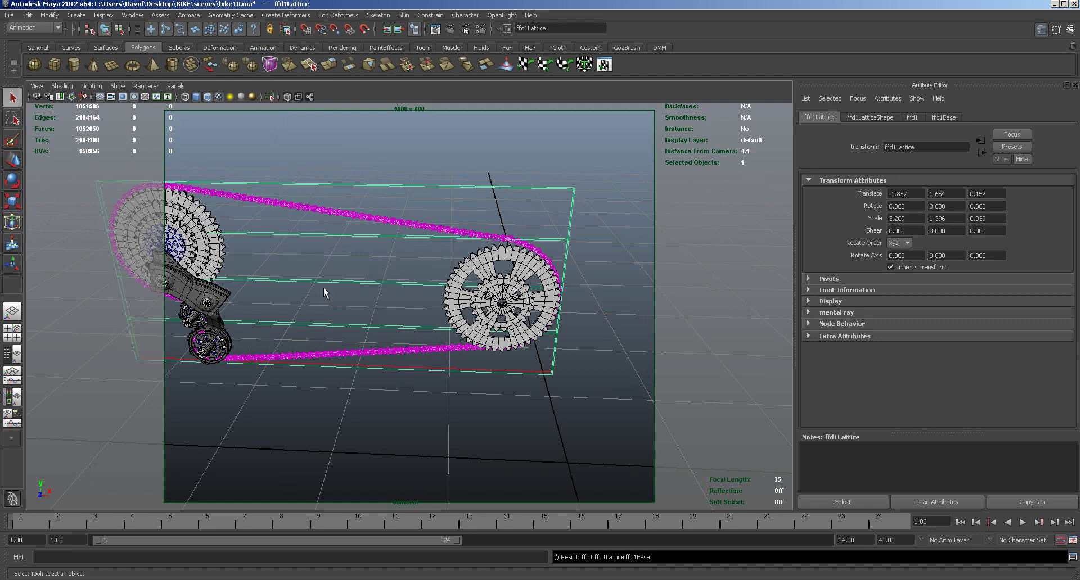
Step: Set the chain lattice's divisions to 5 in S and 2 in T, leaving U at 2
click(869, 119)
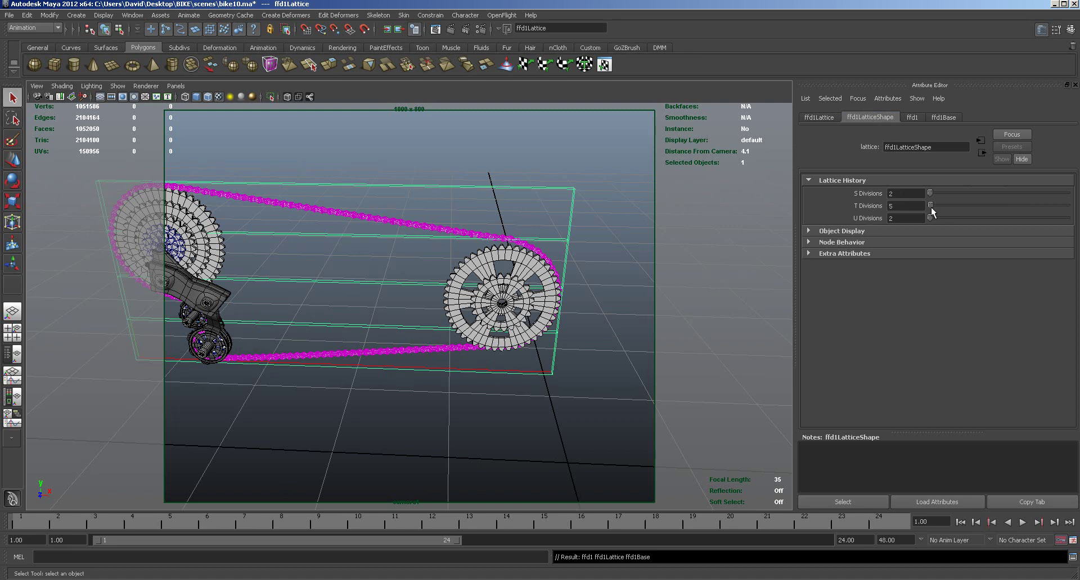
drag(930, 204, 929, 204)
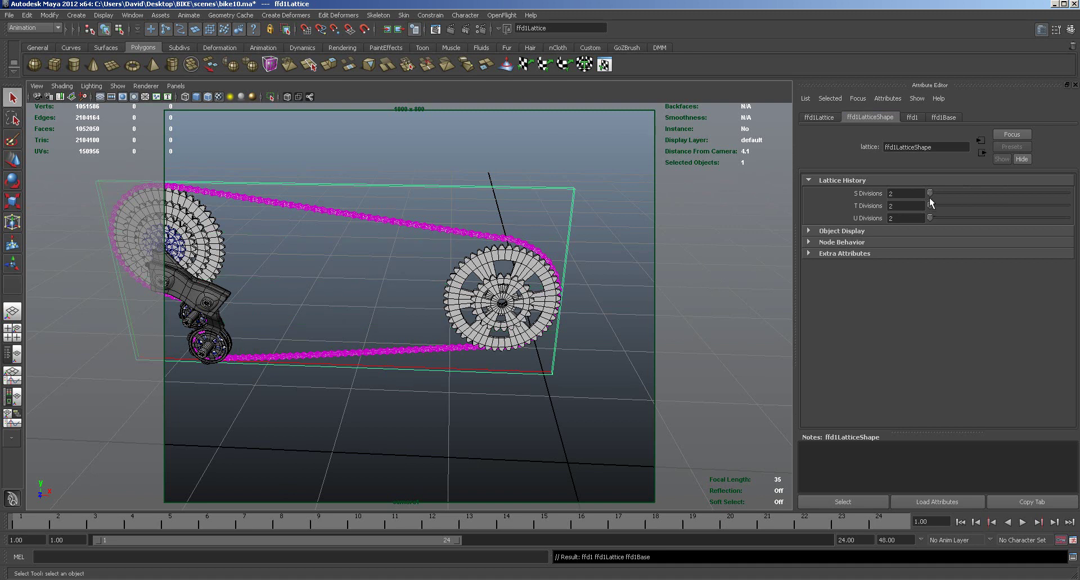
drag(929, 191, 929, 191)
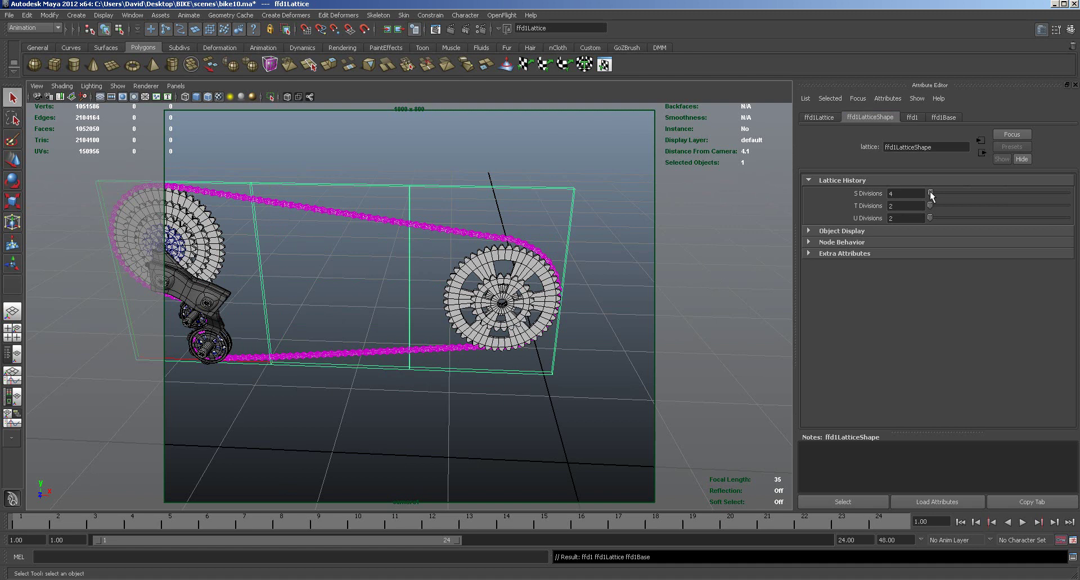
click(892, 195)
text(3)
key(Return)
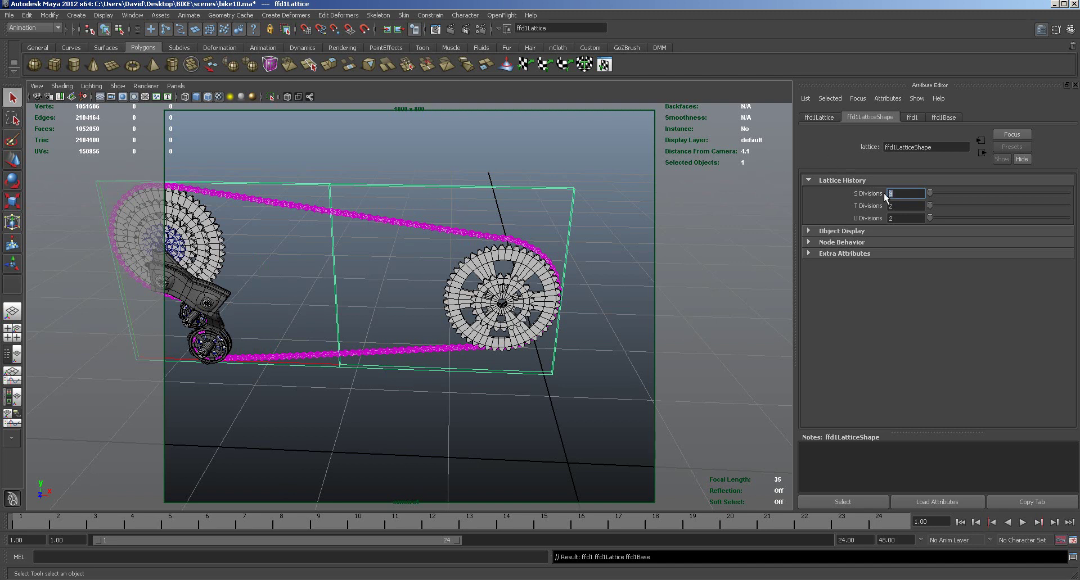
key(Return)
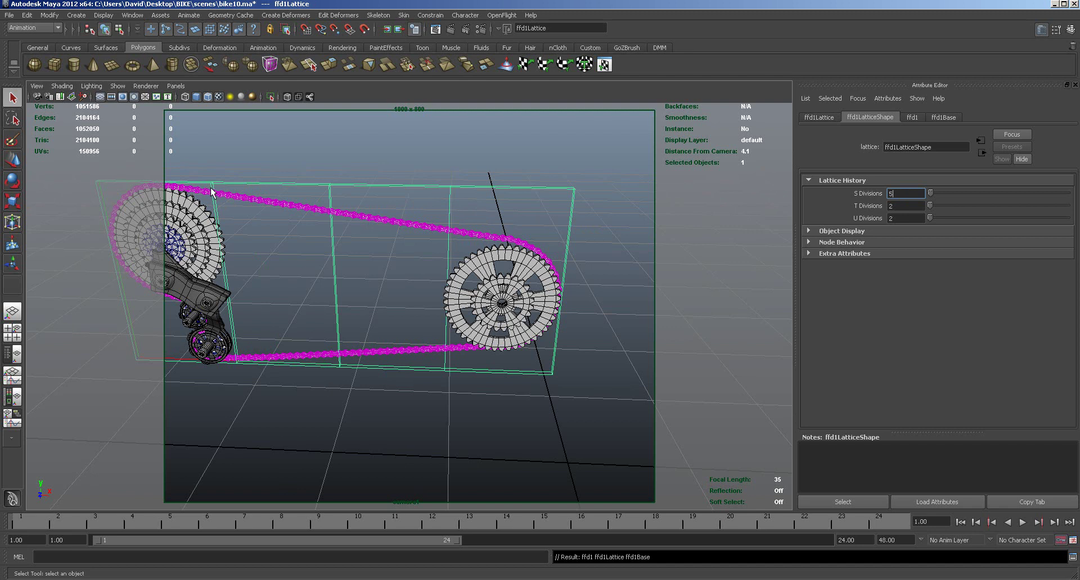
Step: Select the lattice points from the middle column to the front chainring end and shift them sideways in depth towards the chainring
right_drag(330, 186, 324, 159)
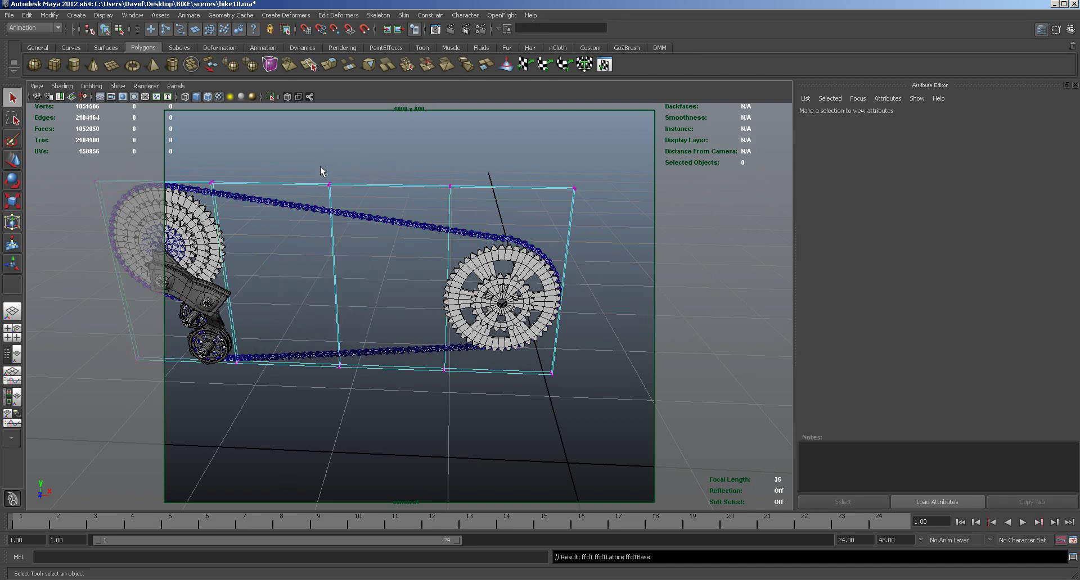
drag(319, 166, 351, 434)
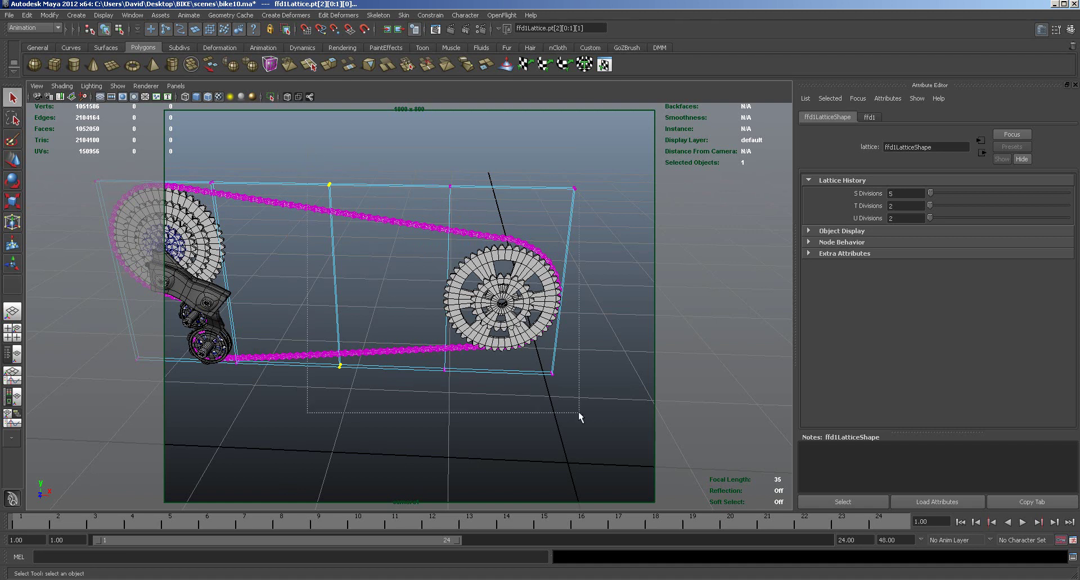
shift+drag(391, 147, 610, 415)
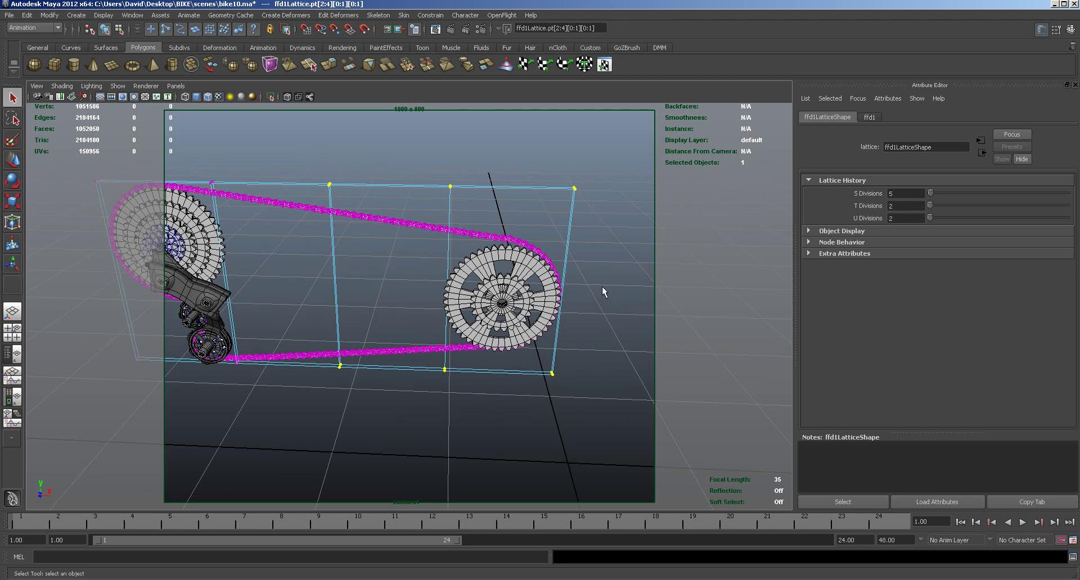
key(w)
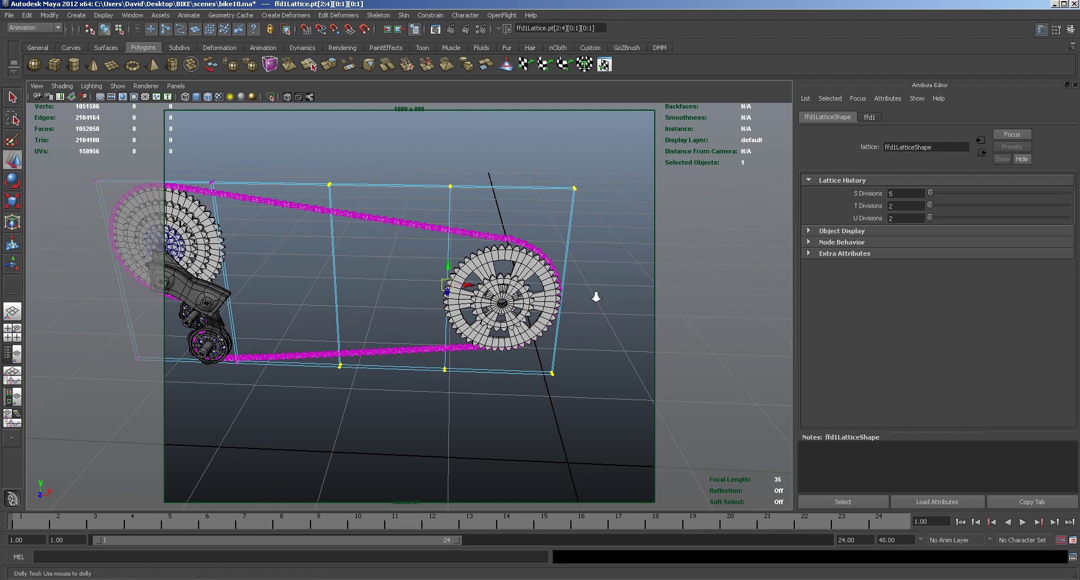
alt+right_drag(591, 294, 637, 293)
alt+drag(637, 293, 645, 320)
alt+right_drag(644, 321, 711, 317)
drag(462, 324, 465, 330)
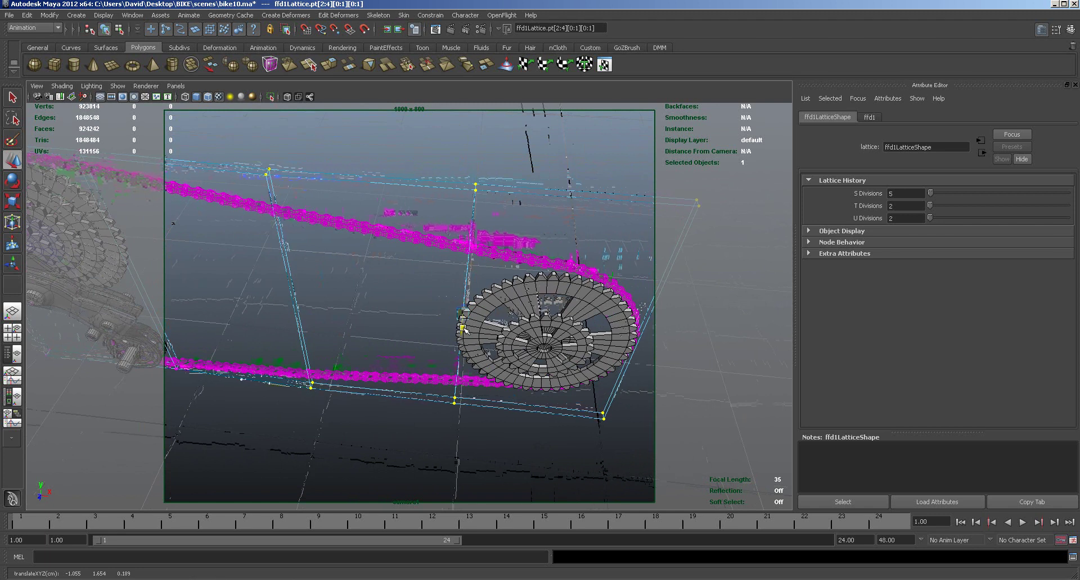
Step: Select only the two lattice point columns around the front chainring and shift them slightly further in depth
drag(408, 157, 727, 454)
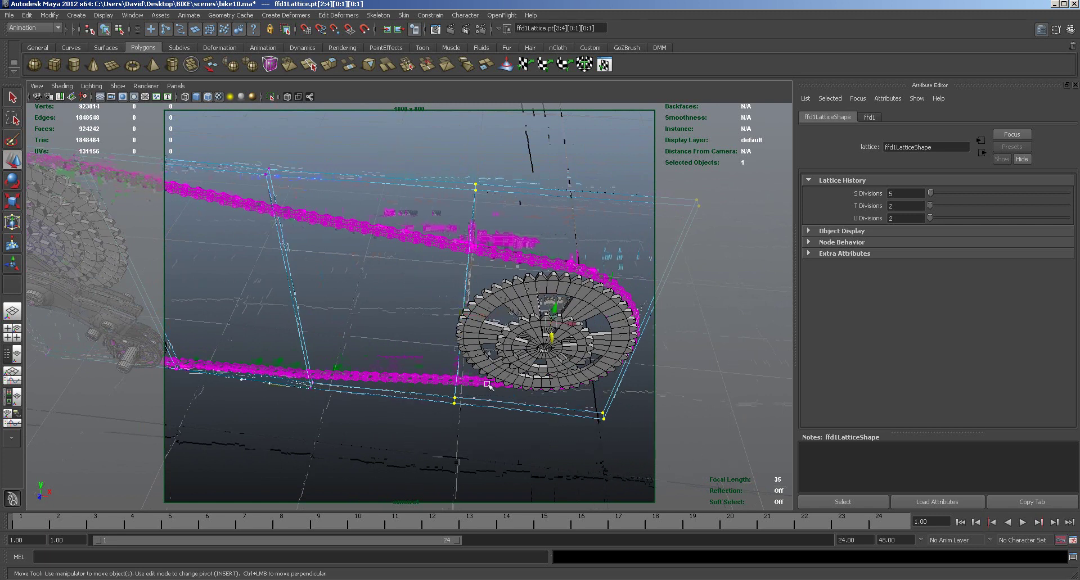
click(552, 337)
drag(553, 338, 553, 342)
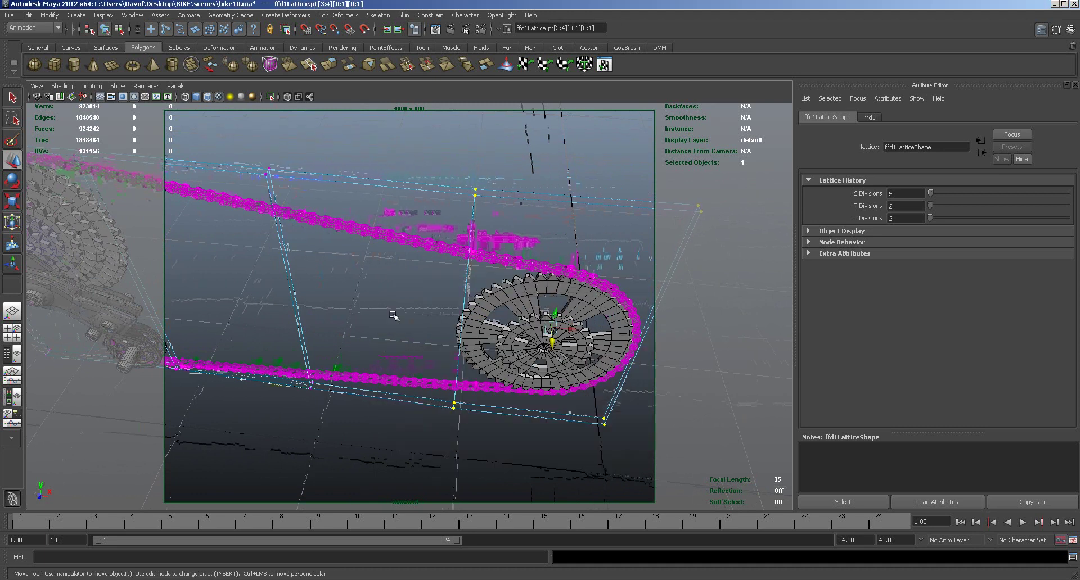
Step: Follow the chain along the top view to examine its sideways alignment with the front chainring
key(space)
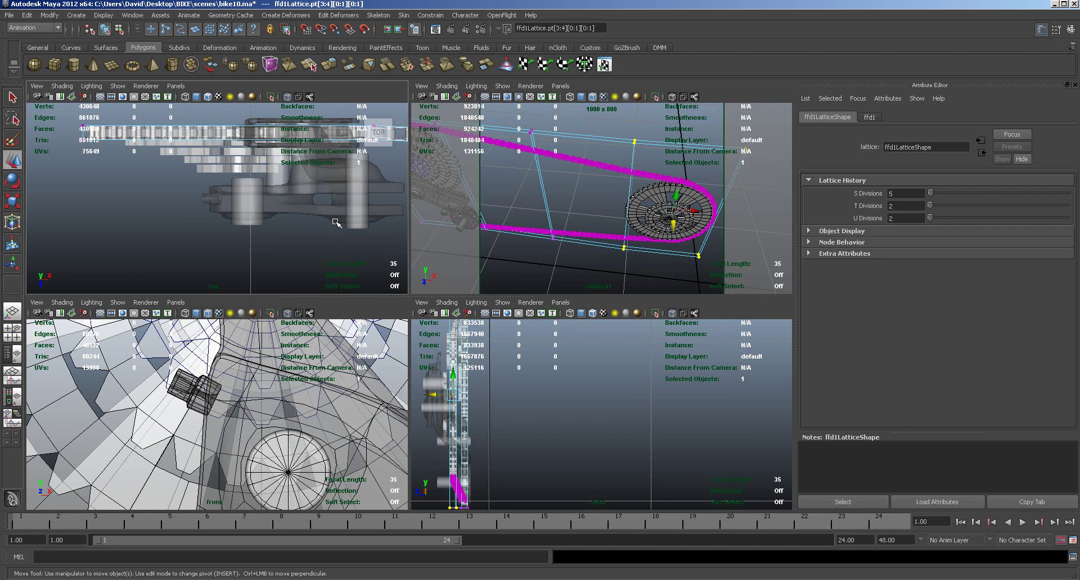
alt+middle_drag(346, 242, 149, 255)
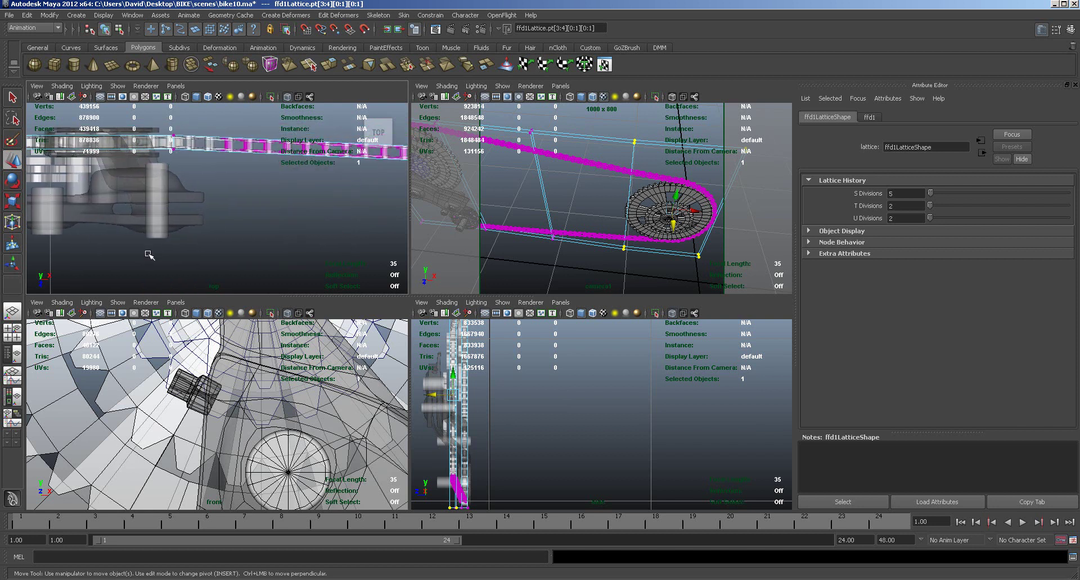
alt+middle_drag(337, 228, 39, 234)
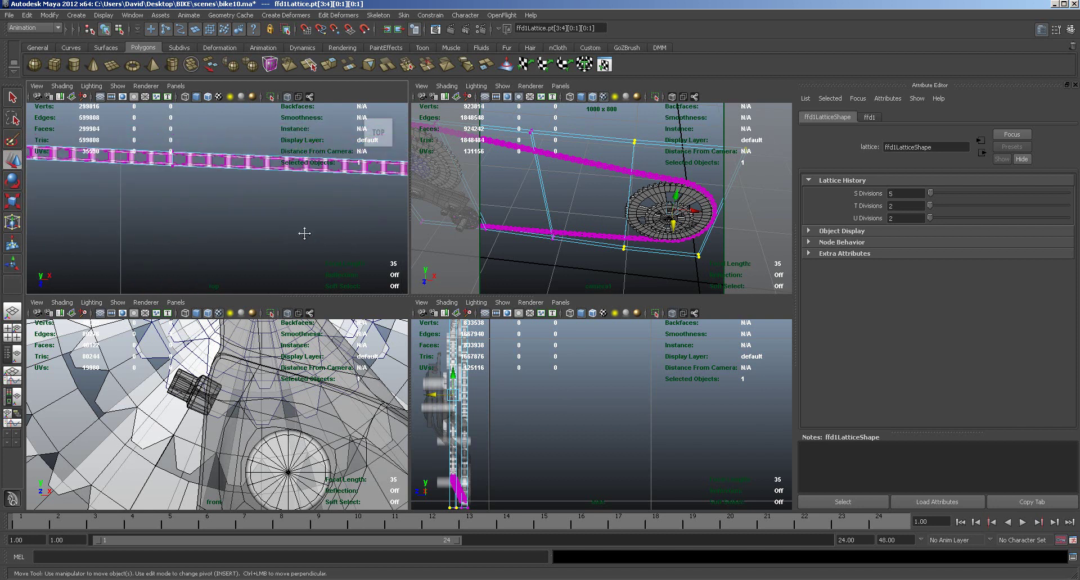
alt+middle_drag(304, 233, 96, 226)
alt+middle_drag(296, 232, 187, 275)
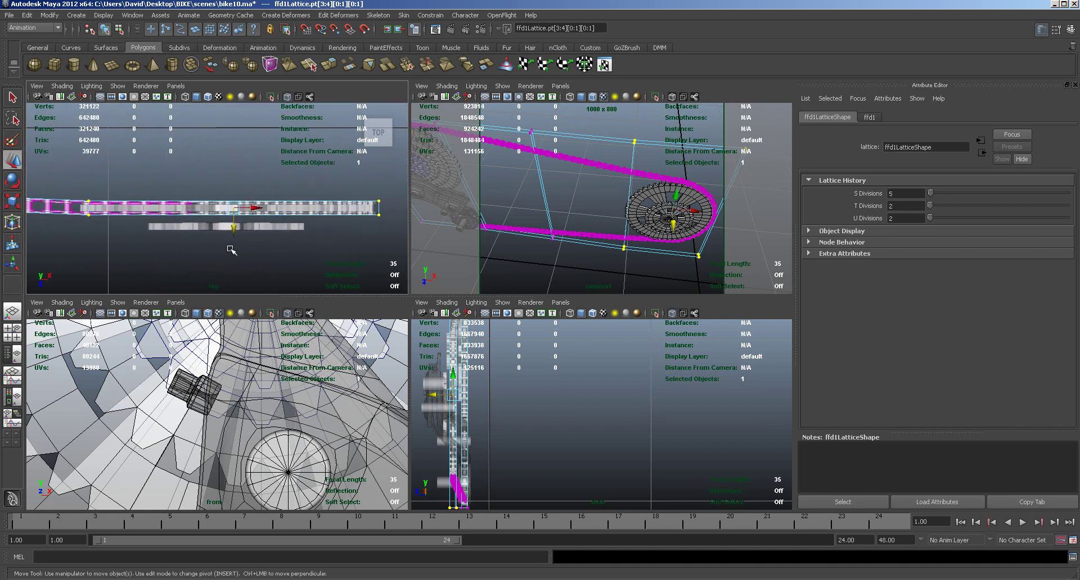
alt+middle_drag(647, 214, 660, 222)
key(space)
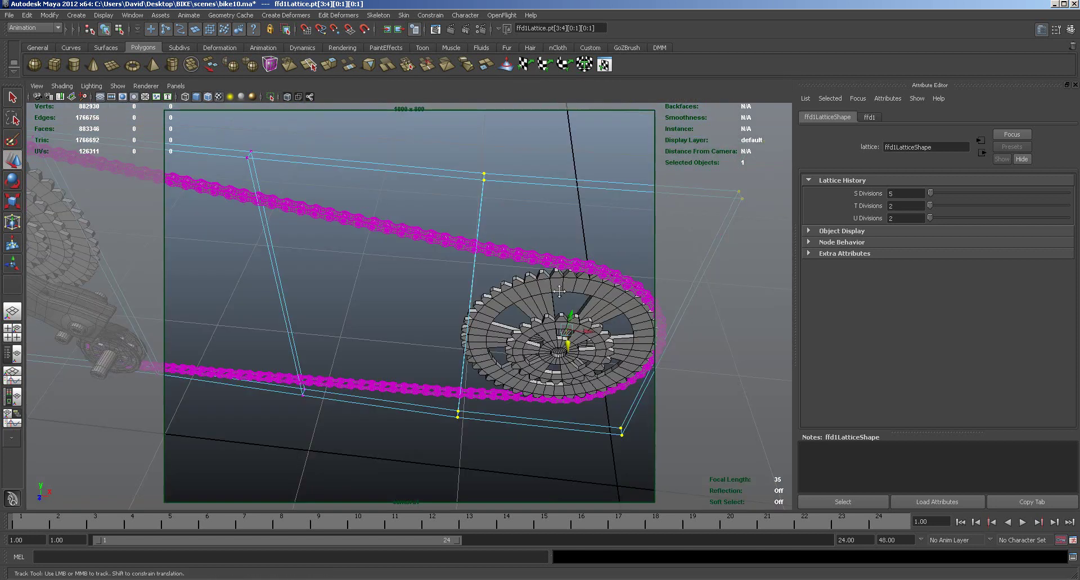
Step: Inspect the chain's fit on the front chainring teeth and nudge the selected lattice points slightly in height
alt+middle_drag(559, 291, 419, 284)
alt+right_drag(420, 283, 586, 289)
alt+drag(586, 289, 621, 263)
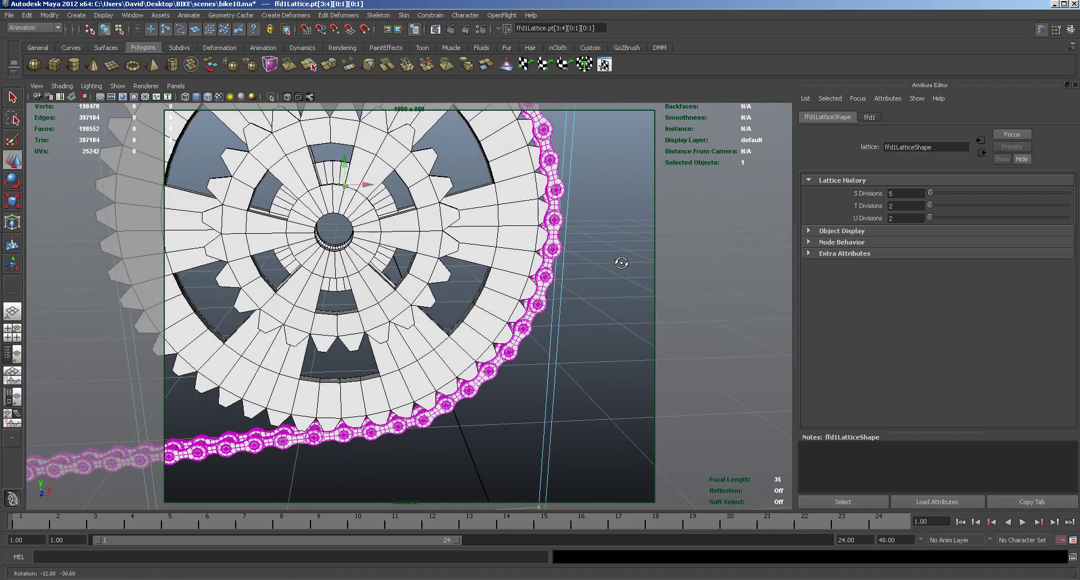
scroll(624, 261, down, 10)
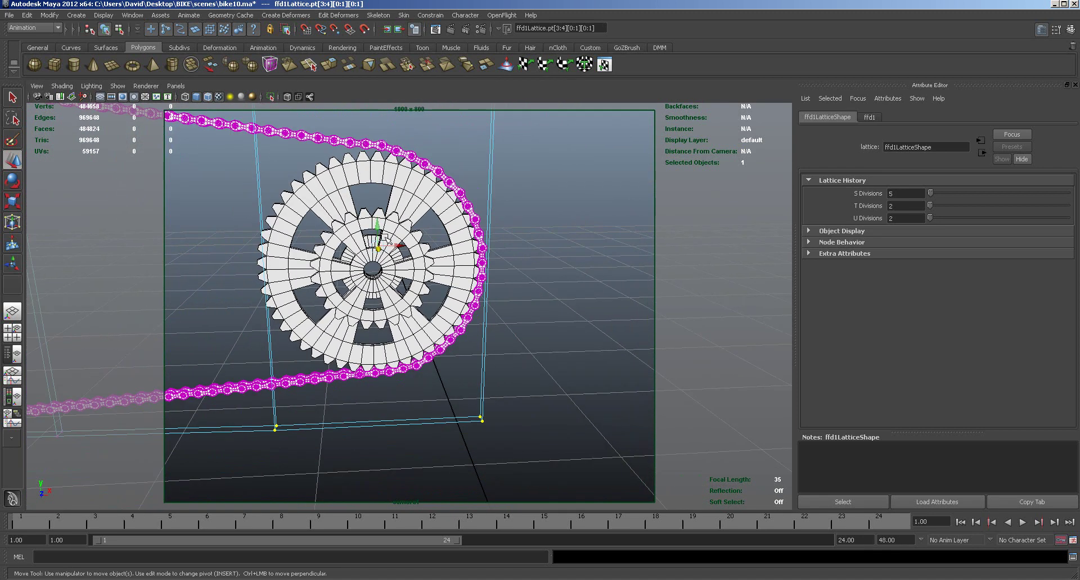
drag(377, 232, 378, 231)
alt+right_drag(548, 252, 421, 248)
alt+middle_drag(316, 300, 463, 299)
alt+right_drag(450, 299, 350, 301)
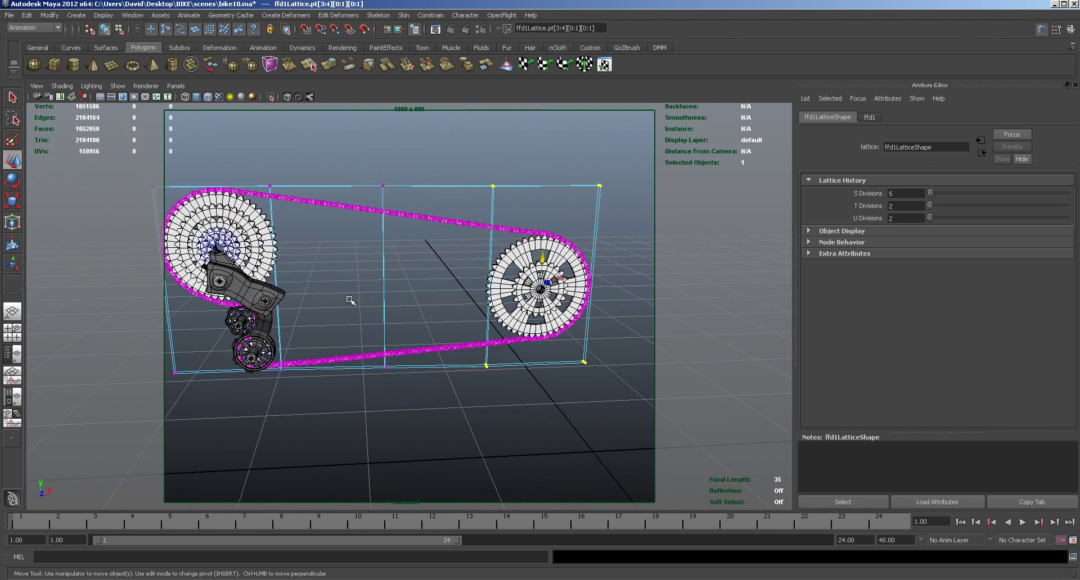
Step: Leave lattice point editing, select the whole chain lattice, and show its transform attributes
click(338, 156)
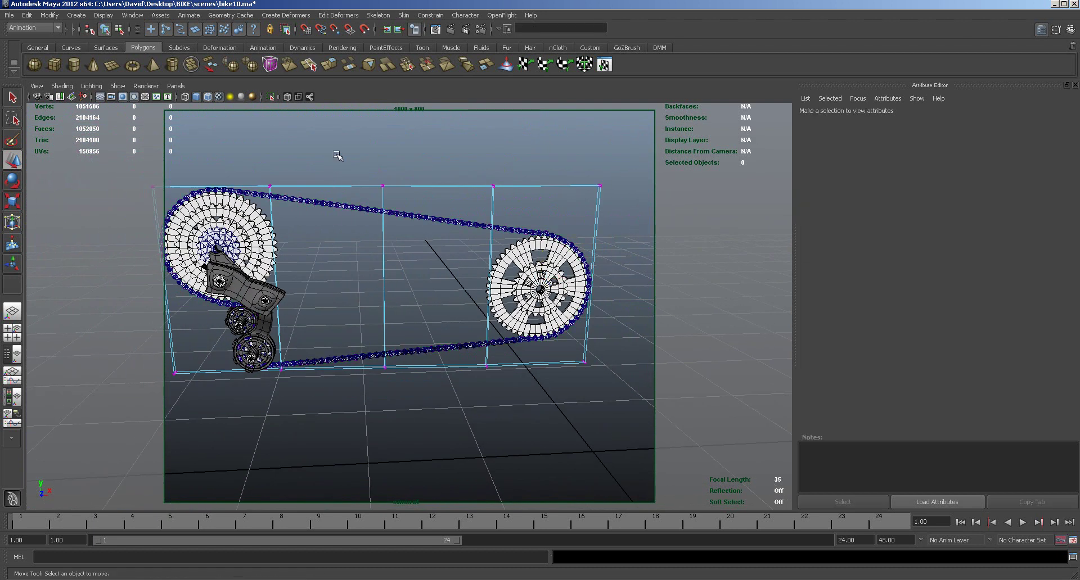
mouse_move(407, 169)
alt+mouse_down()
mouse_move(379, 202)
mouse_move(393, 171)
alt+mouse_up()
right_drag(428, 191, 451, 184)
click(451, 194)
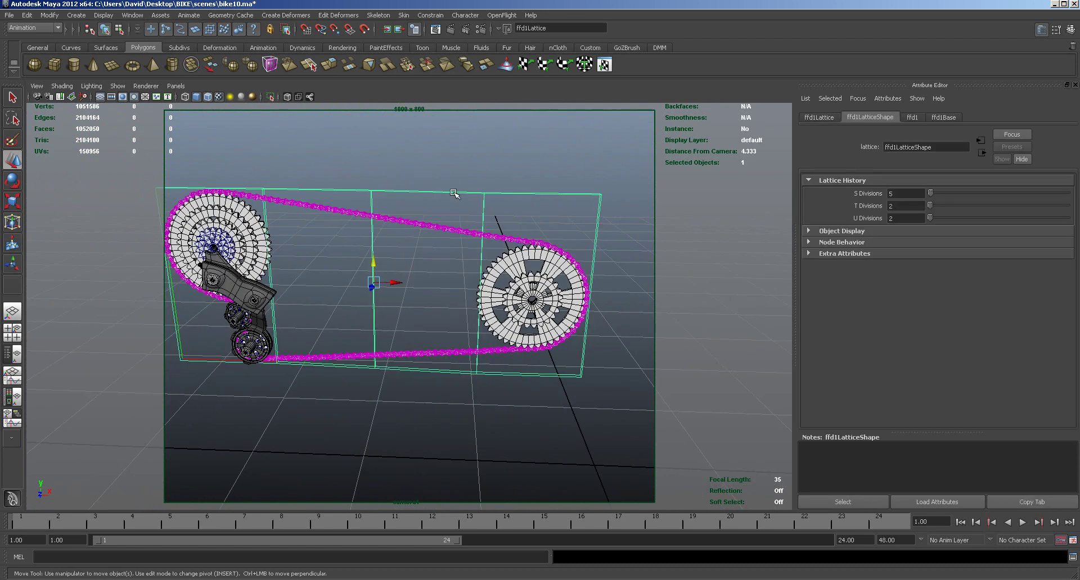
click(823, 117)
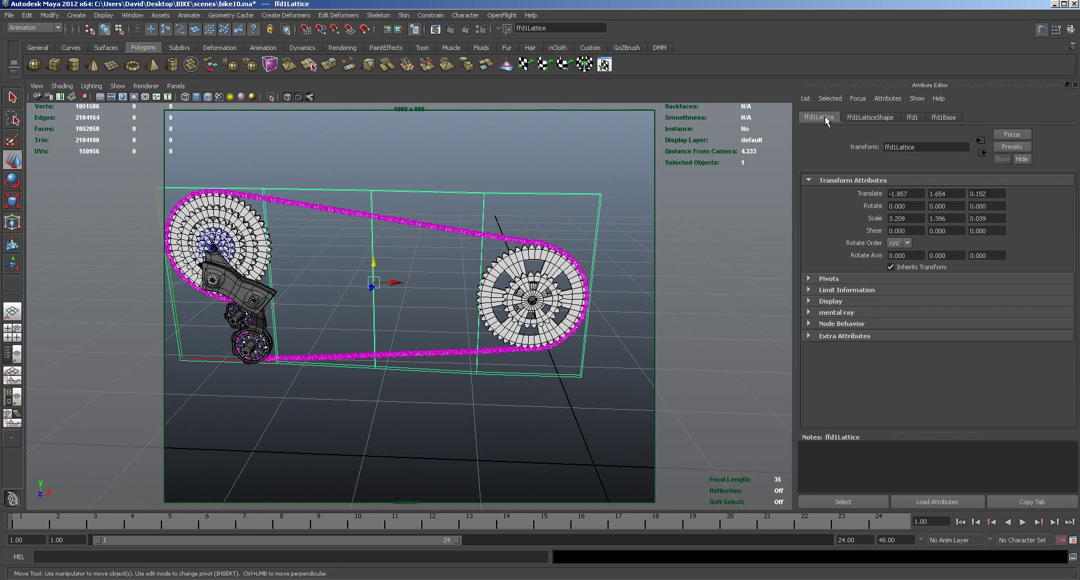
Step: Look through the chain lattice's base, deformer and shape attributes for its influence and division settings
click(938, 118)
click(912, 118)
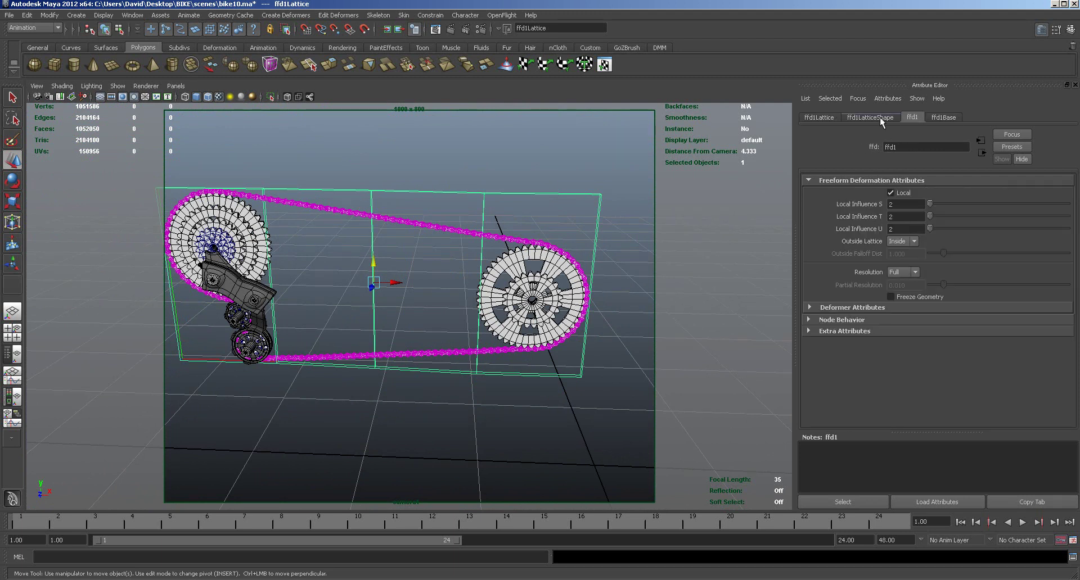
click(880, 117)
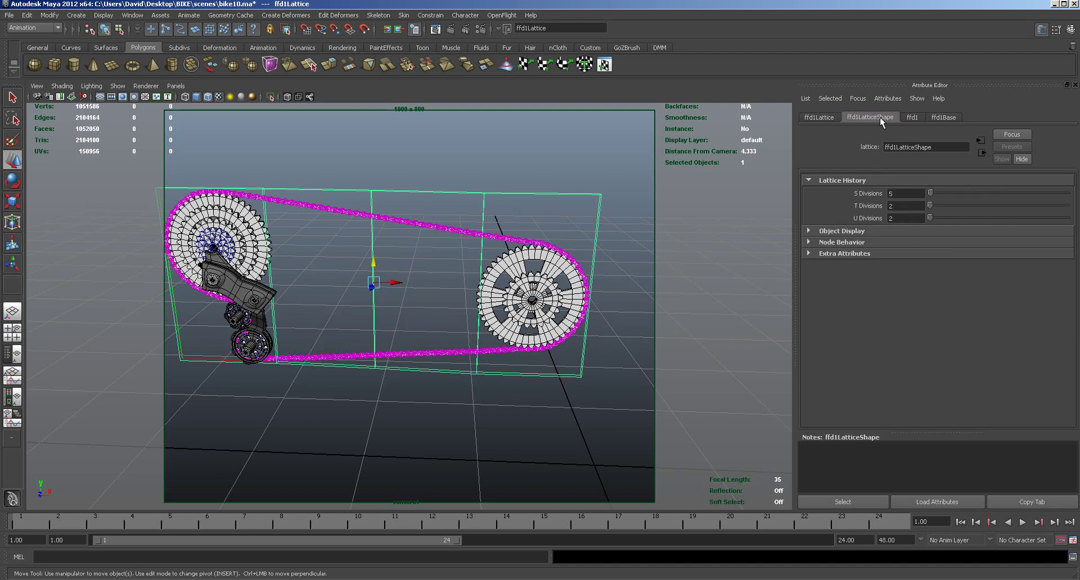
click(910, 117)
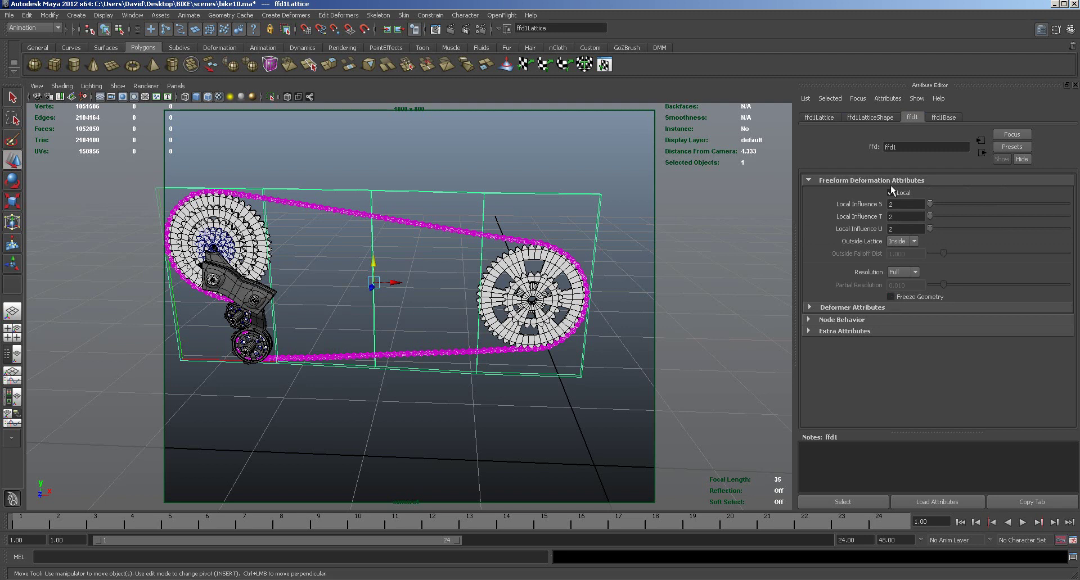
click(875, 119)
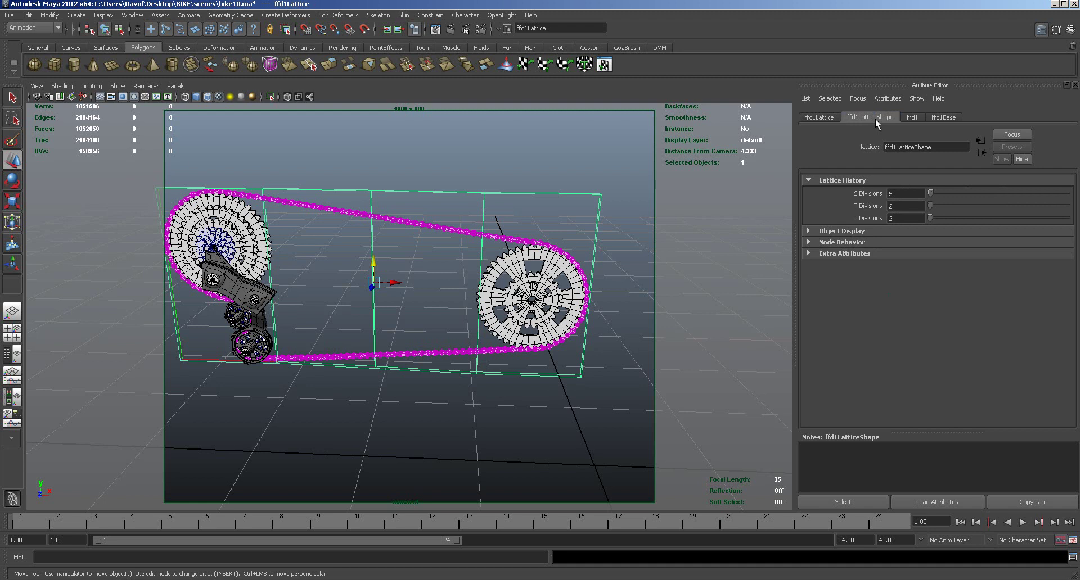
Step: Hide the chain lattice by turning off Visibility in its transform's display attributes, and clear the selection
click(827, 118)
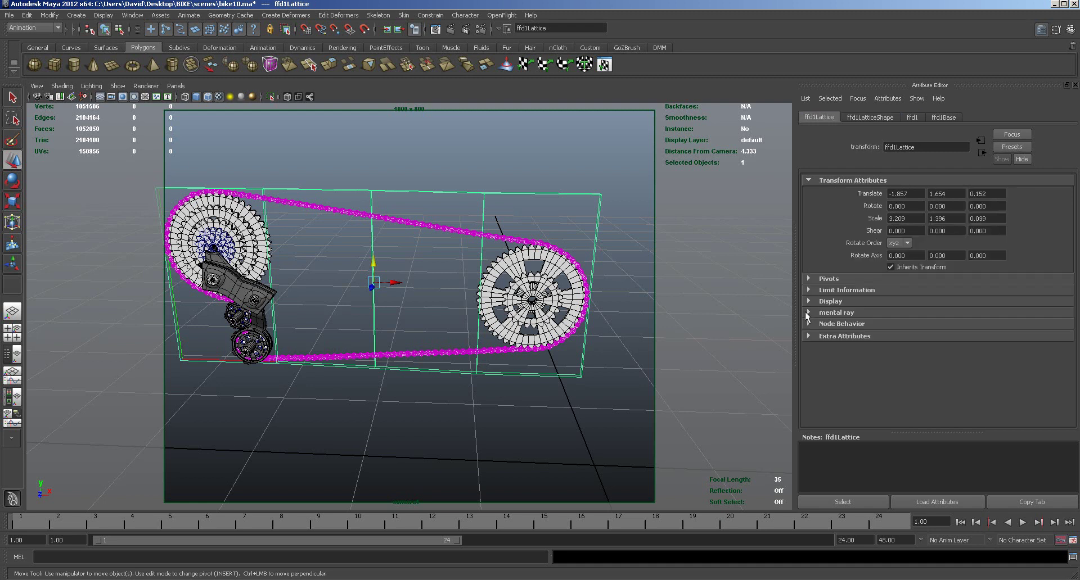
click(808, 302)
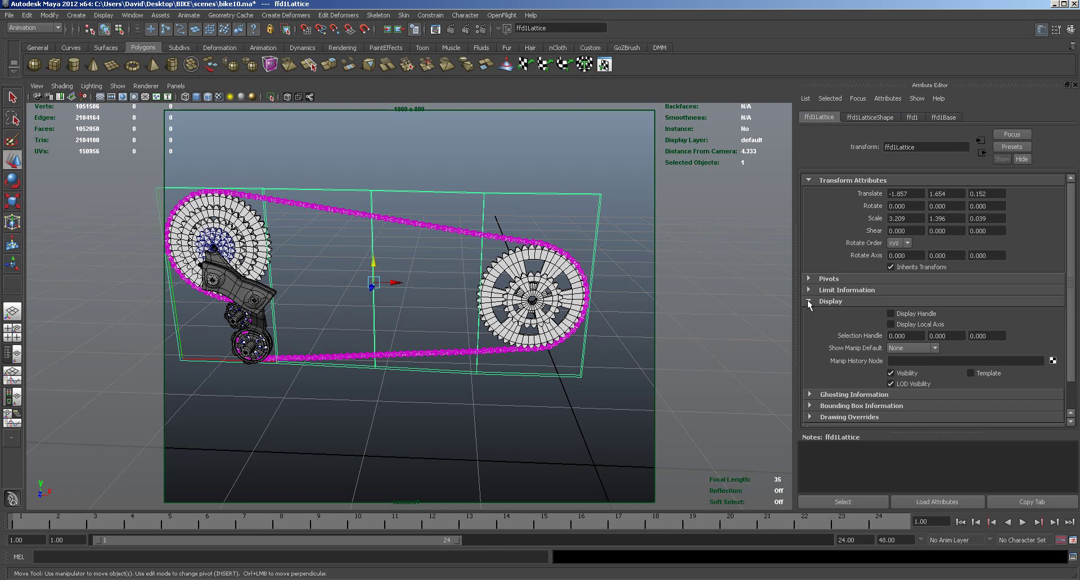
click(890, 374)
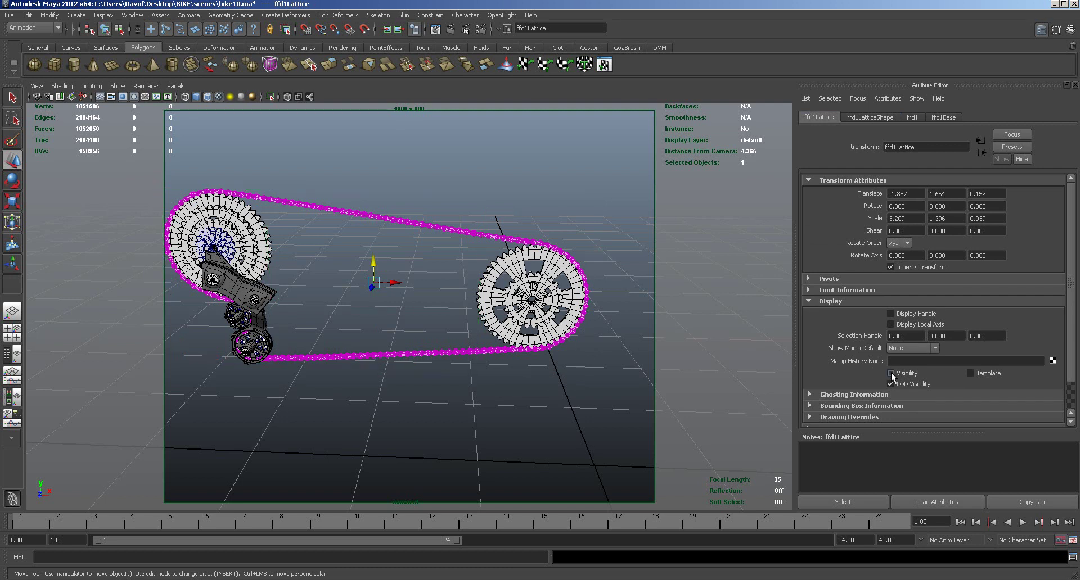
click(891, 374)
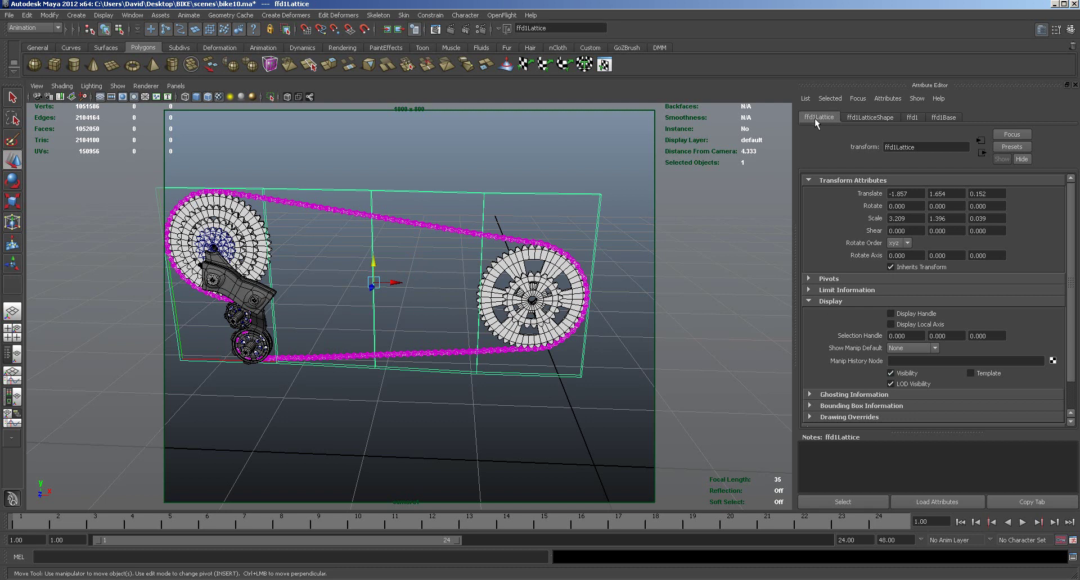
click(890, 373)
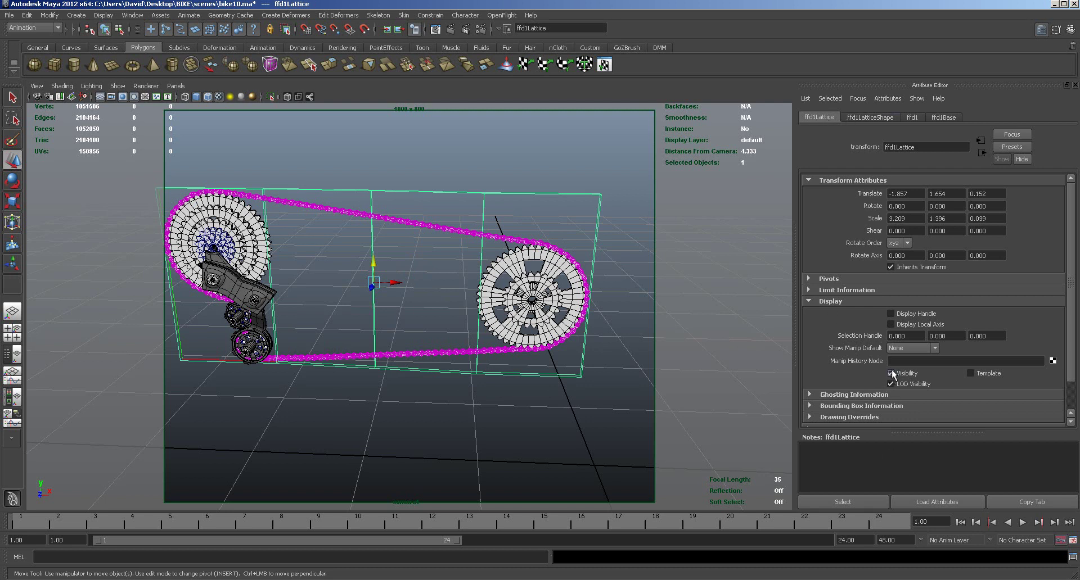
click(595, 404)
alt+drag(579, 405, 444, 400)
alt+right_drag(445, 401, 529, 386)
alt+drag(528, 387, 579, 386)
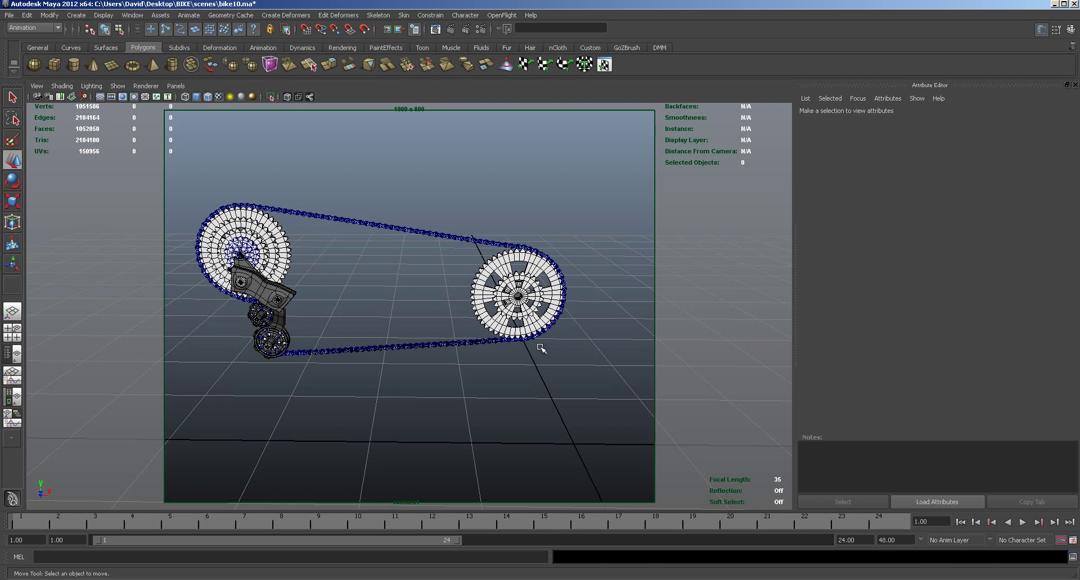
alt+right_drag(571, 358, 551, 357)
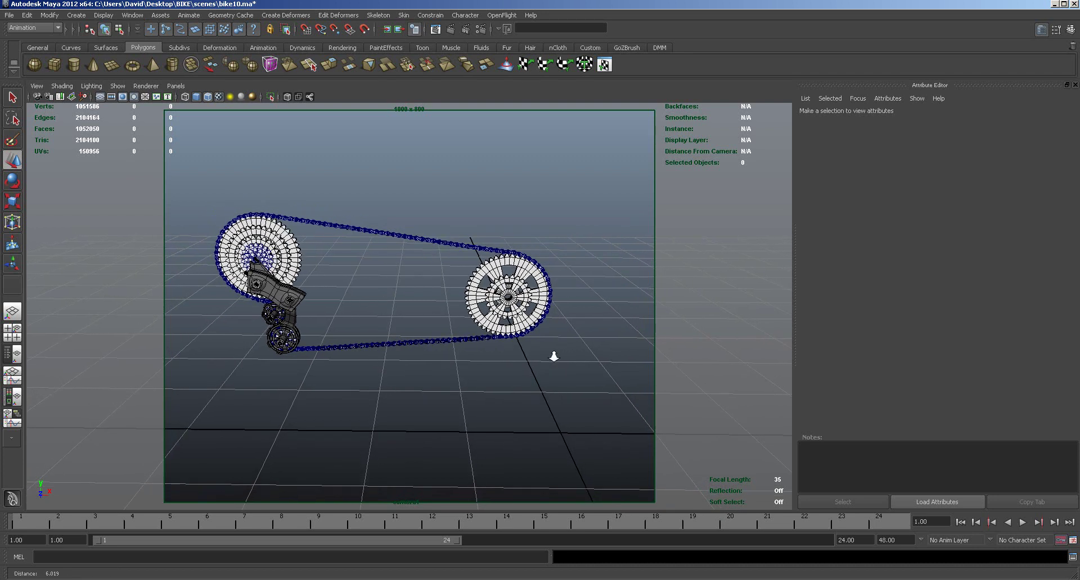
mouse_move(569, 361)
alt+mouse_down()
mouse_move(455, 364)
mouse_move(556, 366)
alt+mouse_up()
alt+right_drag(502, 367, 549, 369)
mouse_move(549, 369)
alt+mouse_down()
mouse_move(552, 379)
mouse_move(526, 381)
mouse_move(560, 382)
alt+mouse_up()
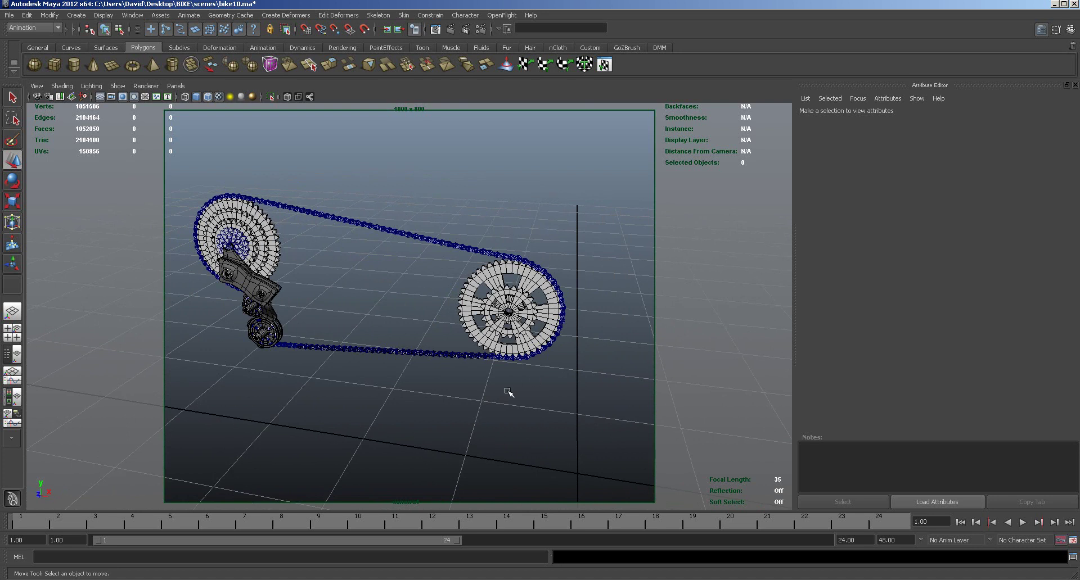
alt+right_drag(511, 395, 515, 398)
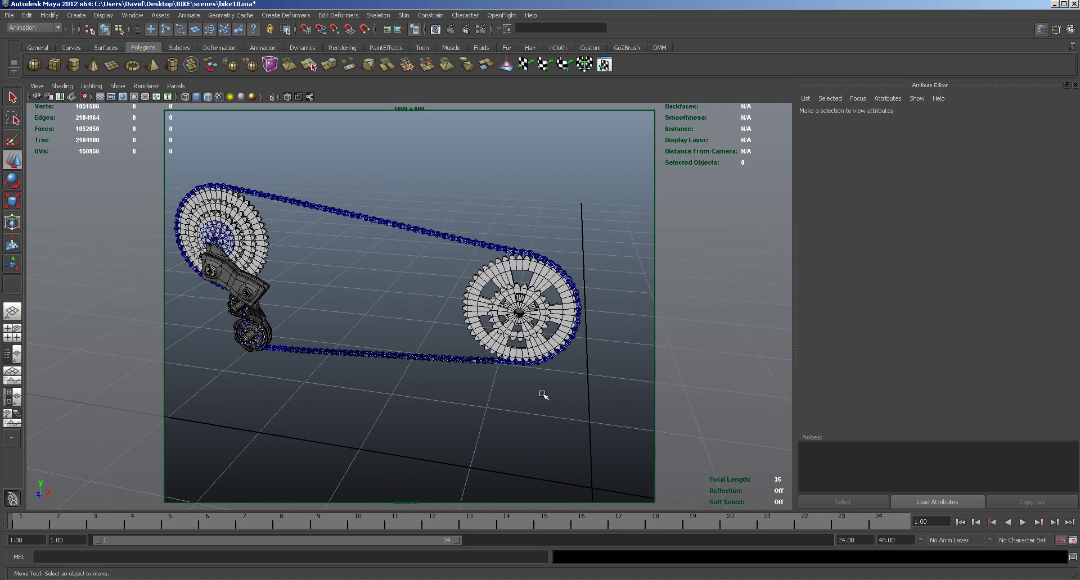
mouse_move(574, 393)
alt+mouse_down()
mouse_move(526, 386)
mouse_move(590, 392)
mouse_move(581, 393)
alt+mouse_up()
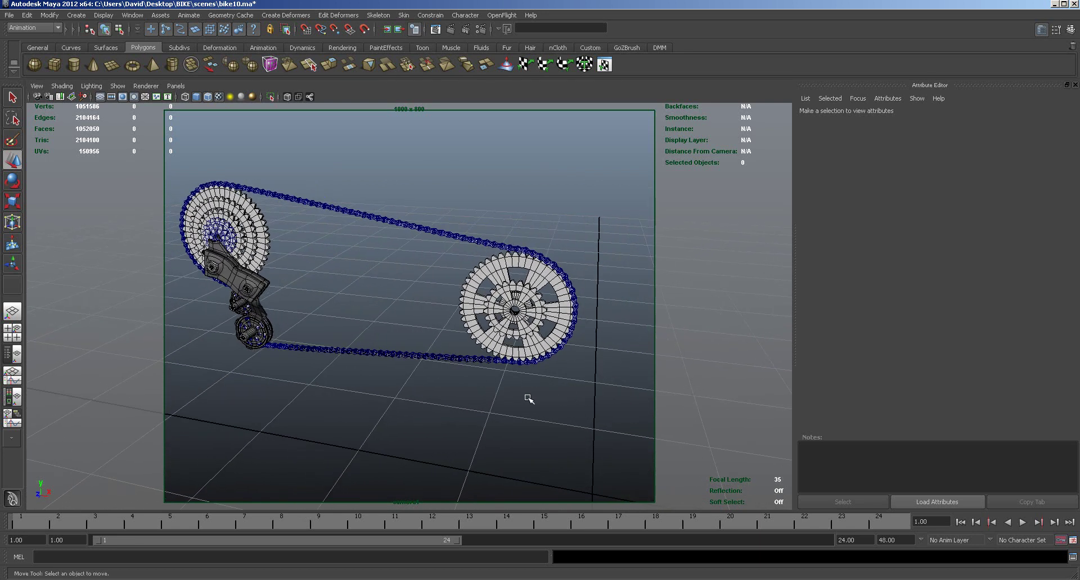
Step: Show the display layer list and switch the gears layer from reference to normal so its parts can be selected
drag(176, 176, 311, 373)
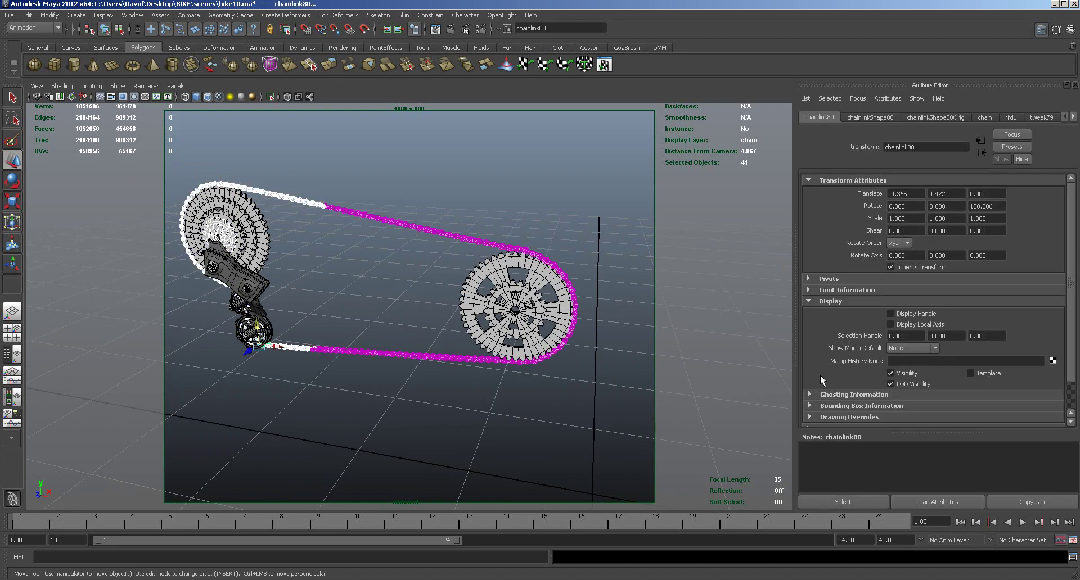
click(1056, 29)
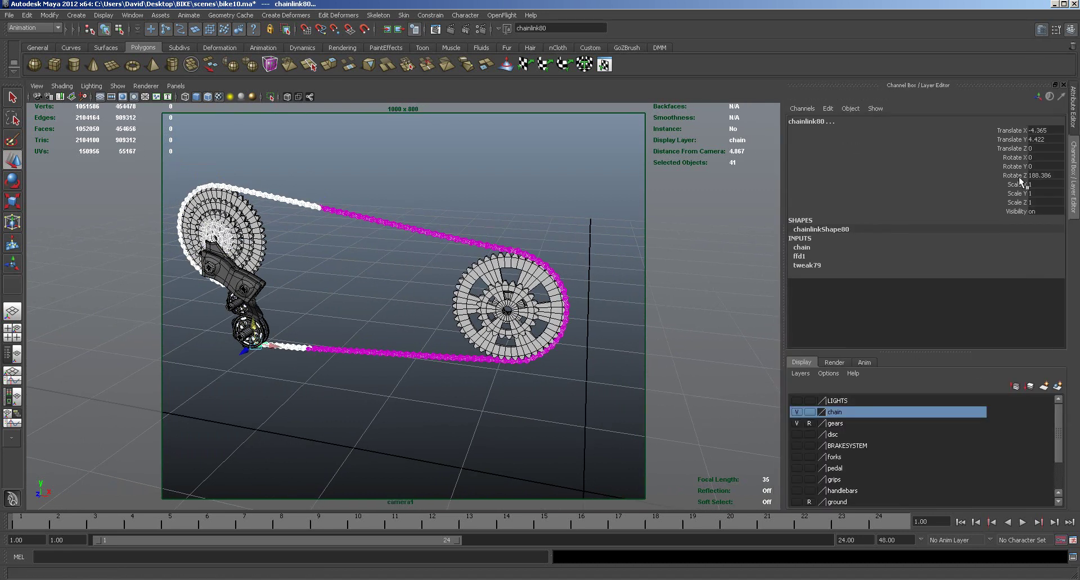
mouse_move(1062, 430)
mouse_down()
mouse_move(1060, 456)
mouse_move(1060, 419)
mouse_up()
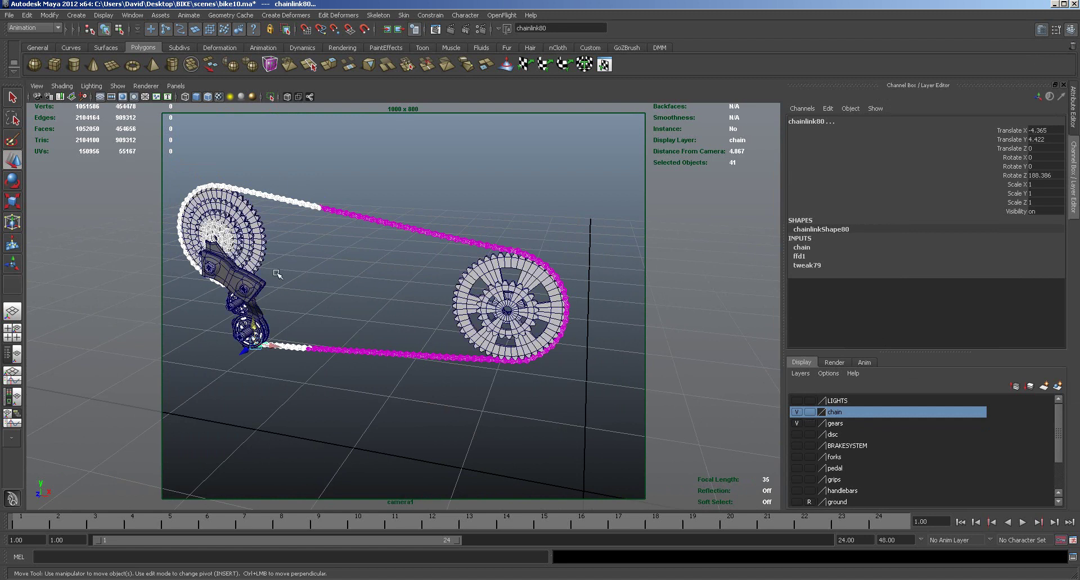
Step: Assign a Blinn material to the rear gears, derailleur and enclosed chain links using Hypershade
drag(170, 164, 427, 394)
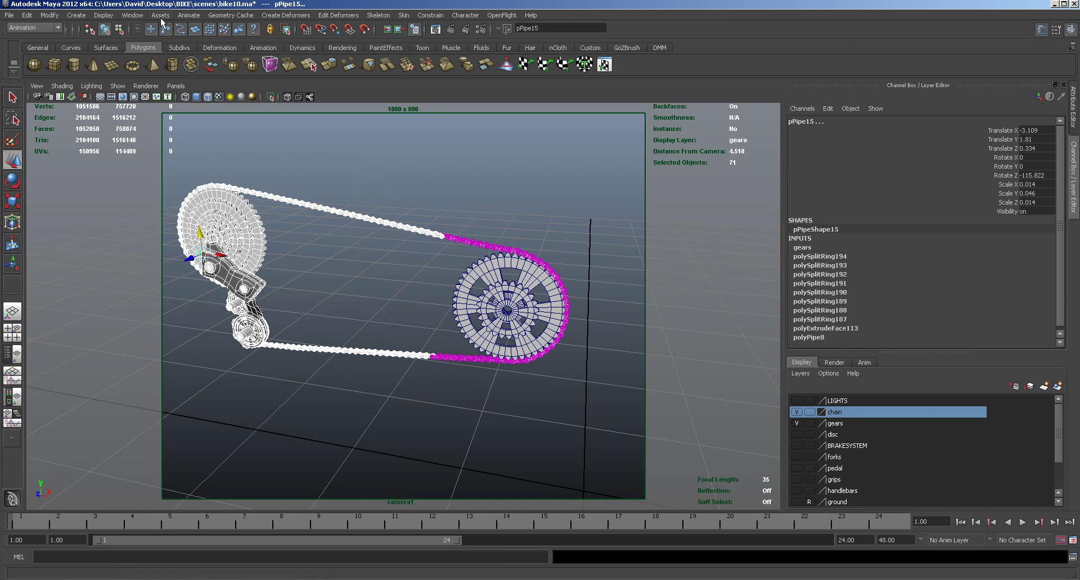
click(134, 16)
mouse_move(166, 48)
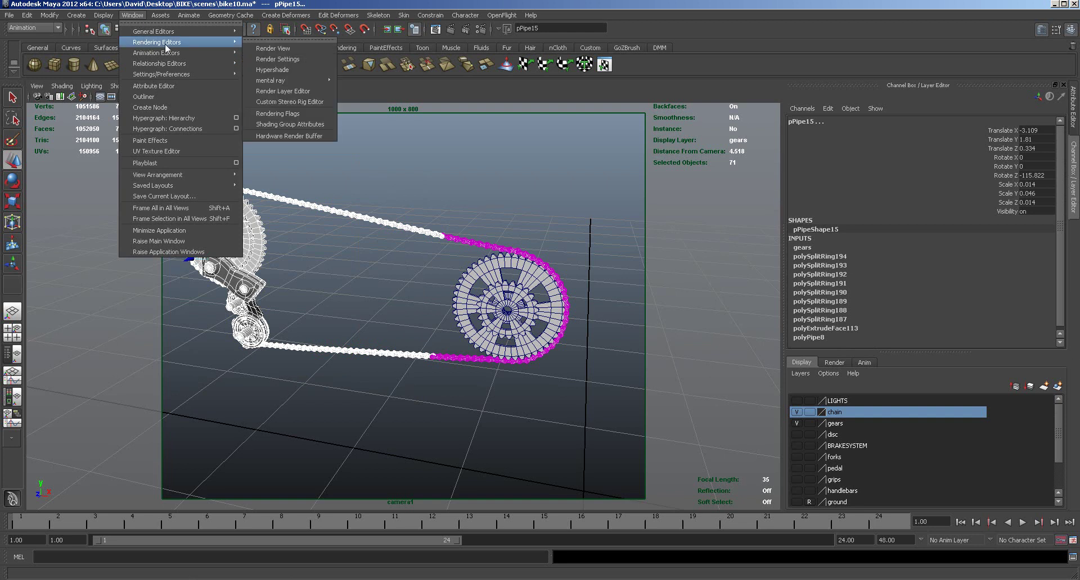
click(323, 70)
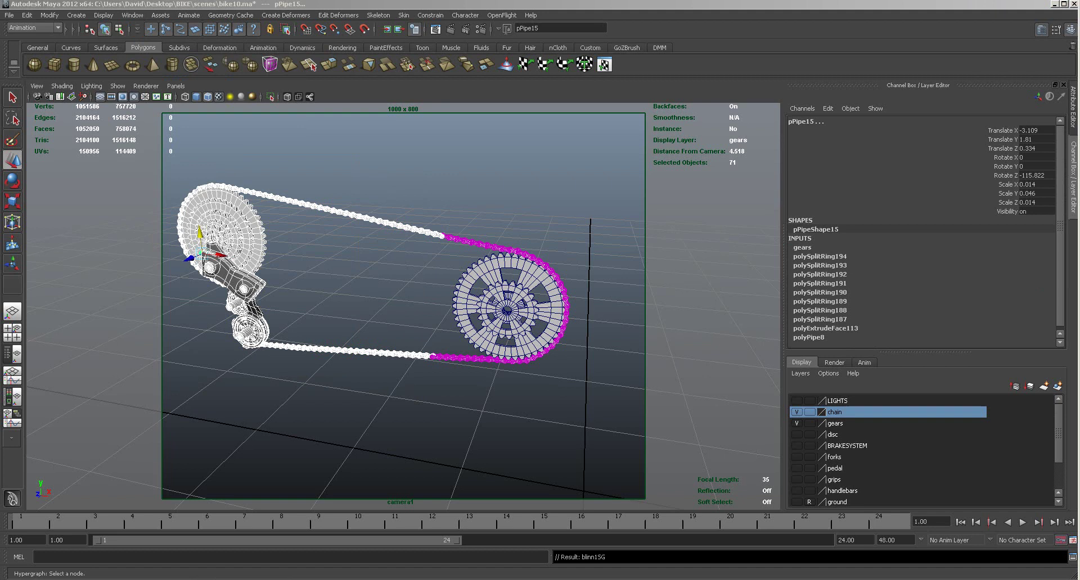
click(605, 221)
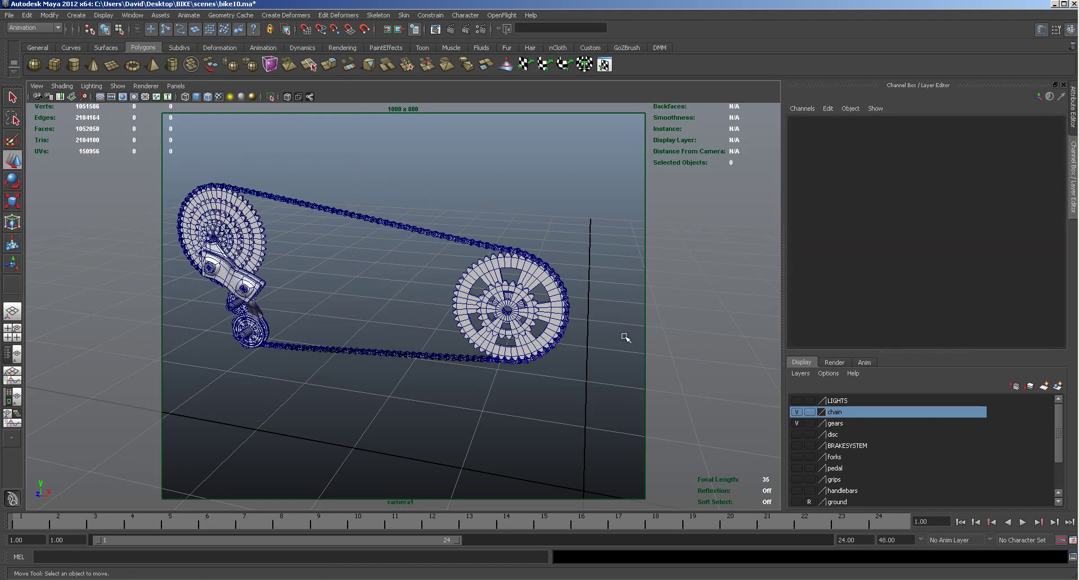
Step: Make the disc, BRAKESYSTEM, forks, pedal, grips, handlebars, ground, LIGHTS, frame, saddle and wheels layers visible
click(797, 445)
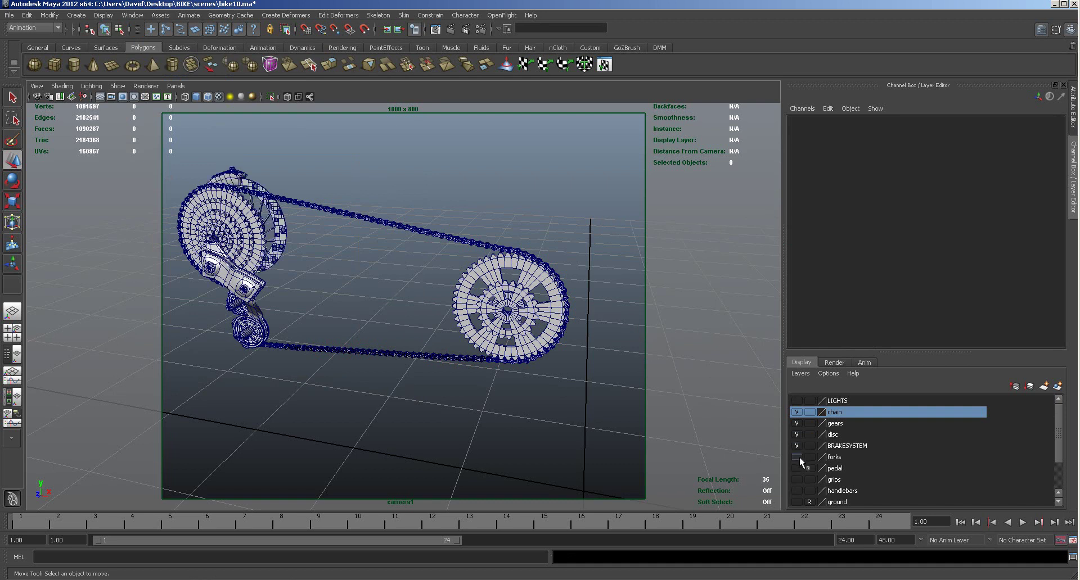
click(797, 468)
click(797, 479)
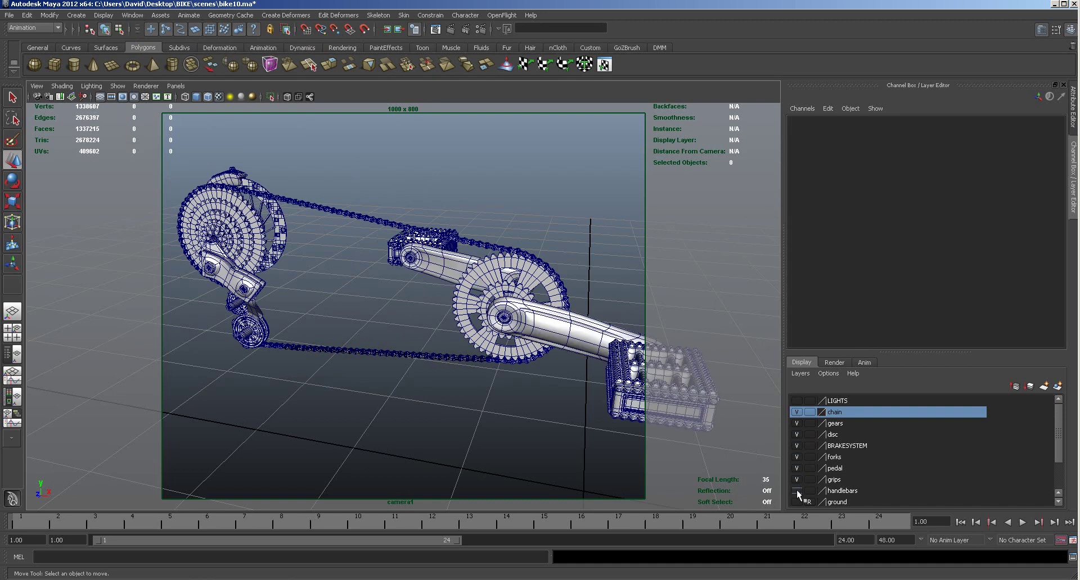
click(797, 501)
click(797, 400)
drag(1060, 444, 1055, 483)
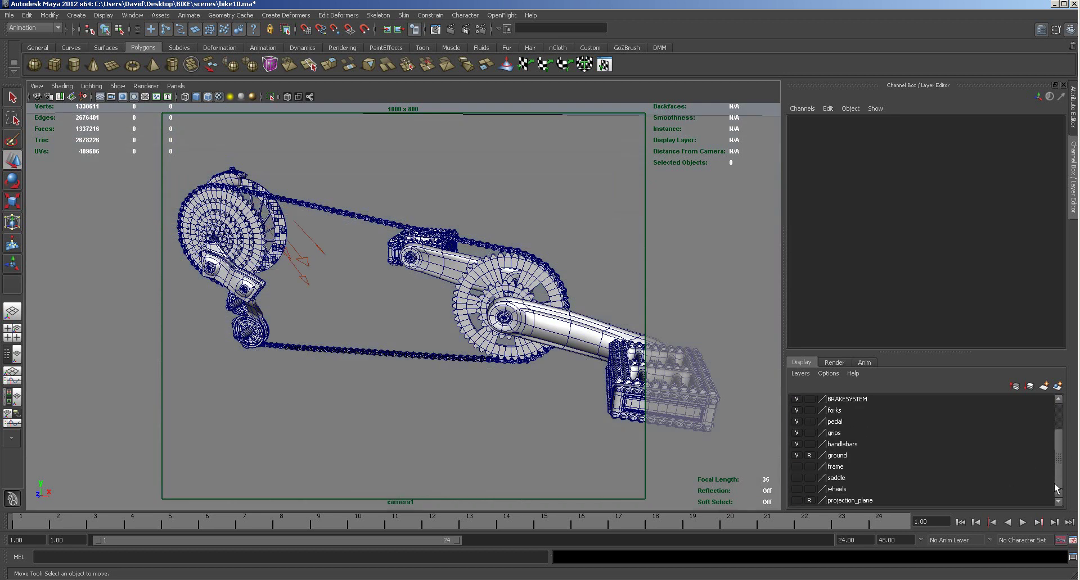
click(796, 467)
click(797, 477)
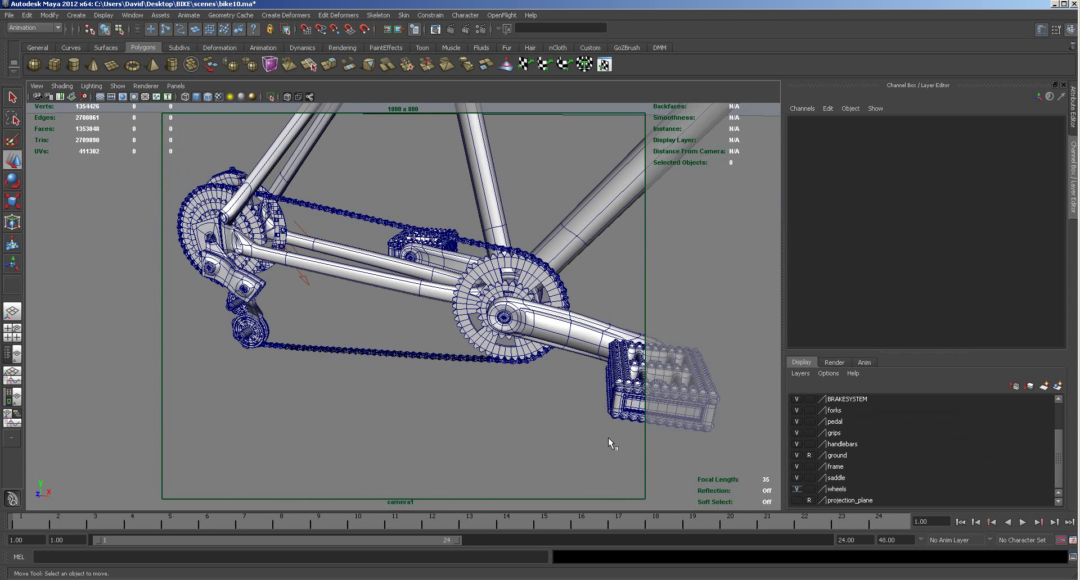
Step: Render the whole bicycle from a front three-quarter view with mental ray and keep the image in the Render View
alt+right_drag(523, 465, 322, 417)
alt+middle_drag(486, 418, 396, 452)
mouse_move(396, 452)
alt+mouse_down()
mouse_move(456, 448)
mouse_move(286, 457)
mouse_move(433, 453)
mouse_move(419, 457)
mouse_move(397, 433)
alt+mouse_up()
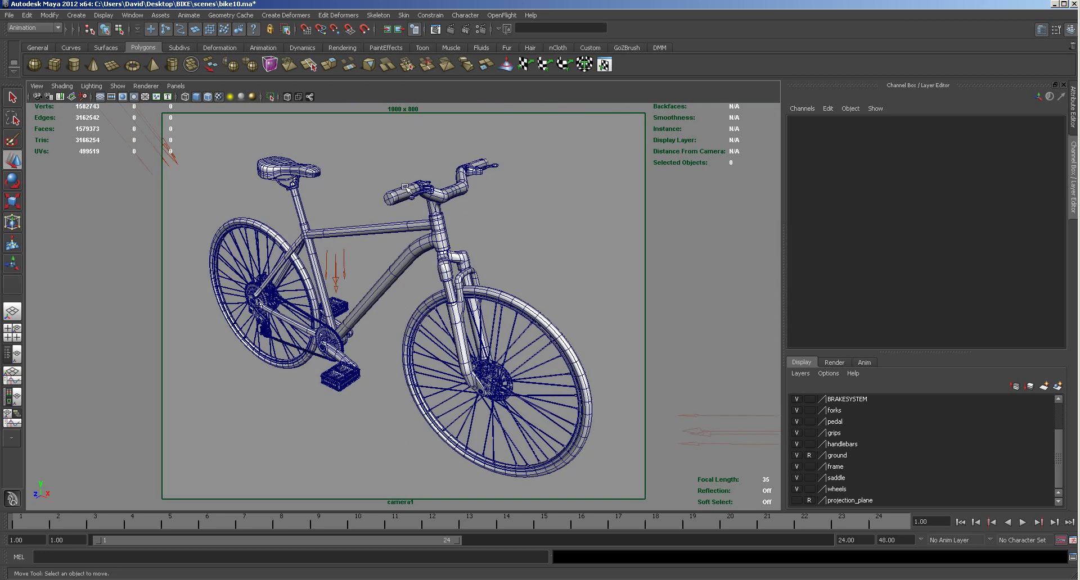
mouse_move(386, 434)
alt+mouse_down()
mouse_move(398, 434)
mouse_move(398, 414)
mouse_move(374, 424)
mouse_move(392, 422)
alt+mouse_up()
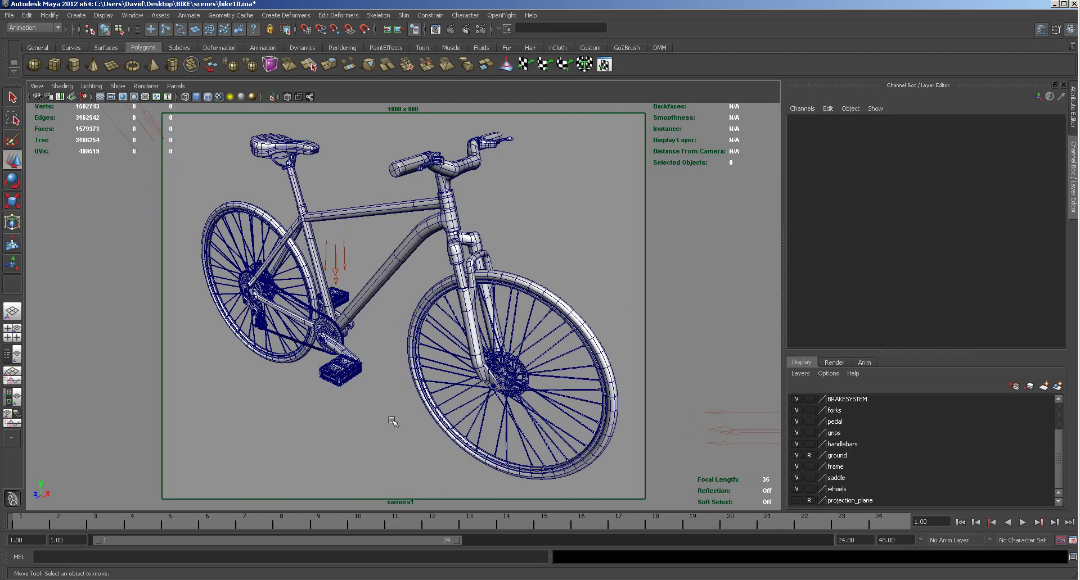
click(451, 30)
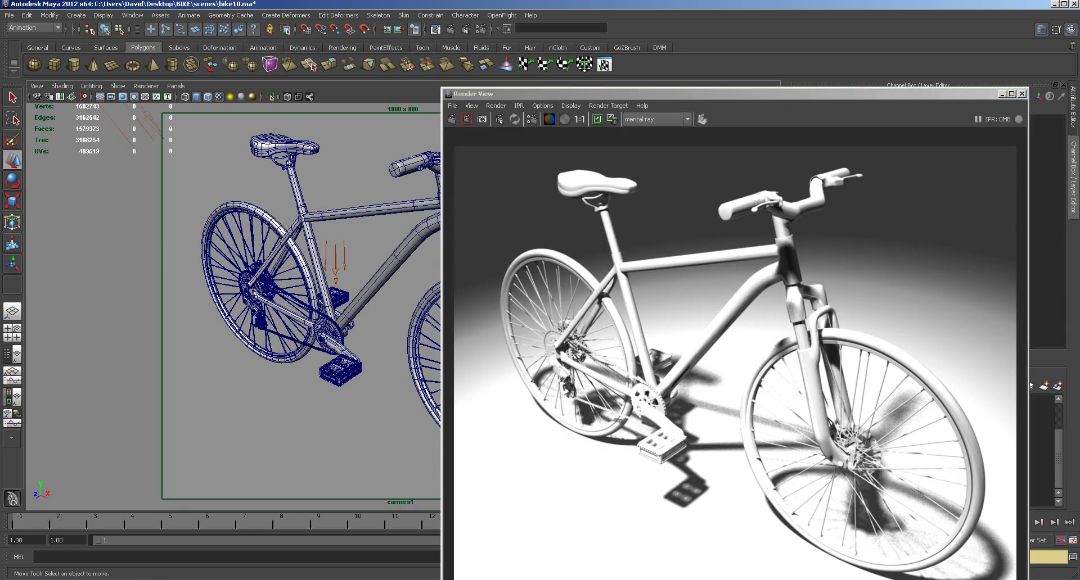
drag(610, 93, 396, 32)
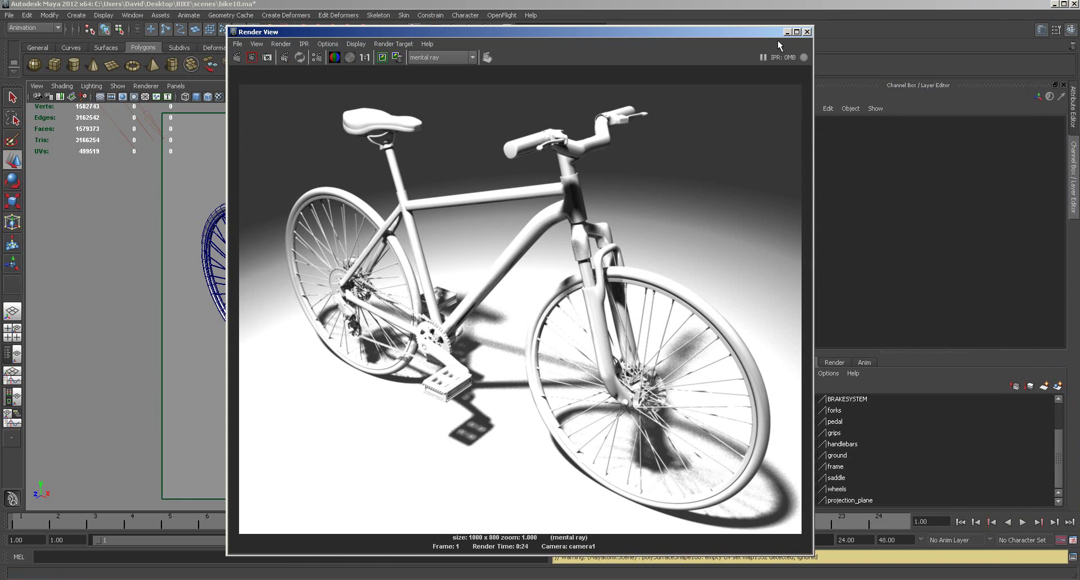
click(383, 56)
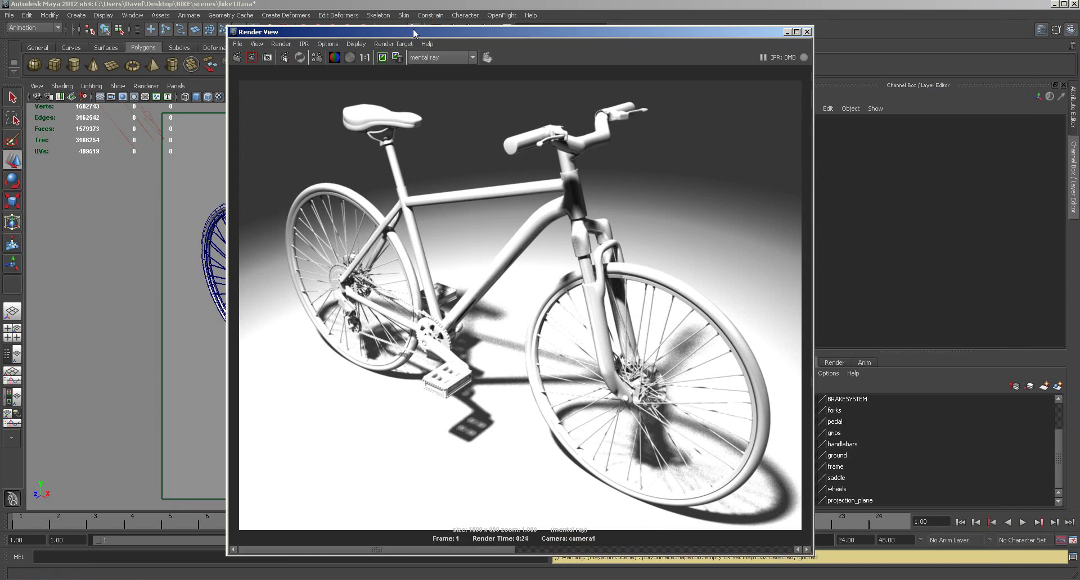
click(807, 32)
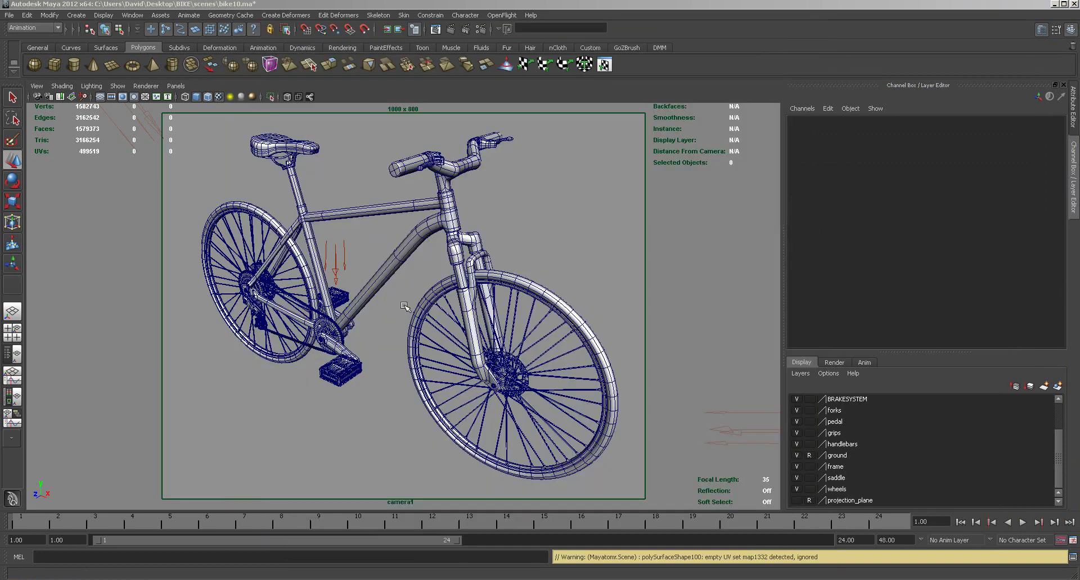
Step: Check the common render settings and image size, and render a close-up of the rear gears and derailleur with mental ray
alt+right_drag(312, 354, 495, 341)
alt+middle_drag(310, 357, 534, 331)
alt+right_drag(461, 344, 868, 345)
alt+drag(613, 368, 631, 342)
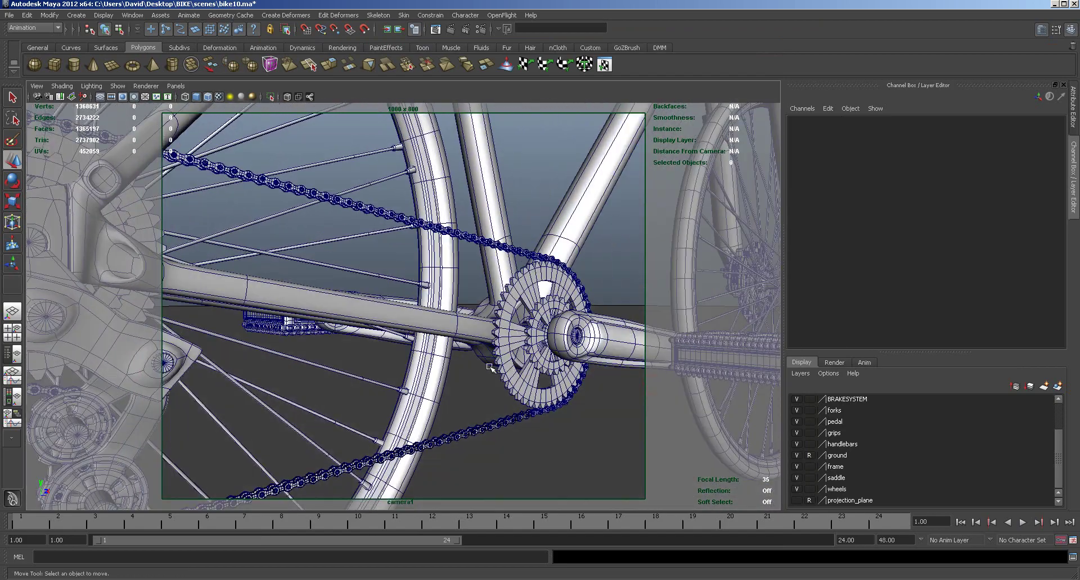
alt+middle_drag(545, 364, 658, 354)
alt+drag(658, 354, 594, 361)
alt+right_drag(510, 315, 541, 264)
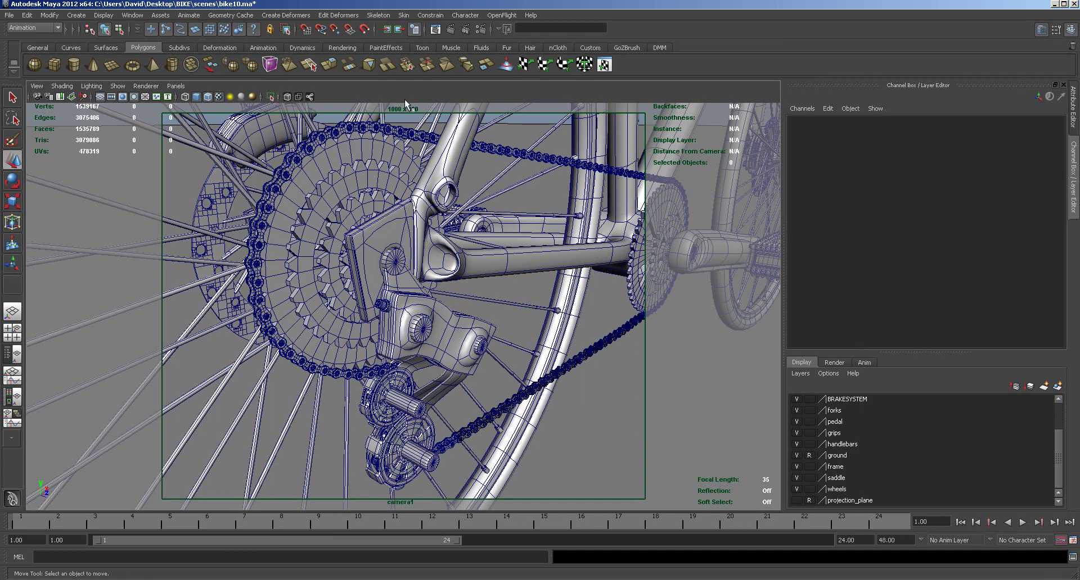
click(480, 30)
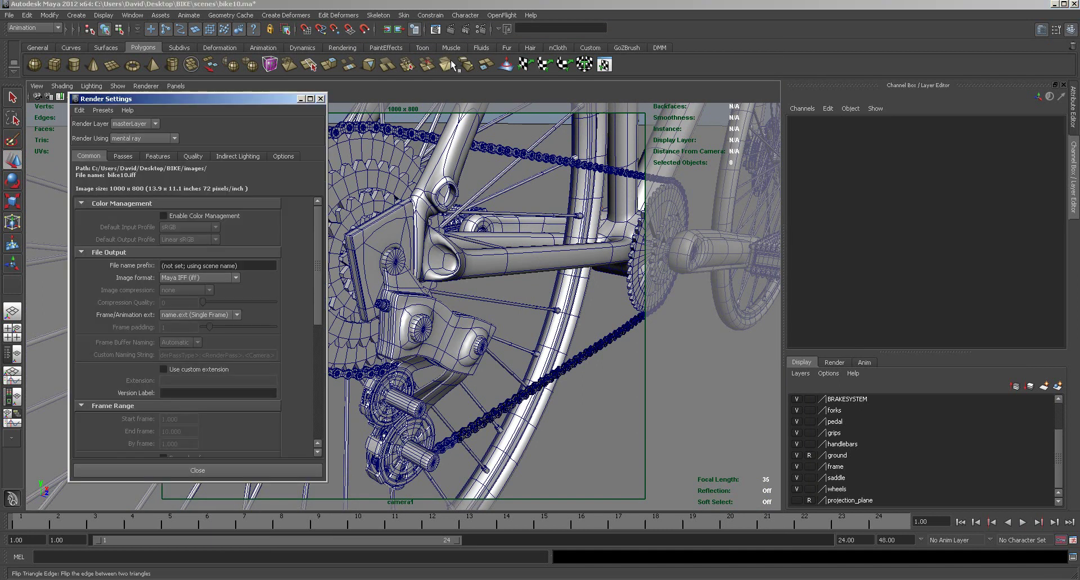
scroll(245, 370, down, 3)
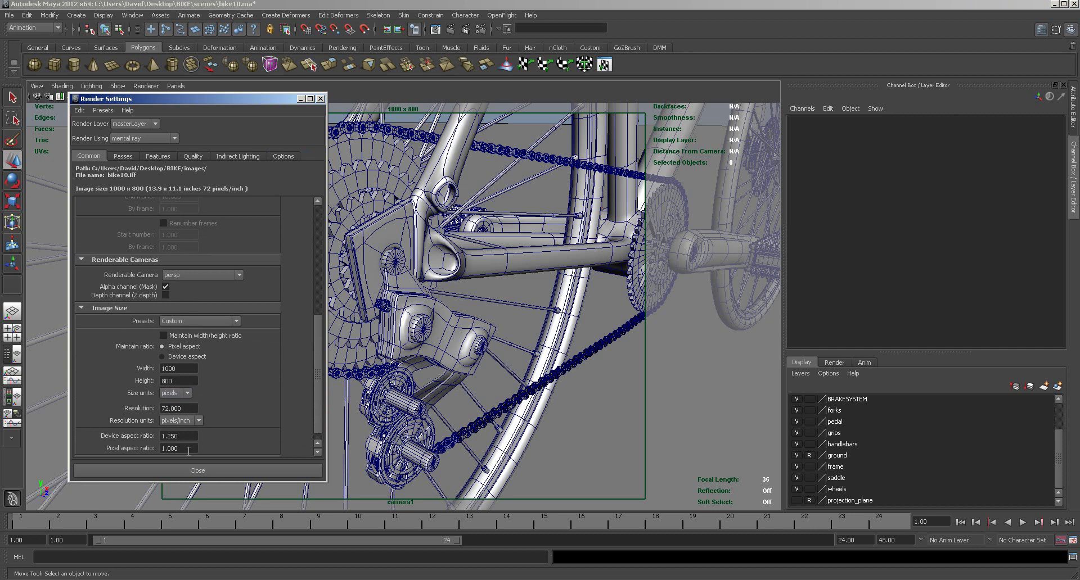
click(192, 470)
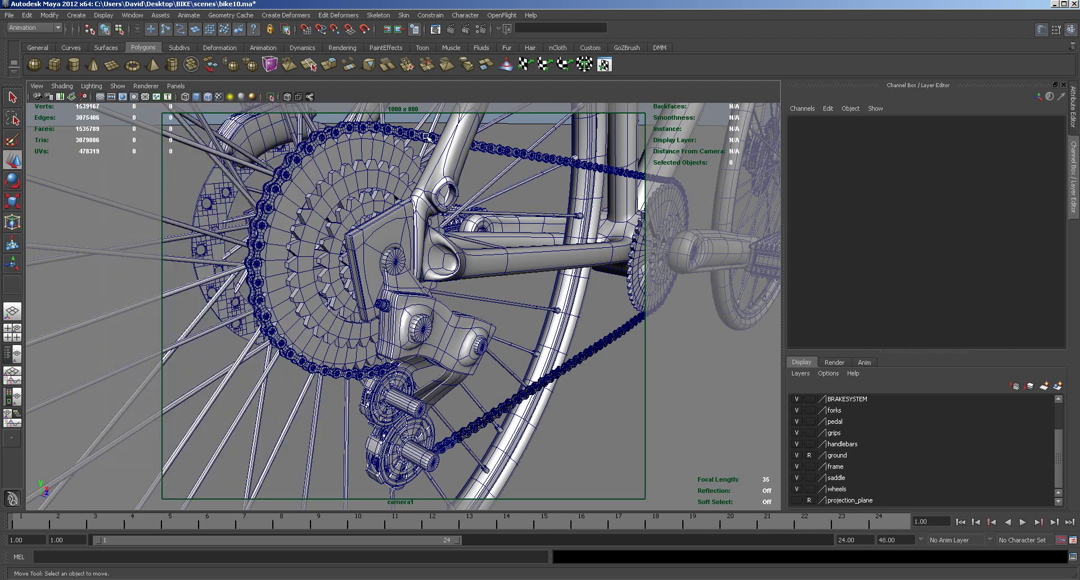
click(452, 25)
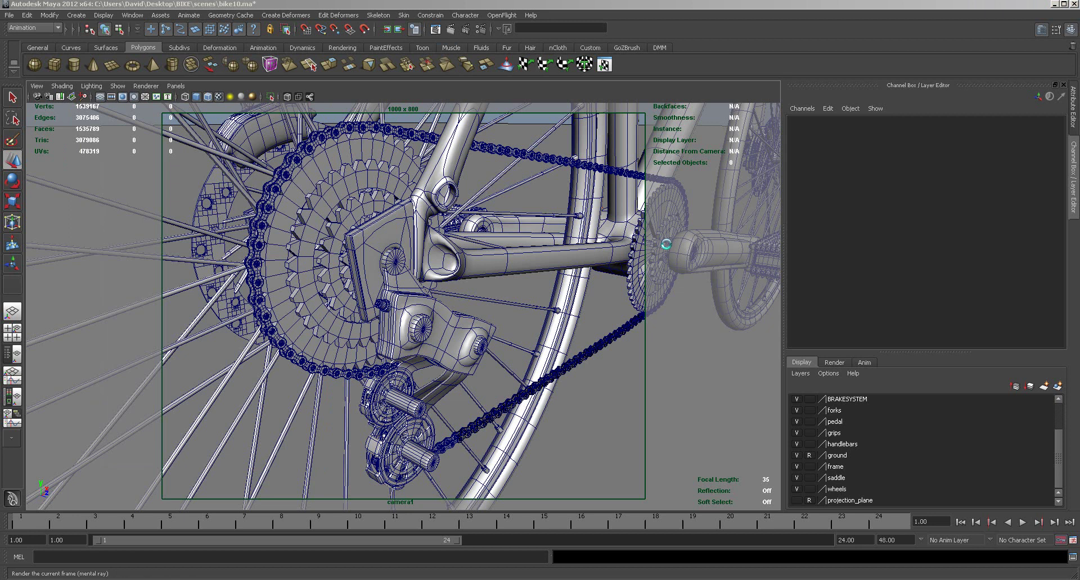
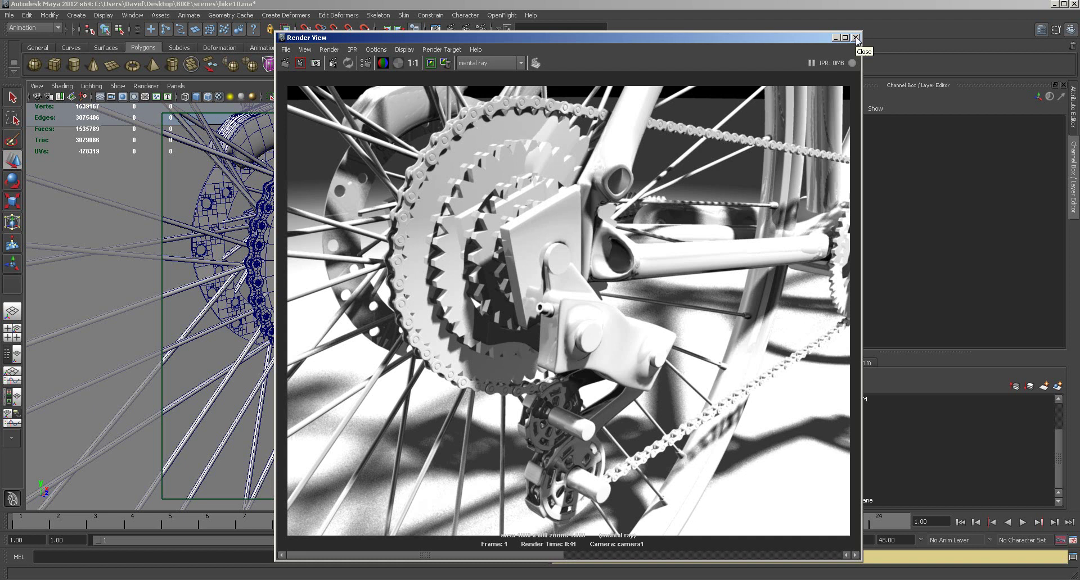
click(856, 38)
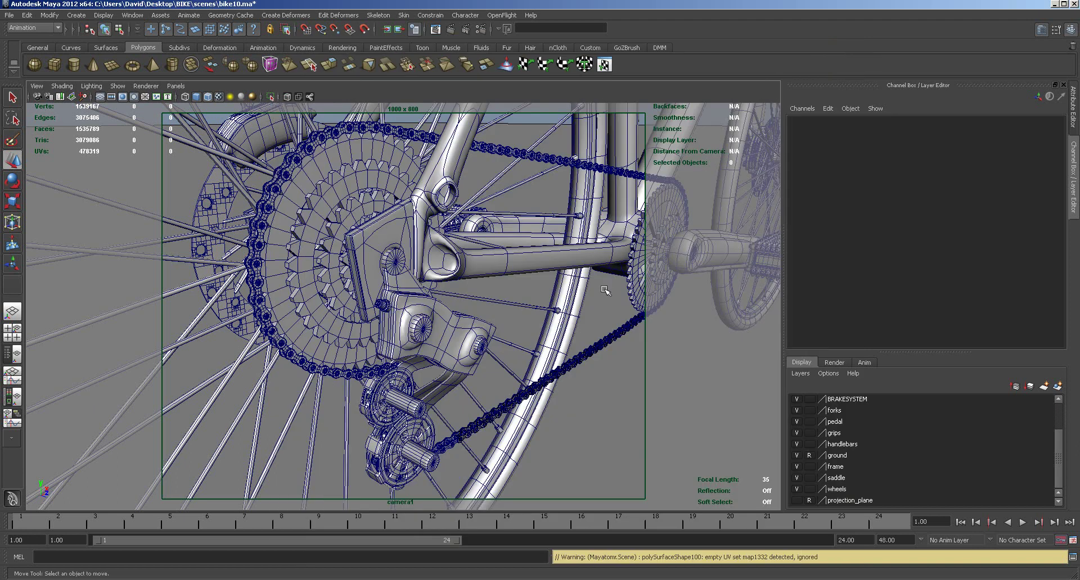
Step: Examine the bicycle's handlebars, grips and brake levers up close
alt+drag(621, 278, 576, 272)
alt+right_drag(576, 272, 338, 280)
alt+middle_drag(586, 270, 403, 441)
mouse_move(487, 332)
alt+middle_down()
mouse_move(476, 359)
mouse_move(354, 450)
alt+middle_up()
alt+right_drag(353, 450, 533, 436)
alt+middle_drag(475, 396, 452, 478)
alt+right_drag(426, 471, 673, 437)
mouse_move(488, 372)
alt+mouse_down()
mouse_move(511, 366)
mouse_move(485, 369)
alt+mouse_up()
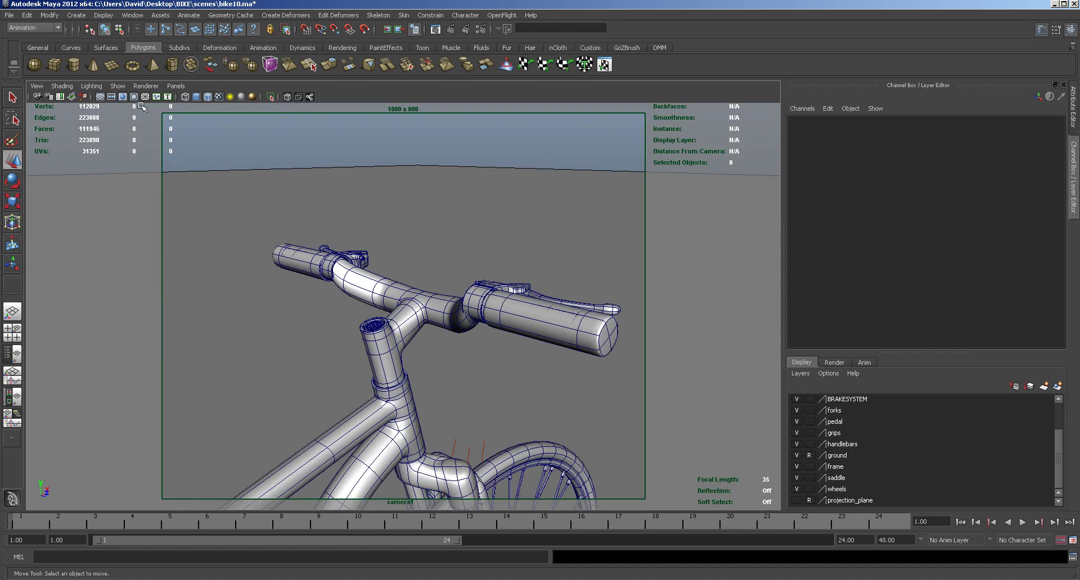
click(174, 66)
mouse_move(507, 345)
alt+right_down()
mouse_move(378, 322)
mouse_move(212, 350)
alt+right_up()
alt+right_drag(360, 332, 188, 365)
alt+middle_drag(518, 427, 591, 367)
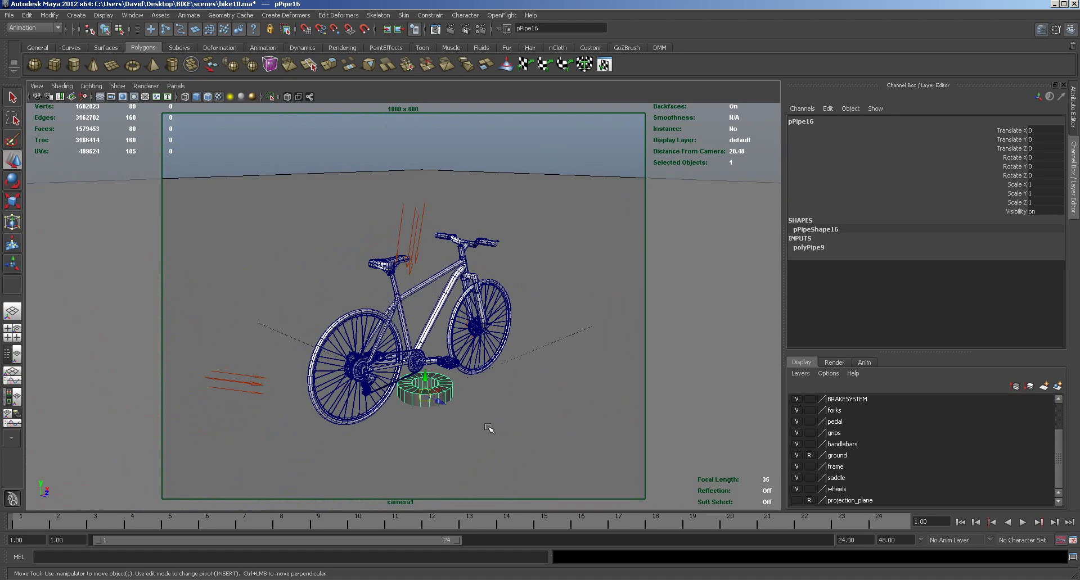
key(Delete)
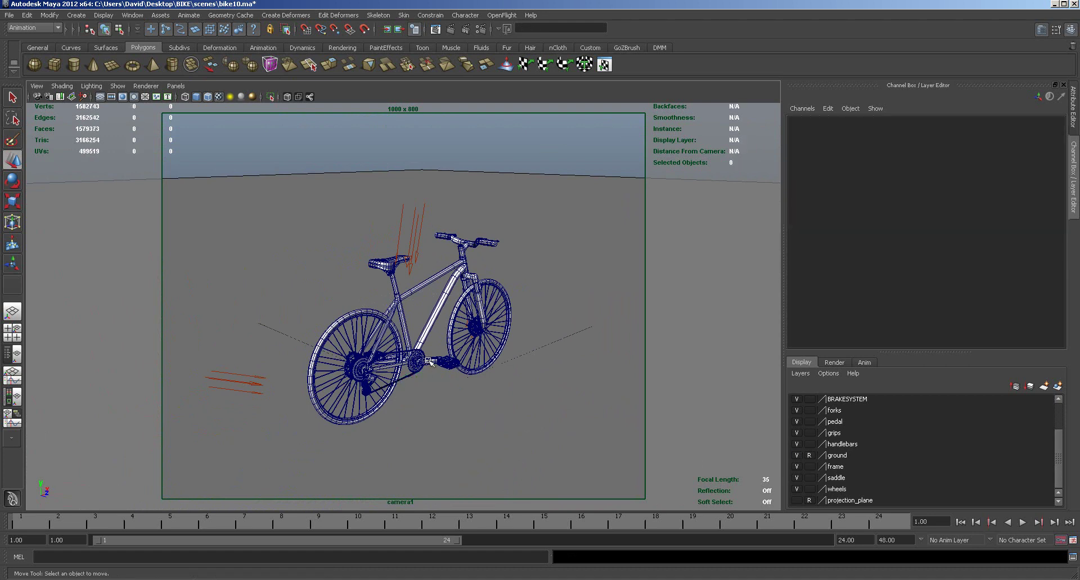
Step: Switch the ground layer from reference to normal, and show the projection_plane layer and hide it again
alt+drag(561, 355, 512, 354)
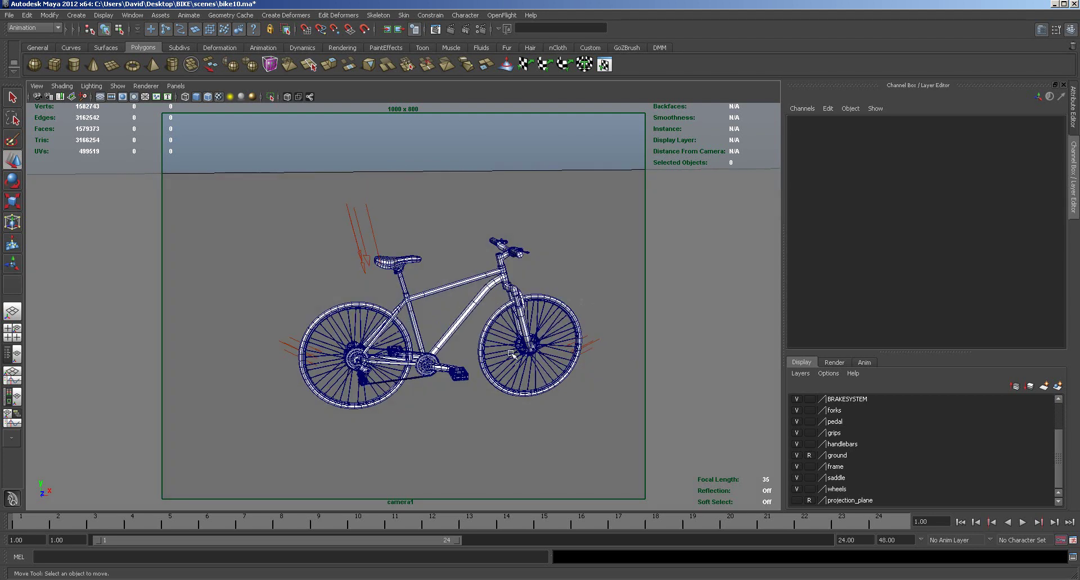
drag(1079, 238, 837, 207)
drag(936, 197, 1079, 214)
click(810, 456)
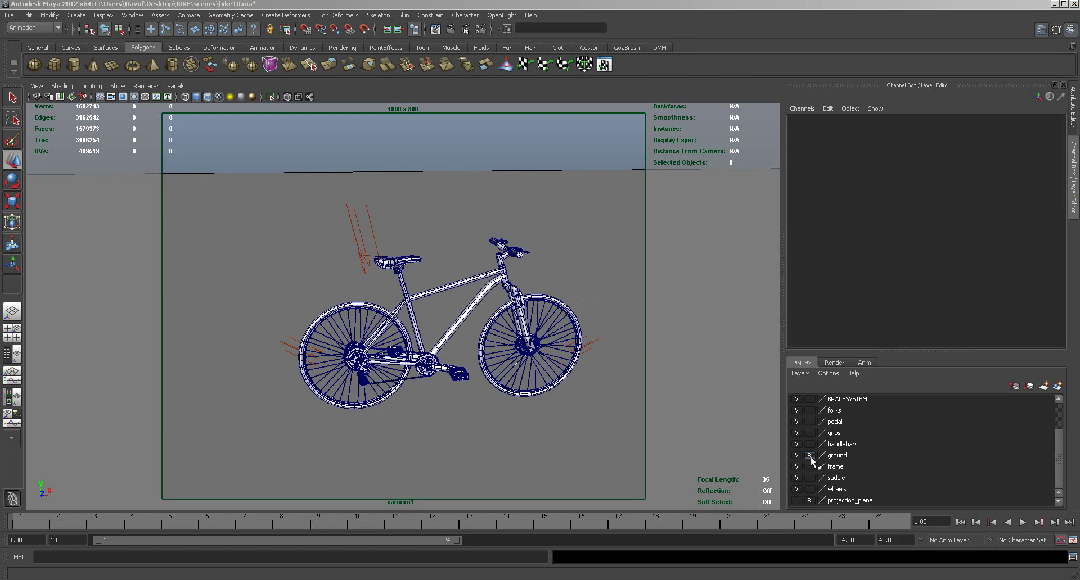
click(796, 501)
click(797, 501)
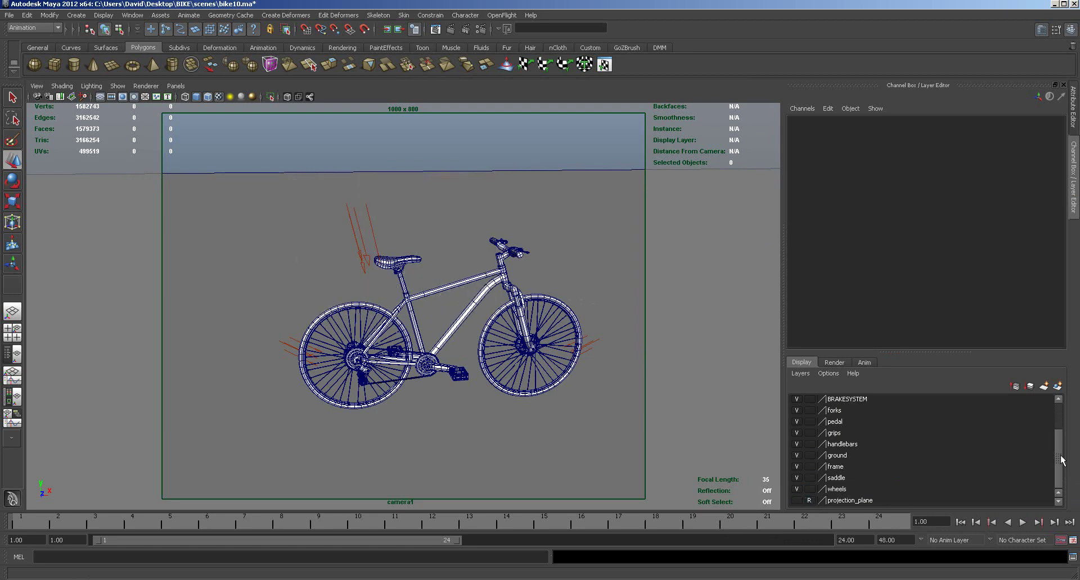
Step: View the whole bicycle and its lights from the opposite side and save the scene bike10.ma
drag(1061, 460, 1061, 415)
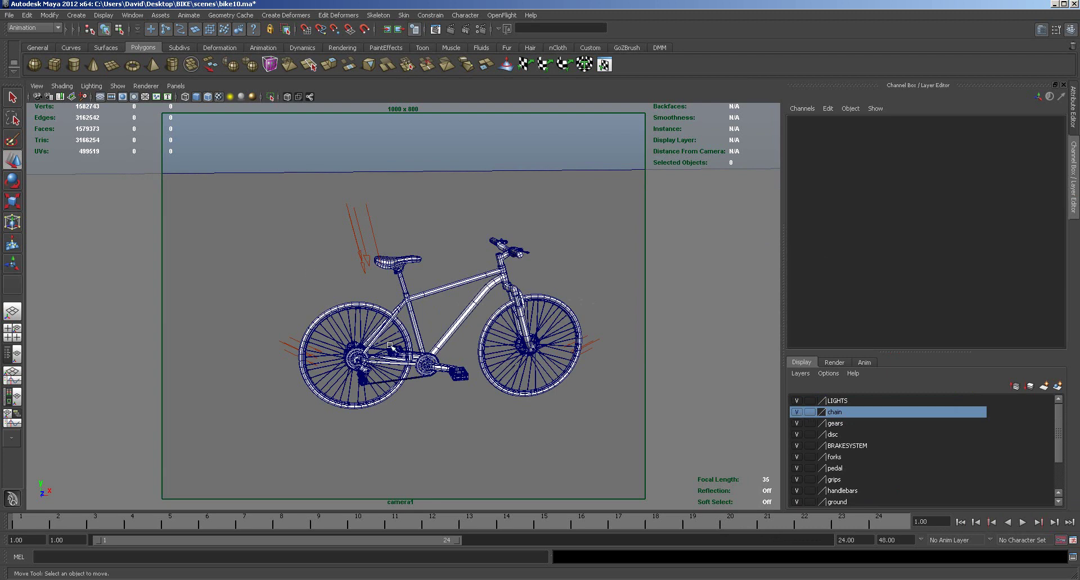
alt+drag(198, 161, 372, 155)
alt+right_drag(500, 351, 298, 253)
alt+drag(227, 169, 305, 148)
alt+drag(330, 212, 336, 255)
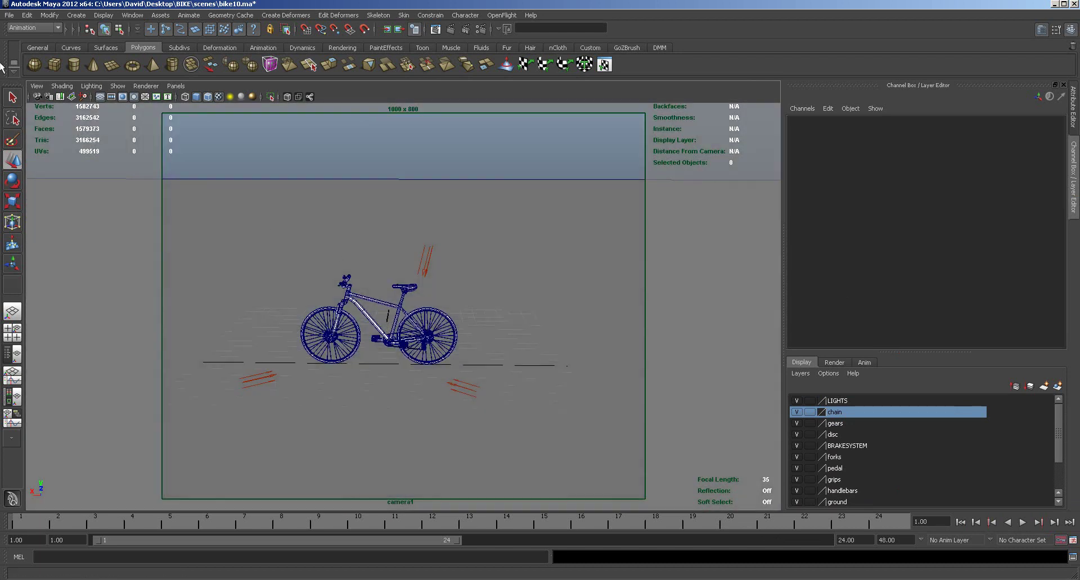
click(9, 15)
click(32, 54)
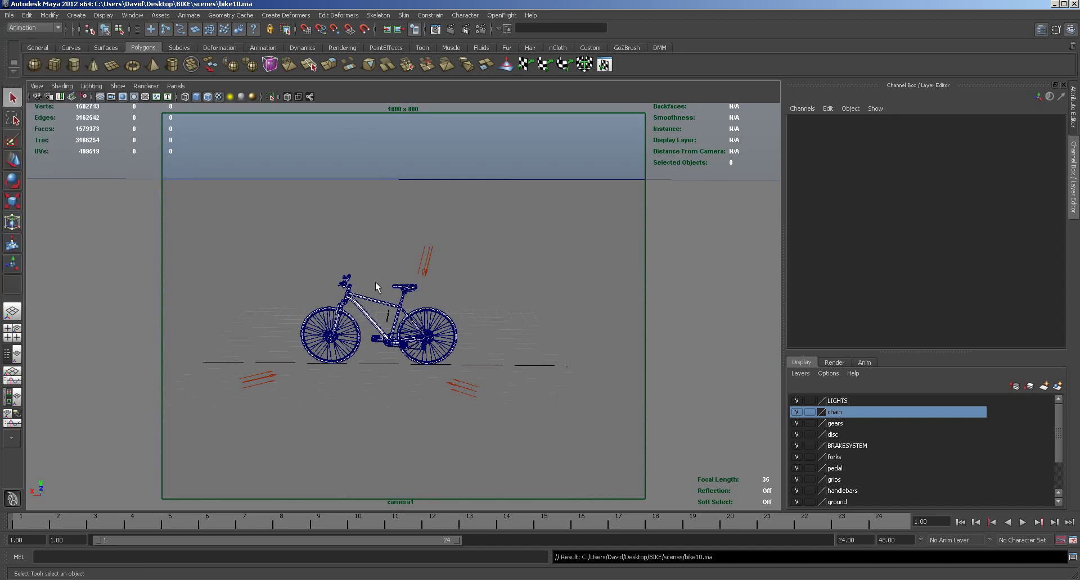
Step: Try to delete all construction history in the scene with every object selected
drag(200, 141, 561, 477)
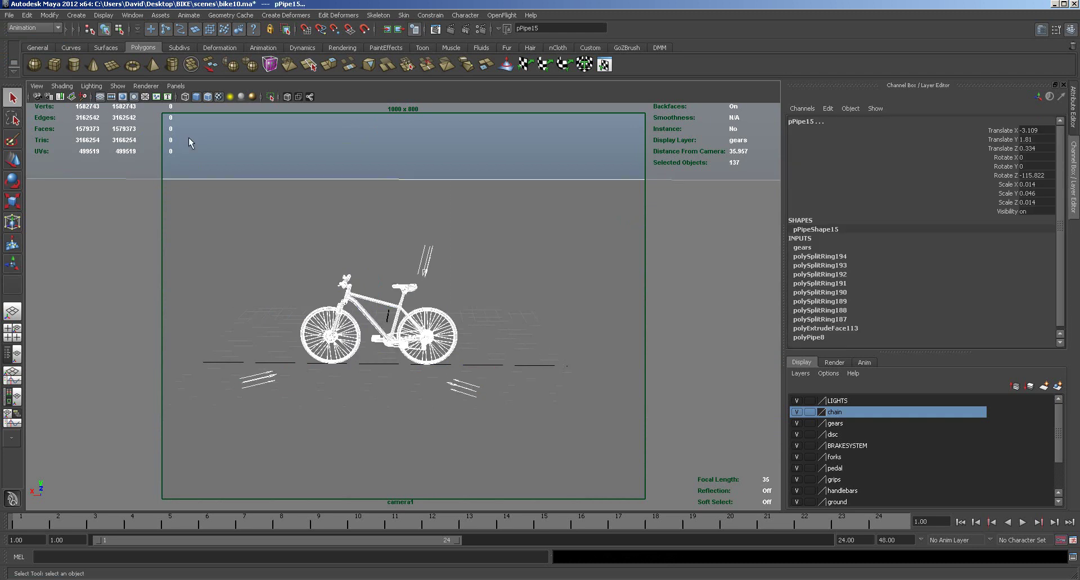
click(29, 16)
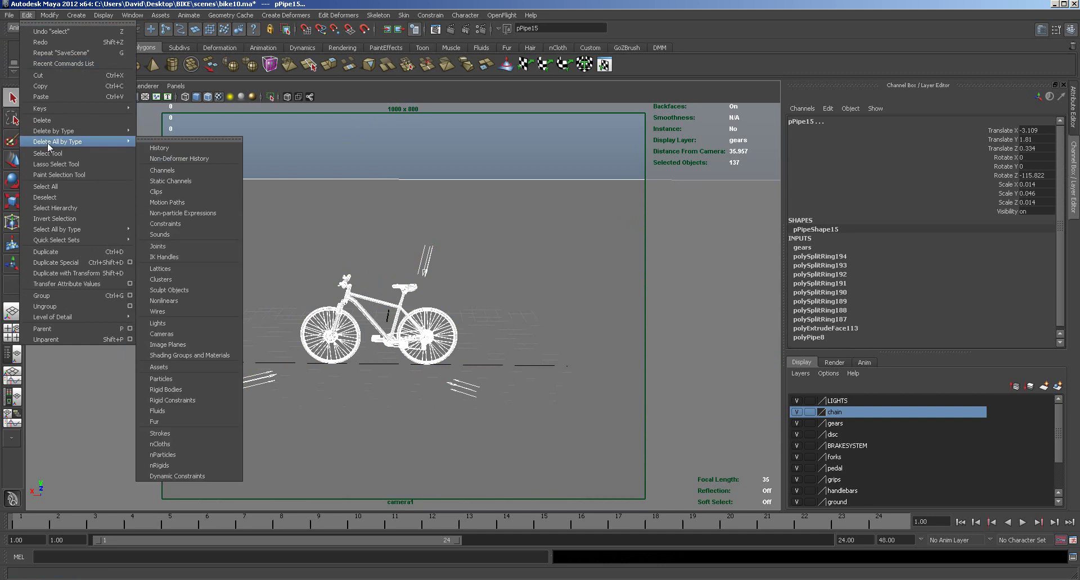
mouse_move(113, 141)
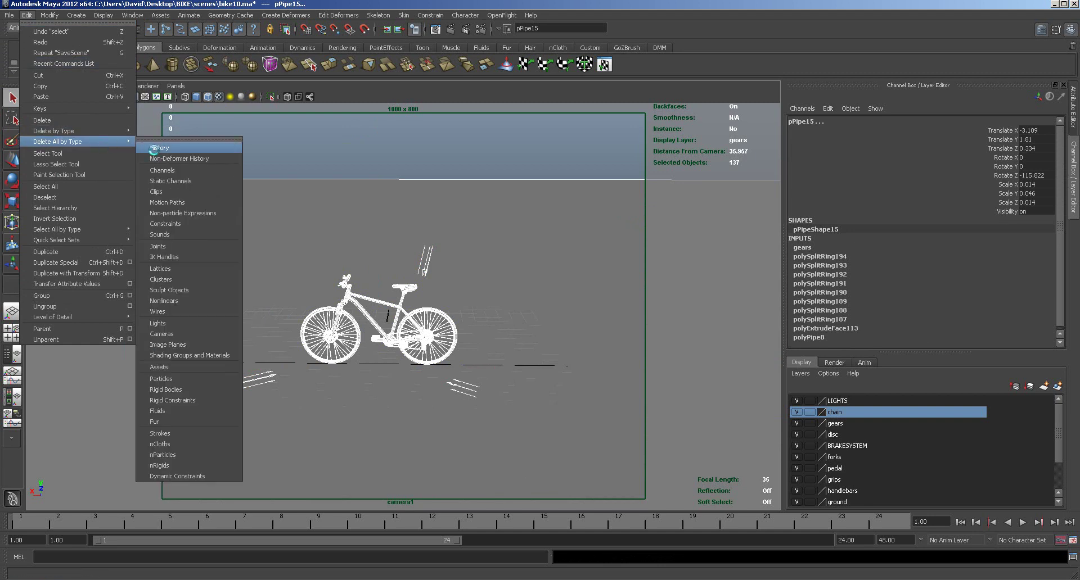
click(155, 148)
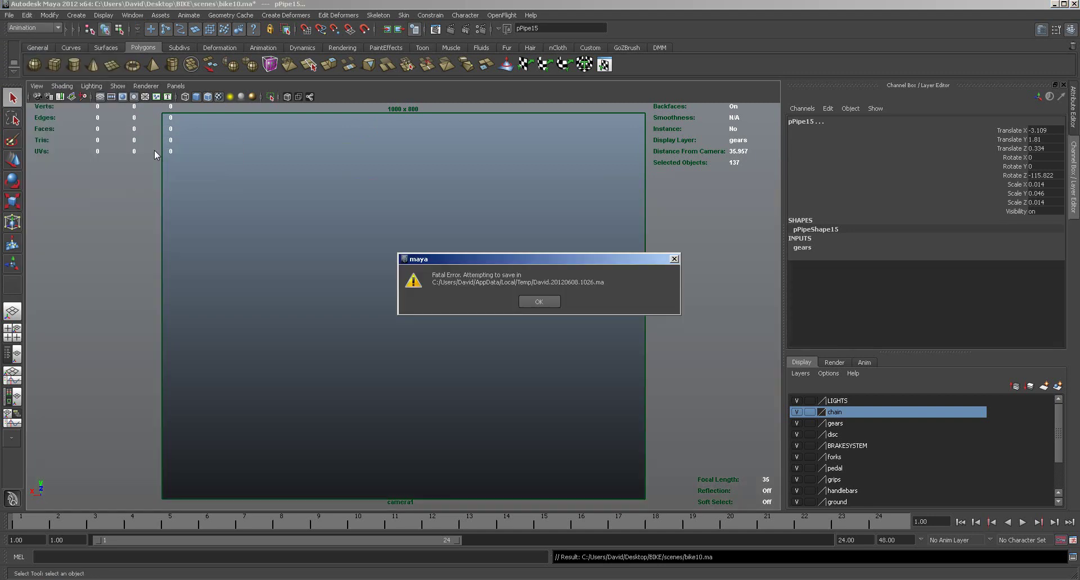
click(543, 302)
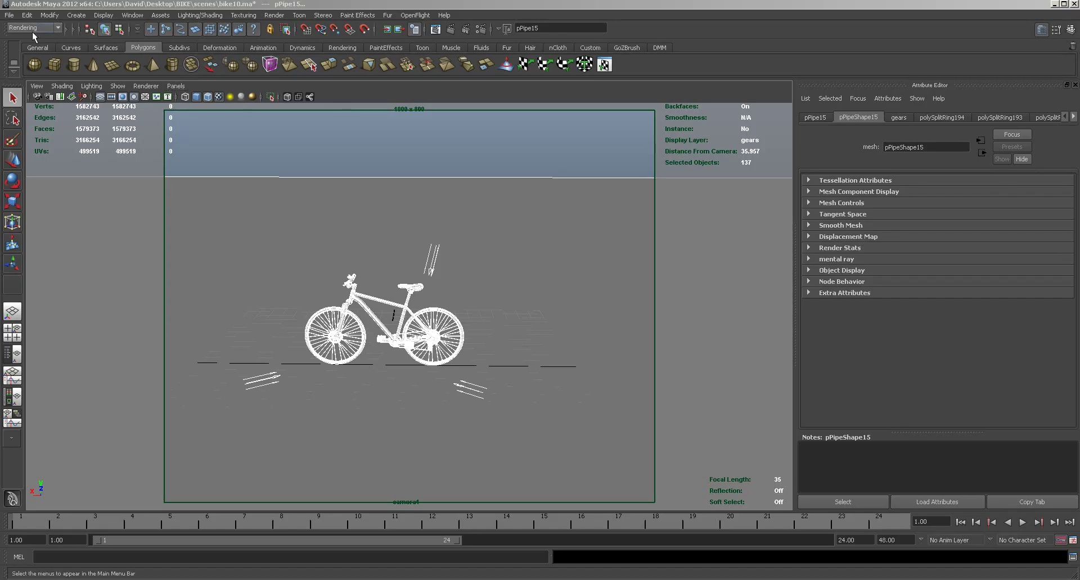
Step: Optimize the scene size, additionally including unused animation clips, poses, NURBS curves, NURBS surfaces and cached data in the removal
click(9, 15)
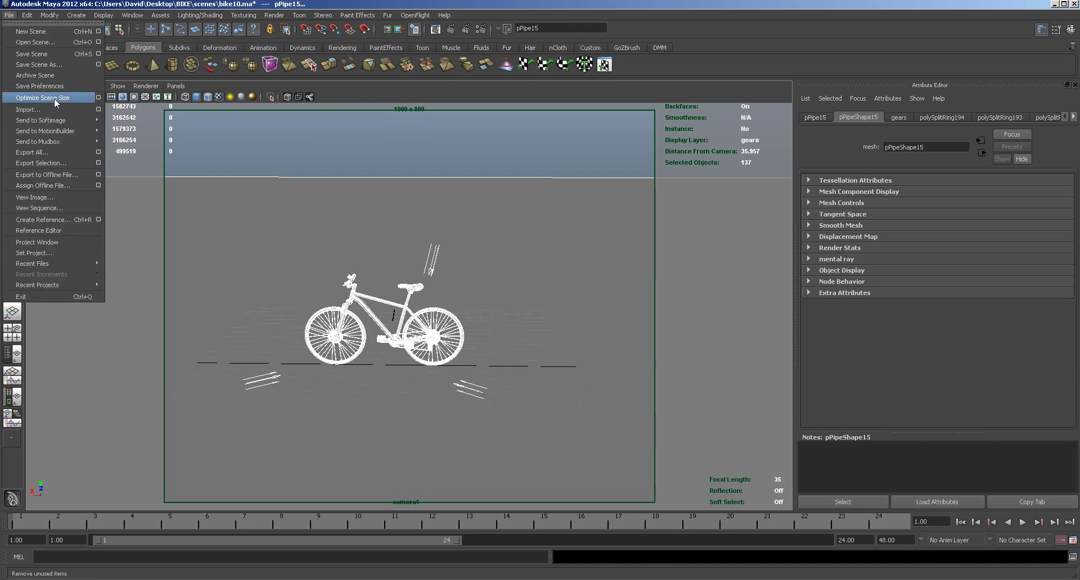
click(99, 97)
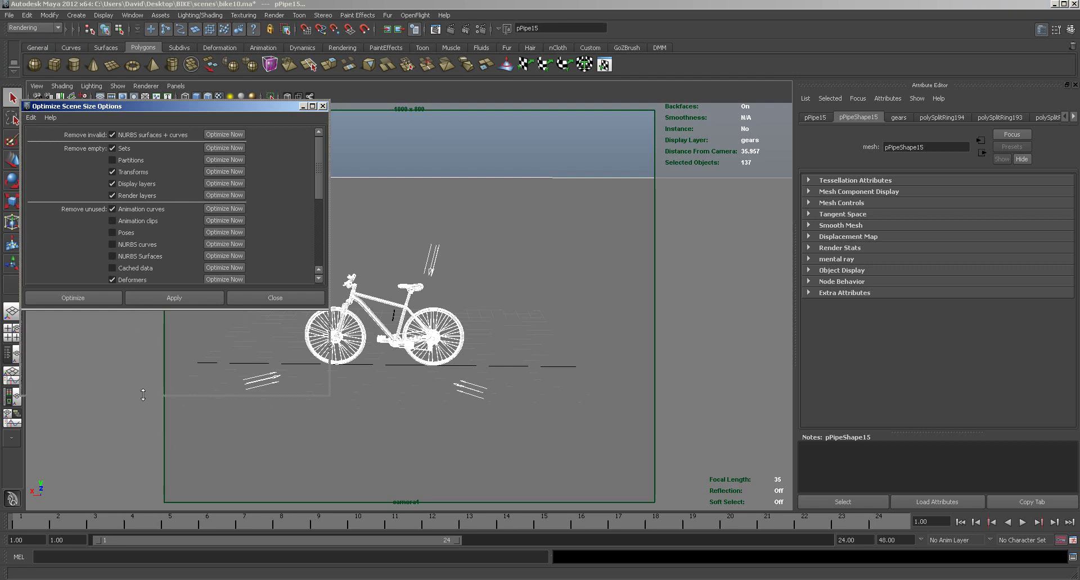
drag(135, 308, 135, 409)
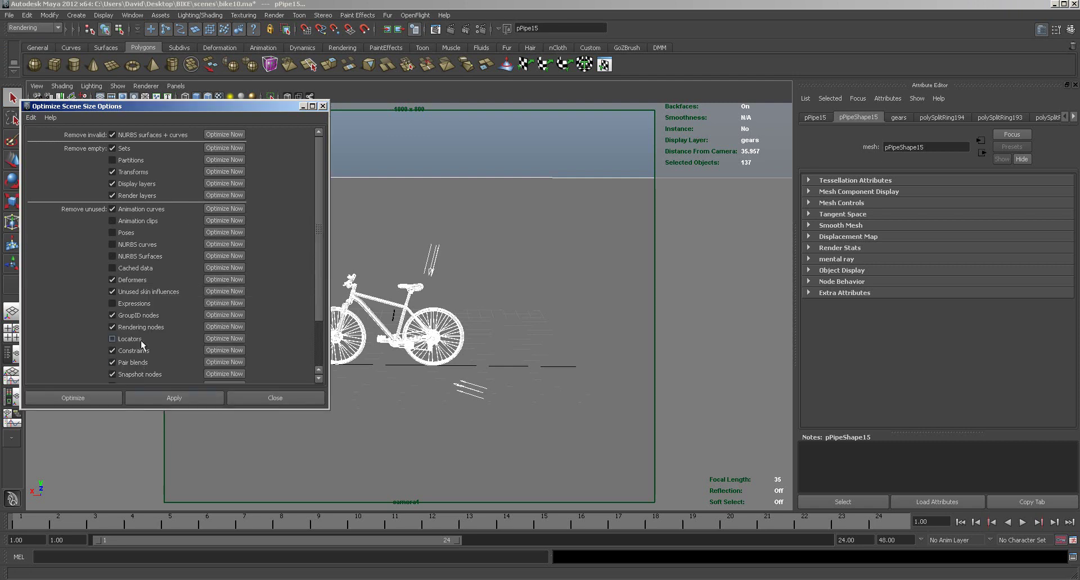
click(112, 268)
click(112, 256)
click(113, 245)
click(112, 232)
click(113, 220)
drag(317, 291, 312, 342)
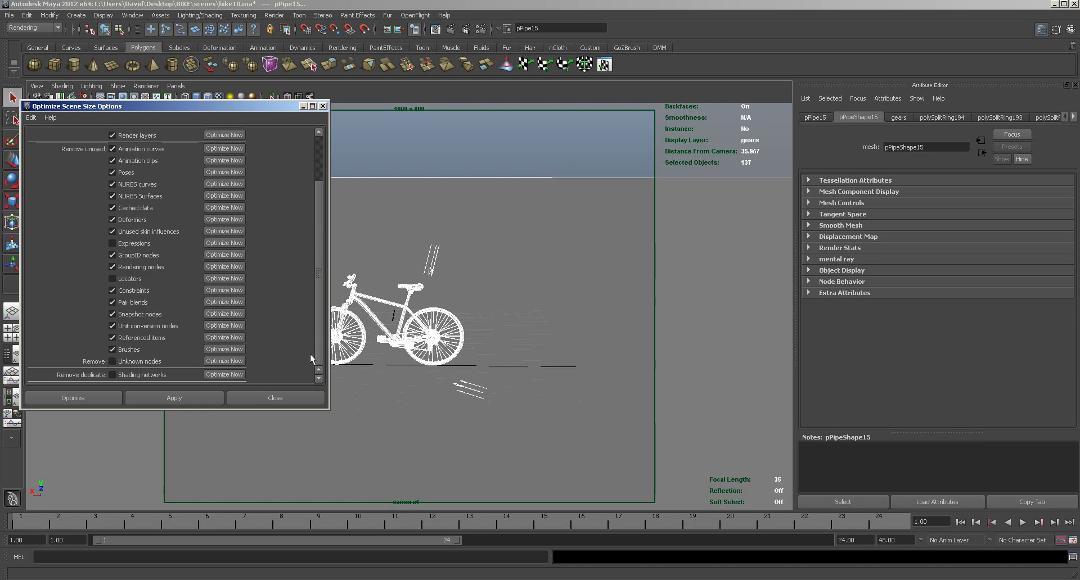
click(97, 398)
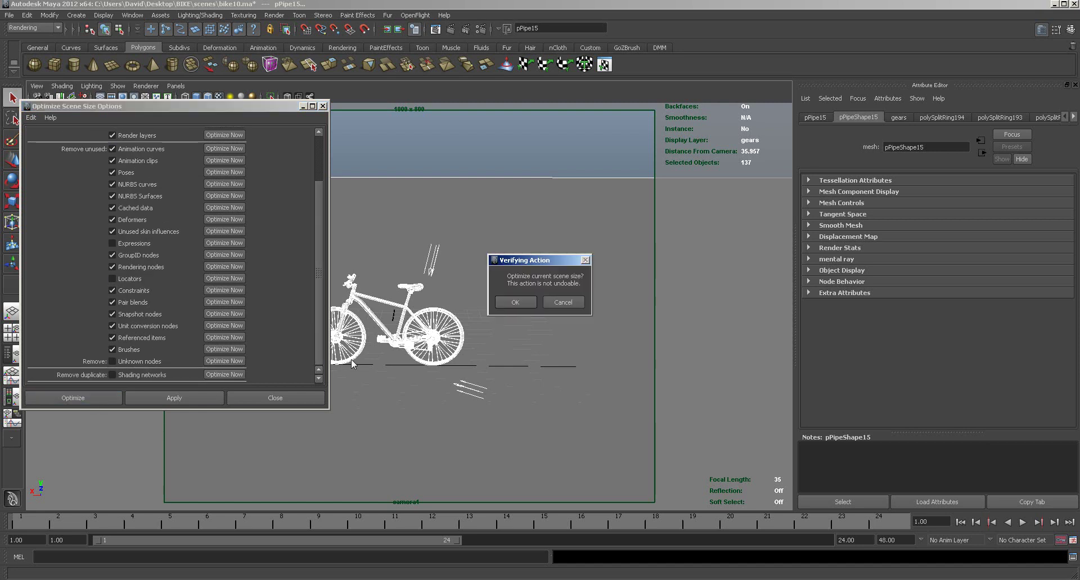
click(515, 301)
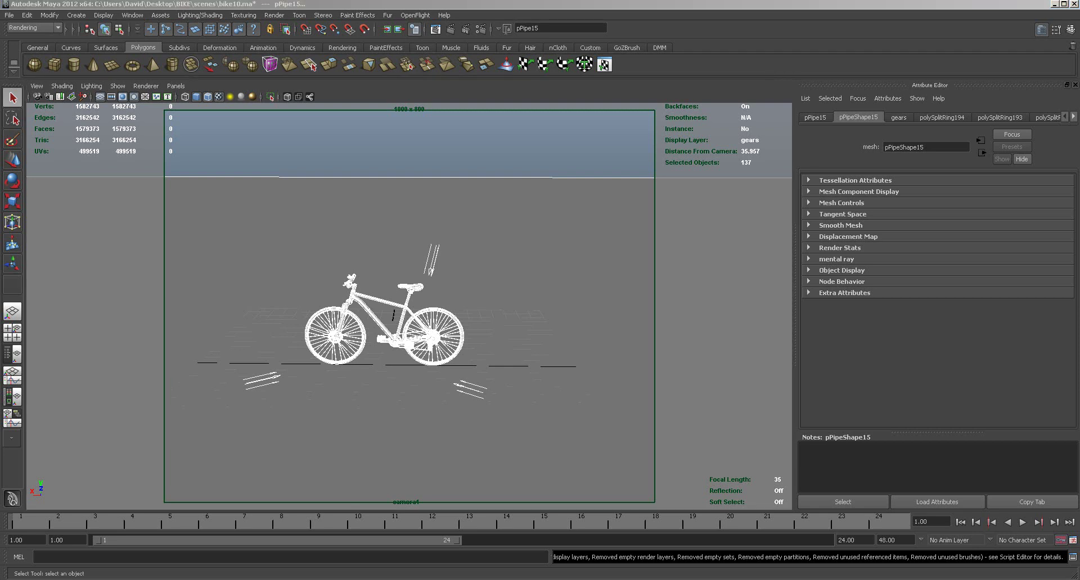
Step: Select the front fork part polySurface5 and open the Outliner beside a close view of the bicycle's front
click(345, 311)
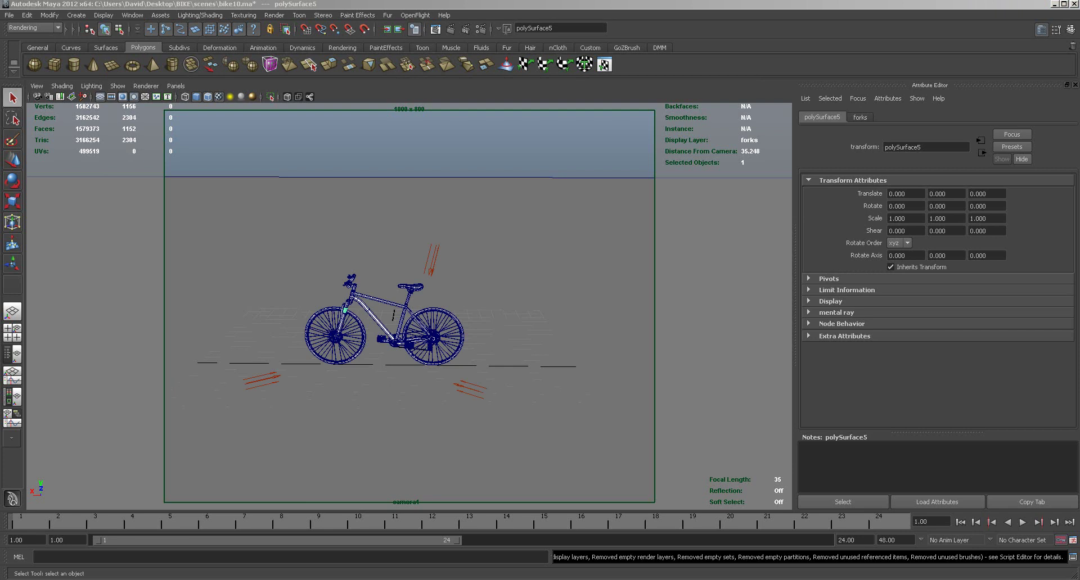
drag(1079, 188, 603, 150)
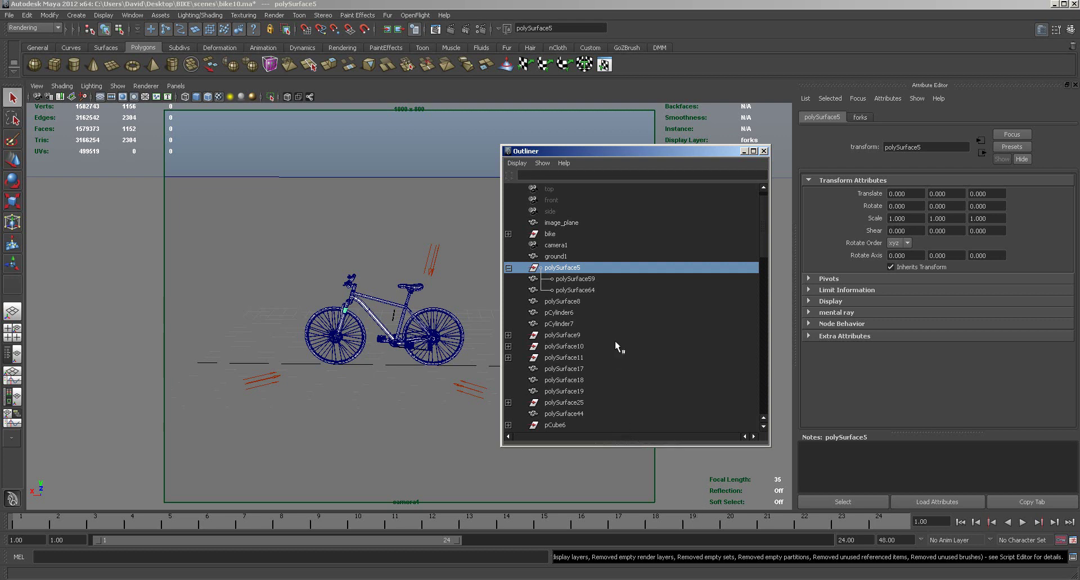
drag(613, 150, 726, 123)
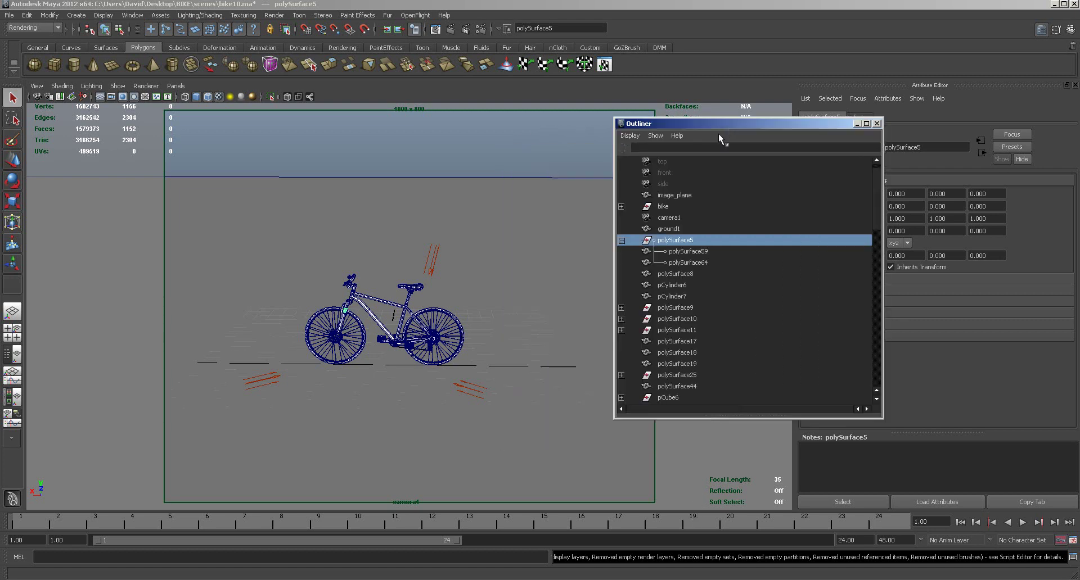
alt+right_drag(448, 338, 759, 324)
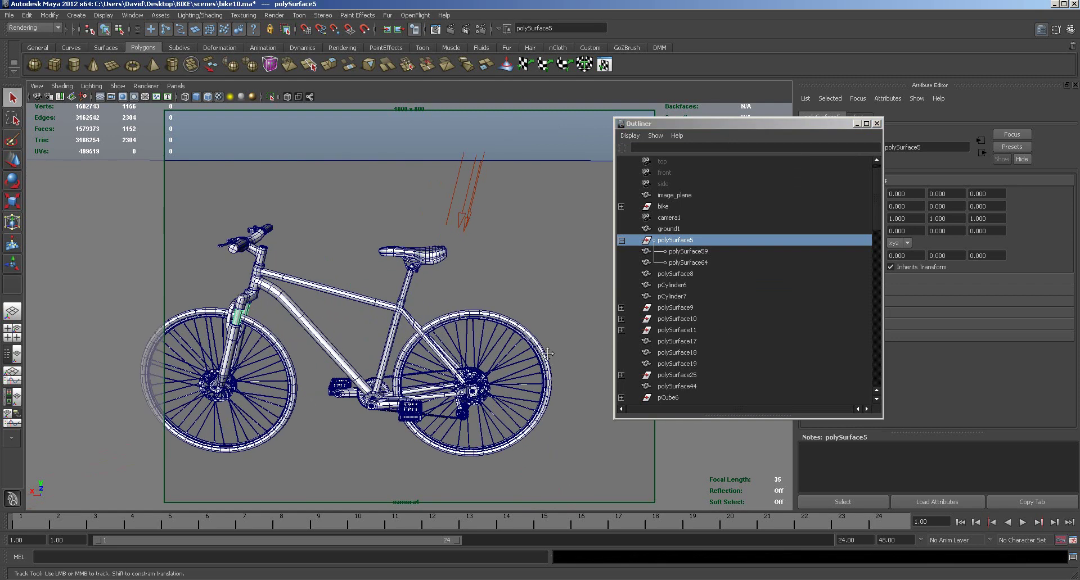
alt+middle_drag(270, 417, 673, 319)
alt+right_drag(468, 315, 506, 313)
alt+drag(506, 313, 466, 307)
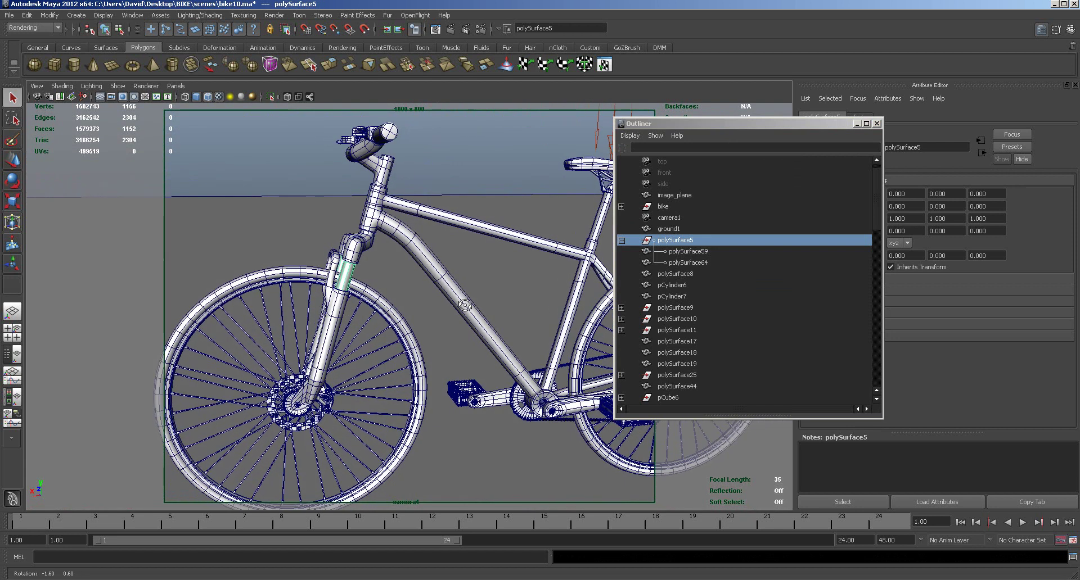
Step: Identify the two children of polySurface5 and rename polySurface59 as lftFork
click(681, 252)
click(683, 263)
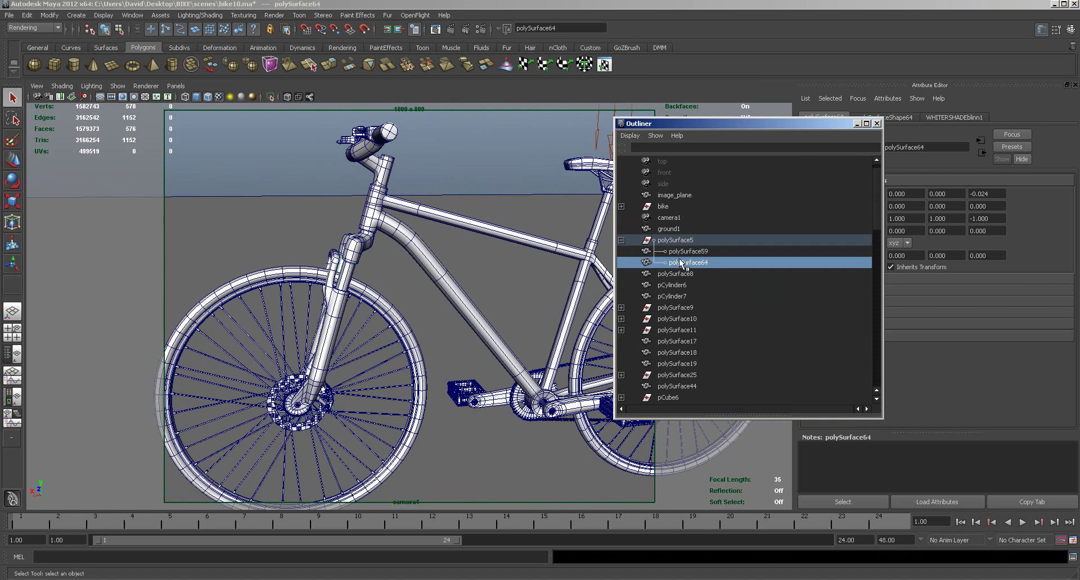
click(679, 253)
key(Up)
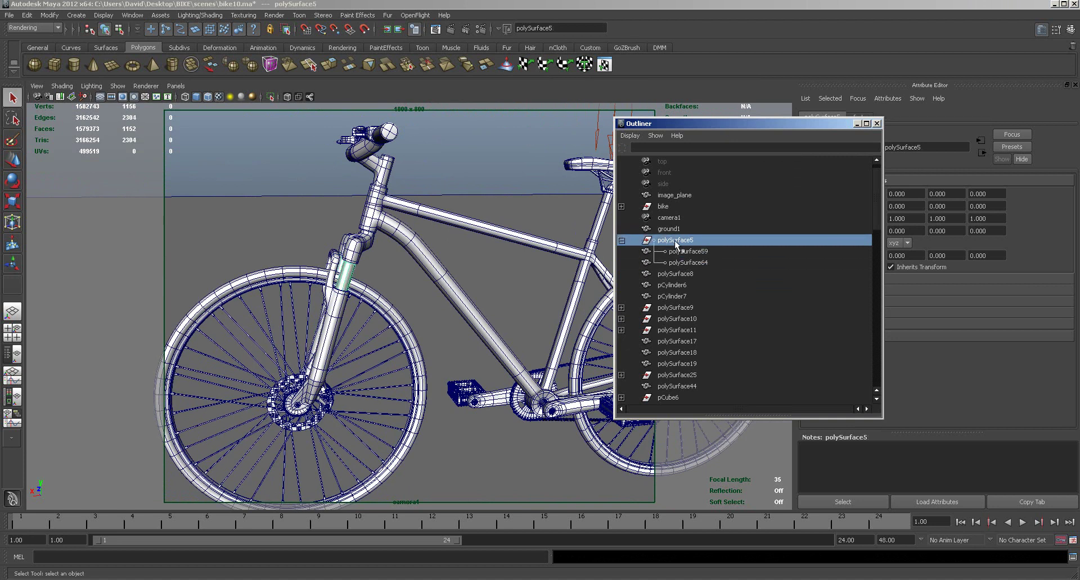
key(Down)
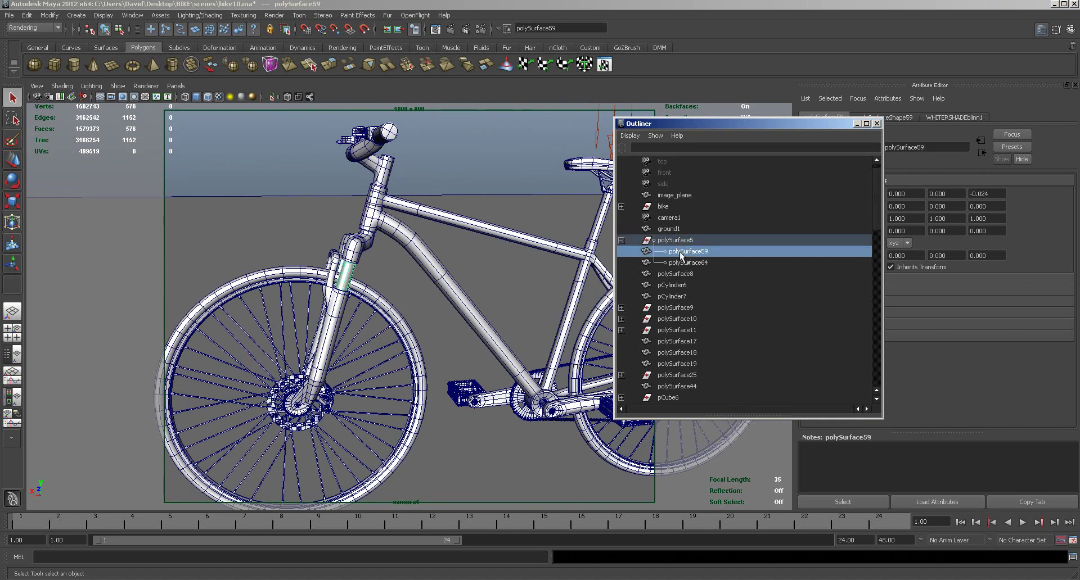
double_click(681, 254)
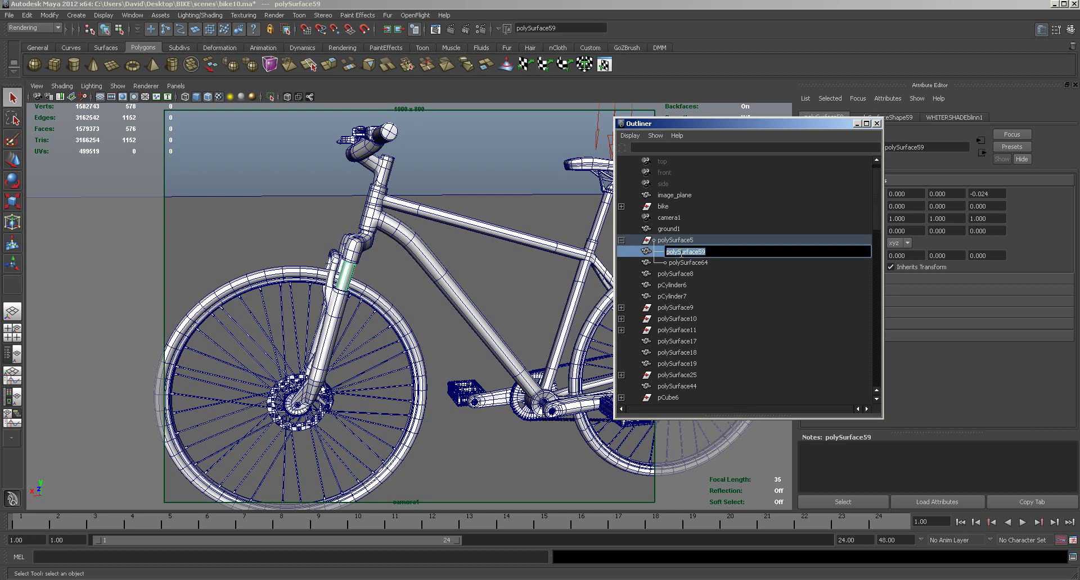
key(BackSpace)
text(lftFork)
key(Return)
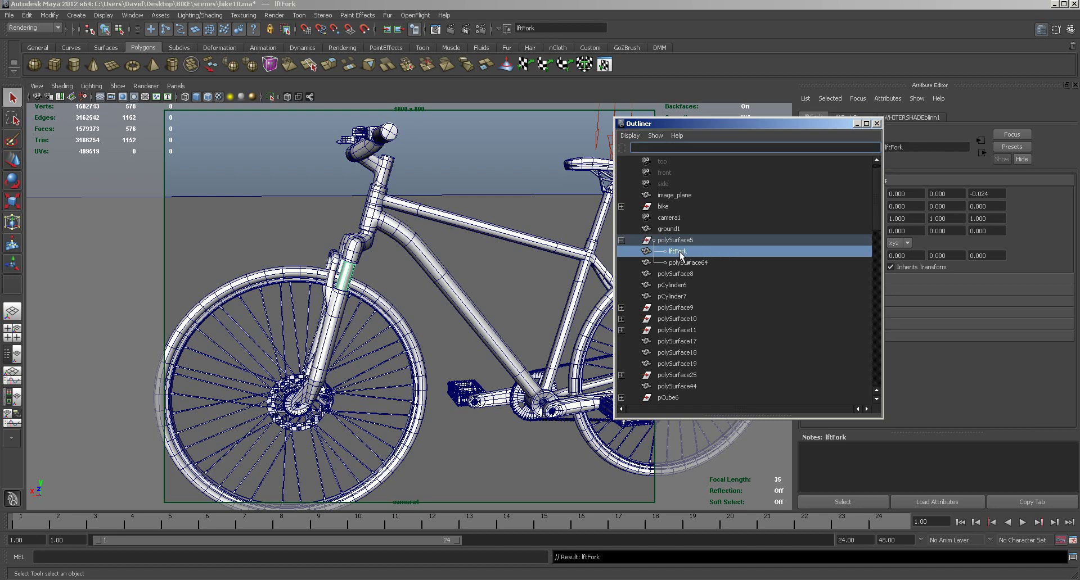
Step: Rename polySurface64 as rgtFork and select the crank arm polySurface8
click(677, 265)
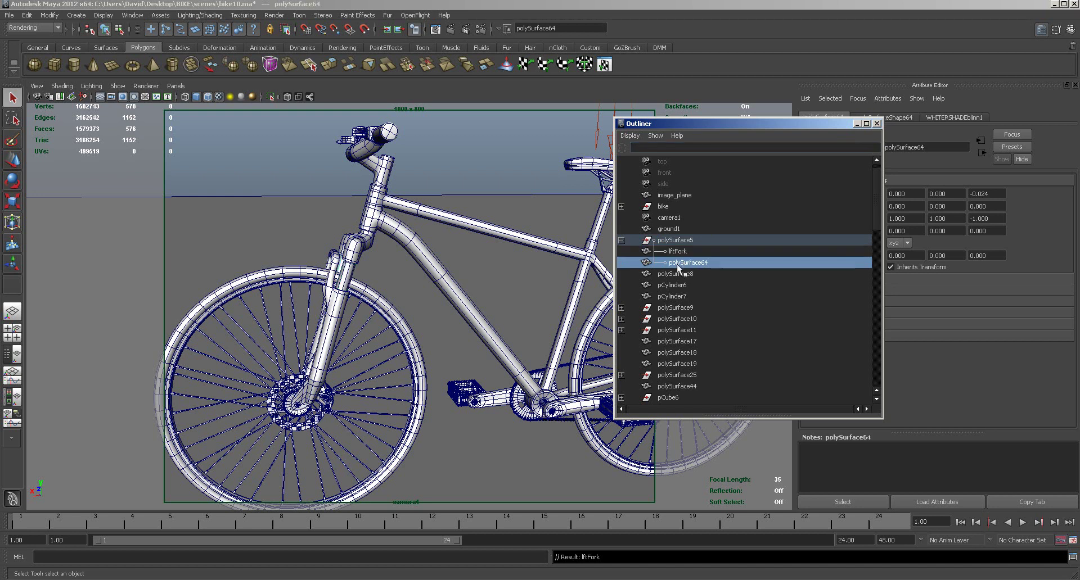
double_click(677, 265)
text(rgtFork)
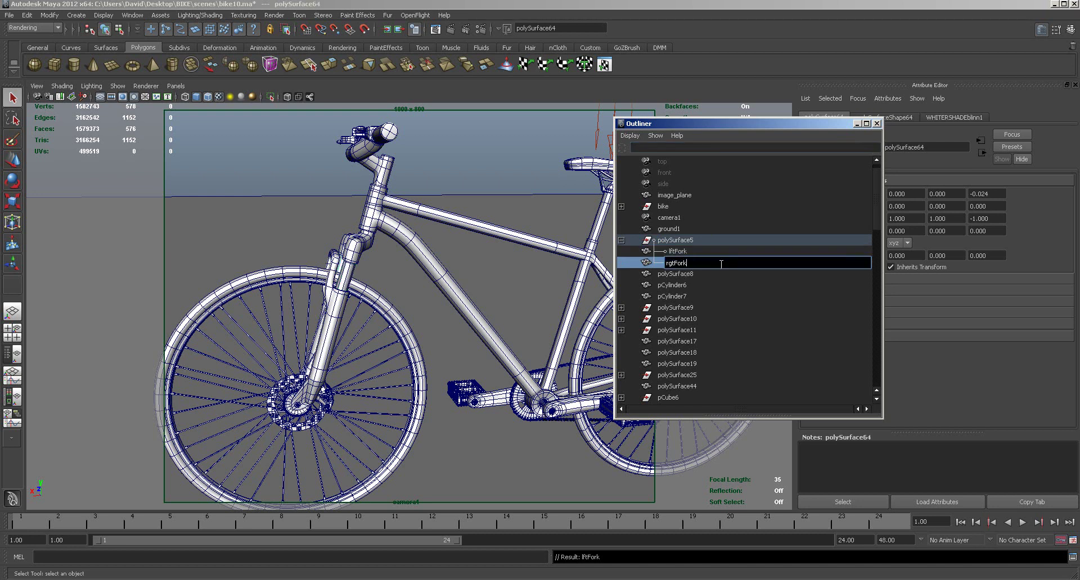
click(674, 275)
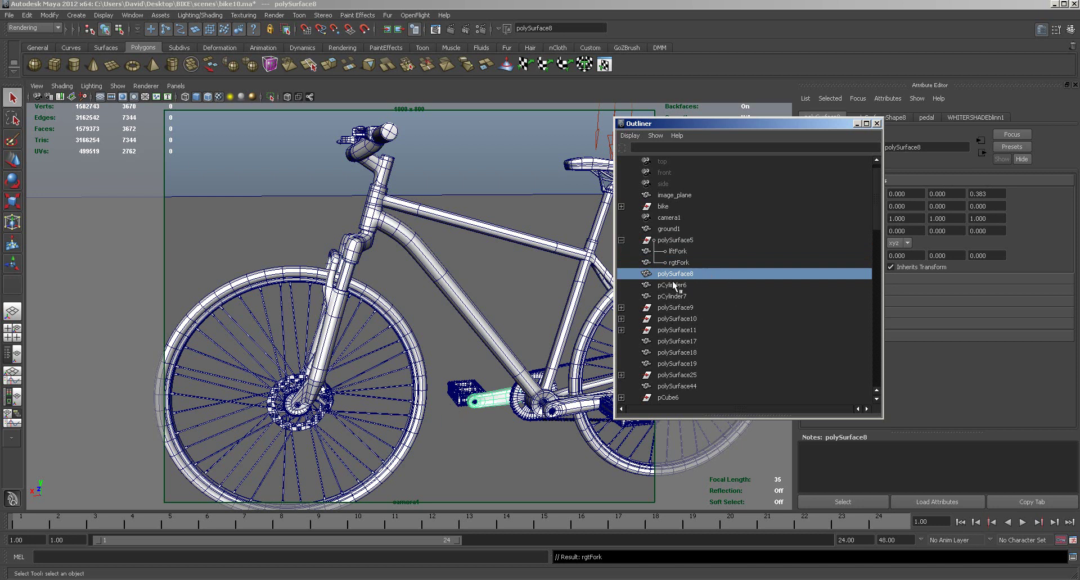
Step: Place the Outliner beside the bicycle and lengthen its window
drag(706, 120, 696, 124)
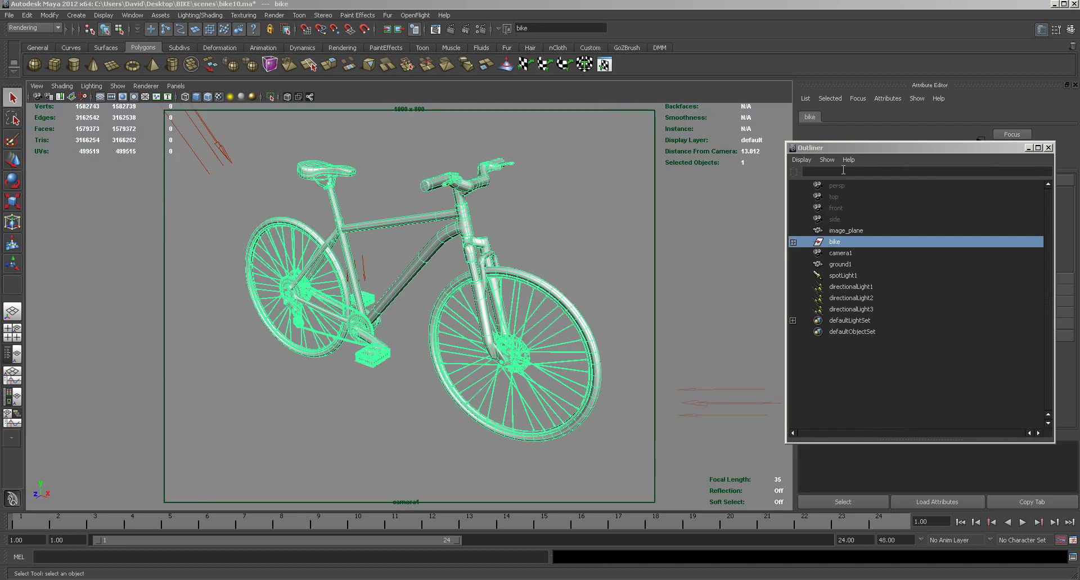
drag(863, 148, 761, 120)
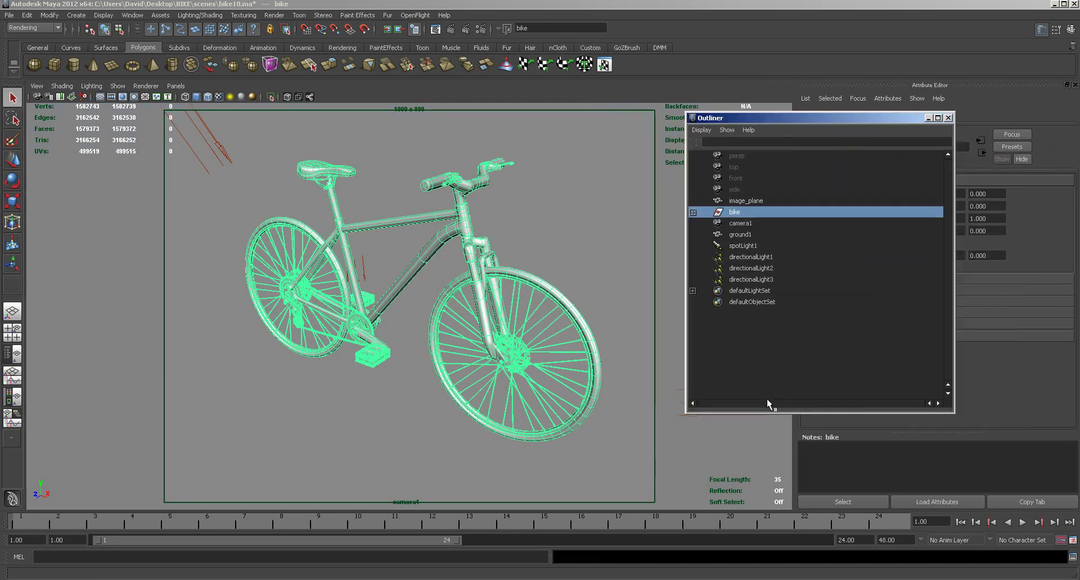
drag(756, 414, 756, 495)
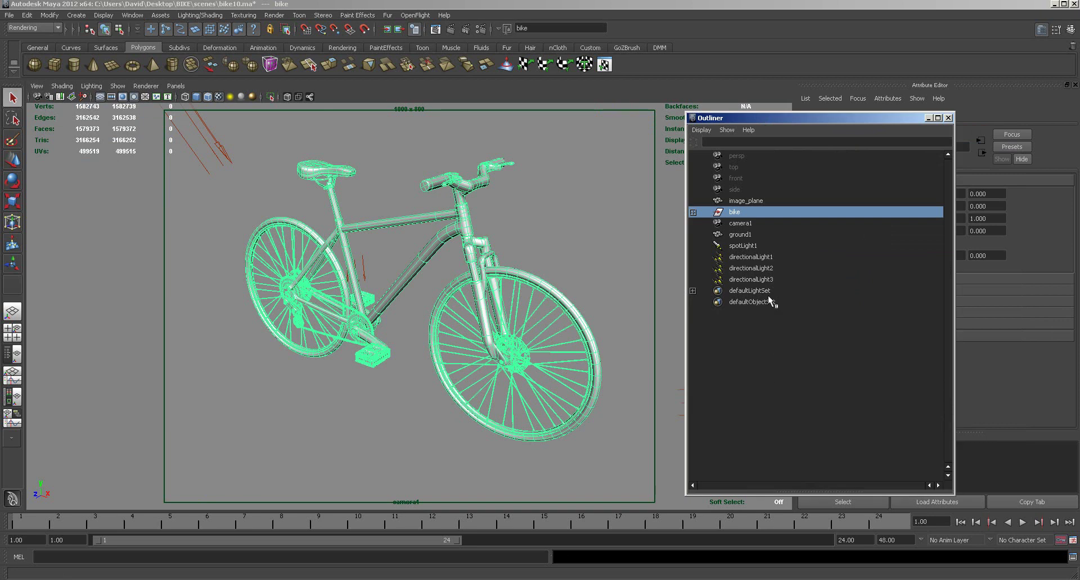
Step: Select image_plane, the bike group, ground1 and spotLight1 one after another to review the scene's organised hierarchy
click(740, 201)
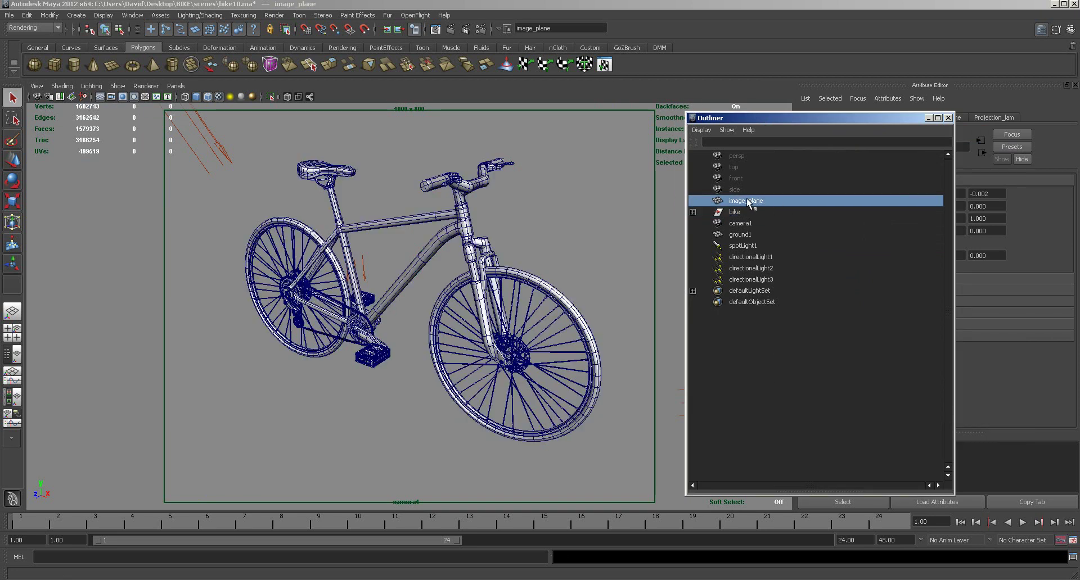
click(736, 212)
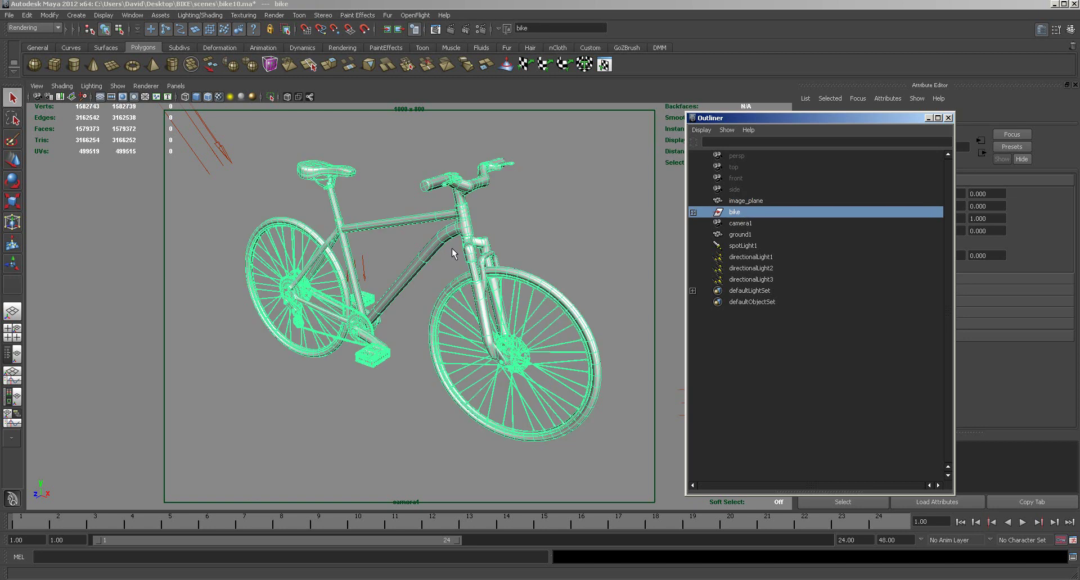
click(739, 235)
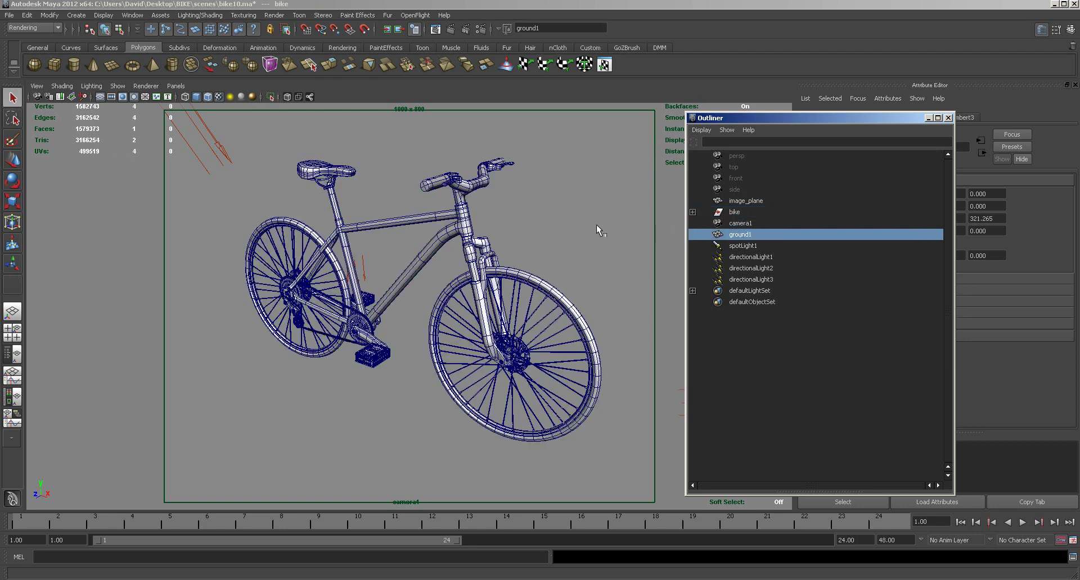
key(f)
alt+right_drag(427, 272, 1027, 268)
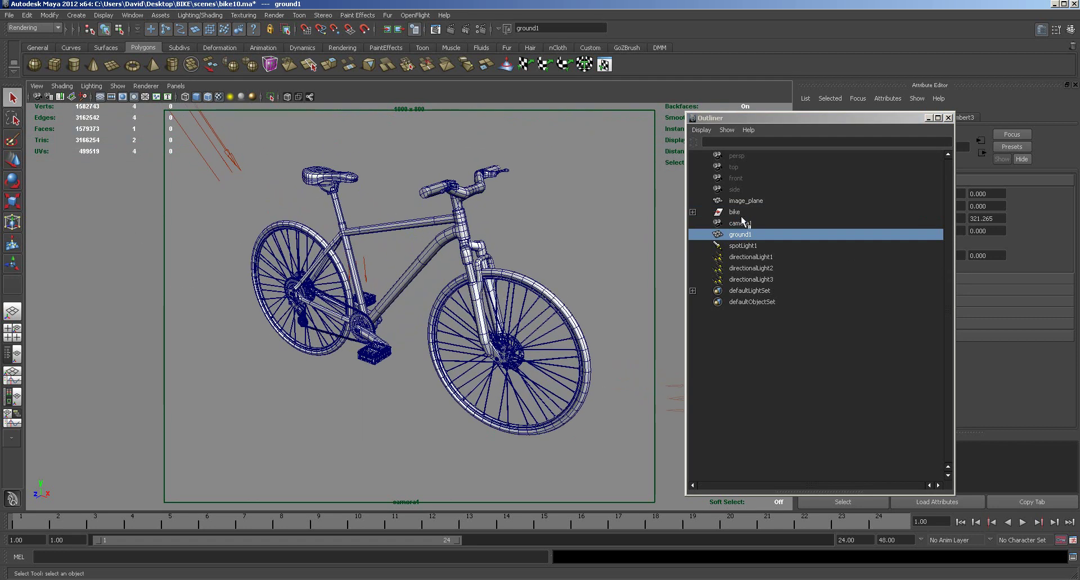
click(738, 247)
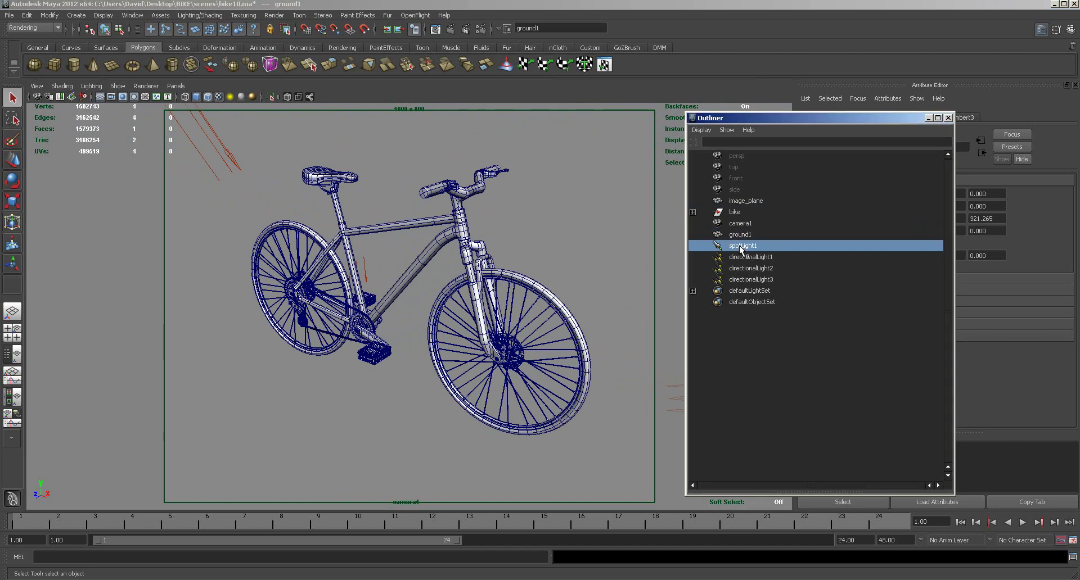
Step: Select directionalLight1, directionalLight2, directionalLight3 and the bike group in turn to review the top-level scene items
click(740, 257)
click(741, 268)
click(743, 280)
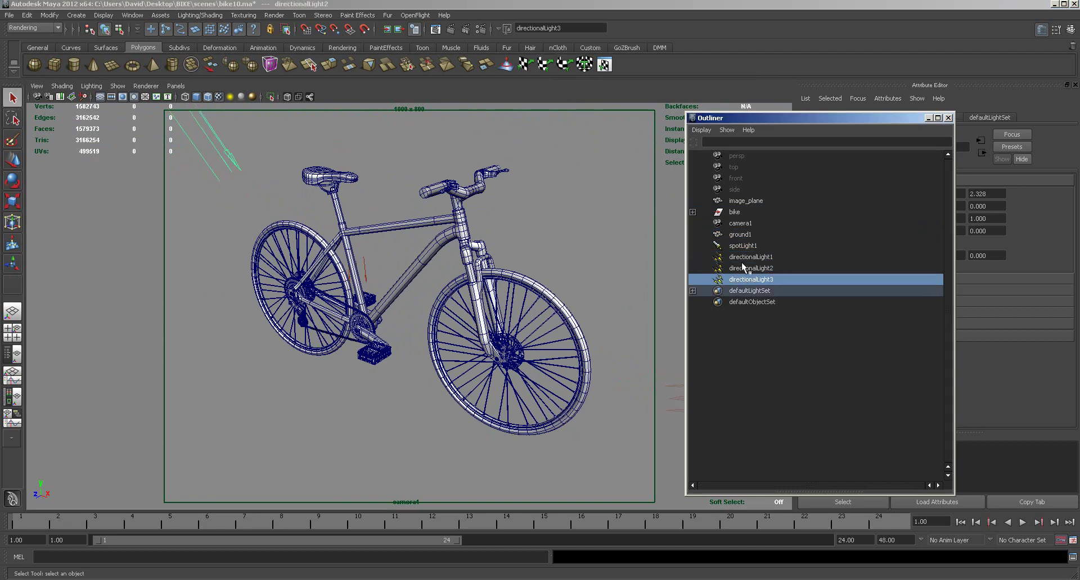
click(741, 212)
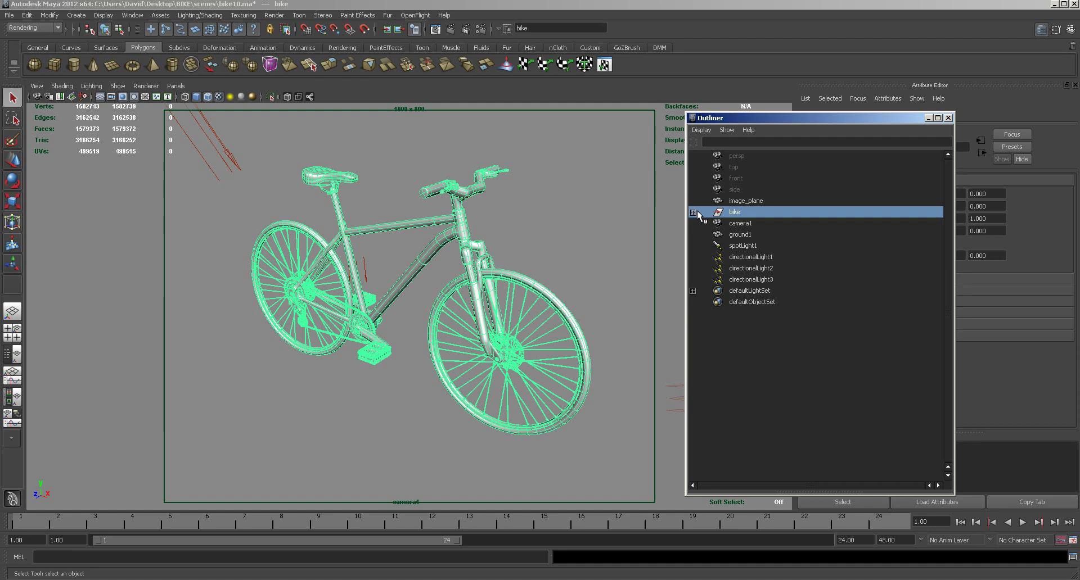
Step: Expand the bike group and select frnttyre, backtyre, sEAT, Pedal and Shimano one by one to check their geometry
click(693, 213)
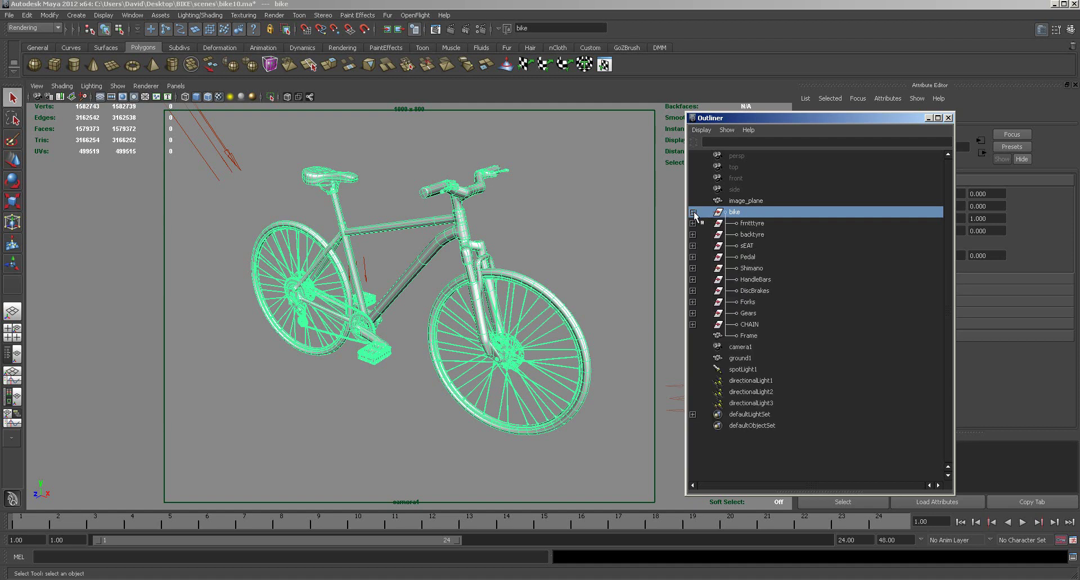
click(744, 223)
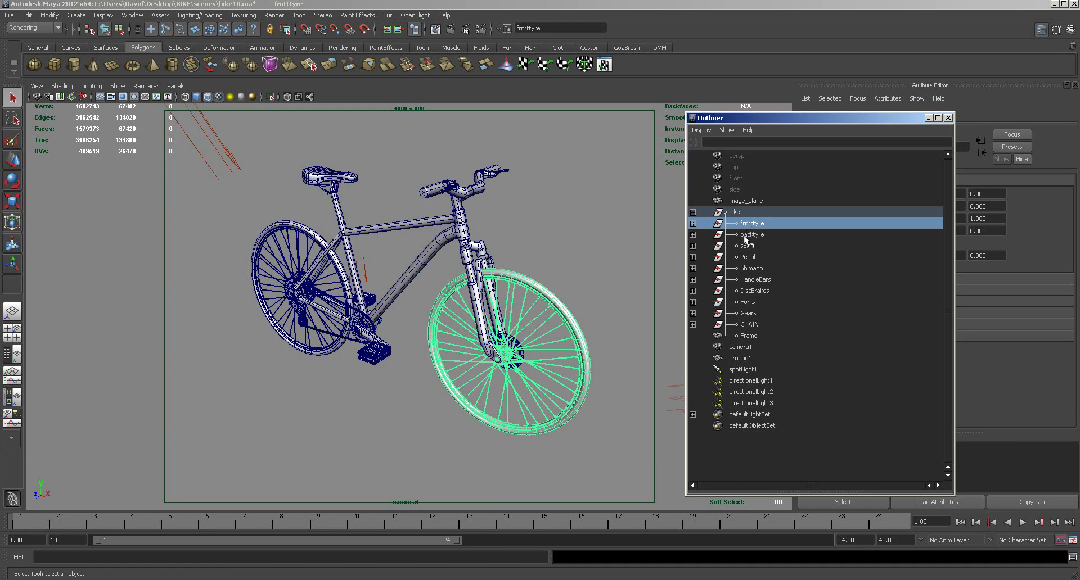
click(745, 236)
click(746, 247)
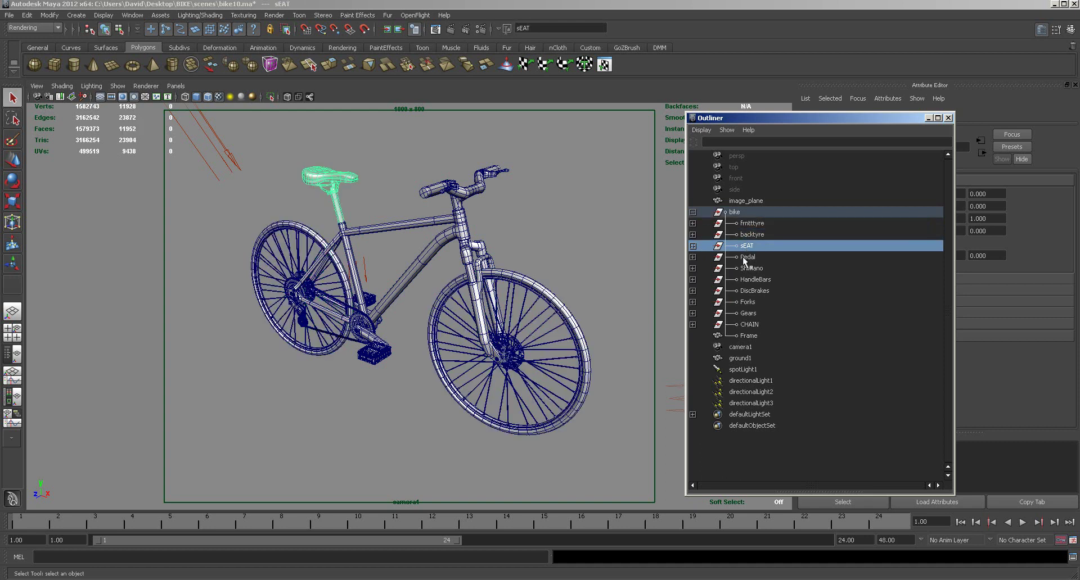
click(745, 259)
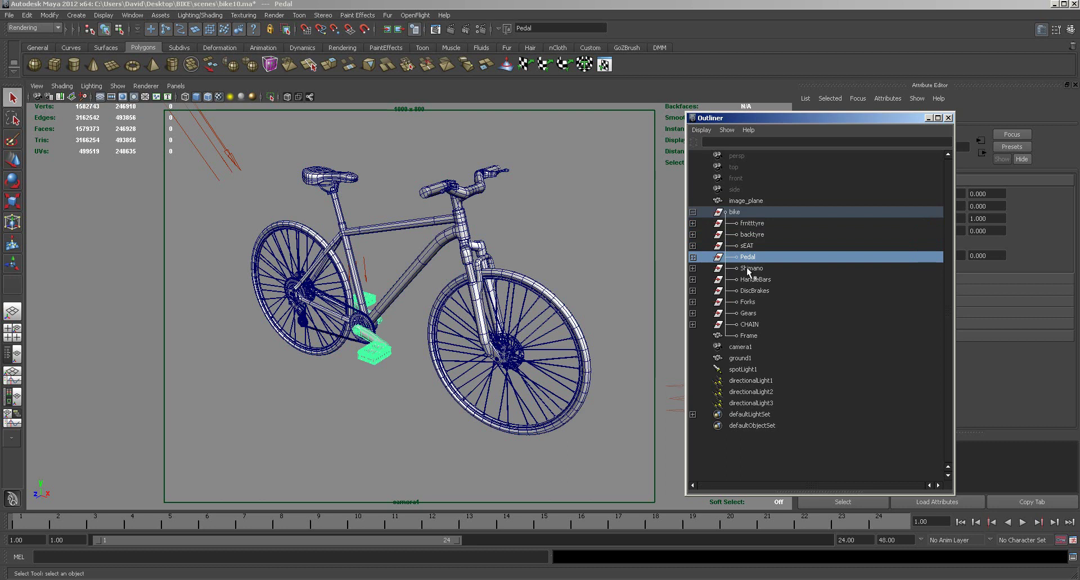
click(747, 267)
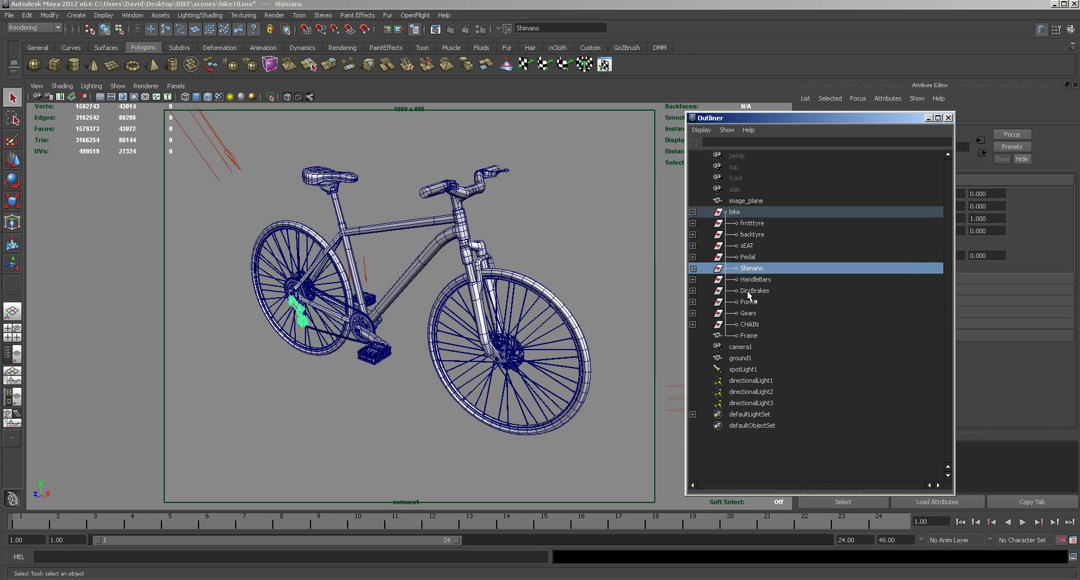
Step: Select HandleBars, DiscBrakes, Forks, Gears, CHAIN and Frame in turn to check which bicycle parts each contains
click(747, 280)
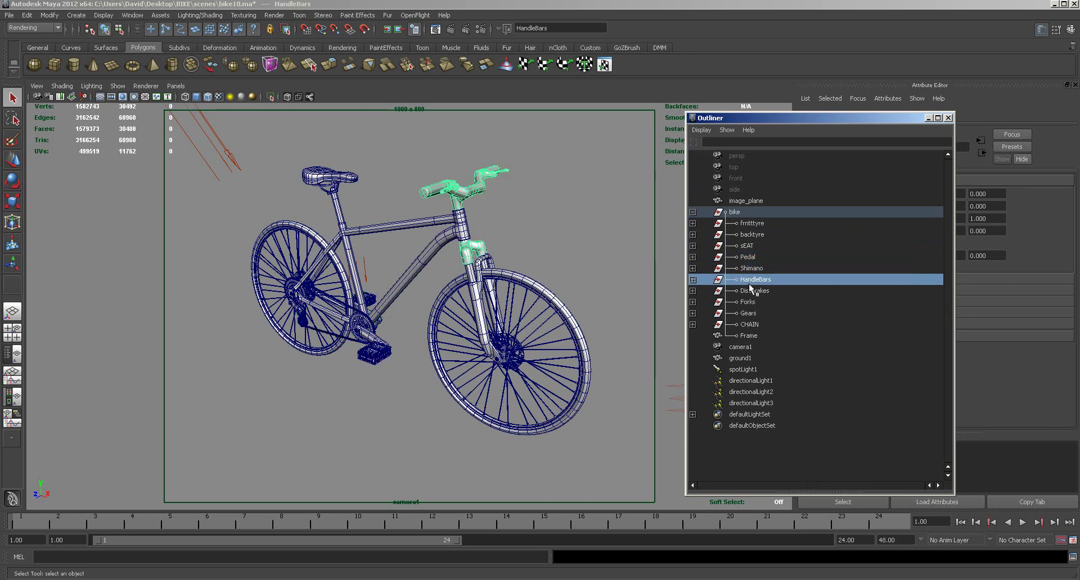
click(752, 291)
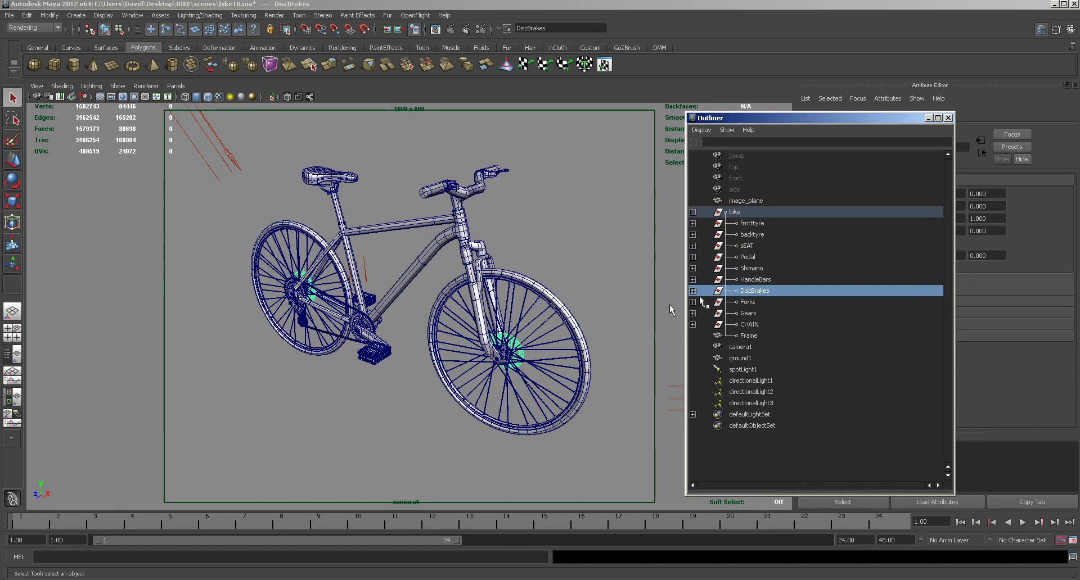
click(748, 306)
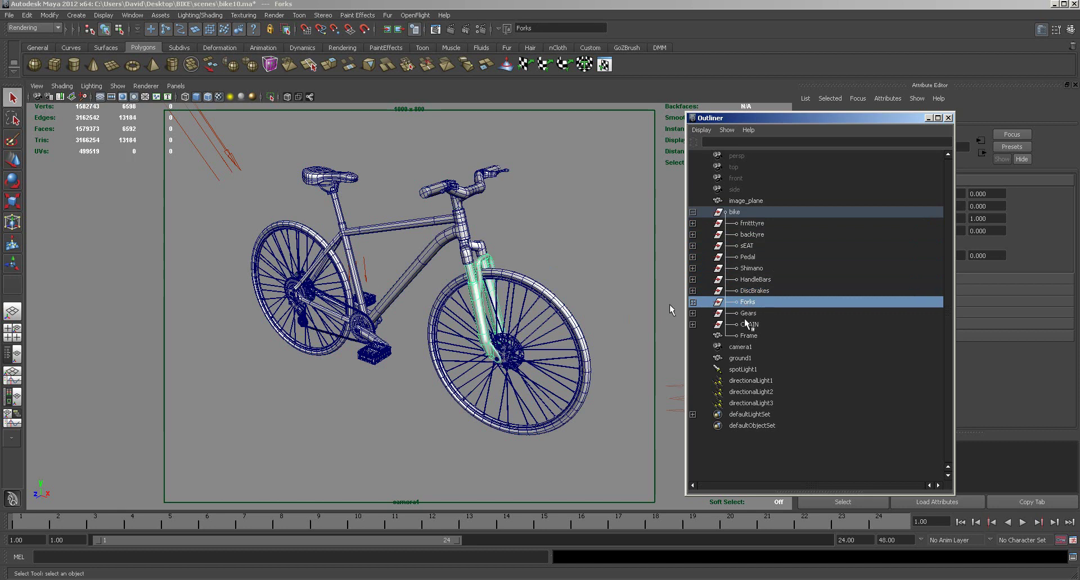
click(746, 316)
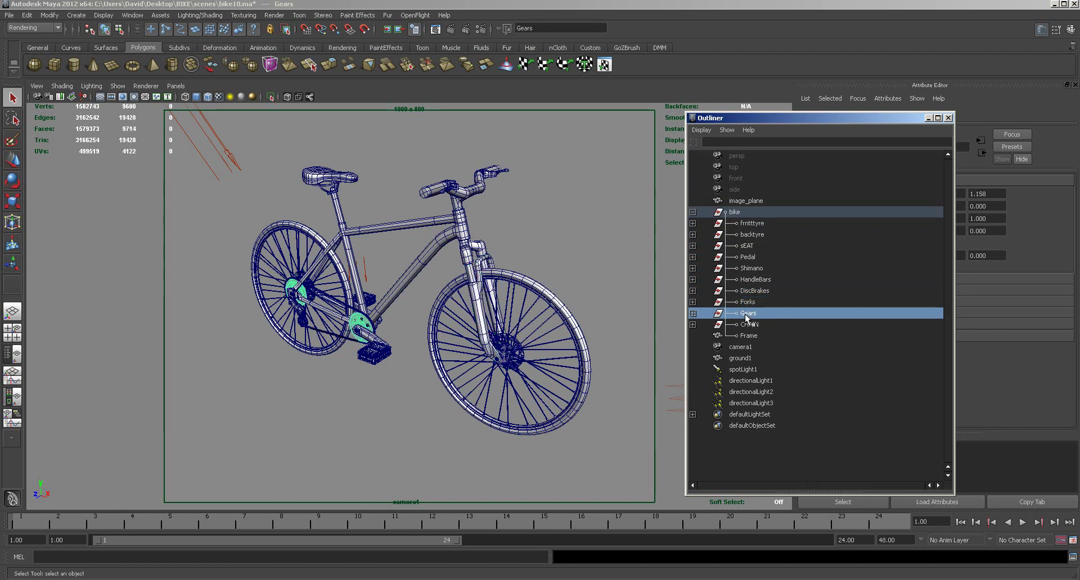
click(747, 325)
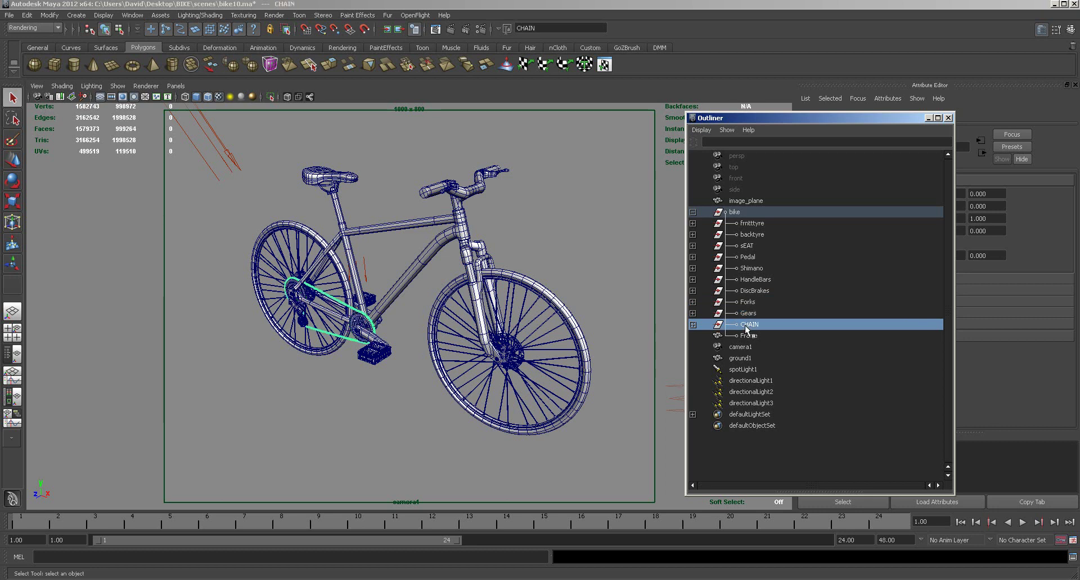
click(746, 338)
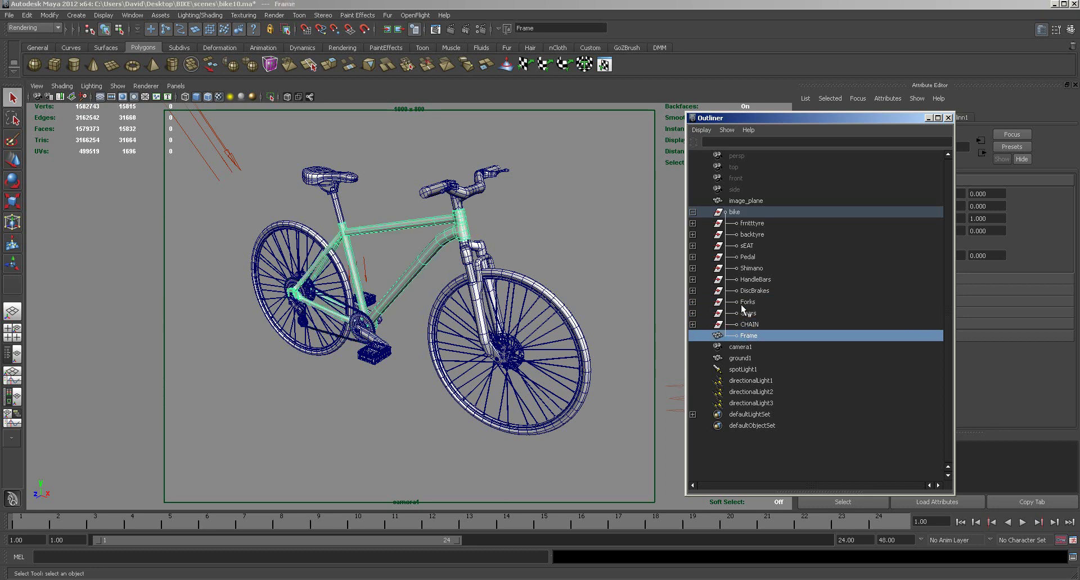
Step: Expand the Pedal group, inspect its axle, pedal and footrest children individually, and collapse it again
click(748, 259)
click(692, 257)
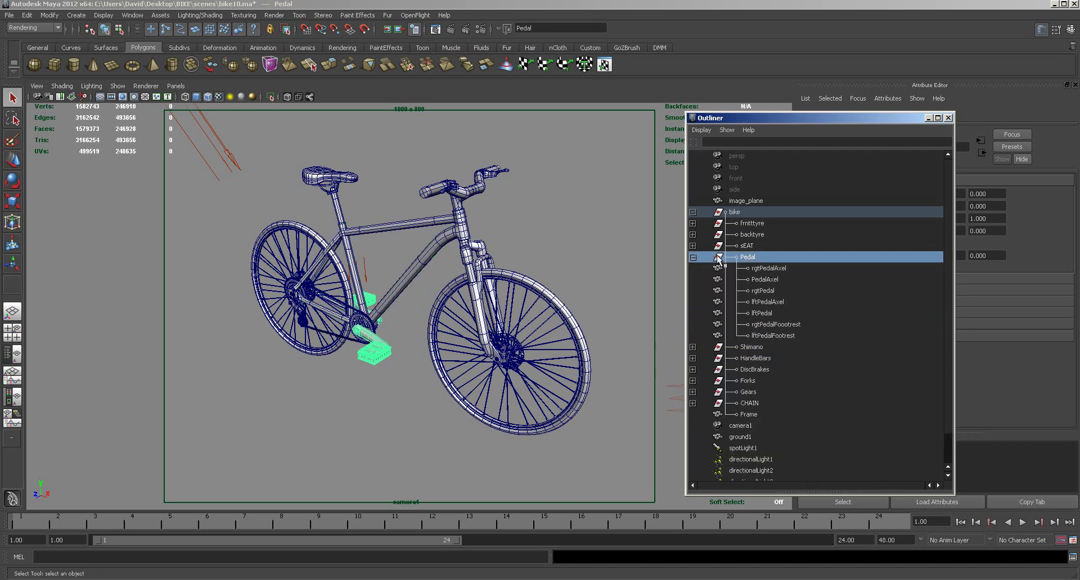
click(758, 268)
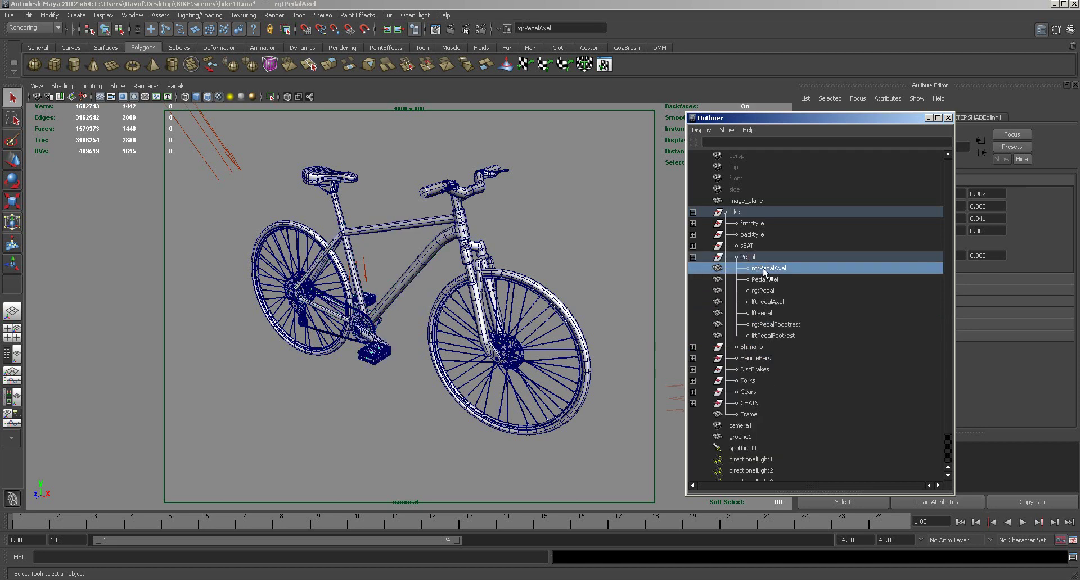
click(762, 292)
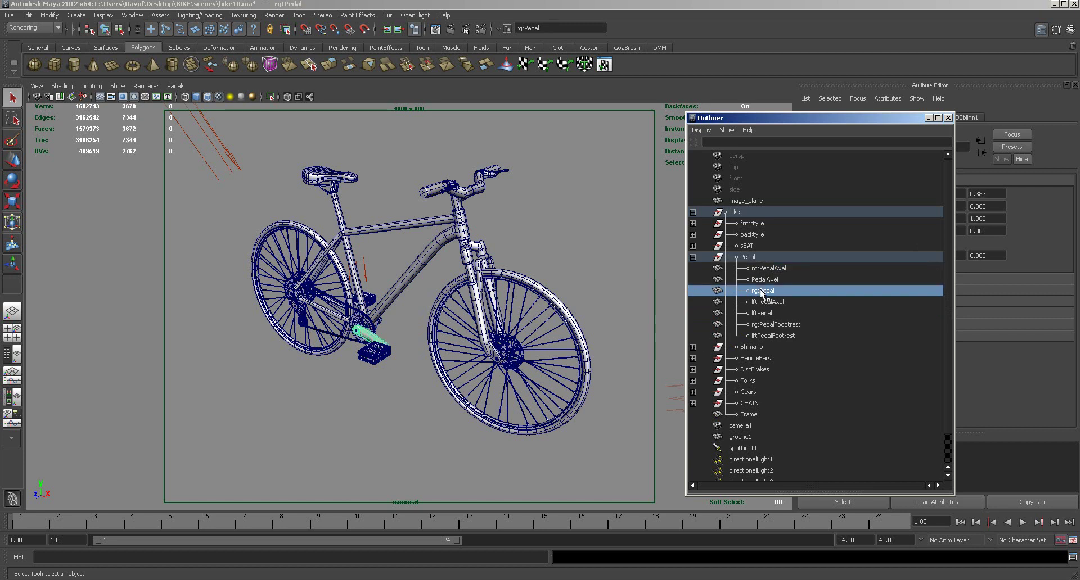
click(761, 315)
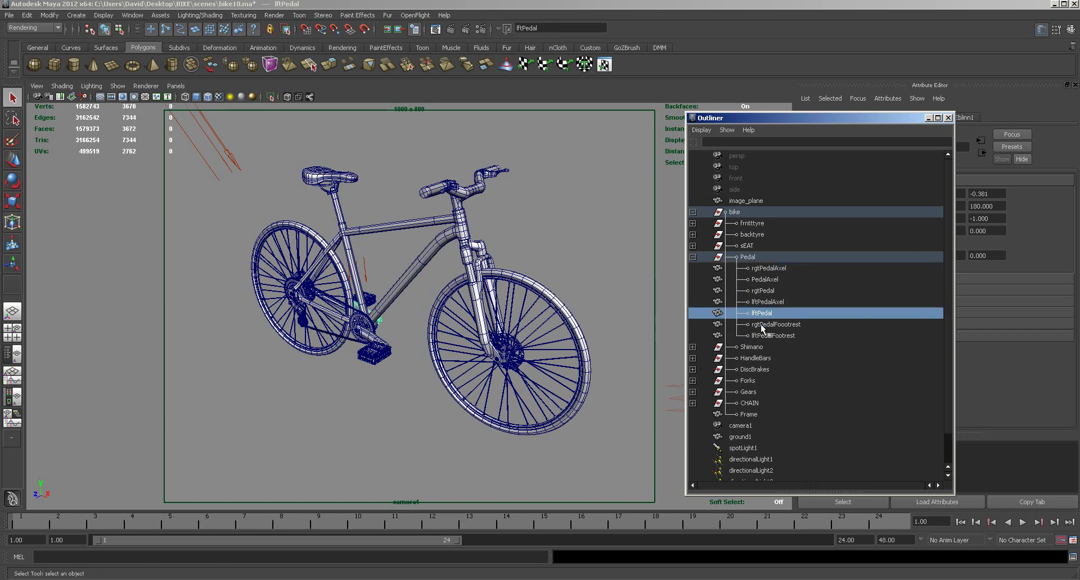
click(760, 324)
click(759, 336)
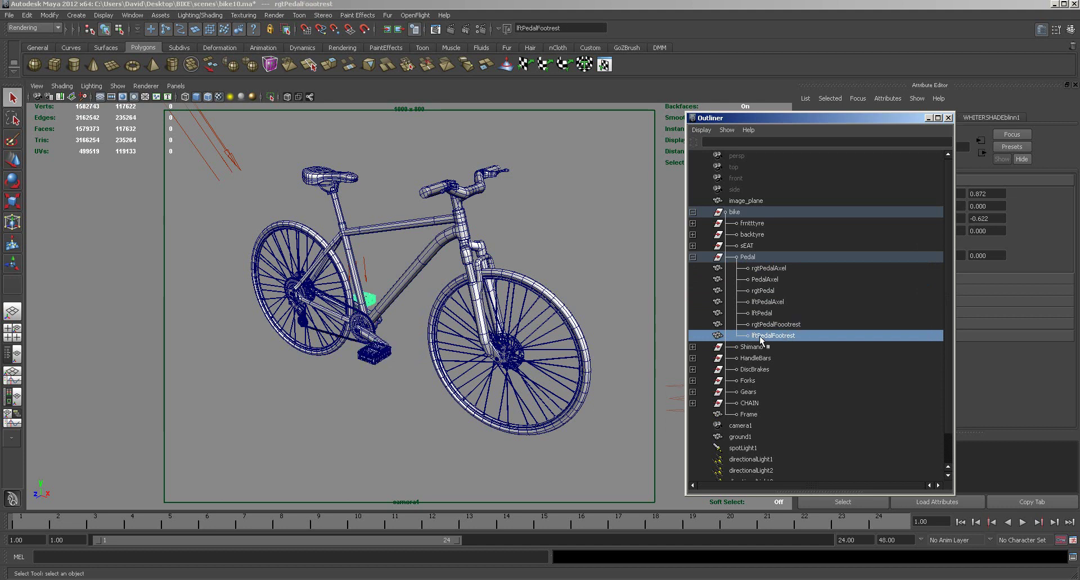
click(693, 257)
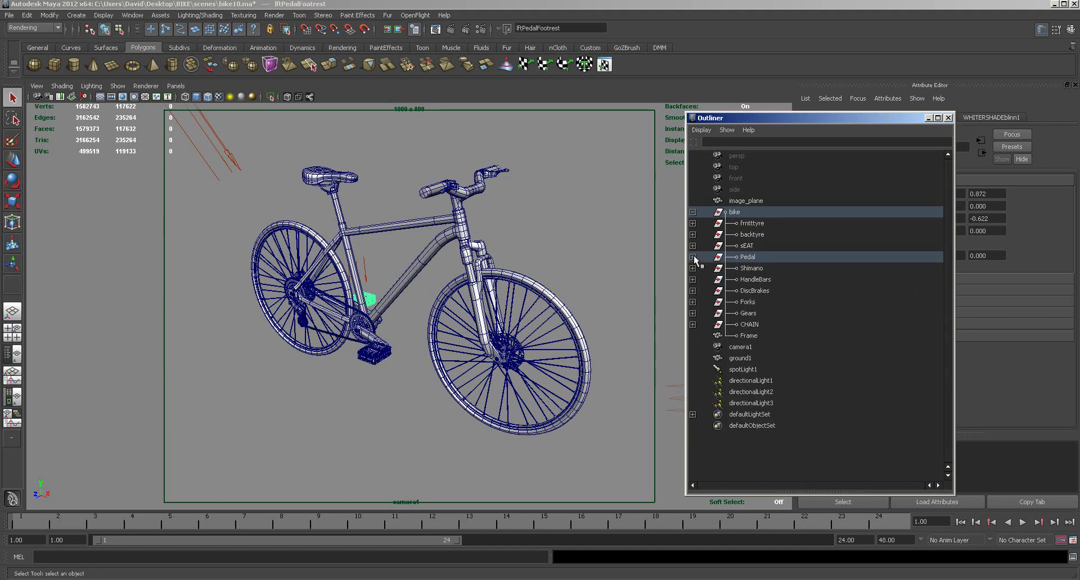
Step: Review the bike's subgroups once more by selecting the tyres, sEAT, Pedal and Frame in turn
click(745, 223)
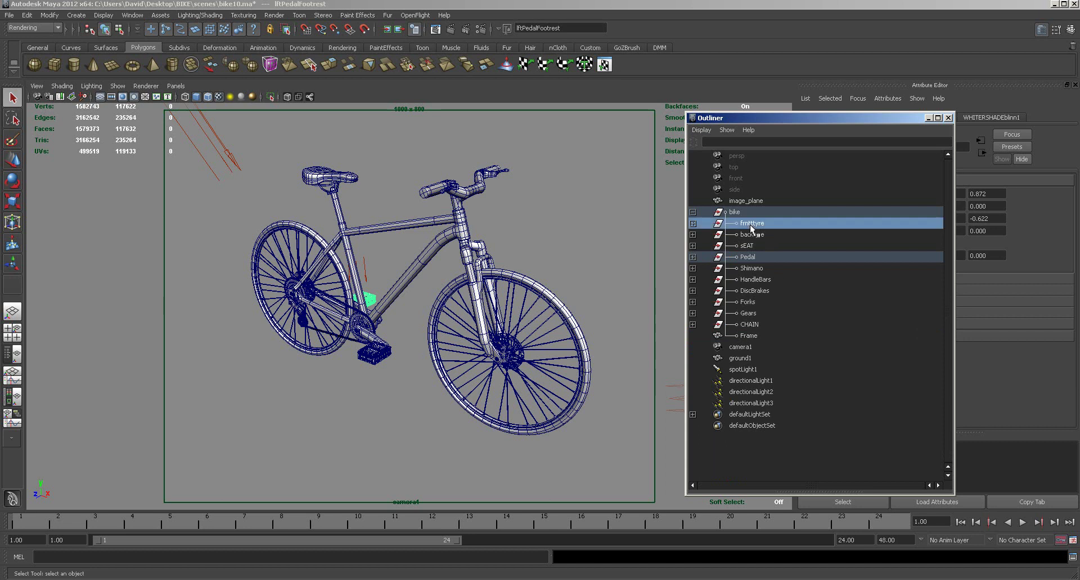
click(748, 234)
click(748, 246)
click(748, 257)
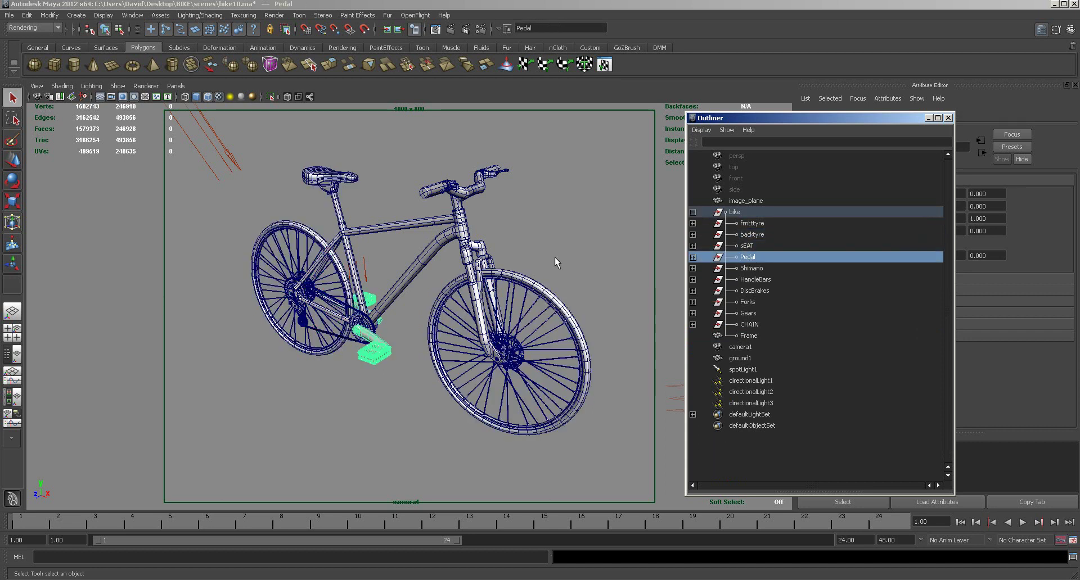
click(749, 336)
Step: Collapse the bike group and reposition the Outliner clear of the bicycle
drag(773, 118, 618, 227)
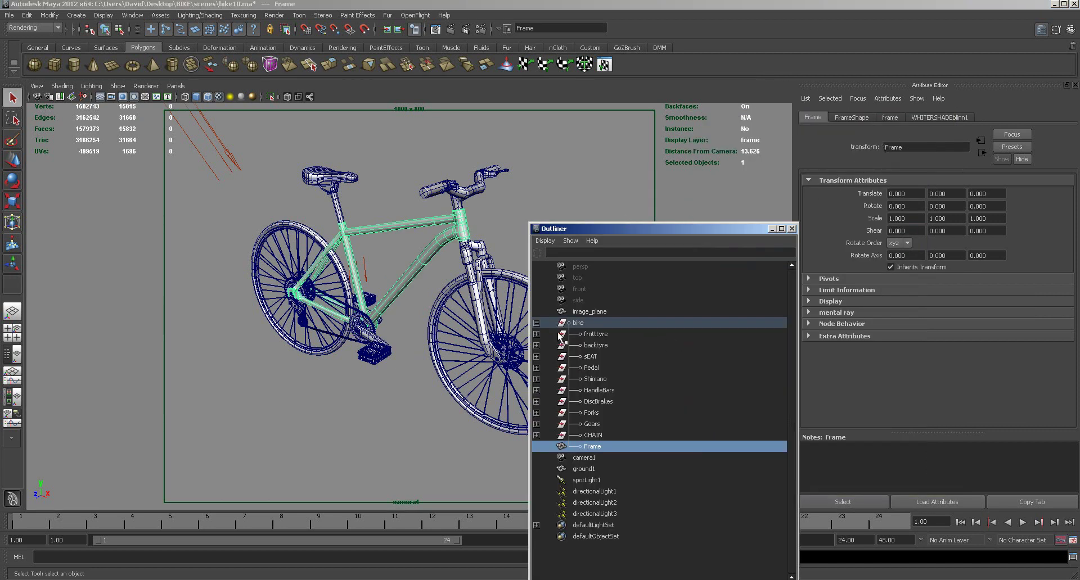
click(536, 323)
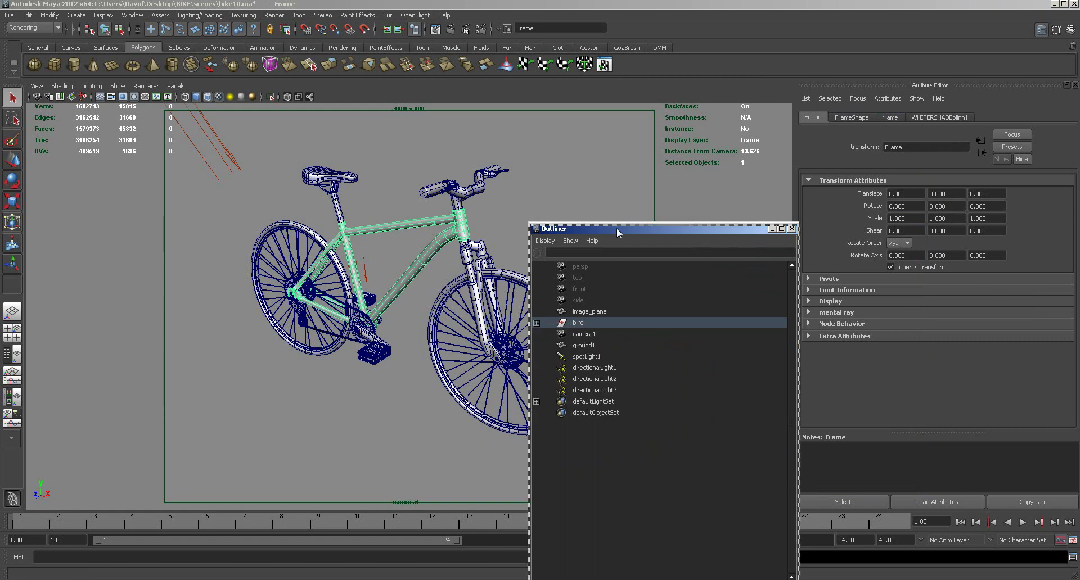
drag(616, 228, 757, 110)
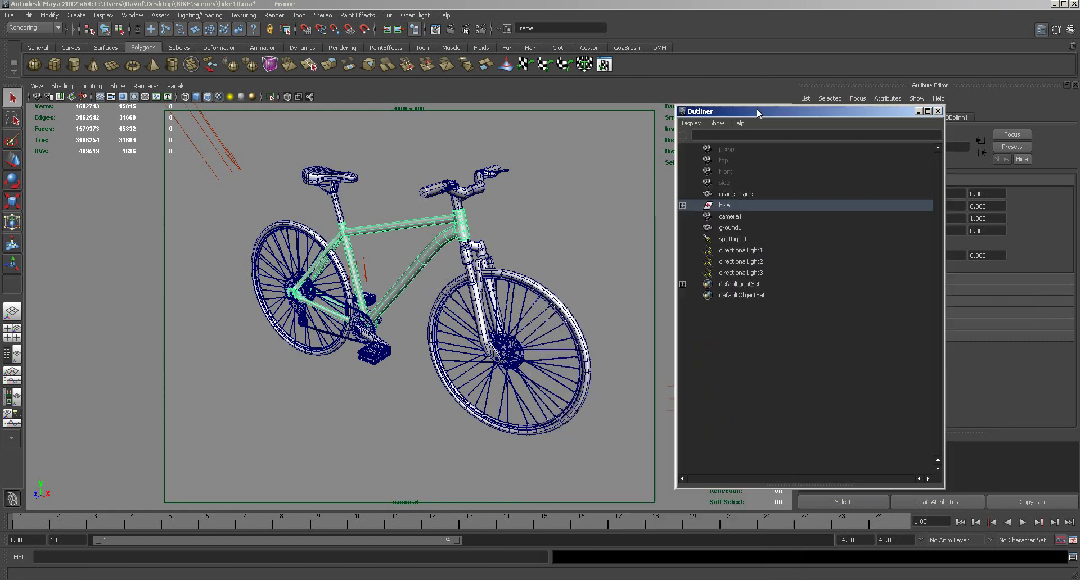
Step: Save the scene as a new Maya ASCII file named bike11.ma in the BIKE project's scenes folder
click(10, 15)
click(30, 66)
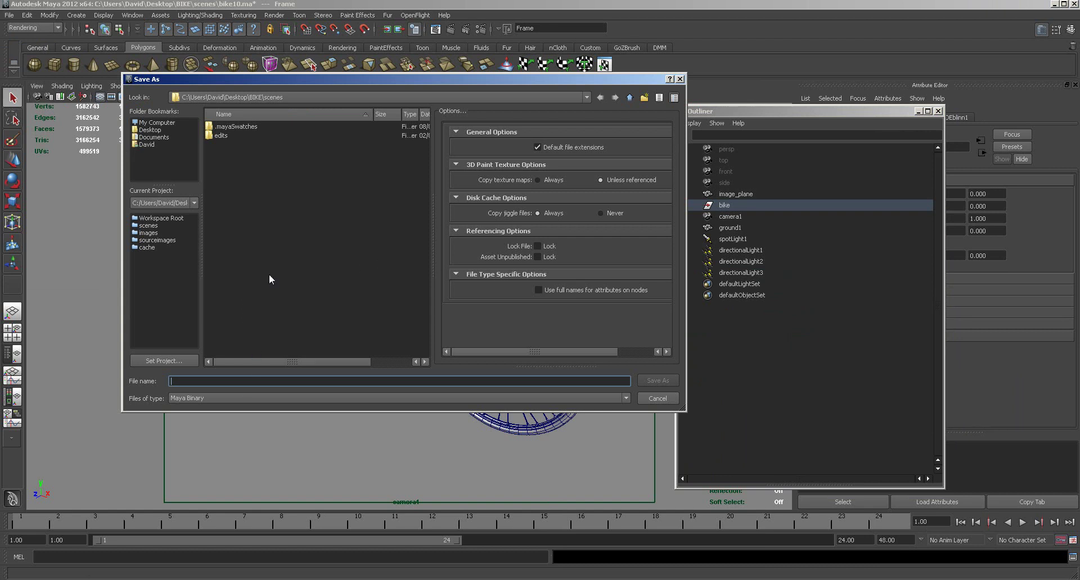
click(625, 398)
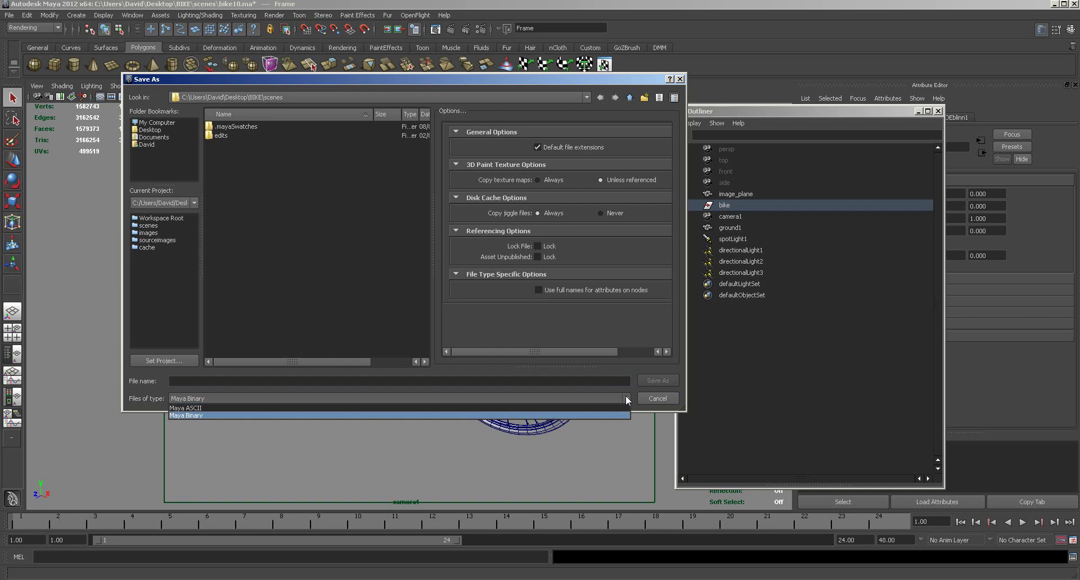
click(552, 408)
click(215, 381)
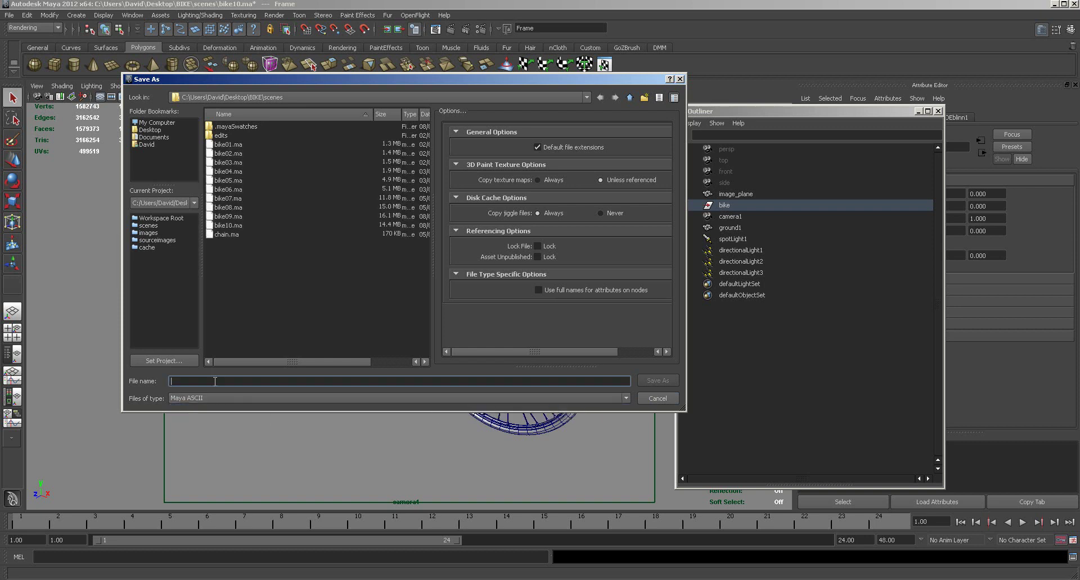
text(b)
click(194, 448)
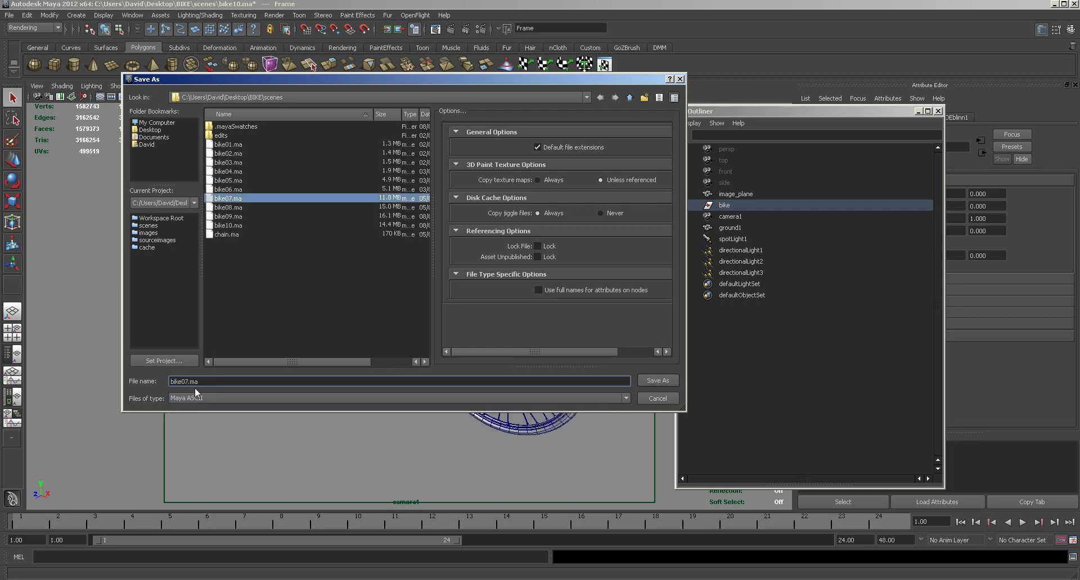
drag(187, 382, 182, 381)
text(11)
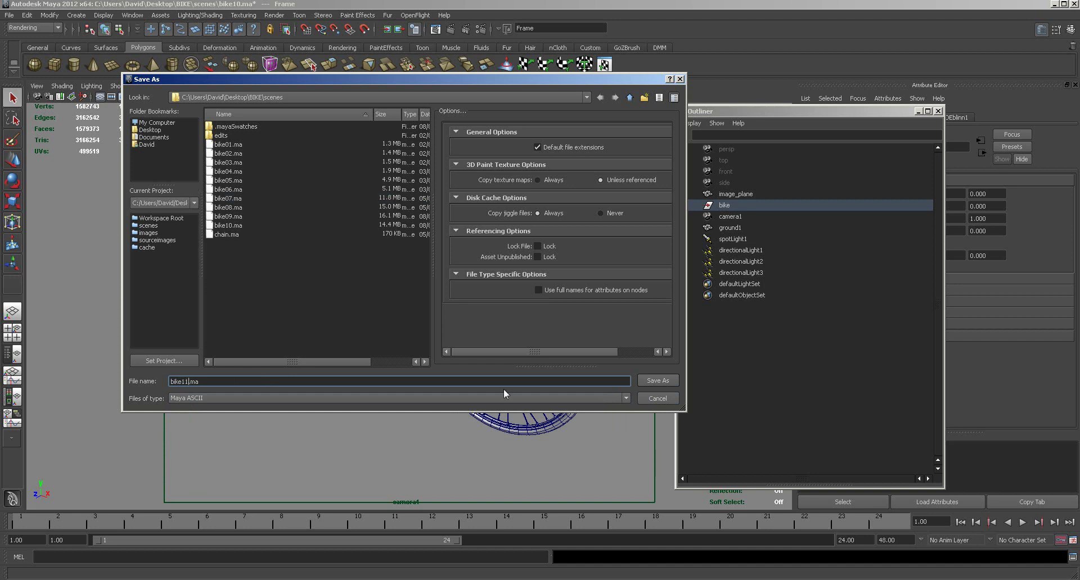
click(644, 383)
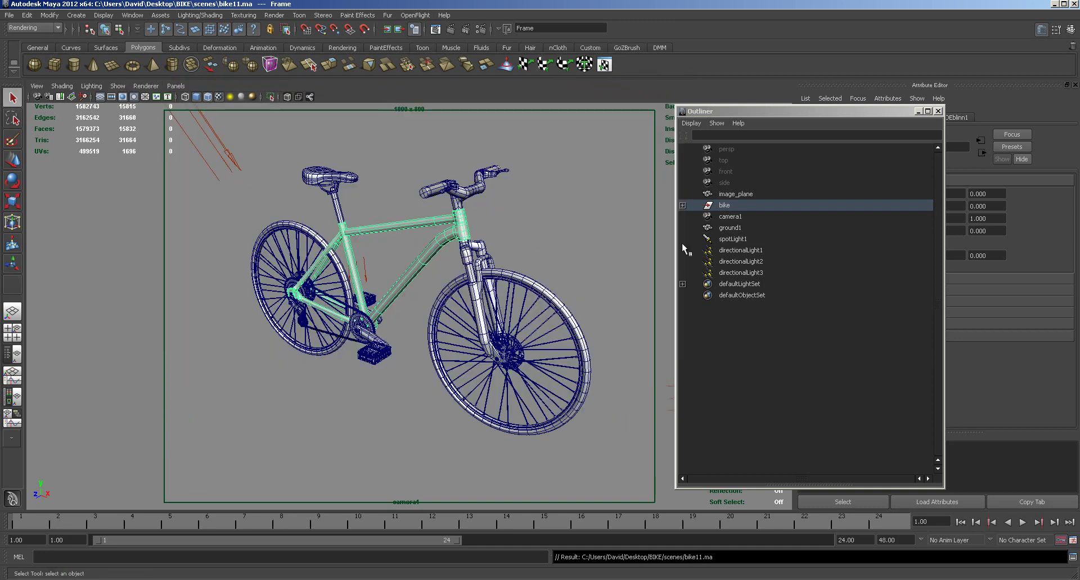
Step: Move the Outliner higher and examine the crankset, chain and pedal up close from a new angle
drag(890, 112, 887, 60)
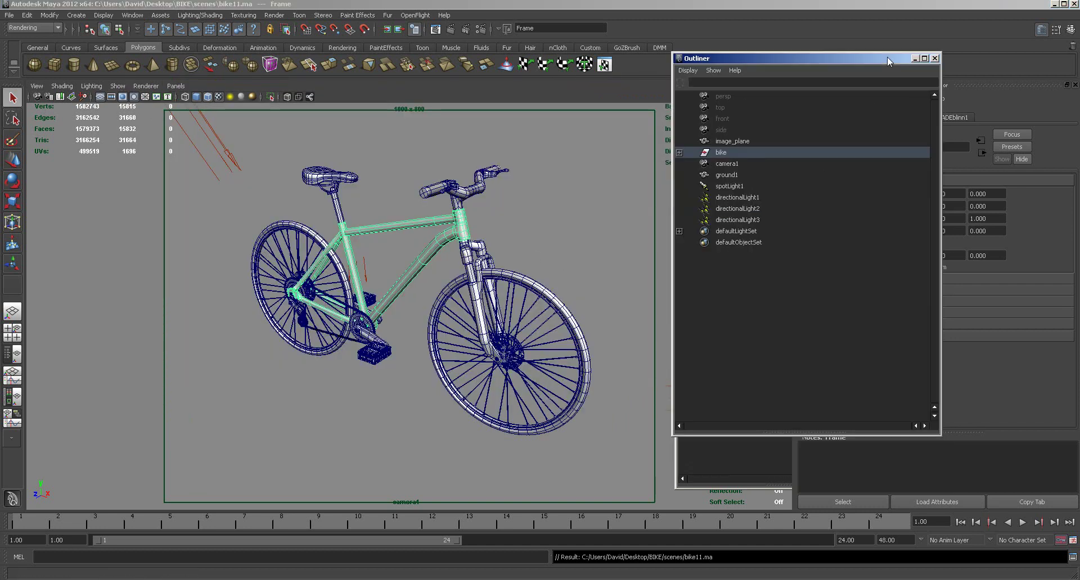
click(545, 222)
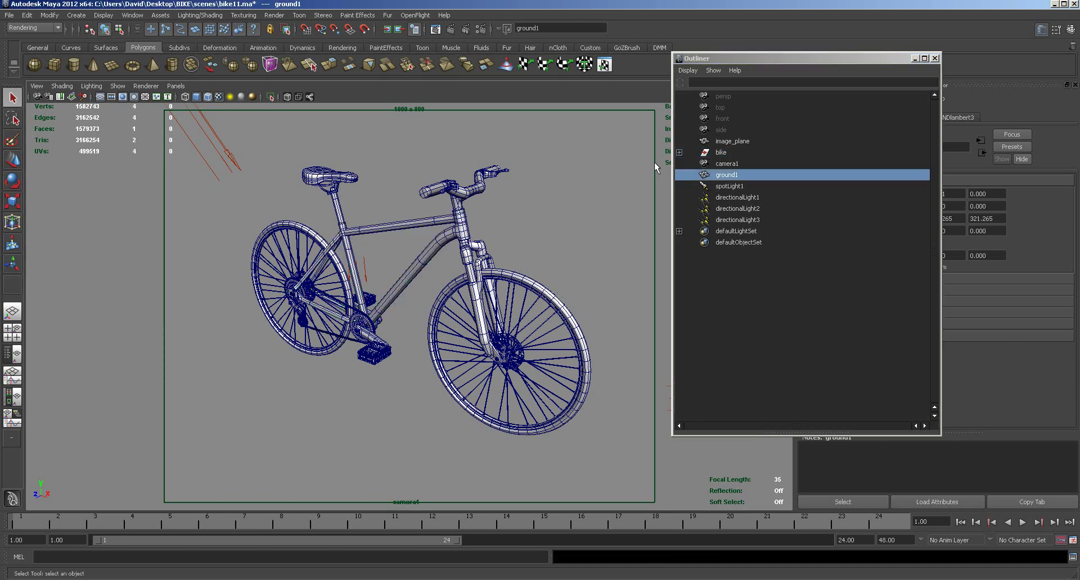
alt+right_drag(390, 340, 581, 344)
alt+right_drag(402, 360, 545, 344)
alt+drag(545, 346, 414, 290)
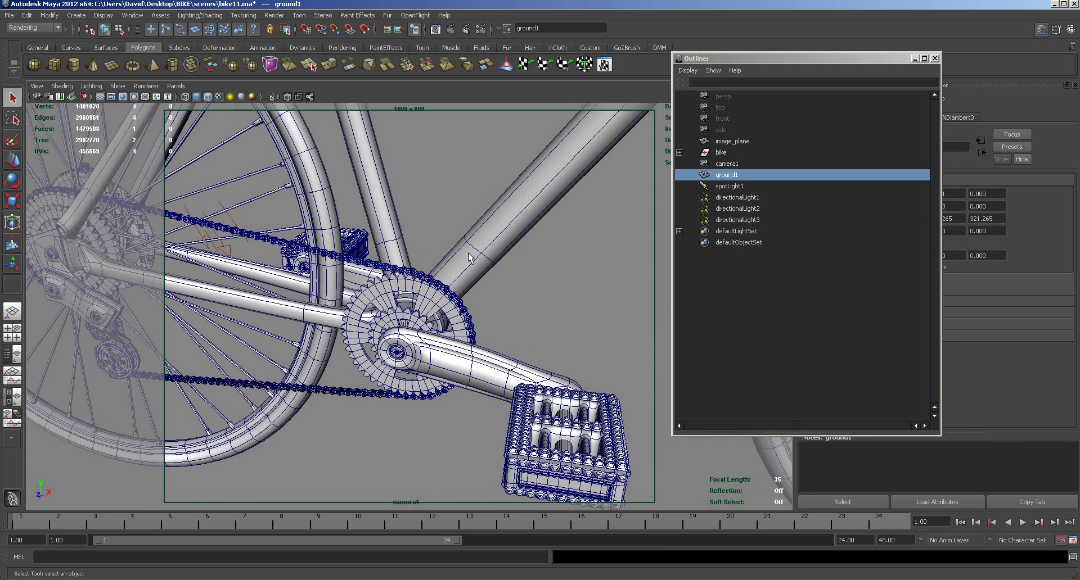
Step: Bring up the BIKE reference folder and preview the frame photo 19694.jpg and the full bicycle image 15022.jpg
drag(1079, 130, 519, 22)
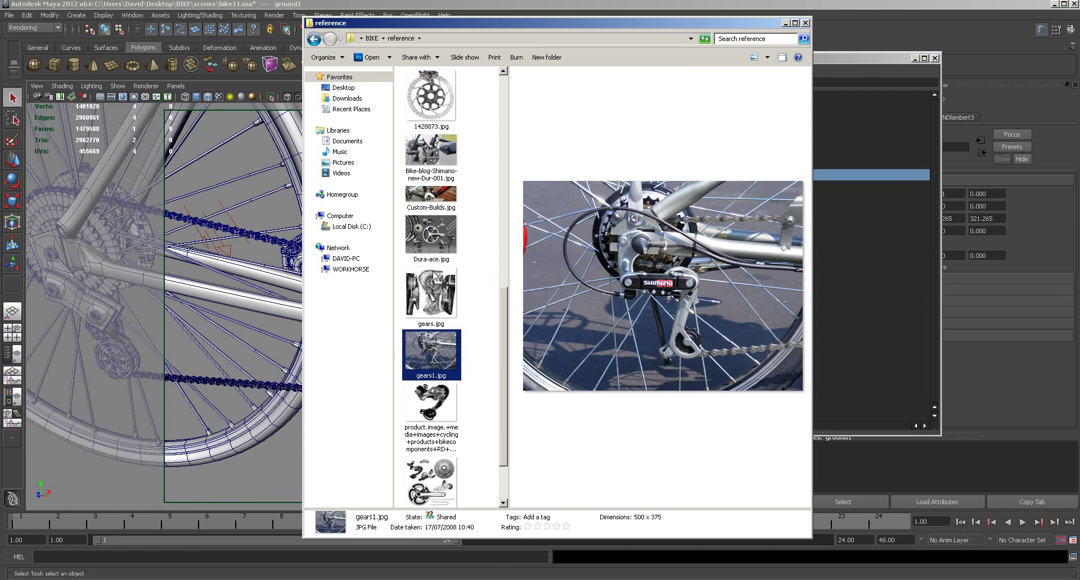
drag(499, 313, 509, 140)
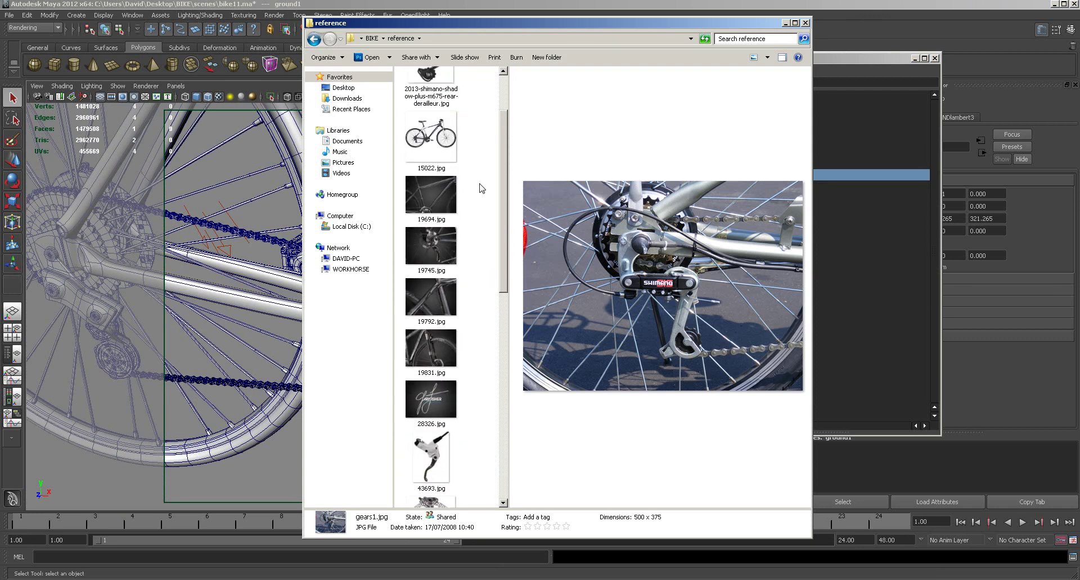
click(431, 210)
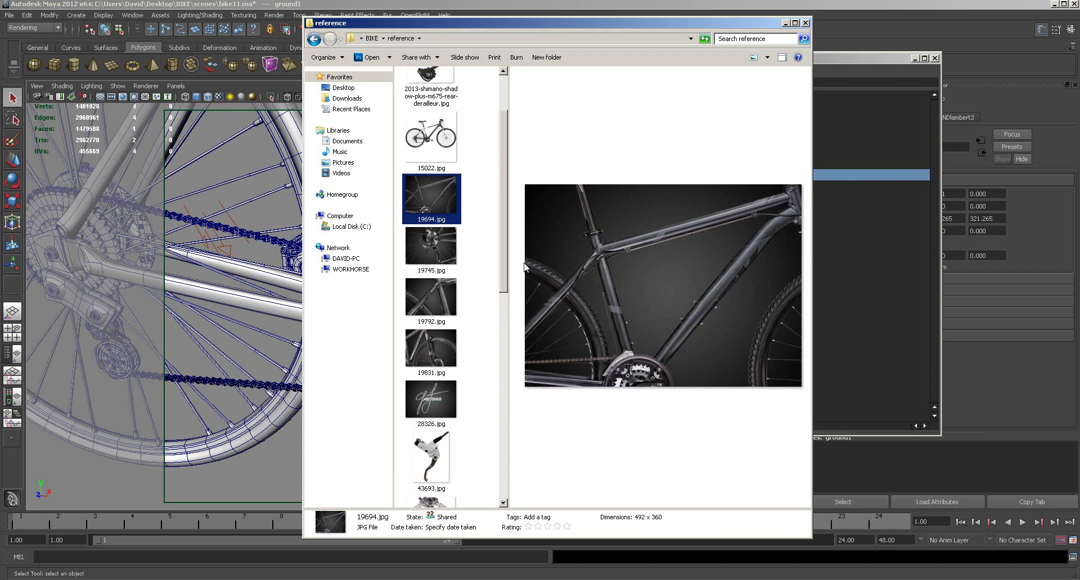
scroll(503, 215, up, 2)
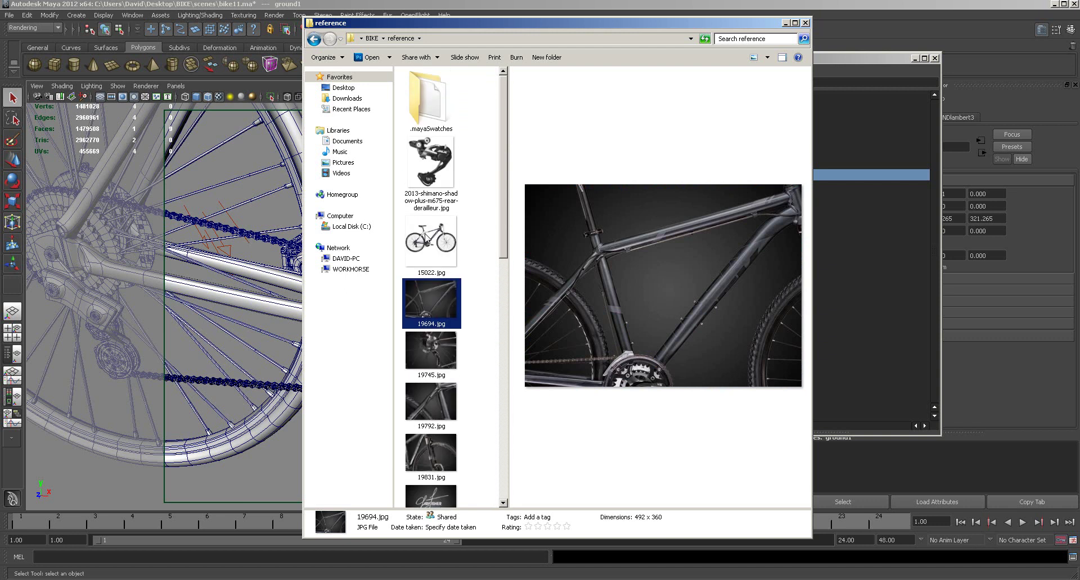
click(428, 240)
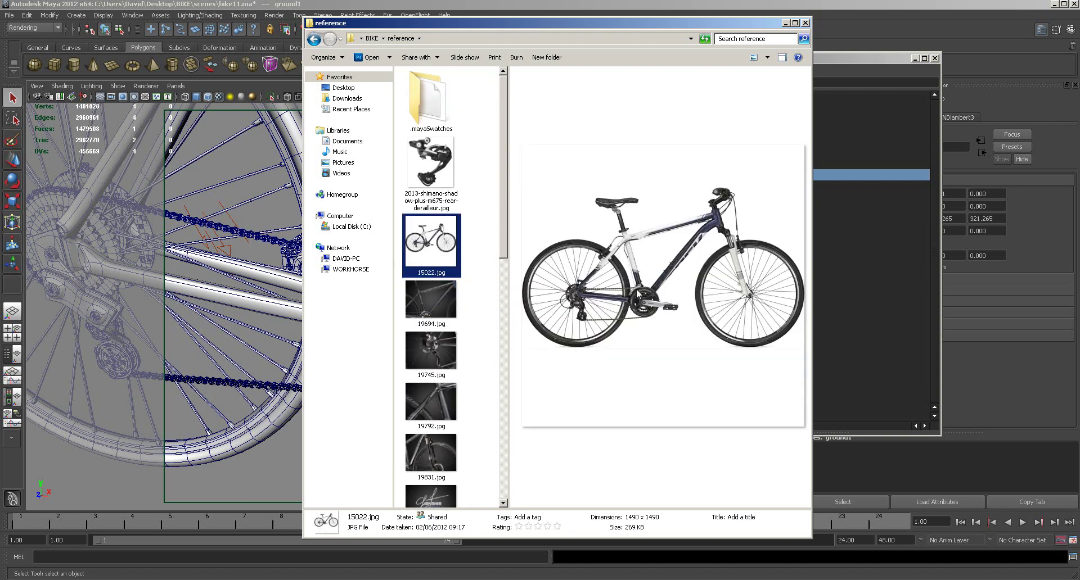
Step: Preview the component references gears.jpg, Shimano-XTR.jpg and the disc brake image 1428873.jpg
drag(505, 251, 502, 494)
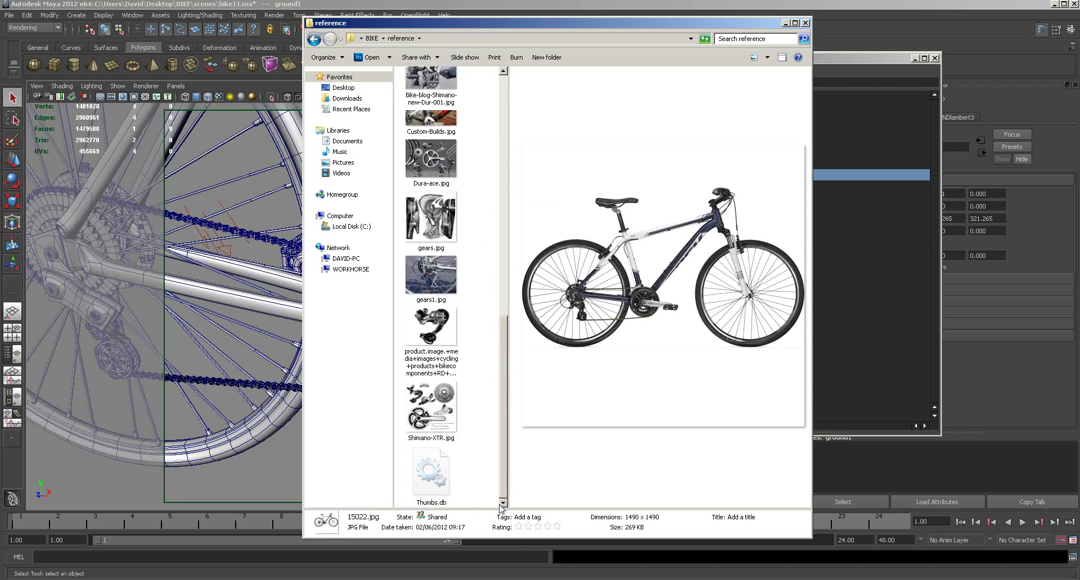
click(430, 238)
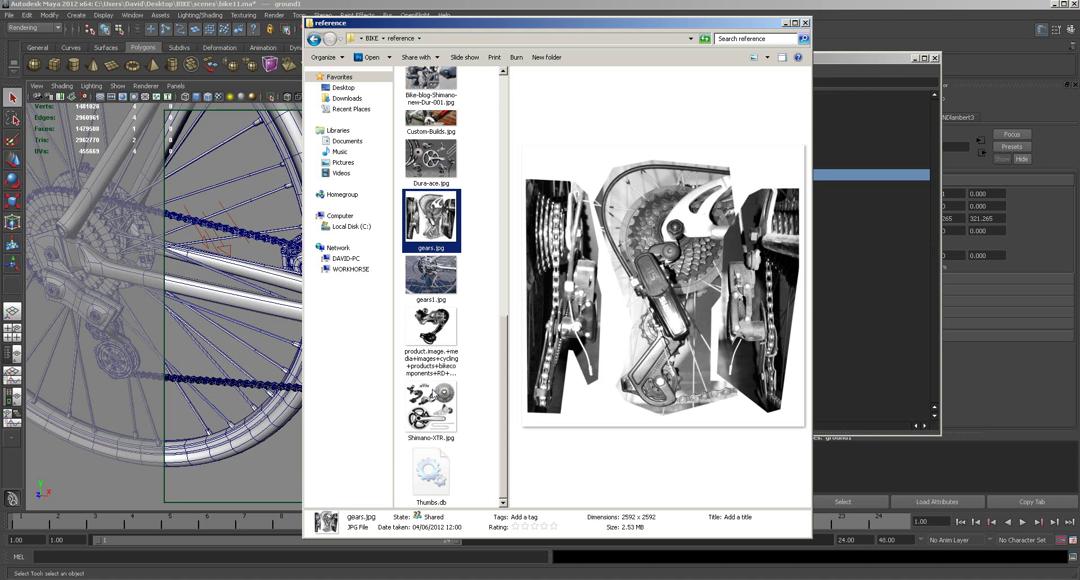
click(433, 406)
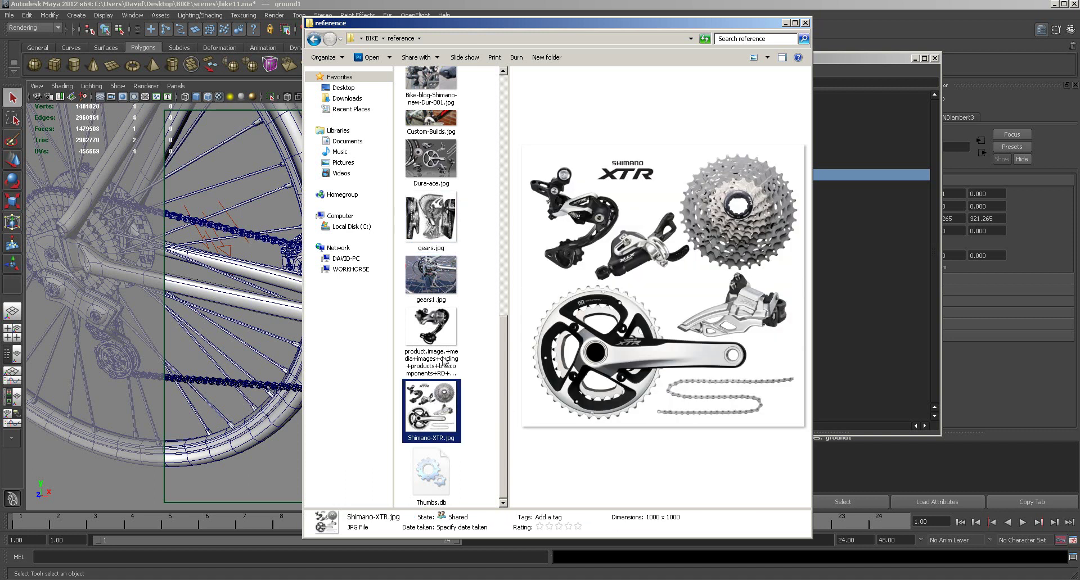
drag(505, 347, 506, 284)
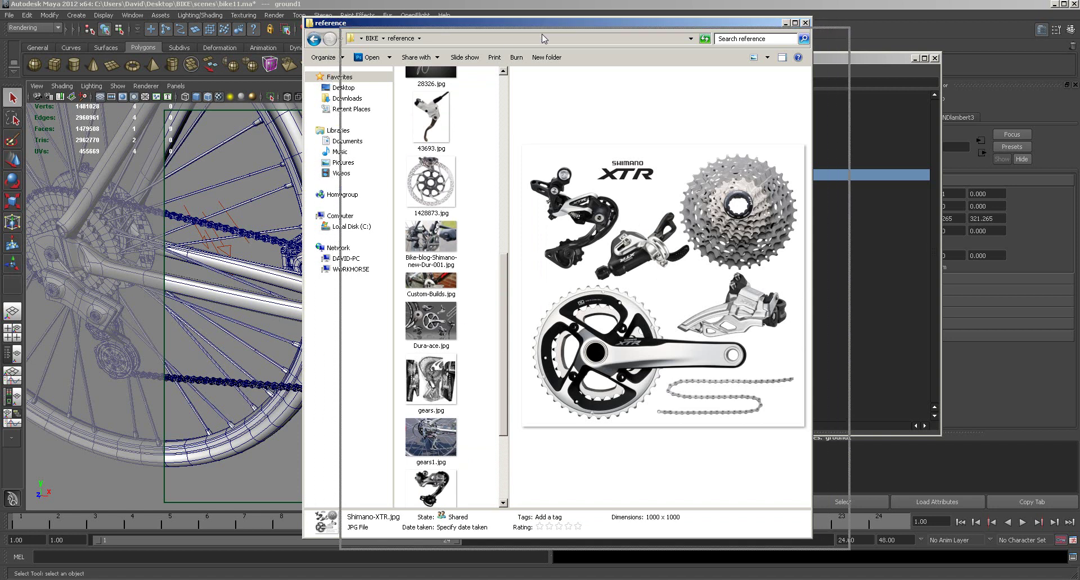
drag(504, 22, 542, 33)
click(452, 197)
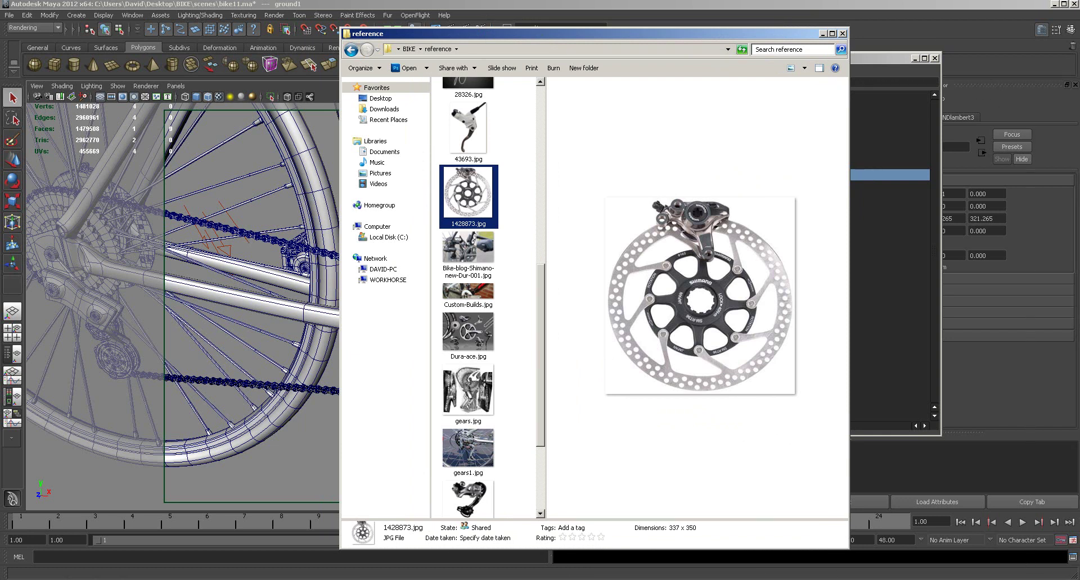
Step: Switch back to Maya, close the Outliner and show the Channel Box with the display layers
key(alt+Tab)
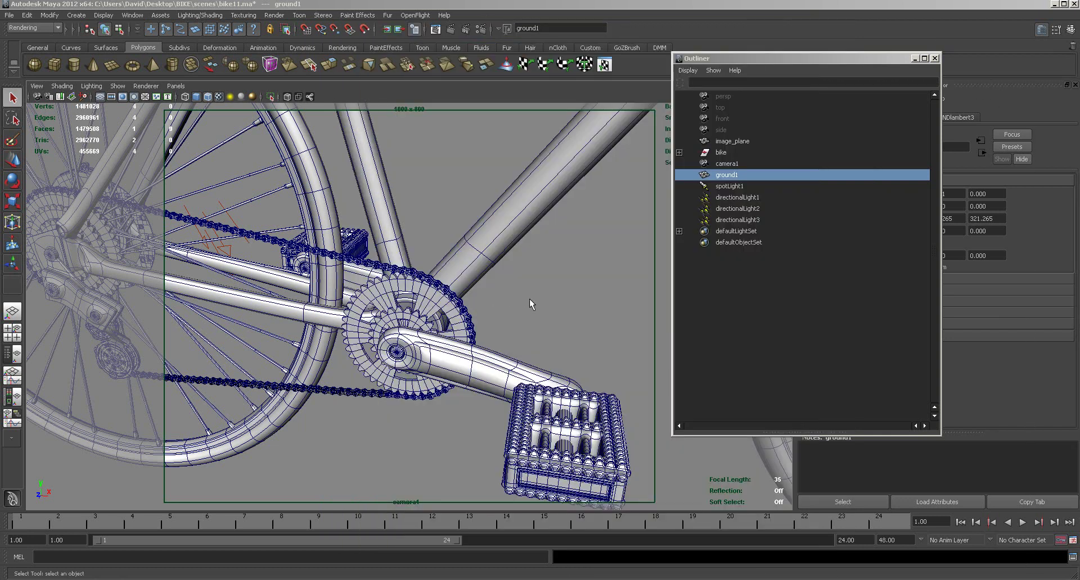
alt+drag(534, 302, 630, 288)
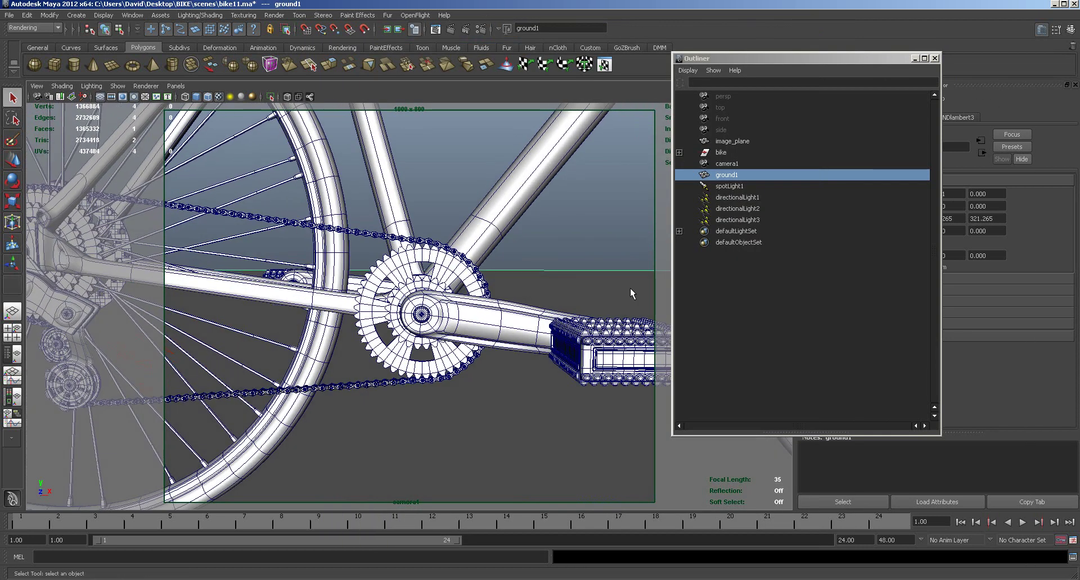
click(935, 58)
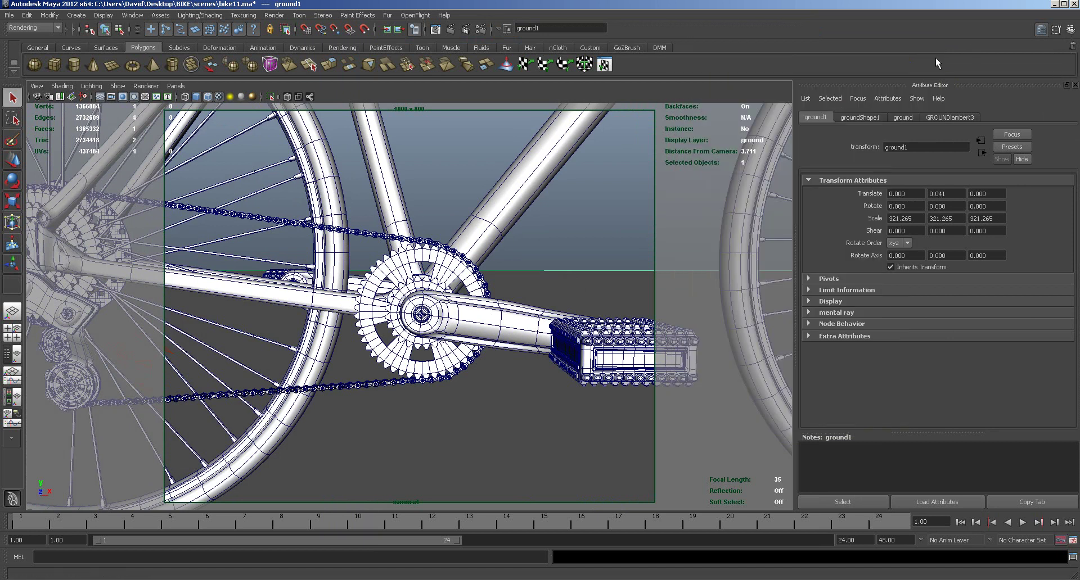
click(1070, 29)
click(797, 399)
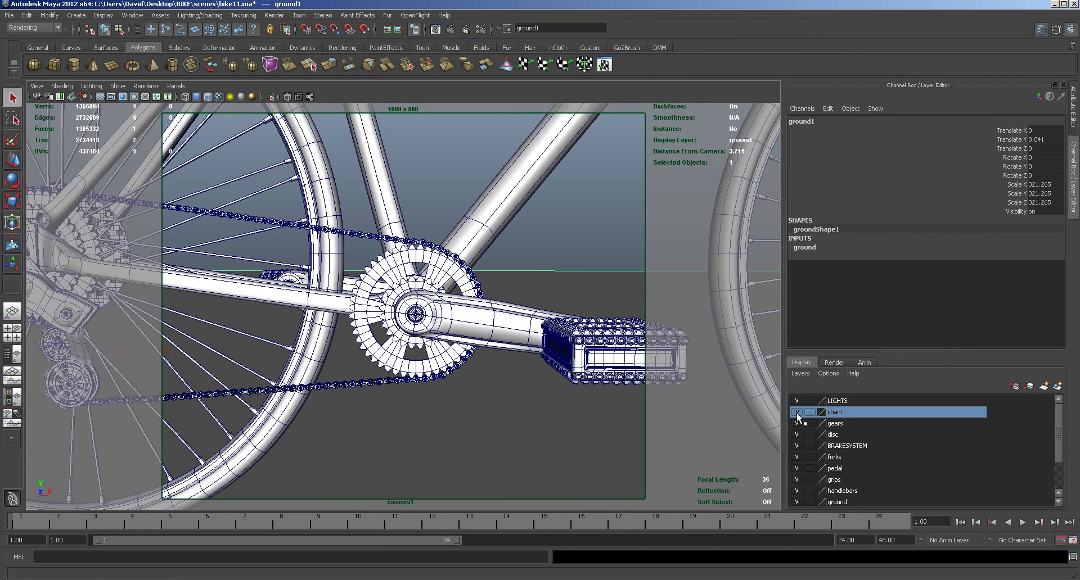
Step: Hide the chain, disc, BRAKESYSTEM, forks, grips, handlebars, ground, saddle and wheels layers, keeping gears, pedal and frame visible
click(797, 412)
click(796, 423)
click(797, 424)
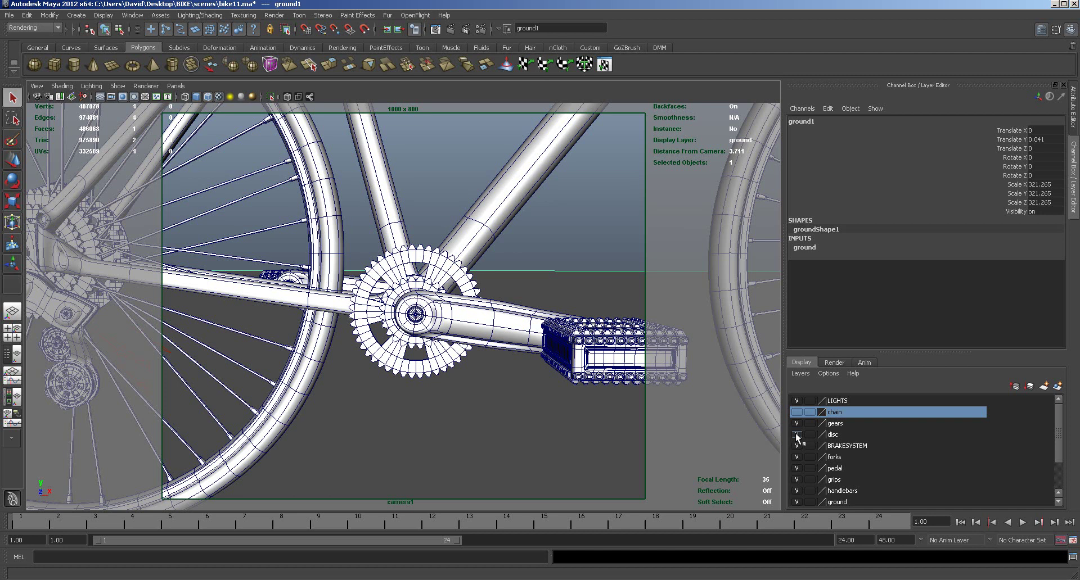
click(796, 434)
click(797, 445)
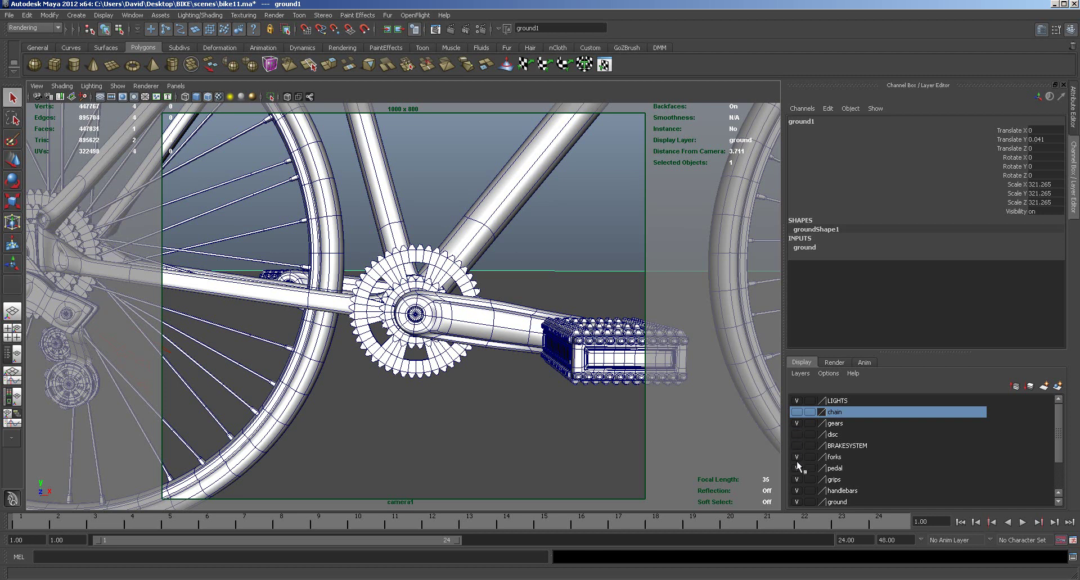
click(797, 468)
click(796, 468)
click(799, 501)
scroll(1041, 442, down, 3)
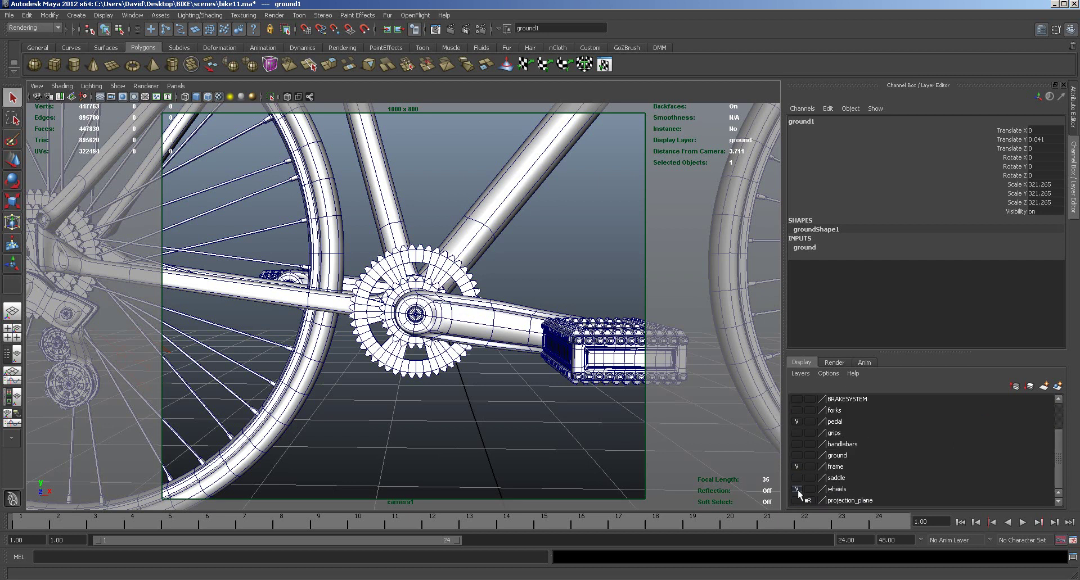
click(798, 489)
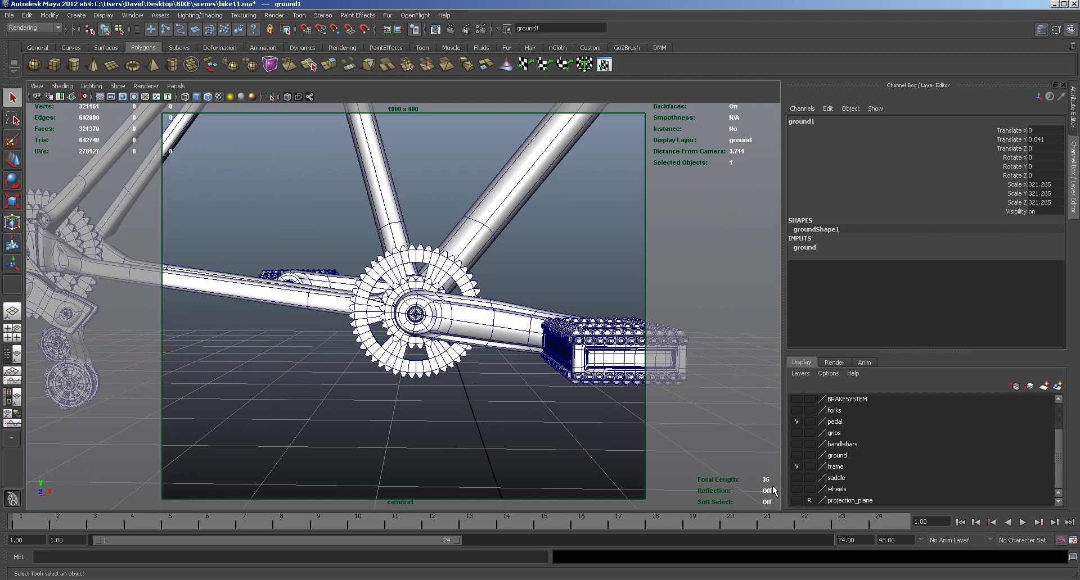
Step: Hide the gears layer and add the leftover parts below the rear dropout to the chain layer
alt+drag(582, 437, 613, 442)
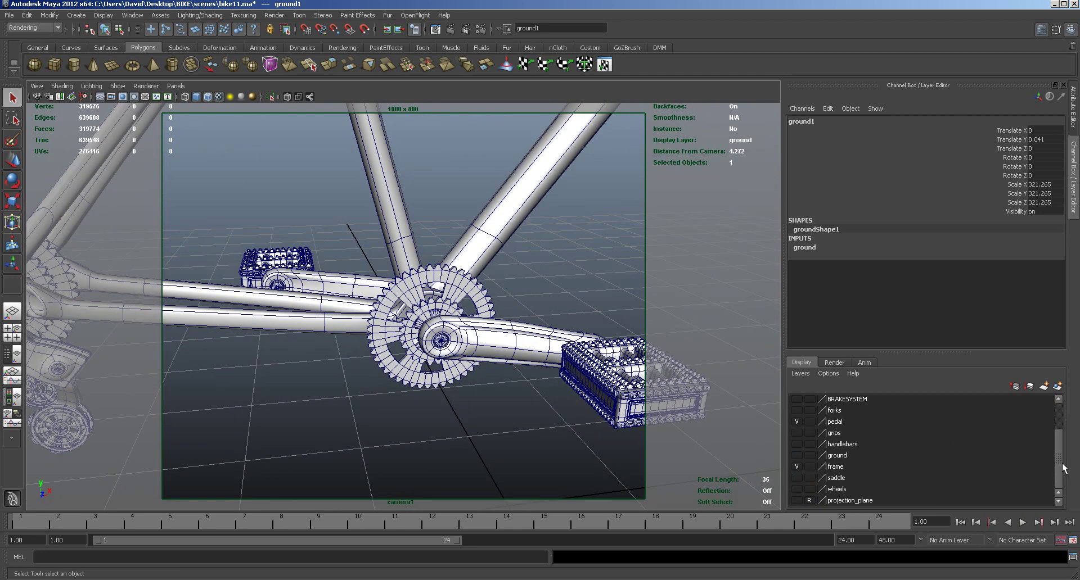
drag(1063, 469, 1060, 443)
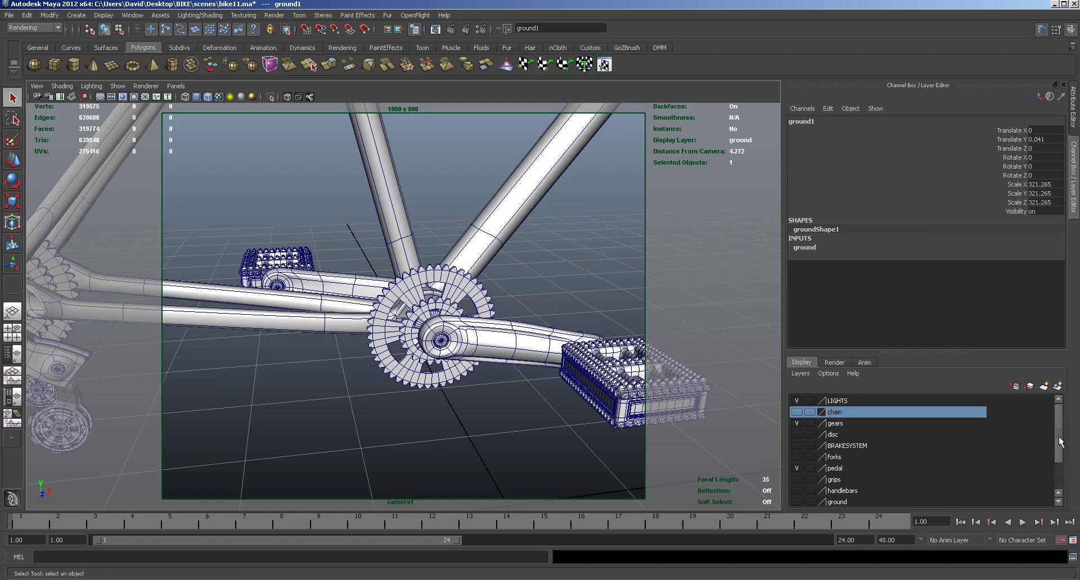
click(797, 423)
click(796, 423)
click(796, 423)
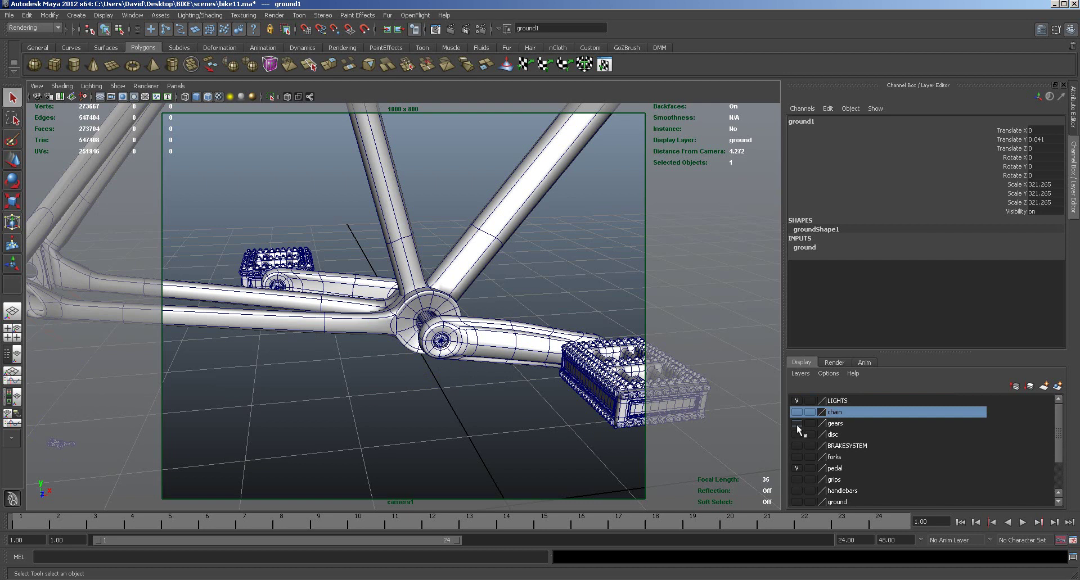
drag(138, 410, 48, 460)
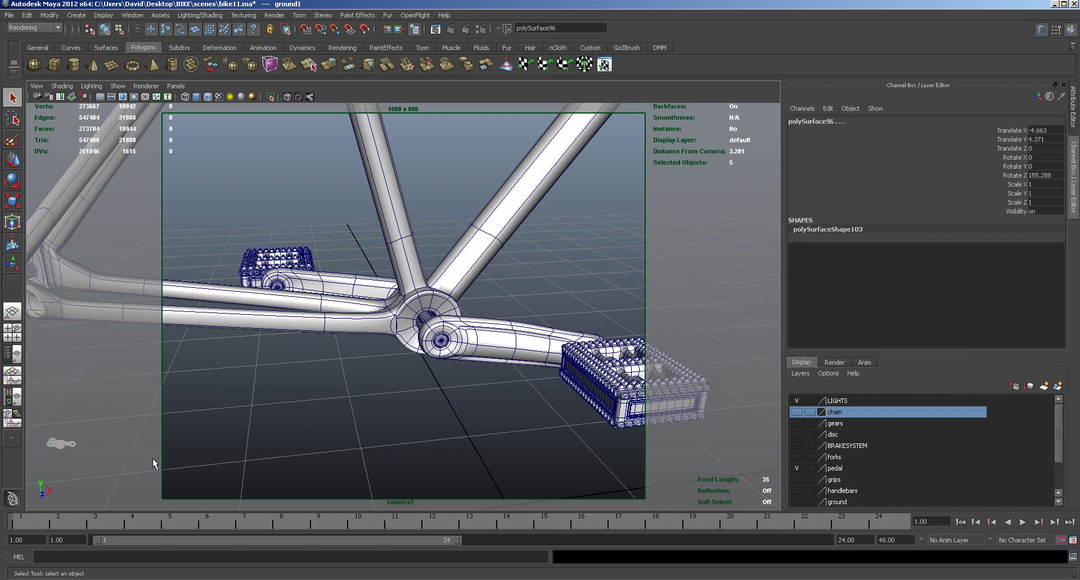
click(839, 425)
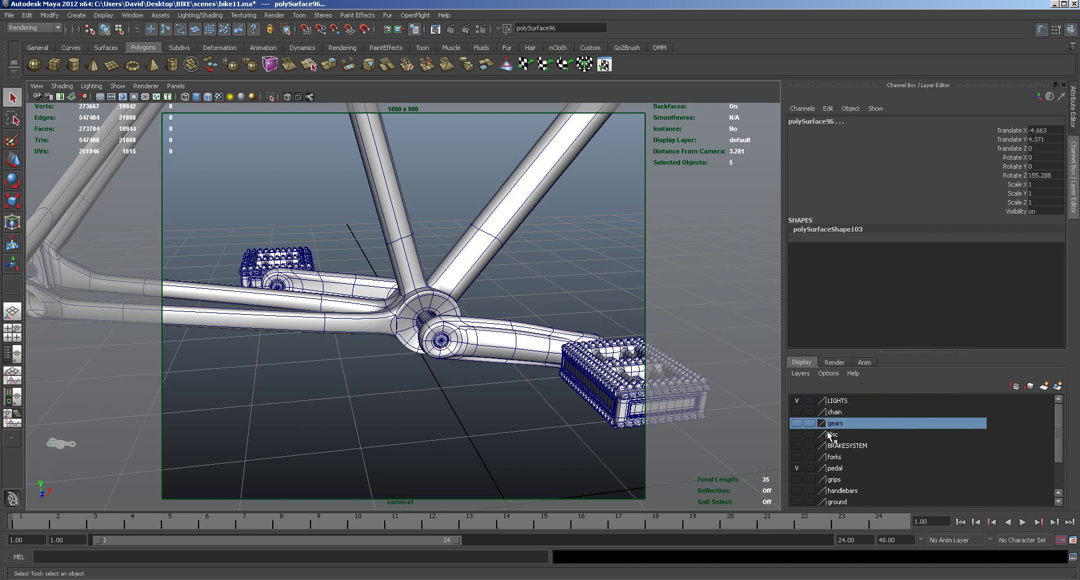
click(834, 412)
right_click(835, 412)
click(851, 431)
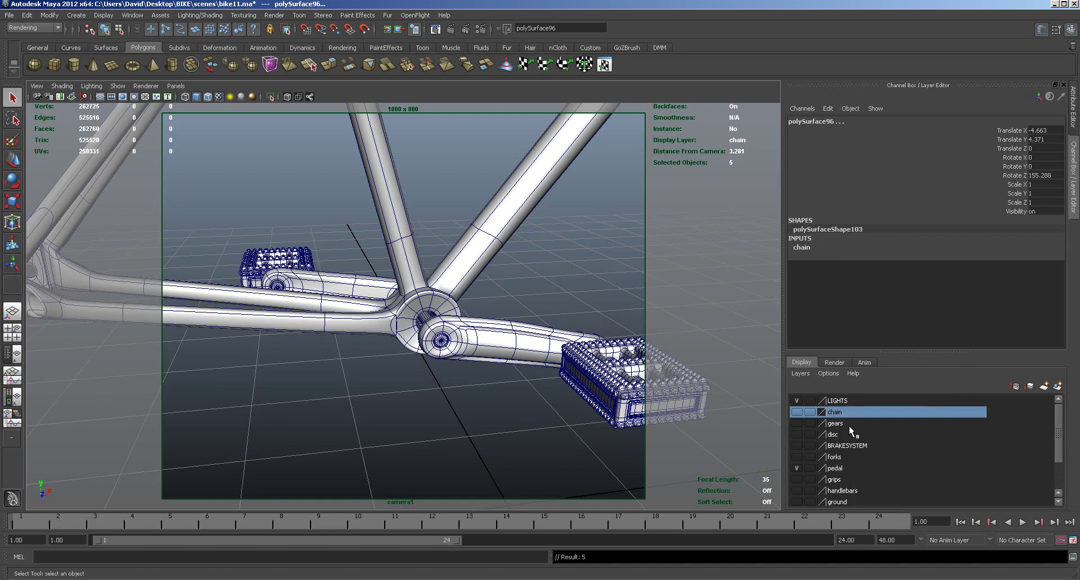
Step: Show the gears layer again and examine the rear derailleur, crankset and frame from several angles
alt+drag(336, 406, 393, 416)
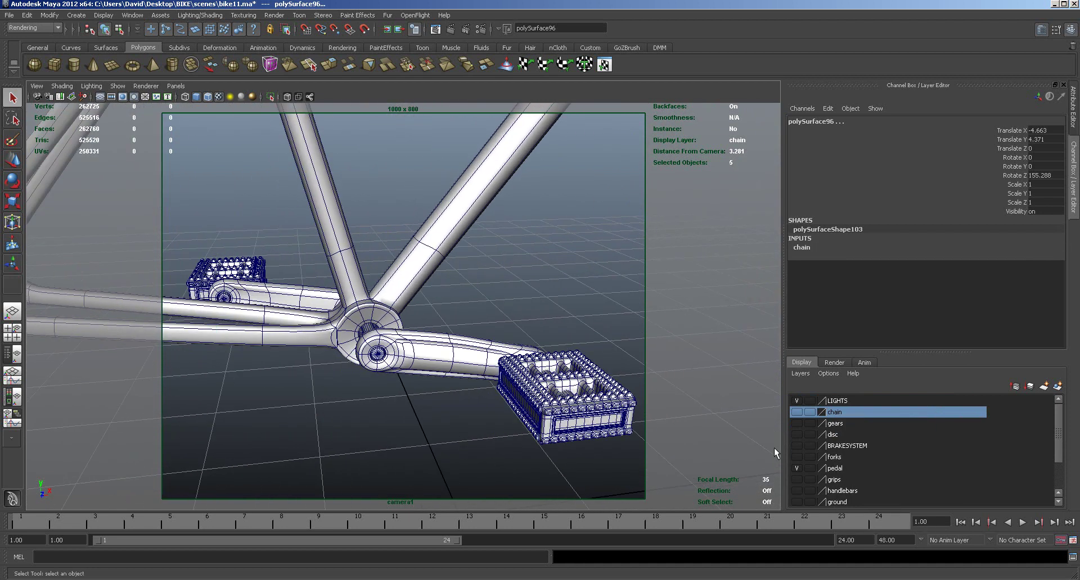
click(795, 424)
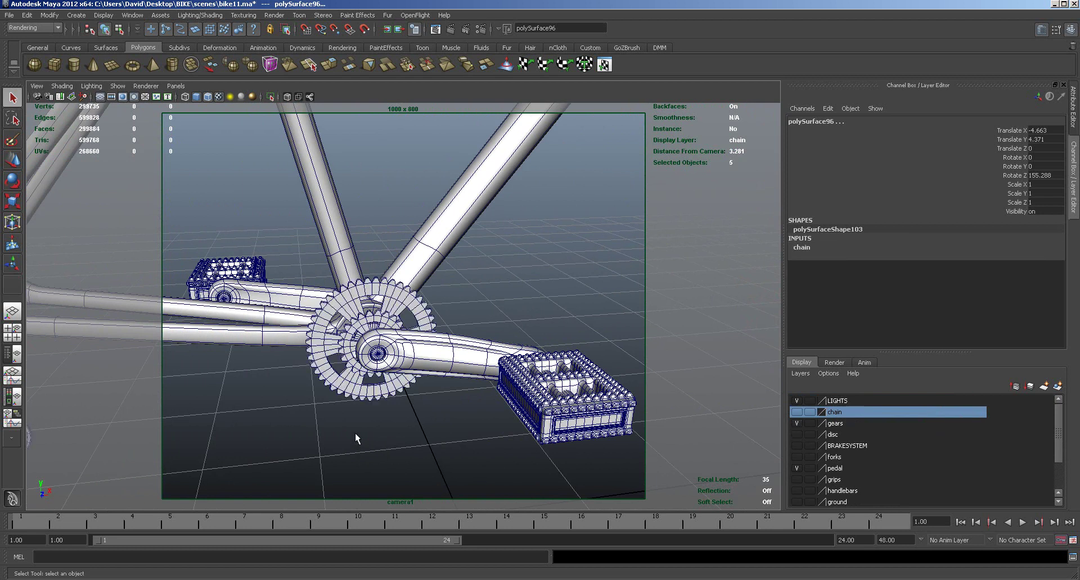
alt+drag(297, 433, 418, 419)
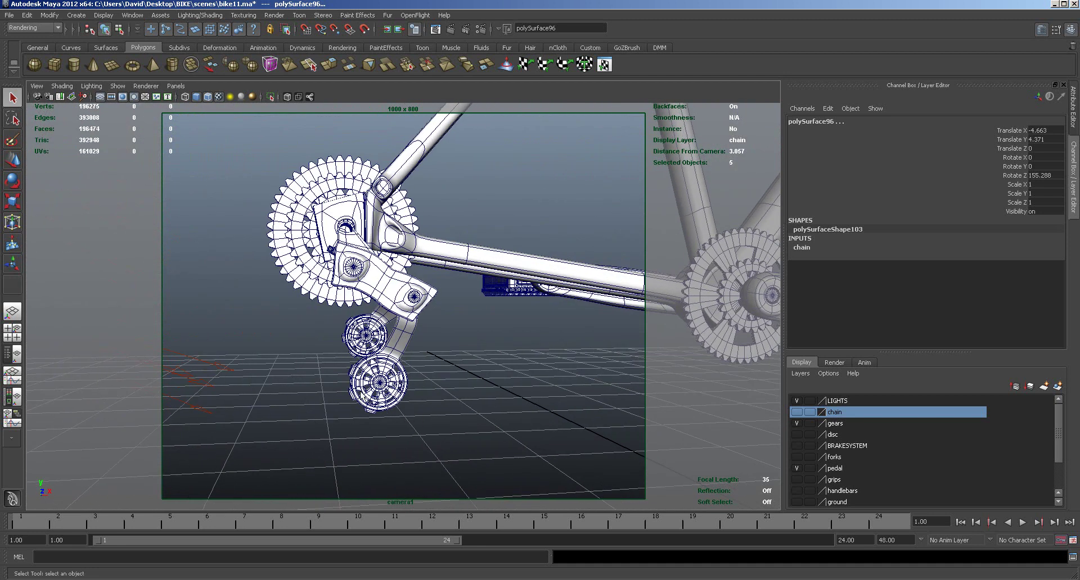
alt+drag(412, 379, 424, 453)
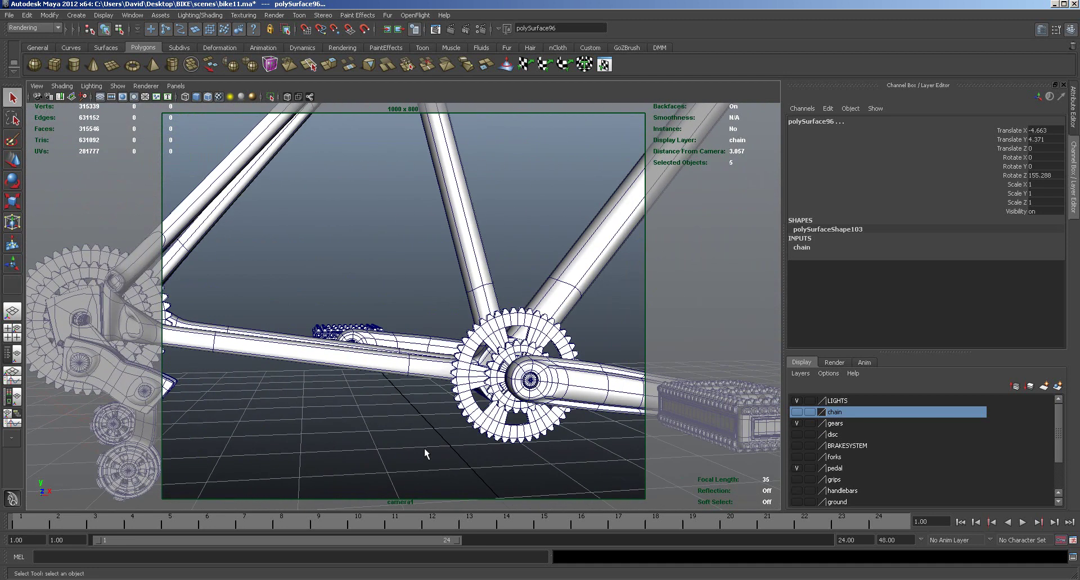
alt+drag(453, 413, 401, 460)
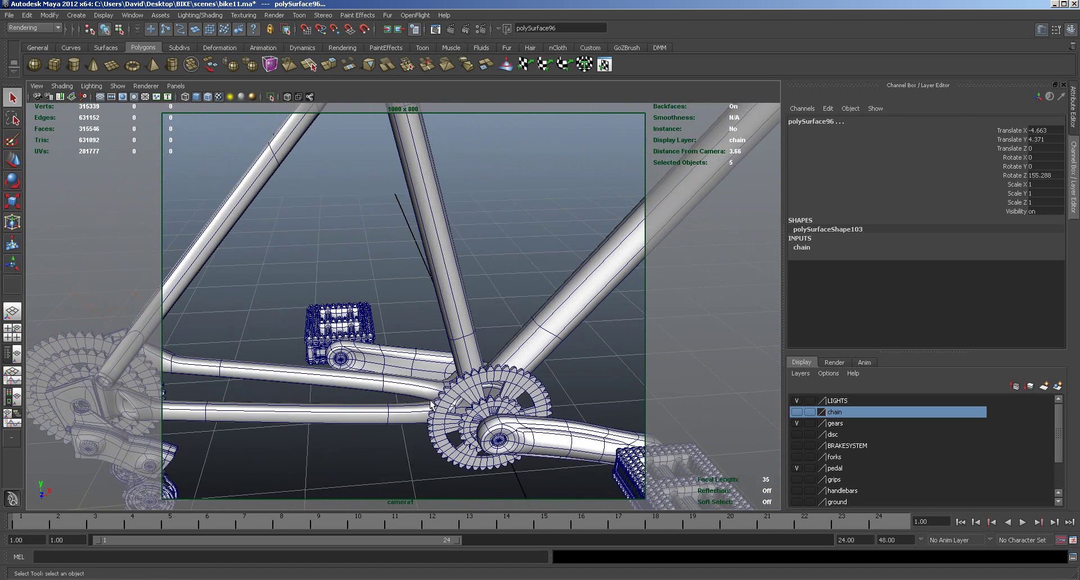
alt+drag(379, 458, 373, 436)
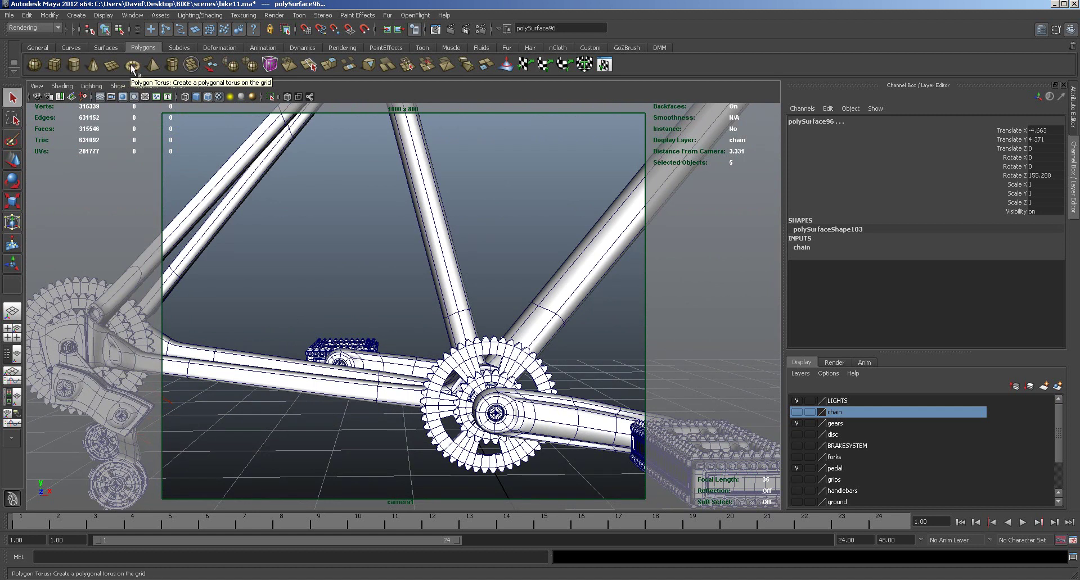
Step: Create a polygon pipe and set its X rotation to 90 degrees
click(172, 65)
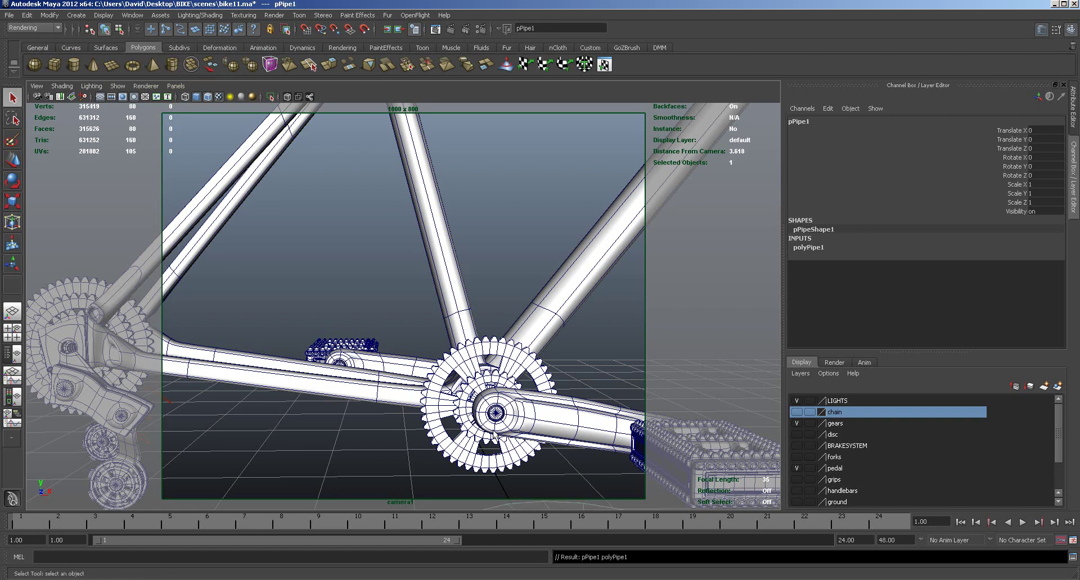
scroll(344, 404, down, 5)
key(e)
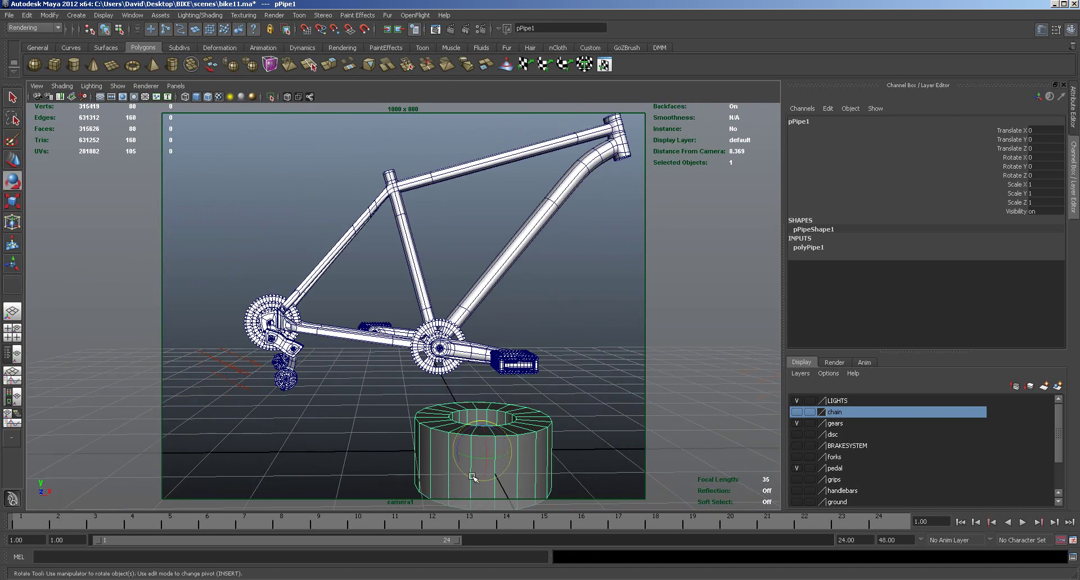
drag(489, 443, 487, 484)
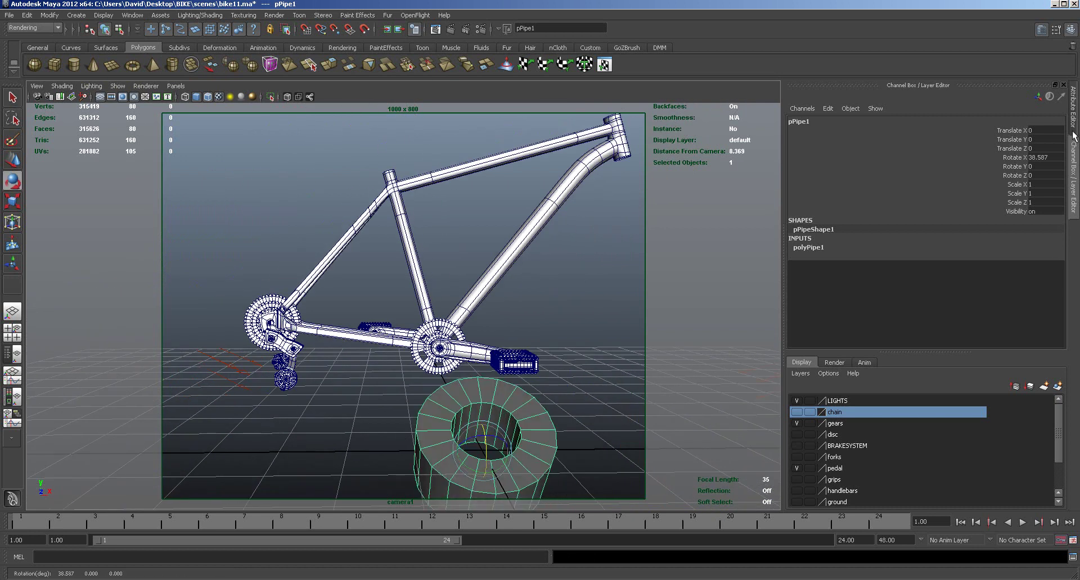
click(1062, 158)
text(90)
key(Return)
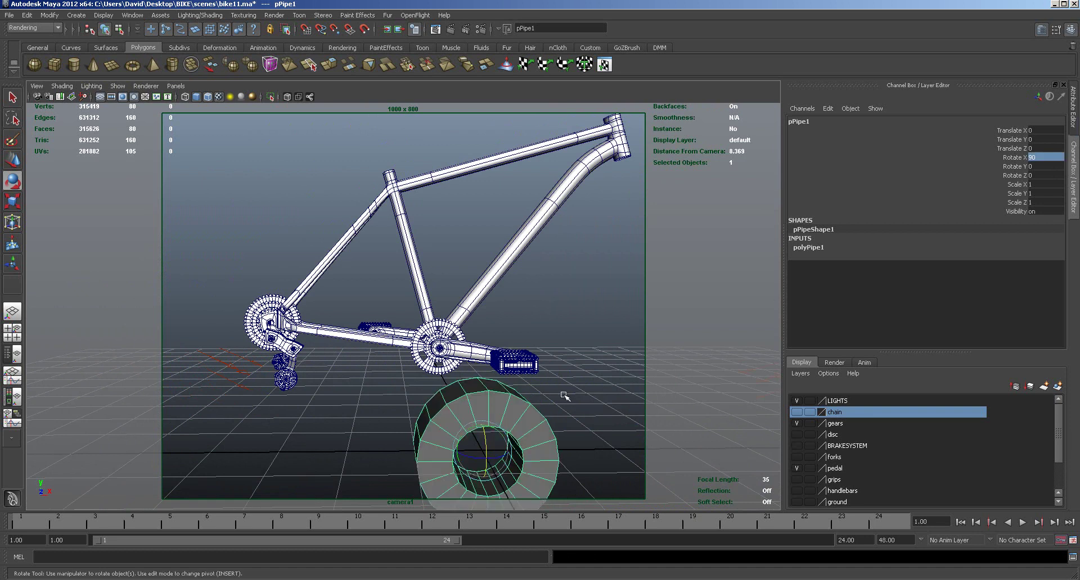
Step: Move the pipe in the front view to just below the crank axle, at about X -0.673 and Y 1.227
key(w)
key(space)
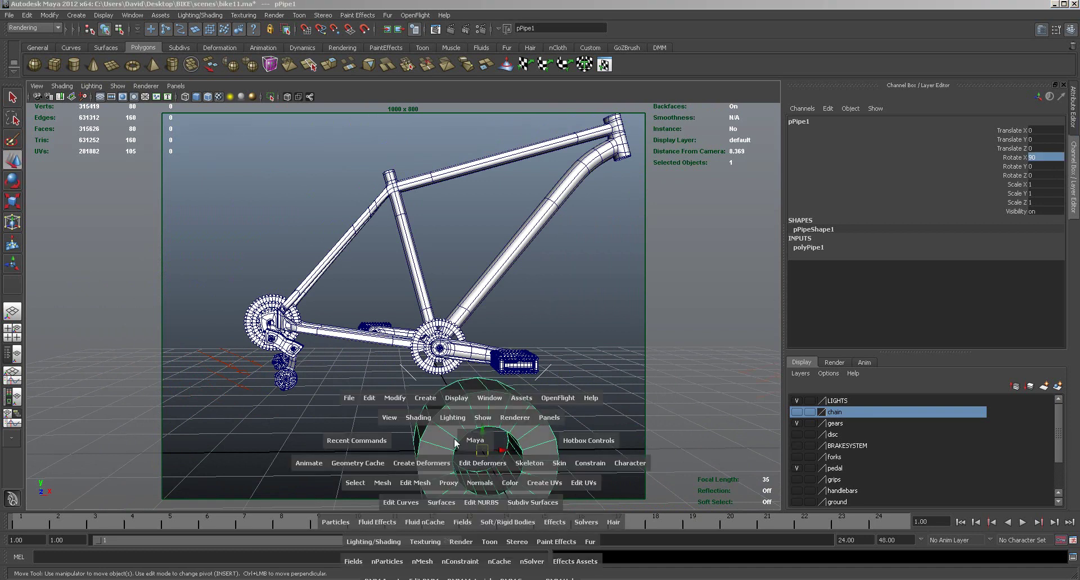
key(space)
alt+right_drag(471, 401, 524, 395)
alt+middle_drag(524, 395, 337, 395)
alt+right_drag(285, 394, 588, 397)
alt+middle_drag(501, 440, 509, 355)
drag(480, 440, 397, 291)
Step: Set the pipe's radius to about 3.698 and scale it down uniformly to about 0.129, close to chainring size
click(1042, 30)
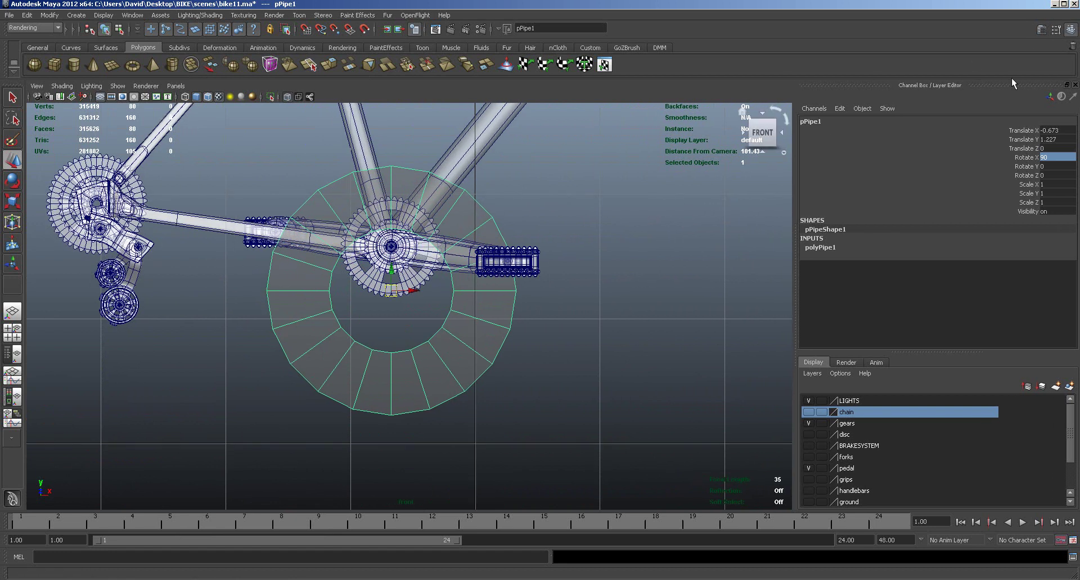
click(1042, 31)
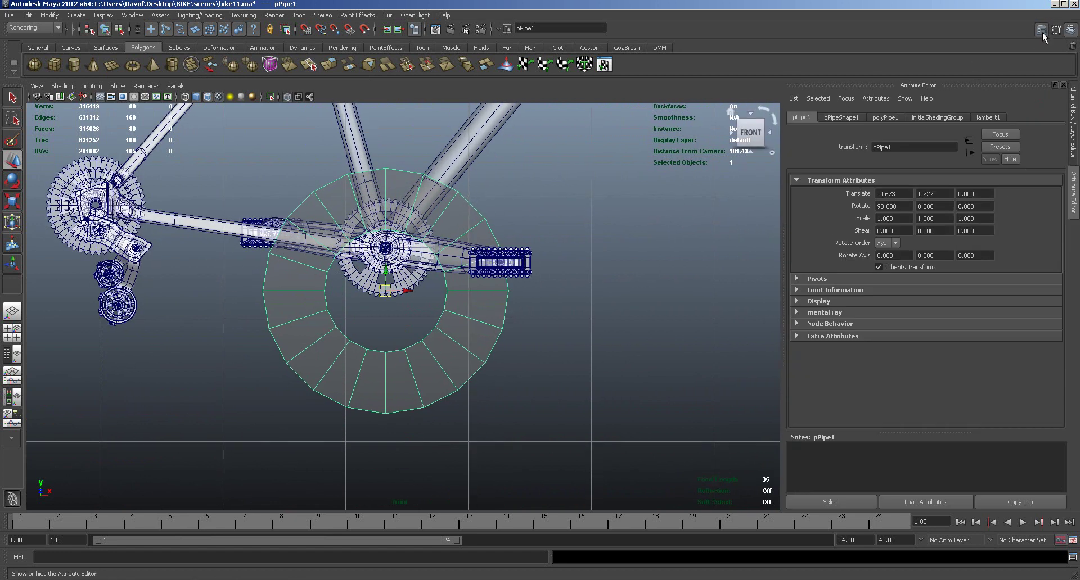
click(847, 118)
click(879, 118)
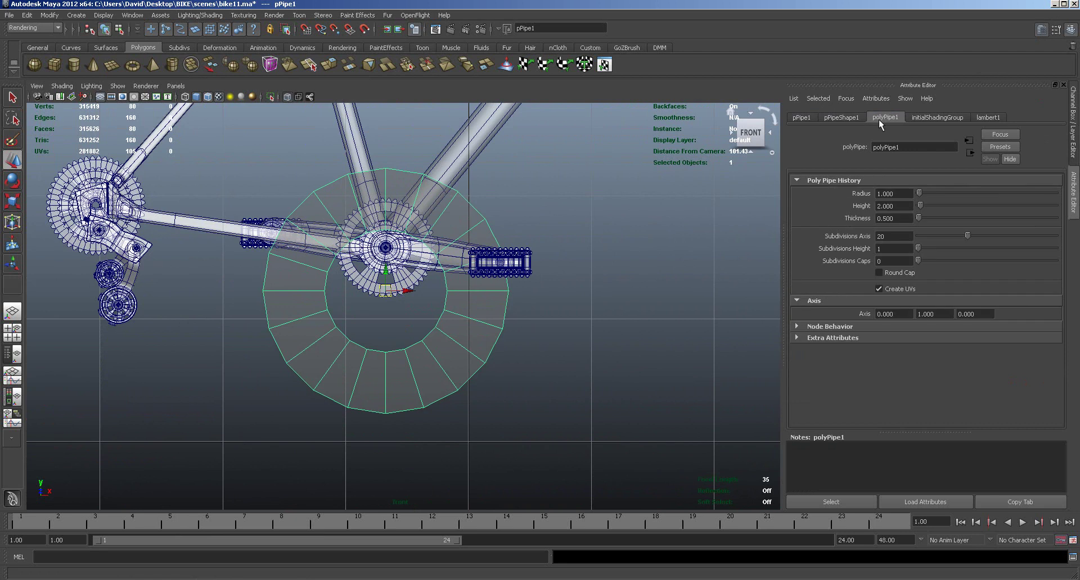
drag(917, 192, 923, 192)
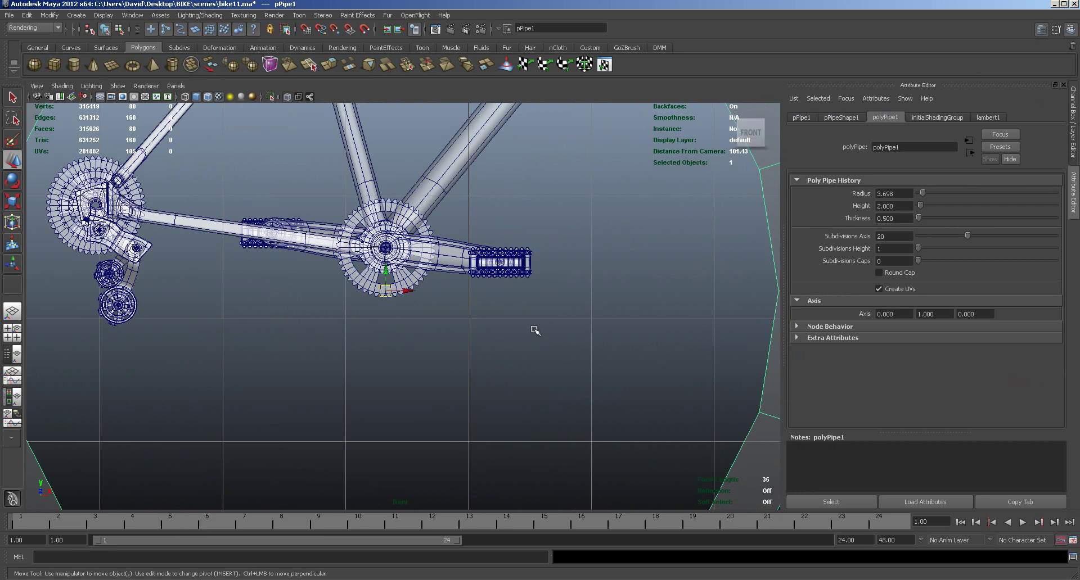
key(r)
drag(386, 291, 203, 287)
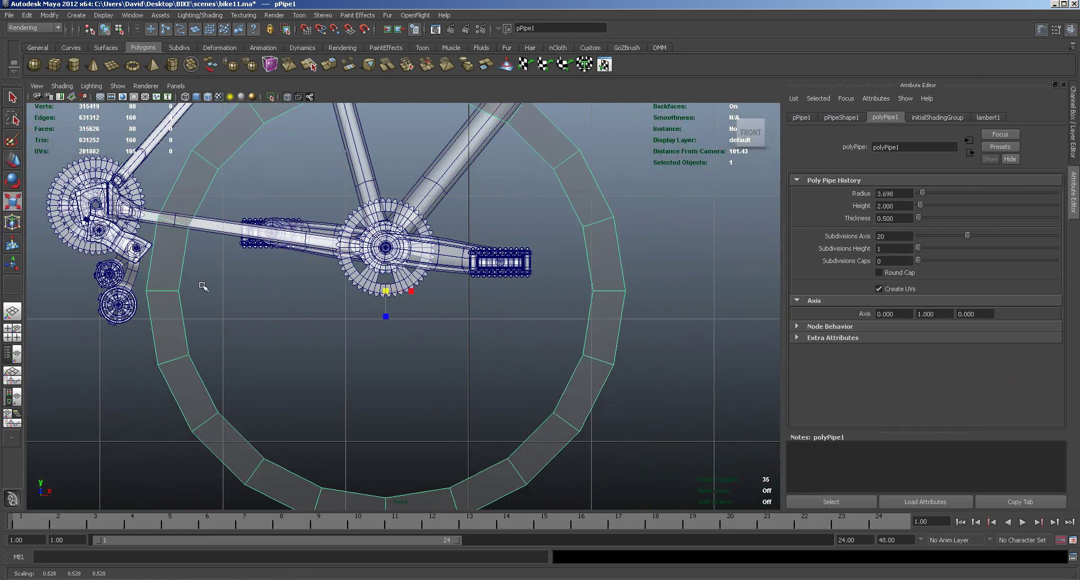
drag(380, 295, 132, 251)
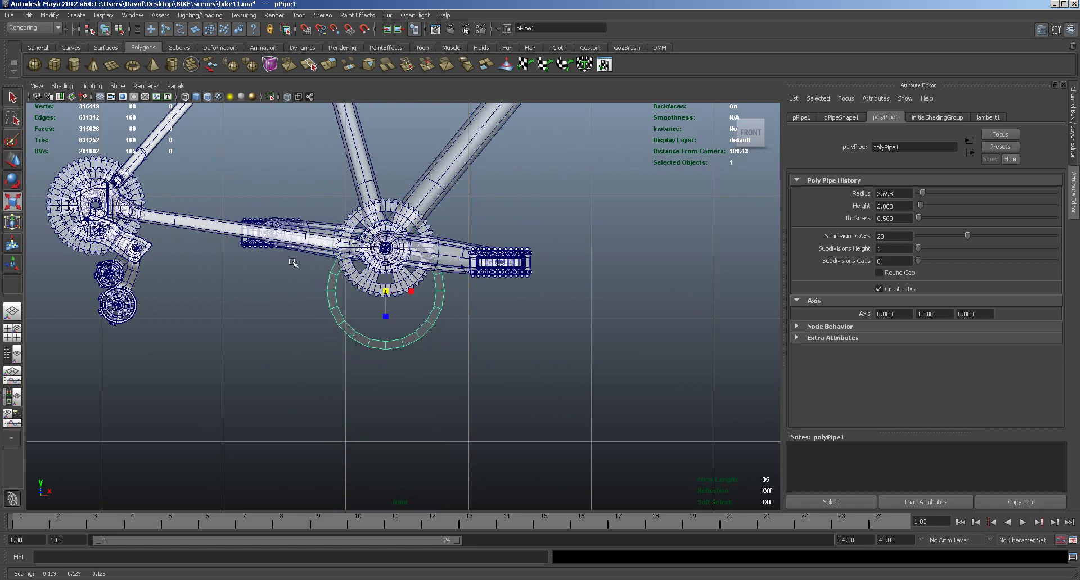
Step: Move the pipe up in the front view until it is centred on the crank axle
key(w)
drag(386, 304, 386, 248)
alt+right_drag(430, 258, 681, 260)
alt+middle_drag(443, 272, 459, 371)
alt+right_drag(459, 372, 610, 355)
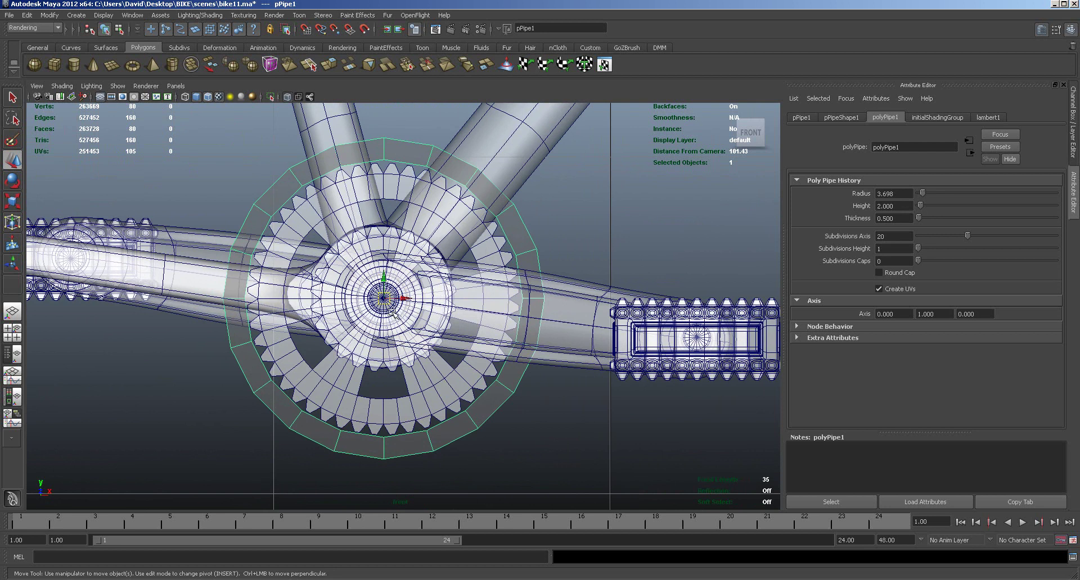
Step: Reduce the pipe's radius to about 1.649 and scale it uniformly to about 0.271 so it surrounds the large chainring
key(r)
drag(384, 298, 356, 280)
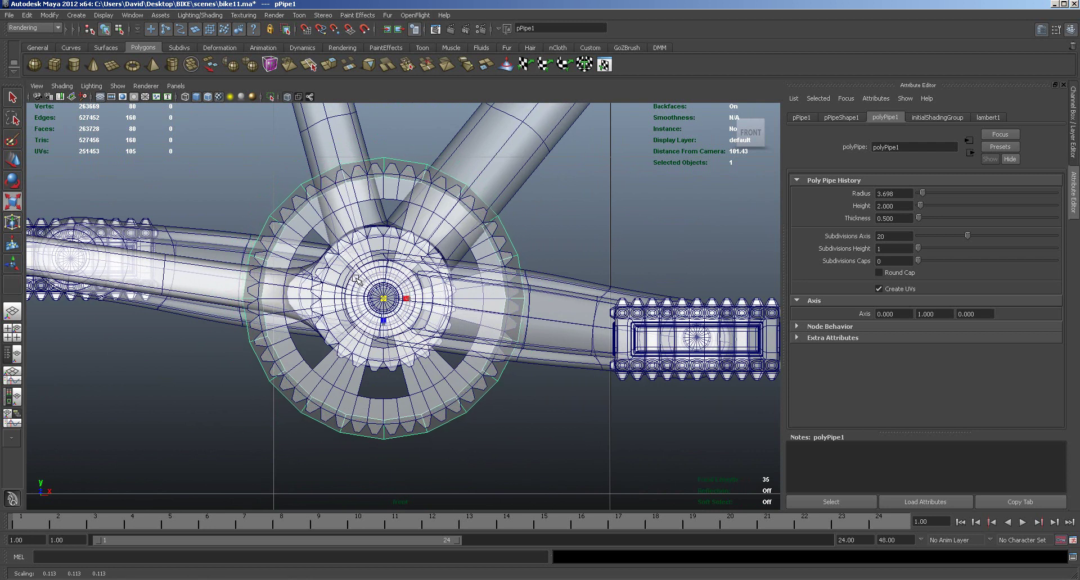
drag(921, 193, 918, 193)
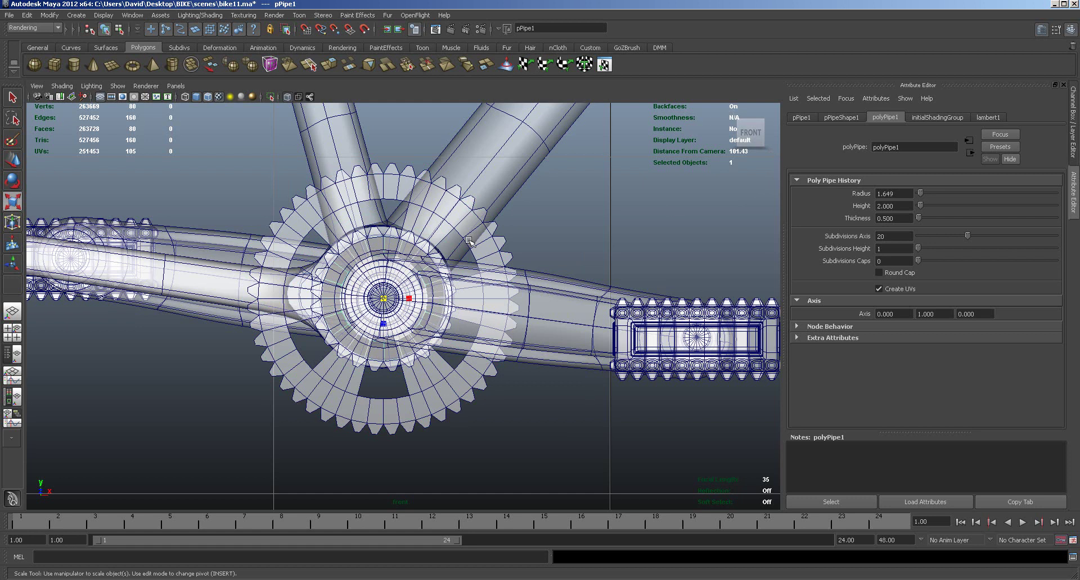
drag(383, 298, 494, 332)
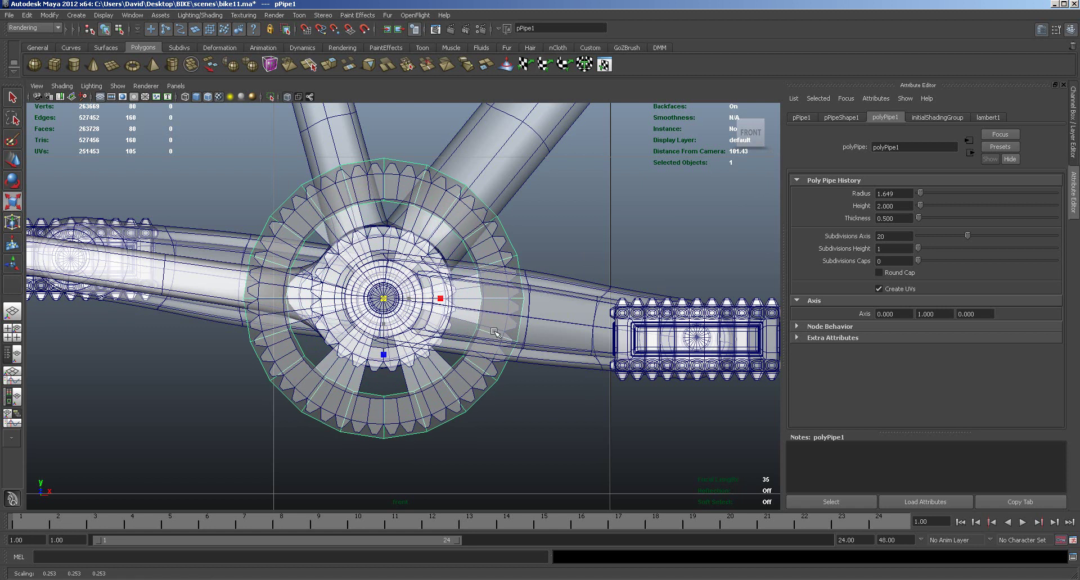
drag(494, 332, 509, 340)
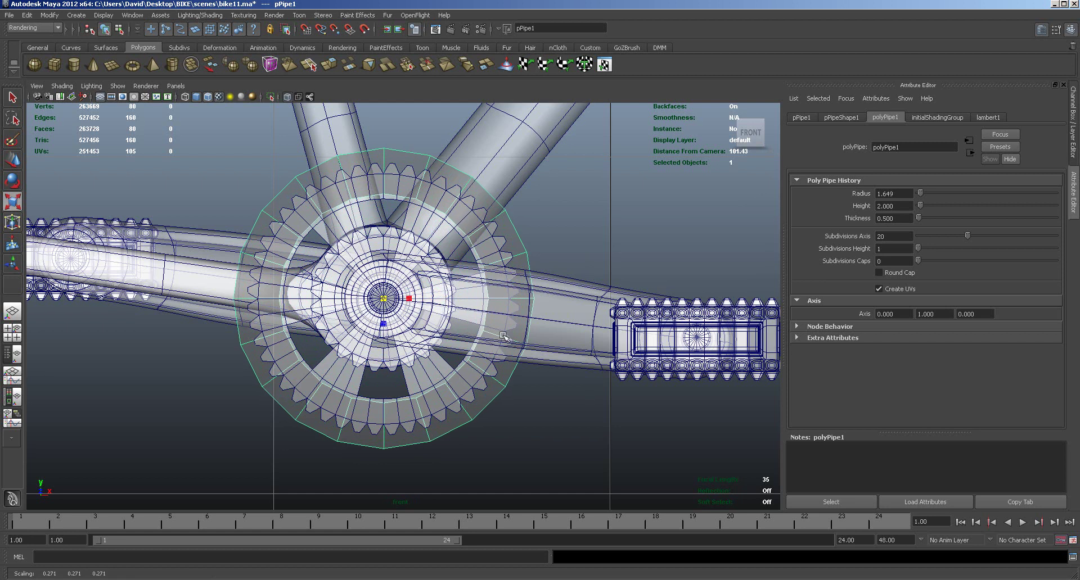
Step: Flatten the pipe's width to a Y scale of about 0.115 and move it over the chainrings at about Z 0.238
mouse_move(516, 298)
right_down()
mouse_move(518, 325)
mouse_move(503, 295)
mouse_move(517, 297)
right_up()
key(space)
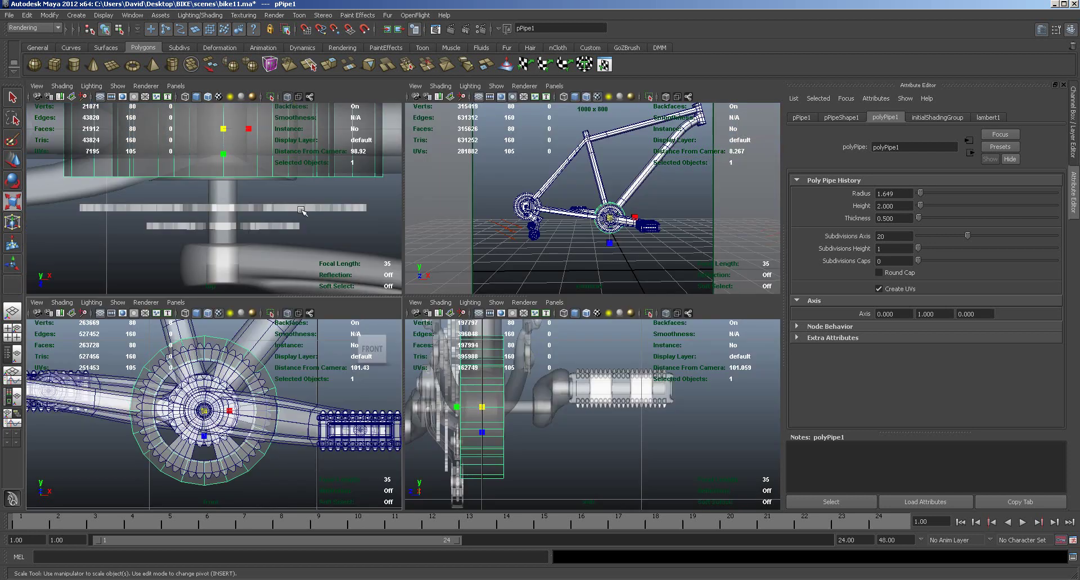
drag(223, 155, 227, 237)
key(w)
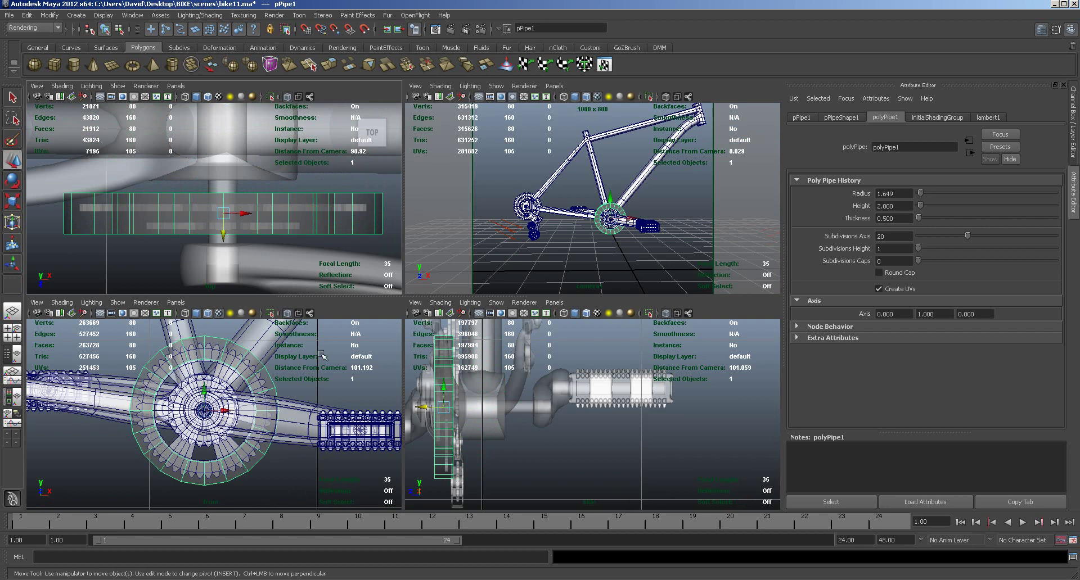
key(space)
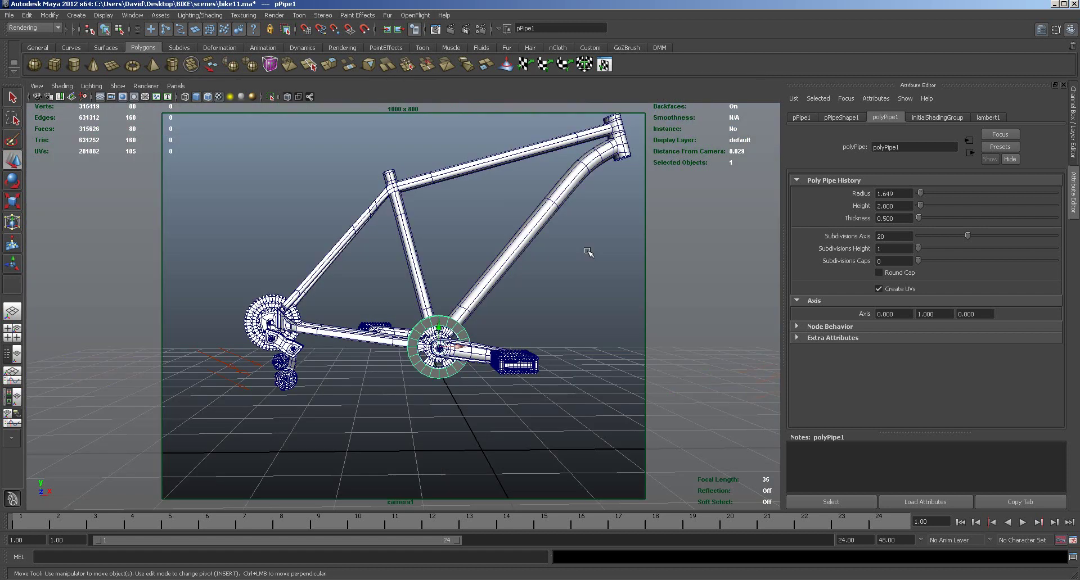
alt+right_drag(388, 339, 576, 340)
mouse_move(575, 340)
alt+mouse_down()
mouse_move(590, 371)
mouse_move(572, 365)
mouse_move(564, 412)
mouse_move(579, 346)
alt+mouse_up()
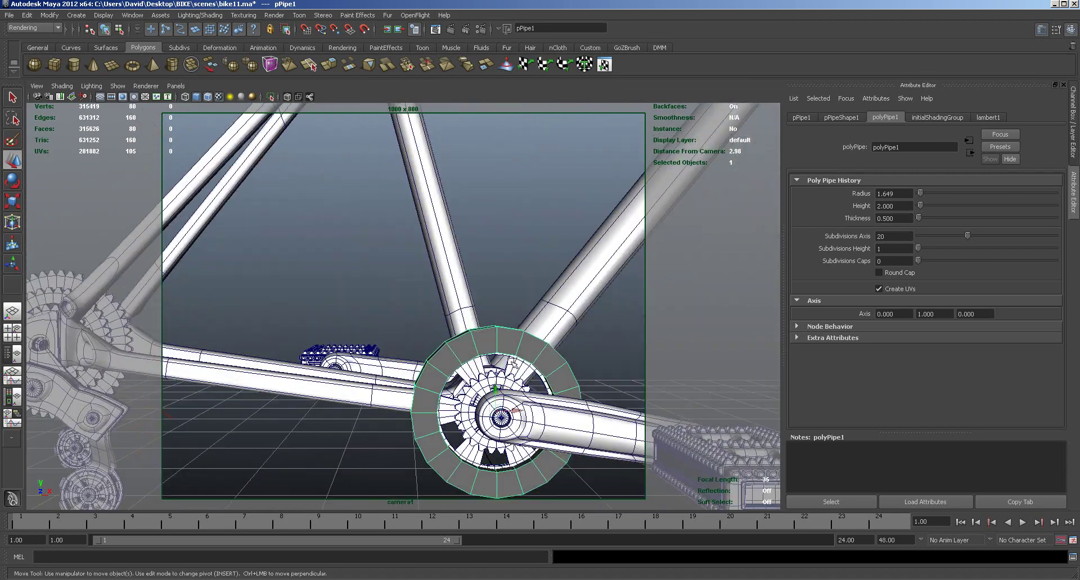
Step: Check the disc, BRAKESYSTEM and forks layers by toggling their visibility on and off
click(1072, 31)
click(794, 436)
click(794, 436)
click(796, 445)
click(795, 446)
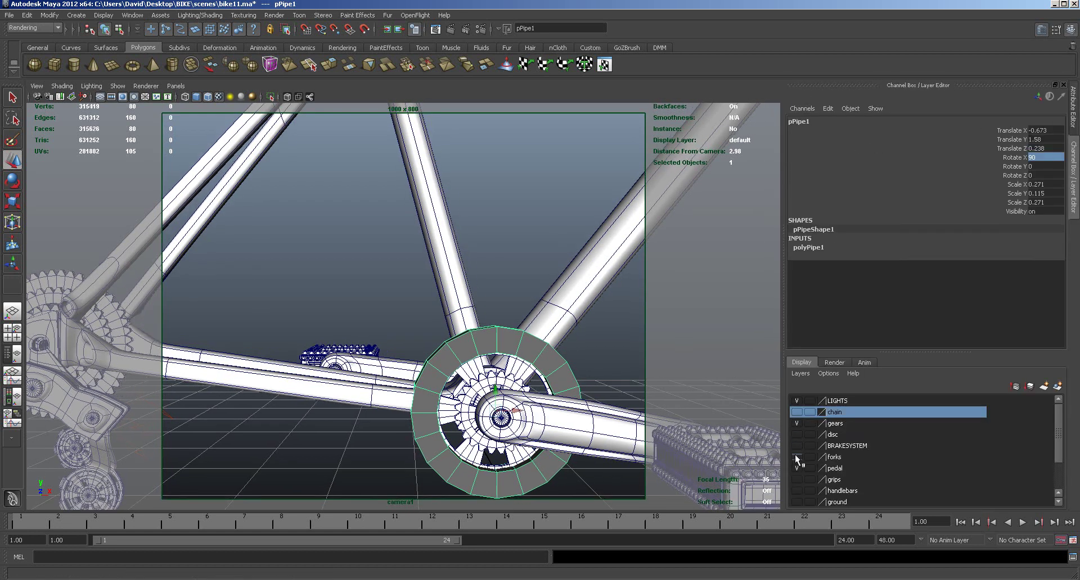
click(797, 457)
Step: Duplicate a rear cassette sprocket and centre the copy on the crank axle at about X 2.361 and Y -0.345
alt+drag(336, 421, 407, 424)
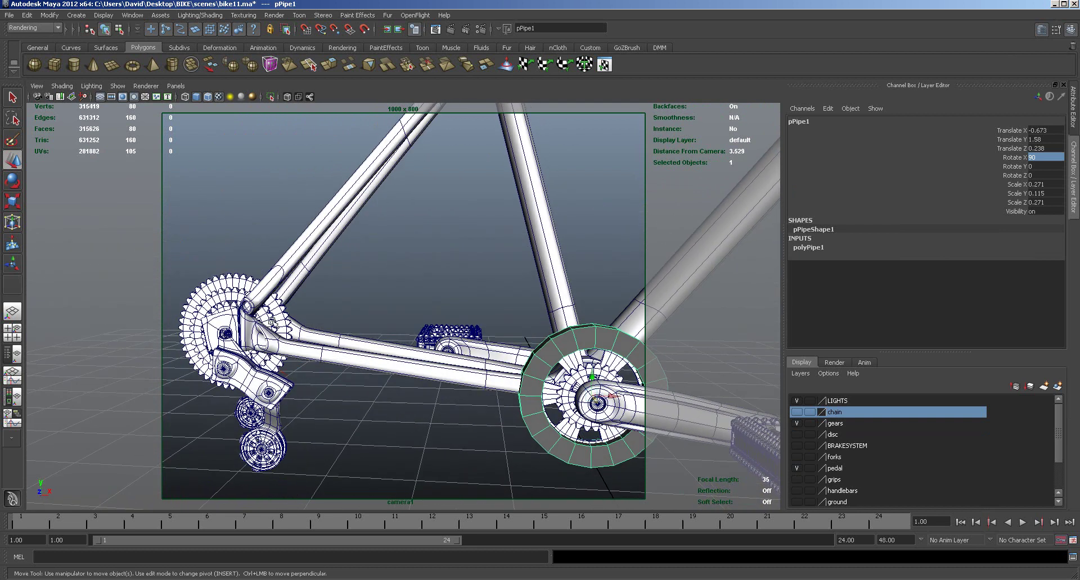
click(269, 322)
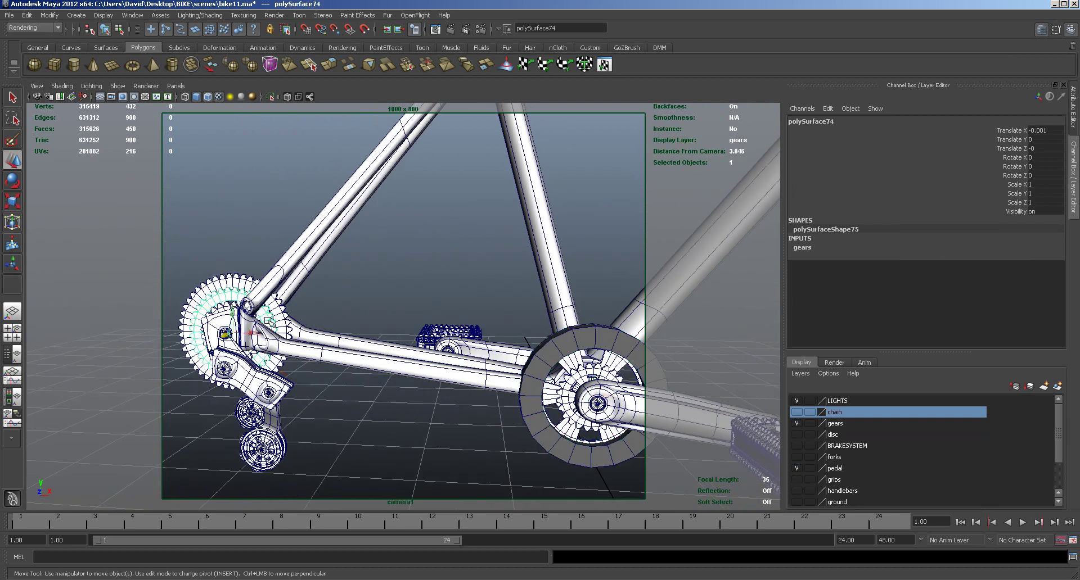
key(ctrl+d)
drag(262, 331, 597, 351)
key(space)
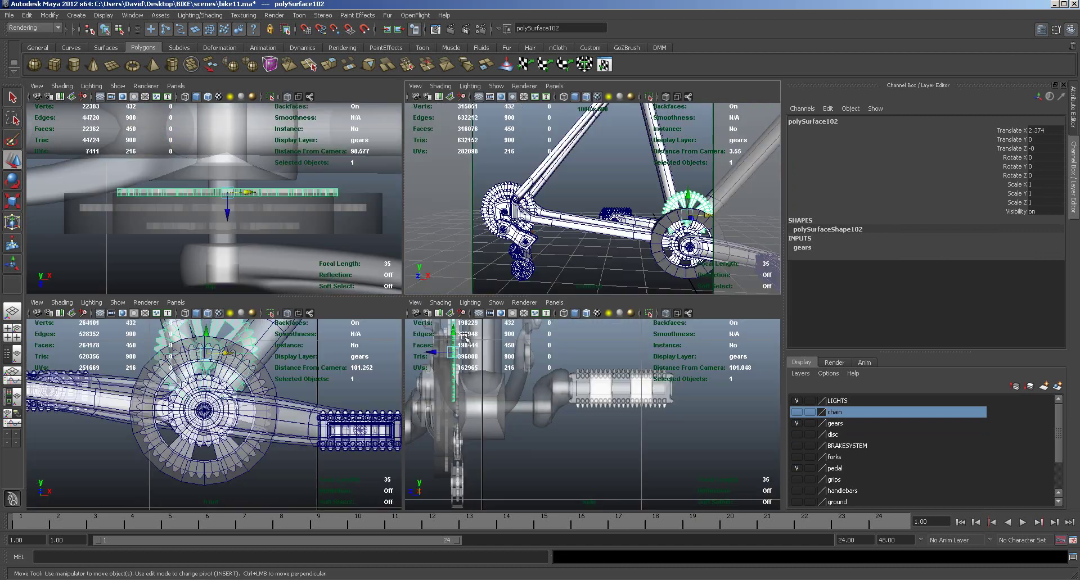
key(space)
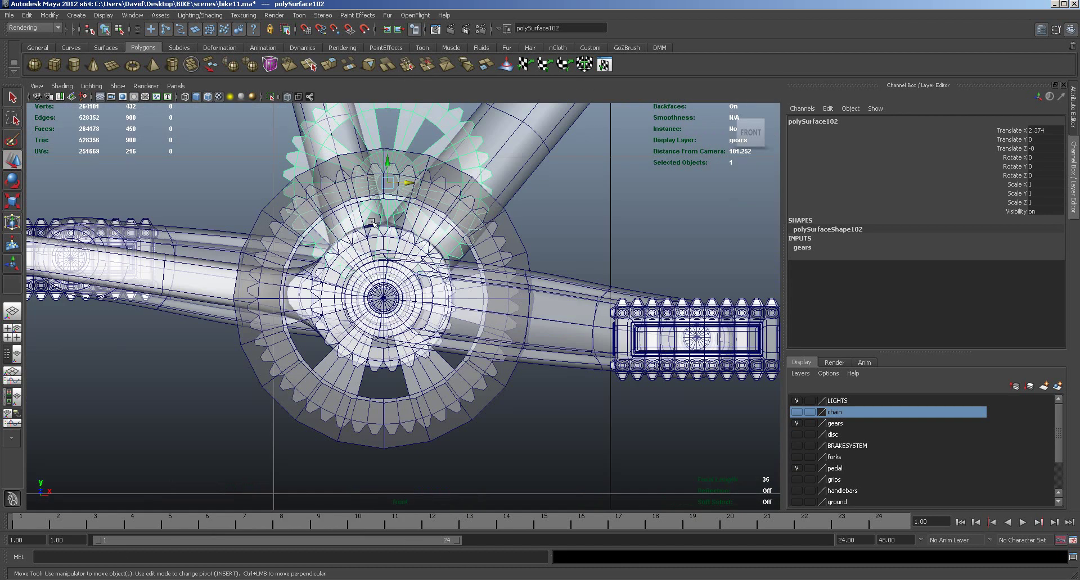
drag(382, 184, 383, 297)
alt+right_drag(384, 299, 895, 310)
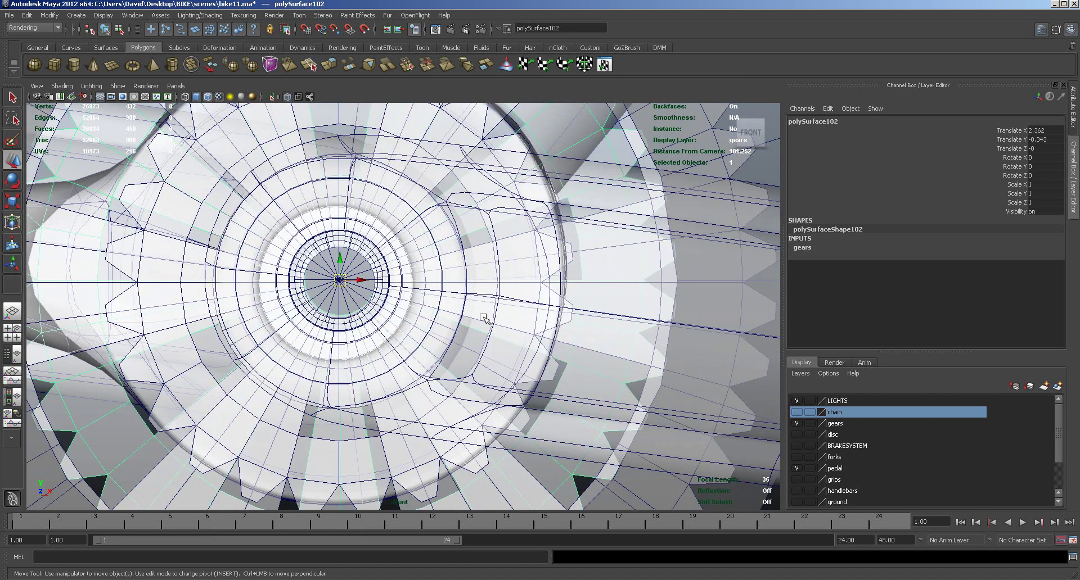
drag(340, 281, 340, 283)
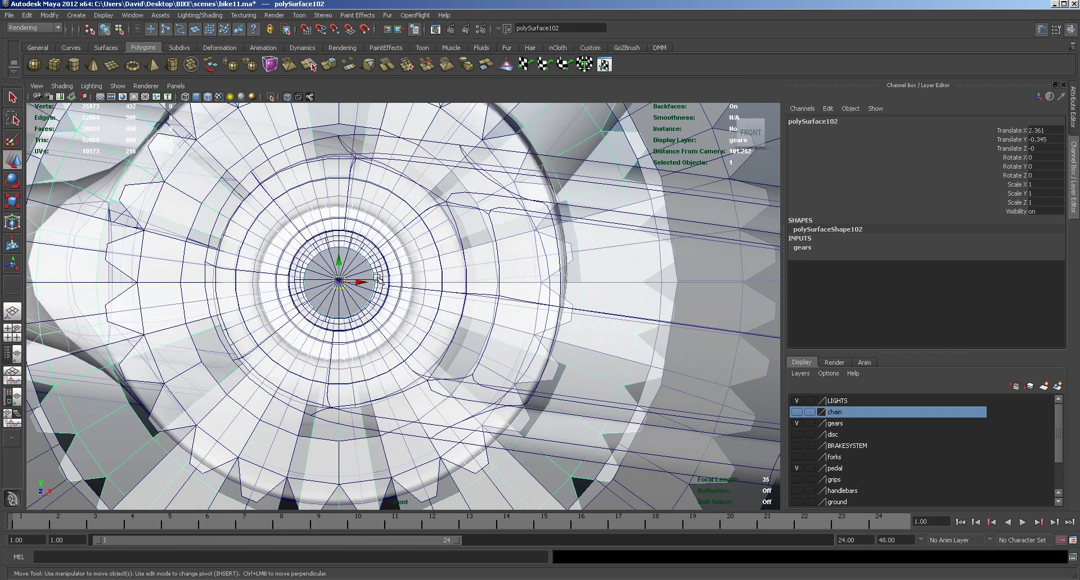
Step: Shift the copied sprocket between the two chainrings at about Z 0.069, and nudge the pipe to about Z 0.245
key(space)
drag(222, 213, 223, 239)
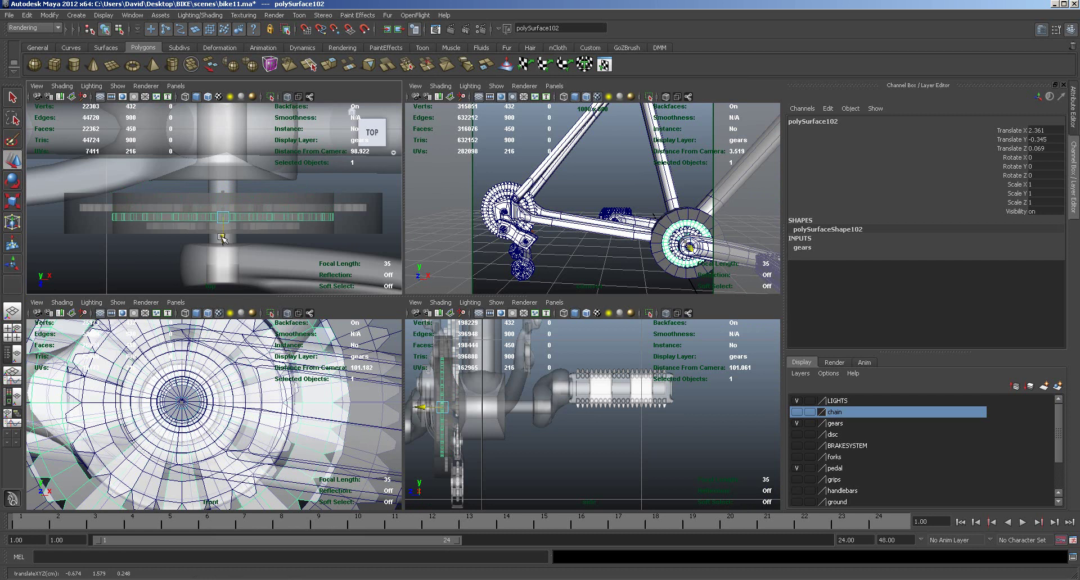
click(344, 231)
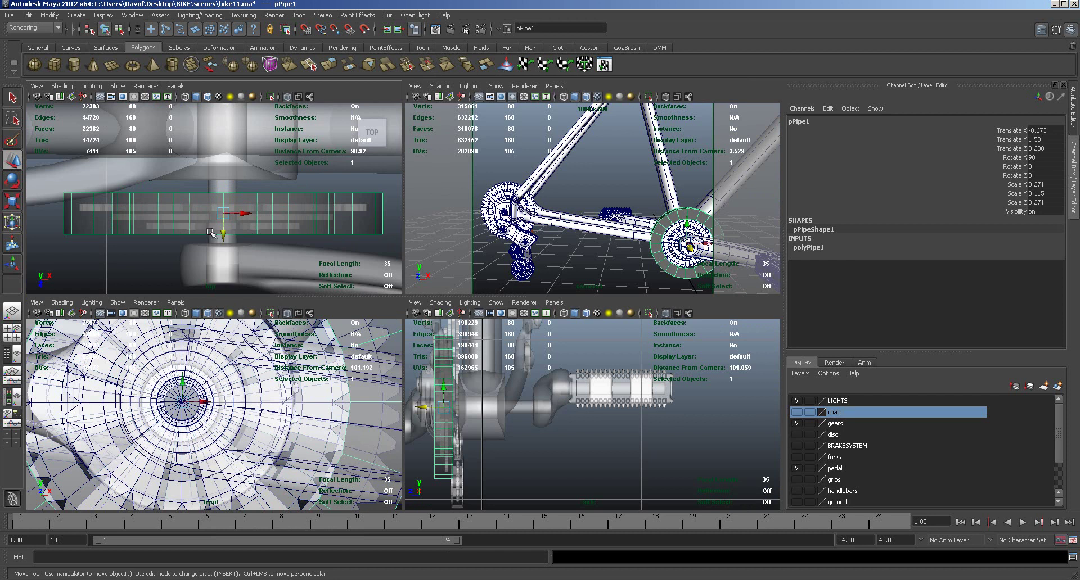
drag(223, 235, 222, 236)
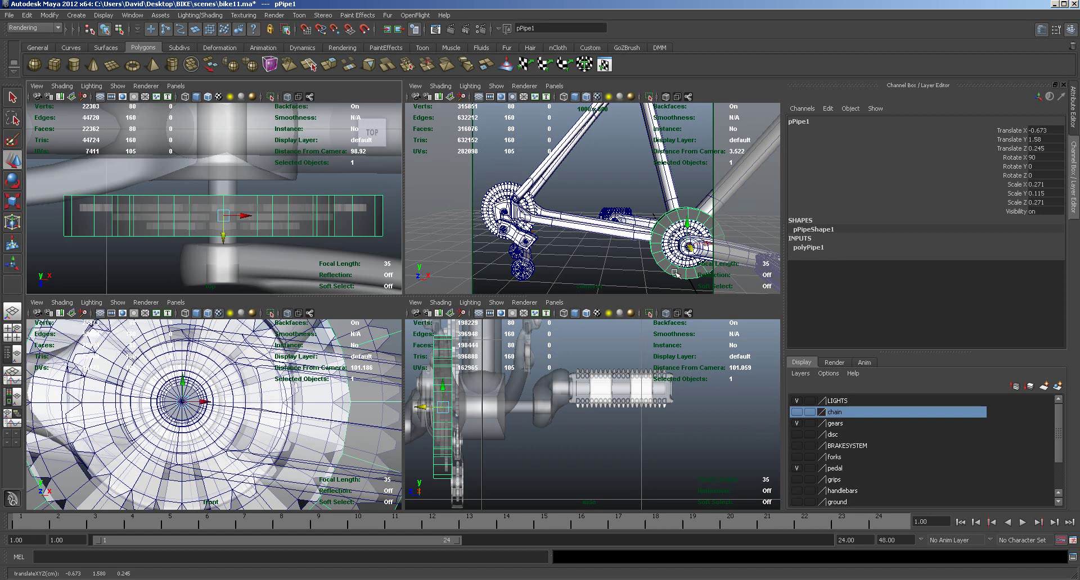
Step: Delete the pipe's front and lower faces, keeping only the upper rear arc over the chainrings, and return to object mode
key(space)
alt+middle_drag(593, 336, 489, 301)
right_drag(490, 301, 481, 301)
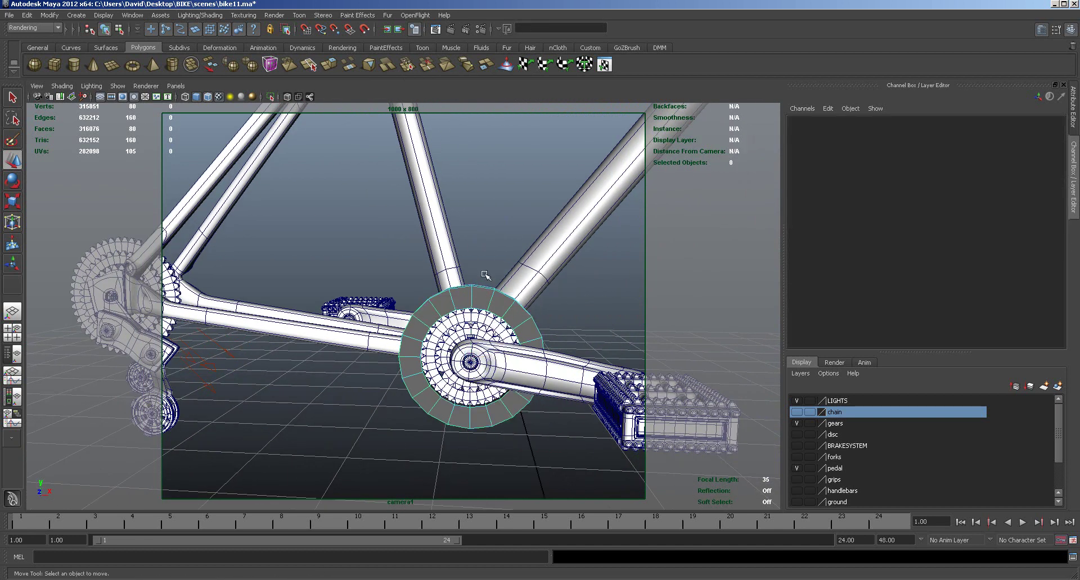
drag(485, 275, 401, 380)
key(Delete)
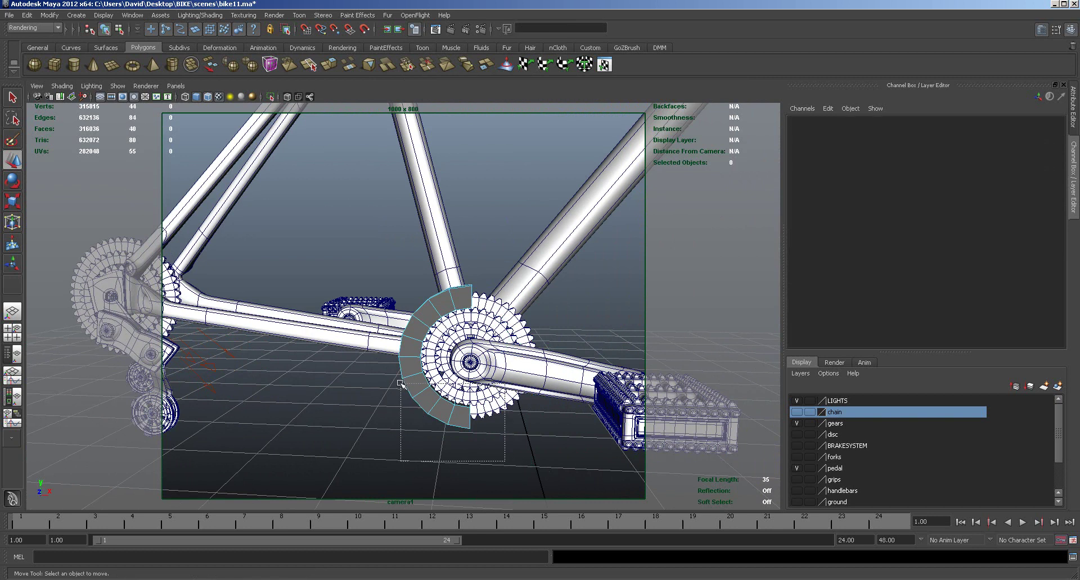
key(Delete)
right_click(409, 361)
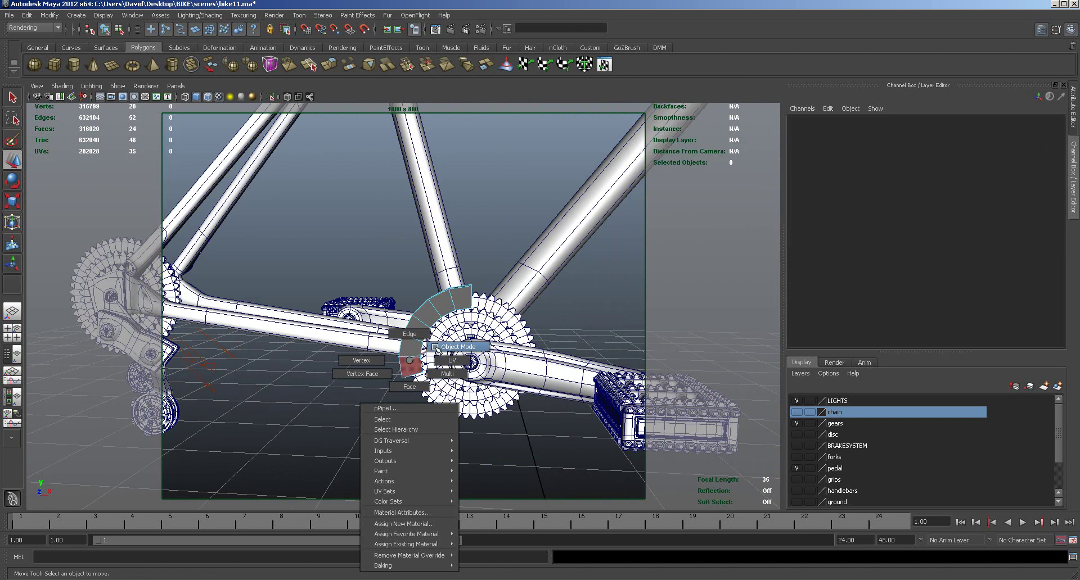
click(439, 347)
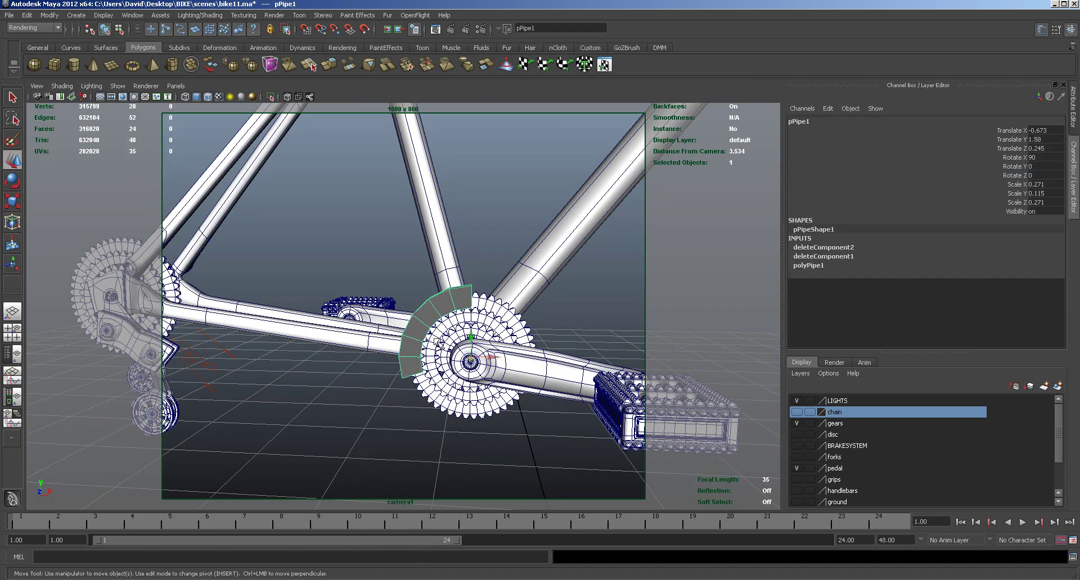
Step: Cap the open upper end of the curved pipe section with the Append to Polygon tool
mouse_move(425, 335)
alt+mouse_down()
mouse_move(393, 337)
mouse_move(426, 335)
alt+mouse_up()
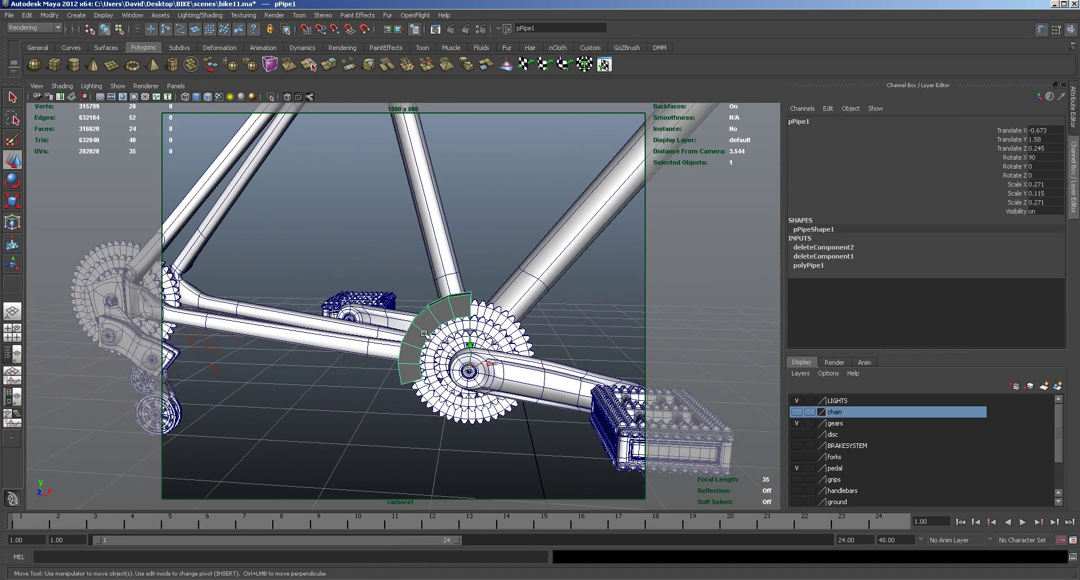
click(216, 15)
click(58, 28)
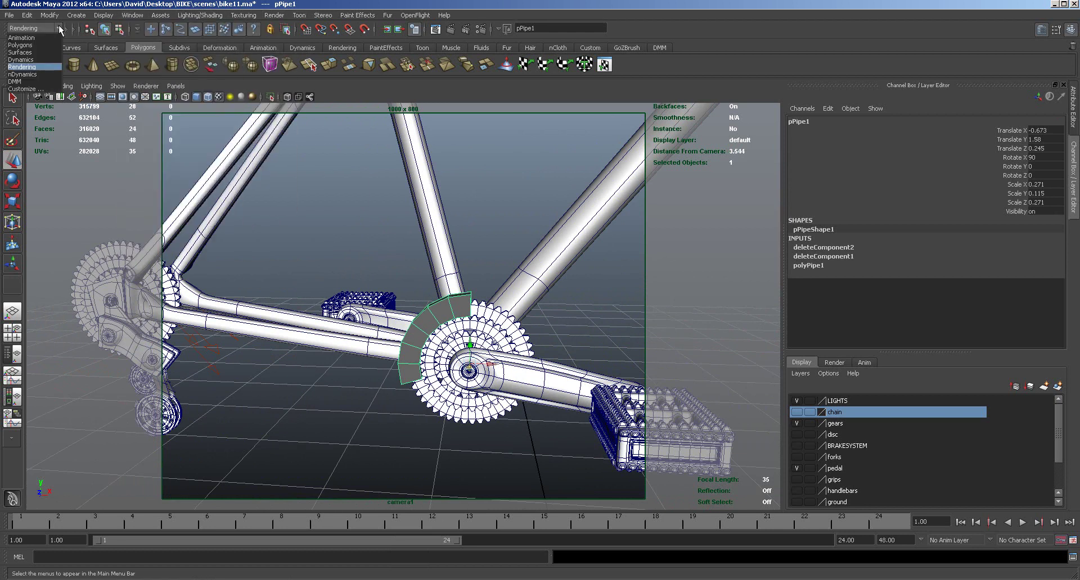
click(39, 45)
click(237, 16)
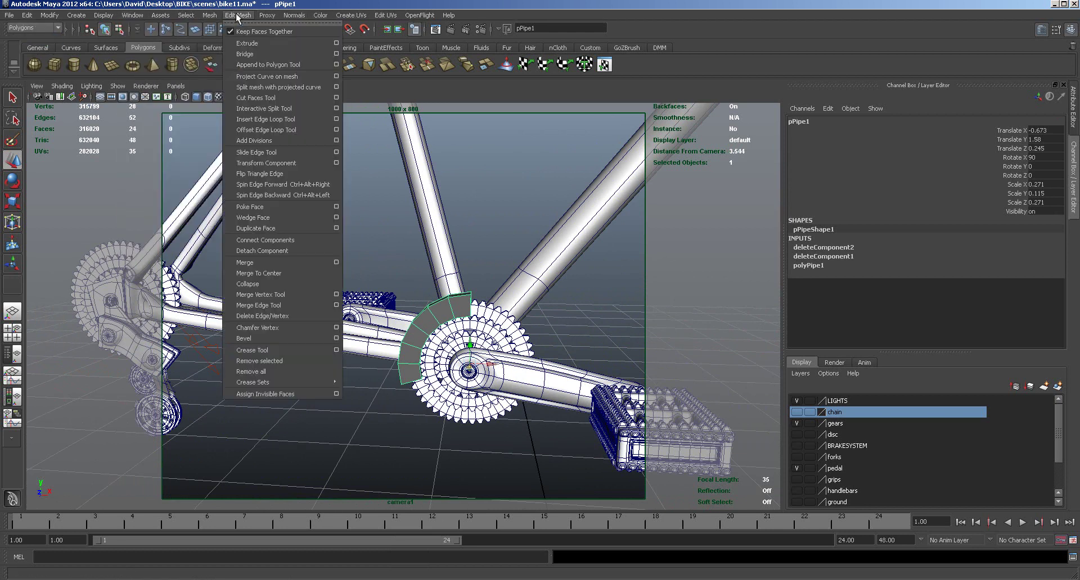
click(268, 65)
alt+drag(348, 314, 388, 309)
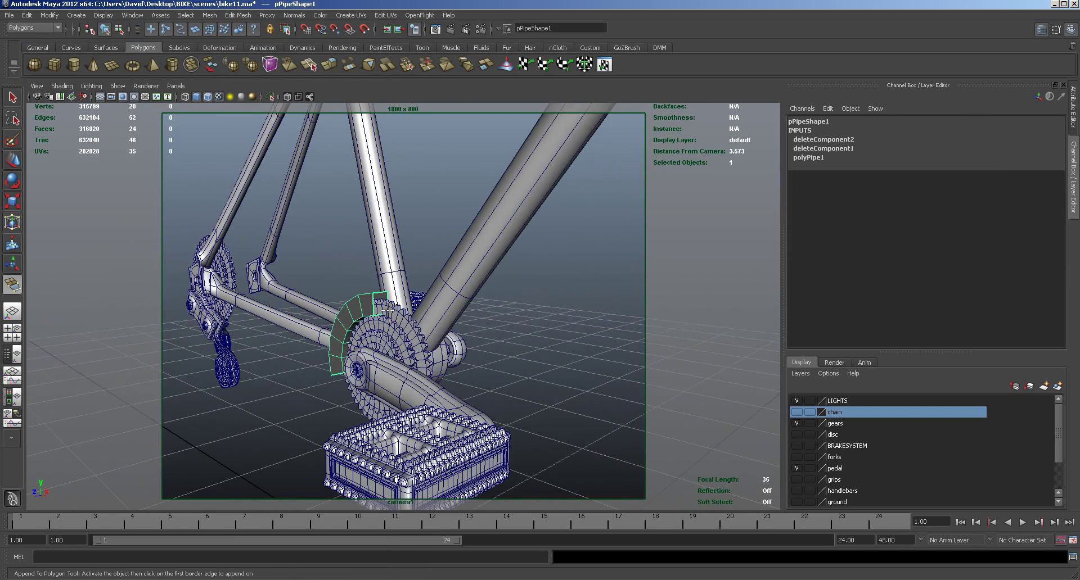
click(374, 302)
click(384, 294)
alt+drag(384, 294, 396, 287)
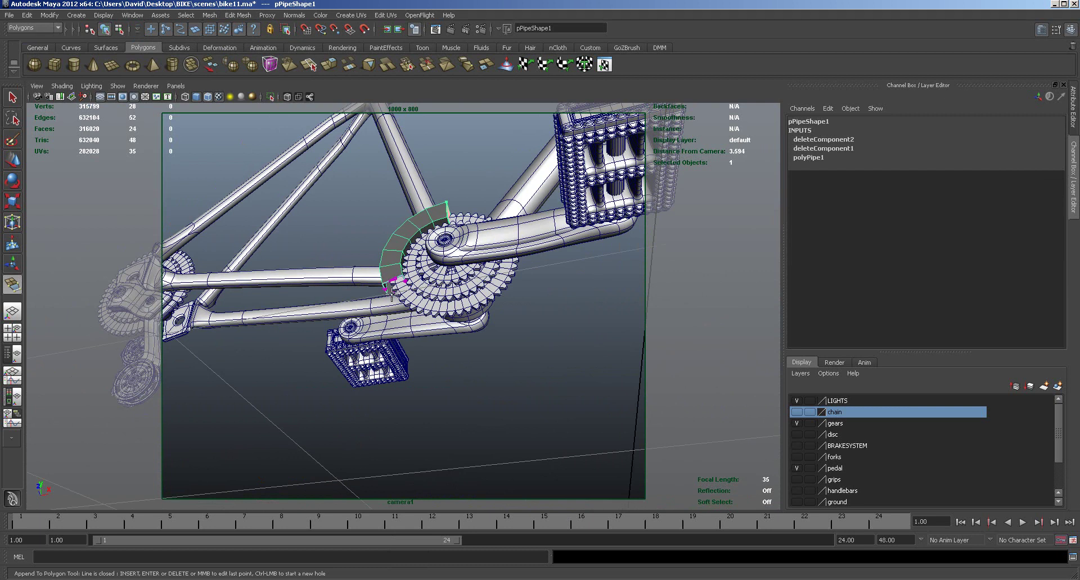
scroll(386, 284, up, 6)
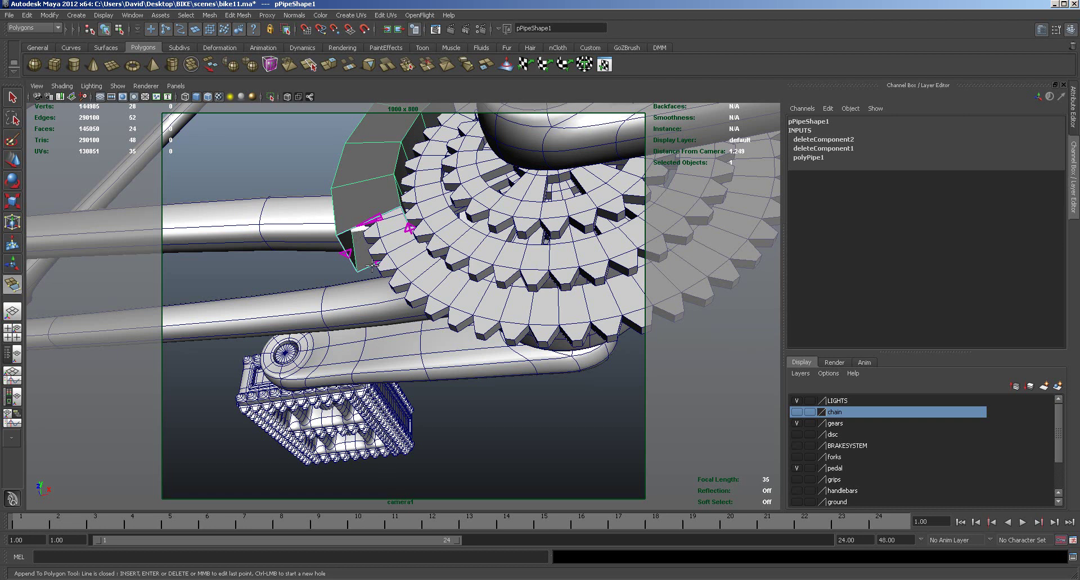
key(Return)
Step: Close the open lower end of the pipe arc by appending a polygon between its border edges
click(360, 224)
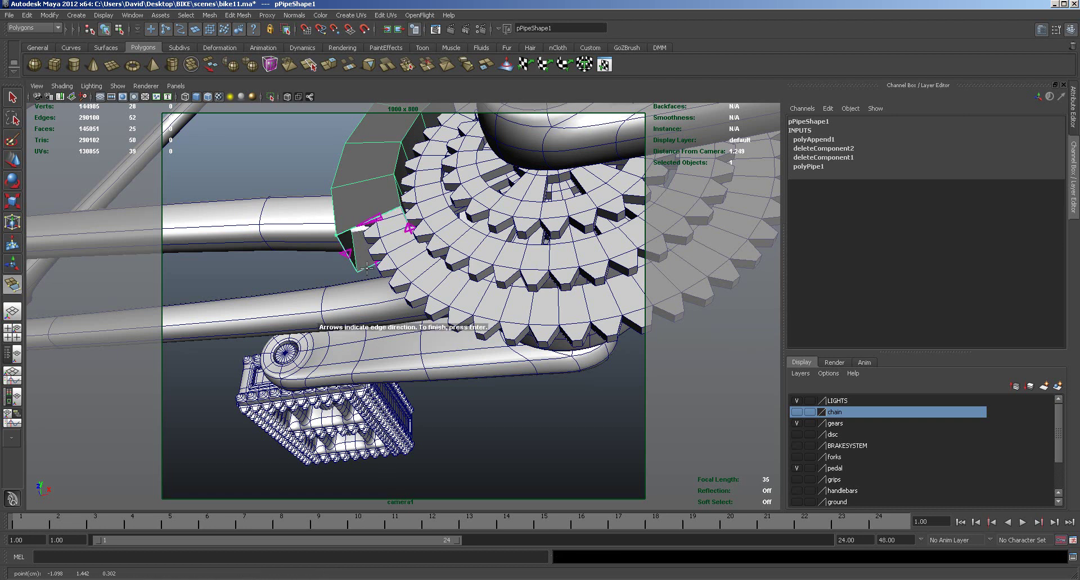
click(367, 268)
alt+drag(384, 259, 404, 268)
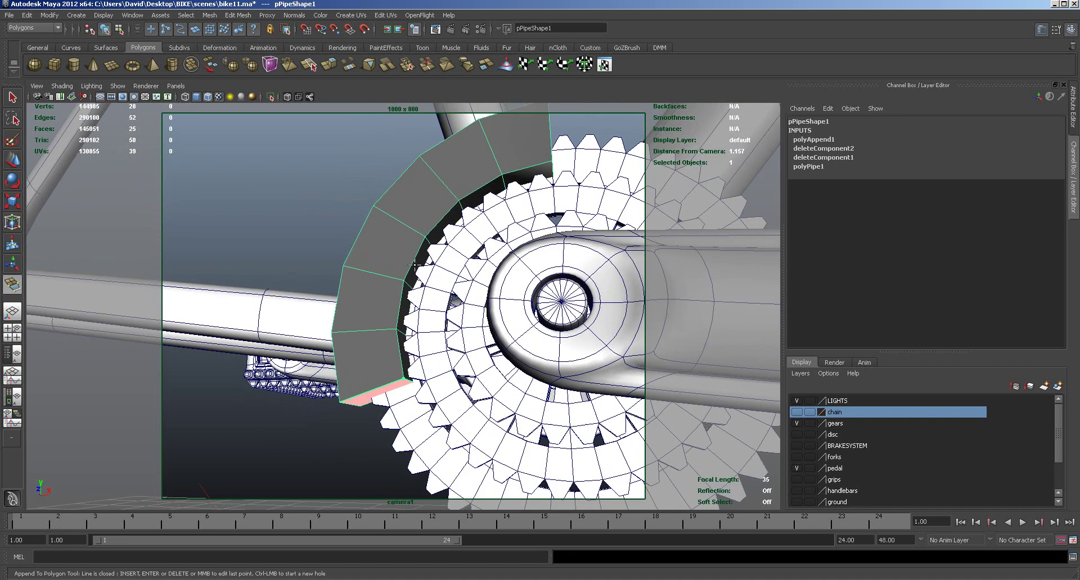
right_click(405, 268)
click(382, 270)
key(Return)
scroll(286, 219, down, 4)
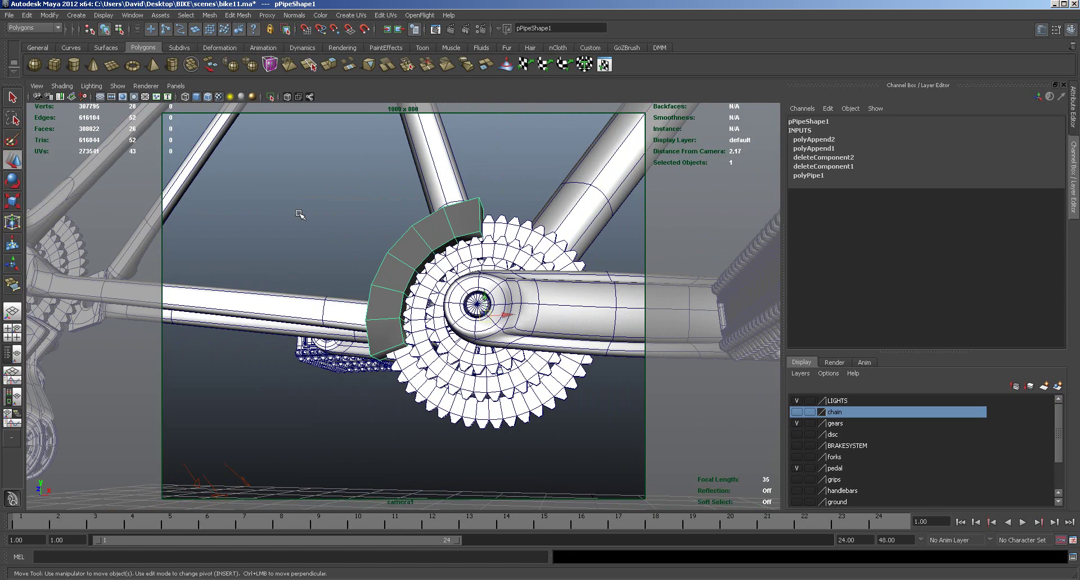
Step: Harden the capped arc's edge normals, and briefly preview it smoothed before restoring the unsmoothed display
click(294, 15)
click(314, 132)
alt+drag(425, 279, 453, 286)
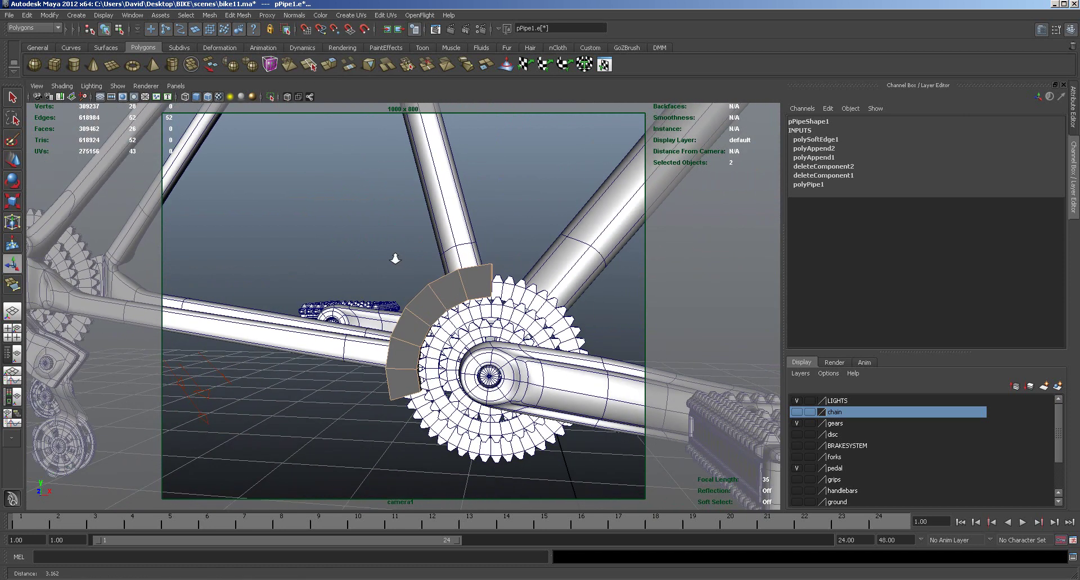
alt+drag(396, 259, 369, 258)
key(3)
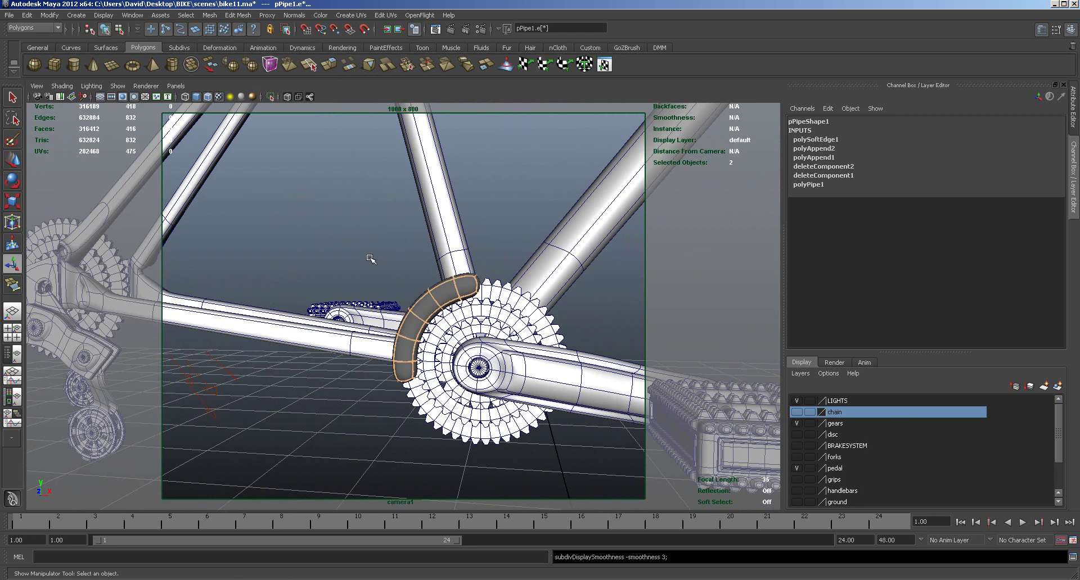
key(1)
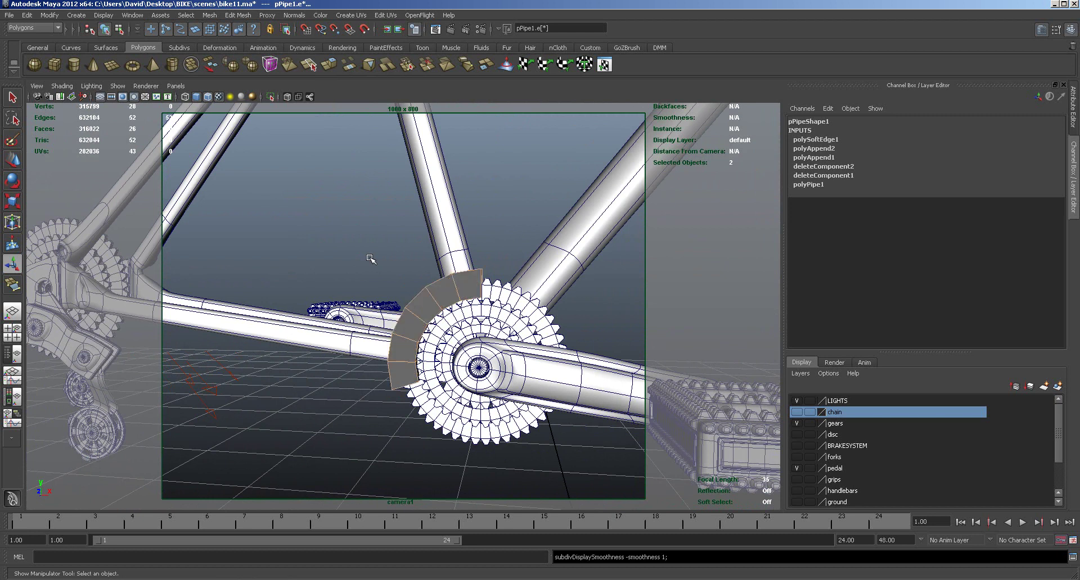
Step: Flatten the arc to a Scale Y of about 0.011 and shift it outward to about Z 0.297
alt+drag(356, 320, 431, 343)
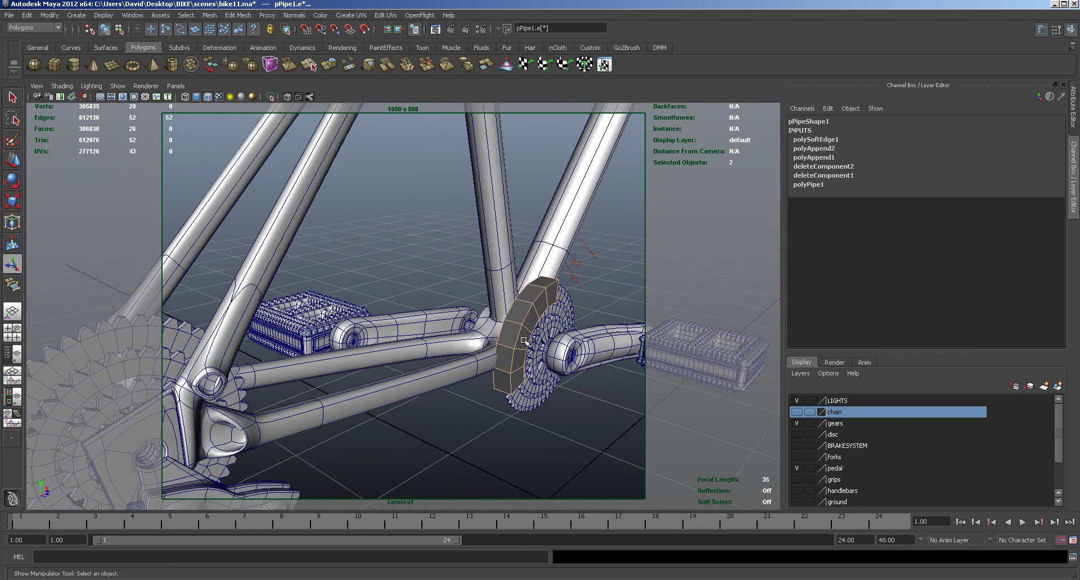
right_drag(522, 334, 559, 319)
click(509, 326)
key(space)
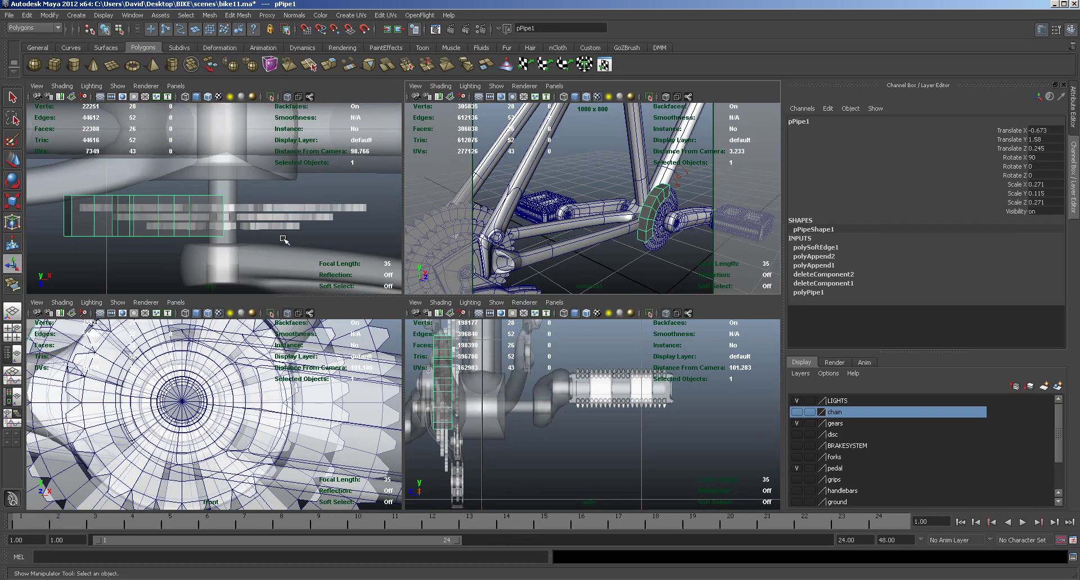
key(r)
mouse_move(226, 241)
mouse_down()
mouse_move(225, 218)
mouse_move(226, 256)
mouse_up()
key(w)
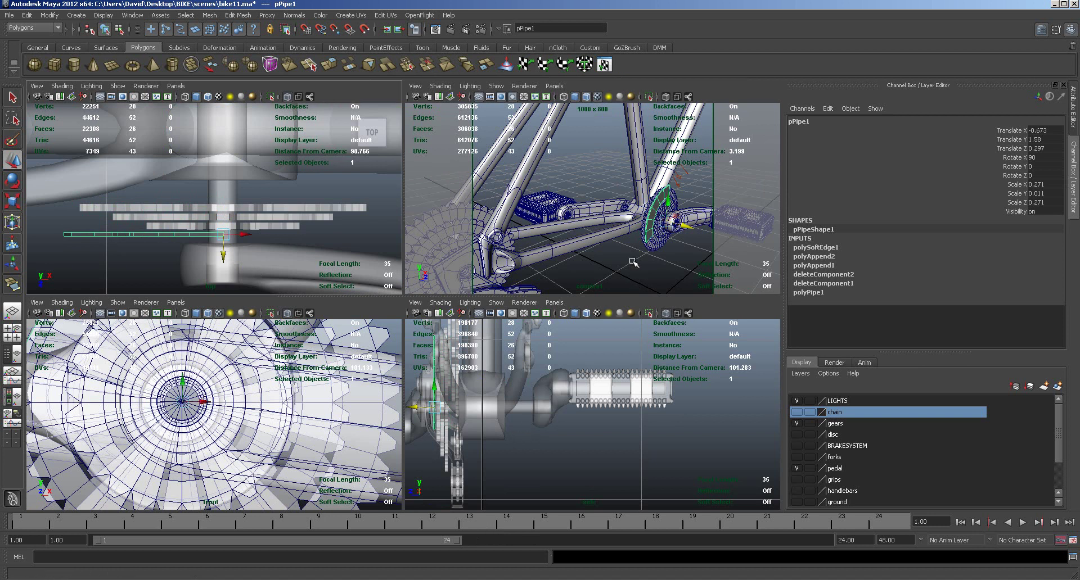
Step: Move the arc's lower inner-edge vertices in the front view so the band tapers toward its lower end, and display it smoothed
alt+drag(634, 262, 547, 249)
key(space)
alt+right_drag(452, 372, 533, 365)
alt+right_drag(455, 410, 394, 364)
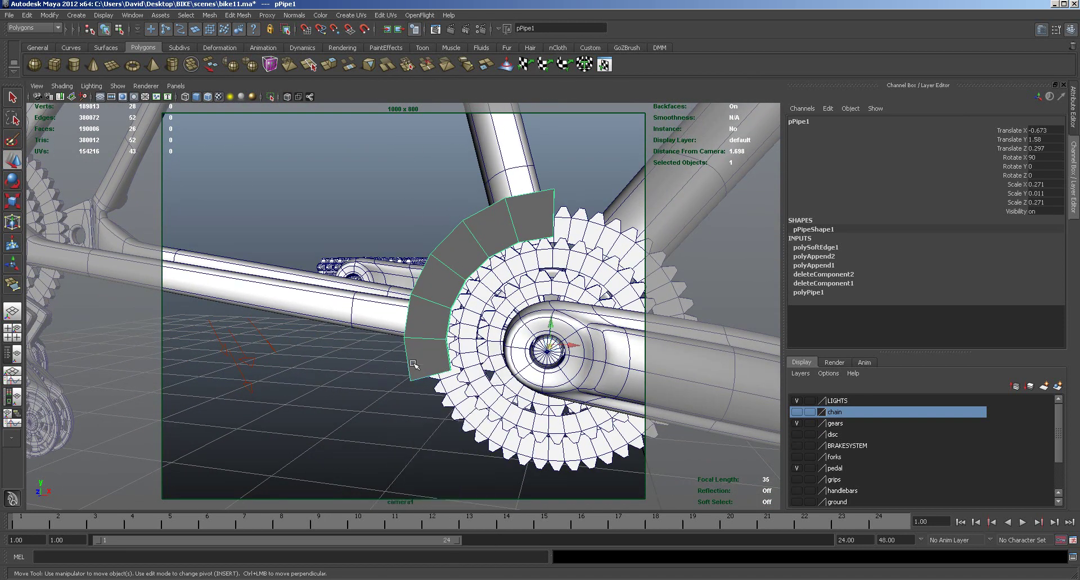
drag(383, 359, 477, 399)
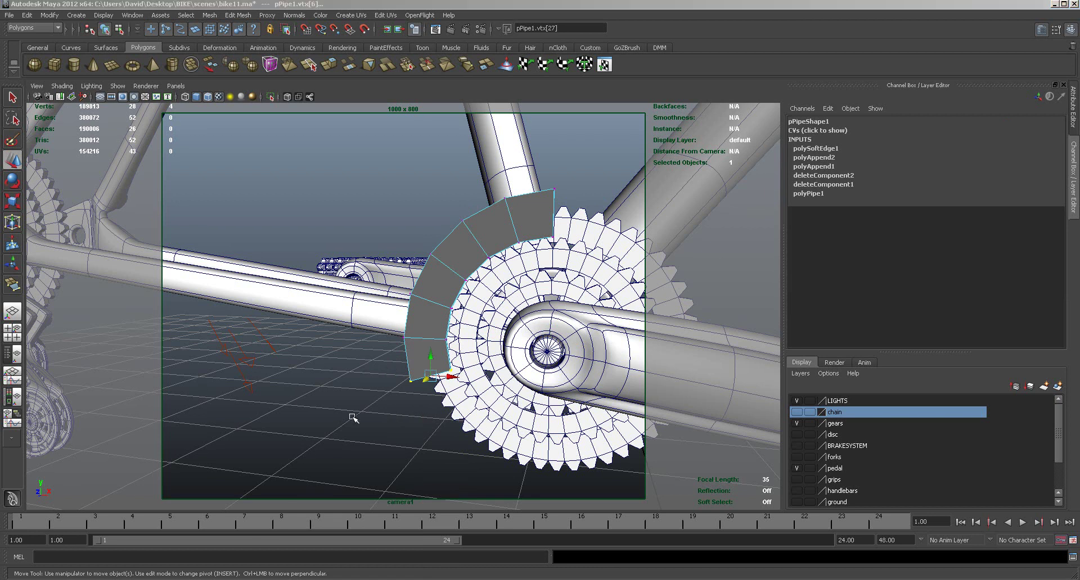
key(space)
key(space)
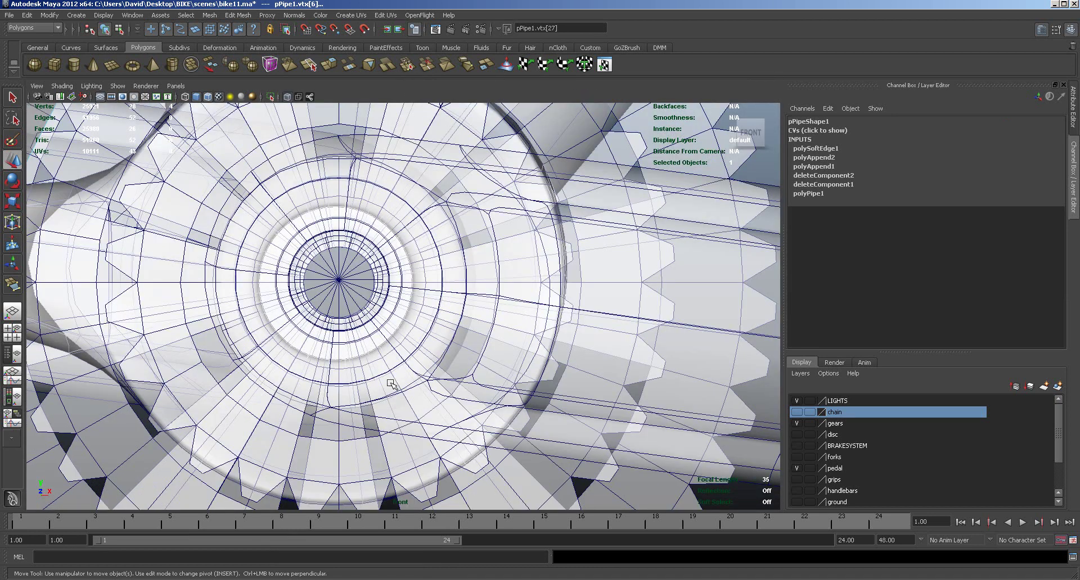
alt+right_drag(392, 385, 328, 428)
alt+middle_drag(328, 428, 361, 382)
alt+right_drag(361, 383, 760, 387)
drag(271, 342, 249, 360)
drag(233, 283, 267, 302)
mouse_move(265, 237)
mouse_down()
mouse_move(299, 251)
mouse_move(284, 245)
mouse_up()
drag(279, 185, 322, 192)
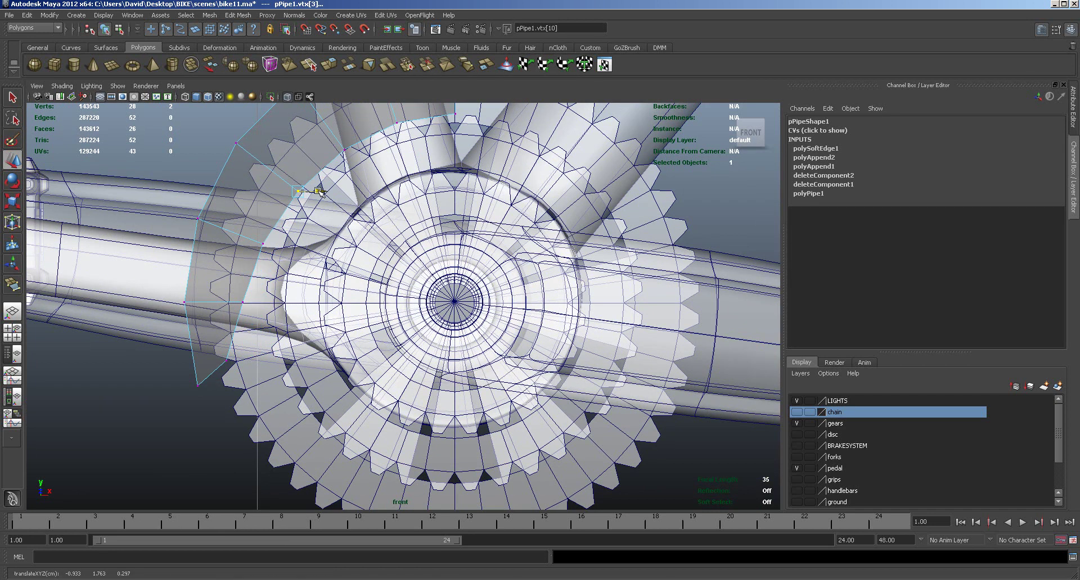
right_drag(230, 300, 237, 284)
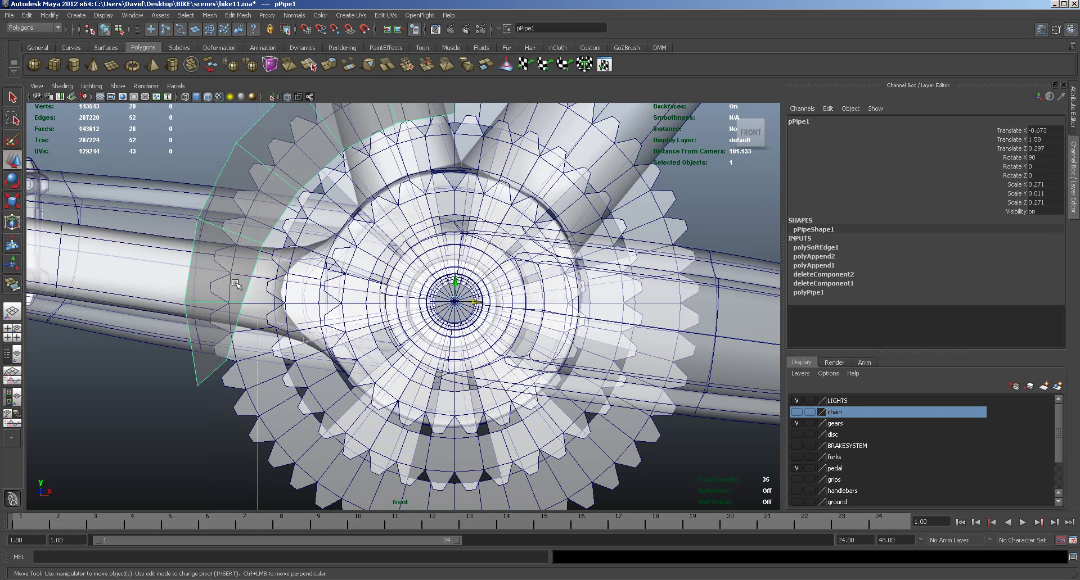
key(3)
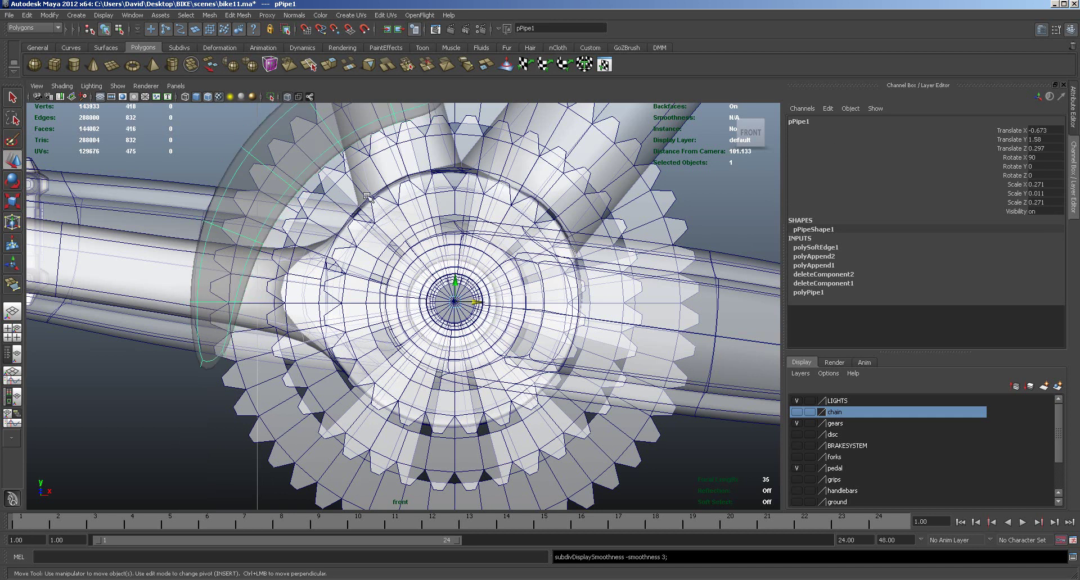
Step: Insert three edge loops in the arc: one across its uppermost segment and two lengthwise near the outer and inner edges
alt+middle_drag(374, 193, 378, 278)
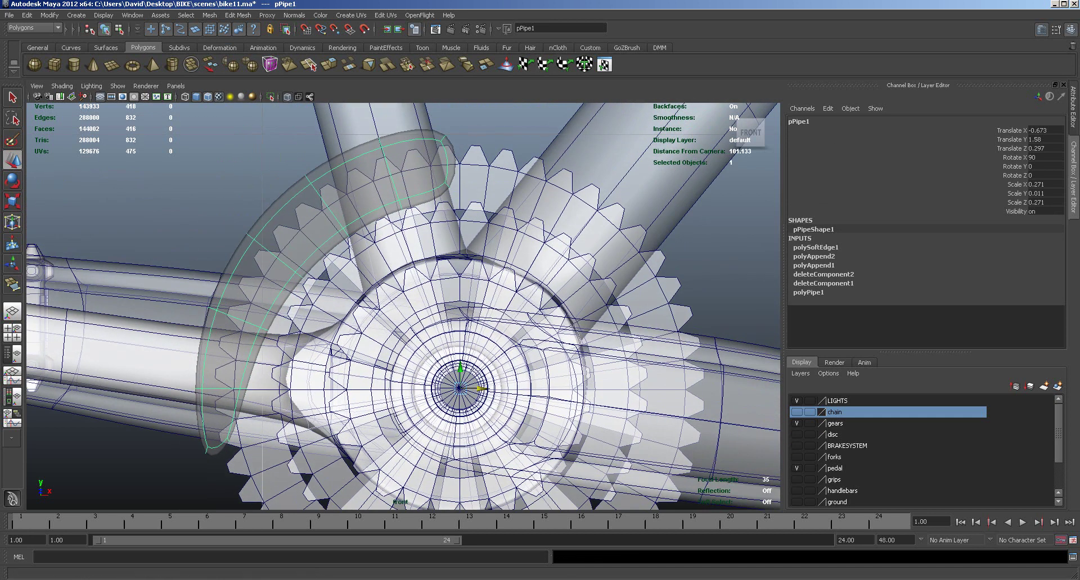
click(238, 15)
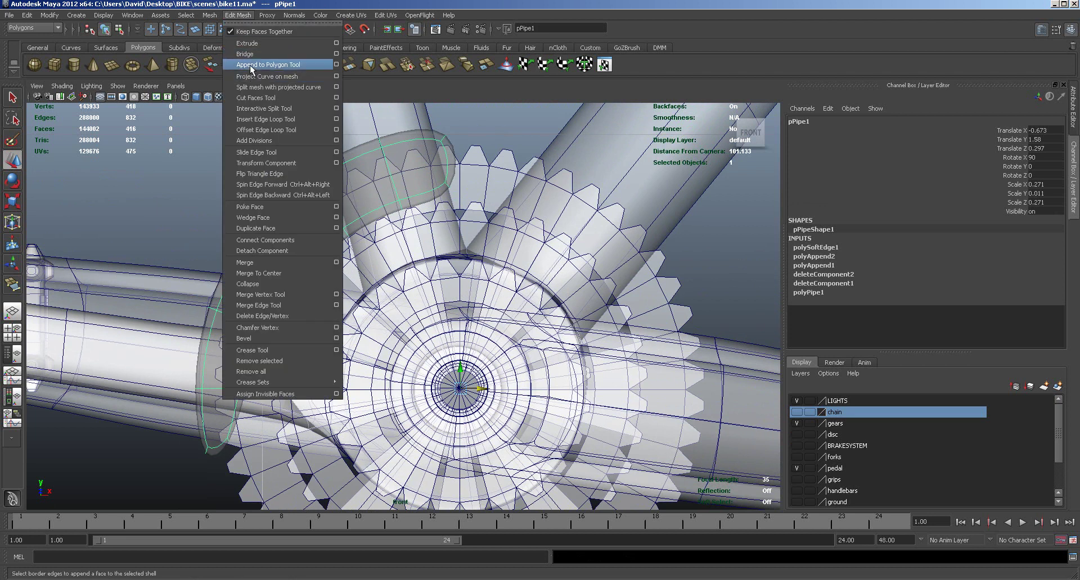
click(249, 119)
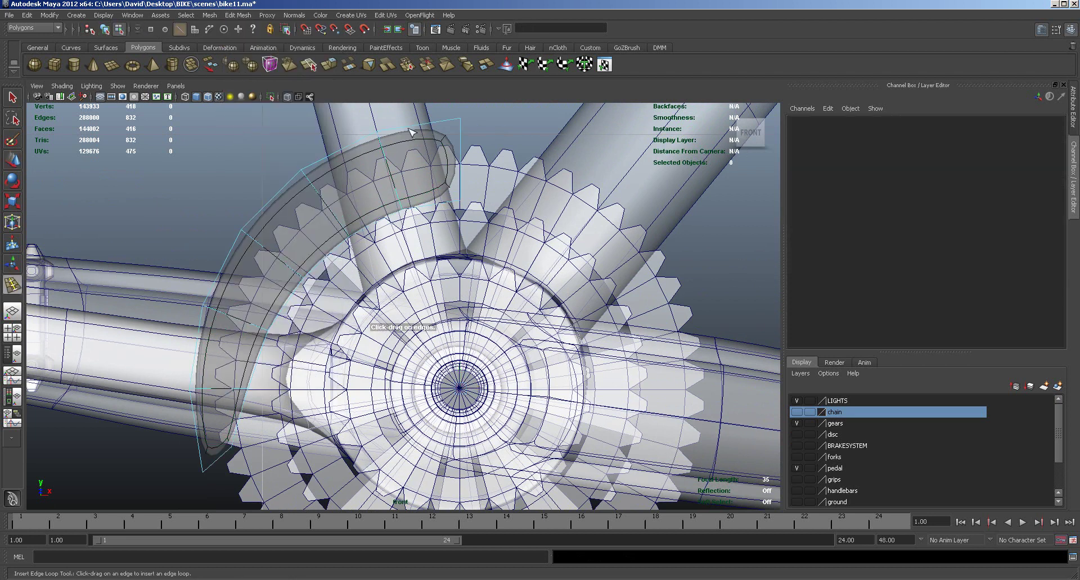
click(414, 131)
drag(458, 134, 462, 132)
drag(461, 200, 460, 195)
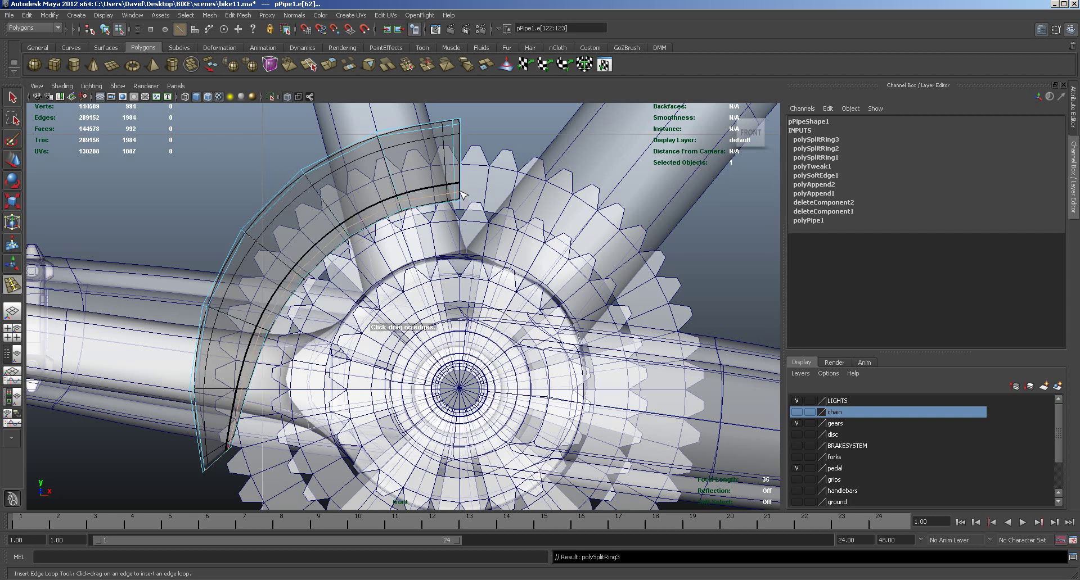
key(w)
right_click(365, 200)
right_drag(364, 200, 410, 187)
Step: Return the arc to unsmoothed display and insert another lengthwise edge loop close to the outer-edge loop
key(space)
alt+drag(625, 250, 652, 254)
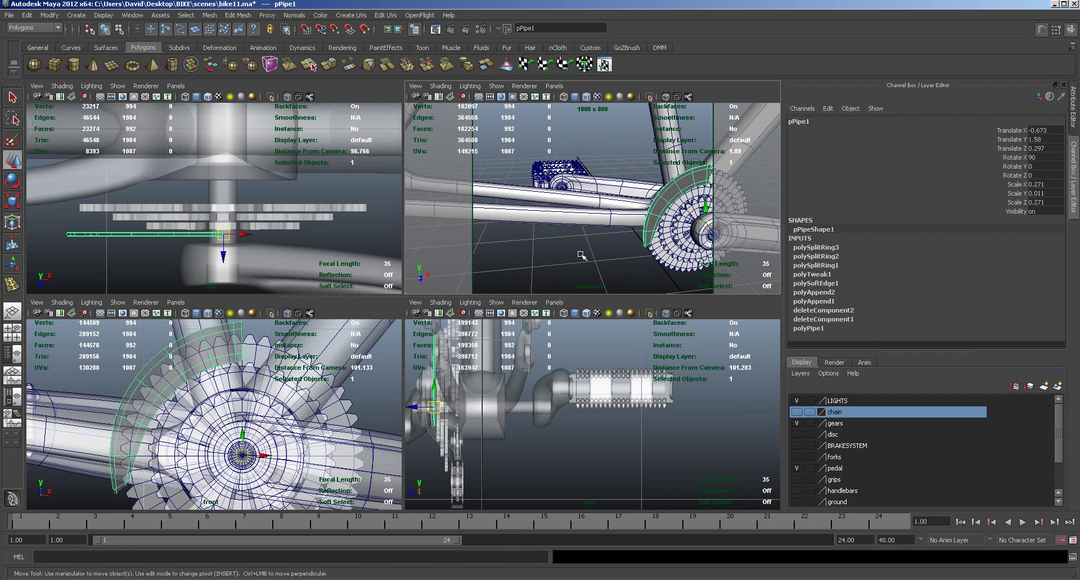
mouse_move(587, 244)
alt+mouse_down()
mouse_move(627, 243)
mouse_move(585, 242)
alt+mouse_up()
key(1)
alt+drag(605, 264, 663, 242)
click(250, 16)
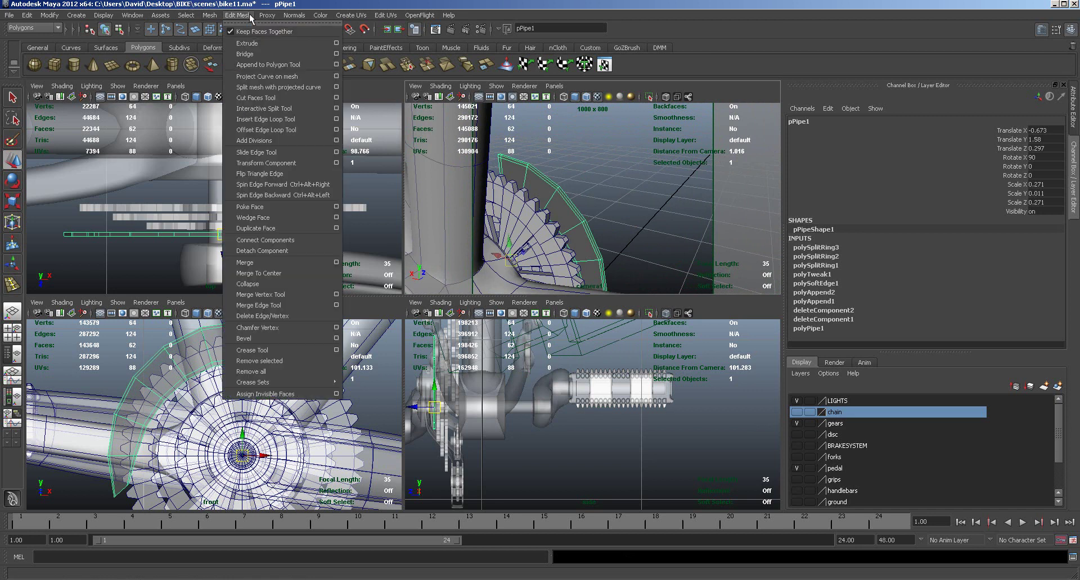
click(264, 119)
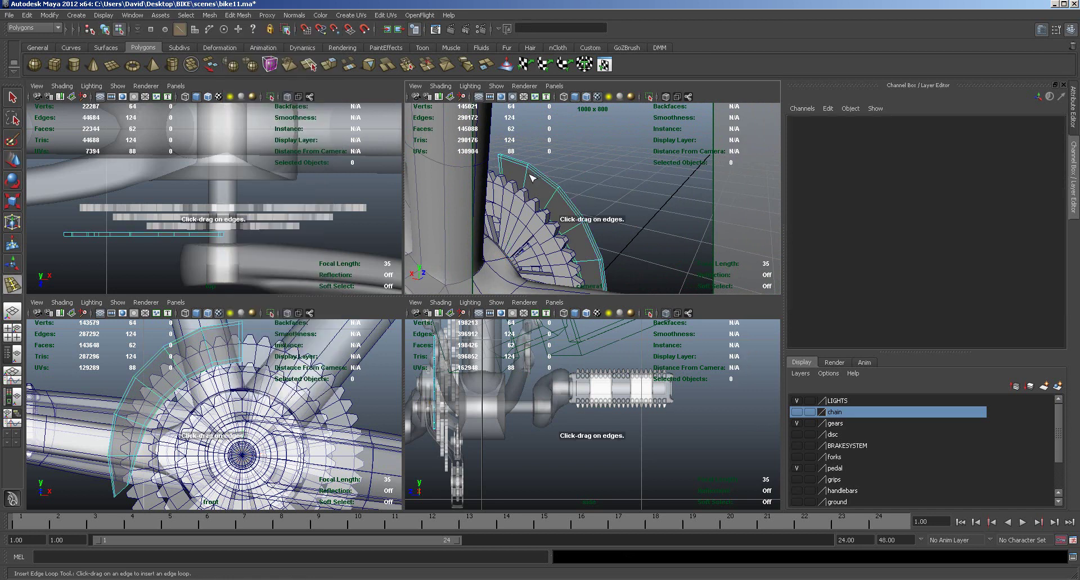
drag(533, 181, 529, 180)
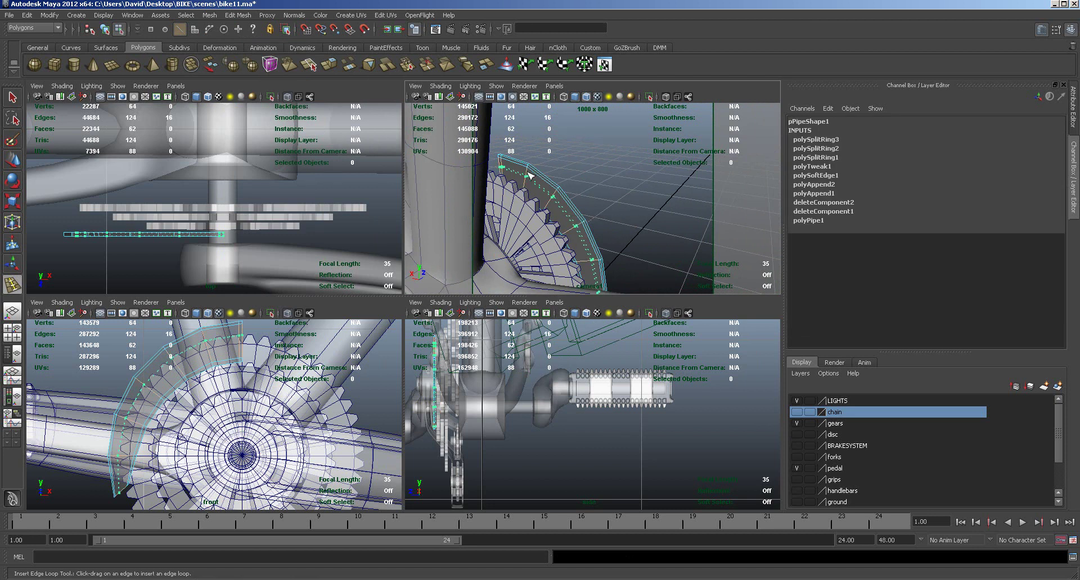
drag(528, 174, 528, 173)
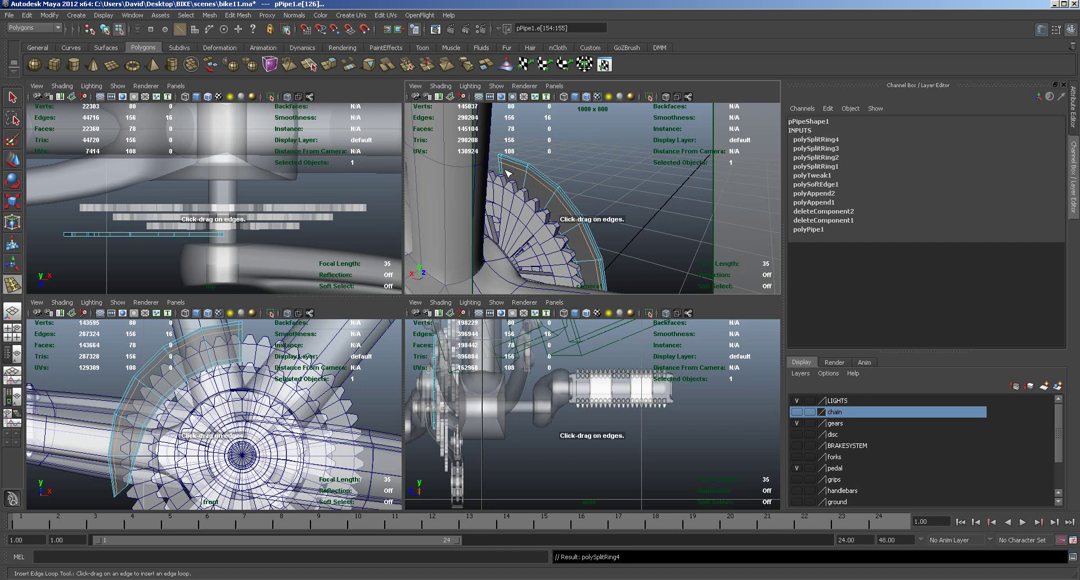
Step: Extrude the narrow face strip between the arc's outer lengthwise edge loops about 0.066 toward the frame and delete the extruded end faces
click(13, 161)
mouse_move(540, 188)
right_down()
mouse_move(543, 216)
mouse_move(559, 184)
right_up()
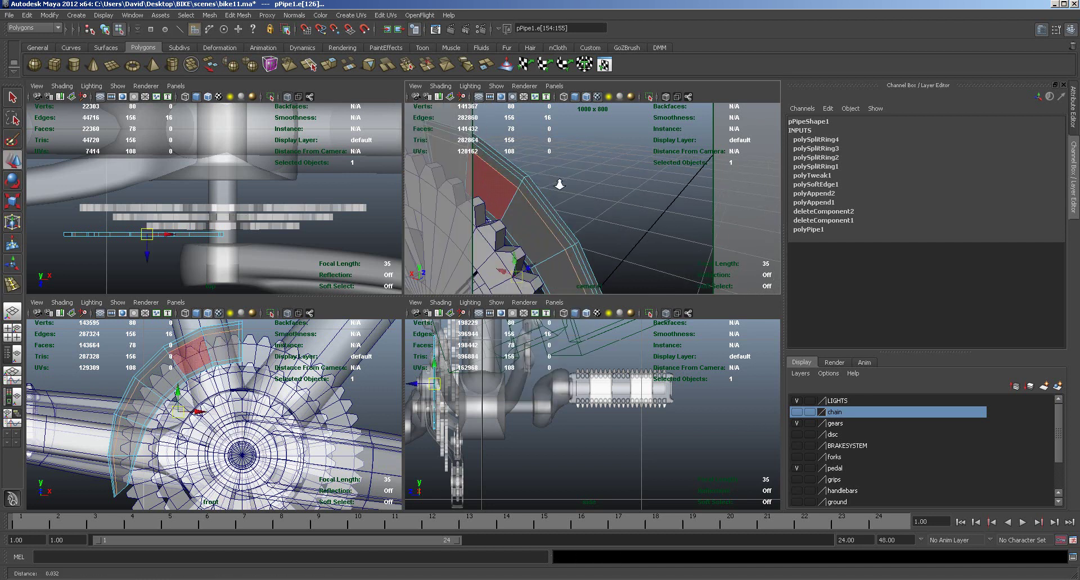
alt+drag(526, 188, 539, 158)
click(540, 152)
shift+click(631, 217)
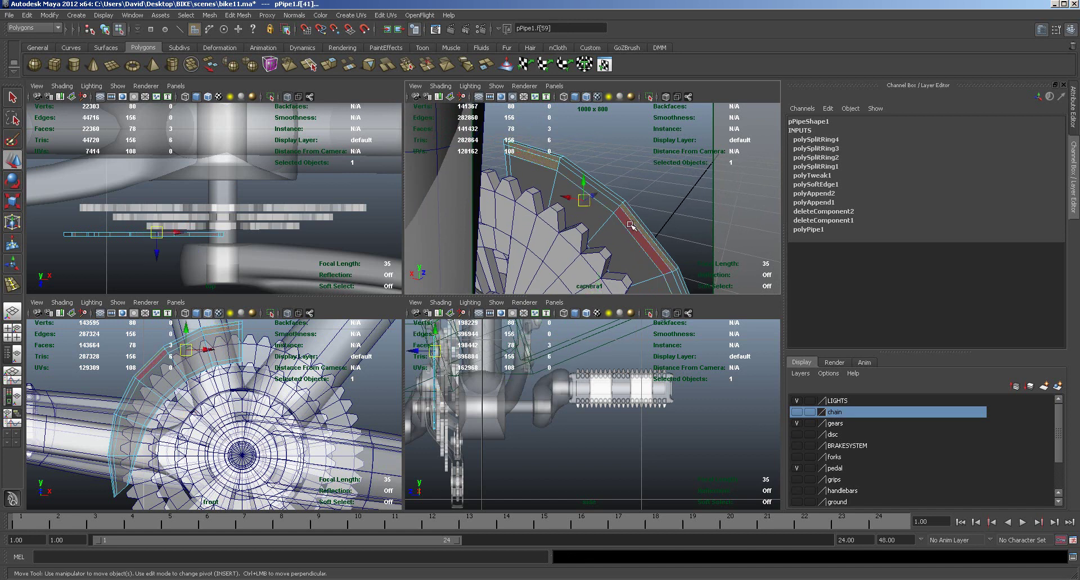
shift+click(630, 223)
shift+click(506, 143)
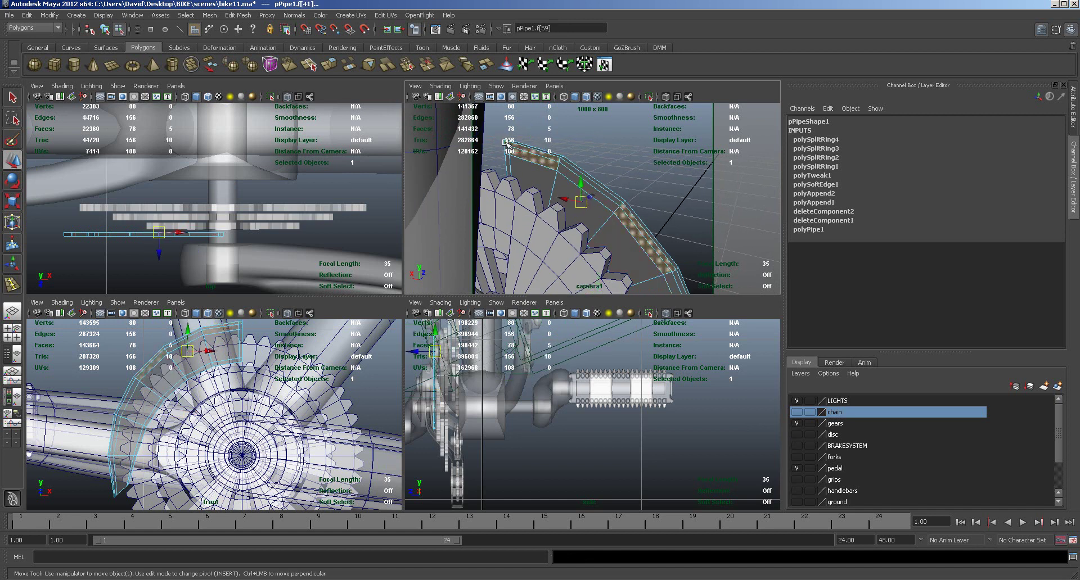
shift+click(506, 149)
alt+drag(506, 149, 521, 188)
shift+click(533, 212)
shift+click(527, 214)
alt+right_drag(520, 189, 522, 185)
alt+drag(522, 184, 530, 186)
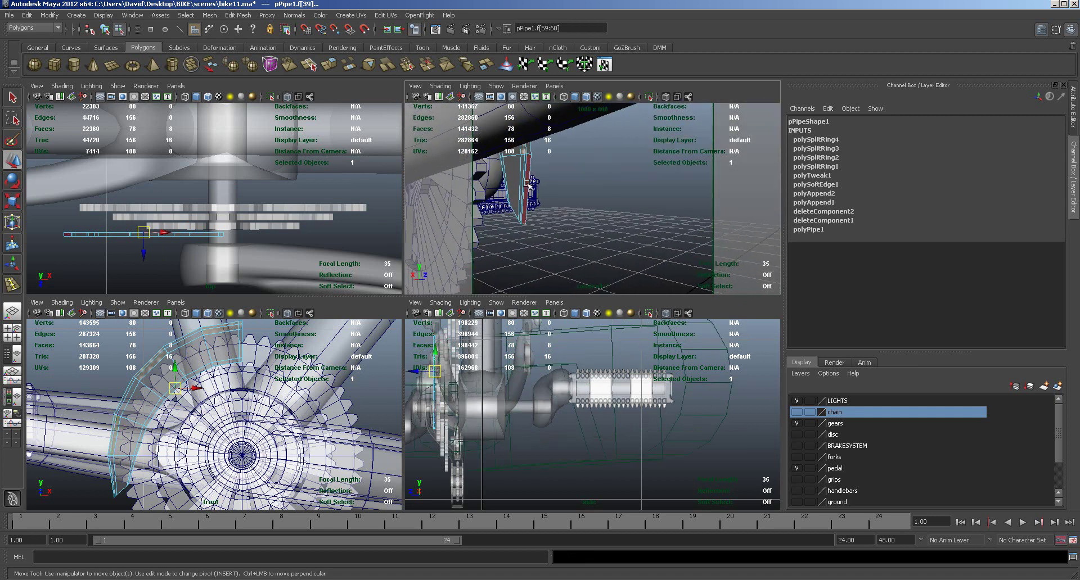
shift+click(523, 187)
shift+click(520, 186)
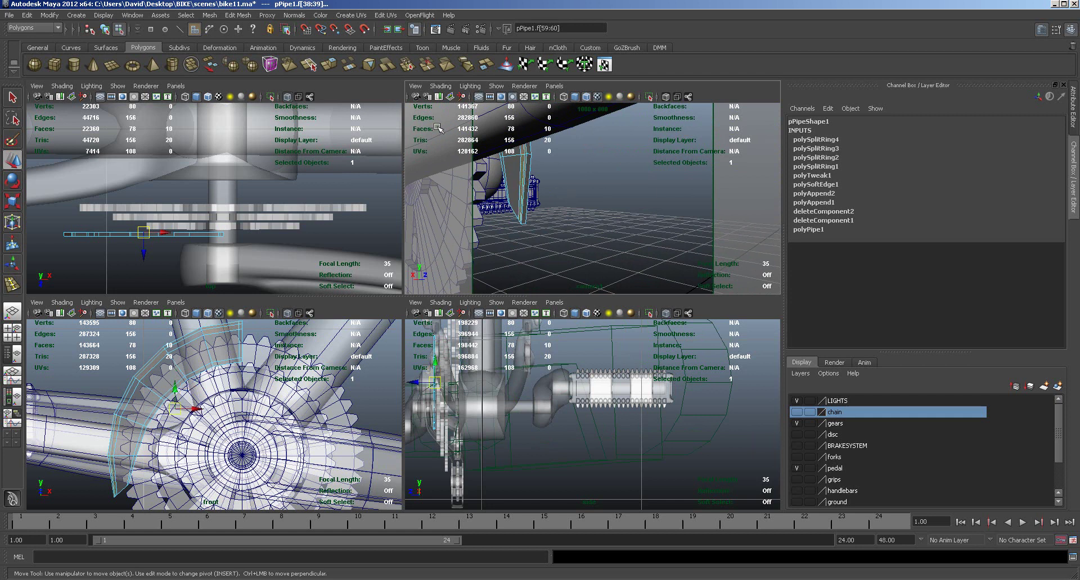
click(329, 65)
drag(67, 216, 70, 195)
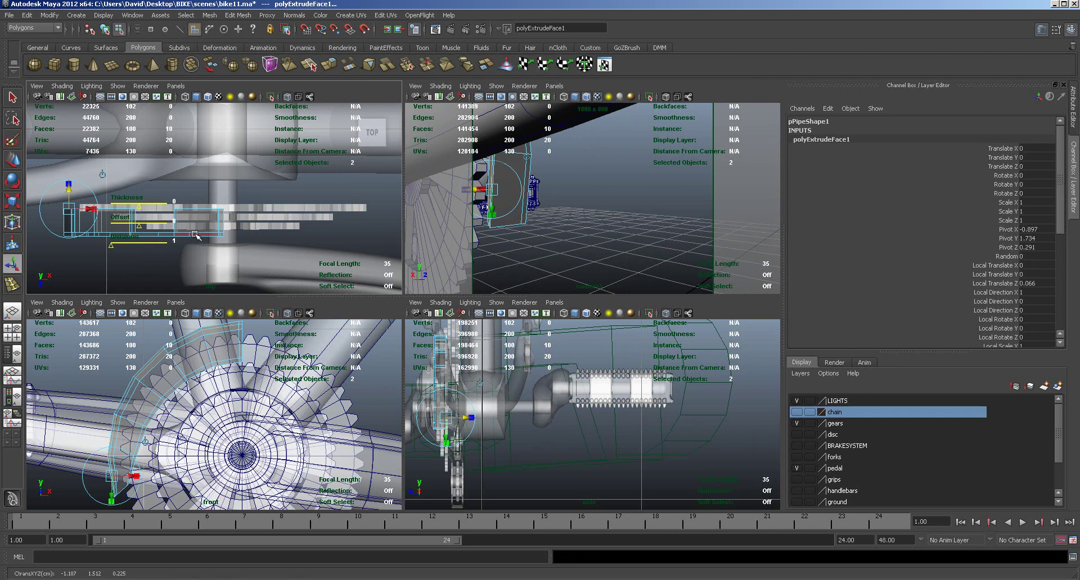
key(Delete)
right_drag(495, 208, 530, 196)
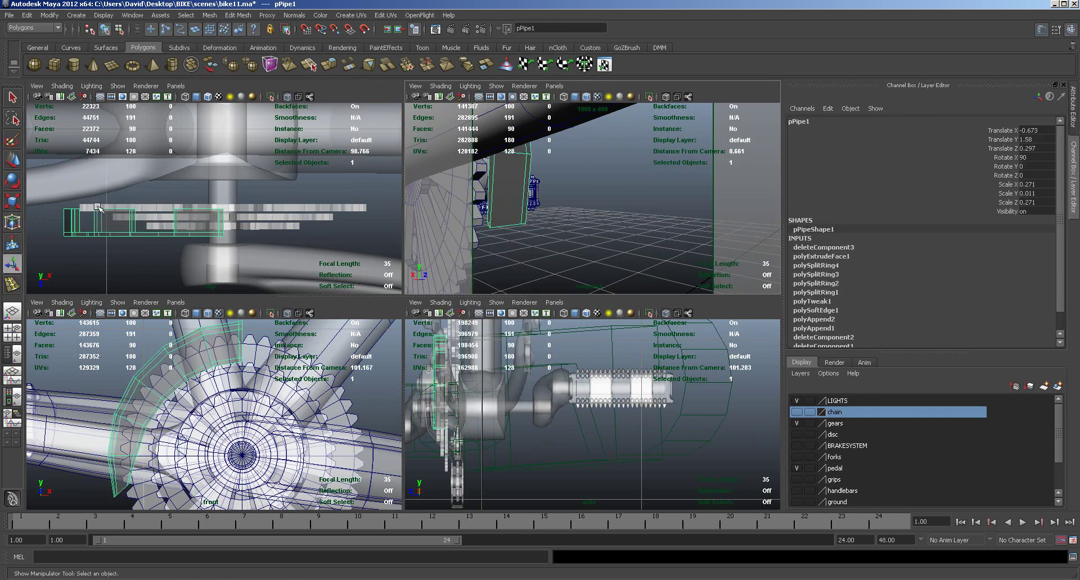
Step: Move the guard's pivot in the top view onto the open edge of the extruded rim
click(12, 161)
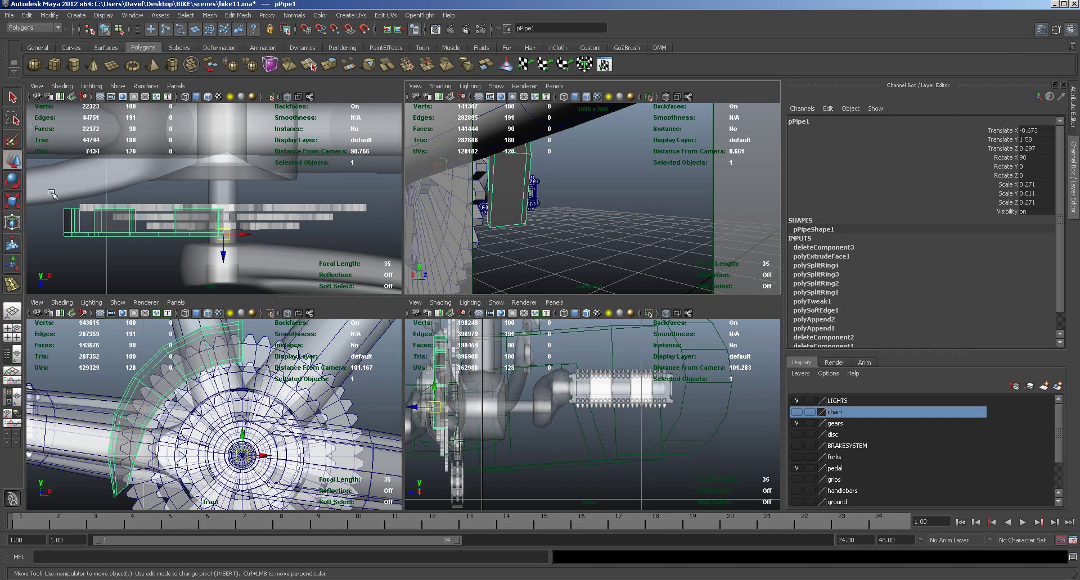
key(Insert)
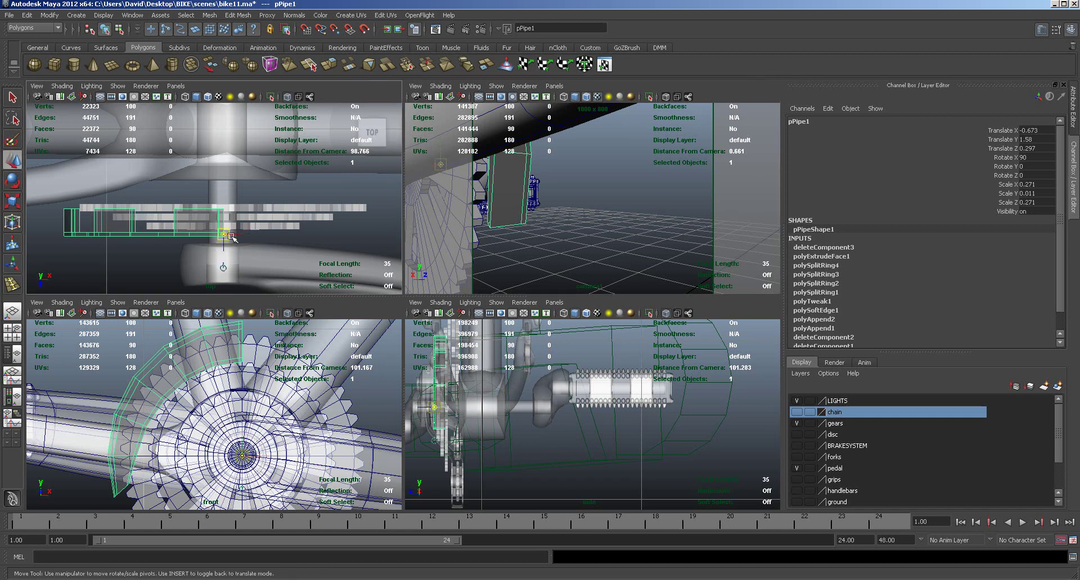
click(224, 235)
drag(223, 235, 177, 211)
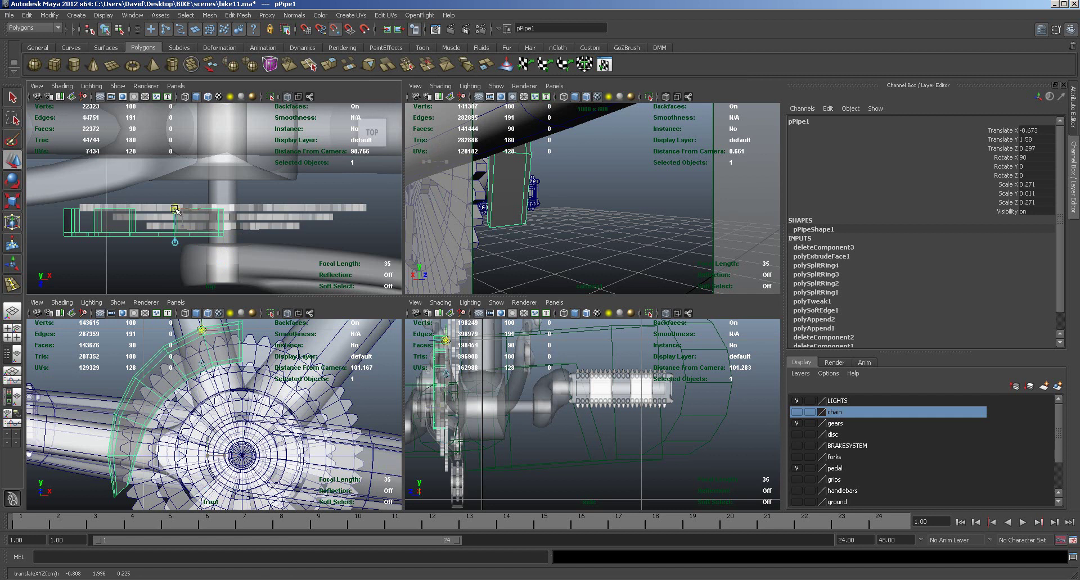
key(Insert)
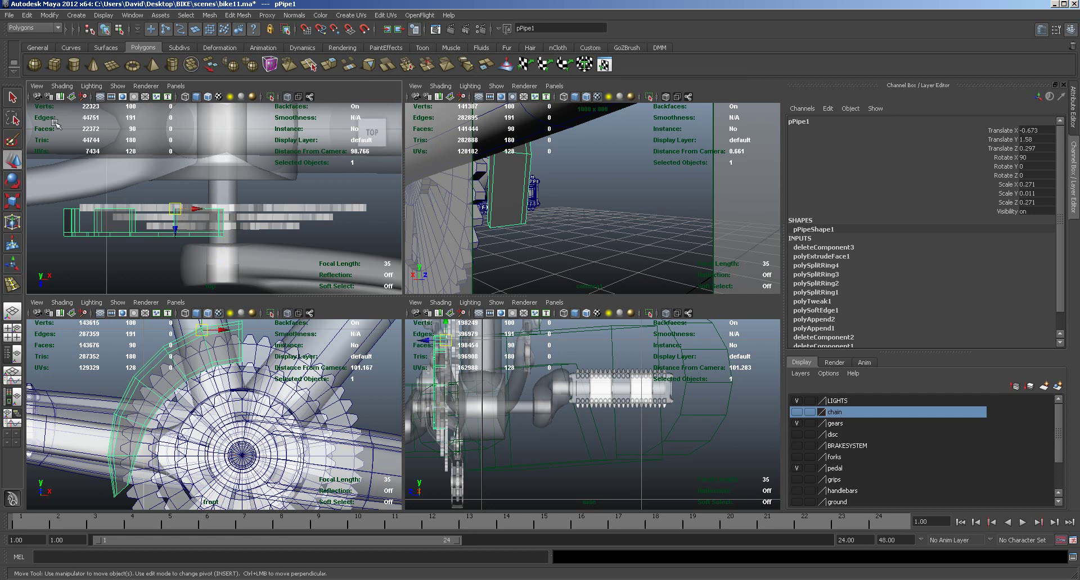
Step: Try duplicating the guard with the stored Duplicate Special settings, and undo it
click(27, 15)
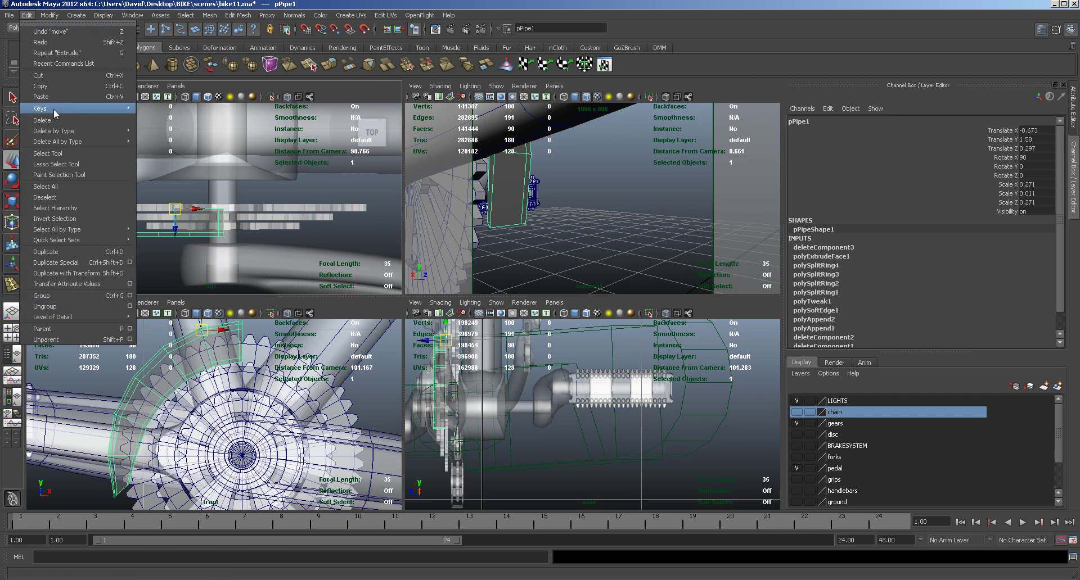
click(55, 262)
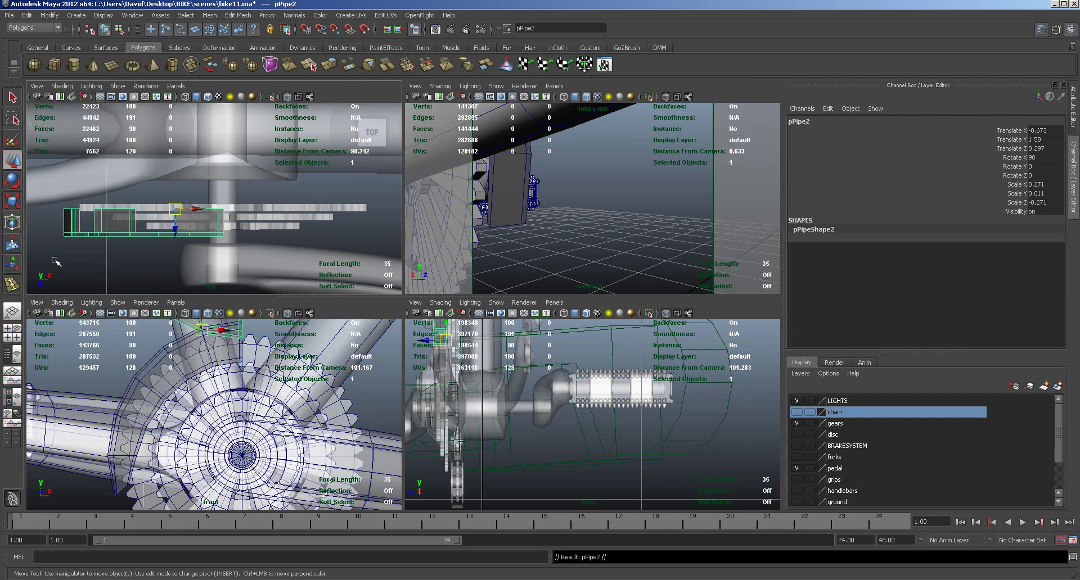
key(ctrl+z)
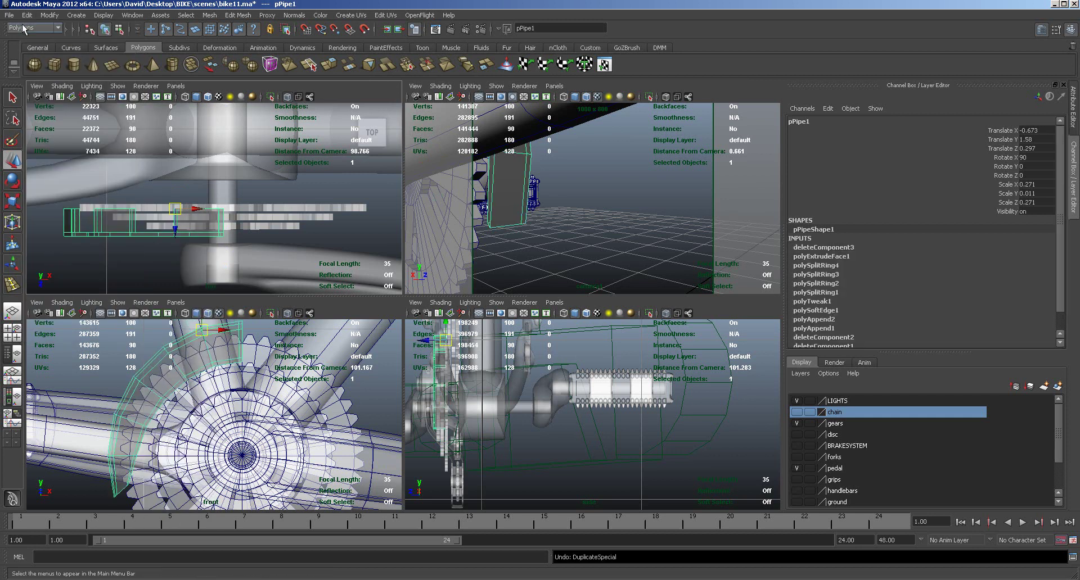
Step: Try mirroring the guard using Duplicate Special with Scale X -1 and Scale Z 1, and undo it
click(27, 16)
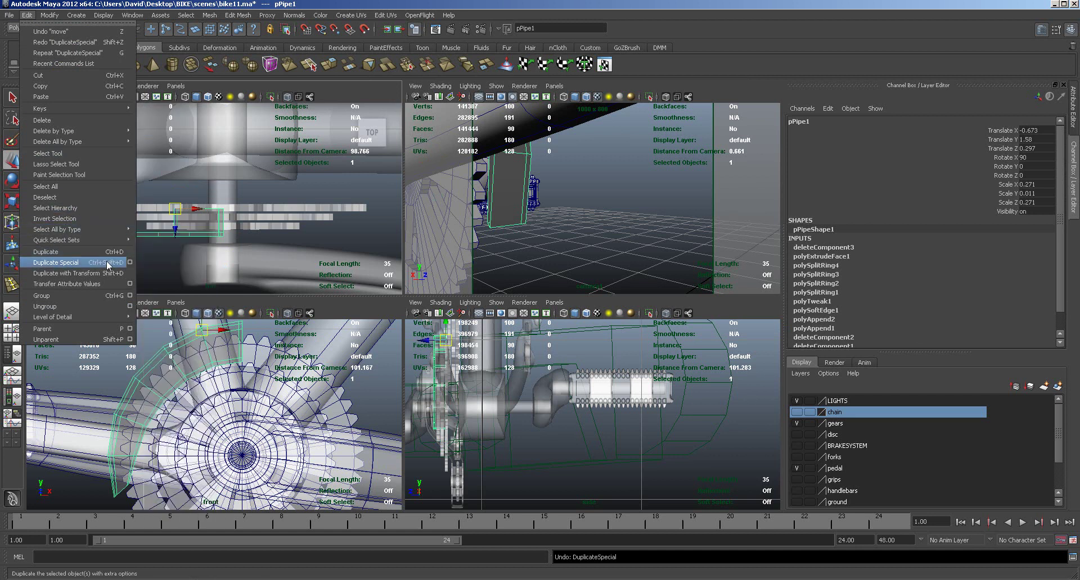
click(130, 262)
click(127, 226)
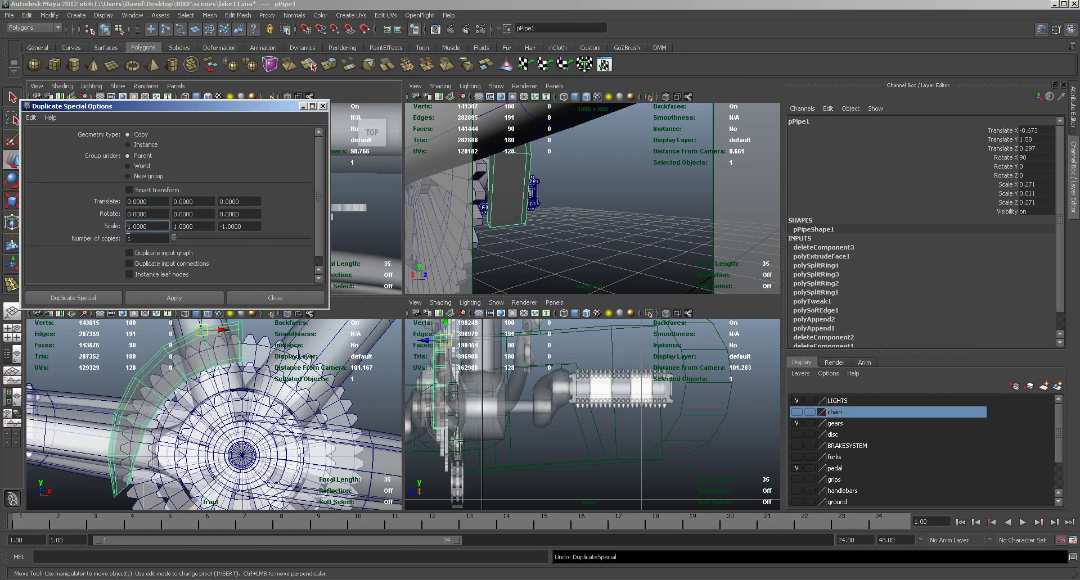
click(224, 227)
key(BackSpace)
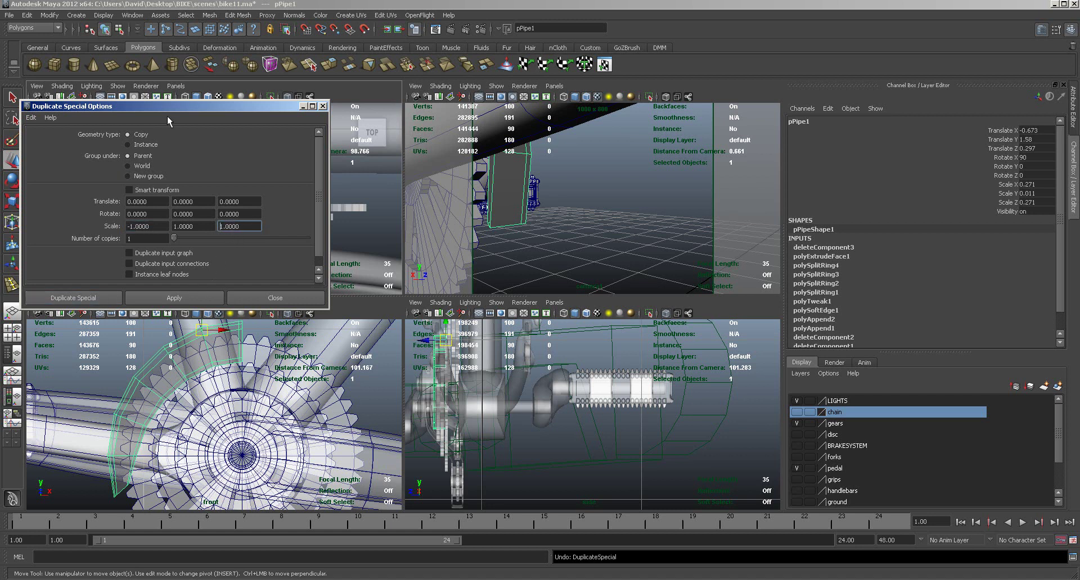
click(72, 298)
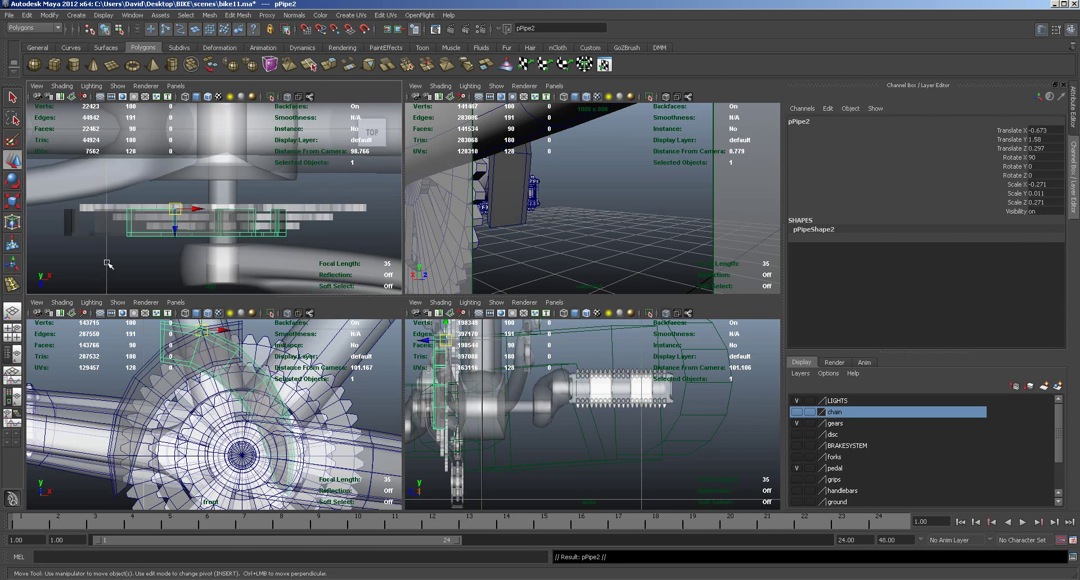
key(z)
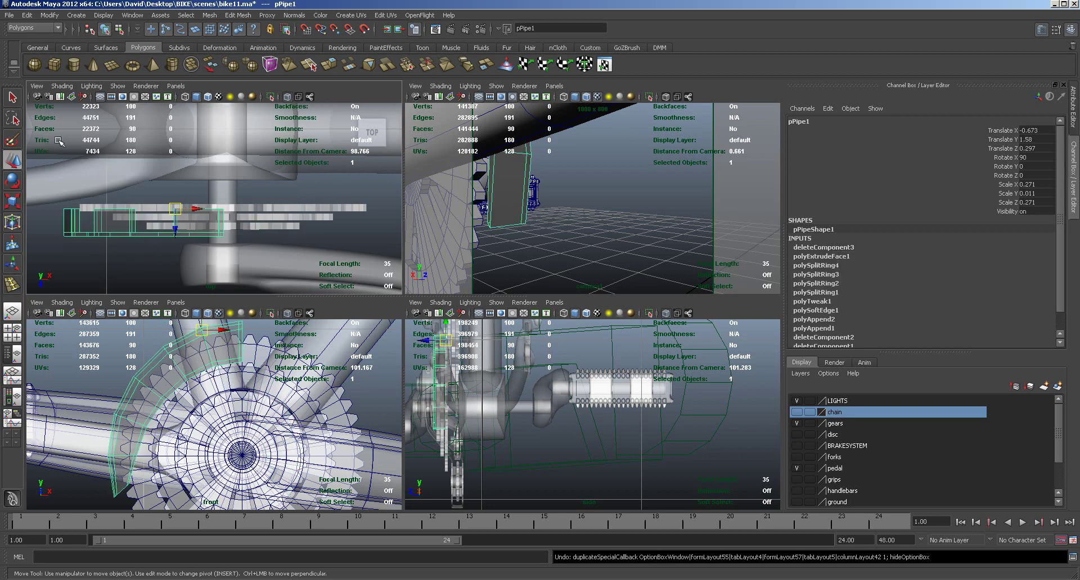
Step: Create a mirrored copy of the guard with Duplicate Special, using Scale X 1, Y -1 and Z 1
click(27, 15)
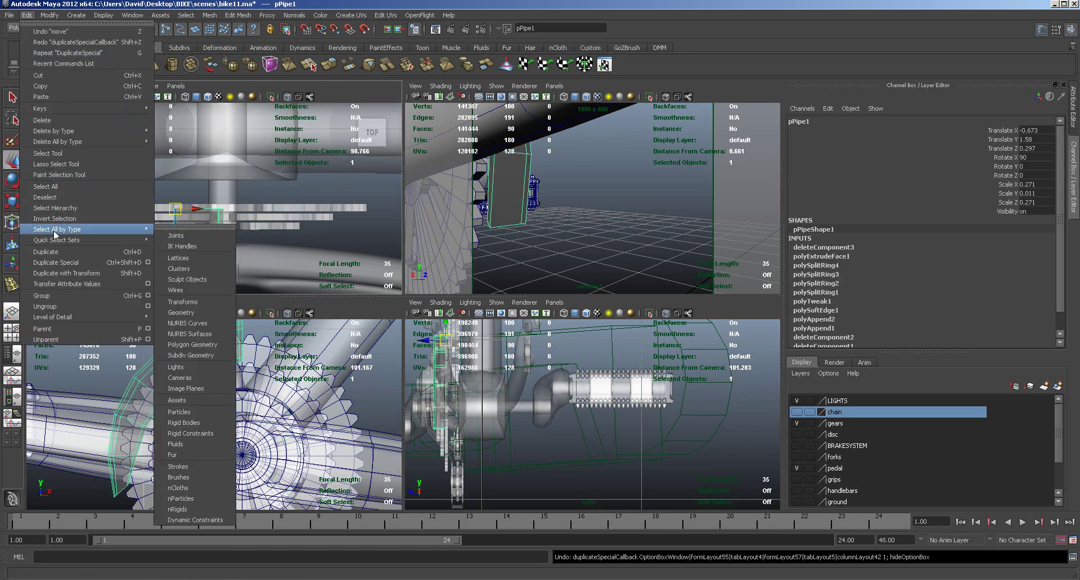
click(148, 262)
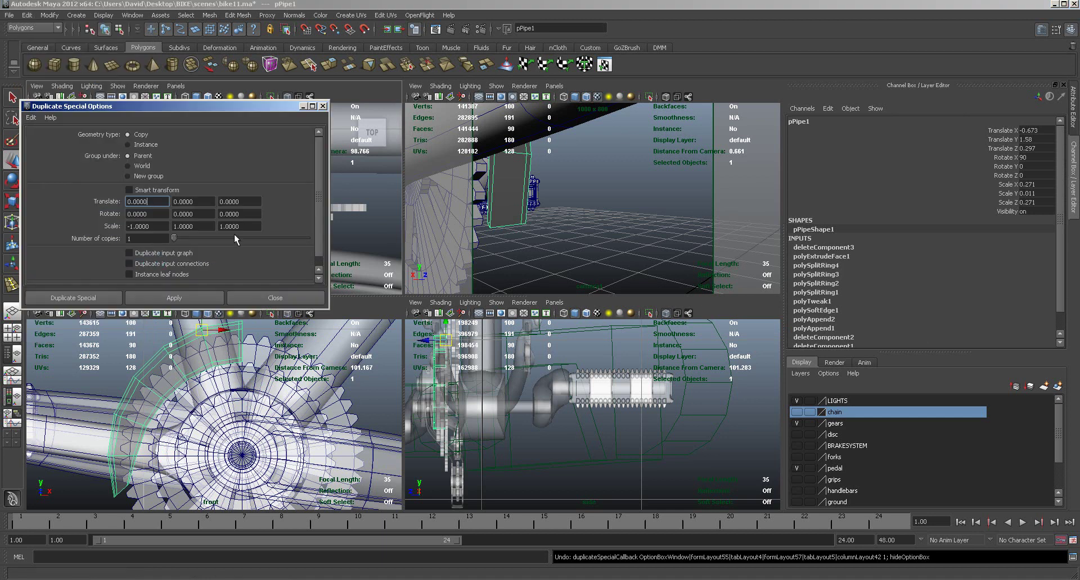
click(174, 226)
click(131, 226)
click(98, 299)
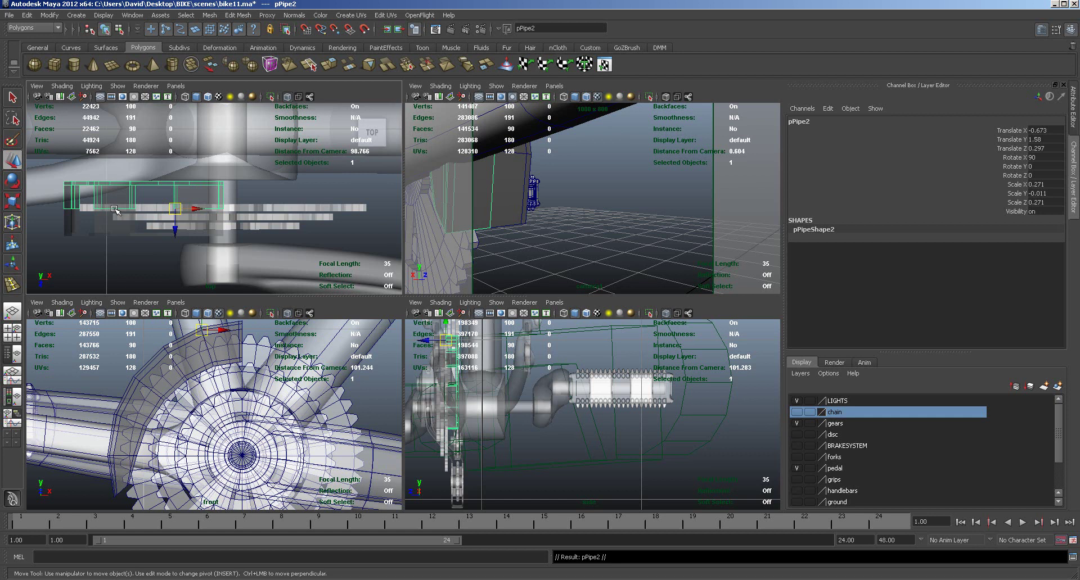
Step: Shorten the original guard's rim by moving its open-edge vertices outward, and shift the mirrored copy to about Z 0.346 to meet it
right_drag(114, 209, 49, 209)
drag(50, 199, 239, 216)
drag(143, 230, 144, 242)
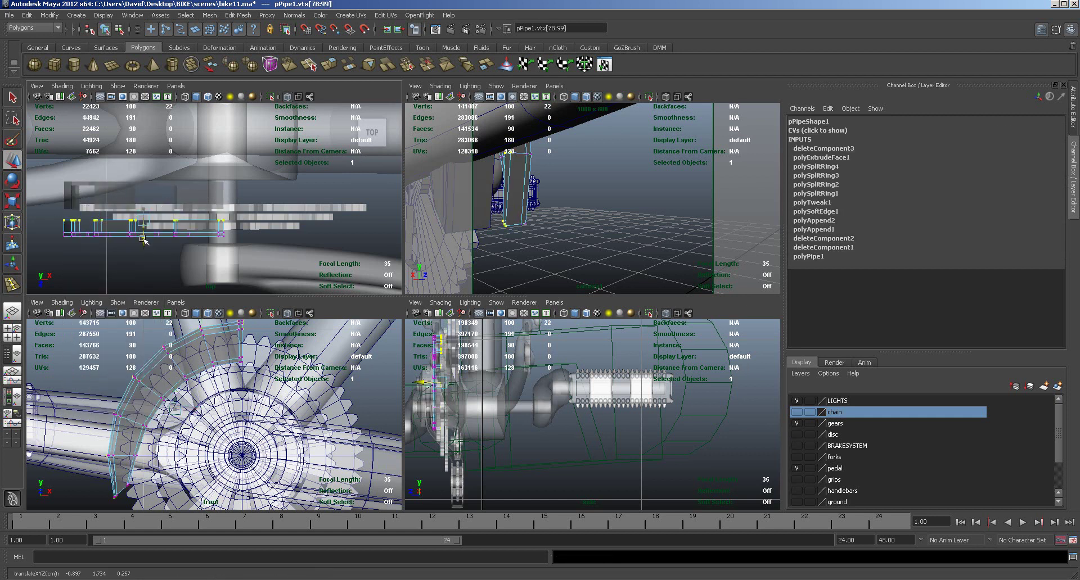
key(F8)
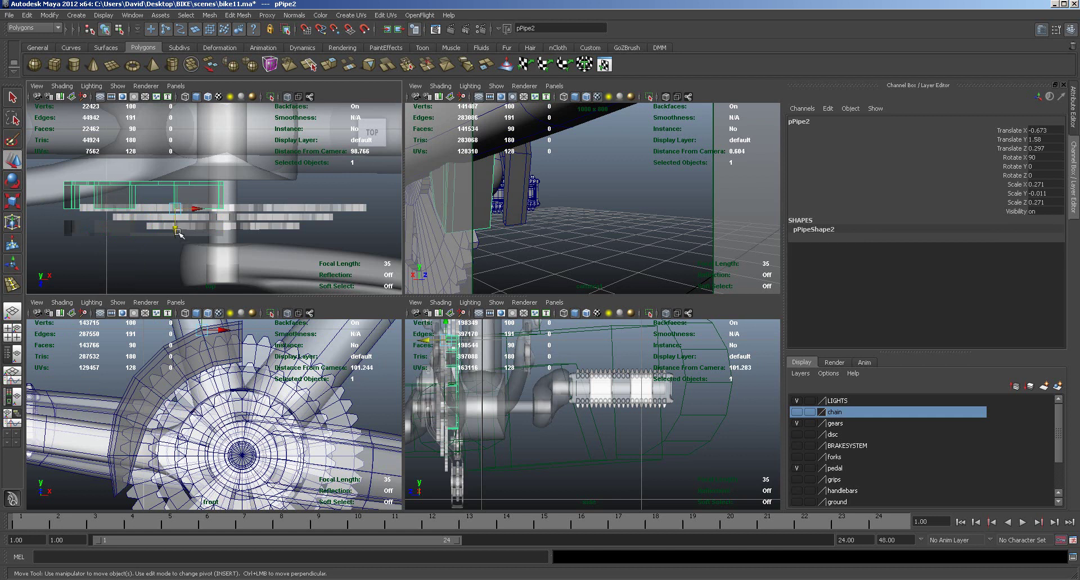
drag(176, 228, 178, 248)
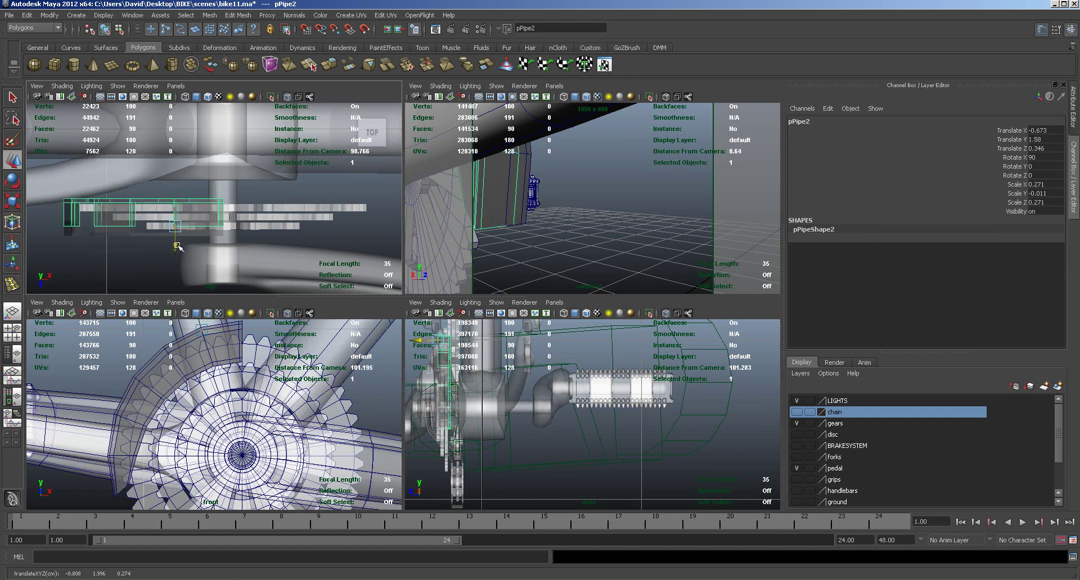
Step: Combine the original guard half and its mirrored copy into a single mesh
shift+click(132, 232)
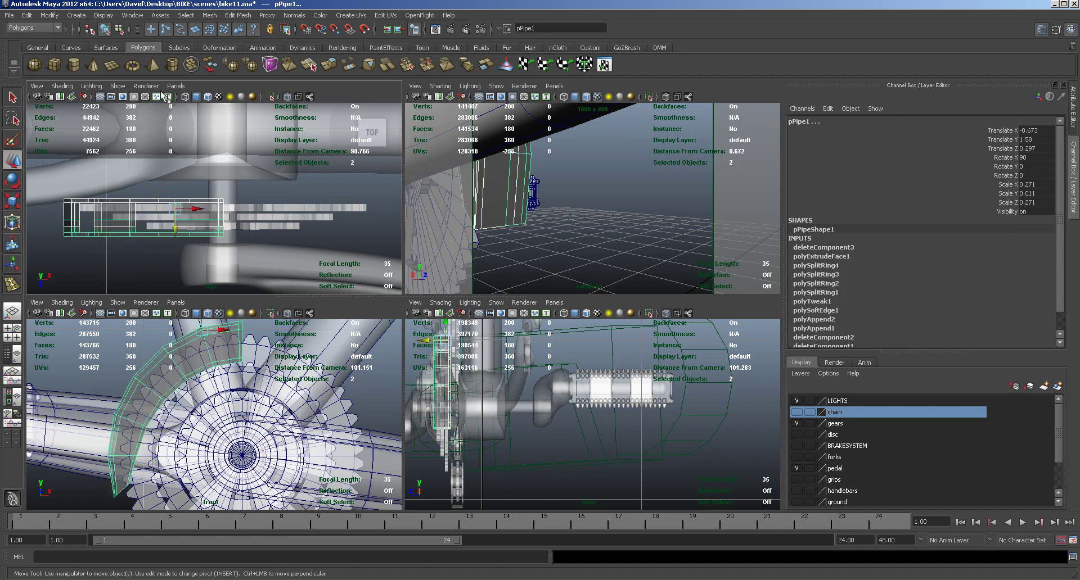
click(209, 15)
click(216, 25)
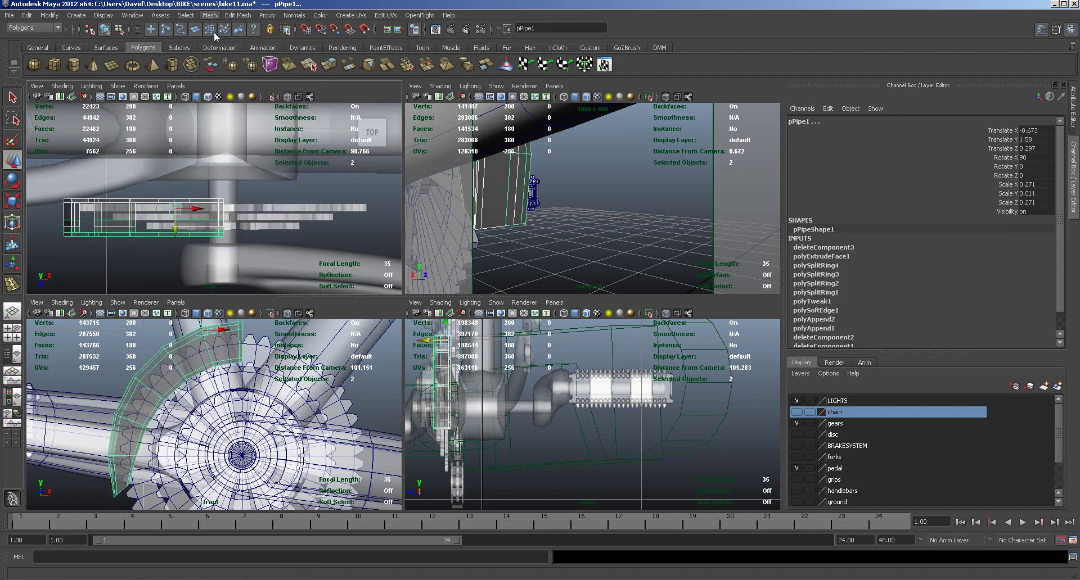
Step: Center the guard's seam vertices across the rim's width, flatten them into one line, and merge them
right_drag(127, 221, 96, 222)
drag(42, 212, 254, 225)
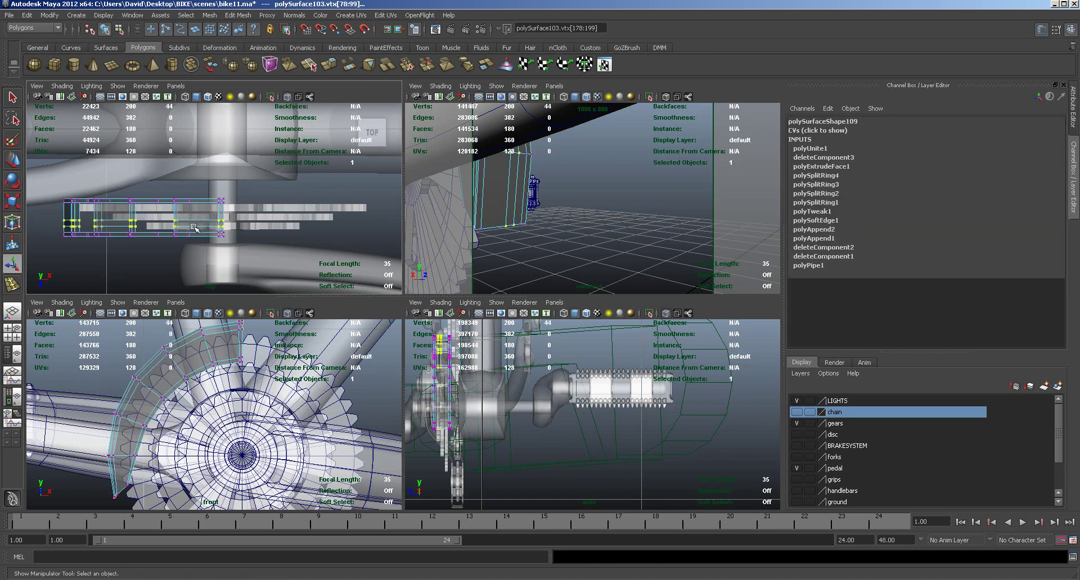
key(w)
drag(144, 243, 144, 237)
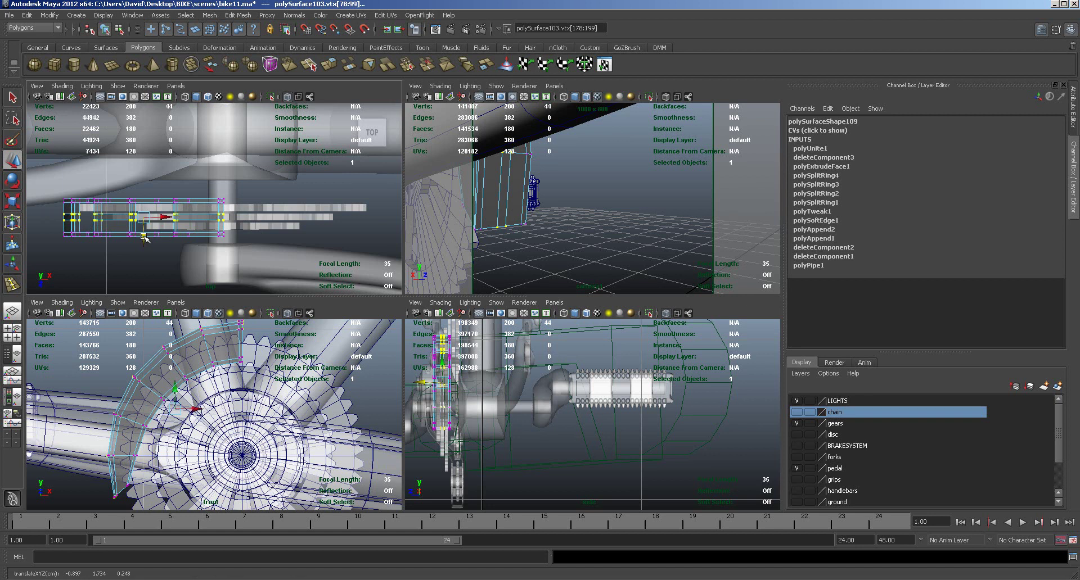
key(r)
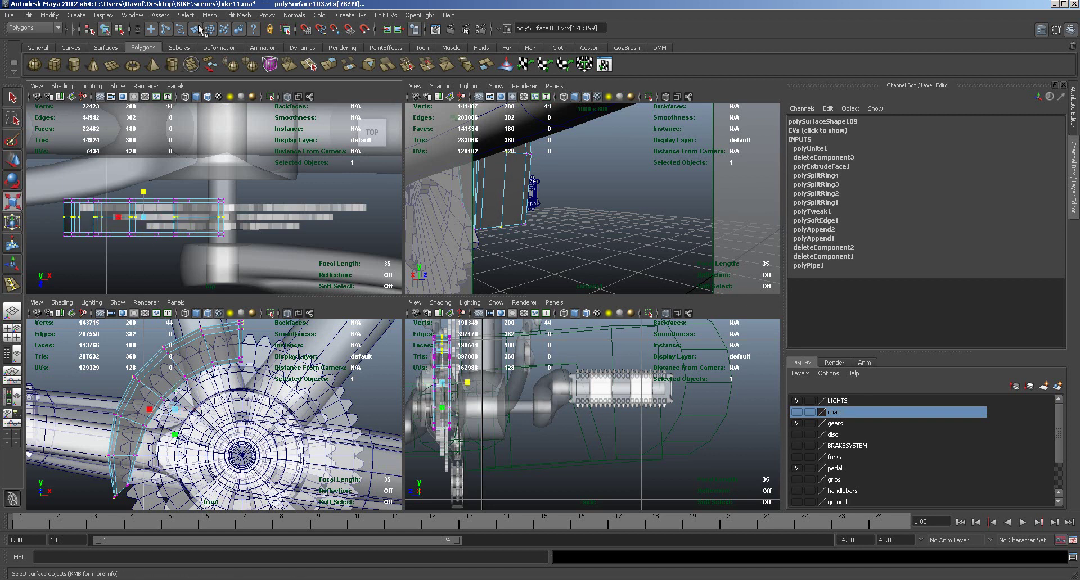
click(238, 15)
click(256, 262)
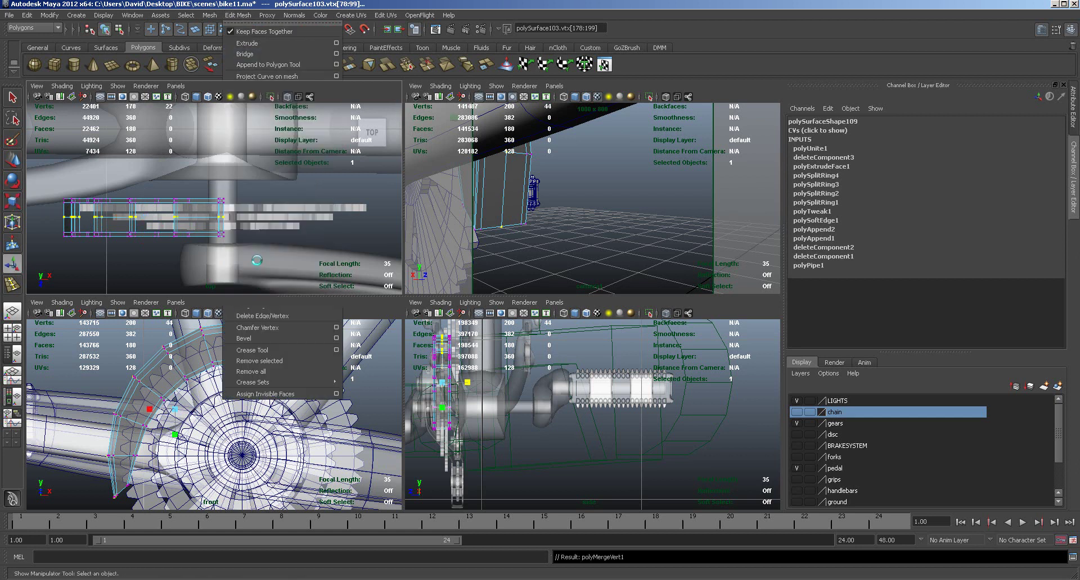
Step: Return to object selection and display the combined guard smoothed in an enlarged camera view, deselected and seen from the crank side
right_drag(505, 195, 518, 192)
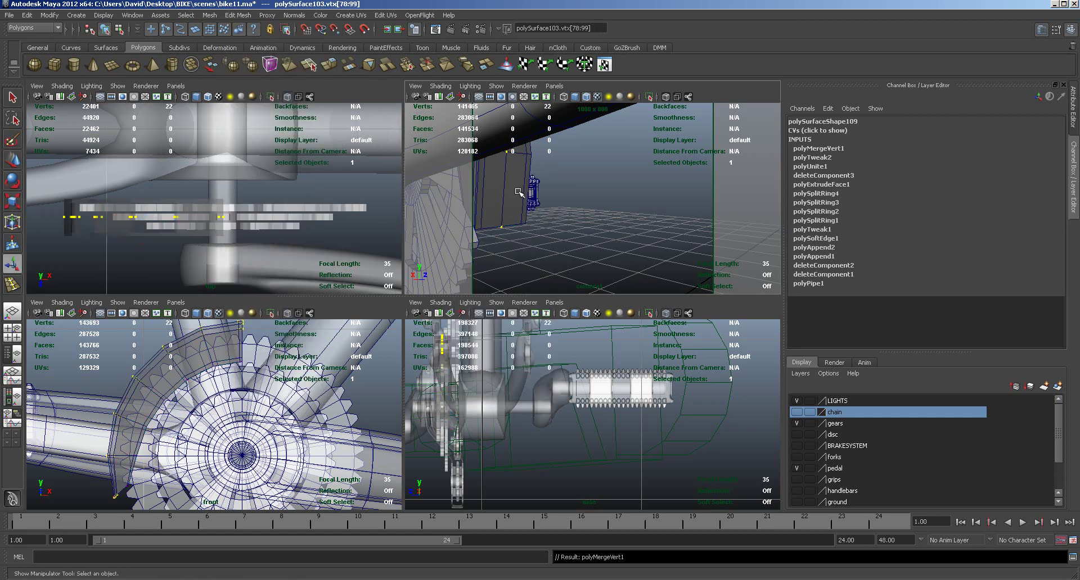
key(F8)
key(f)
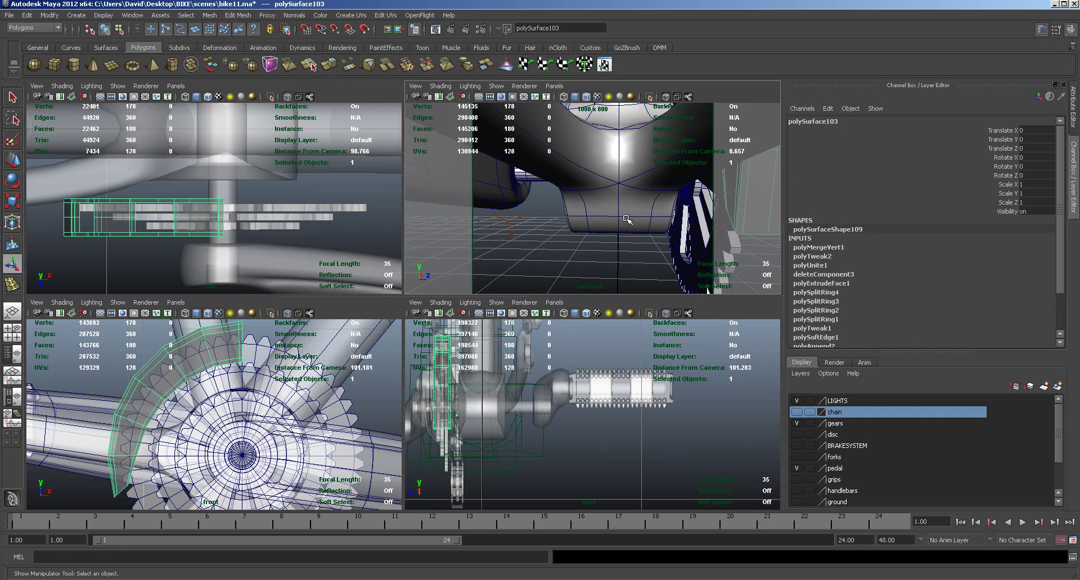
key(space)
alt+drag(558, 270, 229, 421)
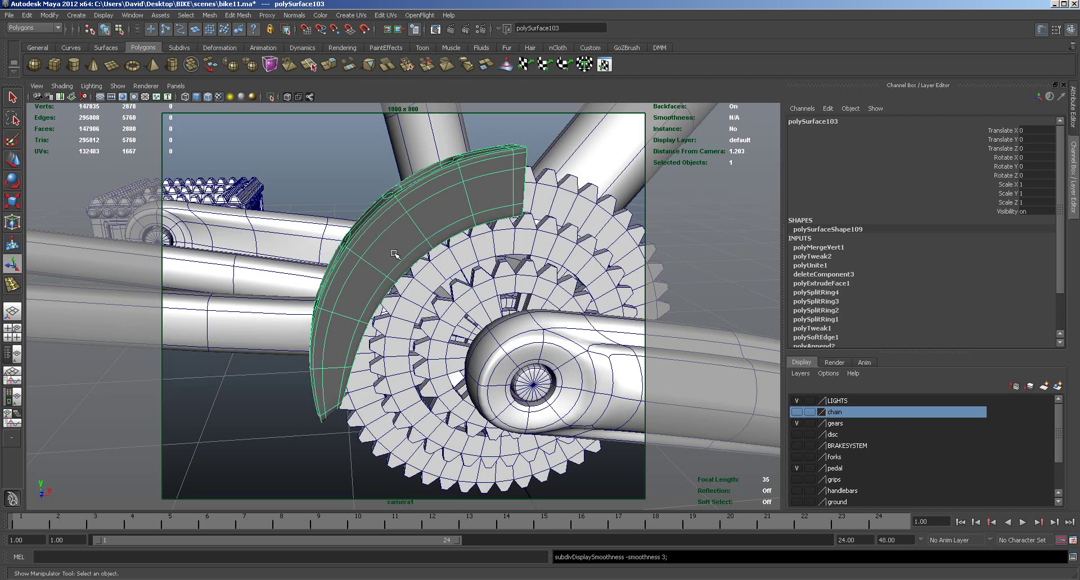
click(281, 380)
alt+drag(331, 367, 345, 349)
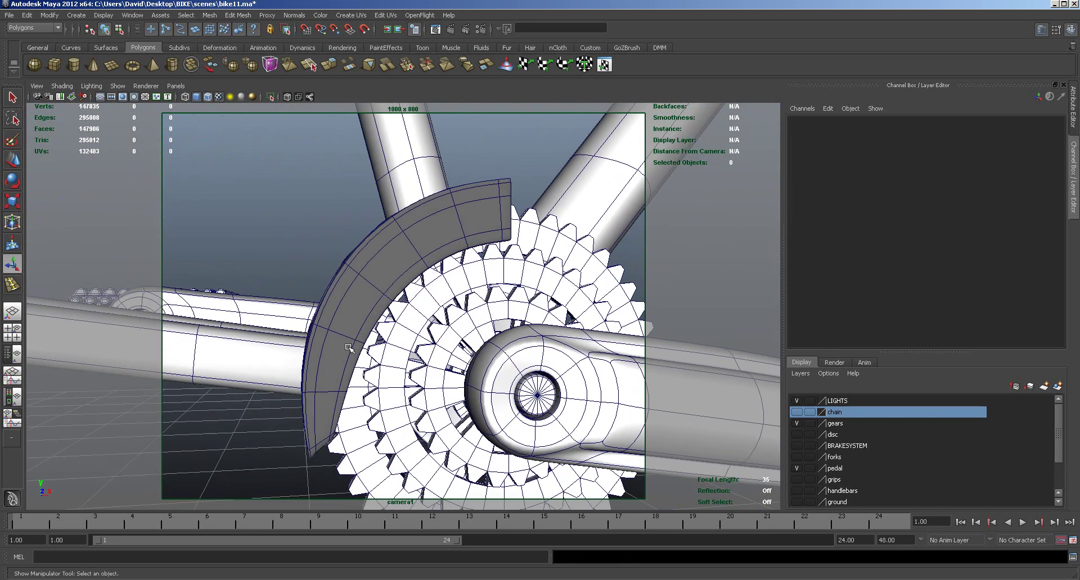
Step: Delete three alternating faces along the curved guard, through both side plates, to cut three openings
right_drag(346, 349, 345, 369)
click(345, 368)
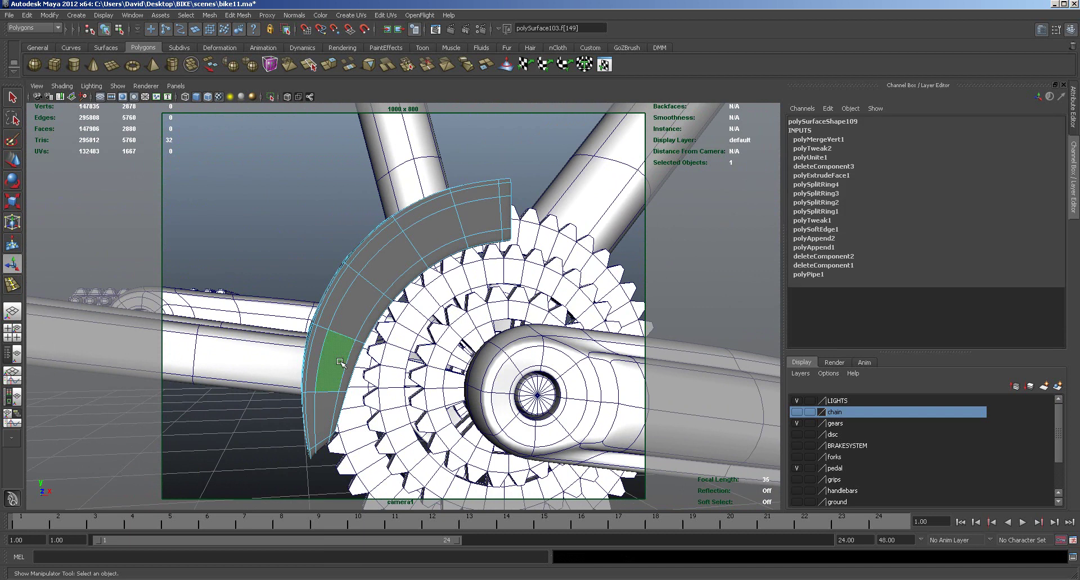
key(space)
key(space)
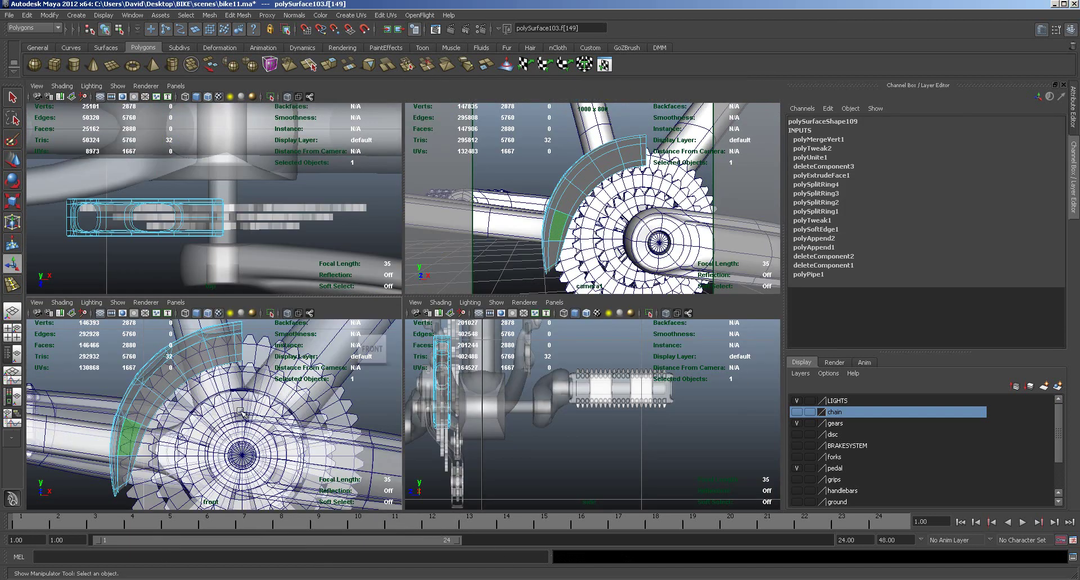
alt+middle_drag(308, 368, 358, 371)
mouse_move(282, 366)
mouse_down()
mouse_move(305, 341)
mouse_move(283, 367)
mouse_up()
click(222, 216)
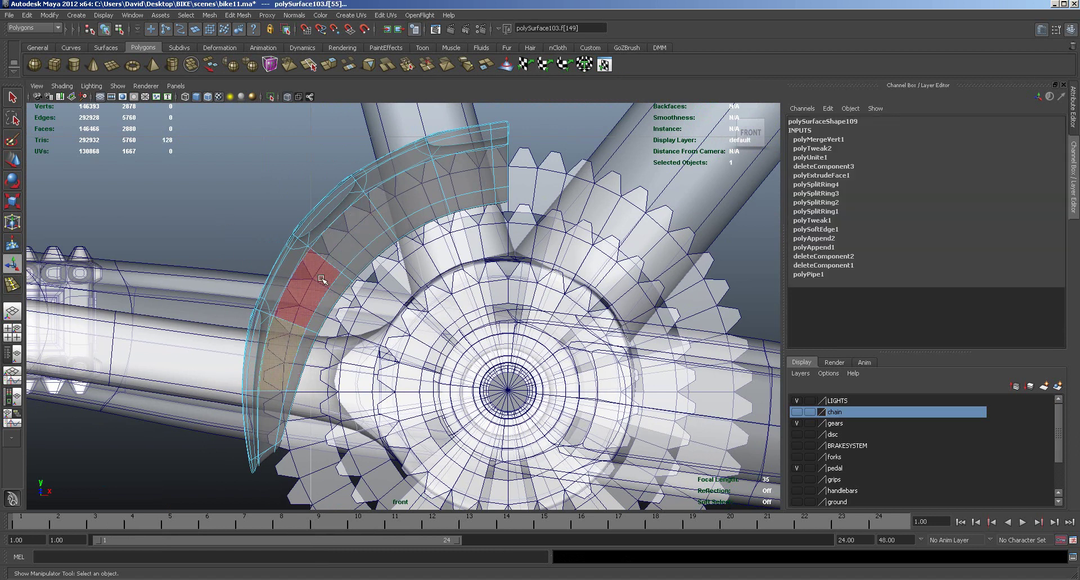
shift+click(347, 239)
shift+click(470, 179)
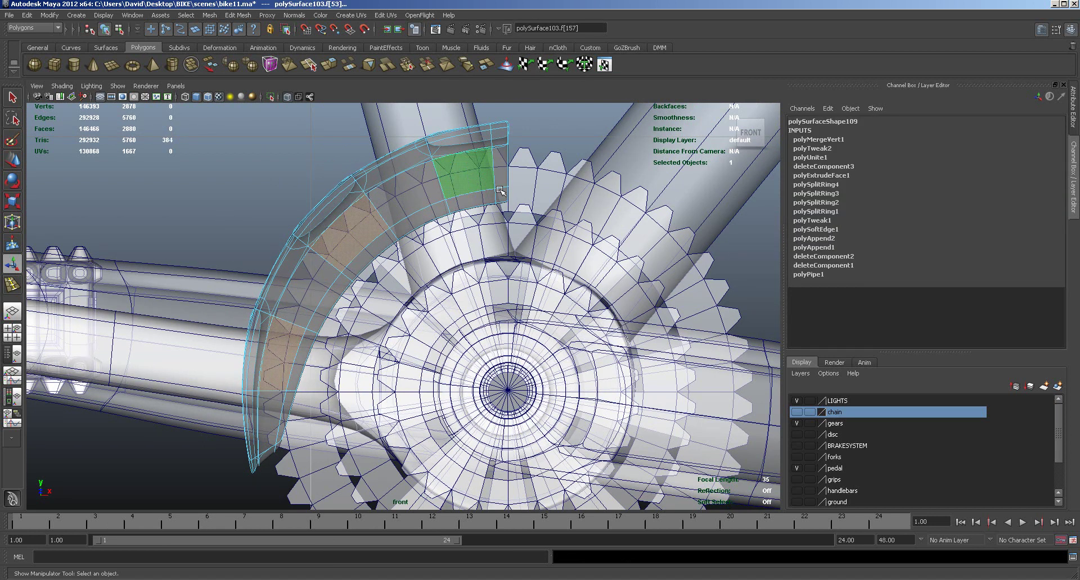
key(Delete)
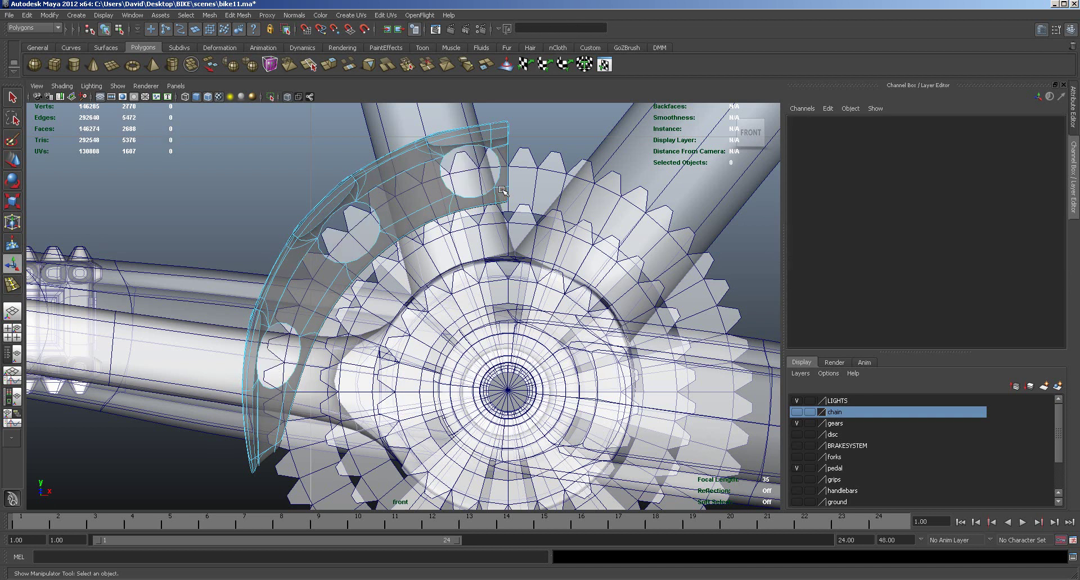
Step: Display the guard unsmoothed and hide the gears, pedal and frame layers so that only the guard is shown
click(236, 16)
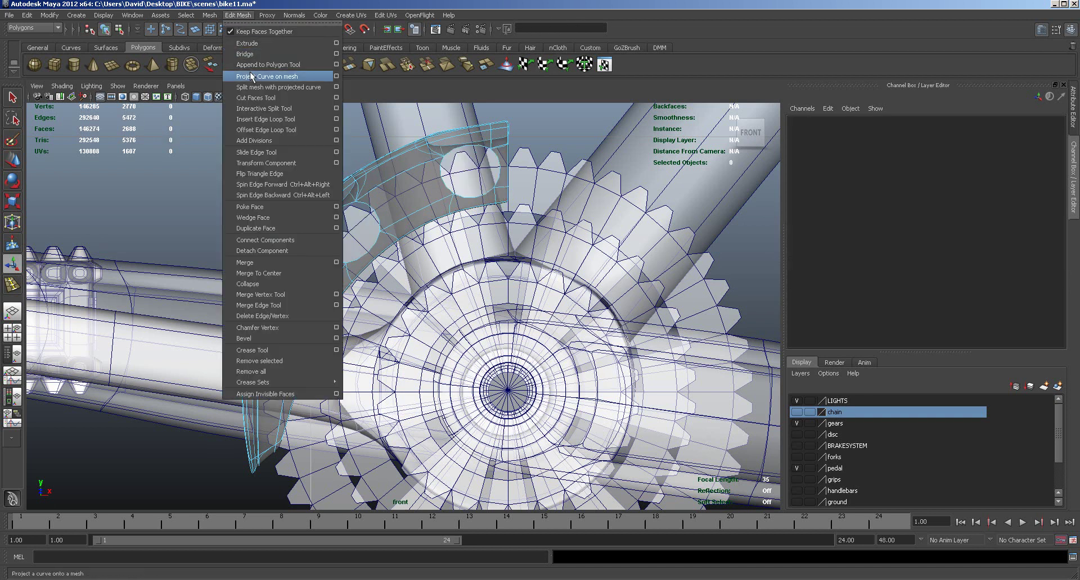
click(251, 119)
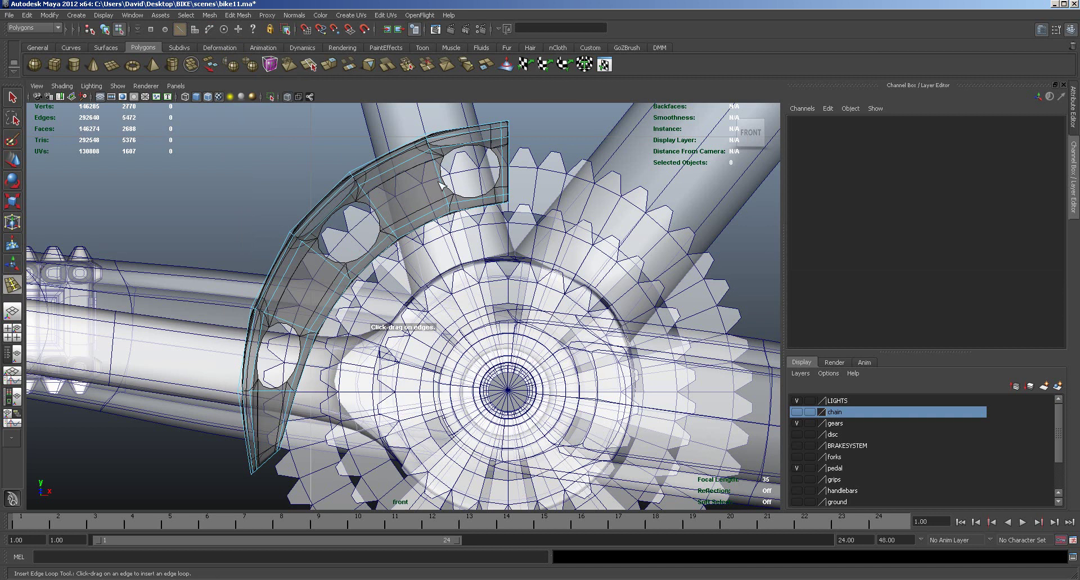
key(1)
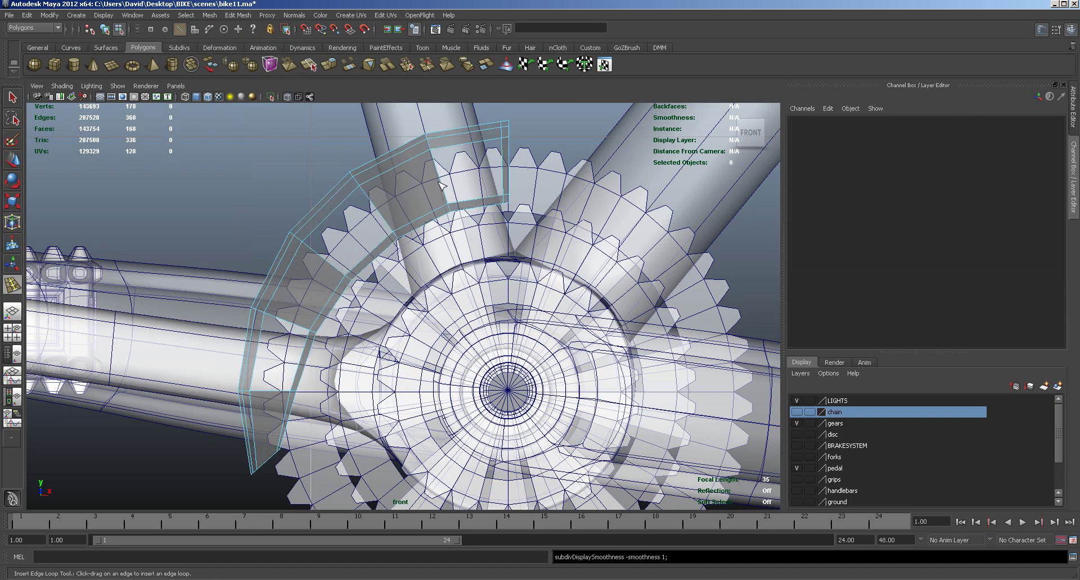
click(796, 423)
click(796, 468)
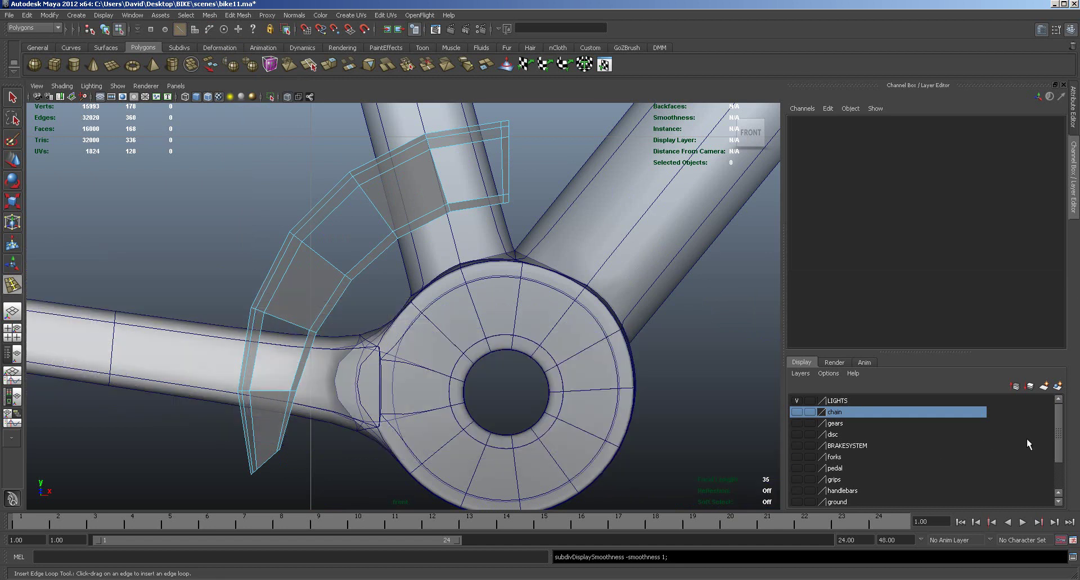
drag(1063, 451, 1062, 509)
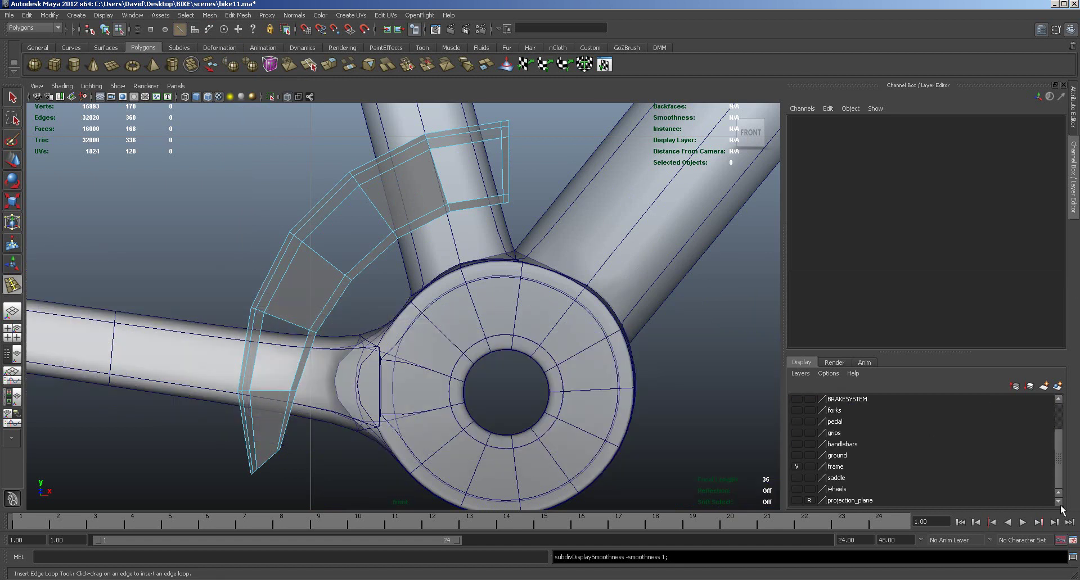
click(797, 466)
key(space)
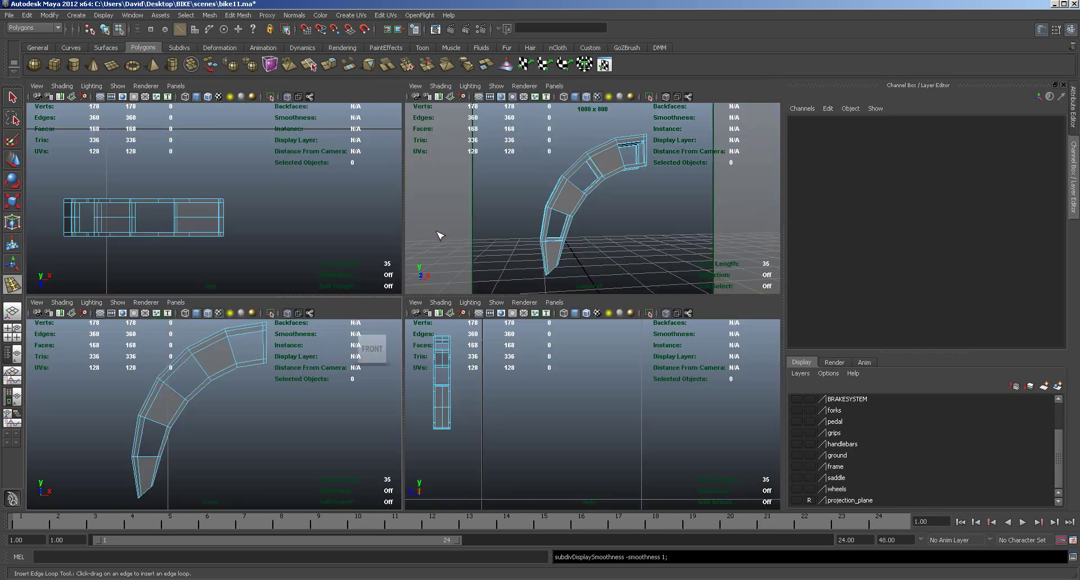
Step: Select the guard as an object and append a polygon closing the wall thickness along the middle opening's inner curved edge
right_drag(571, 207, 604, 194)
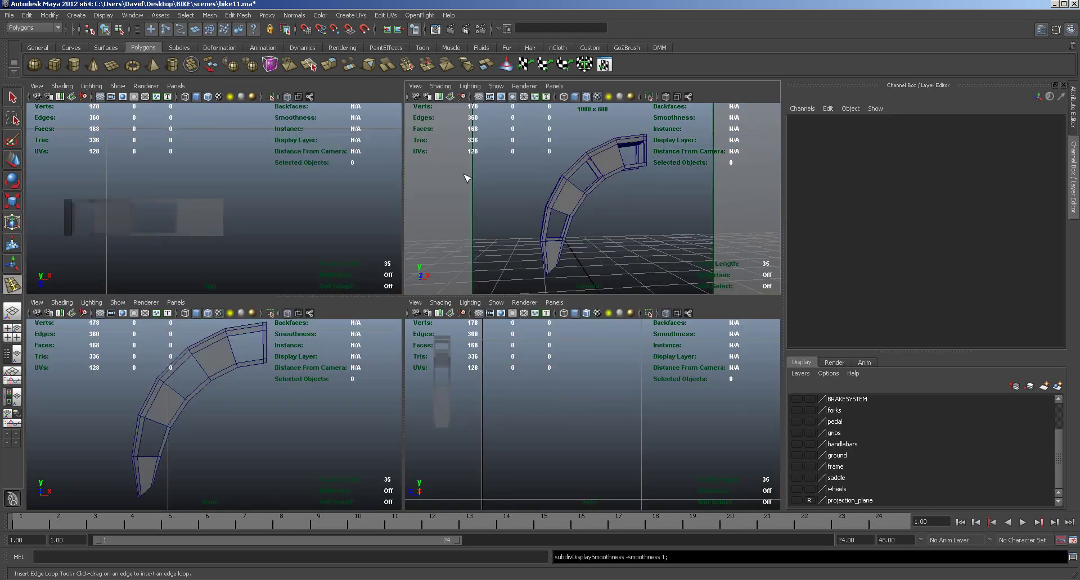
click(12, 160)
click(561, 203)
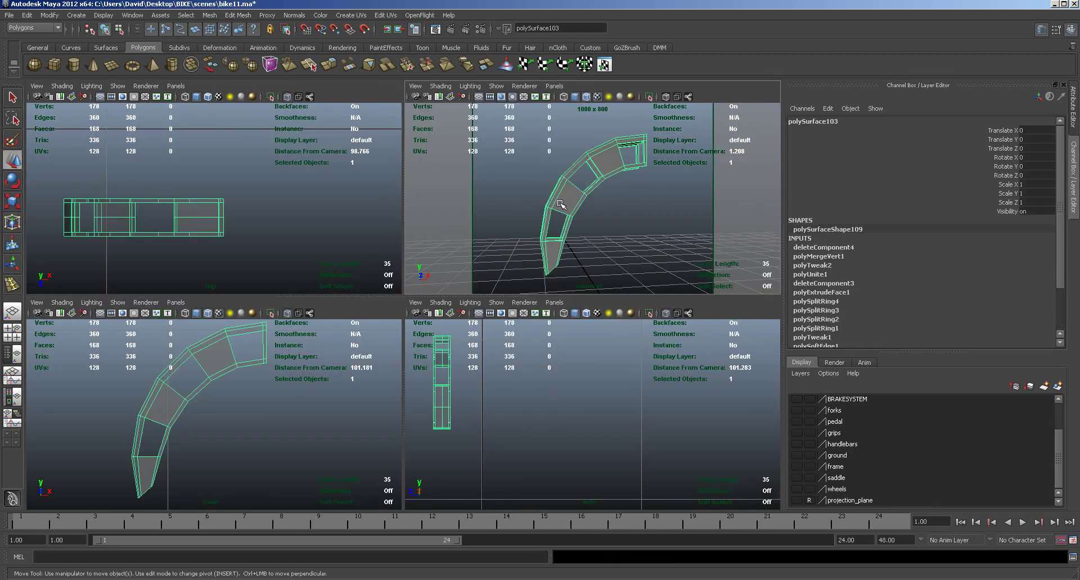
key(space)
alt+drag(562, 250, 569, 335)
click(238, 15)
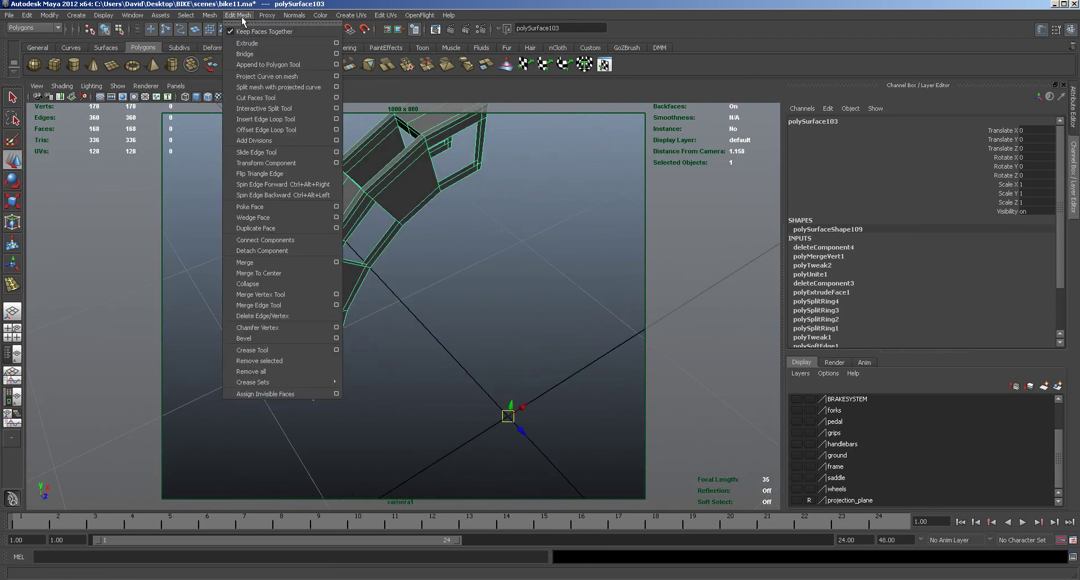
click(243, 68)
click(384, 238)
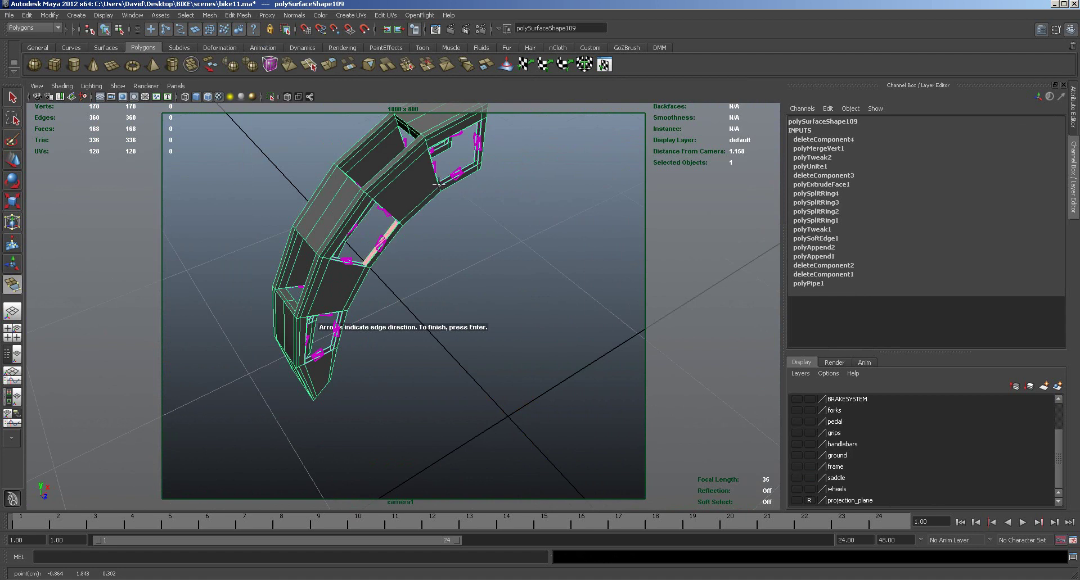
key(Return)
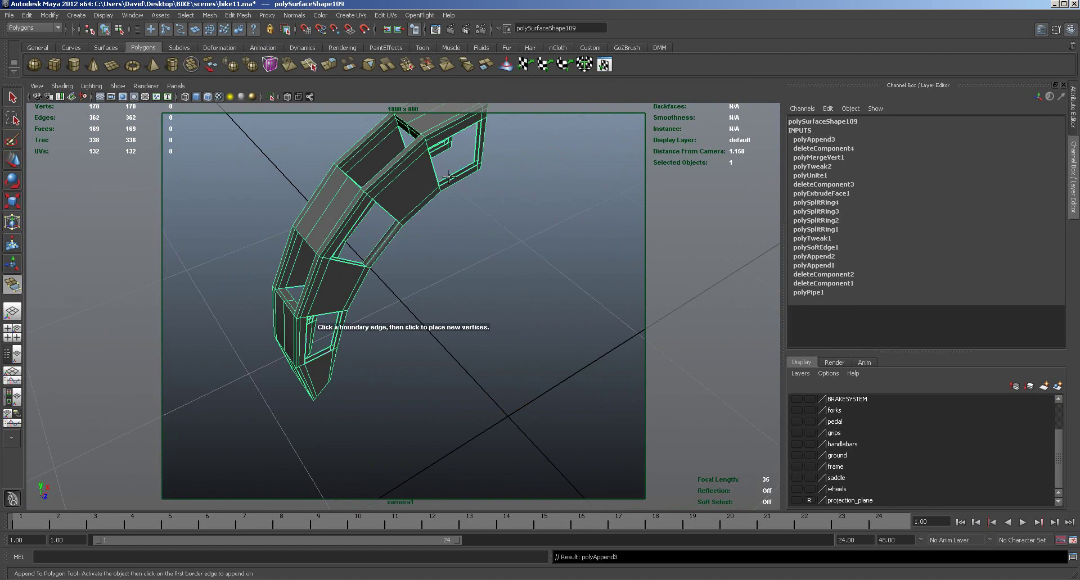
click(450, 175)
click(453, 178)
key(Return)
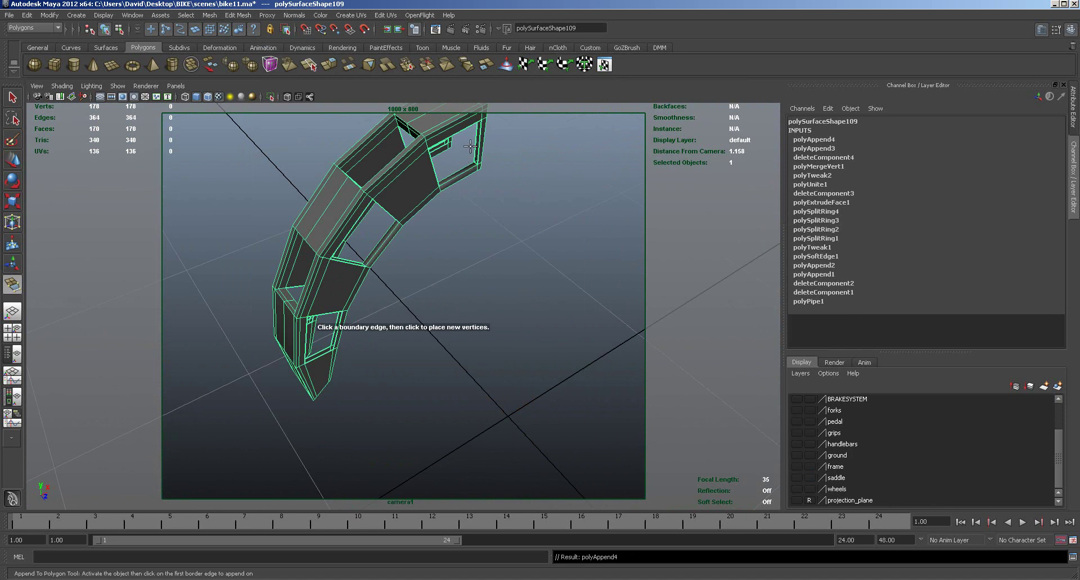
click(478, 141)
click(477, 144)
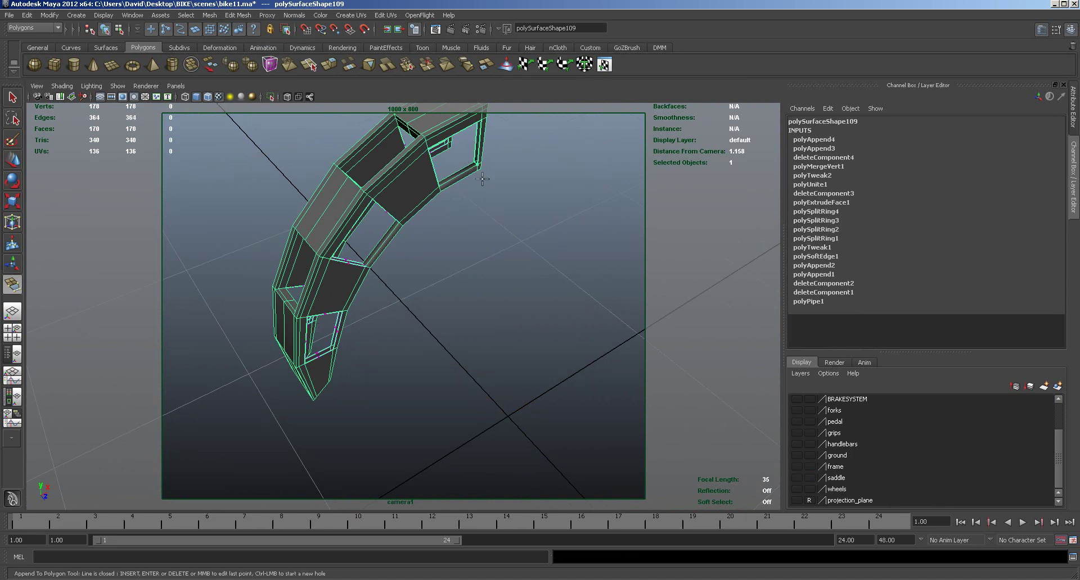
key(Return)
alt+right_drag(472, 243, 534, 293)
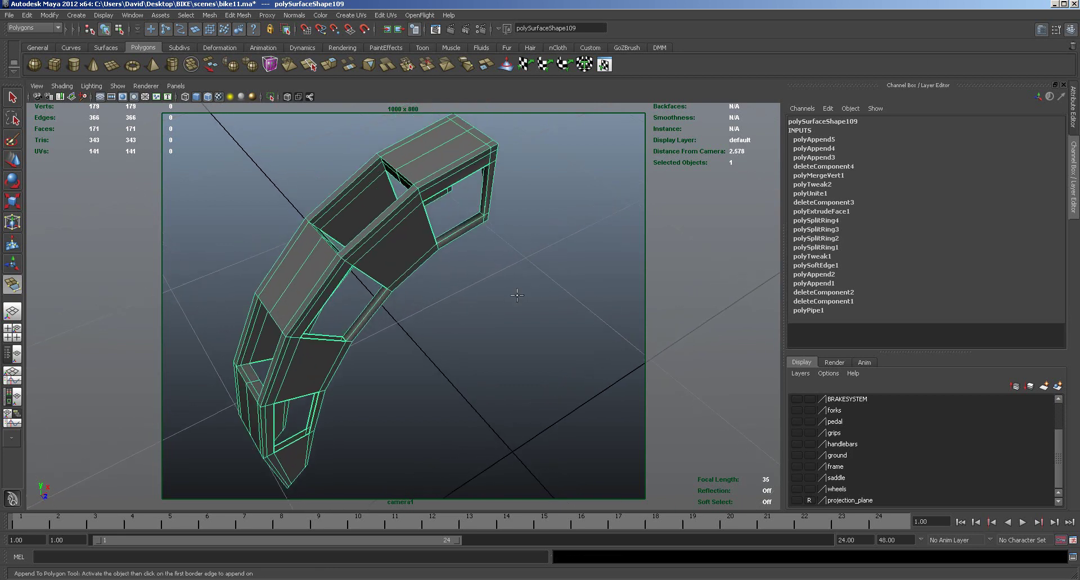
key(ctrl+z)
key(ctrl+z)
Step: Append wall polygons along the inner curved edge and the end edge of the guard's upper opening
click(478, 220)
click(481, 213)
key(Return)
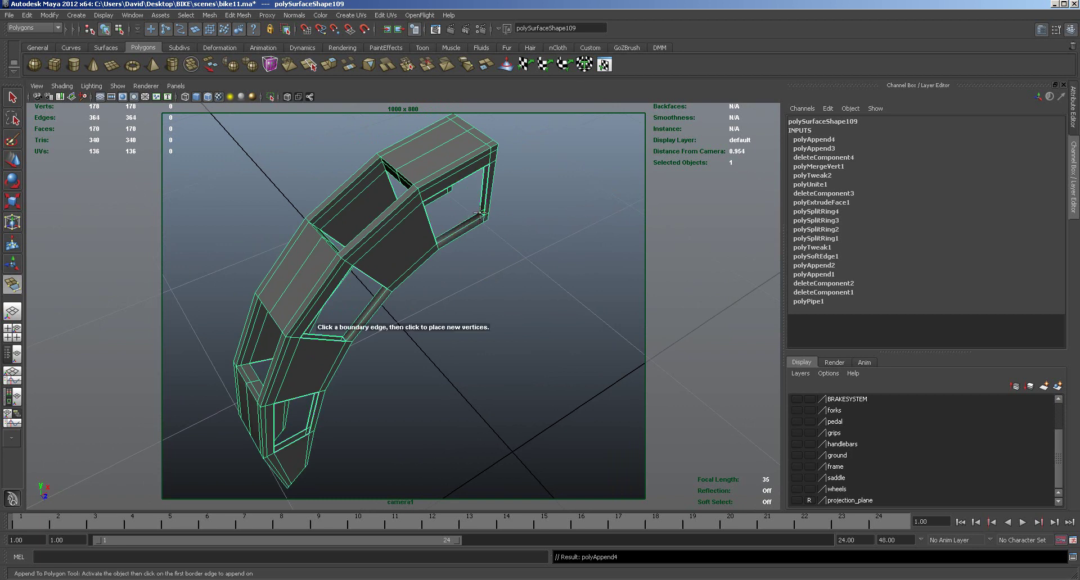
click(486, 196)
click(482, 192)
key(Return)
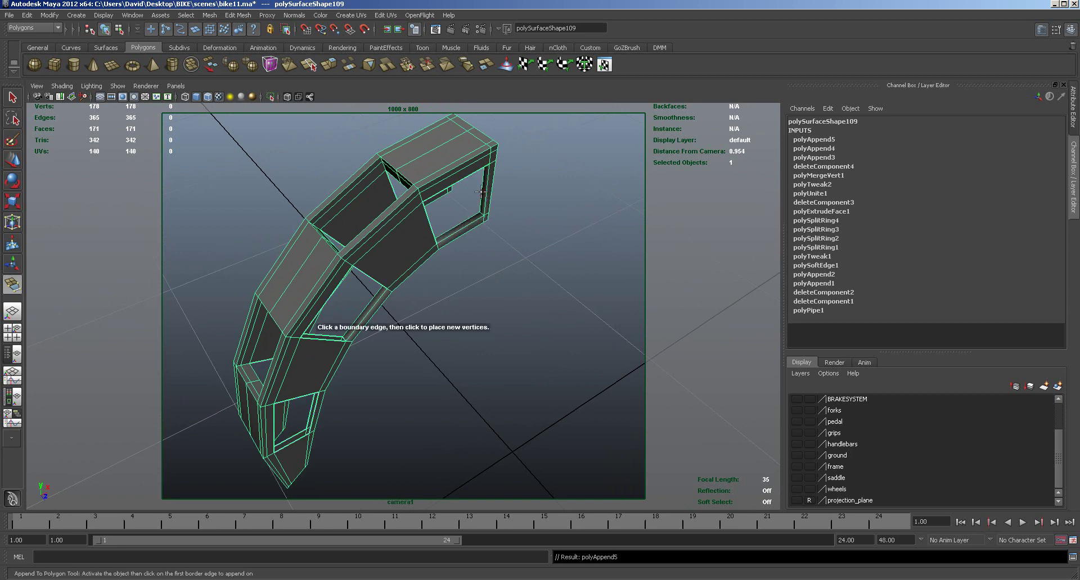
Step: Append two polygons closing the wall thickness along edges of the guard's lowest opening on the same side plate
click(313, 405)
click(326, 403)
key(Return)
click(287, 446)
click(308, 435)
key(Return)
Step: Append wall polygons along the outer edge and short edge of one upper opening, and the short edge of the opposite one
alt+drag(394, 361, 339, 264)
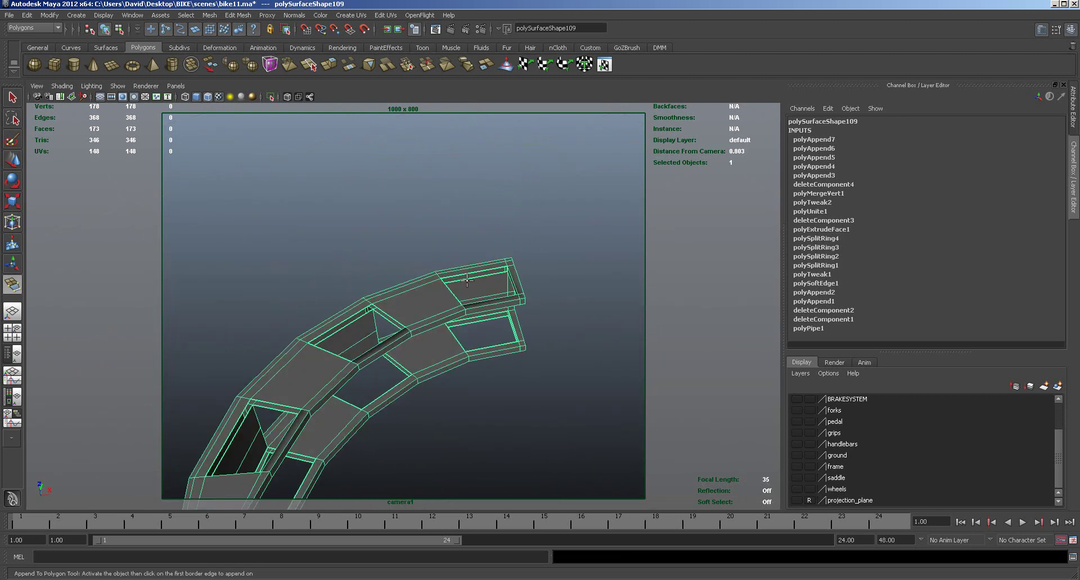
click(467, 278)
click(467, 275)
key(Return)
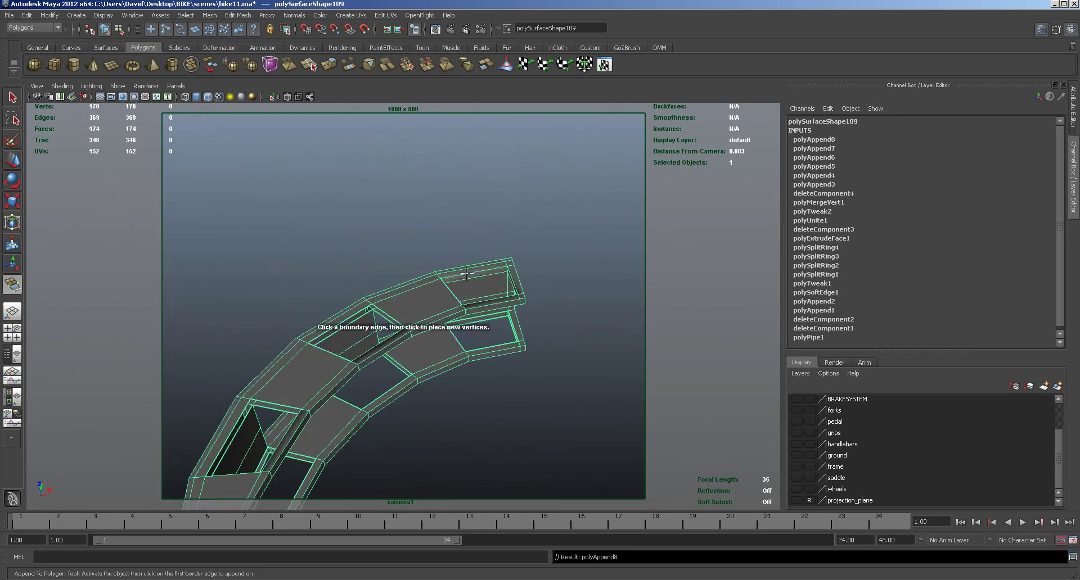
alt+drag(506, 284, 434, 270)
click(456, 236)
click(496, 249)
key(Return)
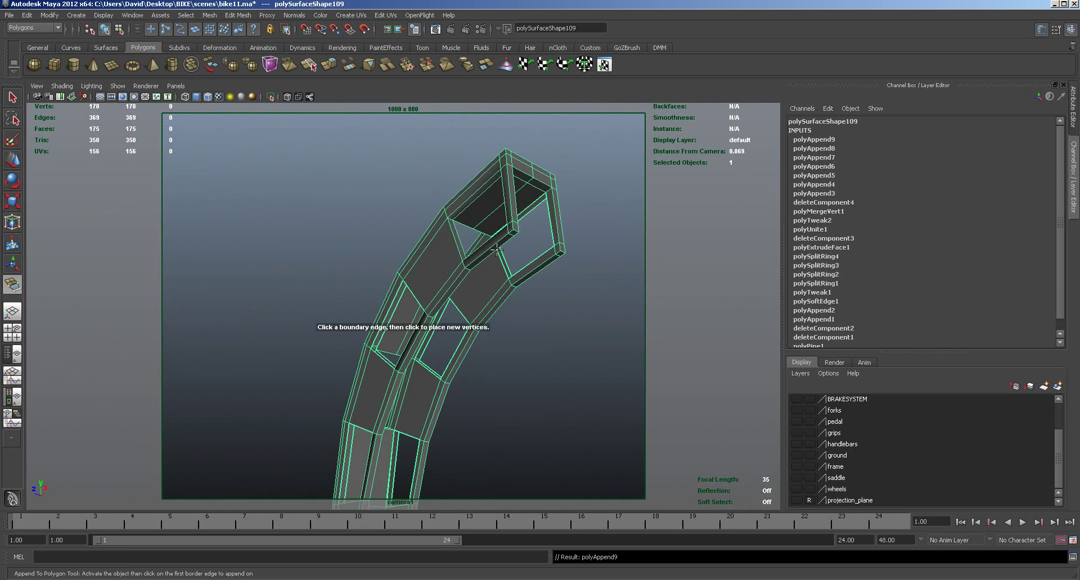
click(508, 266)
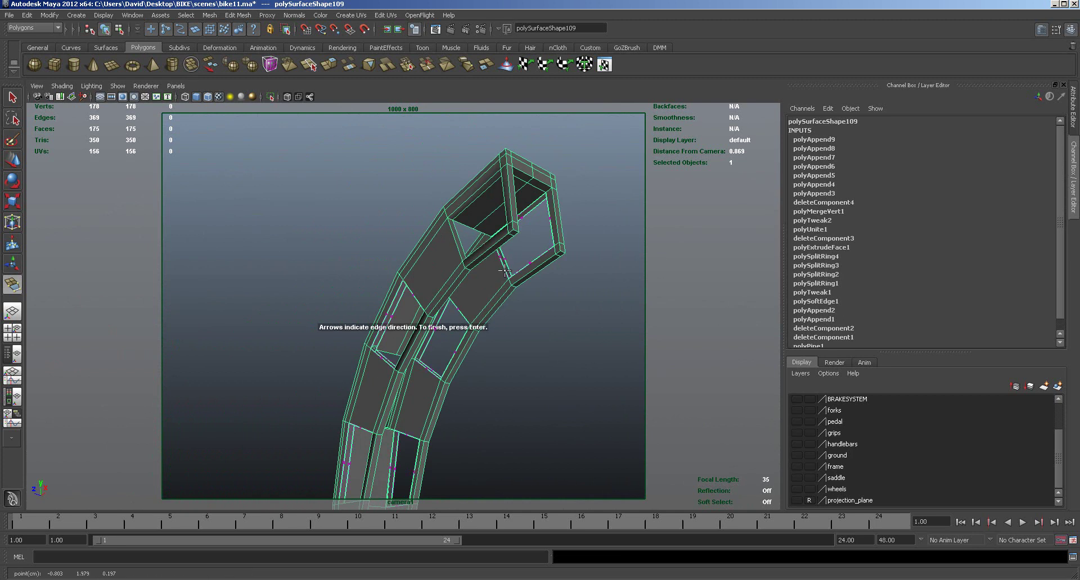
click(505, 271)
key(Return)
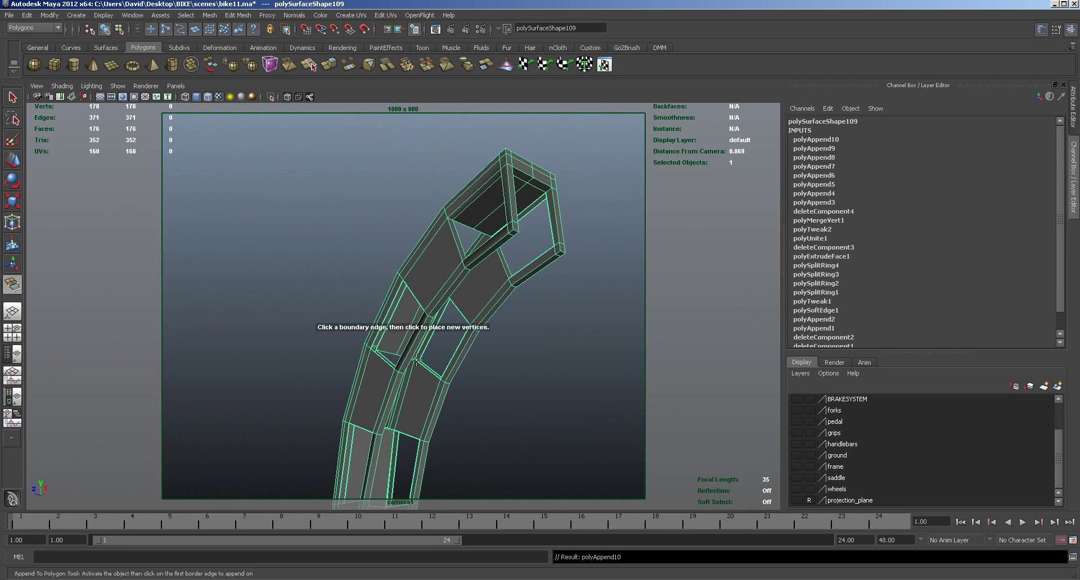
Step: Append wall polygons along the short lower edge and the outer curved edge of the guard's middle opening
alt+drag(477, 364, 404, 326)
click(401, 318)
click(399, 302)
key(Return)
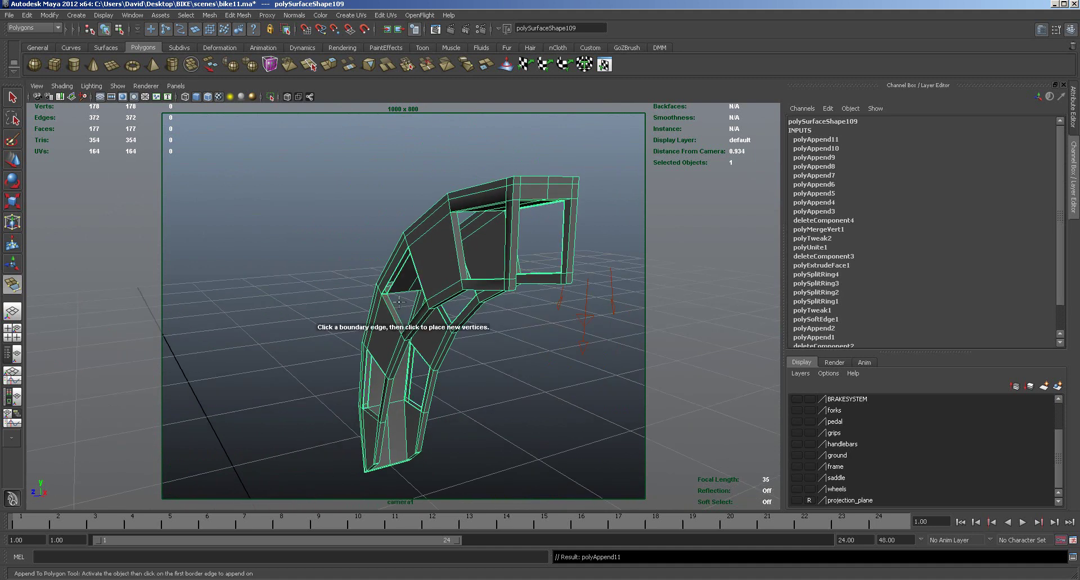
click(396, 275)
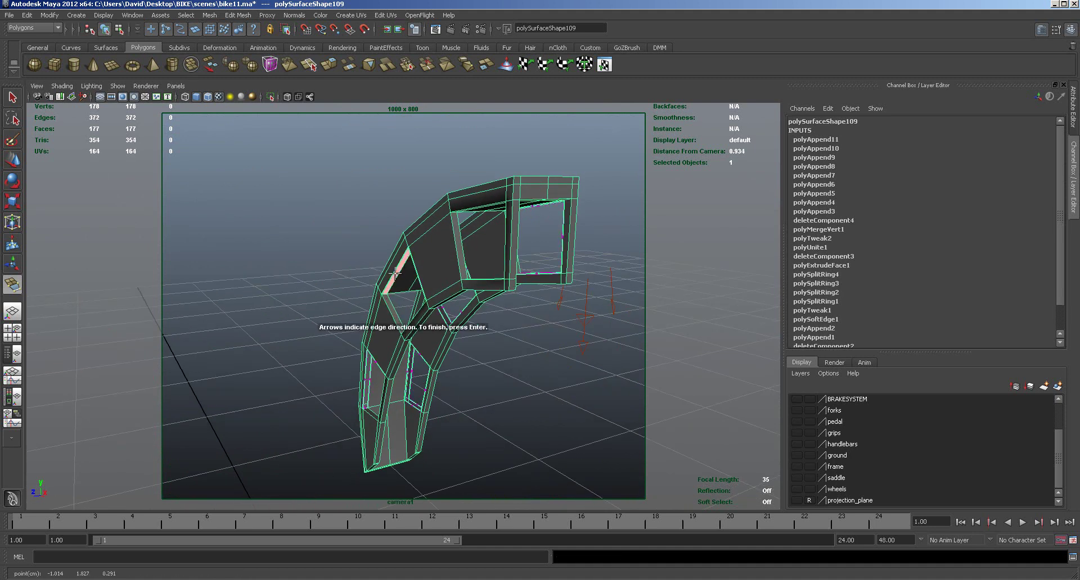
click(393, 276)
key(Return)
Step: Append a wall polygon on the near plate's lowest opening and two along the opposite plate's lowest opening
click(368, 379)
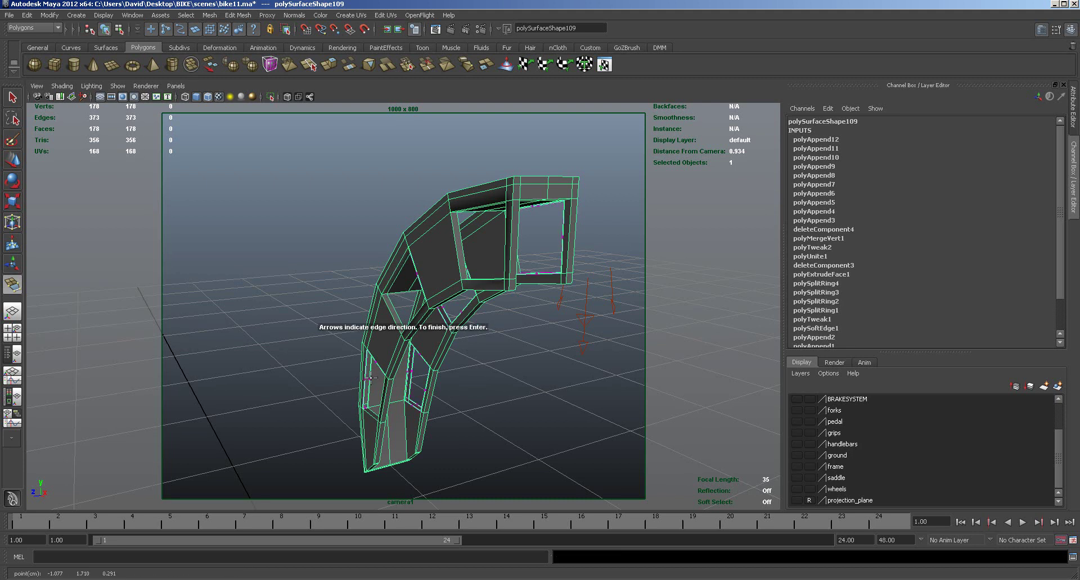
click(366, 395)
key(Return)
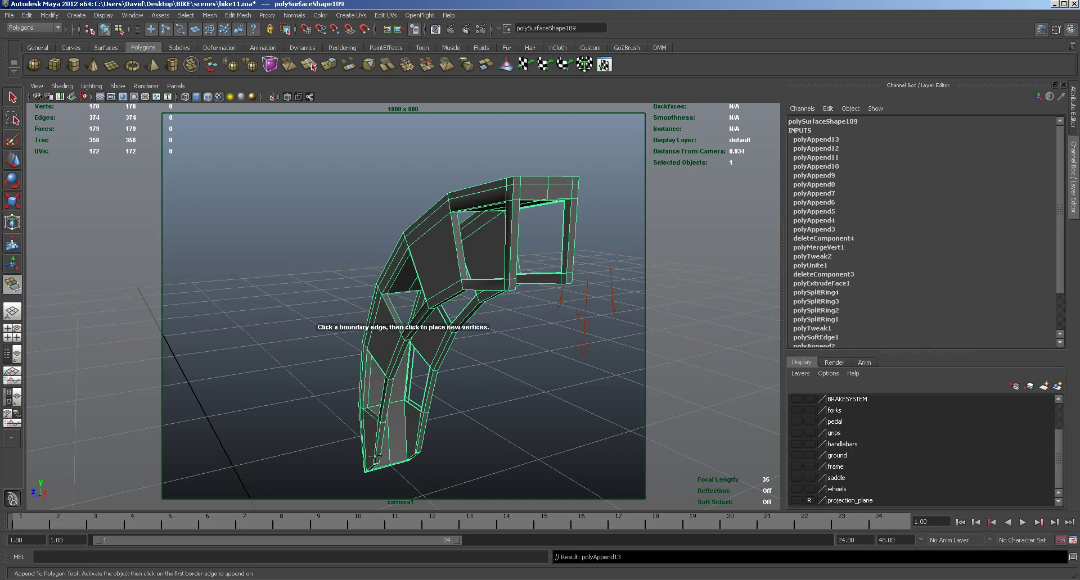
key(super)
click(406, 382)
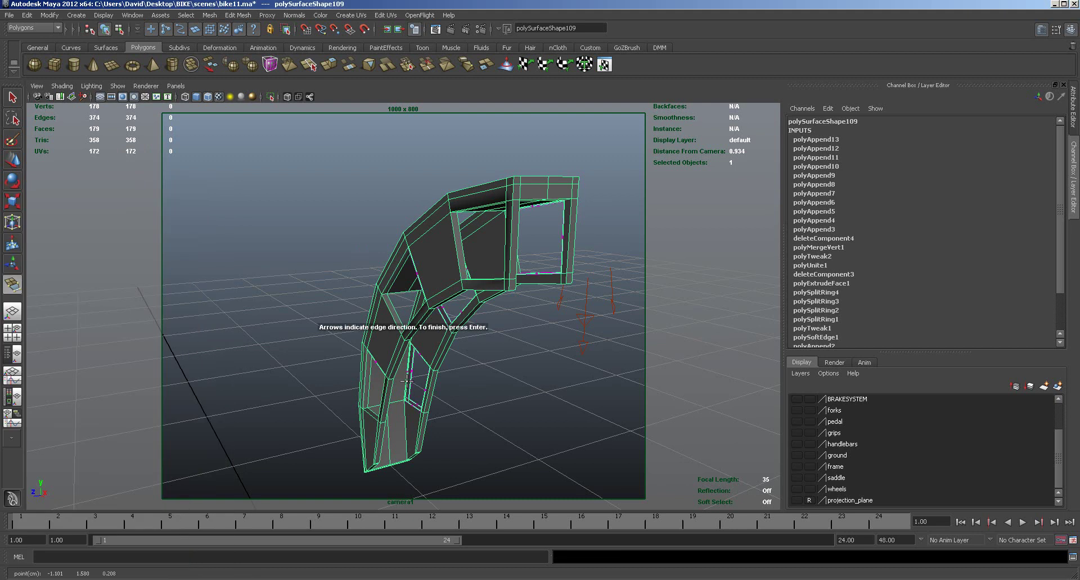
click(411, 380)
key(Return)
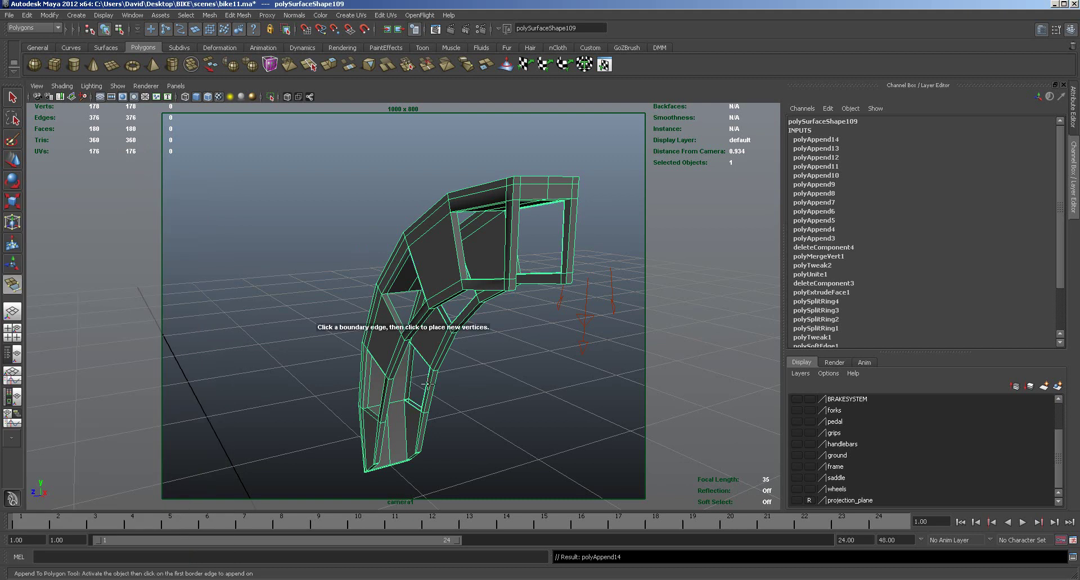
click(415, 405)
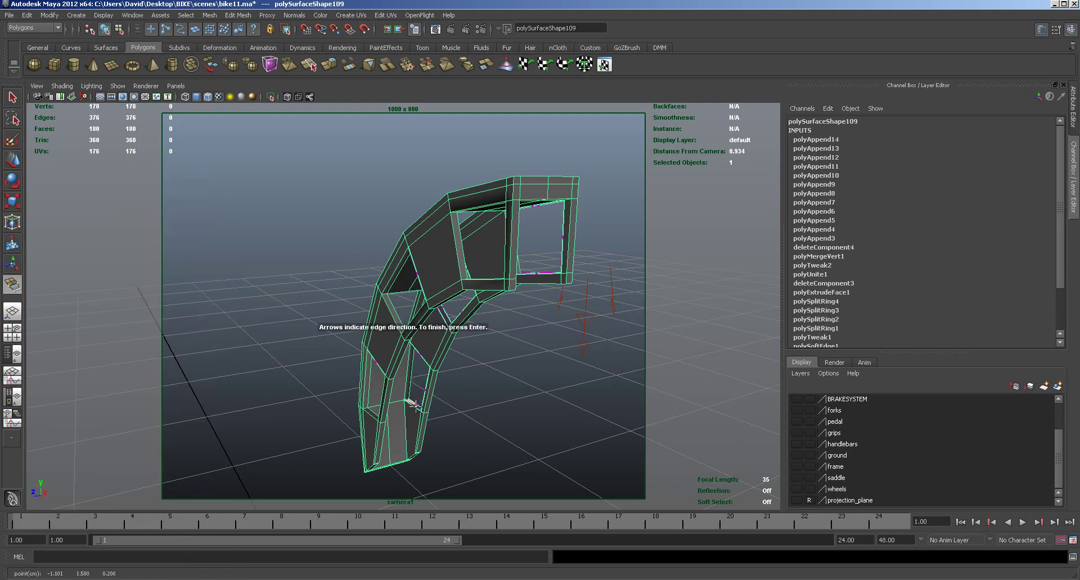
click(419, 410)
key(Return)
Step: From the guard's other side, append wall polygons along the outer curved edges of the upper and middle openings
alt+drag(500, 380, 477, 320)
alt+drag(580, 236, 482, 218)
key(super)
key(super)
click(397, 172)
click(398, 168)
key(Return)
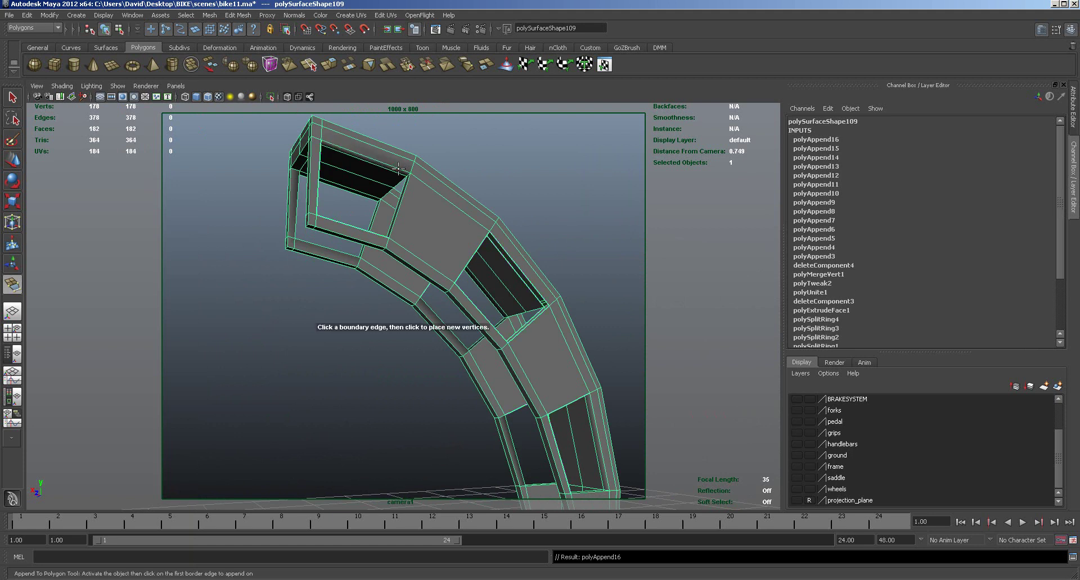
click(502, 262)
click(513, 274)
key(Return)
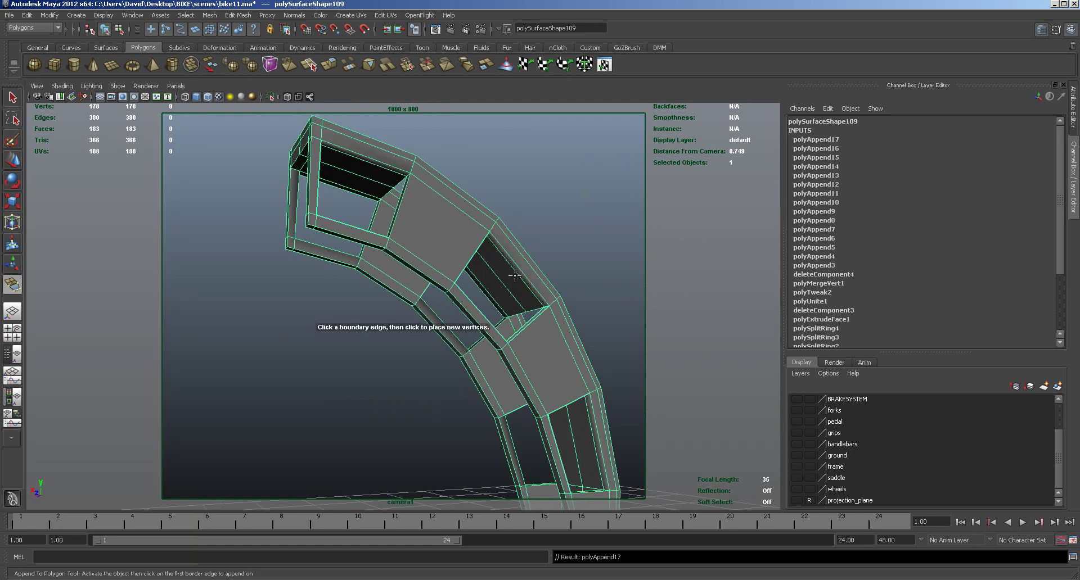
Step: Append wall polygons along the remaining end and inner edges of the guard's upper opening and the inner curved edge of its middle opening
alt+drag(437, 372, 331, 345)
click(252, 235)
key(Return)
alt+drag(249, 240, 271, 302)
click(273, 287)
key(Return)
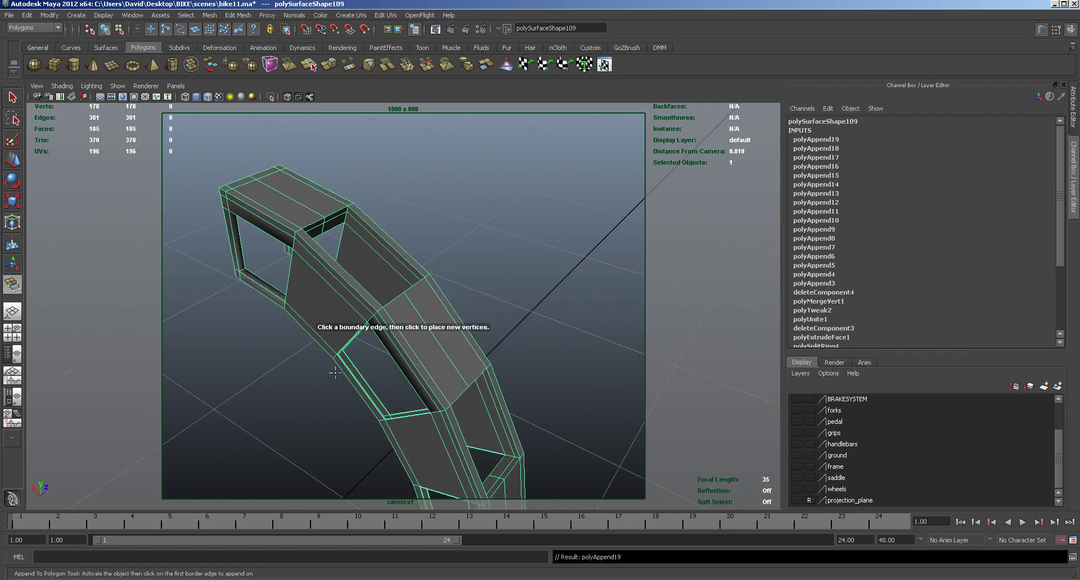
click(360, 381)
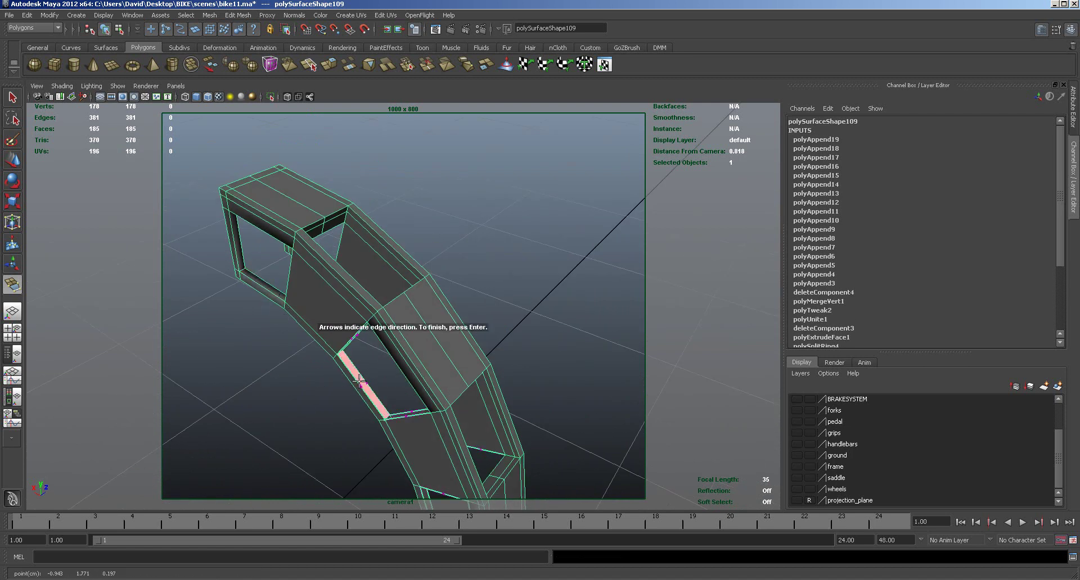
key(Return)
Step: Append two more wall polygons at the short upper end of the guard's middle opening, working from both sides
alt+drag(341, 413, 314, 284)
click(325, 270)
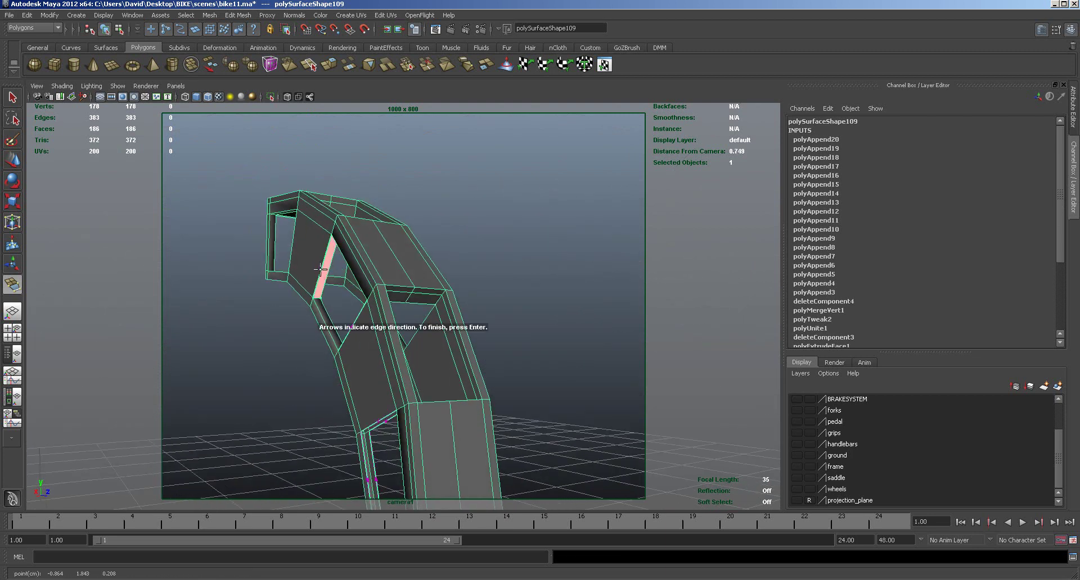
key(Return)
alt+drag(301, 369, 589, 330)
click(393, 316)
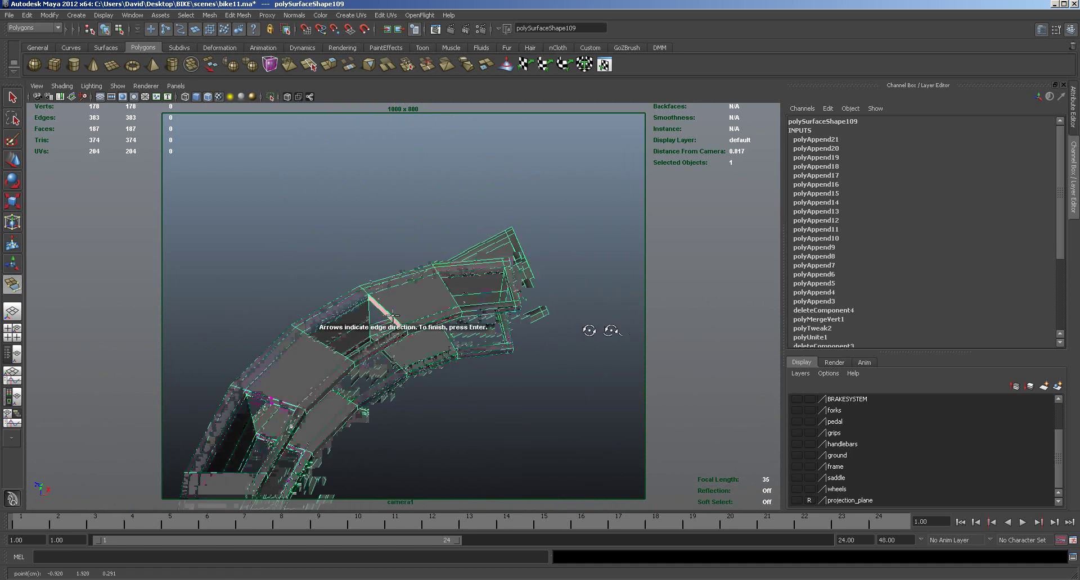
key(Return)
Step: Append wall polygons along the short upper edges of the lowest opening in both side plates
alt+drag(462, 437, 445, 403)
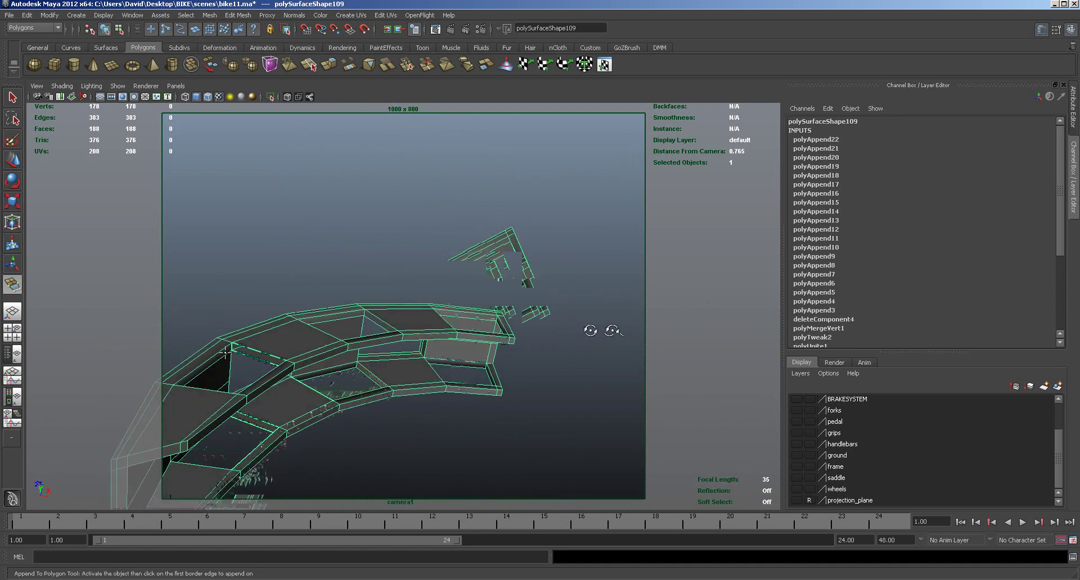
click(257, 352)
key(Return)
click(263, 428)
key(Return)
Step: Append wall polygons along the inner curved edges of the lowest opening in both side plates
alt+drag(371, 444, 366, 415)
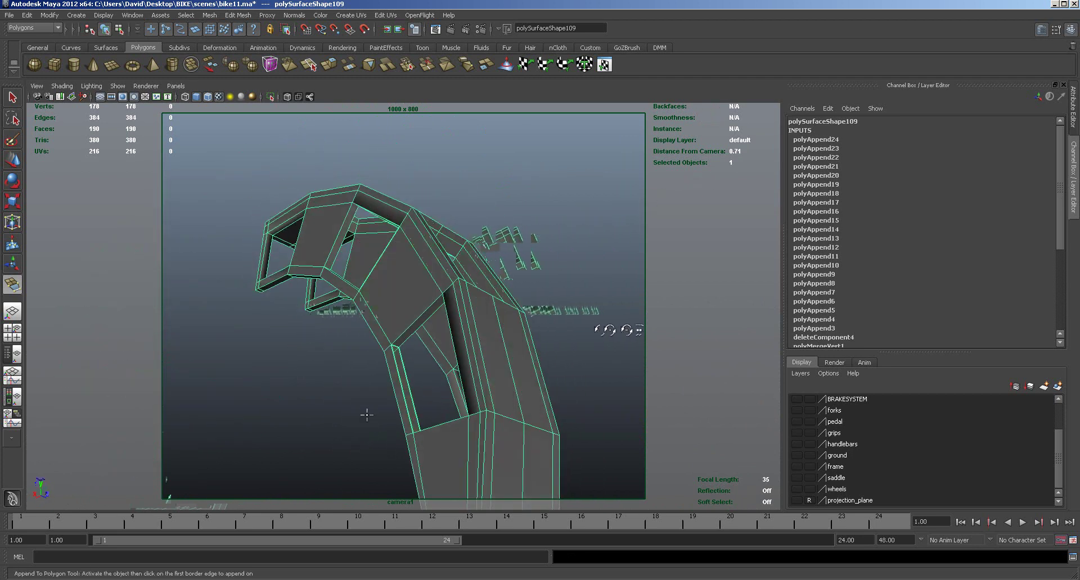
click(401, 389)
key(Return)
alt+drag(346, 398, 454, 411)
click(472, 401)
key(Return)
alt+drag(417, 425, 523, 396)
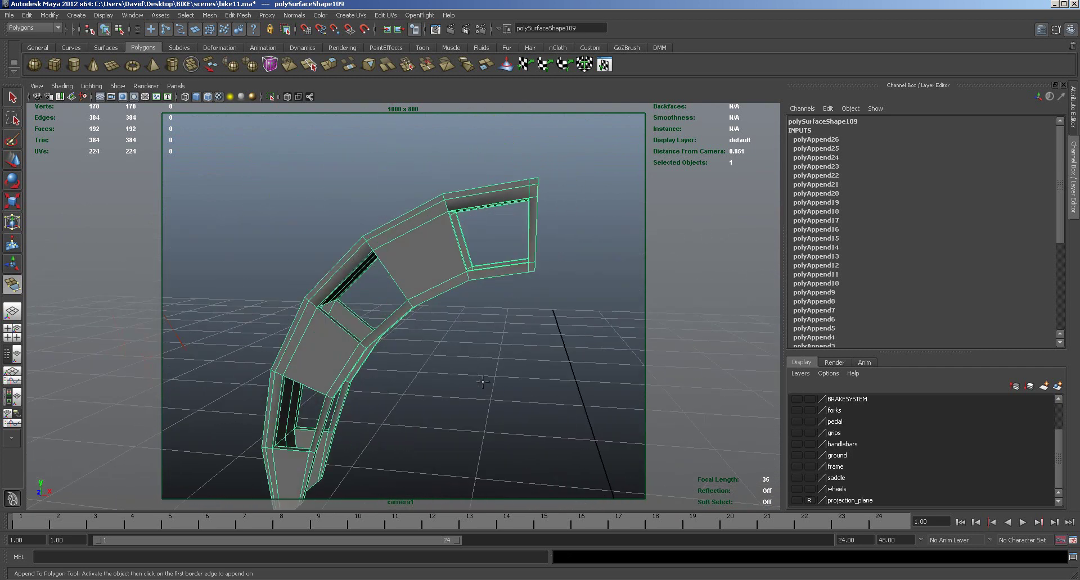
Step: Soften the edges of the guard mesh and display it with smooth mesh preview
click(293, 15)
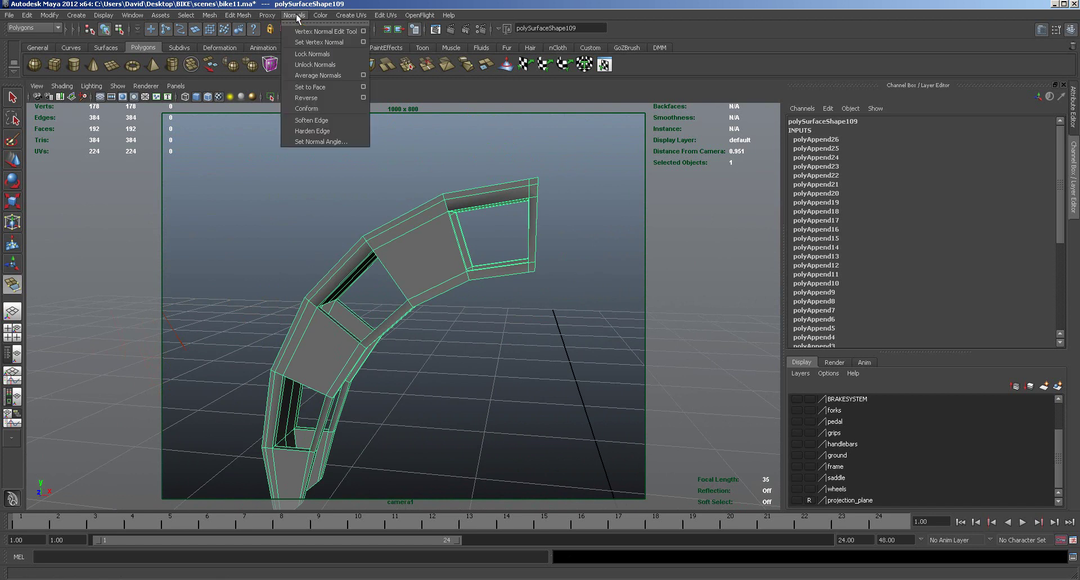
click(329, 122)
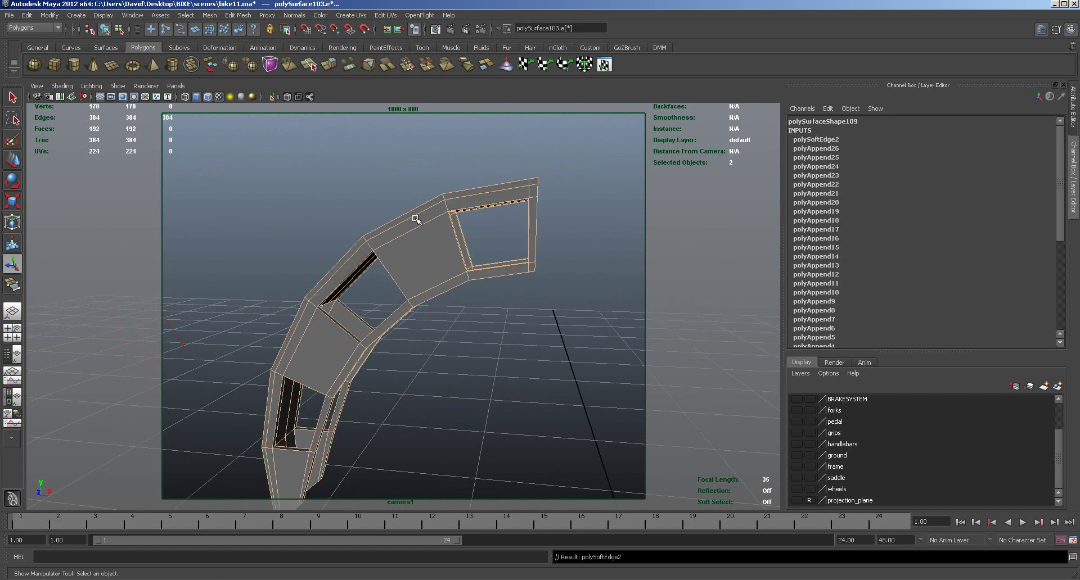
key(3)
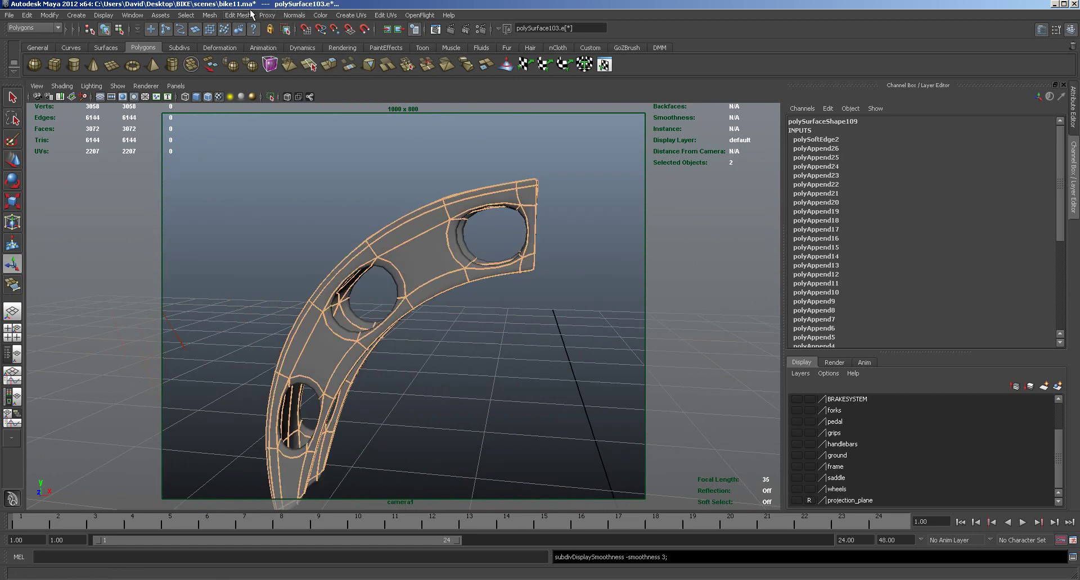
click(250, 14)
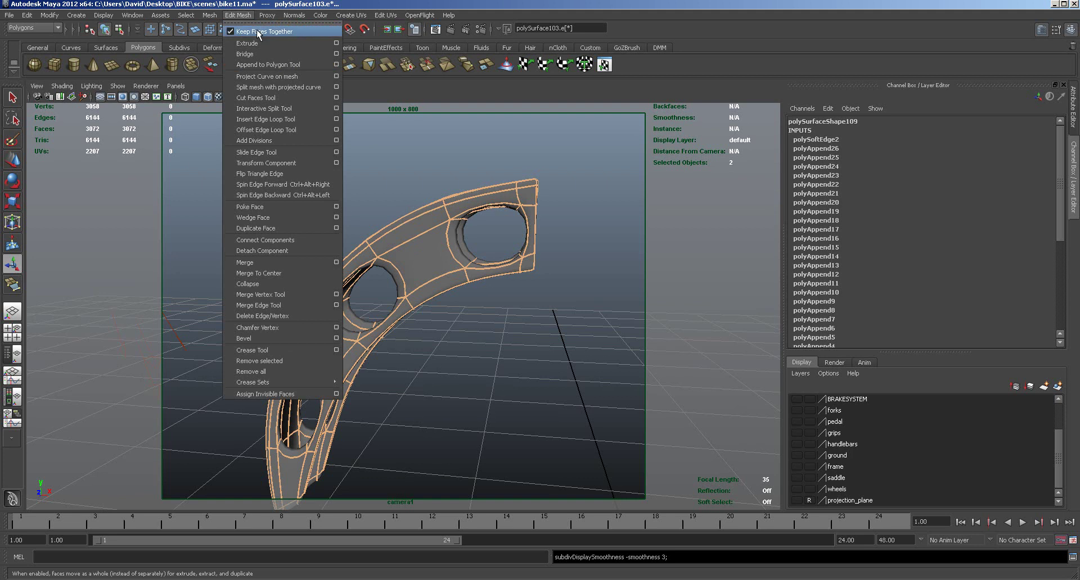
click(266, 121)
click(401, 307)
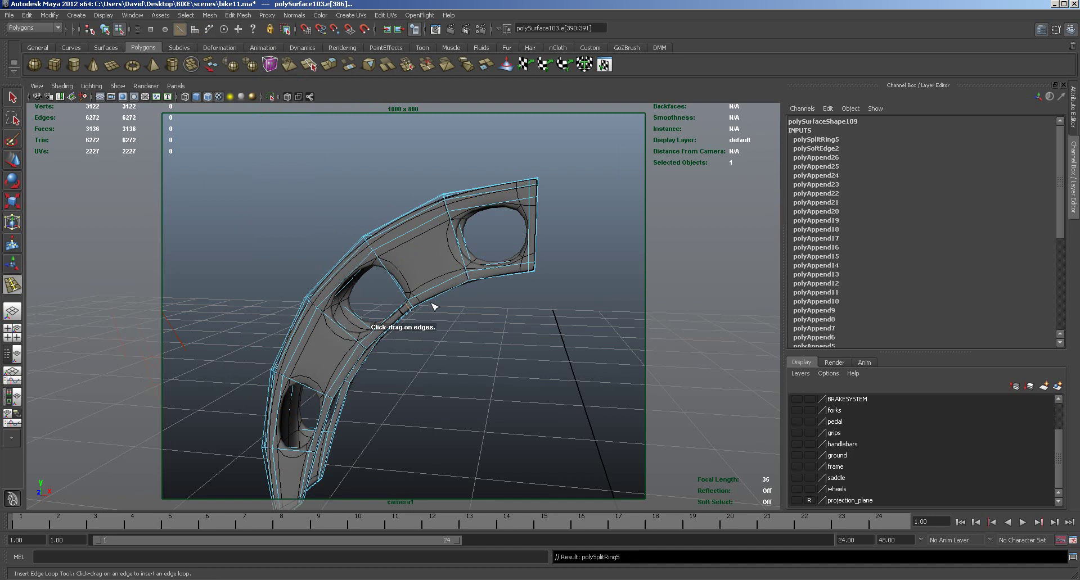
key(ctrl+z)
alt+right_drag(433, 340, 482, 325)
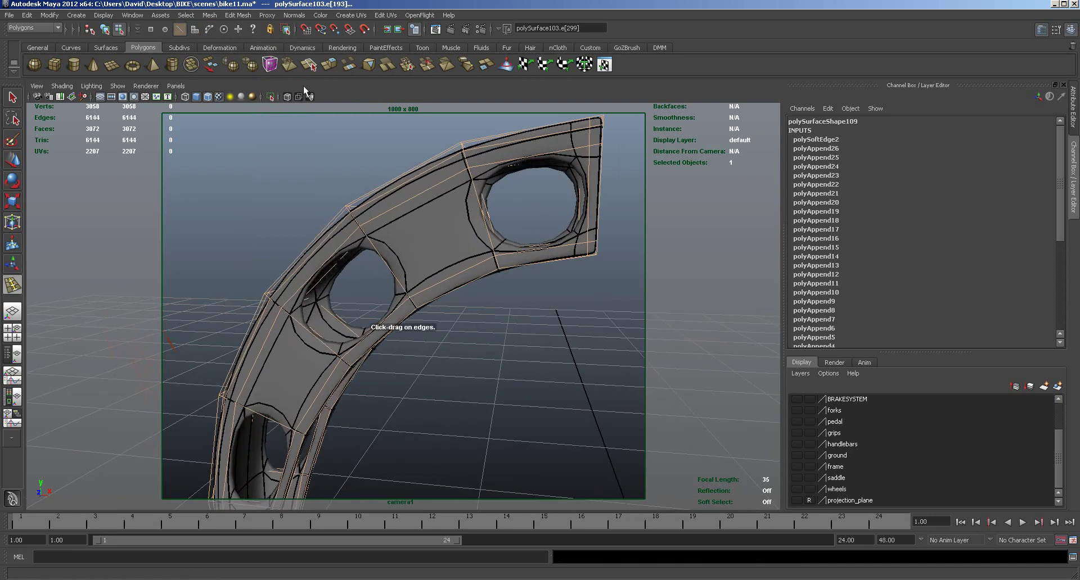
key(ctrl+z)
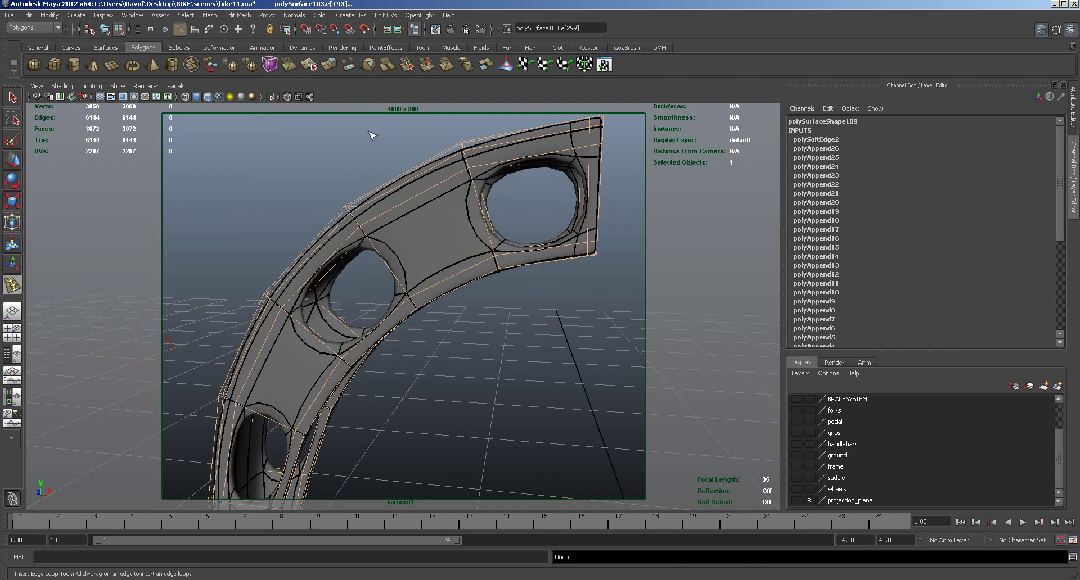
right_drag(392, 198, 411, 185)
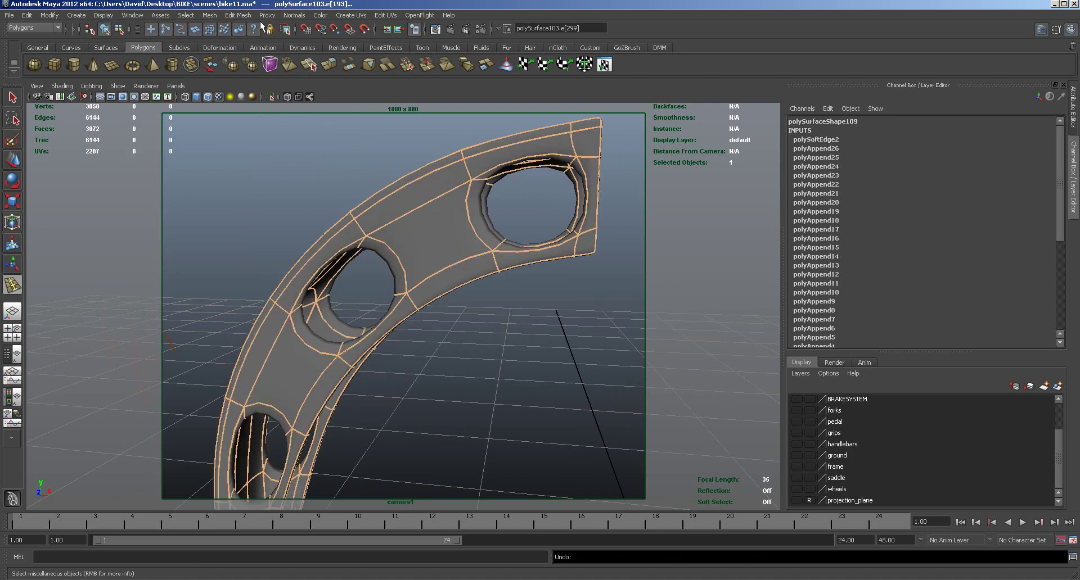
key(w)
click(434, 204)
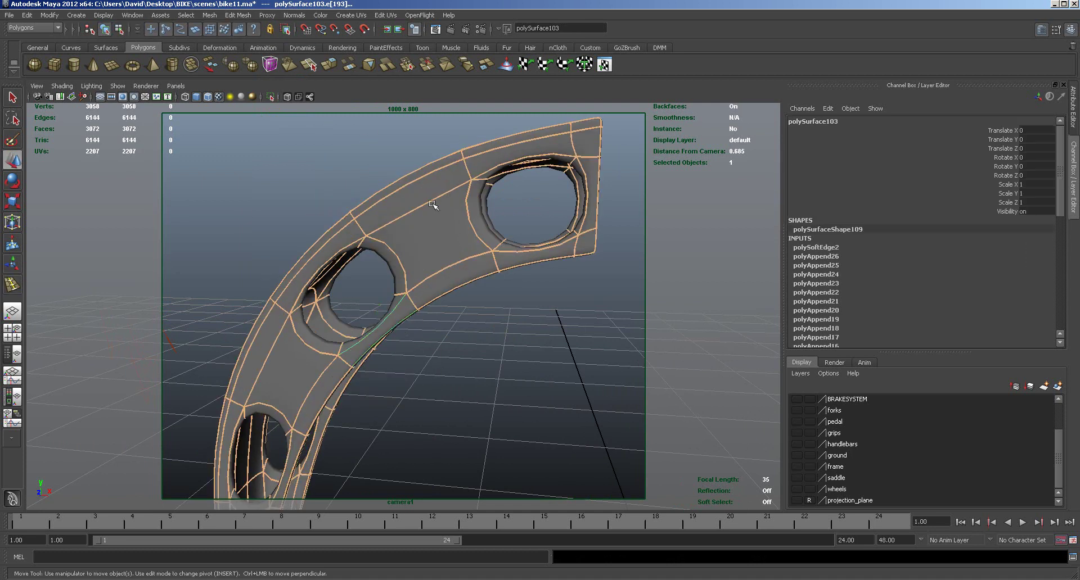
right_click(434, 205)
right_drag(434, 205, 455, 192)
click(483, 314)
right_drag(440, 269, 440, 237)
click(494, 269)
scroll(453, 388, down, 5)
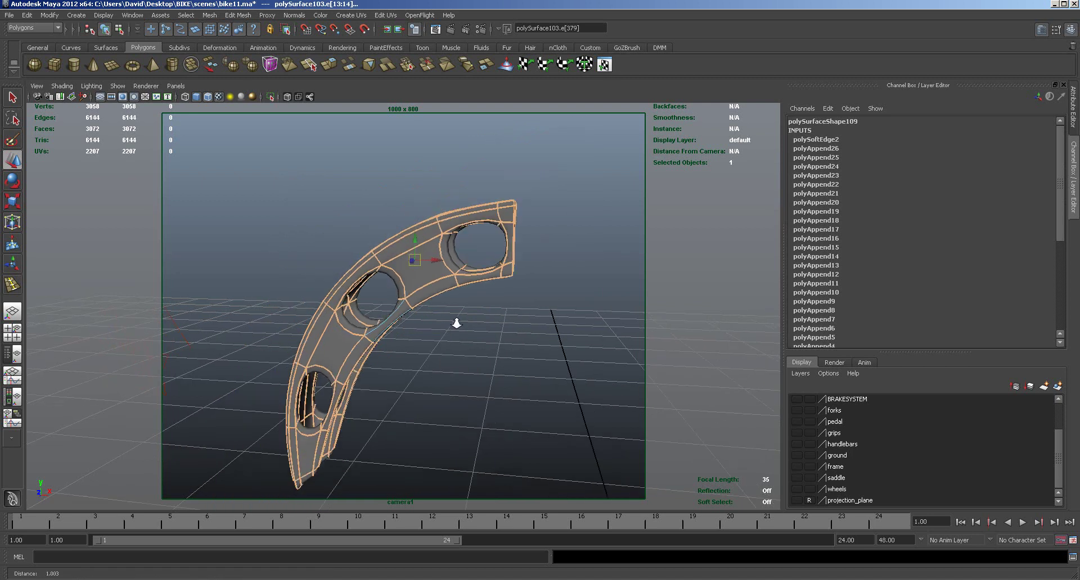
click(497, 302)
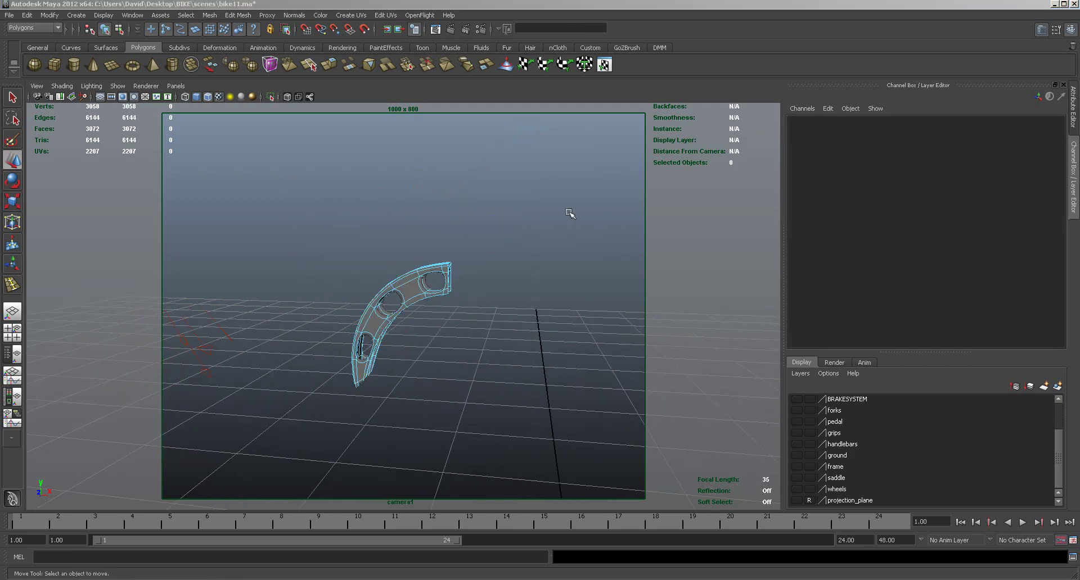
Step: Select the whole guard and insert edge loops beside the upper opening's inner corners and at both ends of the middle opening's inner rim
right_drag(424, 292, 441, 285)
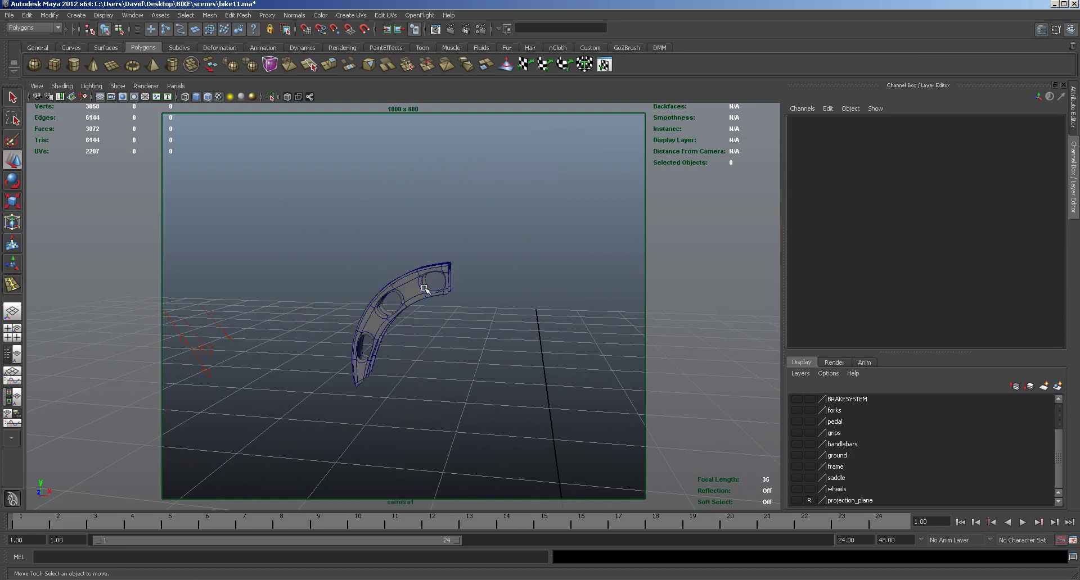
click(423, 288)
key(f)
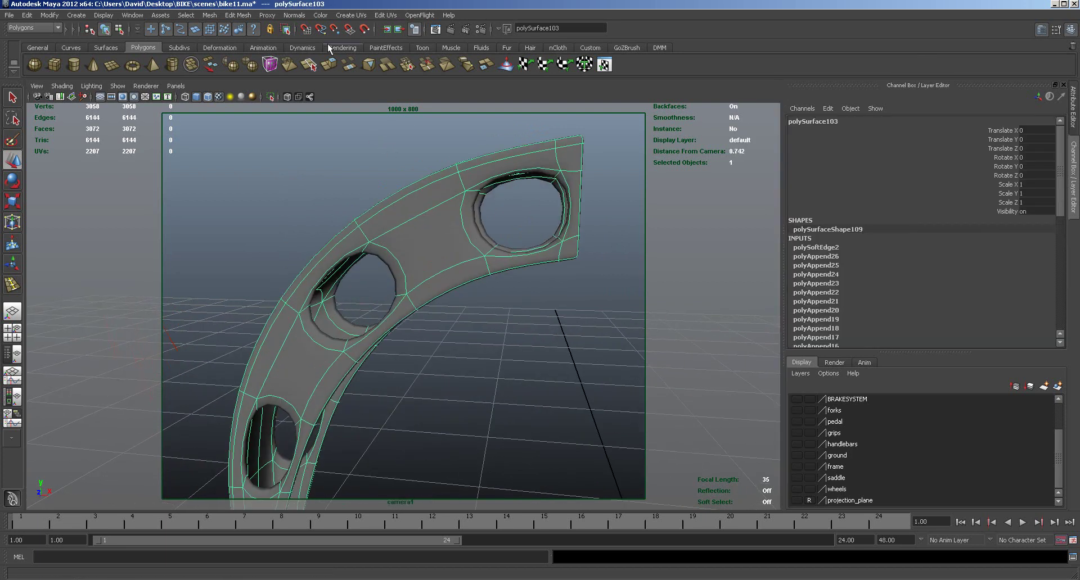
click(249, 16)
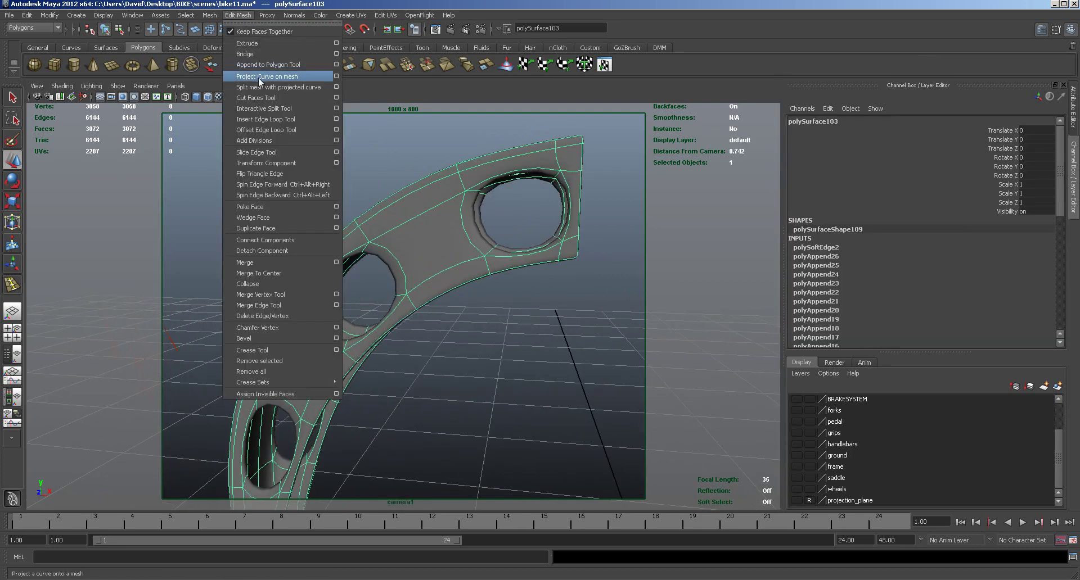
click(257, 119)
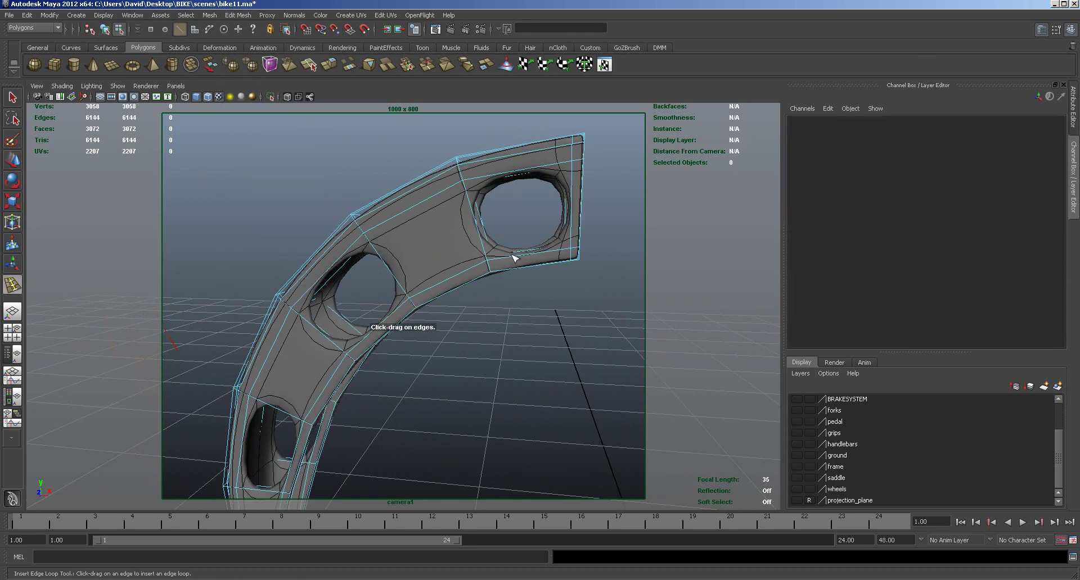
drag(490, 260, 570, 250)
drag(407, 306, 413, 307)
drag(352, 345, 353, 355)
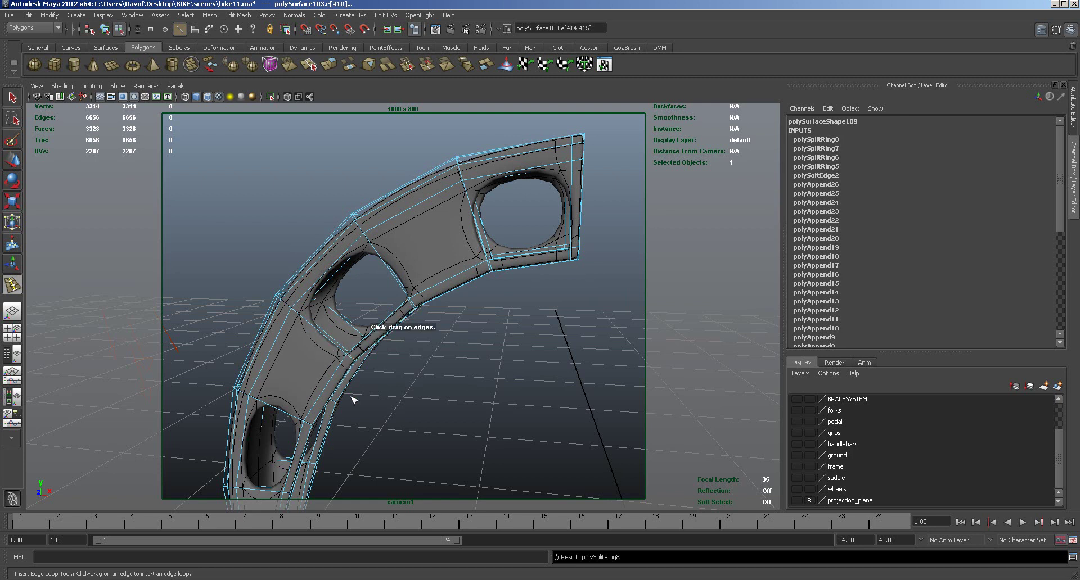
Step: Insert edge loops at both ends of the lowest opening and beside the outer corners of the middle opening
drag(304, 434, 290, 363)
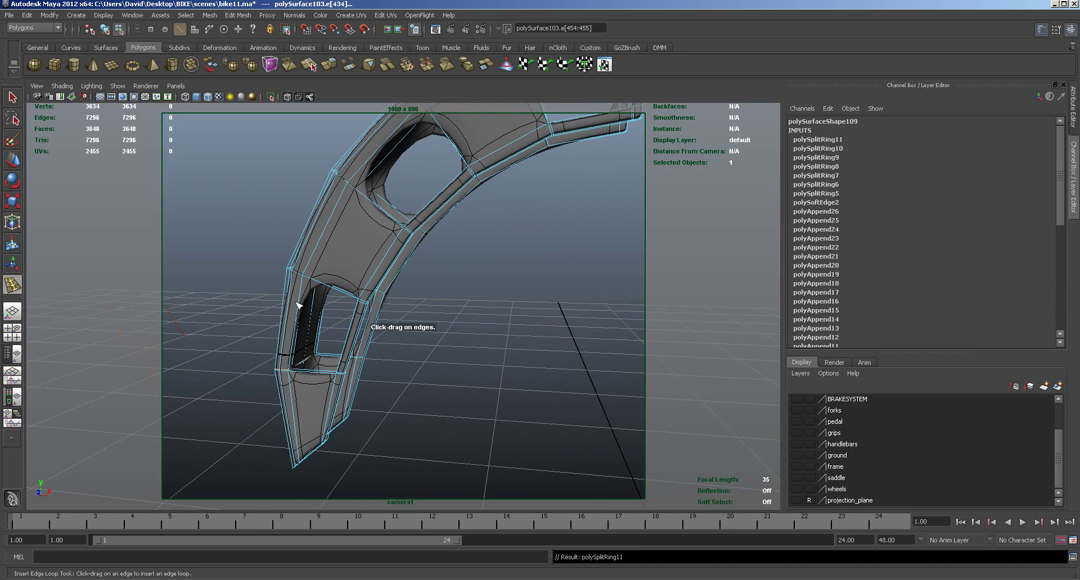
drag(303, 299, 307, 278)
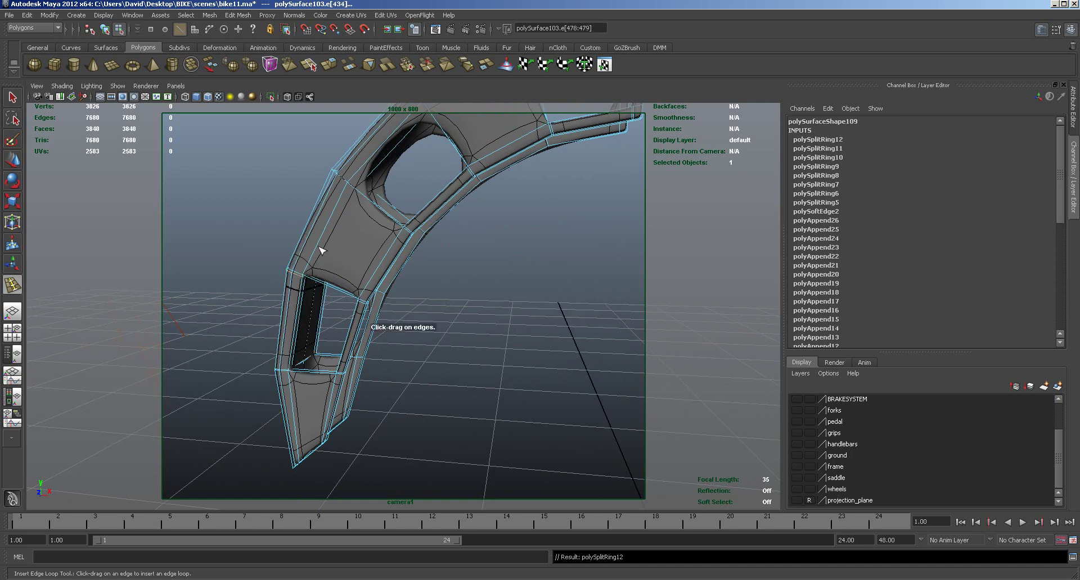
drag(358, 173, 353, 185)
drag(403, 132, 435, 112)
Step: Insert edge loops beside the upper opening's outer corners and around its inner wall corners
alt+drag(594, 205, 409, 258)
drag(476, 243, 509, 251)
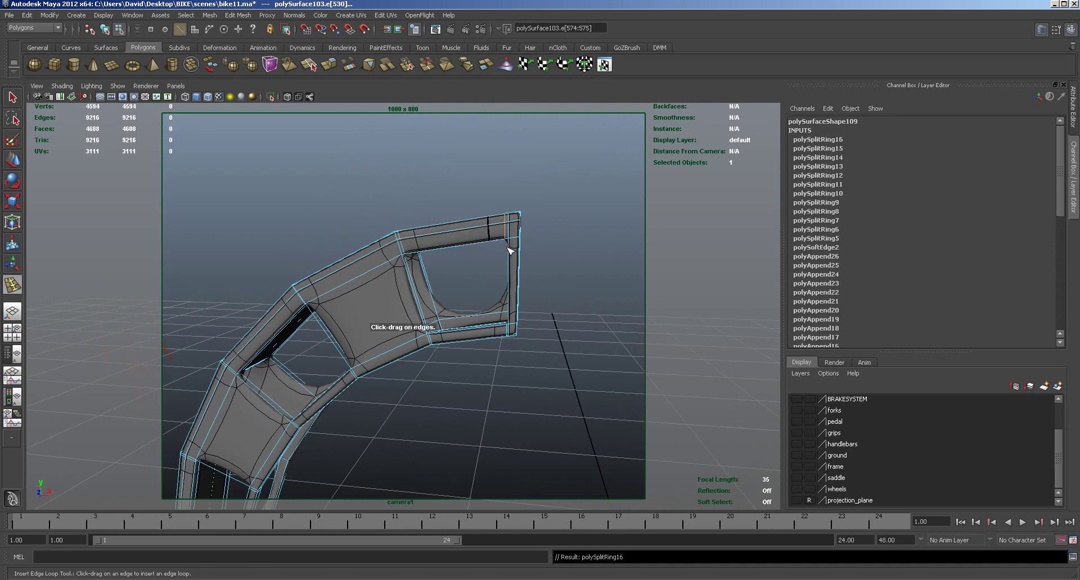
drag(502, 316, 443, 325)
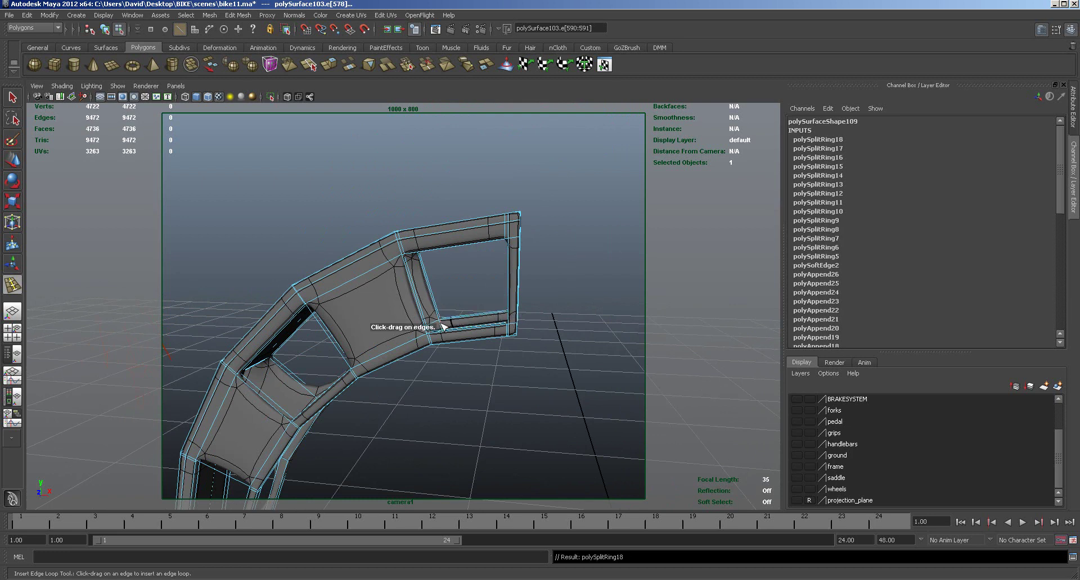
Step: On the opposite side plate, insert supporting edge loops close to the corners of the middle and lowest openings
alt+drag(316, 394, 514, 403)
mouse_move(566, 444)
mouse_down()
mouse_move(578, 465)
mouse_move(569, 458)
mouse_up()
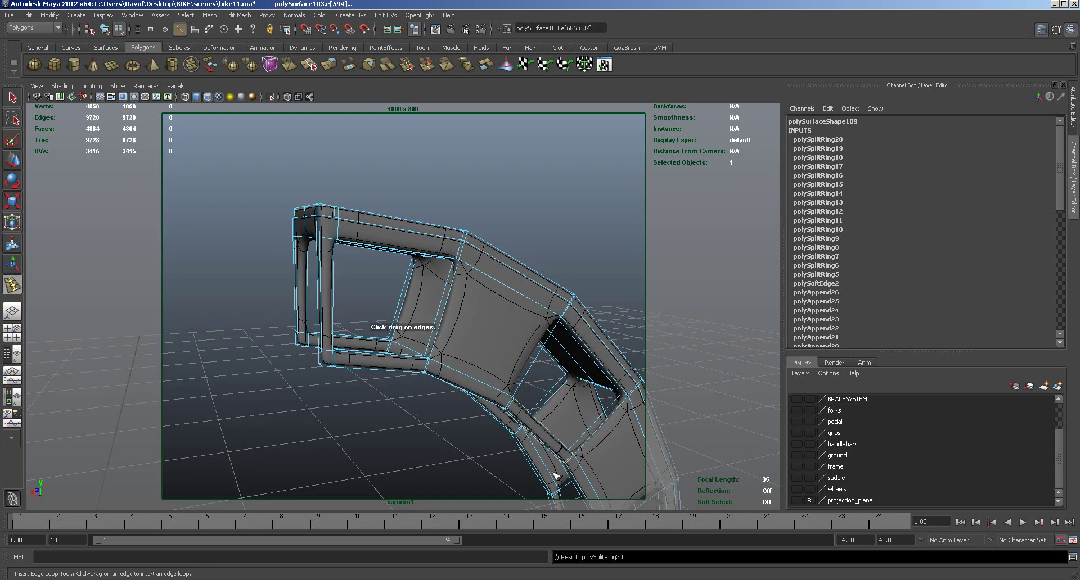
alt+middle_drag(523, 489, 436, 409)
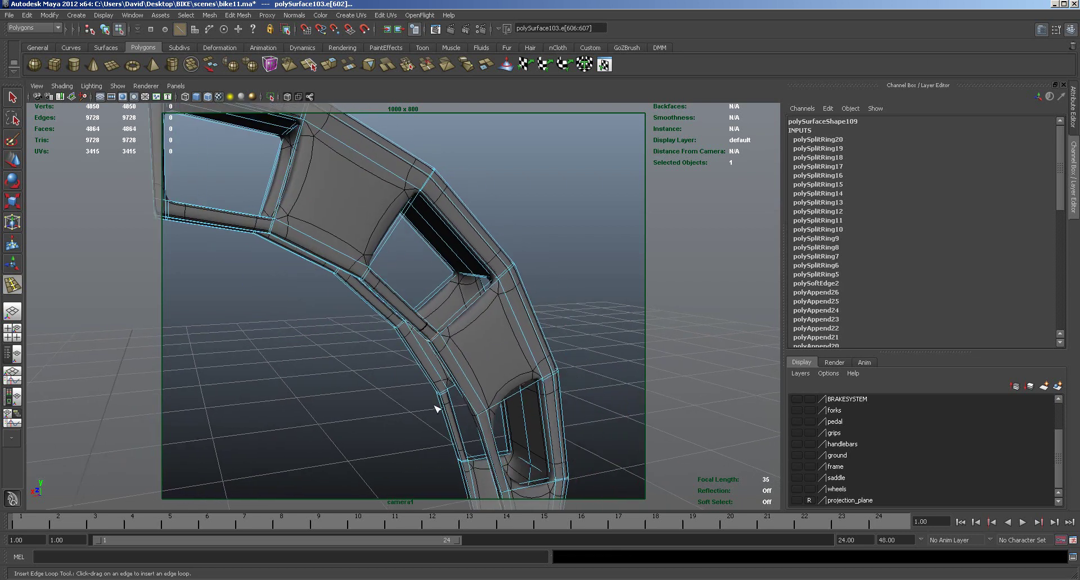
alt+drag(424, 431, 405, 425)
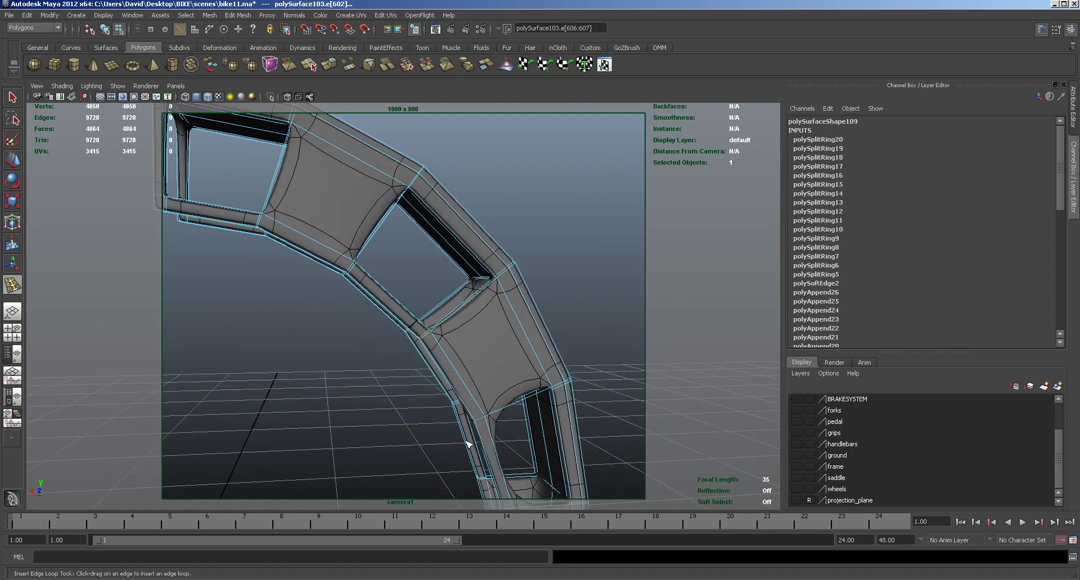
drag(492, 436, 494, 423)
alt+middle_drag(424, 439, 395, 345)
mouse_move(466, 348)
mouse_down()
mouse_move(474, 361)
mouse_move(462, 365)
mouse_up()
Step: Insert edge loops beside the opposite plate's middle and upper openings, and return the guard to object selection mode
drag(423, 254, 425, 256)
drag(384, 194, 337, 234)
alt+right_drag(337, 234, 365, 287)
mouse_move(348, 274)
mouse_down()
mouse_move(360, 285)
mouse_move(336, 271)
mouse_up()
drag(267, 236, 266, 243)
scroll(260, 259, down, 3)
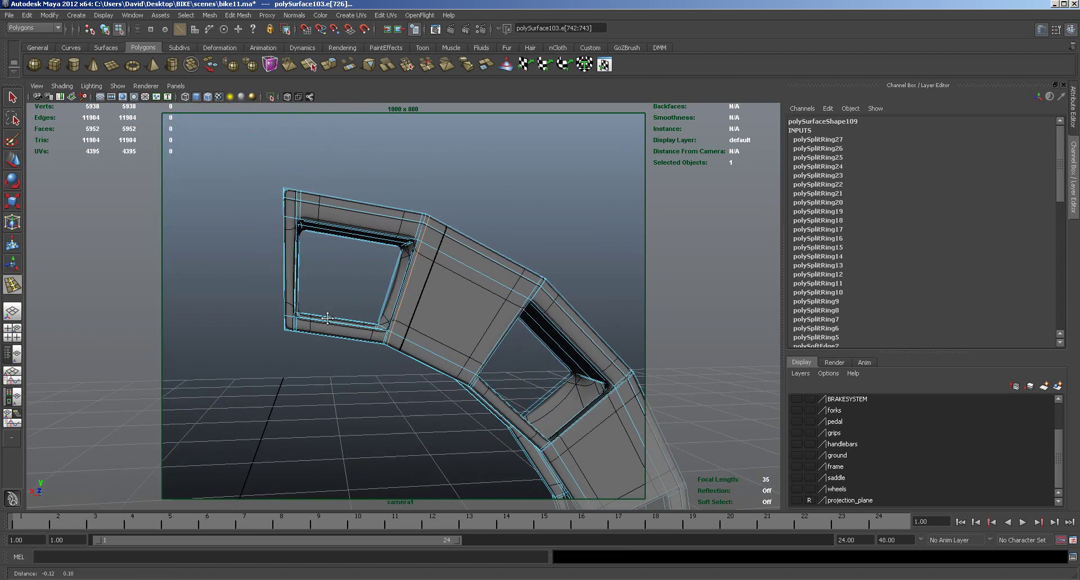
drag(292, 319, 379, 339)
right_click(361, 319)
click(405, 304)
Step: Show the wheels, gears and chain layers and inspect how the guard sits around the chainrings and chain
alt+drag(504, 373, 566, 386)
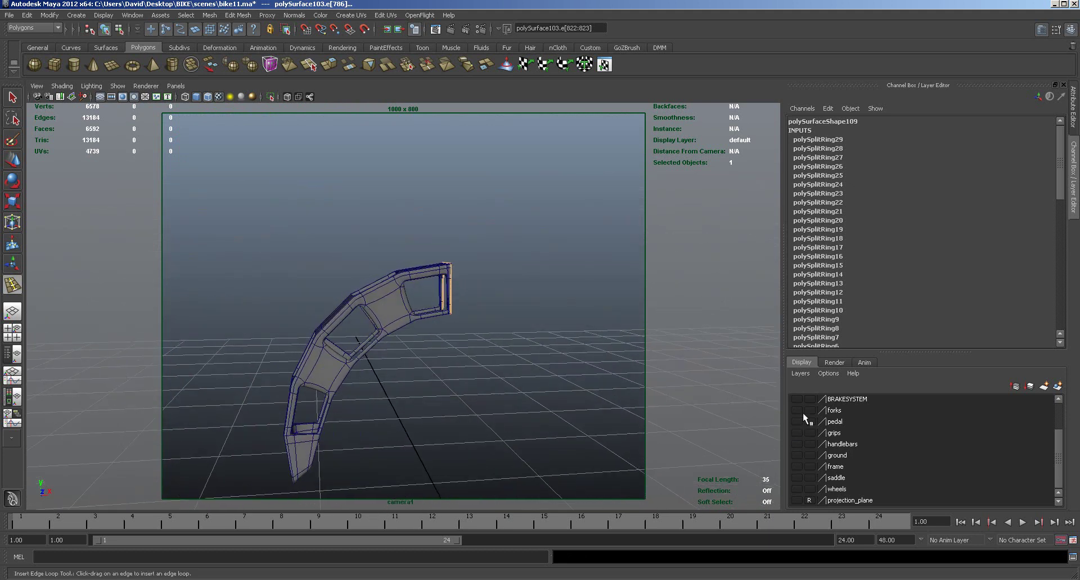
click(796, 489)
drag(1060, 458, 1067, 415)
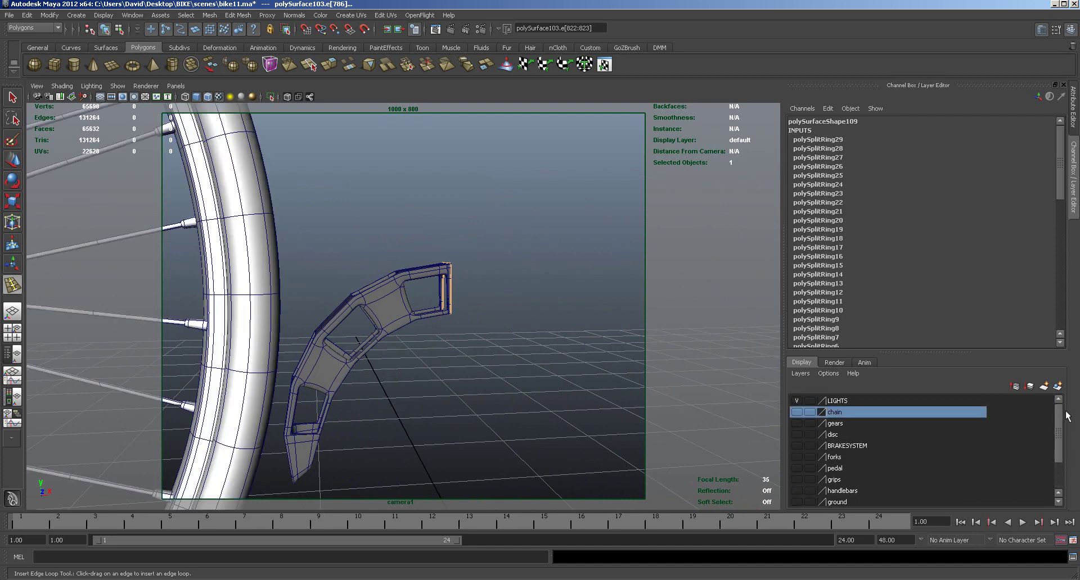
click(797, 424)
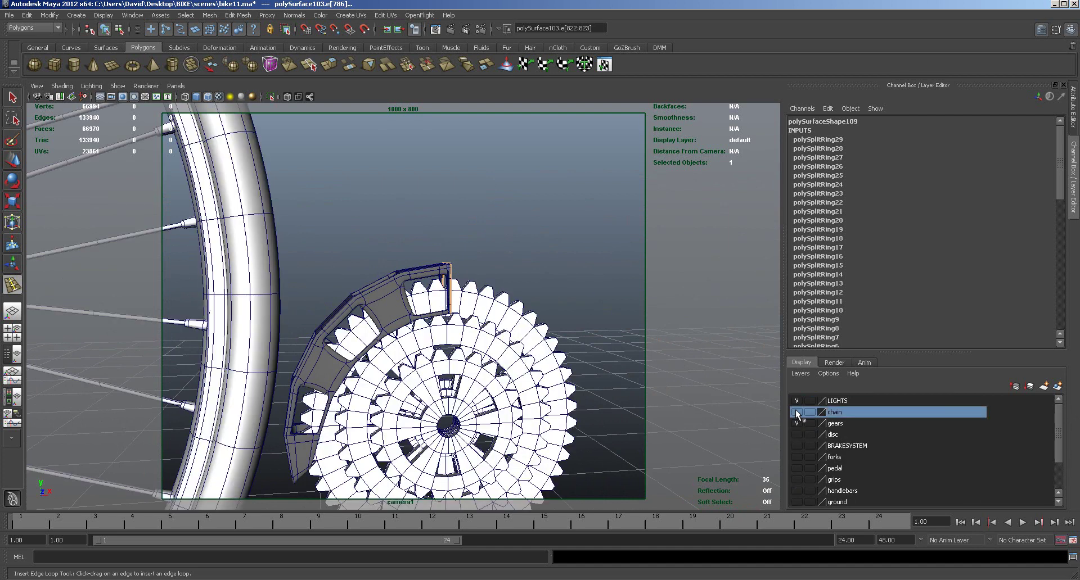
click(796, 412)
alt+drag(669, 400, 655, 423)
alt+drag(654, 408, 611, 388)
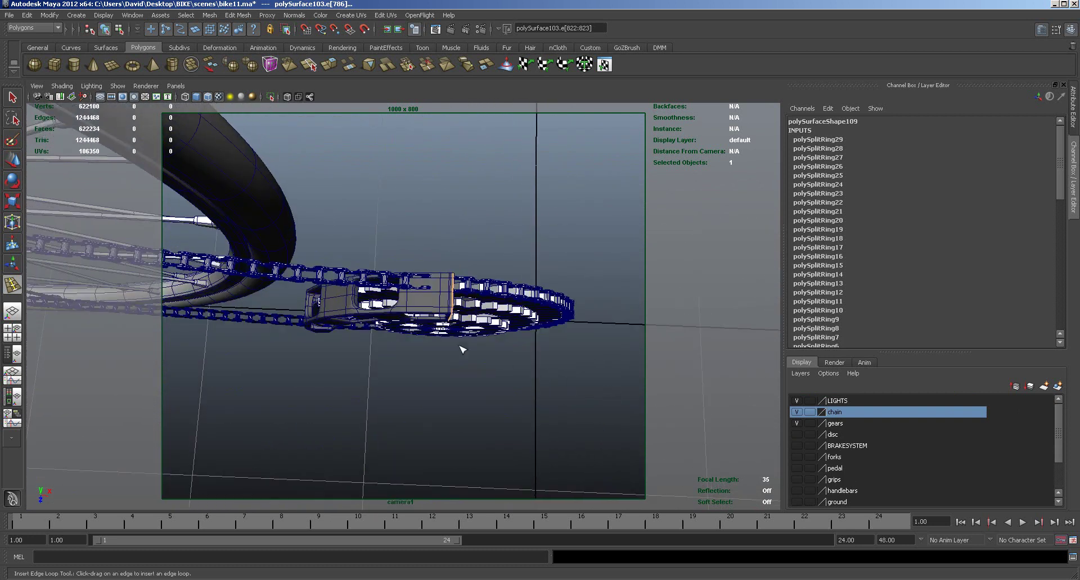
Step: Return the guard to object mode and move it along Z to -0.027 to align it with the chainrings
click(11, 161)
key(F8)
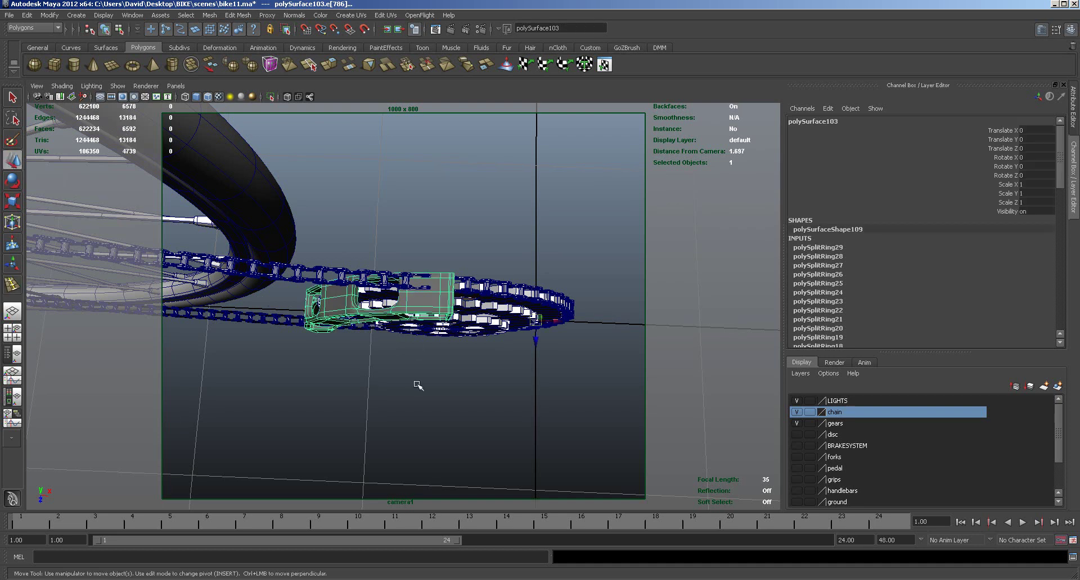
alt+drag(417, 385, 417, 398)
drag(536, 261, 536, 256)
alt+drag(507, 341, 475, 283)
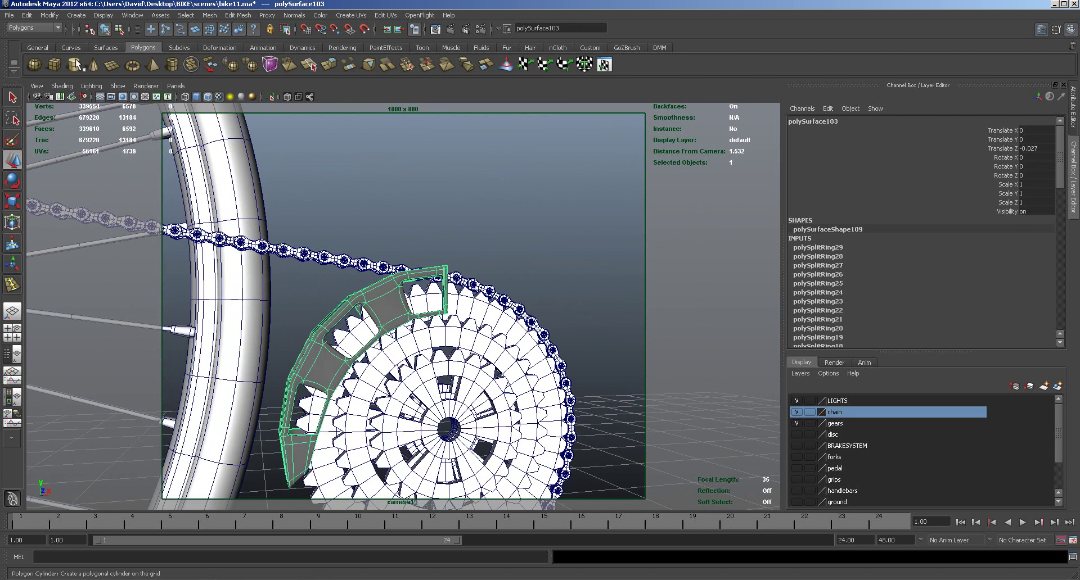
Step: Center the guard's pivot and raise the guard over the chainrings to Translate Y 0.037
click(50, 16)
click(82, 125)
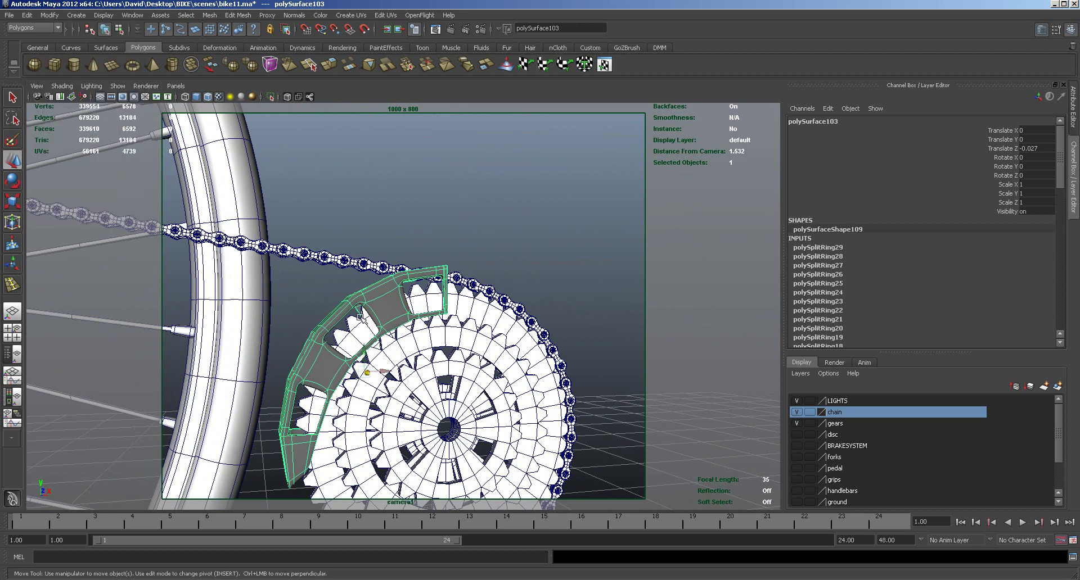
drag(365, 348, 394, 352)
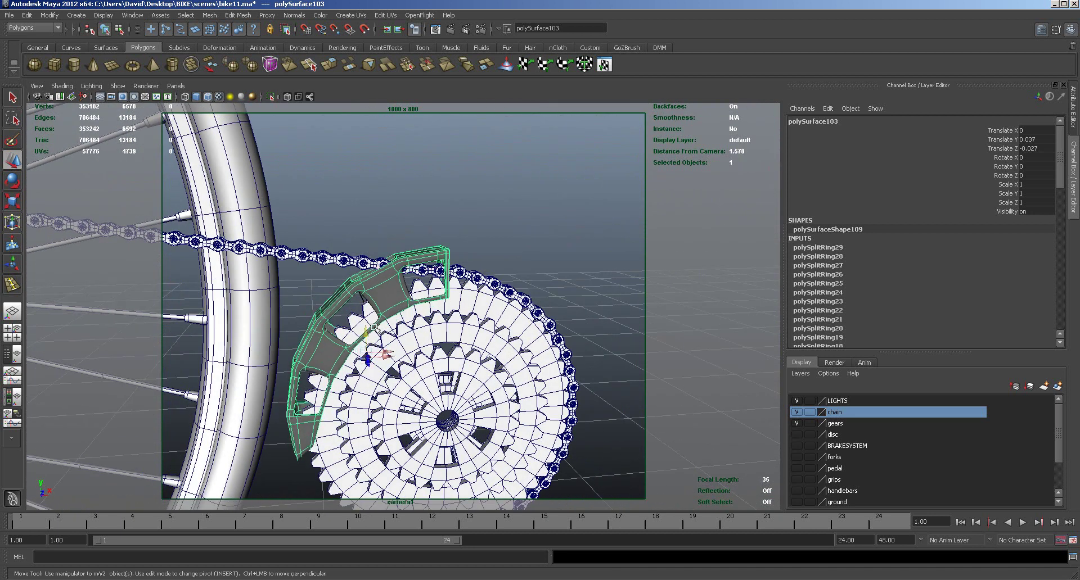
alt+drag(425, 346, 399, 290)
alt+drag(303, 339, 395, 316)
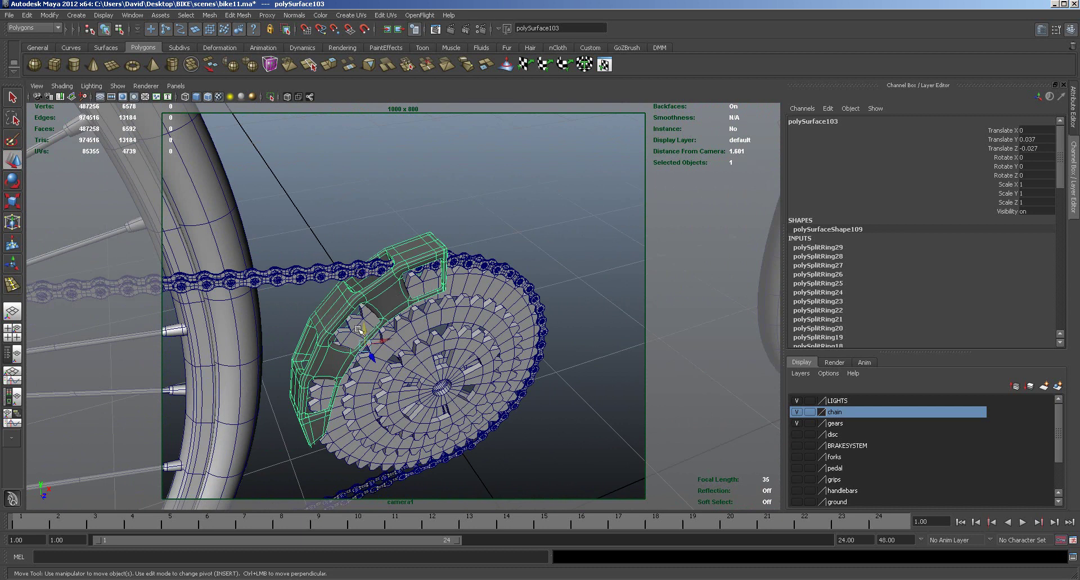
Step: Turn off the guard's smooth preview and delete the outer rim faces bridging the two rim openings beneath the chain
alt+drag(328, 314, 386, 329)
right_drag(351, 336, 335, 347)
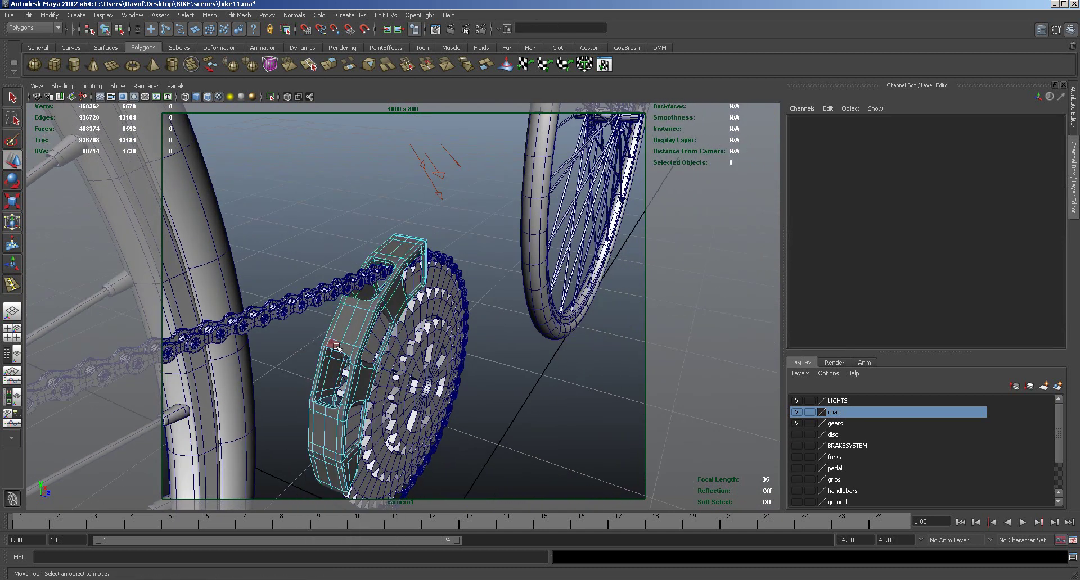
key(1)
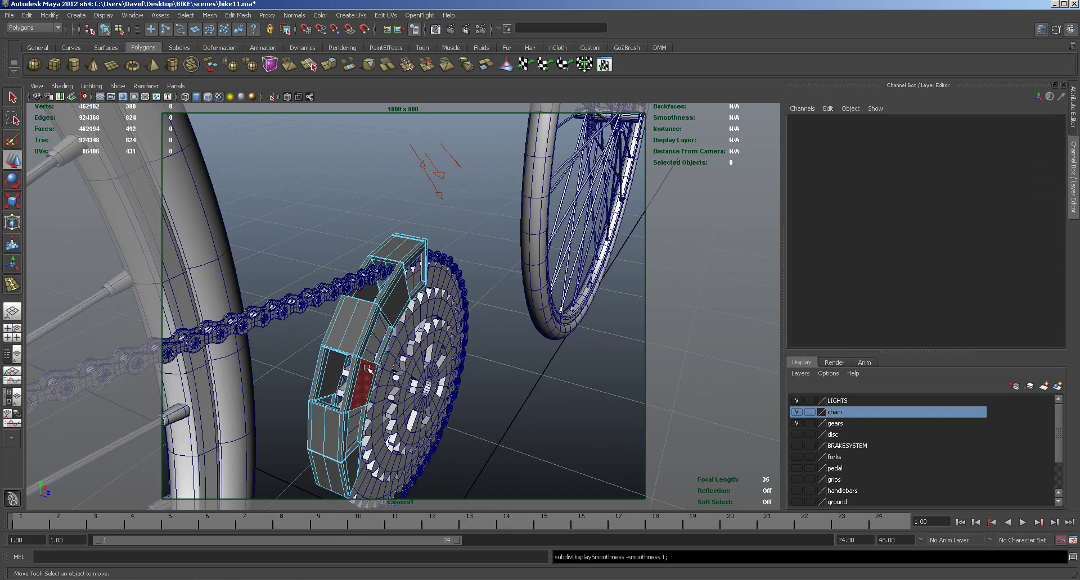
alt+drag(396, 366, 425, 344)
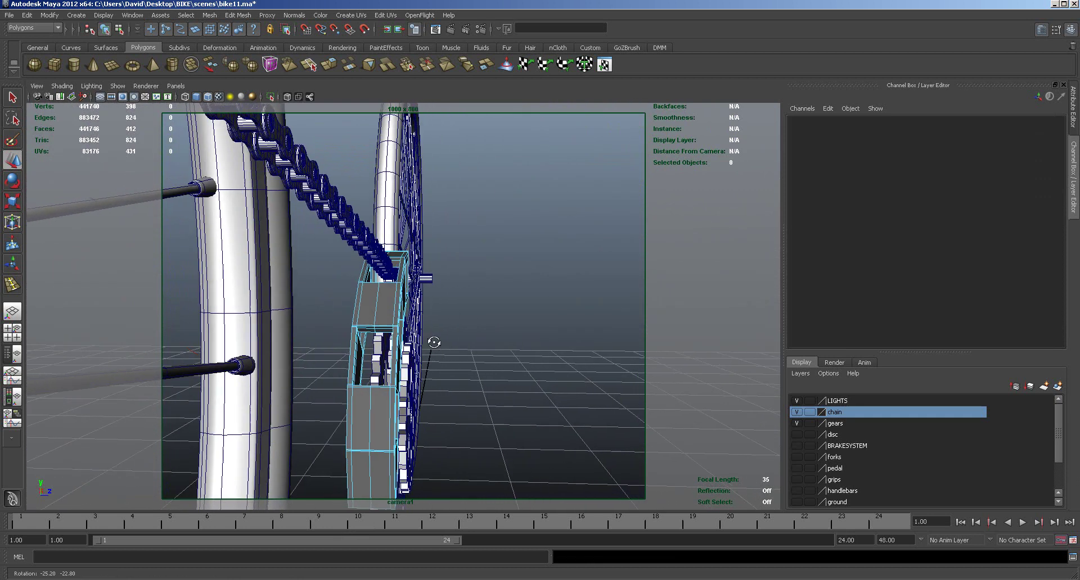
click(383, 321)
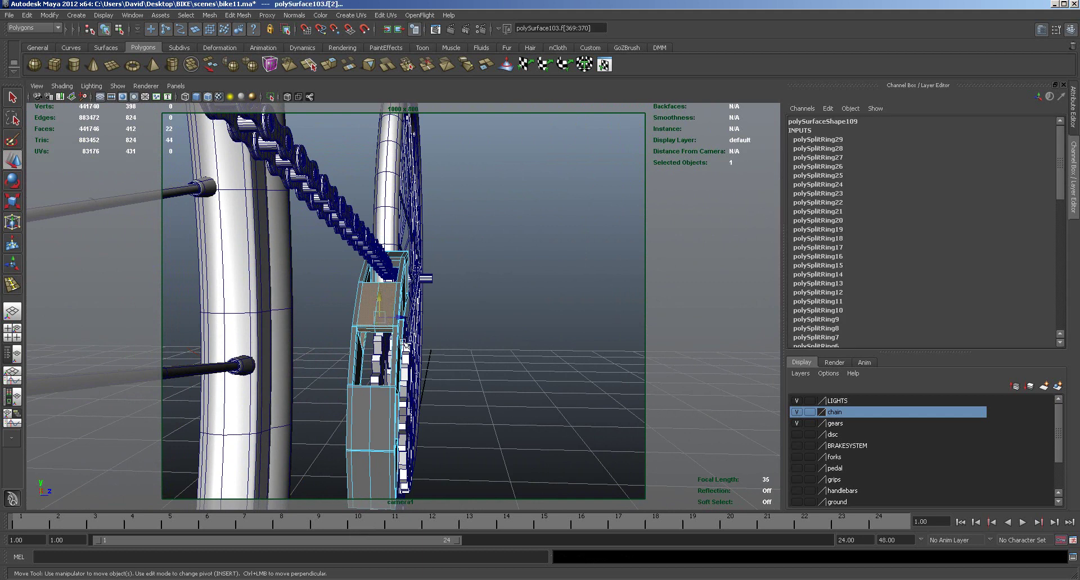
alt+drag(426, 366, 434, 359)
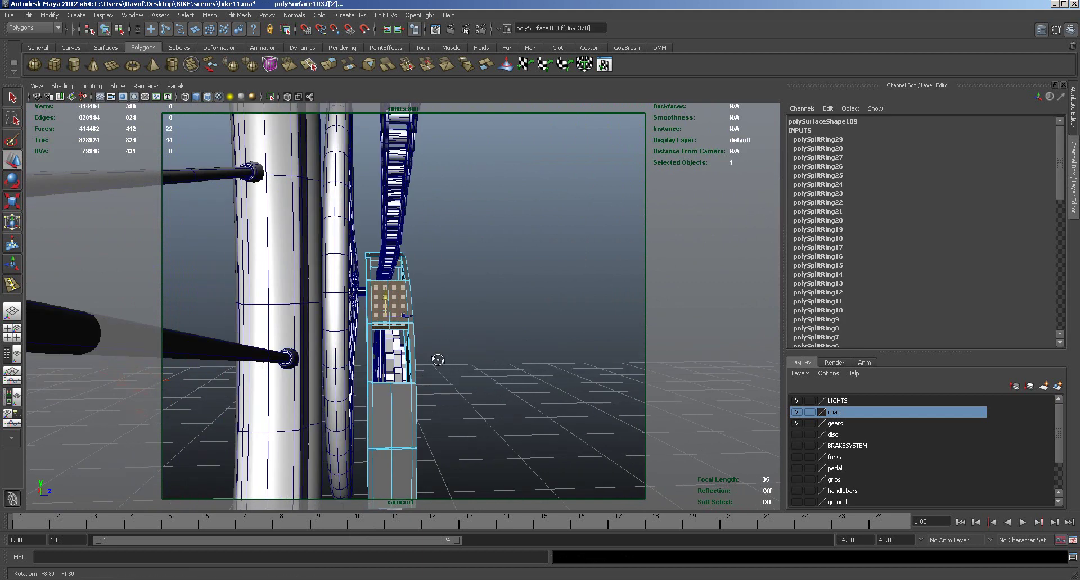
click(429, 352)
click(391, 316)
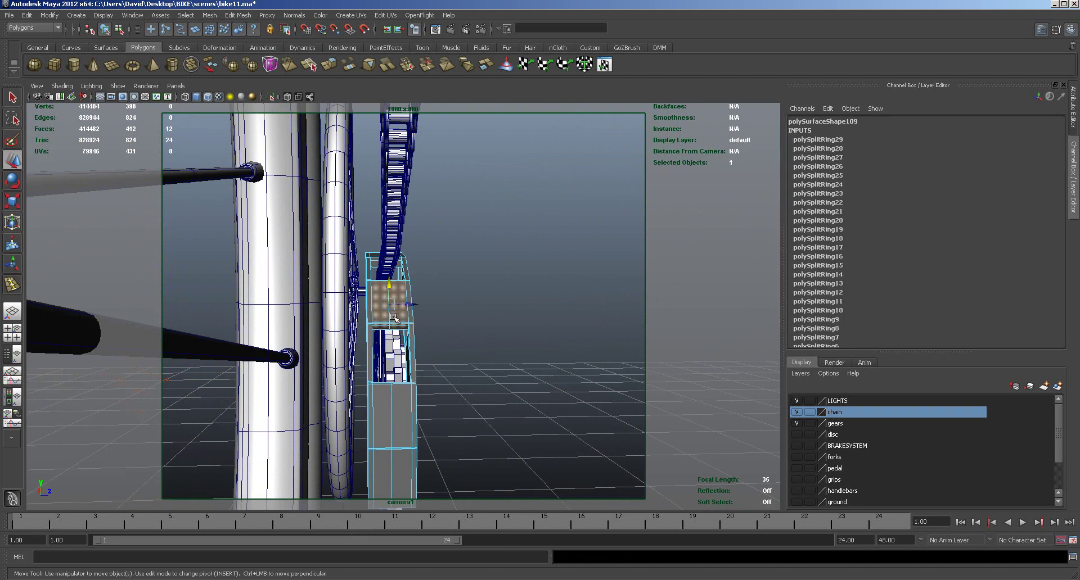
key(Delete)
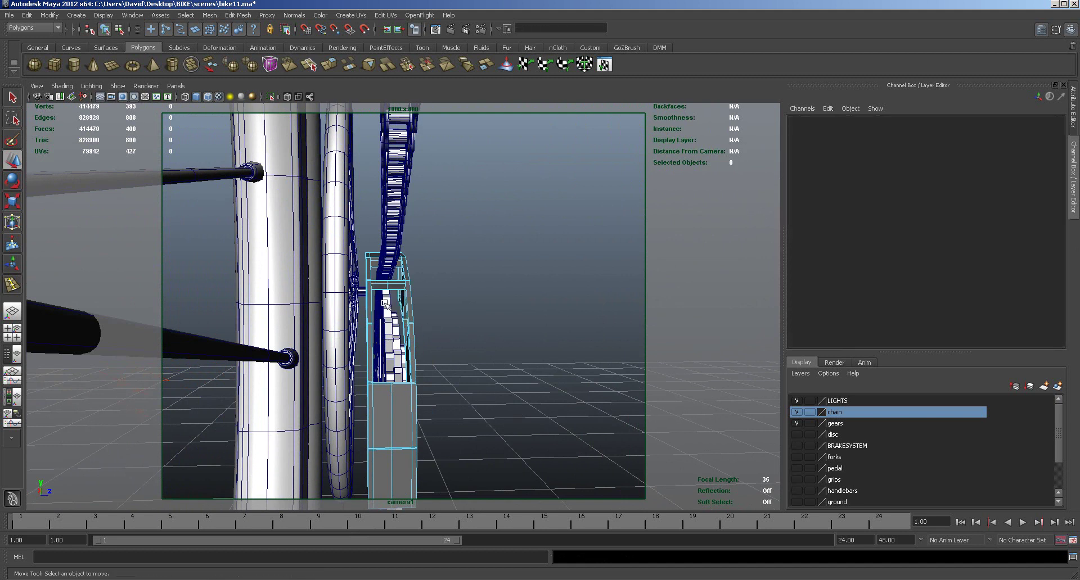
Step: Delete the narrow strip of faces still crossing the guard's rim gap near the chain
alt+drag(435, 304, 438, 310)
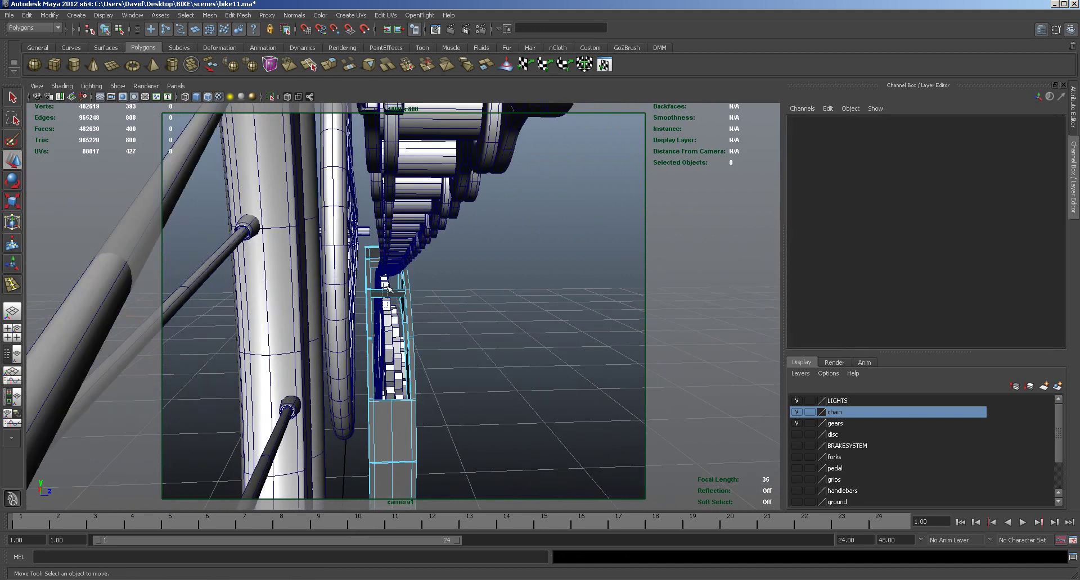
drag(387, 280, 423, 293)
key(Delete)
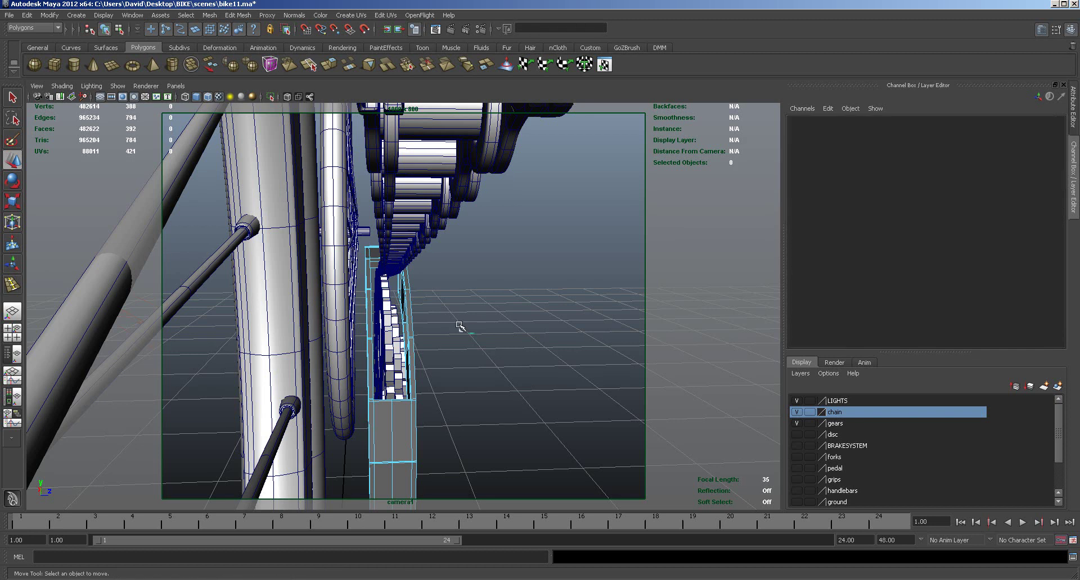
Step: Hide the chain and gears layers and switch the guard back to object selection mode
click(797, 412)
click(797, 423)
alt+drag(535, 409, 504, 391)
right_drag(361, 393, 381, 382)
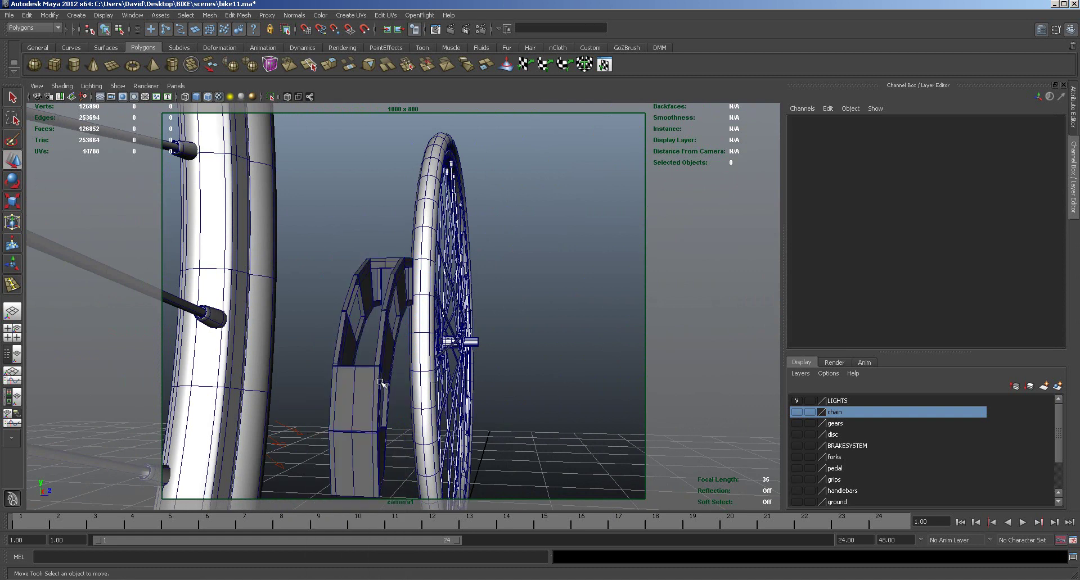
Step: Append a polygon along one side plate's inner wall to close the long gap left by the removed rim bridge
click(380, 382)
click(238, 15)
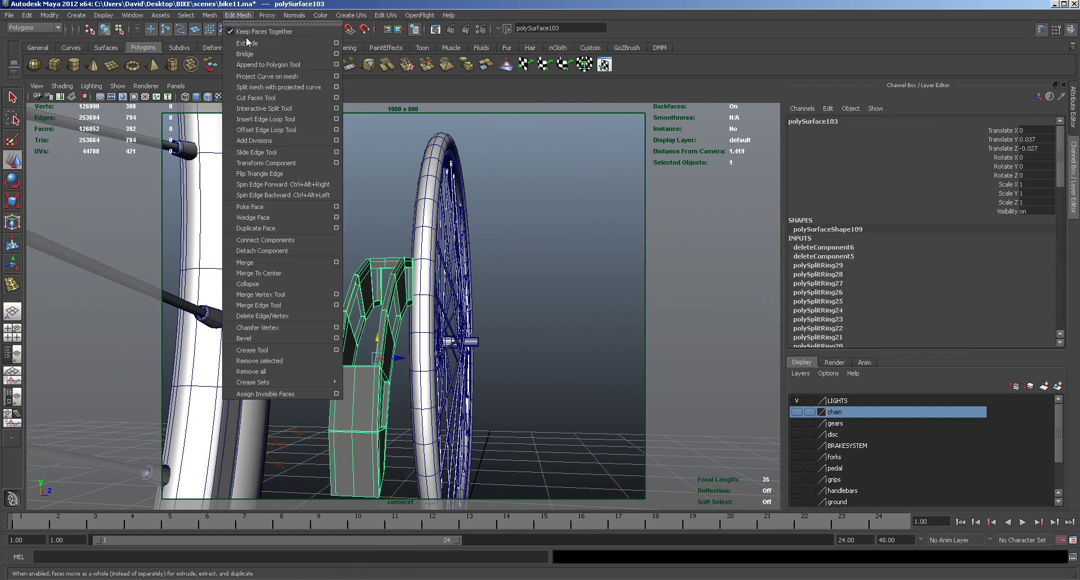
click(255, 65)
scroll(541, 399, up, 3)
alt+drag(541, 398, 490, 389)
click(303, 309)
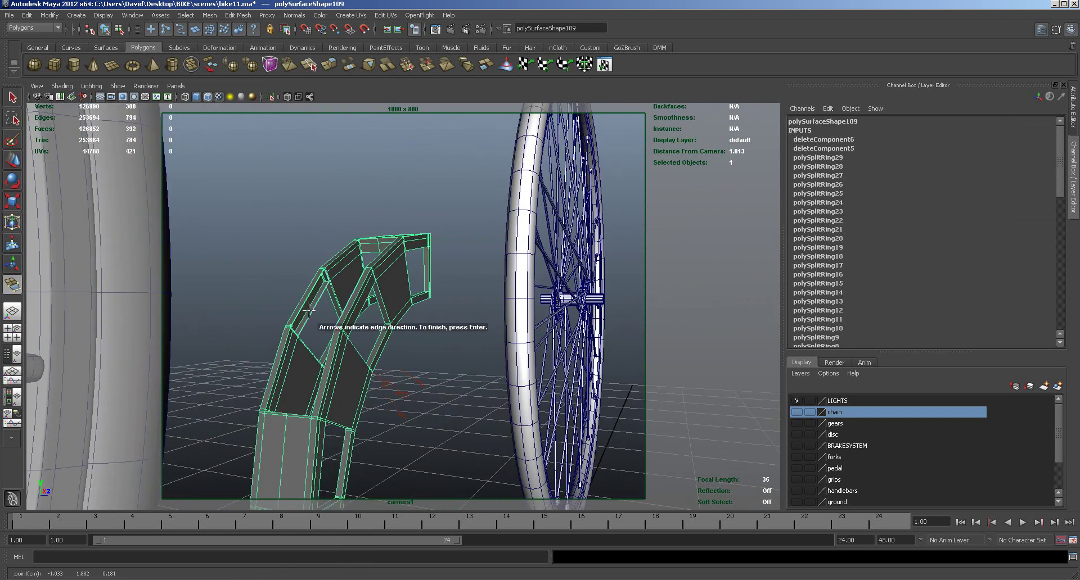
click(311, 311)
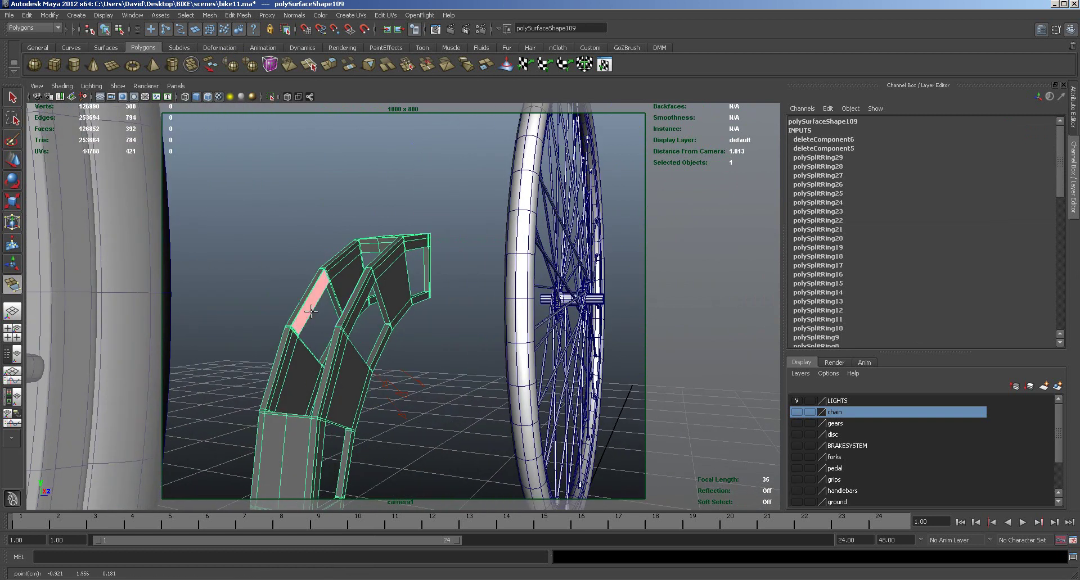
key(Return)
Step: Append a matching polygon to close the long gap along the opposite side plate's inner wall
alt+right_drag(328, 319, 512, 342)
alt+drag(396, 356, 489, 355)
click(504, 349)
click(525, 343)
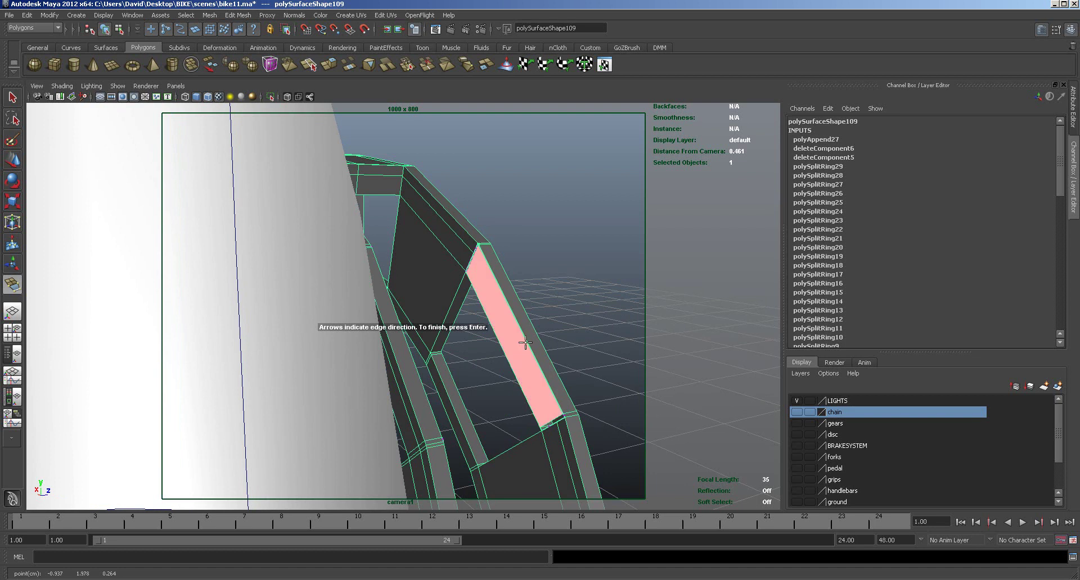
key(Return)
click(548, 423)
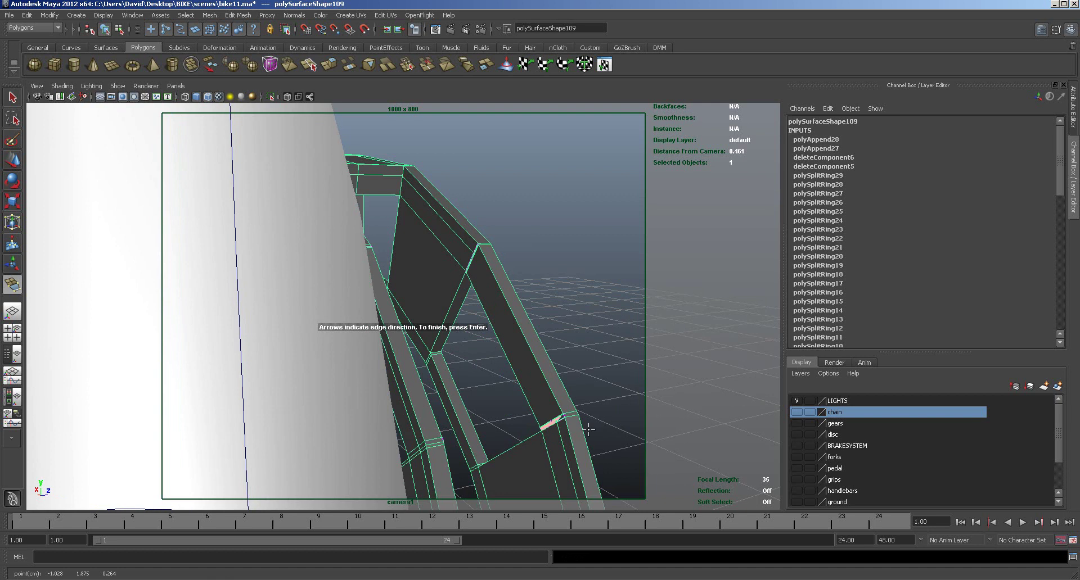
alt+middle_drag(590, 413, 558, 357)
alt+right_drag(558, 356, 537, 335)
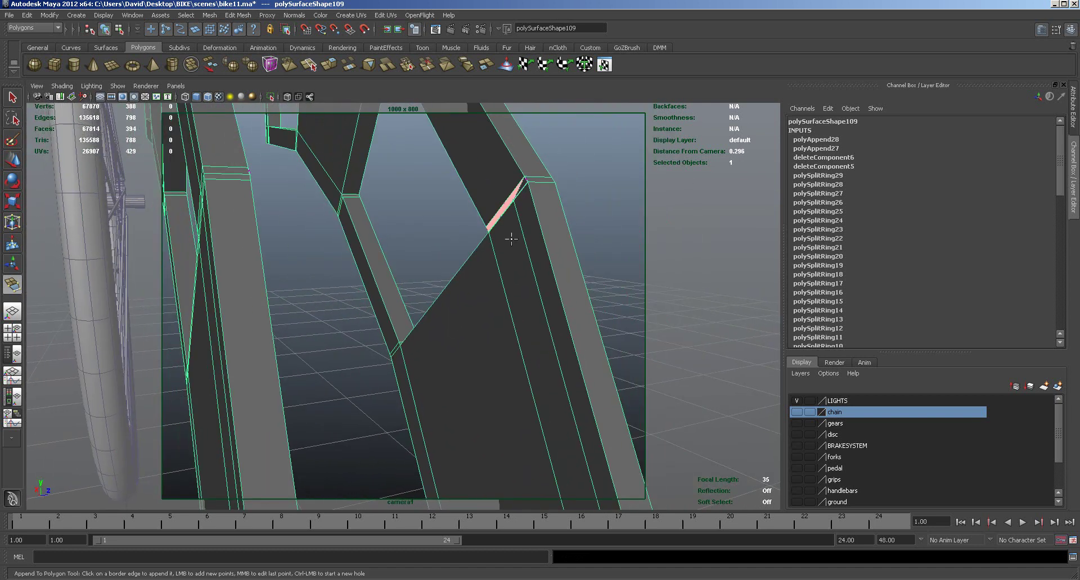
key(Return)
key(ctrl+z)
Step: Append a polygon through all border edges of the narrow gap at the lower end of the opposite plate's new wall
click(504, 203)
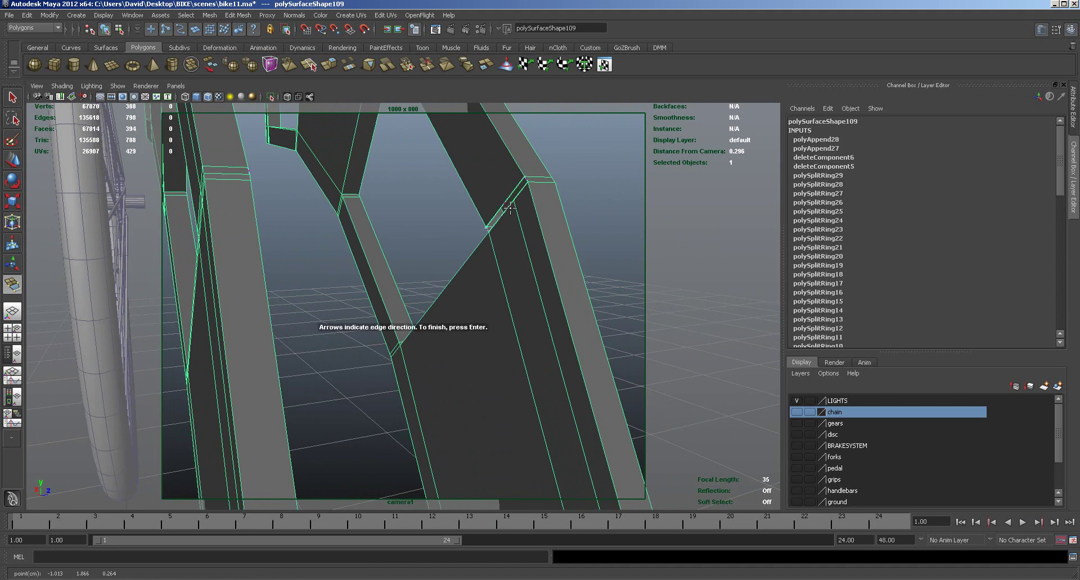
click(506, 208)
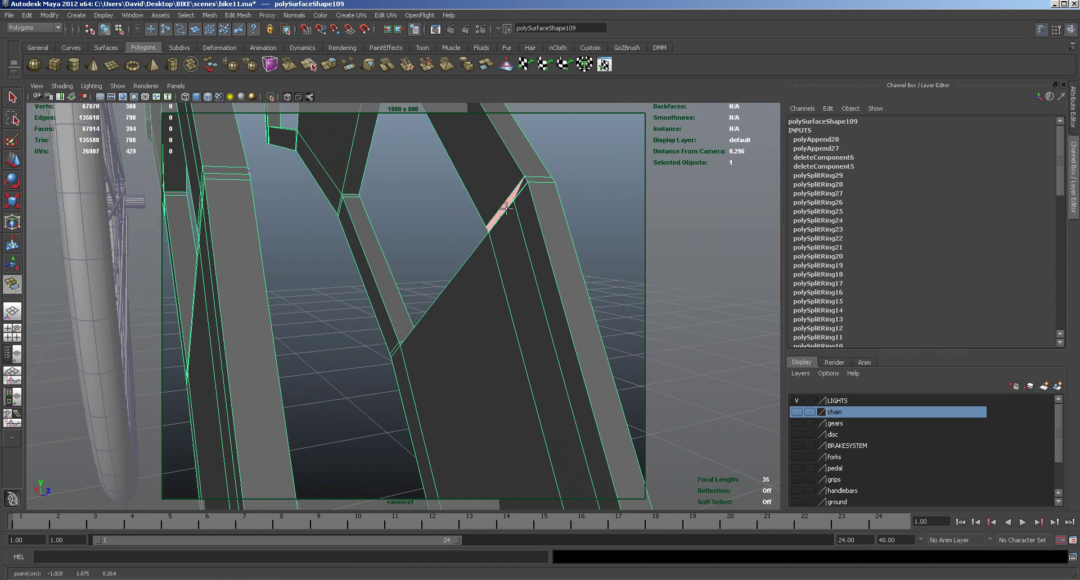
click(525, 187)
key(Return)
alt+drag(514, 248, 496, 268)
click(173, 332)
click(157, 334)
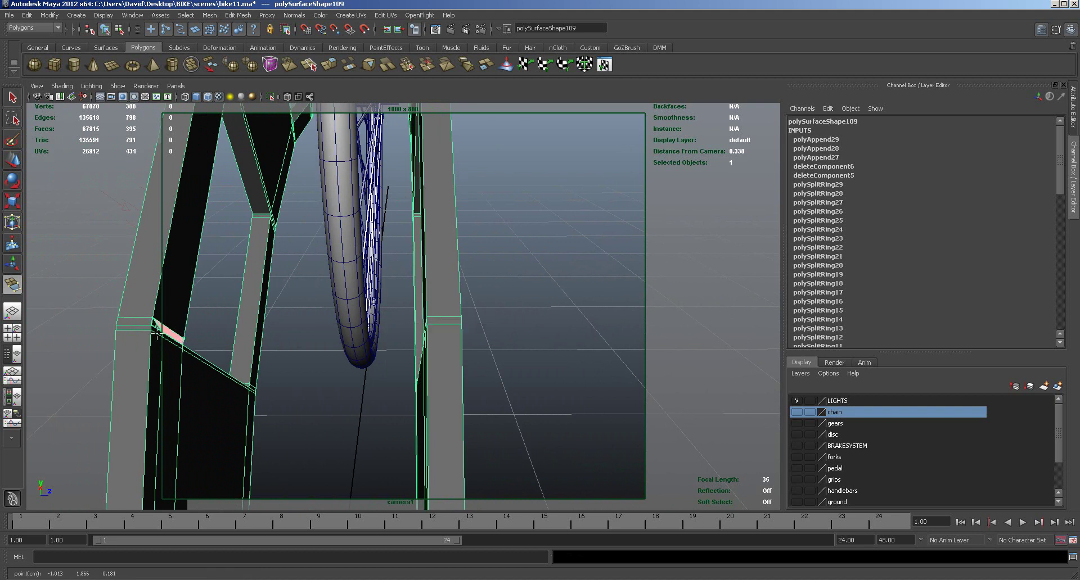
alt+drag(159, 326, 320, 335)
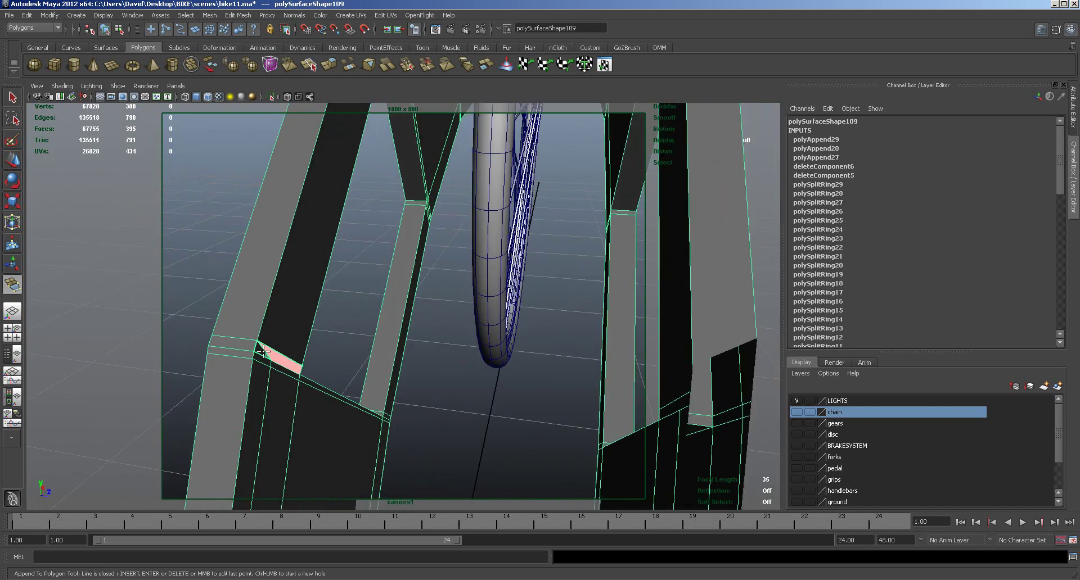
key(Return)
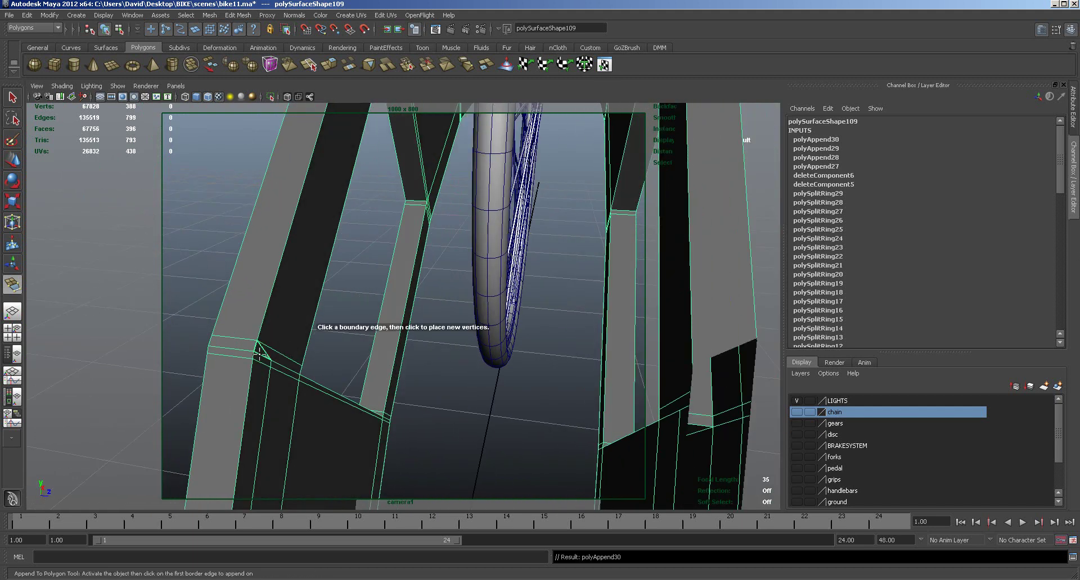
key(ctrl+z)
Step: Append a polygon through all border edges of the narrow gap at the lower end of the first plate's new wall
click(279, 358)
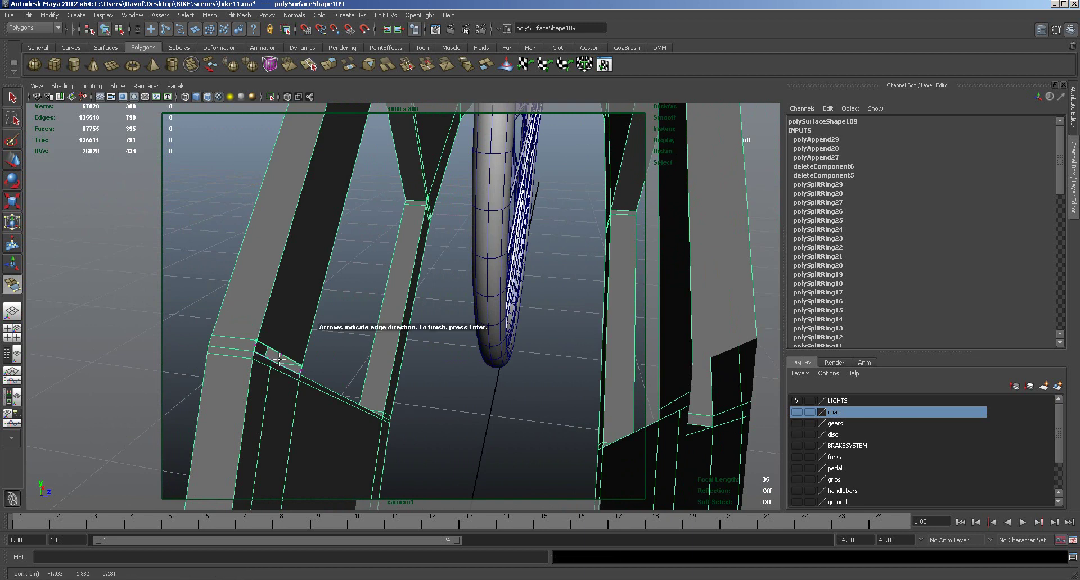
click(269, 357)
click(287, 369)
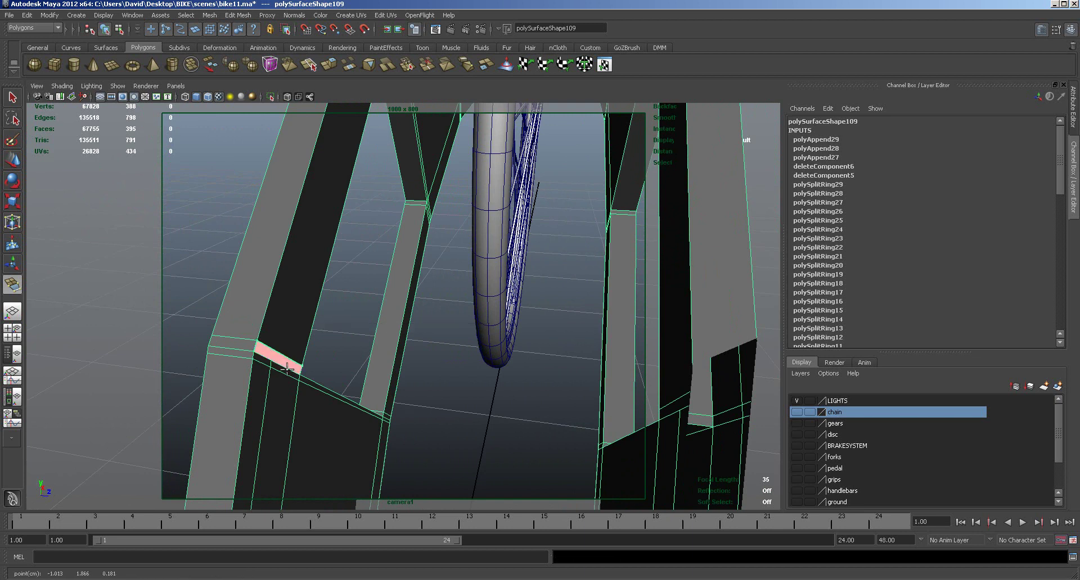
key(Return)
Step: Append a polygon to close the narrow gap at the upper end of the first plate's new wall
alt+drag(363, 373, 268, 320)
click(234, 312)
click(249, 324)
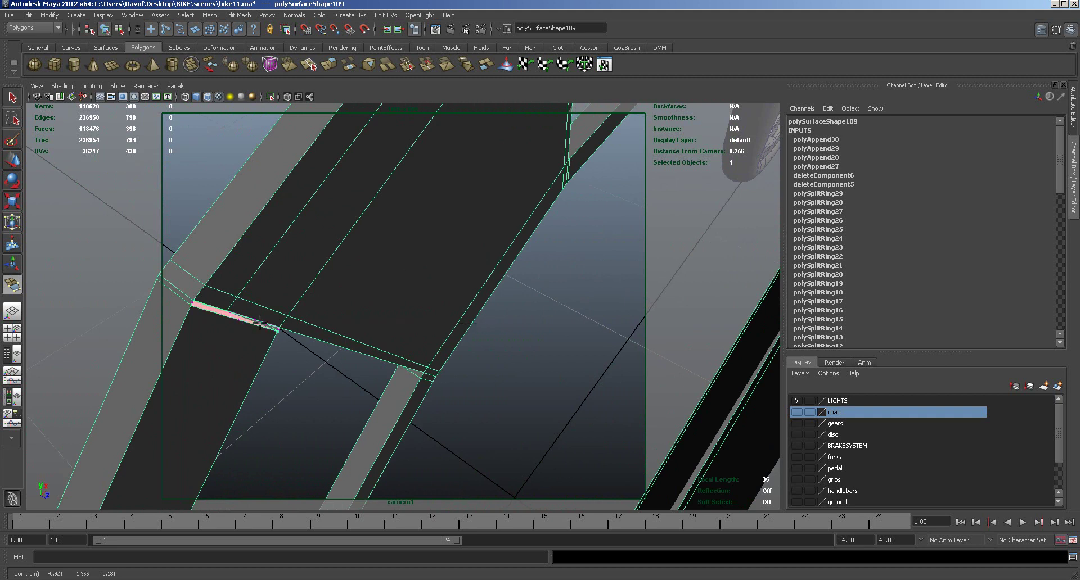
click(262, 322)
key(Return)
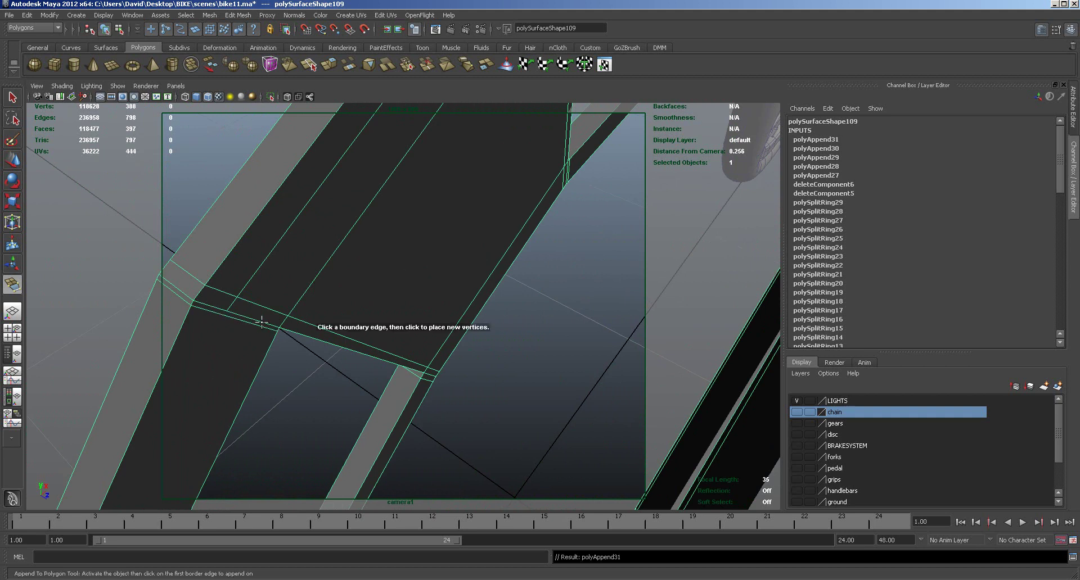
alt+drag(339, 378, 513, 359)
alt+right_drag(513, 359, 498, 333)
click(586, 249)
click(583, 259)
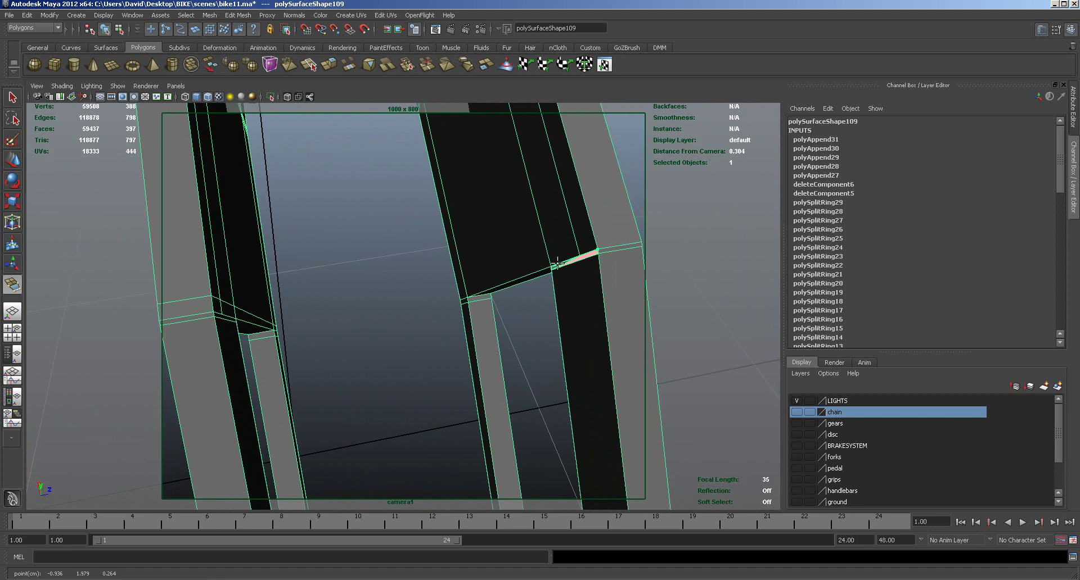
key(Return)
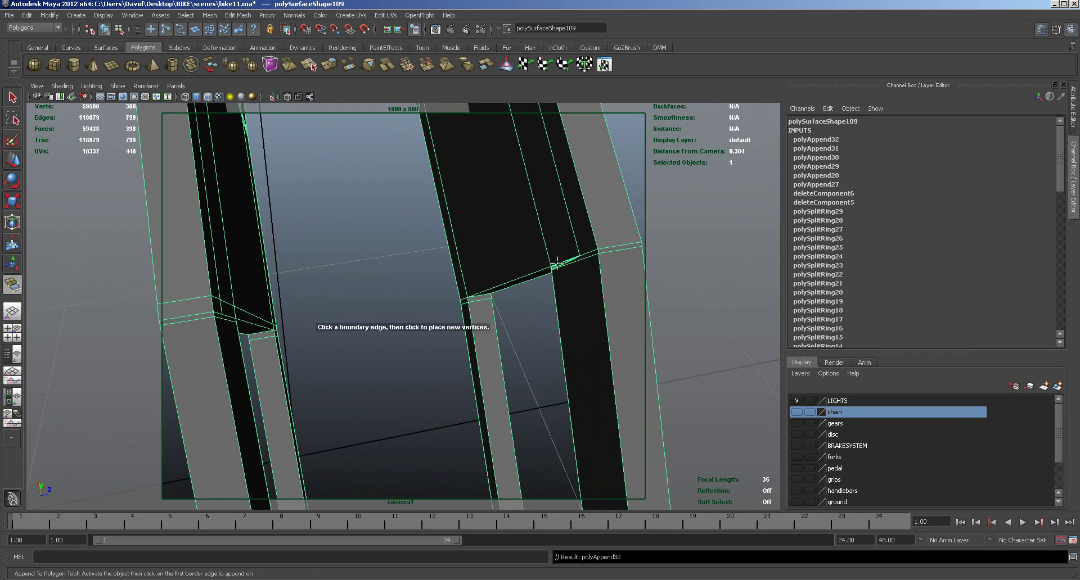
key(ctrl+z)
Step: Append polygons across the border edges to close the remaining narrow gap at the end of the side plate's new wall
click(583, 253)
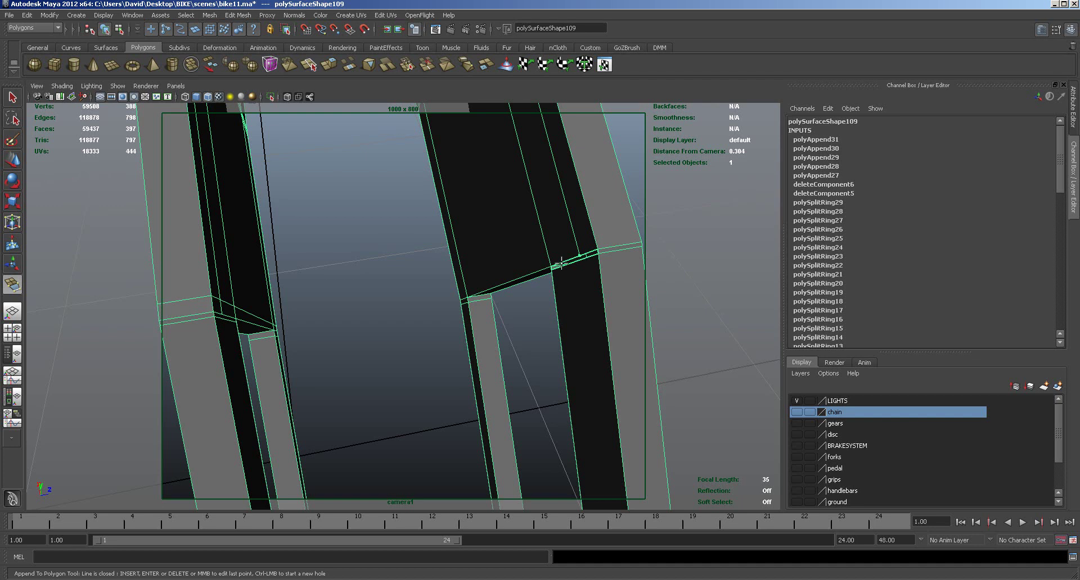
key(Return)
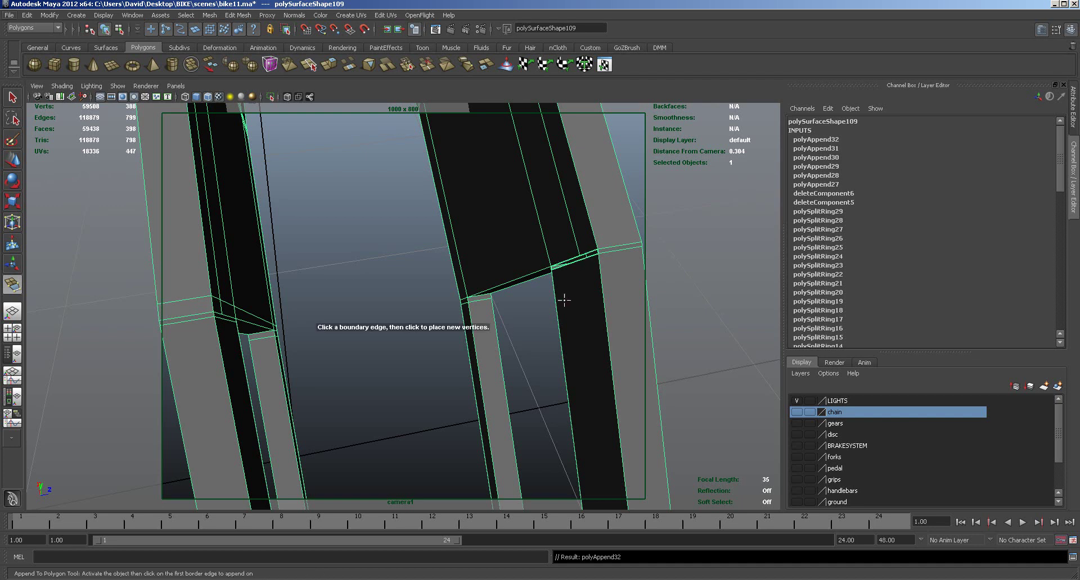
alt+drag(567, 306, 574, 304)
click(612, 243)
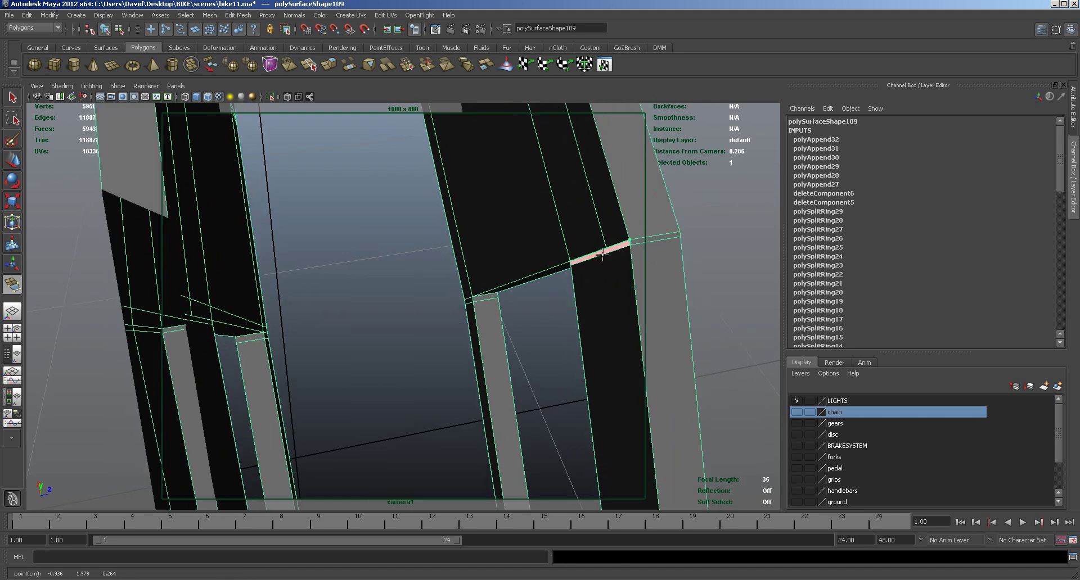
key(Return)
alt+right_drag(599, 318, 518, 313)
key(w)
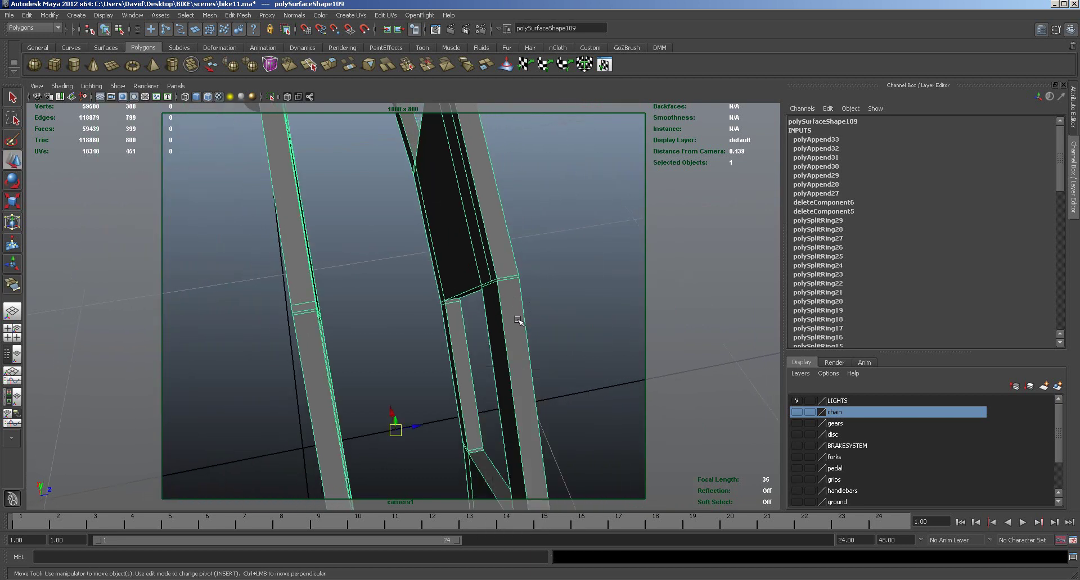
Step: Display the chainring guard in smooth preview and show the chain and gears layers around it
key(3)
alt+drag(589, 360, 554, 352)
click(451, 338)
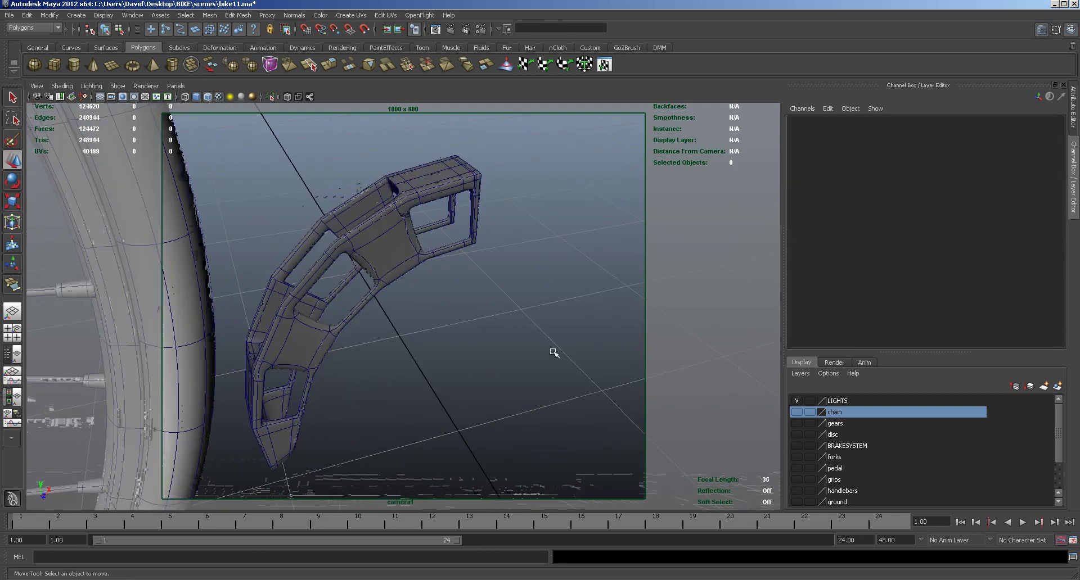
click(796, 412)
click(796, 424)
alt+drag(721, 429, 670, 428)
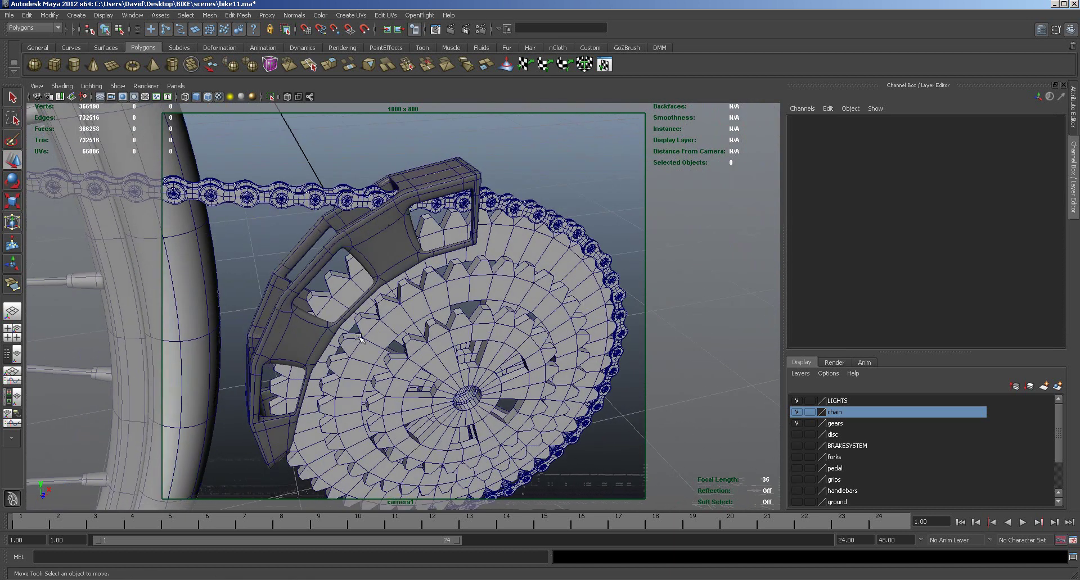
alt+drag(639, 437, 557, 427)
alt+drag(673, 423, 476, 273)
Step: Extrude the two solid panel faces on the guard's frame-facing side outward with a local Z translation of 0.021
right_drag(437, 248, 440, 272)
click(432, 250)
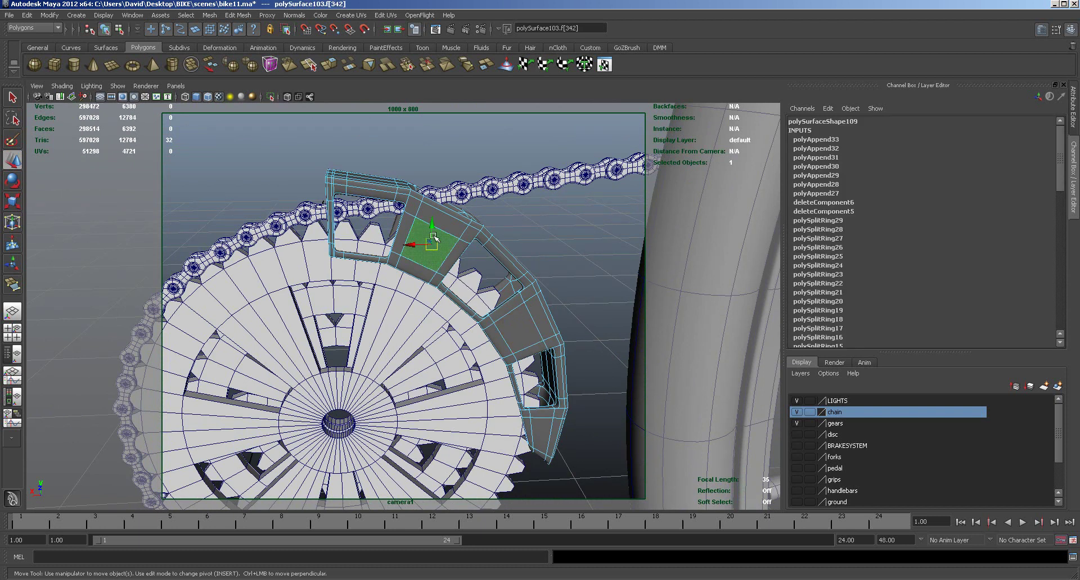
shift+click(525, 328)
shift+click(532, 328)
click(330, 67)
alt+drag(450, 281, 275, 283)
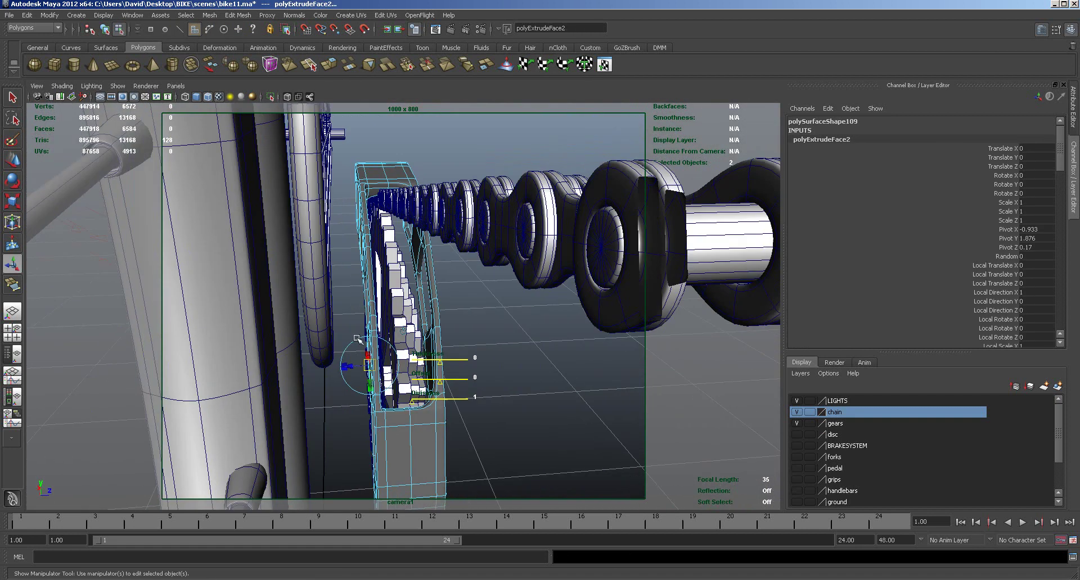
drag(352, 365, 340, 370)
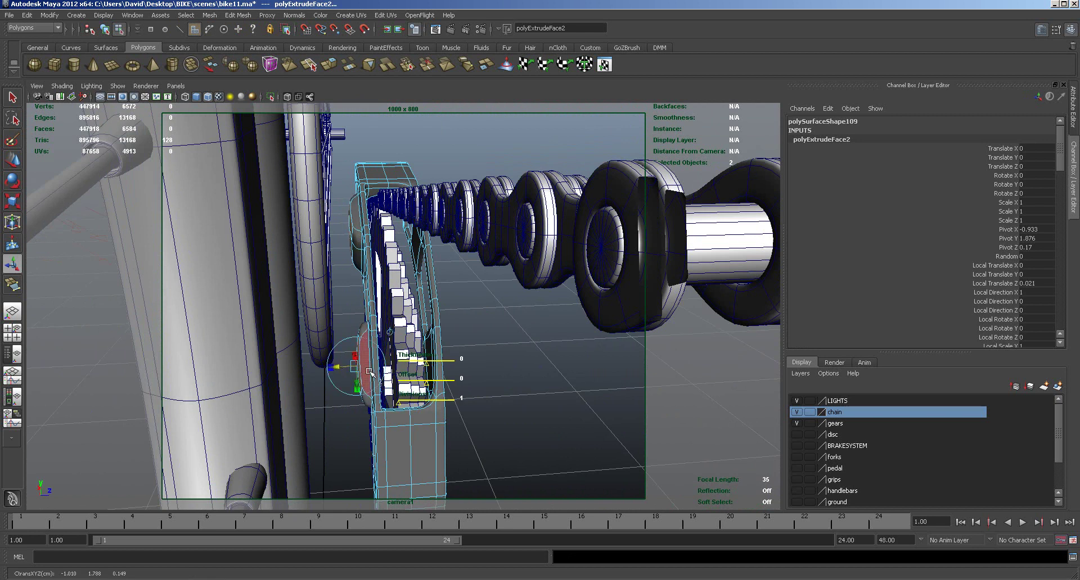
Step: Turn off the guard's smooth preview and insert edge loops around the sides of both extruded blocks
key(1)
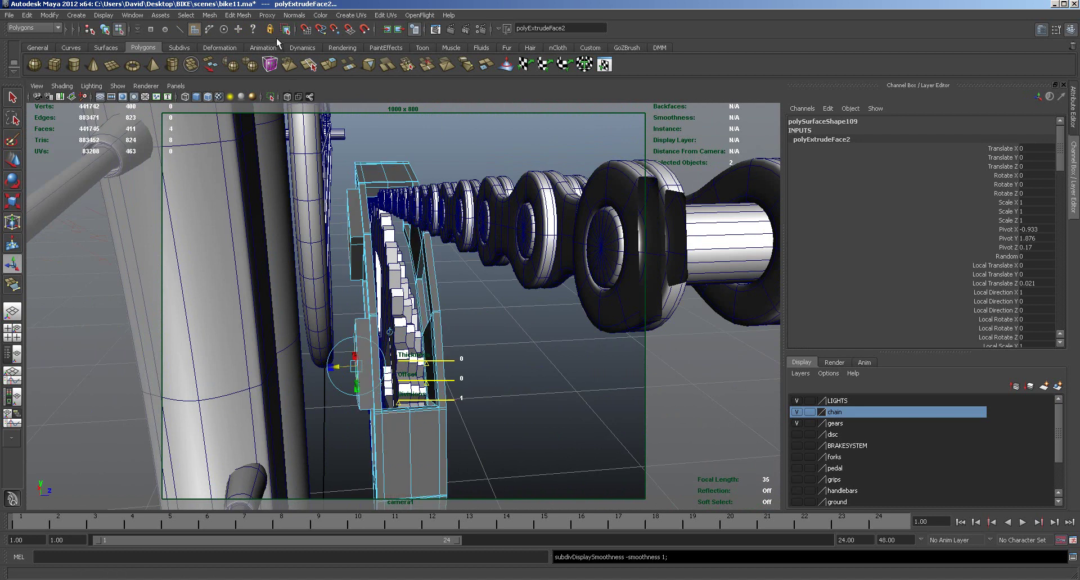
click(238, 15)
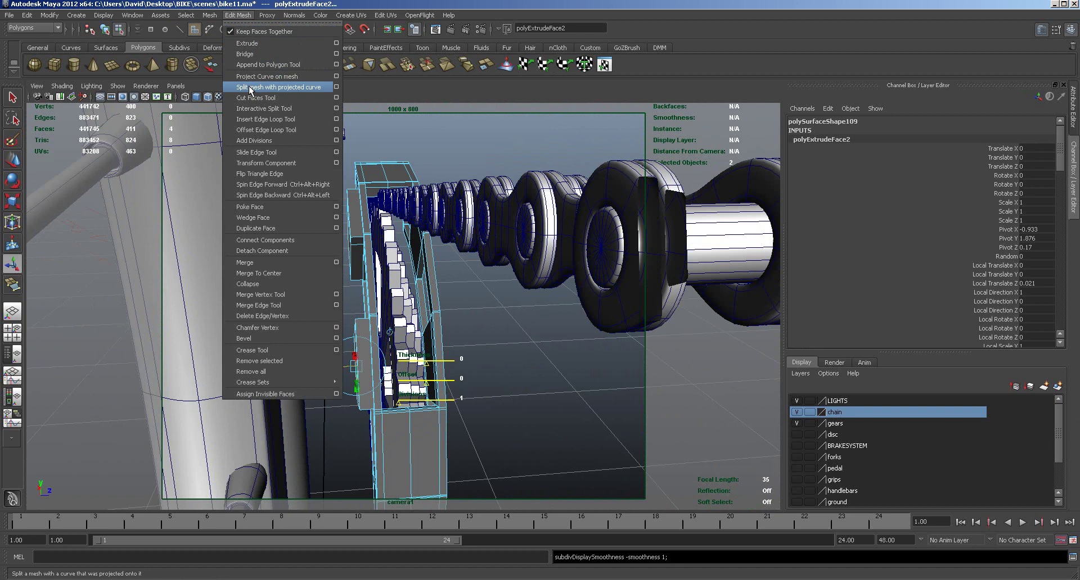
click(256, 119)
drag(362, 325, 373, 326)
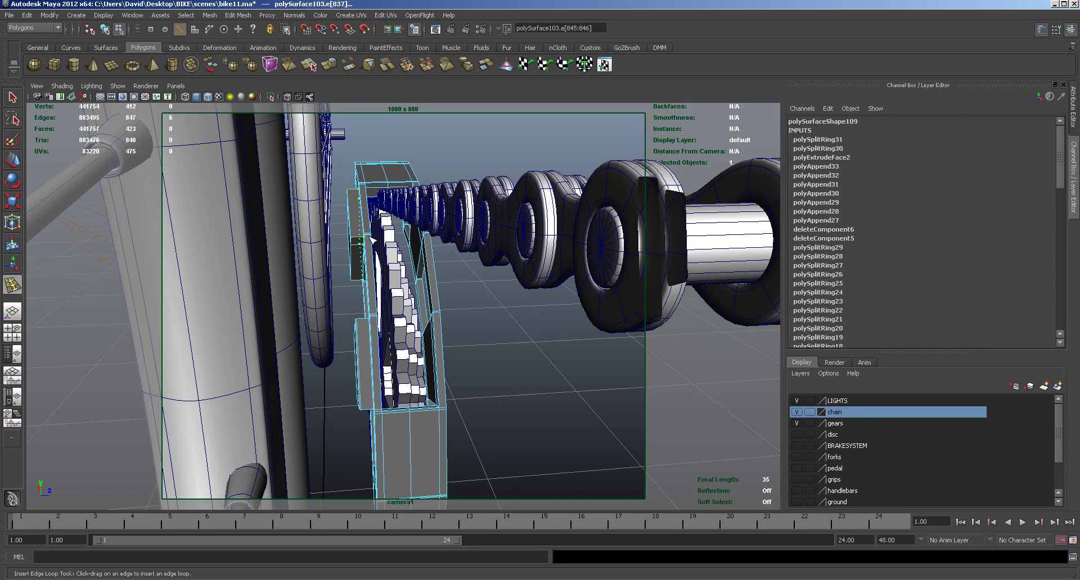
click(353, 241)
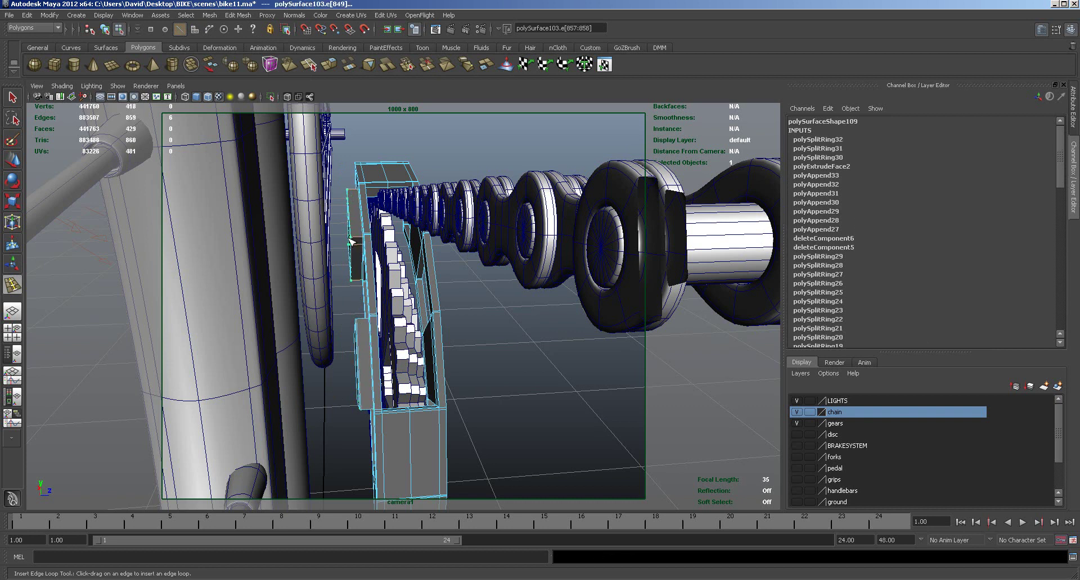
drag(353, 241, 350, 250)
Step: Insert edge loops close to the borders of both raised block faces and along the guard's outer arc
alt+drag(346, 330, 437, 280)
drag(432, 222, 388, 207)
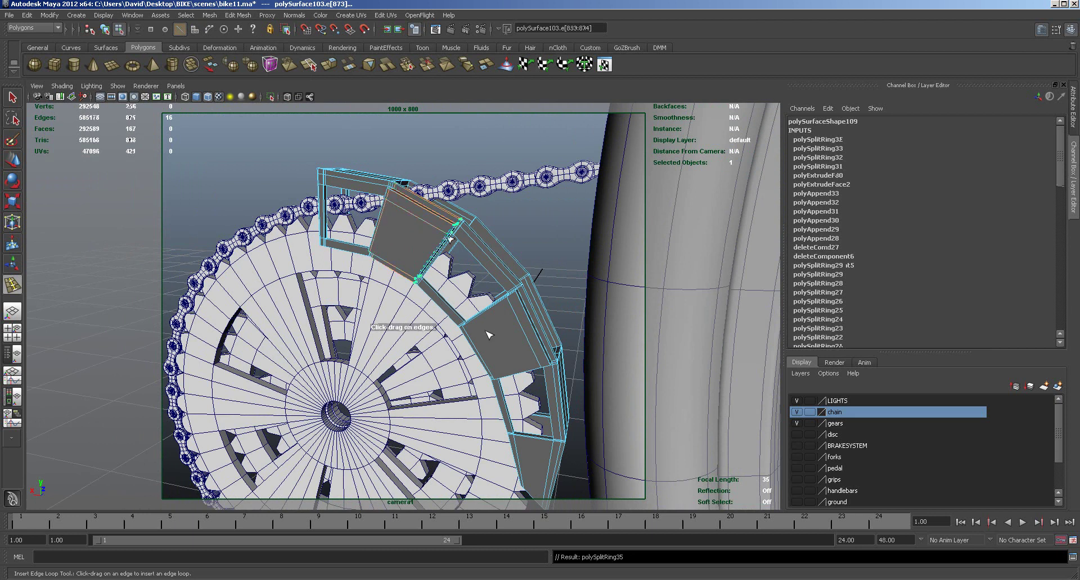
mouse_move(515, 320)
mouse_down()
mouse_move(506, 292)
mouse_move(510, 302)
mouse_up()
drag(545, 367, 498, 382)
drag(418, 275, 419, 278)
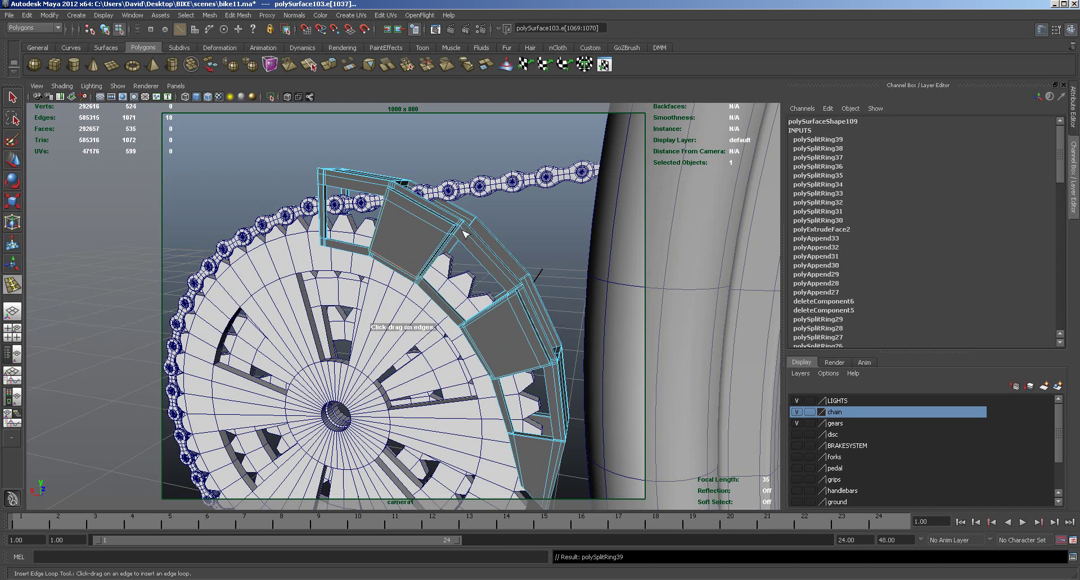
drag(453, 232, 458, 225)
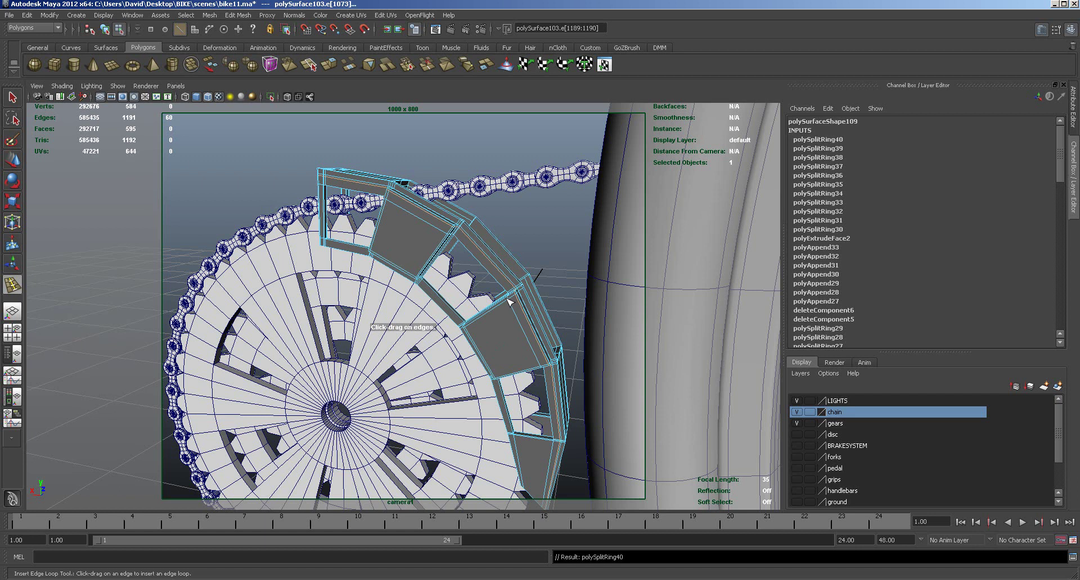
Step: Return the guard to smooth preview, leave the edge loop tool and deselect the guard
key(3)
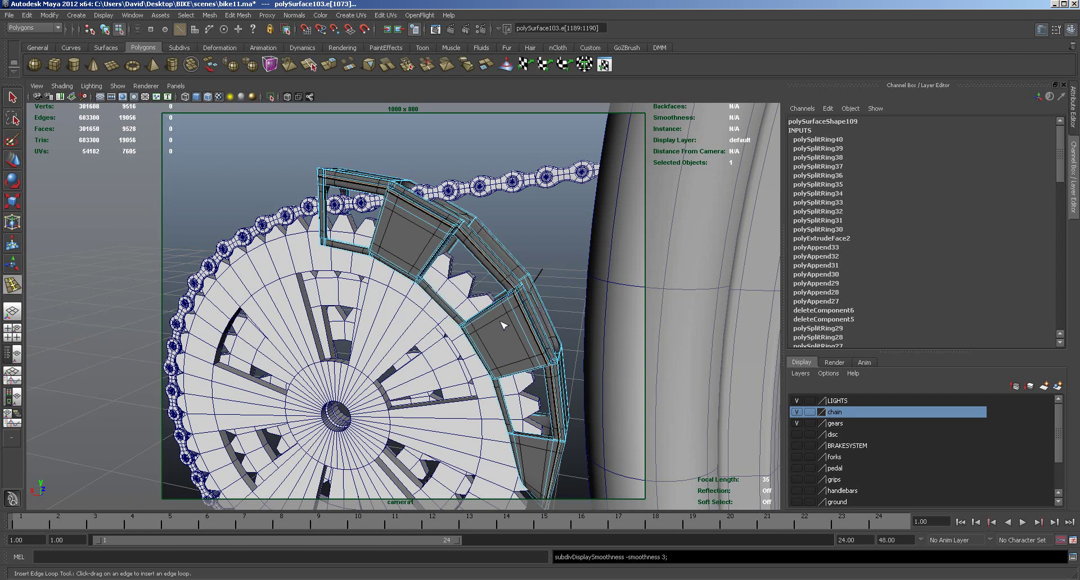
click(19, 161)
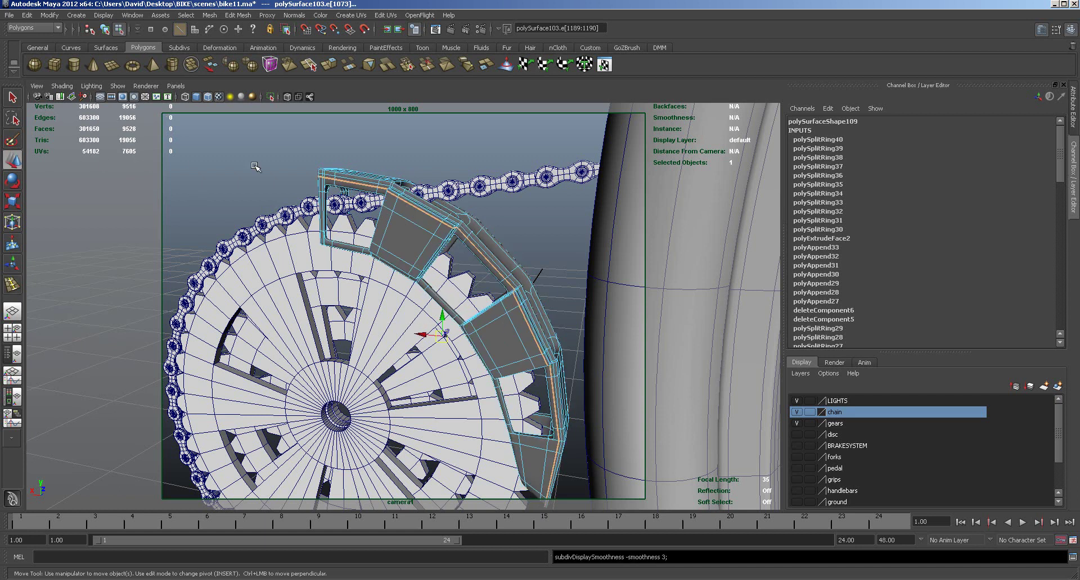
click(287, 163)
alt+right_drag(447, 260, 371, 253)
alt+drag(371, 253, 328, 293)
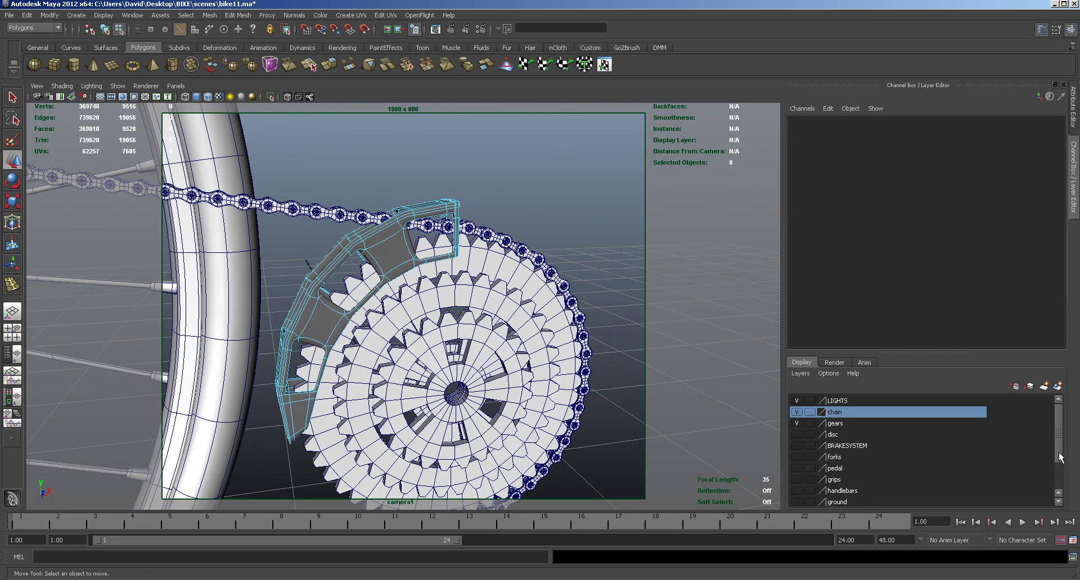
Step: Show the frame layer and check how the guard sits against the frame tubes and chain from several sides
drag(1059, 458, 1058, 496)
click(796, 467)
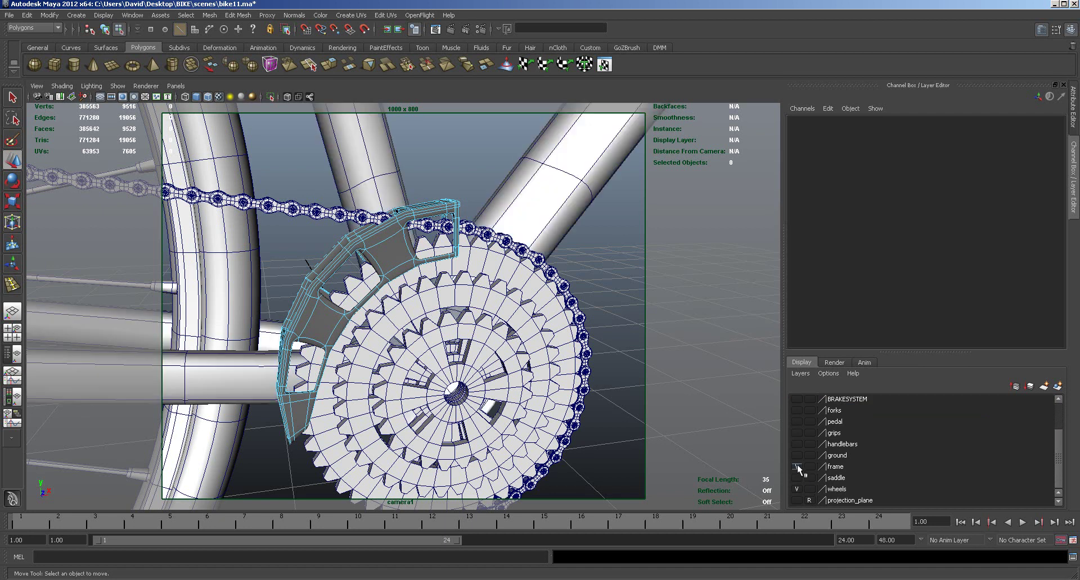
alt+drag(629, 290, 728, 330)
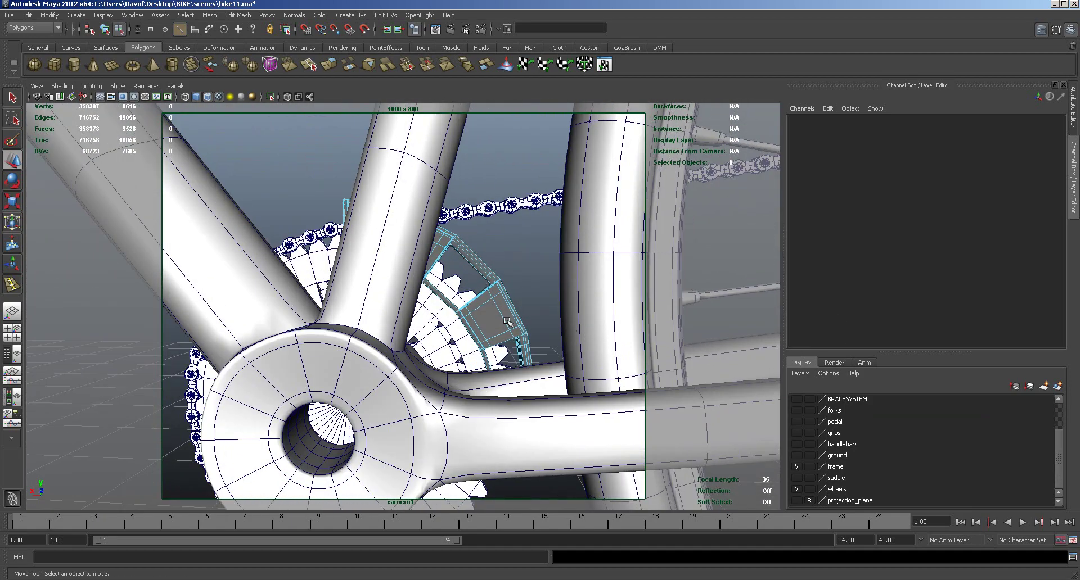
alt+drag(539, 267, 562, 341)
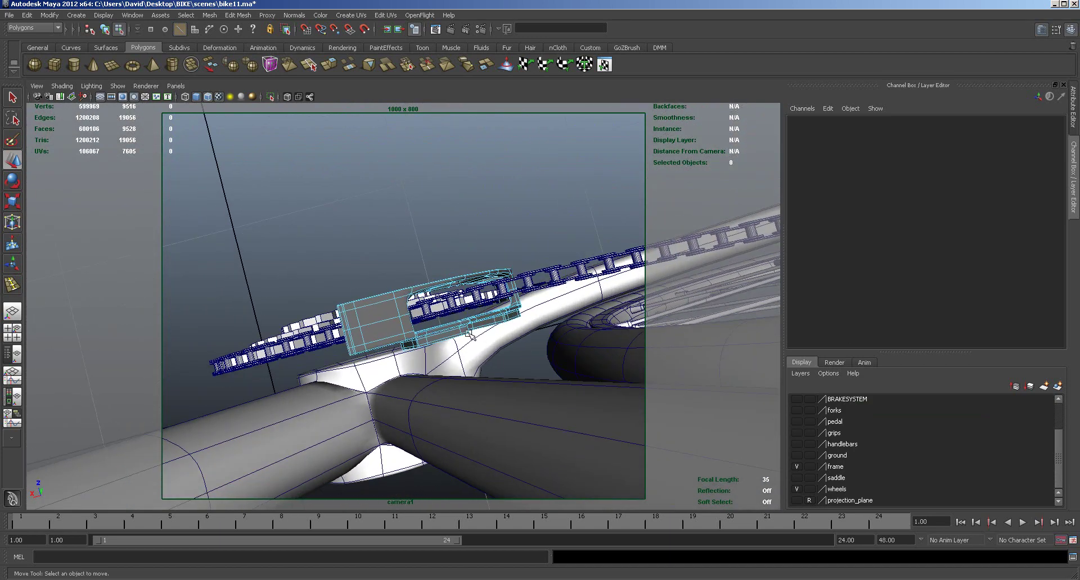
alt+drag(387, 276, 473, 213)
alt+drag(515, 173, 447, 152)
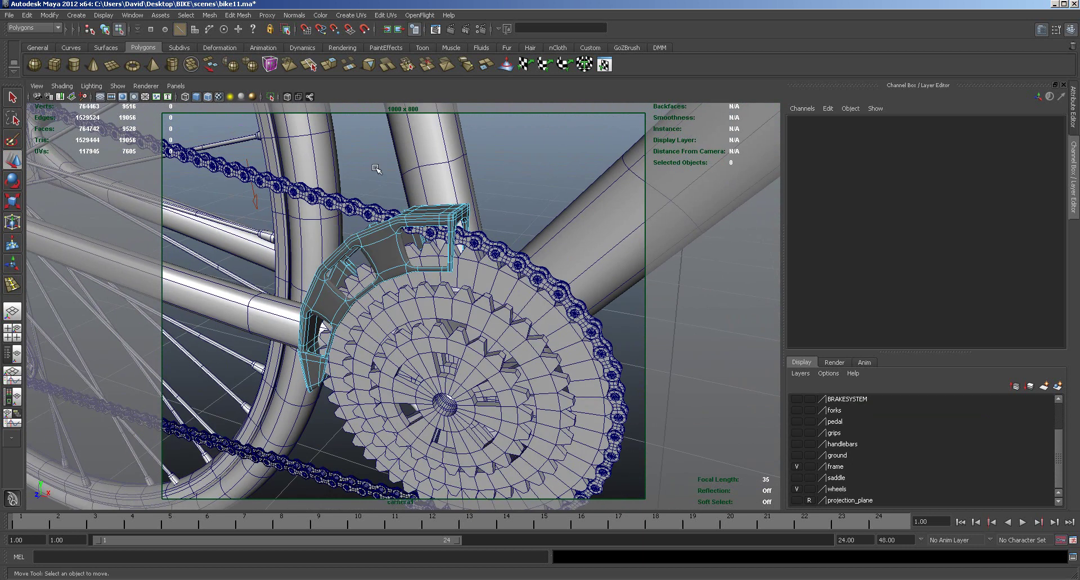
alt+right_drag(506, 203, 345, 425)
alt+drag(325, 387, 337, 390)
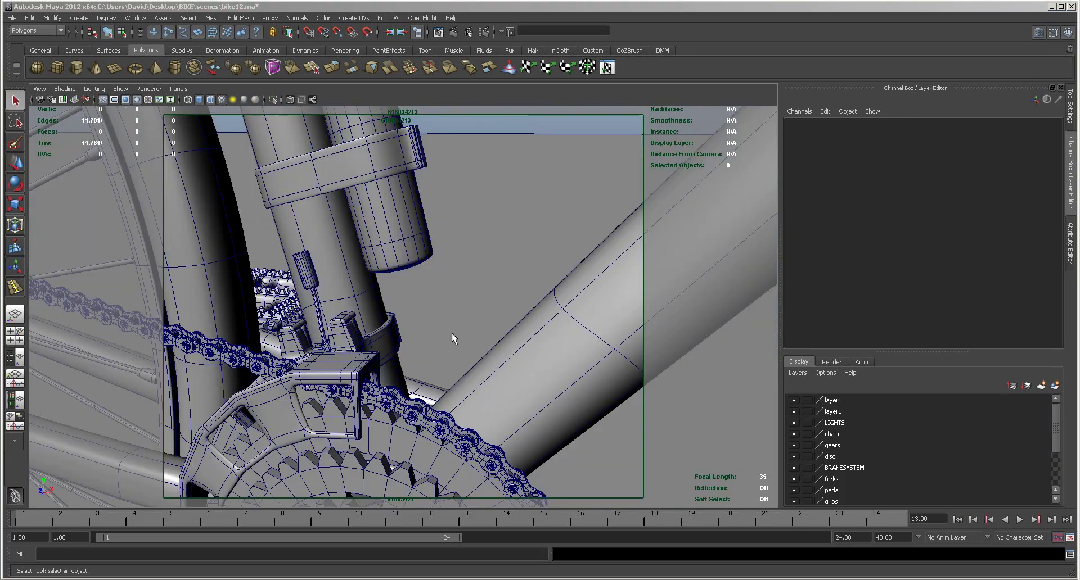
Step: Examine the bracket blocks and the clamp ring that mount the chainring guard on the seat tube in bike12.ma
alt+middle_drag(453, 338, 467, 322)
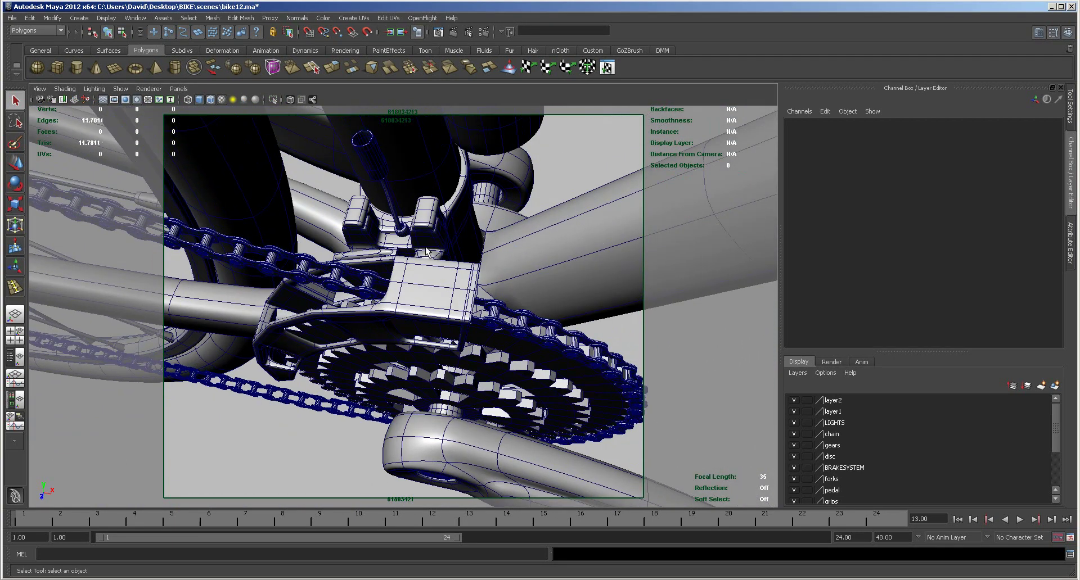
click(427, 252)
alt+drag(446, 279, 375, 259)
alt+middle_drag(530, 322, 315, 287)
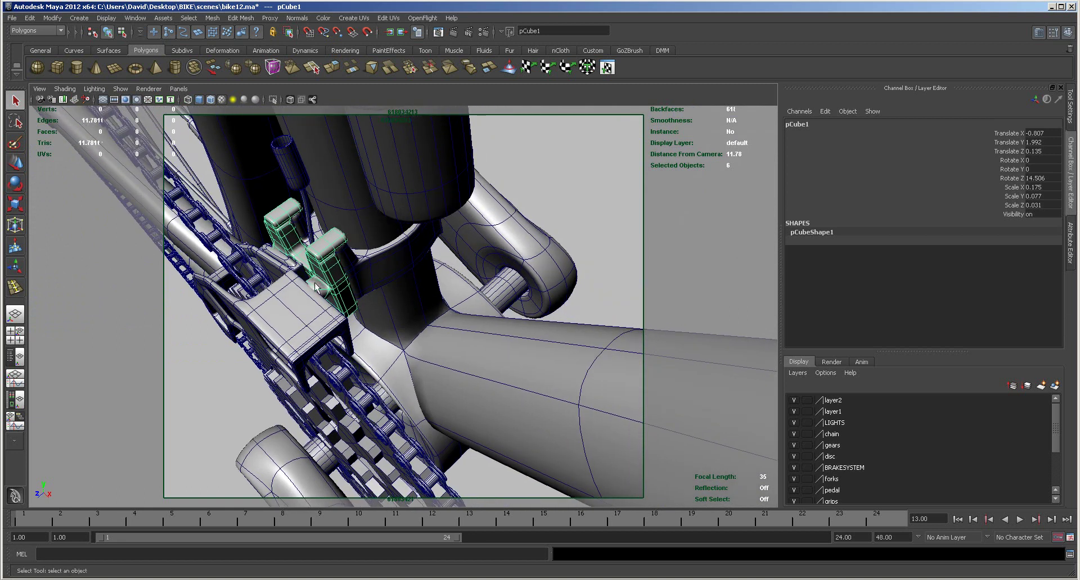
click(357, 269)
alt+drag(391, 283, 466, 275)
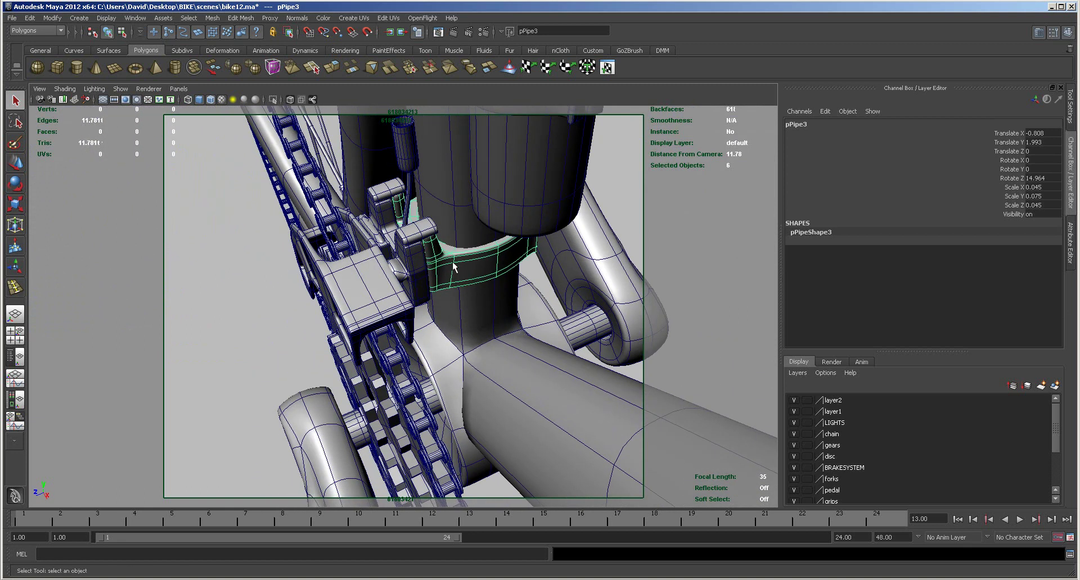
alt+drag(405, 243, 208, 233)
alt+middle_drag(209, 233, 250, 235)
alt+drag(417, 292, 377, 287)
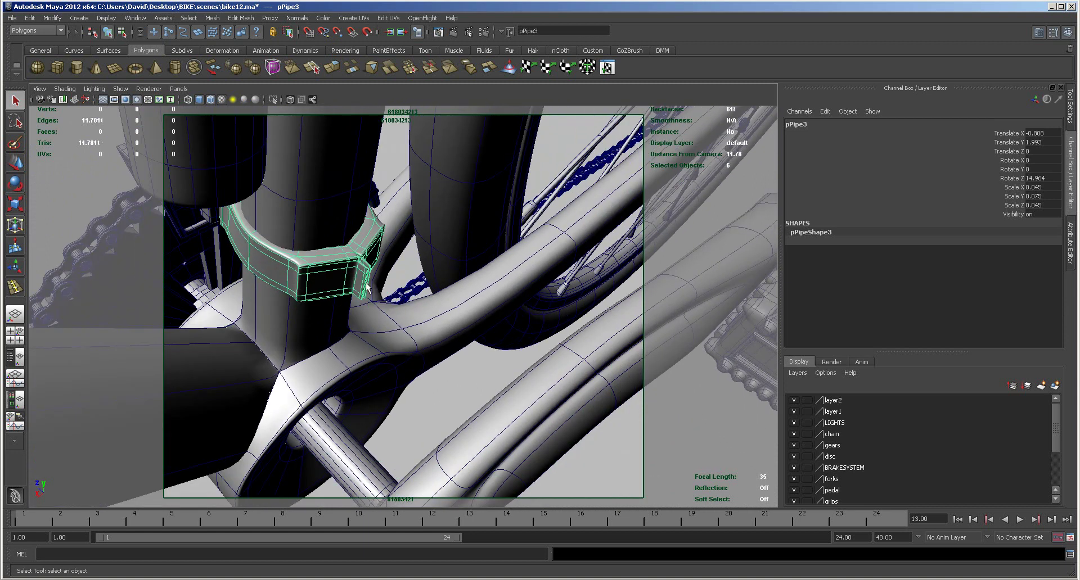
alt+drag(409, 282, 470, 289)
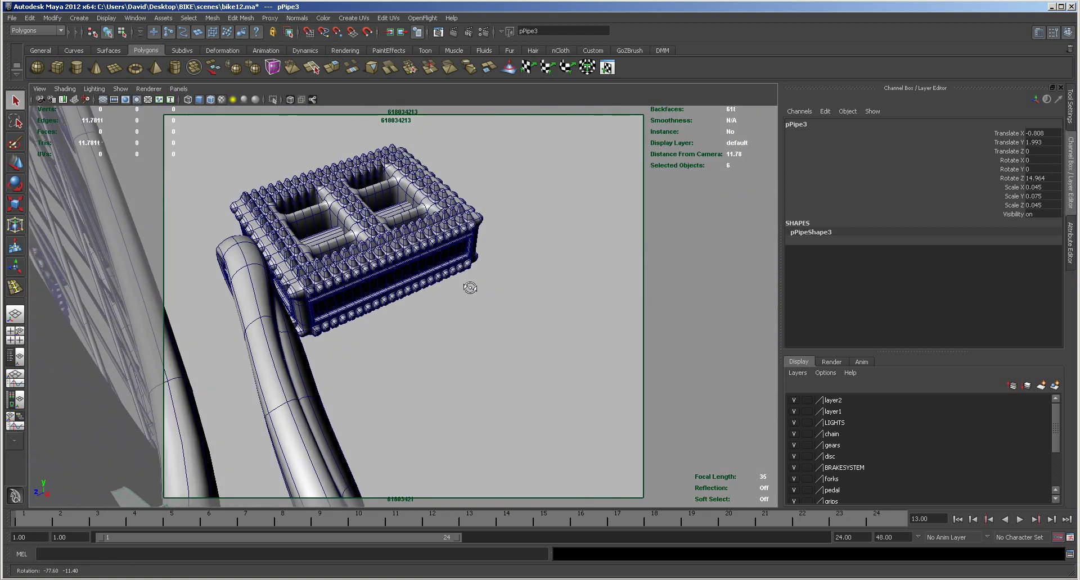
alt+middle_drag(346, 385, 507, 237)
alt+drag(417, 362, 516, 308)
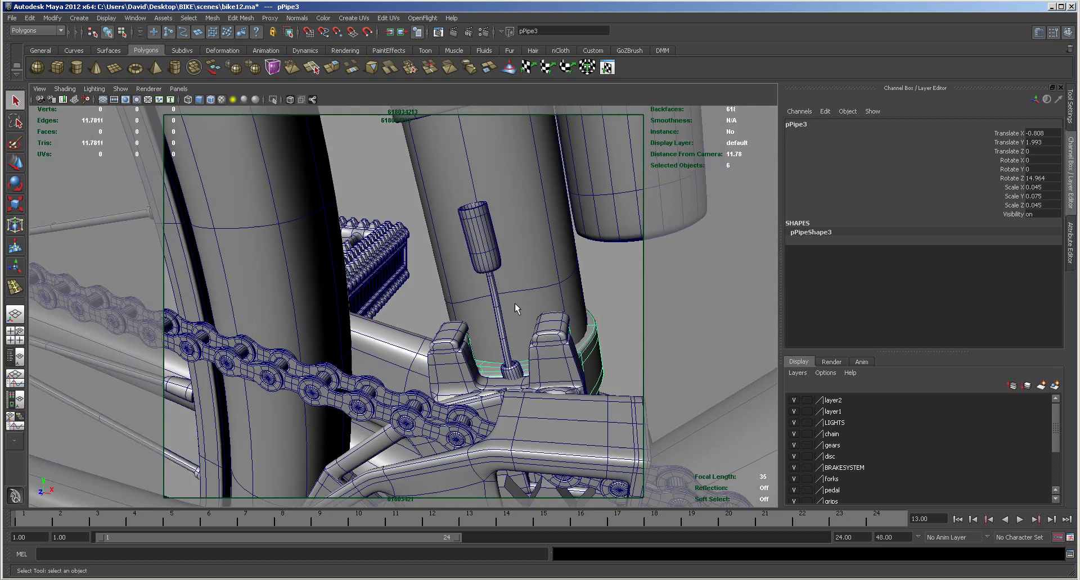
Step: Examine the pipe sleeve, the thin cable beneath it and the small collar joining it to the guard mount
click(480, 264)
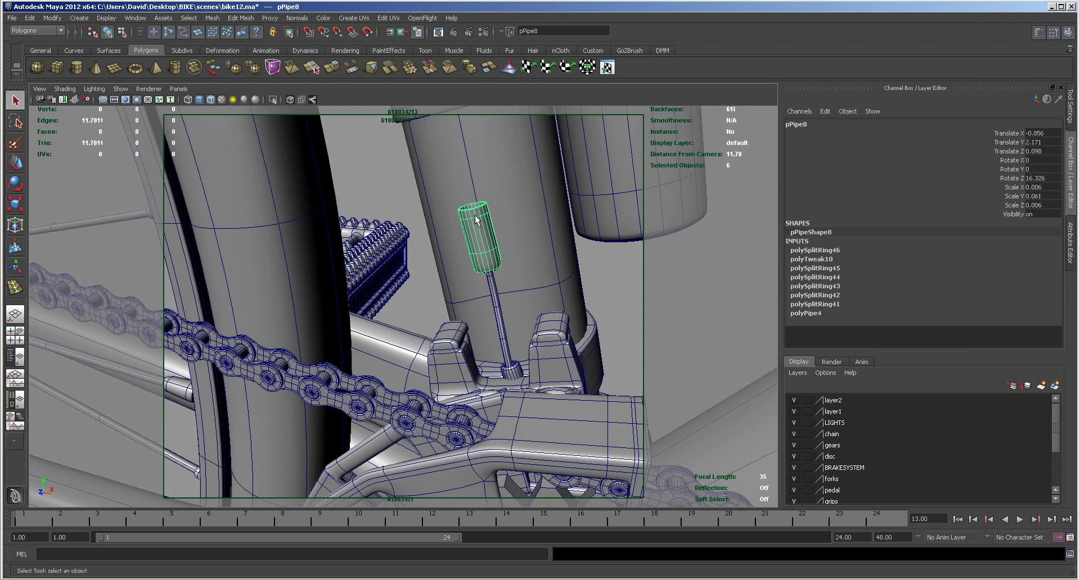
alt+drag(477, 219, 473, 181)
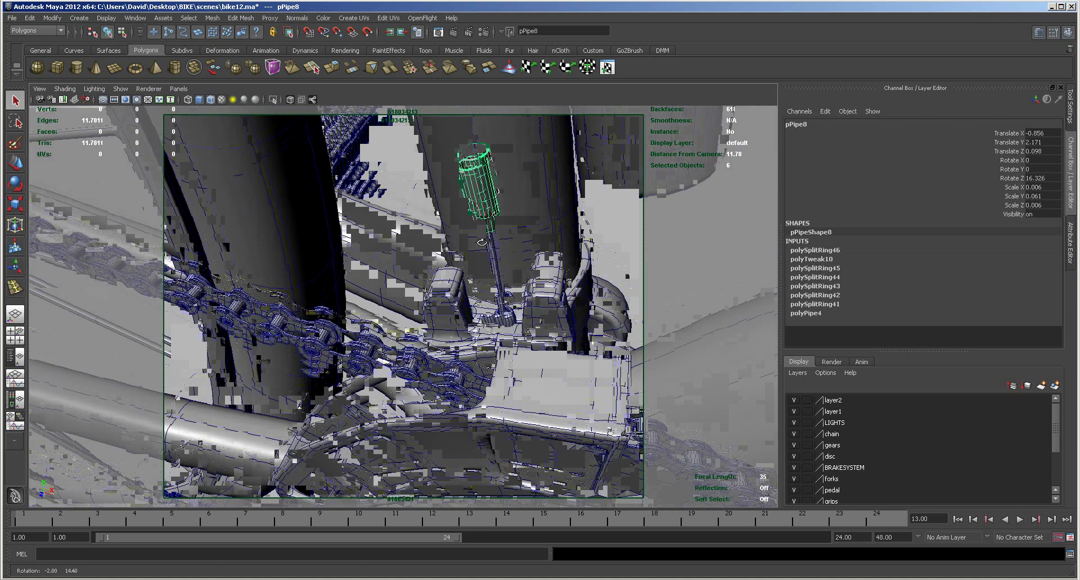
scroll(474, 180, up, 4)
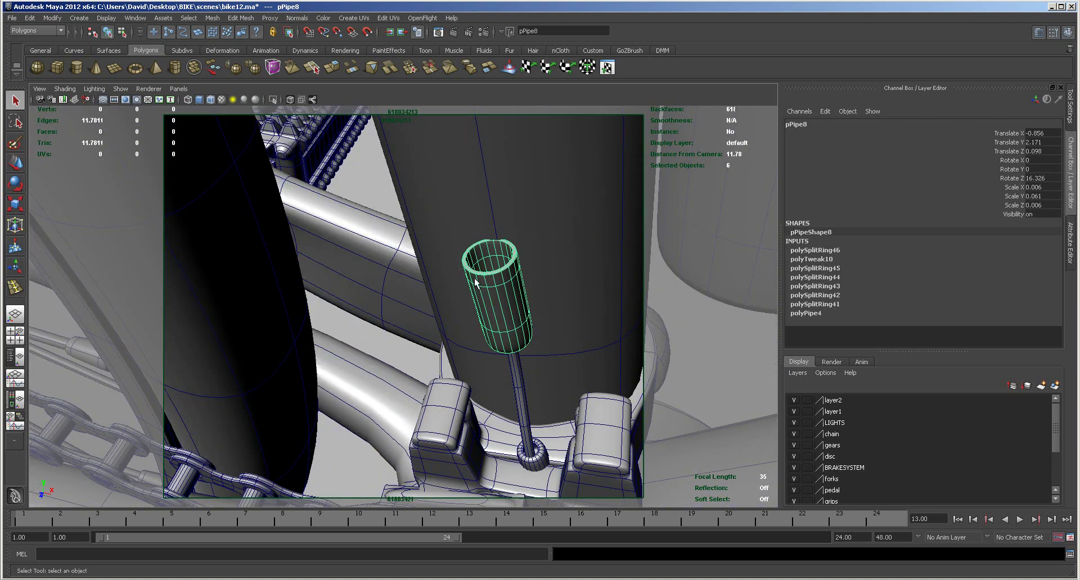
alt+drag(514, 305, 495, 278)
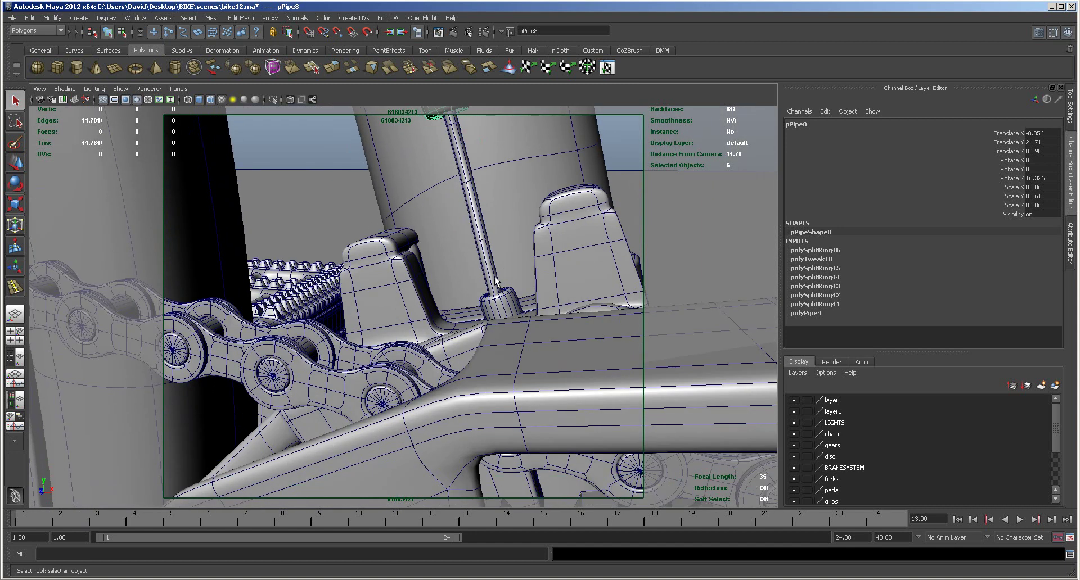
click(467, 182)
right_drag(466, 182, 427, 178)
click(510, 307)
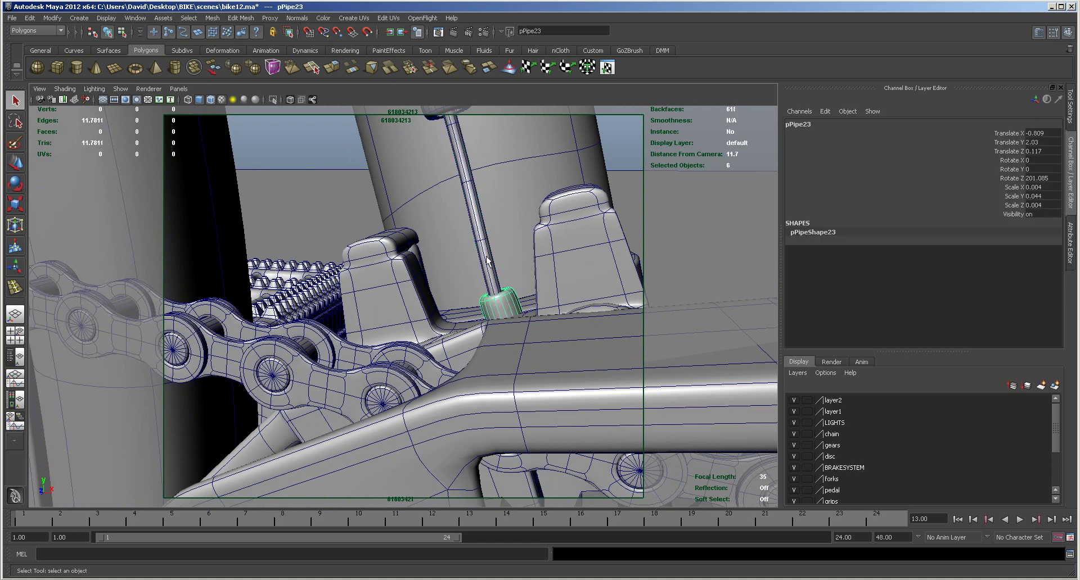
Step: Examine the two clamp rings on the seat tube and the capsule-shaped cylinder strapped beside it from several sides
alt+drag(508, 305, 476, 363)
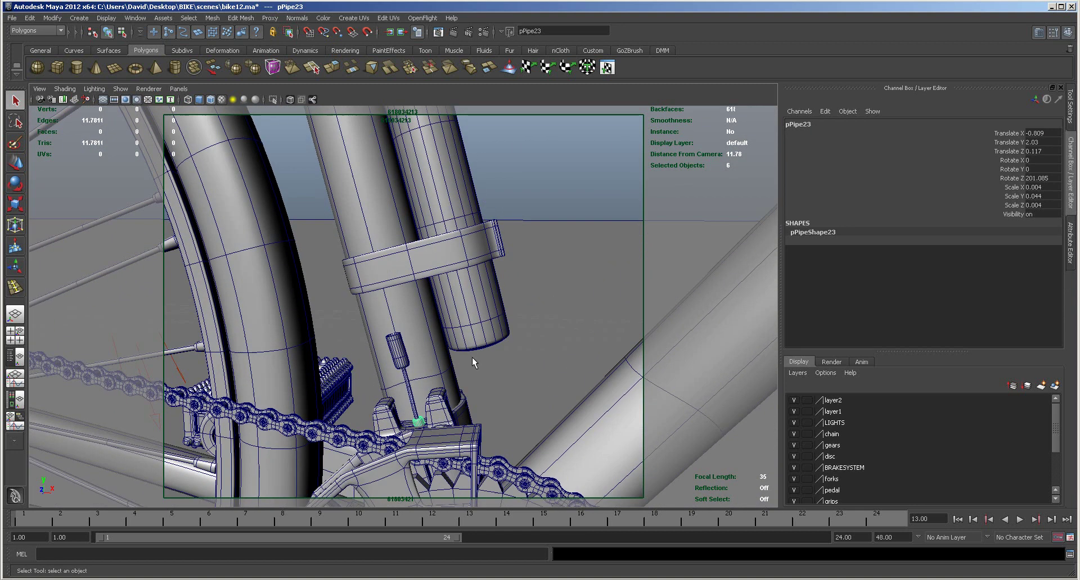
click(408, 268)
alt+drag(535, 295, 370, 324)
click(460, 490)
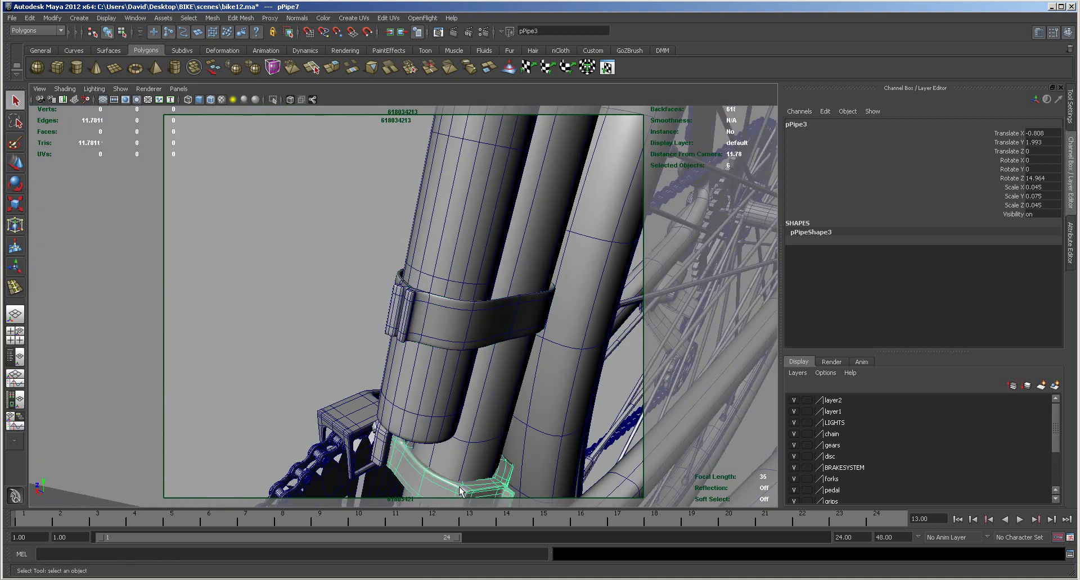
alt+drag(464, 451, 503, 349)
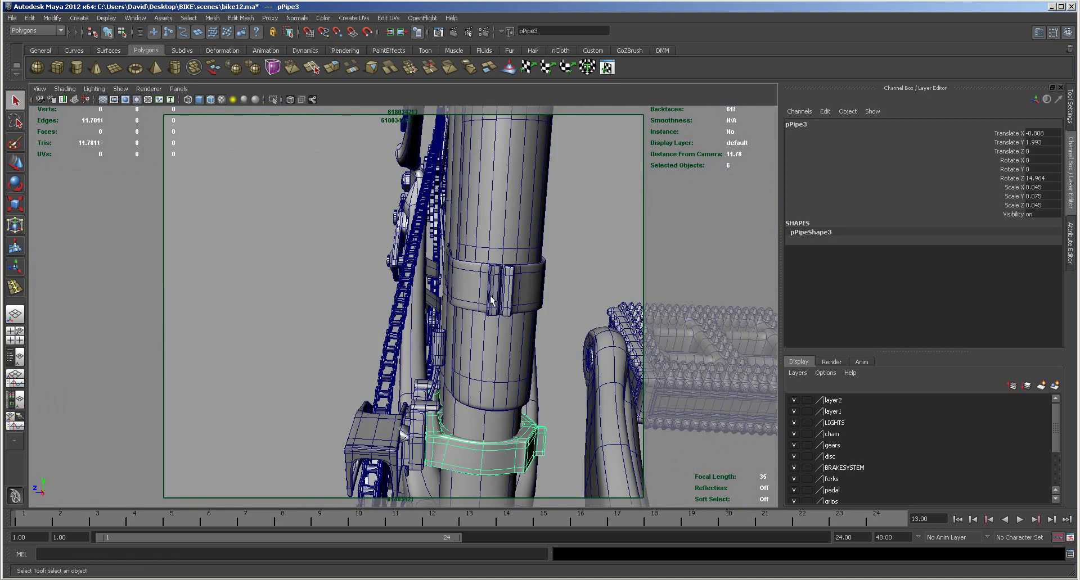
click(473, 304)
alt+drag(509, 275, 495, 297)
alt+right_drag(471, 241, 273, 282)
alt+right_drag(503, 315, 390, 299)
alt+drag(412, 320, 436, 284)
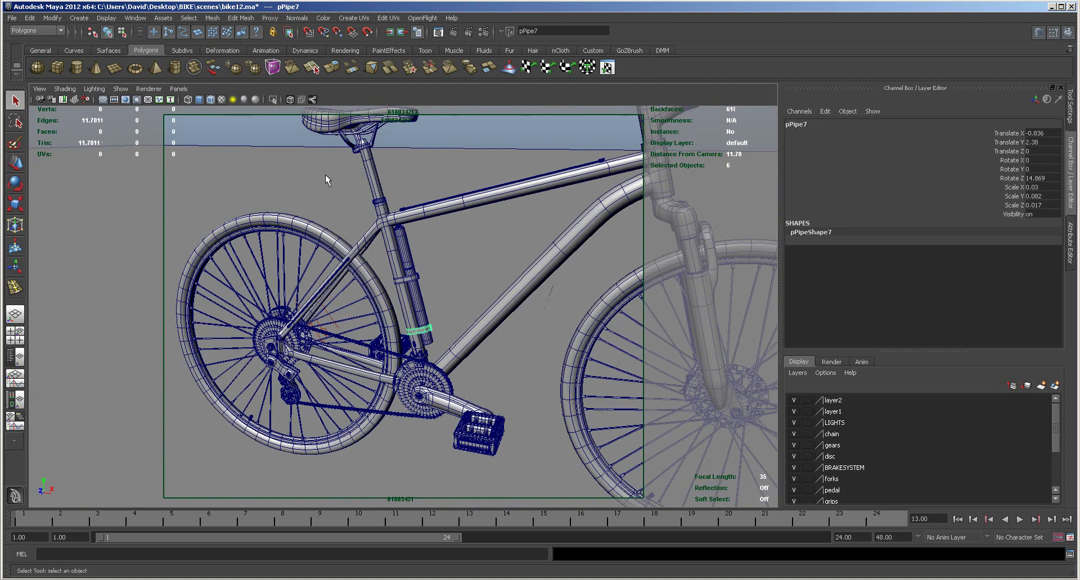
Step: Create a polygon sphere and raise it into the opening of the bike frame
click(39, 67)
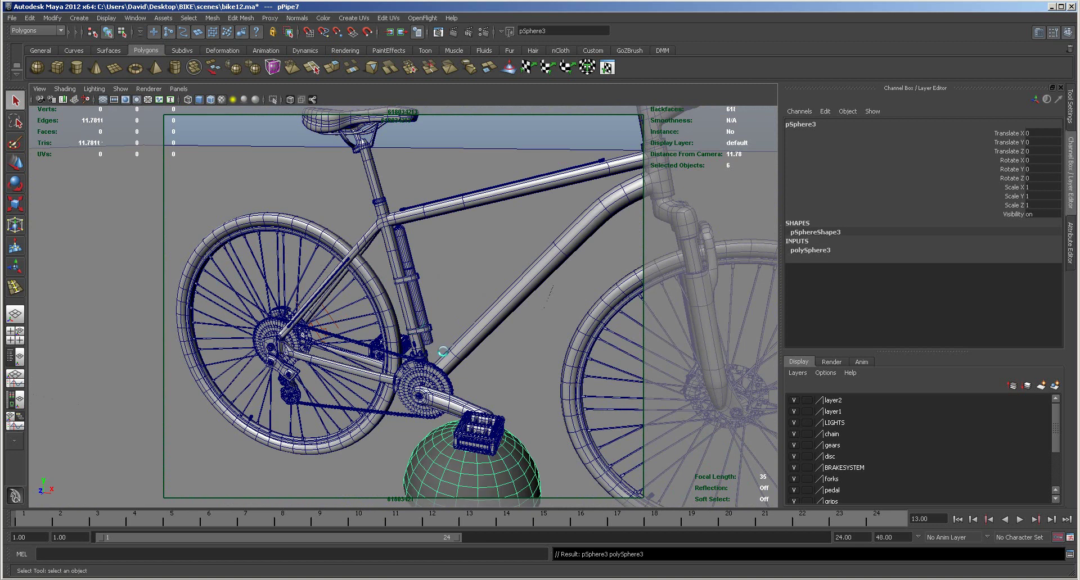
key(r)
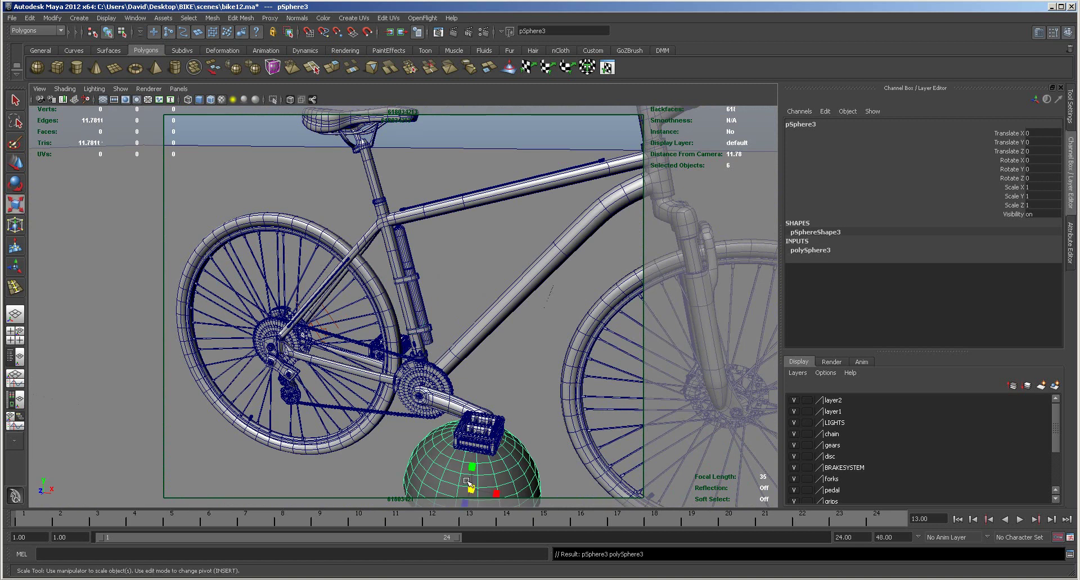
key(w)
drag(471, 472, 507, 231)
Step: Stretch the sphere into a long capsule by moving its lower-half vertices straight down in the side view
right_drag(529, 248, 476, 245)
key(space)
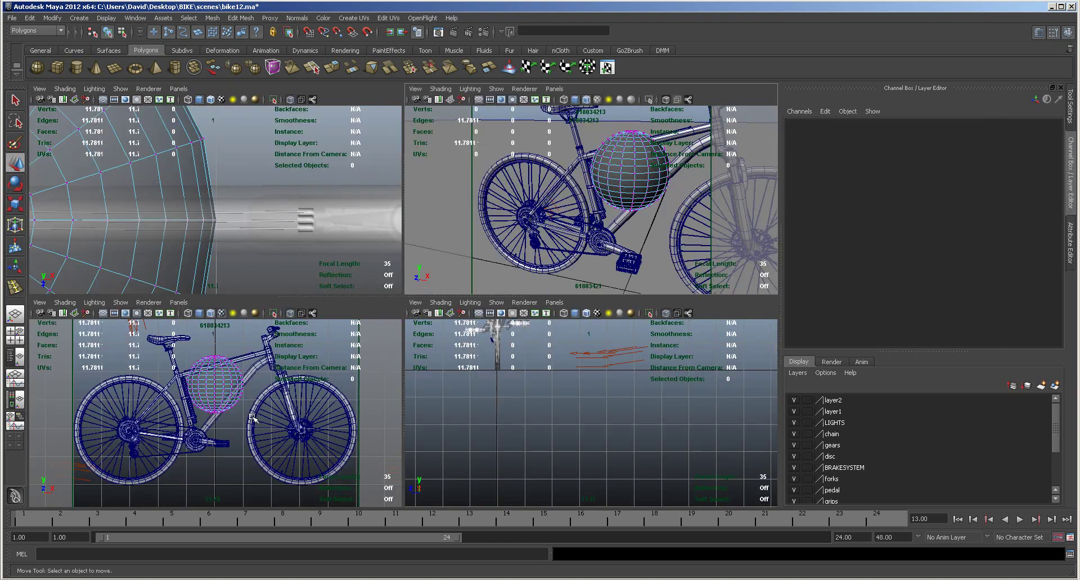
key(space)
drag(340, 249, 478, 317)
drag(399, 257, 393, 453)
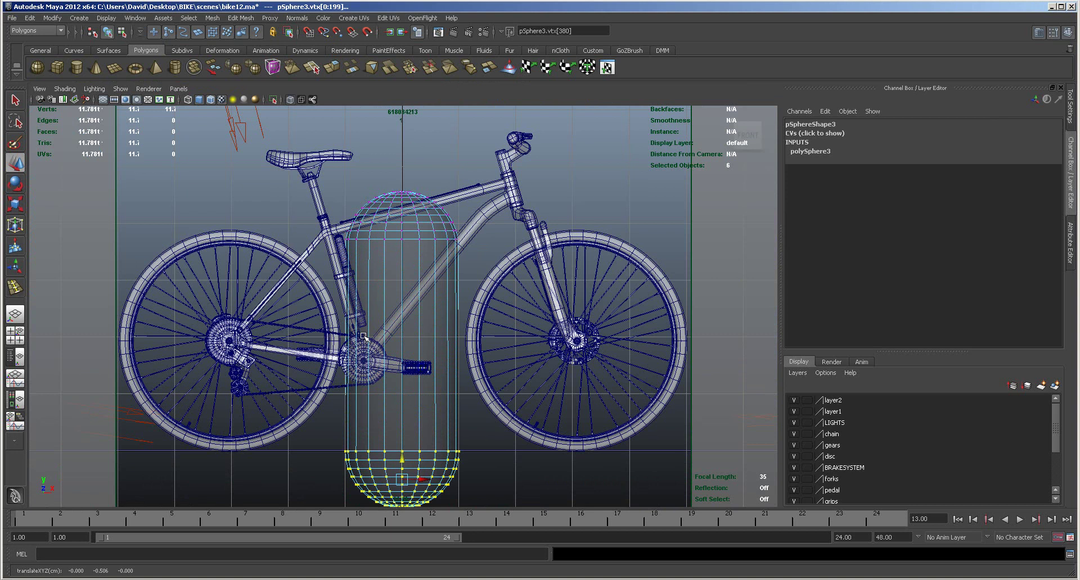
Step: Flatten the capsule's lower end by scaling its vertices vertically, and delete the whole test shape
scroll(380, 287, up, 3)
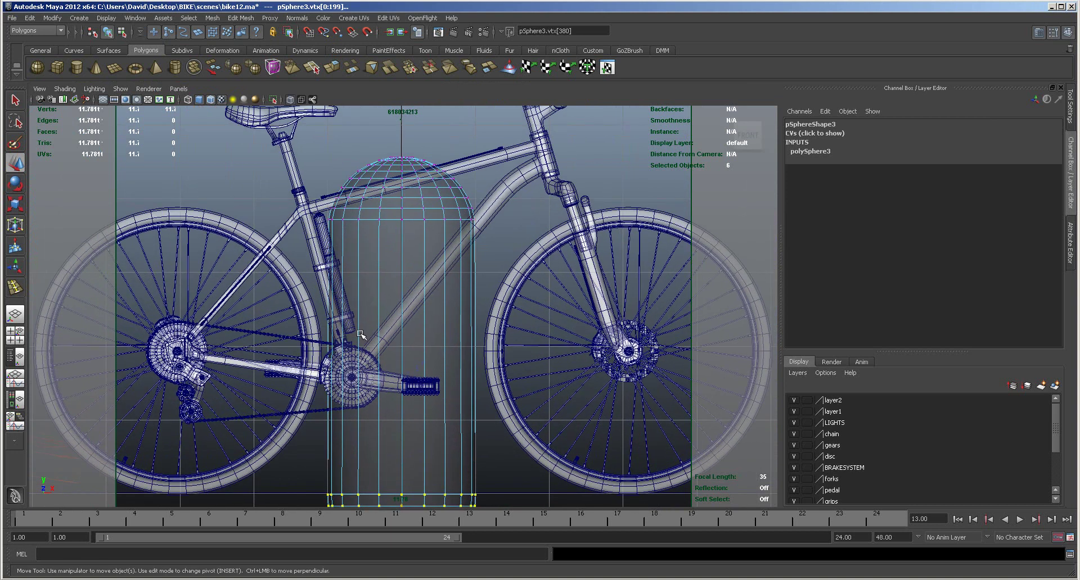
alt+middle_drag(362, 332, 477, 336)
alt+middle_drag(526, 392, 433, 423)
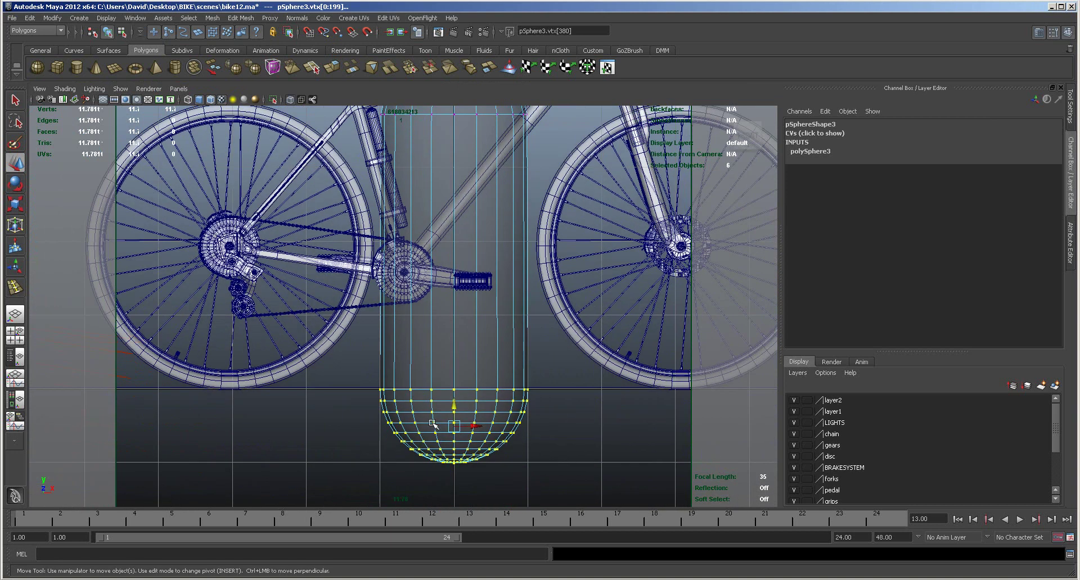
key(r)
drag(455, 451, 456, 417)
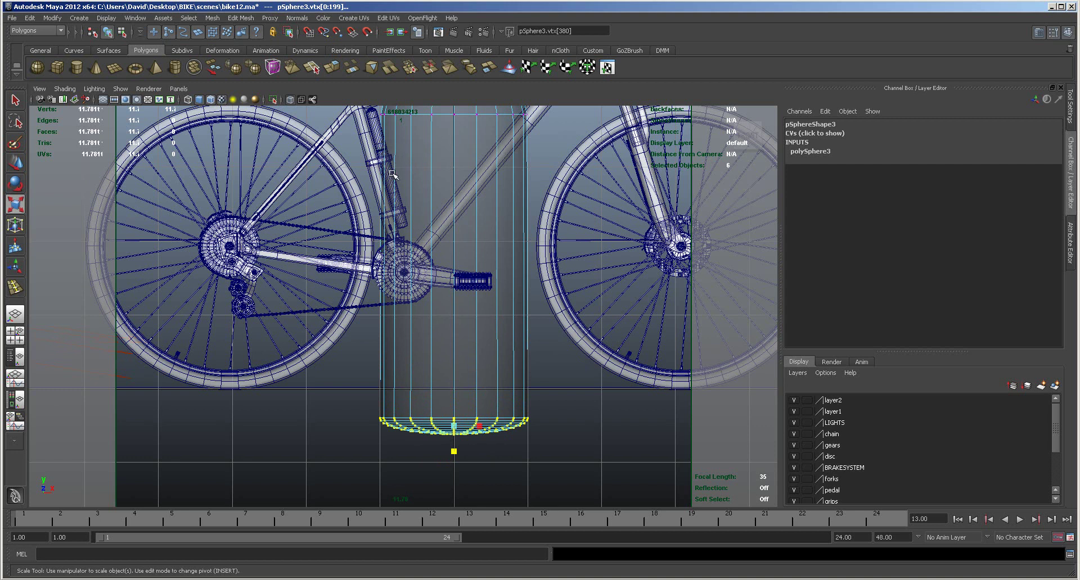
right_drag(476, 186, 502, 176)
key(Delete)
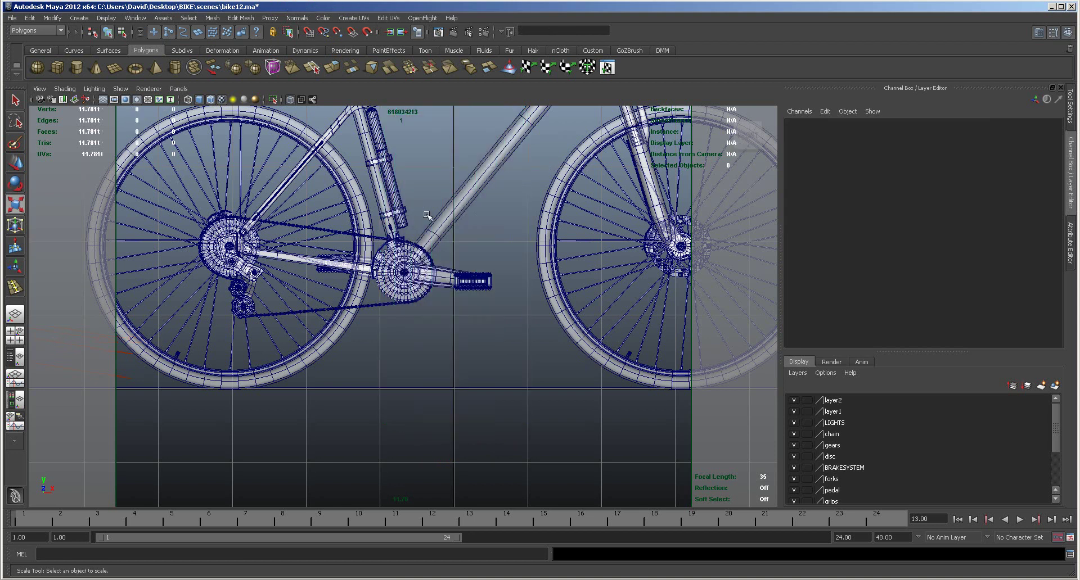
Step: Examine the rounded cylinder and its clamp beside the seat tube up close, and bring back the four-view layout
scroll(427, 216, up, 1)
alt+middle_drag(427, 217, 388, 360)
scroll(388, 360, up, 8)
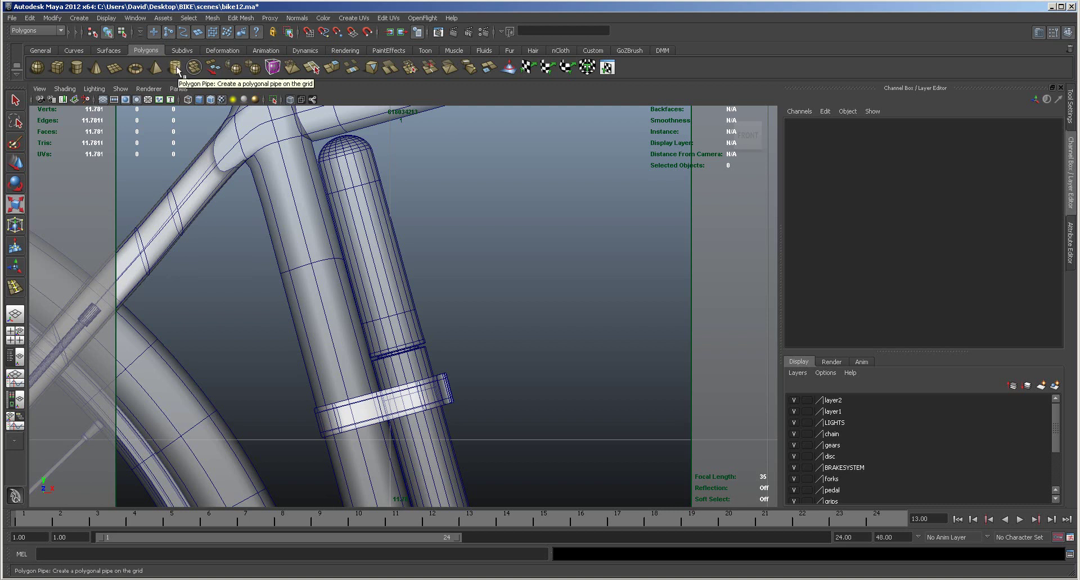
key(space)
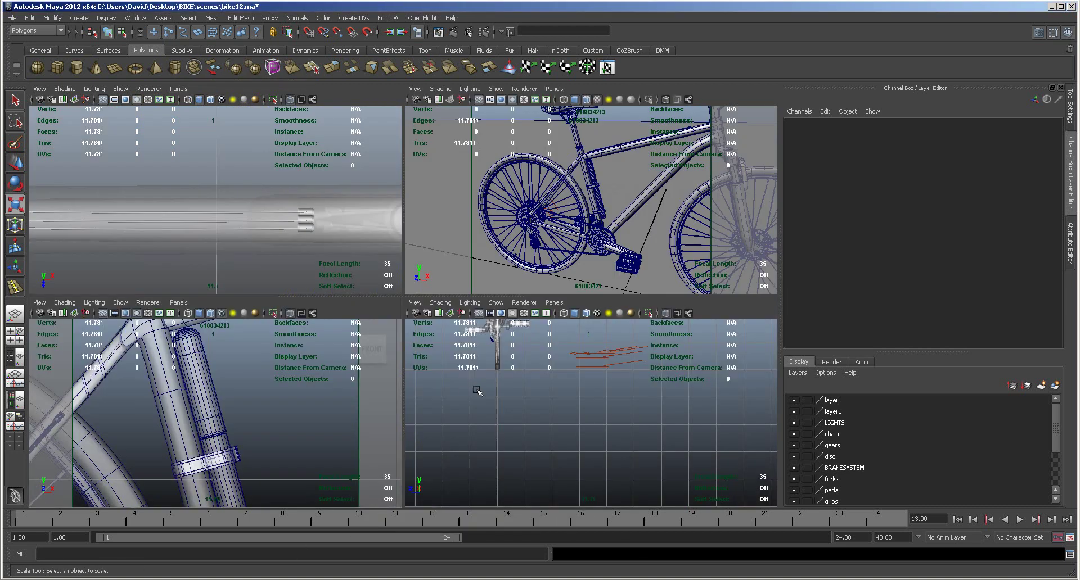
Step: Select the clamp band joining the shock to the seat tube, examine it up close, and maximize the perspective view
click(594, 185)
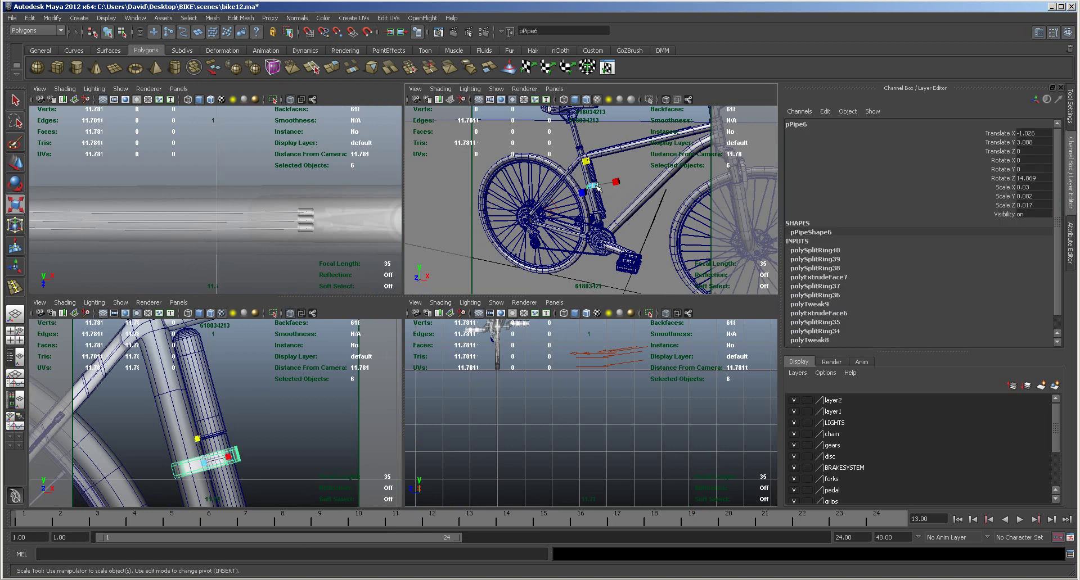
alt+right_drag(595, 215, 767, 202)
alt+drag(768, 202, 653, 249)
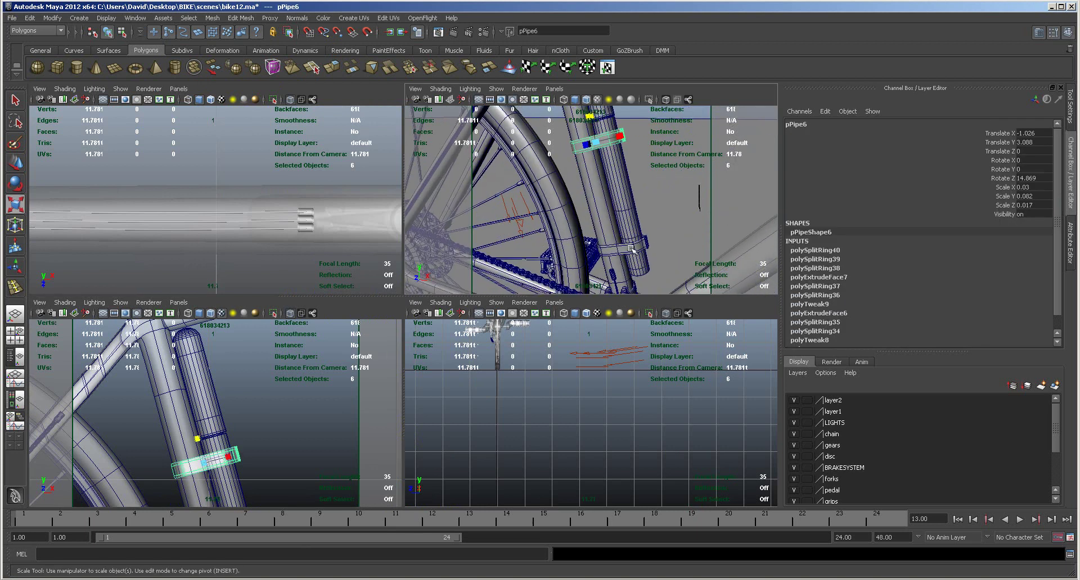
alt+right_drag(637, 252, 475, 173)
alt+middle_drag(585, 172, 539, 239)
key(space)
Step: Examine the seat post collar and its bolts just above the top tube joint
alt+right_drag(494, 258, 591, 339)
alt+drag(490, 366, 444, 329)
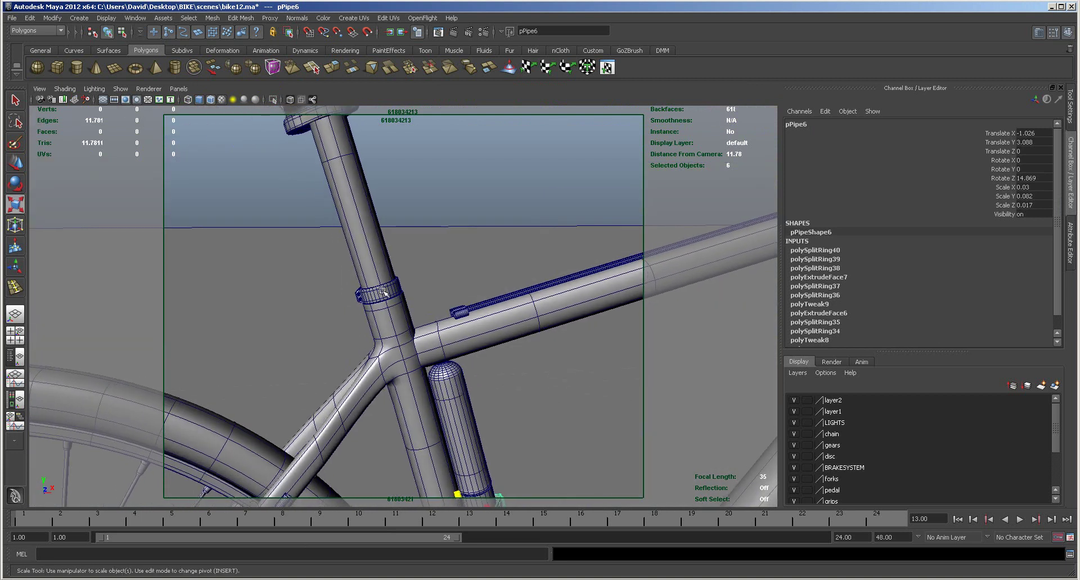
alt+right_drag(377, 298, 687, 308)
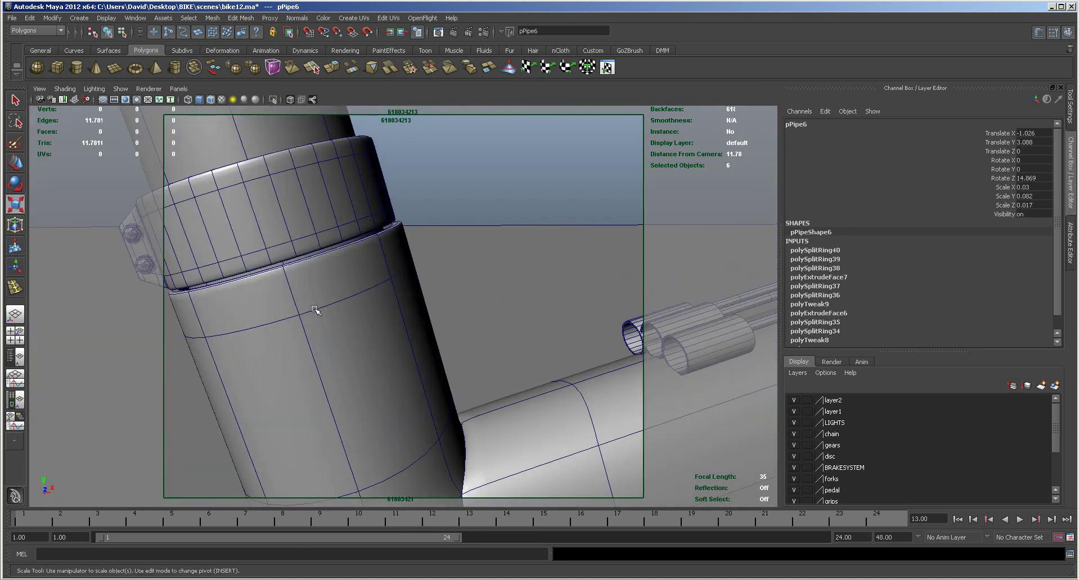
alt+middle_drag(316, 308, 421, 320)
mouse_move(369, 351)
alt+mouse_down()
mouse_move(393, 354)
mouse_move(349, 354)
alt+mouse_up()
alt+right_drag(478, 365, 419, 357)
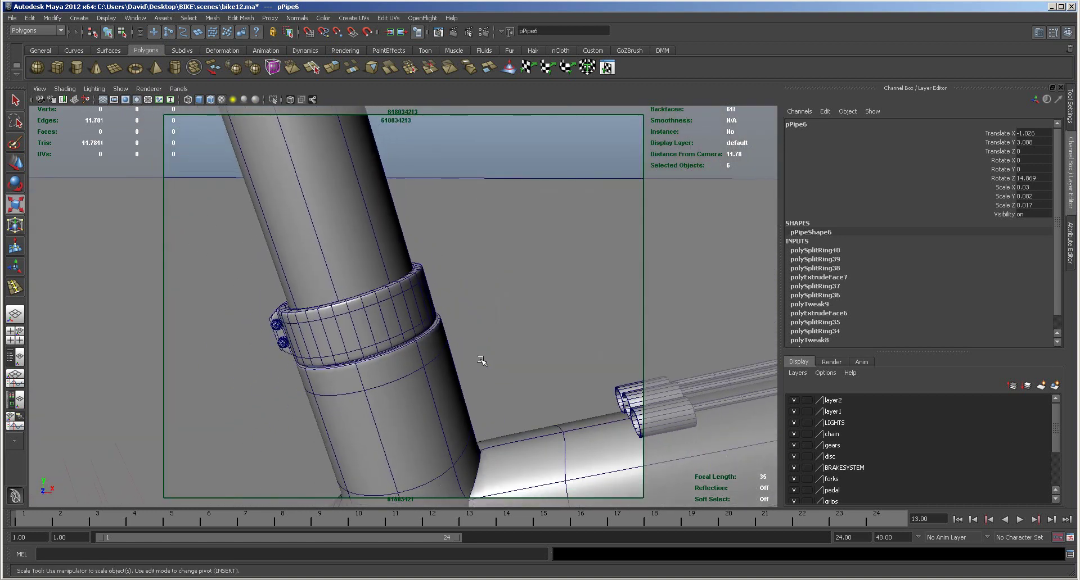
alt+middle_drag(482, 362, 376, 359)
Step: Examine the pipe end sleeves and the thin cable cylinders running along the top tube
click(451, 417)
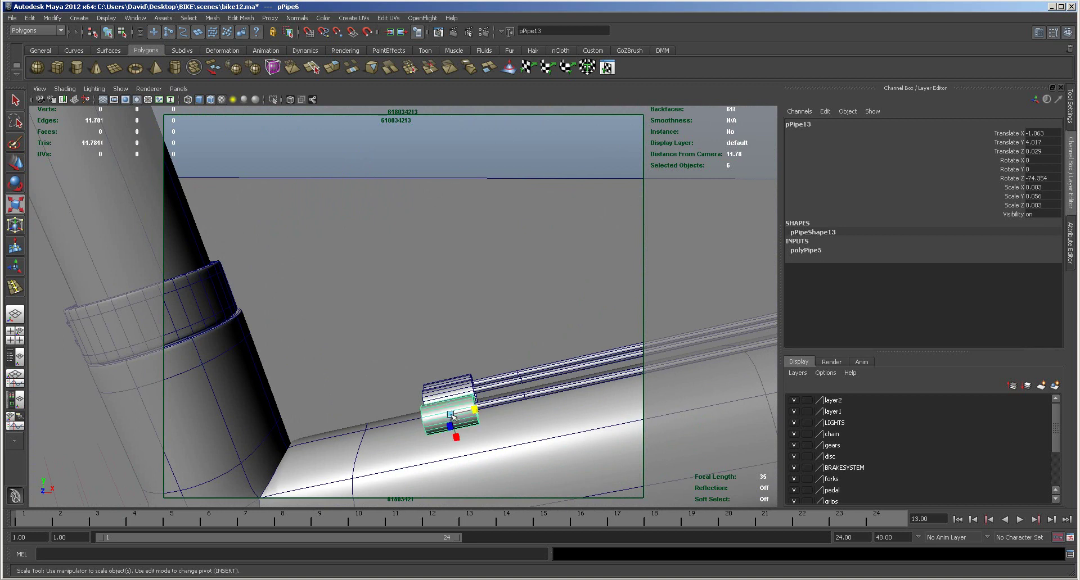
click(450, 385)
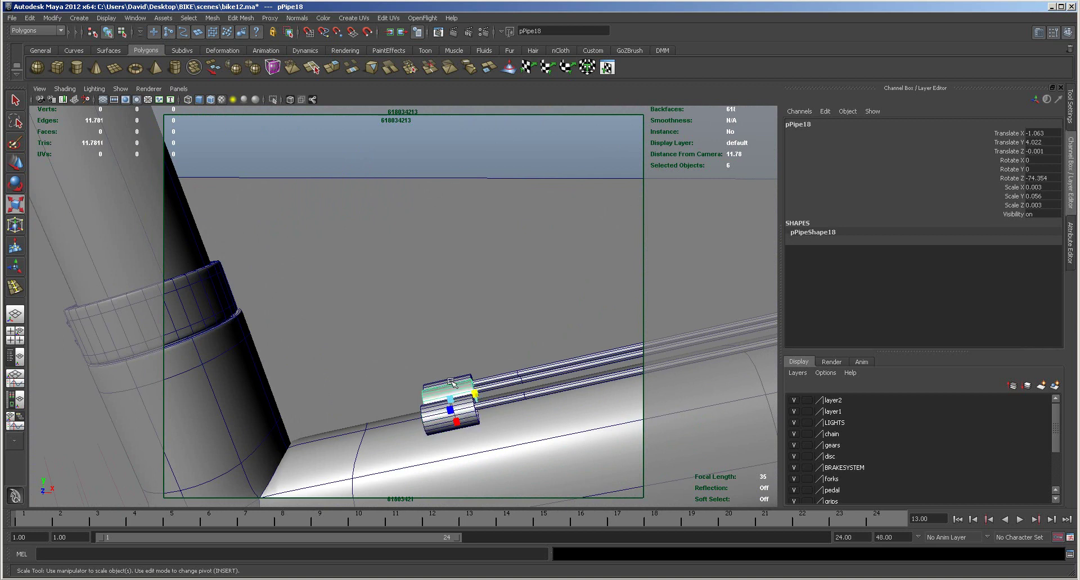
mouse_move(456, 377)
alt+mouse_down()
mouse_move(478, 371)
mouse_move(445, 386)
alt+mouse_up()
click(418, 411)
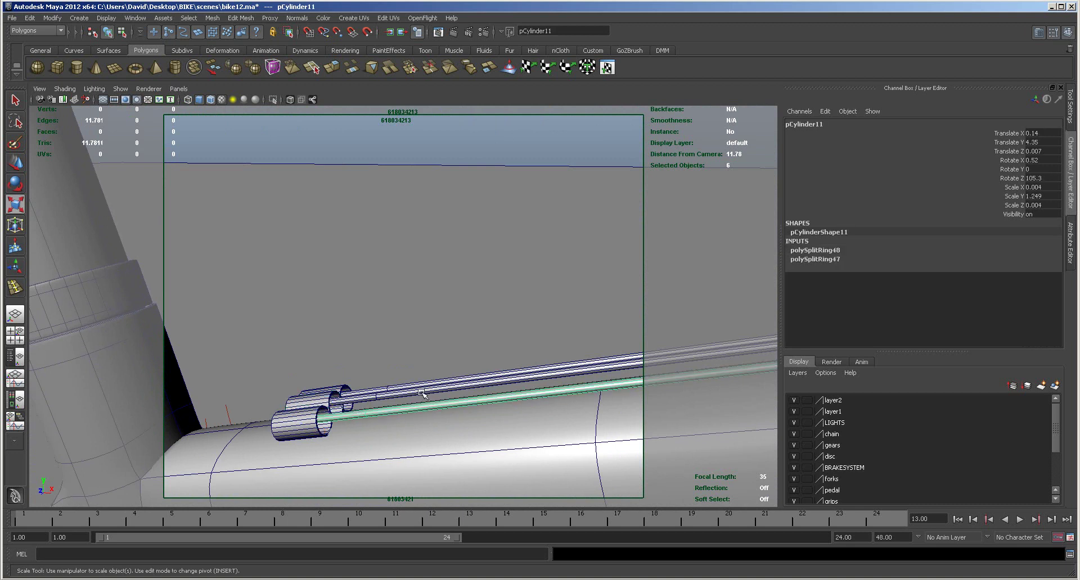
click(423, 386)
Step: Follow the cables along the top tube and examine the front fork and front wheel
alt+right_drag(545, 399, 240, 392)
alt+middle_drag(489, 408, 258, 407)
alt+right_drag(511, 353, 432, 355)
alt+middle_drag(542, 382, 456, 408)
click(526, 339)
alt+middle_drag(541, 380, 549, 251)
alt+middle_drag(537, 400, 516, 273)
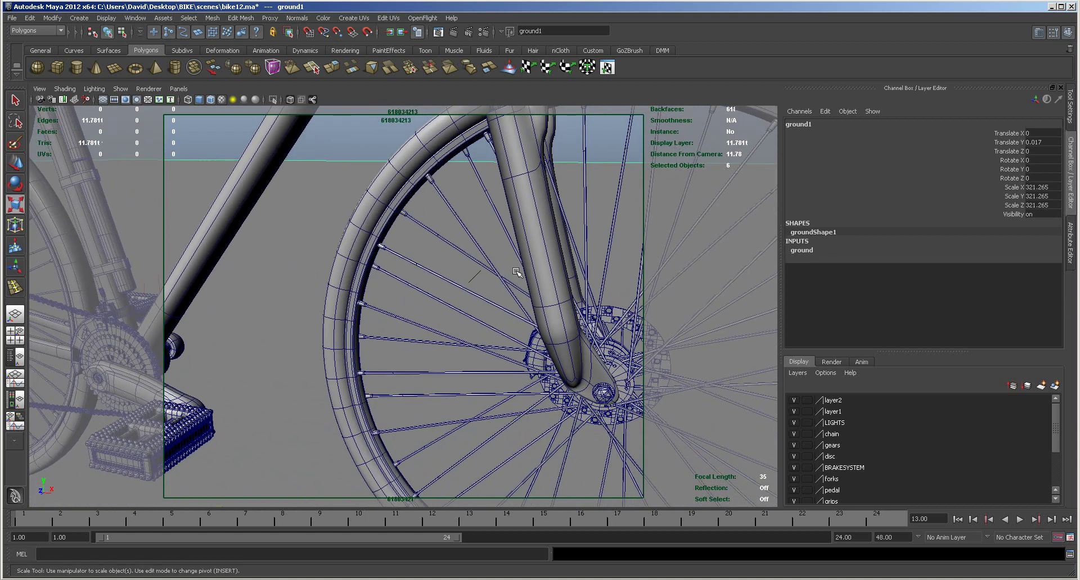
Step: Examine the front disc, hub and brake caliper, including the cable sleeve behind the fork leg
alt+drag(597, 333, 562, 355)
click(474, 370)
alt+right_drag(442, 387, 639, 371)
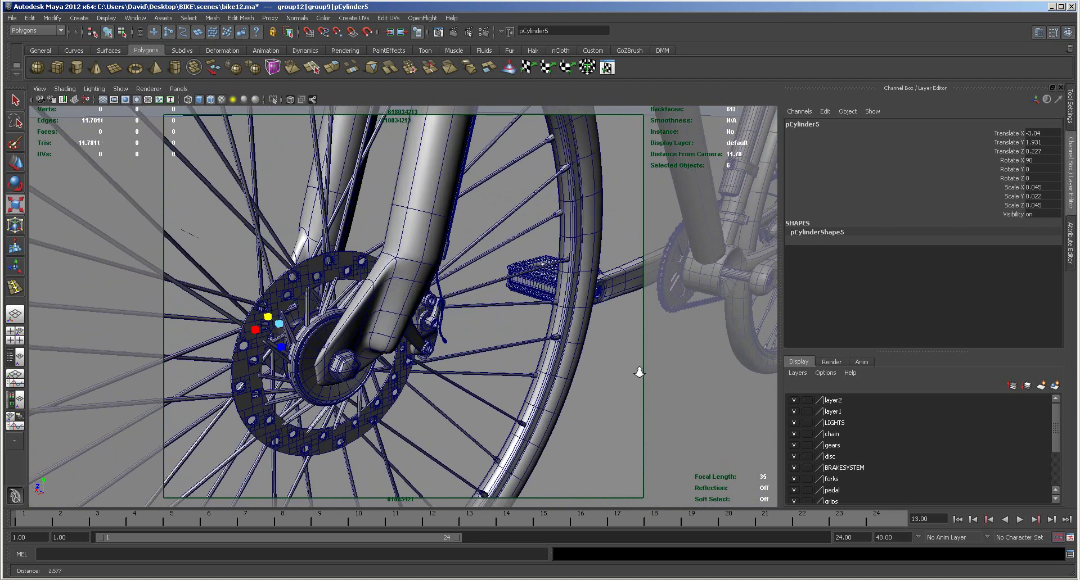
alt+drag(422, 388, 340, 372)
alt+right_drag(388, 380, 442, 380)
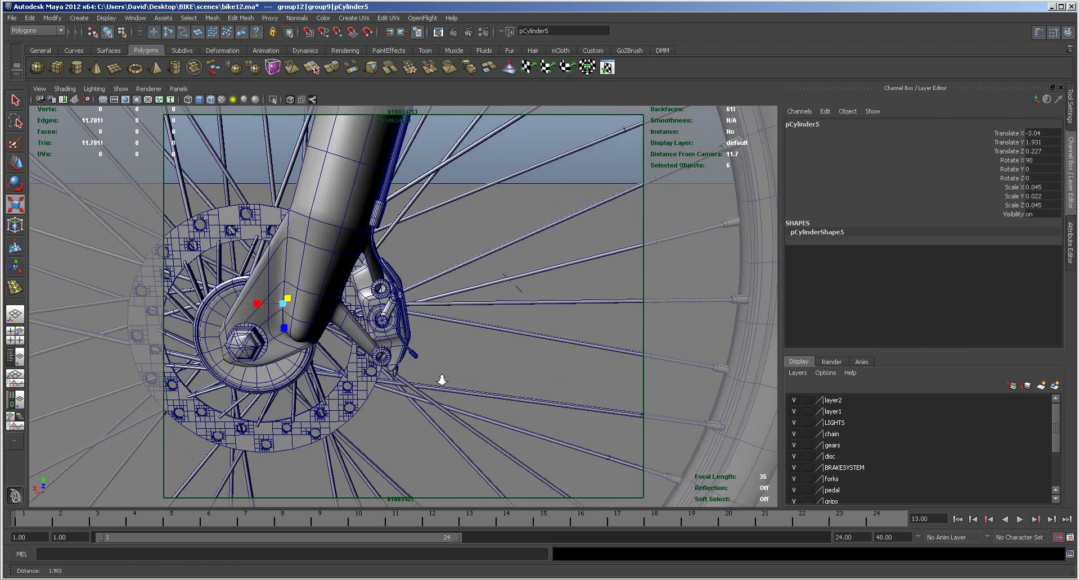
alt+drag(442, 381, 552, 376)
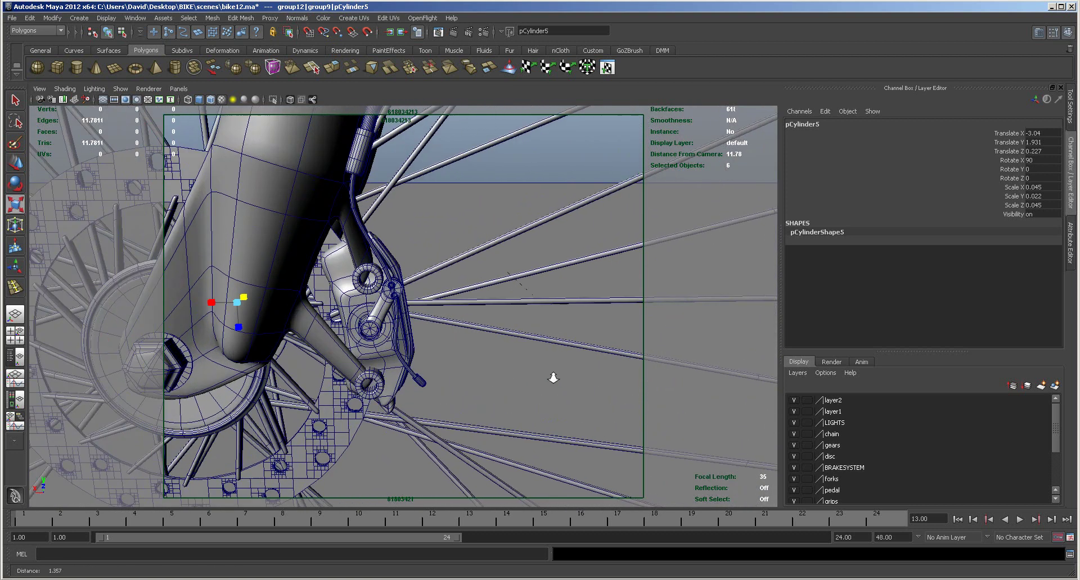
click(362, 159)
alt+drag(362, 159, 406, 230)
click(369, 182)
alt+drag(370, 183, 392, 226)
Step: Try moving the upper ring of vertices on the thin brake cable beside the front caliper, and undo the move
click(356, 232)
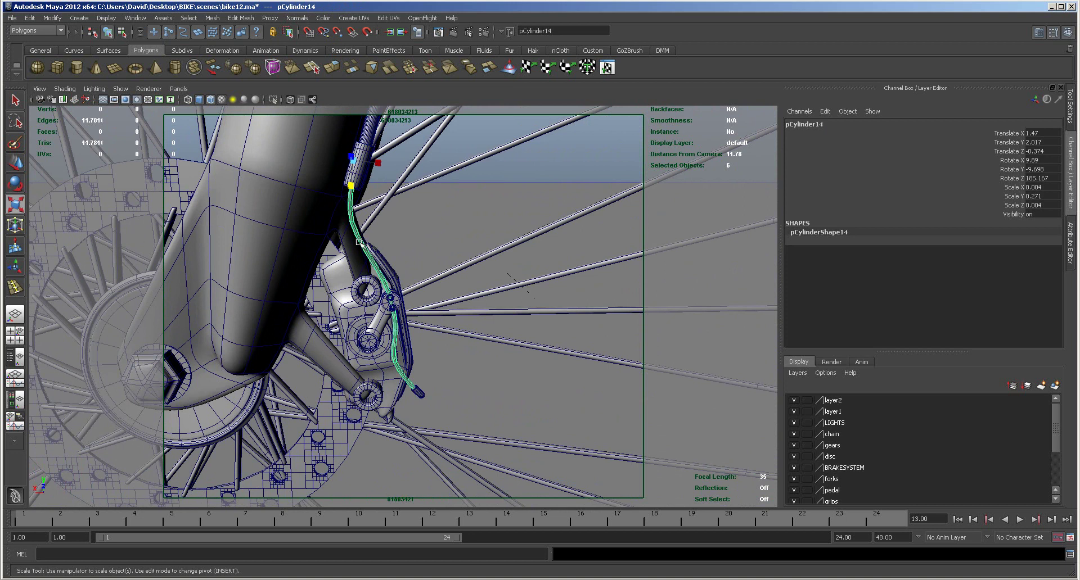
right_drag(360, 239, 338, 233)
mouse_move(338, 211)
mouse_down()
mouse_move(377, 239)
mouse_move(327, 220)
mouse_up()
key(w)
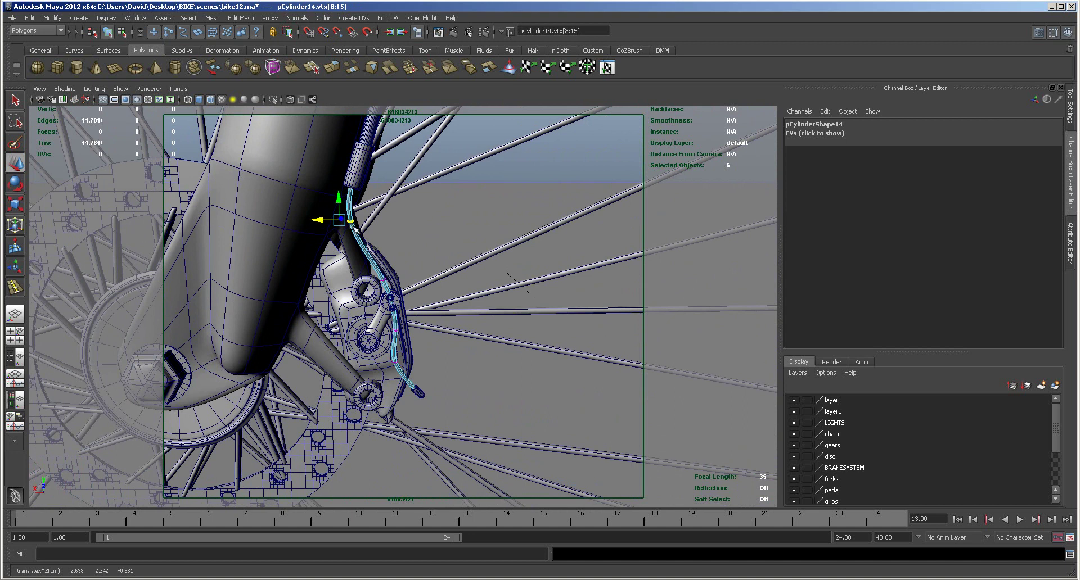
key(ctrl+z)
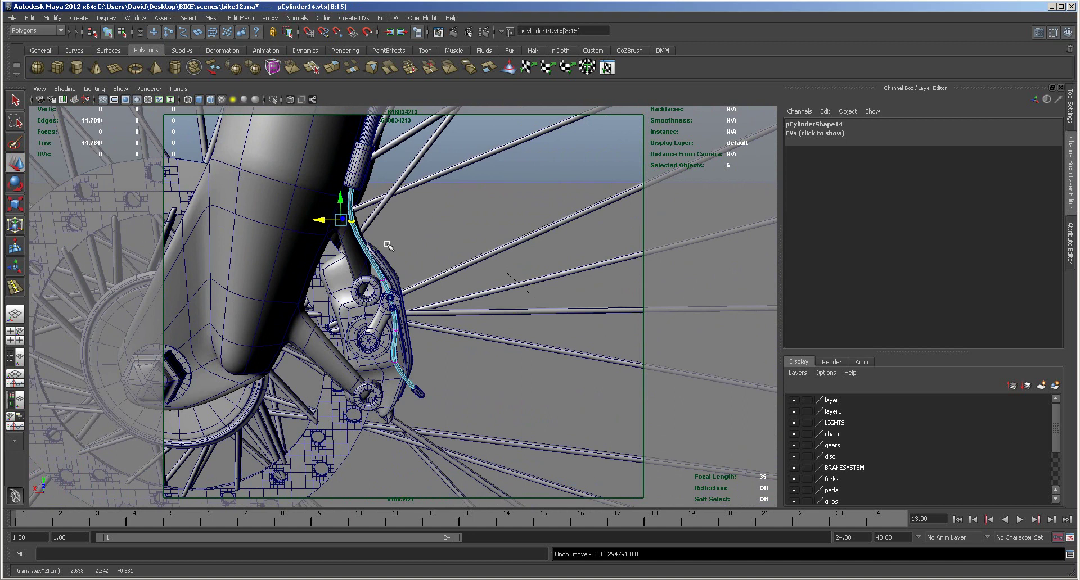
Step: Examine the front brake cable's lower end cap and the caliper's actuating arm that holds the cable
alt+middle_drag(437, 308, 421, 321)
click(400, 314)
scroll(511, 328, up, 10)
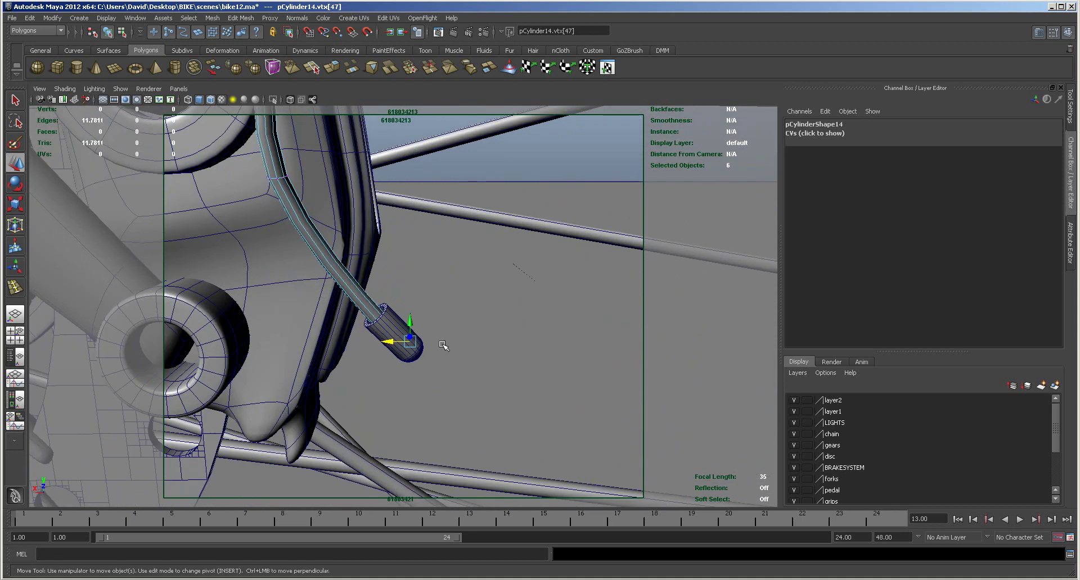
scroll(523, 325, down, 5)
alt+drag(384, 163, 364, 221)
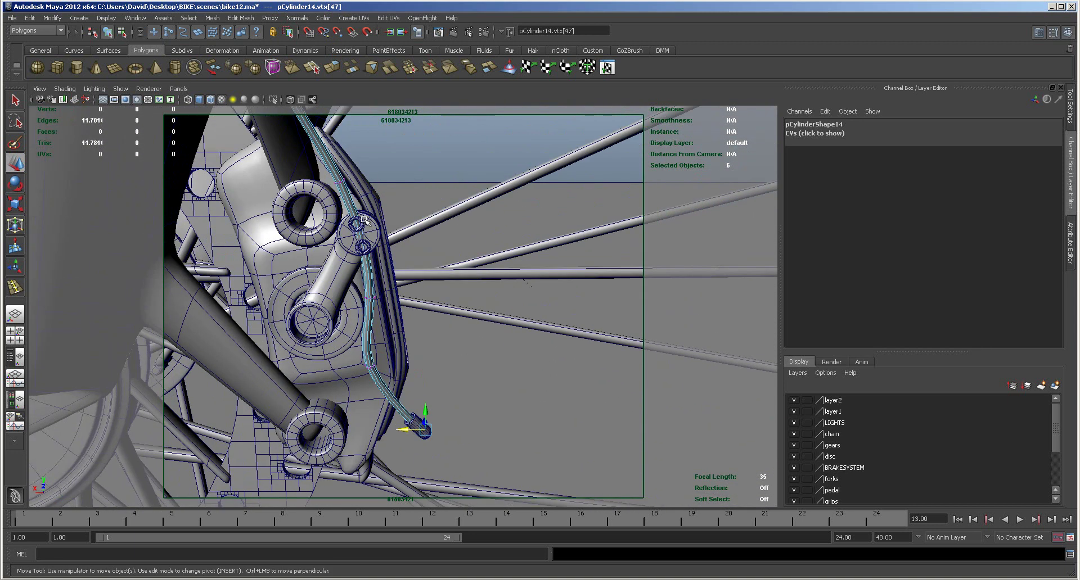
click(325, 297)
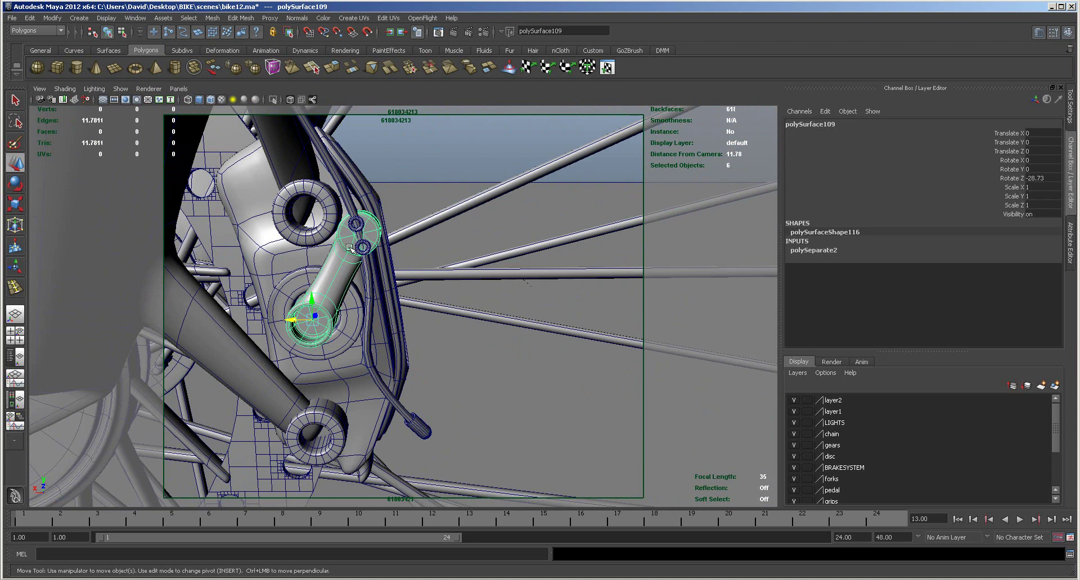
alt+right_drag(428, 306, 375, 295)
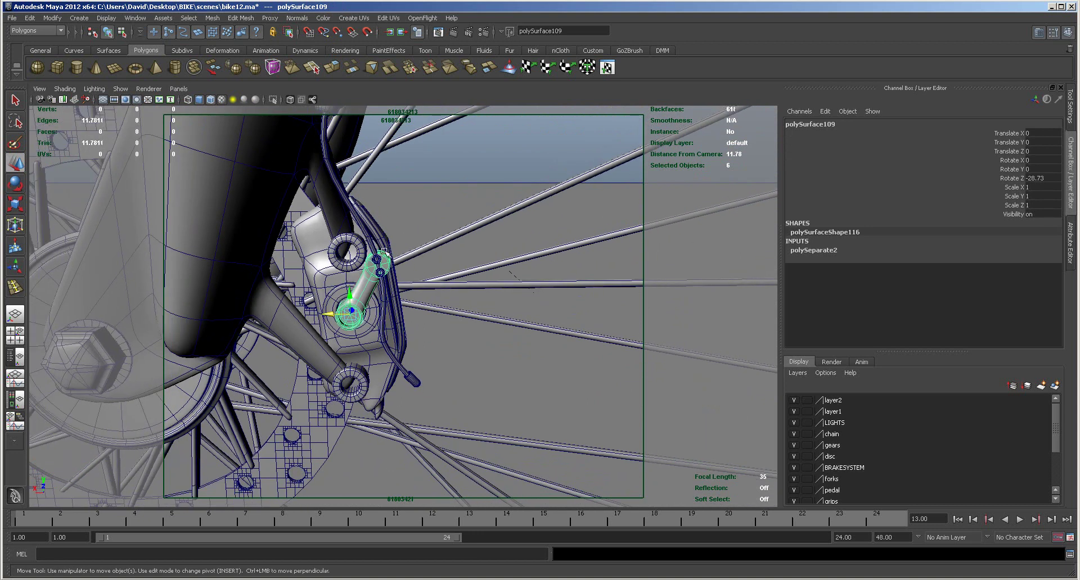
Step: Move past the pedals to the rear wheel and examine its disc brake, caliper bracket and axle nut
alt+right_drag(578, 357, 544, 329)
click(528, 342)
alt+middle_drag(531, 344, 168, 359)
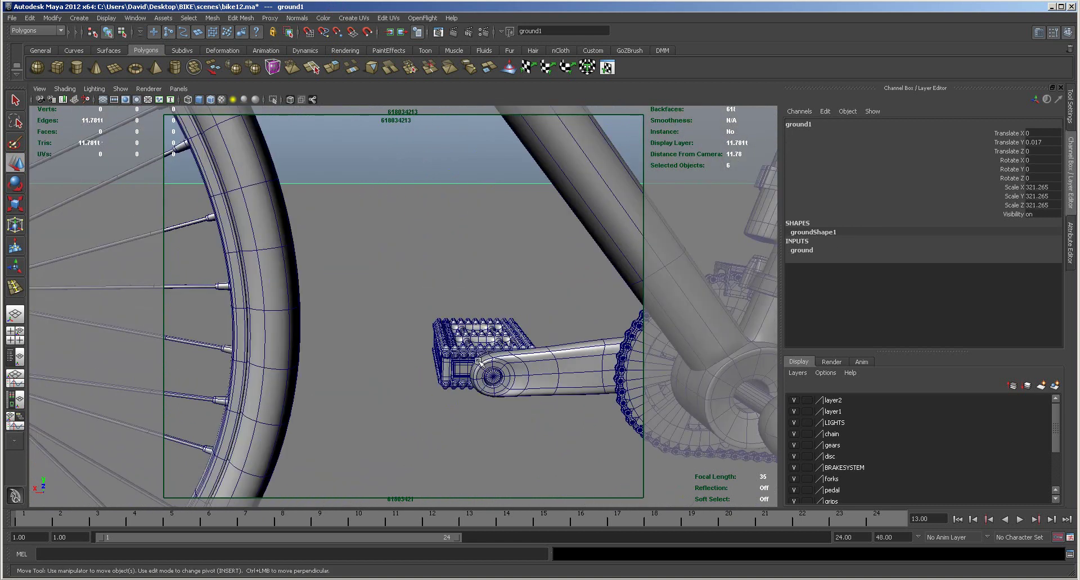
alt+middle_drag(479, 361, 205, 331)
alt+middle_drag(448, 352, 101, 350)
alt+middle_drag(506, 348, 215, 368)
alt+middle_drag(380, 344, 348, 358)
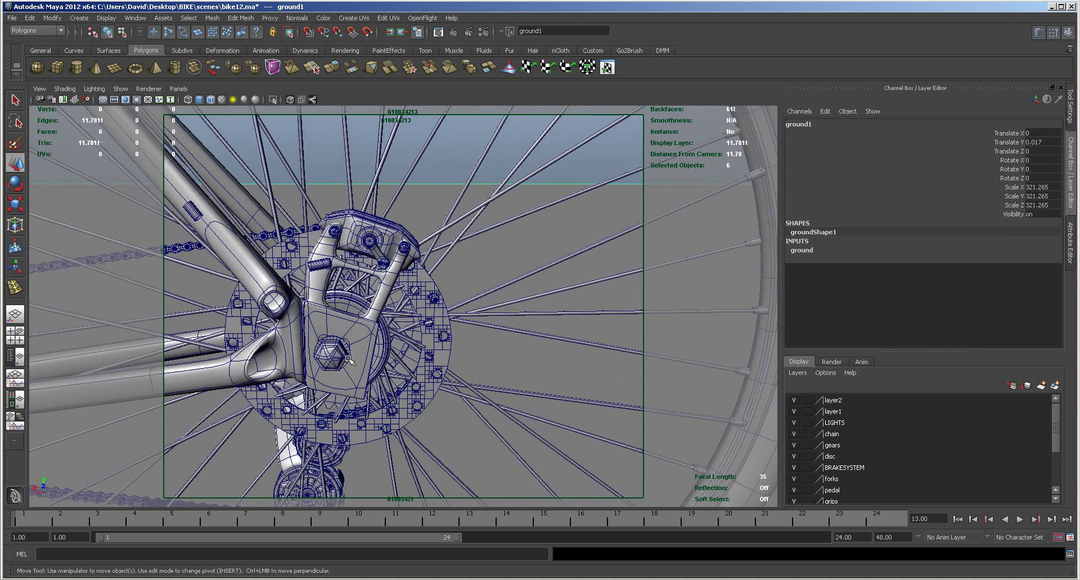
scroll(347, 358, up, 5)
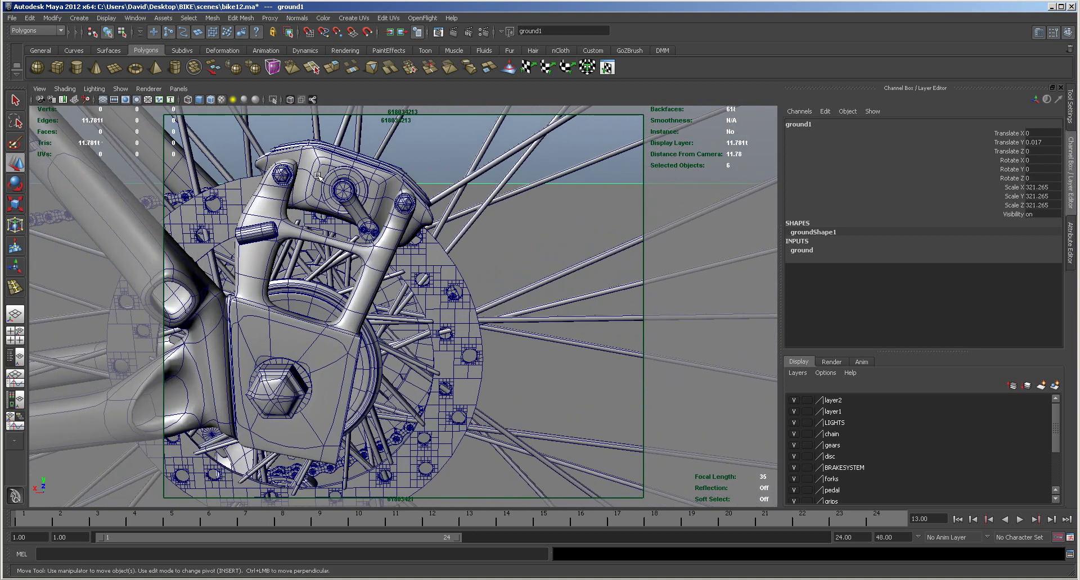
alt+drag(318, 230, 198, 185)
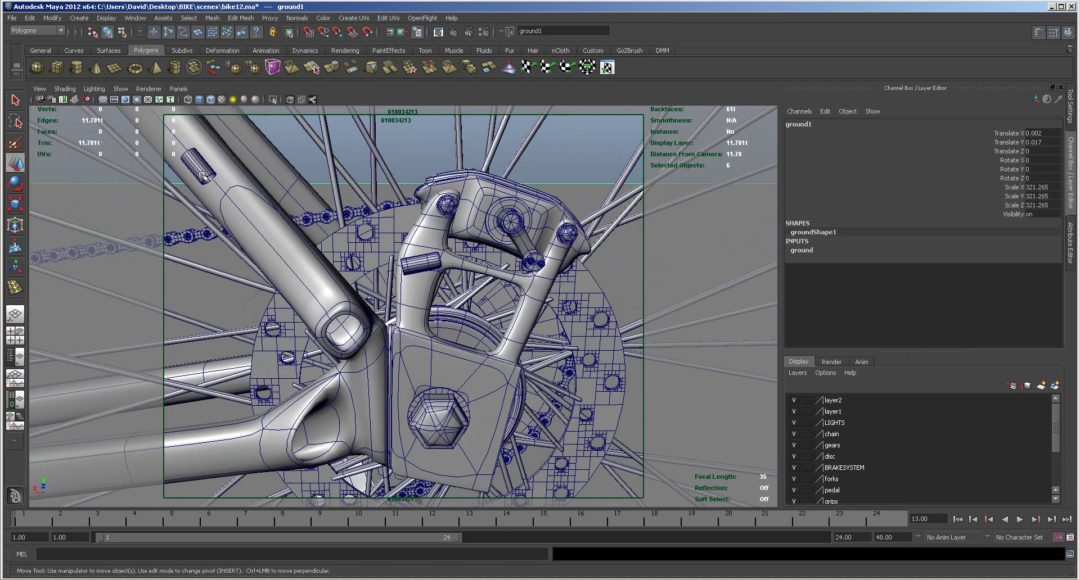
Step: Select the cable sleeve on the seat stay and examine its placement relative to the rear caliper
click(202, 176)
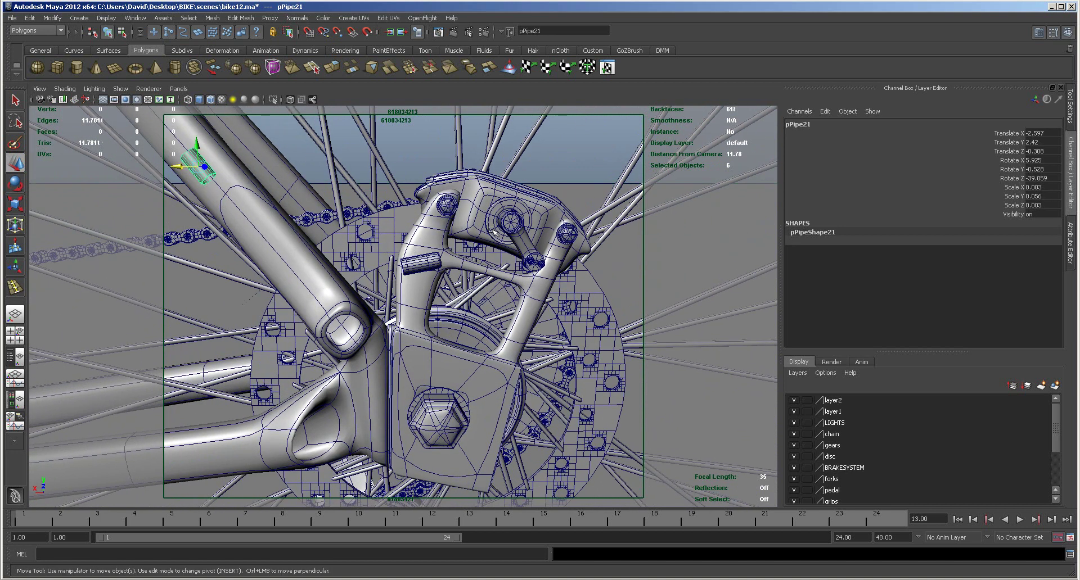
alt+drag(348, 247, 390, 294)
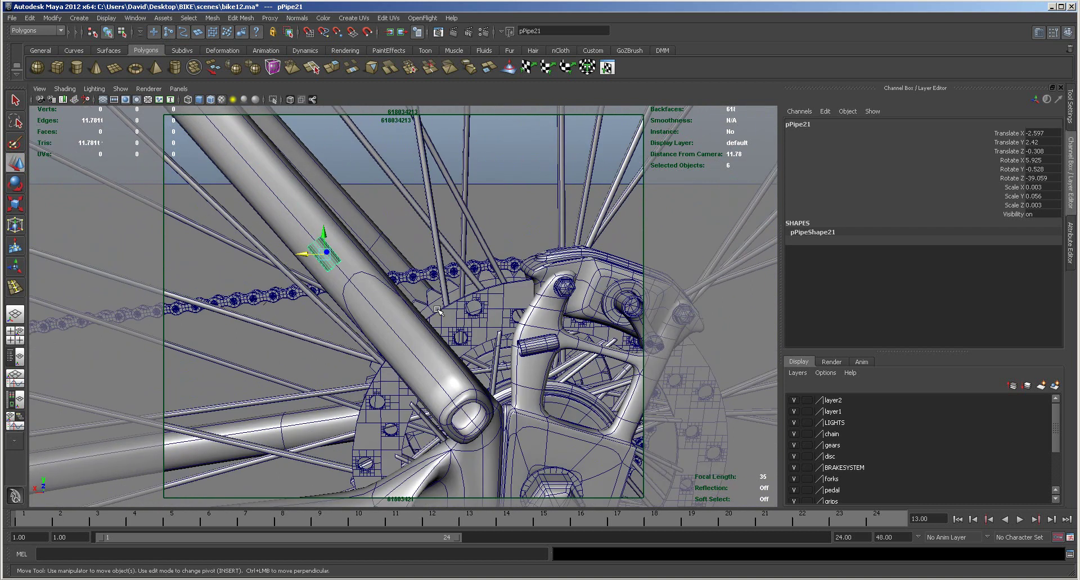
alt+drag(485, 304, 439, 315)
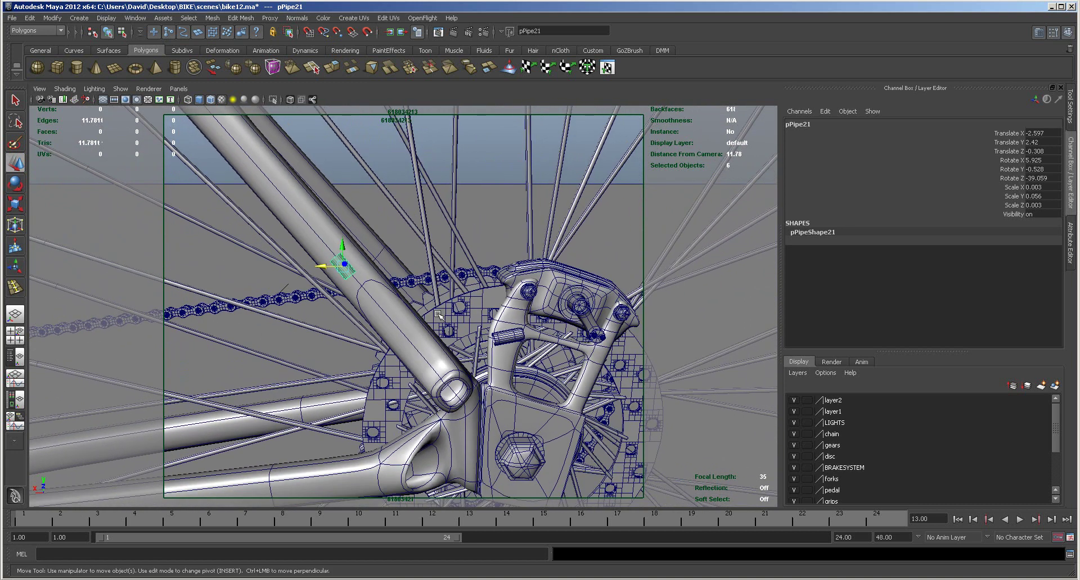
Step: Try moving the round washer behind the rear axle's hex nut downward, and undo the move
click(519, 451)
alt+middle_drag(519, 450, 416, 322)
alt+right_drag(415, 323, 614, 312)
click(423, 312)
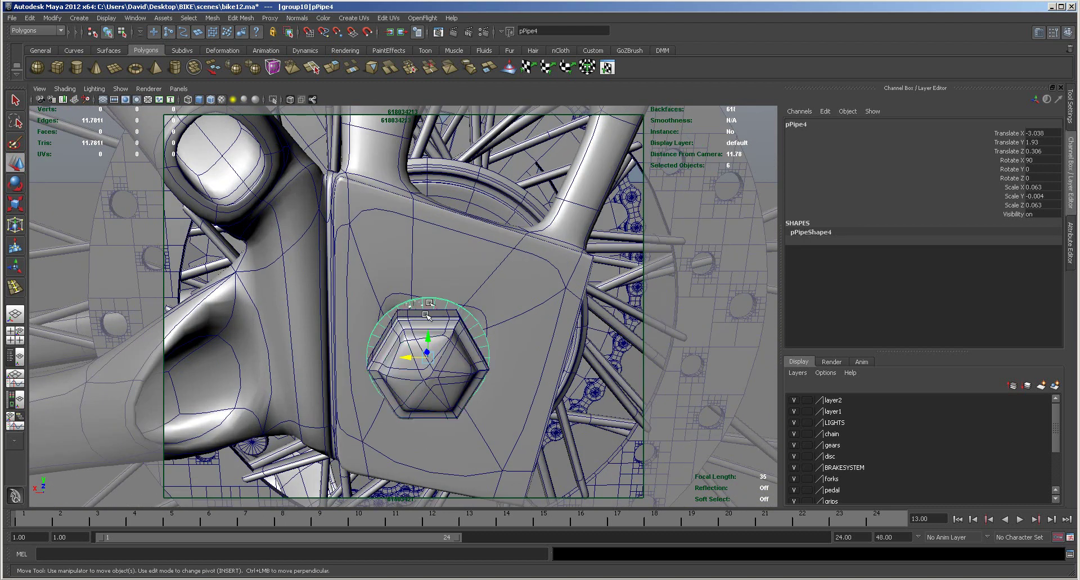
drag(428, 340, 432, 365)
key(ctrl+z)
Step: Examine the rear caliper's actuating arm and the frame around the seat tube and shock
alt+drag(444, 321, 453, 246)
click(474, 232)
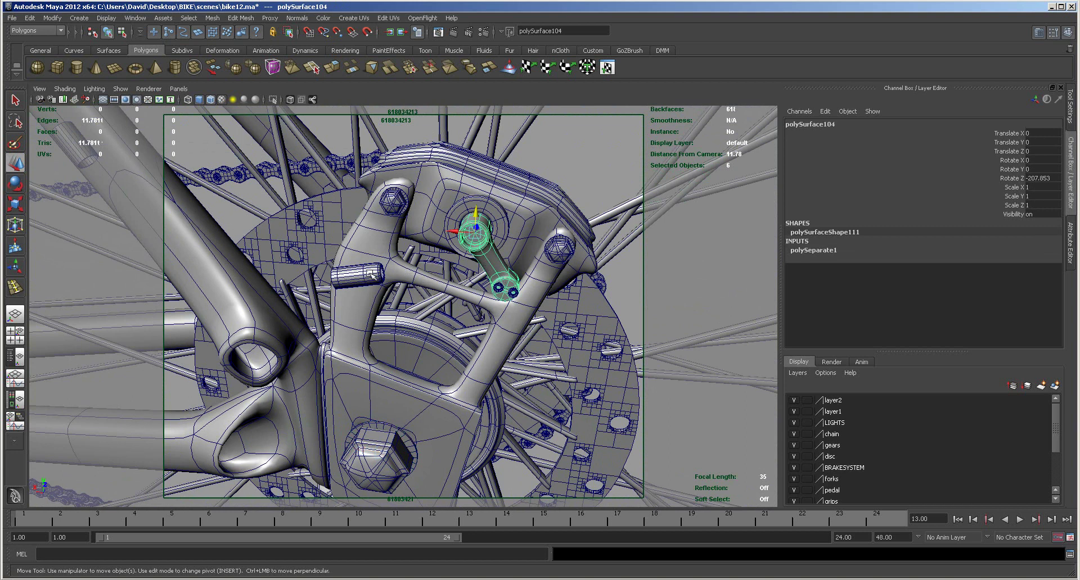
alt+right_drag(565, 329, 398, 313)
click(208, 251)
alt+drag(395, 295, 380, 315)
alt+drag(324, 287, 430, 259)
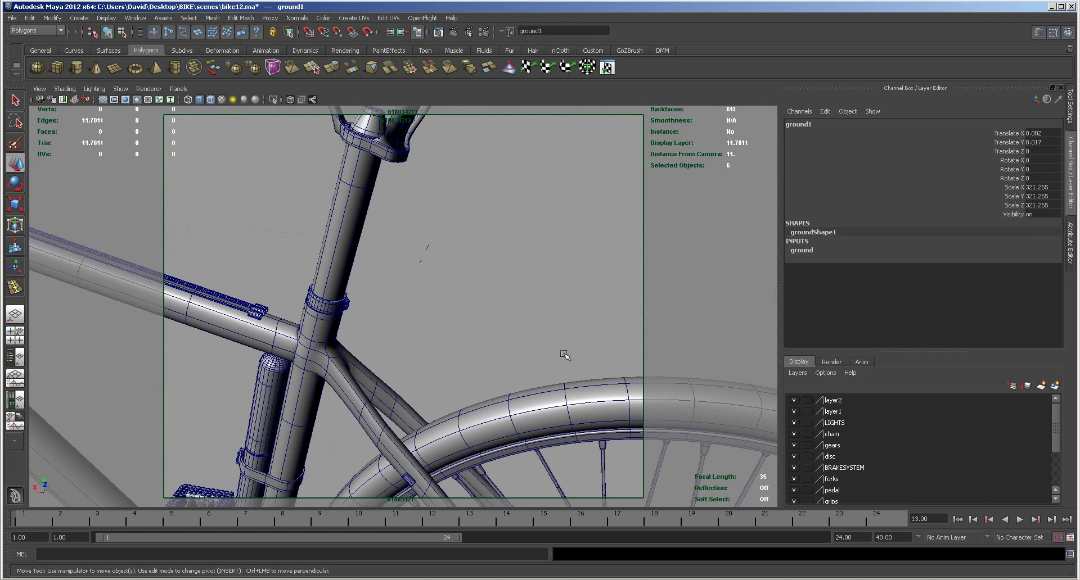
Step: Select the edge loop running around the outer circumference of the rear tyre
alt+right_drag(564, 354, 443, 315)
alt+drag(444, 315, 453, 233)
alt+drag(471, 290, 475, 282)
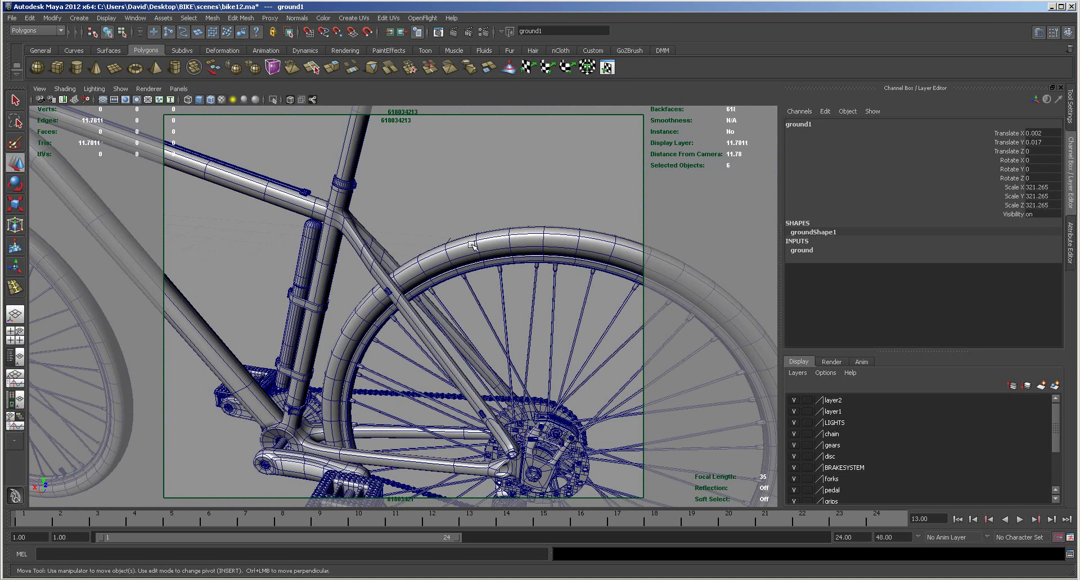
alt+middle_drag(497, 274, 404, 269)
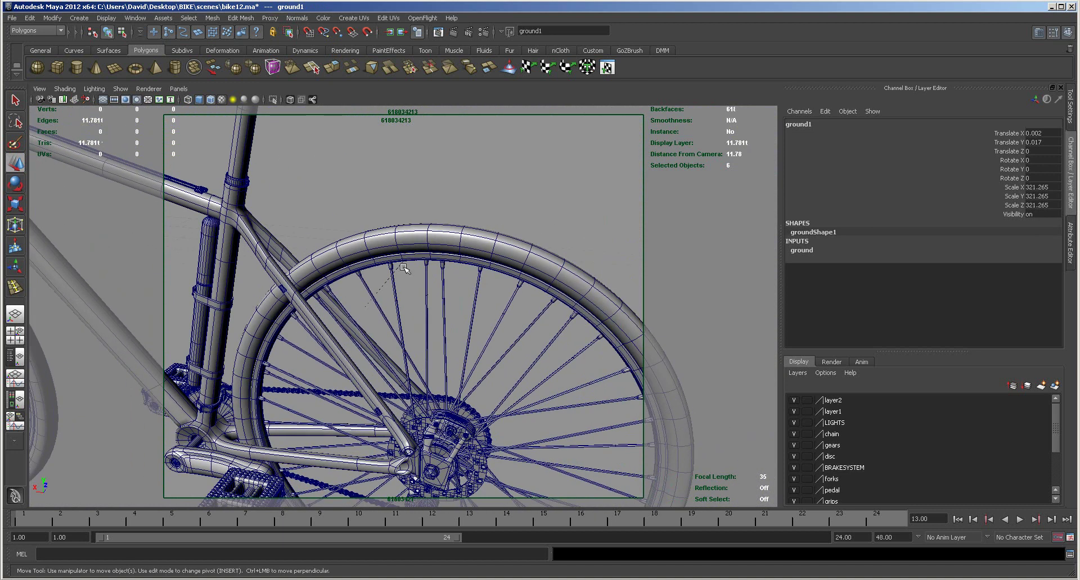
click(410, 240)
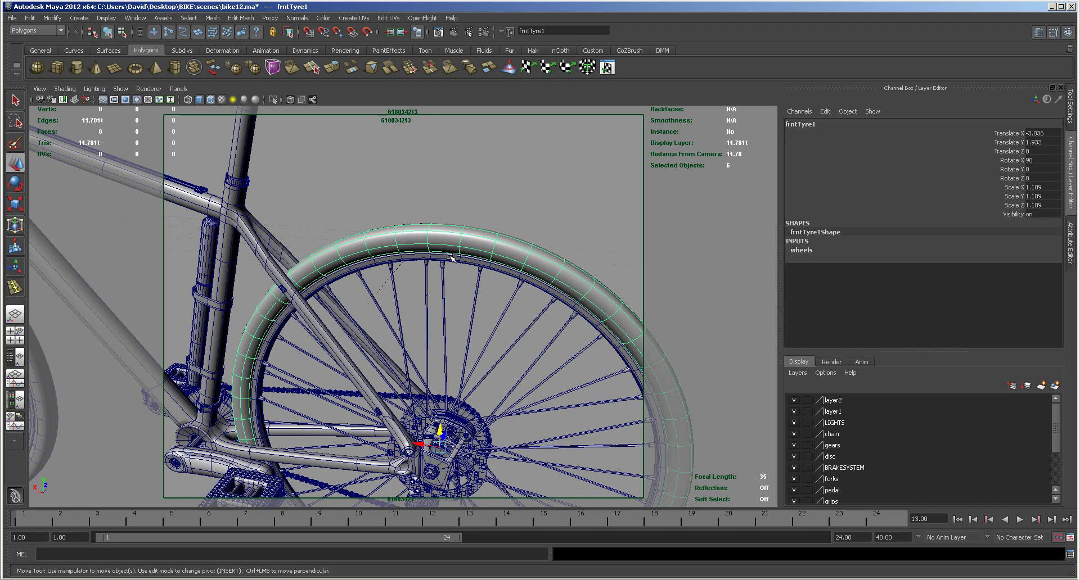
right_click(456, 239)
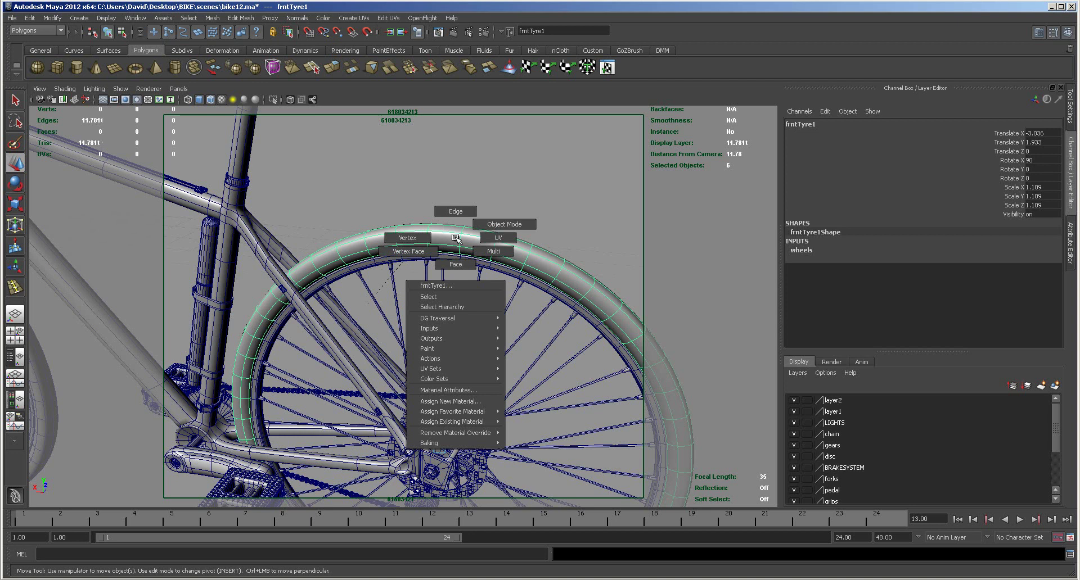
click(455, 212)
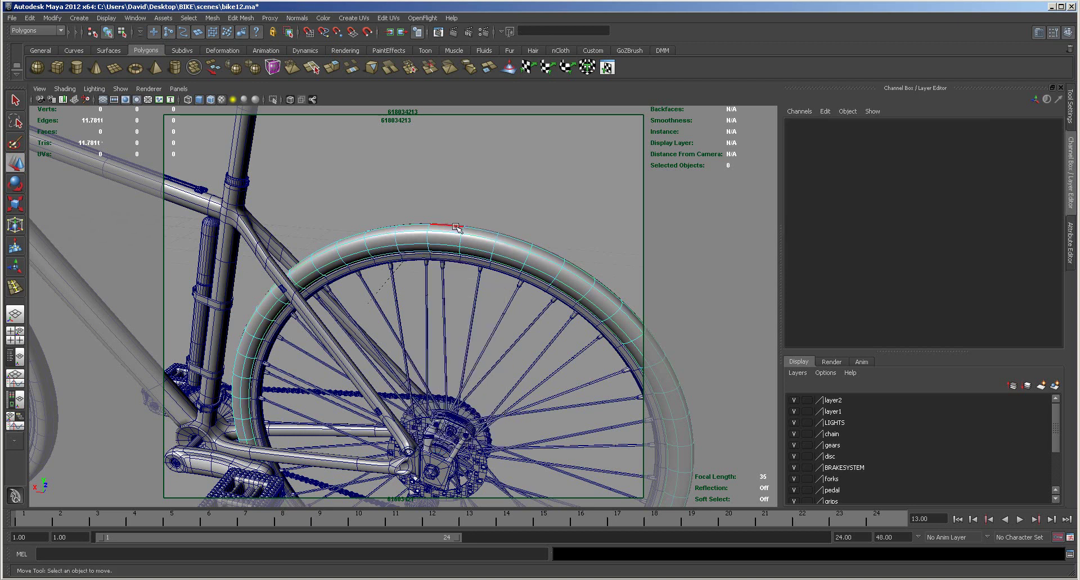
double_click(455, 227)
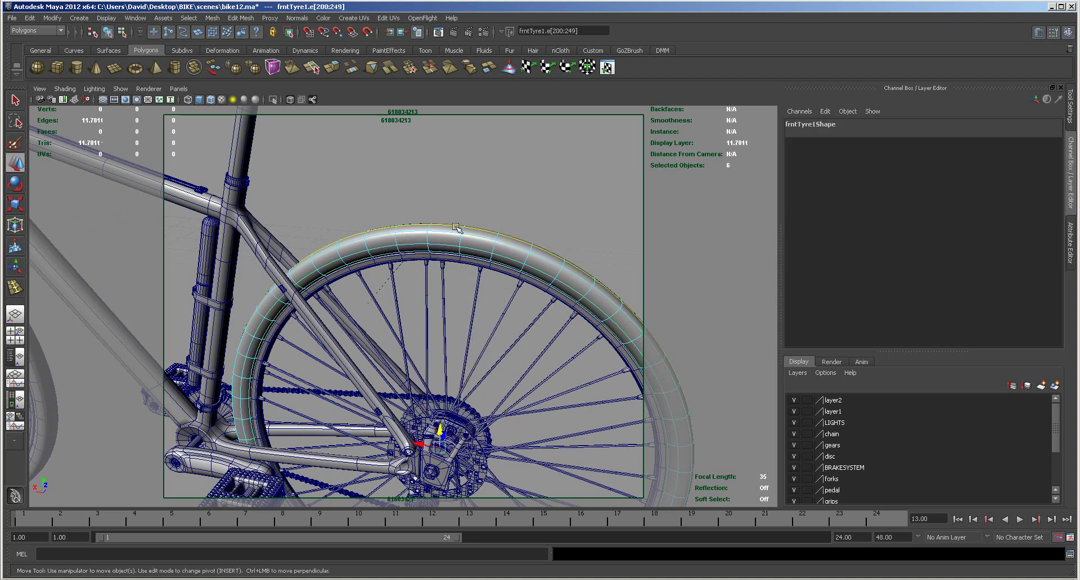
Step: Try scaling the rear tyre's outer edge loop outward uniformly, and undo the scaling
key(r)
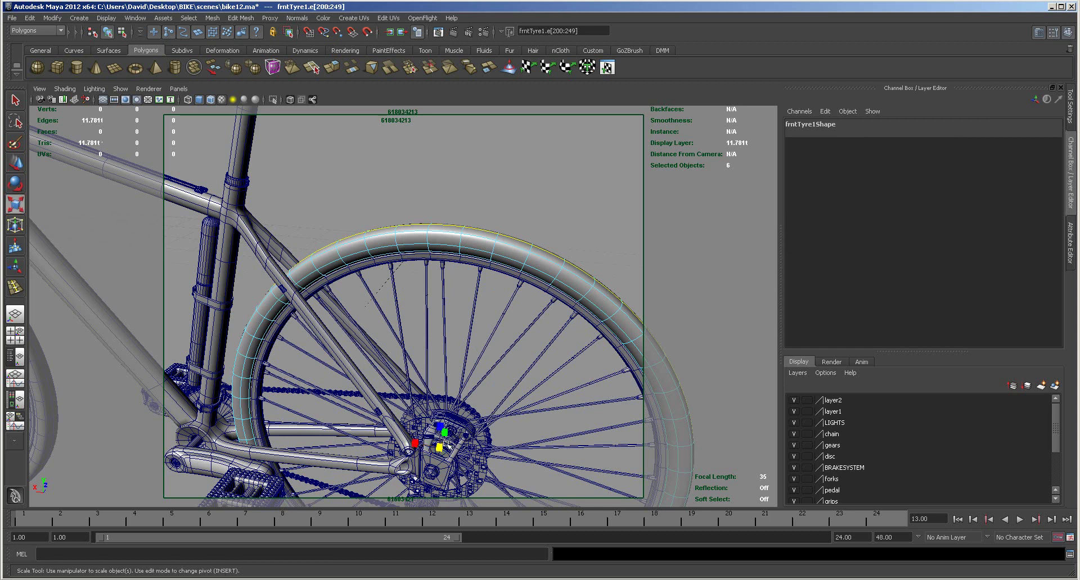
mouse_move(440, 449)
mouse_down()
mouse_move(466, 459)
mouse_move(450, 448)
mouse_up()
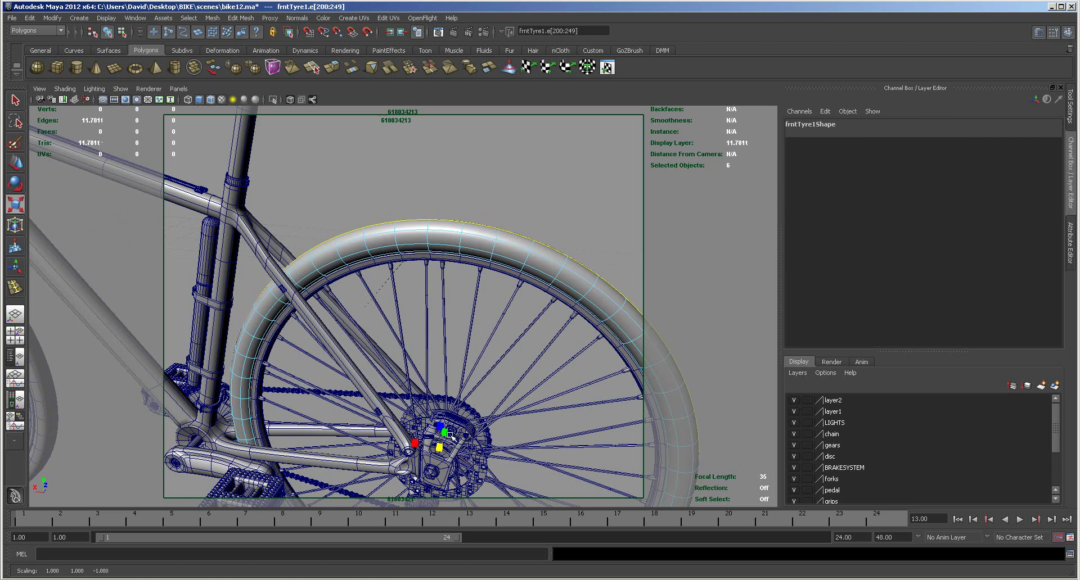
key(ctrl+z)
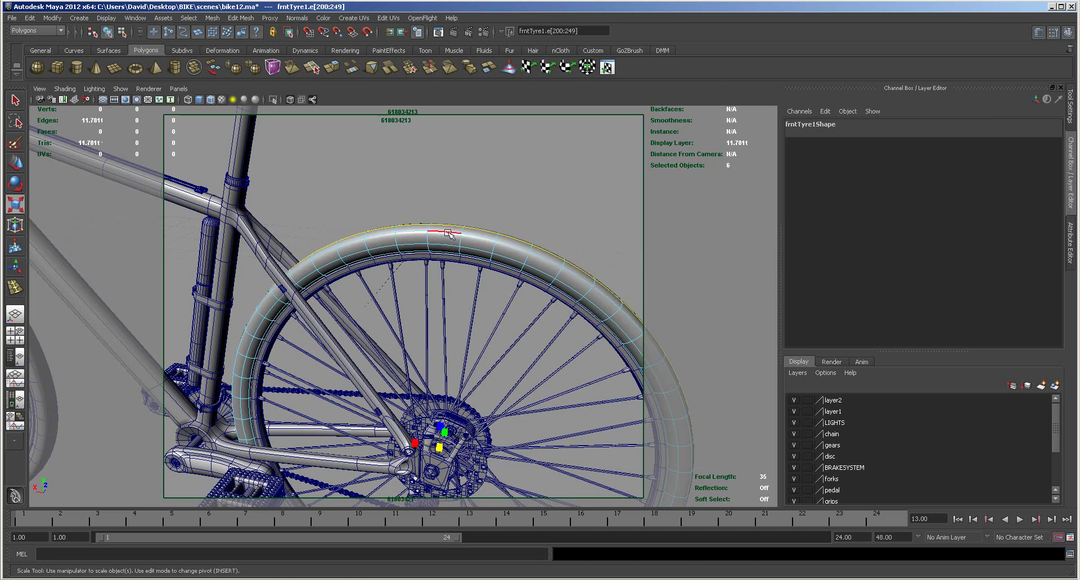
Step: Try scaling the rear tyre's outer edge loop together with its neighbouring loops, undo it, and return to object selection
alt+drag(449, 237, 341, 281)
shift+double_click(318, 276)
alt+drag(396, 392, 355, 406)
key(ctrl+z)
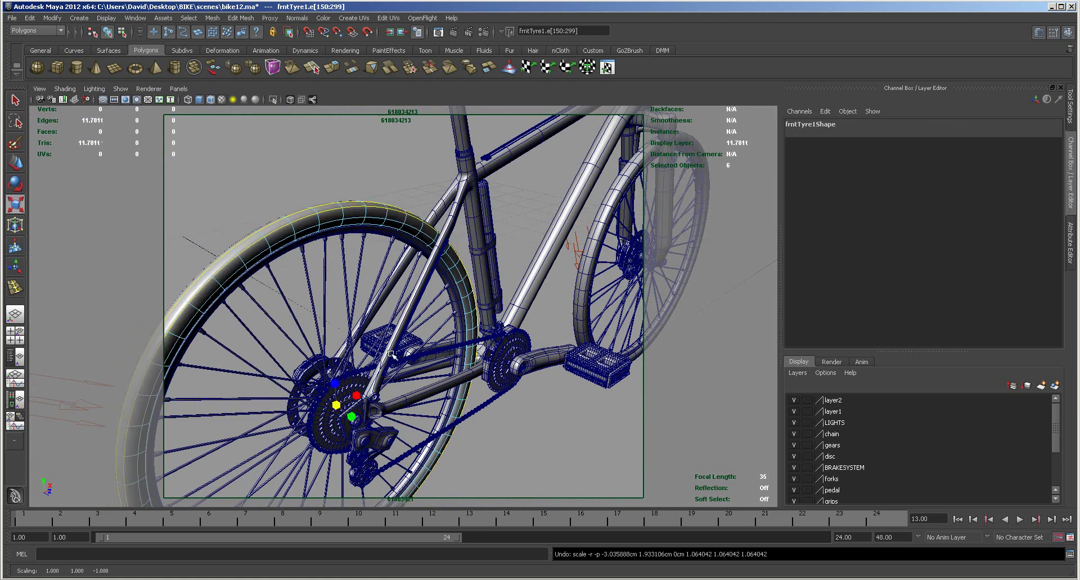
click(307, 182)
click(324, 223)
alt+drag(323, 222, 409, 307)
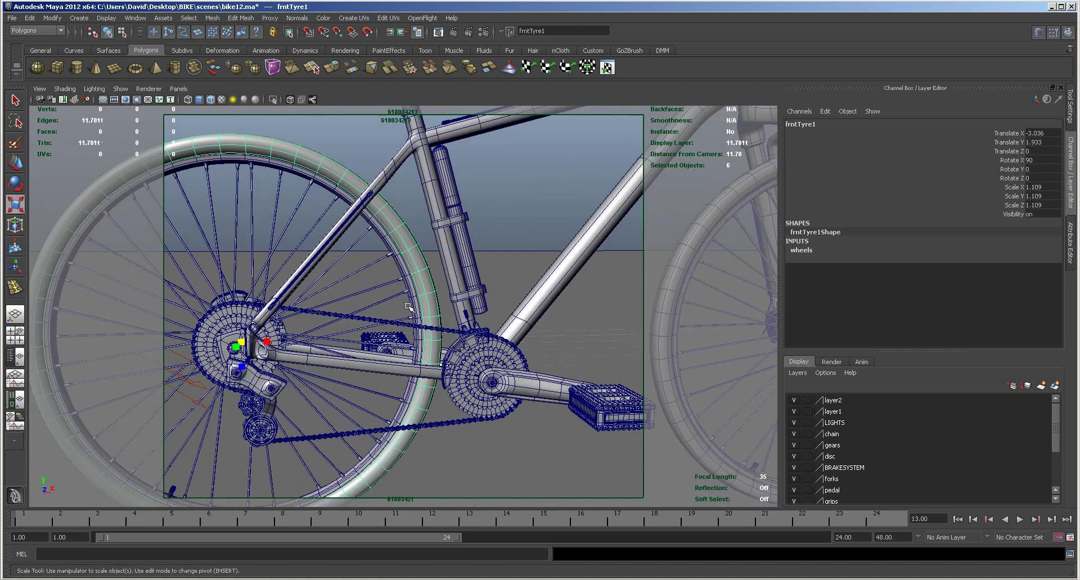
Step: Examine the area above the front chainring and select the paired bracket blocks beside the derailleur cage
click(495, 447)
alt+middle_drag(531, 282, 385, 293)
alt+right_drag(374, 368, 723, 352)
alt+drag(723, 352, 518, 302)
alt+middle_drag(492, 304, 657, 313)
alt+drag(522, 325, 568, 322)
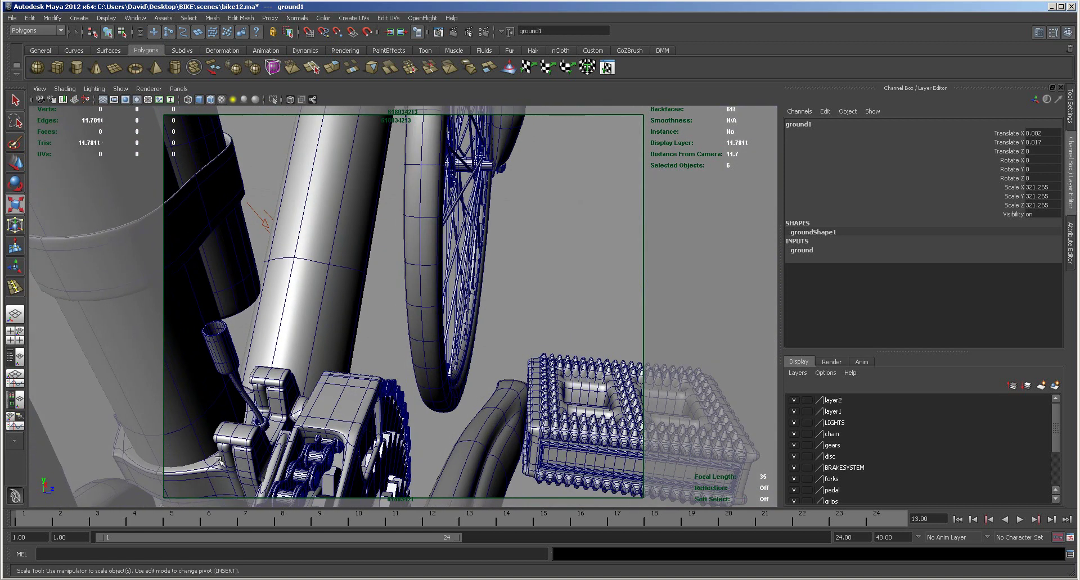
click(243, 431)
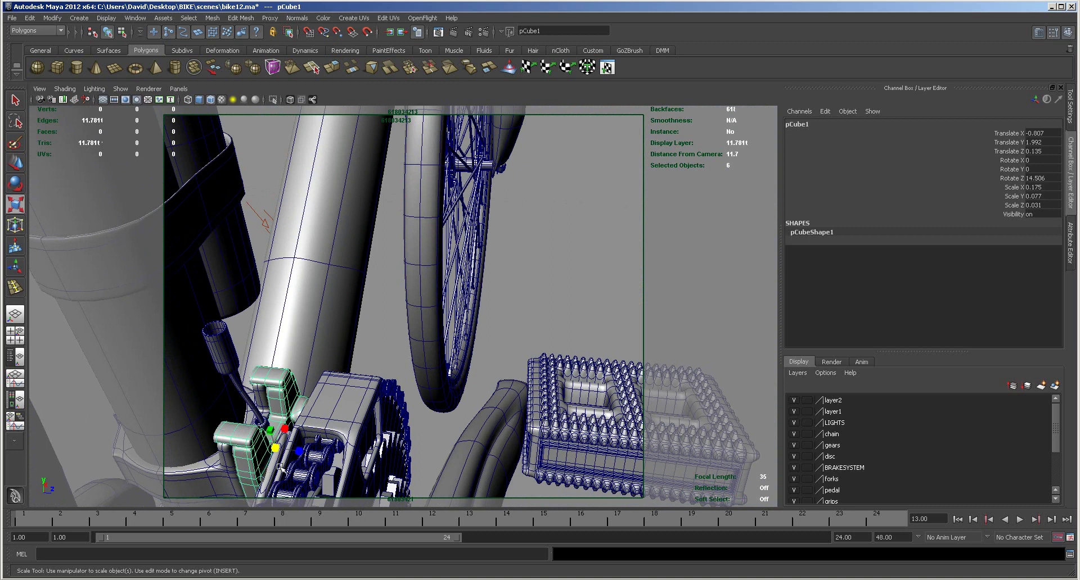
alt+right_drag(391, 439, 298, 410)
alt+right_drag(424, 421, 327, 392)
alt+drag(399, 404, 315, 404)
alt+right_drag(428, 387, 291, 355)
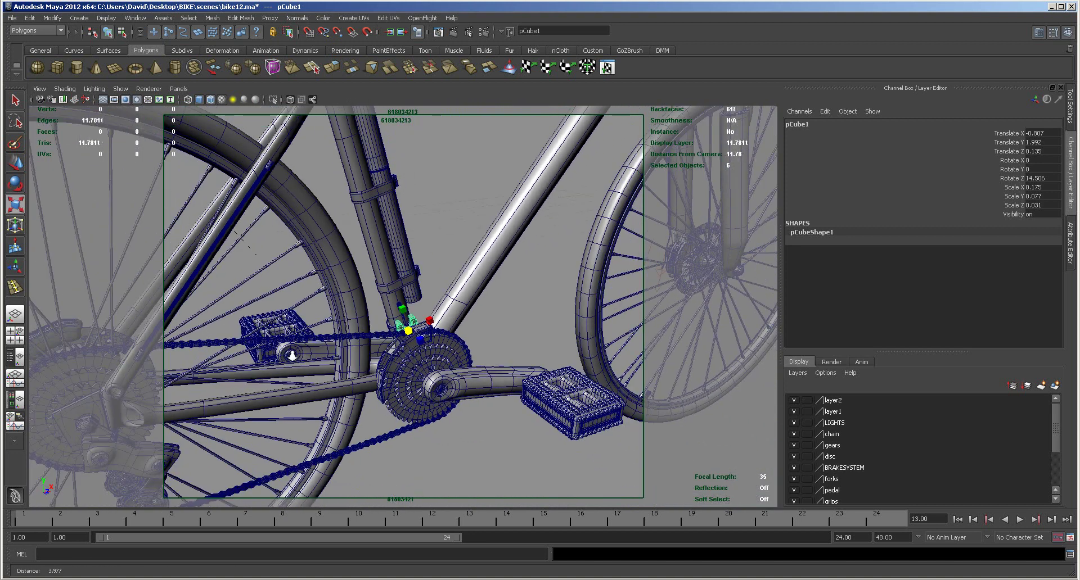
alt+drag(292, 356, 347, 355)
alt+drag(466, 338, 301, 358)
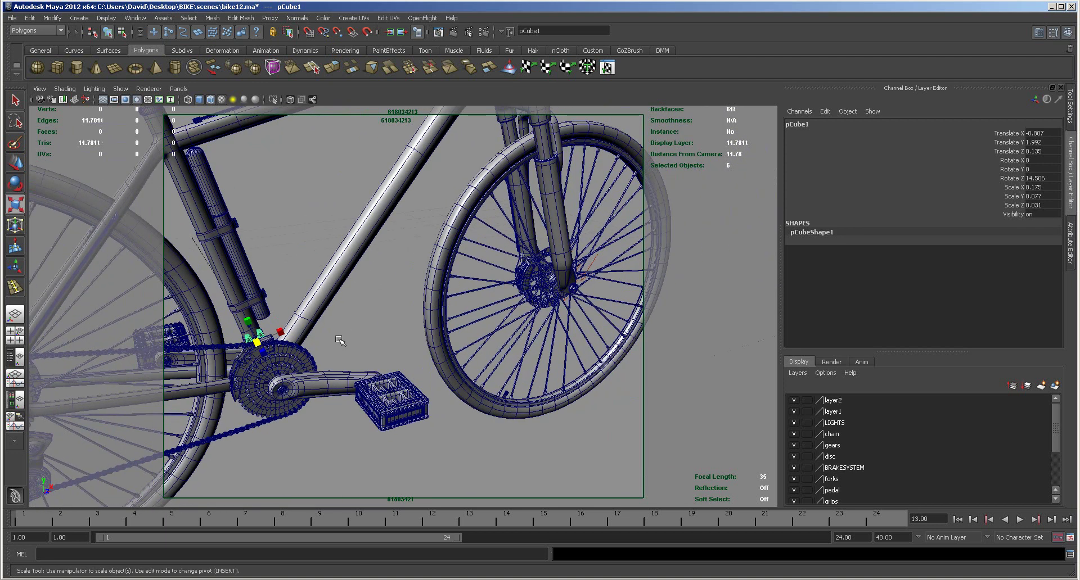
Step: Examine the front suspension fork, selecting the seal ring on top of its lower leg and inspecting the fork crown
click(360, 332)
alt+middle_drag(532, 263, 410, 419)
alt+right_drag(390, 394, 761, 360)
alt+drag(440, 340, 499, 375)
click(555, 241)
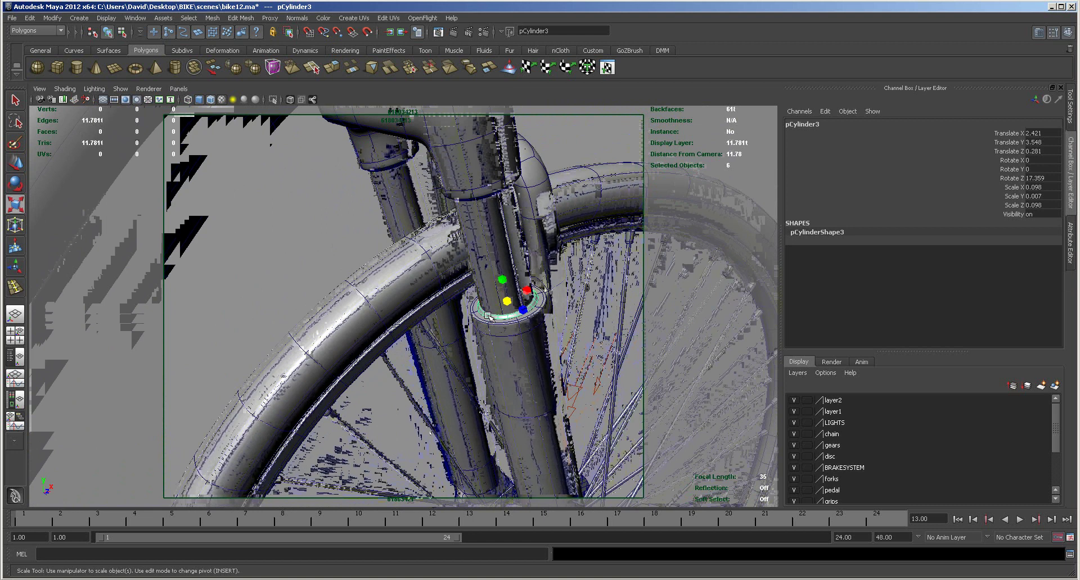
alt+middle_drag(497, 317, 465, 304)
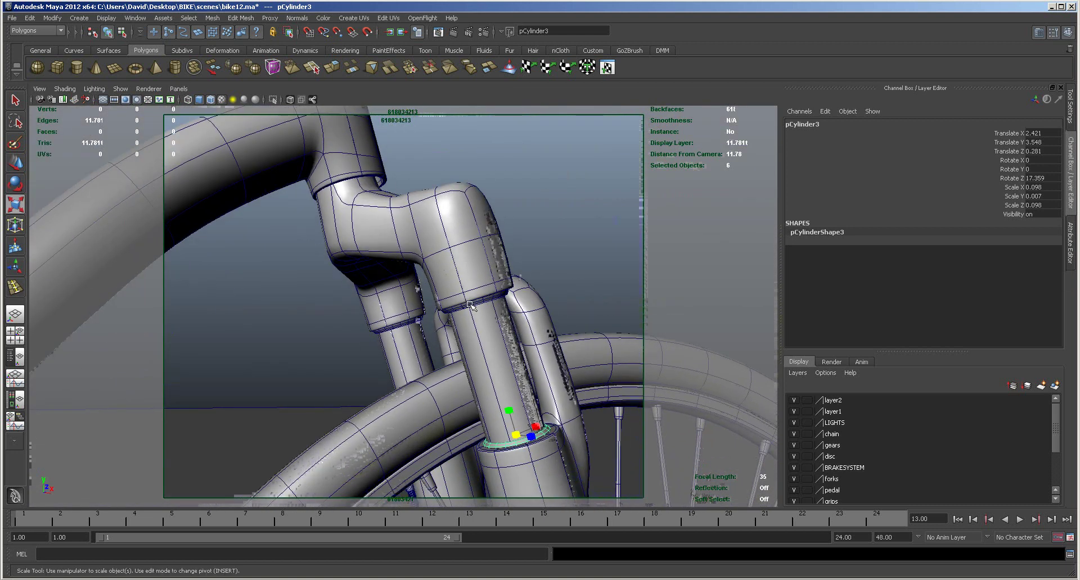
click(471, 305)
alt+middle_drag(515, 351, 442, 269)
alt+right_drag(508, 359, 401, 340)
alt+middle_drag(400, 394, 396, 248)
click(372, 374)
Step: Try moving the front wheel's valve cap away from its valve stem, and undo the move
alt+middle_drag(442, 391, 453, 195)
alt+middle_drag(450, 455, 438, 181)
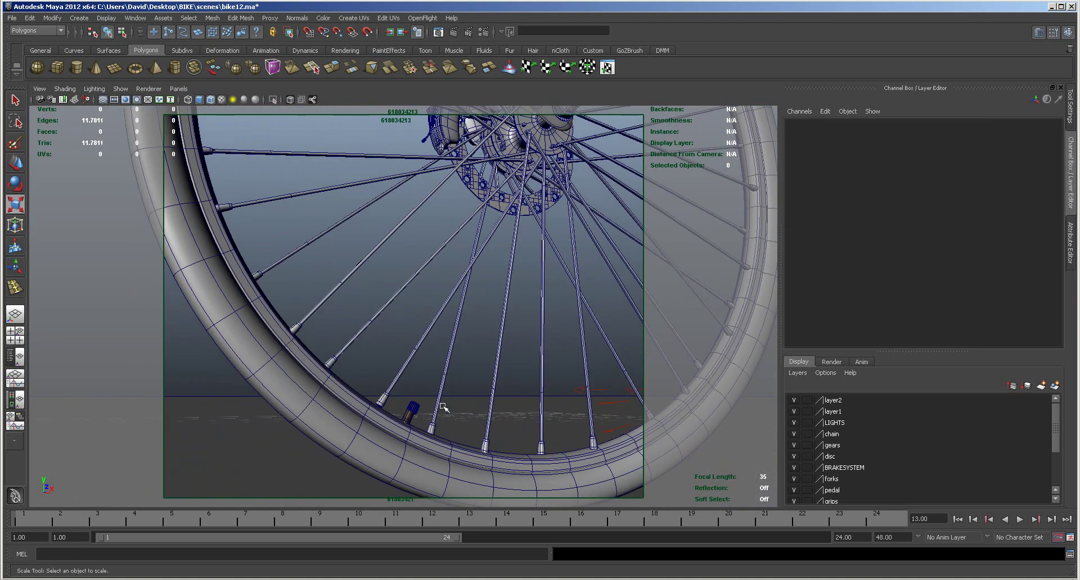
alt+right_drag(444, 408, 595, 408)
alt+middle_drag(517, 410, 498, 326)
alt+right_drag(443, 356, 662, 361)
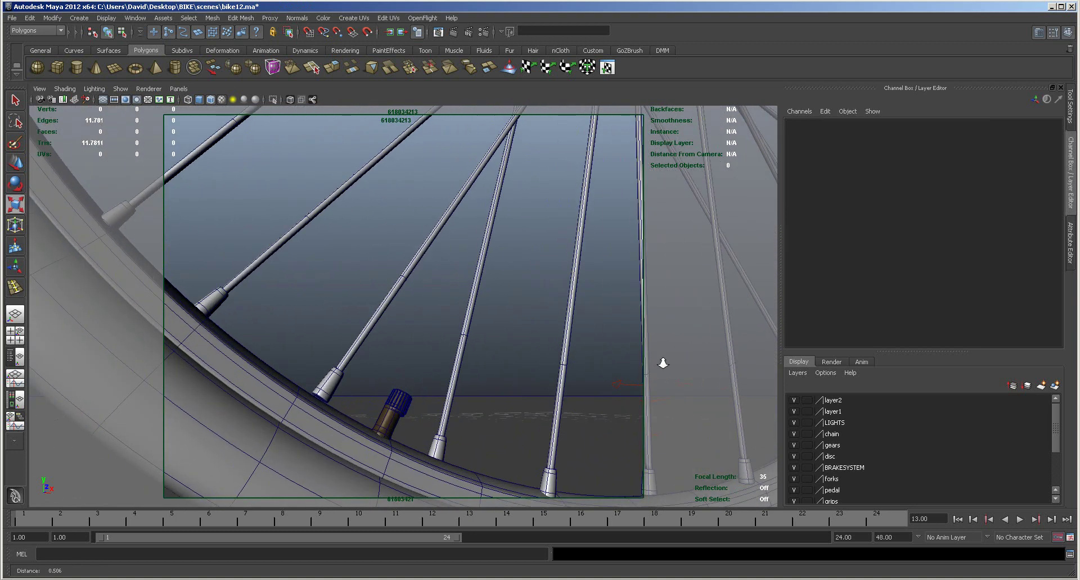
click(406, 411)
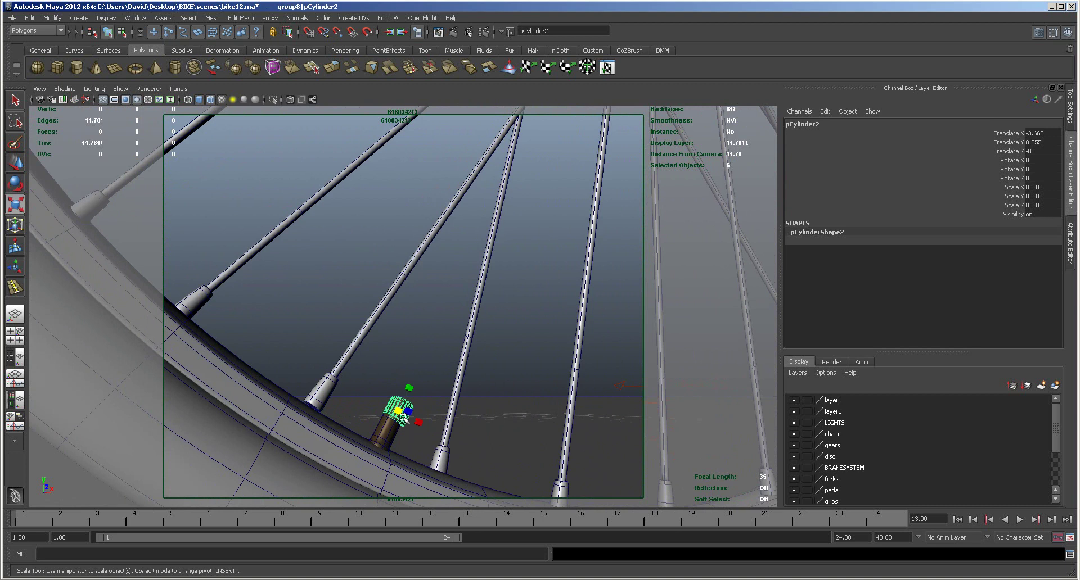
key(w)
alt+drag(419, 412, 501, 440)
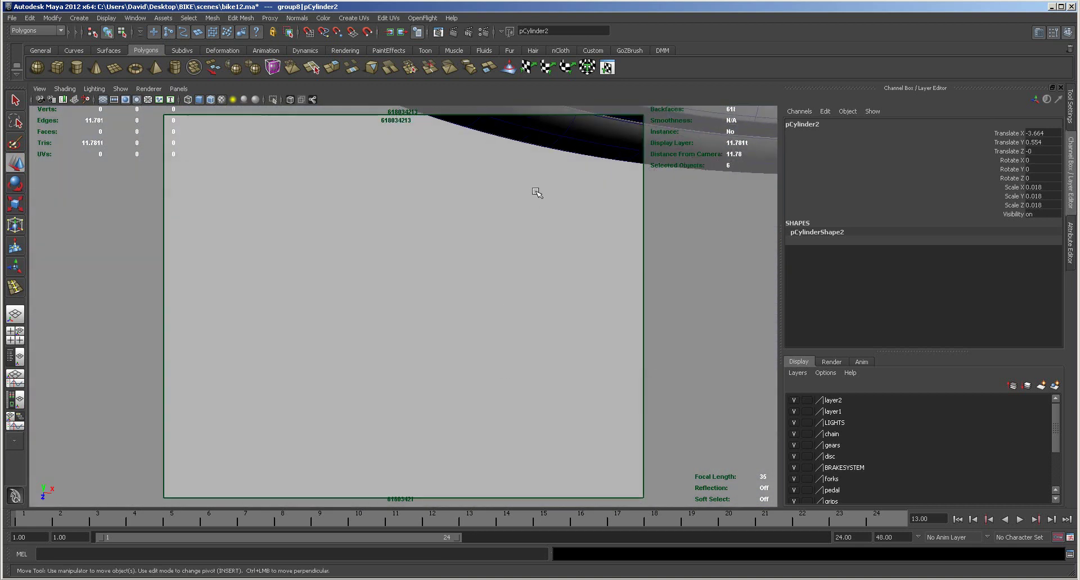
alt+middle_drag(535, 193, 415, 482)
alt+drag(414, 482, 414, 430)
alt+right_drag(416, 427, 508, 401)
alt+drag(509, 402, 399, 423)
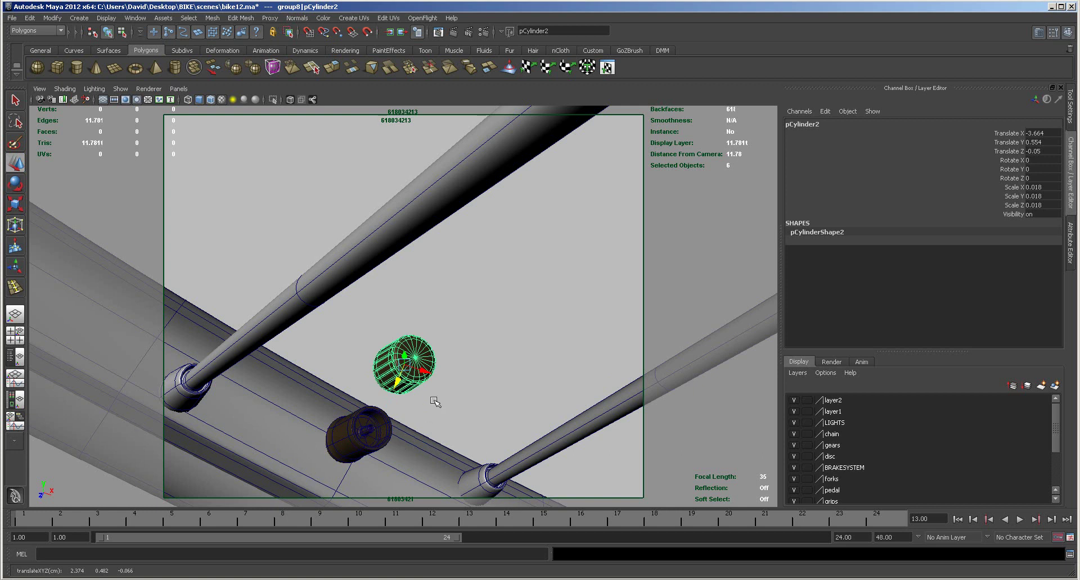
key(ctrl+z)
click(418, 429)
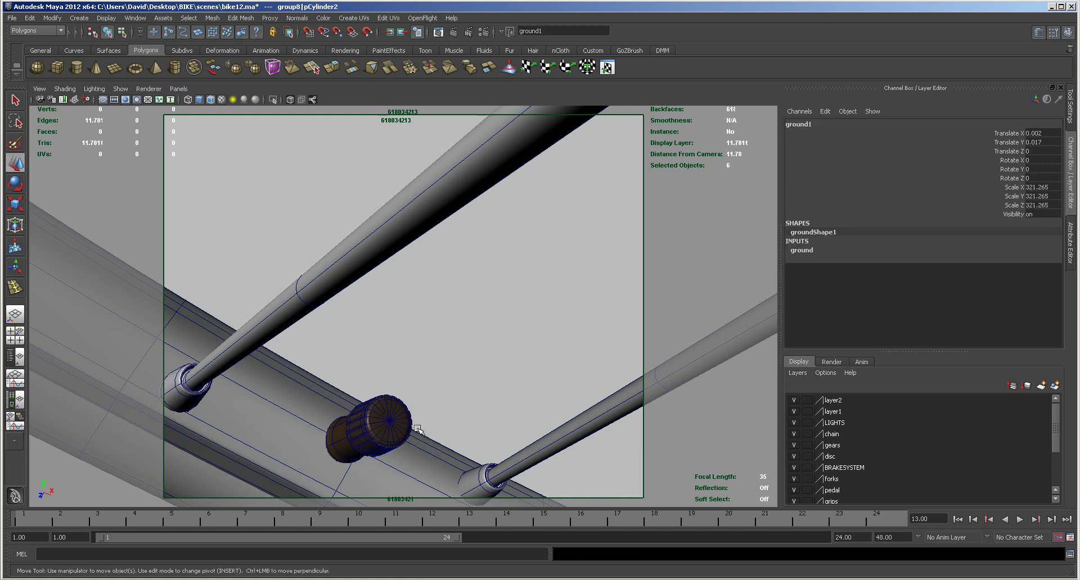
Step: Examine the wheels and the whole bike from a raised front three-quarter angle
alt+right_drag(420, 442, 226, 376)
alt+middle_drag(267, 403, 551, 404)
alt+middle_drag(329, 415, 624, 428)
alt+middle_drag(212, 303, 261, 353)
alt+right_drag(269, 308, 303, 271)
alt+right_drag(391, 394, 156, 278)
alt+middle_drag(381, 374, 148, 393)
alt+drag(236, 407, 230, 382)
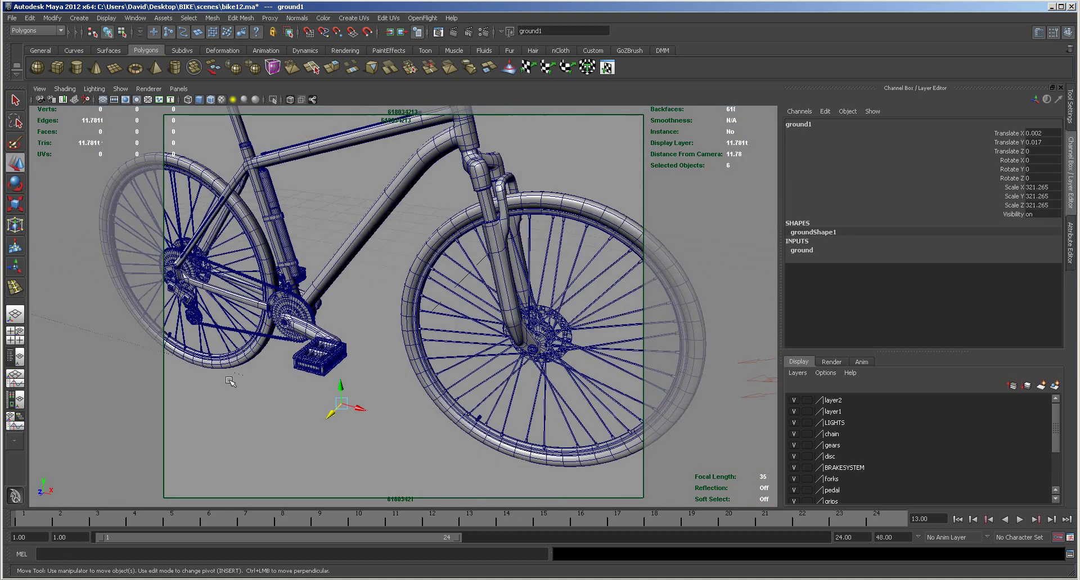
alt+right_drag(364, 441, 329, 448)
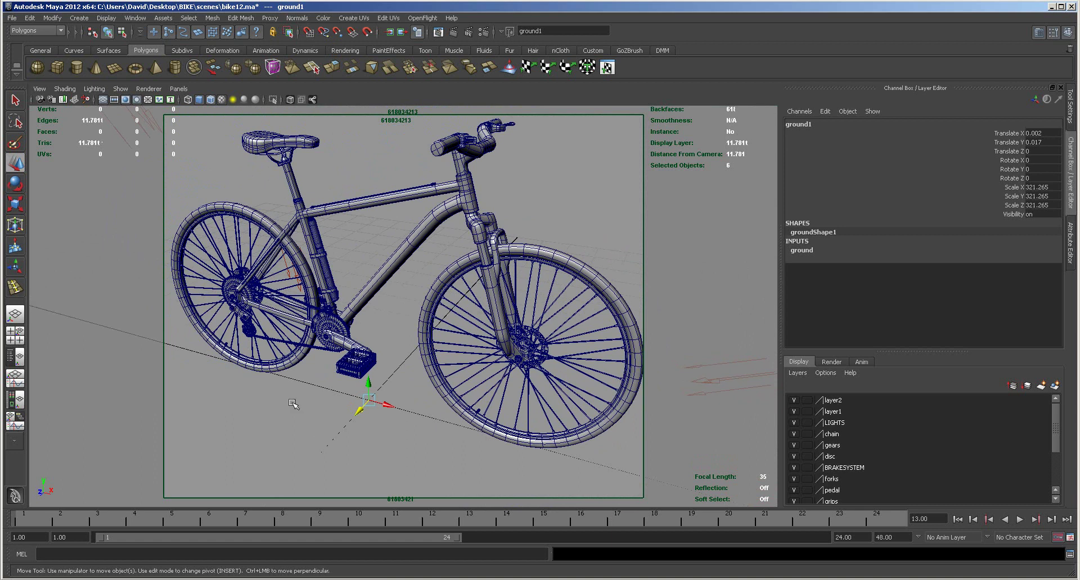
alt+right_drag(287, 403, 317, 394)
mouse_move(326, 436)
alt+mouse_down()
mouse_move(311, 436)
mouse_move(335, 432)
mouse_move(336, 389)
mouse_move(316, 431)
alt+mouse_up()
alt+right_drag(278, 434, 345, 422)
Step: Examine the cables running along the top tube and the frame in side view
alt+drag(350, 361, 398, 316)
alt+right_drag(398, 316, 539, 407)
alt+drag(539, 407, 461, 344)
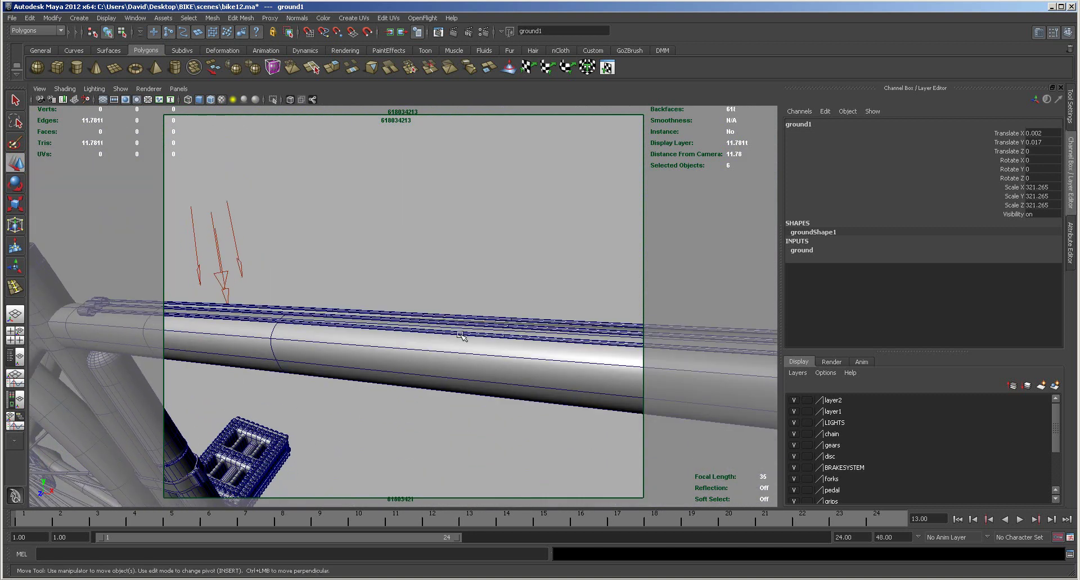
click(460, 336)
click(454, 422)
mouse_move(416, 386)
alt+mouse_down()
mouse_move(487, 439)
mouse_move(357, 394)
mouse_move(388, 397)
mouse_move(403, 370)
alt+mouse_up()
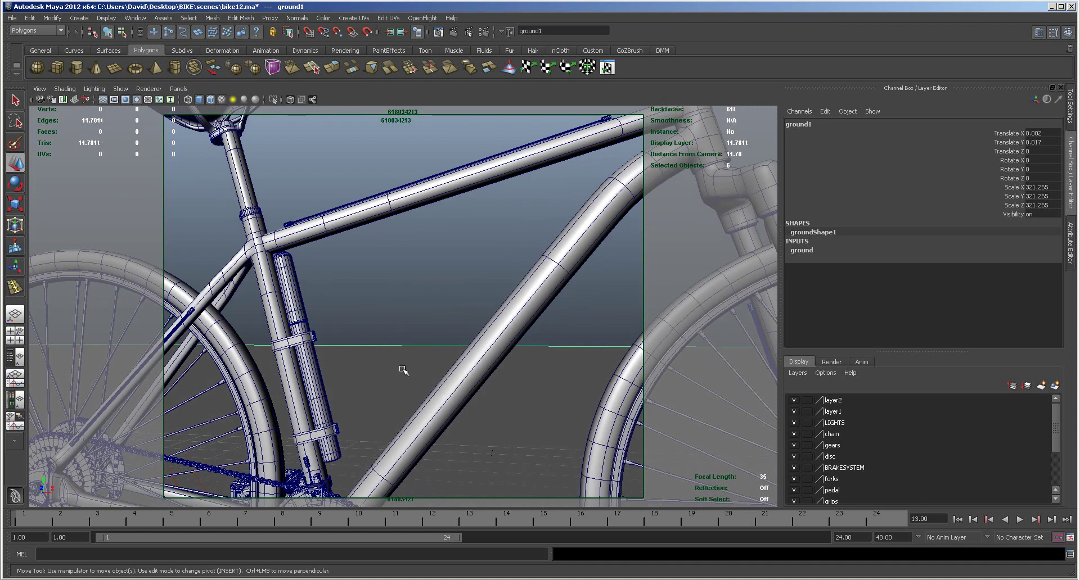
alt+right_drag(428, 386, 331, 357)
alt+drag(384, 488, 429, 464)
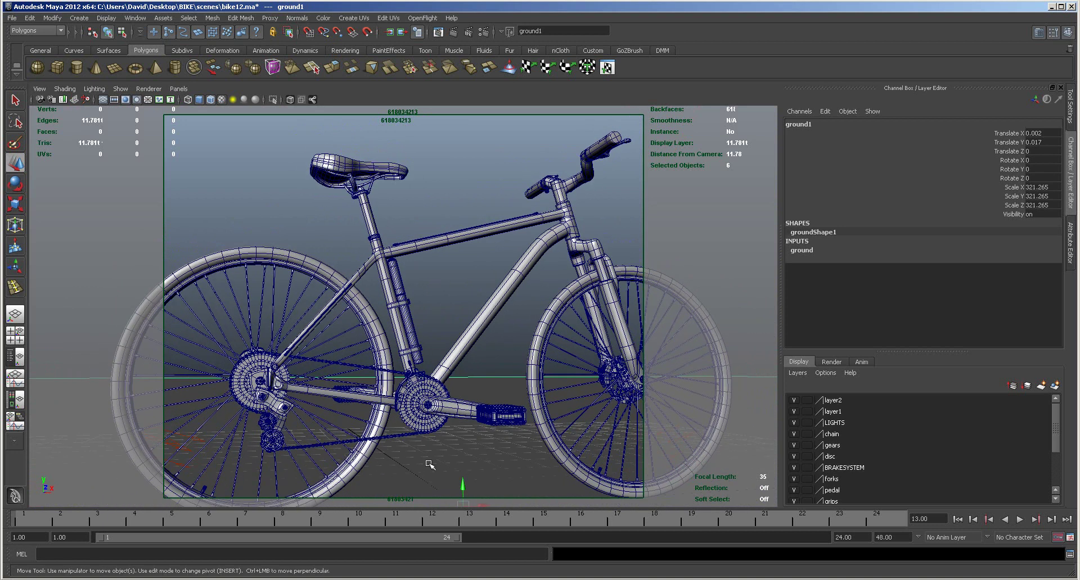
Step: Select the rear tyre and examine its UV layout in the UV Texture Editor
click(540, 330)
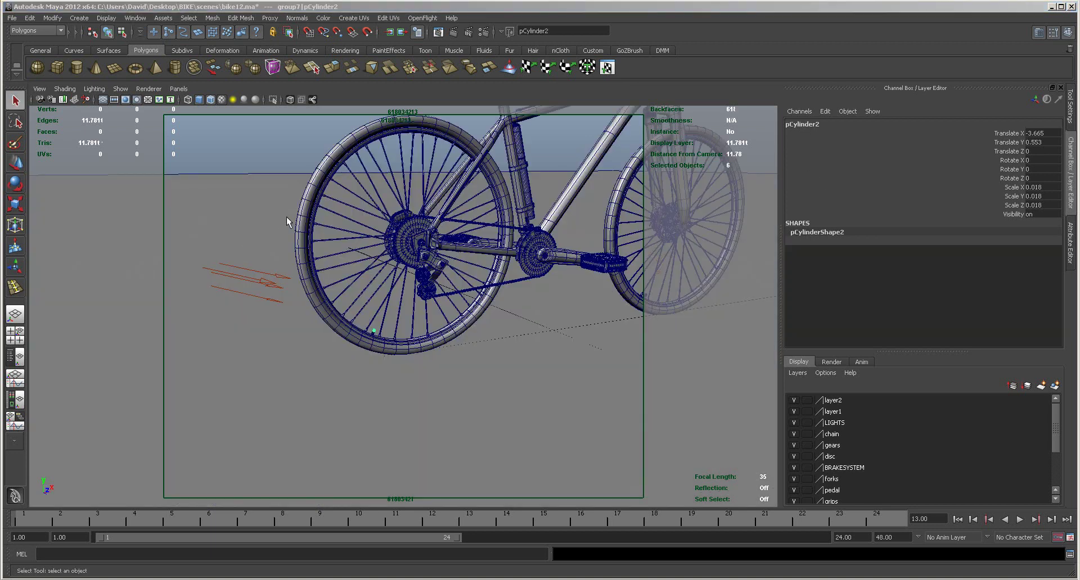
click(301, 220)
alt+drag(357, 301, 420, 356)
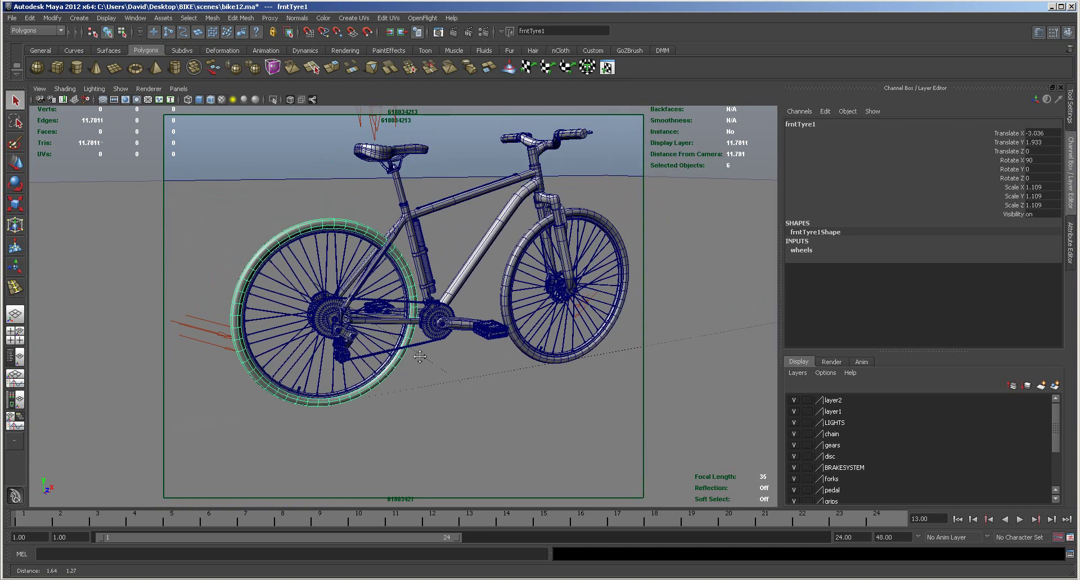
click(139, 18)
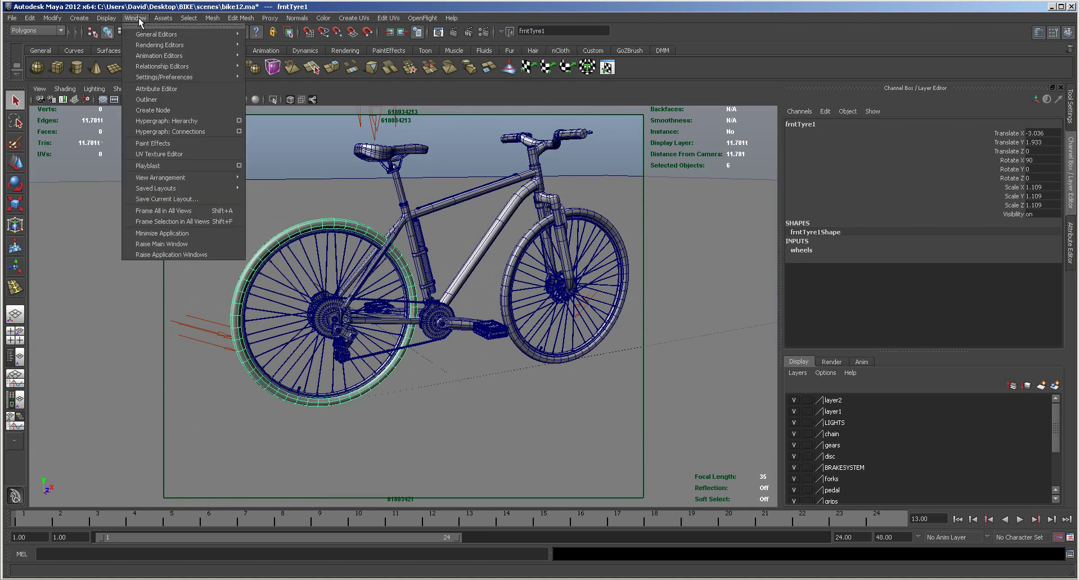
click(155, 156)
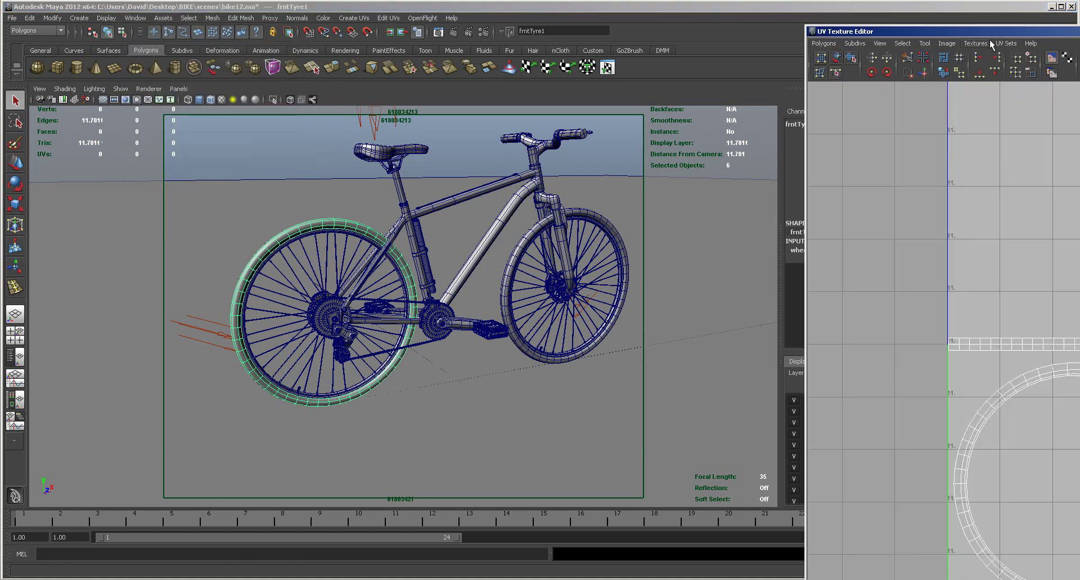
drag(994, 38, 220, 26)
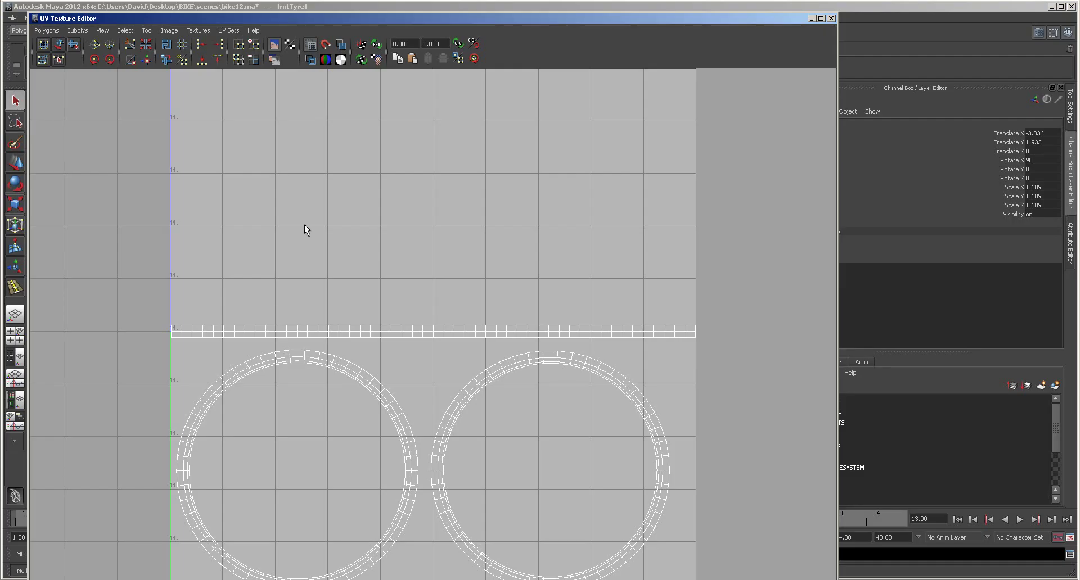
alt+right_drag(365, 264, 269, 250)
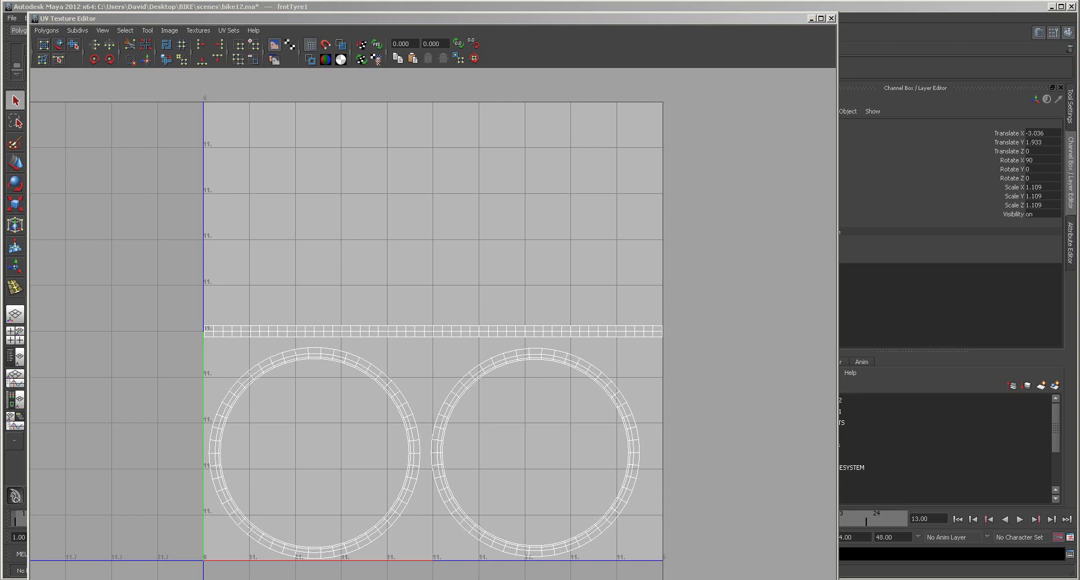
Step: Maximize the Render View window and browse the stored mental ray renders of the bike
drag(1068, 3, 257, 8)
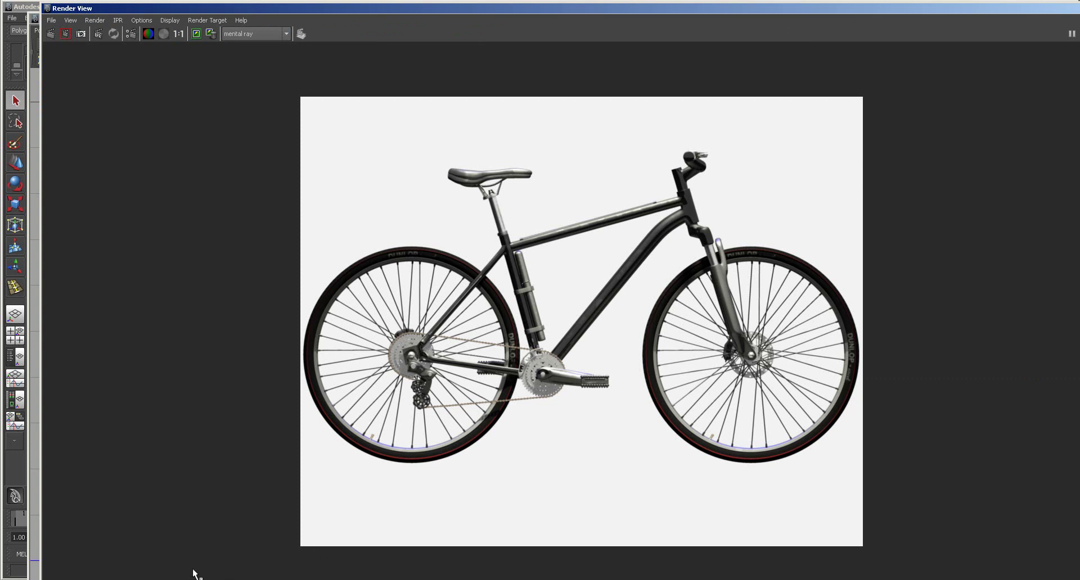
drag(1028, 11, 943, 14)
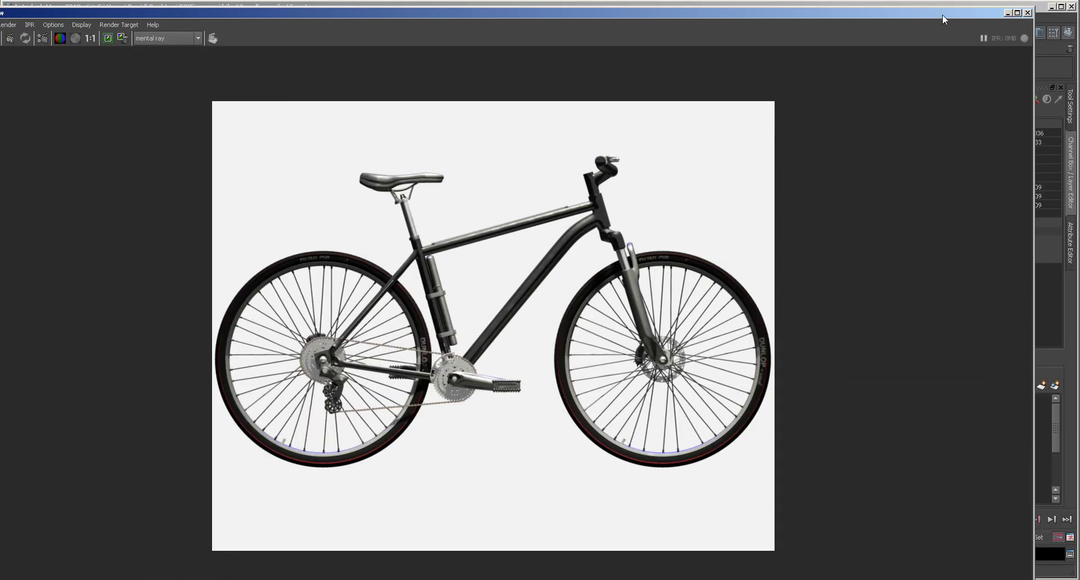
click(1018, 13)
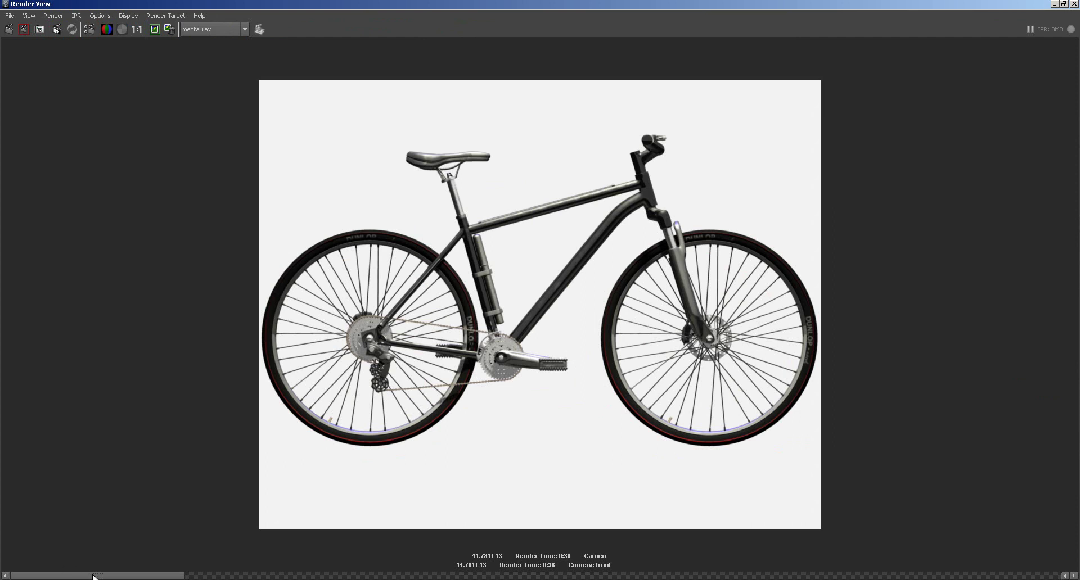
click(202, 577)
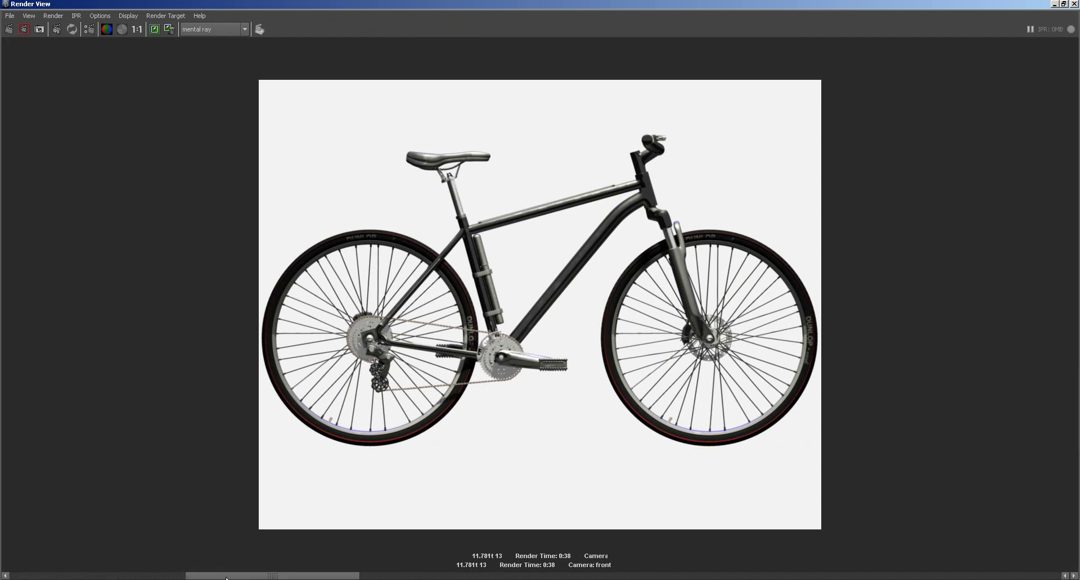
click(375, 577)
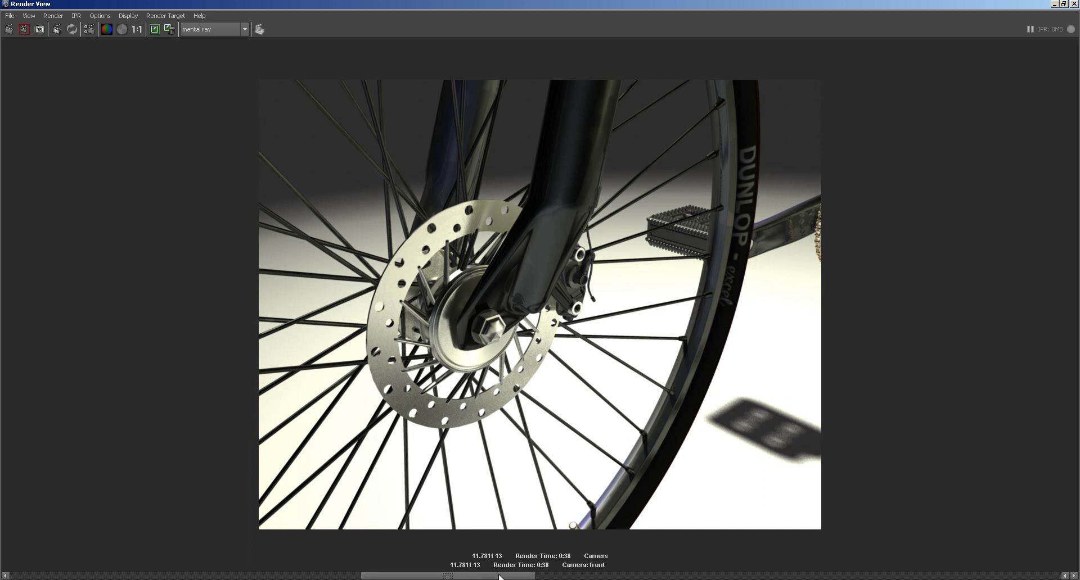
click(566, 577)
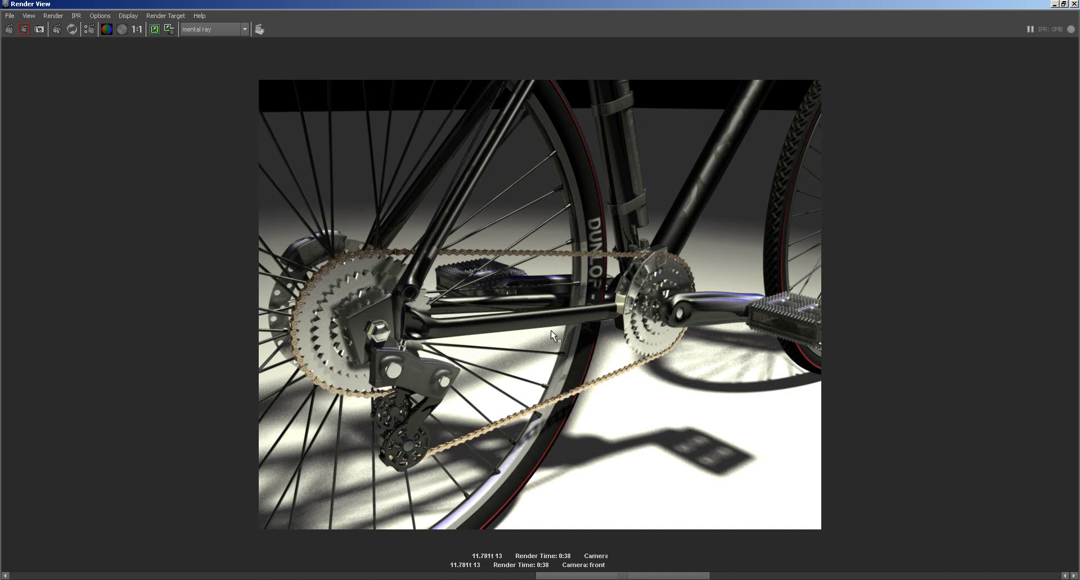
click(743, 577)
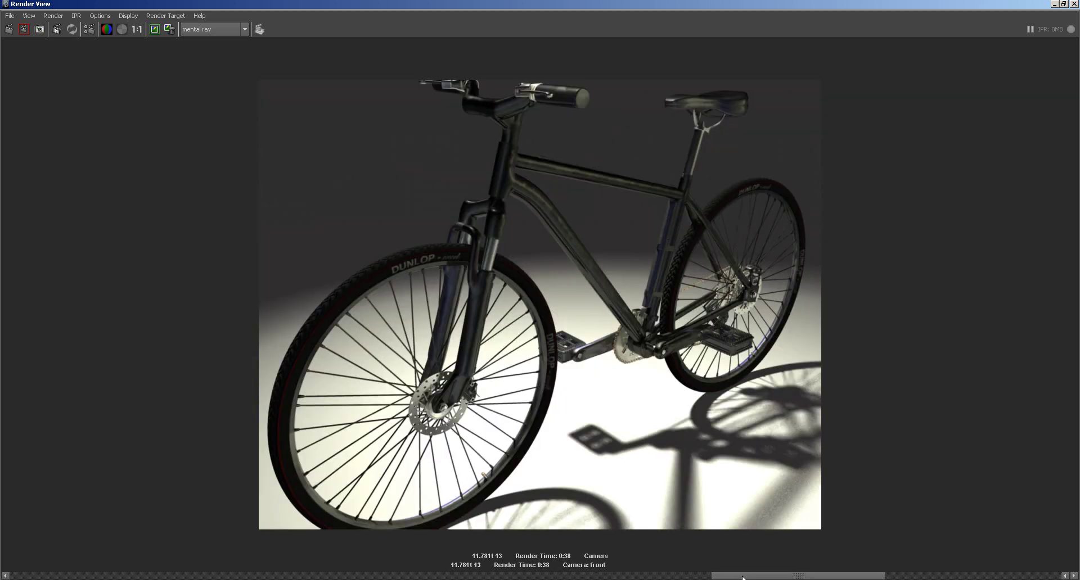
Step: Compare the stored renders of the whole bike with the close-up render of the chain and gears
click(904, 577)
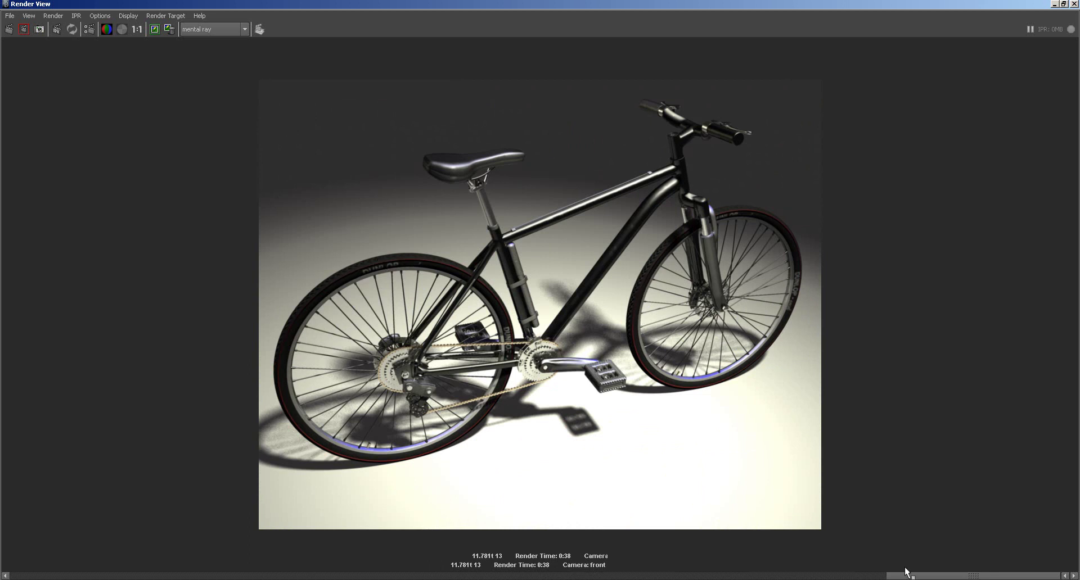
drag(906, 575, 532, 578)
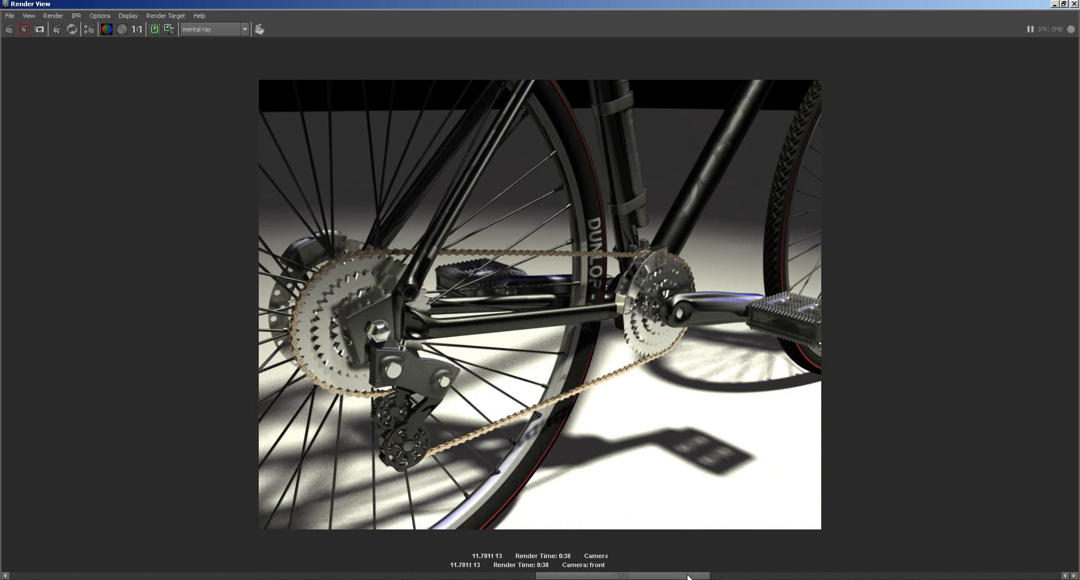
click(779, 577)
click(690, 576)
click(776, 577)
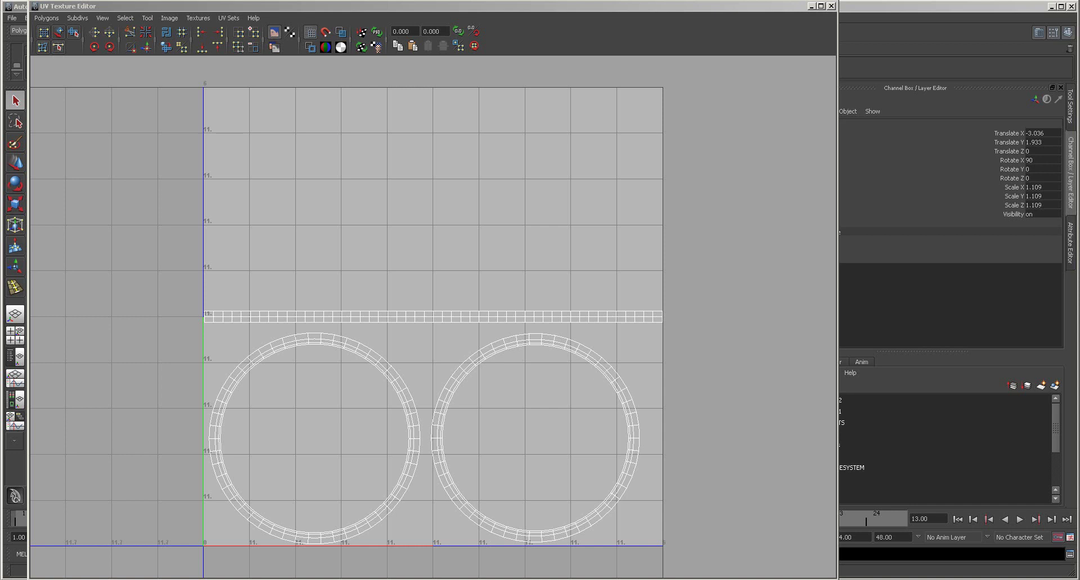
Step: Switch to the sourceimages folder in Windows Explorer to preview tyres.jpg, and close the UV Texture Editor when done
key(alt+Tab)
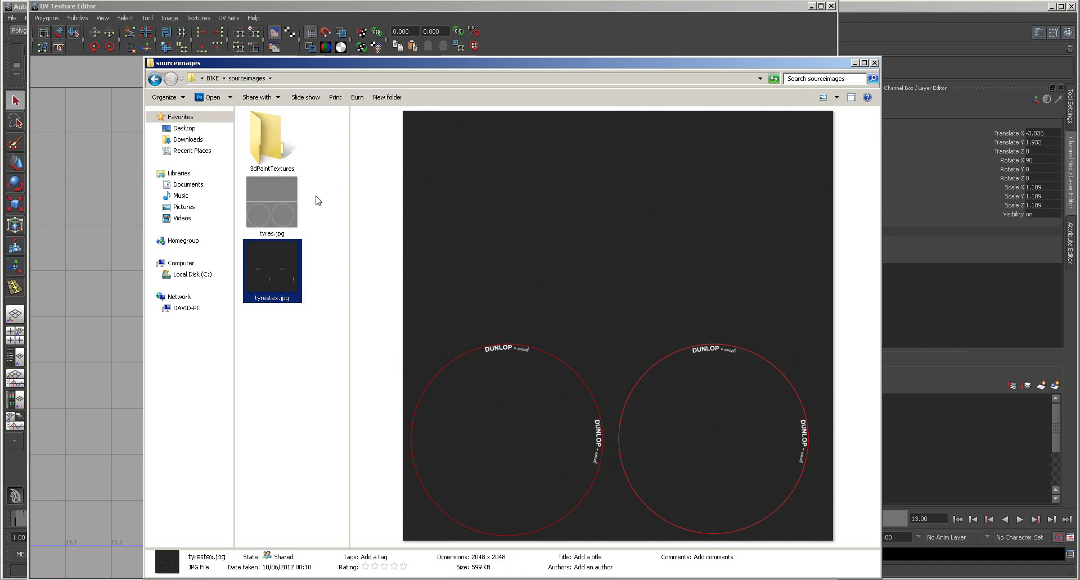
click(275, 204)
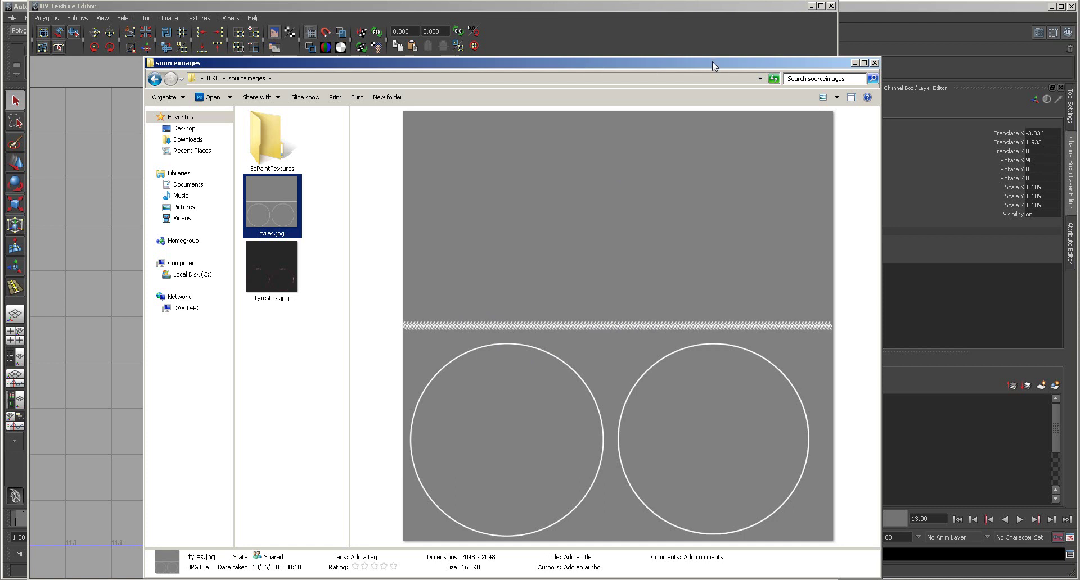
drag(712, 63, 685, 47)
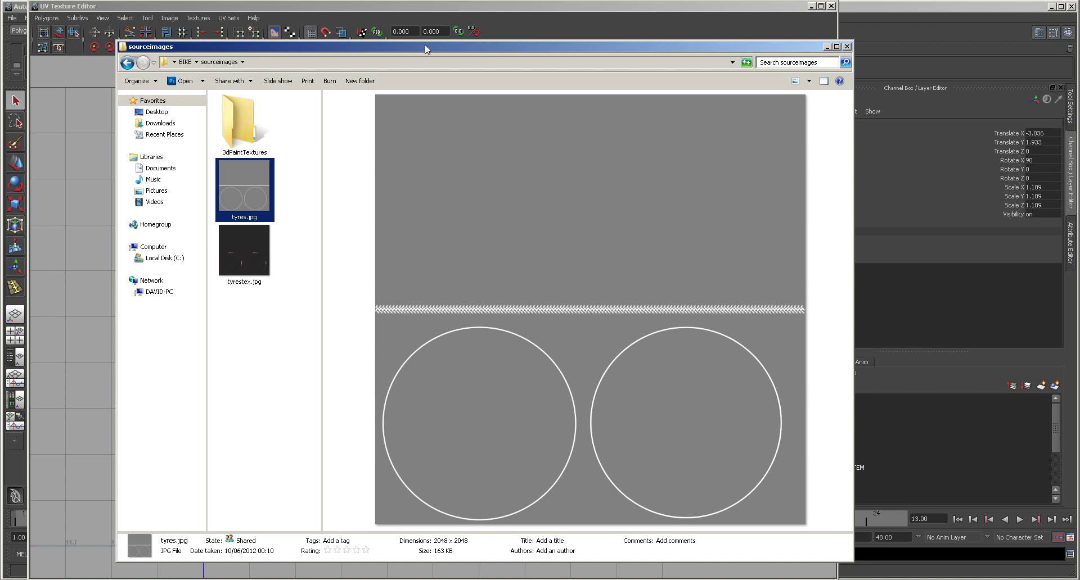
drag(424, 46, 1079, 79)
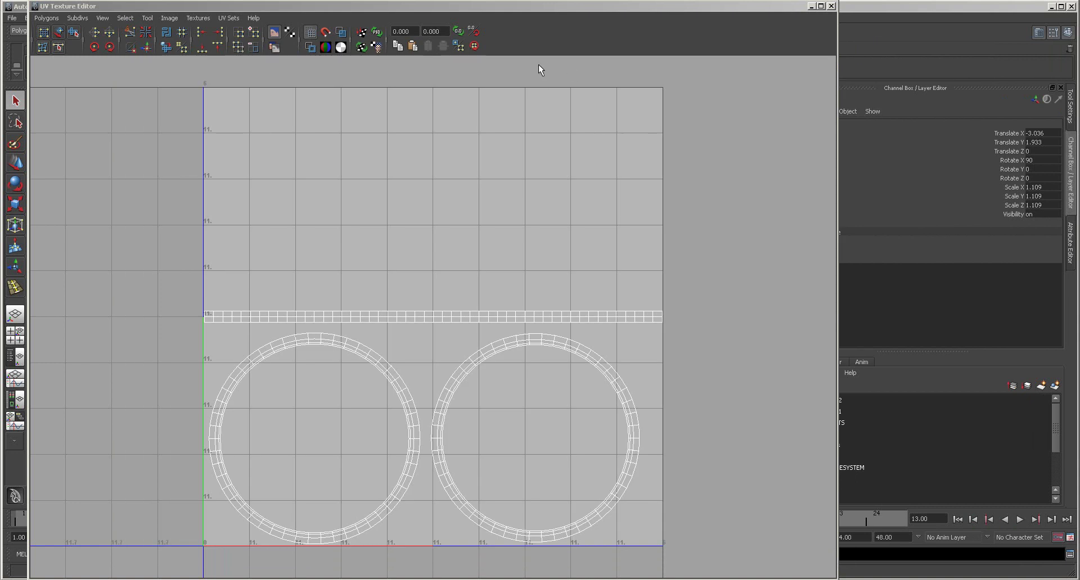
click(831, 6)
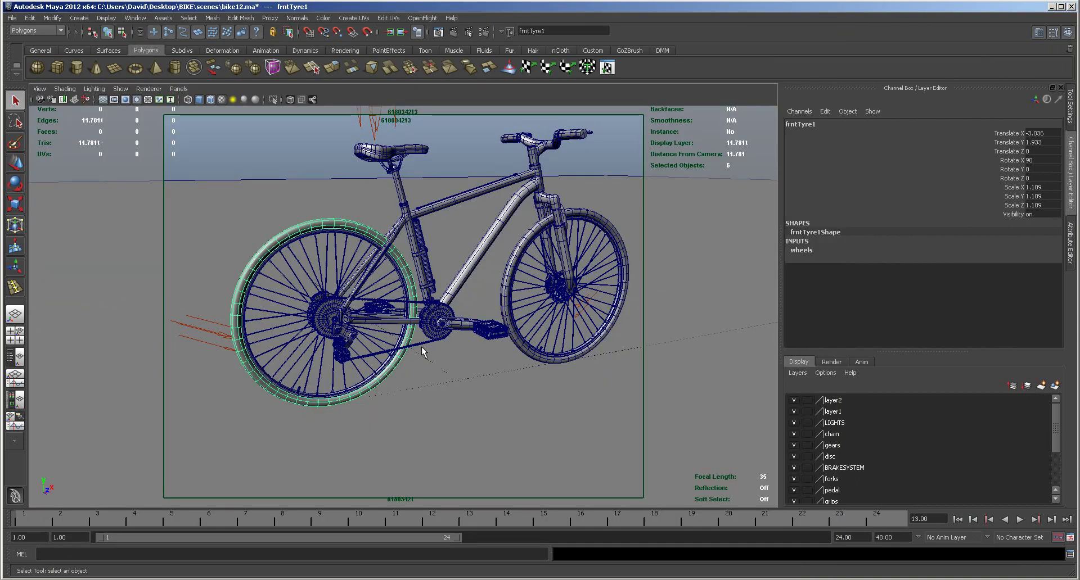
Step: Examine the frame, the pump on the seat tube and the drivetrain from both sides of the bike
alt+right_drag(466, 390, 539, 402)
alt+middle_drag(528, 404, 511, 475)
mouse_move(470, 275)
alt+mouse_down()
mouse_move(450, 270)
mouse_move(472, 256)
mouse_move(465, 283)
alt+mouse_up()
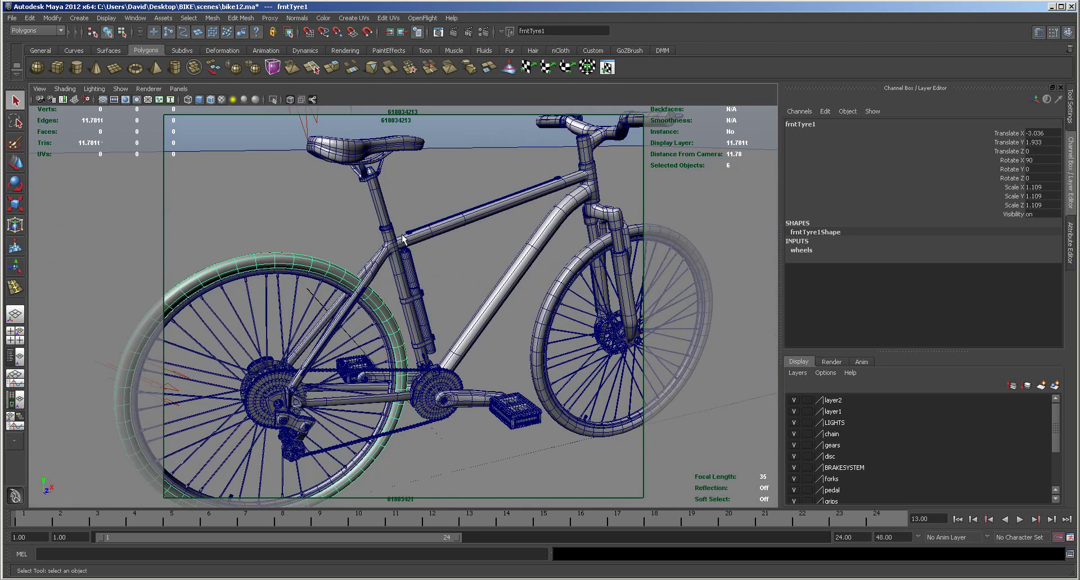
alt+right_drag(457, 291, 651, 268)
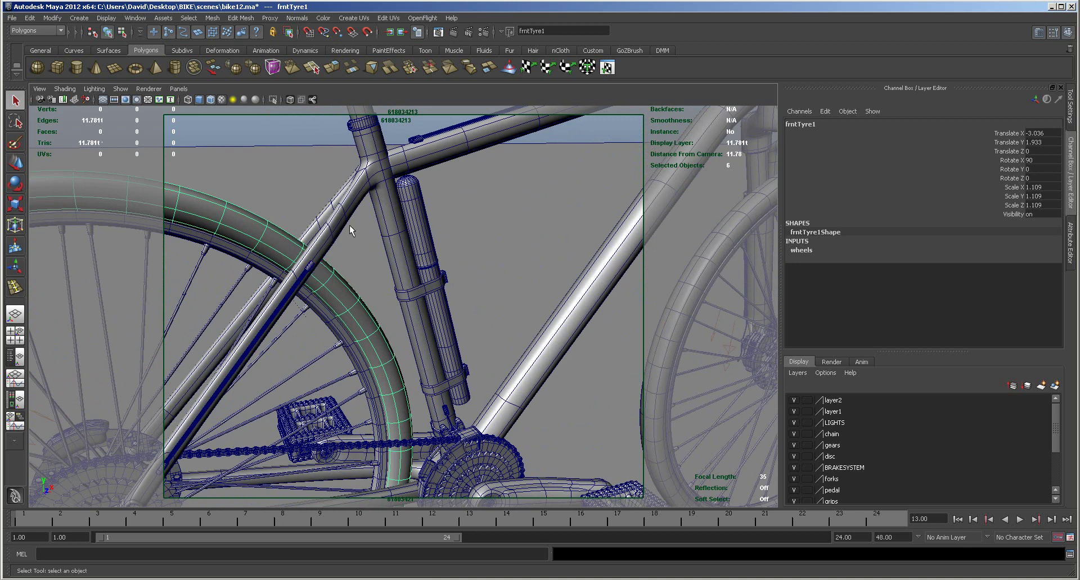
mouse_move(482, 243)
alt+mouse_down()
mouse_move(478, 272)
mouse_move(482, 232)
alt+mouse_up()
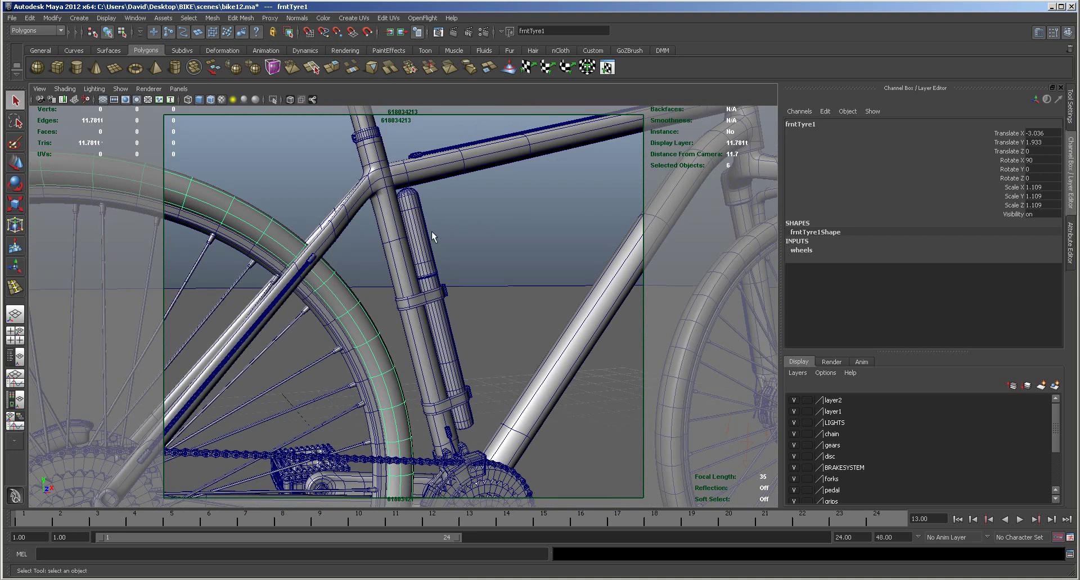
alt+right_drag(515, 235, 323, 235)
alt+drag(317, 224, 494, 232)
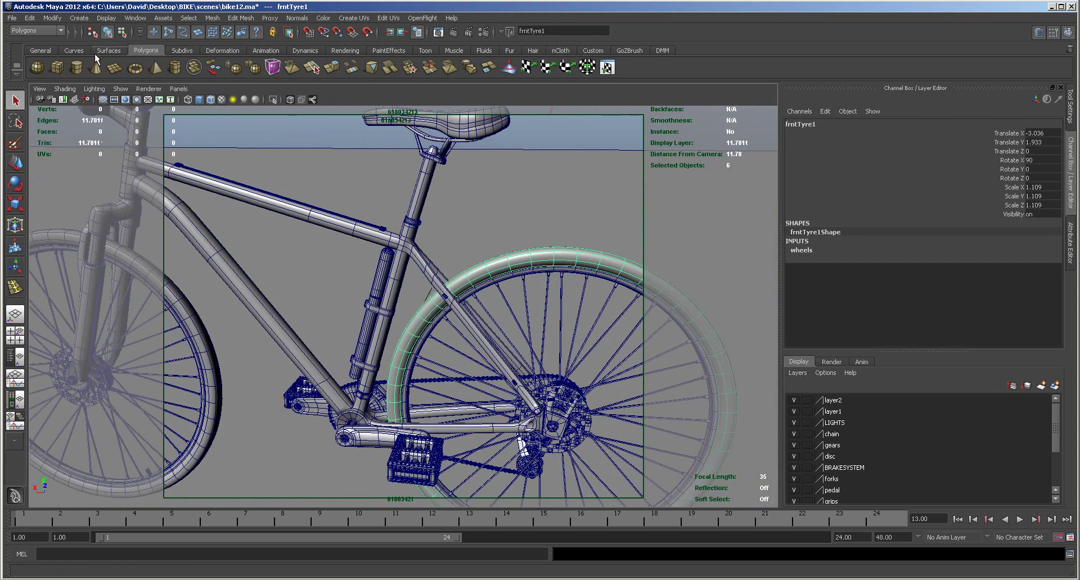
Step: Delete the extruded cable looping around the handlebars and its Bezier path curve, and select the small profile circle beside them
click(74, 50)
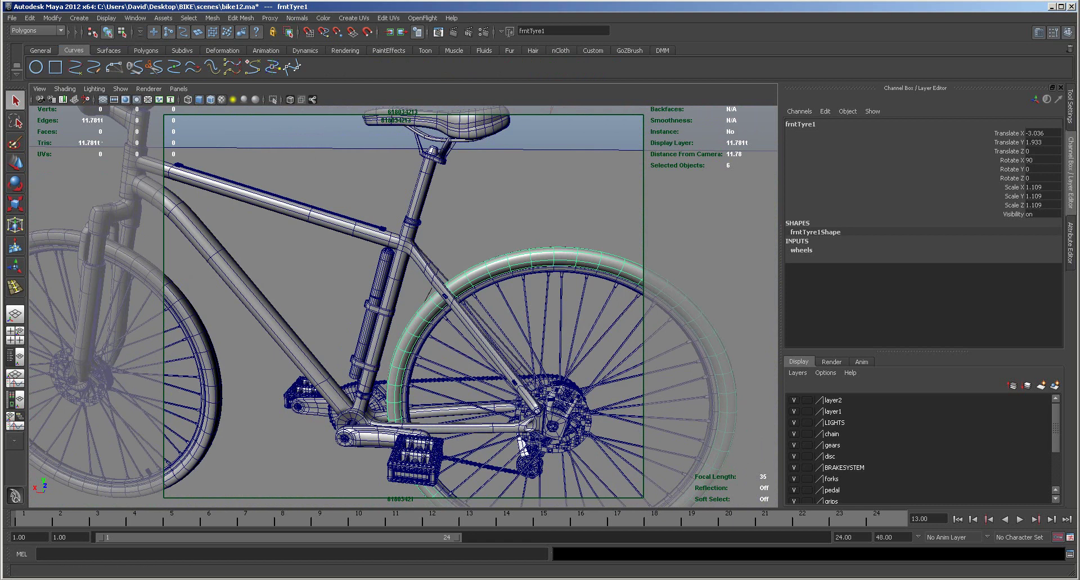
alt+right_drag(591, 203, 513, 200)
alt+drag(566, 217, 521, 220)
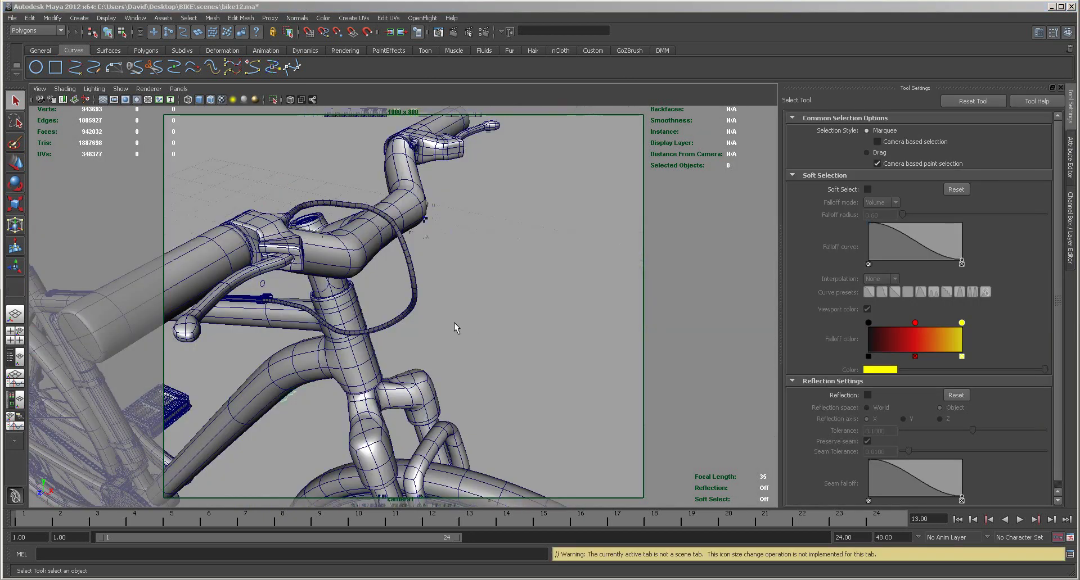
click(417, 289)
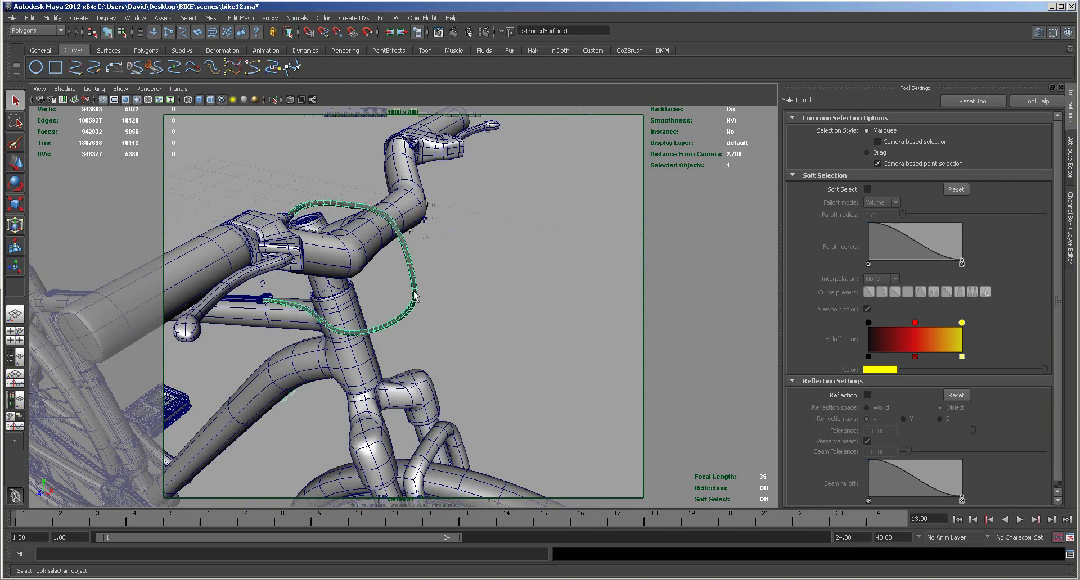
key(Delete)
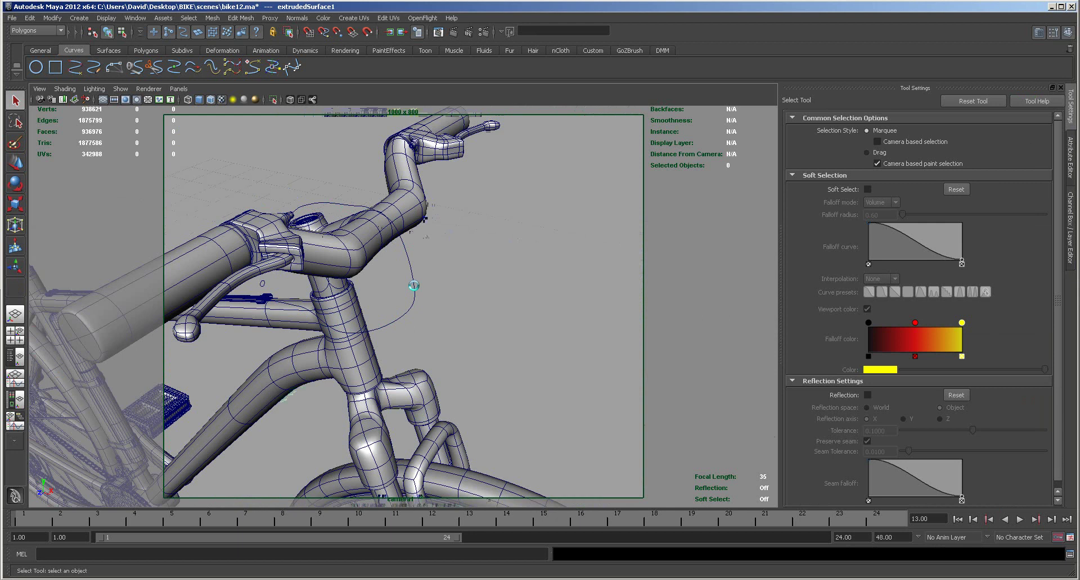
click(412, 286)
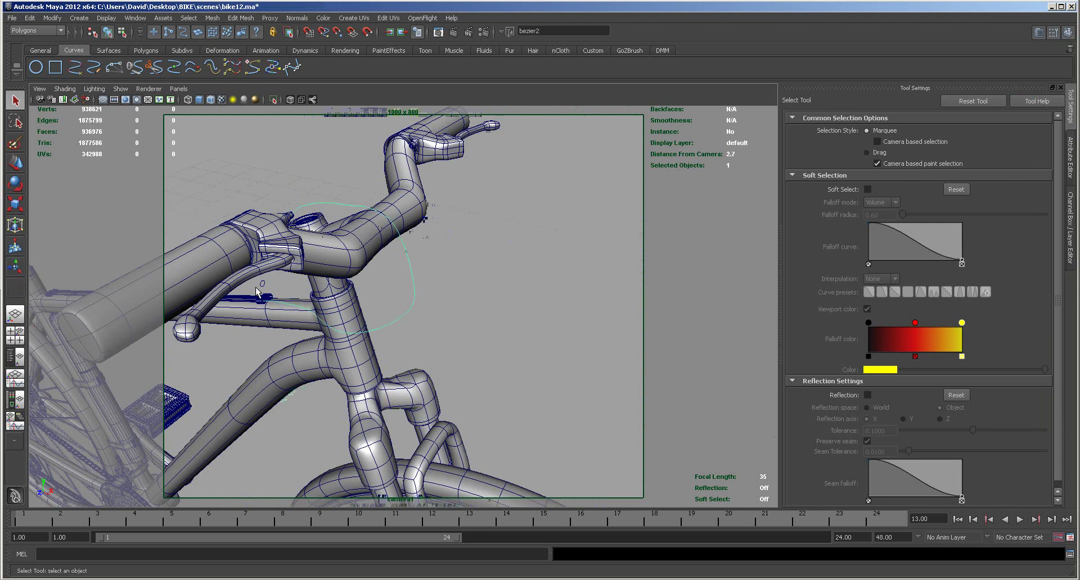
key(Delete)
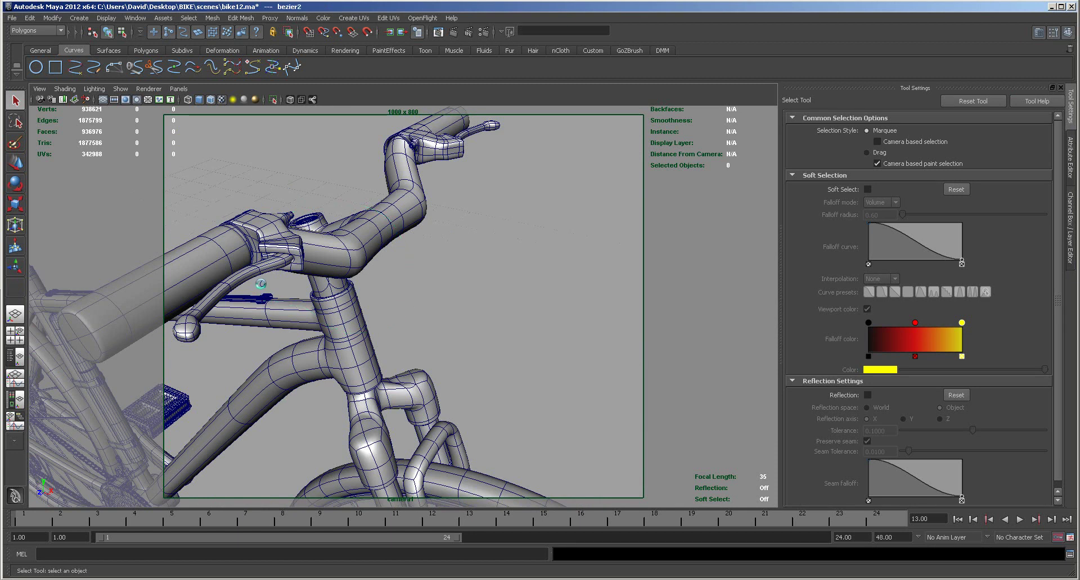
click(262, 284)
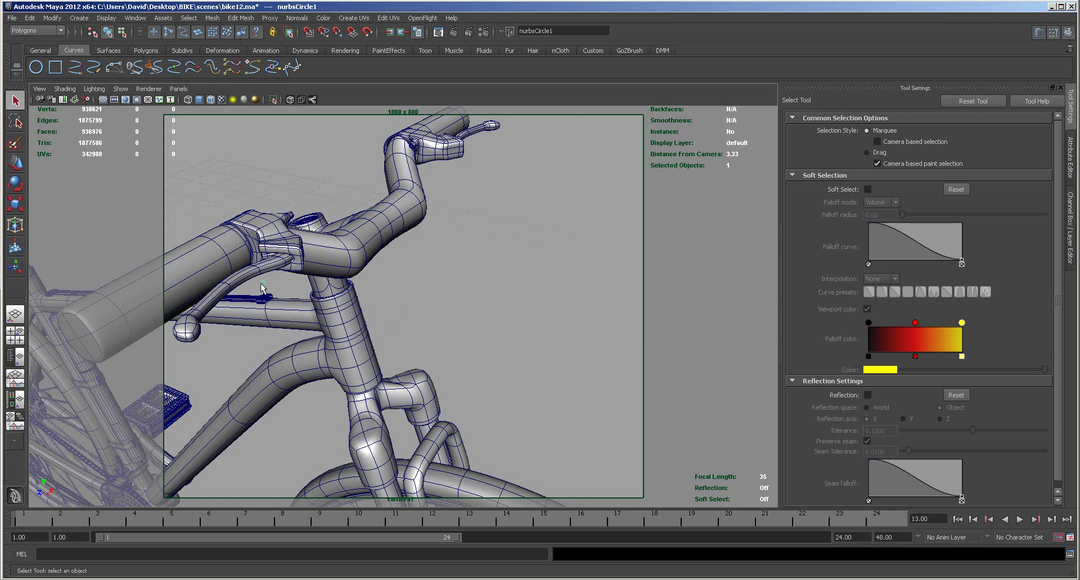
click(262, 288)
alt+right_drag(498, 321, 391, 306)
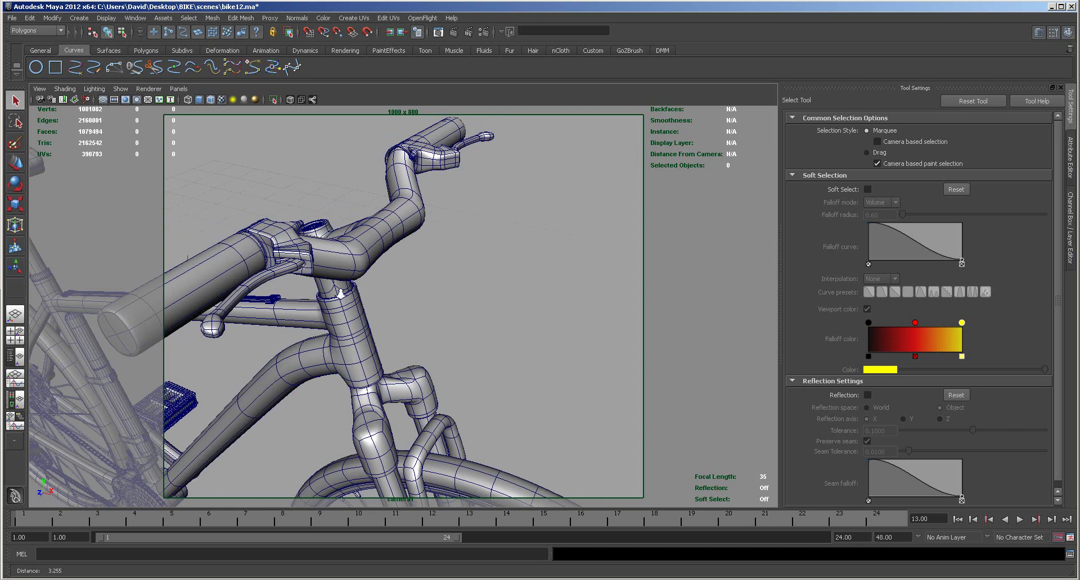
scroll(340, 294, down, 5)
scroll(310, 402, down, 5)
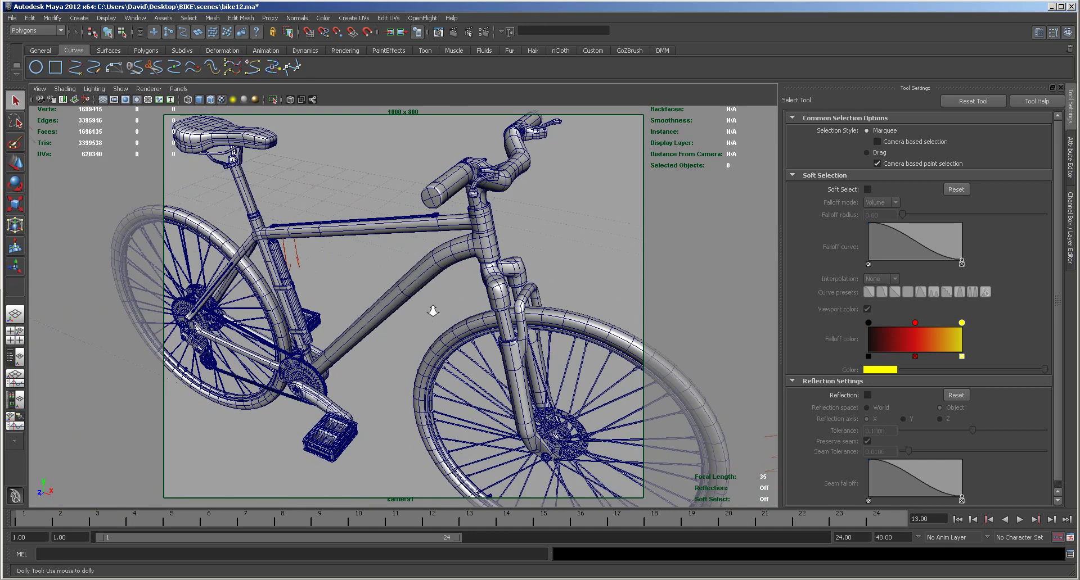
scroll(433, 310, down, 5)
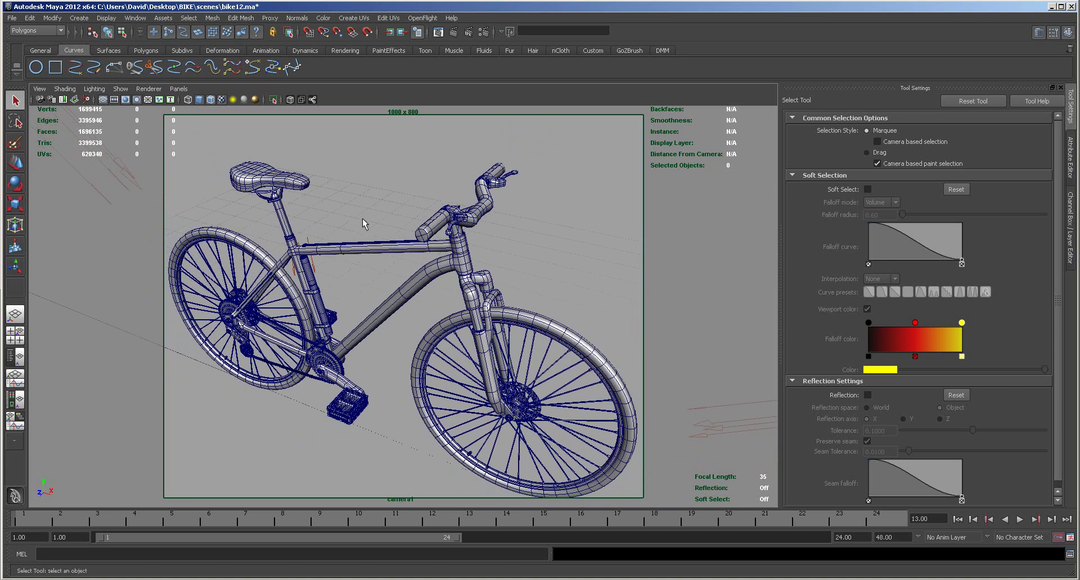
click(110, 52)
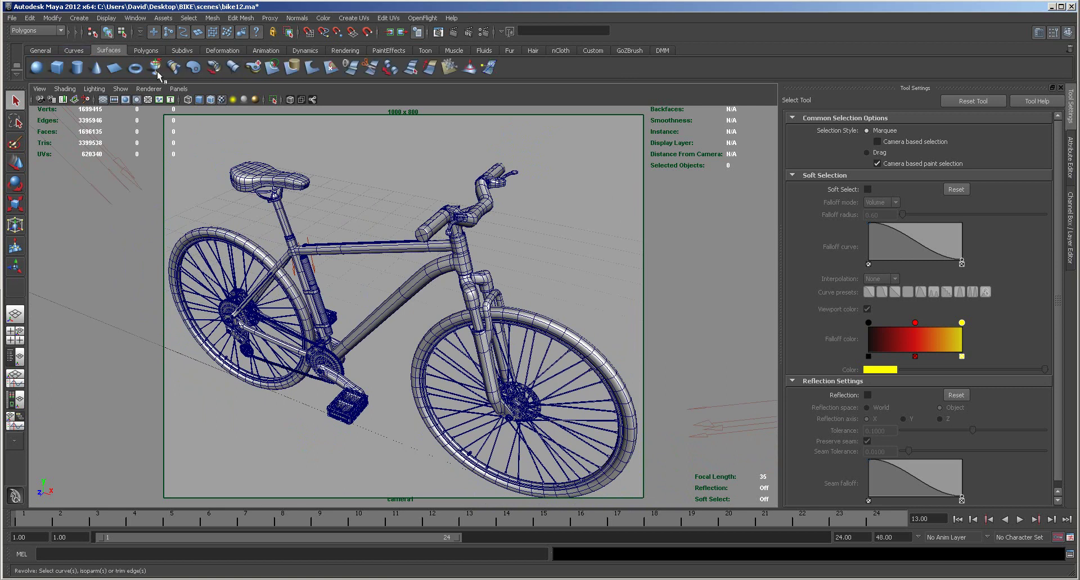
click(74, 52)
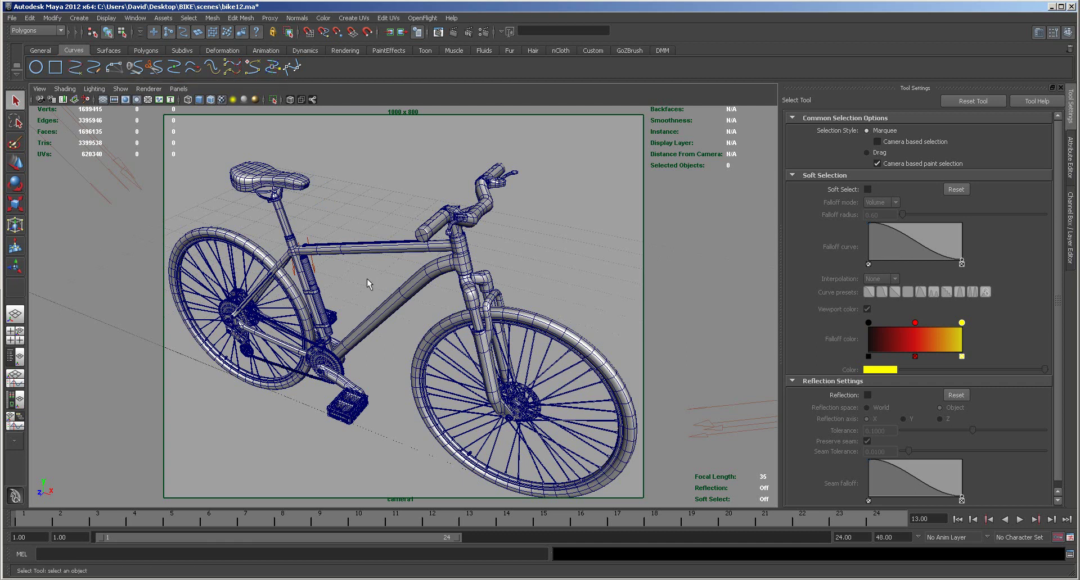
key(space)
key(space)
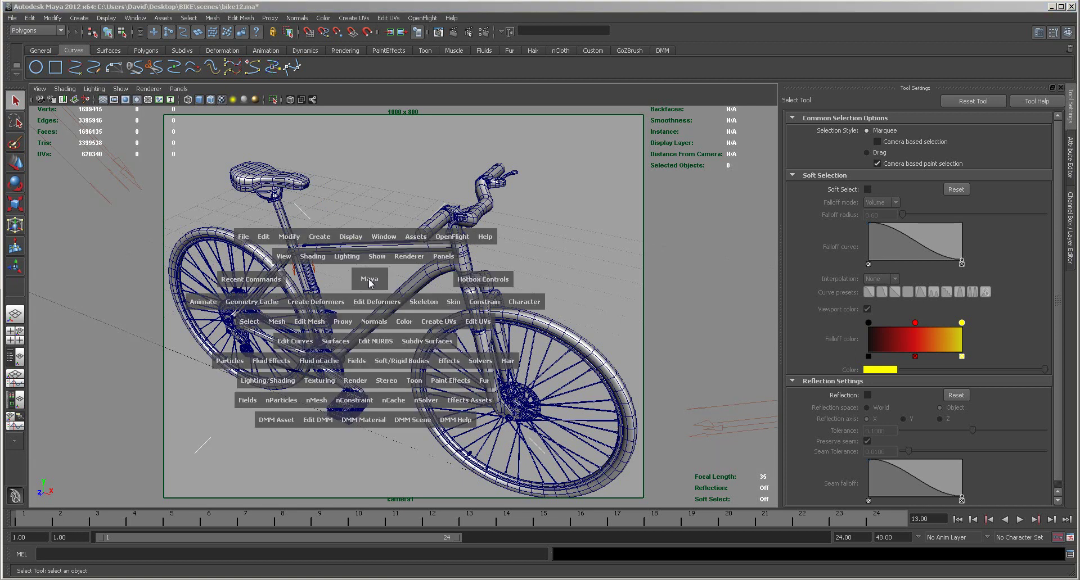
click(313, 324)
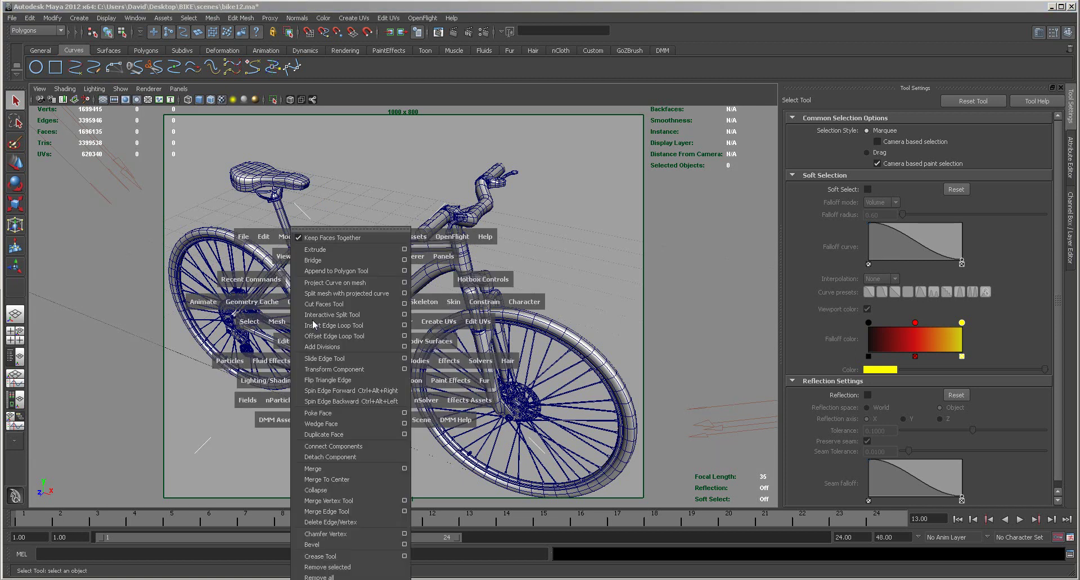
click(361, 176)
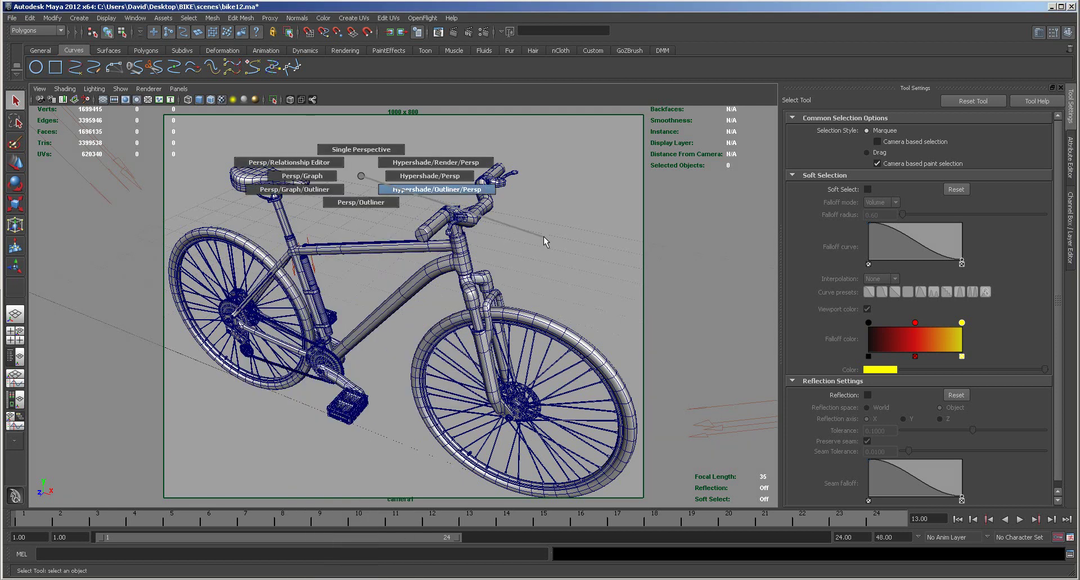
click(362, 187)
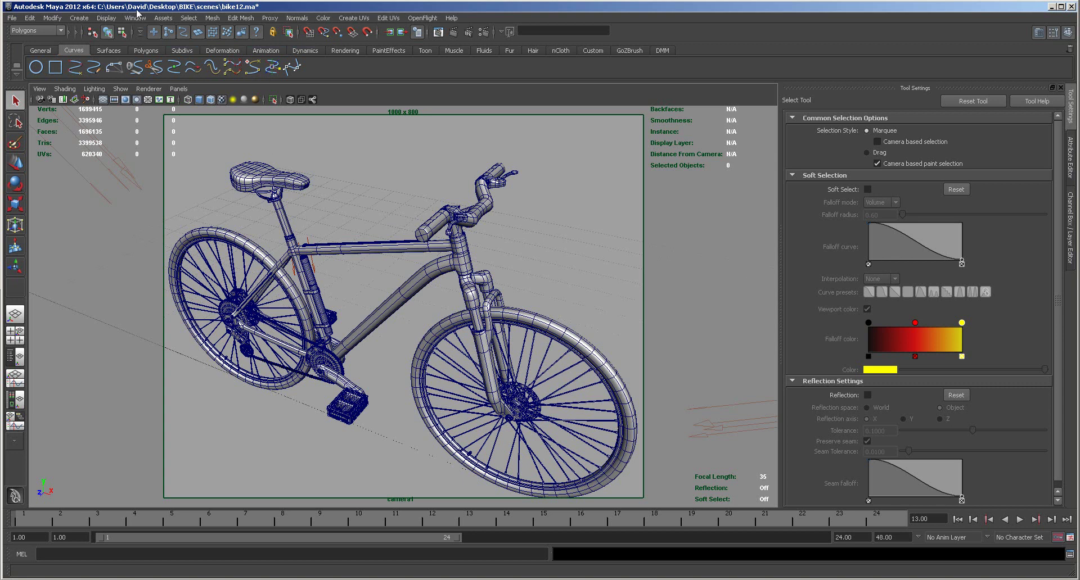
key(space)
Step: Show the Channel Box / Layer Editor and hide the wheels, saddle, pedal and forks display layers
click(1068, 34)
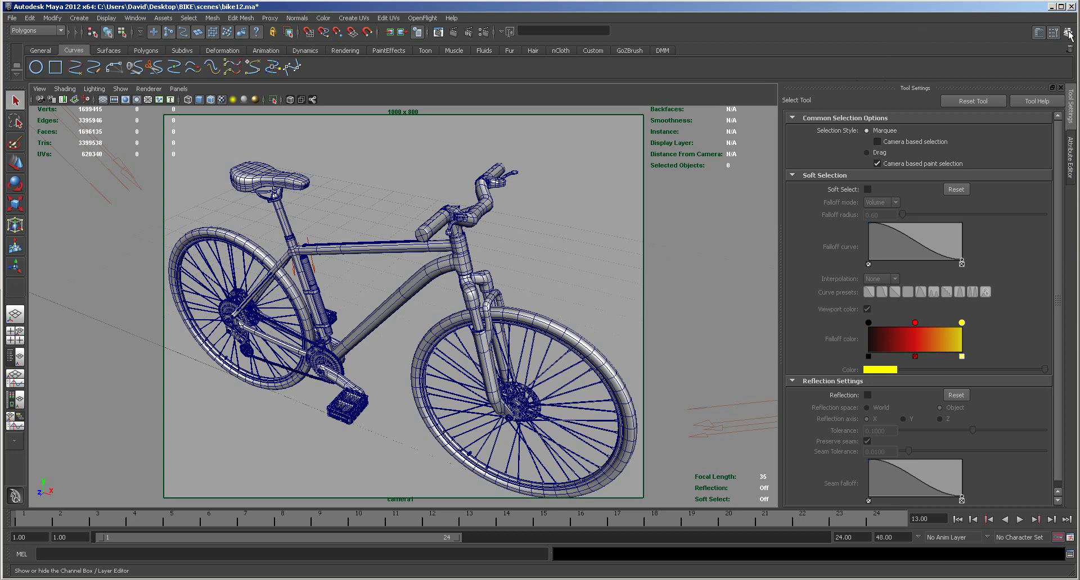
click(1067, 34)
click(1068, 34)
click(1067, 34)
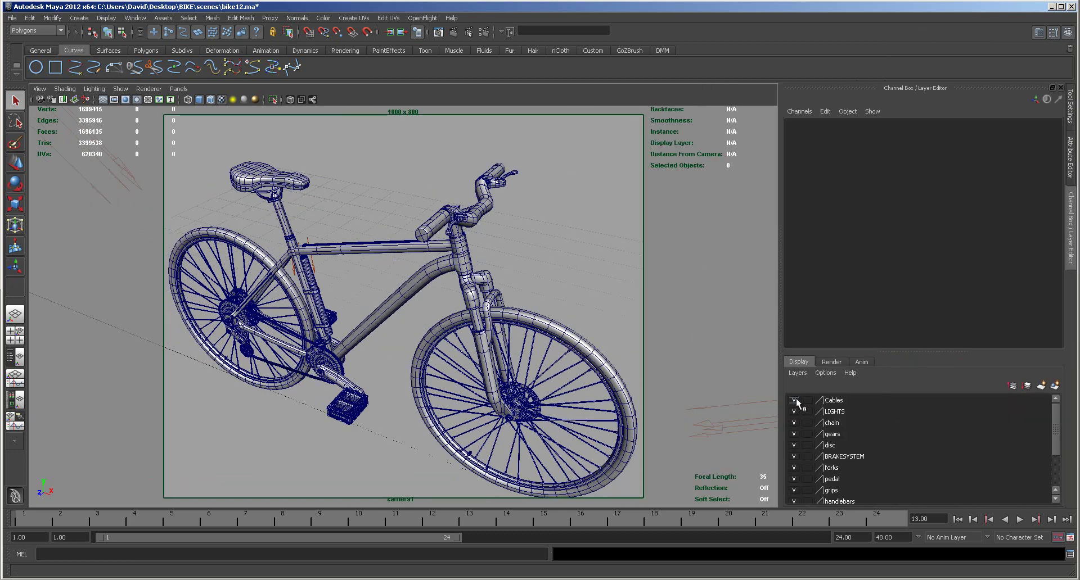
click(793, 468)
drag(1058, 439, 1050, 474)
click(793, 486)
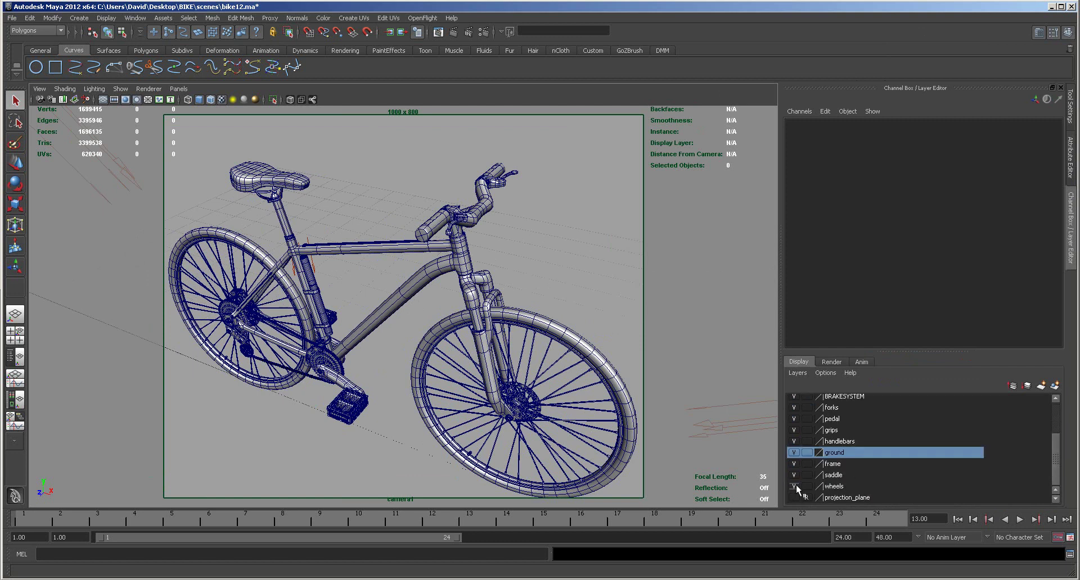
click(793, 475)
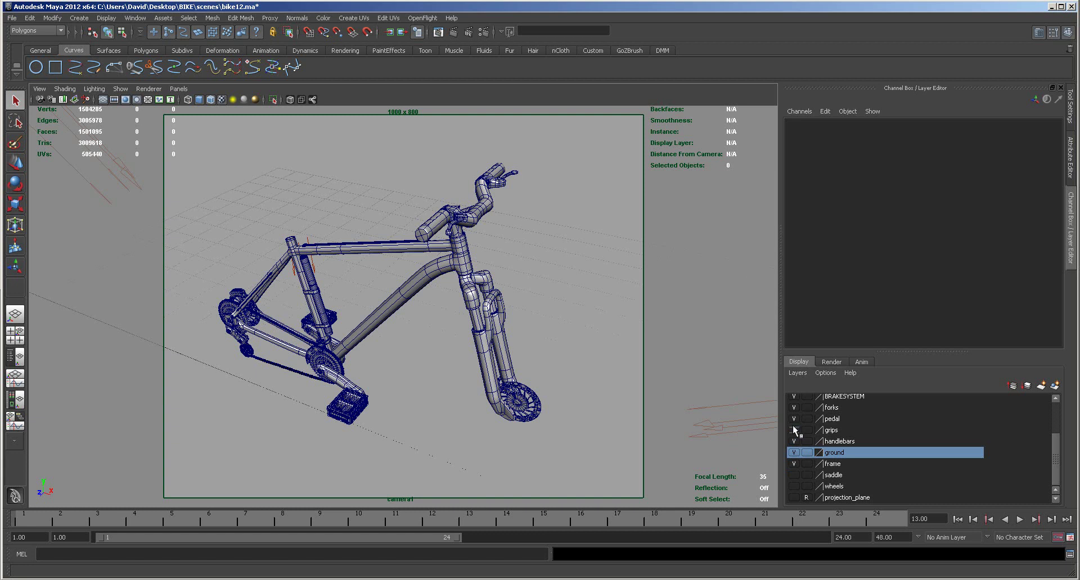
click(793, 419)
click(794, 408)
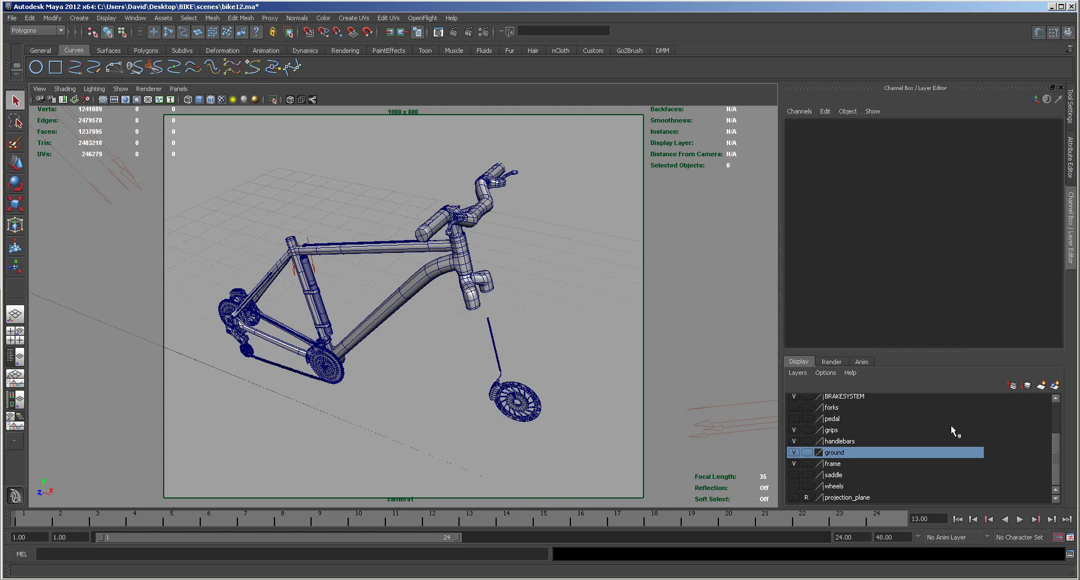
Step: Hide the disc and gears display layers, keeping BRAKESYSTEM shown
click(793, 397)
click(792, 396)
drag(1061, 452, 1058, 413)
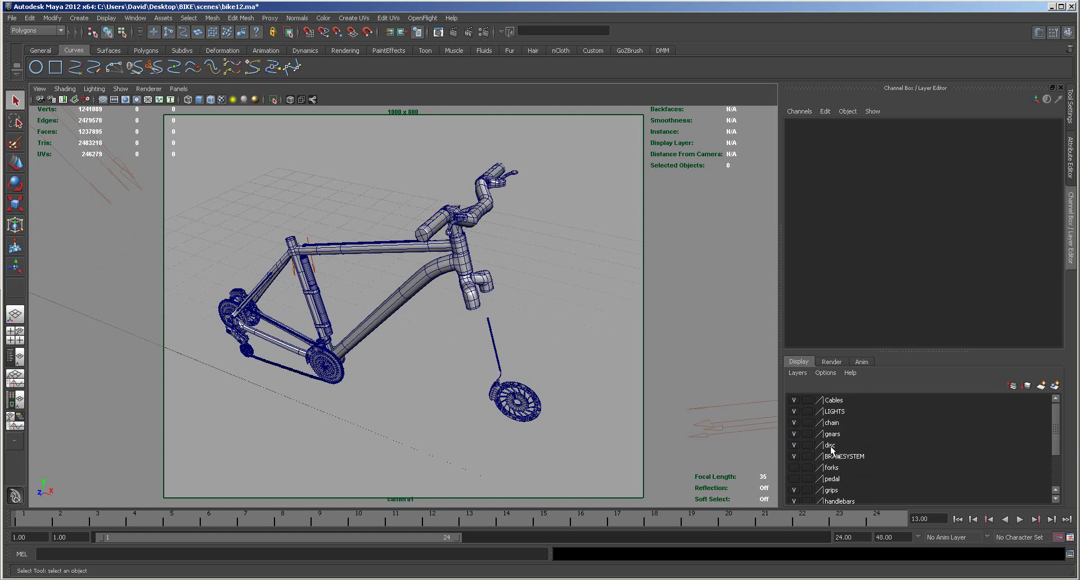
click(794, 445)
click(792, 431)
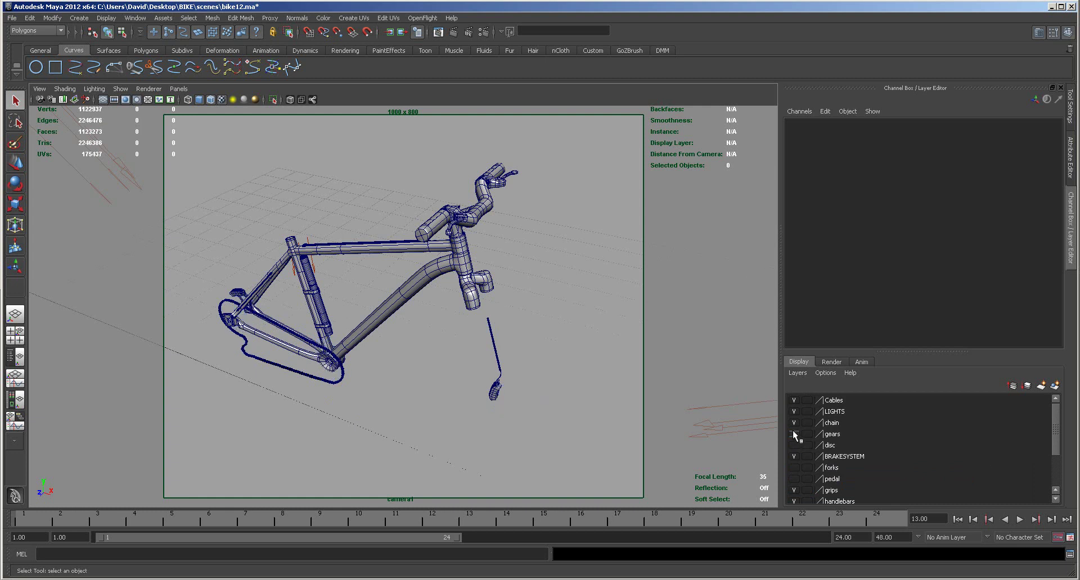
Step: Hide the chain display layer, keeping the Cables layer shown
click(794, 423)
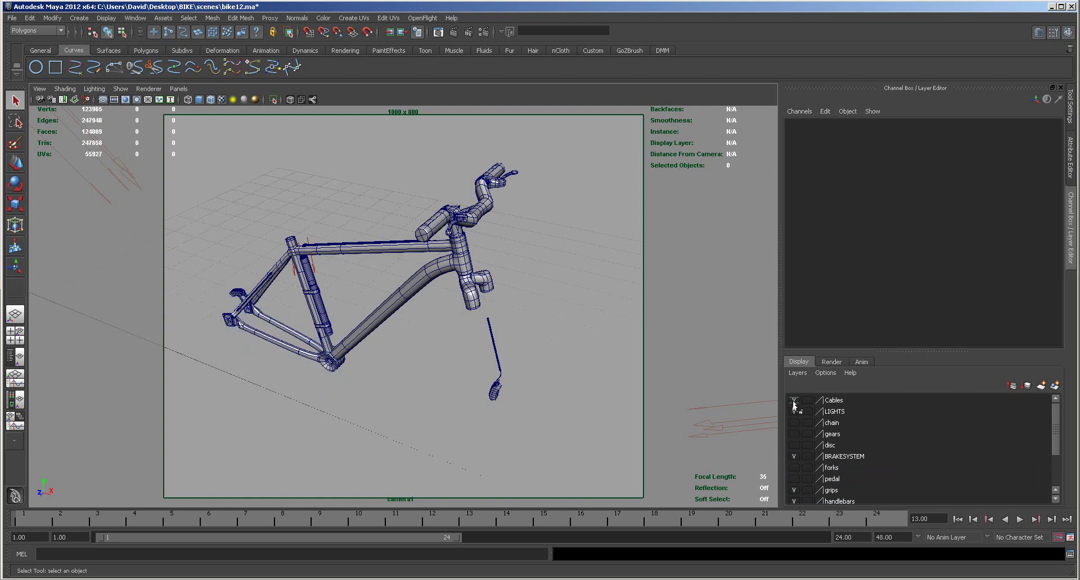
click(793, 400)
mouse_move(1055, 427)
mouse_down()
mouse_move(1047, 461)
mouse_move(1045, 428)
mouse_up()
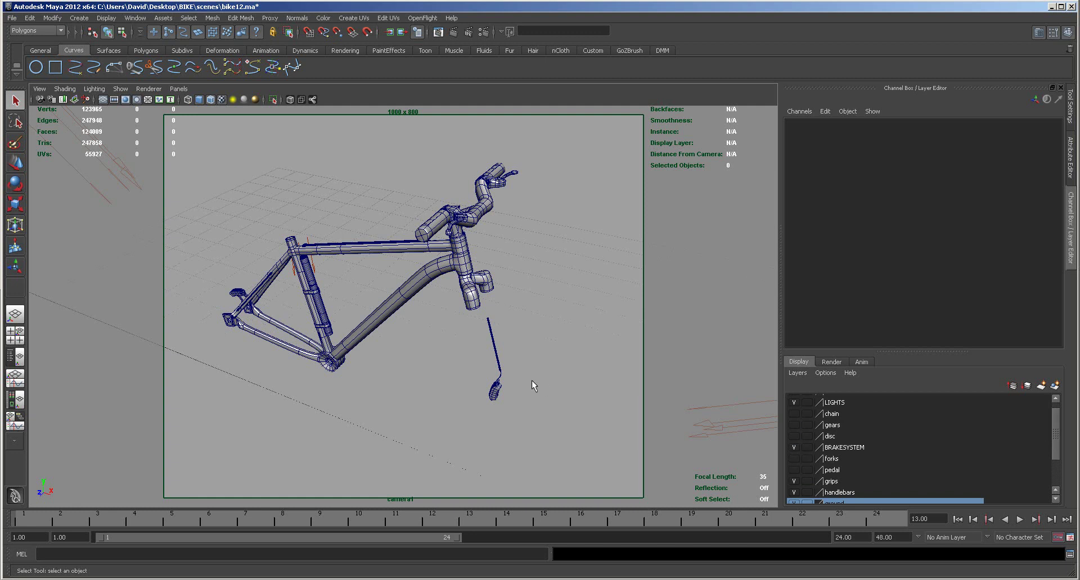
Step: Select the thin straight cable below the head tube and toggle the Cables layer's visibility to check its contents
drag(475, 335, 529, 340)
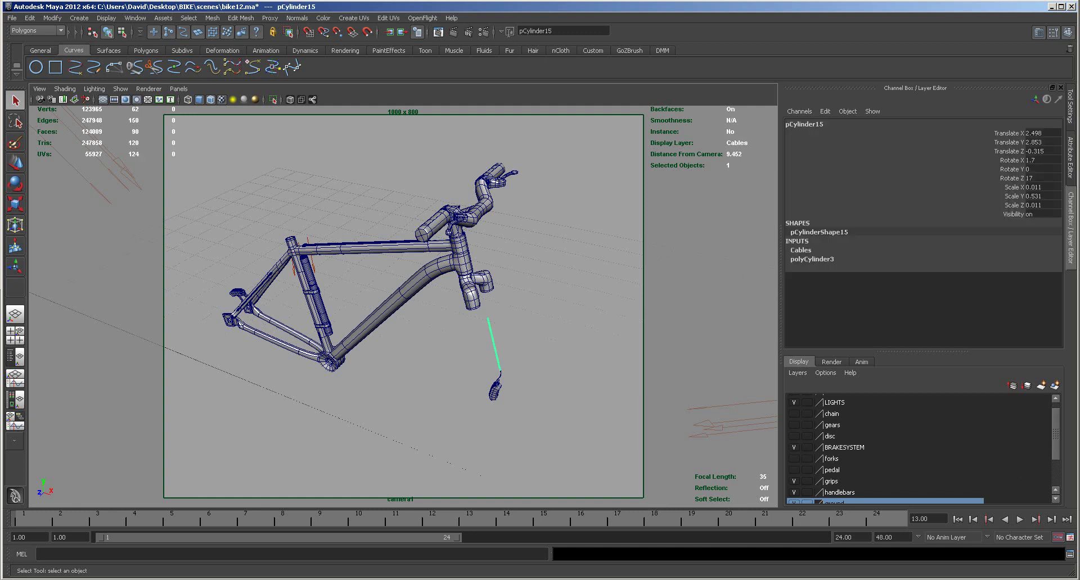
scroll(1058, 439, up, 1)
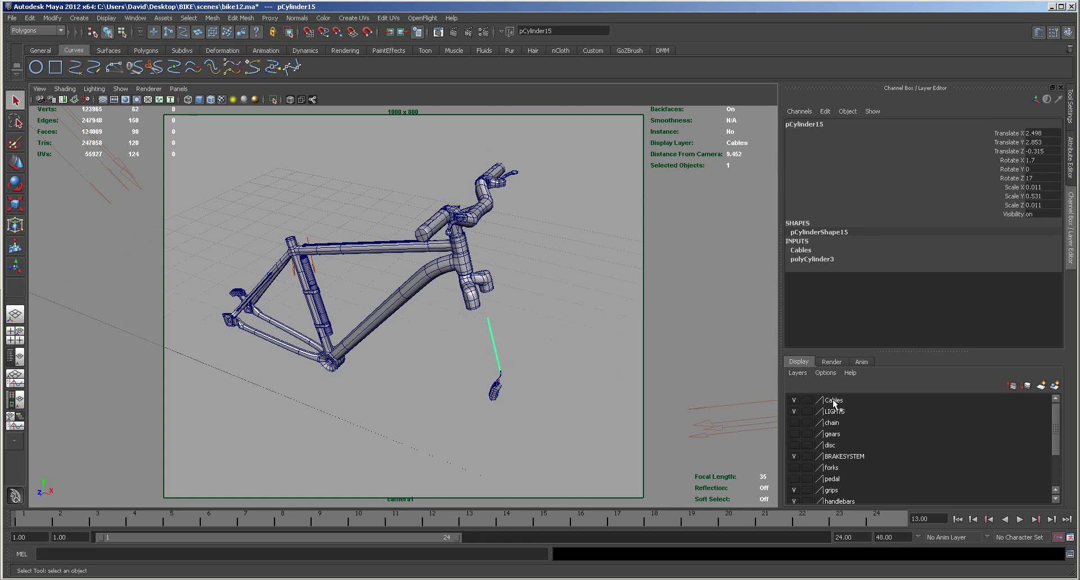
click(794, 400)
click(795, 401)
click(537, 372)
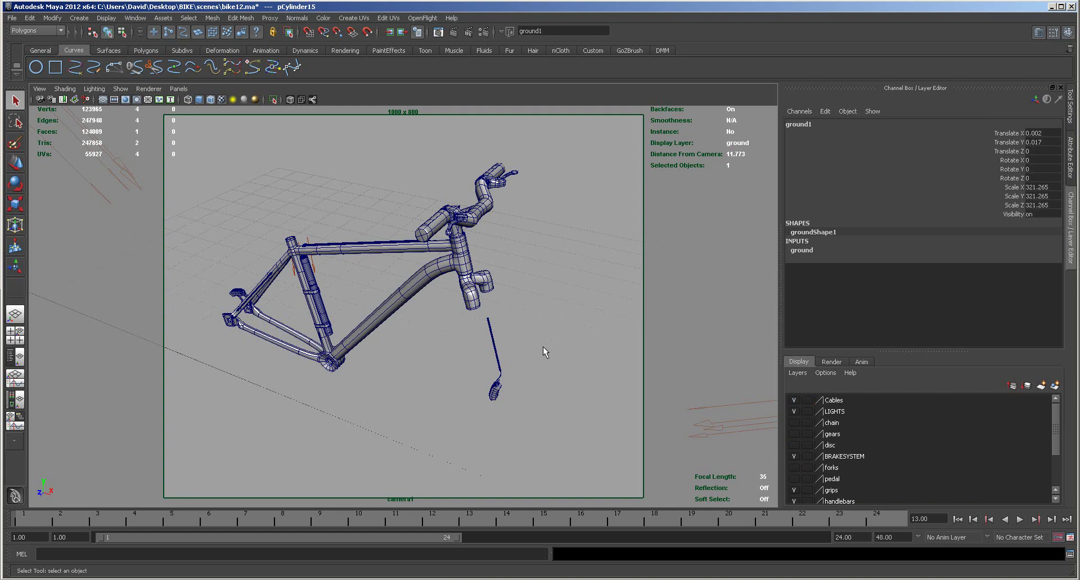
Step: Hide the ground display layer
alt+right_drag(528, 317, 592, 315)
alt+middle_drag(585, 293, 527, 363)
mouse_move(528, 369)
alt+mouse_down()
mouse_move(535, 337)
mouse_move(557, 337)
mouse_move(542, 363)
alt+mouse_up()
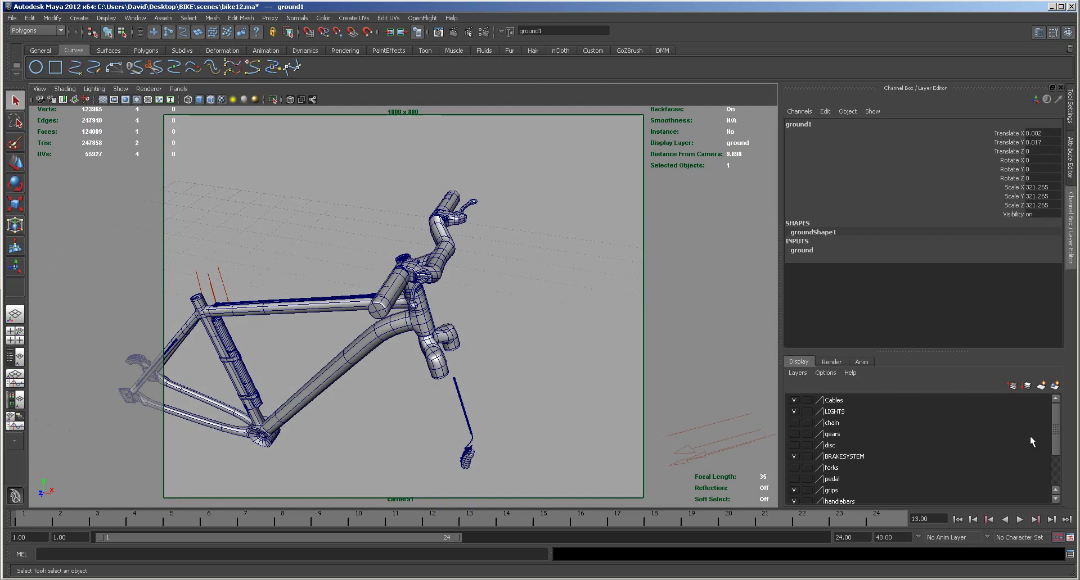
drag(1053, 441, 1042, 493)
click(793, 452)
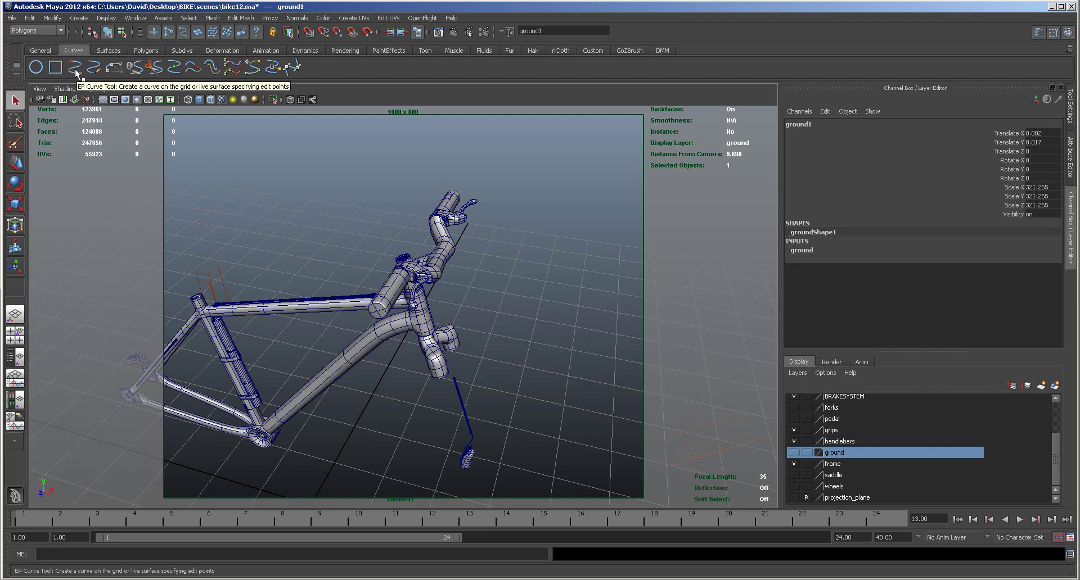
Step: Switch to the Surfaces menu set
click(60, 31)
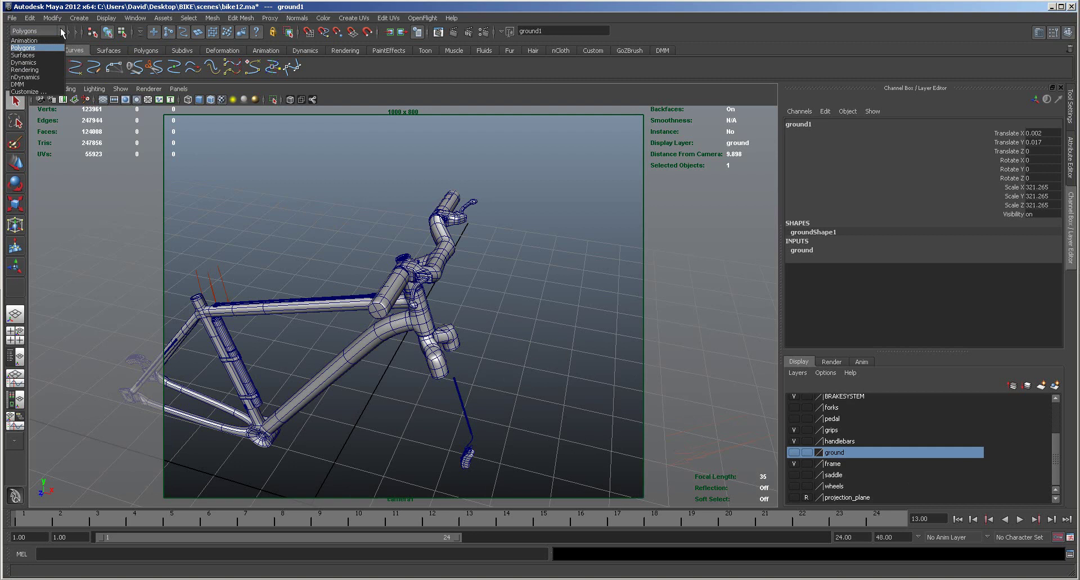
click(41, 54)
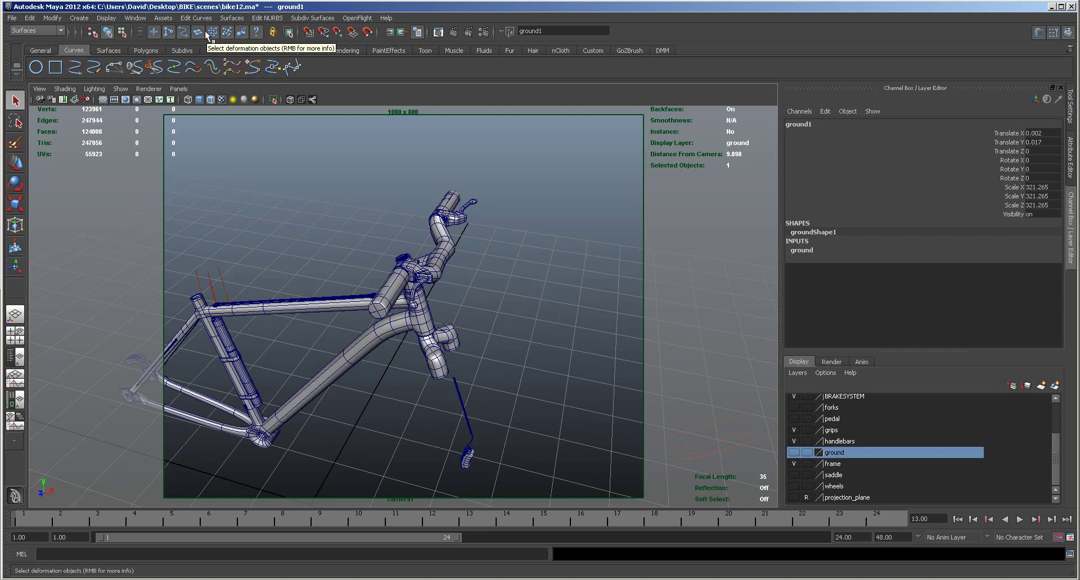
click(83, 20)
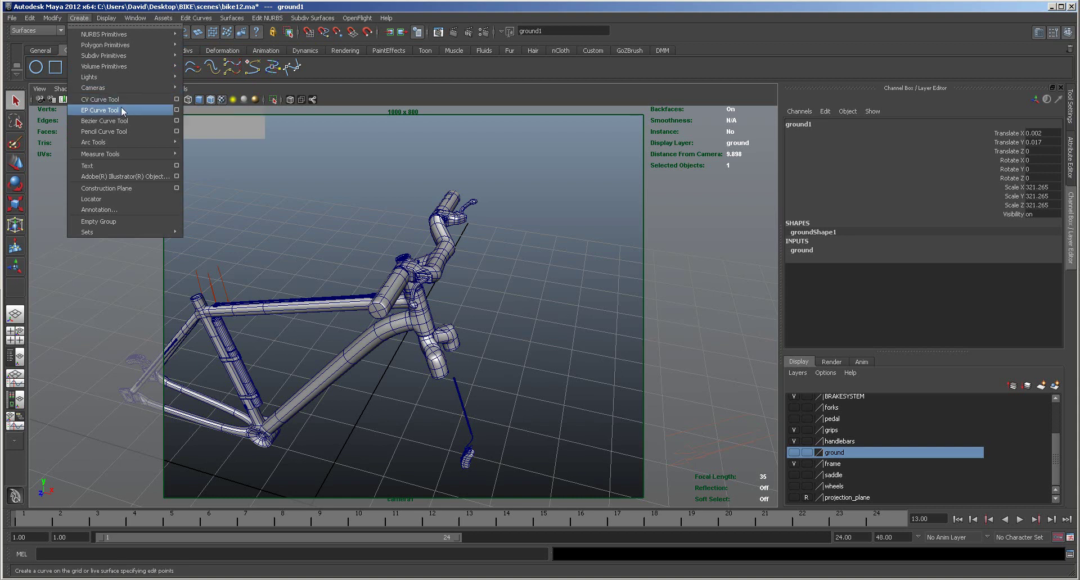
click(343, 95)
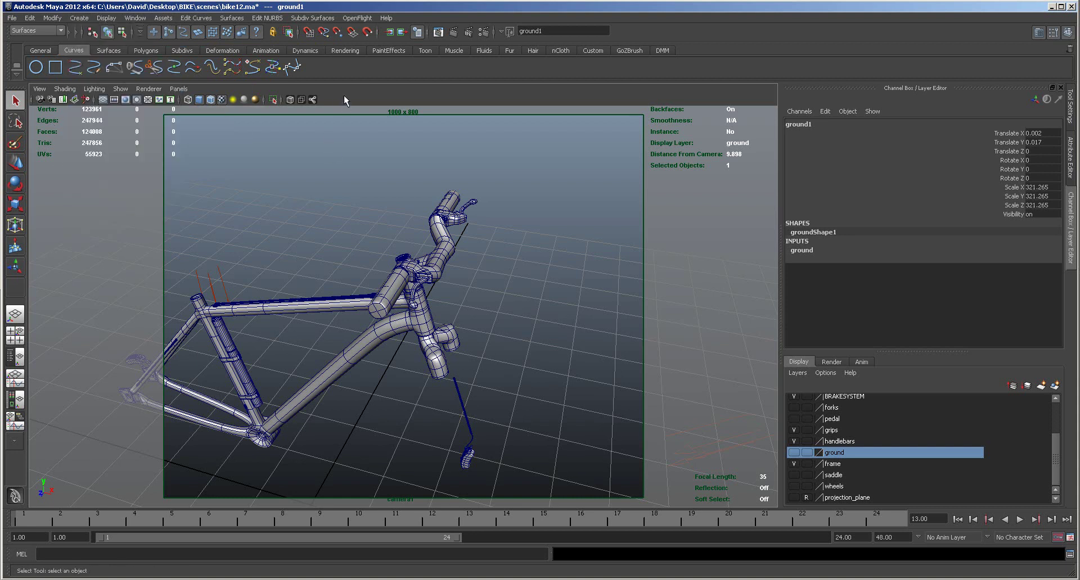
Step: Draw a 3 Bezier EP curve with chord length knots in the top view, from the outer cable stop on the top tube past the head tube
double_click(75, 70)
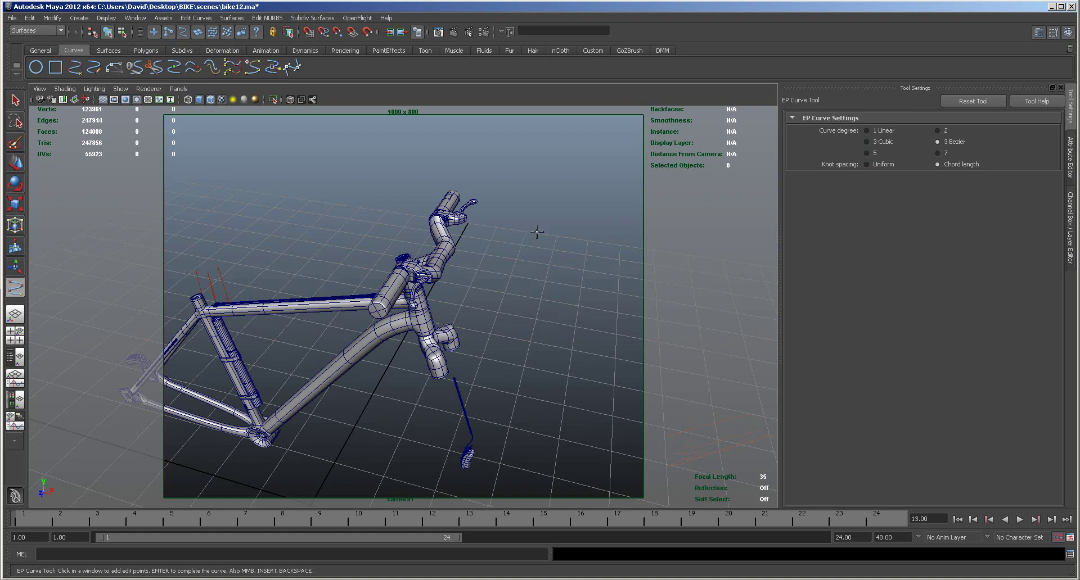
key(space)
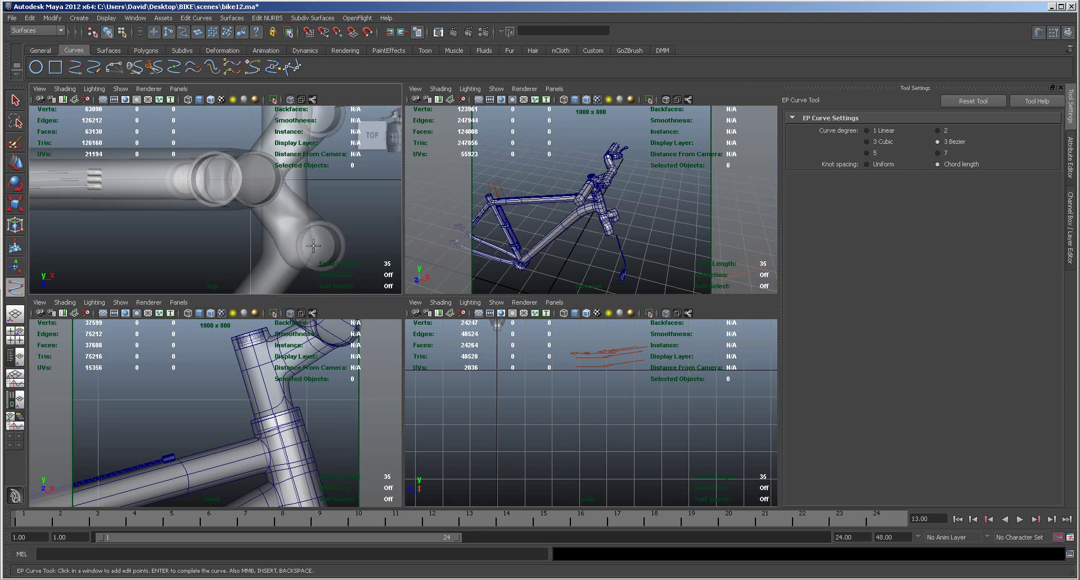
key(space)
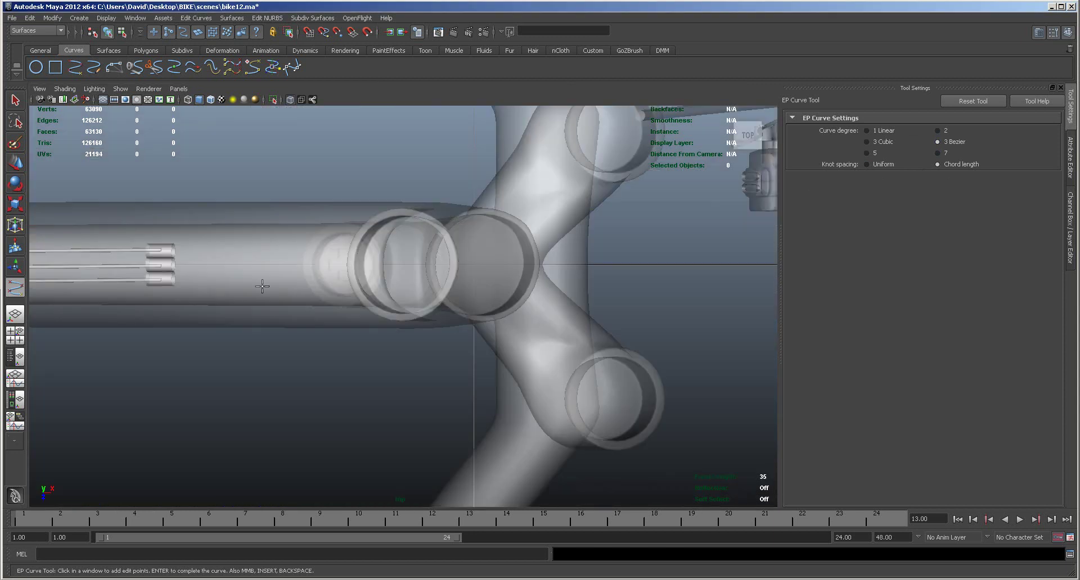
click(151, 280)
click(288, 280)
click(406, 353)
click(604, 295)
drag(604, 295, 606, 313)
key(q)
Step: Raise the curve to the height of the top tube's cable stop in the front view and centre its pivot
key(space)
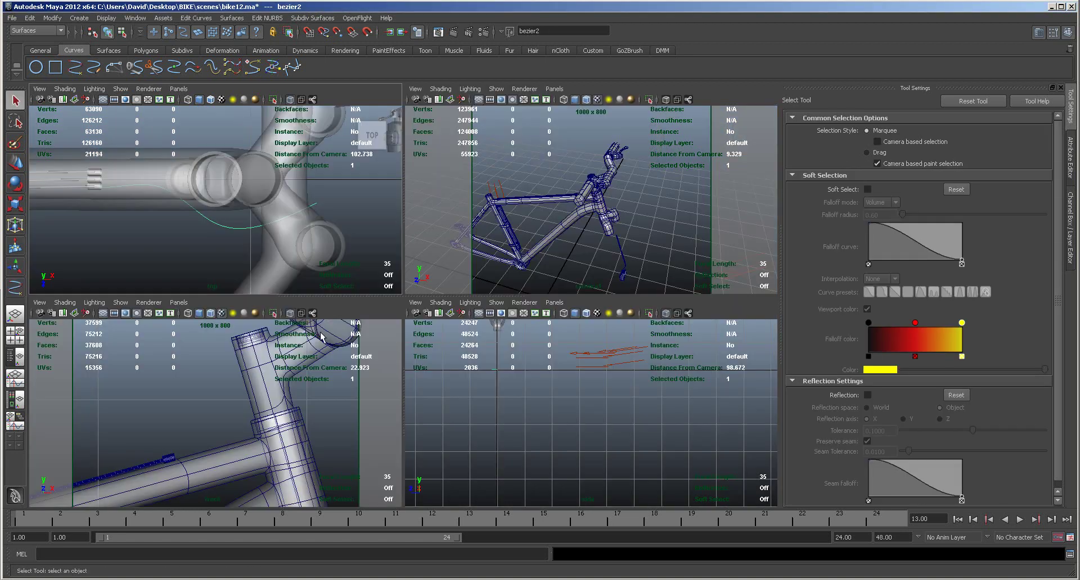
key(a)
scroll(192, 352, down, 3)
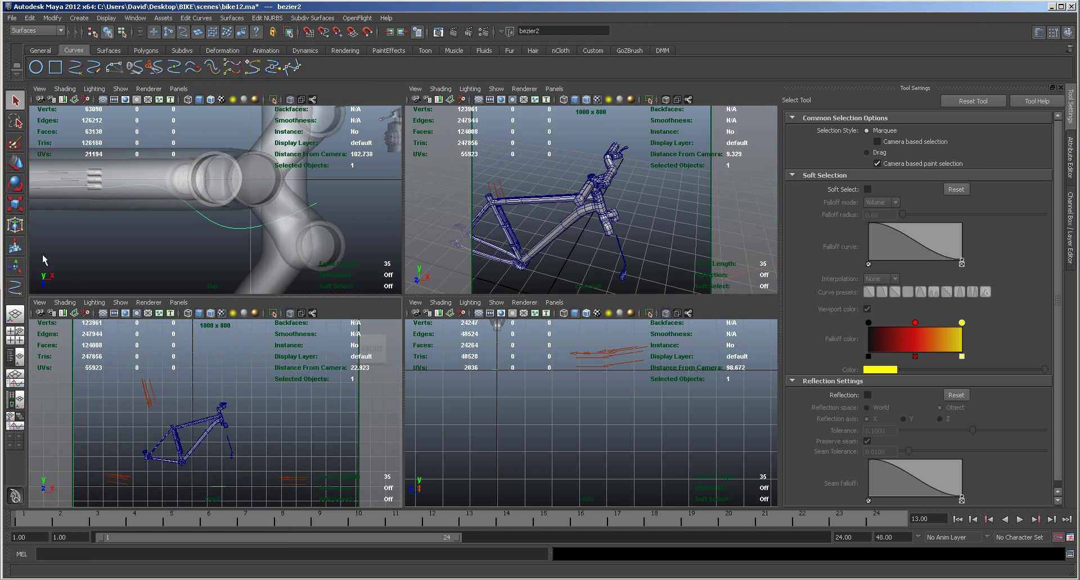
click(15, 163)
drag(192, 466, 195, 396)
key(space)
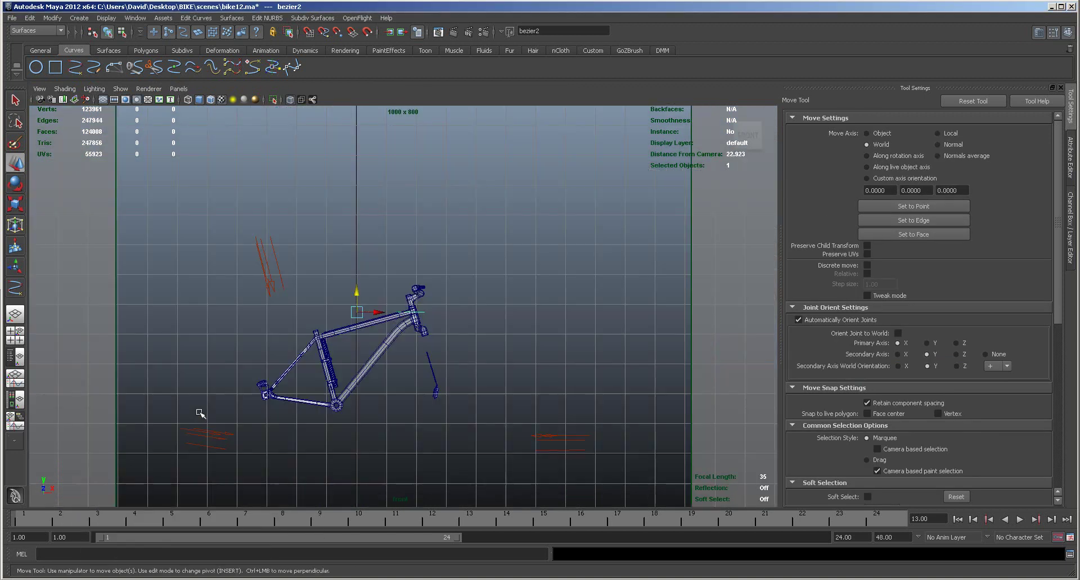
alt+right_drag(332, 375, 680, 385)
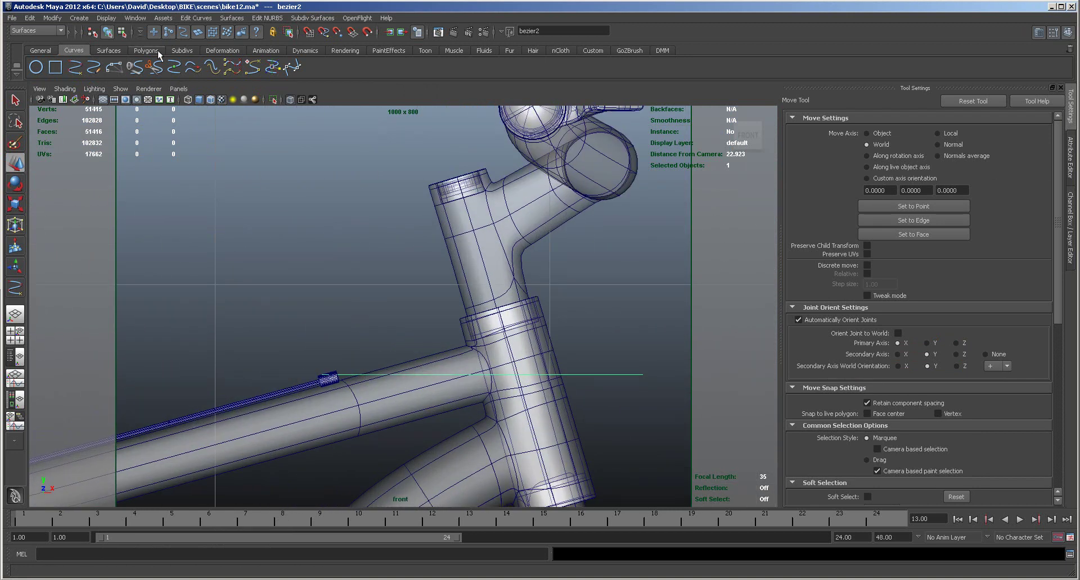
click(52, 17)
click(66, 120)
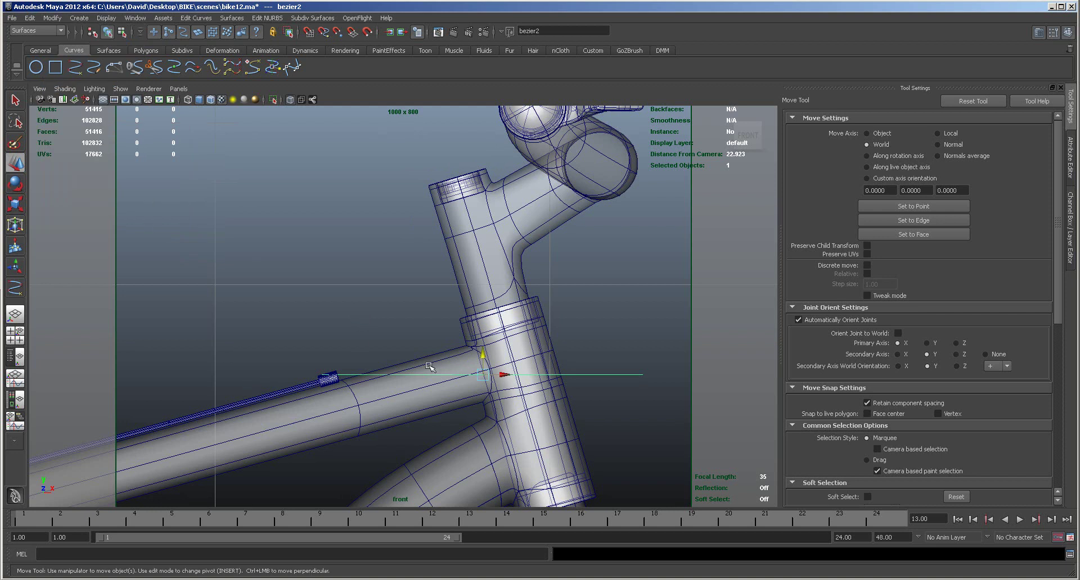
drag(482, 352, 482, 356)
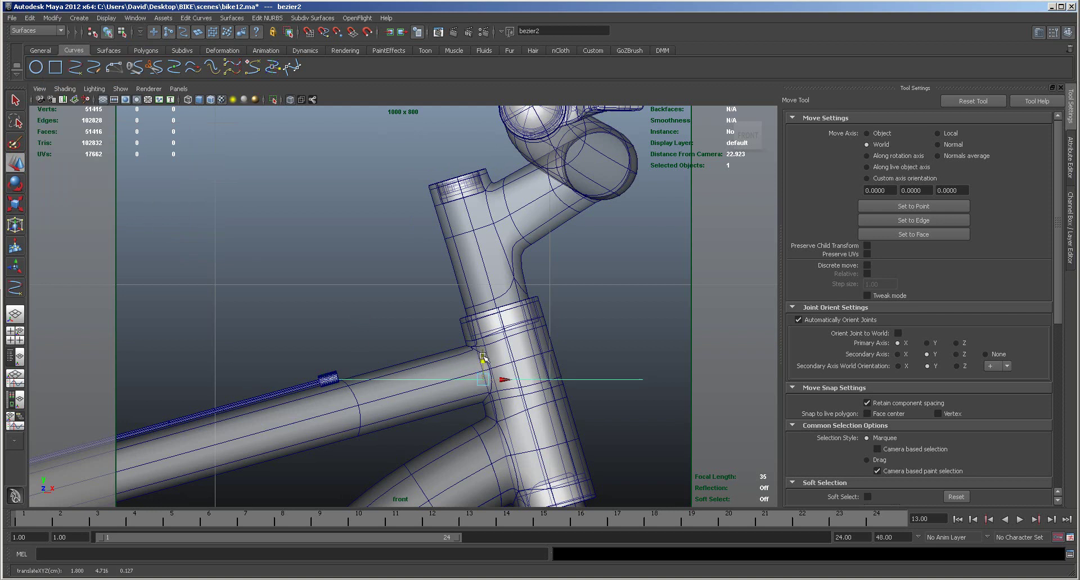
Step: Place the curve's pivot at the cable stop and rotate the curve about 15.3 degrees to follow the top tube's slope
drag(483, 380, 328, 382)
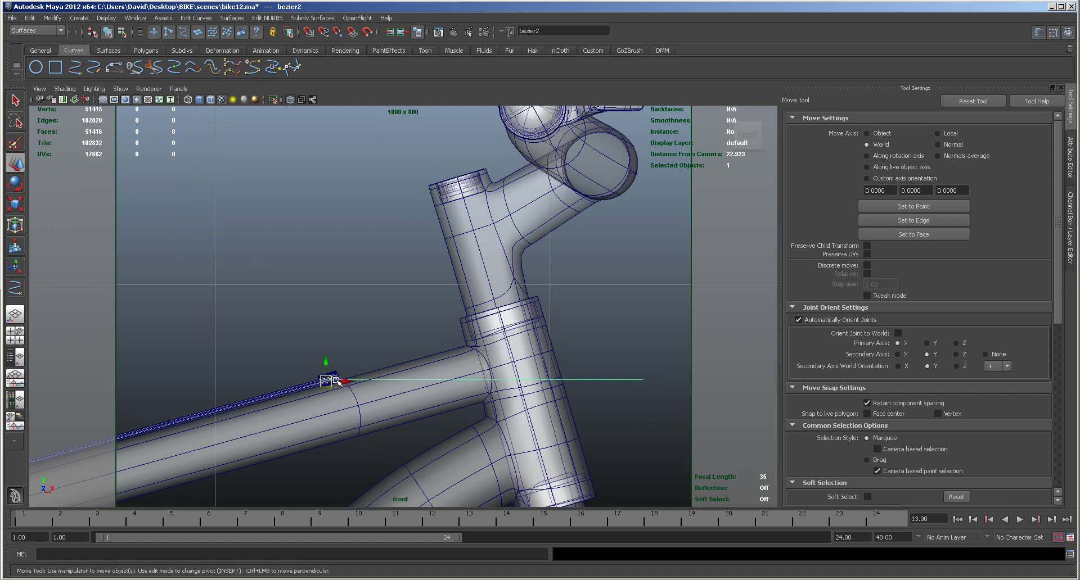
key(e)
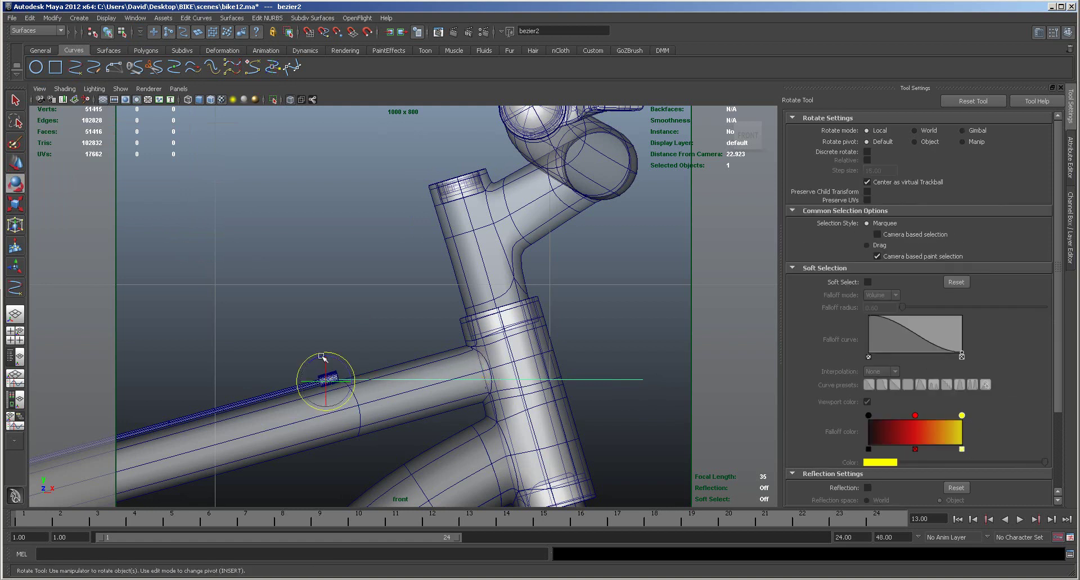
drag(316, 357, 314, 362)
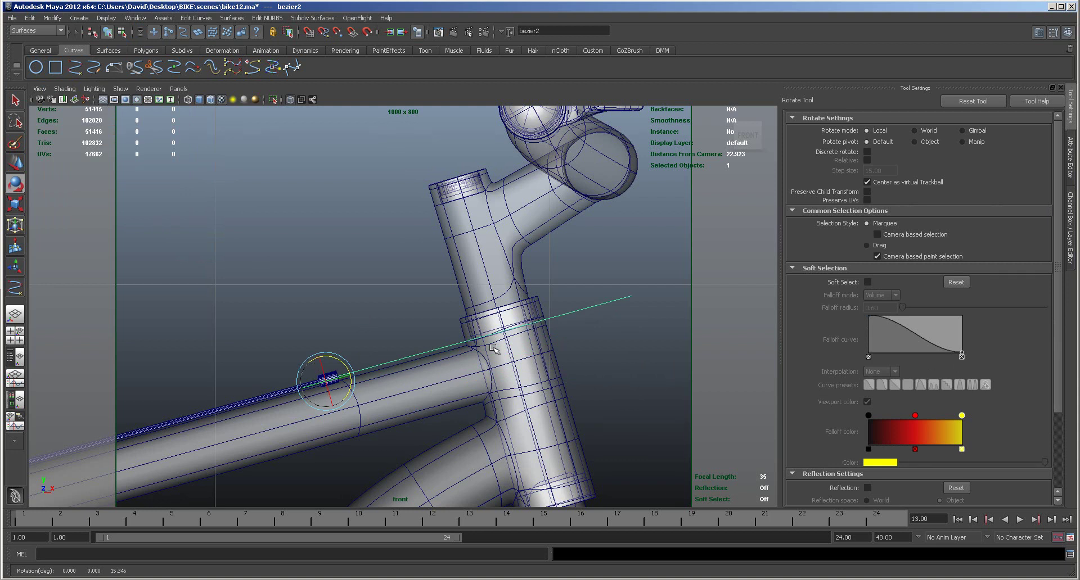
Step: Extend the curve in the front view with the Add Points Tool, adding two points that bend it up in front of the handlebars
key(space)
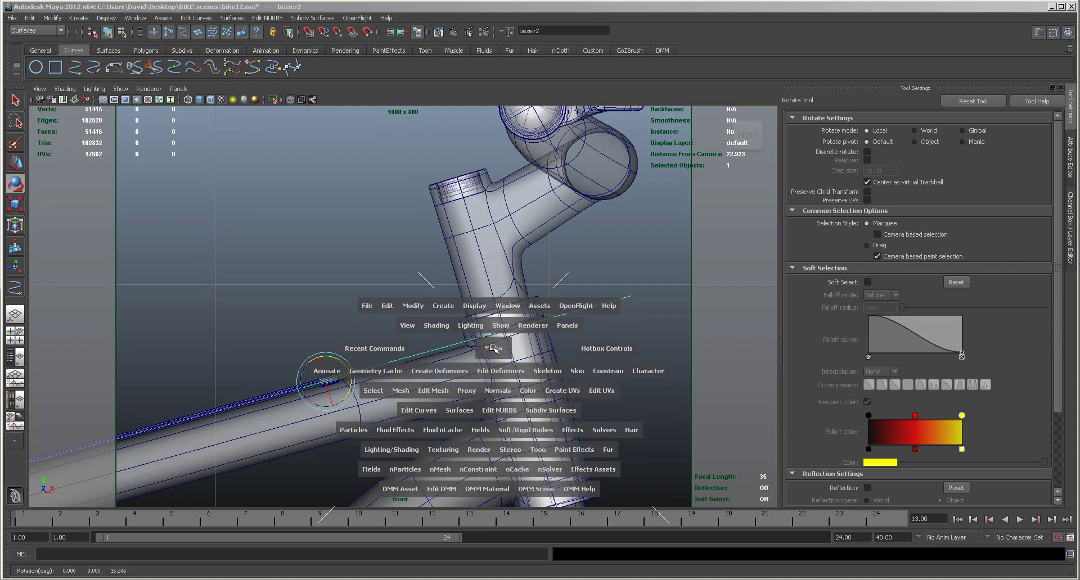
key(space)
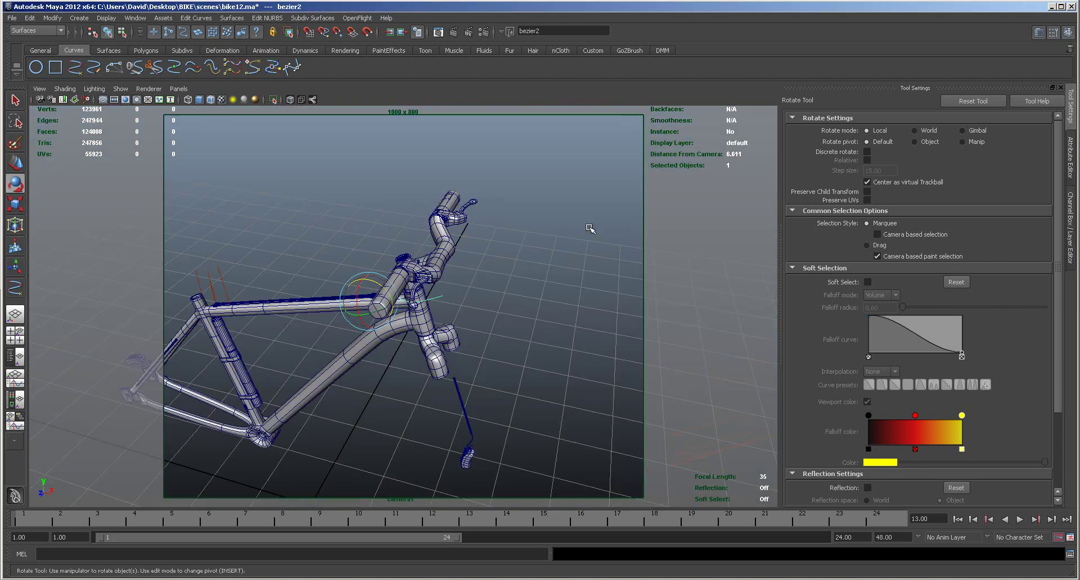
alt+right_drag(586, 234, 697, 333)
alt+drag(697, 332, 513, 284)
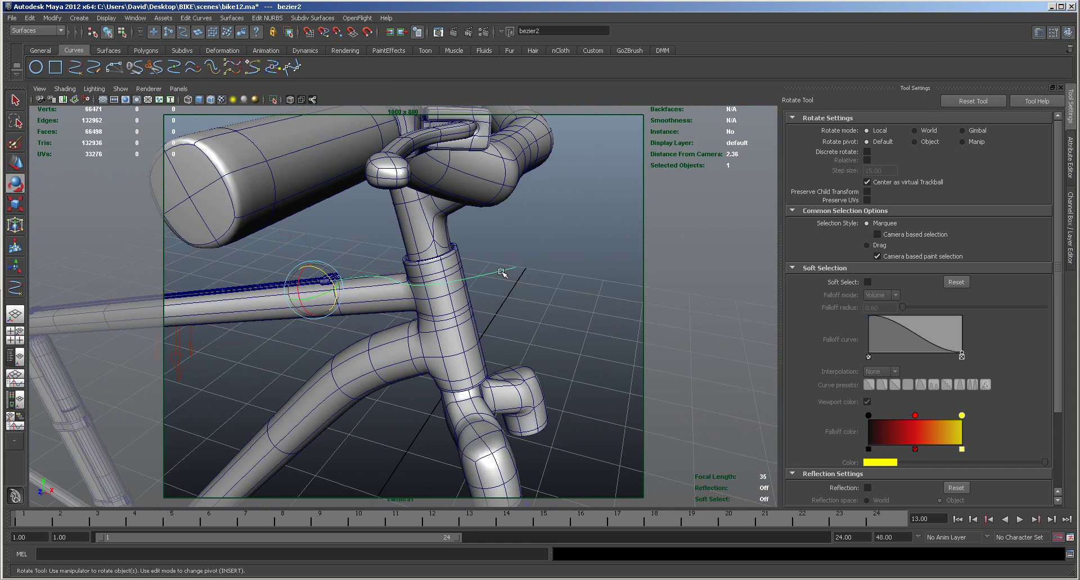
key(space)
key(space)
alt+middle_drag(498, 365, 309, 388)
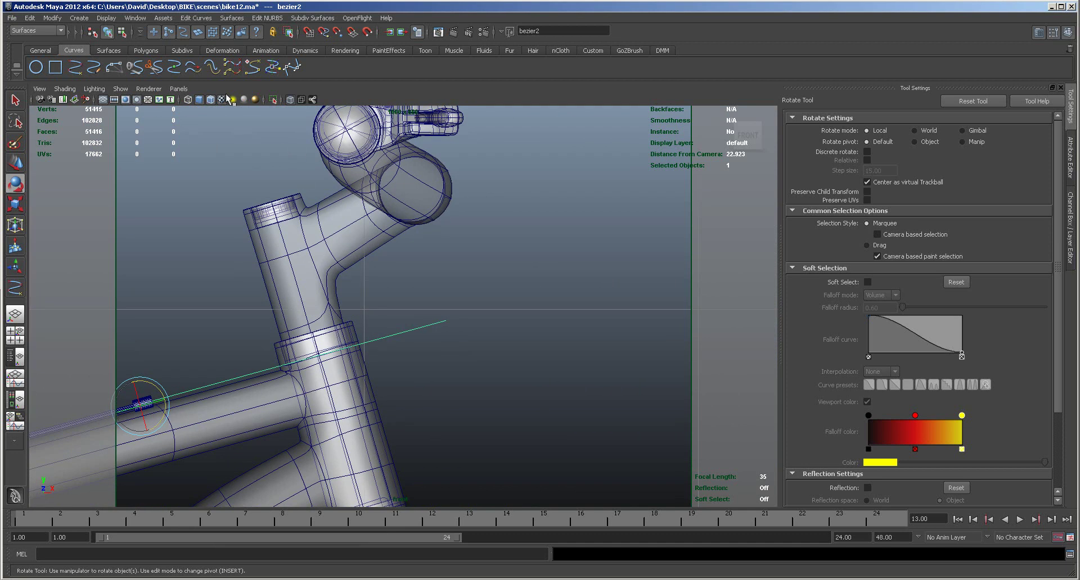
click(253, 68)
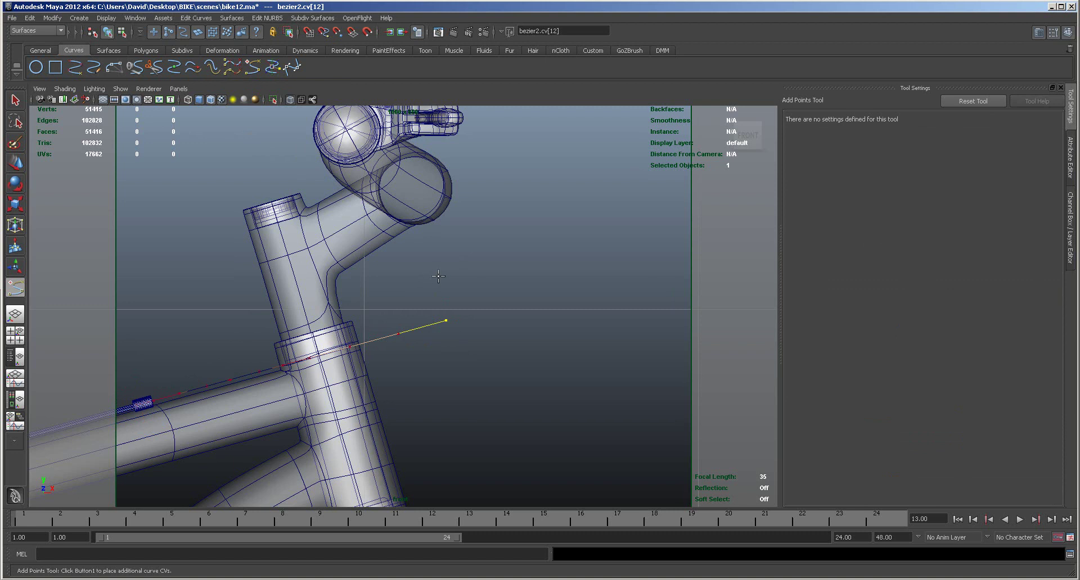
drag(488, 228, 497, 237)
click(461, 146)
Step: Add one more point to the curve in the front view, bending it back beneath the brake lever
key(space)
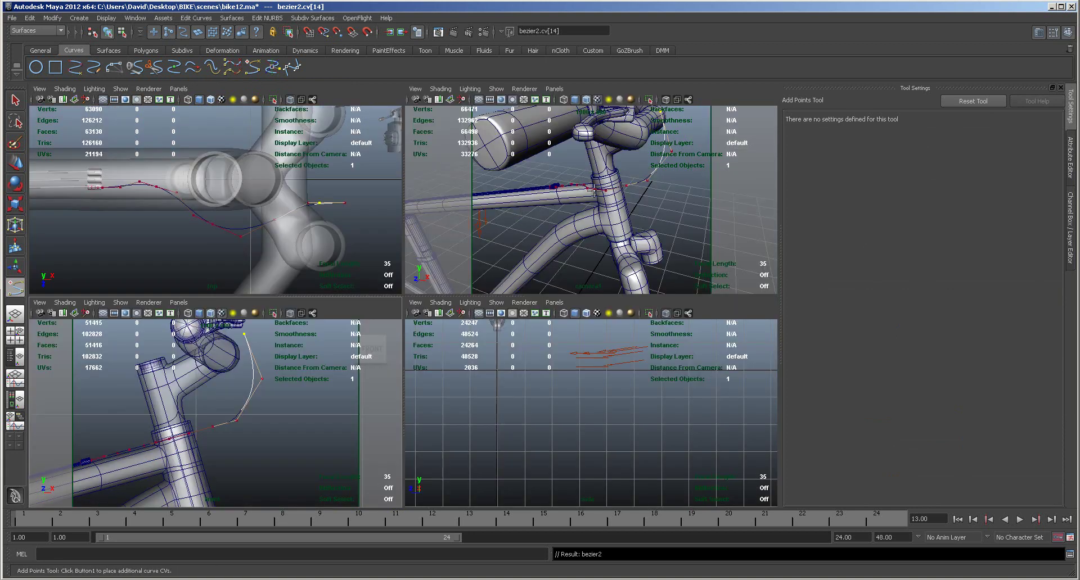
key(space)
alt+drag(596, 223, 590, 253)
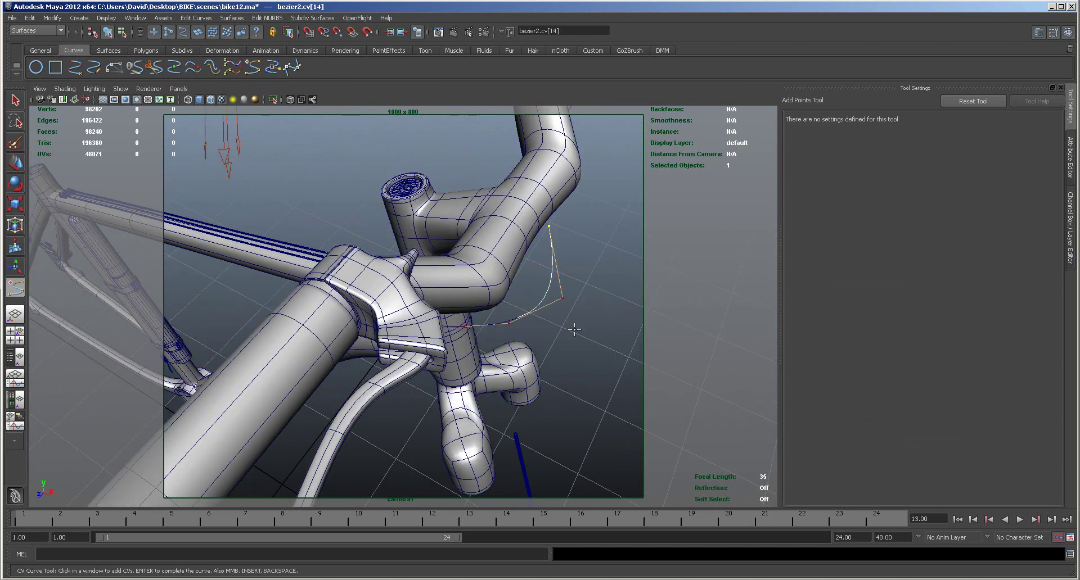
key(space)
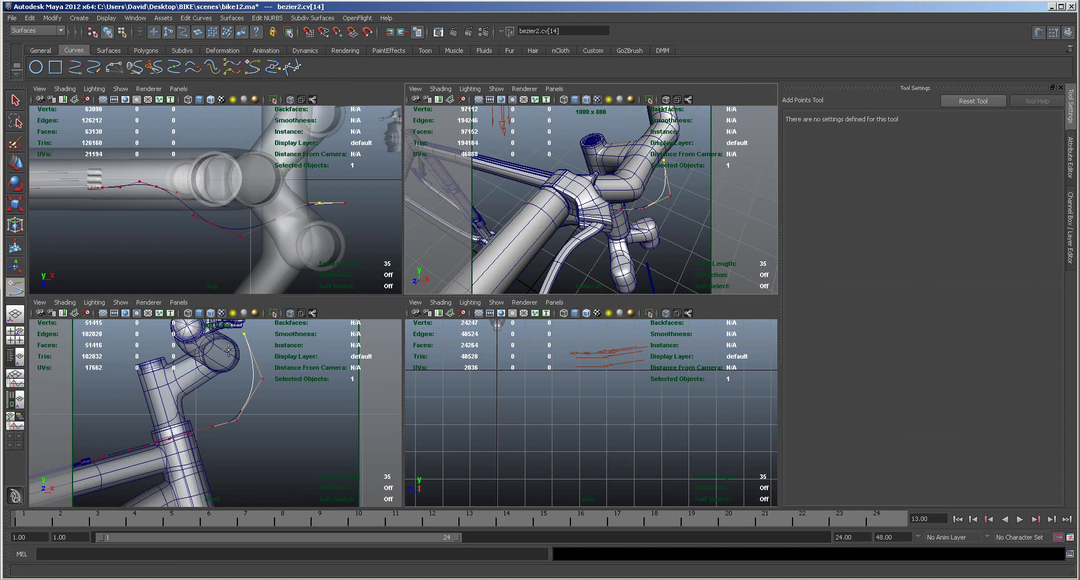
alt+middle_drag(323, 385, 332, 427)
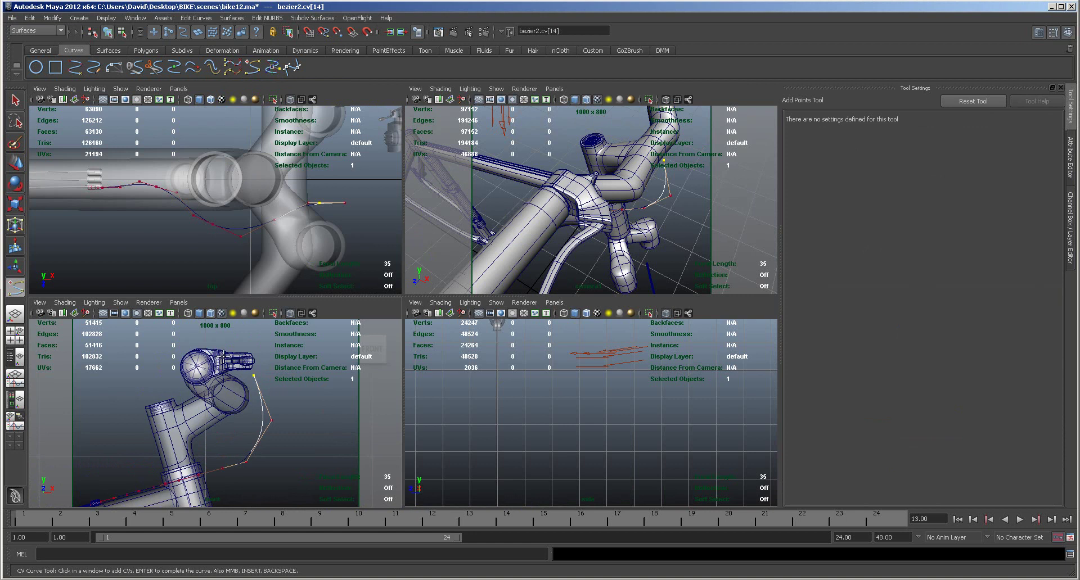
click(243, 370)
drag(225, 355, 227, 356)
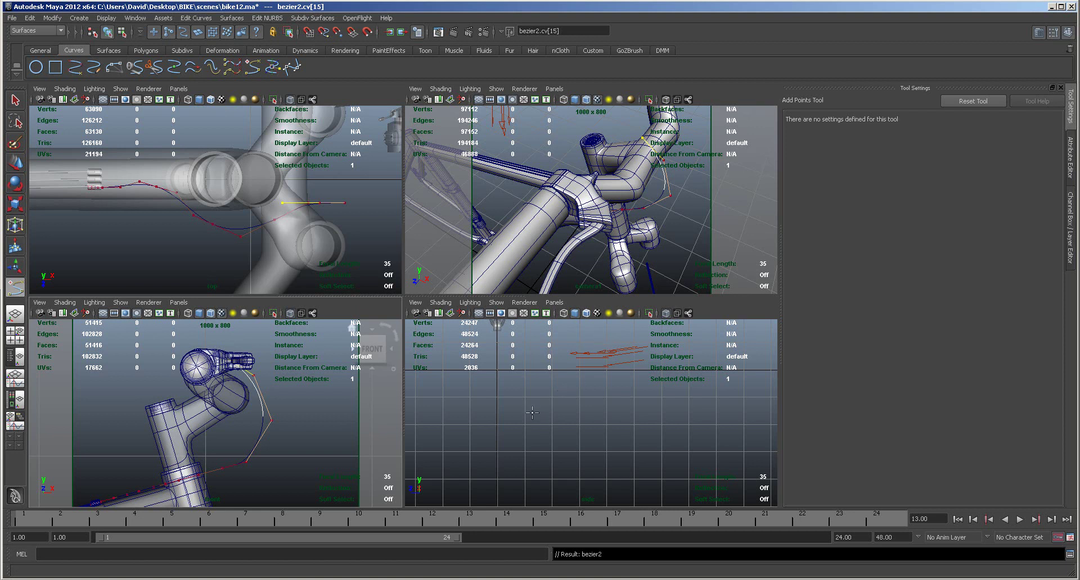
Step: Extend the curve in the side view with two more points running sideways to the brake lever, and finish adding points
key(f)
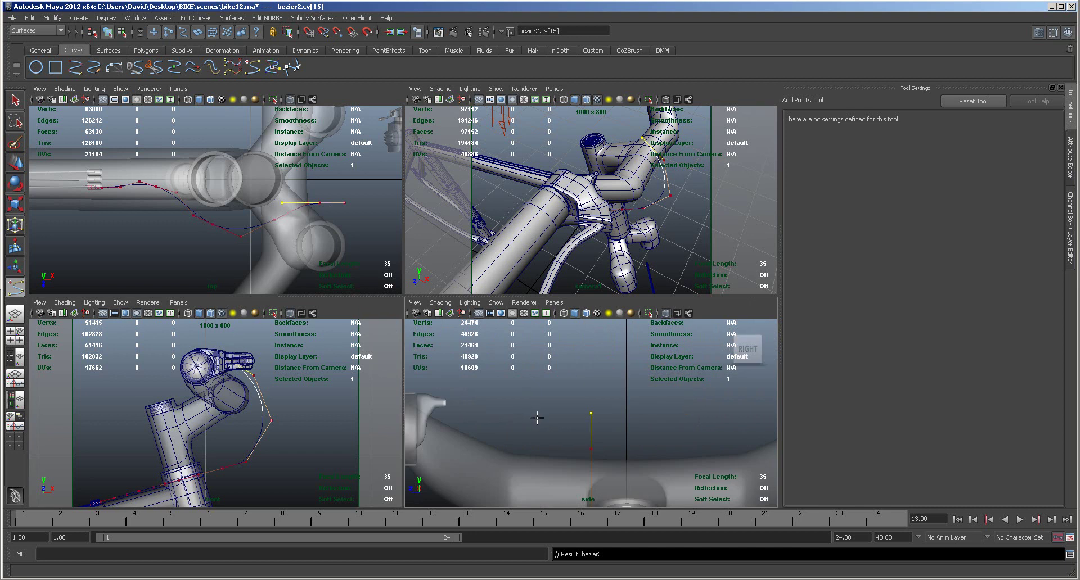
click(508, 405)
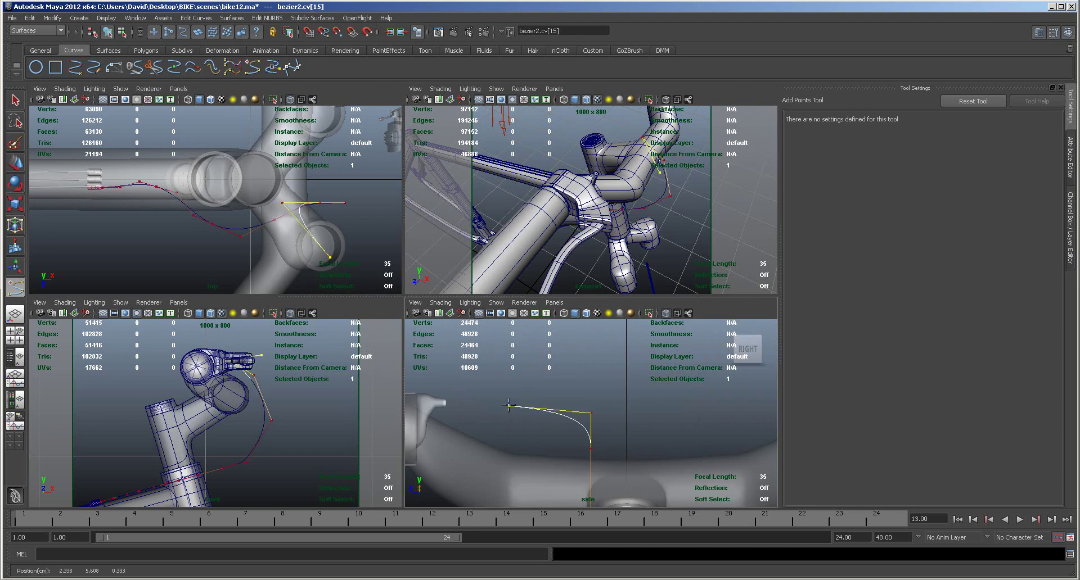
click(419, 403)
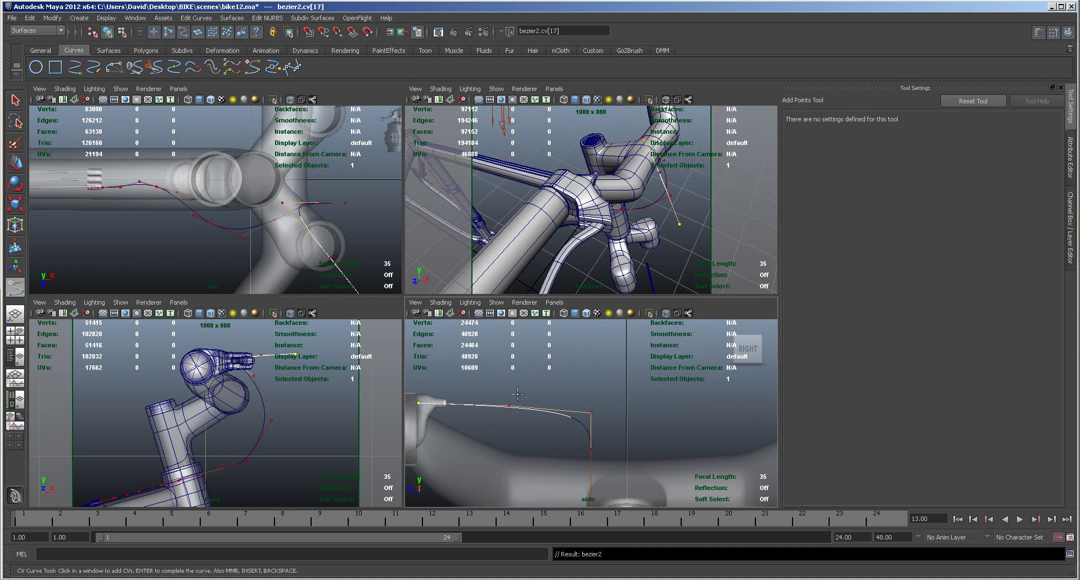
key(e)
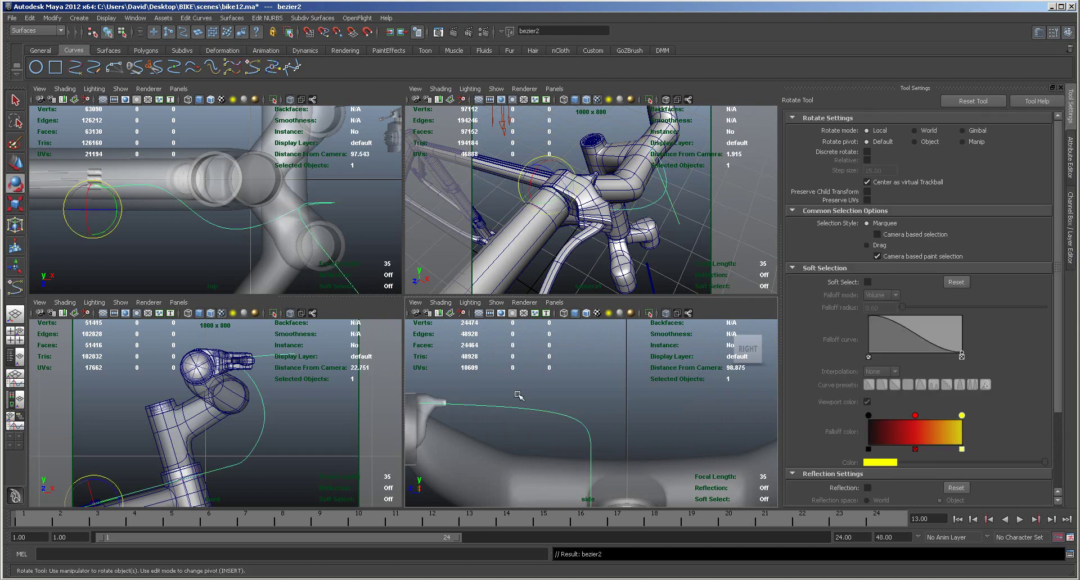
Step: Show the curve's control vertices and move its end vertex toward the brake lever's cable barrel
alt+drag(699, 217, 662, 212)
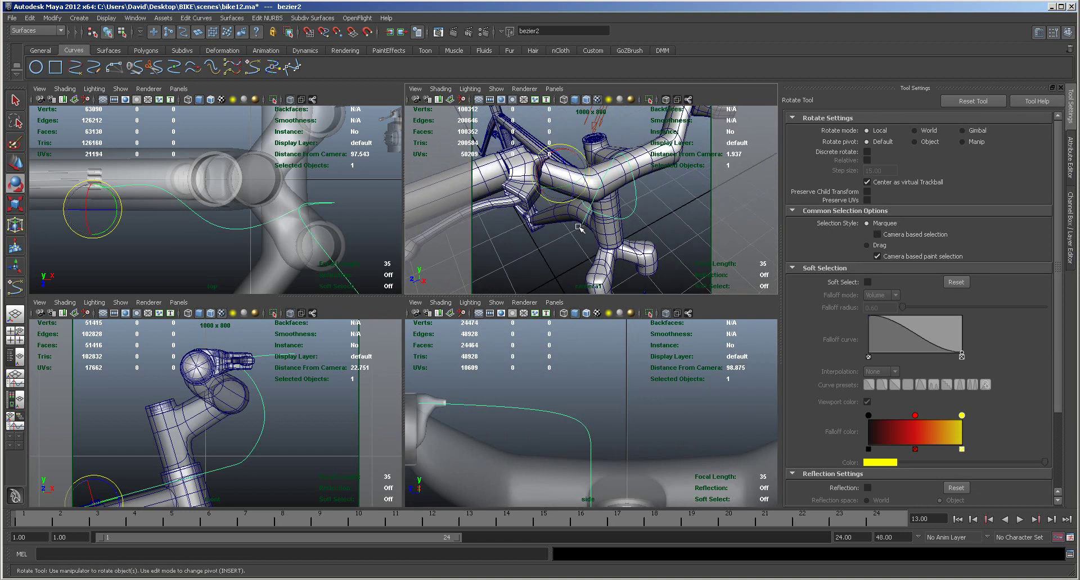
right_drag(582, 221, 547, 223)
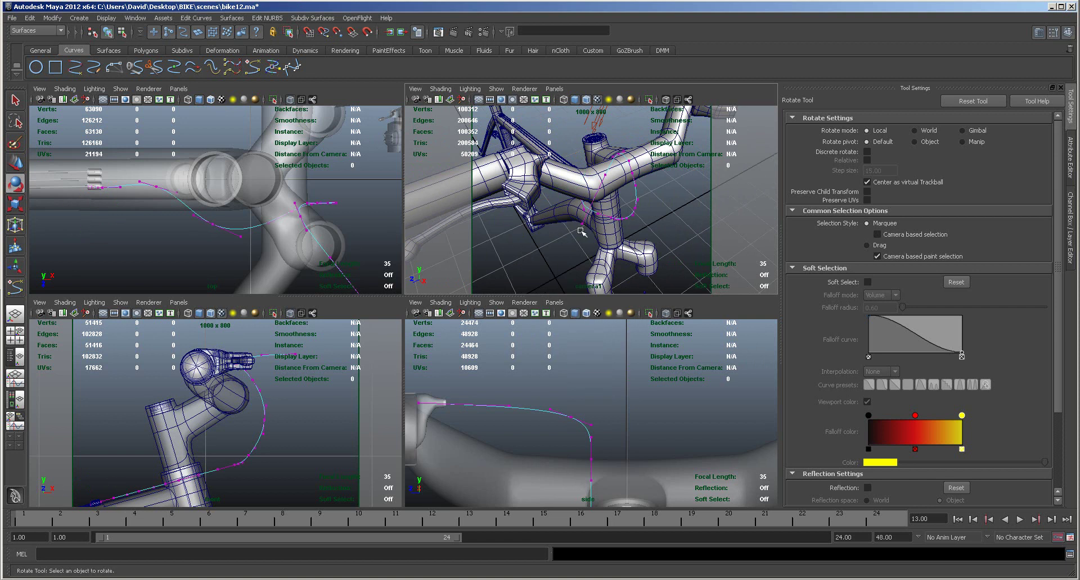
drag(576, 220, 548, 175)
key(w)
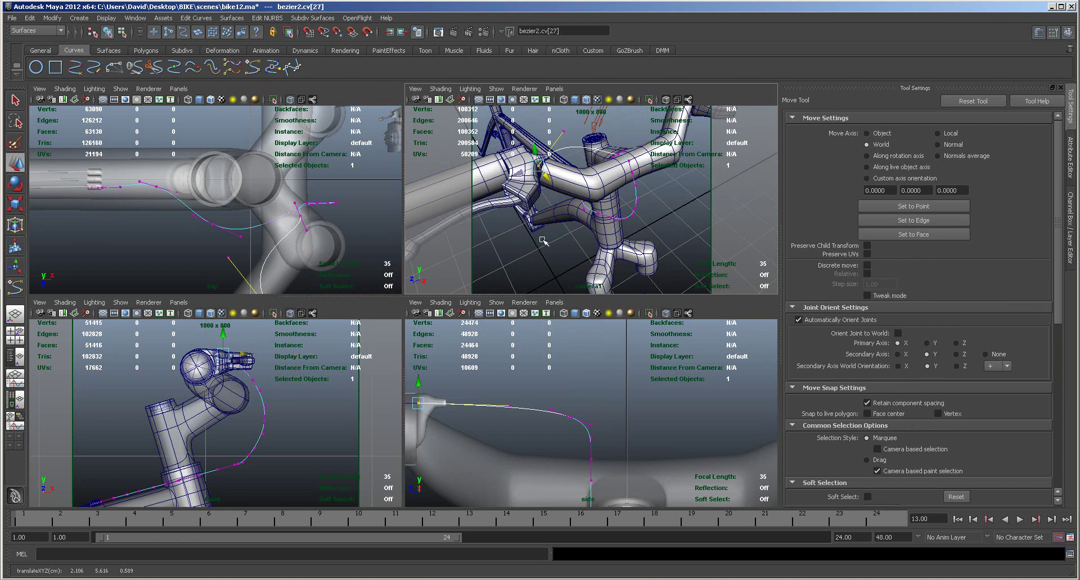
Step: Shift the vertex next to the curve's end in the top view so the cable runs in line with the lever's barrel
alt+middle_drag(338, 249, 351, 186)
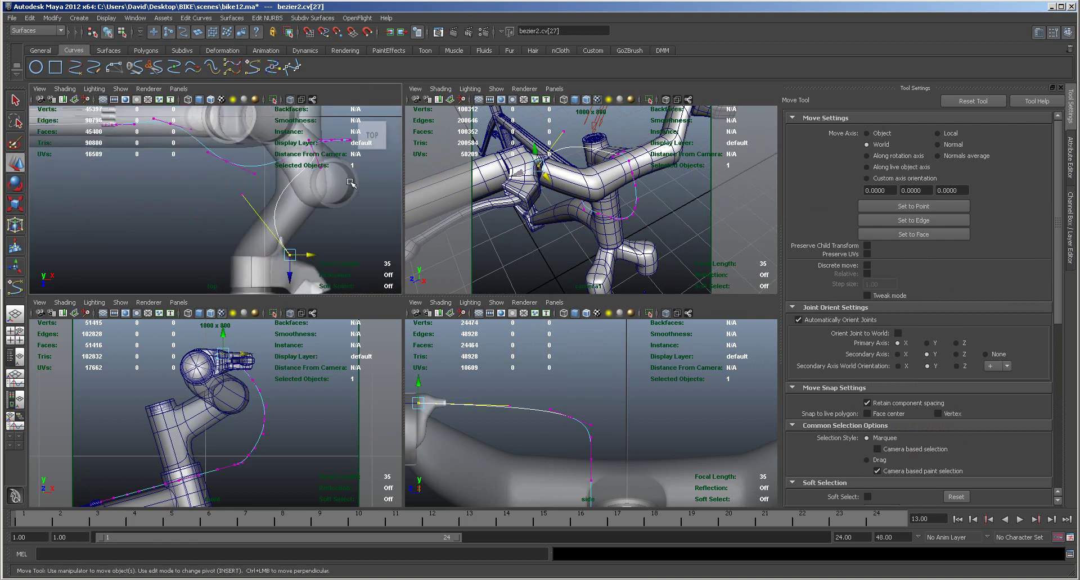
click(242, 195)
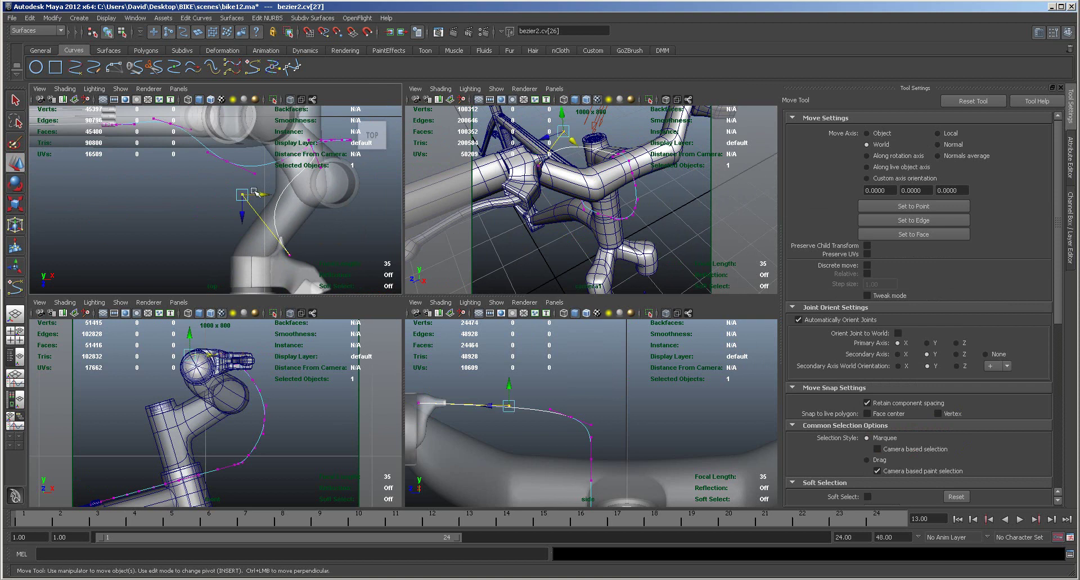
drag(255, 193, 286, 195)
click(276, 194)
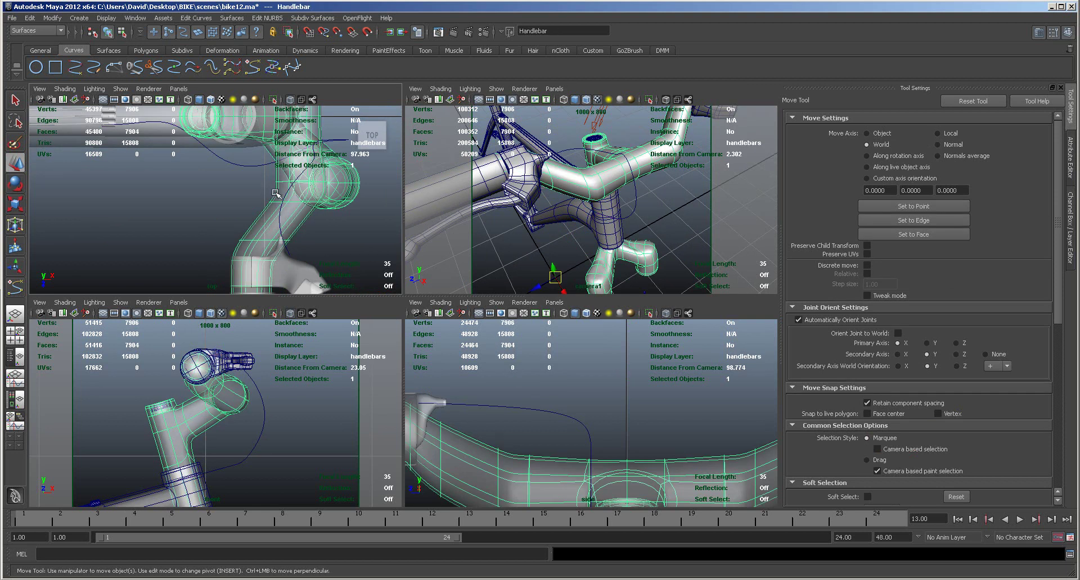
click(288, 249)
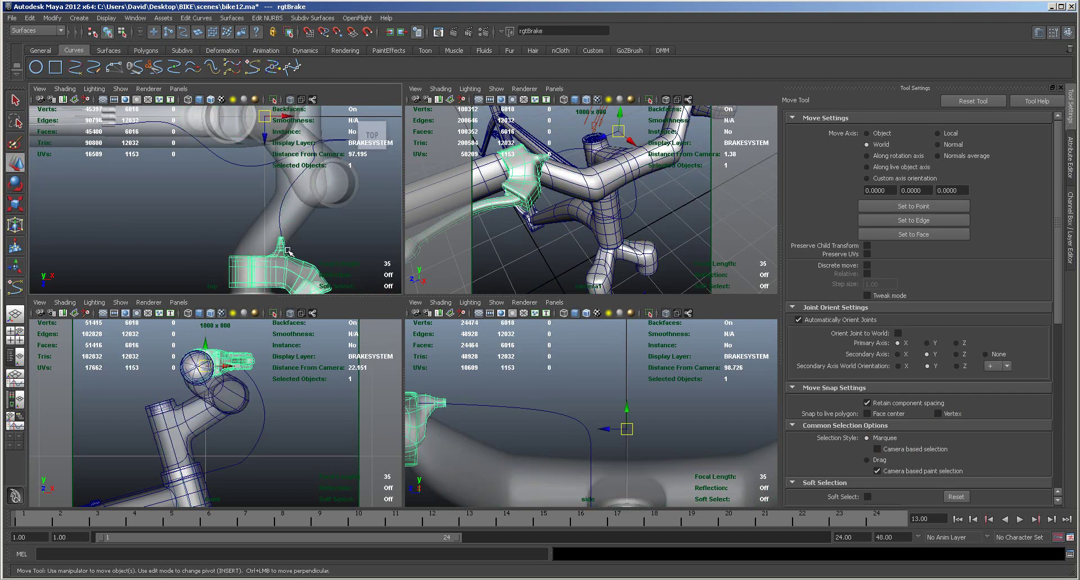
click(257, 166)
right_drag(257, 165, 219, 163)
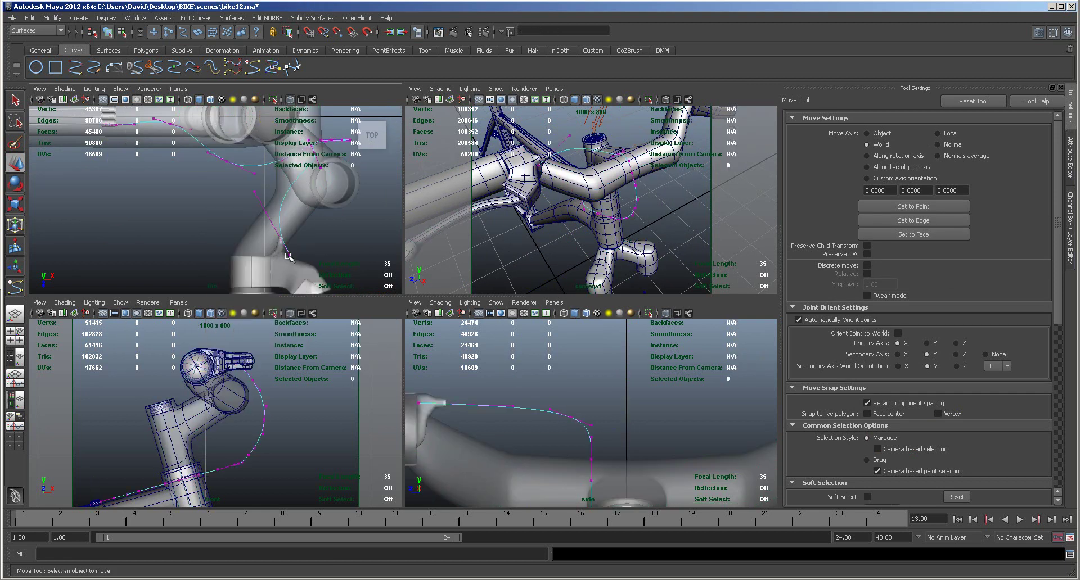
click(255, 193)
drag(255, 193, 293, 189)
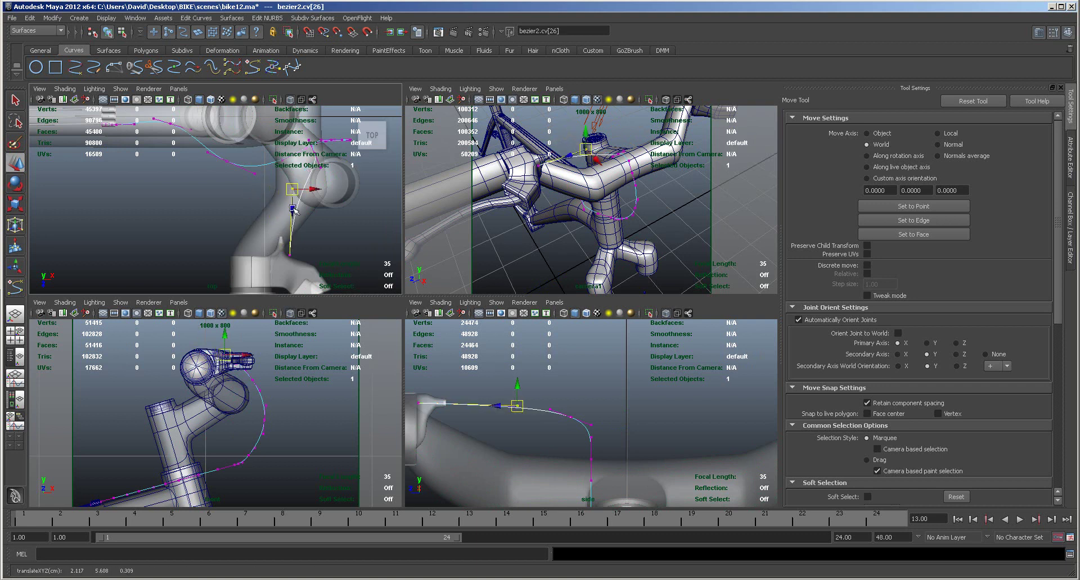
Step: Move the curve's end vertex into the brake lever's barrel in the top view and keep the control vertices displayed
click(290, 256)
mouse_move(290, 256)
mouse_down()
mouse_move(285, 234)
mouse_move(280, 244)
mouse_up()
alt+right_drag(282, 246, 454, 252)
alt+middle_drag(338, 260, 262, 209)
alt+right_drag(262, 210, 338, 231)
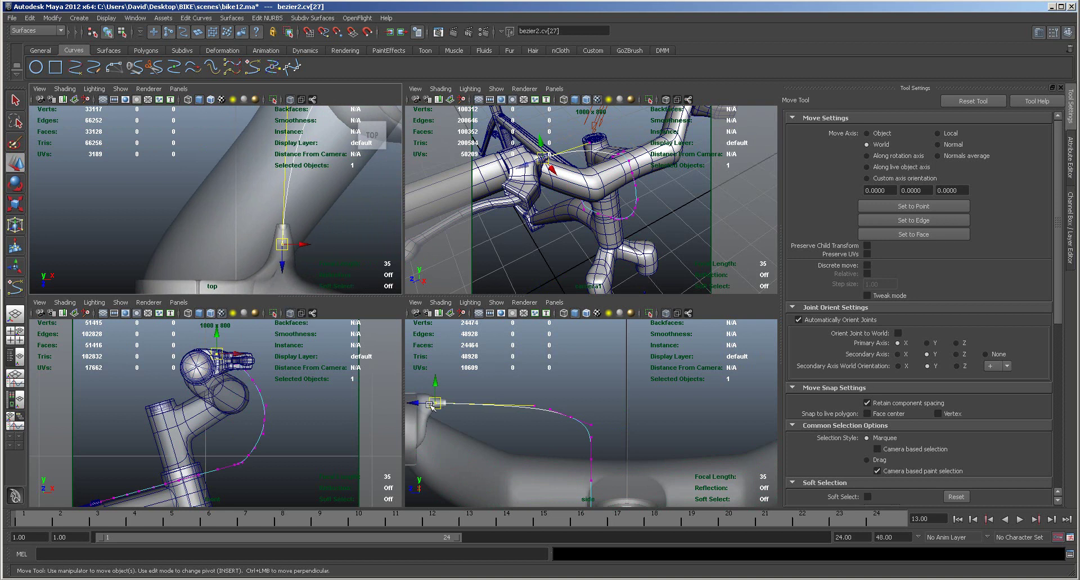
click(591, 462)
click(591, 453)
right_drag(592, 450, 540, 426)
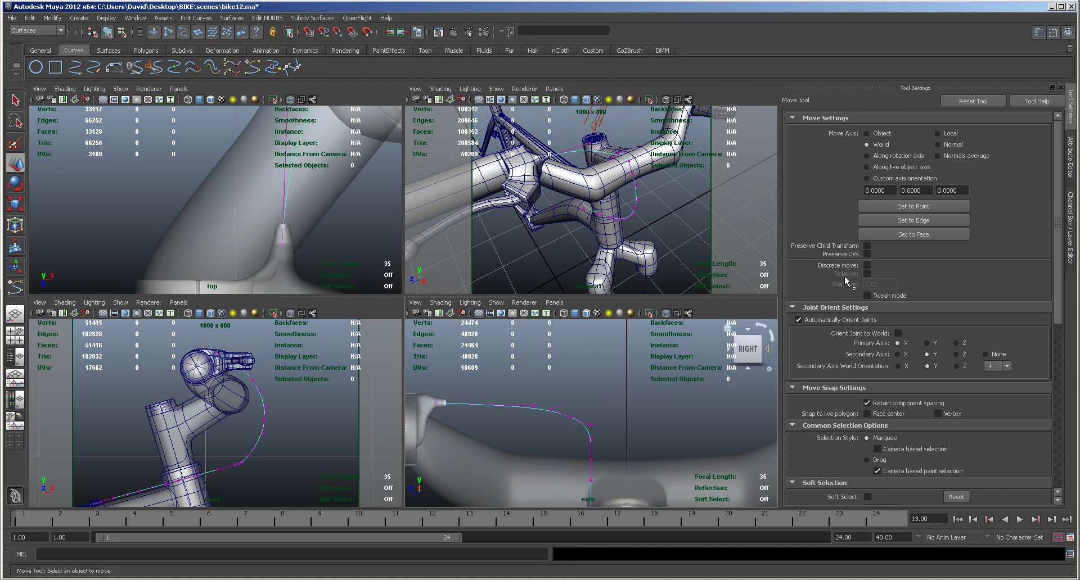
Step: Set the grips, handlebars, frame and BRAKESYSTEM display layers to Reference
click(1066, 32)
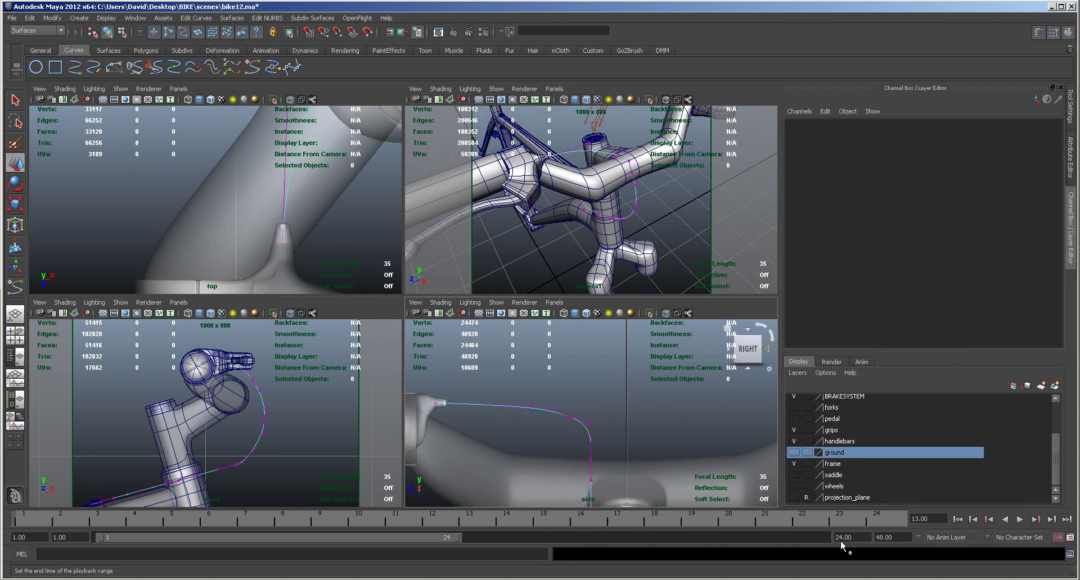
click(807, 431)
click(806, 430)
click(806, 441)
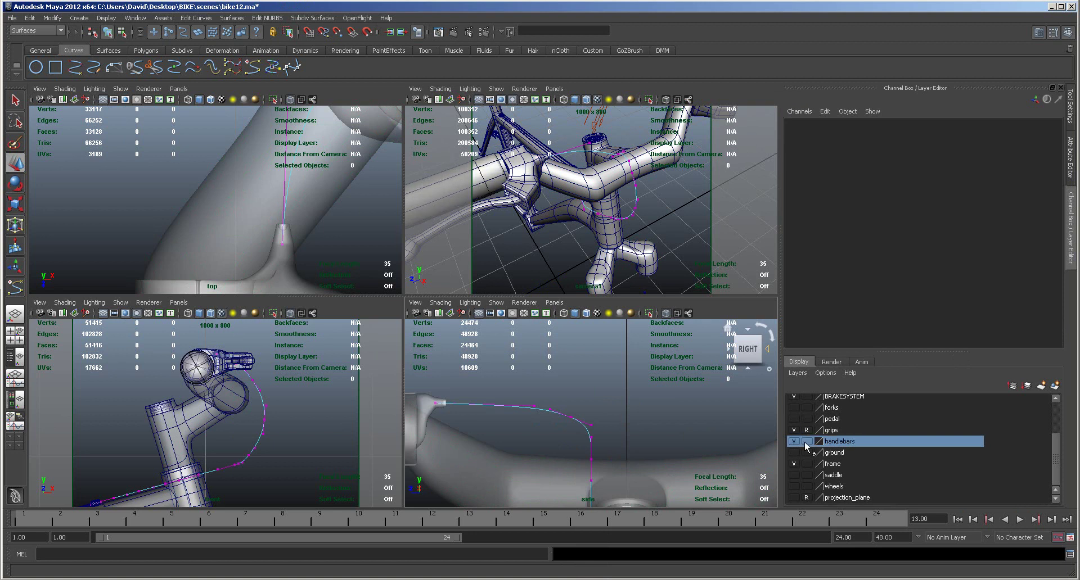
click(806, 441)
click(807, 442)
click(807, 464)
click(807, 464)
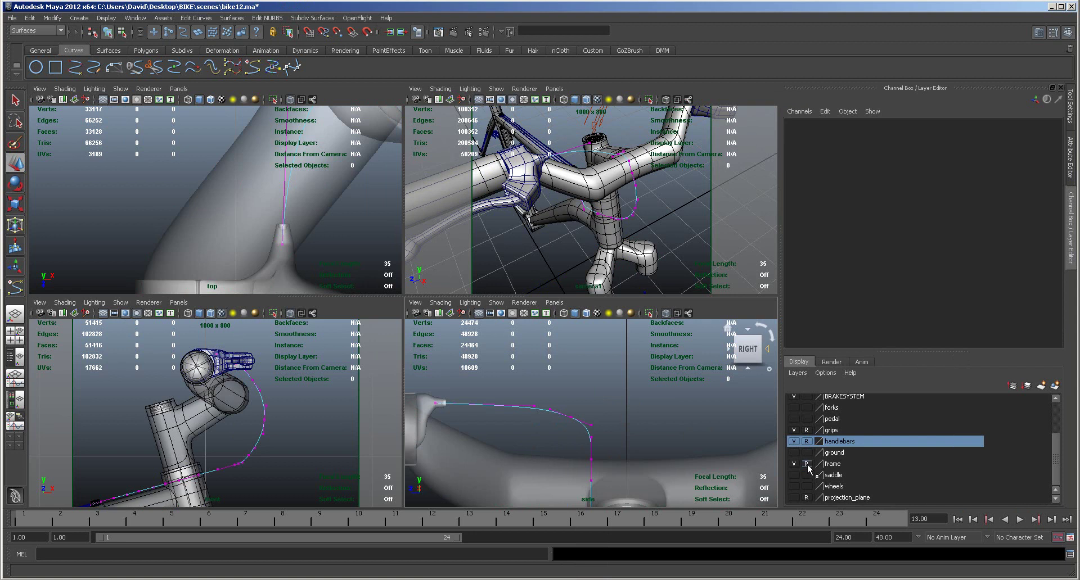
click(807, 397)
click(807, 396)
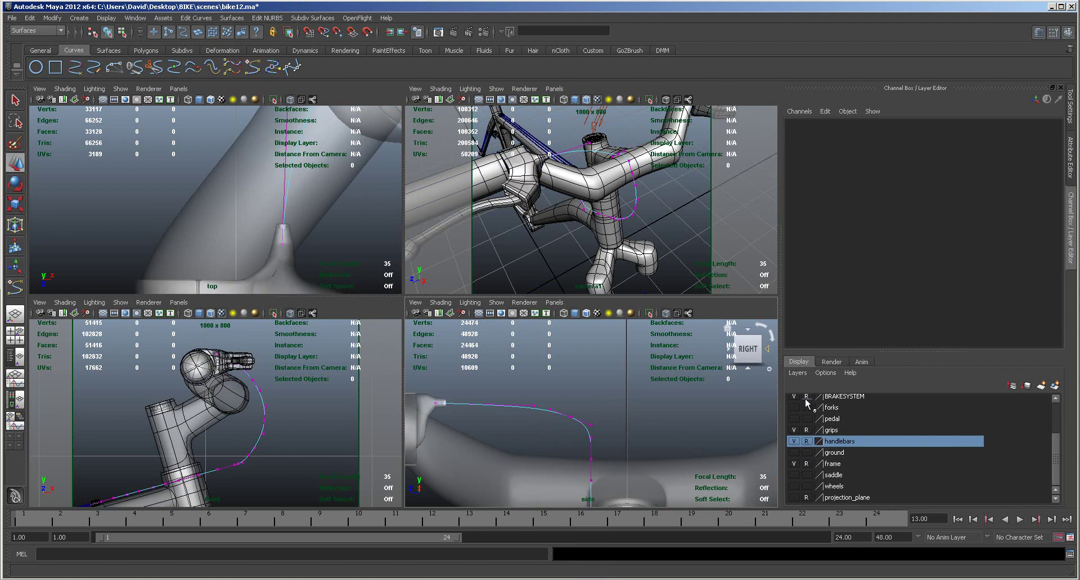
Step: Lower the vertex at the curve's upper bend in the side view to soften the corner toward the brake lever
click(571, 418)
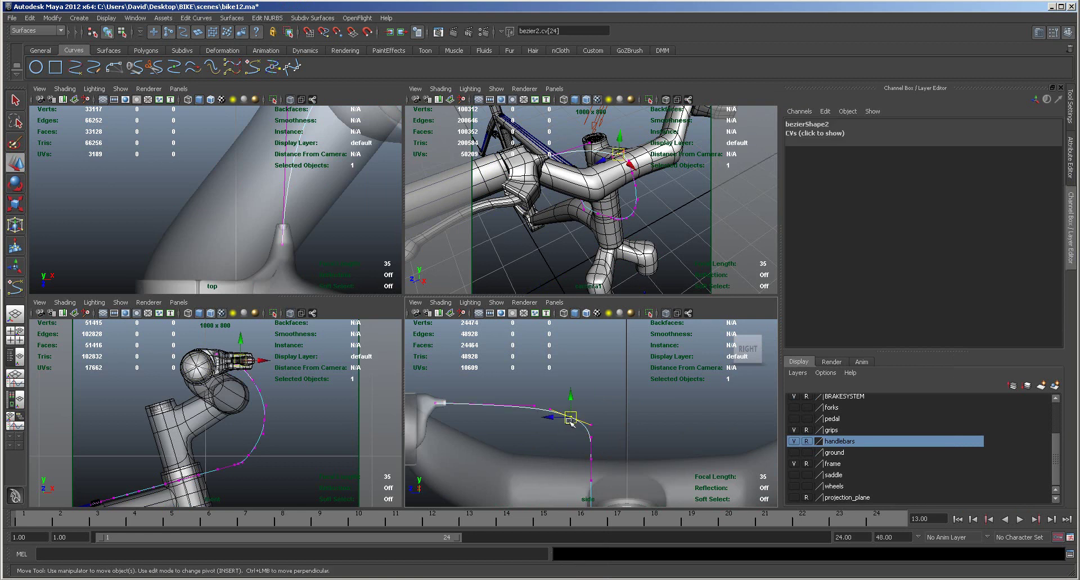
key(ctrl+z)
key(ctrl+z)
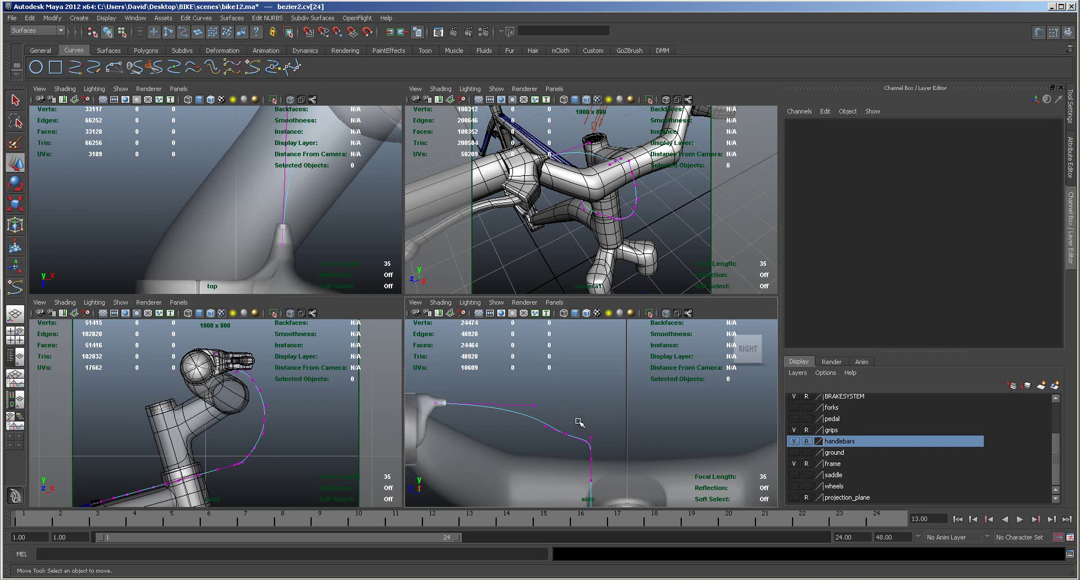
click(565, 436)
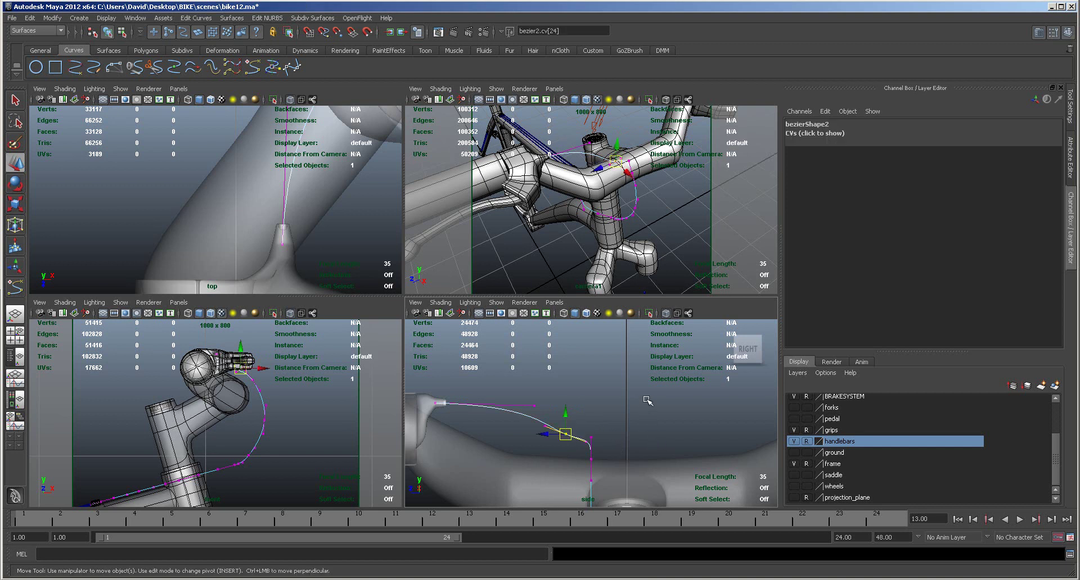
alt+middle_drag(647, 400, 637, 358)
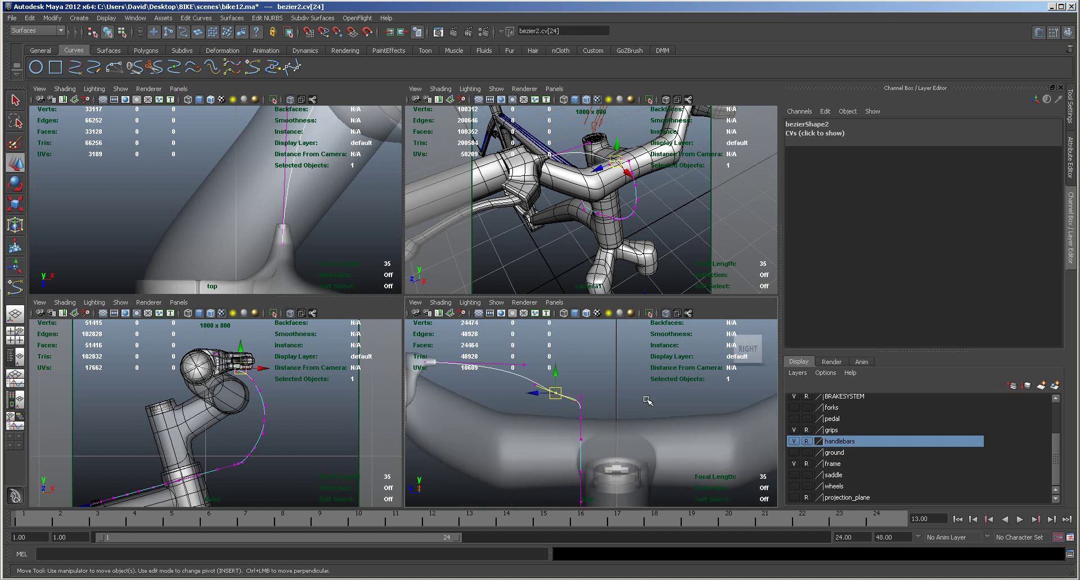
drag(556, 394, 557, 387)
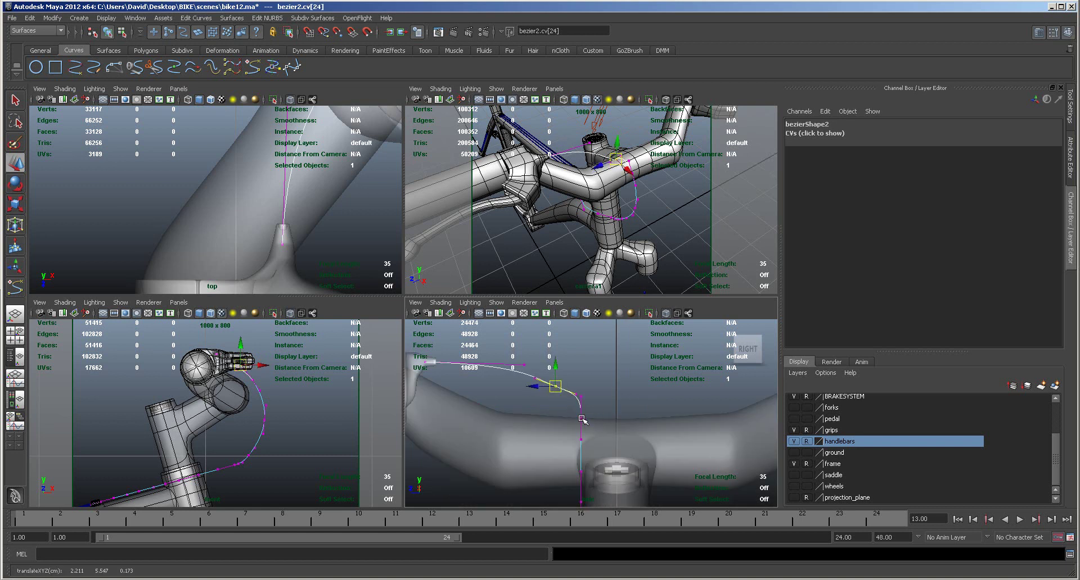
Step: Reposition two vertices of the curve's upper bend in the perspective view to smooth its arc over the handlebar
key(space)
alt+drag(564, 265, 459, 335)
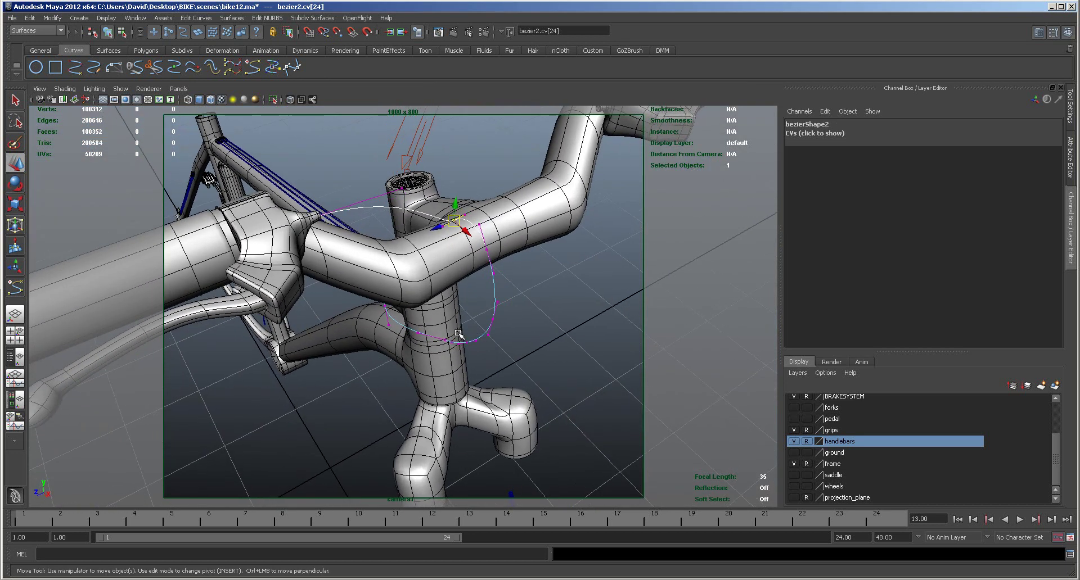
click(487, 249)
drag(487, 250, 495, 266)
alt+drag(585, 331, 602, 331)
click(487, 271)
drag(487, 271, 466, 256)
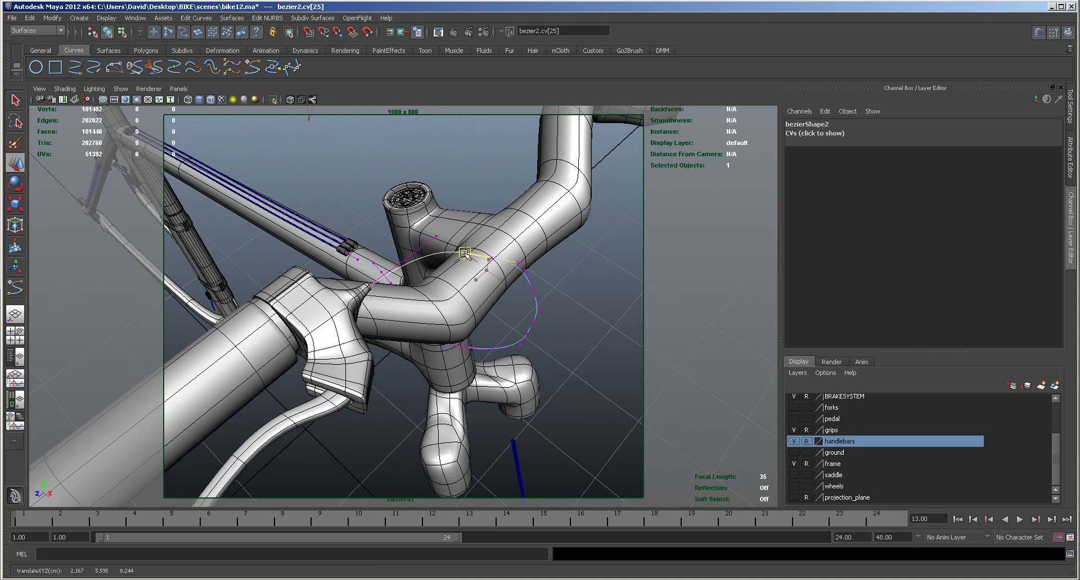
Step: Reposition the curve's vertex and tangent handle in front of the head tube to smooth the lower bend
alt+drag(569, 343, 470, 286)
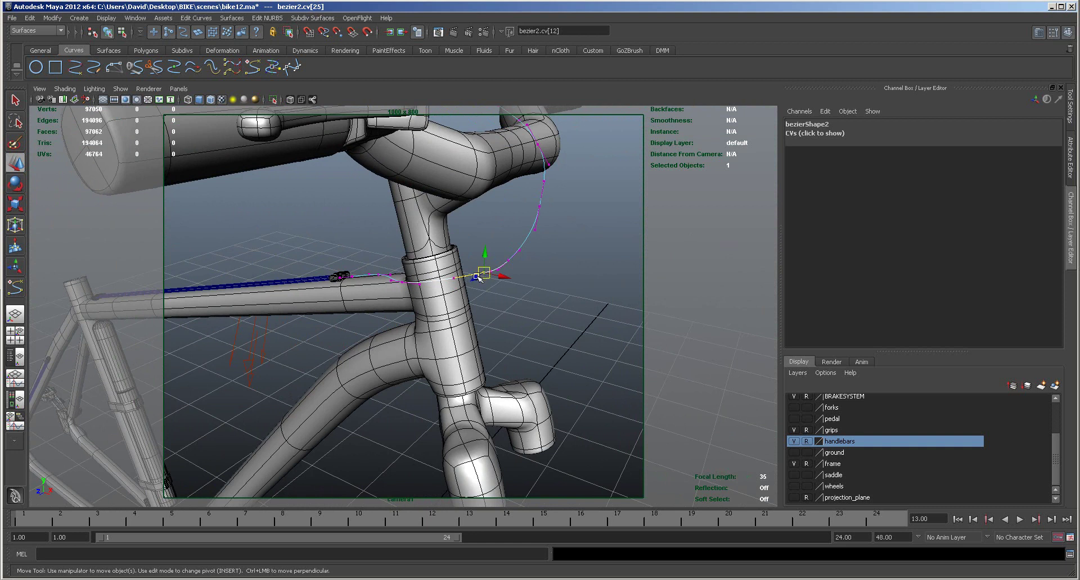
click(525, 319)
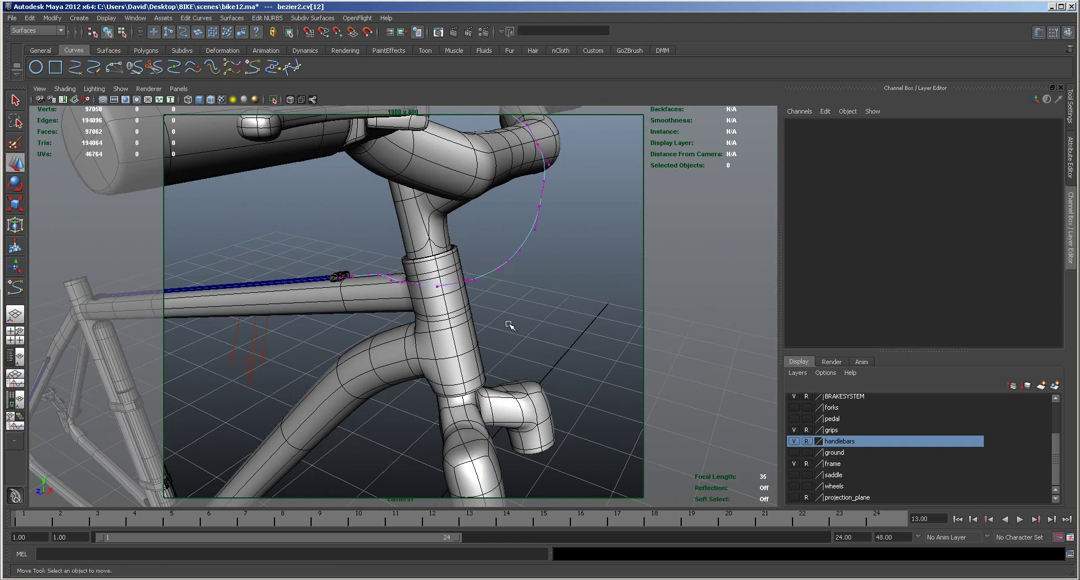
alt+drag(548, 308, 564, 306)
alt+right_drag(470, 279, 520, 272)
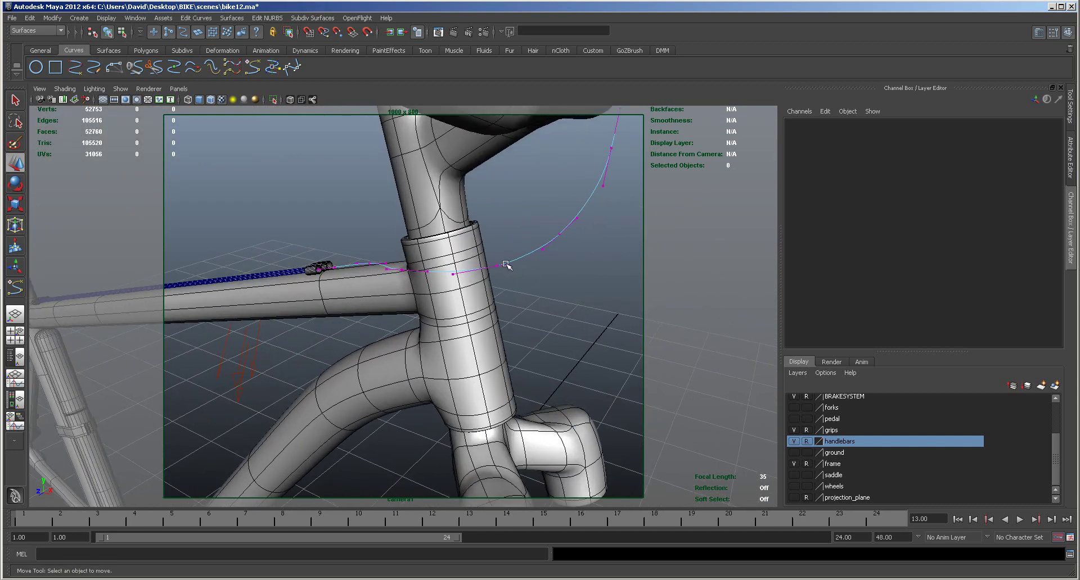
click(497, 266)
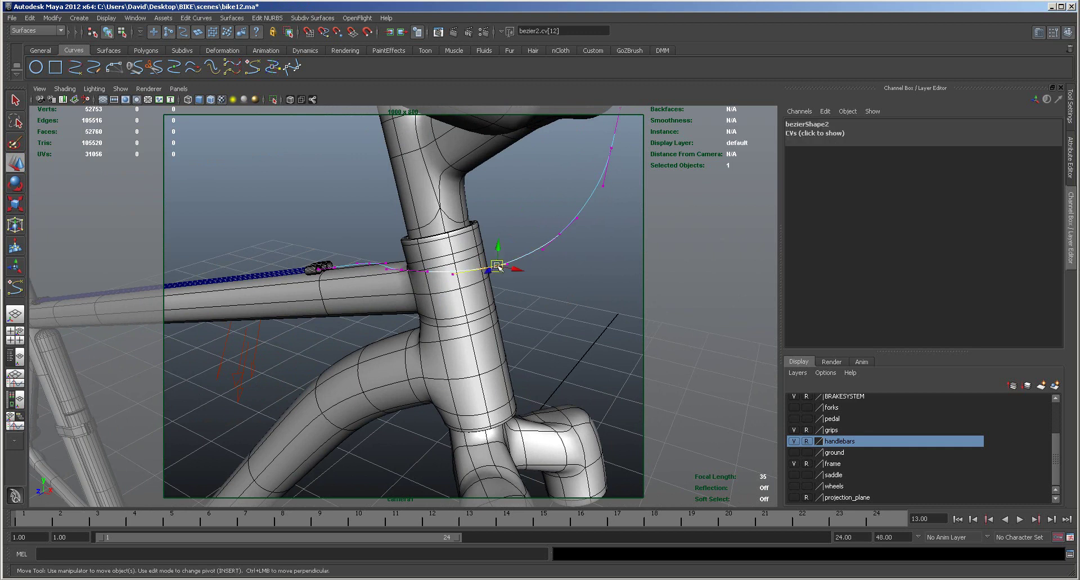
drag(498, 267, 483, 290)
click(459, 282)
drag(458, 281, 431, 272)
Step: Move the curve's vertices over the front of the handlebar toward the brake lever side
click(488, 201)
drag(488, 200, 466, 203)
alt+drag(543, 209, 537, 225)
click(474, 212)
drag(474, 212, 445, 213)
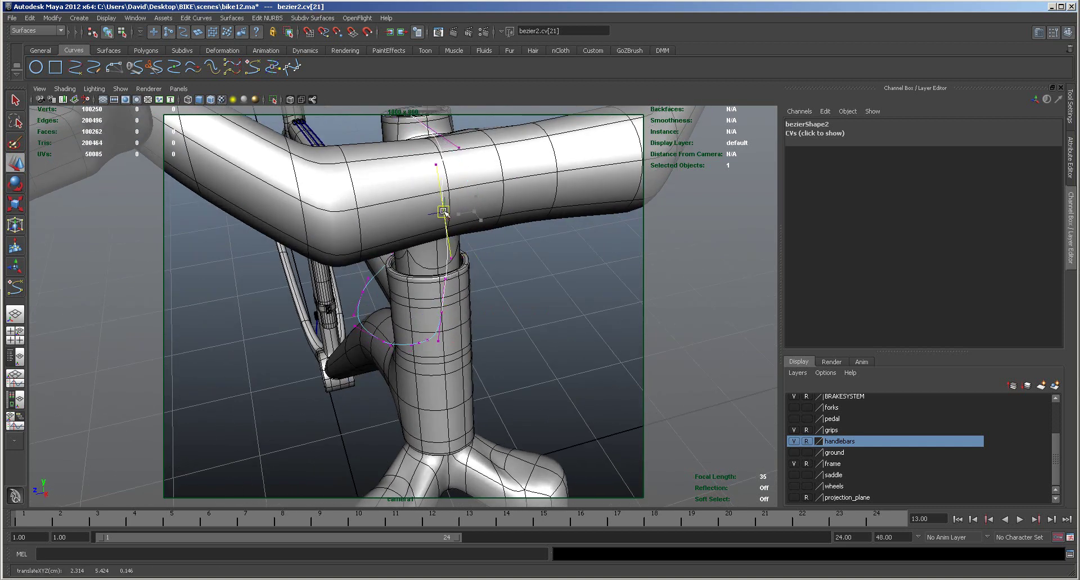
Step: Lower the anchor vertex and its upper handle on the curve's forward bend below the handlebar
alt+drag(545, 277, 579, 277)
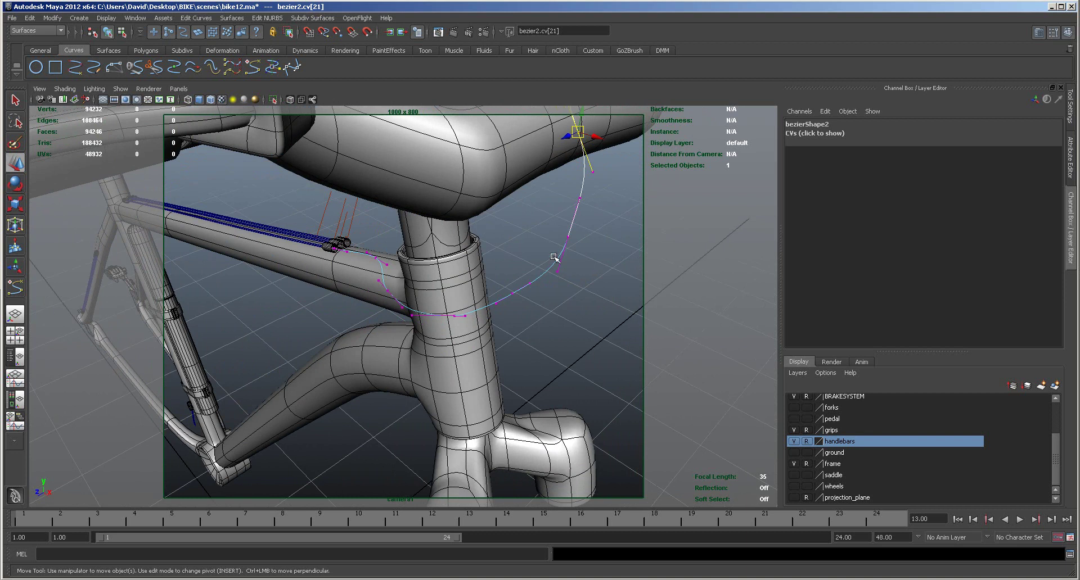
click(568, 236)
drag(569, 237, 569, 244)
click(579, 206)
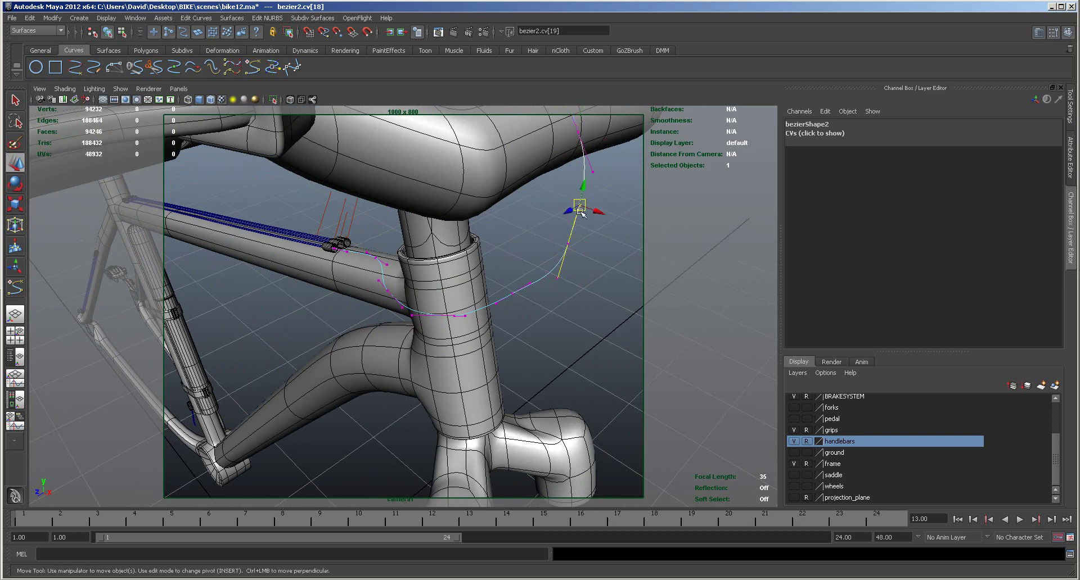
click(592, 228)
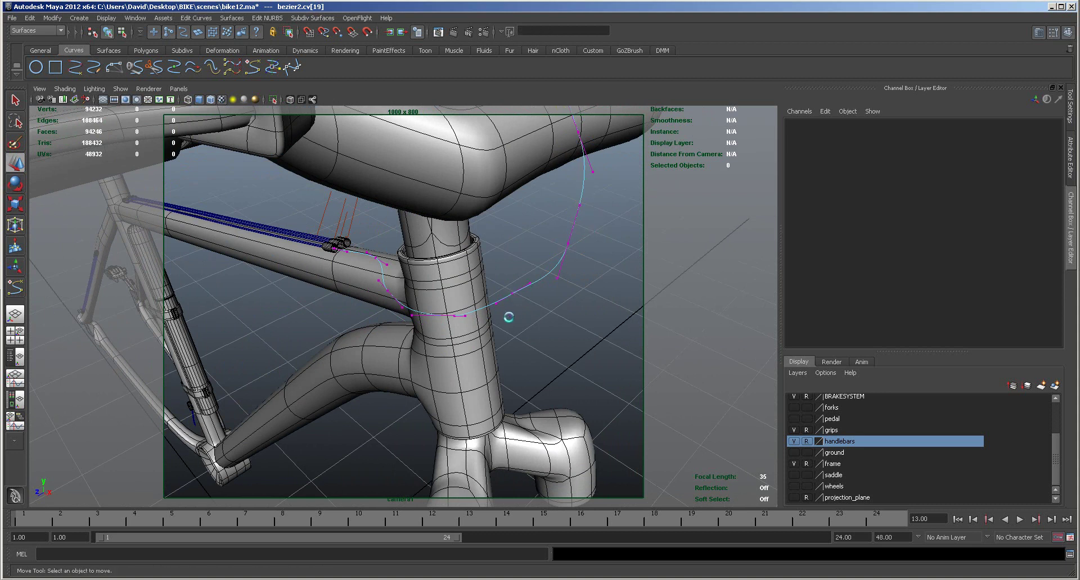
Step: Delete the extra anchor vertex between the head tube and the curve's forward bend
click(512, 293)
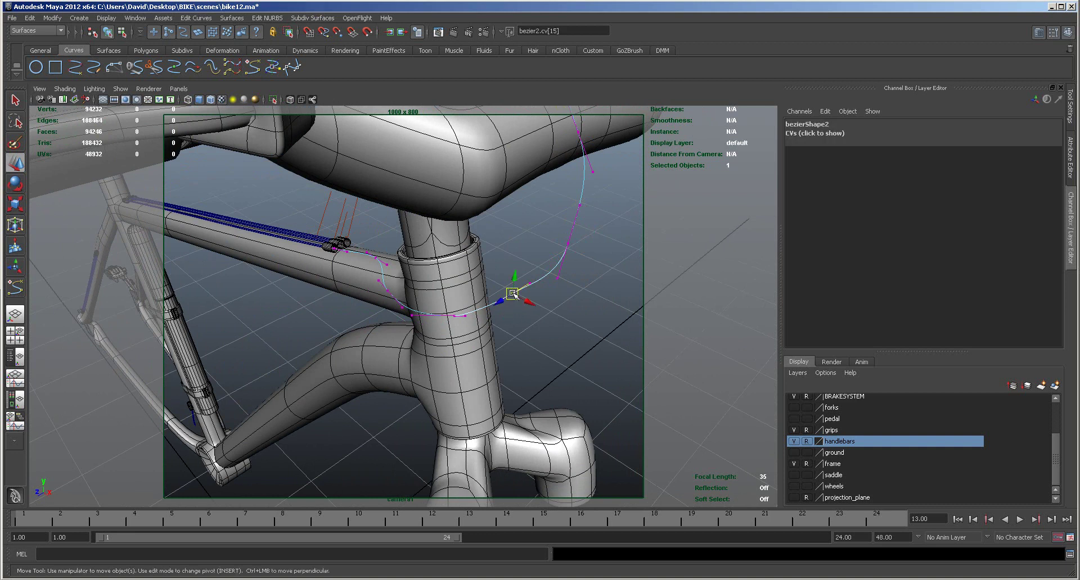
click(500, 353)
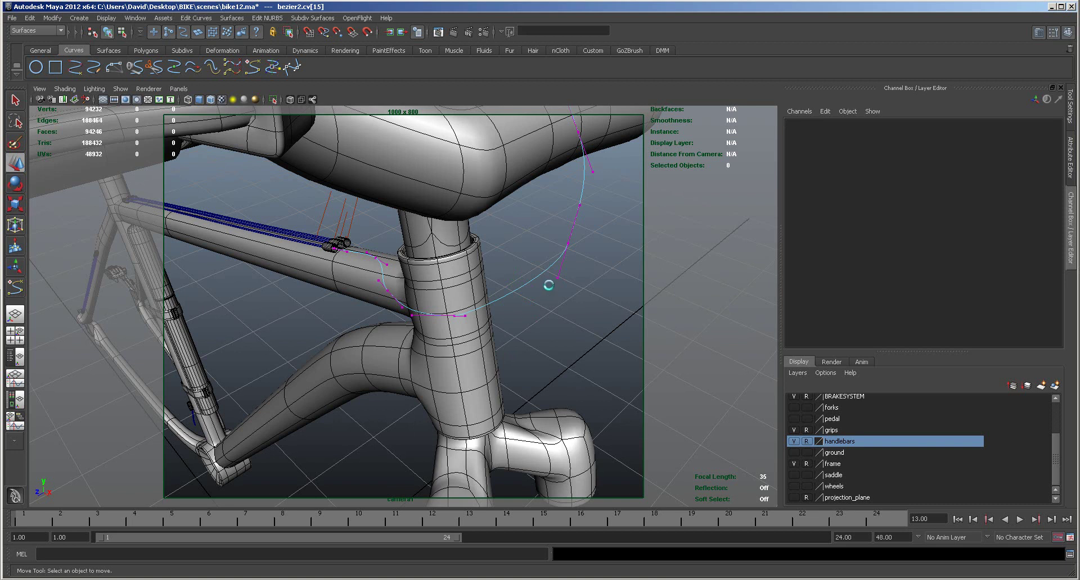
click(552, 332)
Step: Adjust the tangent handle of the curve's lower bend beside the head tube
scroll(557, 328, up, 3)
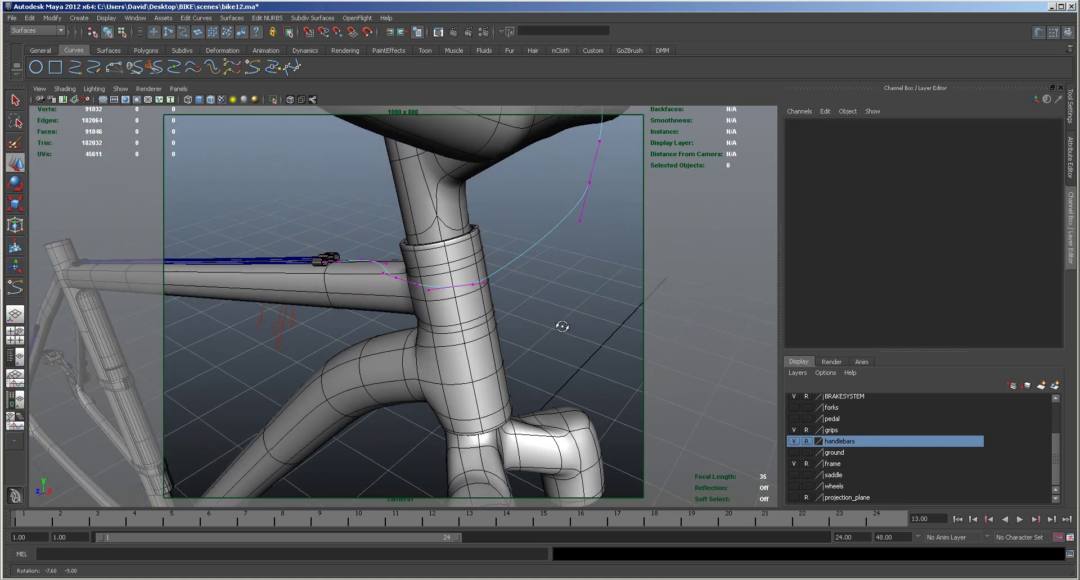
click(487, 302)
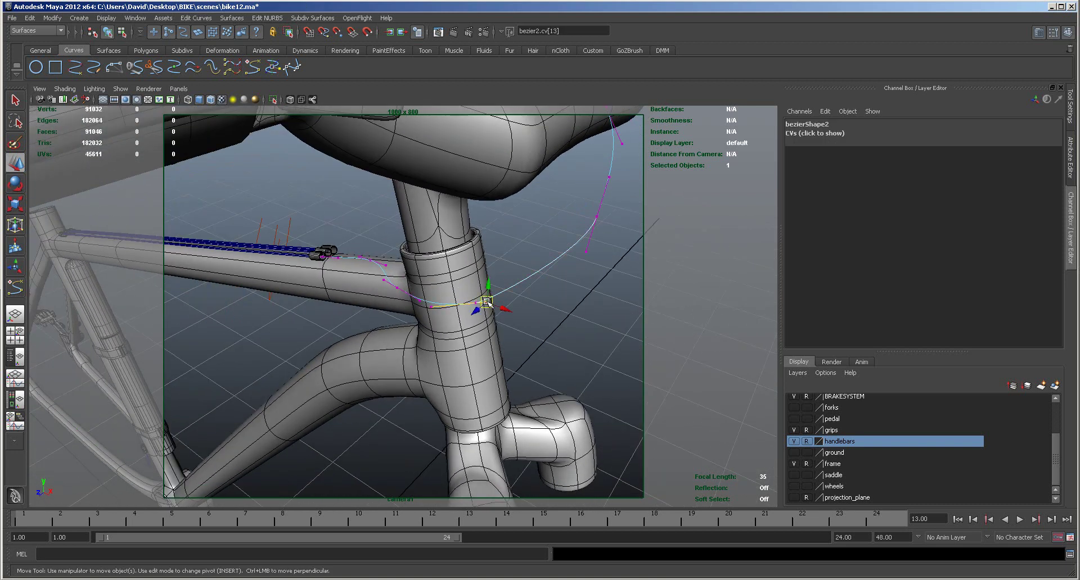
drag(487, 302, 576, 314)
Step: Reposition the anchor's upper handle and the lower vertices of the forward bend to round the loop ahead of the handlebar
click(582, 244)
drag(582, 244, 588, 239)
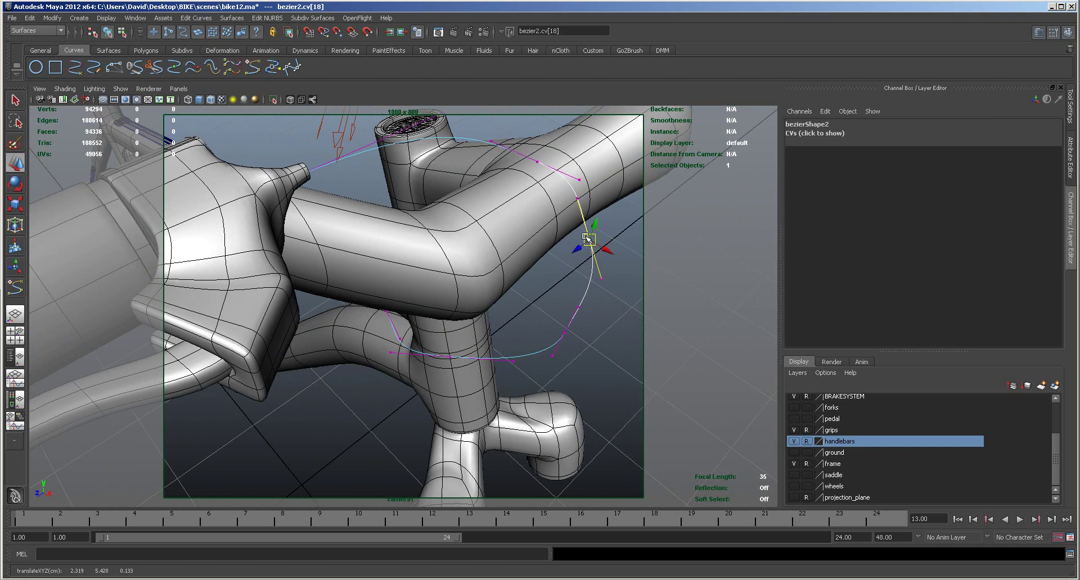
click(580, 198)
drag(579, 198, 584, 197)
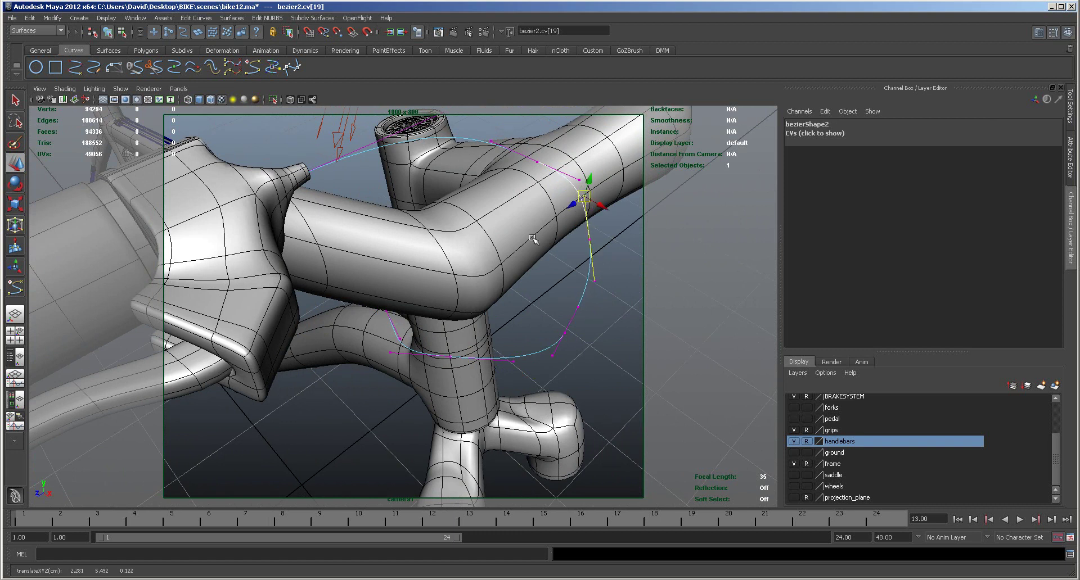
click(564, 332)
drag(565, 332, 560, 320)
Step: Move the anchor vertex above the handlebar toward the brake lever and tilt its tangent handle downward at the front
mouse_move(599, 290)
alt+mouse_down()
mouse_move(656, 301)
mouse_move(586, 306)
mouse_move(596, 309)
mouse_move(615, 279)
mouse_move(595, 270)
mouse_move(627, 284)
mouse_move(610, 306)
mouse_move(602, 292)
alt+mouse_up()
click(513, 278)
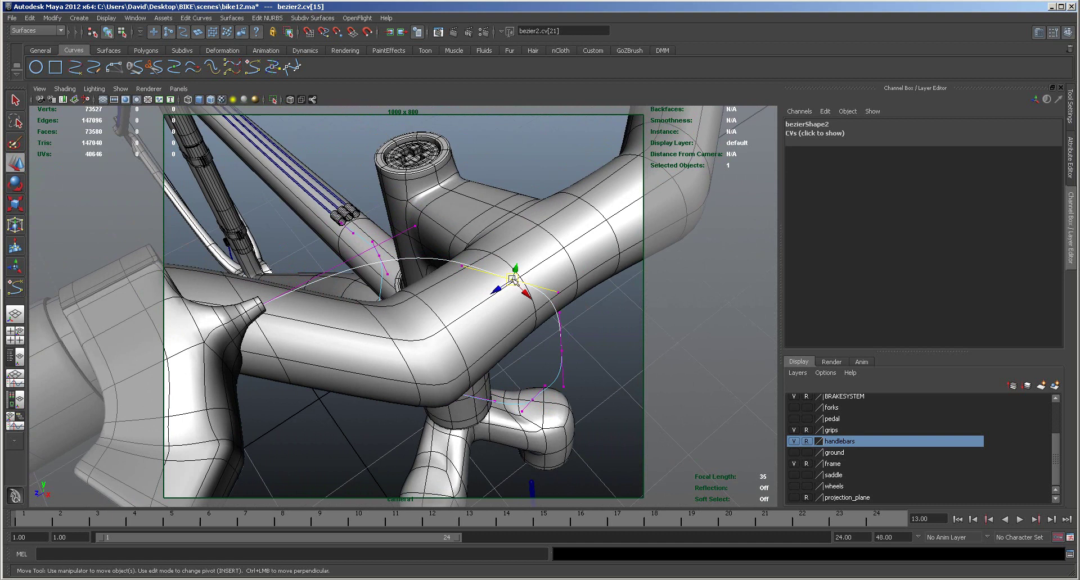
drag(513, 278, 511, 272)
click(514, 276)
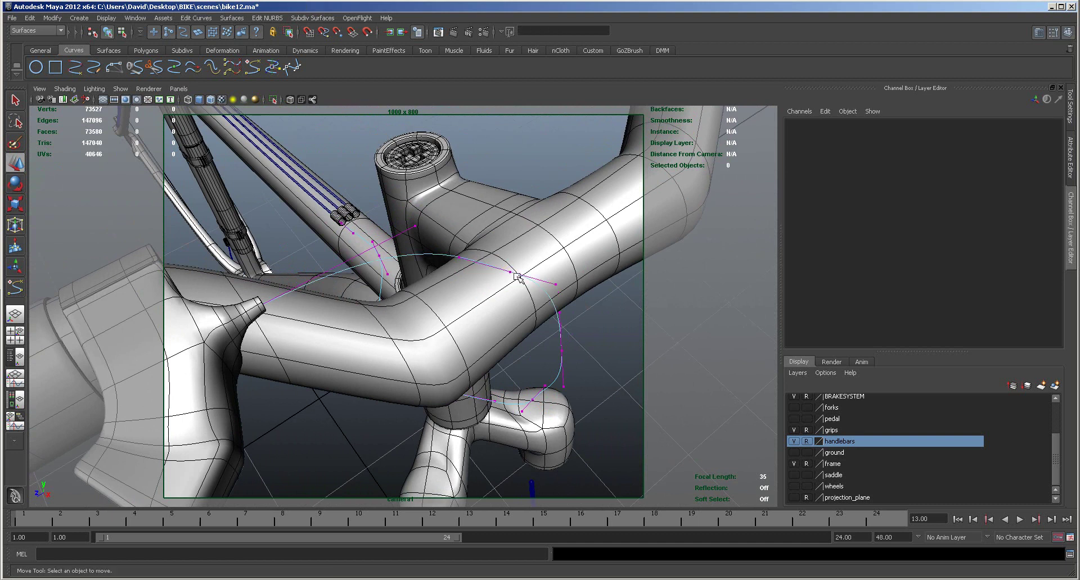
click(509, 272)
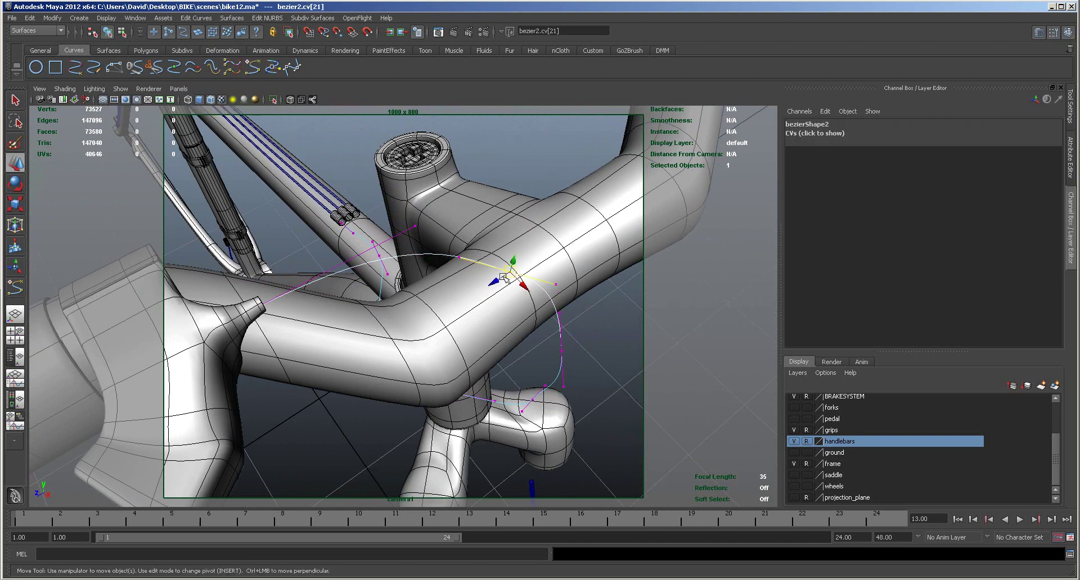
drag(525, 287, 466, 368)
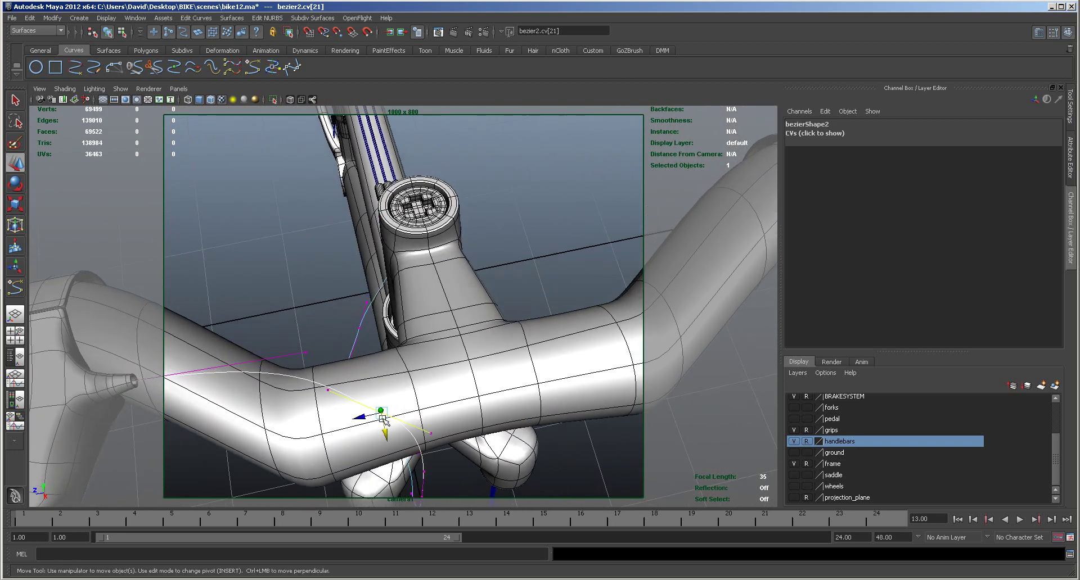
drag(366, 417, 353, 444)
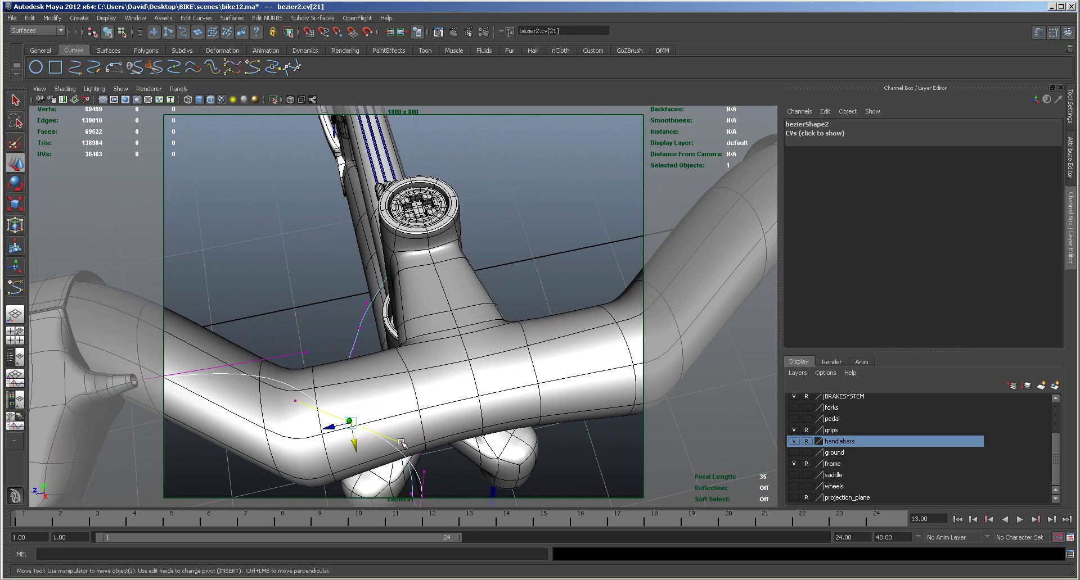
drag(400, 446, 395, 454)
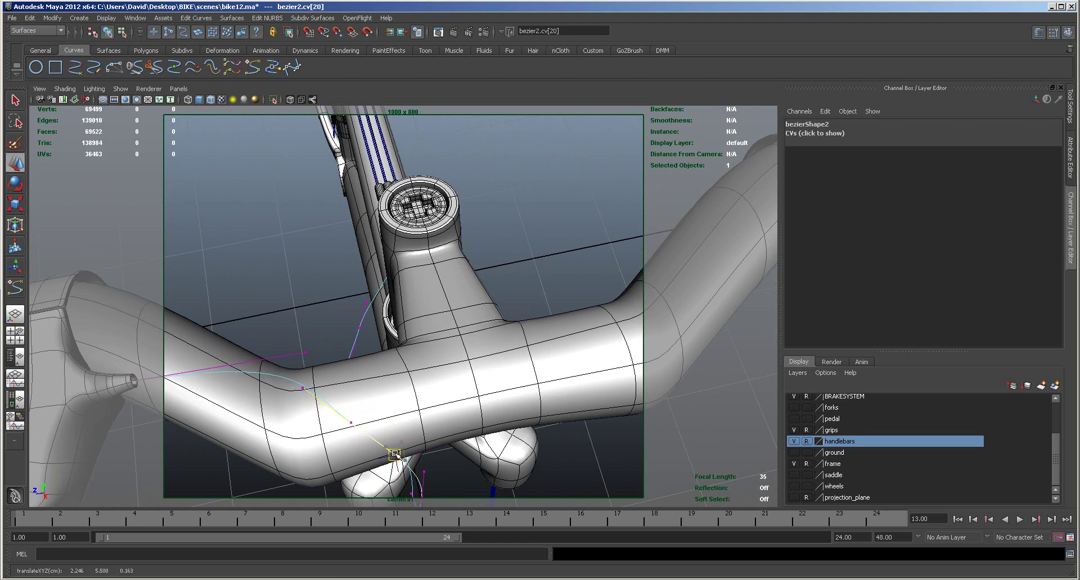
click(352, 423)
drag(352, 423, 533, 330)
Step: Push the vertices of the curve's forward bend below the handlebar outward to even out its arc
click(564, 176)
drag(564, 177, 572, 178)
click(551, 236)
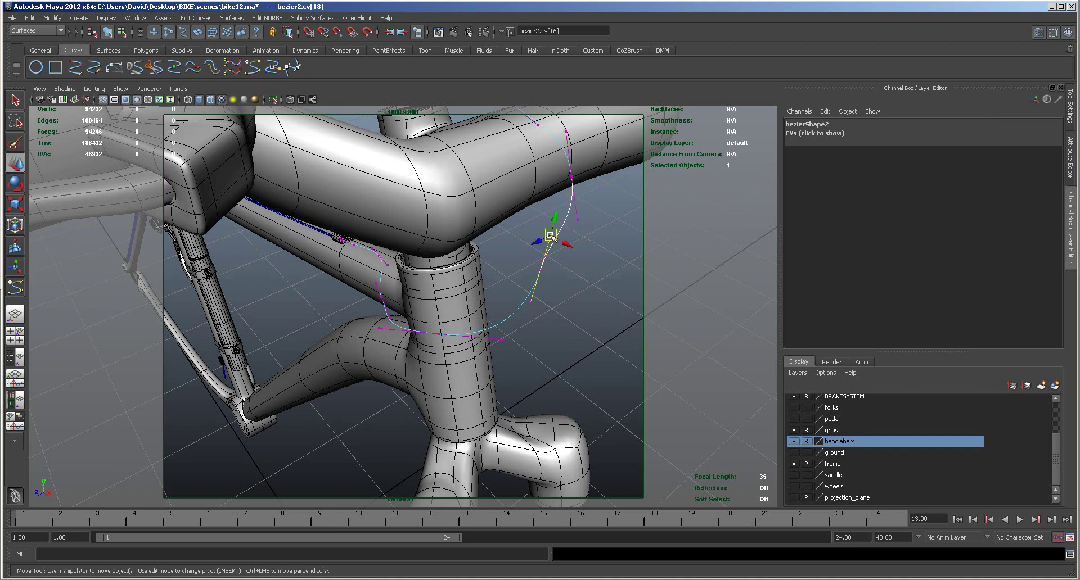
drag(553, 237, 560, 240)
click(540, 271)
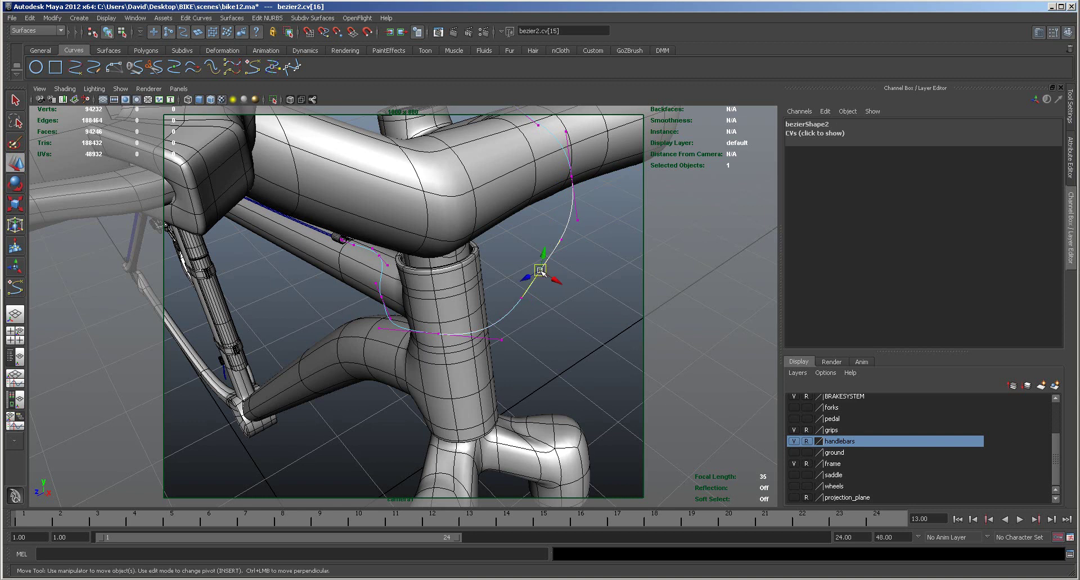
click(564, 282)
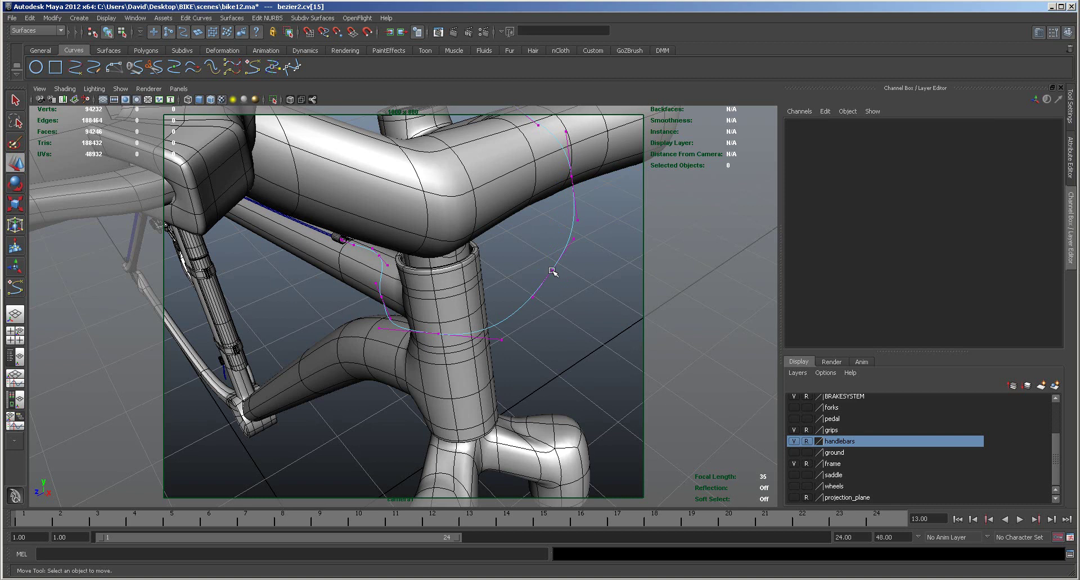
key(ctrl+z)
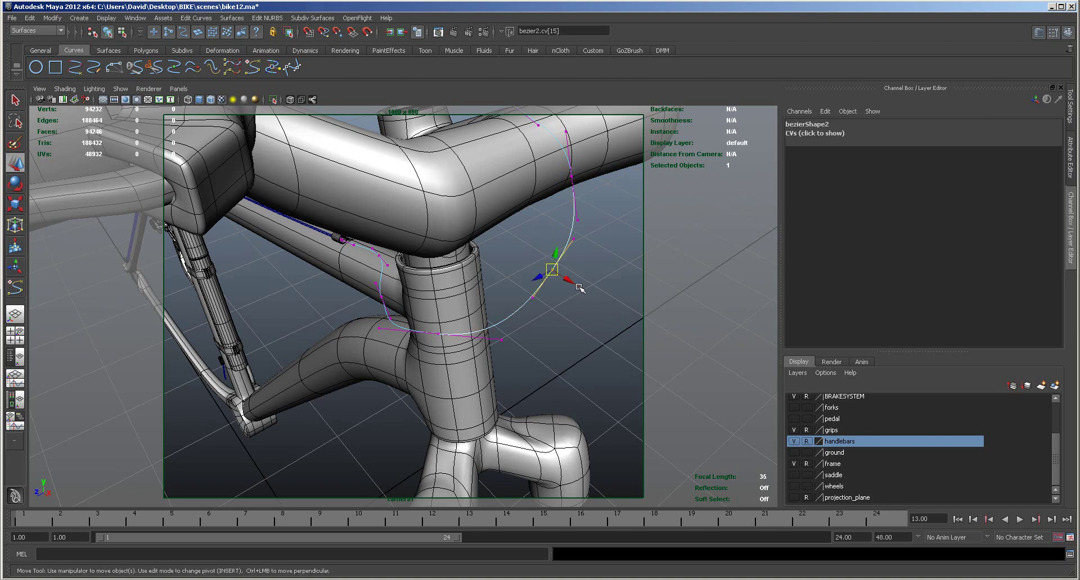
middle_drag(581, 288, 582, 290)
drag(582, 291, 683, 344)
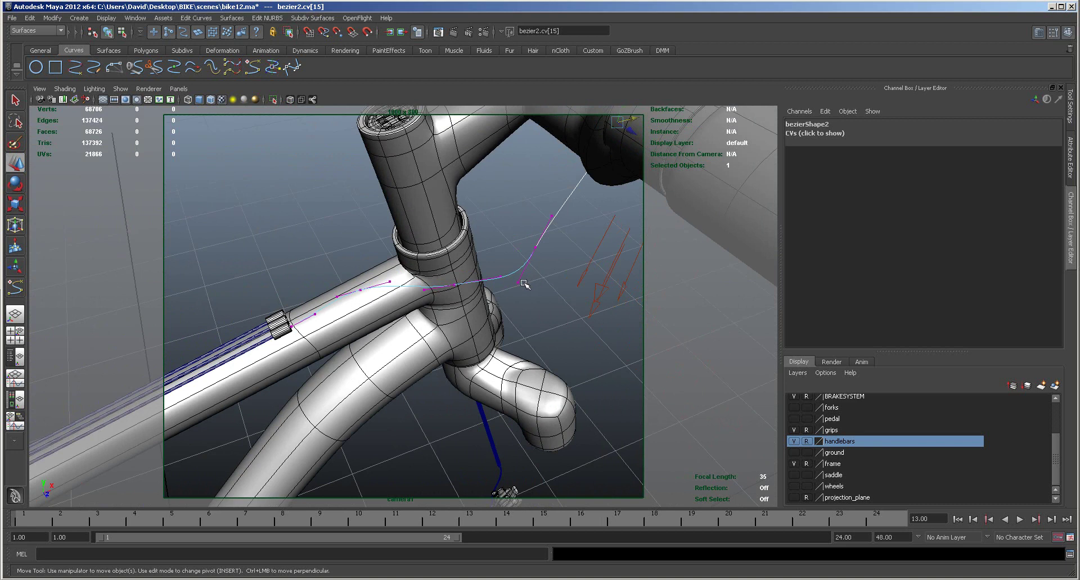
Step: Reposition the vertices and tangent handle where the curve passes the head tube to remove the sharp bend
click(517, 283)
drag(518, 283, 511, 279)
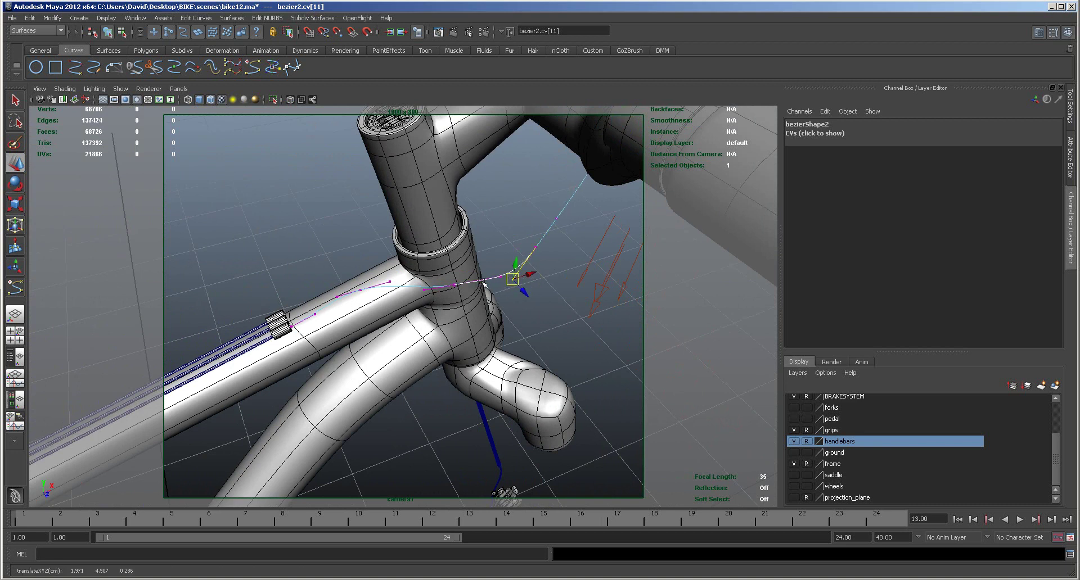
alt+drag(559, 335, 451, 290)
click(460, 302)
click(536, 255)
drag(536, 254, 522, 238)
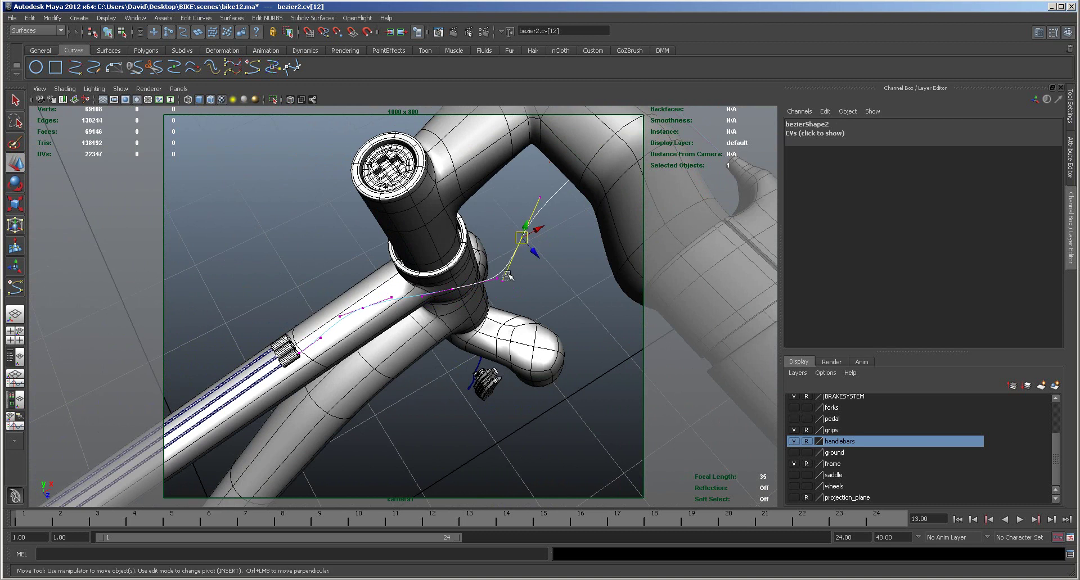
click(507, 276)
drag(507, 275, 483, 282)
click(496, 279)
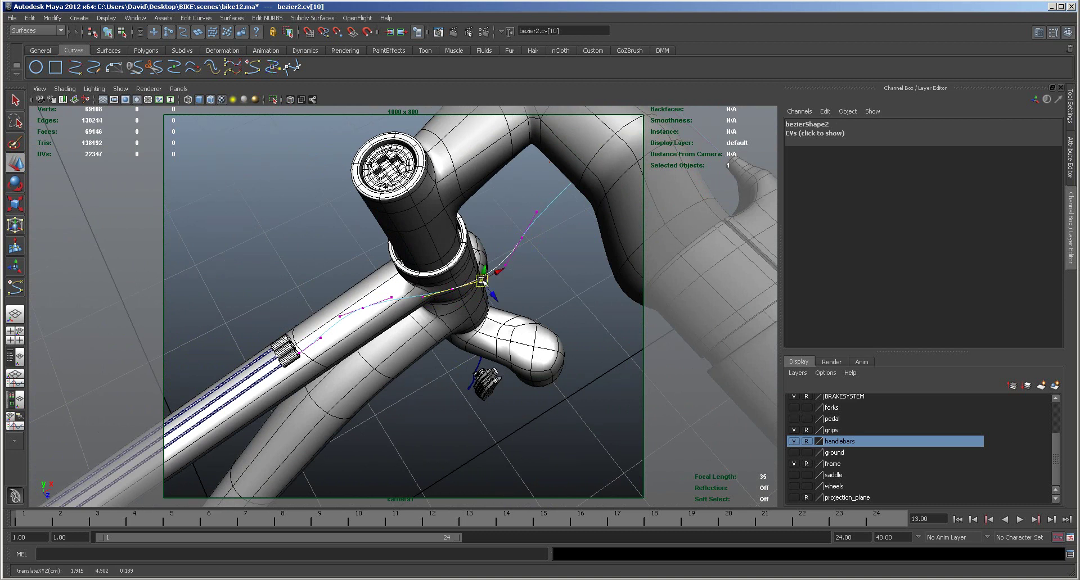
Step: Move the anchor vertex above the top tube sideways and vertically so the curve clears the tube
alt+drag(551, 296, 568, 294)
click(368, 311)
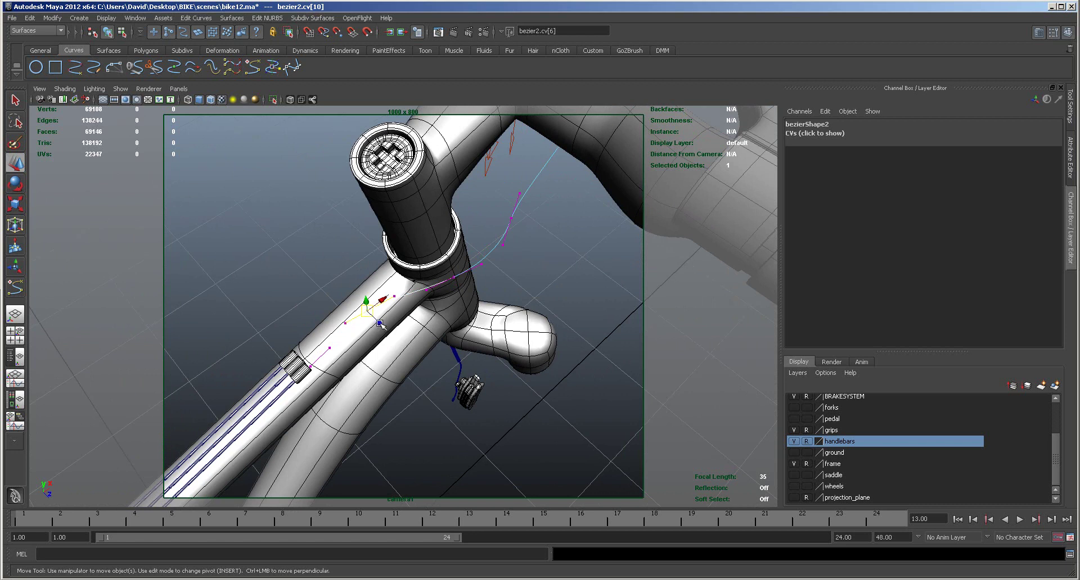
drag(383, 325, 393, 335)
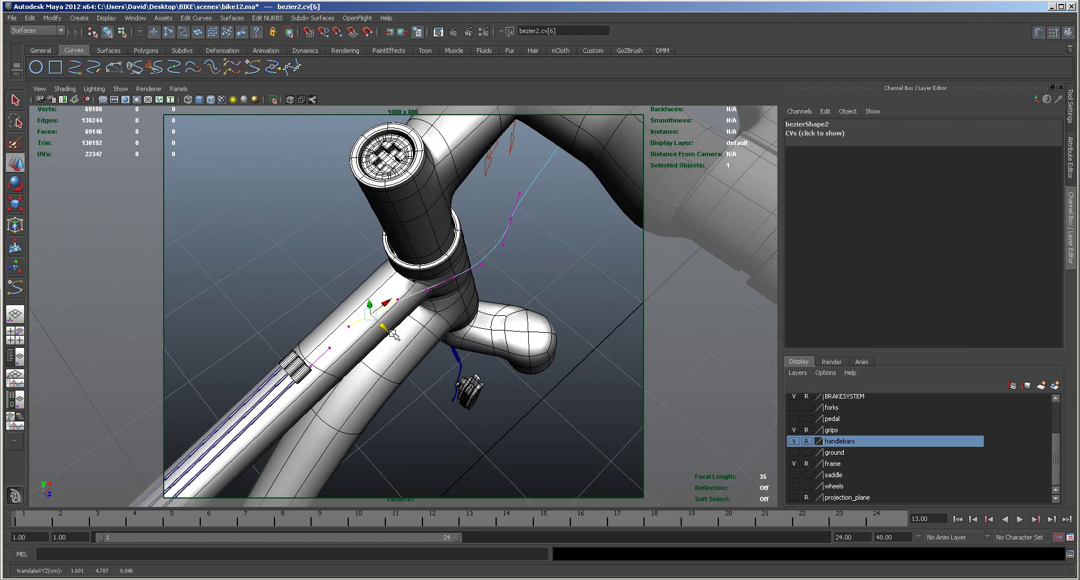
alt+right_drag(430, 401, 596, 387)
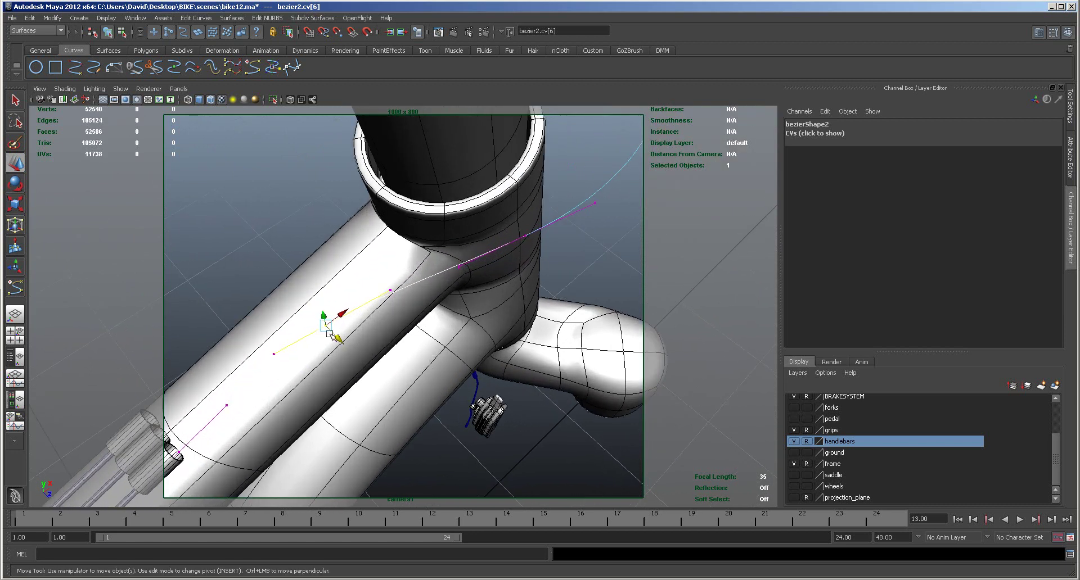
drag(338, 341, 386, 340)
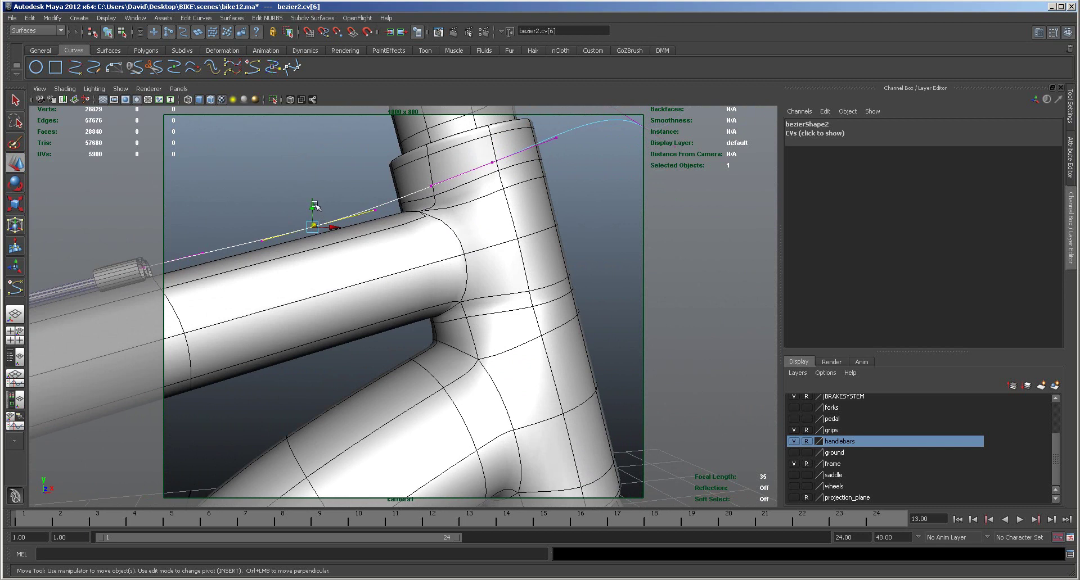
Step: Raise the anchor vertex and adjust its forward handle in front of the head tube from a side angle
alt+drag(505, 223, 463, 441)
alt+right_drag(463, 441, 427, 338)
click(419, 339)
drag(419, 338, 423, 332)
click(385, 336)
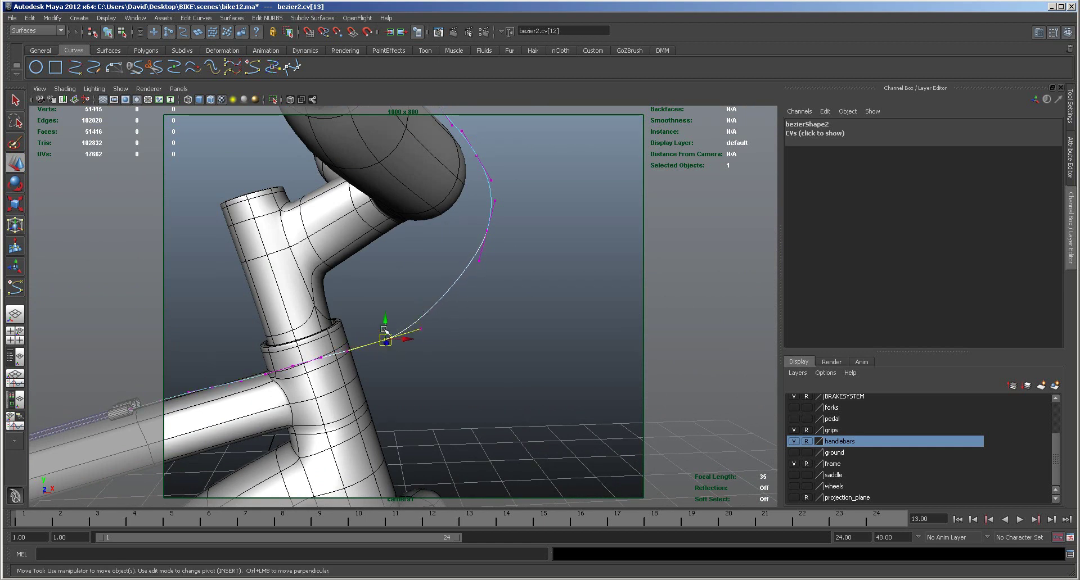
drag(386, 316, 387, 317)
Step: Delete the surplus anchor vertex on the curve's forward bend beside the handlebar
alt+drag(513, 281, 439, 292)
click(380, 185)
alt+drag(494, 309, 482, 282)
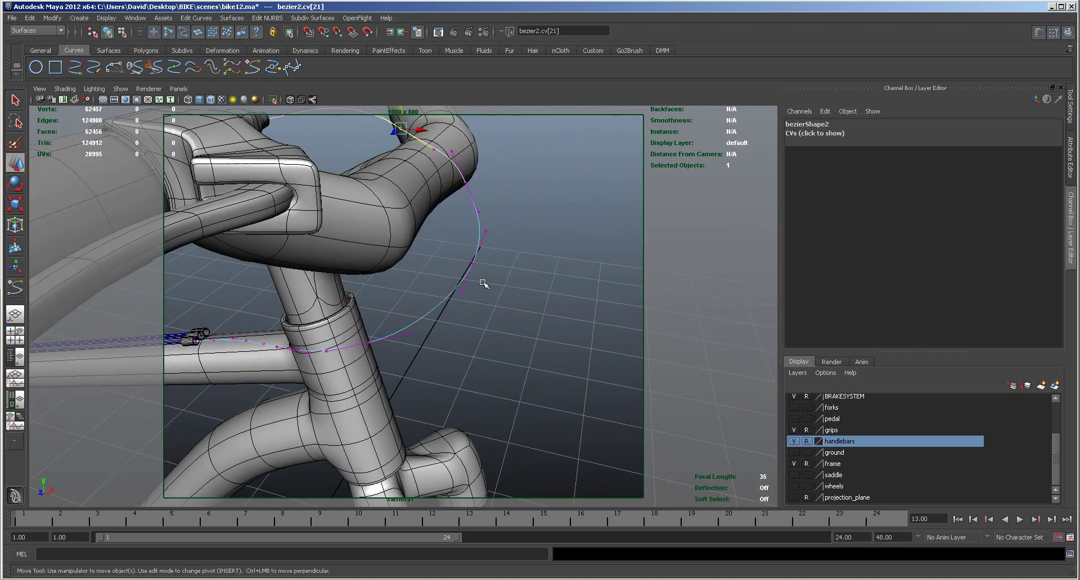
click(467, 186)
click(466, 183)
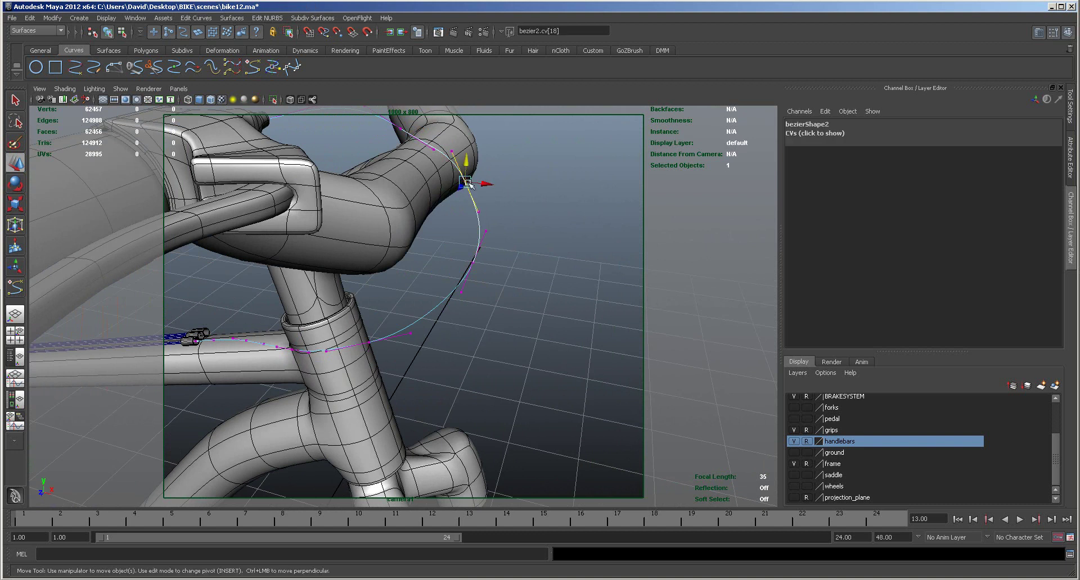
click(552, 209)
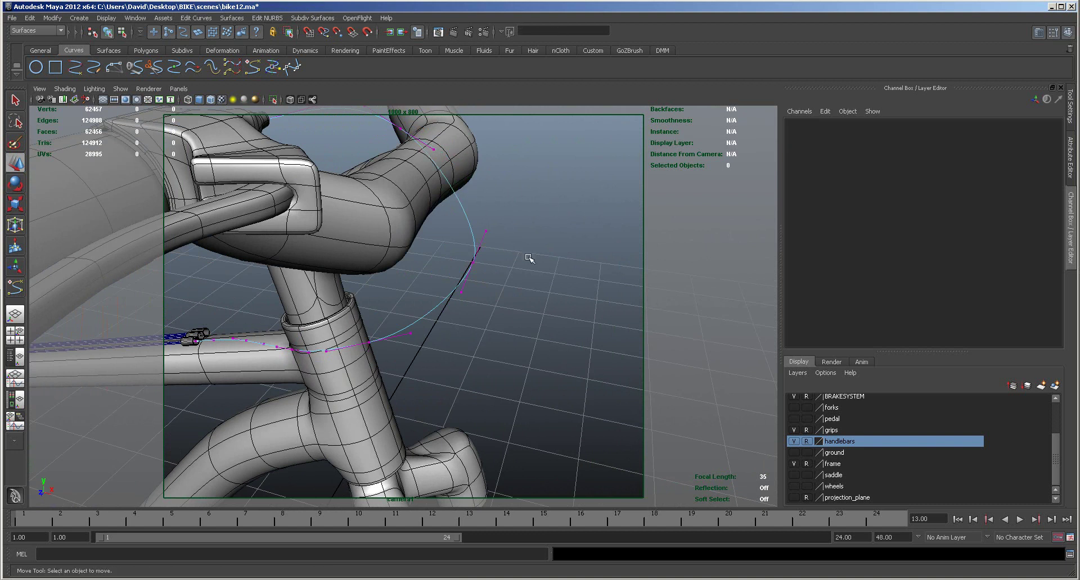
scroll(556, 263, up, 3)
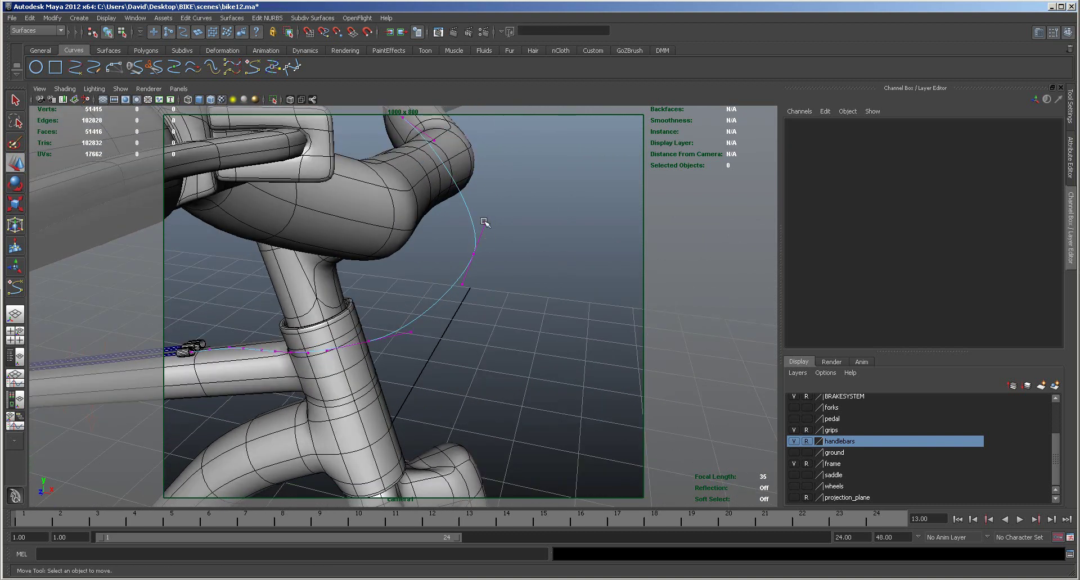
Step: Adjust the tangent handles of the curve's forward bend and of the anchor near the handlebar to smooth the arc, leaving vertex editing
click(483, 223)
drag(484, 222, 482, 207)
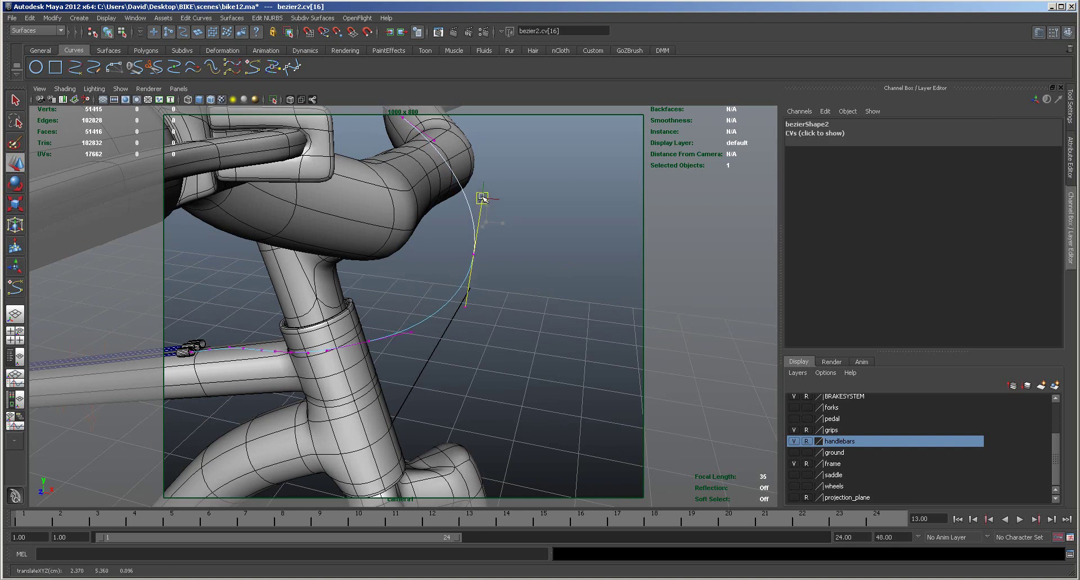
alt+drag(555, 236, 500, 245)
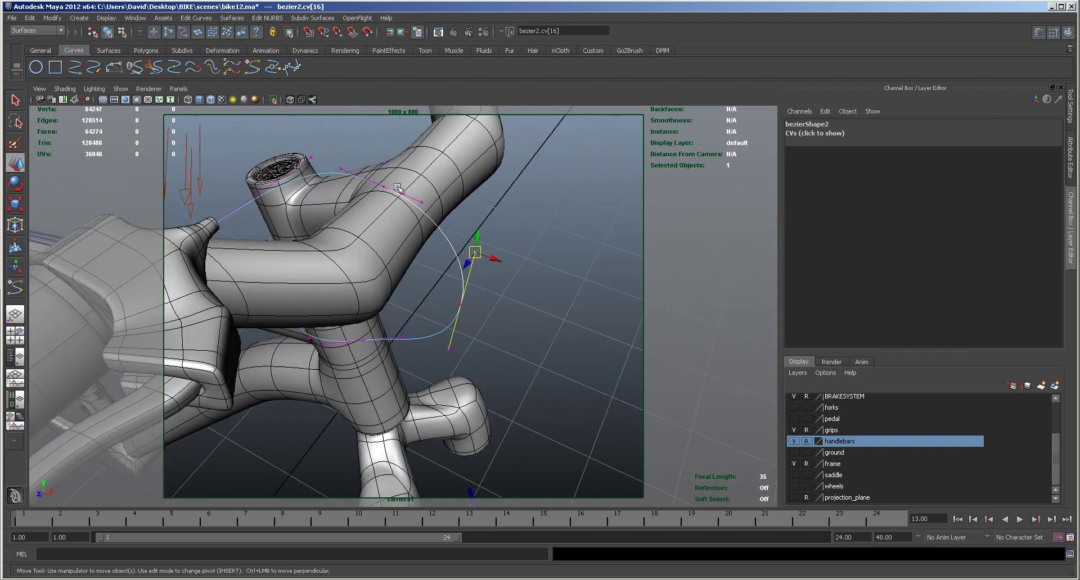
click(383, 186)
drag(436, 207, 531, 236)
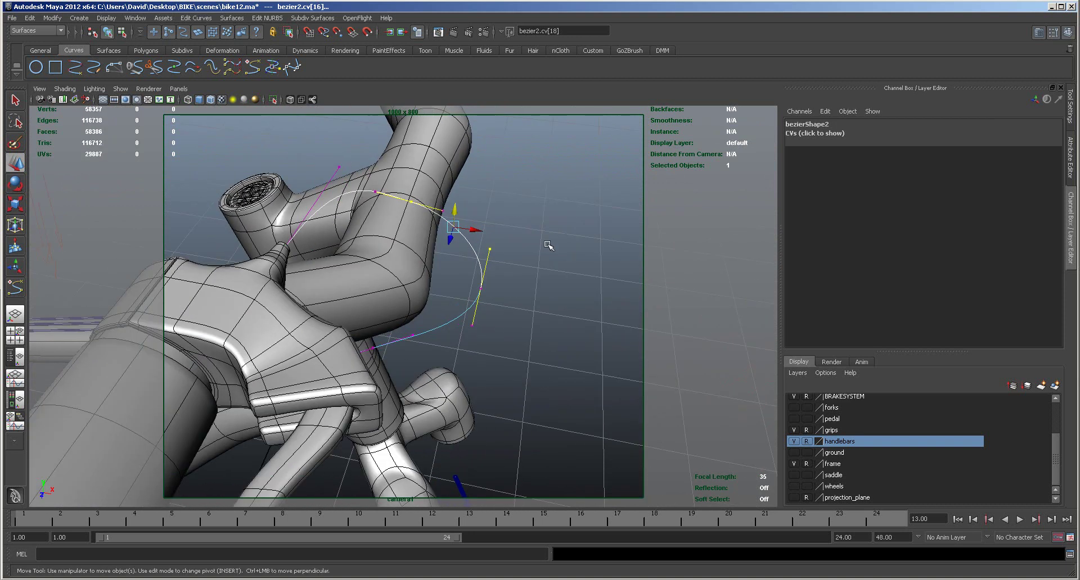
right_drag(478, 258, 506, 252)
click(539, 288)
alt+drag(553, 293, 585, 262)
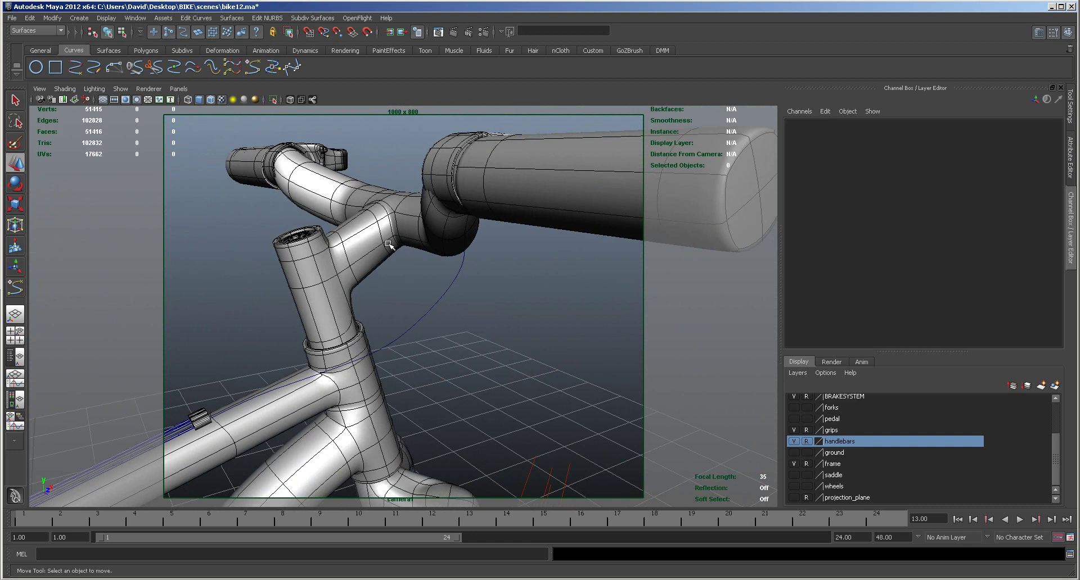
Step: Show the side view full size, framed on the head tube and the three cable stops
key(space)
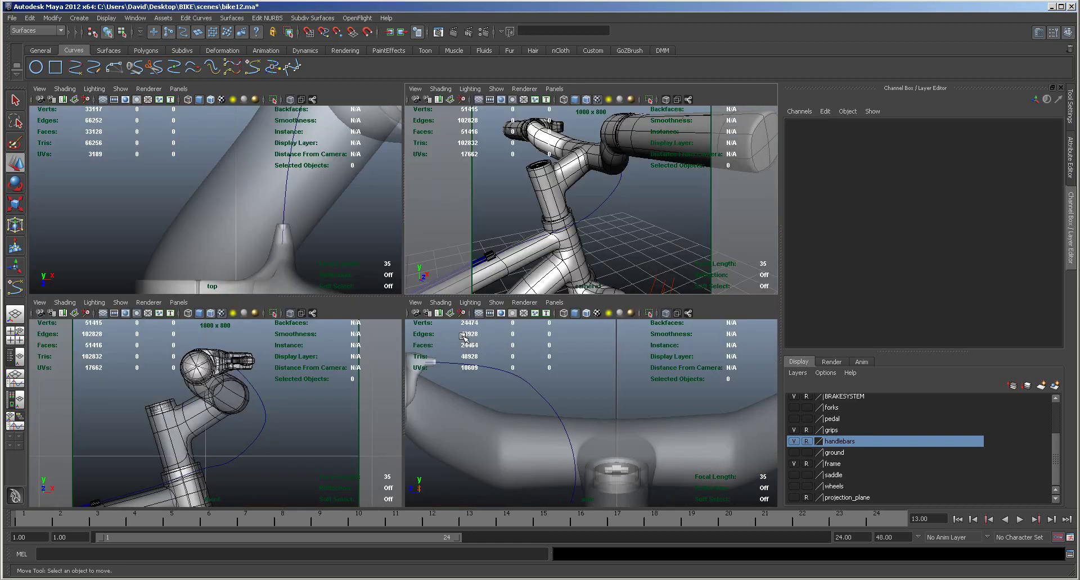
key(space)
alt+middle_drag(581, 439, 446, 240)
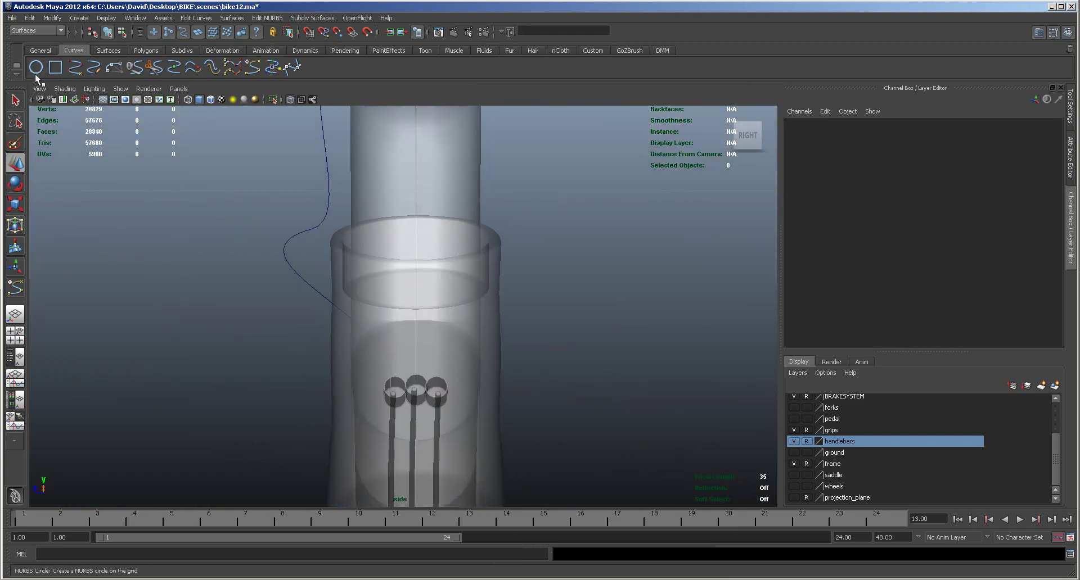
click(36, 67)
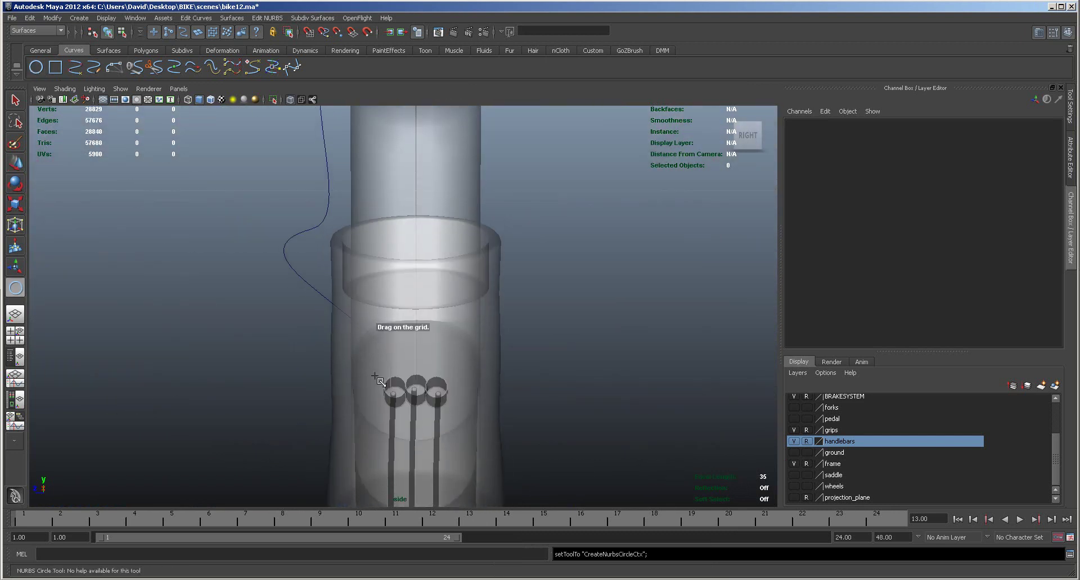
key(alt+5)
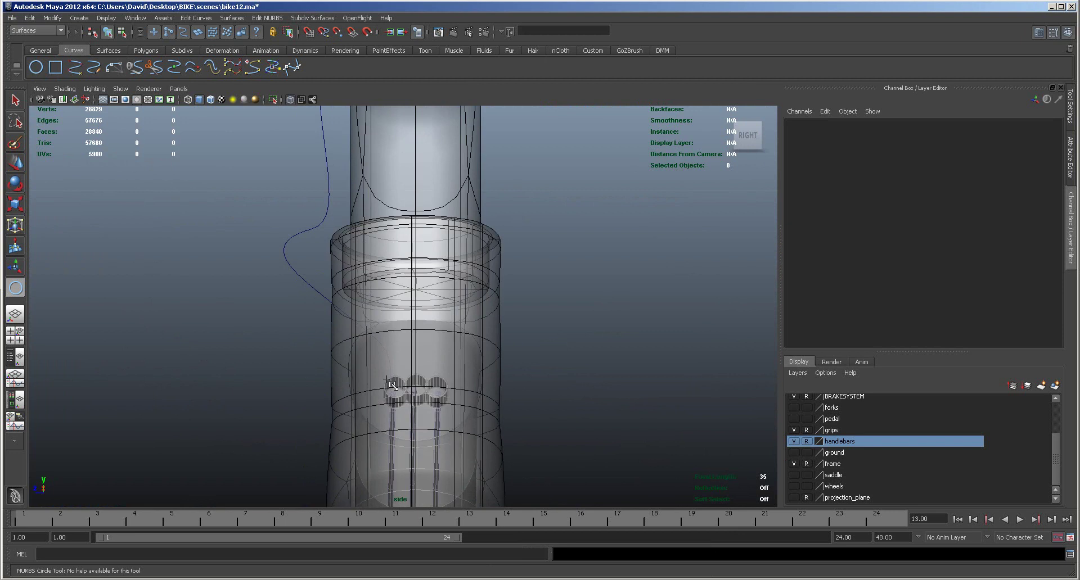
drag(386, 379, 372, 383)
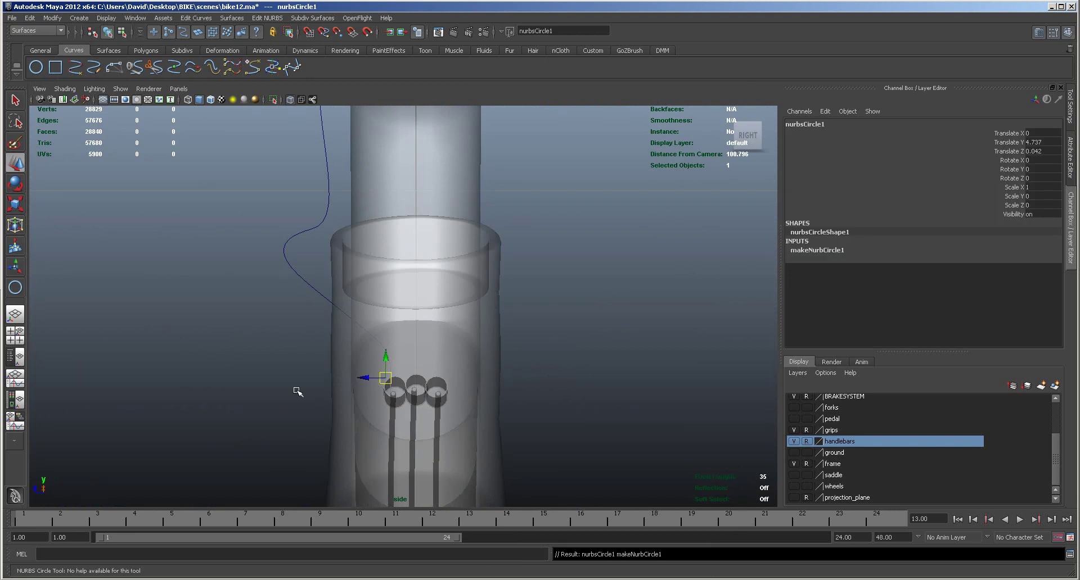
key(Delete)
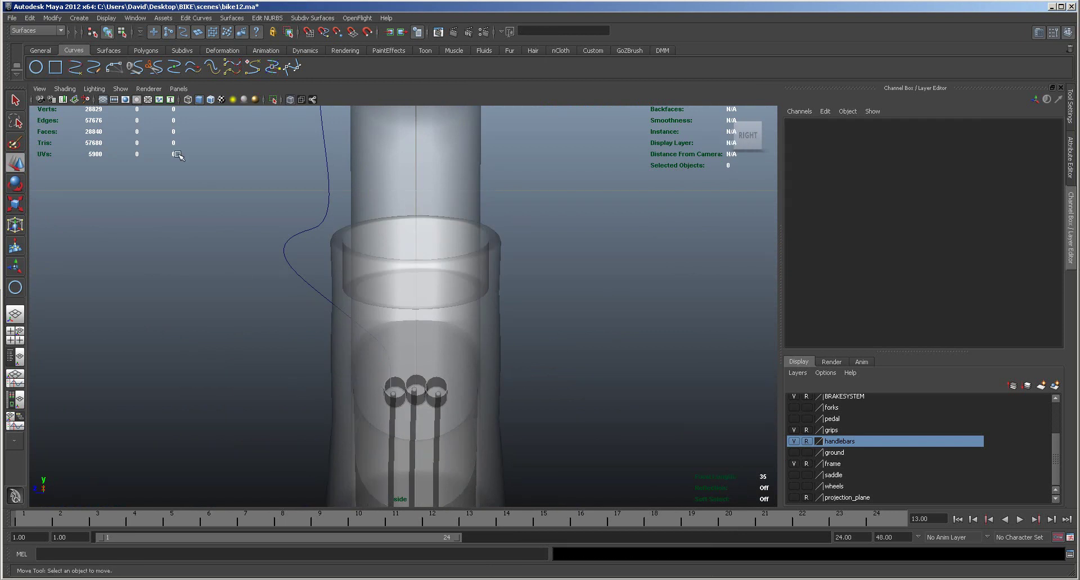
Step: Draw a small NURBS circle in the side view and move it above the top tube, to about X 1.389, Y 4.859
click(35, 67)
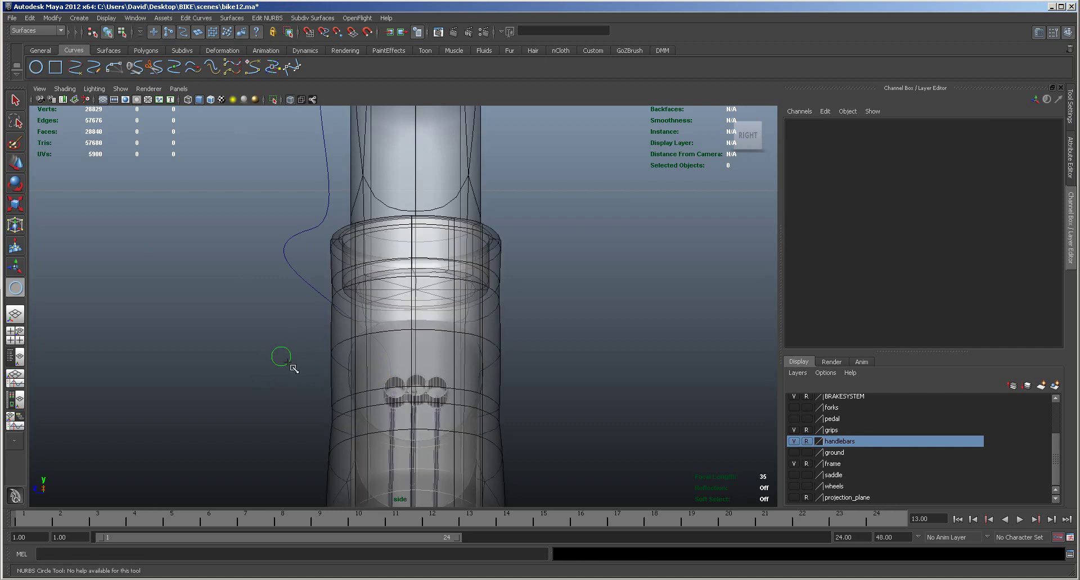
click(288, 362)
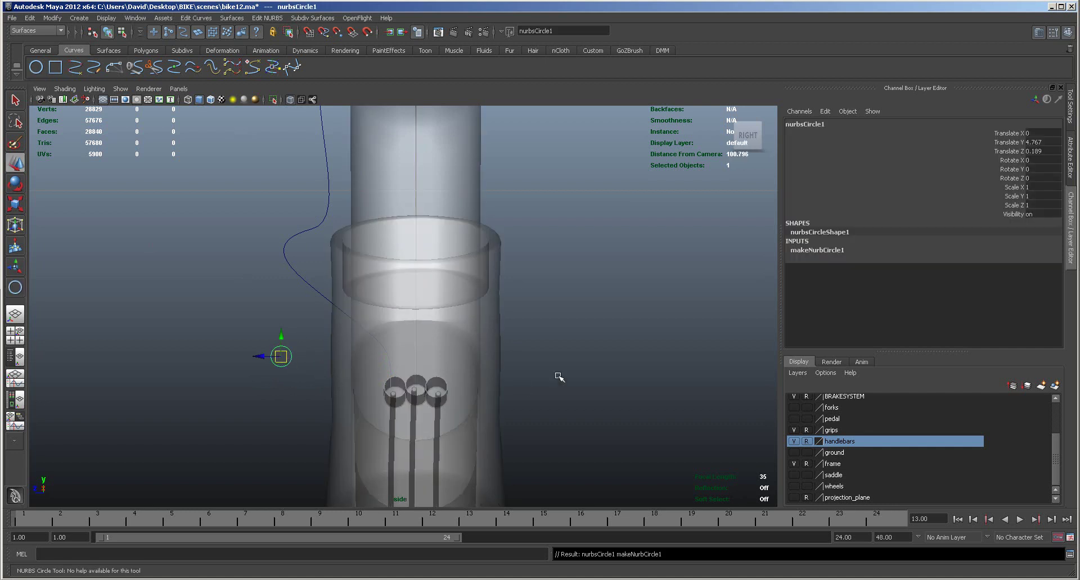
key(space)
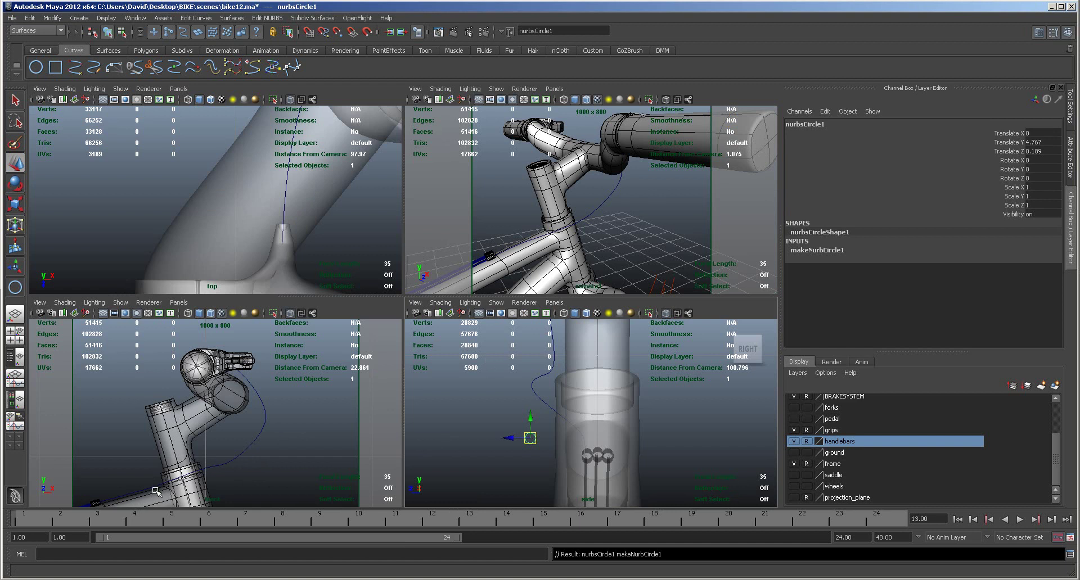
key(f)
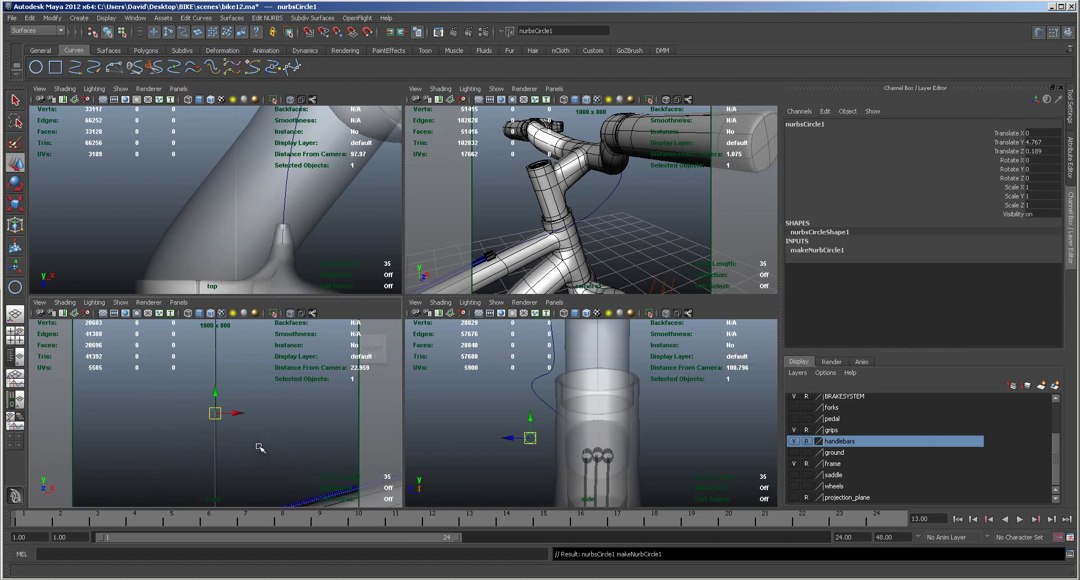
scroll(260, 448, down, 4)
drag(237, 416, 288, 415)
drag(266, 393, 303, 389)
alt+right_drag(282, 454, 357, 441)
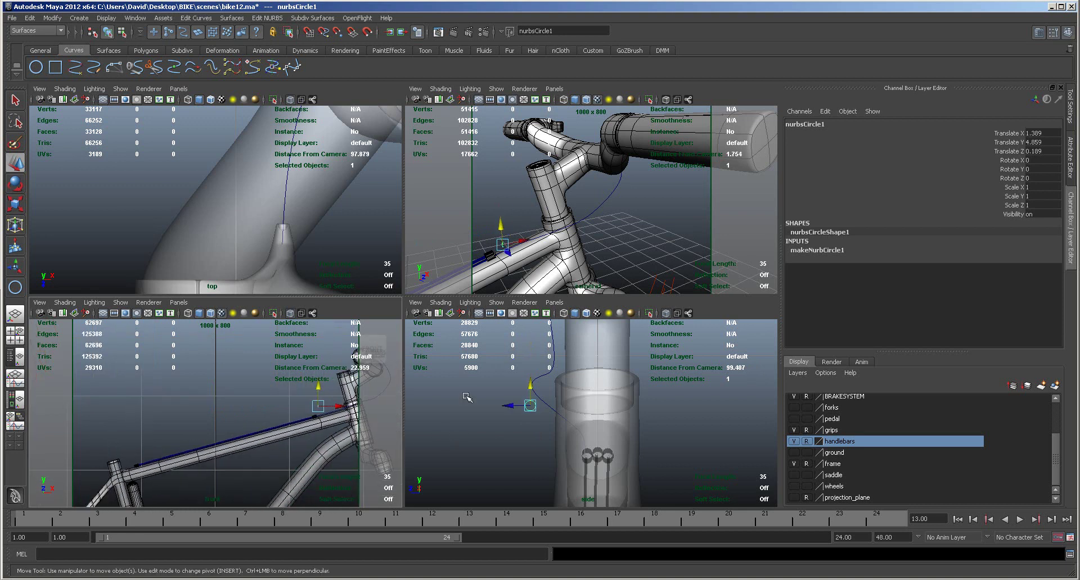
key(space)
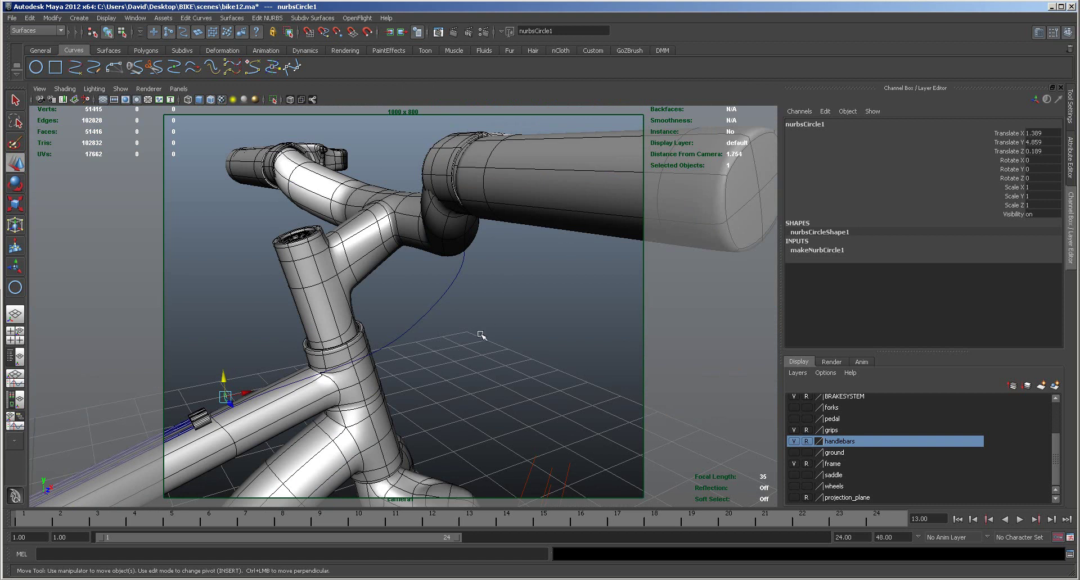
Step: Extrude the circle along the Bezier cable curve with Tube style, At profile position, Component pivot, Profile normal orientation and Polygons output
alt+drag(329, 409, 455, 402)
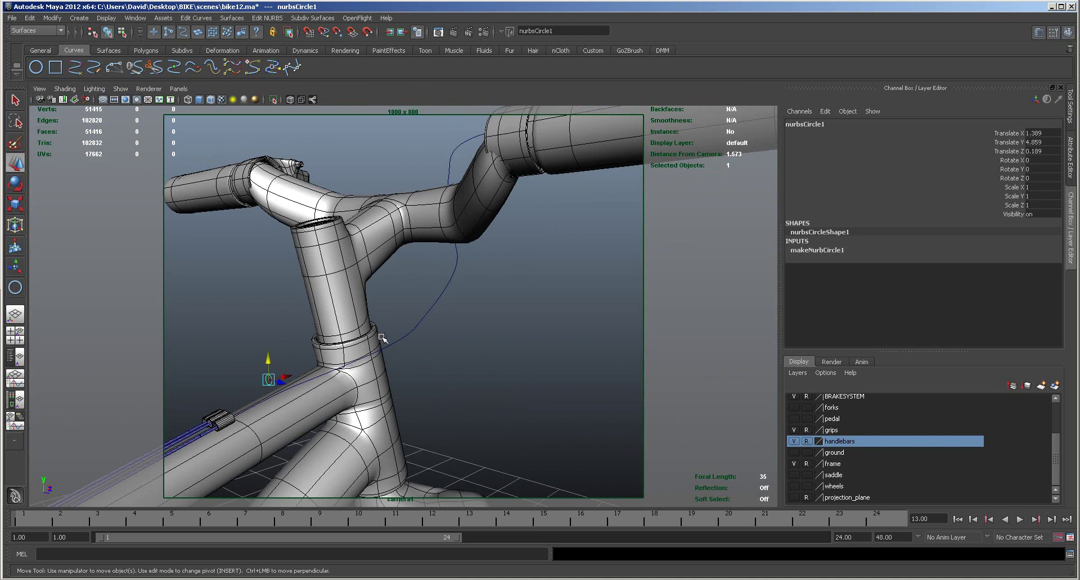
shift+click(400, 340)
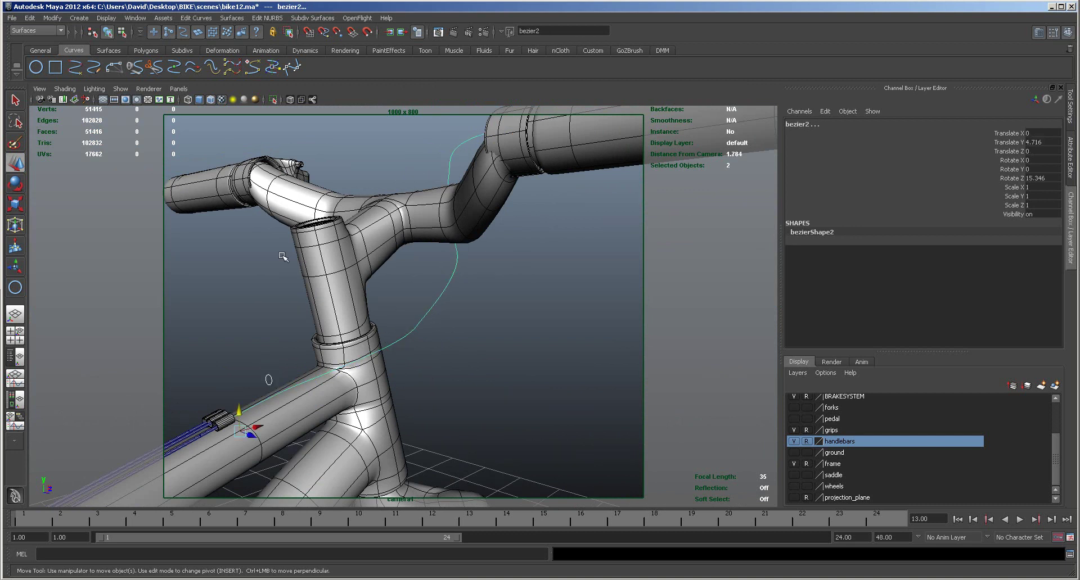
click(109, 51)
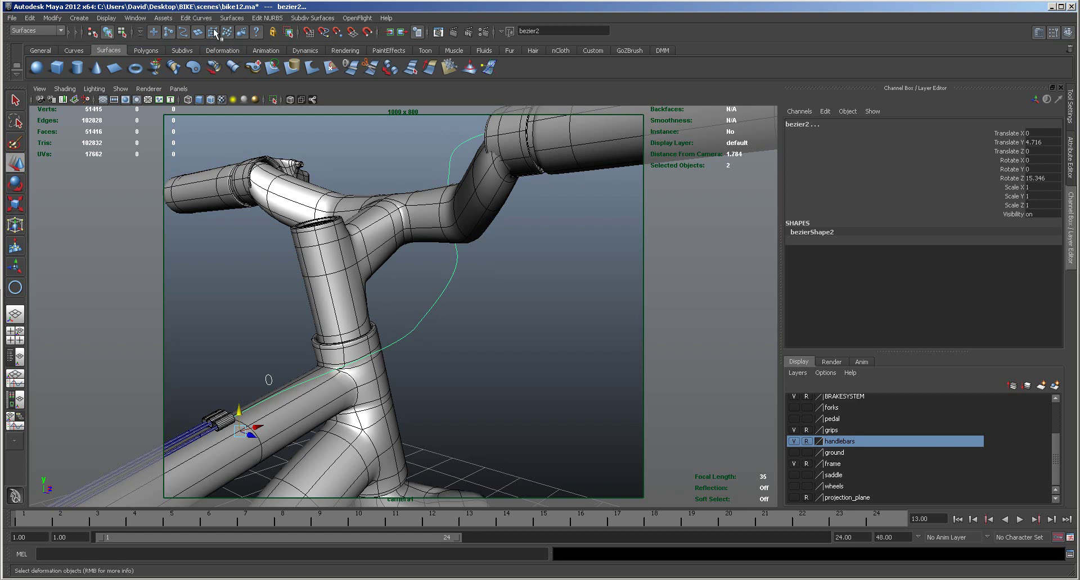
click(230, 20)
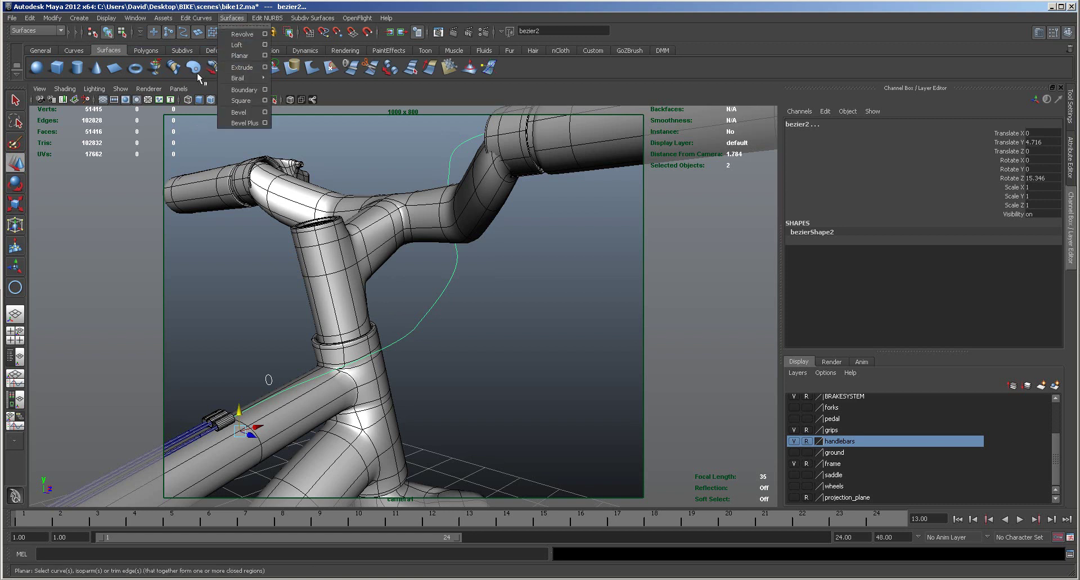
click(542, 91)
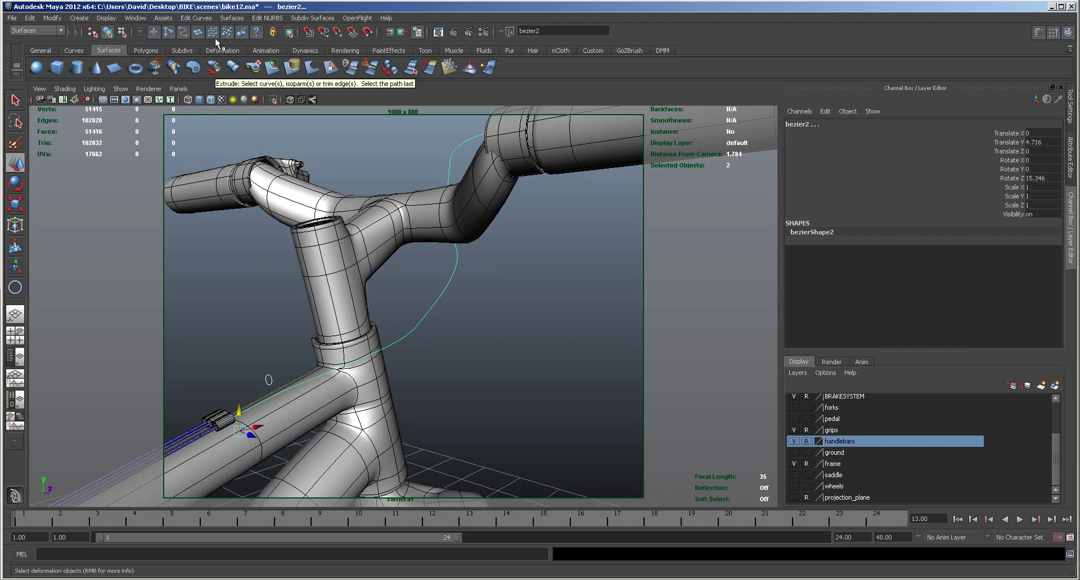
click(230, 19)
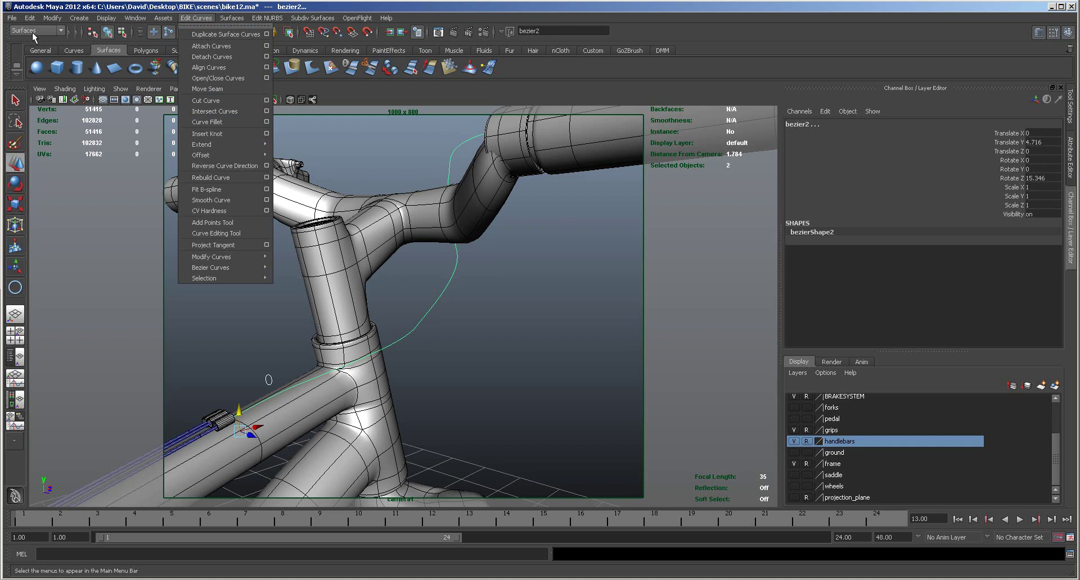
mouse_move(232, 18)
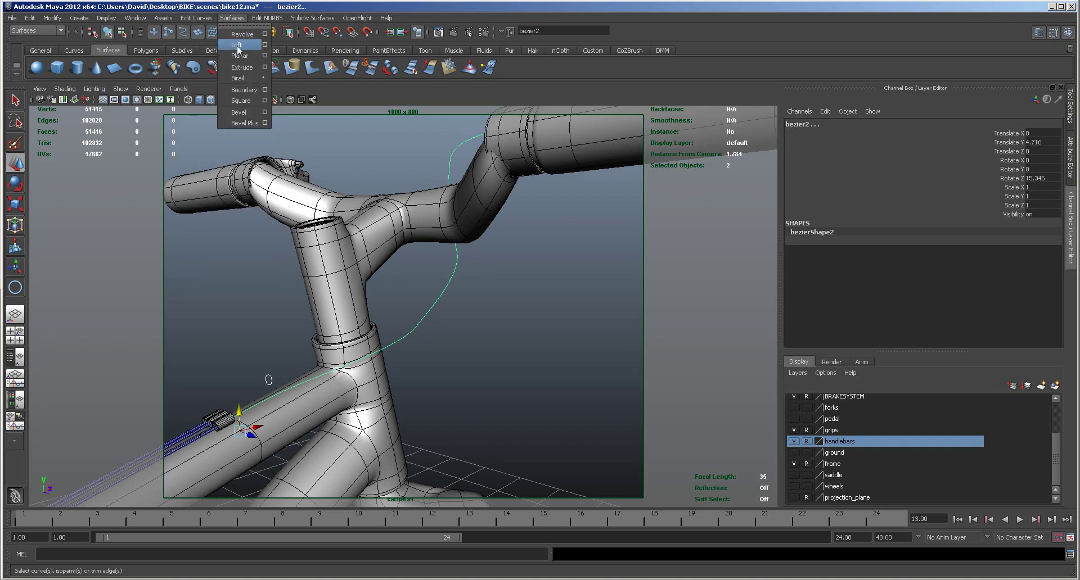
click(264, 68)
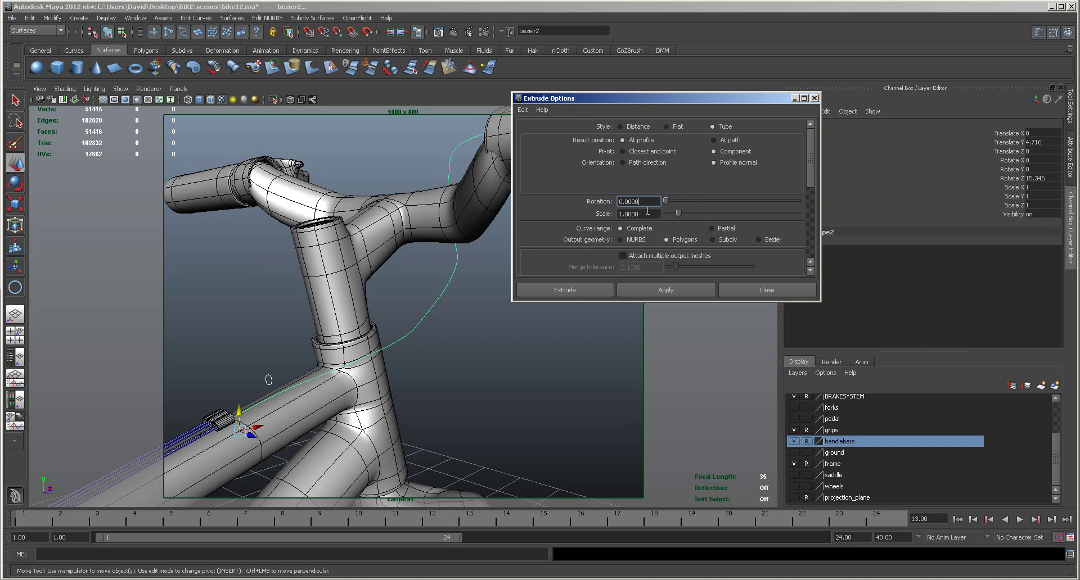
click(598, 292)
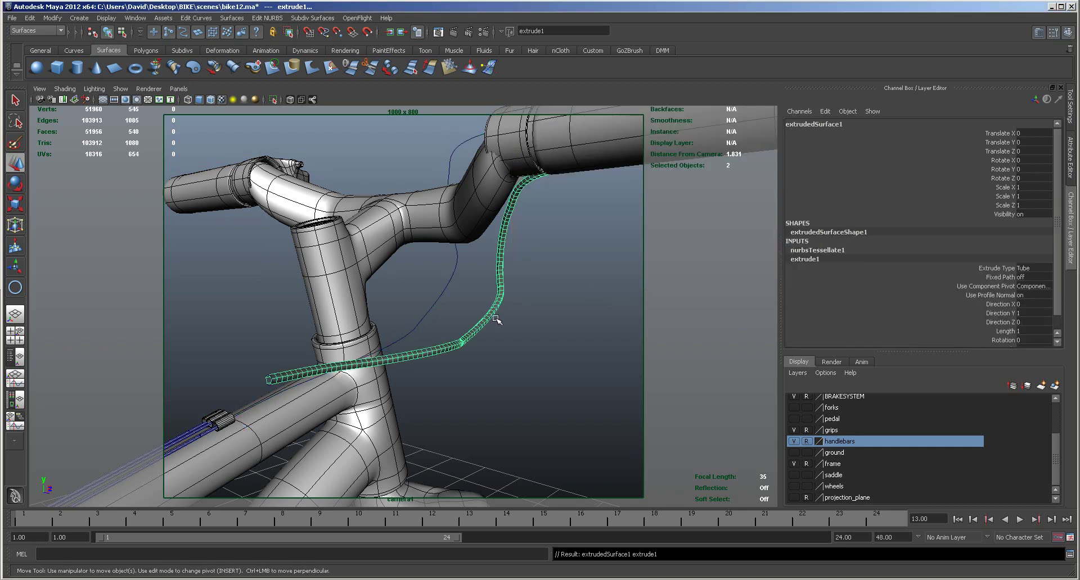
Step: Enable Fixed Path on the extrusion so the tube follows the cable curve, and display the tube in smooth preview
alt+right_drag(493, 355, 496, 381)
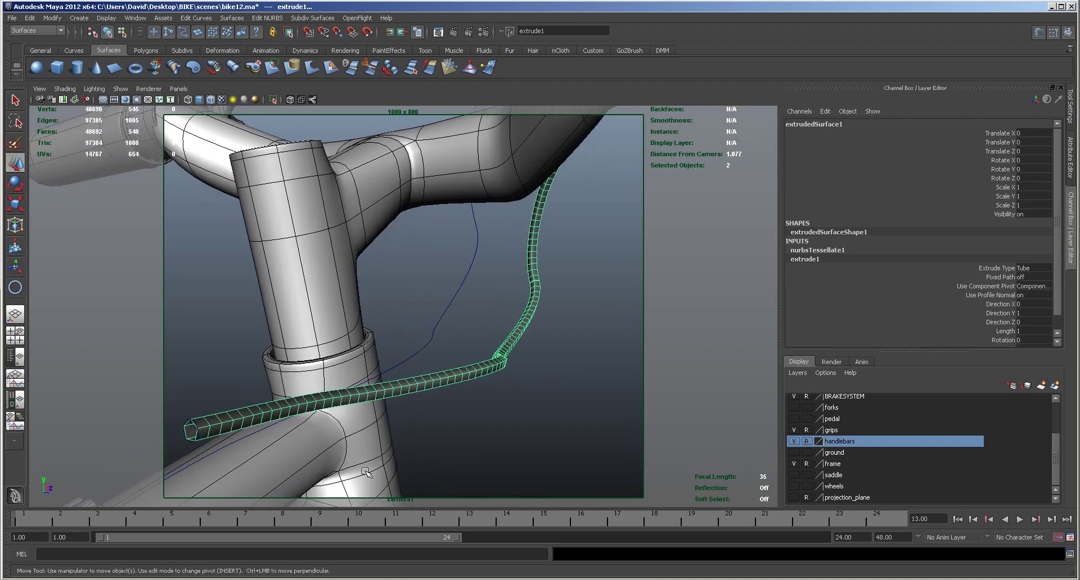
alt+right_drag(539, 455, 418, 420)
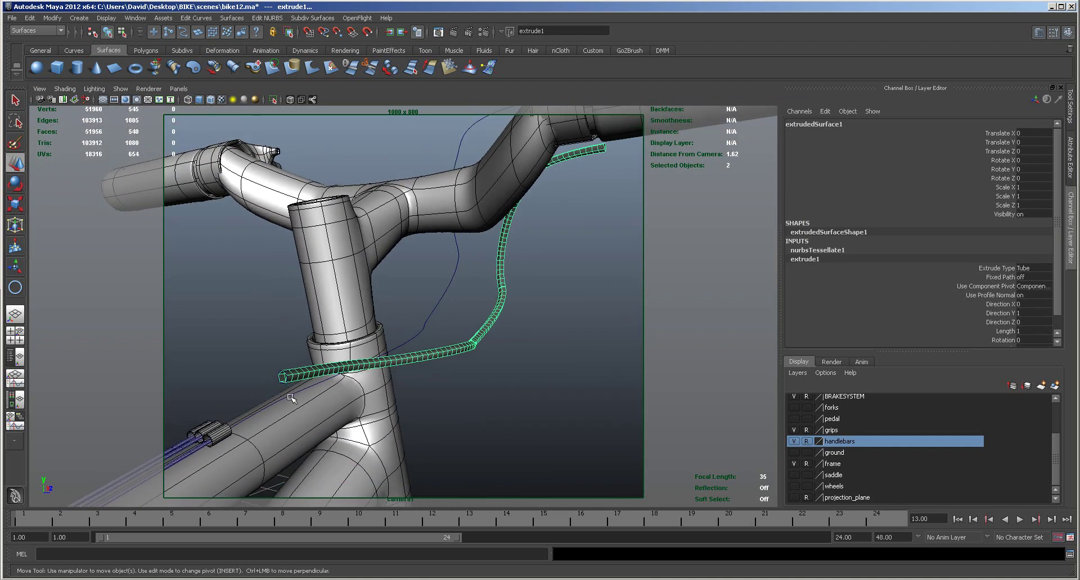
alt+drag(618, 365, 592, 374)
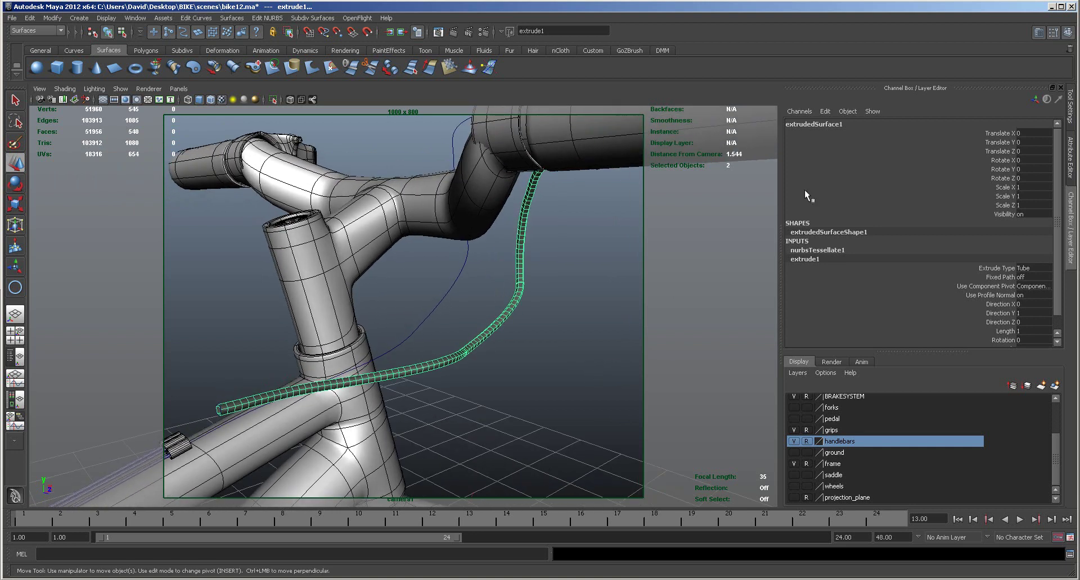
click(1038, 33)
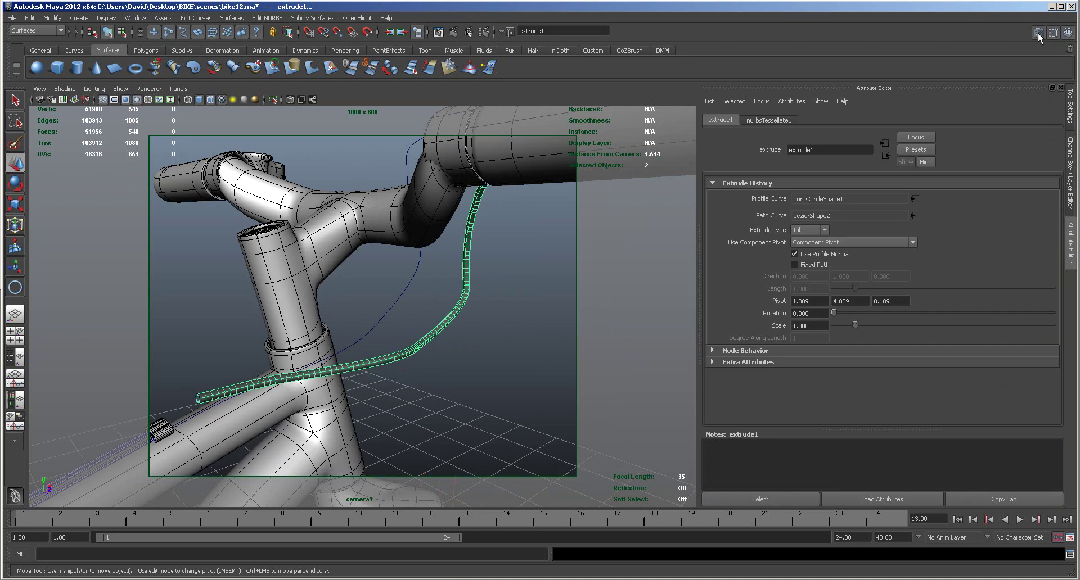
click(795, 265)
alt+drag(482, 284, 514, 293)
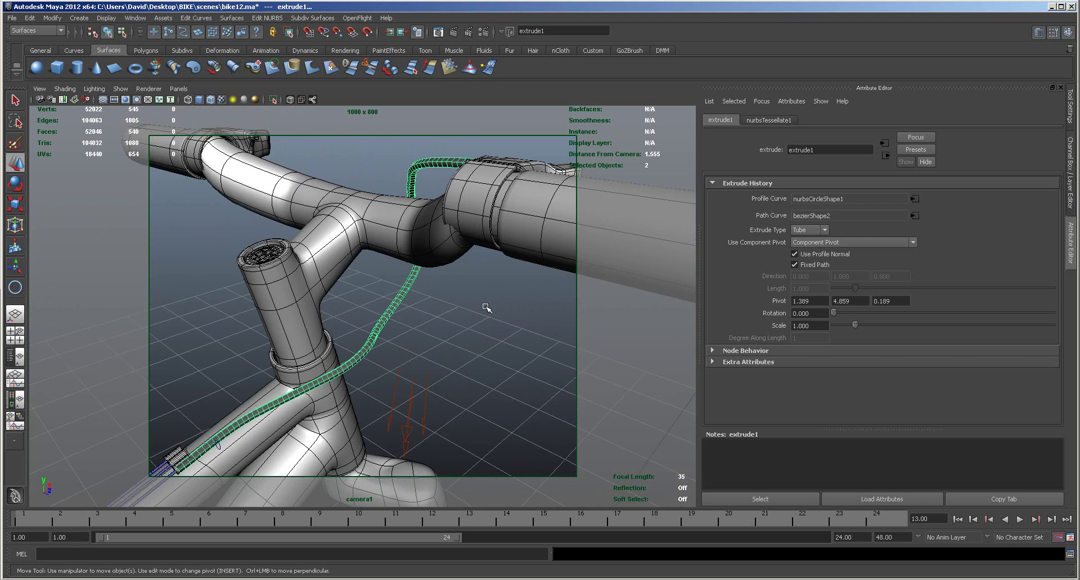
key(3)
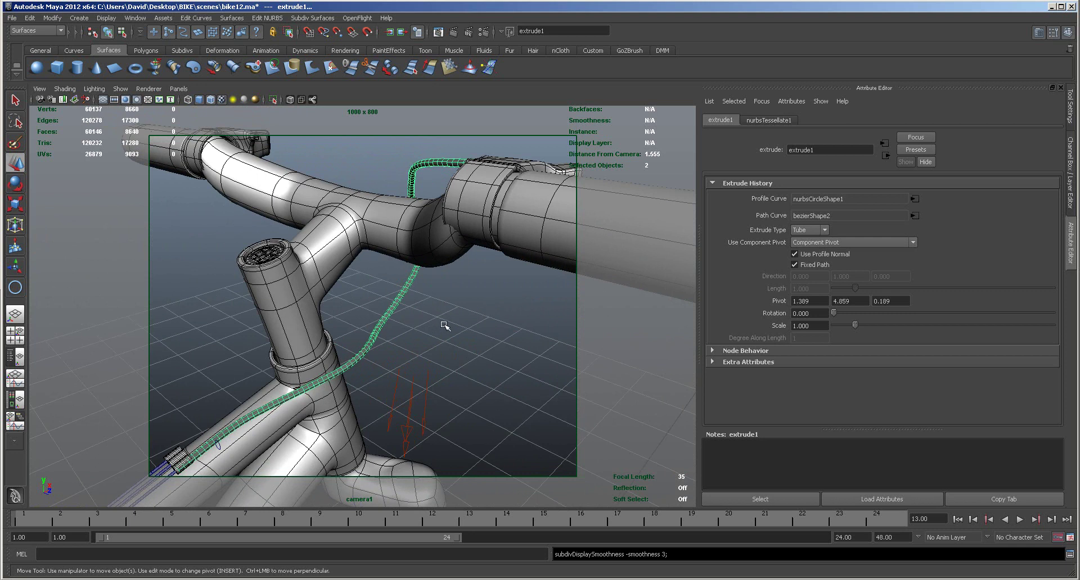
Step: Display the extruded cable tube without smooth preview and examine its faces around the head tube
alt+drag(443, 324, 509, 294)
click(502, 296)
alt+right_drag(503, 296, 621, 311)
alt+drag(622, 311, 592, 319)
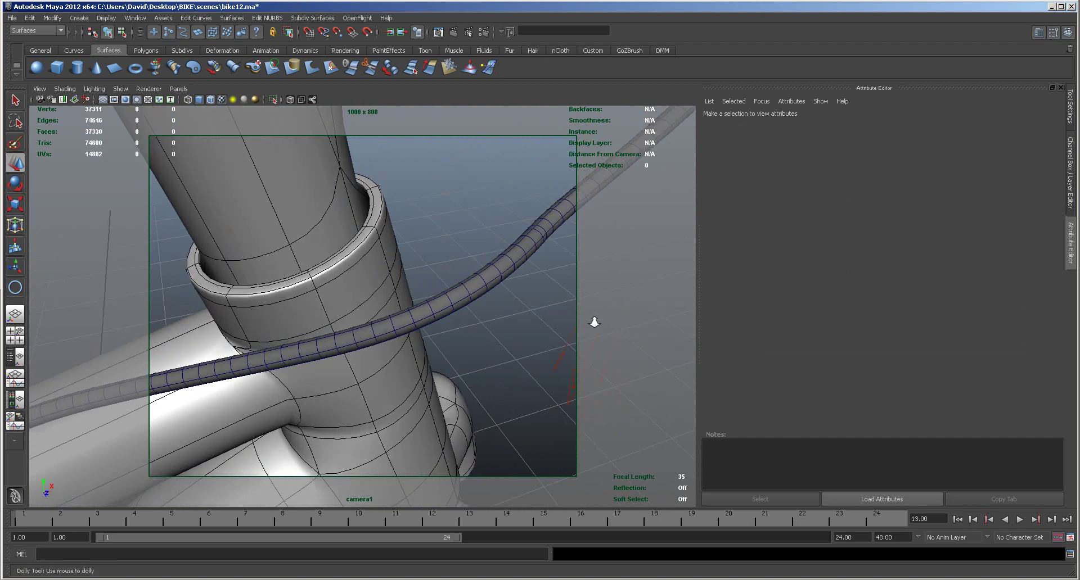
alt+right_drag(592, 319, 449, 294)
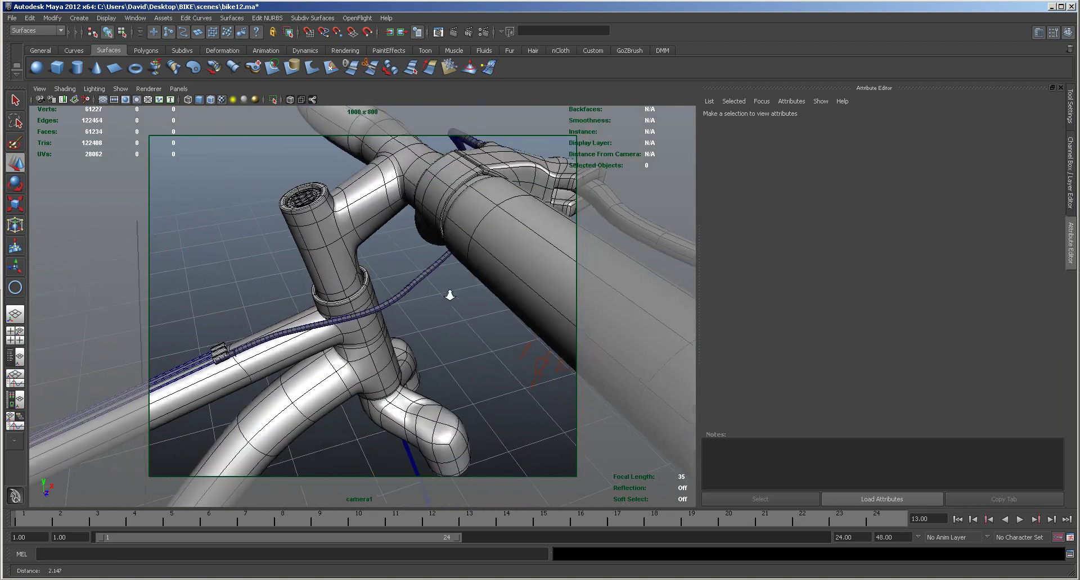
click(395, 298)
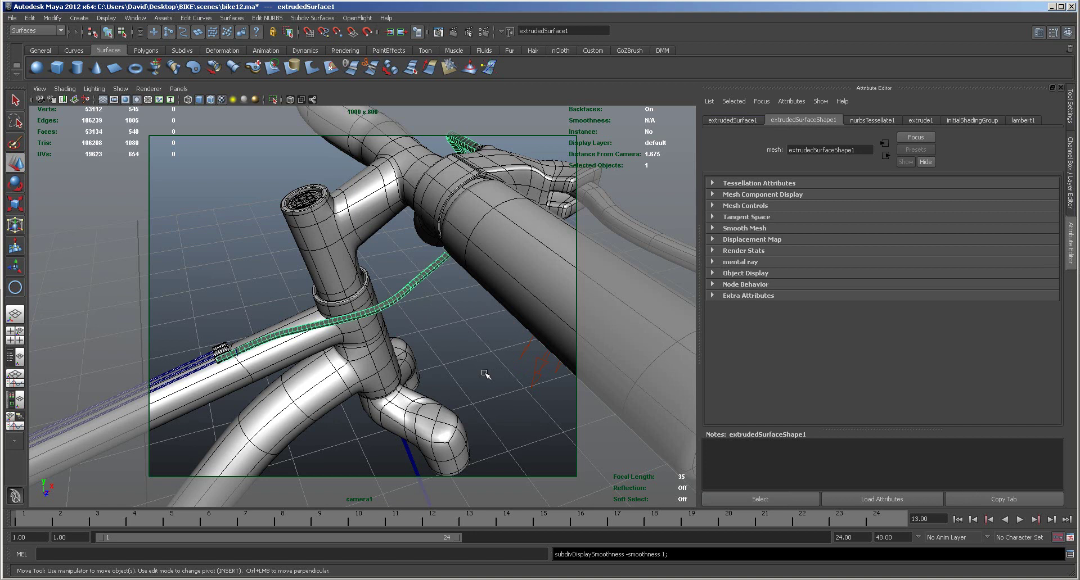
alt+right_drag(452, 347, 700, 321)
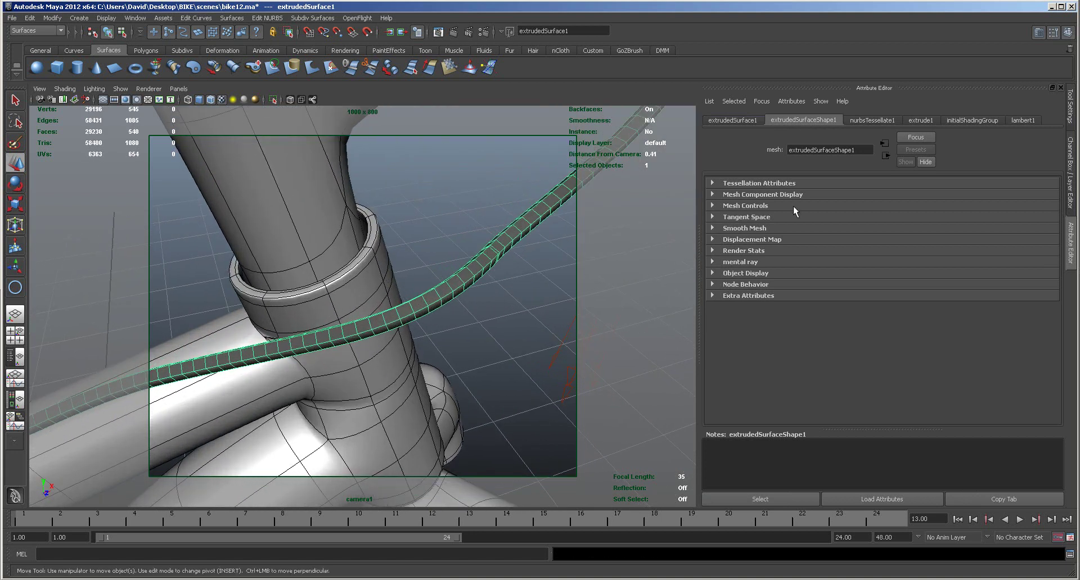
Step: Compare the Fit, General and CVs formats in the cable tube's advanced tessellation options and restore the Count format
click(869, 120)
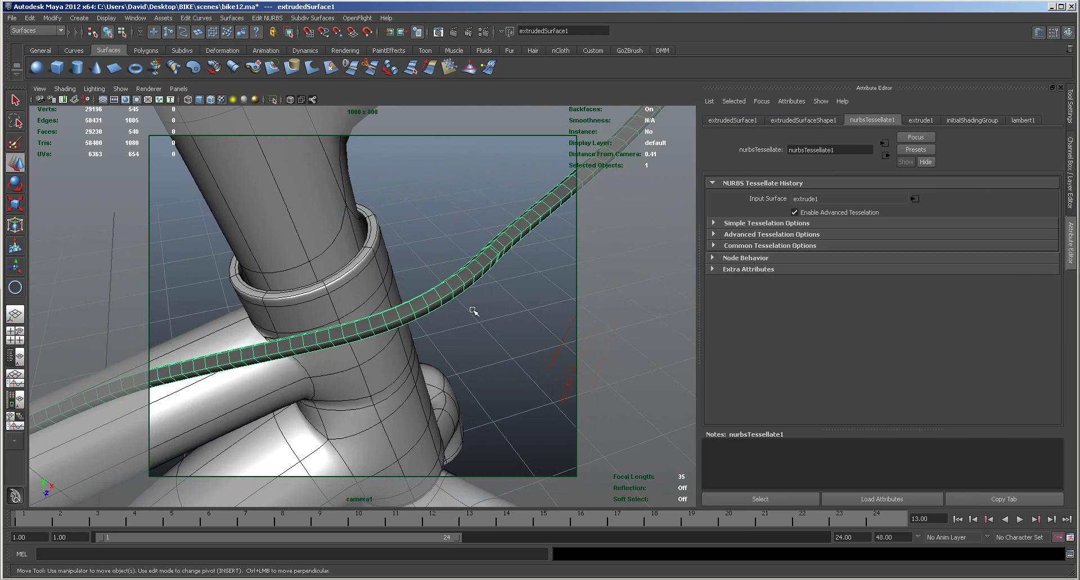
click(492, 314)
click(462, 292)
click(714, 233)
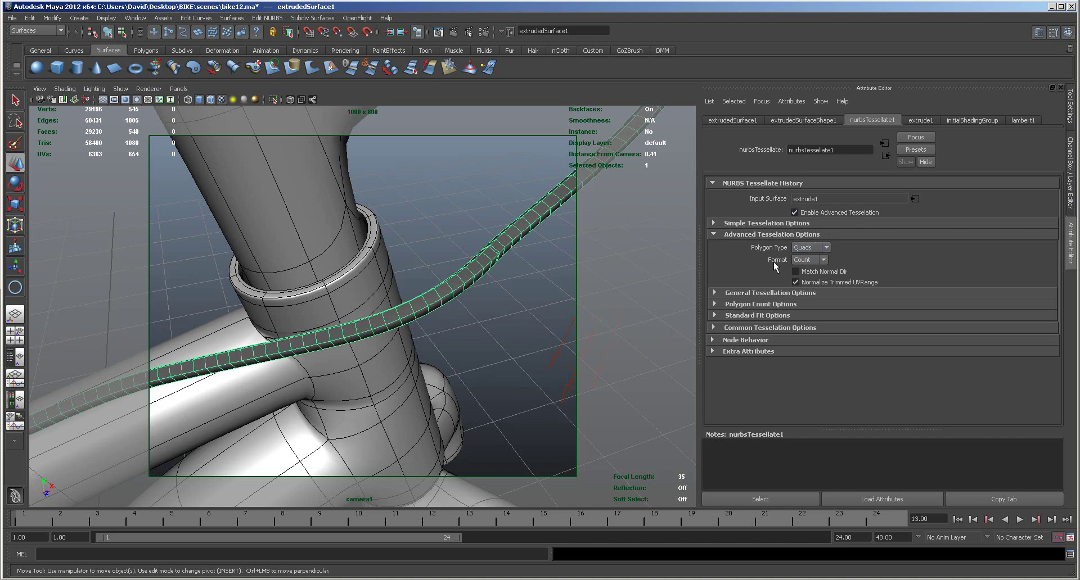
click(826, 260)
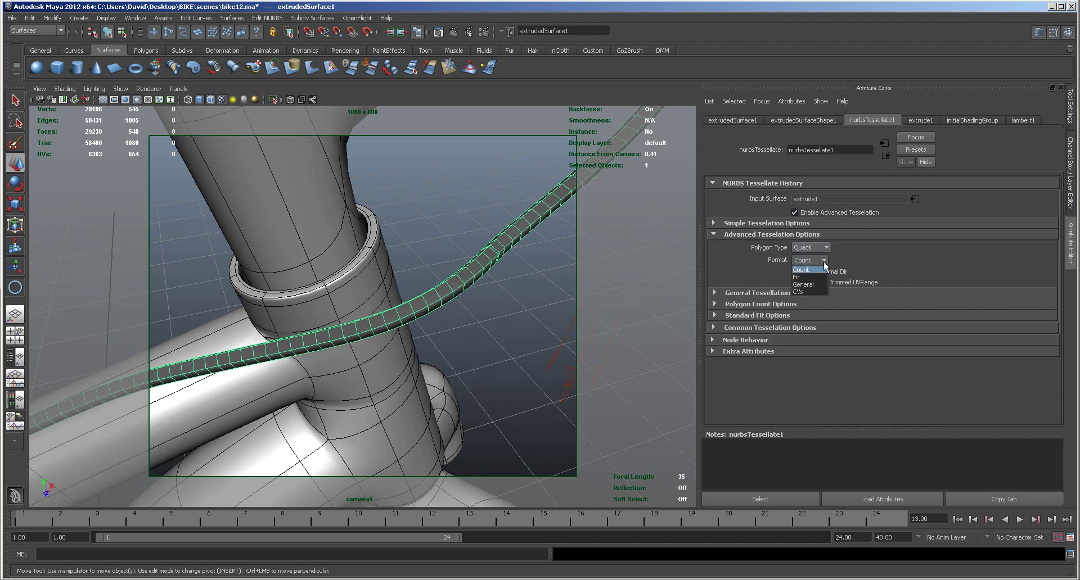
click(814, 276)
click(824, 260)
click(812, 284)
click(825, 259)
click(813, 292)
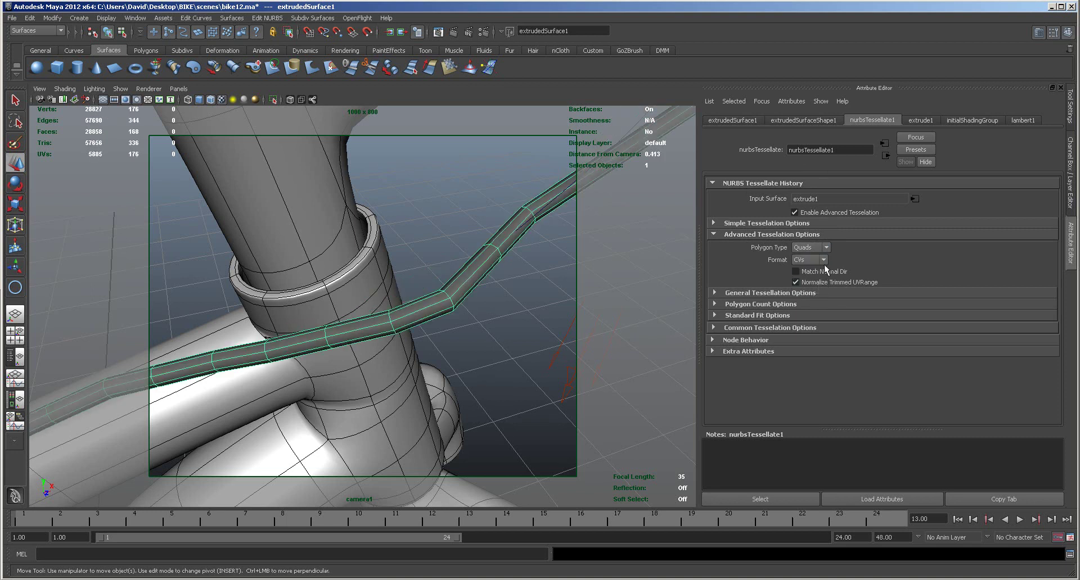
click(824, 259)
click(819, 266)
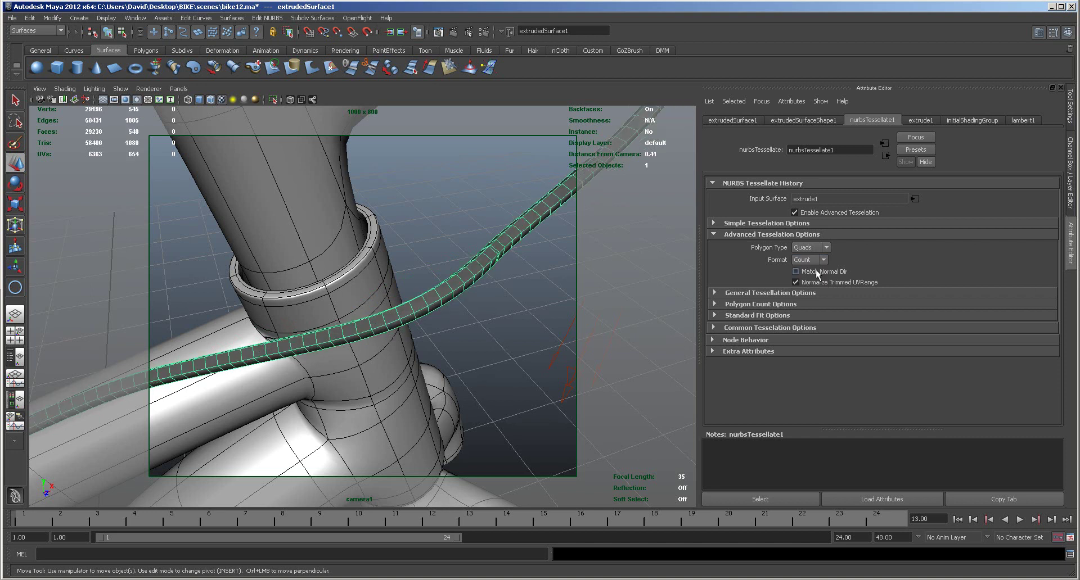
Step: Try polygon counts of 559 and 5003 in the cable tube's tessellation and restore 500
click(714, 304)
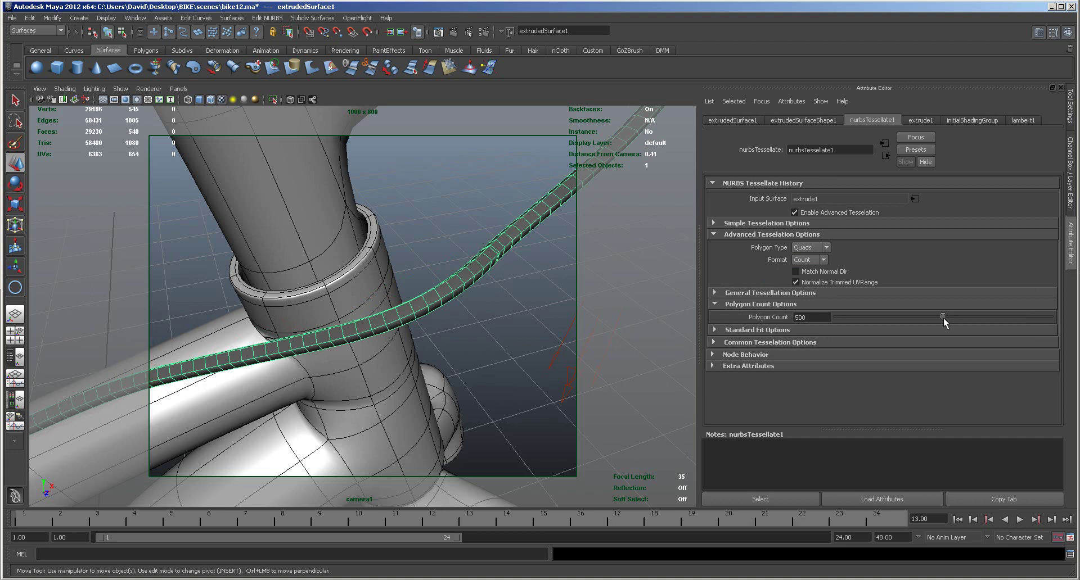
mouse_move(943, 316)
mouse_down()
mouse_move(1024, 304)
mouse_move(912, 313)
mouse_move(969, 314)
mouse_move(956, 308)
mouse_up()
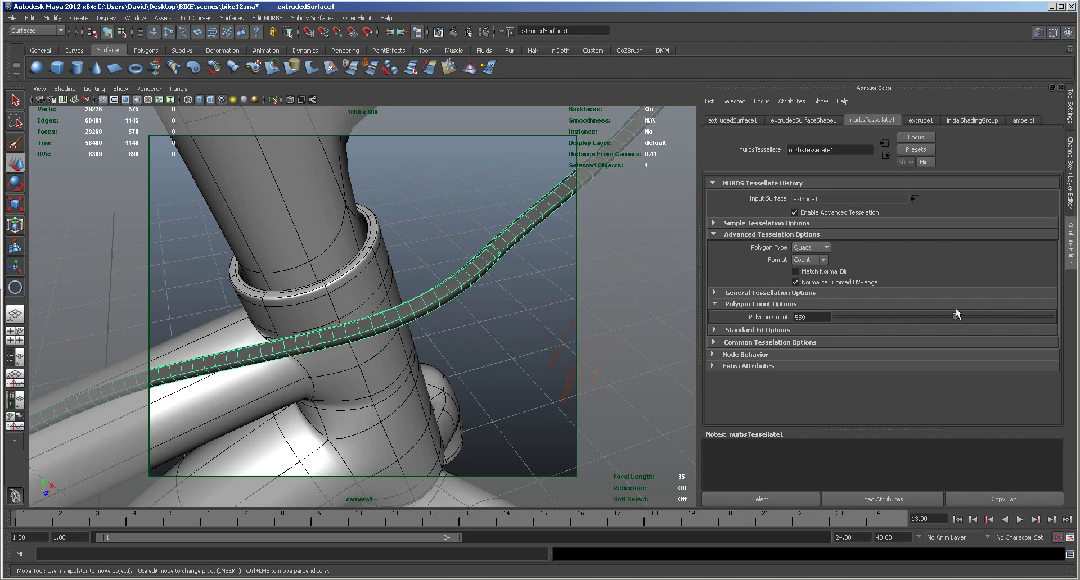
double_click(794, 318)
key(Return)
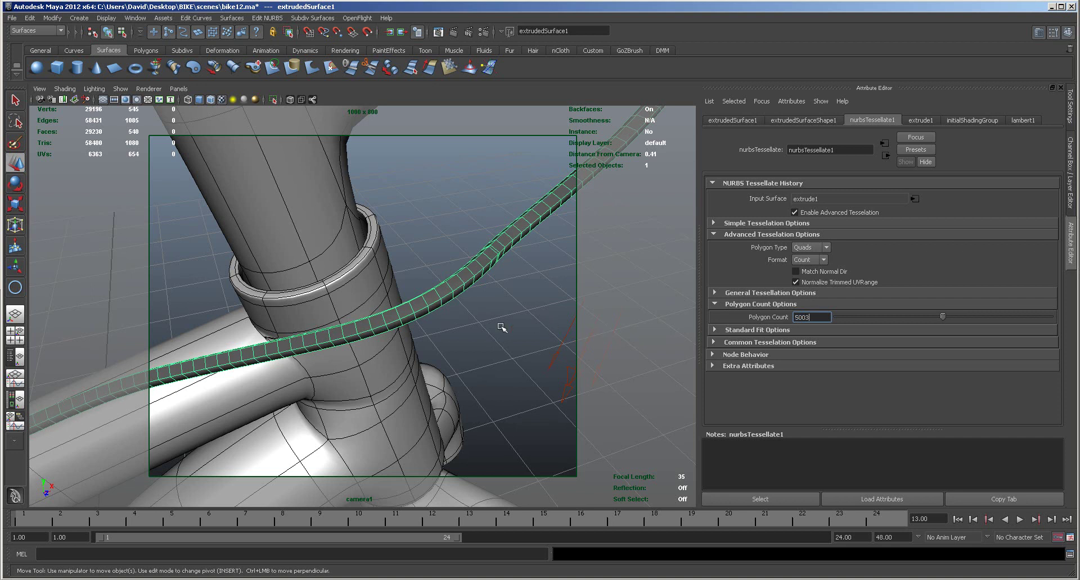
key(Return)
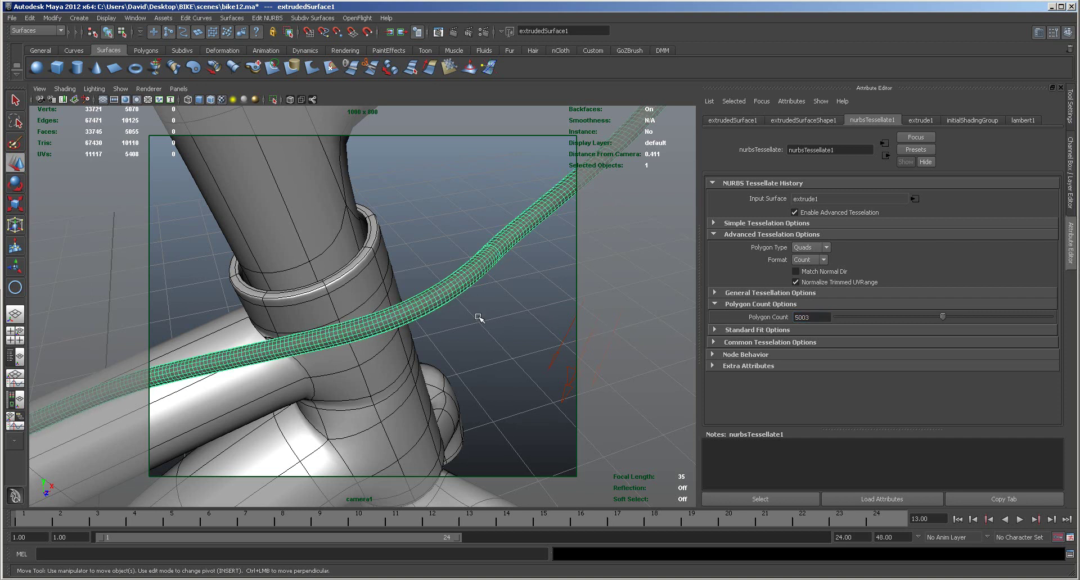
click(816, 319)
key(Return)
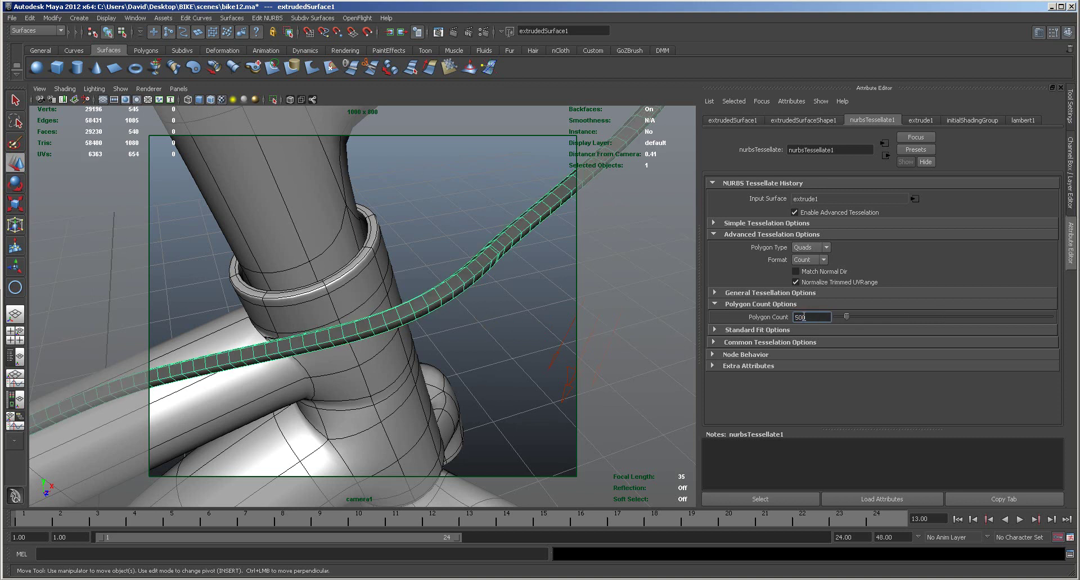
Step: Display the cable tube in smooth preview and check how it runs from the top tube's cable stop
click(468, 311)
click(454, 299)
key(3)
alt+drag(497, 345, 423, 385)
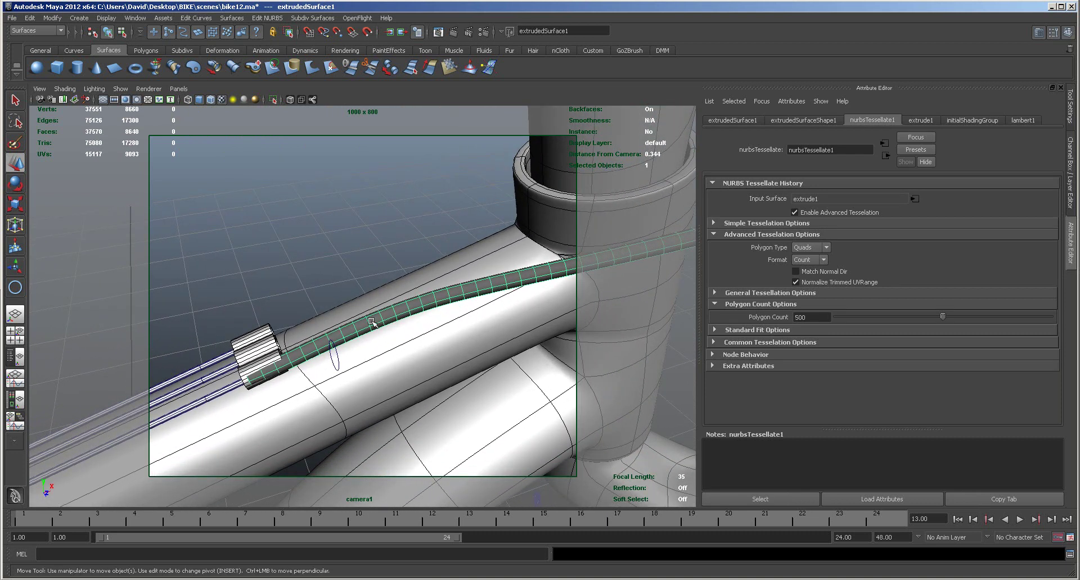
alt+drag(331, 357, 539, 348)
alt+middle_drag(540, 348, 562, 345)
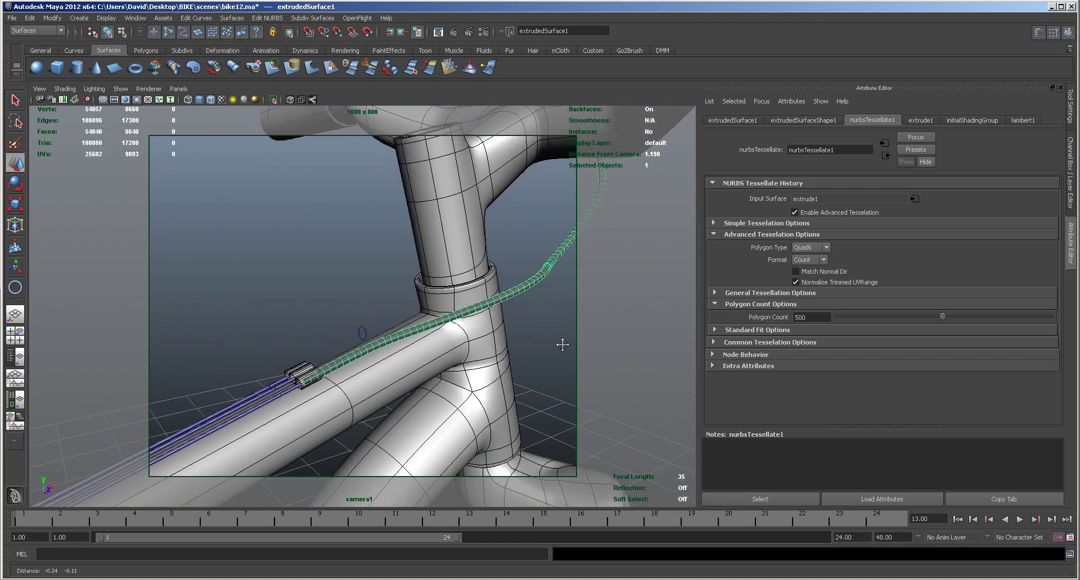
Step: Scale the NURBS profile circle uniformly to about 0.946 to make the extruded cable slightly thinner
click(364, 332)
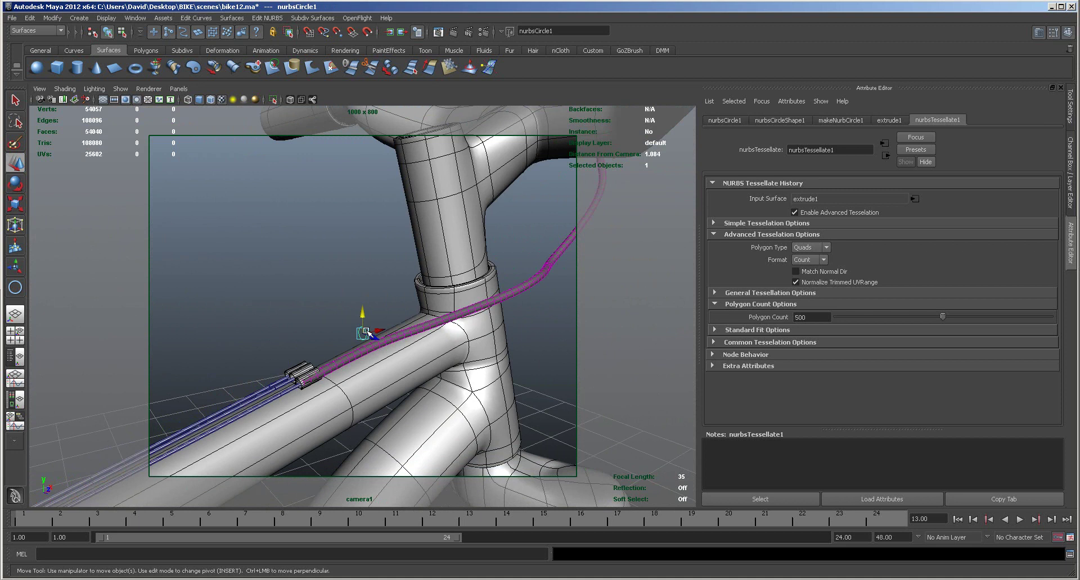
key(r)
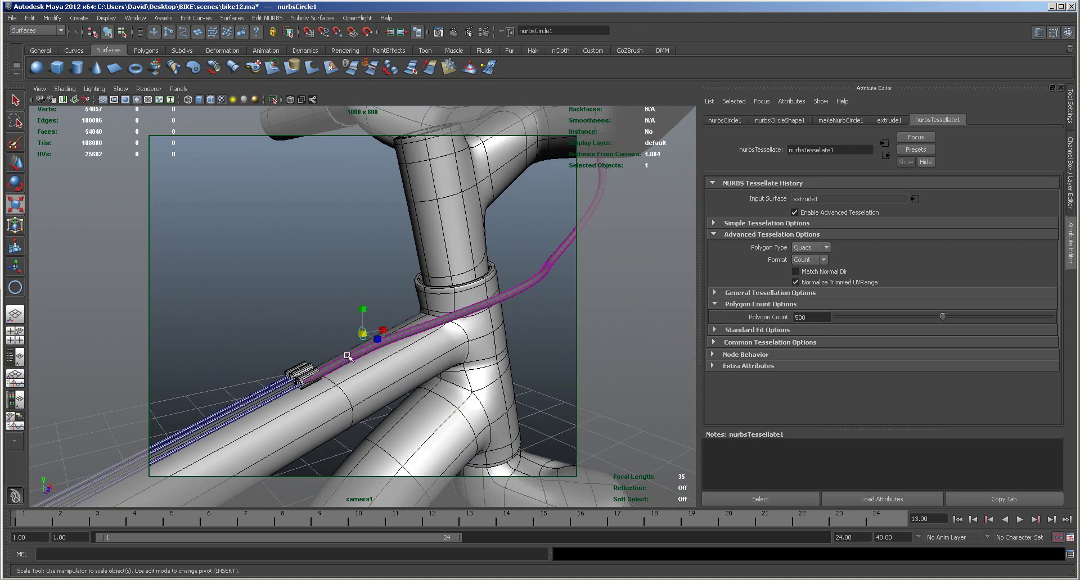
drag(364, 334, 362, 334)
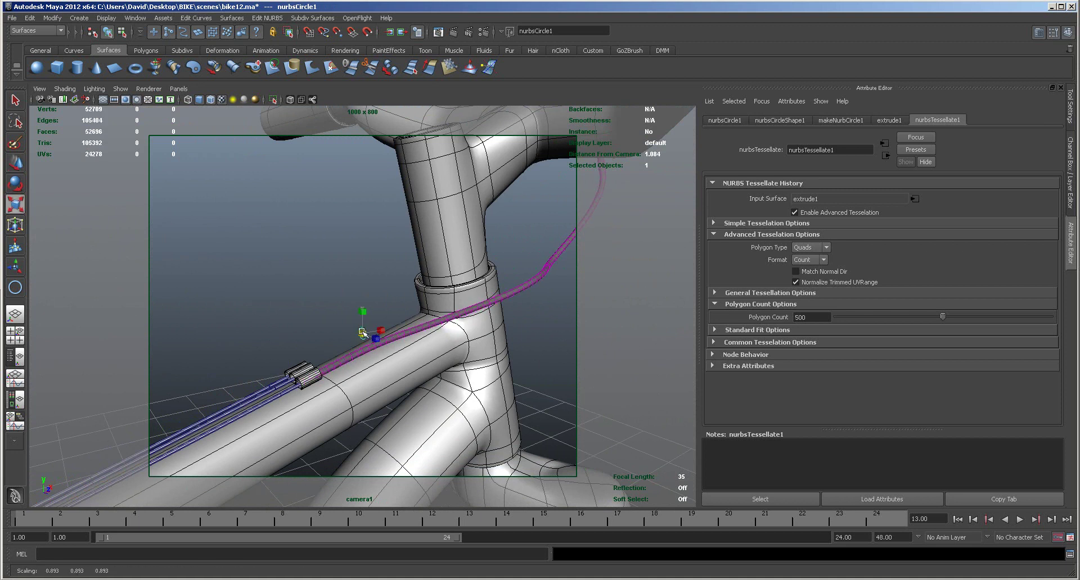
key(ctrl+z)
drag(363, 333, 362, 333)
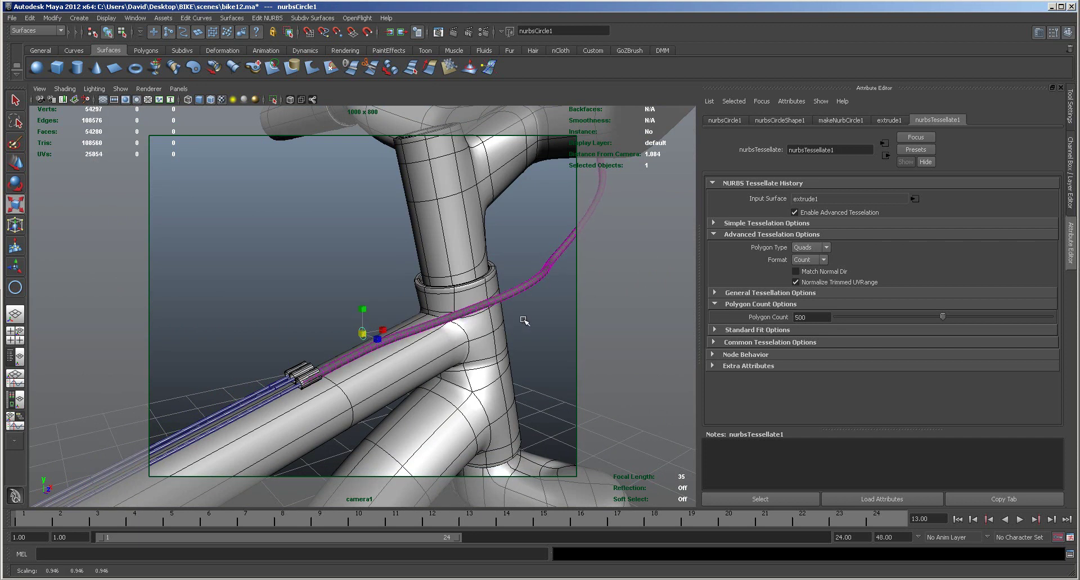
click(1067, 33)
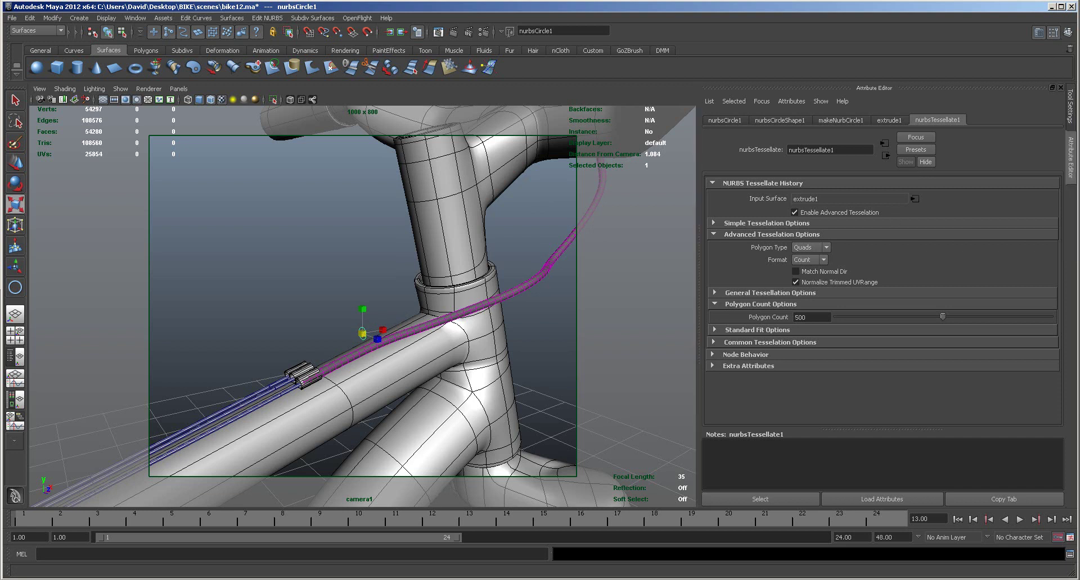
click(1067, 32)
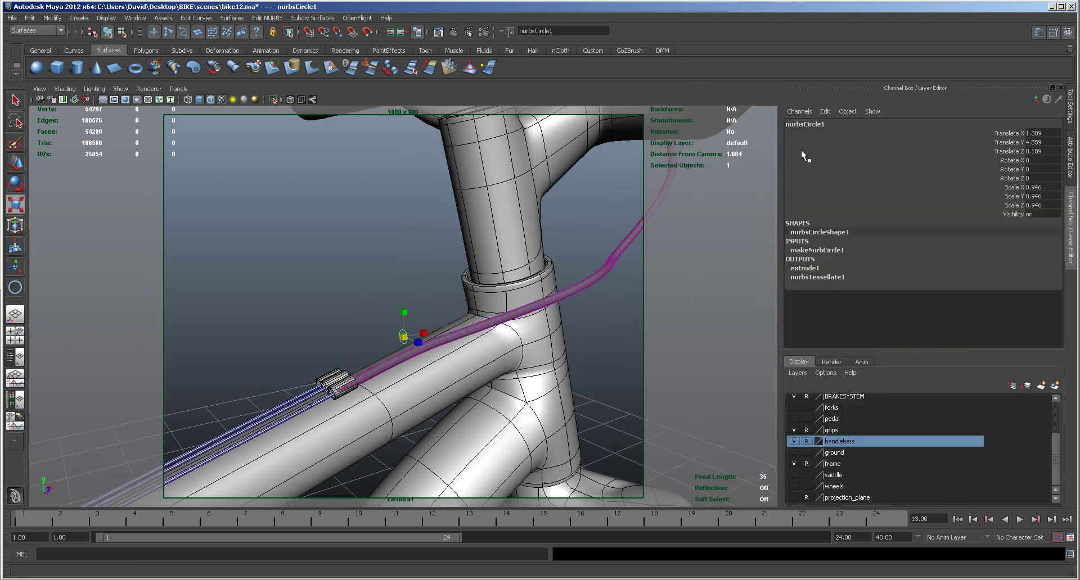
Step: Add the extruded cable tube to a new display layer and set that layer to Template
click(565, 298)
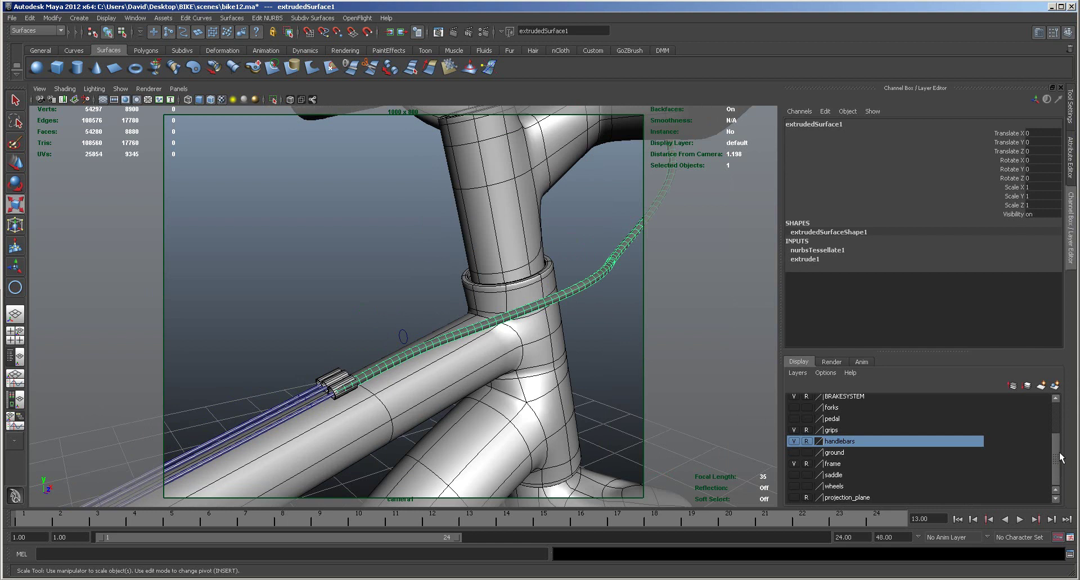
drag(1060, 459, 1061, 409)
click(976, 401)
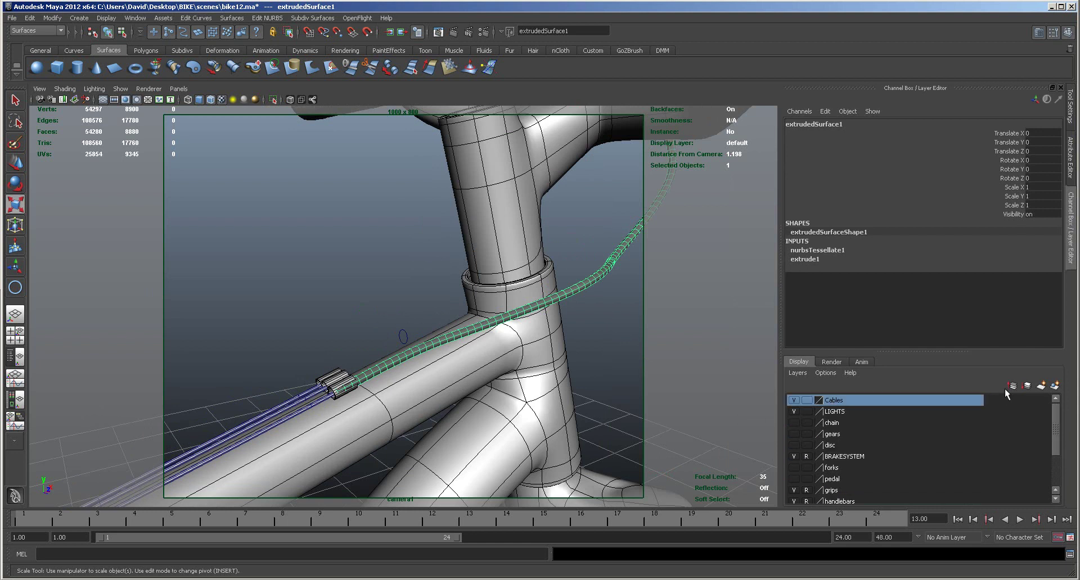
click(1041, 386)
click(834, 401)
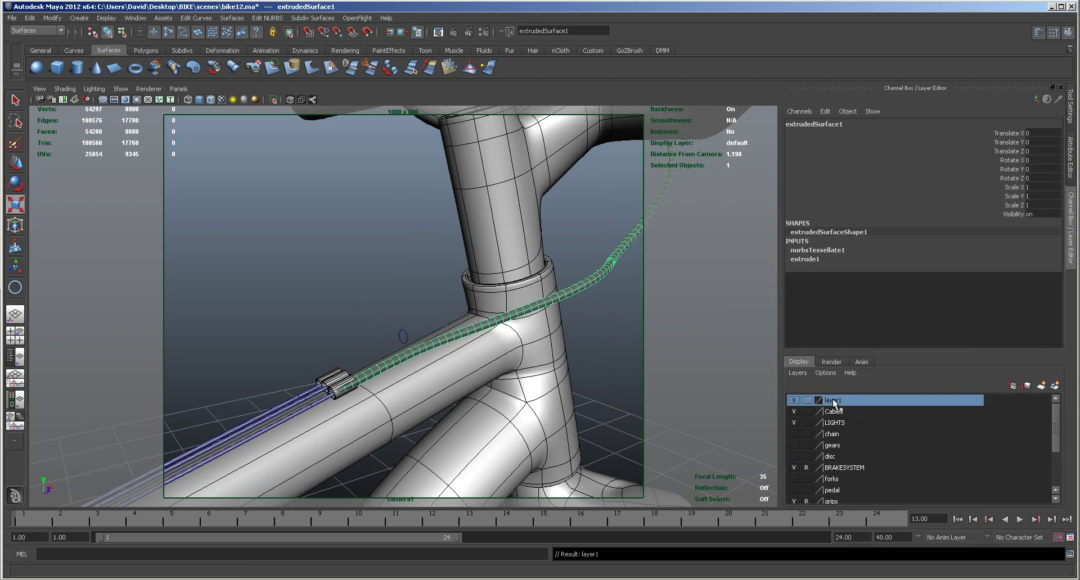
right_click(834, 403)
click(875, 418)
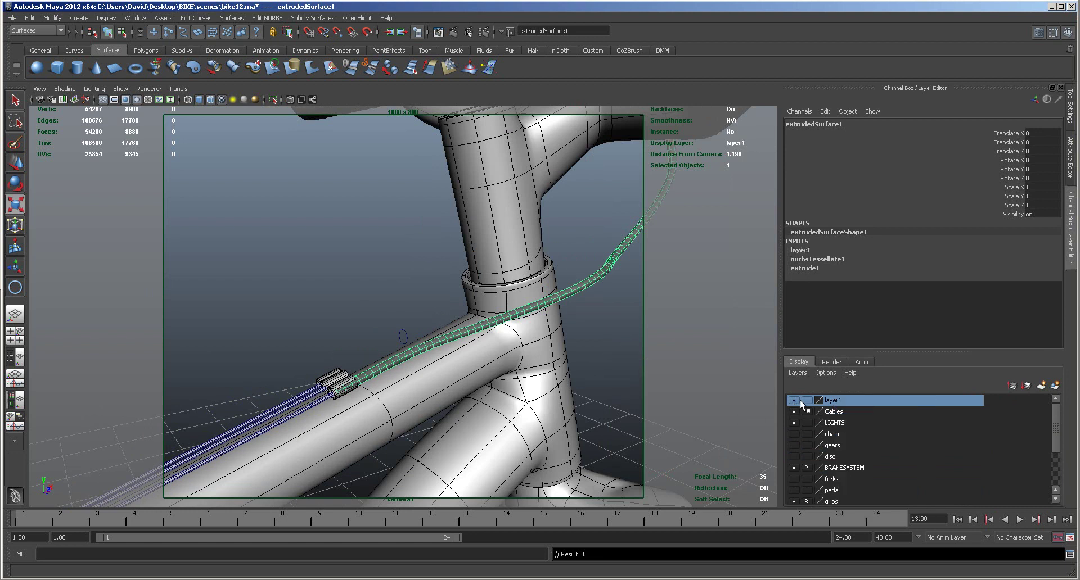
click(807, 400)
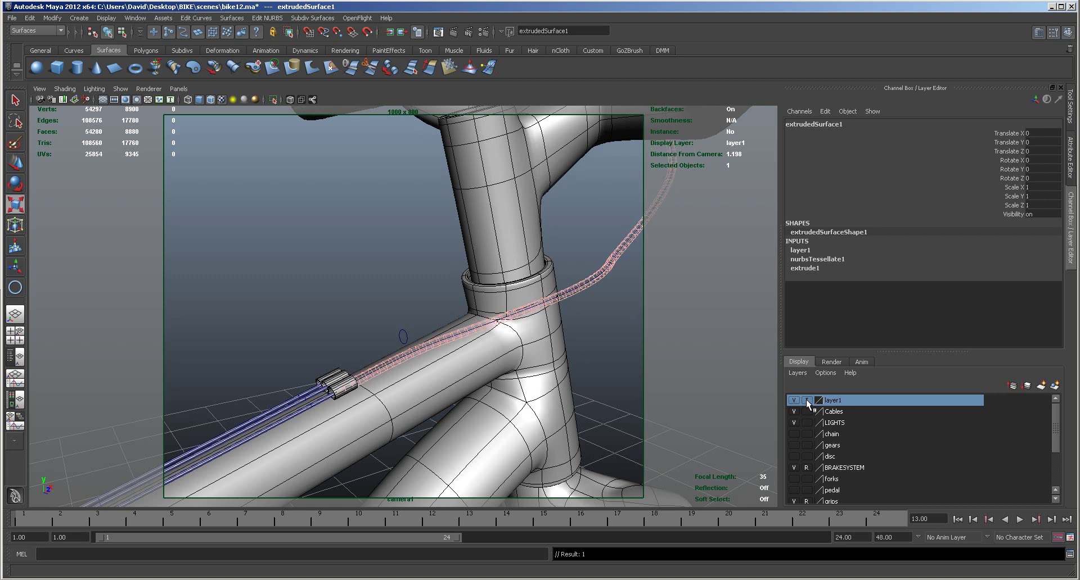
Step: Show the Bezier cable curve's control vertices and reposition its end vertex inside the top tube's cable stop
click(612, 360)
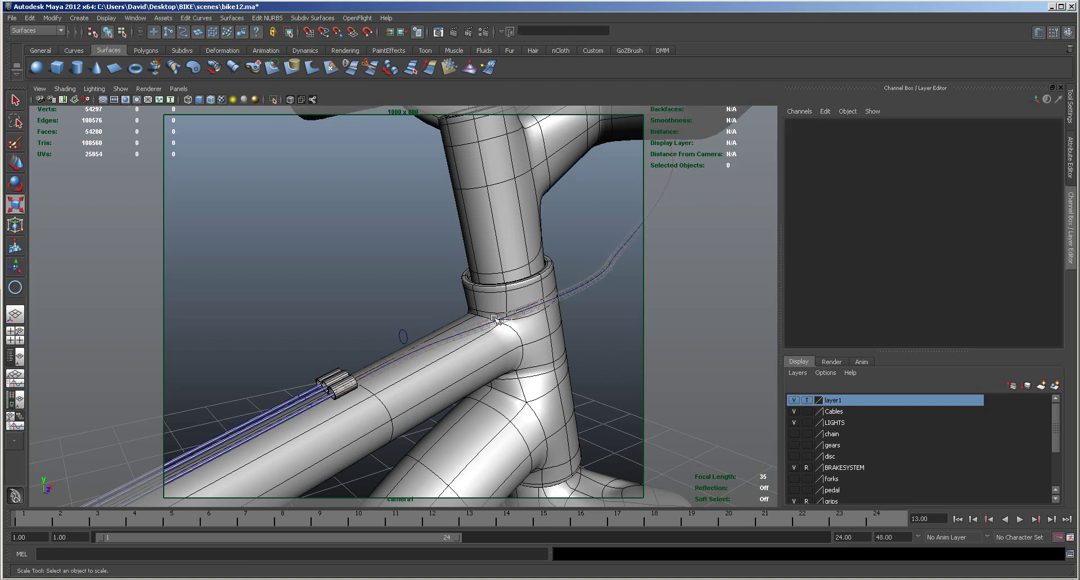
click(481, 327)
right_drag(481, 327, 427, 329)
alt+right_drag(419, 382, 473, 377)
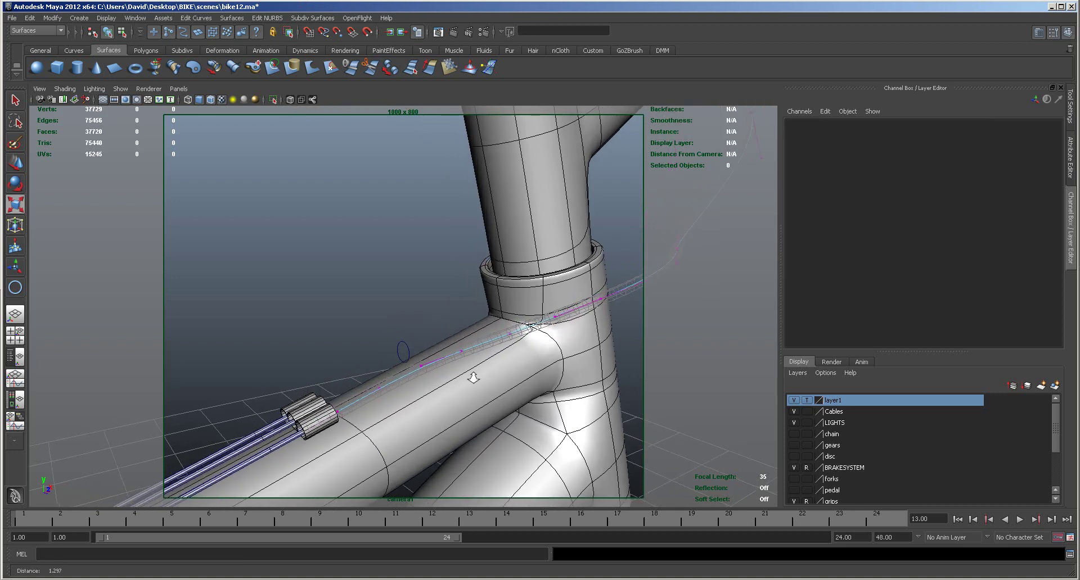
drag(436, 331, 462, 330)
key(w)
drag(322, 404, 349, 419)
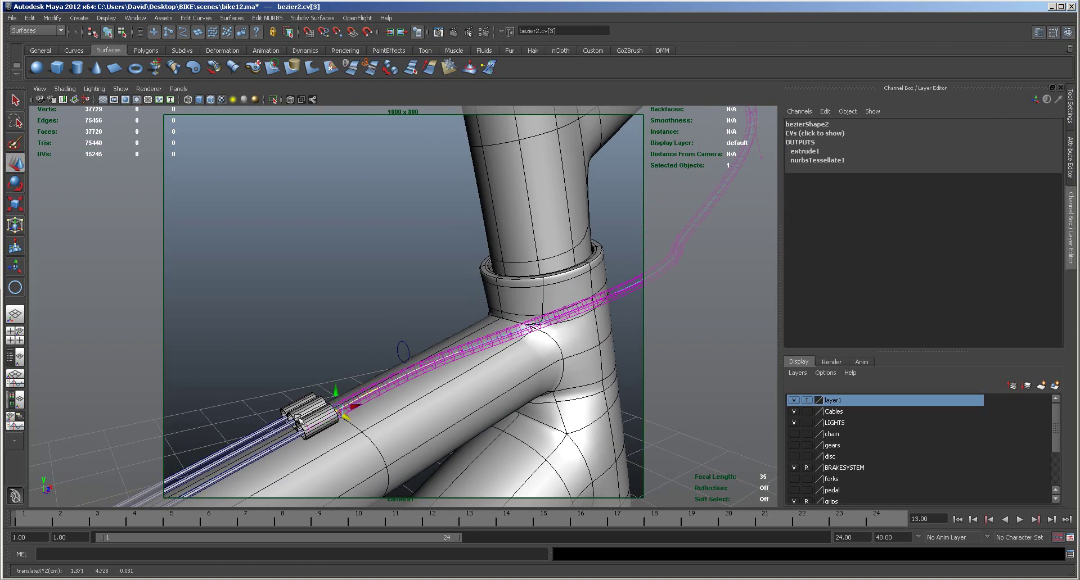
click(313, 434)
drag(314, 436, 316, 439)
Step: Adjust the height of the cable curve's other end vertex where it enters the brake lever's nozzle
alt+drag(389, 425, 398, 451)
alt+middle_drag(409, 452, 411, 299)
alt+right_drag(378, 323, 485, 326)
alt+drag(430, 308, 411, 347)
alt+middle_drag(534, 322, 304, 468)
alt+middle_drag(454, 275, 549, 492)
alt+right_drag(540, 414, 422, 377)
alt+middle_drag(647, 391, 459, 327)
alt+drag(458, 328, 492, 290)
alt+middle_drag(492, 289, 504, 301)
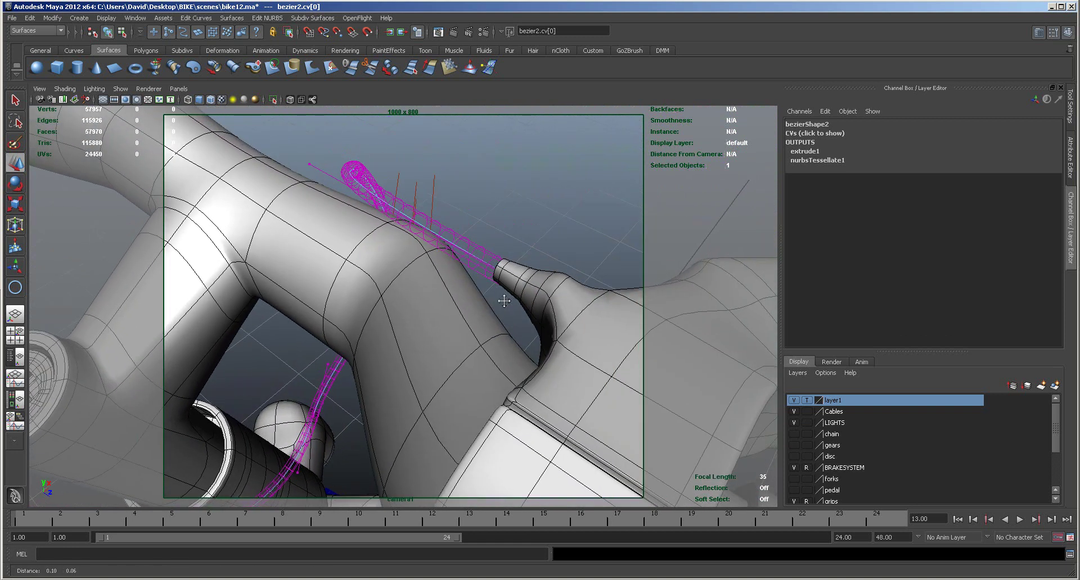
drag(550, 318, 561, 318)
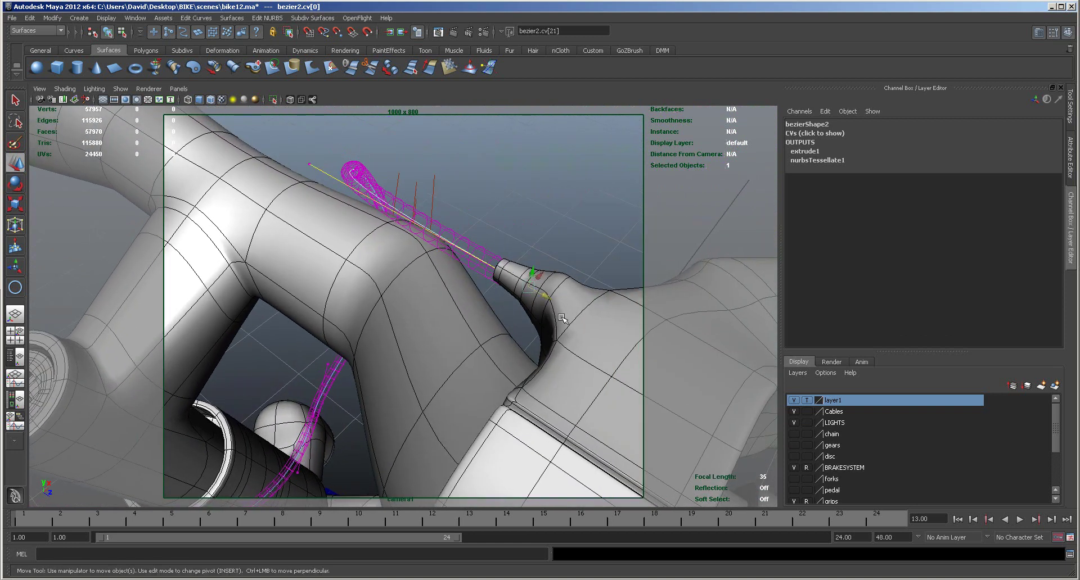
click(532, 274)
drag(531, 272, 529, 418)
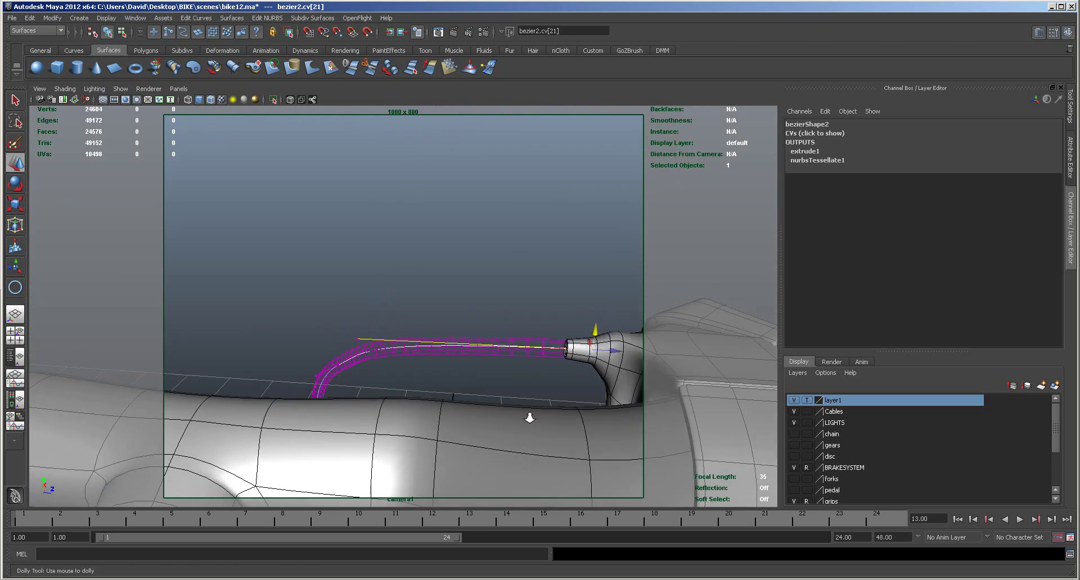
Step: Examine from several angles how the cable's end and its tangent handle line up with the brake lever's nozzle
alt+right_drag(529, 418, 463, 410)
alt+drag(462, 409, 599, 401)
alt+middle_drag(583, 312, 429, 405)
alt+right_drag(429, 405, 808, 416)
mouse_move(540, 427)
alt+mouse_down()
mouse_move(513, 422)
mouse_move(531, 427)
alt+mouse_up()
alt+middle_drag(474, 393, 339, 404)
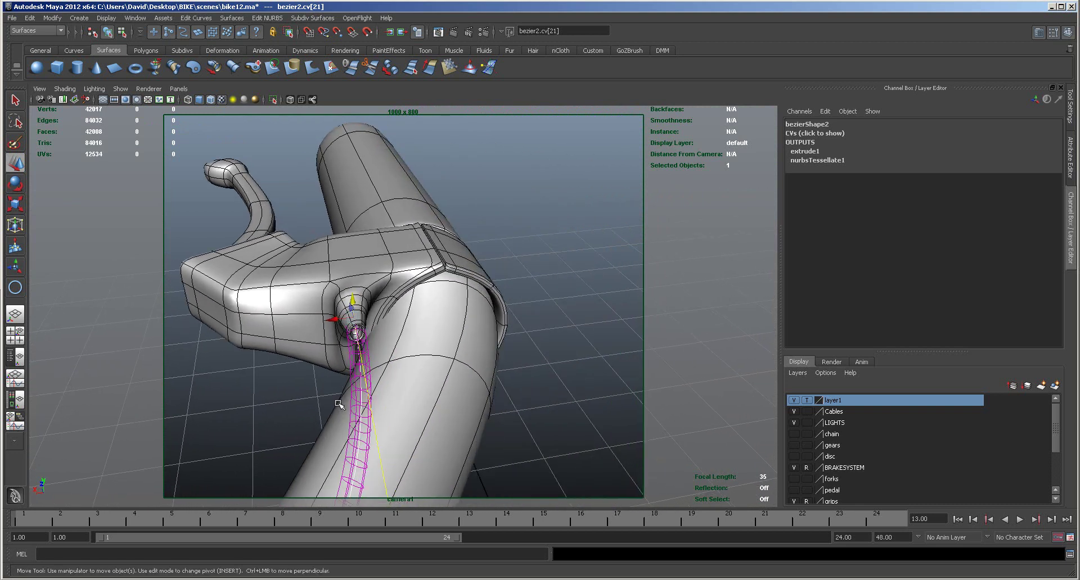
alt+right_drag(338, 403, 395, 410)
alt+middle_drag(420, 398, 448, 388)
alt+middle_drag(478, 442, 481, 360)
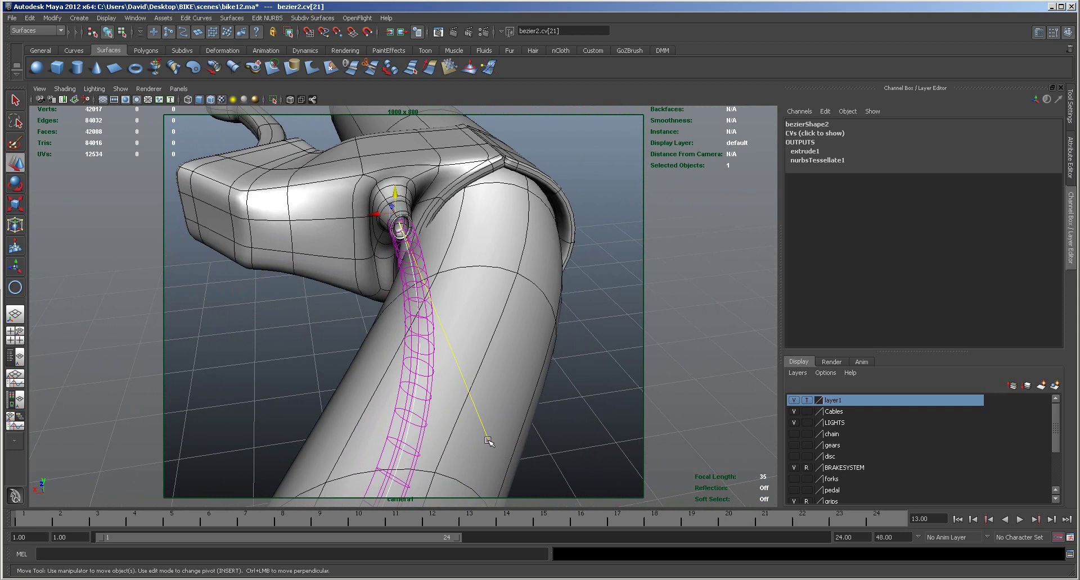
Step: Reposition the tangent handle vertex next to the cable curve's end at the brake lever's nozzle
drag(474, 447, 403, 481)
alt+middle_drag(520, 411, 454, 304)
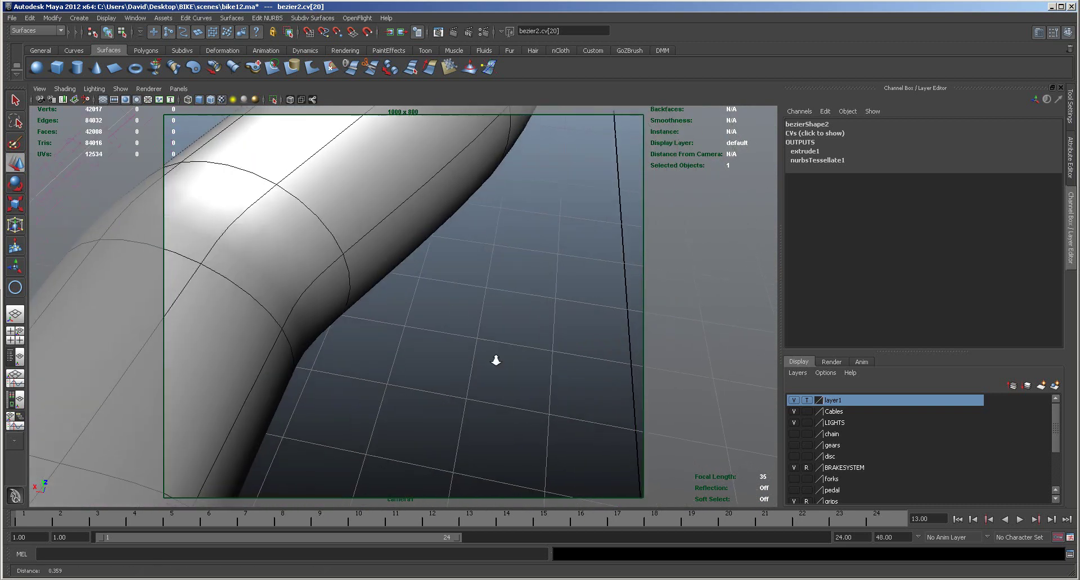
alt+right_drag(495, 361, 370, 329)
alt+drag(467, 434, 460, 218)
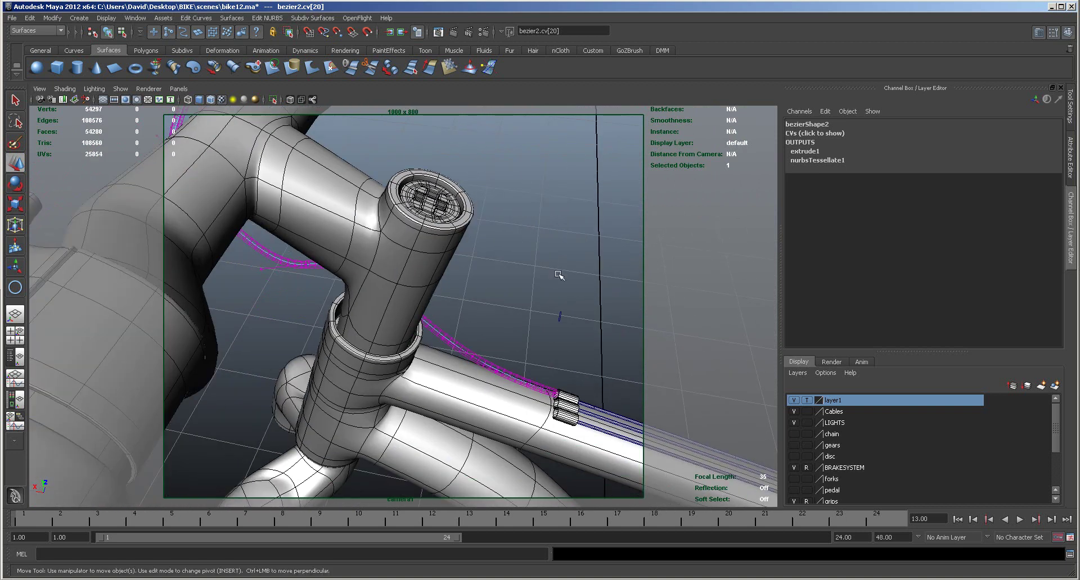
Step: Try to scale the cable's NURBS profile circle uniformly to adjust the tube's thickness
click(561, 318)
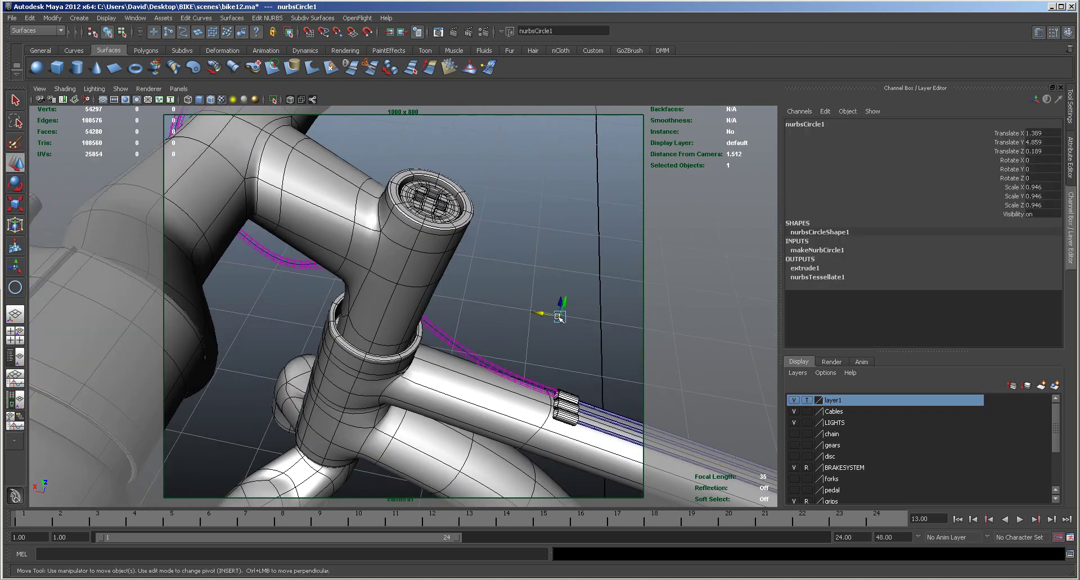
key(r)
click(560, 317)
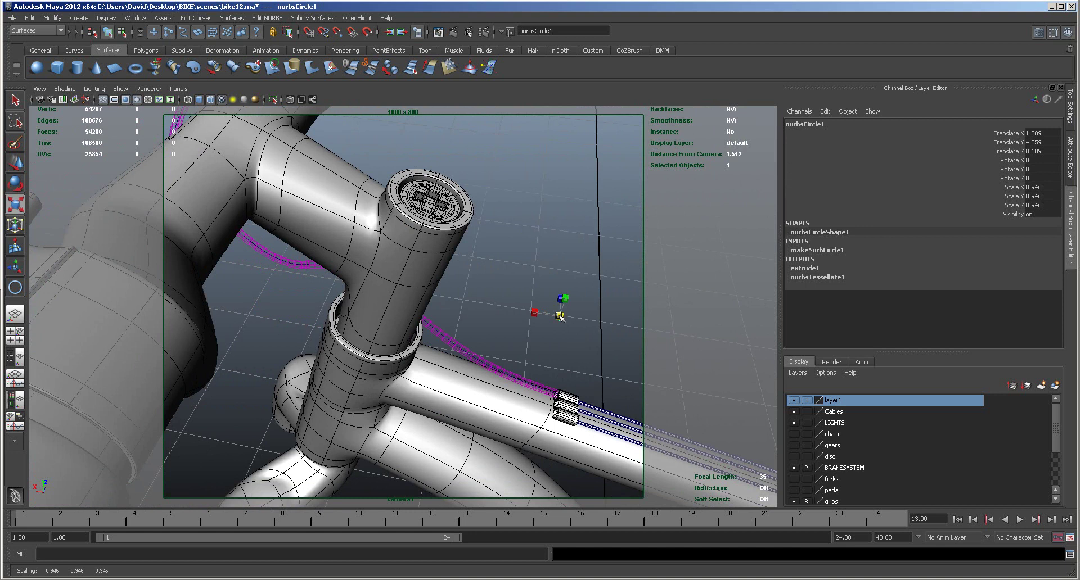
drag(560, 316, 561, 319)
Step: Switch the cable tube's display layer, layer1, from Template to Reference
alt+middle_drag(477, 205, 469, 530)
alt+right_drag(482, 334, 724, 380)
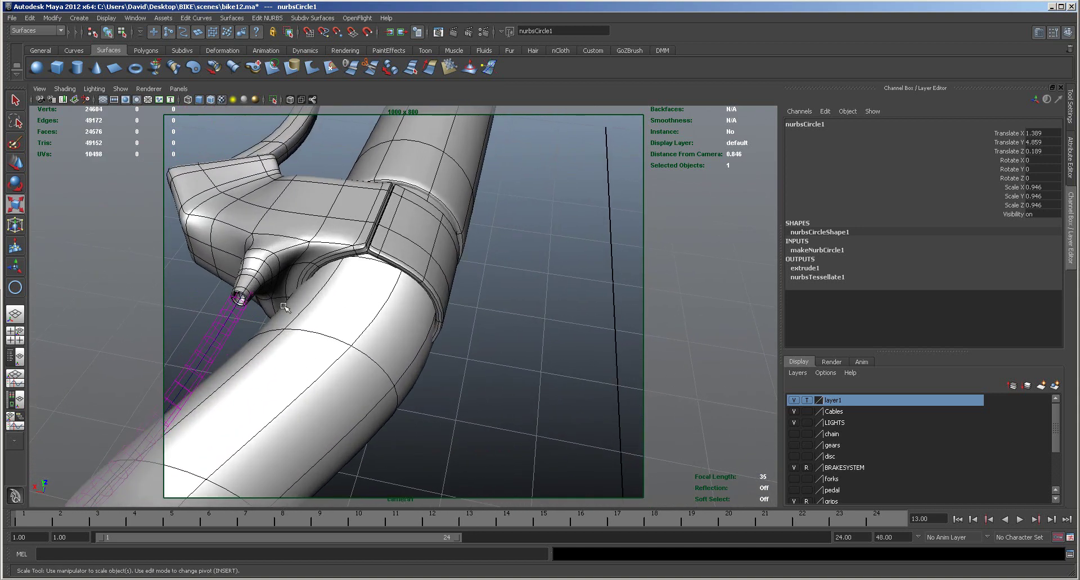
alt+drag(536, 321, 563, 350)
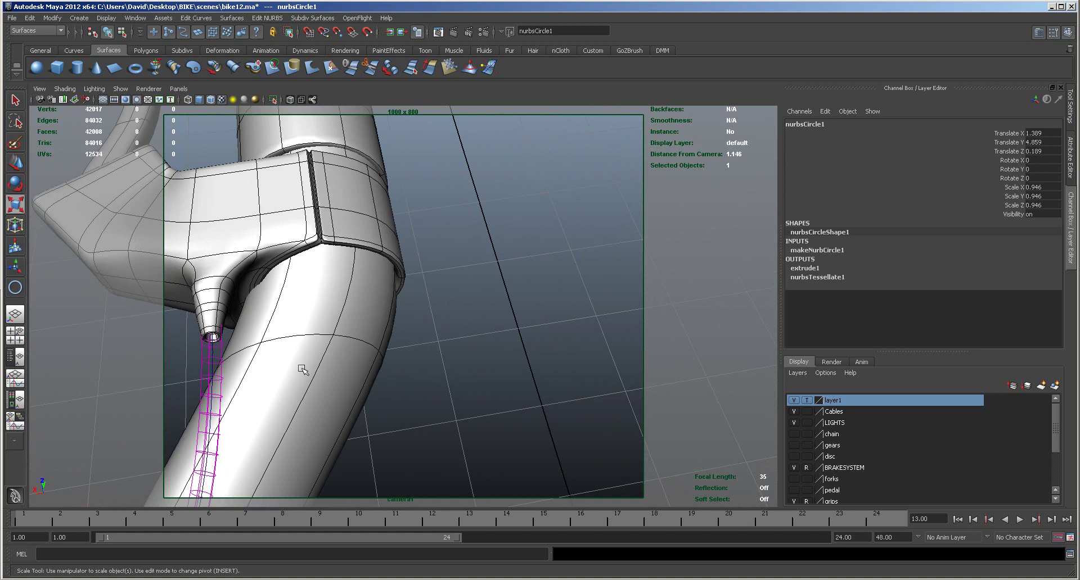
click(807, 401)
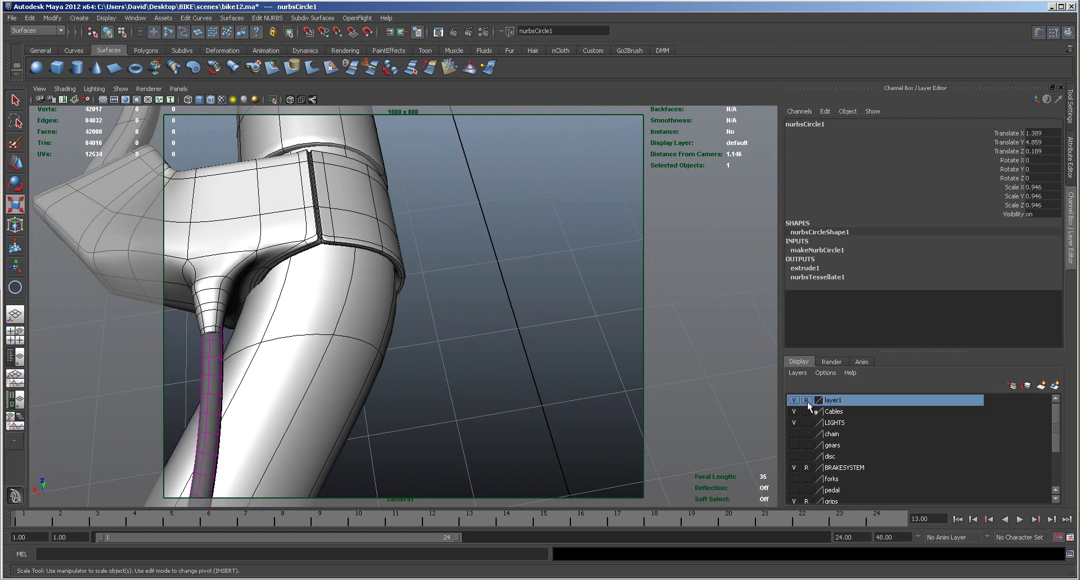
alt+right_drag(531, 385, 413, 278)
alt+drag(412, 279, 563, 350)
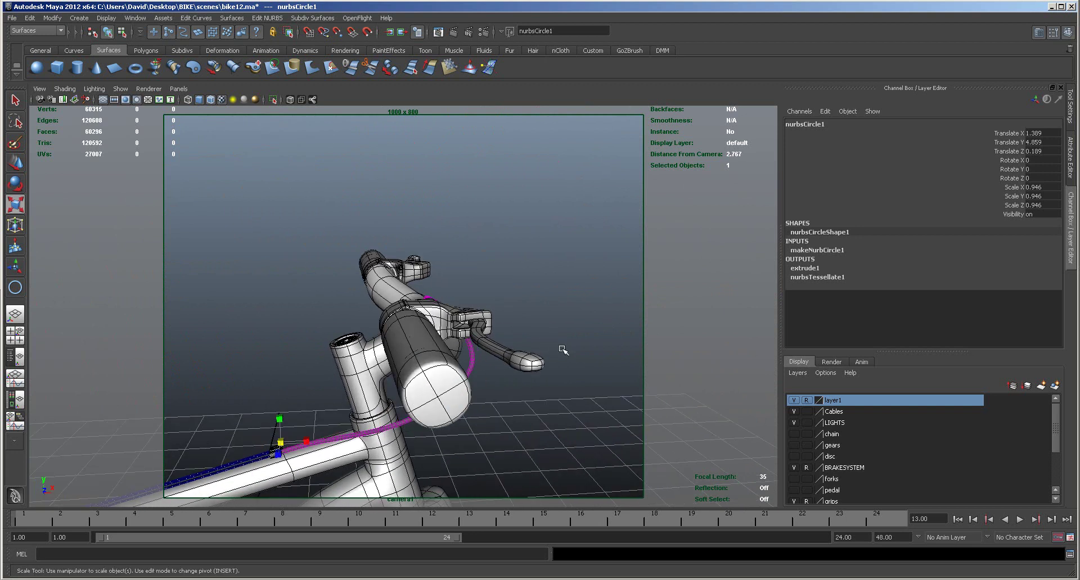
Step: Examine the shaded cable's run from the top tube's cable stop around the head tube to the brake lever
click(551, 423)
alt+drag(530, 446, 525, 357)
alt+right_drag(525, 356, 638, 367)
mouse_move(639, 368)
alt+mouse_down()
mouse_move(603, 386)
mouse_move(627, 361)
mouse_move(649, 365)
alt+mouse_up()
alt+middle_drag(539, 386, 604, 367)
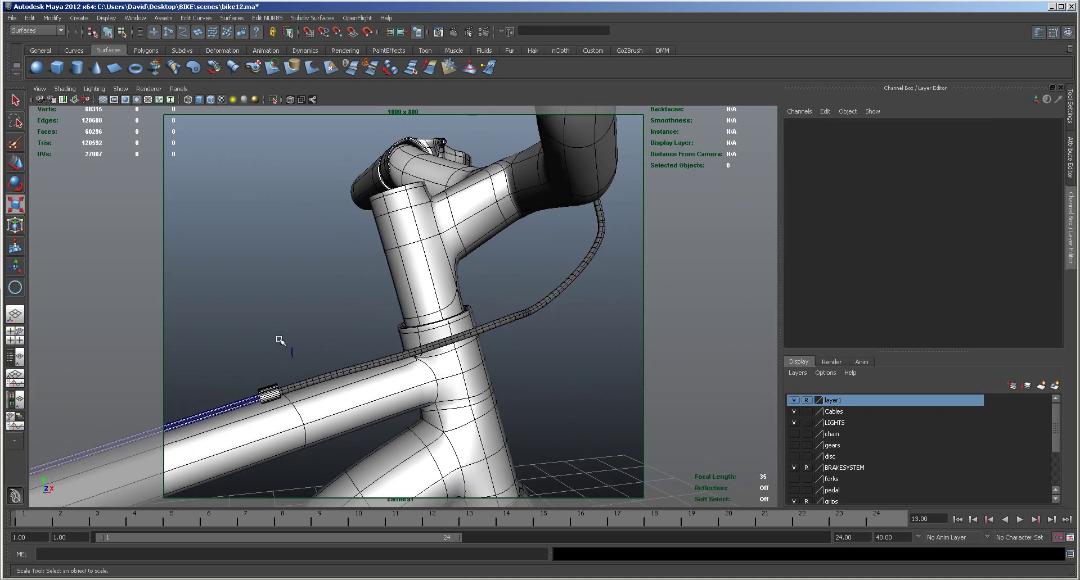
click(312, 378)
click(518, 396)
mouse_move(514, 383)
alt+mouse_down()
mouse_move(535, 379)
mouse_move(509, 381)
alt+mouse_up()
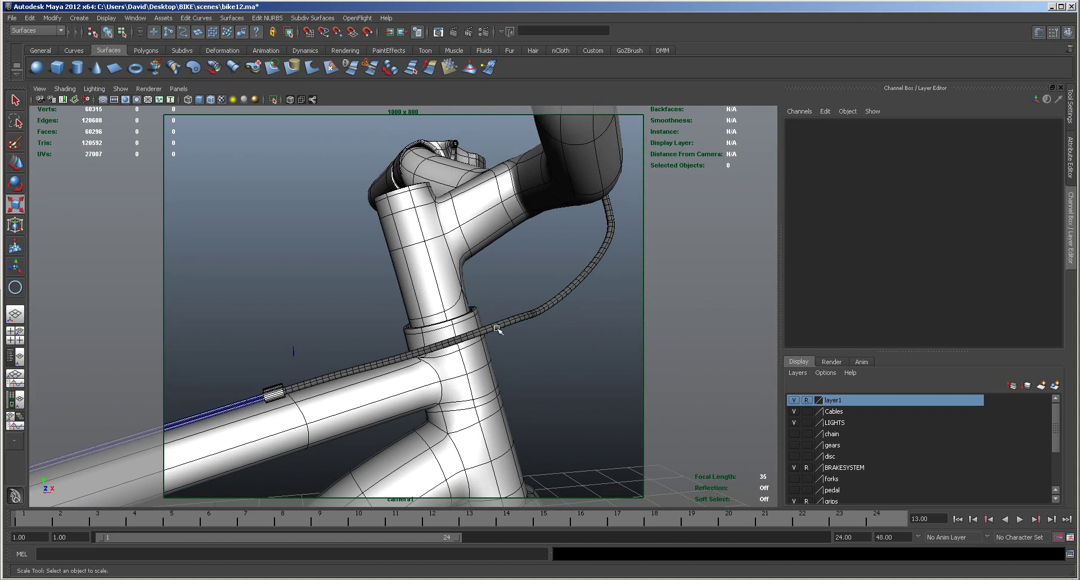
click(511, 319)
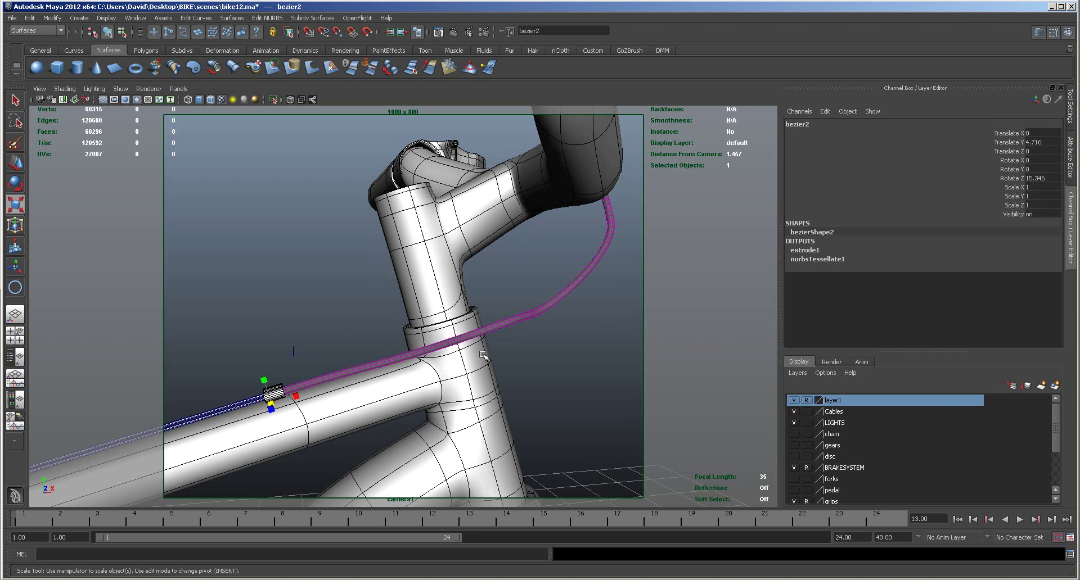
right_click(498, 329)
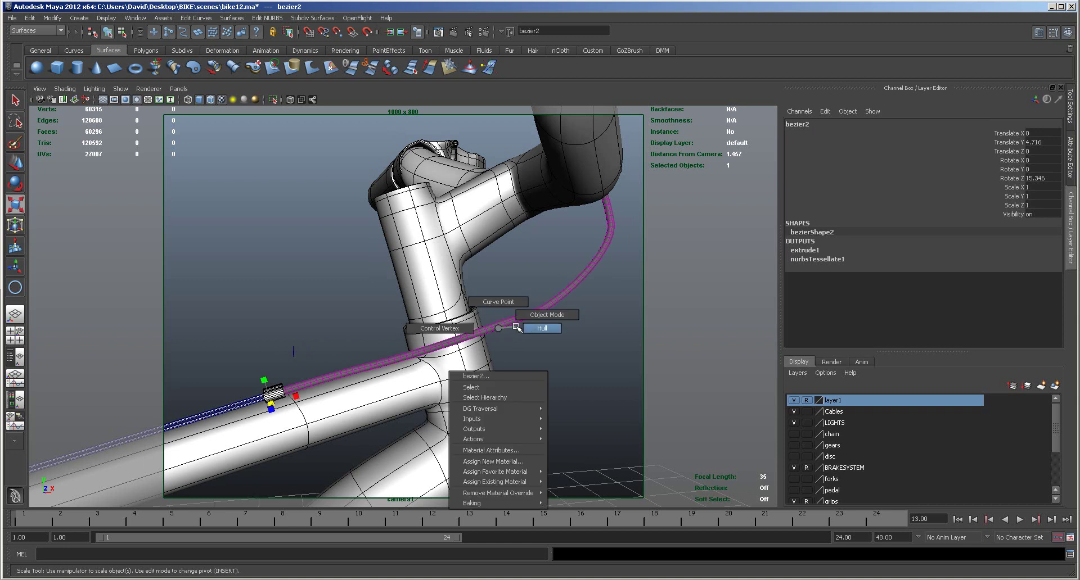
click(509, 325)
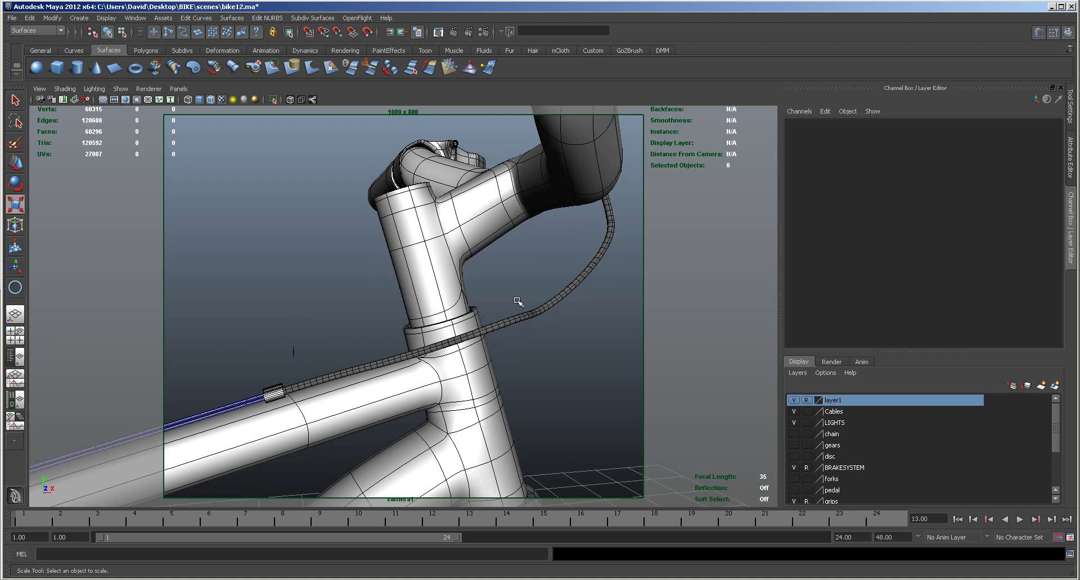
Step: Set a keyframe on the cable's profile circle at frame 1
click(293, 352)
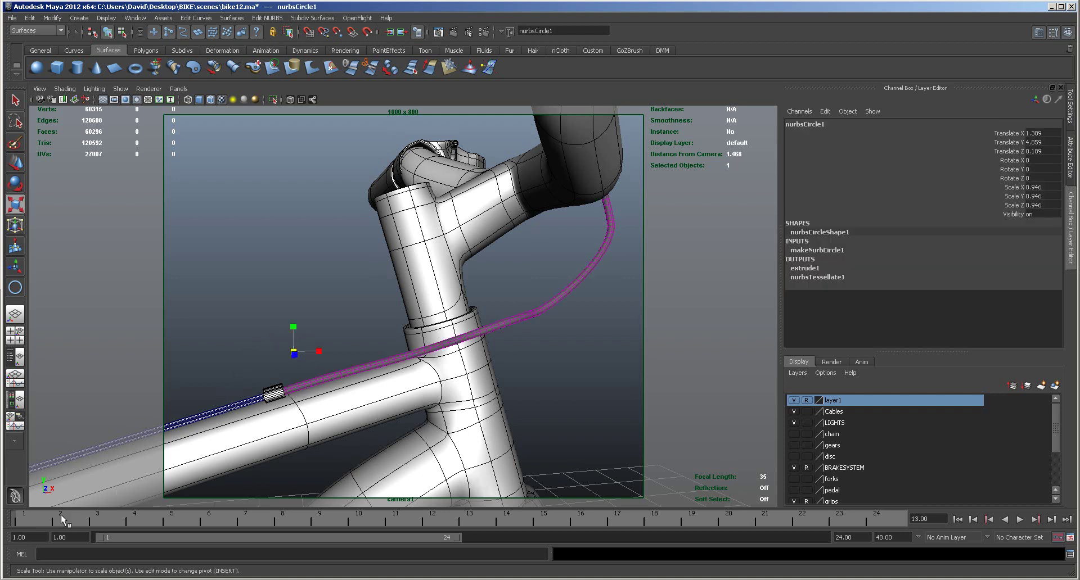
click(20, 520)
key(s)
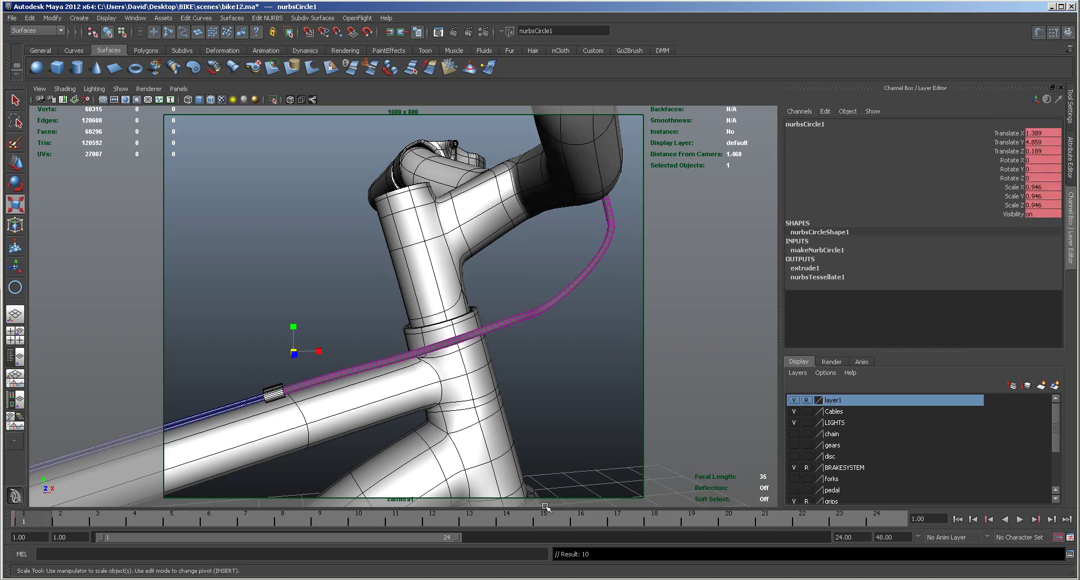
Step: Scale the profile circle up to 1.748 at frame 17, key it, and scrub back to frame 12 to preview the thickness animation
click(623, 526)
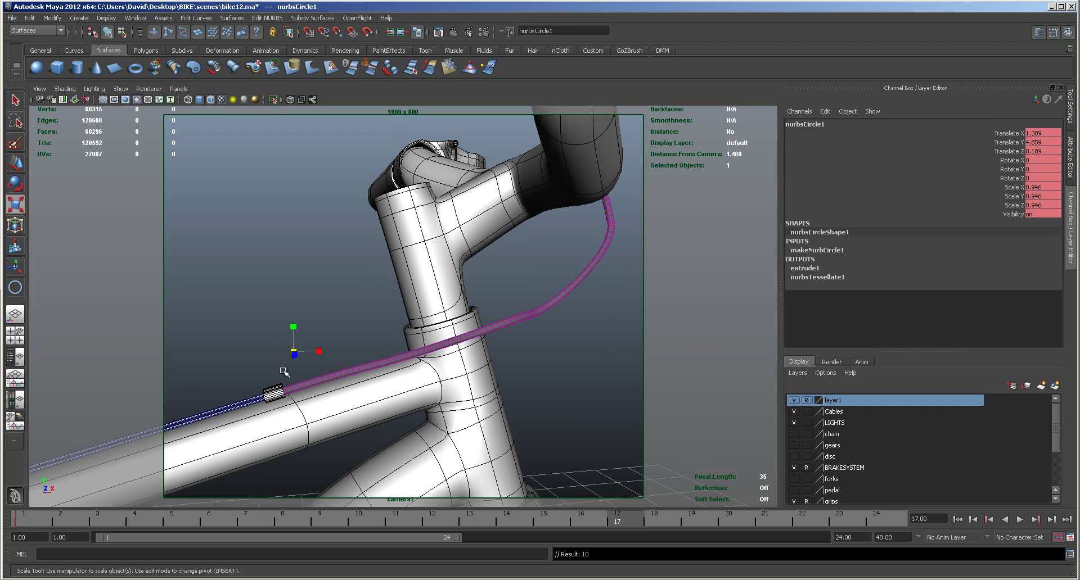
alt+drag(282, 357, 429, 531)
key(s)
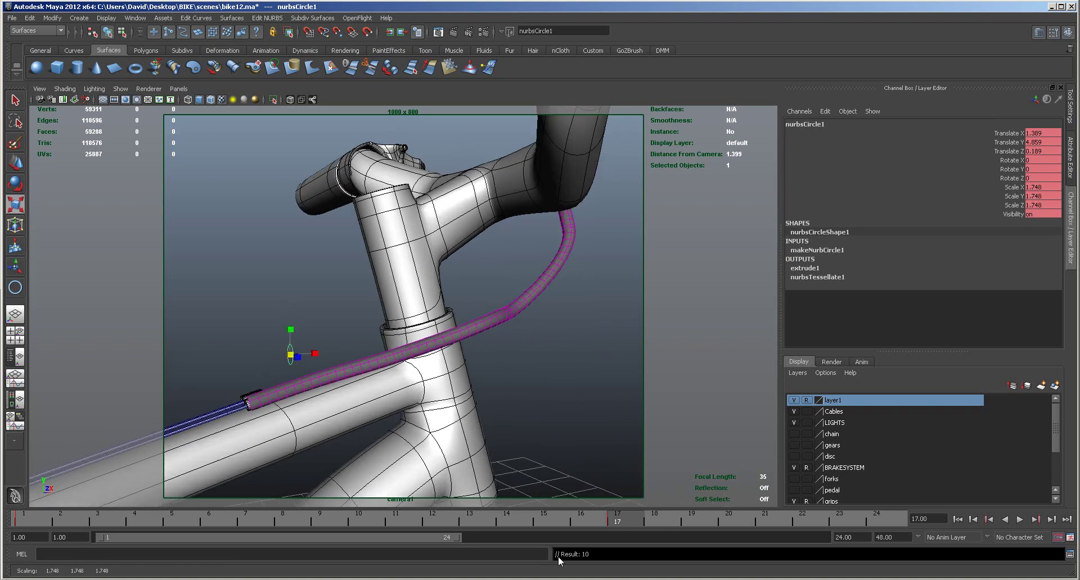
mouse_move(600, 514)
mouse_down()
mouse_move(181, 518)
mouse_move(456, 517)
mouse_move(432, 518)
mouse_up()
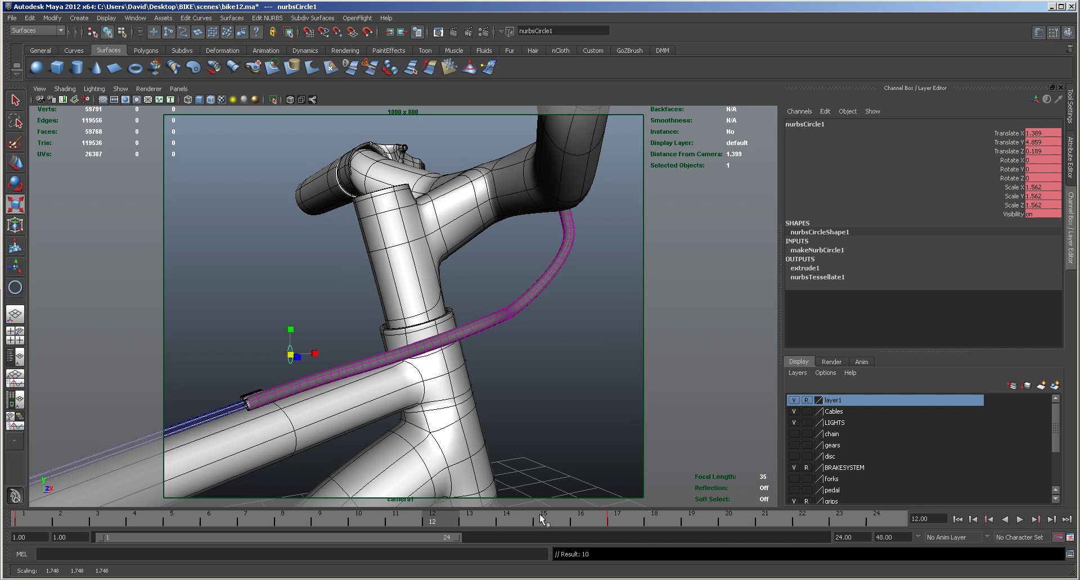
Step: Delete the profile circle's keyframes at frame 17 and frame 1
click(612, 519)
shift+drag(617, 519, 585, 518)
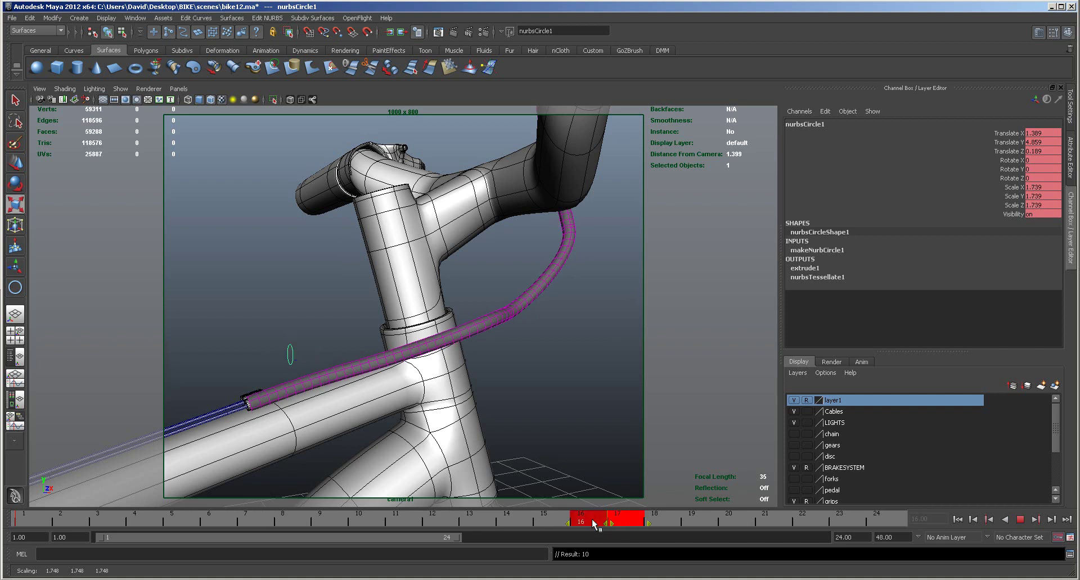
right_click(613, 518)
mouse_move(626, 444)
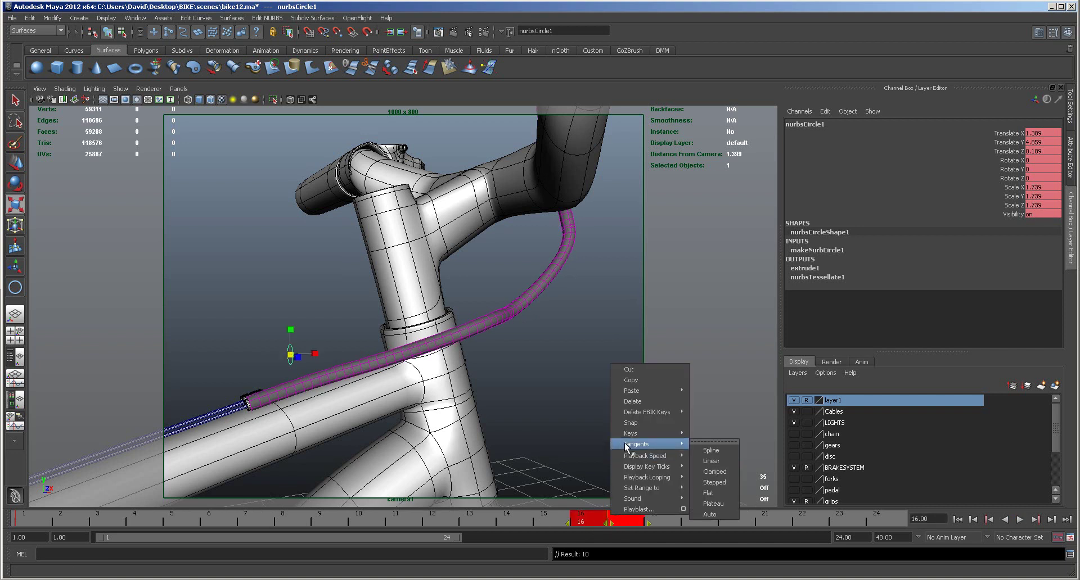
click(633, 401)
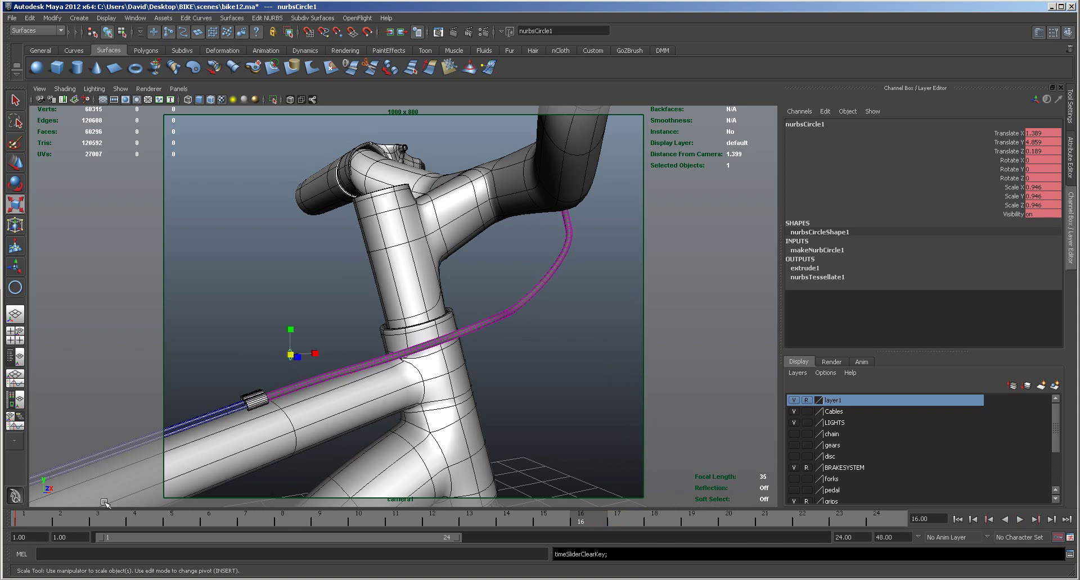
click(20, 519)
right_click(20, 519)
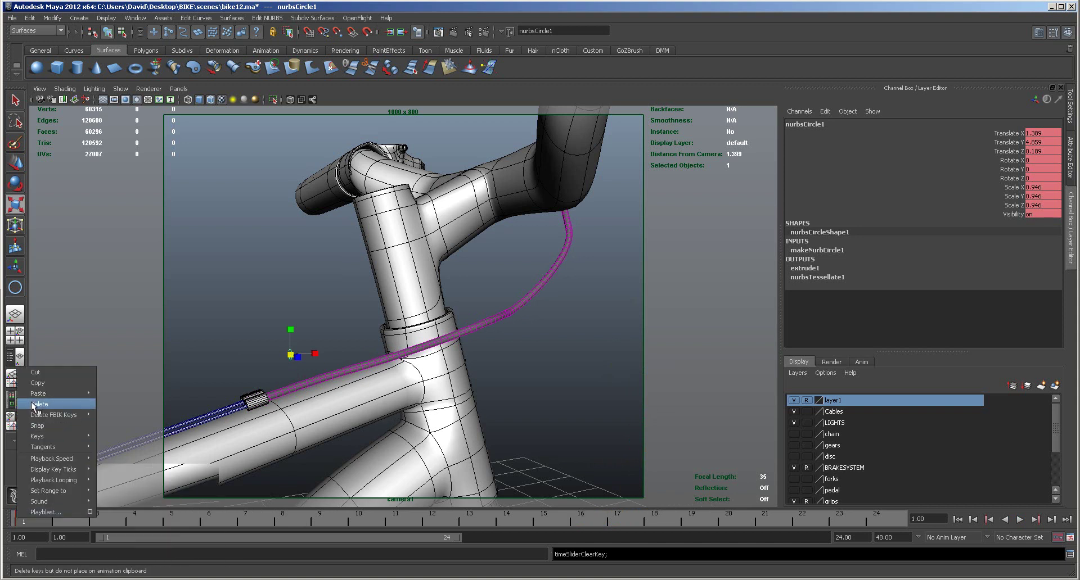
click(32, 405)
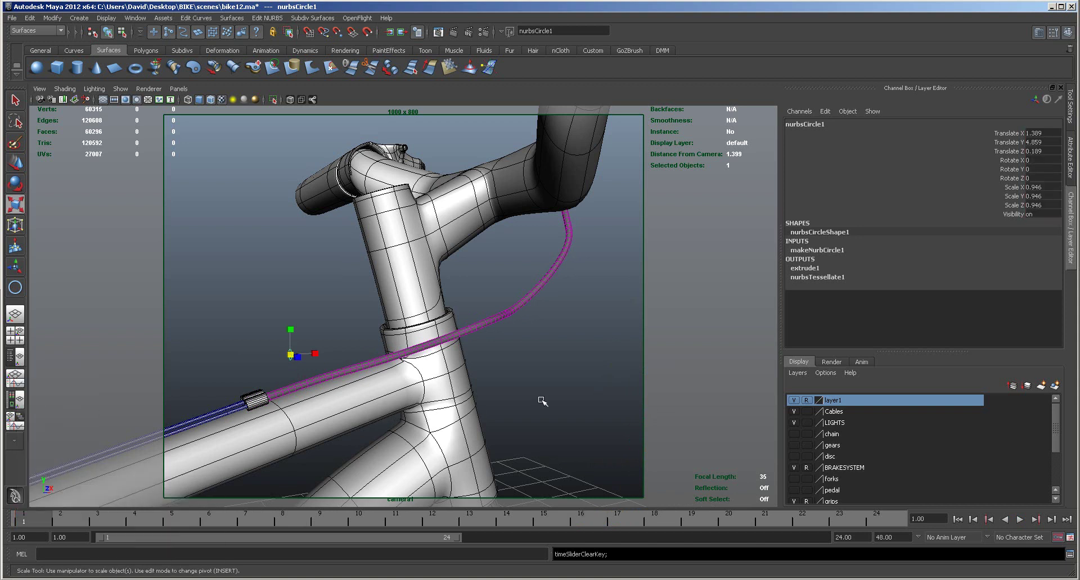
Step: Examine the handlebar cable from the front and from above, including its clearance around the handlebar and head tube
alt+drag(570, 407, 545, 407)
alt+right_drag(560, 404, 405, 389)
alt+drag(404, 390, 402, 414)
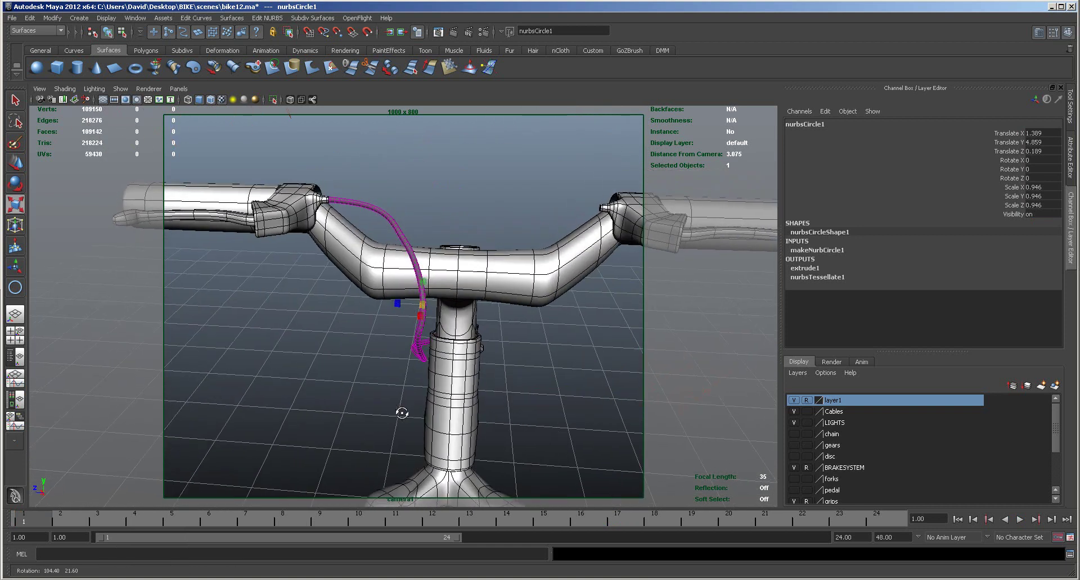
click(539, 389)
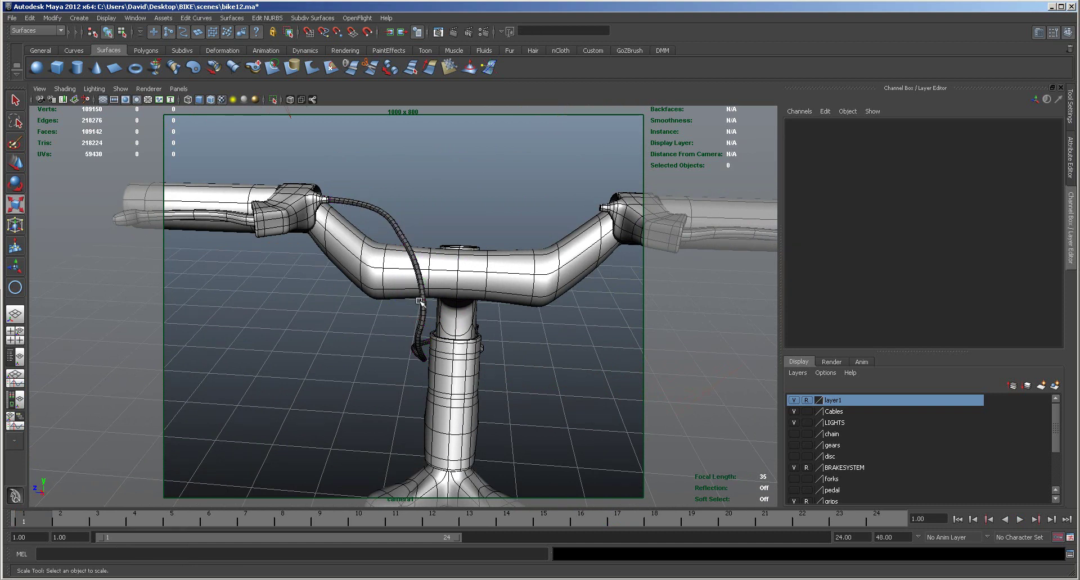
alt+drag(519, 366, 427, 362)
alt+right_drag(427, 362, 472, 371)
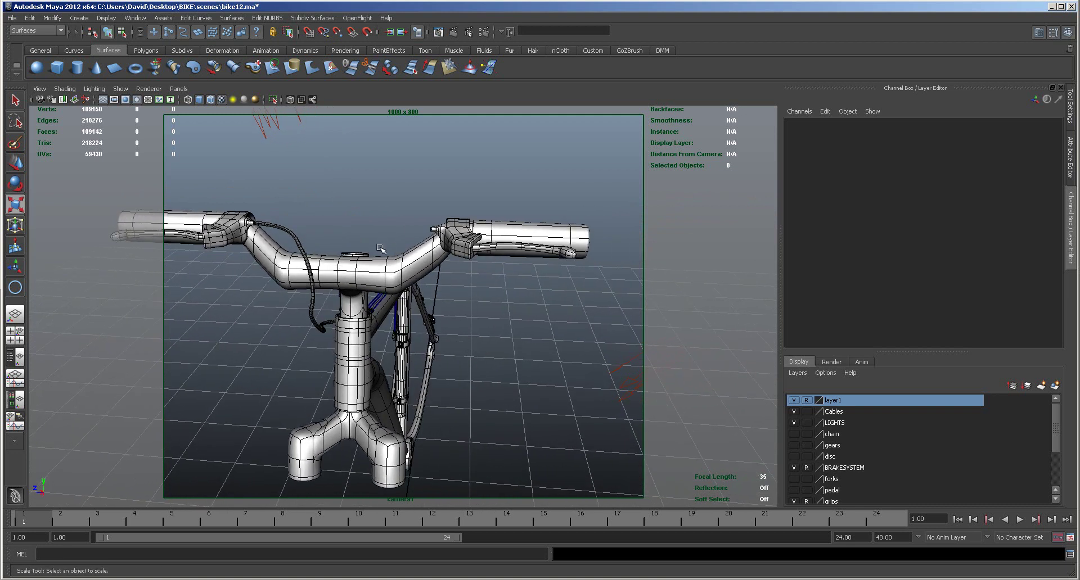
alt+drag(506, 433, 622, 378)
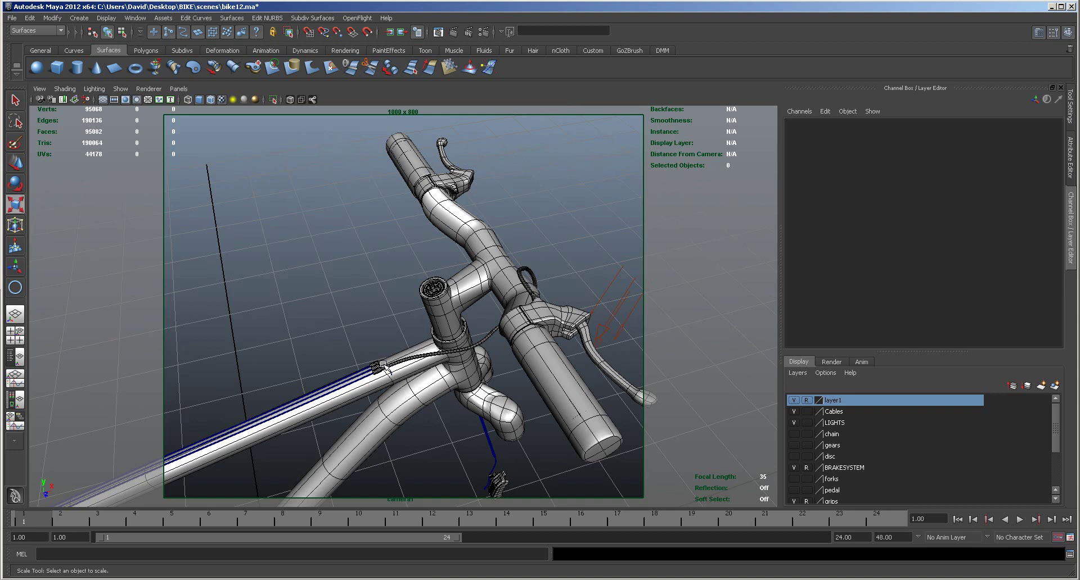
Step: Examine the cable stops and brake parts along the frame, from the handlebar to the rear stays and front caliper
alt+middle_drag(431, 449, 530, 200)
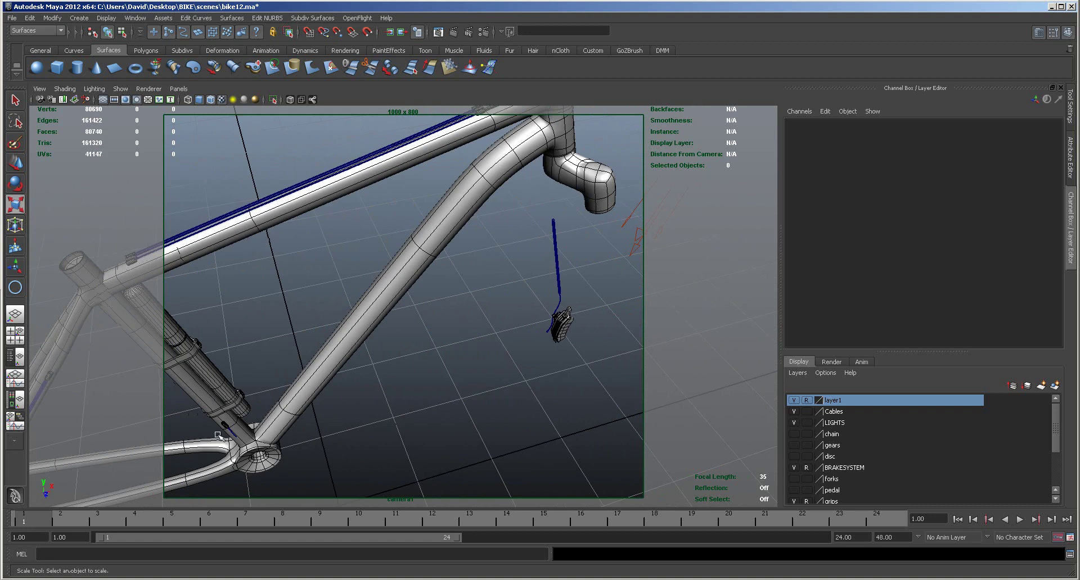
alt+middle_drag(498, 256, 502, 378)
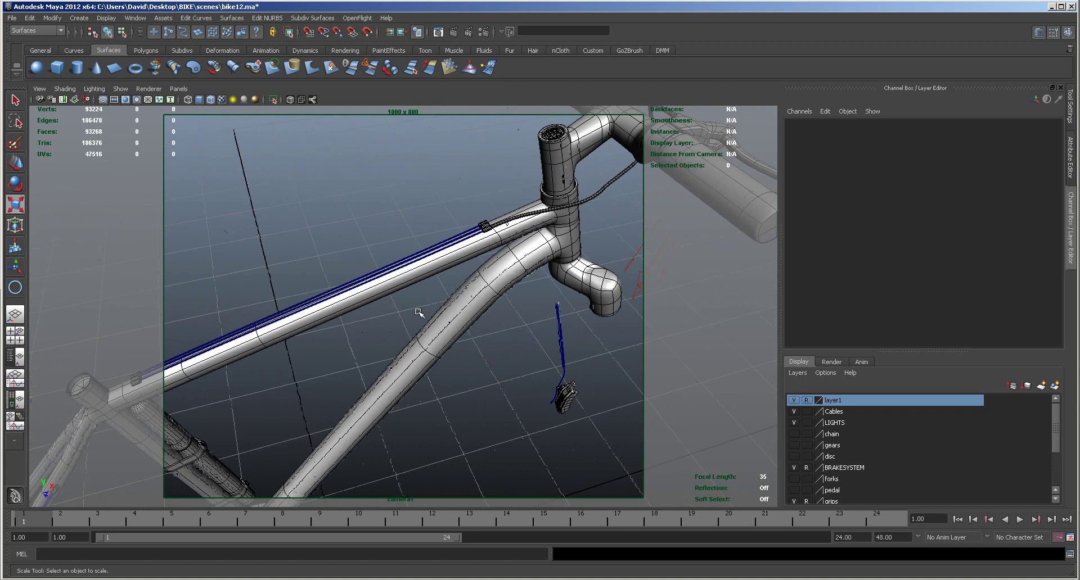
alt+middle_drag(475, 409, 685, 190)
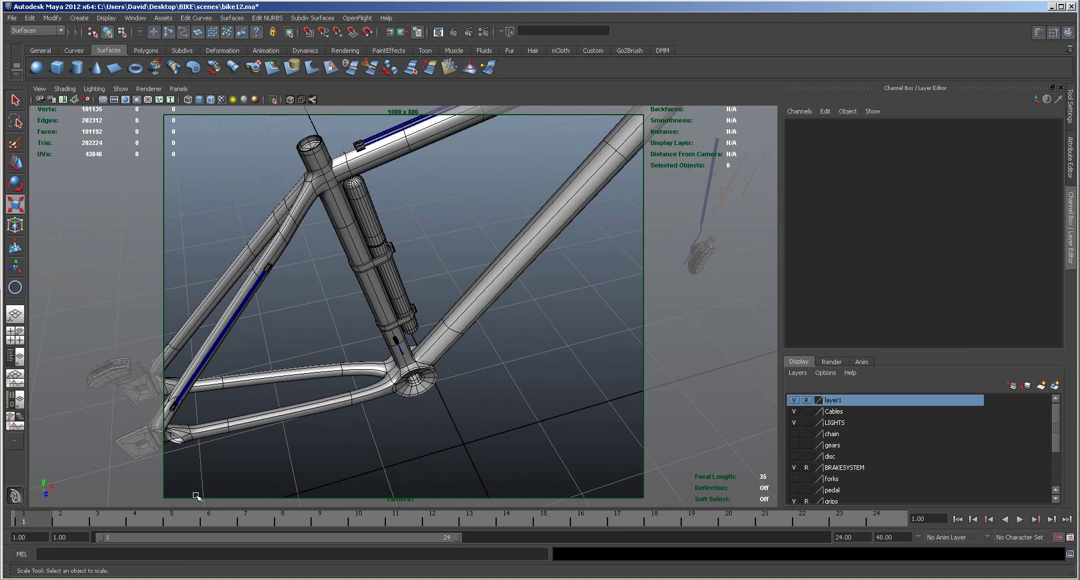
alt+middle_drag(582, 316, 386, 467)
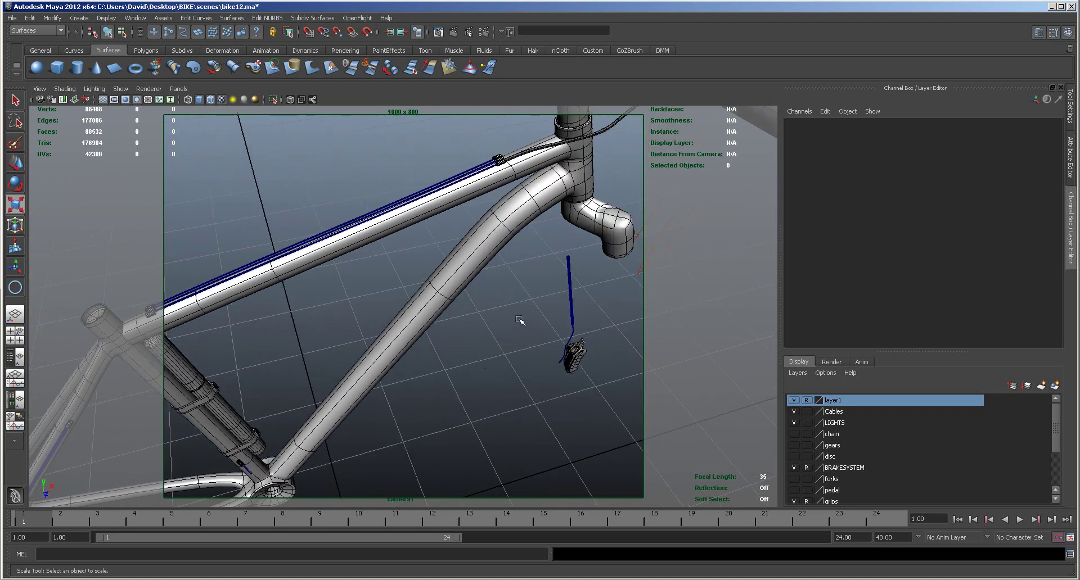
alt+middle_drag(518, 315, 459, 422)
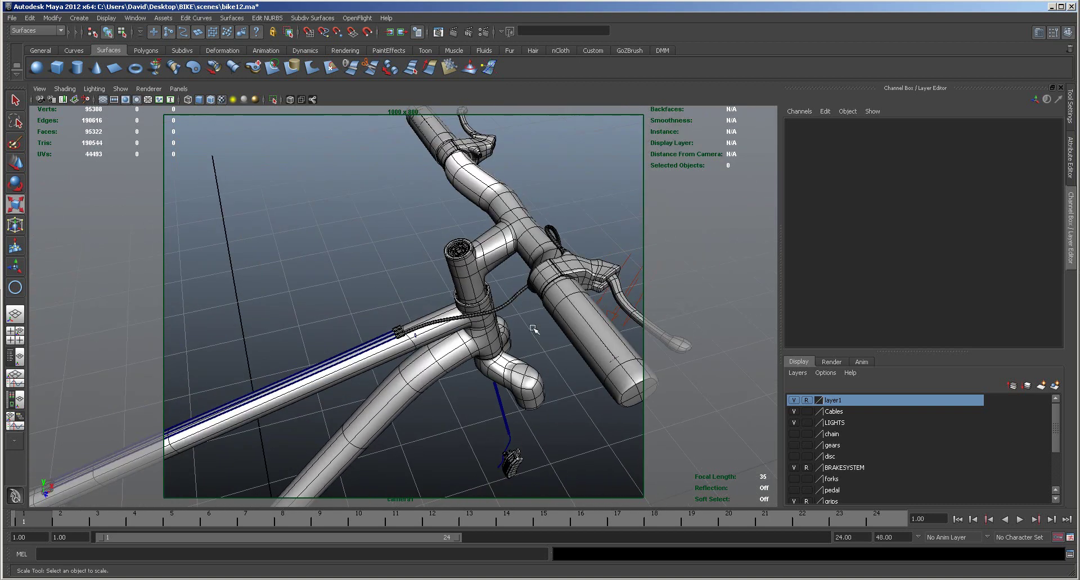
alt+right_drag(579, 442, 487, 436)
alt+middle_drag(482, 434, 544, 383)
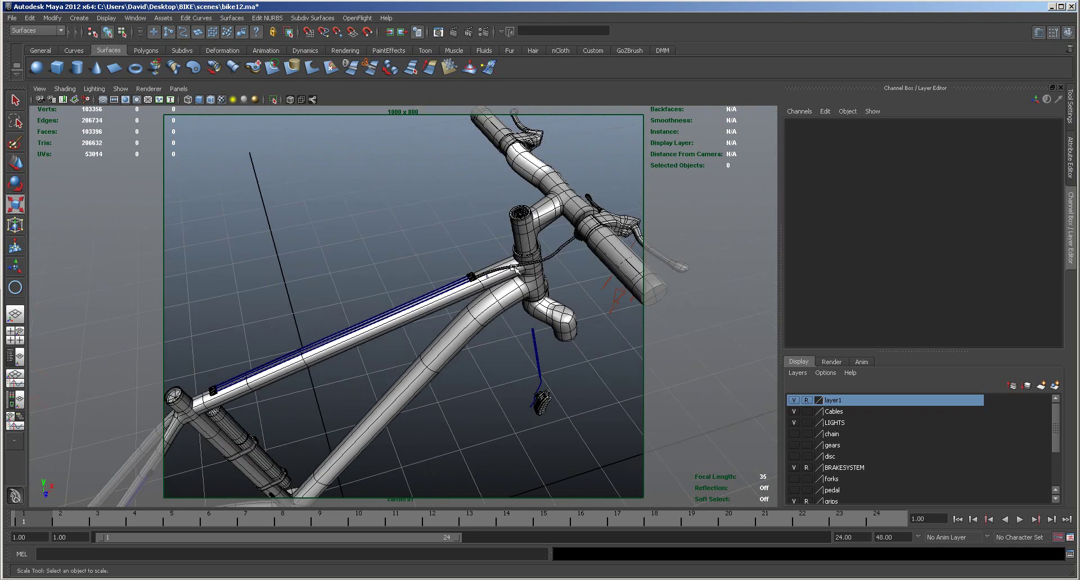
alt+middle_drag(487, 446, 585, 320)
alt+right_drag(543, 325, 483, 354)
alt+drag(483, 354, 457, 368)
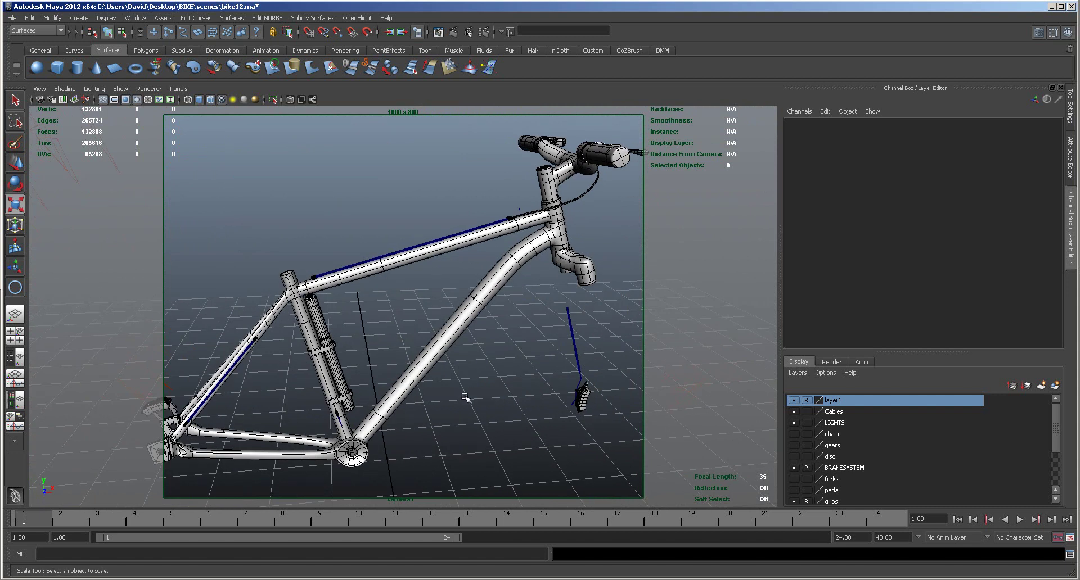
alt+right_drag(463, 412, 580, 415)
alt+middle_drag(580, 418, 470, 453)
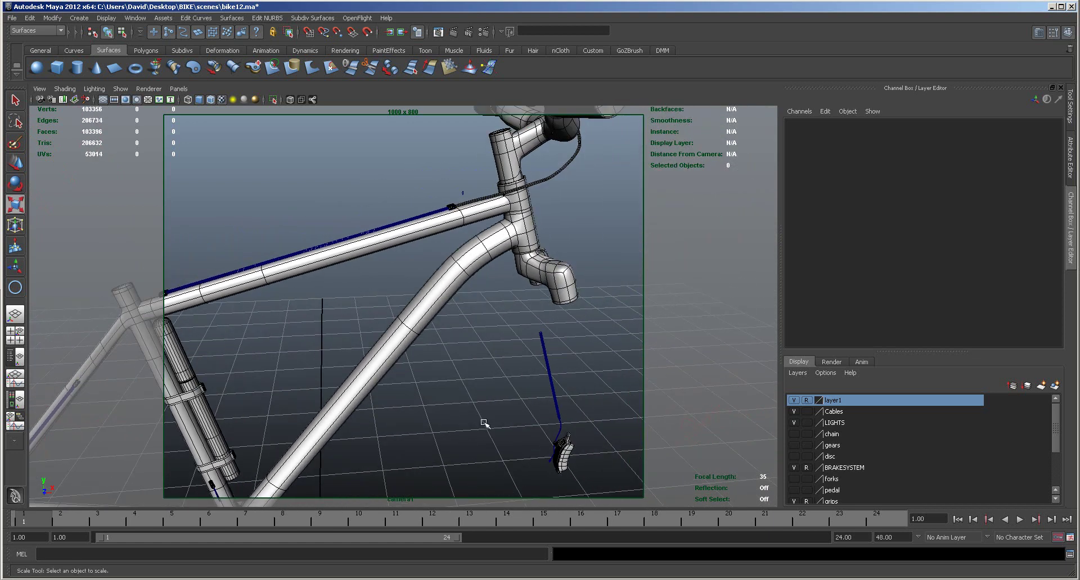
Step: Hide the layer1, Cables, LIGHTS, BRAKESYSTEM, grips, frame and handlebars layers to clear the bike from the scene
alt+right_drag(472, 385, 549, 378)
alt+middle_drag(549, 378, 458, 524)
alt+right_drag(554, 349, 679, 341)
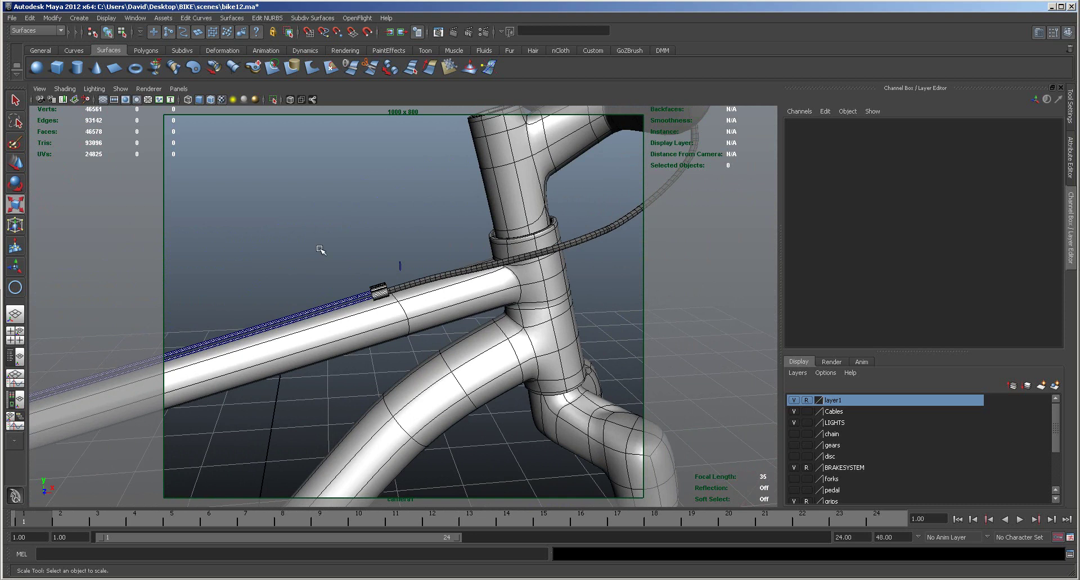
alt+right_drag(435, 250, 195, 232)
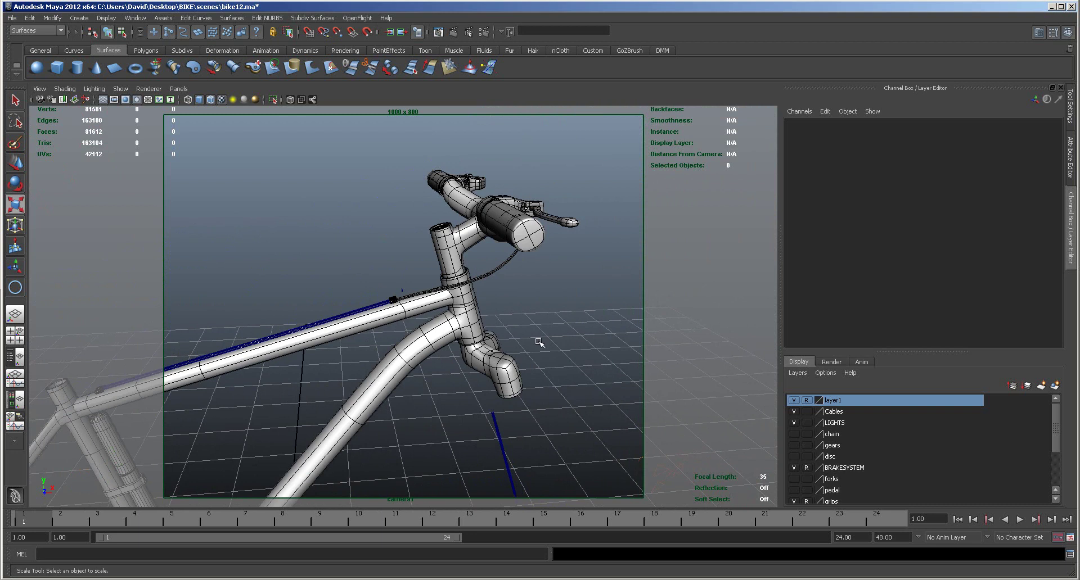
click(794, 400)
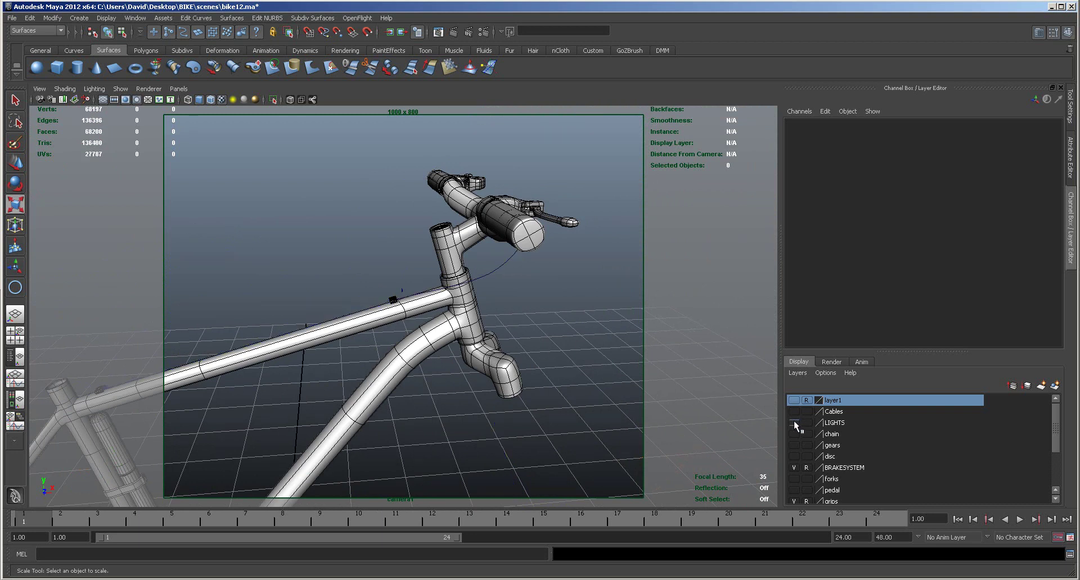
click(793, 467)
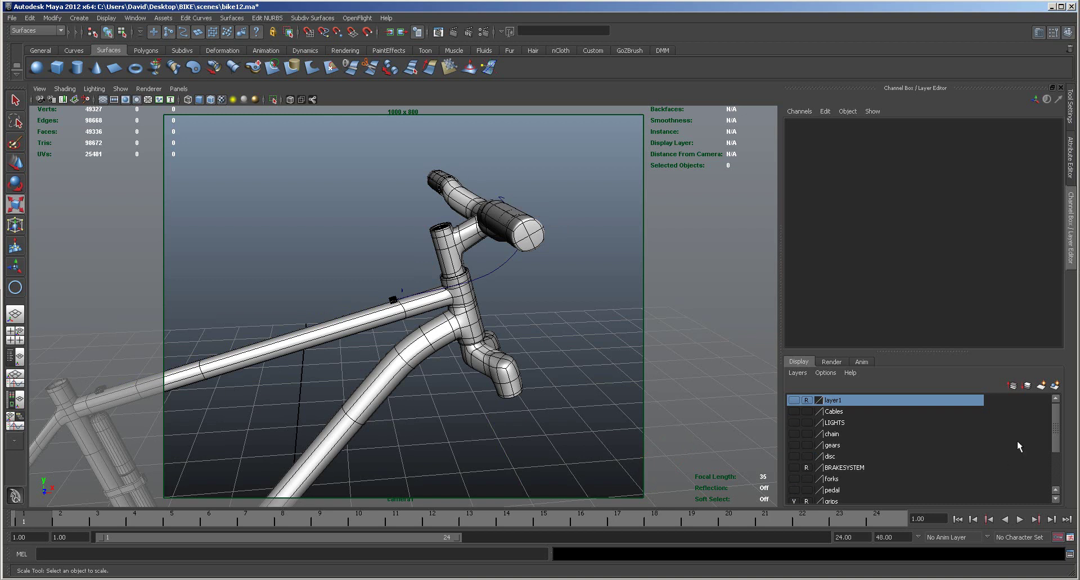
scroll(1047, 431, down, 2)
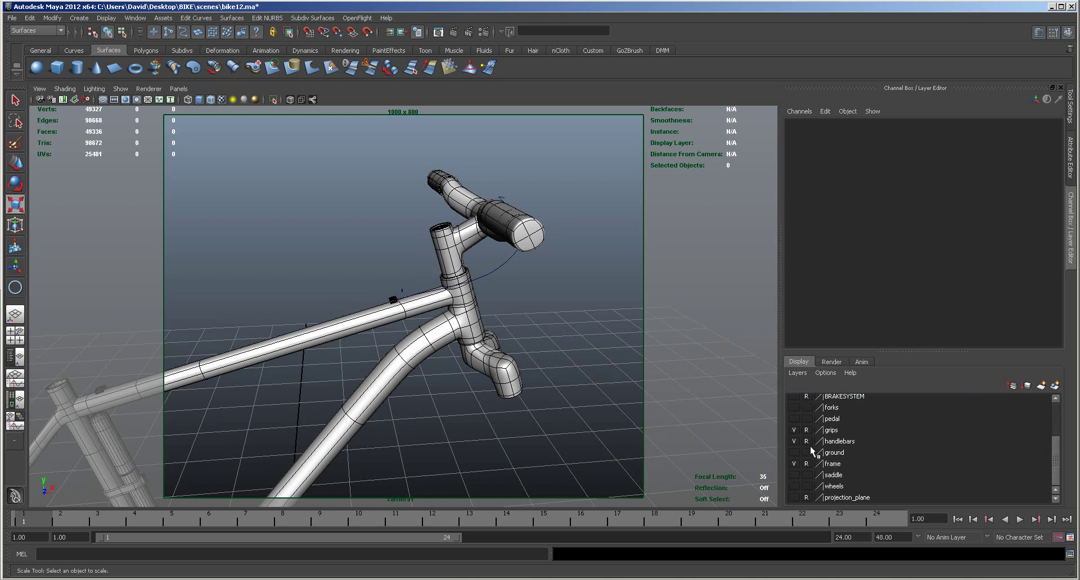
click(795, 431)
click(795, 471)
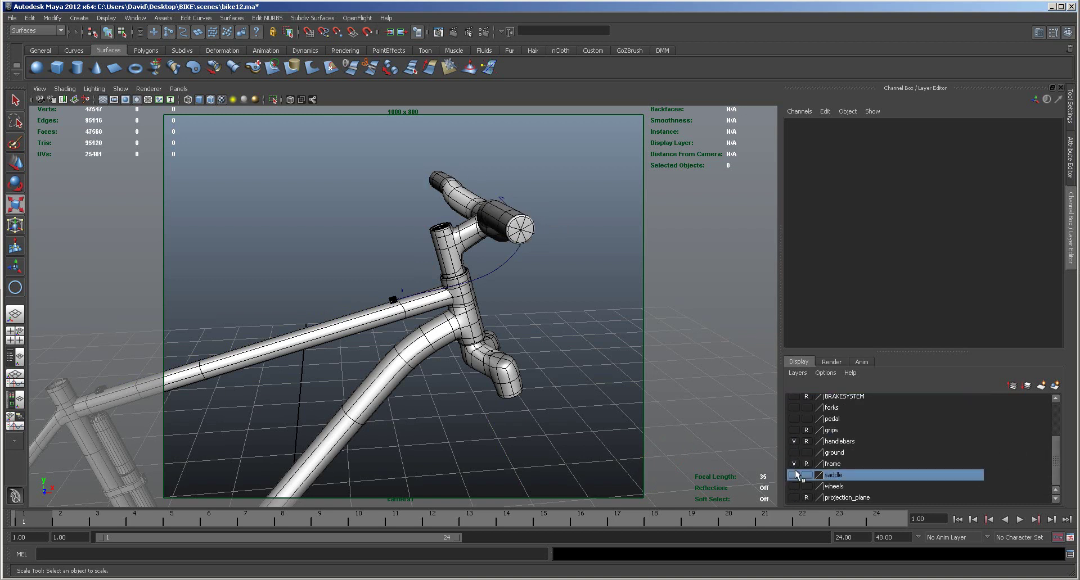
click(794, 464)
click(795, 442)
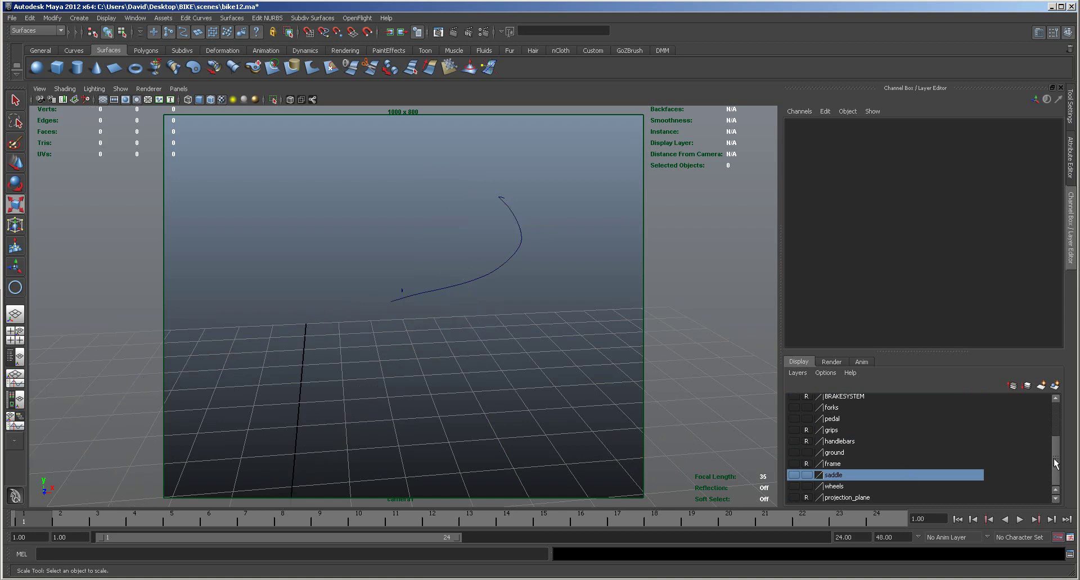
Step: In the front view, set the EP Curve Tool to 1 Linear curve degree with Uniform knot spacing
alt+middle_drag(448, 418, 530, 450)
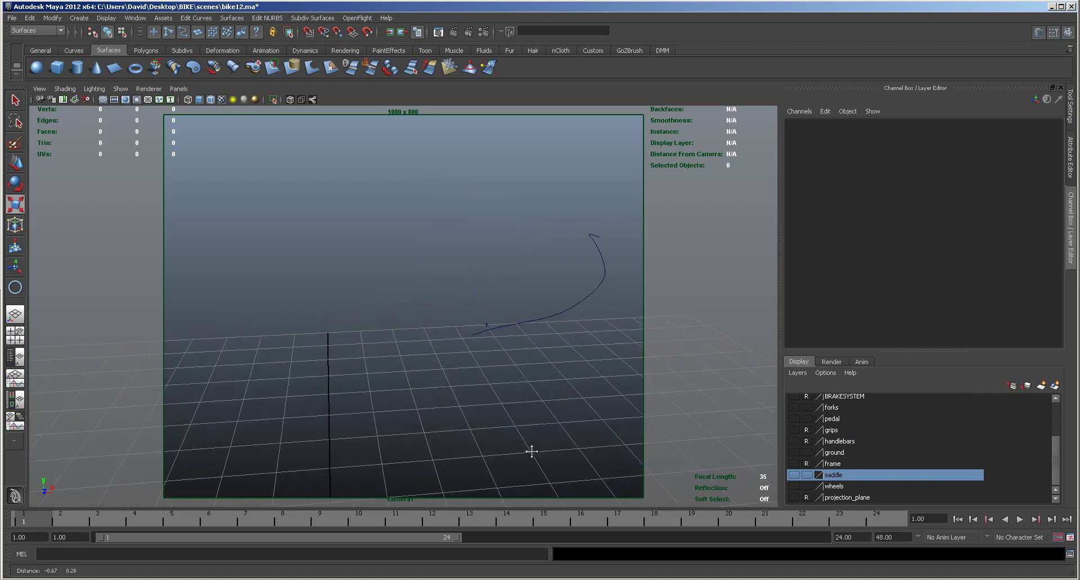
key(space)
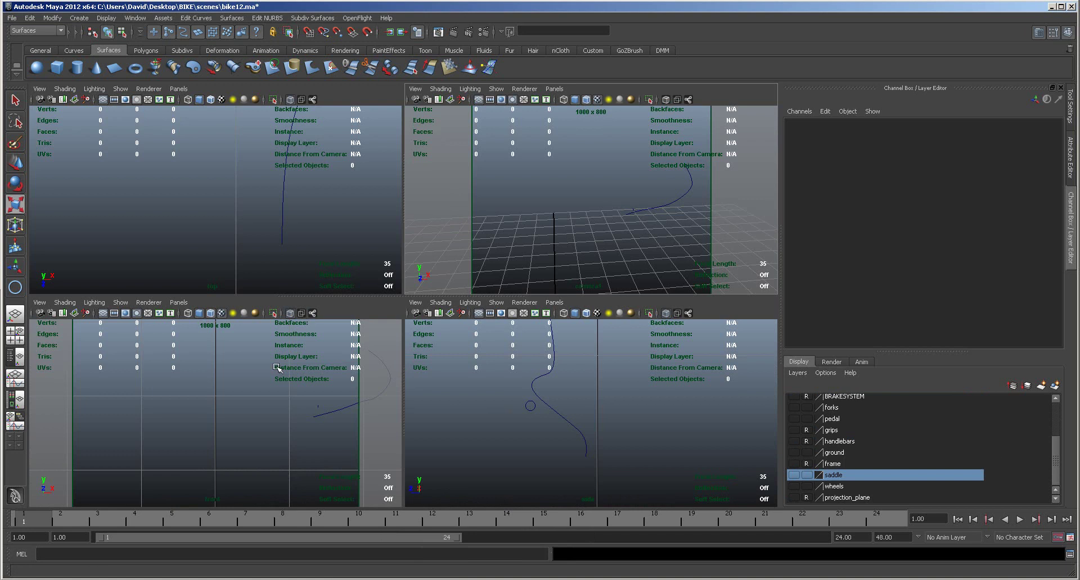
key(space)
key(space)
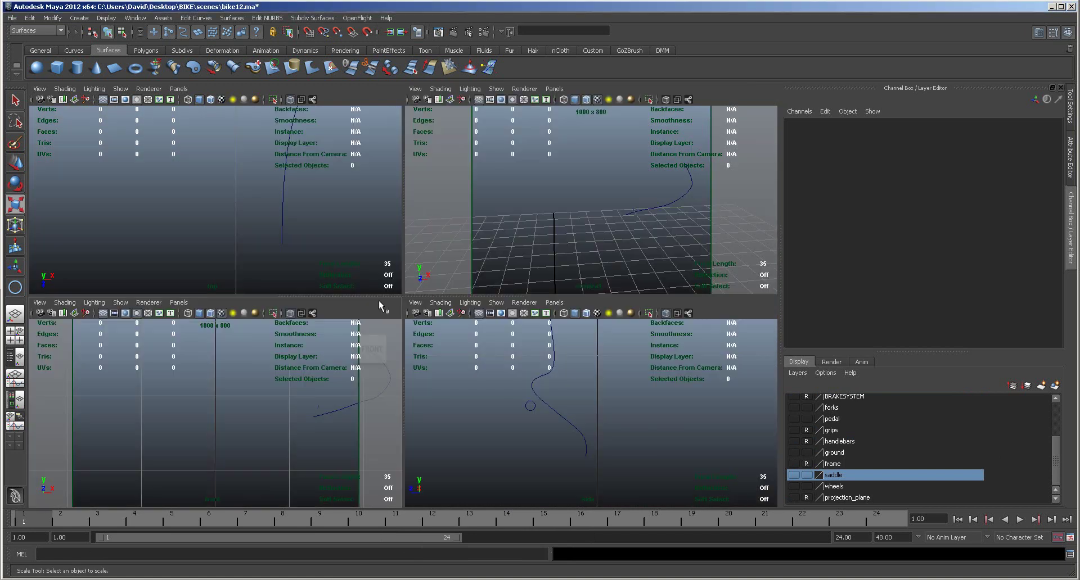
key(space)
alt+right_drag(389, 382, 146, 202)
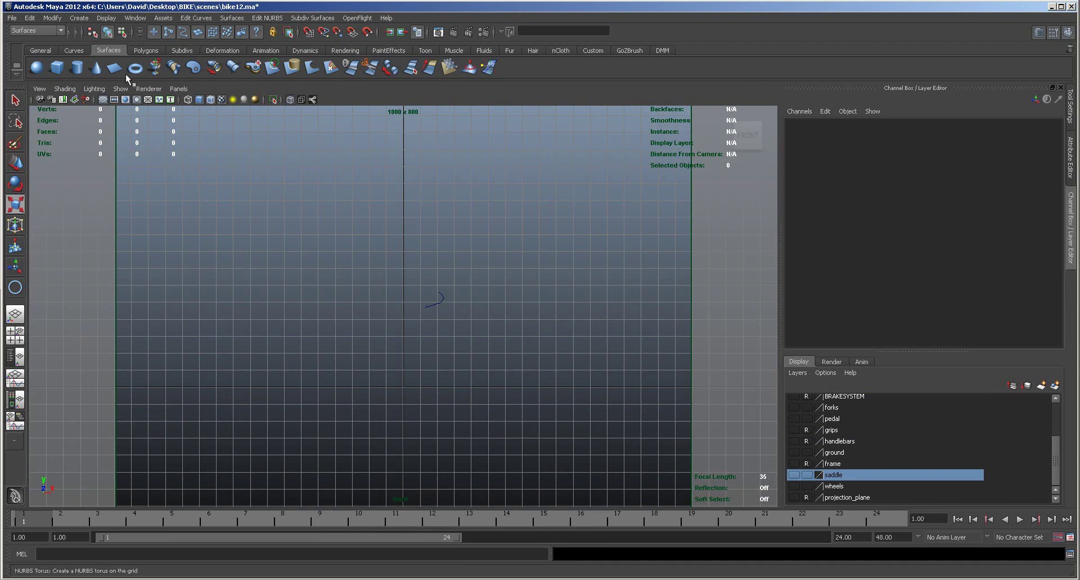
click(73, 50)
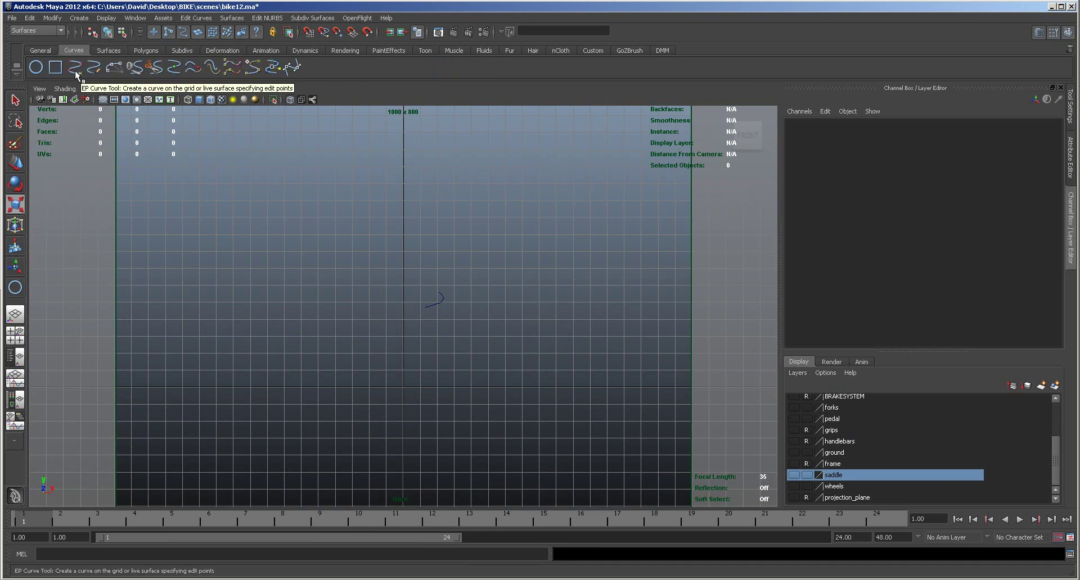
click(75, 68)
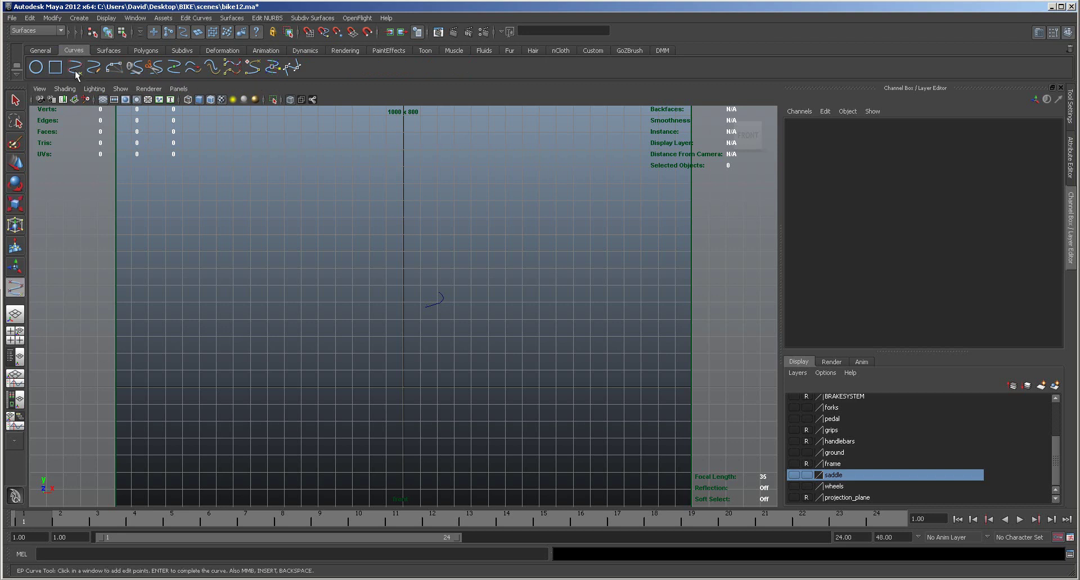
double_click(75, 69)
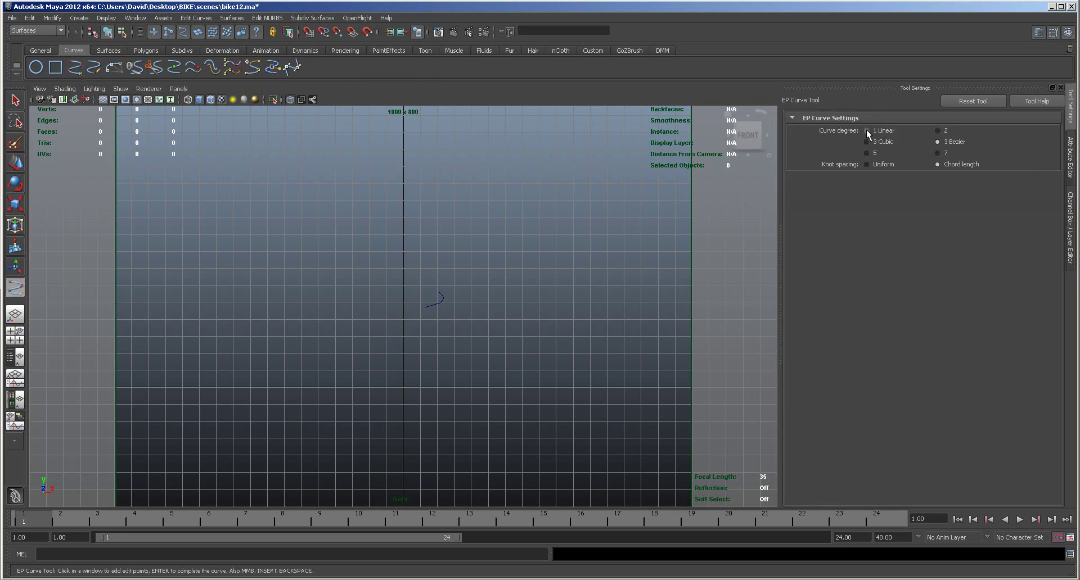
click(867, 165)
Step: Draw an angular half profile of a vase-like shape beside the vertical axis, starting and ending on the axis
click(402, 404)
click(337, 405)
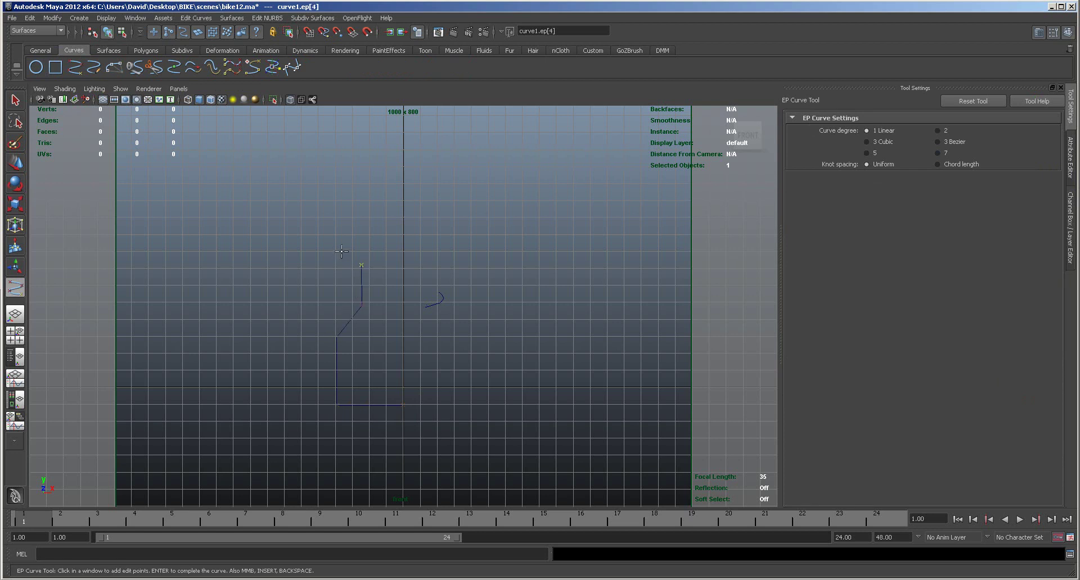
click(338, 225)
click(369, 211)
click(403, 215)
key(r)
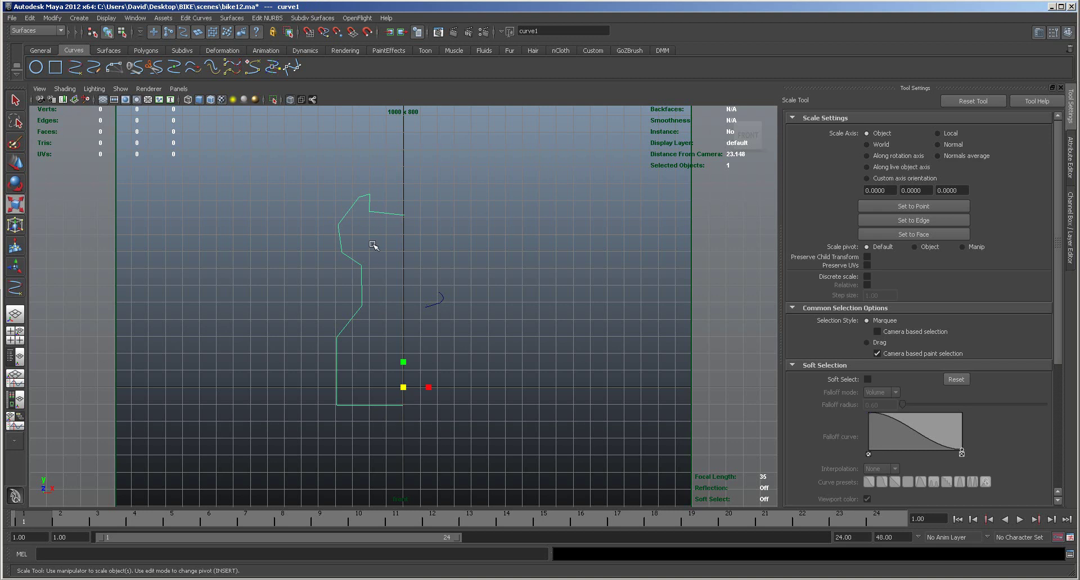
Step: Snap the profile curve's top and bottom end vertices to the grid on the central axis and reselect the whole curve
right_drag(382, 214, 353, 214)
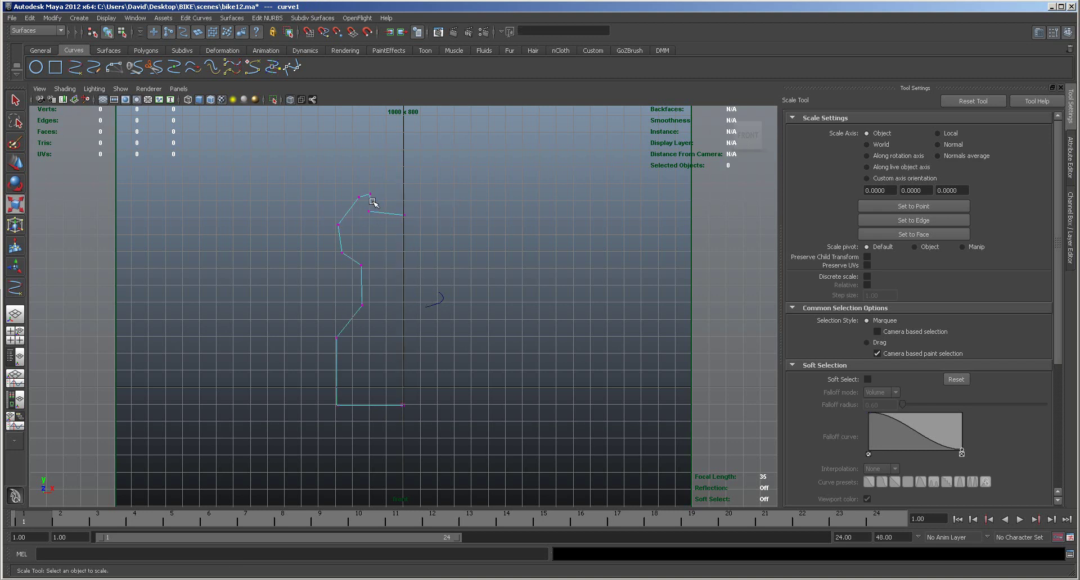
click(404, 216)
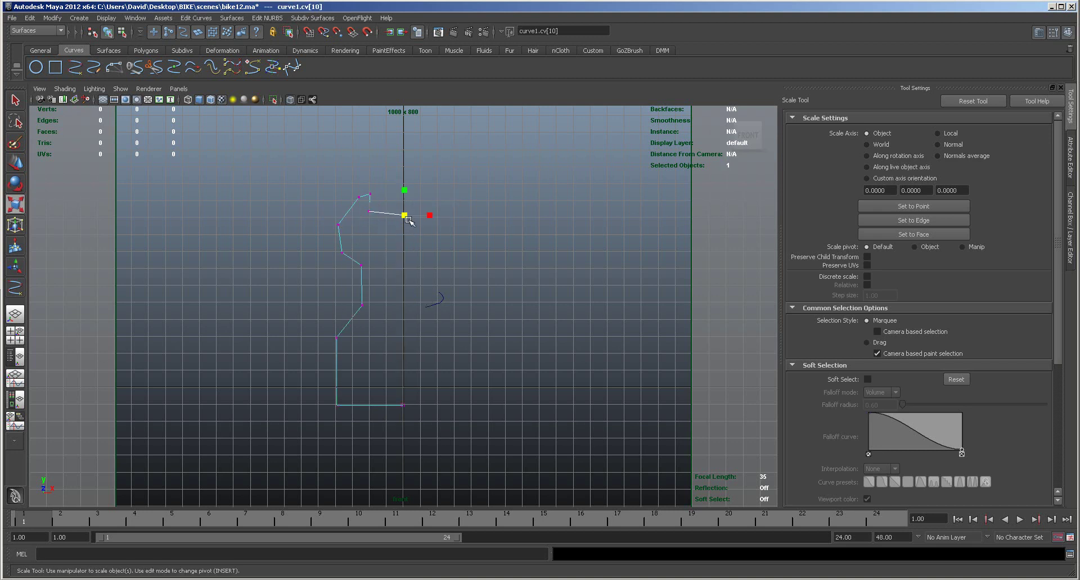
key(w)
key(x)
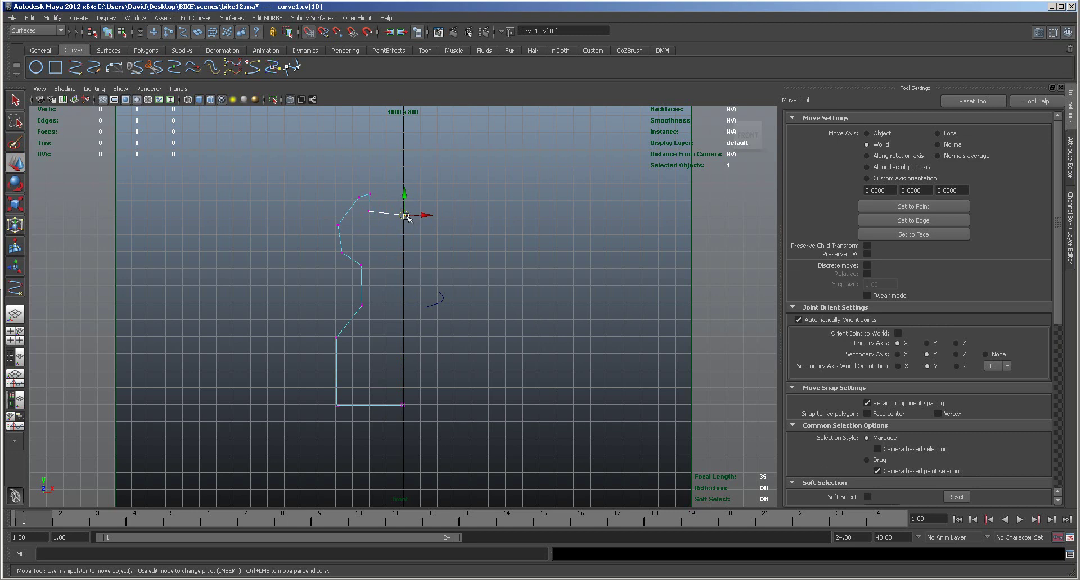
mouse_move(392, 398)
mouse_down()
mouse_move(413, 423)
mouse_move(385, 405)
mouse_move(400, 406)
mouse_up()
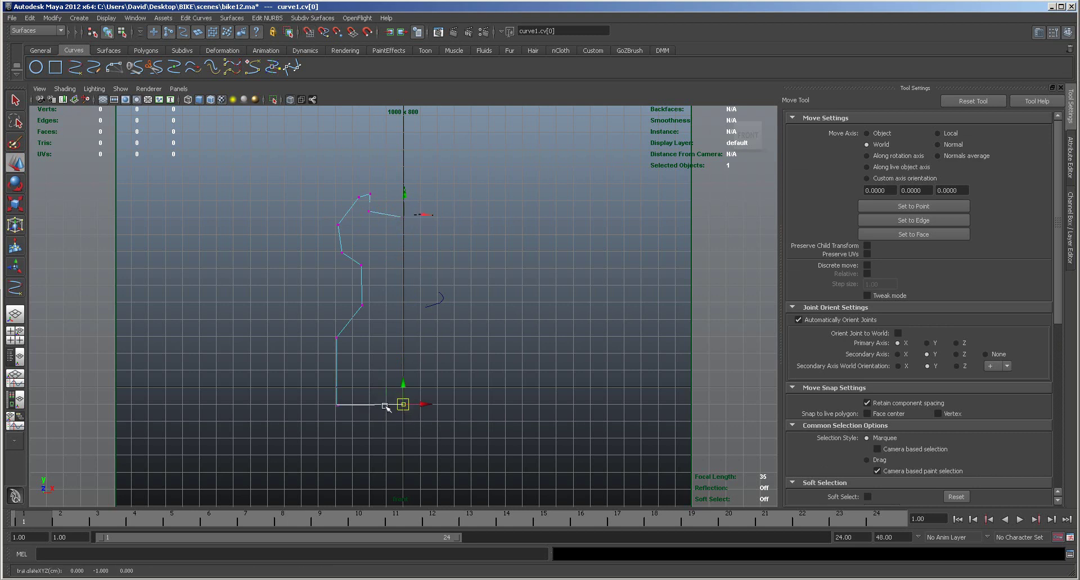
right_drag(353, 316, 369, 306)
click(354, 315)
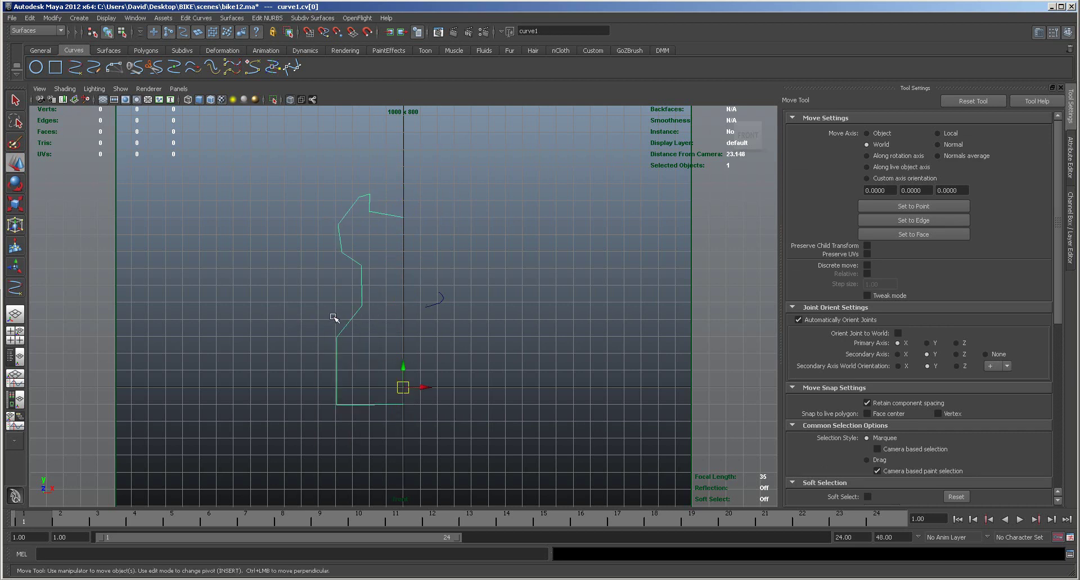
Step: Revolve the profile curve 360 degrees about the Y axis as a cubic NURBS surface with 8 segments
click(109, 50)
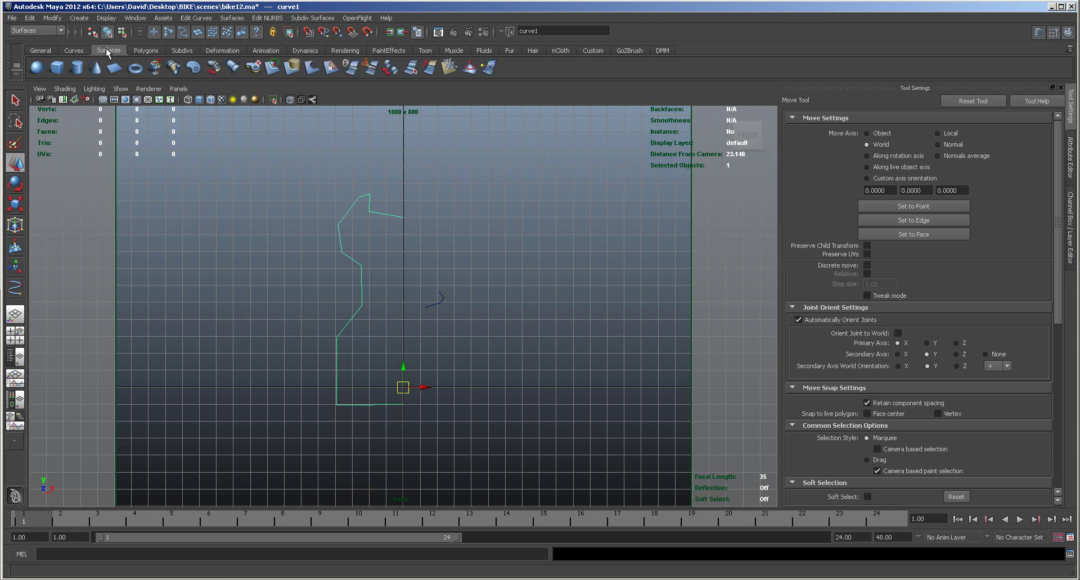
double_click(155, 68)
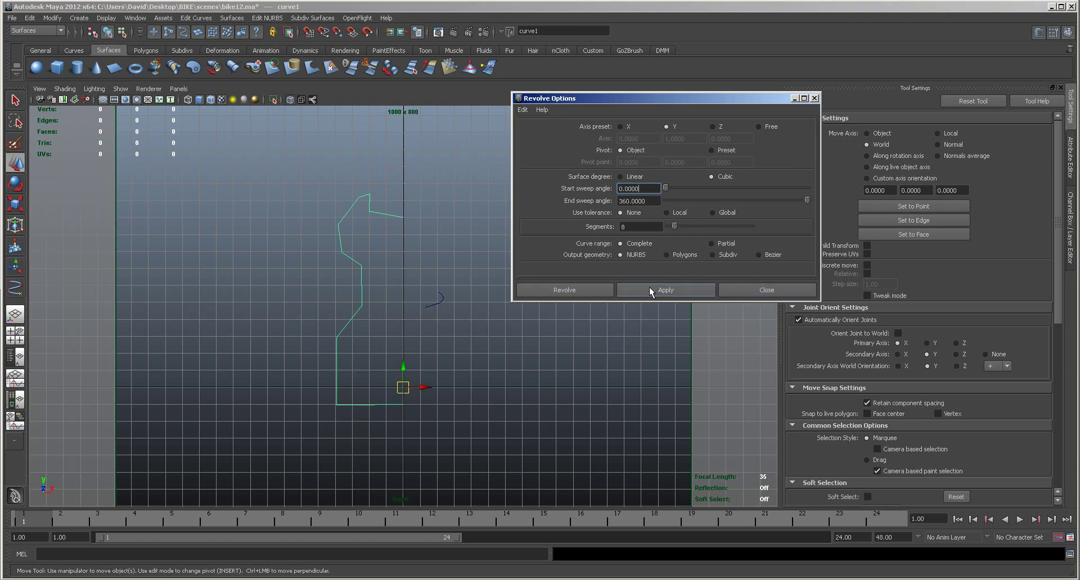
click(586, 292)
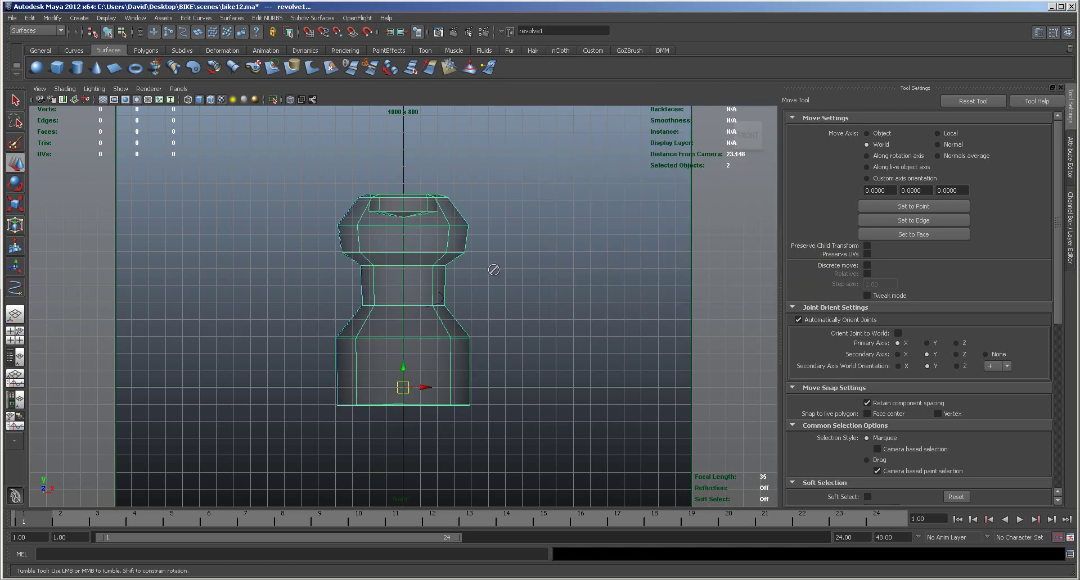
Step: Show the revolved surface in the full camera view with rough display smoothness
key(space)
alt+right_drag(573, 250, 374, 219)
mouse_move(586, 217)
alt+mouse_down()
mouse_move(589, 253)
mouse_move(605, 232)
mouse_move(590, 216)
alt+mouse_up()
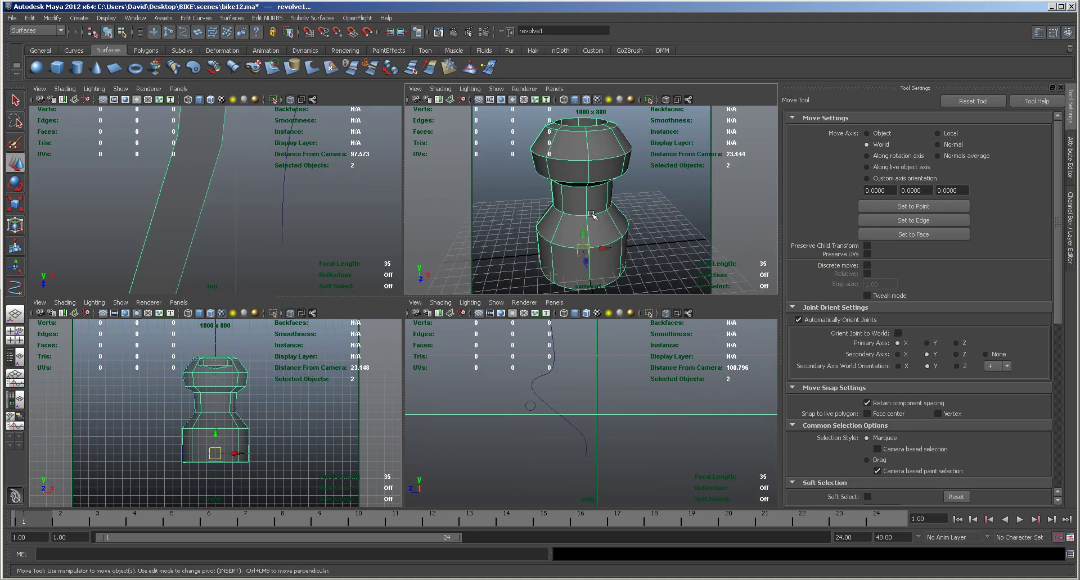
key(3)
key(1)
key(space)
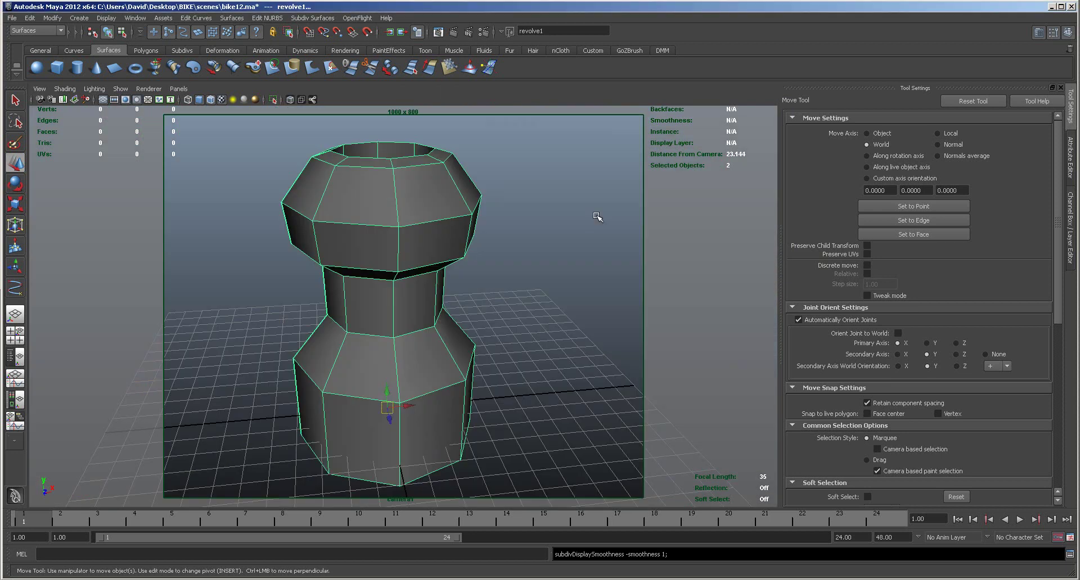
Step: Select only the revolved surface and open the revolve1 history settings in the Attribute Editor
click(578, 231)
click(449, 247)
click(507, 289)
alt+drag(509, 290, 470, 253)
click(450, 241)
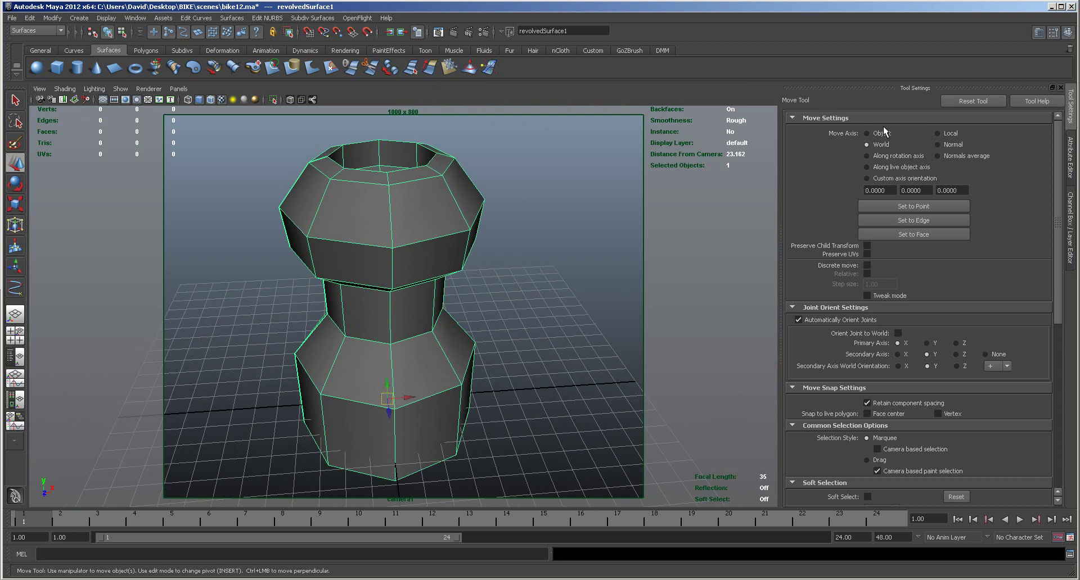
click(1039, 33)
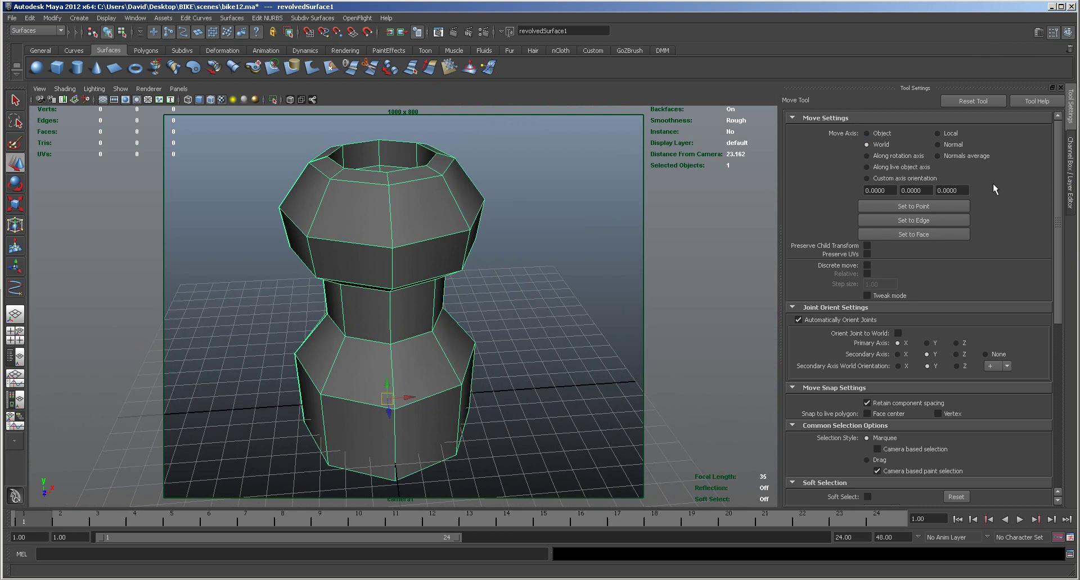
click(1038, 33)
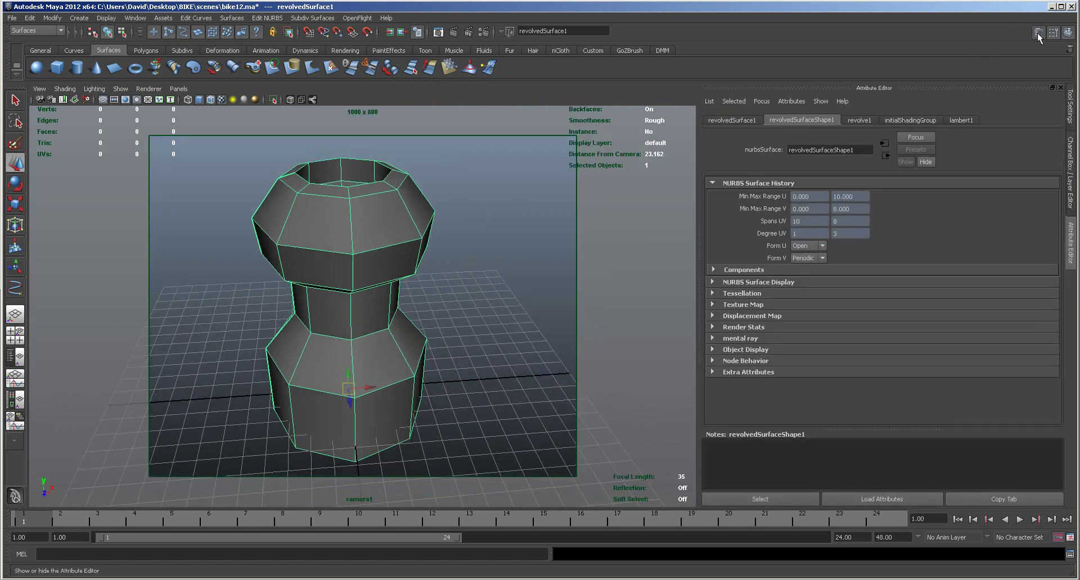
click(740, 121)
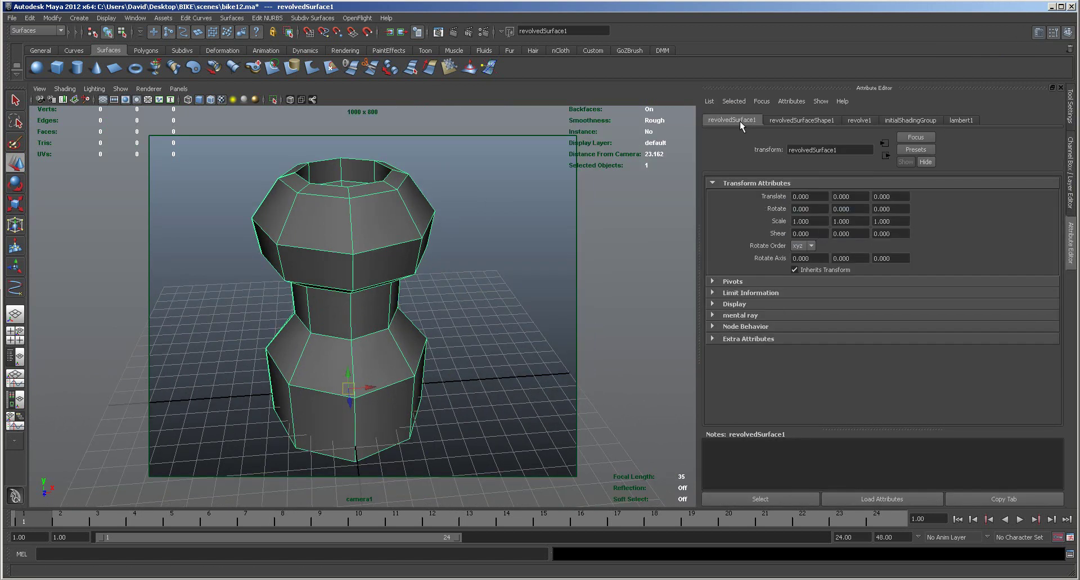
click(848, 122)
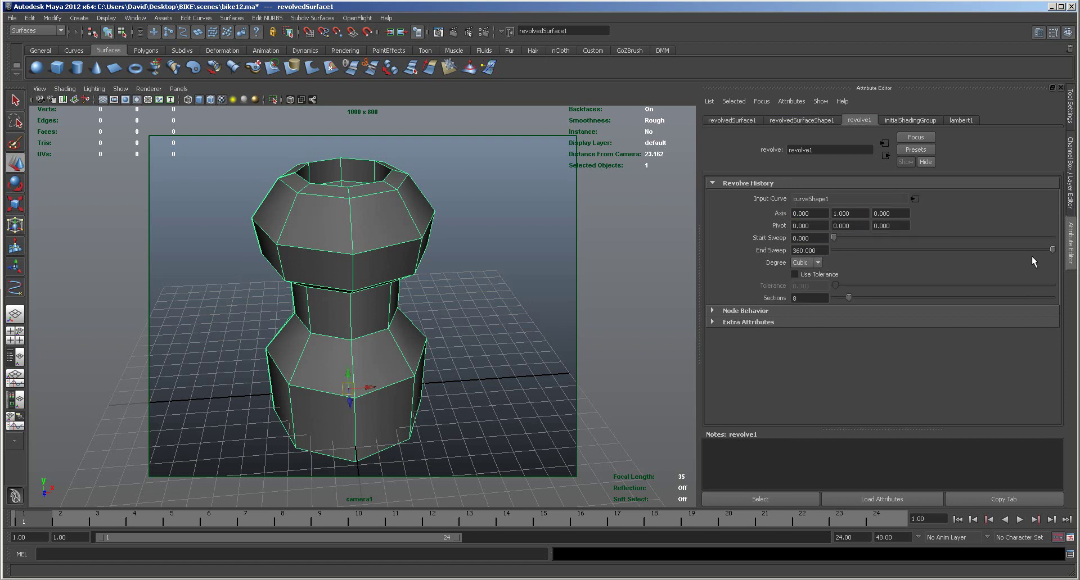
Step: Reduce the revolve's end sweep to about 204.5 degrees and vary its sections, bringing them down to 3
alt+drag(470, 306, 557, 310)
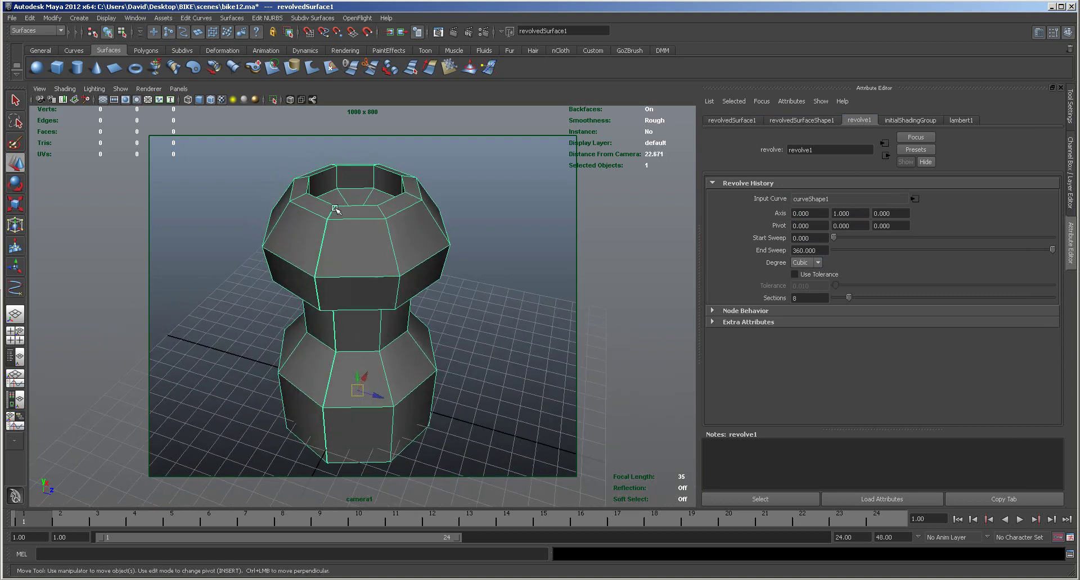
alt+drag(482, 310, 363, 303)
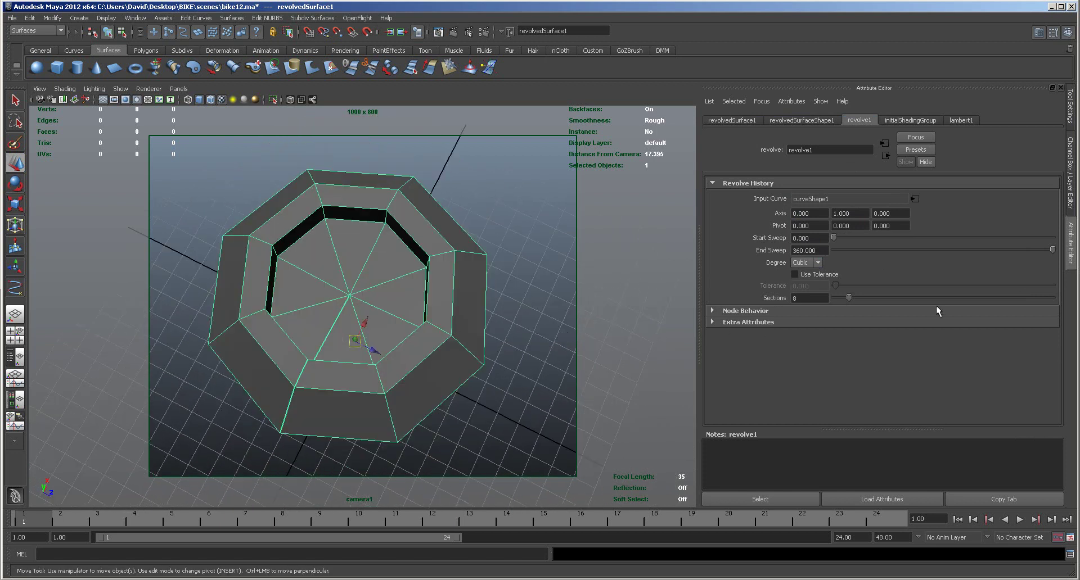
drag(1053, 251, 958, 251)
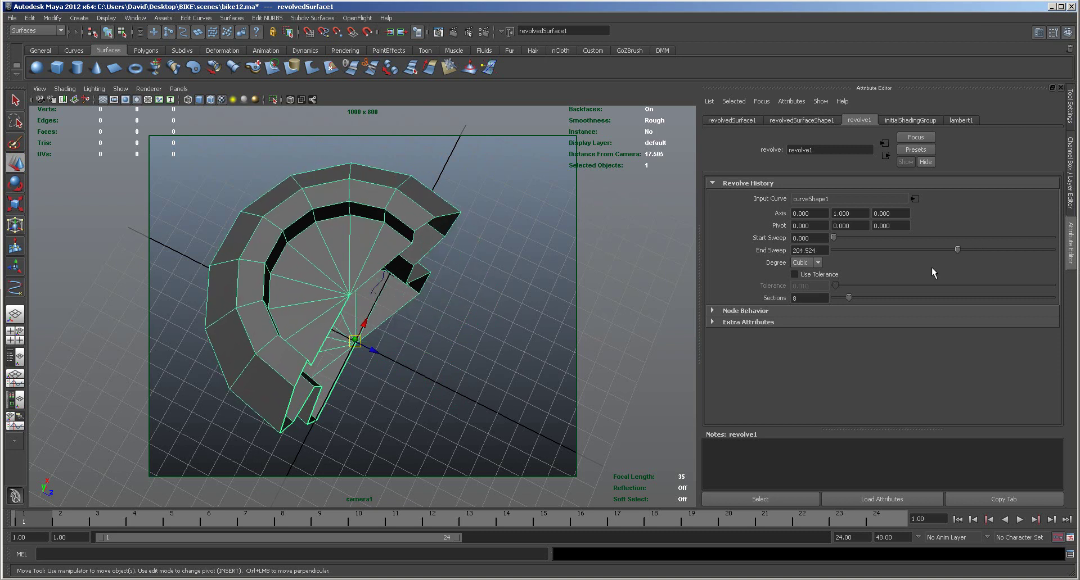
drag(849, 298, 910, 299)
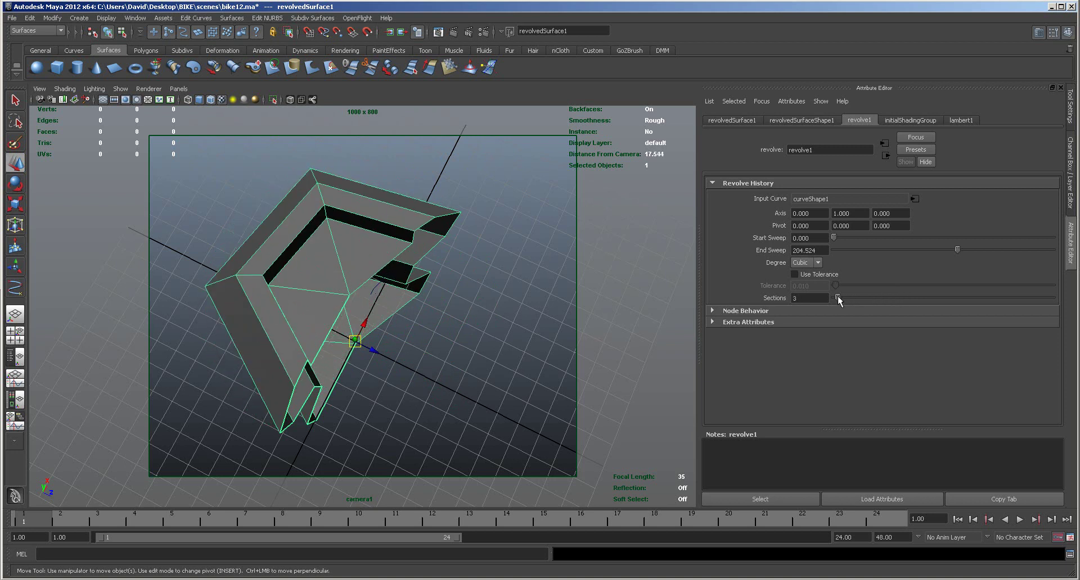
Step: Set the revolve's sections to 8 and restore its end sweep to 360 degrees
drag(851, 296, 842, 296)
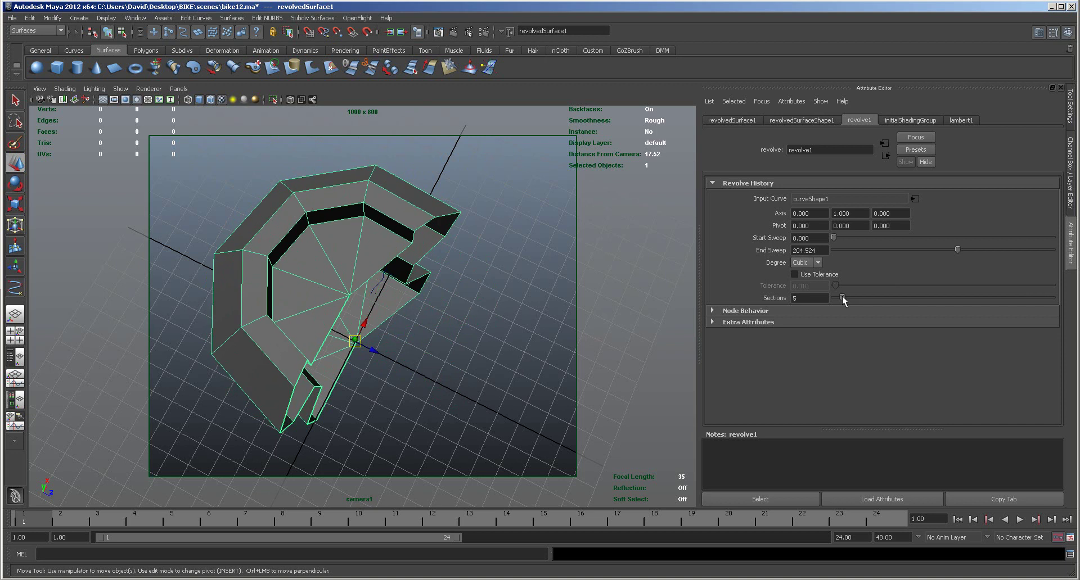
drag(842, 296, 846, 298)
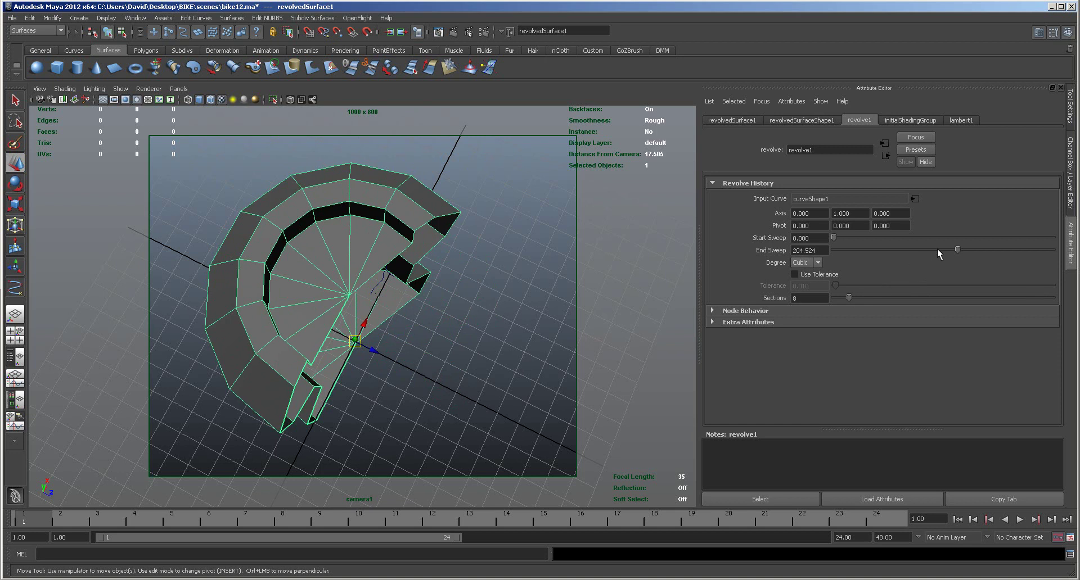
drag(956, 250, 1053, 249)
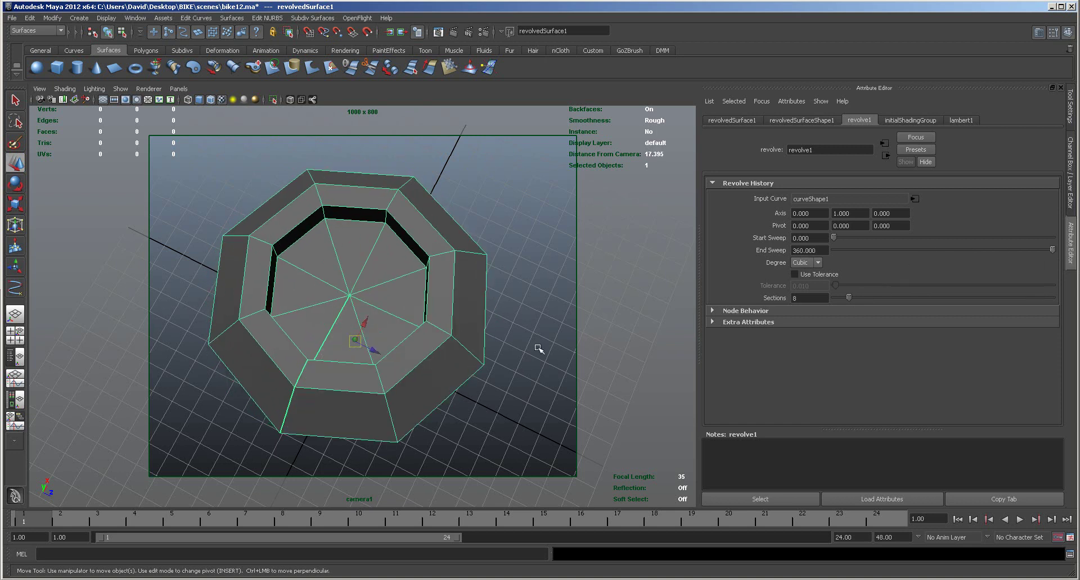
alt+drag(532, 352, 544, 309)
alt+right_drag(545, 309, 398, 302)
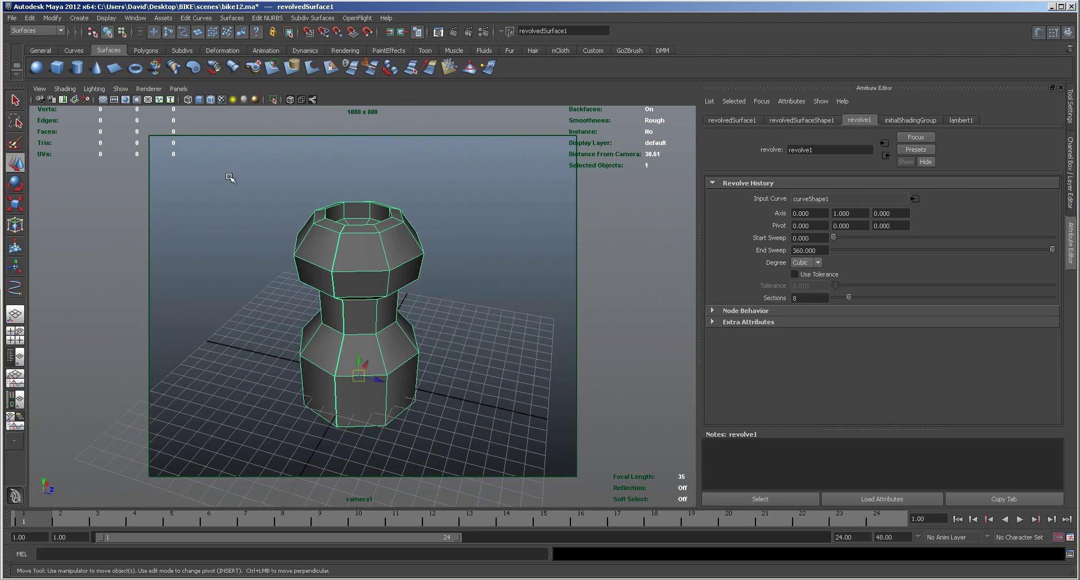
Step: Convert the revolved NURBS surface to a polygon mesh using quads, the Count tessellation method and a count of 500
click(52, 18)
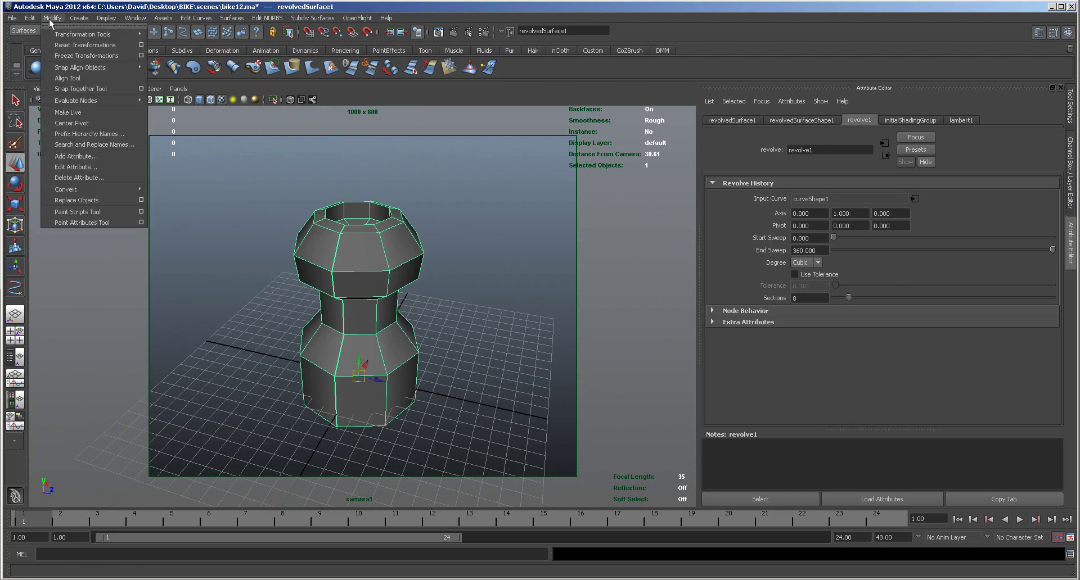
mouse_move(82, 192)
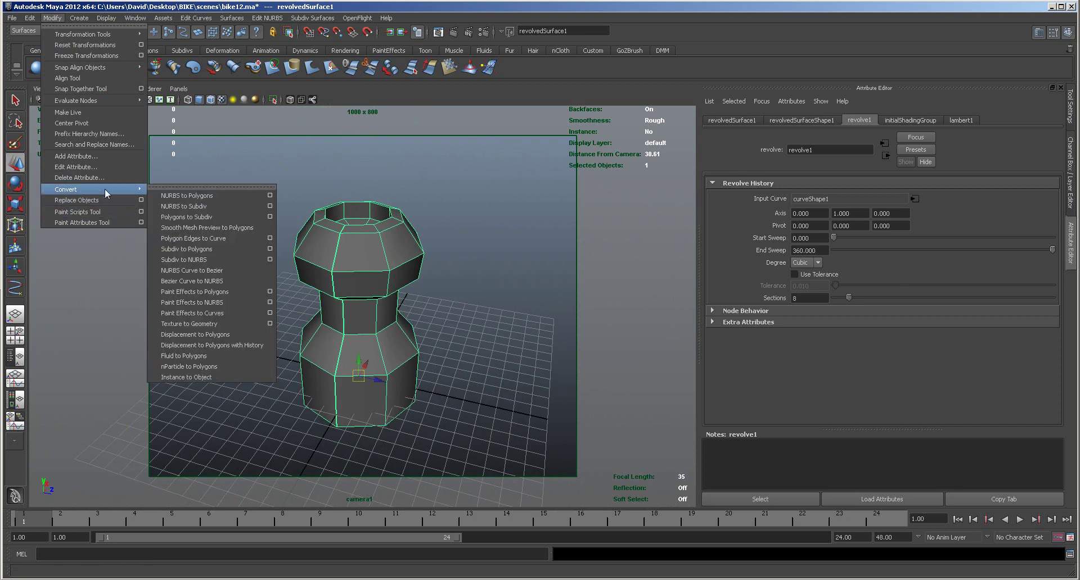
click(270, 196)
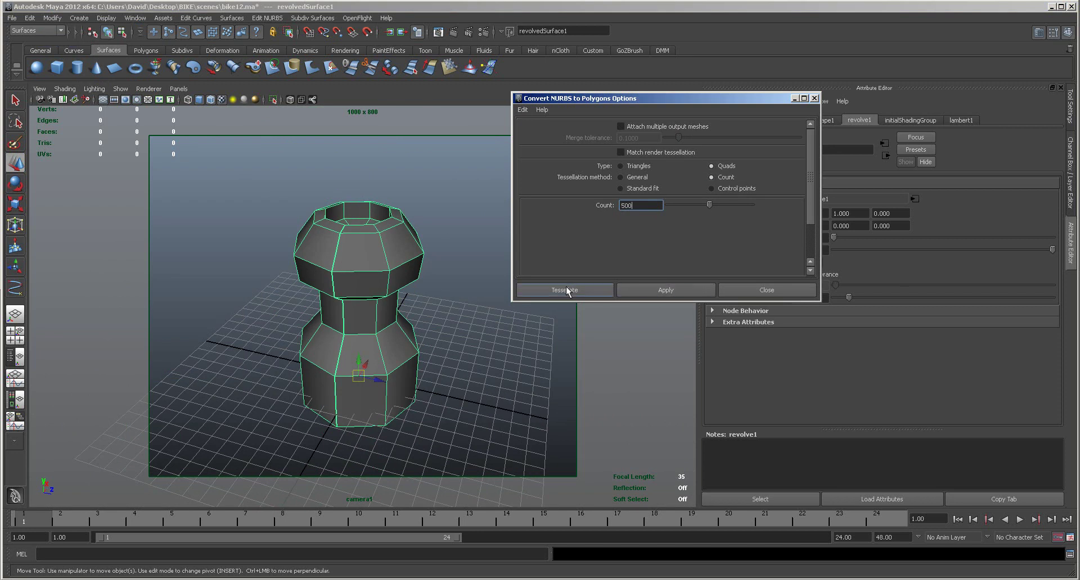
click(631, 291)
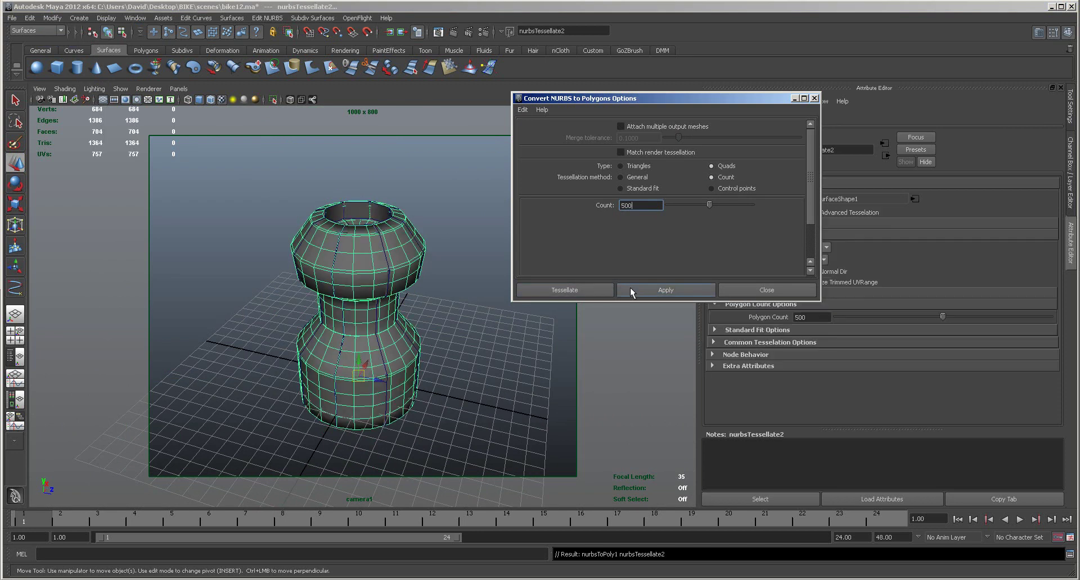
click(745, 288)
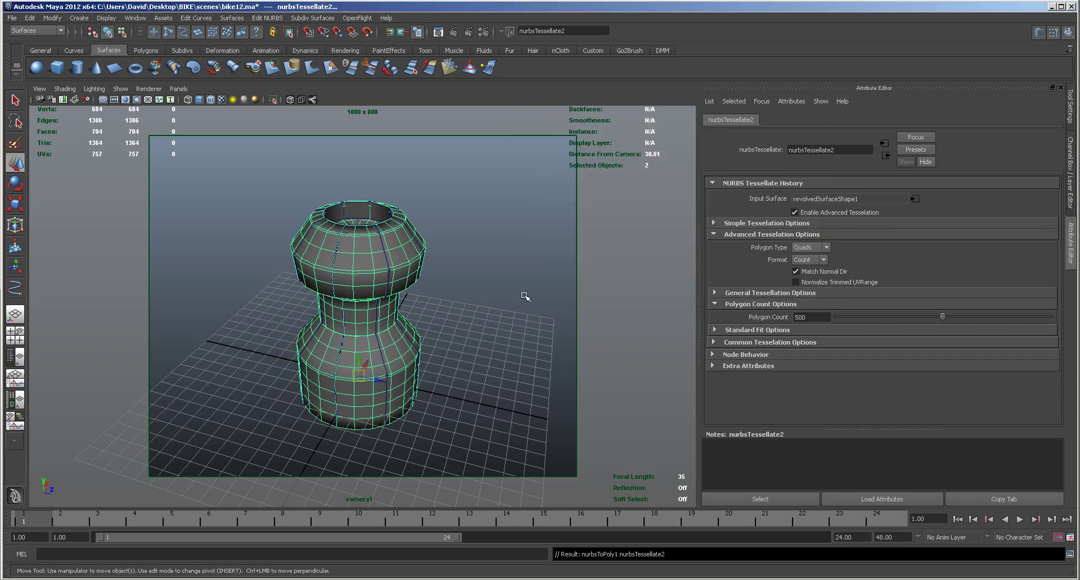
Step: Move the polygon mesh beside the revolved surface, then vary the original surface's end sweep and return it to 360 degrees
drag(383, 382, 509, 396)
click(390, 358)
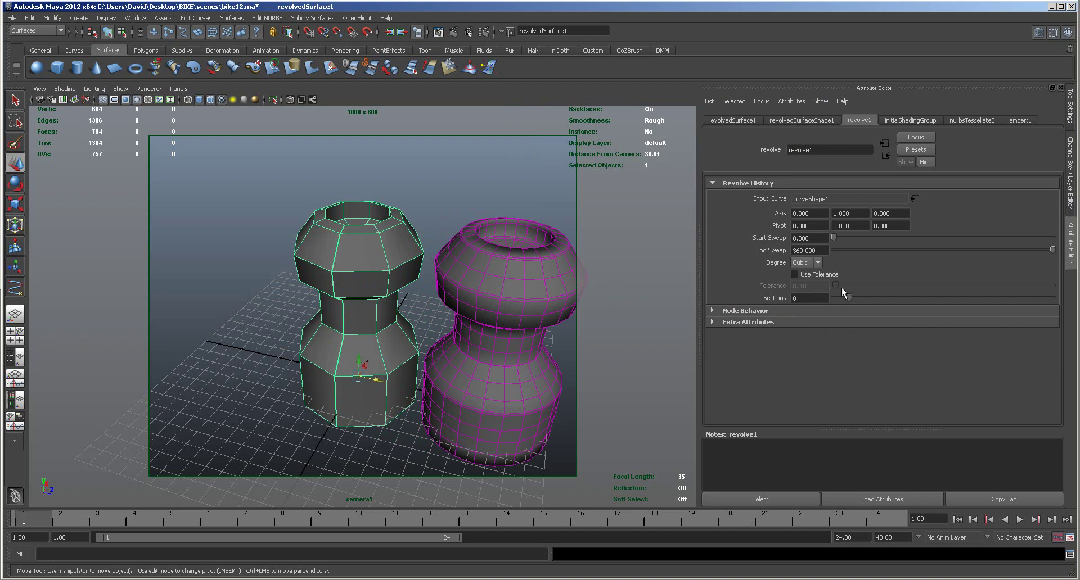
mouse_move(1050, 251)
mouse_down()
mouse_move(987, 251)
mouse_move(1060, 252)
mouse_up()
mouse_move(1052, 249)
mouse_down()
mouse_move(1018, 251)
mouse_move(1058, 250)
mouse_up()
alt+drag(571, 263, 498, 234)
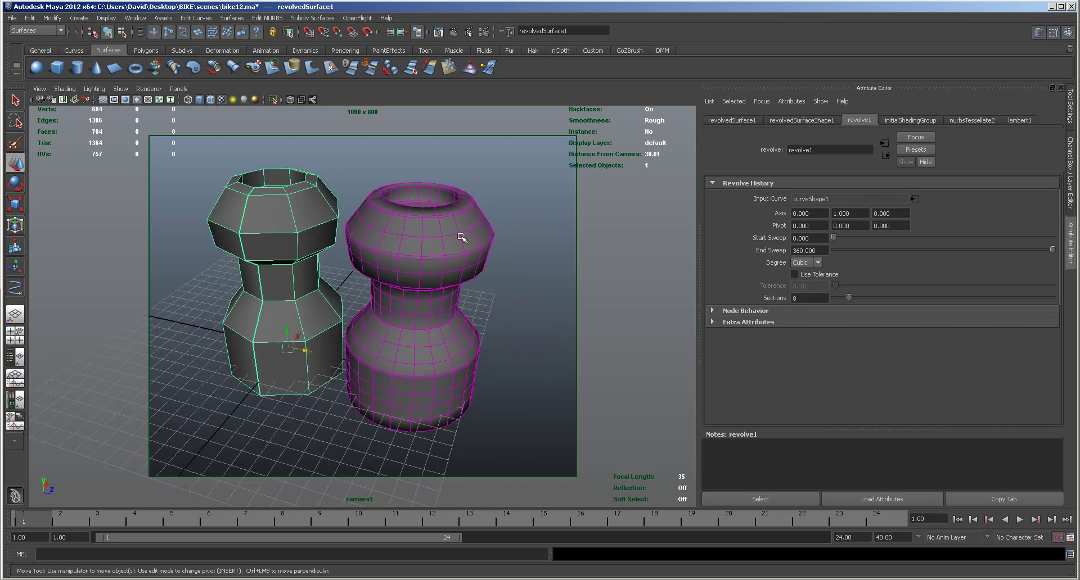
Step: Vary the revolved surface's sections and end sweep in the revolve1 history, finishing at 8 sections and 360 degrees
click(461, 237)
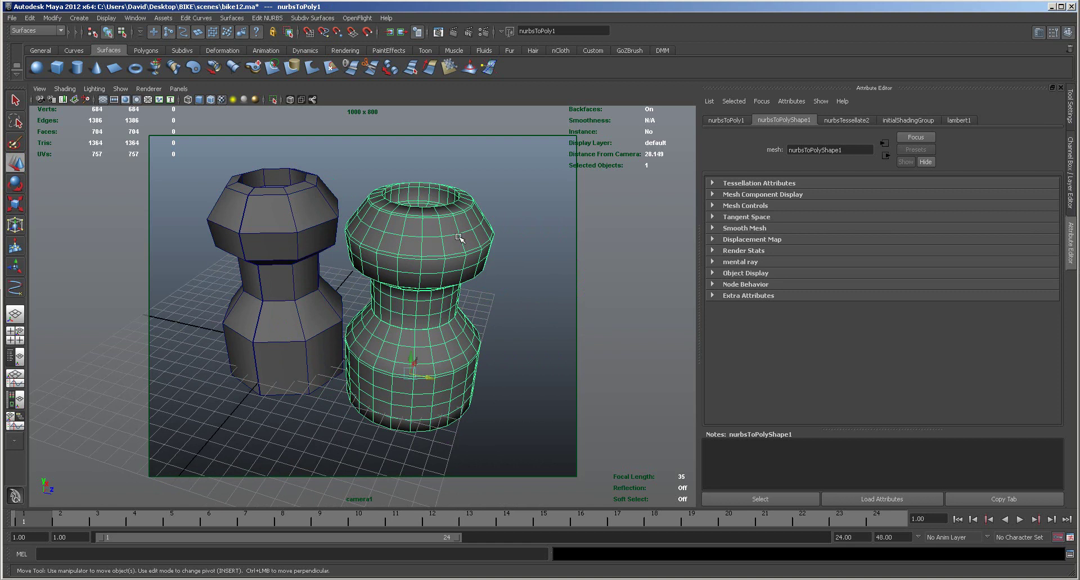
click(557, 278)
alt+drag(504, 288, 307, 233)
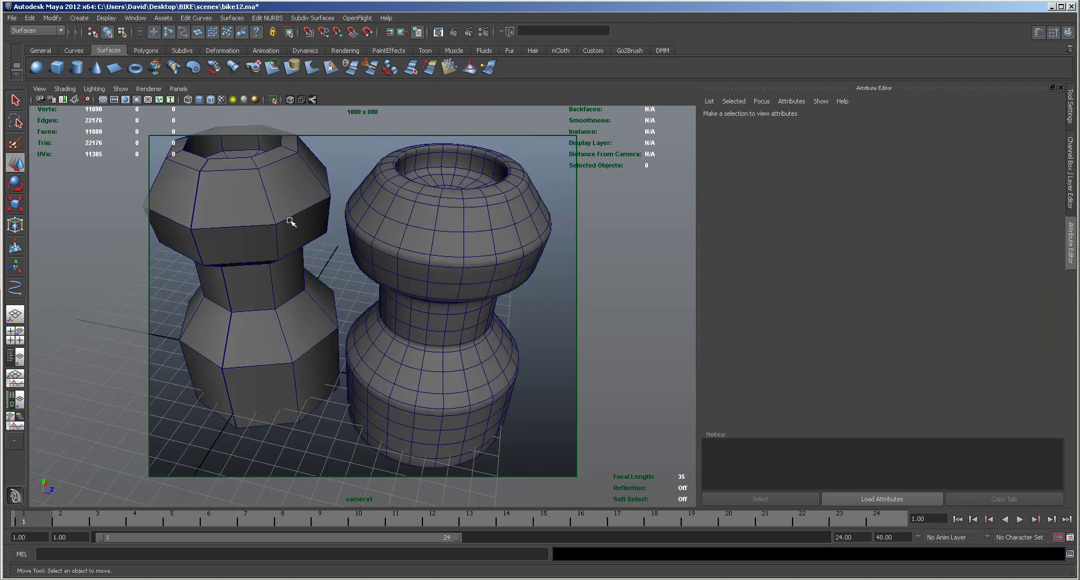
click(291, 222)
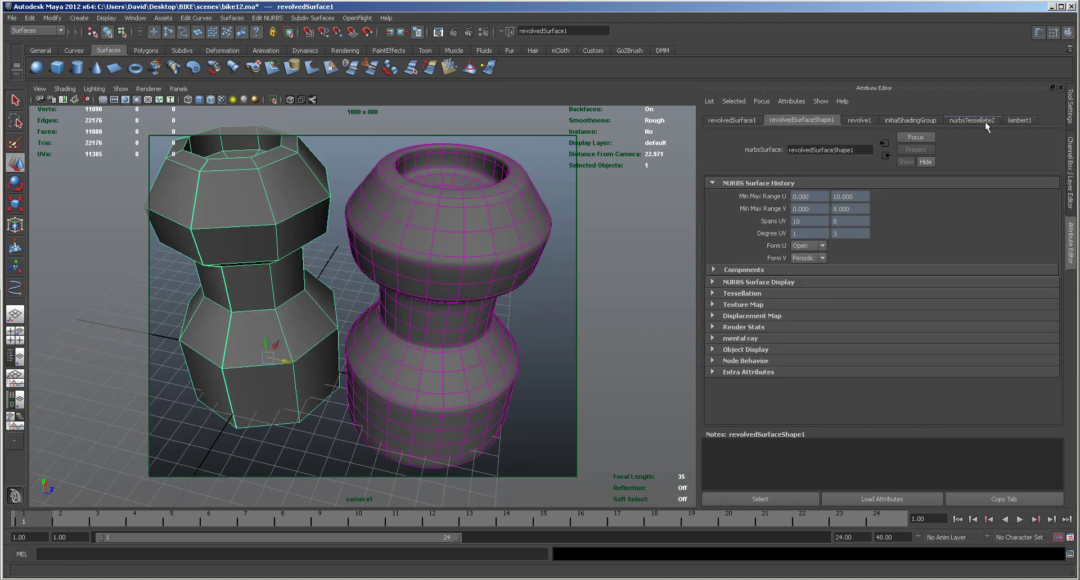
click(857, 120)
drag(849, 299, 850, 297)
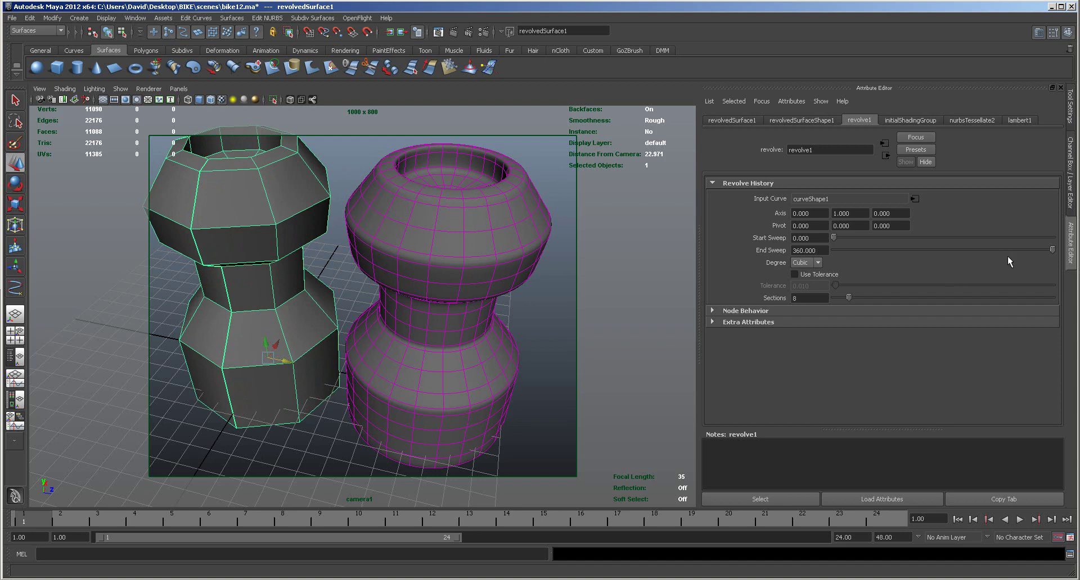
mouse_move(1054, 246)
mouse_down()
mouse_move(1024, 245)
mouse_move(1055, 246)
mouse_up()
Step: Reduce the polygon mesh's polygon count to 449 in its nurbsTessellate2 history settings
click(492, 247)
click(849, 120)
click(810, 274)
mouse_move(940, 315)
mouse_down()
mouse_move(979, 316)
mouse_move(904, 318)
mouse_move(930, 316)
mouse_up()
alt+drag(636, 328, 544, 238)
alt+drag(491, 201, 518, 304)
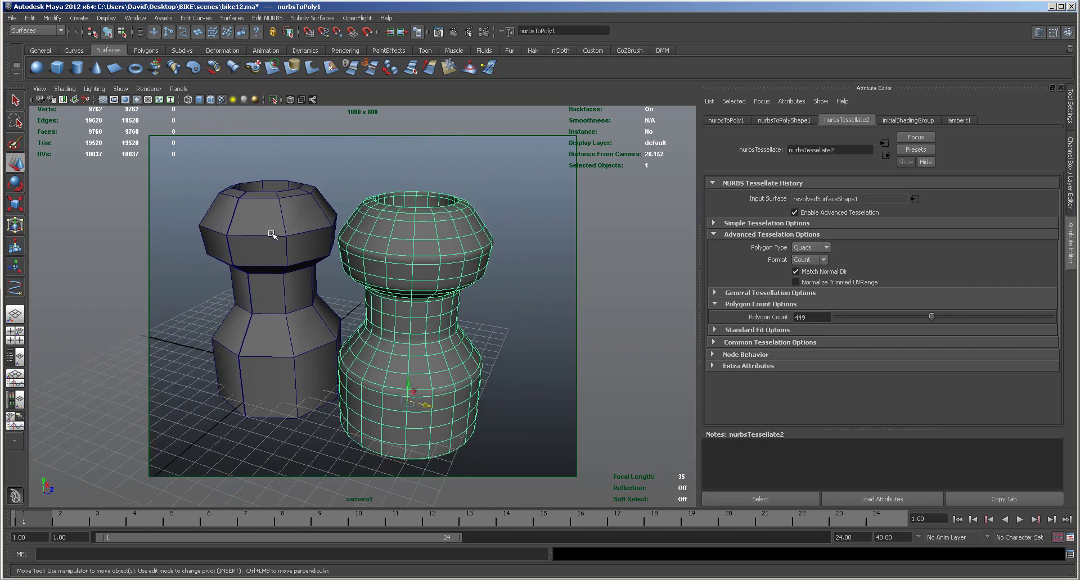
Step: Select both the polygon mesh and the revolved surface and try deleting all construction history in the scene
drag(189, 183, 551, 421)
click(479, 360)
click(416, 273)
shift+click(270, 242)
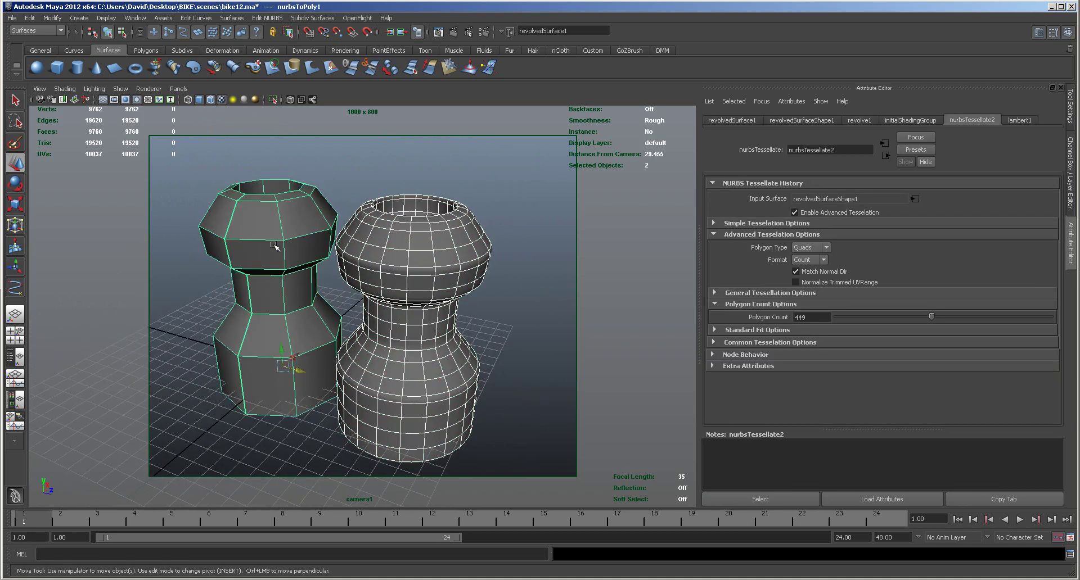
click(28, 18)
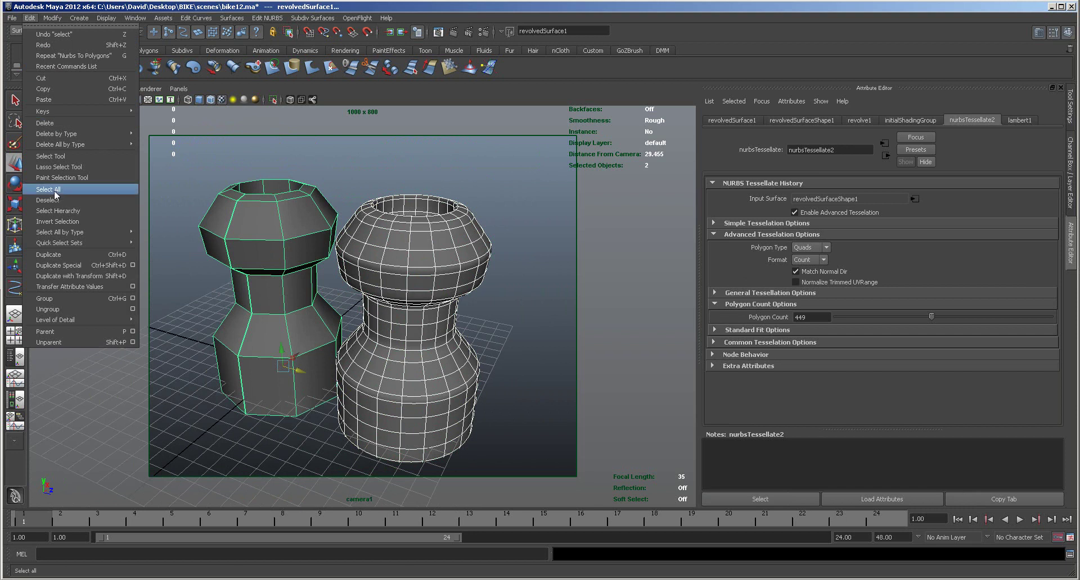
mouse_move(67, 135)
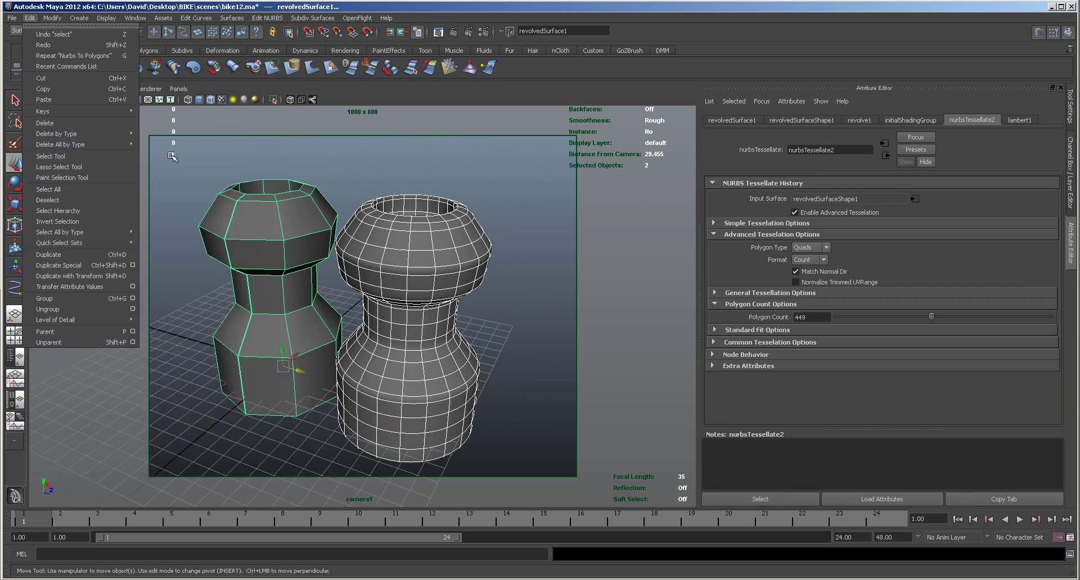
mouse_move(110, 144)
click(162, 145)
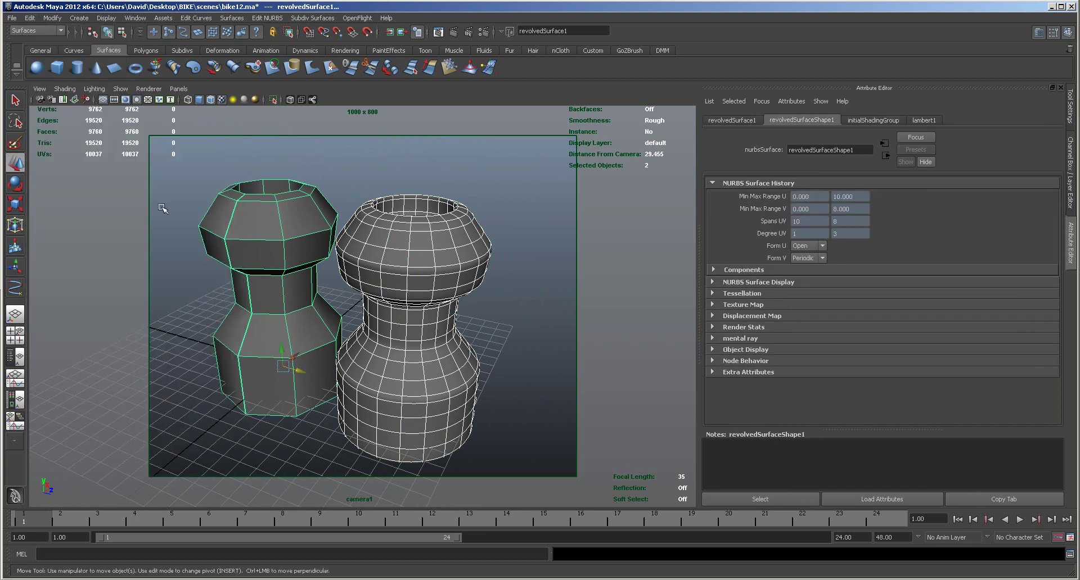
Step: Examine the attributes of the revolved surface and the polygon mesh for any remaining revolve or tessellation history
click(166, 281)
click(238, 246)
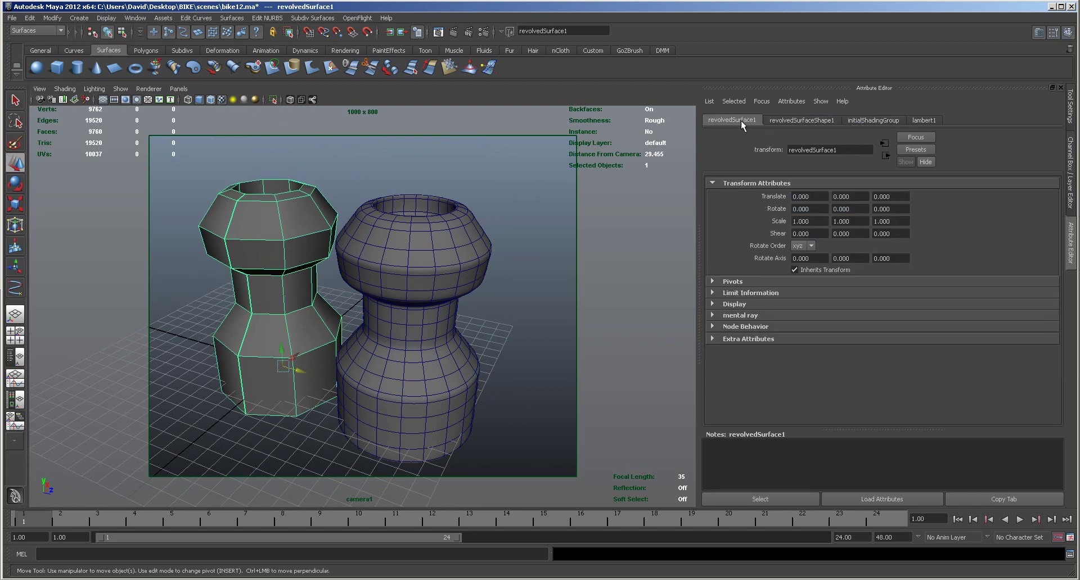
click(803, 120)
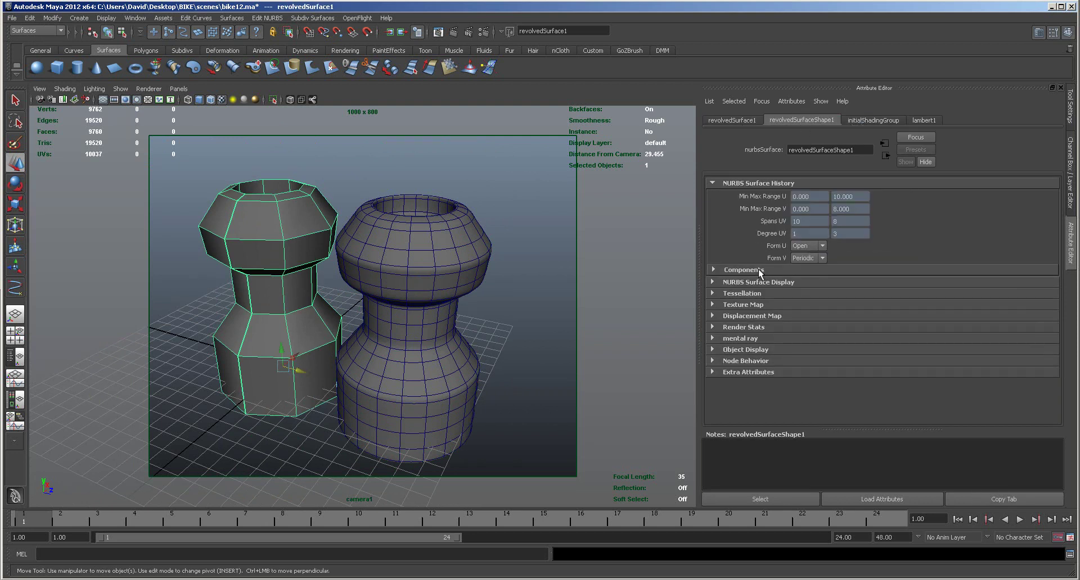
click(713, 269)
click(713, 269)
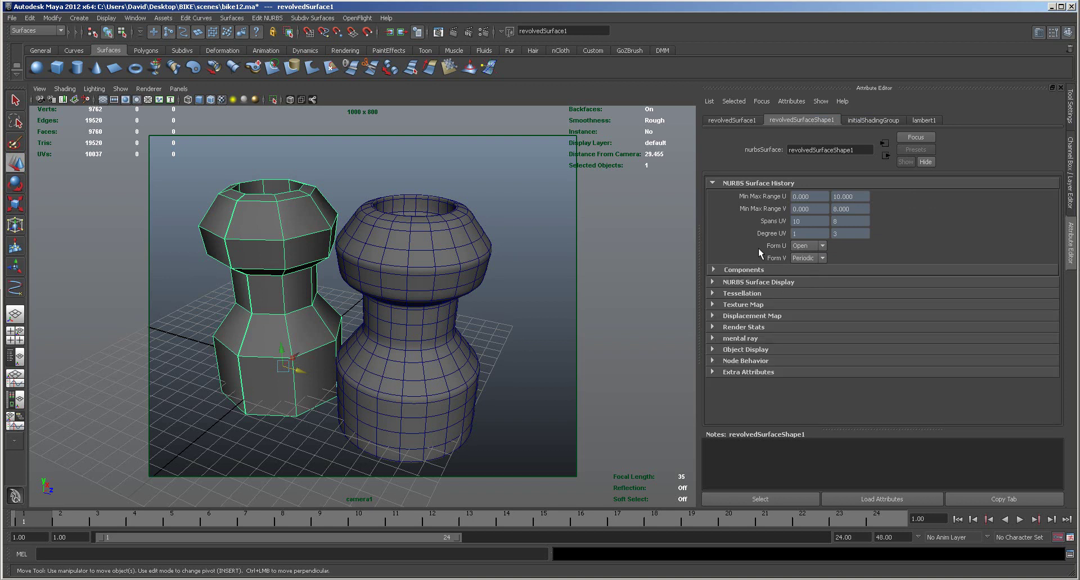
click(858, 120)
click(465, 281)
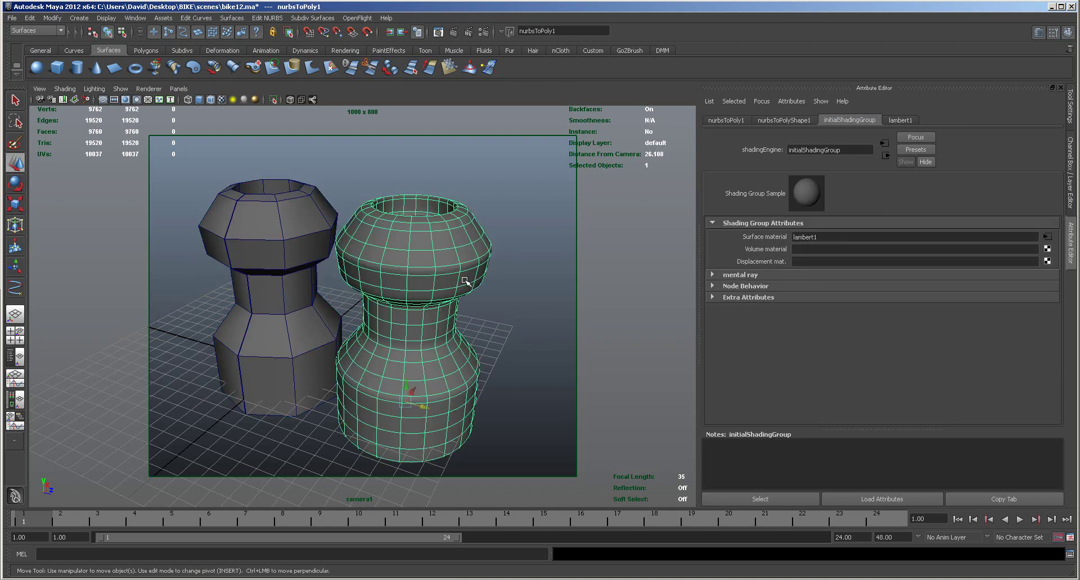
click(270, 261)
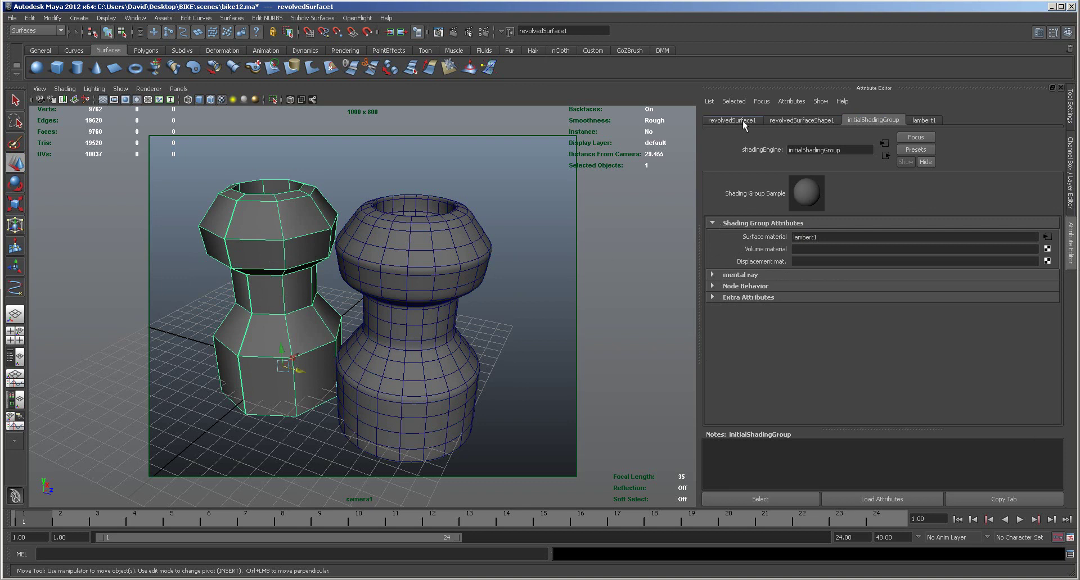
Step: Undo the most recent selection changes on the two objects
click(567, 344)
key(ctrl+z)
click(415, 397)
key(ctrl+z)
key(ctrl+z)
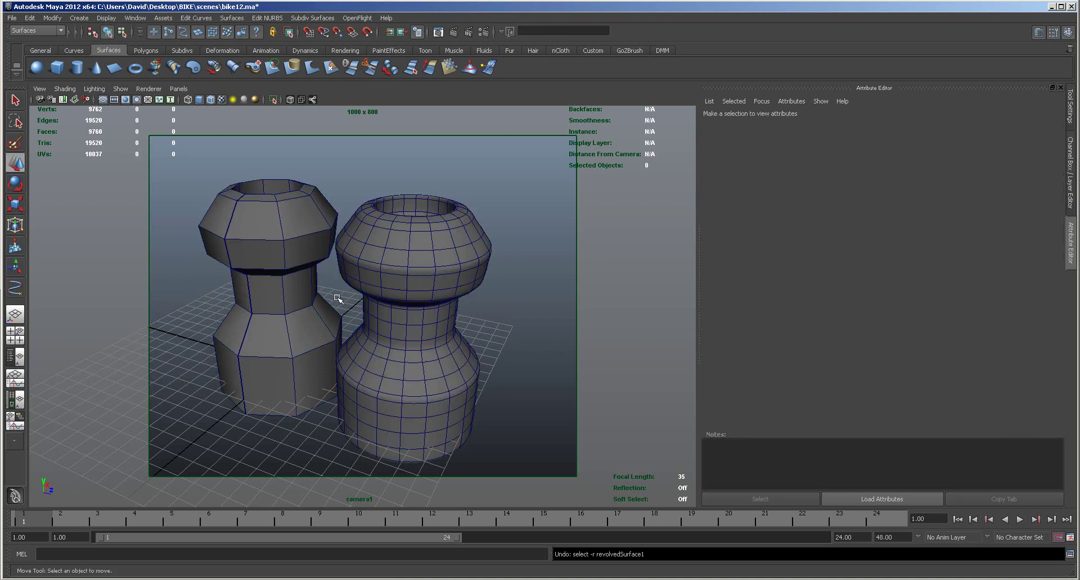
Step: Examine the revolved surface's tessellation, NURBS surface display and transform attributes
click(287, 240)
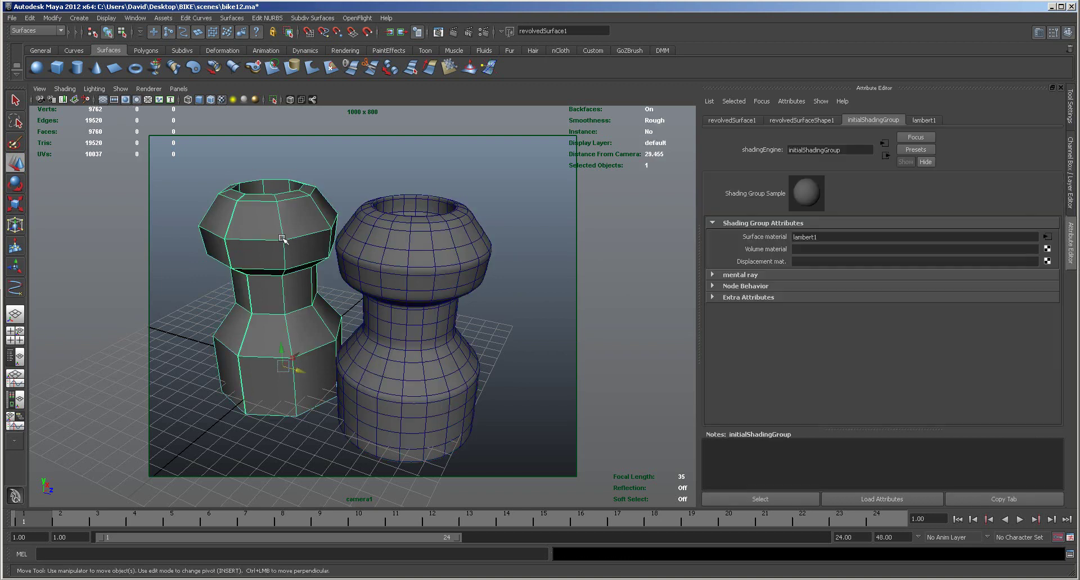
click(812, 122)
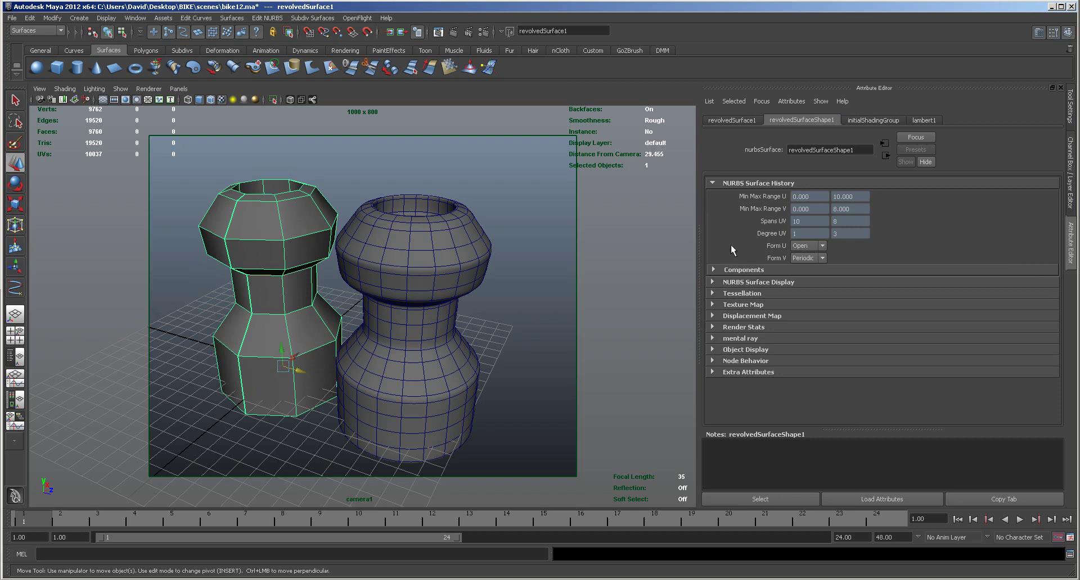
click(712, 293)
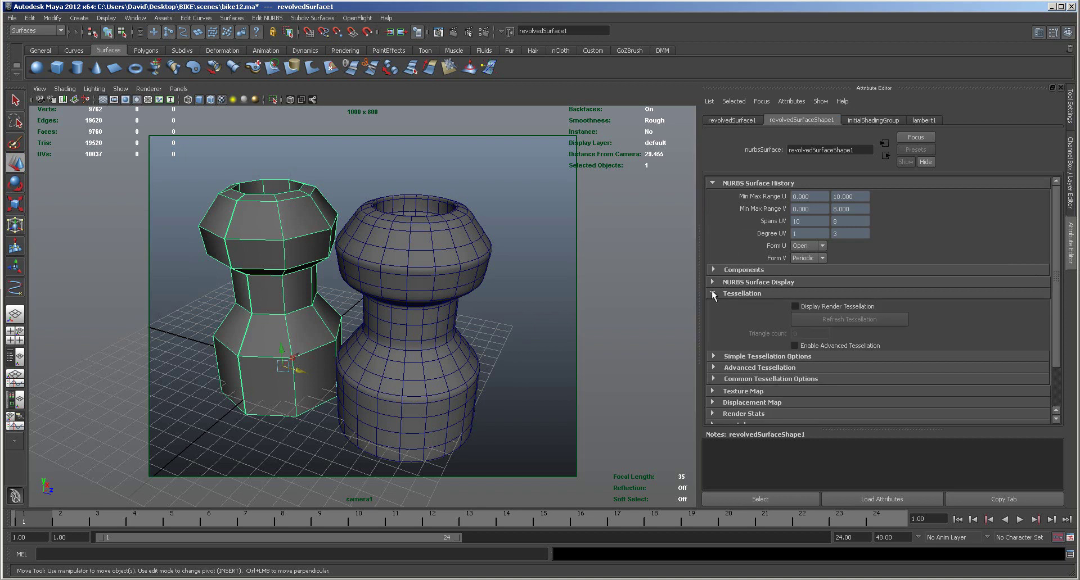
click(712, 283)
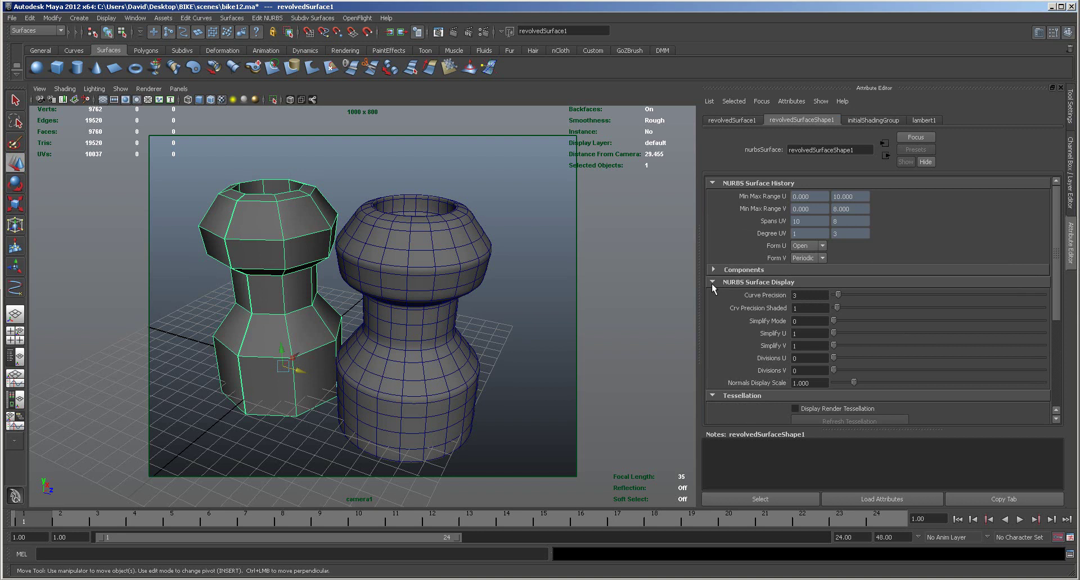
click(741, 121)
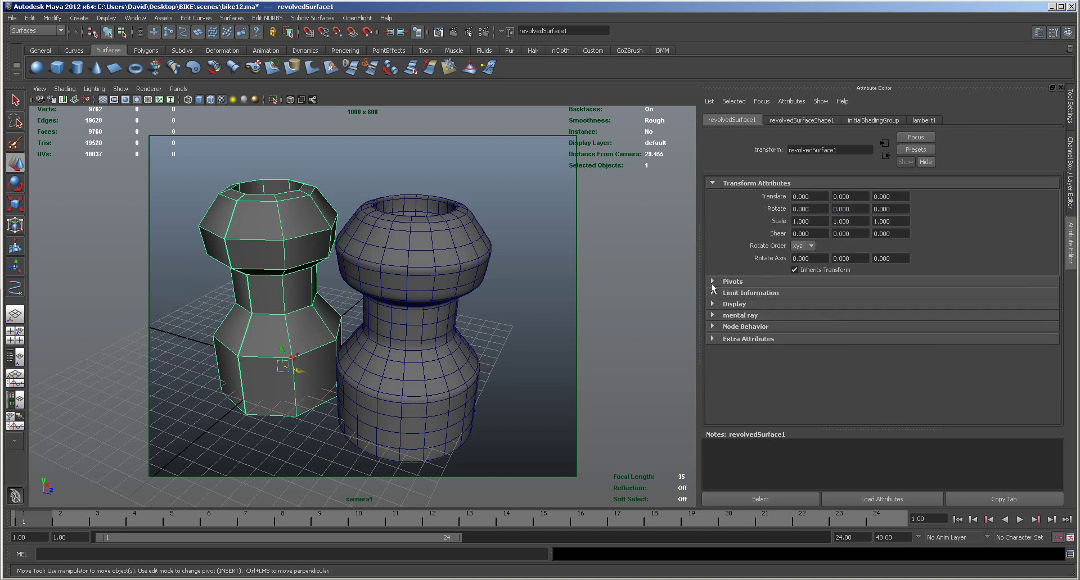
Step: Undo the history deletion and test the revolved surface's end sweep again, leaving it at 360 degrees
click(612, 332)
key(ctrl+z)
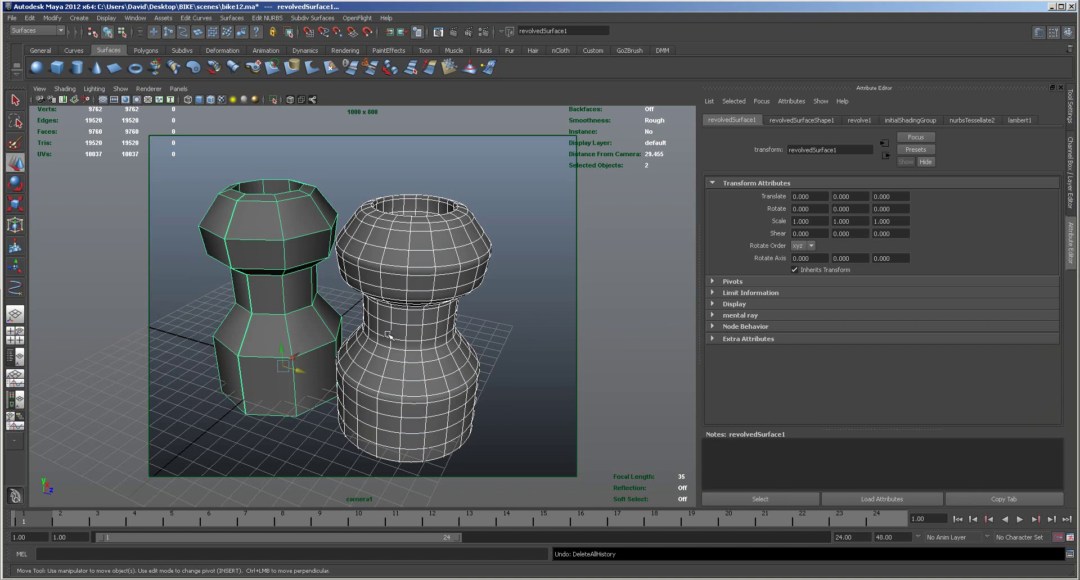
click(499, 341)
click(301, 269)
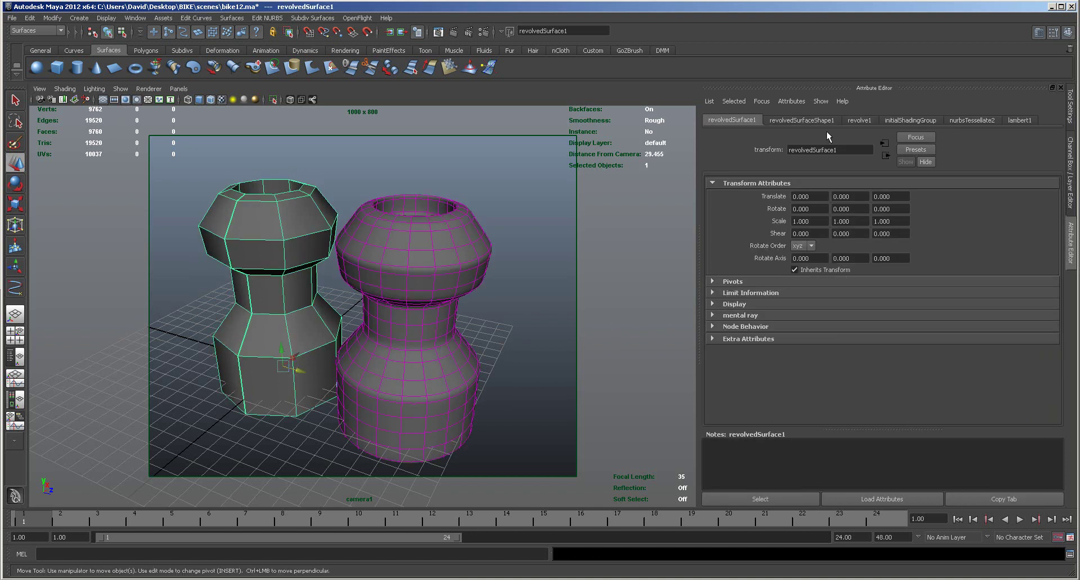
click(851, 120)
mouse_move(1052, 250)
mouse_down()
mouse_move(1025, 255)
mouse_move(1073, 250)
mouse_up()
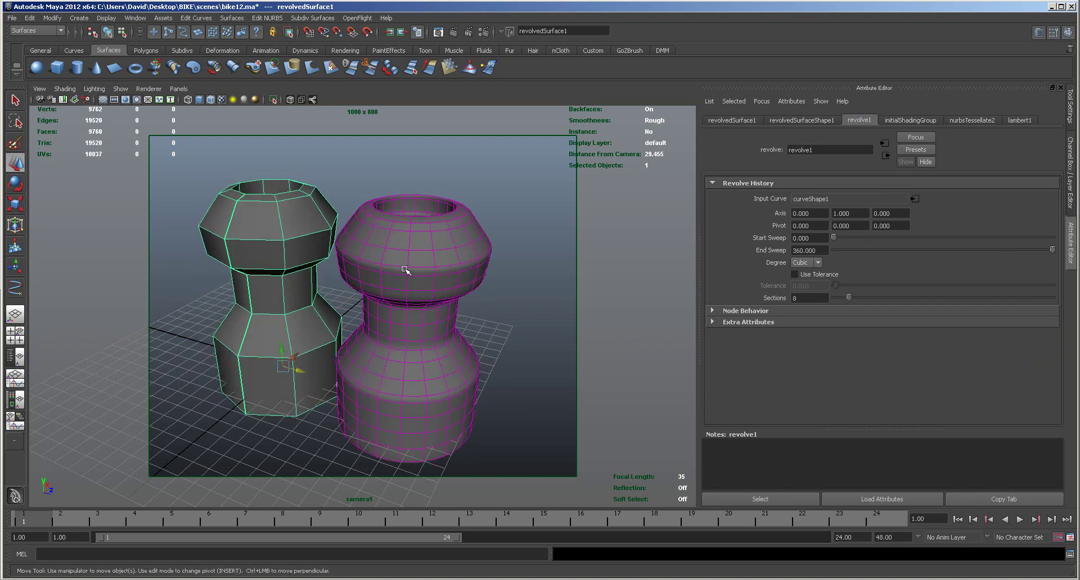
Step: Delete the construction history of the converted polygon mesh only and clear the selection
click(405, 270)
click(31, 18)
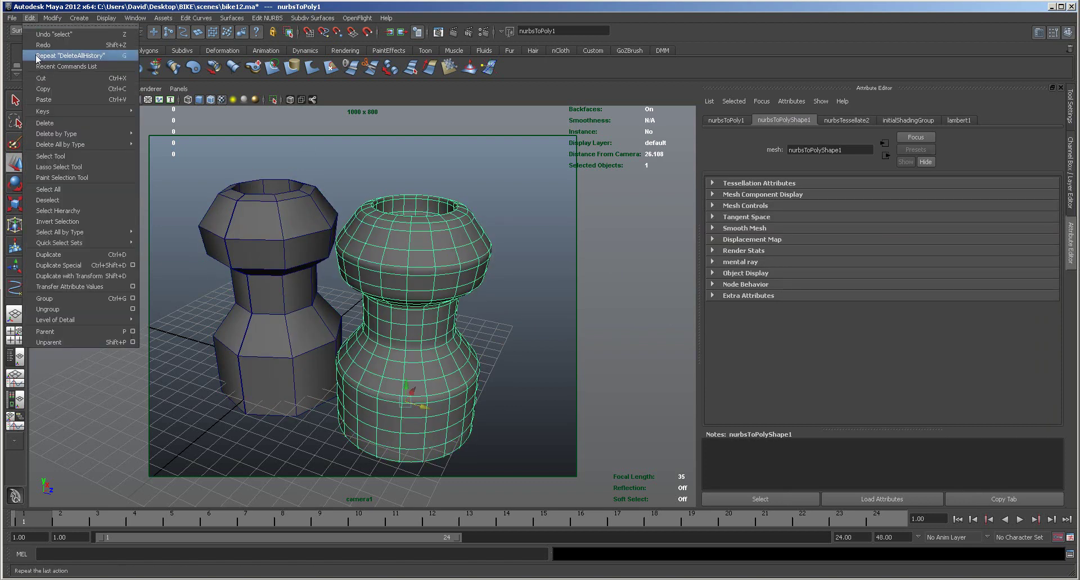
mouse_move(84, 134)
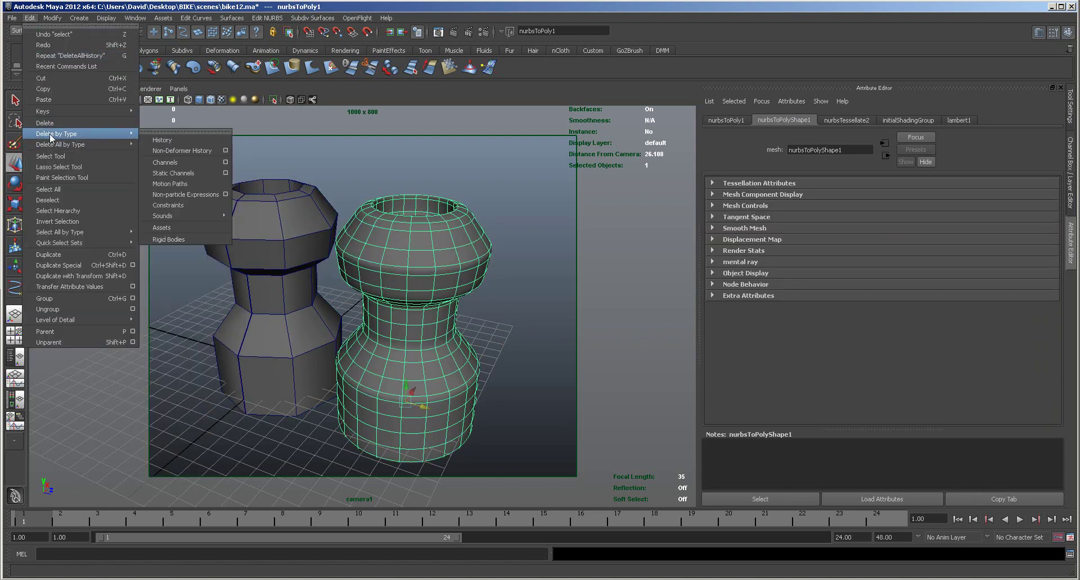
click(172, 141)
click(516, 291)
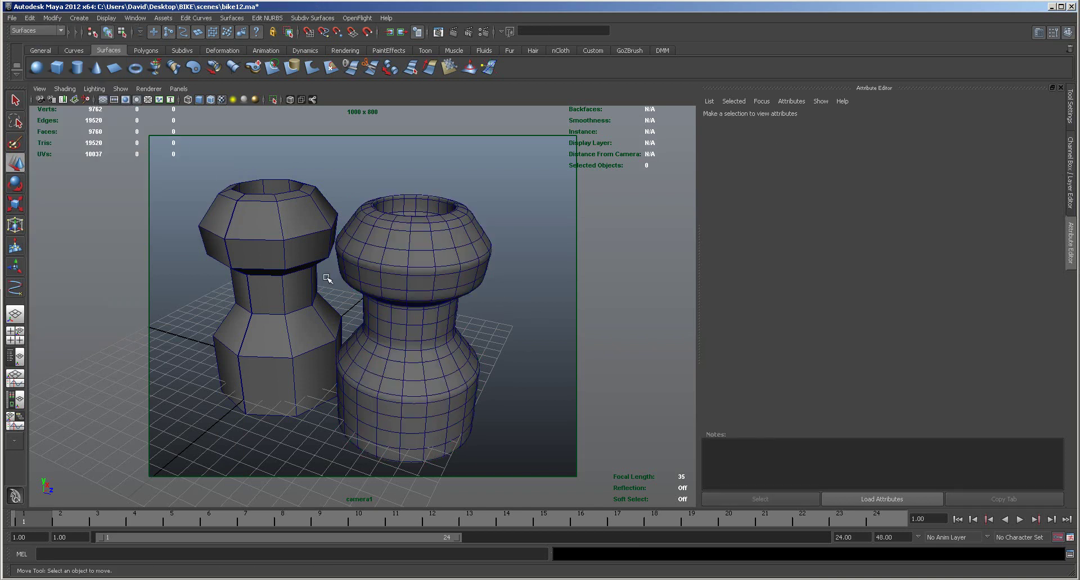
Step: Test the revolved surface's end sweep, leaving it at 360 degrees, and compare the remaining history of the surface and the polygon mesh
click(292, 261)
click(876, 121)
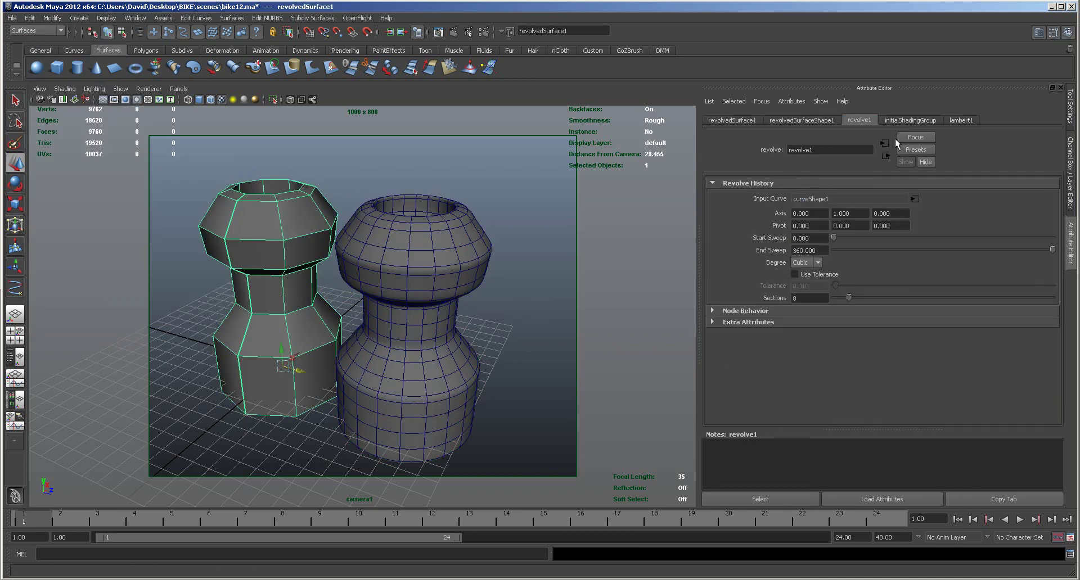
mouse_move(1054, 253)
mouse_down()
mouse_move(1007, 251)
mouse_move(1054, 251)
mouse_up()
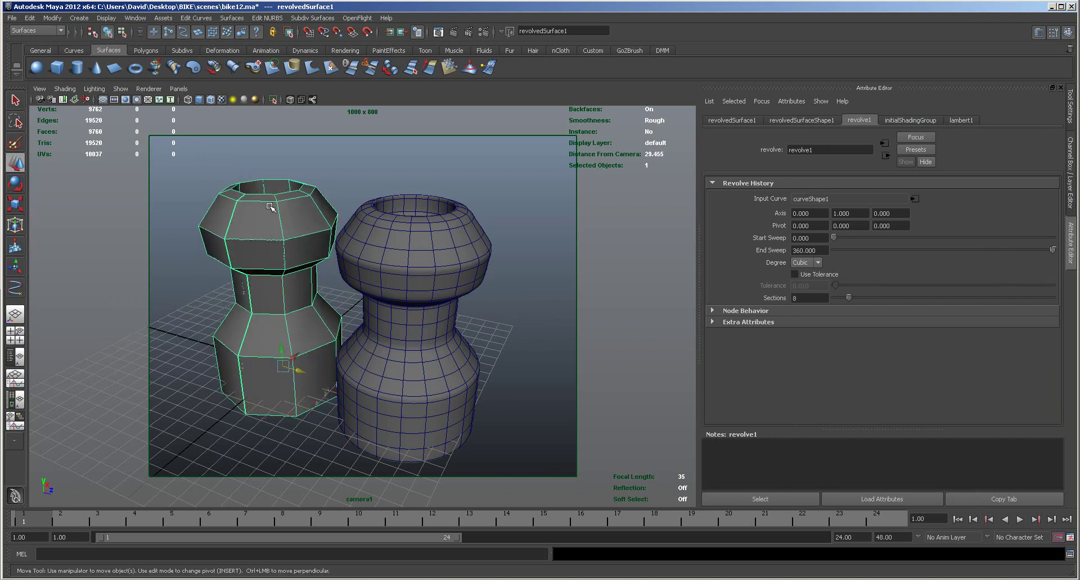
click(356, 261)
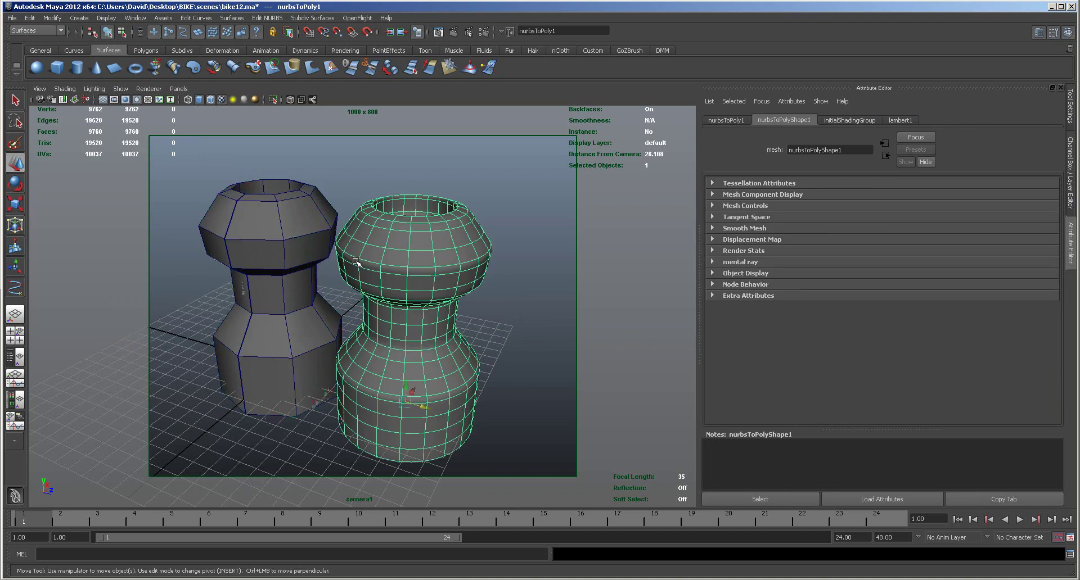
click(282, 242)
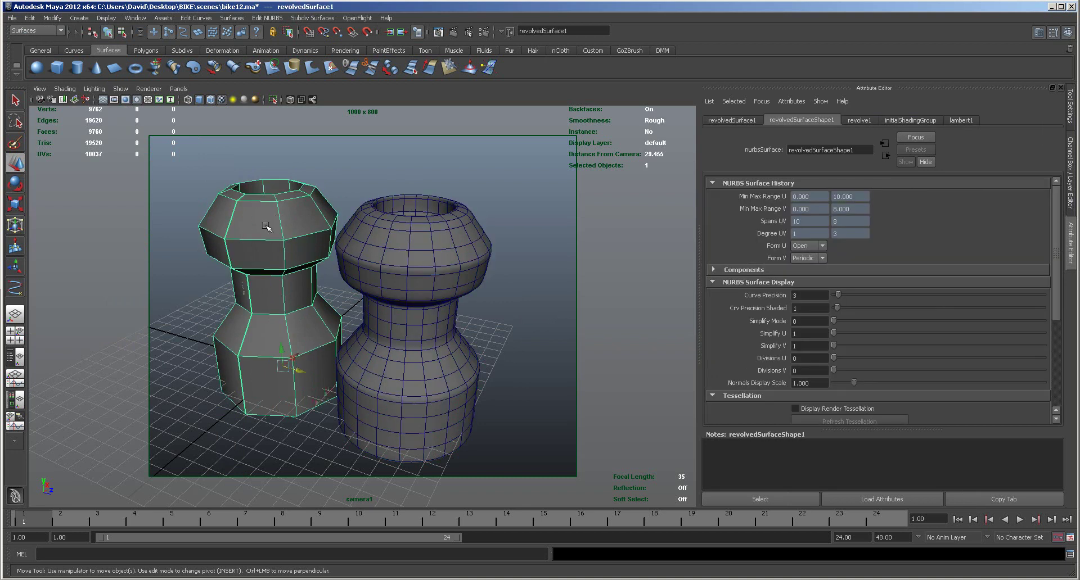
Step: Delete the polygon mesh, the revolved surface and the profile curve from the scene
click(431, 264)
alt+drag(542, 347, 507, 343)
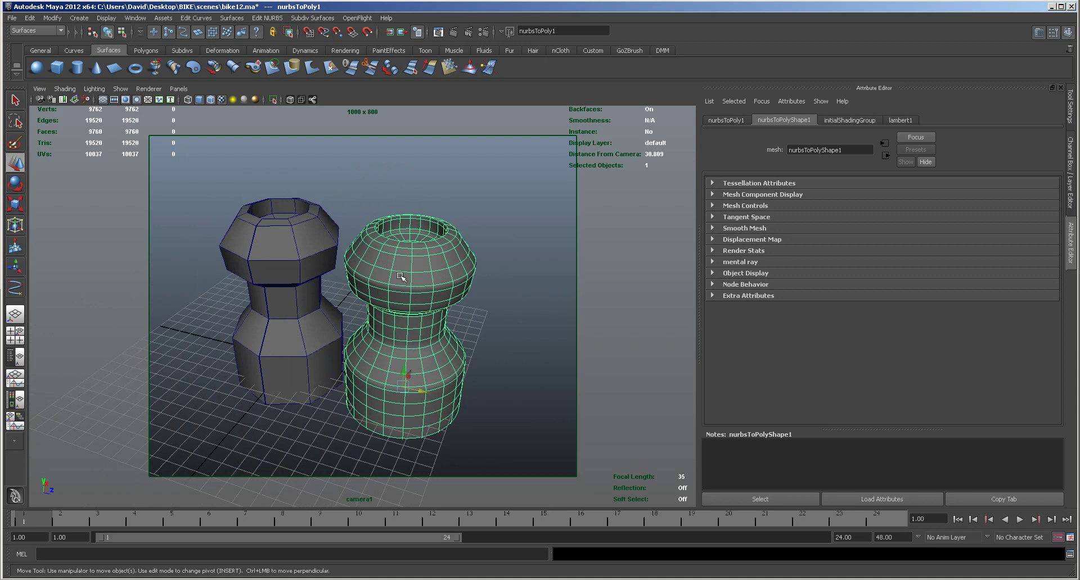
mouse_move(484, 342)
alt+mouse_down()
mouse_move(491, 320)
mouse_move(467, 337)
alt+mouse_up()
mouse_move(468, 337)
alt+right_down()
mouse_move(497, 332)
mouse_move(450, 335)
alt+right_up()
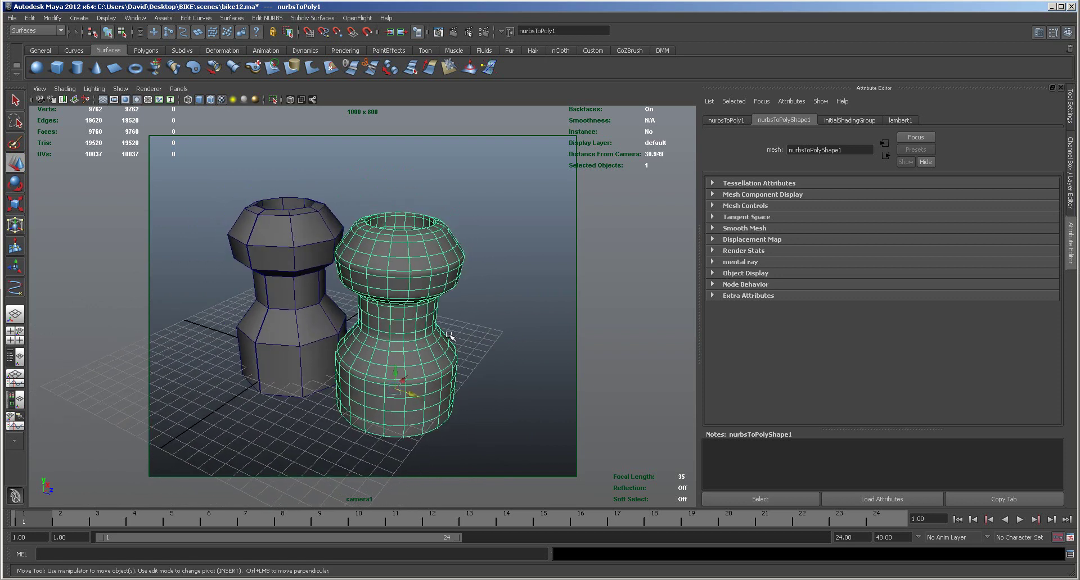
key(Delete)
click(313, 251)
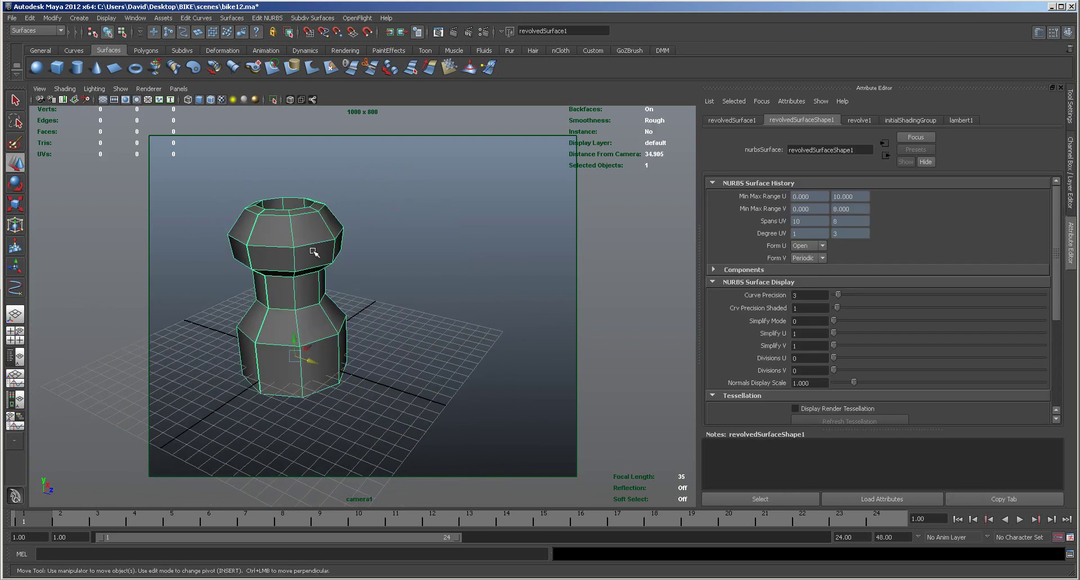
key(Delete)
alt+drag(383, 308, 308, 260)
click(300, 270)
key(Delete)
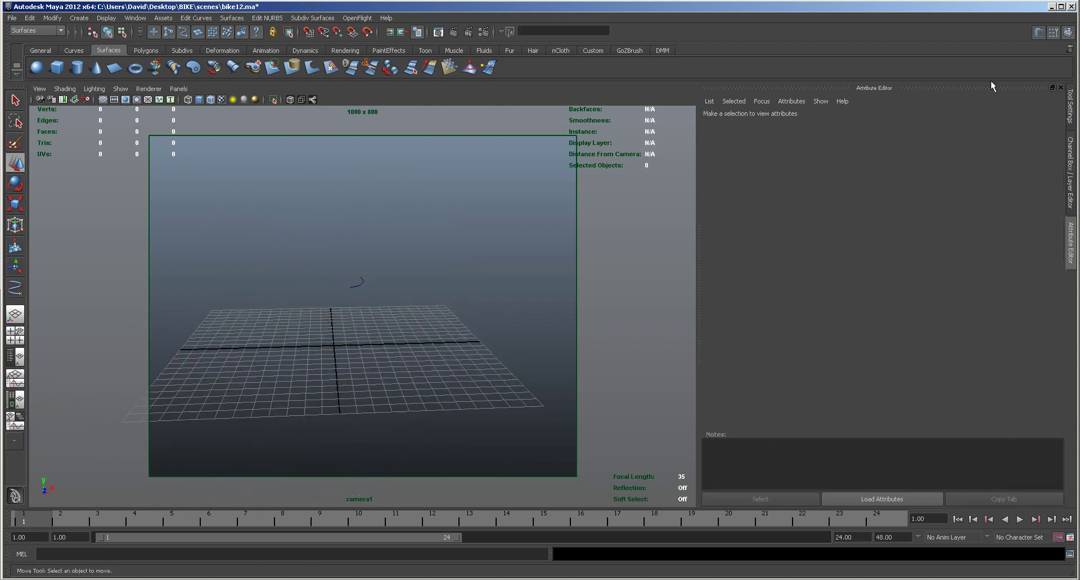
Step: Turn on the visibility of the layer1, Cables, LIGHTS, chain, gears, disc, BRAKESYSTEM, forks, pedal and grips display layers
click(1070, 32)
click(1070, 33)
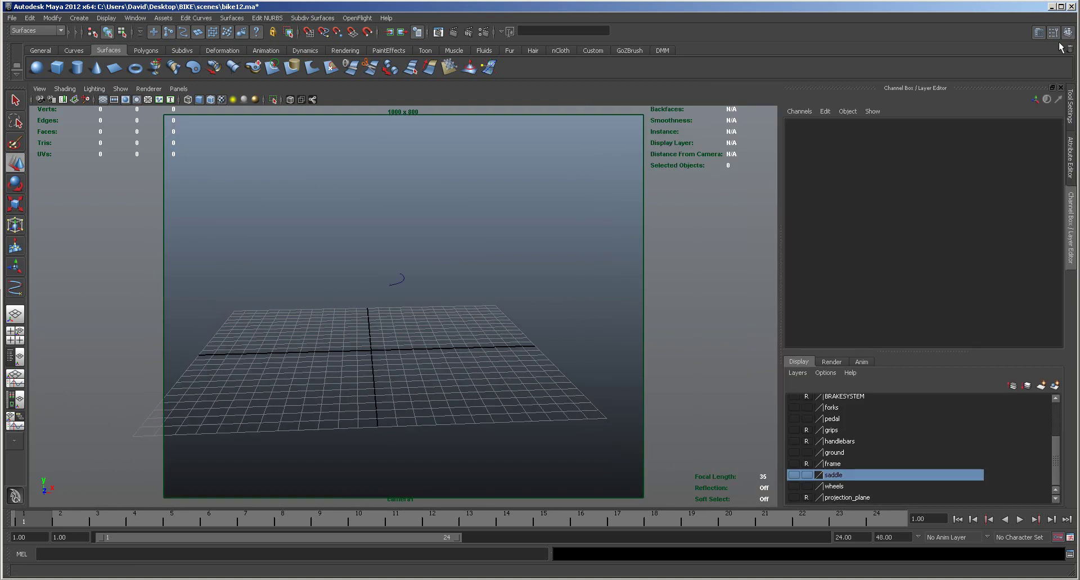
drag(1057, 455, 1030, 400)
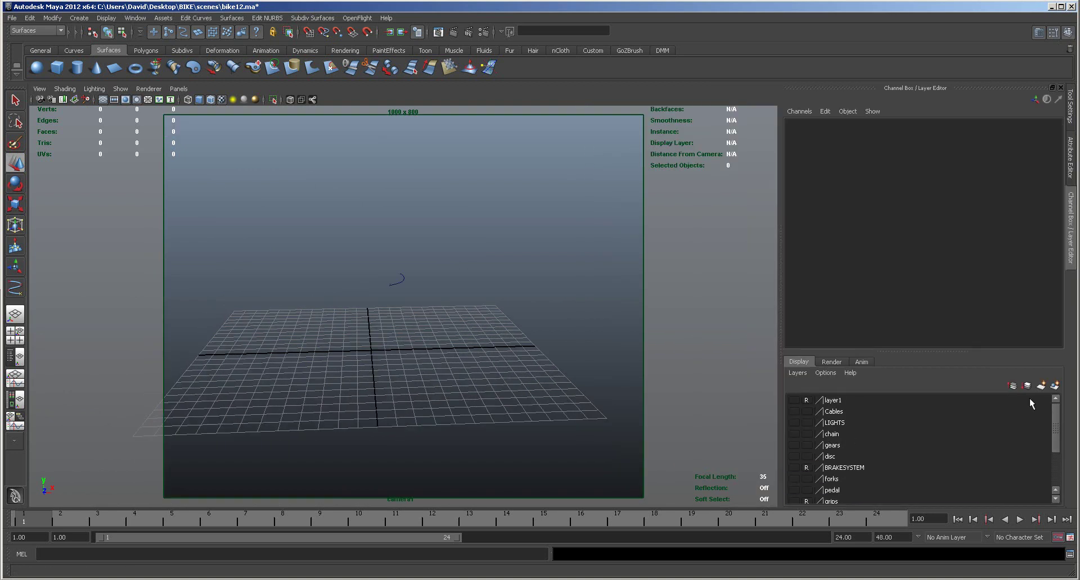
click(791, 401)
click(793, 401)
click(793, 411)
click(791, 400)
click(794, 434)
click(793, 446)
click(793, 457)
click(794, 470)
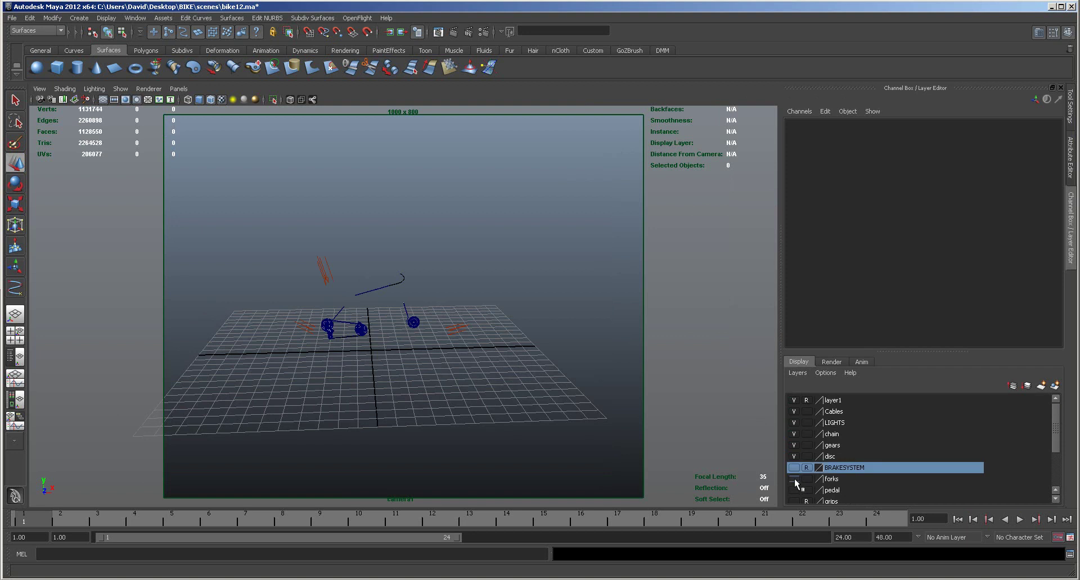
drag(795, 469, 794, 501)
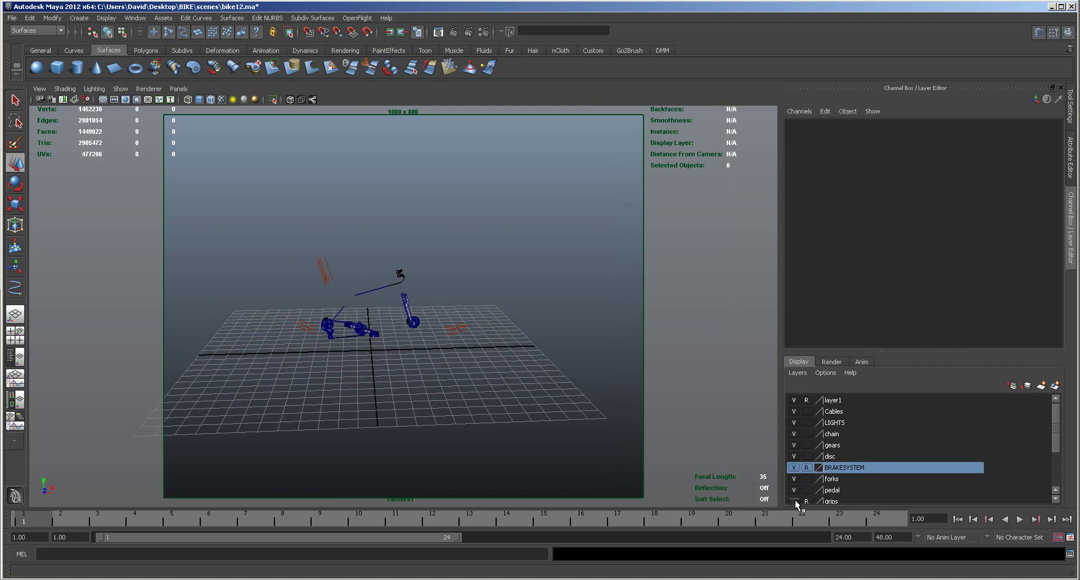
Step: Show the handlebars, ground, frame, saddle and wheels display layers, and leave the projection_plane layer hidden
drag(1053, 443, 1040, 488)
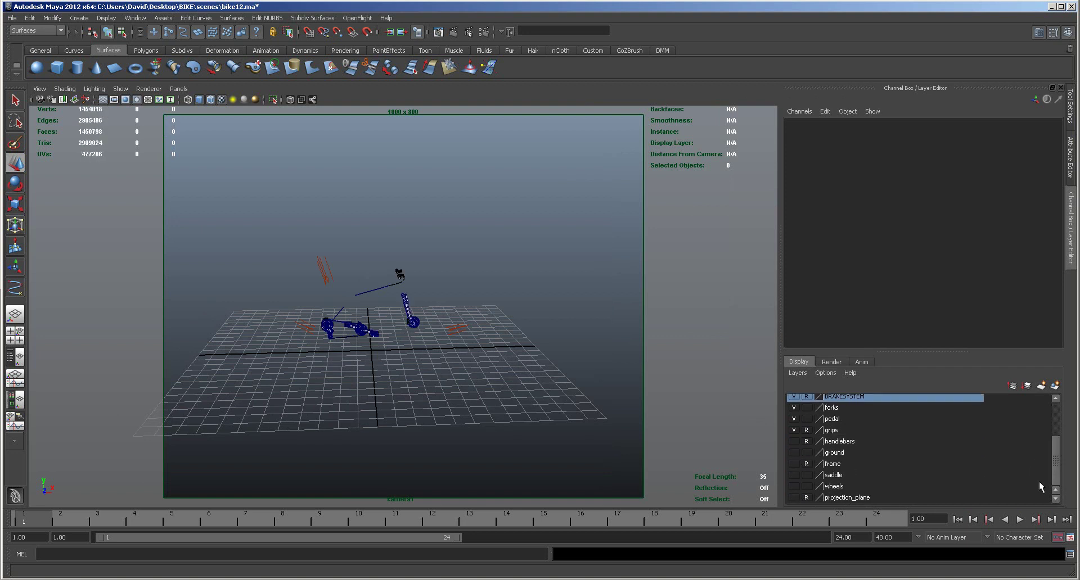
click(794, 441)
click(793, 453)
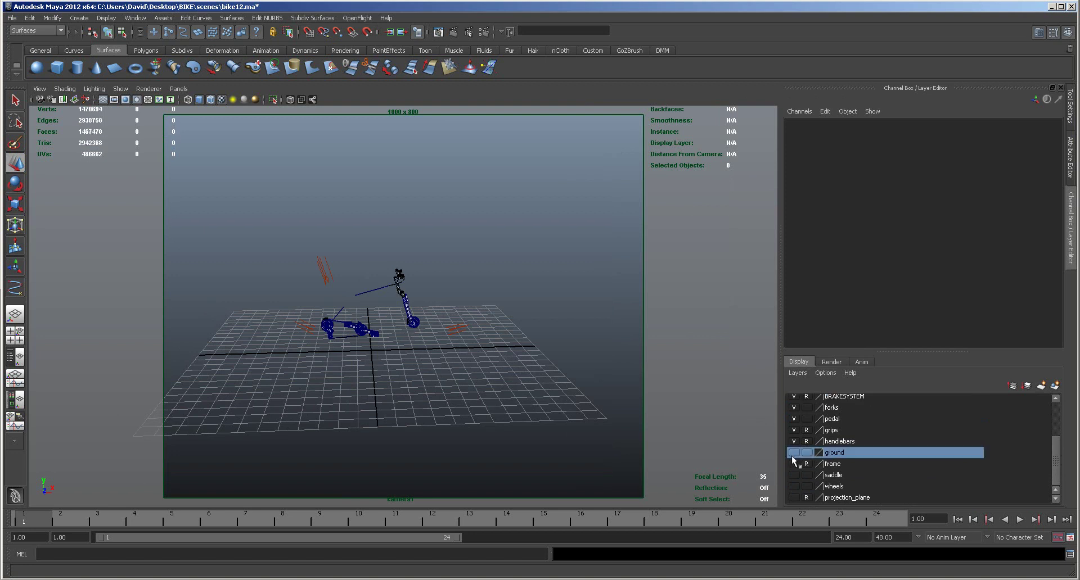
drag(794, 474, 794, 486)
click(793, 498)
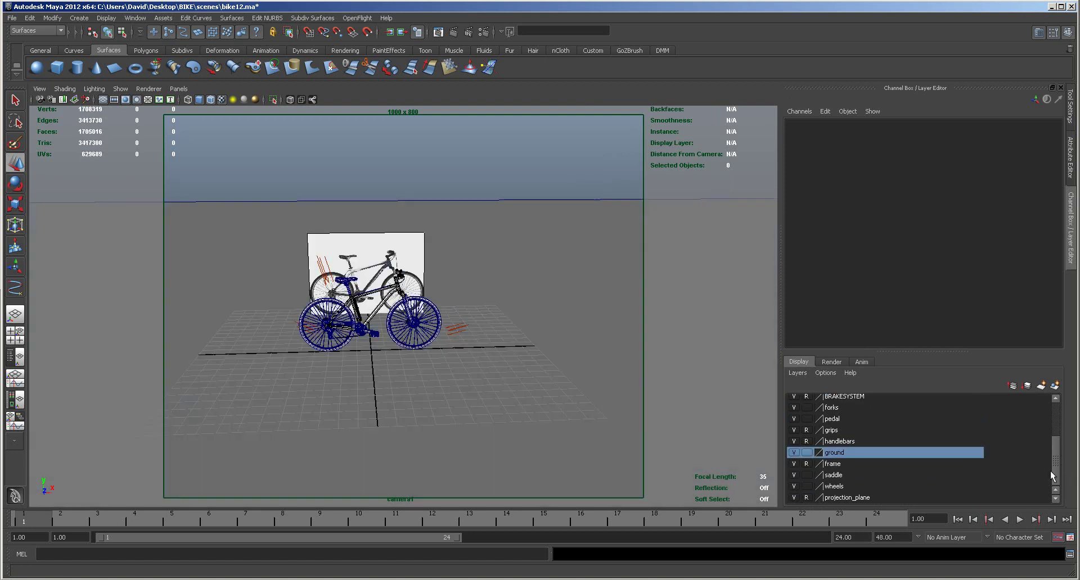
click(794, 498)
Step: Examine the cable running from the top tube to the handlebars on the assembled bike
alt+right_drag(395, 350, 726, 348)
alt+middle_drag(540, 347, 621, 392)
alt+right_drag(341, 363, 803, 376)
alt+drag(551, 260, 499, 303)
alt+middle_drag(484, 174, 588, 506)
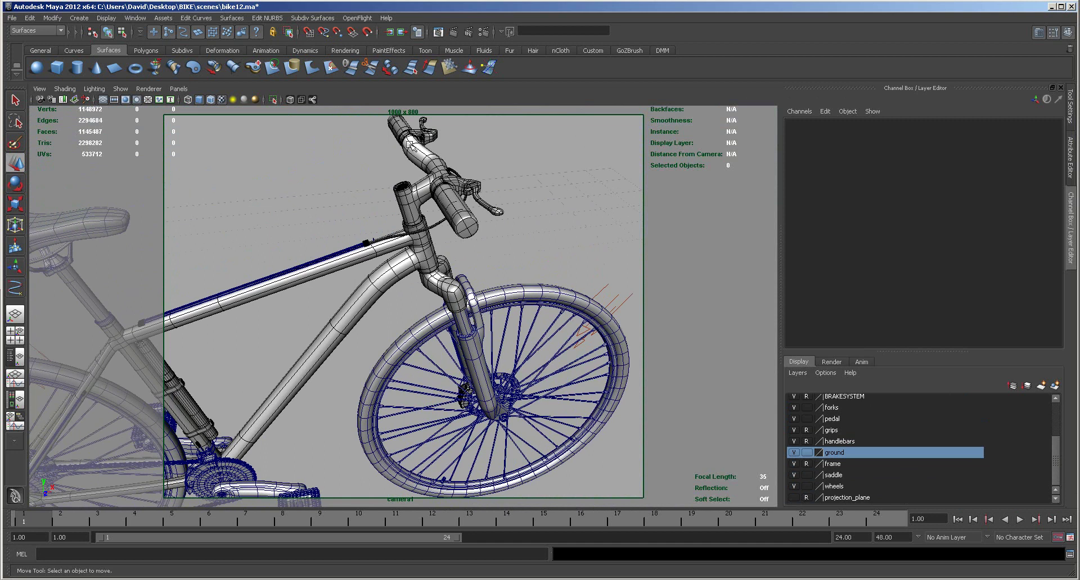
alt+drag(526, 270, 521, 253)
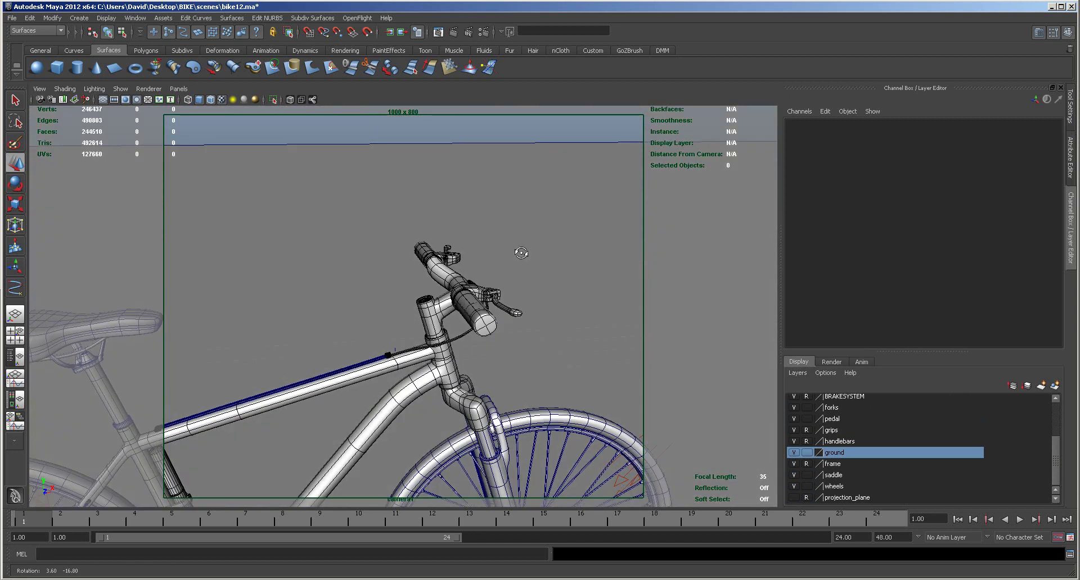
alt+drag(579, 372, 571, 168)
alt+right_drag(559, 241, 764, 248)
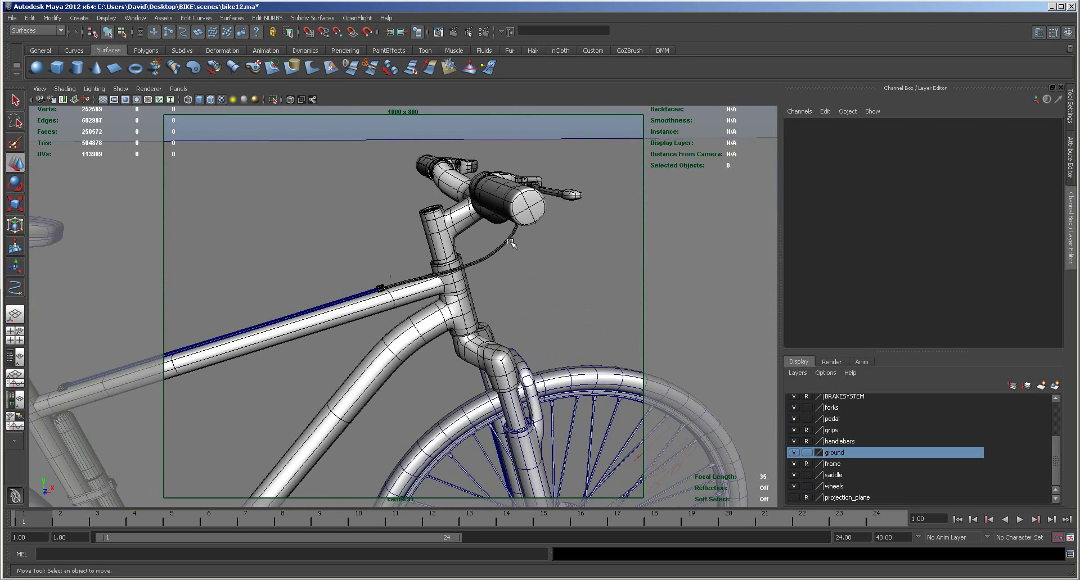
mouse_move(598, 256)
alt+mouse_down()
mouse_move(632, 251)
mouse_move(598, 253)
alt+mouse_up()
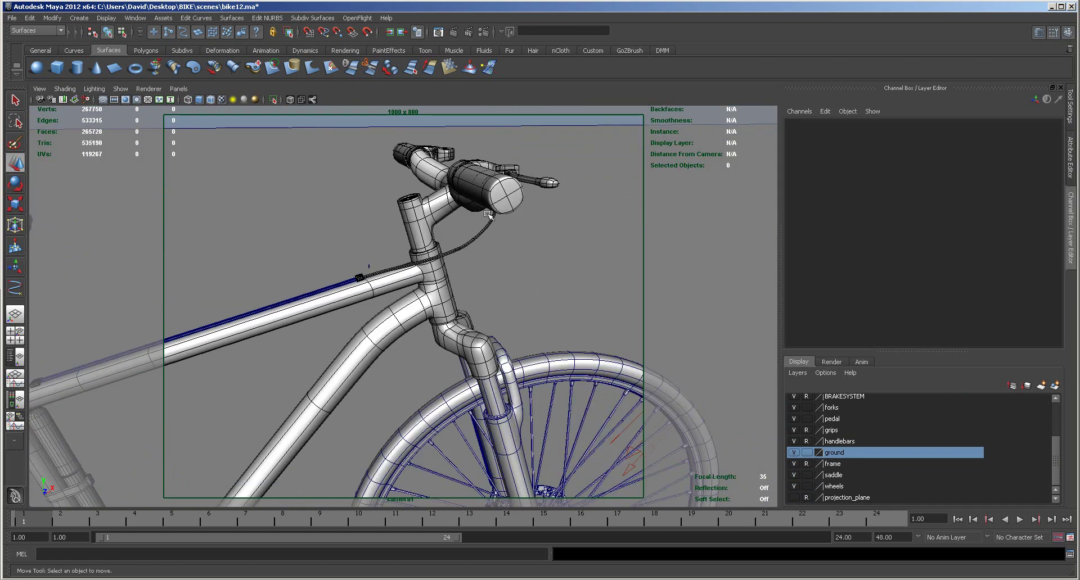
Step: Render a close view of the handlebars and their cable through camera1 with mental ray, and close the render
alt+middle_drag(555, 259, 280, 316)
alt+middle_drag(440, 248, 527, 292)
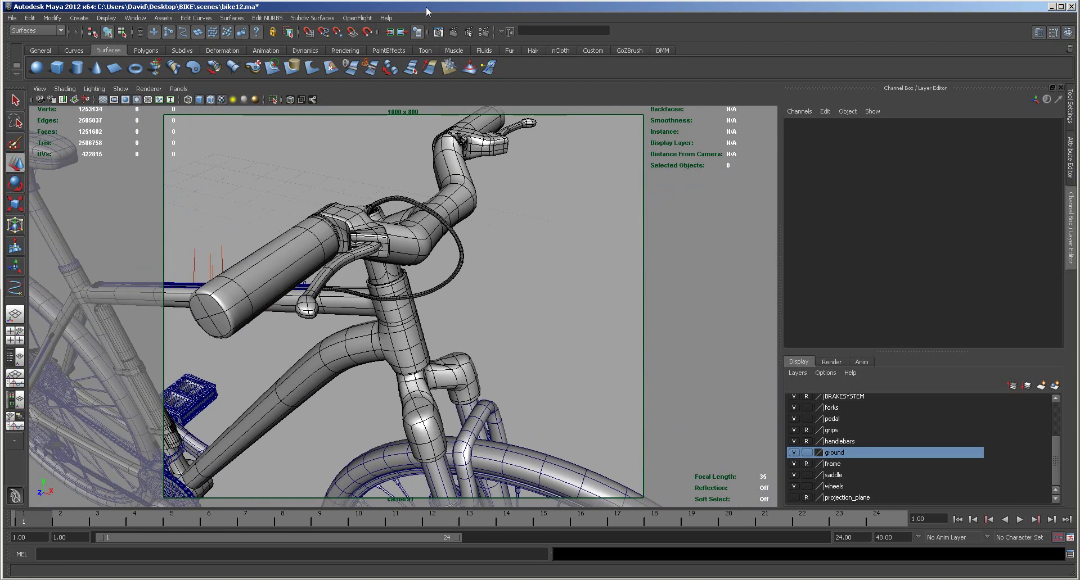
click(453, 33)
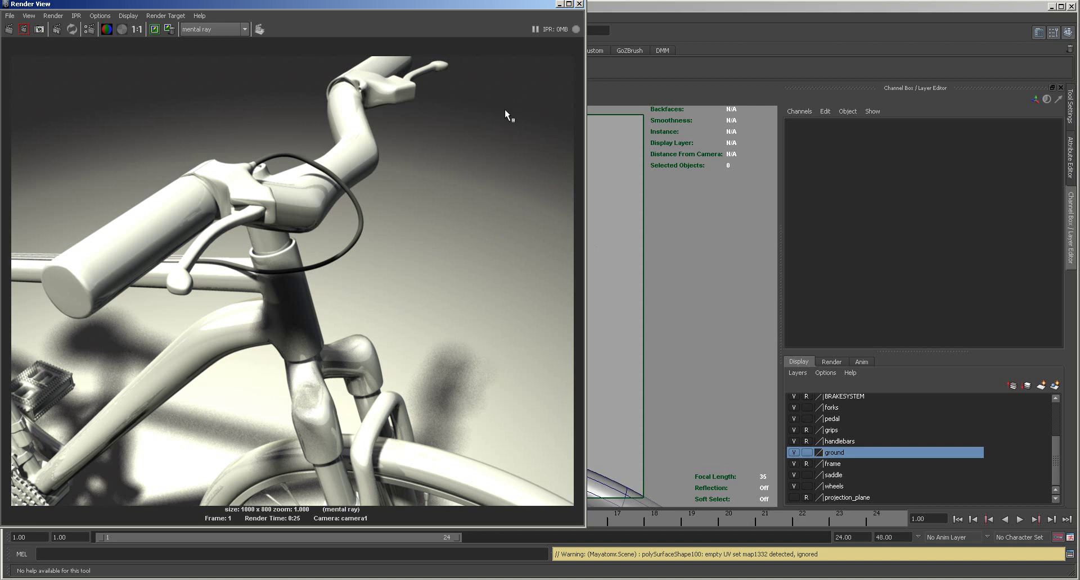
click(580, 4)
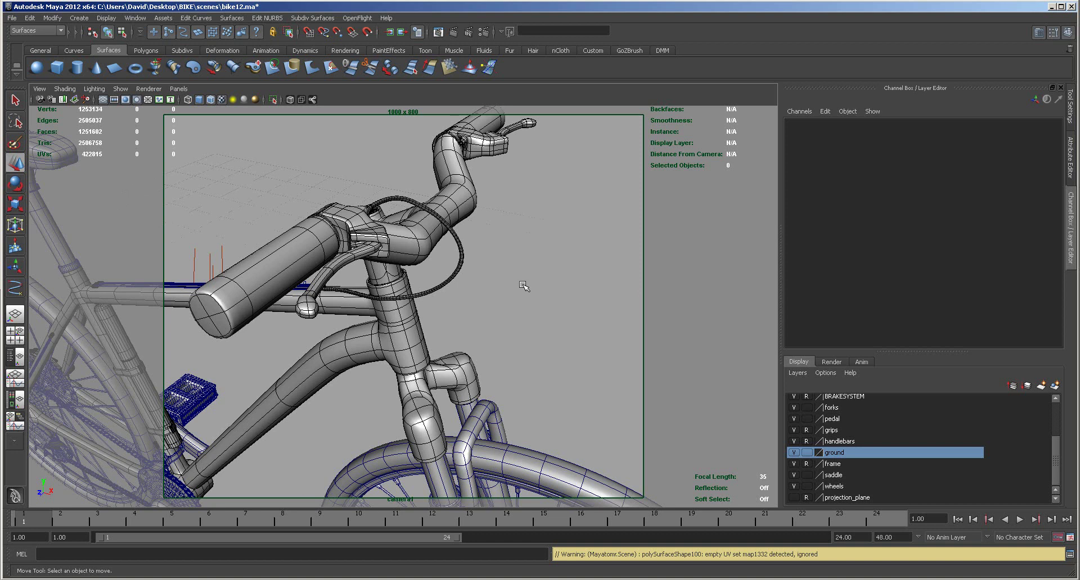
key(a)
alt+drag(284, 364, 394, 362)
alt+right_drag(368, 354, 483, 308)
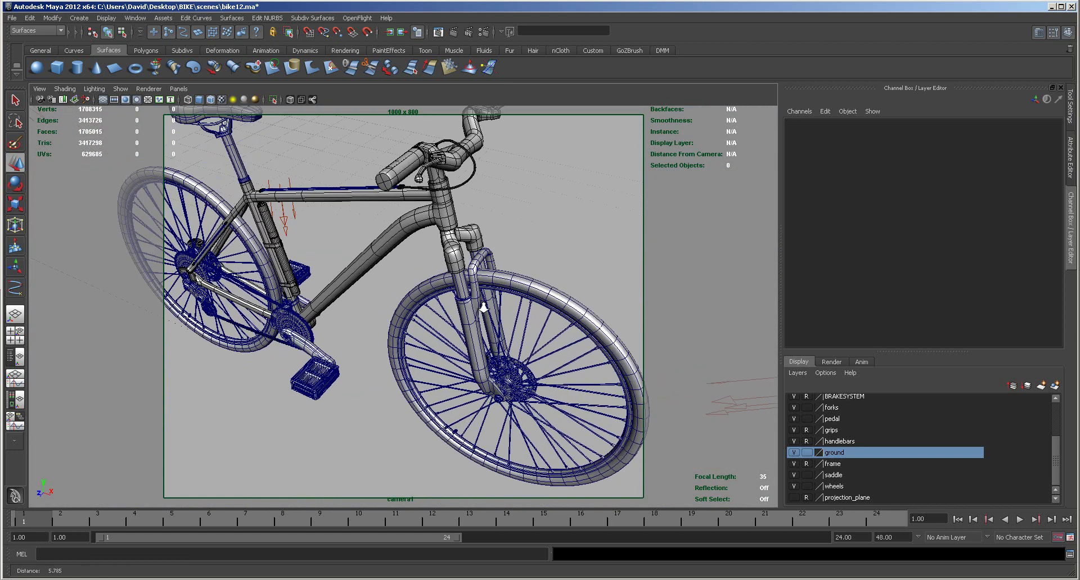
alt+drag(373, 314, 415, 360)
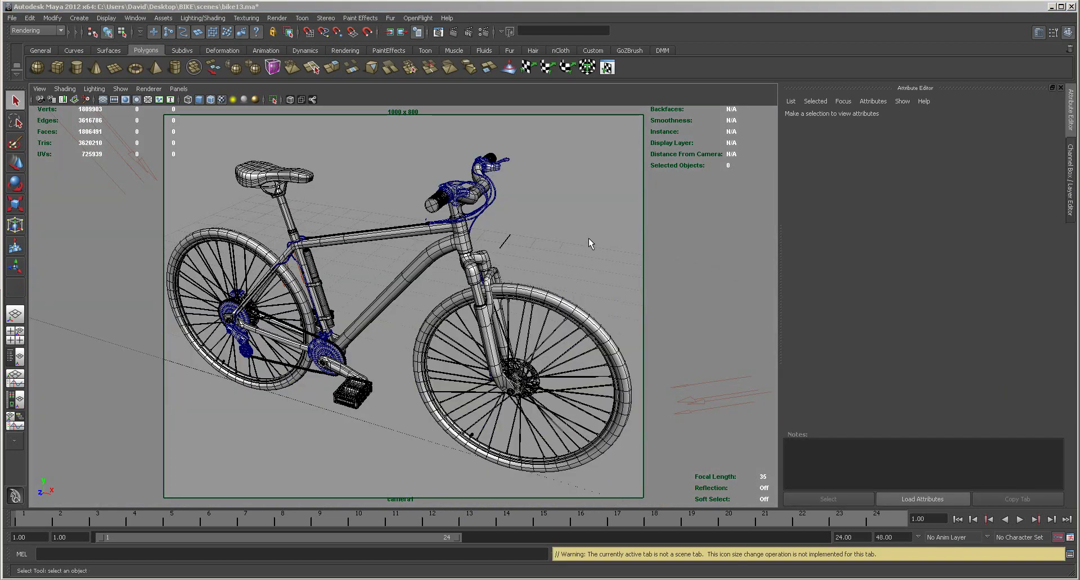
Step: Examine the cable routing from the handlebars and grip shifter along the frame to the front and rear derailleurs
key(alt)
alt+drag(551, 233, 565, 340)
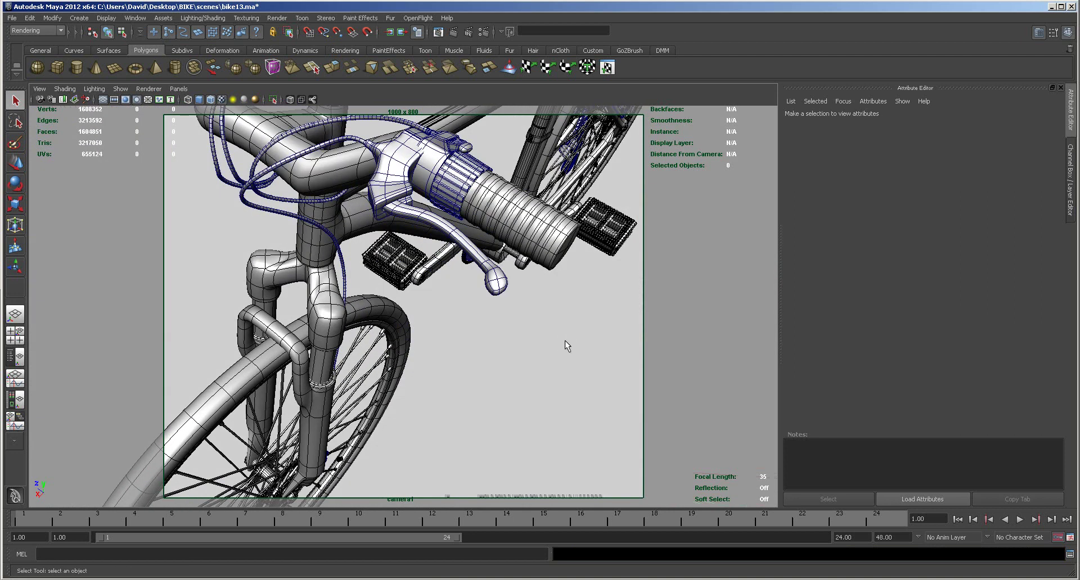
alt+drag(461, 331, 458, 347)
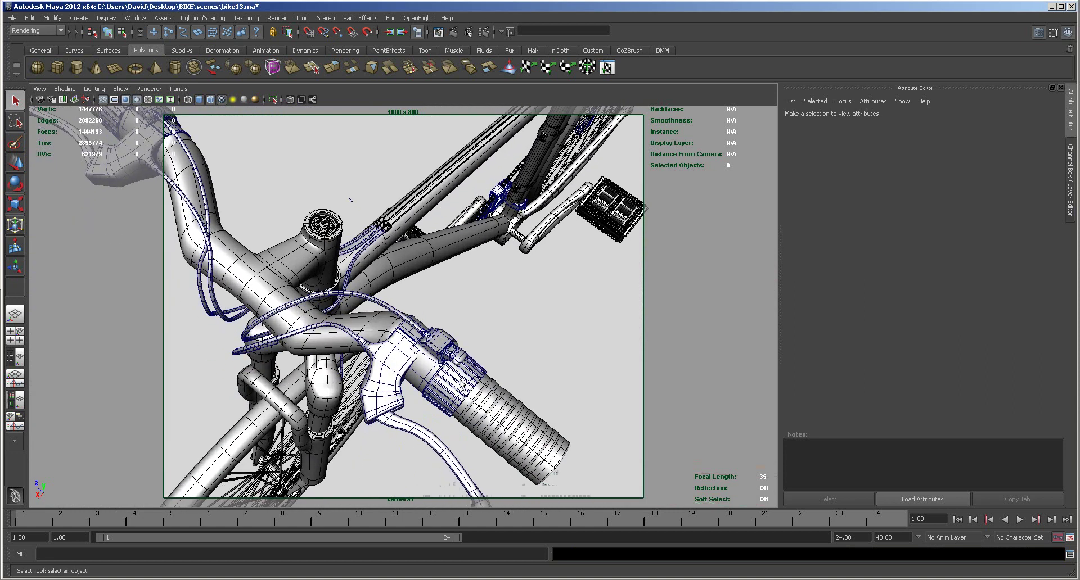
alt+drag(511, 351, 502, 384)
alt+drag(242, 451, 440, 411)
alt+right_drag(436, 411, 461, 293)
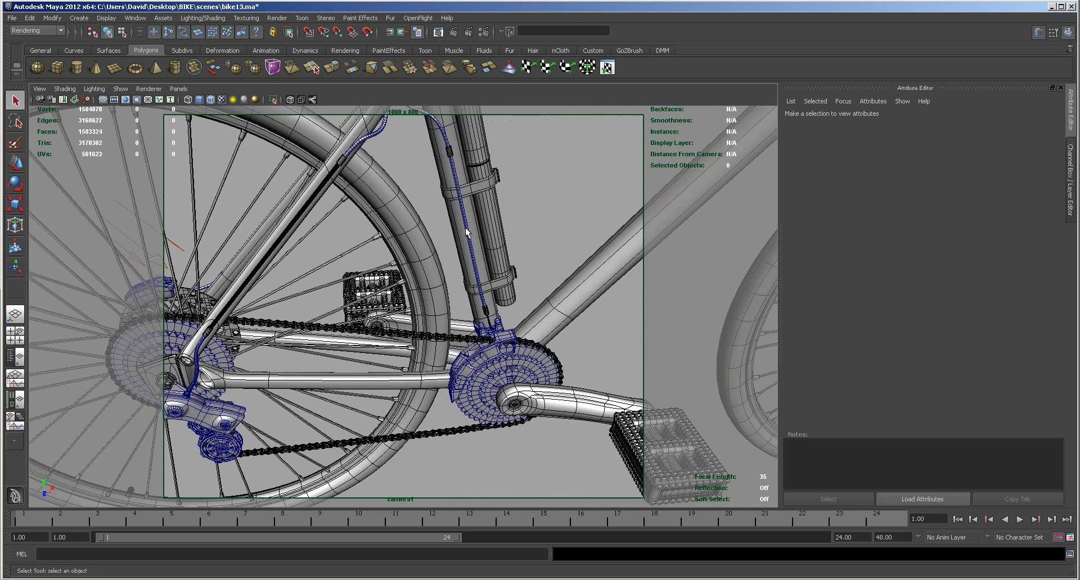
alt+drag(534, 212, 406, 260)
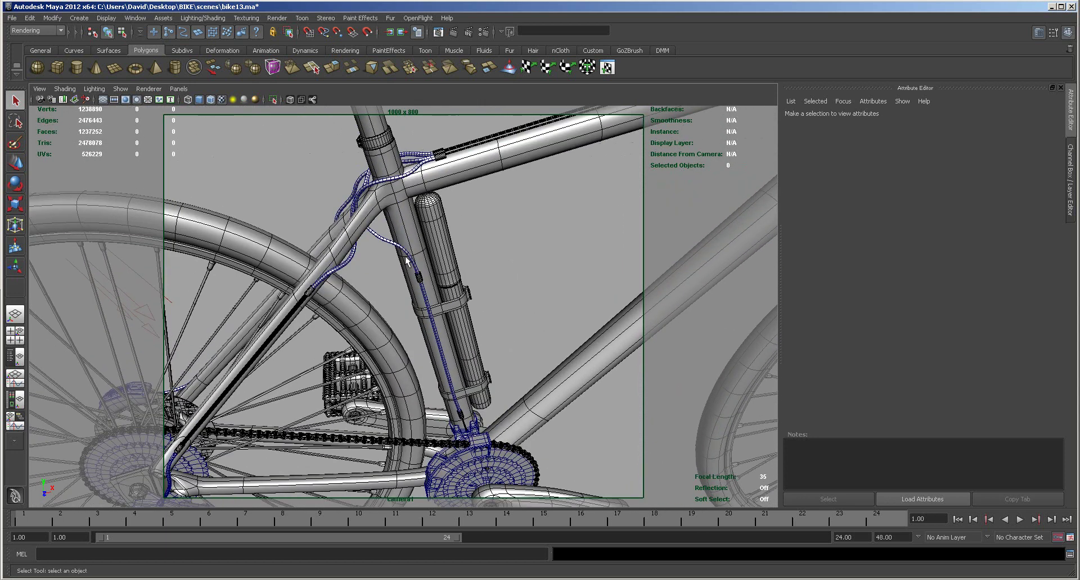
alt+drag(490, 241, 472, 224)
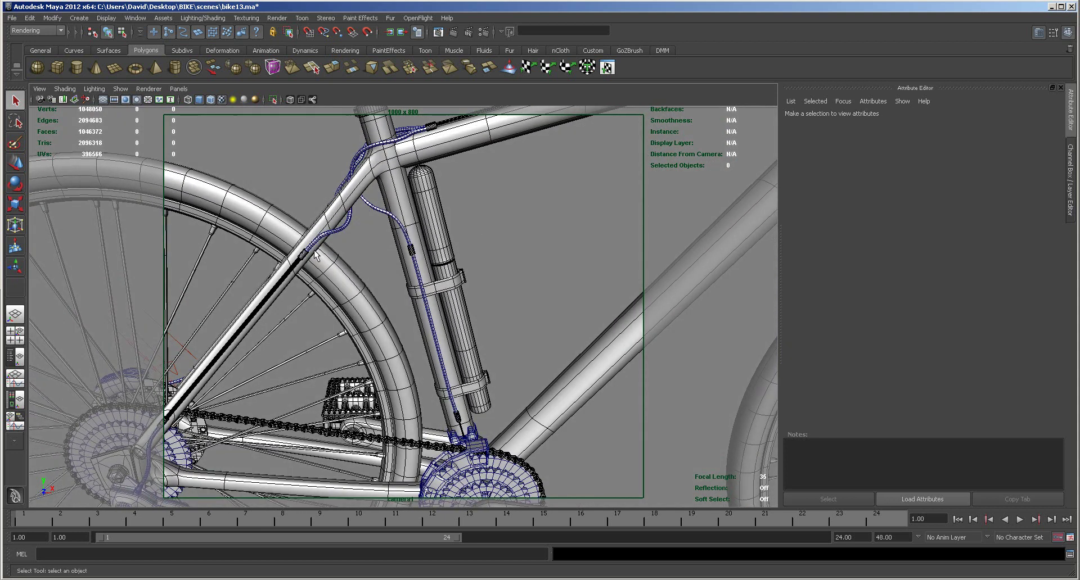
alt+drag(495, 277, 526, 296)
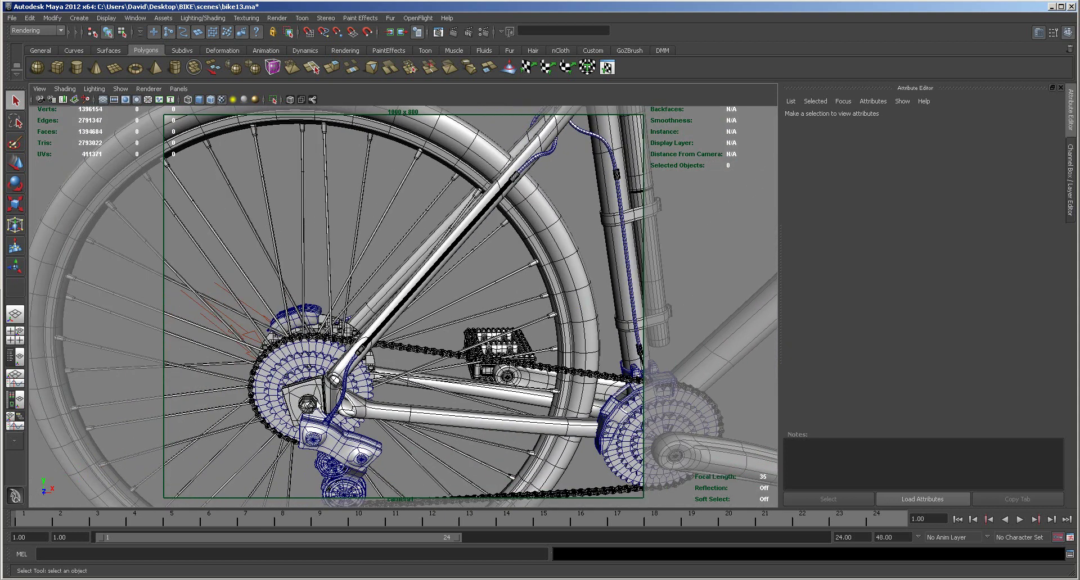
Step: Examine the rear disc brake cable, the front disc brake and the crank and pedal area from the bike's opposite side
alt+drag(442, 308, 650, 312)
alt+right_drag(600, 326, 779, 342)
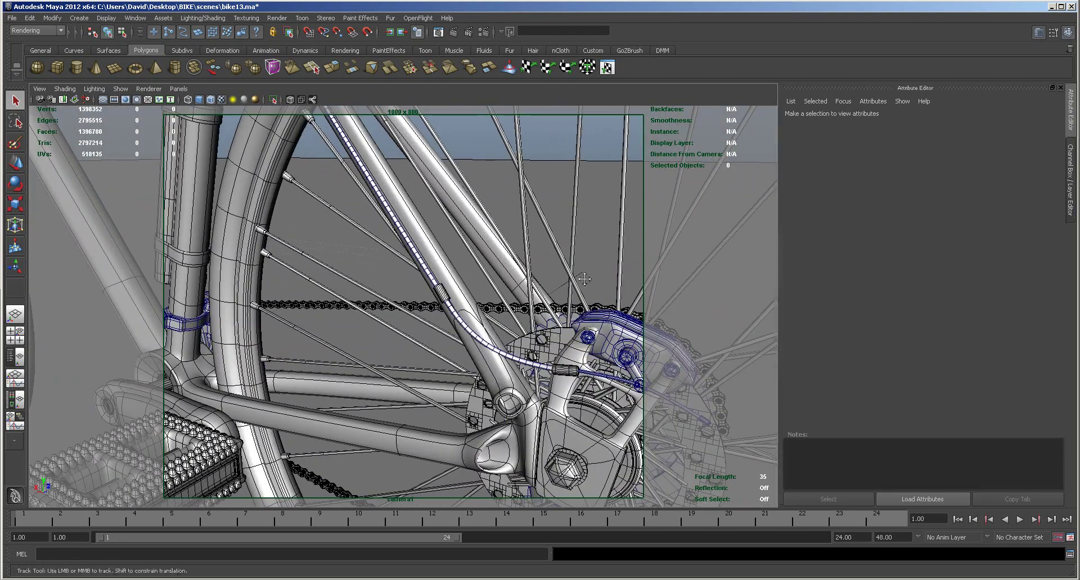
alt+drag(588, 284, 417, 273)
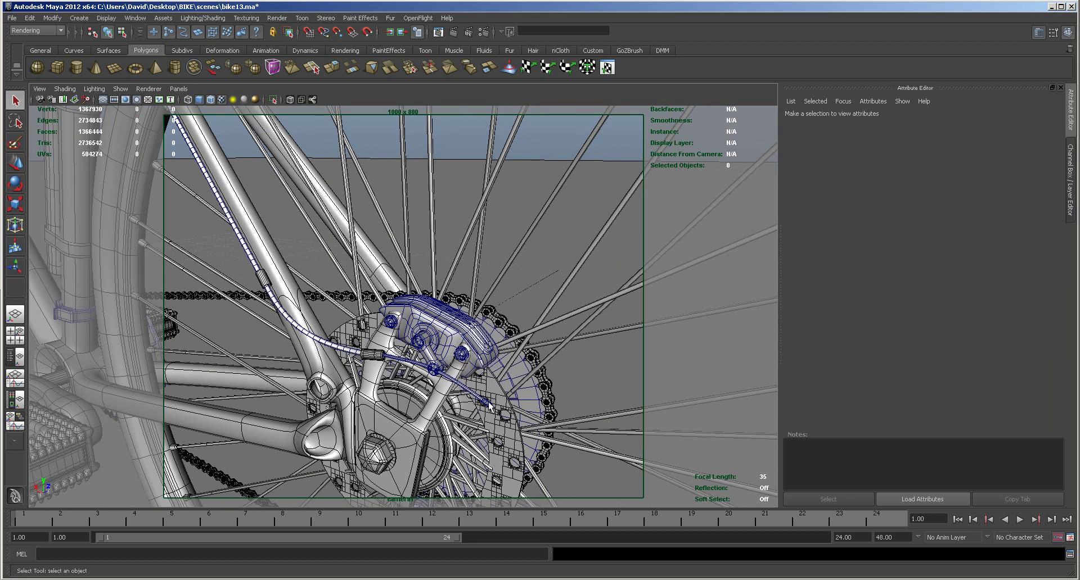
alt+drag(298, 384, 897, 393)
alt+middle_drag(896, 393, 925, 393)
alt+middle_drag(217, 390, 554, 455)
alt+right_drag(270, 352, 348, 356)
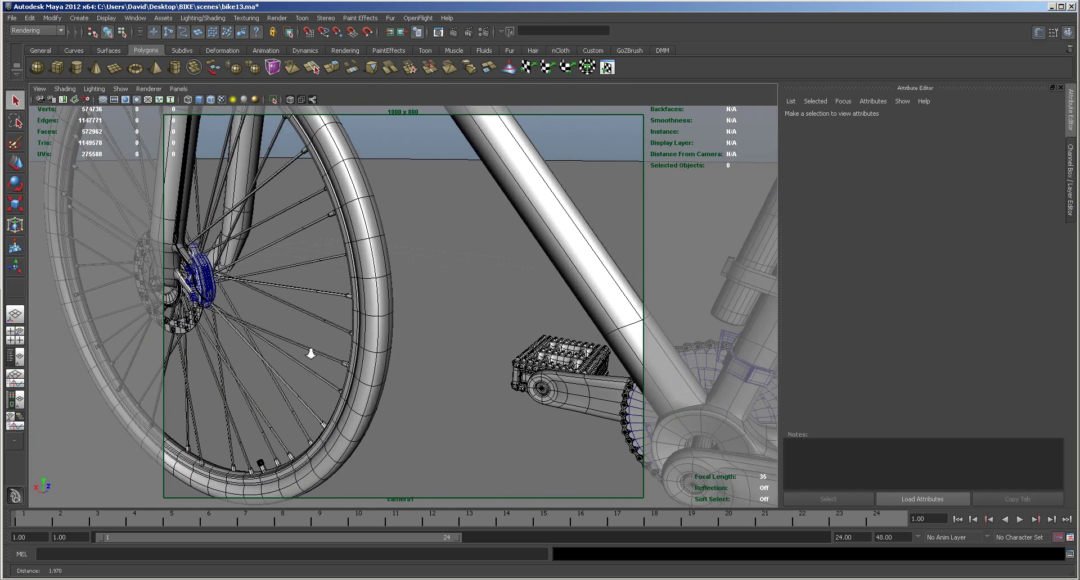
alt+middle_drag(140, 316, 454, 392)
alt+right_drag(337, 360, 499, 365)
alt+right_drag(298, 384, 180, 375)
alt+middle_drag(415, 352, 221, 334)
alt+right_drag(221, 334, 442, 347)
alt+middle_drag(340, 355, 487, 365)
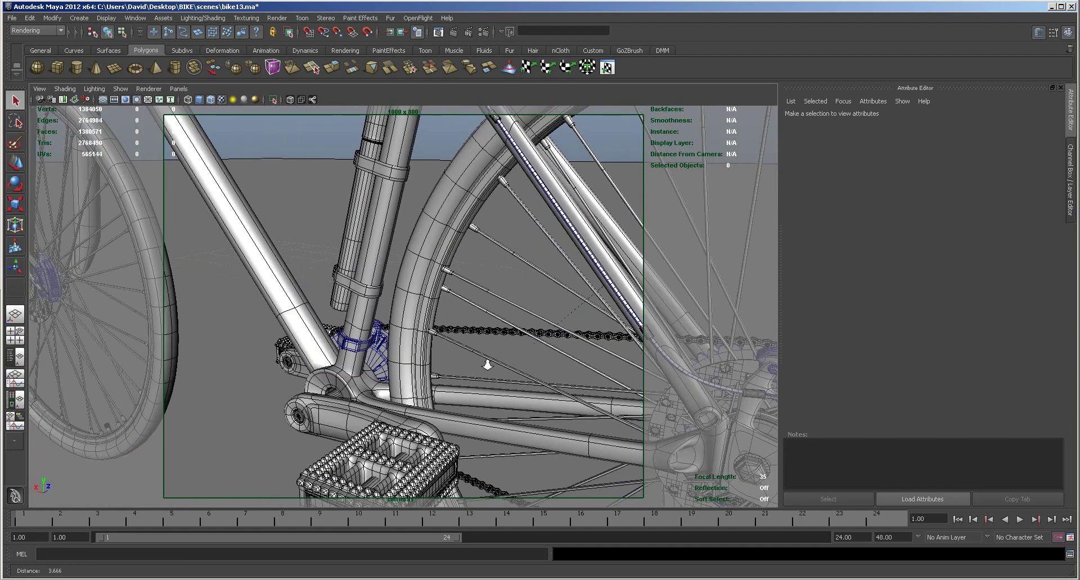
alt+right_drag(487, 365, 268, 371)
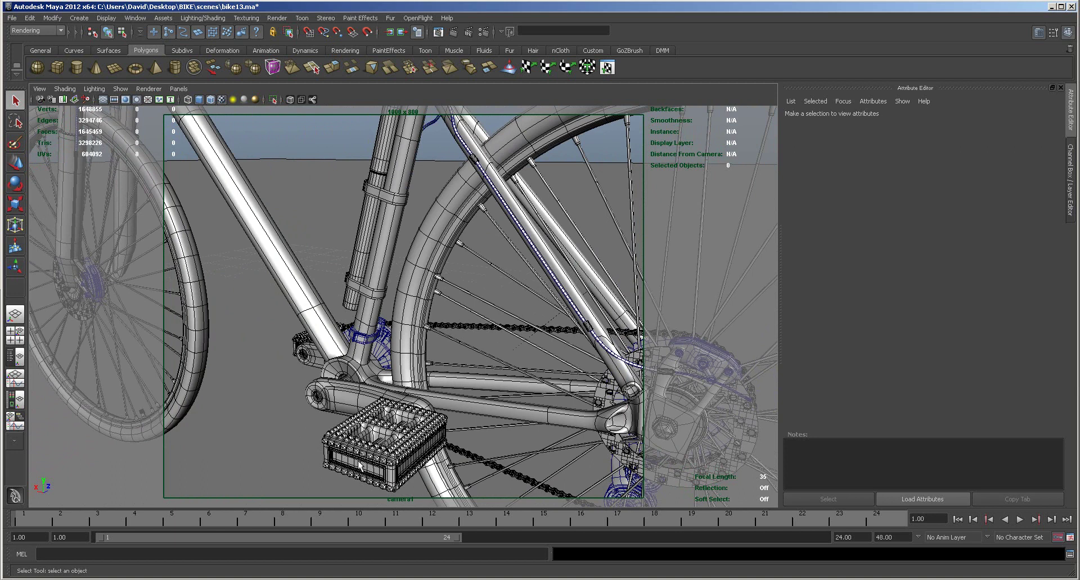
Step: Inspect the brake and shifter cables looping around the front of the handlebars
alt+drag(241, 386, 474, 303)
alt+middle_drag(291, 308, 587, 397)
alt+drag(469, 233, 445, 257)
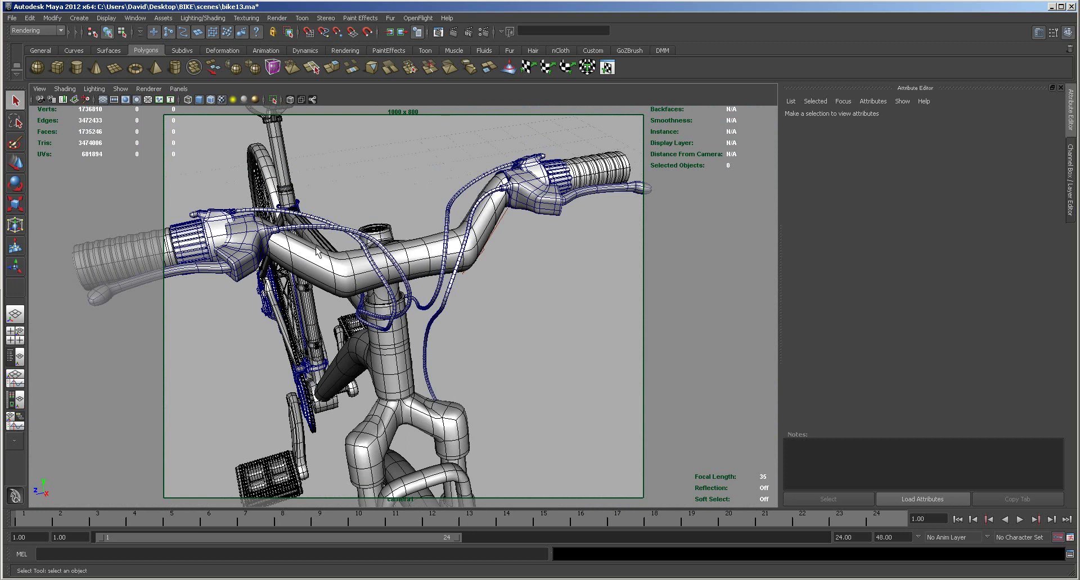
alt+drag(468, 292, 529, 297)
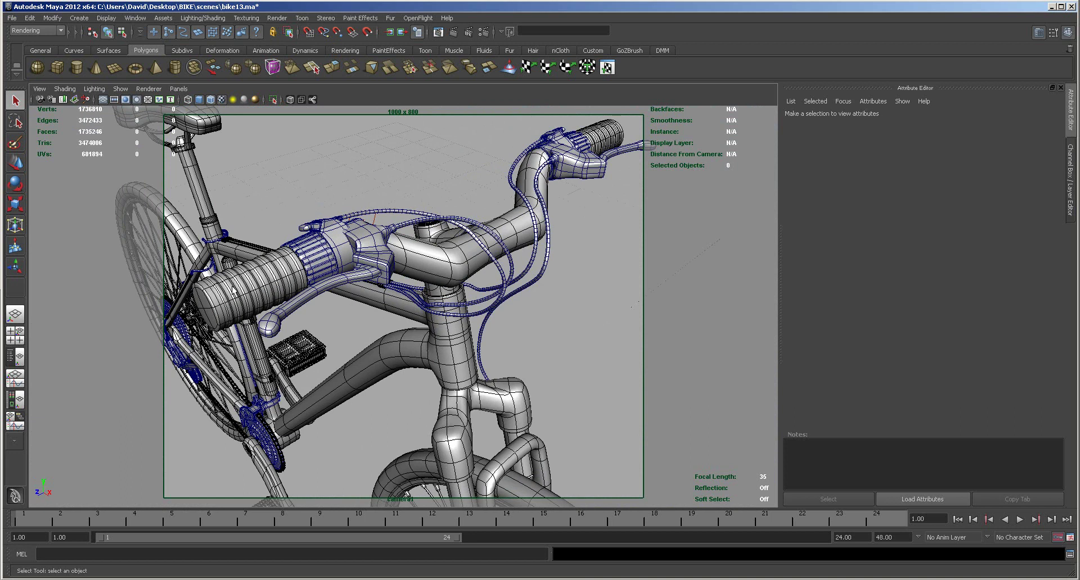
Step: Try scaling the nurbsCircle1 profile curve of the extruded cables uniformly by about 2.54, and undo the scaling
alt+drag(329, 354, 545, 244)
alt+drag(470, 183, 550, 214)
click(585, 212)
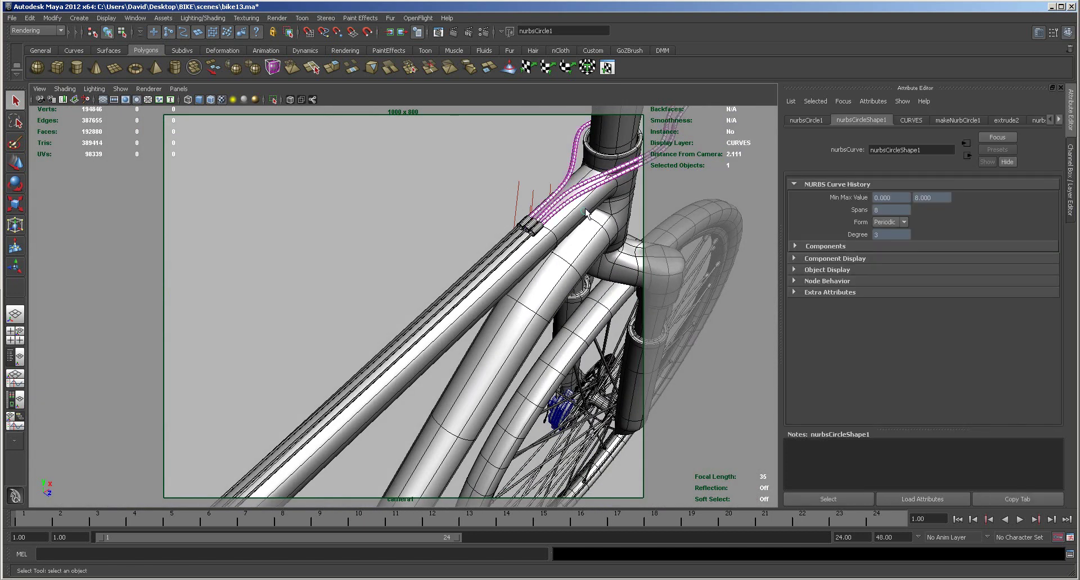
mouse_move(479, 212)
alt+mouse_down()
mouse_move(461, 210)
mouse_move(480, 212)
alt+mouse_up()
alt+right_drag(509, 215, 403, 208)
alt+middle_drag(373, 244, 450, 204)
alt+right_drag(450, 206, 416, 204)
key(r)
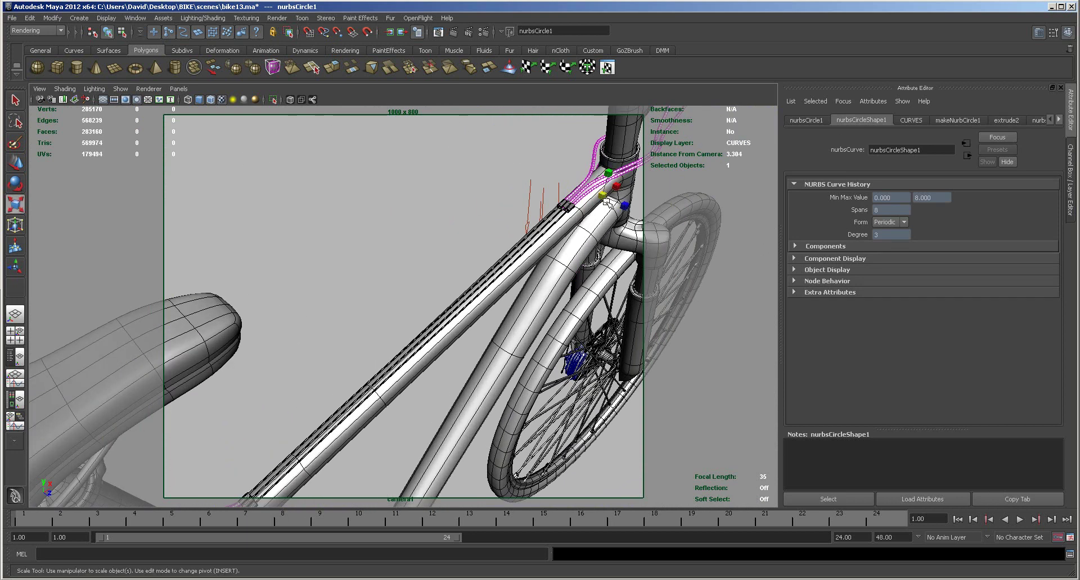
drag(605, 196, 546, 236)
alt+right_drag(546, 237, 444, 228)
alt+middle_drag(378, 265, 388, 214)
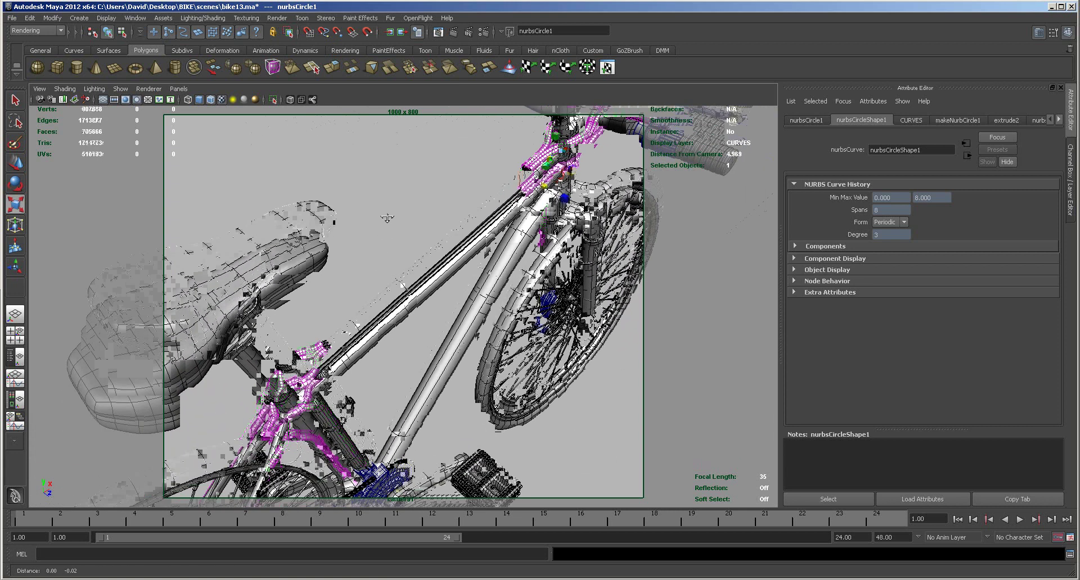
key(ctrl+z)
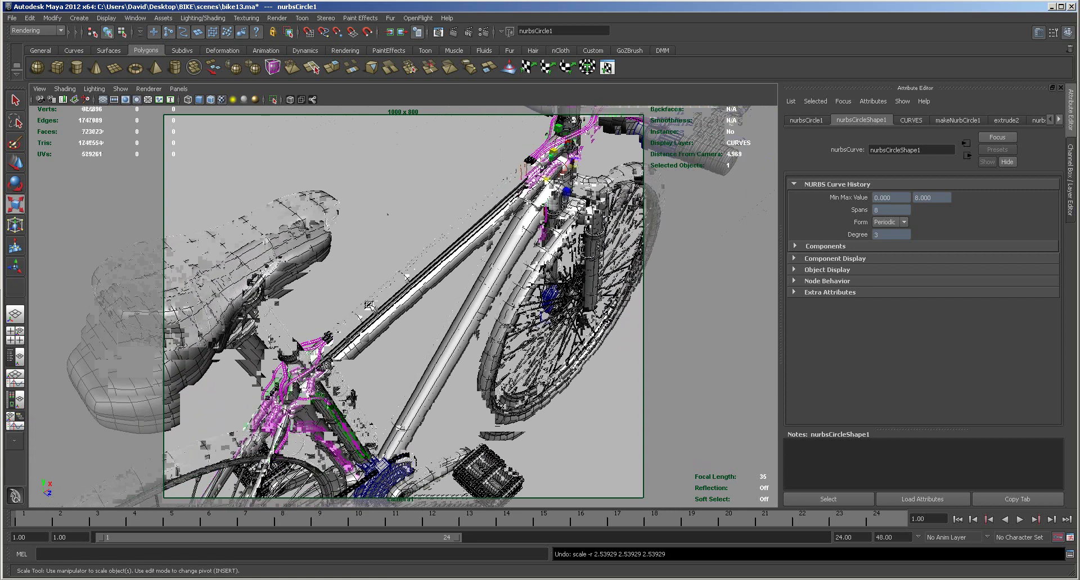
Step: Hide the CABLES_CURVE layer and select all objects belonging to the CURVES layer
click(1067, 32)
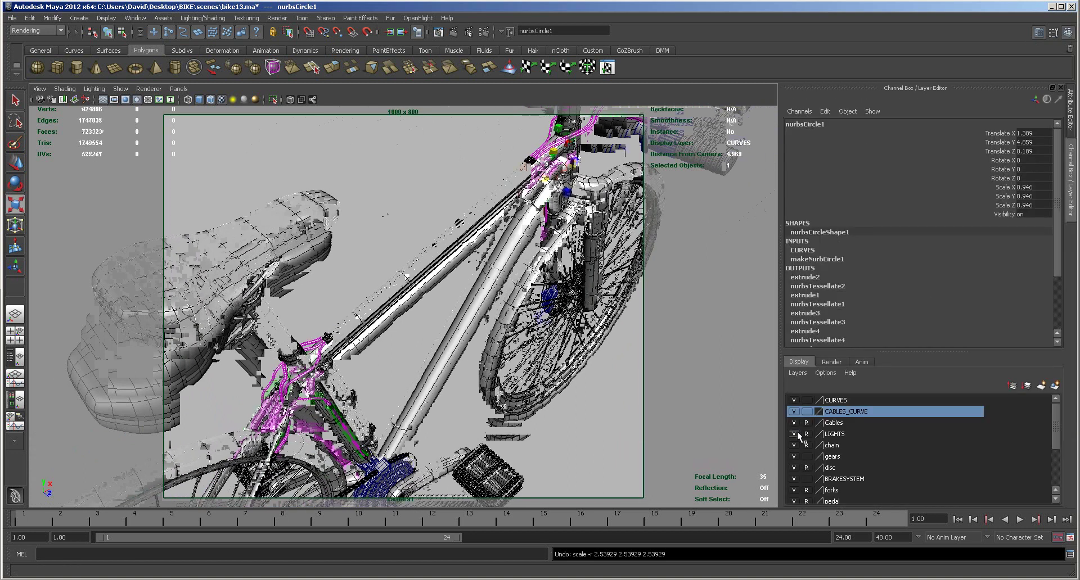
click(794, 412)
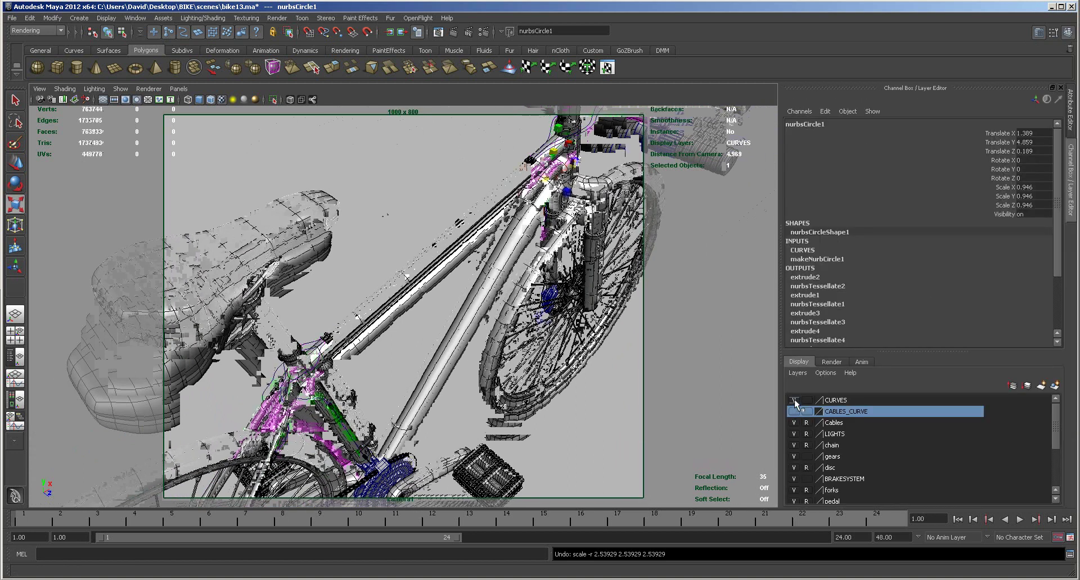
click(837, 401)
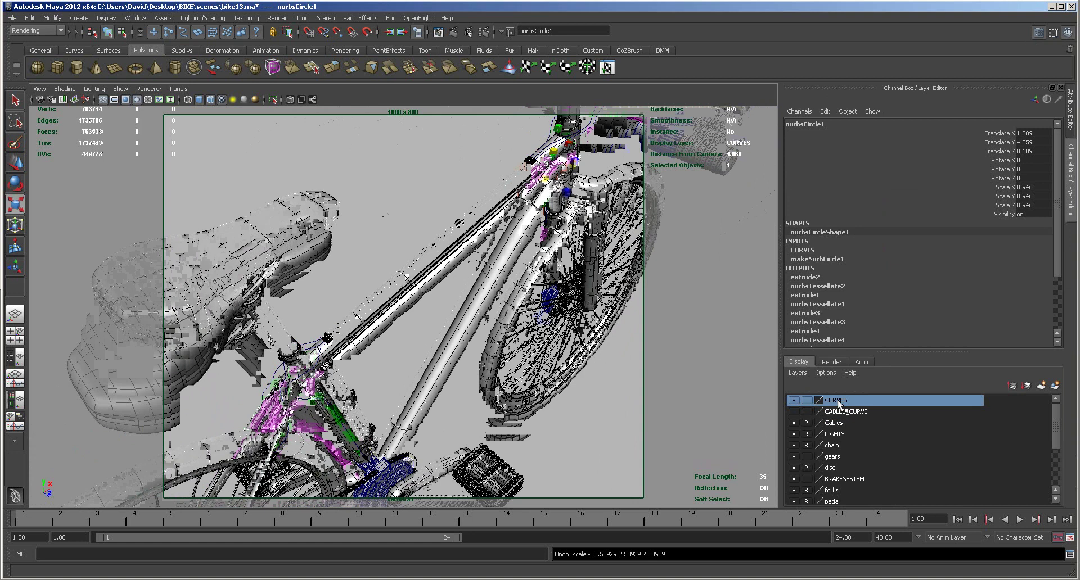
right_click(839, 403)
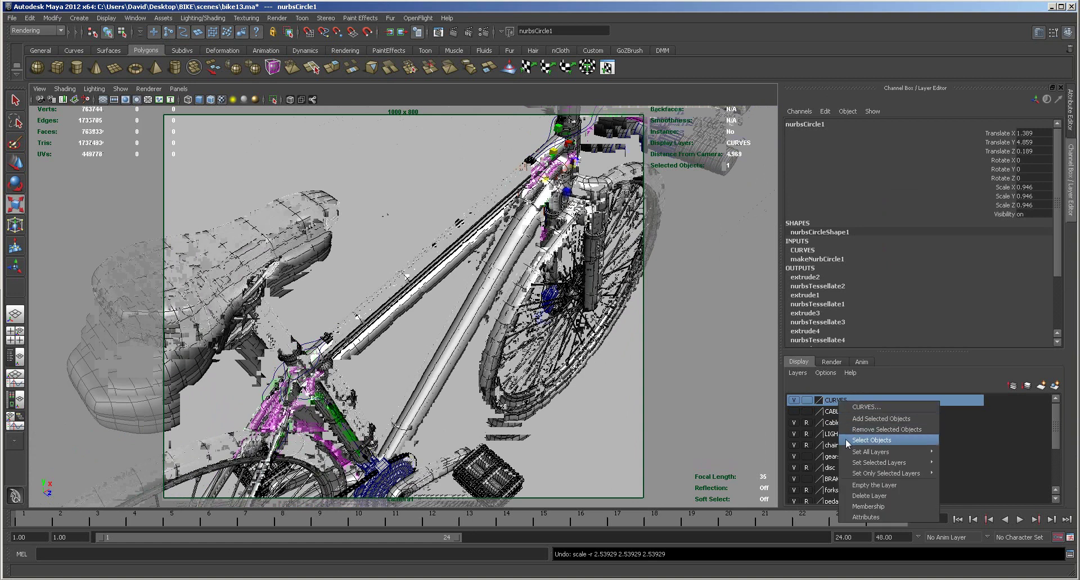
click(871, 440)
alt+drag(647, 437, 658, 407)
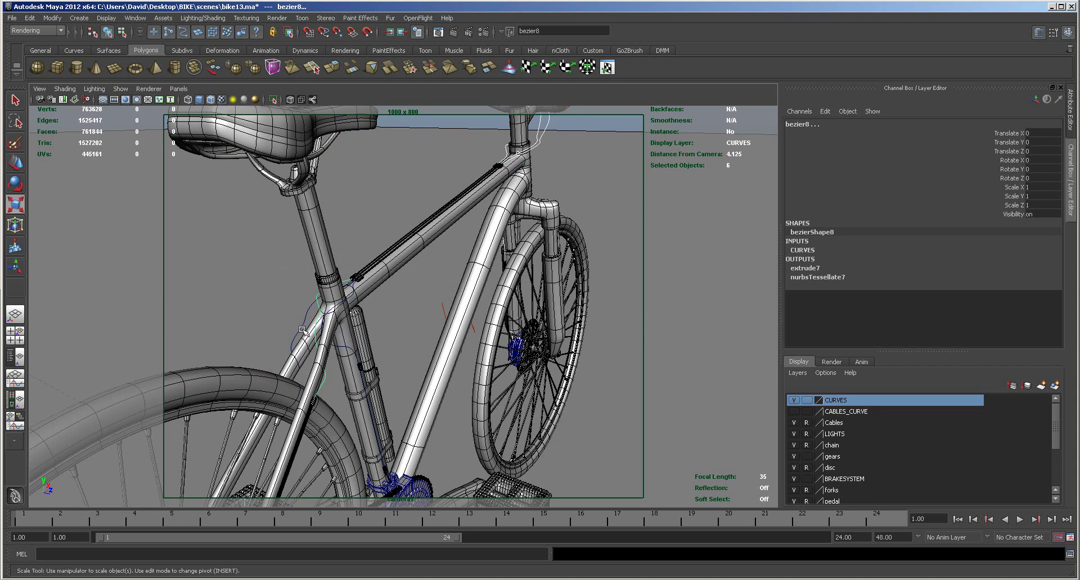
Step: Add the bezier7 cable curve beside the seat tube to the CURVES layer
click(303, 331)
right_click(829, 404)
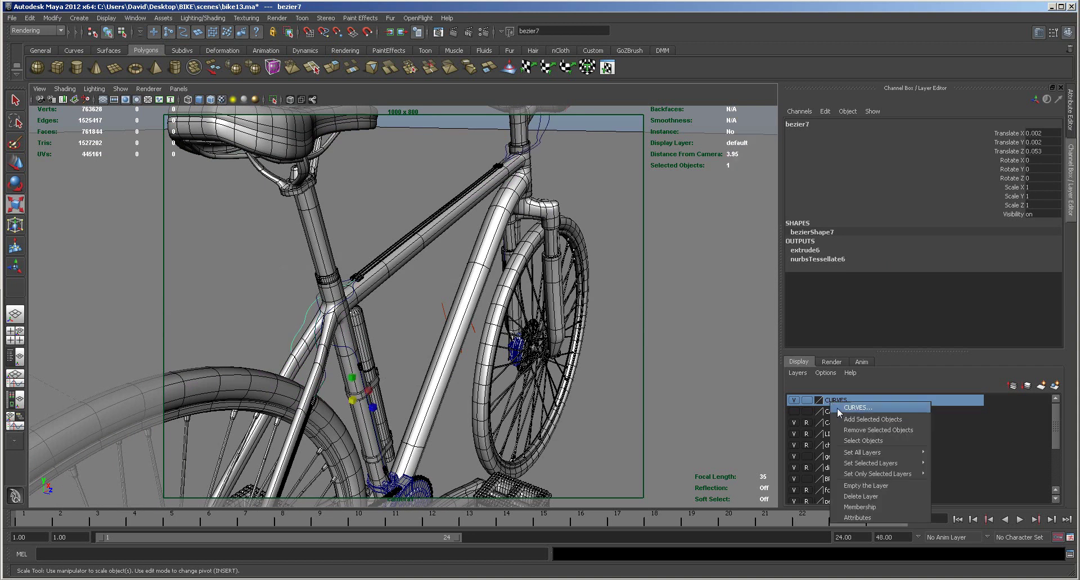
click(866, 418)
Step: Check which cable curves the CURVES layer contains by selecting its objects and toggling the layer's visibility
alt+drag(677, 412, 510, 314)
right_click(852, 403)
click(876, 441)
alt+right_drag(511, 313, 581, 304)
alt+drag(581, 304, 706, 360)
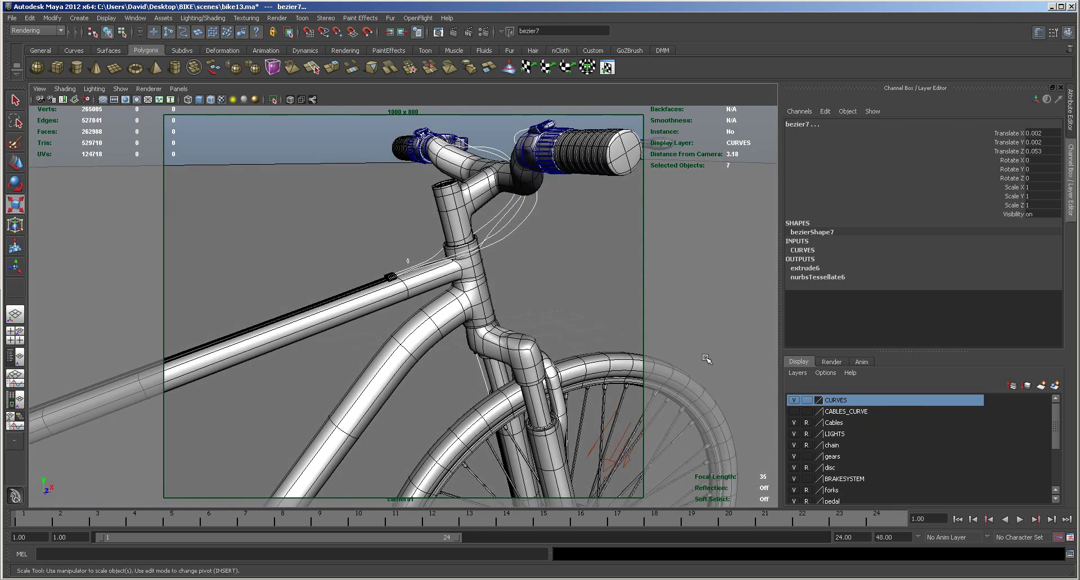
click(794, 401)
click(794, 400)
Step: Hide the CURVES layer, show the CABLES_CURVE layer and clear the selection
alt+right_drag(650, 314, 510, 302)
alt+middle_drag(537, 303, 627, 253)
alt+right_drag(627, 252, 533, 250)
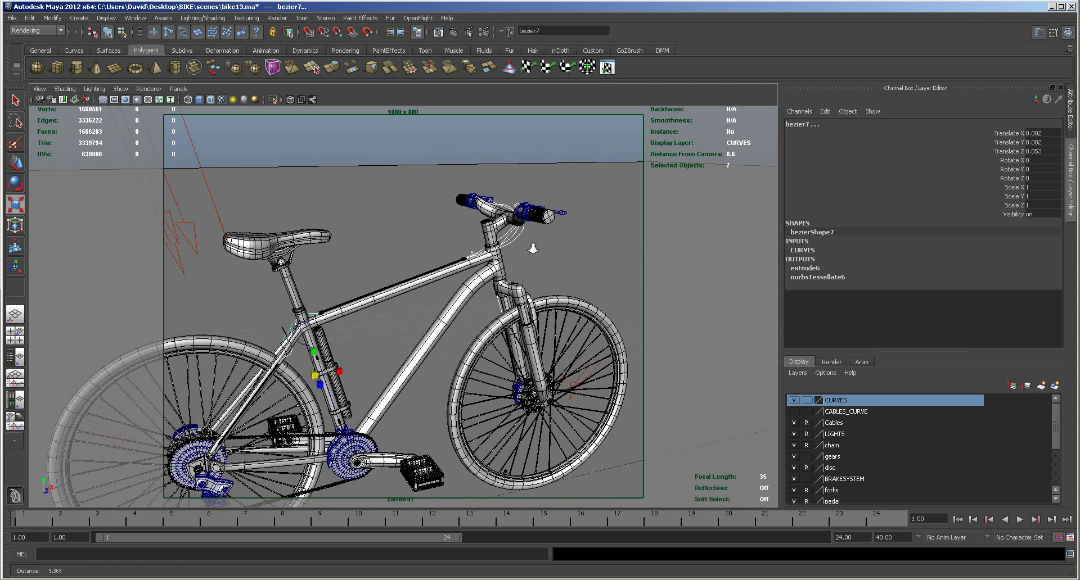
alt+middle_drag(546, 254, 580, 265)
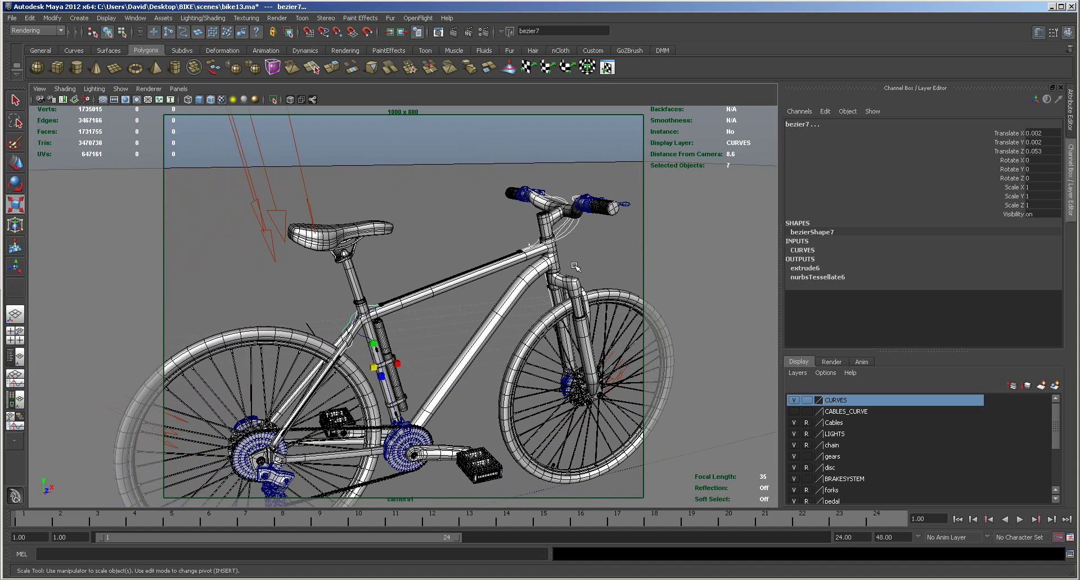
mouse_move(478, 299)
alt+mouse_down()
mouse_move(526, 303)
mouse_move(468, 307)
alt+mouse_up()
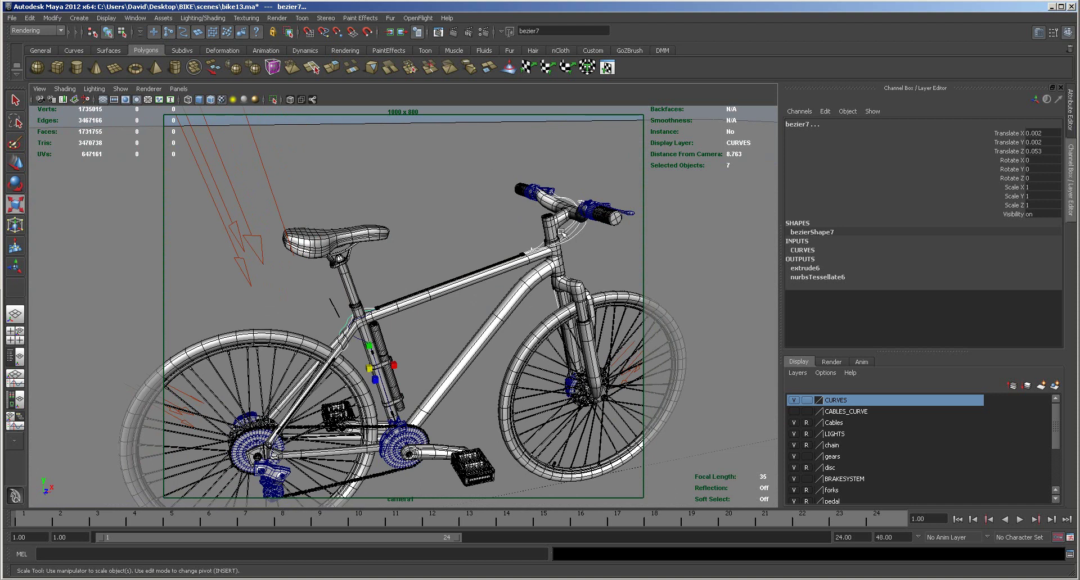
click(794, 401)
click(793, 412)
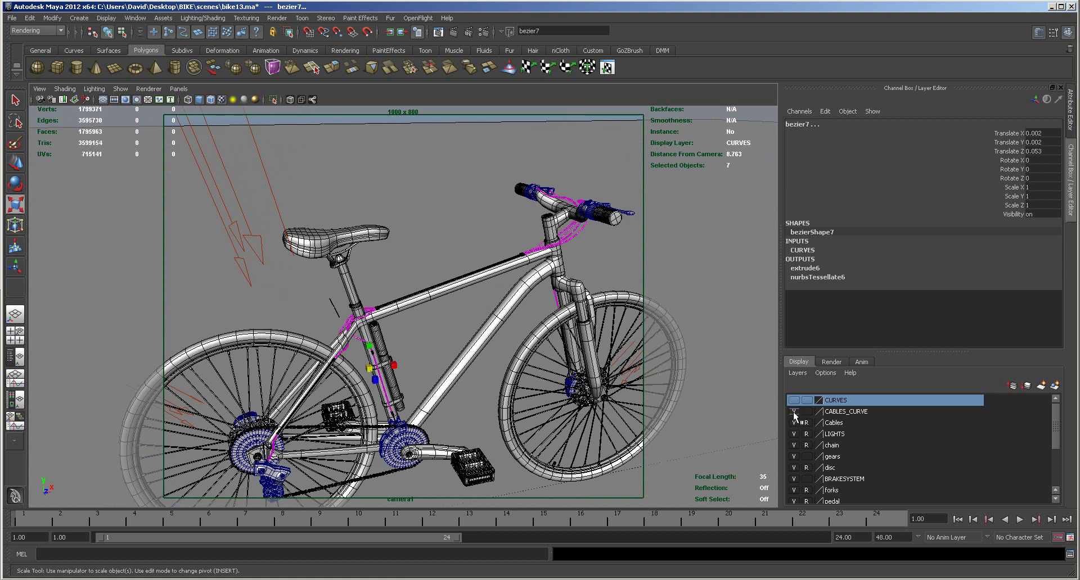
click(635, 267)
Step: Examine the whole bike through camera1 and the persp camera, ending on the camera1 view
mouse_move(635, 267)
alt+mouse_down()
mouse_move(617, 258)
mouse_move(570, 273)
mouse_move(604, 250)
mouse_move(619, 260)
alt+mouse_up()
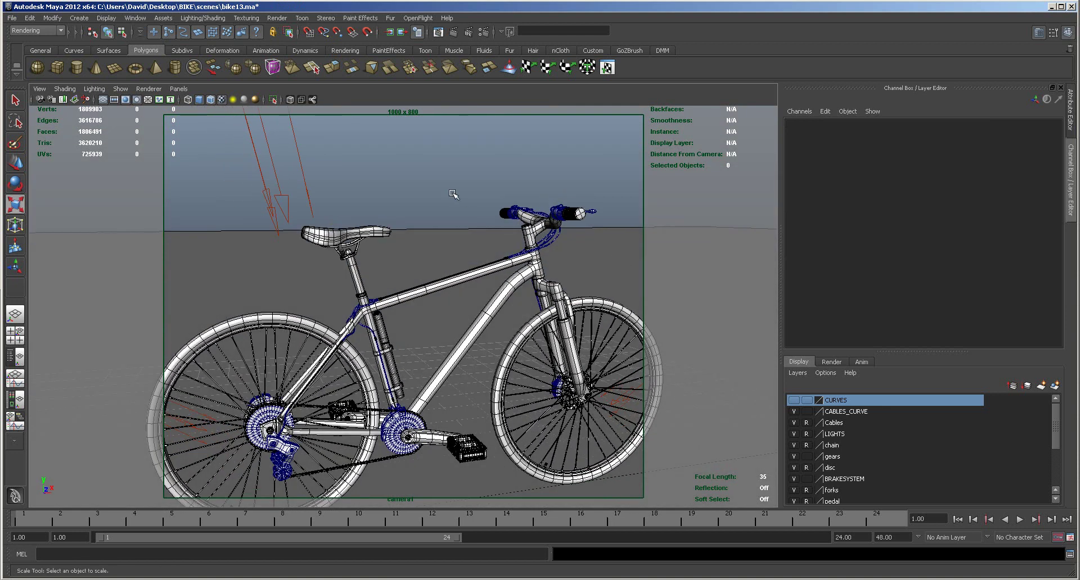
alt+drag(443, 200, 410, 200)
alt+drag(607, 246, 581, 256)
alt+right_drag(580, 257, 529, 230)
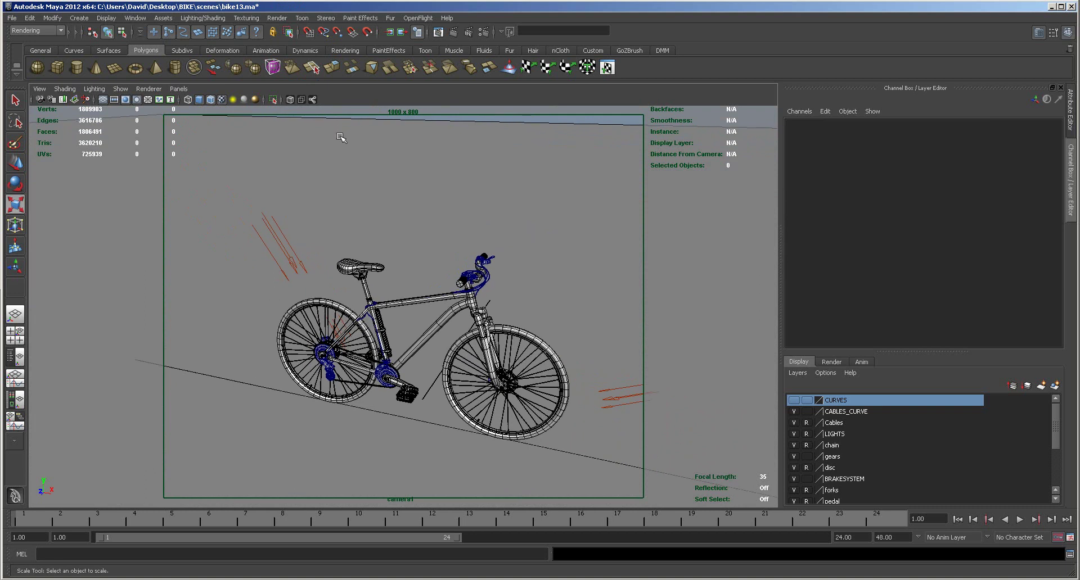
click(178, 88)
mouse_move(183, 102)
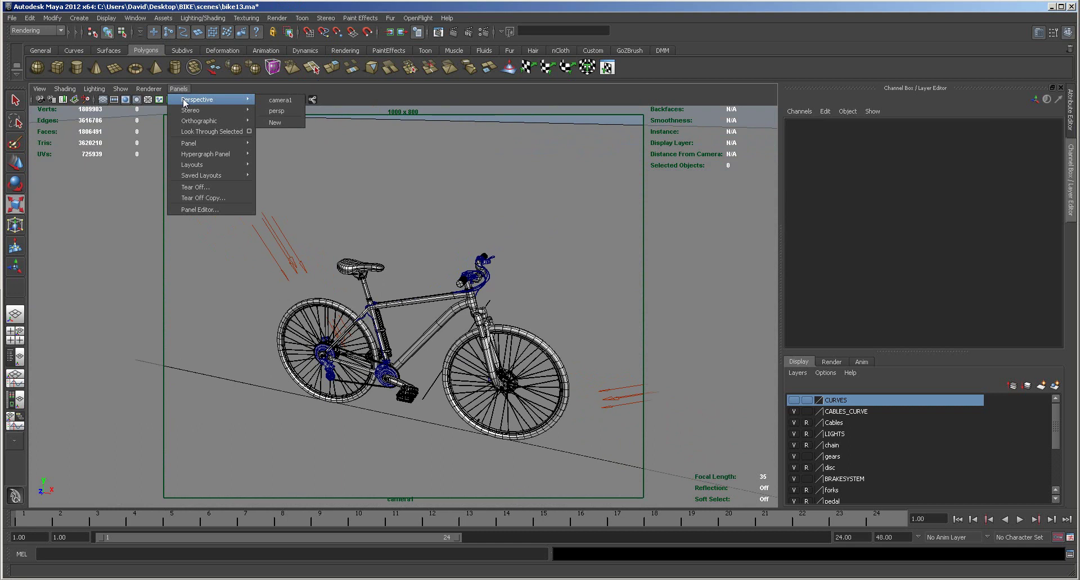
click(275, 111)
alt+drag(566, 255, 342, 326)
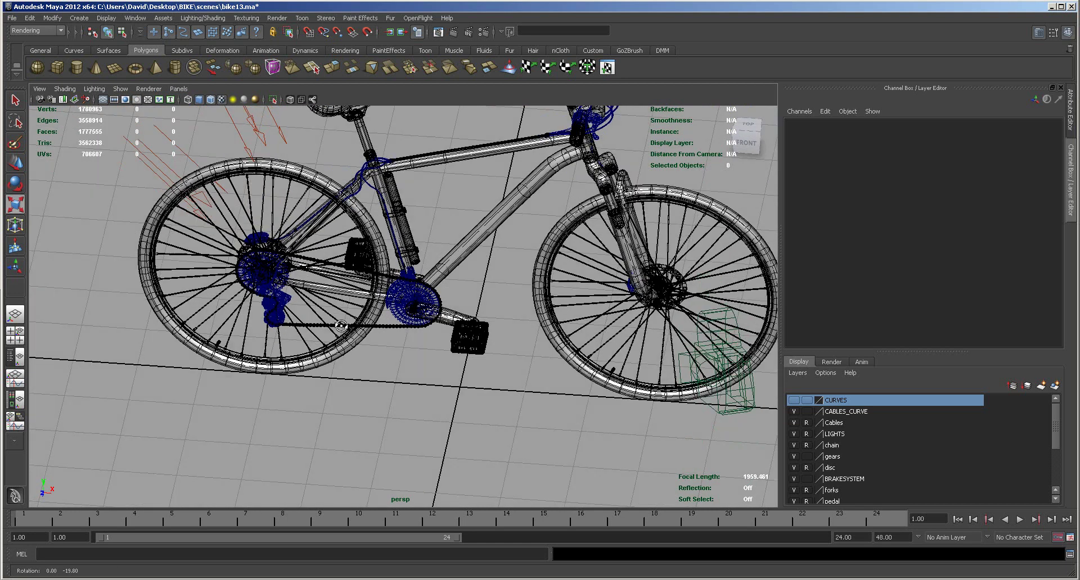
click(179, 89)
mouse_move(214, 99)
click(284, 101)
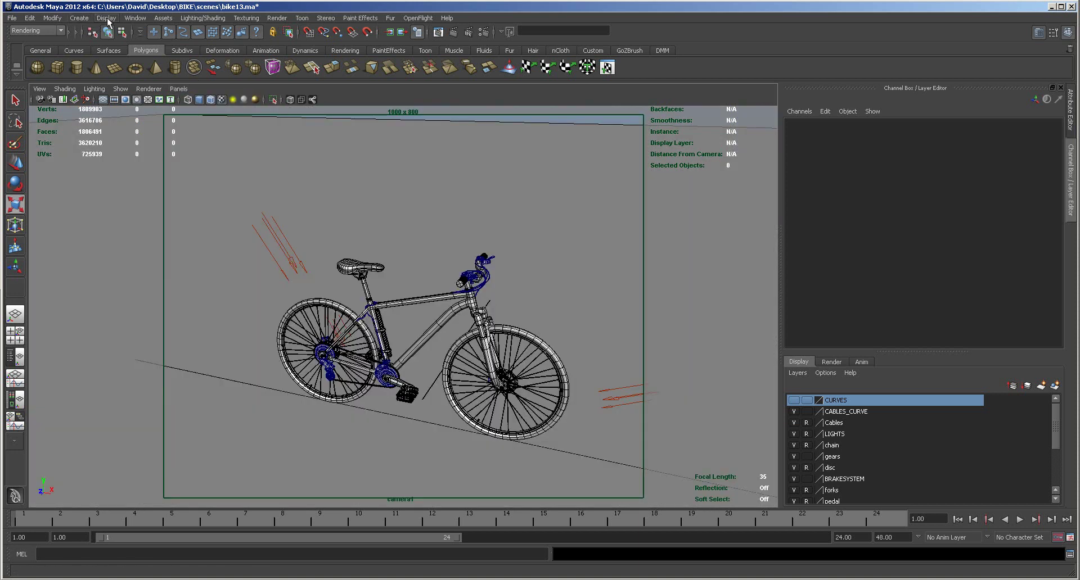
Step: Open the Outliner and rename camera1 as RENDER_CAMERA
click(137, 19)
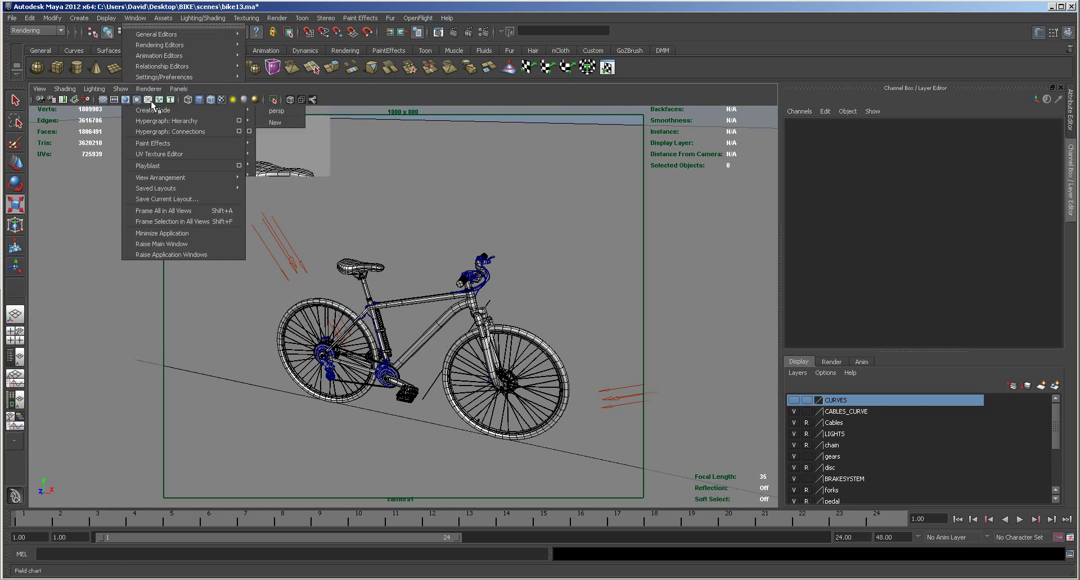
key(Escape)
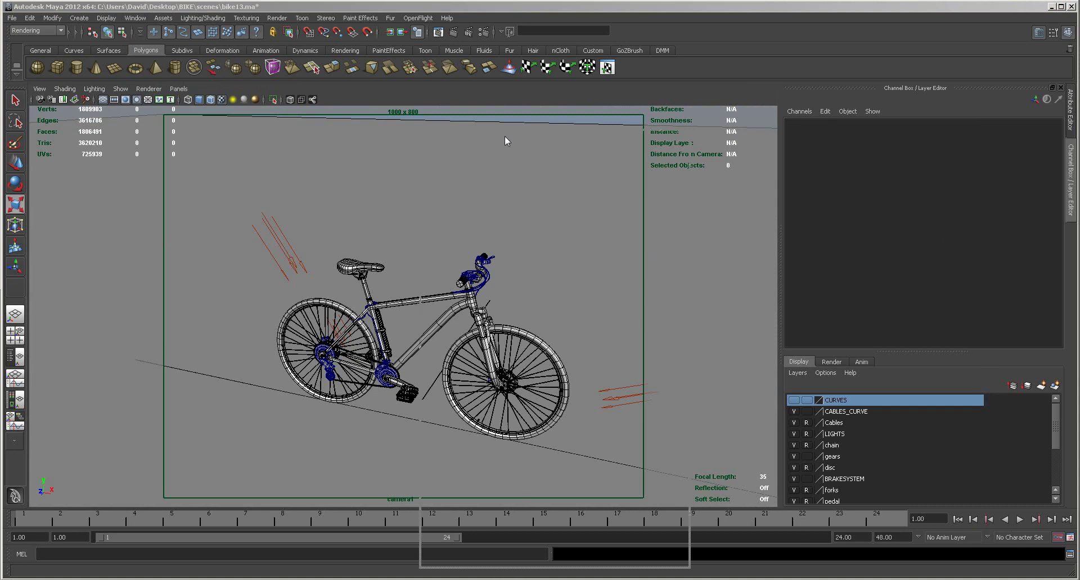
click(490, 196)
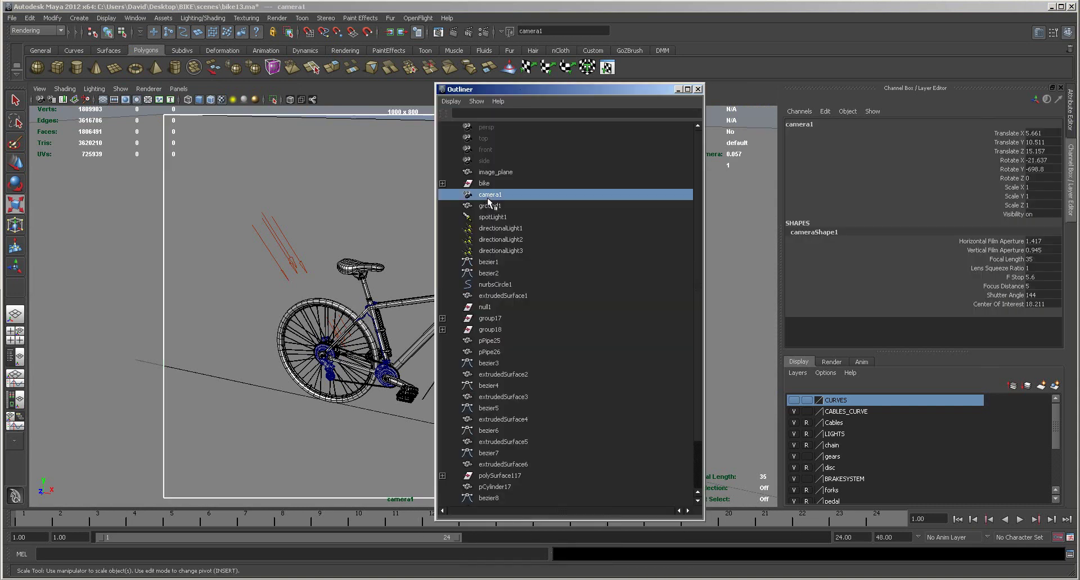
double_click(491, 195)
text(RENDER_CAMER)
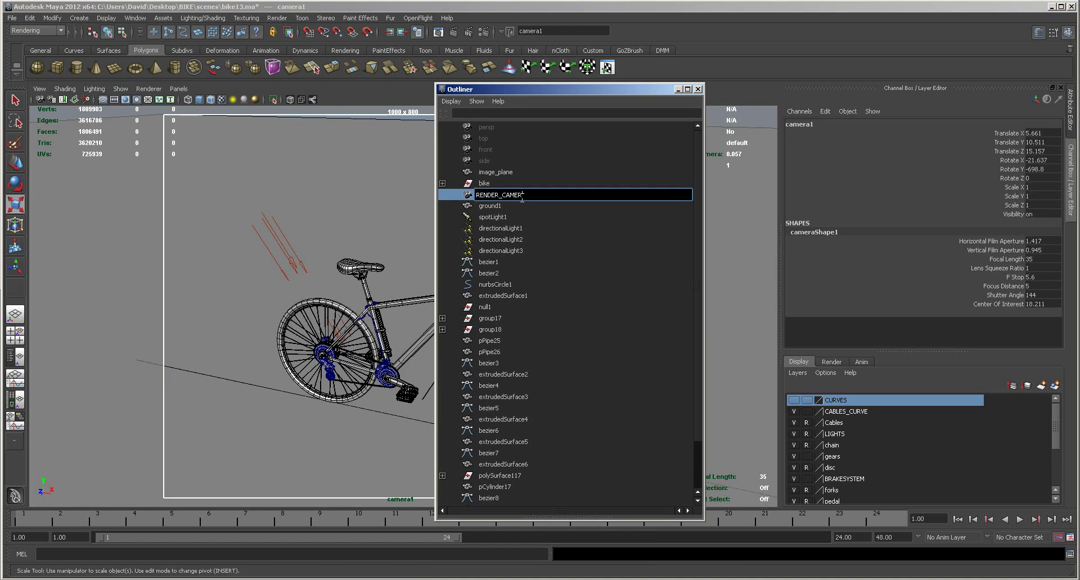
text(A)
key(Return)
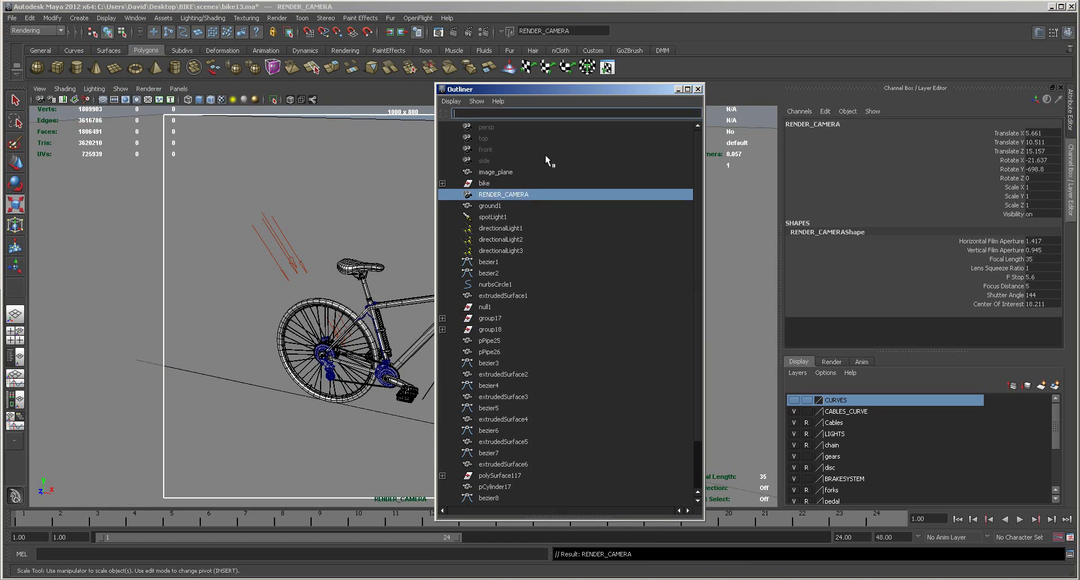
Step: Identify the gear shifter groups on the handlebars and rename group17 as GEARCHANGE_RGT
drag(550, 89, 628, 75)
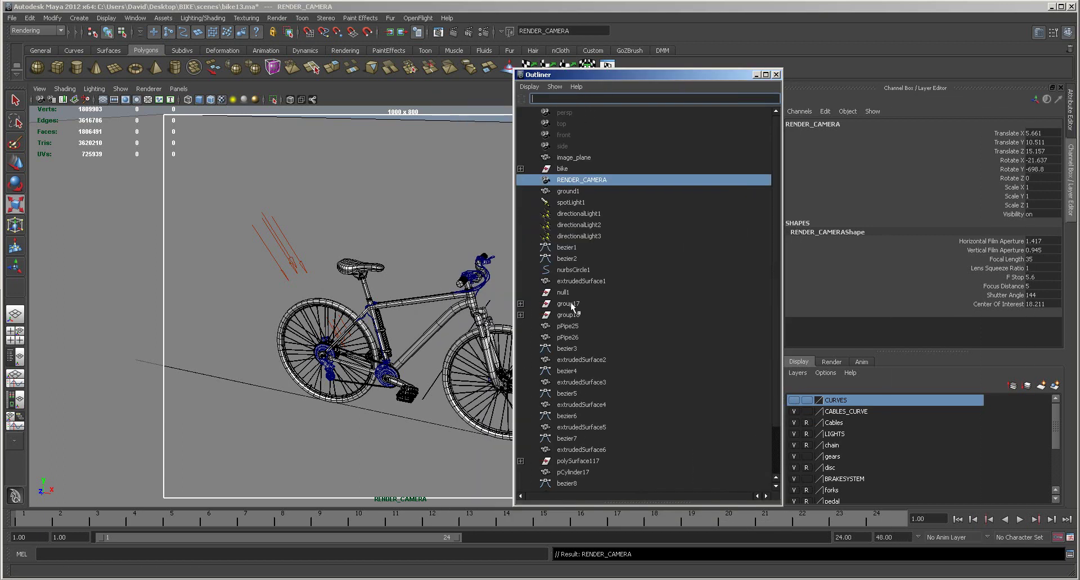
click(566, 326)
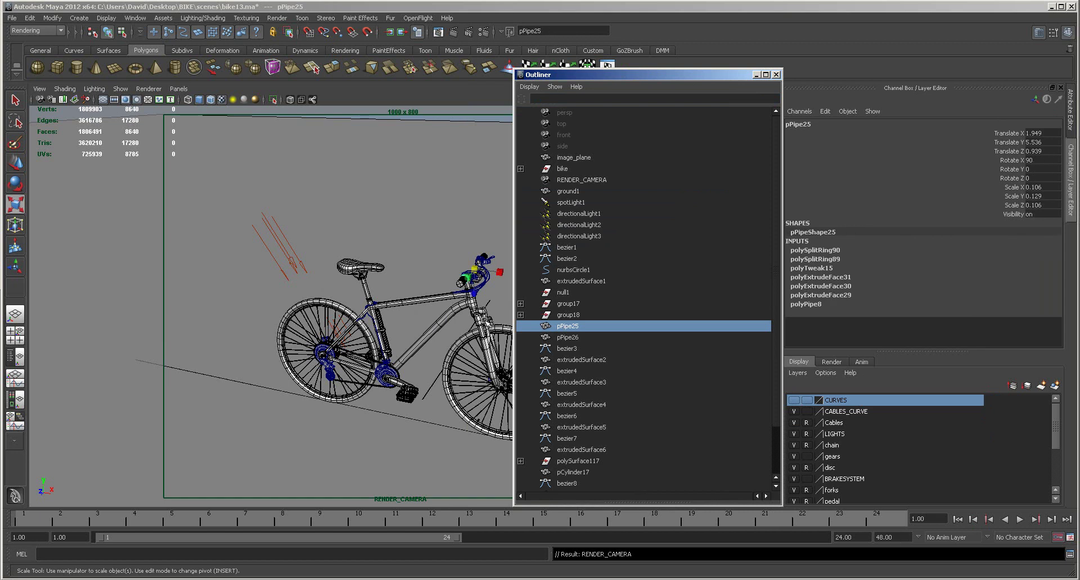
click(565, 303)
alt+middle_drag(454, 283, 295, 302)
alt+right_drag(295, 303, 498, 319)
alt+middle_drag(336, 321, 498, 347)
alt+drag(451, 356, 457, 352)
click(562, 315)
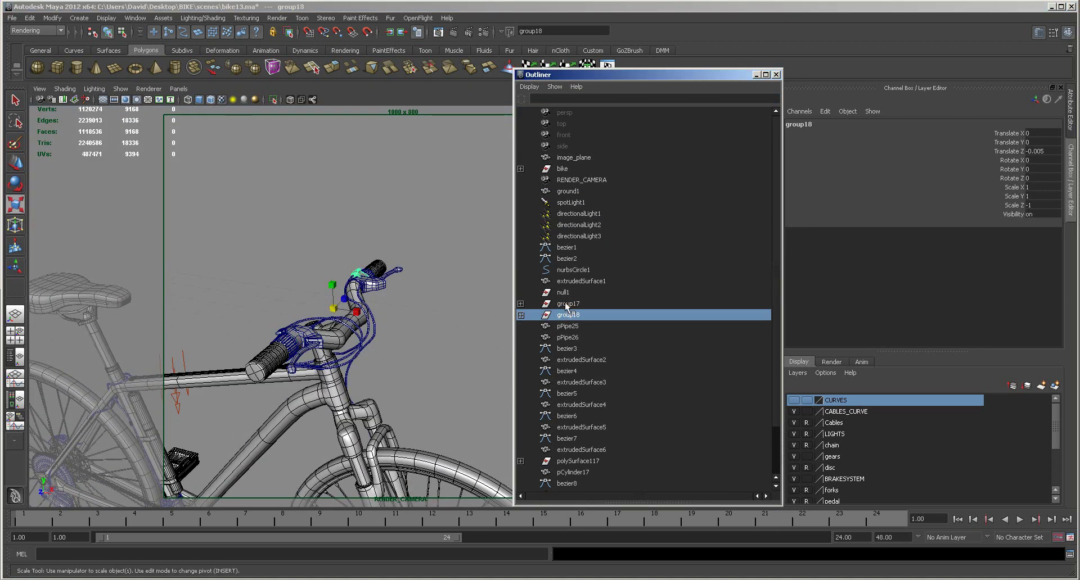
shift+click(567, 305)
click(568, 305)
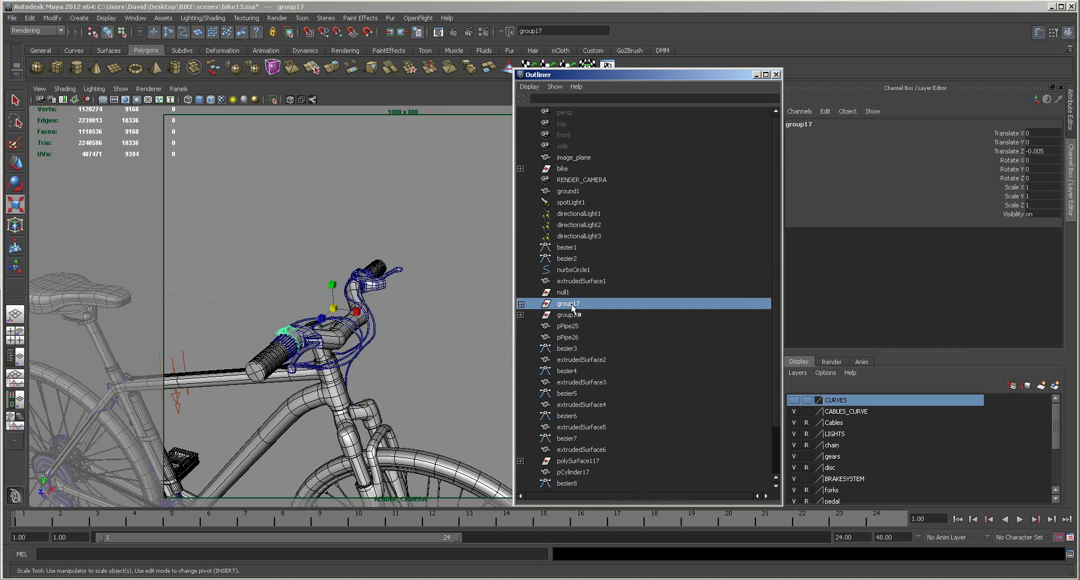
double_click(571, 305)
text(GEARCHANGE_RGT)
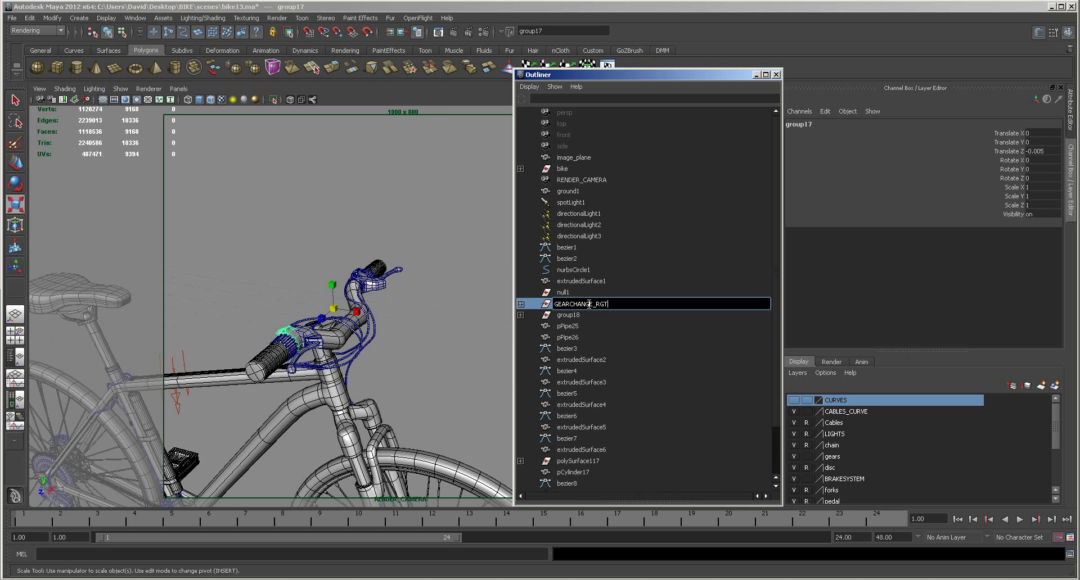
key(Return)
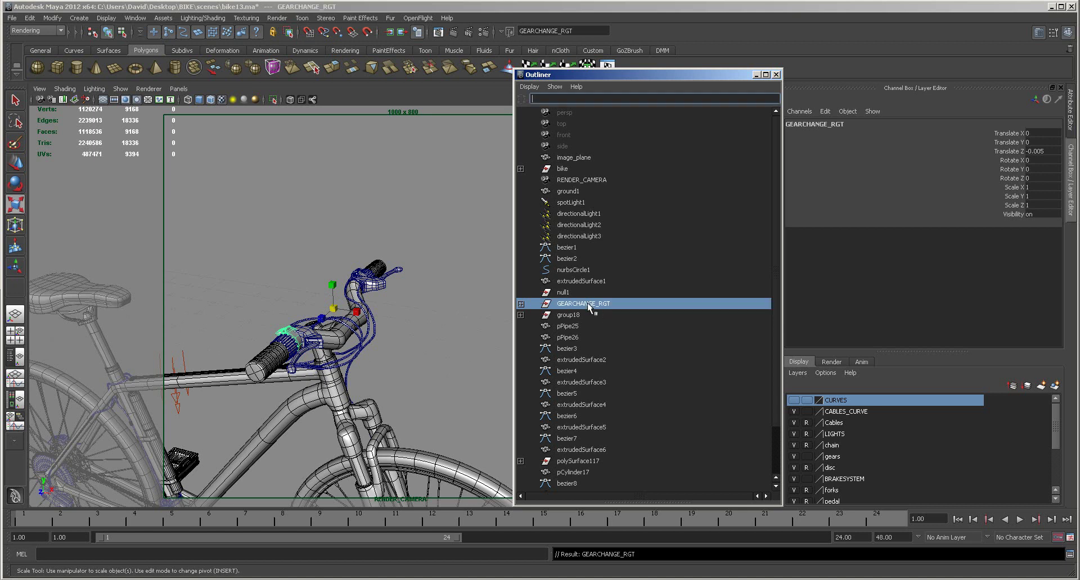
Step: Rename group18, the gear shifter on the opposite handlebar grip, as GEARCHANGE_LFT
click(571, 317)
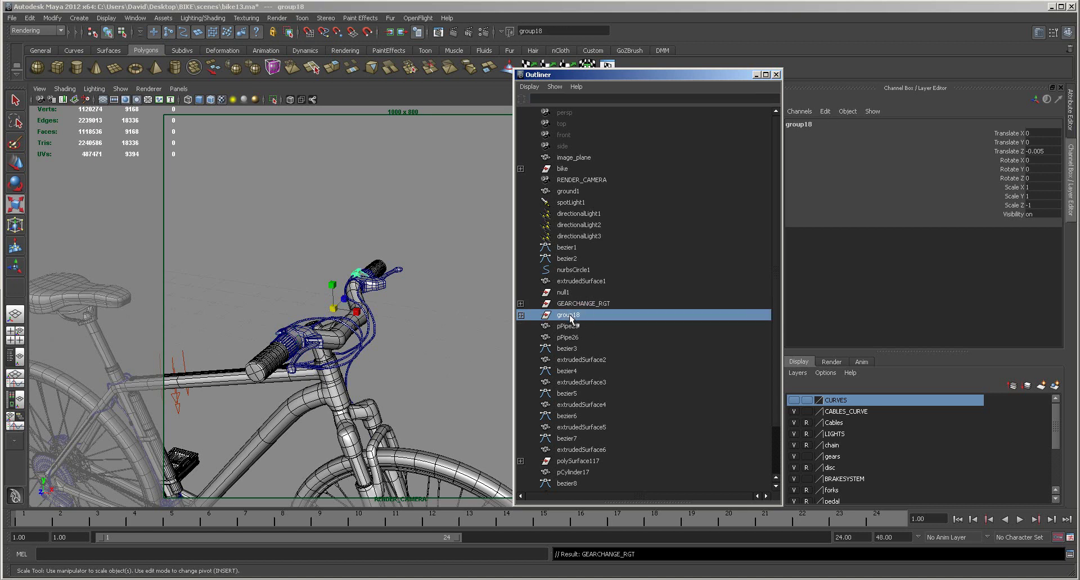
double_click(595, 315)
text(GEARCHANGE_L)
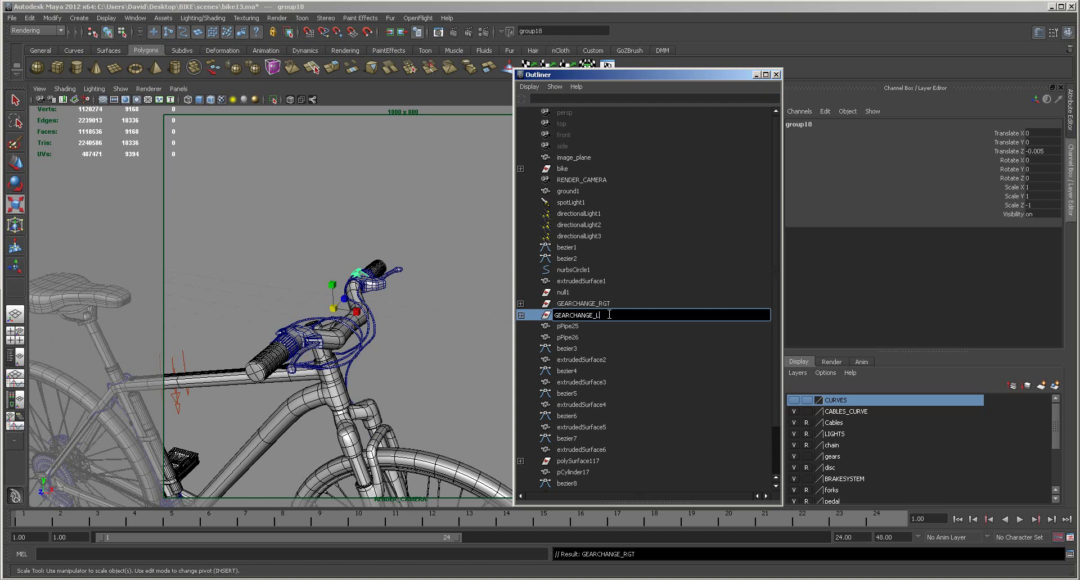
text(FT)
click(603, 305)
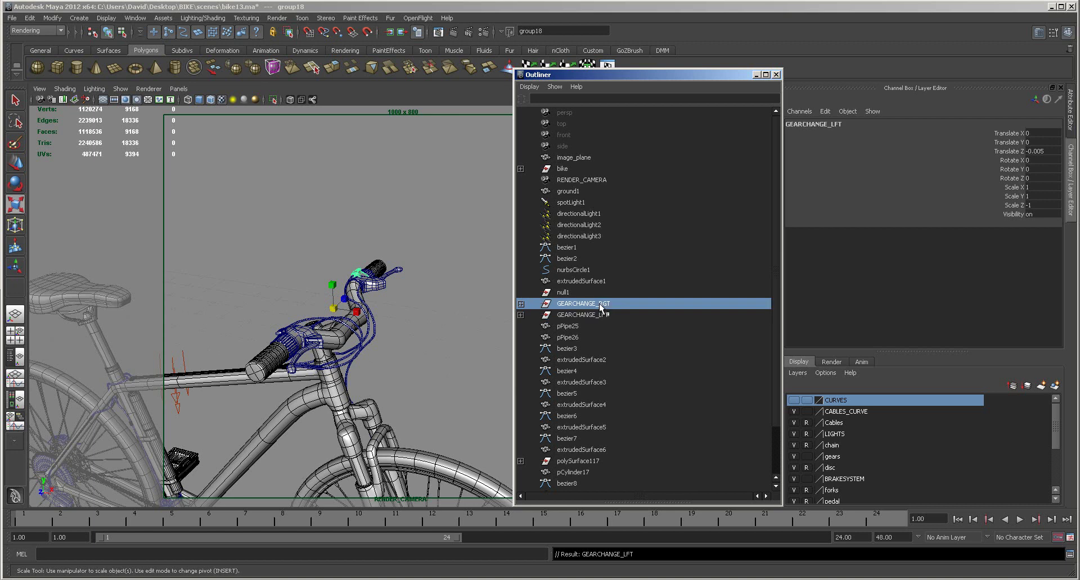
Step: Parent the GEARCHANGE_RGT and GEARCHANGE_LFT groups under the HandleBars group inside the bike hierarchy
click(521, 304)
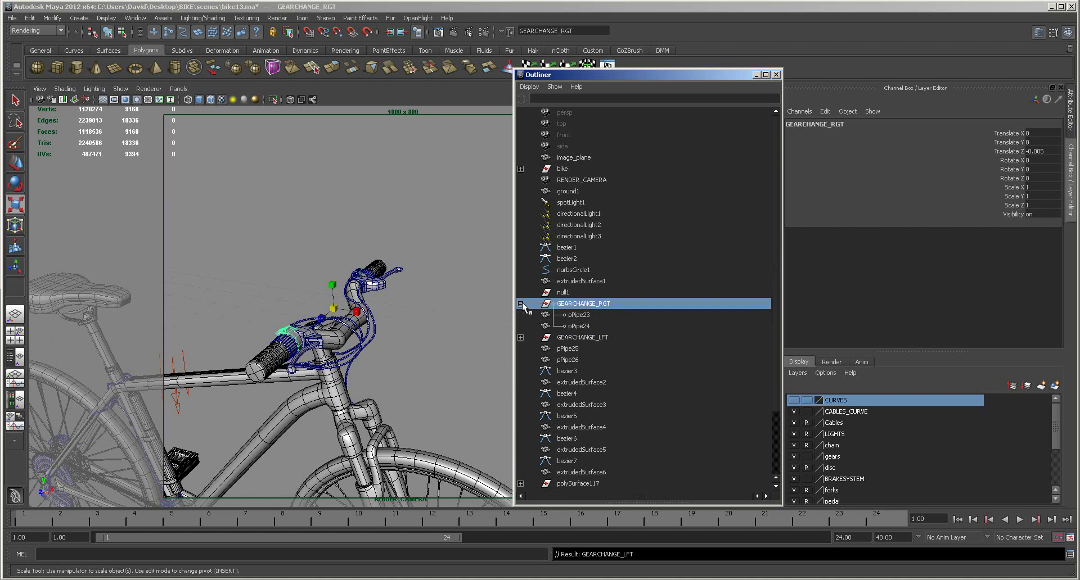
click(572, 316)
click(571, 326)
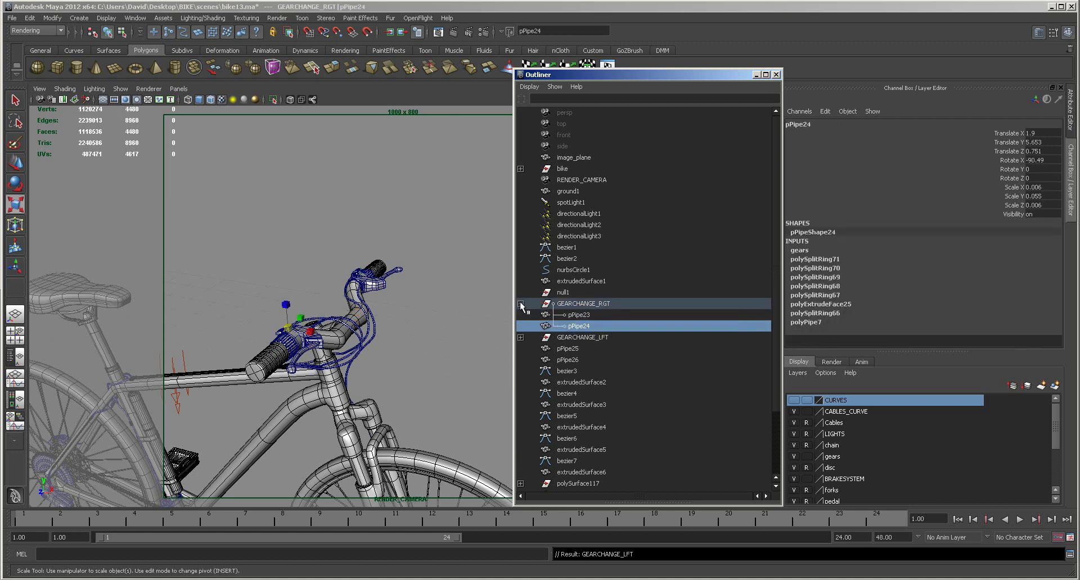
click(521, 303)
click(581, 306)
ctrl+click(583, 316)
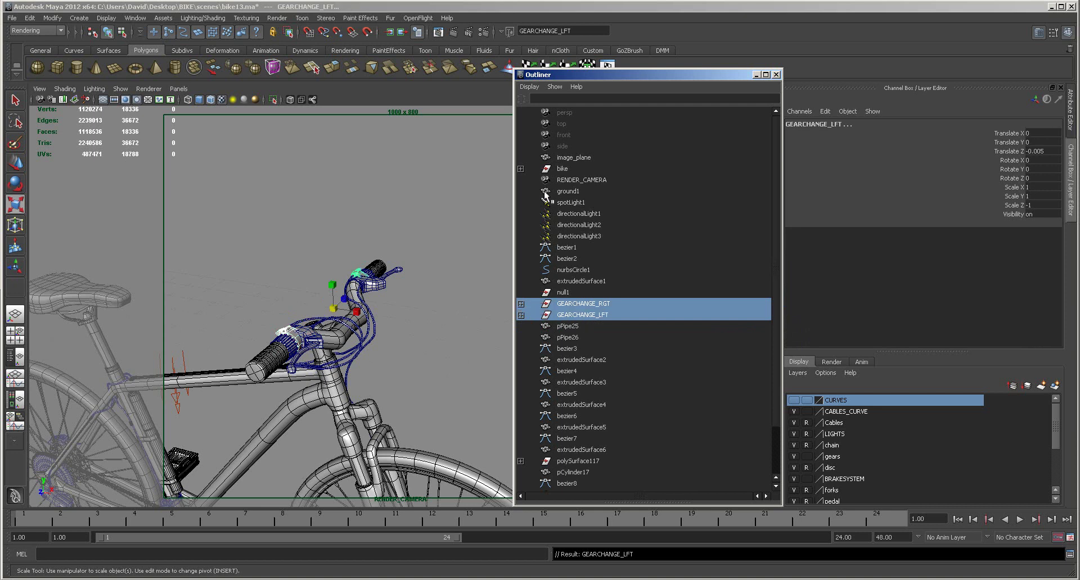
click(520, 168)
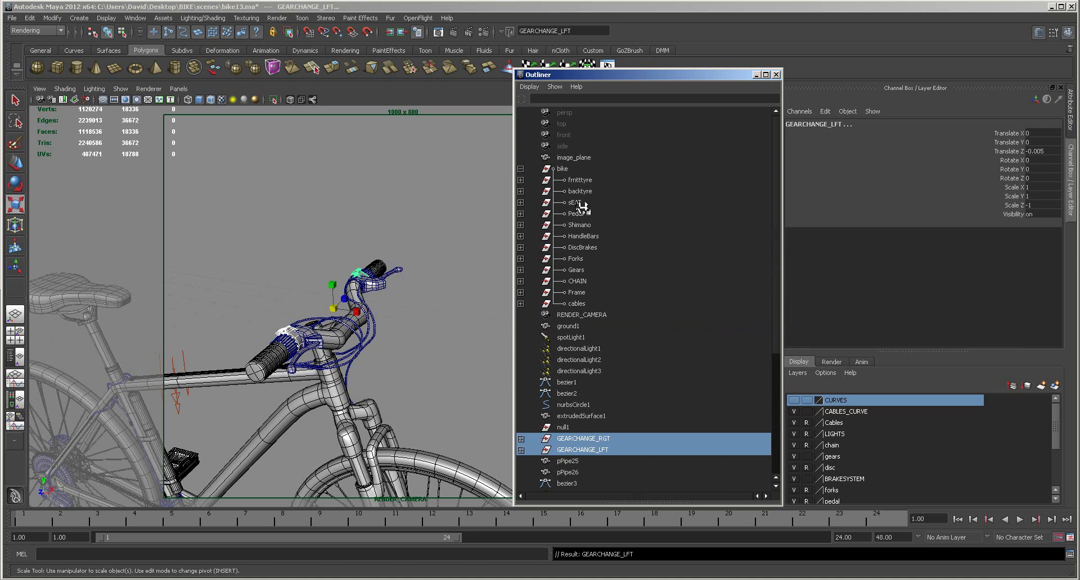
drag(568, 443, 580, 239)
click(580, 238)
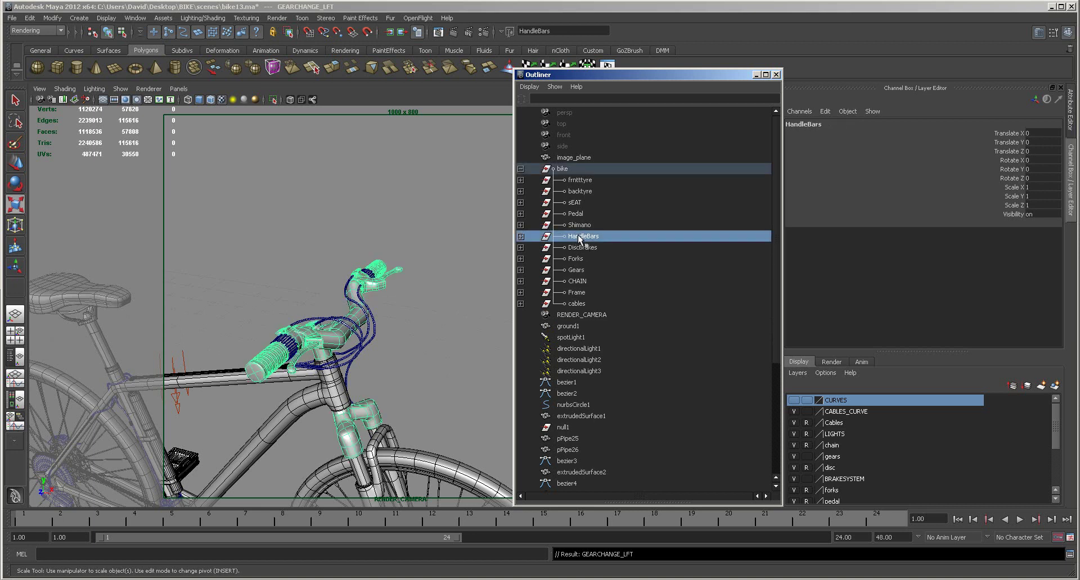
Step: Identify the two gear shifter pipes on the handlebar grips and parent pPipe25 under GEARCHANGE_RGT inside HandleBars
click(288, 348)
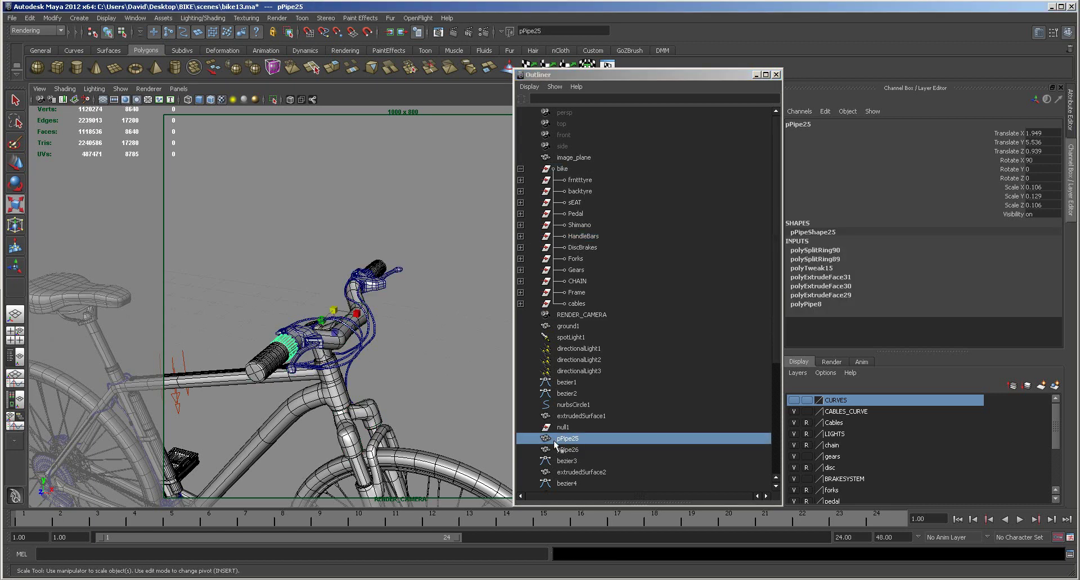
alt+drag(416, 294, 438, 343)
key(ctrl+shift+d)
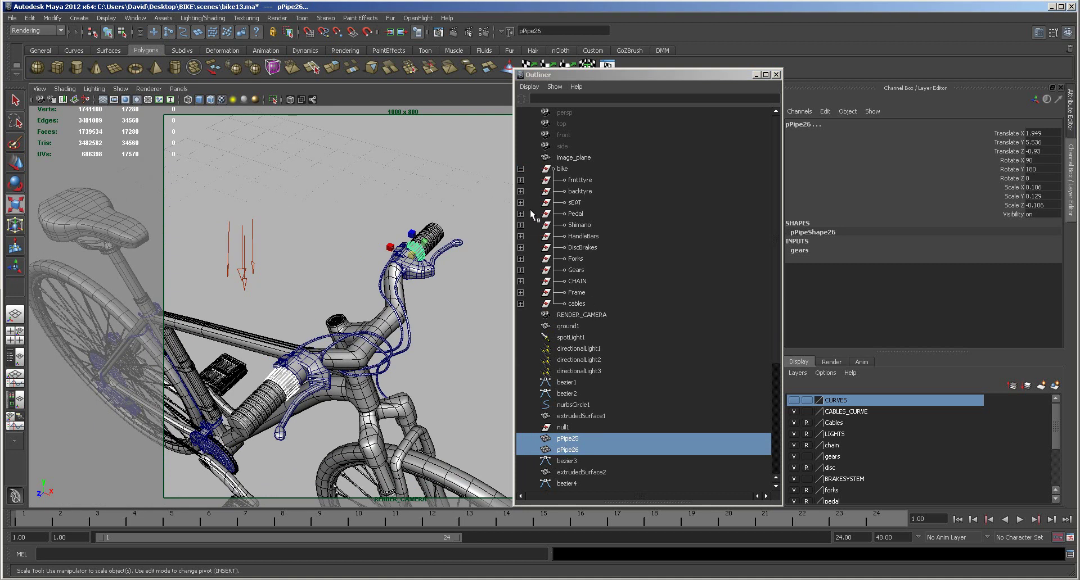
click(521, 236)
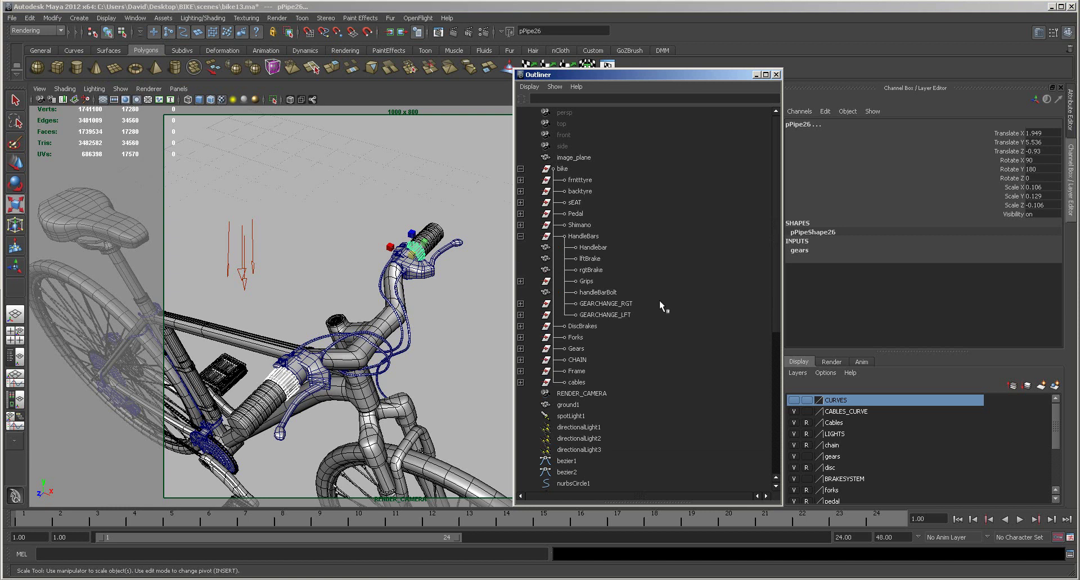
drag(646, 73, 646, 46)
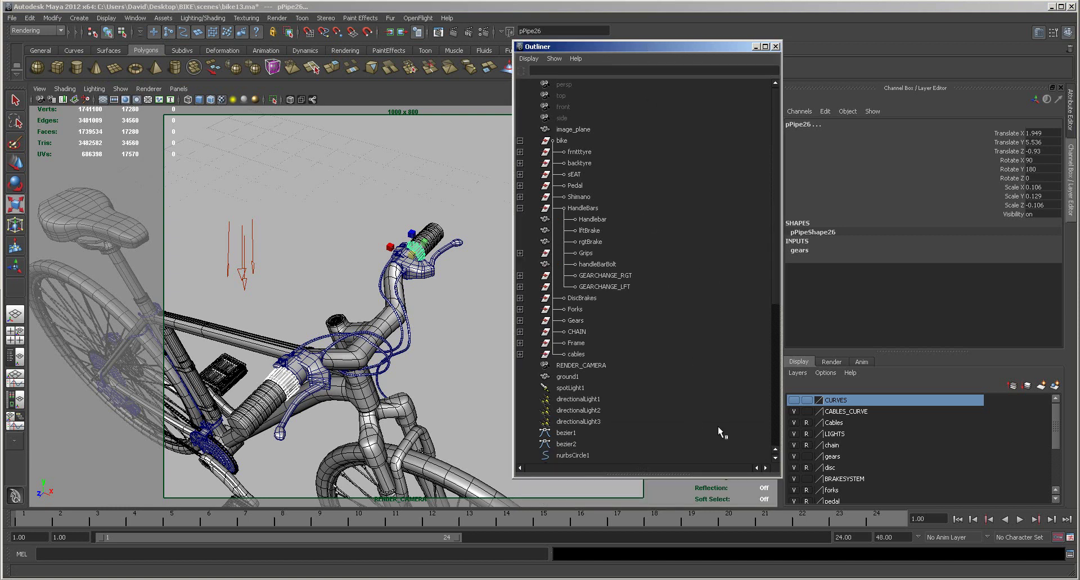
drag(778, 292, 773, 339)
click(566, 400)
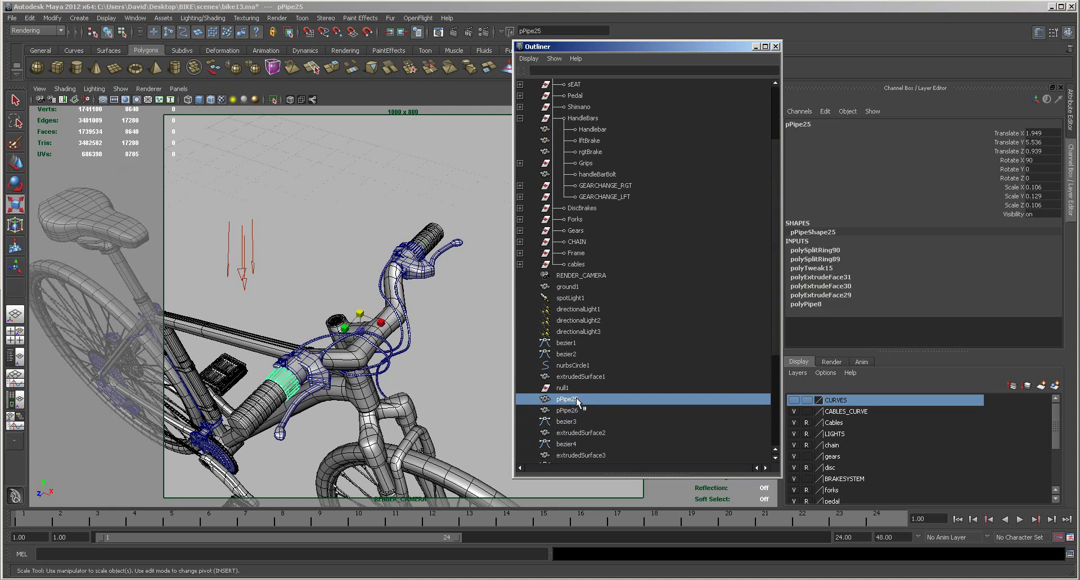
middle_drag(576, 397, 605, 186)
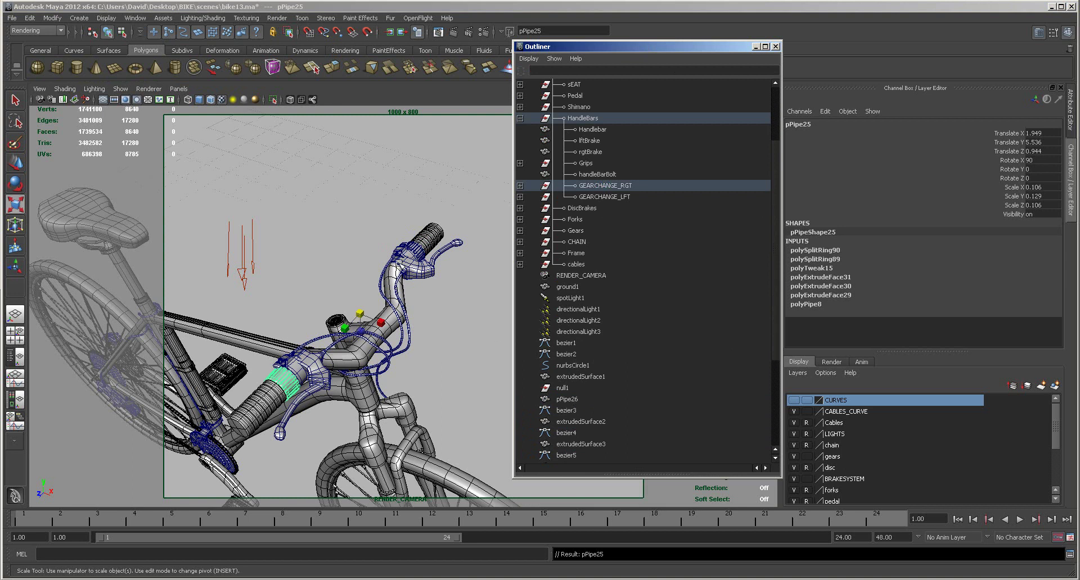
Step: Parent pPipe26 under the GEARCHANGE_LFT group, check both gear shifter groups, and collapse HandleBars
click(562, 398)
middle_drag(570, 402, 590, 208)
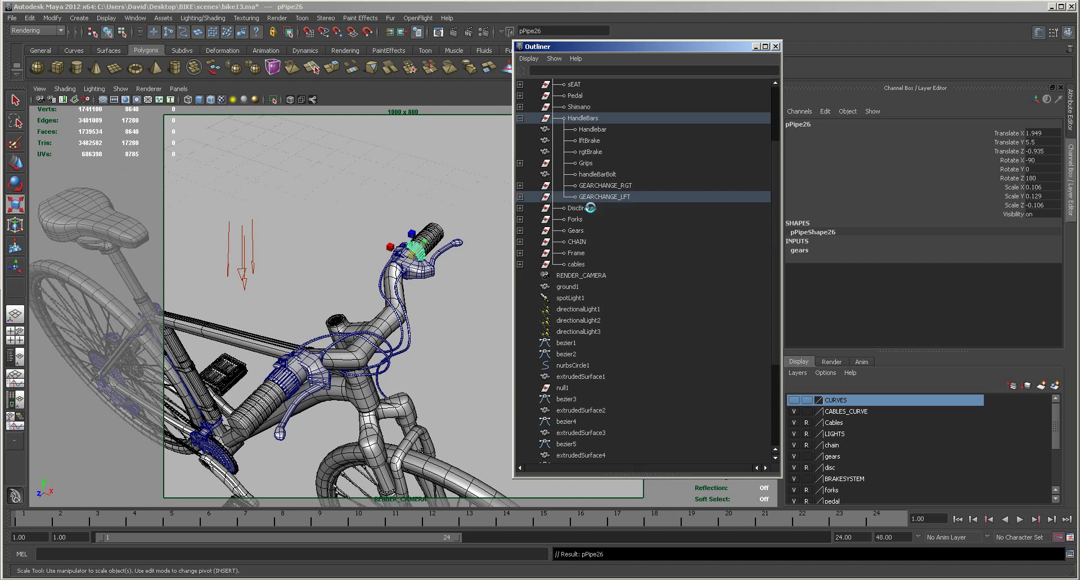
click(586, 198)
click(589, 187)
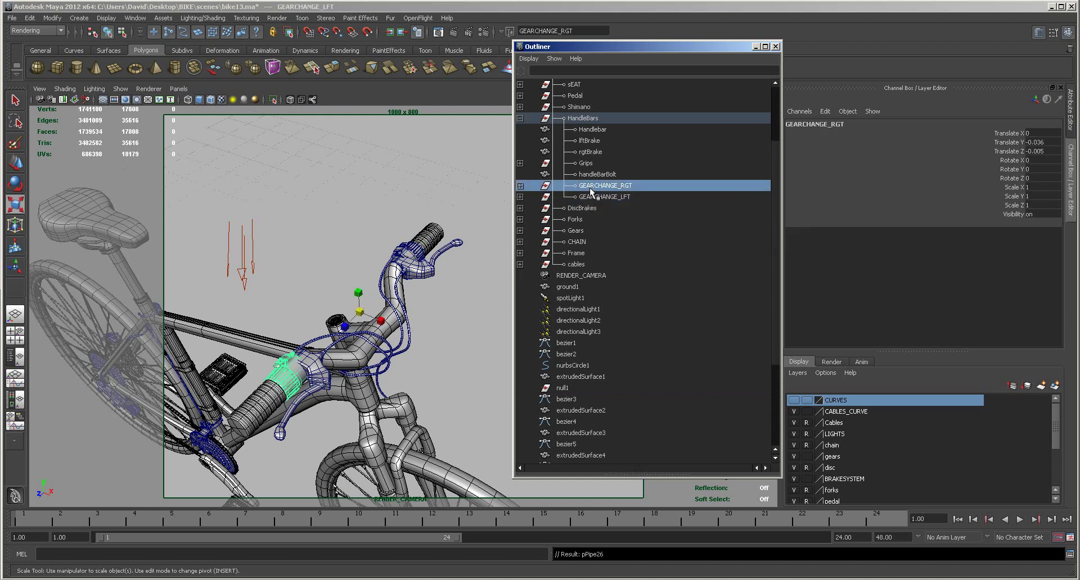
click(520, 118)
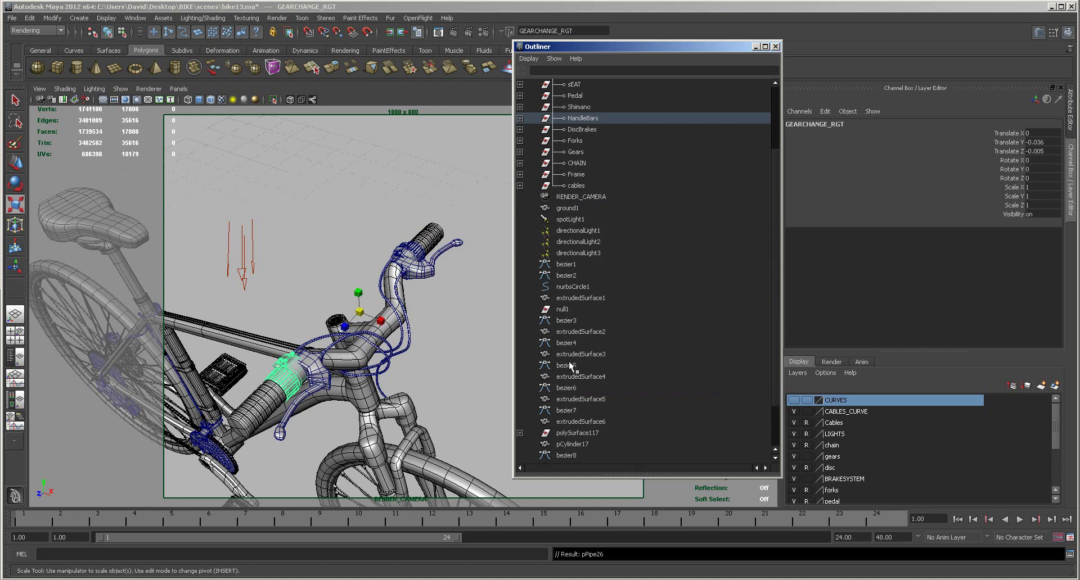
Step: Locate polySurface117 at the rear wheel and parent it and pCylinder17 under the cables group
click(572, 434)
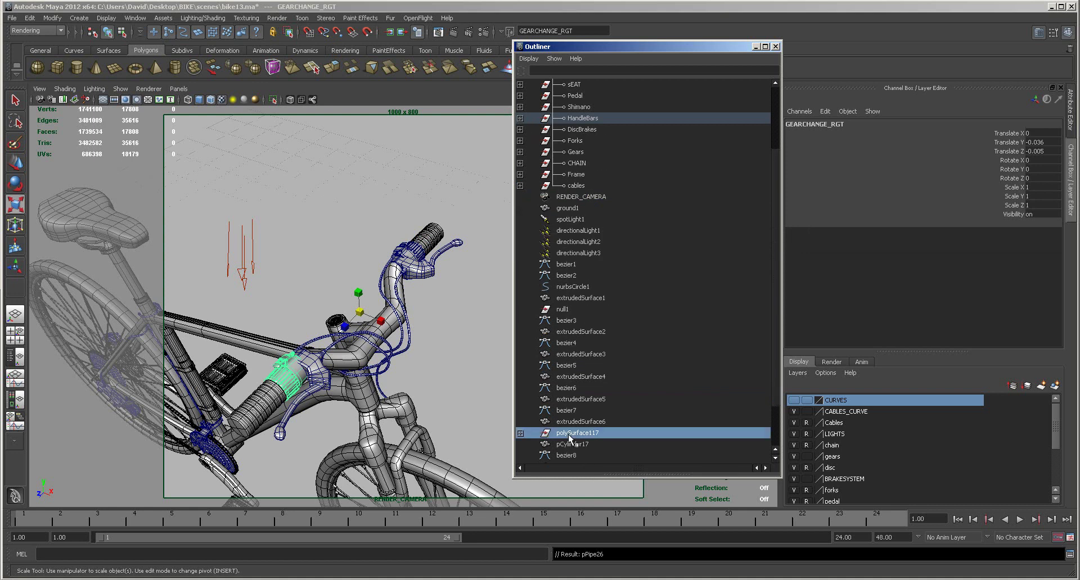
key(f)
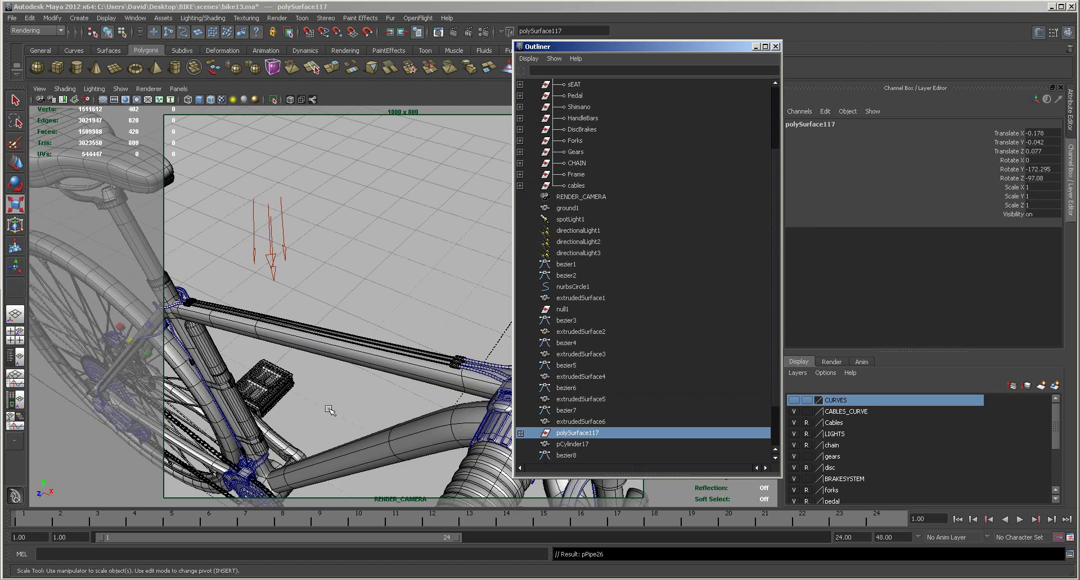
alt+right_drag(433, 386, 262, 364)
alt+drag(263, 364, 524, 367)
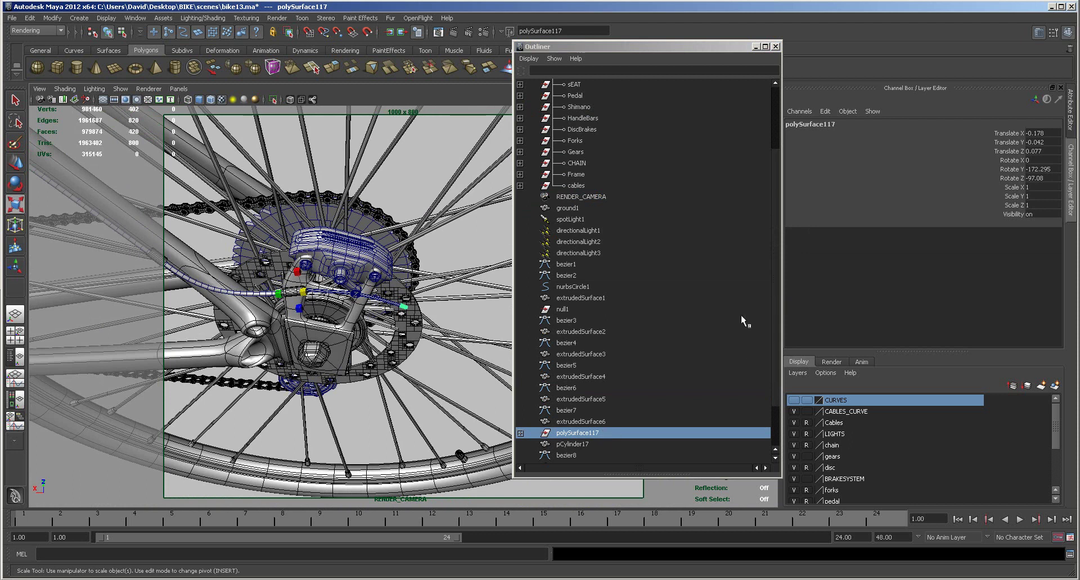
middle_drag(577, 434, 577, 187)
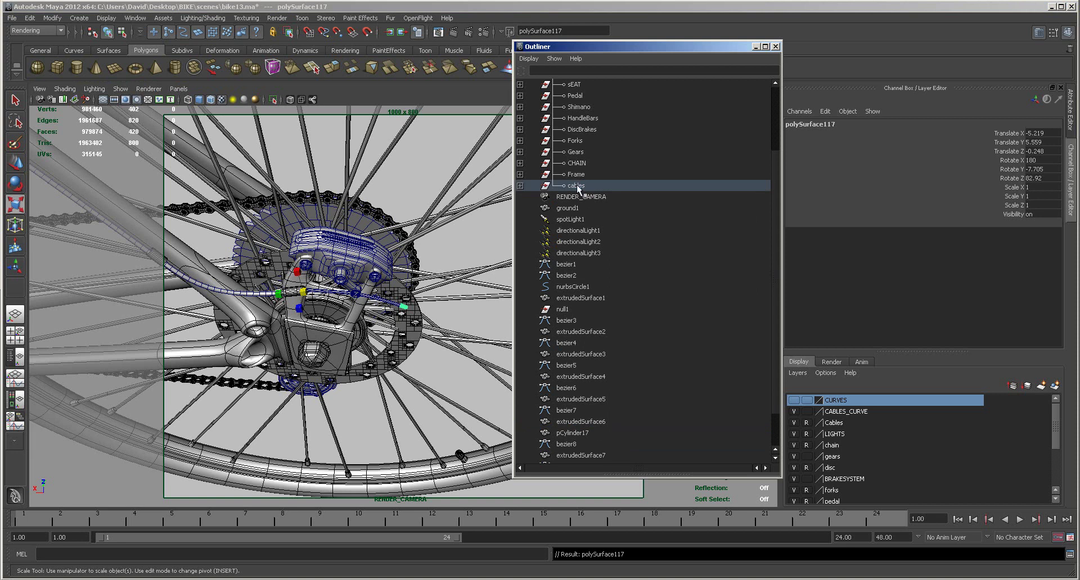
click(578, 432)
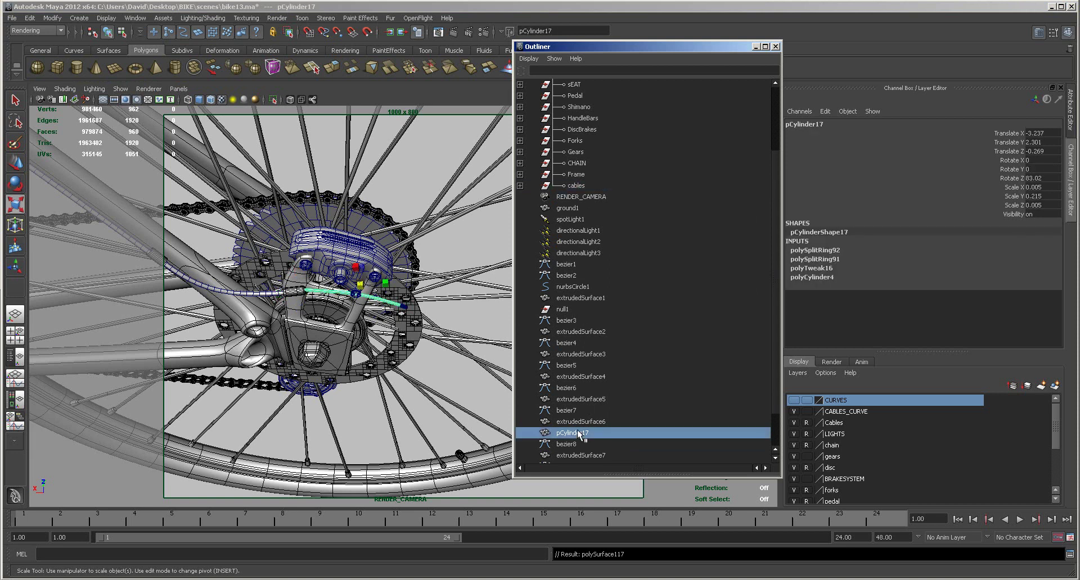
middle_drag(576, 430, 570, 184)
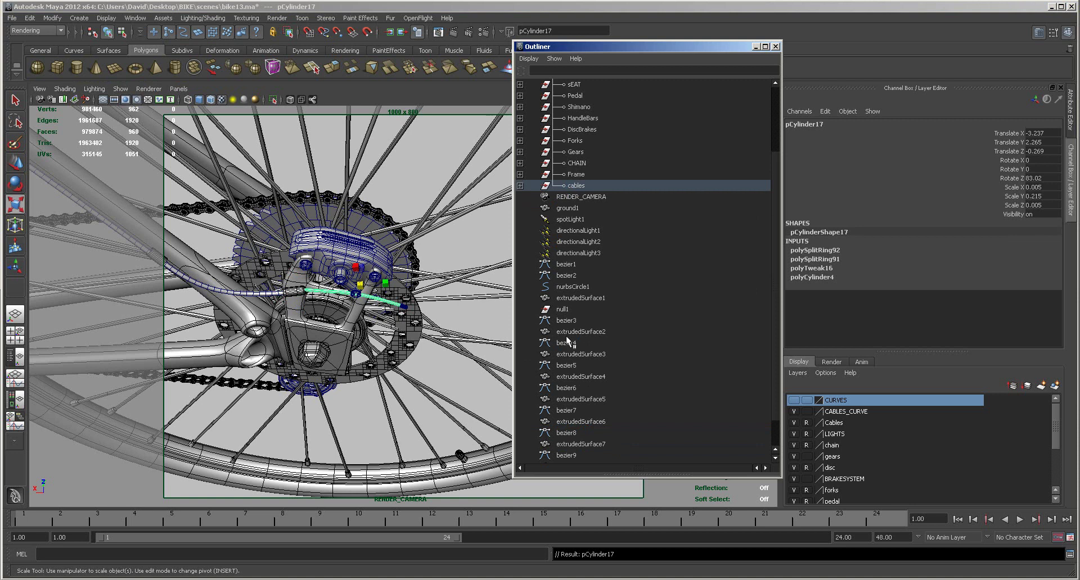
Step: Parent extrudedSurface2 through extrudedSurface7 under the cables group and inspect the group's contents on the bike
click(570, 445)
key(f)
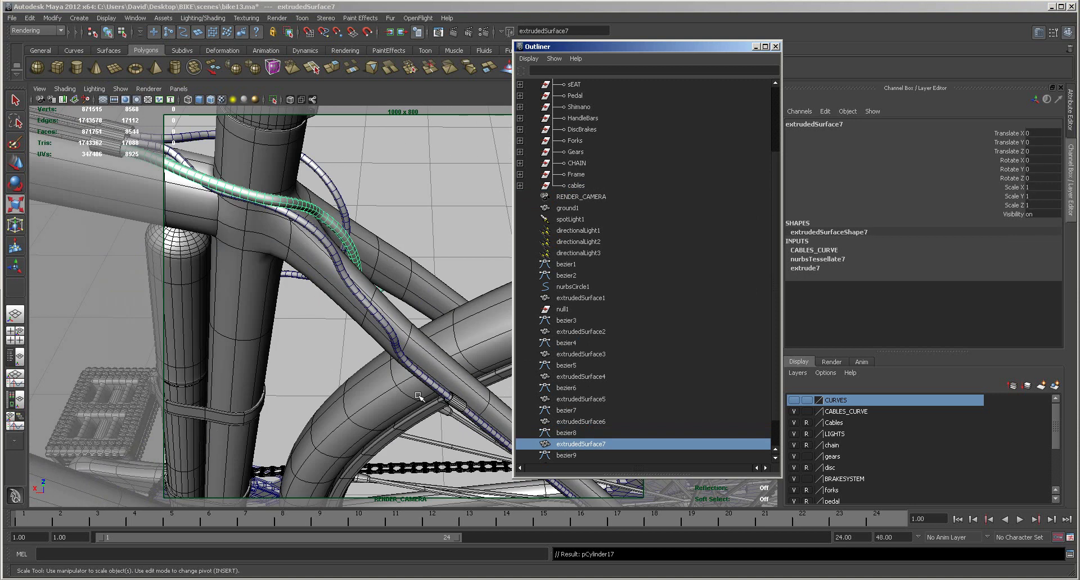
ctrl+click(570, 421)
ctrl+click(570, 398)
ctrl+click(572, 377)
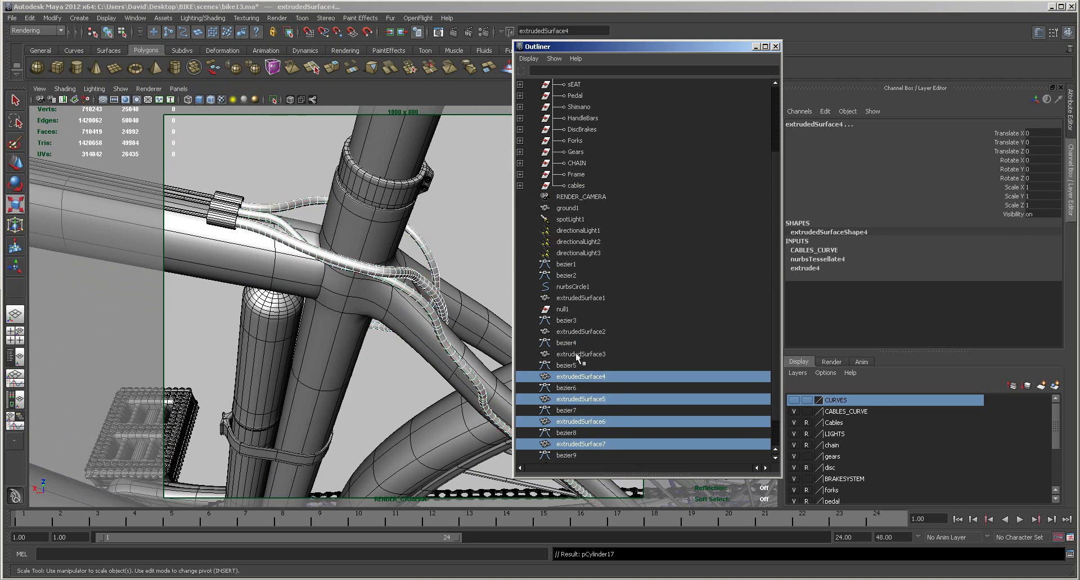
ctrl+click(575, 354)
ctrl+click(573, 332)
middle_drag(576, 329, 572, 185)
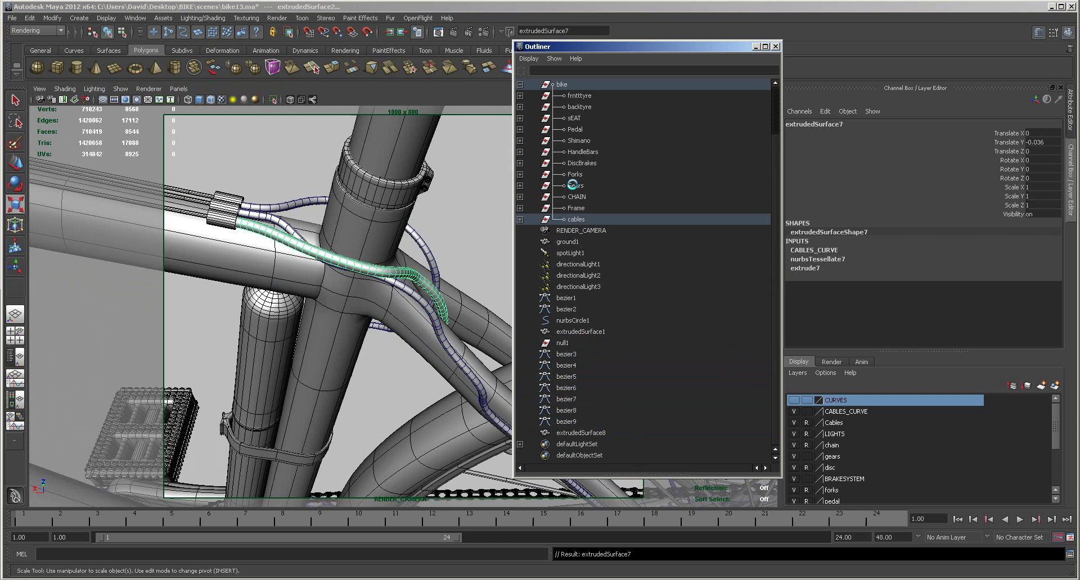
click(571, 218)
key(f)
alt+drag(214, 310, 318, 344)
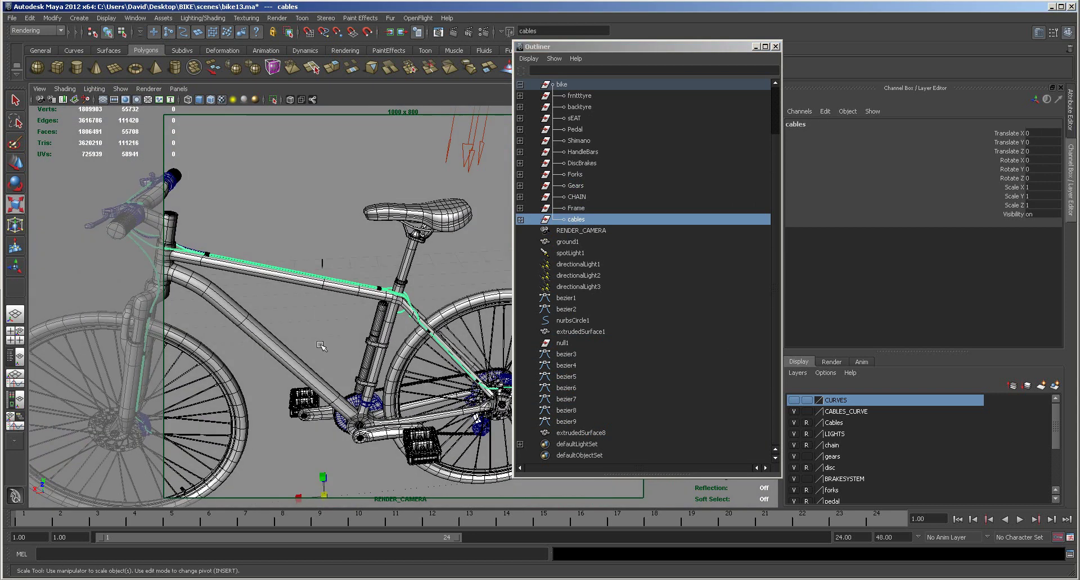
Step: Delete the empty null1 node and parent extrudedSurface1 under the cables group
click(564, 343)
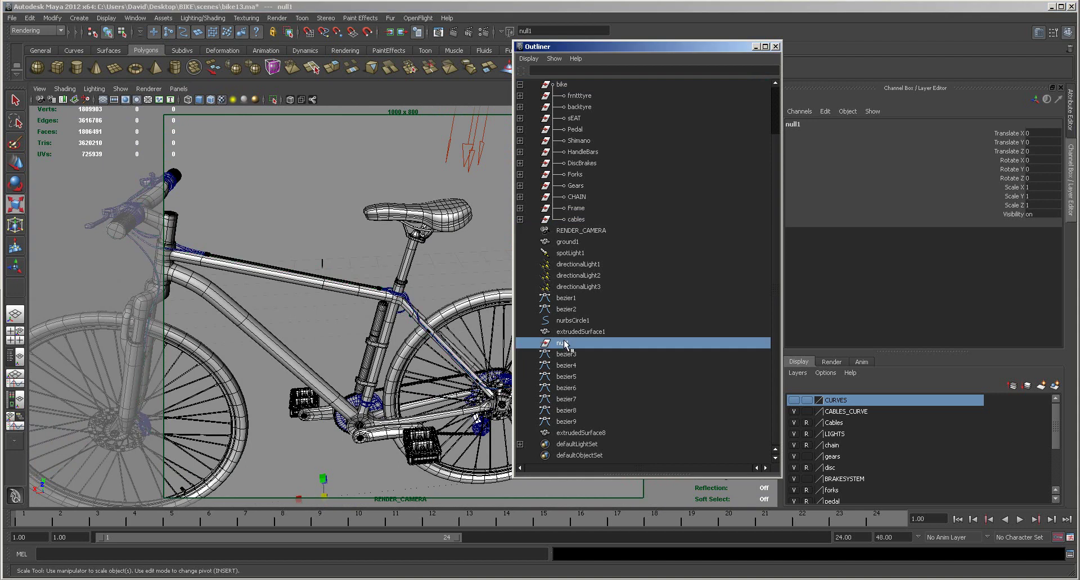
key(Delete)
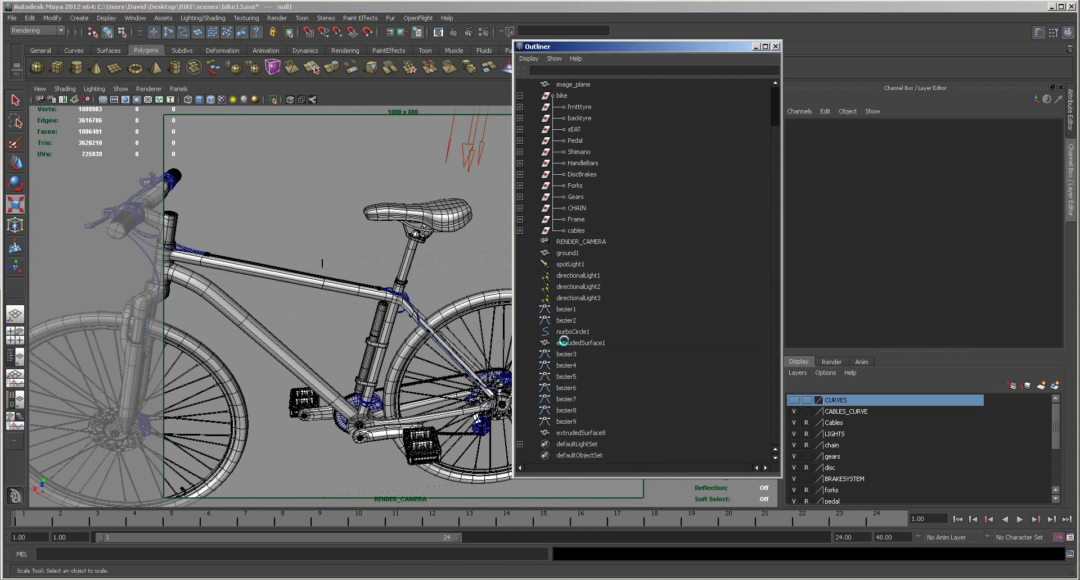
click(564, 343)
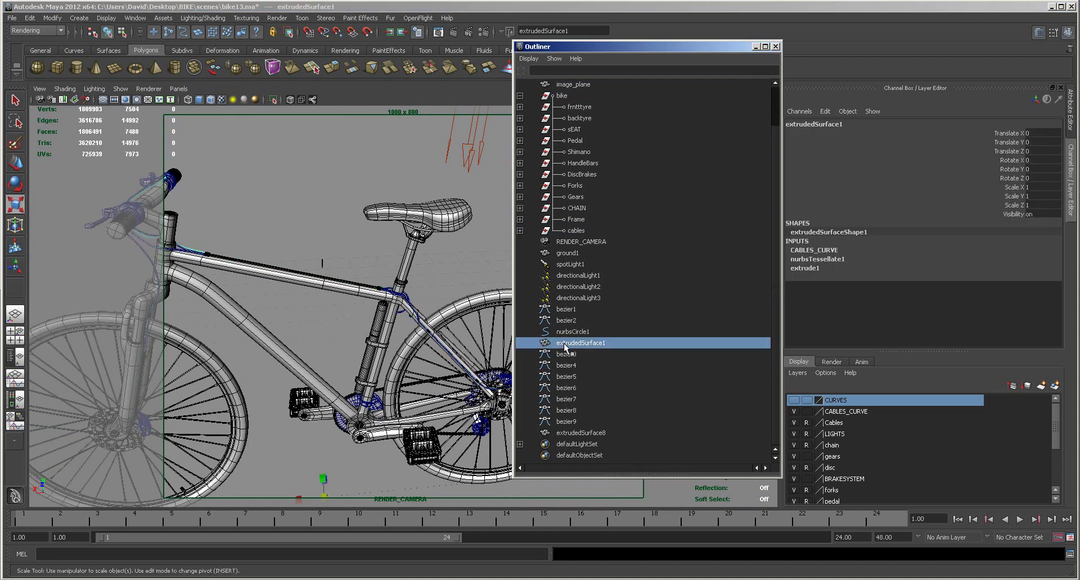
middle_drag(565, 348, 575, 231)
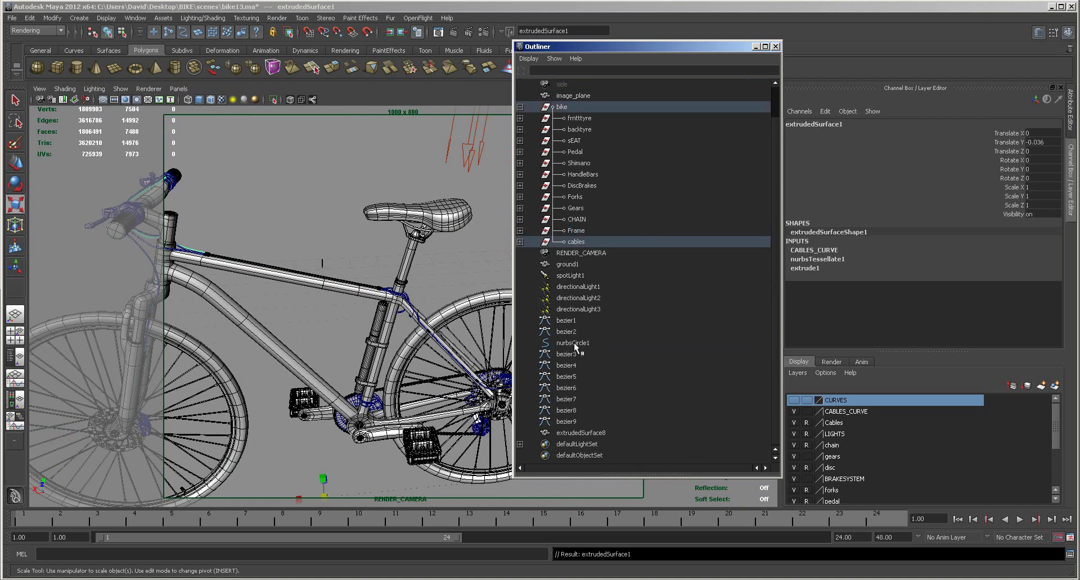
Step: Group the curves bezier1 through bezier9 together with nurbsCircle1
click(566, 322)
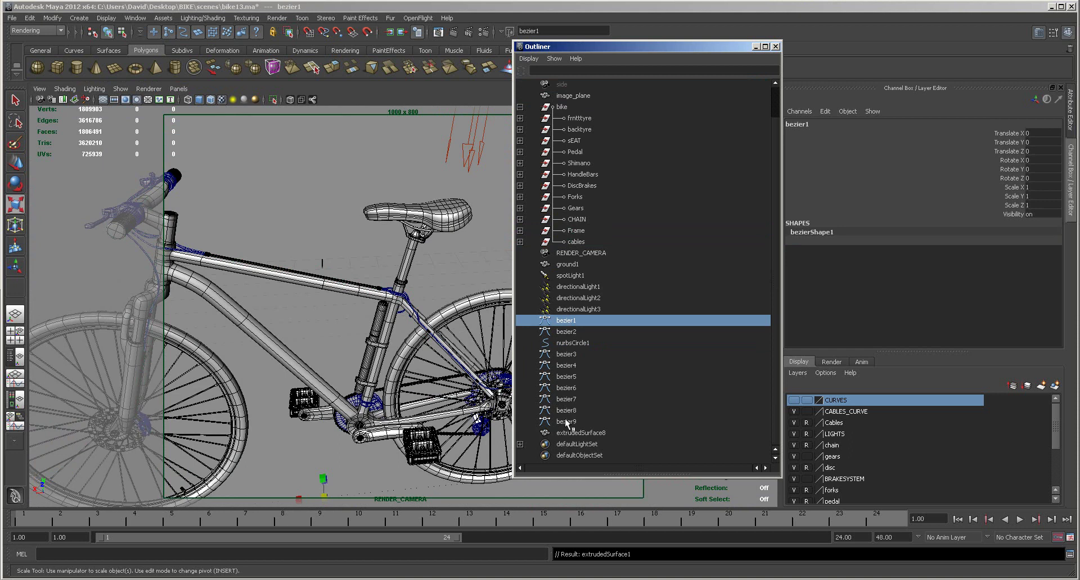
shift+click(564, 422)
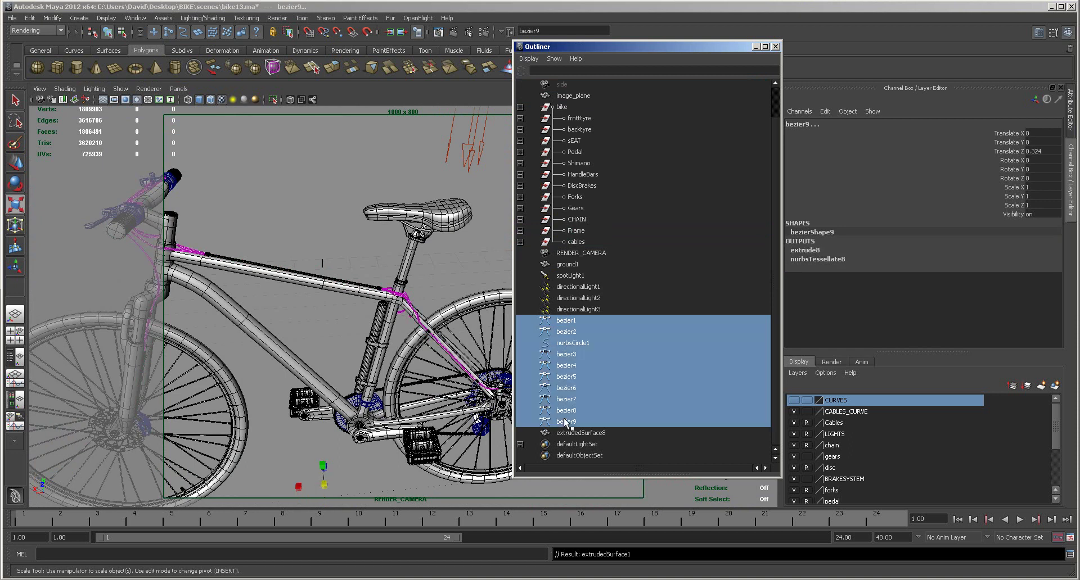
key(ctrl+g)
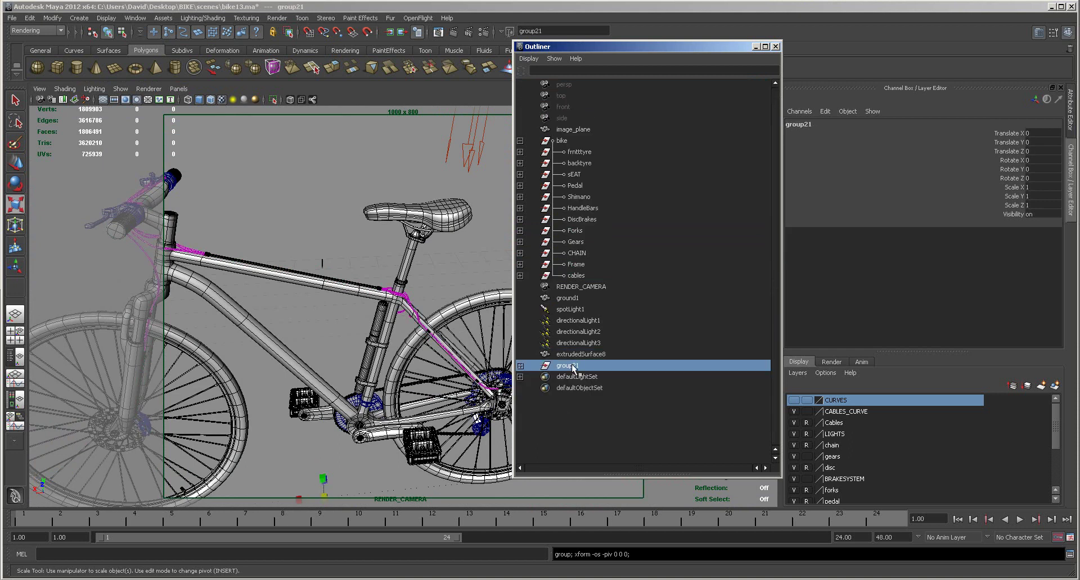
Step: Rename the new curve group as CURVES and parent it under the bike group
double_click(586, 367)
text(CURVES)
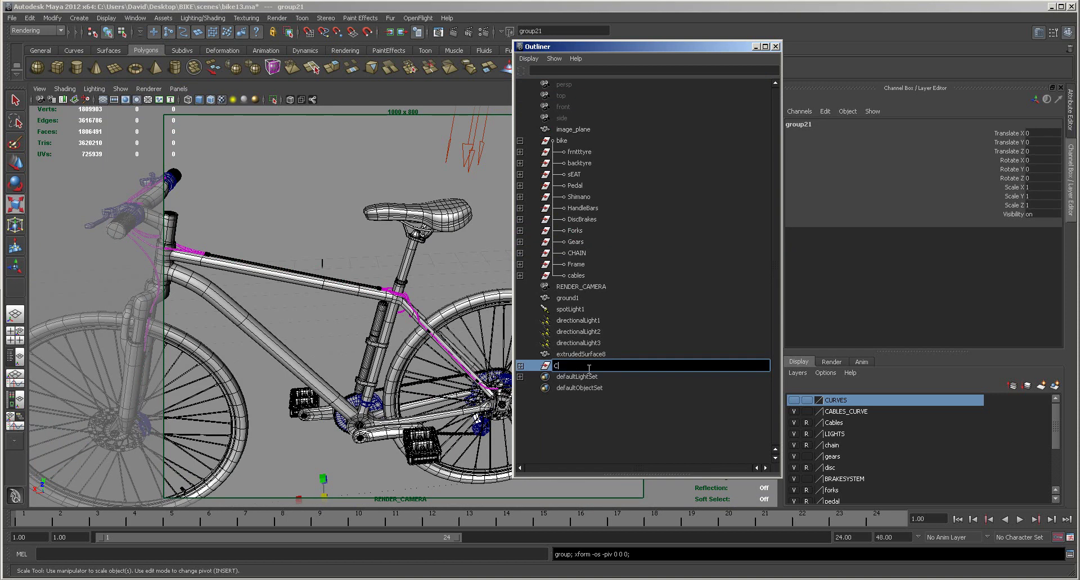
click(582, 434)
click(565, 366)
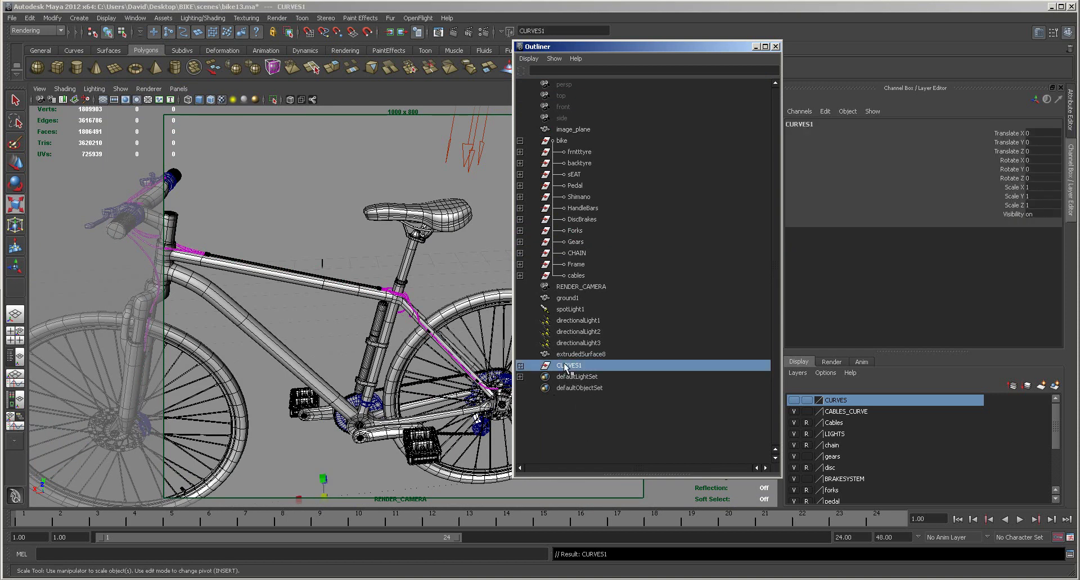
middle_drag(565, 366, 560, 148)
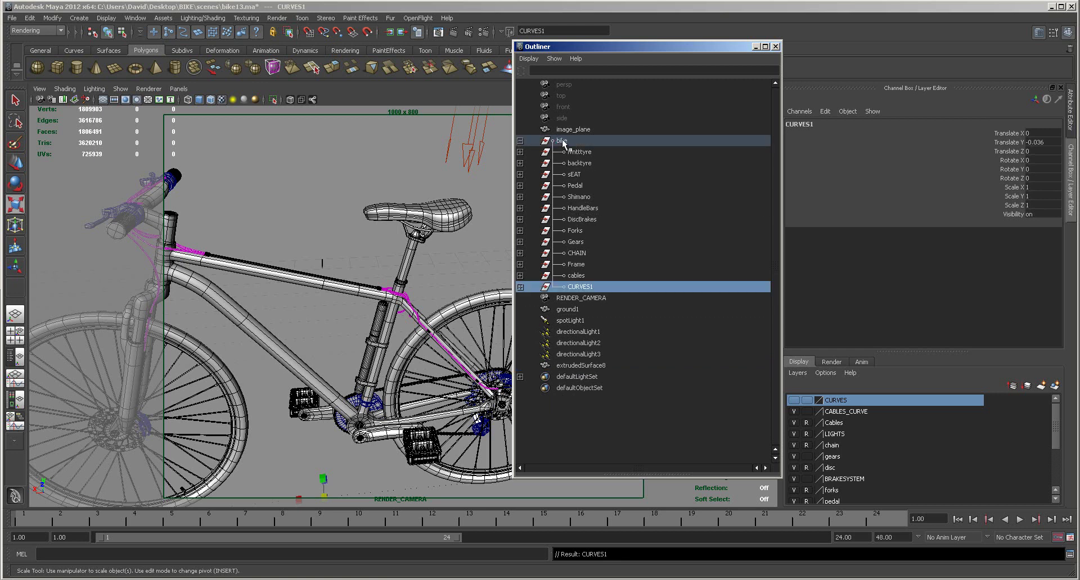
Step: Test the hierarchy by raising the whole bike group to Translate Y 0.812, and undo the move
click(562, 141)
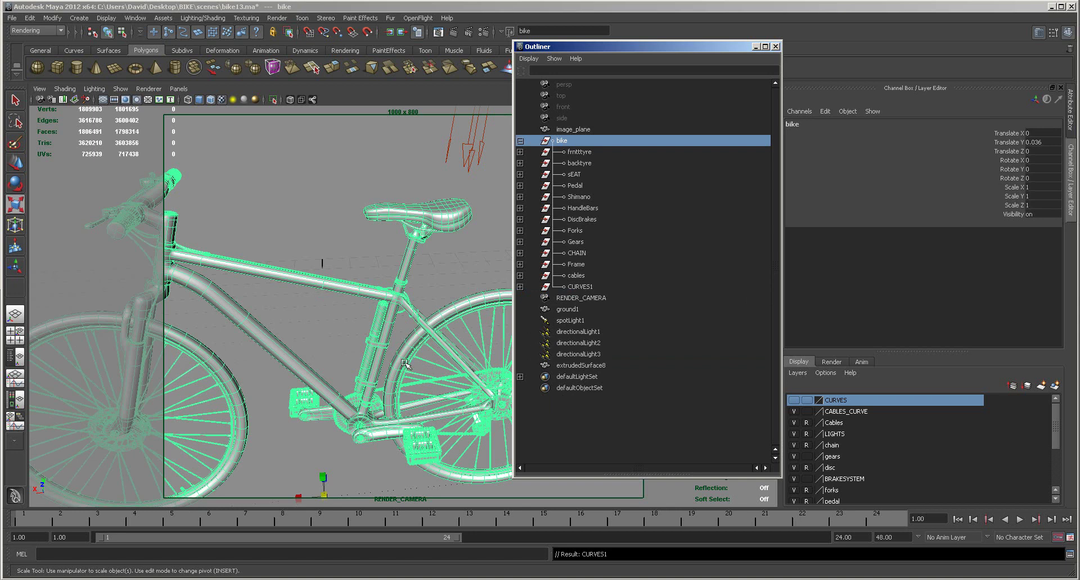
key(f)
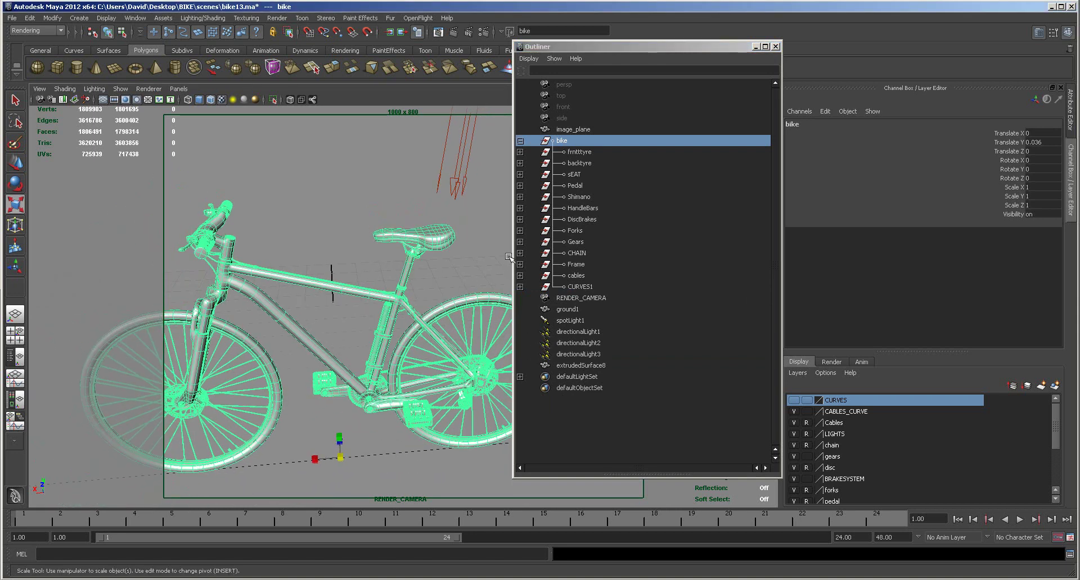
click(520, 141)
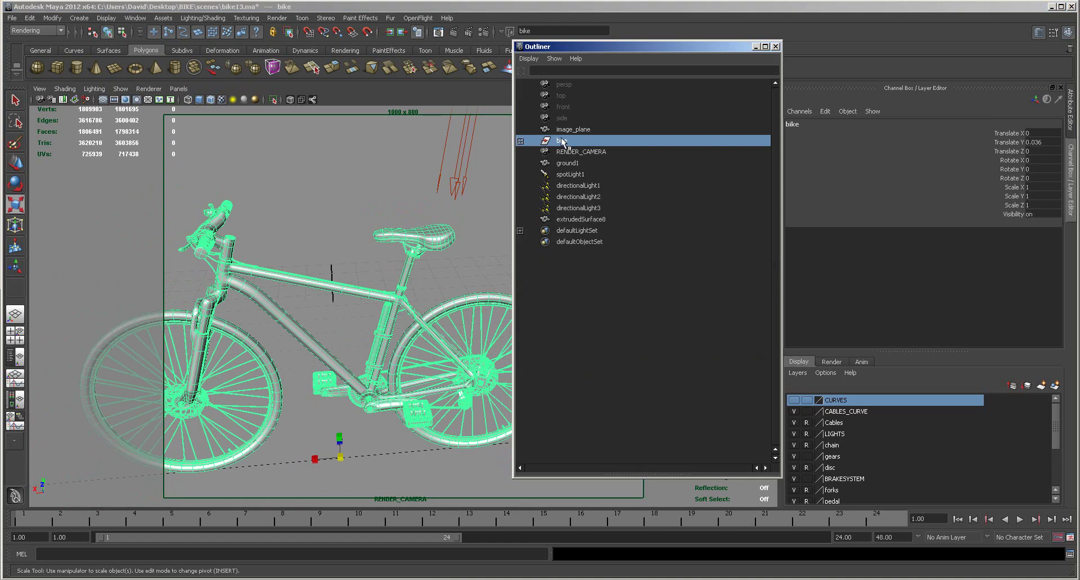
key(w)
drag(340, 448, 341, 416)
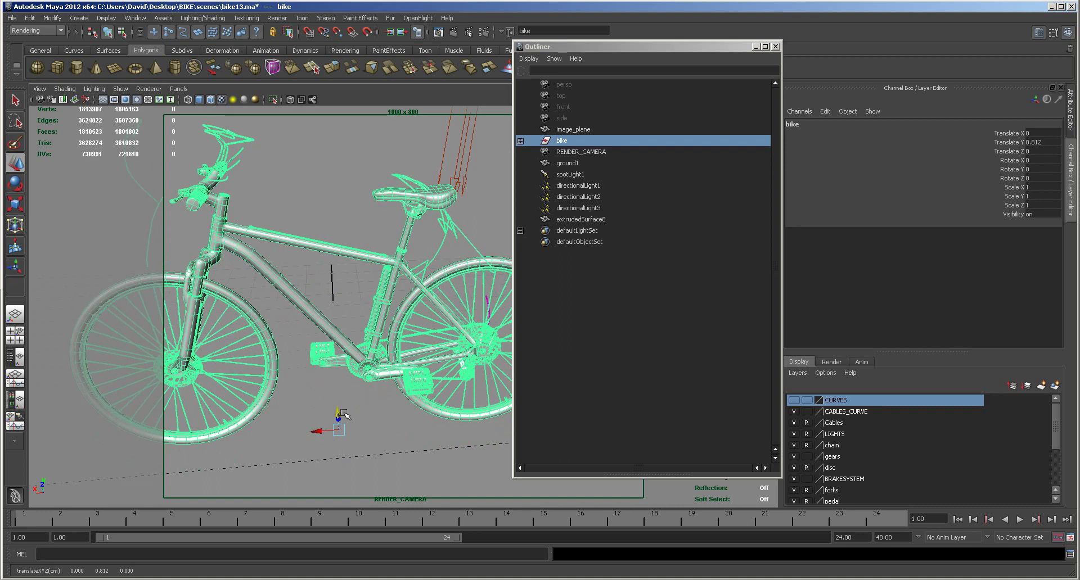
key(ctrl+z)
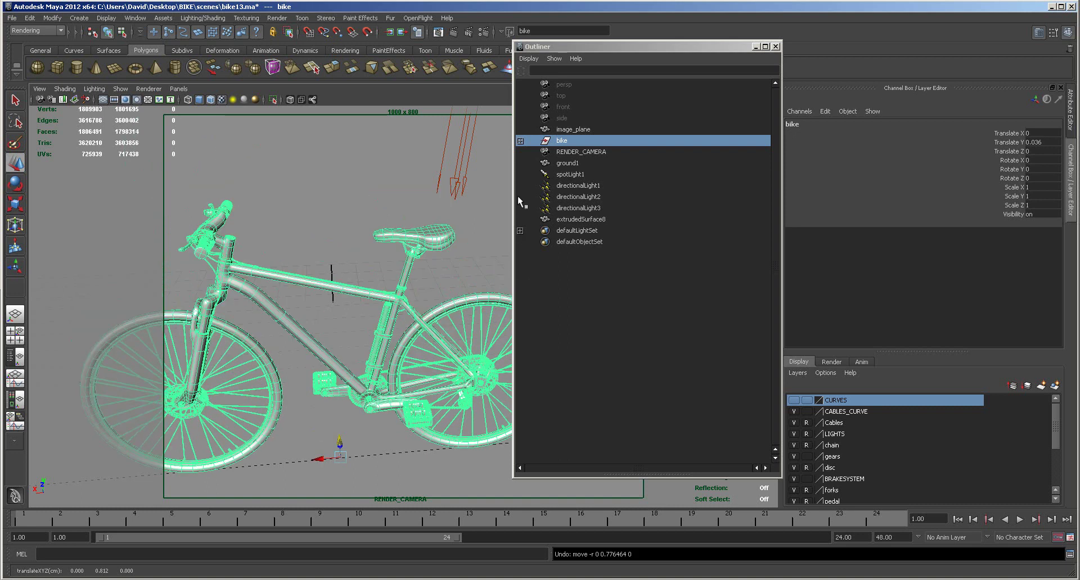
click(520, 141)
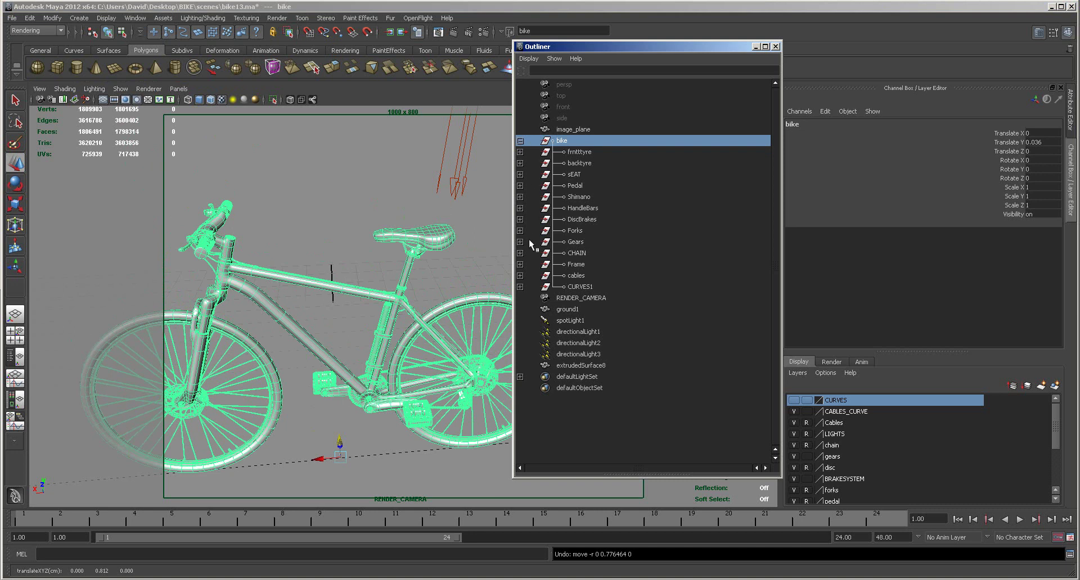
Step: Parent the CURVES1 group under the cables group within the bike hierarchy
alt+drag(448, 331, 603, 369)
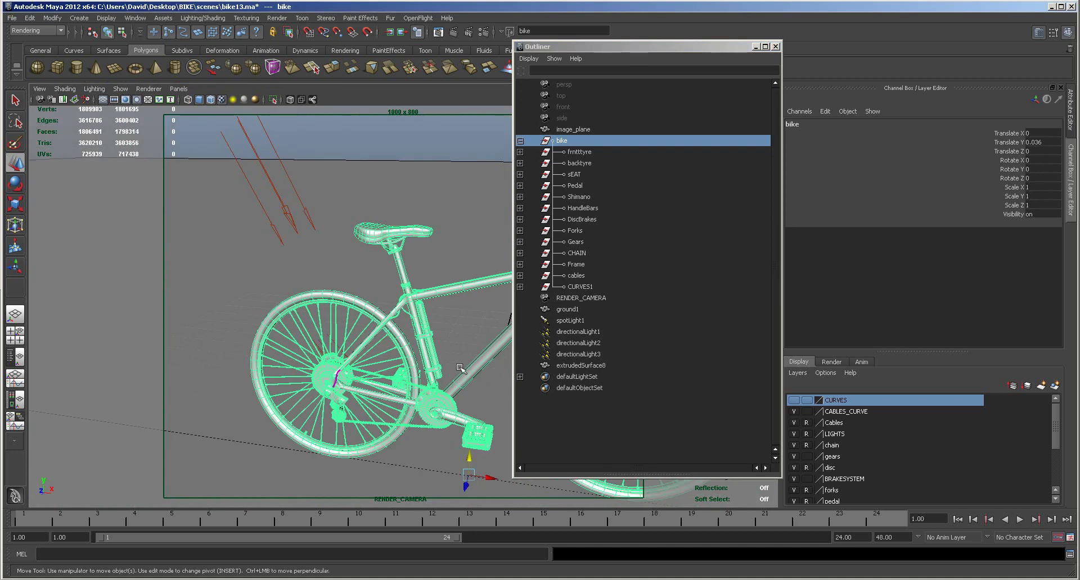
key([)
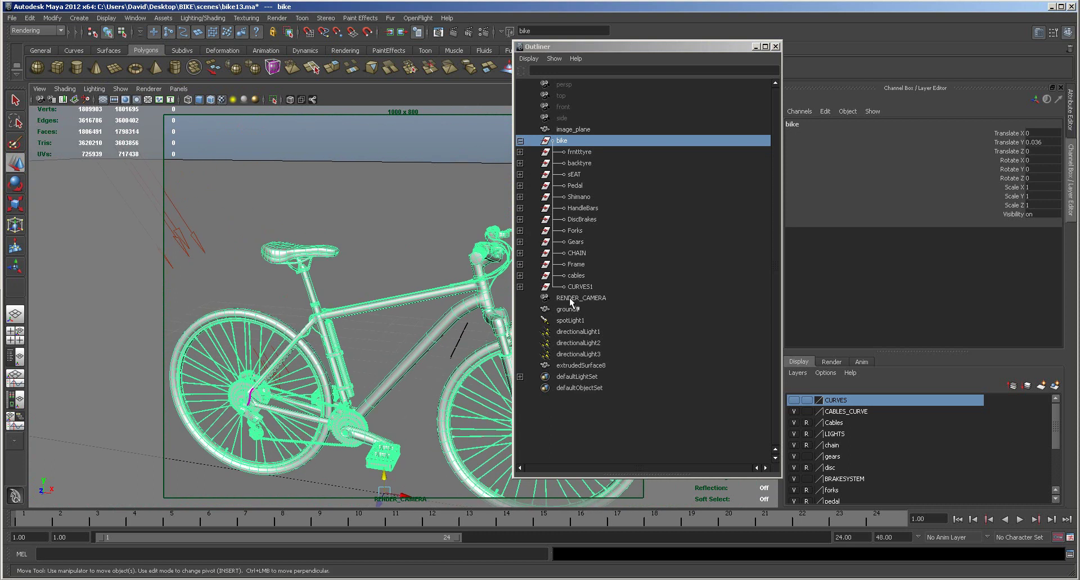
click(577, 287)
middle_drag(576, 289, 571, 275)
Step: Try raising the whole bike group with the reparented curves, undo the move and clear the selection
click(562, 141)
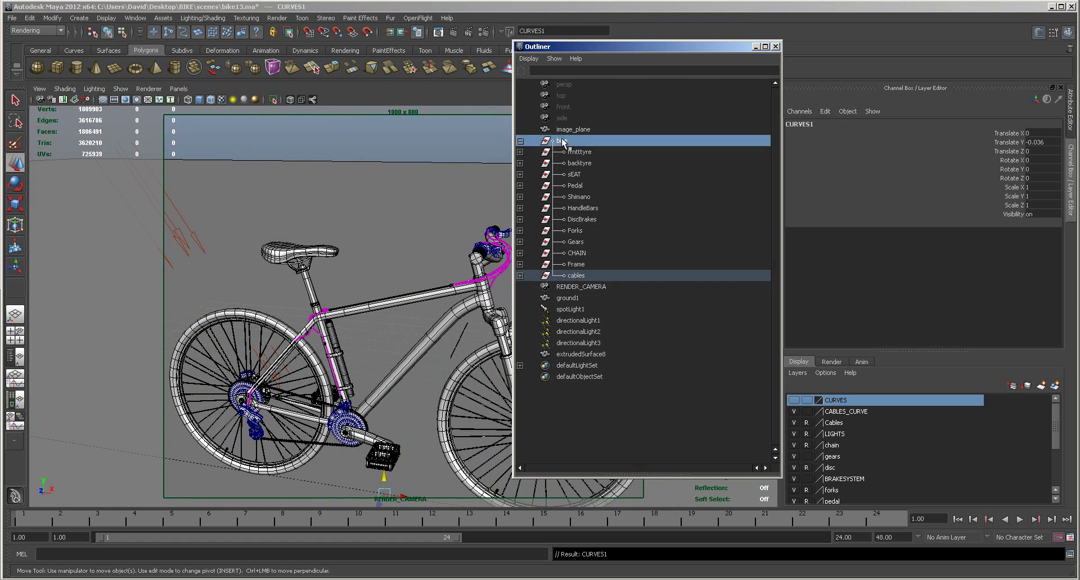
drag(386, 466, 373, 399)
key(ctrl+z)
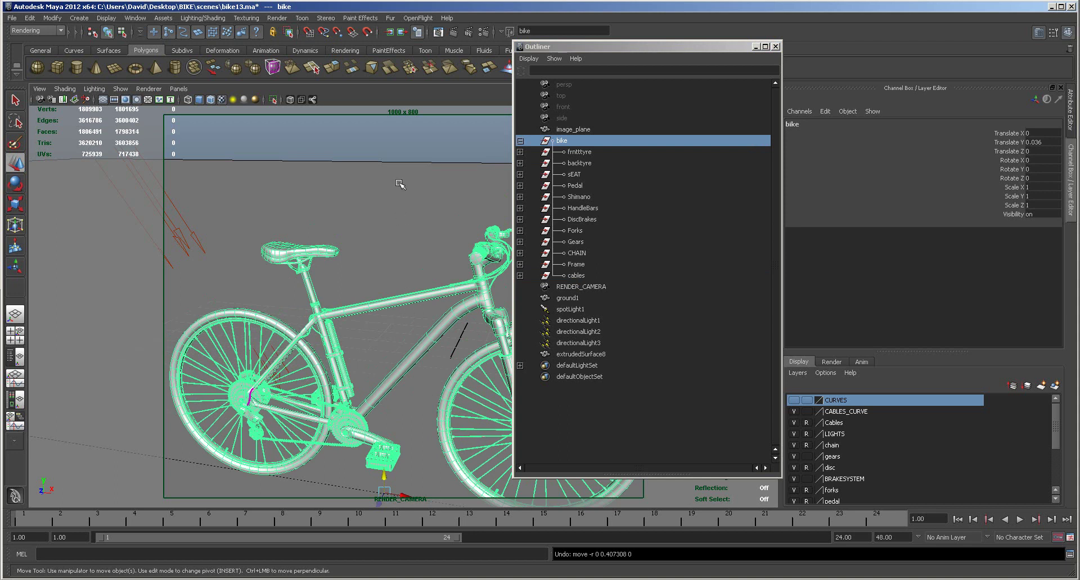
click(400, 158)
alt+drag(422, 310, 422, 306)
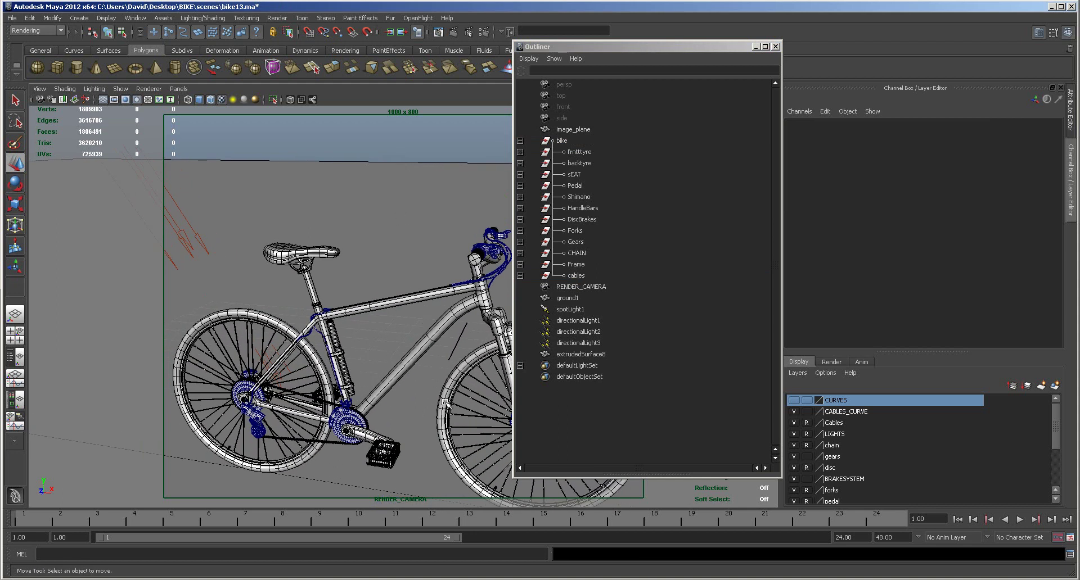
Step: Select the ground1 plane, collapse the bike hierarchy and close the Outliner
key(space)
click(567, 298)
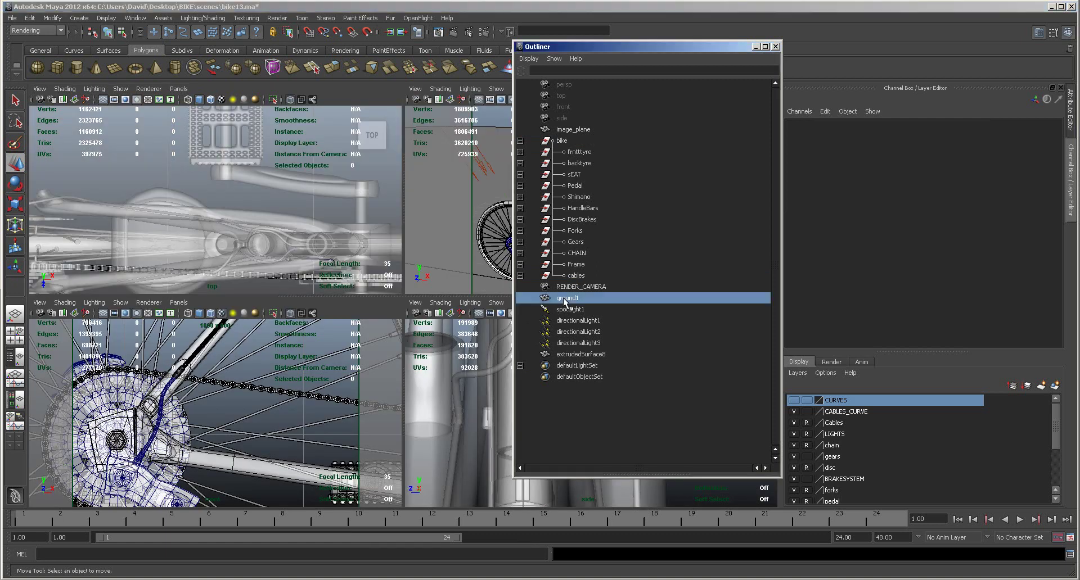
click(519, 141)
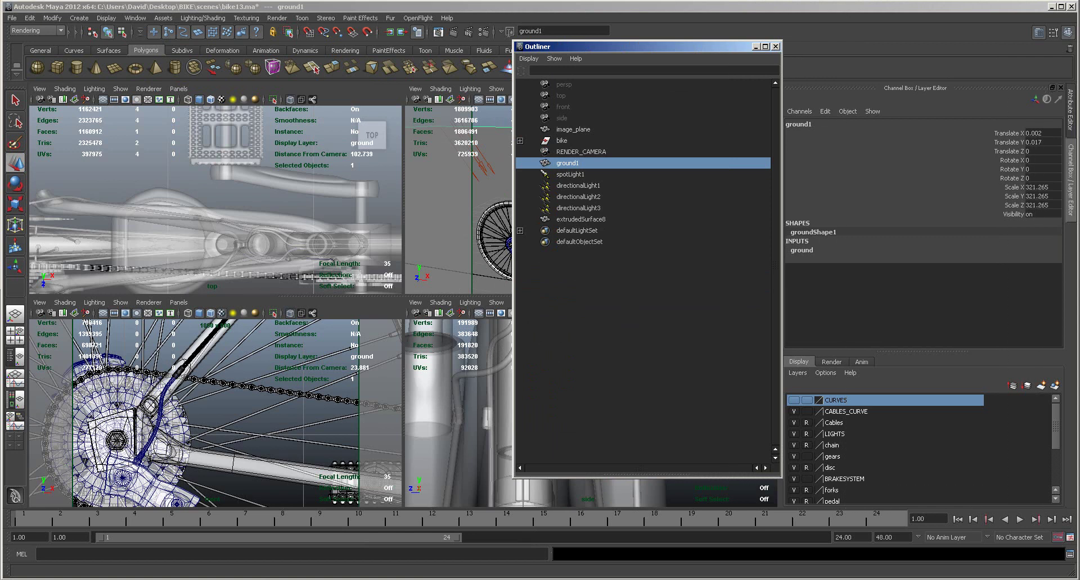
click(775, 47)
Step: Lower the ground plane to Translate Y 0.014 to align it with the underside of the tyres
alt+right_drag(651, 392, 491, 392)
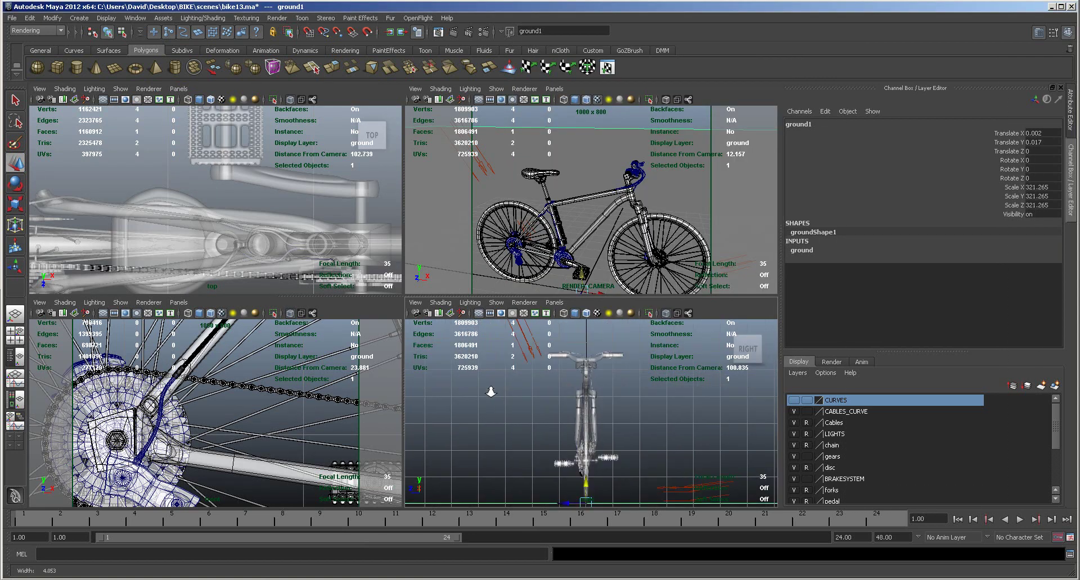
key(space)
alt+middle_drag(482, 458, 474, 324)
alt+right_drag(474, 324, 952, 372)
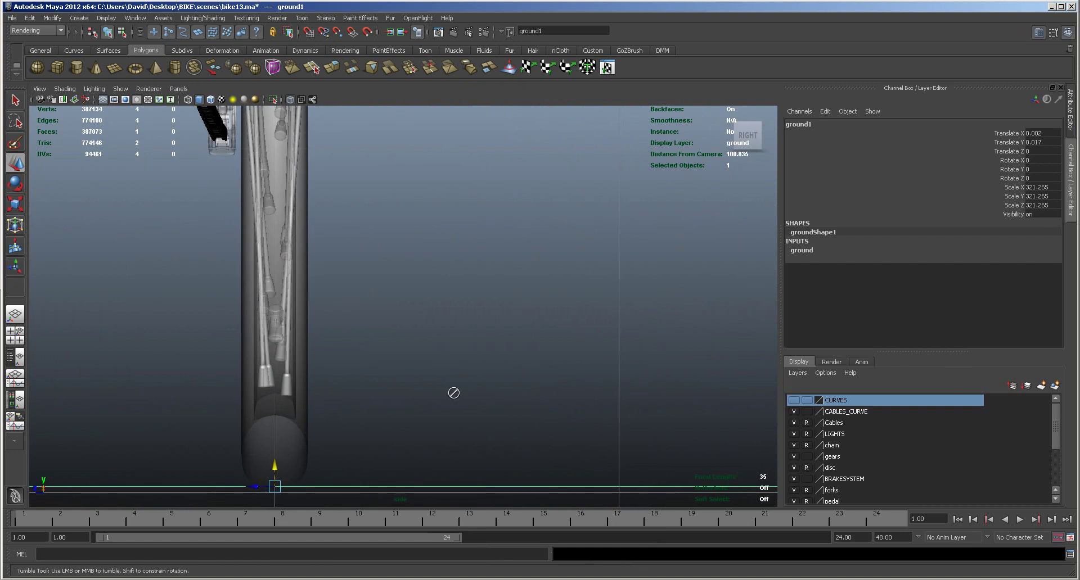
key(space)
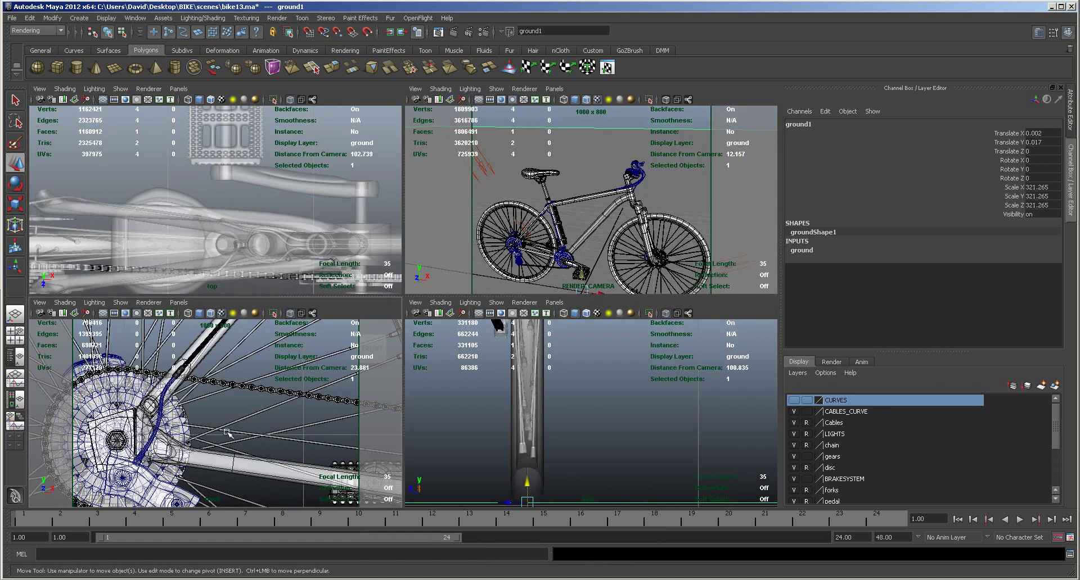
key(space)
alt+right_drag(325, 420, 360, 408)
alt+middle_drag(360, 407, 319, 344)
alt+right_drag(318, 345, 855, 354)
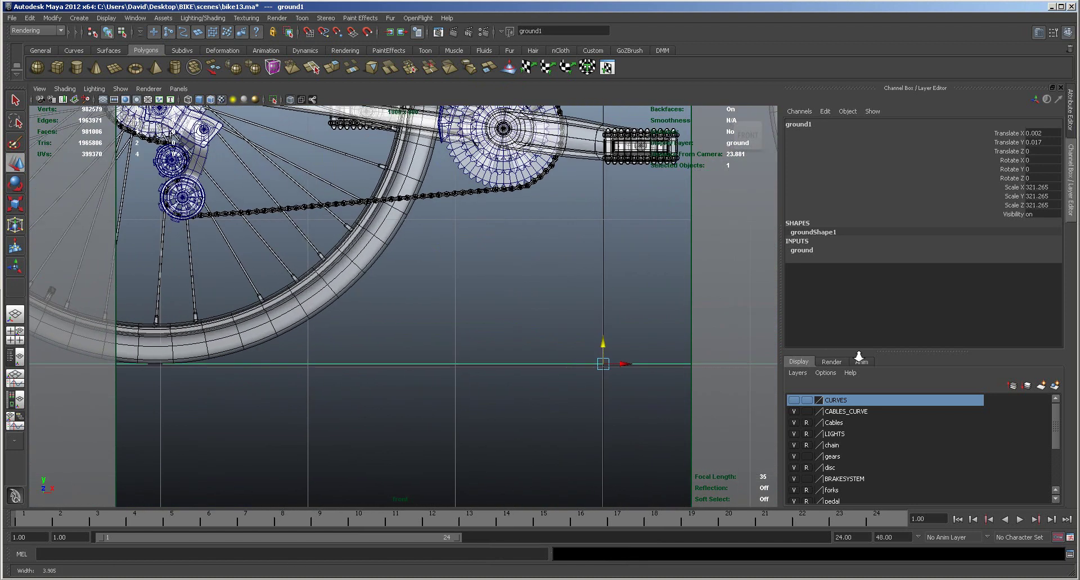
drag(605, 346, 603, 344)
click(469, 429)
alt+right_drag(461, 409, 323, 390)
key(space)
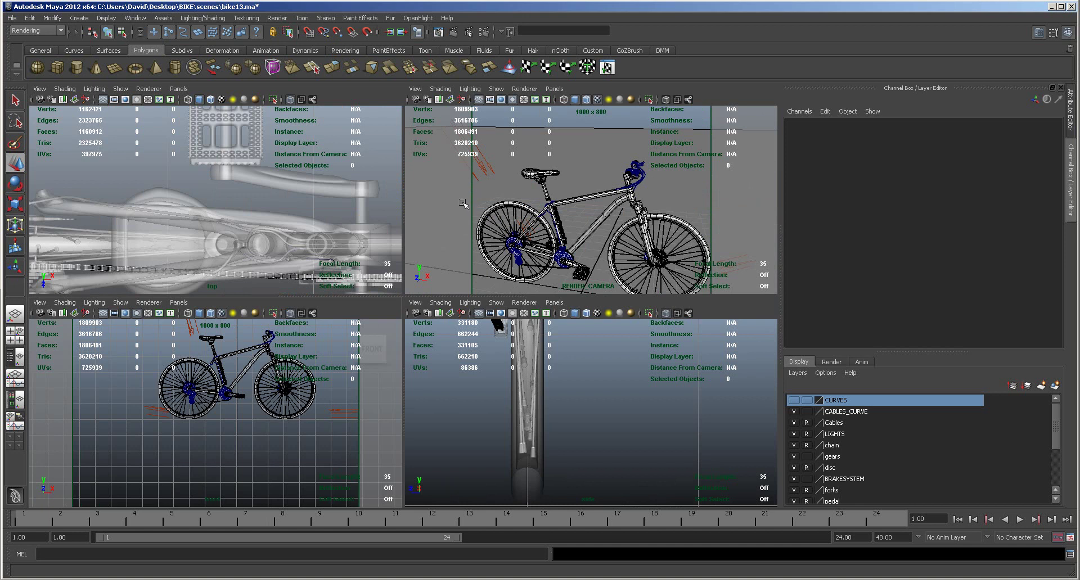
Step: Switch the ground layer out of reference mode, select its objects and delete the ground plane
click(504, 155)
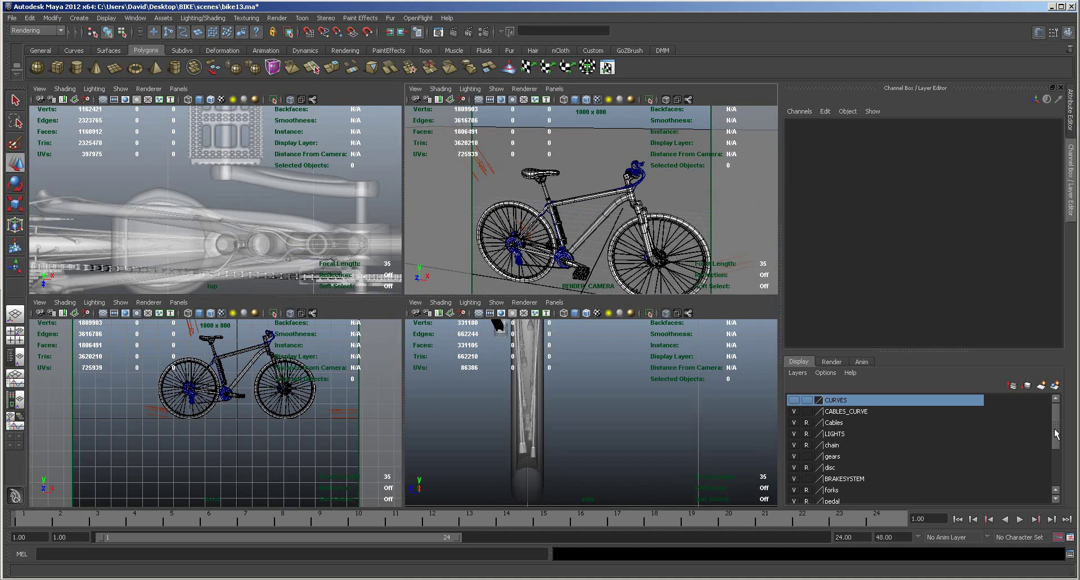
drag(1055, 434, 1047, 478)
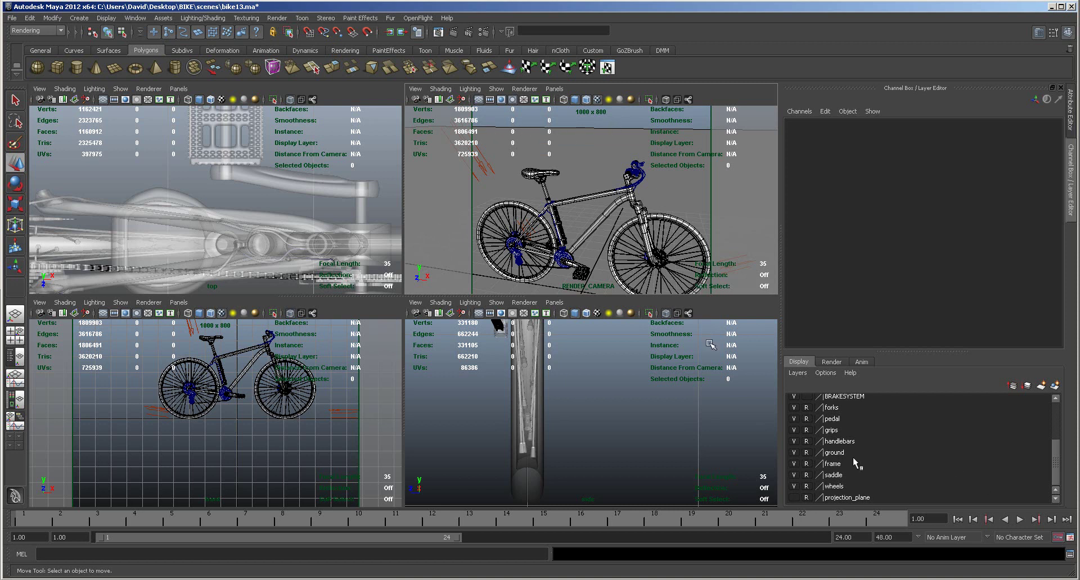
click(806, 453)
click(838, 455)
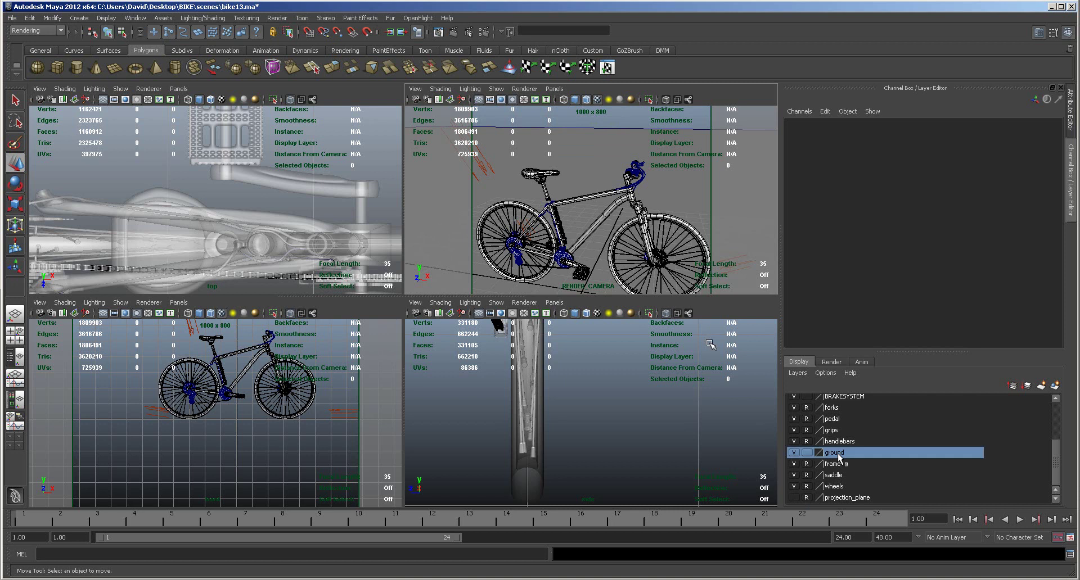
right_click(838, 456)
click(878, 488)
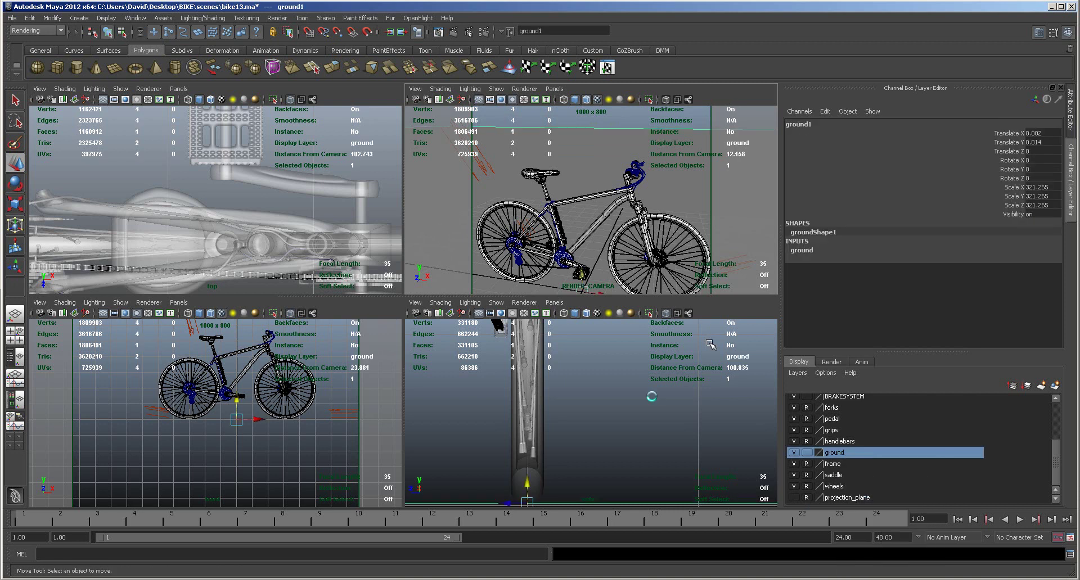
click(652, 397)
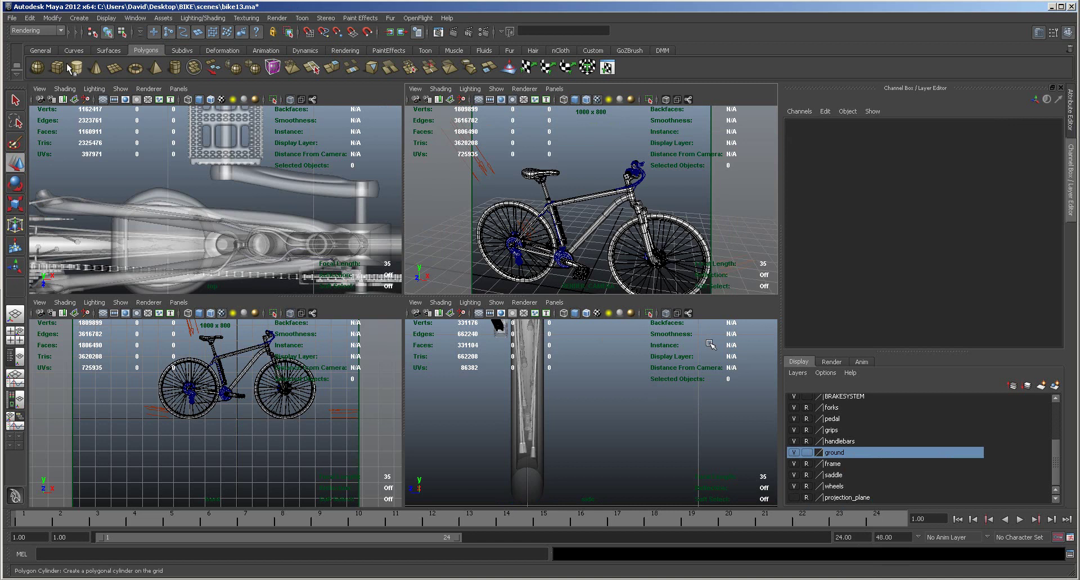
Step: Create a polygon sphere at the origin and delete its upper-half faces to leave an open bowl
click(38, 68)
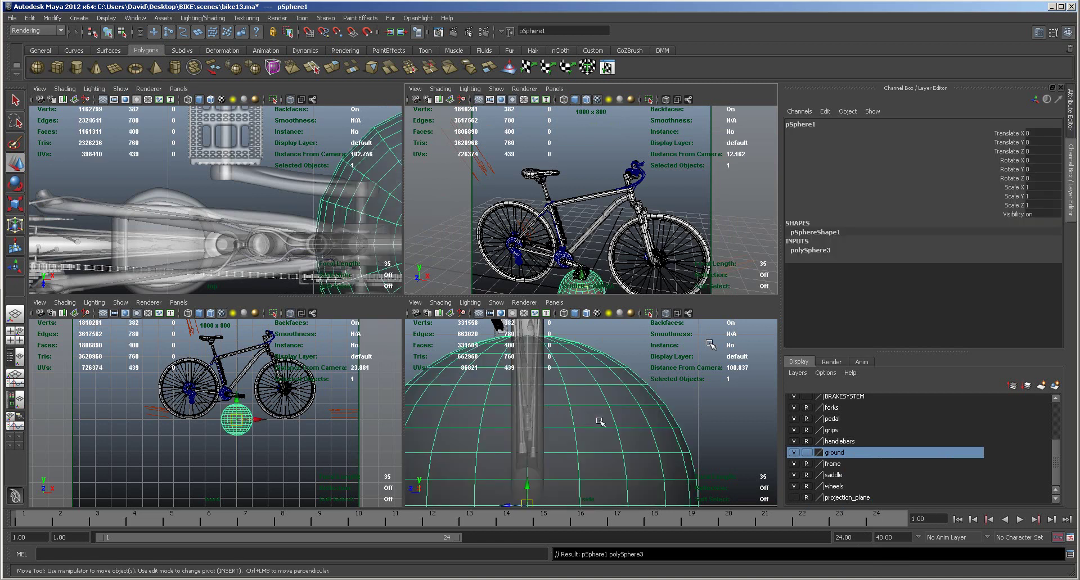
scroll(600, 422, down, 5)
right_drag(551, 390, 542, 422)
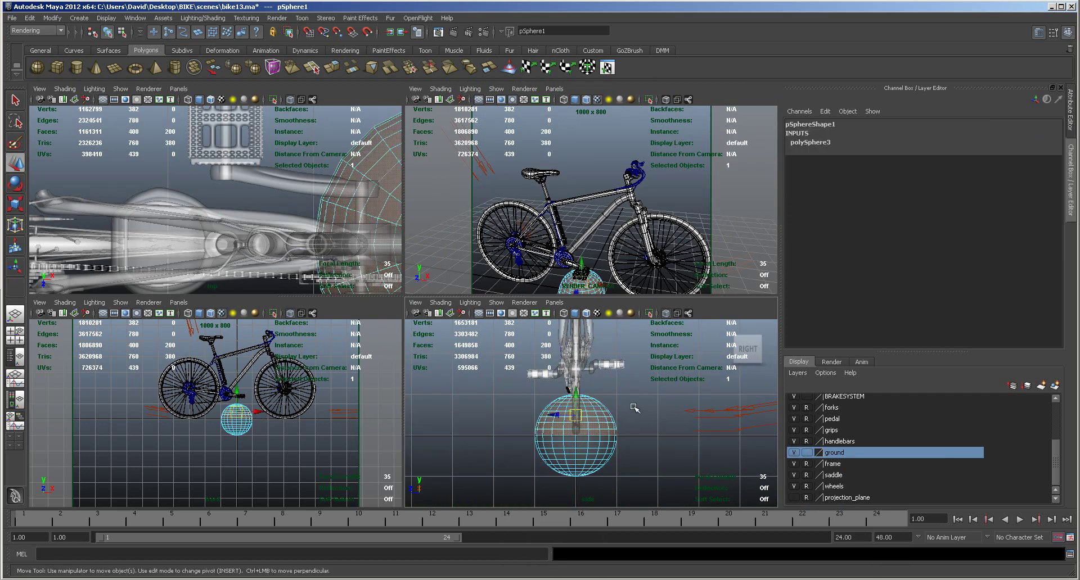
drag(635, 408, 528, 434)
key(Delete)
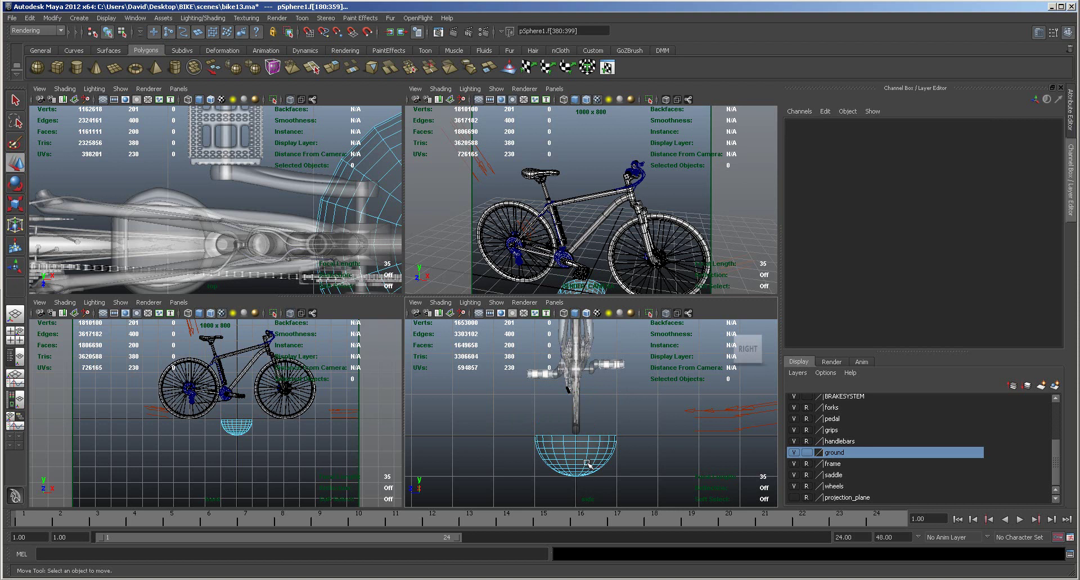
right_drag(592, 462, 640, 378)
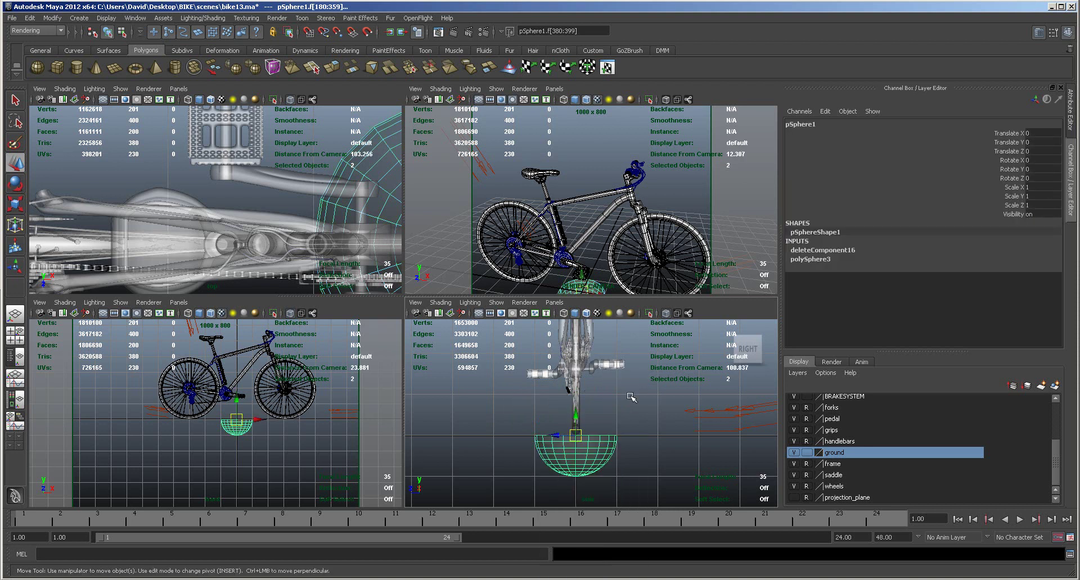
click(582, 445)
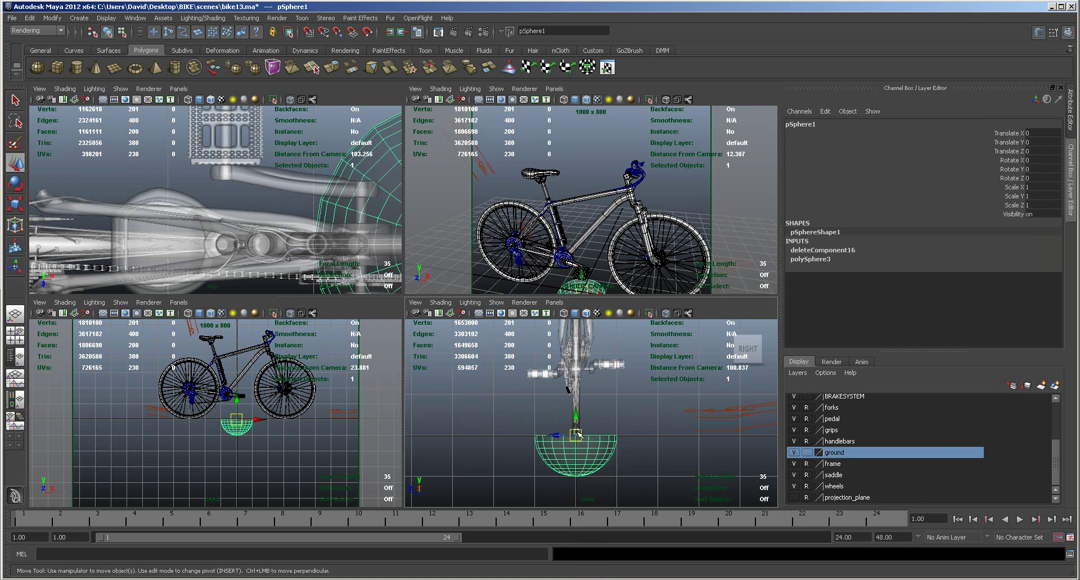
Step: Move the half sphere's pivot down to its lowest vertex
key(space)
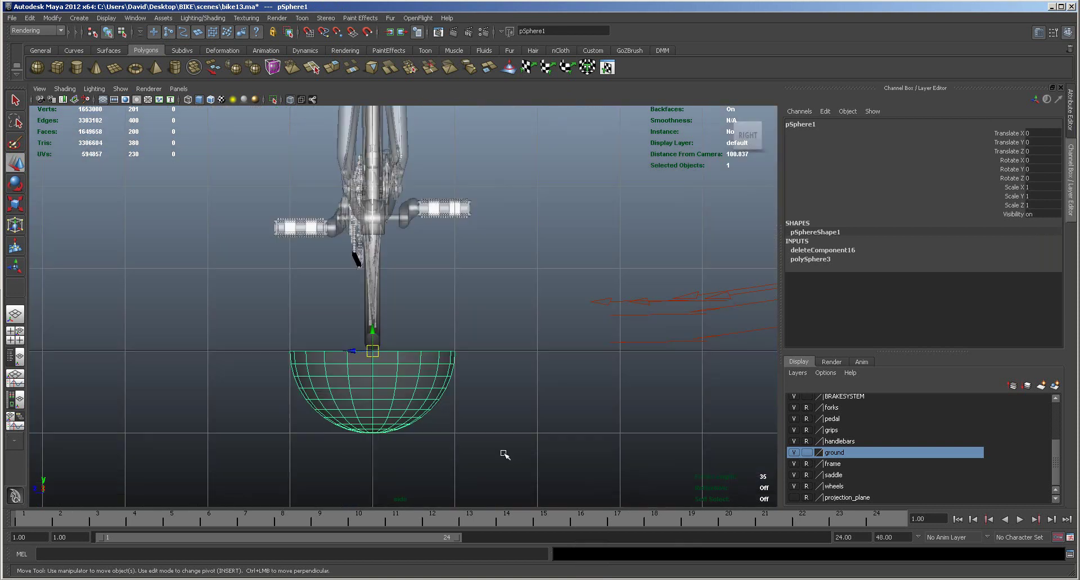
alt+right_drag(504, 453, 677, 454)
alt+middle_drag(574, 451, 651, 376)
key(w)
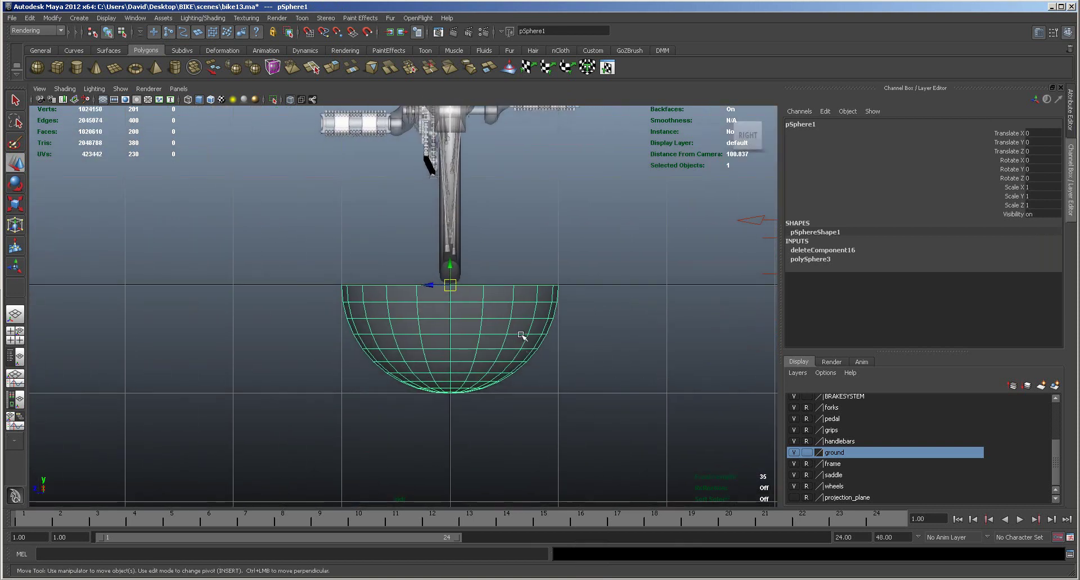
key(Insert)
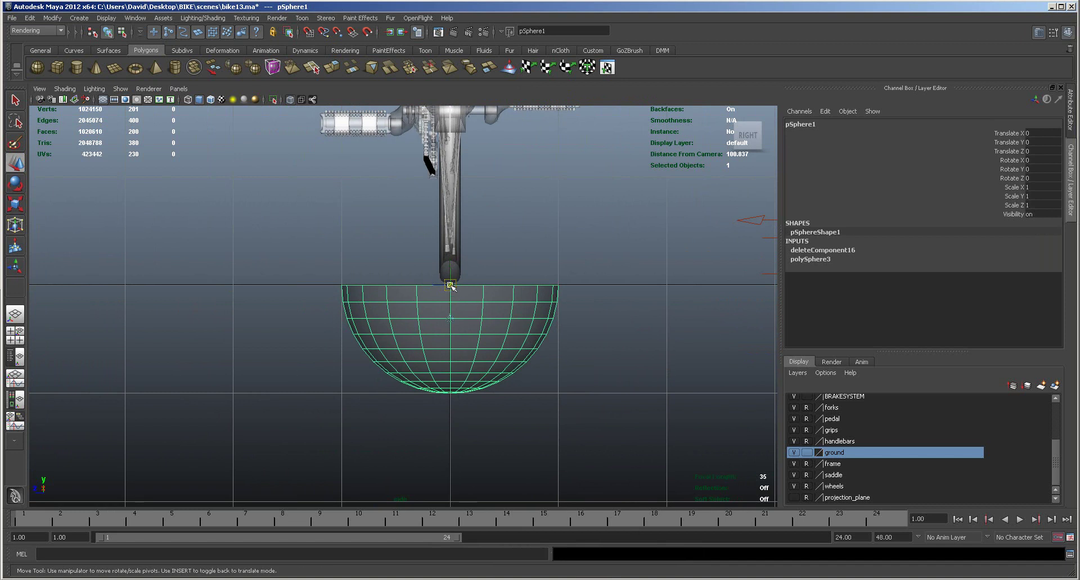
drag(450, 286, 450, 396)
key(v)
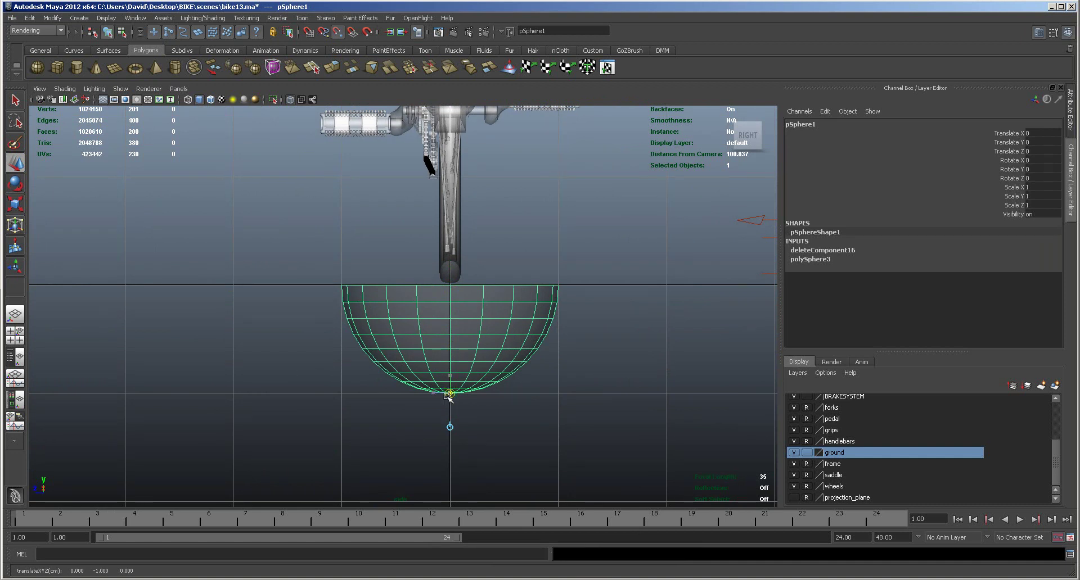
key(space)
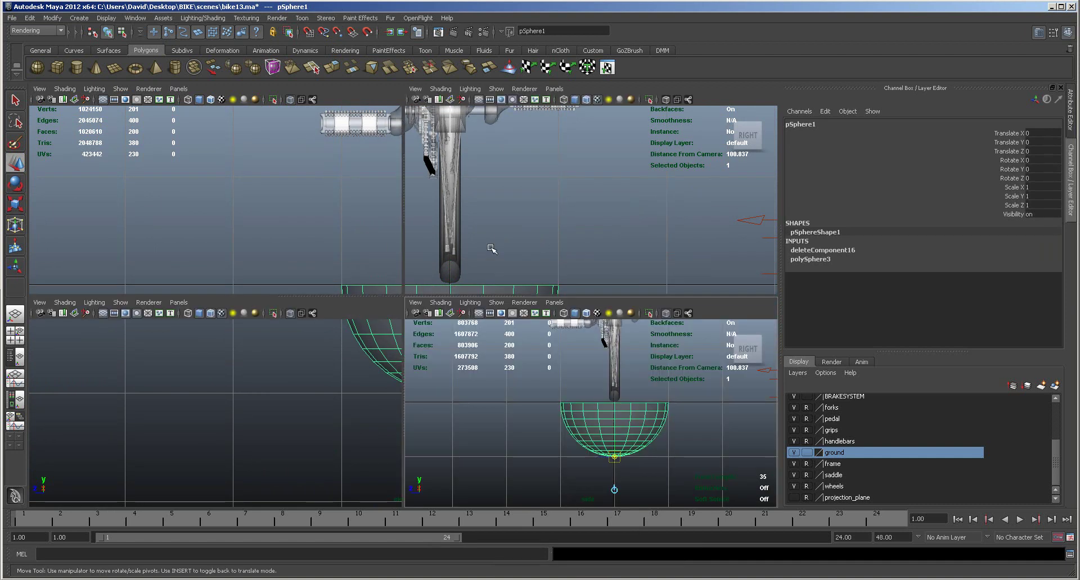
alt+middle_drag(315, 248, 272, 252)
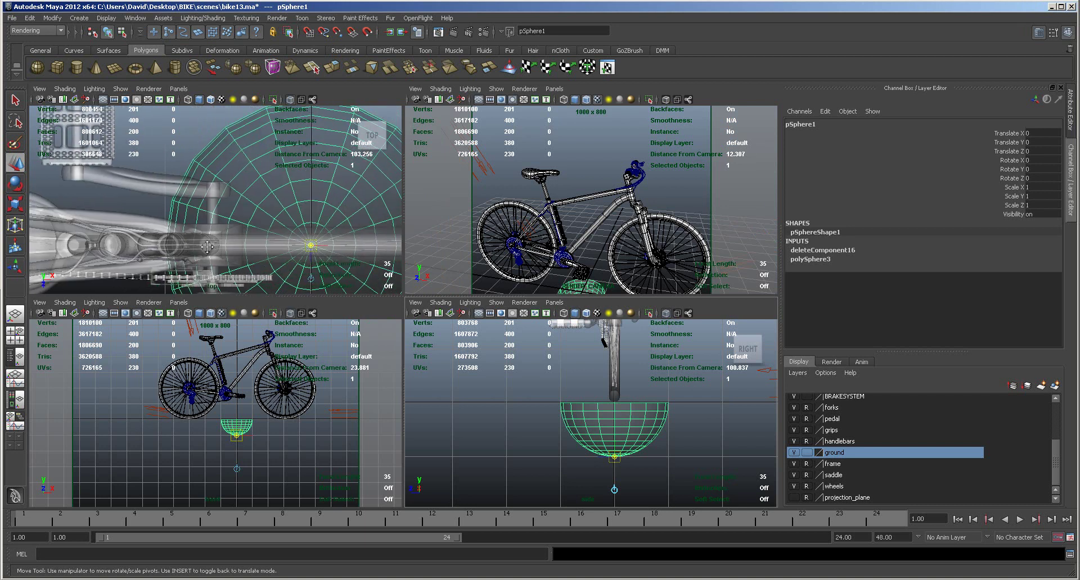
key(Insert)
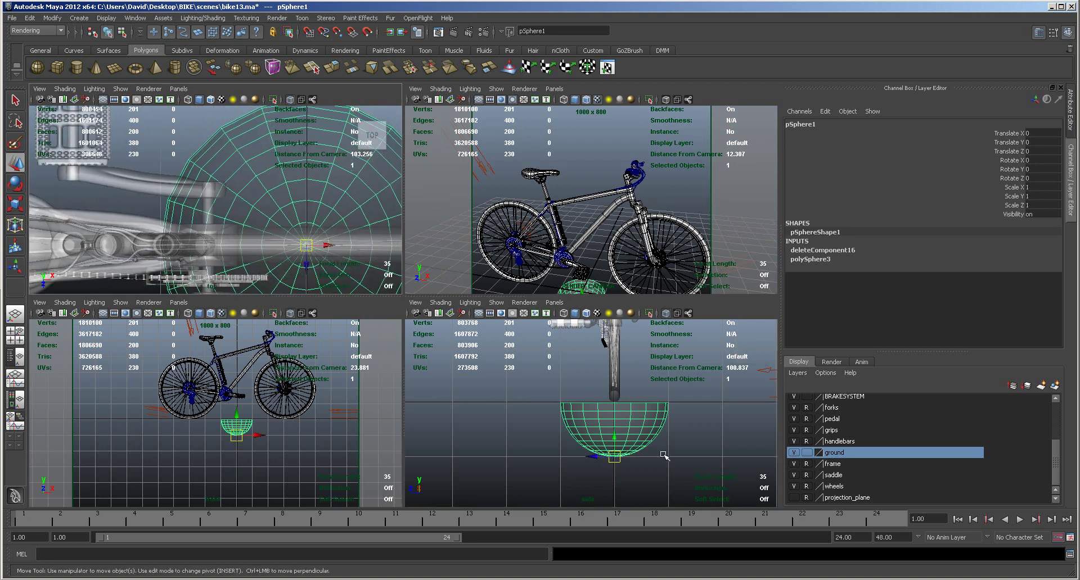
Step: Raise the half sphere to Translate Y 1.012 so its lowest point meets the underside of the tyre
key(space)
scroll(499, 446, up, 5)
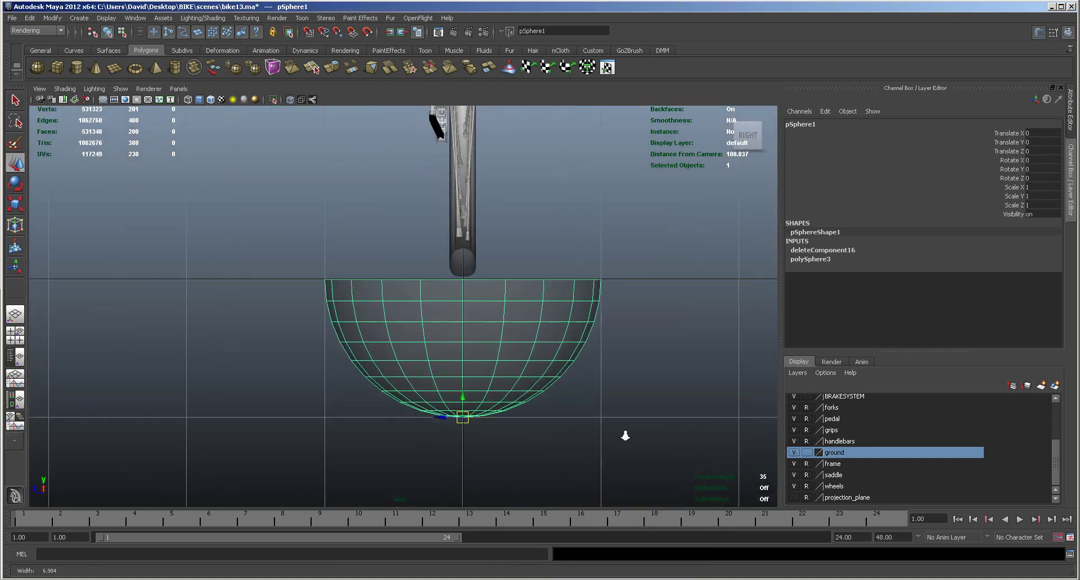
drag(471, 417, 473, 256)
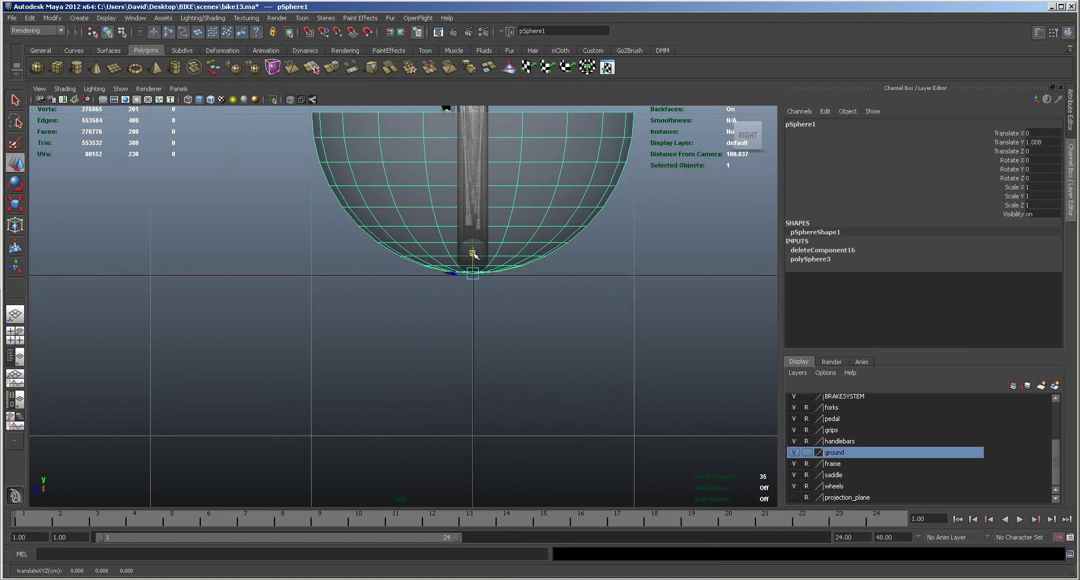
Step: Scale the half sphere uniformly to 9.64 so it surrounds the bike
key(r)
drag(474, 273, 652, 296)
drag(477, 271, 617, 231)
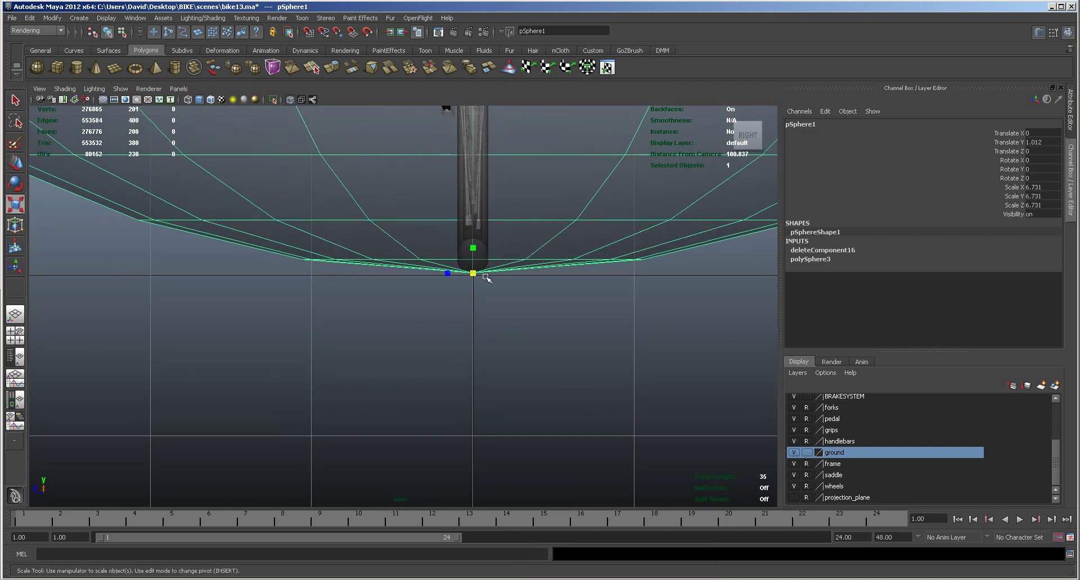
drag(475, 276, 861, 354)
key(space)
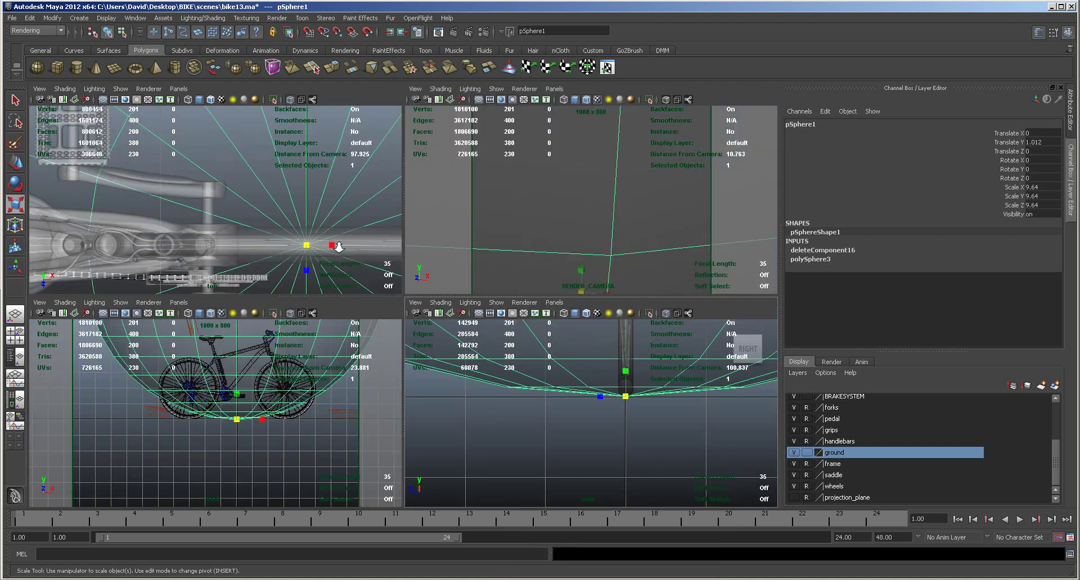
alt+right_drag(99, 174, 46, 169)
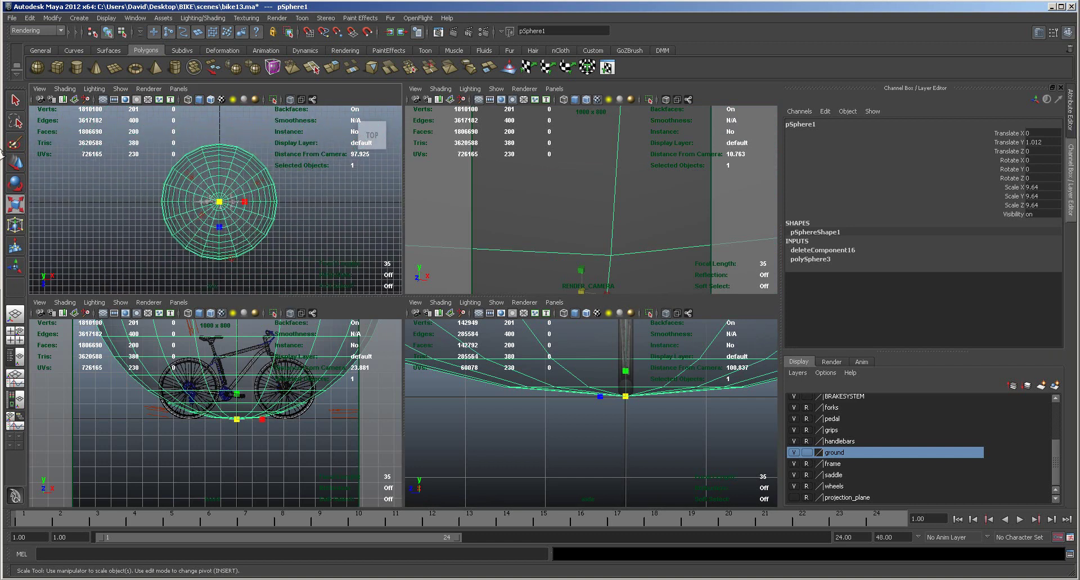
alt+right_drag(299, 176, 170, 213)
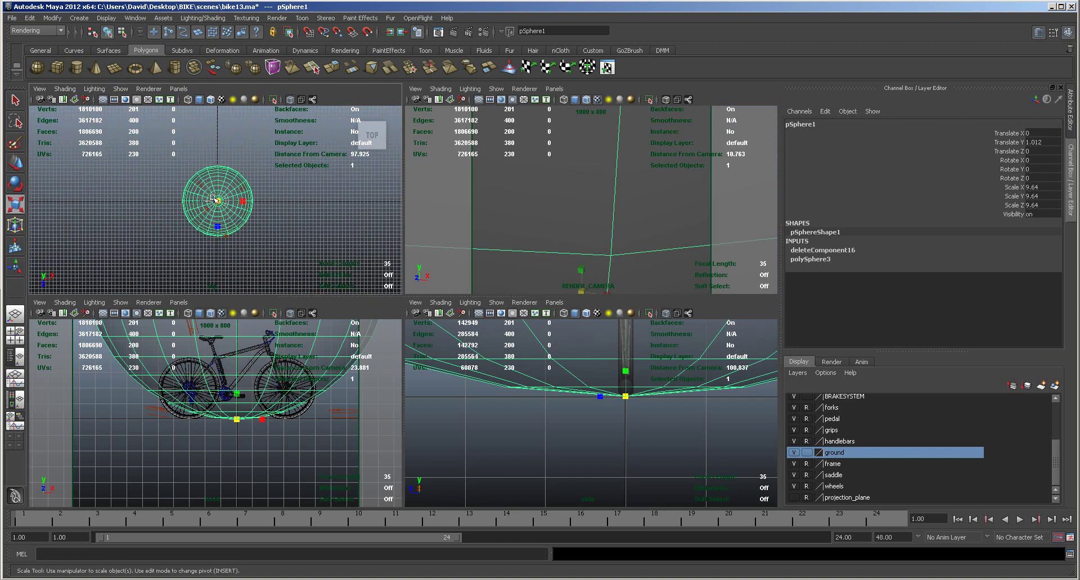
Step: Scale the half sphere uniformly to 61.737 and flatten its lowest ring of vertices level with the bottom vertex
drag(218, 202, 549, 329)
alt+right_drag(588, 440, 388, 376)
right_click(509, 401)
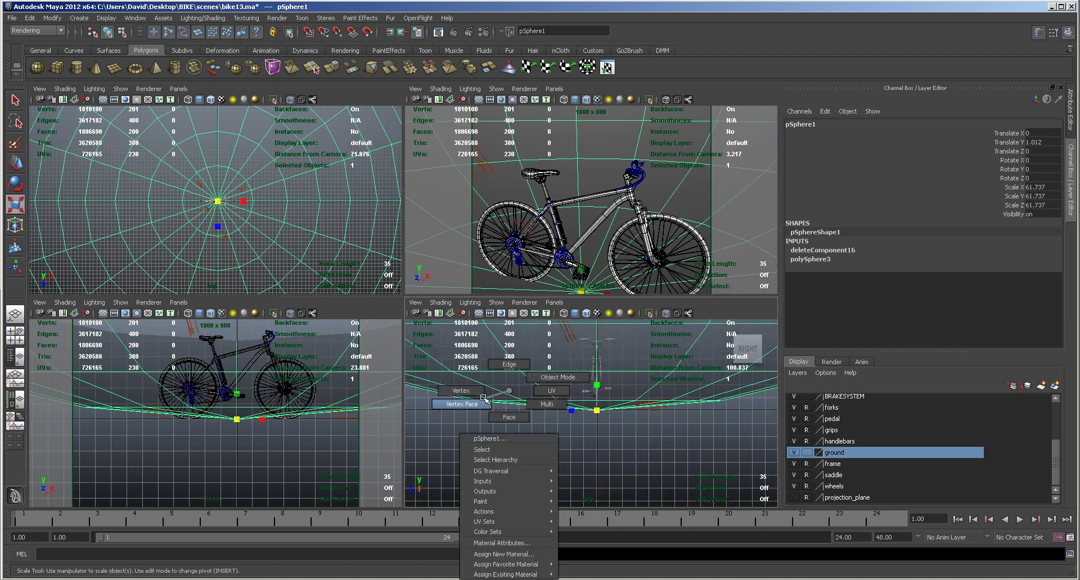
drag(466, 437, 733, 391)
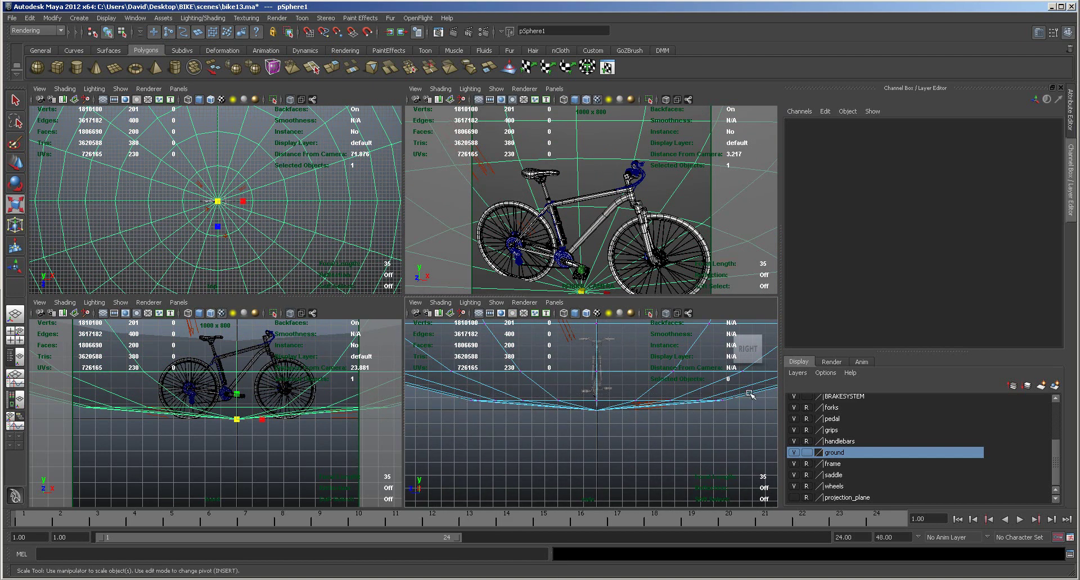
drag(599, 382, 600, 407)
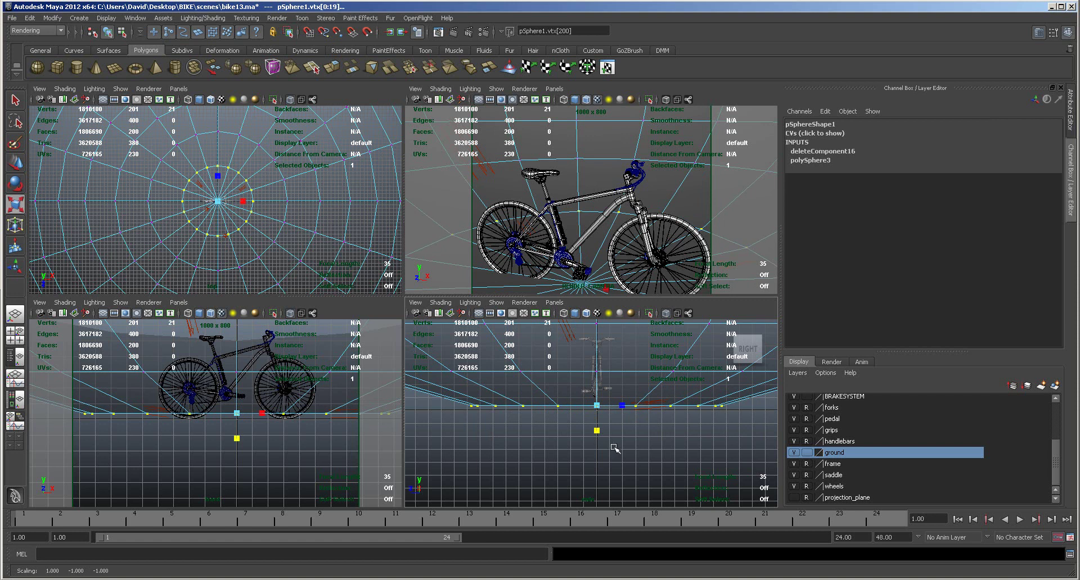
Step: Select the three lowest vertex rings with the bottom vertex and flatten them vertically into a wide level floor
alt+right_drag(585, 432, 403, 423)
alt+right_drag(508, 446, 405, 432)
drag(443, 453, 749, 372)
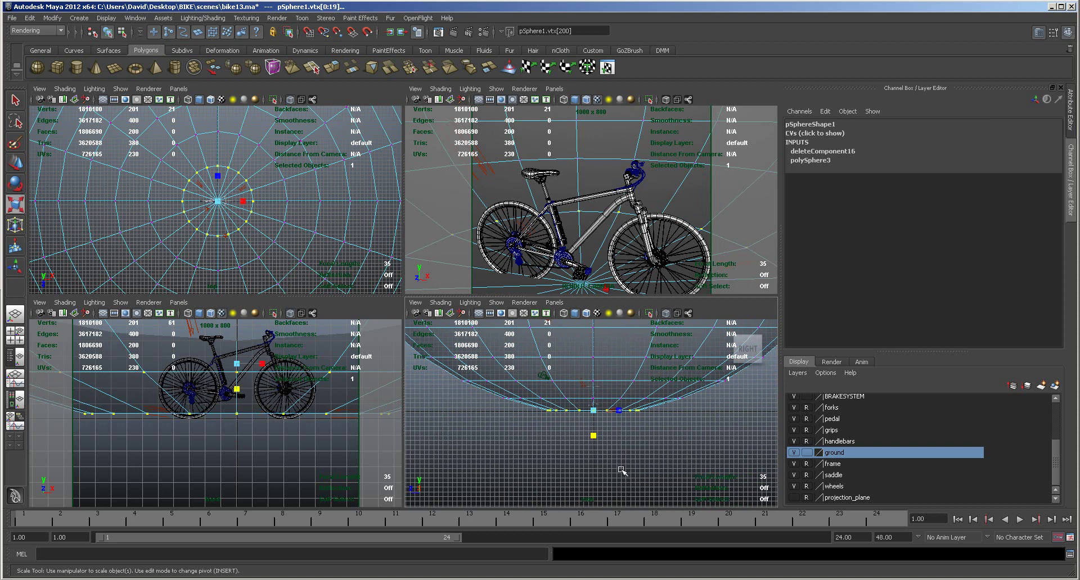
drag(594, 423, 595, 384)
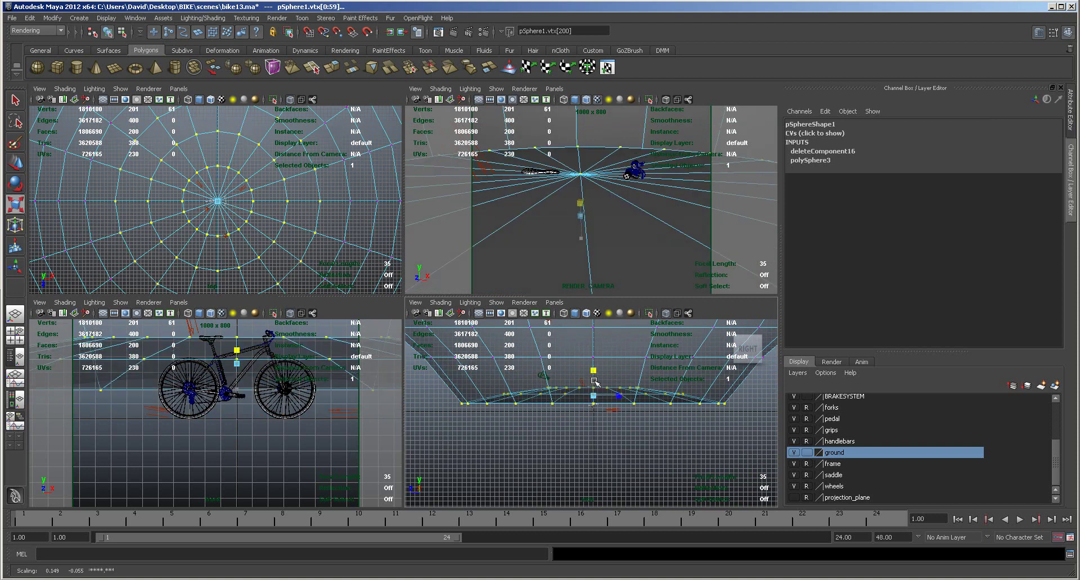
click(595, 374)
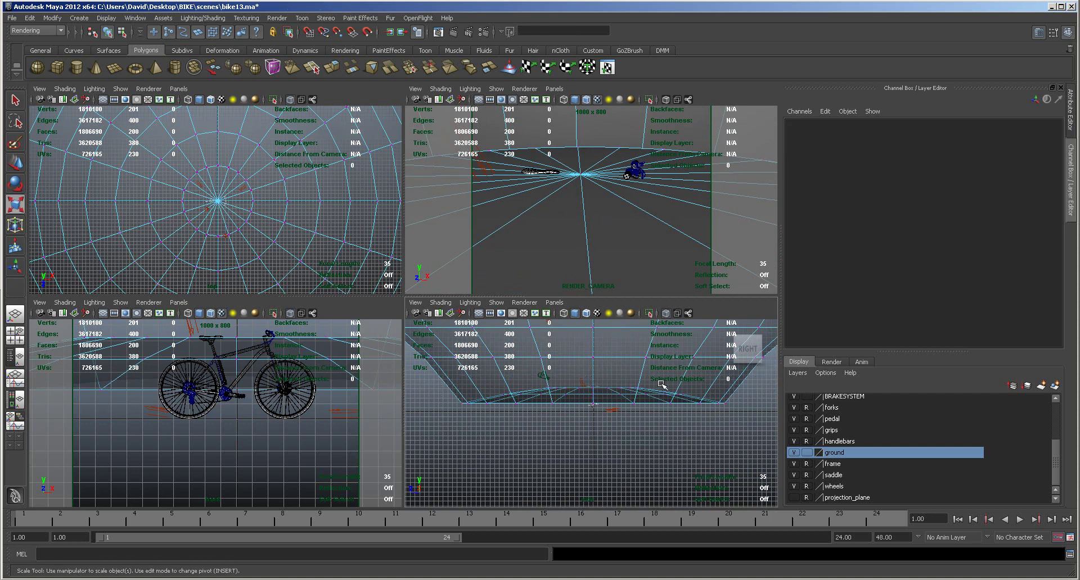
click(592, 370)
drag(592, 369, 597, 397)
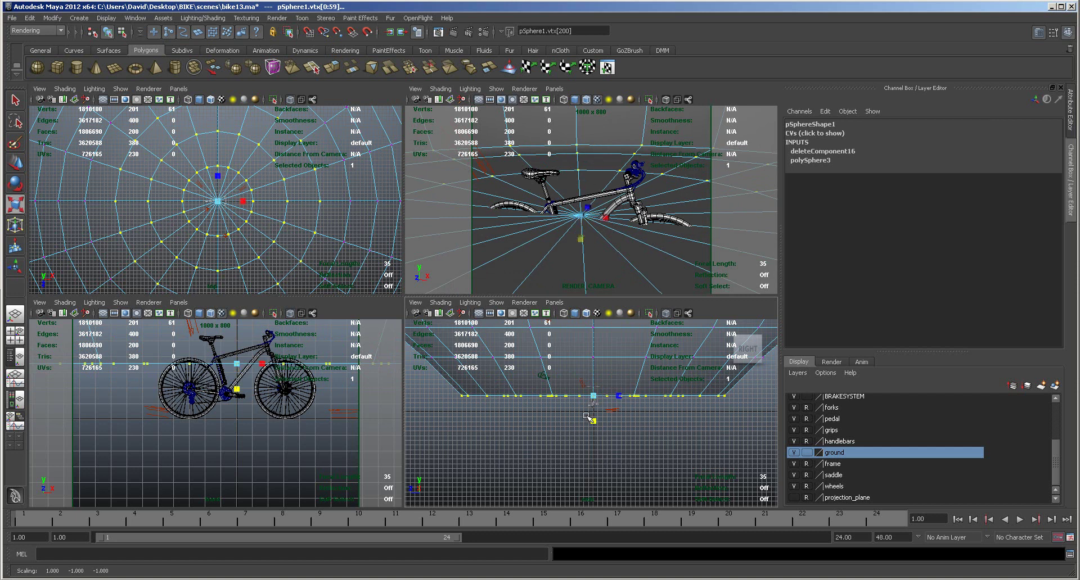
Step: Return the half sphere to object mode and turn on its smooth mesh preview
right_click(539, 357)
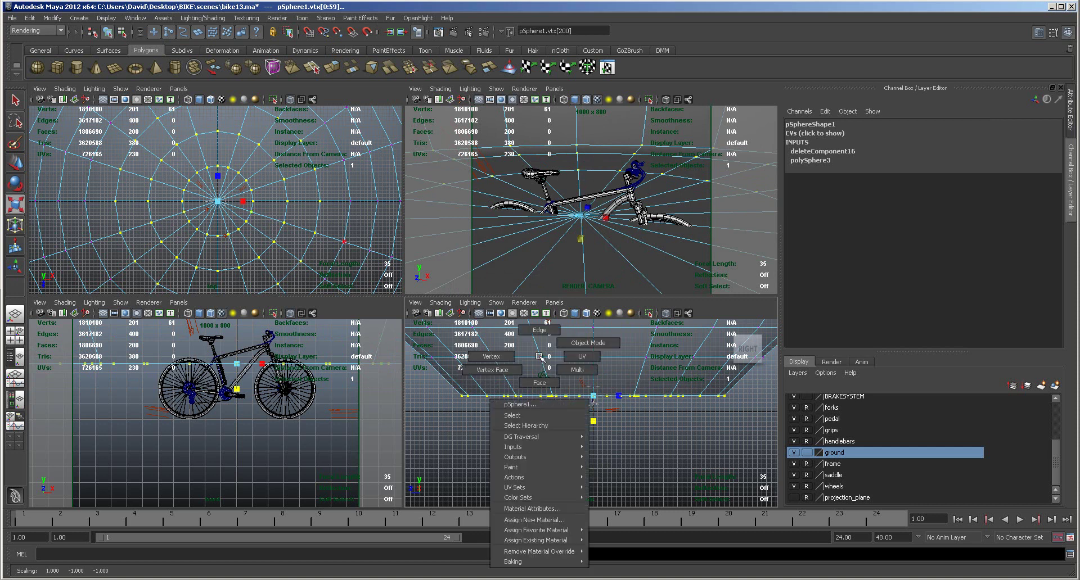
right_click(539, 356)
key(F8)
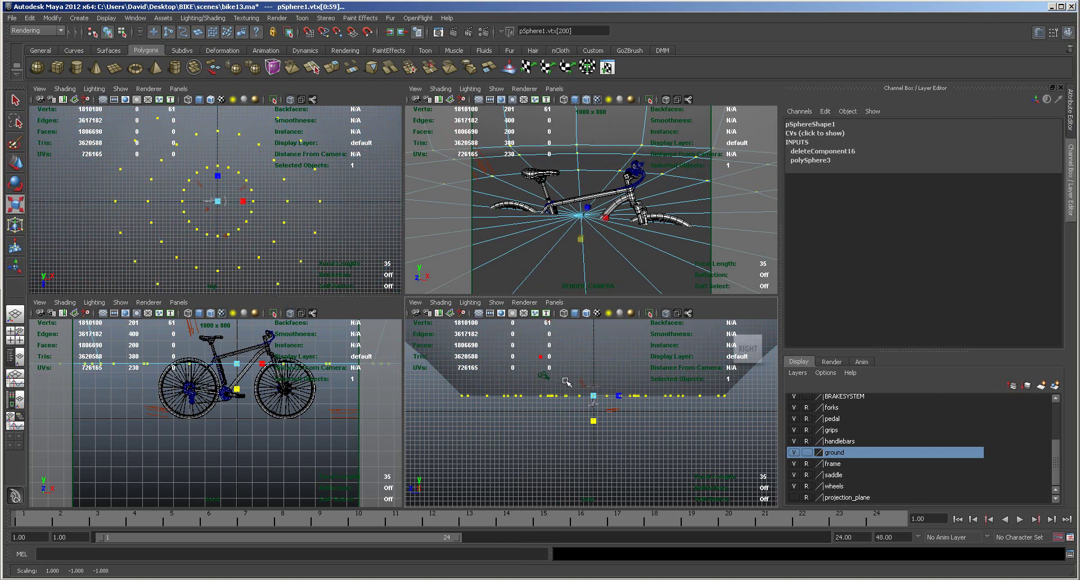
key(3)
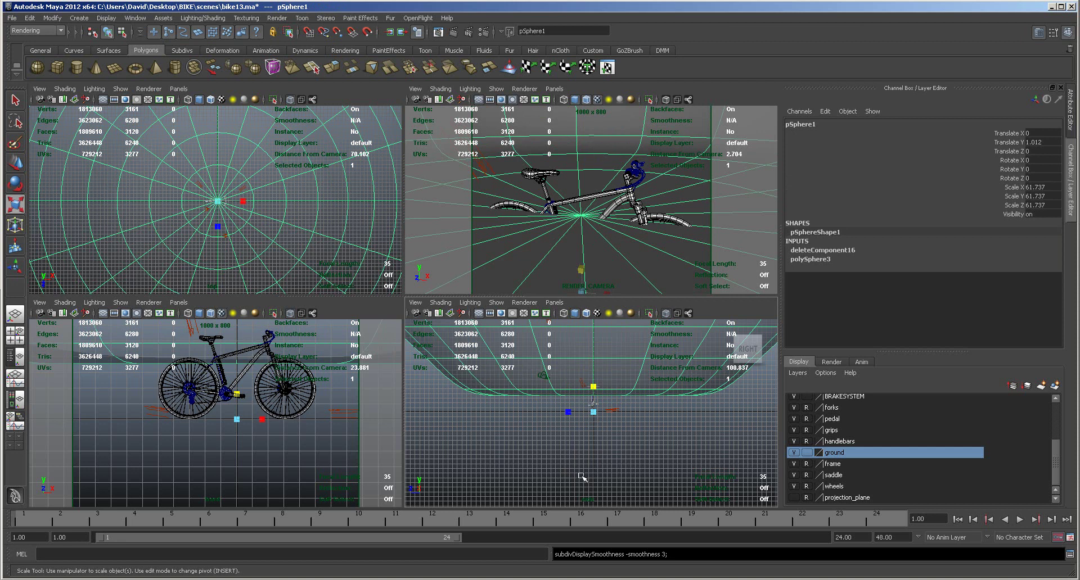
Step: Lower the half sphere to Translate Y -2.54 so its flat floor meets the underside of the tyres
key(w)
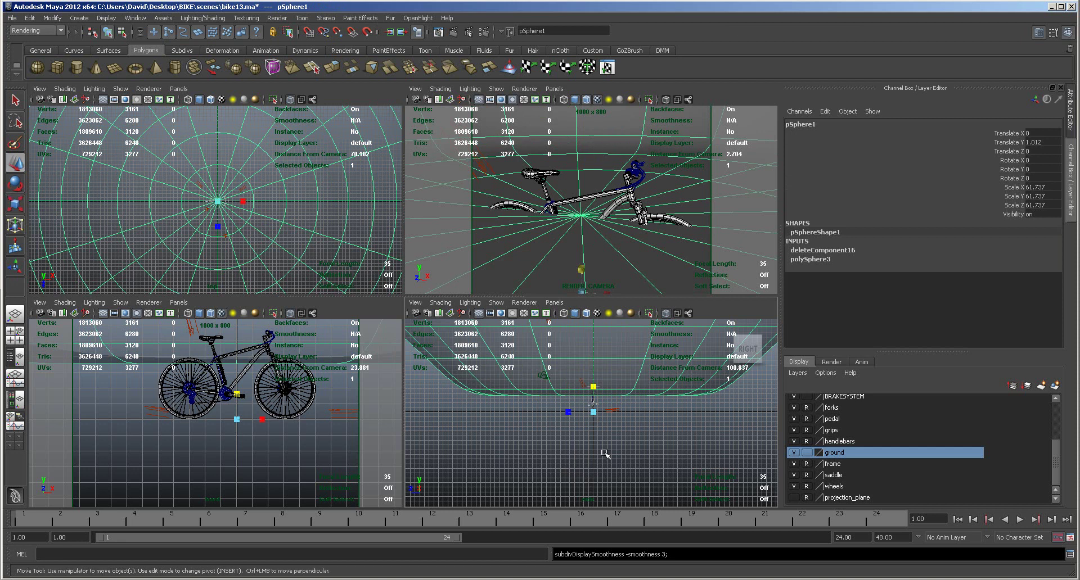
drag(595, 406, 591, 431)
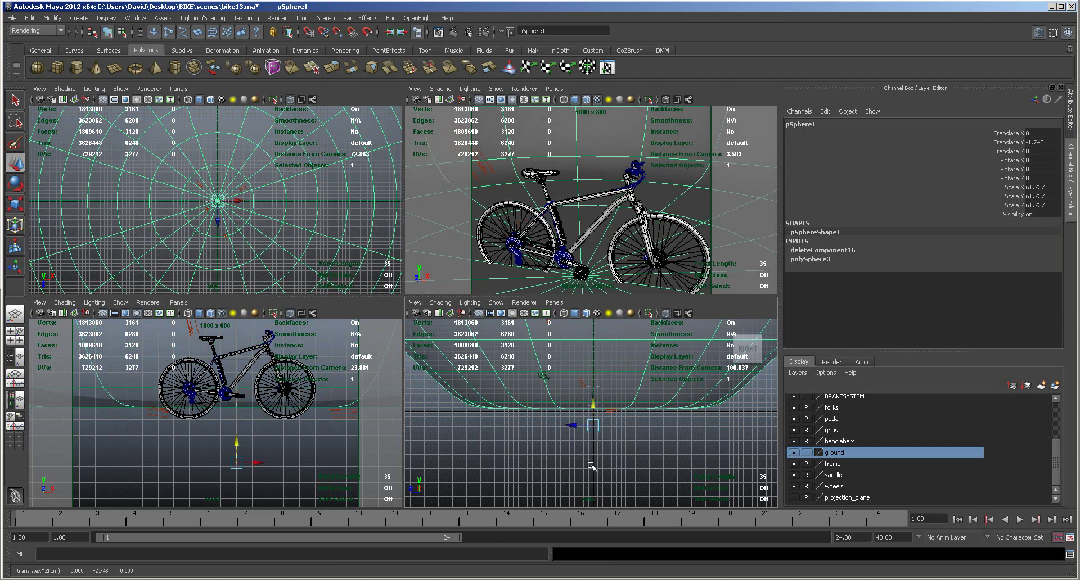
key(space)
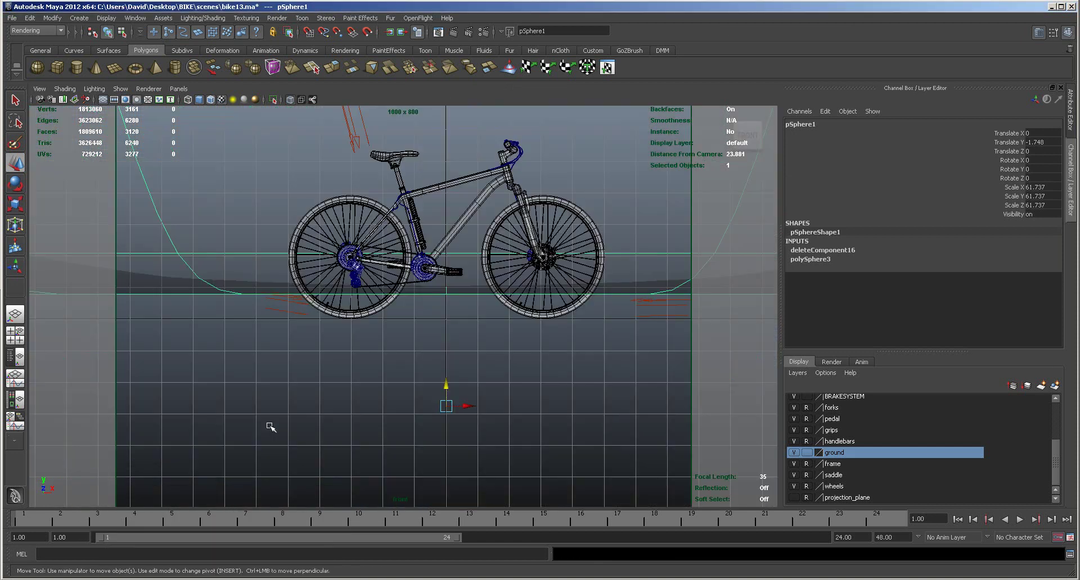
alt+right_drag(354, 400, 588, 396)
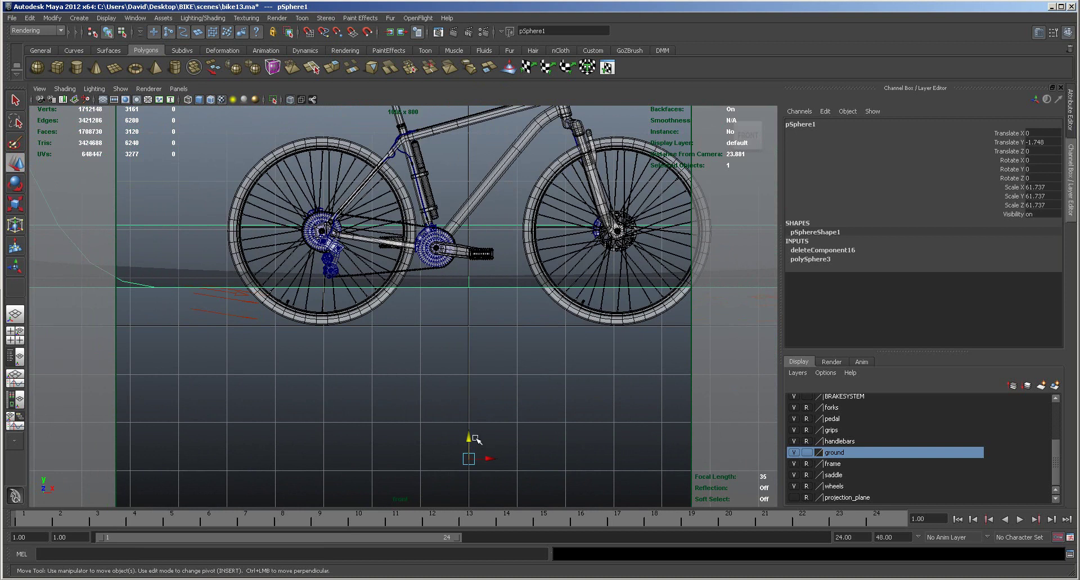
drag(469, 438, 469, 476)
alt+right_drag(386, 404, 542, 406)
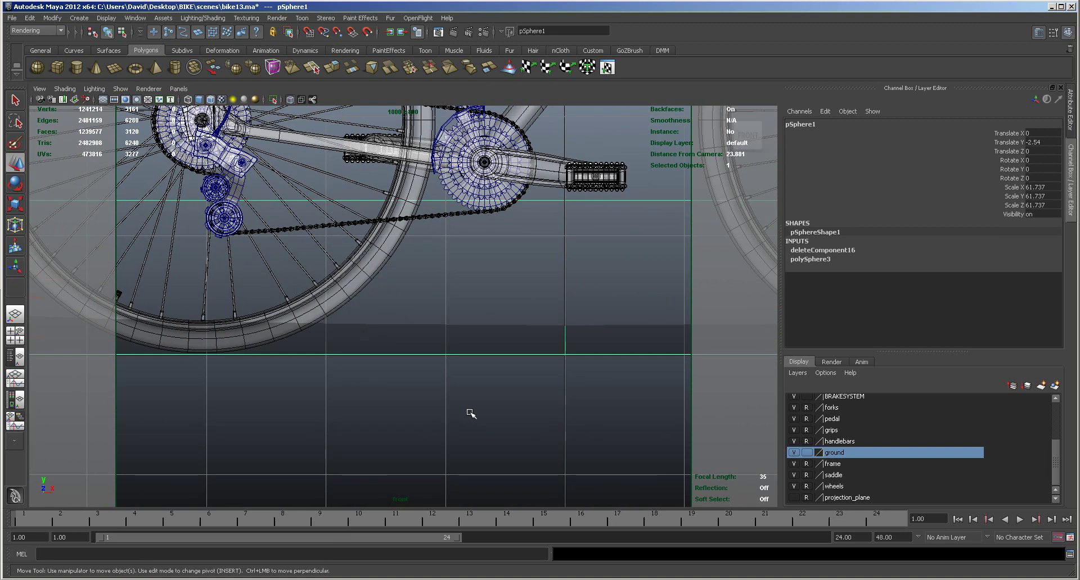
click(439, 414)
alt+right_drag(529, 410, 347, 383)
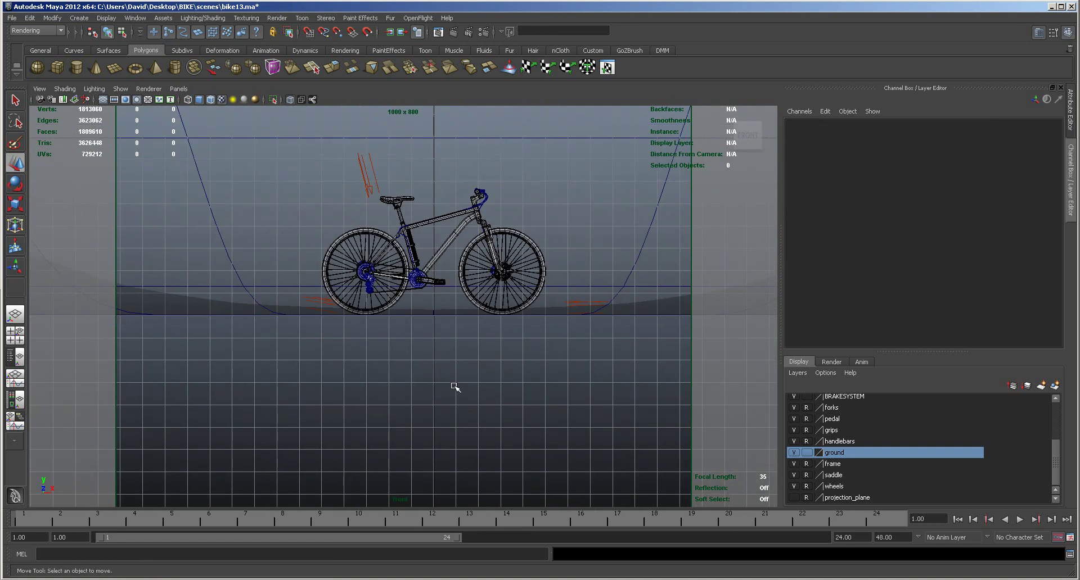
key(space)
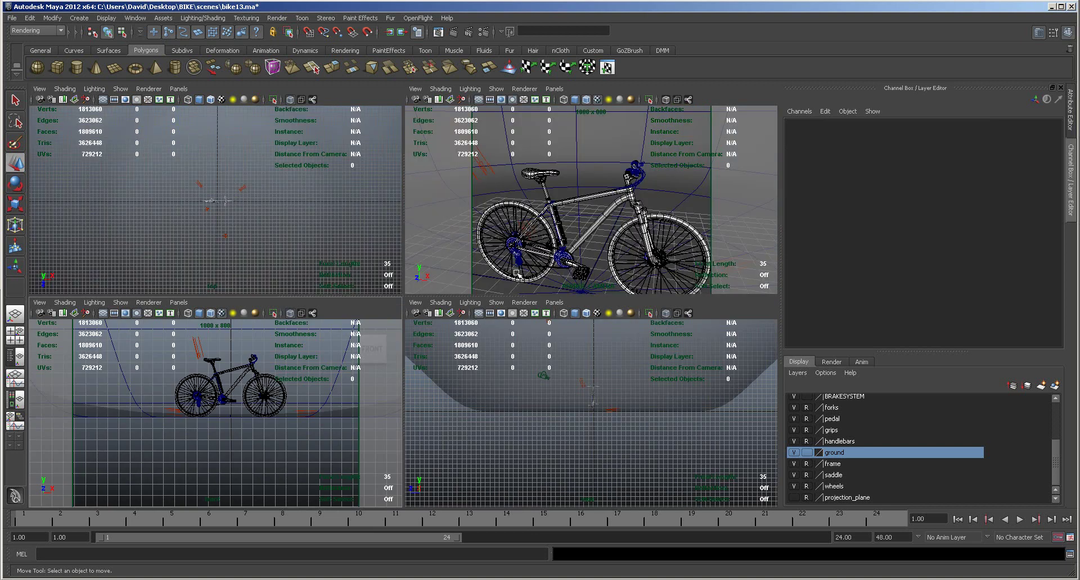
Step: Select all edges of the half sphere's wall above the flat floor and scale them outward uniformly
click(494, 175)
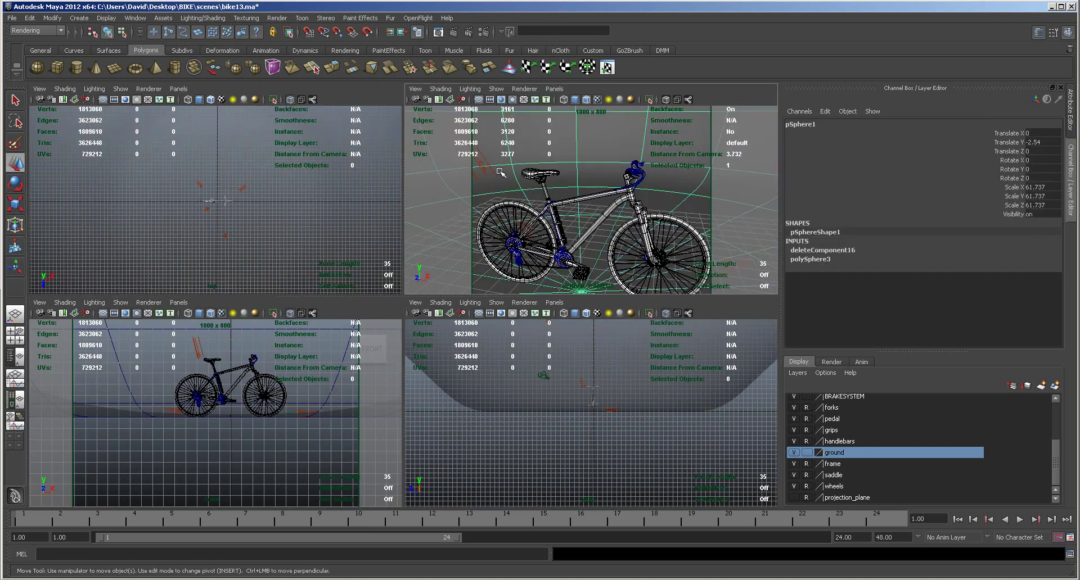
right_drag(507, 167, 496, 143)
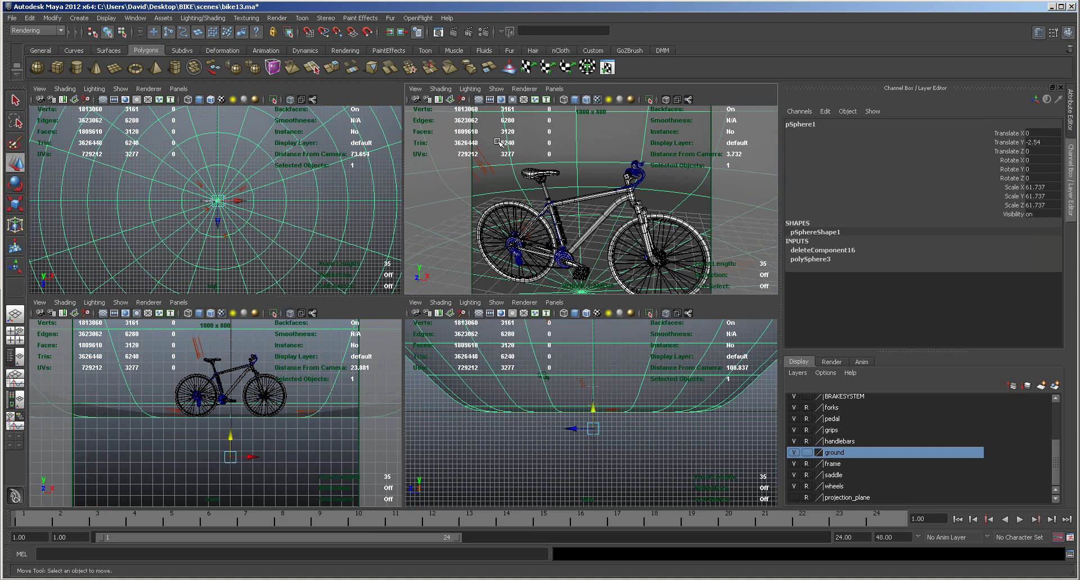
double_click(501, 165)
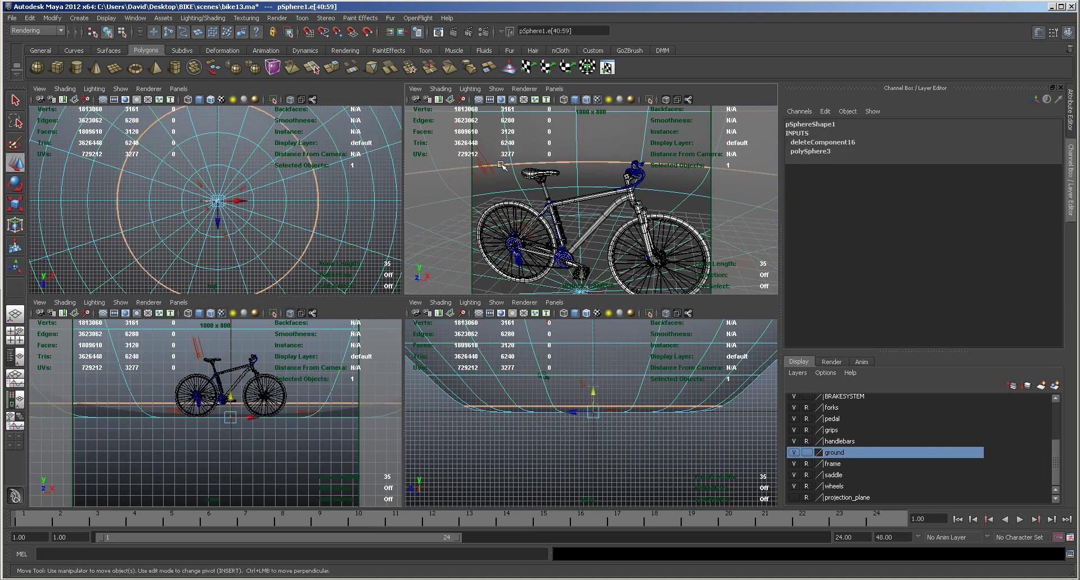
scroll(114, 383, down, 4)
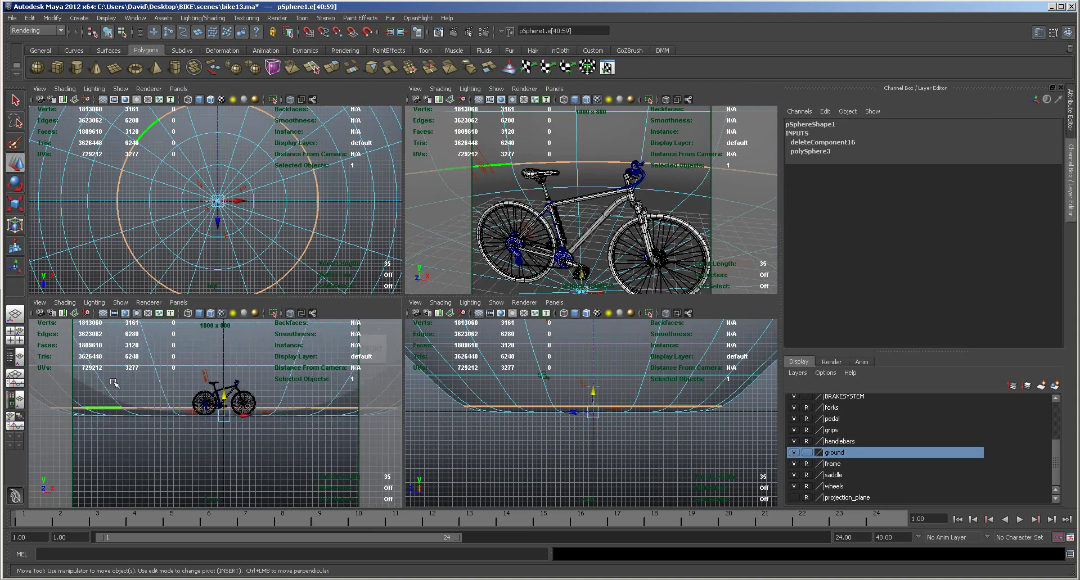
scroll(106, 410, down, 4)
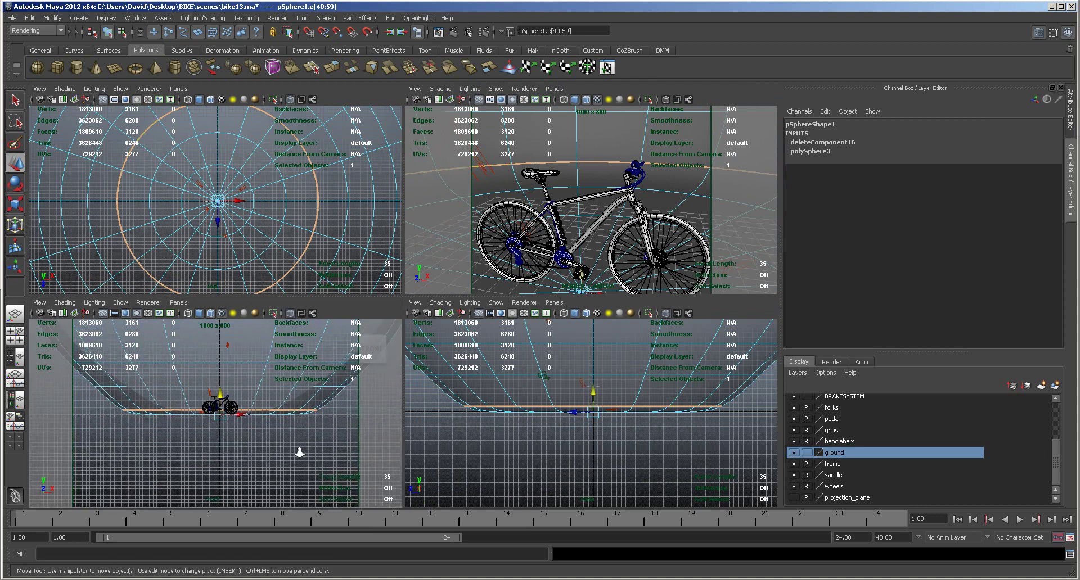
scroll(130, 395, down, 5)
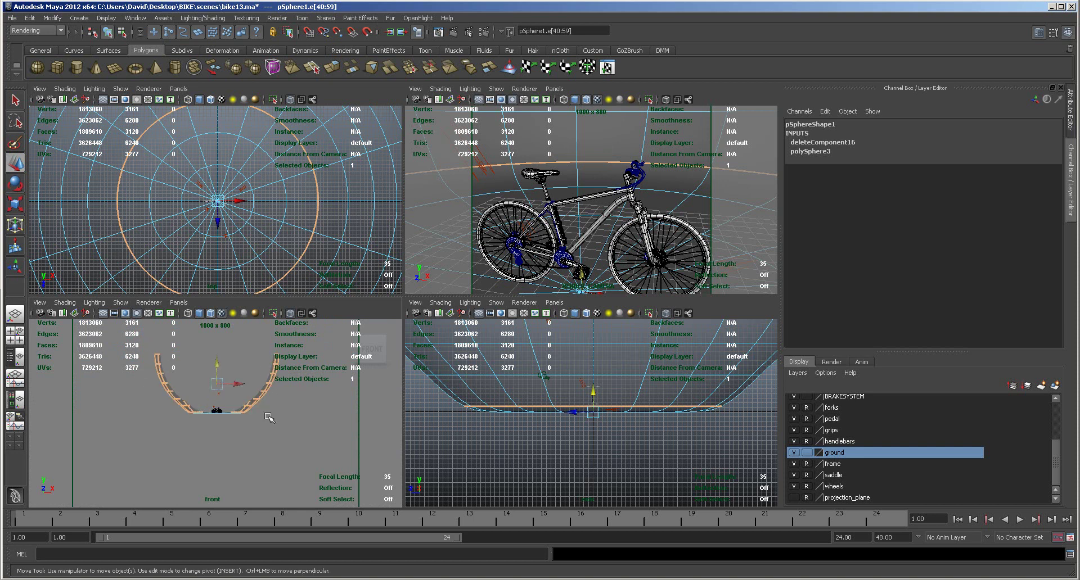
key(r)
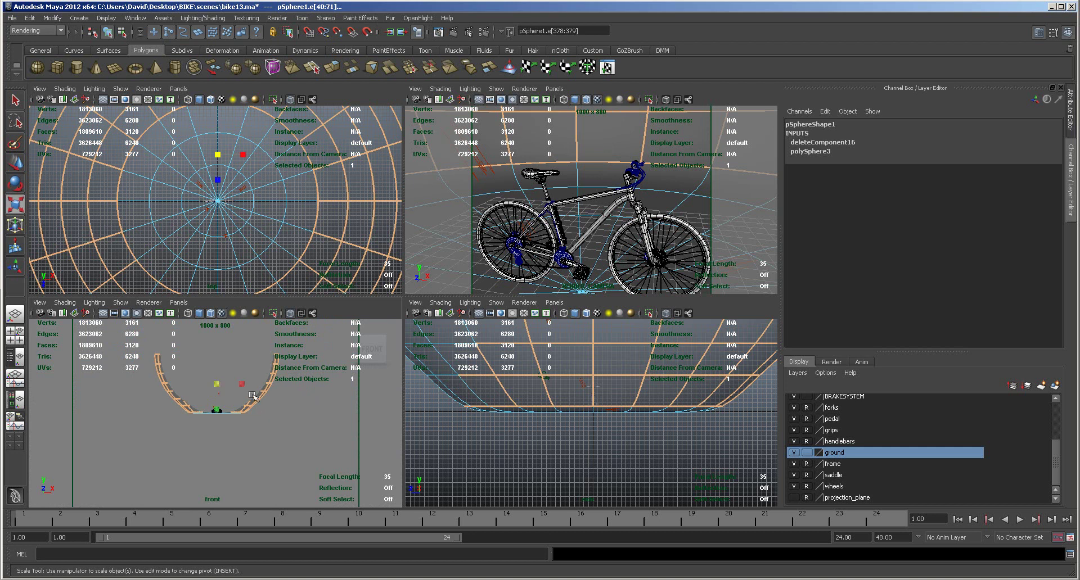
middle_drag(261, 399, 304, 421)
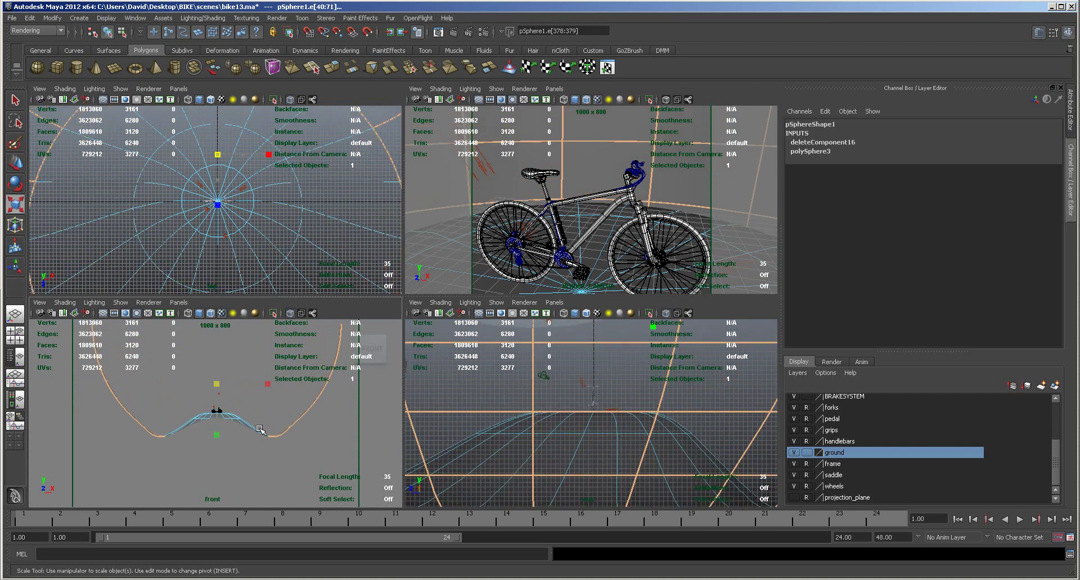
Step: Raise the selected wall edges so the wall's lower rim lines up with the flat floor
key(Insert)
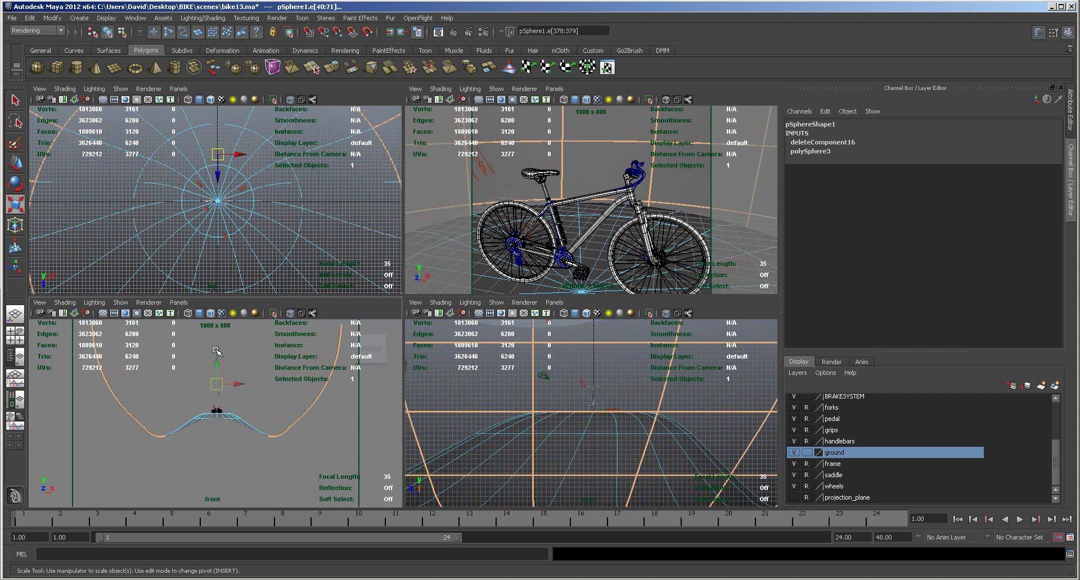
drag(217, 363, 219, 338)
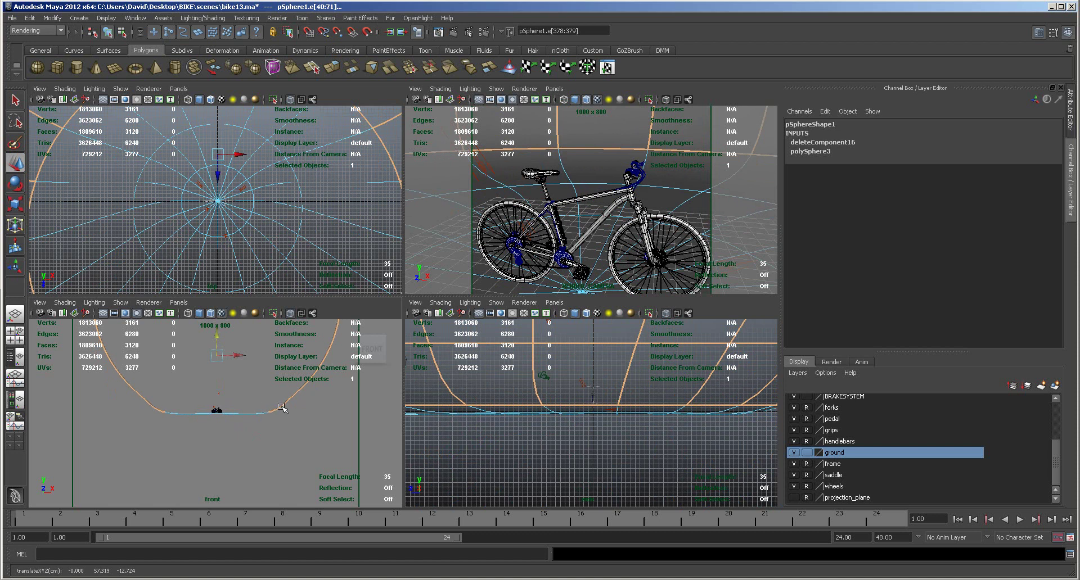
Step: Delete the upper wall faces of the half sphere in two passes to leave a shallow dish
right_drag(281, 407, 92, 420)
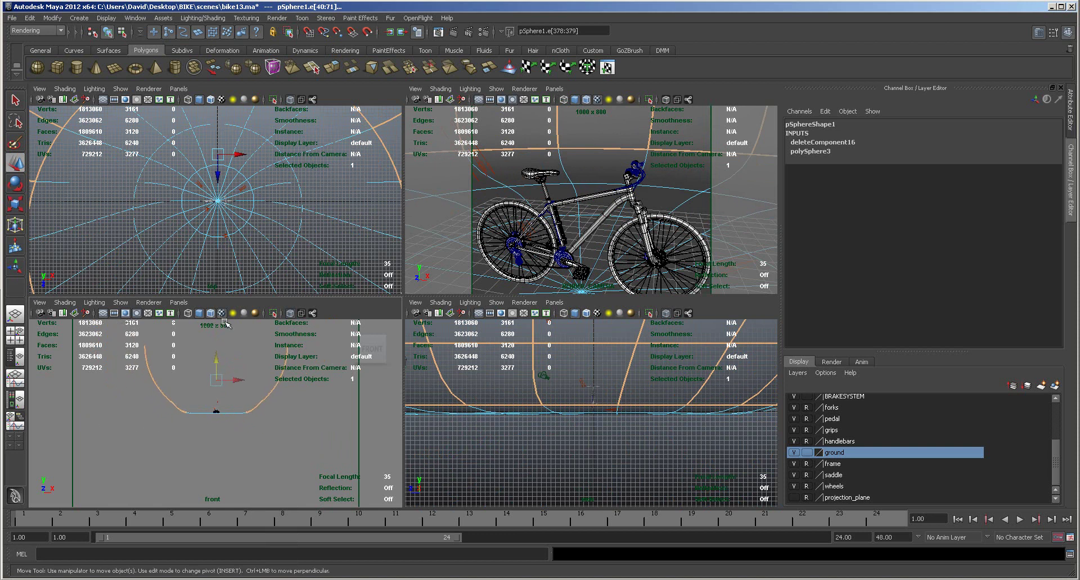
key(Delete)
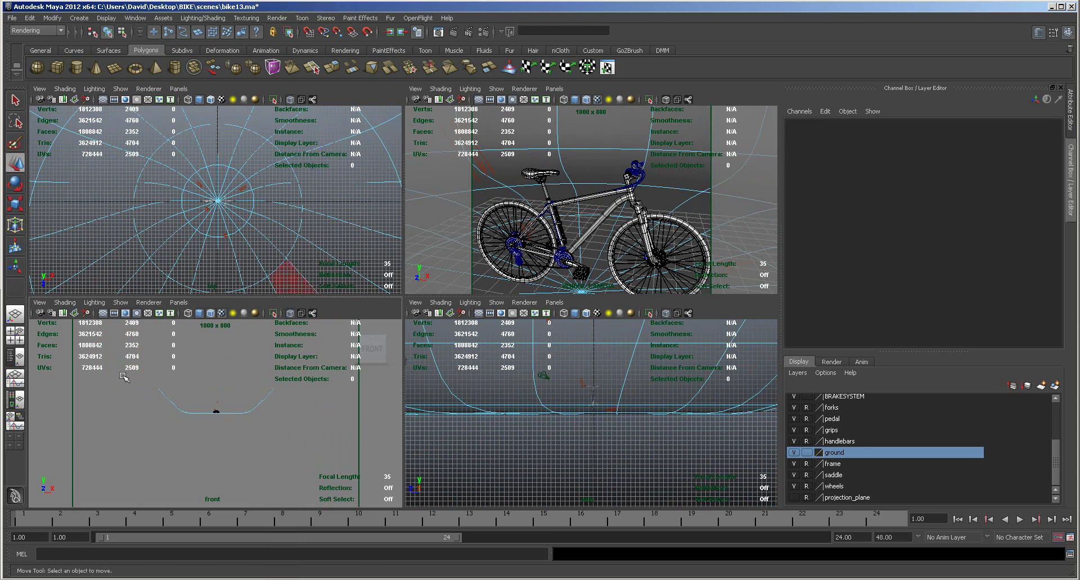
drag(311, 391, 312, 392)
key(Delete)
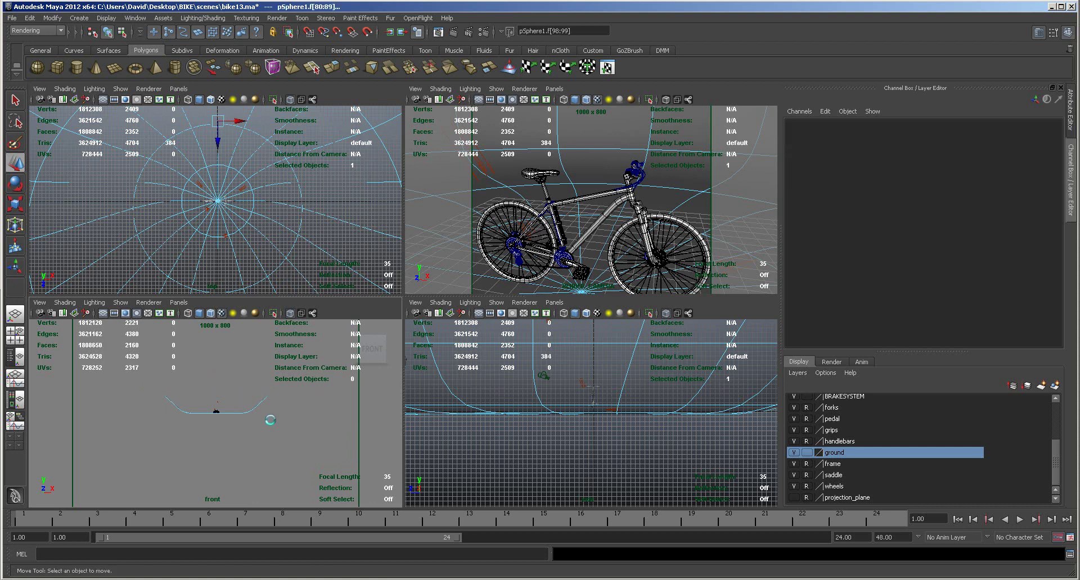
alt+right_drag(628, 259, 273, 176)
alt+drag(521, 189, 349, 212)
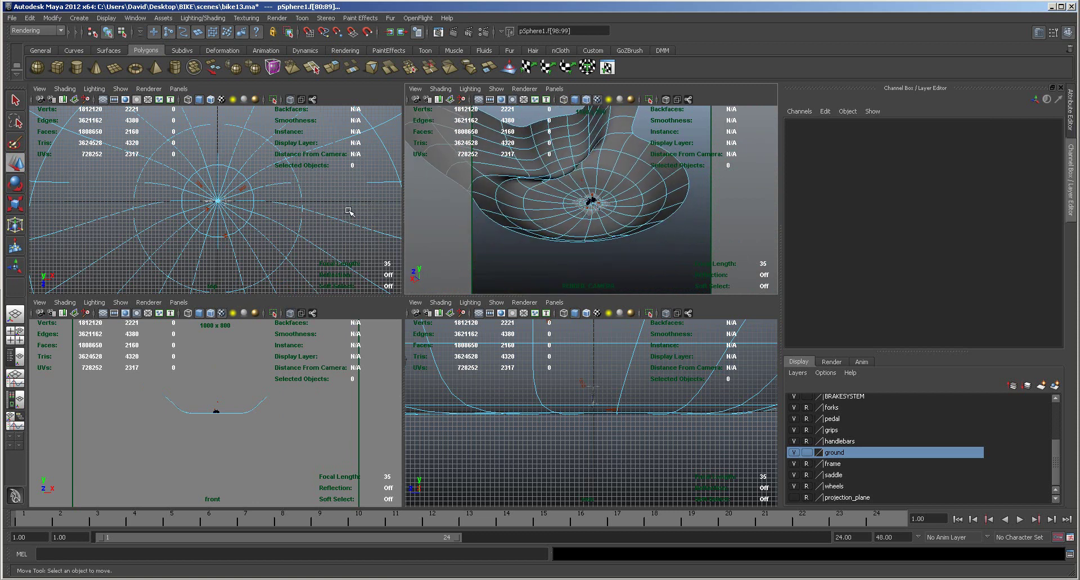
Step: Undo both face deletions, the switch to face selection and the last upward move of the wall edges
key(ctrl+z)
key(ctrl+z)
key(ctrl+z)
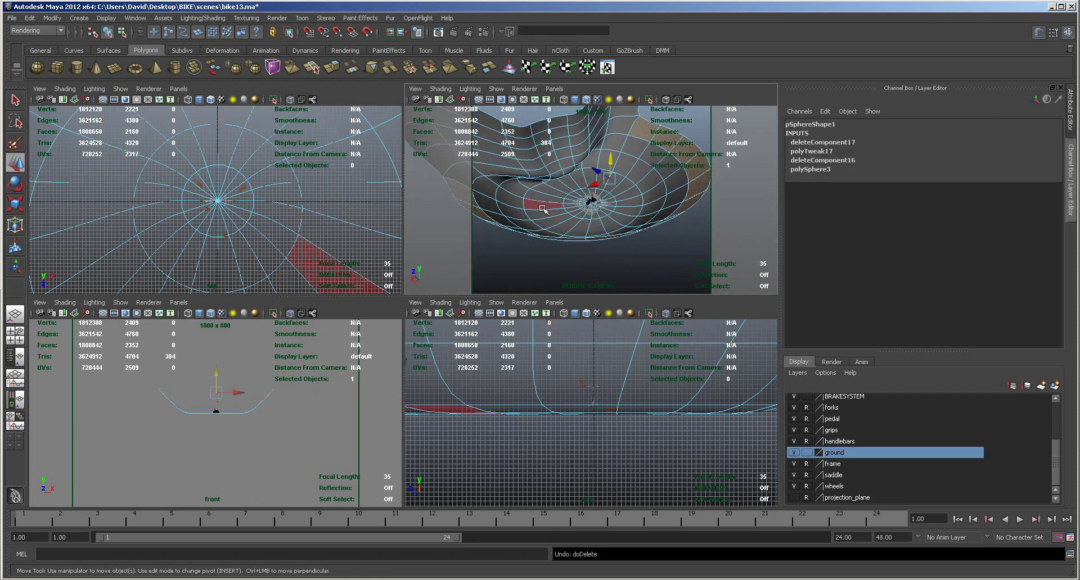
key(ctrl+z)
alt+drag(612, 204, 611, 233)
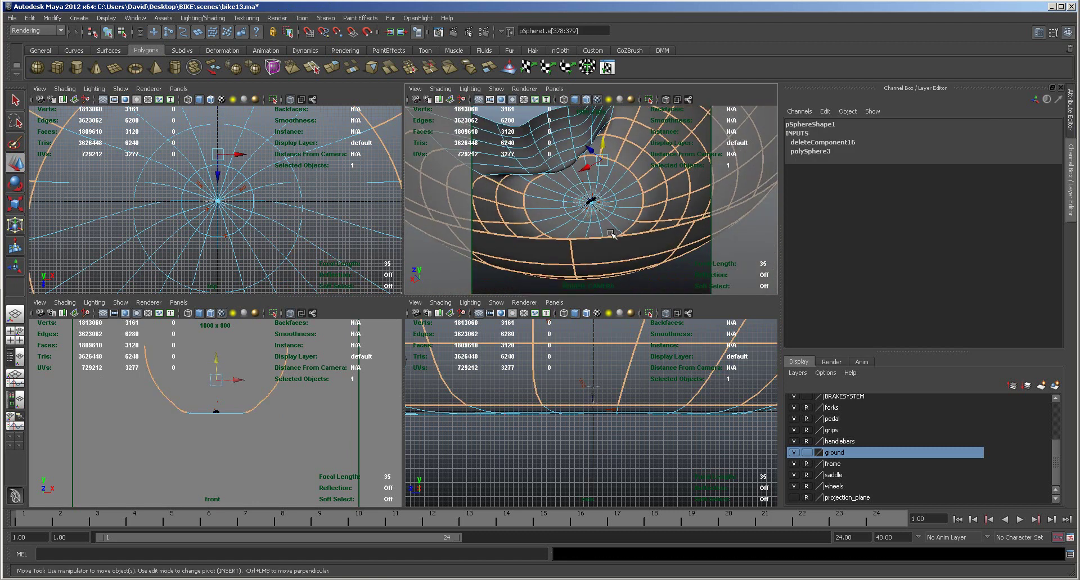
key(ctrl+z)
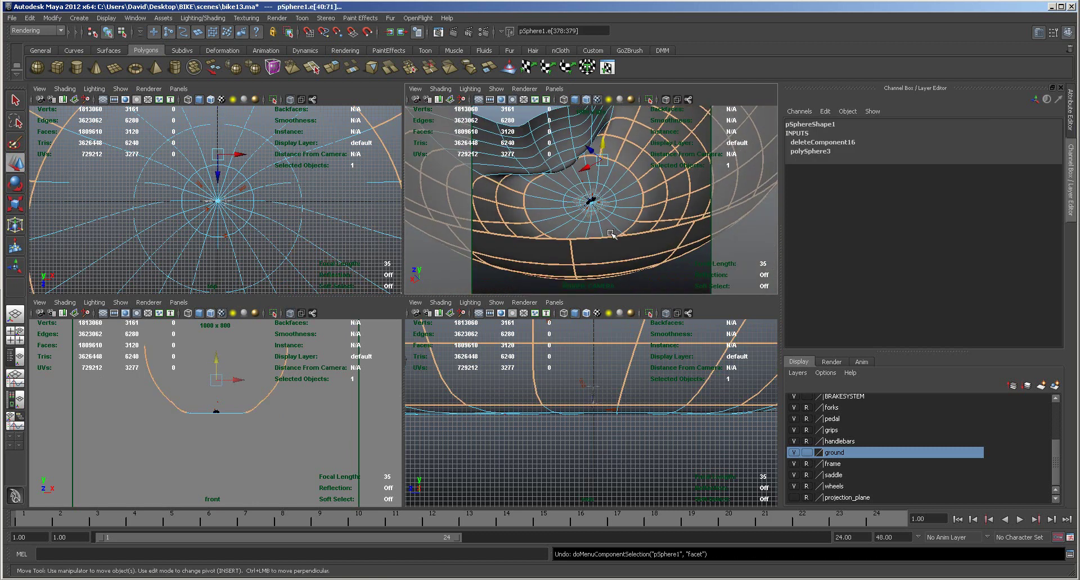
key(ctrl+z)
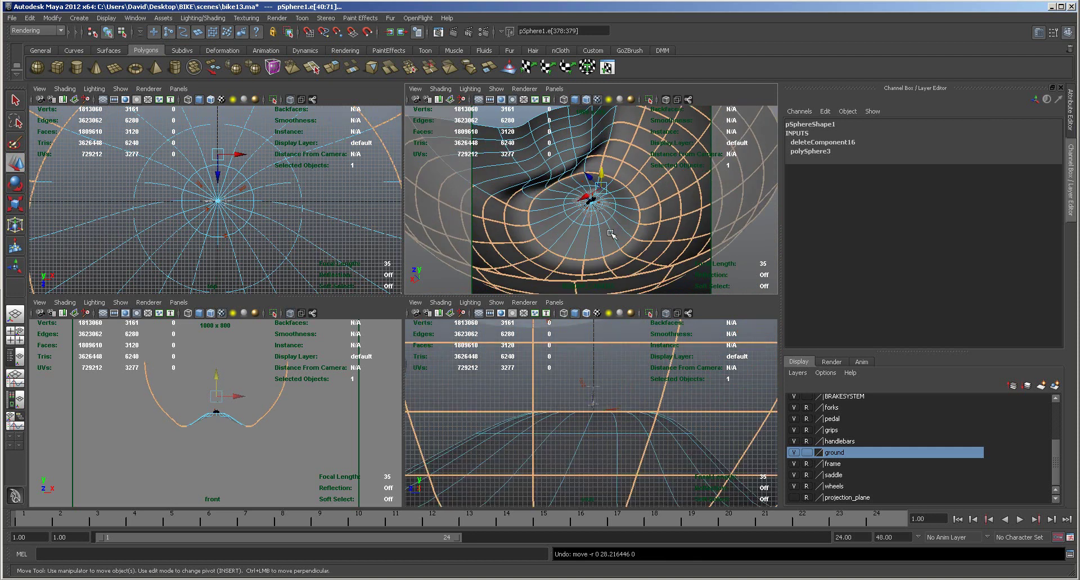
Step: Undo the outward scaling of the half sphere's wall edges and clear the edge selection
key(ctrl+z)
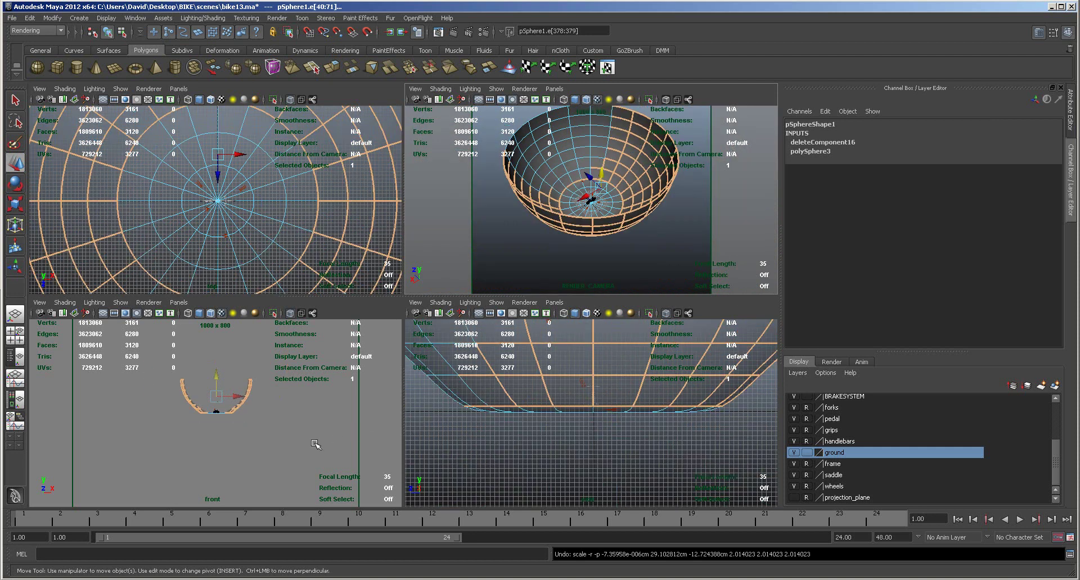
click(309, 440)
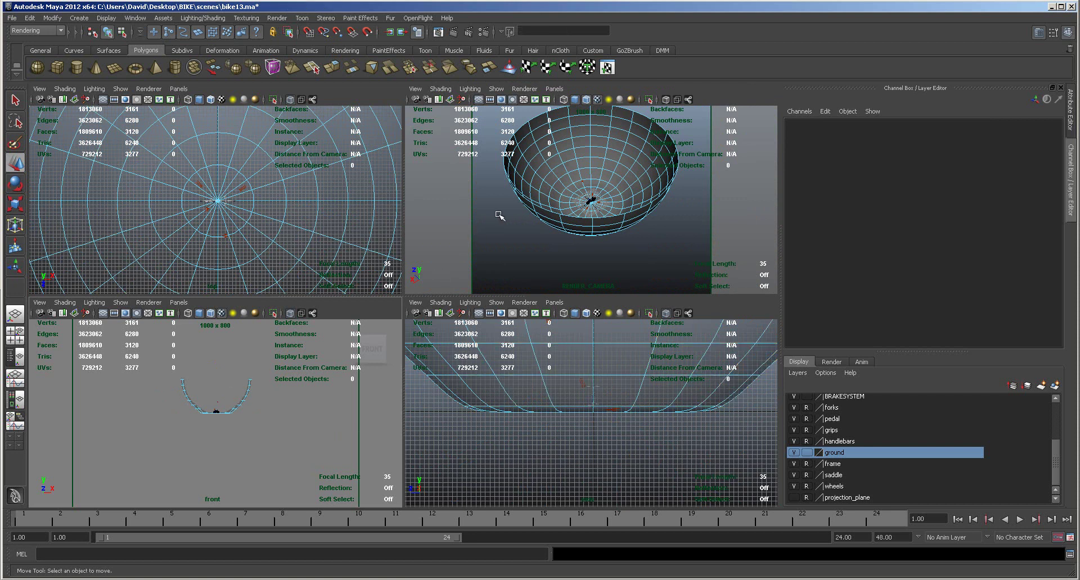
Step: Select the upper wall faces all around the half sphere and delete them, keeping only the two lowest wall rows above the floor
right_click(519, 191)
drag(155, 358, 277, 400)
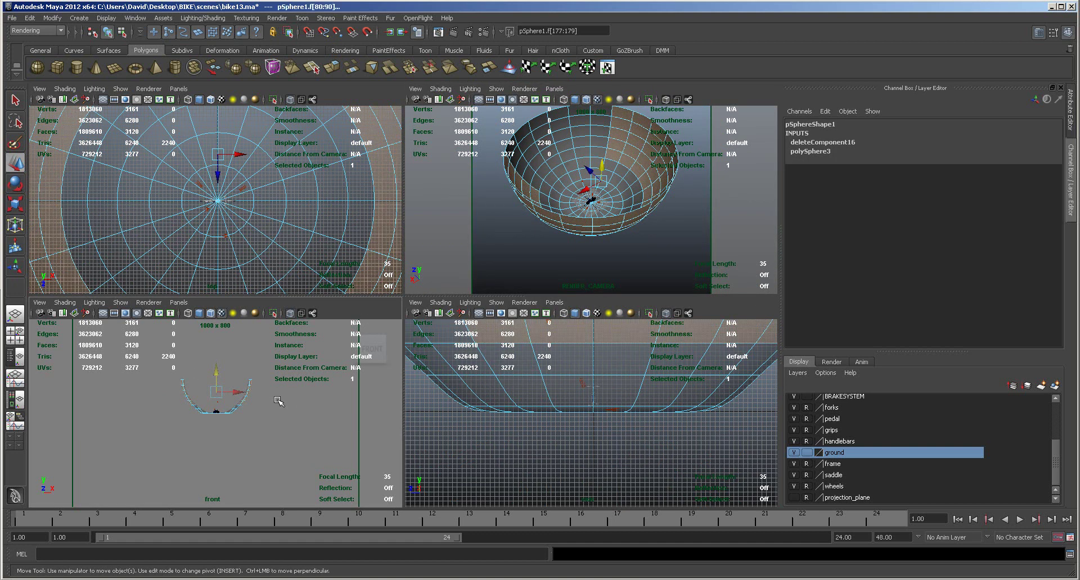
key(space)
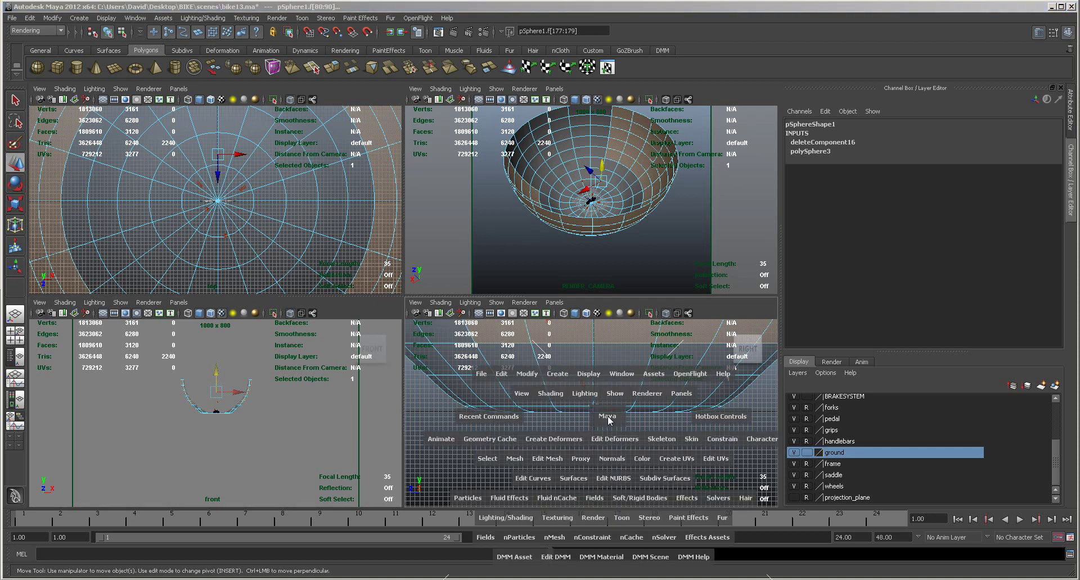
alt+right_drag(602, 446, 272, 278)
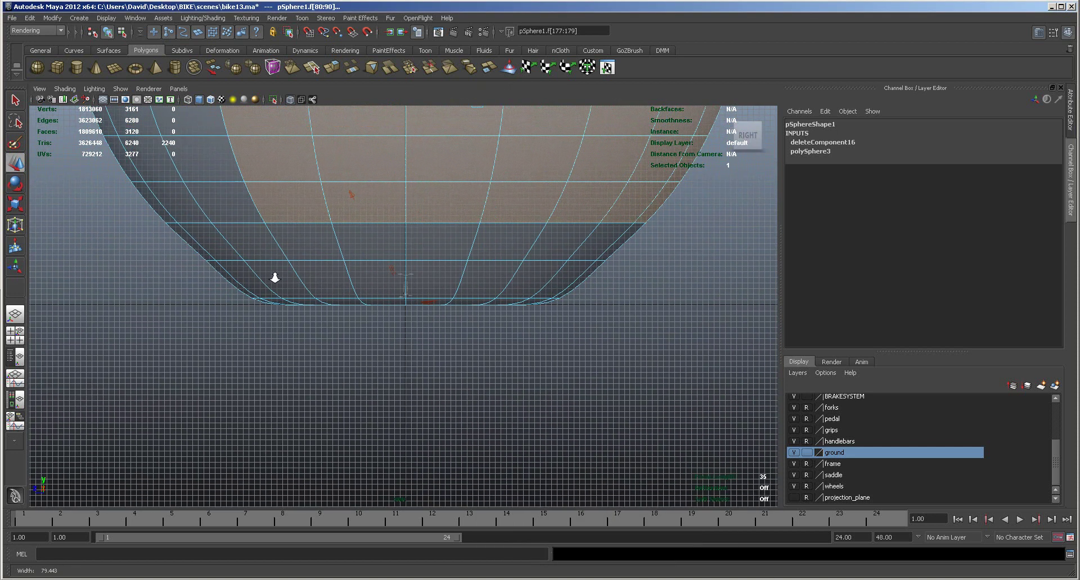
alt+middle_drag(462, 393, 502, 427)
alt+right_drag(502, 428, 478, 427)
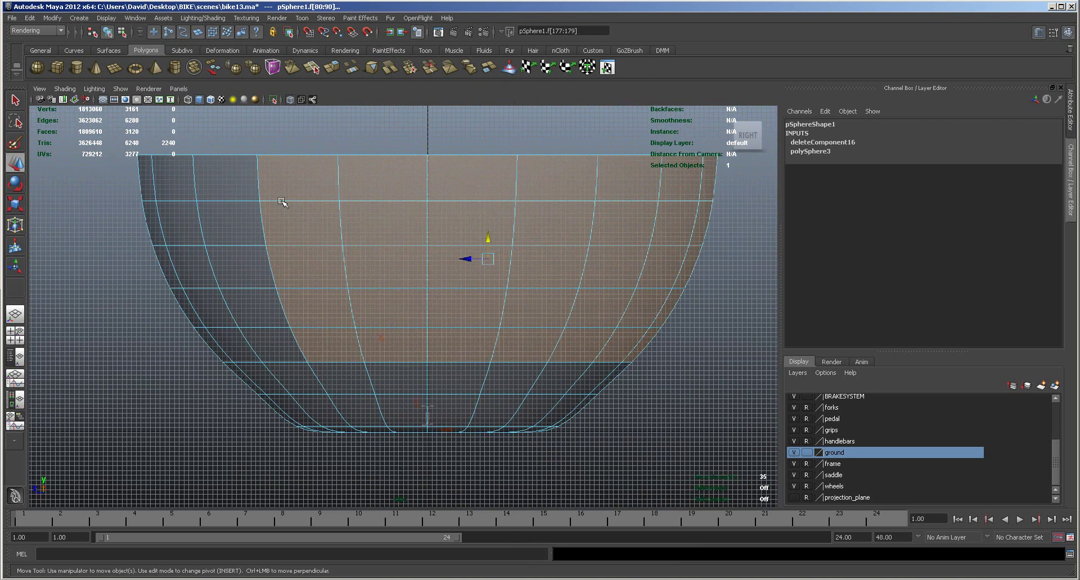
click(126, 149)
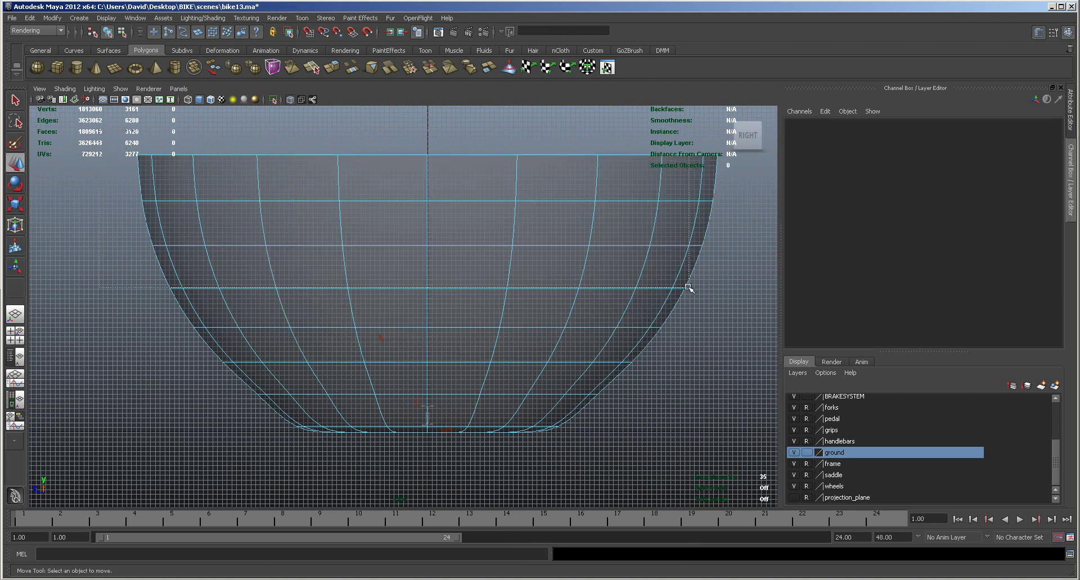
key(ctrl+z)
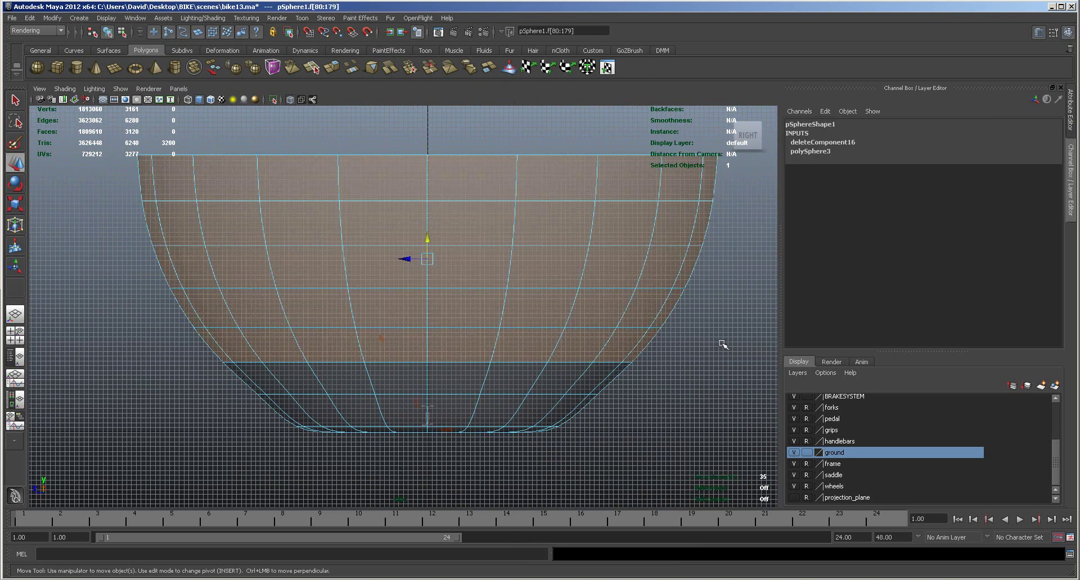
key(Delete)
Step: Select the remaining sloped wall faces of the dish and raise them about 13 cm
drag(164, 320, 699, 423)
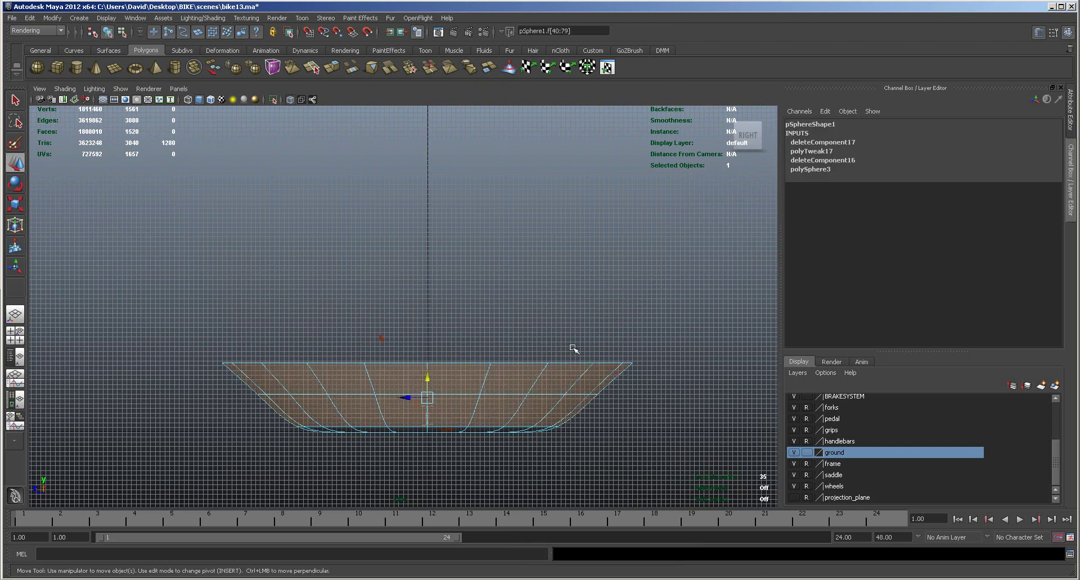
key(space)
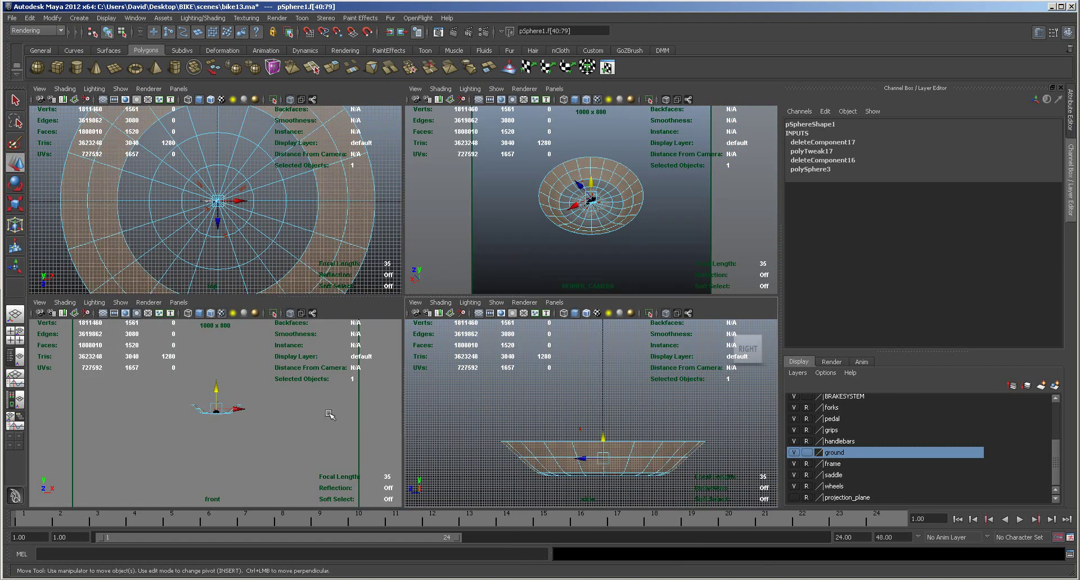
key(f)
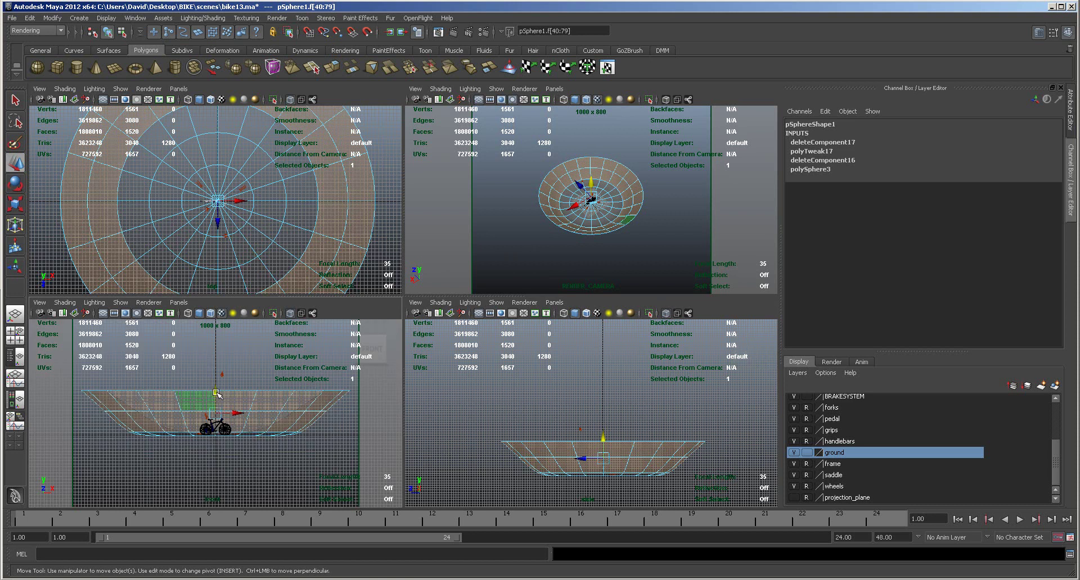
drag(215, 388, 219, 375)
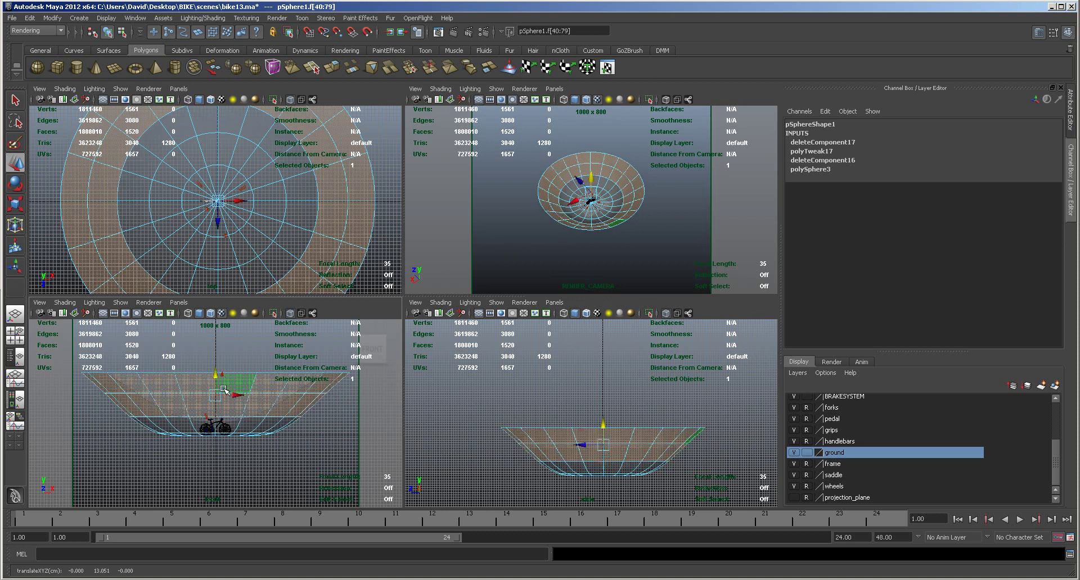
Step: Scale the selected wall faces outward uniformly and raise them about 16.7 cm
key(r)
drag(216, 396, 374, 422)
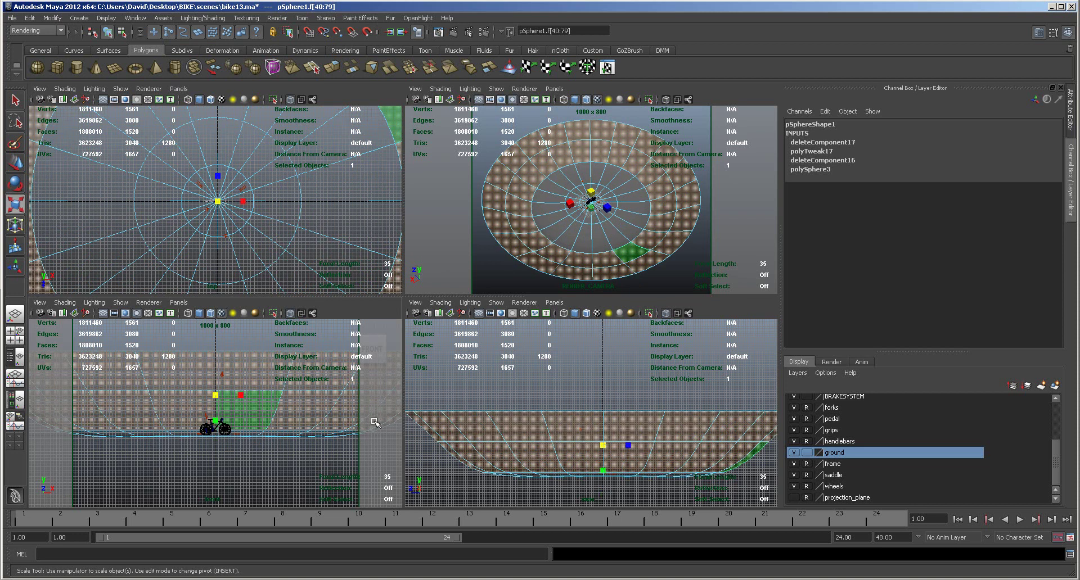
key(w)
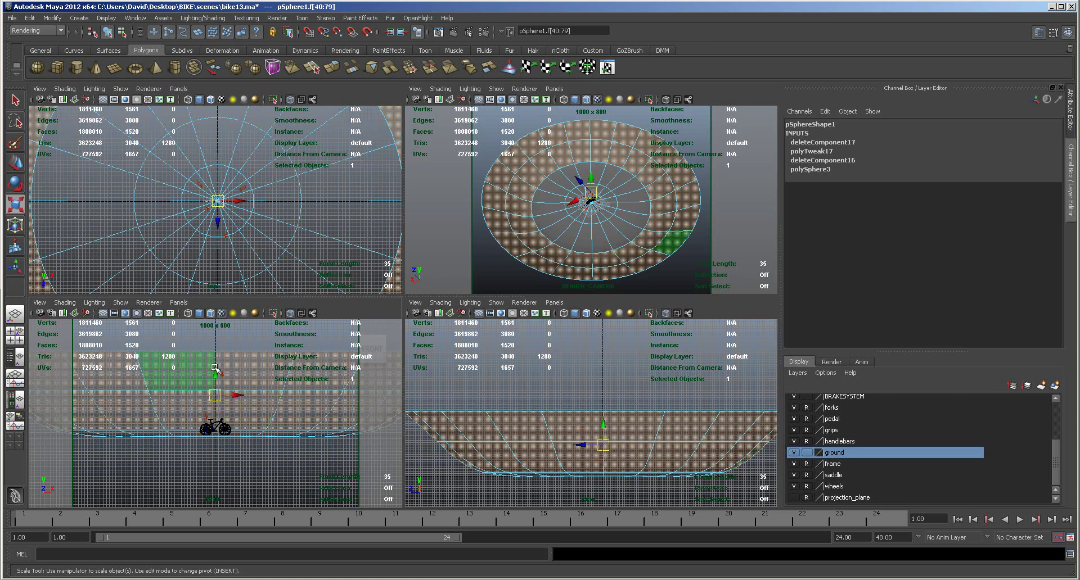
drag(215, 373, 217, 359)
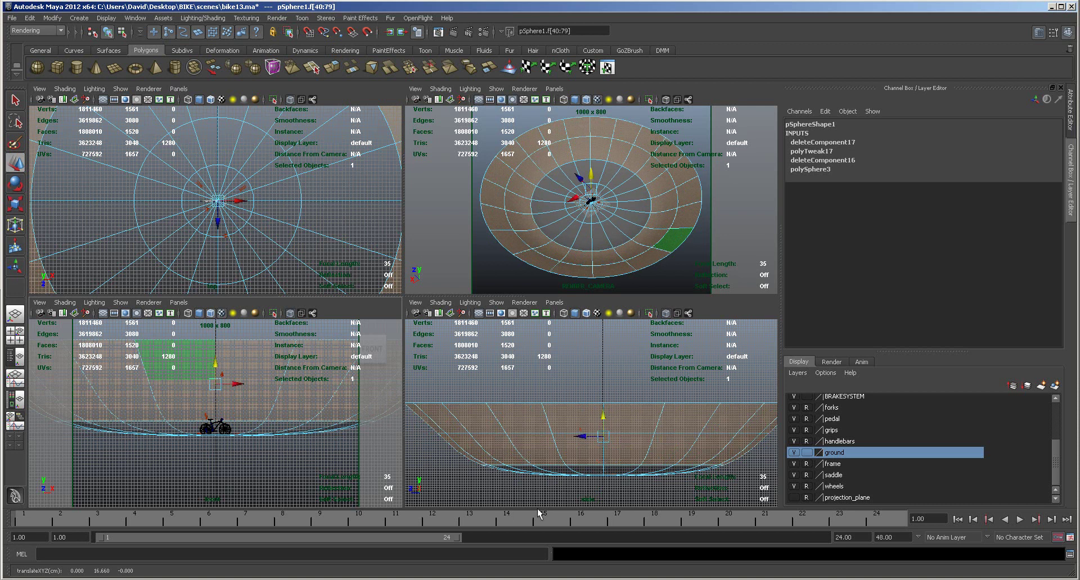
Step: Select the floor vertices around the dish's centre and flatten them vertically with the Scale tool
right_drag(538, 475, 492, 466)
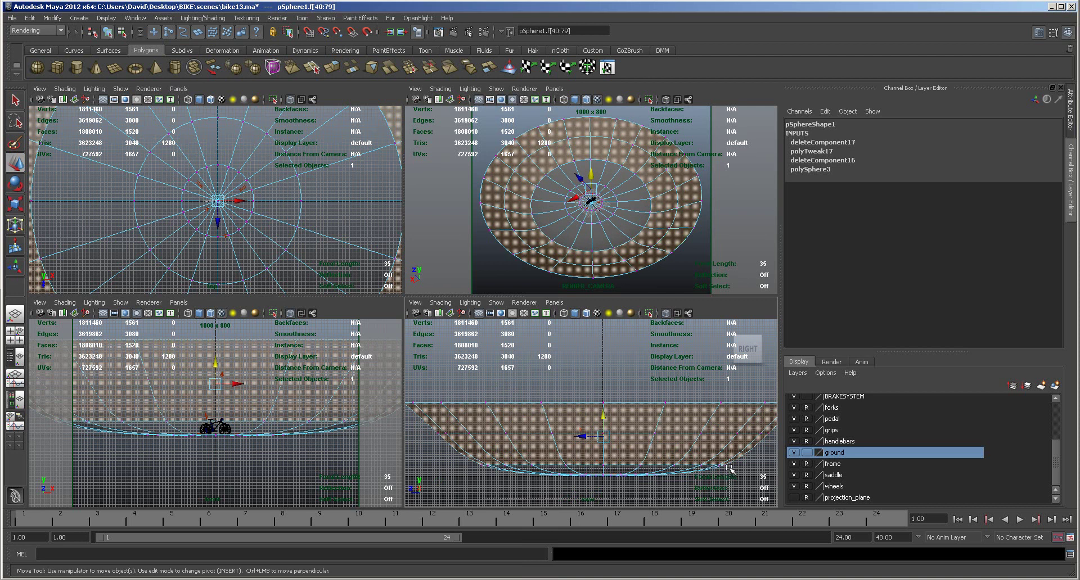
drag(666, 463, 541, 483)
key(r)
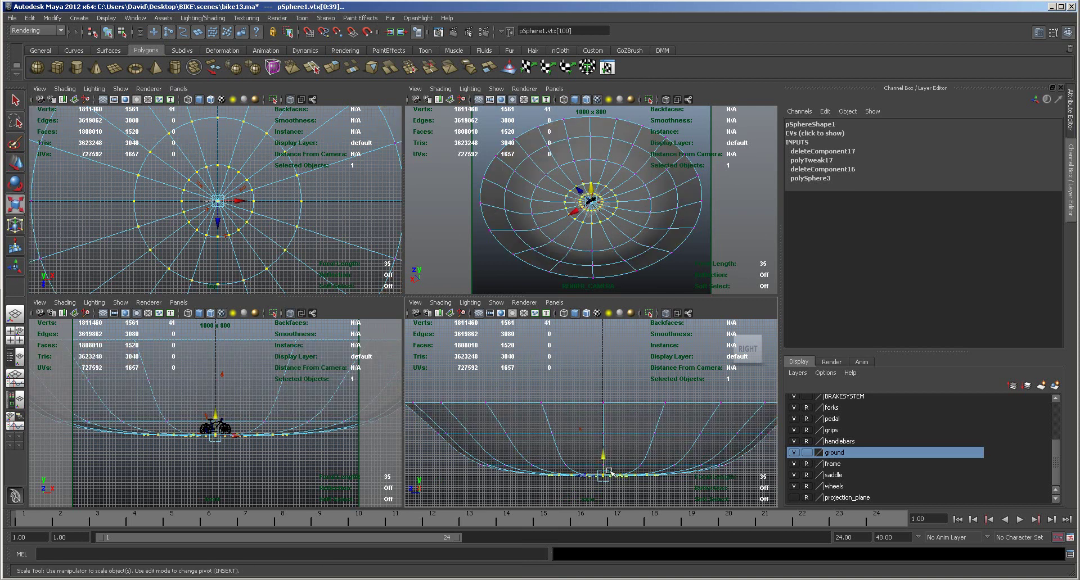
mouse_move(604, 503)
mouse_down()
mouse_move(607, 481)
mouse_move(621, 499)
mouse_up()
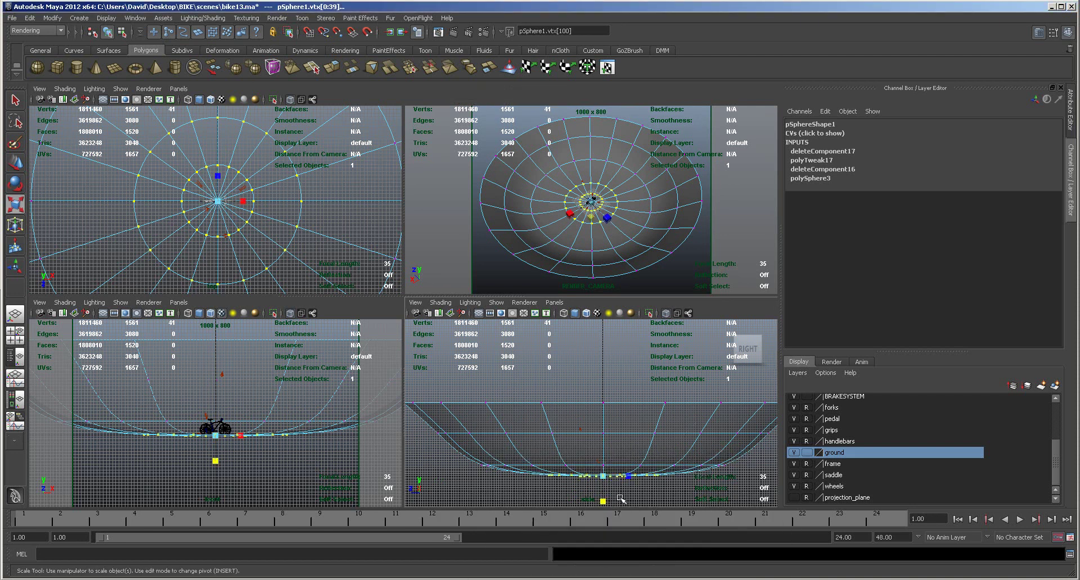
key(space)
scroll(480, 472, down, 2)
scroll(622, 399, up, 5)
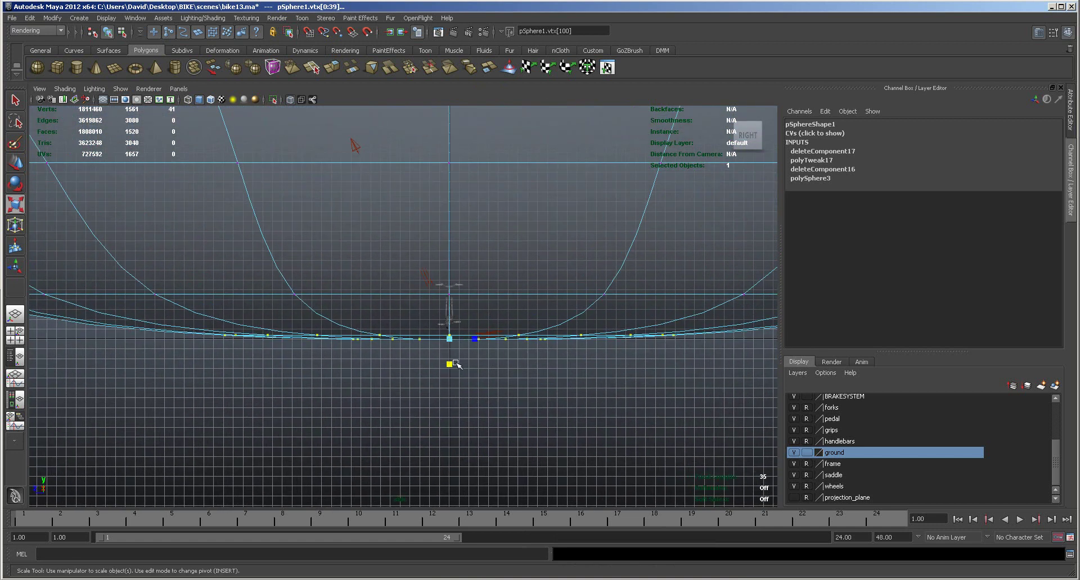
drag(450, 366, 451, 340)
key(space)
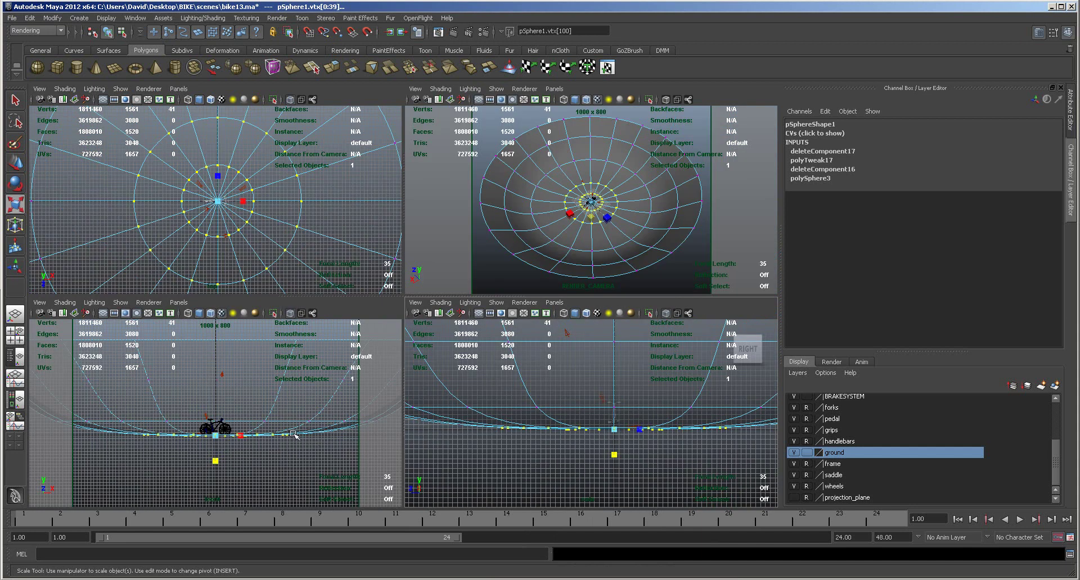
Step: Select the dish as a whole object and assign the existing white shader to it in Hypershade
right_drag(315, 417, 361, 376)
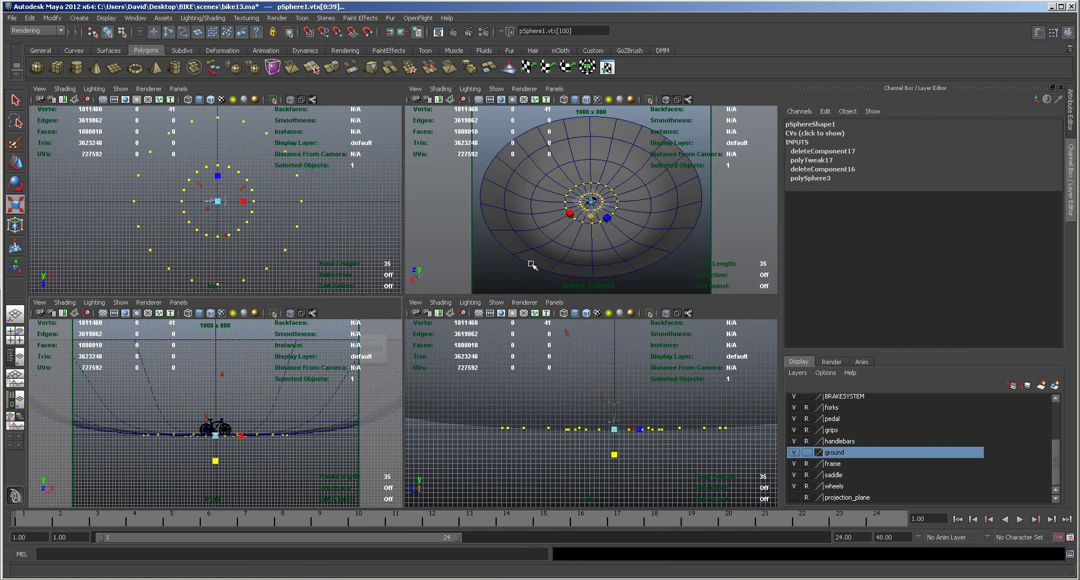
alt+right_drag(568, 265, 696, 242)
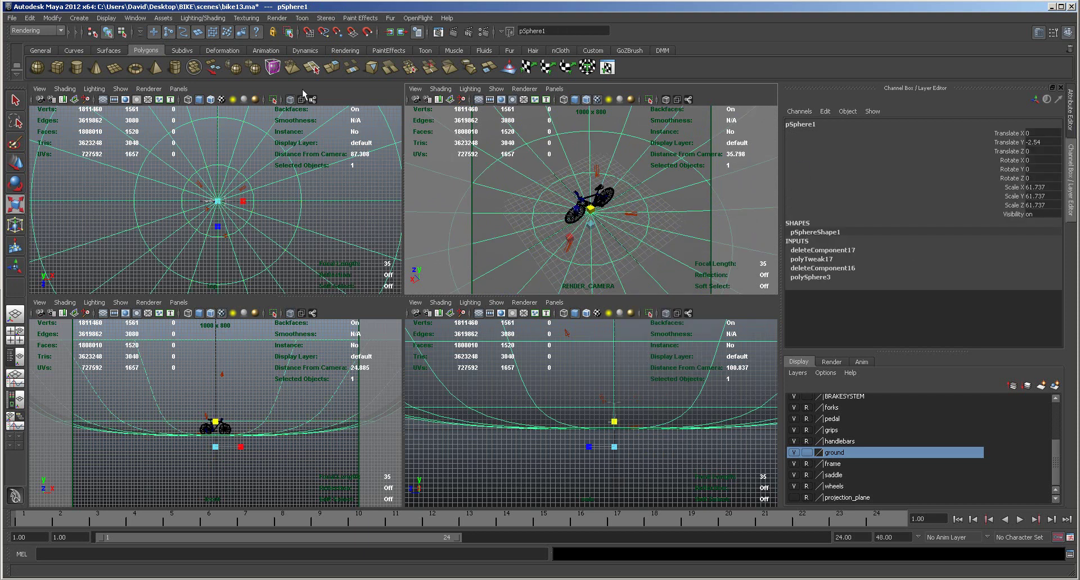
click(135, 18)
mouse_move(142, 45)
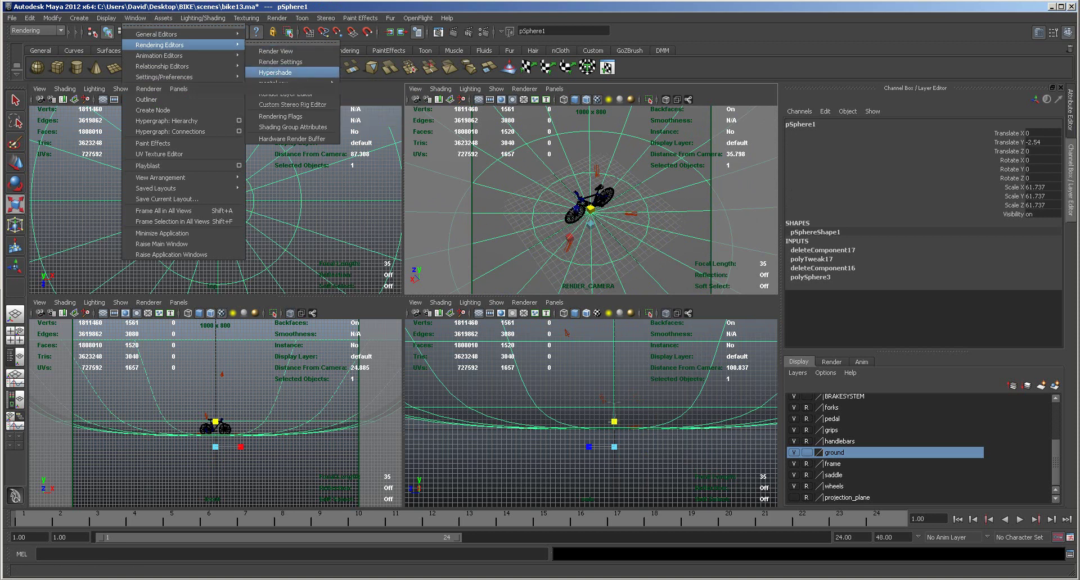
click(275, 73)
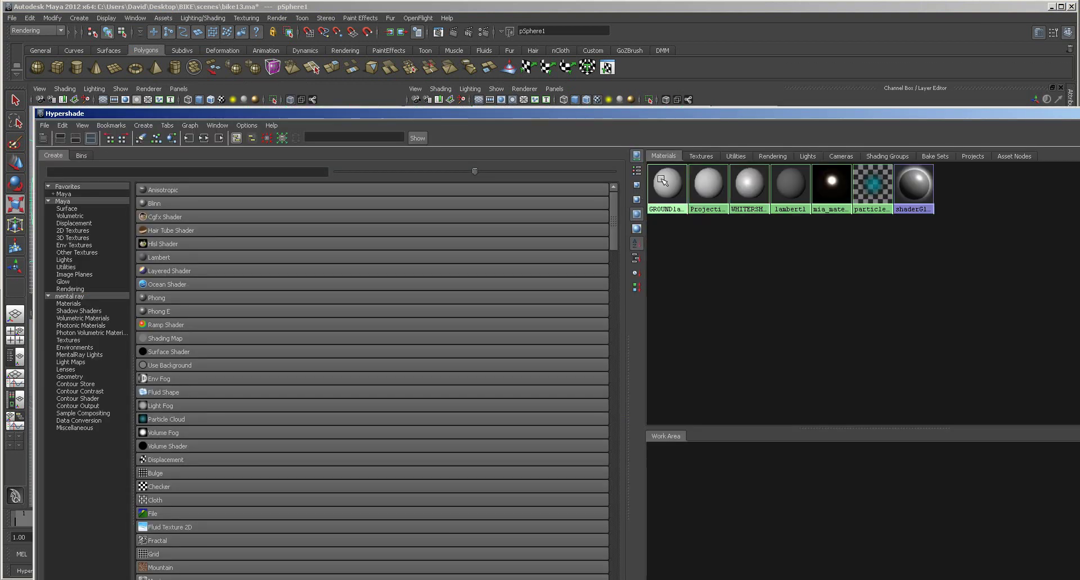
drag(595, 112, 1079, 98)
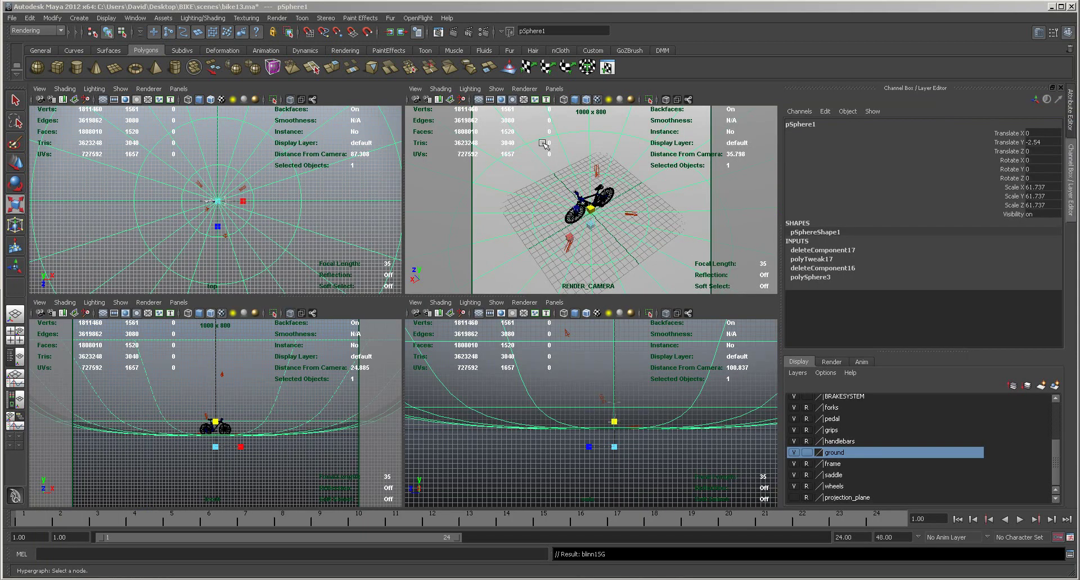
Step: Turn off the reference display mode on the bicycle part layers and the LIGHTS layer
drag(808, 487, 807, 408)
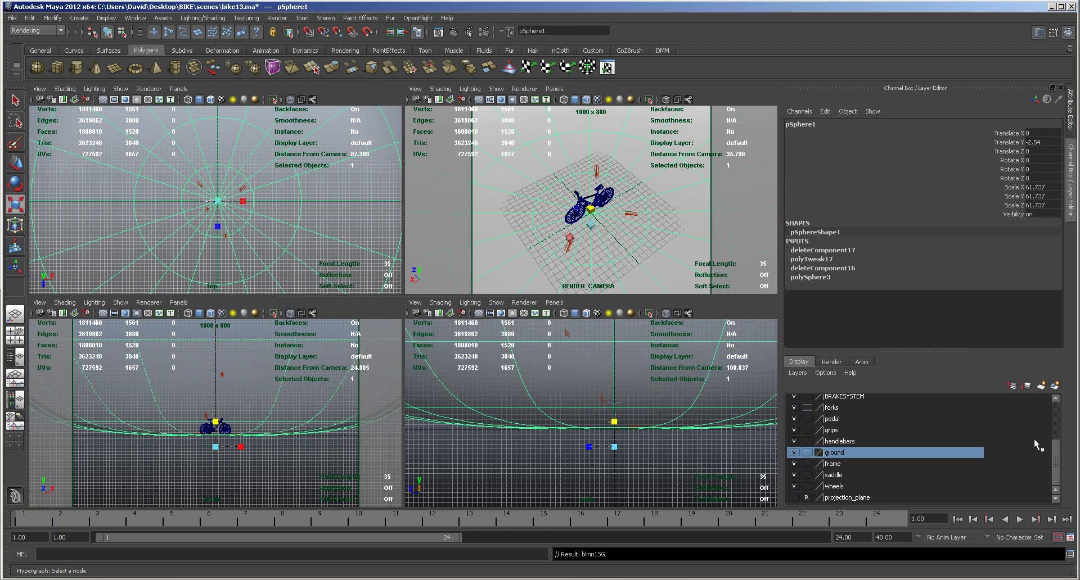
scroll(1058, 457, up, 3)
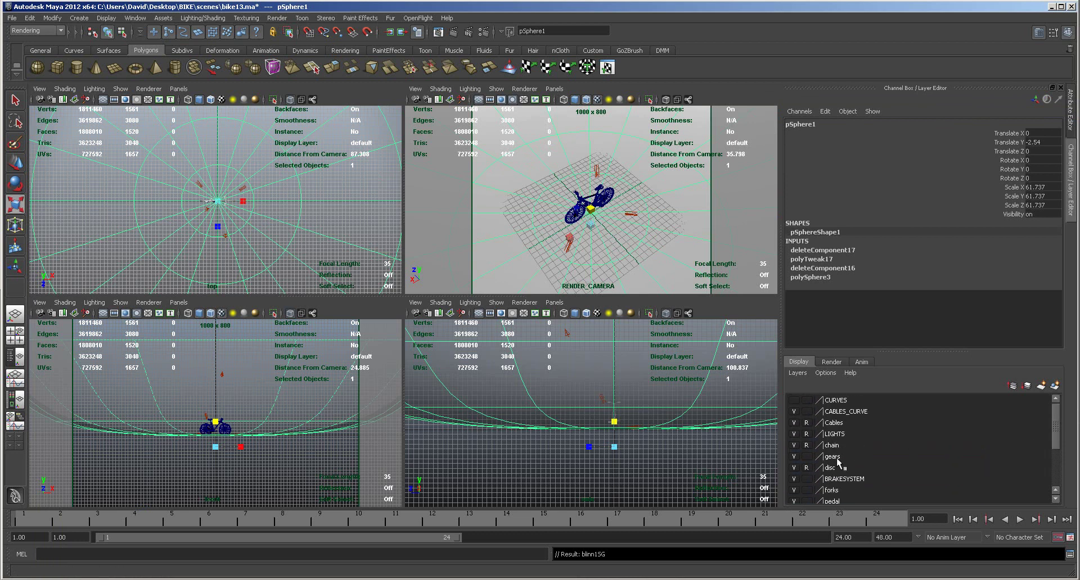
click(807, 435)
drag(1056, 441, 1054, 478)
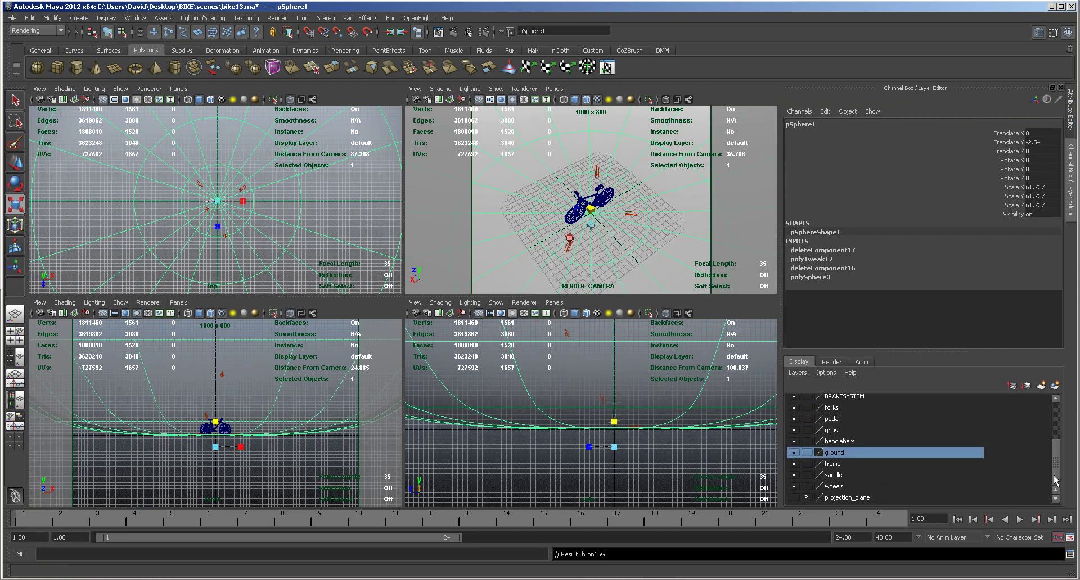
Step: Select the whole bicycle in the render camera view and assign the white shader to the selection in Hypershade
drag(500, 143, 672, 275)
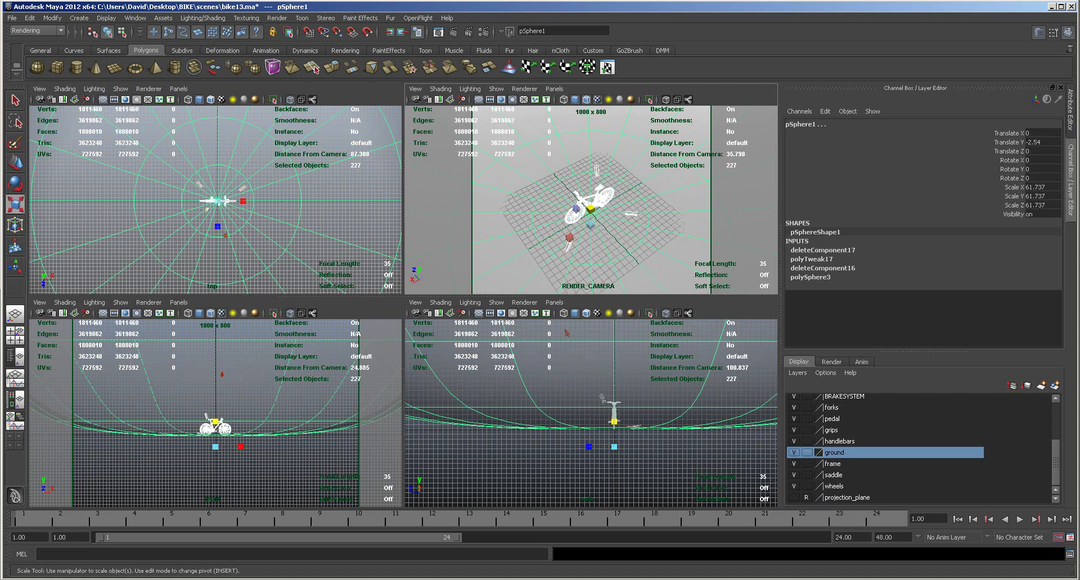
click(394, 579)
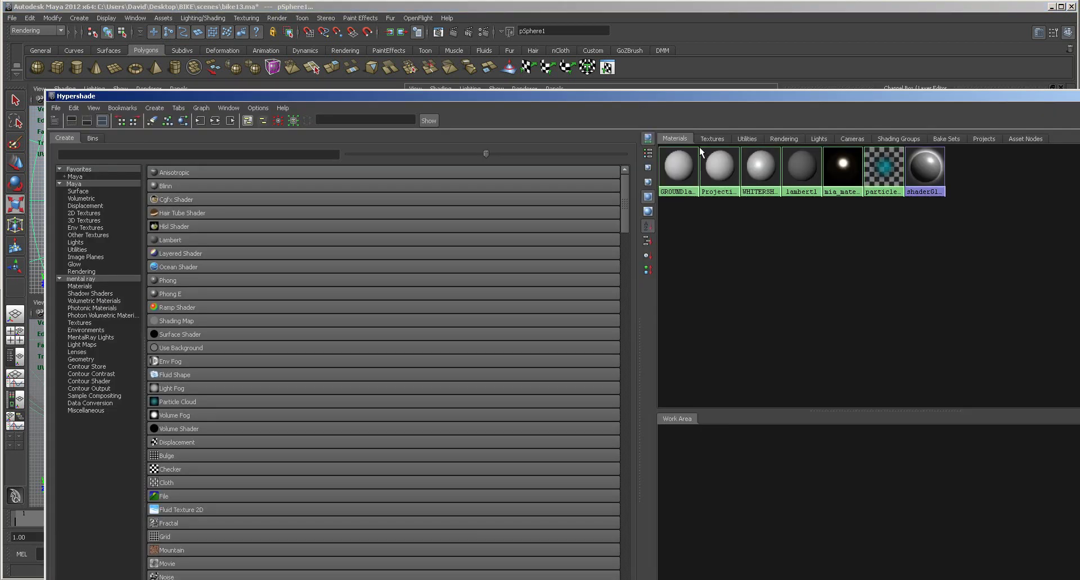
right_drag(758, 164, 754, 138)
drag(634, 96, 1079, 111)
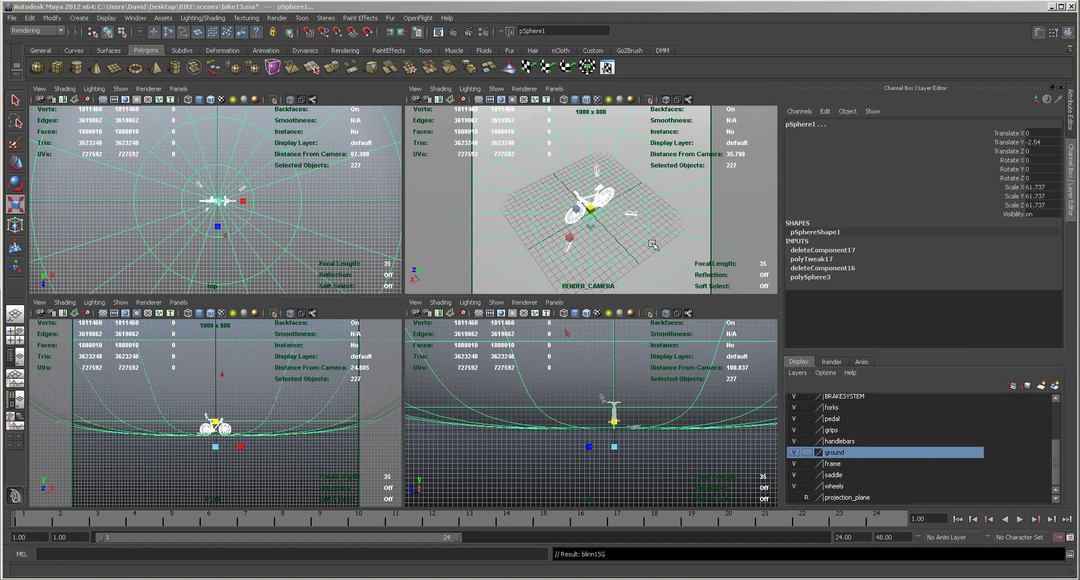
Step: Set the render image size to 1024 pixels wide and 720 pixels high in the Render Settings
alt+drag(641, 256, 632, 233)
scroll(667, 230, up, 2)
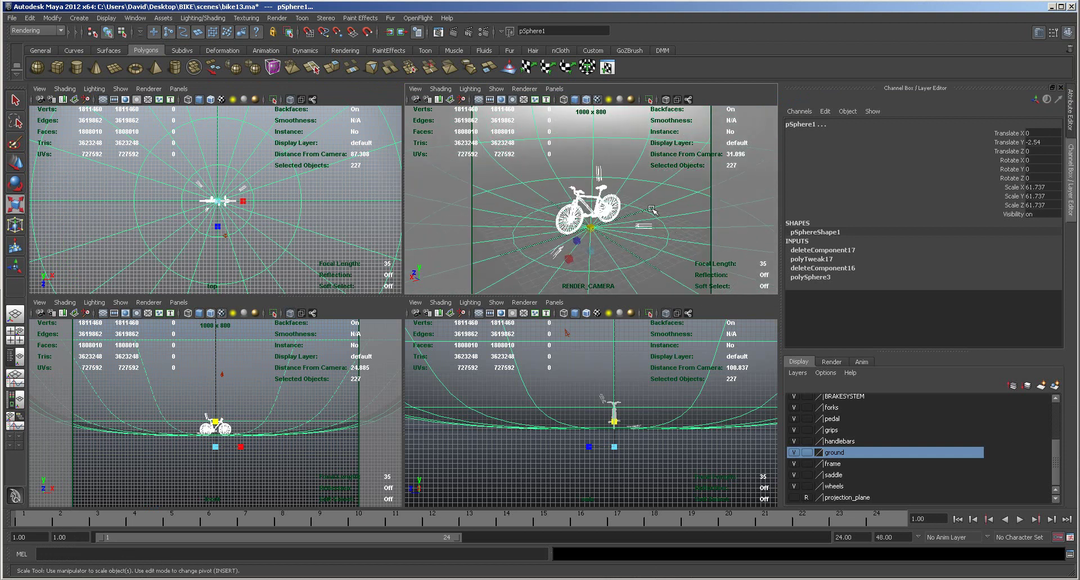
click(484, 33)
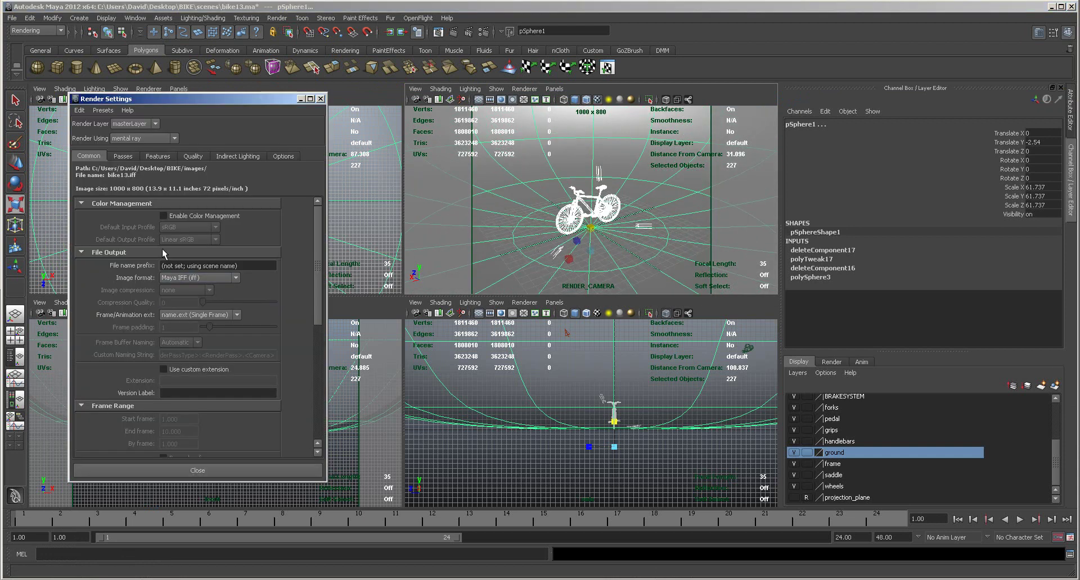
drag(319, 289, 315, 410)
double_click(177, 357)
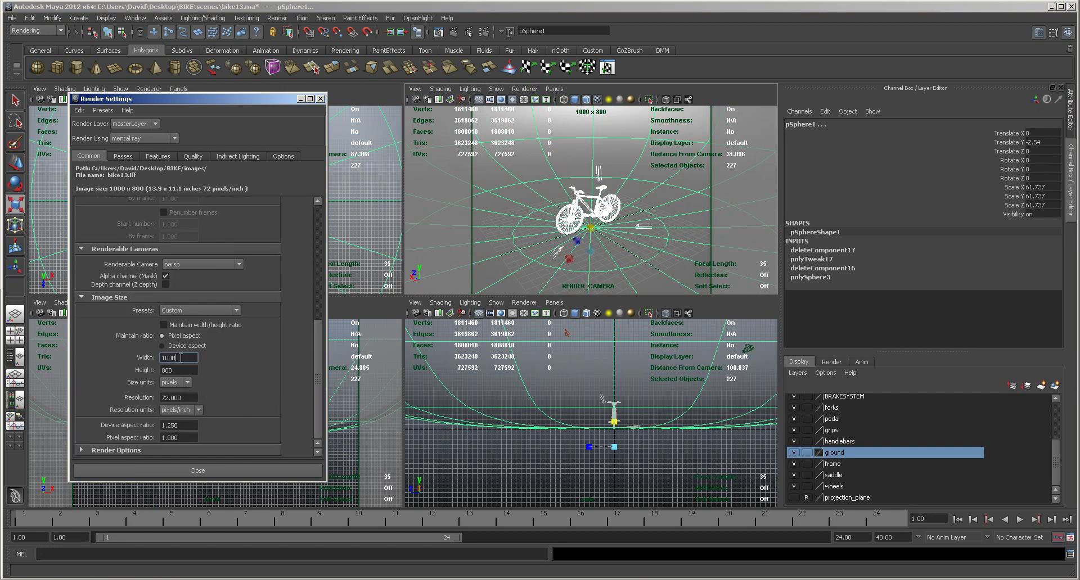
text(1024)
key(Tab)
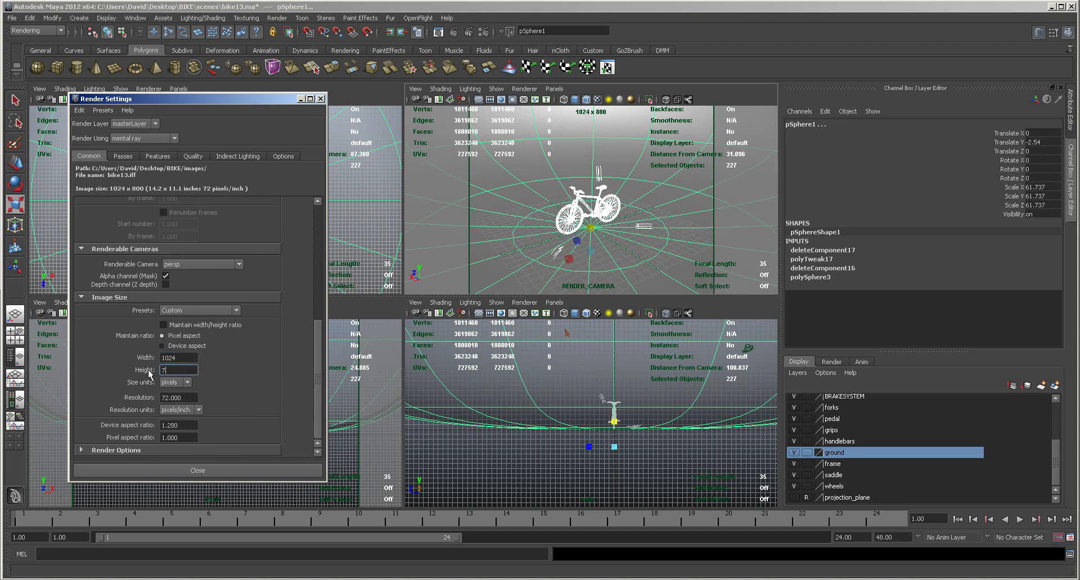
click(225, 471)
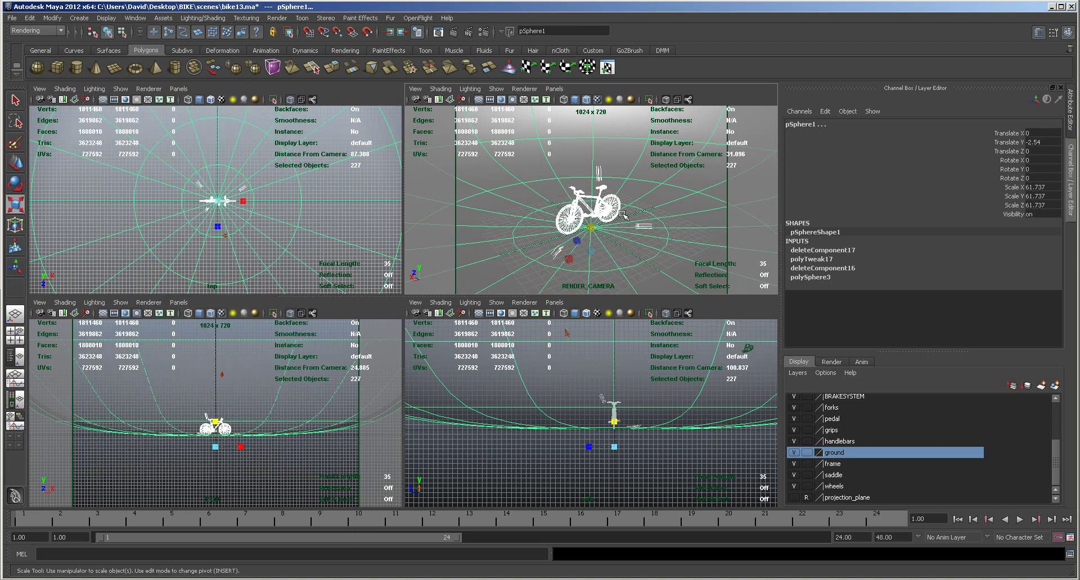
Step: Enlarge the render camera view, select the bicycle's rear tyre and display the attributes of its white Blinn shader
key(space)
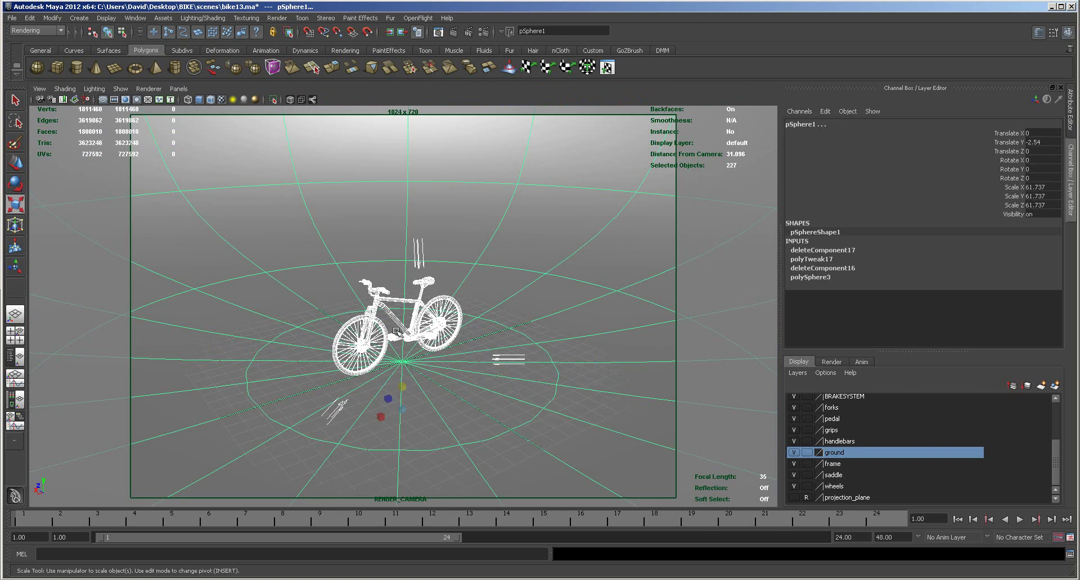
alt+right_drag(373, 344, 634, 335)
alt+middle_drag(634, 335, 624, 301)
alt+right_drag(534, 306, 610, 317)
alt+drag(612, 319, 605, 329)
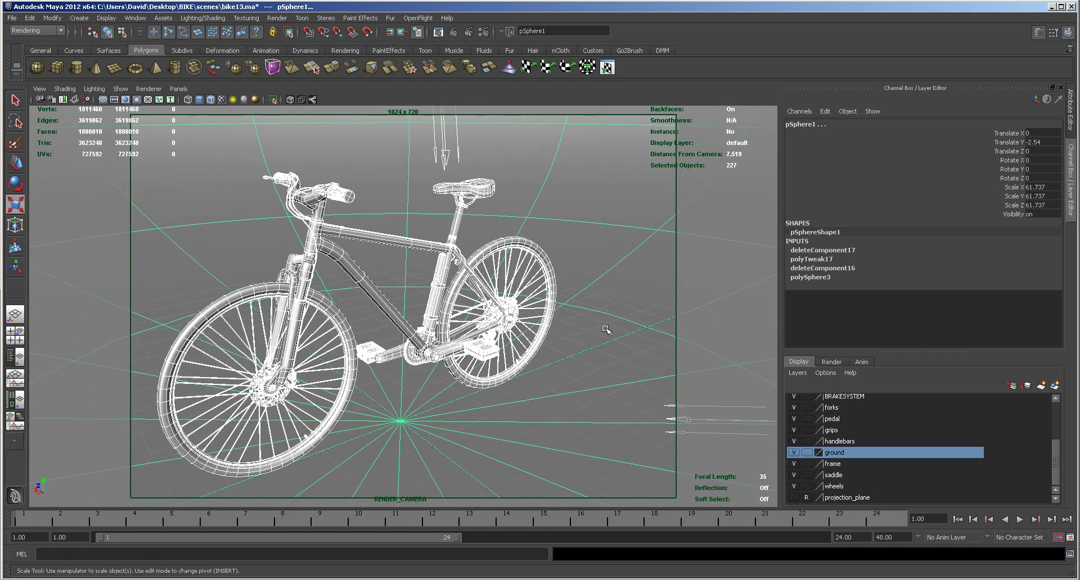
click(525, 246)
click(1039, 33)
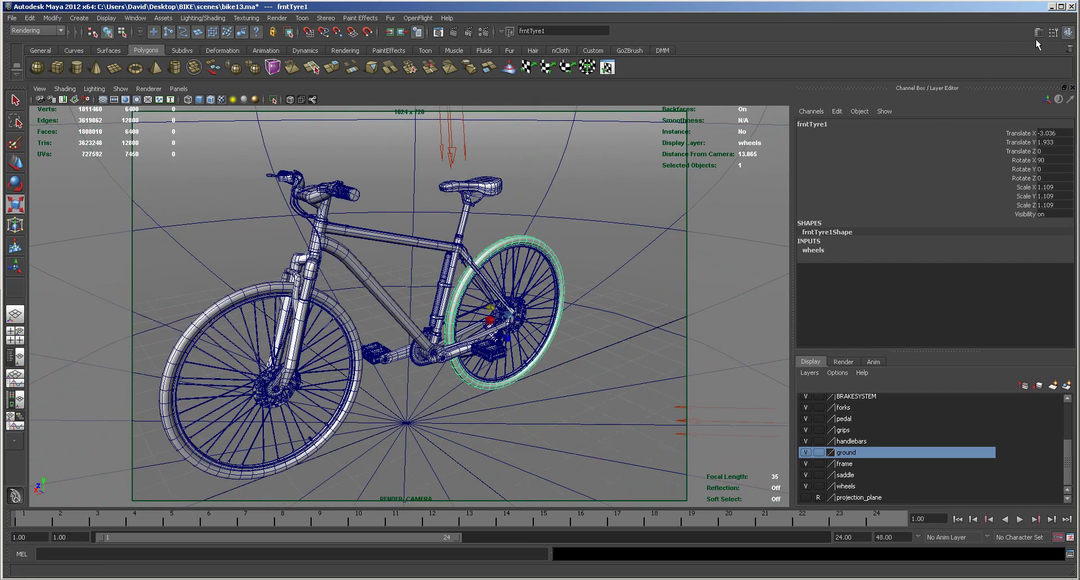
click(1038, 34)
click(961, 122)
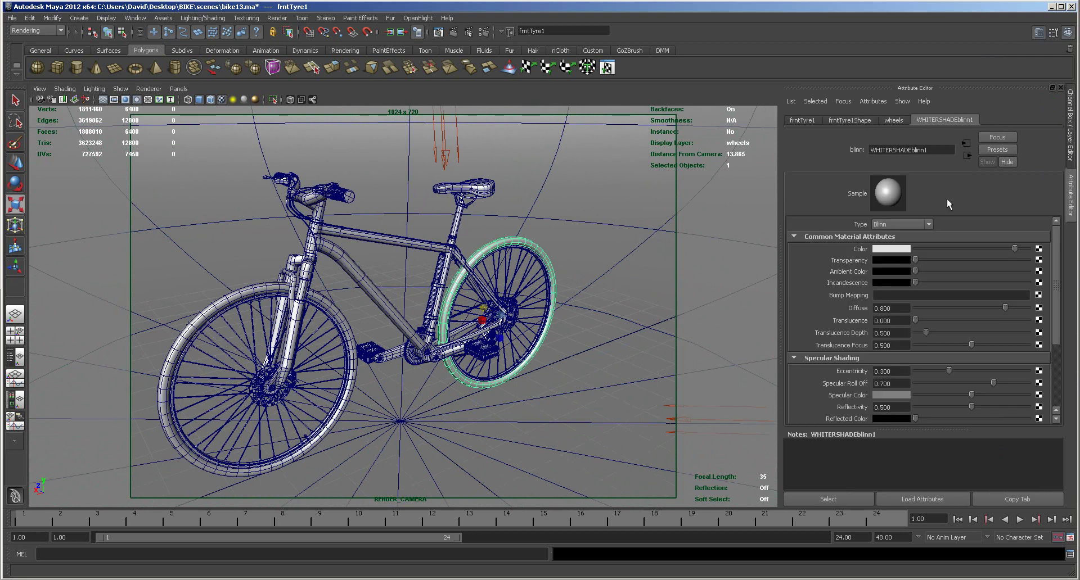
Step: Set the white Blinn shader's color to a near-pure white with hue 183, saturation 0.039 and value 1.000
click(892, 249)
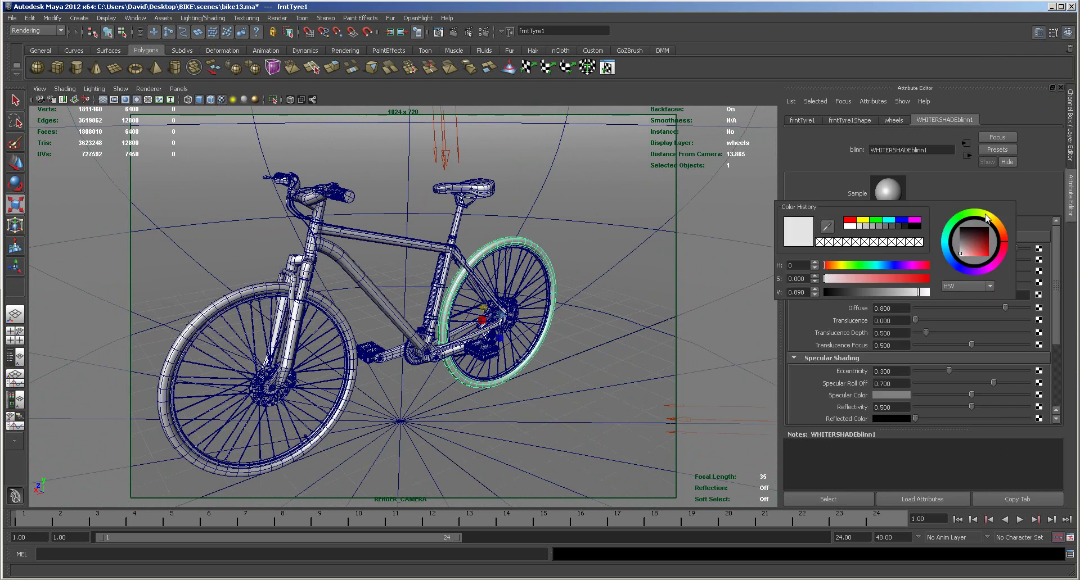
drag(950, 243, 948, 247)
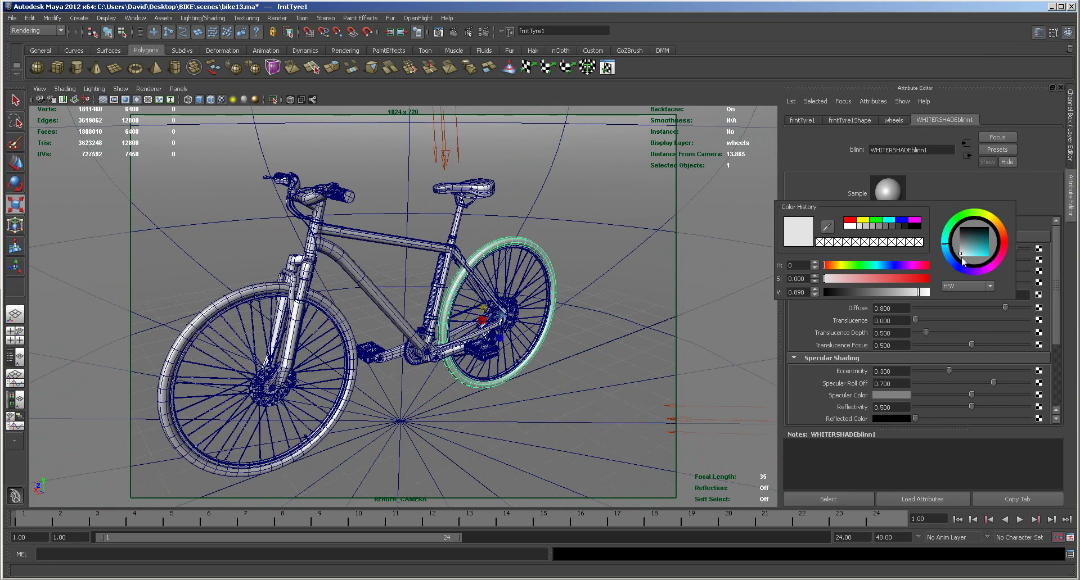
click(964, 257)
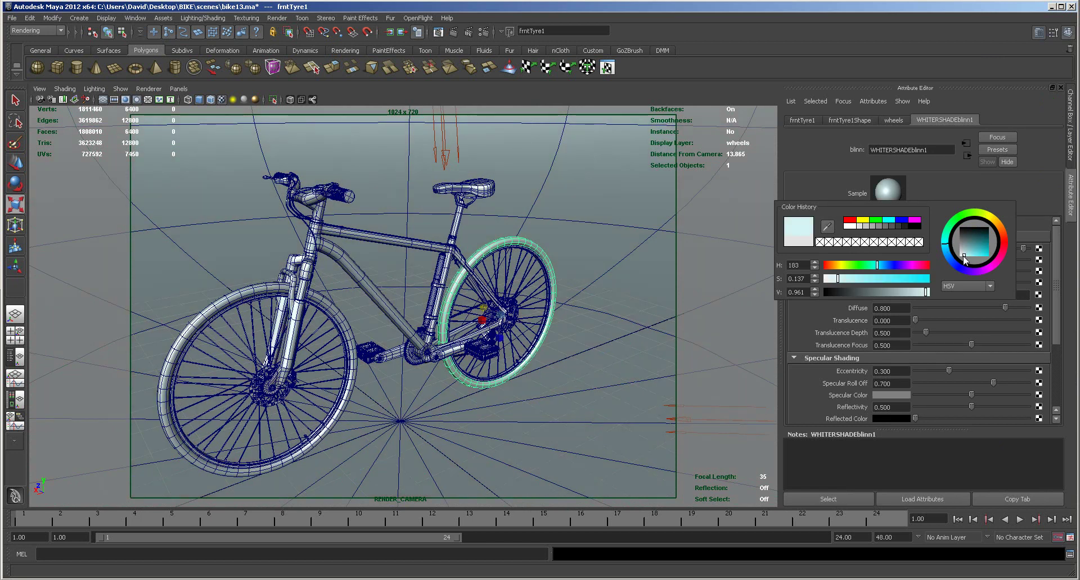
drag(964, 259, 962, 260)
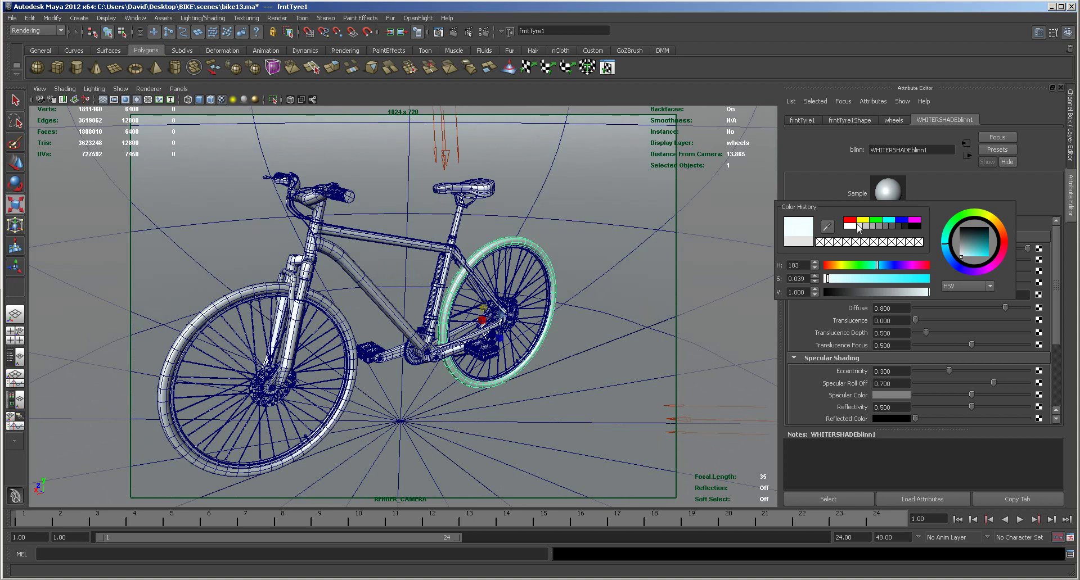
Step: Select the spot light above the bicycle, show its manipulators and change its color from pale yellow to near white
alt+right_drag(543, 235, 152, 281)
alt+right_drag(473, 284, 289, 278)
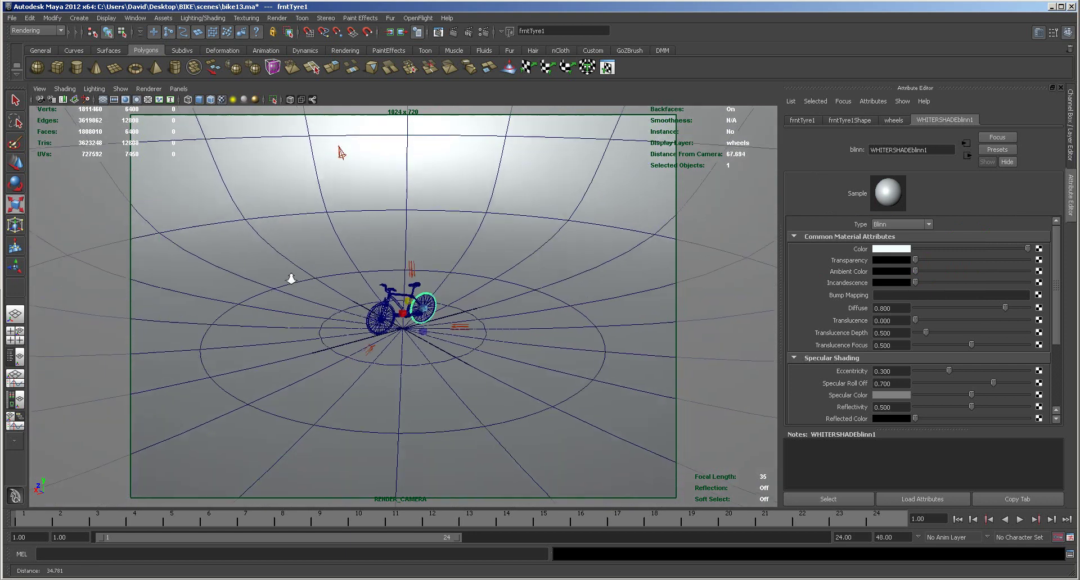
click(344, 157)
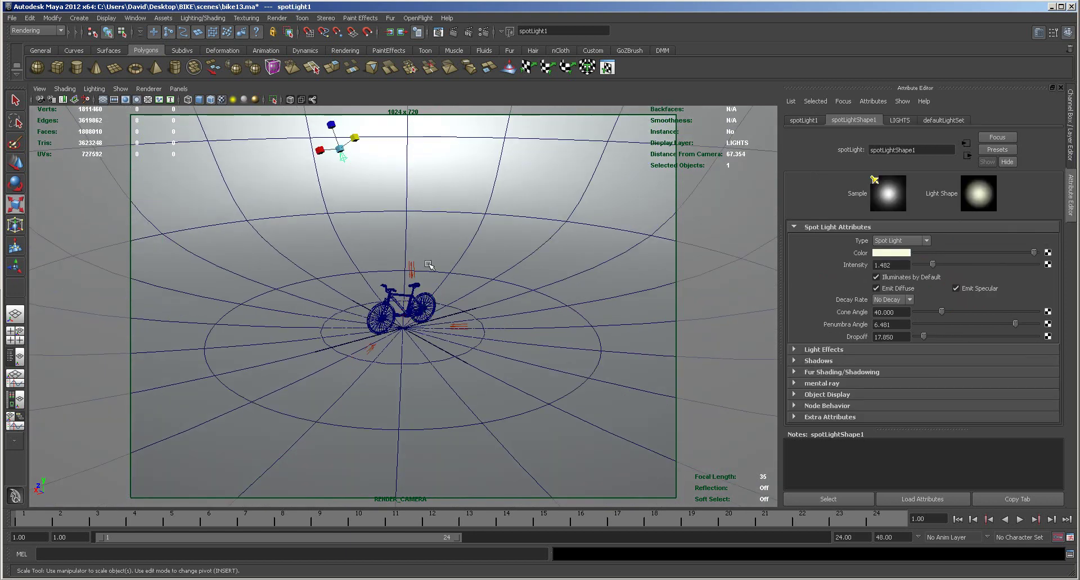
key(t)
alt+drag(301, 334, 481, 336)
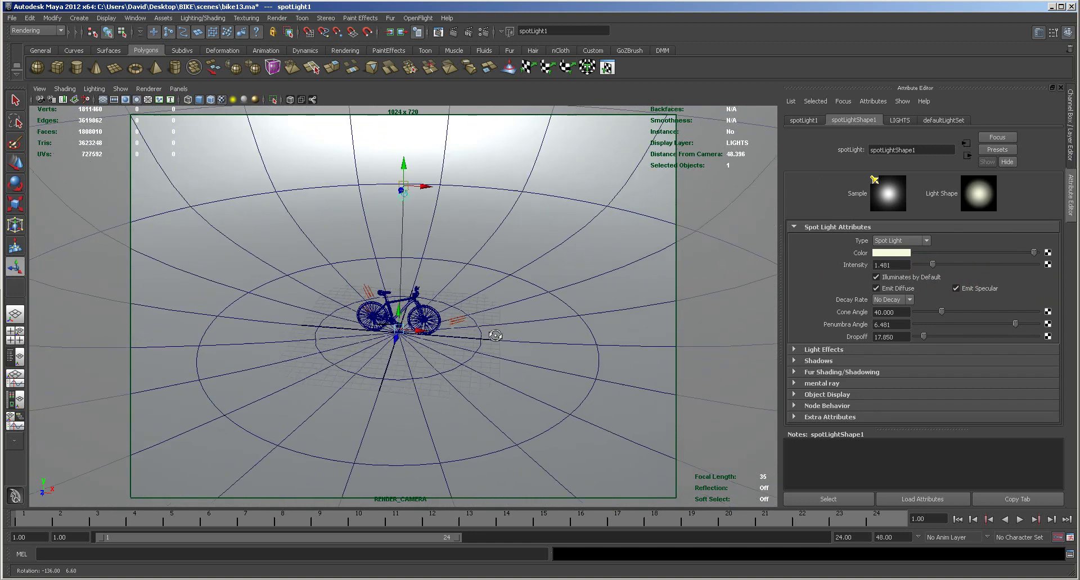
click(457, 320)
click(405, 192)
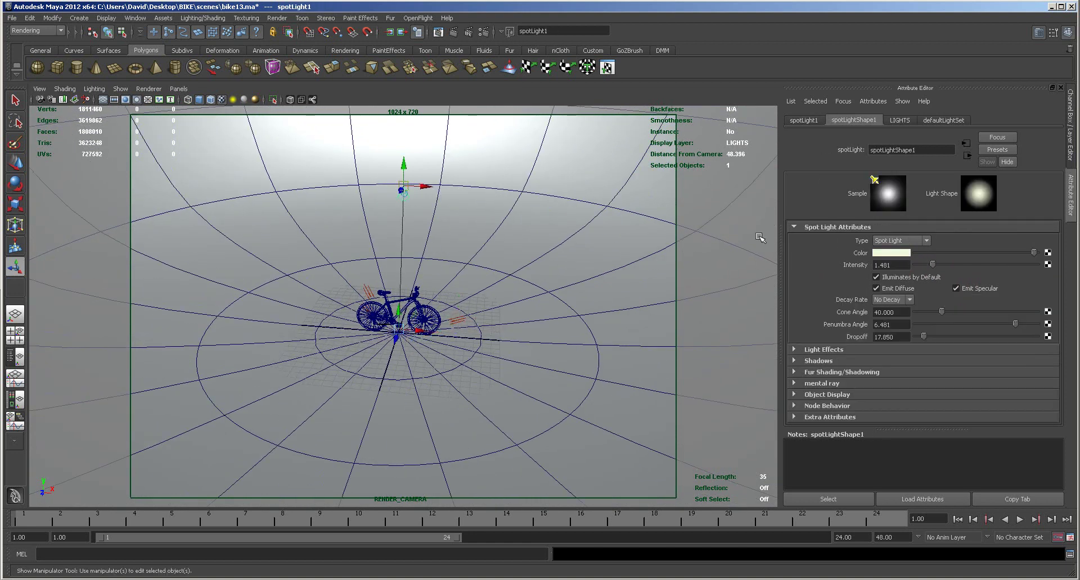
click(889, 254)
Step: Give directionalLight3 a pale violet color and directionalLight2 a pale blue one with hue 193, saturation 0.078 and value 0.980
click(368, 290)
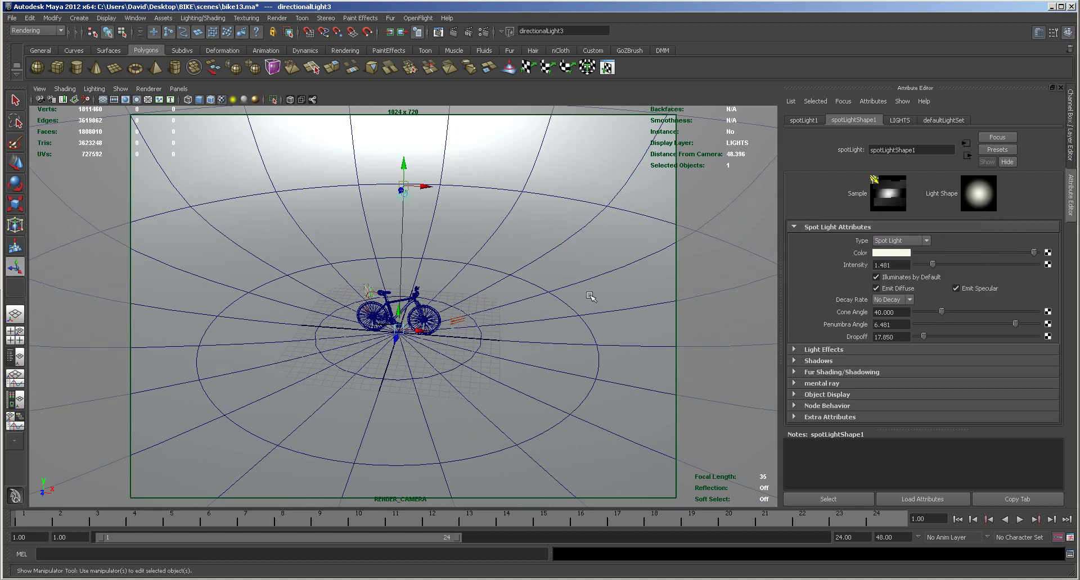
click(885, 253)
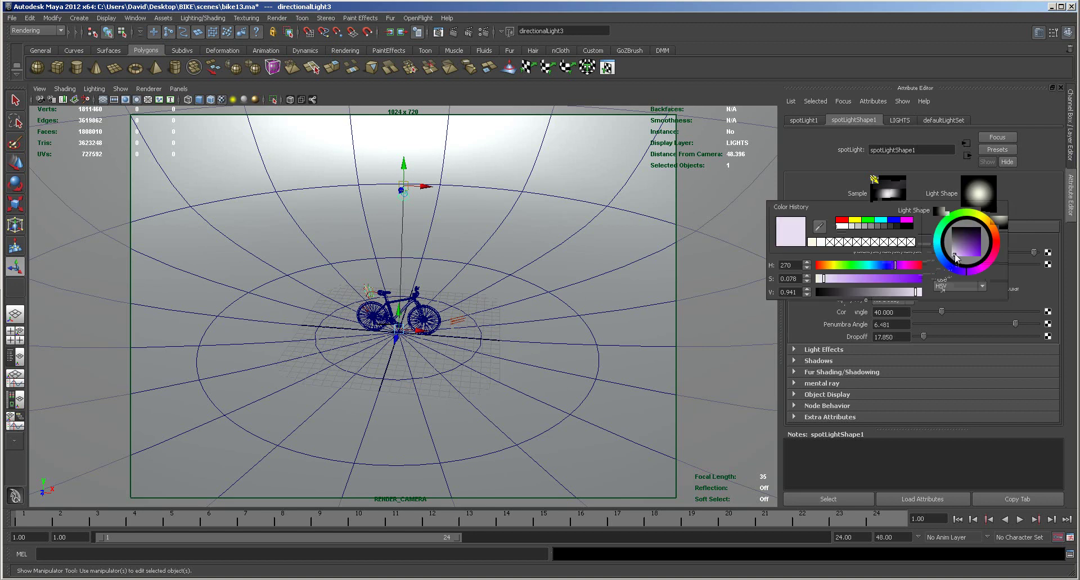
click(456, 322)
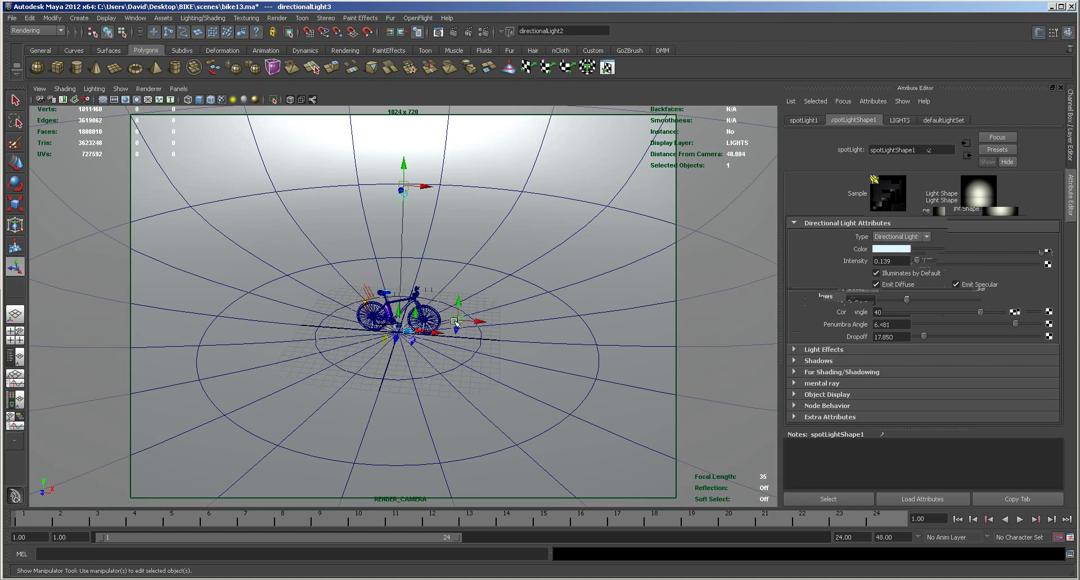
click(874, 249)
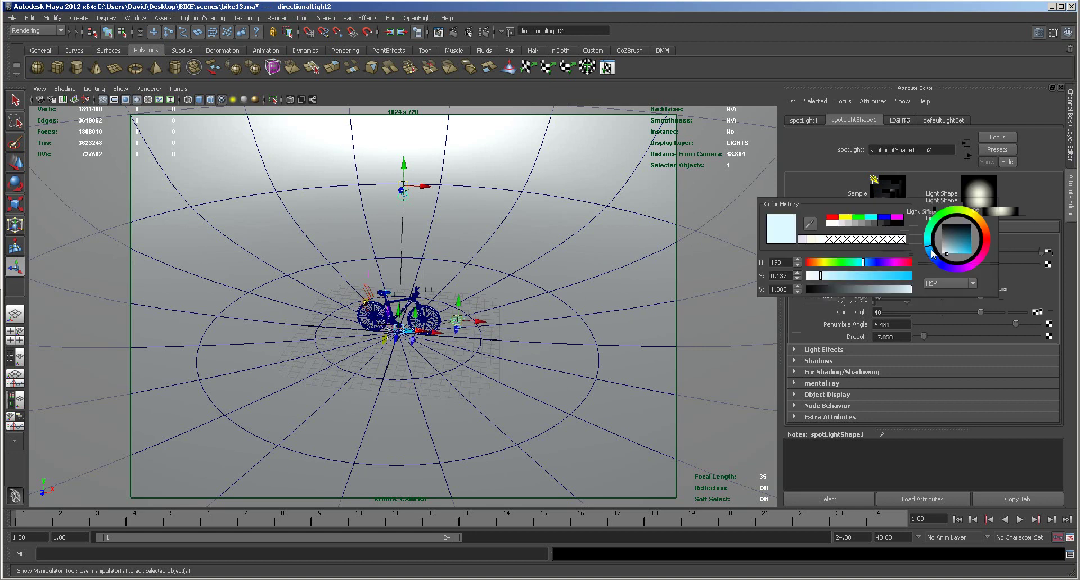
drag(946, 257, 945, 256)
Step: Change directionalLight3's color to a very pale yellow with hue 59
alt+drag(468, 308, 403, 285)
click(386, 287)
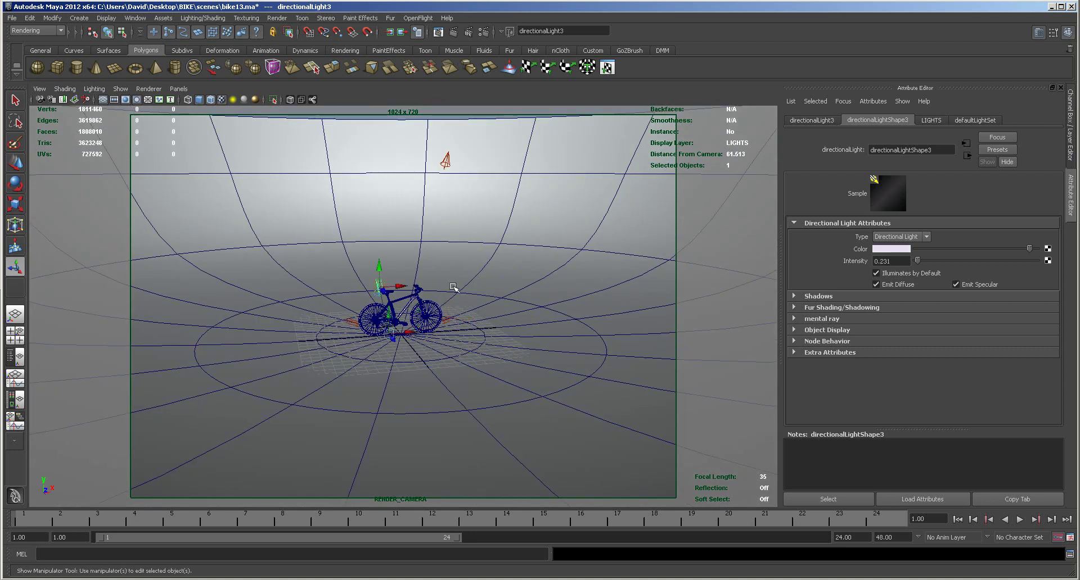
click(886, 249)
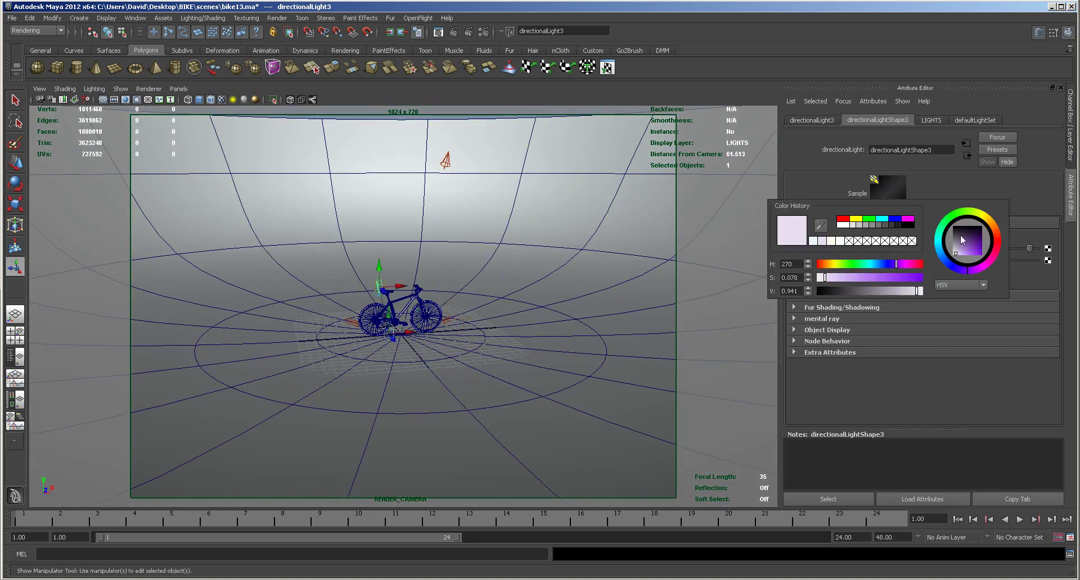
click(983, 220)
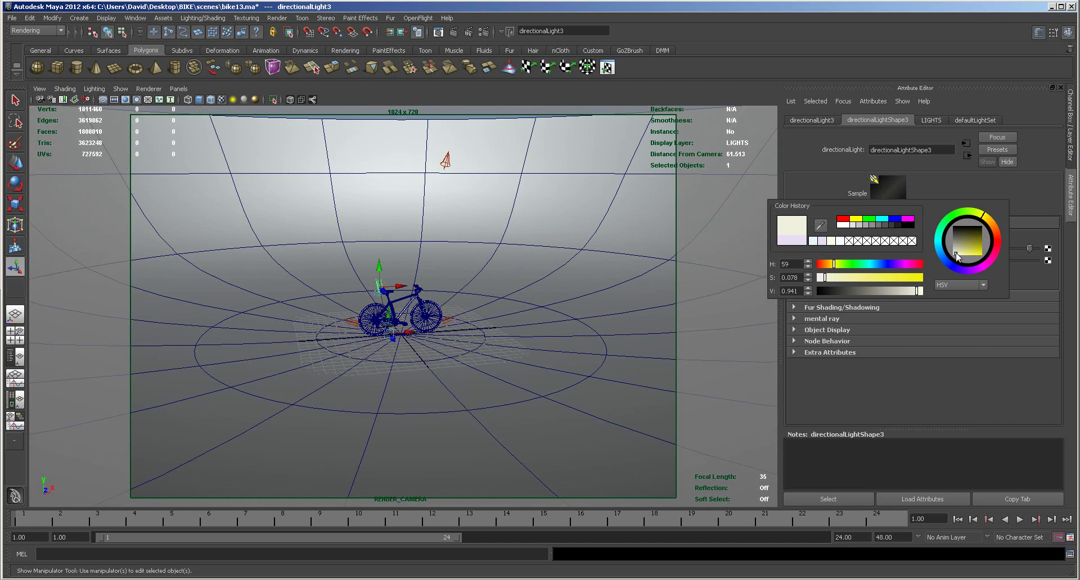
drag(956, 256, 955, 256)
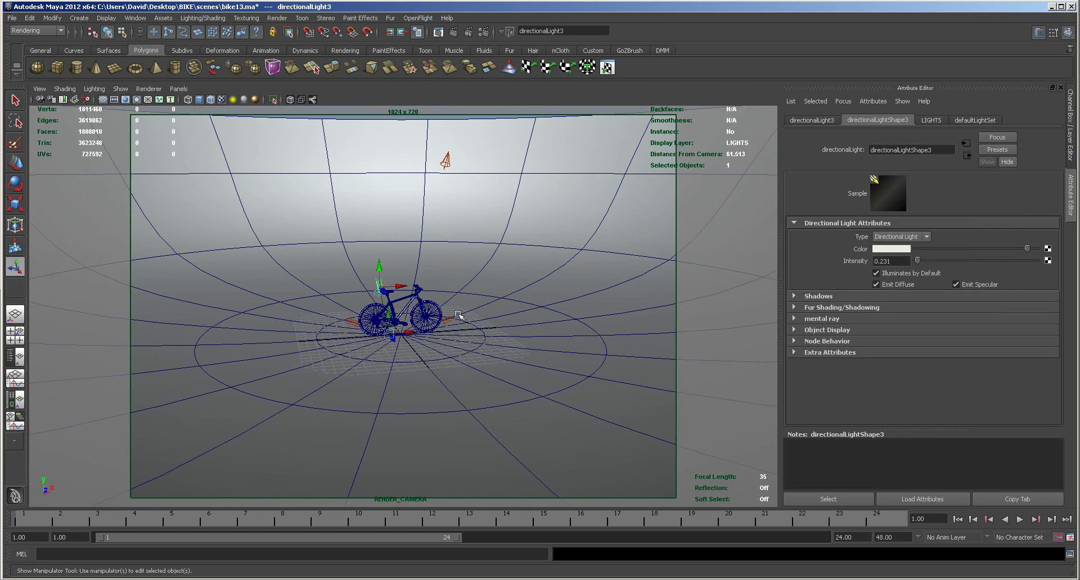
Step: Frame the whole bicycle closely in the render camera and render a test image with mental ray
alt+right_drag(432, 338, 903, 330)
alt+right_drag(682, 325, 720, 313)
alt+middle_drag(690, 321, 703, 312)
alt+right_drag(692, 316, 704, 313)
alt+drag(690, 323, 653, 332)
alt+right_drag(653, 332, 654, 333)
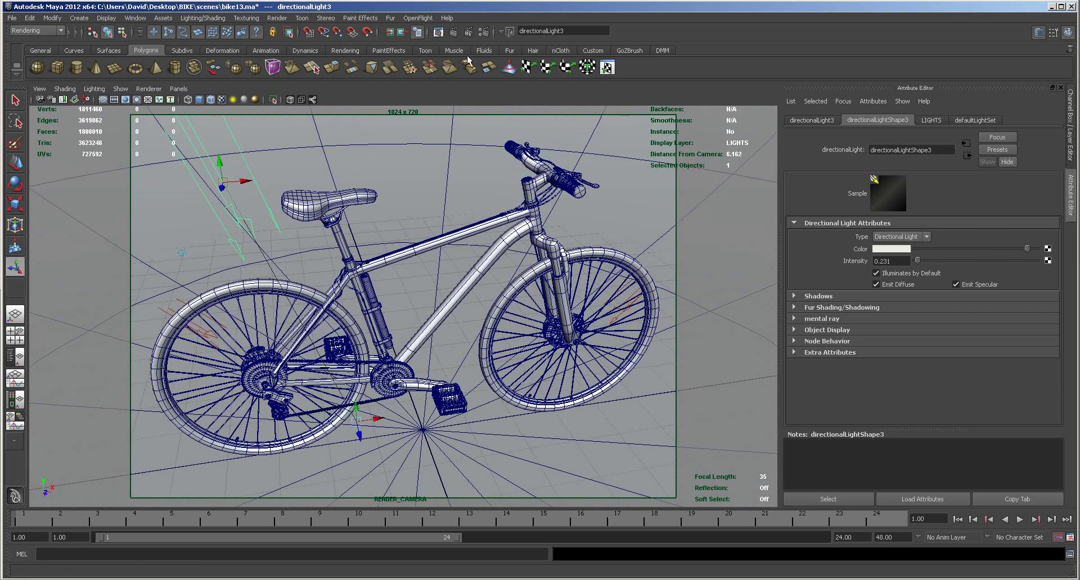
click(453, 32)
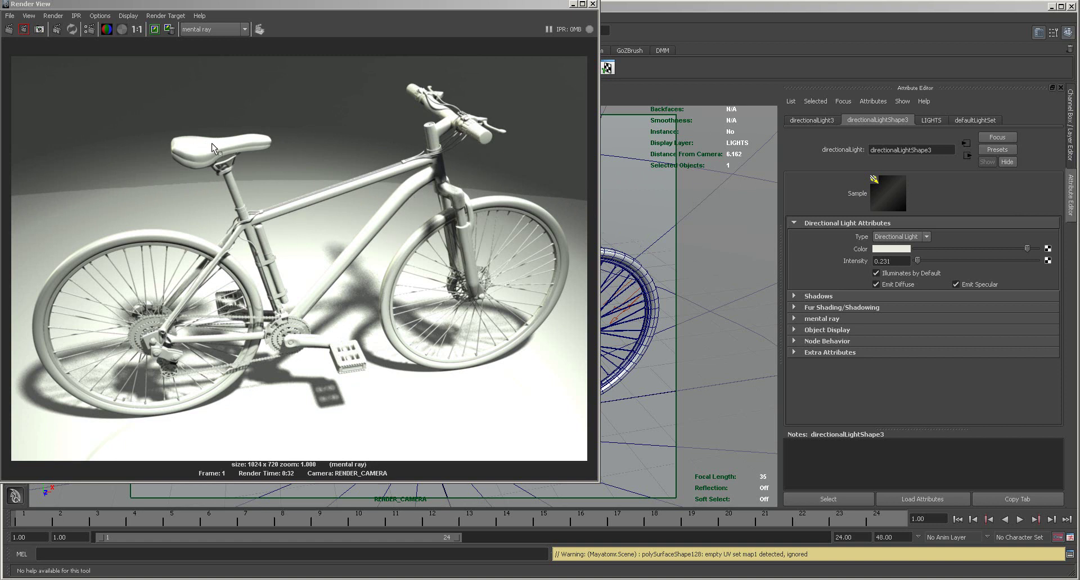
click(592, 4)
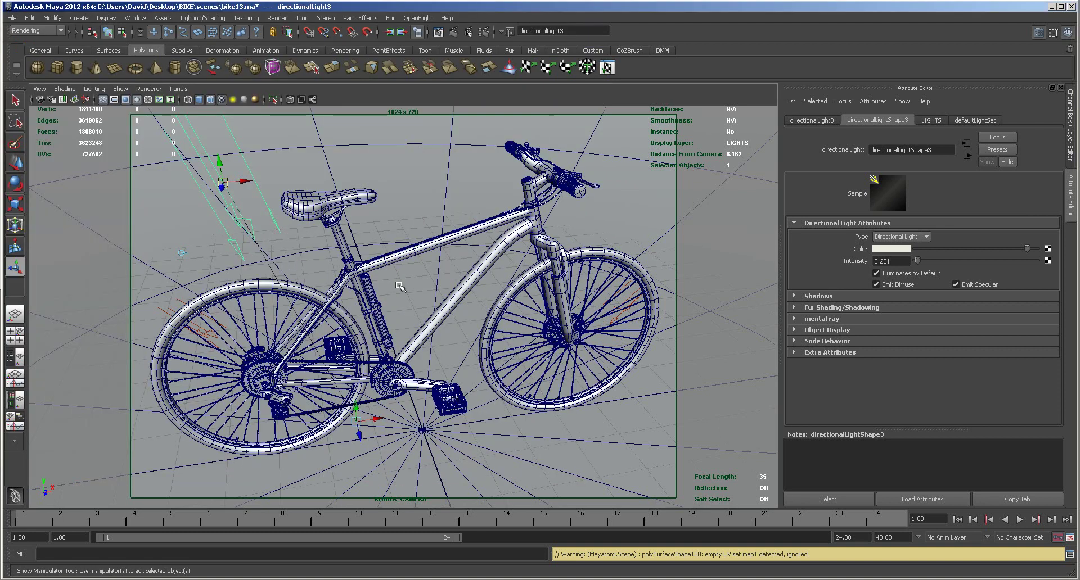
Step: Select directionalLight2 in front of the bicycle and raise it vertically to well above the handlebars
scroll(400, 284, down, 8)
mouse_move(396, 284)
alt+mouse_down()
mouse_move(309, 286)
mouse_move(309, 234)
mouse_move(381, 286)
alt+mouse_up()
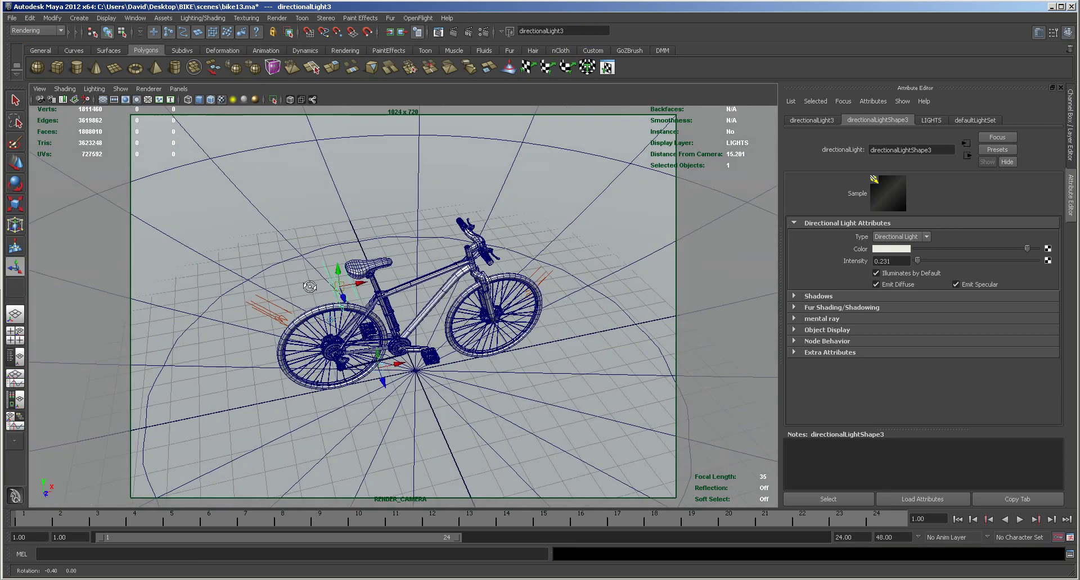
alt+drag(550, 306, 555, 374)
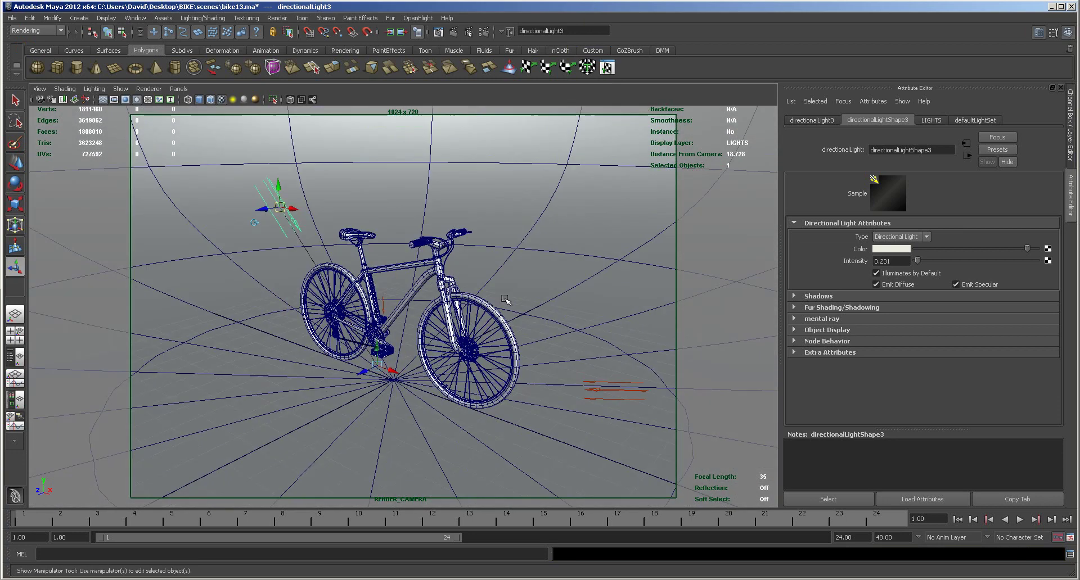
click(600, 392)
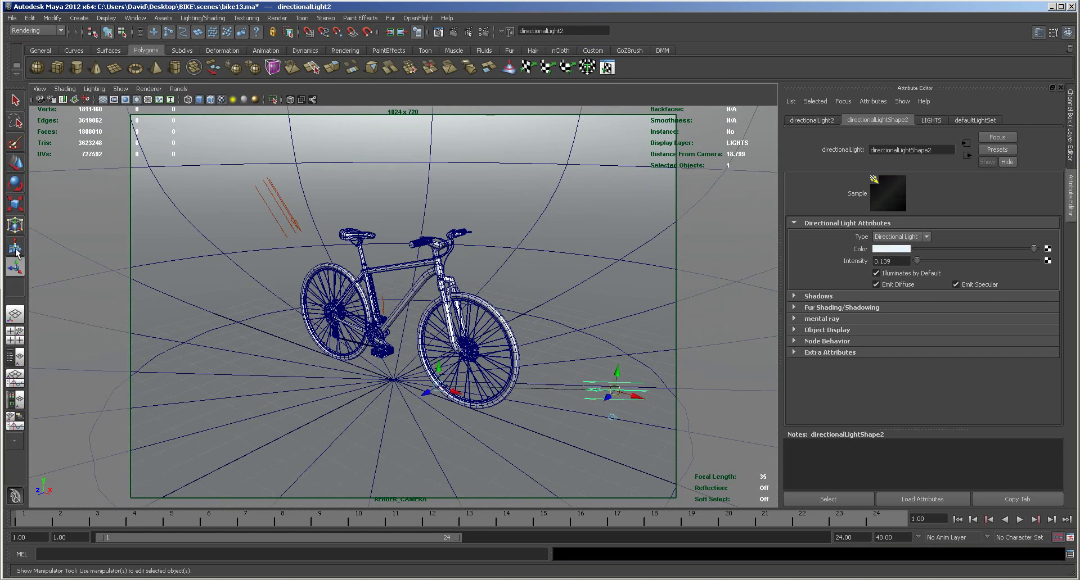
drag(615, 372, 603, 227)
Step: Delete directionalLight1, the yellowish light beside the rear wheel
alt+drag(543, 271, 343, 308)
click(269, 336)
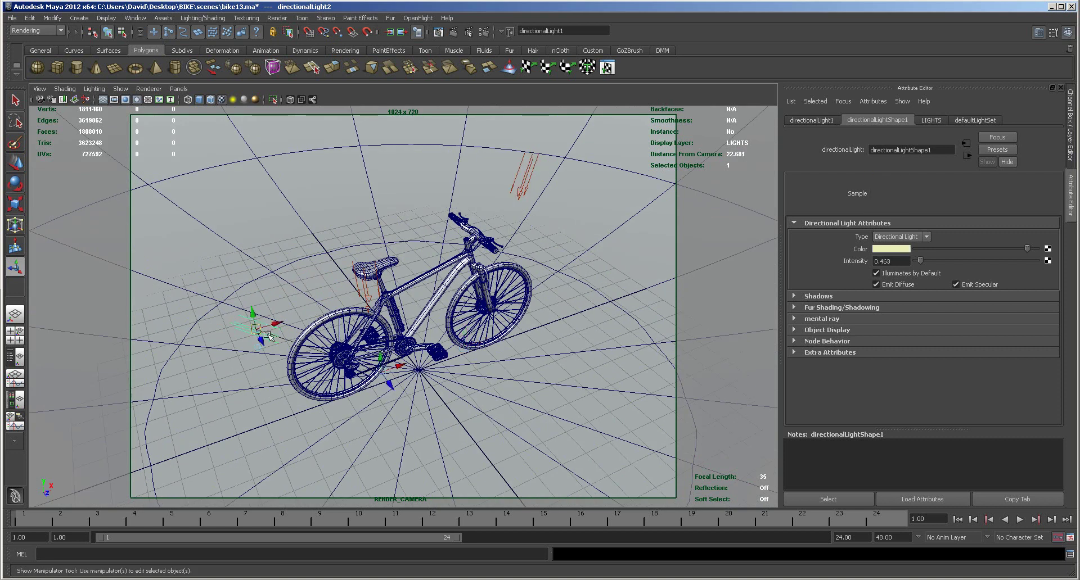
click(268, 336)
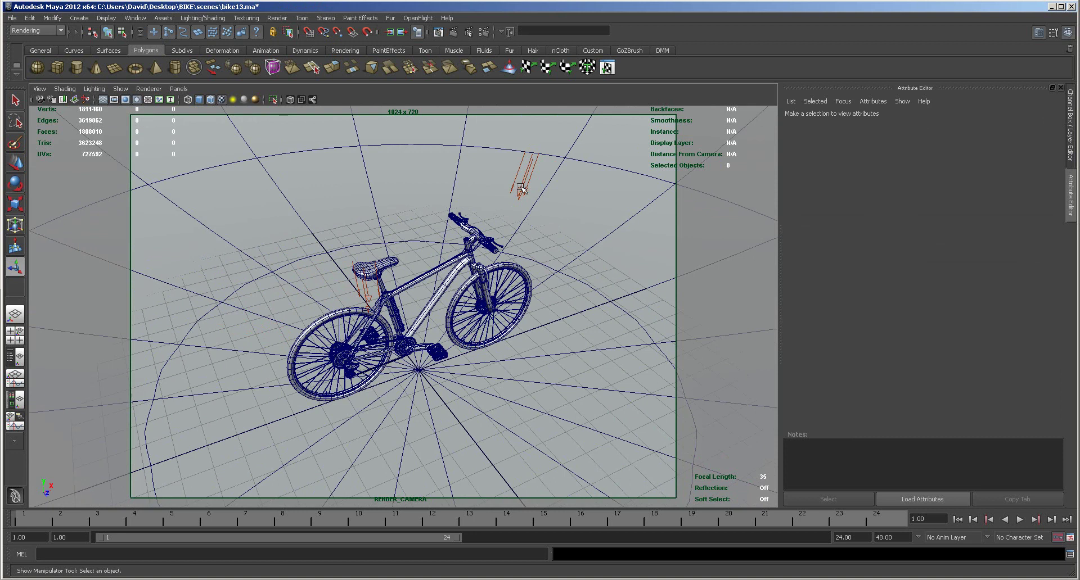
Step: Increase directionalLight2's intensity slightly and change its color to pale violet with hue 258, saturation 0.078 and value 0.980
click(520, 188)
drag(916, 260, 919, 259)
click(899, 248)
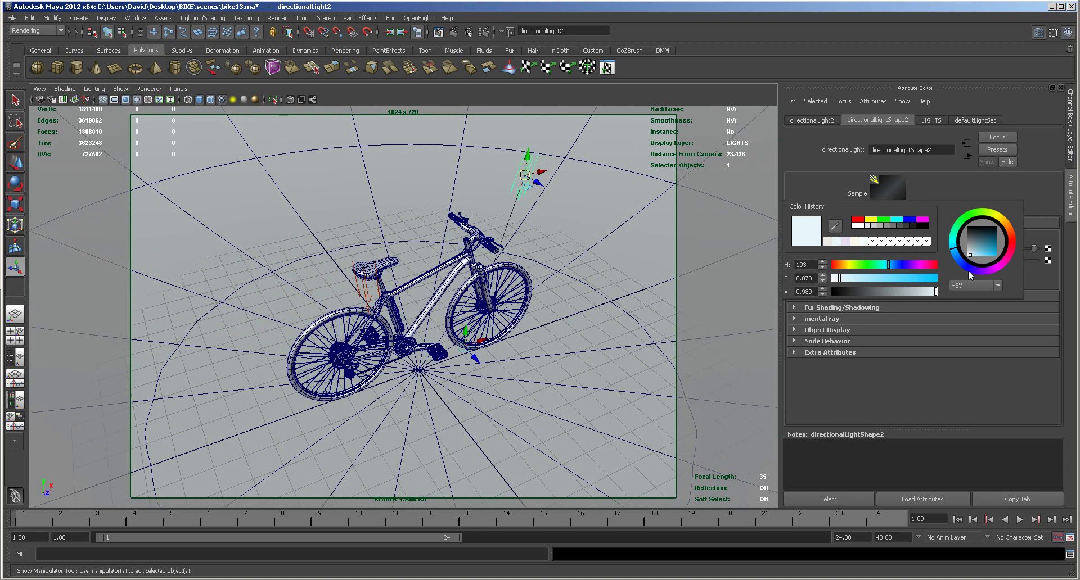
click(973, 269)
click(976, 269)
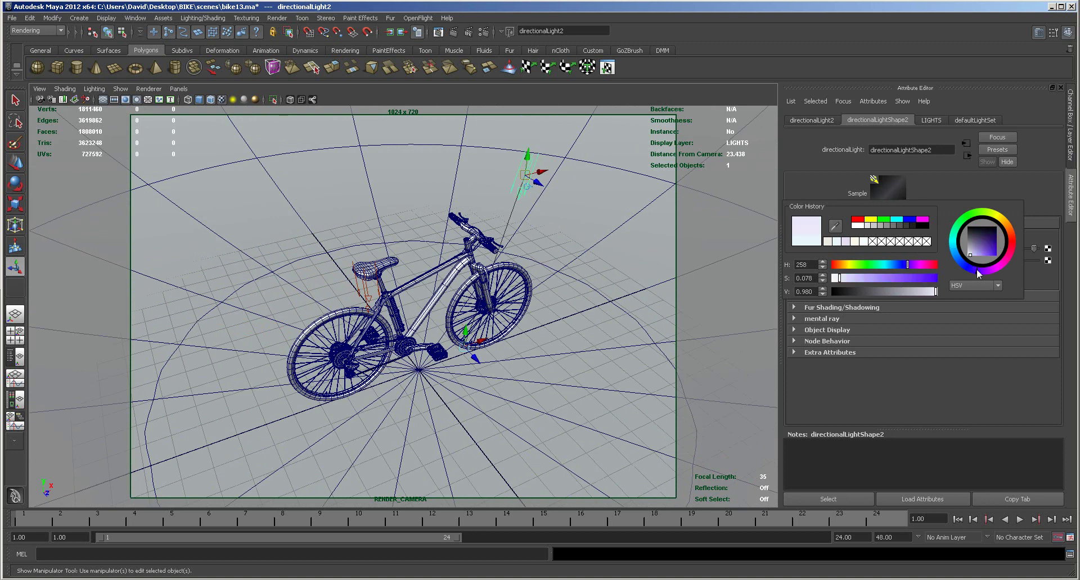
Step: Deepen directionalLight2's violet color to a saturation of 0.196
click(975, 258)
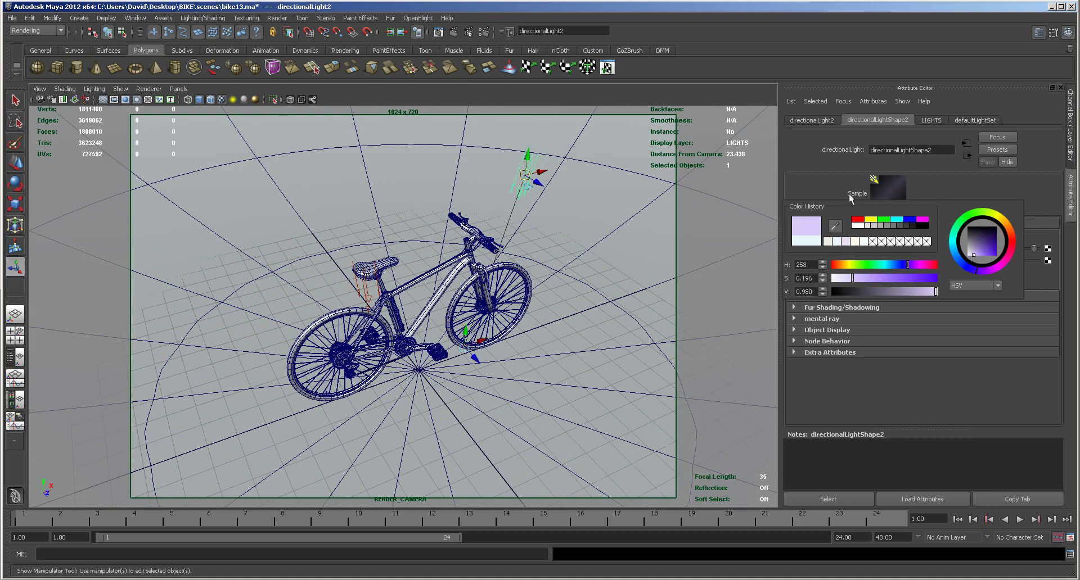
Step: Light the viewport with all scene lights and set spotLight1's cone angle to 69.168 and dropoff to 23.611
alt+right_drag(580, 367, 251, 333)
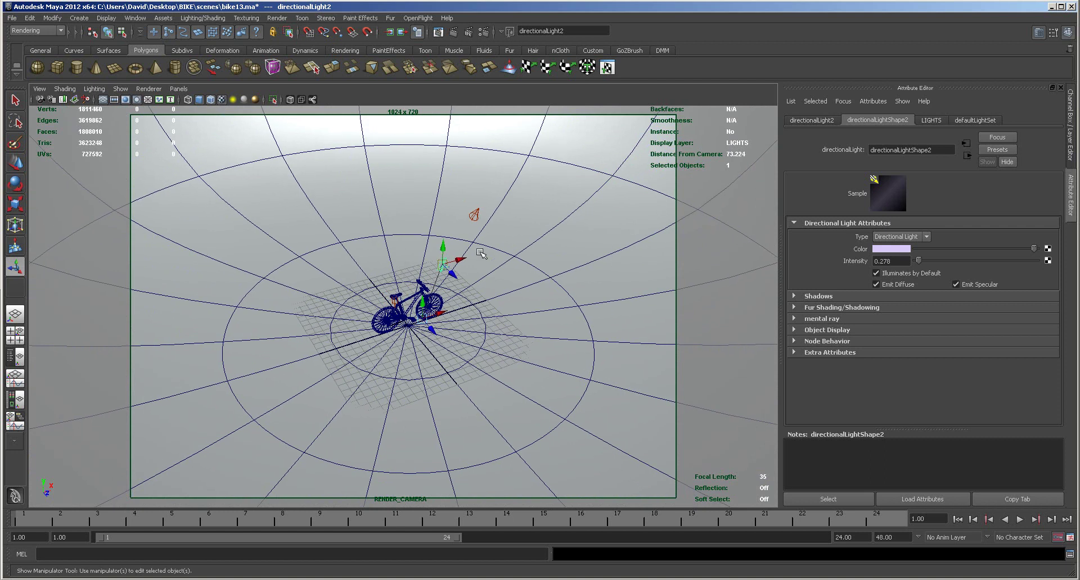
click(474, 216)
click(94, 89)
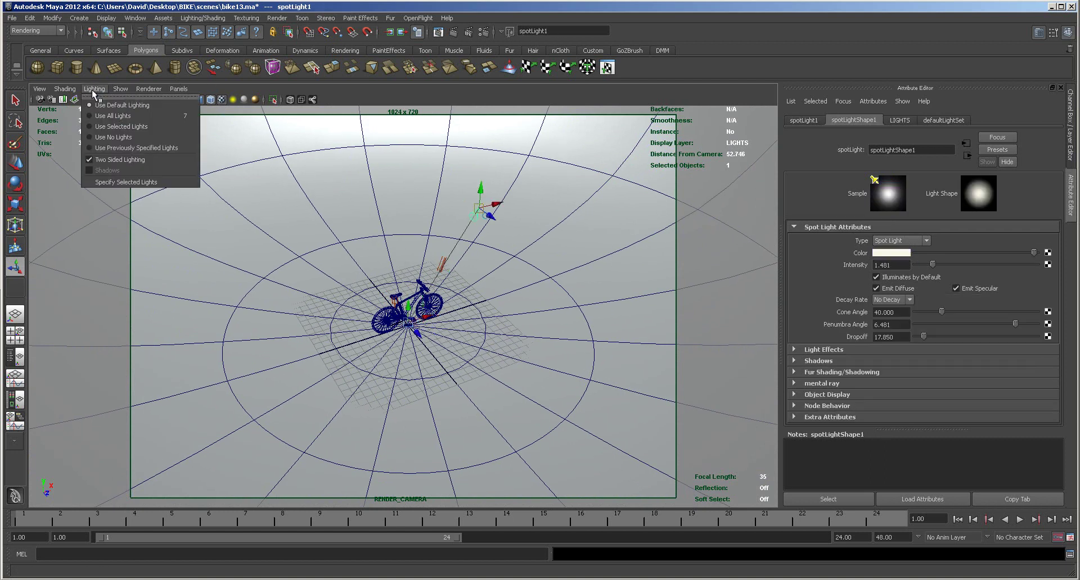
click(103, 118)
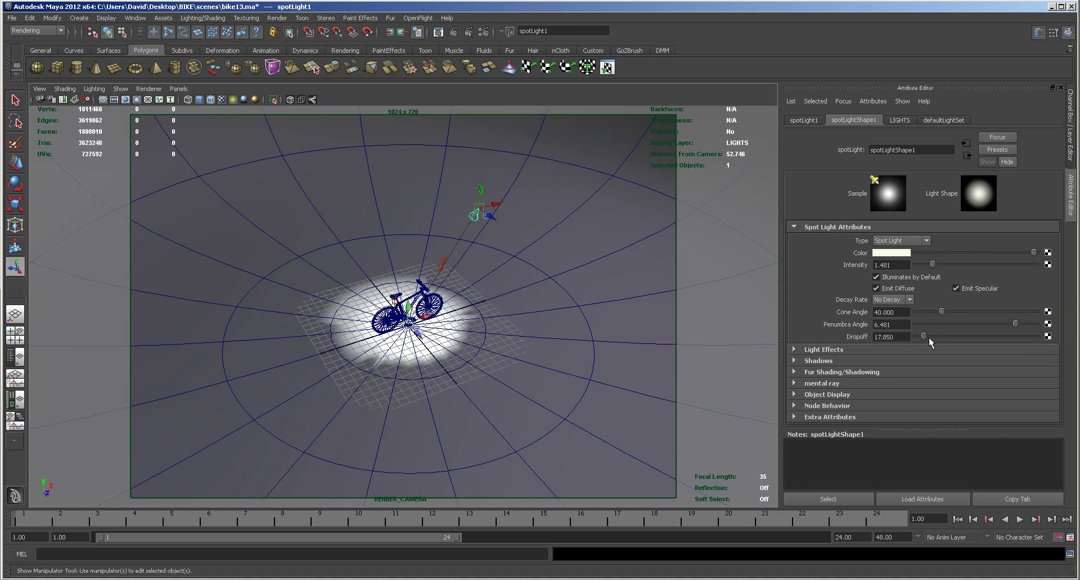
mouse_move(927, 336)
mouse_down()
mouse_move(961, 311)
mouse_move(925, 336)
mouse_up()
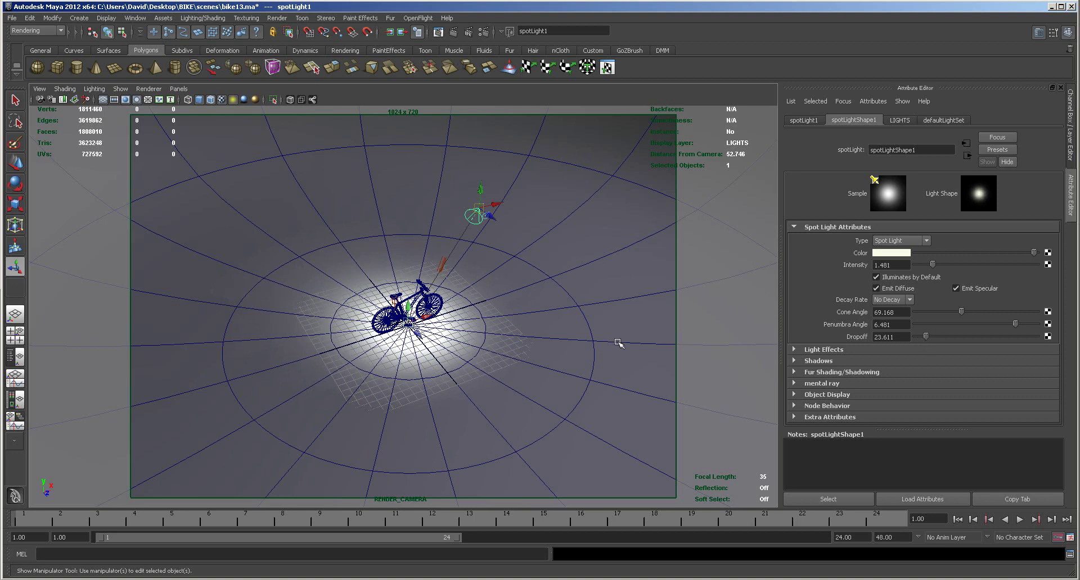
Step: Raise spotLight1 much higher above the bicycle in the front view and set its intensity to 1.667
key(space)
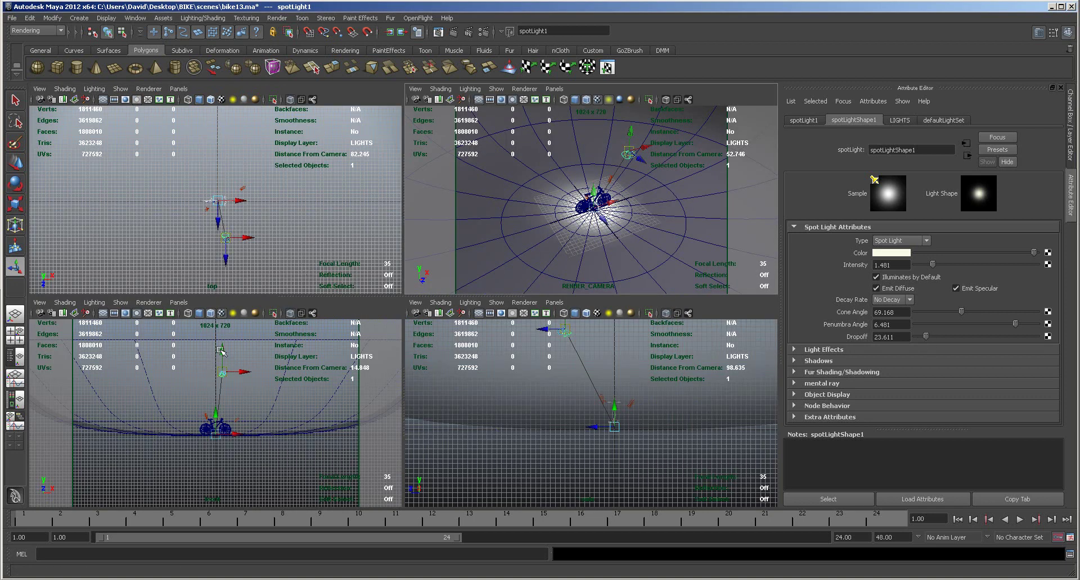
drag(224, 351, 230, 287)
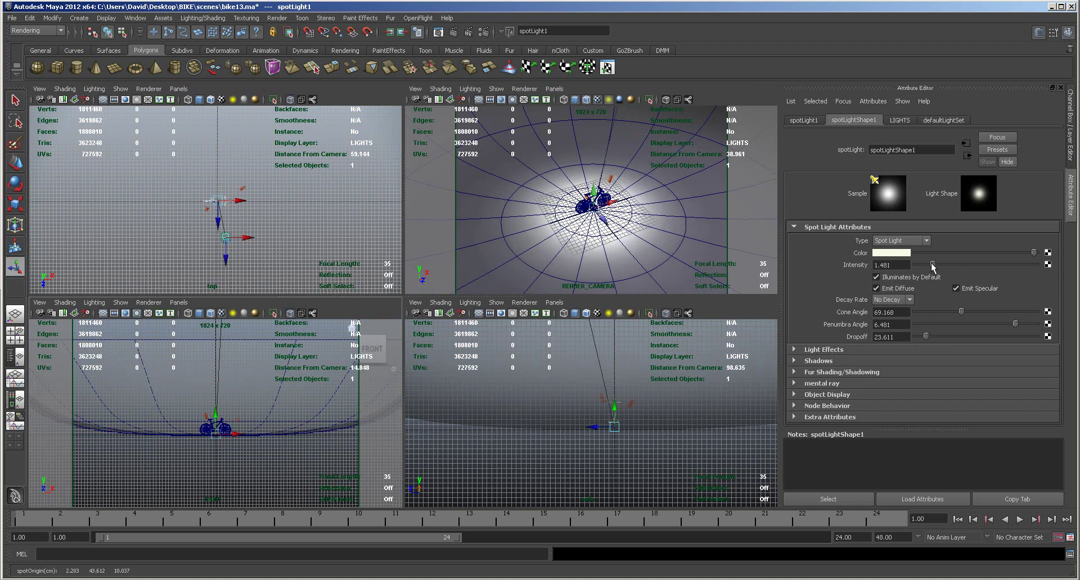
drag(932, 267, 935, 267)
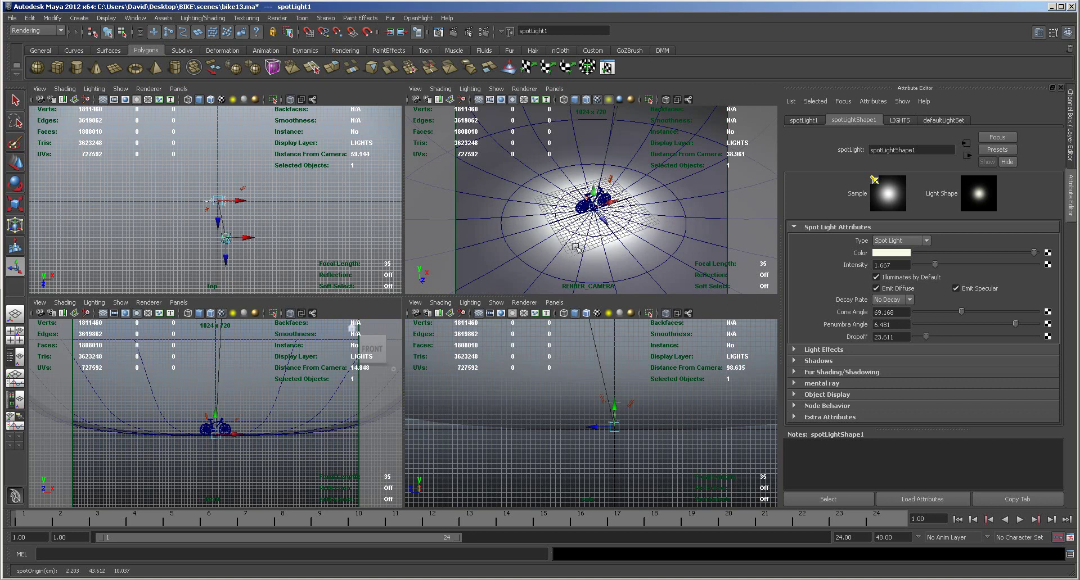
Step: Frame the bicycle closely from a lower angle in the render camera and render a mental ray test image
key(space)
alt+right_drag(348, 369, 721, 366)
alt+middle_drag(655, 387, 636, 366)
alt+right_drag(591, 367, 624, 366)
alt+middle_drag(625, 366, 620, 369)
alt+drag(620, 369, 621, 373)
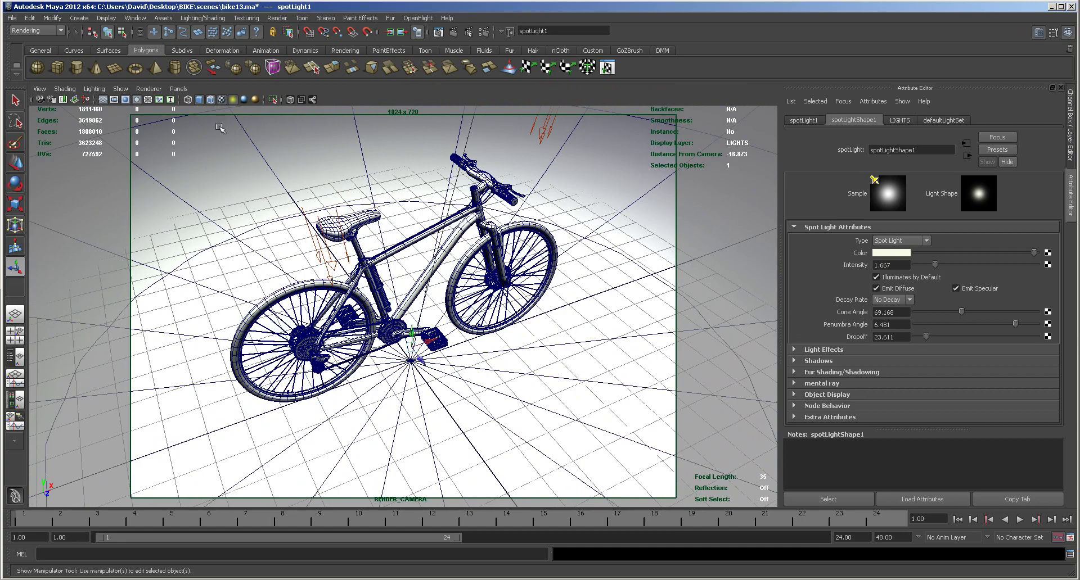
alt+drag(501, 408, 571, 453)
alt+right_drag(571, 453, 579, 416)
alt+drag(580, 416, 610, 400)
alt+middle_drag(610, 401, 623, 406)
alt+drag(616, 411, 604, 410)
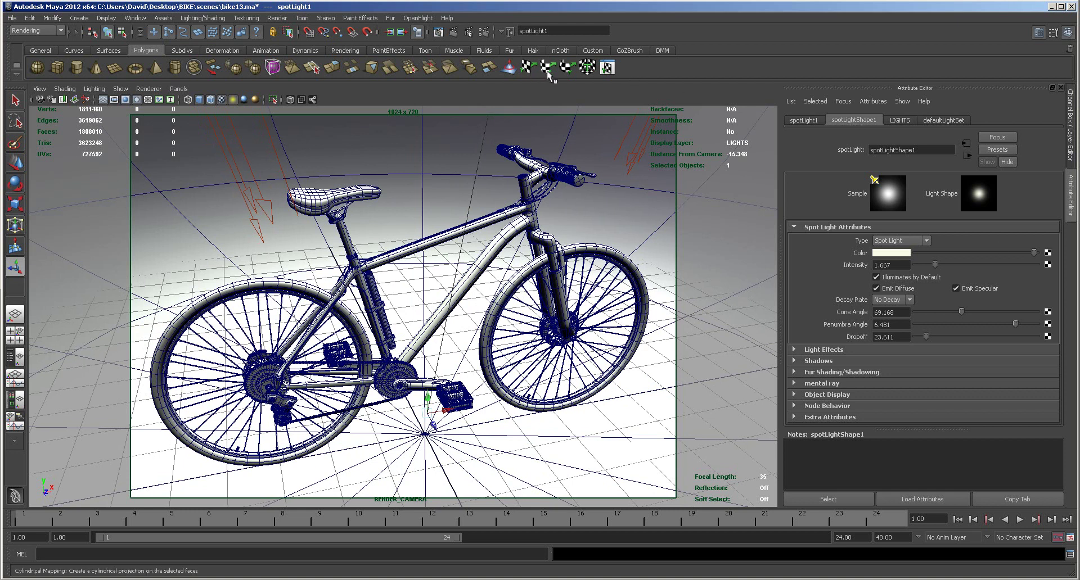
click(453, 31)
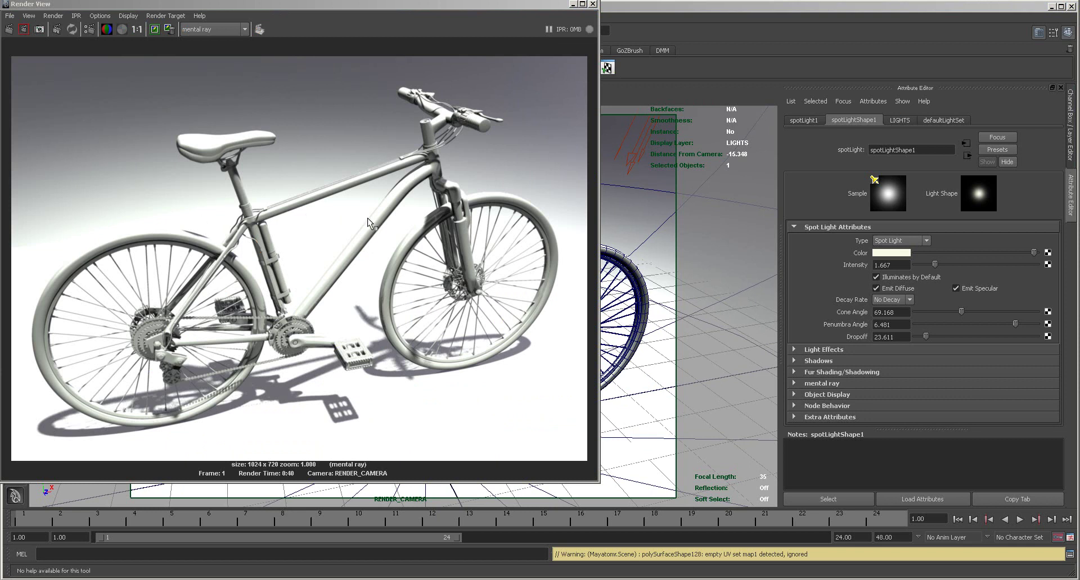
click(594, 5)
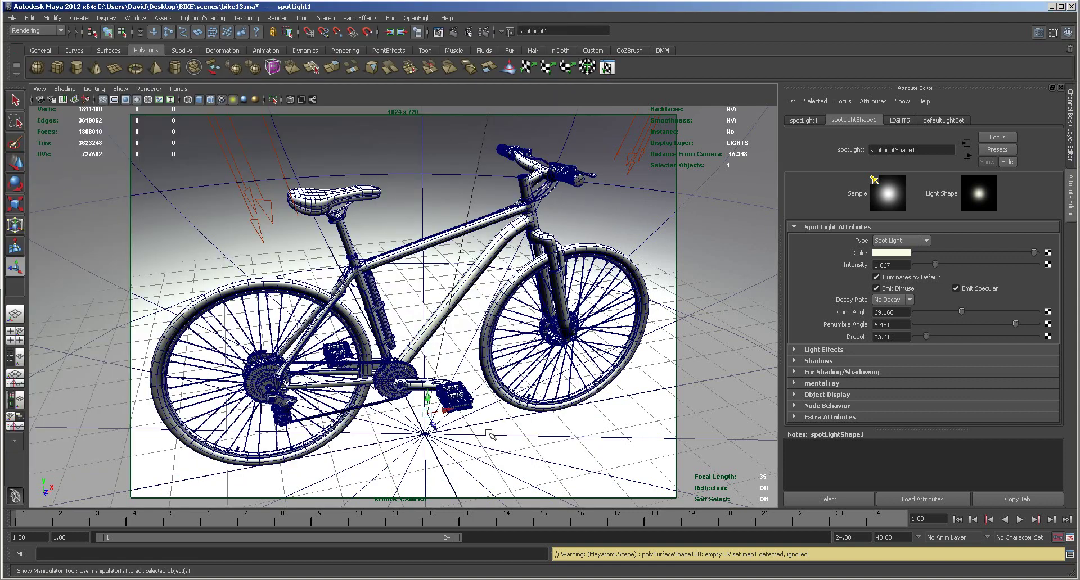
Step: Select directionalLight3 beside the saddle and move it out toward the near side of the bicycle
alt+right_drag(543, 420, 464, 391)
click(313, 239)
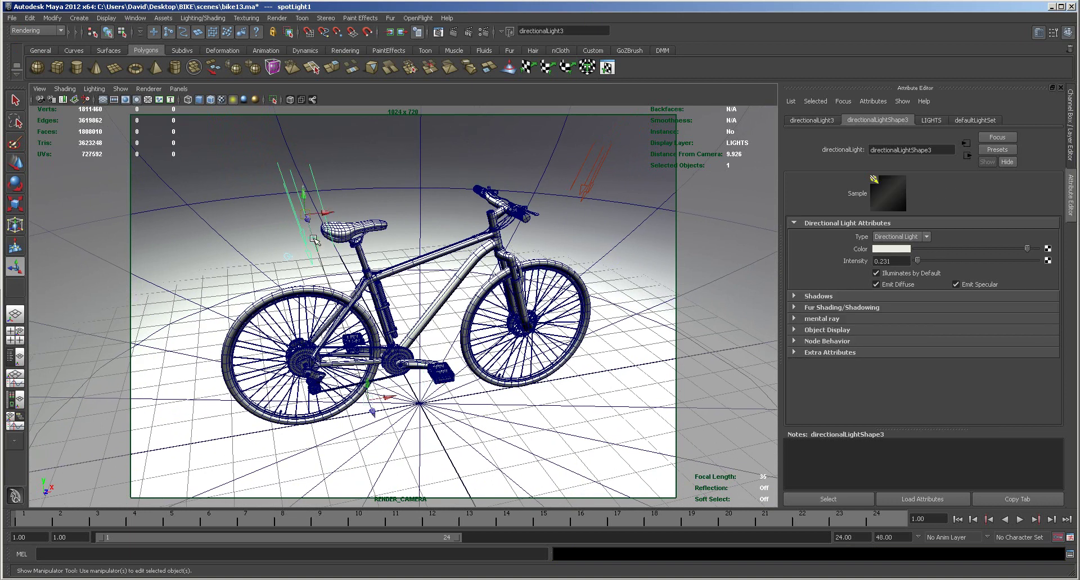
alt+drag(496, 396, 459, 394)
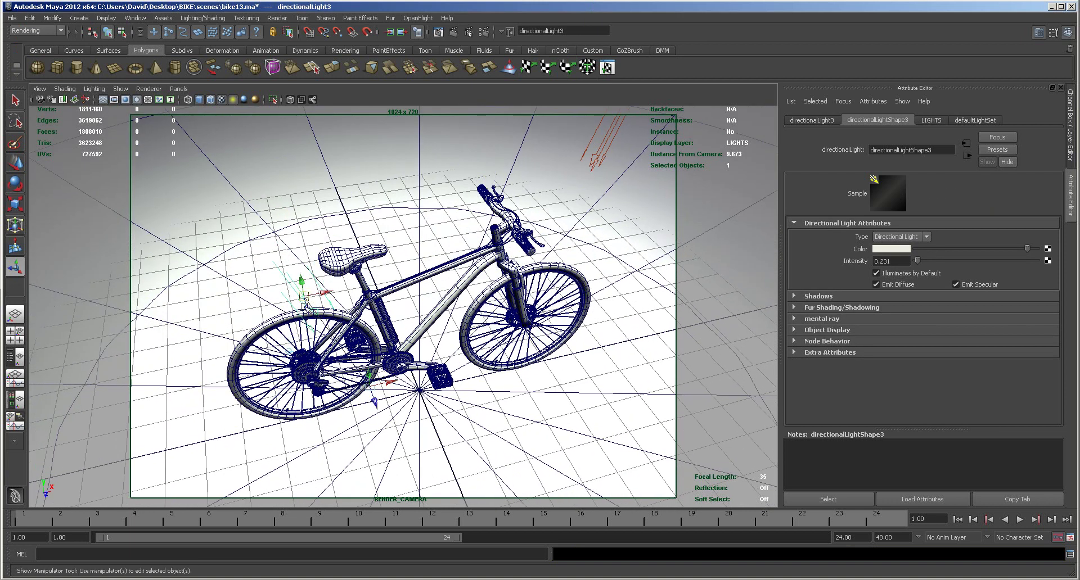
drag(306, 308, 348, 422)
Step: Soften and widen spotLight1 with cone angle 86.667, penumbra angle 5.648 and dropoff 11.806
alt+right_drag(544, 389, 212, 340)
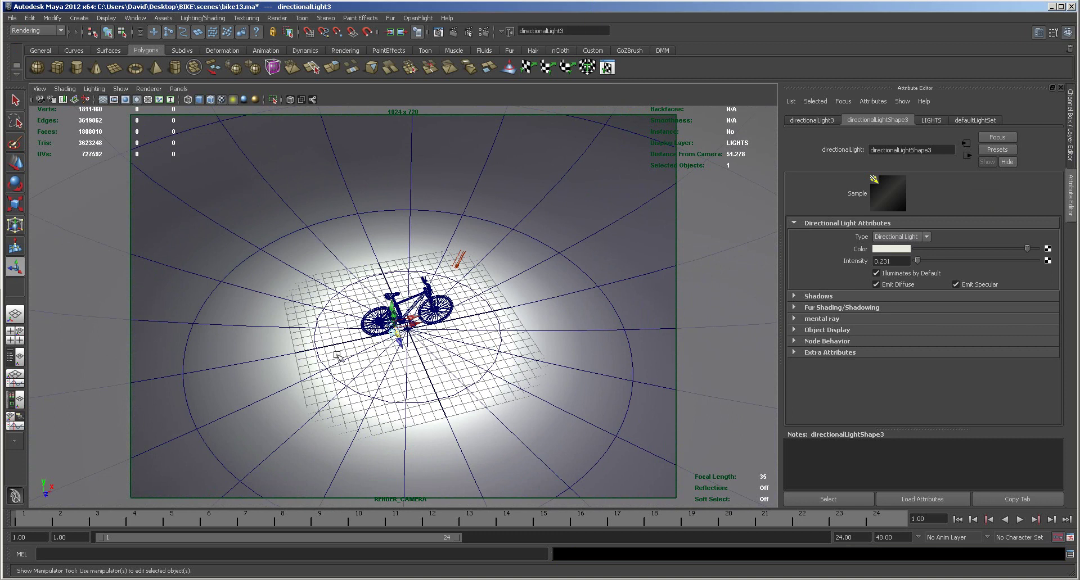
alt+right_drag(412, 347, 202, 318)
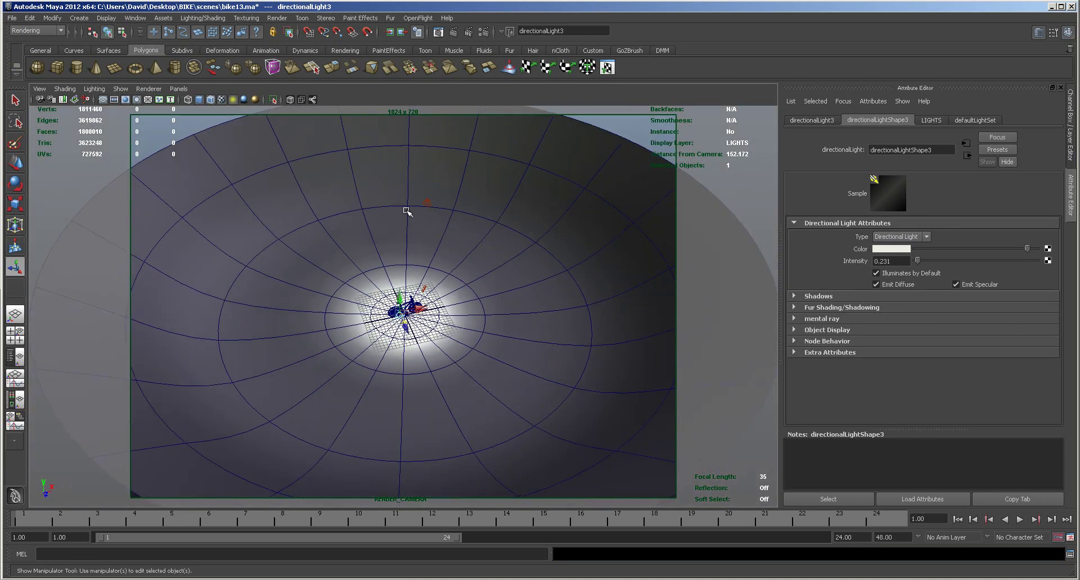
click(427, 202)
alt+right_drag(427, 202, 890, 288)
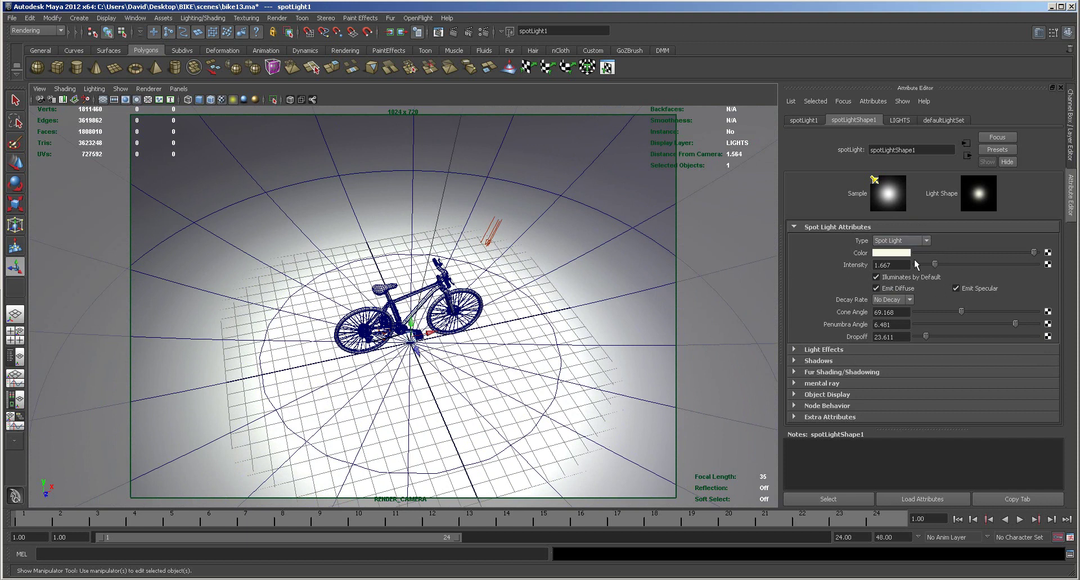
drag(969, 309, 1006, 325)
mouse_move(927, 336)
mouse_down()
mouse_move(939, 337)
mouse_move(920, 336)
mouse_up()
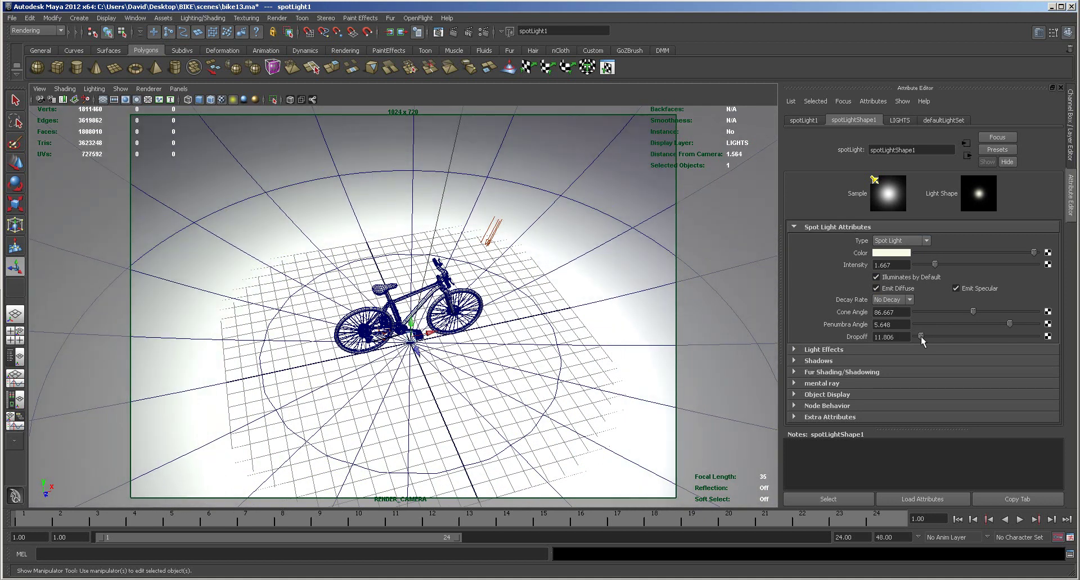
Step: Select directionalLight2 and set its color to pale violet with hue 258, saturation 0.118 and value 0.961
click(496, 236)
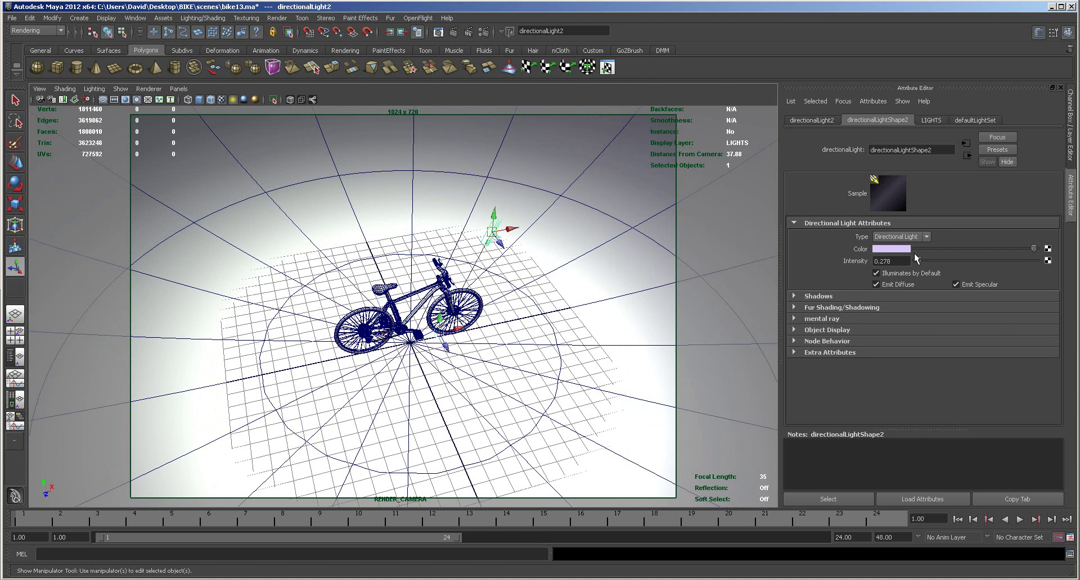
click(906, 249)
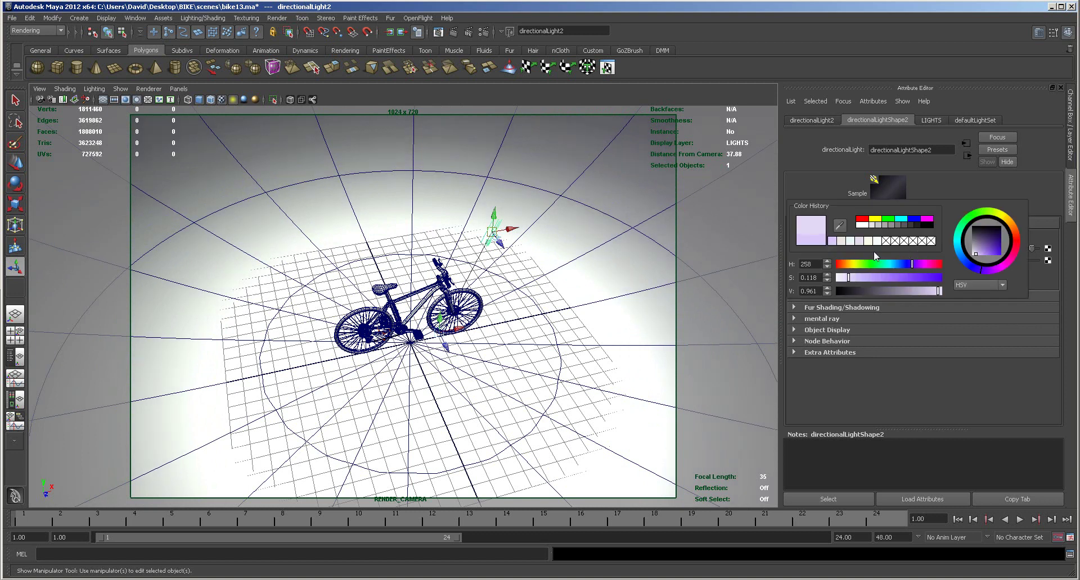
alt+drag(567, 316, 399, 278)
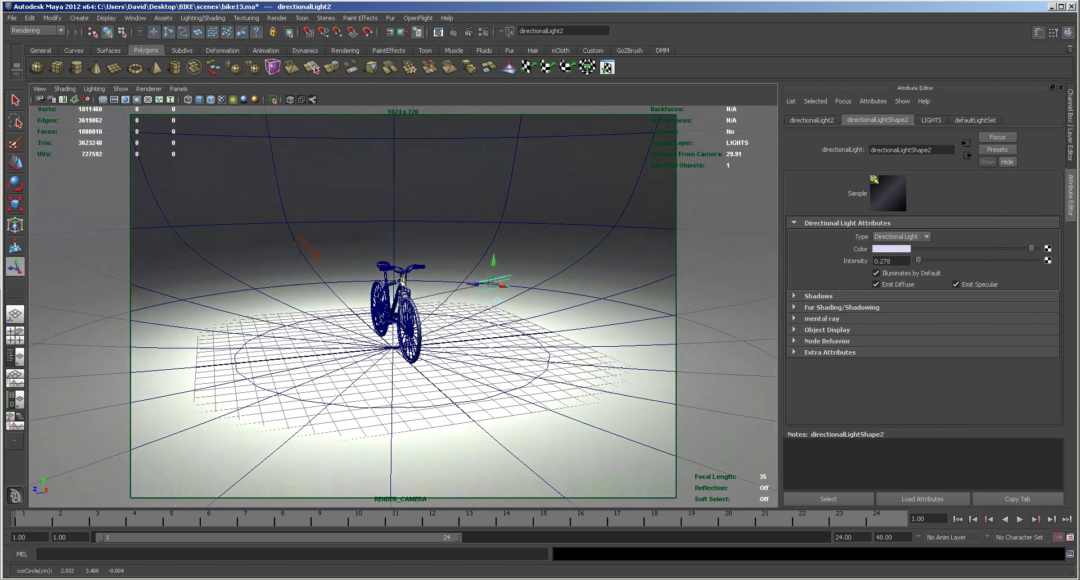
alt+drag(411, 363, 516, 379)
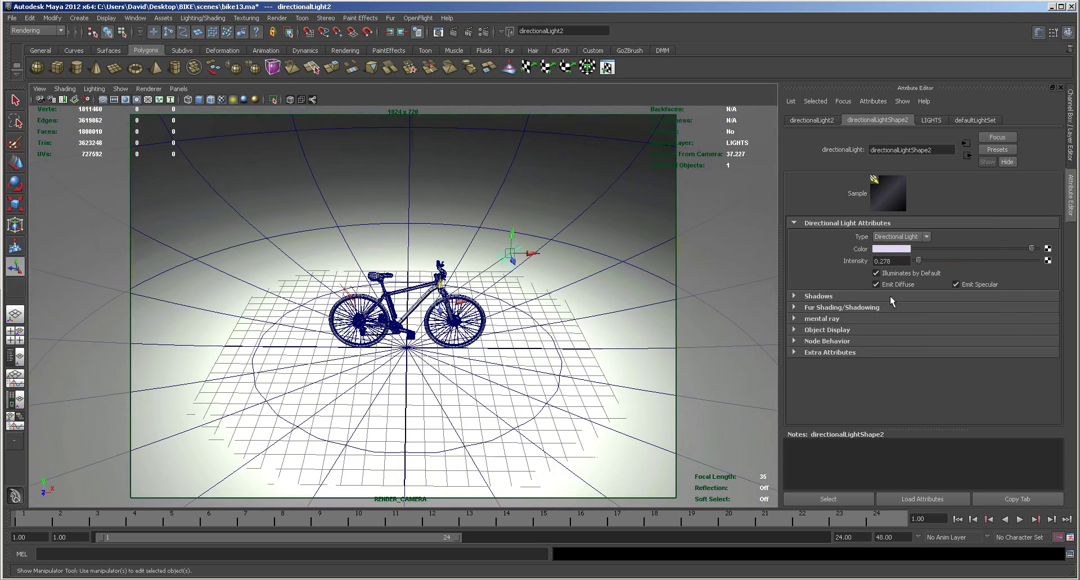
Step: Try a warm hue of 41 on directionalLight2, and settle on a pale blue-violet color
click(893, 249)
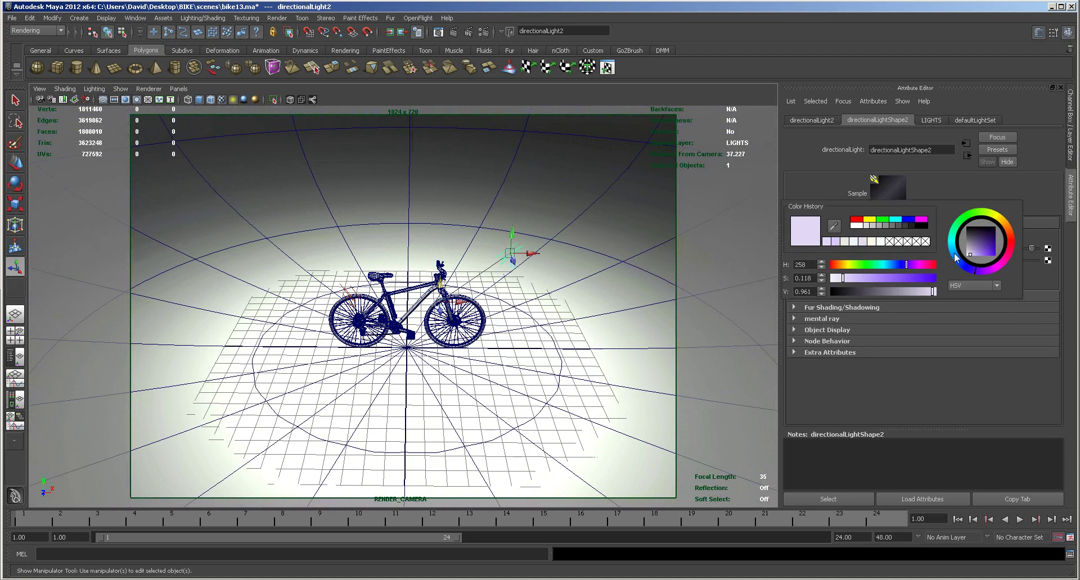
click(1005, 226)
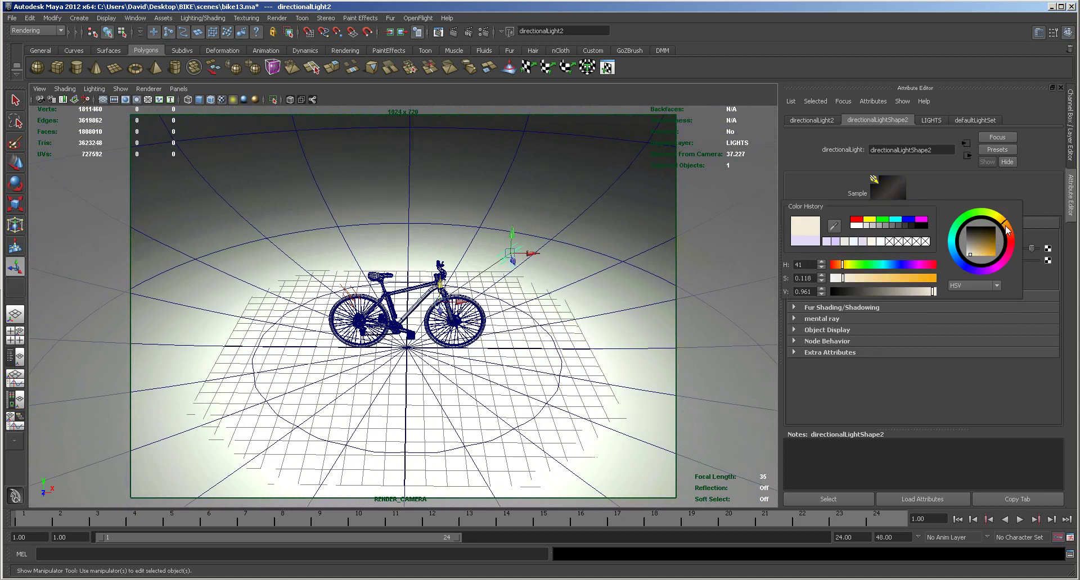
click(973, 268)
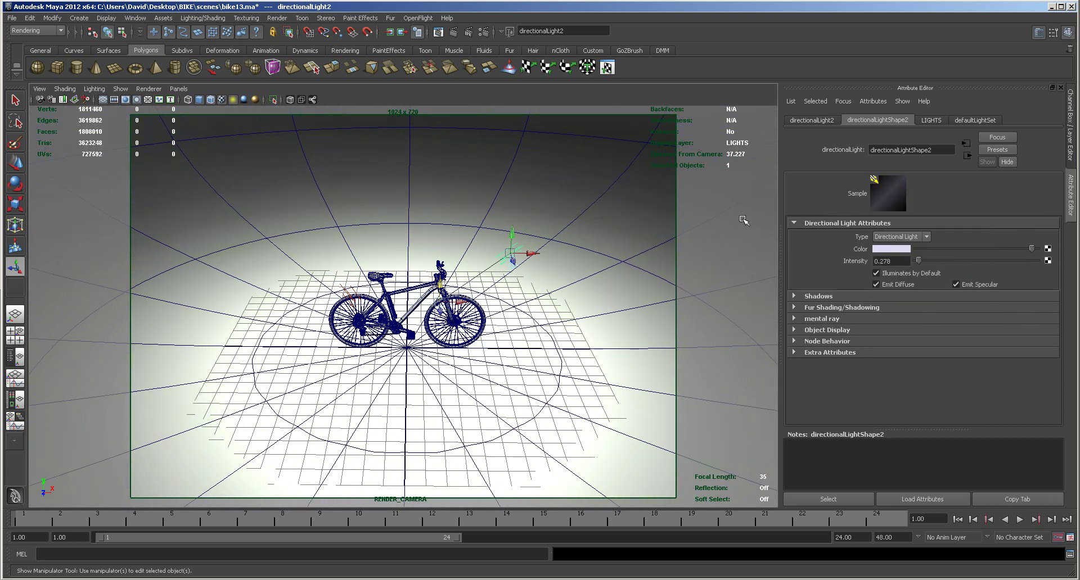
Step: Select directionalLight3 near the rear wheel and lower its intensity to 0.139
click(347, 292)
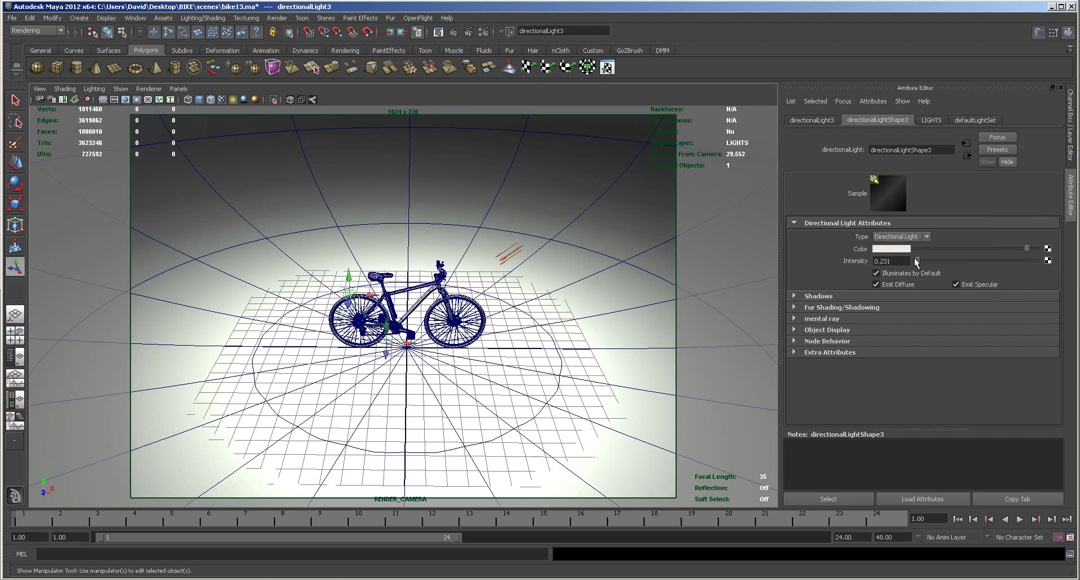
drag(917, 259, 915, 259)
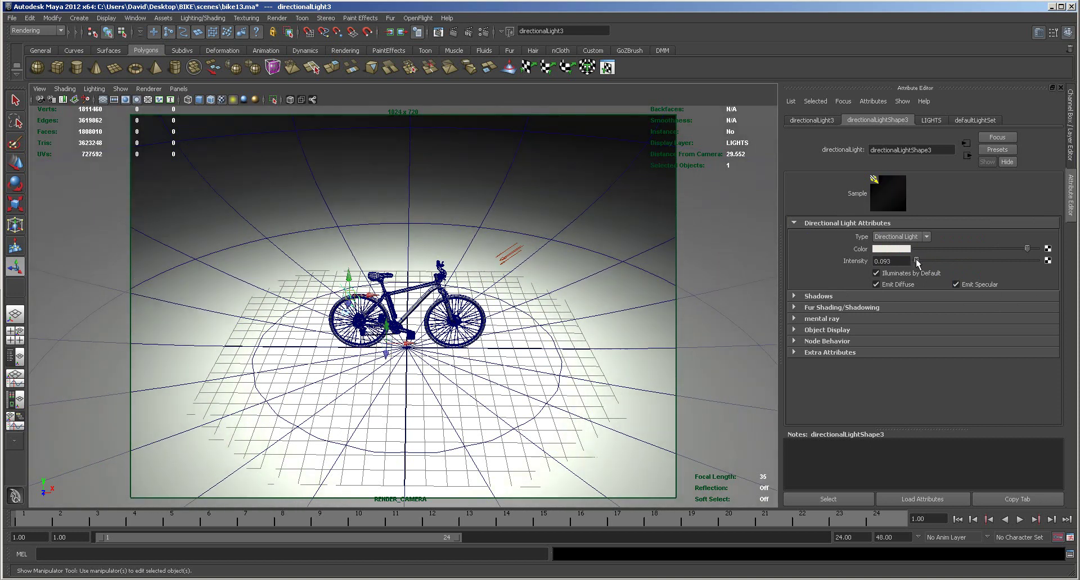
Step: Reframe the render camera on a close, low side view that fills the frame with the whole bicycle
alt+right_drag(501, 378, 737, 363)
alt+drag(655, 387, 656, 444)
alt+right_drag(656, 444, 762, 375)
alt+drag(762, 378, 697, 392)
alt+middle_drag(694, 391, 676, 390)
alt+right_drag(660, 391, 670, 391)
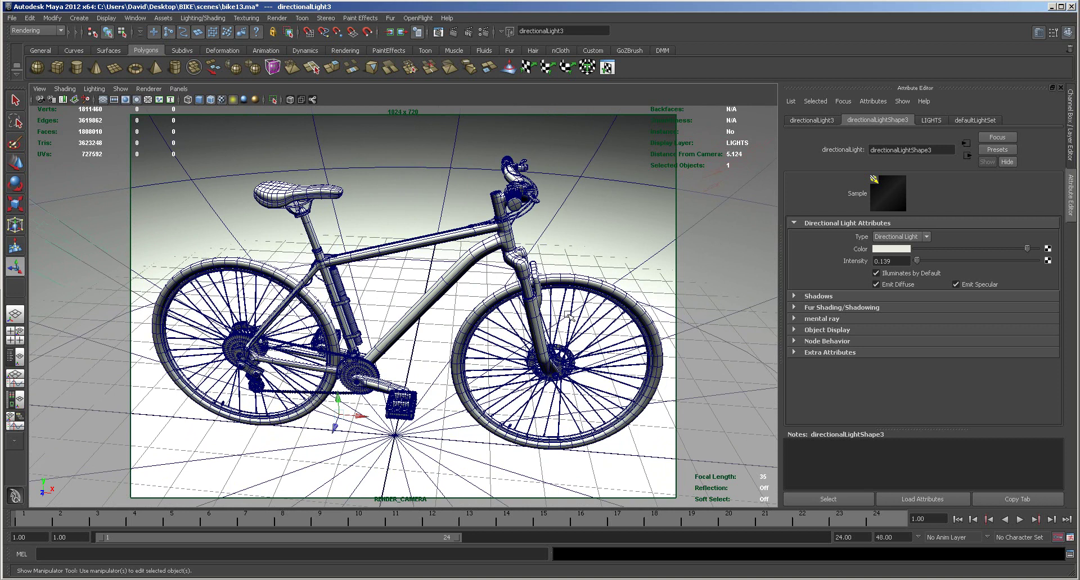
Step: Set spotLight1's raytrace shadows to light radius 0.7, 50 shadow rays and a ray depth limit of 50
key(space)
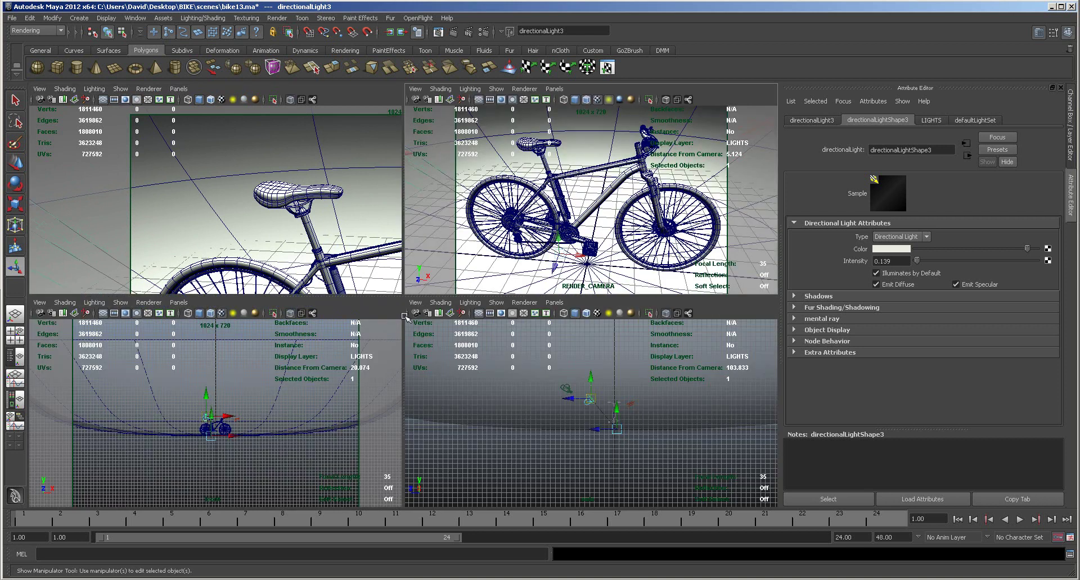
alt+right_drag(273, 381, 139, 379)
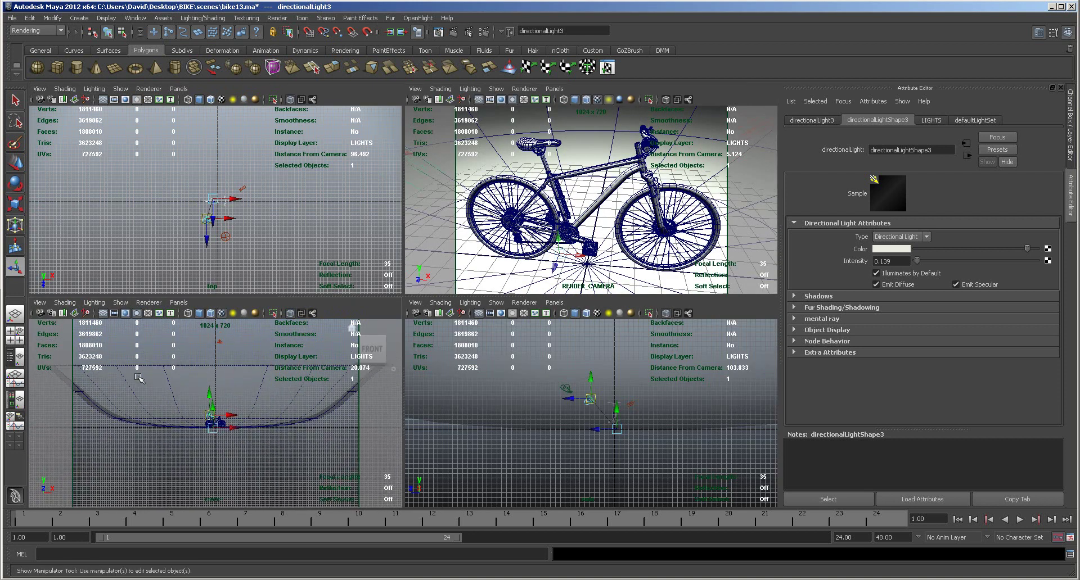
drag(207, 337, 239, 356)
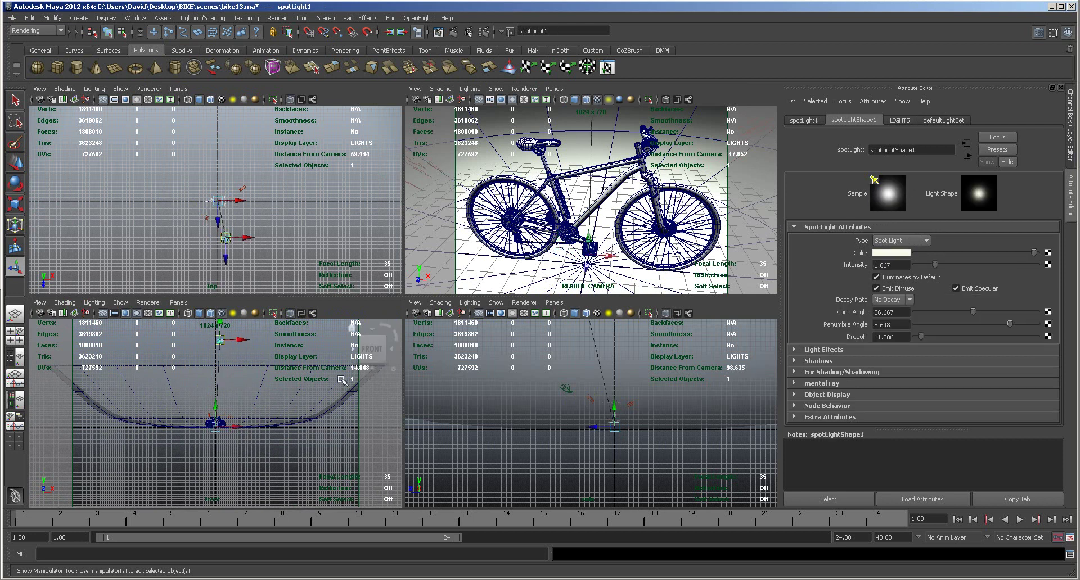
click(795, 360)
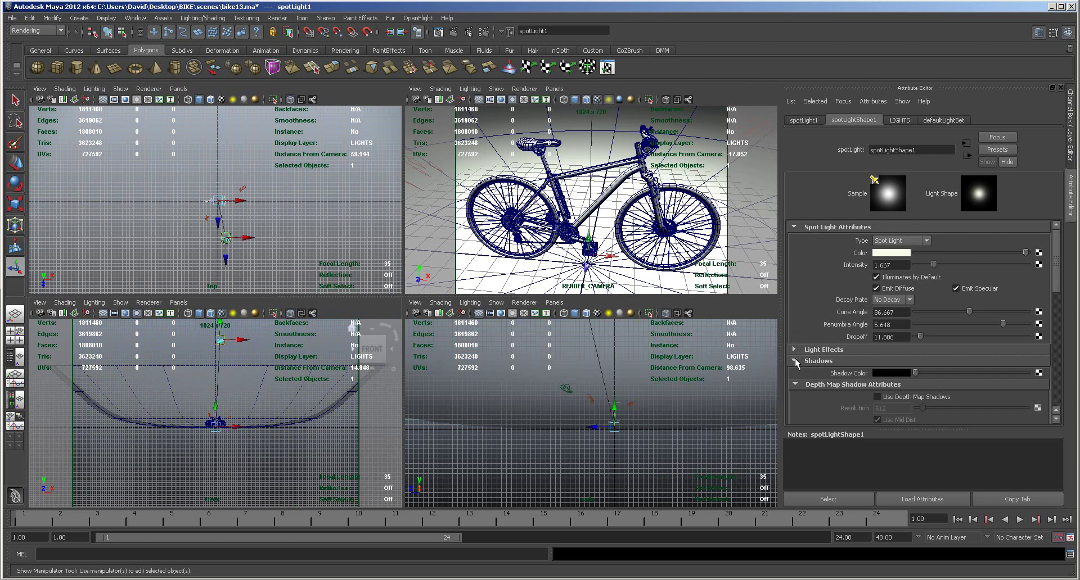
drag(1056, 279, 1055, 394)
click(884, 347)
text(50)
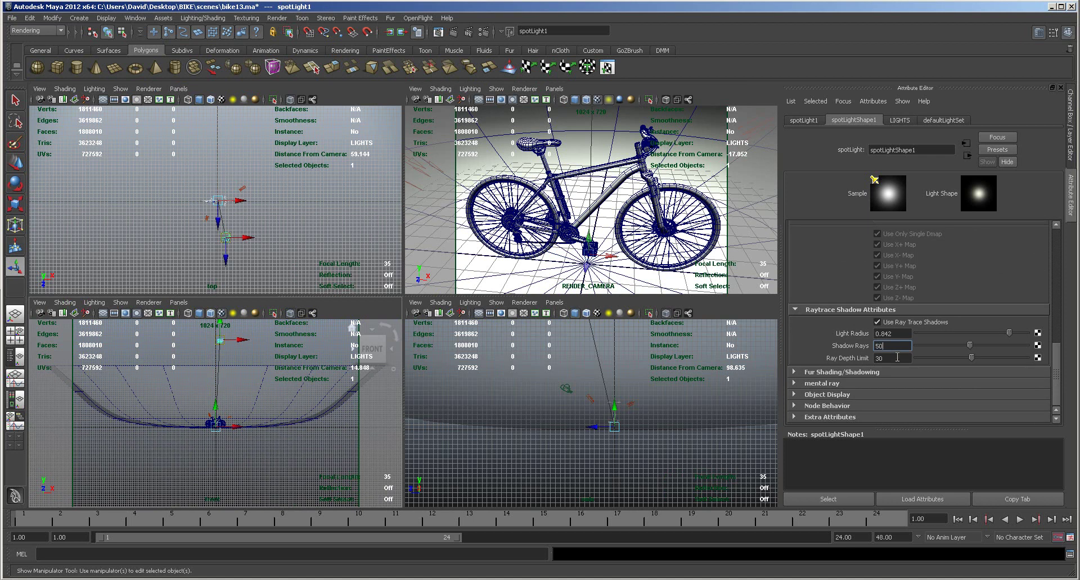
click(897, 358)
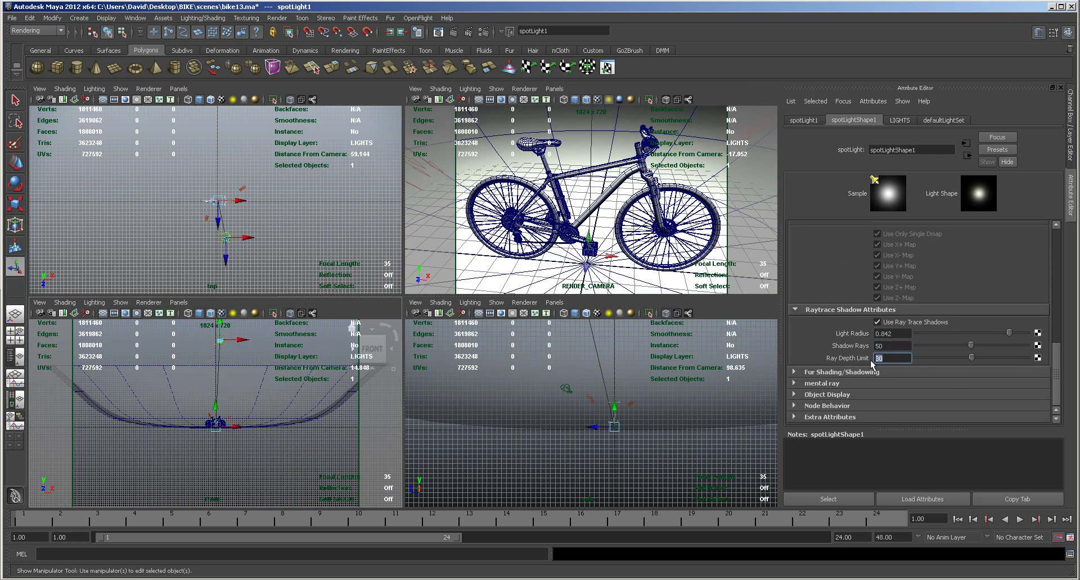
text(50)
click(898, 346)
drag(901, 334, 886, 335)
text(7)
click(895, 349)
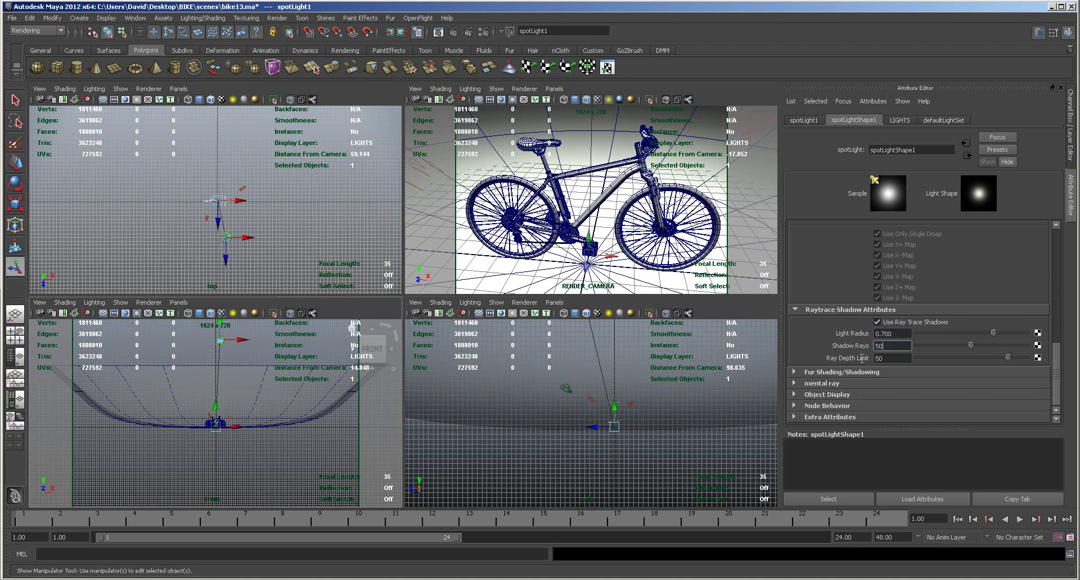
Step: Maximize the render camera view and set mental ray's multi-pixel filter to Mitchell
click(668, 238)
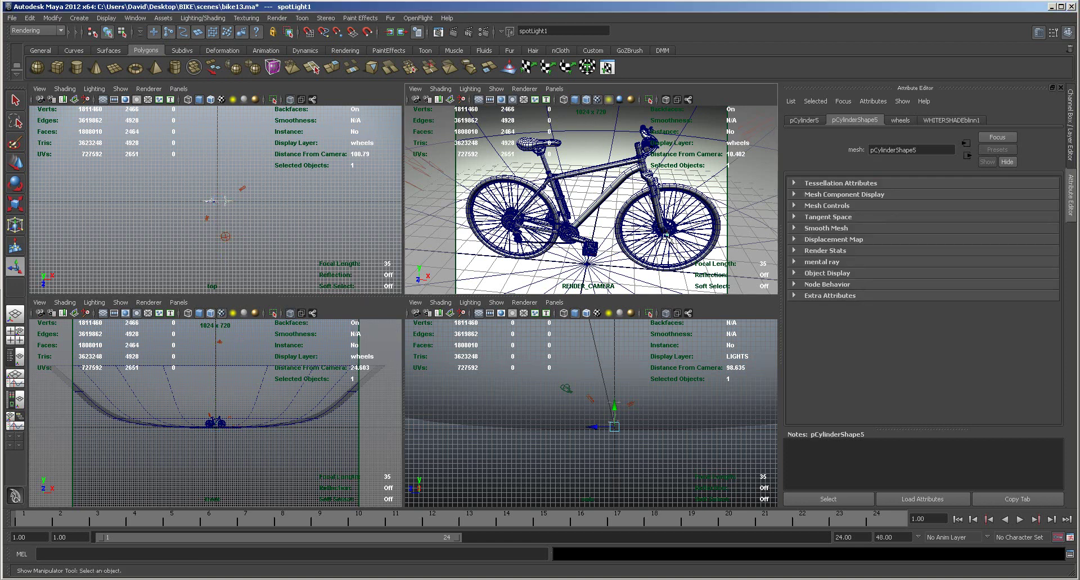
key(space)
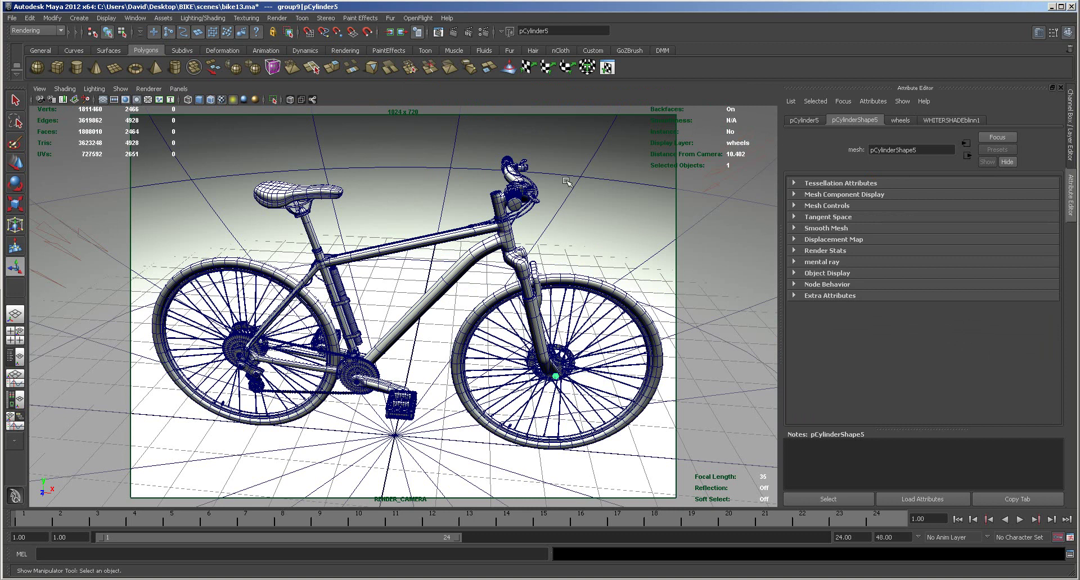
click(482, 32)
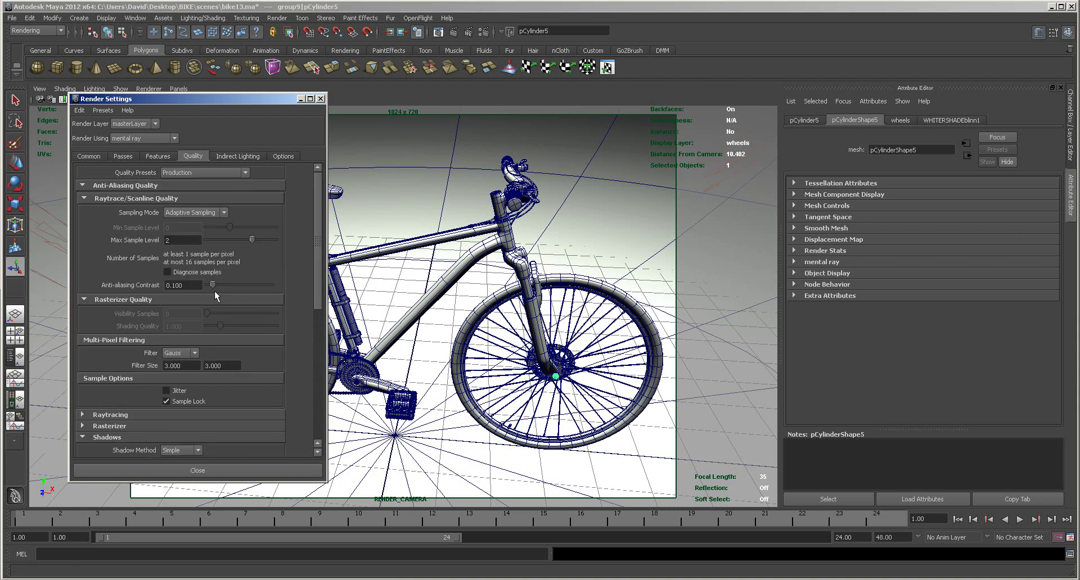
click(197, 352)
Step: Set mental ray raytracing to 20 reflections, 20 refractions and a max trace depth of 40
click(81, 415)
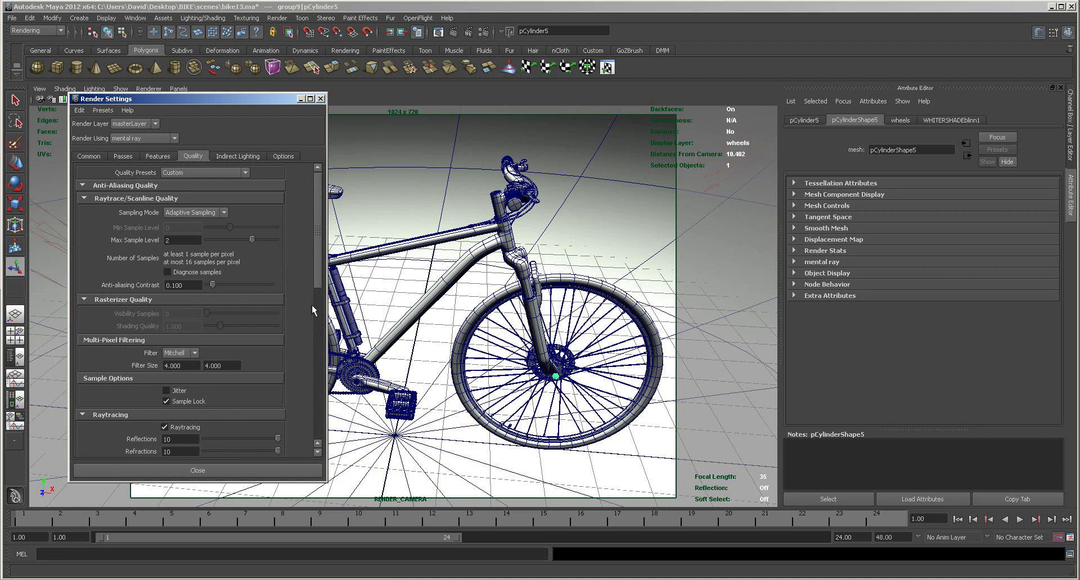
drag(320, 279, 318, 332)
double_click(167, 307)
text(2)
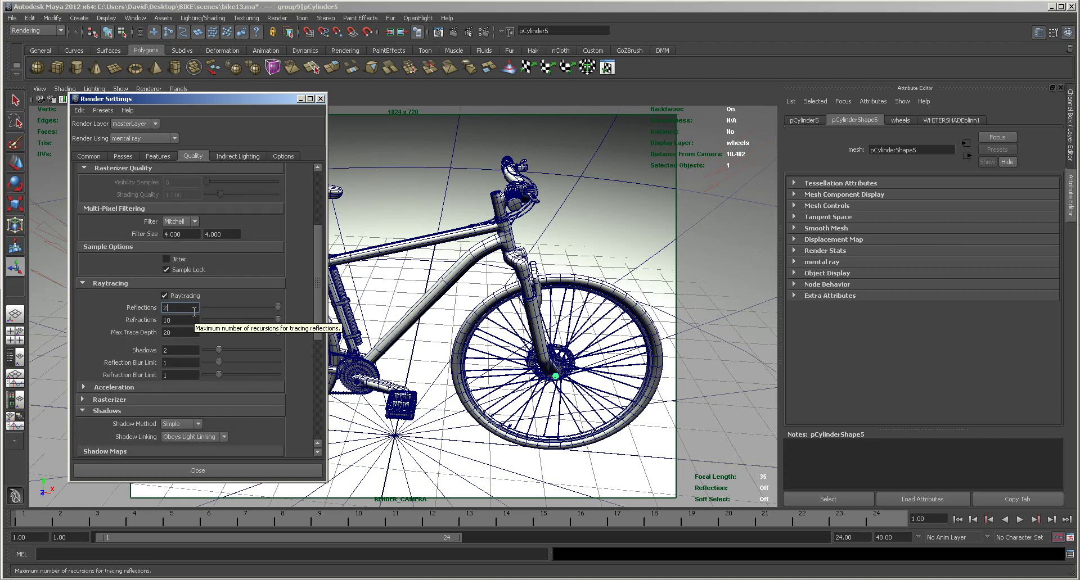
double_click(186, 320)
text(20)
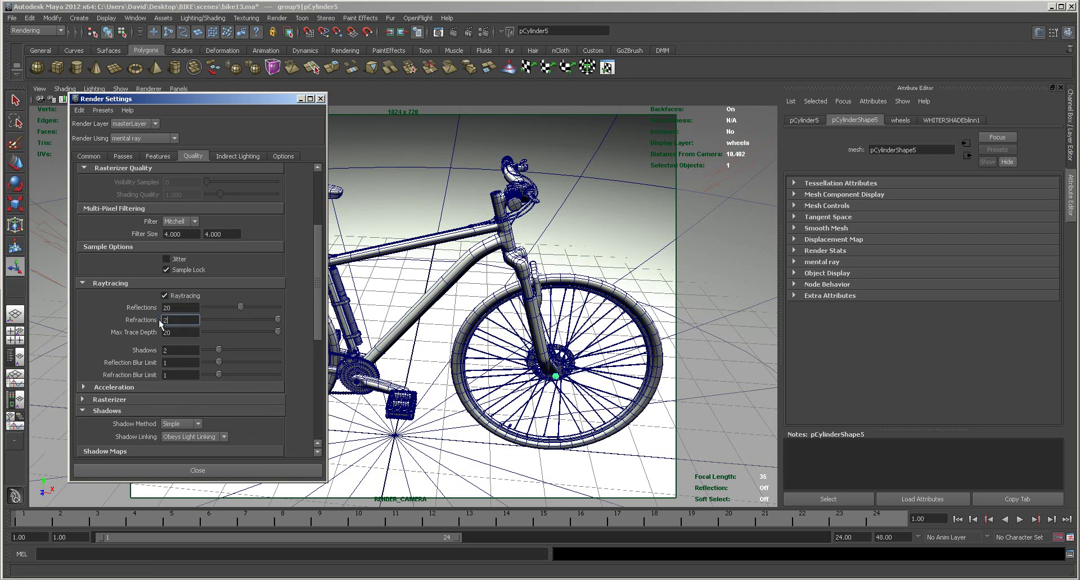
double_click(174, 332)
text(40)
Step: Set the raytracing shadows limit to 4 and both the reflection and refraction blur limits to 2
double_click(163, 351)
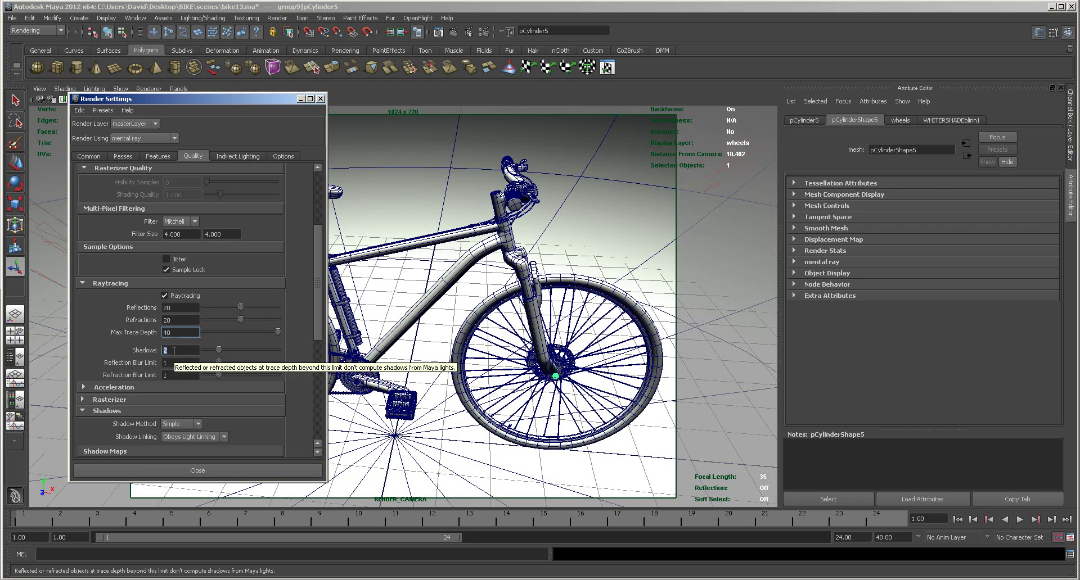
text(4)
double_click(164, 362)
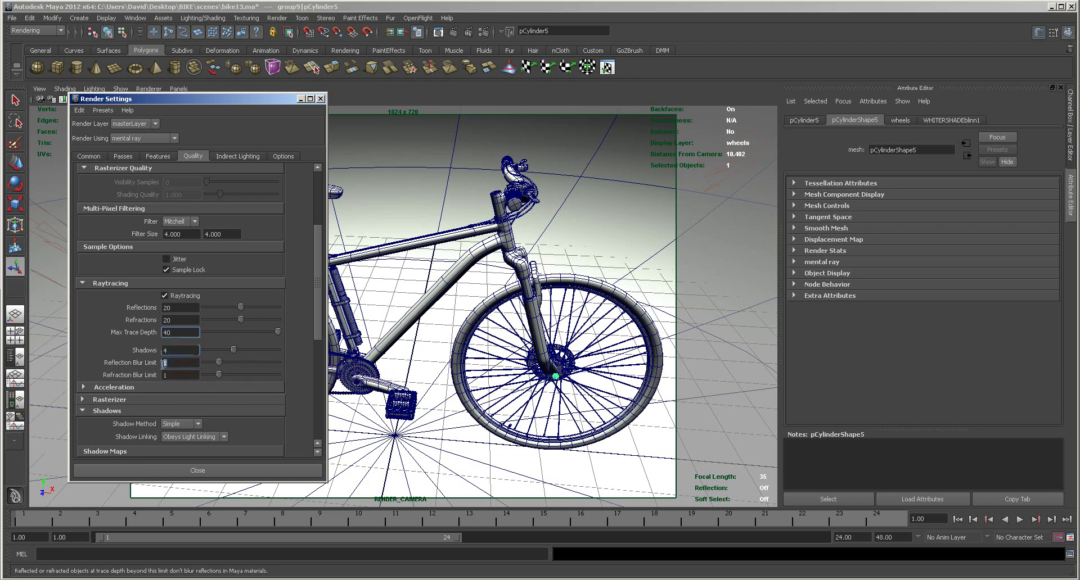
text(2)
drag(173, 376, 160, 375)
text(2)
click(172, 364)
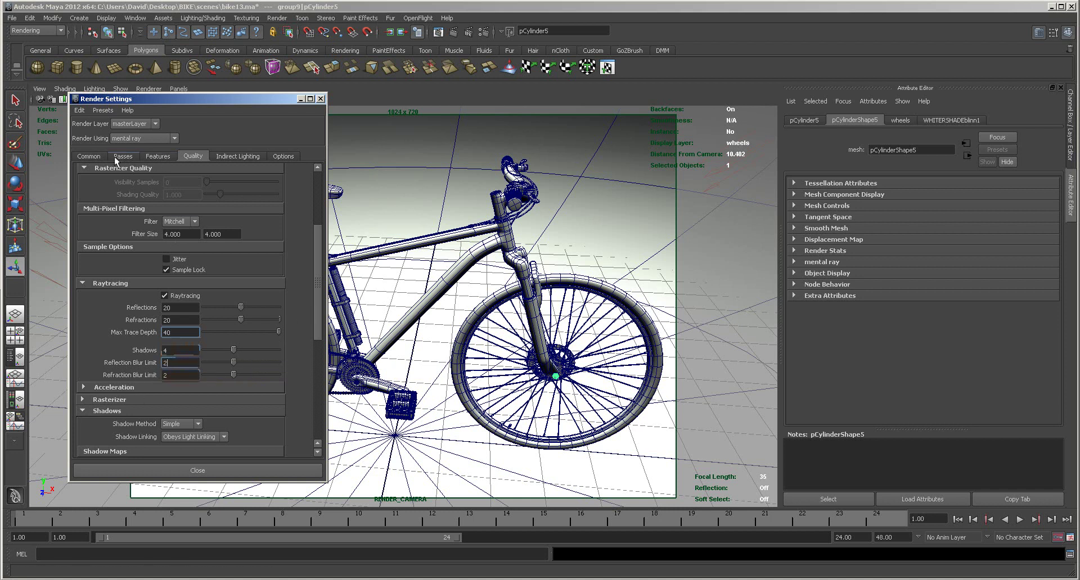
Step: Turn on Ambient Occlusion among mental ray's secondary effects and close the render settings
click(90, 156)
click(129, 157)
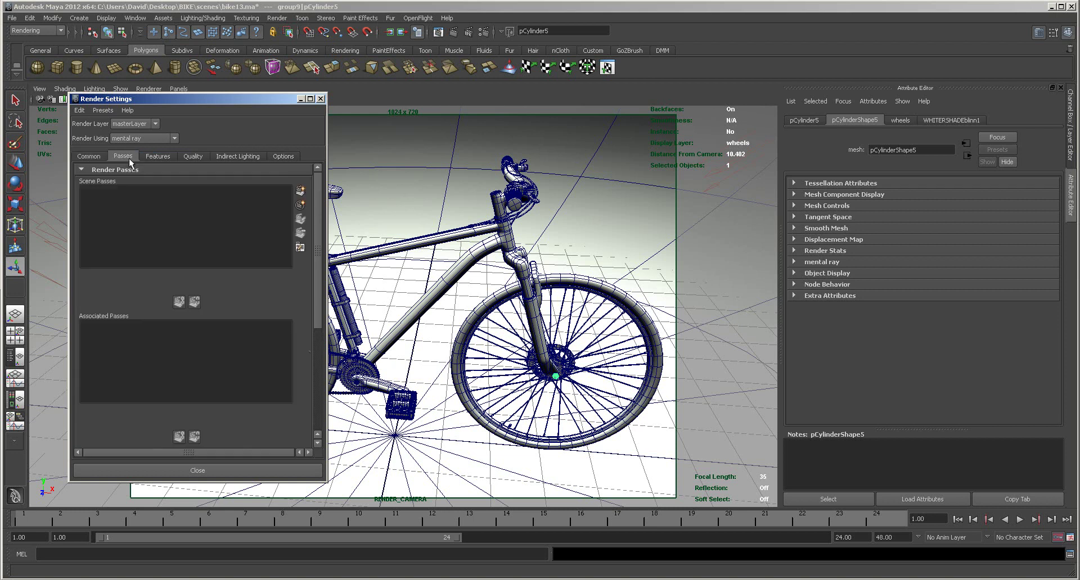
click(154, 154)
click(165, 275)
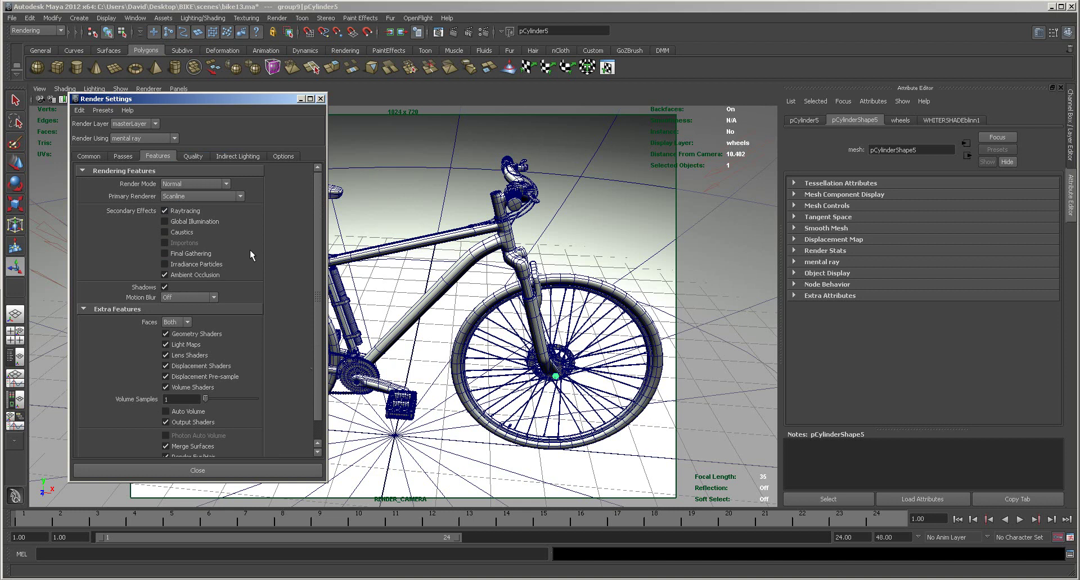
click(320, 99)
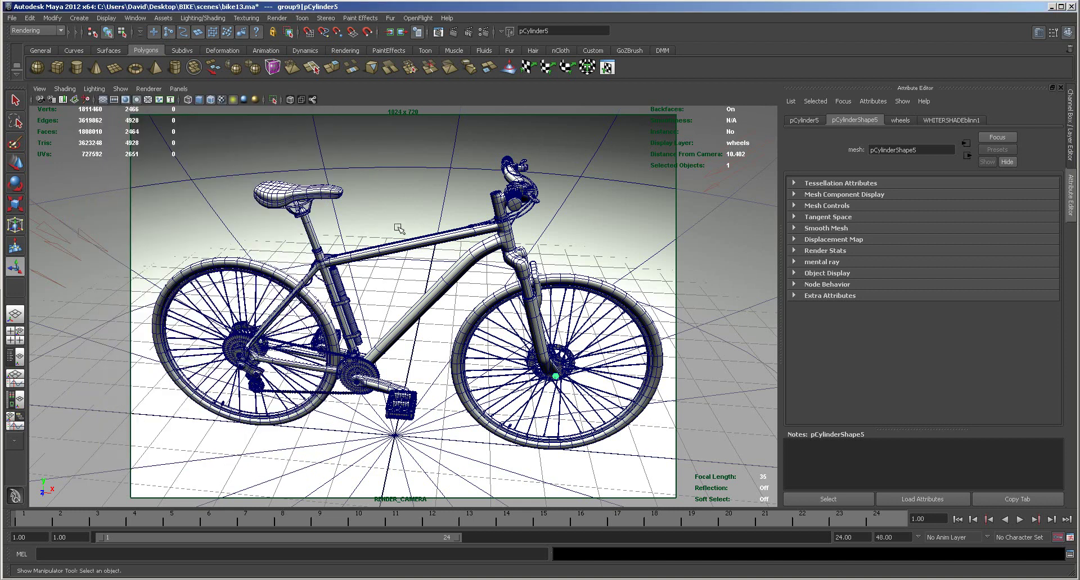
Step: Select the dish backdrop, test-render the current frame from the render camera, and close the render window
click(524, 141)
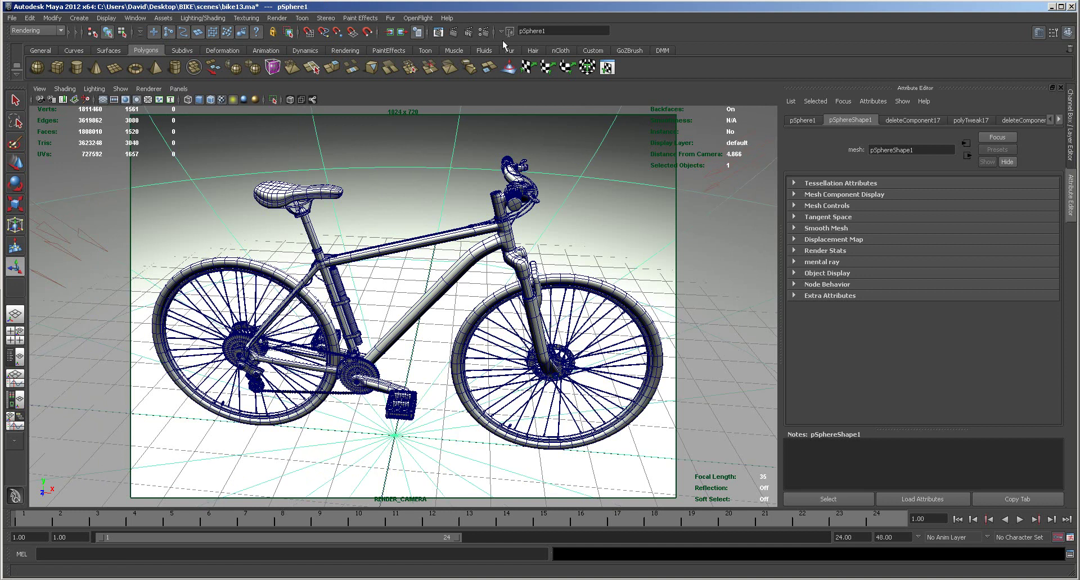
click(454, 31)
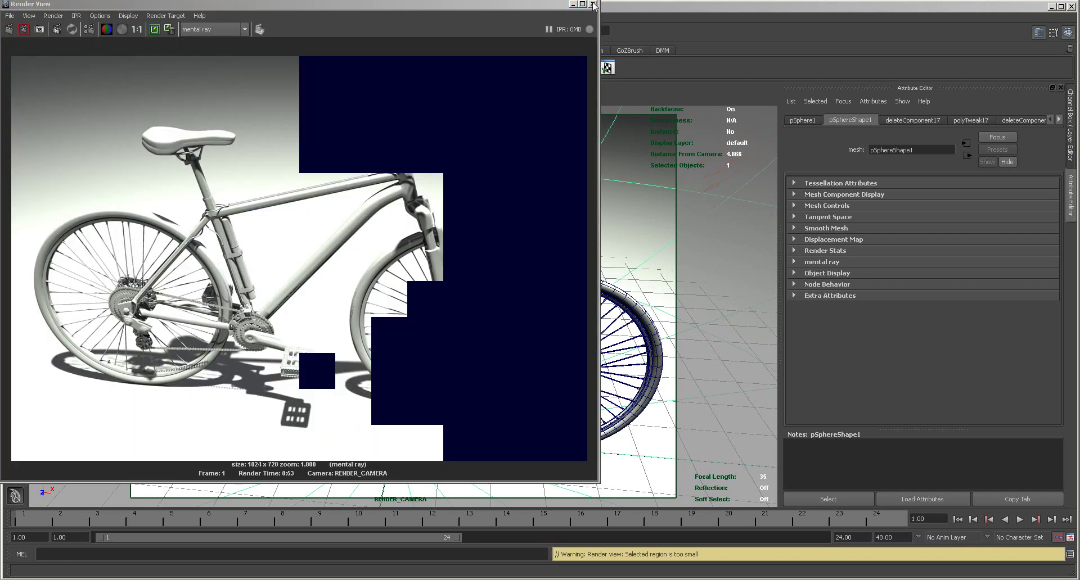
click(593, 4)
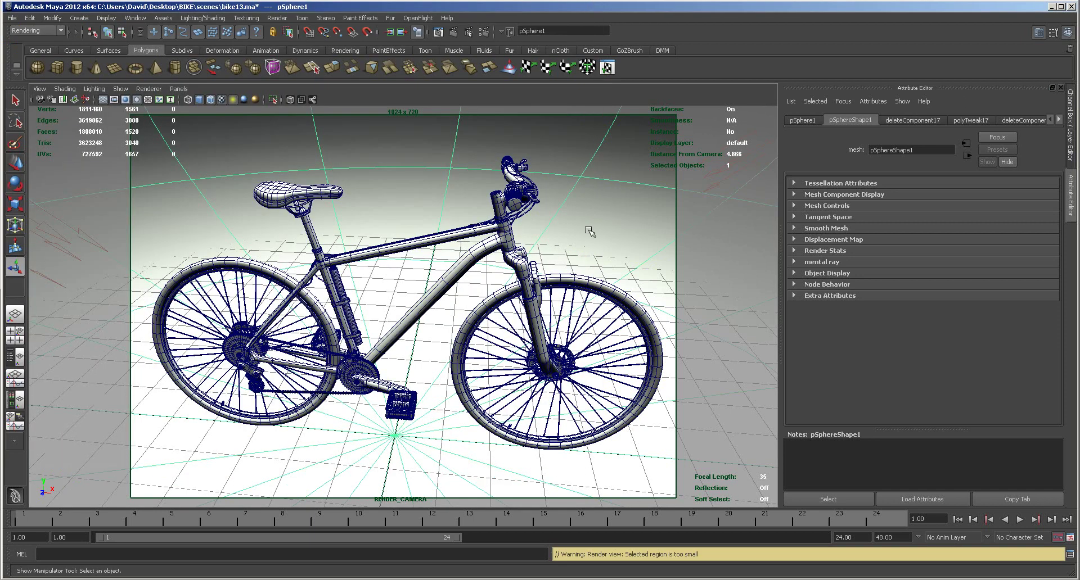
Step: Select the bicycle frame and examine the attributes of its assigned WHITERSHADEblinn1 material
click(476, 251)
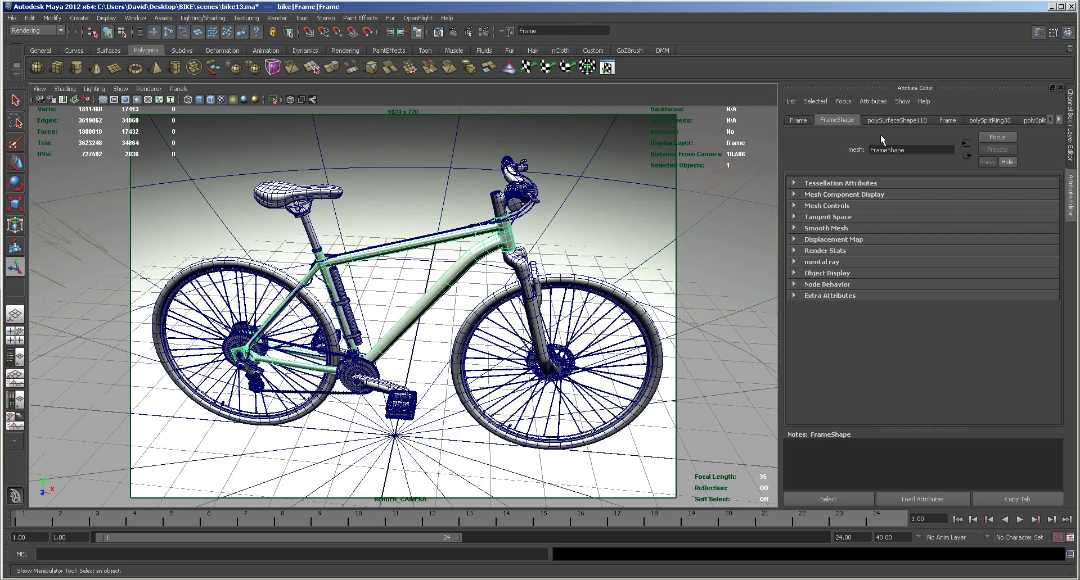
click(1058, 119)
click(1058, 119)
click(1059, 119)
click(1059, 119)
click(1059, 120)
click(1059, 120)
click(1059, 120)
click(1028, 119)
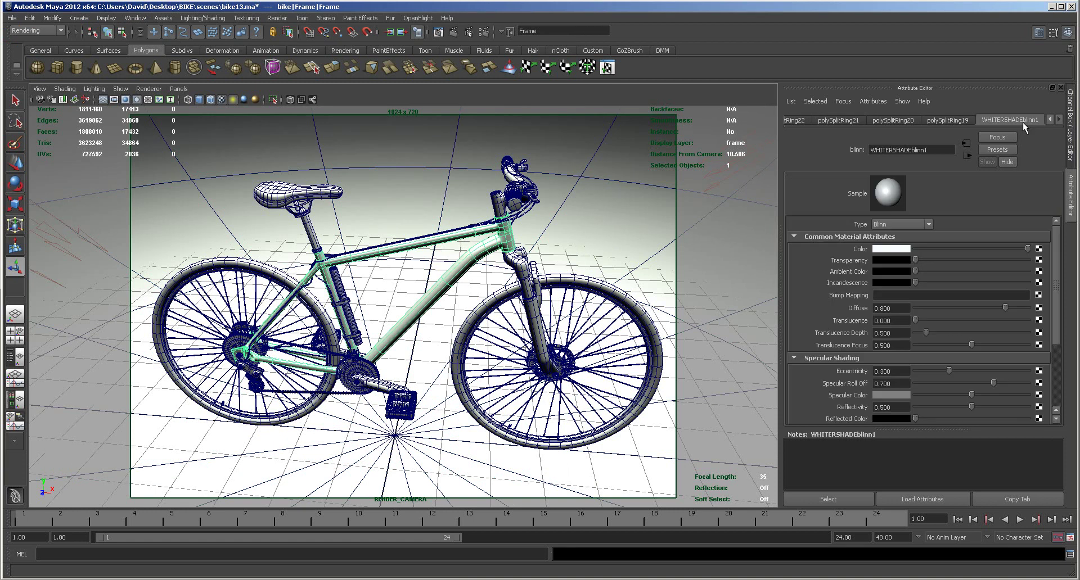
Step: On the backdrop's WHITERSHADEblinn1, set diffuse 0.695, eccentricity 0.190, specular roll off 0.780, reflectivity 0.805 and a slightly lighter specular color
click(621, 240)
click(1055, 119)
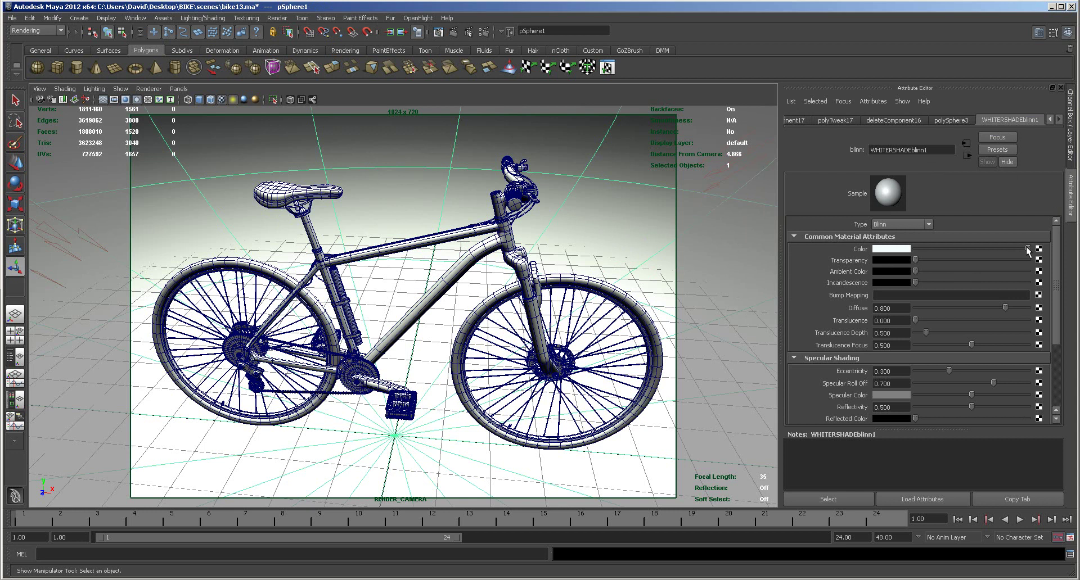
scroll(1059, 275, down, 1)
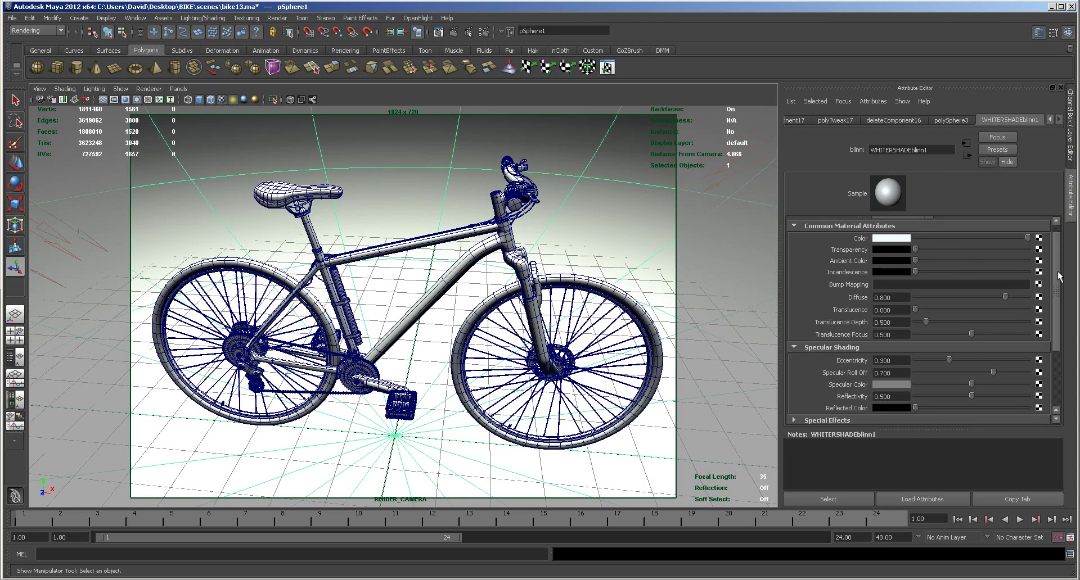
scroll(1059, 275, down, 3)
drag(973, 354, 985, 354)
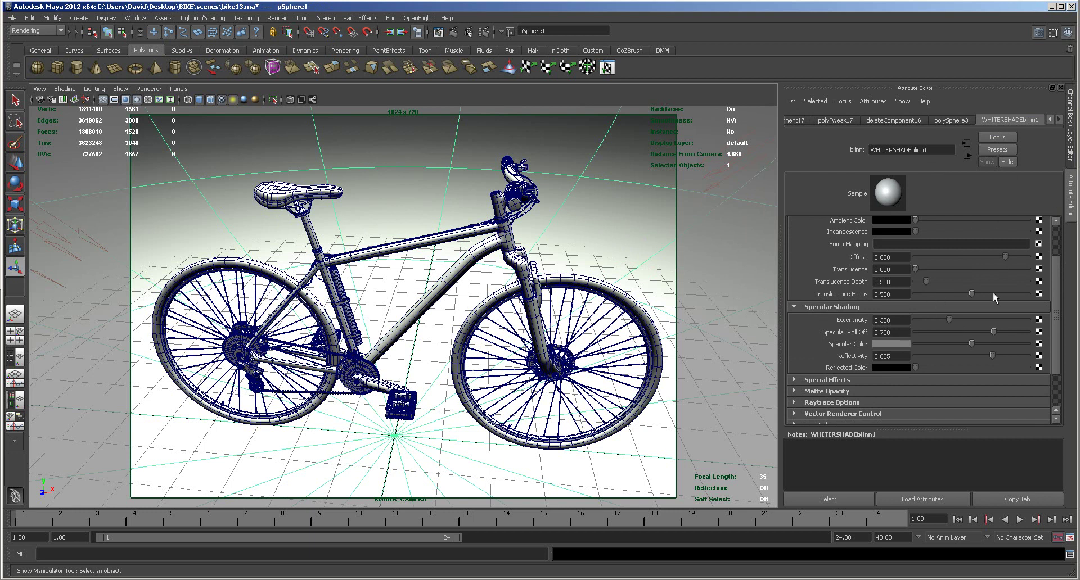
mouse_move(1053, 282)
mouse_down()
mouse_move(1055, 250)
mouse_move(1055, 275)
mouse_move(993, 266)
mouse_up()
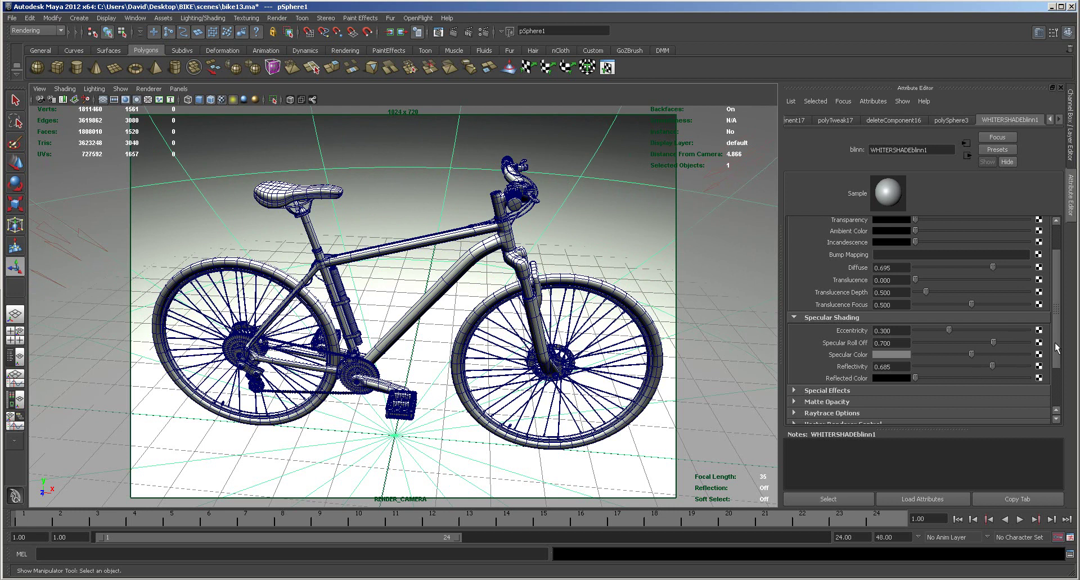
drag(1057, 346, 1057, 364)
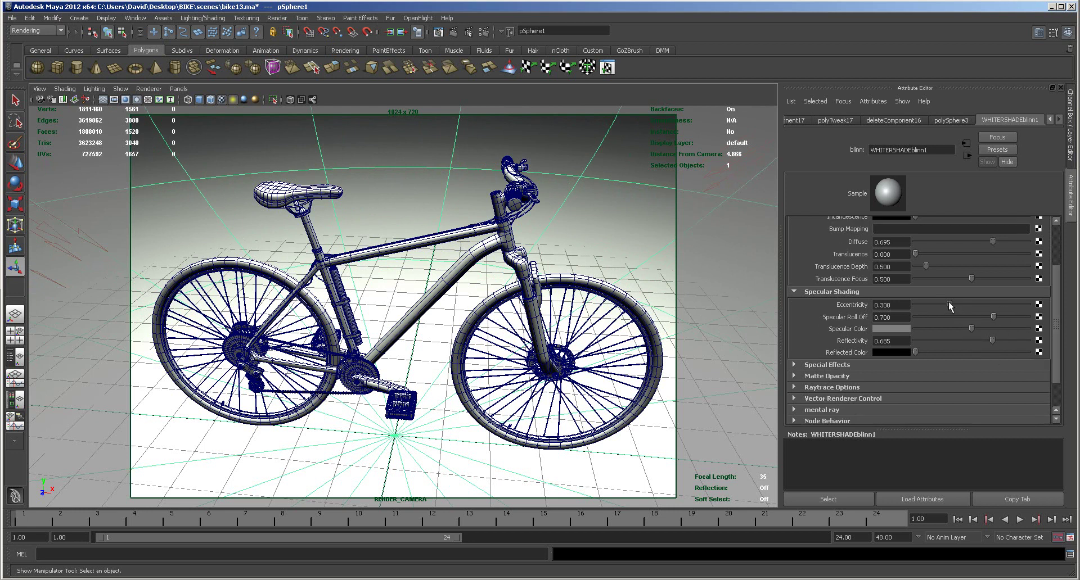
drag(949, 304, 976, 328)
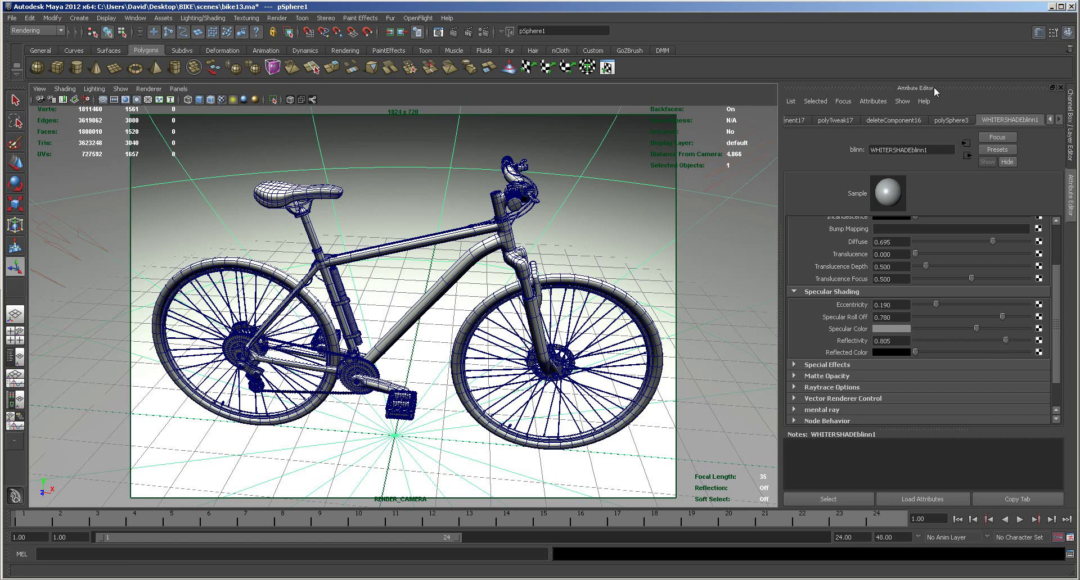
Step: Render the frame with mental ray to judge the adjusted white material, and clear the render window from view
click(453, 32)
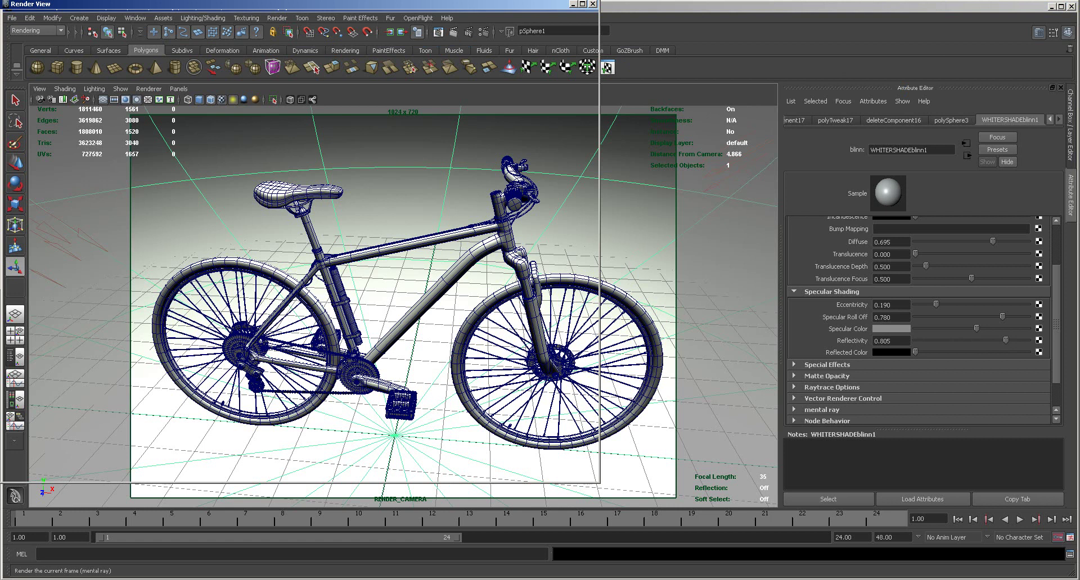
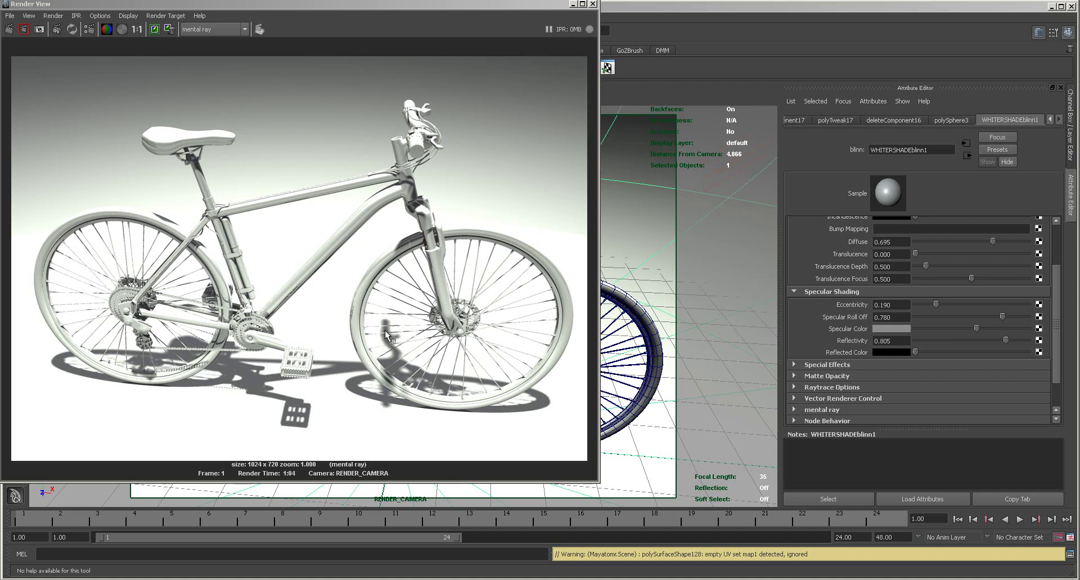
click(1056, 319)
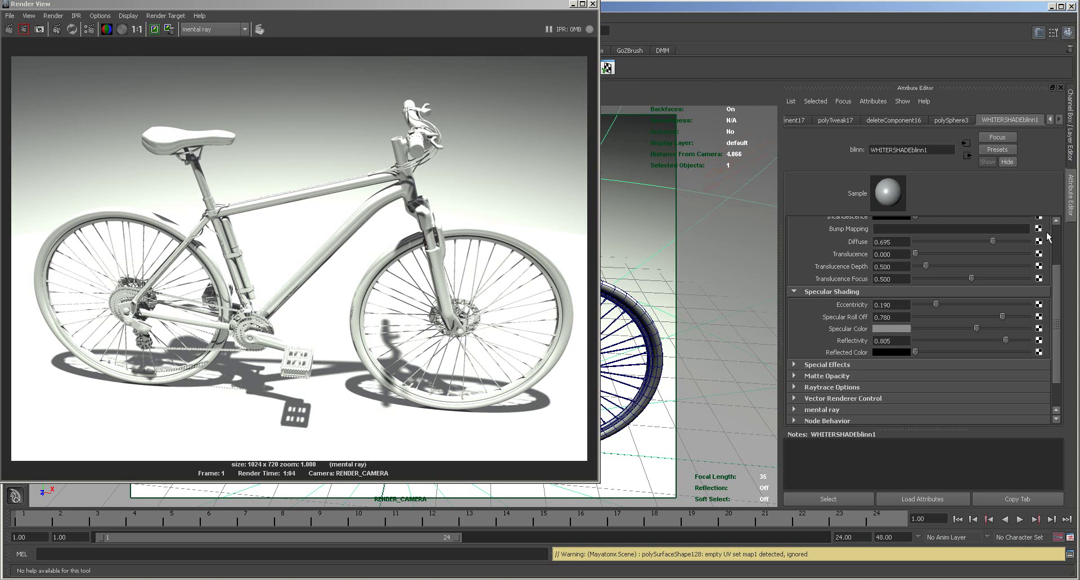
drag(501, 5, 1079, 102)
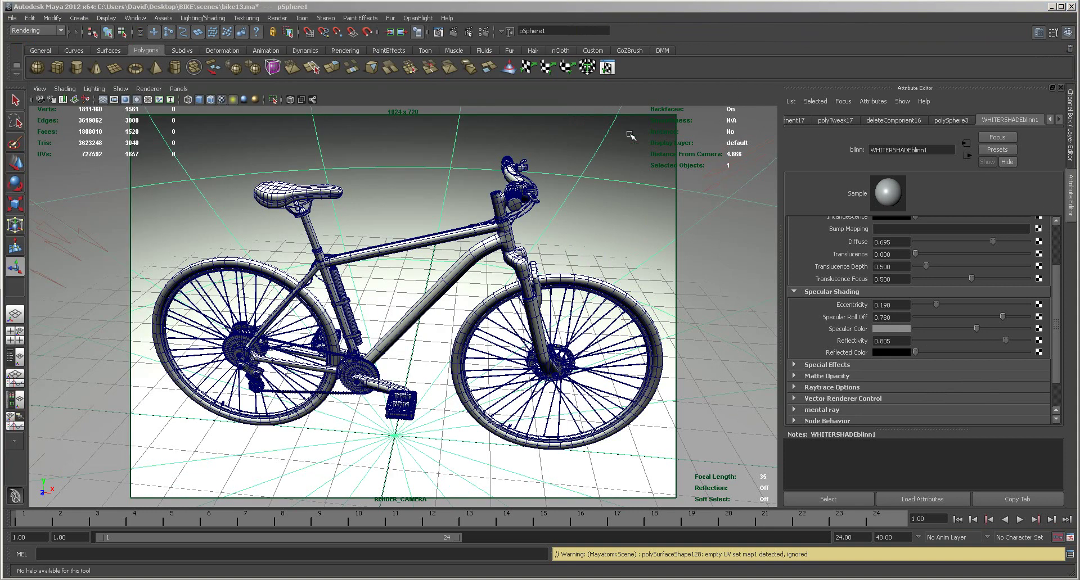
Step: Restore the four-view layout, set spotLight1's raytrace shadow light radius to 1.2, and slightly reorient the render camera
key(space)
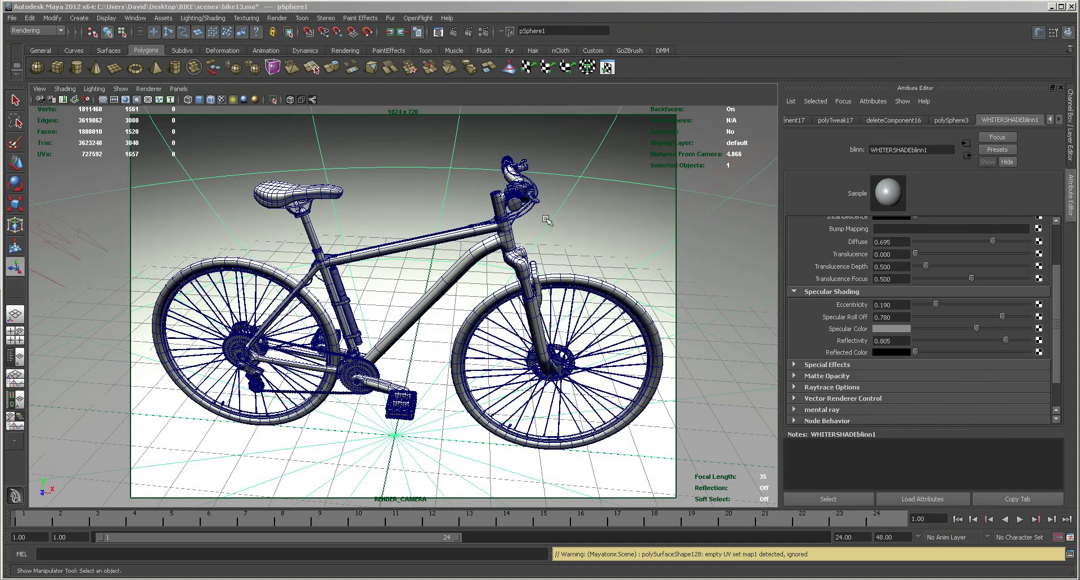
key(space)
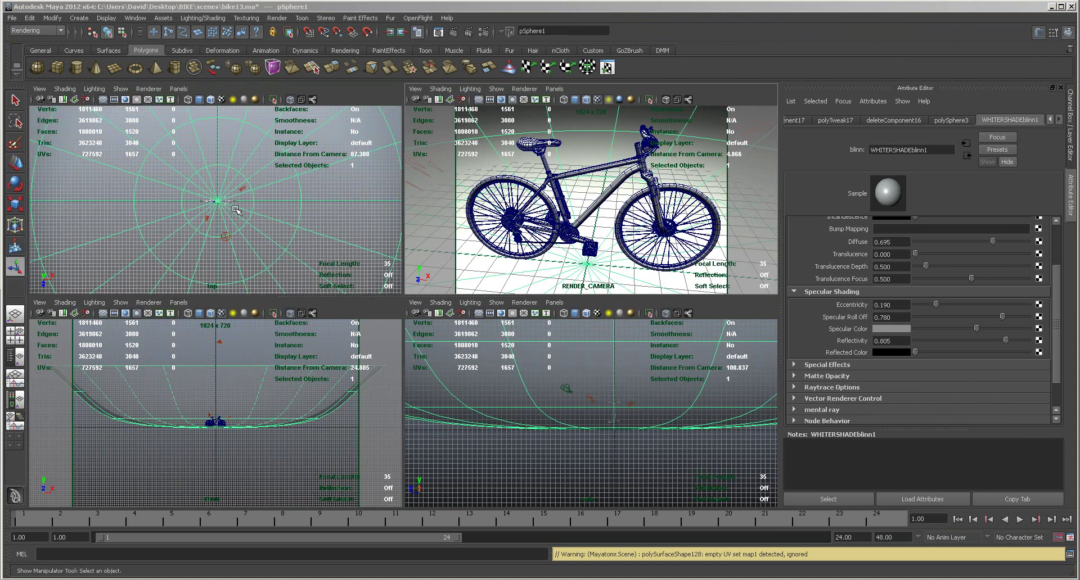
click(226, 239)
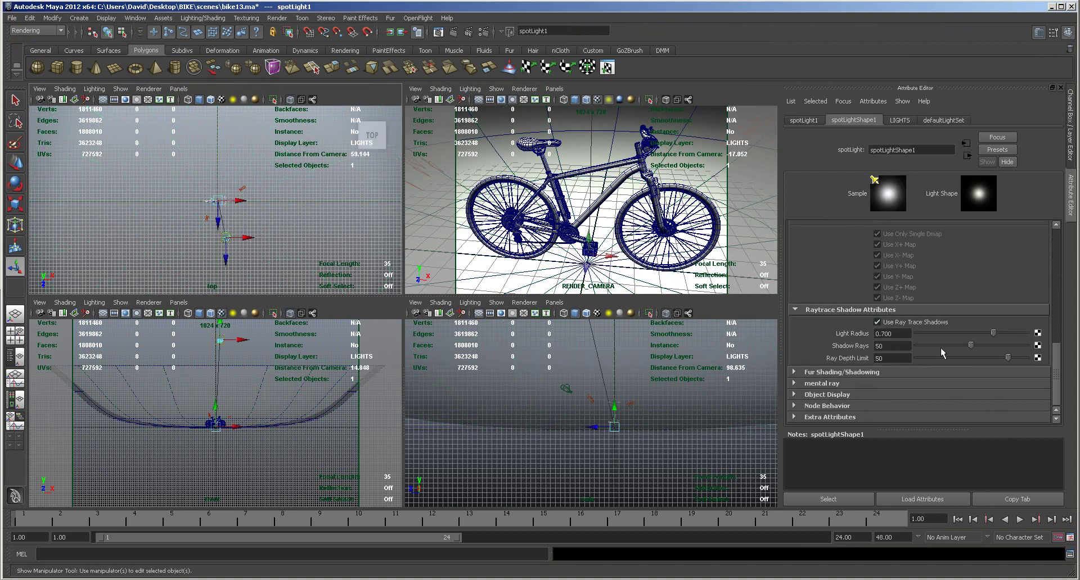
click(888, 334)
text(9)
key(Tab)
click(900, 334)
text(1)
key(Tab)
drag(896, 333, 883, 333)
text(2)
key(Tab)
alt+drag(603, 227, 605, 221)
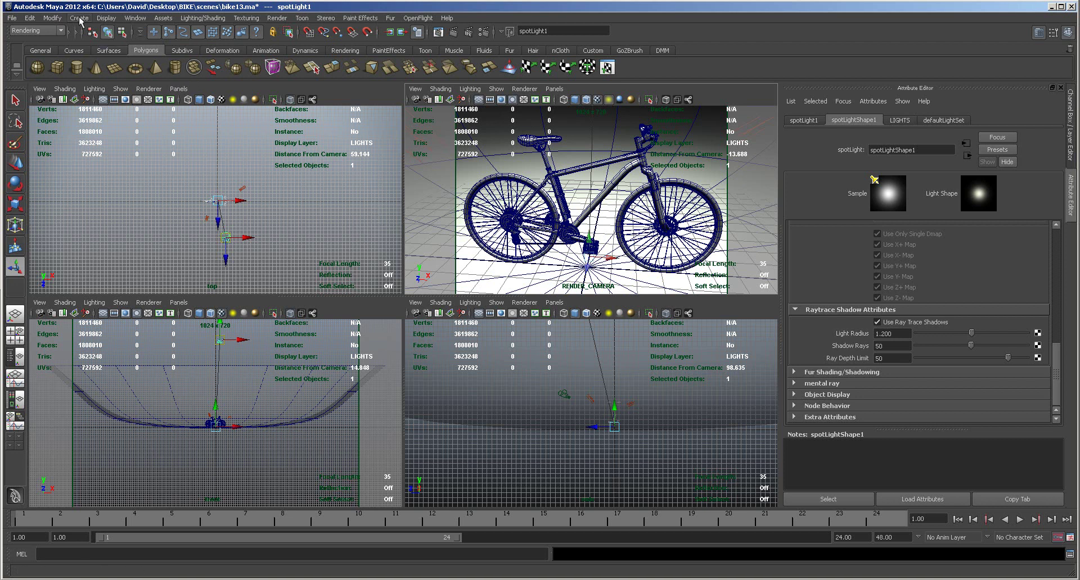
Step: Show the channel and layer editor and create a locator at the scene origin
click(1068, 32)
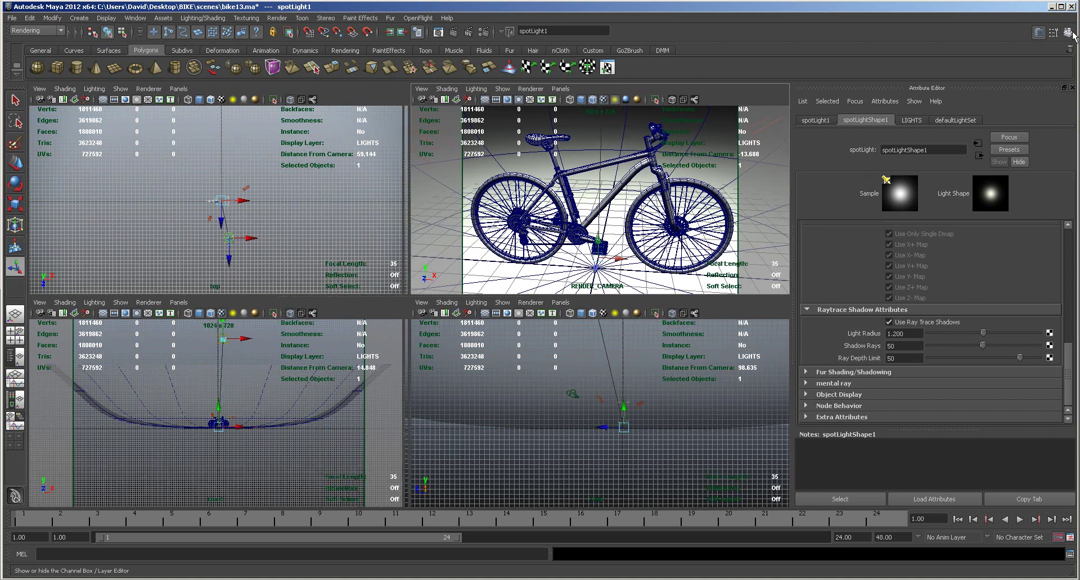
click(1068, 32)
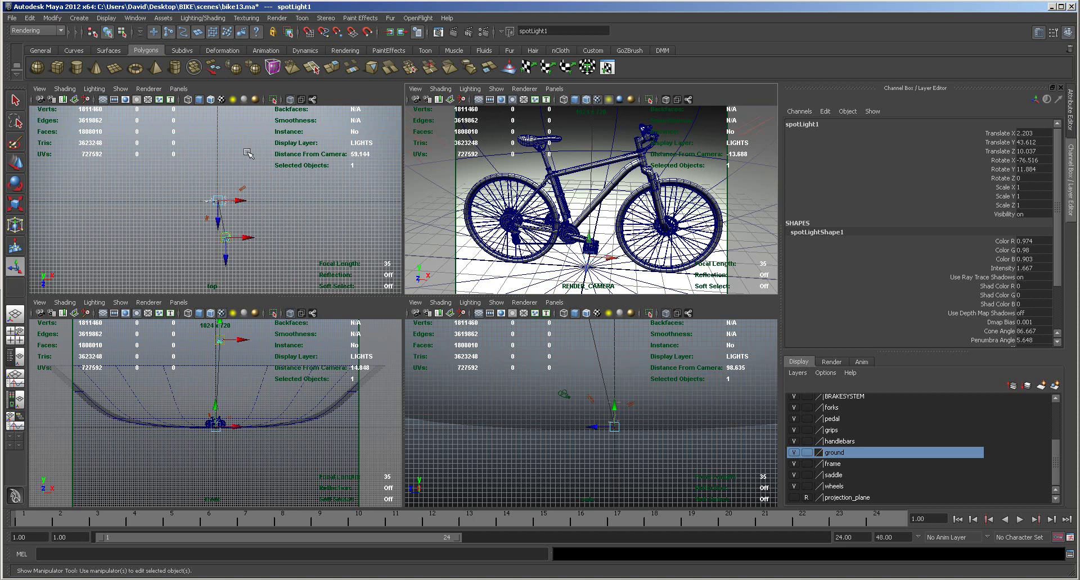
click(79, 18)
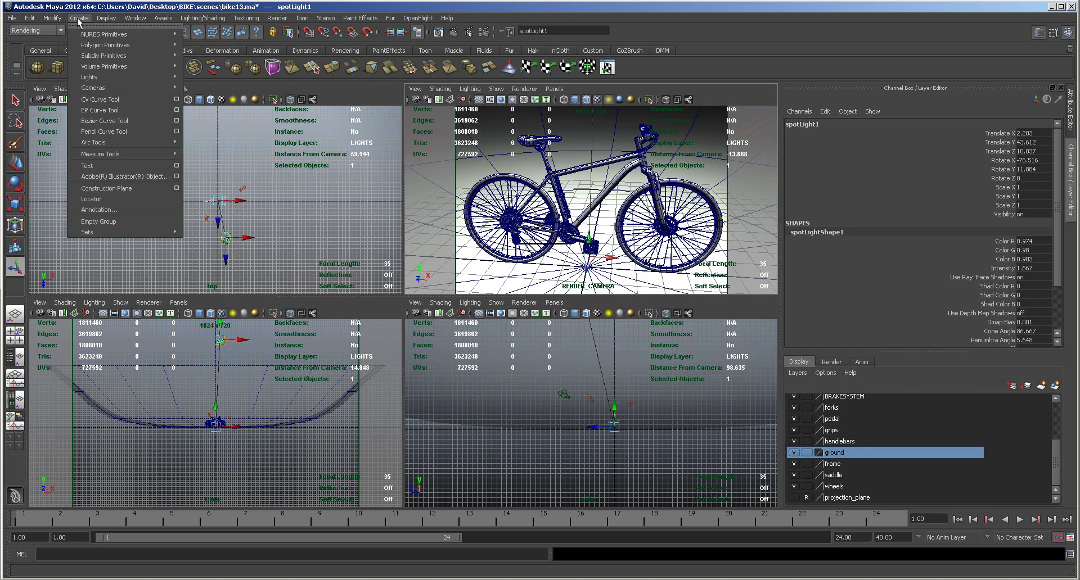
click(99, 200)
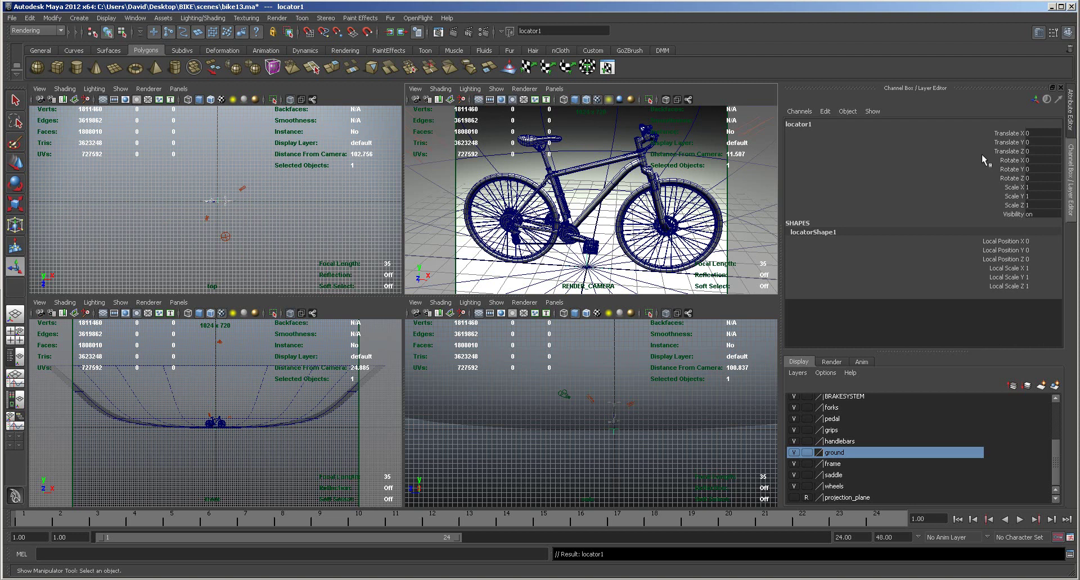
Step: Open the Outliner to list the scene objects and move it clear of the viewports
click(135, 18)
mouse_move(138, 79)
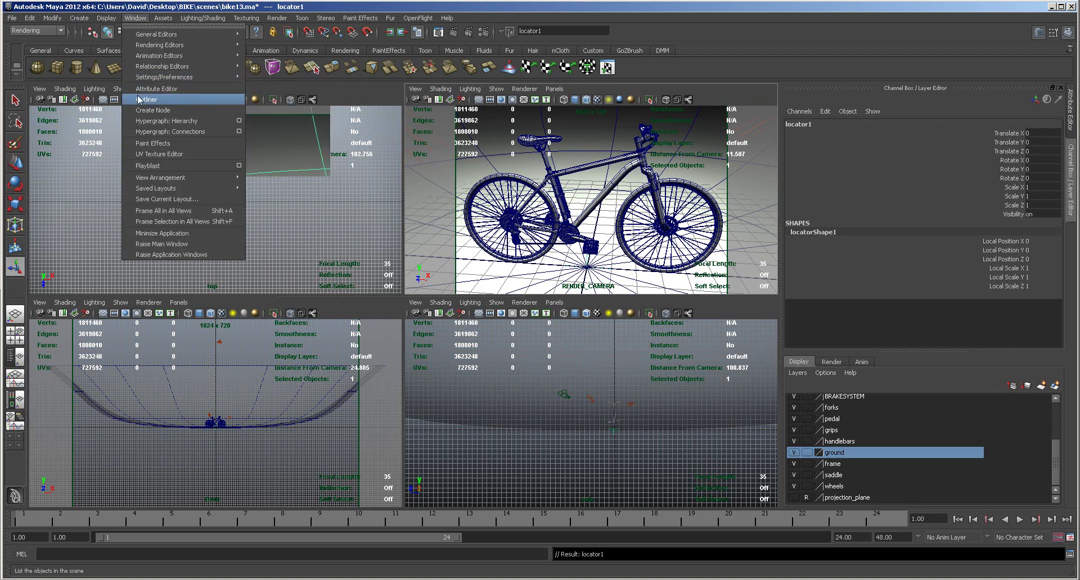
click(275, 83)
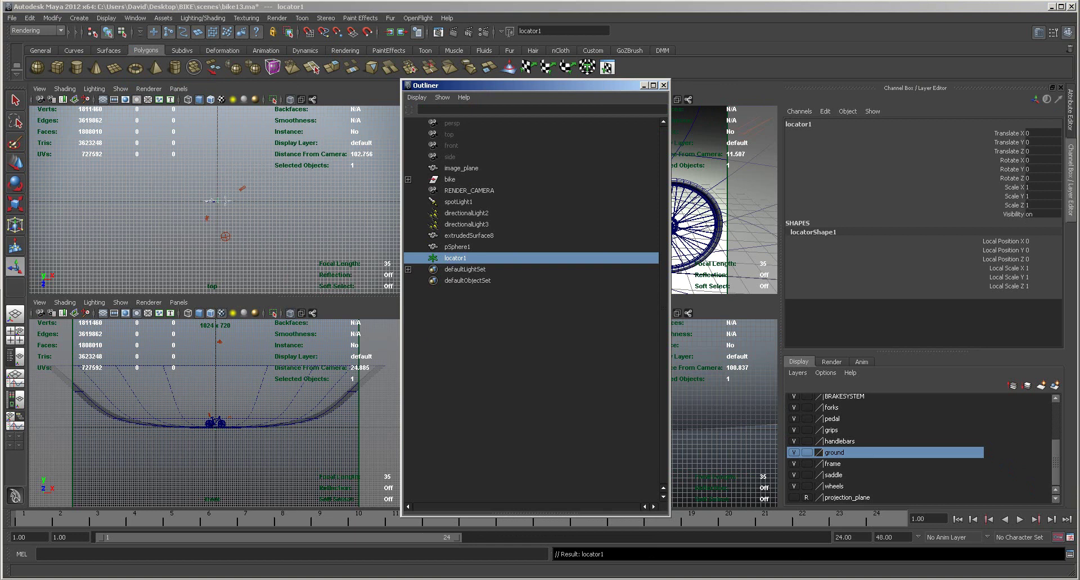
click(664, 85)
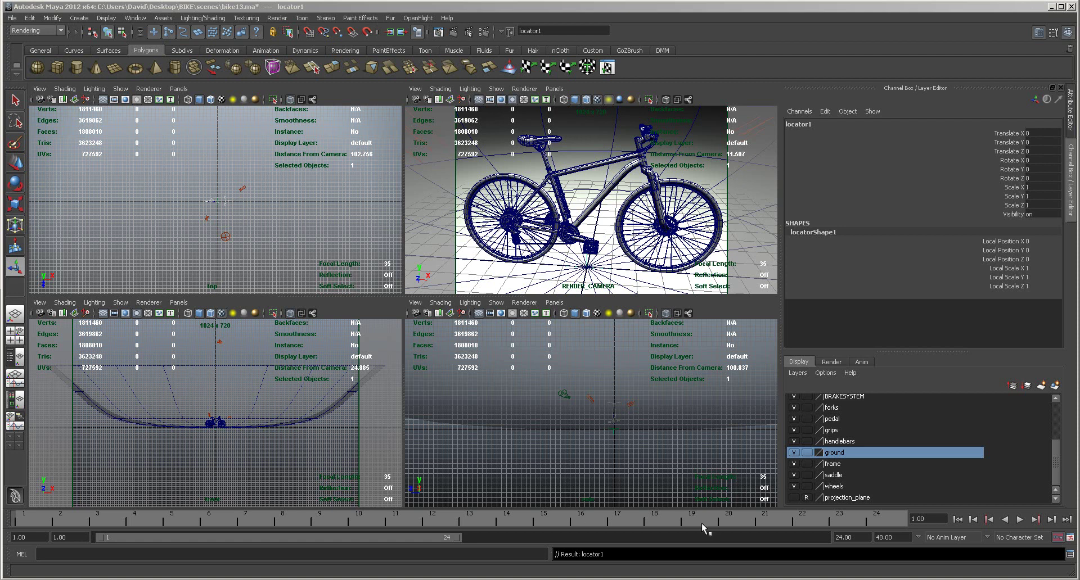
Step: Extend the playback range so the animation ends at frame 125
click(863, 538)
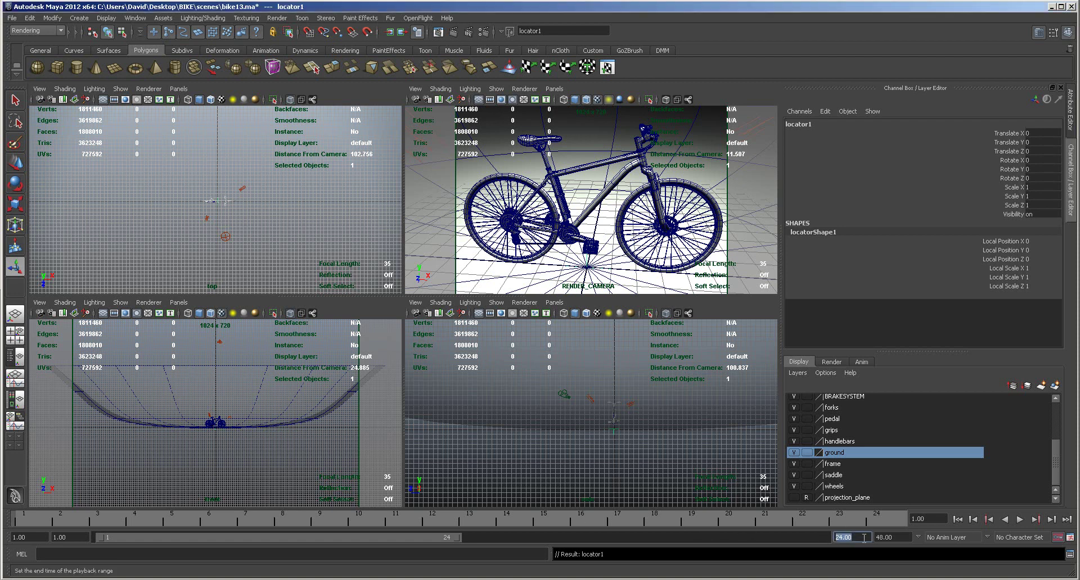
text(125)
key(Return)
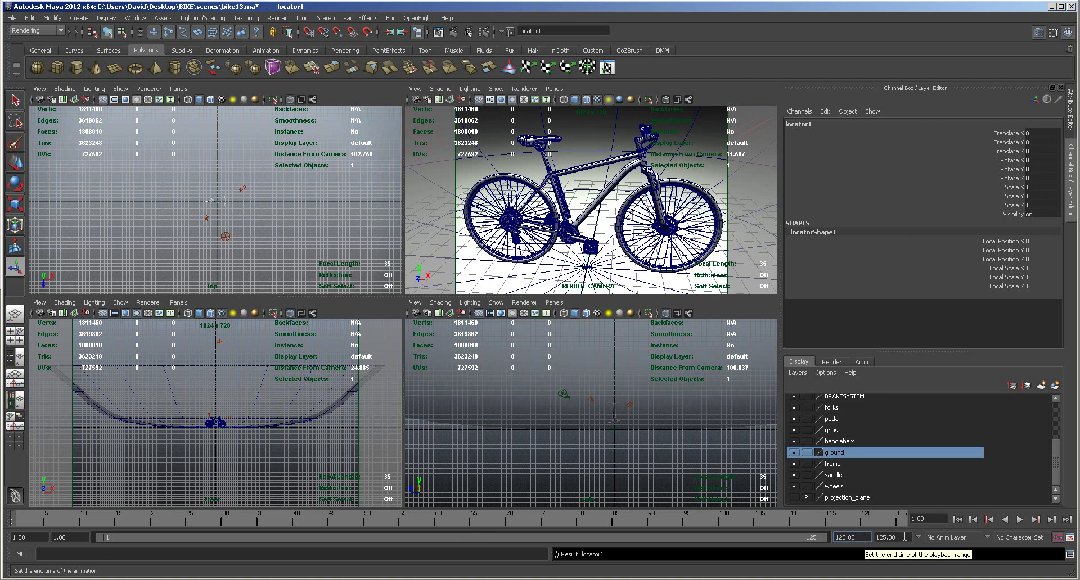
Step: In the common render settings, make RENDER_CAMERA the renderable camera instead of persp
click(483, 32)
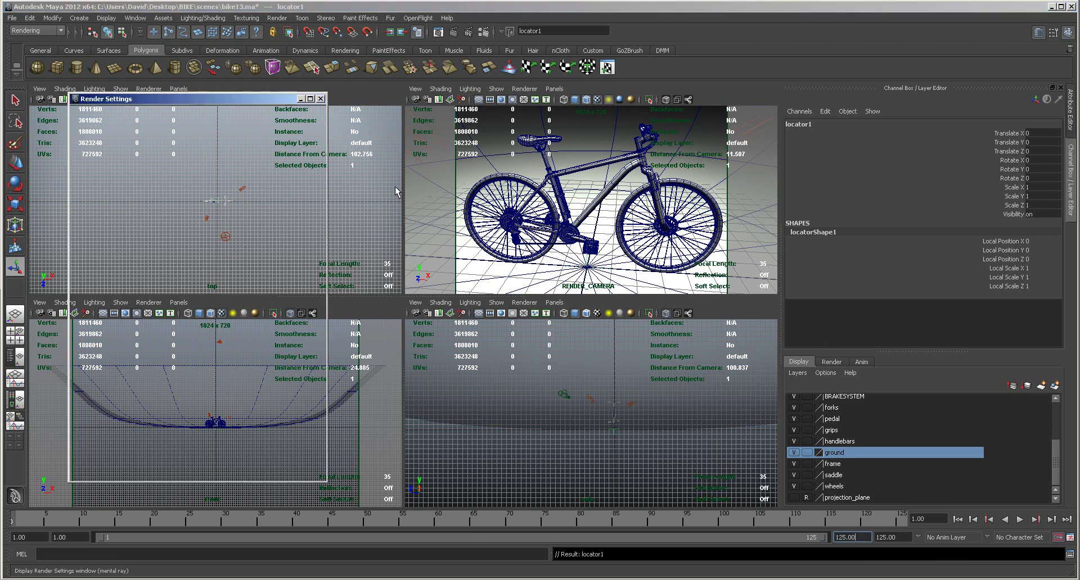
click(89, 156)
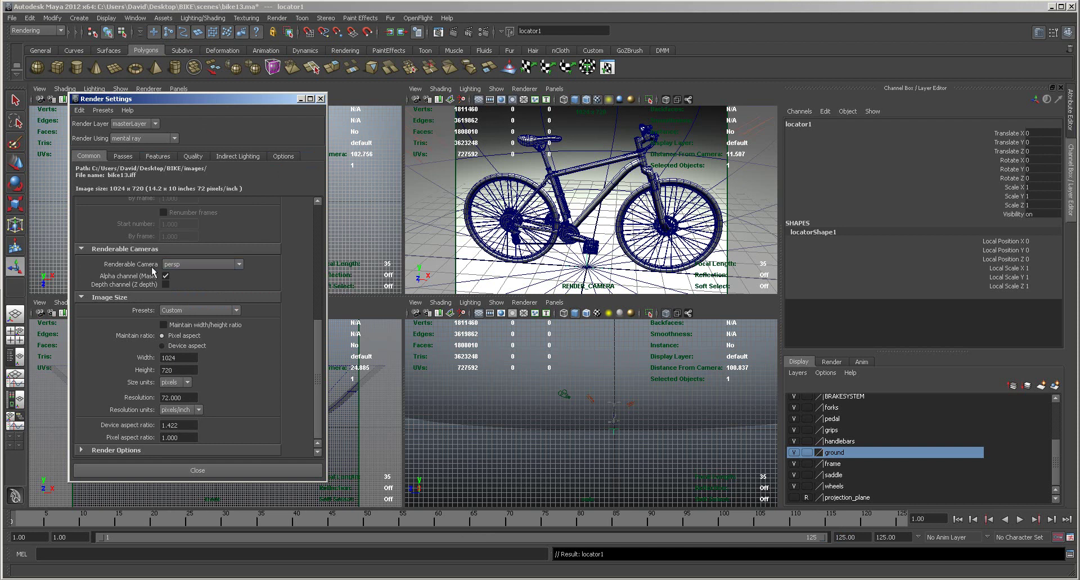
click(240, 265)
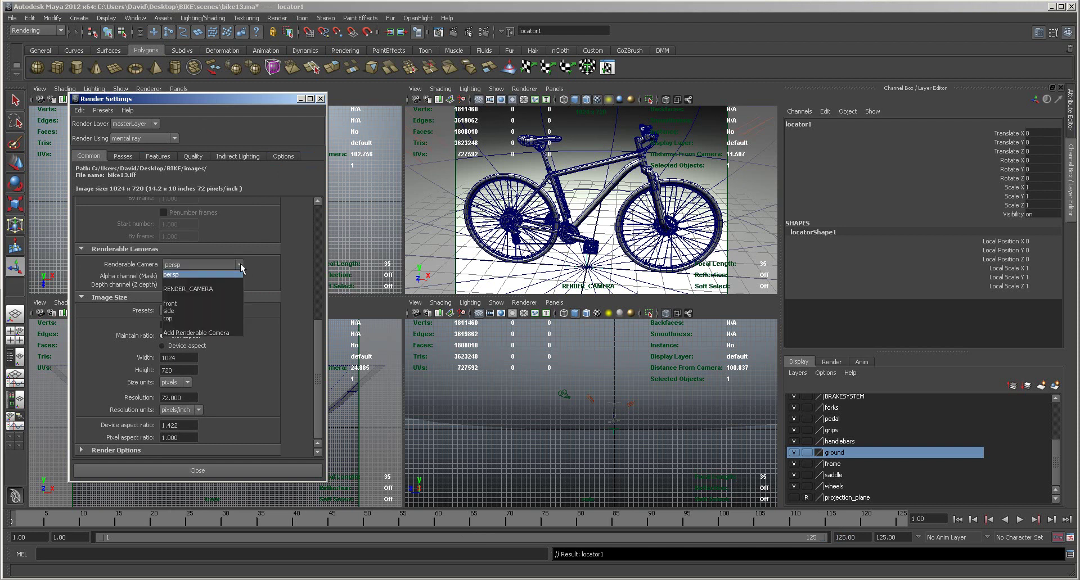
click(207, 288)
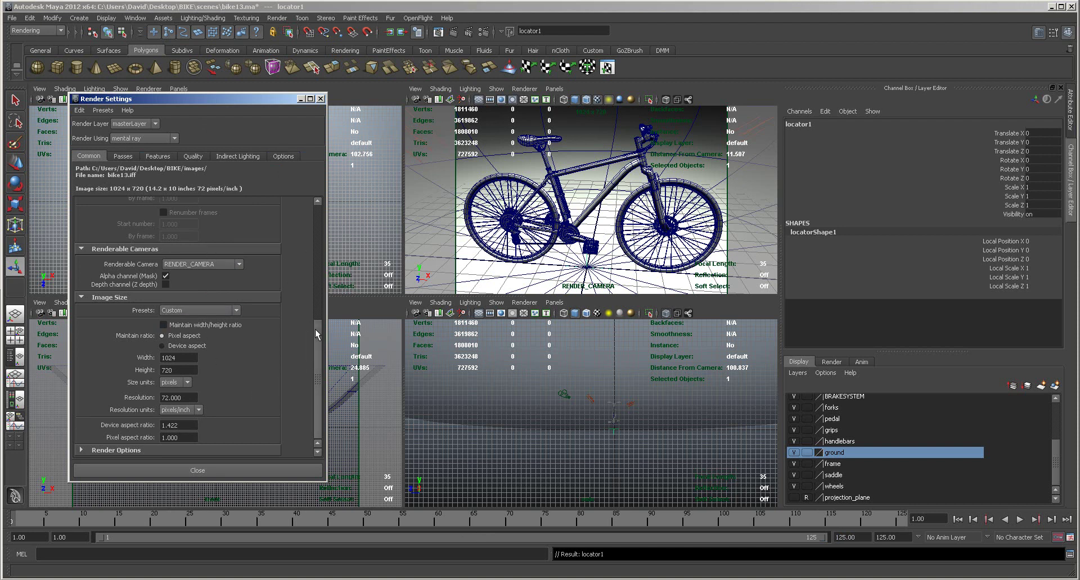
Step: Set the render output image format to JPEG (jpg) with the frame naming pattern name_#.ext
drag(317, 335, 319, 211)
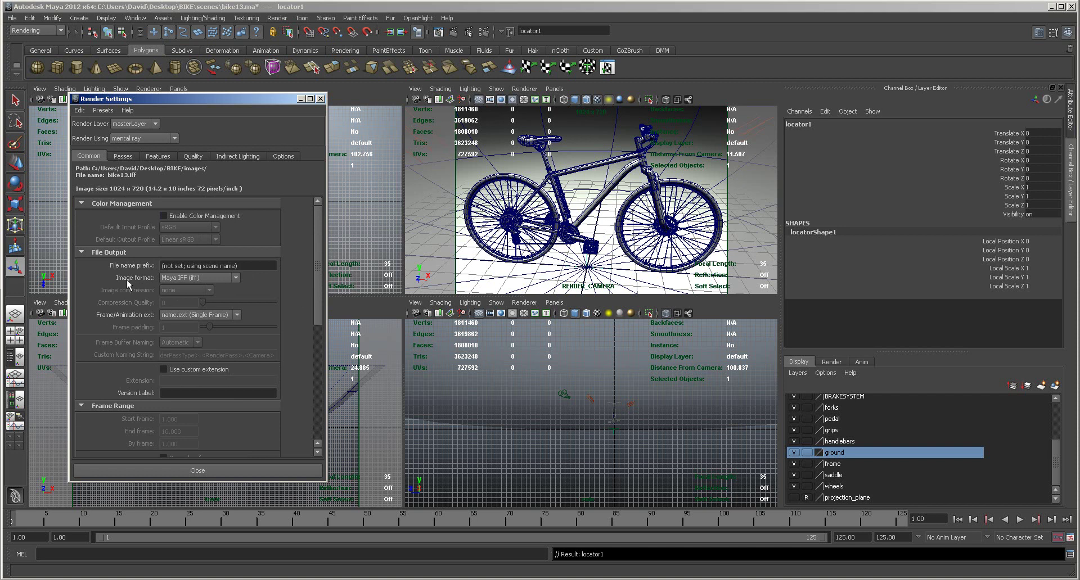
click(236, 278)
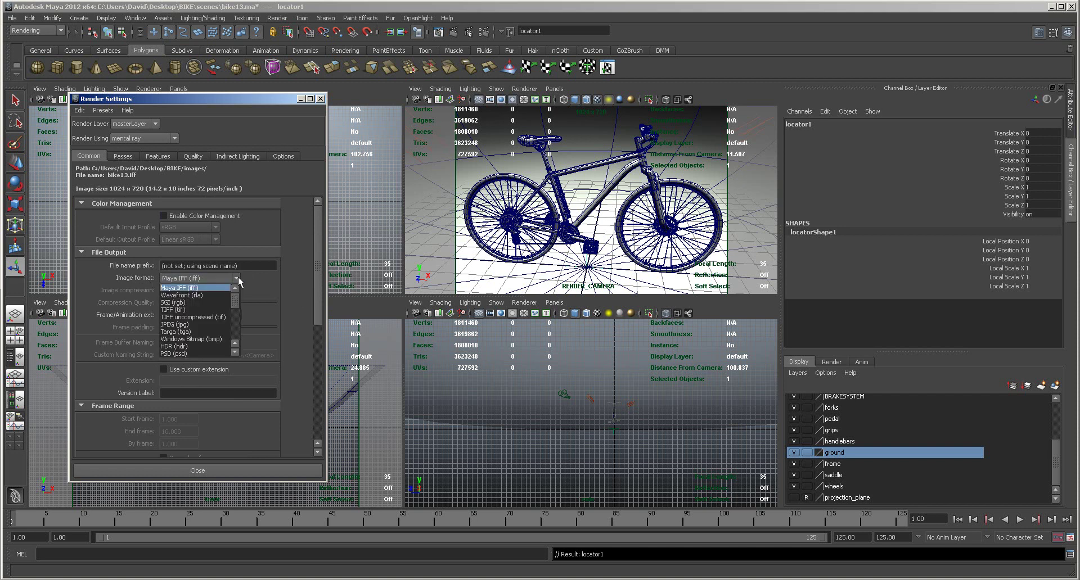
click(192, 325)
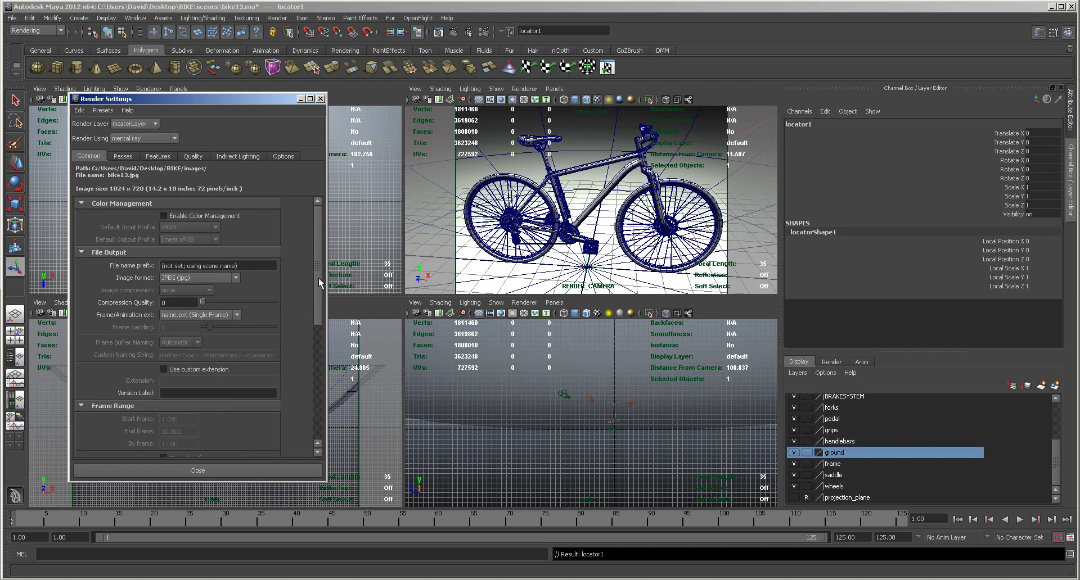
click(240, 315)
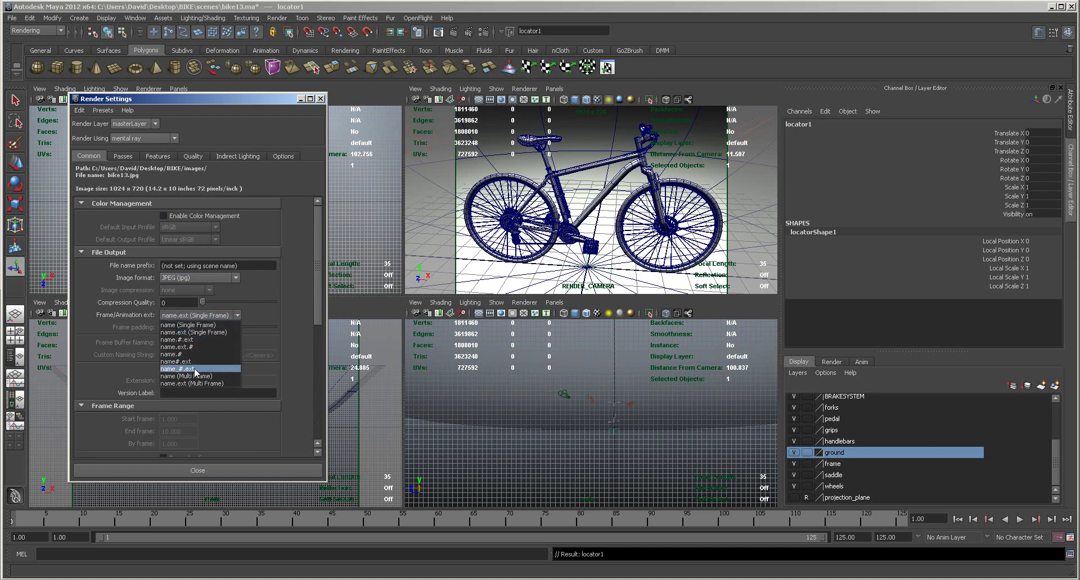
click(187, 369)
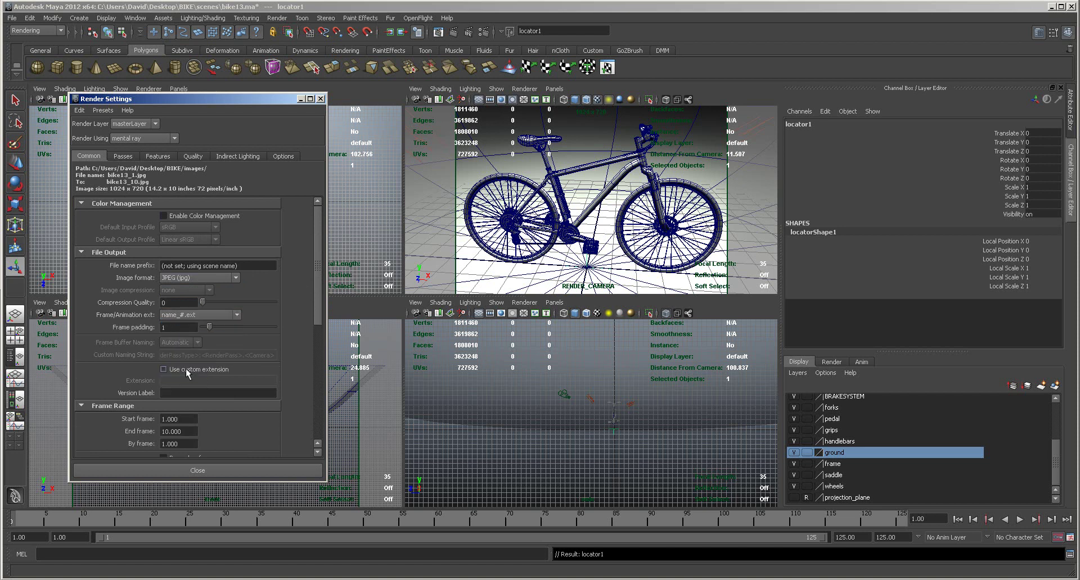
Step: Set the render output file name prefix to BIKE_MODELL_COURSE1
click(254, 263)
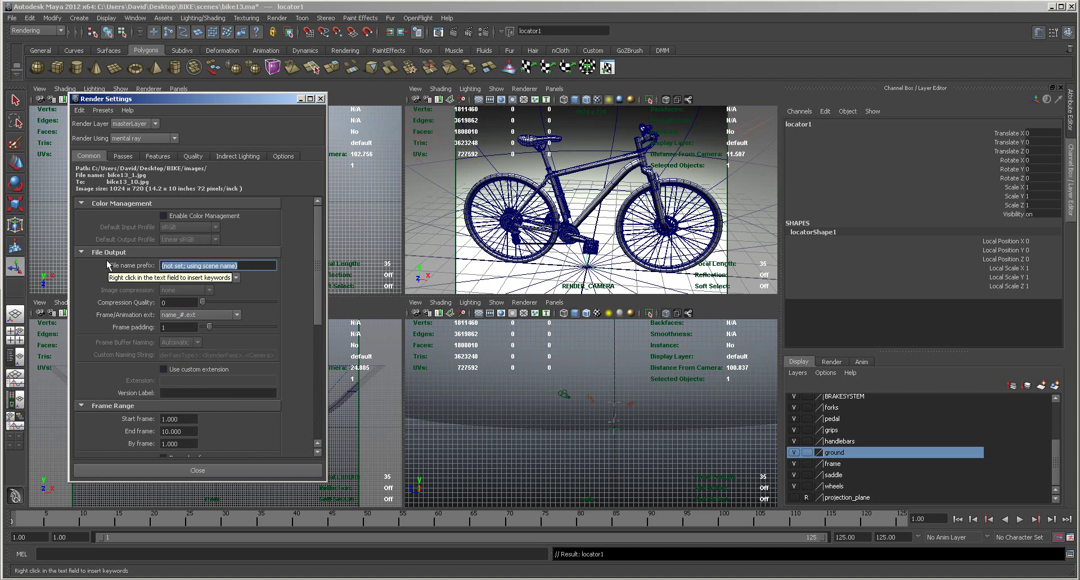
text(bIKEmODEL_COURSE1)
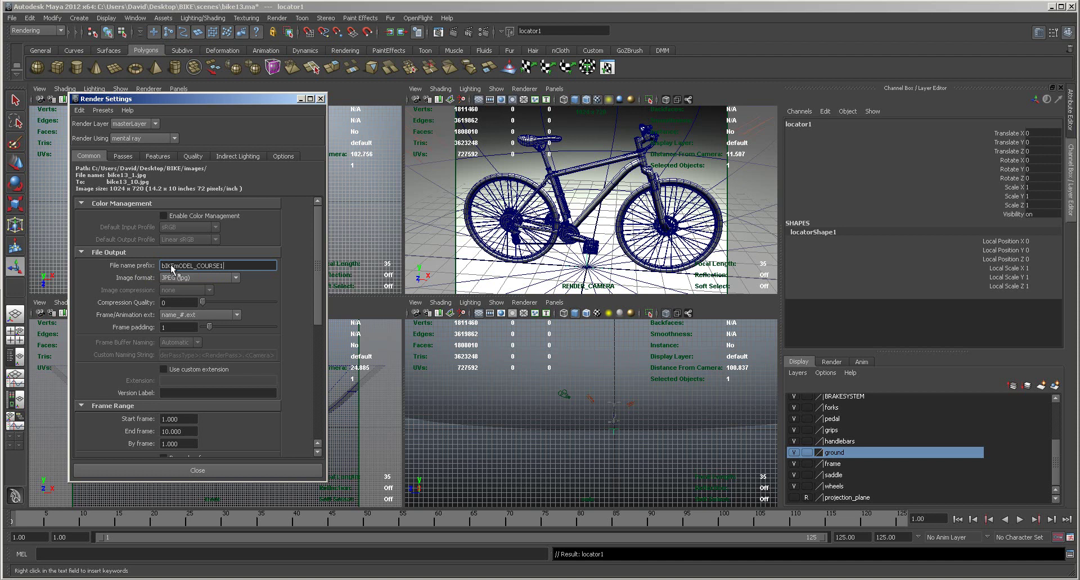
drag(179, 267, 159, 267)
text(BIKE)
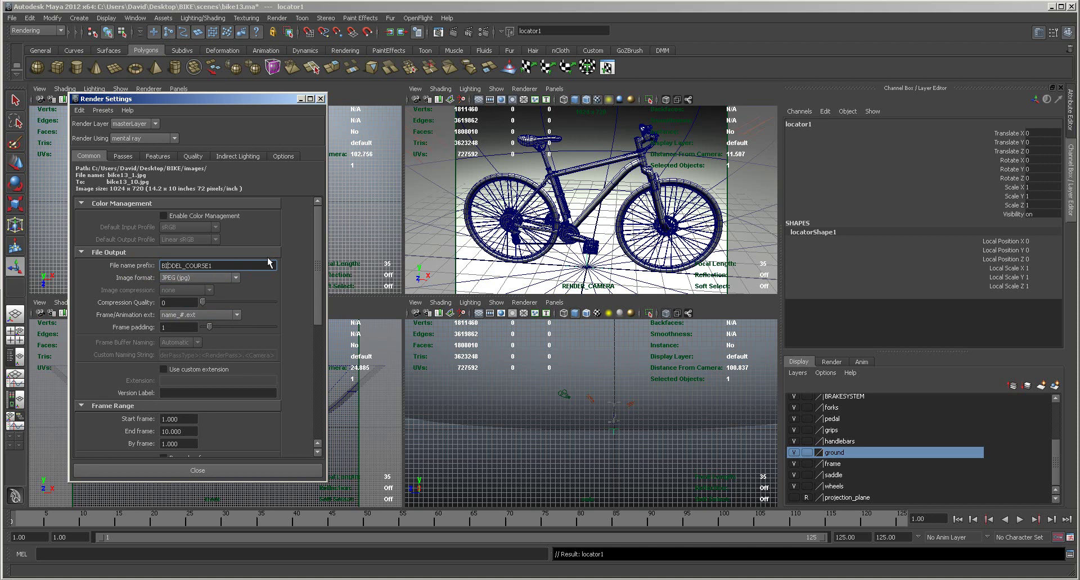
text(_MODEL)
drag(196, 266, 209, 267)
Step: Set the render frame range's end frame to 125 and close the render settings
drag(316, 279, 305, 406)
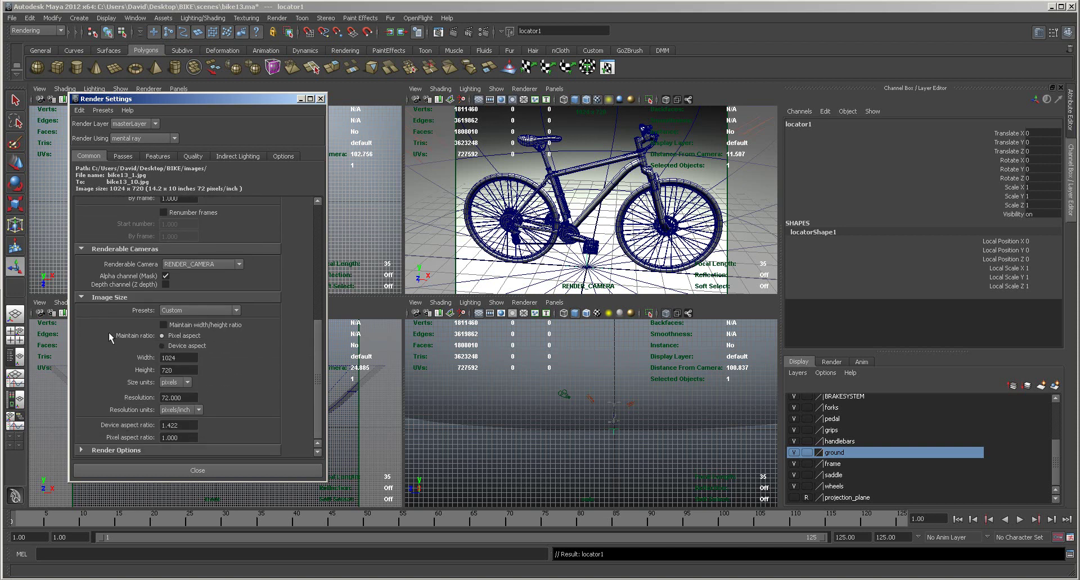
drag(319, 340, 322, 228)
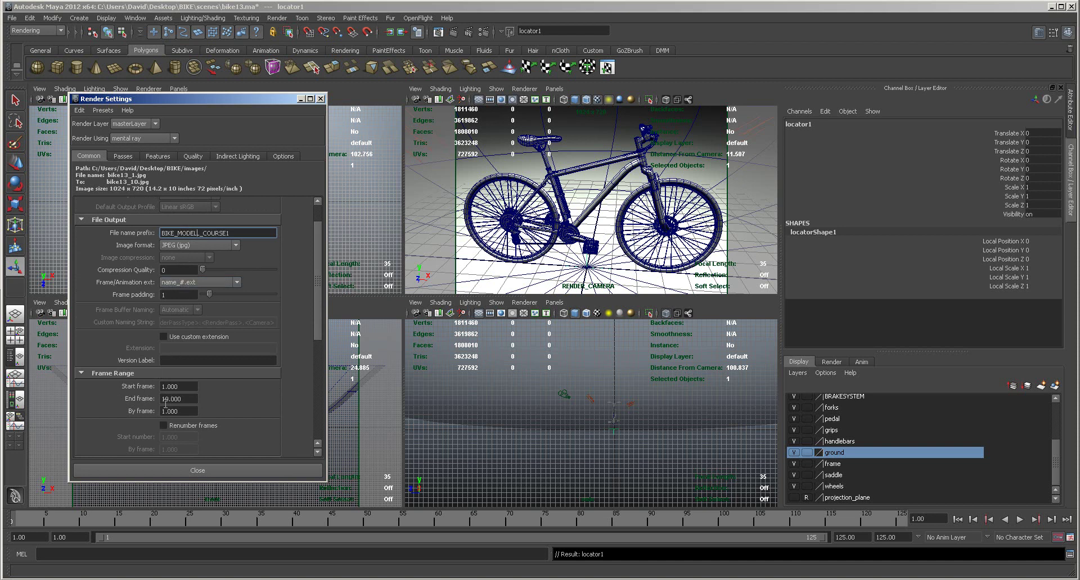
drag(188, 399, 157, 400)
text(125)
click(187, 411)
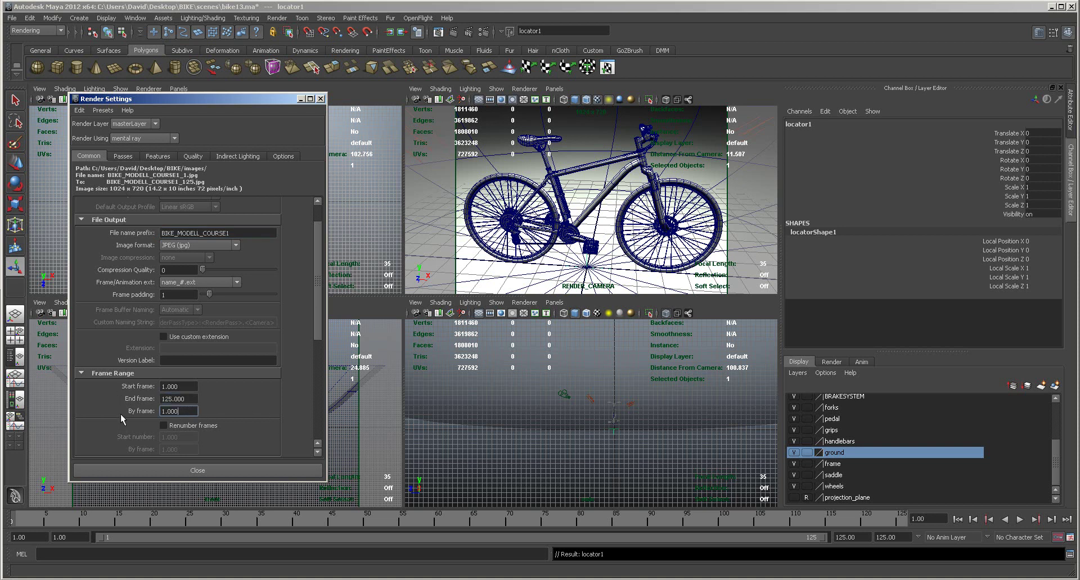
click(216, 470)
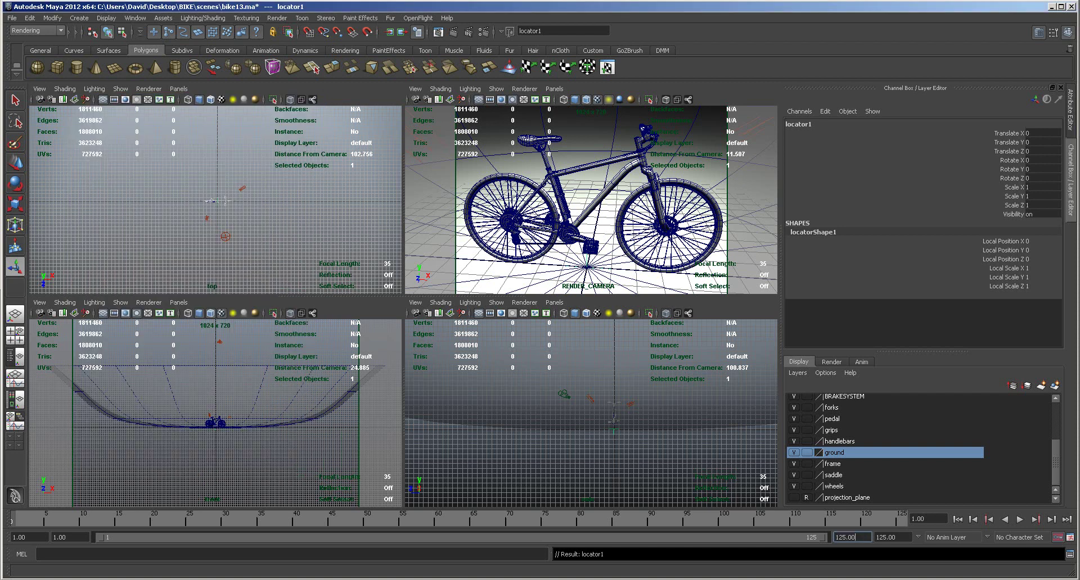
Step: Set a keyframe on all of locator1's transform channels at frame 1
click(909, 101)
click(47, 518)
click(26, 519)
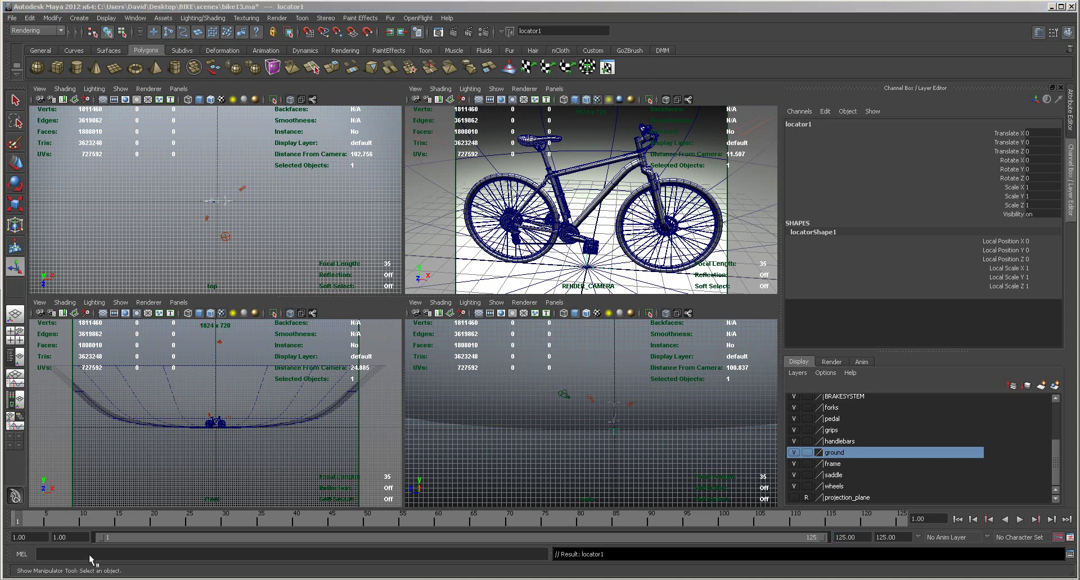
key(s)
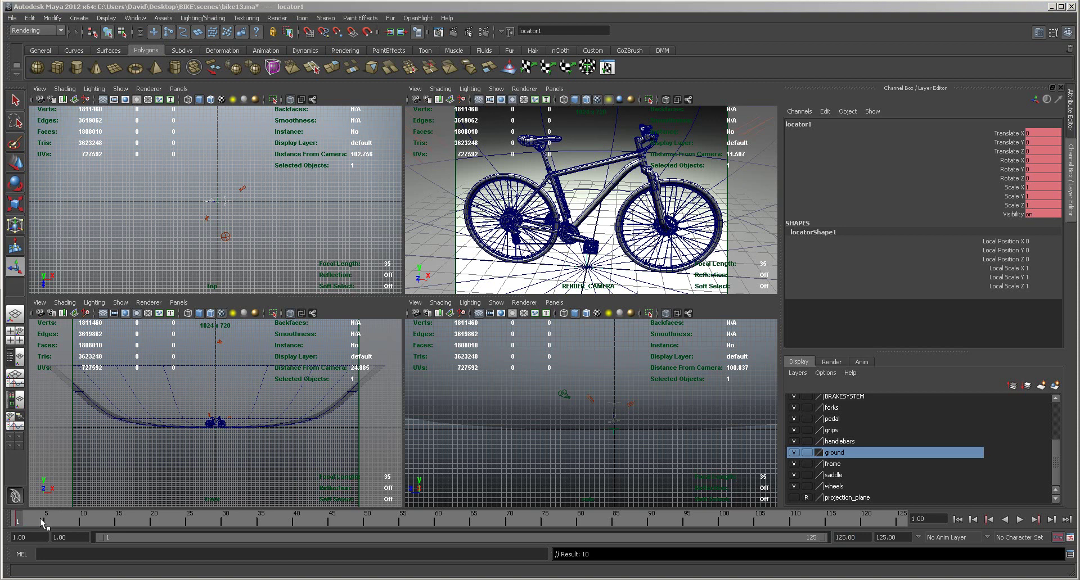
Step: At frame 125, set locator1's Rotate Y to 360 and key the full turn
click(901, 517)
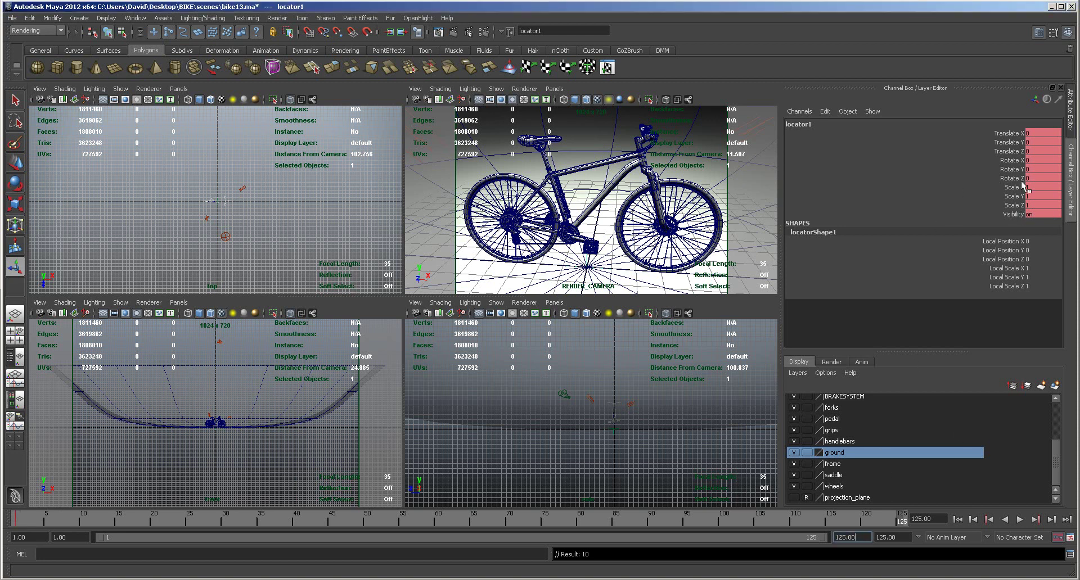
double_click(1033, 169)
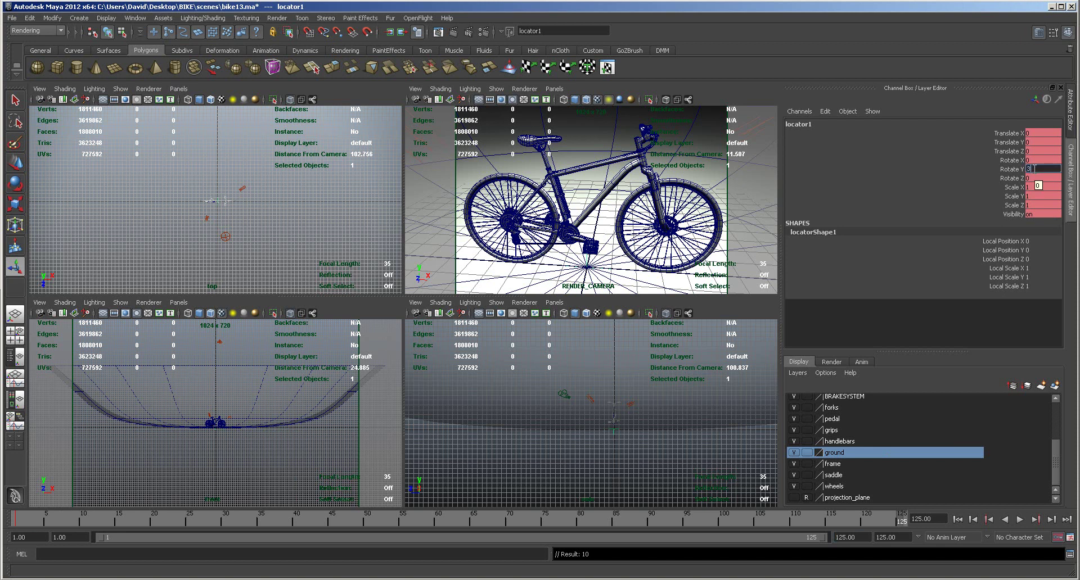
key(Return)
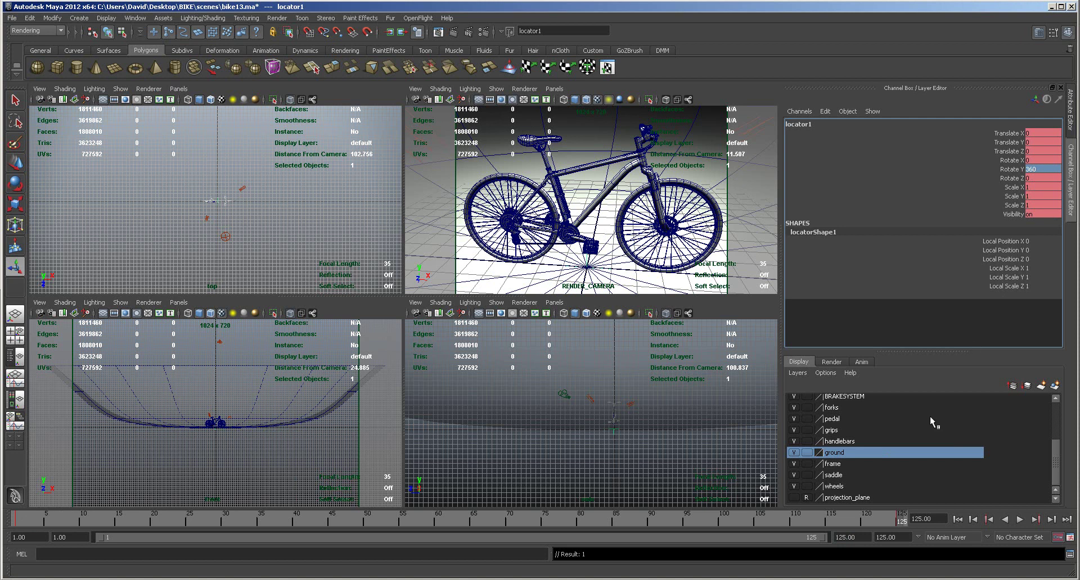
text(s)
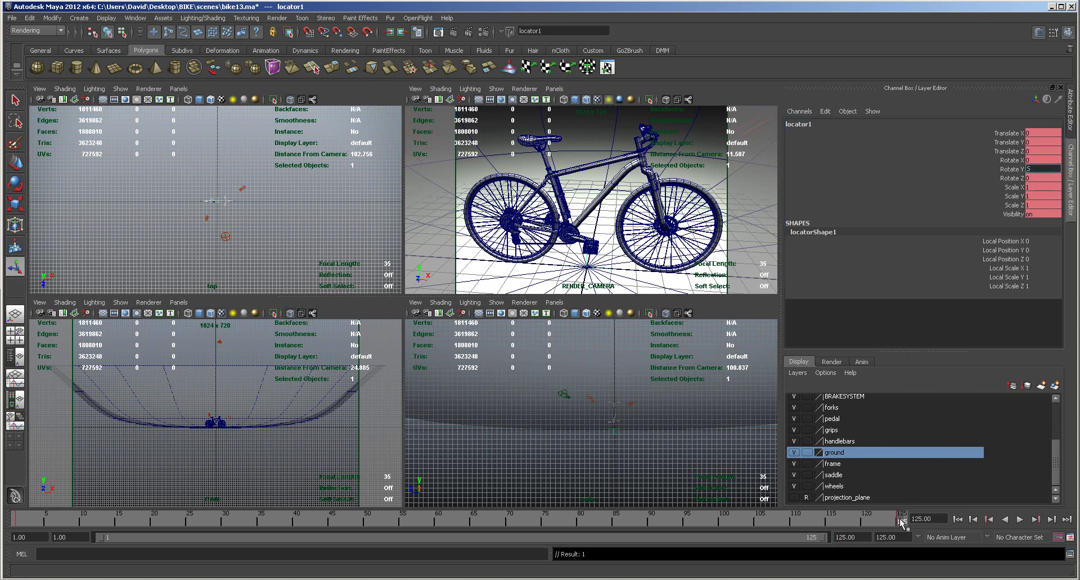
Step: Play back the locator's rotation, enlarge the render camera view, and scrub back to frame 1
key(alt+v)
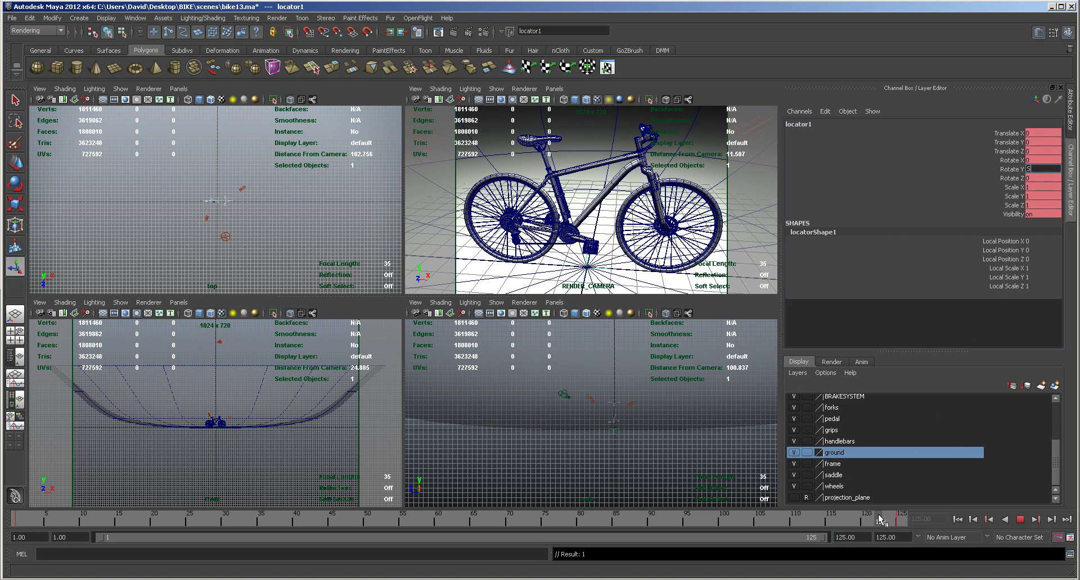
key(alt+v)
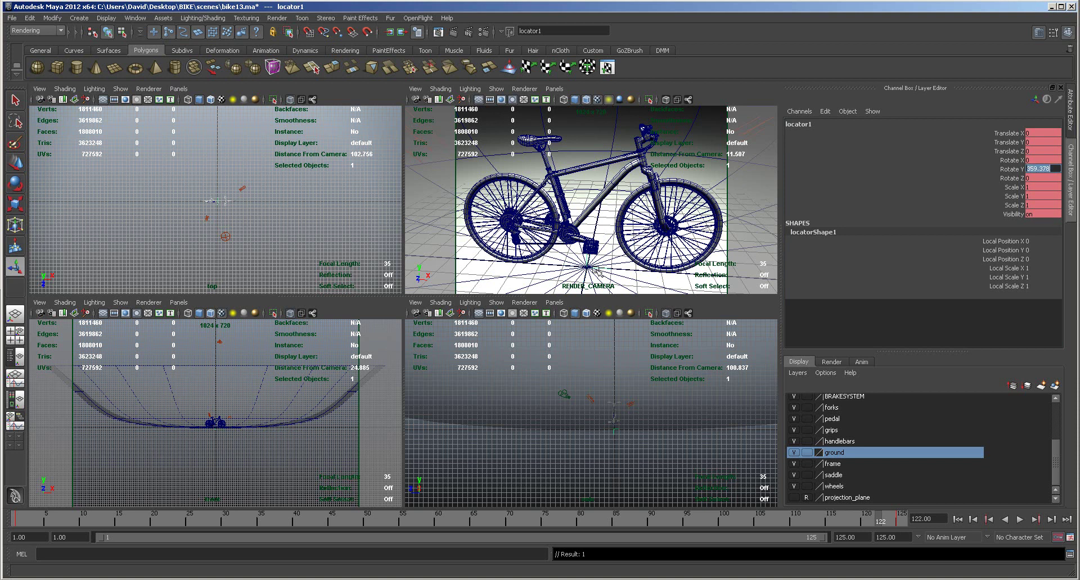
click(589, 248)
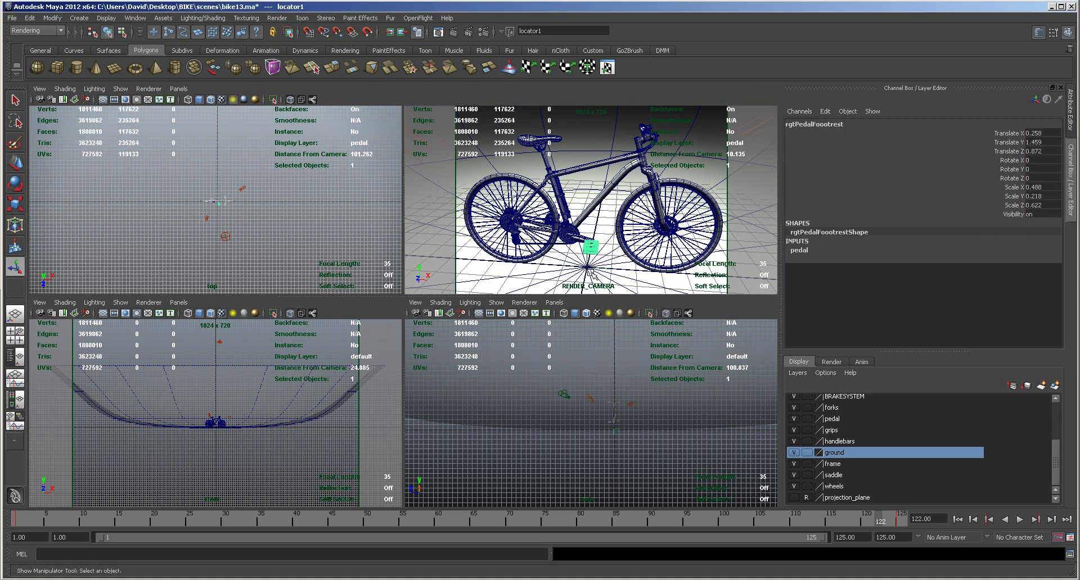
key(space)
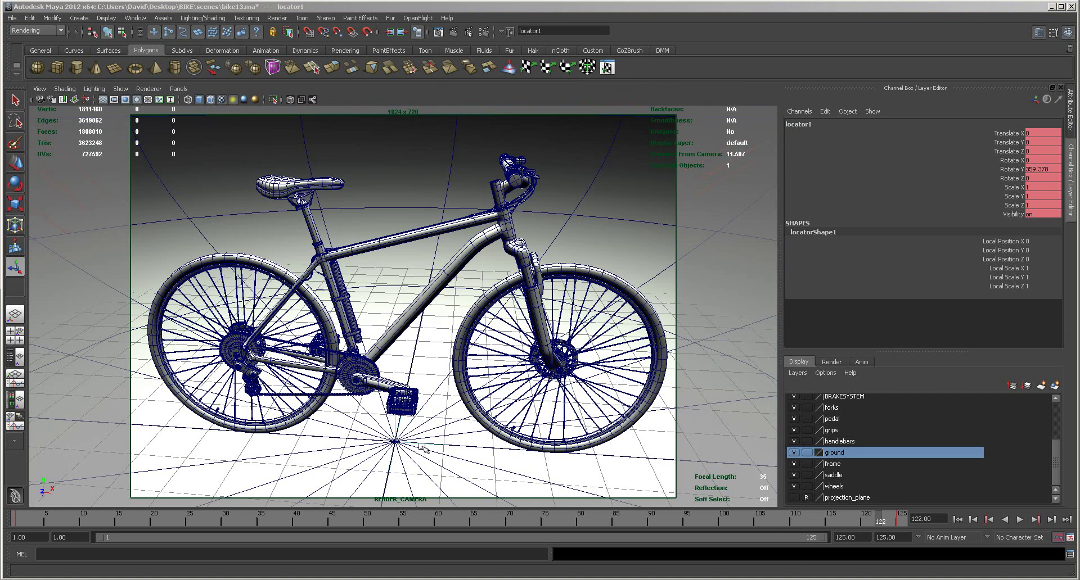
drag(870, 522, 17, 518)
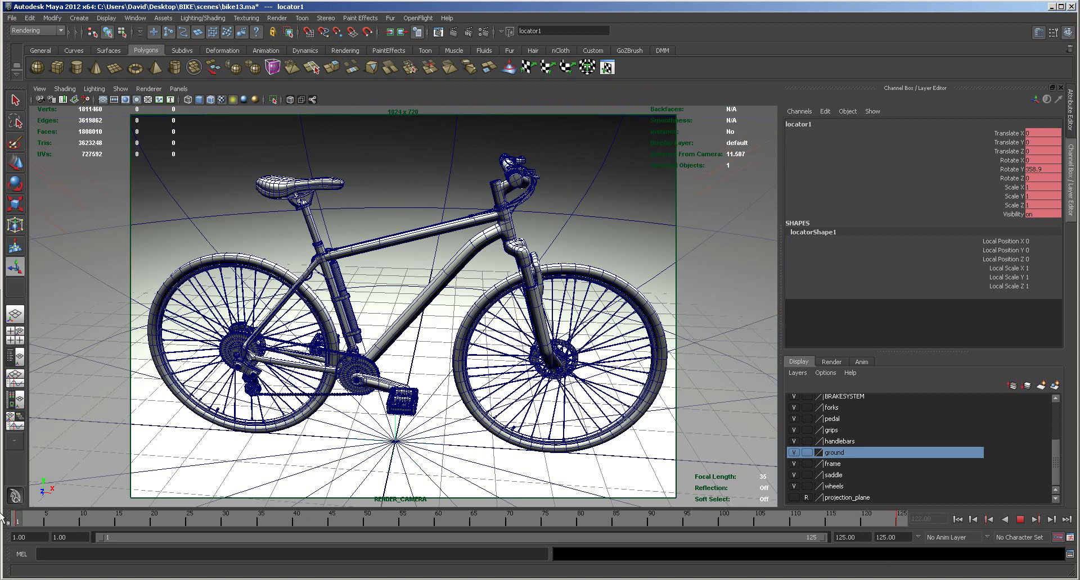
Step: Bring the Outliner back into view and parent RENDER_CAMERA under locator1
drag(1079, 93, 628, 61)
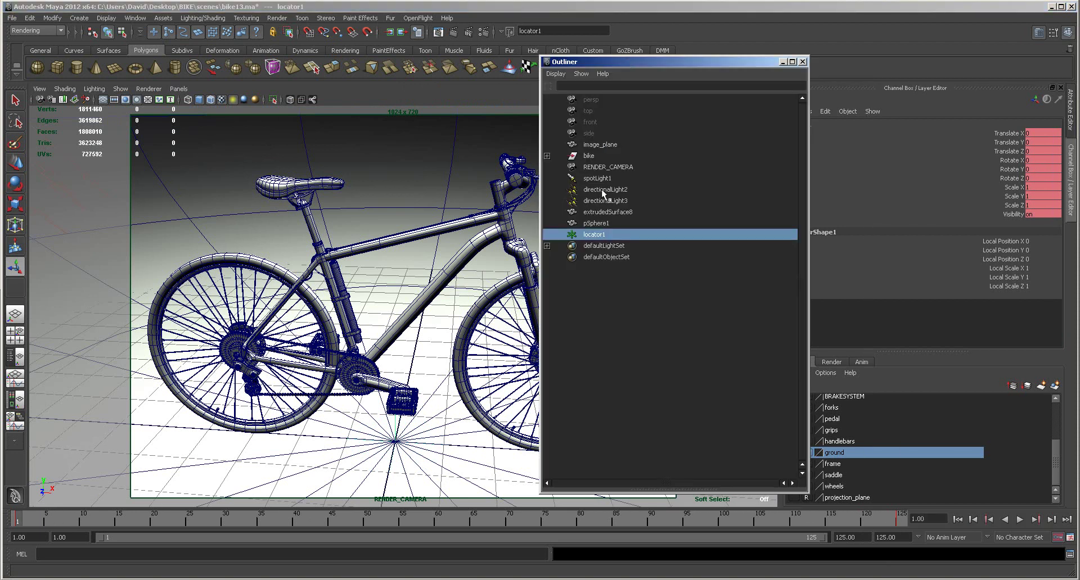
click(594, 171)
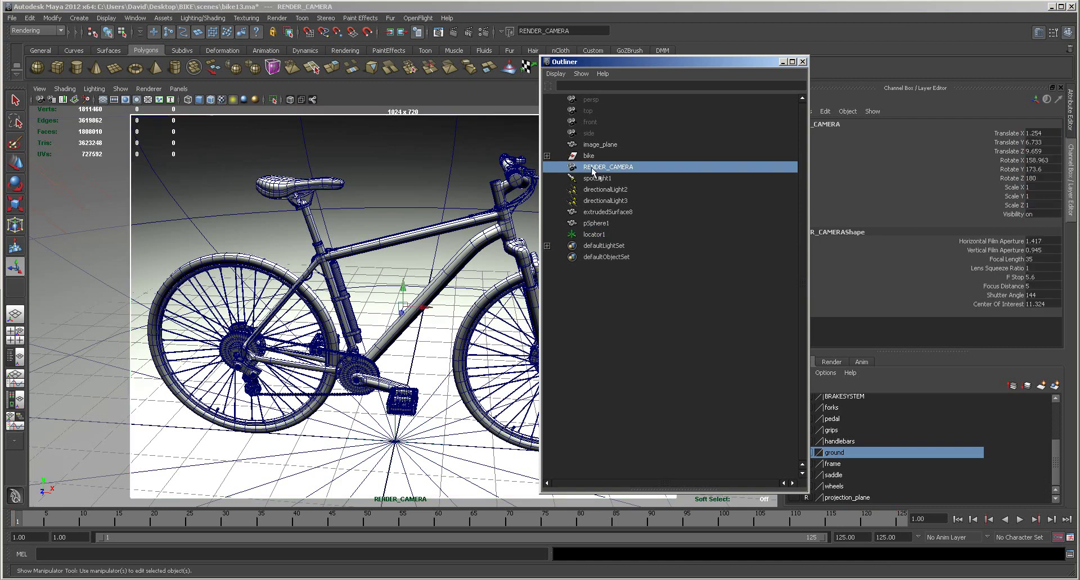
middle_drag(593, 171, 599, 237)
click(588, 169)
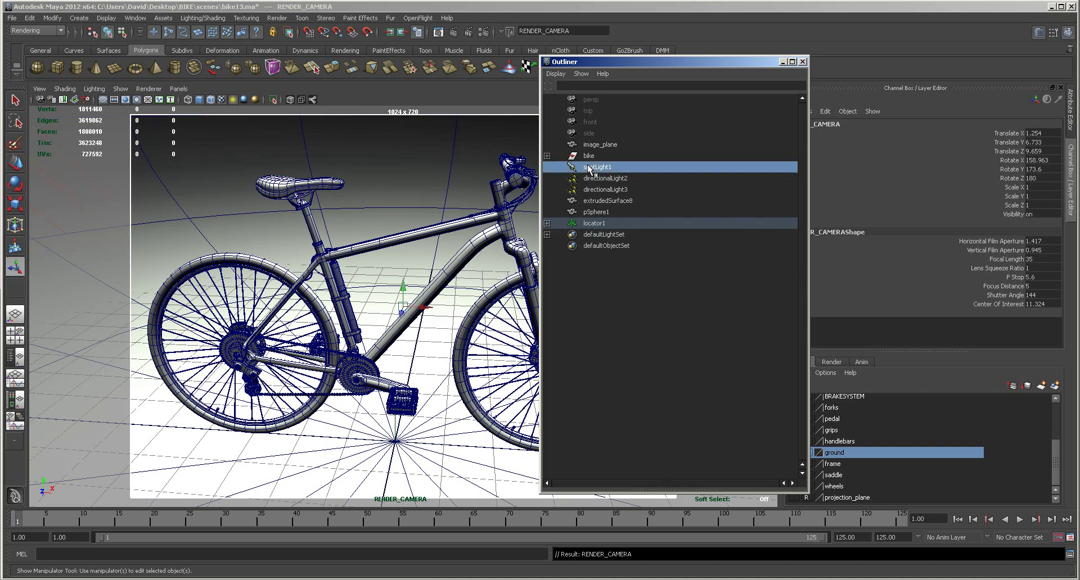
Step: Parent spotLight1, directionalLight2 and directionalLight3 under locator1 and close the Outliner
shift+click(597, 190)
middle_drag(598, 197, 596, 222)
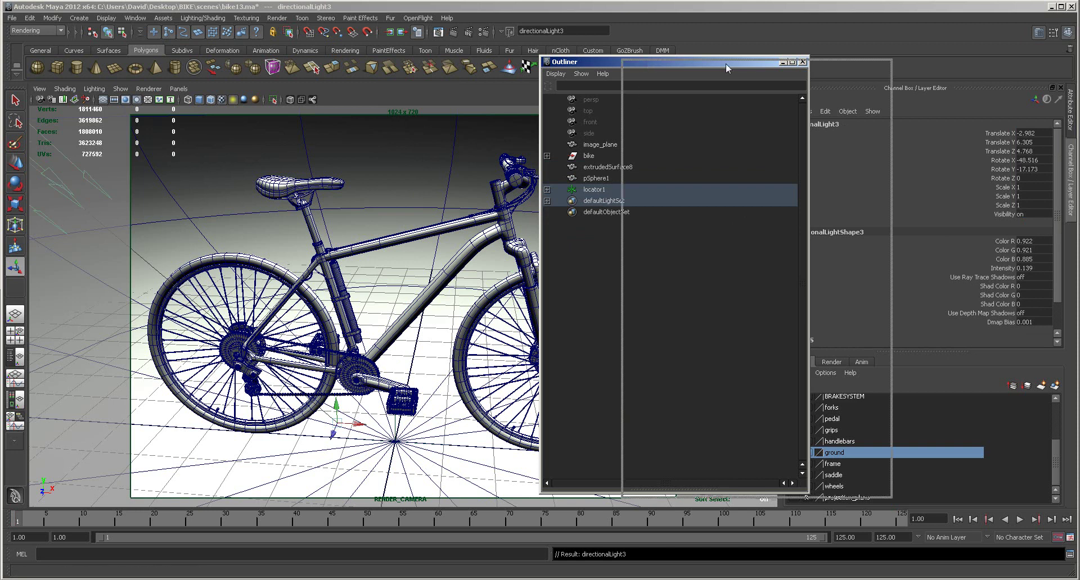
click(802, 61)
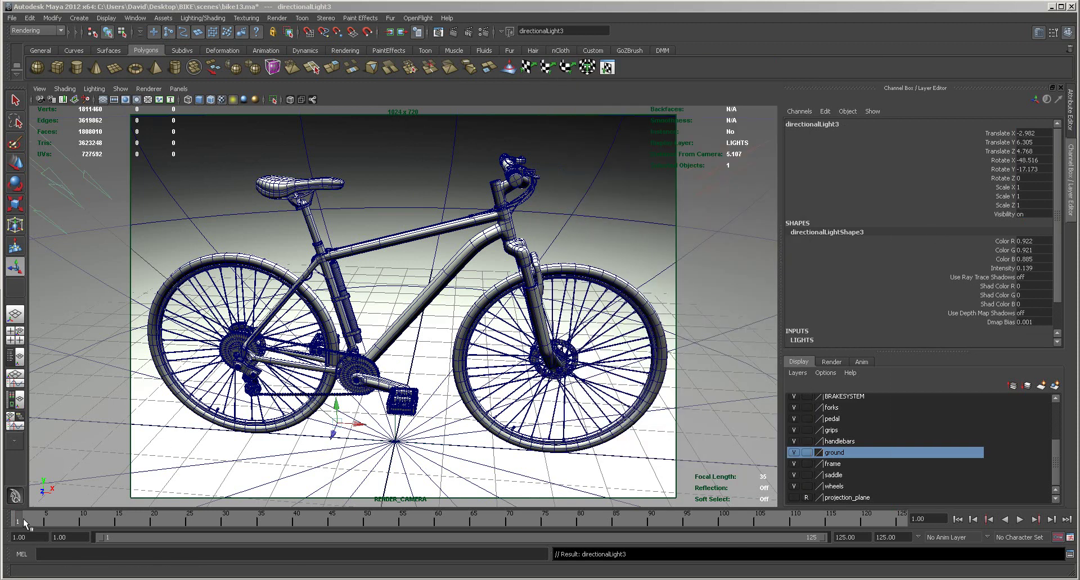
Step: Preview the turntable at several frames and adjust RENDER_CAMERA's distance and height so the whole bicycle stays within the resolution gate
key(alt+v)
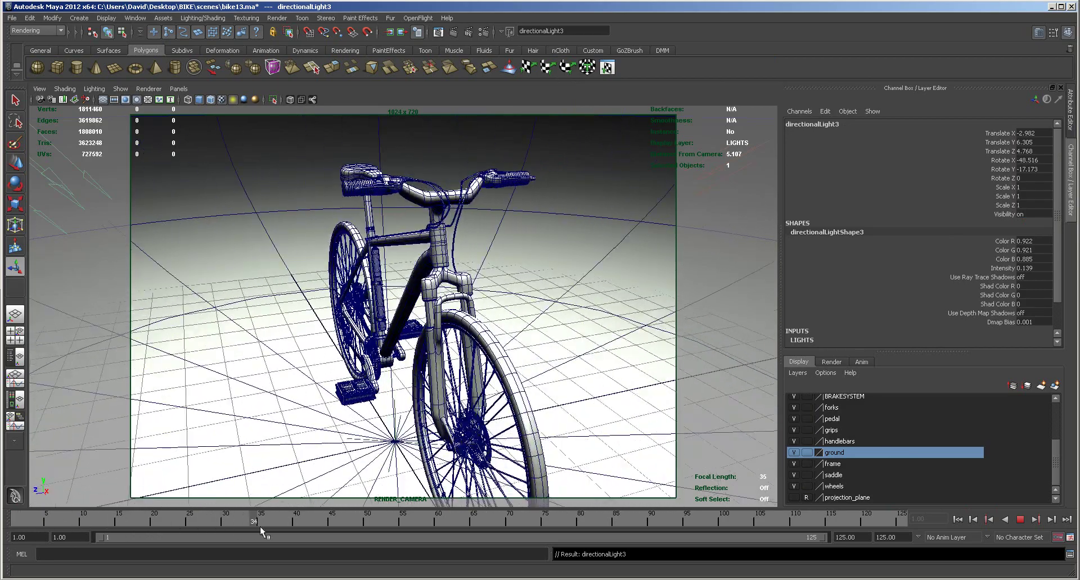
mouse_move(354, 526)
mouse_down()
mouse_move(419, 525)
mouse_move(360, 525)
mouse_up()
scroll(432, 443, down, 1)
alt+right_drag(432, 443, 409, 437)
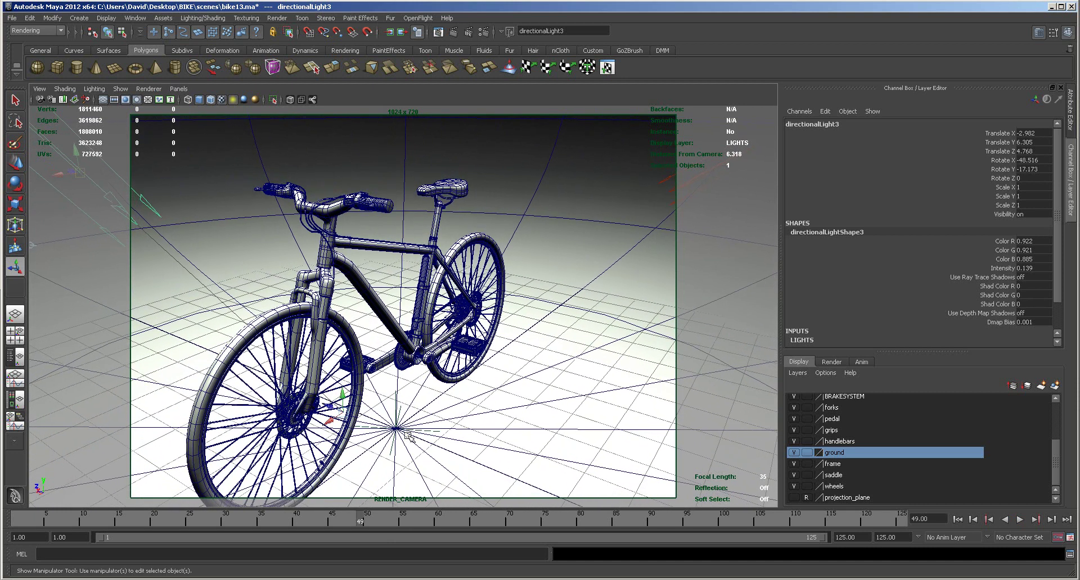
alt+middle_drag(409, 437, 408, 414)
mouse_move(360, 521)
mouse_down()
mouse_move(234, 525)
mouse_move(292, 523)
mouse_up()
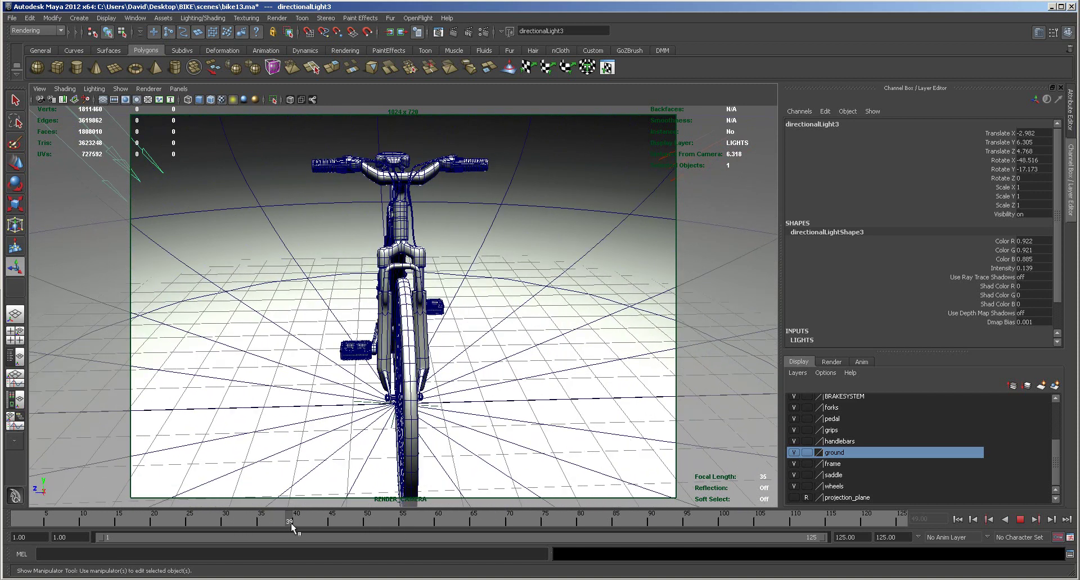
alt+middle_drag(447, 455, 446, 436)
drag(271, 523, 219, 523)
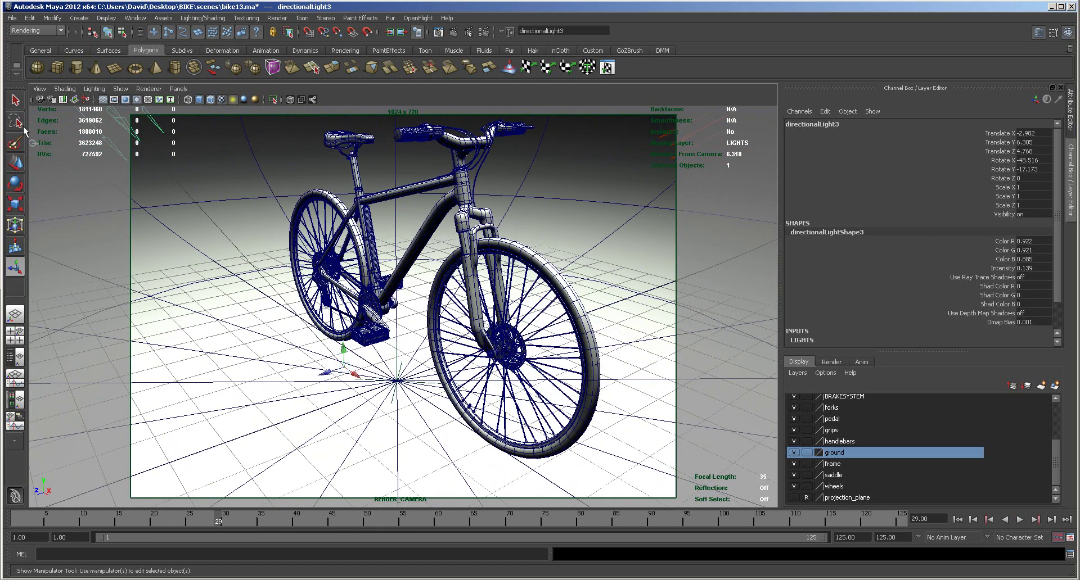
Step: Enable the Safe Action guide for RENDER_CAMERA and move the camera back to fit the bicycle inside it
click(40, 89)
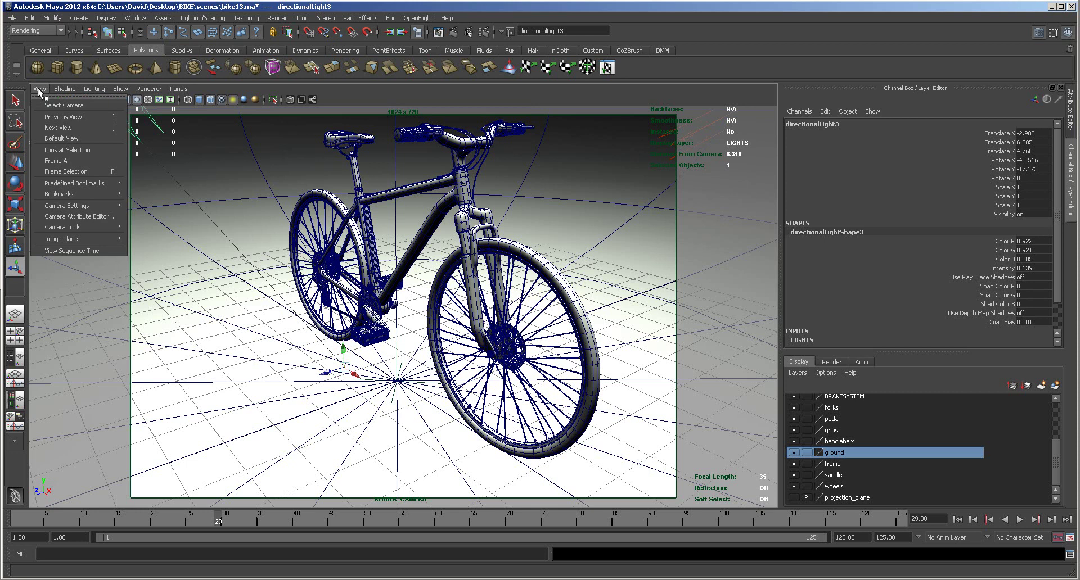
mouse_move(58, 208)
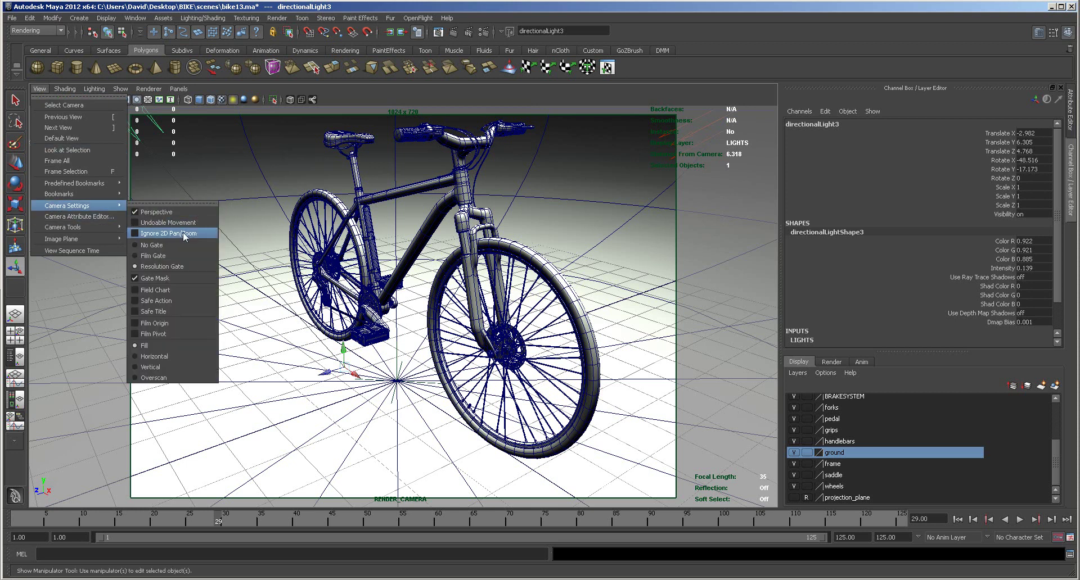
click(165, 301)
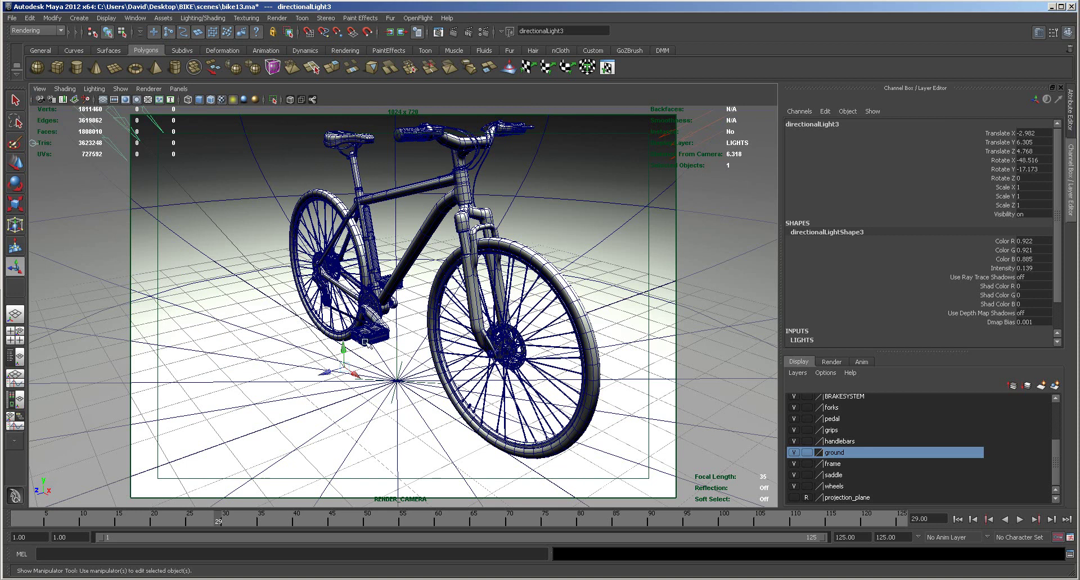
alt+right_drag(401, 386, 383, 385)
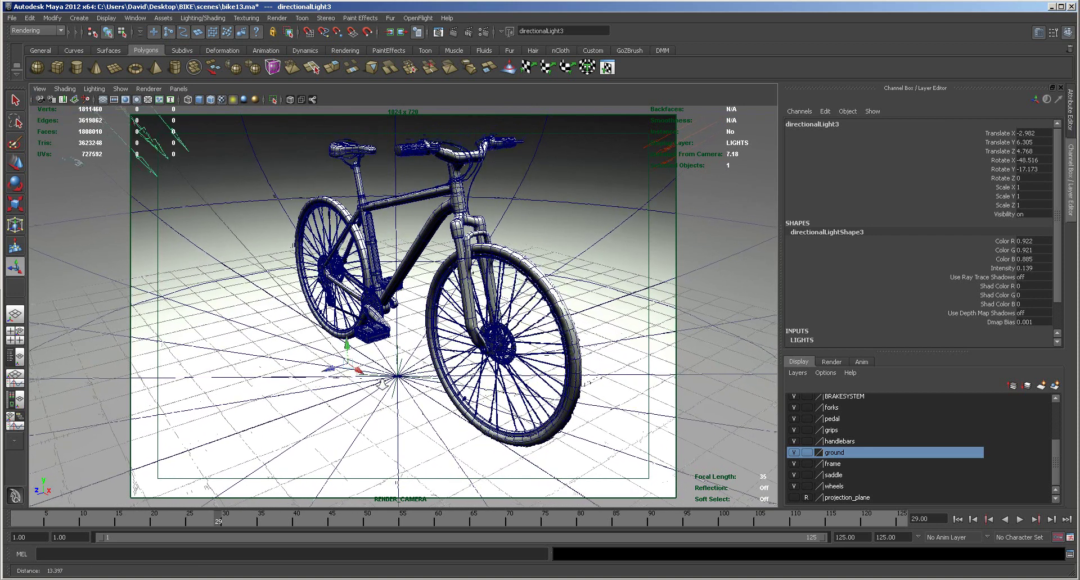
Step: Scrub through the 125-frame turntable and, with locator1 selected, check the bicycle's framing against the Safe Action guide
drag(214, 523, 903, 522)
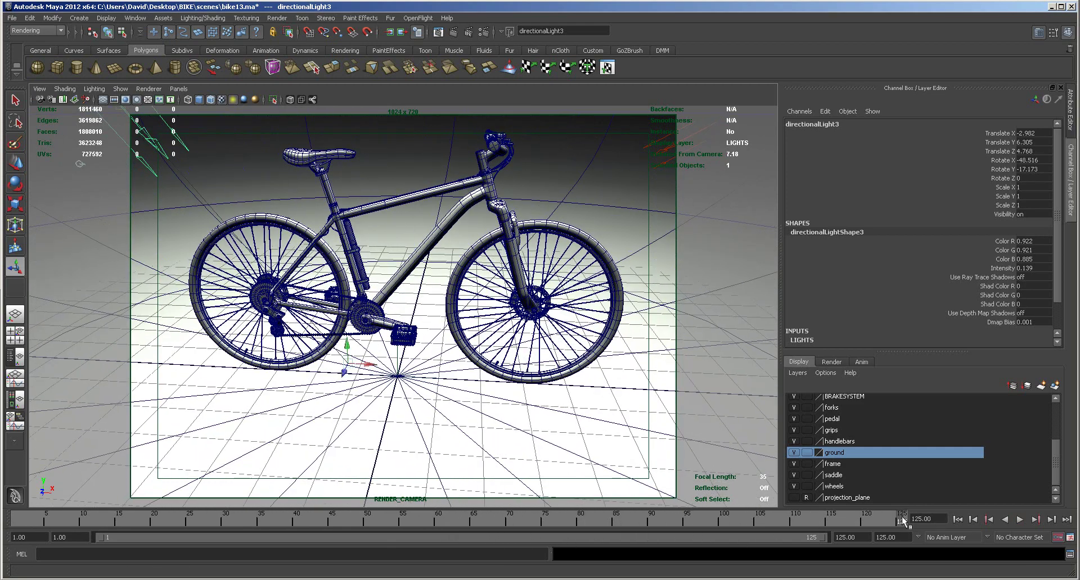
click(16, 524)
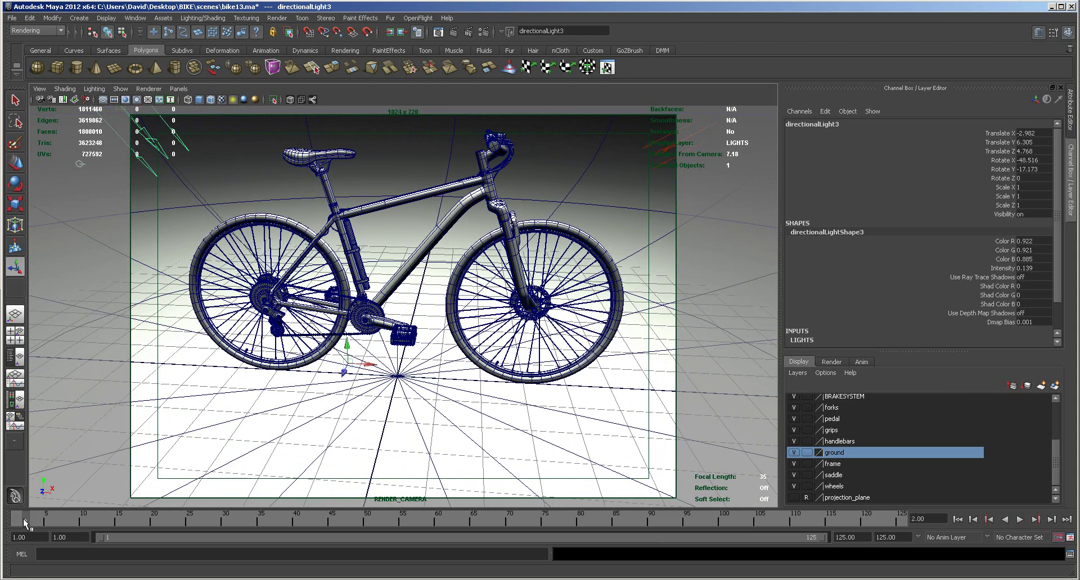
mouse_move(22, 517)
mouse_down()
mouse_move(173, 520)
mouse_move(22, 517)
mouse_up()
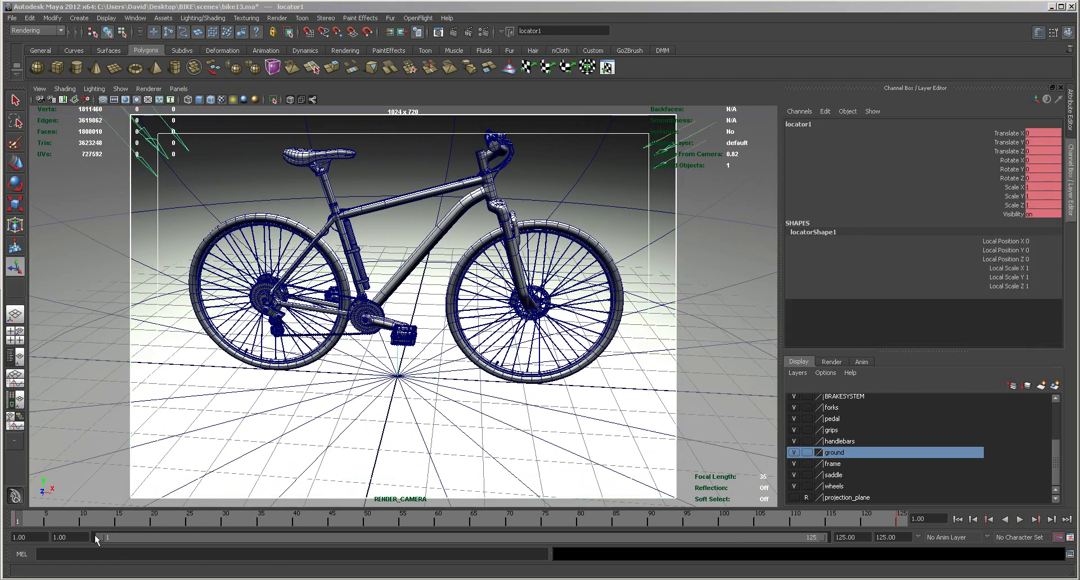
drag(74, 525, 166, 526)
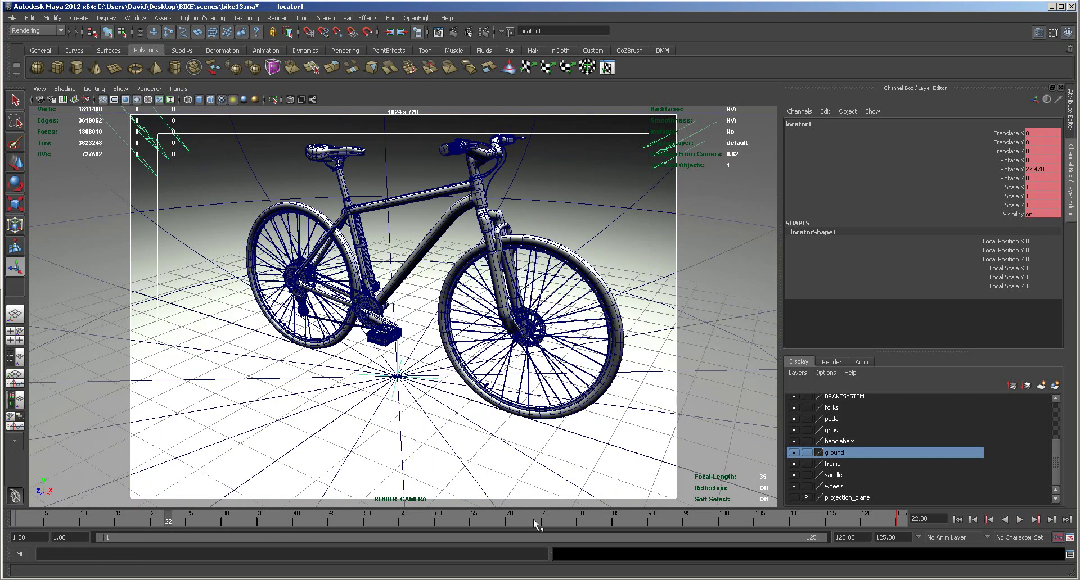
drag(368, 523, 467, 528)
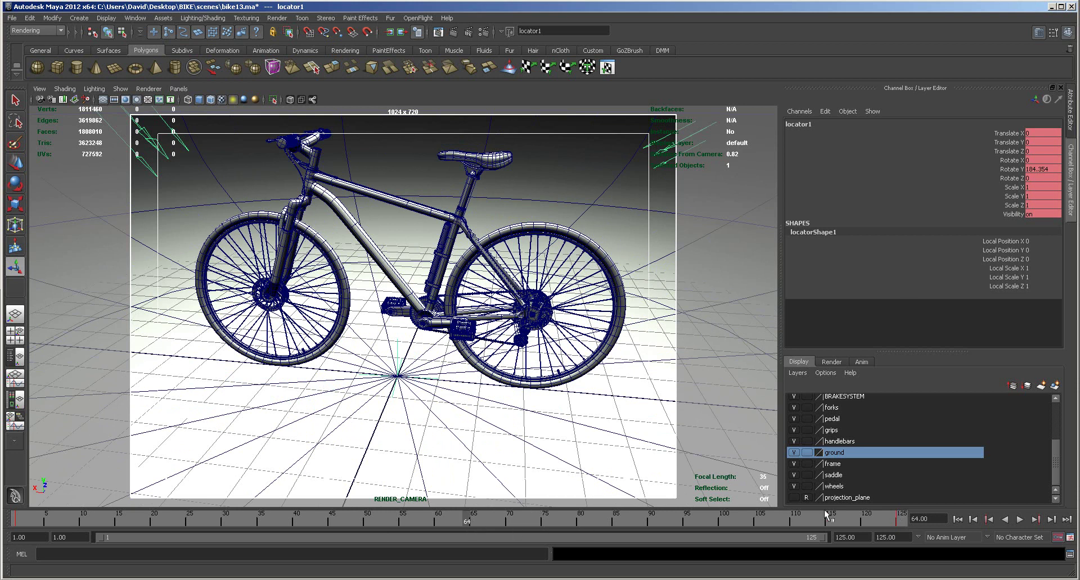
drag(411, 512, 679, 521)
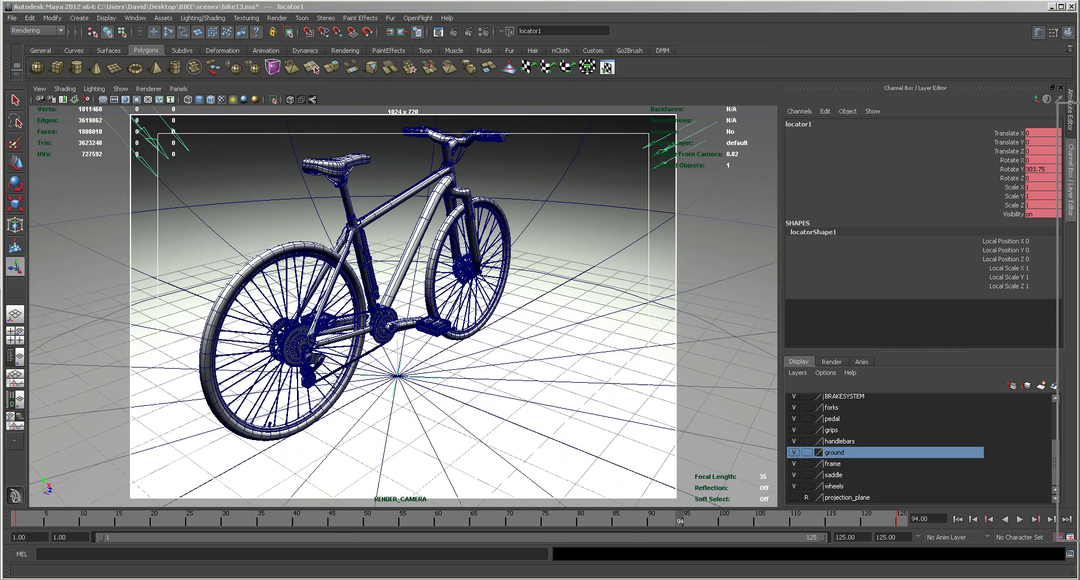
Step: Check the camera and lights parented under locator1 in the Outliner, close it and go to frame 30
click(599, 221)
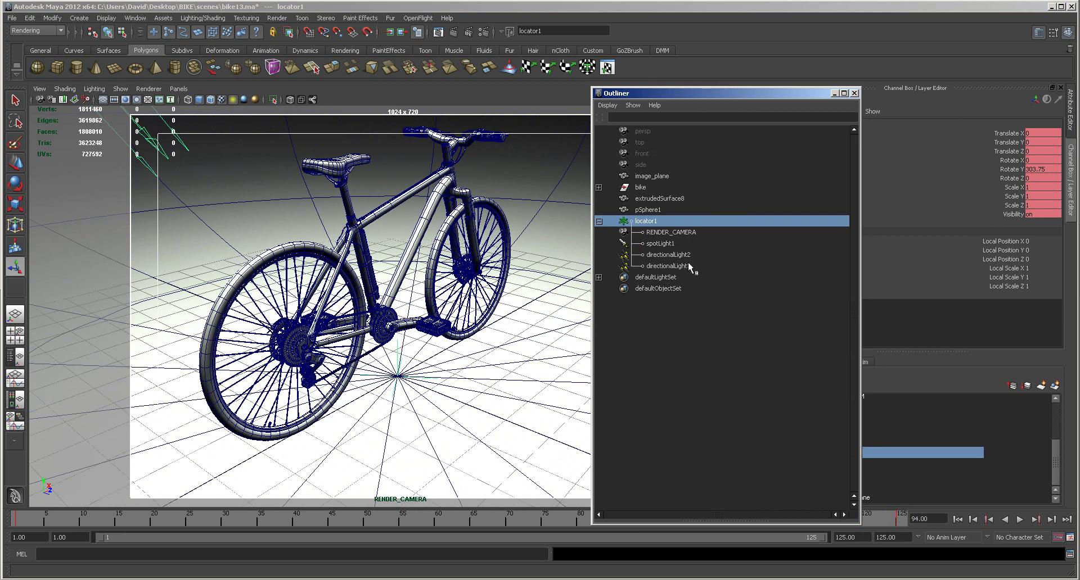
click(854, 93)
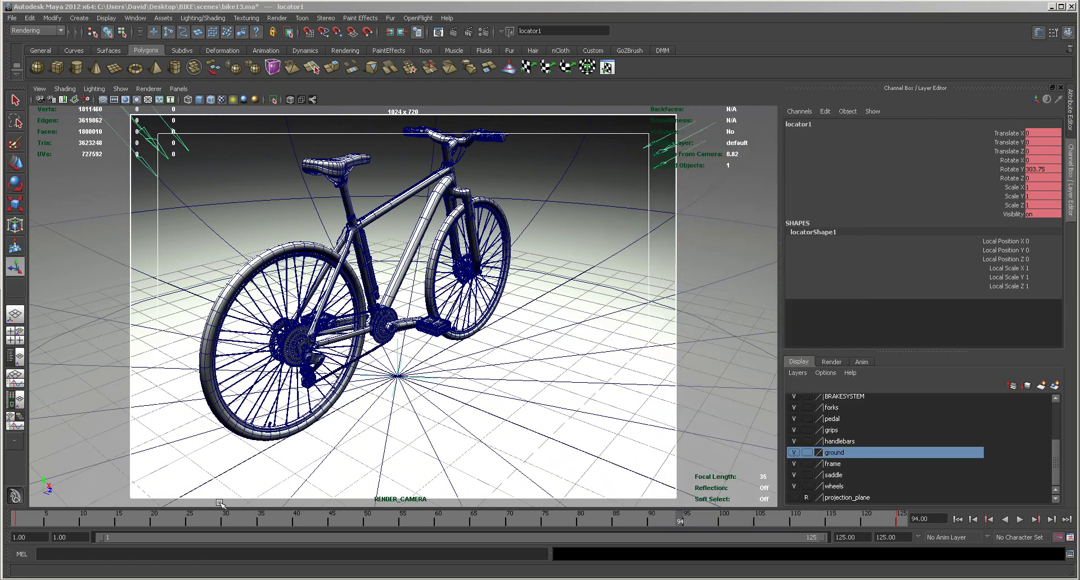
drag(35, 515, 22, 515)
click(227, 516)
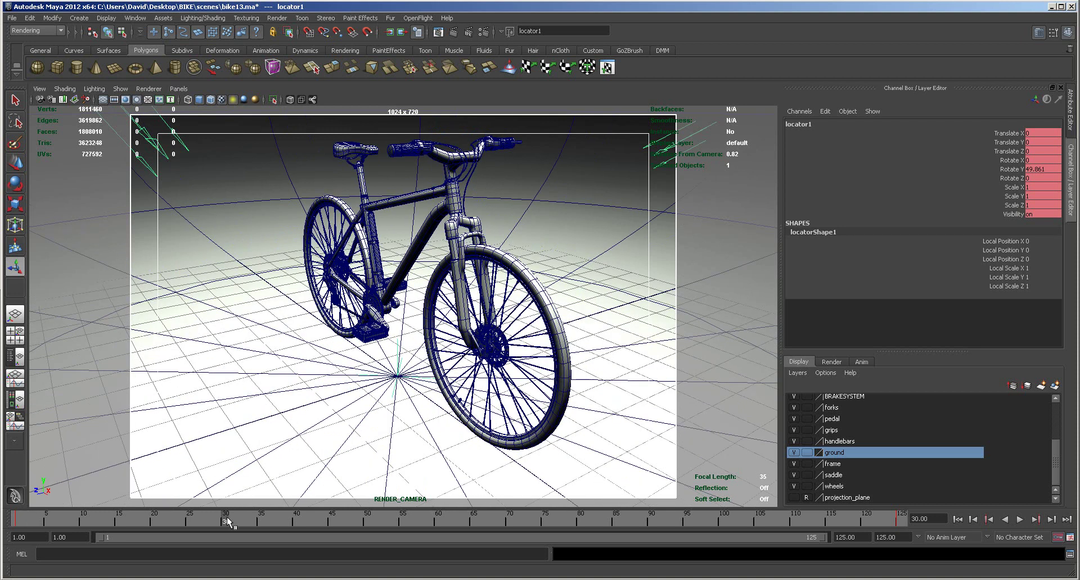
Step: Save the scene as a Maya ASCII file named BIKEMODEL_FINAL in the scenes folder
click(13, 18)
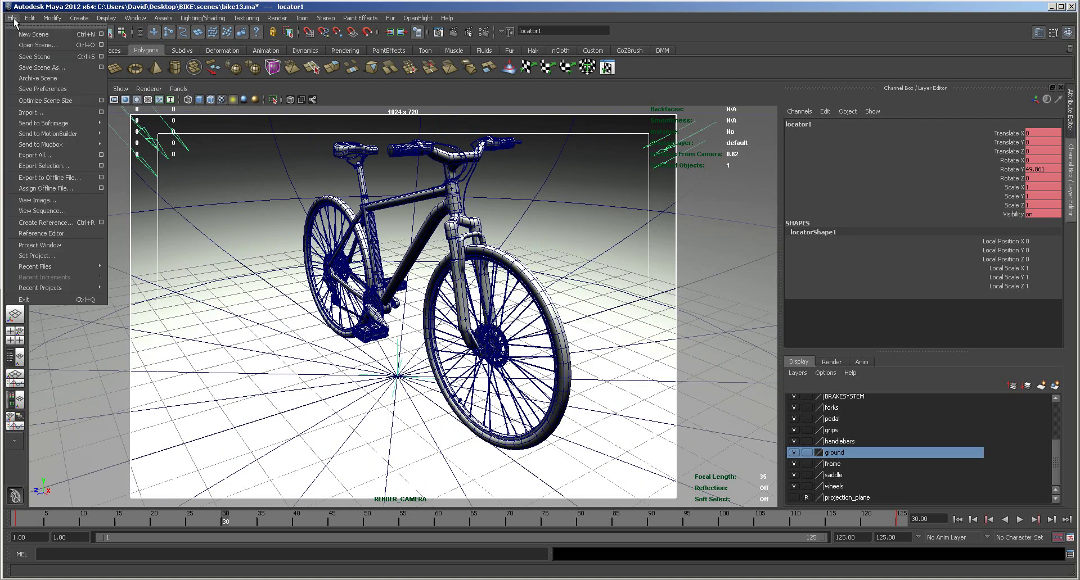
click(34, 67)
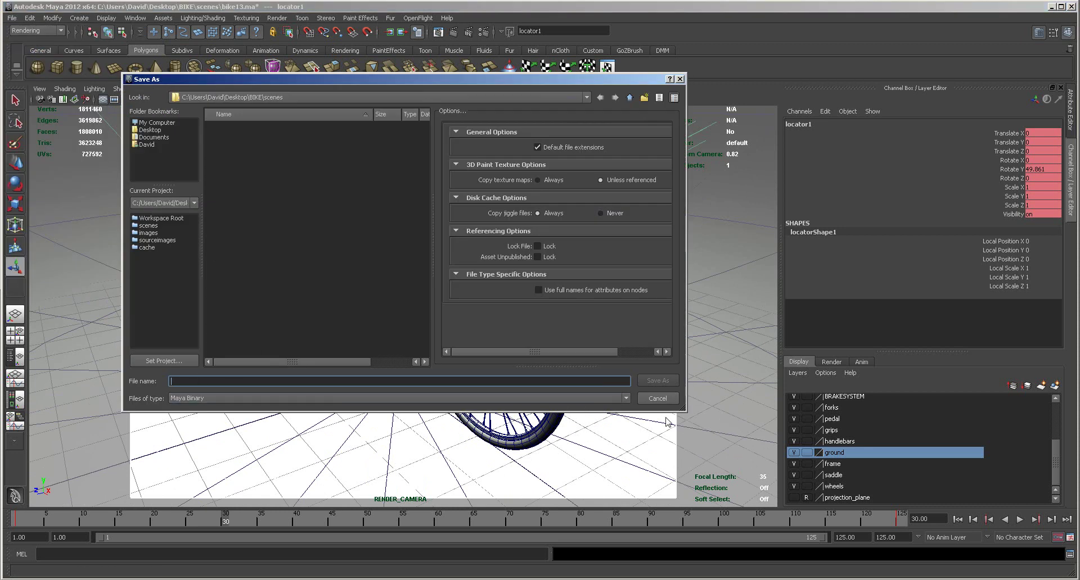
click(625, 398)
click(332, 404)
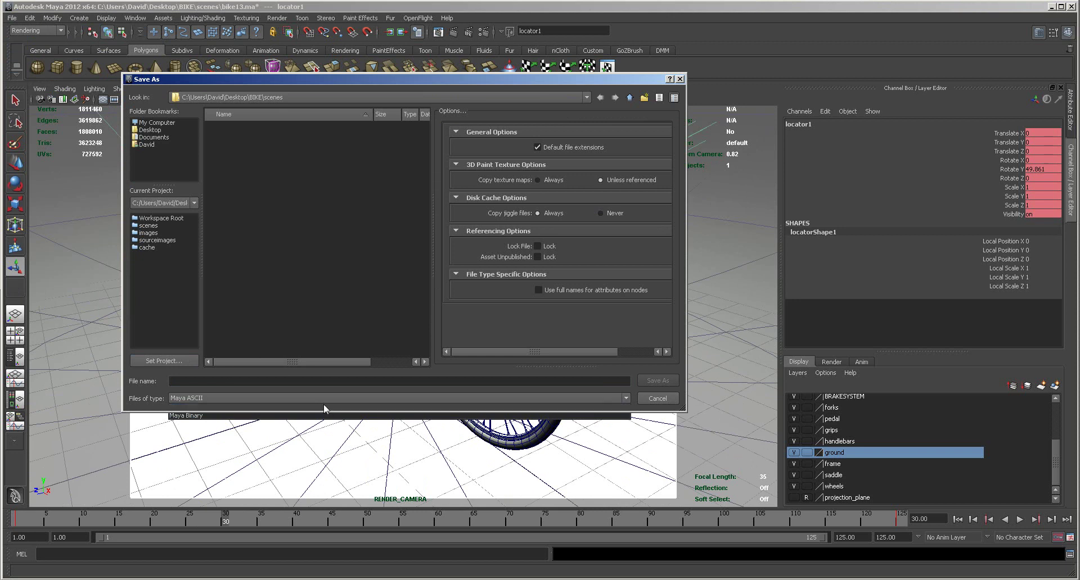
click(277, 383)
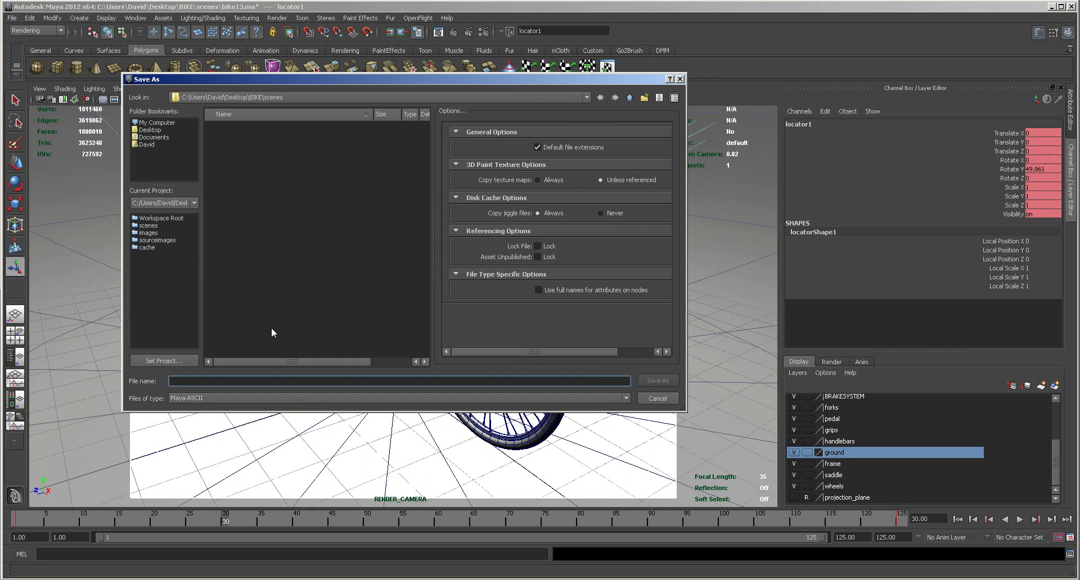
text(b)
key(BackSpace)
key(BackSpace)
text(BIKEMODEL_FINAL)
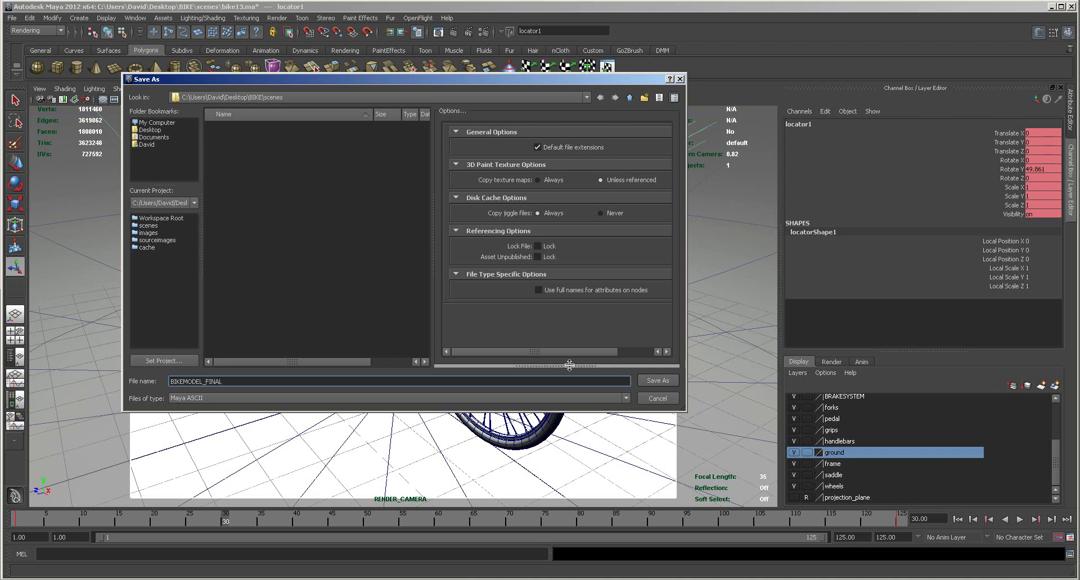
click(646, 381)
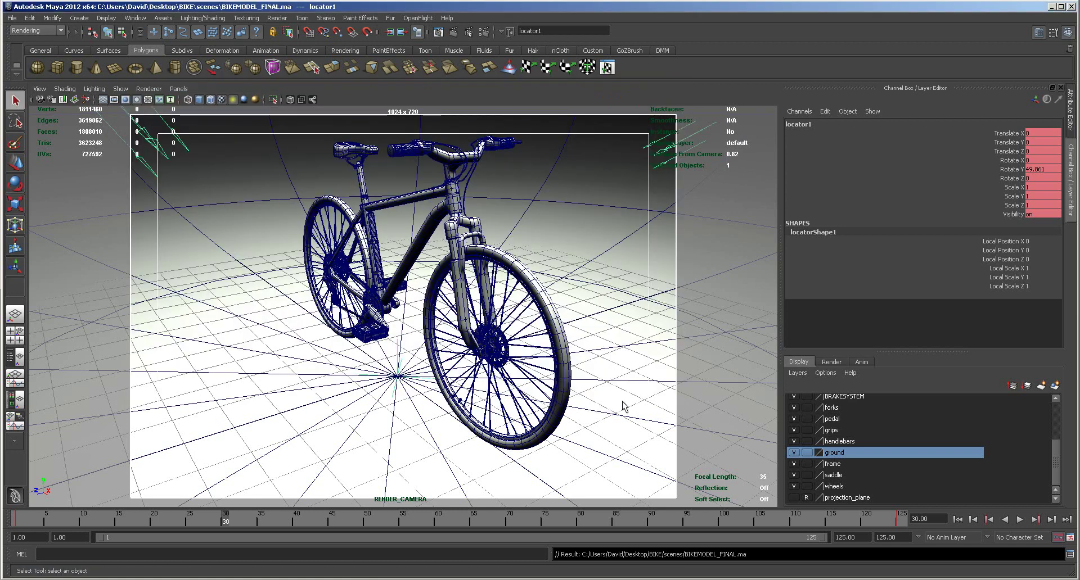
Step: Go to frame 25, render it from RENDER_CAMERA with mental ray, and move the Render View out of the way
drag(452, 516, 190, 525)
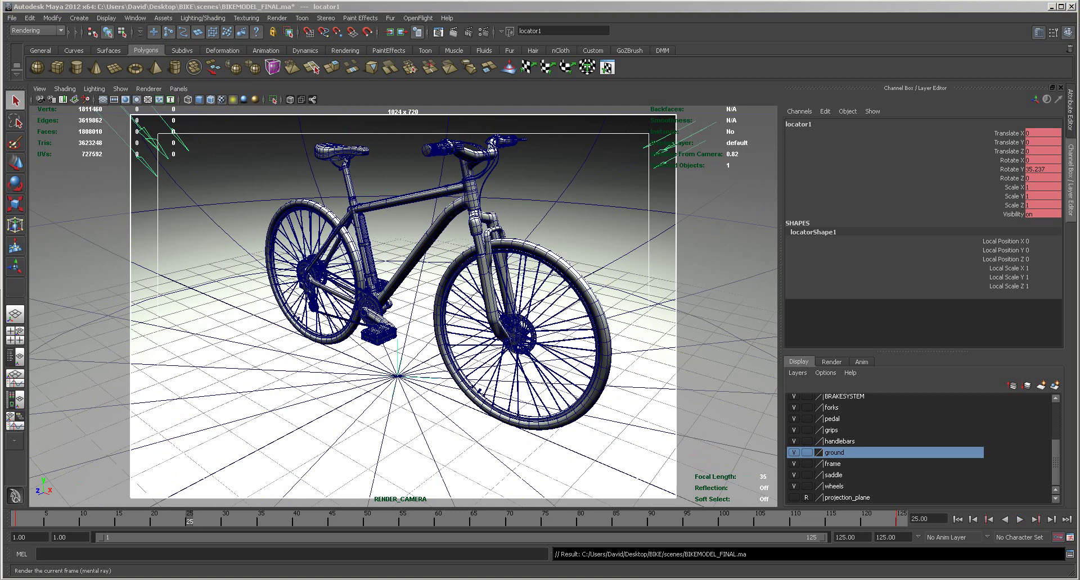
click(453, 31)
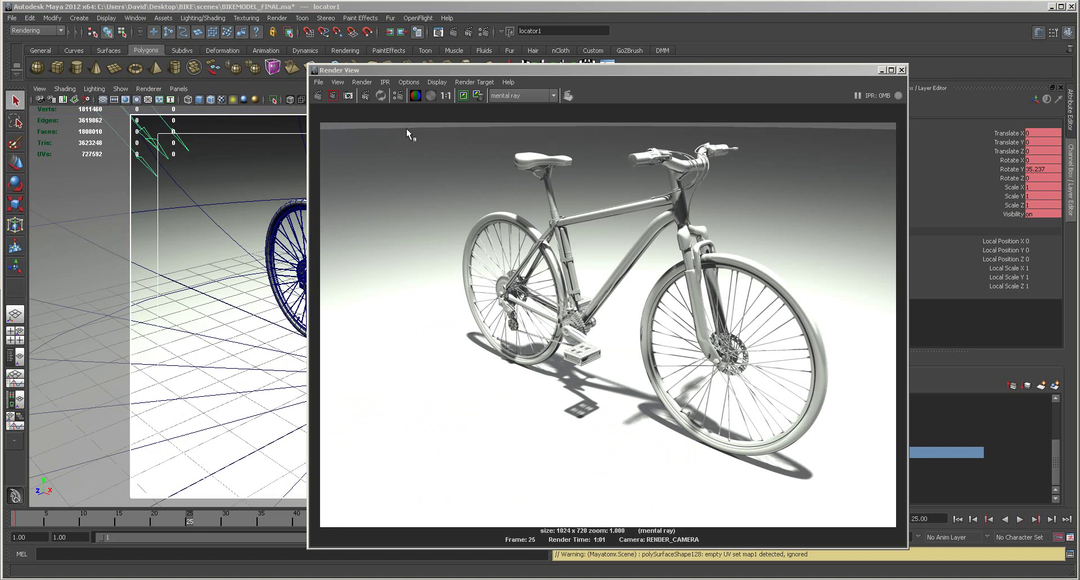
drag(670, 72, 1079, 84)
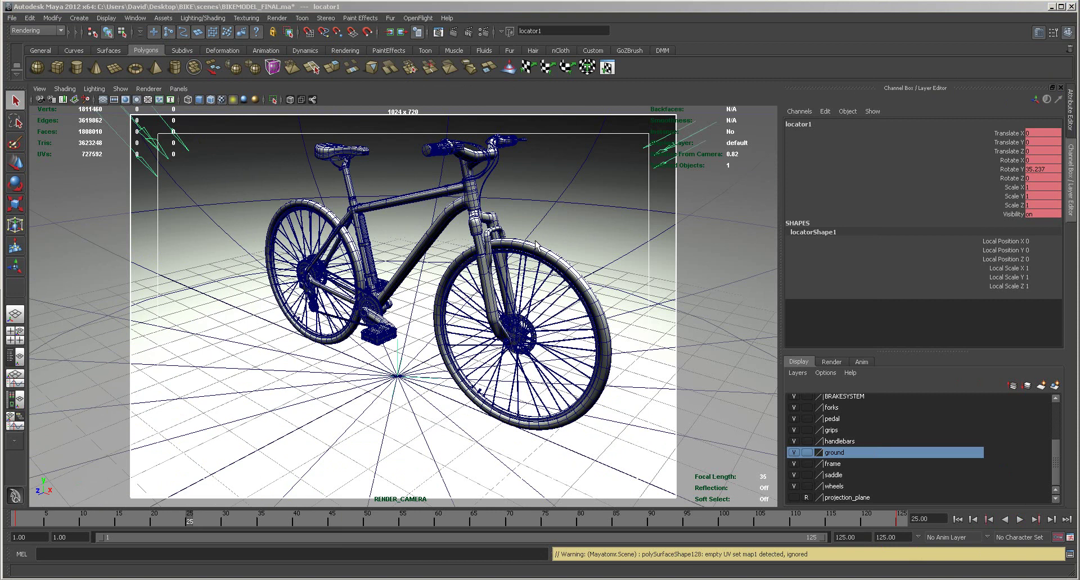
Step: Fine-tune RENDER_CAMERA's angle and distance at frame 25, selecting the camera through the Outliner to refine its framing of the bicycle
mouse_move(536, 243)
alt+right_down()
mouse_move(548, 243)
mouse_move(532, 246)
alt+right_up()
key(alt)
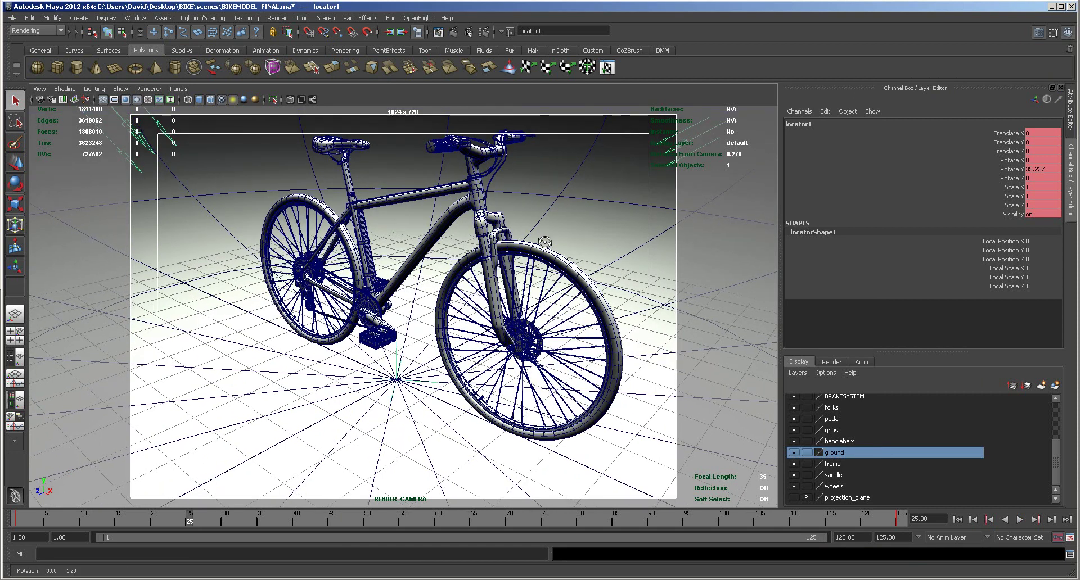
alt+drag(251, 260, 251, 258)
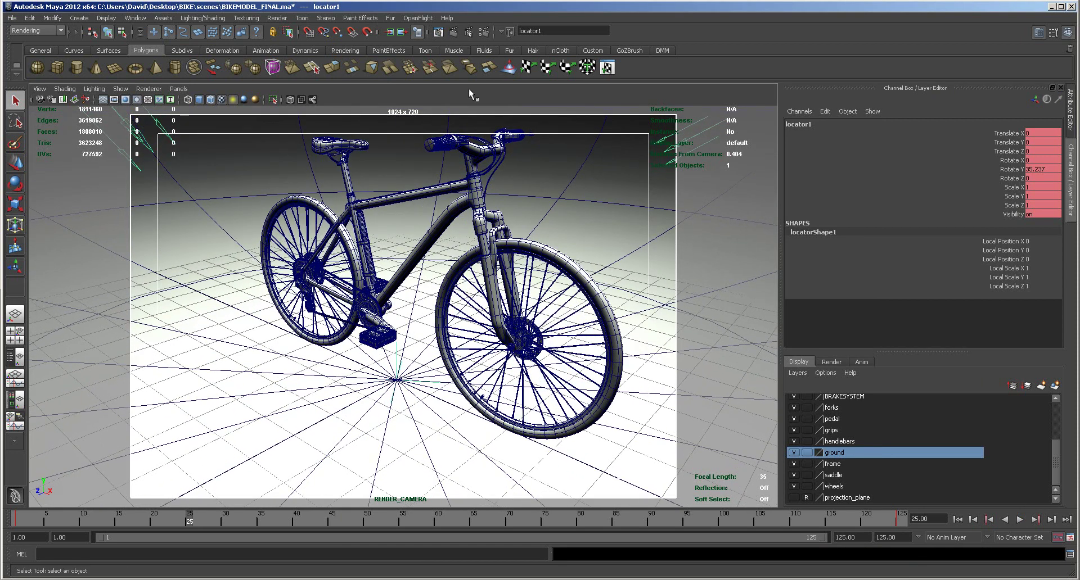
click(134, 20)
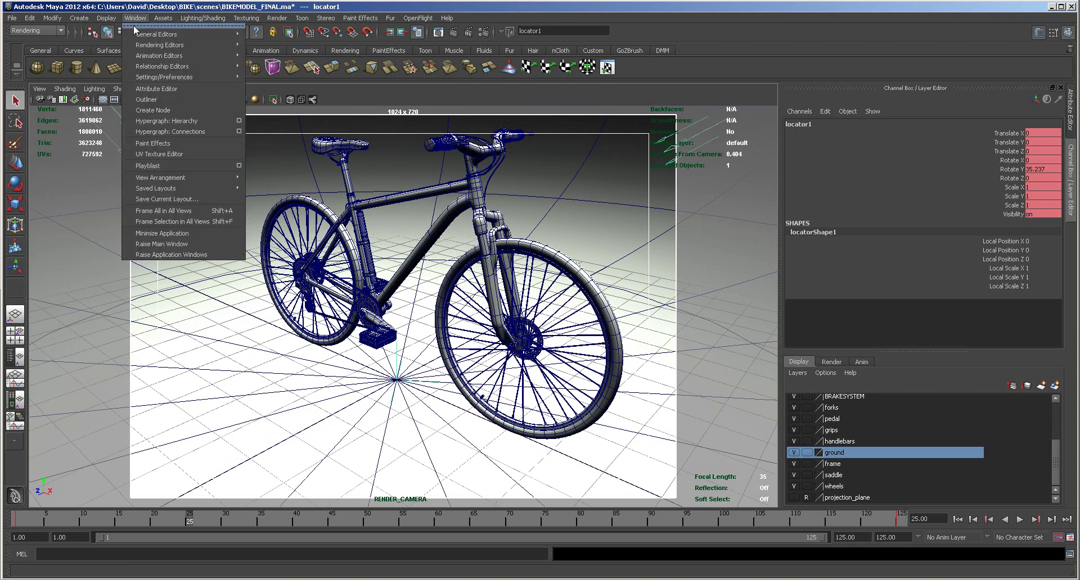
click(144, 100)
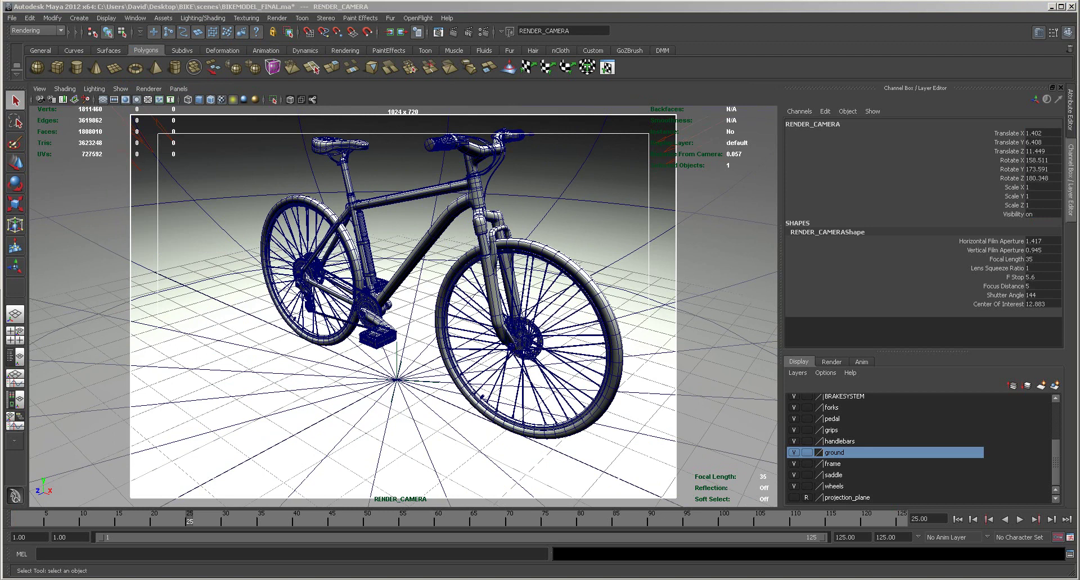
alt+drag(456, 250, 446, 261)
alt+right_drag(444, 257, 451, 255)
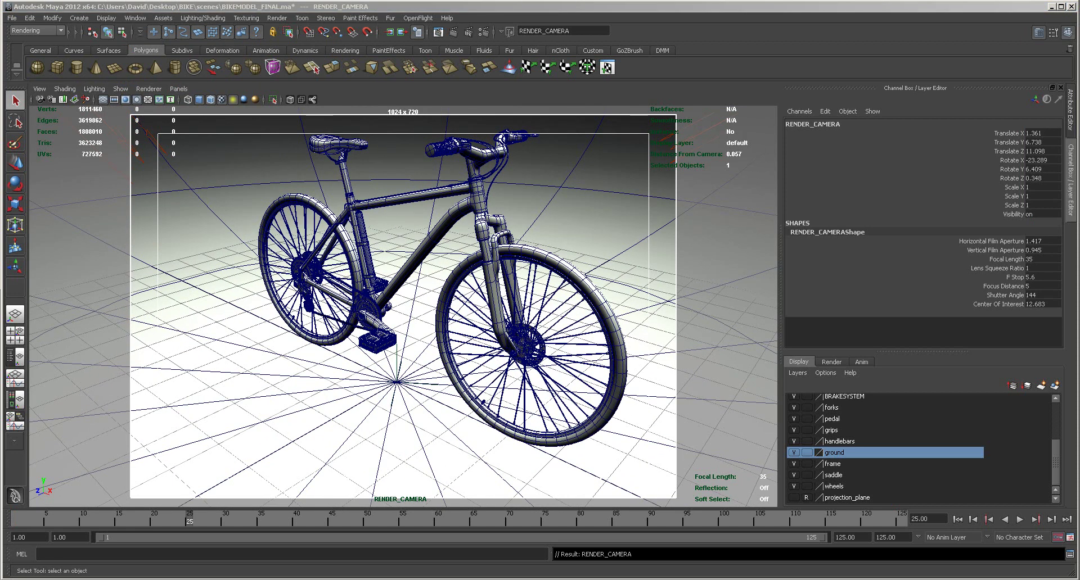
Step: Play back the turntable, shift RENDER_CAMERA vertically to recentre the bicycle, and scrub to frame 50
click(40, 522)
key(alt+v)
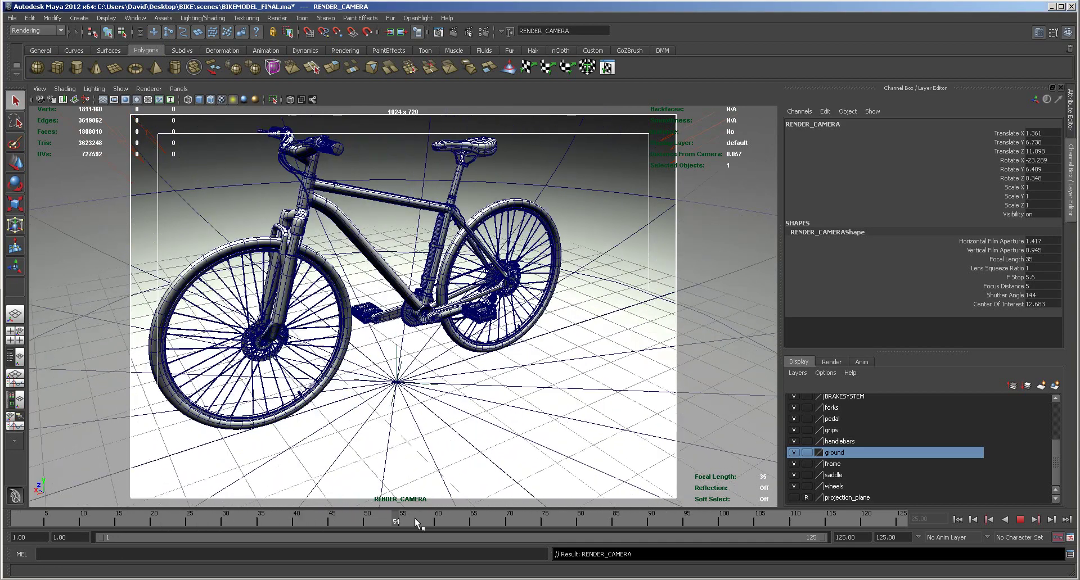
key(alt+v)
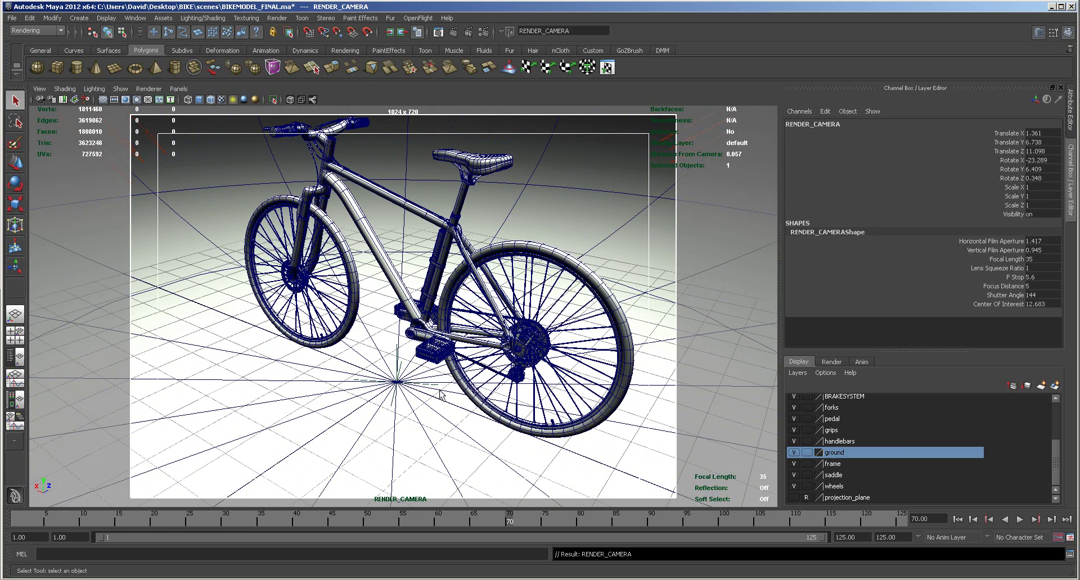
alt+middle_drag(439, 390, 439, 396)
drag(90, 520, 370, 521)
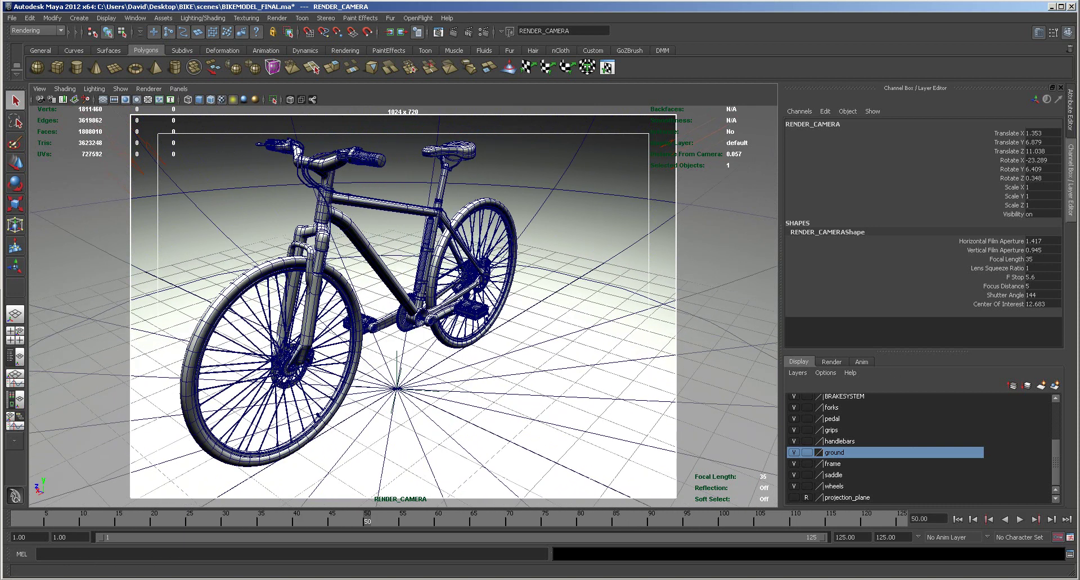
Step: Bring back the Render View to review the frame 25 render, return to the viewport and zoom in on the bicycle
key(alt+Tab)
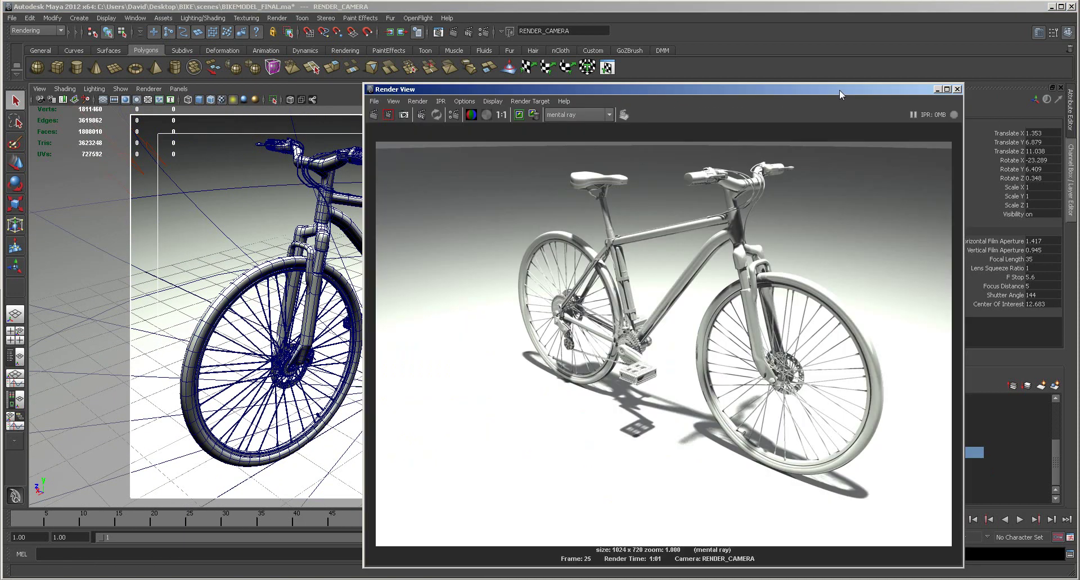
drag(834, 90, 866, 89)
key(alt+Tab)
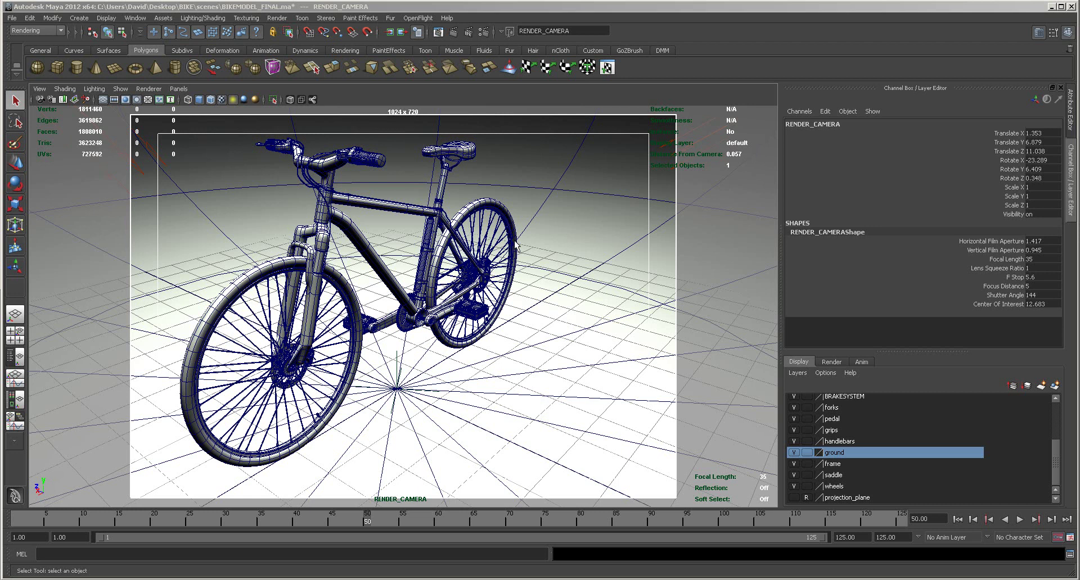
scroll(516, 246, up, 2)
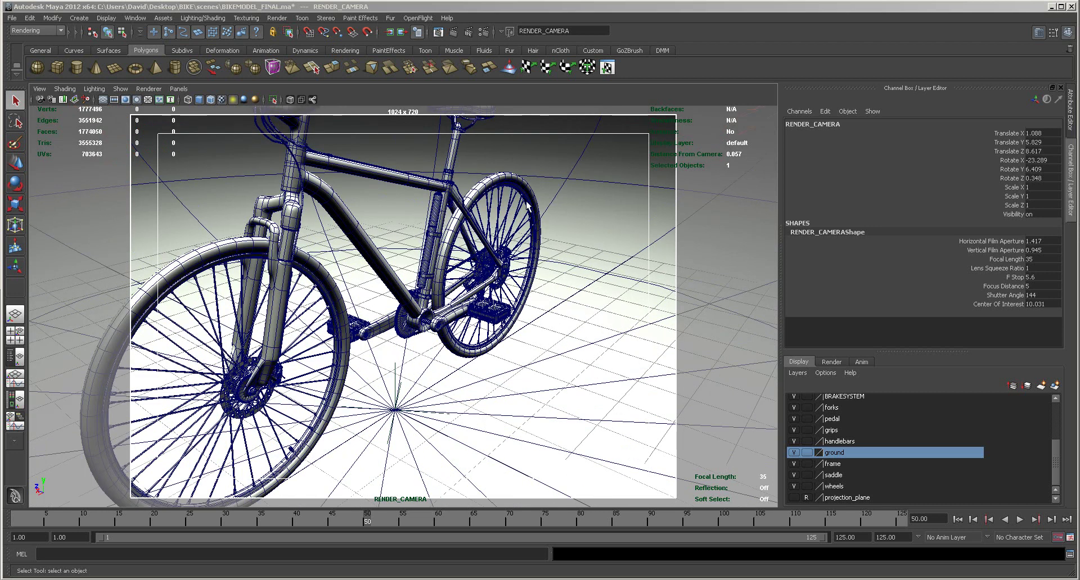